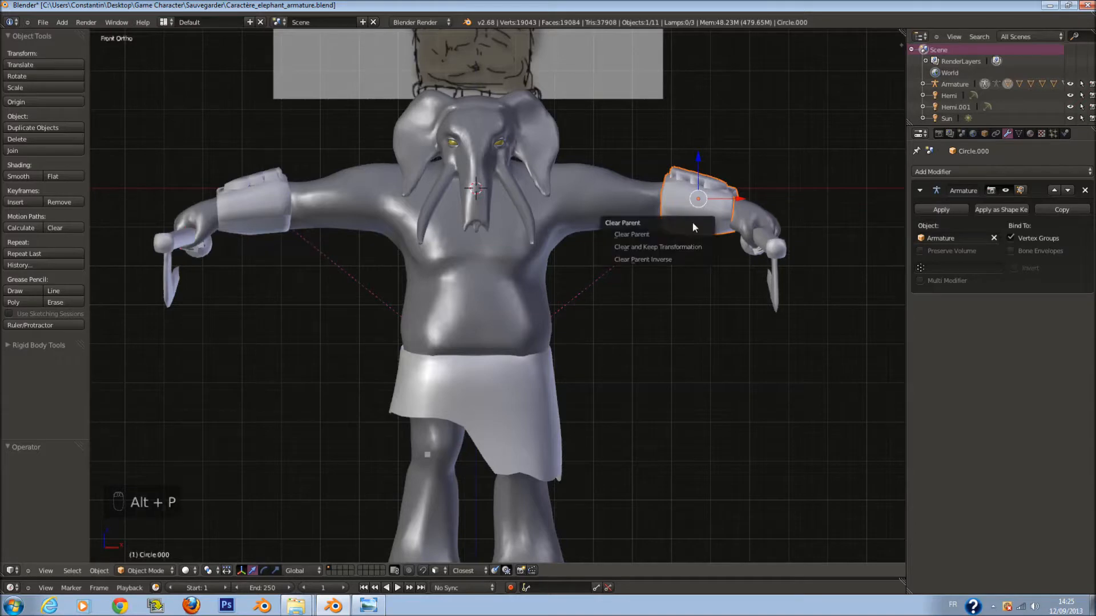
key(n)
click(831, 276)
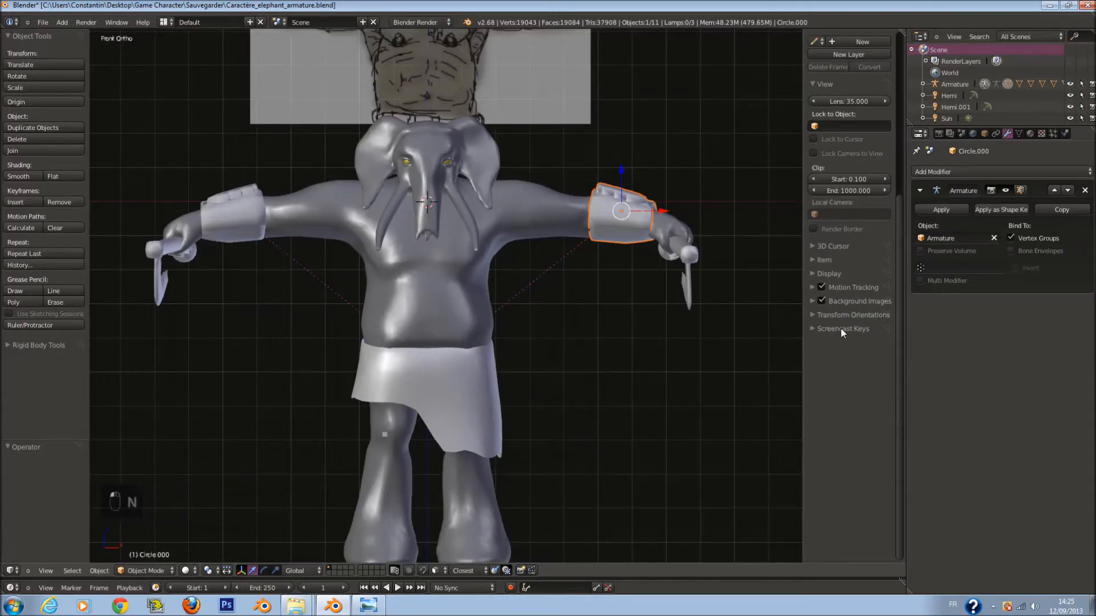
key(n)
right_click(252, 183)
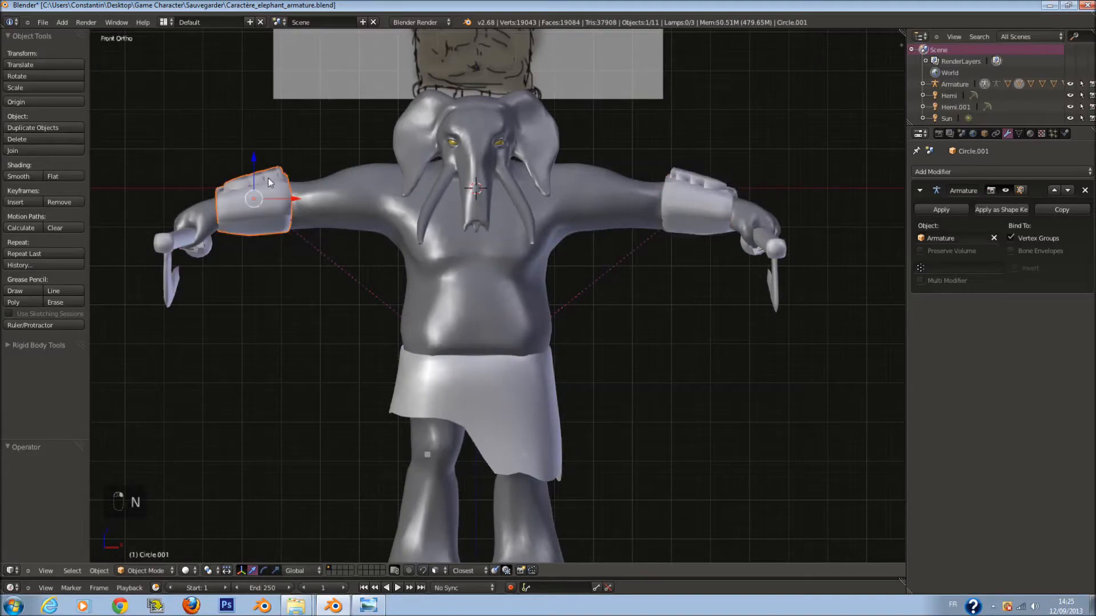
middle_drag(711, 224, 599, 259)
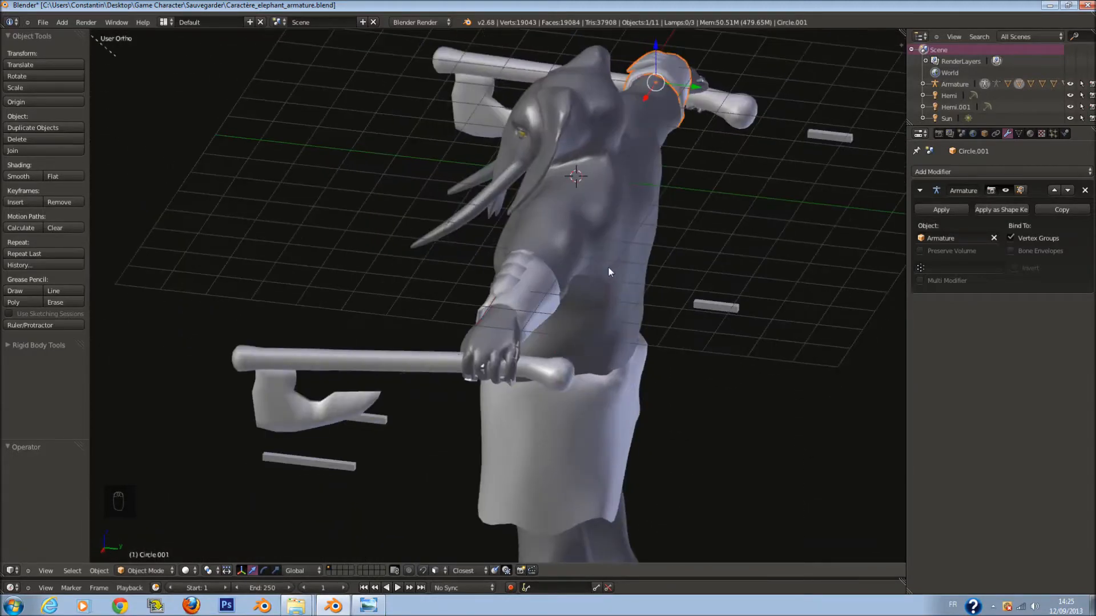
Parent the character's left bracer to the armature with automatic weights.
key(KP_1)
right_click(754, 160)
key(z)
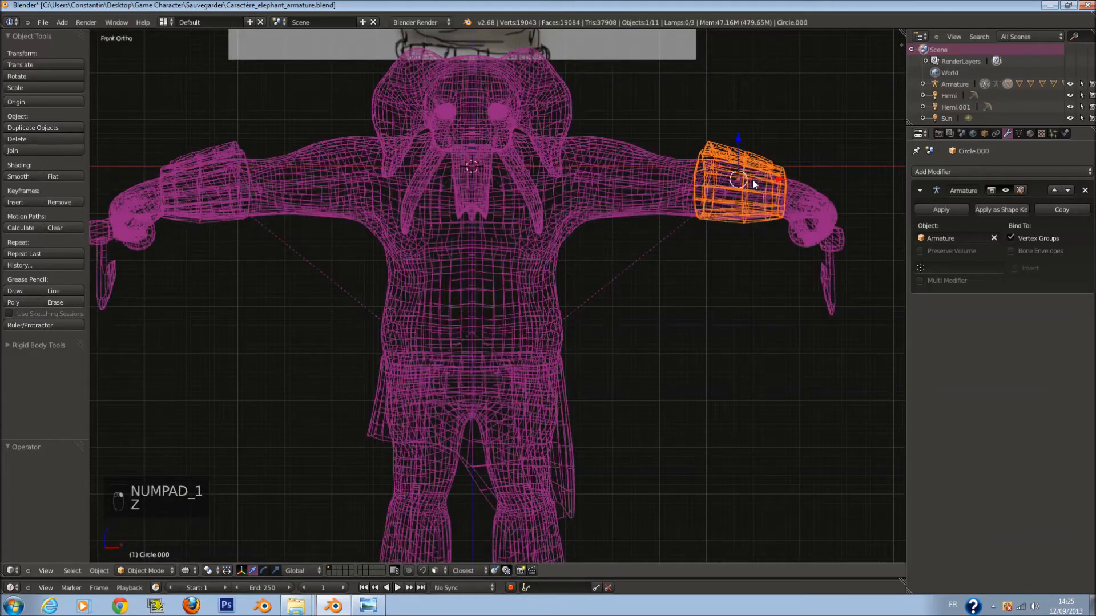
right_click(752, 169)
right_click(765, 146)
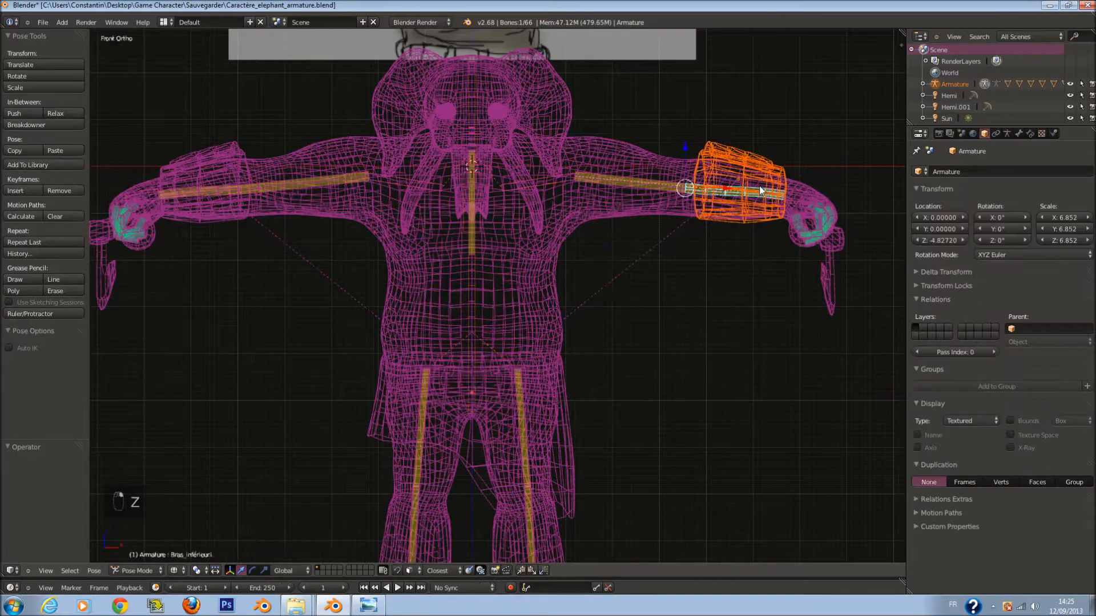
key(z)
key(ctrl+p)
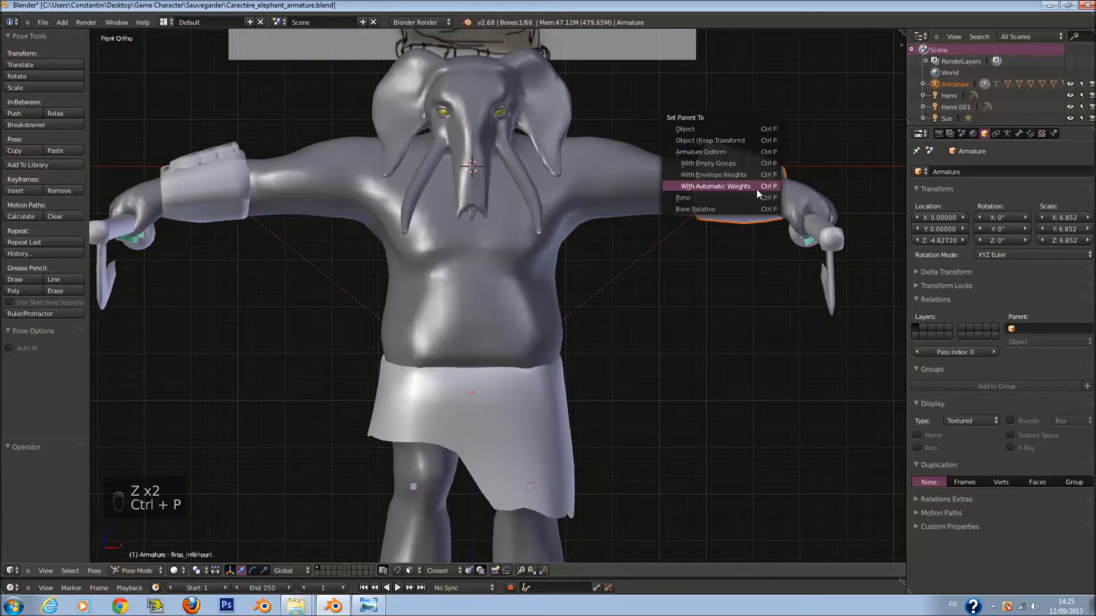
click(756, 187)
Move the left hand's IK bone twice to test how the bracer deforms, and undo both moves.
right_click(813, 193)
scroll(811, 196, down, 1)
key(g)
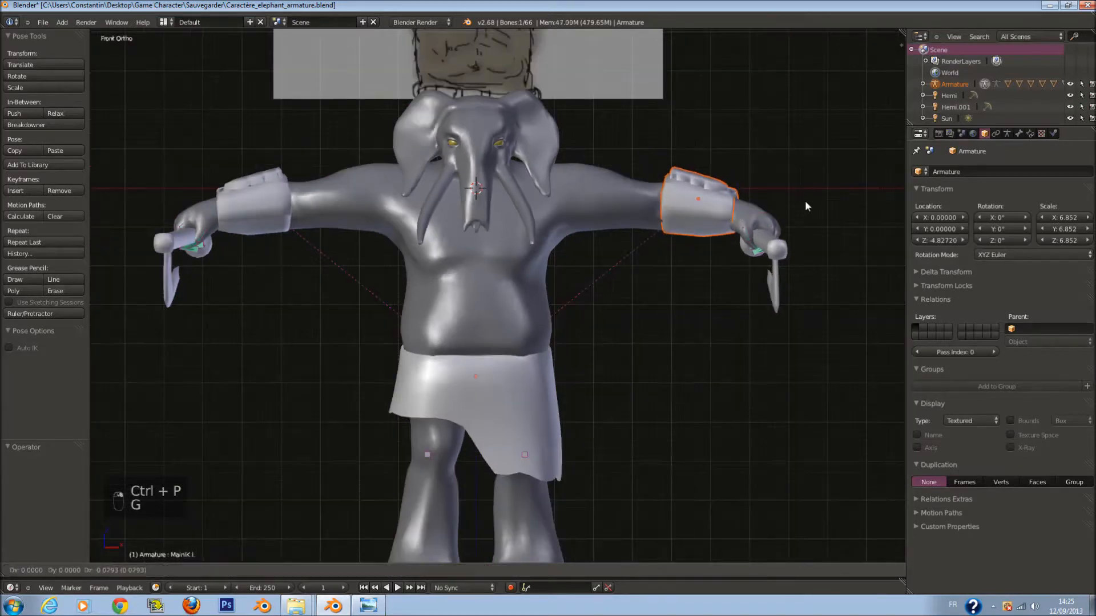
click(704, 346)
middle_drag(704, 346, 520, 367)
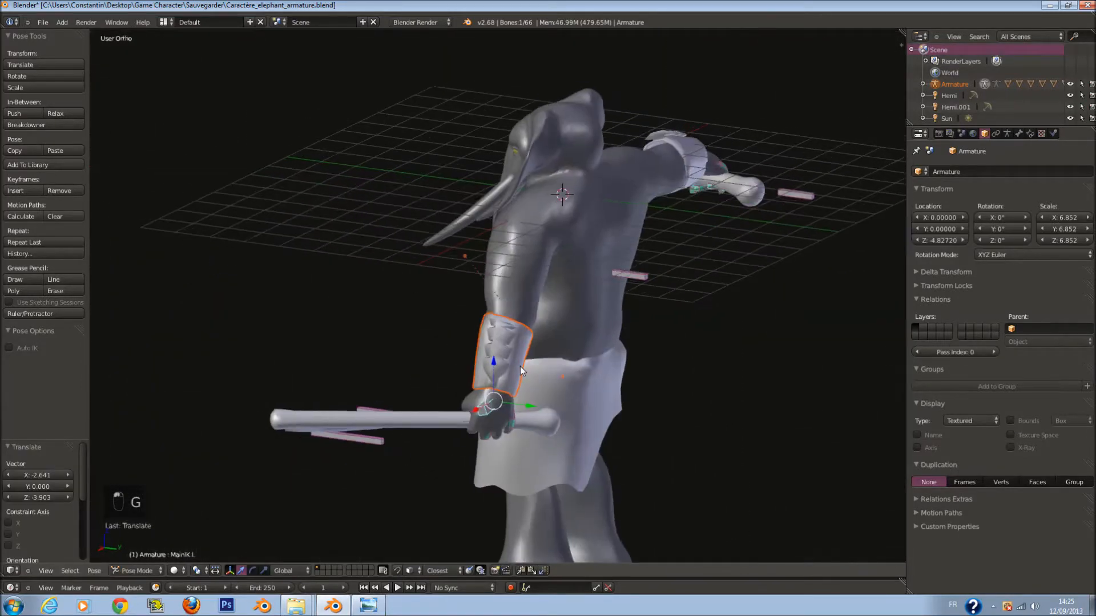
key(g)
click(472, 276)
middle_drag(471, 277, 541, 184)
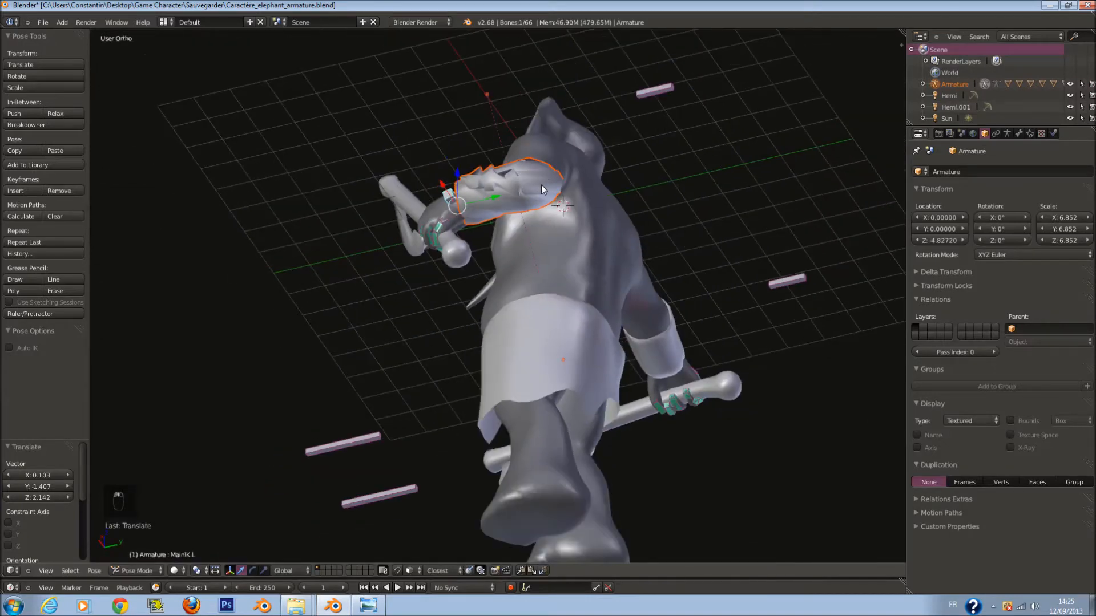
key(KP_1)
key(ctrl+z)
key(ctrl+z)
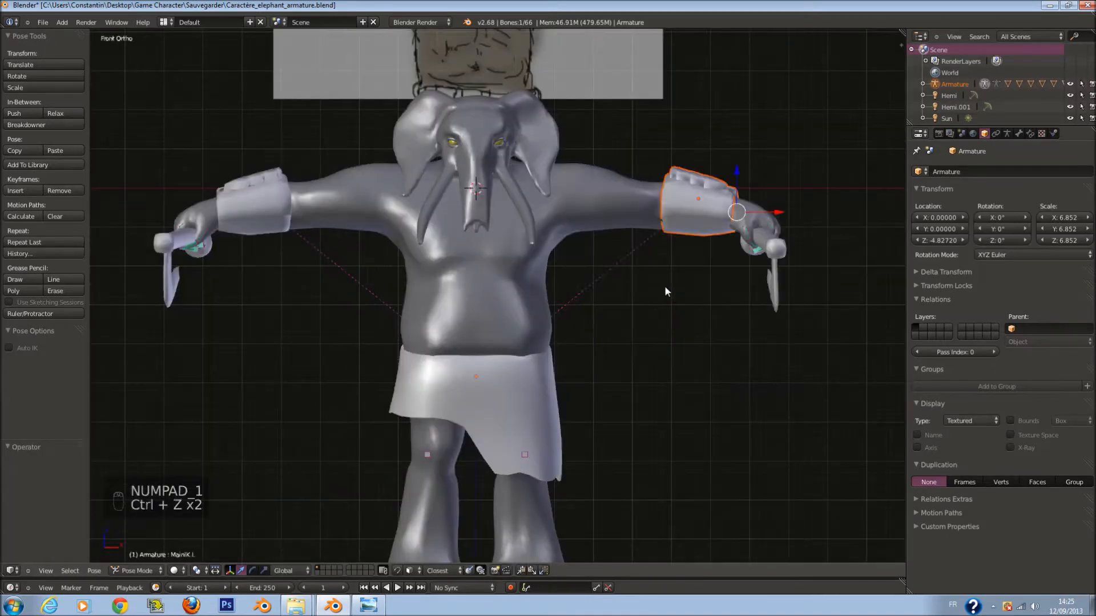
key(a)
key(a)
key(a)
scroll(598, 250, down, 1)
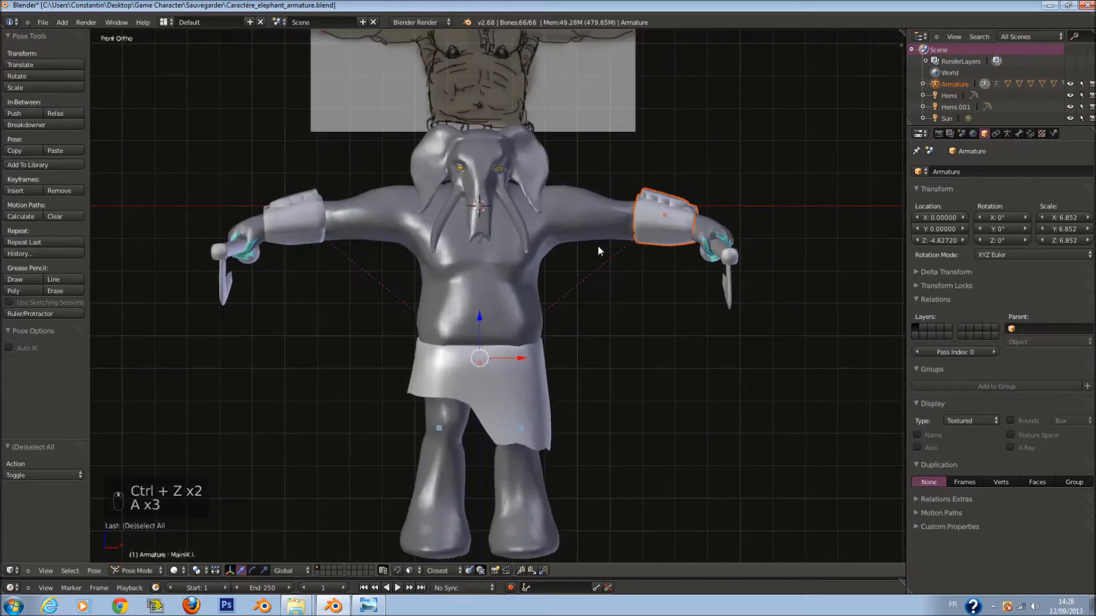
middle_drag(597, 245, 652, 252)
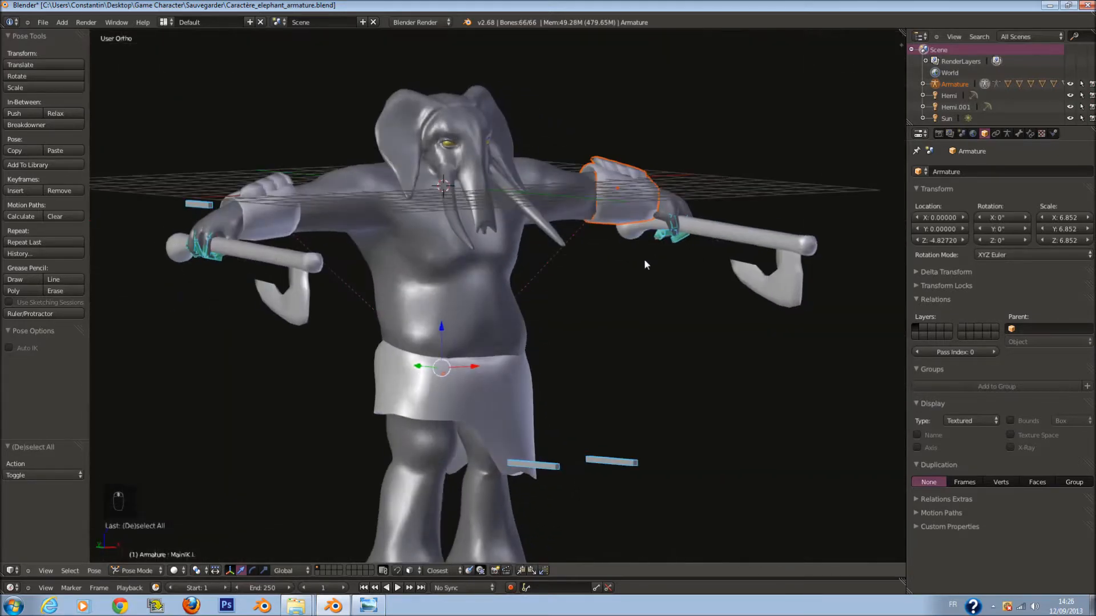
key(KP_1)
scroll(719, 150, up, 3)
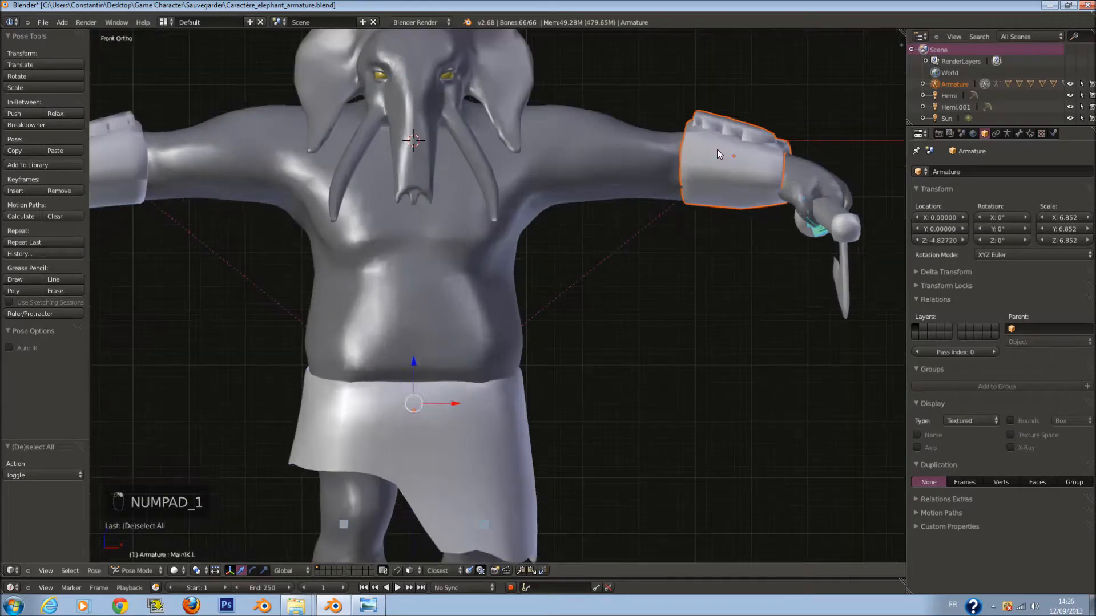
Leave Pose Mode, select the left bracer and put it in Weight Paint mode.
key(Tab)
key(Tab)
right_click(749, 165)
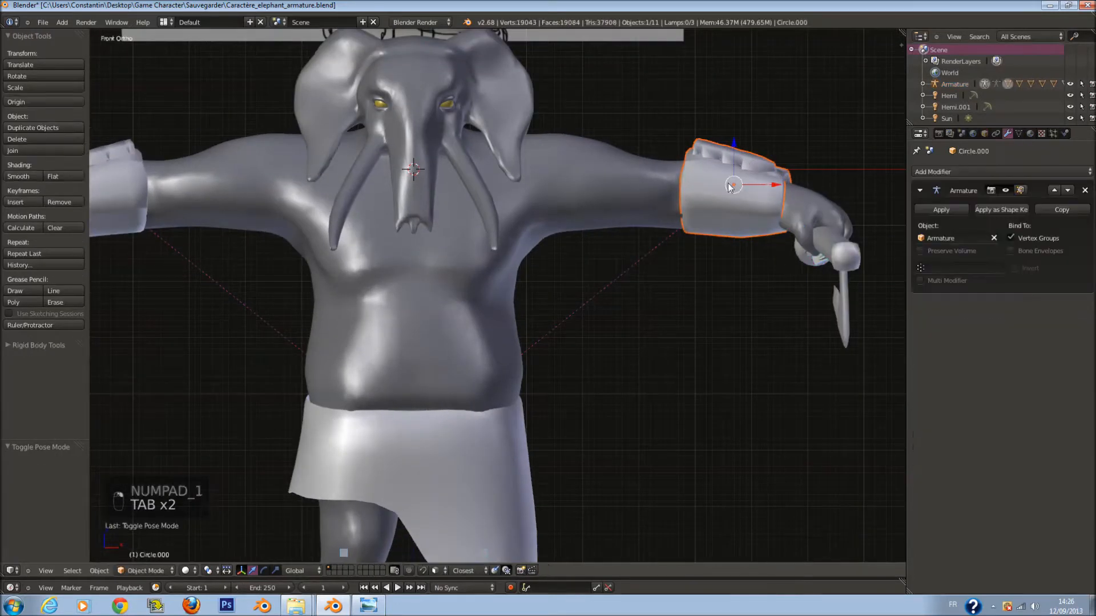
click(146, 570)
click(149, 510)
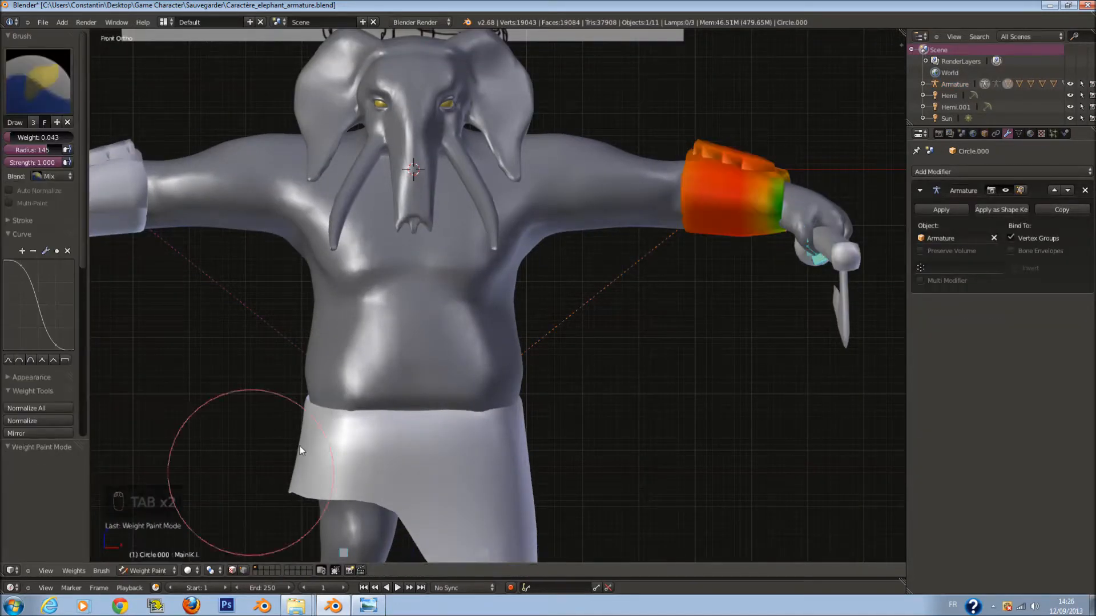
Select the left bracer's linked top plates in Edit Mode and show the mesh's vertex groups.
mouse_move(797, 127)
middle_down()
mouse_move(759, 191)
mouse_move(693, 171)
mouse_move(697, 225)
mouse_move(668, 245)
mouse_move(618, 243)
mouse_move(727, 238)
middle_up()
scroll(697, 225, up, 3)
key(Tab)
key(l)
scroll(726, 237, down, 3)
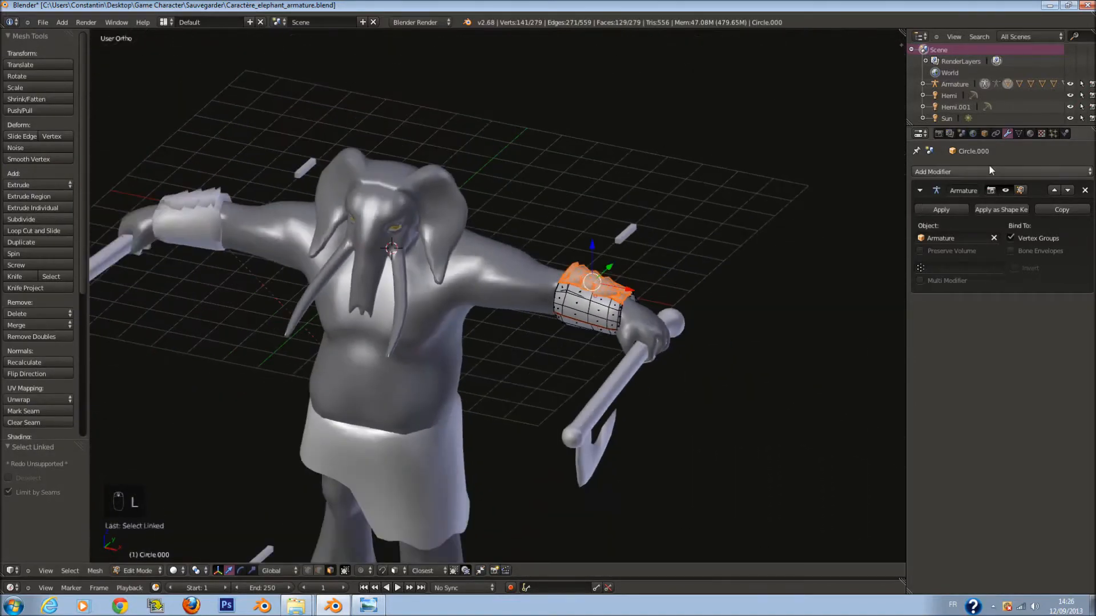
click(1019, 134)
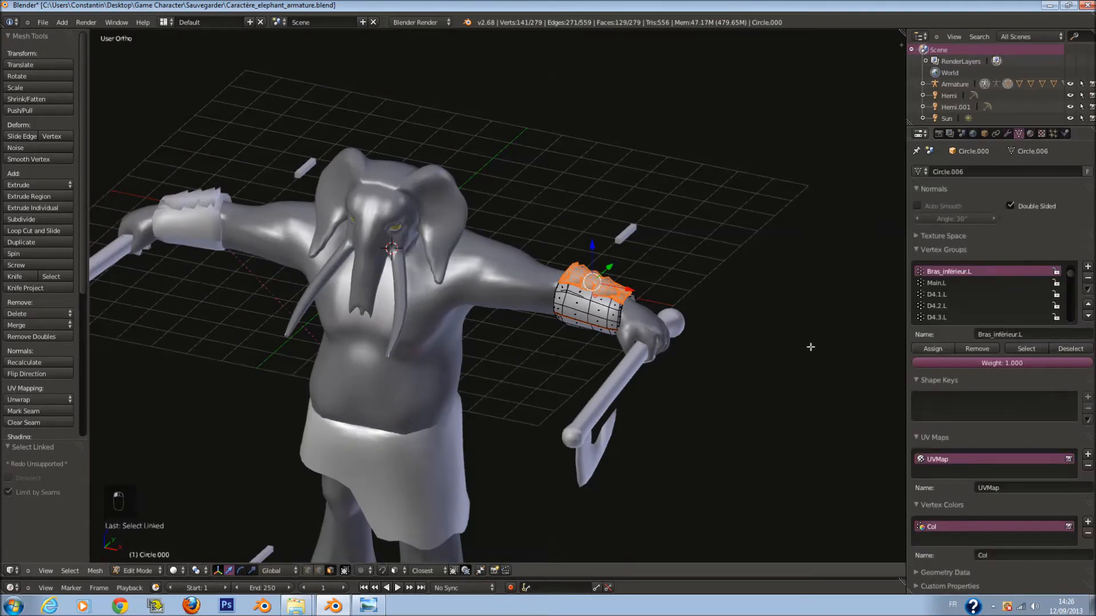
Pose the left hand's IK bone again to test the bracer's plates, and undo the pose.
key(Tab)
scroll(758, 341, up, 2)
key(g)
right_click(726, 368)
right_click(713, 337)
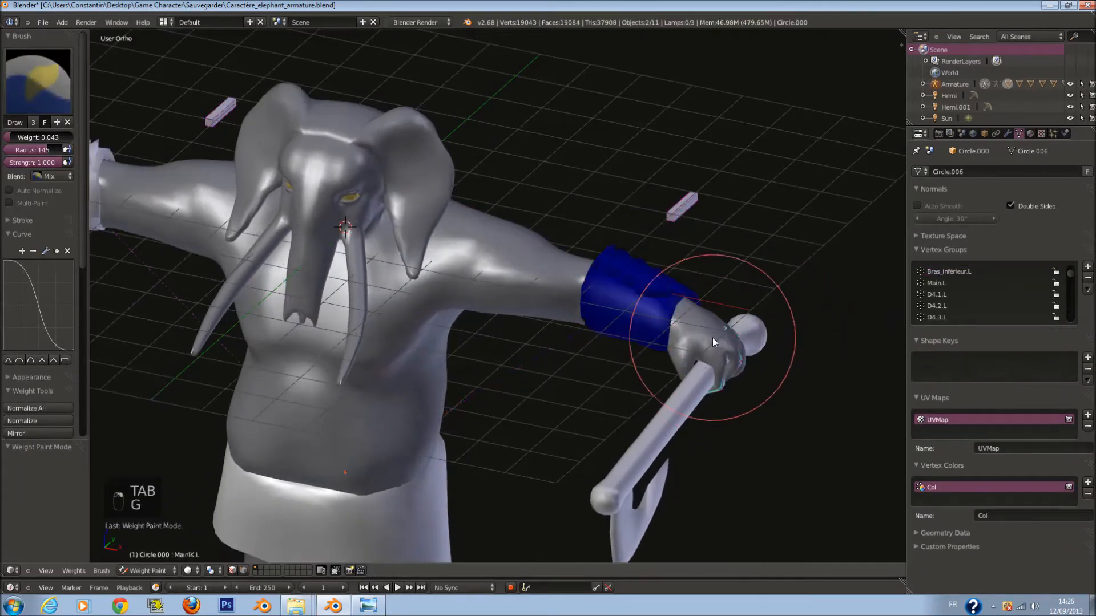
right_click(713, 321)
right_click(722, 329)
key(g)
right_click(700, 341)
key(g)
click(601, 388)
middle_drag(600, 388, 451, 345)
key(g)
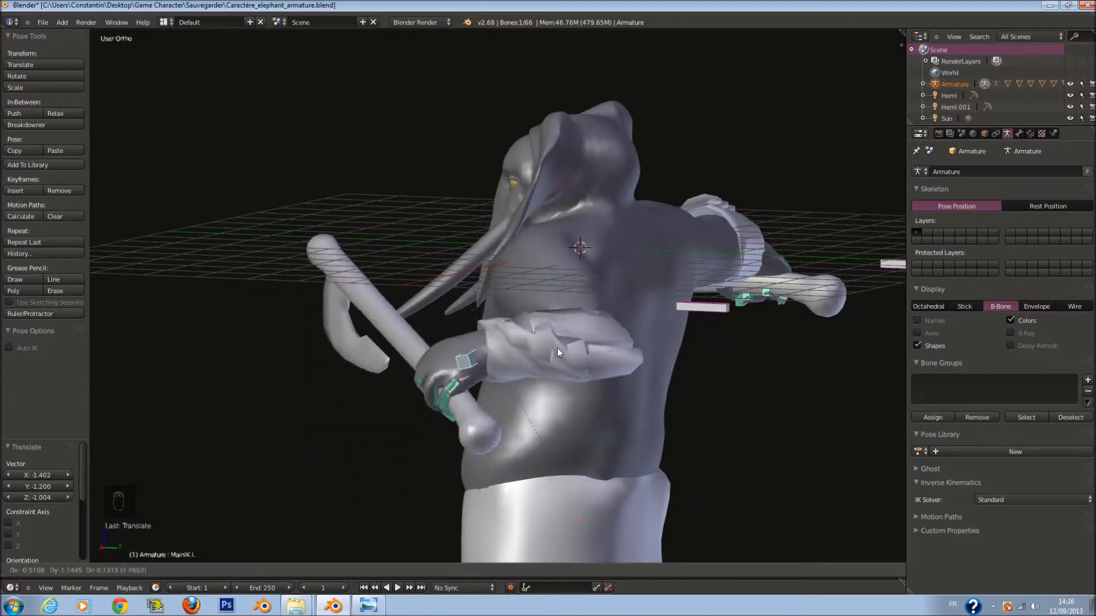
key(ctrl+z)
key(KP_1)
ctrl+scroll(434, 256, down, 20)
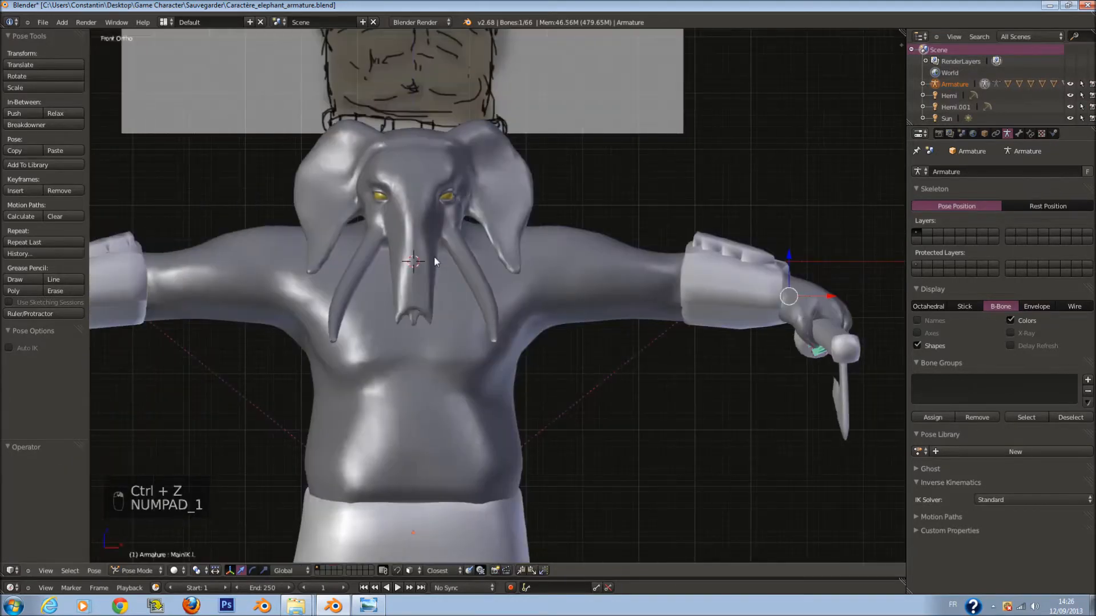
Select the linked top plates of the character's right bracer in Edit Mode.
scroll(443, 279, up, 2)
right_click(444, 282)
middle_drag(432, 228, 568, 260)
scroll(548, 257, up, 1)
key(Tab)
scroll(514, 249, up, 1)
right_click(502, 243)
key(l)
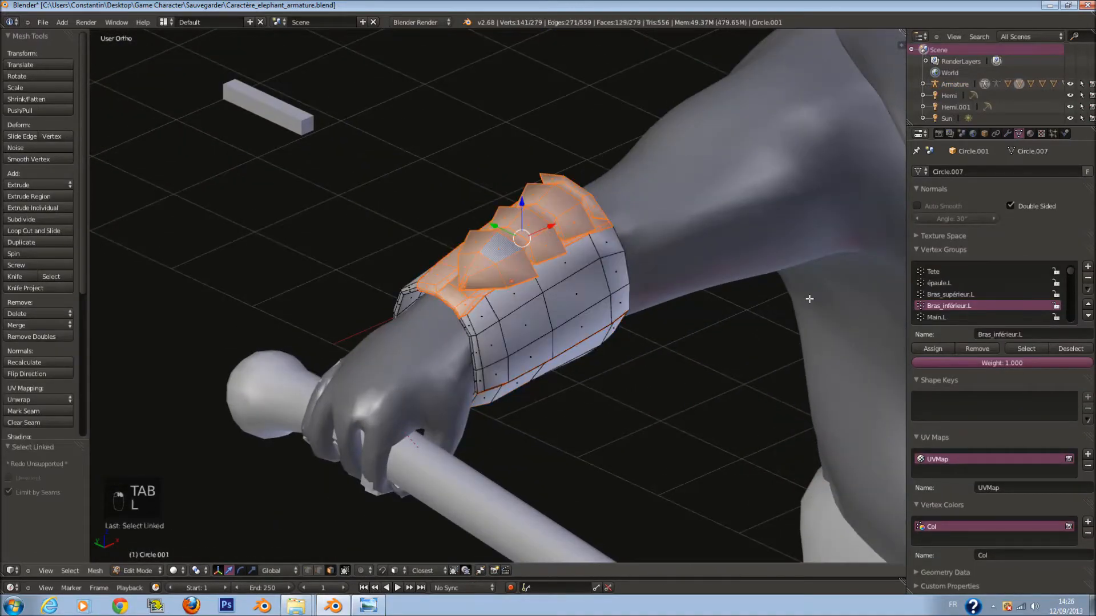
Put the right bracer in Weight Paint mode, make Bras_inférieur.R its active vertex group and check the selected plates in Edit Mode.
scroll(588, 228, down, 2)
key(Tab)
right_click(472, 319)
right_click(496, 274)
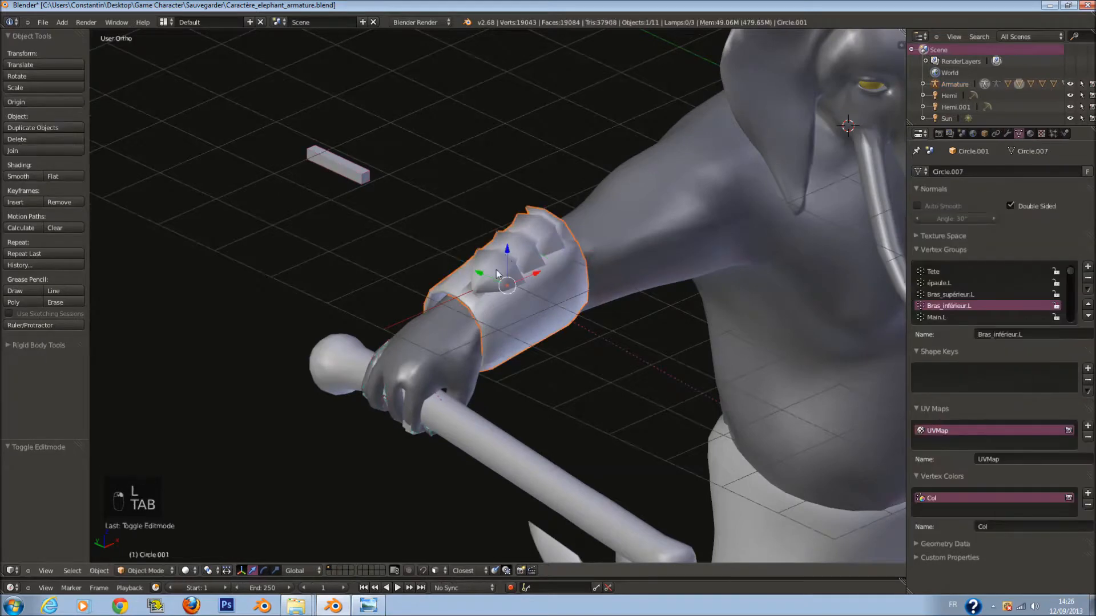
click(145, 570)
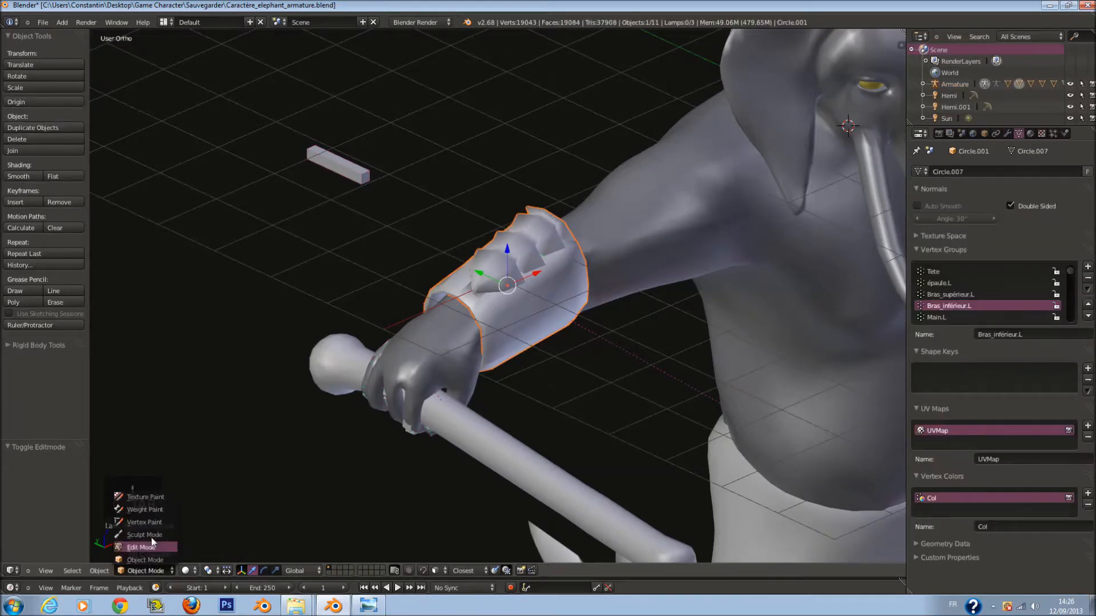
click(150, 508)
key(Tab)
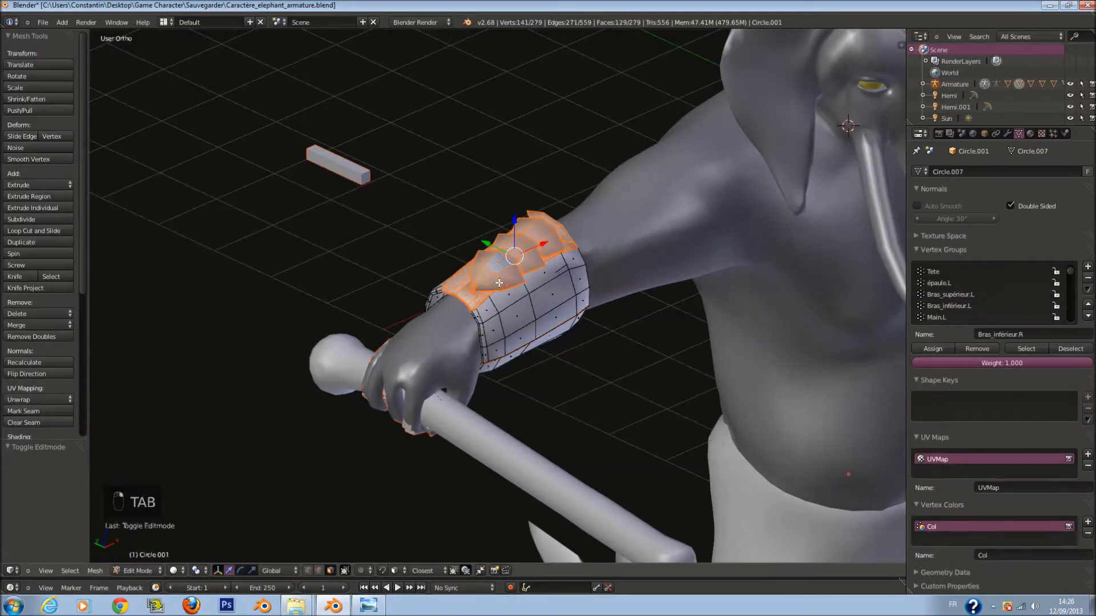
key(Tab)
key(Tab)
Move the right hand's IK bone to test how the right bracer deforms, and undo the move.
middle_drag(625, 326, 448, 321)
key(z)
right_click(447, 323)
key(z)
key(g)
click(605, 331)
middle_drag(605, 331, 502, 347)
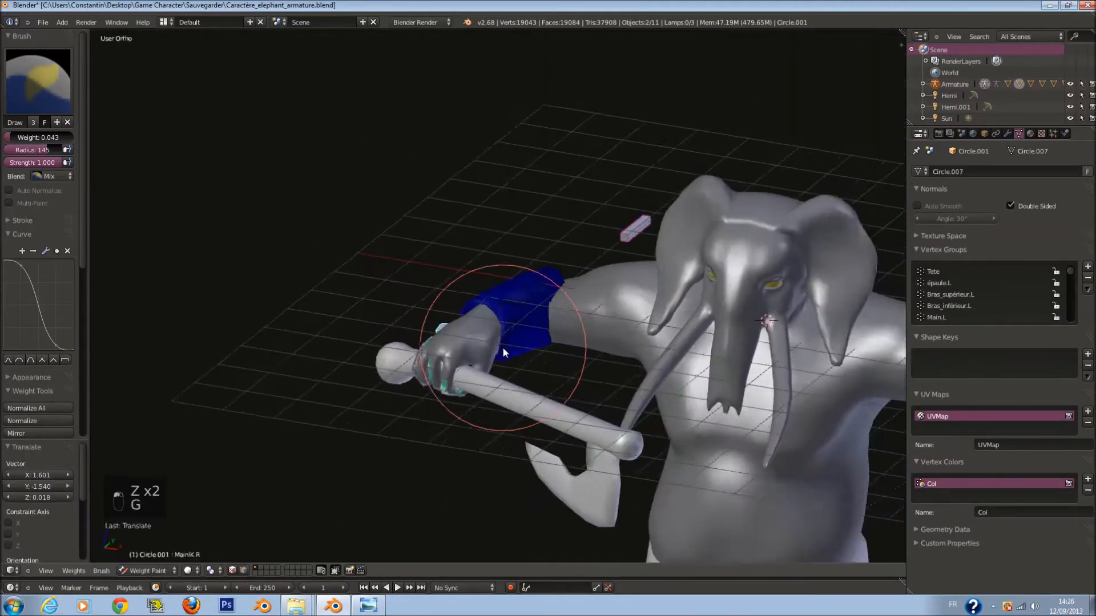
key(z)
click(147, 571)
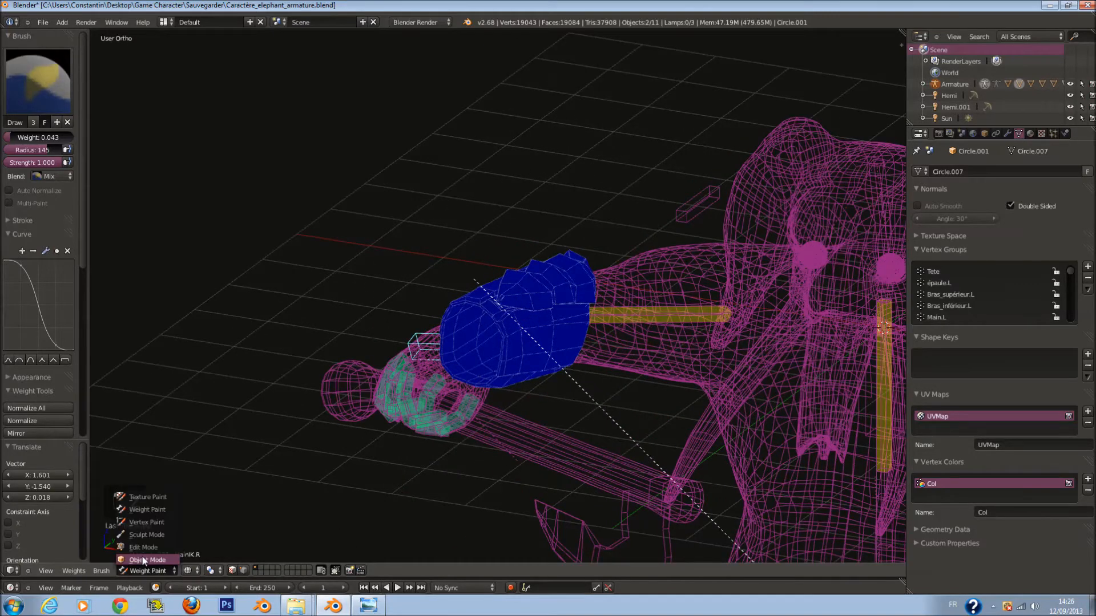
click(137, 557)
key(z)
key(ctrl+z)
key(ctrl+z)
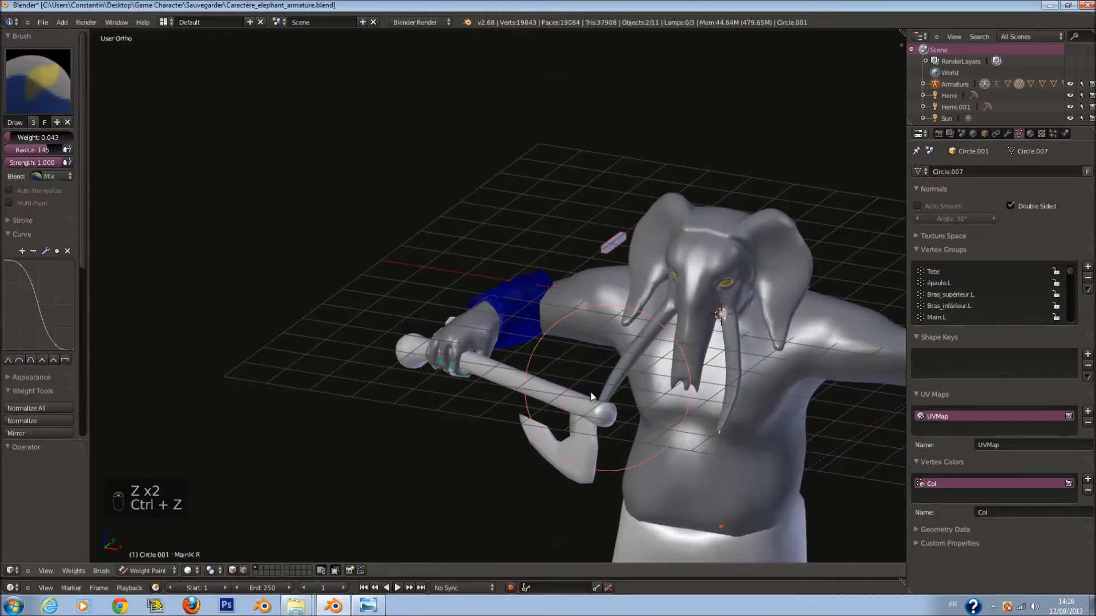
Return the right bracer to Object Mode, deselect everything and save the file.
click(147, 571)
click(140, 558)
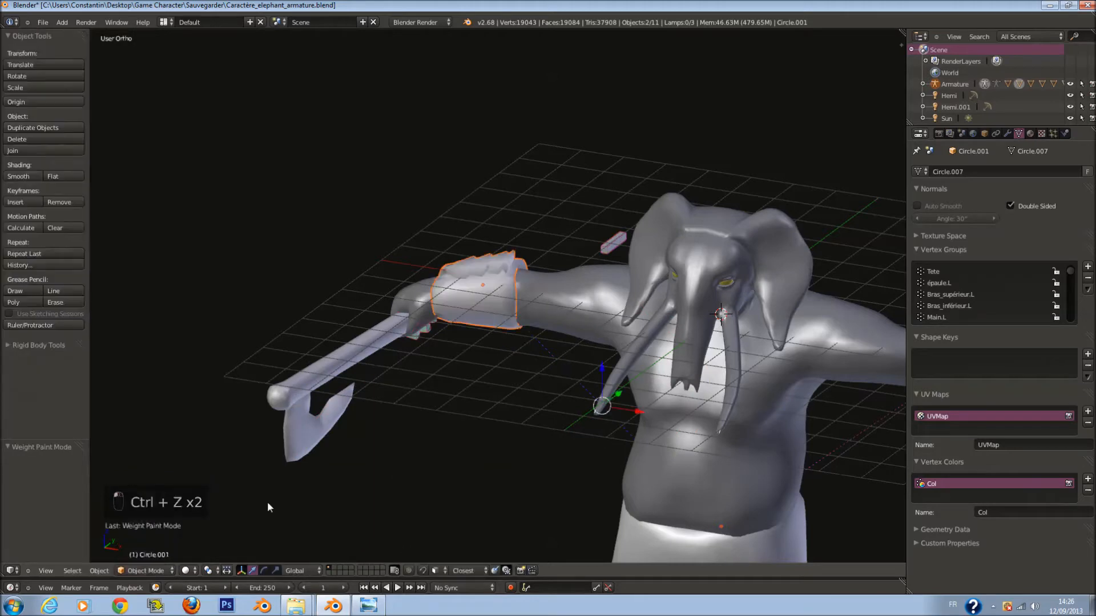
key(KP_1)
key(a)
key(a)
scroll(602, 409, down, 3)
key(ctrl+s)
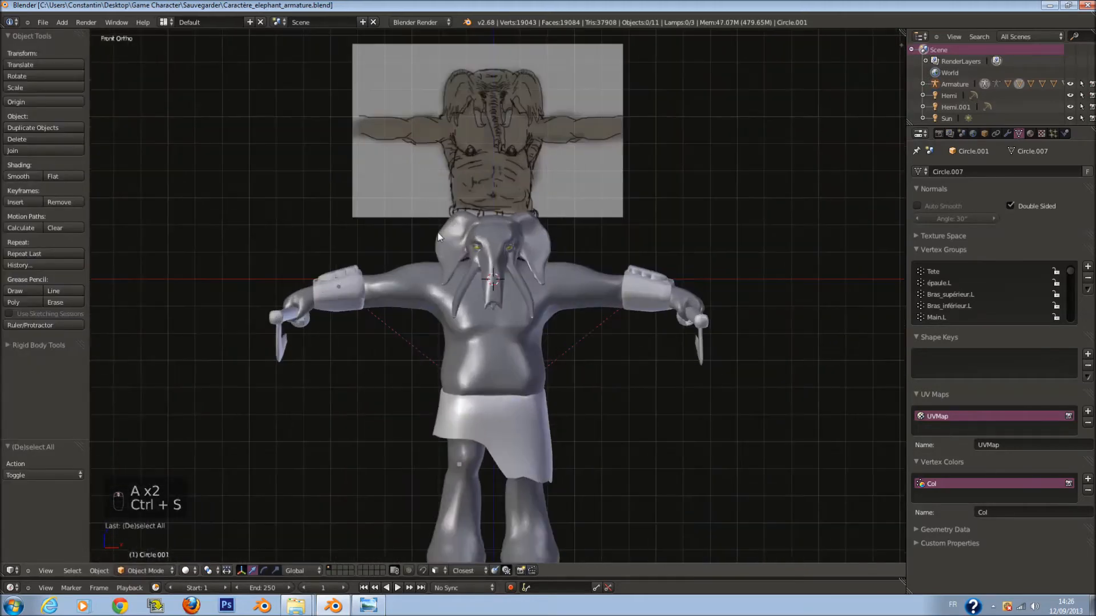
Make sure no objects are selected and save the file once more.
shift+middle_drag(453, 244, 491, 241)
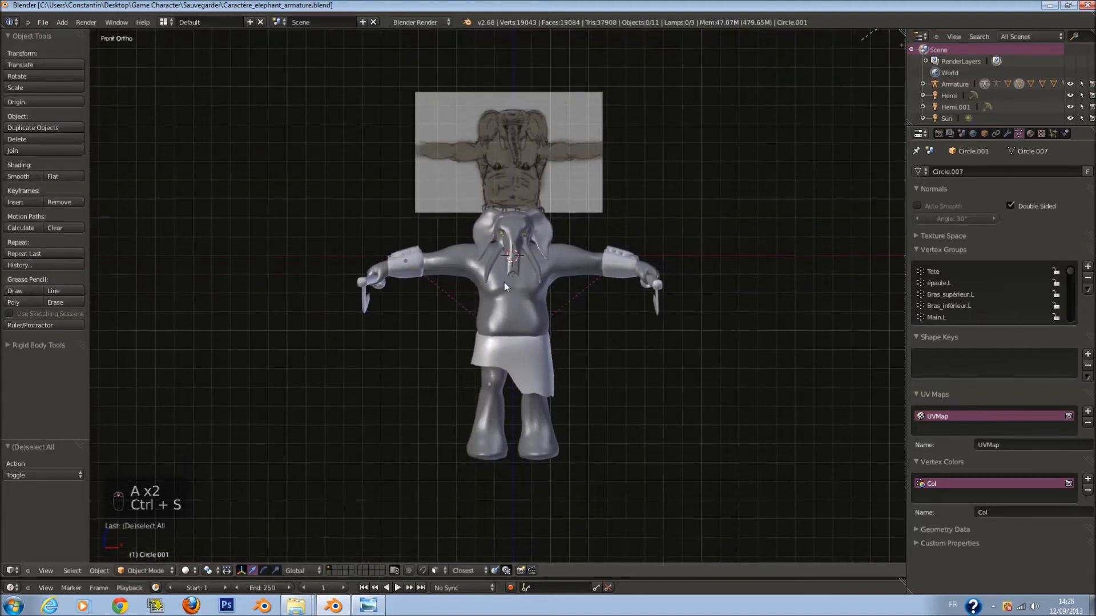
scroll(490, 249, up, 2)
scroll(488, 249, down, 3)
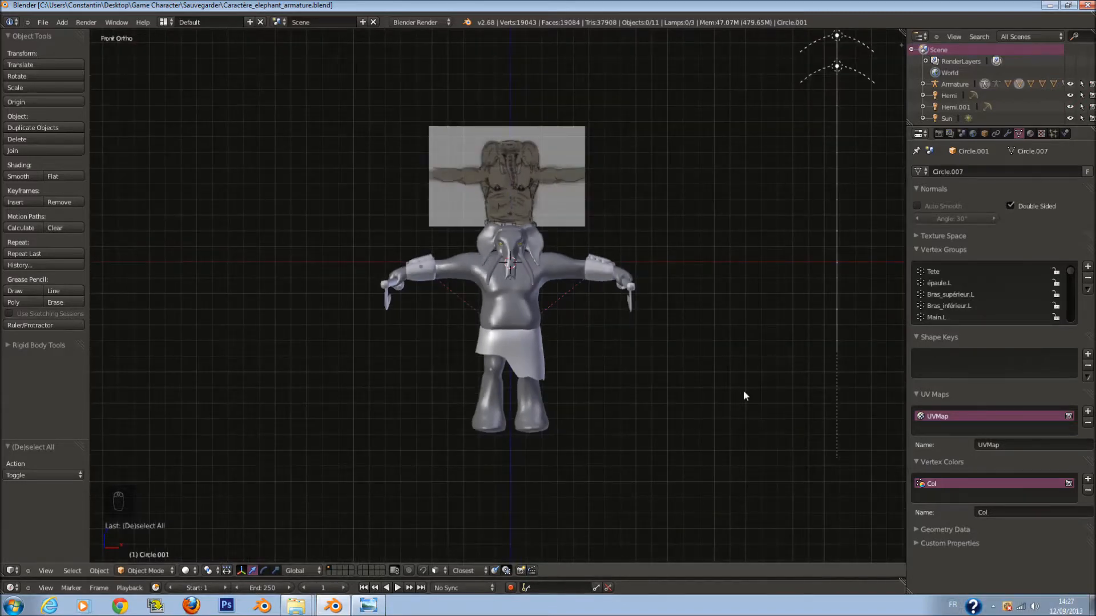
scroll(558, 303, up, 2)
key(a)
key(a)
key(a)
ctrl+scroll(545, 300, down, 1)
key(ctrl+s)
click(560, 303)
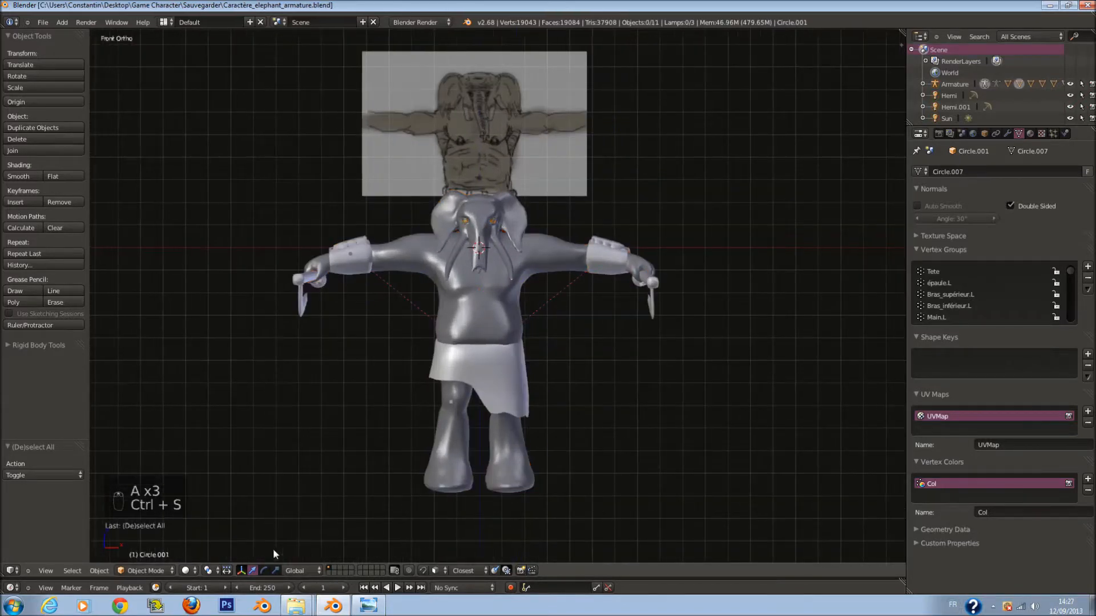
Add a plane mesh at the scene's origin on the empty second layer.
click(335, 569)
key(shift+c)
key(shift+d)
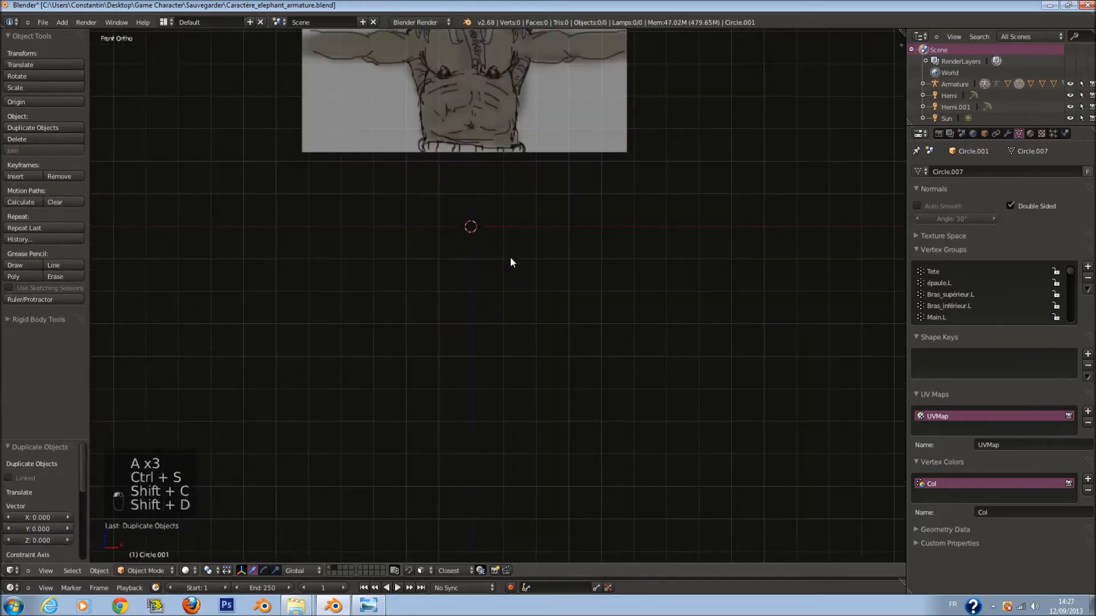
key(shift+a)
mouse_move(493, 198)
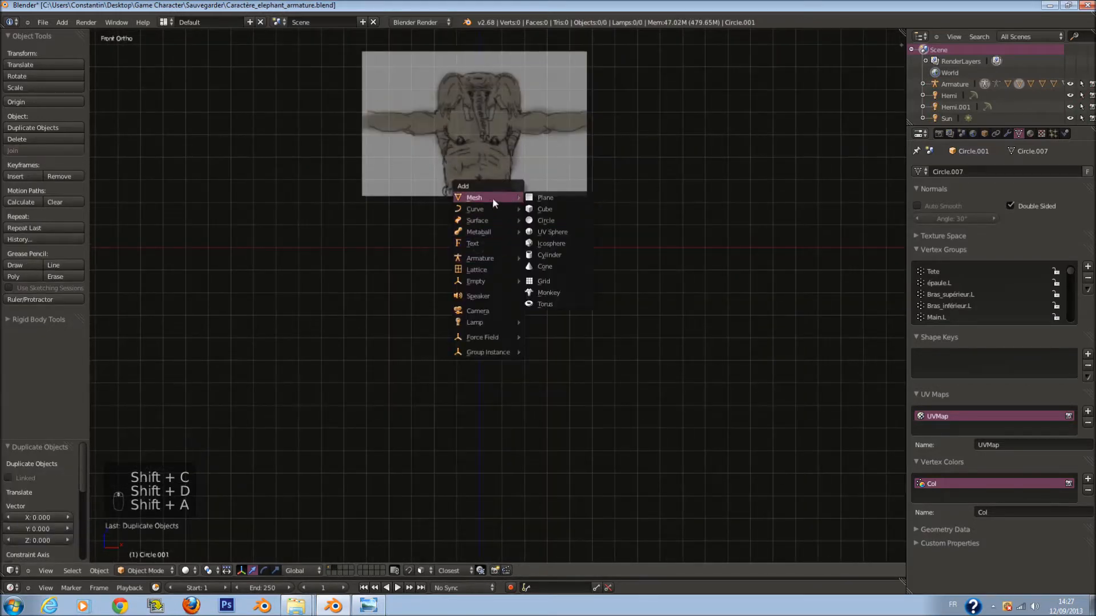
click(546, 198)
Show the character's layer as well and move the plane along Z by about -10.85 to the soles of the feet.
shift+click(331, 568)
key(z)
key(z)
key(z)
drag(481, 219, 497, 451)
key(KP_3)
key(KP_Decimal)
key(z)
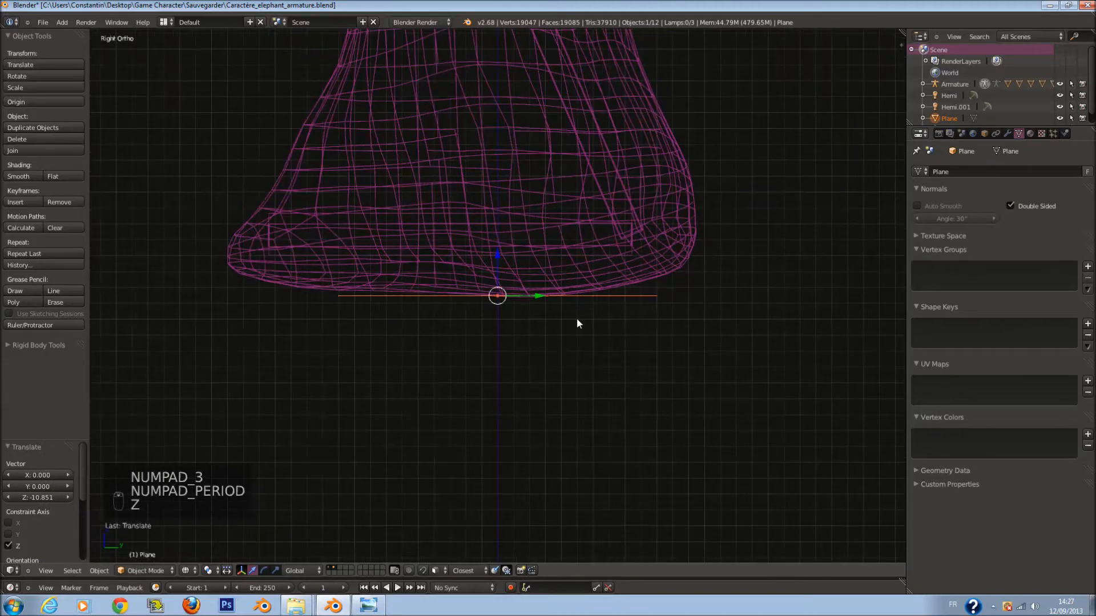
key(s)
click(642, 329)
key(z)
middle_drag(478, 237, 530, 297)
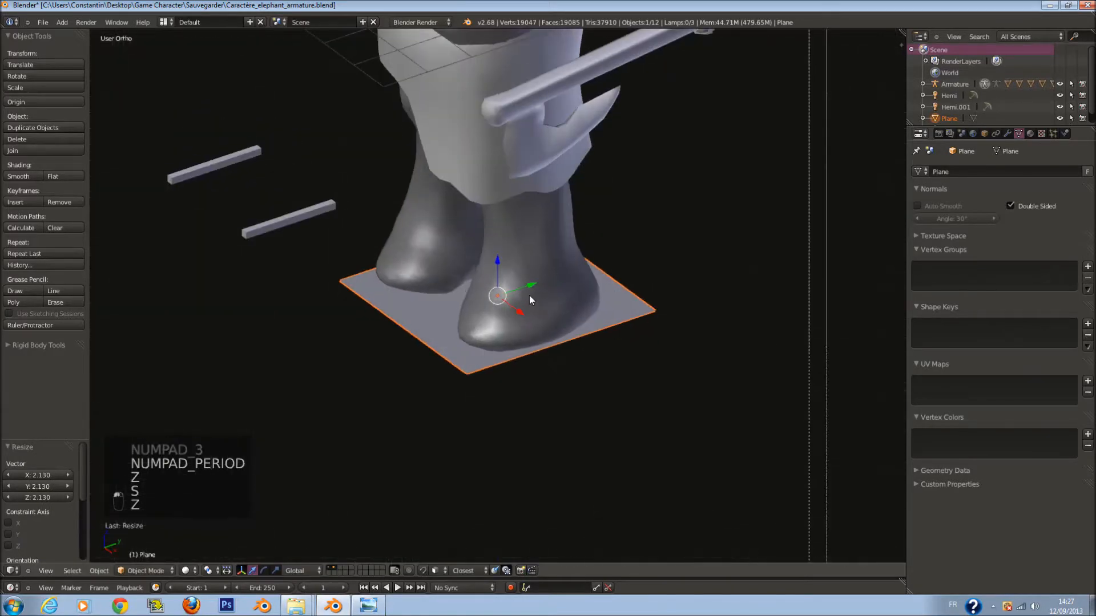
key(ctrl+z)
Scale the ground plane up by a factor of 10 and again by 25, and save the file.
scroll(501, 330, down, 4)
text(s10)
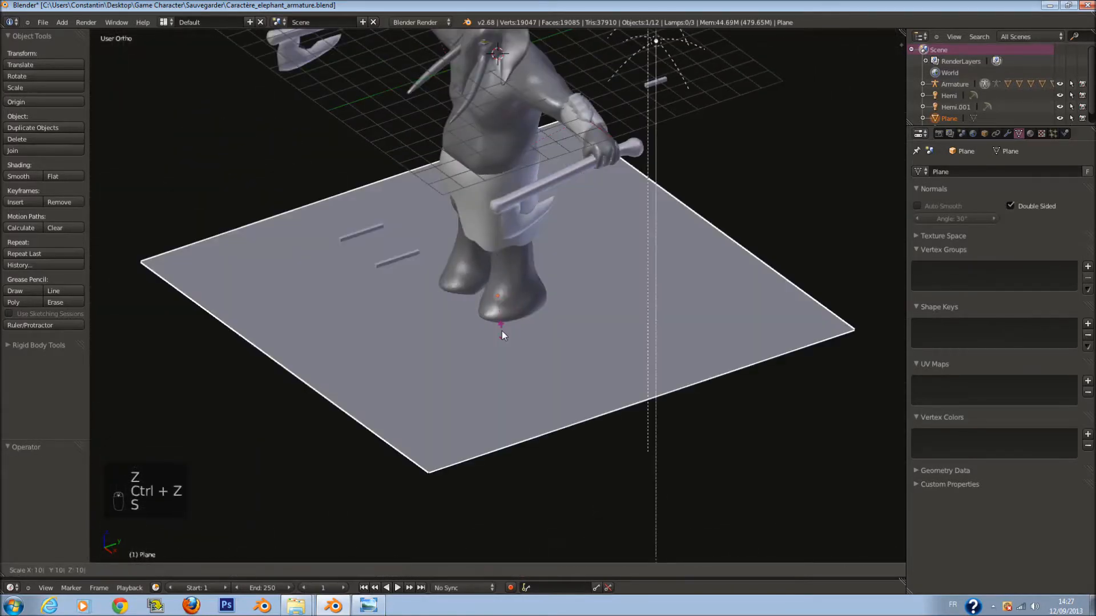
key(Return)
scroll(501, 330, down, 3)
text(s25)
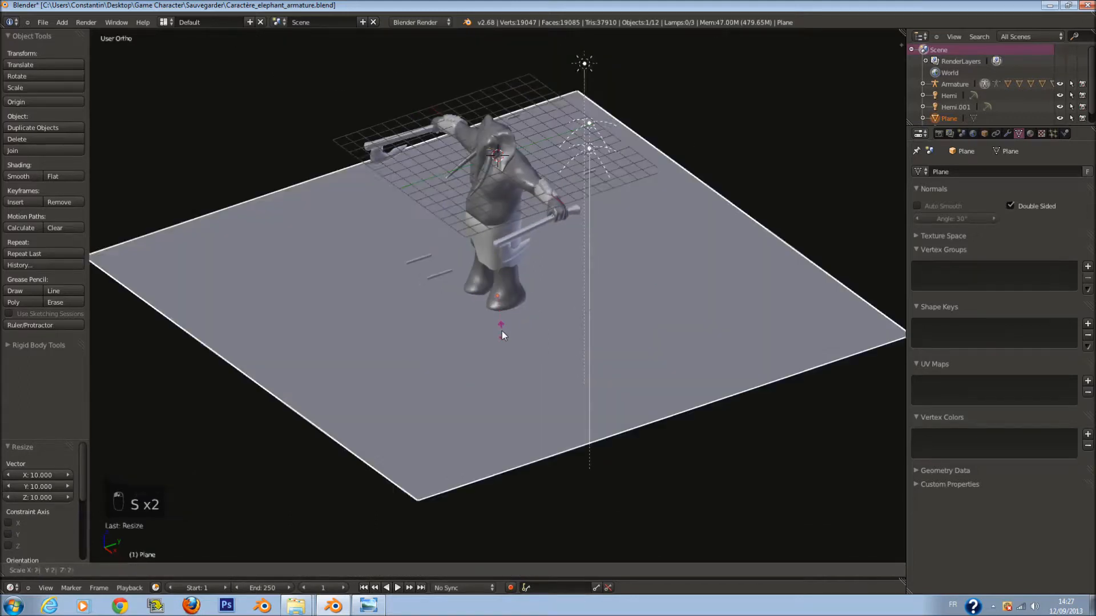
key(Return)
scroll(536, 330, down, 13)
middle_drag(535, 334, 750, 351)
key(ctrl+s)
Unwrap the ground plane from the top view with Project From View scaled to bounds, return to Object Mode and save.
scroll(744, 350, down, 4)
key(KP_7)
key(Tab)
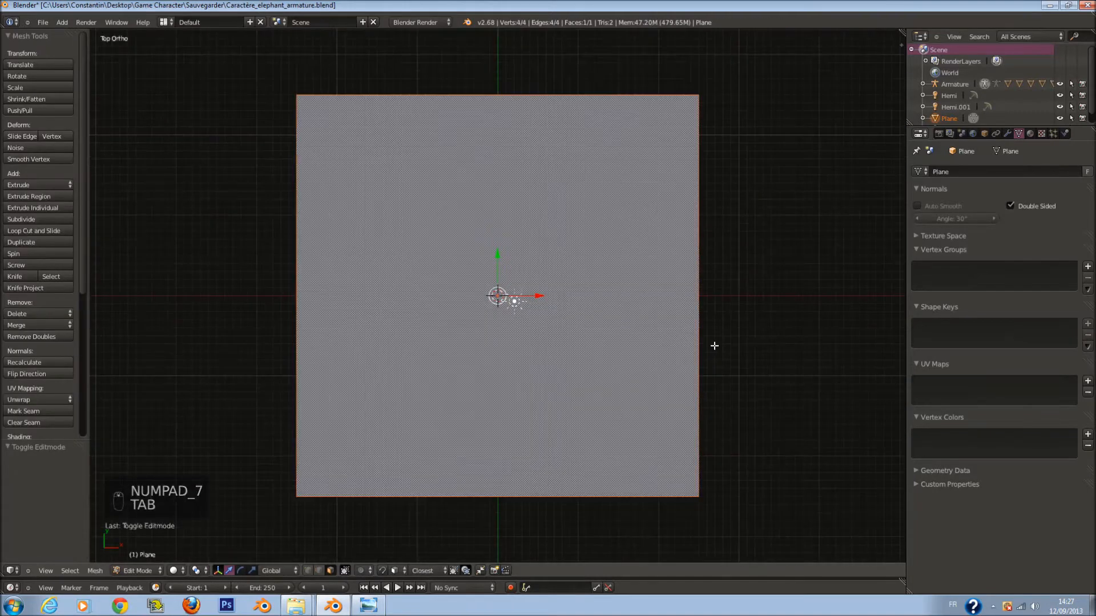
key(u)
click(692, 446)
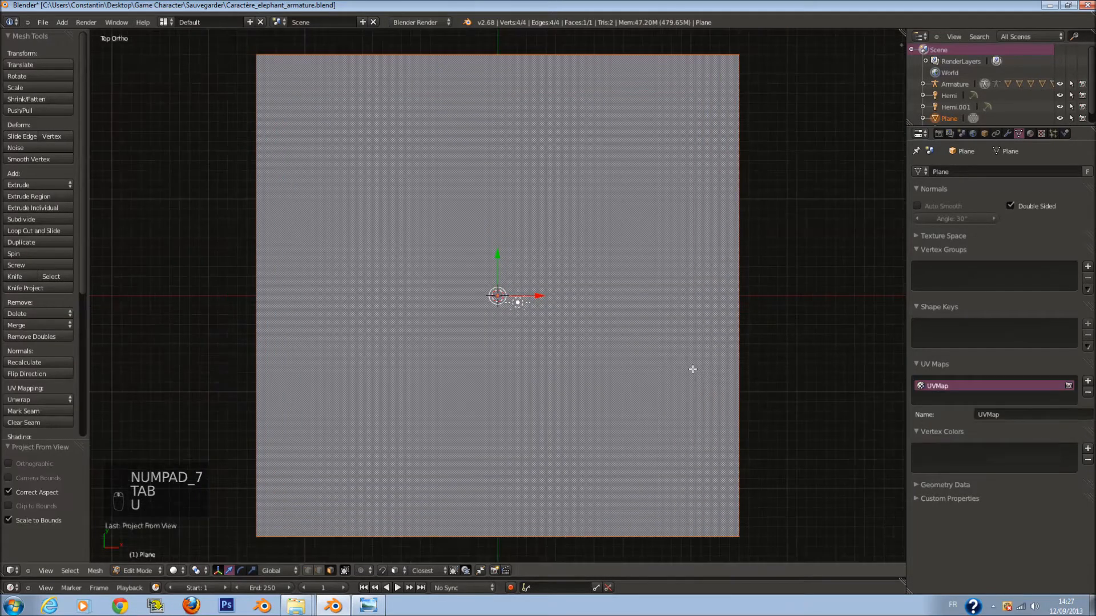
key(Tab)
key(ctrl+s)
Create a new material for the plane, name it Ground and save the file.
click(1030, 133)
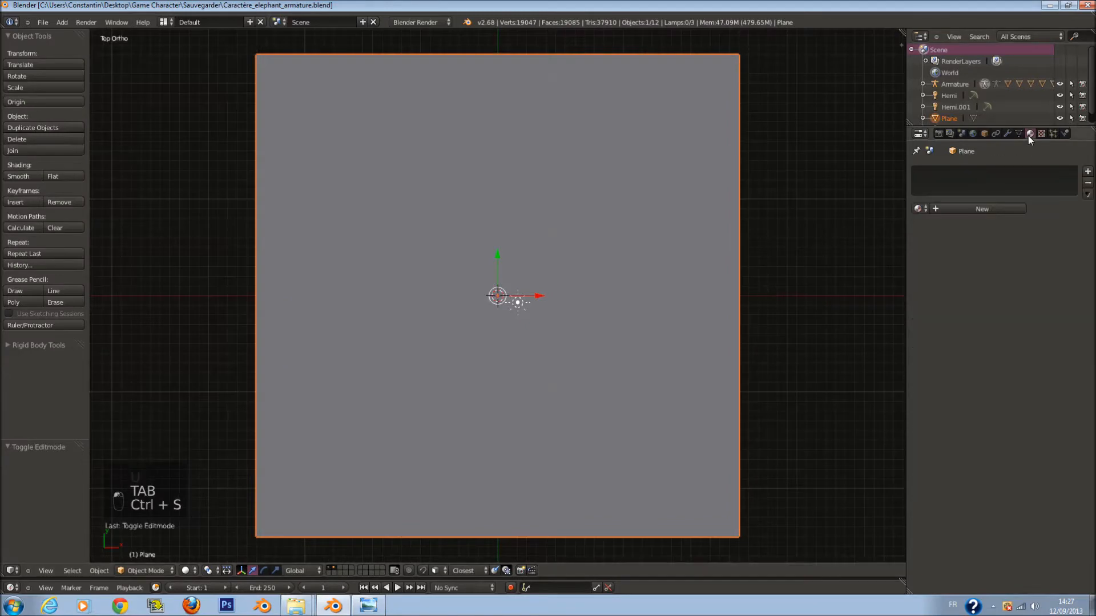
click(995, 204)
key(ctrl+s)
click(956, 208)
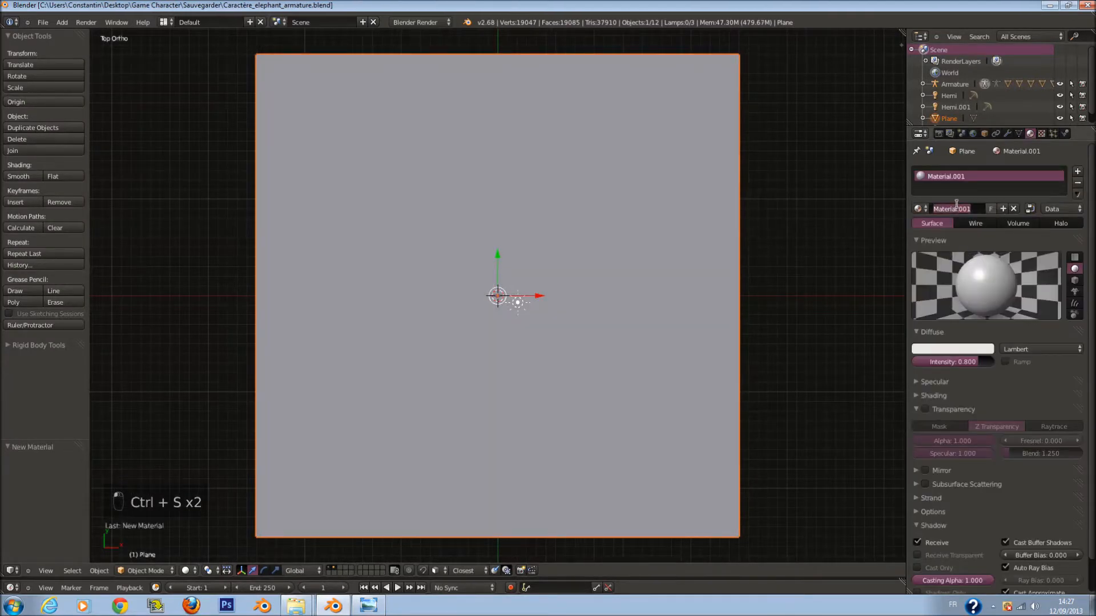
text(Ground)
key(Return)
key(ctrl+s)
click(692, 273)
Add a new texture to the Ground material, set its type to Image or Movie and save the file.
click(1042, 133)
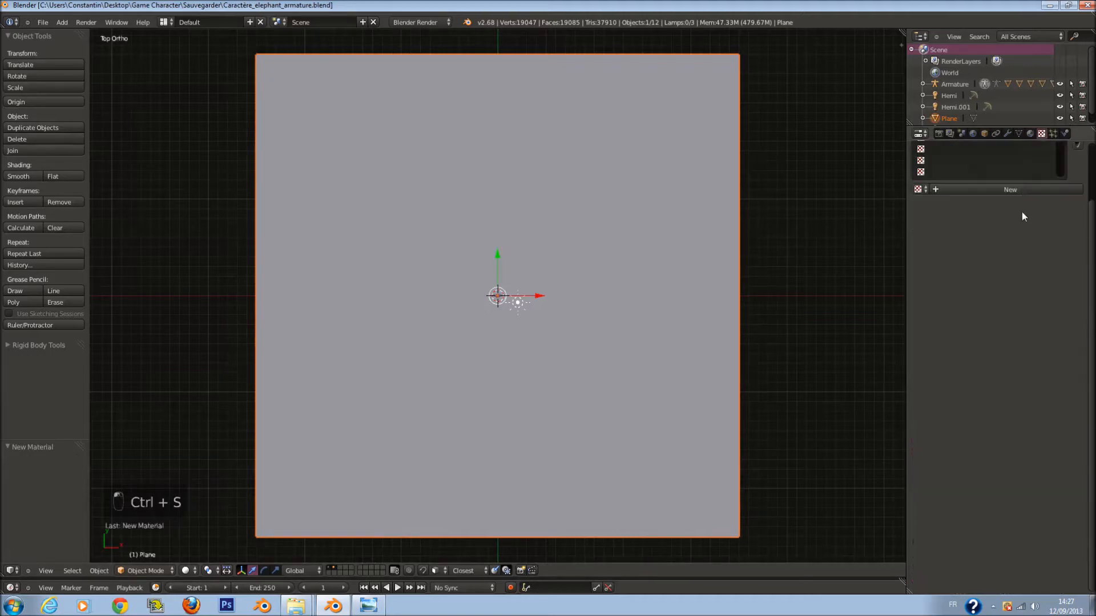
key(ctrl+s)
click(1022, 213)
click(1018, 253)
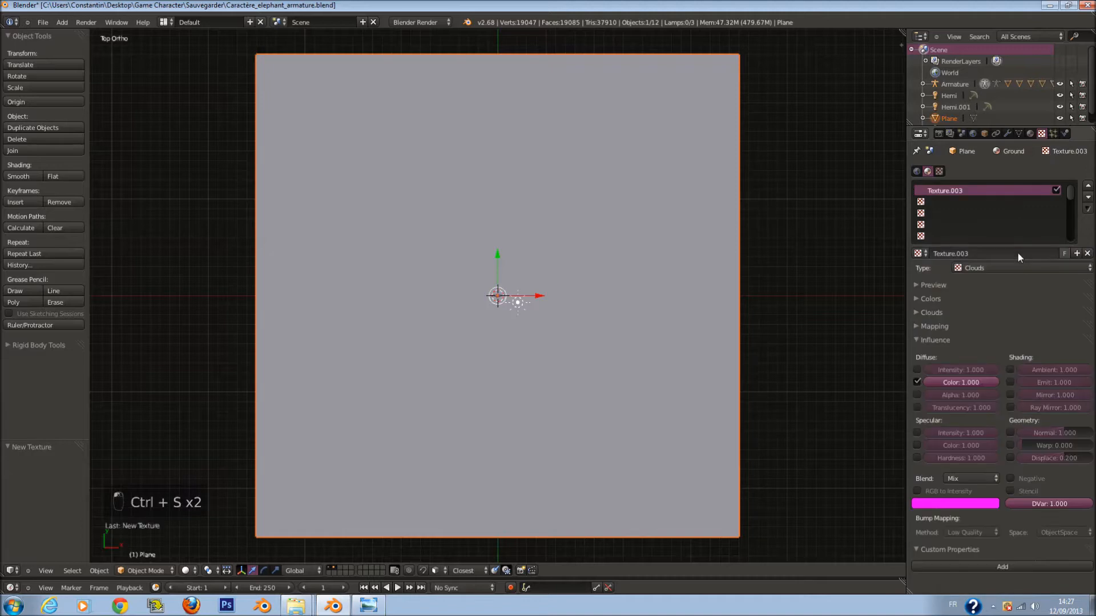
click(1019, 268)
click(1005, 196)
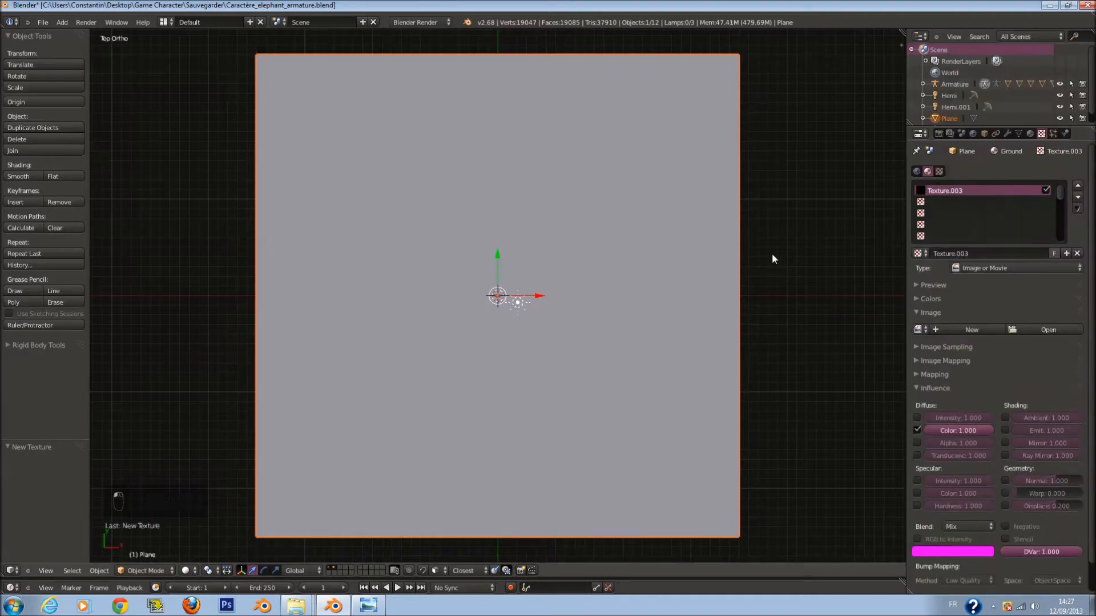
scroll(772, 252, up, 1)
key(ctrl+s)
click(750, 260)
Load CinderblockSloppy0064_2_L.jpg from the Desktop's texture folder as the ground texture's image.
click(1039, 329)
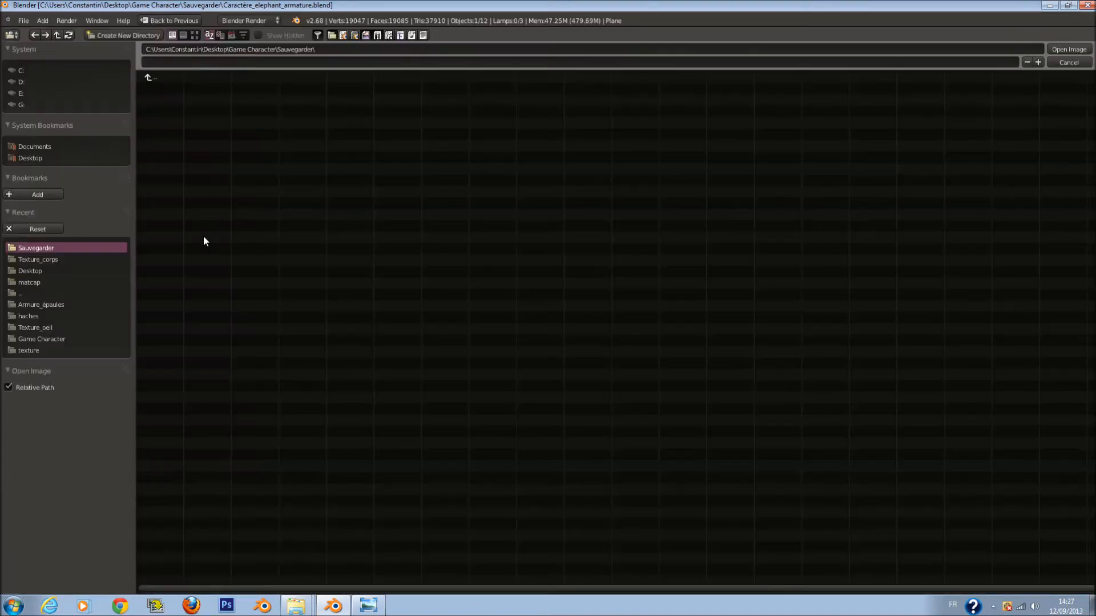
click(51, 159)
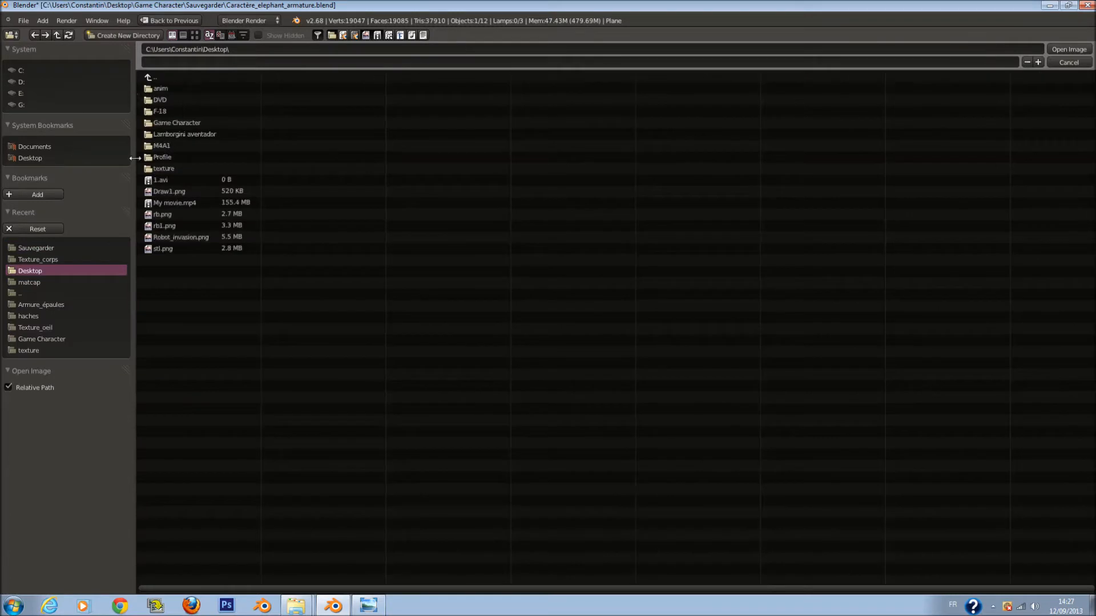
click(191, 165)
click(194, 36)
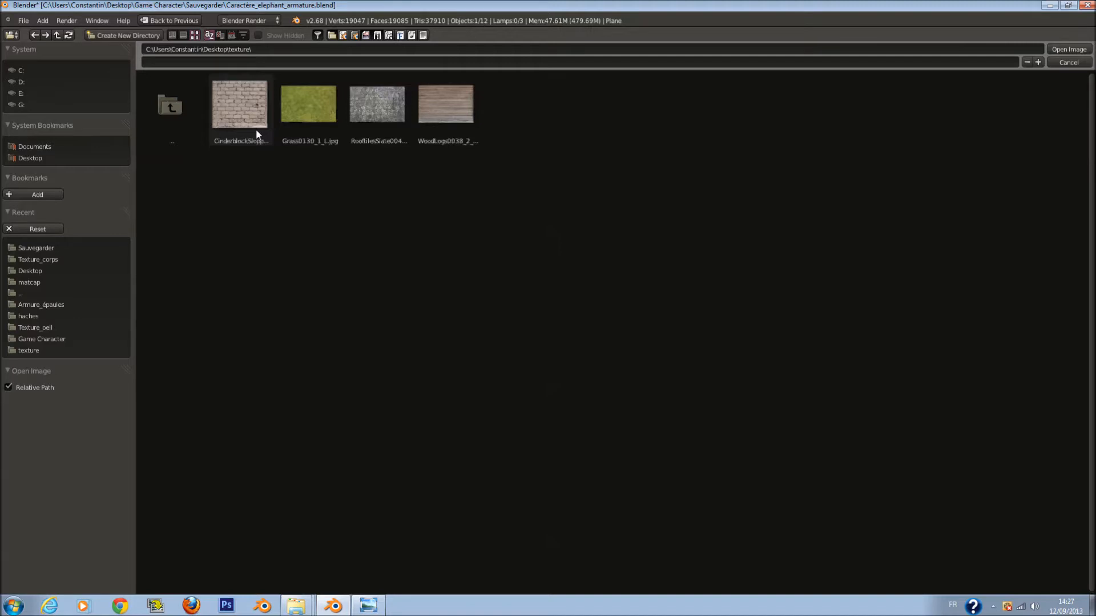
click(255, 132)
click(1068, 49)
Switch the viewport to textured shading and save the file.
scroll(575, 295, down, 2)
click(187, 571)
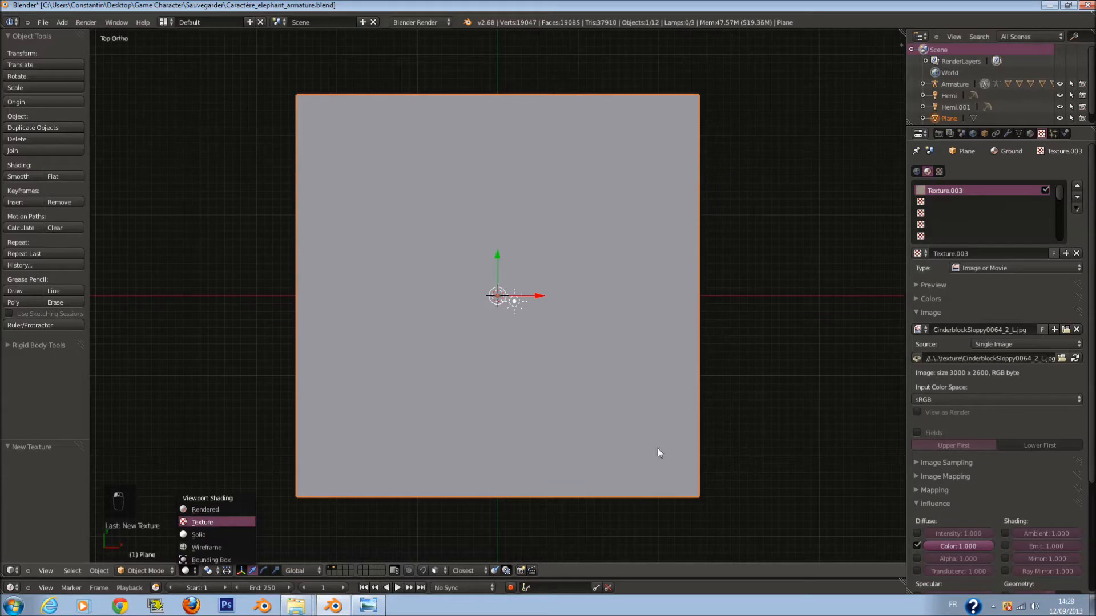
scroll(659, 447, up, 3)
mouse_move(655, 443)
middle_down()
mouse_move(638, 368)
mouse_move(646, 330)
middle_up()
key(ctrl+s)
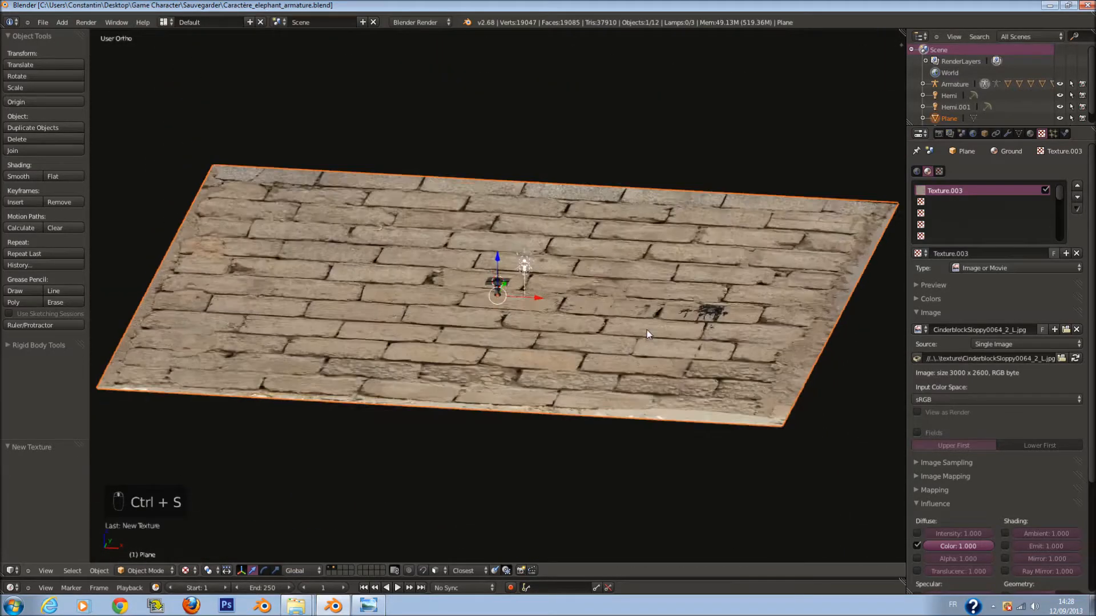
Show only the character's layer and select the elephant's body mesh.
key(KP_0)
key(KP_Decimal)
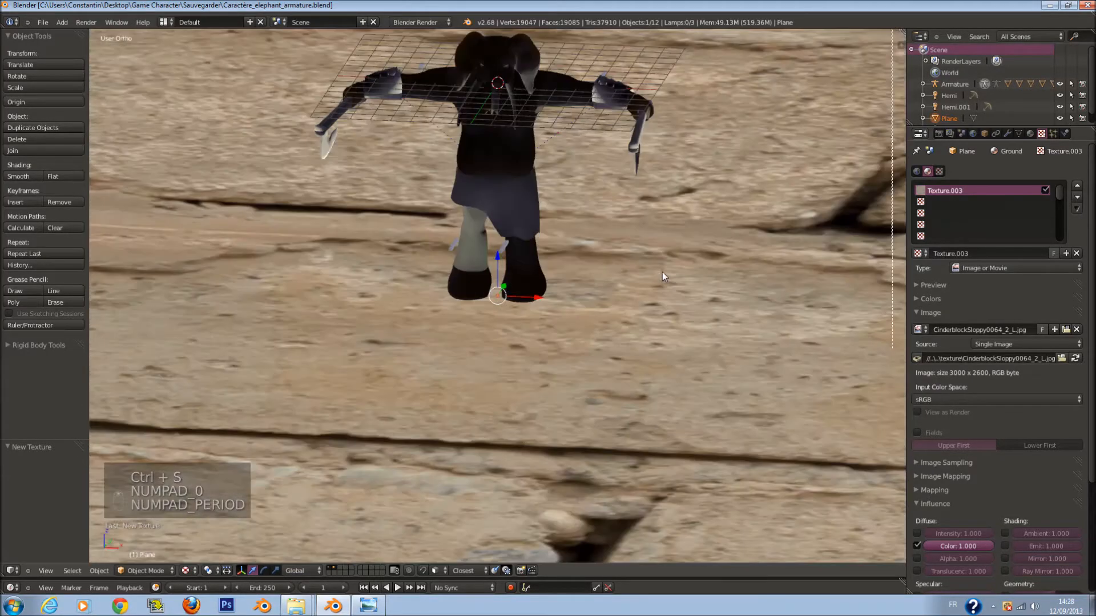
scroll(656, 234, up, 3)
shift+scroll(657, 234, up, 20)
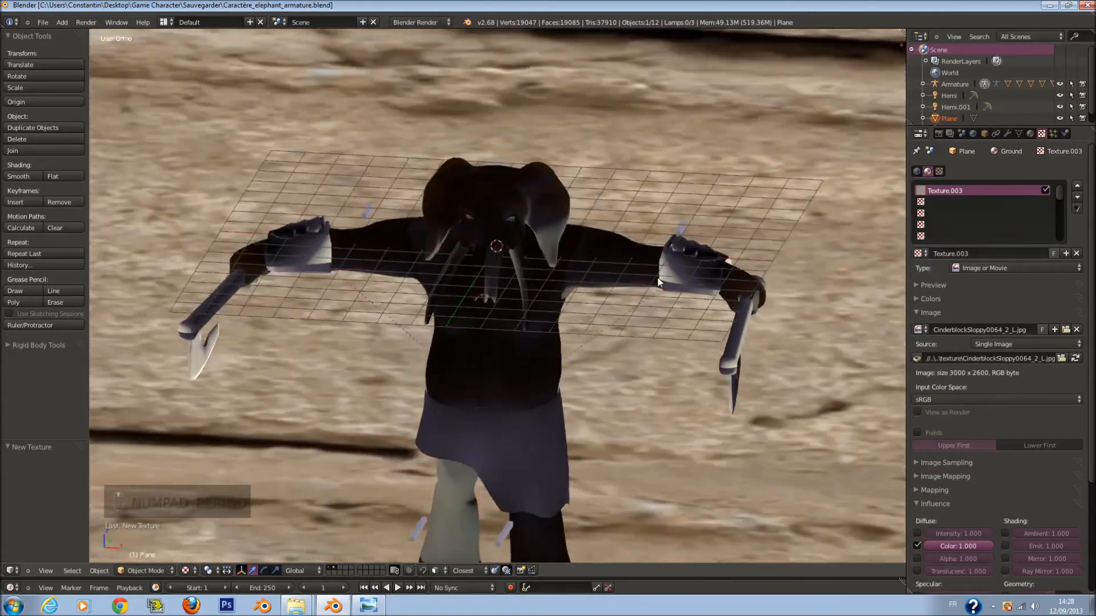
middle_drag(658, 281, 633, 277)
scroll(634, 276, down, 7)
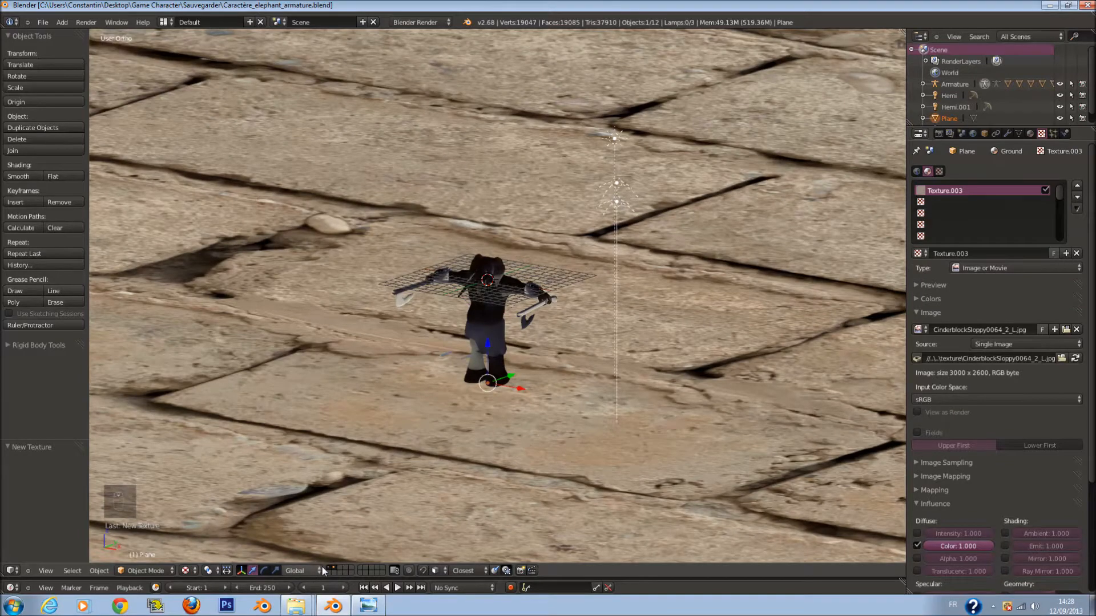
click(330, 569)
scroll(557, 261, up, 7)
right_click(489, 326)
scroll(489, 327, down, 2)
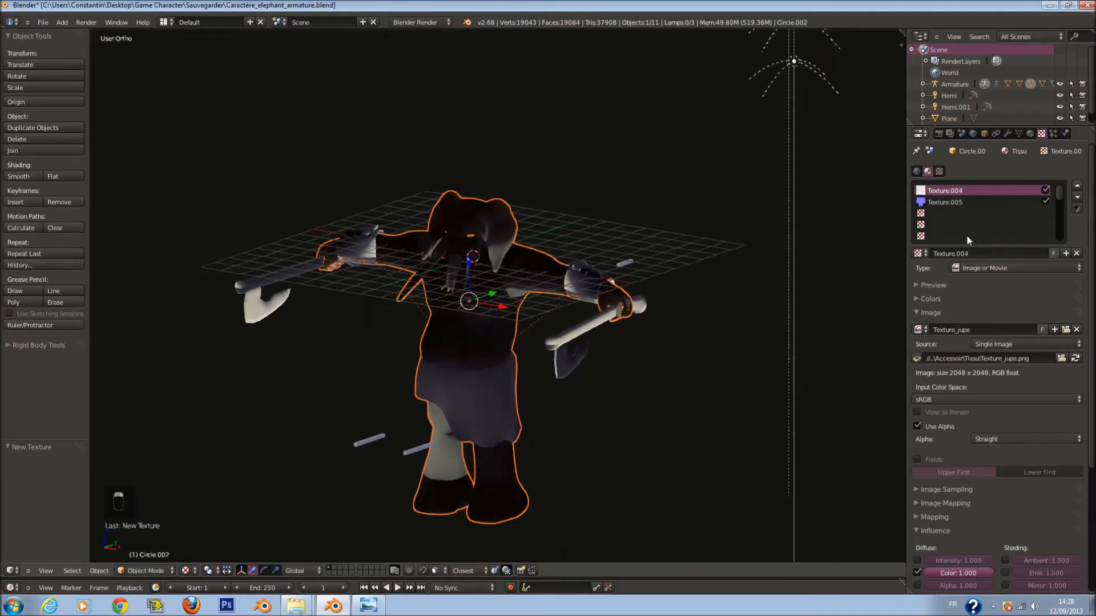
Reload the image Texture_corps_principal.jpg of the Texture_principal texture in the body's Material slot.
click(1030, 134)
click(967, 183)
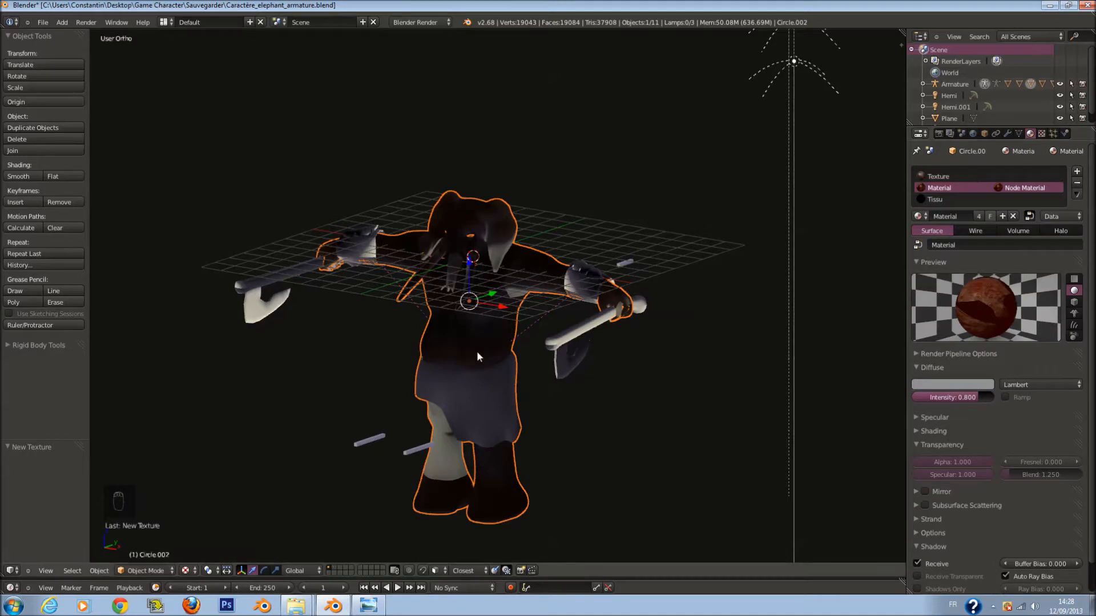
middle_drag(477, 351, 514, 348)
click(1042, 133)
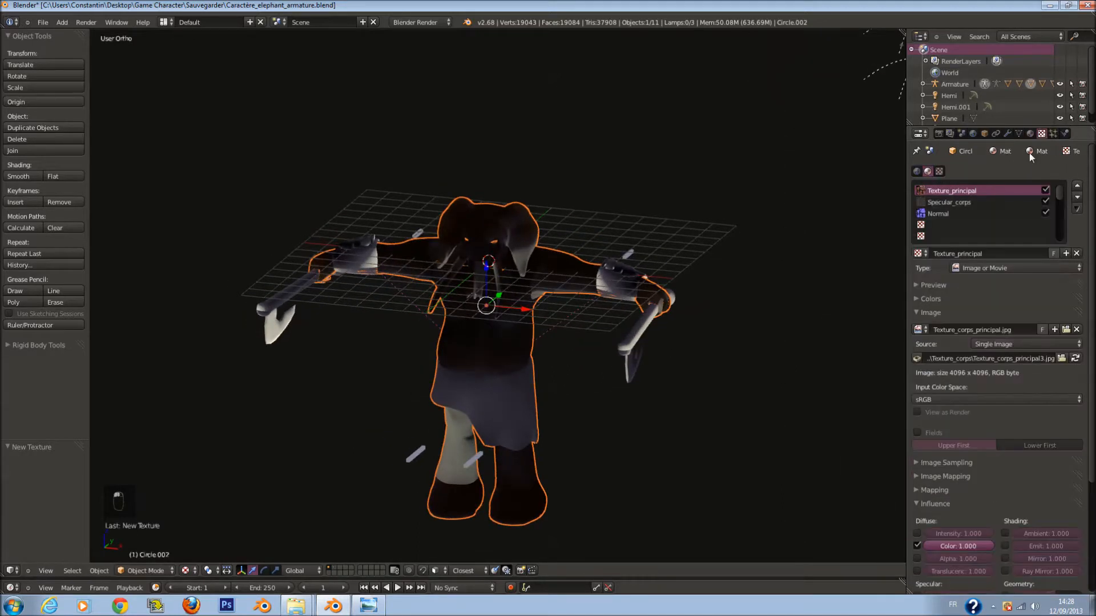
click(967, 203)
click(972, 191)
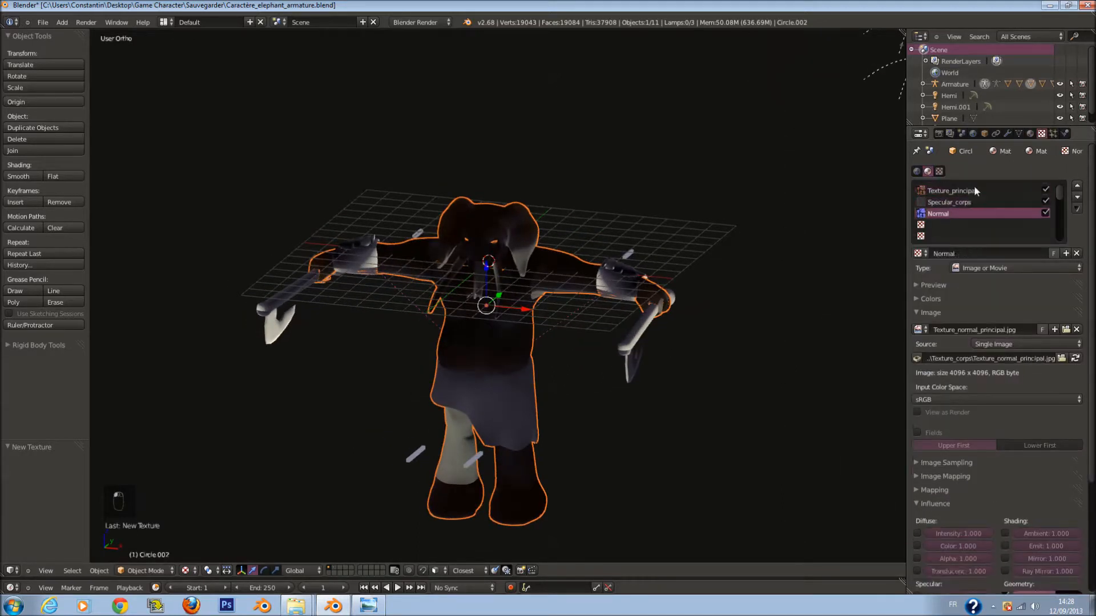
click(1075, 359)
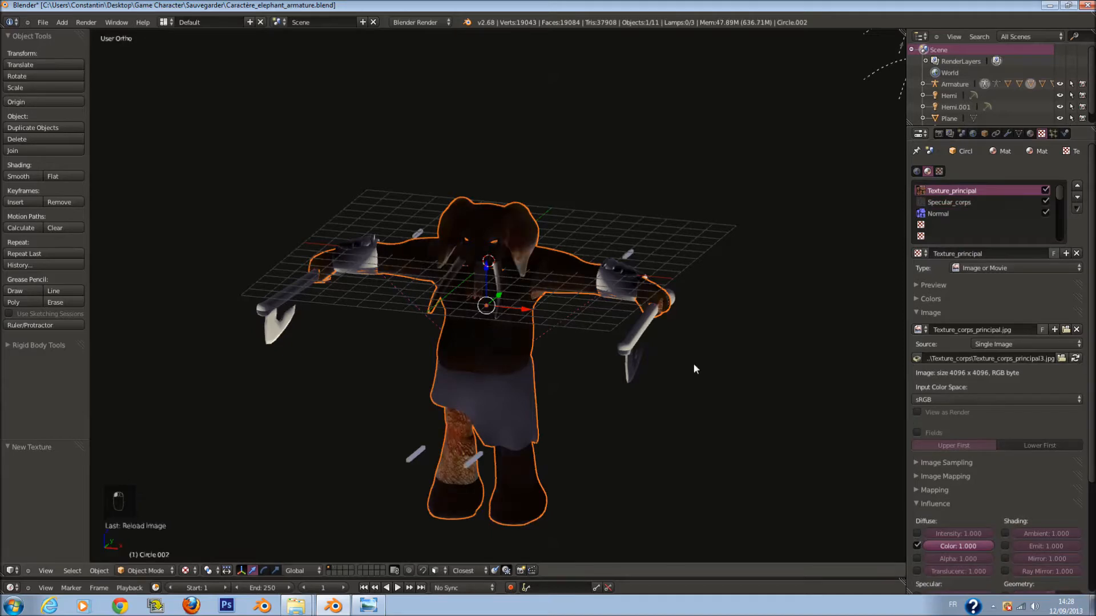
Show the ground plane's layer together with the character's layer.
middle_drag(693, 363, 680, 341)
scroll(680, 341, up, 3)
key(Tab)
key(Tab)
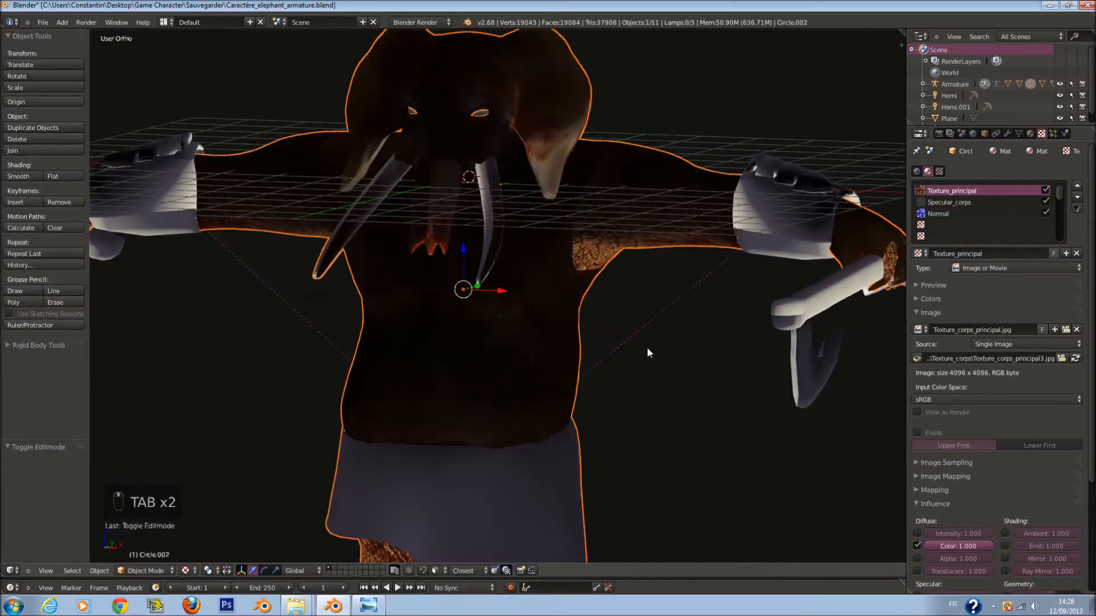
scroll(647, 350, down, 2)
scroll(648, 351, down, 5)
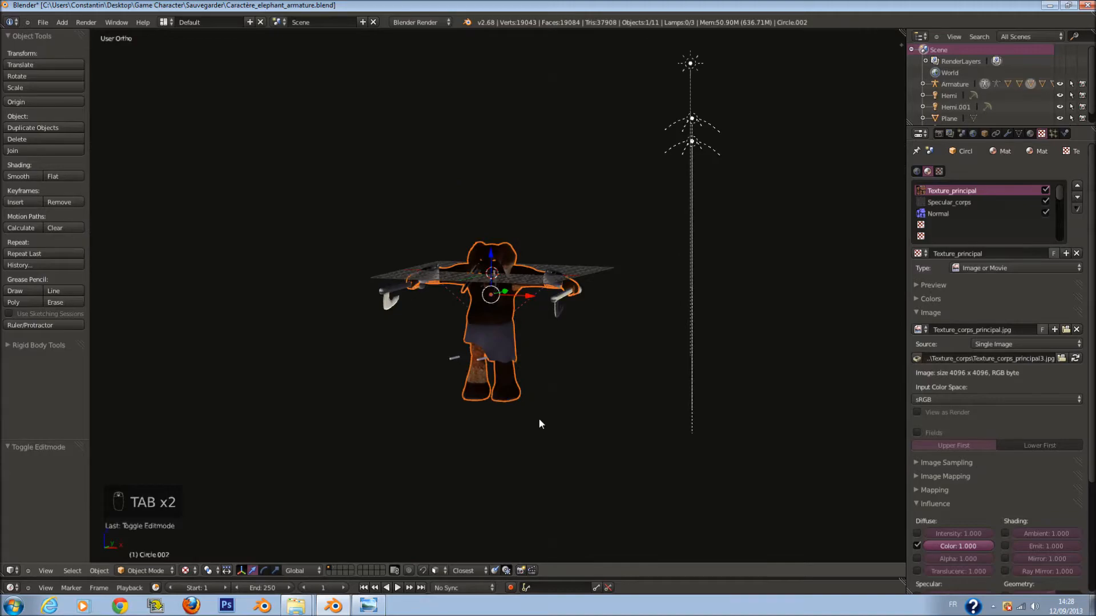
shift+click(334, 568)
mouse_move(579, 318)
middle_down()
mouse_move(589, 236)
mouse_move(578, 325)
middle_up()
scroll(577, 327, up, 4)
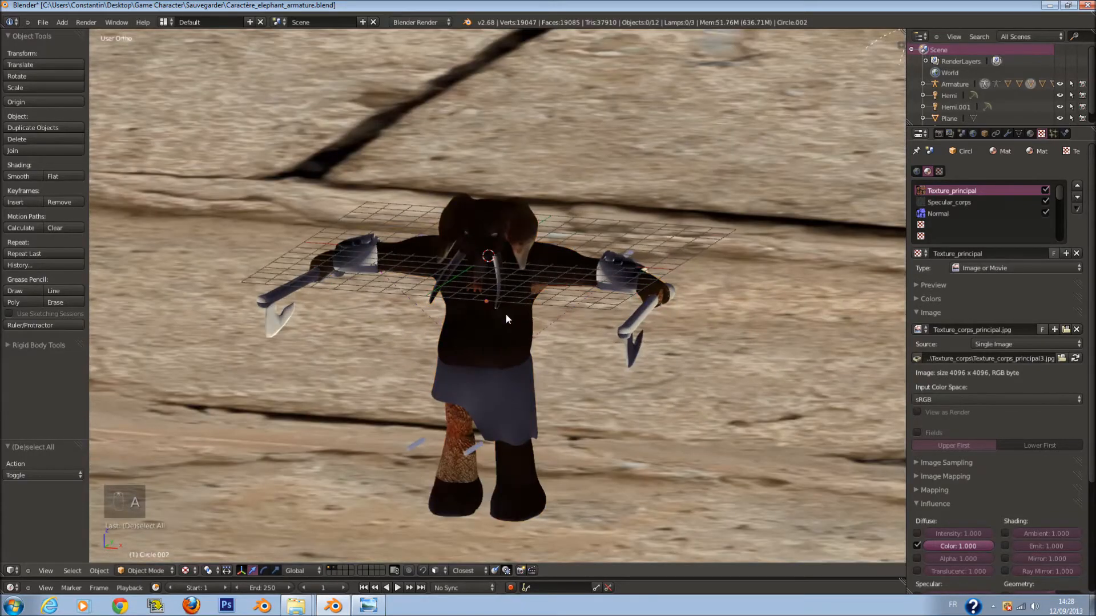
Enter Edit Mode on the elephant's body and select its entire mesh.
key(a)
scroll(506, 316, up, 3)
key(Tab)
key(a)
key(a)
key(a)
key(a)
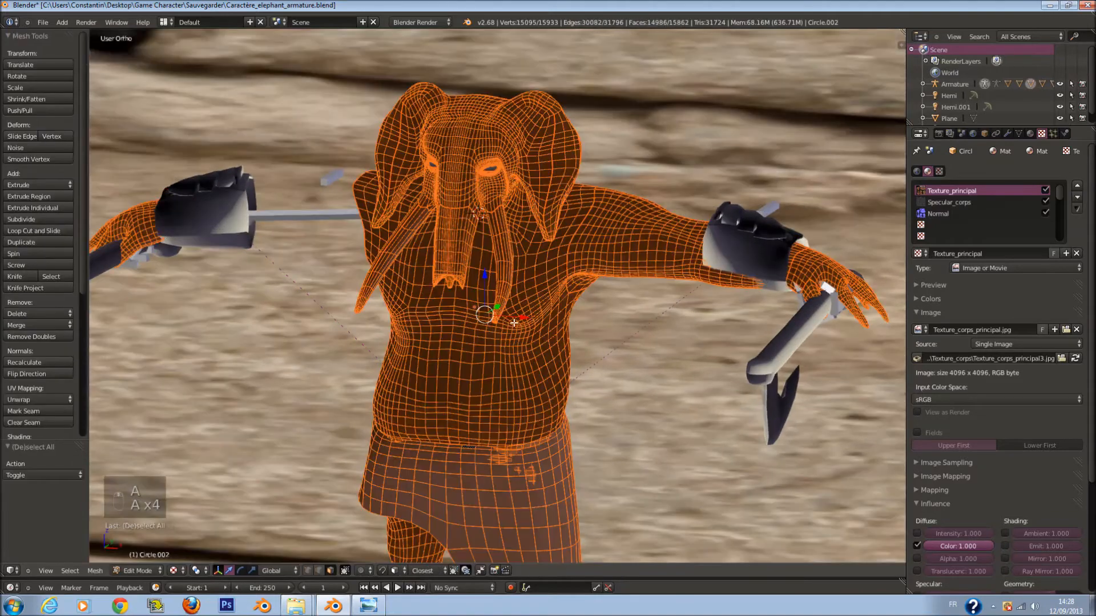
Flip the direction of the selected body mesh's normals and return to Object Mode.
scroll(361, 325, down, 3)
middle_drag(324, 324, 375, 301)
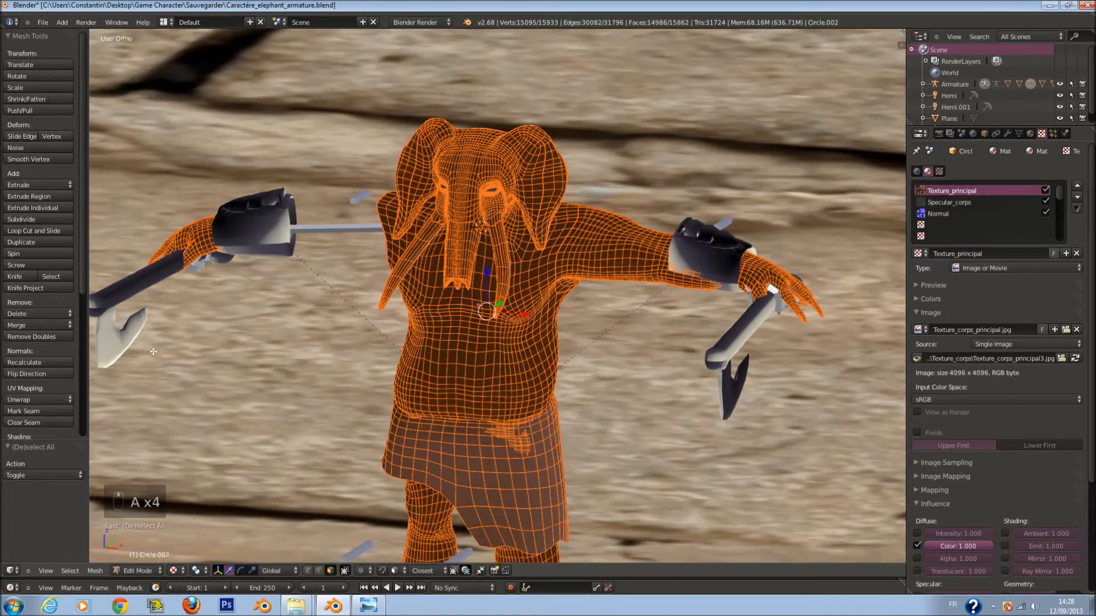
key(Tab)
key(Tab)
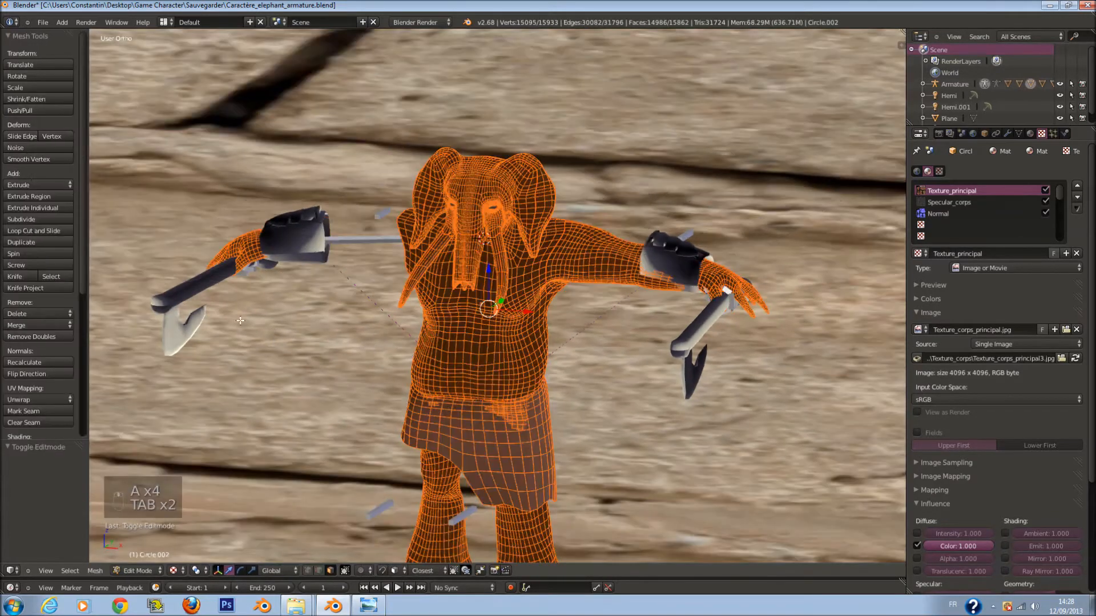
click(43, 375)
key(Tab)
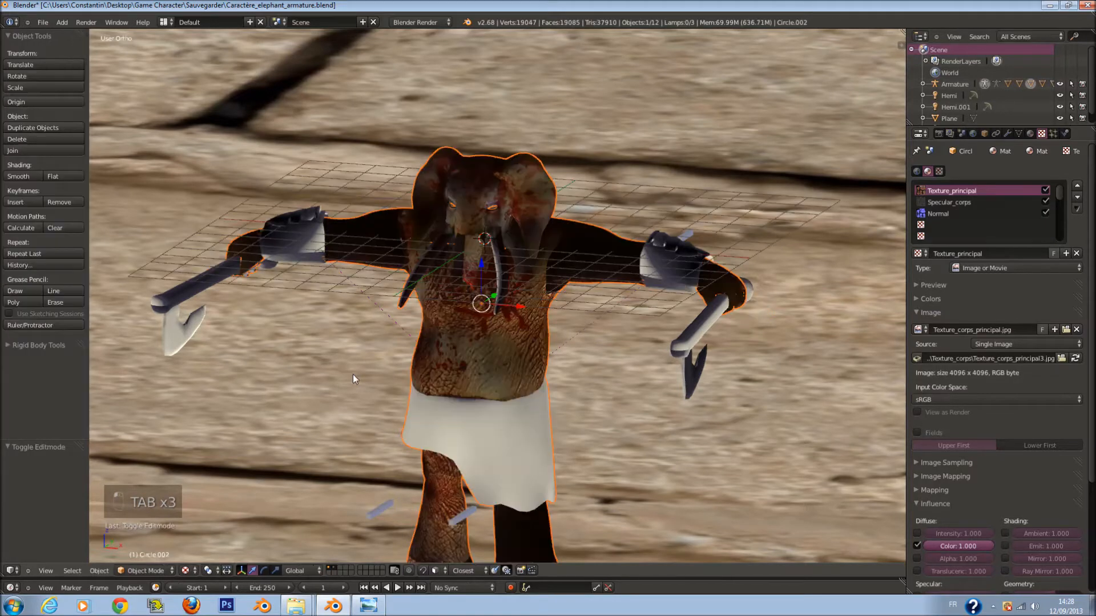
Flip the body mesh's normals back and forth, comparing the textured shading in Object Mode.
key(Tab)
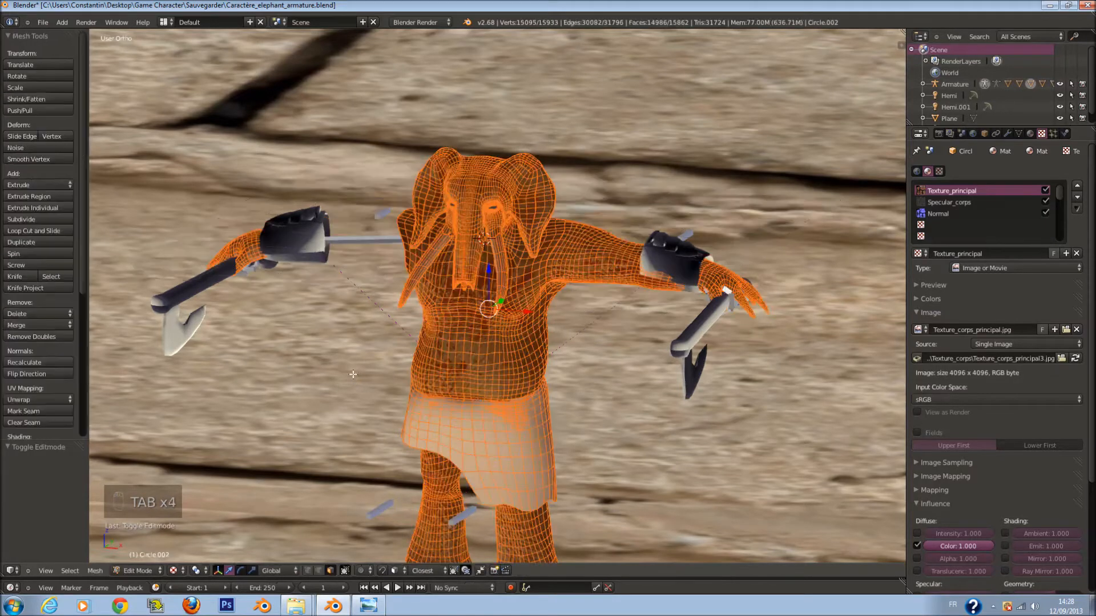
click(53, 372)
click(54, 373)
key(Tab)
key(Tab)
click(48, 366)
key(Tab)
key(Tab)
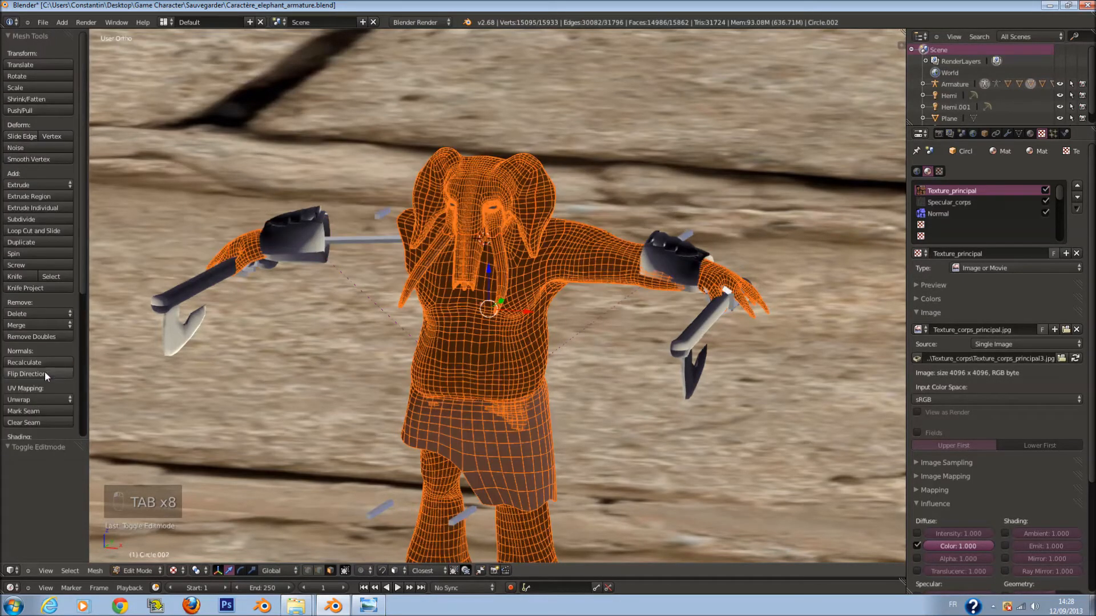
click(44, 374)
key(Tab)
Select the textured ground plane and hide it.
scroll(453, 297, down, 1)
scroll(439, 273, up, 3)
scroll(444, 297, down, 3)
scroll(458, 317, down, 1)
middle_drag(484, 362, 482, 392)
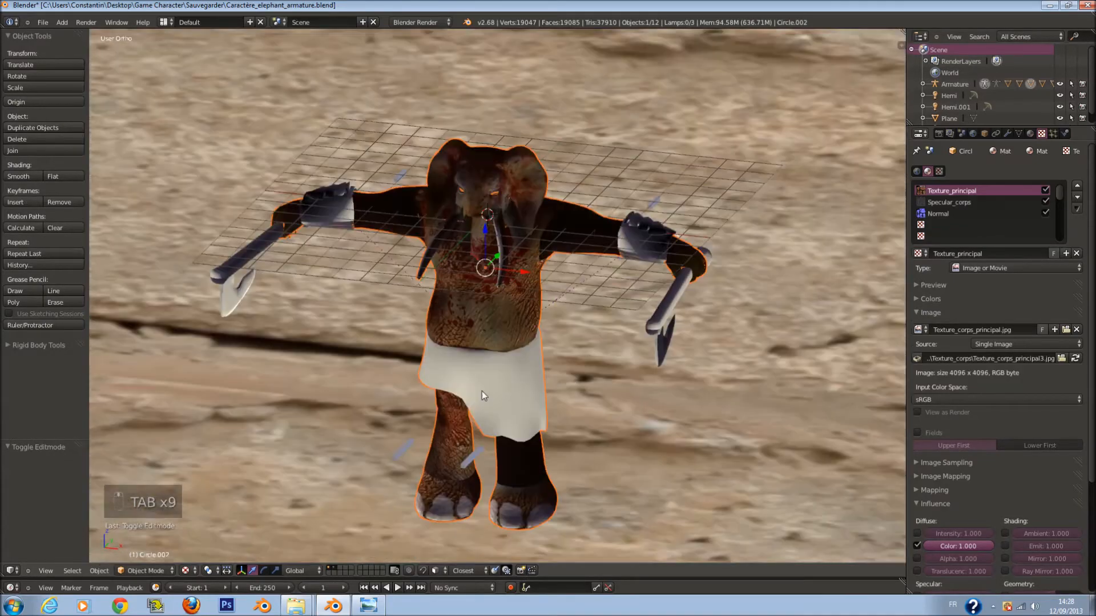
scroll(614, 368, down, 5)
right_click(632, 392)
key(h)
Select the elephant's body mesh again for a close view of the torso and skirt.
scroll(624, 383, up, 12)
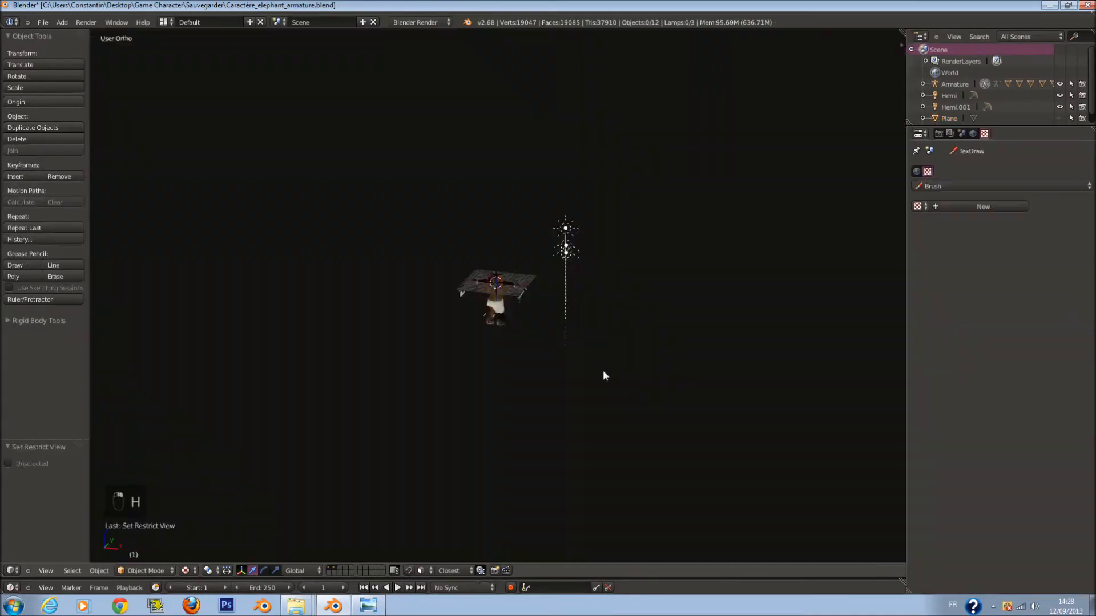
scroll(512, 321, down, 1)
middle_drag(512, 321, 512, 263)
scroll(513, 263, up, 1)
scroll(513, 262, up, 3)
right_click(513, 263)
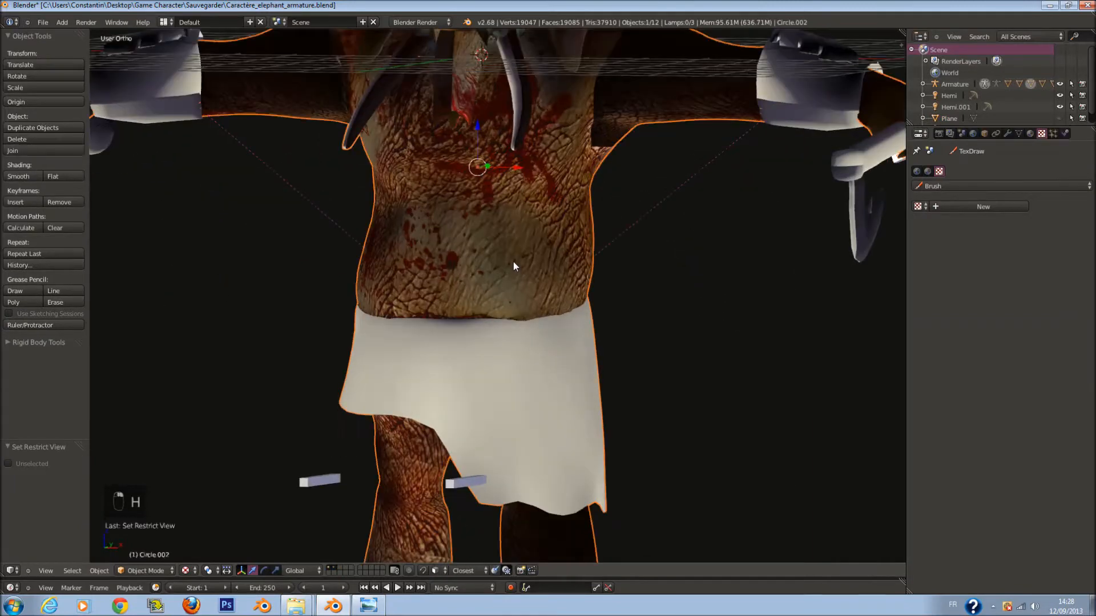
Select all of the skirt's linked faces, flip their normals and return to Object Mode.
scroll(513, 262, down, 3)
shift+scroll(528, 320, down, 4)
key(Tab)
scroll(549, 312, up, 2)
right_click(548, 312)
key(l)
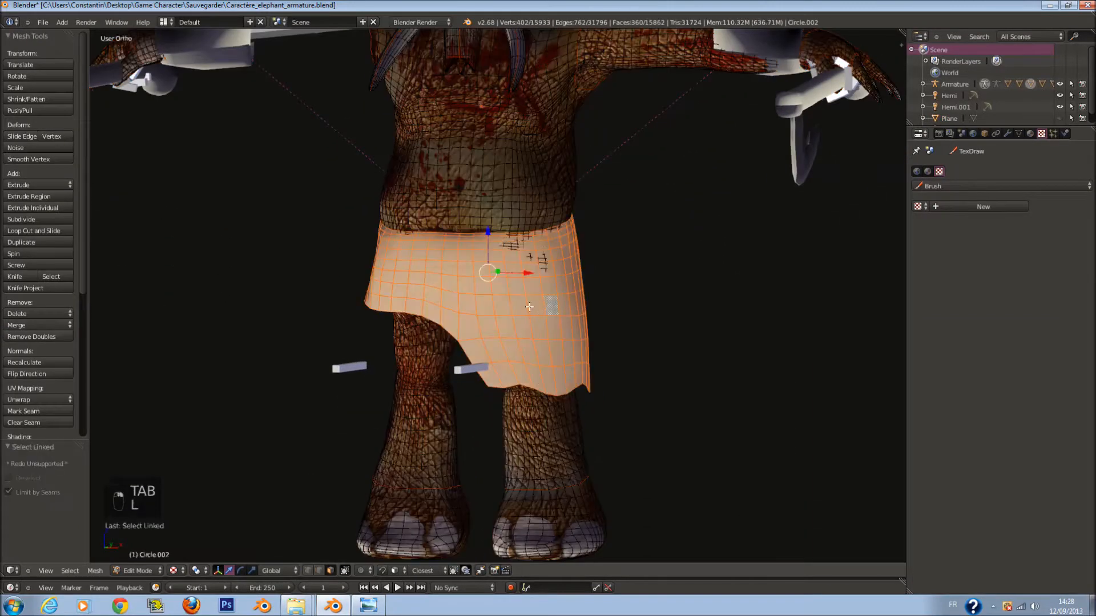
click(54, 362)
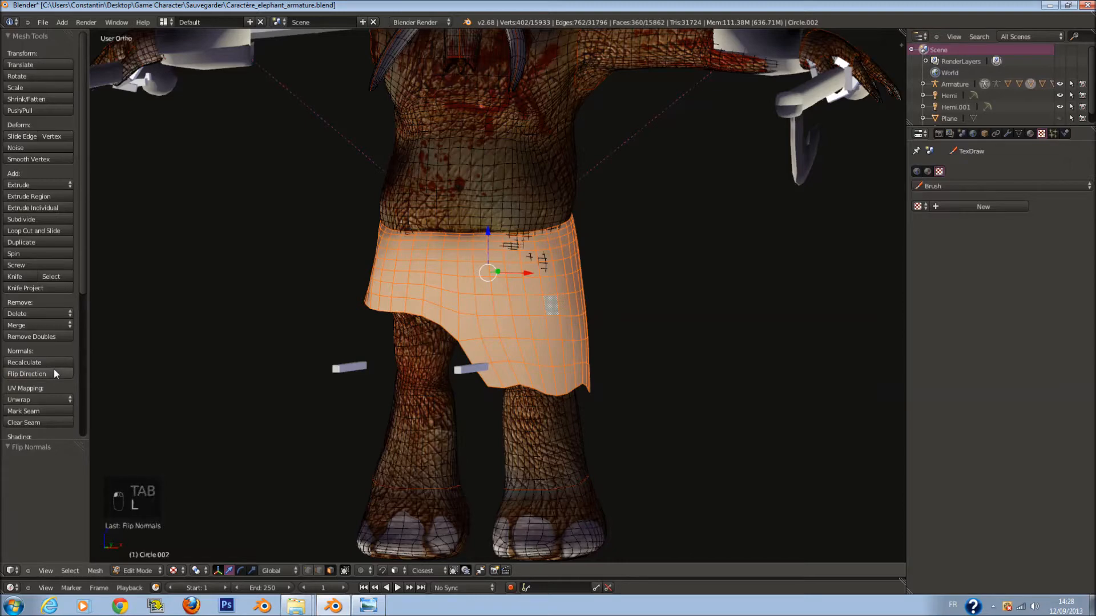
key(Tab)
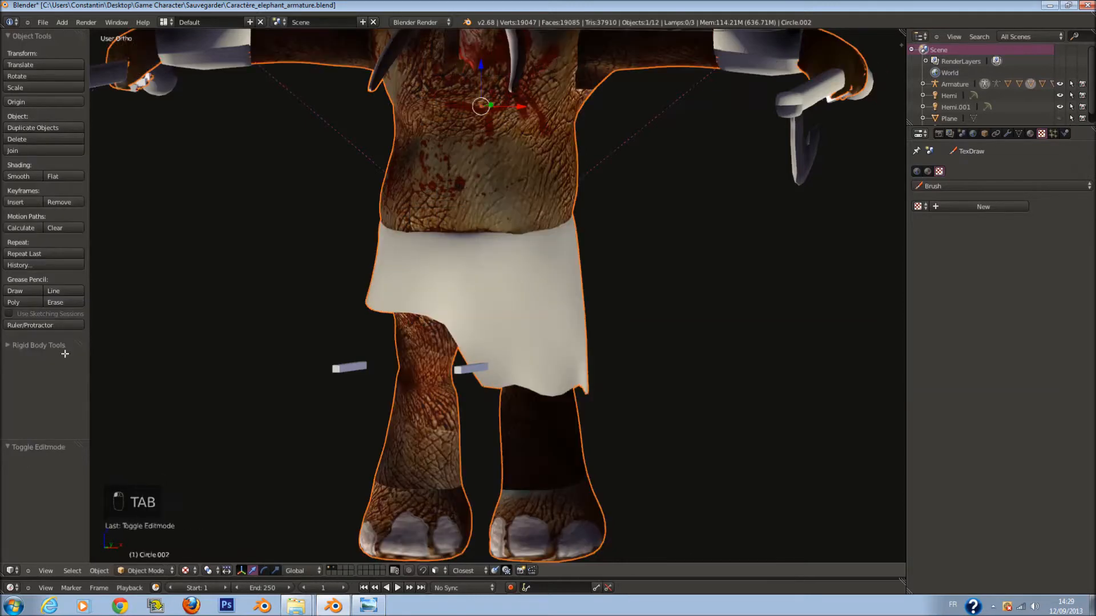
Recalculate the skirt's normals in Edit Mode and flip their direction.
key(Tab)
scroll(48, 382, down, 4)
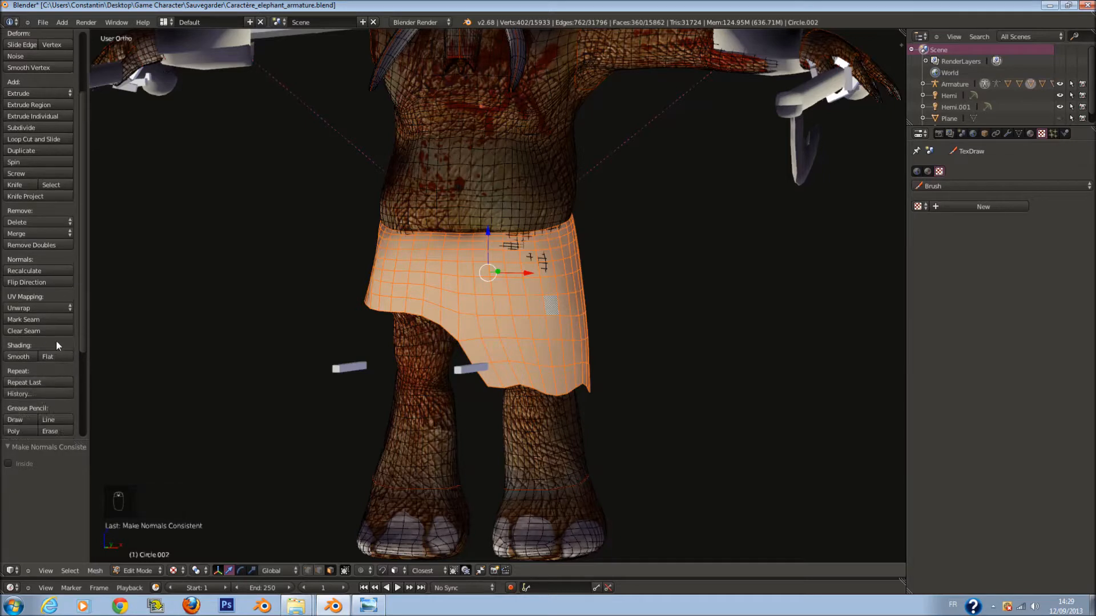
click(50, 282)
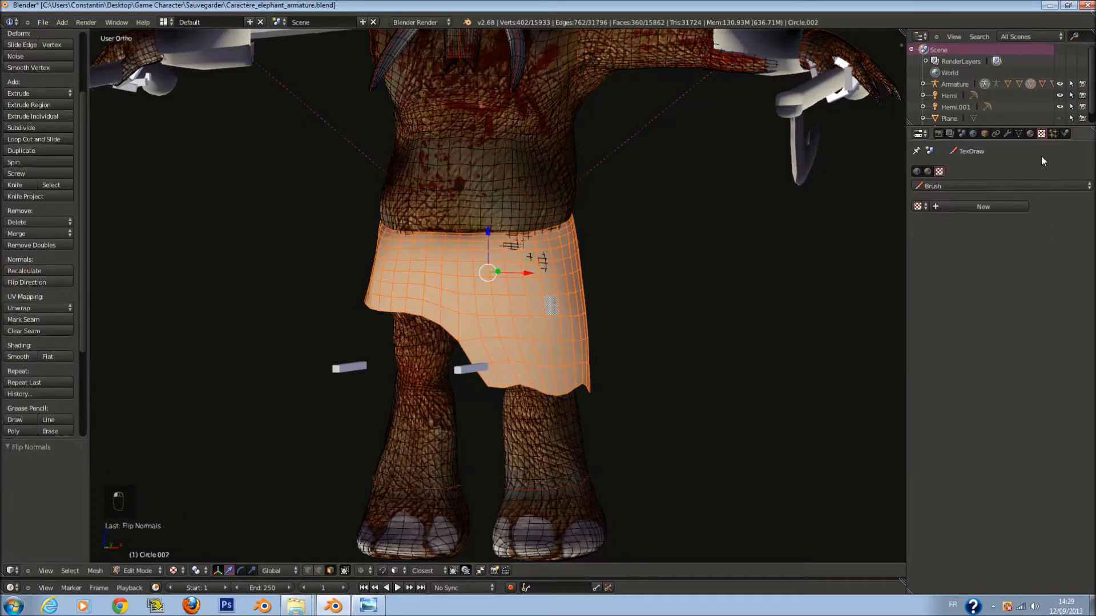
Reload the Texture_jupe image of the skirt's Tissu material and return to Object Mode.
click(1030, 133)
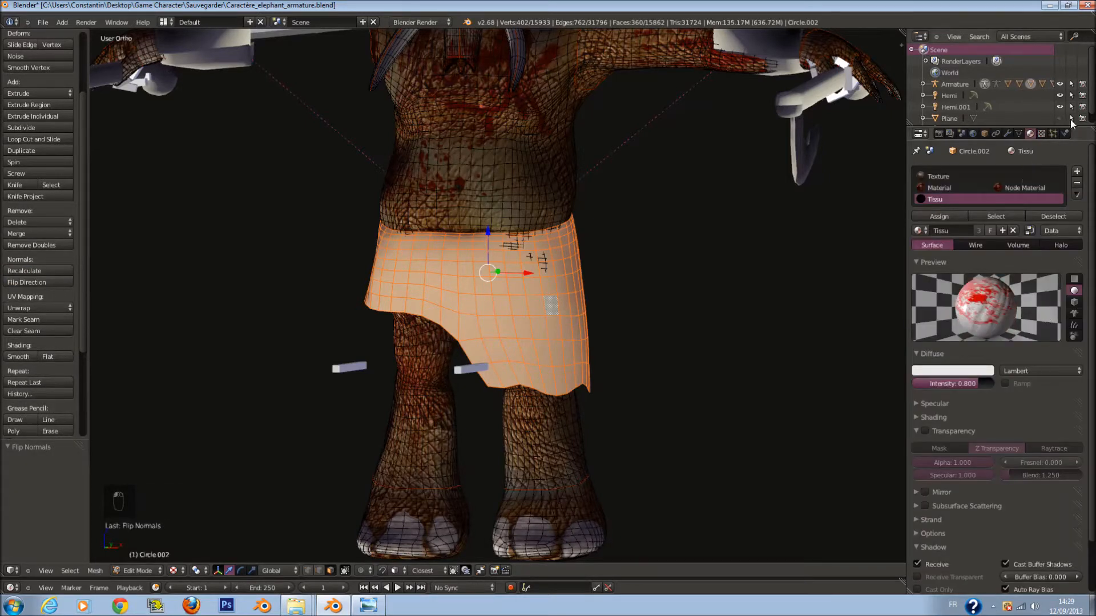
click(1042, 133)
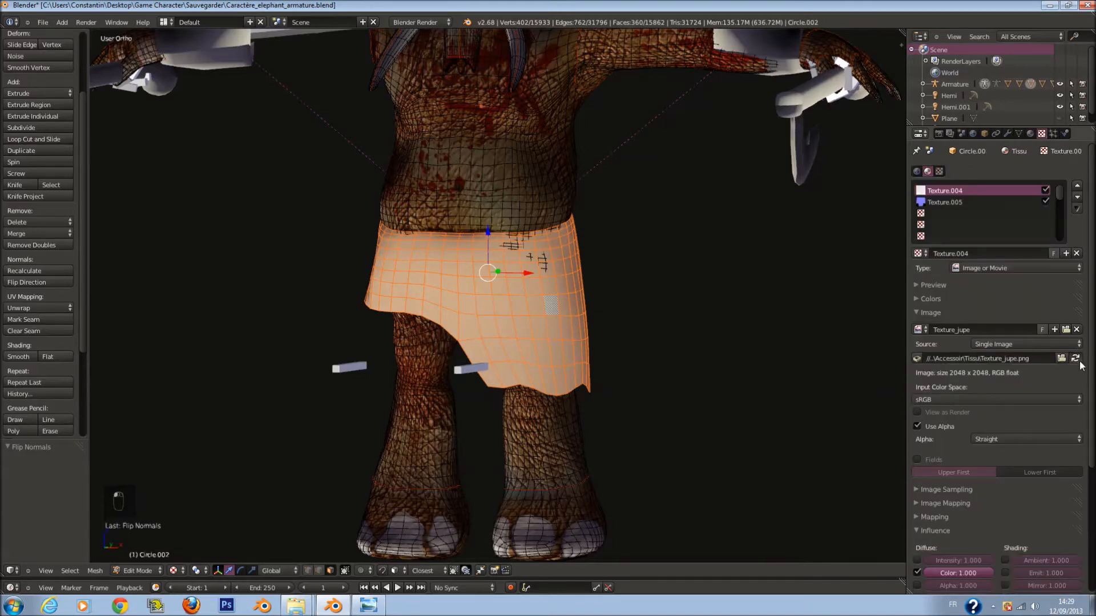
scroll(780, 337, down, 3)
key(Tab)
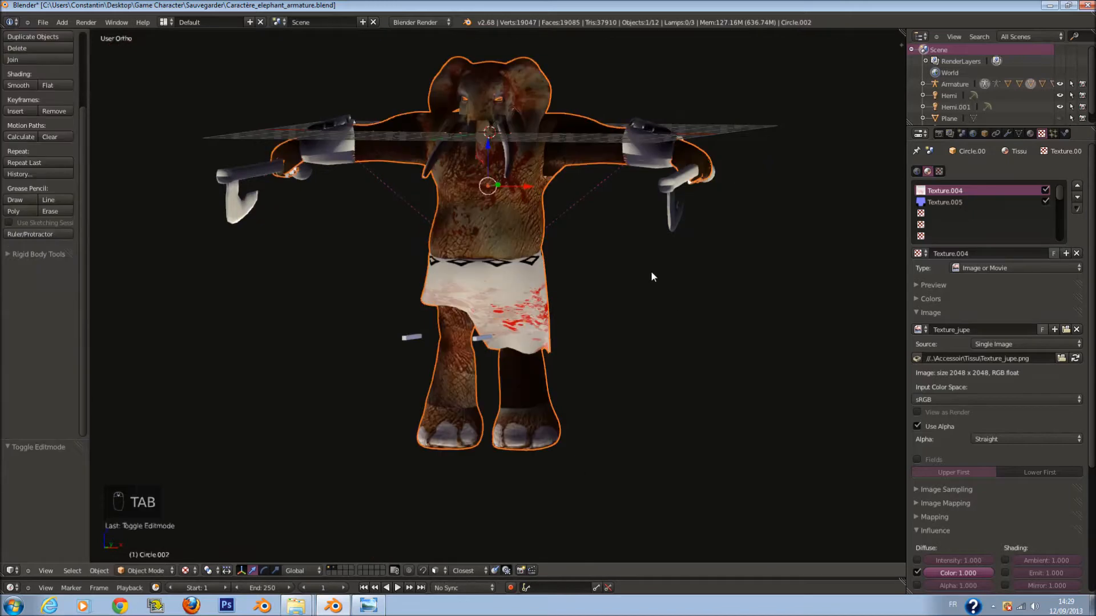
Select the linked faces of the elephant's left arm, flip their normals and check the shading in Object Mode.
shift+scroll(652, 258, up, 6)
scroll(659, 294, up, 1)
middle_drag(652, 258, 591, 190)
key(Tab)
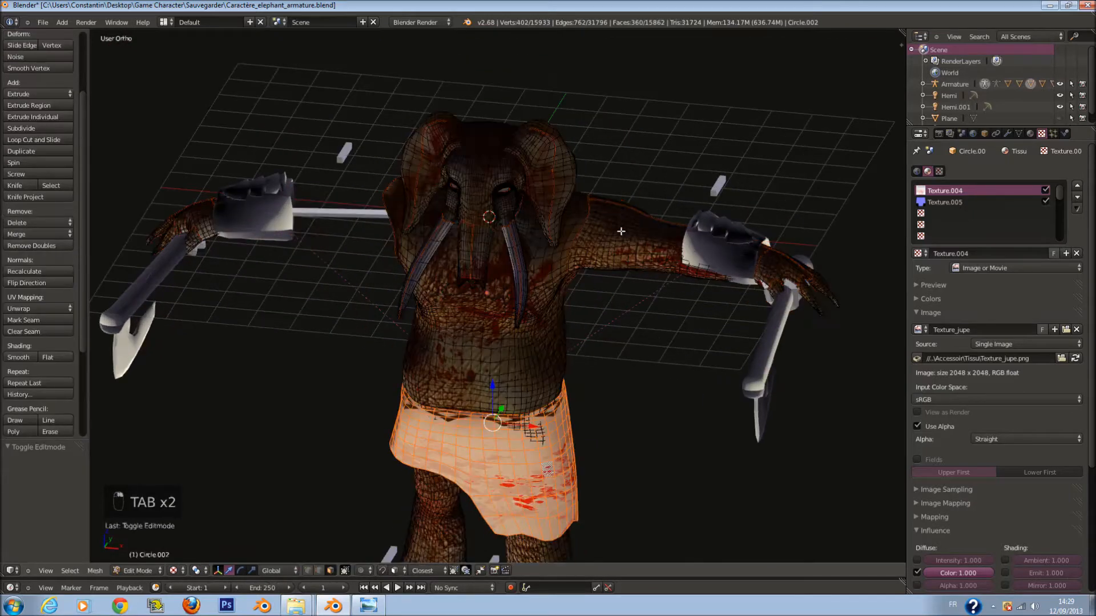
scroll(621, 231, up, 2)
right_click(653, 231)
key(l)
key(l)
scroll(262, 214, down, 3)
key(Tab)
key(Tab)
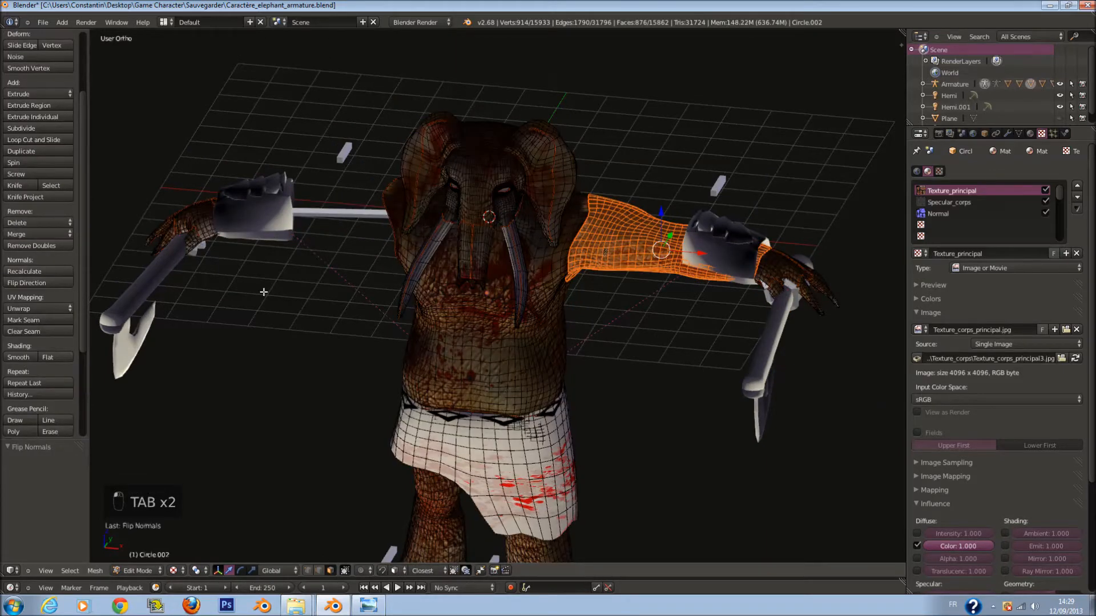
key(Tab)
middle_drag(640, 286, 622, 258)
scroll(622, 258, up, 4)
Remove doubles from the selected left arm faces and check the body in Object Mode.
key(Tab)
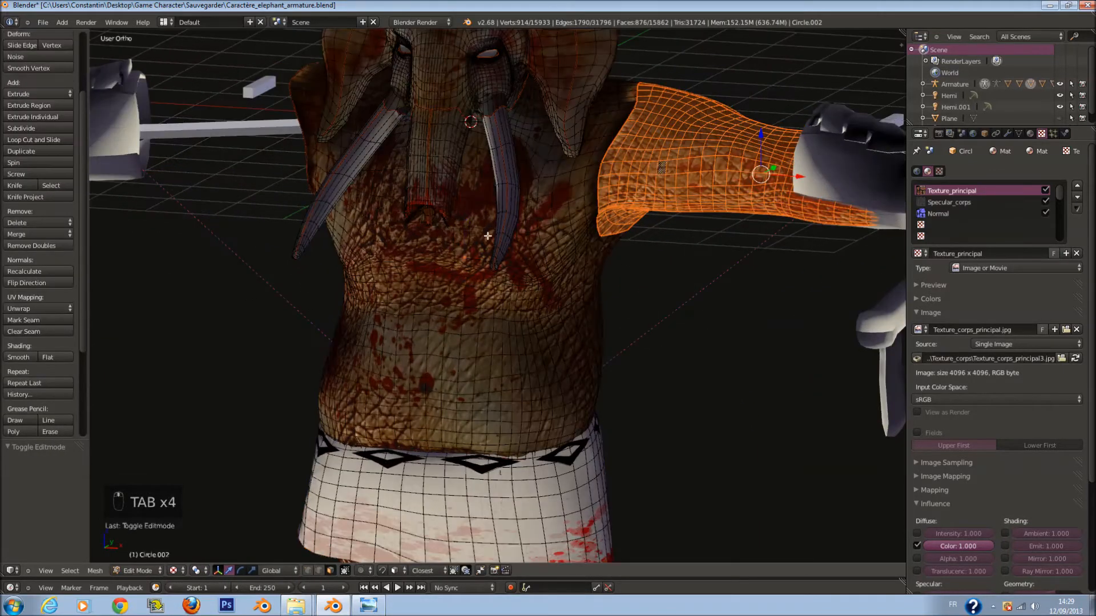
click(31, 245)
key(Tab)
scroll(447, 225, down, 3)
scroll(448, 223, down, 3)
key(Tab)
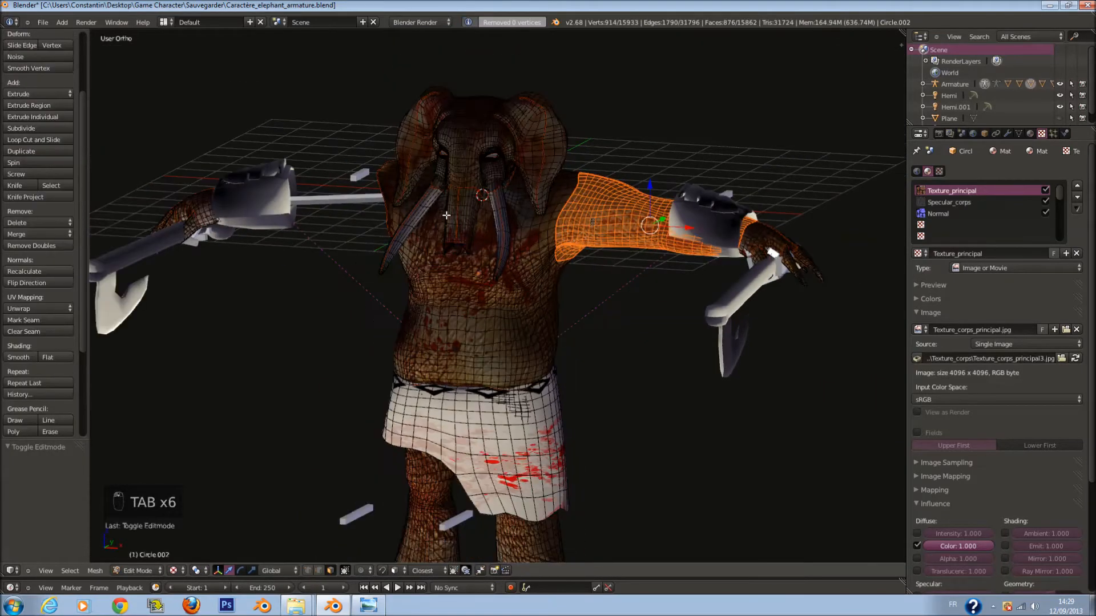
Deselect all faces, switch the viewport to wireframe and reveal the body mesh's hidden right arm.
scroll(443, 216, down, 3)
scroll(443, 214, up, 4)
key(a)
key(a)
key(a)
key(a)
key(a)
key(a)
key(a)
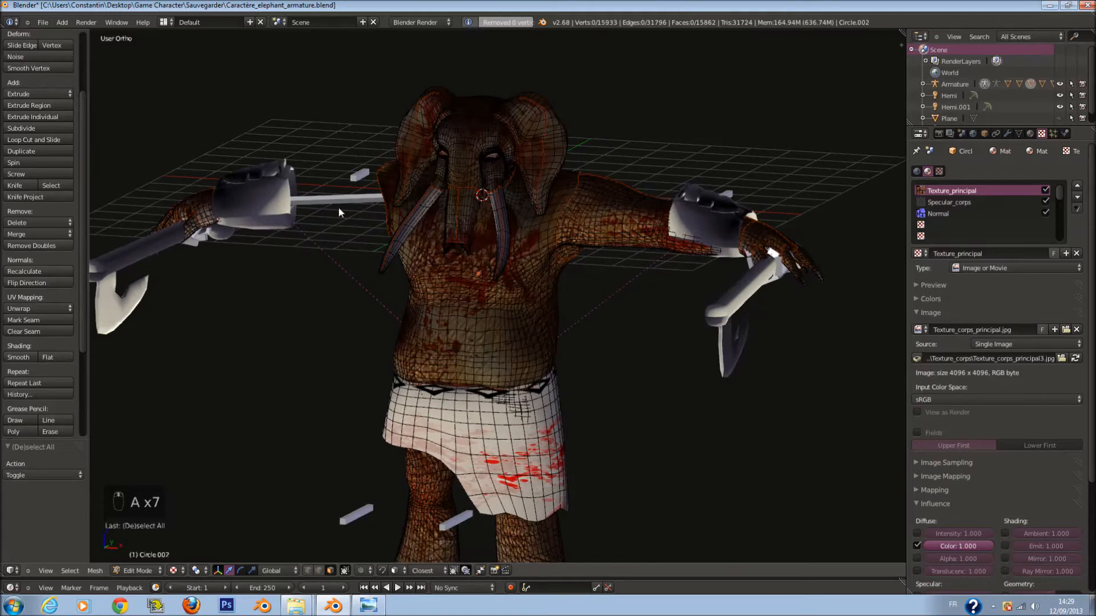
key(Tab)
key(z)
key(Tab)
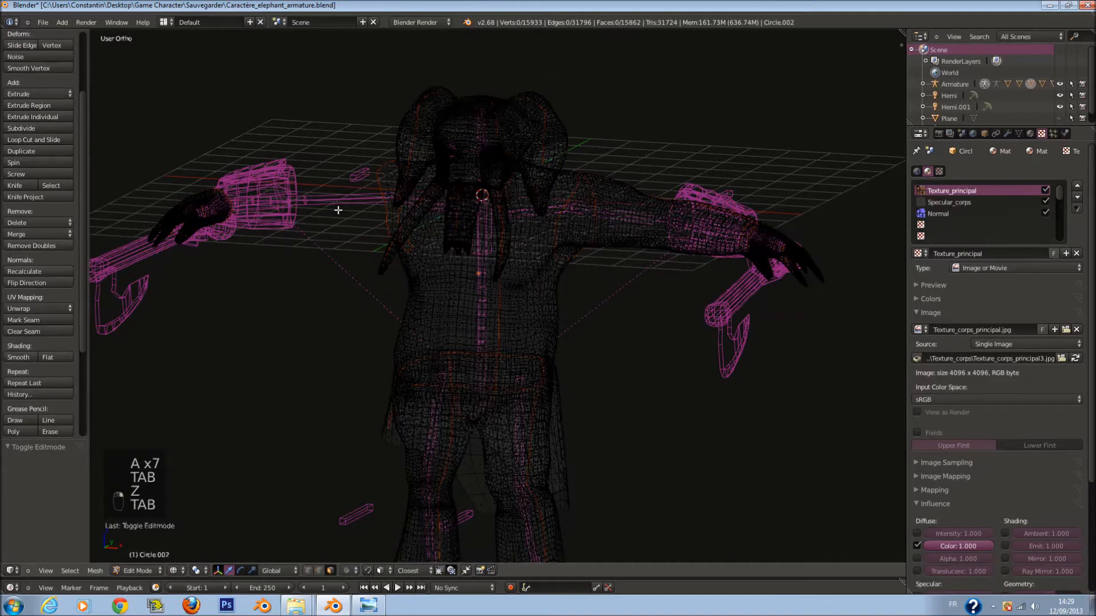
key(alt+h)
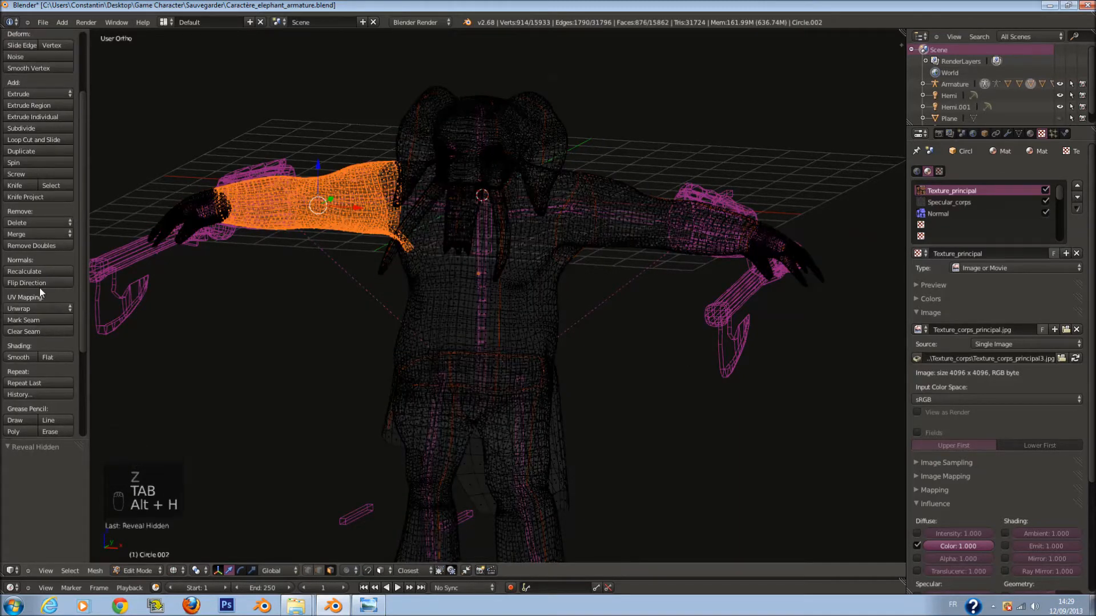
Select the entire body mesh in solid display, recalculate its normals with the Inside option and return to Object Mode.
key(Tab)
key(z)
key(Tab)
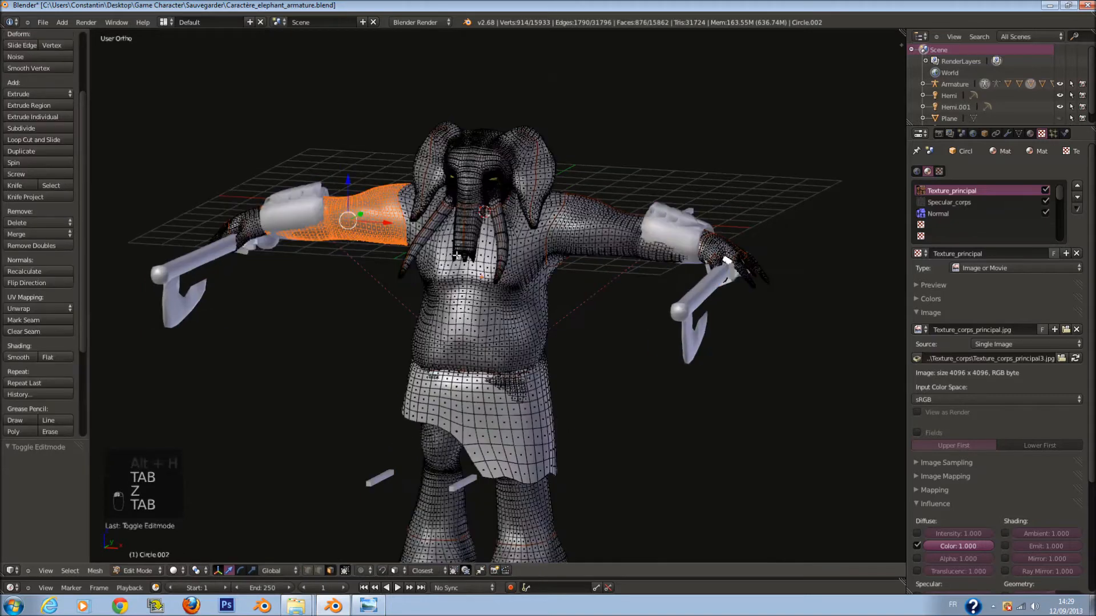
key(a)
key(a)
key(a)
key(a)
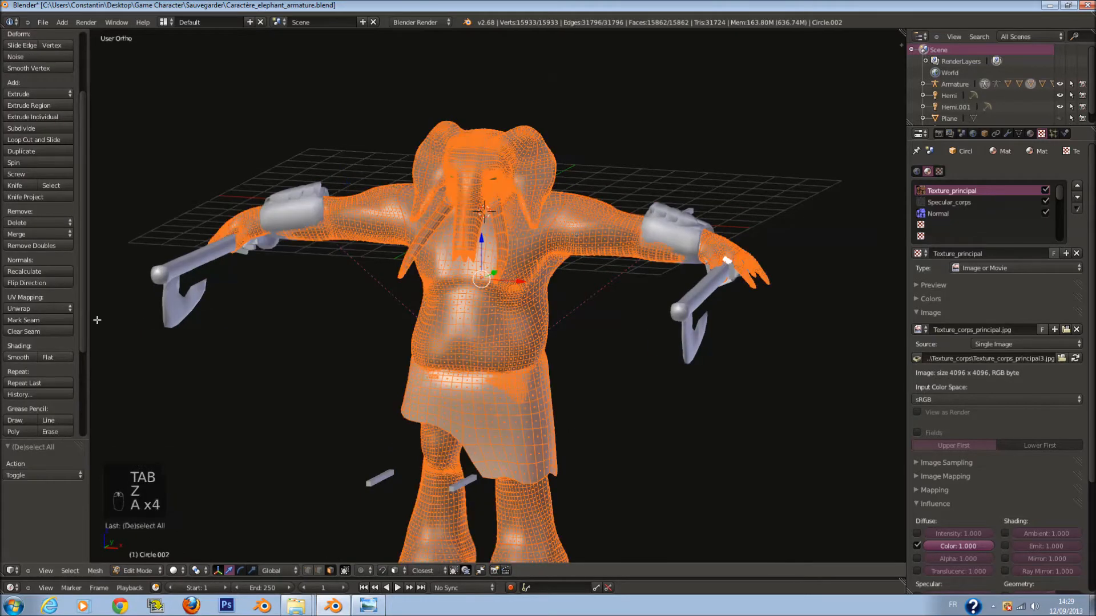
click(56, 270)
click(8, 464)
key(Tab)
Inspect the whole character in textured shading with nothing selected, and minimize the window.
click(186, 570)
click(203, 530)
mouse_move(555, 342)
middle_down()
mouse_move(817, 338)
mouse_move(603, 321)
mouse_move(544, 357)
middle_up()
scroll(543, 357, up, 6)
key(a)
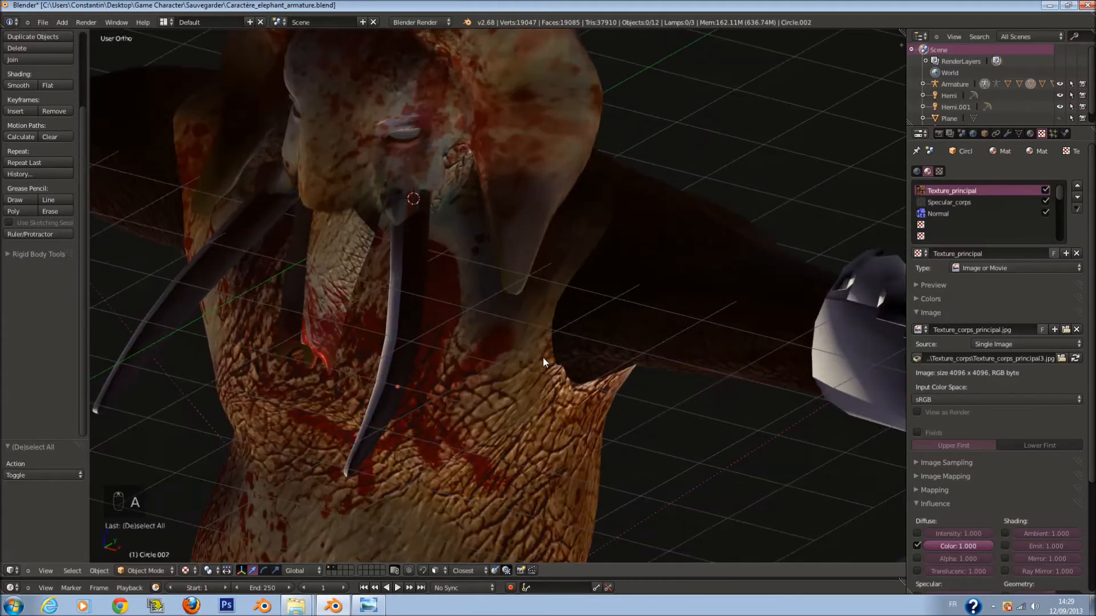
scroll(543, 358, down, 7)
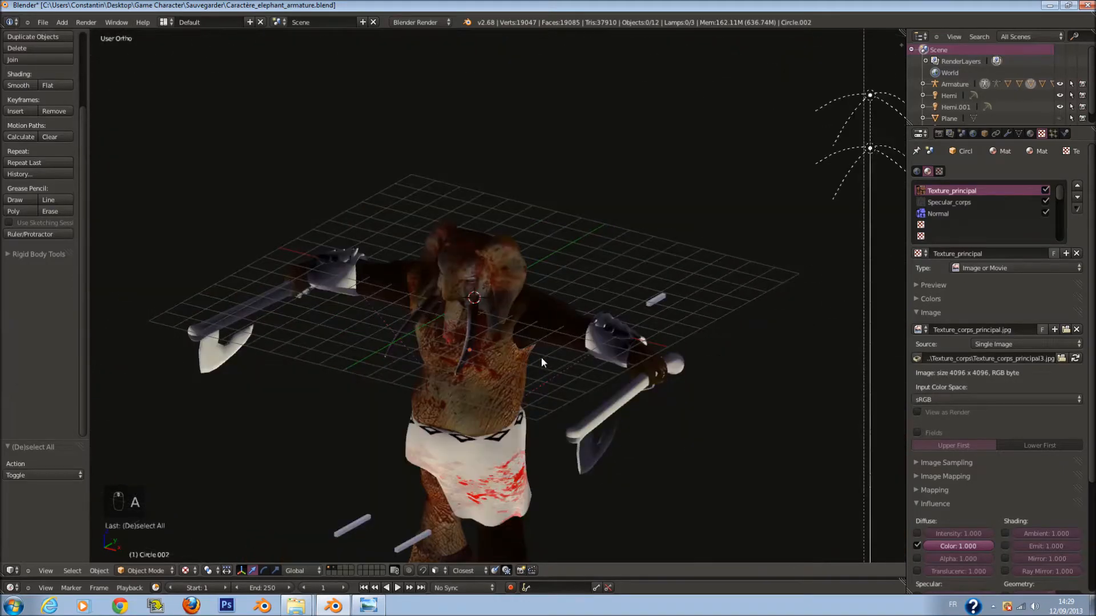
scroll(541, 358, down, 3)
middle_drag(541, 357, 560, 334)
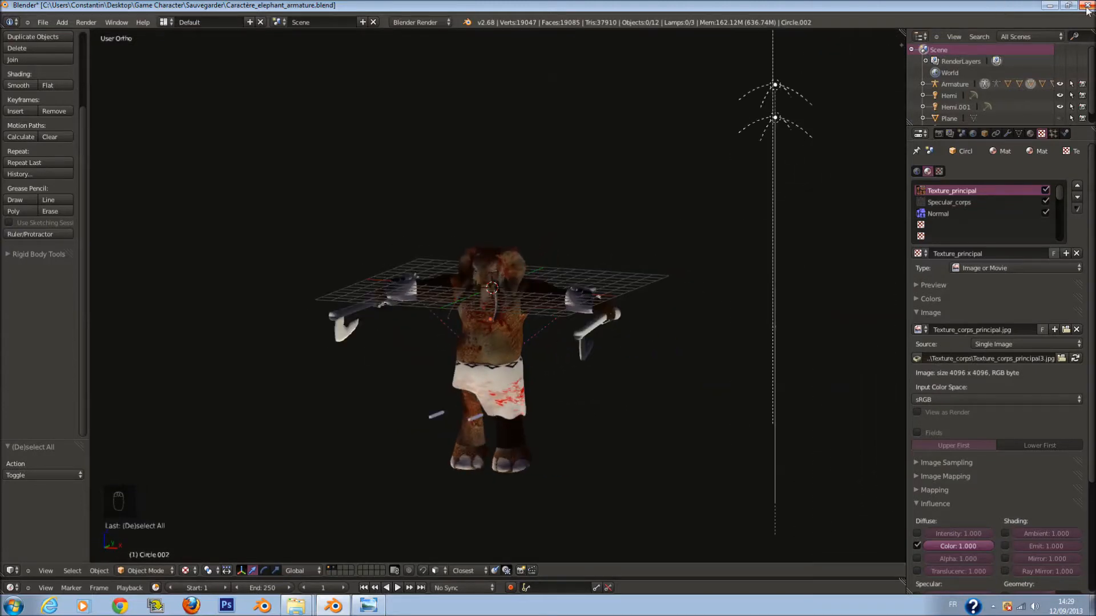
click(1053, 6)
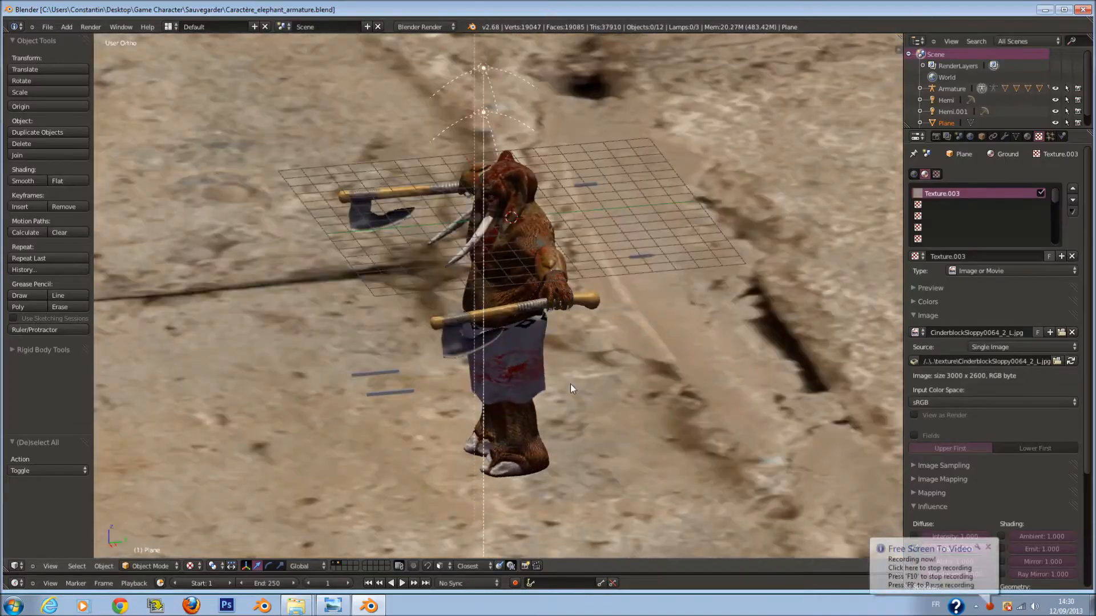
Select the ground plane and set its cinderblock texture's mapping coordinates to UV.
middle_drag(570, 385, 717, 393)
scroll(492, 403, up, 5)
scroll(672, 392, down, 8)
scroll(717, 302, up, 5)
scroll(717, 393, down, 4)
right_click(724, 394)
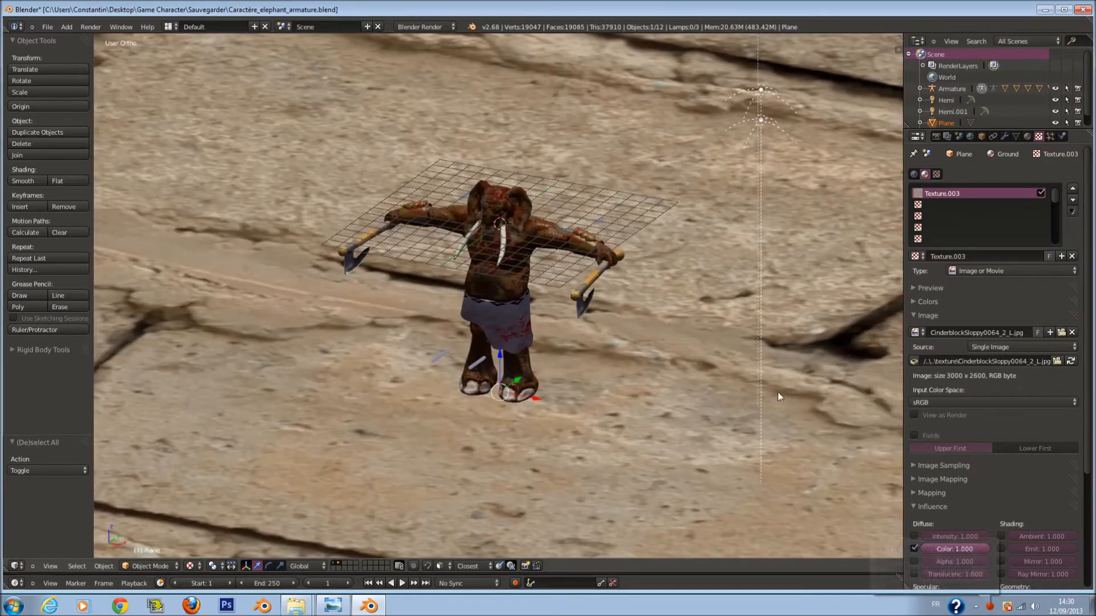
click(924, 316)
click(946, 357)
click(1003, 375)
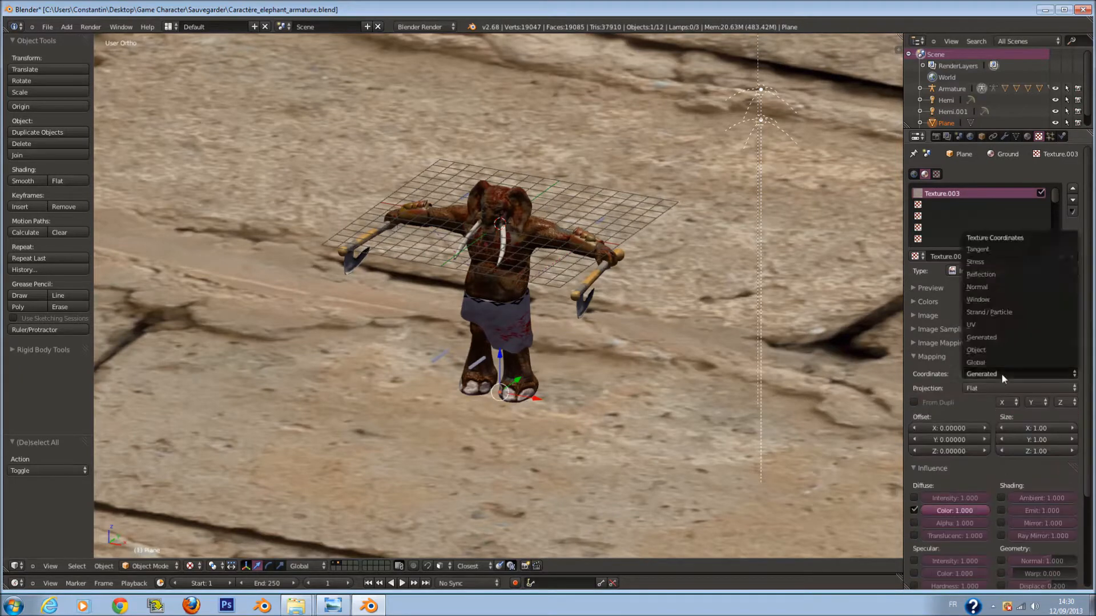
click(996, 325)
Set the ground texture's mapping size to 25 in both X and Y.
click(978, 358)
click(975, 359)
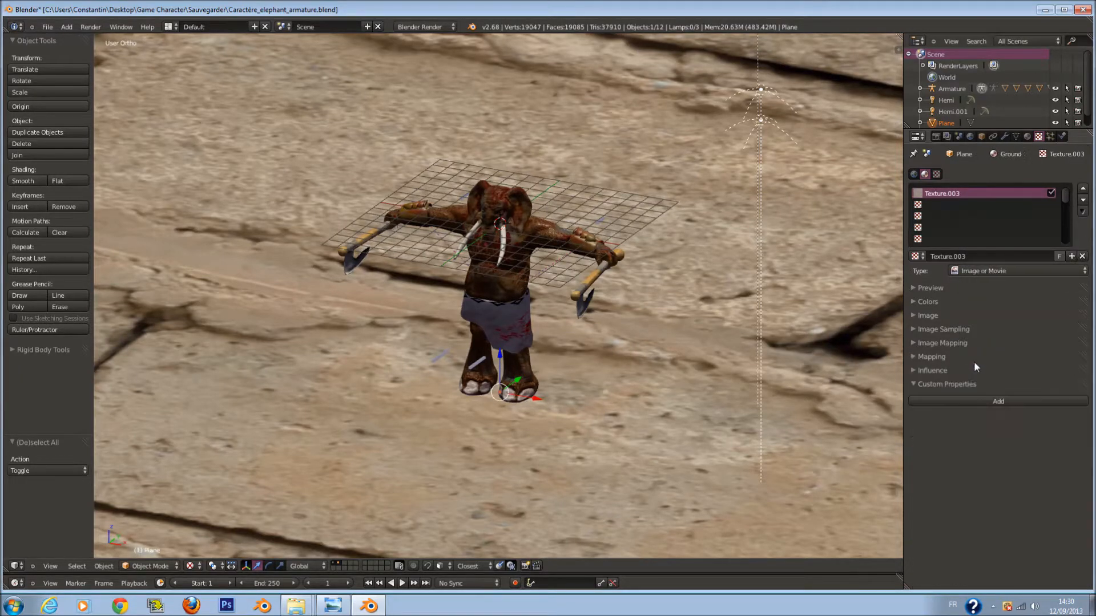
click(1044, 442)
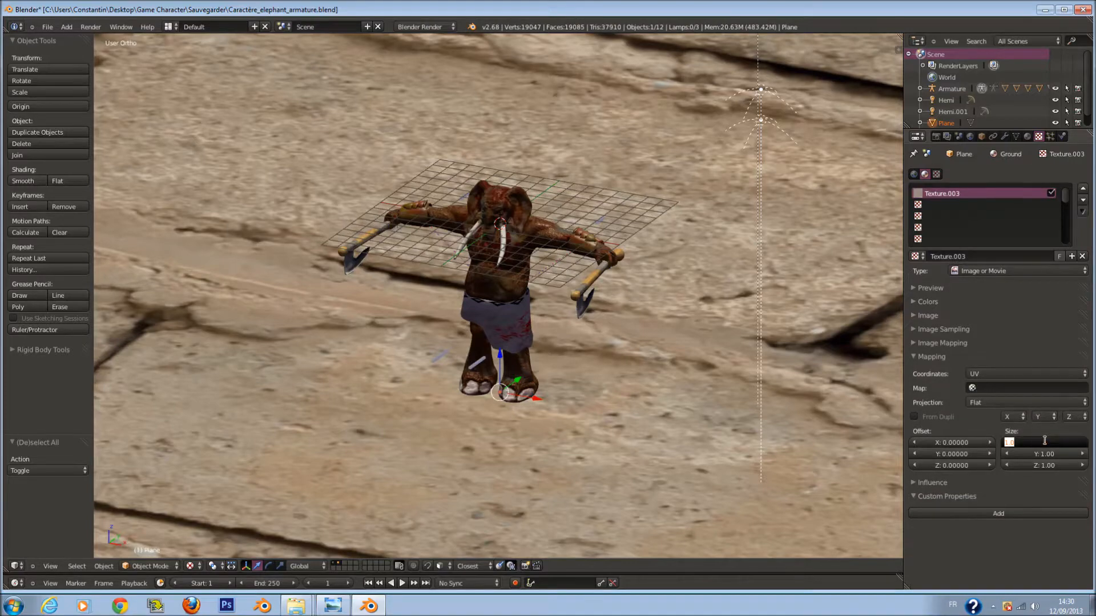
click(1039, 432)
click(1040, 443)
text(25)
click(1040, 431)
click(1042, 453)
text(25)
click(1043, 429)
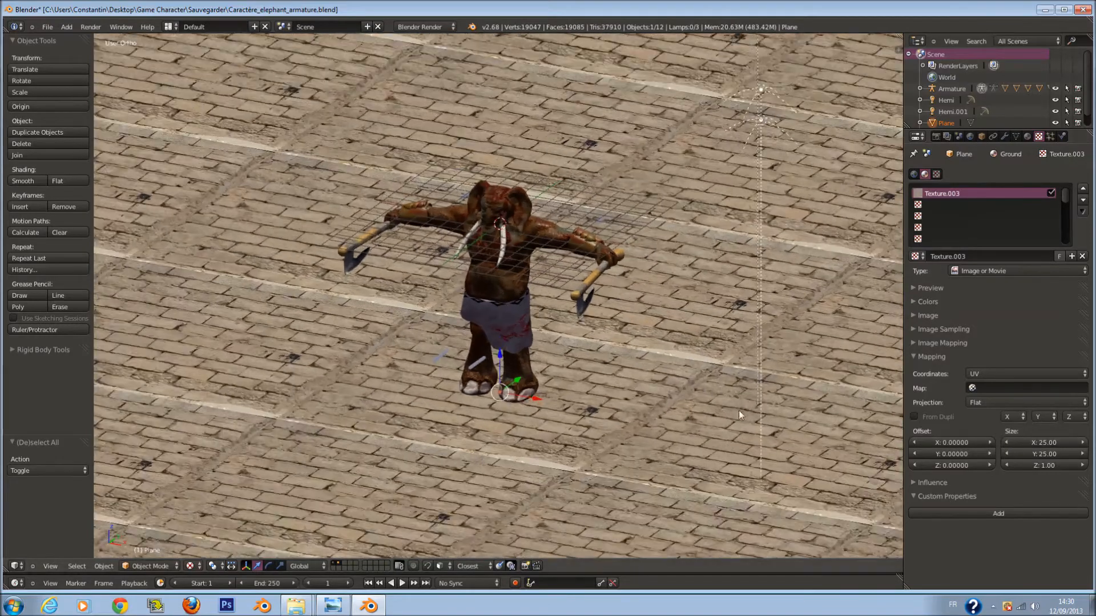
Check the tiled ground around the character and save the scene over the existing blend file.
middle_drag(739, 410, 591, 361)
scroll(633, 356, down, 5)
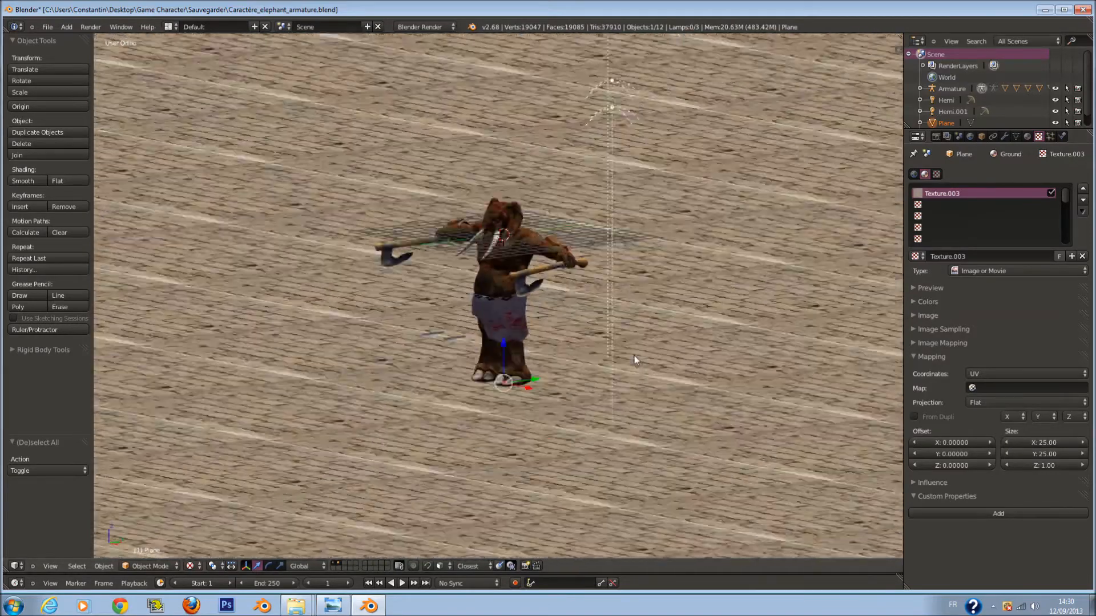
scroll(632, 355, up, 8)
key(ctrl+s)
click(634, 357)
scroll(634, 356, up, 3)
middle_drag(634, 357, 667, 383)
scroll(667, 383, down, 4)
key(ctrl+s)
click(667, 382)
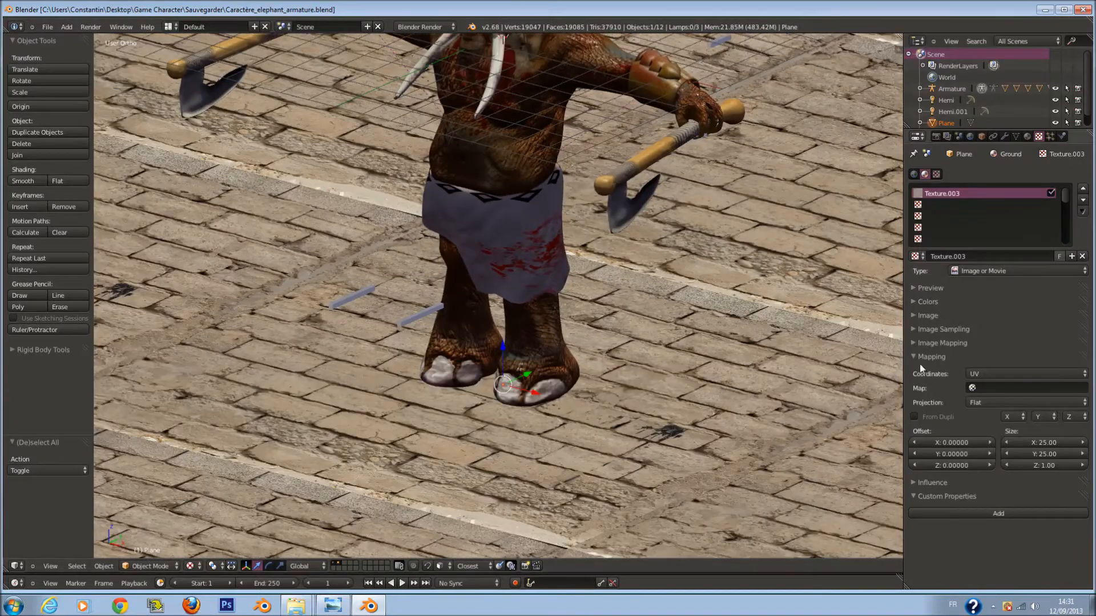
Collapse the texture's mapping settings and switch the viewport to solid shading.
click(945, 354)
scroll(614, 310, down, 4)
scroll(614, 310, up, 2)
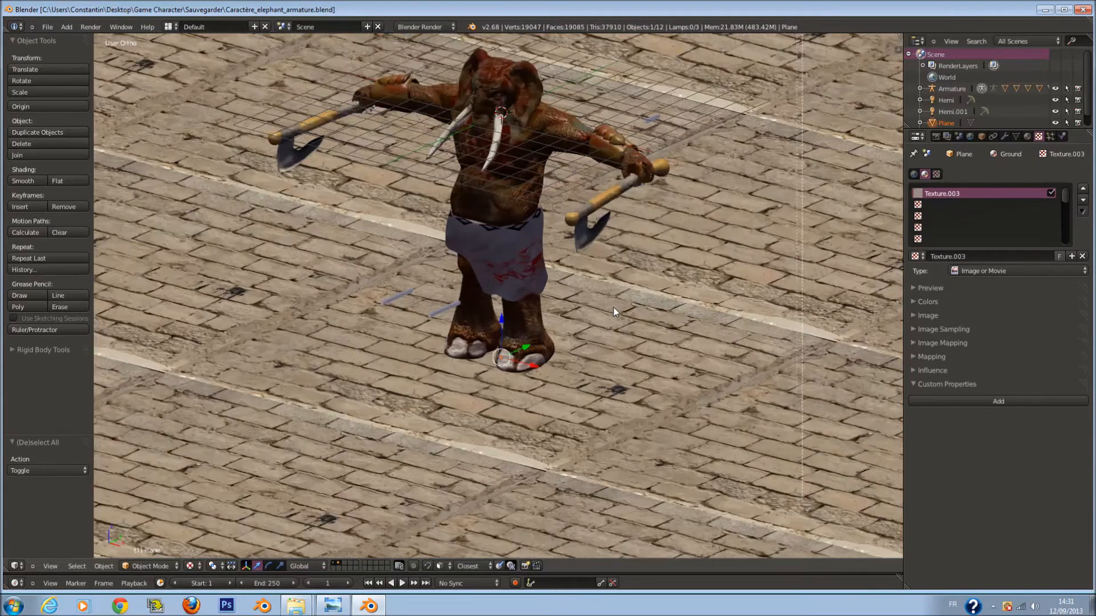
middle_drag(532, 398, 614, 385)
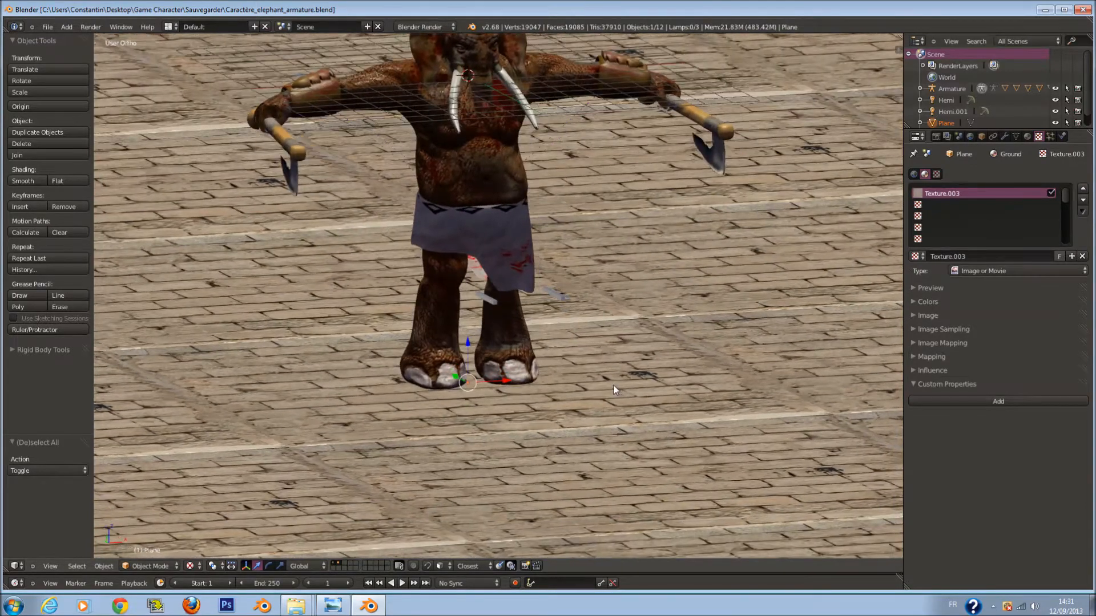
click(194, 566)
click(207, 532)
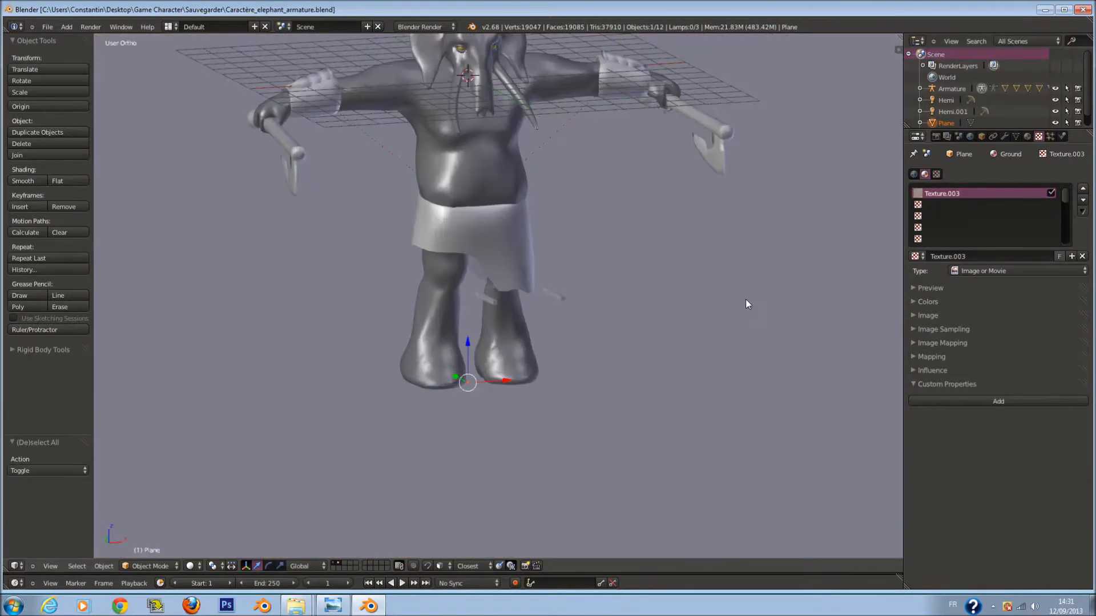
Minimize the window, move the AVI file 2 beneath file 1 on the desktop, and return to Blender.
click(1045, 10)
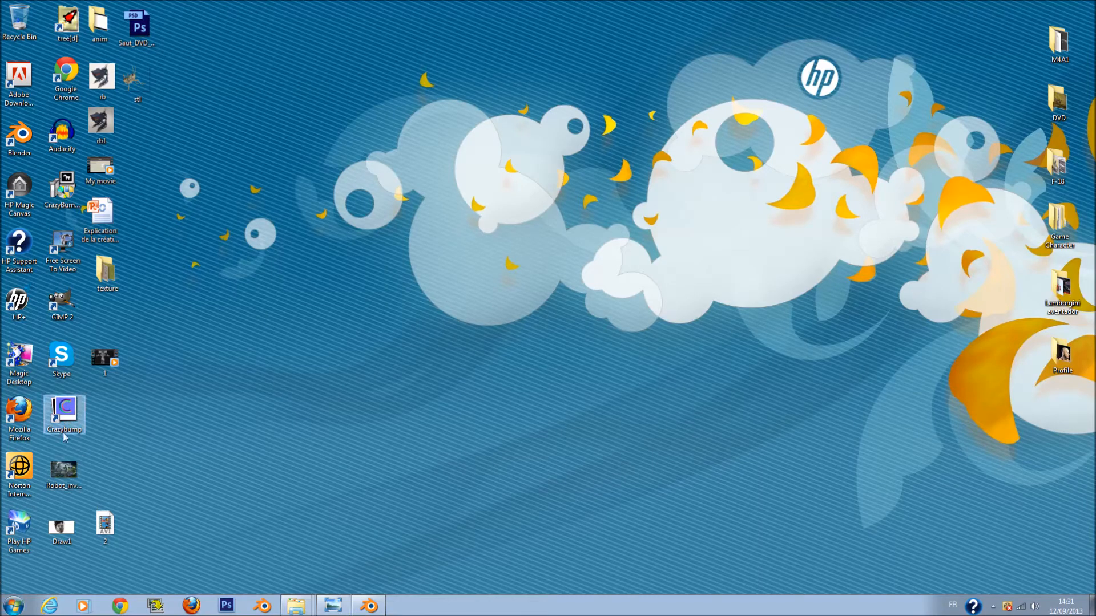
drag(105, 525, 111, 420)
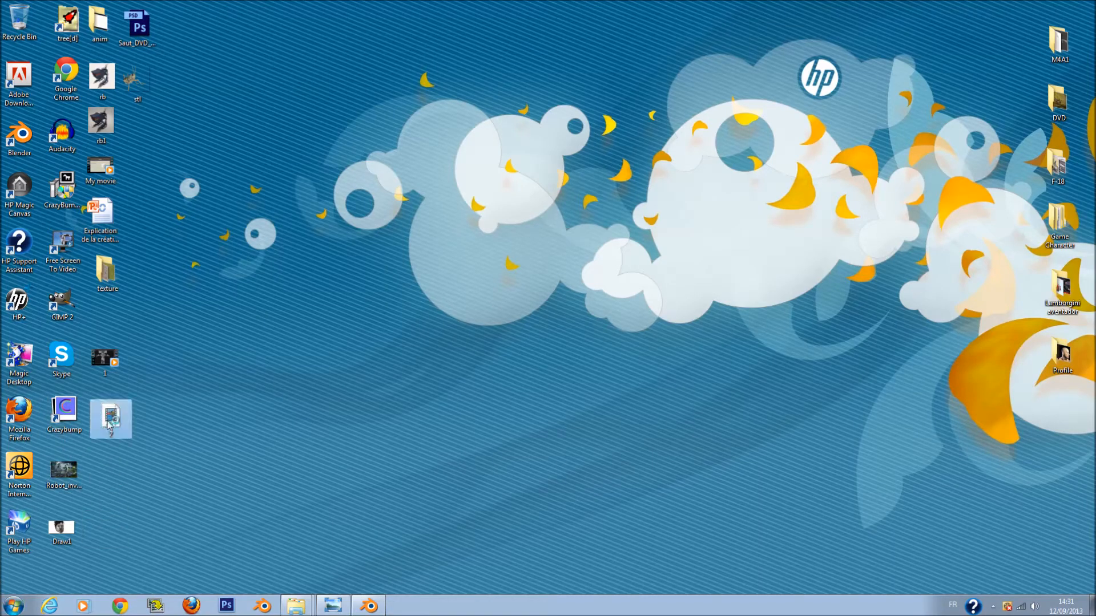
click(293, 478)
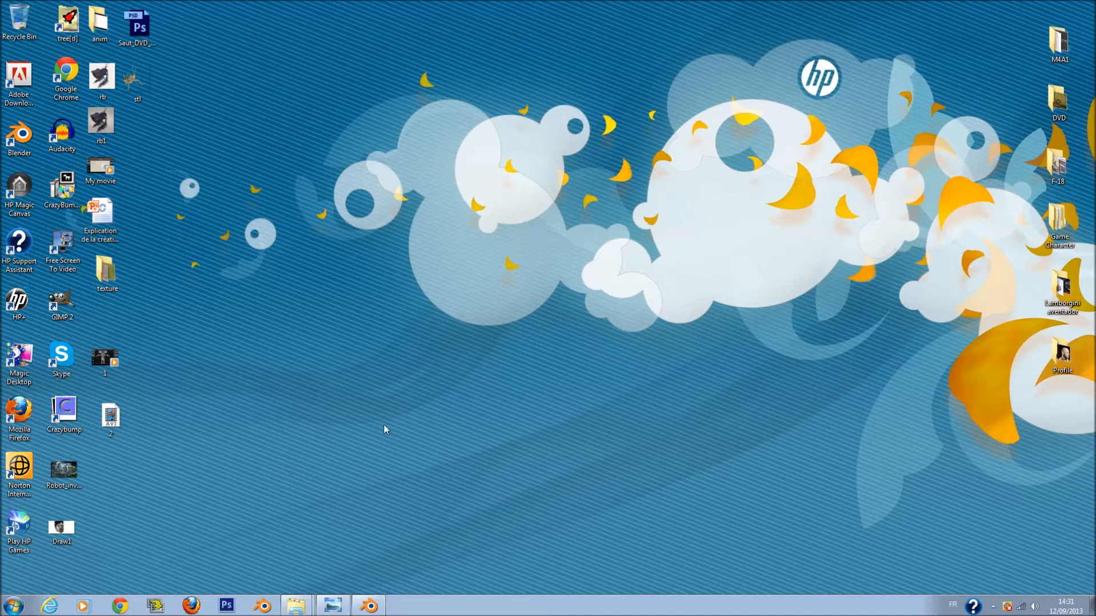
click(369, 606)
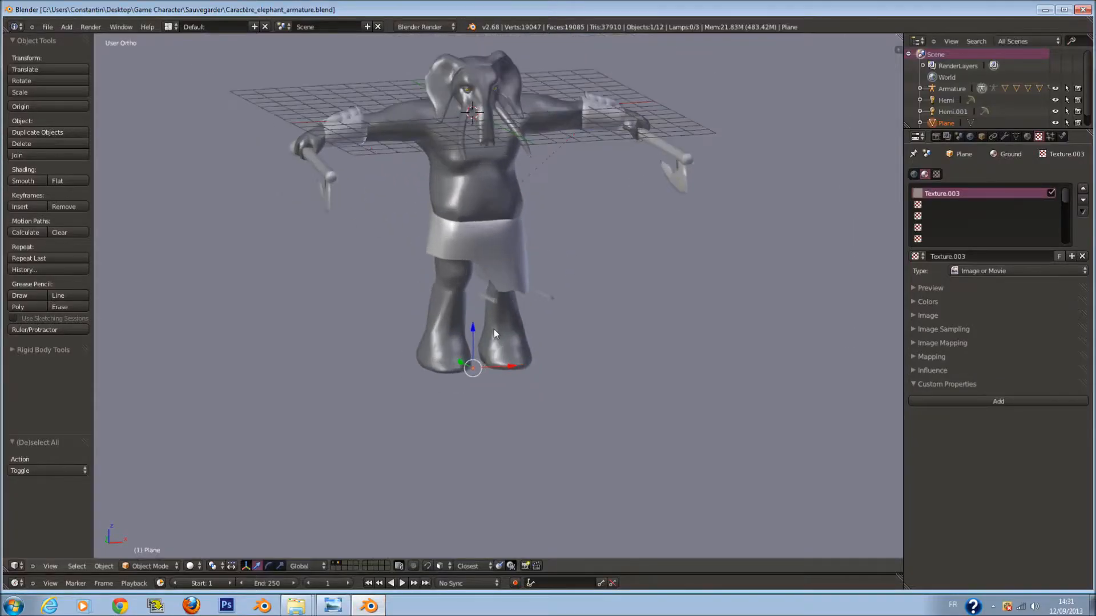
Switch from Blender to CrazyBump and choose the first of the two shape interpretations for the cinderblock image.
click(370, 605)
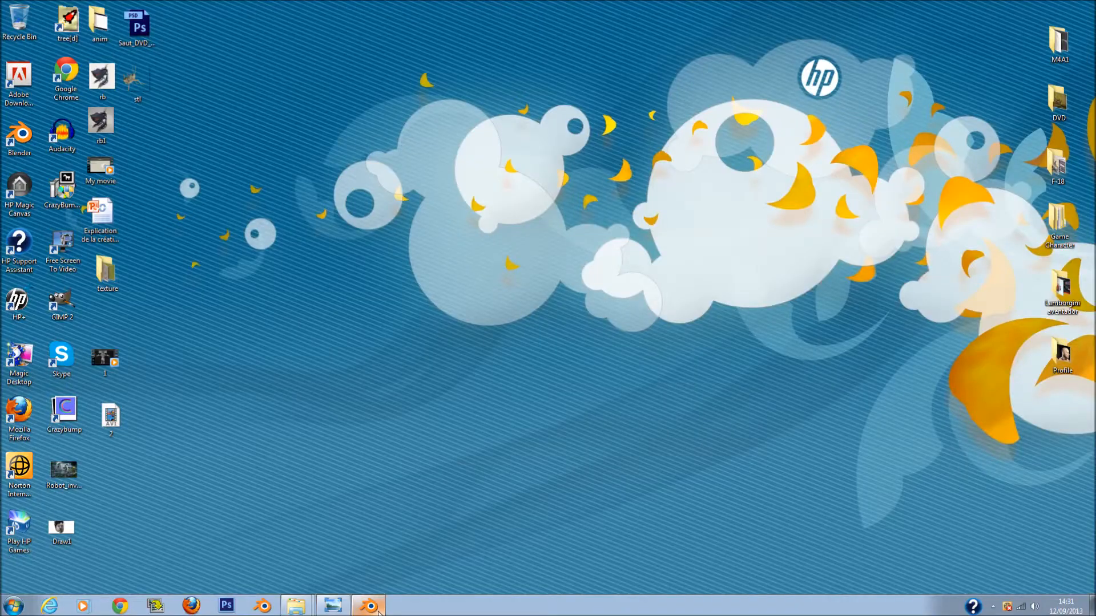
click(375, 612)
click(375, 611)
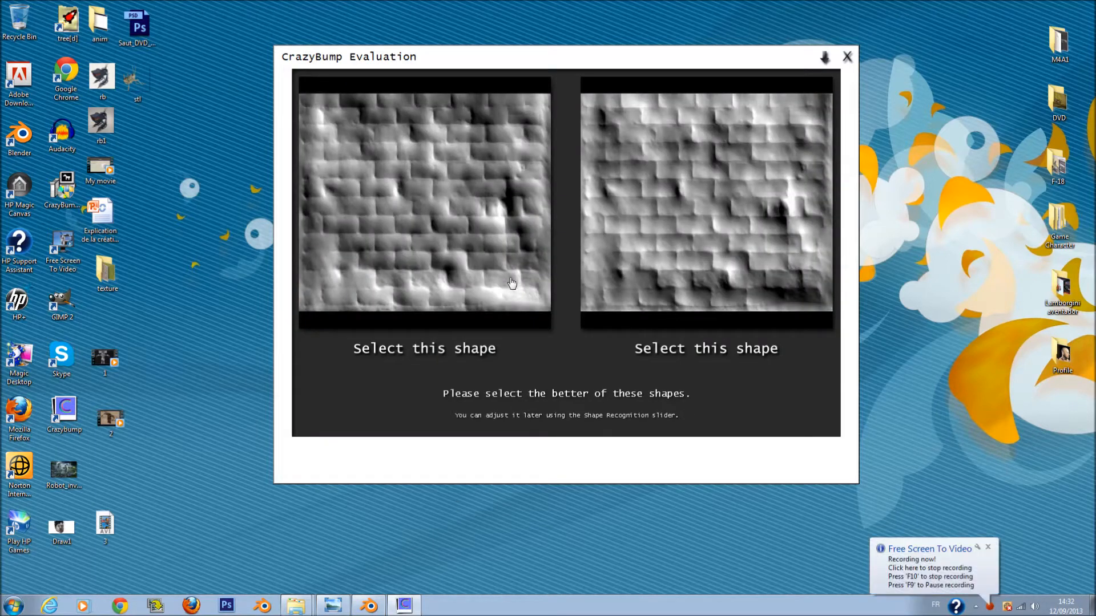
click(475, 218)
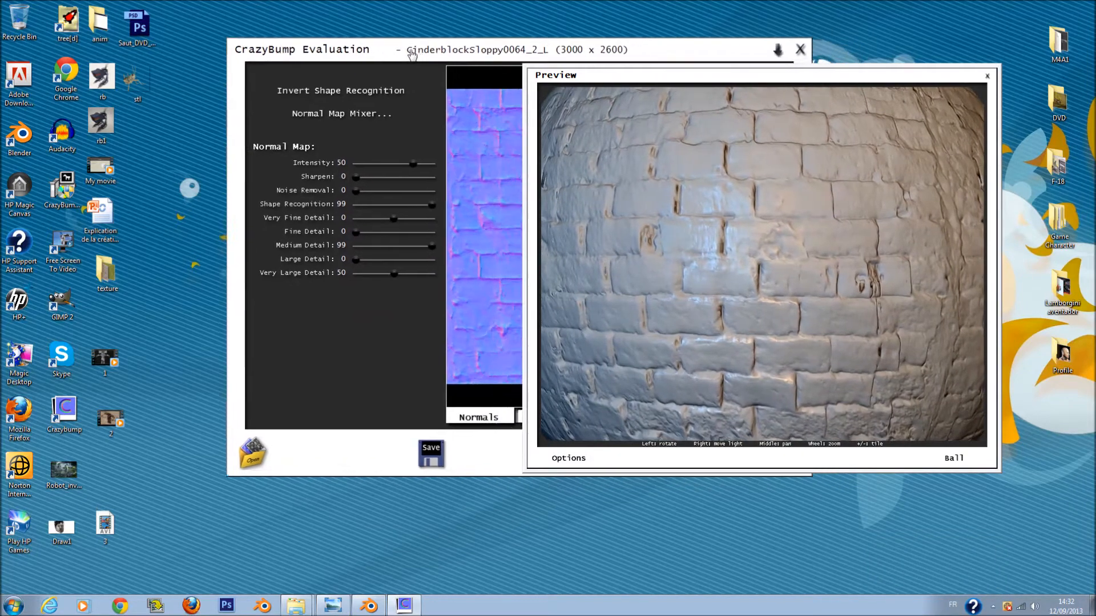
Set the normal map's Sharpen to 99, Intensity to 72, Noise Removal to 1, Very Large Detail to 63 and Fine Detail to 29.
drag(331, 195, 431, 199)
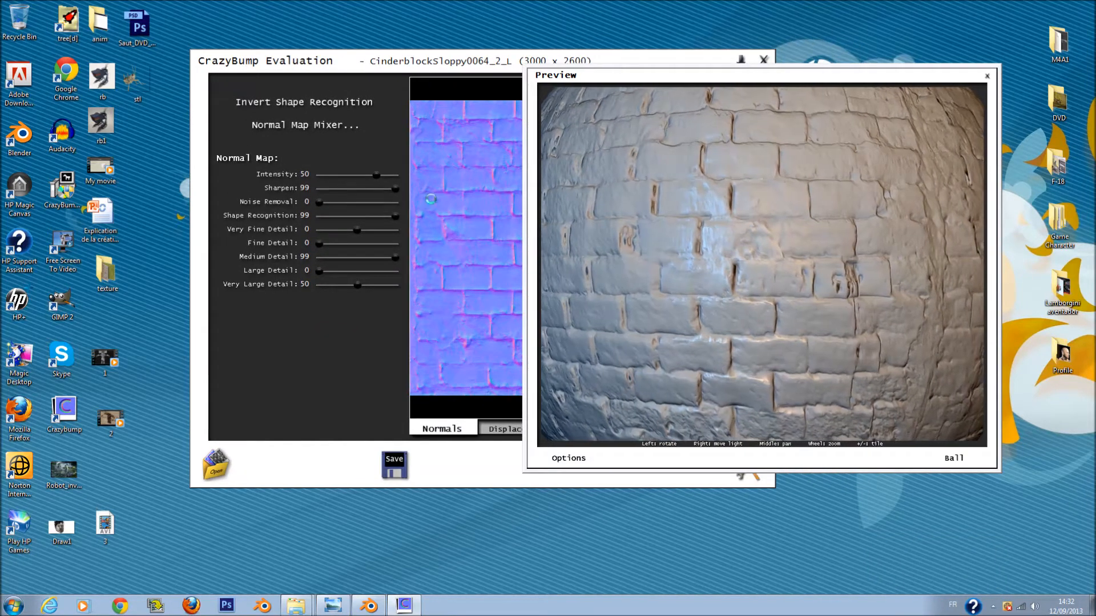
mouse_move(376, 175)
mouse_down()
mouse_move(359, 179)
mouse_move(403, 187)
mouse_move(383, 175)
mouse_up()
drag(319, 203, 344, 203)
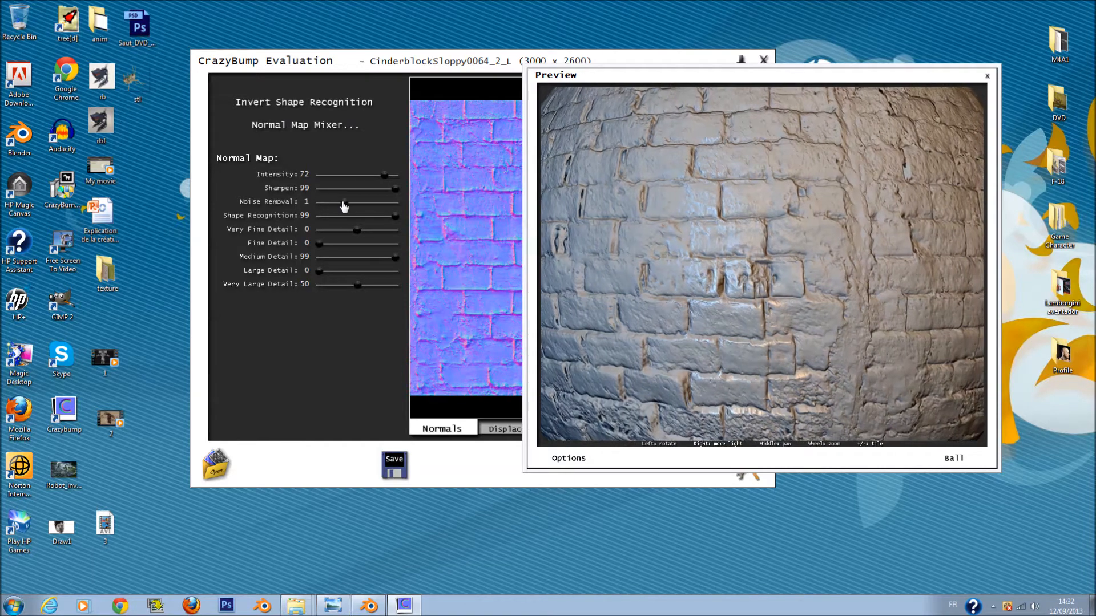
drag(358, 285, 370, 287)
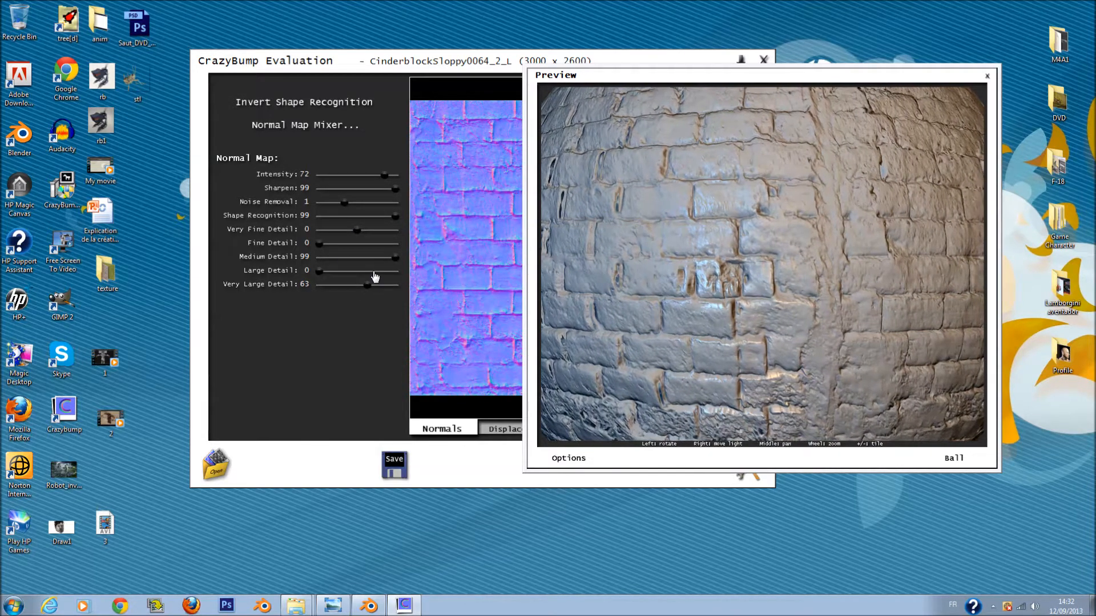
drag(319, 244, 348, 258)
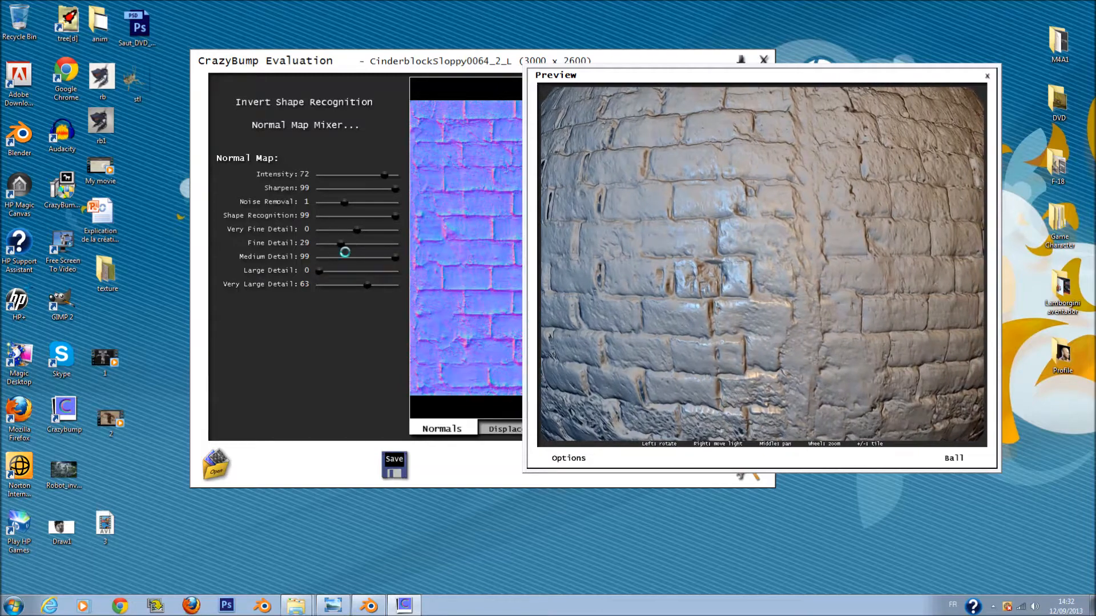
View the occlusion map and set the specularity map's Slope Influence to 28, Texture Influence to 51, Enhance Detail to 96 and Brightness to 50.
drag(361, 353, 240, 349)
click(492, 432)
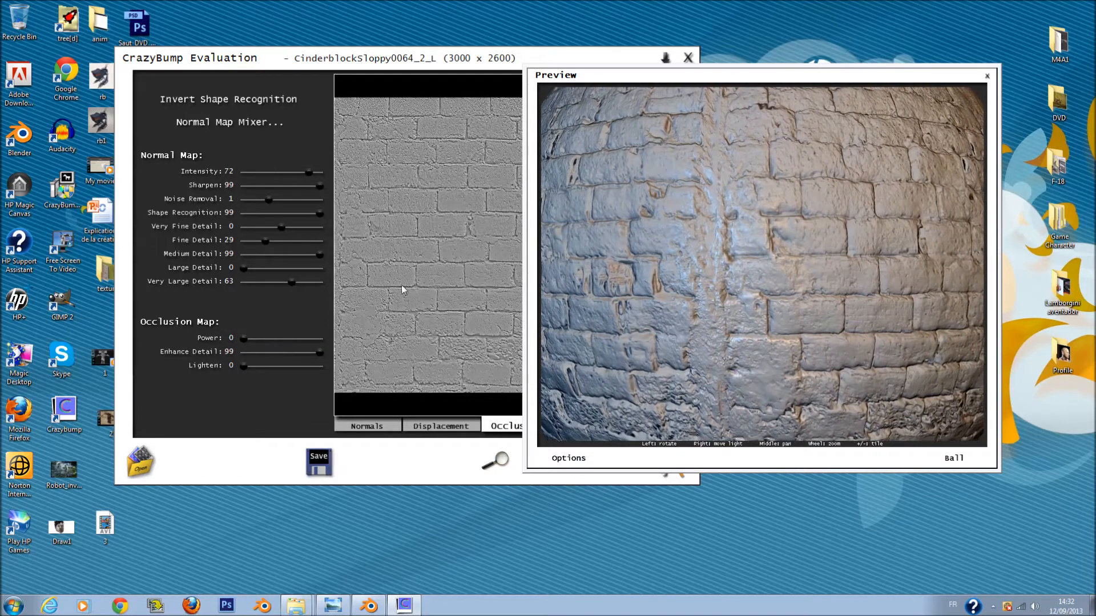
drag(419, 465, 280, 456)
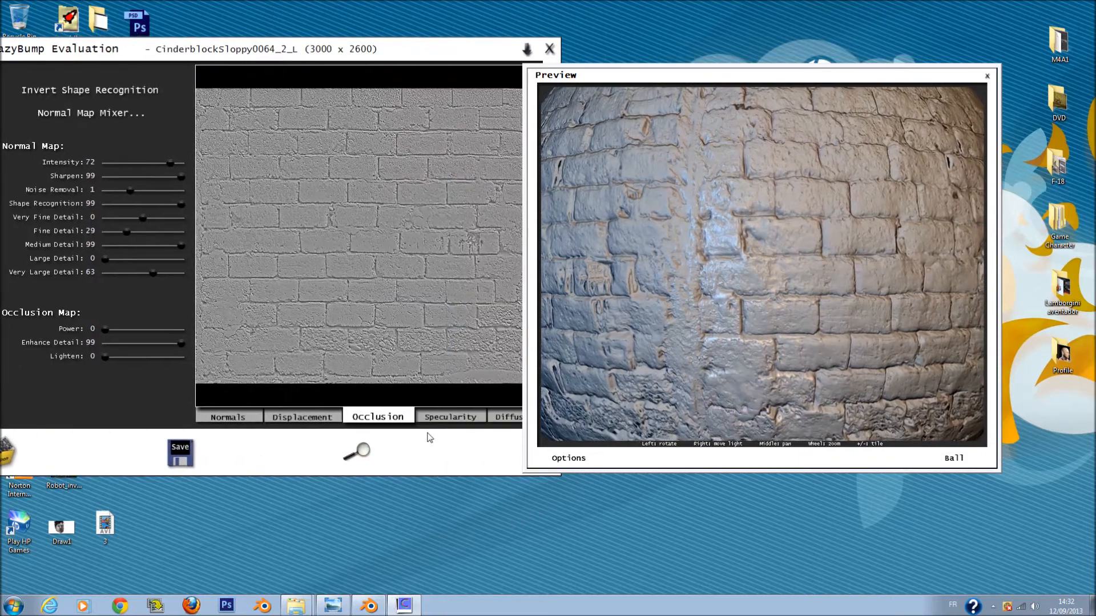
click(431, 416)
drag(105, 315, 162, 356)
Set the diffuse map's Remove Highlights to 99, 3D Crevices to 28, 3D Highlights to 15 and Color Correction to 99.
click(517, 421)
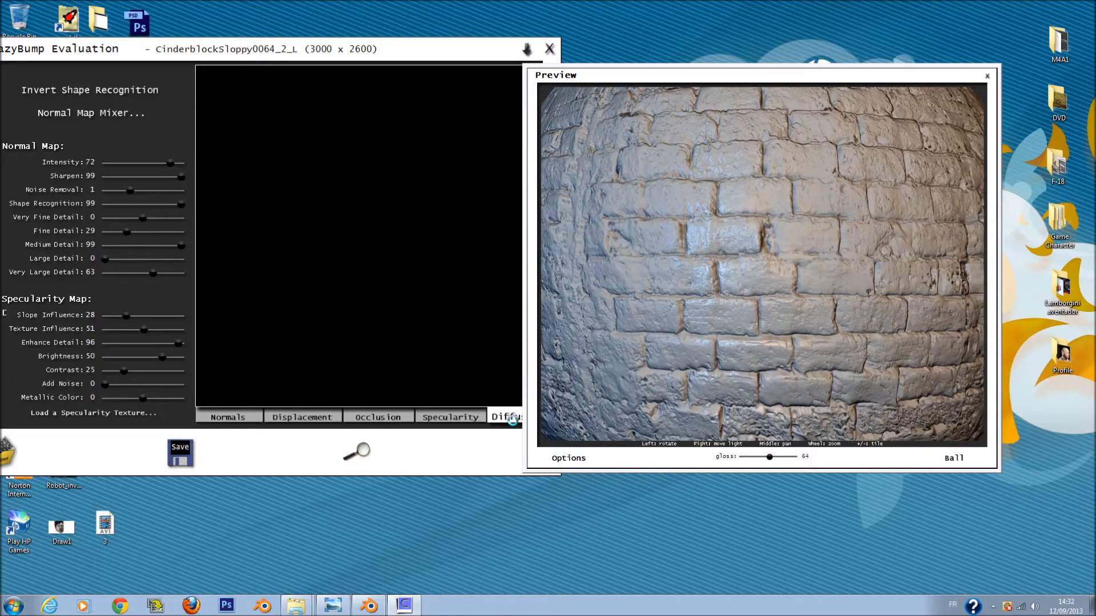
click(181, 342)
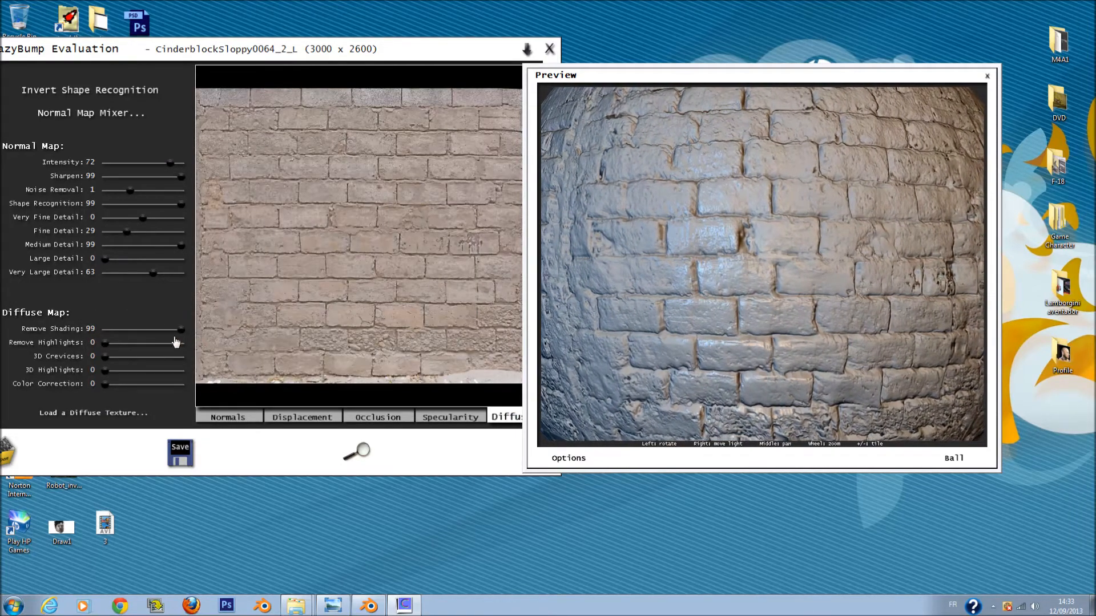
click(166, 357)
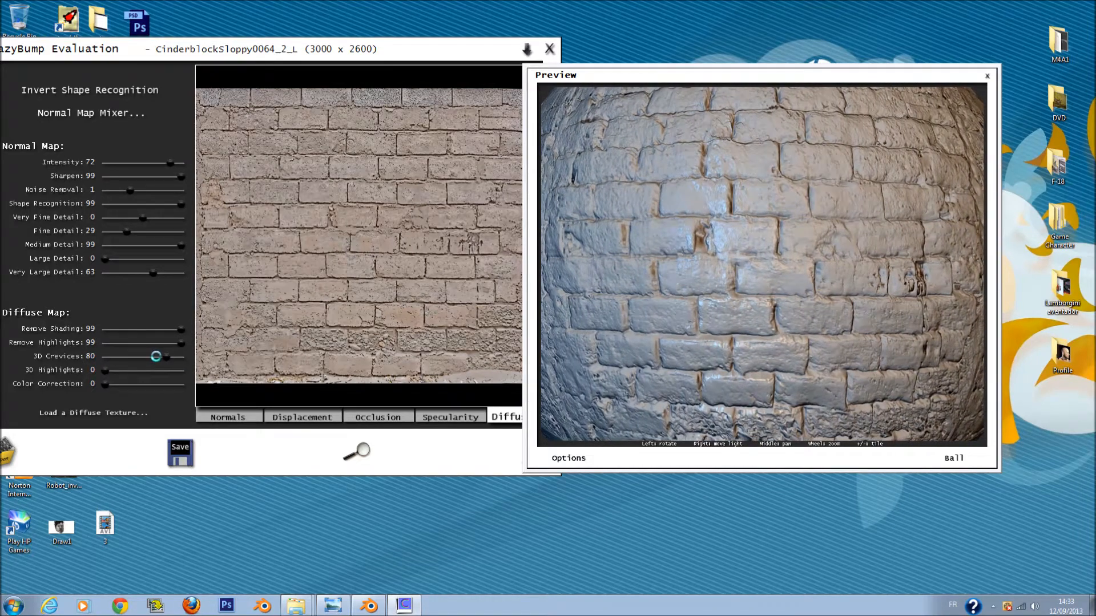
drag(168, 358, 128, 358)
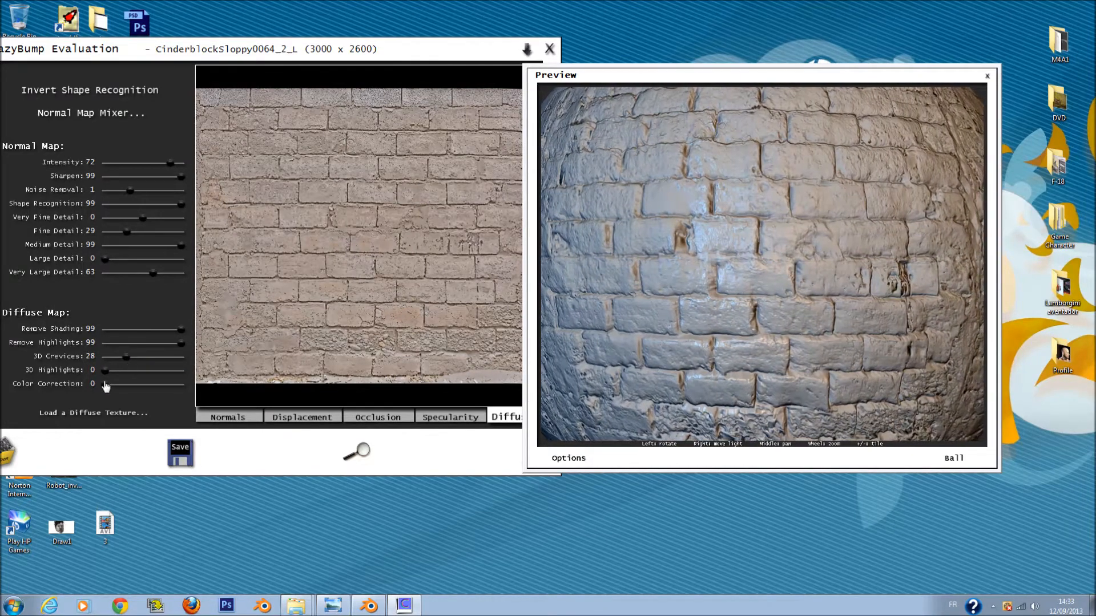
click(180, 371)
drag(177, 374, 115, 380)
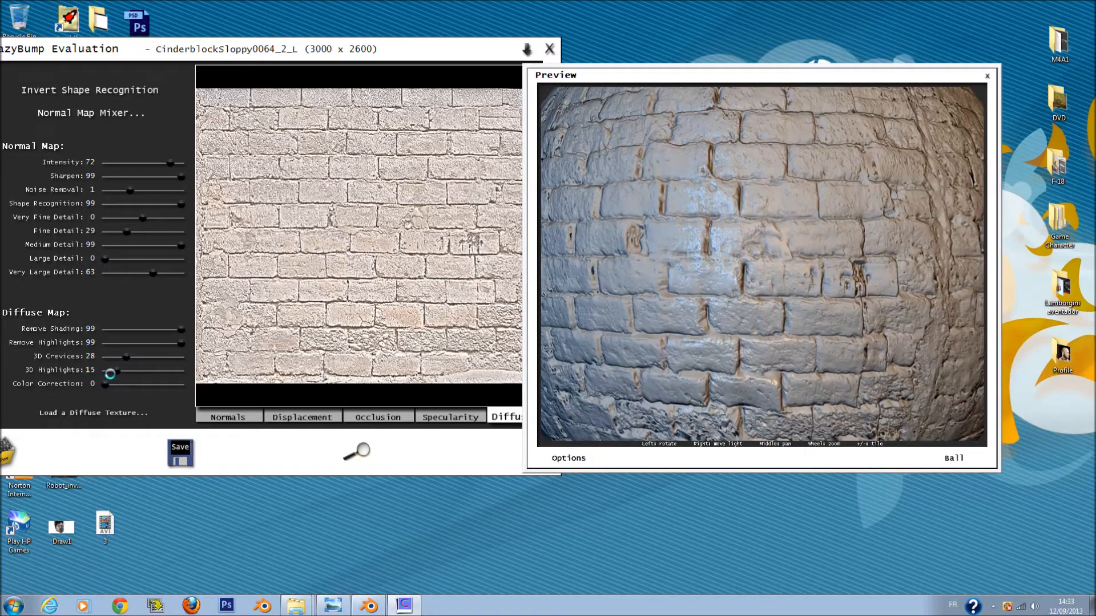
drag(155, 386, 189, 384)
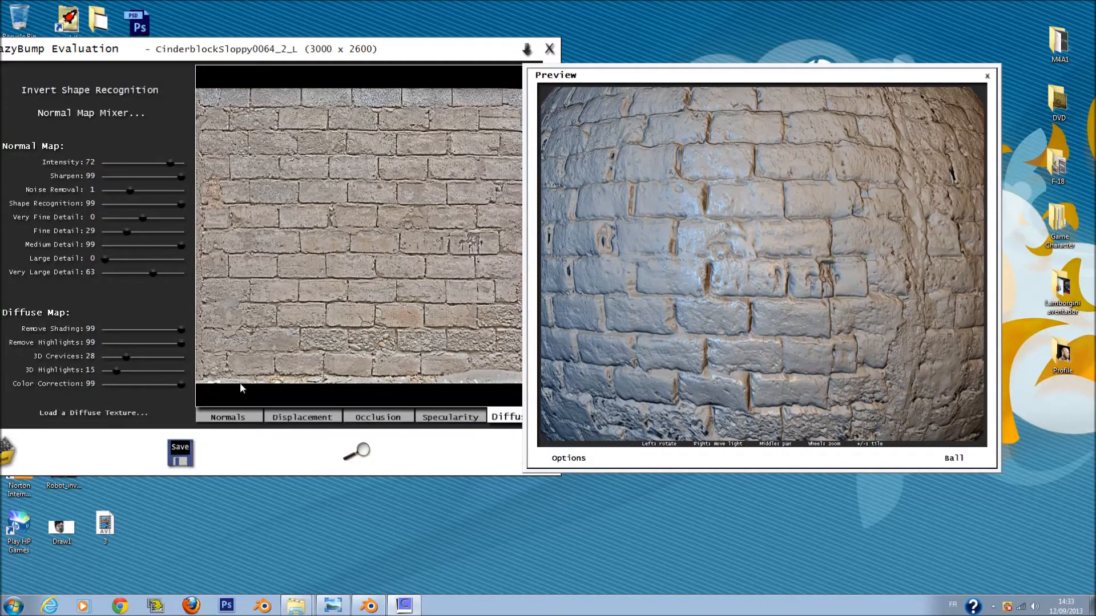
Save the generated cinderblock maps as PNG files under the name CinderblockSloppy0064_2_L in the Desktop folder.
click(188, 452)
click(228, 466)
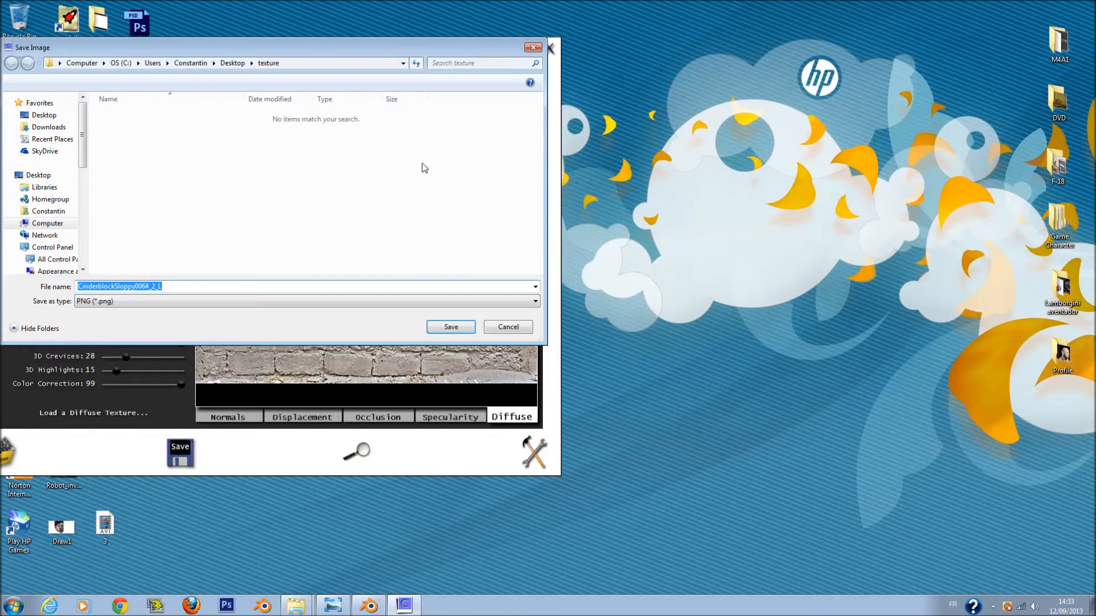
click(51, 181)
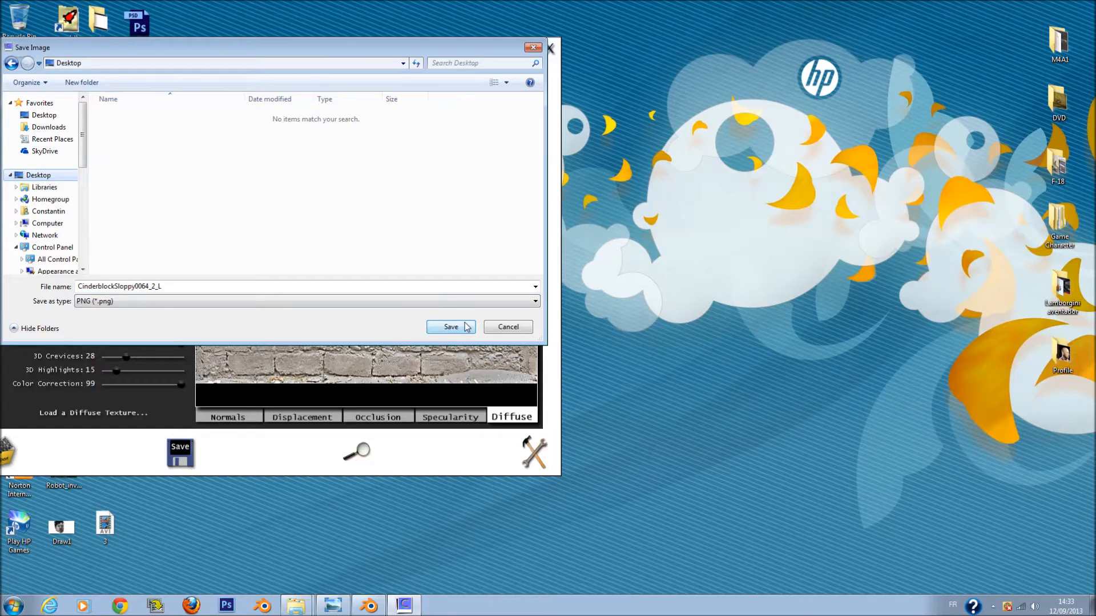
click(456, 327)
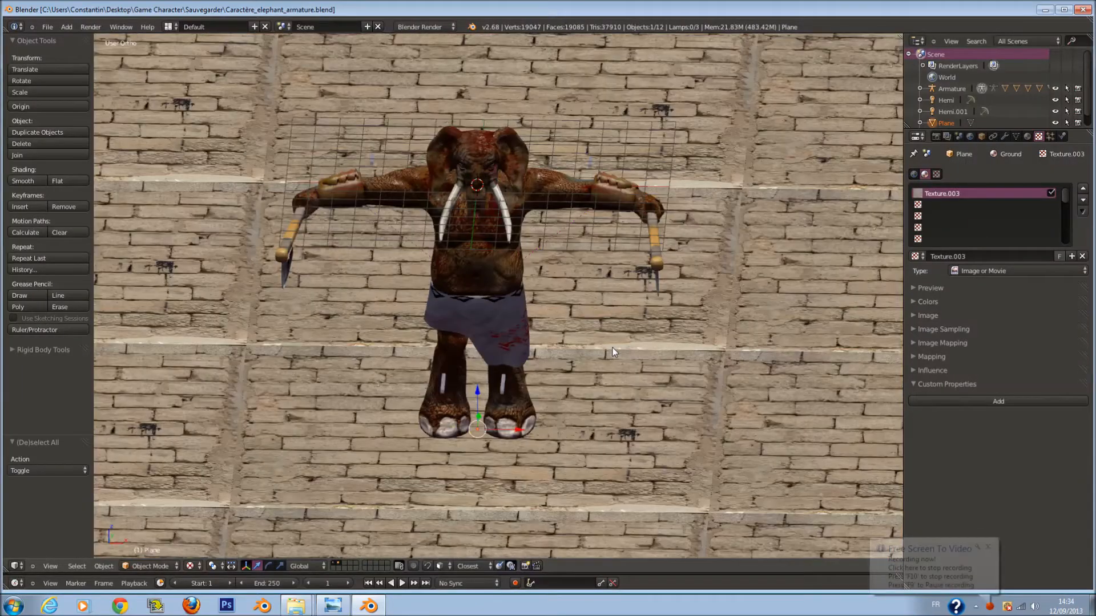
In Blender, replace the ground texture's image with CinderblockSloppy0064_2_L_COLOR.png from the Game Character texture subfolder Sol_texture_CRB.
middle_drag(612, 348, 632, 403)
scroll(631, 399, up, 3)
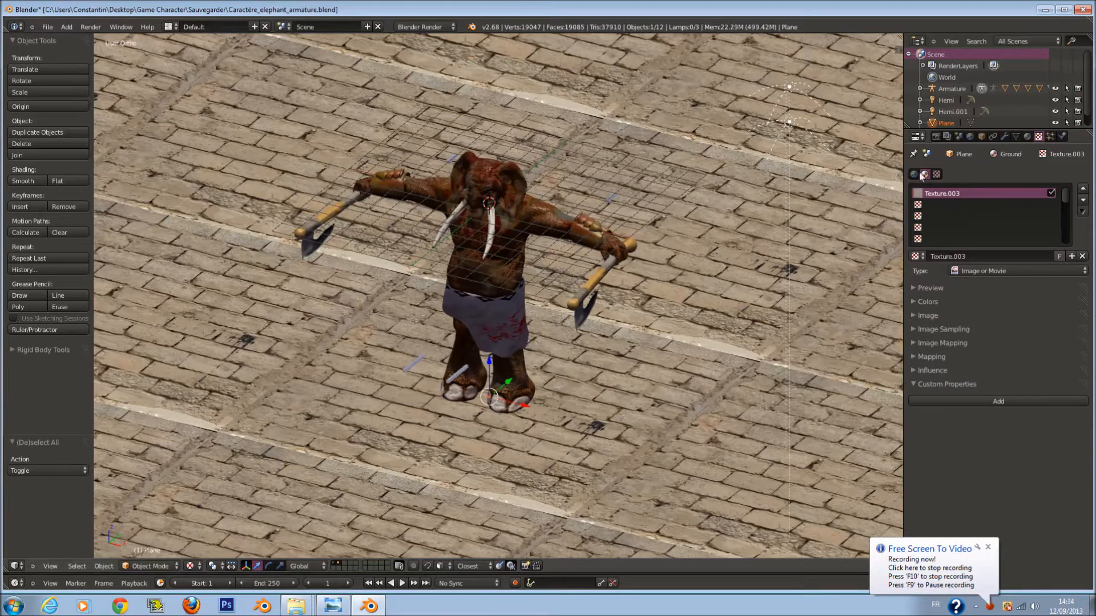
click(977, 288)
click(978, 291)
click(974, 315)
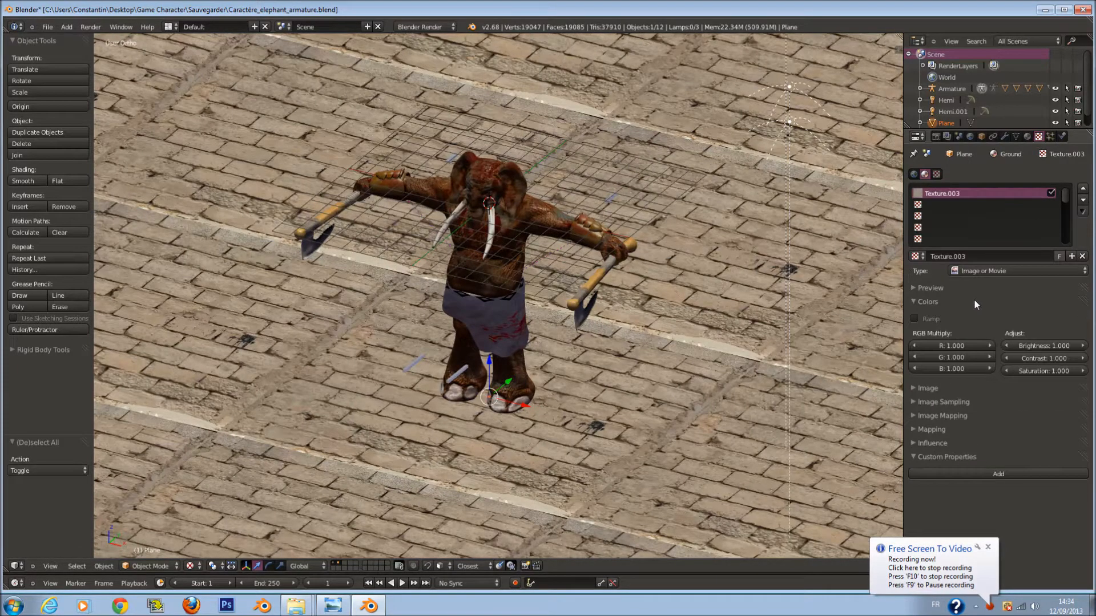
click(1066, 361)
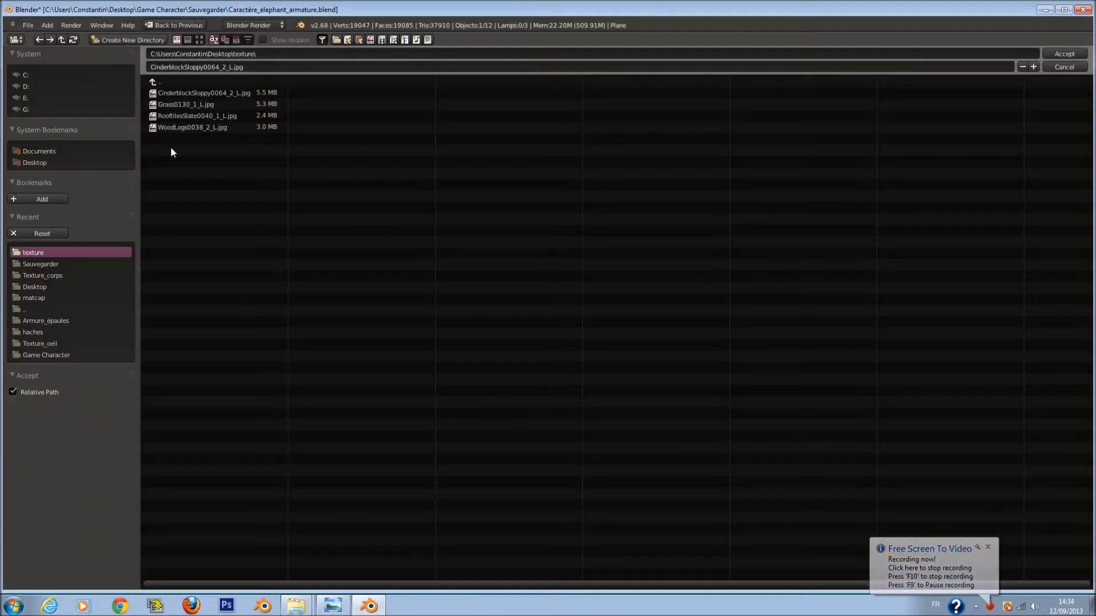
click(151, 82)
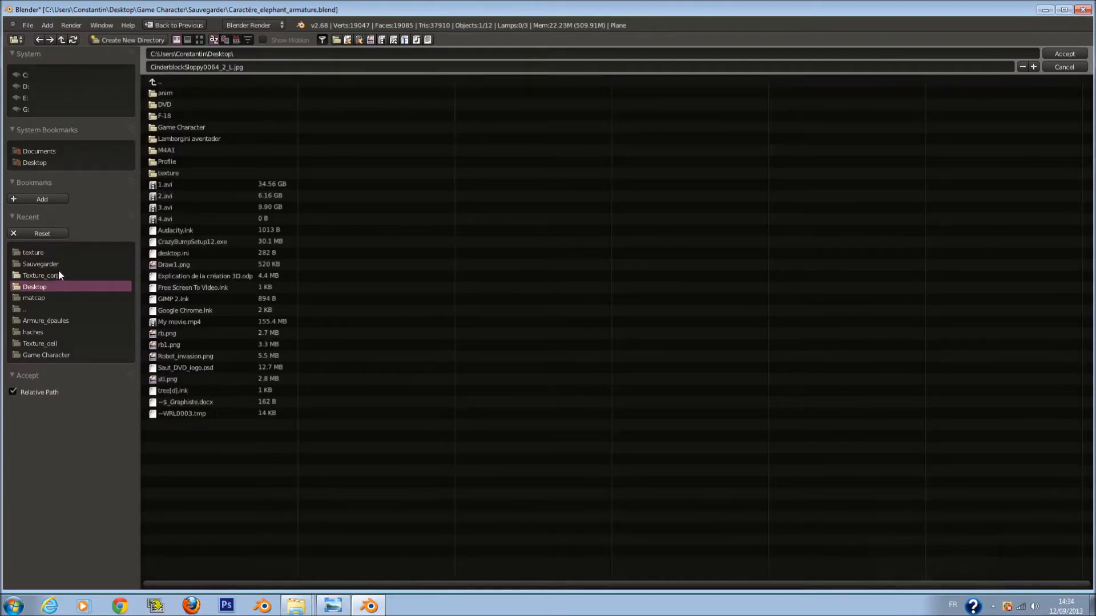
click(57, 354)
click(173, 150)
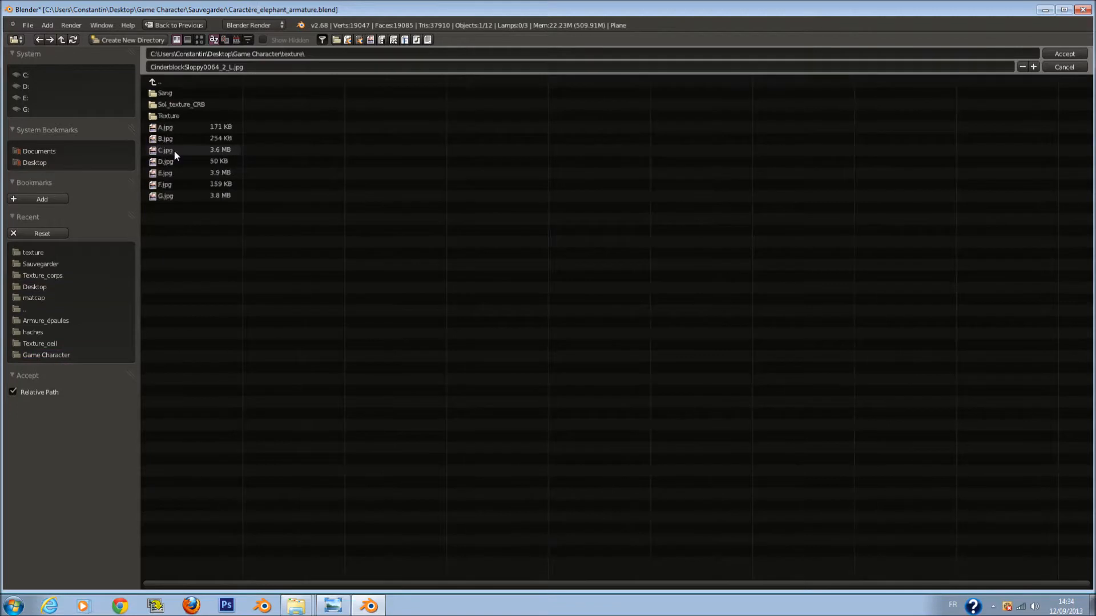
click(197, 104)
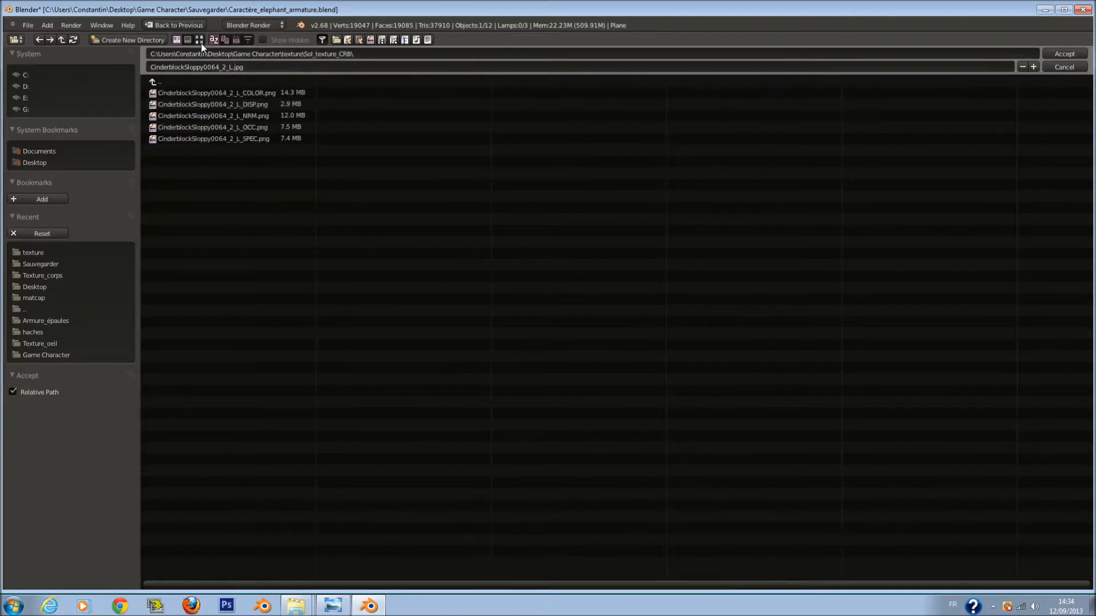
click(283, 96)
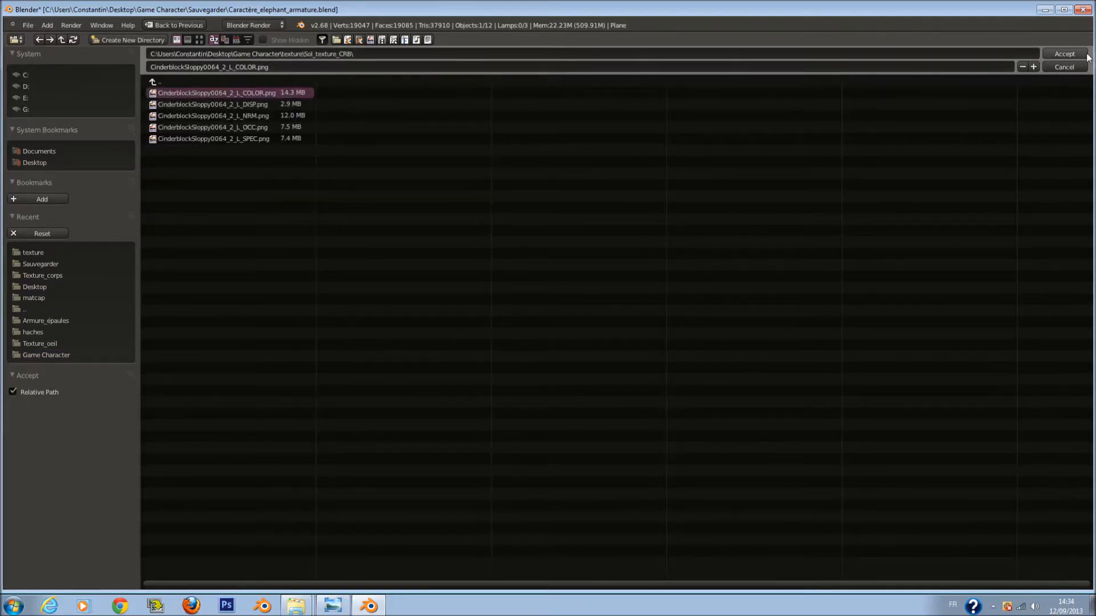
click(1065, 53)
Inspect the new ground texture near the character's feet and add a second Image or Movie texture to the Ground material.
scroll(514, 333, up, 2)
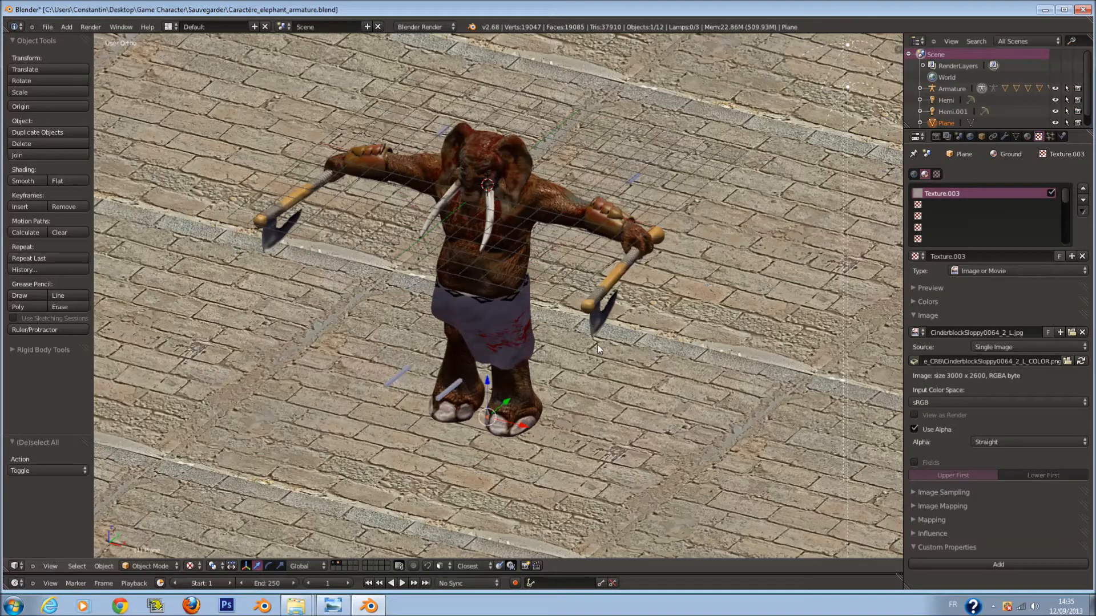
scroll(574, 376, up, 6)
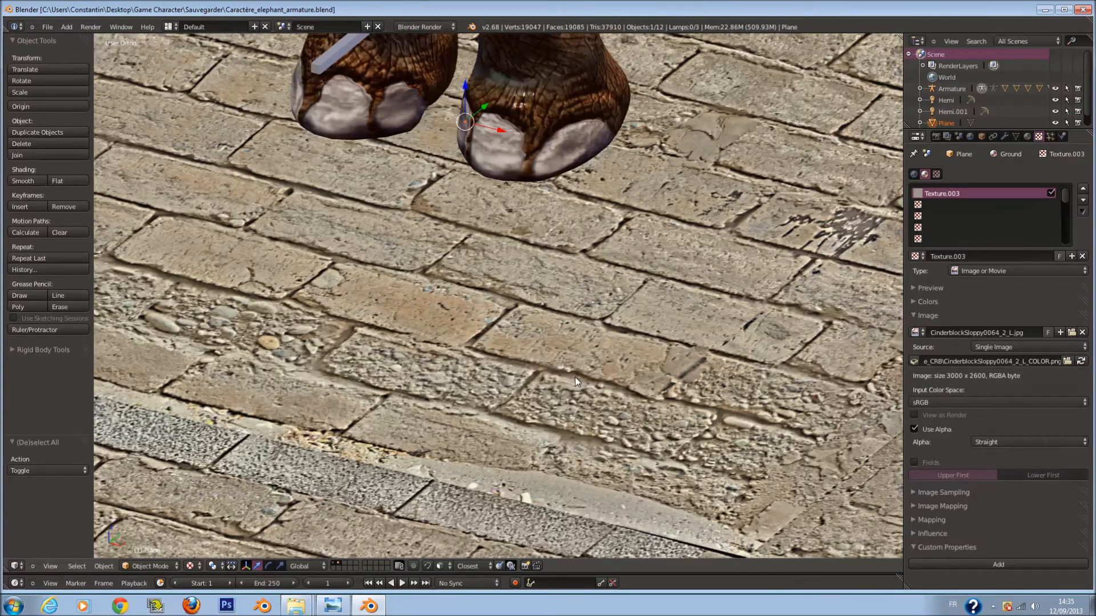
scroll(574, 376, down, 6)
click(942, 203)
click(1019, 257)
click(1018, 271)
click(1000, 197)
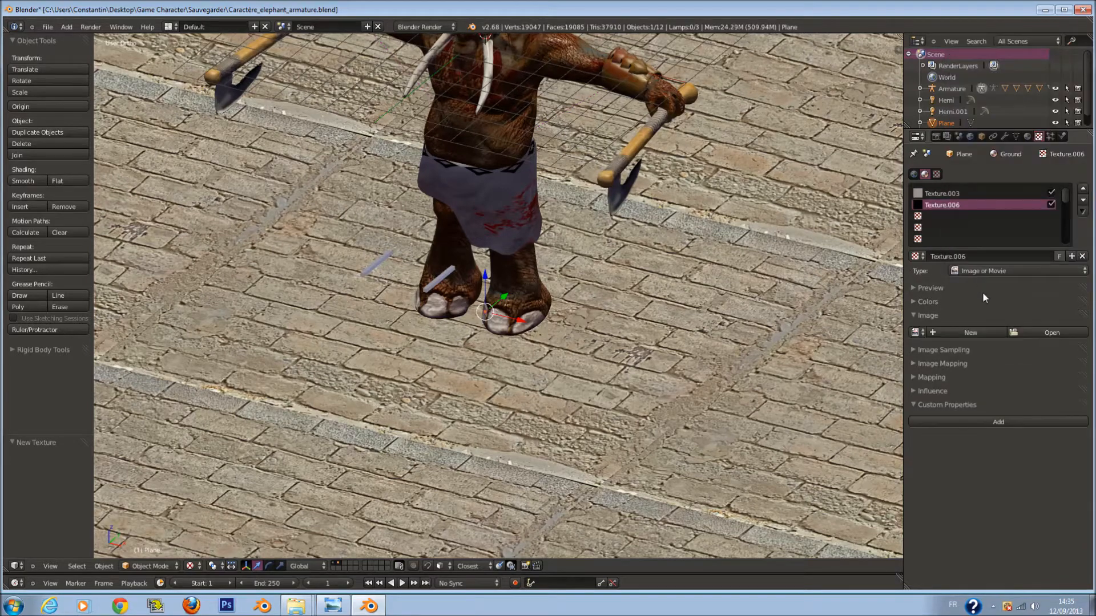
Load CinderblockSloppy0064_2_L_NRM.png from the Sol_texture_CRB folder as the second ground texture's image.
click(1044, 333)
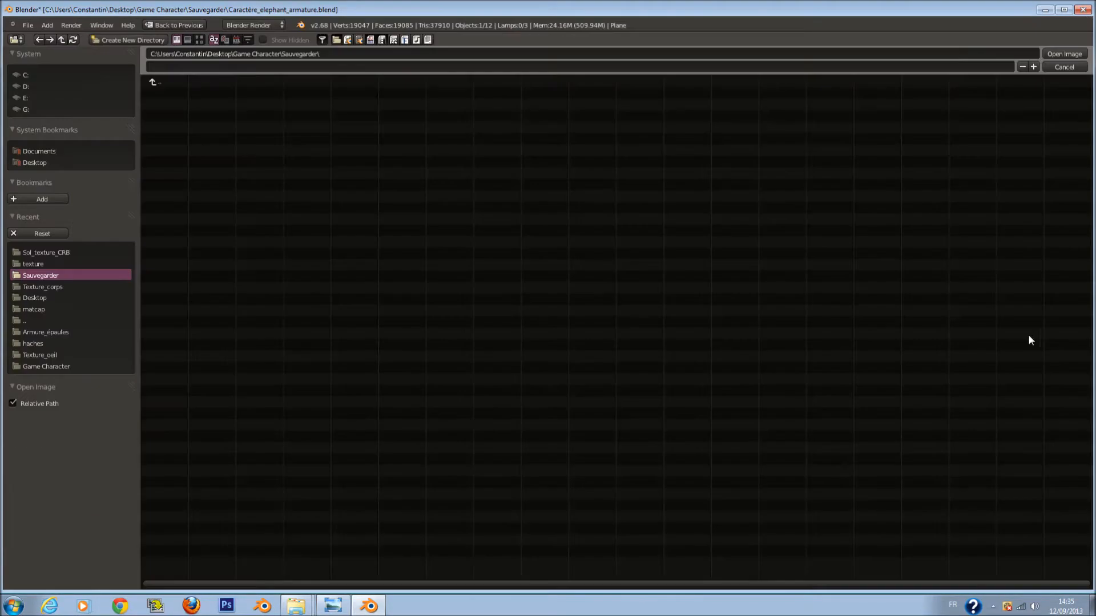
click(66, 253)
click(241, 116)
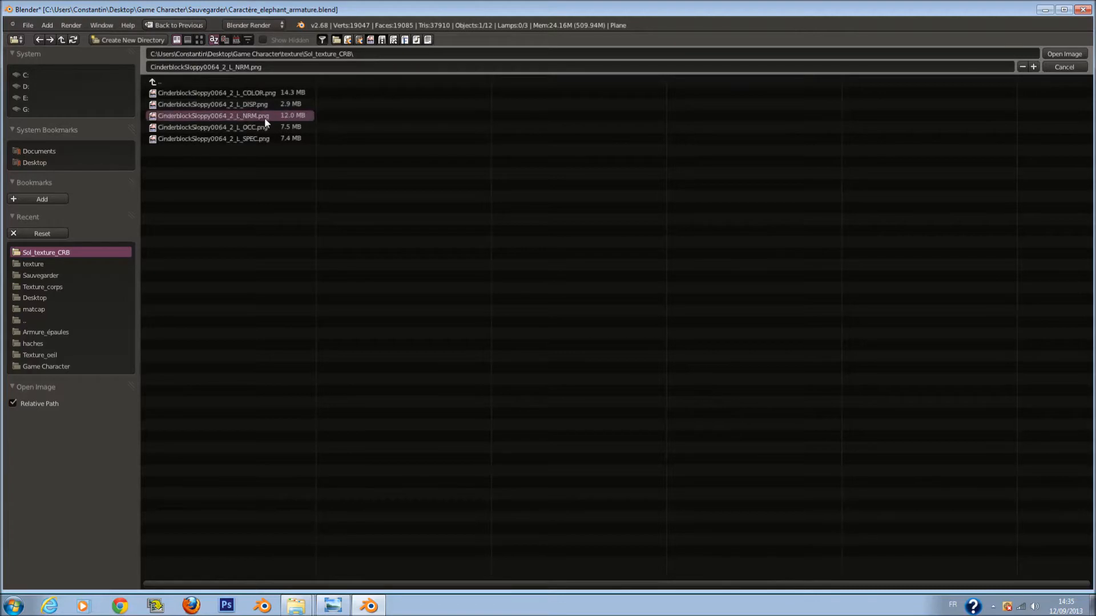
click(1054, 55)
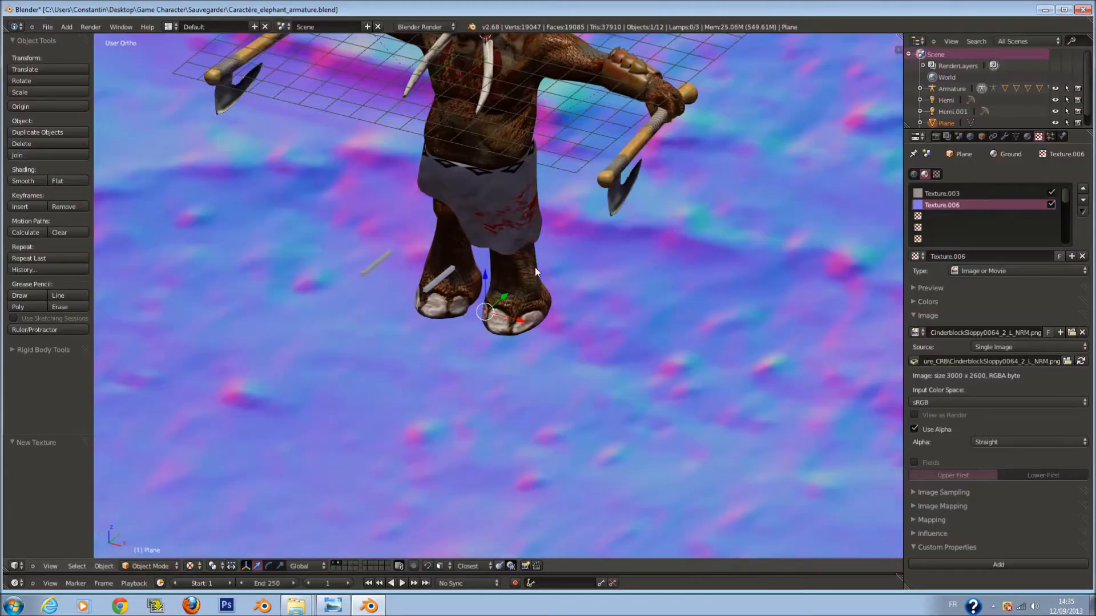
Reselect the ground's colour texture, Texture.003, and display its mapping settings to check the tiling size.
scroll(534, 271, down, 6)
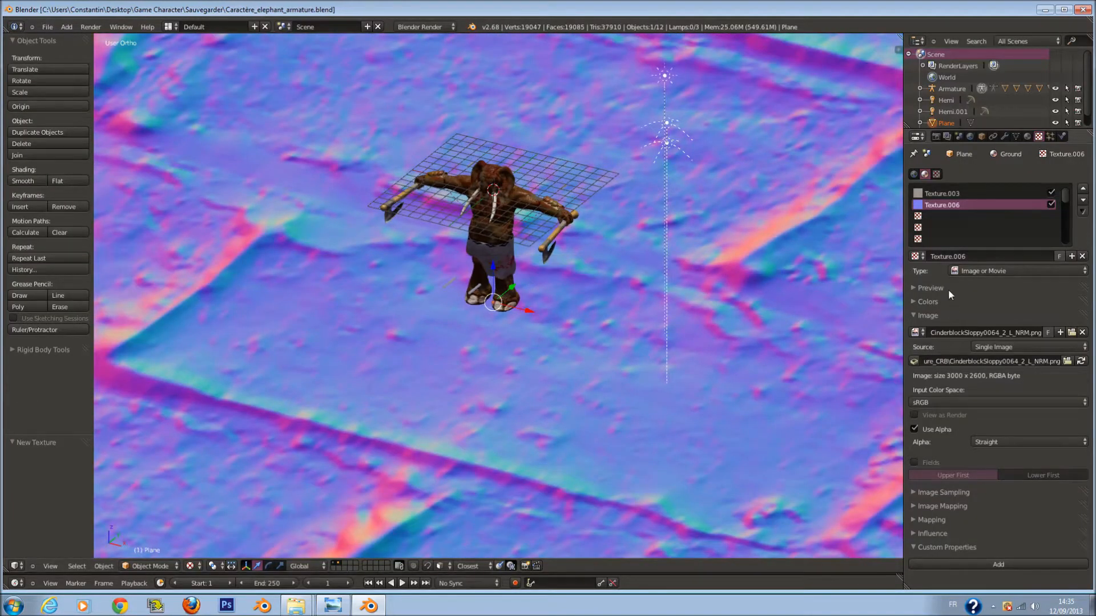
click(971, 195)
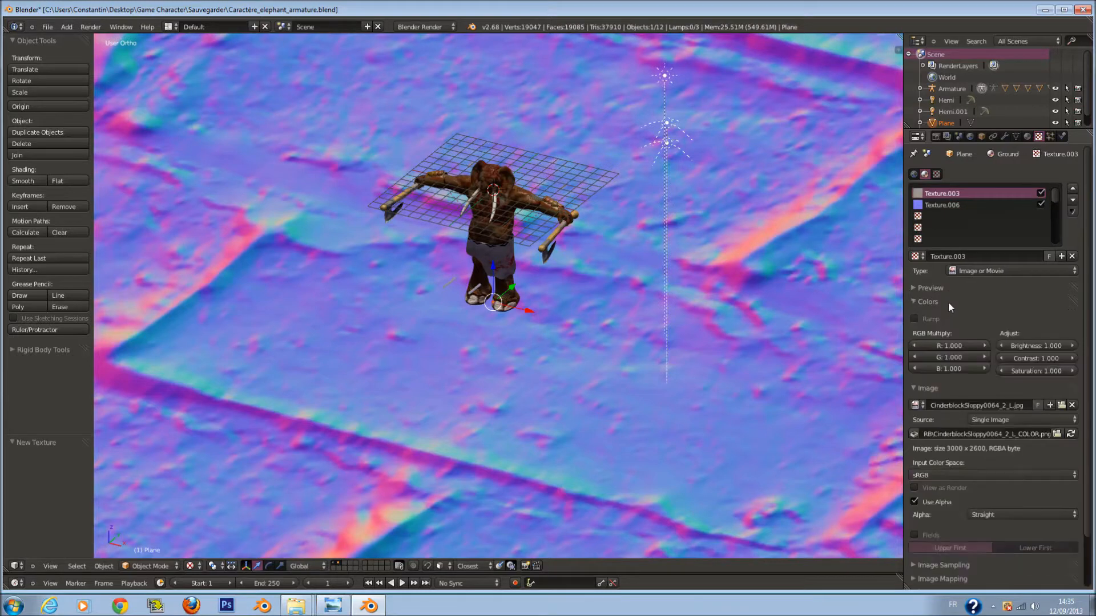
click(949, 314)
click(957, 330)
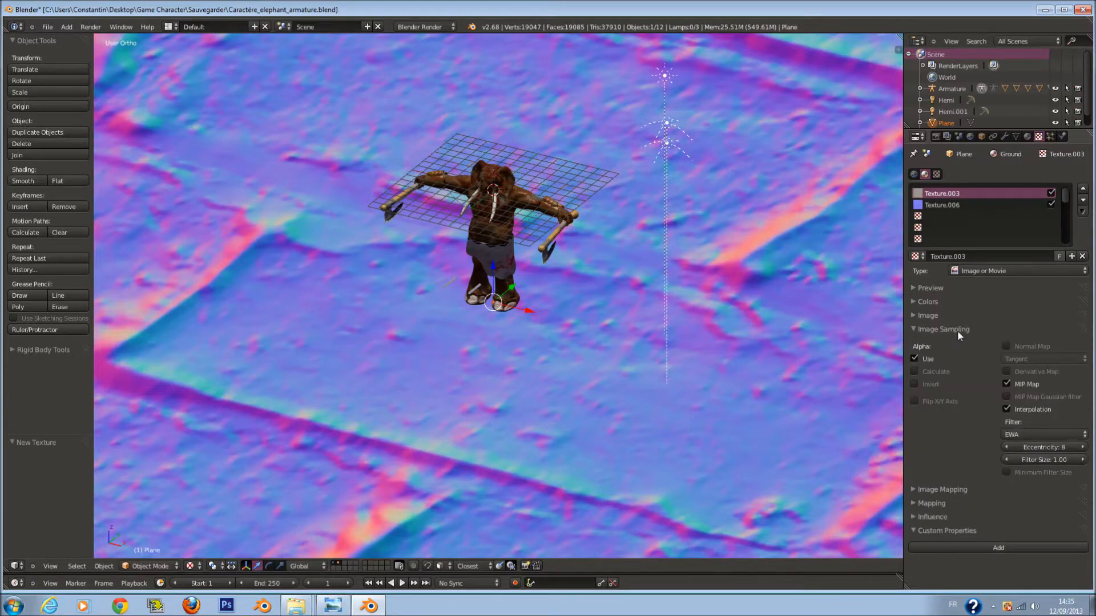
click(958, 331)
click(963, 343)
click(958, 343)
click(956, 355)
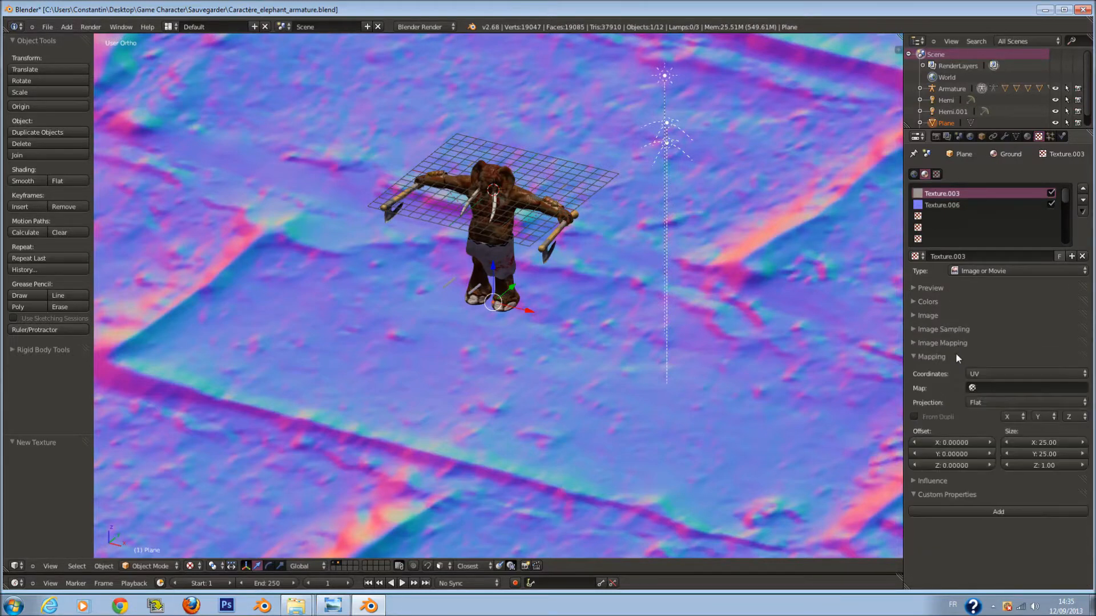
Set the ground's normal-map texture, Texture.006, to a mapping size of 25 in both X and Y.
click(942, 205)
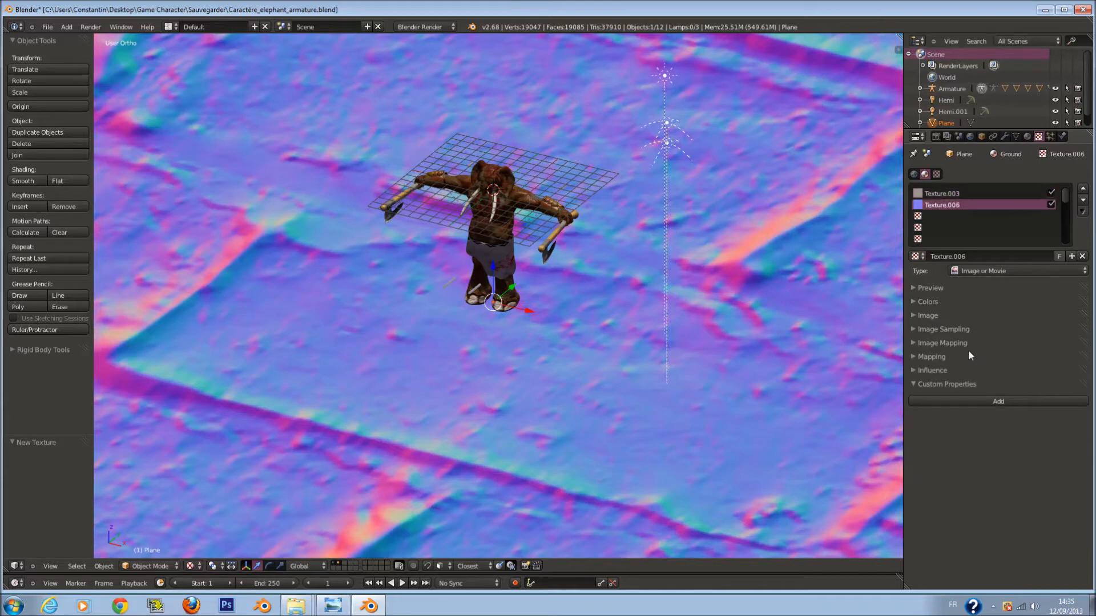
click(1011, 375)
click(1008, 329)
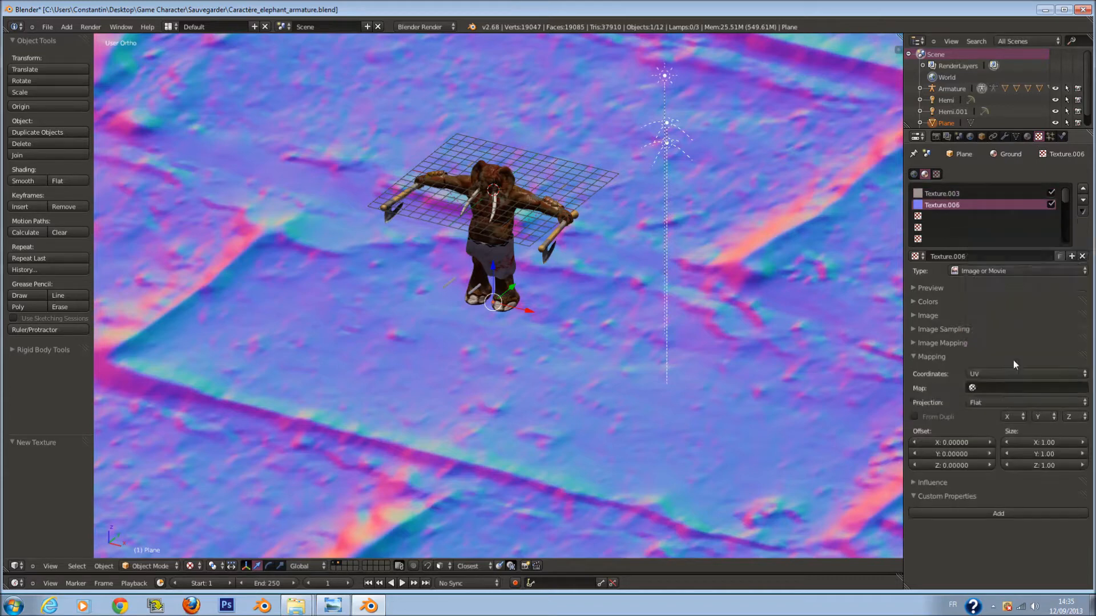
click(1036, 442)
text(8)
text(5)
key(Return)
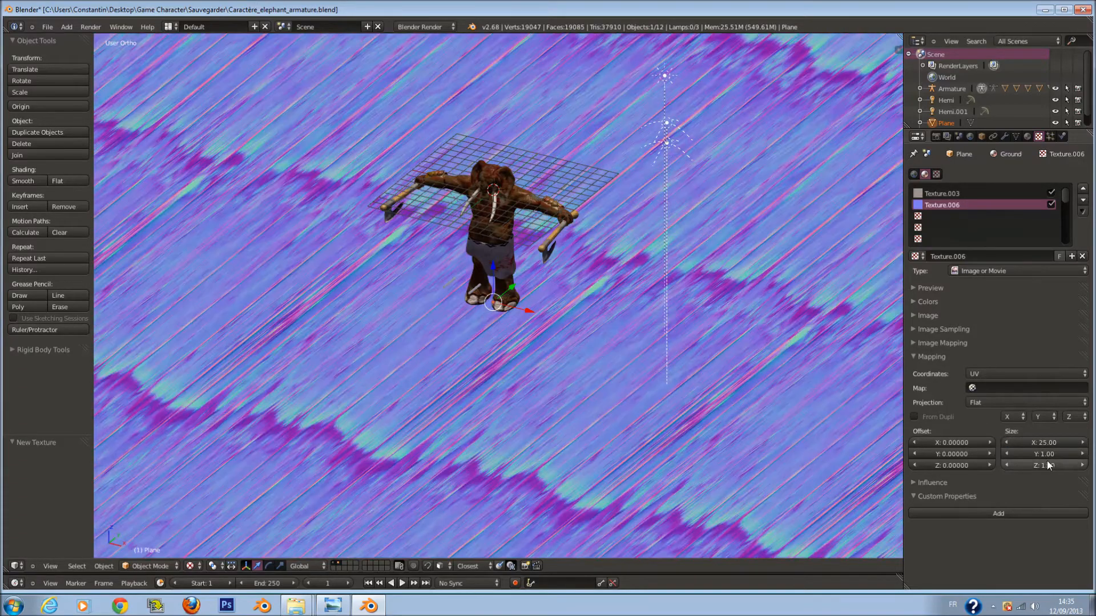
click(1044, 454)
text(25)
key(Return)
scroll(676, 360, up, 6)
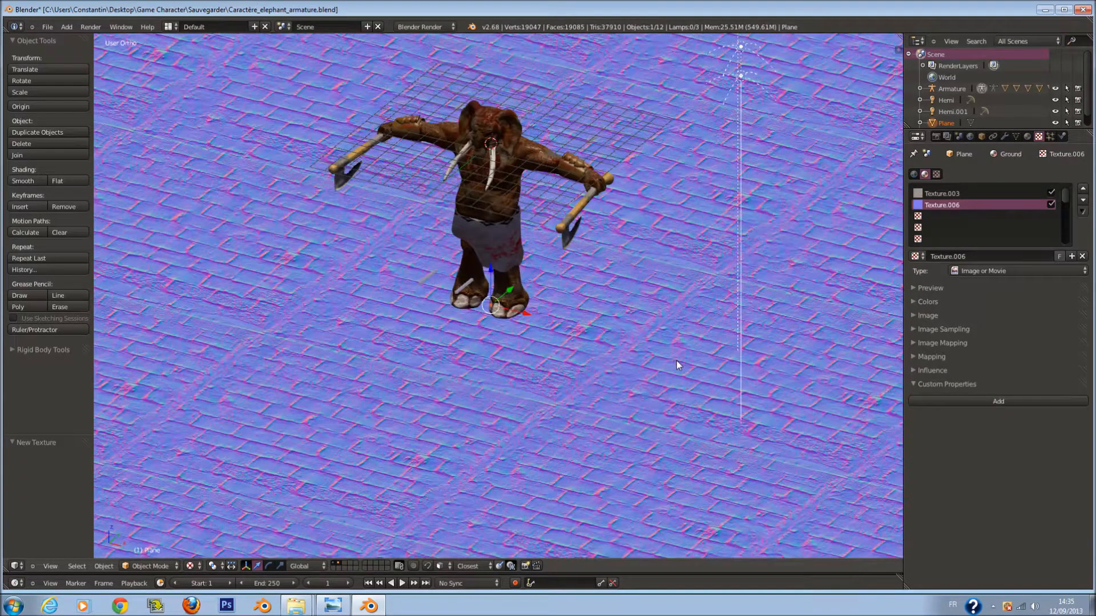
scroll(674, 360, down, 2)
Make Texture.006 influence the ground's normals at 1.000 instead of its diffuse colour.
click(941, 358)
click(942, 370)
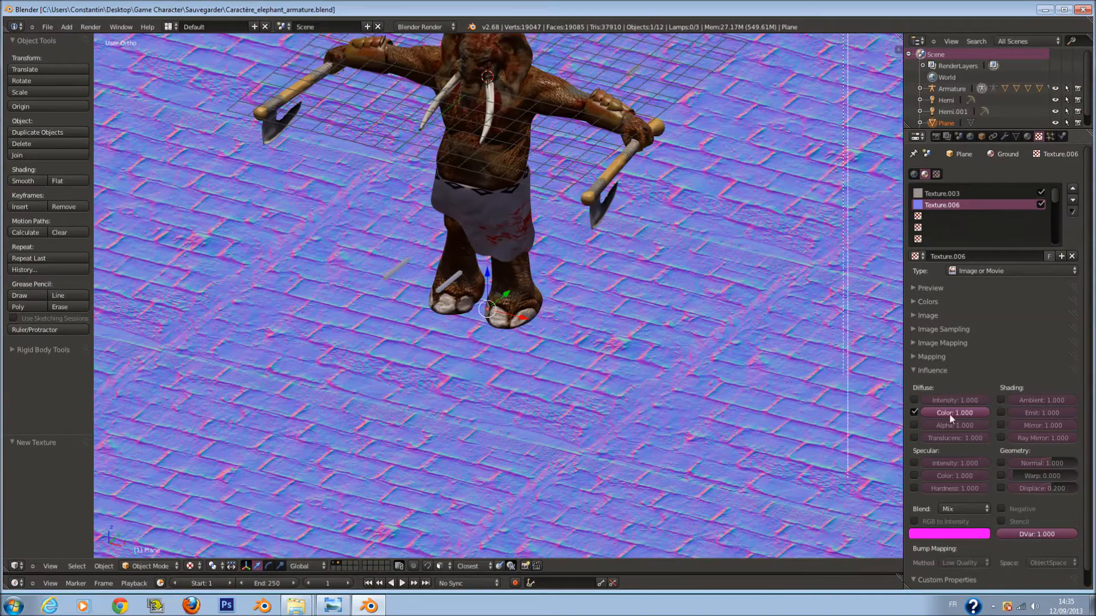
click(914, 412)
click(1001, 463)
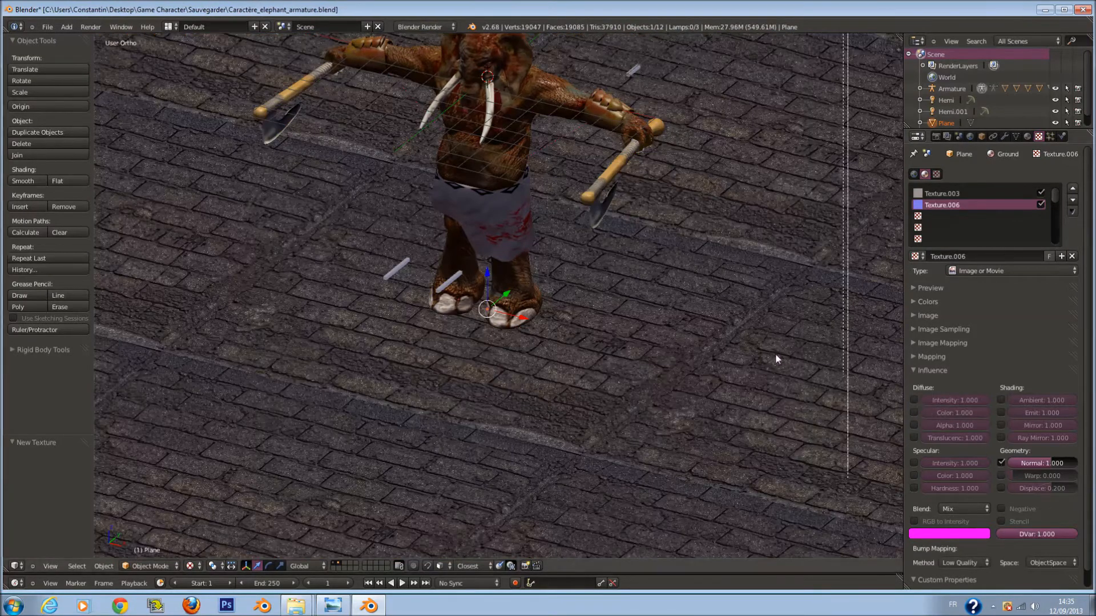
Enable Normal Map image sampling for Texture.006 and inspect the ground's relief around the character's feet.
click(946, 342)
click(956, 343)
click(965, 330)
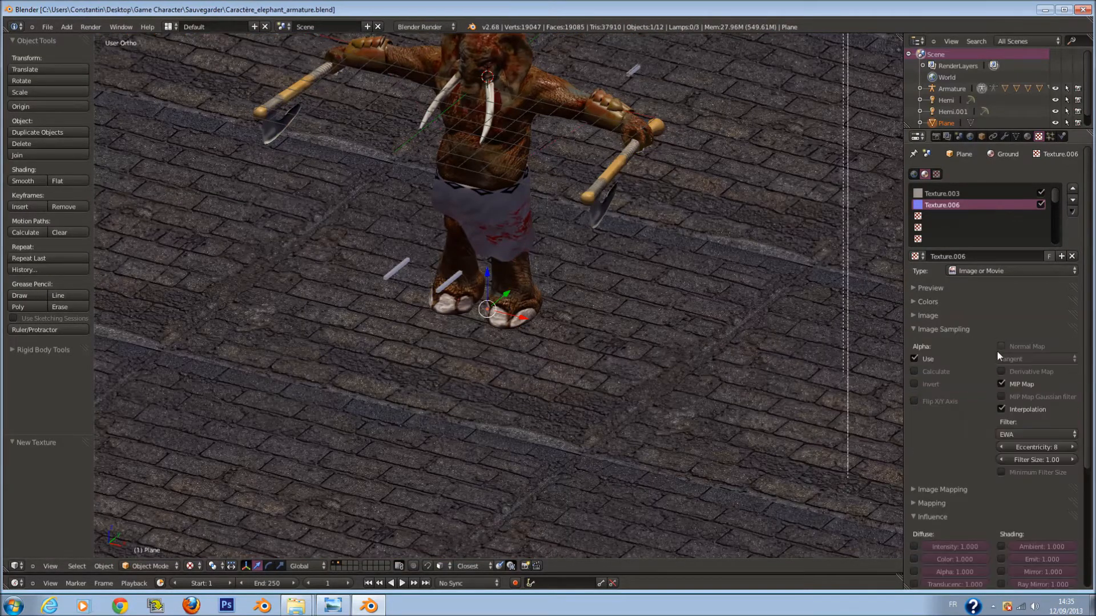
click(999, 349)
scroll(471, 389, up, 5)
scroll(472, 389, up, 2)
scroll(472, 389, down, 10)
scroll(432, 255, up, 8)
scroll(514, 249, down, 3)
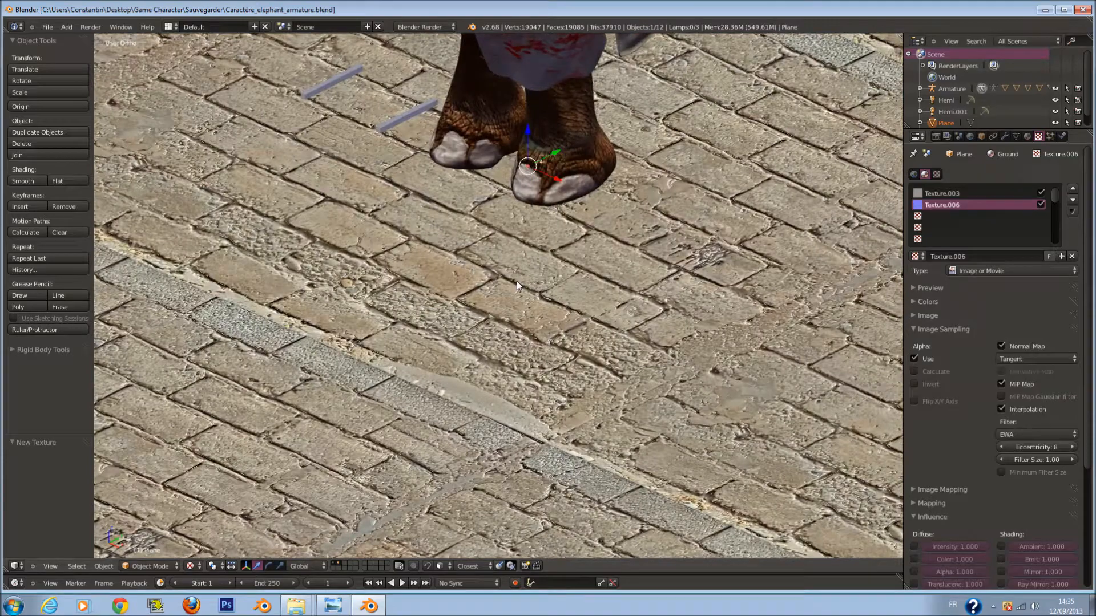
scroll(516, 281, down, 3)
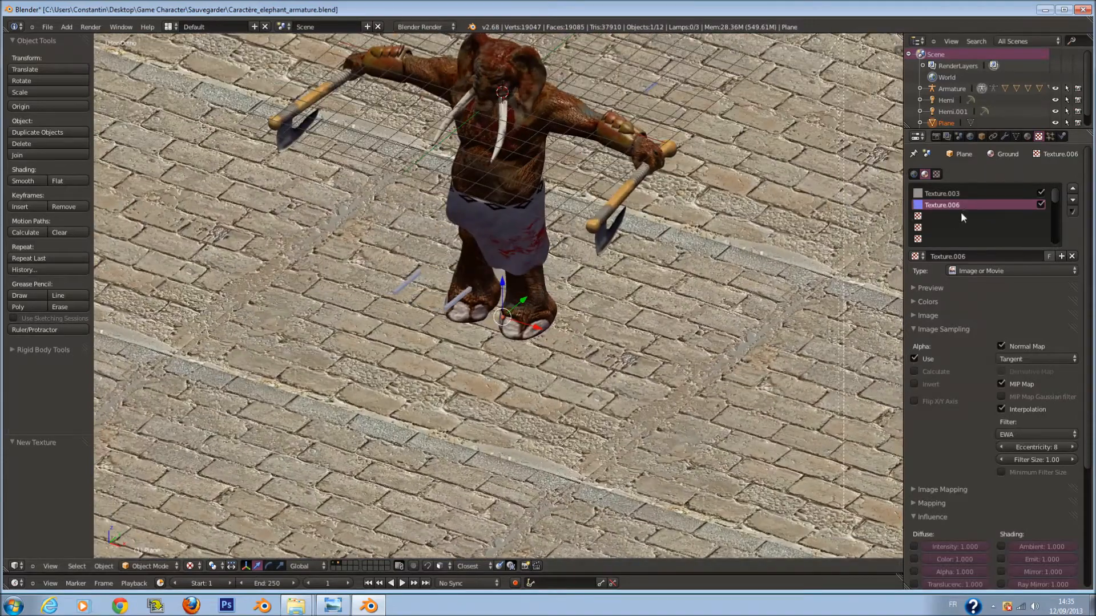
Add a third texture to the Ground material and make its type Image or Movie.
click(960, 217)
click(981, 255)
click(1004, 270)
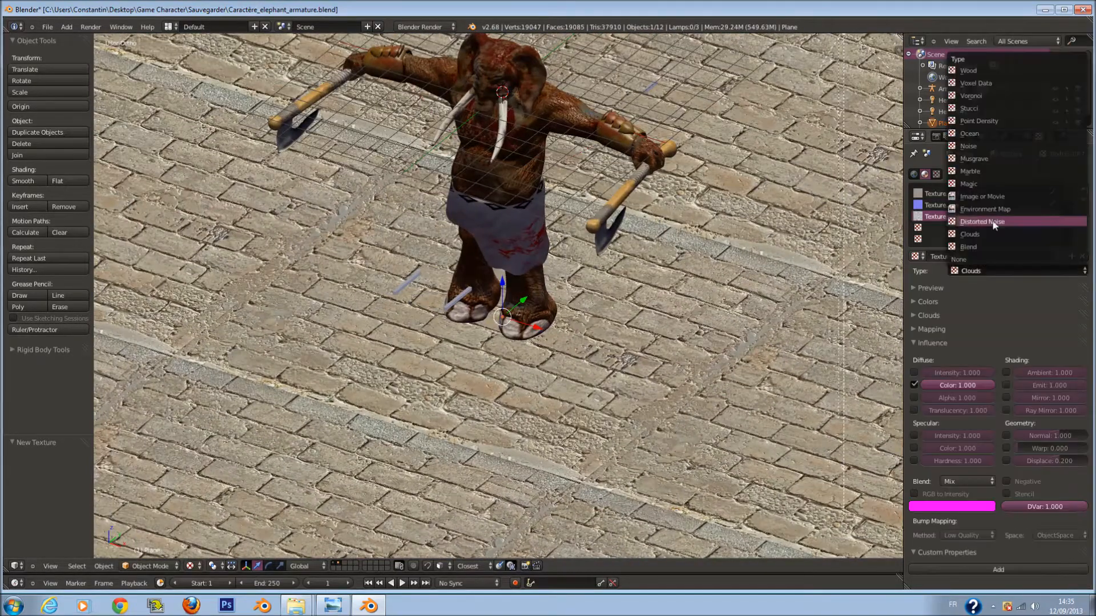
key(Return)
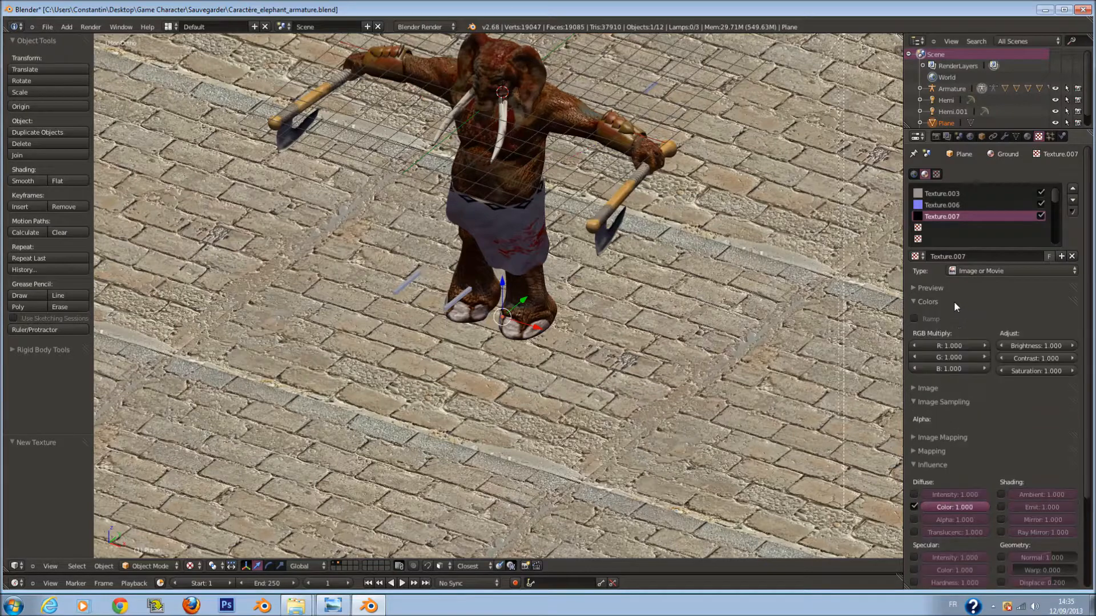
Load CinderblockSloppy0064_2_L_DISP.png from the Sol_texture_CRB folder as the third ground texture's image.
click(1028, 337)
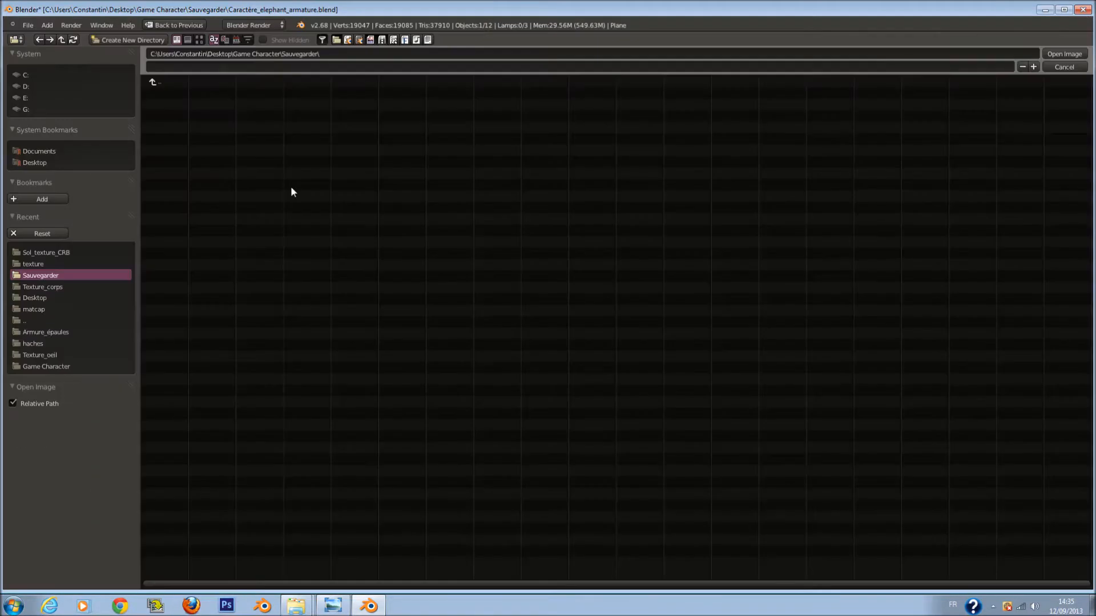
click(57, 252)
click(199, 39)
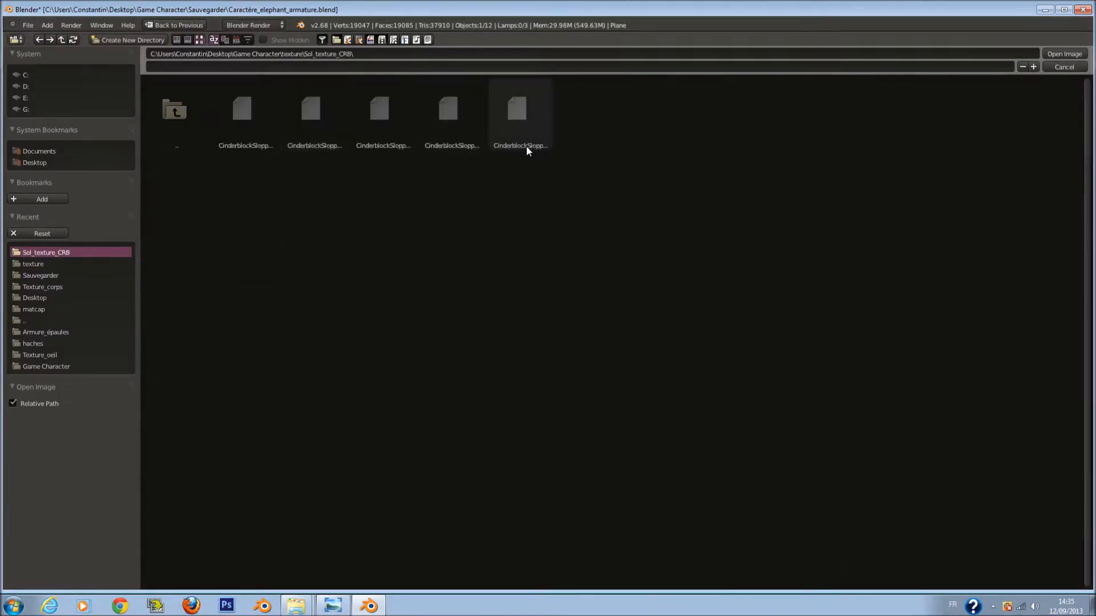
click(329, 117)
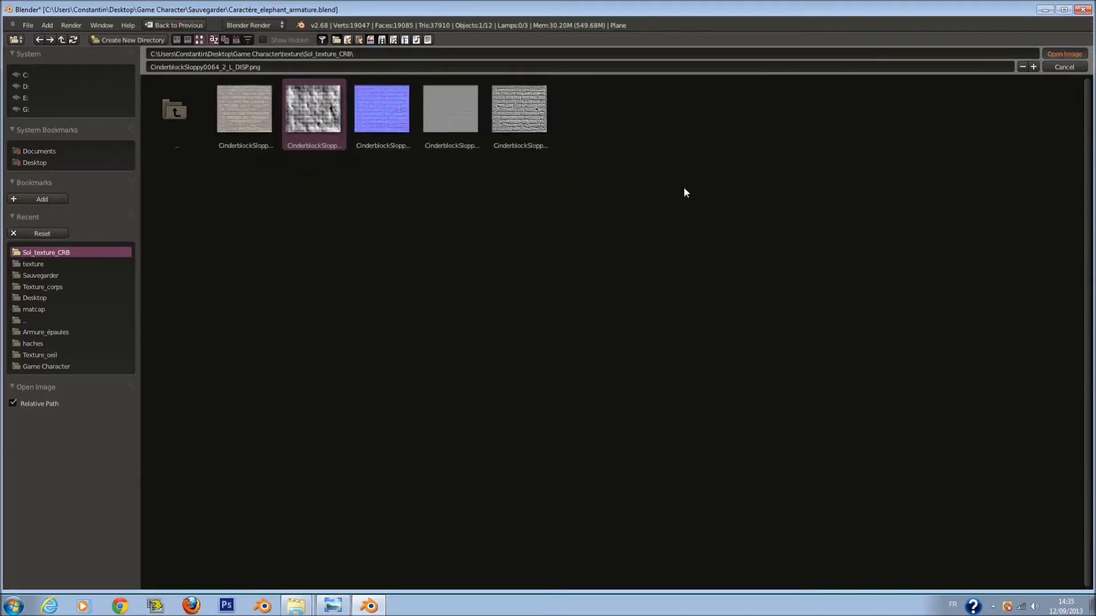
key(Return)
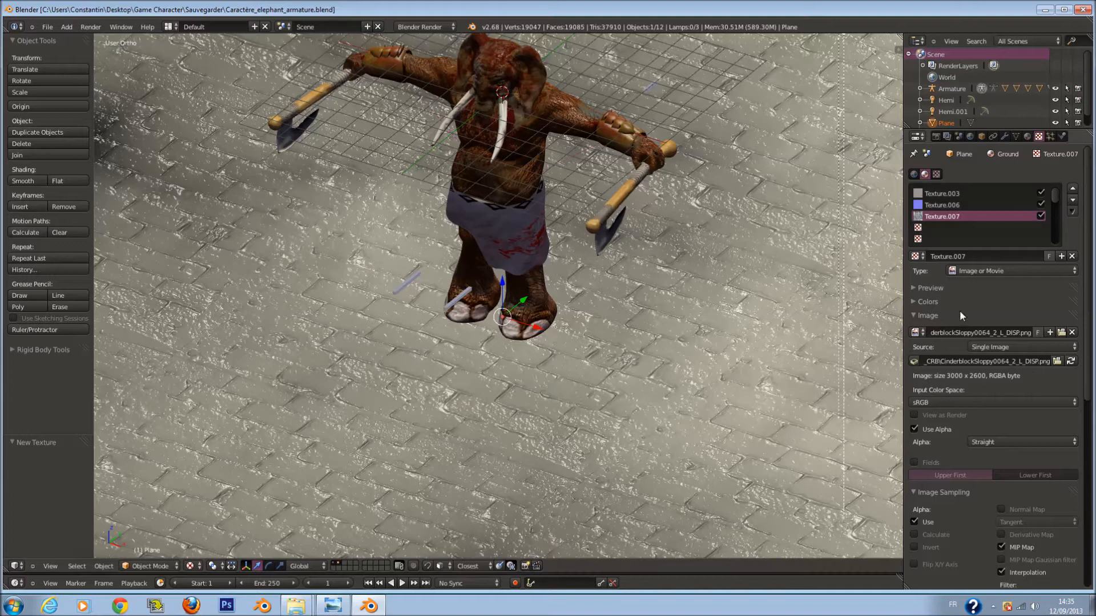
Set the mapping size of the third ground texture, Texture.007, to 25 in both X and Y.
click(960, 312)
click(974, 332)
click(975, 345)
click(976, 346)
click(974, 358)
click(978, 374)
click(988, 326)
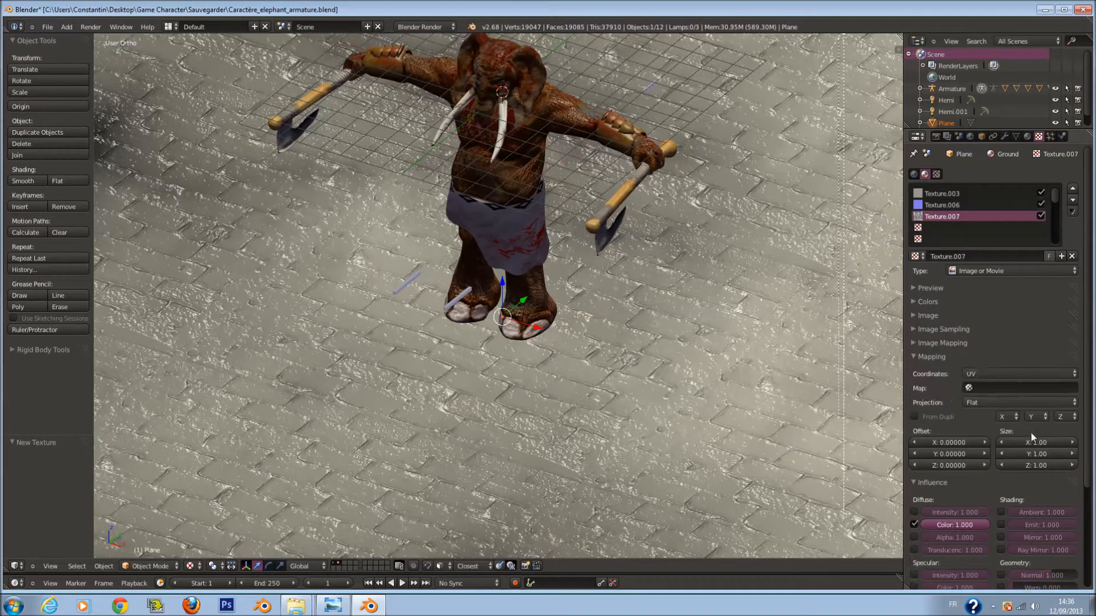
click(1033, 442)
text(25)
key(Return)
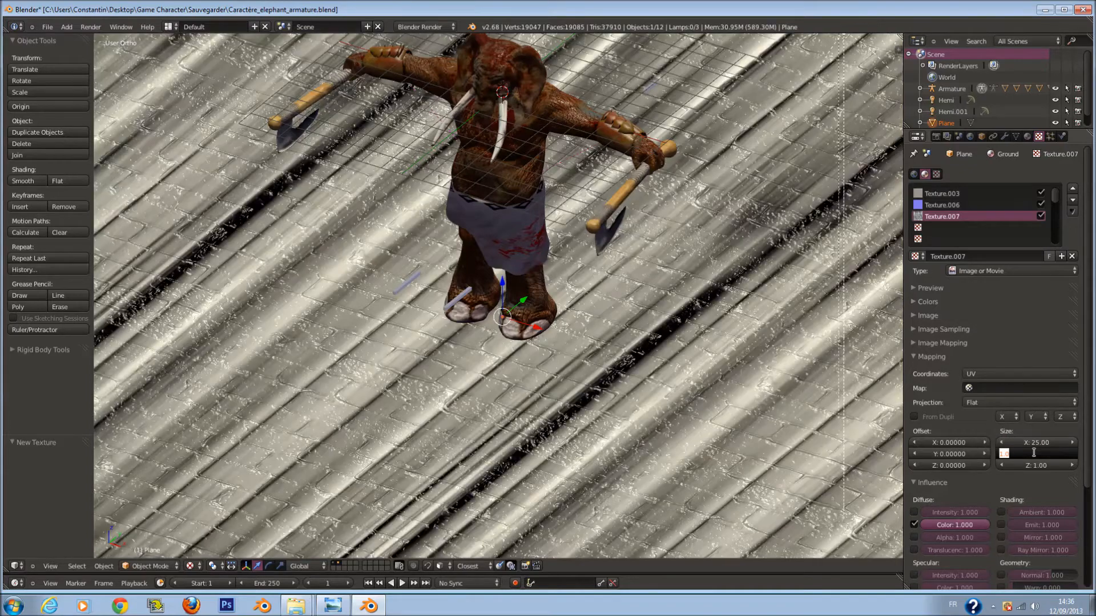
key(Return)
Switch Texture.007's influence from diffuse colour to specular intensity, colour and hardness, and save the file.
click(961, 359)
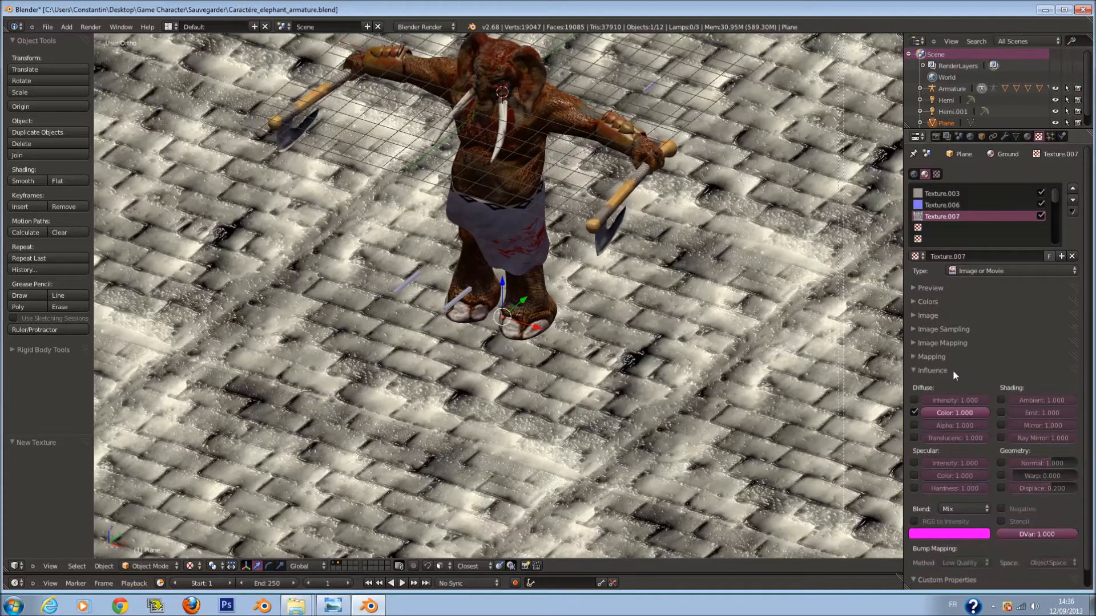
click(915, 412)
drag(914, 462, 914, 486)
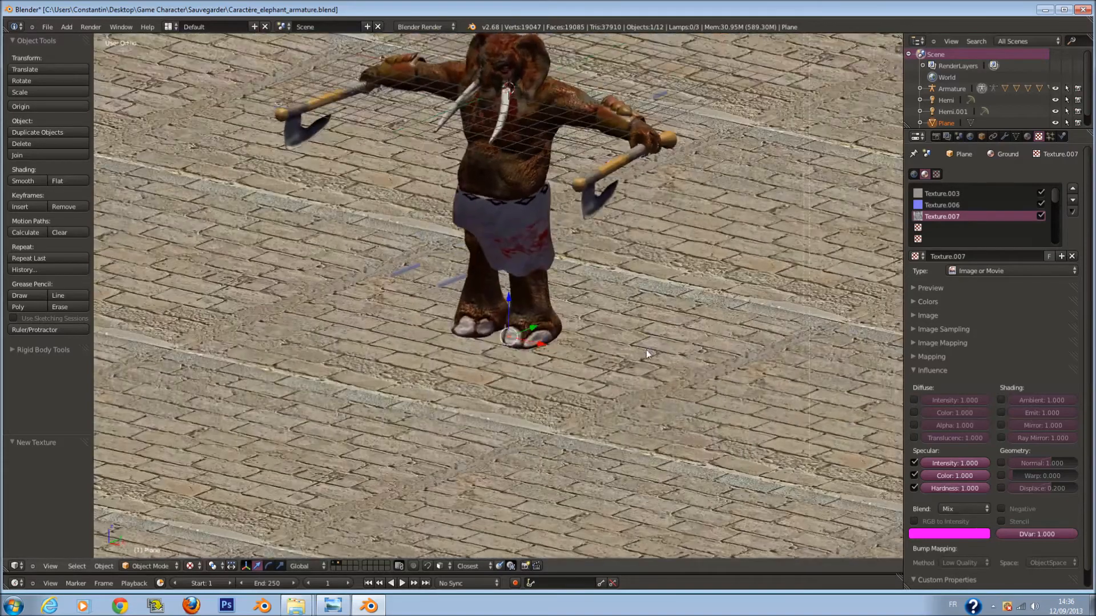
scroll(647, 347, up, 5)
key(ctrl+s)
click(646, 379)
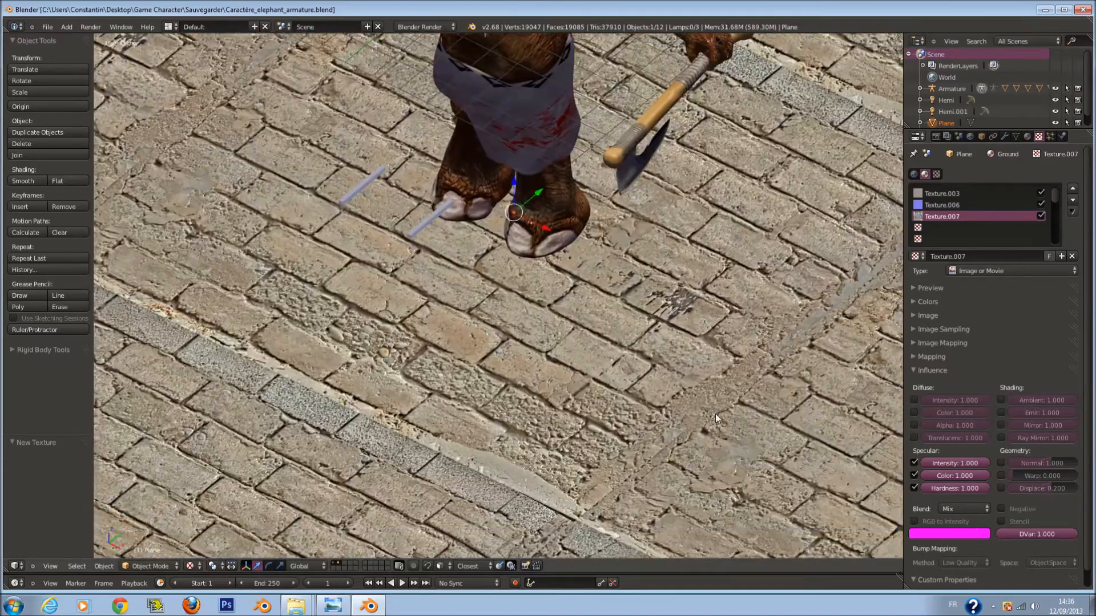
Change the Ground material's specular shader to WardIso and inspect the paving near the feet.
click(1027, 136)
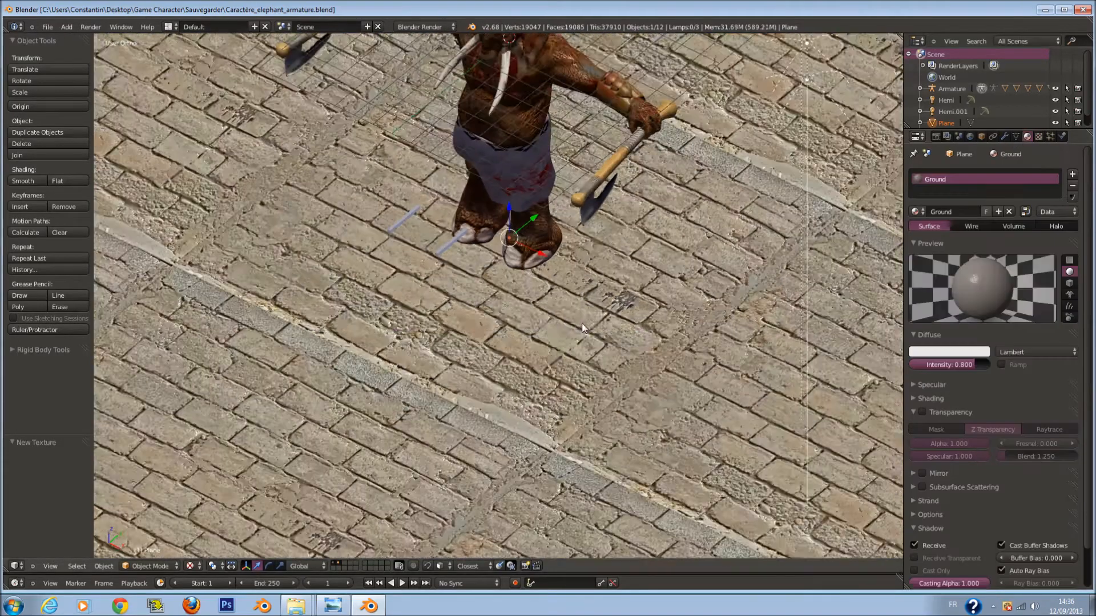
click(936, 385)
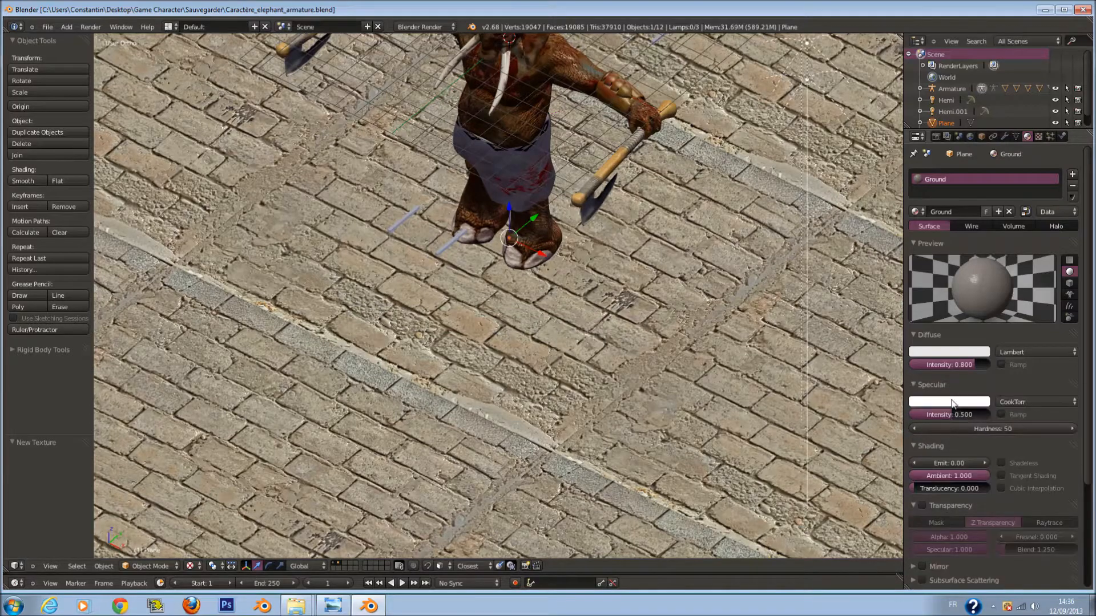
click(1015, 403)
click(1013, 342)
scroll(715, 340, up, 8)
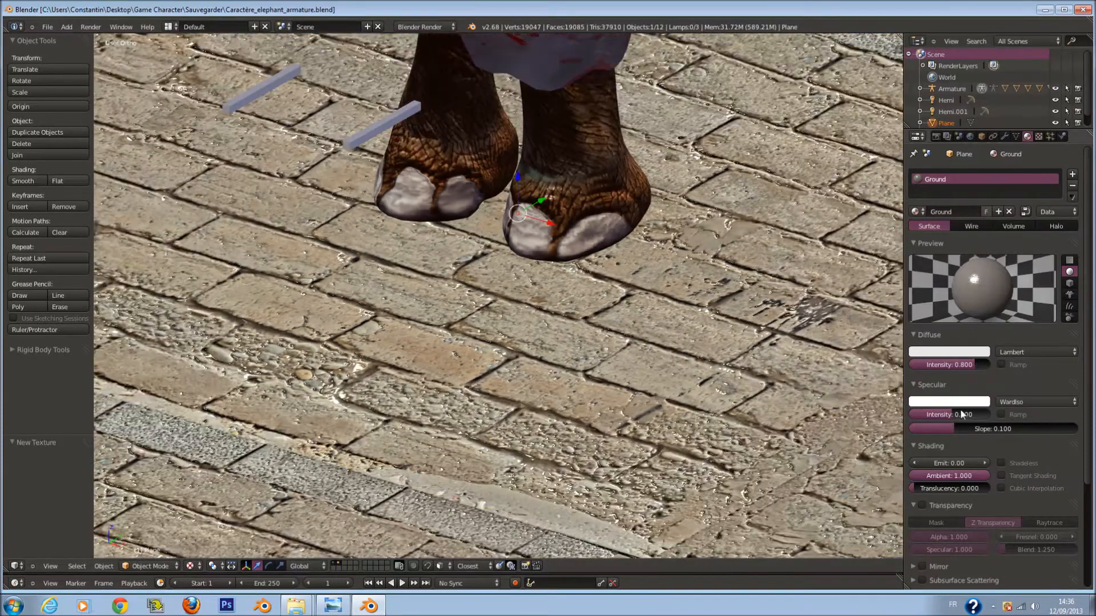
Give the Ground material's specular colour a slight off-white tint and set its slope to 0.260.
click(949, 401)
mouse_move(933, 314)
mouse_down()
mouse_move(919, 301)
mouse_move(889, 342)
mouse_move(932, 293)
mouse_up()
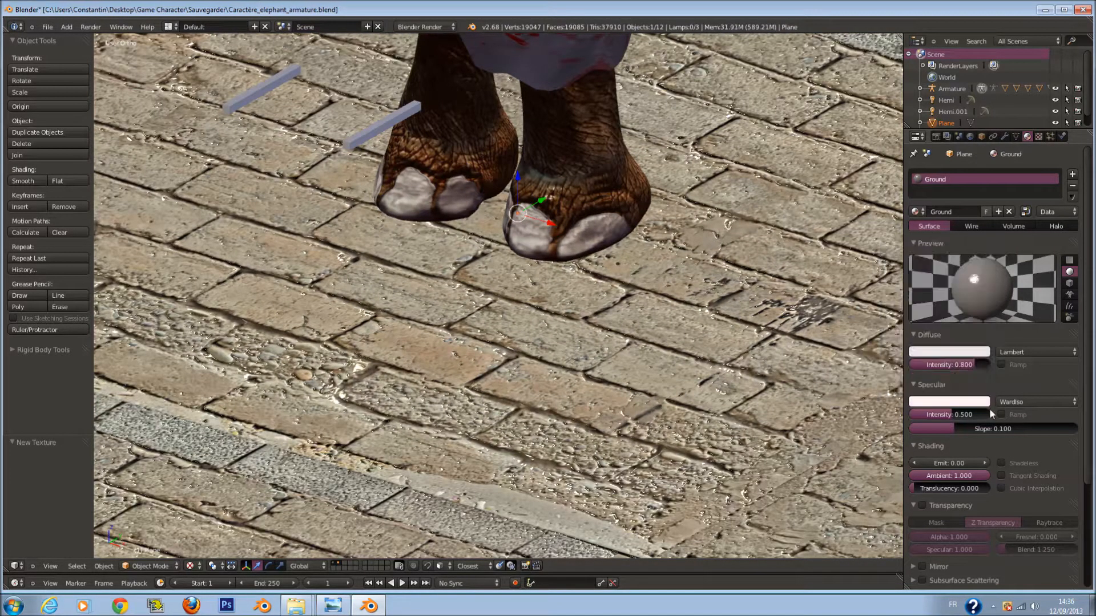
drag(959, 429, 1017, 436)
scroll(714, 368, down, 8)
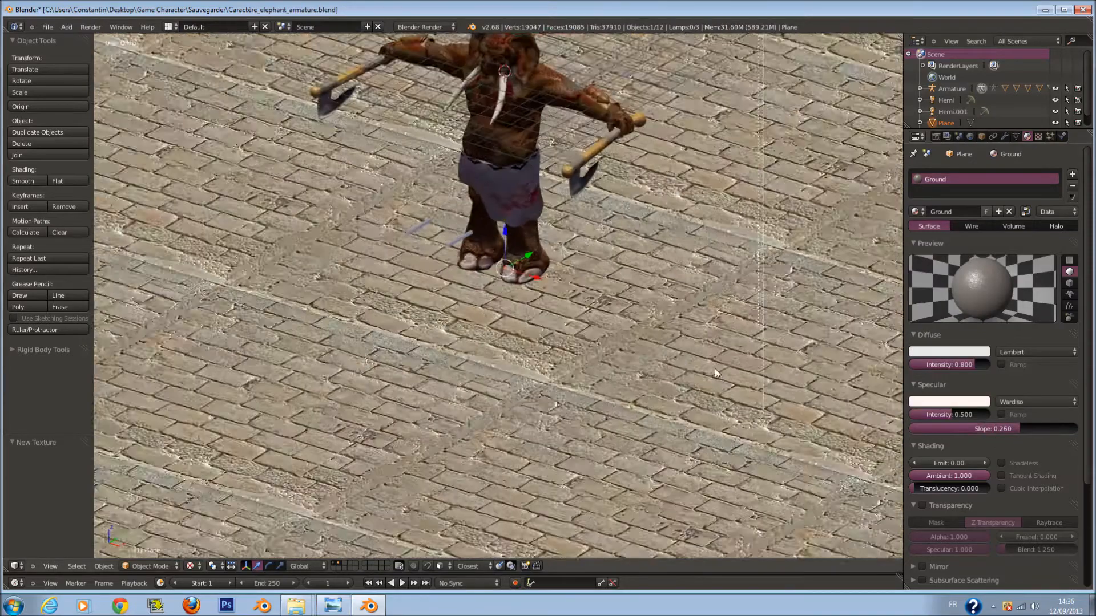
scroll(703, 358, up, 1)
Set Texture.007's specular intensity influence to 0.9 and its specular colour influence to 0.995.
click(1040, 136)
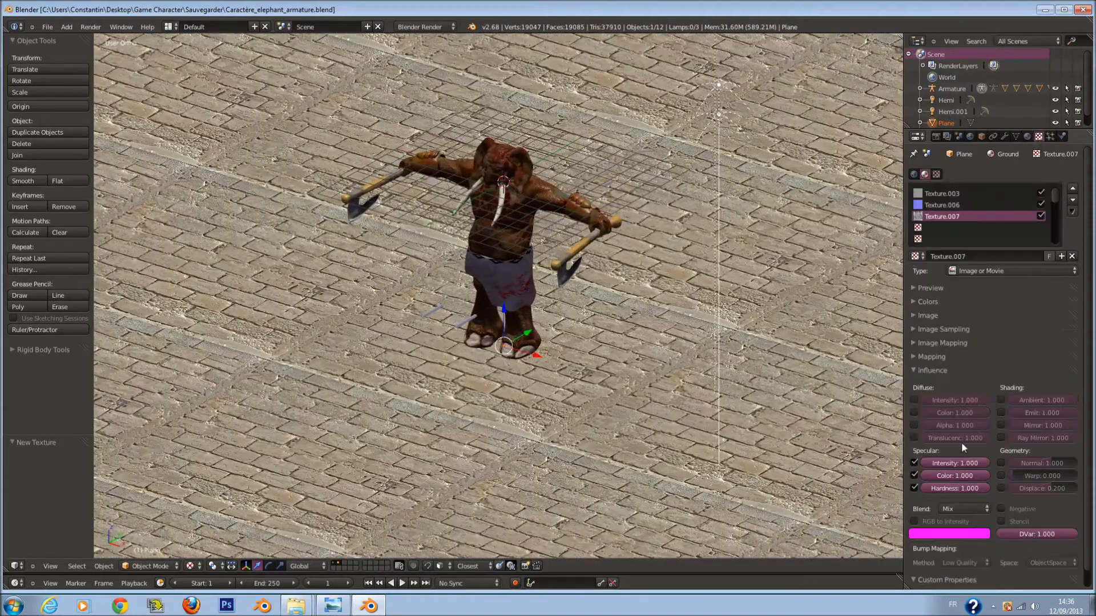
drag(977, 465, 947, 468)
click(958, 461)
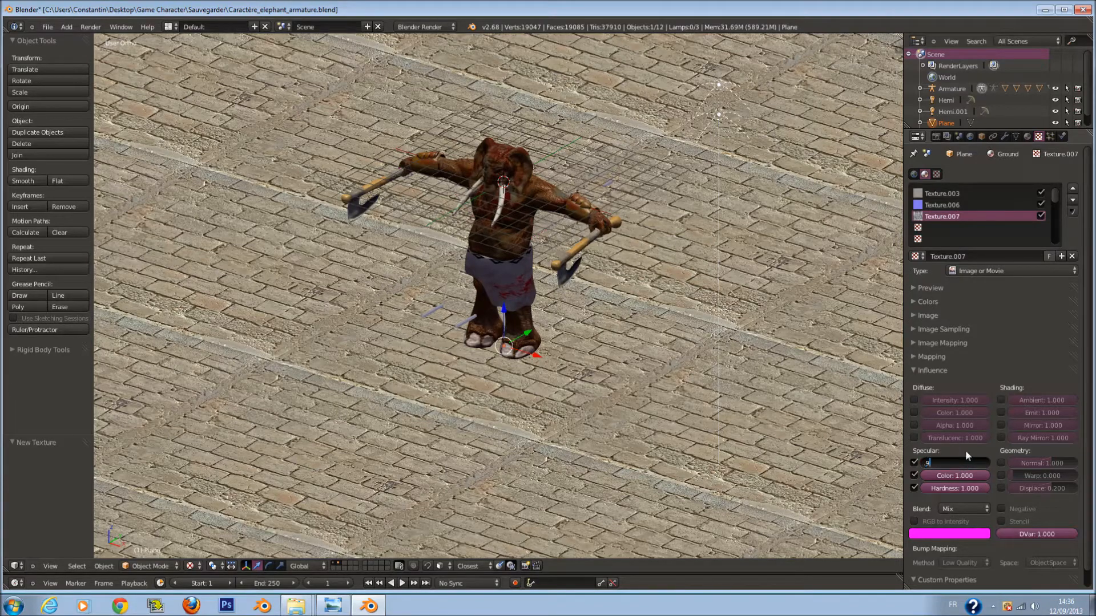
key(Return)
drag(966, 476, 998, 483)
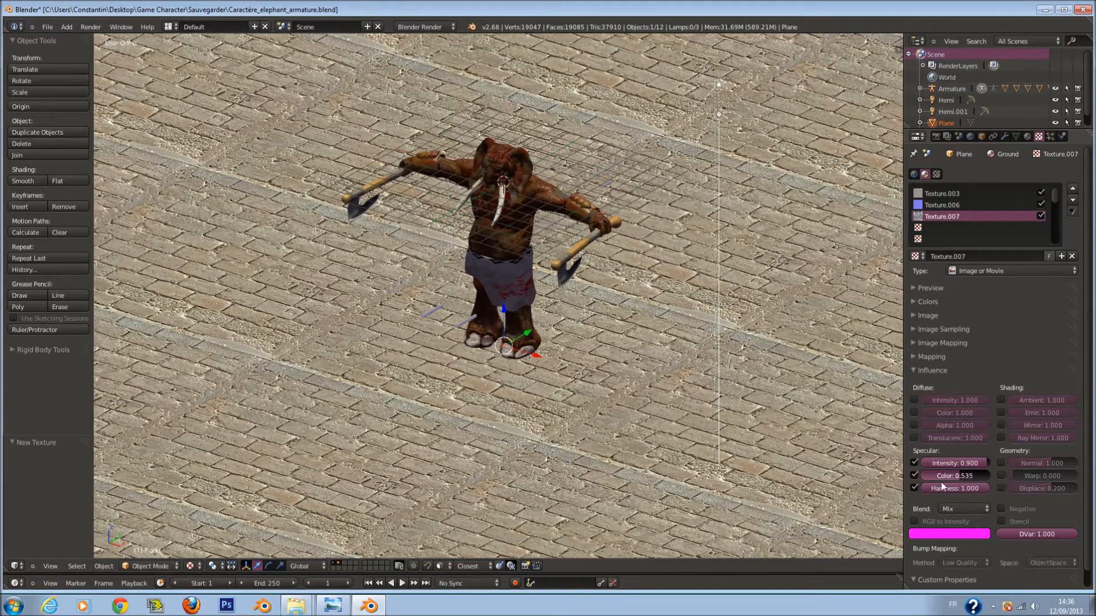
click(970, 478)
key(BackSpace)
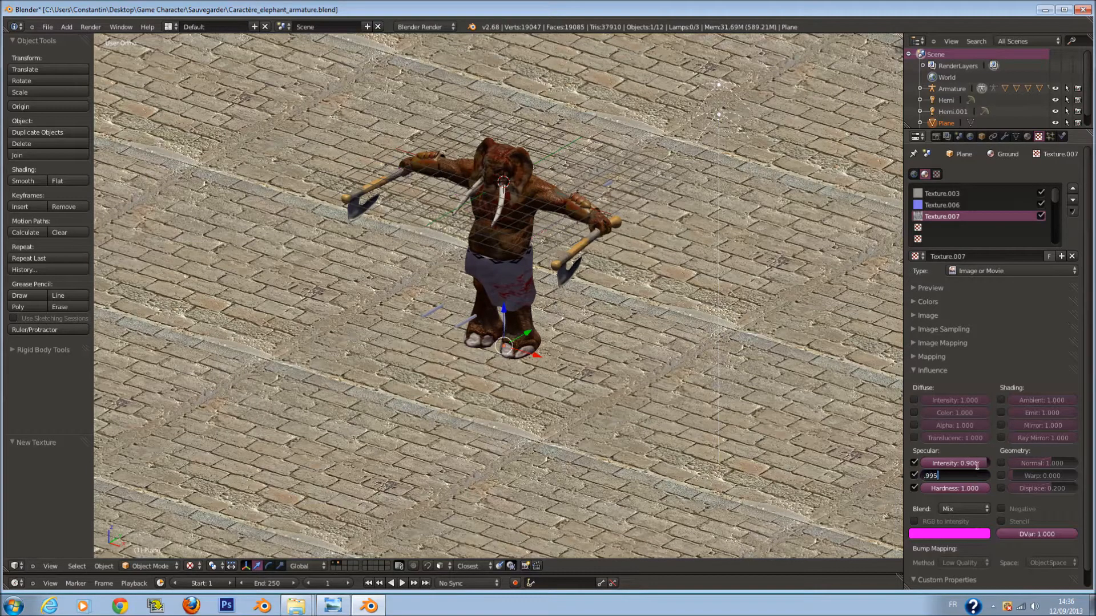
mouse_move(974, 491)
mouse_down()
mouse_move(916, 487)
mouse_move(988, 484)
mouse_up()
Compare the ground's shine with Texture.007's specular influences switched off and on again.
drag(915, 464, 916, 474)
scroll(628, 431, up, 5)
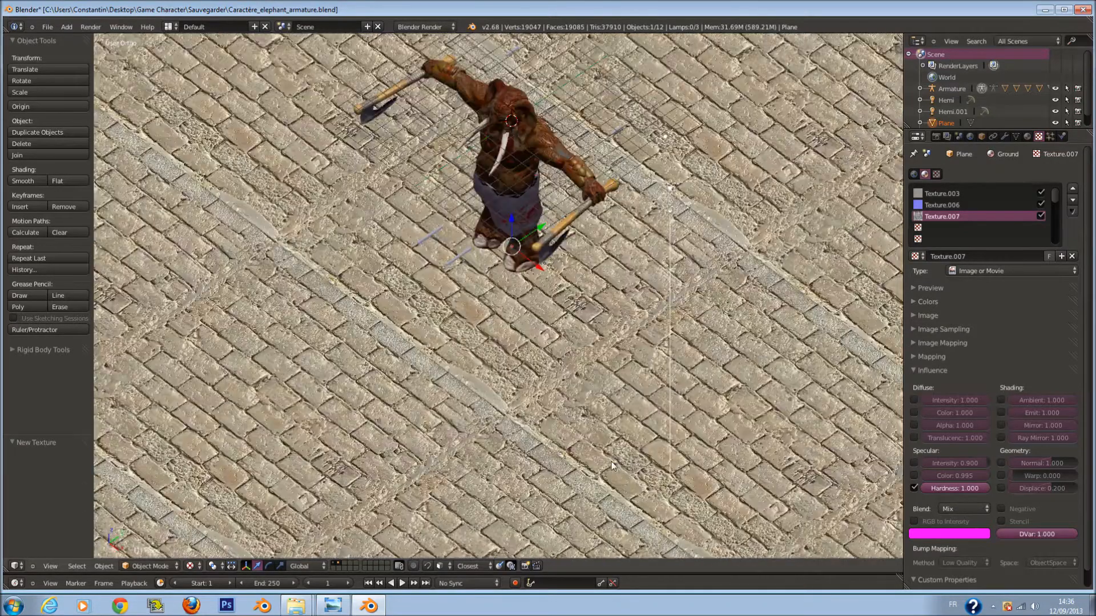
key(ctrl+s)
scroll(612, 465, down, 10)
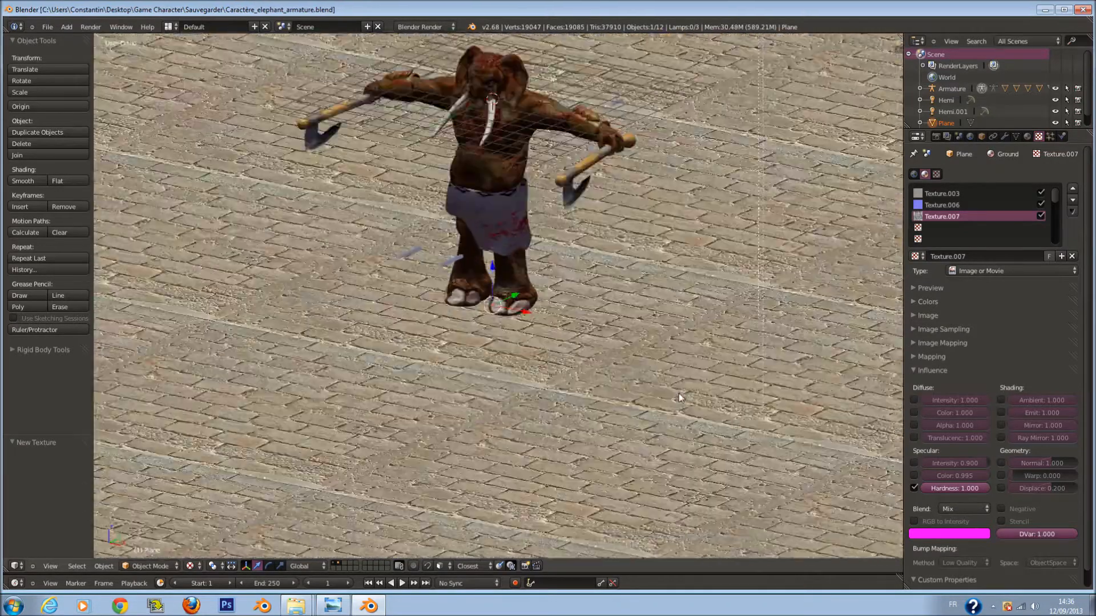
scroll(611, 378, up, 10)
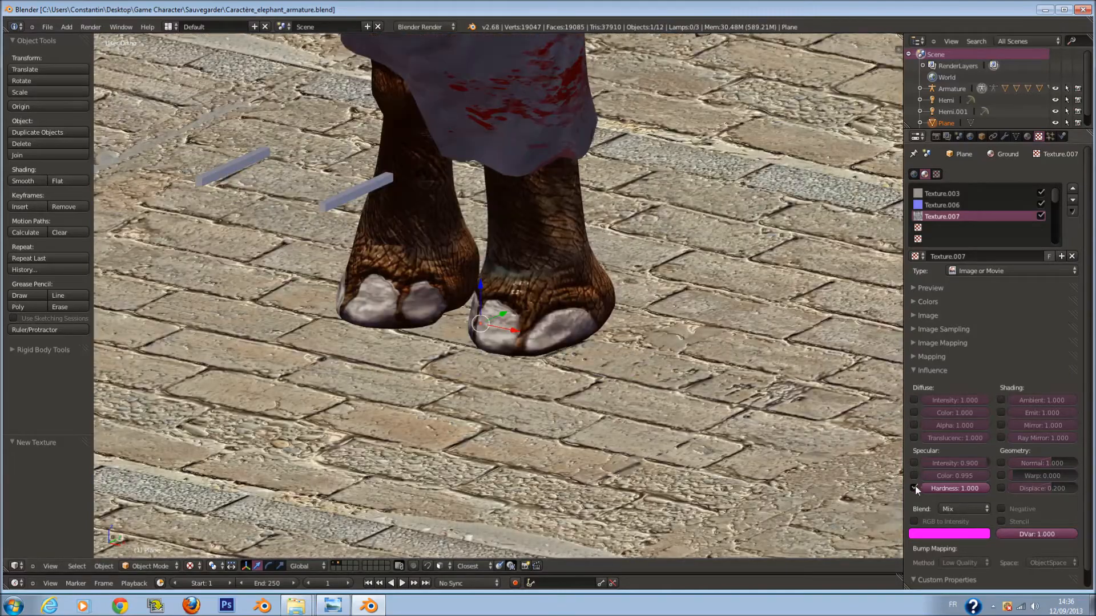
drag(916, 488, 915, 463)
scroll(655, 396, down, 5)
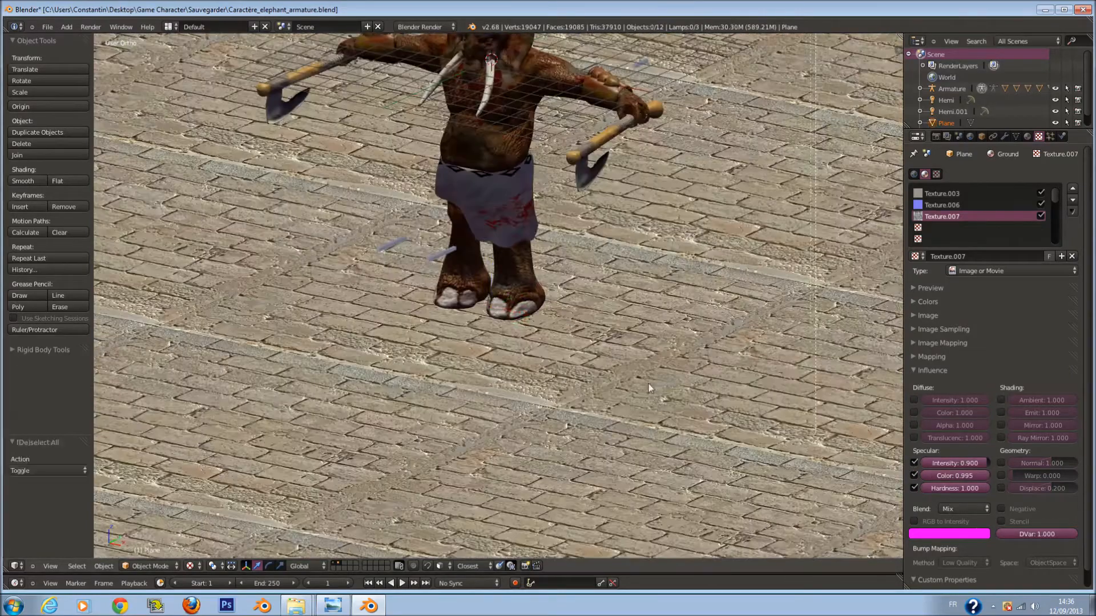
scroll(655, 396, down, 3)
Deselect all objects and rename the ground's colour texture, Texture.003, as texture_sol.
key(a)
click(947, 193)
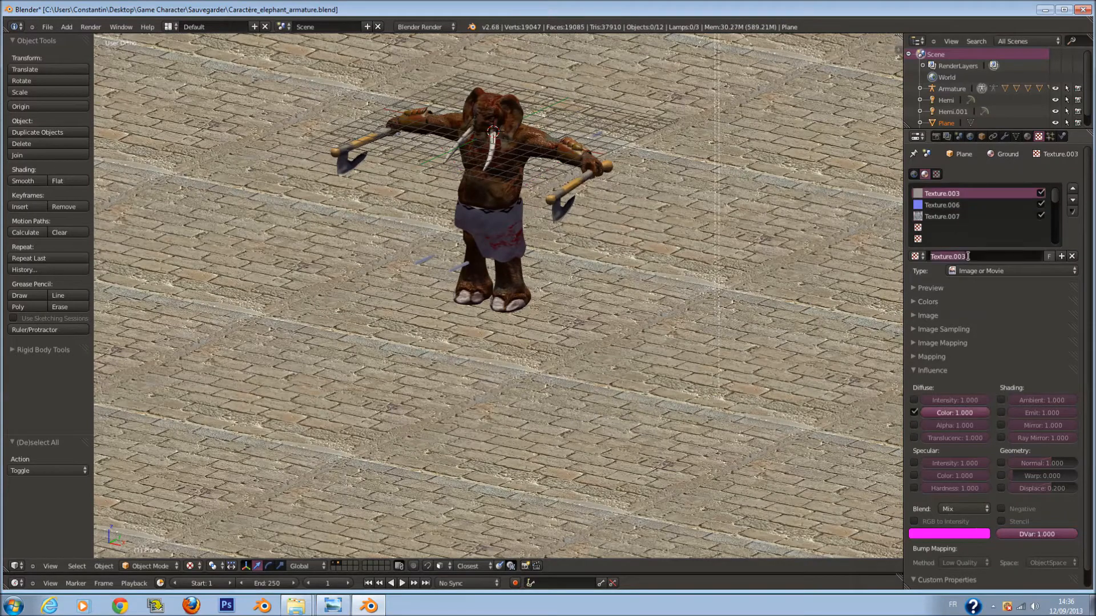
text(sol)
key(Return)
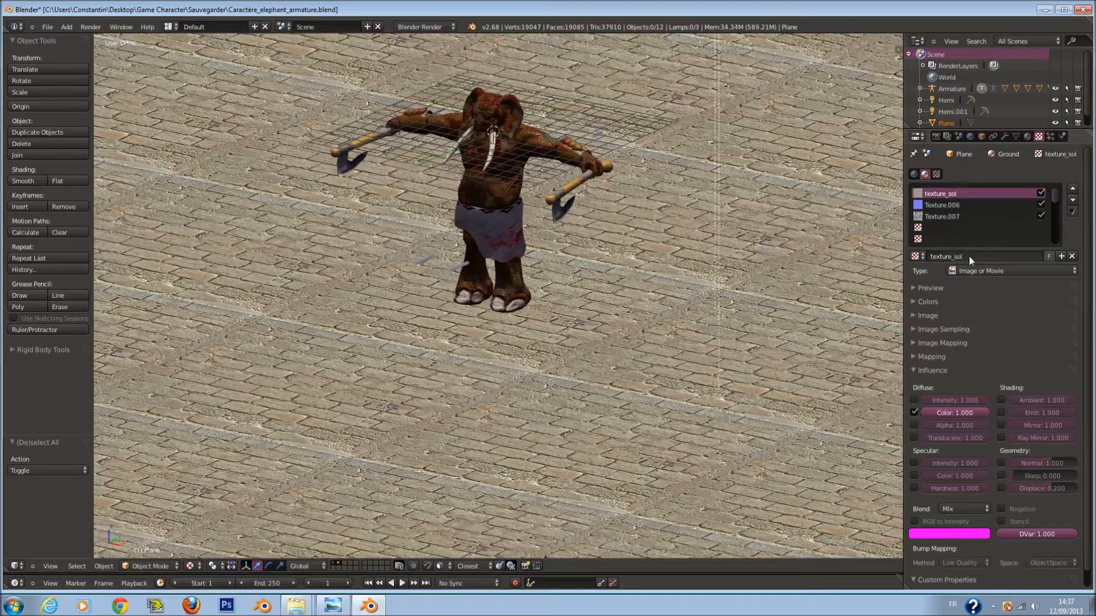
Rename the ground's normal map texture, Texture.006, as Texture_sol_normal.
click(959, 205)
click(961, 259)
click(969, 257)
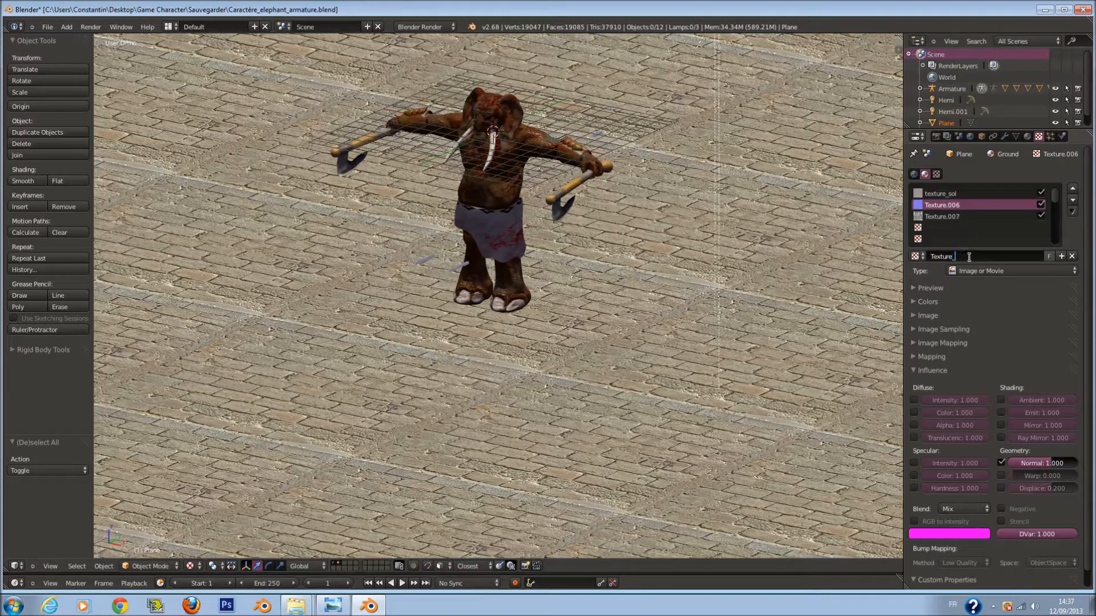
text(_sol_normal)
key(Return)
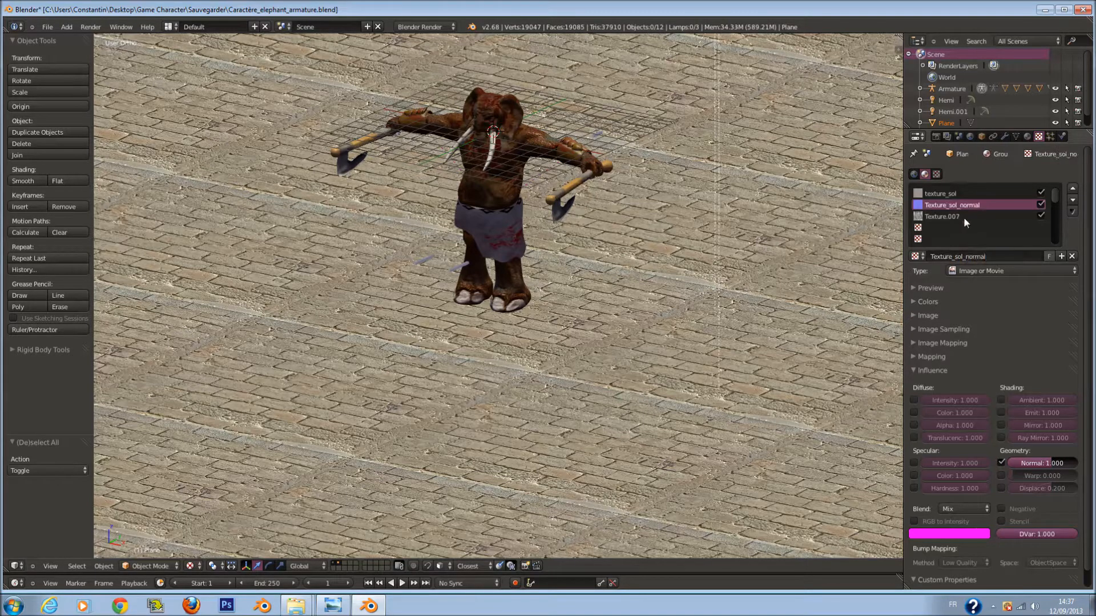
Rename the ground's specular map texture, Texture.007, as Texture_sol_spec.
click(963, 217)
click(993, 255)
click(994, 256)
key(BackSpace)
key(BackSpace)
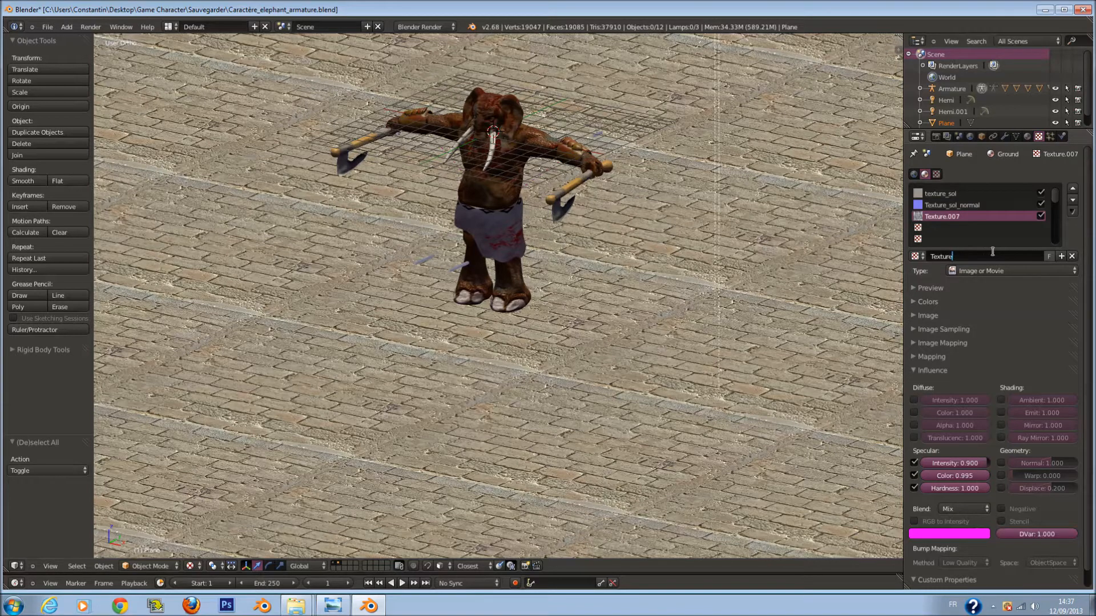
text(_sol_spec)
key(Return)
Add a new texture of type Image or Movie in the Ground material's fourth slot.
click(919, 229)
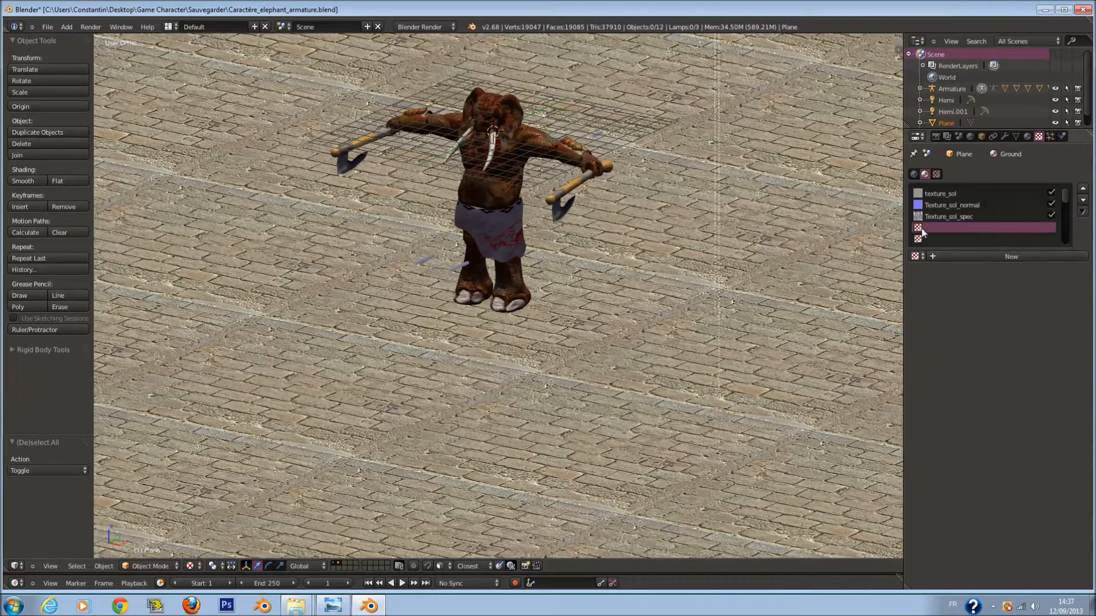
click(974, 258)
click(994, 269)
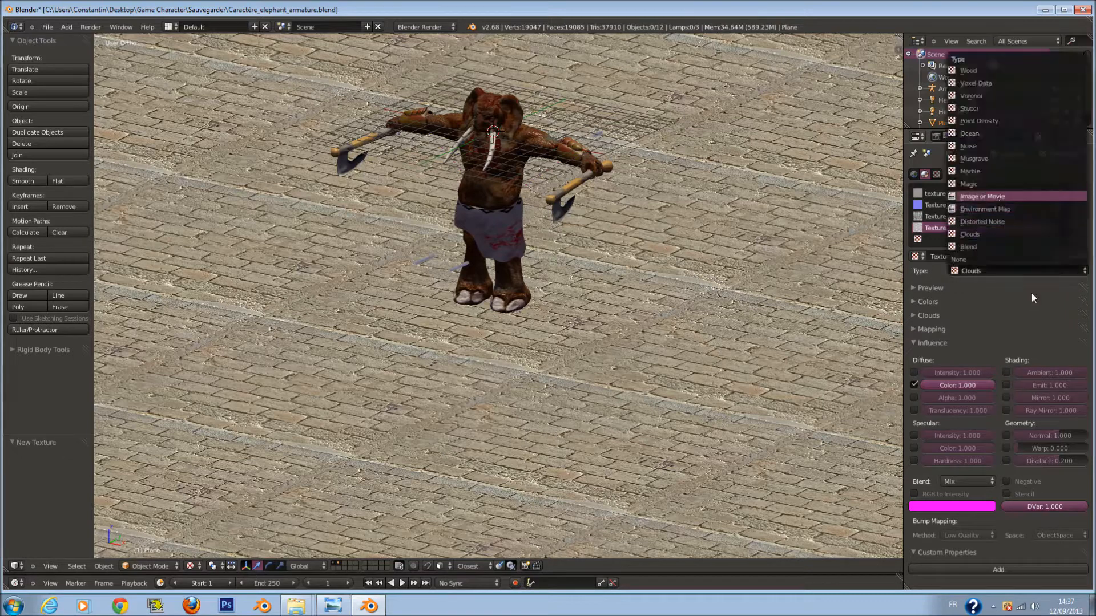
click(993, 197)
Load CinderblockSloppy0064_2_L_OCC.png from the Sol_texture_CRB folder into the fourth texture and save the file.
click(1003, 303)
click(1003, 303)
click(1009, 316)
click(1046, 331)
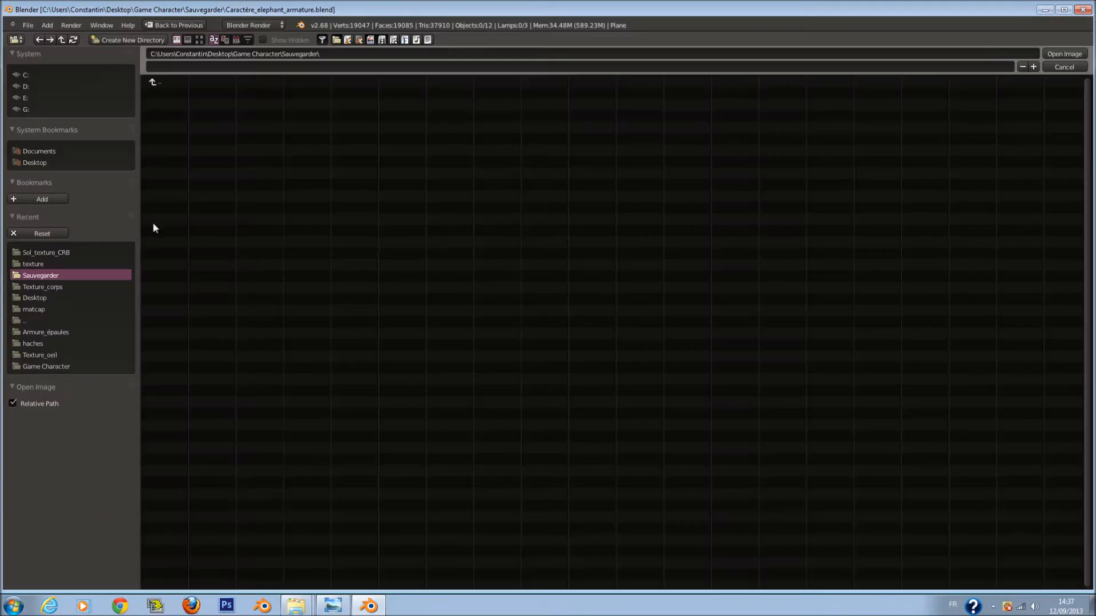
click(106, 251)
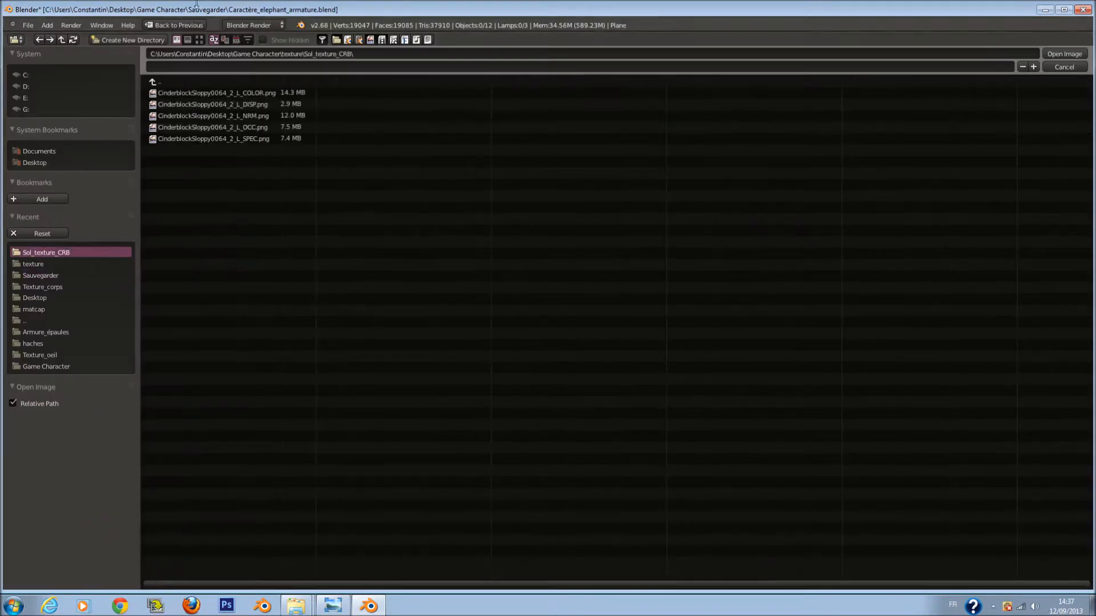
click(254, 127)
click(1063, 54)
key(ctrl+s)
Map the occlusion texture with UV coordinates at size 25 in X and Y, and save the file.
click(937, 316)
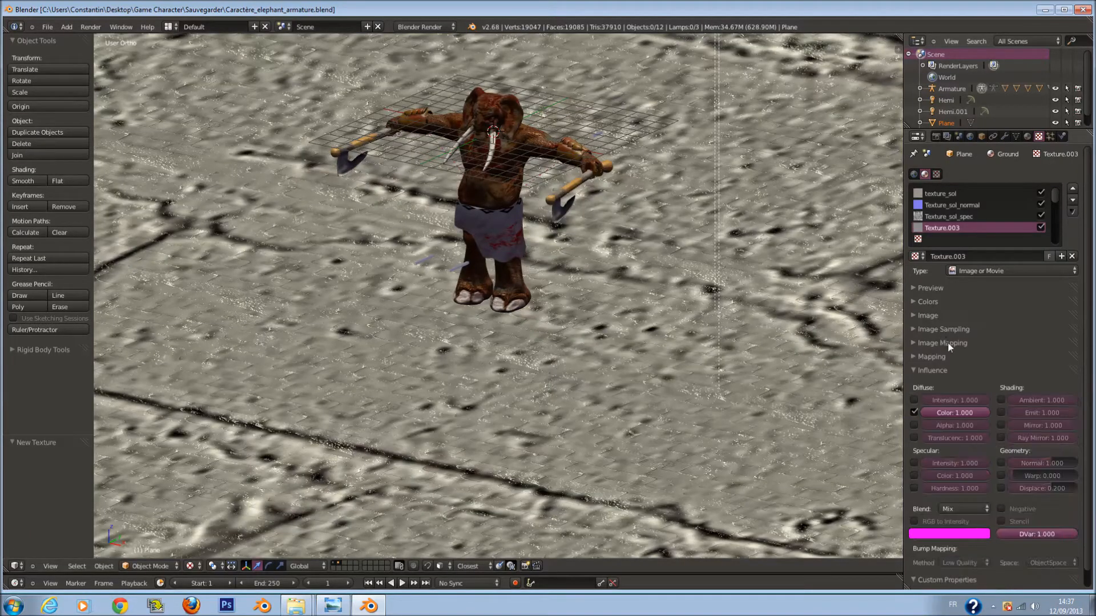
click(946, 356)
click(1002, 374)
click(1001, 325)
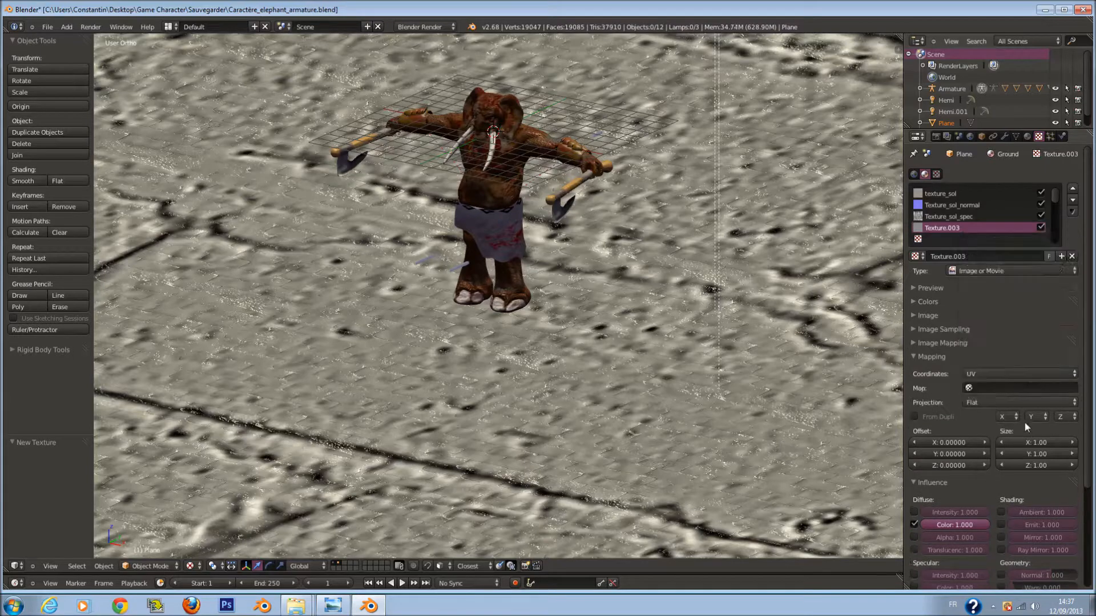
click(1035, 440)
text(25)
key(Tab)
text(2)
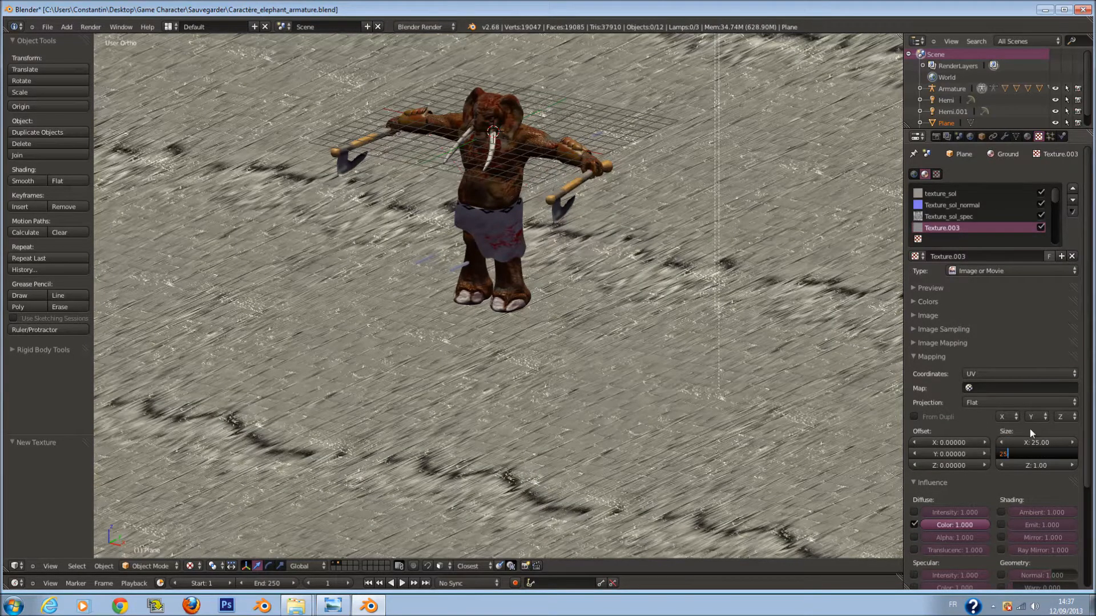
key(Return)
click(971, 357)
key(ctrl+s)
Set the occlusion texture's blend mode to Multiply, check the ground around the character and save the file.
click(949, 509)
click(961, 463)
key(ctrl+s)
click(797, 436)
scroll(704, 419, up, 3)
scroll(702, 416, down, 4)
key(a)
scroll(589, 342, up, 6)
scroll(592, 364, down, 2)
scroll(592, 365, up, 1)
key(a)
key(ctrl+s)
click(656, 385)
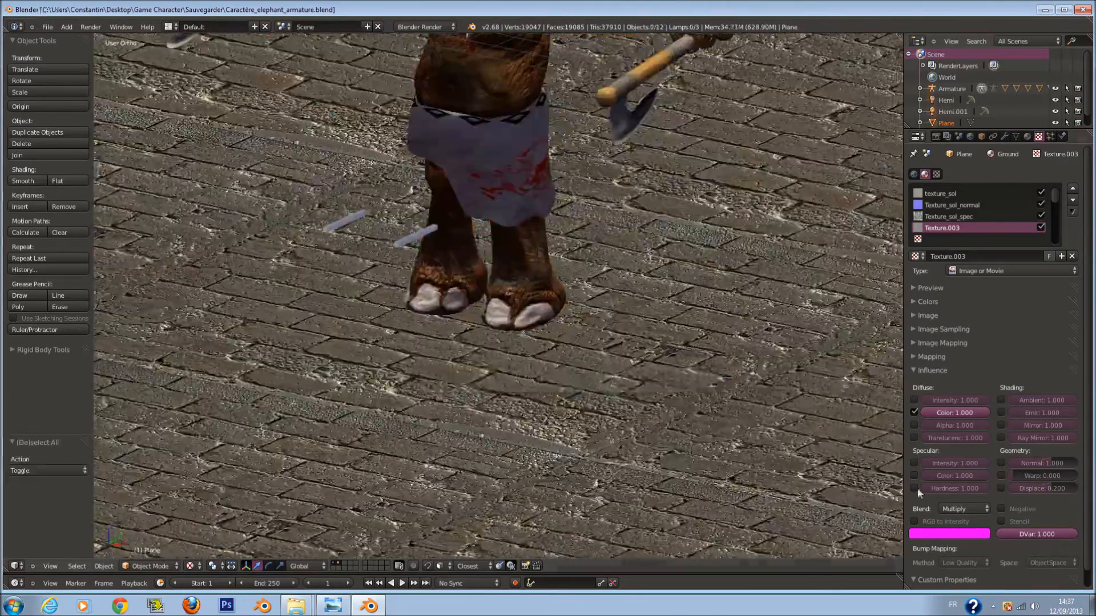
Compare the ground with the occlusion texture's emit, diffuse intensity and specular influences each switched on and off.
click(1001, 413)
click(1002, 413)
click(916, 401)
click(916, 400)
click(916, 462)
click(916, 463)
click(916, 475)
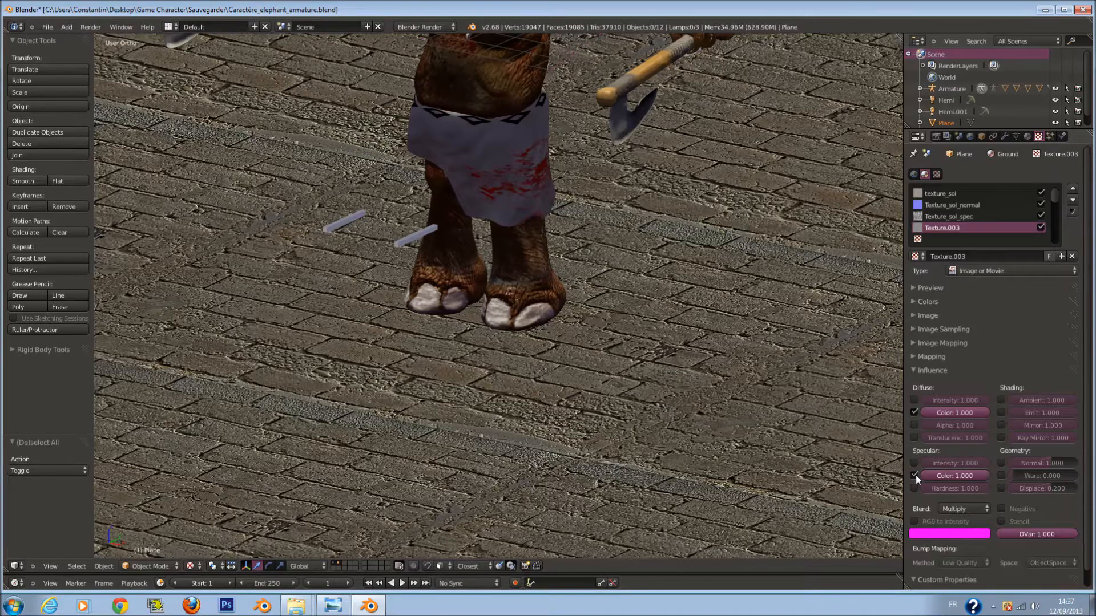
click(916, 475)
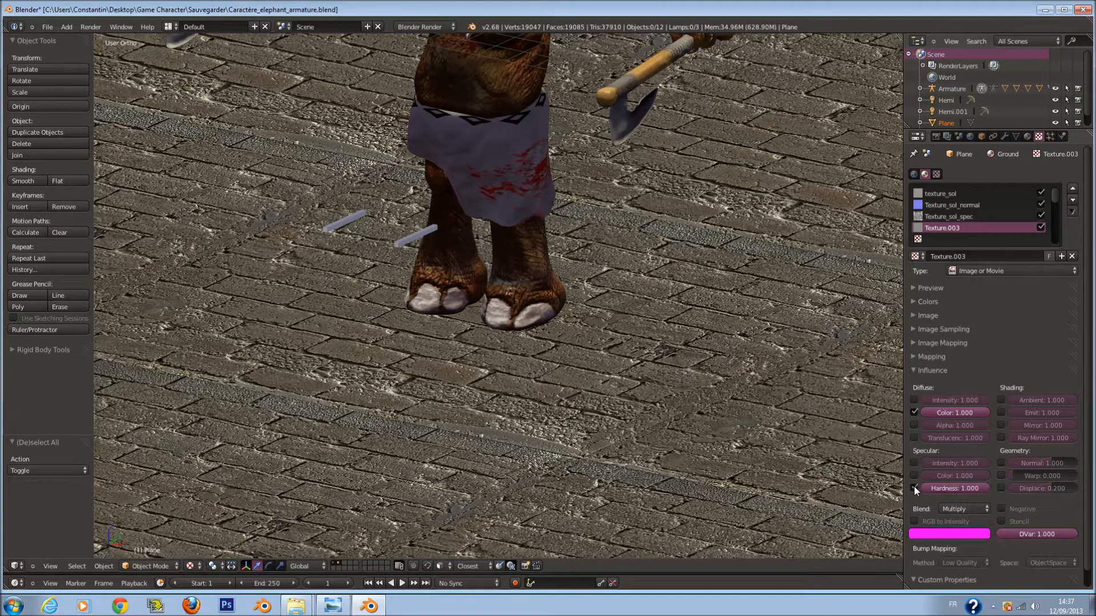
Try a diffuse colour influence of 0.5 for the occlusion texture and inspect the ground.
click(951, 409)
text(.5)
key(Return)
scroll(741, 371, down, 5)
key(ctrl+s)
click(740, 372)
scroll(738, 373, up, 3)
scroll(736, 374, down, 2)
key(a)
shift+middle_drag(726, 336, 725, 384)
key(a)
Set the occlusion texture's diffuse colour influence to 0.8 and check the ground from the character's front.
click(953, 411)
key(BackSpace)
text(.8)
key(Return)
middle_drag(762, 347, 622, 356)
scroll(674, 322, up, 2)
key(a)
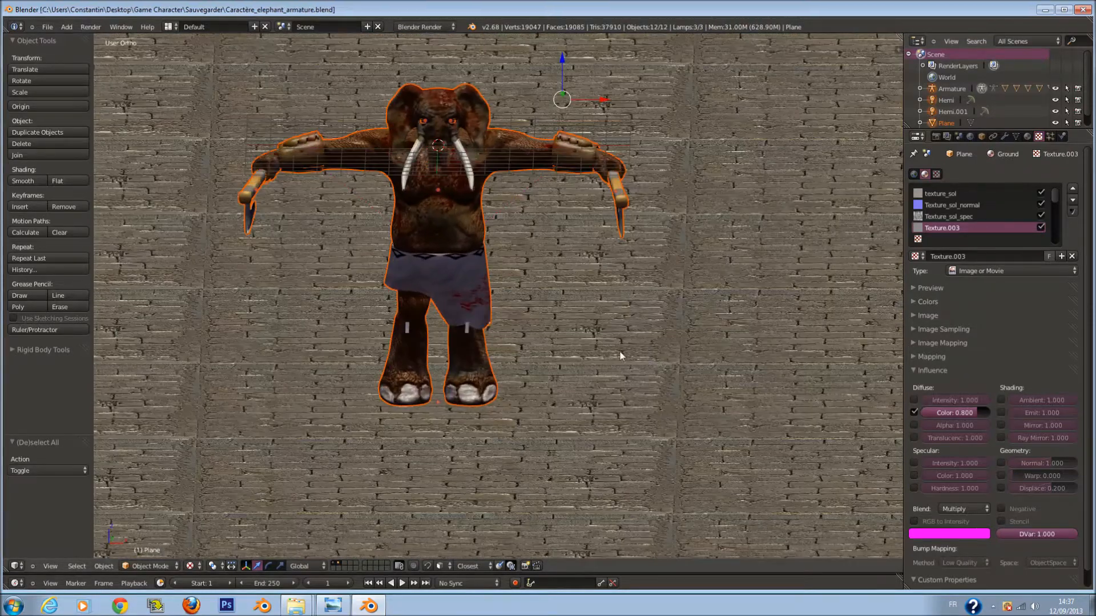
key(a)
shift+middle_drag(639, 268, 642, 347)
scroll(642, 347, up, 1)
scroll(642, 347, down, 2)
Rename the ground's occlusion texture as texture_sol_AO.
click(963, 255)
text(te)
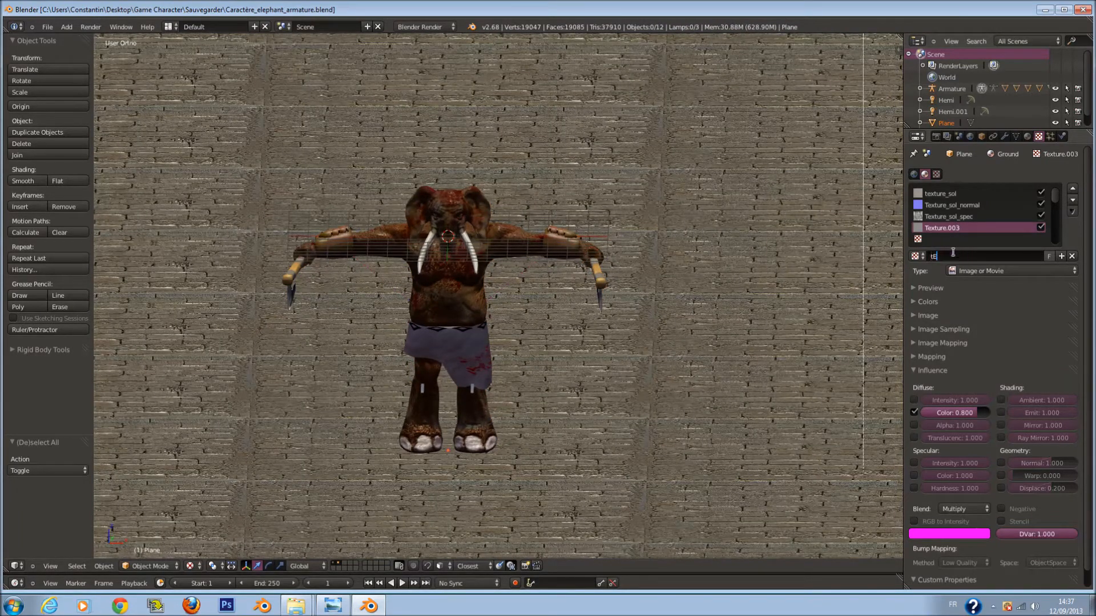
key(BackSpace)
key(BackSpace)
key(BackSpace)
key(BackSpace)
key(BackSpace)
key(Return)
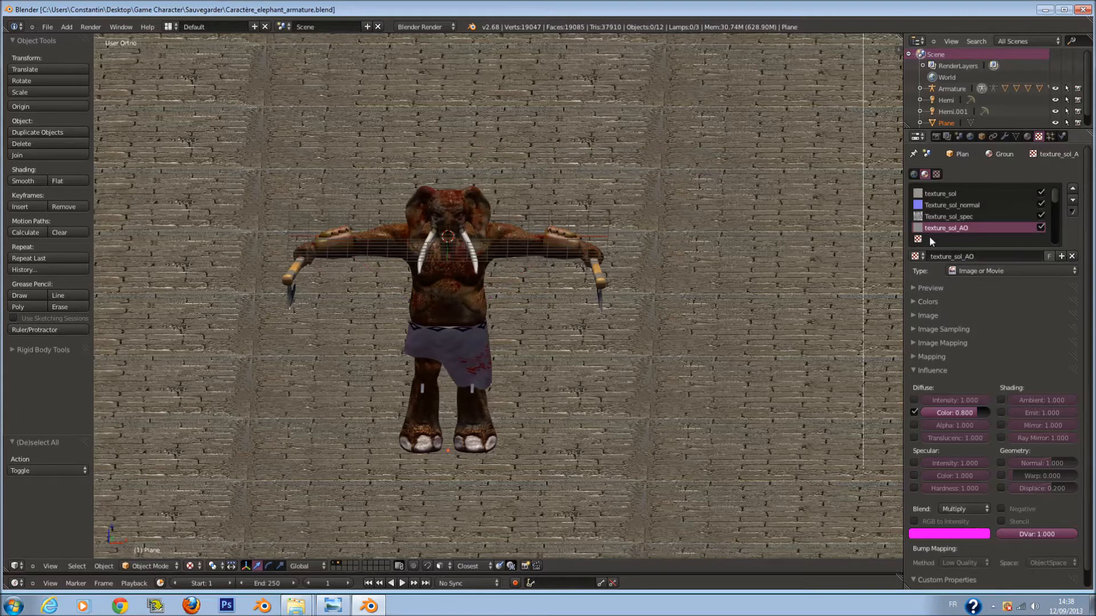
Add a new texture of type Image or Movie in the Ground material's fifth slot.
click(929, 238)
click(971, 257)
click(993, 270)
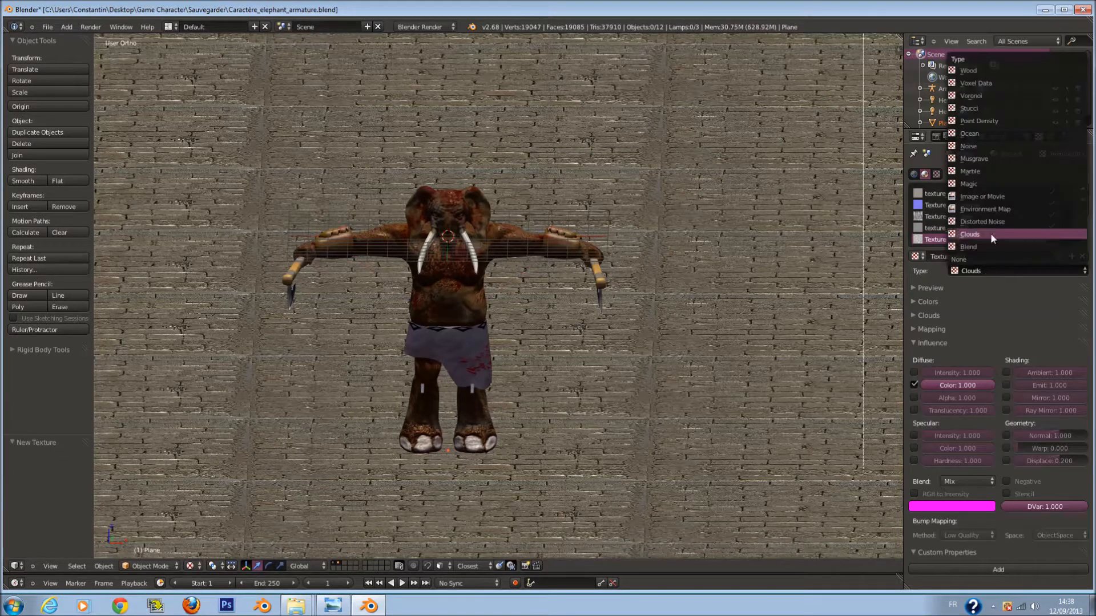
click(996, 200)
Load CinderblockSloppy0064_2_L_DISP.png from the Sol_texture_CRB folder into the fifth texture.
click(987, 289)
click(981, 288)
click(979, 297)
click(978, 293)
click(983, 312)
click(1046, 335)
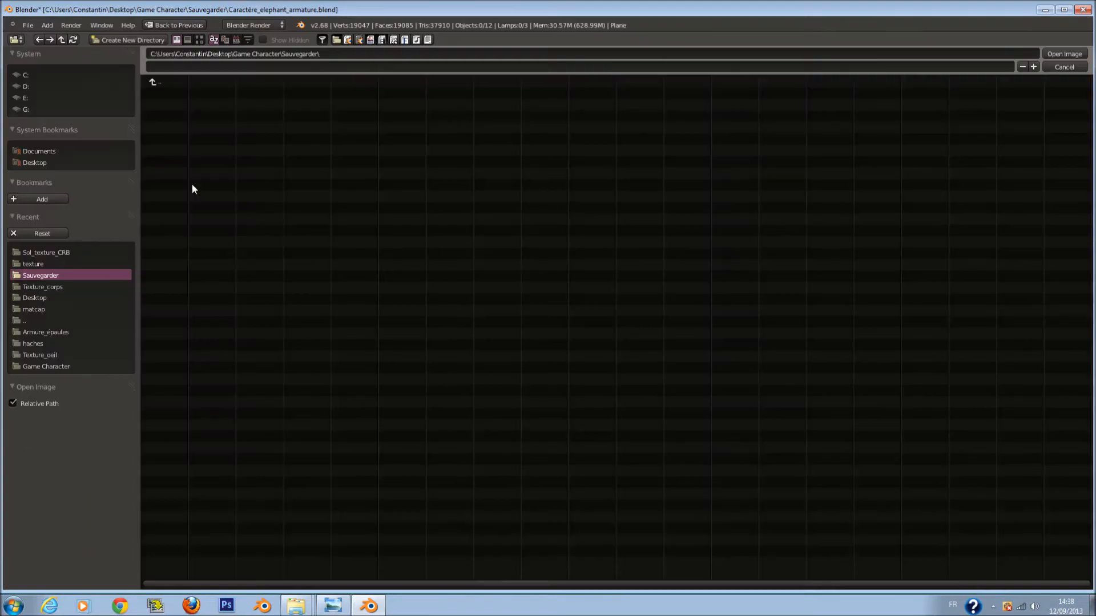
click(57, 249)
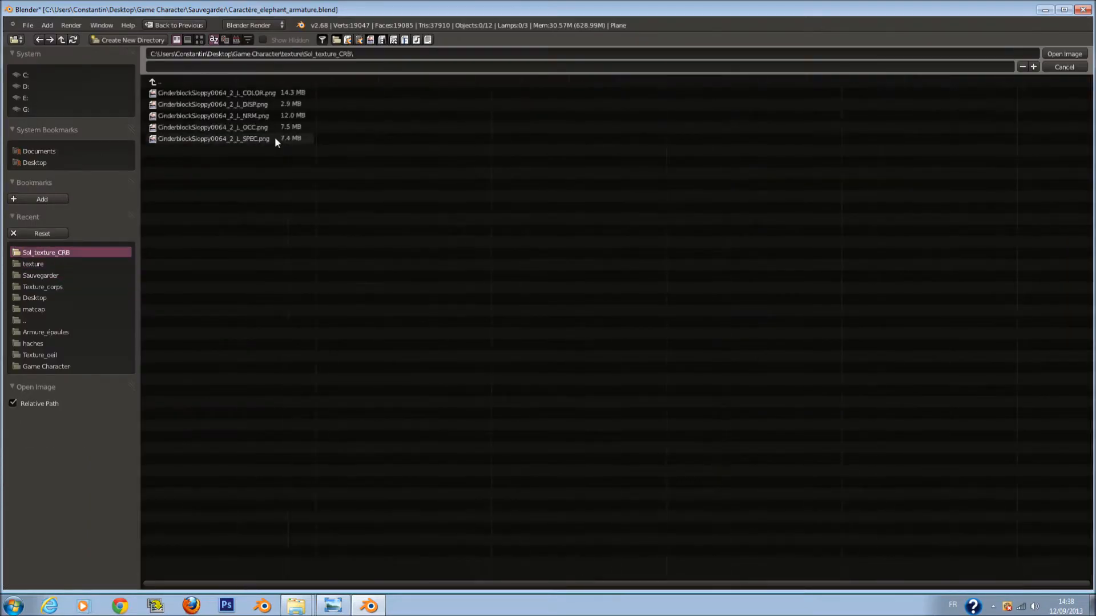
click(276, 104)
click(1065, 54)
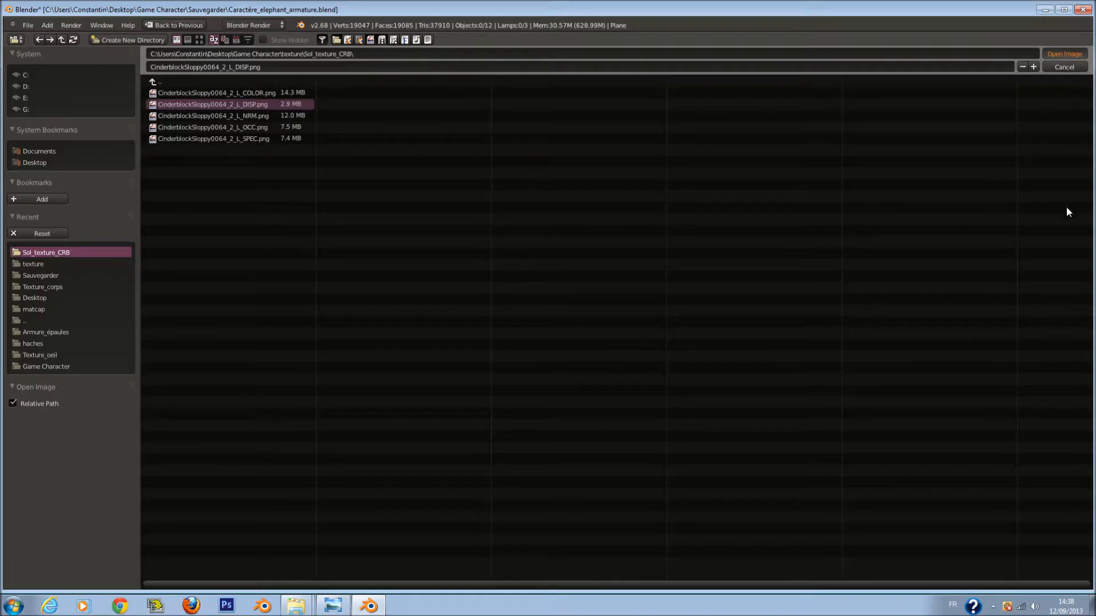
Set the displacement texture's mapping coordinates to UV.
click(961, 316)
click(961, 328)
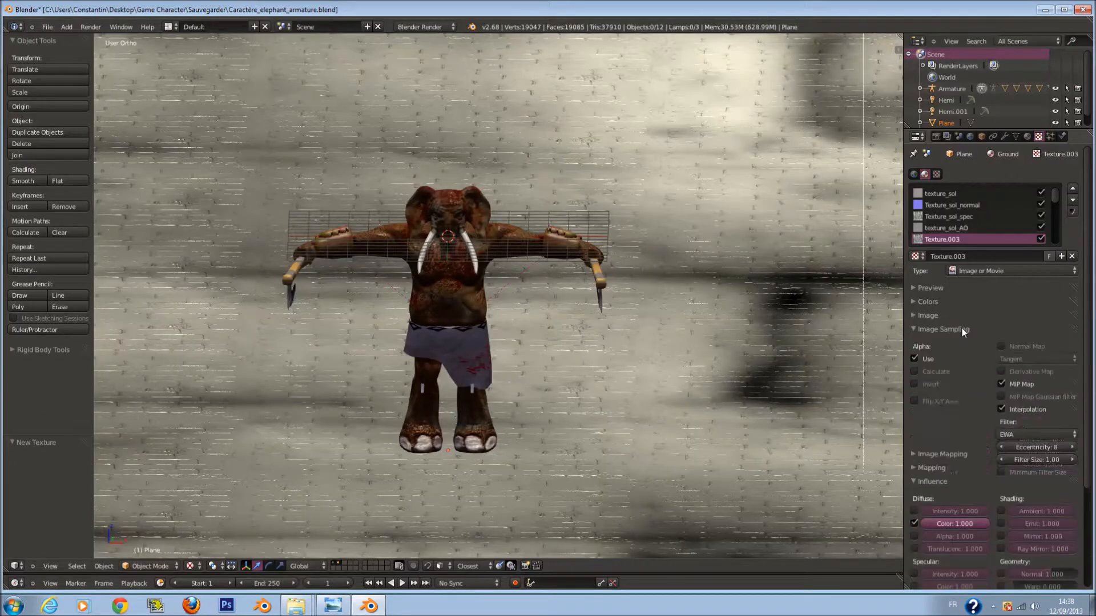
click(962, 328)
click(961, 341)
click(962, 341)
click(954, 369)
click(952, 359)
click(996, 374)
click(993, 327)
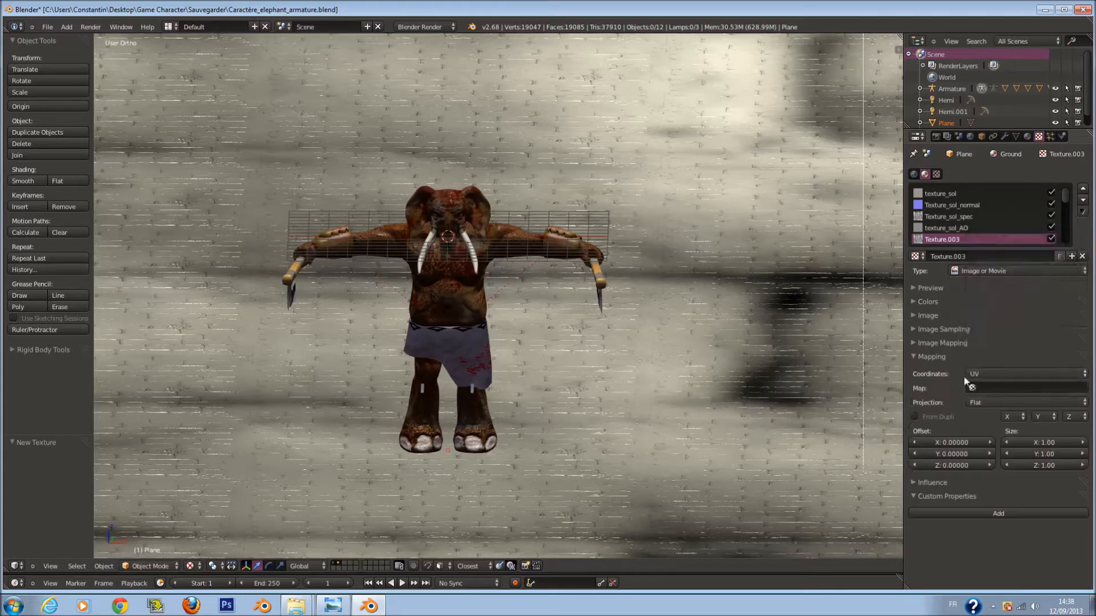
Set the displacement texture's mapping size to 25 in X and Y, and save the file.
click(1048, 443)
text(4)
text(5)
key(Return)
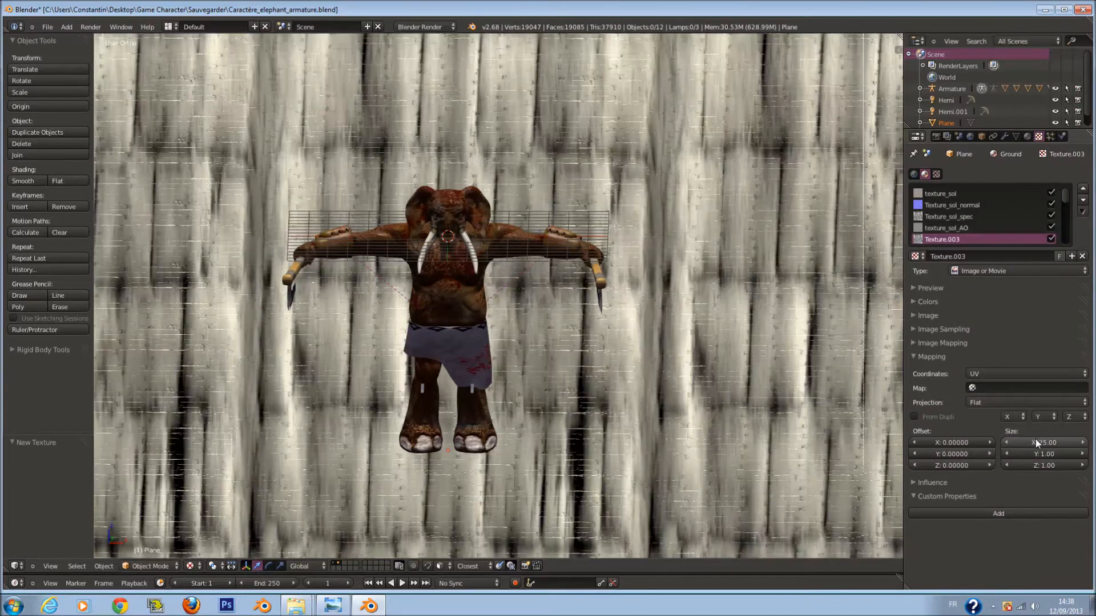
click(1039, 453)
text(25)
key(Return)
click(955, 357)
middle_drag(651, 274, 582, 318)
scroll(590, 369, down, 1)
scroll(582, 372, up, 6)
key(ctrl+s)
scroll(582, 374, down, 3)
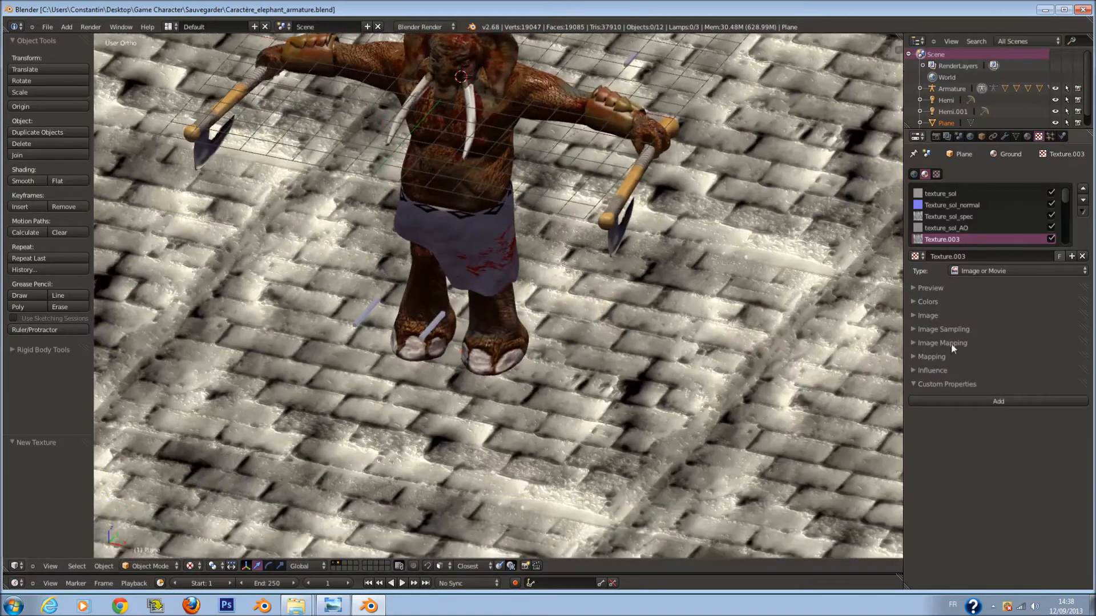
Switch the displacement texture's influence from diffuse colour to normal.
click(947, 370)
click(915, 412)
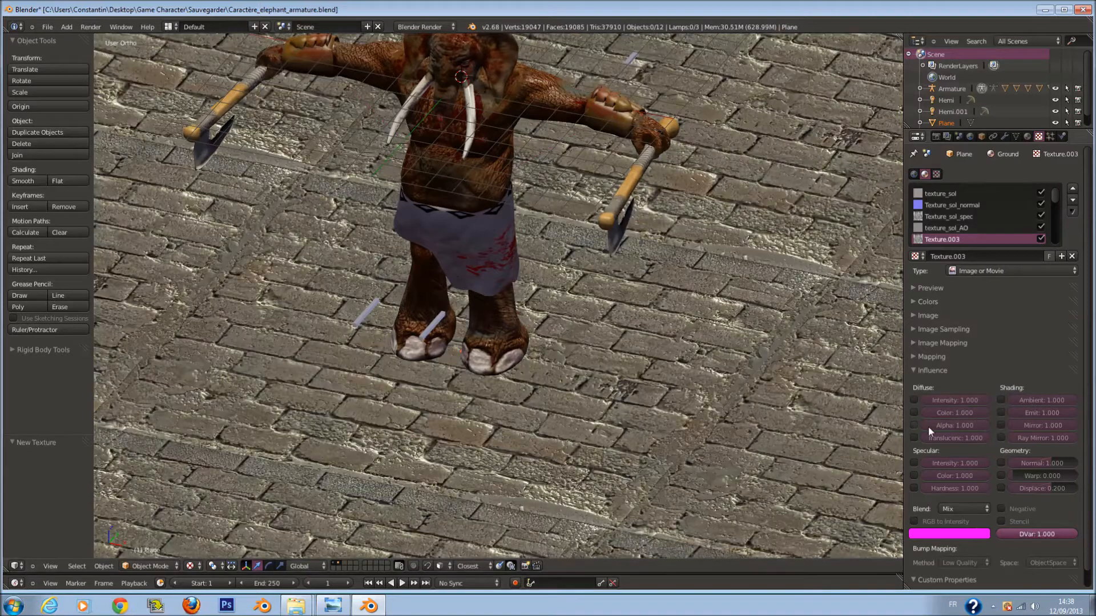
click(1001, 463)
Reduce the displacement texture's normal influence to 0.010, check the relief around the feet and save the file.
click(1042, 463)
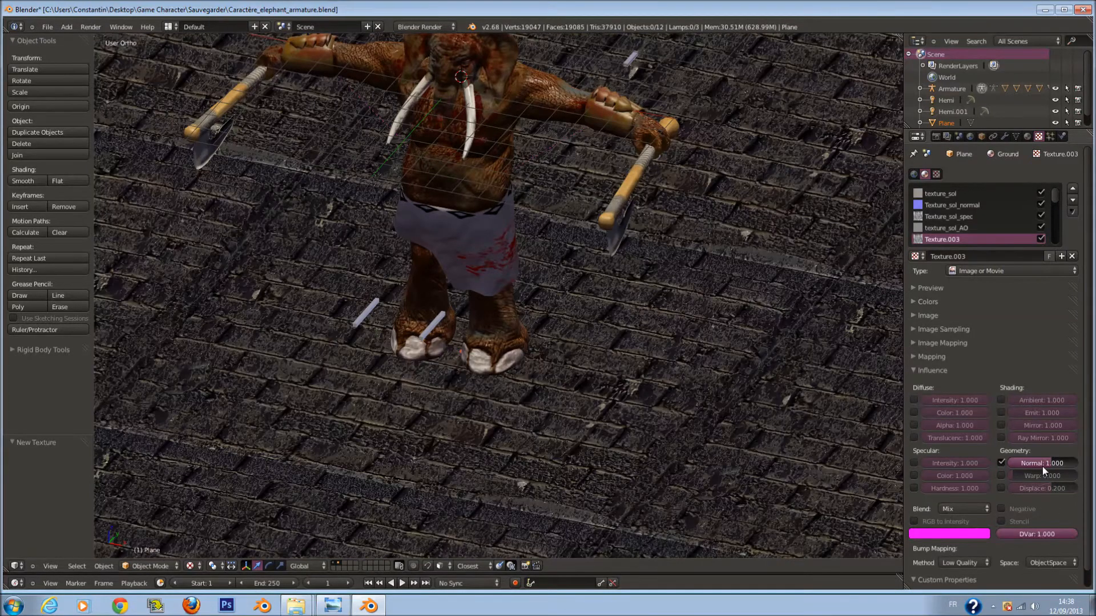
key(BackSpace)
text(.1)
key(Return)
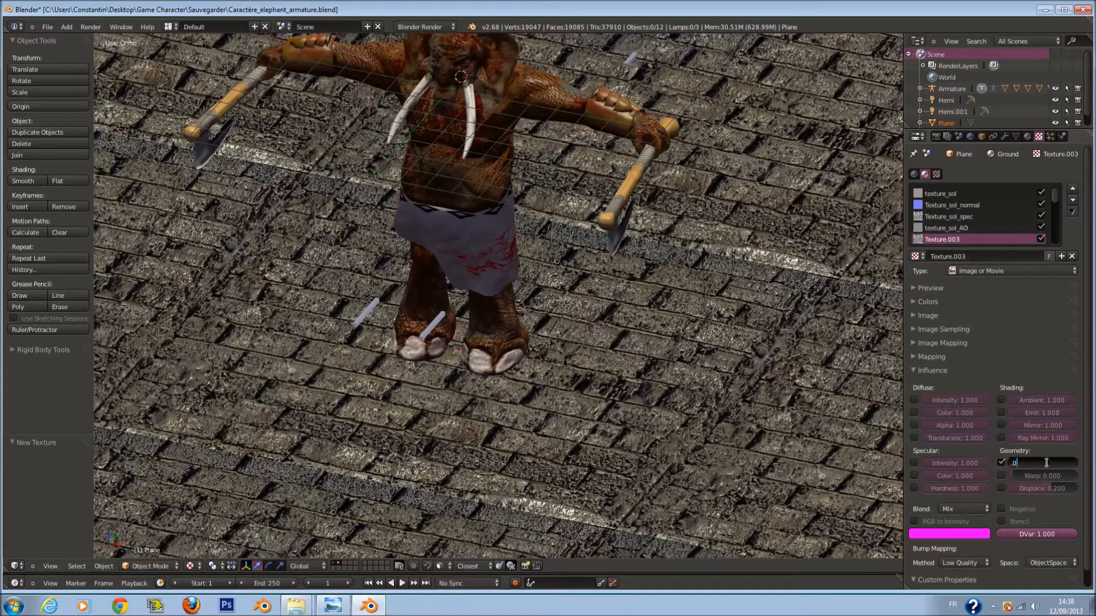
key(Return)
scroll(689, 378, down, 4)
scroll(640, 346, up, 2)
scroll(574, 379, up, 5)
scroll(577, 378, up, 3)
scroll(577, 377, down, 3)
key(ctrl+s)
Set the displacement texture's bump mapping method to Best Quality, inspect the ground relief and save the file.
click(965, 563)
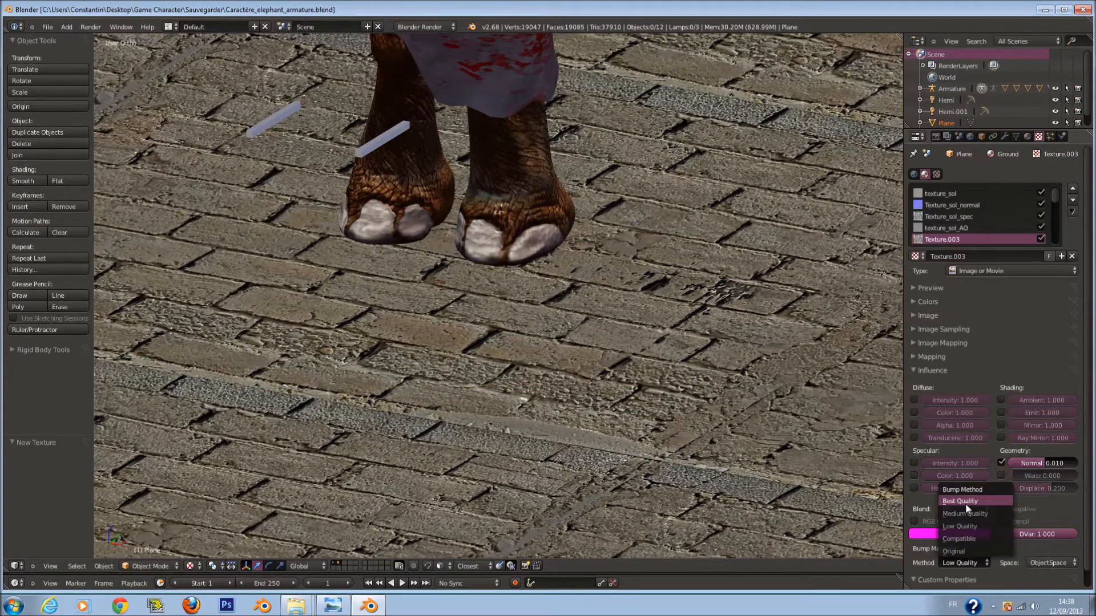
click(964, 504)
scroll(457, 263, down, 5)
scroll(571, 318, up, 7)
key(ctrl+s)
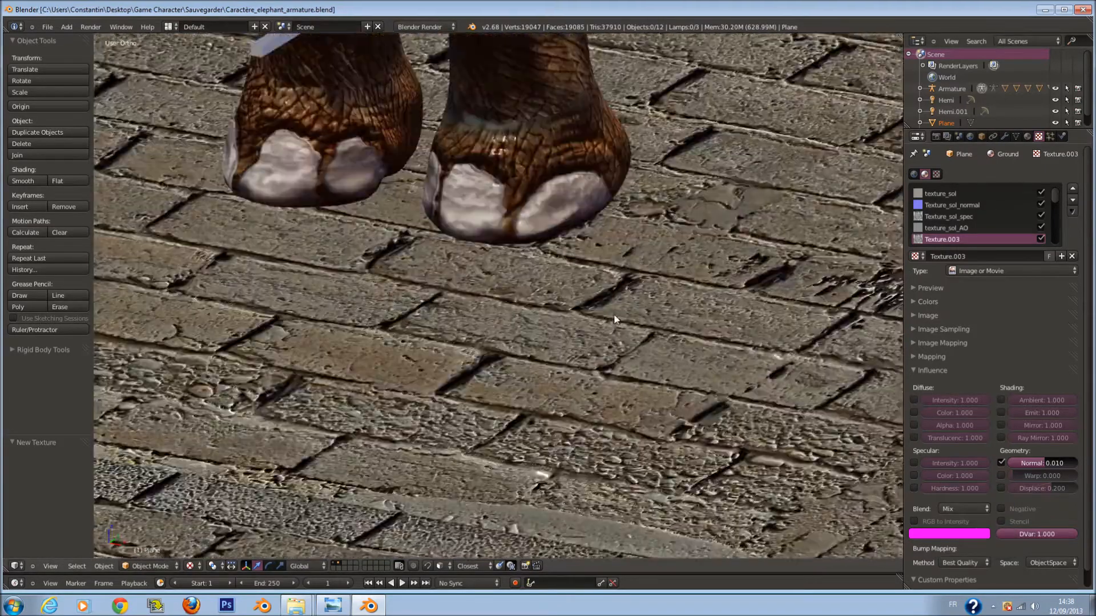
middle_drag(833, 295, 555, 341)
scroll(557, 368, down, 11)
key(ctrl+s)
Compare the ground's relief with the displacement texture's normal influence switched off and on.
click(566, 368)
scroll(567, 368, up, 3)
scroll(566, 328, up, 3)
key(a)
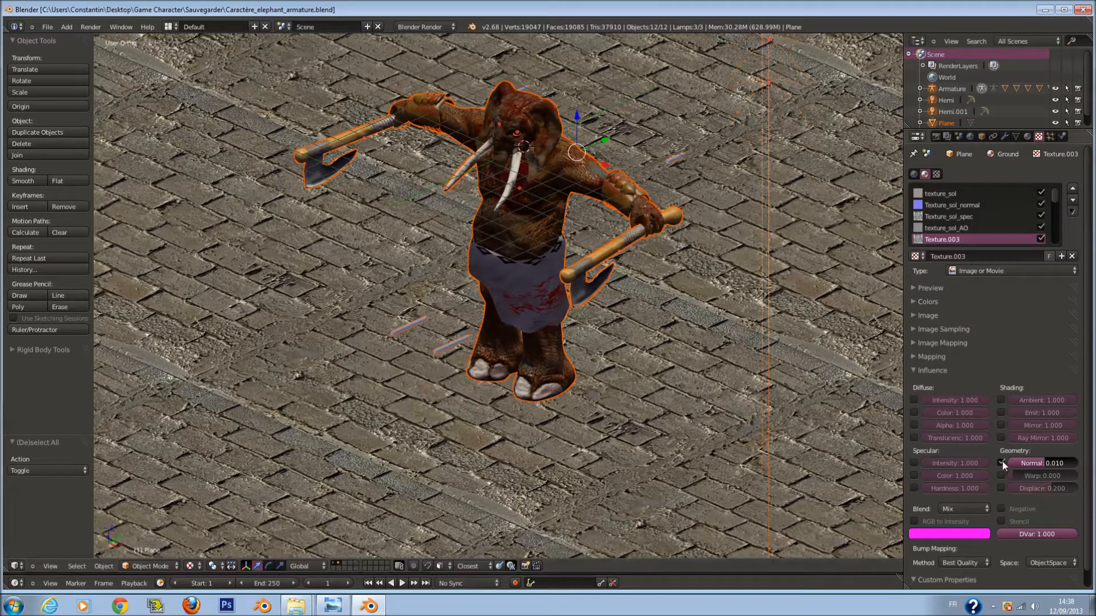
click(1001, 463)
click(1002, 463)
click(1002, 462)
click(1002, 463)
click(1001, 462)
click(1002, 462)
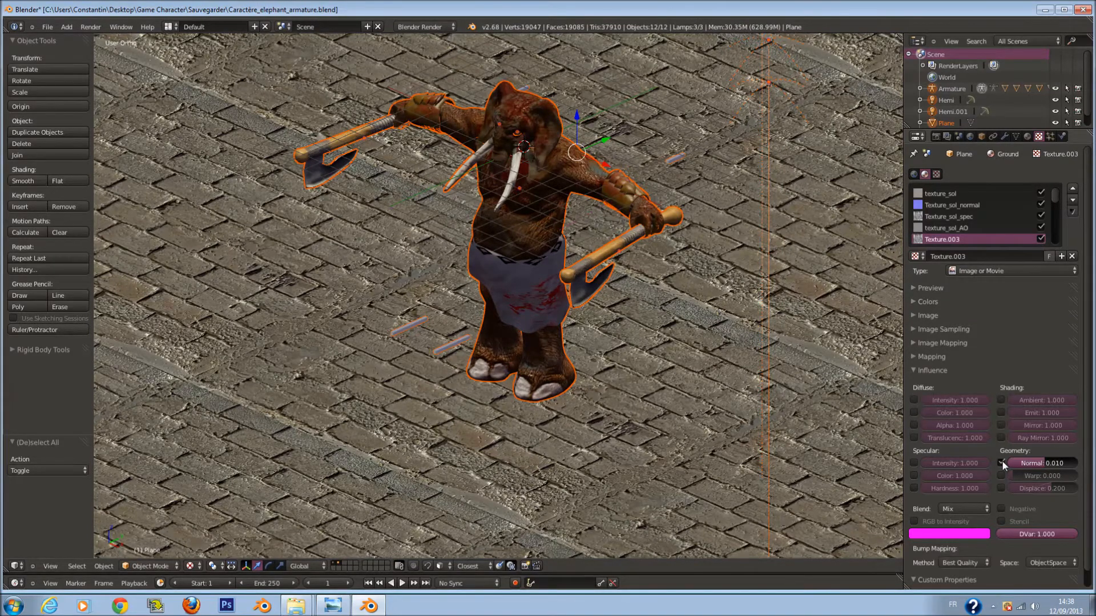
Toggle the displacement texture's normal influence several times to judge its effect on the paving around the character.
click(1001, 462)
click(1002, 462)
click(1002, 462)
click(1002, 462)
click(1002, 462)
click(1002, 462)
Try a normal influence of 0.05 for the displacement texture, settle on 0.005 and check the ground relief.
click(1041, 463)
key(BackSpace)
text(.05)
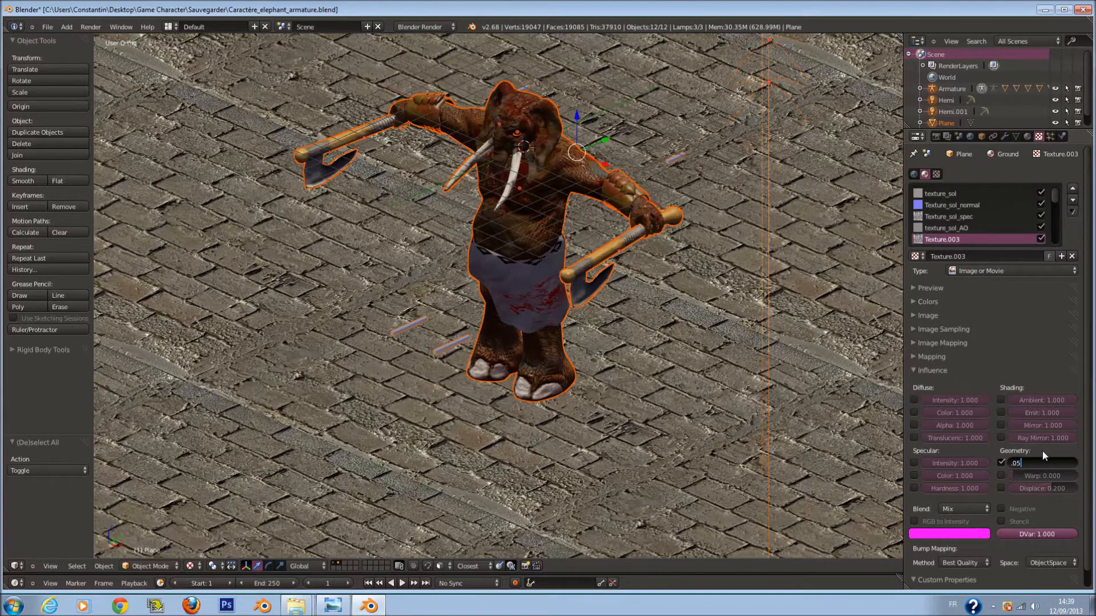
key(Return)
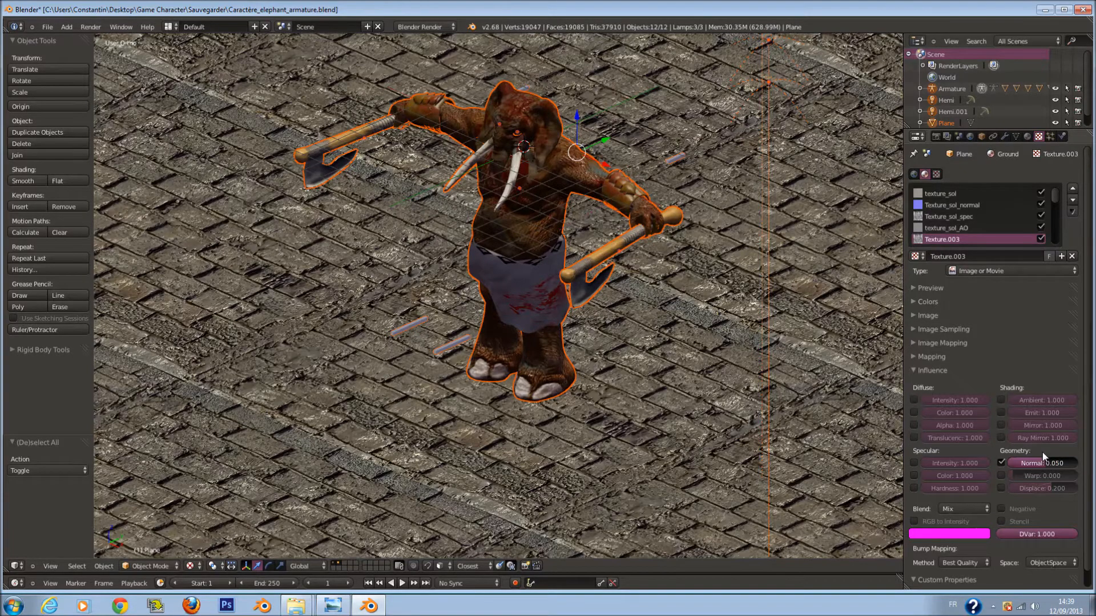
click(1043, 462)
key(BackSpace)
text(.005)
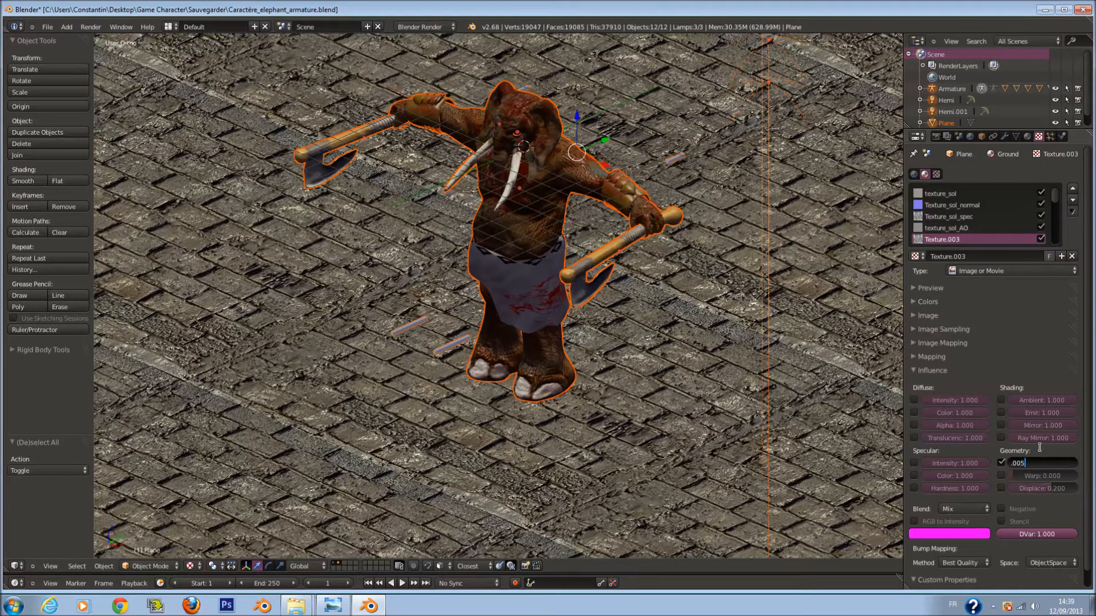
key(Return)
middle_drag(786, 422, 736, 430)
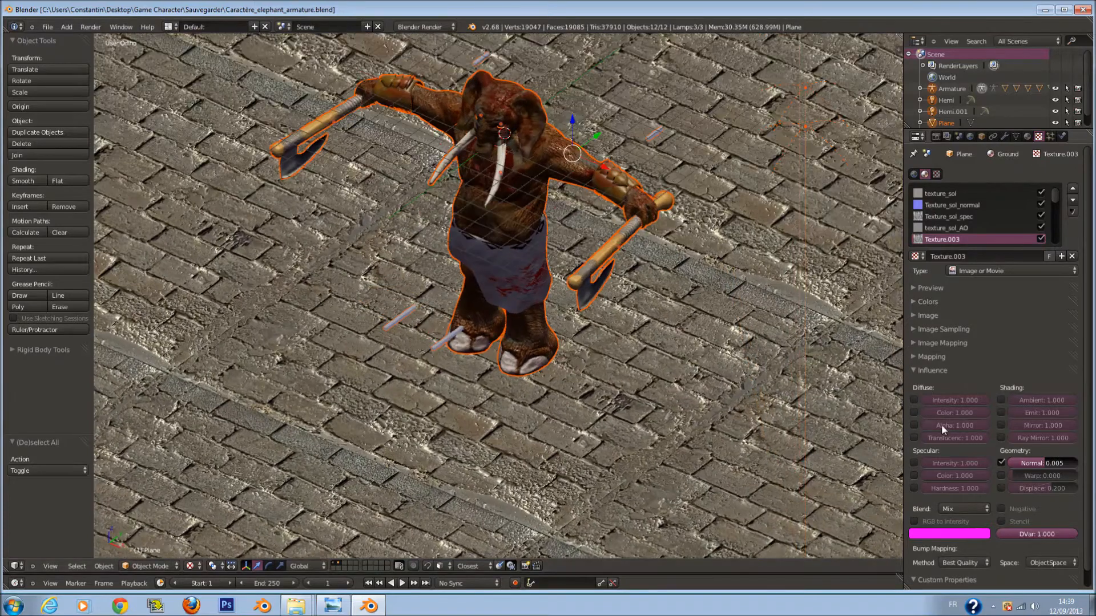
Enable RGB to Intensity and the diffuse colour influence for the displacement texture and save the file.
click(914, 413)
click(913, 413)
click(914, 521)
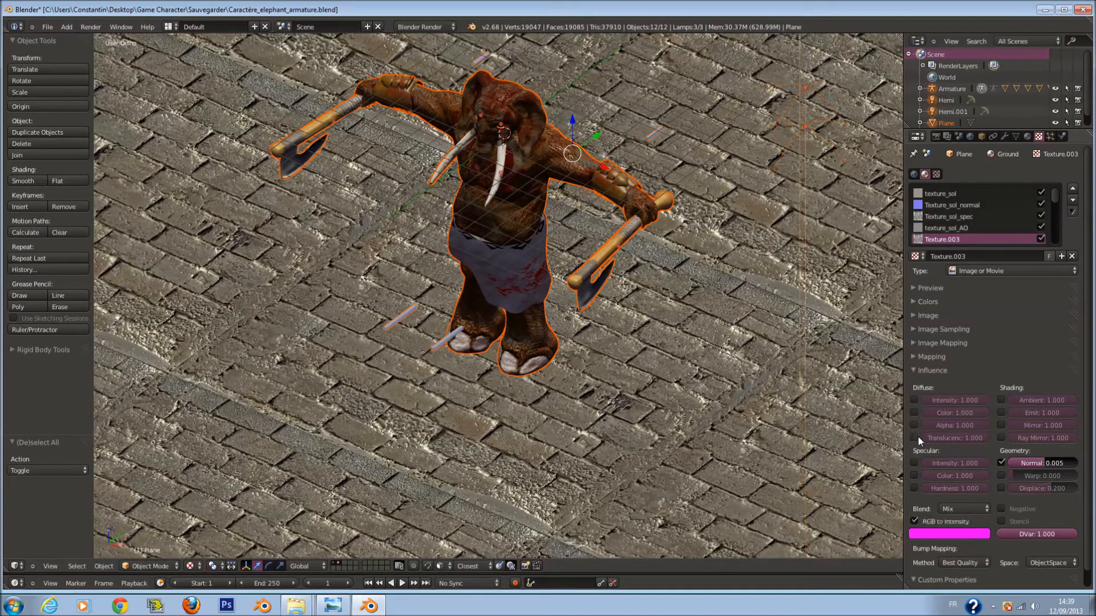
click(914, 413)
key(ctrl+s)
click(742, 437)
Set the displacement texture's blend type to Overlay and its colour to orange with R 1.000, G 0.506 and B 0.165.
click(965, 509)
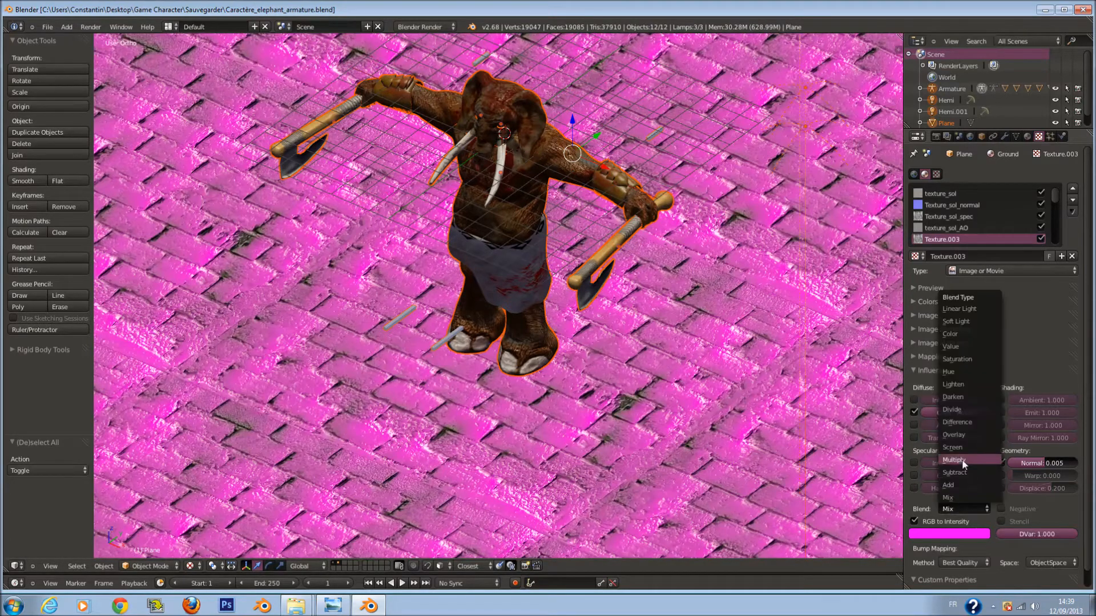
click(963, 462)
click(972, 534)
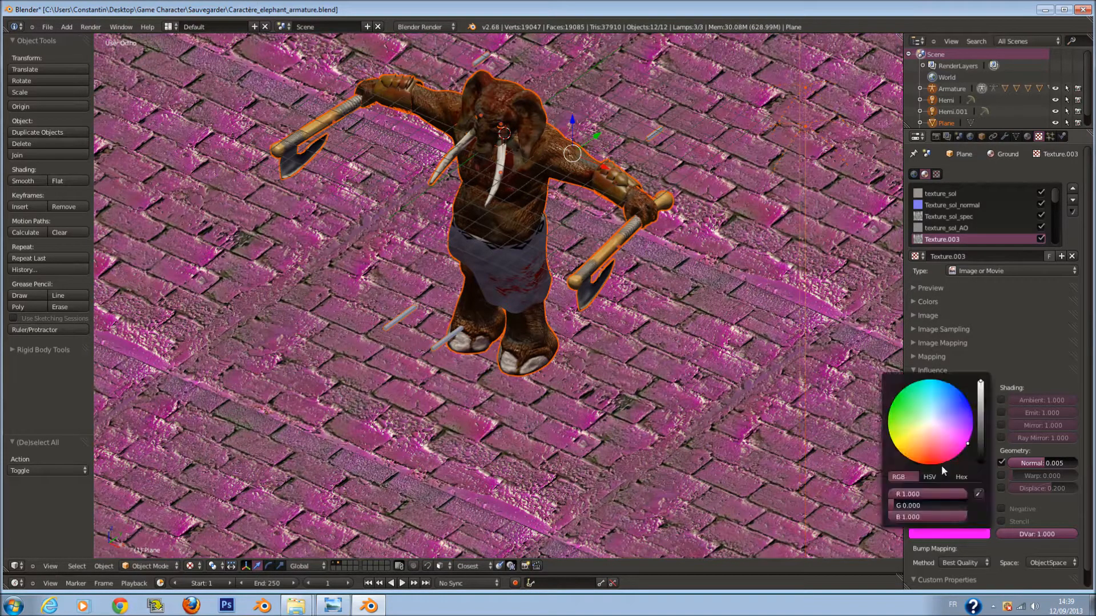
drag(926, 476, 916, 457)
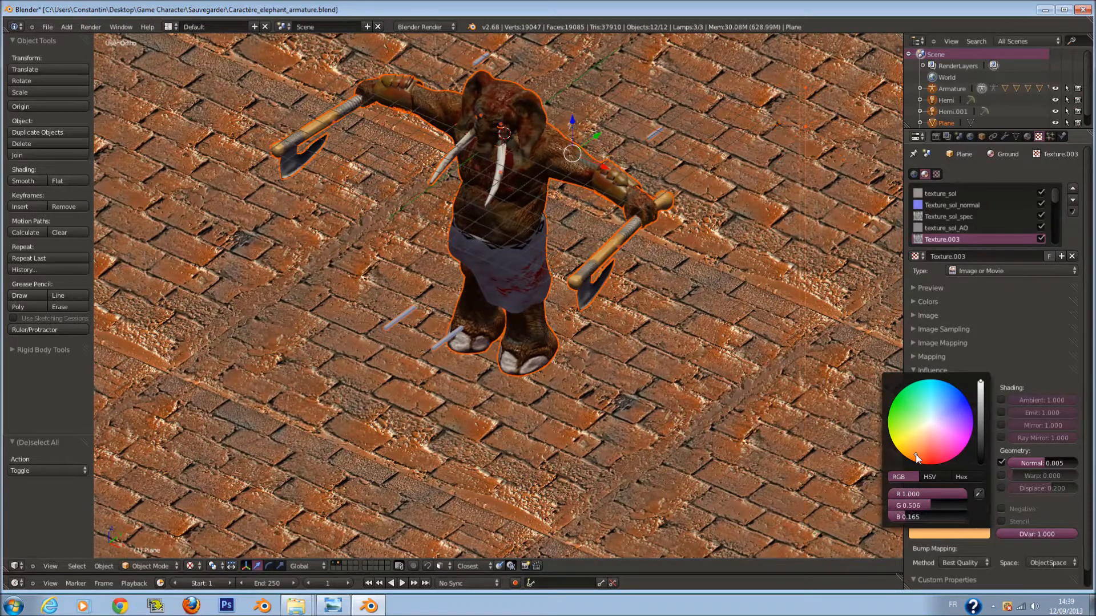
Try the Negative option on the displacement texture, inspect the ground from farther away and save the file.
click(1001, 508)
scroll(837, 439, down, 3)
middle_drag(837, 439, 775, 399)
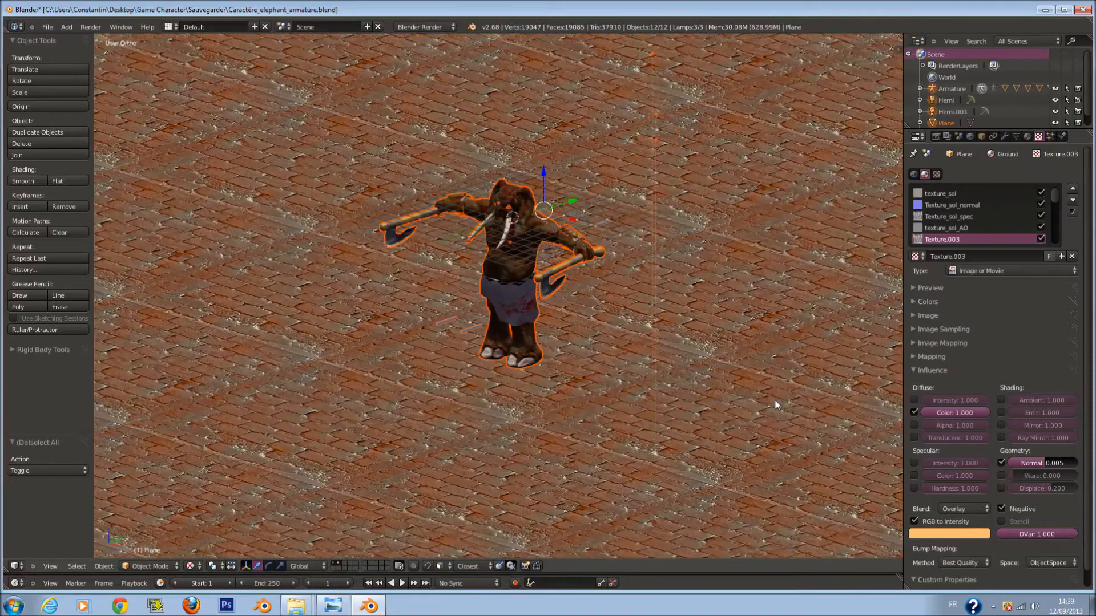
scroll(775, 399, up, 3)
key(ctrl+s)
click(775, 402)
Try the Color, Difference and Subtract blend types for the displacement texture, with Negative switched on for comparison.
click(969, 506)
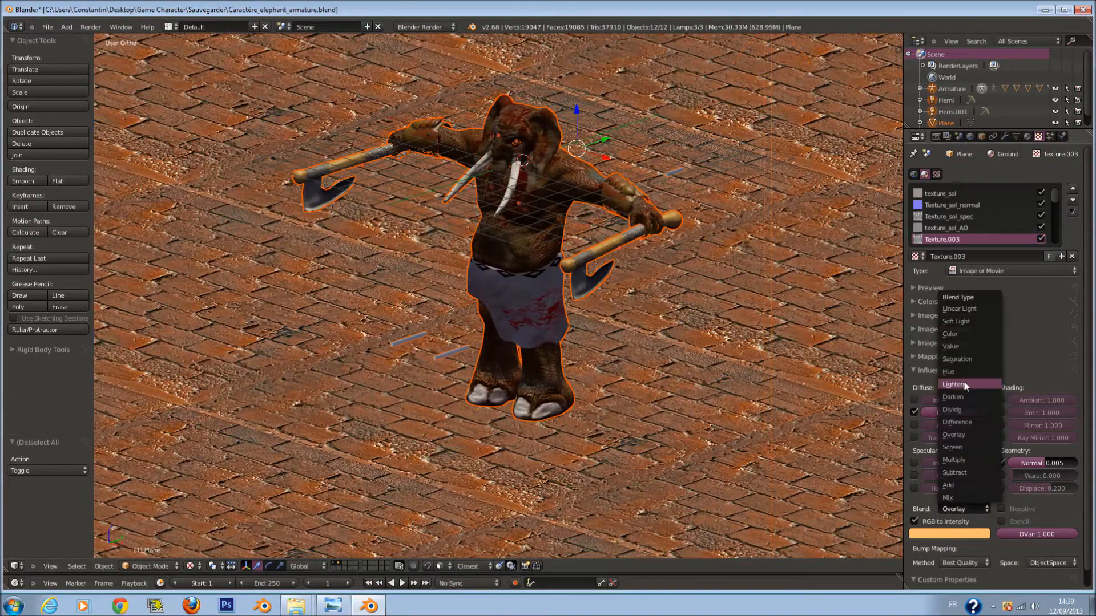
click(964, 370)
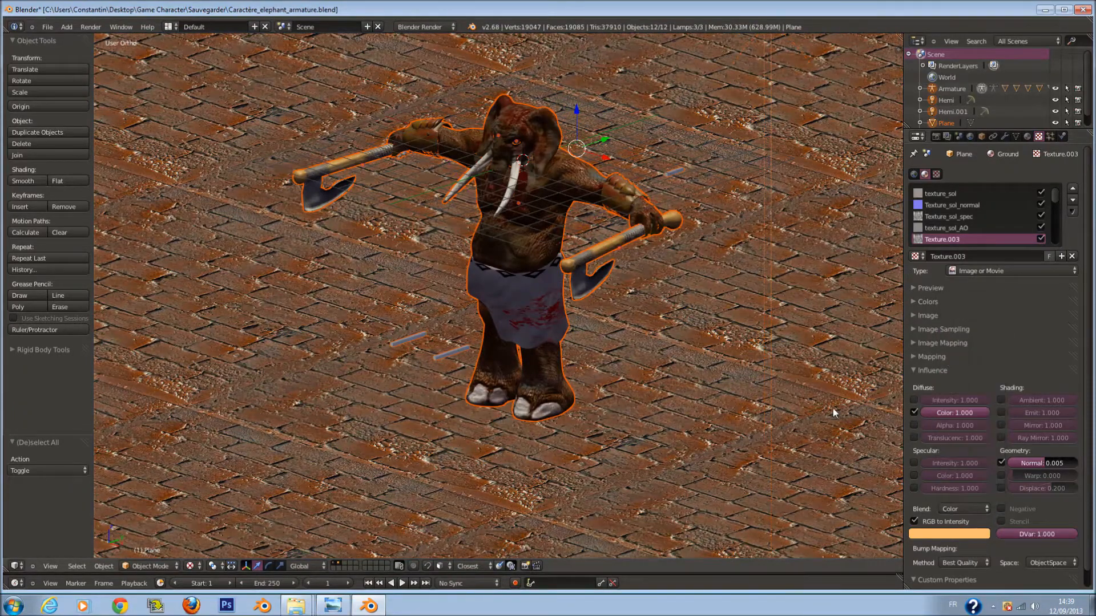
click(1002, 509)
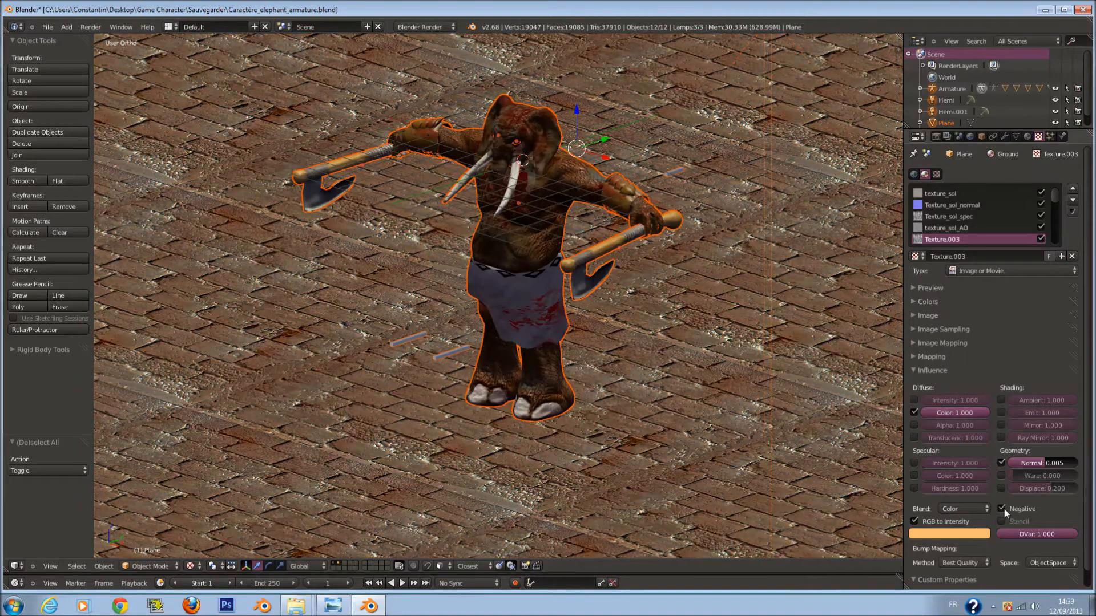
click(967, 510)
click(973, 422)
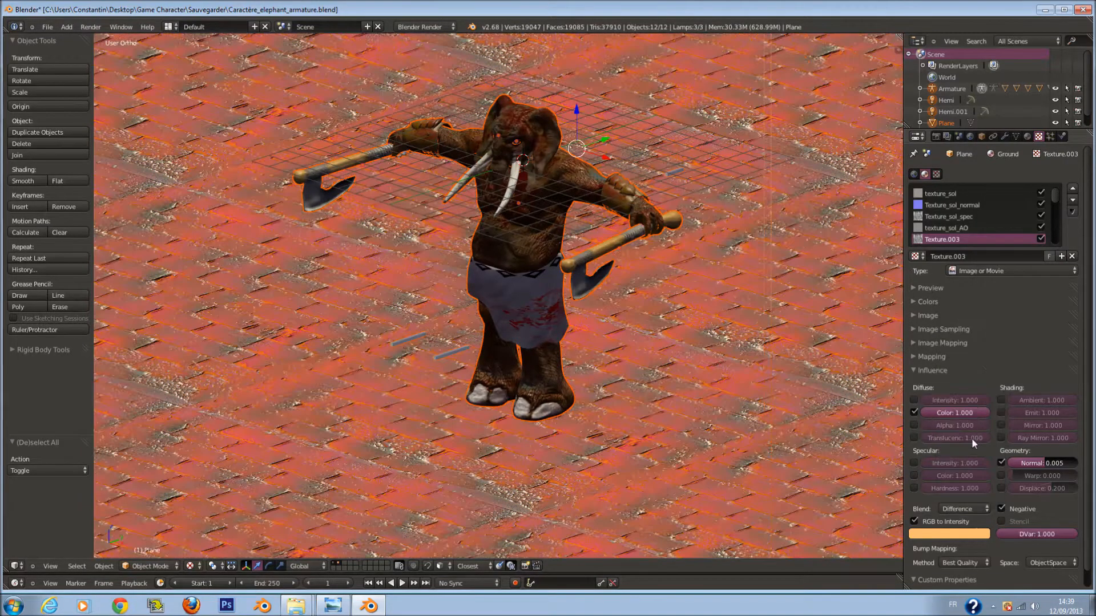
click(968, 506)
click(965, 482)
click(966, 505)
click(971, 472)
Set the displacement texture's blend type to Screen, inspect the ground around the character and save the file.
click(970, 507)
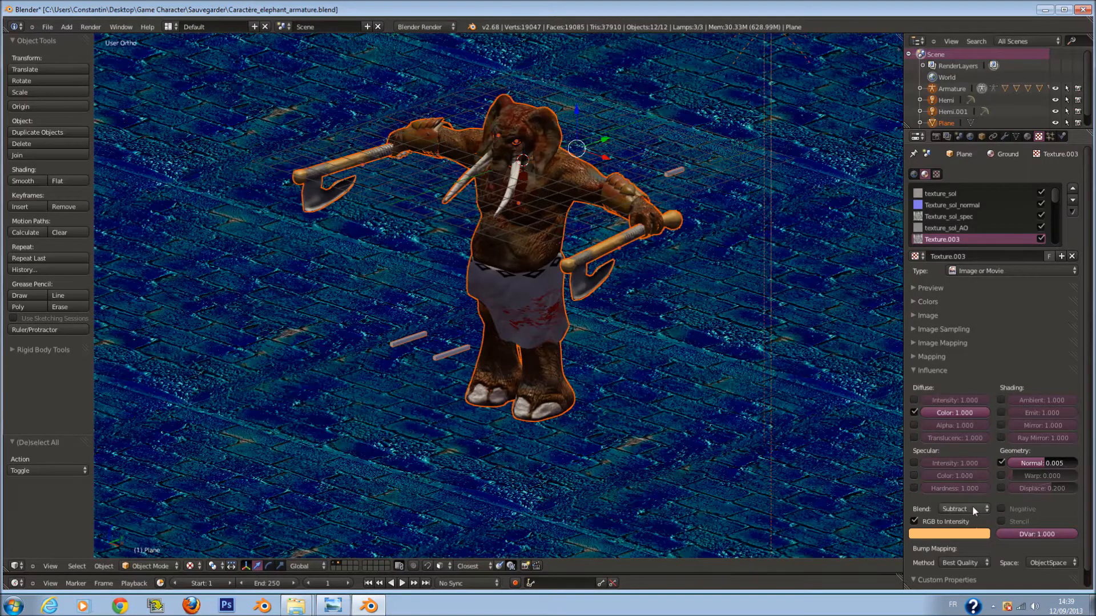
click(967, 447)
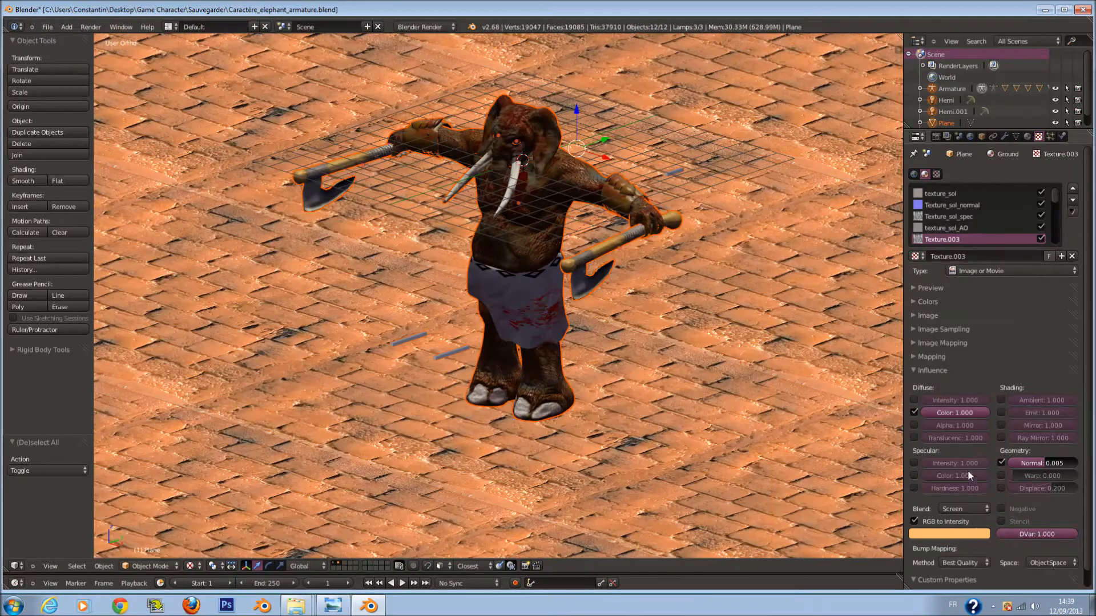
scroll(490, 352, down, 2)
middle_drag(490, 352, 578, 359)
scroll(580, 365, up, 4)
key(ctrl+s)
click(594, 432)
scroll(594, 432, down, 1)
middle_drag(594, 432, 623, 400)
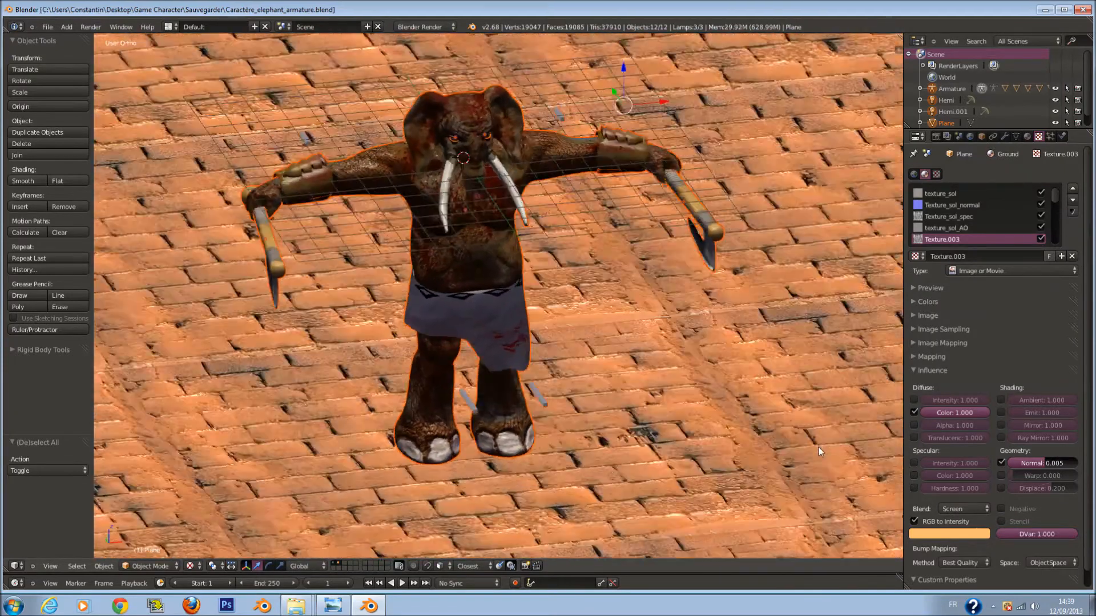
Set the displacement texture's diffuse colour influence to 0.3 and save the file.
drag(974, 414, 995, 419)
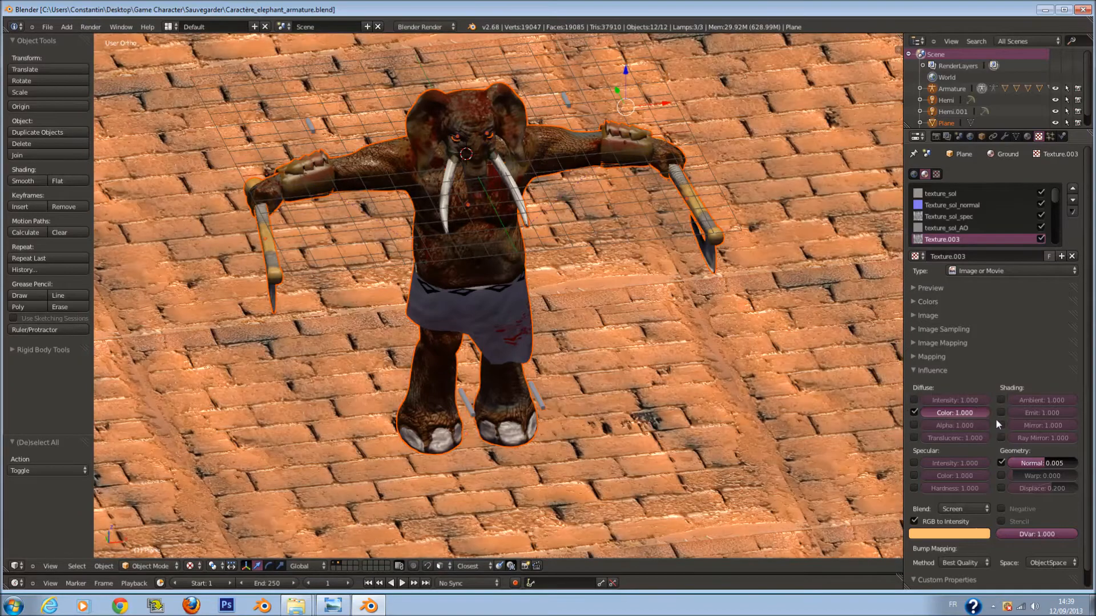
click(964, 413)
text(0.3)
key(Return)
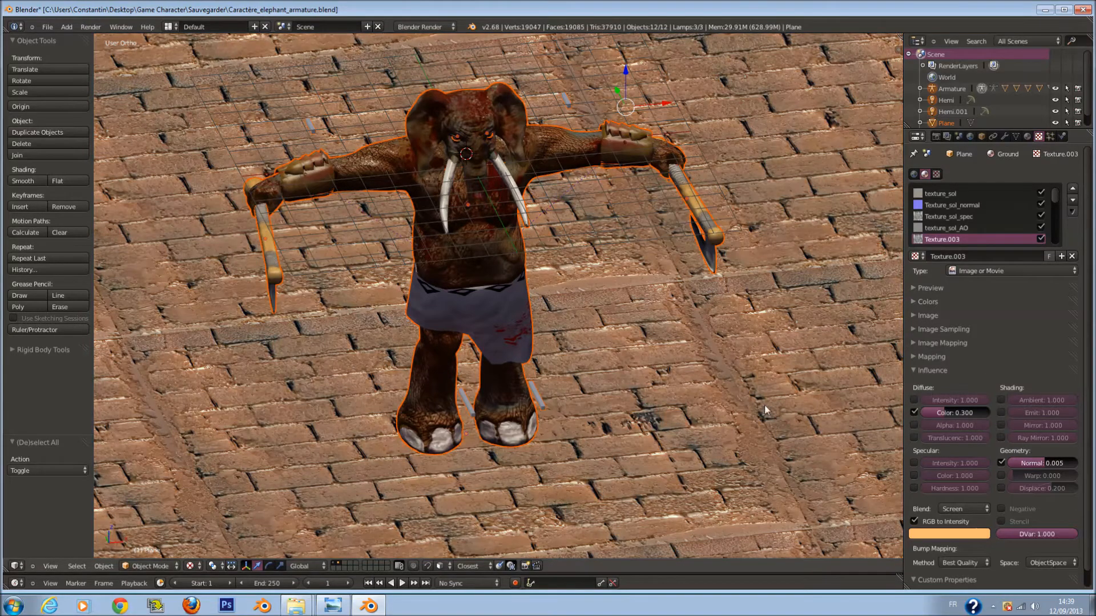
scroll(764, 404, down, 4)
key(ctrl+s)
click(704, 409)
Deselect all objects, check the character against the brick ground up close and save the file.
key(a)
middle_drag(704, 409, 668, 368)
scroll(631, 350, up, 8)
scroll(632, 350, down, 3)
key(ctrl+s)
click(668, 368)
shift+middle_drag(508, 252, 536, 316)
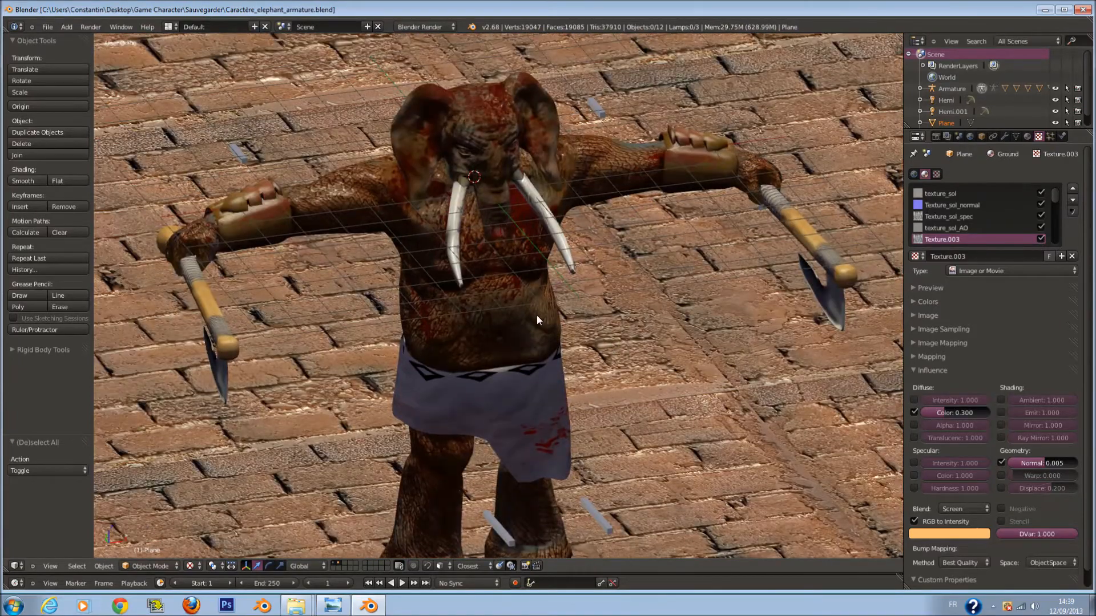
Select the elephant character's body and check its material slots and textures.
right_click(537, 315)
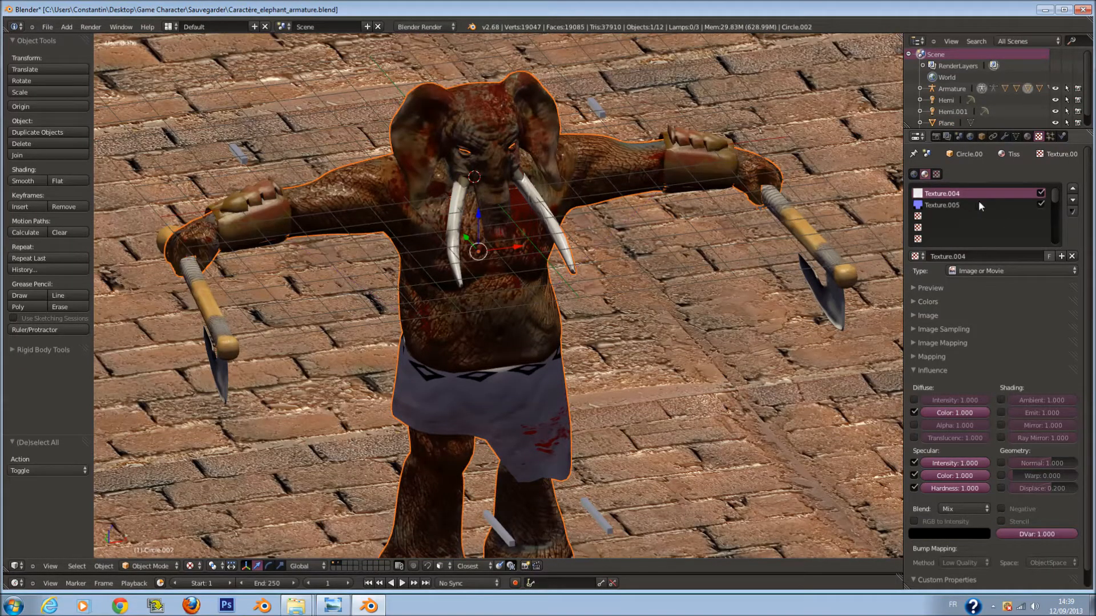
click(1025, 137)
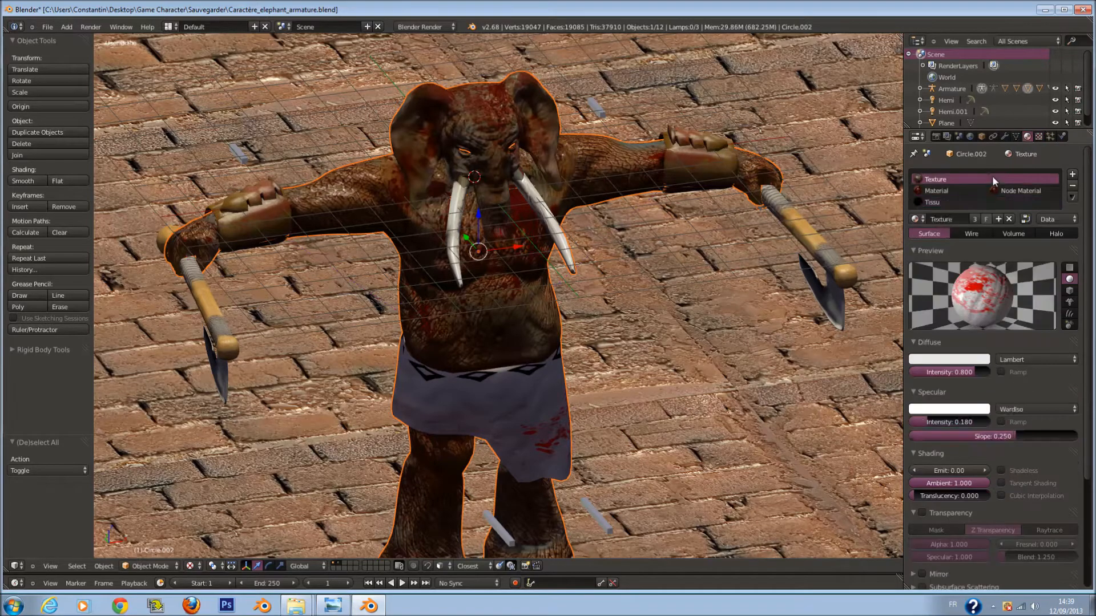
click(1000, 189)
click(1038, 137)
middle_drag(468, 210, 578, 277)
Select the ground plane and examine the tiling and the lamps above the character from a distance.
key(a)
scroll(599, 288, down, 7)
key(a)
middle_drag(584, 333, 614, 372)
key(a)
scroll(573, 361, up, 2)
right_click(651, 410)
scroll(505, 282, down, 3)
shift+middle_drag(505, 282, 517, 342)
middle_drag(484, 272, 497, 198)
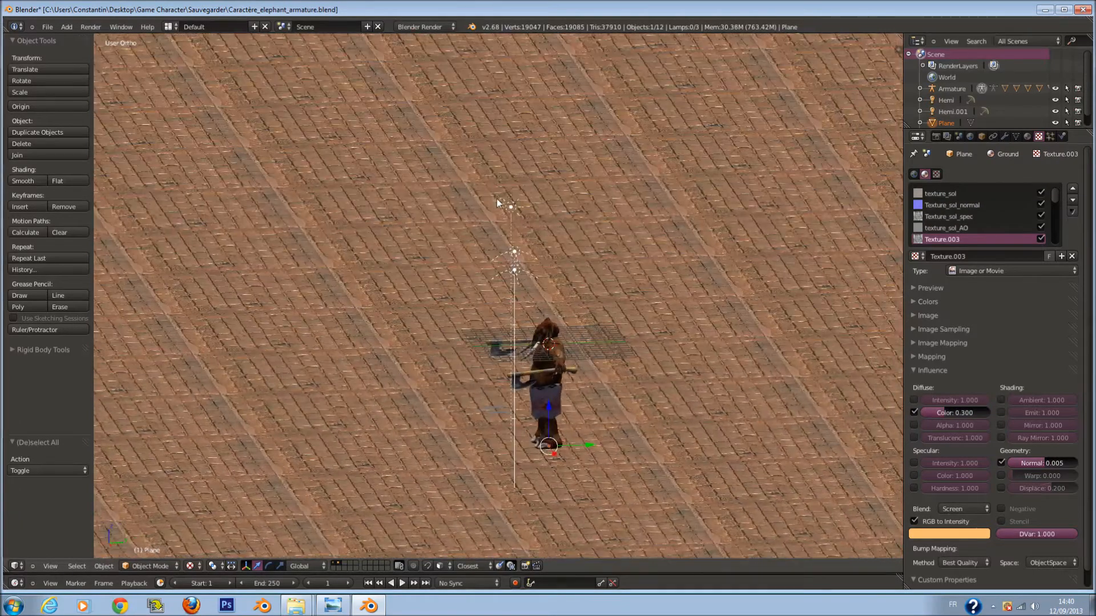
Select the Sun lamp, rotate it about -79° in the right side view and save the file.
right_click(502, 209)
click(1004, 136)
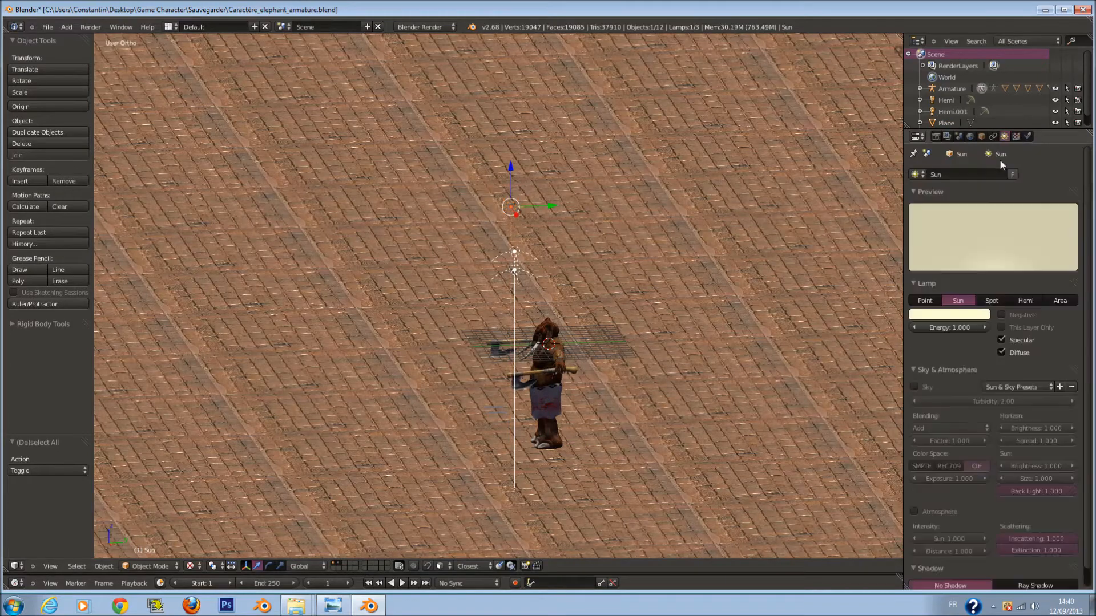
key(KP_1)
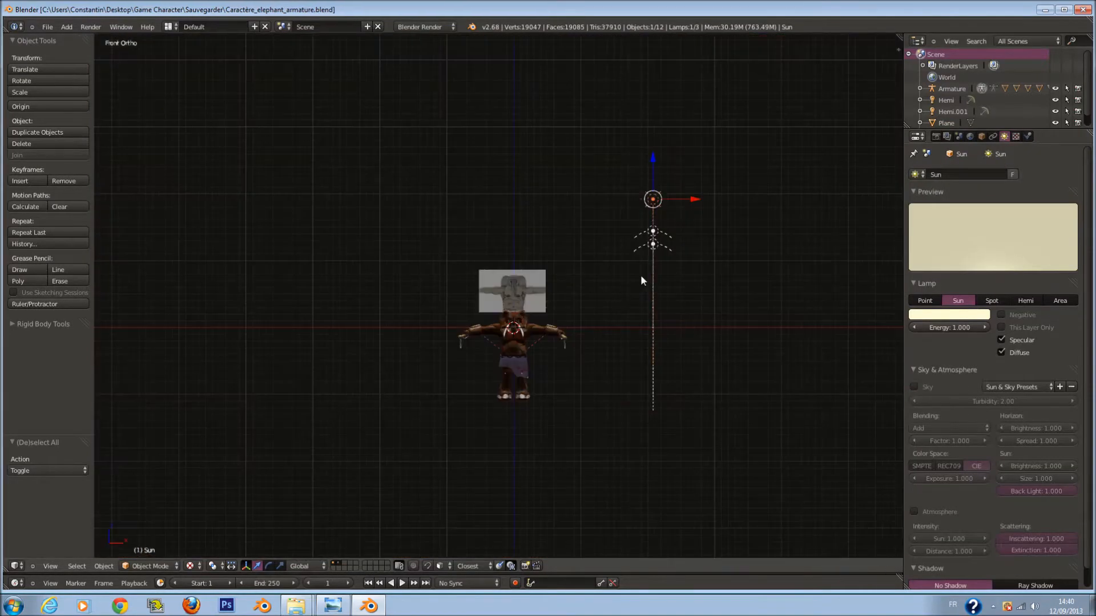
key(KP_3)
key(r)
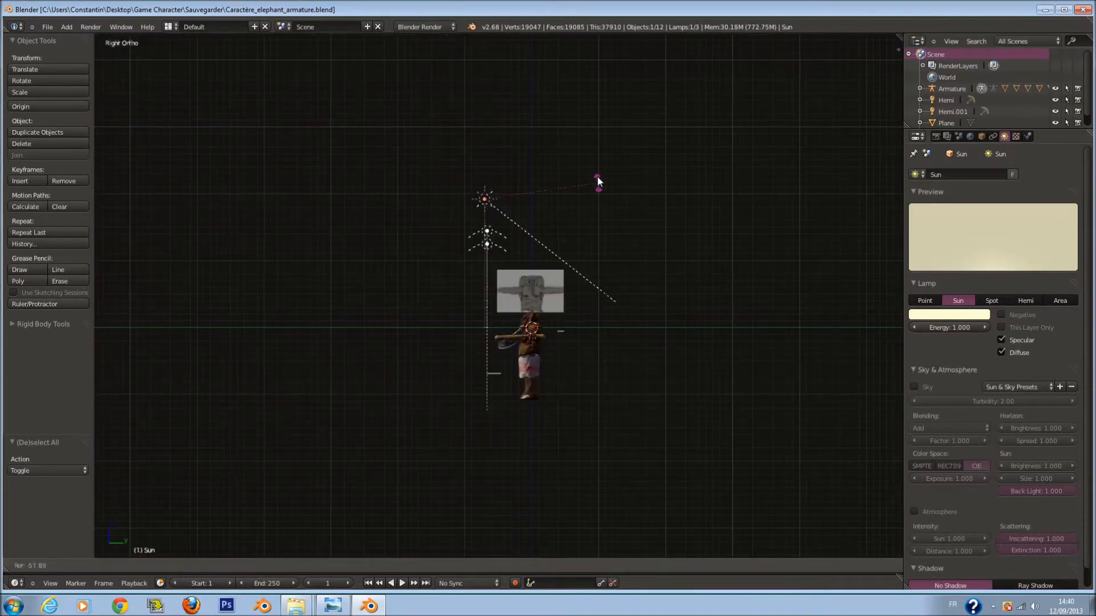
click(578, 131)
middle_drag(578, 132, 633, 340)
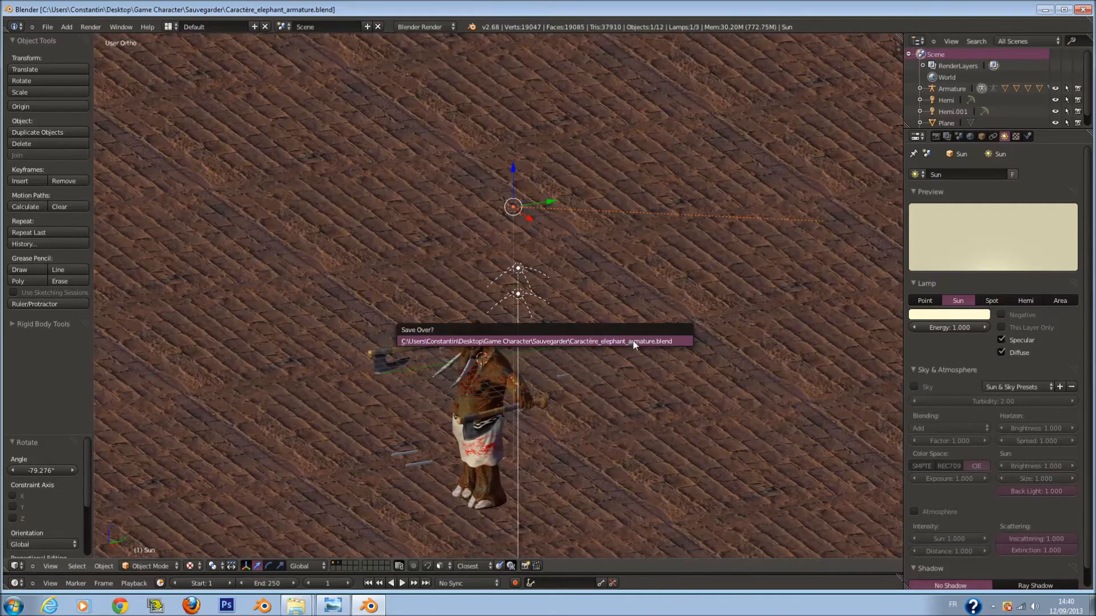
Rotate the Sun lamp around the X axis in perspective view and check the lighting on the character.
key(KP_3)
key(KP_5)
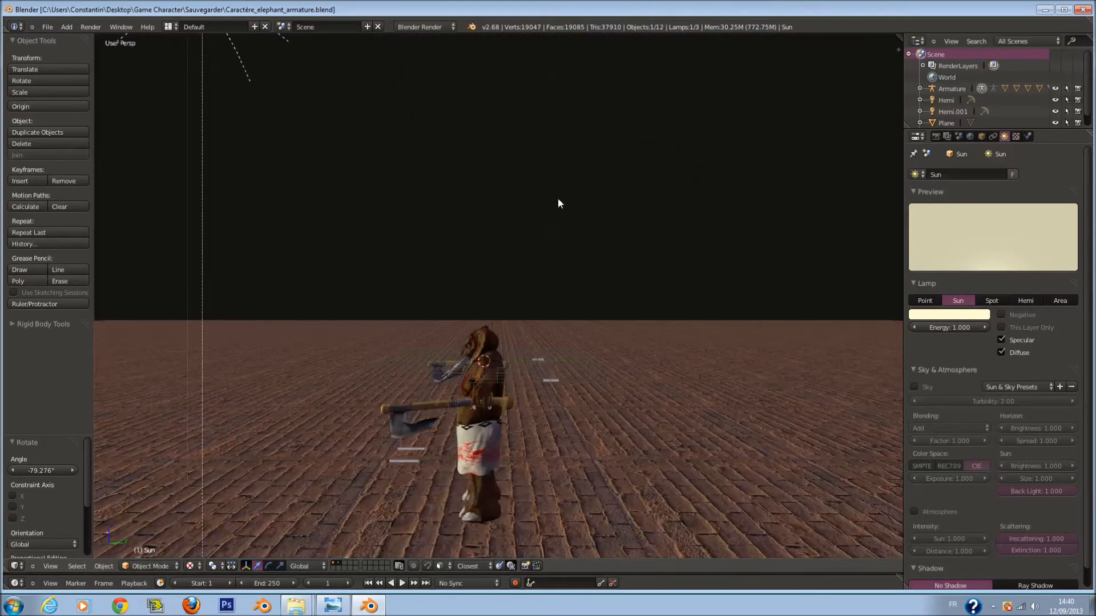
scroll(642, 182, down, 2)
key(r)
key(x)
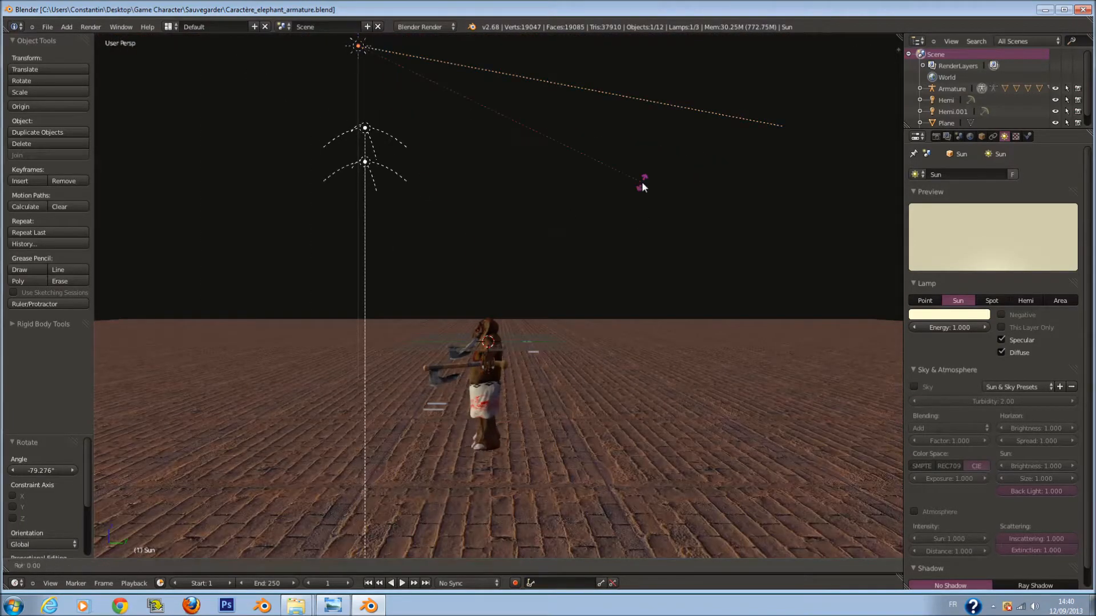
click(525, 328)
middle_drag(526, 329, 645, 366)
scroll(644, 367, up, 3)
key(a)
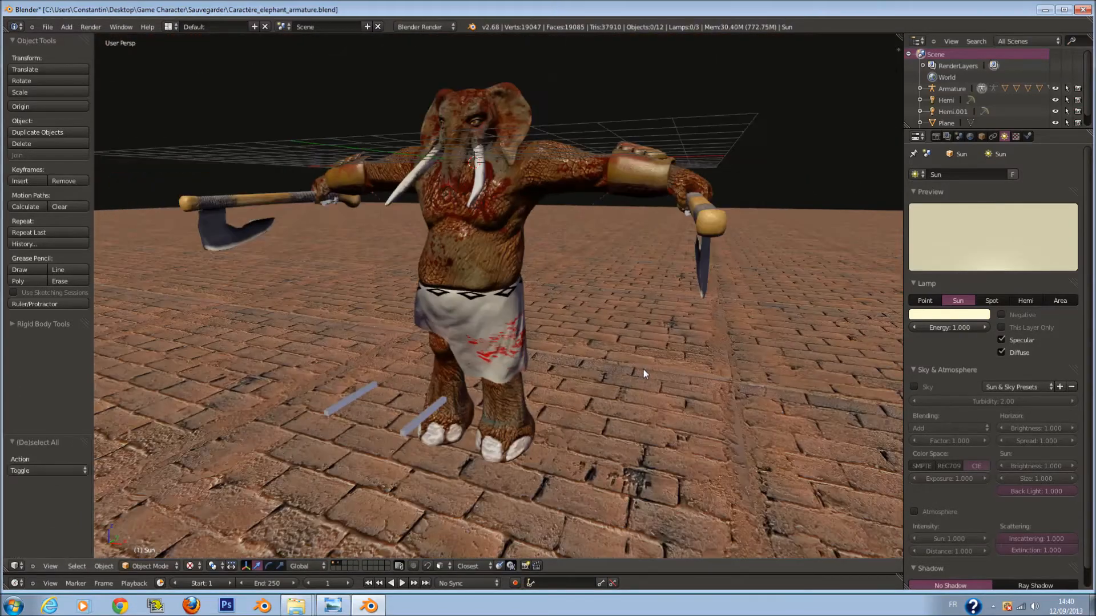
Select the ground plane and bring up its material's texture settings.
right_click(642, 369)
click(1052, 139)
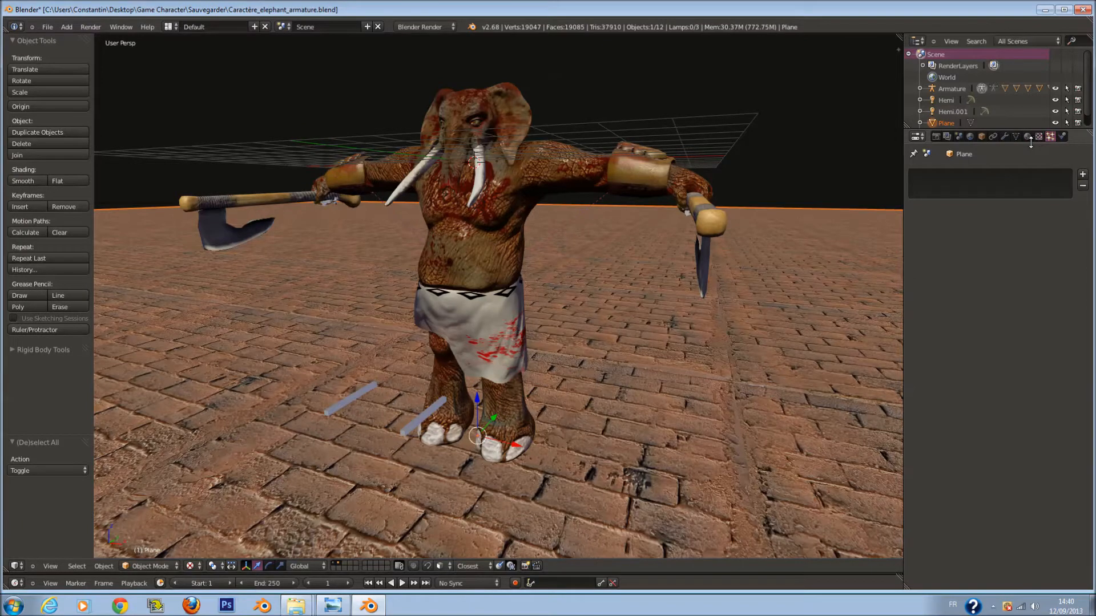
click(1028, 137)
click(1048, 137)
click(1044, 136)
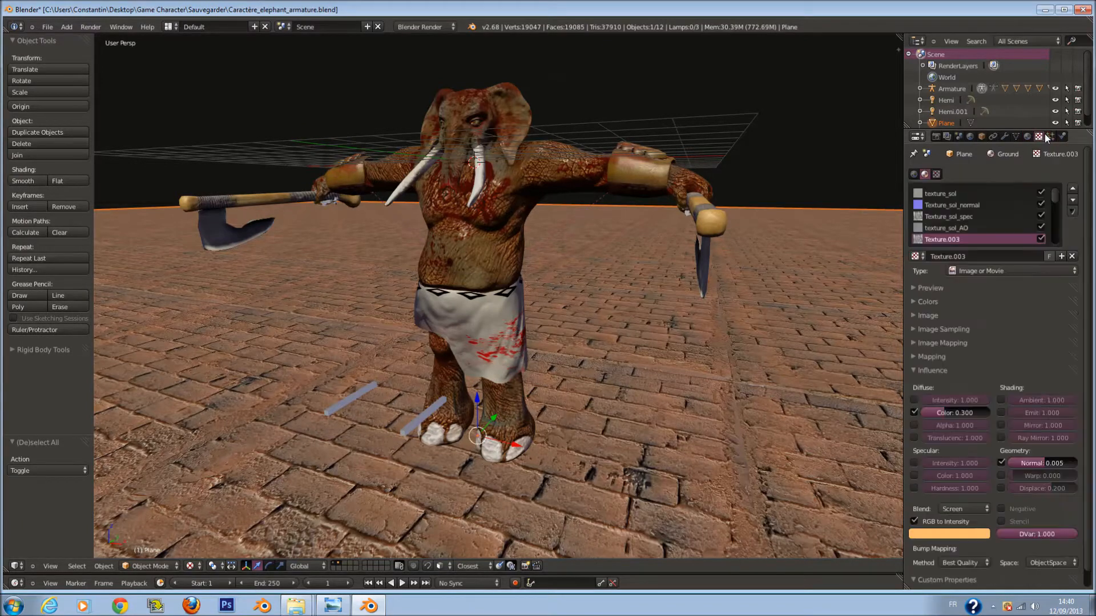
Select the Sun lamp, show its lamp settings and save the file.
scroll(769, 221, down, 6)
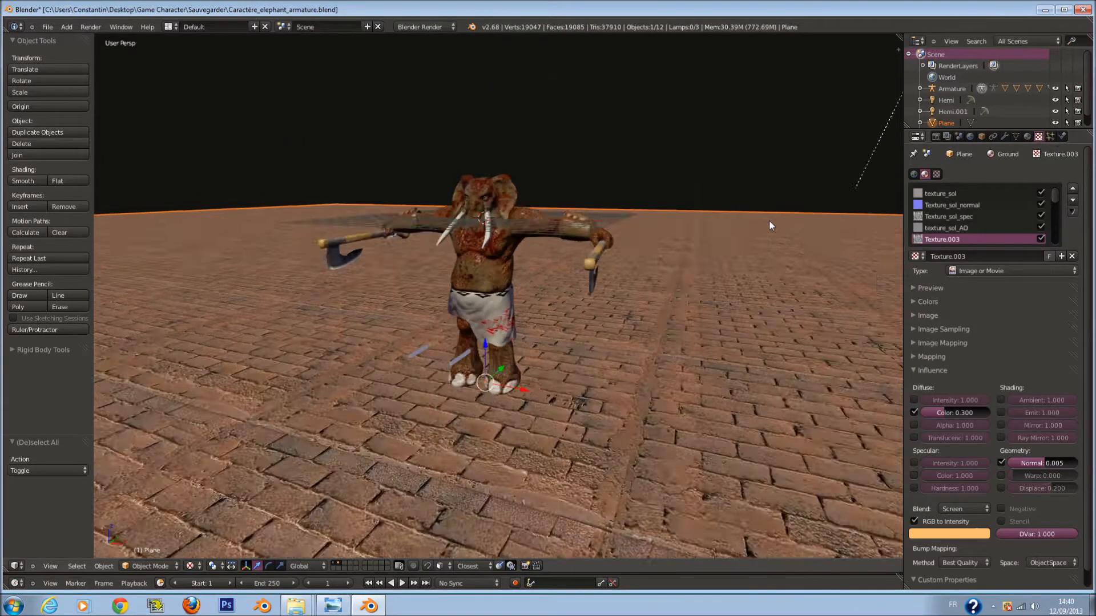
right_click(685, 164)
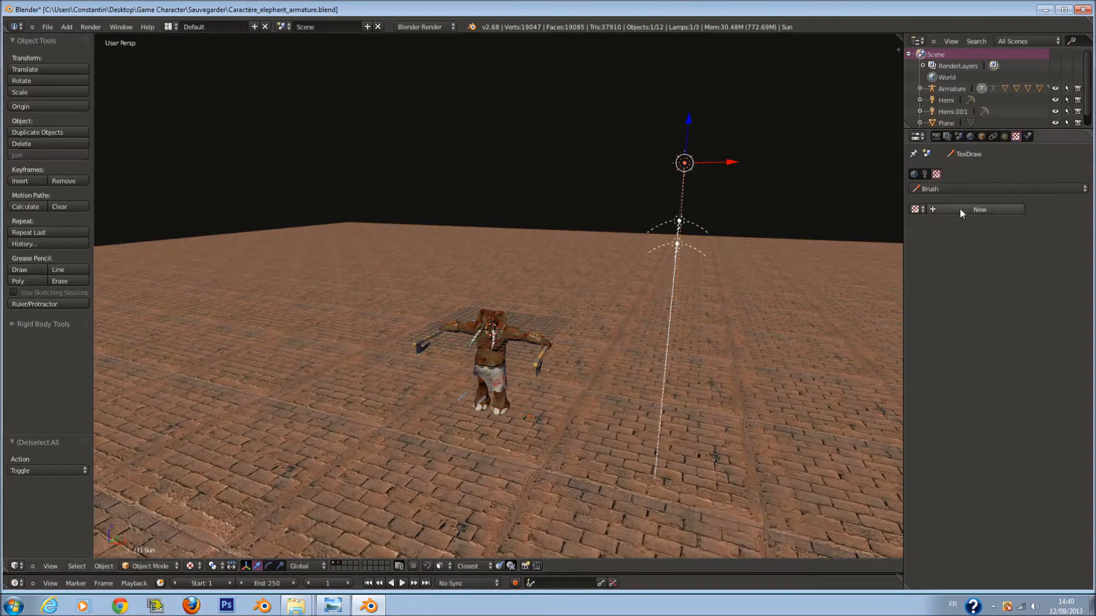
click(1005, 137)
key(ctrl+s)
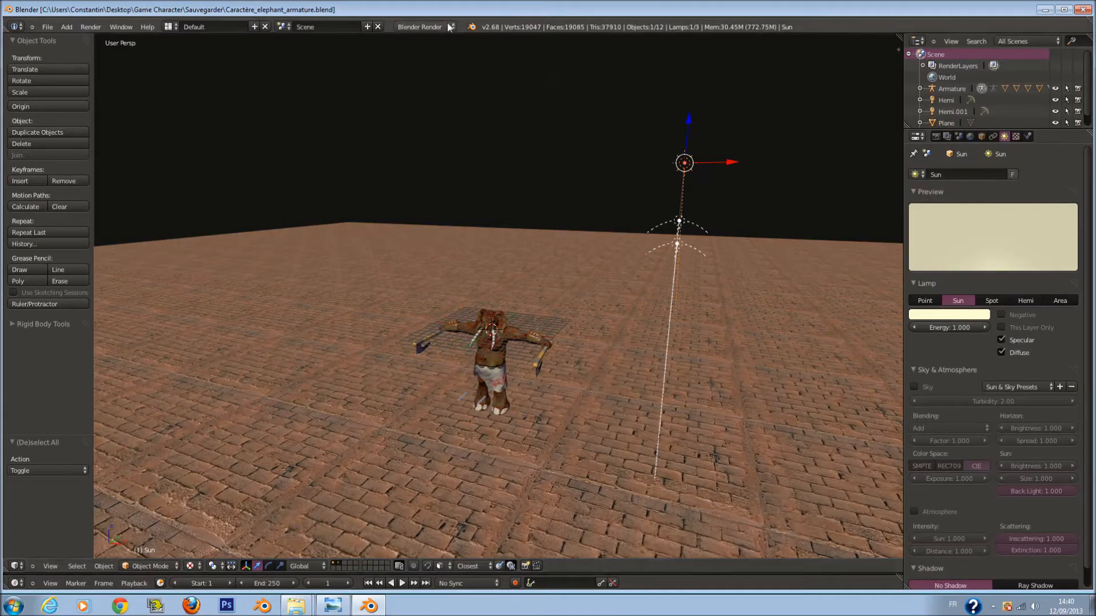
Switch the render engine to Blender Game, save the file and enable the Sun lamp's shadow.
click(427, 27)
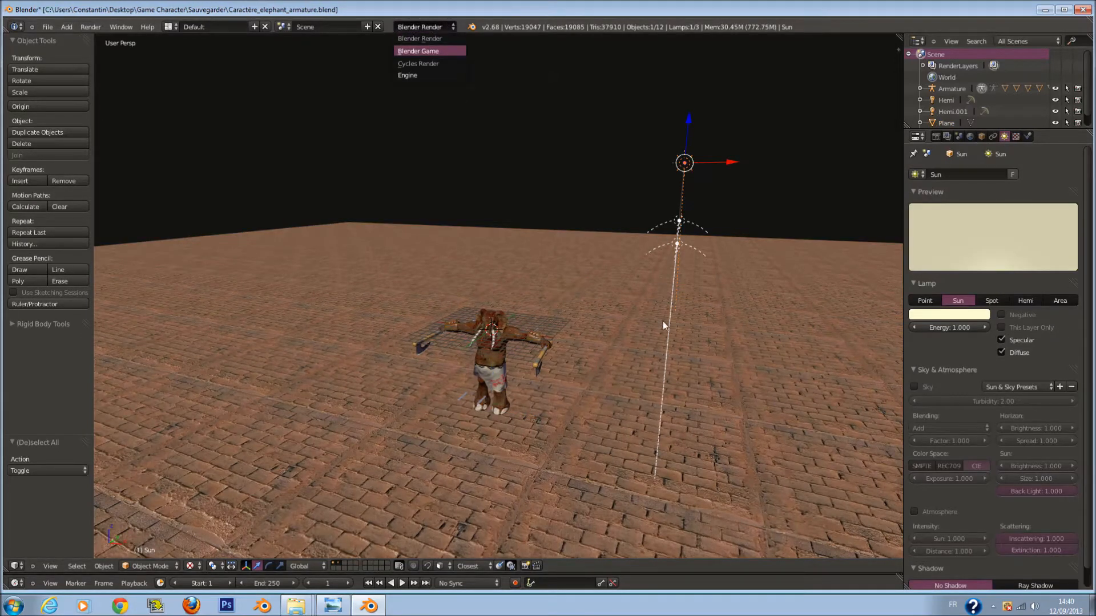
key(ctrl+s)
click(653, 341)
click(921, 383)
middle_drag(827, 379, 682, 355)
key(a)
key(a)
key(a)
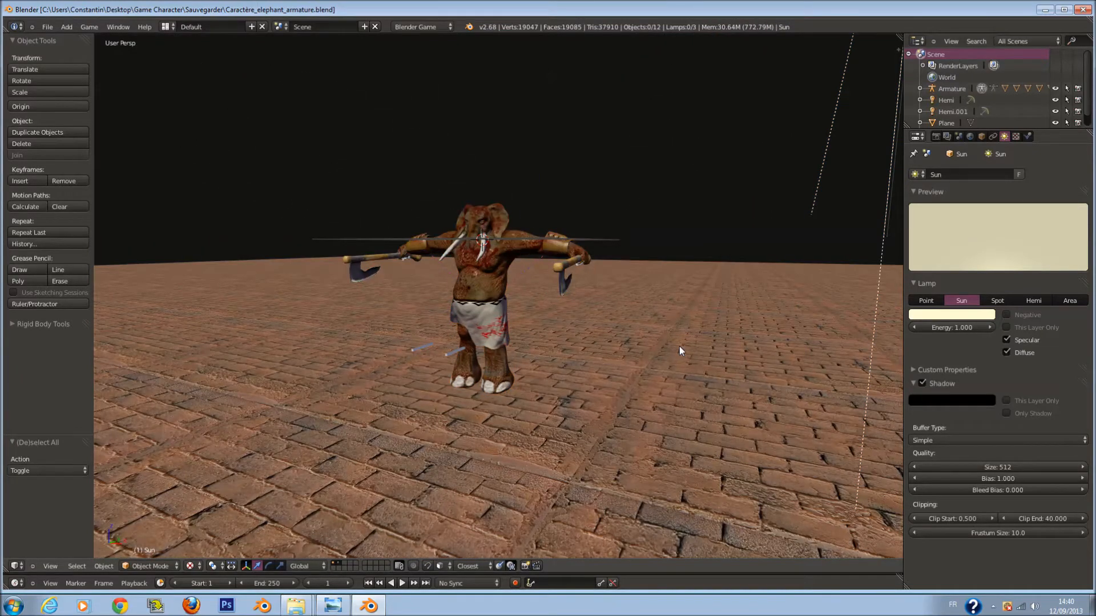
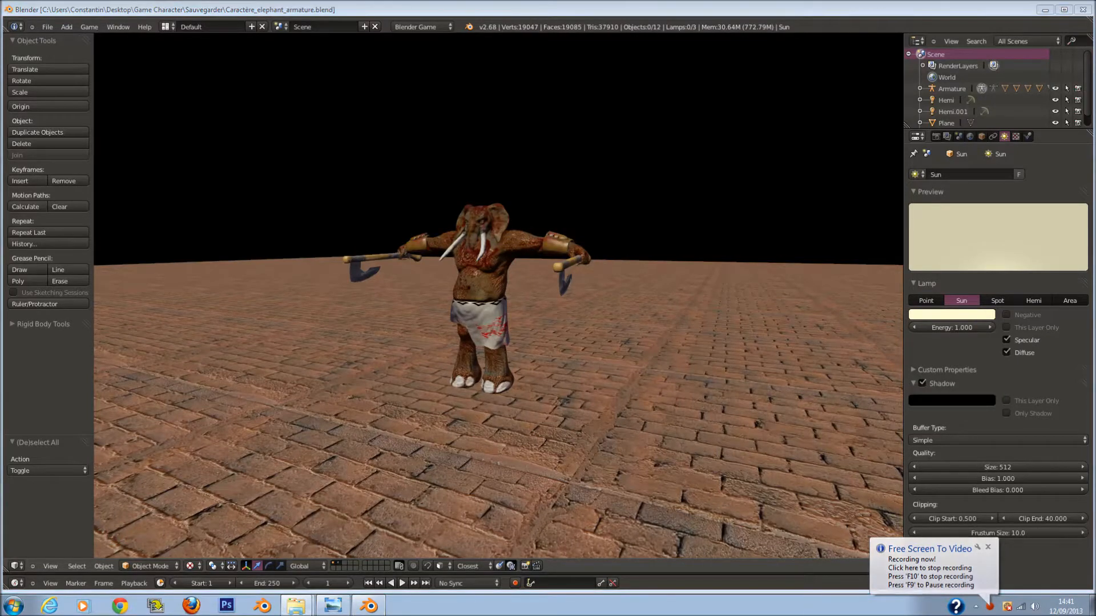
Exit the game preview and select the Hemi.001 lamp beside the character.
key(Escape)
middle_drag(570, 249, 560, 279)
scroll(560, 279, up, 2)
scroll(560, 283, down, 5)
key(a)
key(a)
right_click(576, 217)
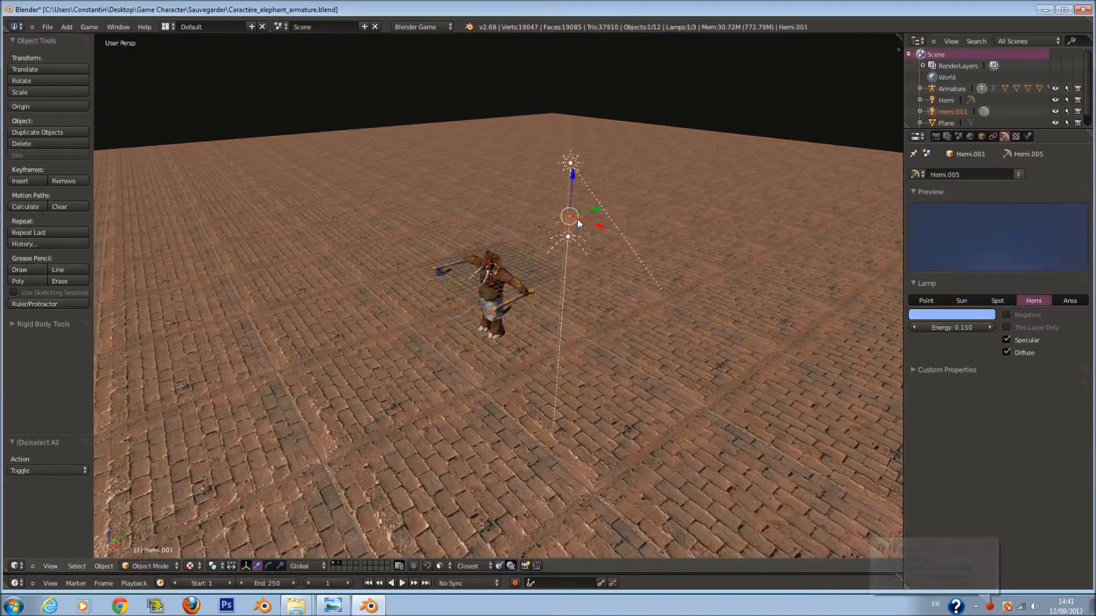
Move all objects on the second layer to the first layer, save the file and show only the first layer.
click(340, 564)
key(a)
key(a)
scroll(629, 402, down, 13)
key(a)
key(m)
click(790, 445)
key(ctrl+s)
click(333, 564)
scroll(550, 363, up, 5)
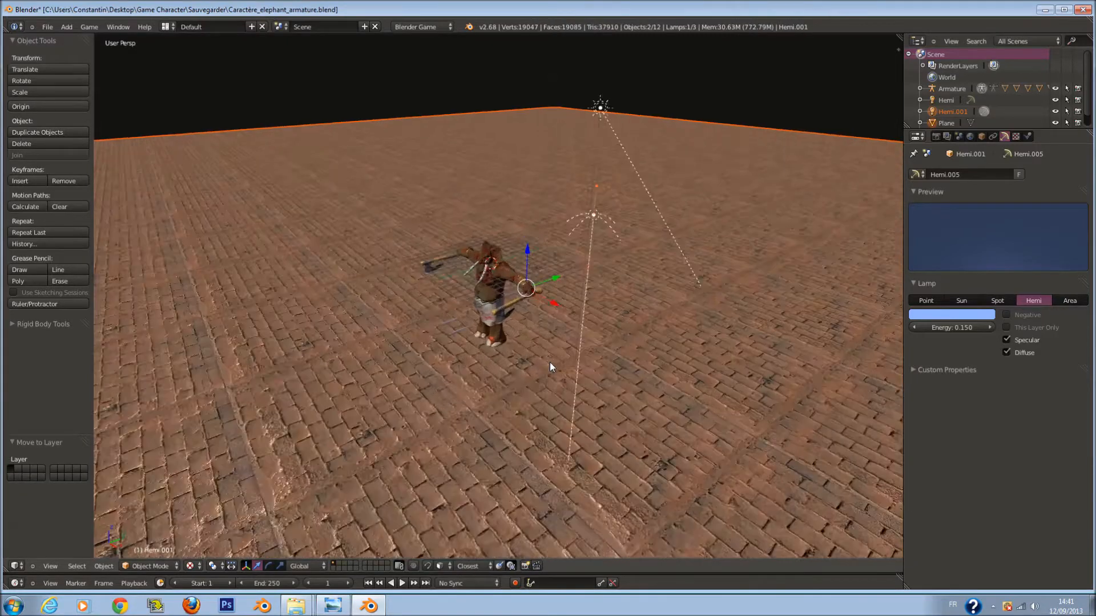
middle_drag(474, 326, 545, 338)
key(a)
Set the world's horizon color to a dark grey of about 0.055 and save the file.
scroll(558, 335, down, 3)
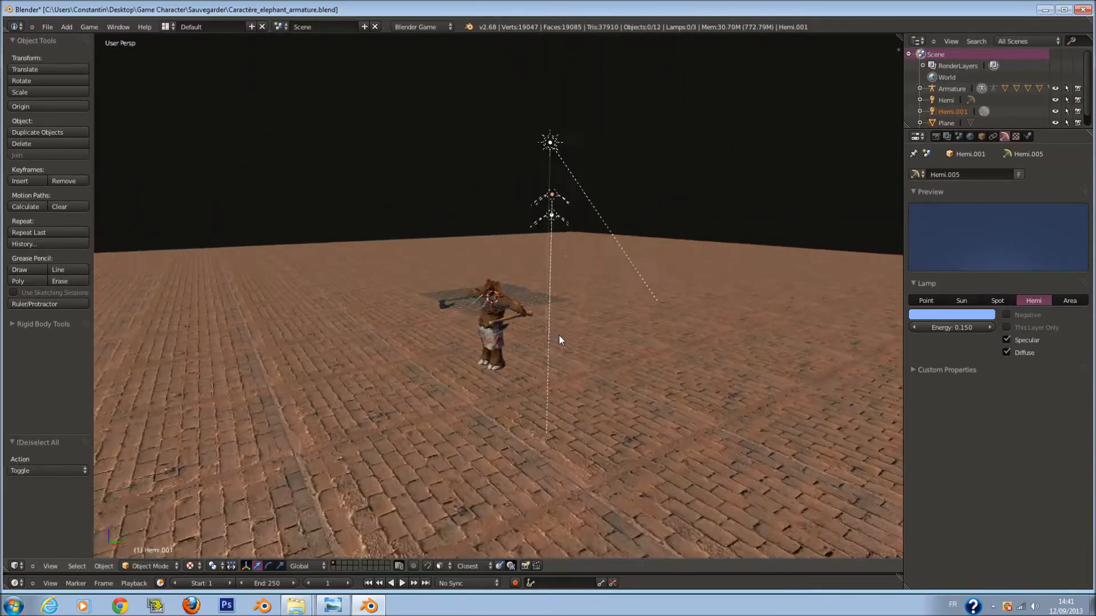
scroll(561, 320, up, 1)
click(968, 137)
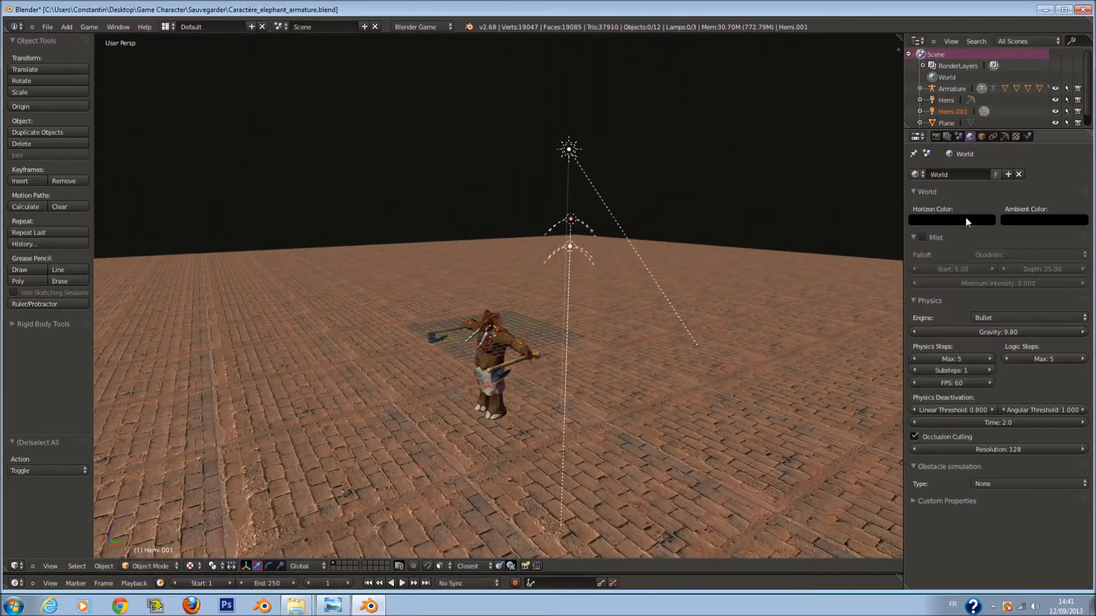
click(967, 222)
mouse_move(987, 123)
mouse_down()
mouse_move(985, 75)
mouse_move(978, 128)
mouse_up()
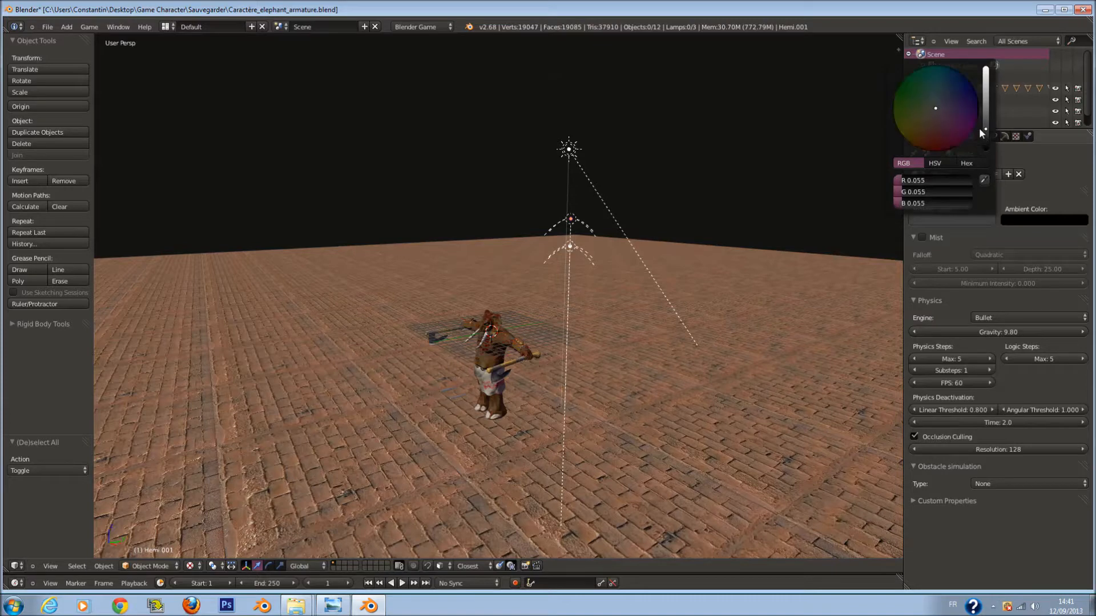
key(ctrl+s)
key(Return)
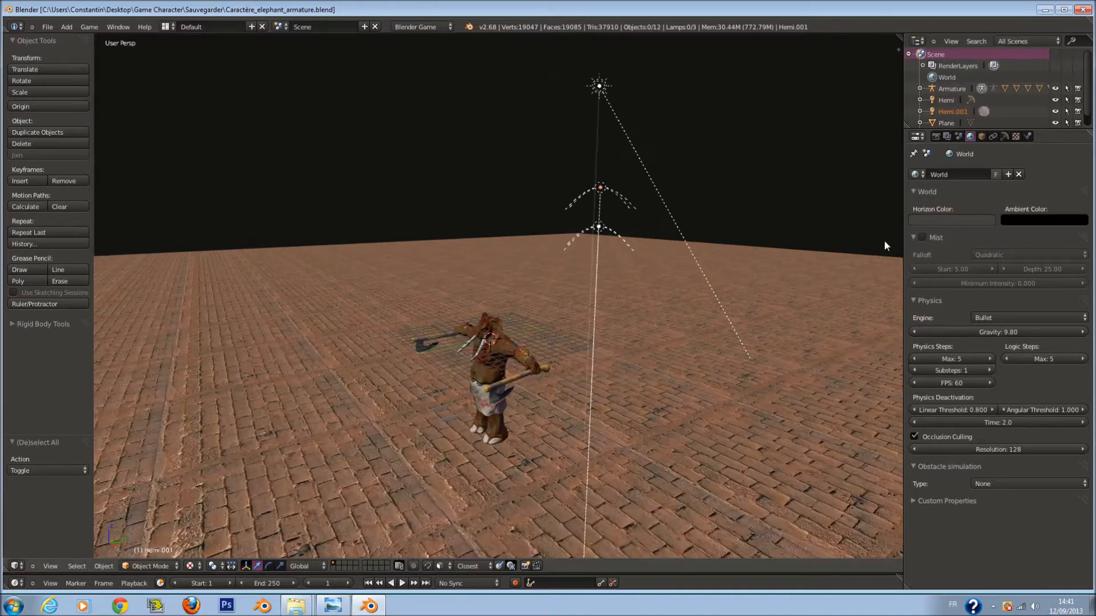
Try the world's Mist effect on the scene, then disable it.
click(923, 237)
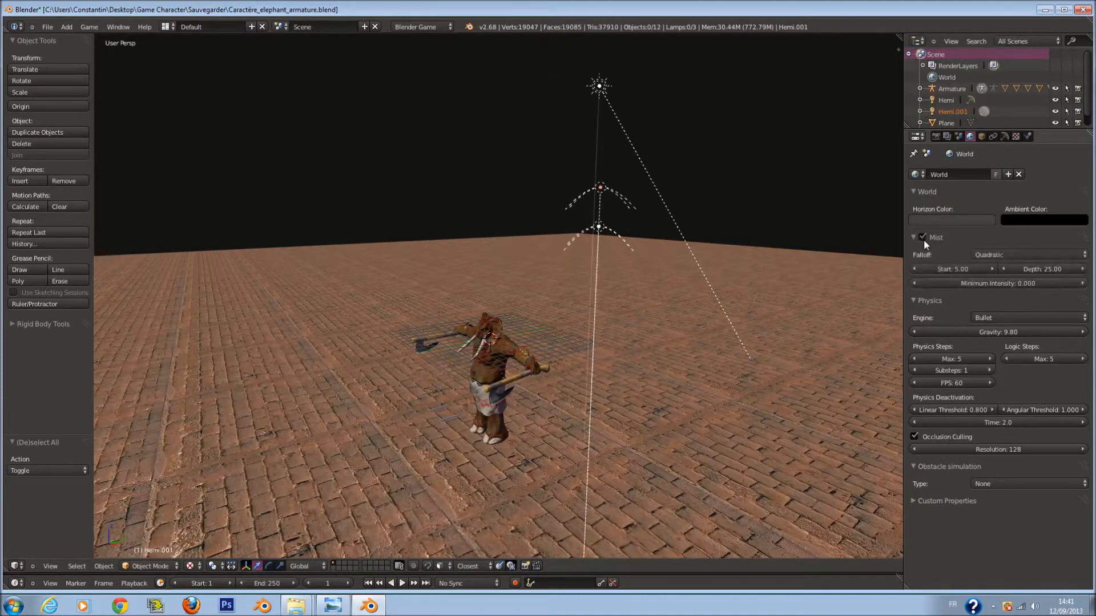
scroll(672, 319, up, 2)
scroll(672, 319, down, 2)
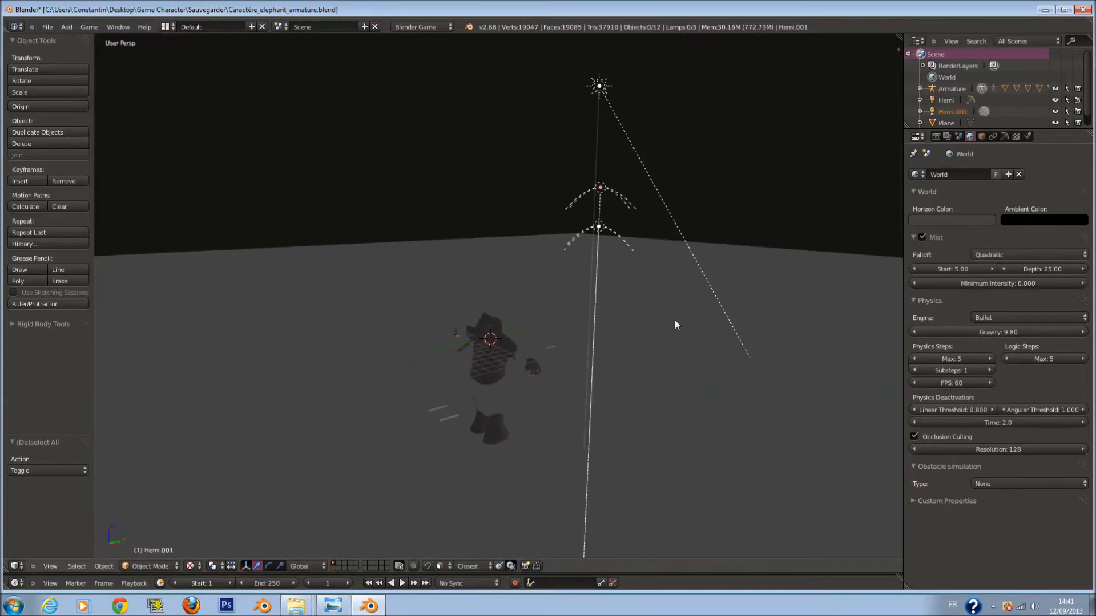
middle_drag(674, 319, 708, 318)
click(923, 236)
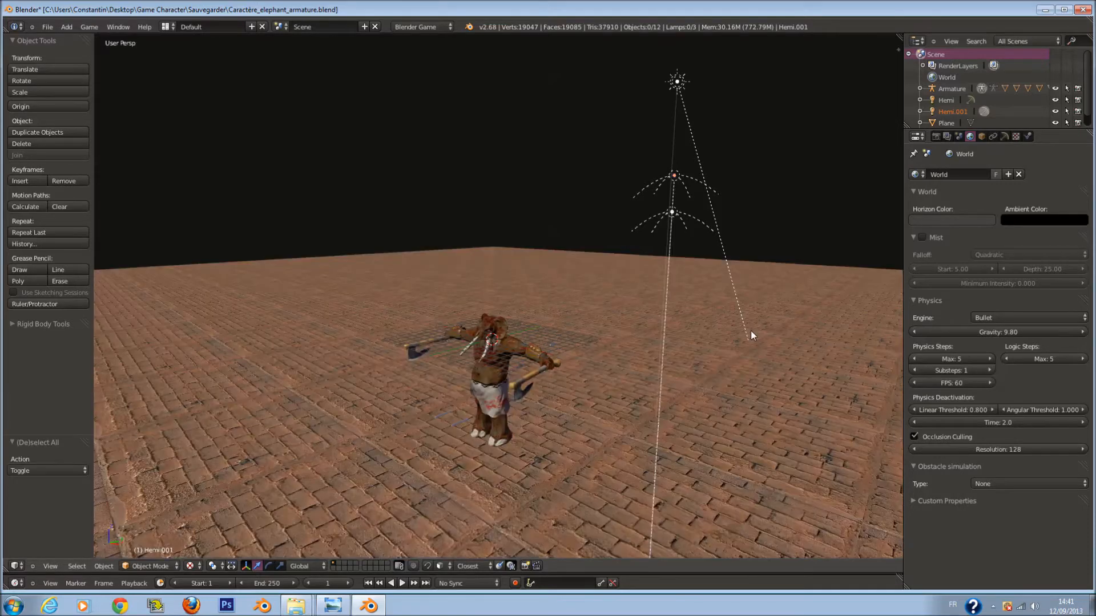
Select the Hemi.001 lamp and rotate it 180° around the X axis in the front orthographic view.
right_click(672, 174)
middle_drag(687, 188, 533, 198)
key(a)
right_click(537, 157)
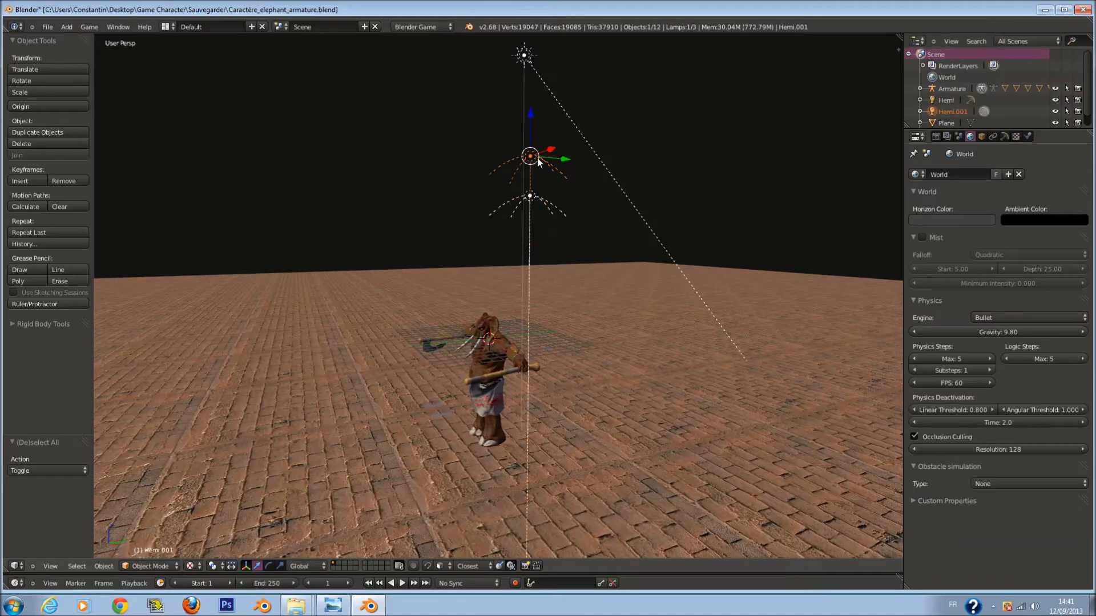
key(s)
key(Escape)
key(KP_1)
key(KP_5)
text(rx180)
key(Return)
Shift the Hemi.001 lamp sideways along the X axis and save the file.
middle_drag(610, 193, 595, 268)
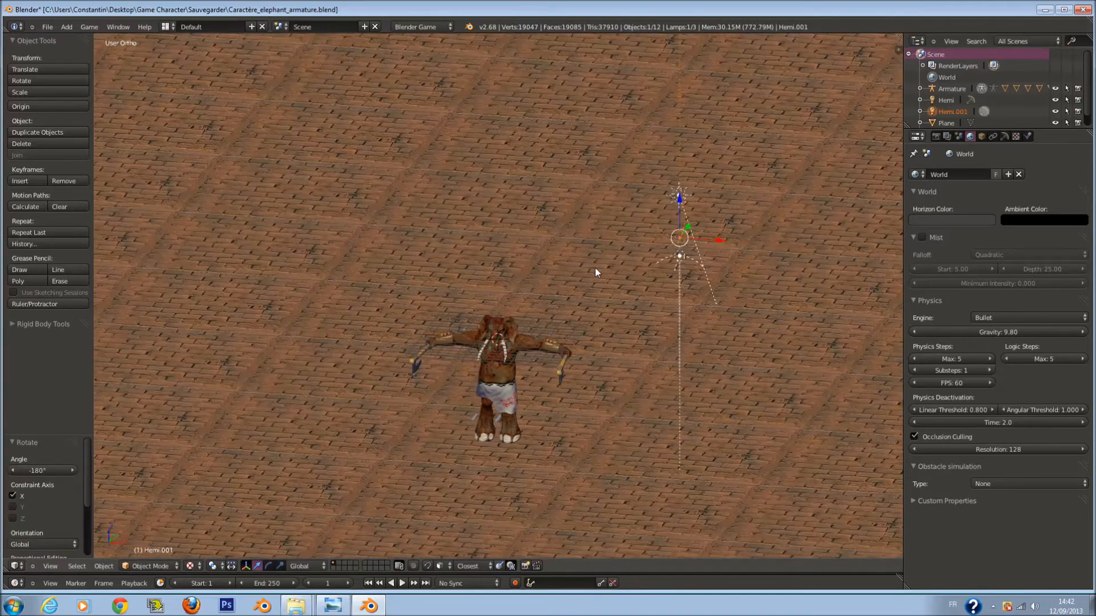
drag(710, 240, 757, 244)
scroll(736, 266, up, 1)
key(a)
key(ctrl+s)
click(648, 288)
Select the Hemi.001 lamp, show its lamp settings and test its Specular option off and on.
middle_drag(674, 294, 598, 316)
scroll(649, 287, up, 1)
right_click(599, 334)
click(1005, 136)
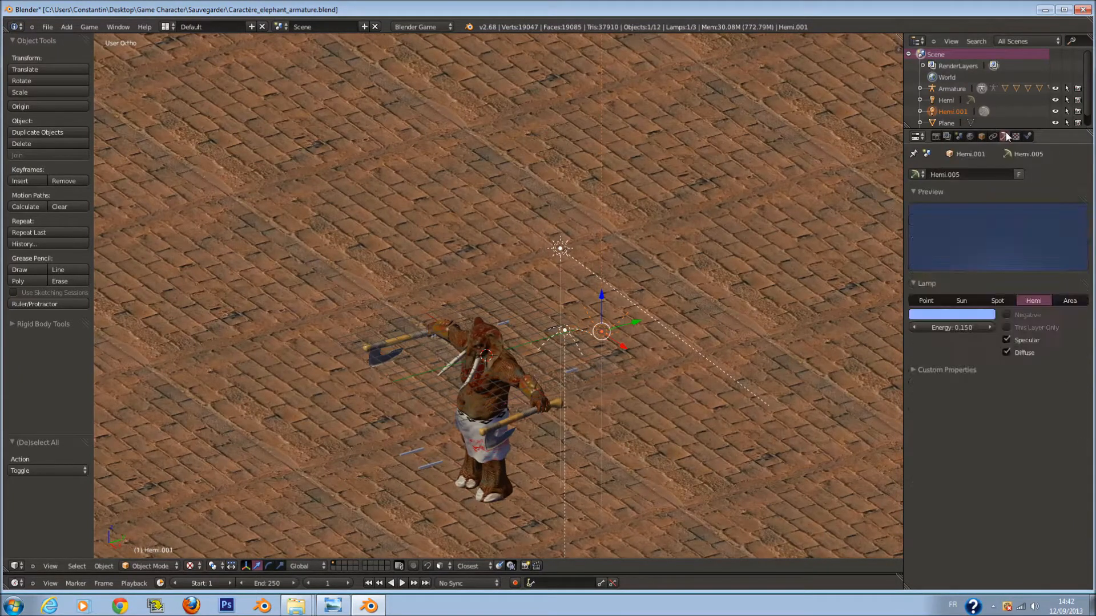
click(1007, 339)
click(1008, 340)
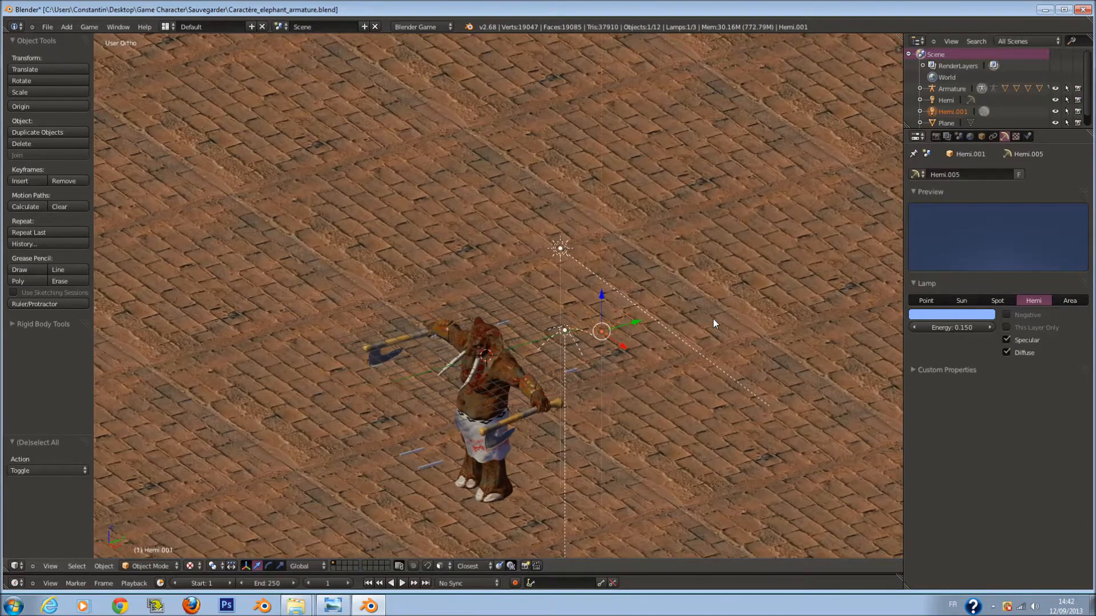
Delete both Hemi lamps, leaving the Sun as the only lamp in the scene.
key(x)
key(Return)
right_click(564, 330)
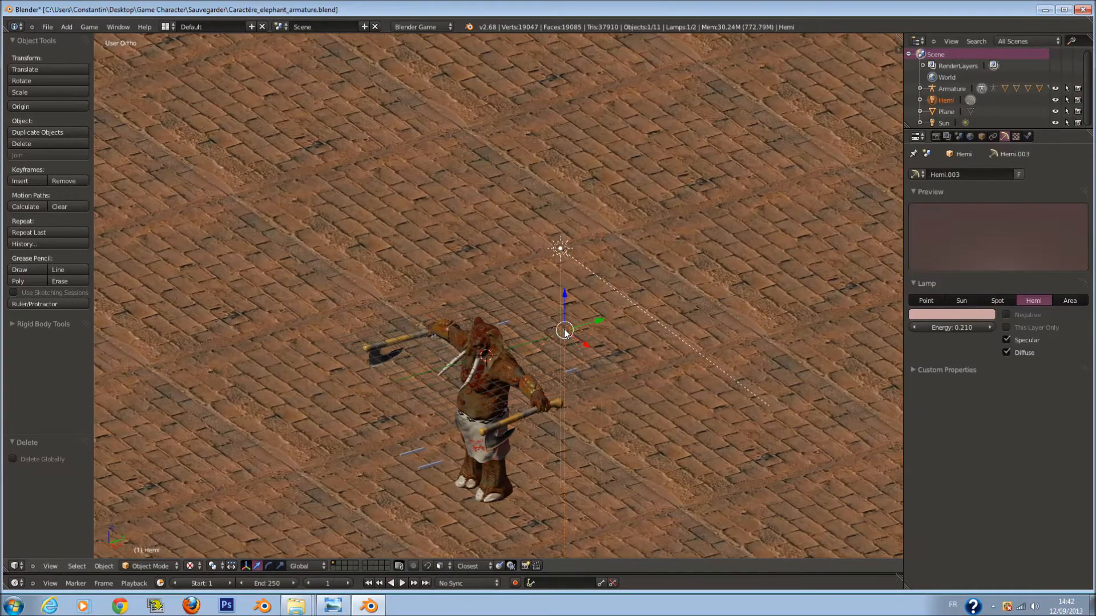
key(x)
key(Return)
Select the ground plane, remove its double vertices and flip its normals in Edit Mode.
middle_drag(549, 275, 633, 371)
right_click(633, 371)
scroll(551, 351, up, 4)
key(Tab)
click(28, 343)
click(51, 377)
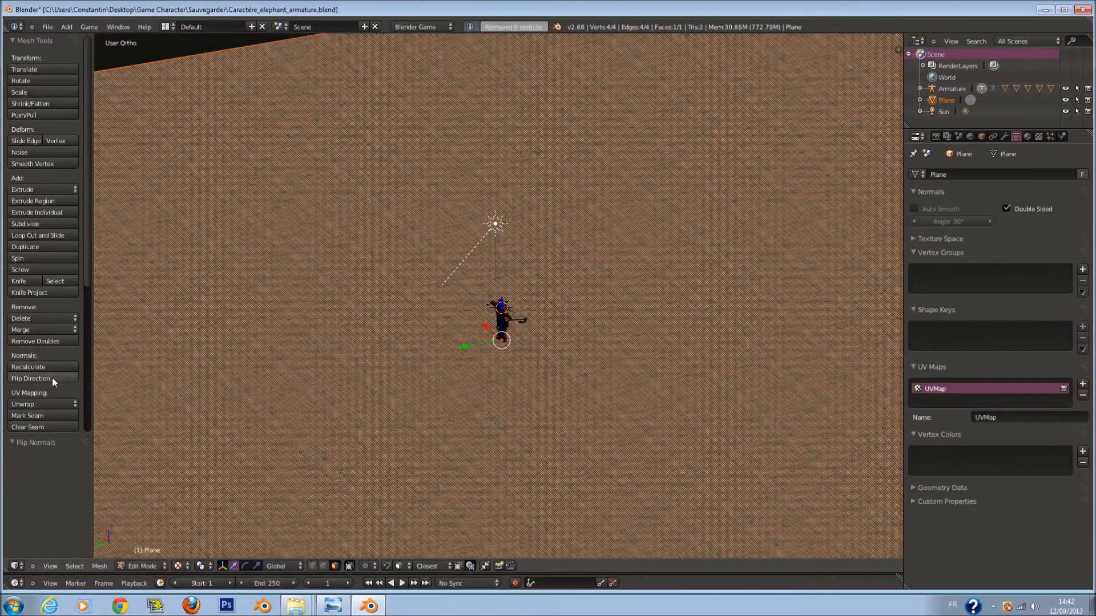
key(Tab)
Try subdividing the ground plane with one cut in Edit Mode, then undo the subdivision.
middle_drag(443, 343, 734, 332)
scroll(630, 328, down, 6)
key(Tab)
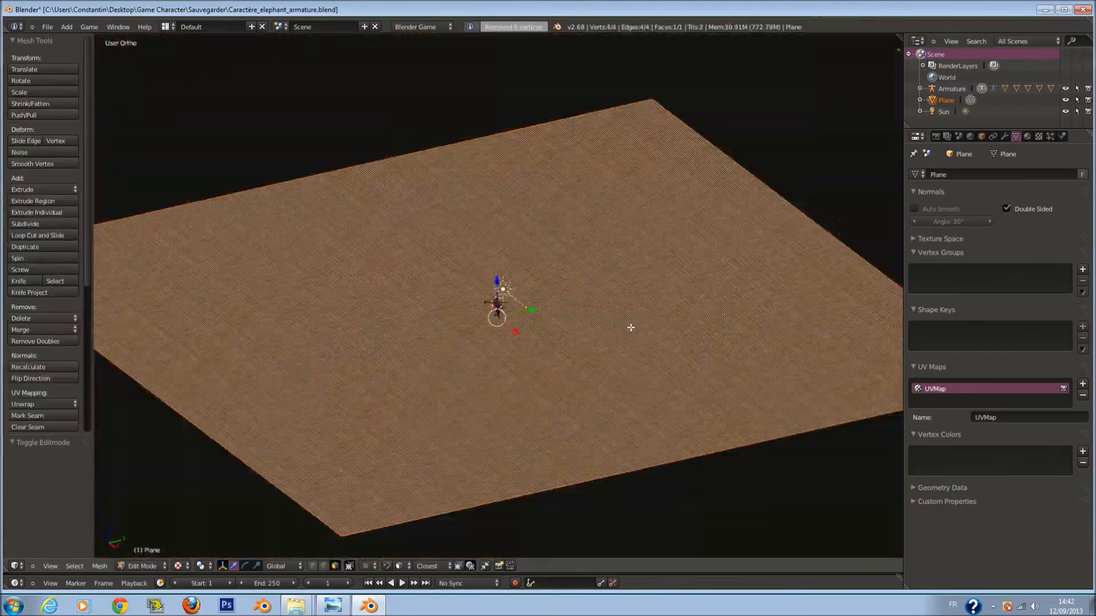
scroll(630, 327, down, 1)
key(w)
key(Return)
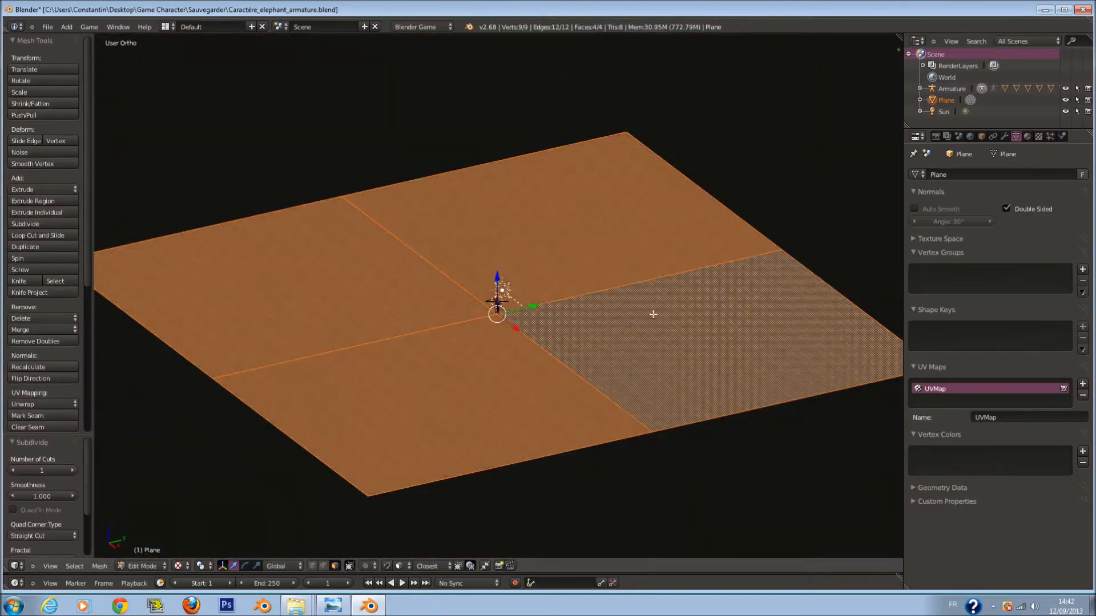
key(ctrl+z)
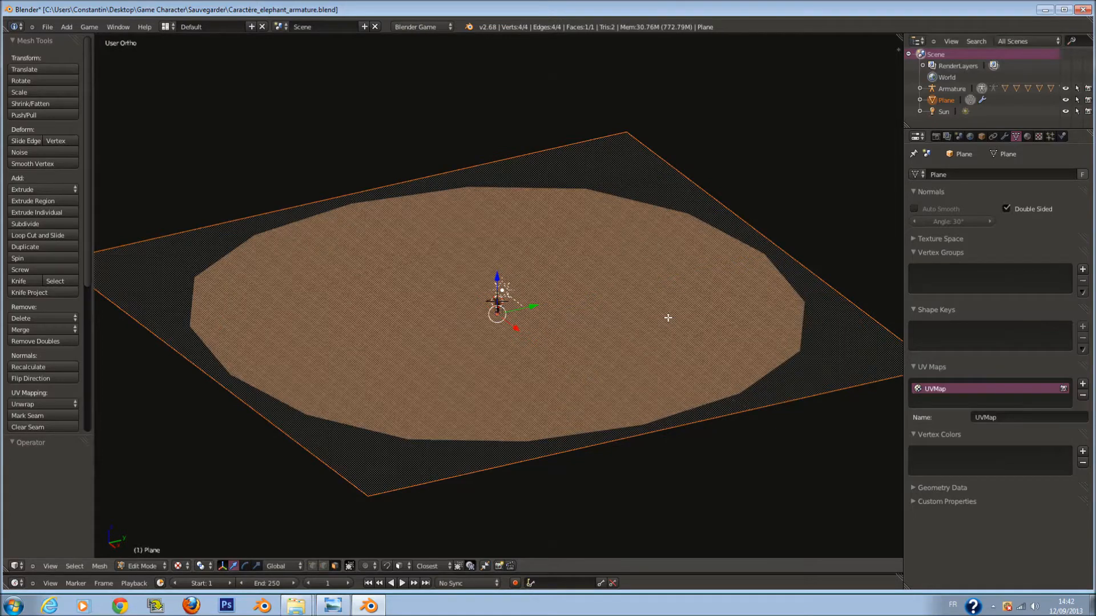
Remove the Subsurf modifier from the ground plane and flip the plane's normals.
click(1004, 135)
click(1082, 188)
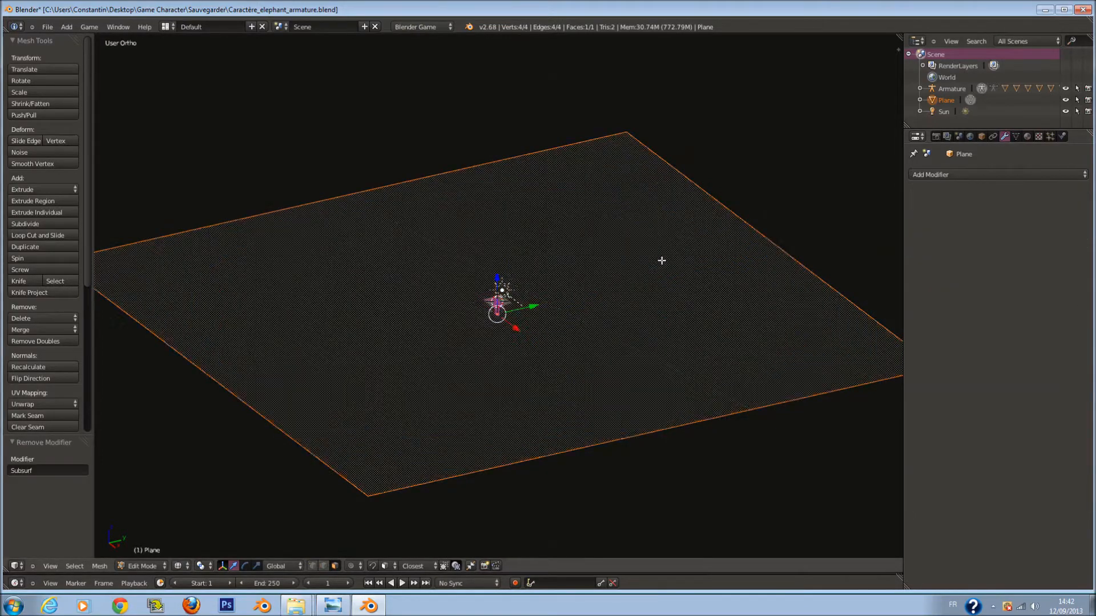
scroll(656, 264, up, 1)
key(Tab)
key(Tab)
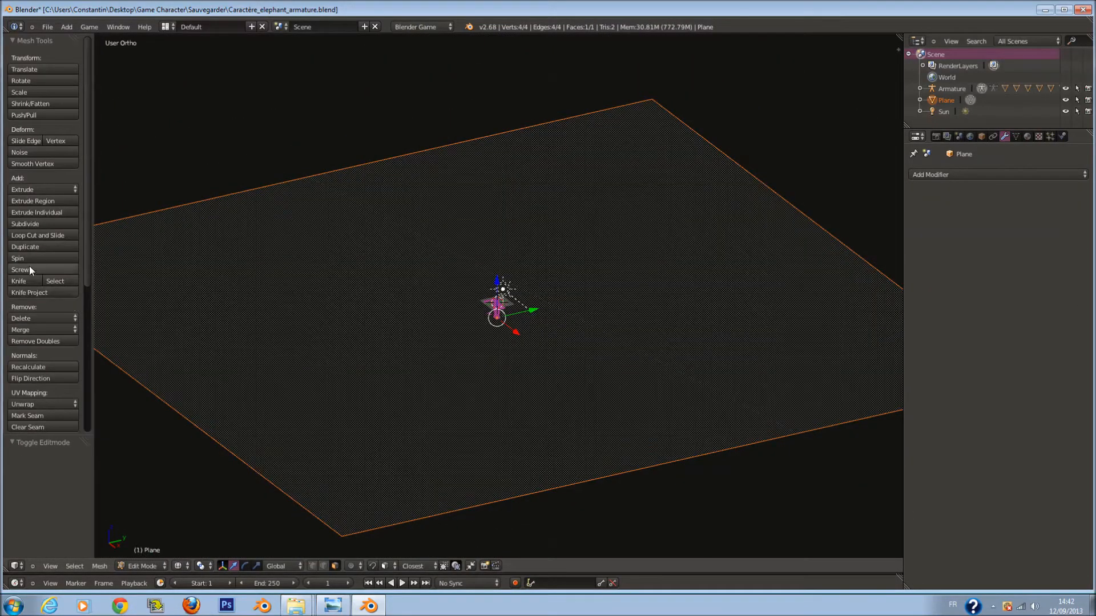
click(63, 377)
key(Tab)
scroll(343, 385, up, 3)
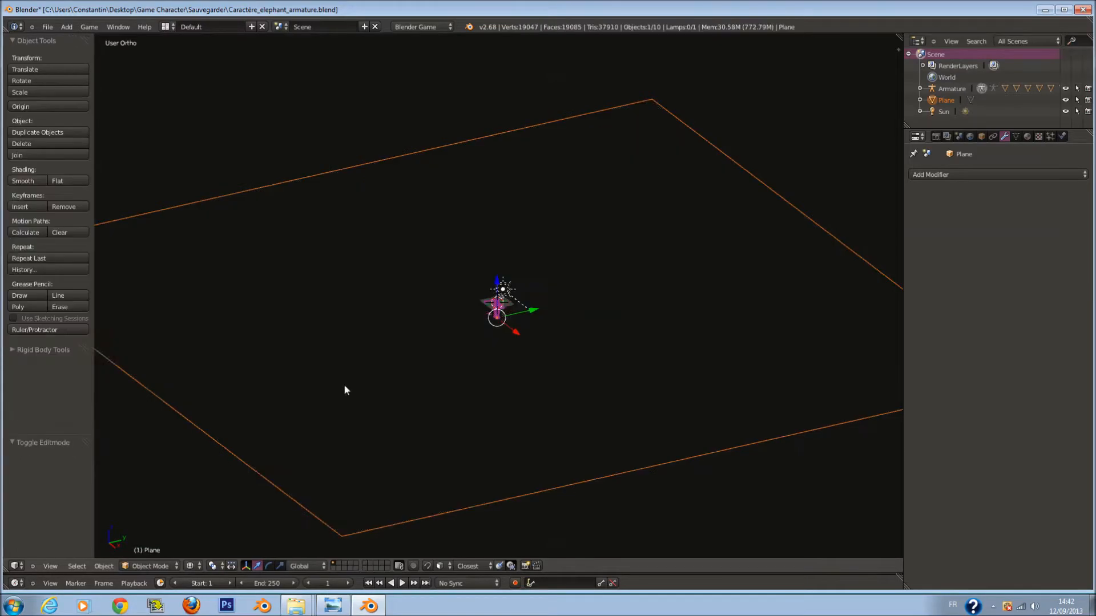
Set the viewport shading to Texture and check the character on the ground.
click(199, 566)
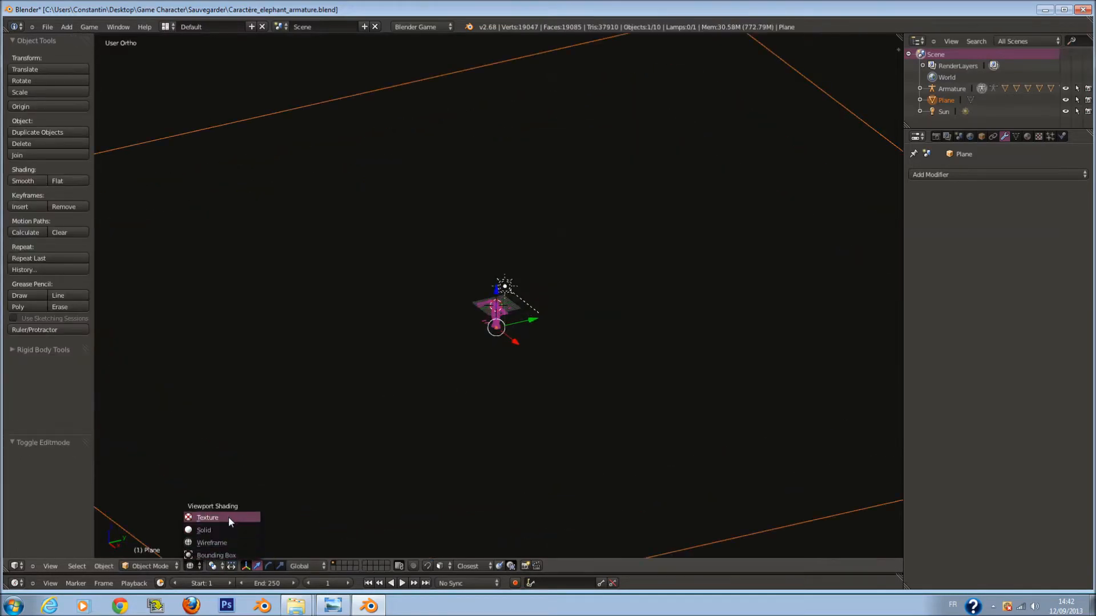
click(228, 517)
scroll(587, 345, up, 4)
scroll(614, 347, down, 2)
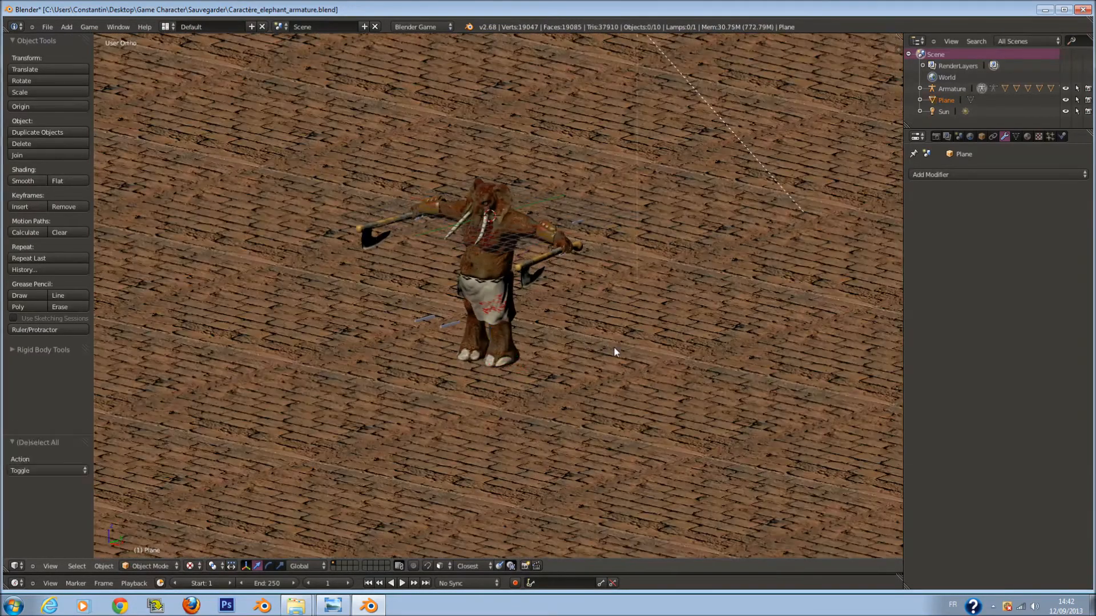
Subdivide the ground plane with one cut in Edit Mode and return to Object Mode.
key(Tab)
scroll(687, 341, up, 1)
scroll(618, 263, up, 1)
key(w)
click(618, 265)
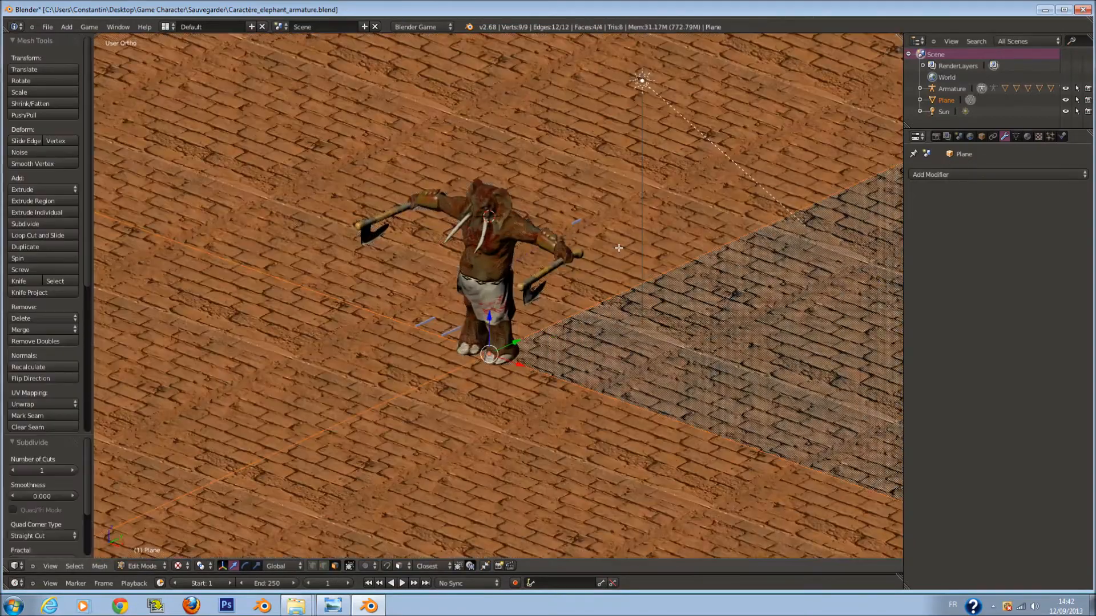
key(Tab)
scroll(676, 252, down, 3)
scroll(635, 261, up, 1)
key(Tab)
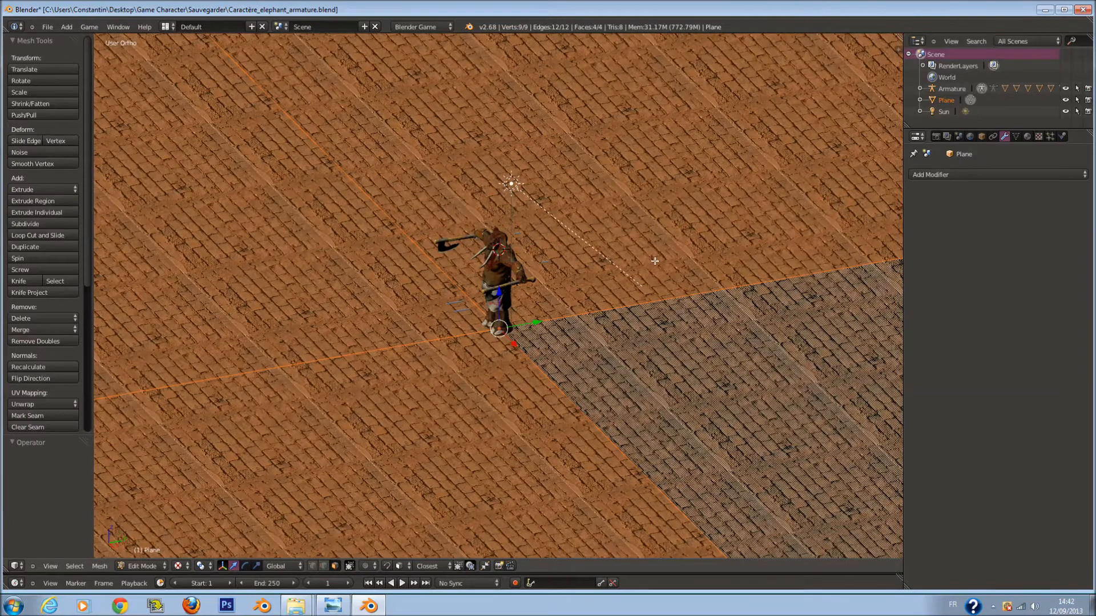
scroll(656, 263, up, 1)
key(Tab)
Examine the Ground material's shading, game and shadow settings and collapse the Shadow section.
click(1028, 137)
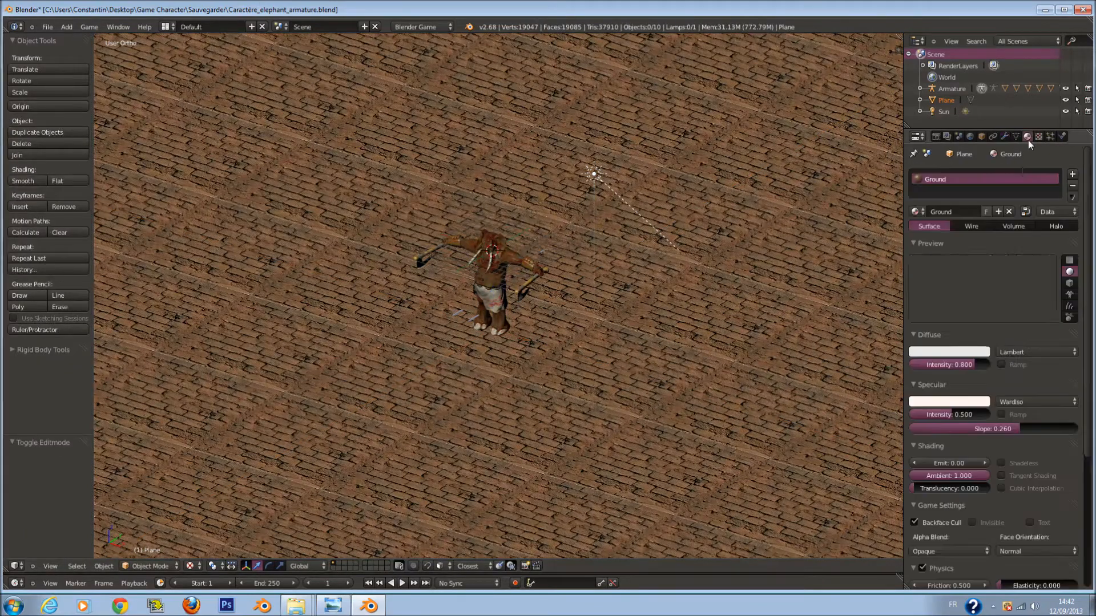
scroll(988, 398, down, 1)
scroll(988, 398, down, 6)
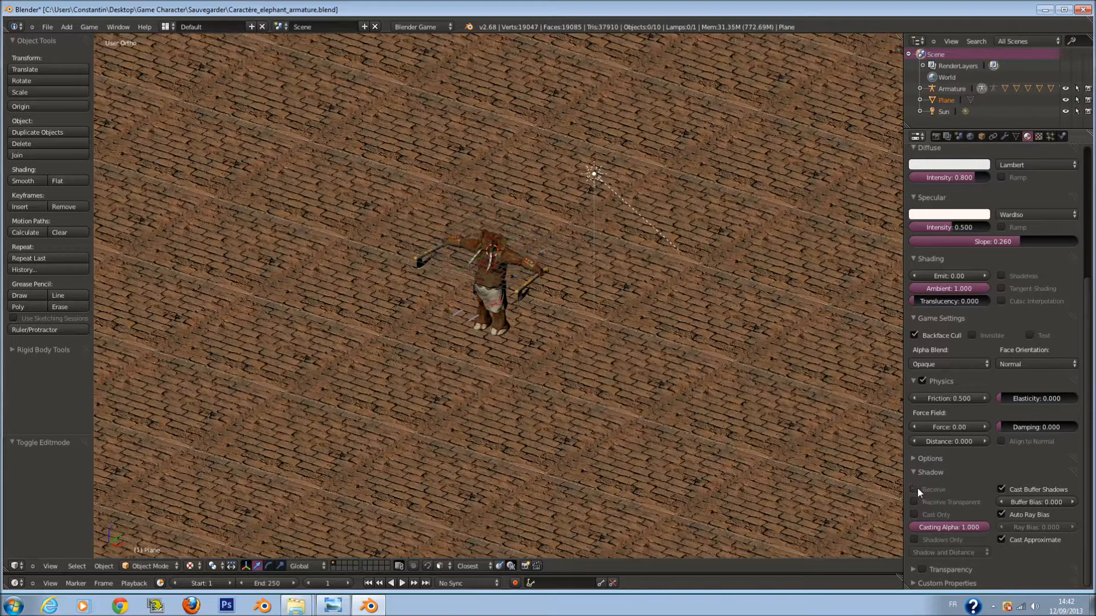
click(931, 474)
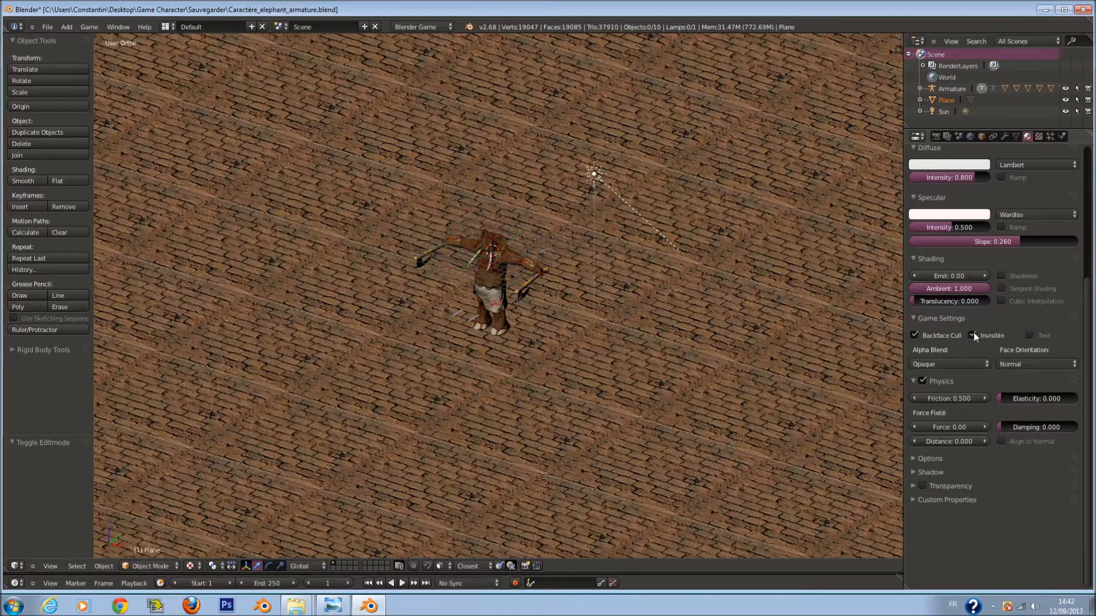
scroll(731, 337, up, 5)
mouse_move(711, 331)
middle_down()
mouse_move(586, 313)
mouse_move(503, 324)
mouse_move(692, 328)
middle_up()
scroll(727, 323, down, 10)
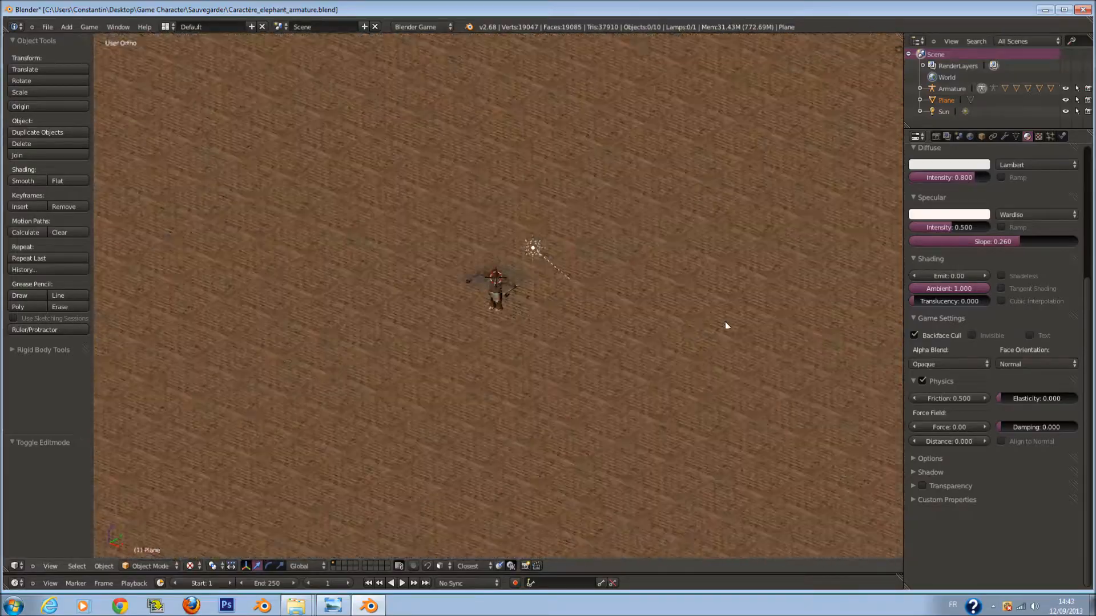
Select the Sun lamp, rotate it about 83° and show the scene in the right orthographic view.
scroll(727, 321, up, 4)
scroll(588, 261, up, 1)
right_click(532, 247)
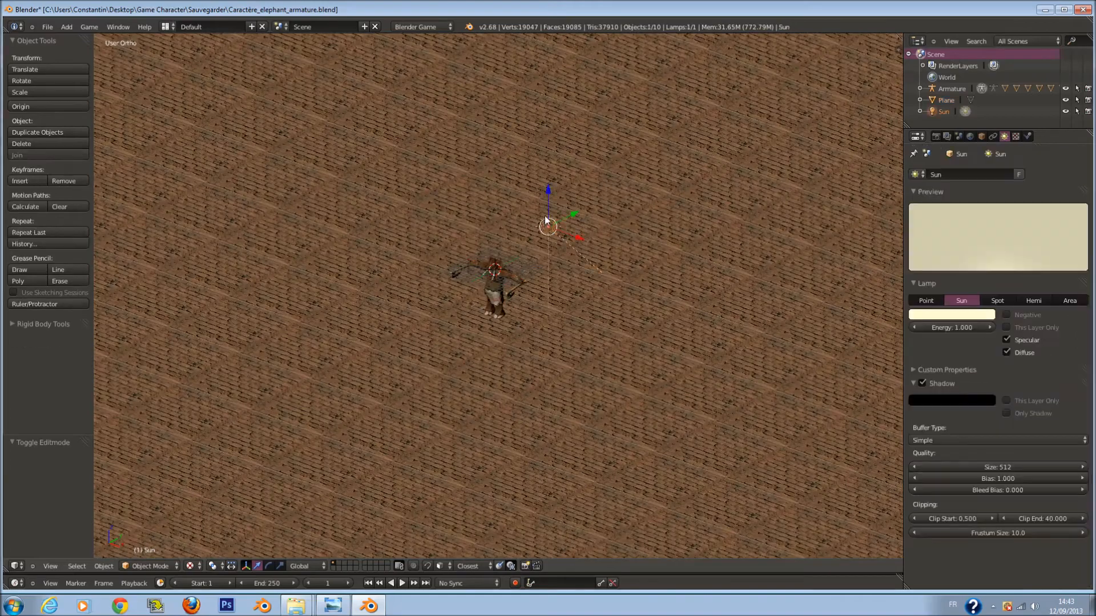
scroll(676, 252, up, 2)
key(r)
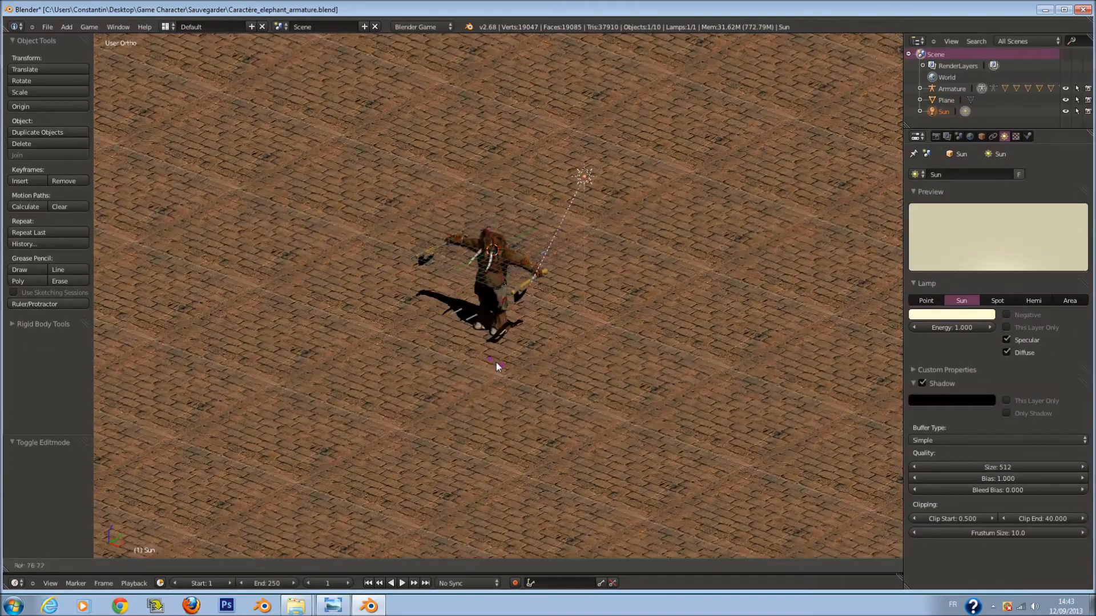
click(480, 342)
middle_drag(481, 342, 458, 339)
key(KP_1)
key(KP_3)
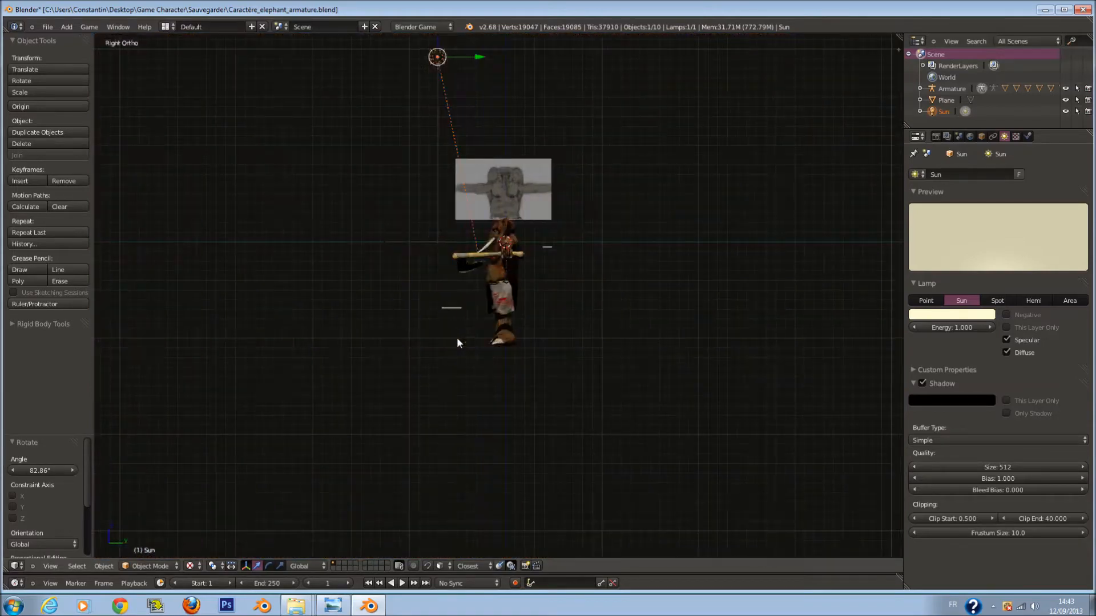
Rotate the Sun lamp about -22.5°, try a further turn around the global X axis, and save the file.
scroll(537, 221, down, 1)
key(r)
click(587, 188)
mouse_move(587, 186)
middle_down()
mouse_move(599, 261)
mouse_move(559, 265)
mouse_move(592, 194)
middle_up()
key(r)
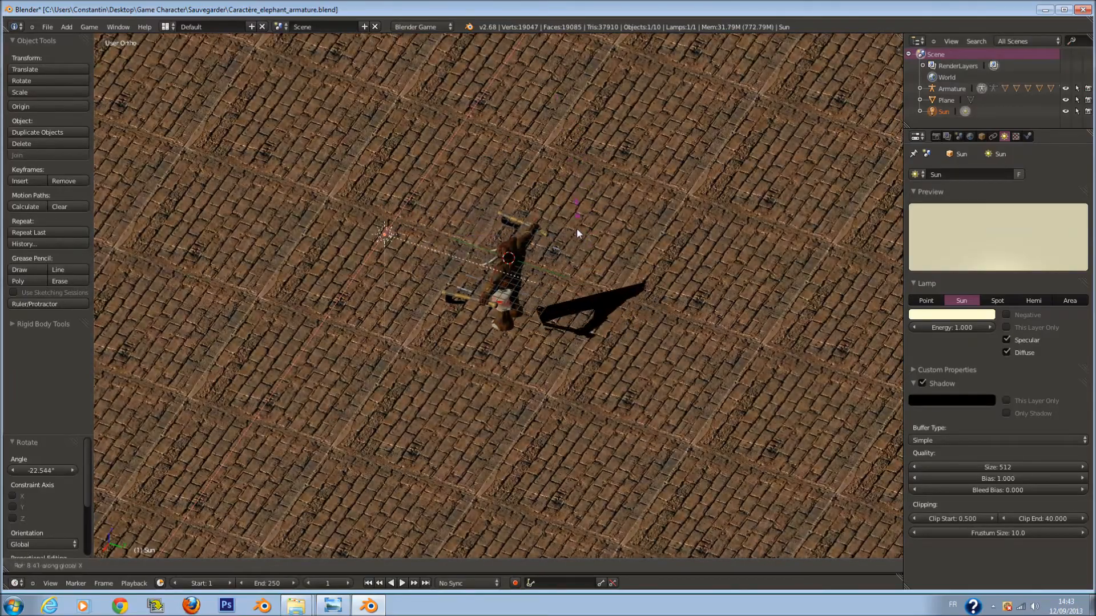
right_click(602, 251)
middle_drag(602, 251, 641, 279)
key(a)
key(ctrl+s)
scroll(536, 287, up, 6)
key(ctrl+s)
click(612, 277)
Set the Sun lamp's energy to 1.1 and save the file over the existing version.
click(950, 326)
text(1.1)
key(Return)
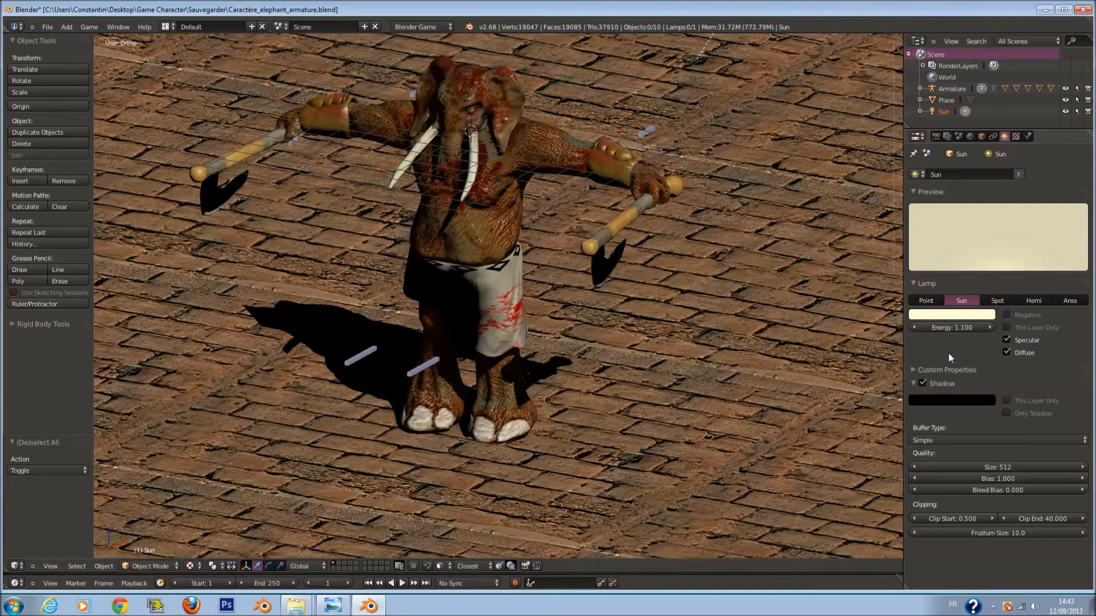
scroll(745, 319, down, 2)
scroll(745, 320, up, 2)
key(ctrl+s)
click(745, 319)
Add a Hemi lamp at the character and raise it about 11.4 units along Z, above the head.
scroll(736, 318, down, 3)
middle_drag(725, 316, 680, 318)
scroll(641, 289, down, 10)
scroll(590, 326, up, 8)
scroll(591, 325, up, 4)
key(shift+a)
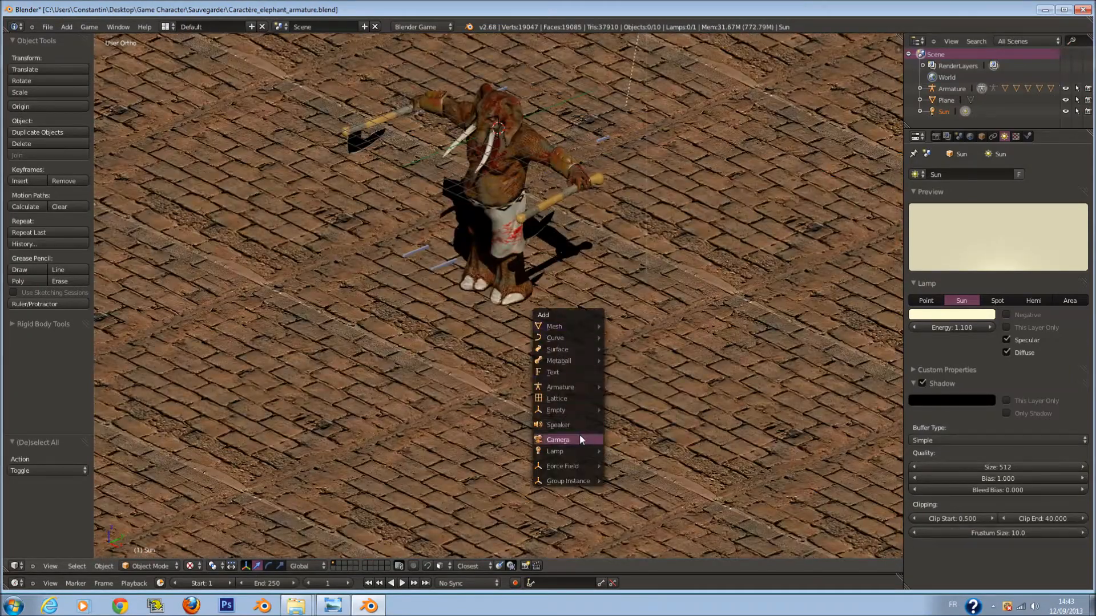
mouse_move(599, 451)
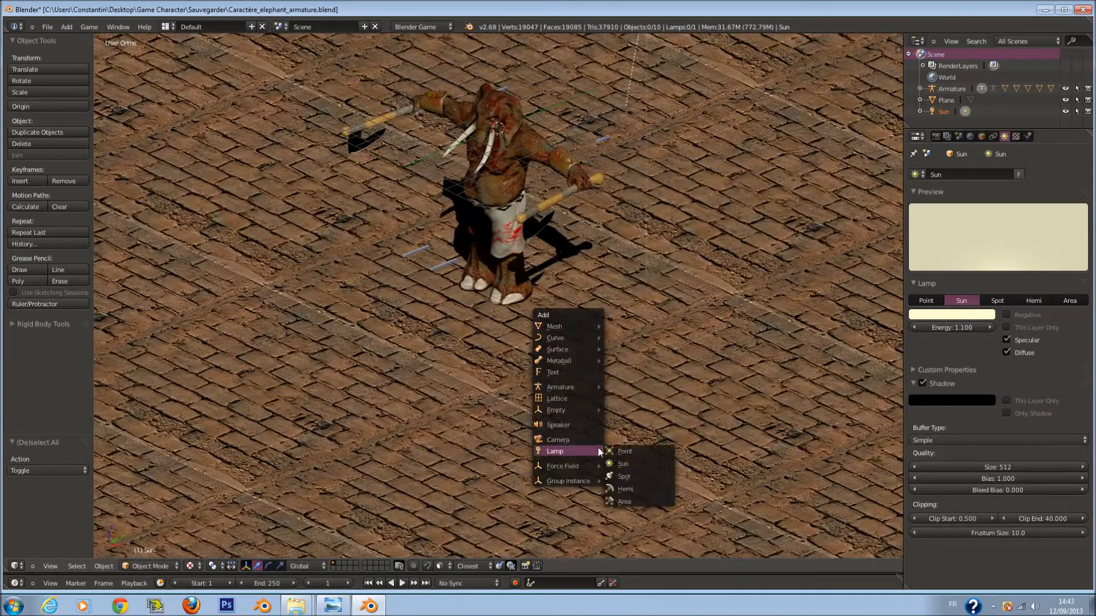
click(631, 489)
key(KP_Decimal)
drag(499, 236, 521, 66)
scroll(540, 146, down, 1)
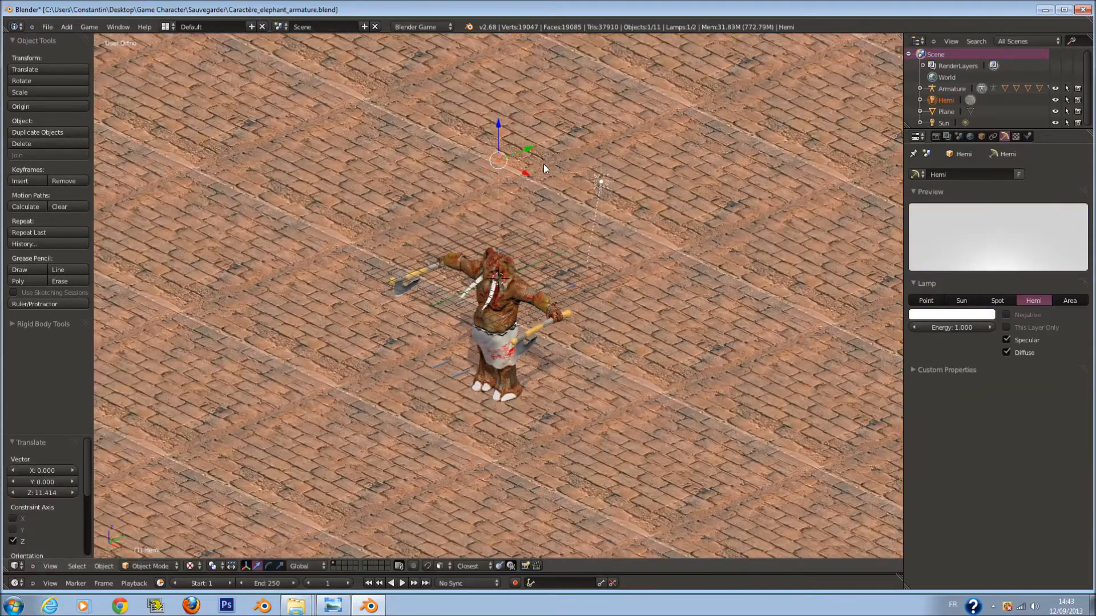
Duplicate the Hemi lamp in the front view, rotate the copy 180° and raise it about 3.2 units along Z.
key(KP_1)
key(shift+d)
click(593, 133)
text(r180)
key(Return)
shift+scroll(597, 135, up, 4)
drag(475, 172, 477, 136)
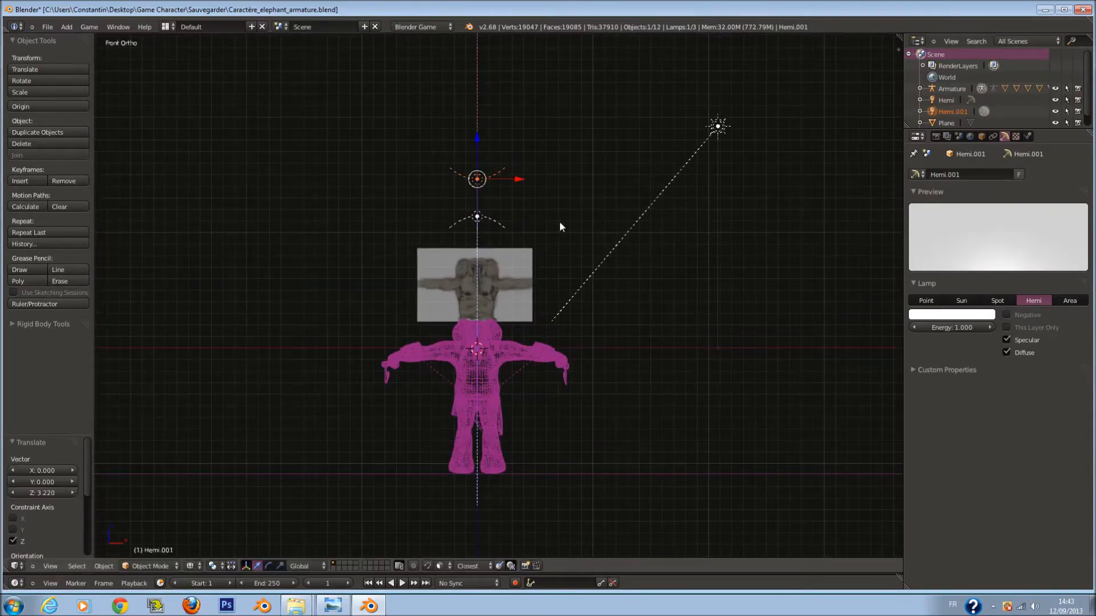
Save the file and return the 3D view's shading to Texture.
key(alt+z)
key(ctrl+s)
click(199, 567)
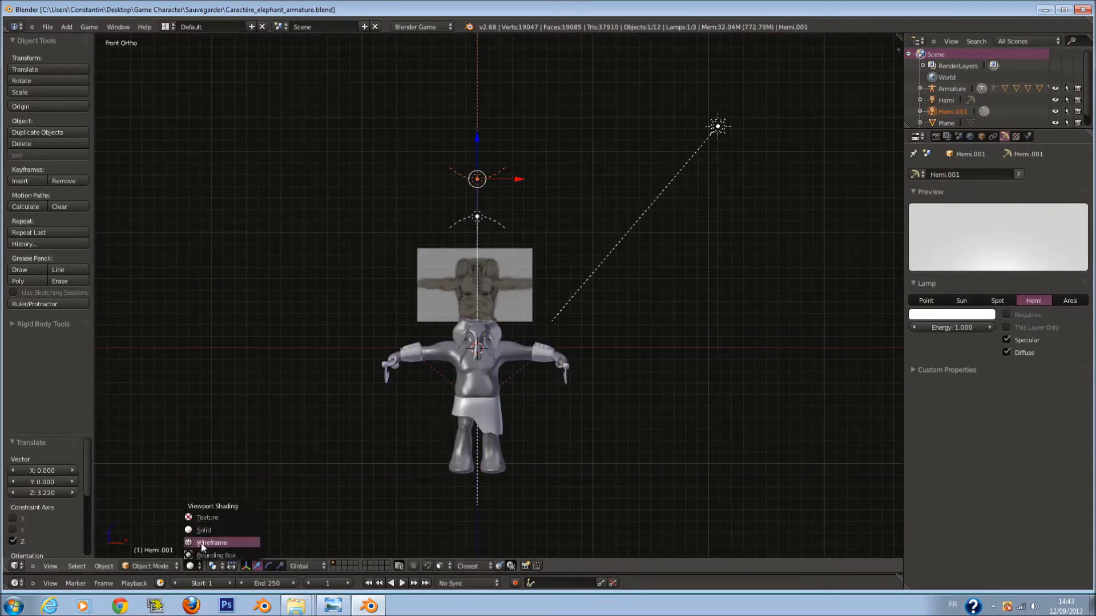
scroll(611, 179, up, 4)
mouse_move(611, 180)
middle_down()
mouse_move(595, 222)
mouse_move(406, 236)
mouse_move(384, 220)
mouse_move(575, 234)
mouse_move(548, 223)
middle_up()
Select the lower, original Hemi lamp and set its energy to 0.1.
right_click(470, 120)
click(959, 328)
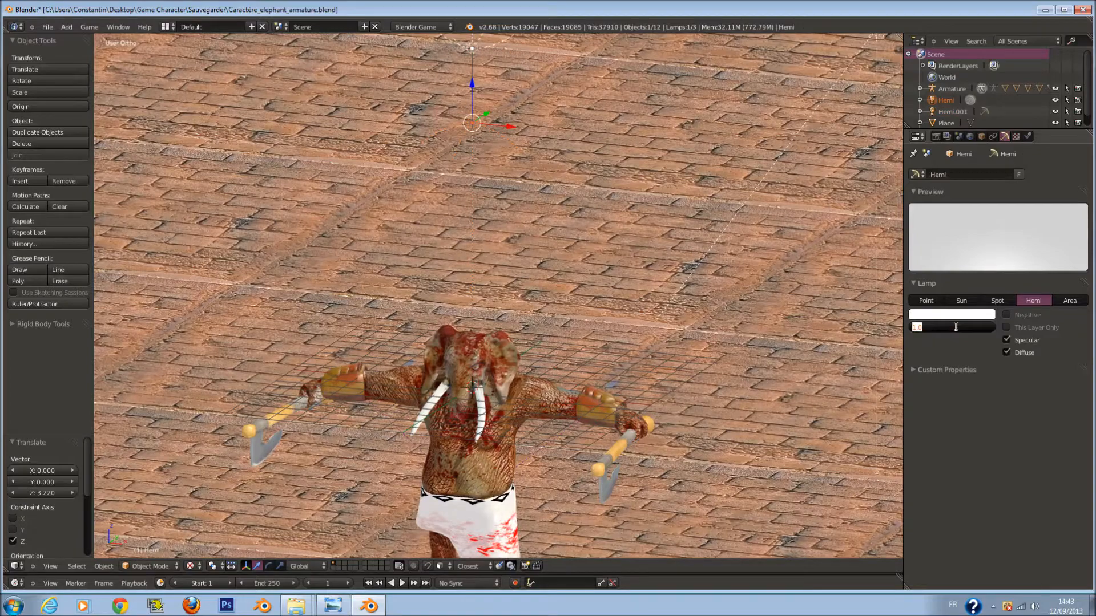
text(.1)
key(Return)
scroll(813, 341, down, 3)
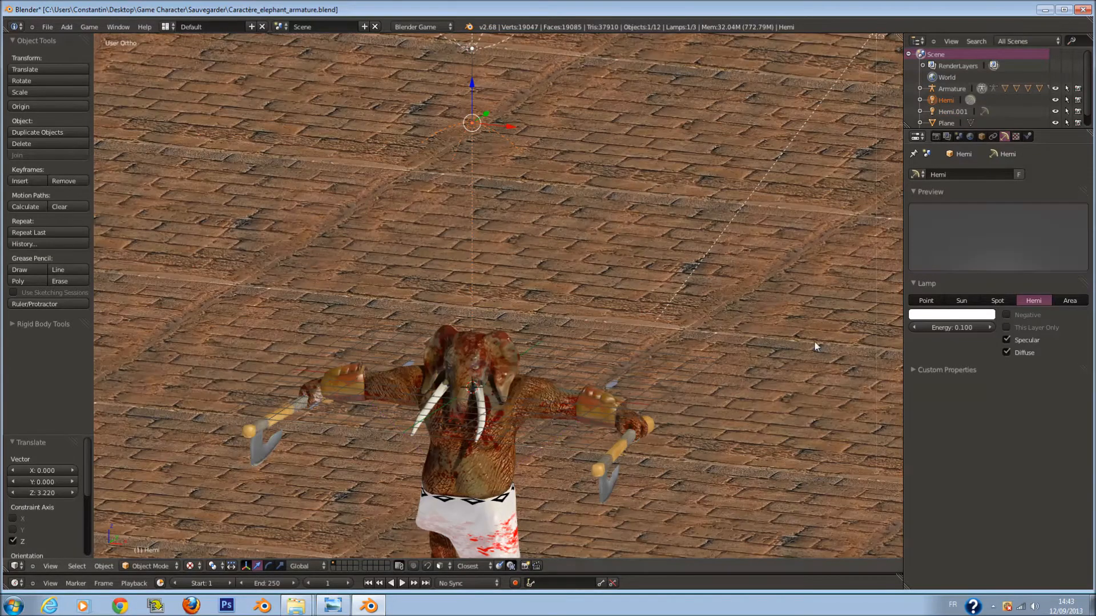
Select the upper, flipped Hemi lamp and set its energy to 0.3.
middle_drag(518, 186, 464, 197)
right_click(543, 105)
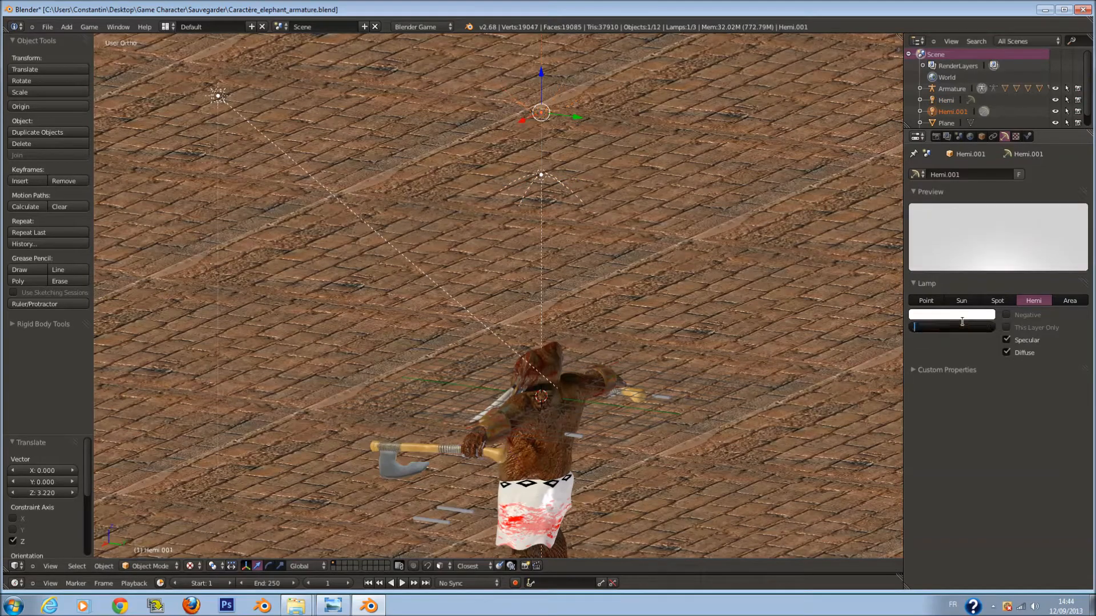
text(.3)
key(Return)
middle_drag(632, 376, 548, 388)
Tint the flipped Hemi lamp's light colour pale blue and save the file.
click(941, 315)
click(942, 193)
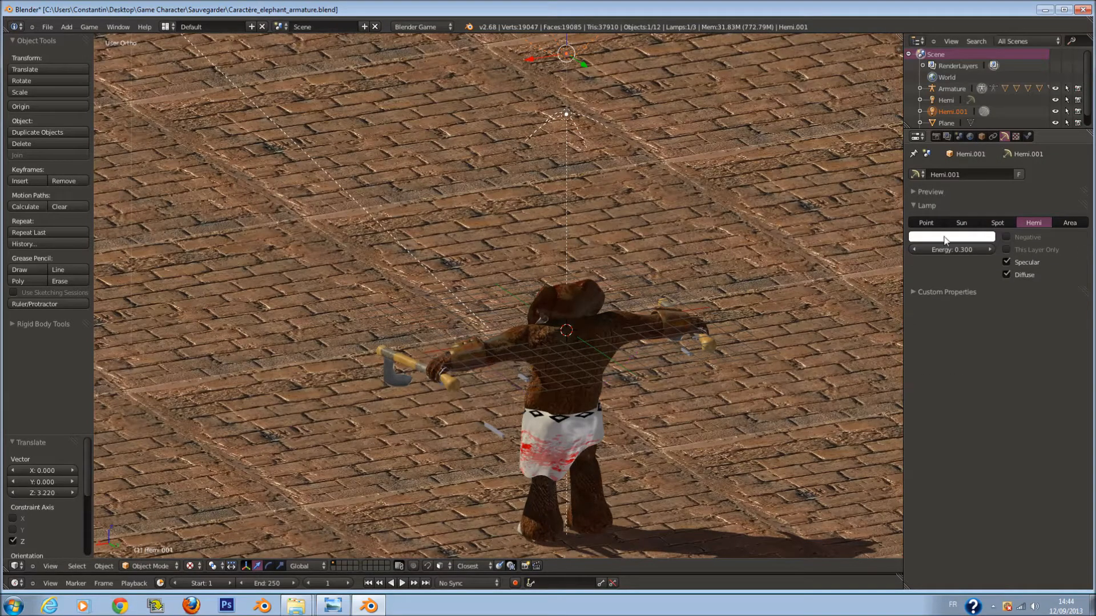
click(939, 195)
click(953, 316)
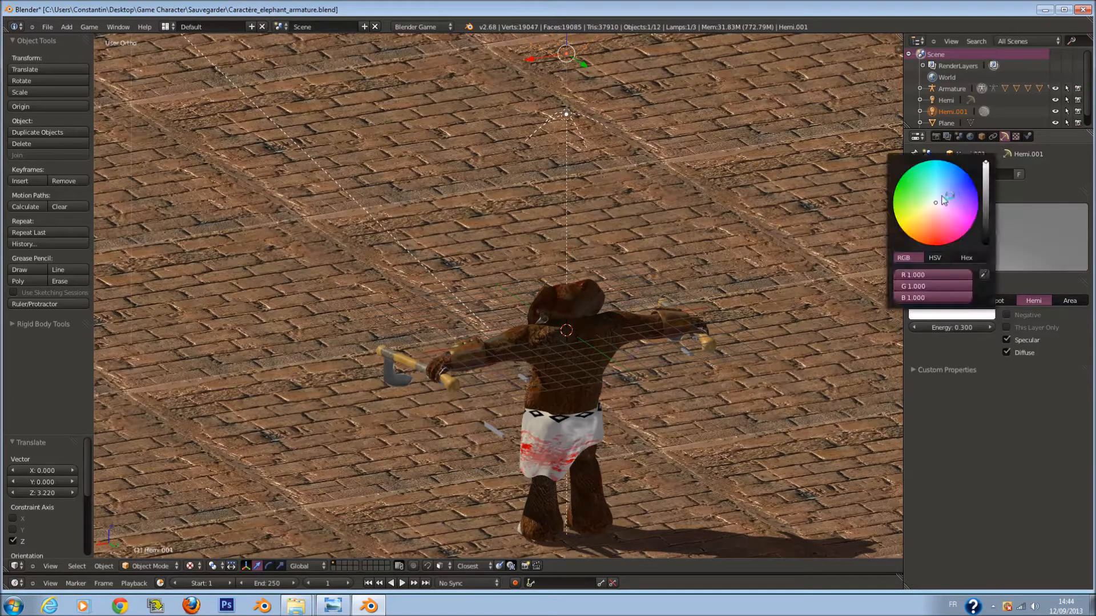
click(943, 198)
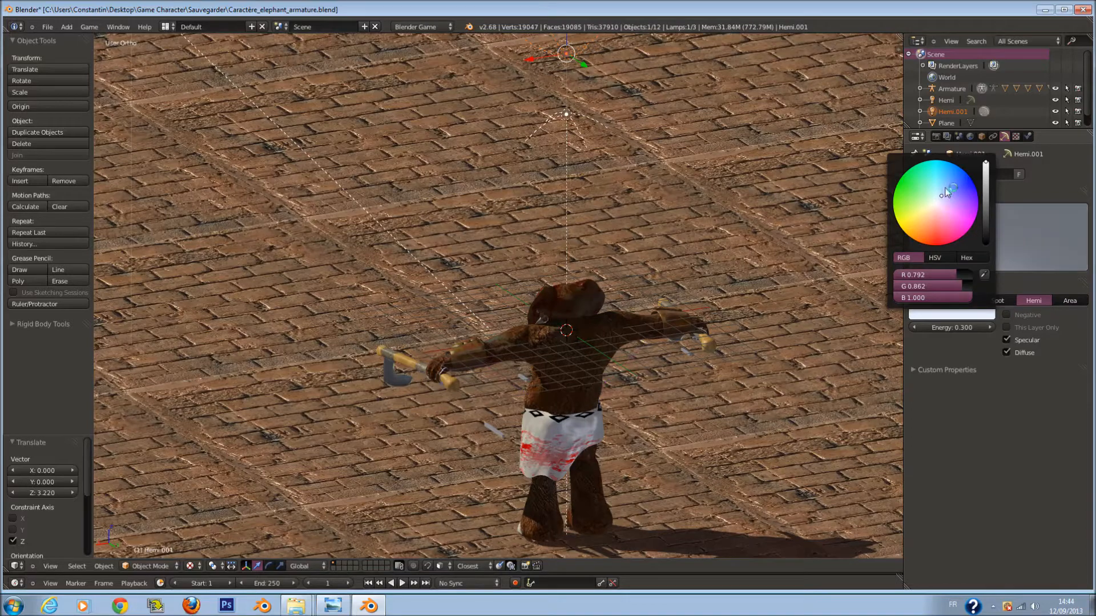
click(946, 189)
scroll(516, 319, down, 1)
key(ctrl+s)
key(Return)
Try a pale green light colour (R 0.812, G 1.000, B 0.573) on the lower Hemi lamp and save the file.
middle_drag(514, 320, 558, 406)
middle_drag(508, 251, 568, 264)
key(a)
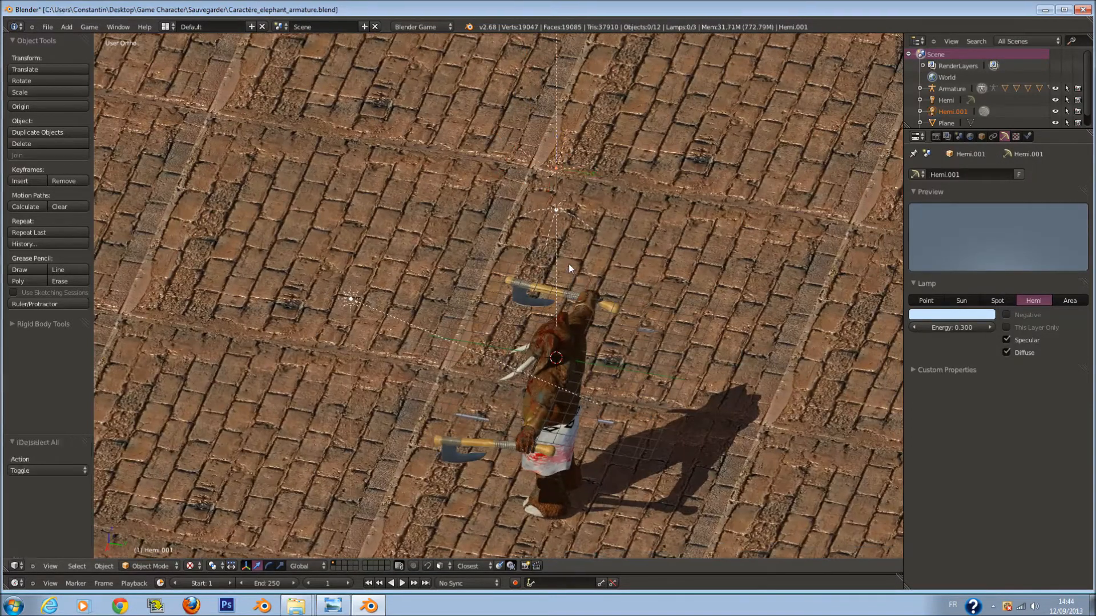
right_click(557, 210)
click(952, 315)
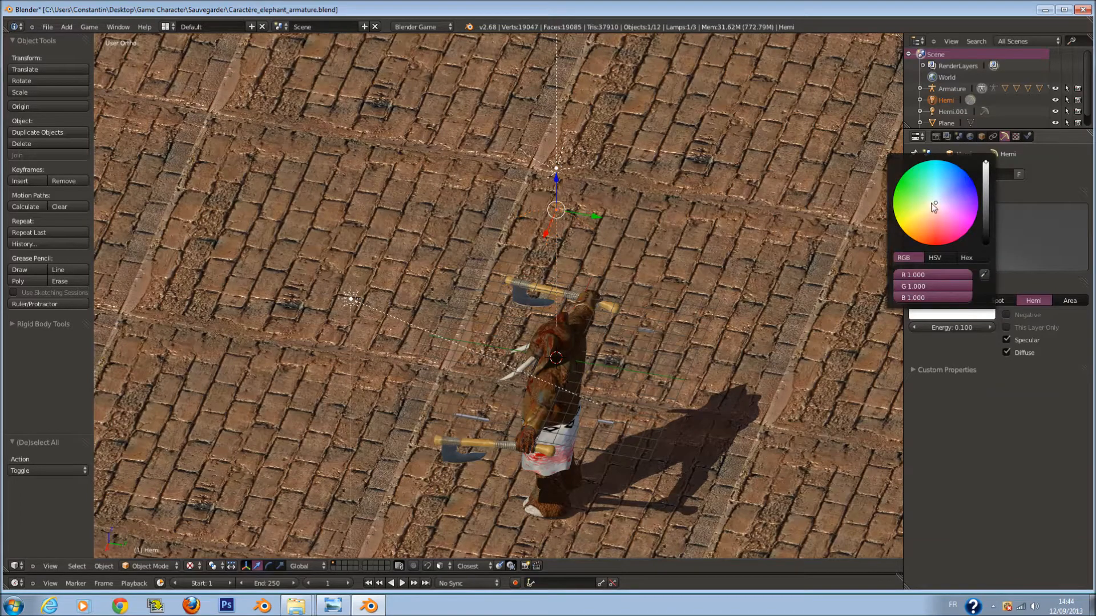
click(931, 208)
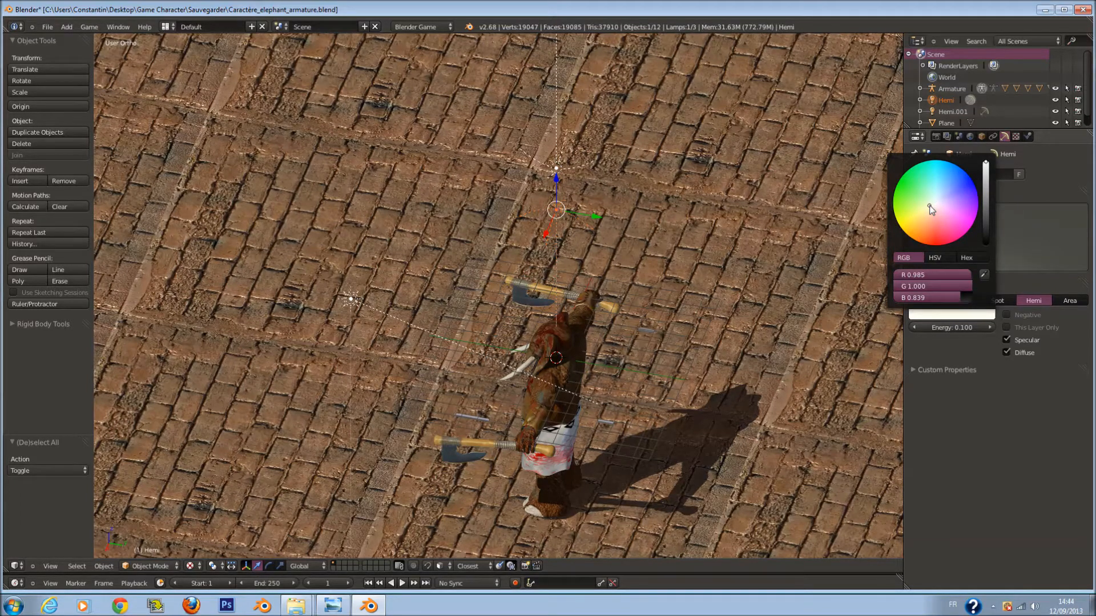
click(924, 206)
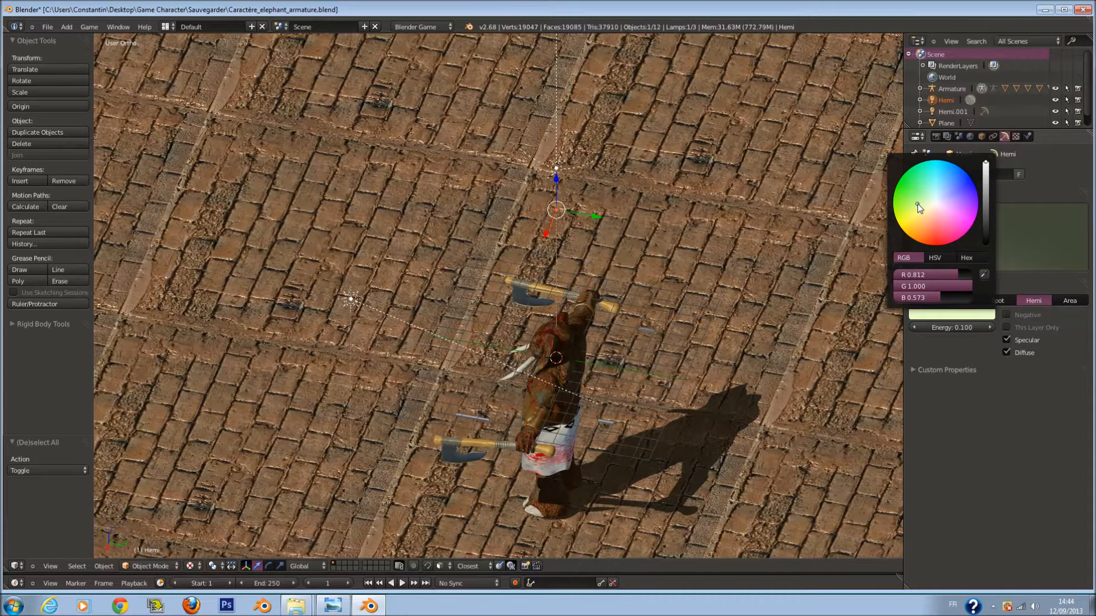
middle_drag(596, 363, 663, 328)
key(ctrl+s)
click(662, 328)
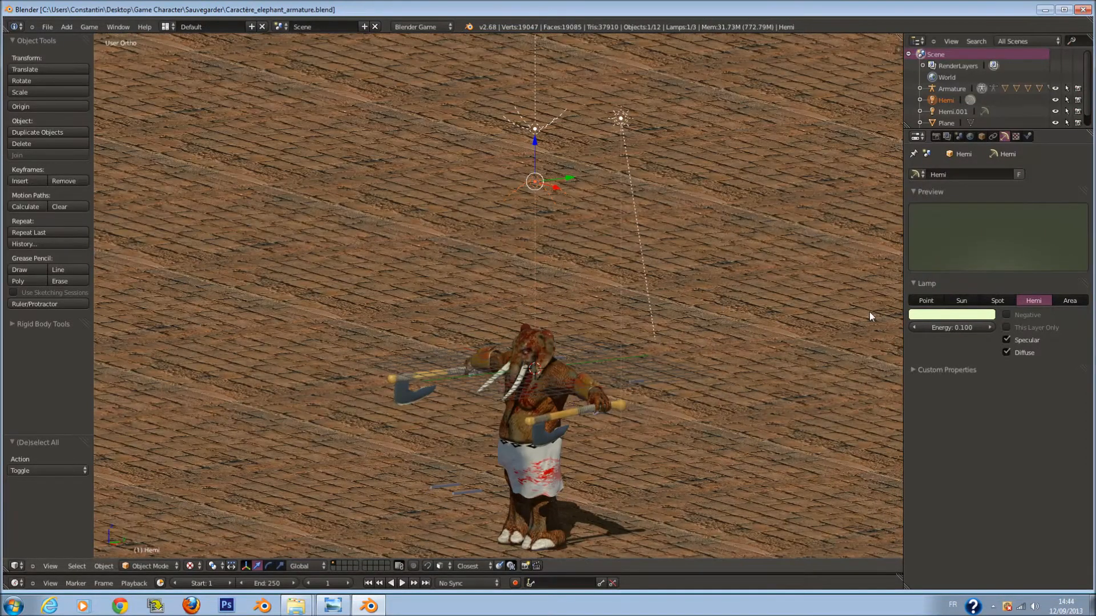
Set the lower Hemi lamp's colour to pale yellow (R 1.000, G 0.969, B 0.733) and save the file.
click(941, 315)
click(930, 218)
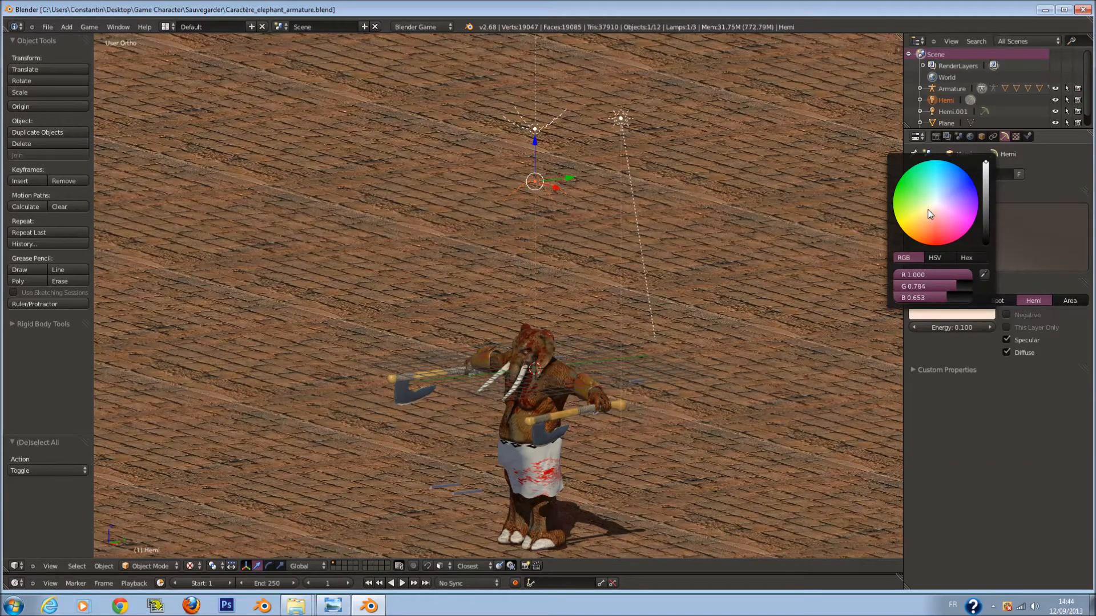
click(927, 211)
click(926, 210)
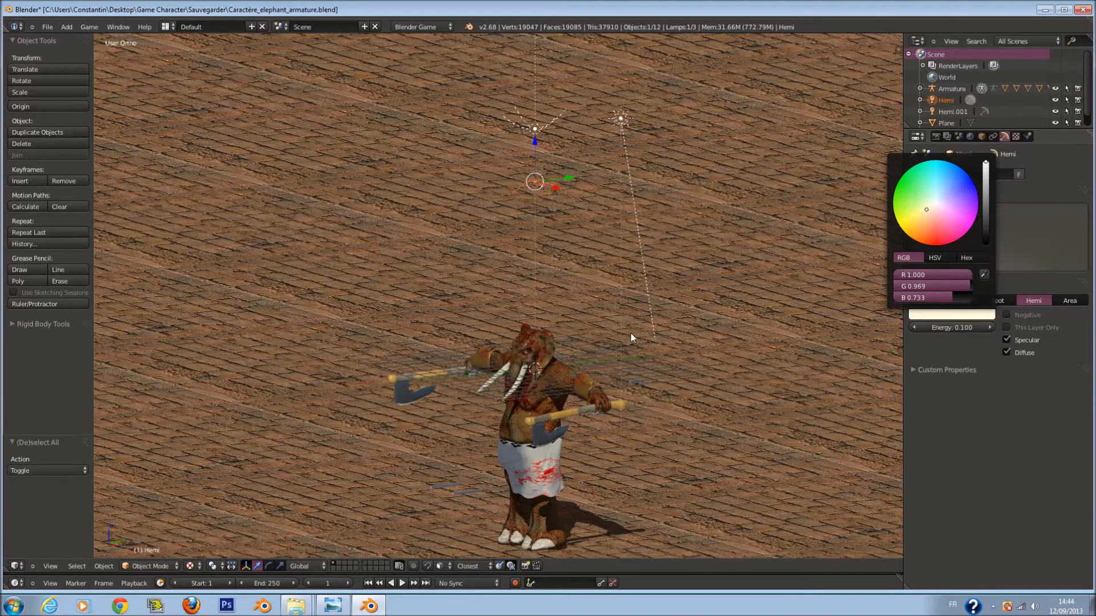
middle_drag(653, 324, 669, 398)
key(ctrl+s)
click(658, 392)
Examine the shading on the back of the character's head and shoulders from close up, selecting its armature.
scroll(612, 360, up, 2)
scroll(624, 366, up, 3)
scroll(718, 369, up, 3)
mouse_move(678, 389)
middle_down()
mouse_move(708, 385)
mouse_move(690, 393)
middle_up()
key(a)
scroll(686, 401, down, 1)
key(a)
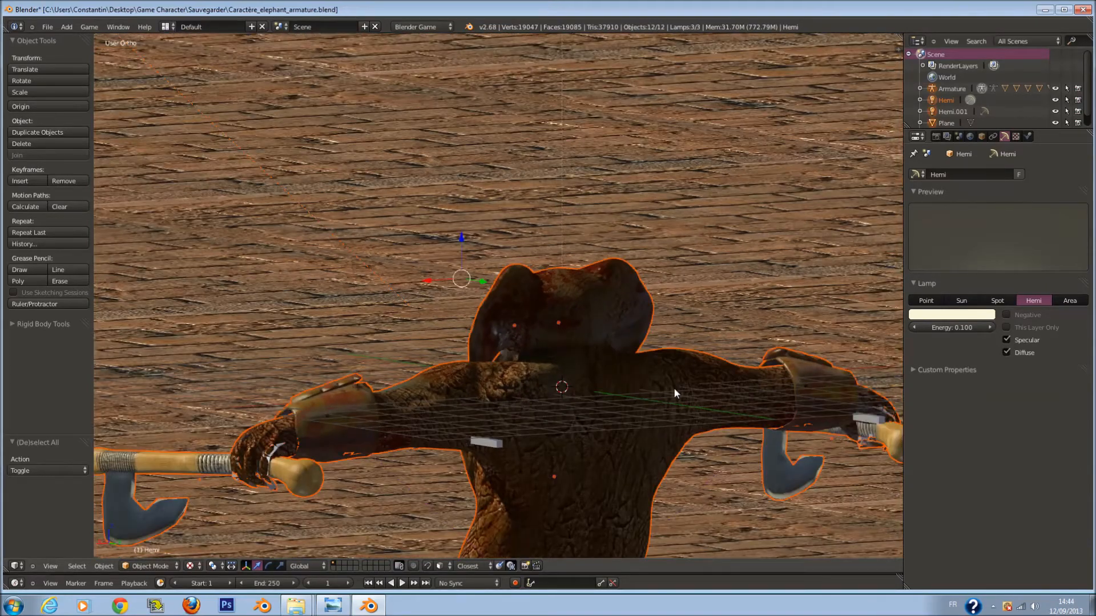
right_click(674, 389)
scroll(674, 390, down, 3)
key(a)
right_click(599, 355)
scroll(599, 355, up, 3)
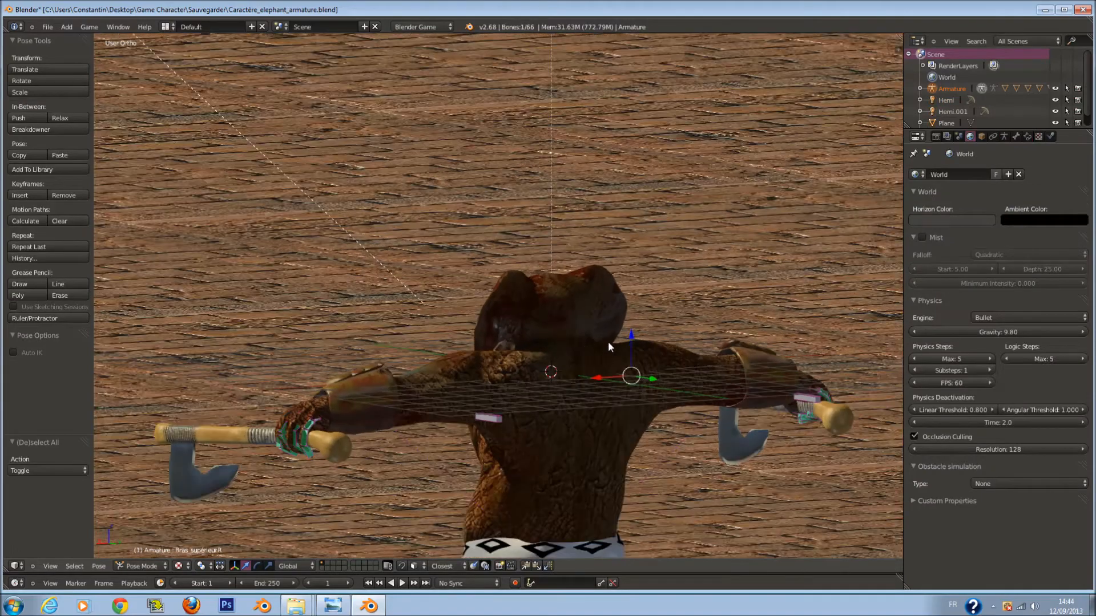
Split the 3D view vertically and turn the new area into a Node Editor showing material nodes.
drag(900, 36, 502, 58)
click(516, 567)
click(544, 484)
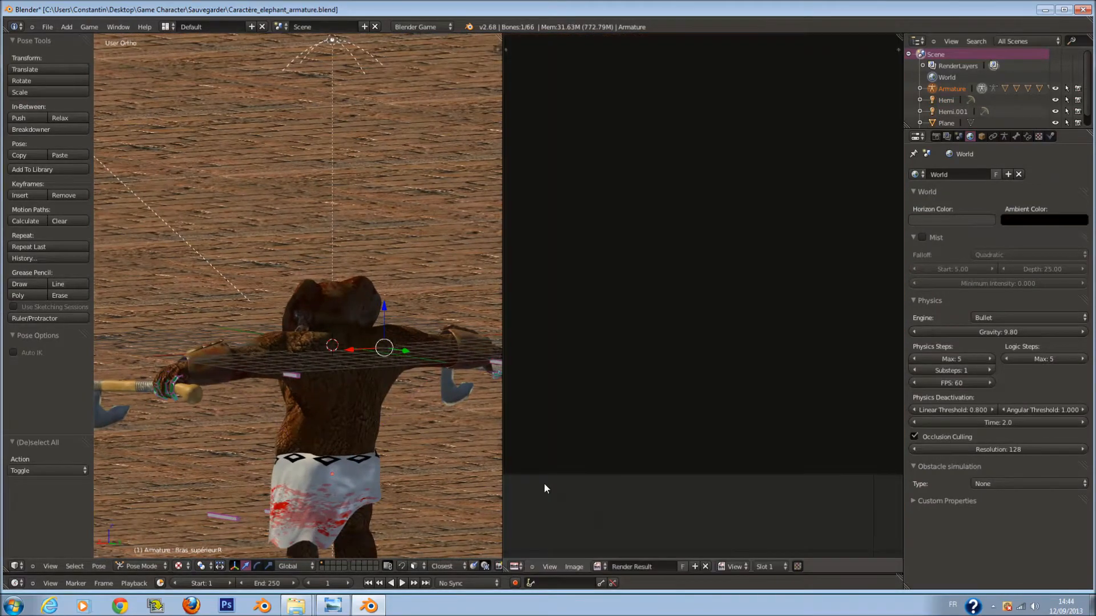
click(516, 566)
click(559, 431)
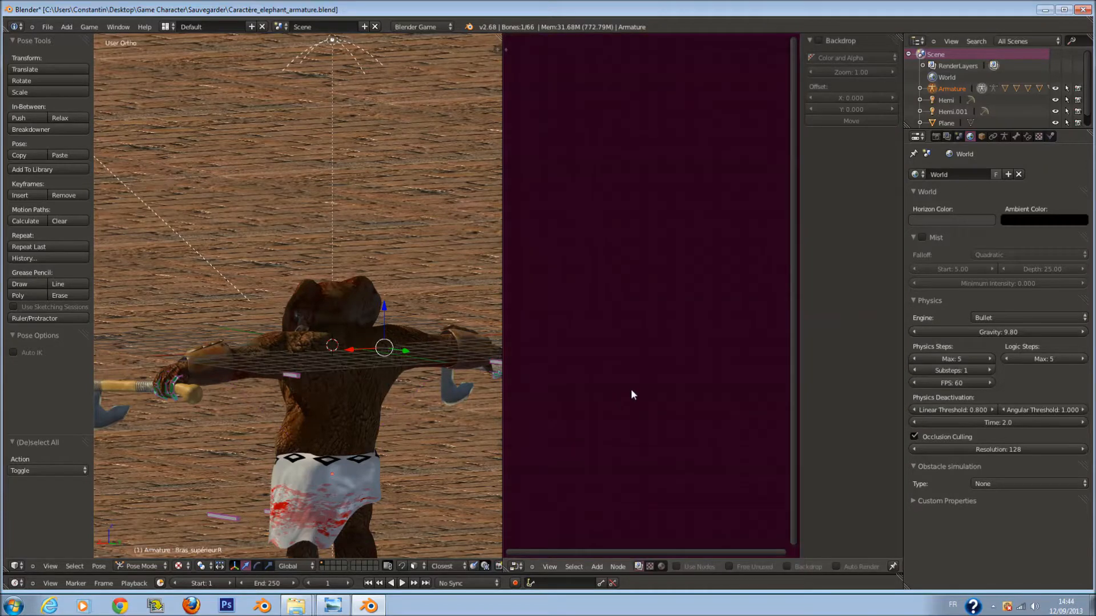
click(662, 566)
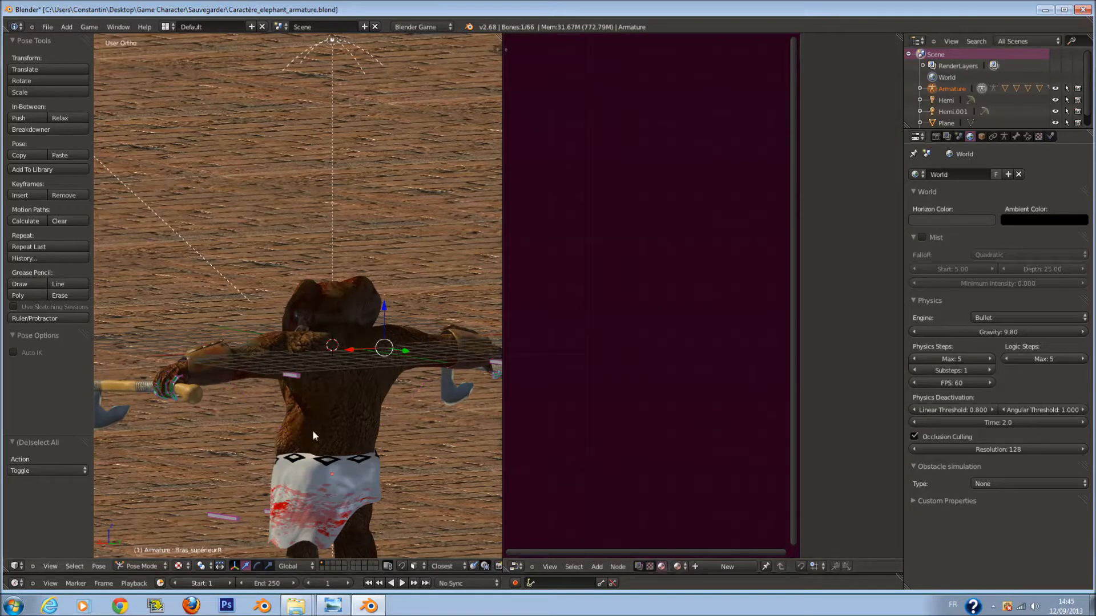
Return the armature to Object Mode and select the elephant's body mesh to load its material nodes.
click(141, 566)
click(137, 529)
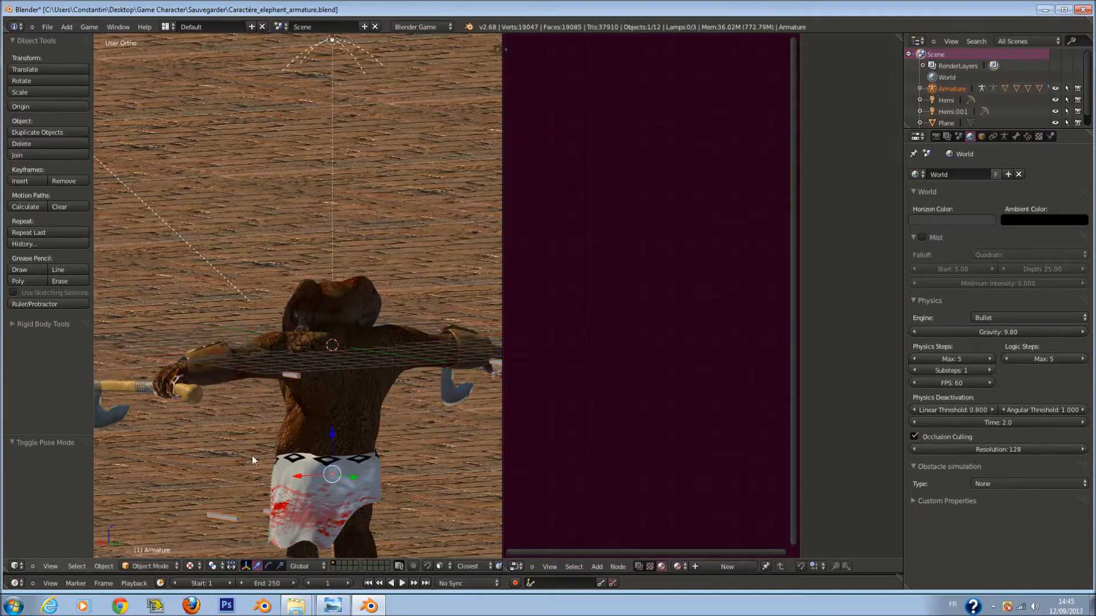
right_click(348, 351)
scroll(541, 358, up, 10)
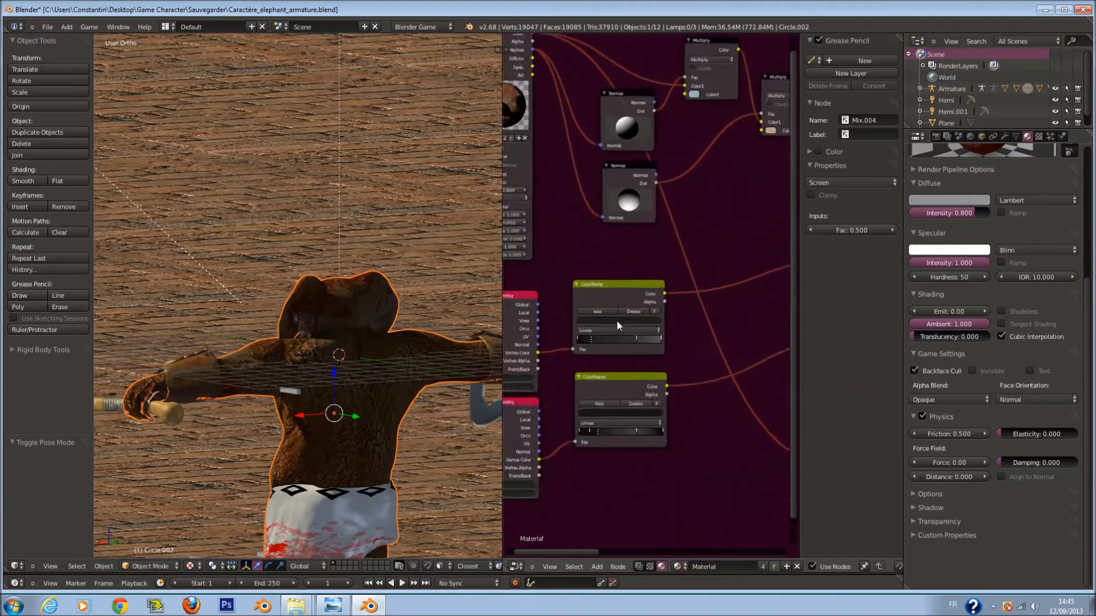
Set the darkest stop of the upper ColorRamp node to a dark grey of about 0.016 in RGB.
drag(574, 375, 534, 379)
click(641, 327)
scroll(416, 356, up, 3)
ctrl+click(625, 368)
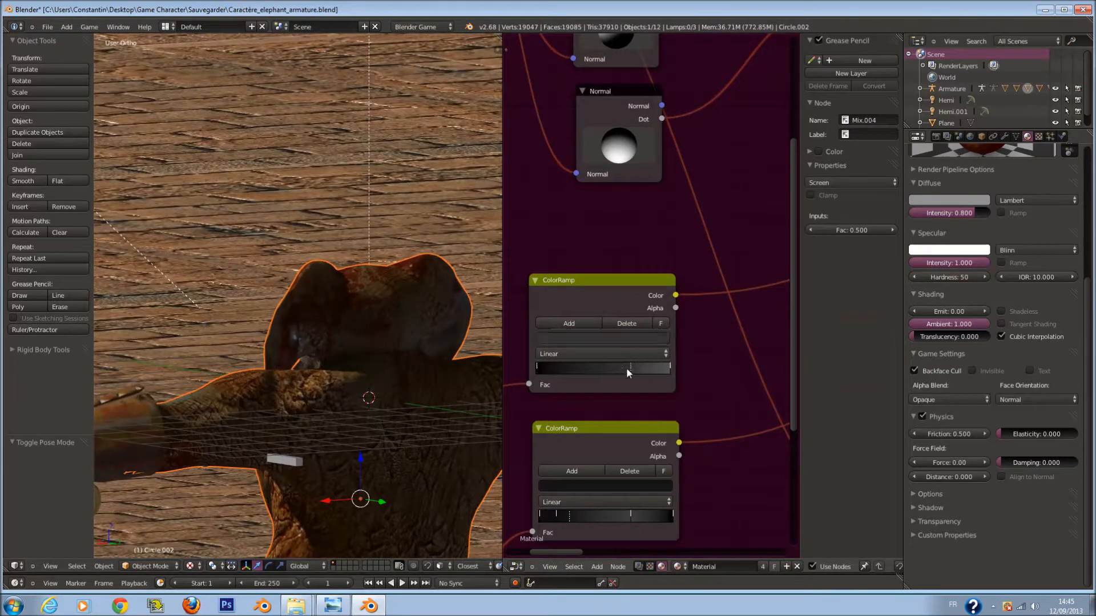
click(544, 371)
click(597, 341)
drag(644, 235, 644, 247)
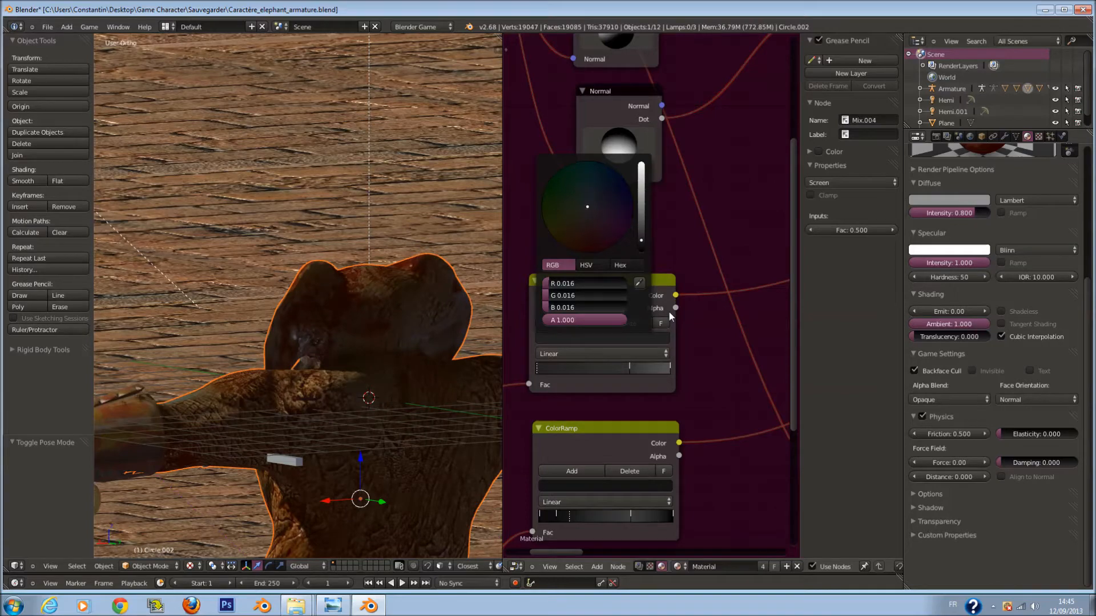
Slide the upper ColorRamp's middle stop toward the dark end while checking the back of the head.
drag(629, 370, 600, 372)
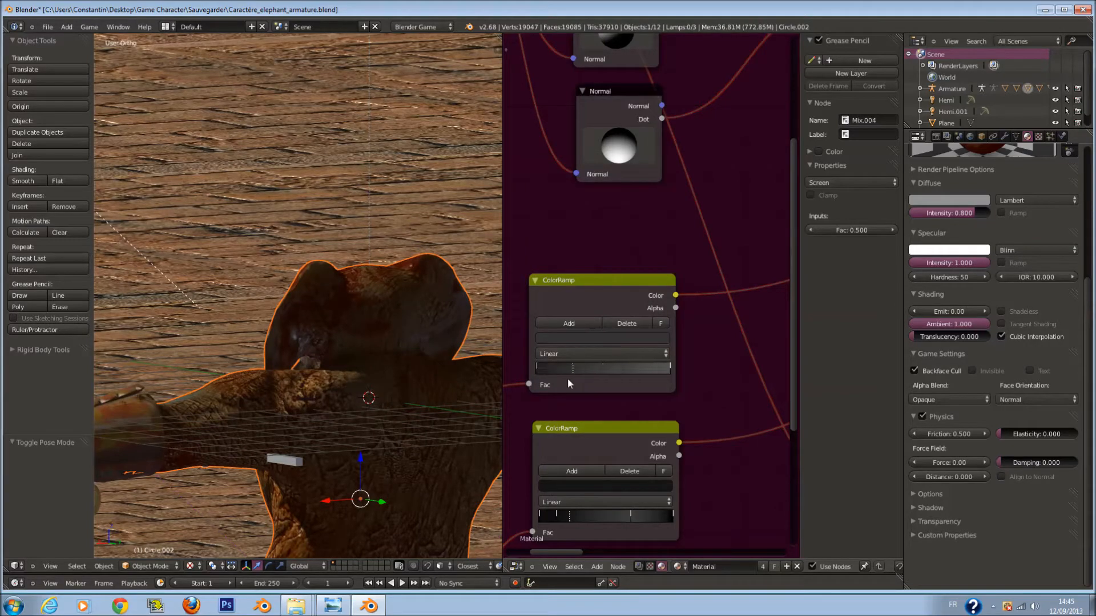
drag(549, 386, 502, 395)
middle_drag(449, 403, 491, 397)
drag(541, 372, 576, 381)
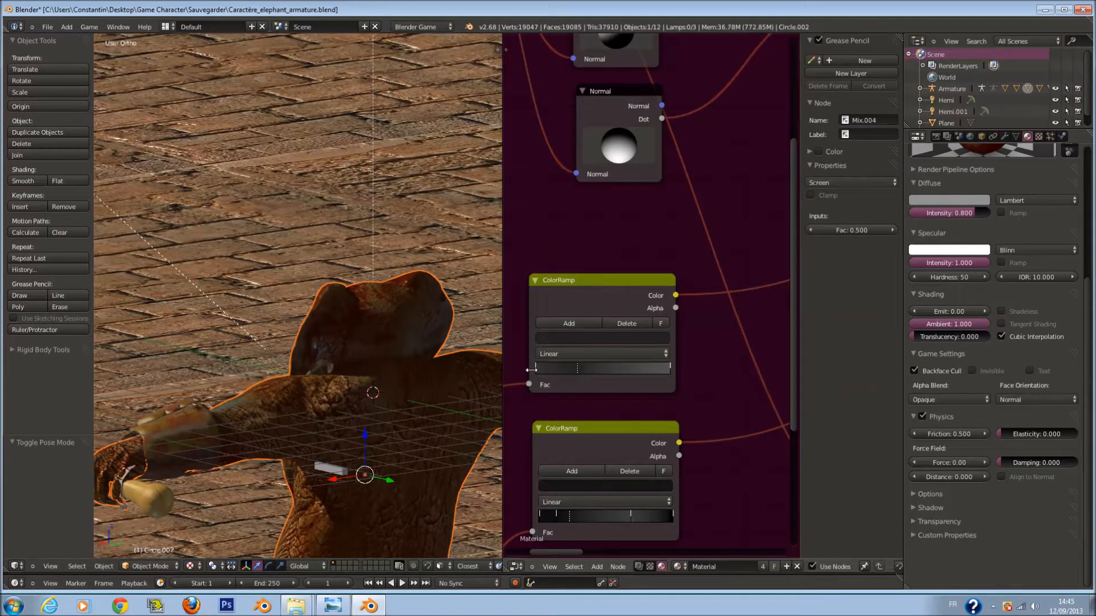
Brighten the dark end of the upper ColorRamp to a lighter grey.
click(542, 373)
click(602, 338)
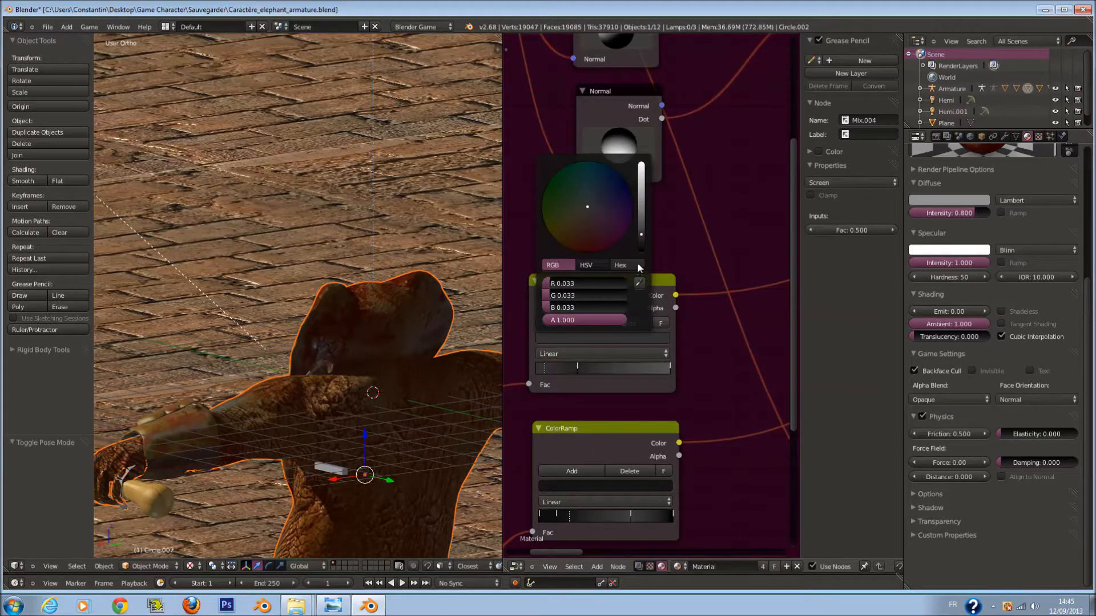
click(641, 247)
drag(643, 253, 653, 204)
Slide the upper ColorRamp's middle stop toward the light end and move its dark stop slightly inward.
mouse_move(578, 371)
mouse_down()
mouse_move(520, 374)
mouse_move(594, 381)
mouse_up()
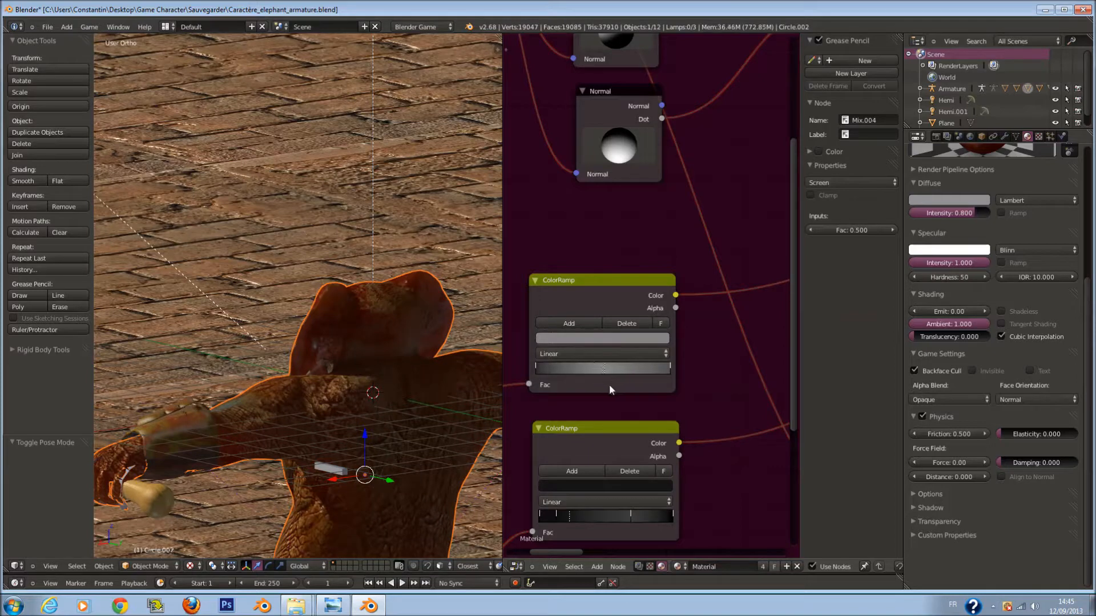
drag(622, 395, 637, 398)
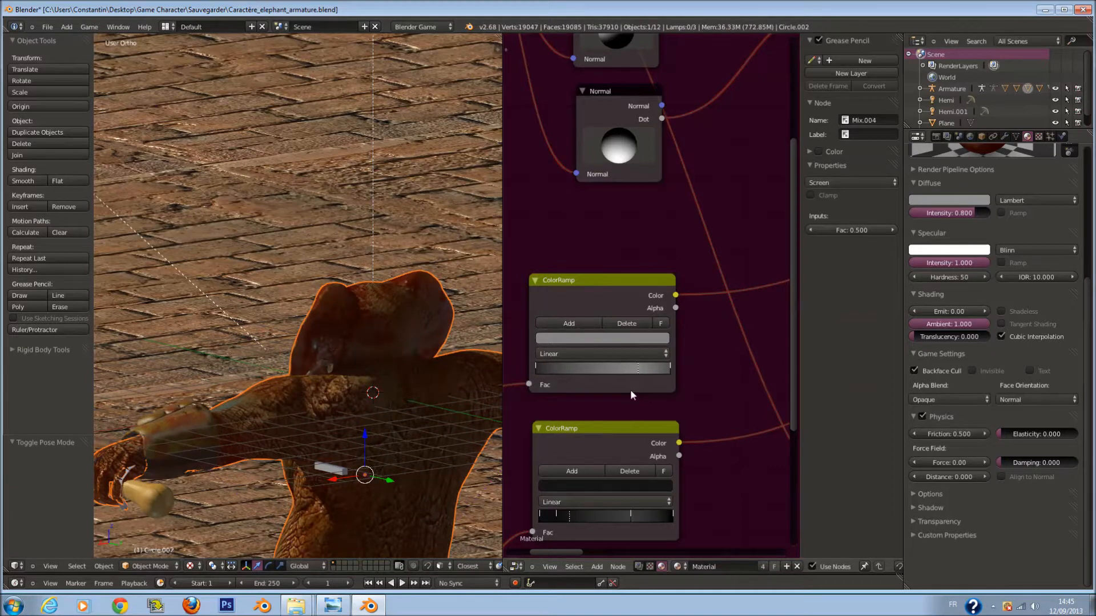
mouse_move(541, 374)
mouse_down()
mouse_move(562, 383)
mouse_move(551, 383)
mouse_up()
click(637, 370)
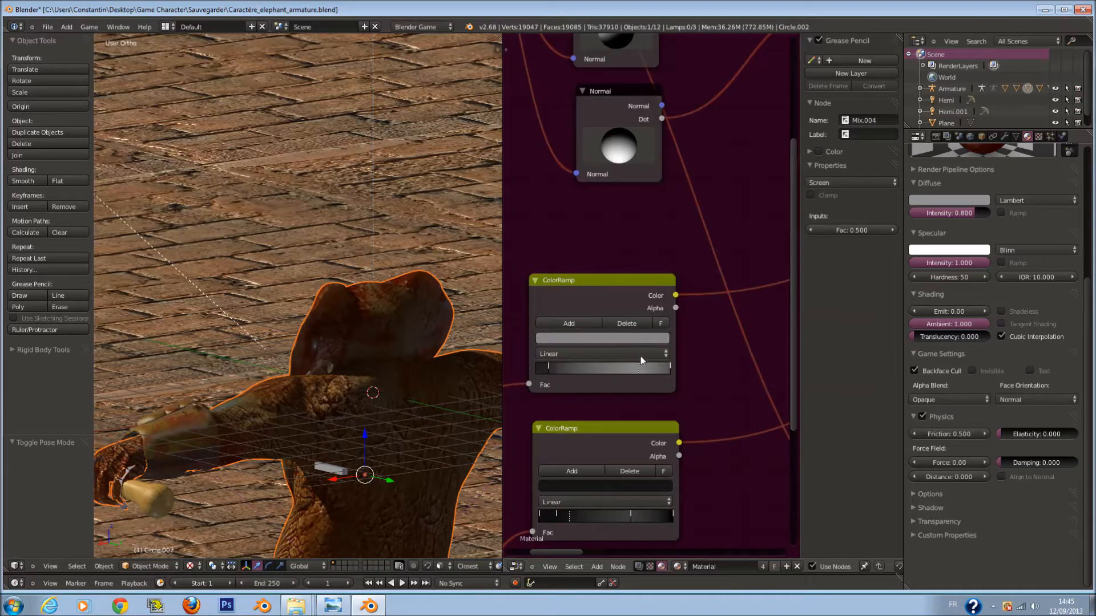
Brighten the light middle stop of the upper ColorRamp and nudge it and the dark stop slightly closer together.
click(647, 341)
drag(640, 199, 641, 189)
click(562, 374)
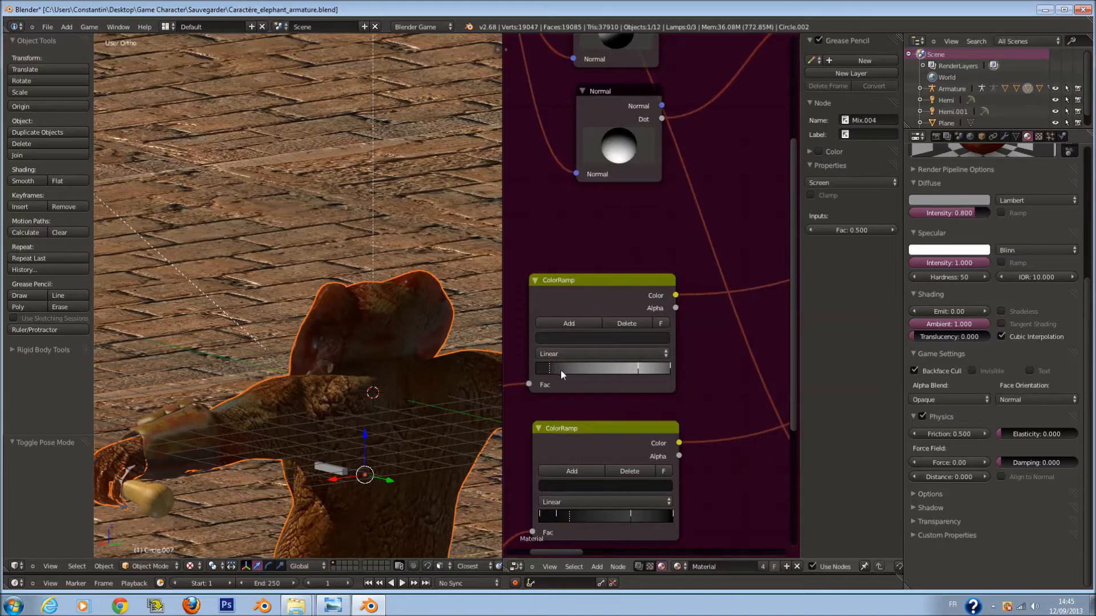
click(633, 376)
mouse_move(627, 376)
mouse_down()
mouse_move(599, 376)
mouse_move(647, 381)
mouse_move(624, 381)
mouse_up()
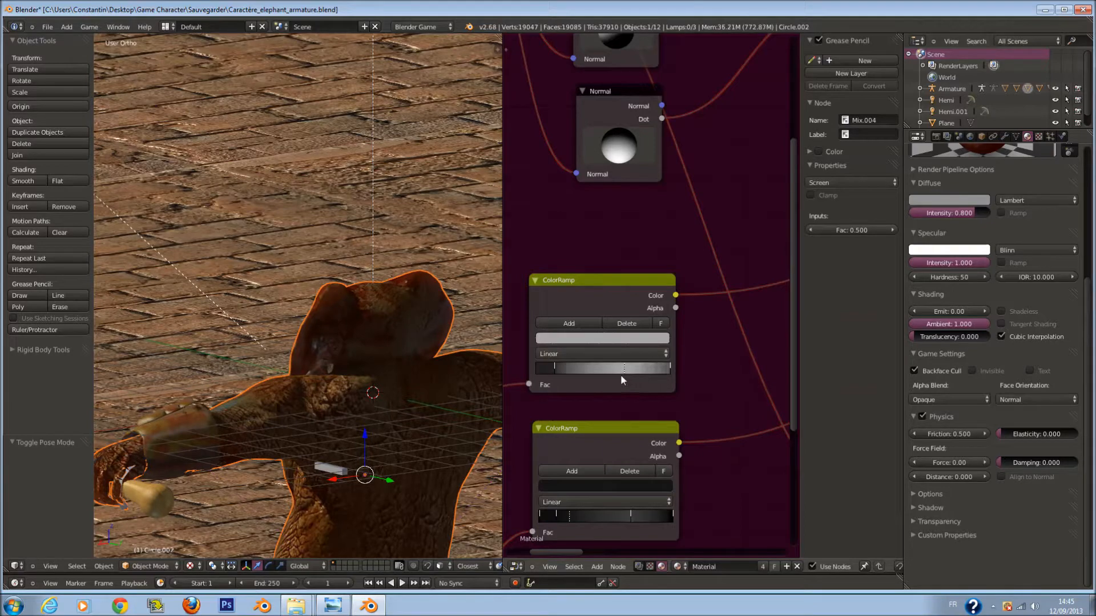
Darken the upper ColorRamp's middle stop to a medium grey, clear the selection and save the file.
click(628, 339)
drag(642, 204, 642, 213)
scroll(312, 362, down, 1)
mouse_move(311, 362)
middle_down()
mouse_move(269, 344)
mouse_move(315, 363)
middle_up()
key(a)
key(ctrl+s)
click(315, 361)
shift+middle_drag(363, 511, 370, 443)
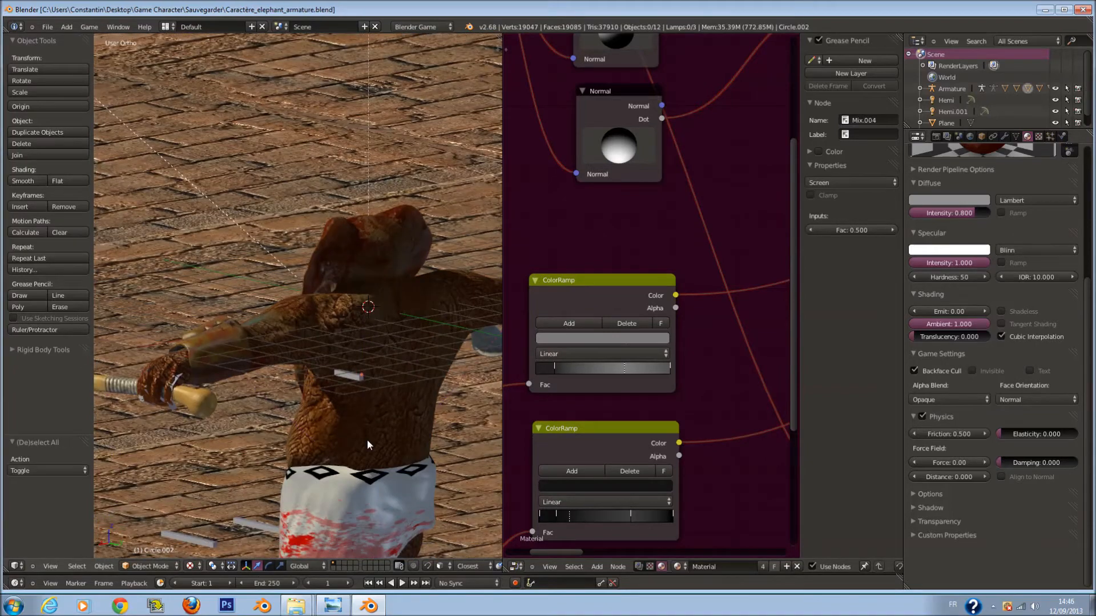
Reduce the lower ColorRamp's inner stops to a single one at the centre and set it to a grey of 0.069 in RGB.
drag(567, 517, 565, 518)
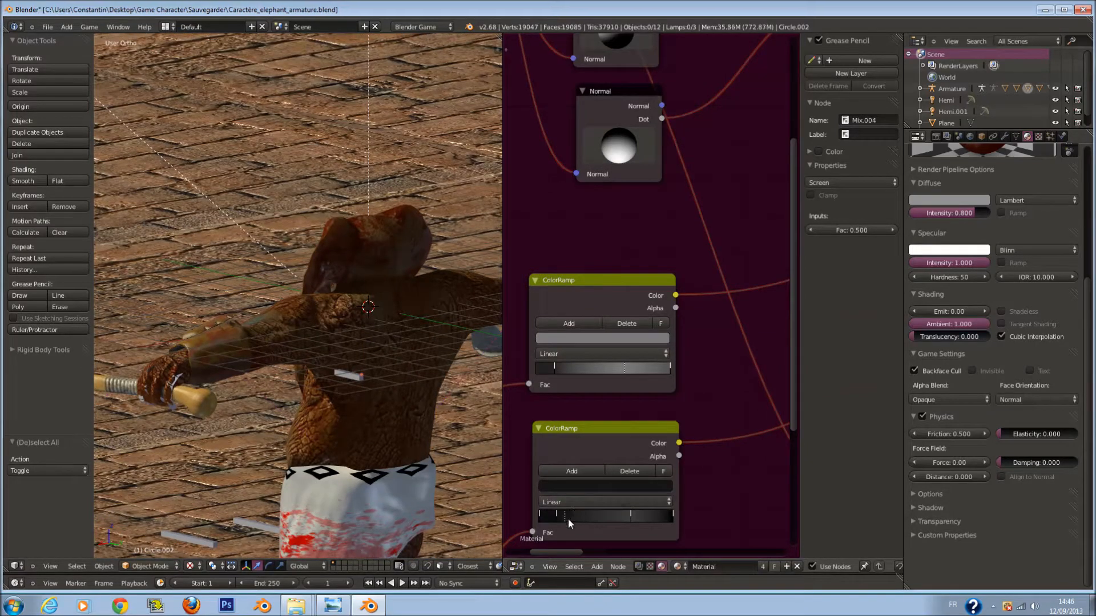
drag(558, 517, 604, 519)
click(627, 474)
click(616, 487)
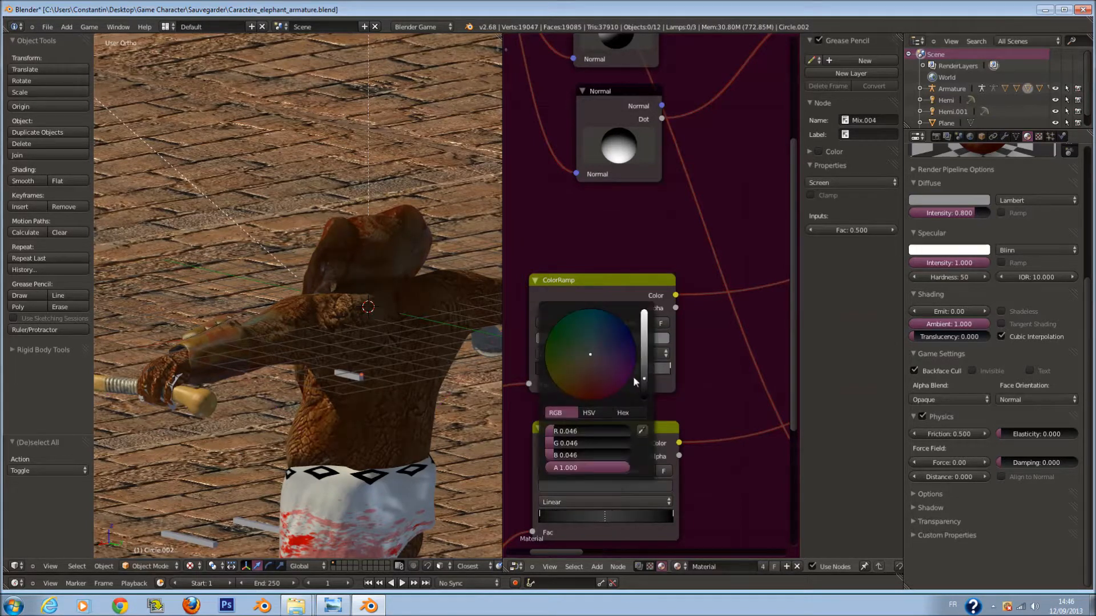
mouse_move(646, 364)
mouse_down()
mouse_move(645, 323)
mouse_move(651, 384)
mouse_up()
drag(648, 372, 649, 369)
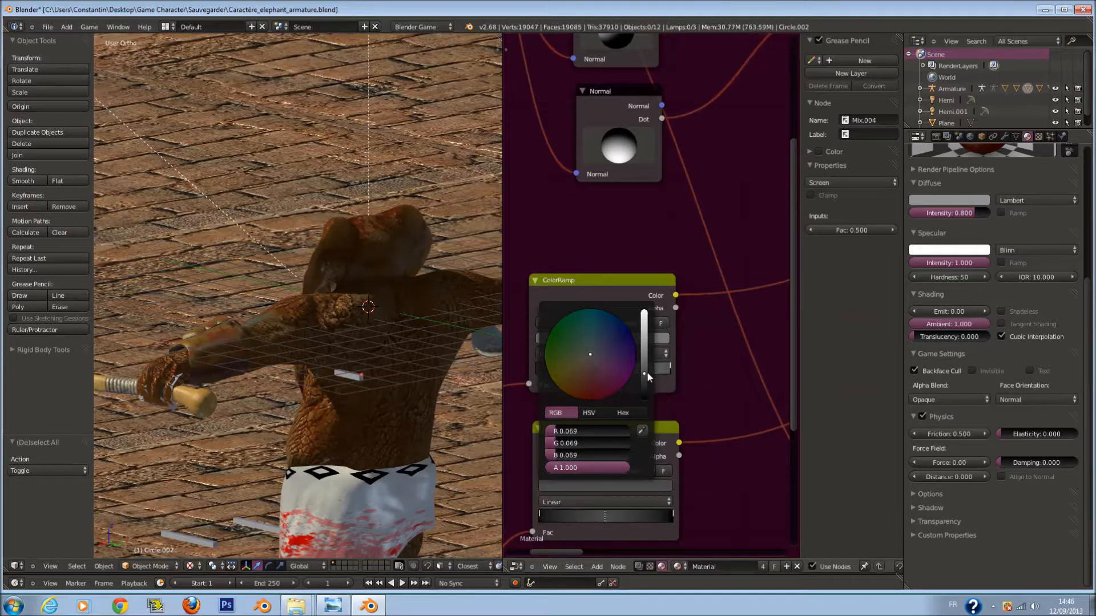
Save the file and close the node editor so the 3D view takes up its space.
scroll(445, 348, down, 2)
middle_drag(445, 349, 341, 378)
key(a)
key(ctrl+s)
click(341, 377)
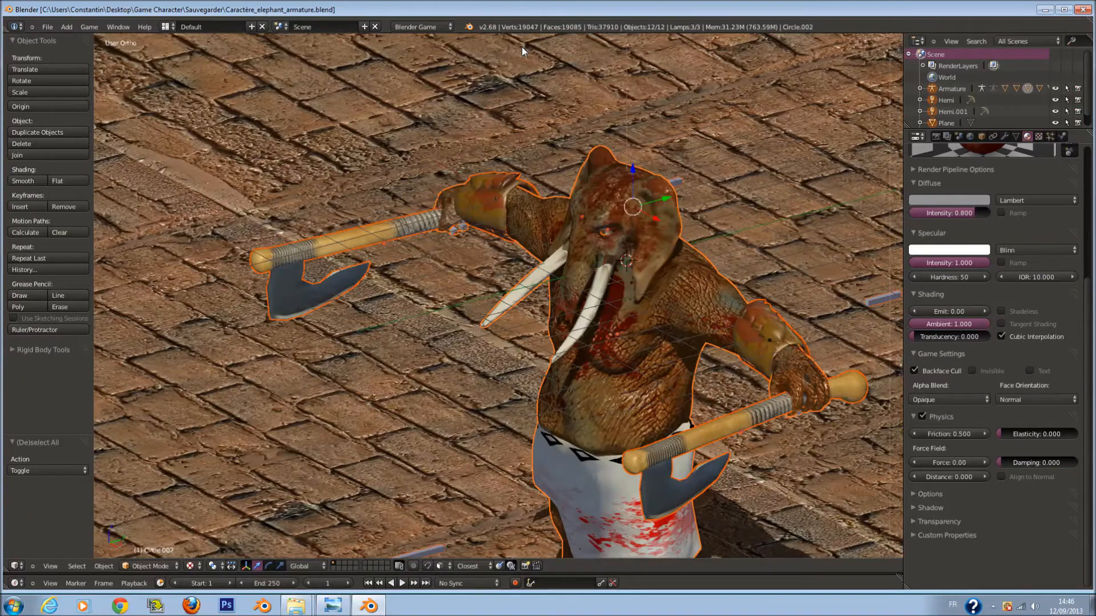
Deselect everything, check the elephant's lighting from farther away and from the front, and save the file.
scroll(595, 342, down, 4)
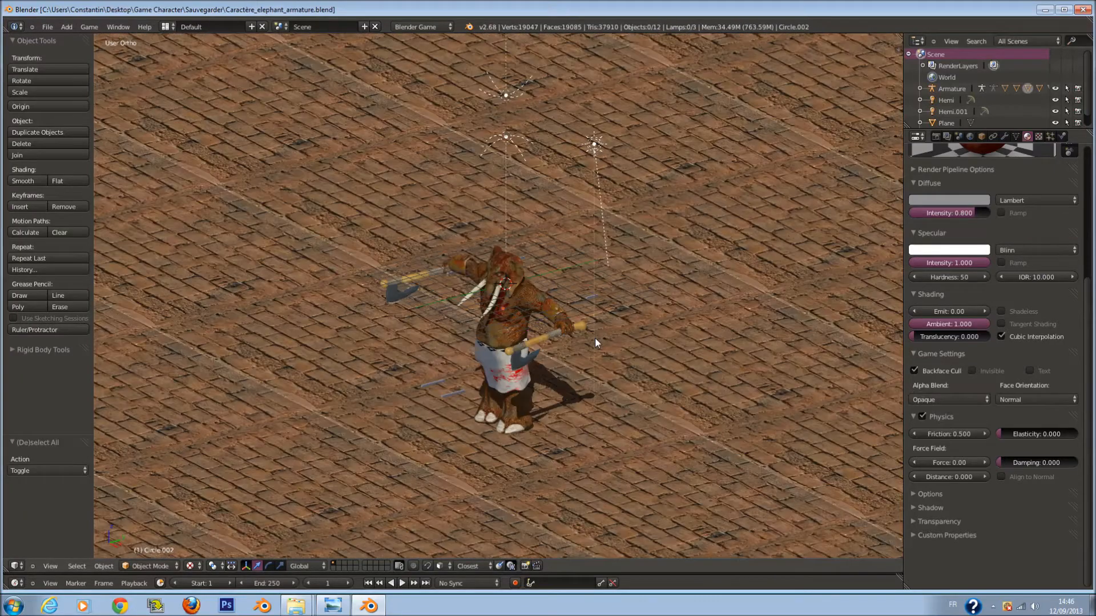
middle_drag(588, 354, 521, 331)
key(a)
key(a)
key(ctrl+s)
click(628, 371)
scroll(685, 334, up, 5)
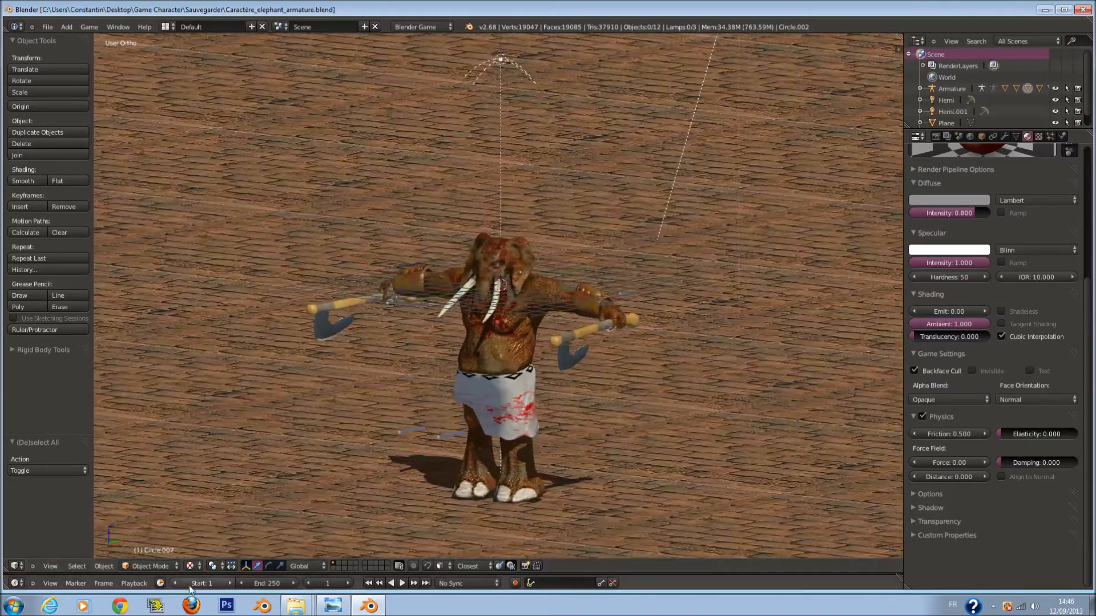
Show the character from the right side in Solid viewport shading and save the file.
click(158, 570)
click(157, 558)
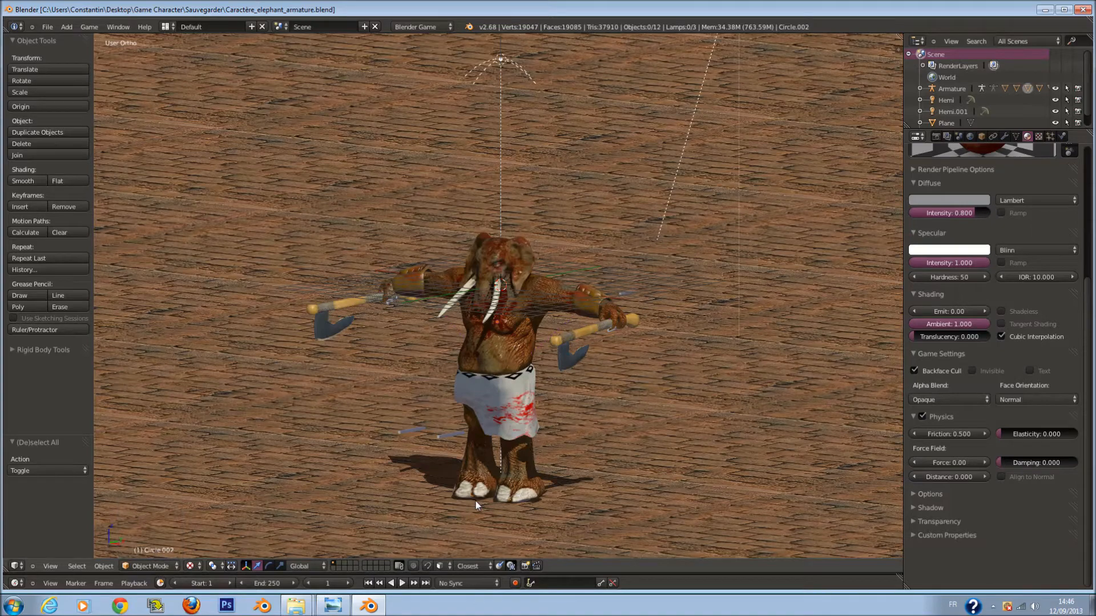
key(KP_3)
click(191, 567)
click(211, 542)
scroll(616, 376, down, 2)
key(ctrl+s)
click(615, 374)
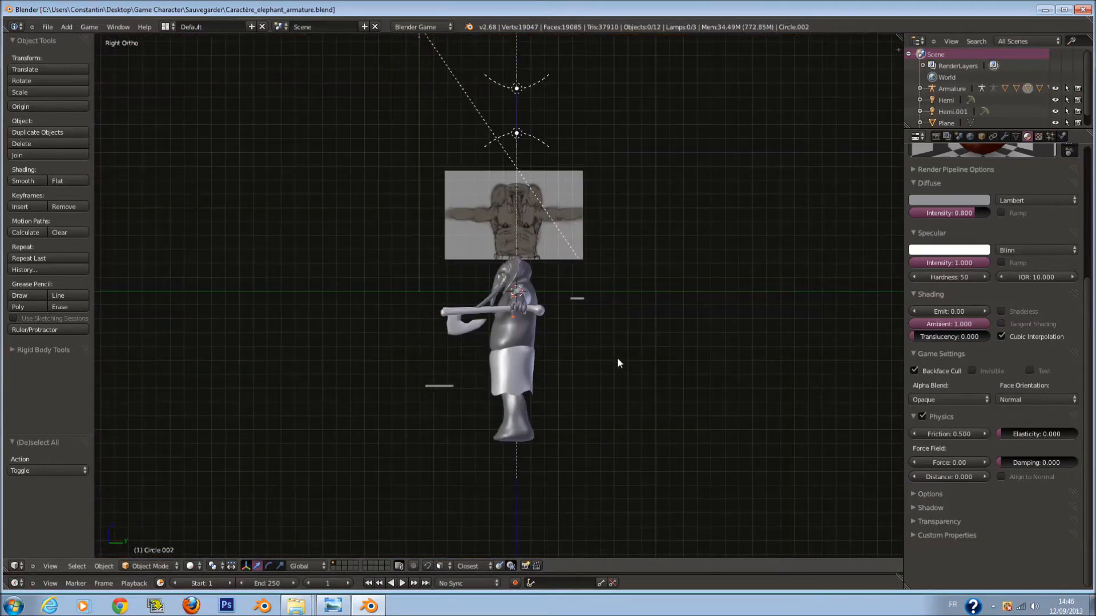
Widen the 3D view, hide its tool shelf and enlarge the timeline, saving the file with nothing selected.
drag(904, 355, 924, 355)
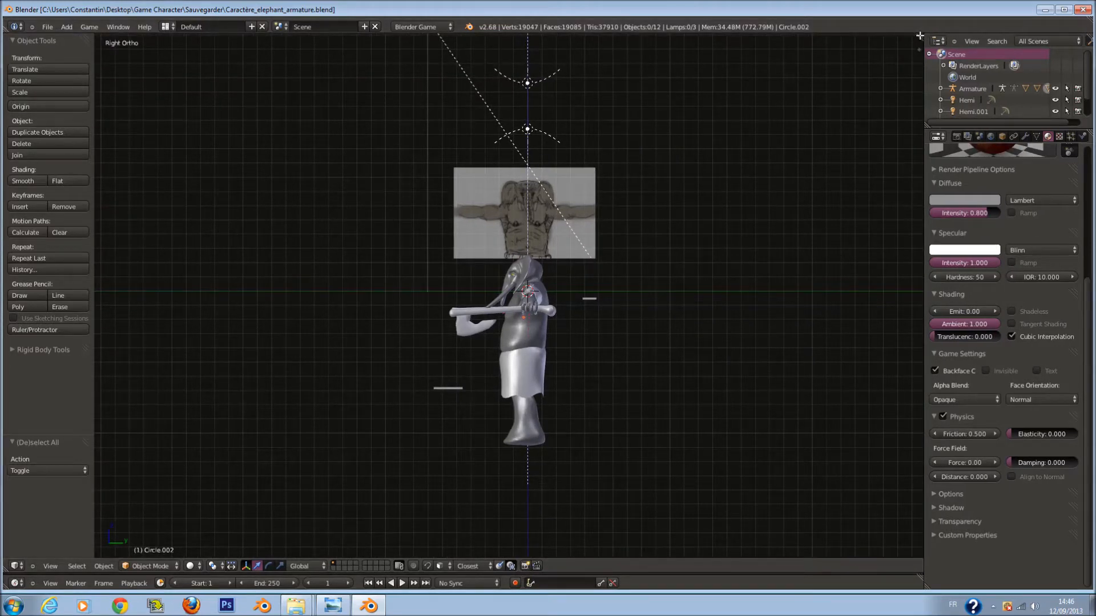
key(n)
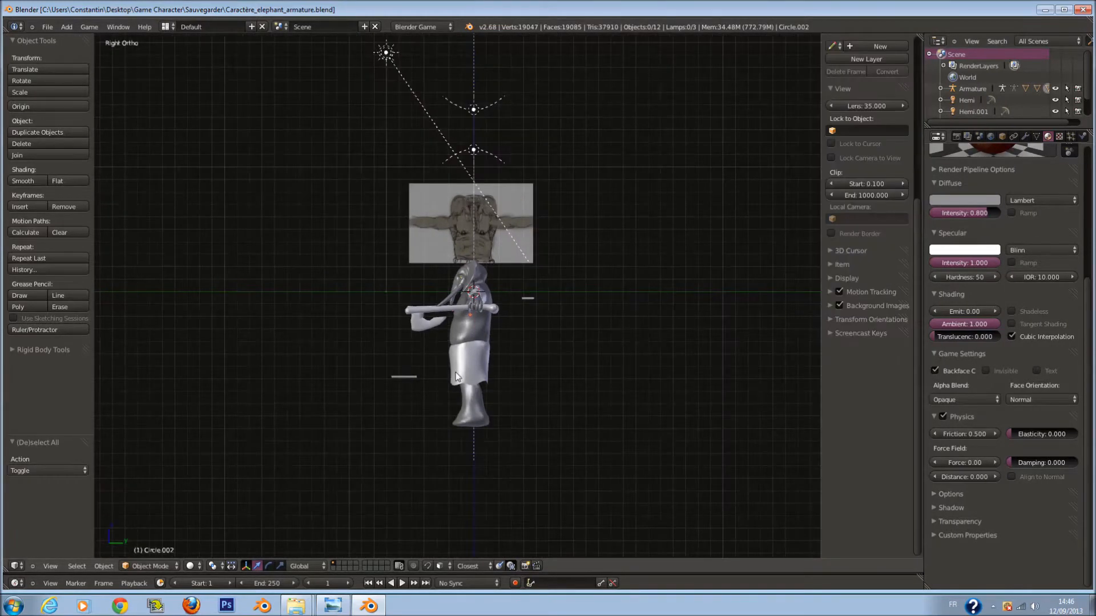
key(n)
key(t)
key(a)
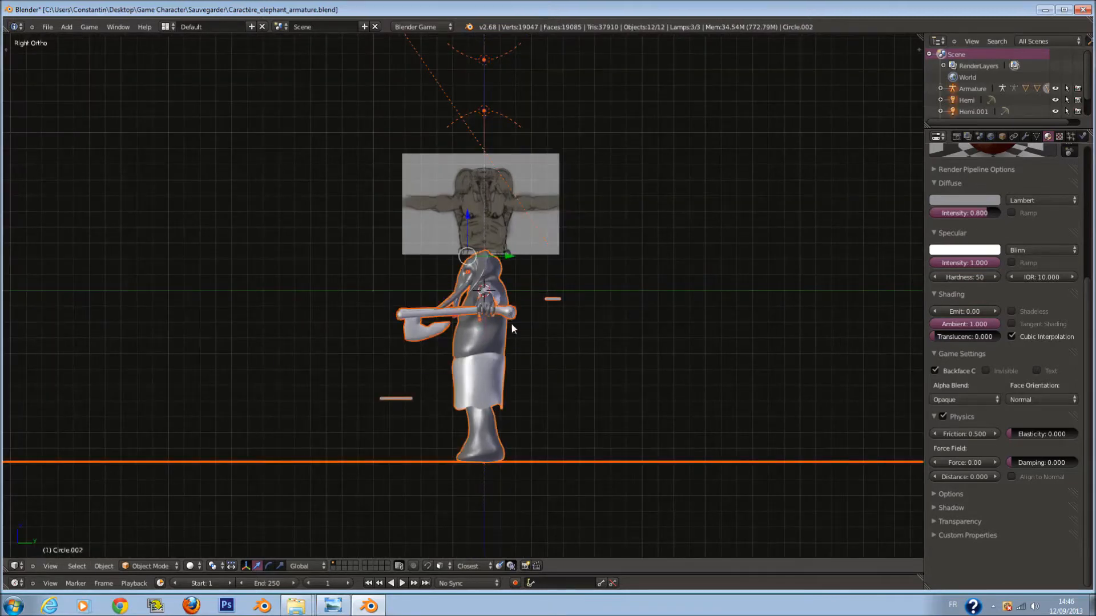
key(a)
key(ctrl+s)
drag(646, 575, 262, 514)
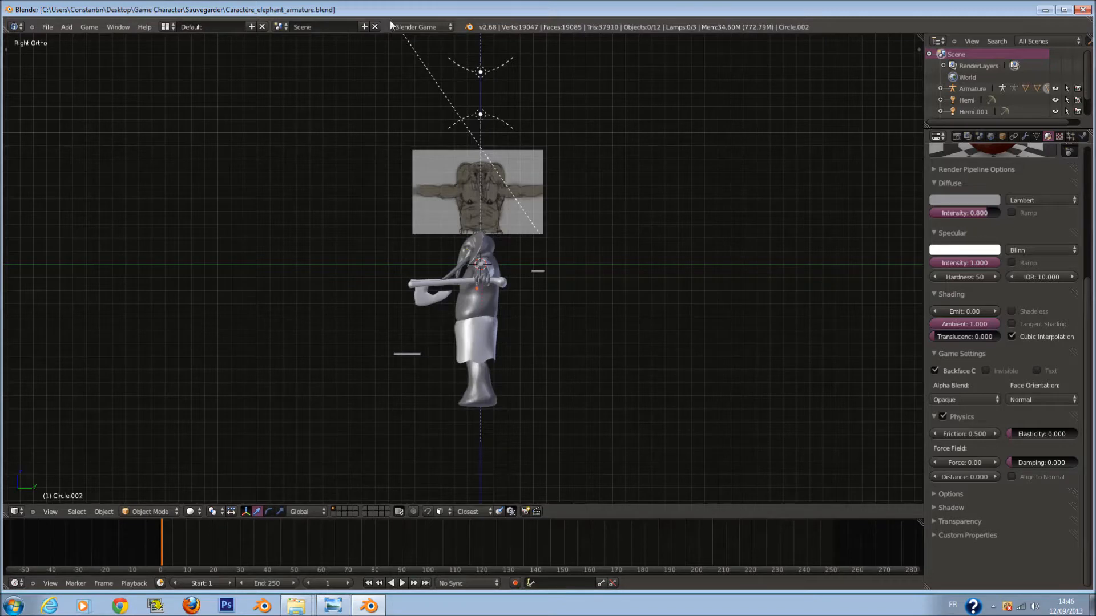
Switch to the Animation screen layout, set its 3D view to right orthographic and save the file.
click(437, 27)
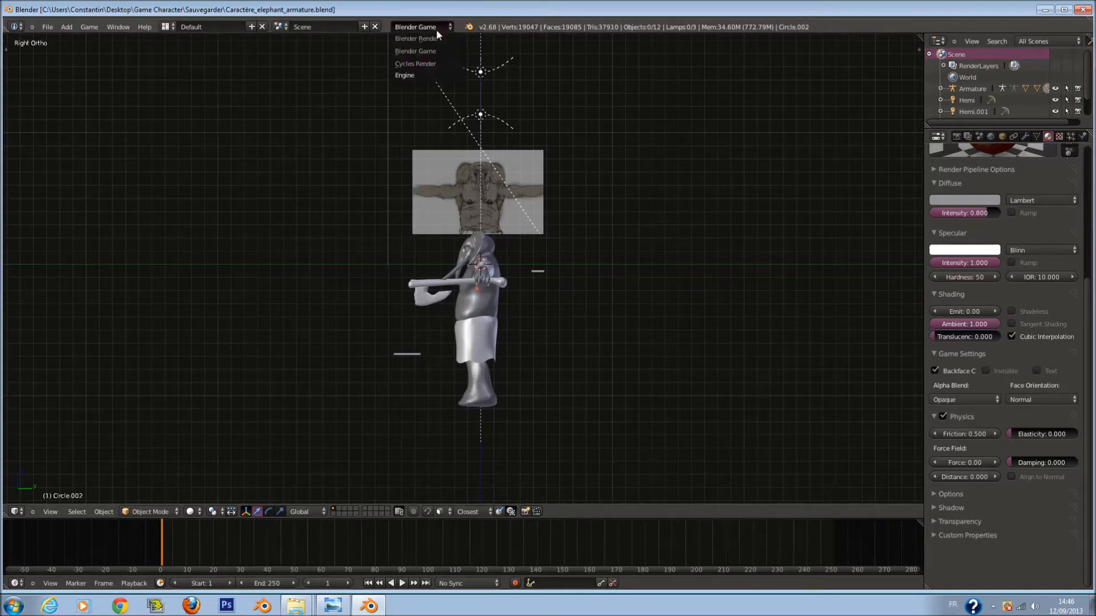
click(165, 27)
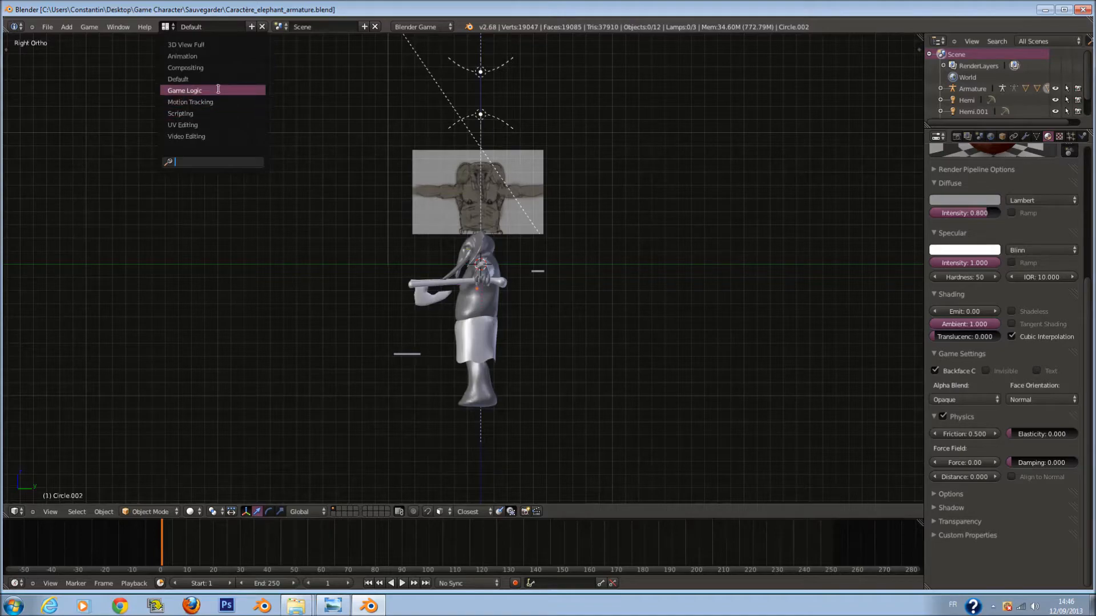
click(186, 56)
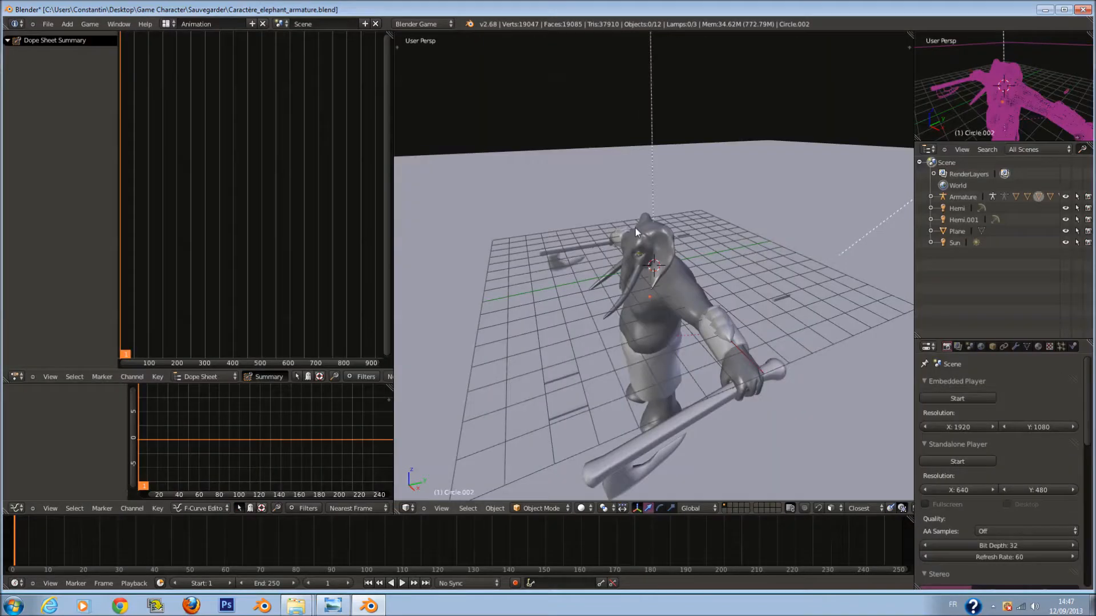
key(KP_1)
key(KP_3)
key(KP_5)
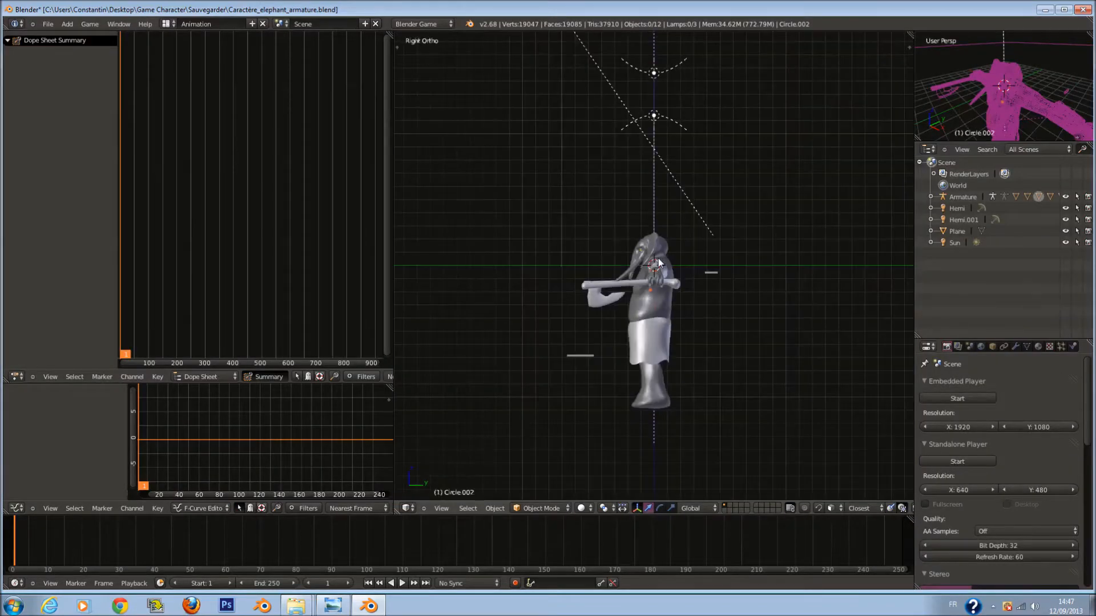
key(ctrl+s)
click(642, 288)
scroll(209, 296, down, 1)
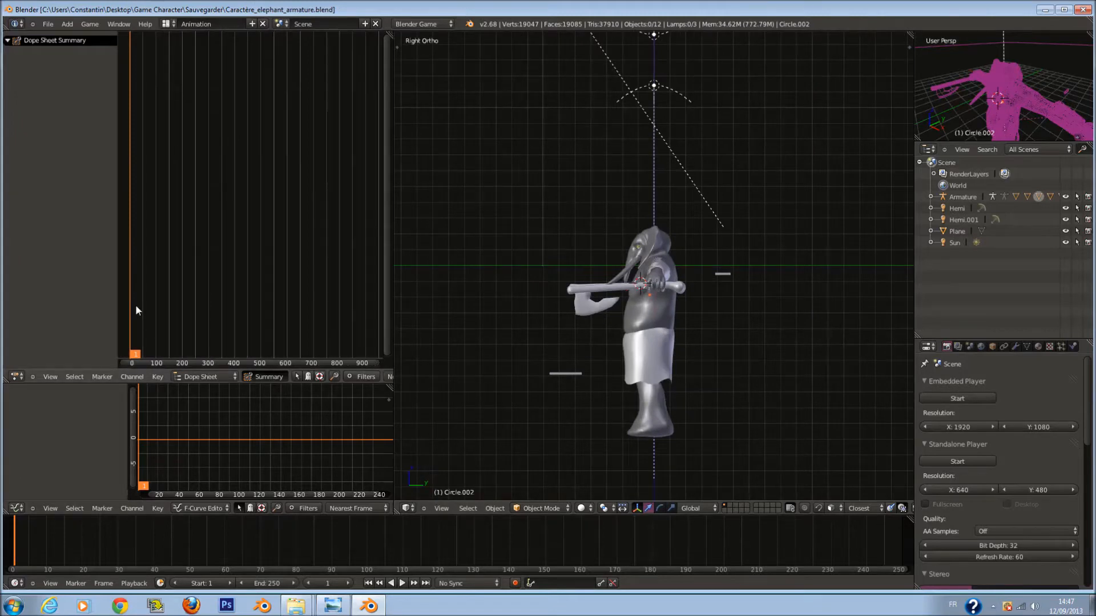
Set the current frame to 0 and save the file.
mouse_move(129, 294)
mouse_down()
mouse_move(194, 295)
mouse_move(100, 293)
mouse_up()
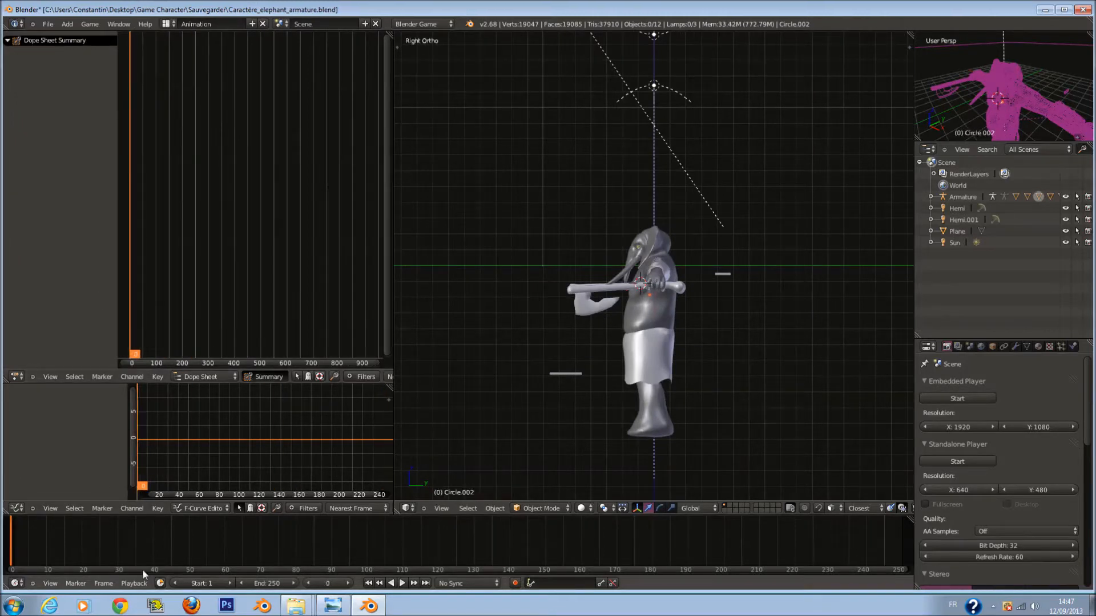
drag(86, 551, 1, 567)
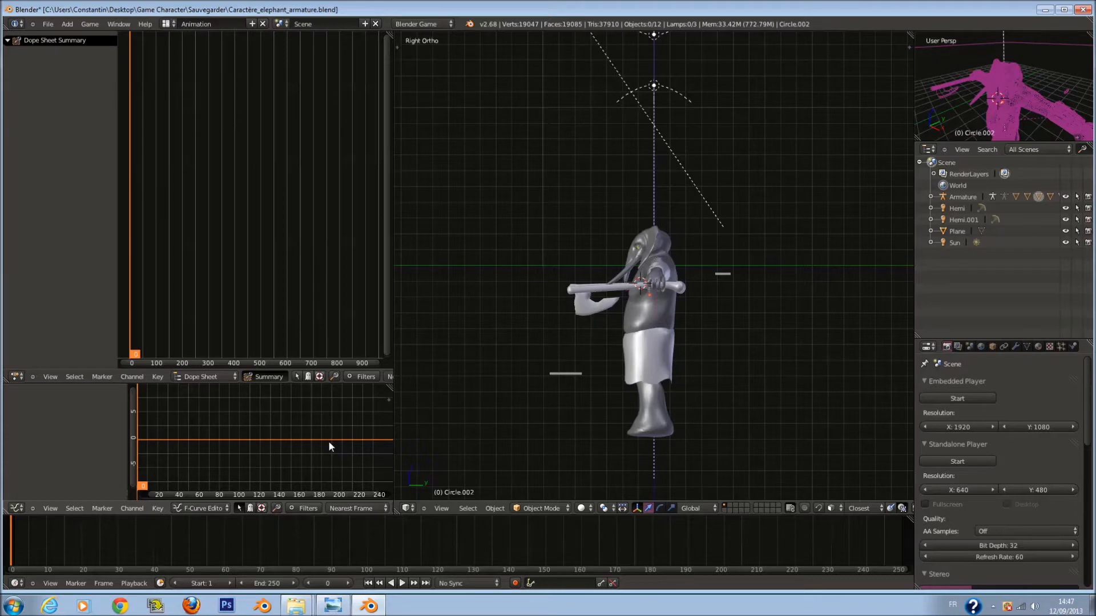
scroll(582, 234, up, 2)
scroll(601, 253, down, 1)
key(ctrl+s)
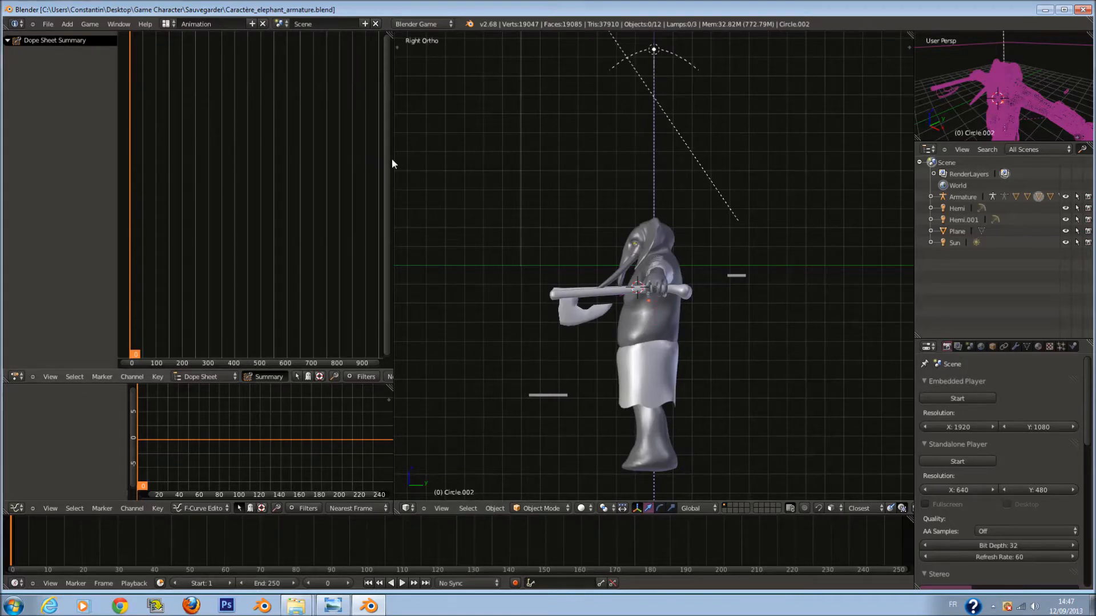
Widen the Dope Sheet area and switch it to the Action Editor mode.
drag(392, 160, 524, 198)
click(222, 376)
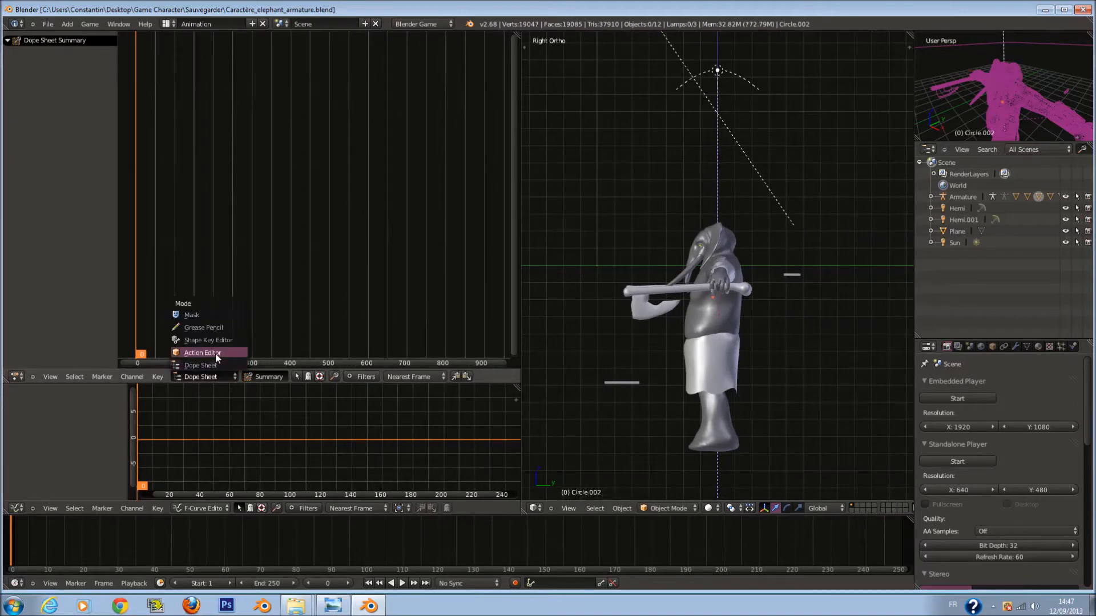
click(215, 353)
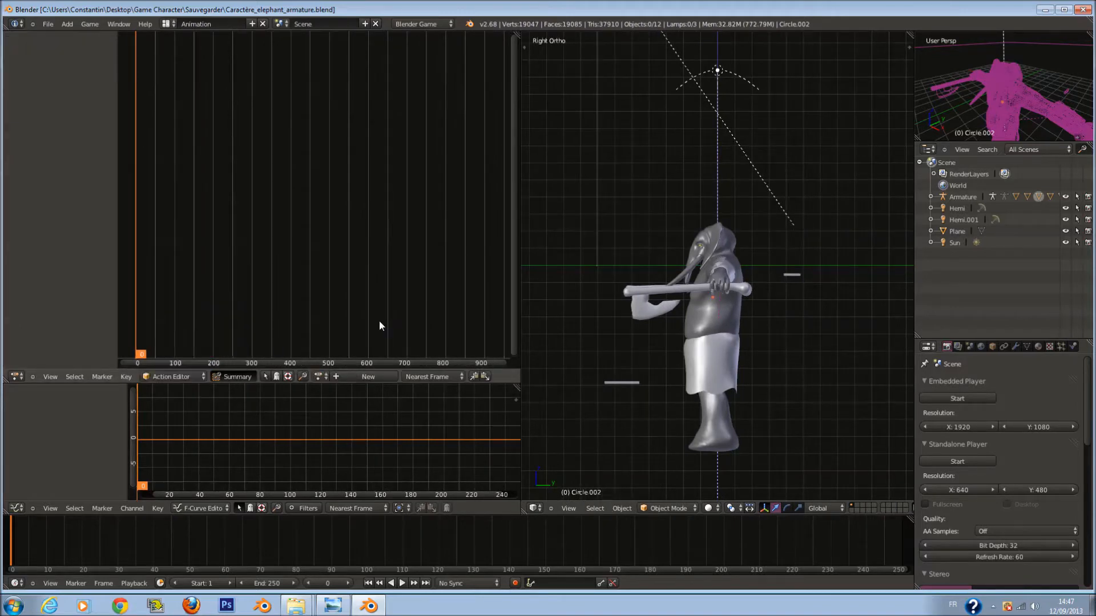
Create a new action named "Pose" and save the file.
click(377, 377)
click(382, 378)
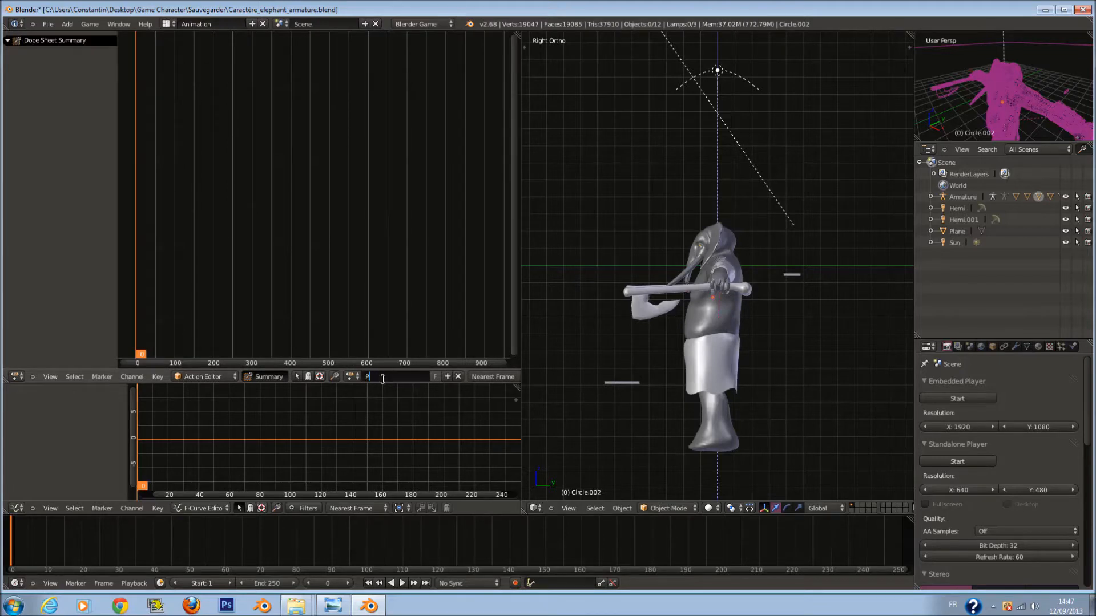
key(Return)
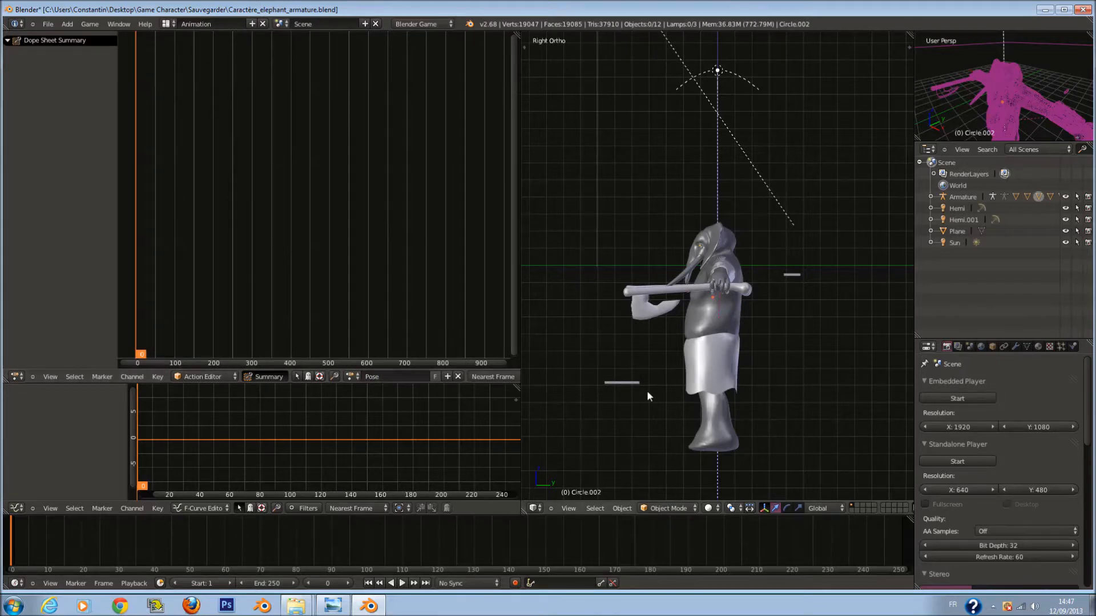
key(ctrl+s)
click(647, 392)
Display the character as wireframe in the 3D view to expose the bones inside it.
shift+scroll(680, 360, down, 2)
scroll(688, 344, up, 1)
key(a)
scroll(688, 341, down, 1)
key(z)
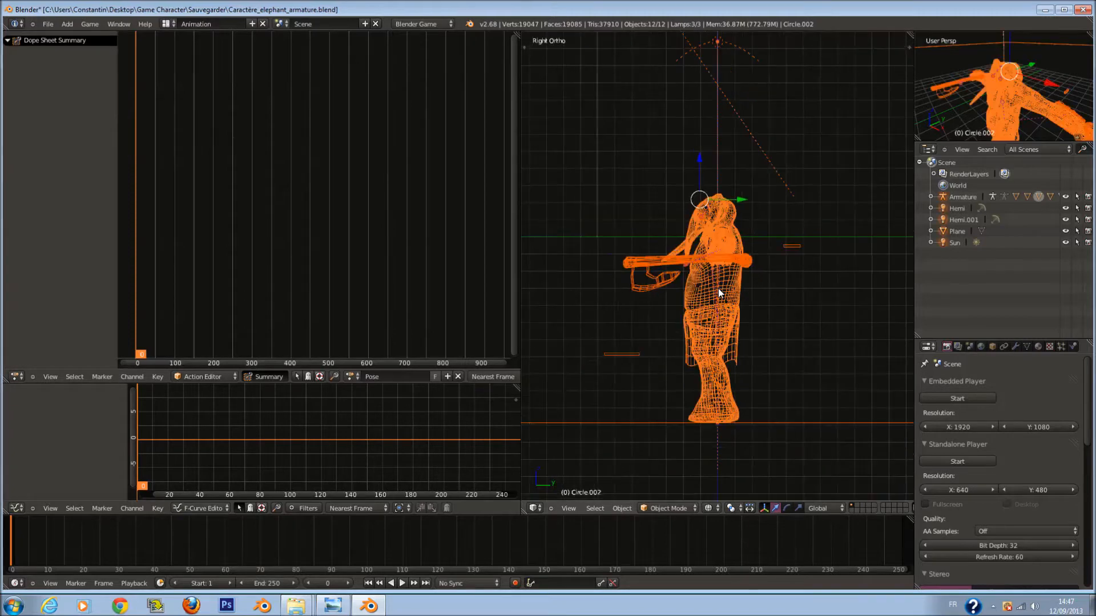
Select the armature inside the elephant's body and put it into Pose Mode.
right_click(717, 280)
right_click(712, 303)
right_click(719, 299)
right_click(717, 292)
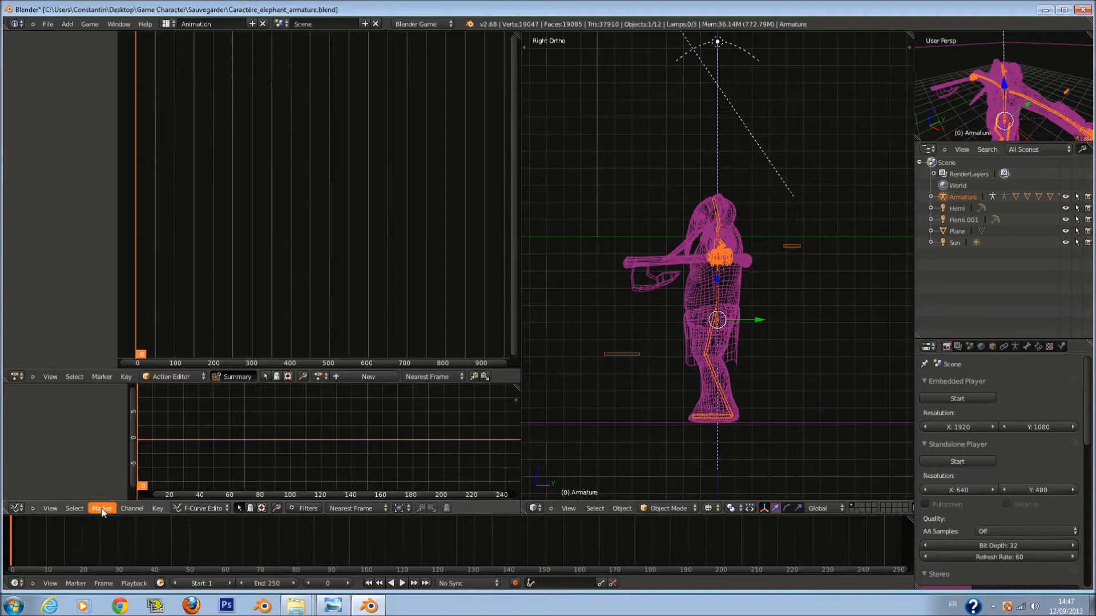
click(658, 509)
click(671, 454)
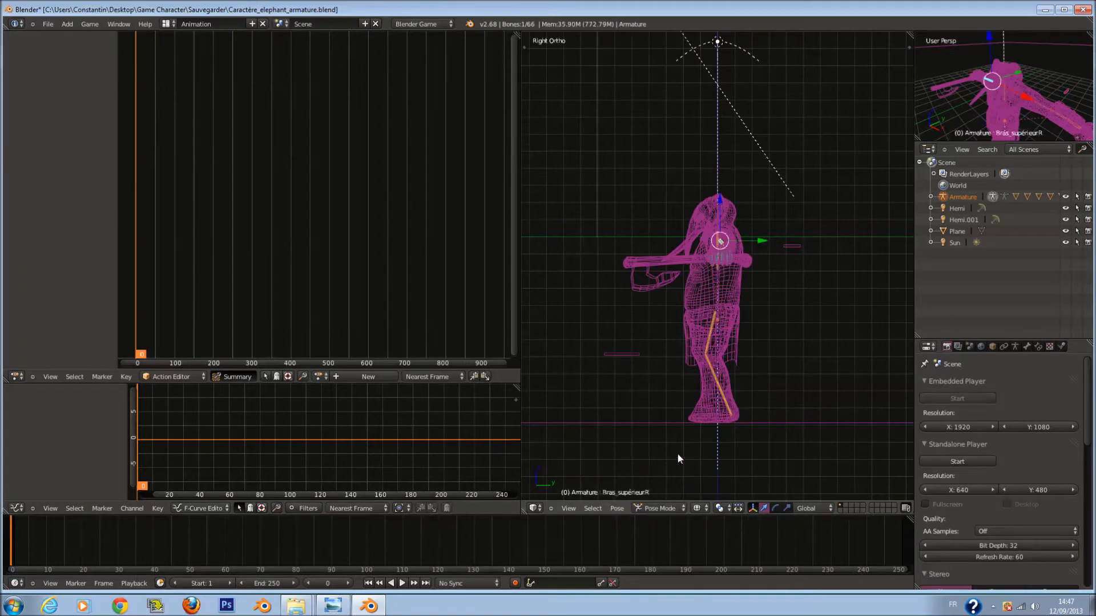
Insert a LocRotScale keyframe for all bones of the armature at frame 0.
key(i)
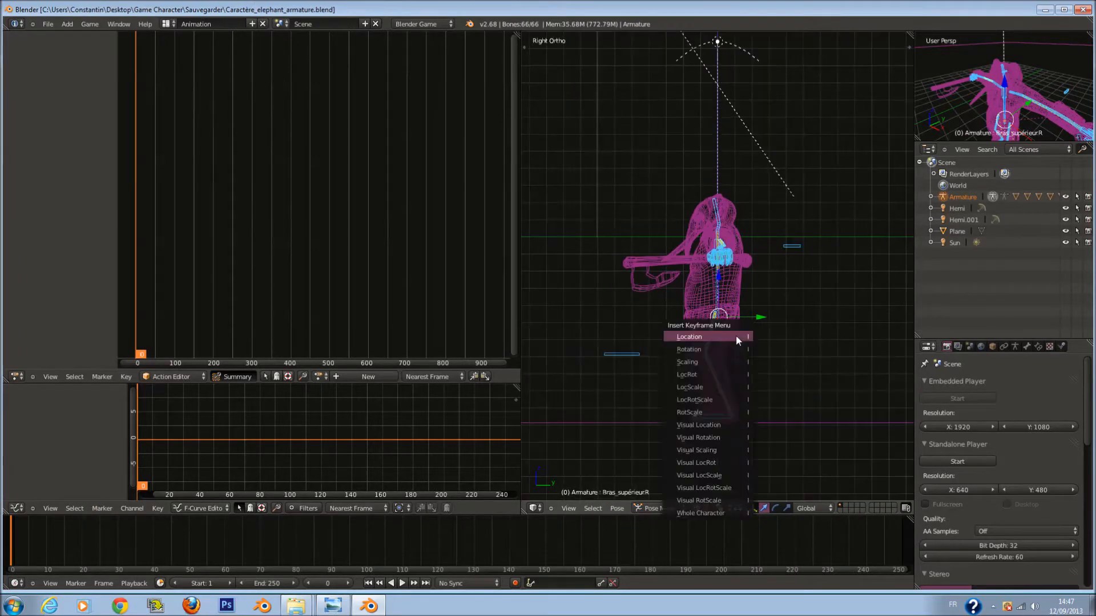
click(698, 401)
scroll(242, 475, down, 1)
scroll(206, 209, down, 3)
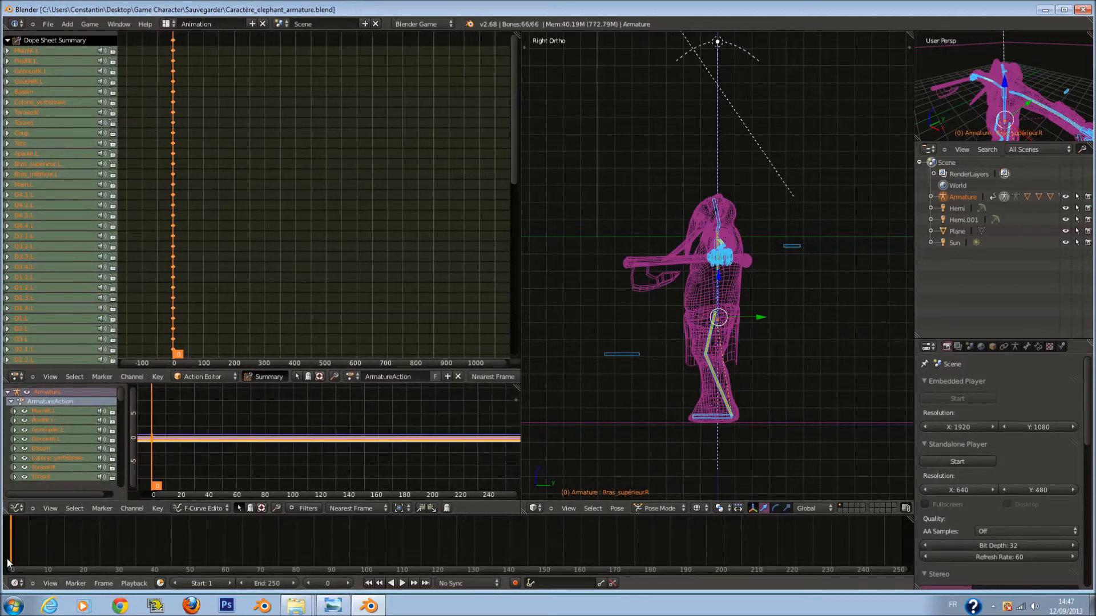
Confirm 250 as the timeline's end frame and save the file.
middle_drag(222, 563, 273, 549)
click(268, 583)
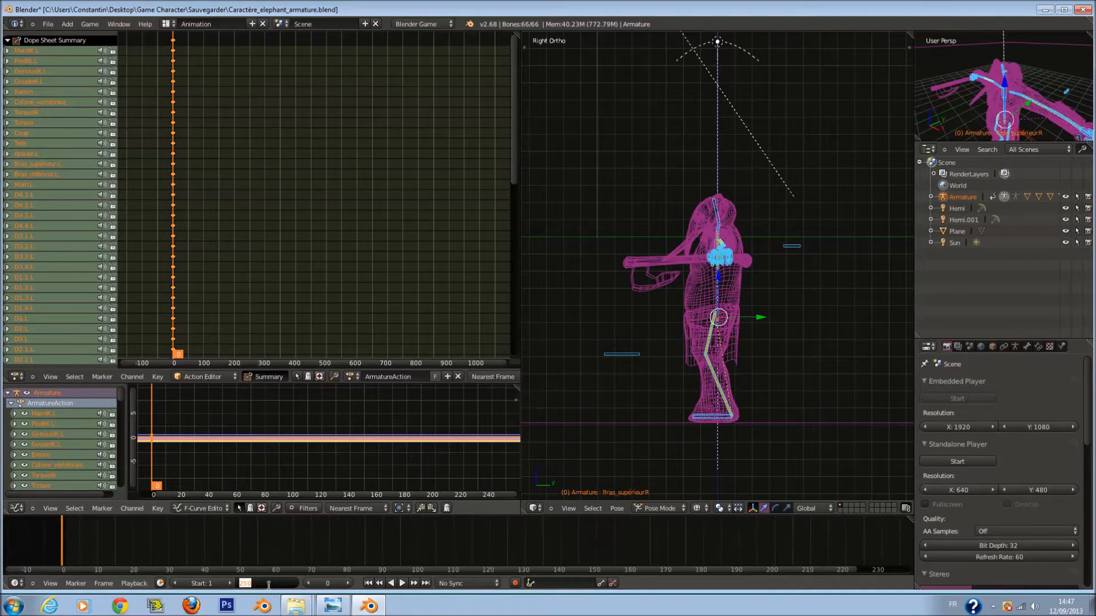
key(Return)
key(ctrl+s)
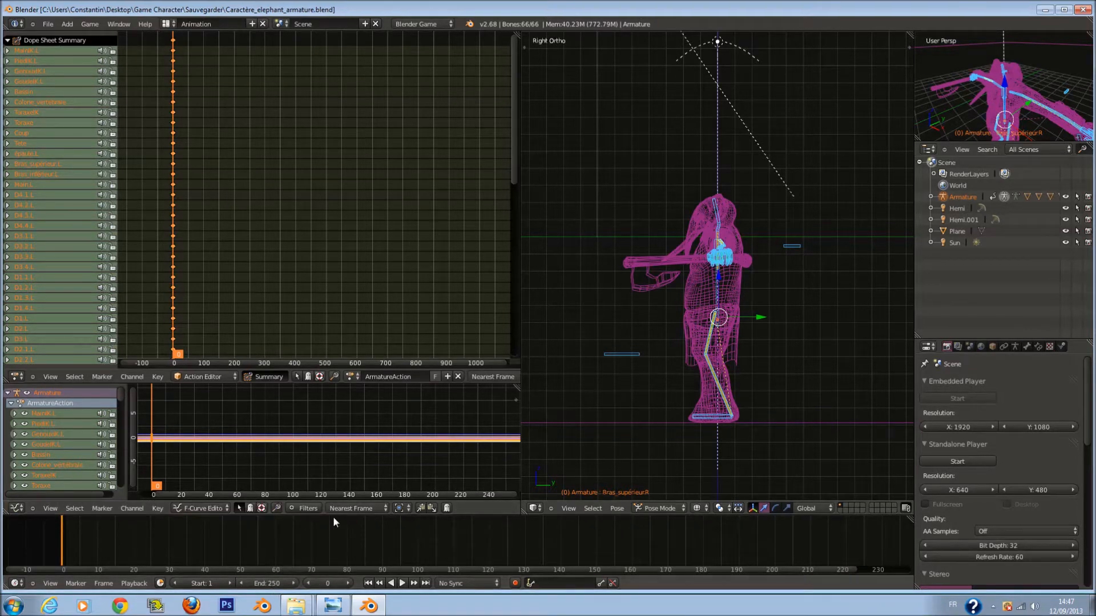
Switch the armature to the "Pose" action and insert a keyframe for all bones at frame 0.
click(351, 376)
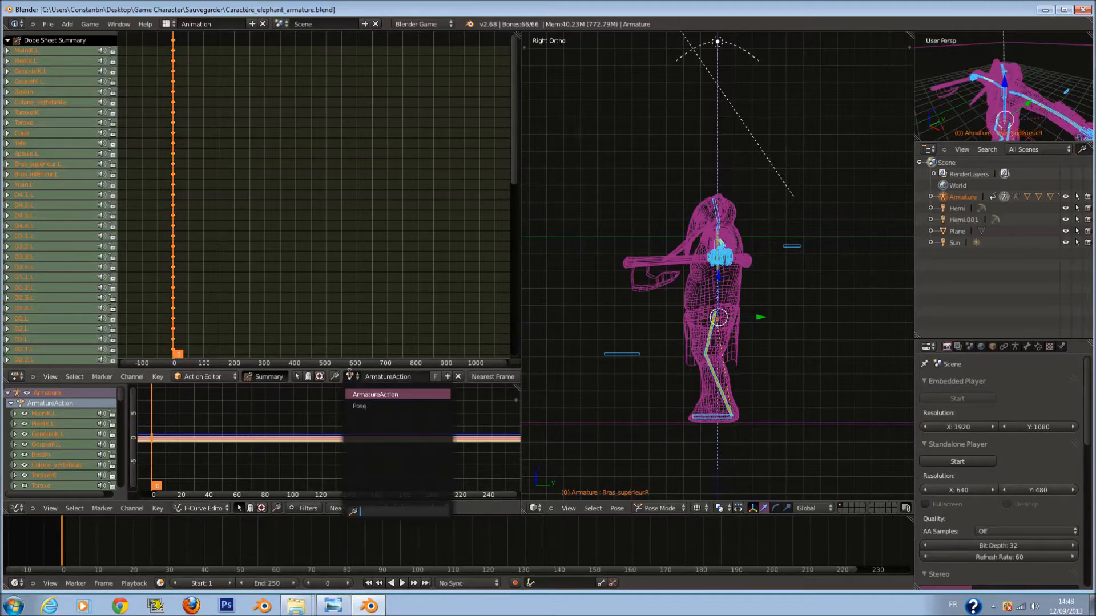
click(381, 406)
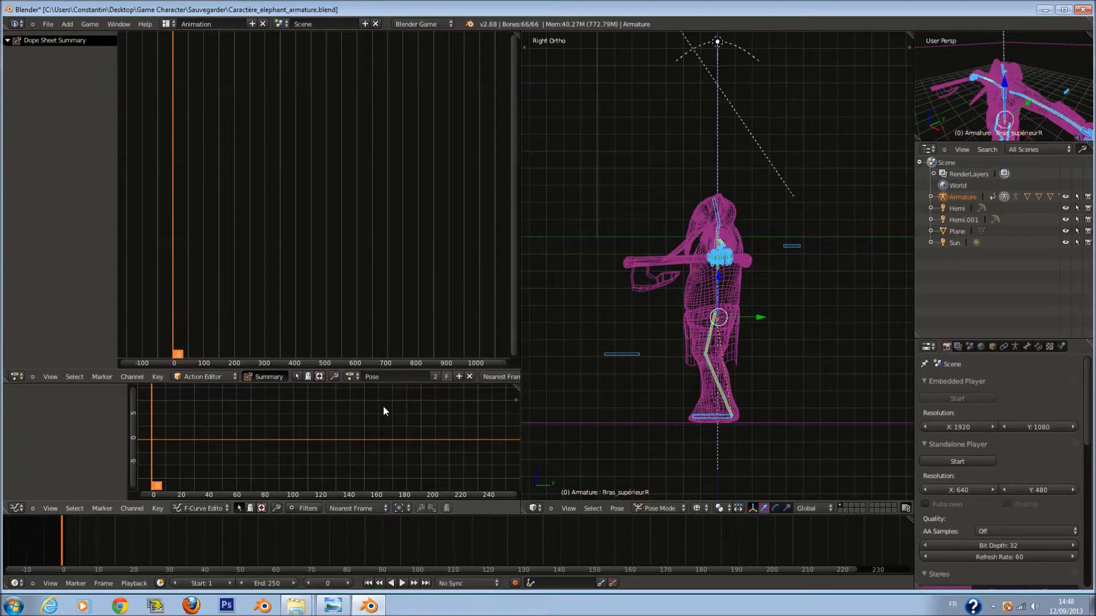
key(i)
click(635, 371)
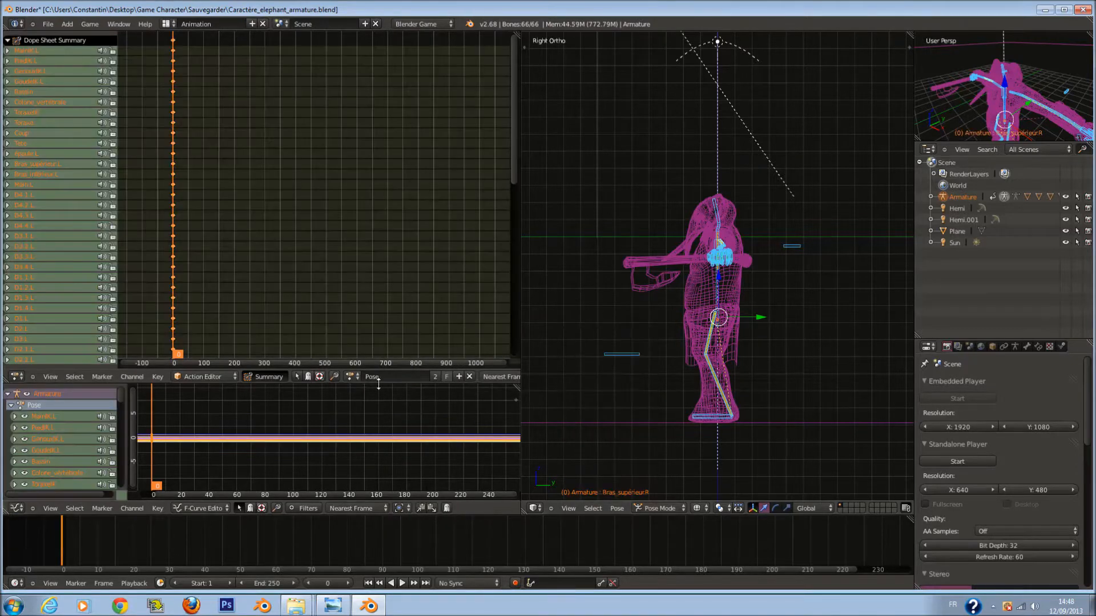
Switch back to ArmatureAction, rename it "Cycle de marche" and save the file.
click(351, 377)
click(400, 394)
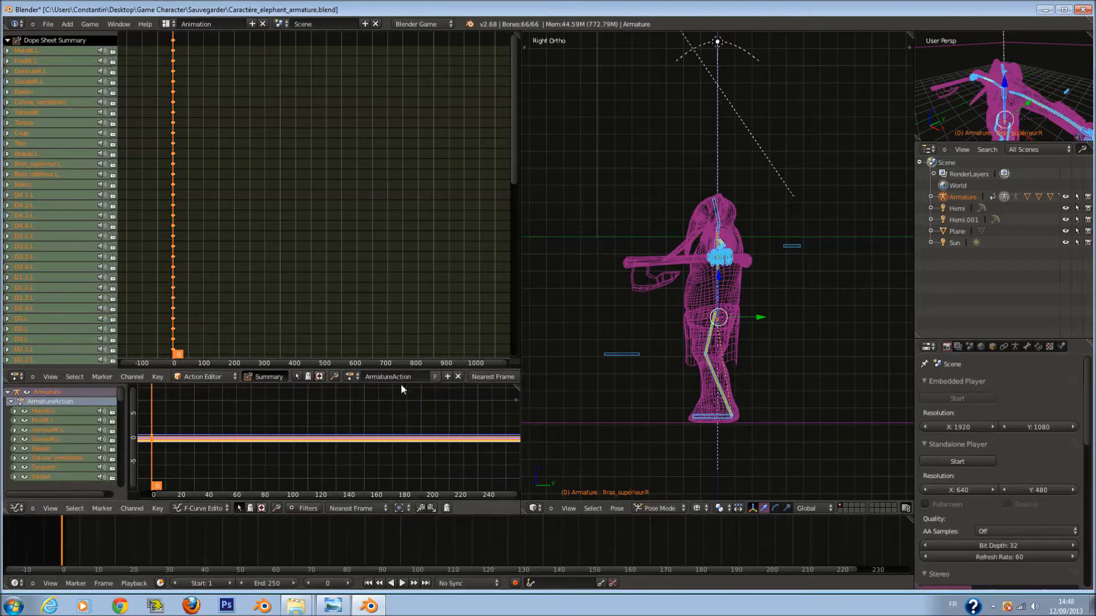
click(400, 372)
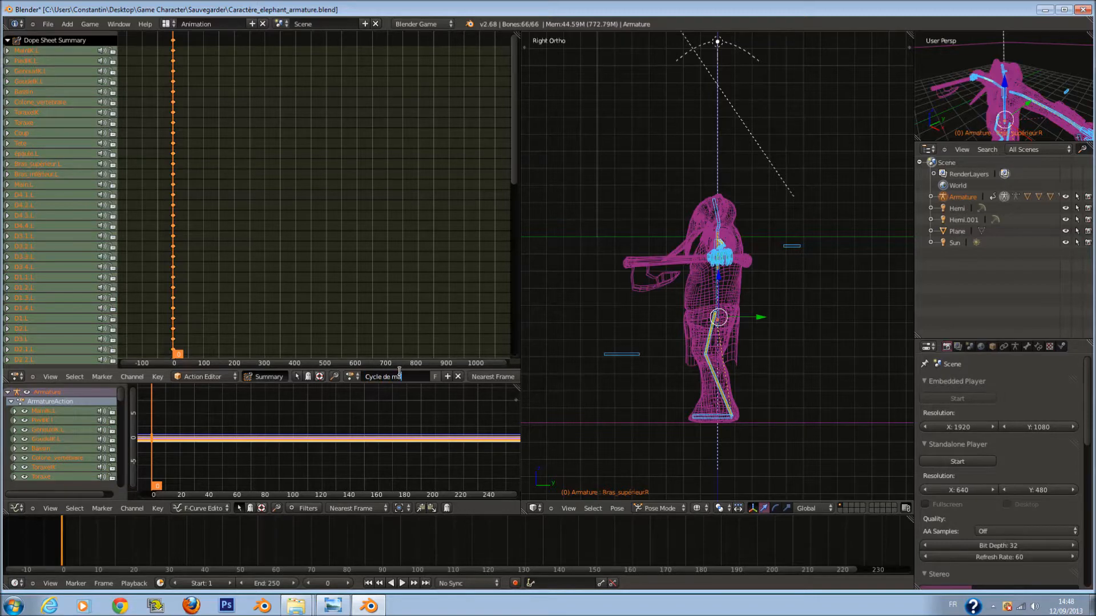
key(Return)
key(ctrl+s)
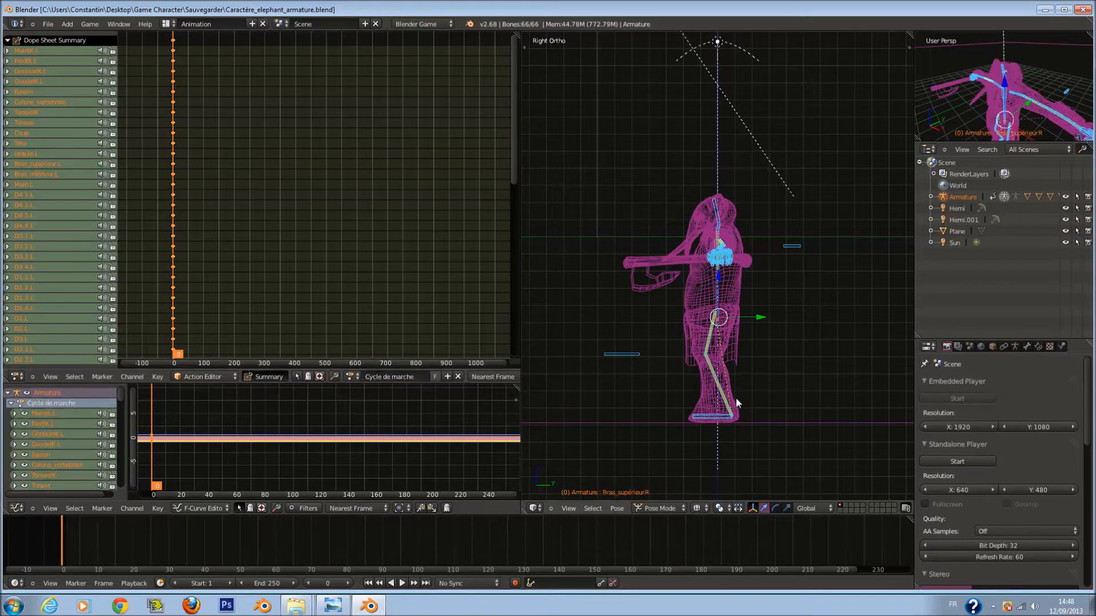
Show the character solid from the front, enlarge the 3D view at the expense of the animation editors and timeline, and save.
key(z)
key(KP_1)
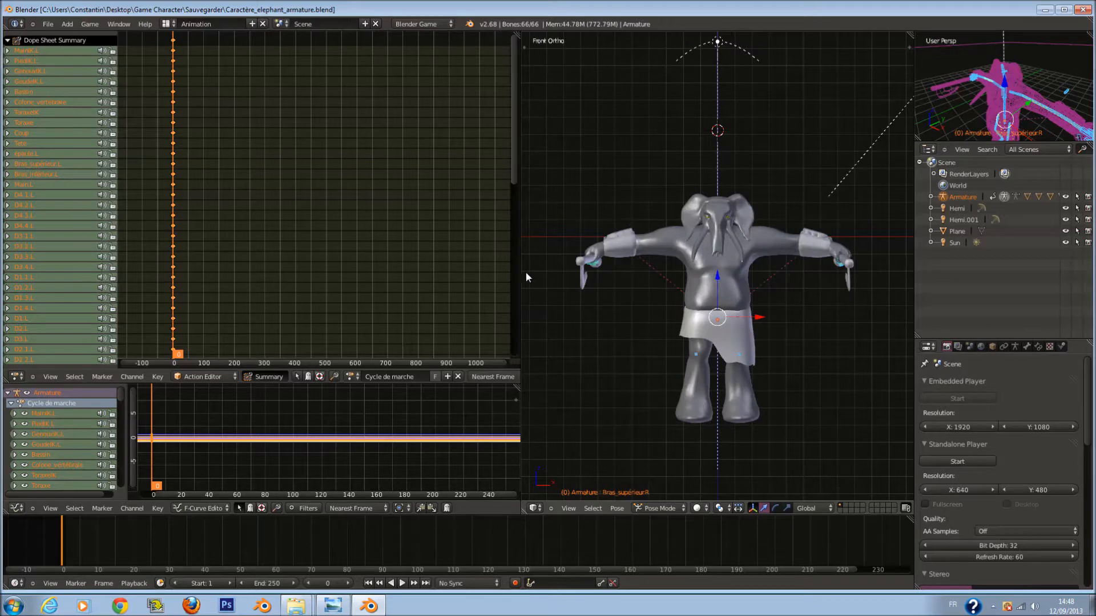
drag(521, 275, 238, 300)
key(ctrl+s)
click(599, 310)
shift+scroll(633, 299, down, 4)
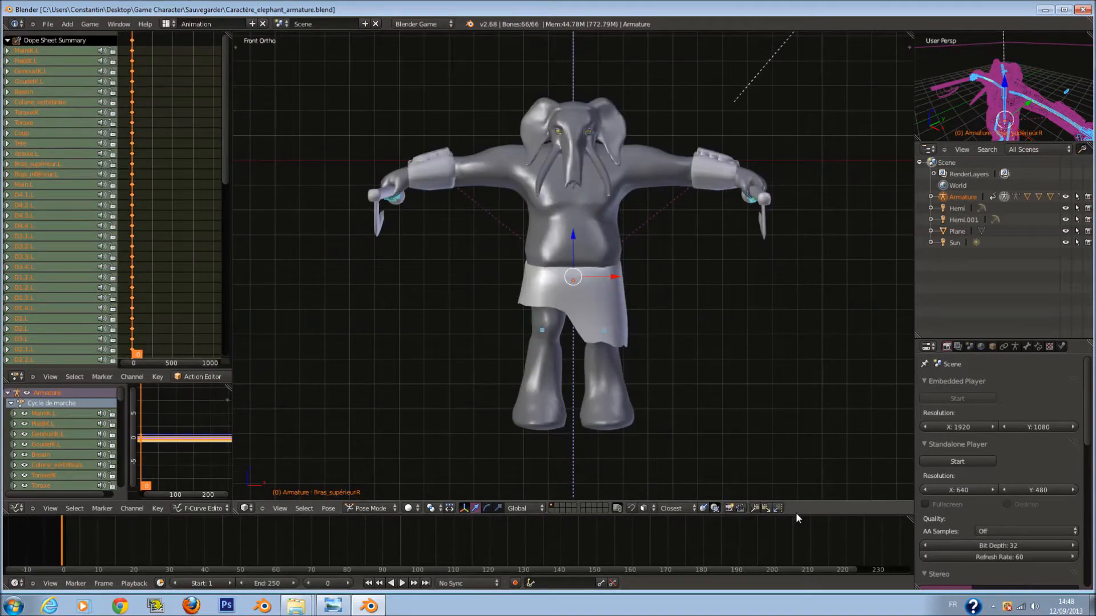
drag(796, 513, 799, 544)
key(ctrl+s)
Deselect all bones of the armature and return to the solid front view of the character.
click(730, 417)
key(KP_3)
key(z)
key(a)
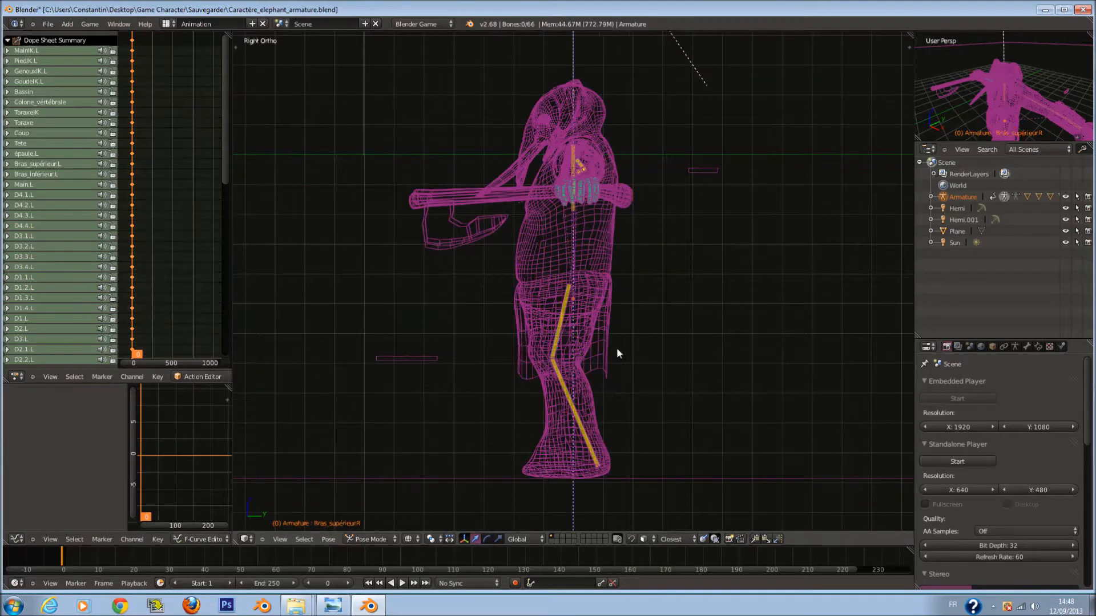
key(KP_1)
key(z)
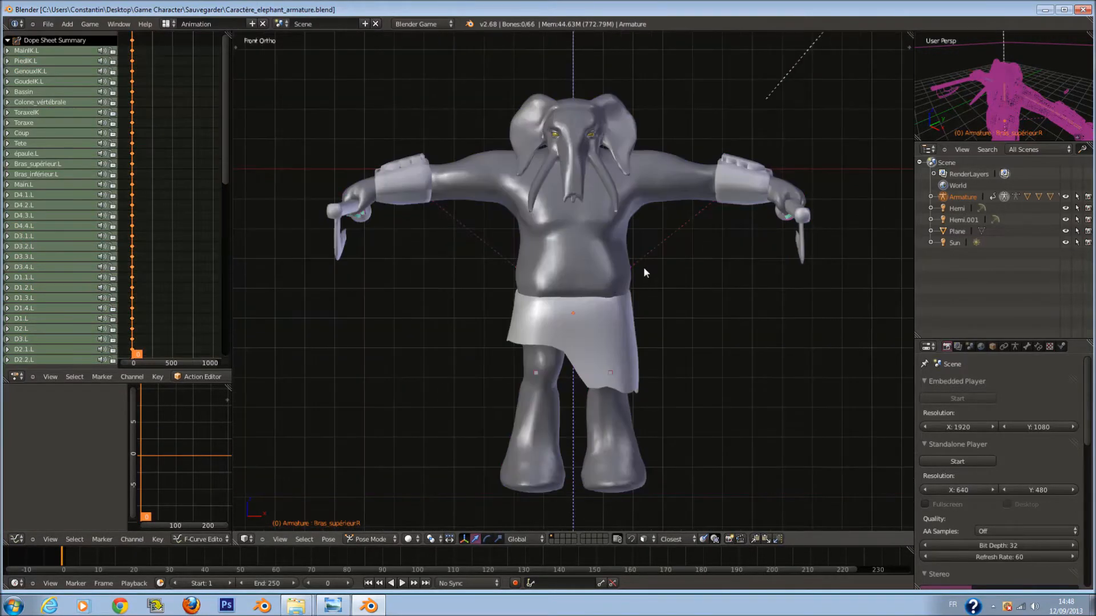
Select the left hand's IK bone MainIK.L and move it about 4.1 units down and inward to lower the arm.
key(z)
scroll(841, 183, up, 1)
right_click(878, 189)
key(z)
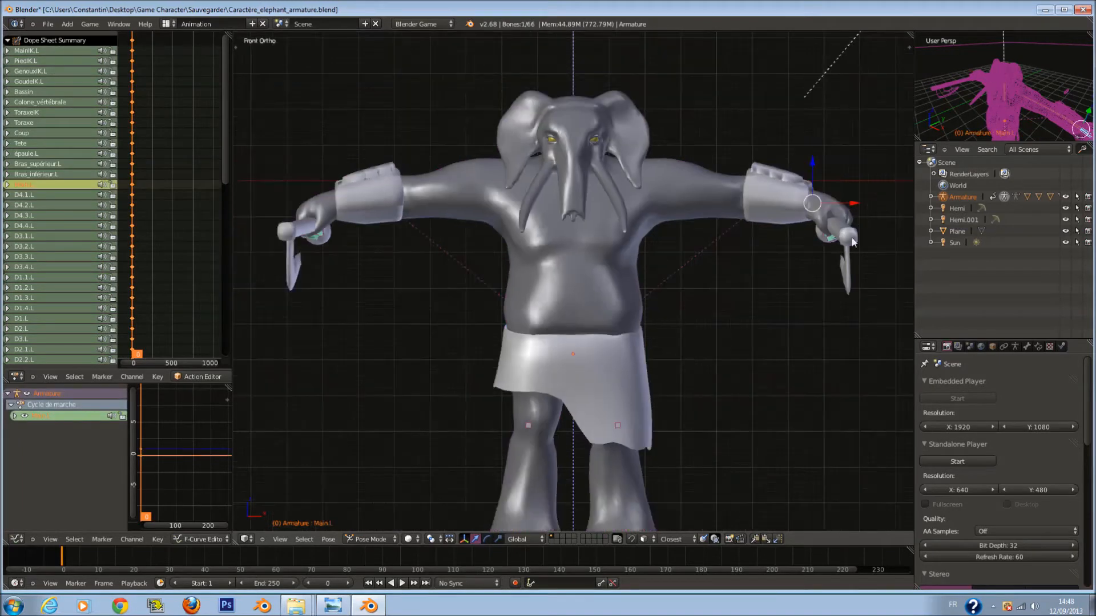
right_click(832, 208)
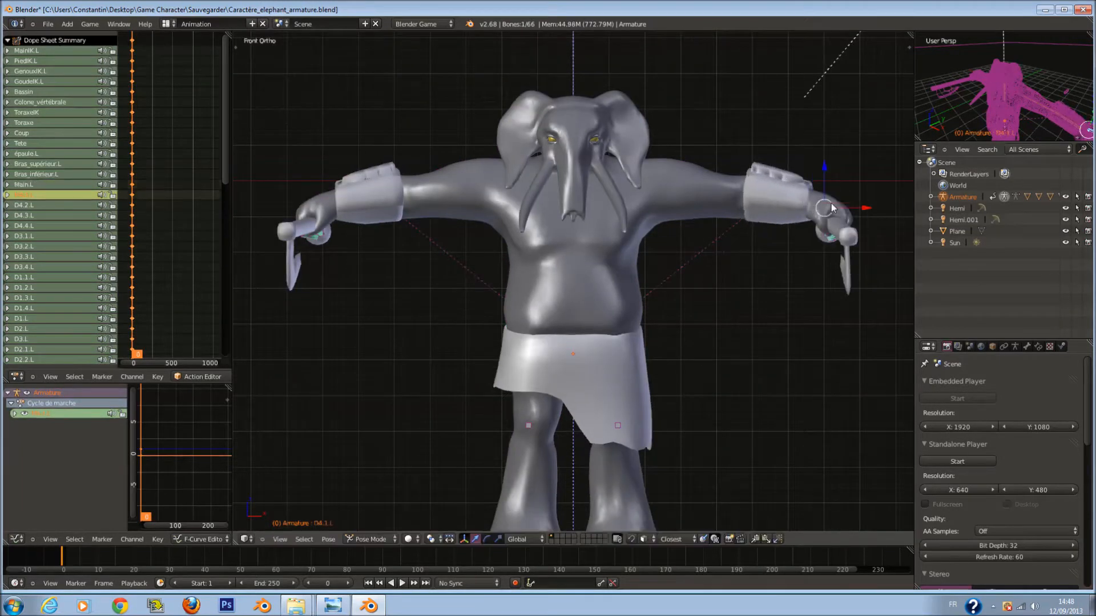
key(z)
right_click(832, 205)
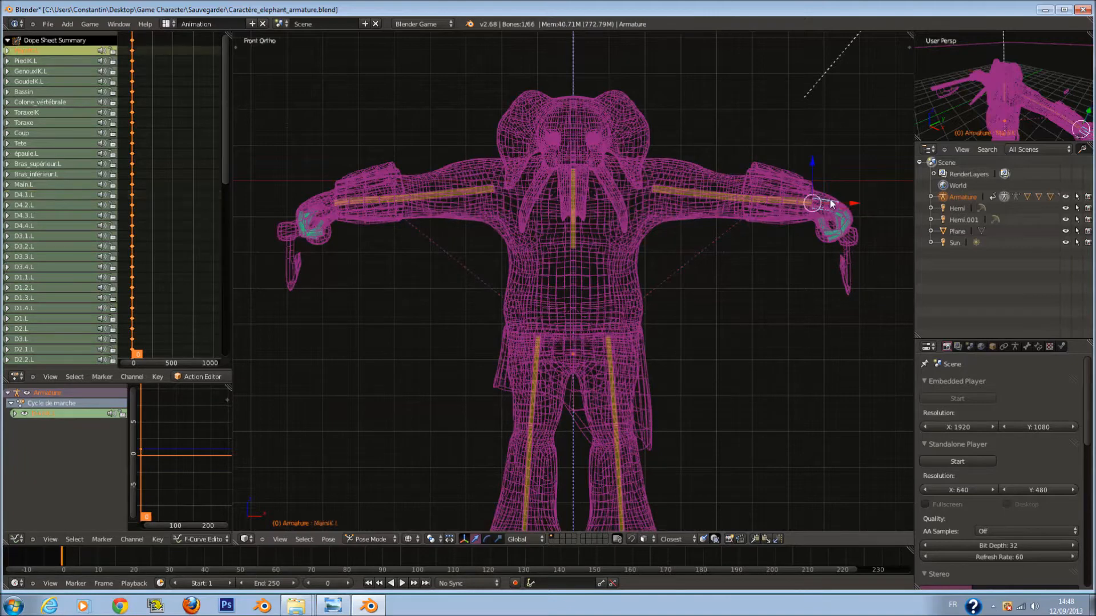
key(z)
key(g)
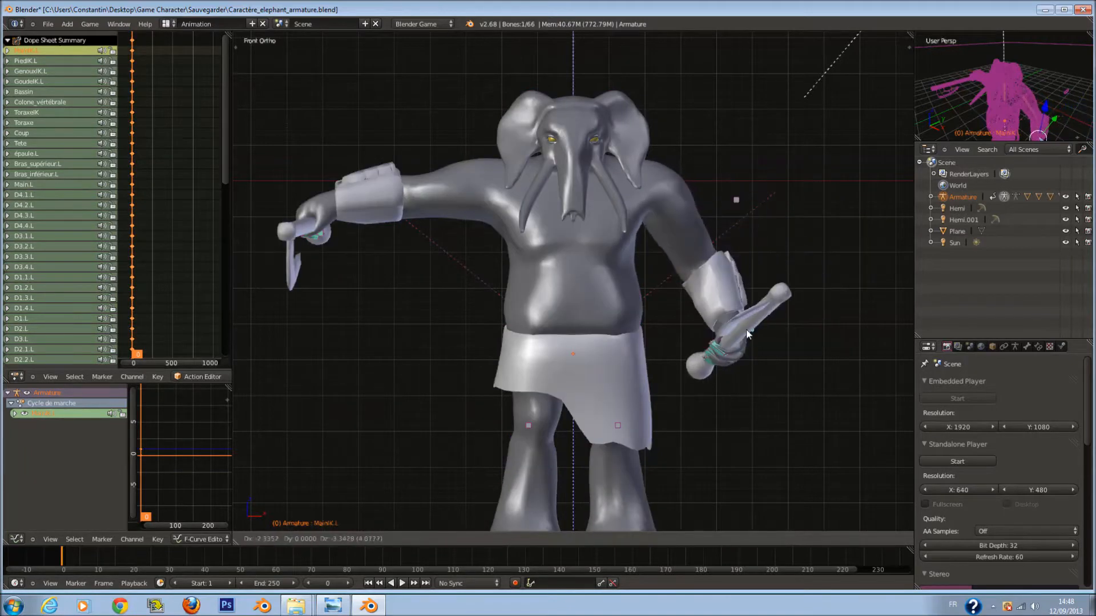
click(779, 331)
Select the right hand's IK bone MainIK.R and move it down and inward to lower the right arm like the left.
key(z)
right_click(362, 189)
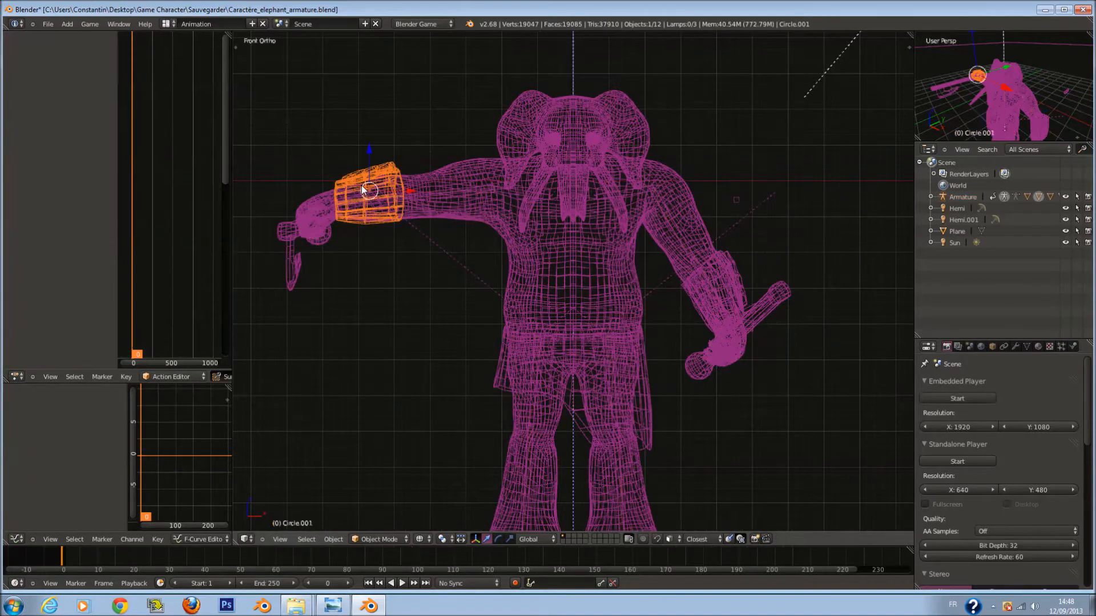
right_click(324, 198)
right_click(319, 202)
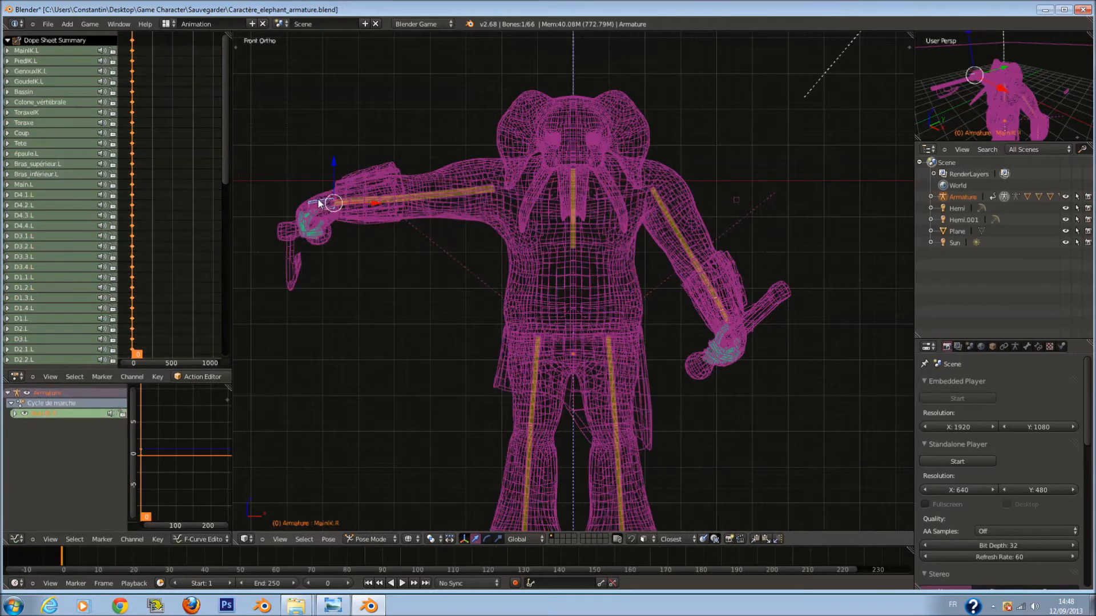
key(z)
key(g)
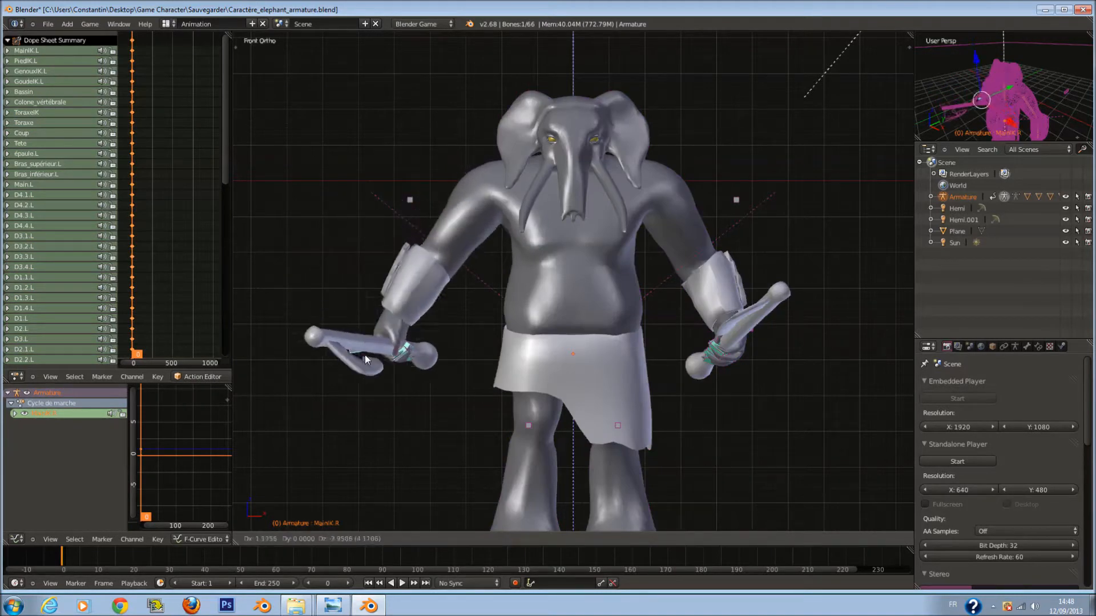
click(413, 330)
Circle-select the right hand's IK, hand and finger bones, then rotate them slightly to turn the hand and its weapon.
key(z)
middle_drag(440, 341, 426, 394)
key(c)
click(446, 336)
right_click(450, 336)
key(z)
middle_drag(451, 338, 485, 346)
key(z)
key(c)
middle_click(455, 245)
right_click(454, 246)
key(z)
middle_drag(465, 251, 495, 247)
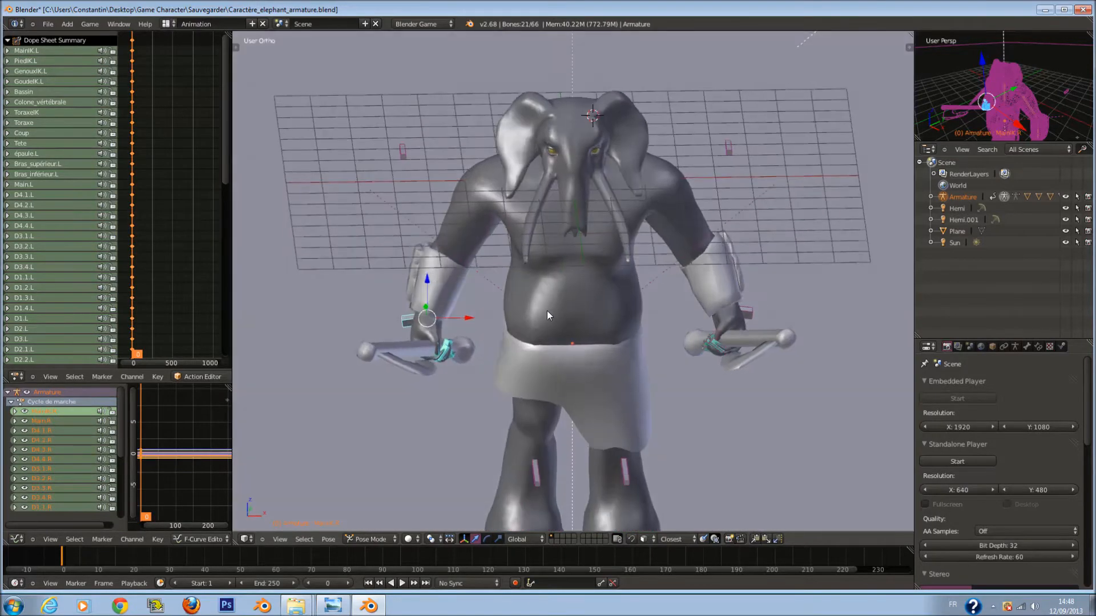
key(r)
click(549, 337)
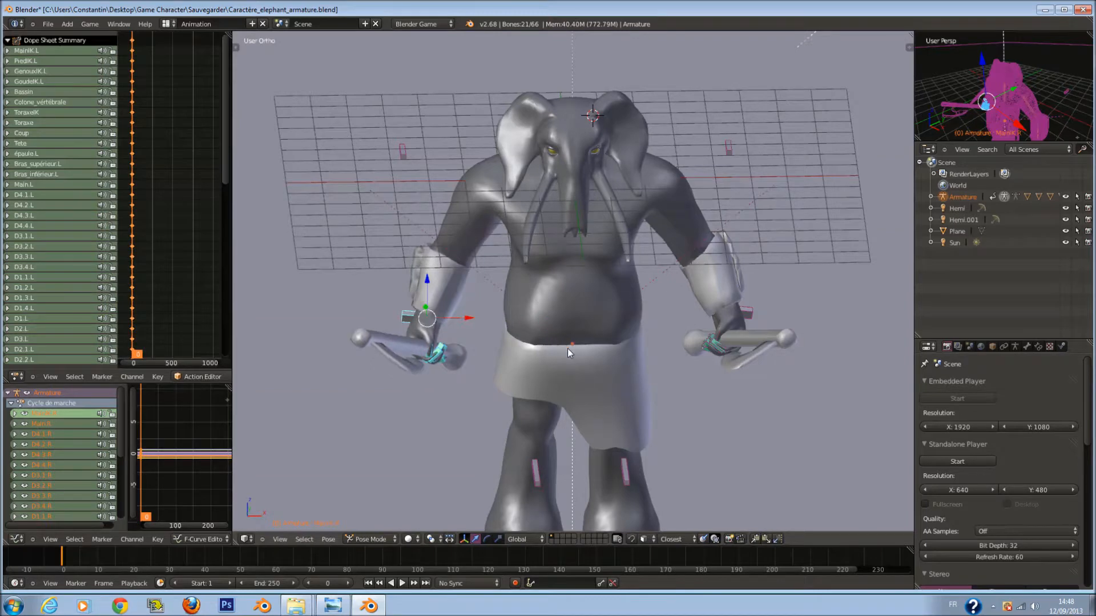
Start the Screencast Keys display in the 3D view.
key(n)
click(845, 285)
click(851, 300)
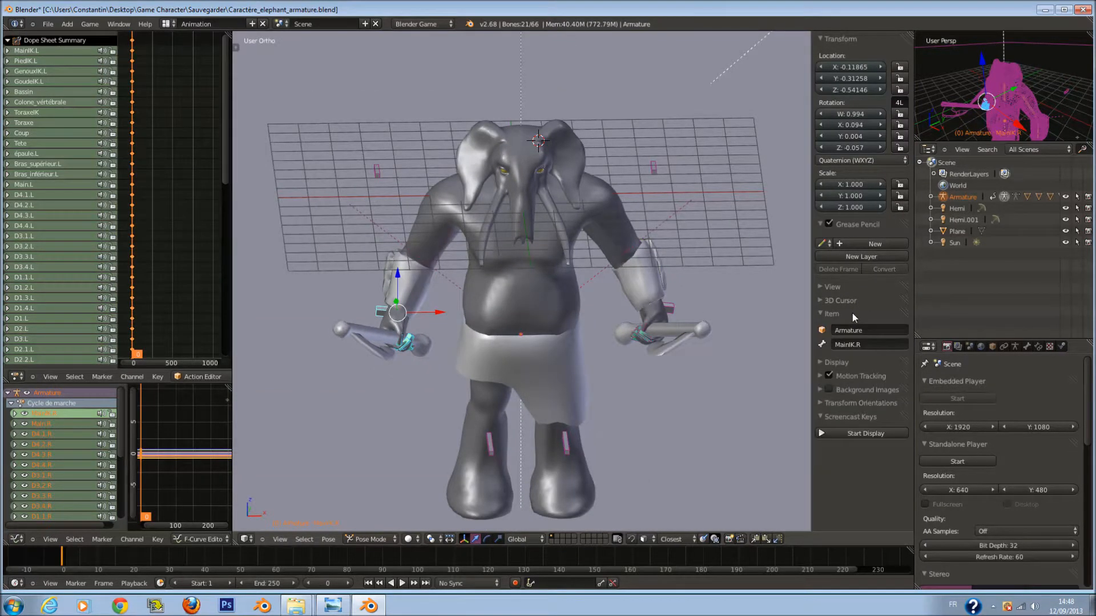
click(865, 434)
key(n)
Rotate the selected right-hand bones so the axe in that hand points forward.
key(r)
key(r)
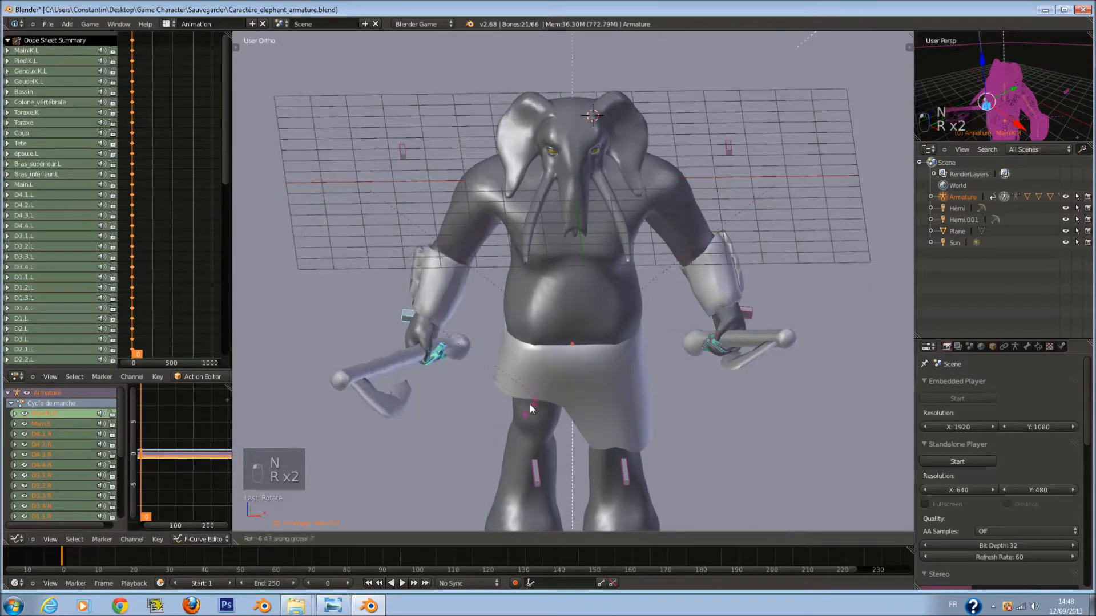
key(r)
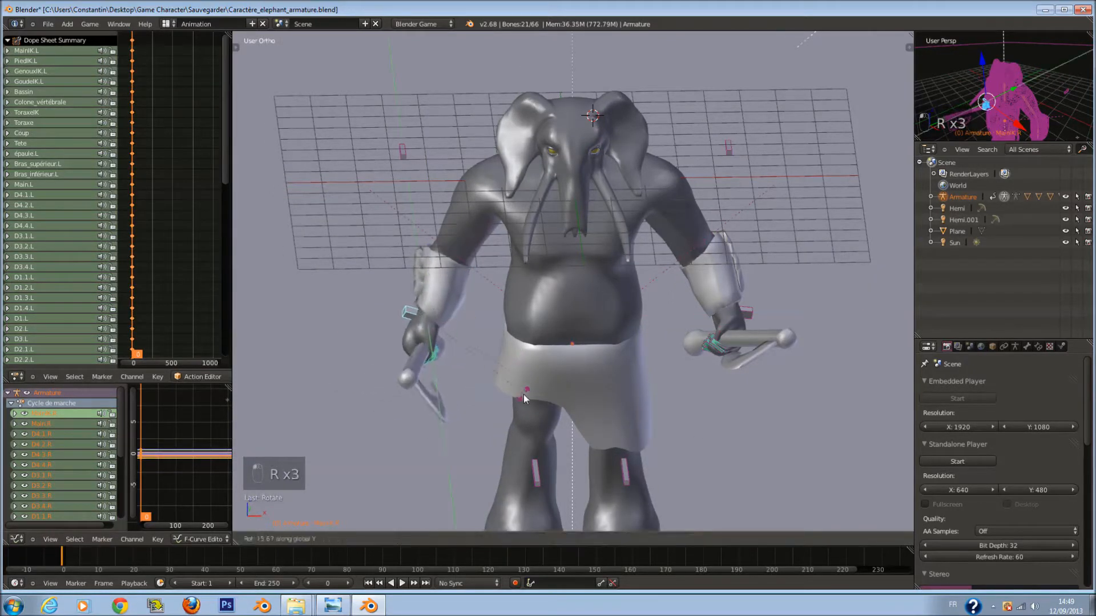
click(516, 372)
Select only the left hand and finger bones and rotate them around the Y axis.
key(z)
key(z)
key(z)
key(a)
key(a)
key(z)
key(a)
key(a)
key(a)
key(c)
key(c)
click(738, 337)
key(z)
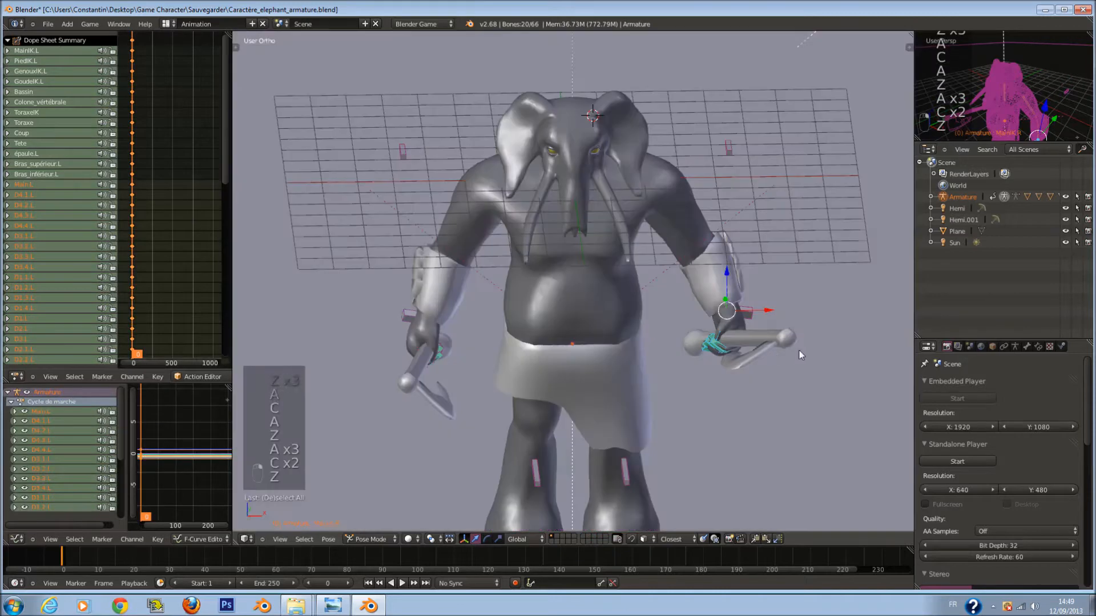
key(r)
key(y)
click(799, 331)
Rotate the left-hand bones further around X and Z so the axe in that hand points forward.
key(r)
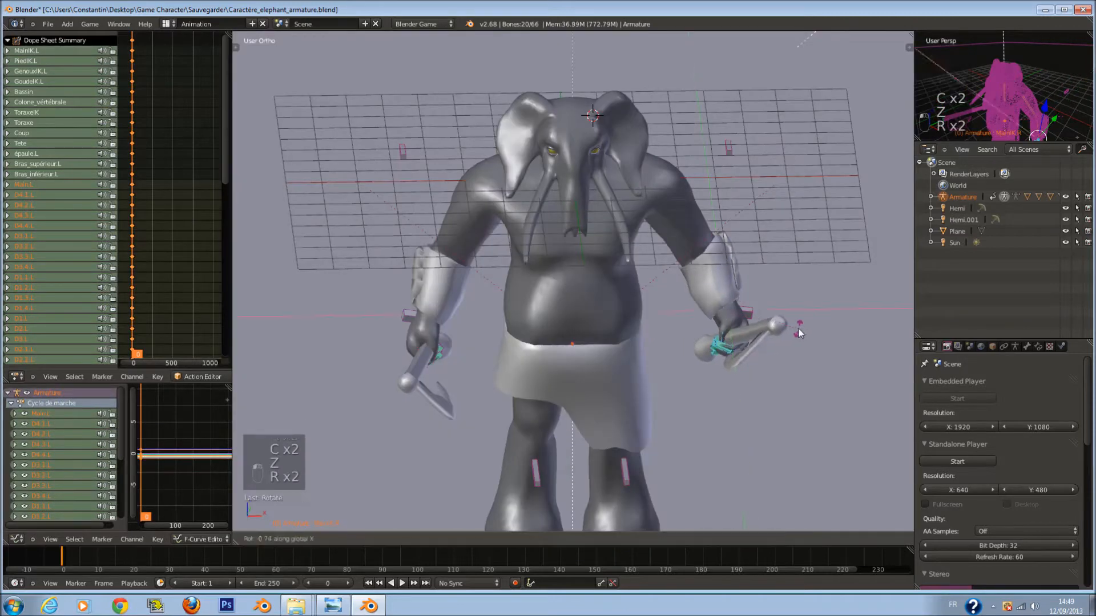
key(x)
key(r)
key(z)
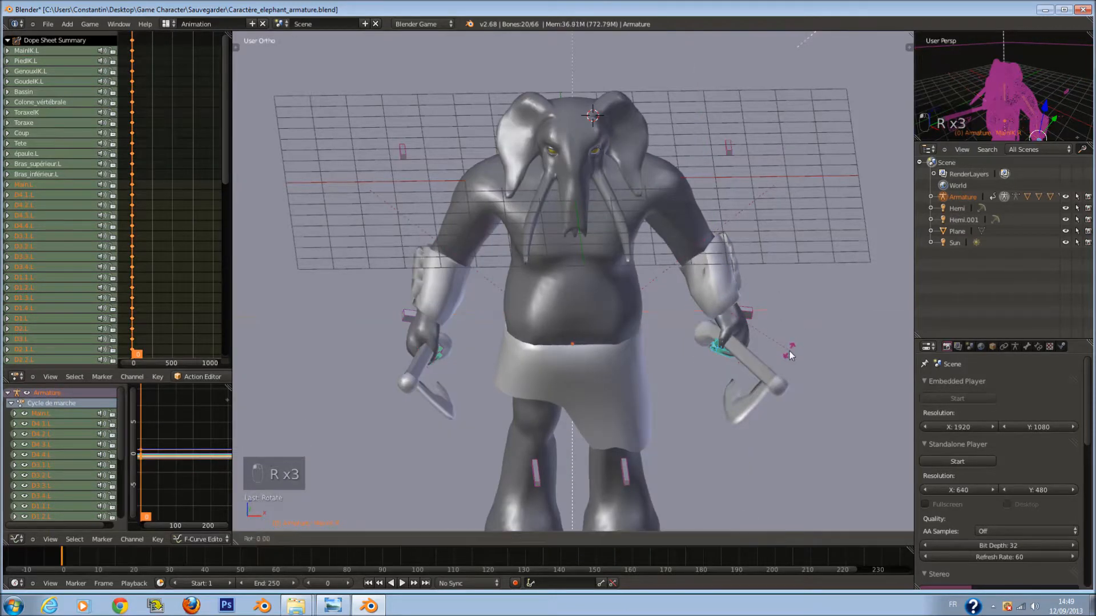
key(r)
key(x)
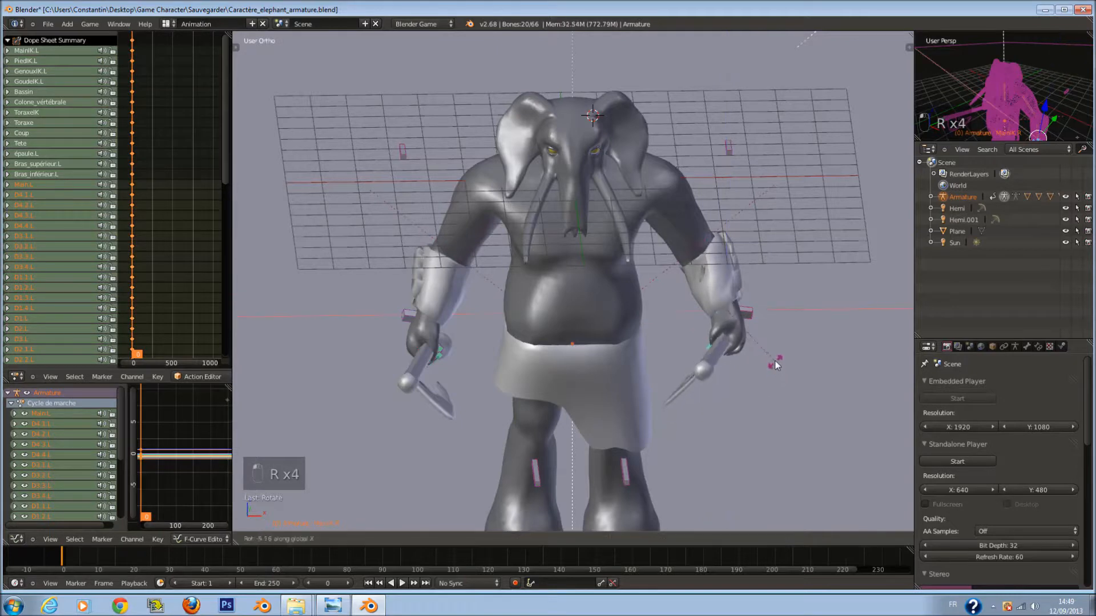
click(768, 345)
key(KP_1)
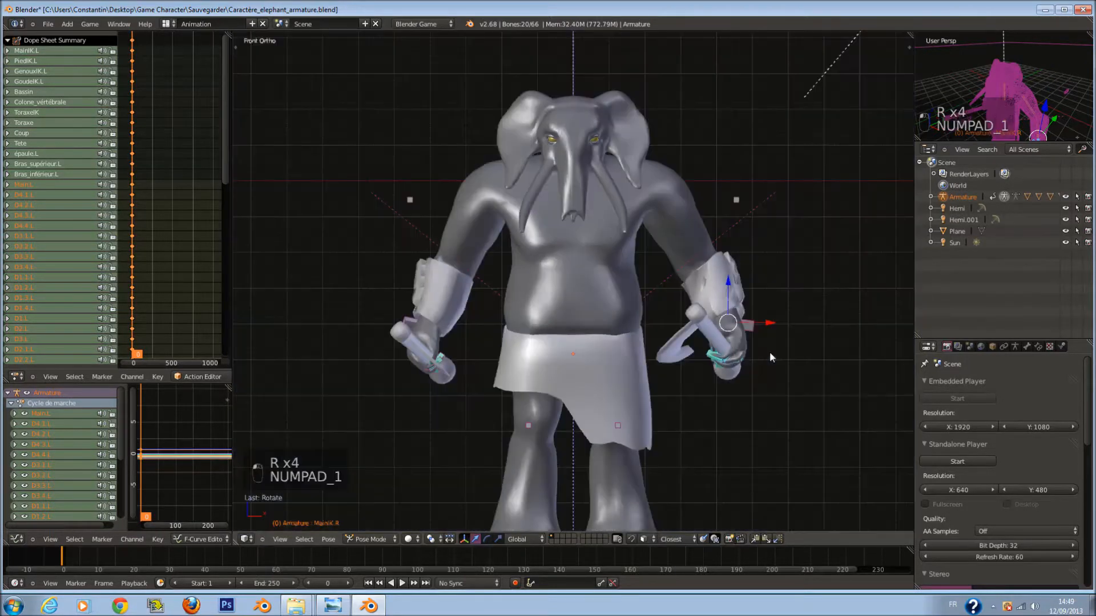
key(z)
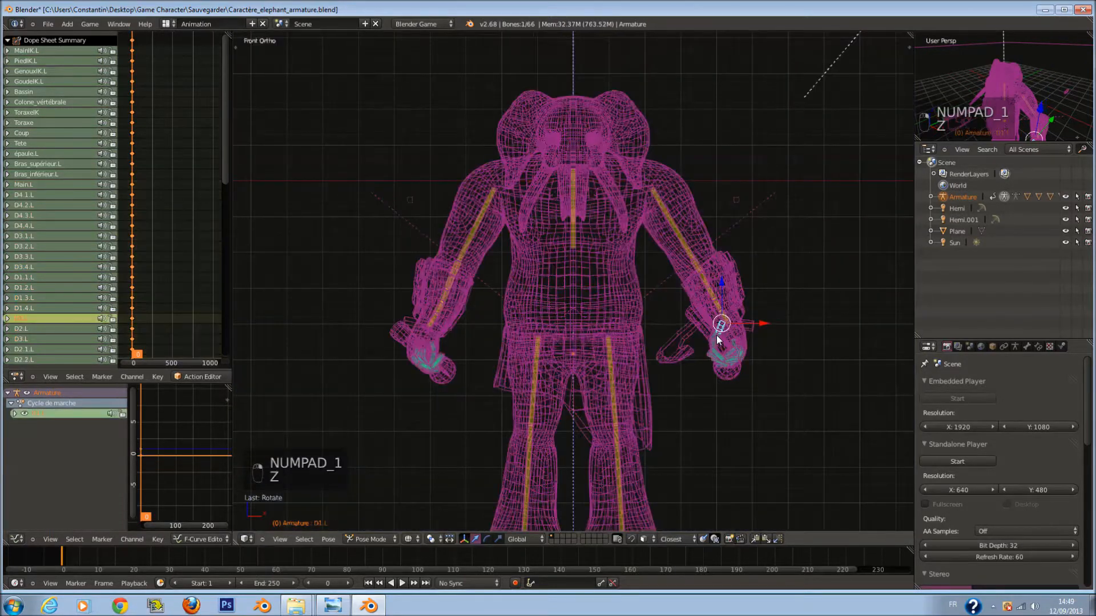
right_click(702, 320)
key(z)
key(r)
key(r)
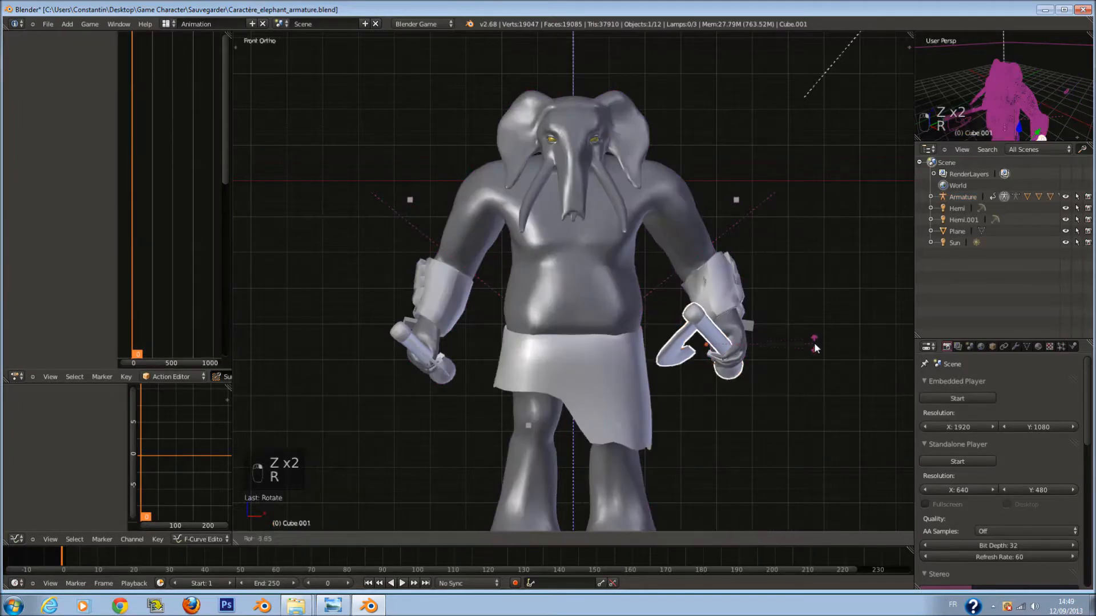
right_click(811, 322)
key(r)
key(z)
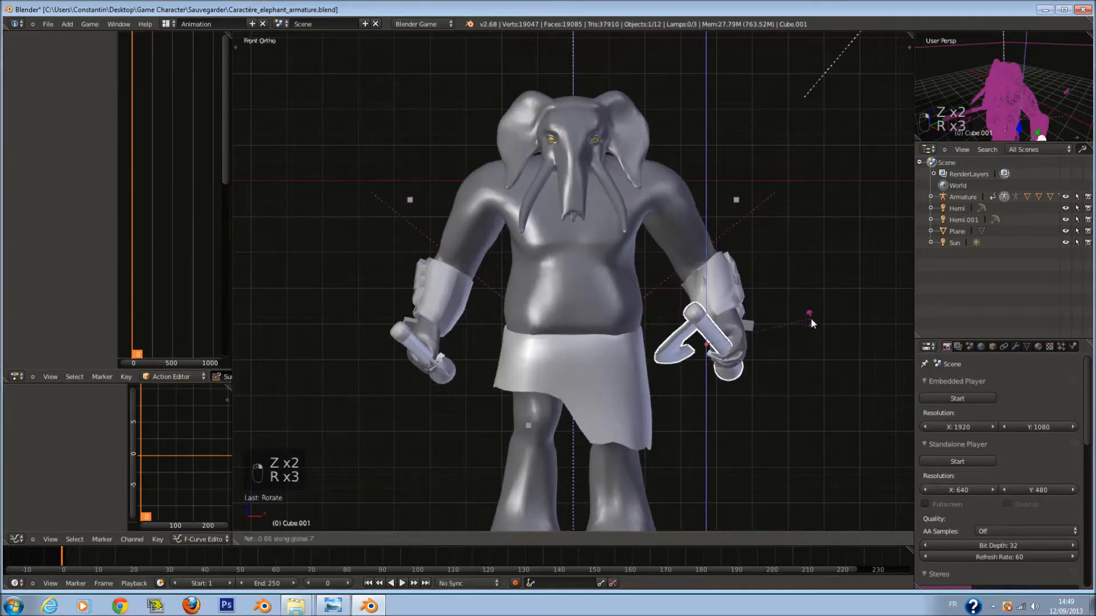
right_click(806, 325)
key(r)
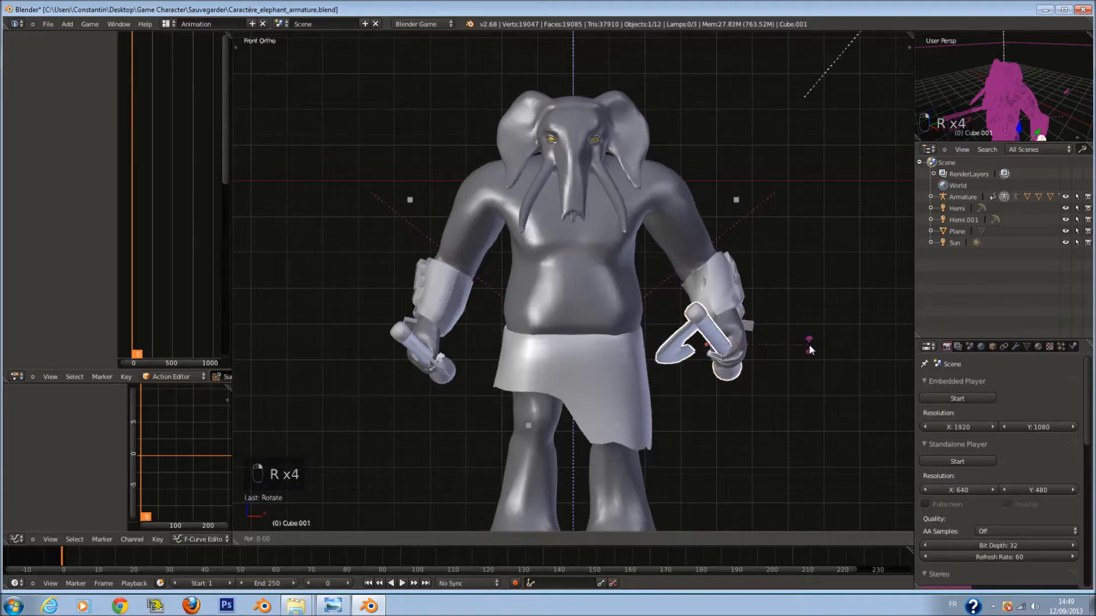
right_click(752, 280)
Move the left elbow IK bone GoudeIK.L down behind the left forearm.
key(a)
key(a)
key(a)
key(a)
key(a)
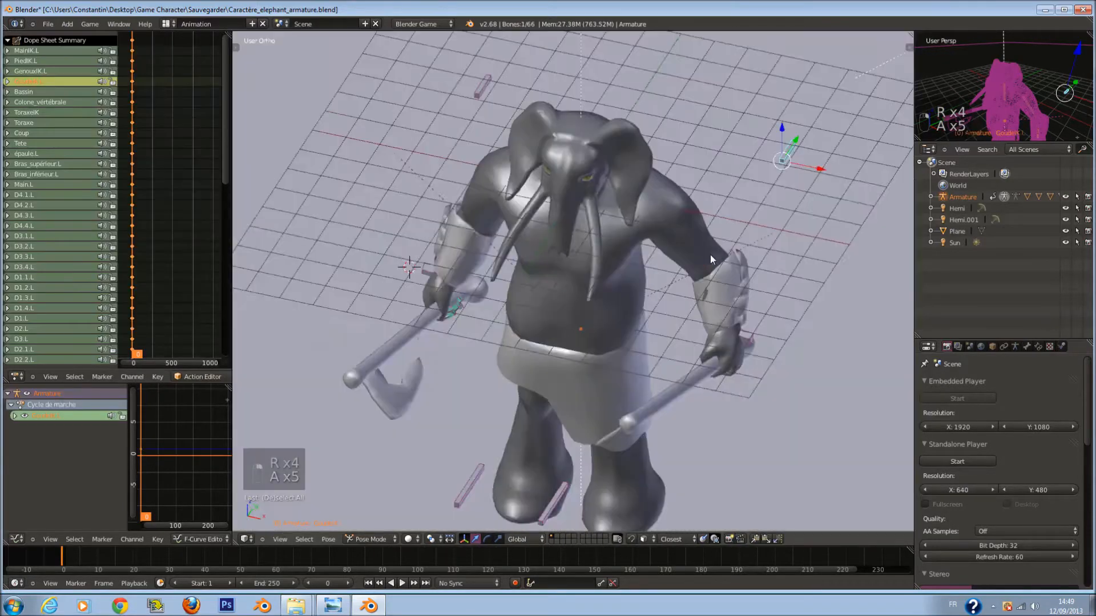
middle_drag(710, 255, 639, 224)
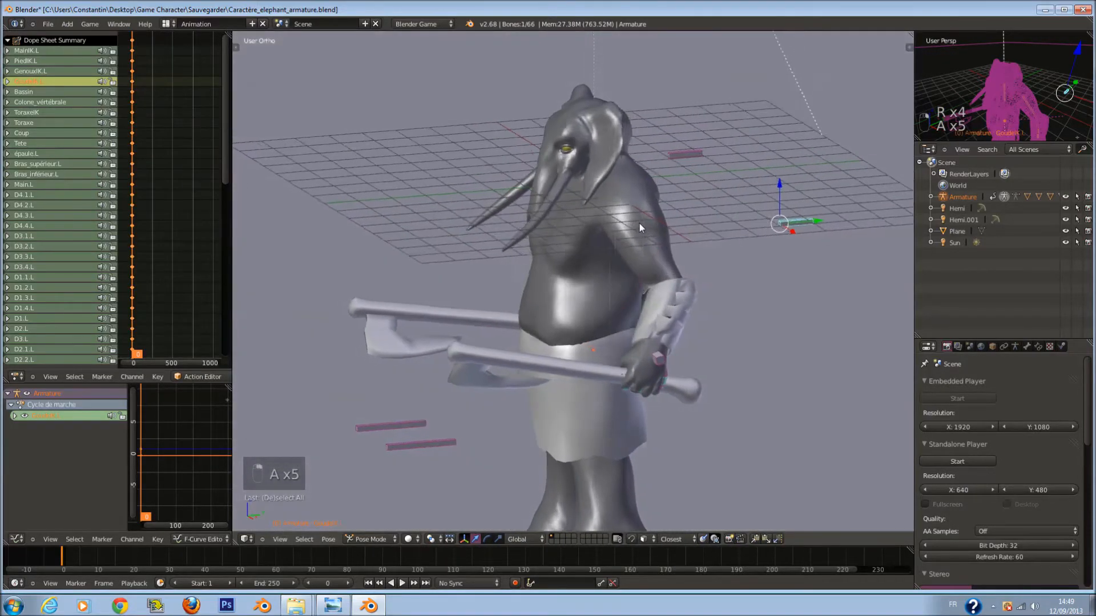
key(g)
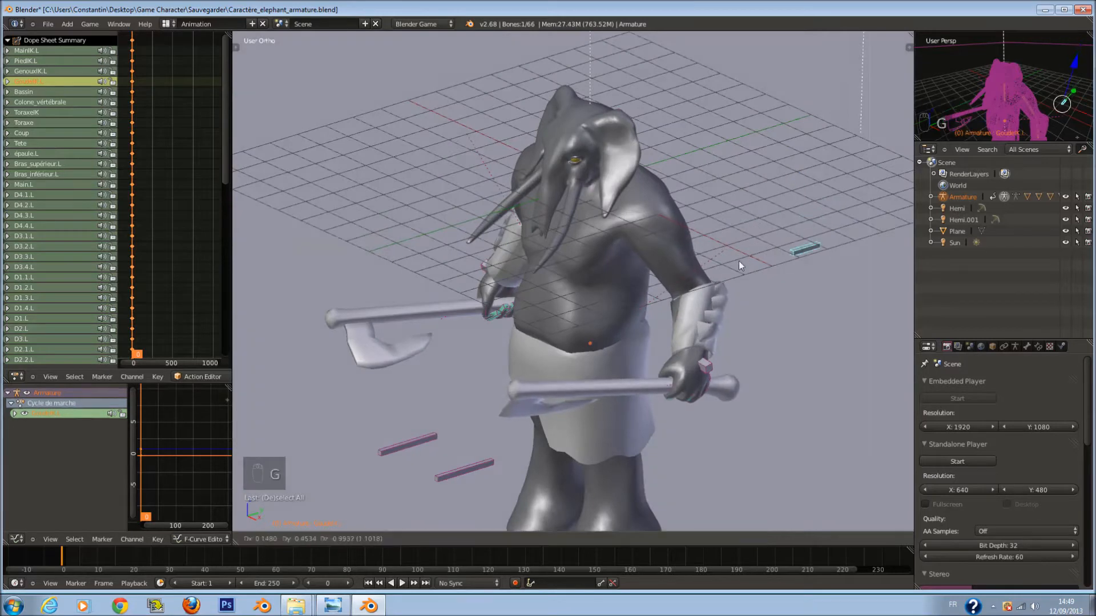
click(673, 306)
Move the right elbow IK bone GoudeIK.R down and outward, just outside the right hand.
middle_drag(673, 306, 559, 249)
right_click(826, 199)
middle_drag(825, 199, 796, 222)
key(g)
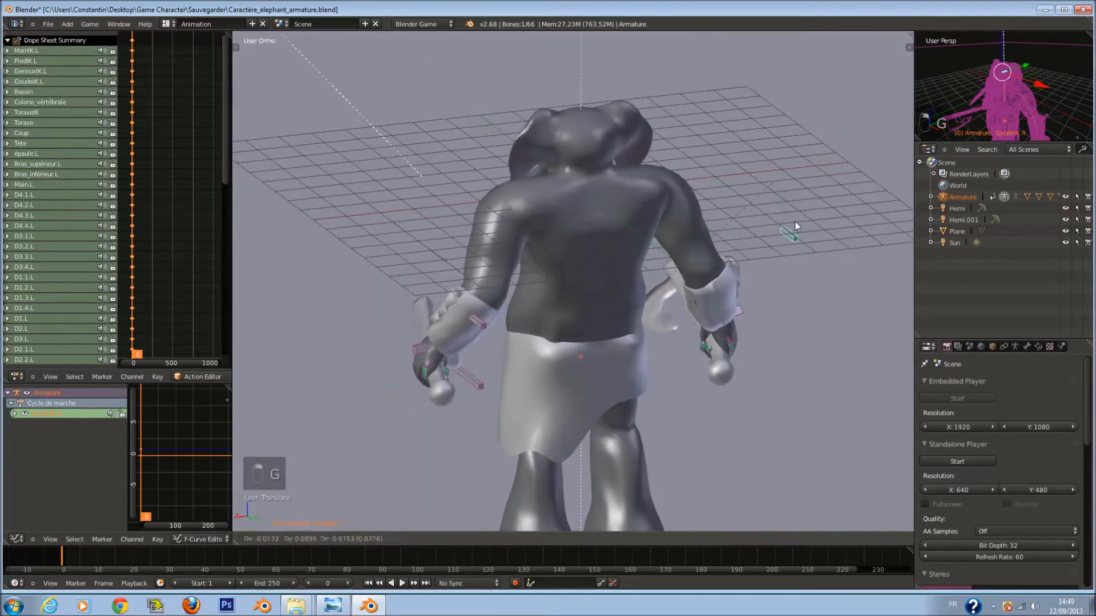
click(747, 316)
middle_drag(746, 316, 713, 302)
key(g)
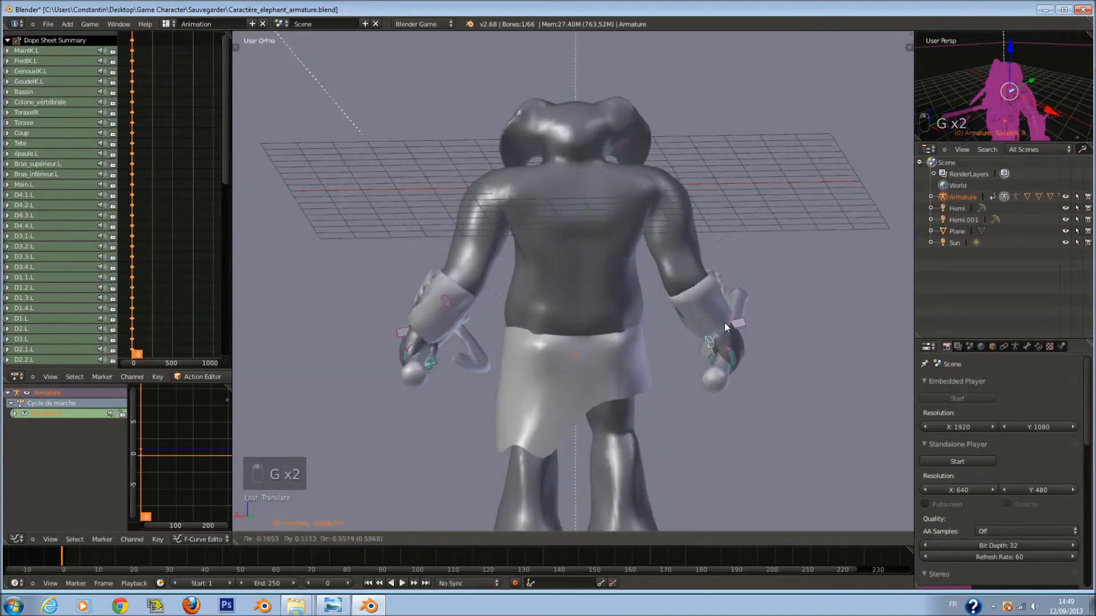
click(781, 330)
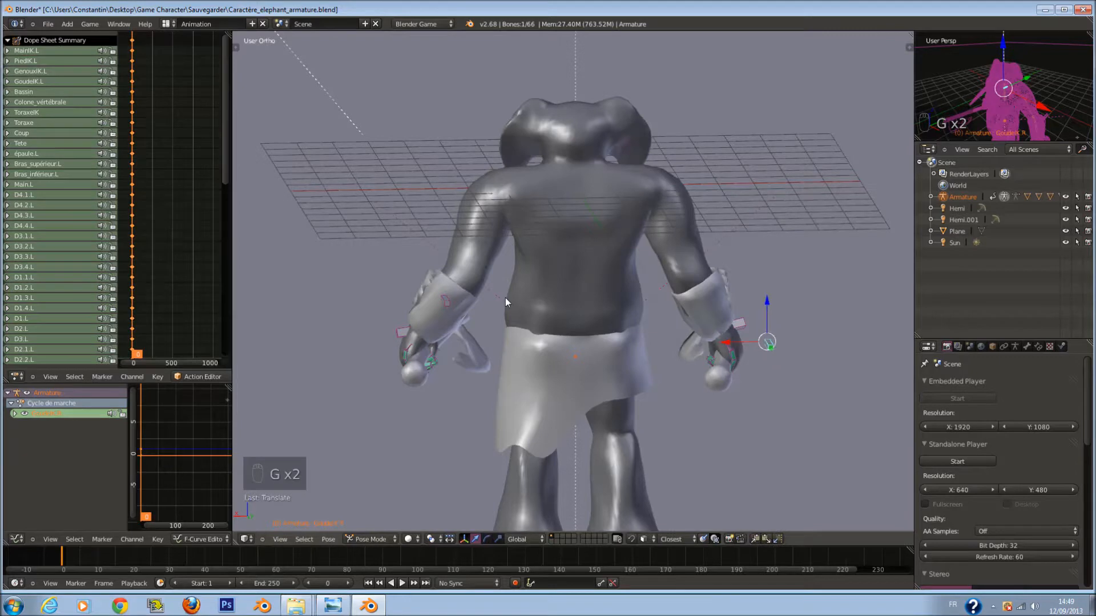
Reposition the left elbow IK bone GoudeIK.L slightly higher and outward from the forearm.
right_click(446, 301)
middle_drag(445, 301, 420, 313)
key(g)
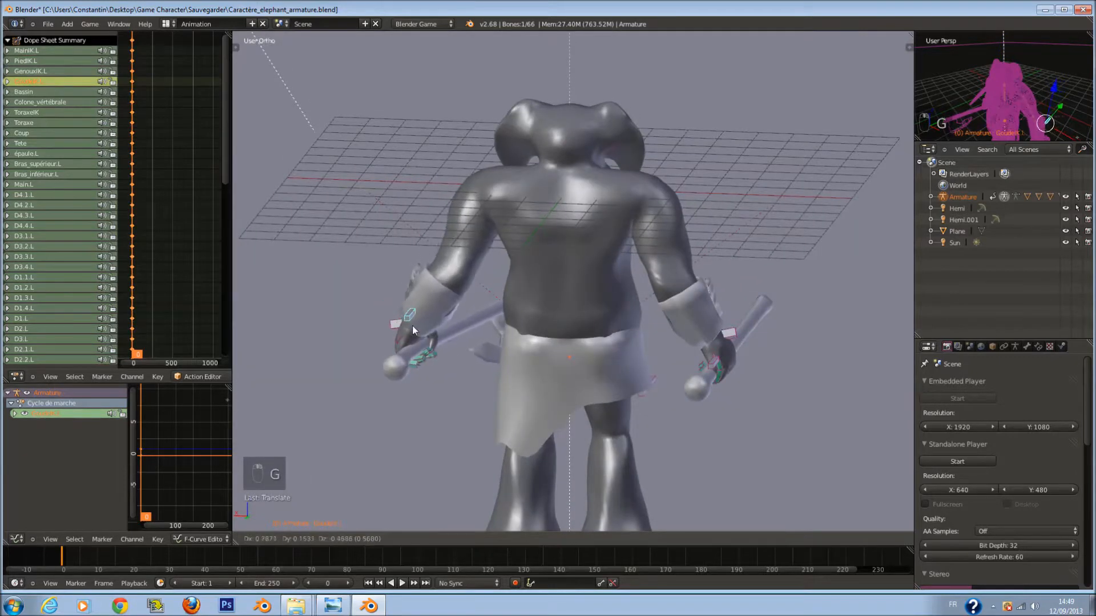
click(390, 298)
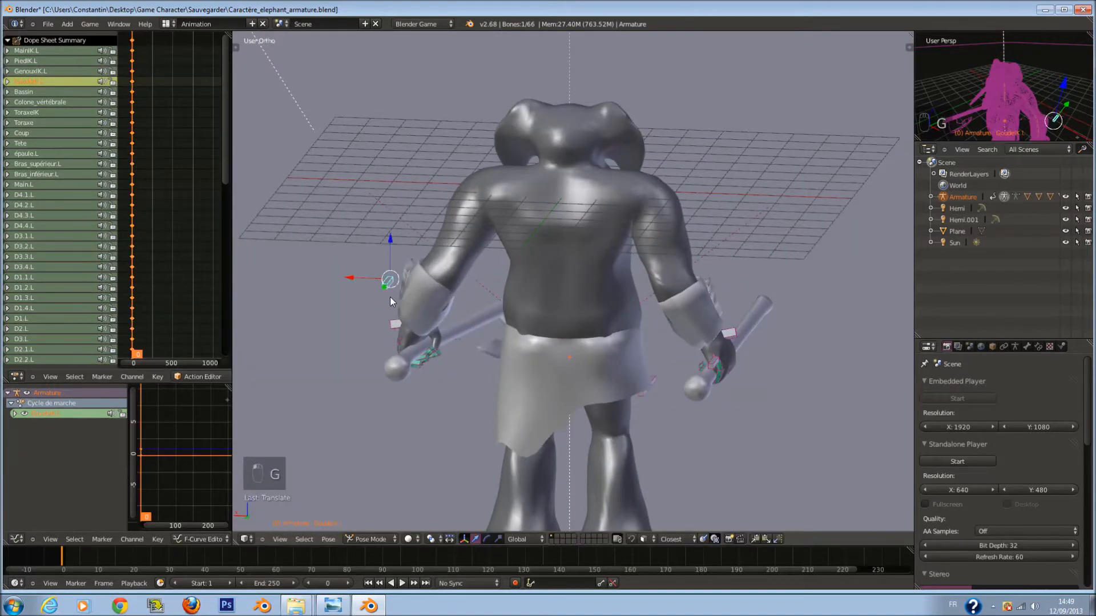
Rotate the left forearm, hand and finger bones together with their IK bones to adjust the left arm pose.
key(z)
key(a)
key(c)
drag(419, 341, 419, 347)
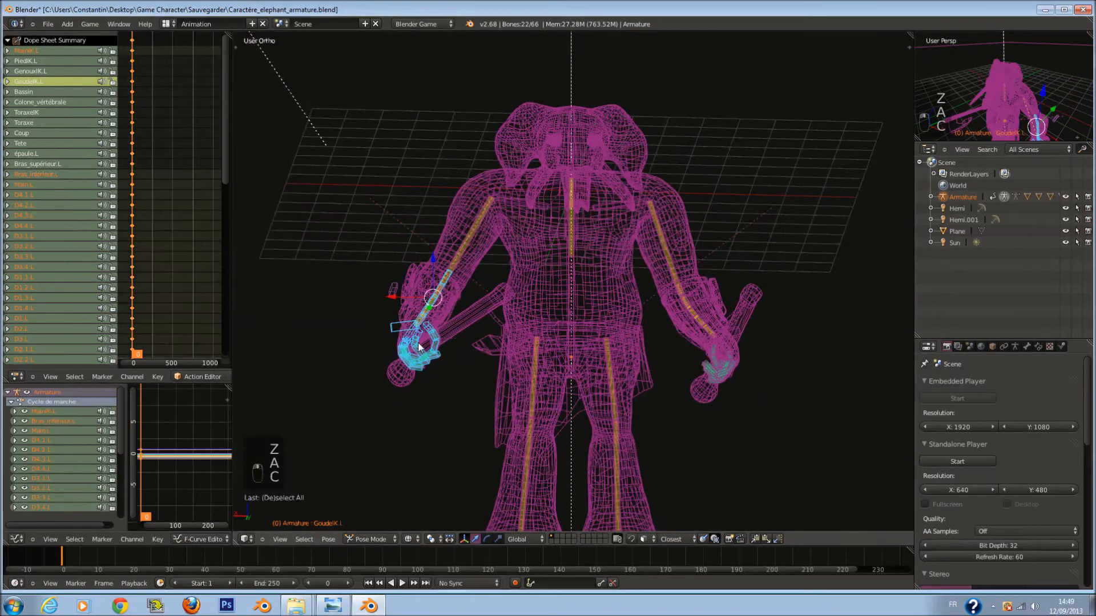
key(z)
key(r)
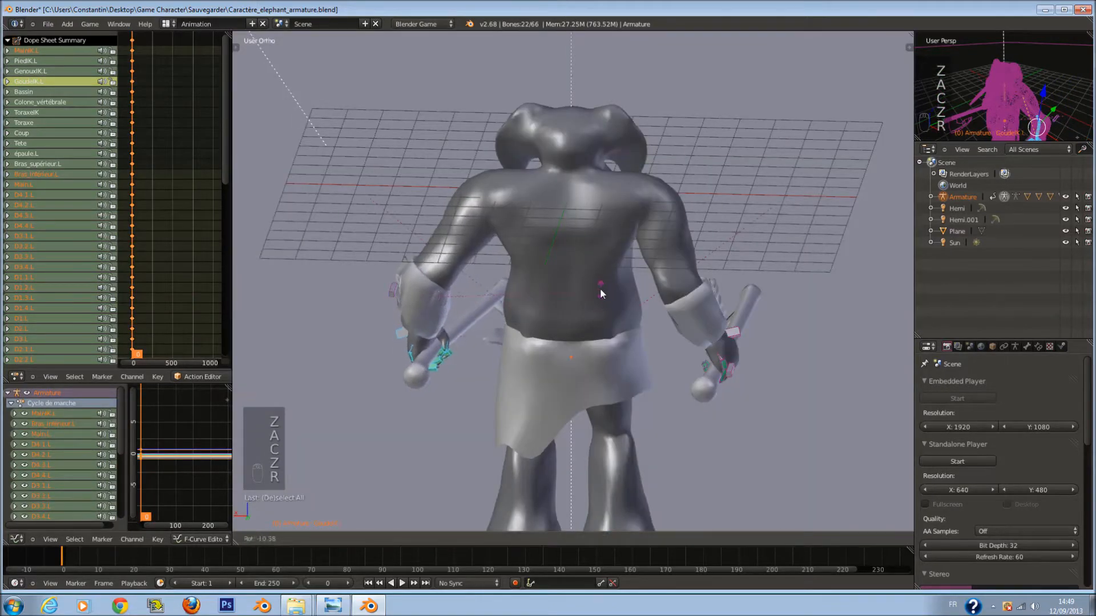
click(600, 288)
Rotate the right forearm, hand and finger bones together with their IK bones to adjust the right arm pose.
key(a)
middle_drag(813, 316, 824, 317)
key(z)
key(c)
click(746, 328)
right_click(748, 331)
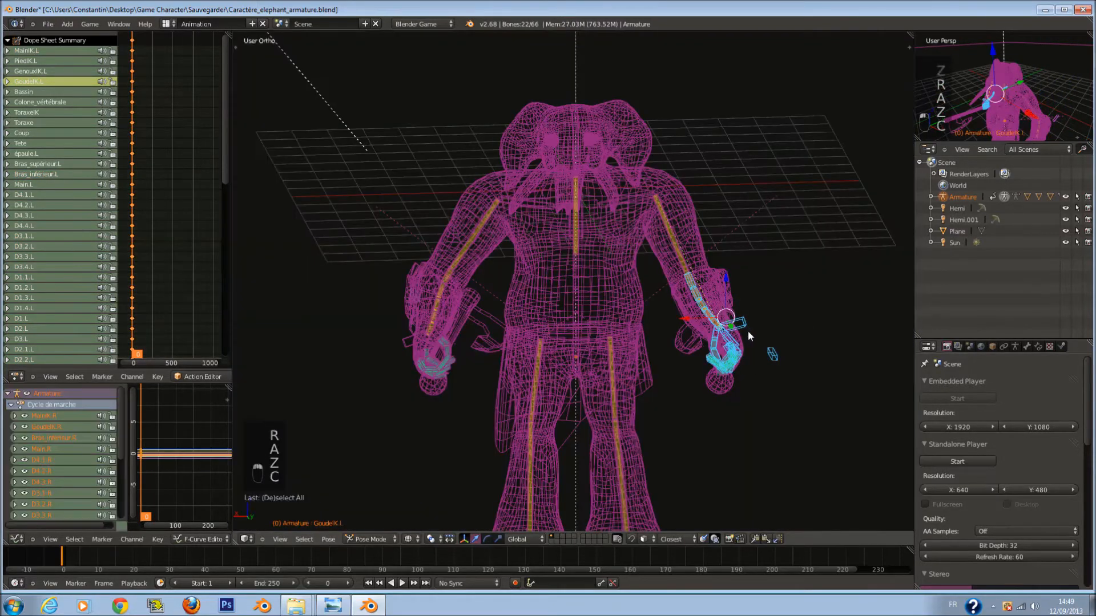
key(z)
key(r)
click(781, 335)
Move the chest IK bone ToraxeIK slightly along the global Y axis.
key(KP_1)
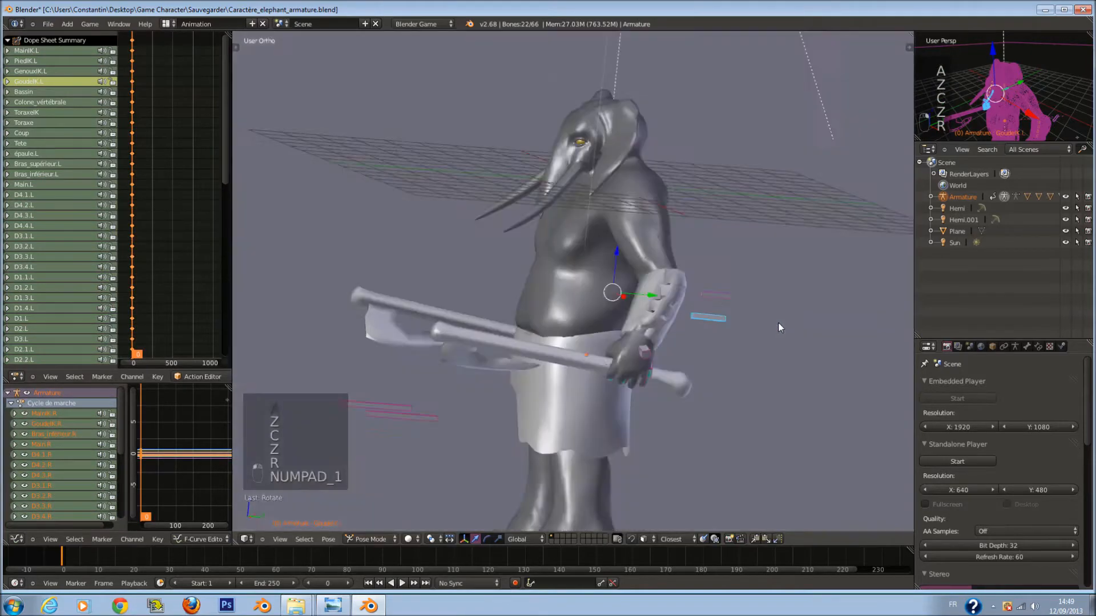
key(z)
key(z)
key(z)
key(z)
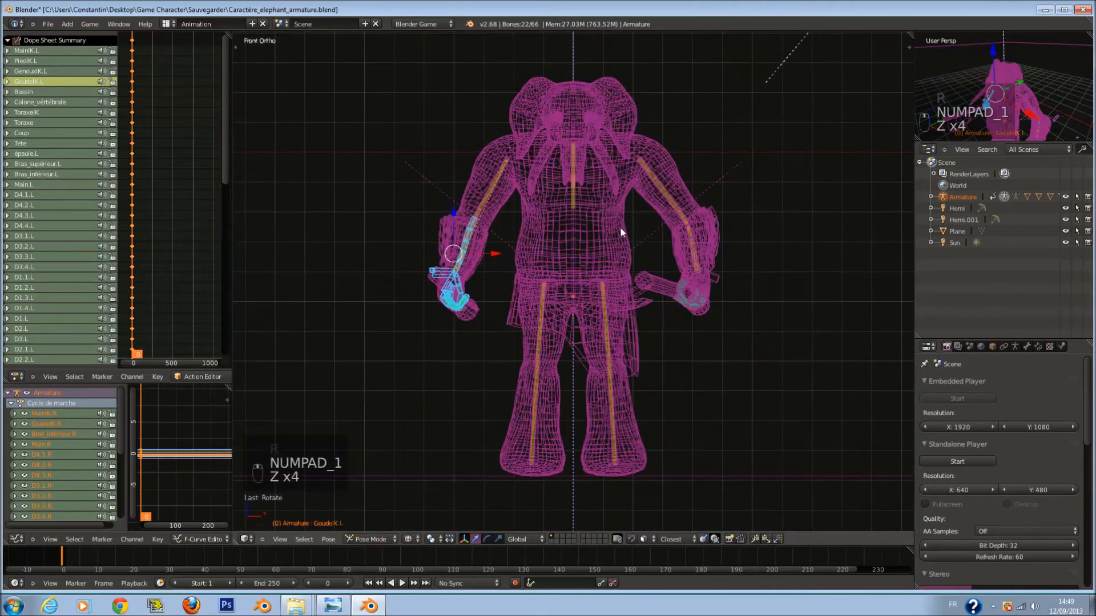
shift+scroll(620, 228, up, 2)
key(a)
right_click(587, 200)
right_click(581, 206)
key(z)
key(z)
key(g)
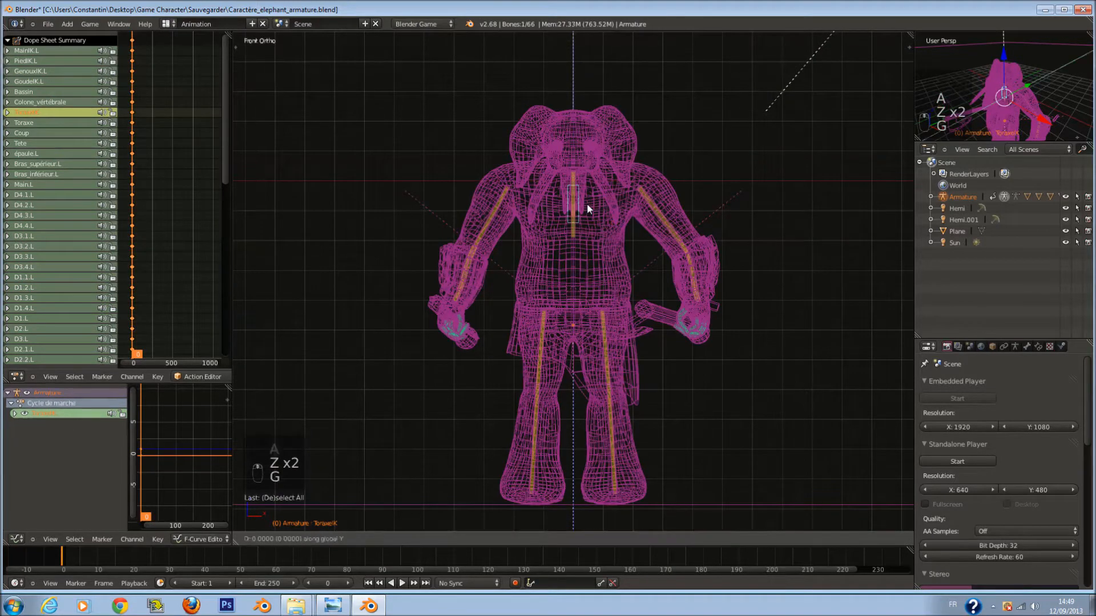
right_click(594, 210)
key(z)
scroll(594, 215, up, 1)
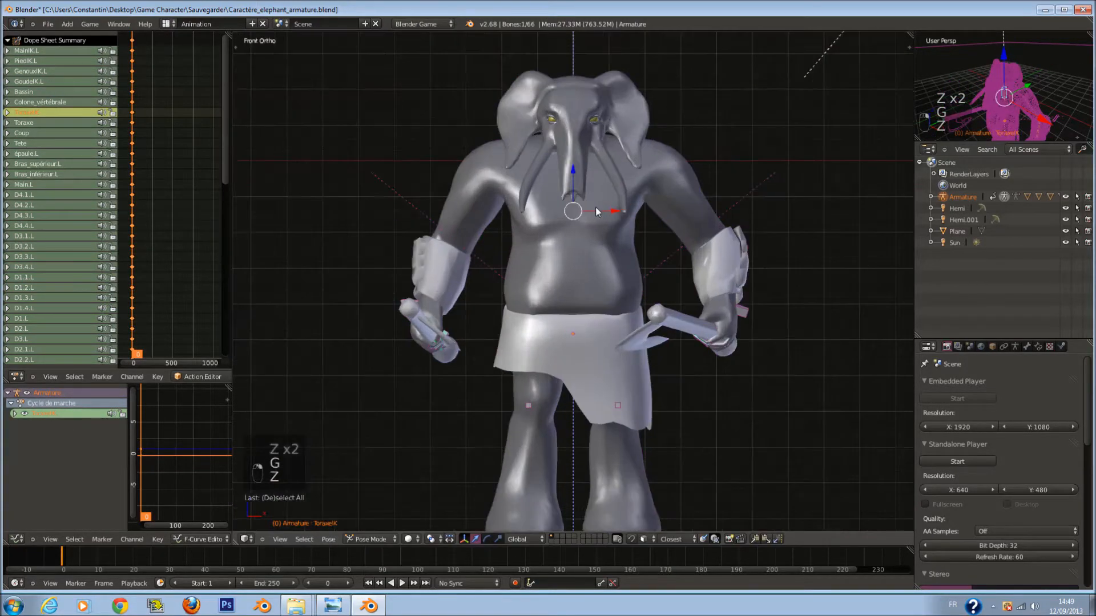
key(g)
key(y)
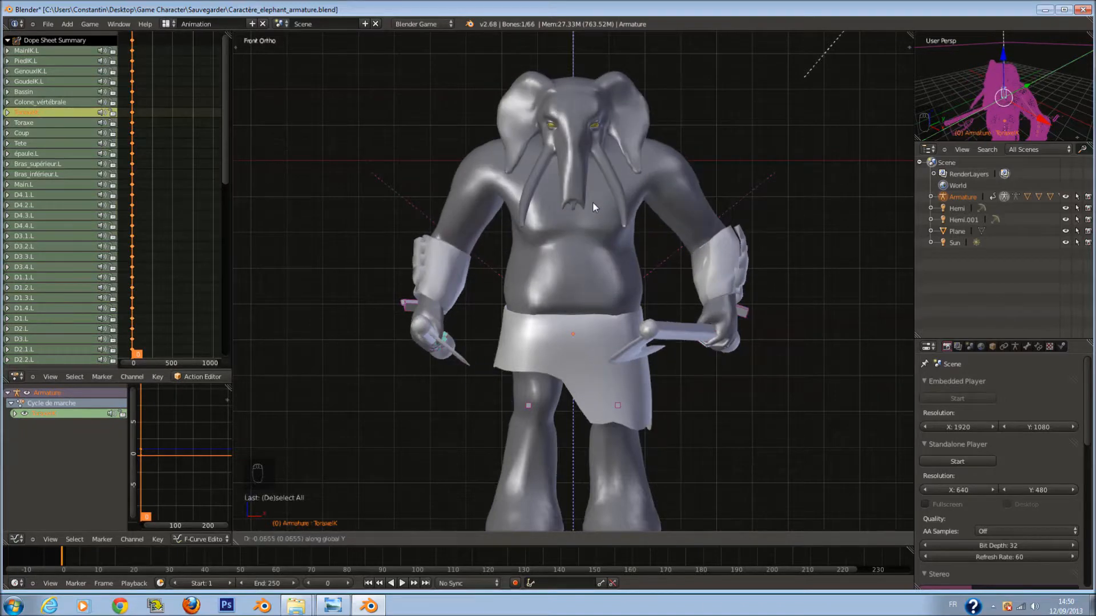
click(593, 202)
Move both foot IK bones, PiedIK.L and PiedIK.R, slightly up and forward in the right side view.
key(KP_3)
key(z)
scroll(607, 348, down, 1)
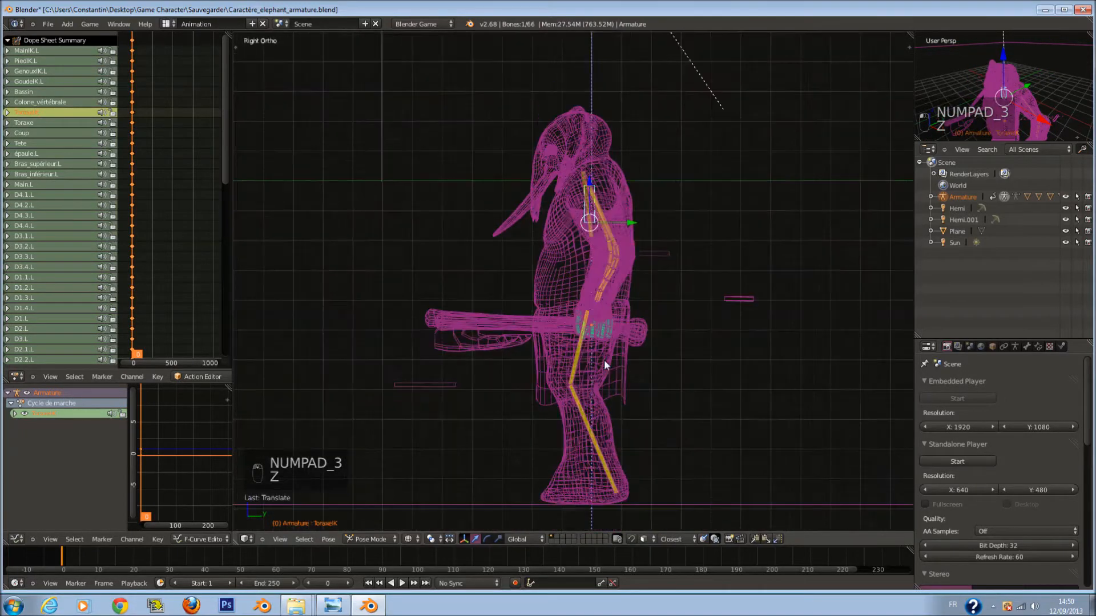
shift+scroll(611, 382, down, 4)
right_click(615, 438)
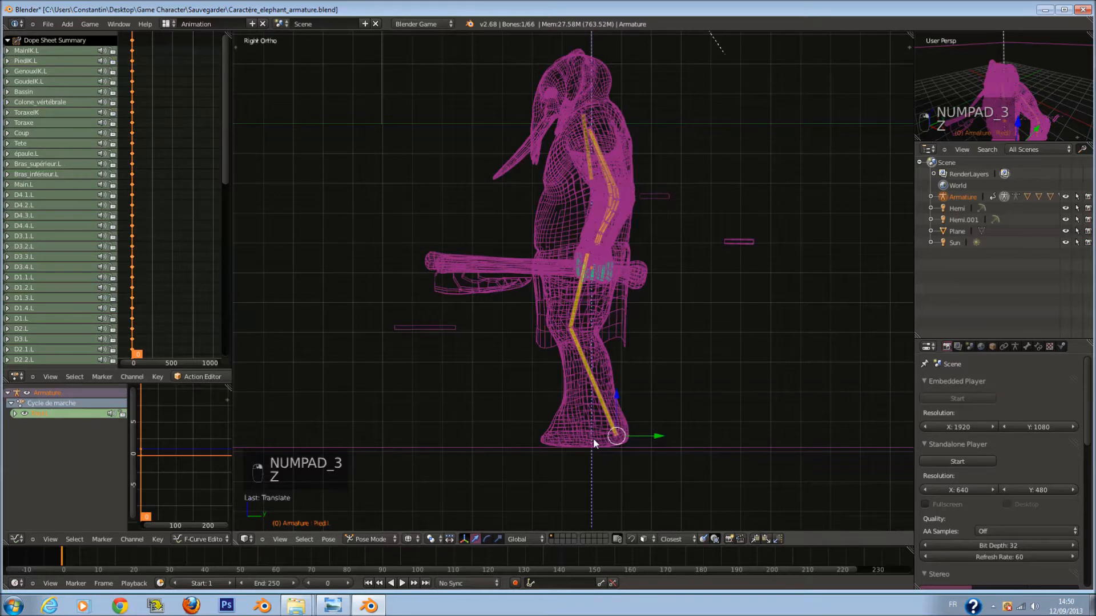
shift+scroll(594, 437, down, 1)
scroll(592, 436, up, 1)
right_click(625, 446)
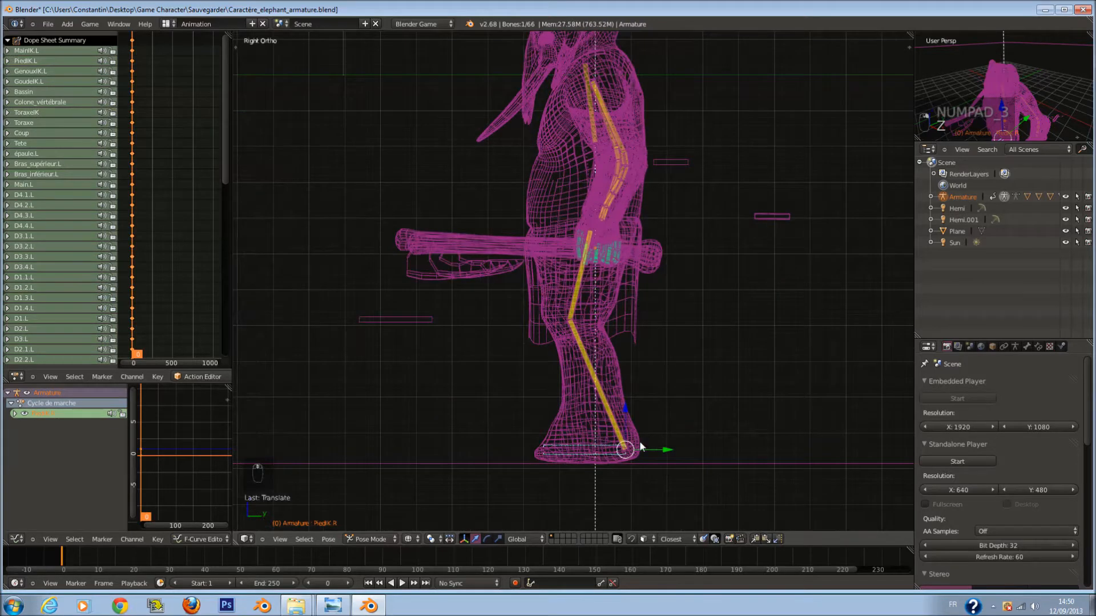
middle_drag(619, 455, 576, 467)
shift+right_click(608, 463)
key(ctrl+z)
shift+right_click(610, 458)
key(KP_1)
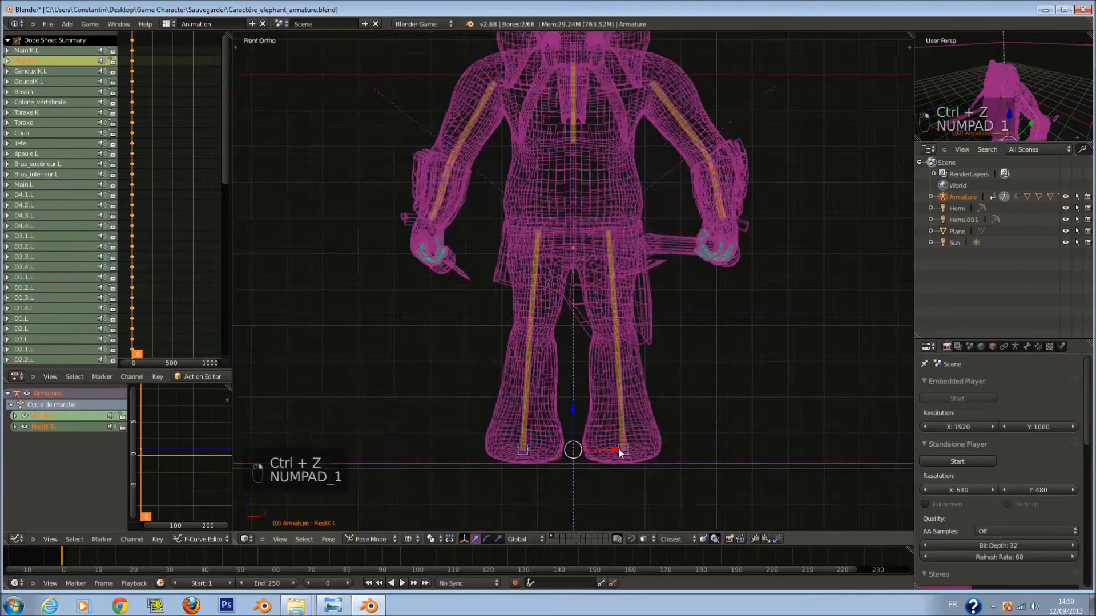
key(KP_3)
key(g)
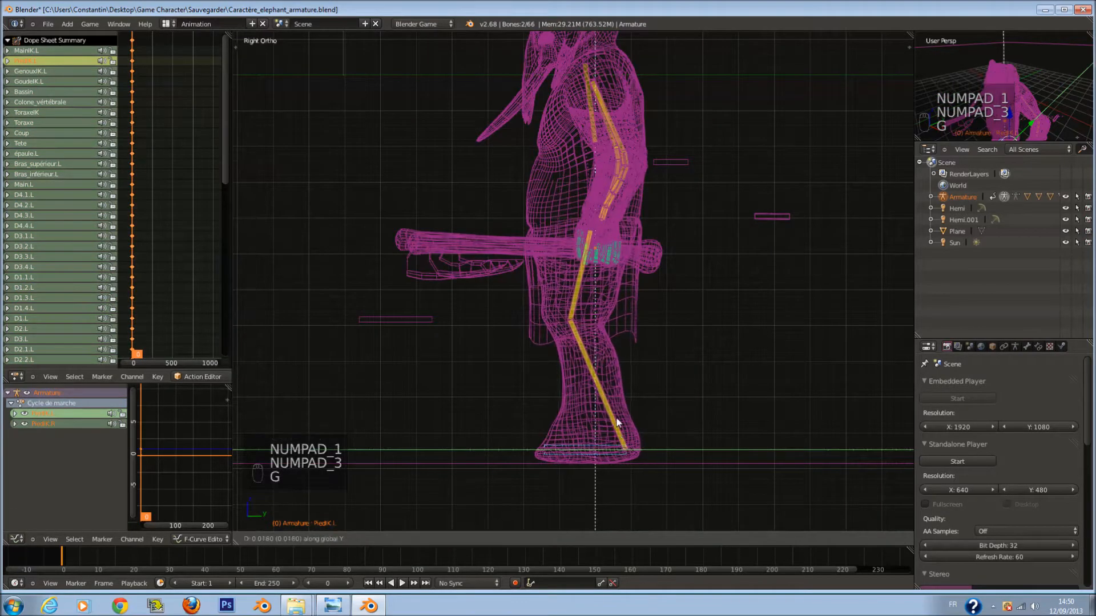
key(g)
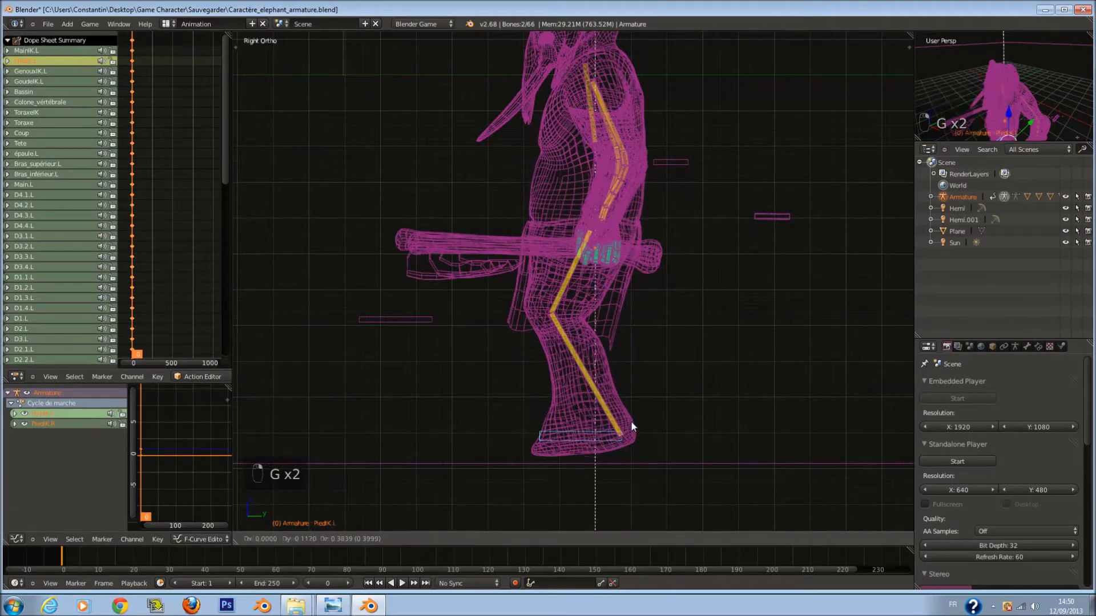
click(621, 425)
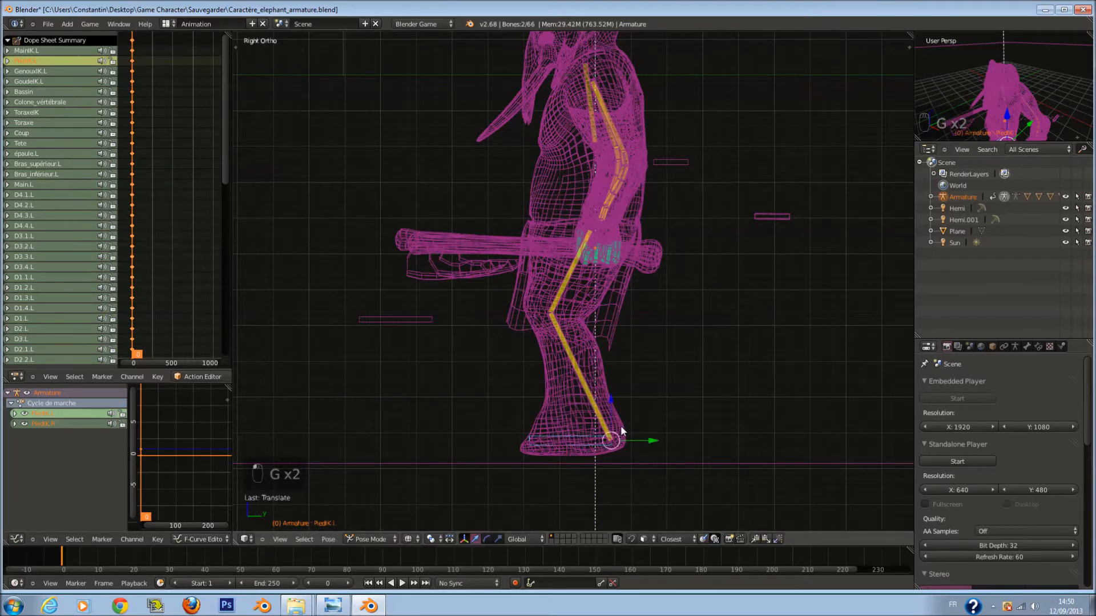
Select all bones and lower the whole armature about 0.78 units along the global Z axis to set the feet on the ground.
scroll(633, 371, down, 2)
key(a)
key(a)
key(a)
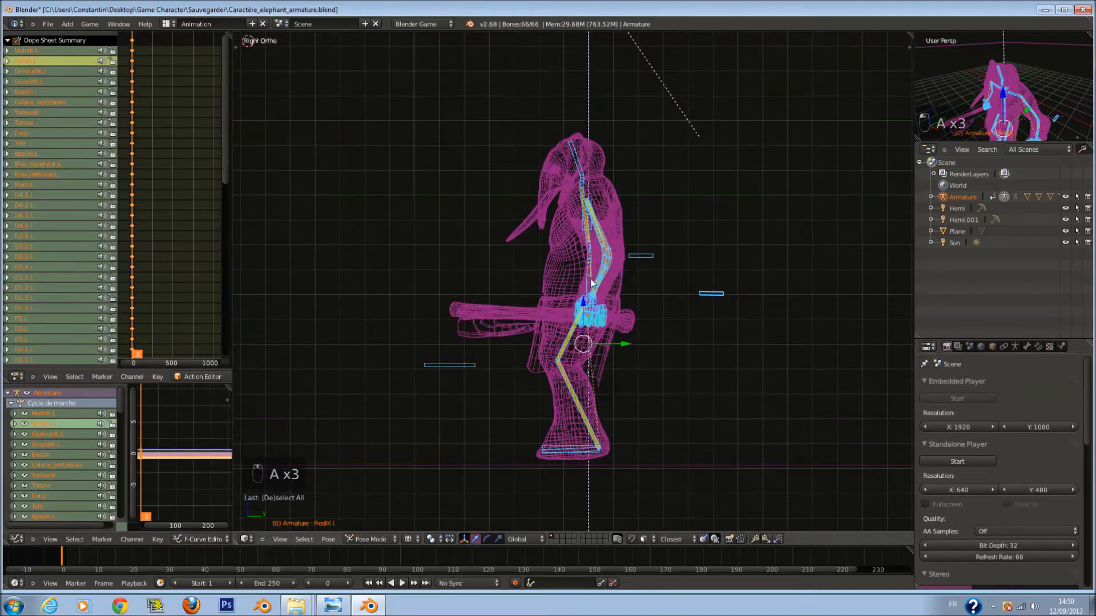
key(g)
key(z)
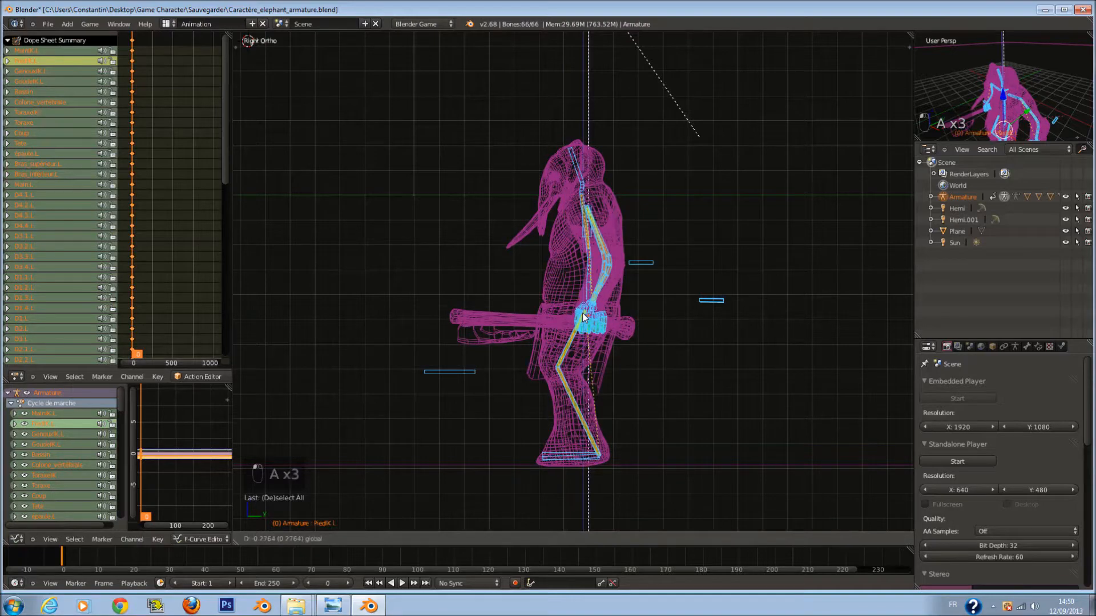
click(583, 318)
key(z)
middle_drag(568, 341, 669, 354)
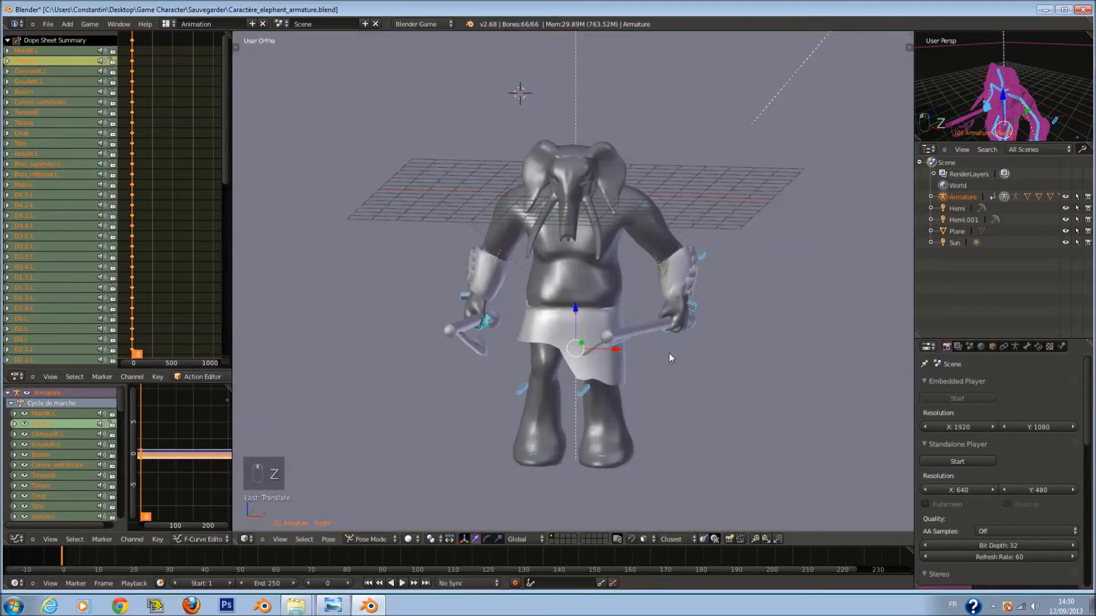
Try to rotate the left foot IK bone PiedIK.L about the global Z axis.
key(KP_1)
key(z)
scroll(584, 459, down, 1)
scroll(605, 439, up, 5)
key(a)
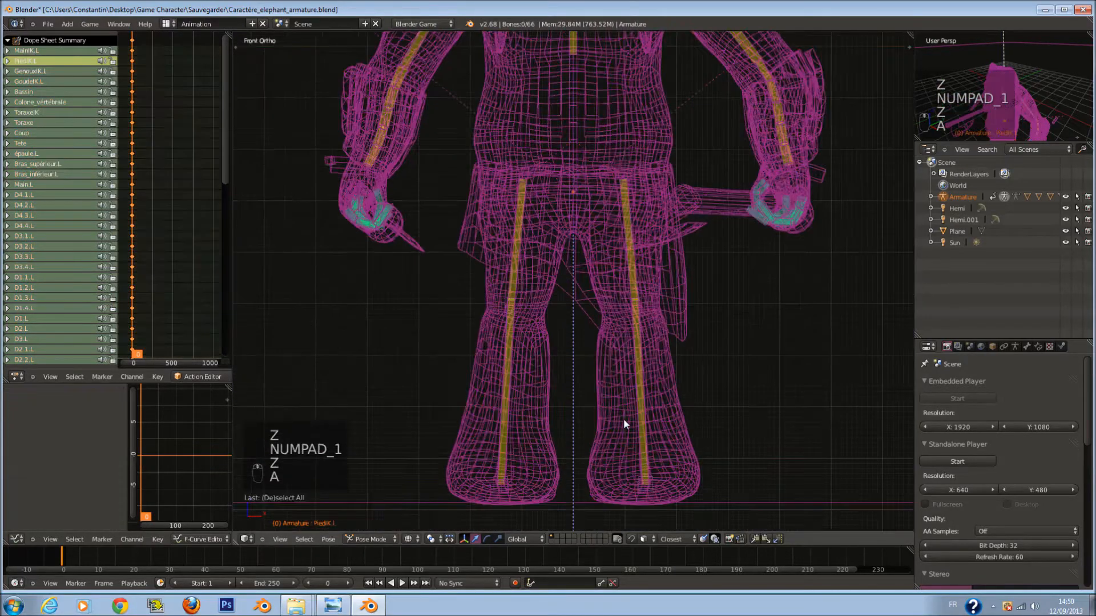
key(a)
right_click(648, 490)
scroll(685, 468, down, 1)
key(r)
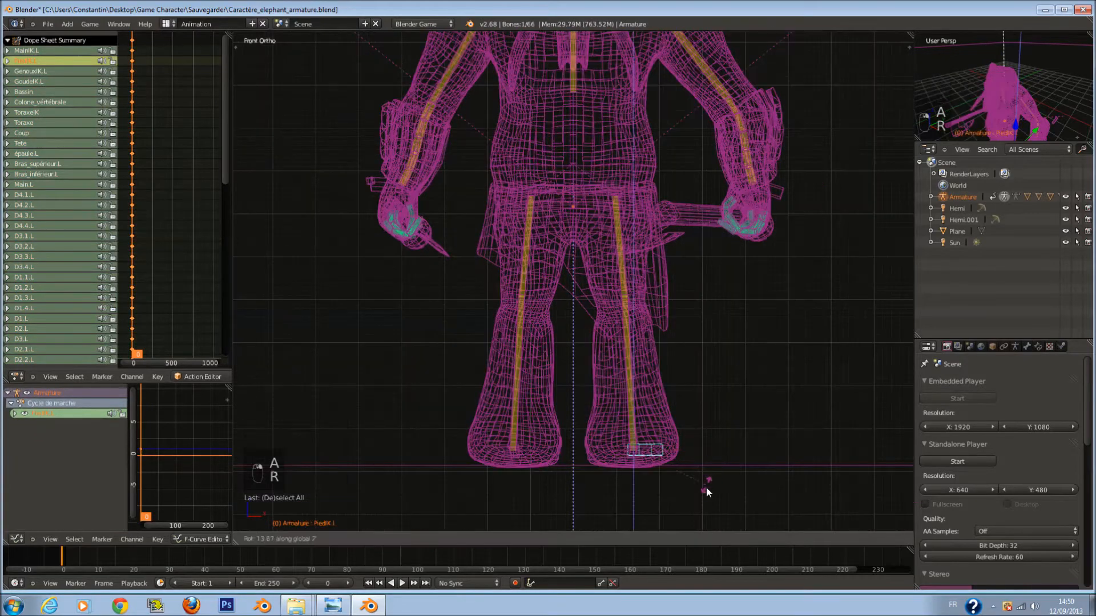
right_click(708, 486)
middle_drag(663, 472, 644, 472)
right_click(638, 427)
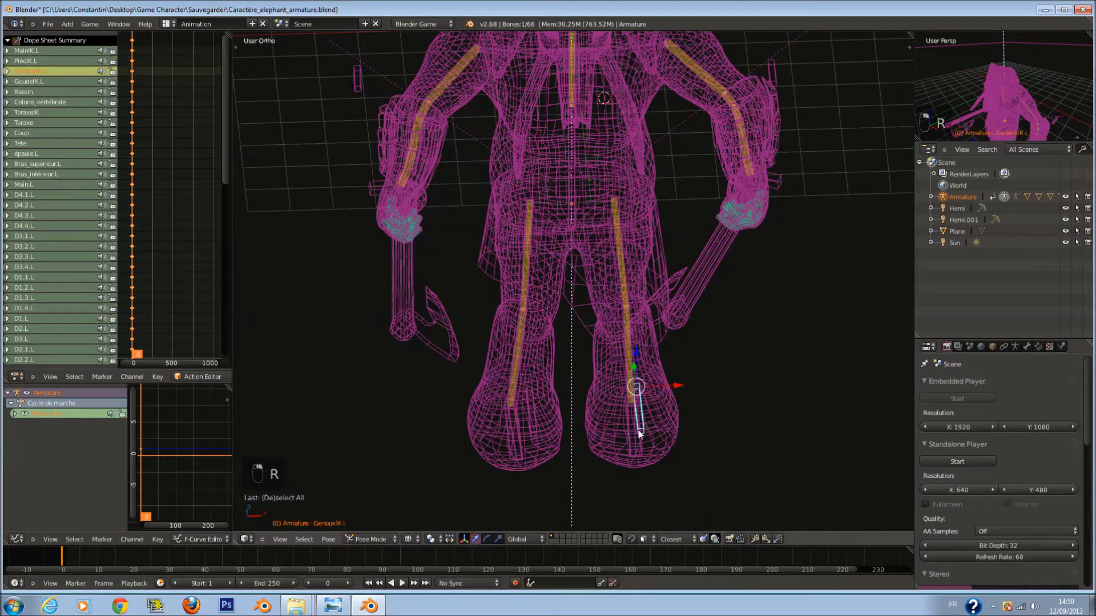
right_click(631, 451)
key(r)
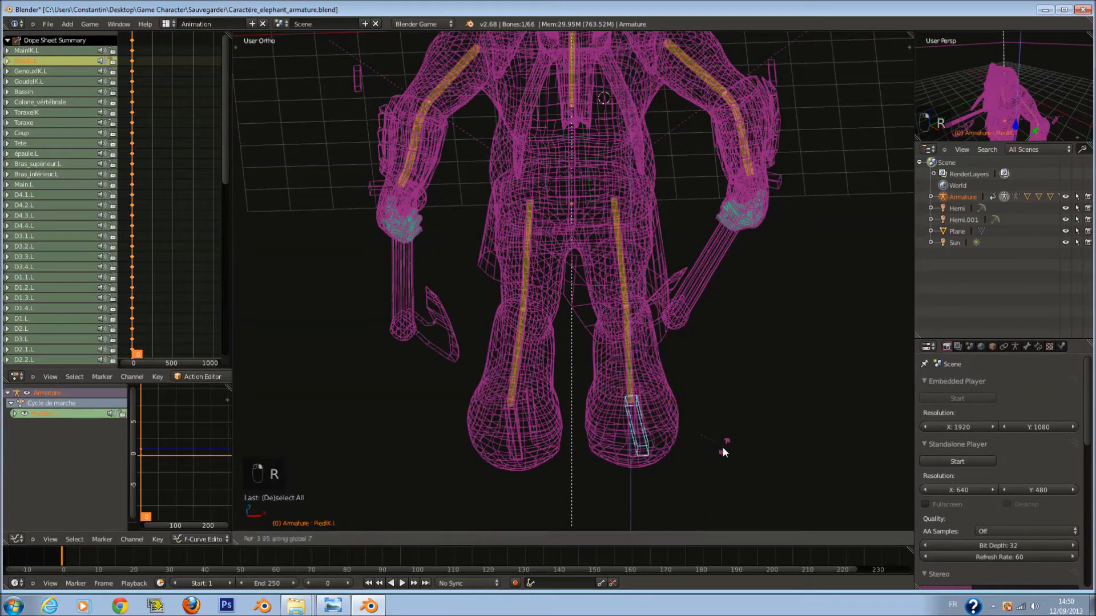
right_click(723, 453)
Try to rotate the left knee IK bone GenouxIK.L.
key(z)
right_click(644, 422)
key(z)
key(r)
right_click(696, 411)
Try to turn the left foot outward by rotating and moving PiedIK.L.
middle_drag(700, 395, 615, 401)
key(z)
key(z)
key(z)
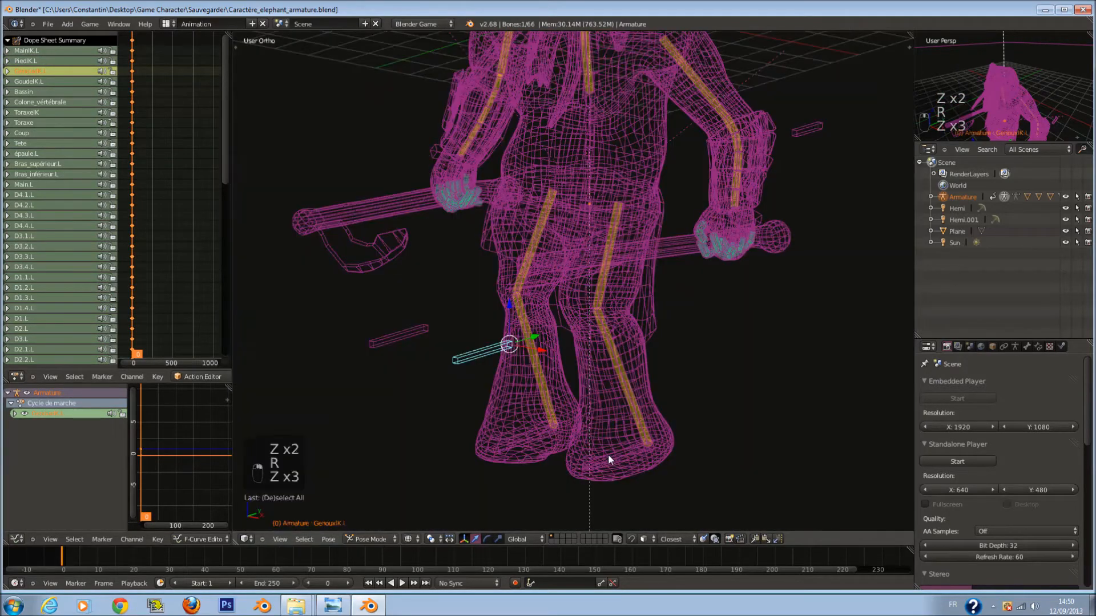
right_click(612, 457)
key(z)
key(r)
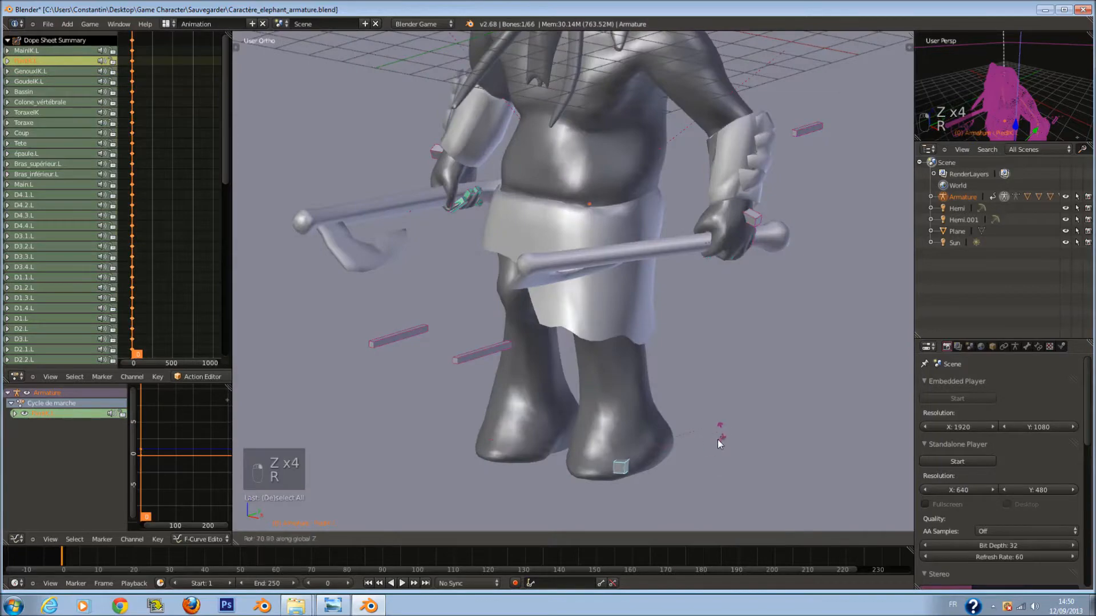
right_click(653, 461)
key(z)
key(g)
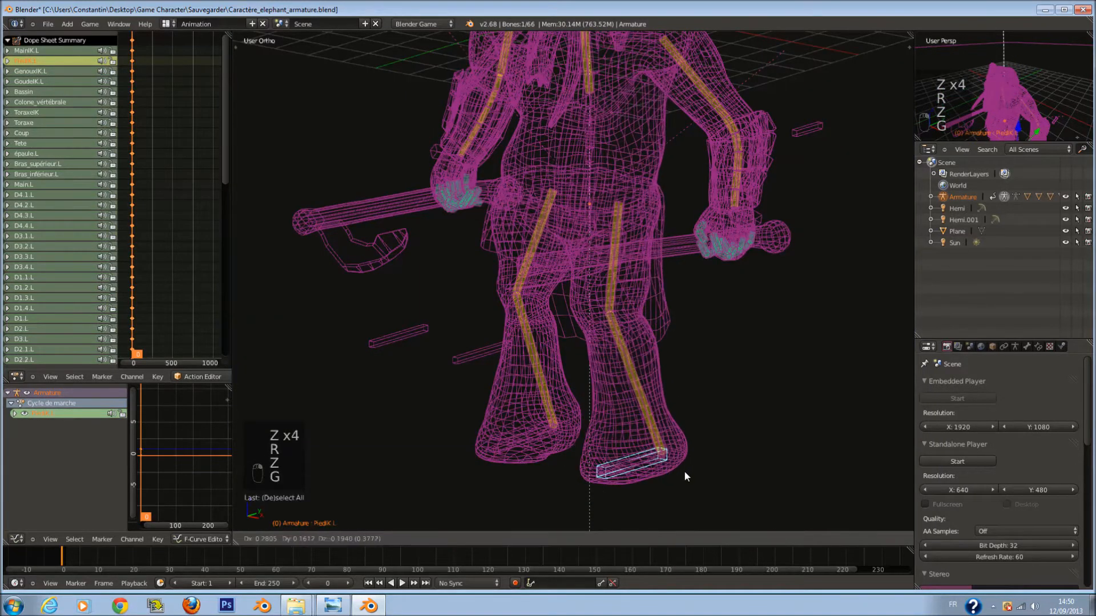
right_click(689, 473)
Move the left knee IK bone GenouxIK.L outward along the global X axis to spread the left knee.
middle_drag(618, 347, 620, 462)
right_click(594, 483)
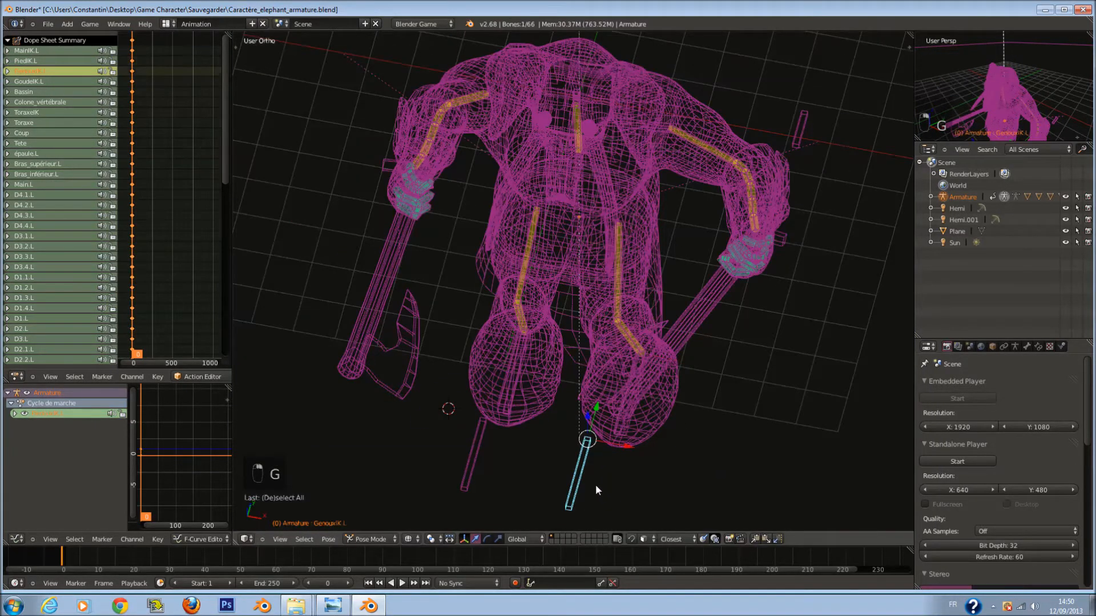
key(z)
key(g)
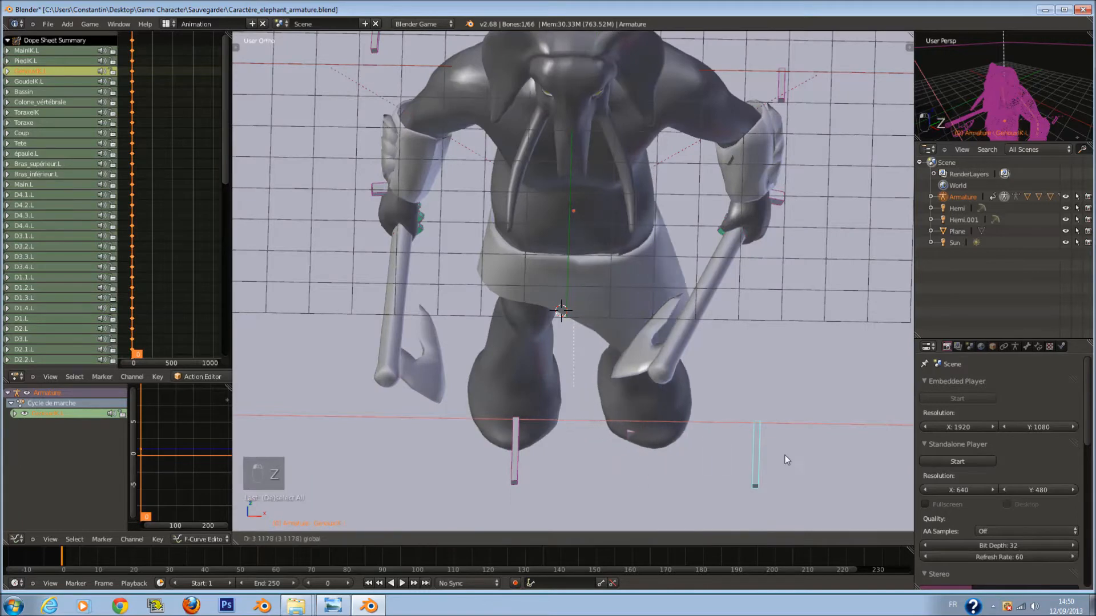
click(697, 460)
Move the right knee IK bone GenouxIK.R outward along the global X axis to mirror the left knee, and check from the front.
right_click(506, 451)
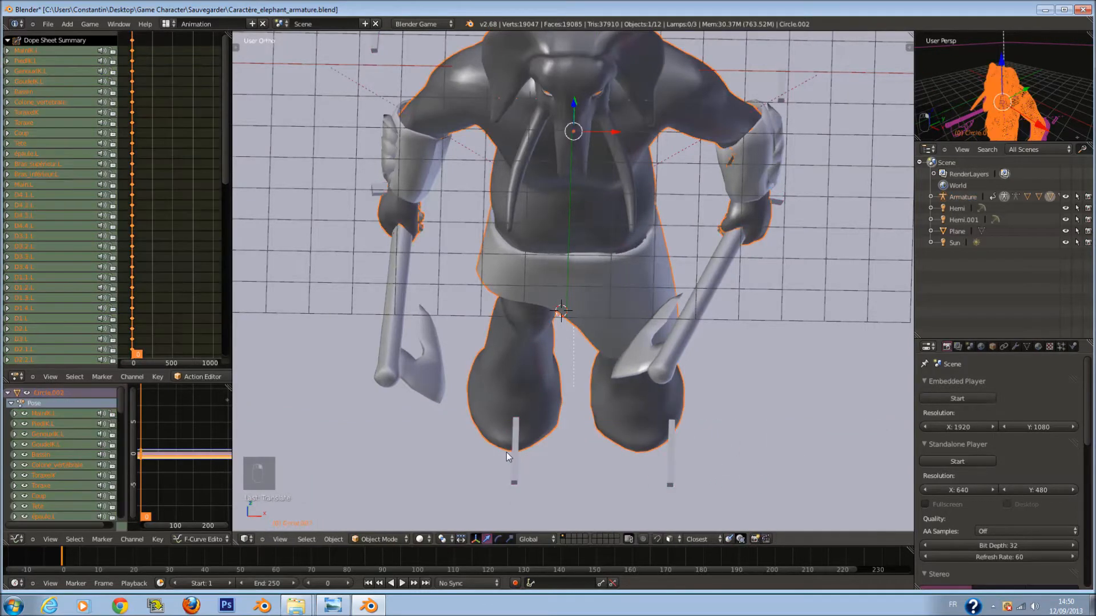
right_drag(513, 454, 518, 454)
right_click(496, 447)
click(561, 416)
drag(559, 419, 502, 419)
key(KP_2)
key(KP_1)
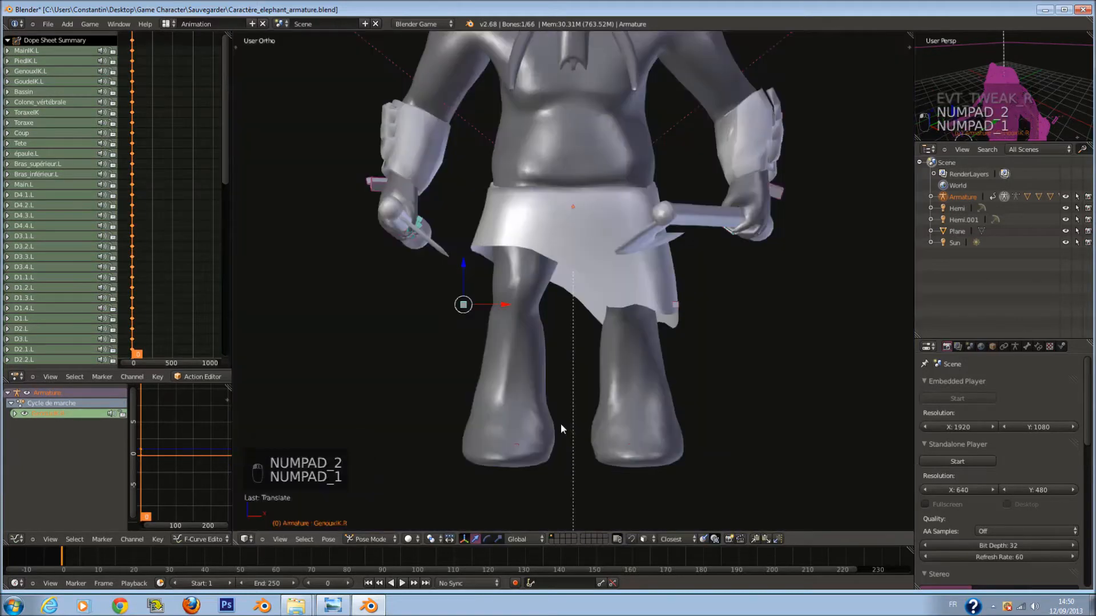
key(KP_5)
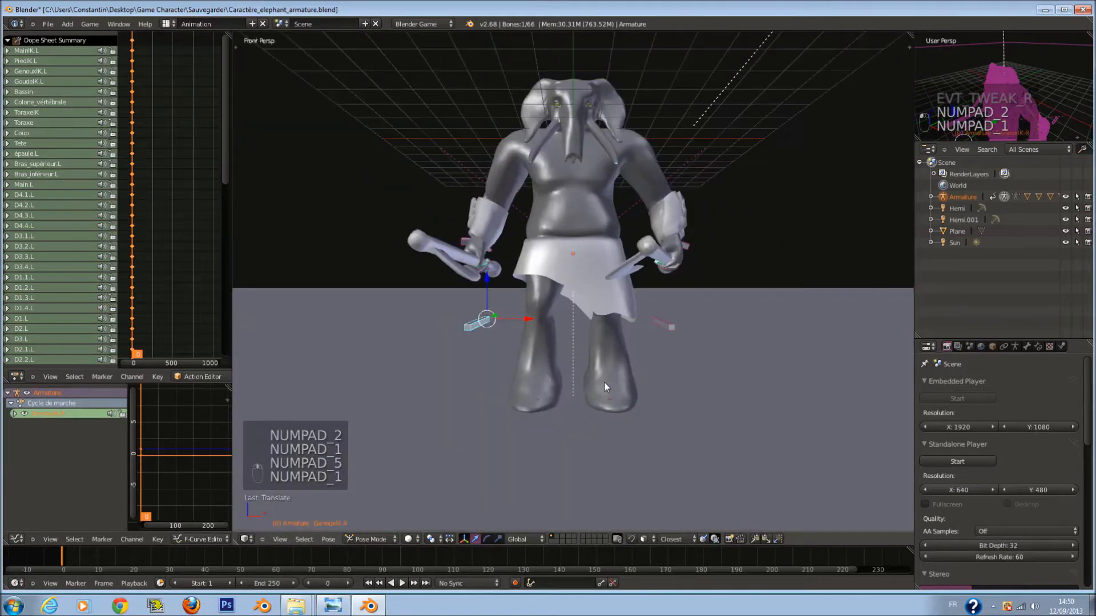
key(KP_1)
key(KP_5)
Rotate the head bone Tete about 5° in the right side view to tilt the head slightly downward.
key(z)
scroll(605, 192, up, 2)
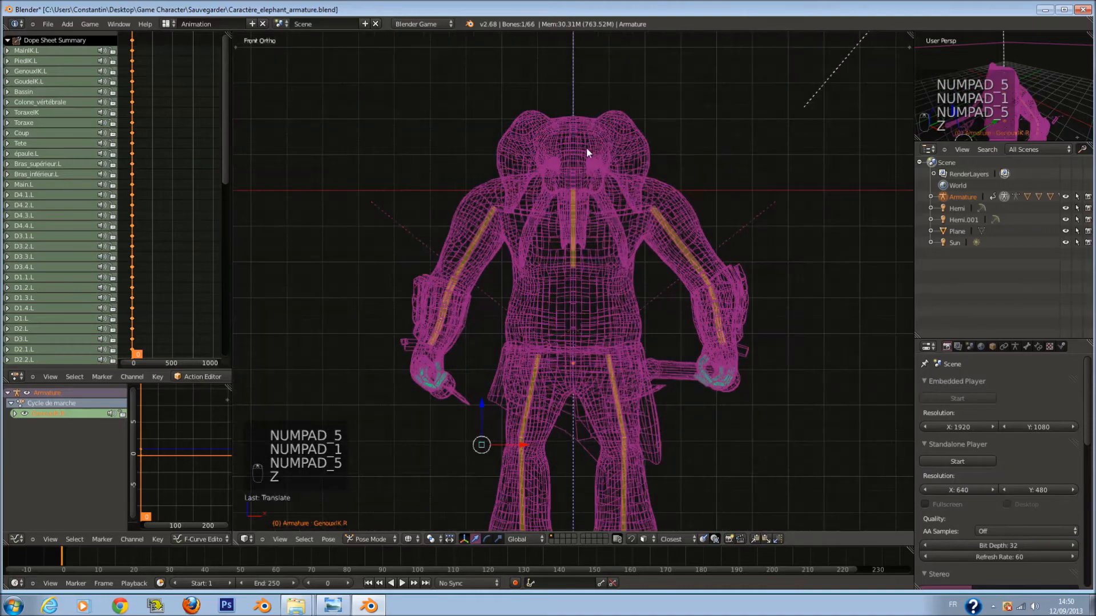
right_click(581, 166)
right_click(579, 147)
key(z)
key(r)
key(KP_3)
key(r)
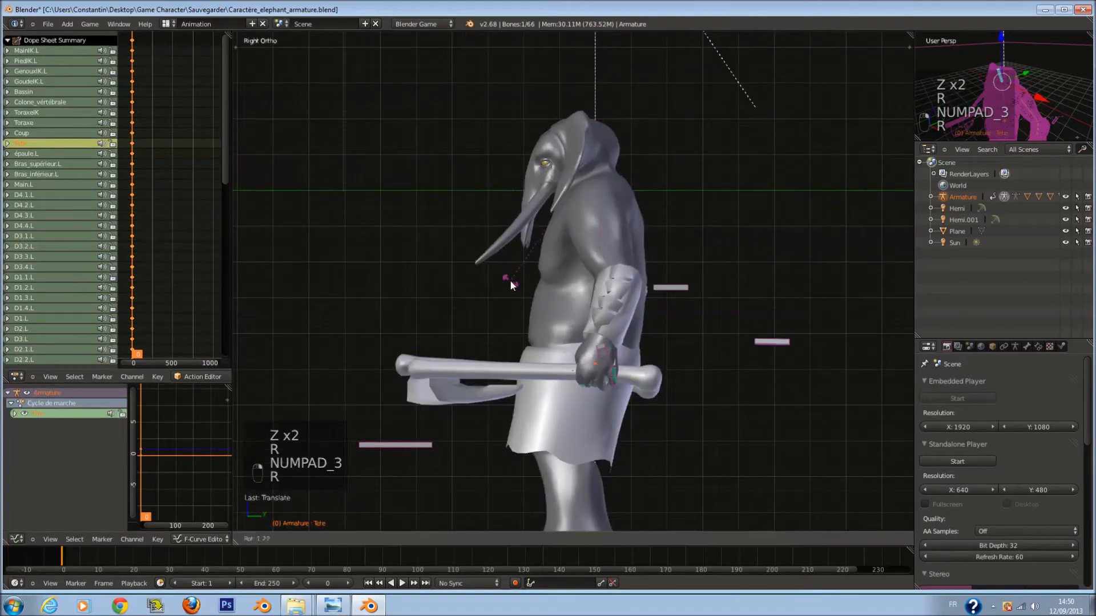
key(r)
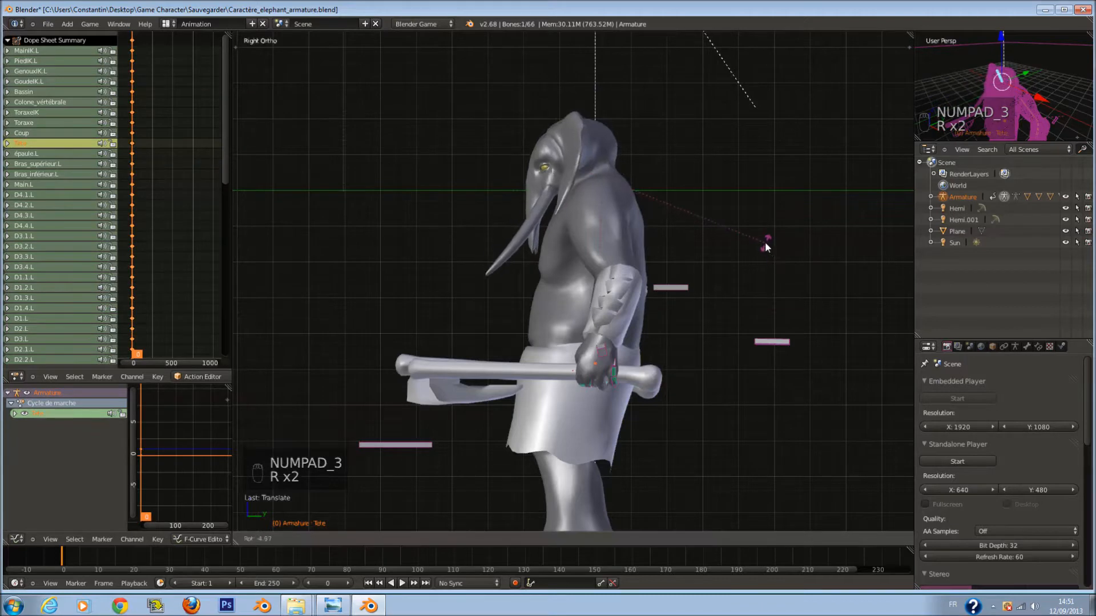
click(765, 241)
middle_drag(764, 242, 721, 367)
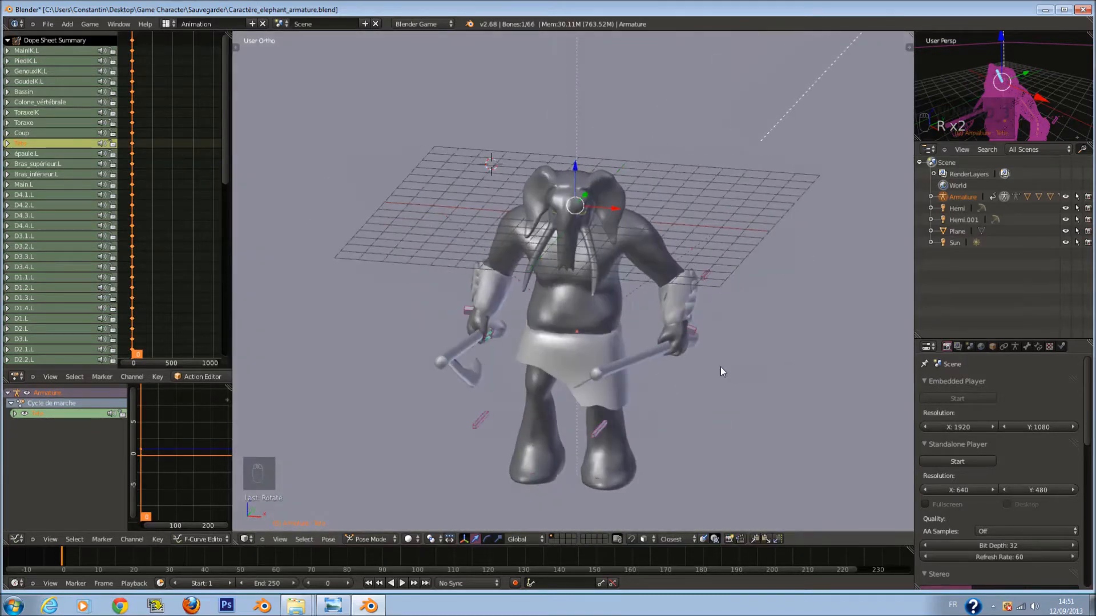
key(KP_1)
key(KP_3)
key(a)
key(a)
key(a)
key(a)
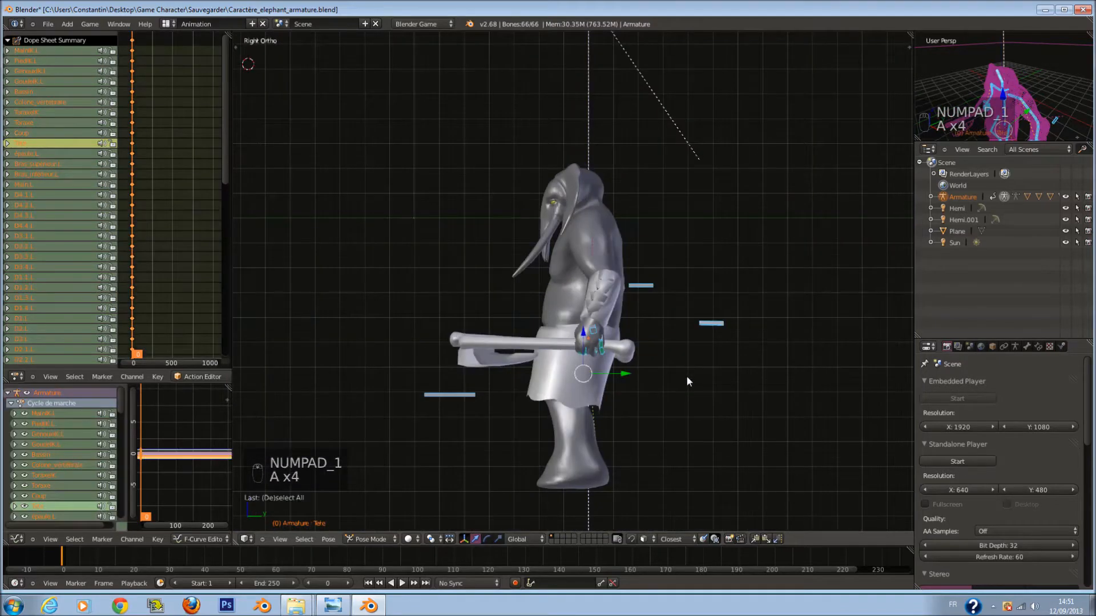
scroll(686, 373, up, 3)
scroll(686, 370, down, 2)
scroll(676, 341, up, 2)
Select both shoulder bones, épaule.L and épaule.R, and shift them slightly downward in the right side view.
key(z)
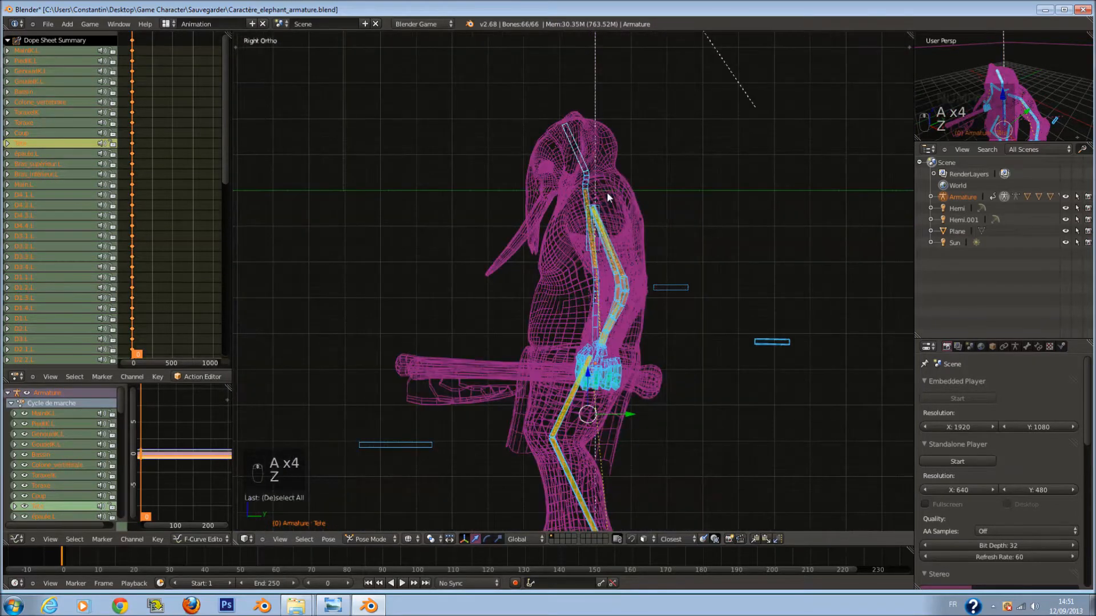
middle_drag(608, 186, 619, 207)
key(a)
scroll(619, 207, up, 4)
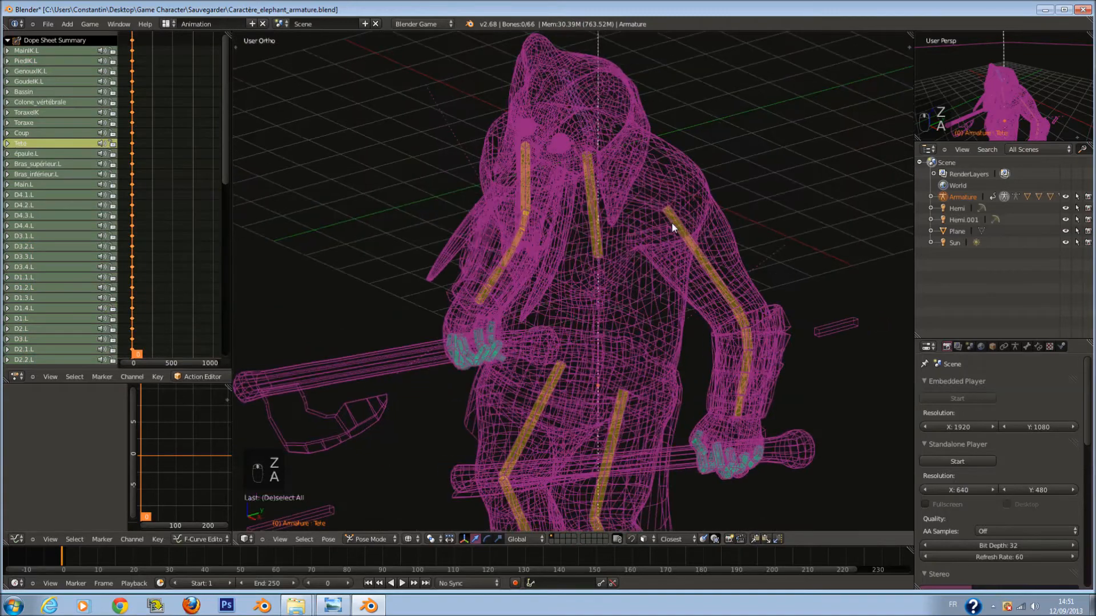
key(a)
right_click(661, 209)
middle_drag(661, 209, 550, 168)
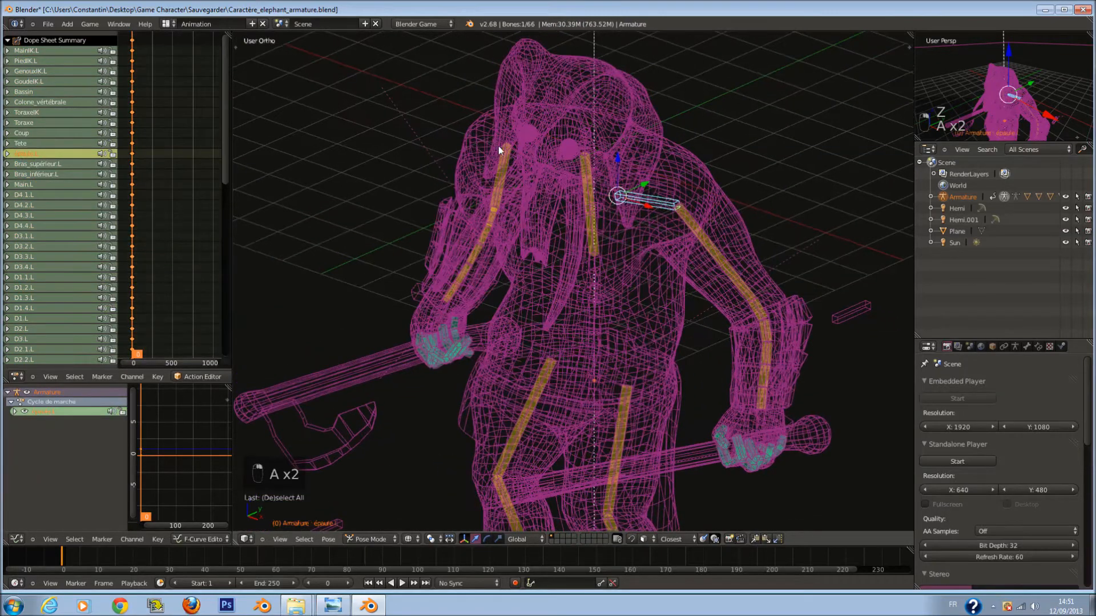
shift+right_click(515, 149)
key(z)
key(KP_3)
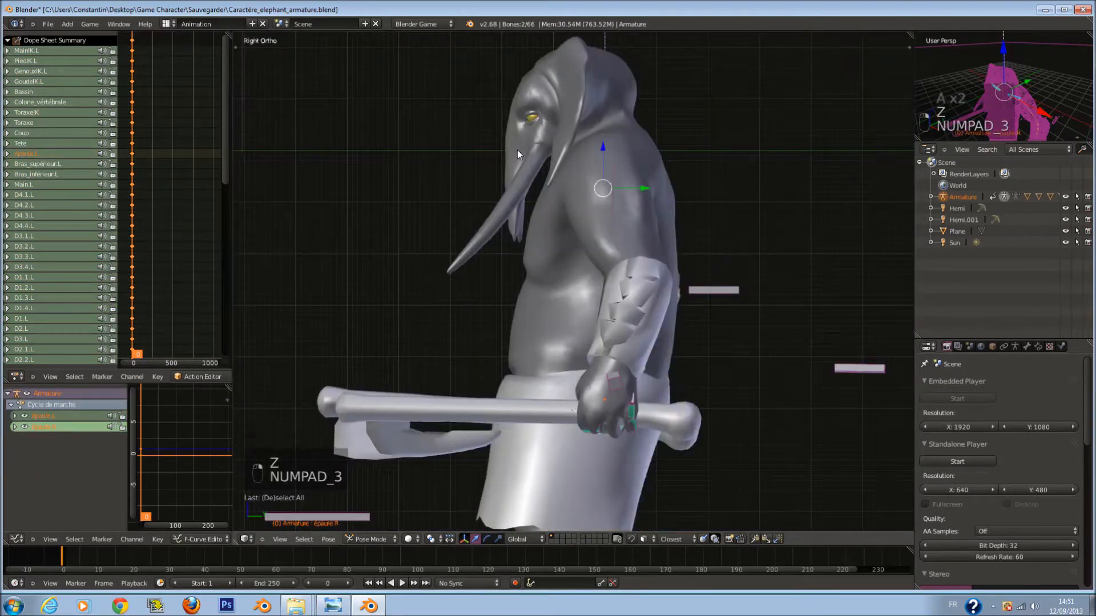
key(g)
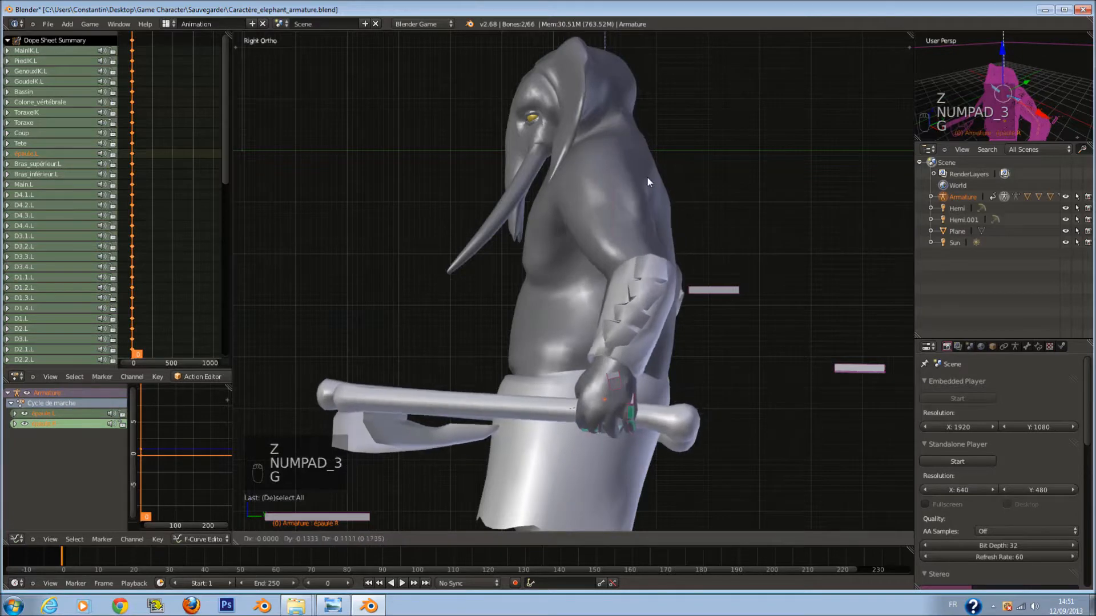
click(653, 183)
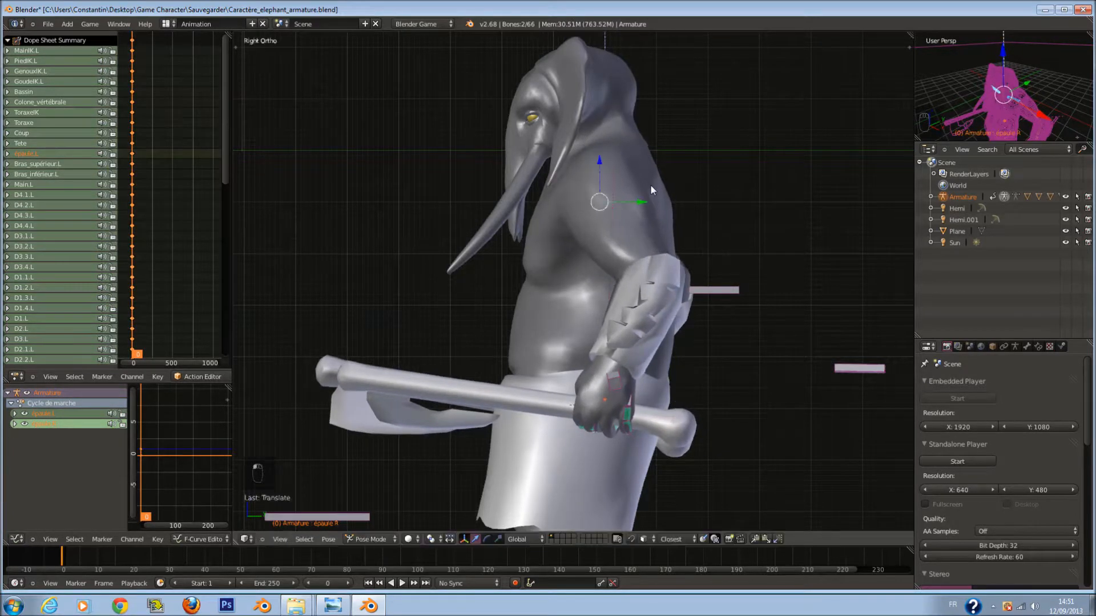
scroll(651, 186, down, 4)
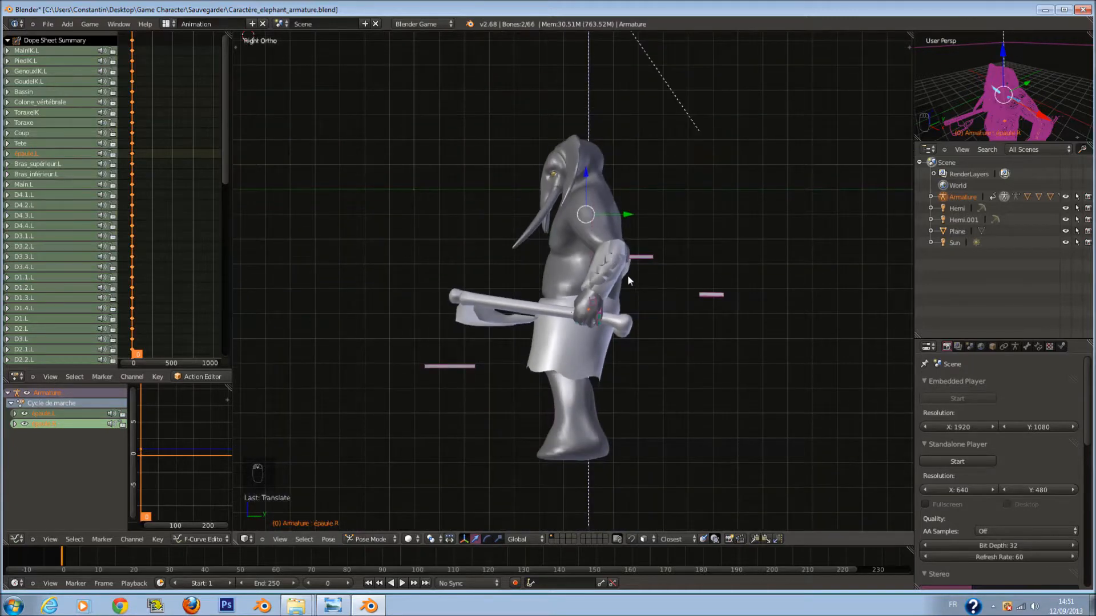
Select all bones and insert a LocRotScale keyframe for the whole pose at frame 0.
scroll(628, 275, up, 1)
key(a)
key(a)
key(a)
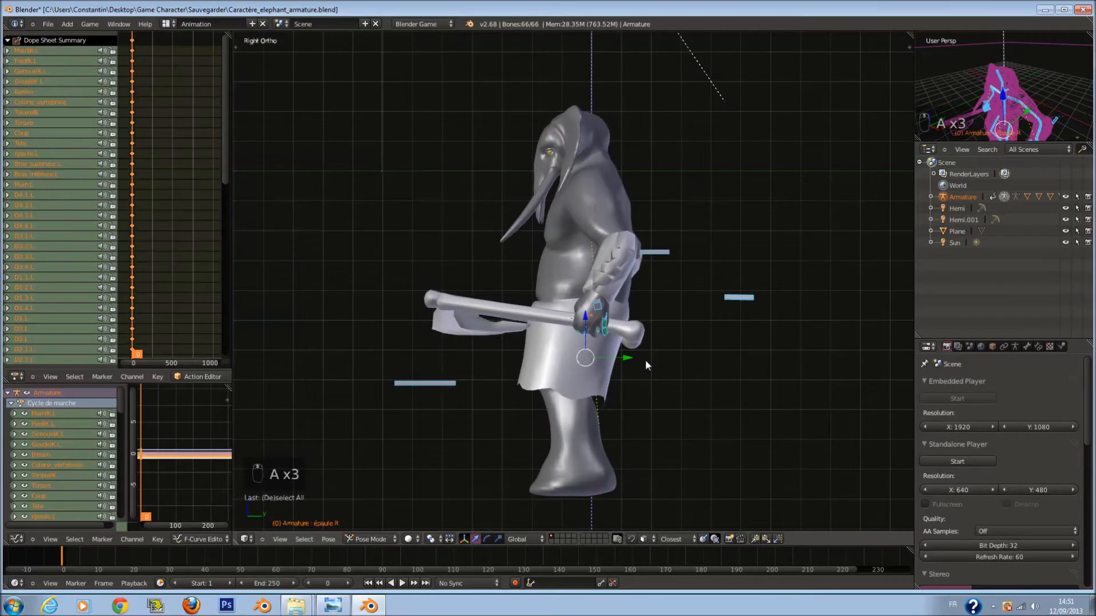
key(z)
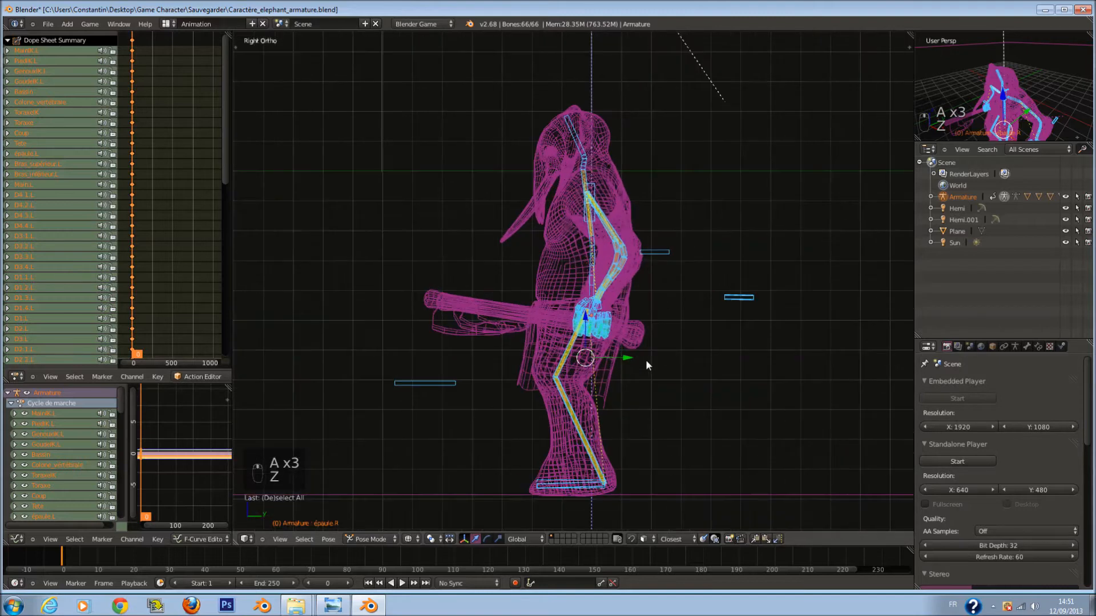
key(i)
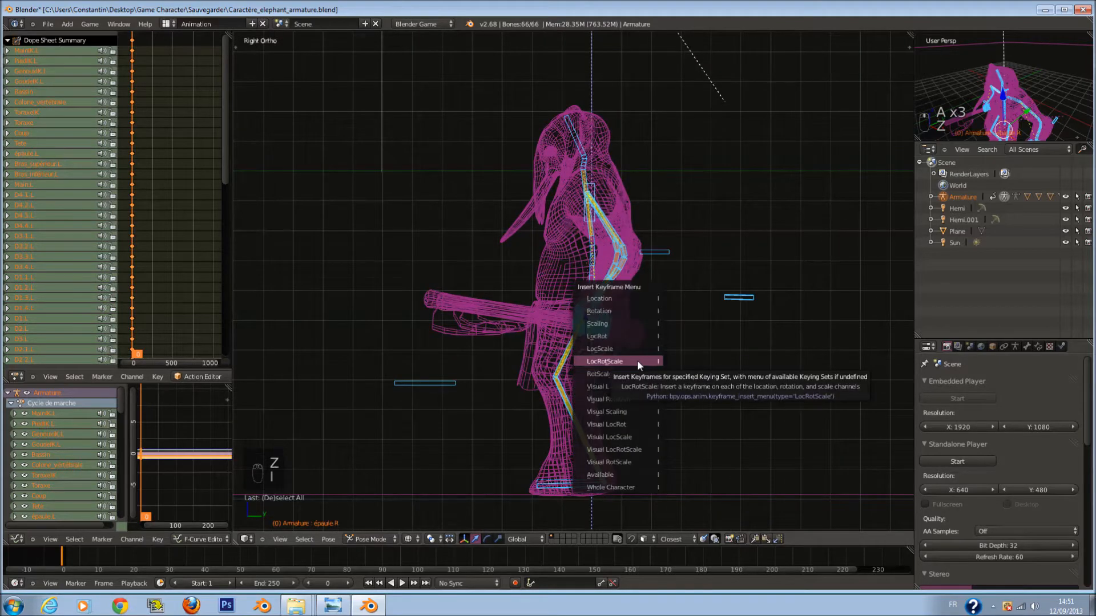
click(637, 361)
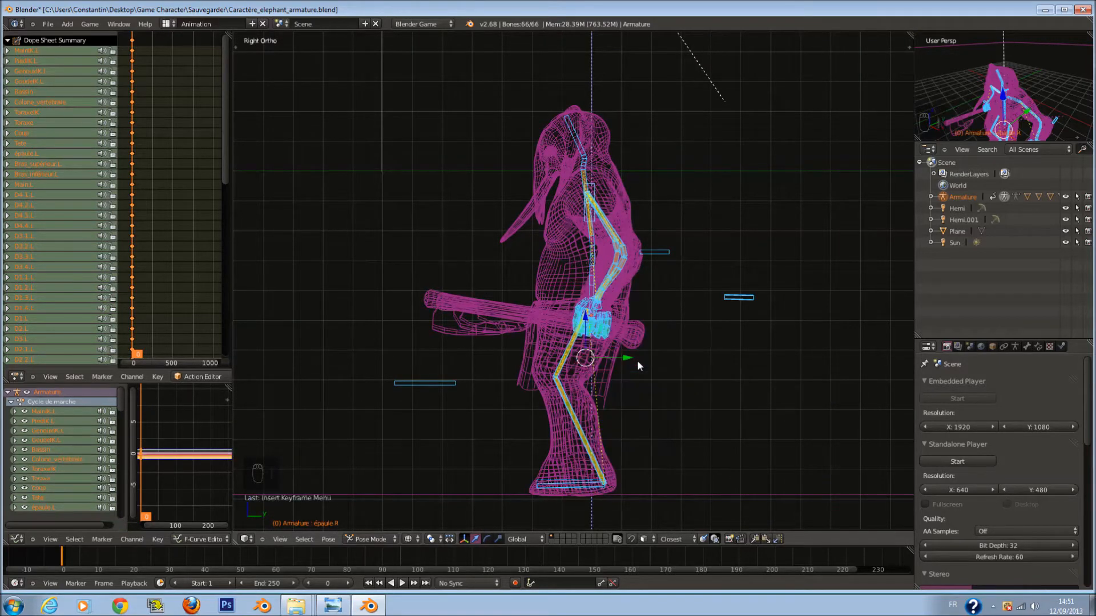
Inspect the keyed pose in solid shading at frame 0 and save the file, overwriting Caractère_elephant_armature.blend.
key(z)
drag(65, 556, 62, 554)
middle_drag(308, 441, 342, 496)
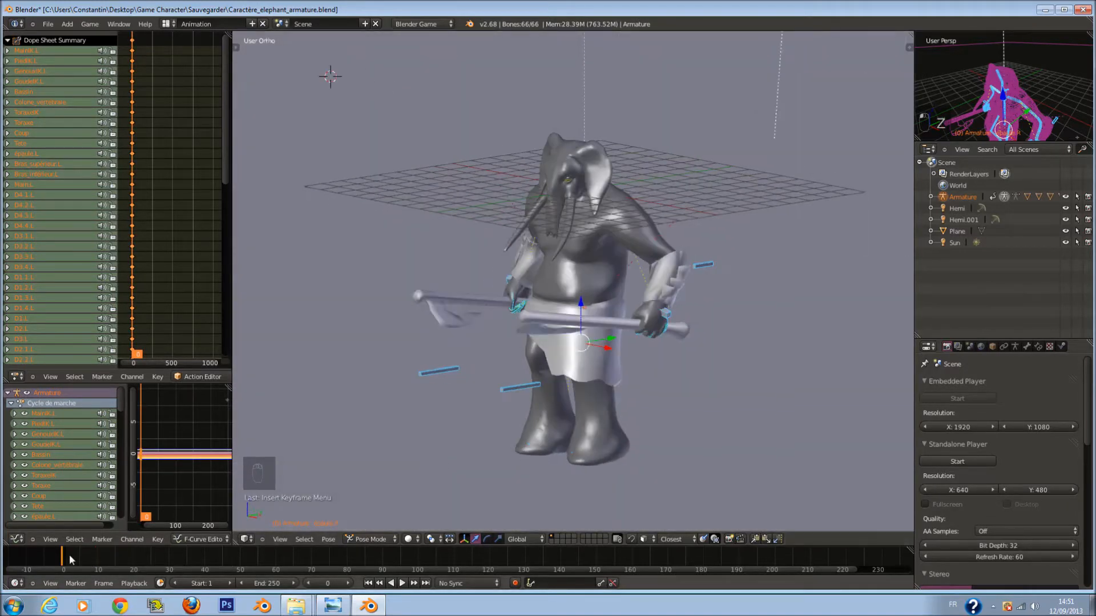
key(ctrl+s)
click(420, 474)
Return to the right side wireframe view with all bones selected and save the file again over the existing one.
key(KP_1)
key(KP_3)
key(z)
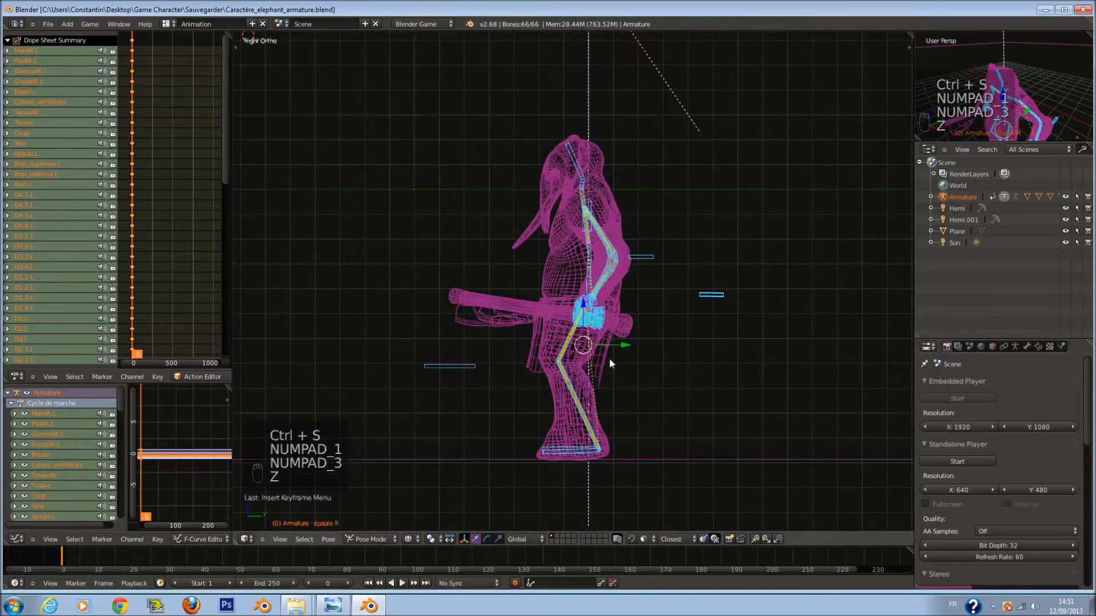
key(a)
key(a)
key(a)
scroll(628, 352, down, 1)
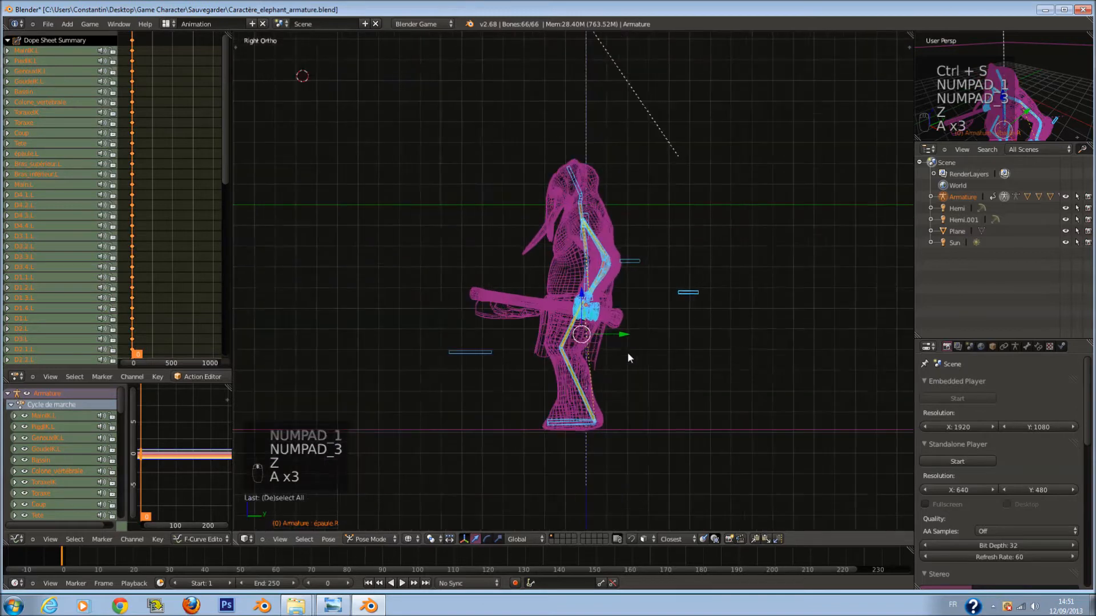
key(ctrl+s)
click(628, 352)
scroll(628, 351, up, 2)
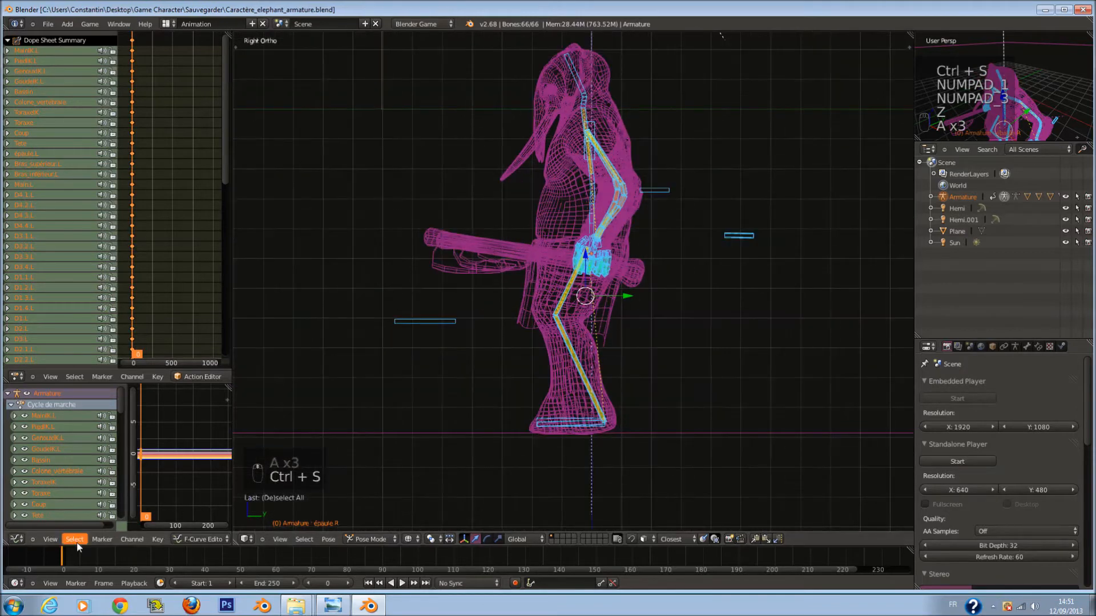
Enlarge the timeline area and set the current frame to 10.
drag(417, 546, 417, 513)
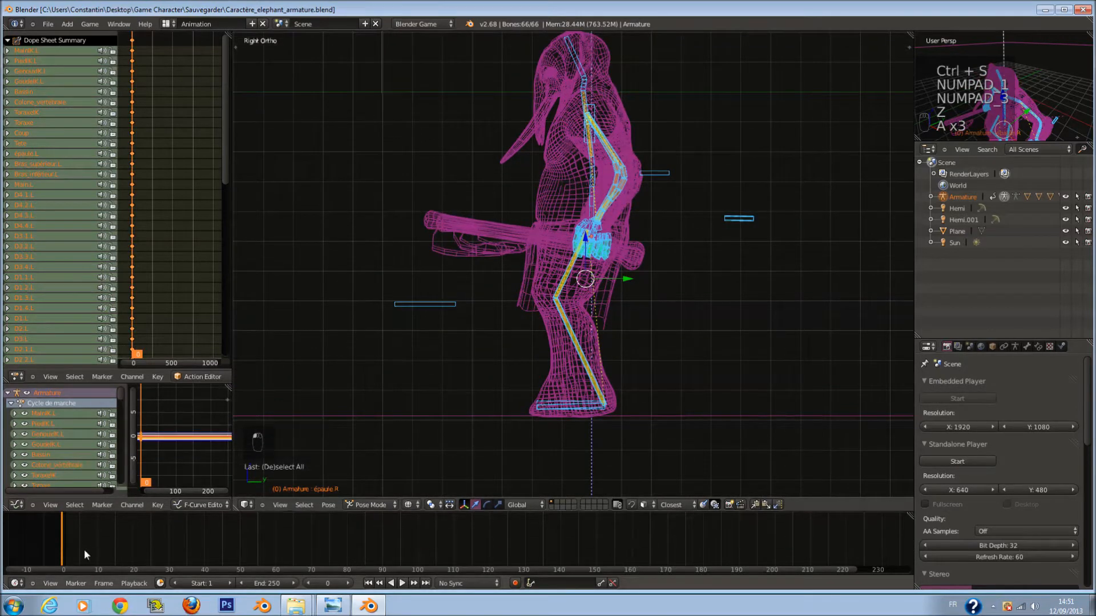
drag(57, 551, 97, 553)
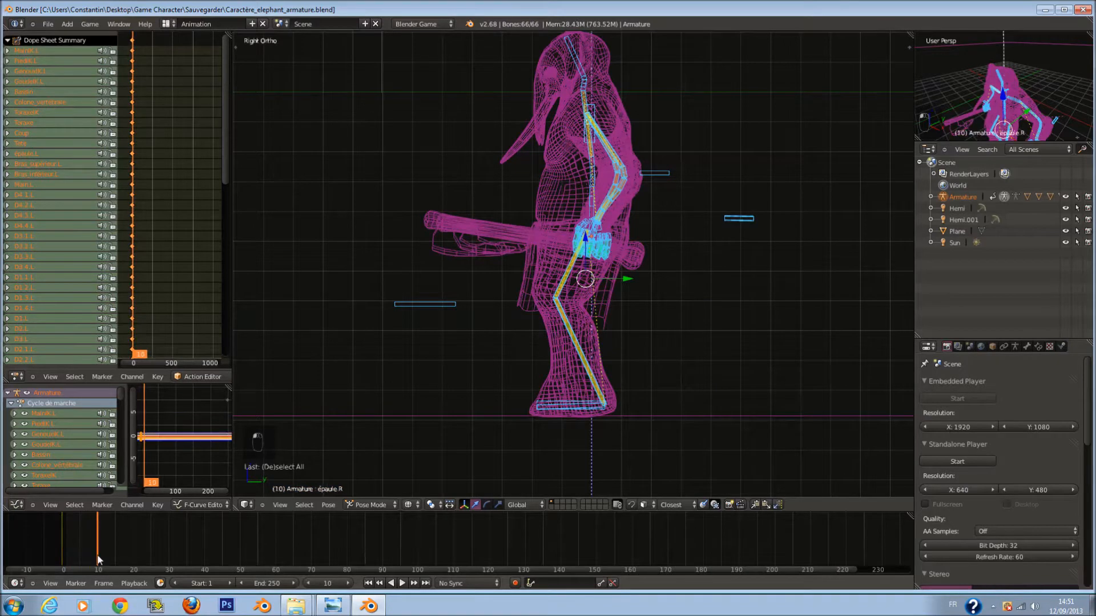
Select the left foot IK bone, PiedIK.L, and move it forward and upward in the right side view to start the stride.
scroll(553, 438, up, 2)
key(z)
mouse_move(553, 439)
middle_down()
mouse_move(628, 463)
mouse_move(599, 446)
middle_up()
key(z)
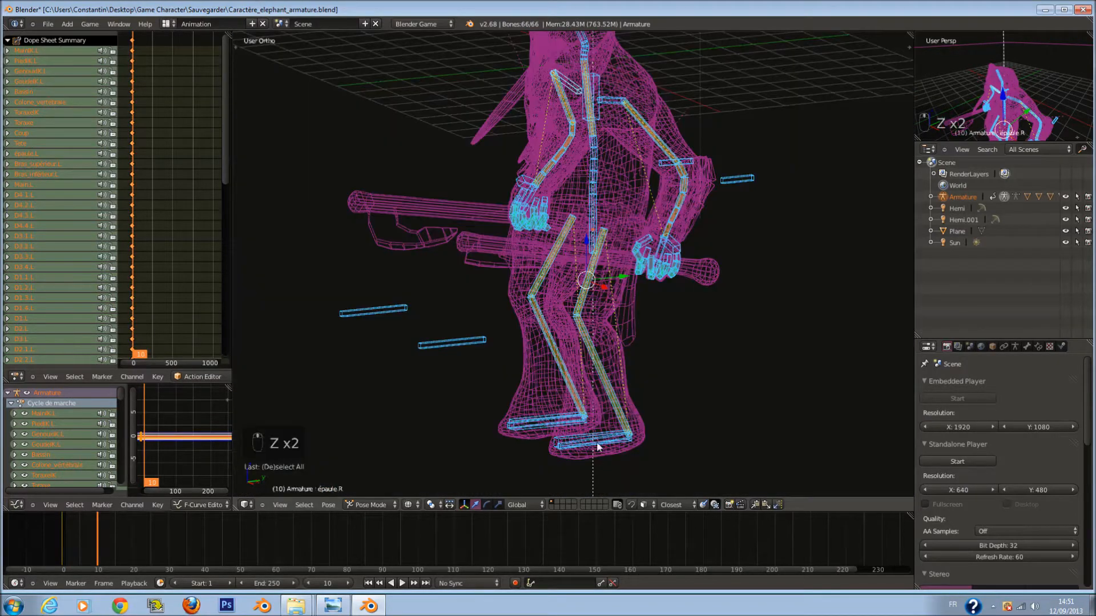
right_click(597, 441)
key(z)
key(z)
key(KP_3)
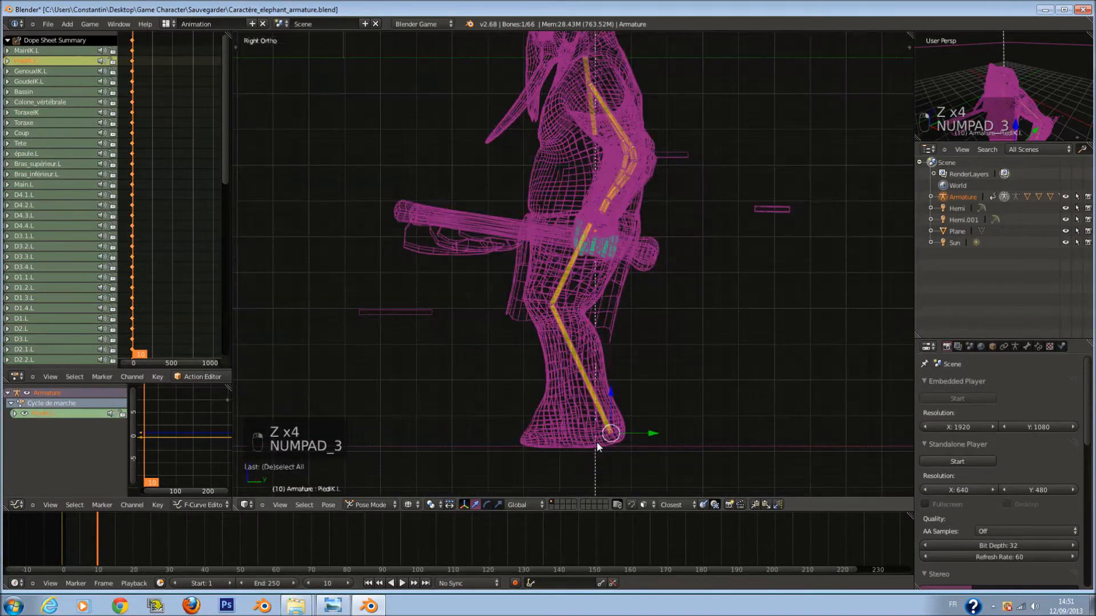
key(g)
right_click(588, 392)
key(z)
key(g)
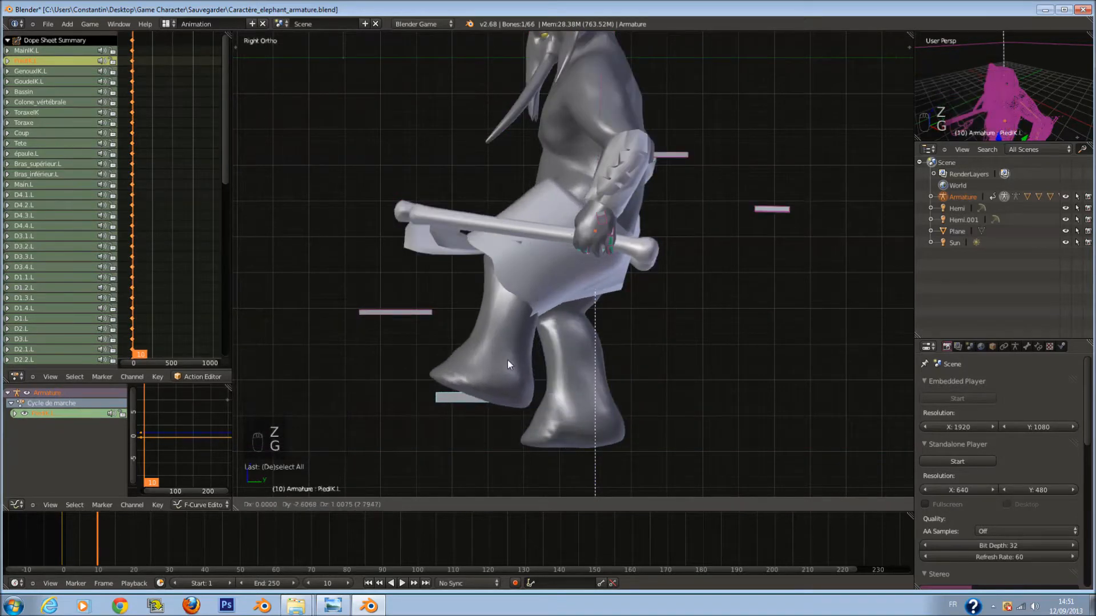
click(497, 357)
Check the raised leg from the front, then move PiedIK.L slightly further forward and lower in the right side view.
middle_drag(496, 357, 649, 360)
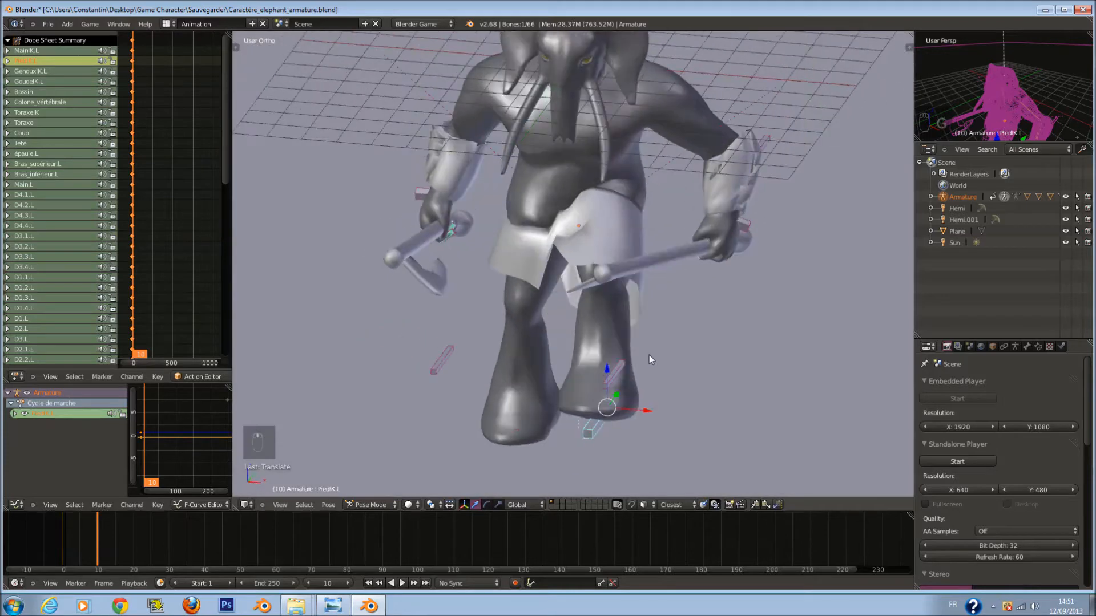
key(KP_3)
key(z)
key(g)
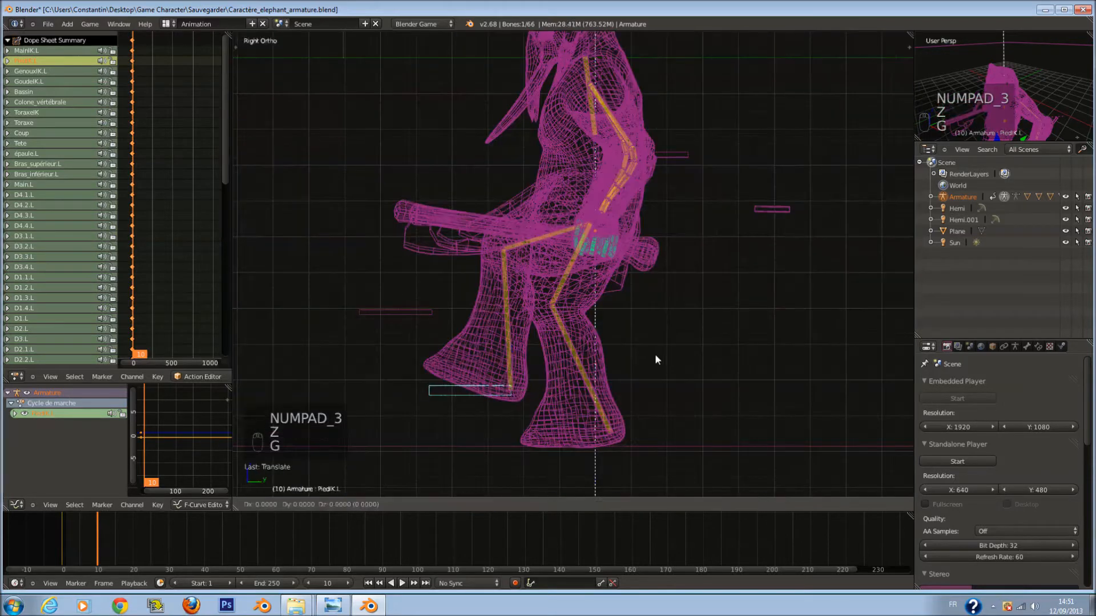
click(631, 375)
Select the ToraxeIK bone and move it slightly backward in the right side view to straighten the torso.
key(a)
key(a)
key(a)
scroll(566, 285, down, 2)
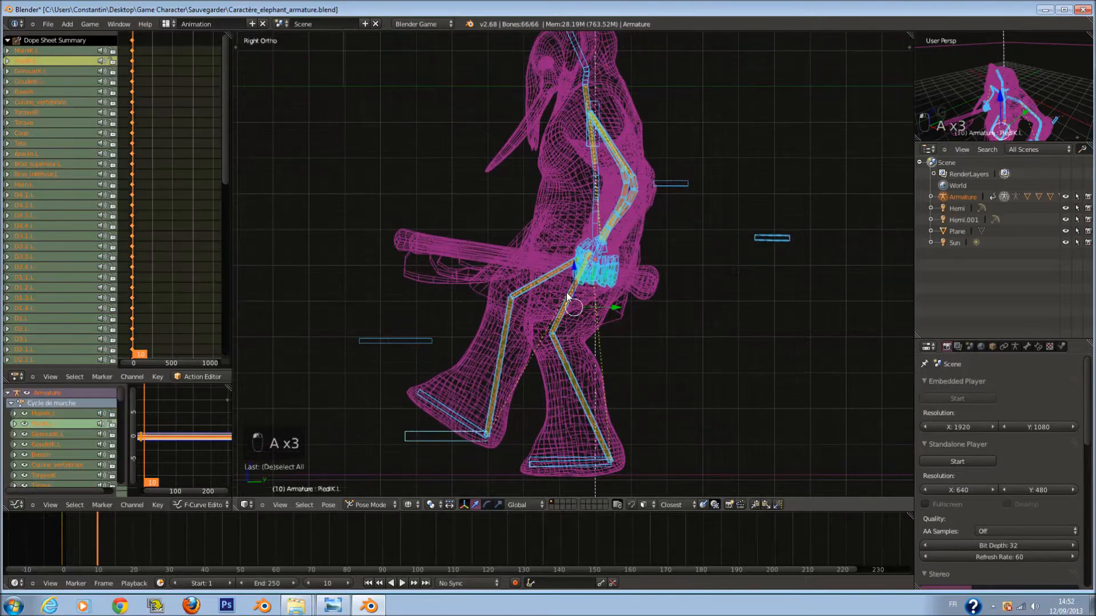
scroll(571, 308, up, 1)
key(z)
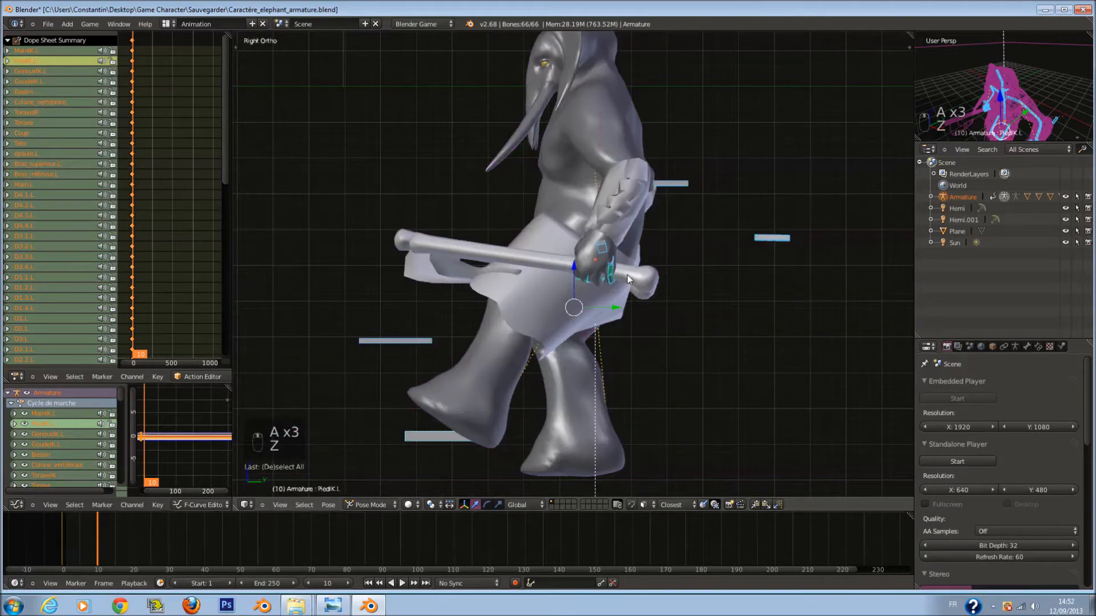
shift+scroll(629, 237, up, 3)
key(z)
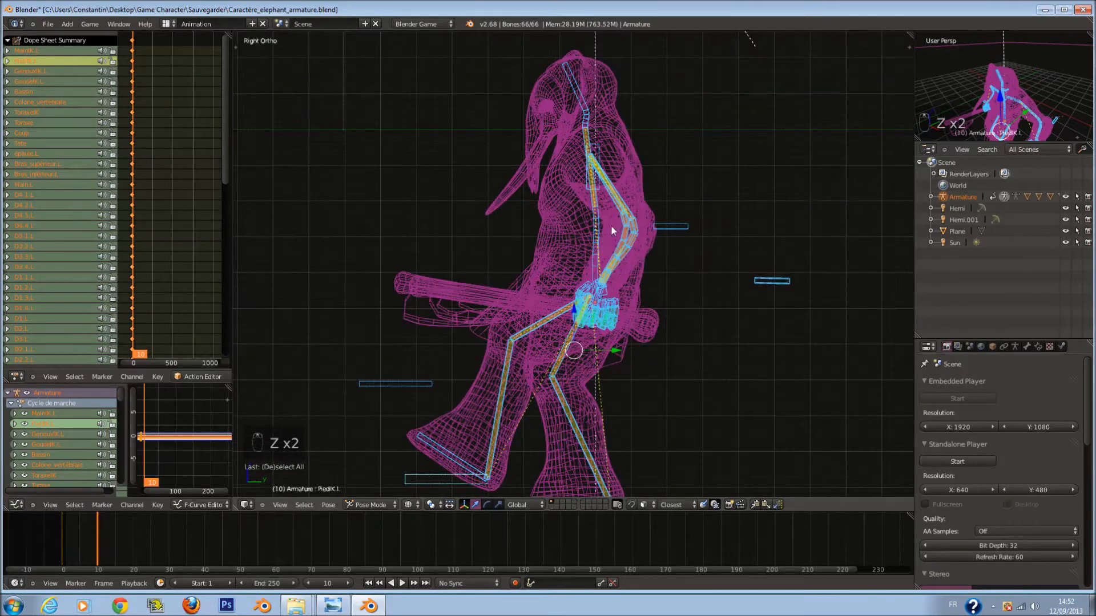
right_click(601, 192)
key(g)
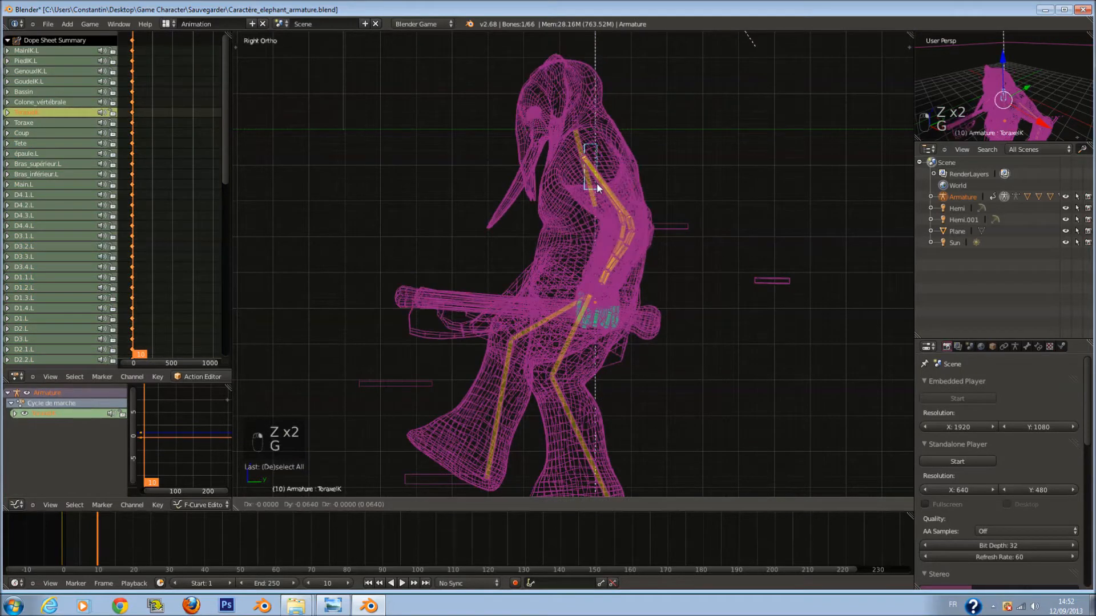
click(602, 189)
key(a)
key(c)
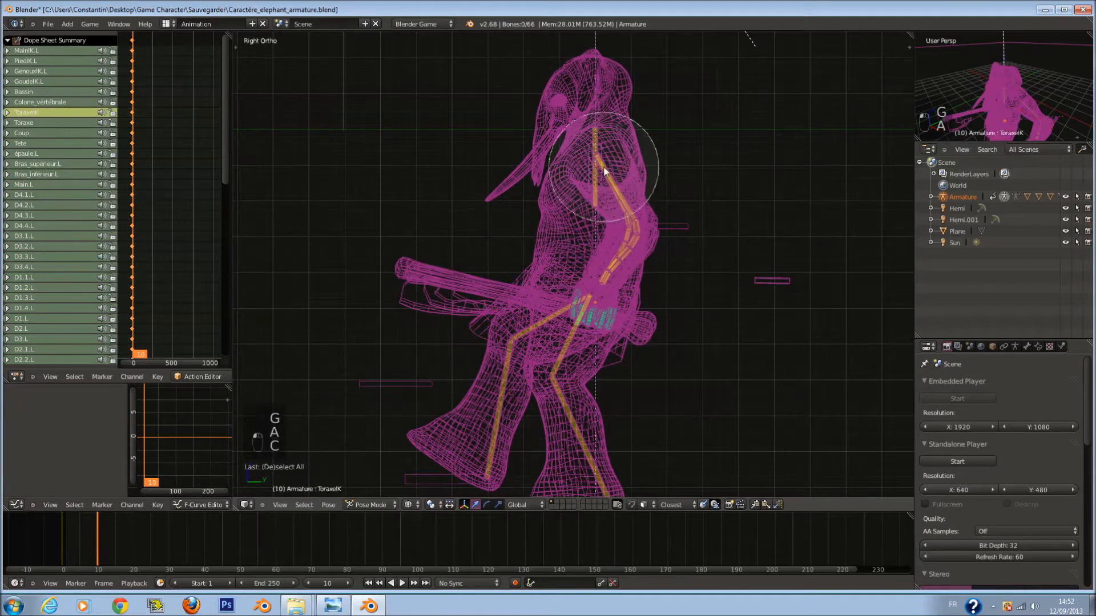
scroll(605, 166, down, 3)
click(608, 164)
right_click(609, 164)
key(g)
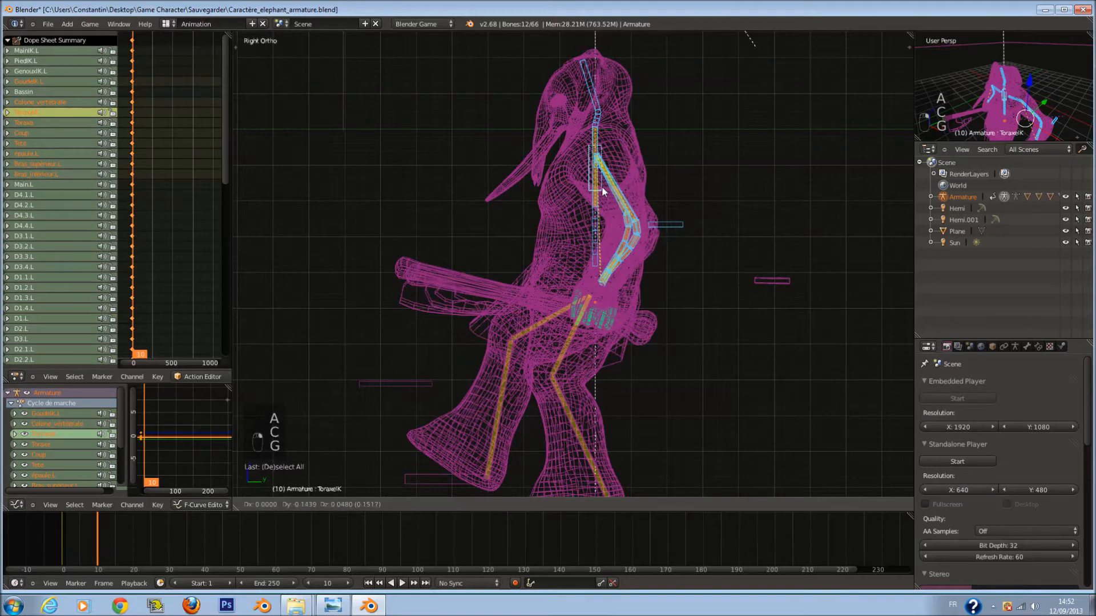
right_click(607, 217)
Select every bone of the armature except the left foot IK bone, PiedIK.L.
key(a)
key(a)
key(a)
key(c)
scroll(457, 472, up, 5)
key(c)
middle_click(456, 470)
right_click(456, 470)
scroll(768, 311, down, 1)
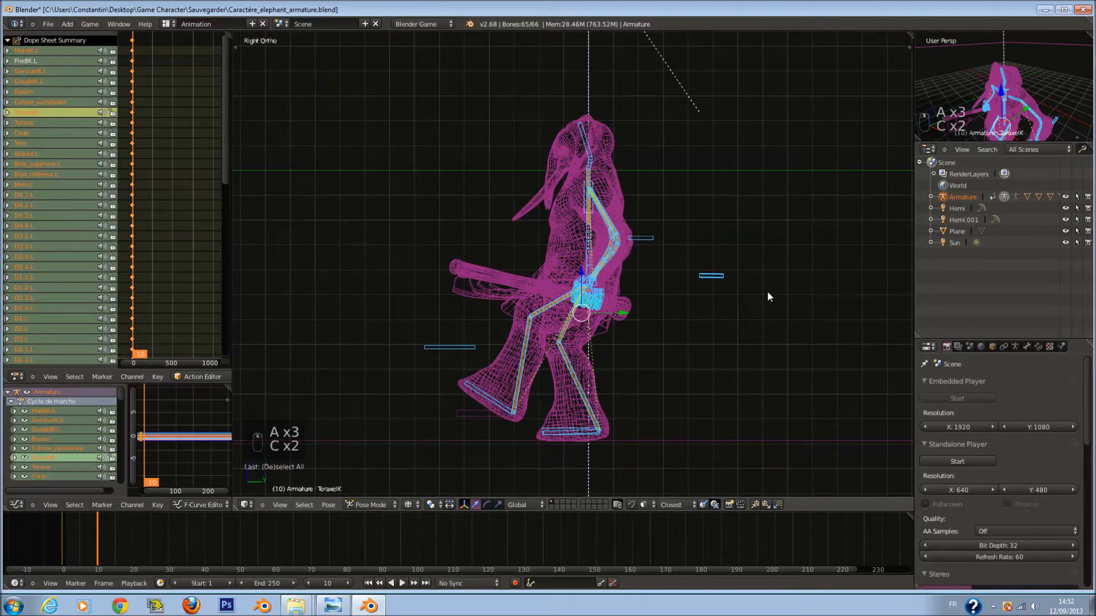
key(g)
click(739, 324)
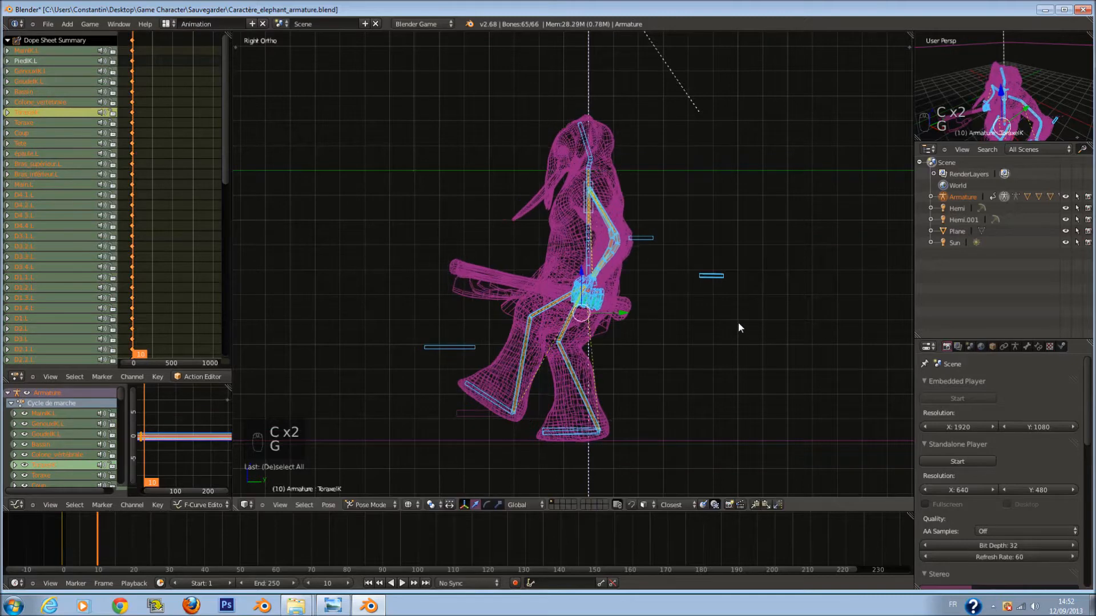
Exclude the planted right foot's bones from the selection and move the remaining body about 0.65 units forward and slightly upward.
key(c)
middle_click(581, 440)
right_click(603, 425)
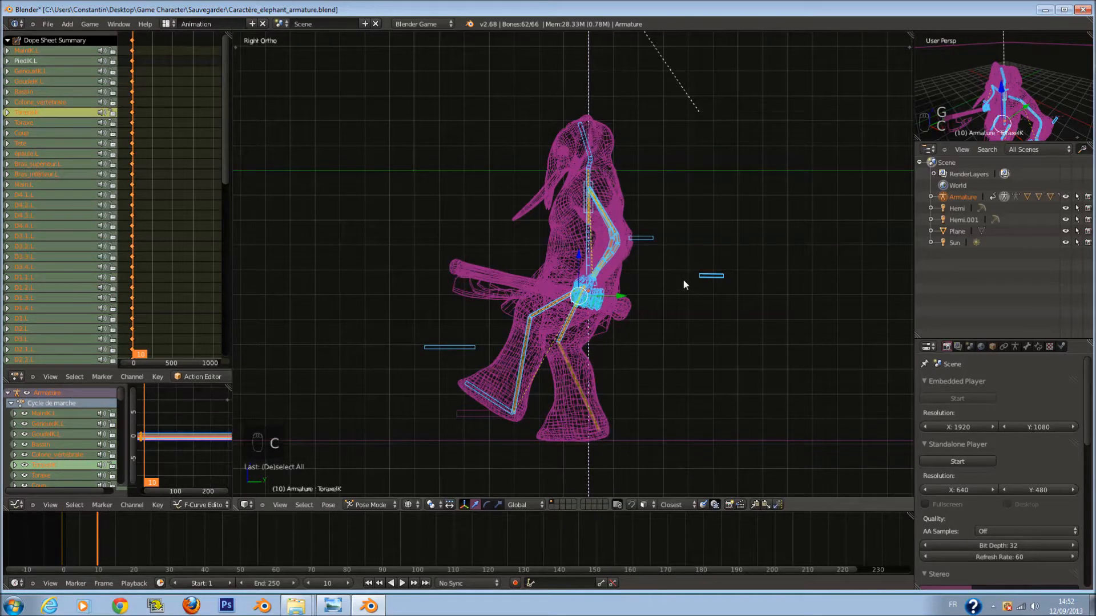
key(g)
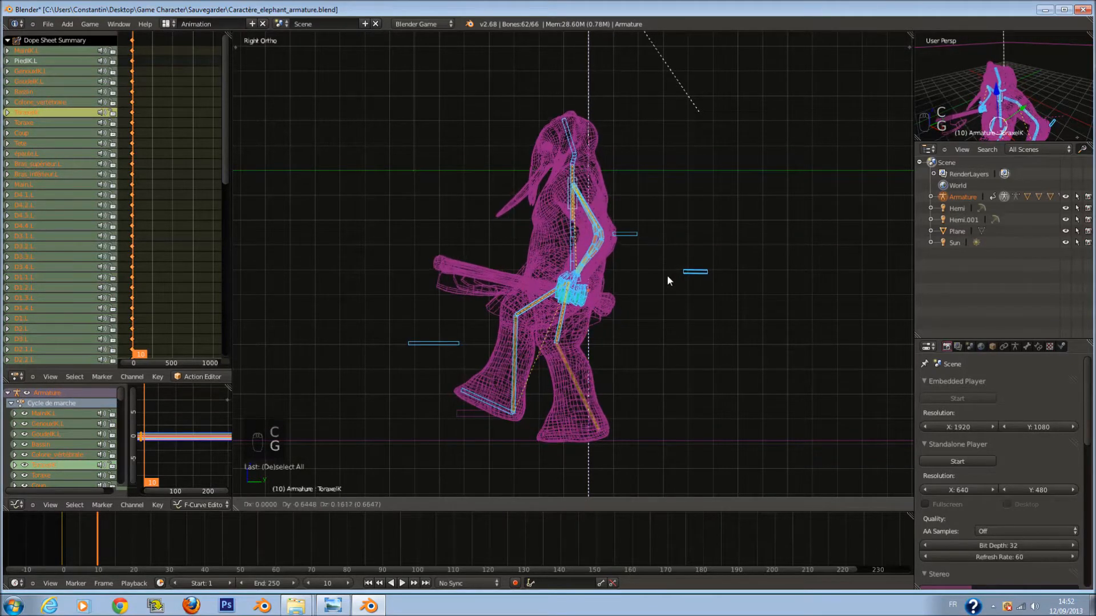
click(667, 274)
Rotate the selected body bones by about 1.2 degrees to lean the character slightly forward.
key(r)
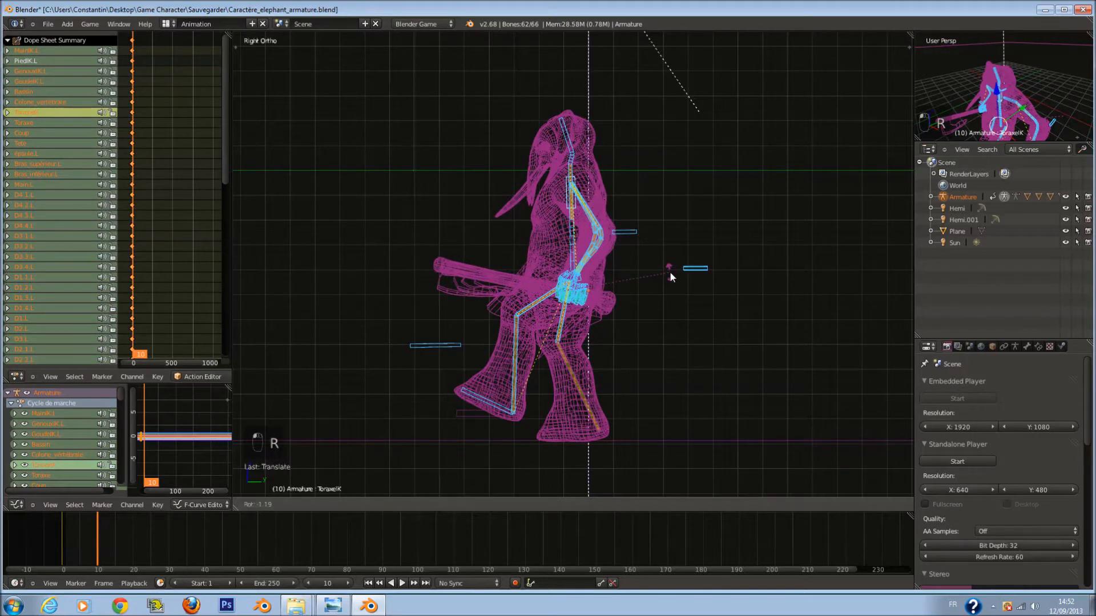
click(670, 272)
key(z)
key(z)
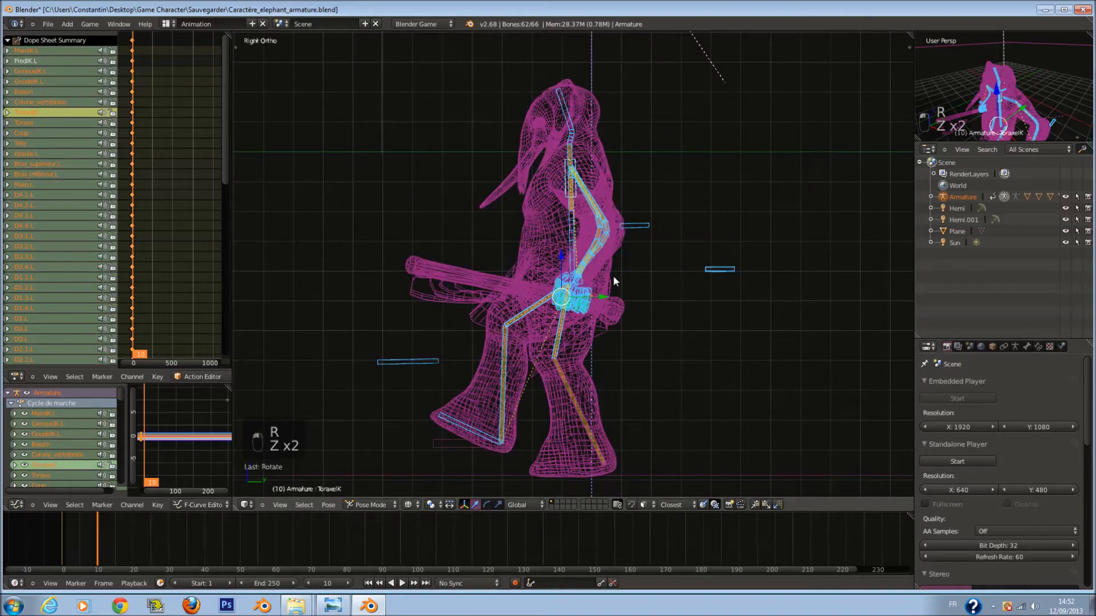
Select the left hand IK bone, MainIK.L, and move it backward in the right side view.
scroll(613, 281, up, 1)
middle_drag(606, 294, 674, 336)
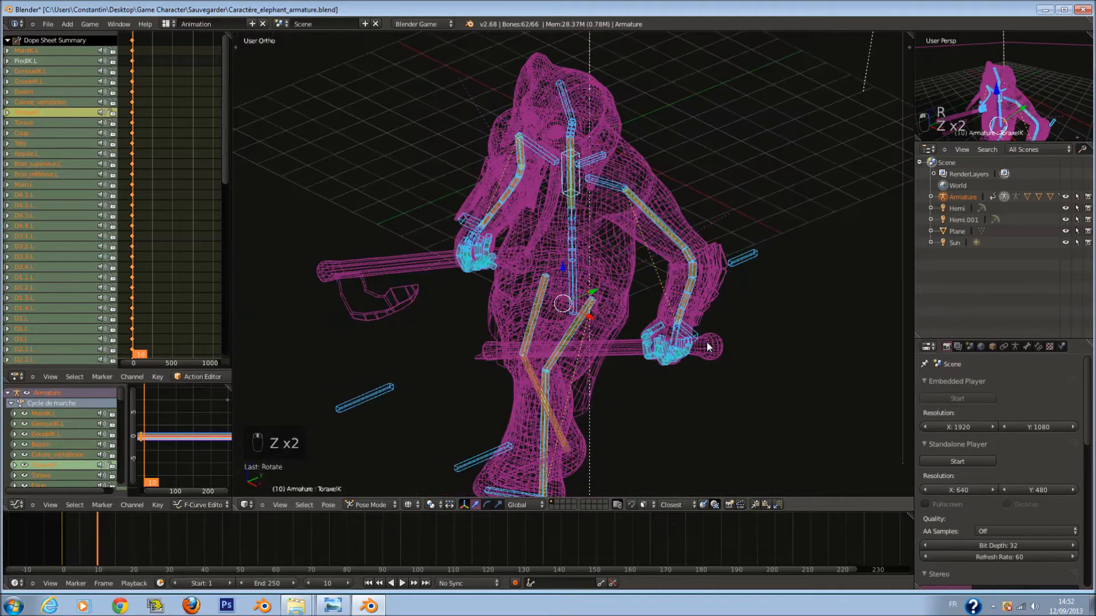
right_click(696, 336)
key(z)
key(KP_3)
key(z)
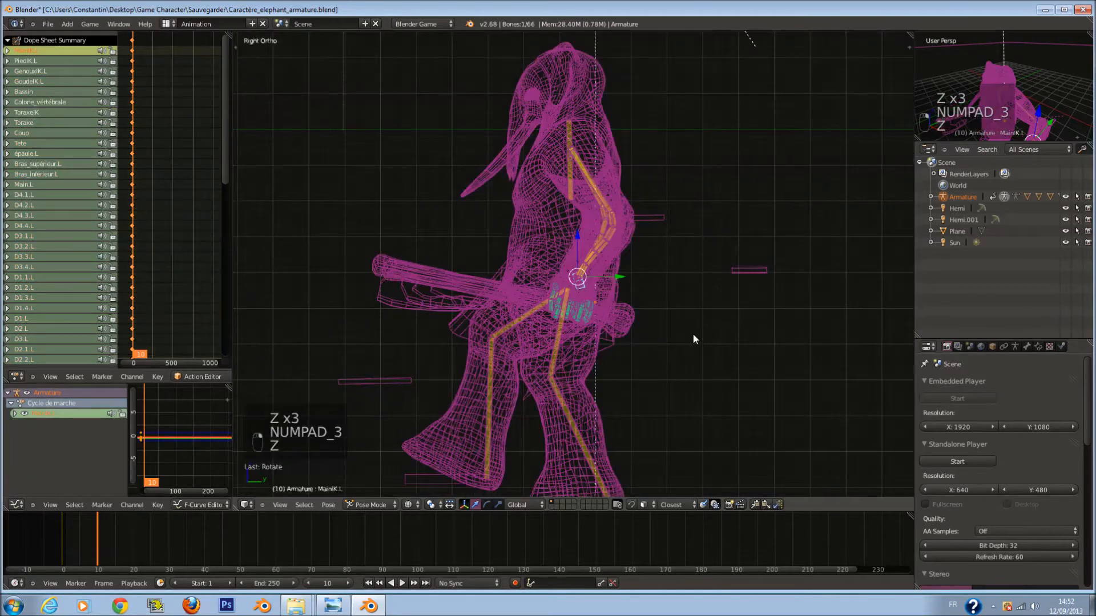
key(g)
click(689, 339)
Move MainIK.L further backward in the right side view to extend the left arm's swing.
middle_drag(690, 339, 671, 332)
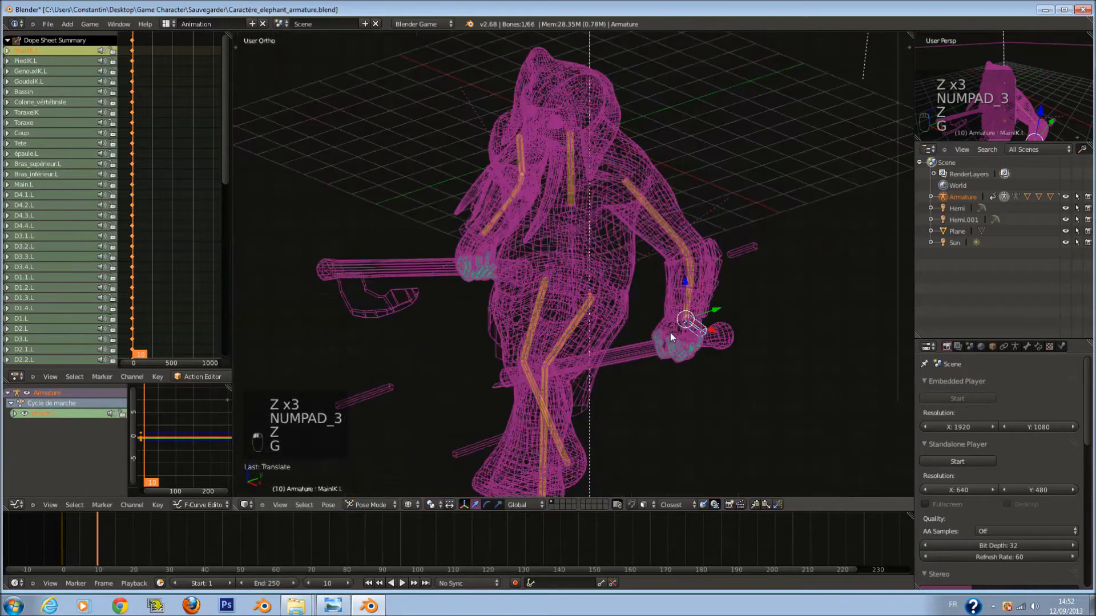
key(z)
key(KP_3)
key(z)
key(r)
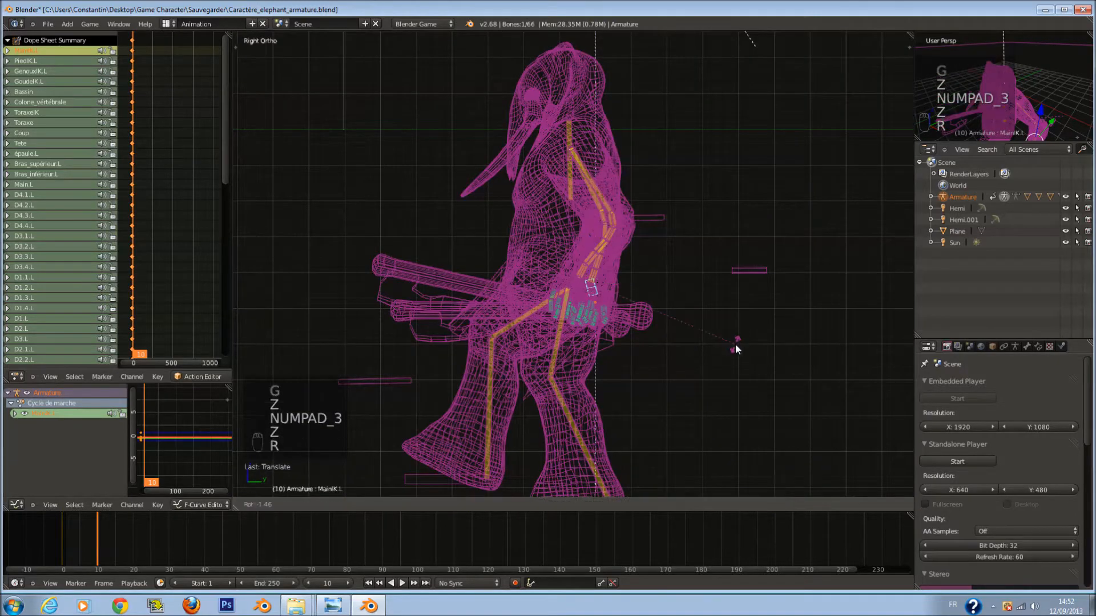
key(g)
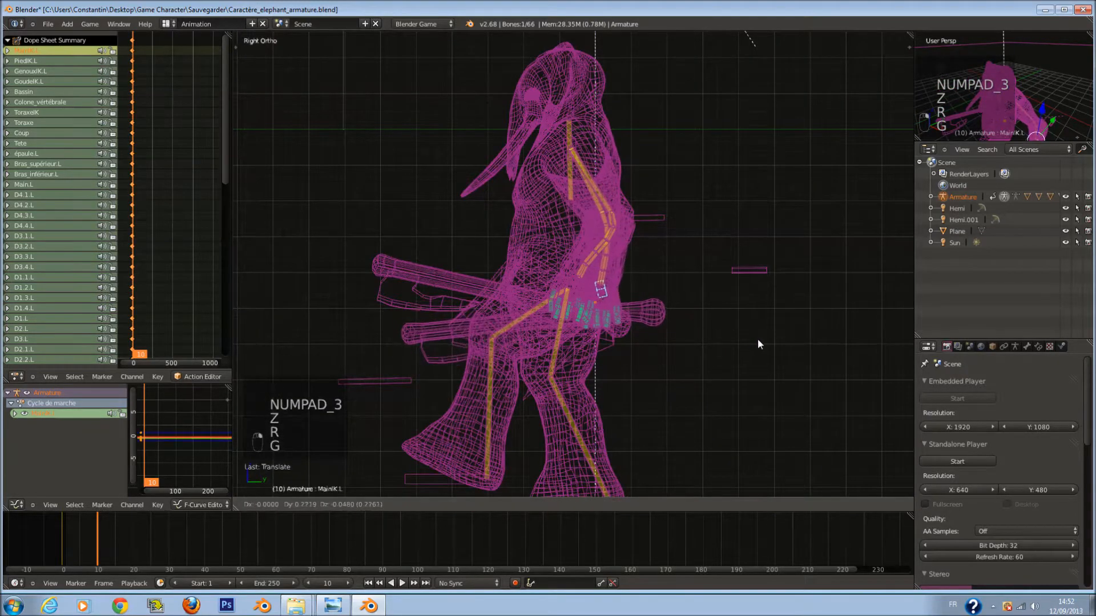
click(673, 307)
Move the left hand IK bone slightly outward, away from the body, in a raised front view.
key(z)
mouse_move(672, 307)
middle_down()
mouse_move(803, 351)
mouse_move(806, 362)
mouse_move(784, 369)
mouse_move(803, 375)
middle_up()
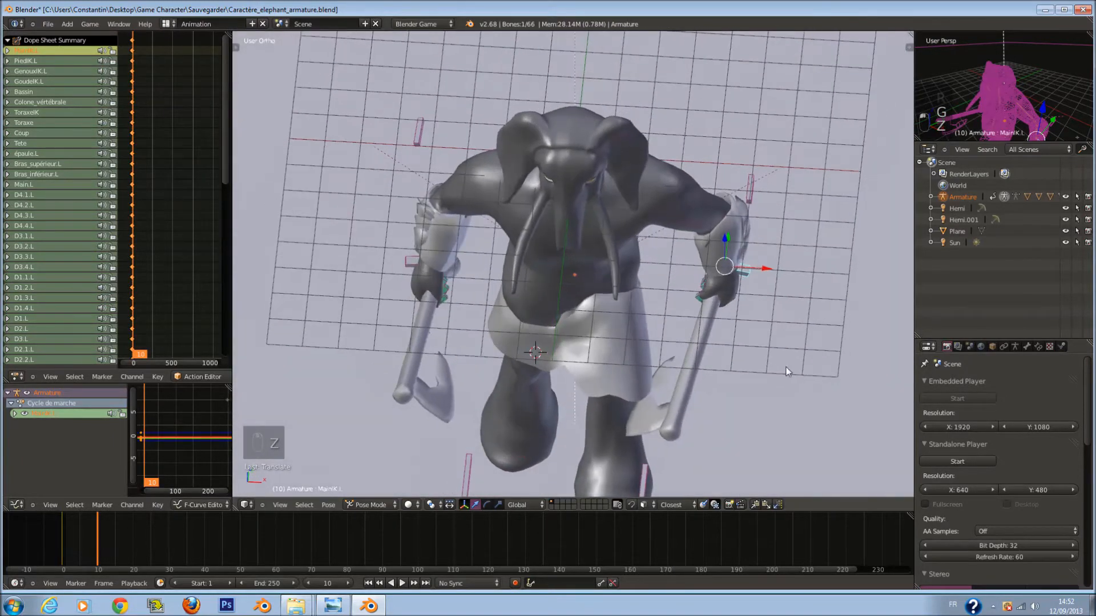
key(g)
click(734, 348)
Select the left hand bones and rotate them in the raised front view so the axe points more directly ahead.
key(z)
key(a)
key(c)
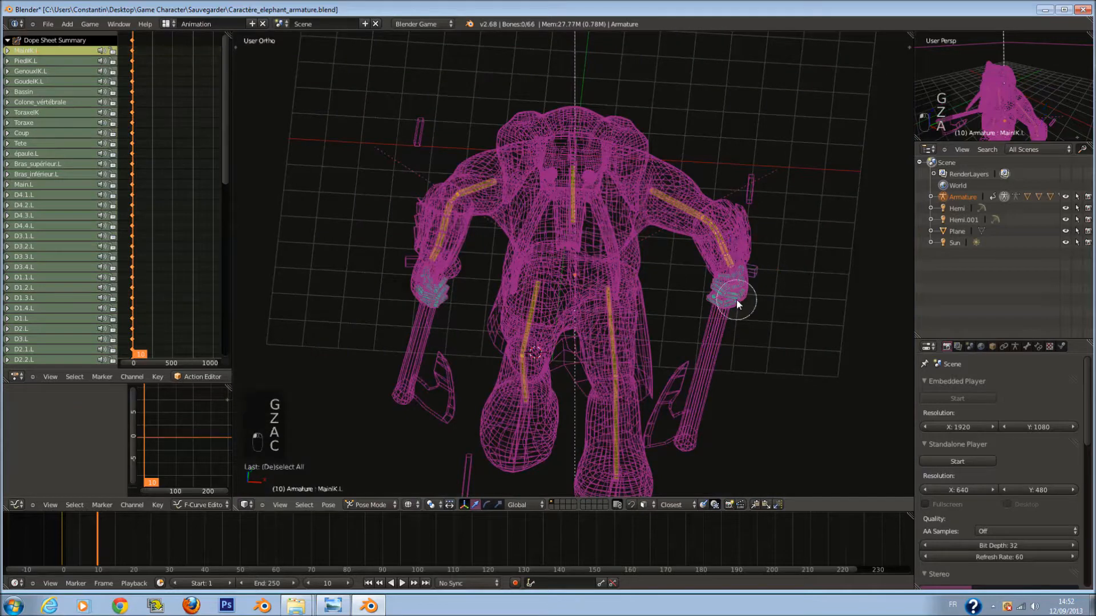
click(733, 292)
key(z)
key(r)
click(787, 303)
Select the right hand and forearm bones and move them forward in the right side view to swing that arm ahead.
key(z)
key(a)
key(c)
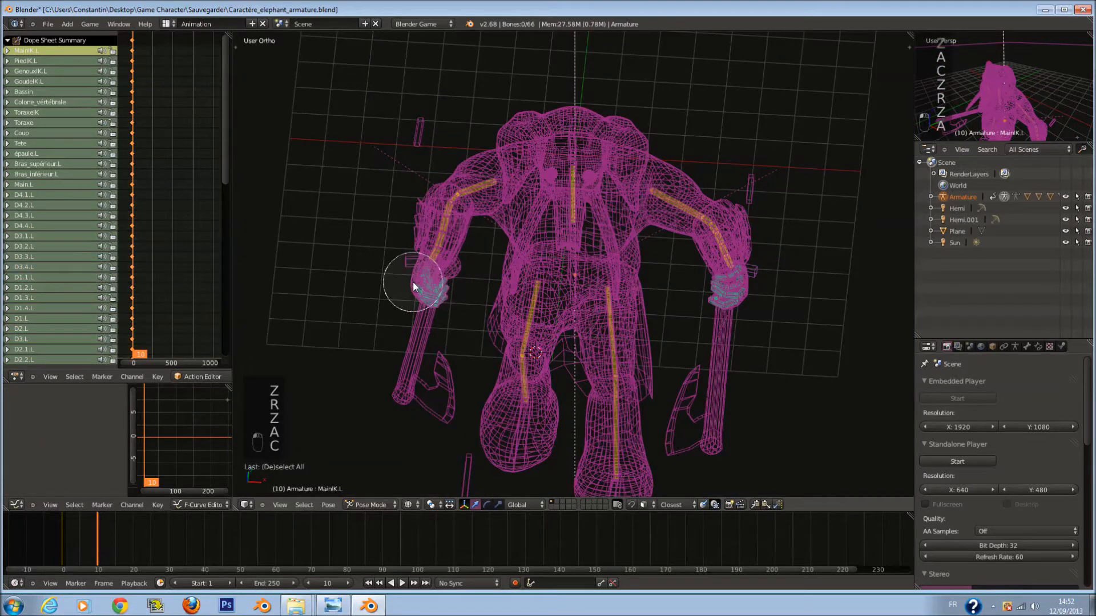
click(423, 287)
key(KP_3)
key(KP_2)
key(KP_3)
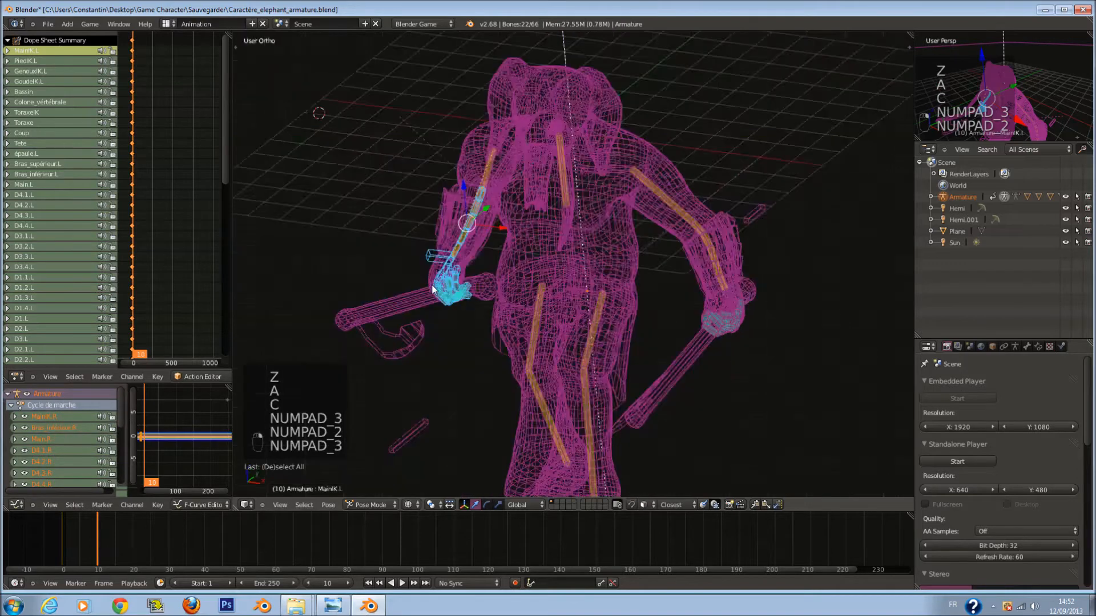
key(g)
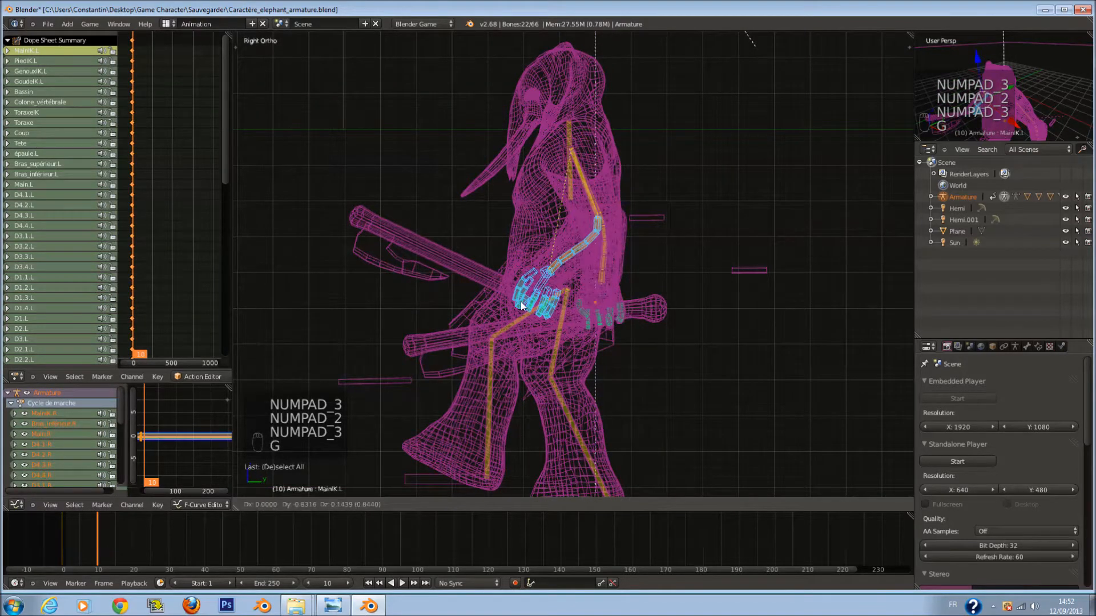
click(655, 252)
key(r)
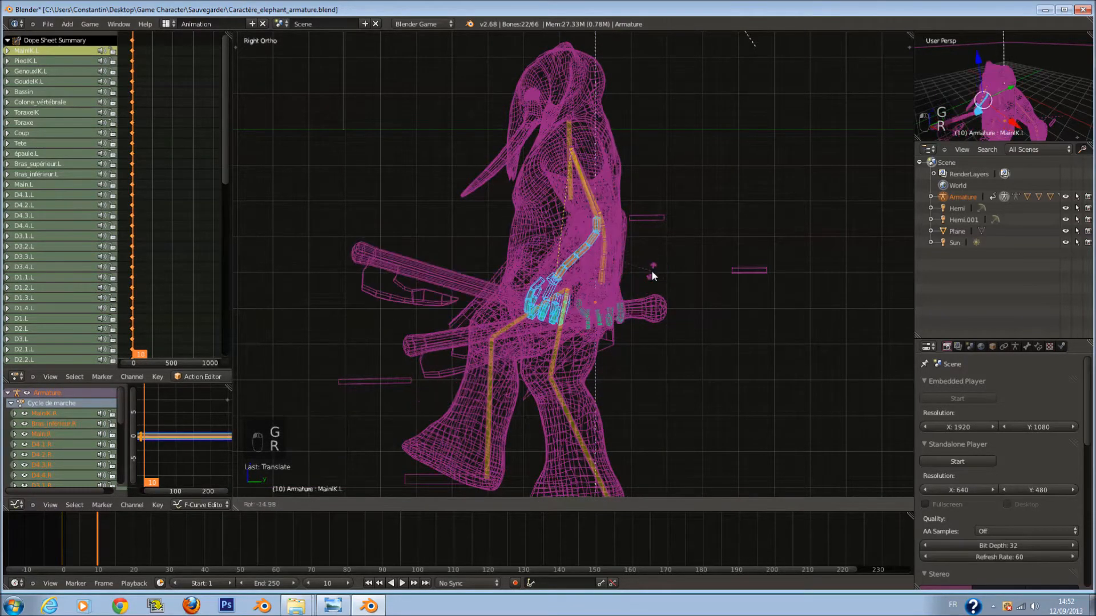
key(g)
click(634, 282)
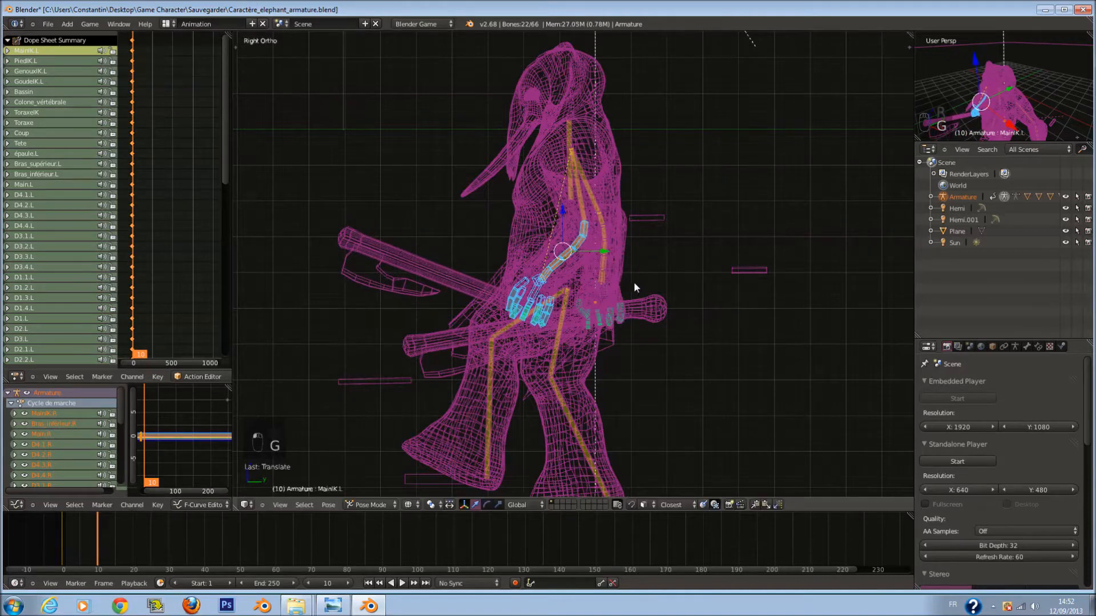
Select all bones and save the file over the existing Caractère_elephant_armature.blend.
scroll(622, 299, down, 3)
scroll(656, 307, up, 3)
key(a)
key(a)
key(a)
key(ctrl+s)
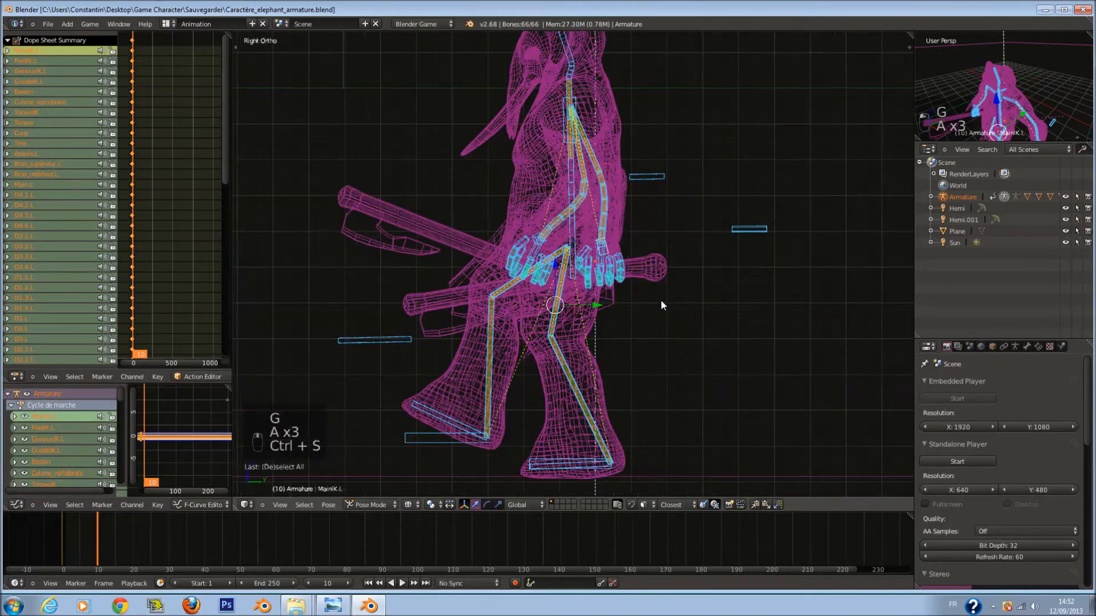
Select the left shoulder bone, épaule.L, and rotate it slightly in an angled solid view.
scroll(661, 306, down, 1)
key(z)
middle_drag(563, 118, 624, 142)
key(z)
right_click(629, 189)
key(z)
key(r)
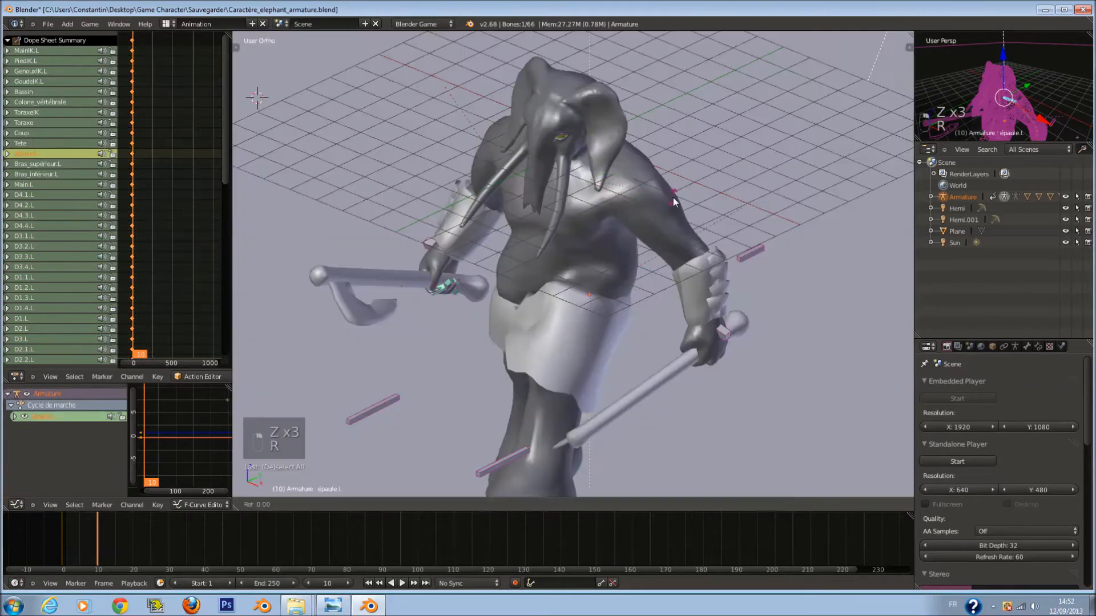
click(677, 193)
Select the right shoulder bone, épaule.R, and rotate it slightly in a raised front view.
middle_drag(676, 193, 684, 209)
key(z)
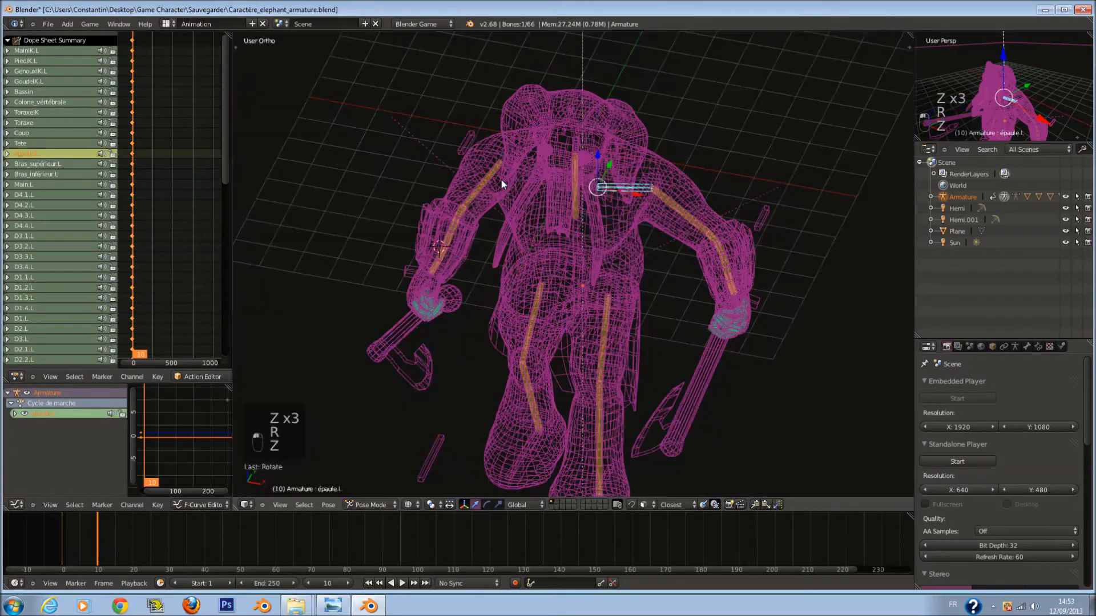
right_click(500, 214)
key(z)
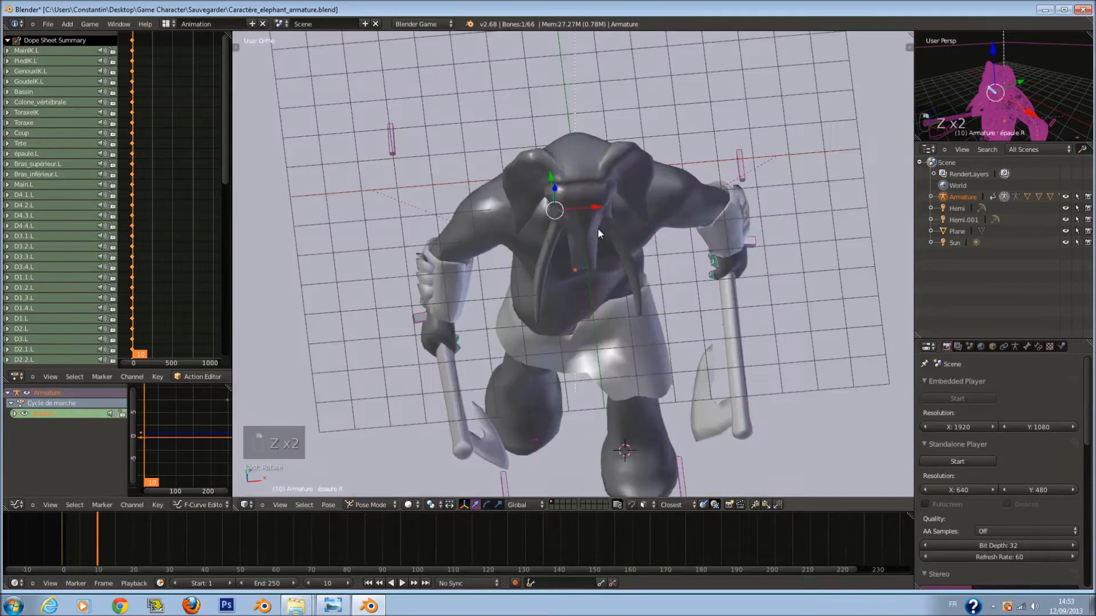
key(r)
key(z)
click(658, 217)
Select all bones, save the file, and insert a keyframe for the whole pose at frame 10.
key(a)
key(a)
key(a)
key(ctrl+s)
key(KP_3)
key(z)
scroll(701, 269, down, 2)
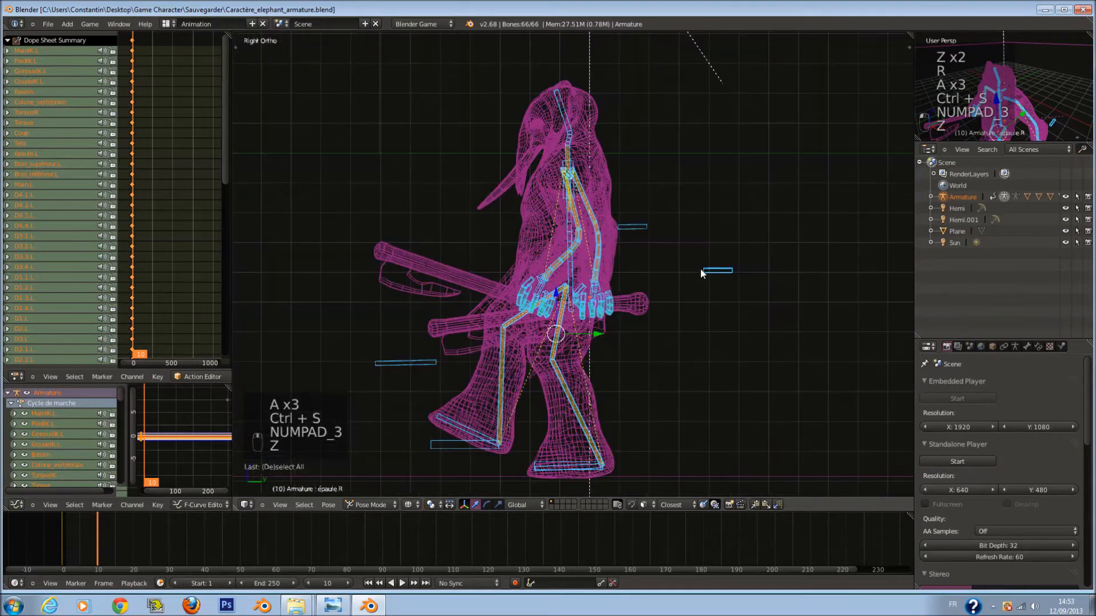
scroll(700, 269, up, 3)
key(i)
click(700, 269)
Play back the animation from the start in solid shading to check the motion into the first step.
drag(87, 532, 50, 533)
key(z)
key(z)
key(z)
middle_drag(533, 440, 564, 453)
key(alt+a)
key(alt+a)
Save the file at frame 20 and move the left foot control, PiedIK.L, forward and down to the ground.
mouse_move(119, 539)
mouse_down()
mouse_move(50, 542)
mouse_move(131, 546)
mouse_up()
key(ctrl+s)
key(KP_3)
key(z)
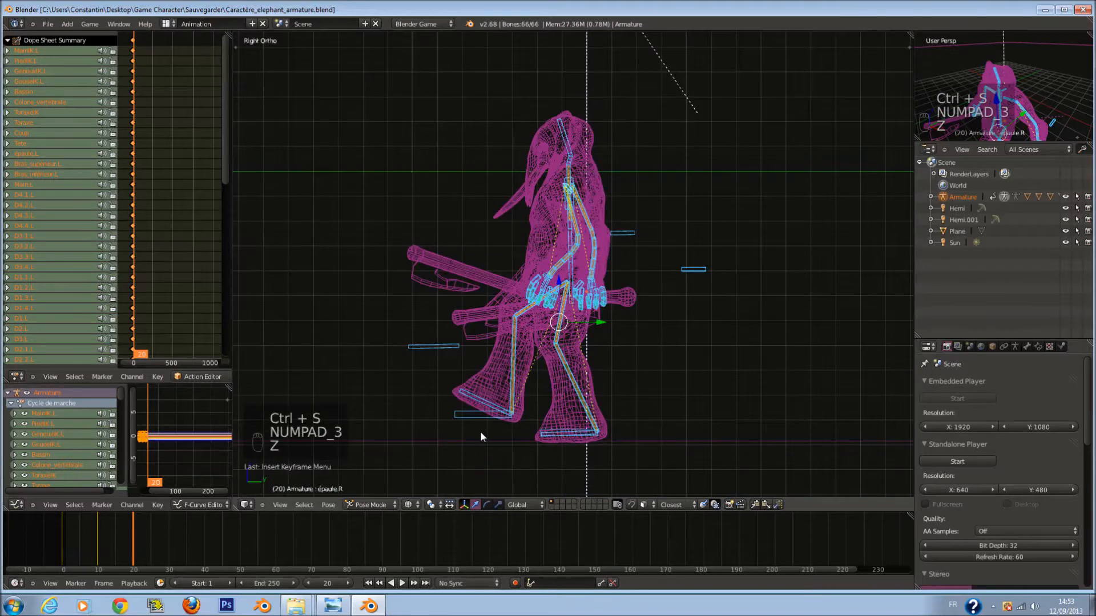
right_click(478, 415)
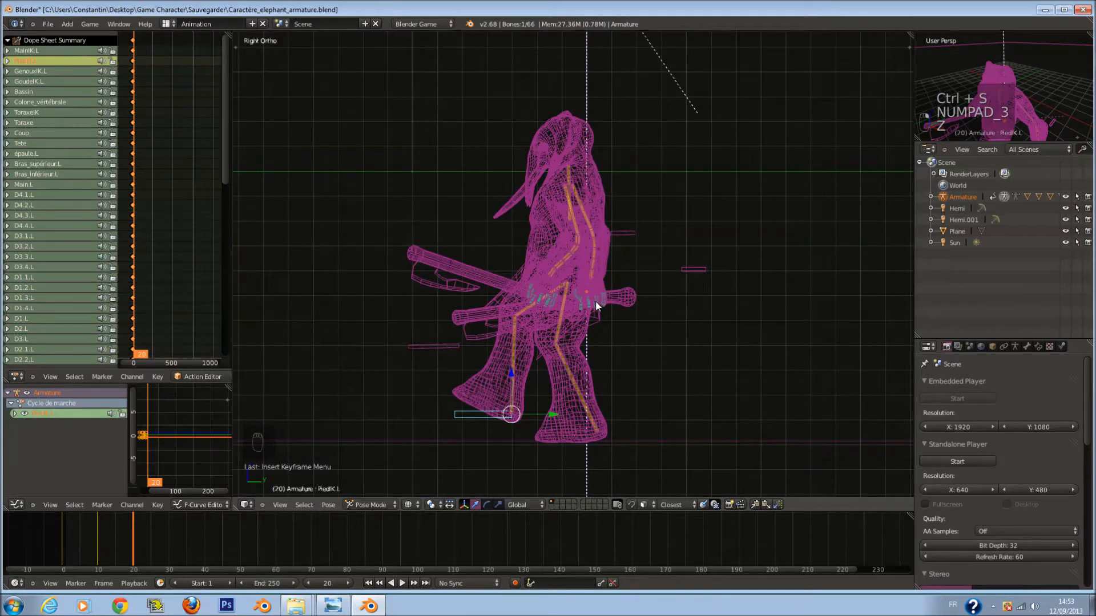
key(g)
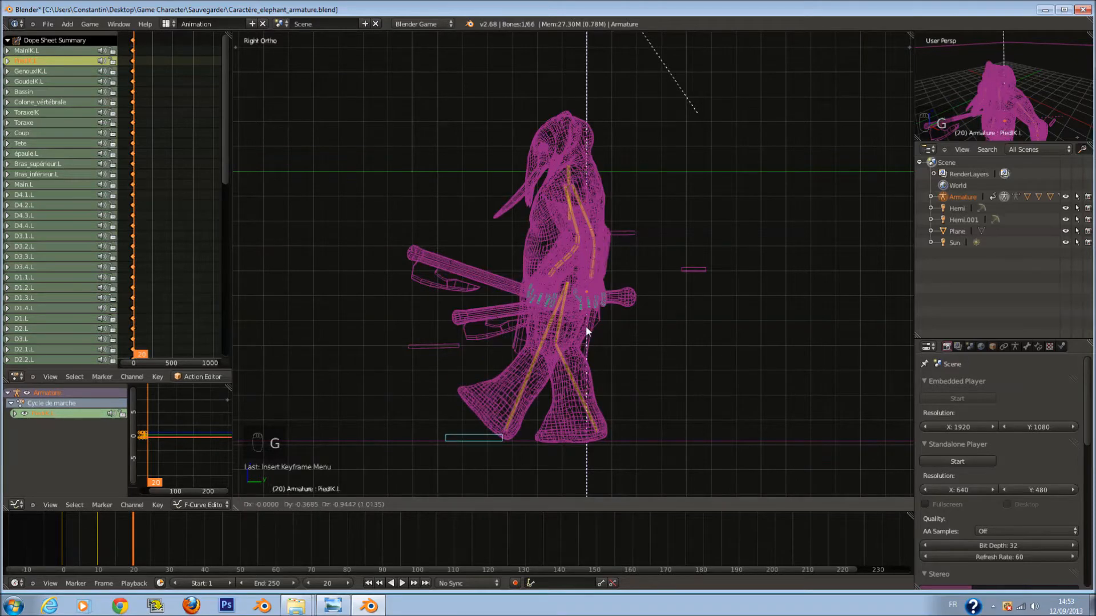
click(586, 326)
Move the right foot control, PiedIK.R, backward about 1.4 units and slightly up in the right side view.
right_click(598, 436)
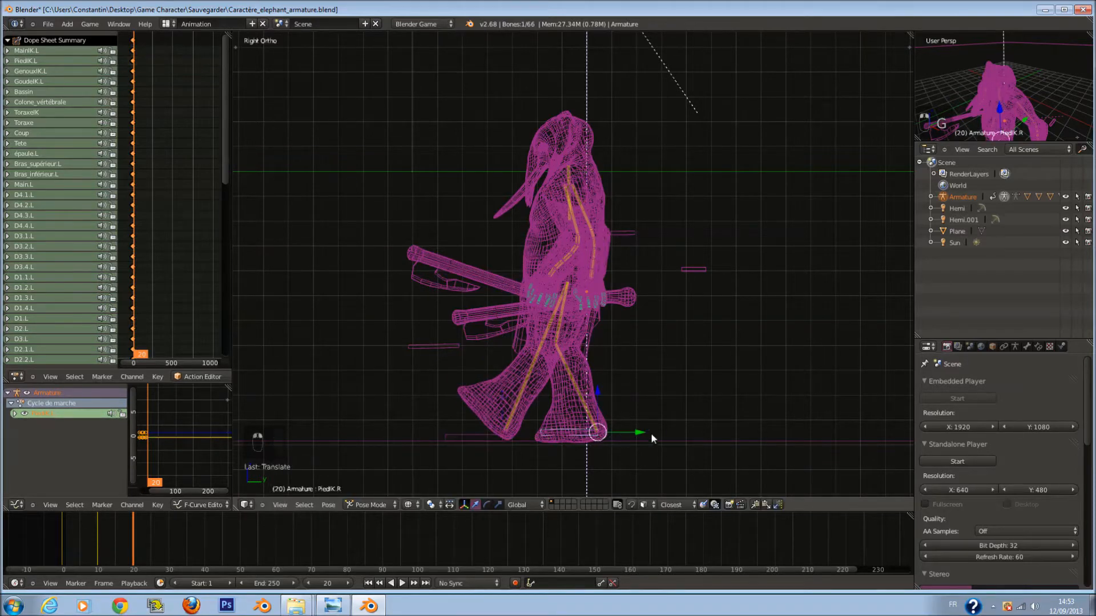
key(g)
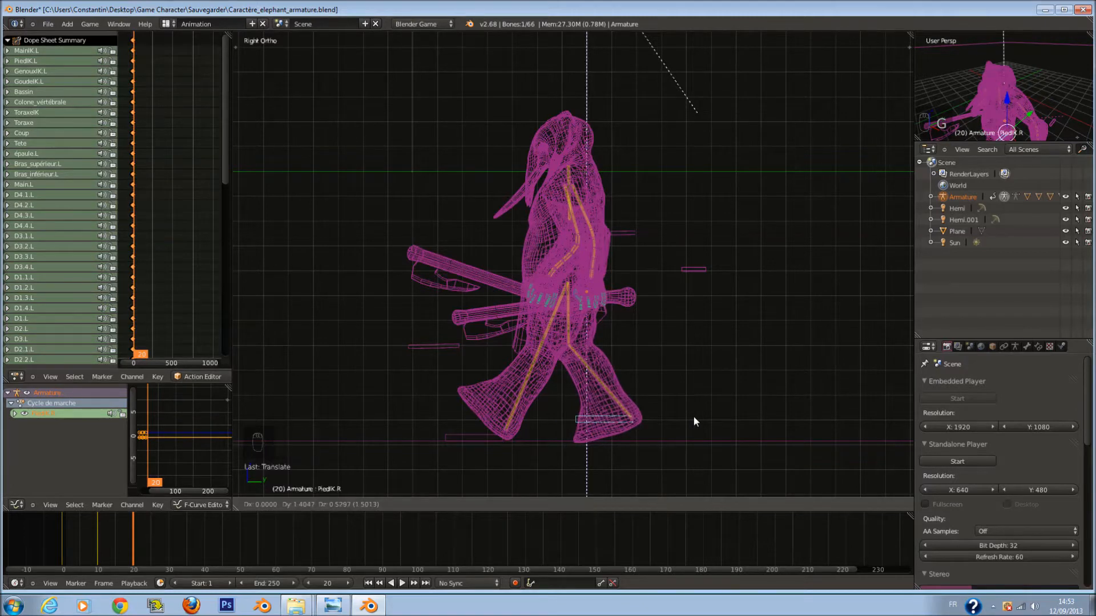
click(691, 414)
key(a)
key(a)
key(a)
key(a)
key(a)
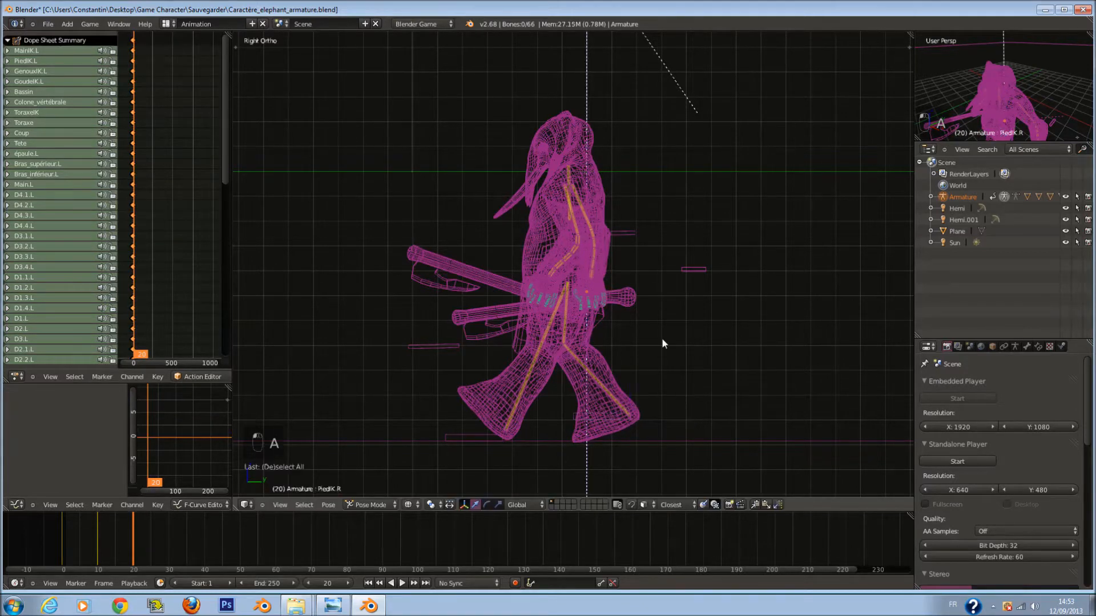
Circle-select the head, torso, hip, arm and hand bones and try to move them along the Y axis.
scroll(587, 159, up, 2)
key(c)
drag(576, 107, 587, 231)
right_click(632, 203)
key(g)
key(y)
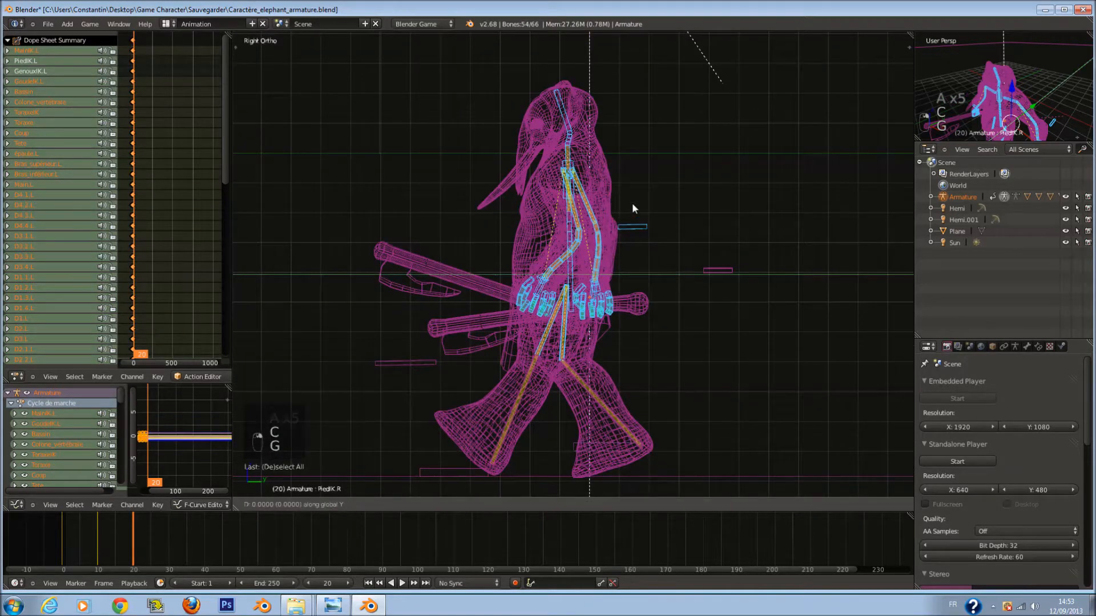
right_click(625, 255)
Add the remaining elbow control behind the back to the selection and move the upper body forward about 0.4 units.
key(c)
click(686, 264)
right_click(683, 269)
key(z)
middle_drag(682, 275, 631, 290)
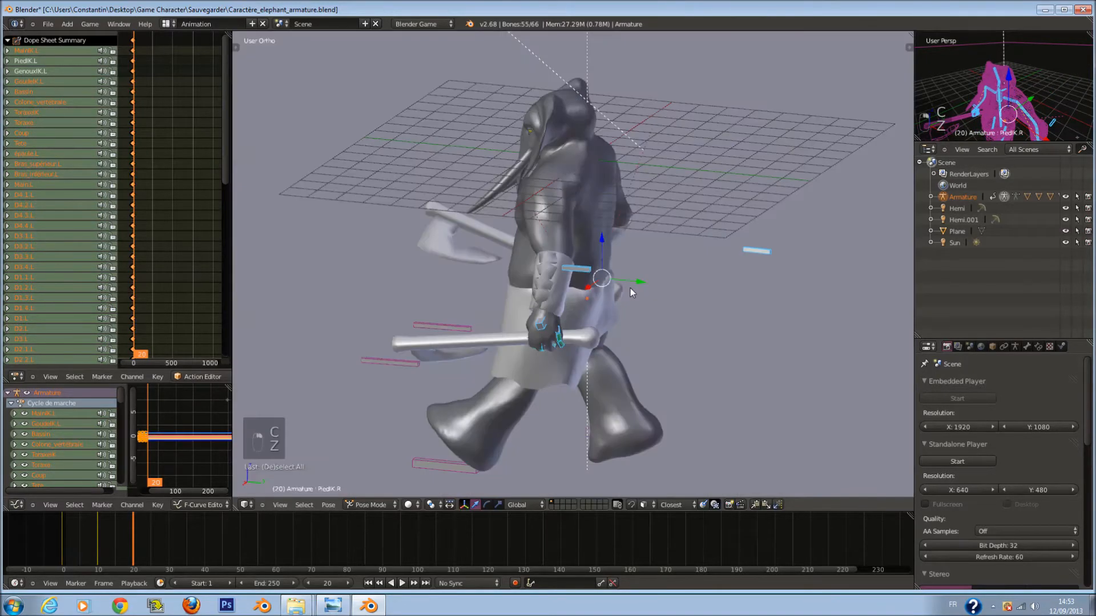
key(KP_1)
key(KP_3)
key(z)
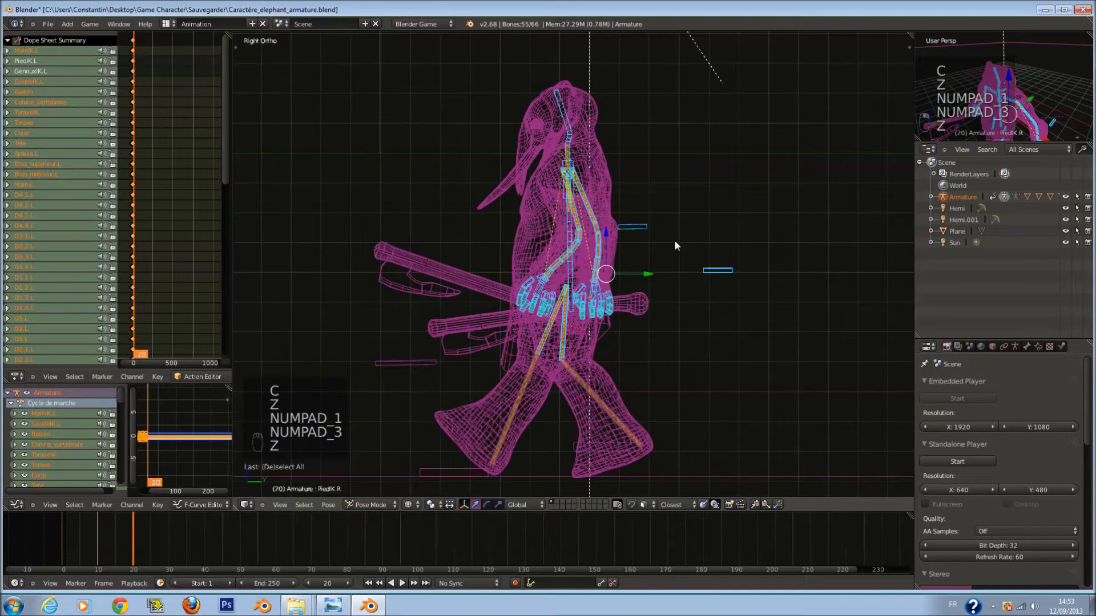
key(g)
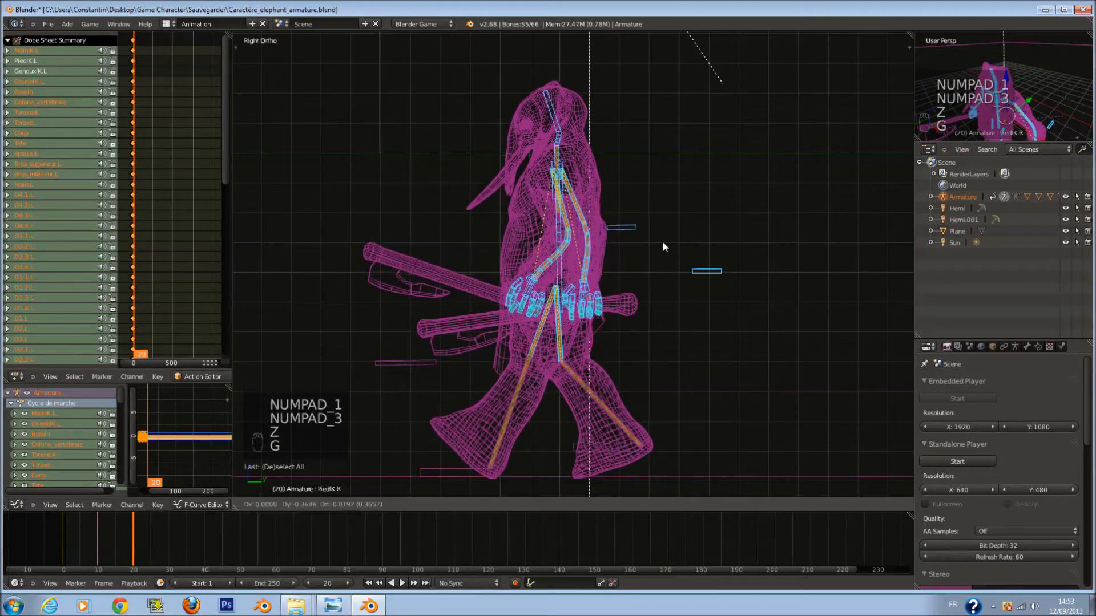
click(662, 241)
key(a)
Move the left foot control, PiedIK.L, slightly backward and up so the front knee bends.
right_click(460, 472)
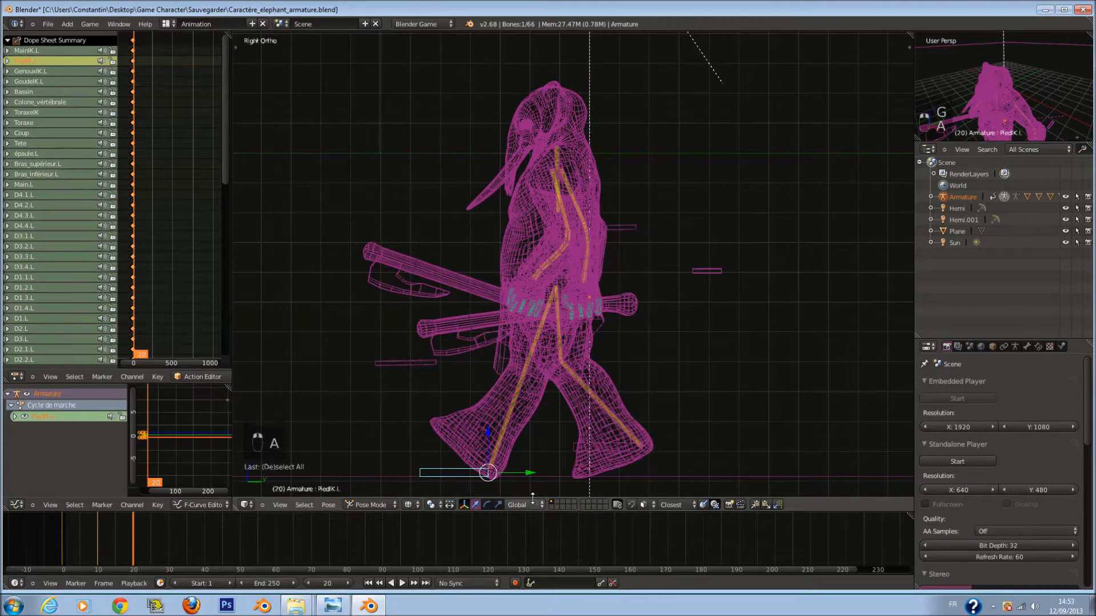
scroll(536, 458, down, 1)
key(g)
key(g)
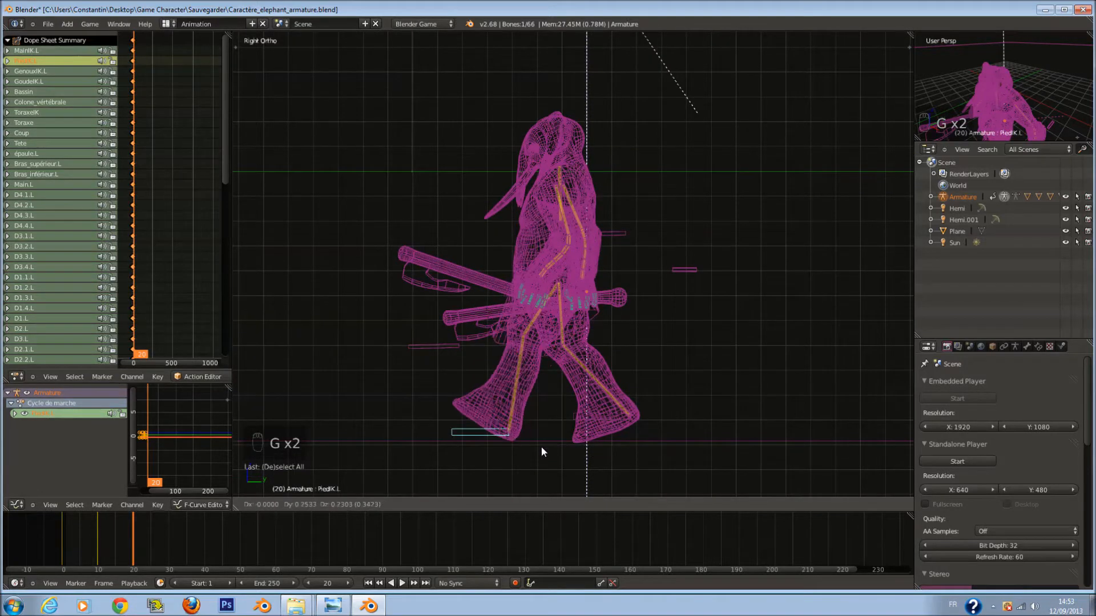
click(540, 447)
key(a)
key(a)
key(a)
key(a)
key(a)
Reselect the right foot control, PiedIK.R, and move it slightly farther back, about 0.2 units.
right_click(611, 424)
key(g)
right_click(581, 423)
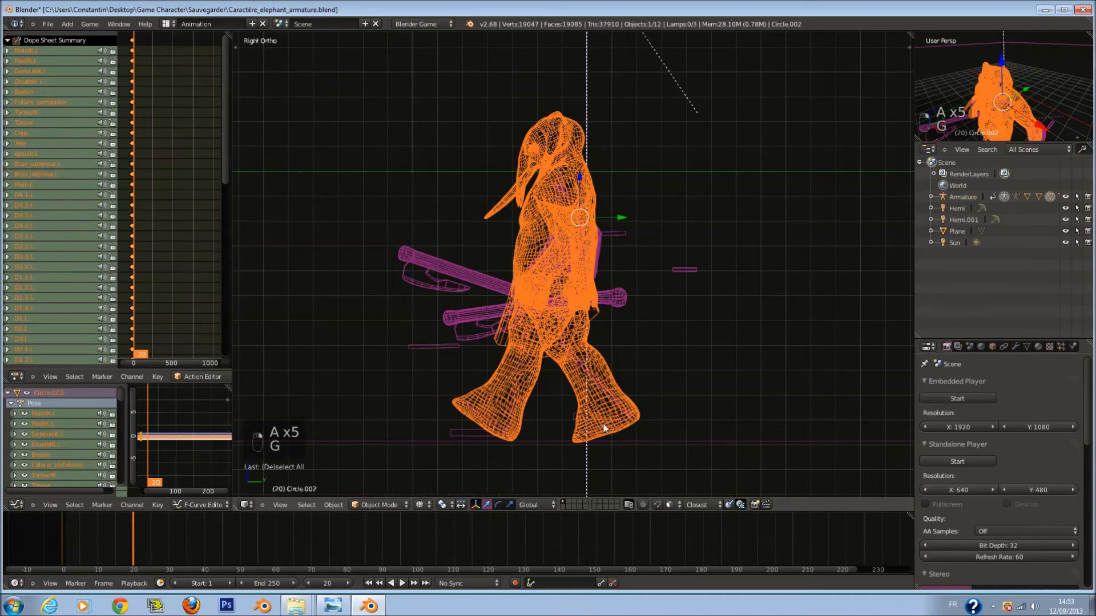
right_click(592, 419)
key(g)
key(g)
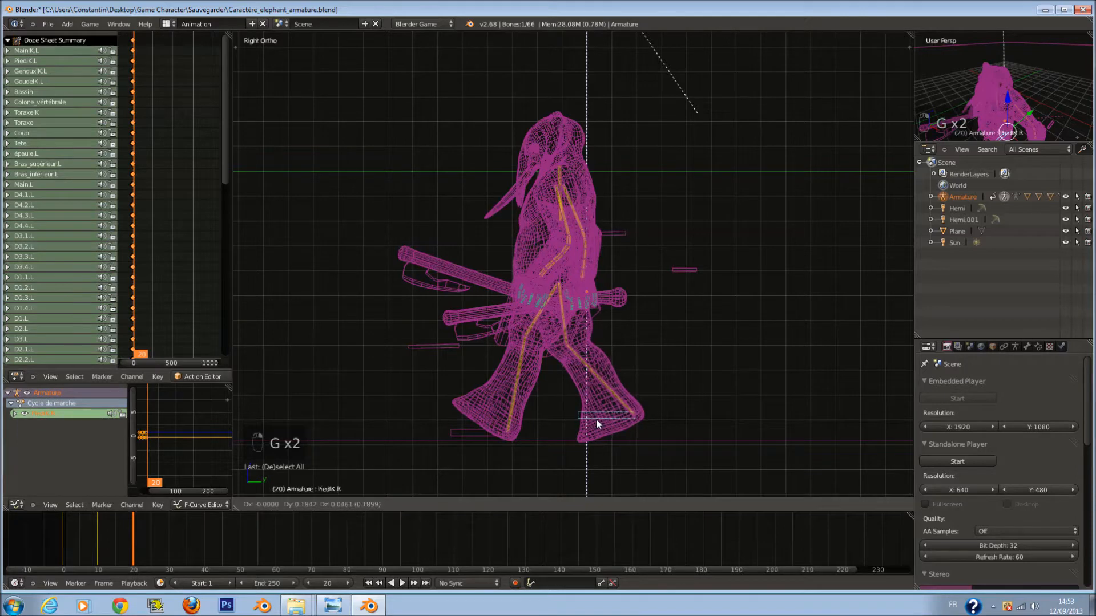
key(a)
key(a)
key(a)
Select the left hand control, MainIK.L, and move it forward to the body's centre line in the right side view.
key(z)
middle_drag(615, 328, 637, 311)
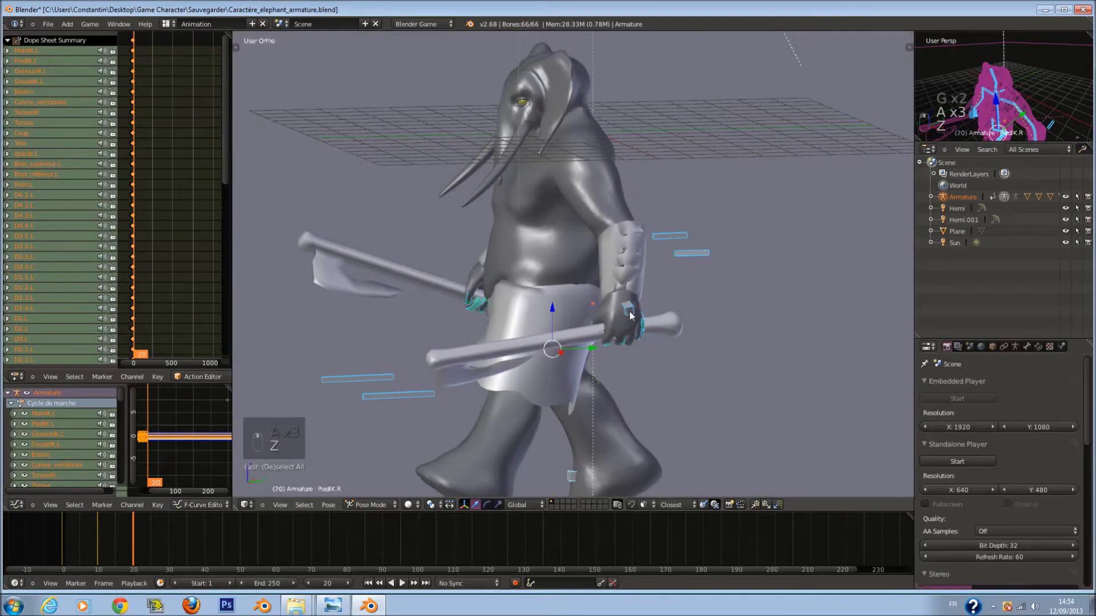
right_click(630, 314)
key(KP_3)
key(z)
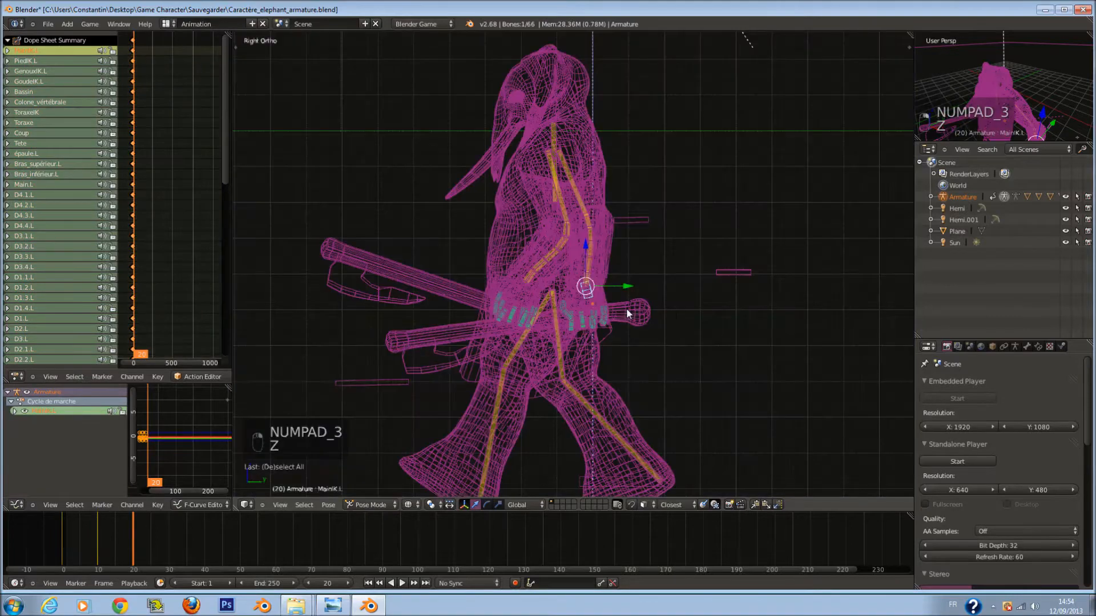
key(g)
click(586, 317)
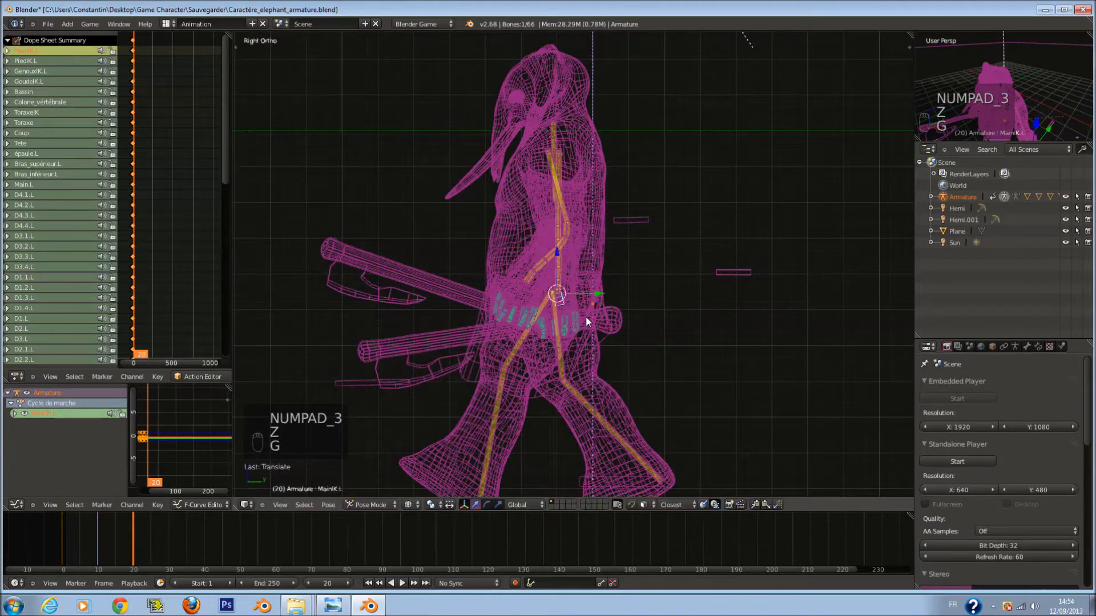
Select the right hand control, MainIK.R, and move it back and down to the body's centre line.
mouse_move(497, 289)
middle_down()
mouse_move(506, 288)
mouse_move(488, 296)
middle_up()
key(z)
key(z)
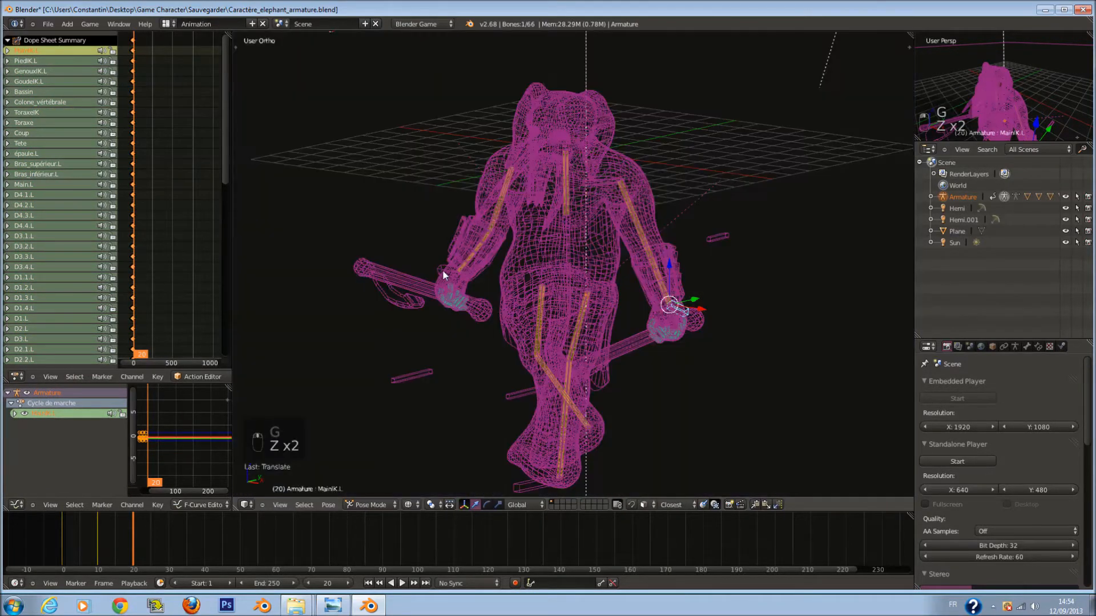
right_click(443, 272)
key(KP_3)
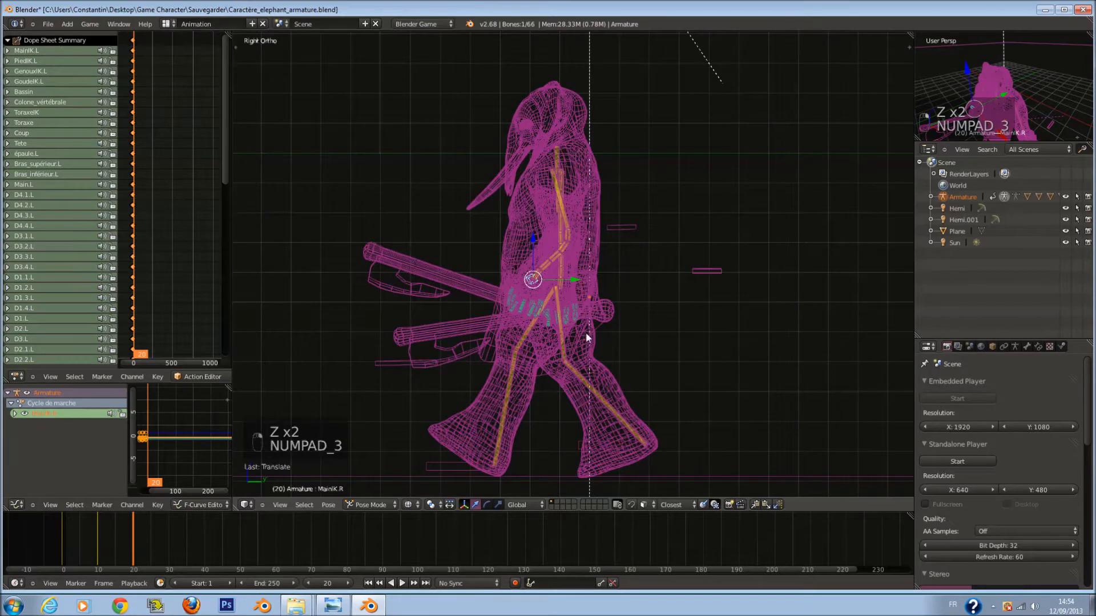
key(g)
click(605, 345)
key(a)
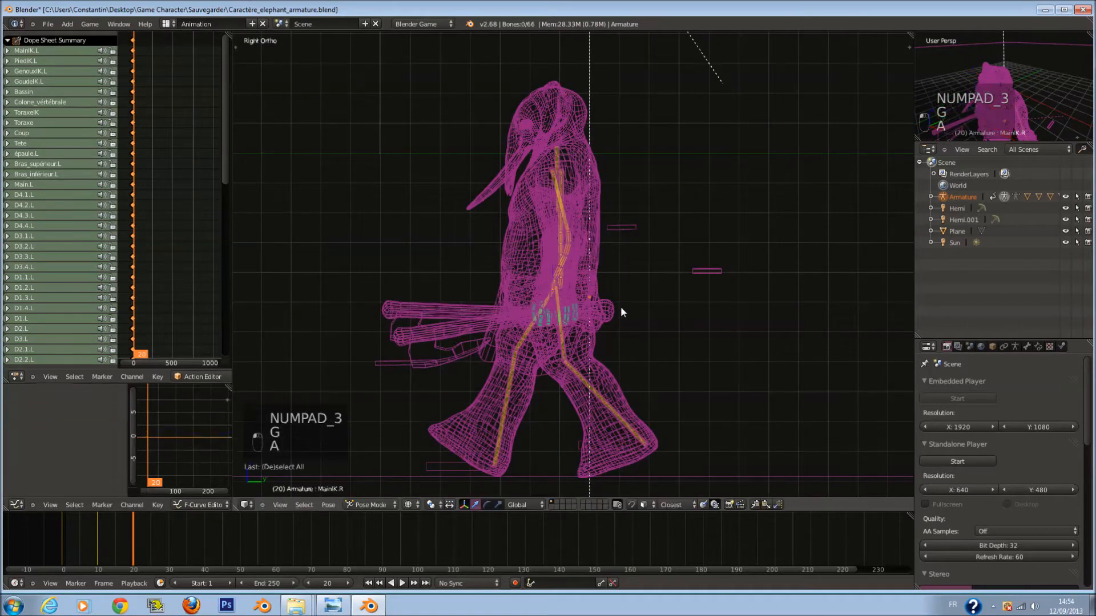
Select the left shoulder bone, épaule.L, and rotate it to suit the centred arm at frame 20.
key(a)
scroll(616, 300, up, 2)
scroll(616, 299, down, 2)
mouse_move(615, 300)
middle_down()
mouse_move(628, 218)
mouse_move(614, 189)
mouse_move(599, 265)
mouse_move(615, 307)
middle_up()
key(z)
scroll(614, 189, up, 1)
right_click(612, 190)
key(z)
key(r)
click(646, 274)
Select the right shoulder bone, épaule.R, and rotate it in a view from above.
middle_drag(646, 274, 602, 195)
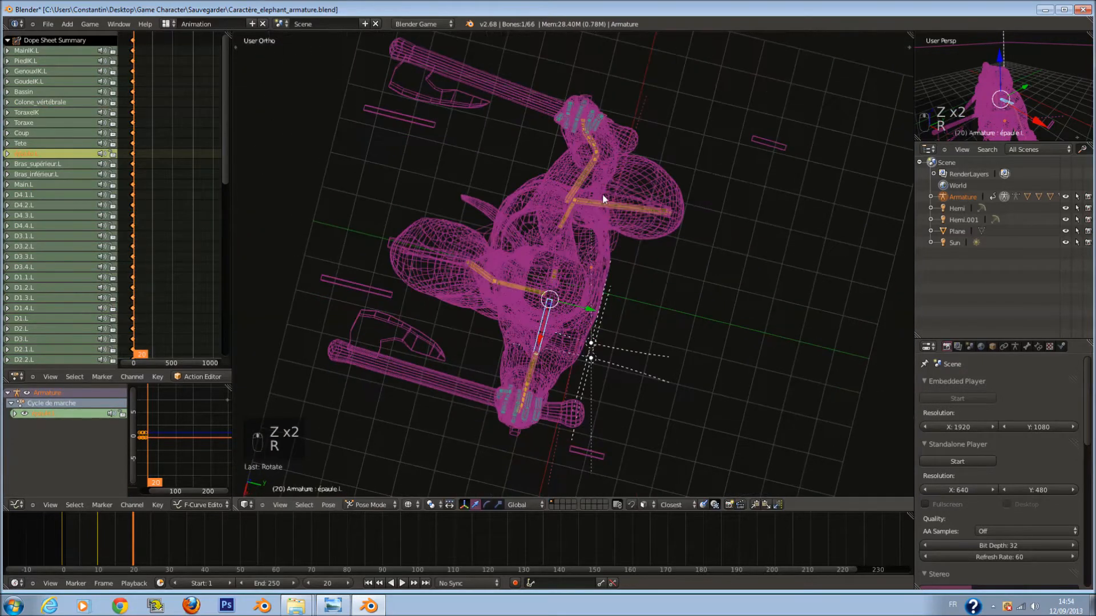
right_click(571, 207)
key(r)
click(674, 208)
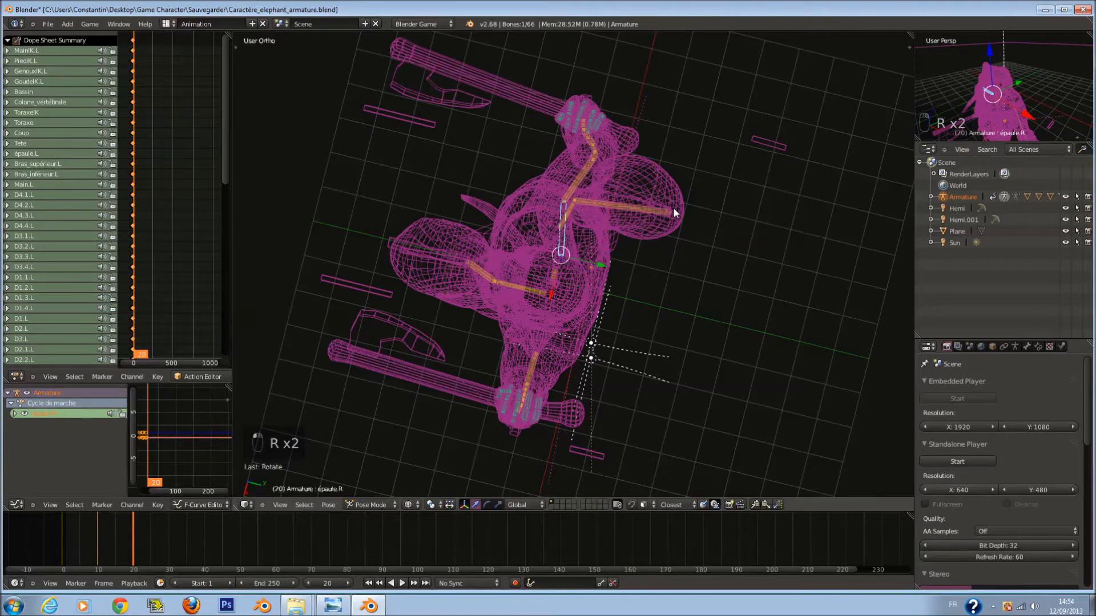
Select all bones in the right side view and insert a keyframe for the pose at frame 20.
key(KP_3)
key(KP_1)
key(KP_3)
key(a)
key(a)
key(a)
key(a)
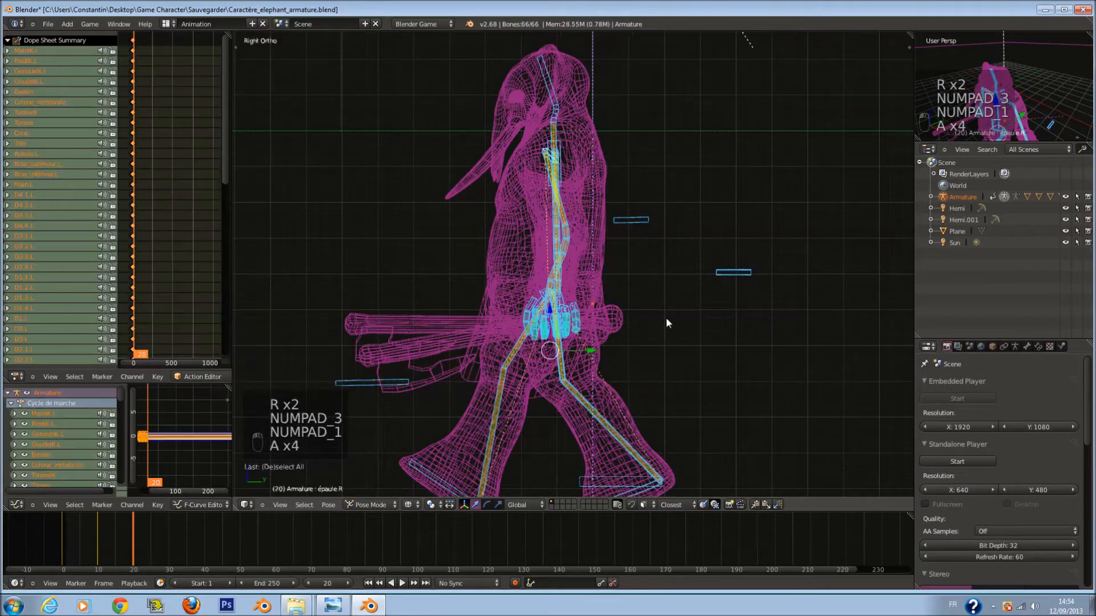
scroll(669, 345, down, 2)
key(i)
click(669, 344)
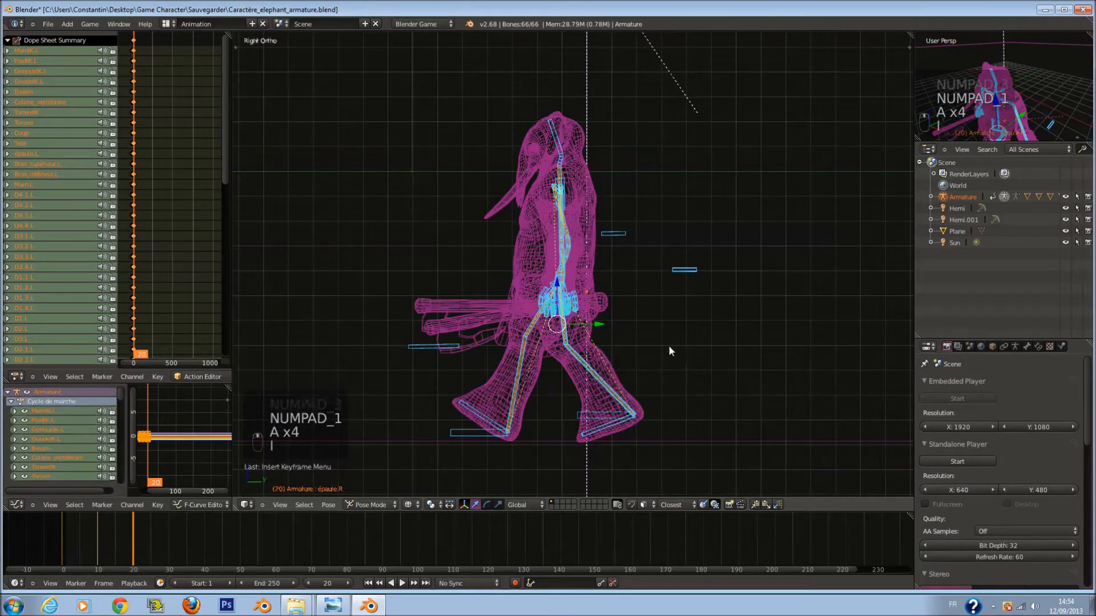
Play back the walk from the start several times to check the motion through frame 20.
drag(133, 542, 28, 552)
key(z)
key(z)
key(z)
key(z)
key(z)
key(alt+a)
key(alt+a)
click(50, 543)
key(alt+a)
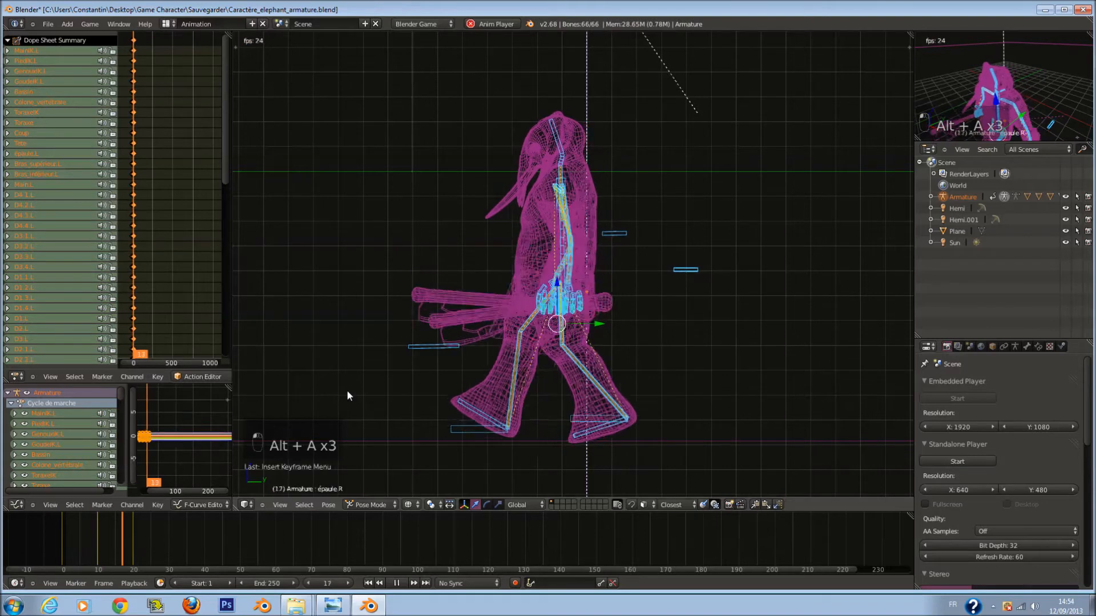
key(alt+a)
Go to frame 40, try pasting the mirrored copied pose, inspect it from the front, and undo the paste.
mouse_move(124, 546)
mouse_down()
mouse_move(57, 549)
mouse_move(135, 555)
mouse_up()
drag(135, 557, 204, 562)
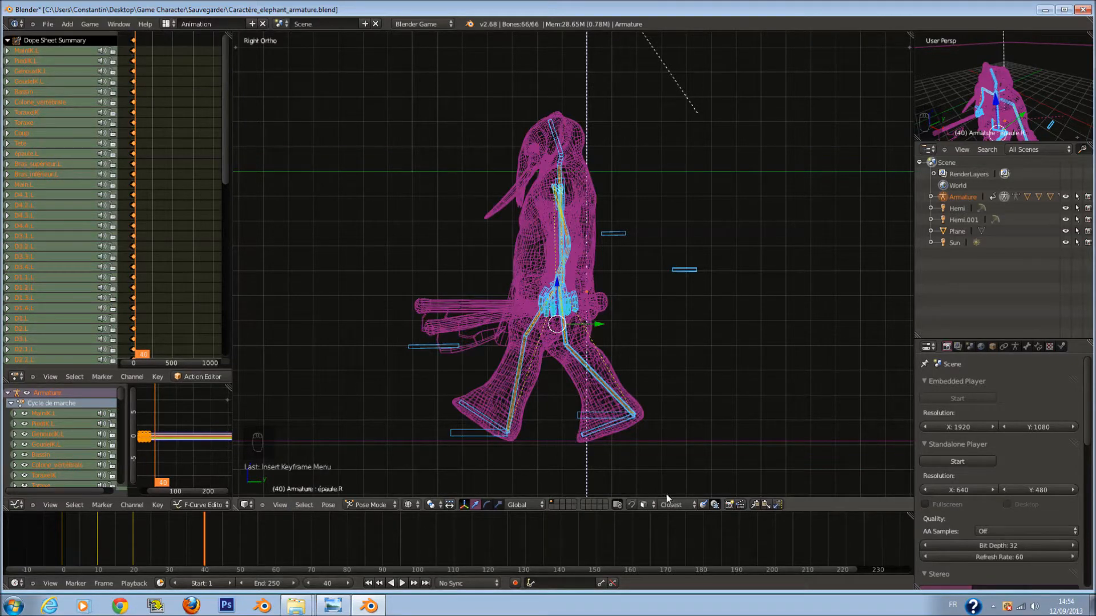
click(774, 505)
key(z)
mouse_move(645, 323)
middle_down()
mouse_move(656, 338)
mouse_move(744, 356)
middle_up()
key(z)
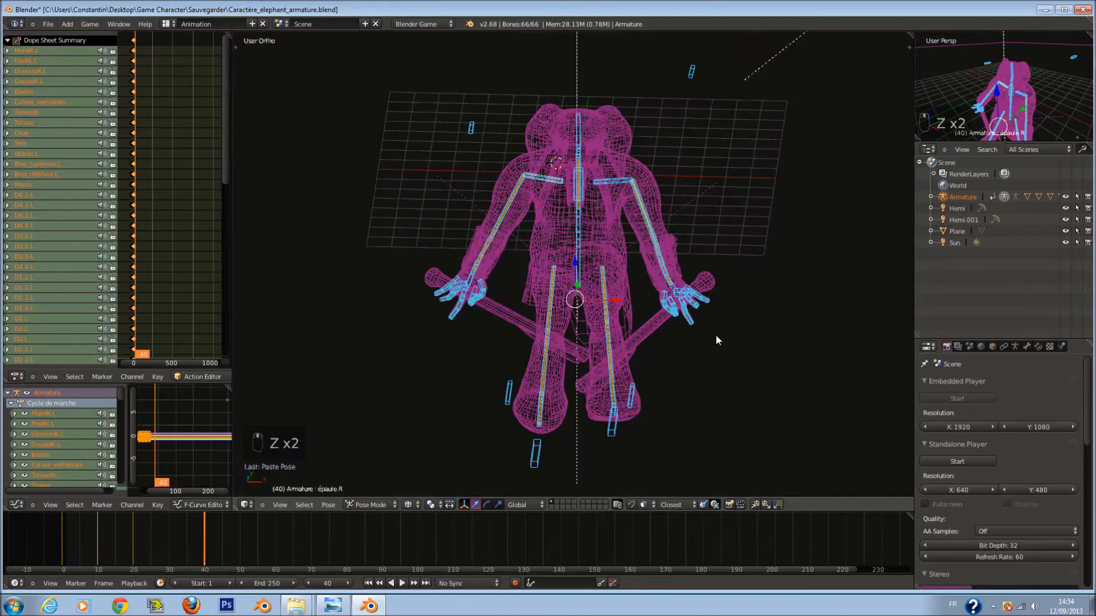
key(ctrl+z)
Paste the mirrored pose again at frame 40, inspect it from several angles, and undo it.
click(781, 506)
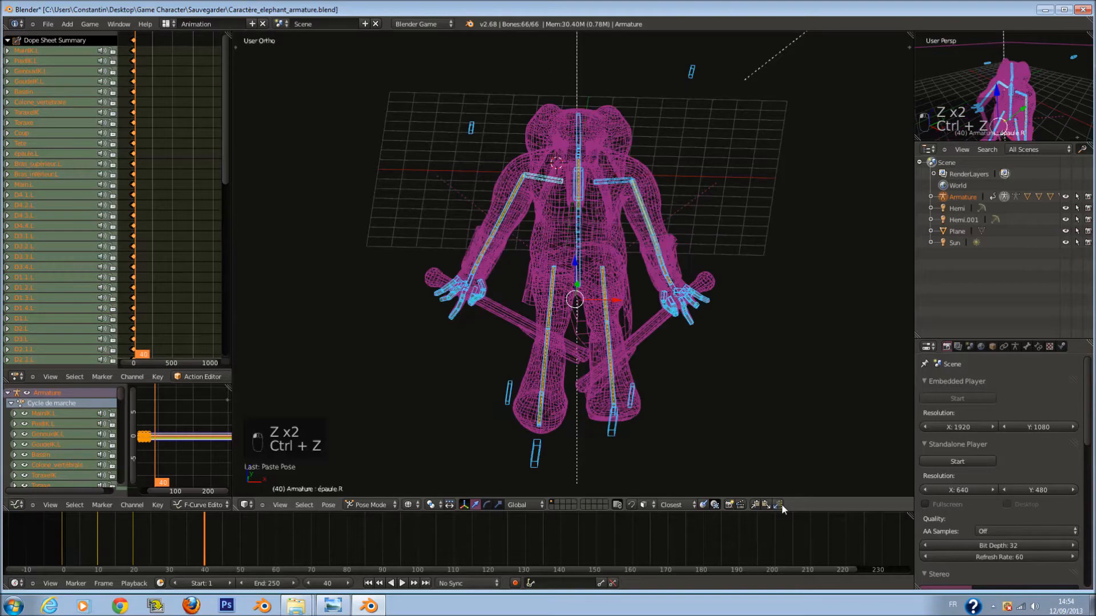
middle_drag(645, 394, 500, 368)
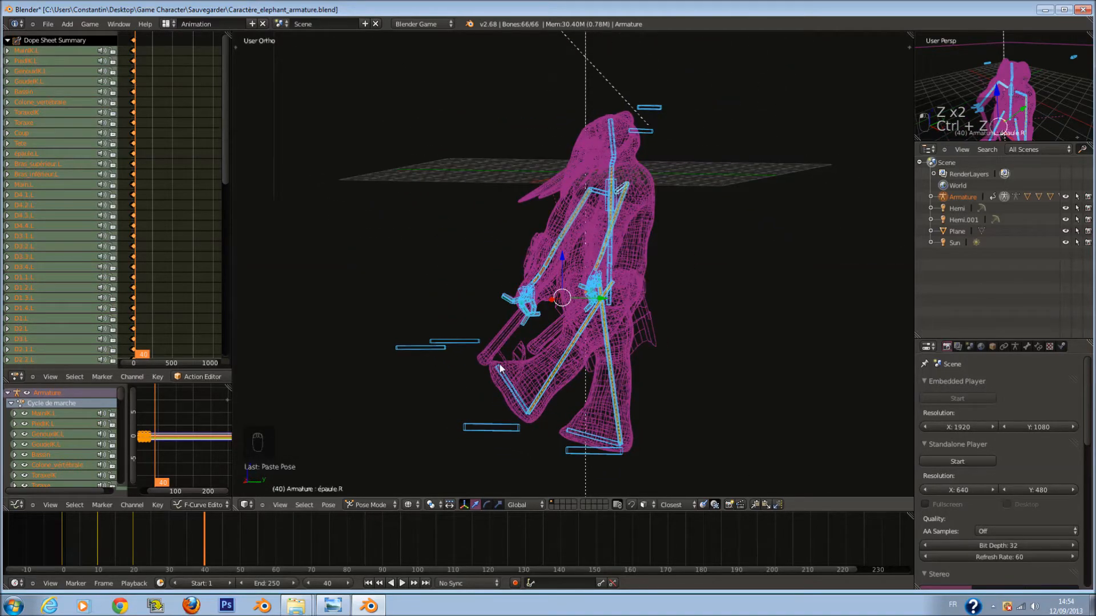
key(z)
mouse_move(543, 219)
middle_down()
mouse_move(748, 180)
mouse_move(806, 190)
mouse_move(653, 205)
middle_up()
key(z)
key(ctrl+z)
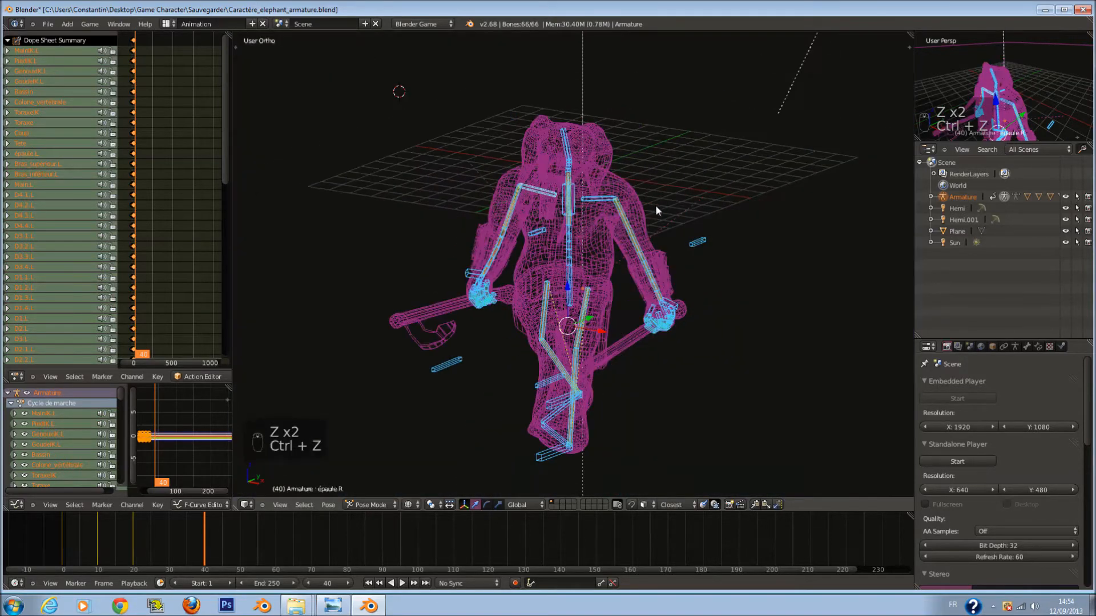
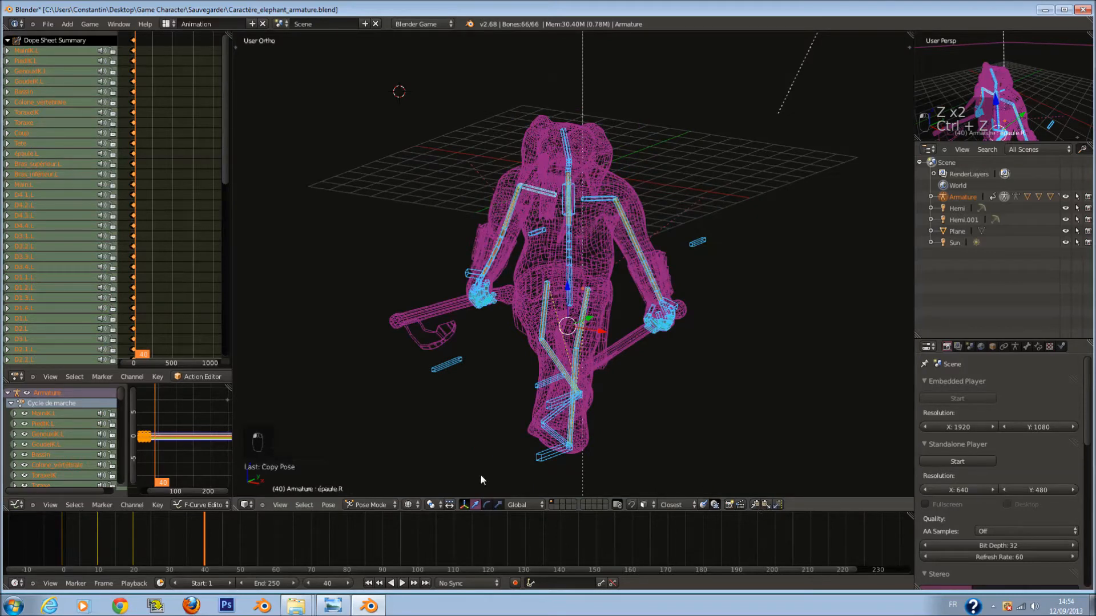
Copy the full-body pose at frame 10 and paste it mirrored at frame 40.
mouse_move(82, 532)
mouse_down()
mouse_move(60, 529)
mouse_move(97, 536)
mouse_up()
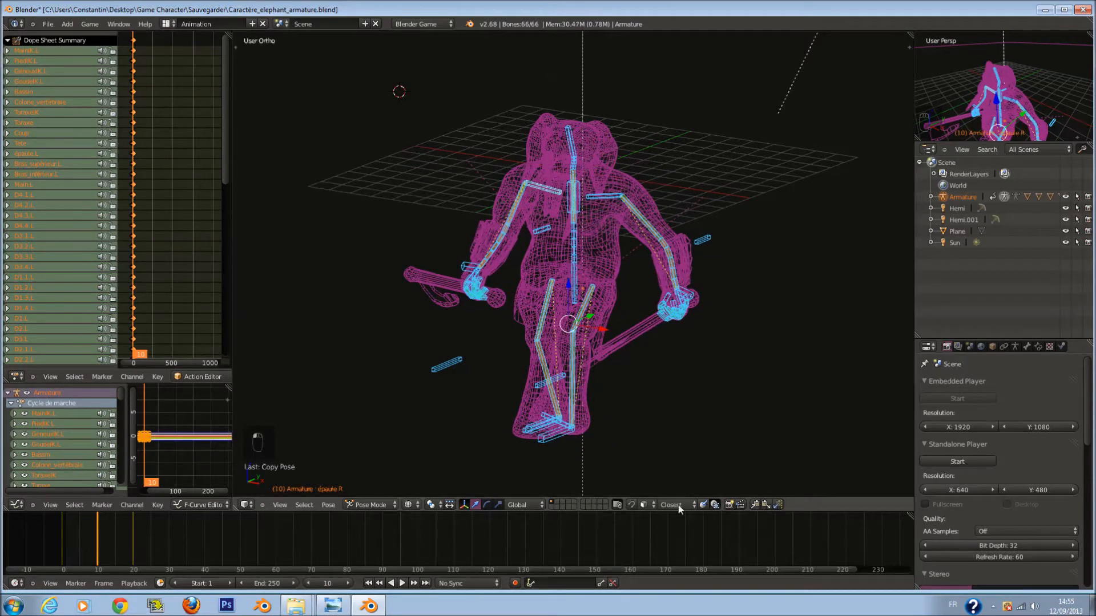
drag(186, 529, 210, 531)
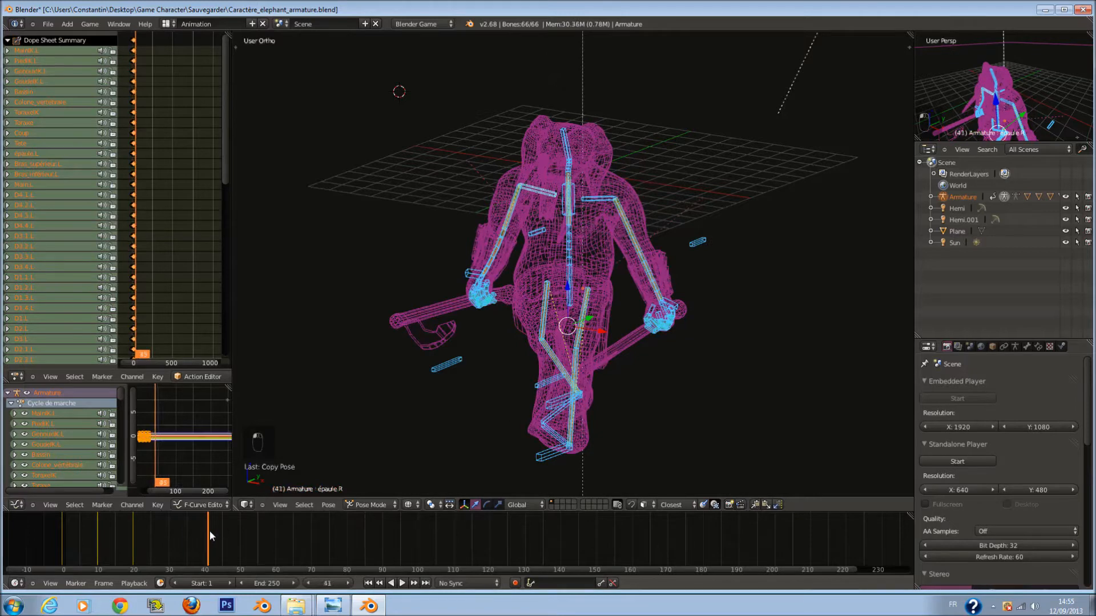
key(ctrl+shift+v)
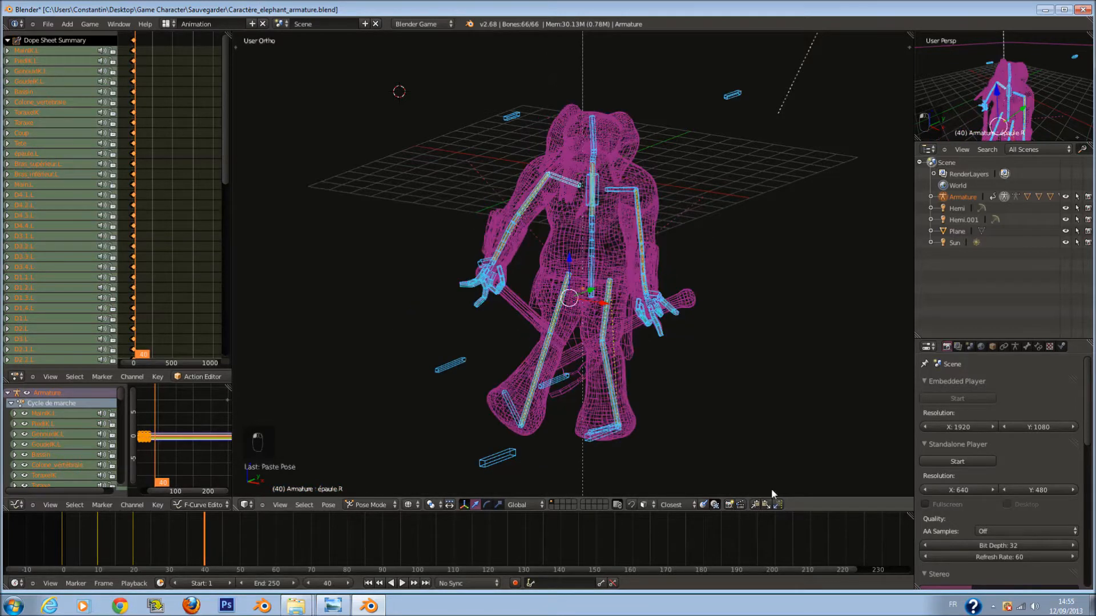
Recalculate the roll of all armature bones in edit mode, trying it twice and checking the effect in pose mode.
key(KP_3)
key(Tab)
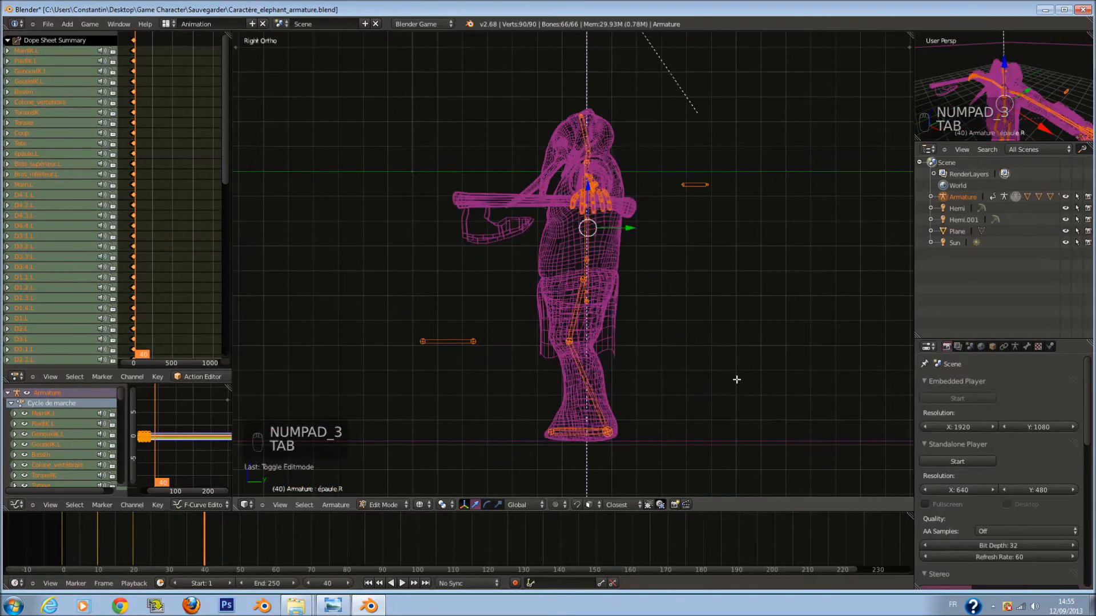
scroll(724, 400, down, 2)
key(ctrl+n)
click(720, 433)
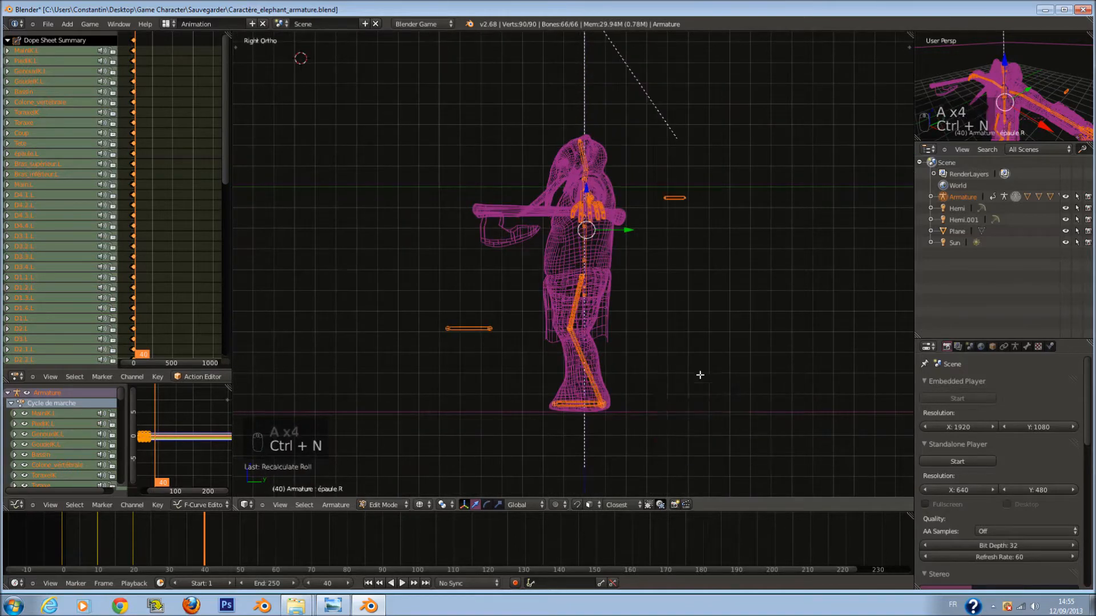
key(Tab)
key(Tab)
key(ctrl+n)
click(673, 336)
key(Tab)
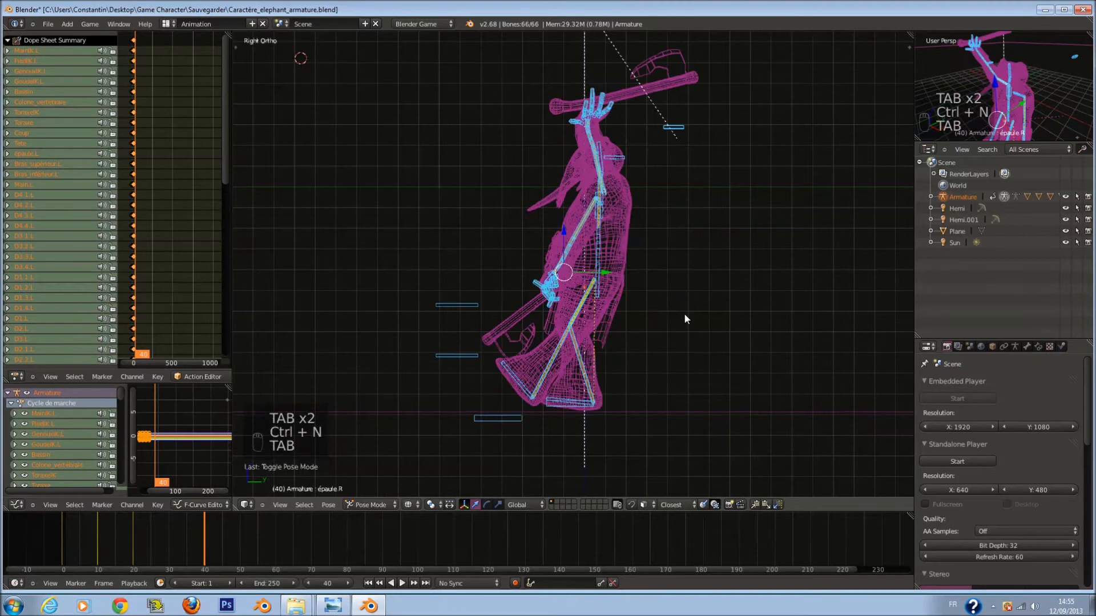
Retry the roll recalculation on all bones, including with the Y Axis option, and compare the pose after each attempt.
key(Tab)
key(ctrl+n)
click(690, 327)
key(Tab)
key(Tab)
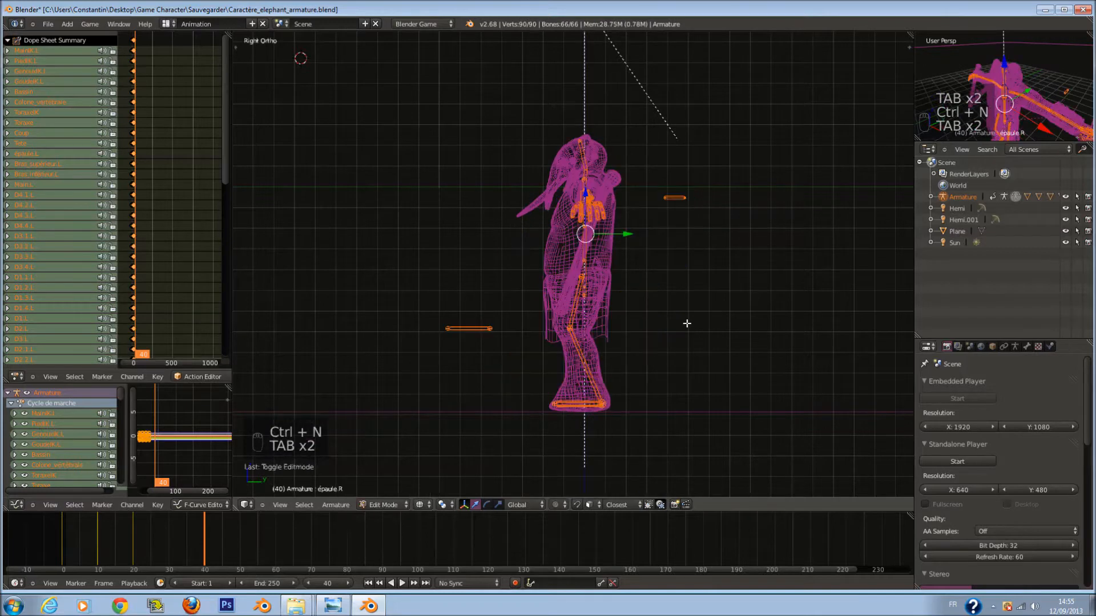
key(ctrl+comma)
key(ctrl+n)
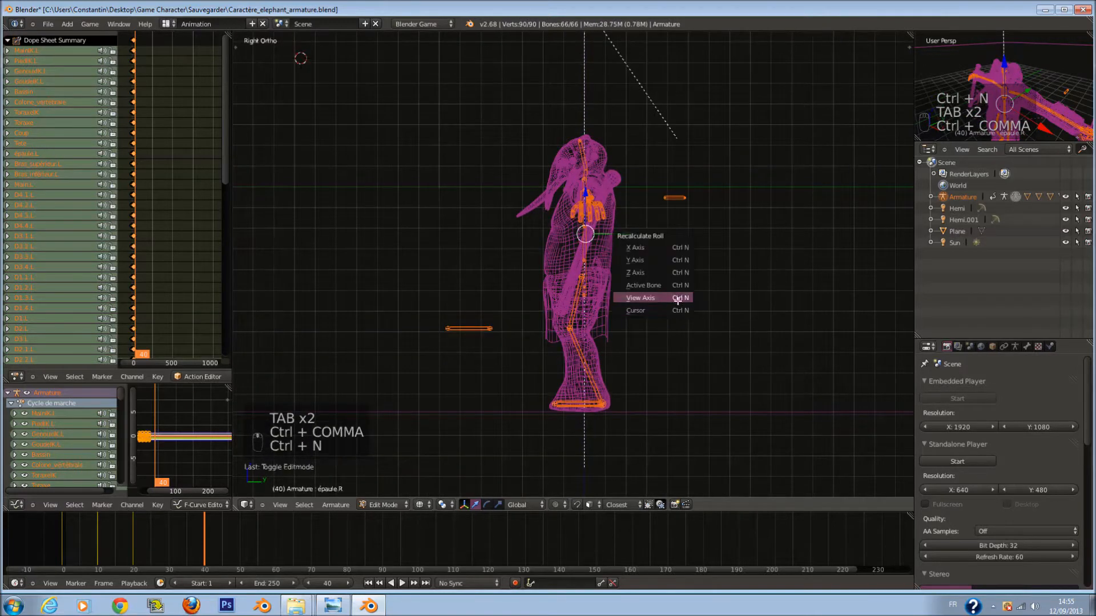
click(675, 259)
key(Tab)
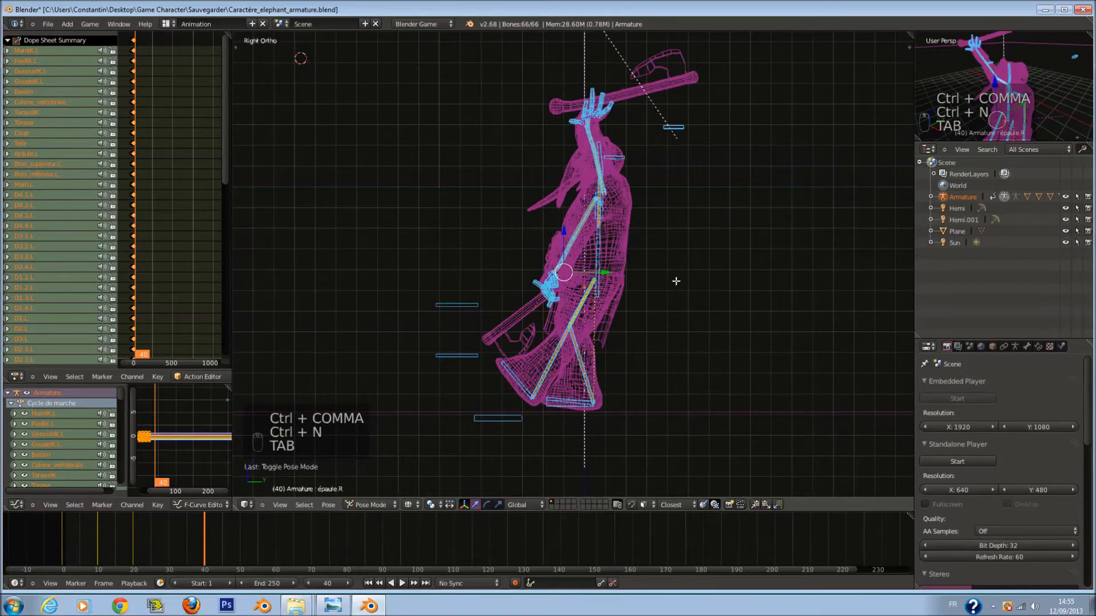
Recalculate the bone roll two more times and inspect the elephant's pose in solid shading.
key(Tab)
key(ctrl+n)
click(674, 303)
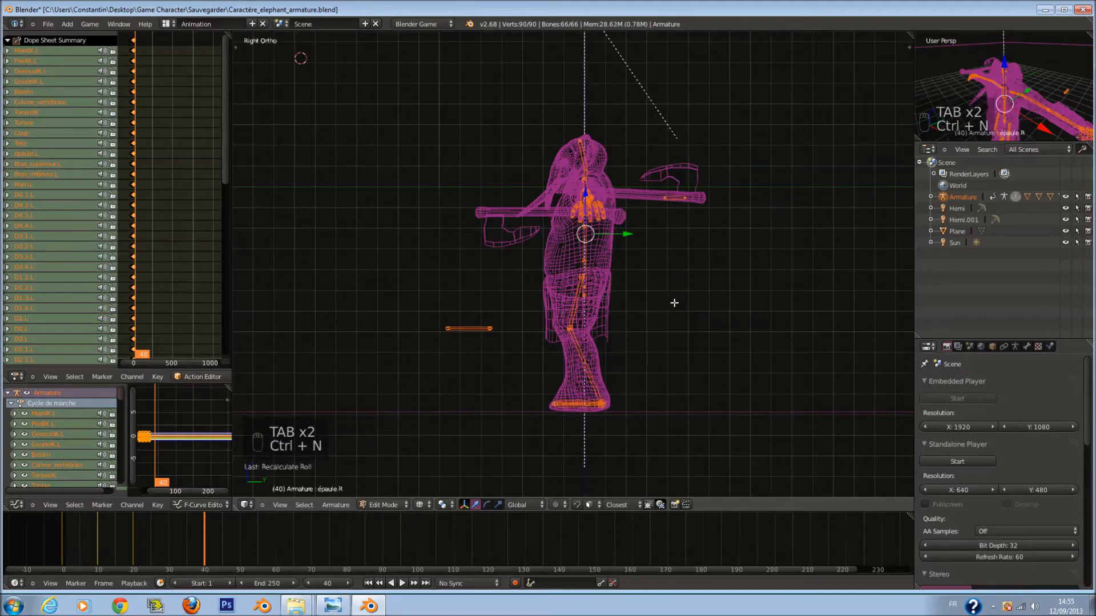
key(Tab)
key(Tab)
key(ctrl+n)
click(675, 305)
key(Tab)
mouse_move(676, 303)
middle_down()
mouse_move(667, 274)
mouse_move(723, 269)
middle_up()
key(z)
key(Tab)
Undo all the bone roll recalculations and the mirrored pastes, going back to the pose at frame 35.
key(ctrl+z)
key(ctrl+z)
key(ctrl+z)
key(ctrl+z)
key(ctrl+z)
key(ctrl+z)
key(ctrl+z)
key(ctrl+z)
key(ctrl+z)
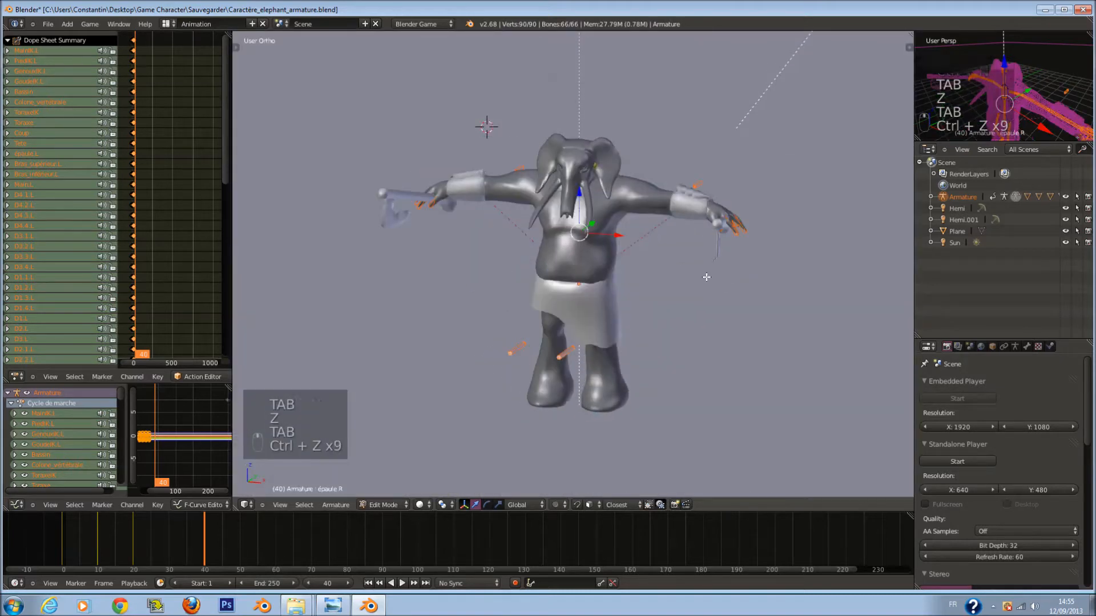
key(ctrl+z)
key(ctrl+z)
key(ctrl+z)
key(ctrl+z)
key(ctrl+z)
key(ctrl+z)
key(ctrl+z)
key(ctrl+z)
key(ctrl+z)
key(ctrl+z)
key(ctrl+z)
key(ctrl+z)
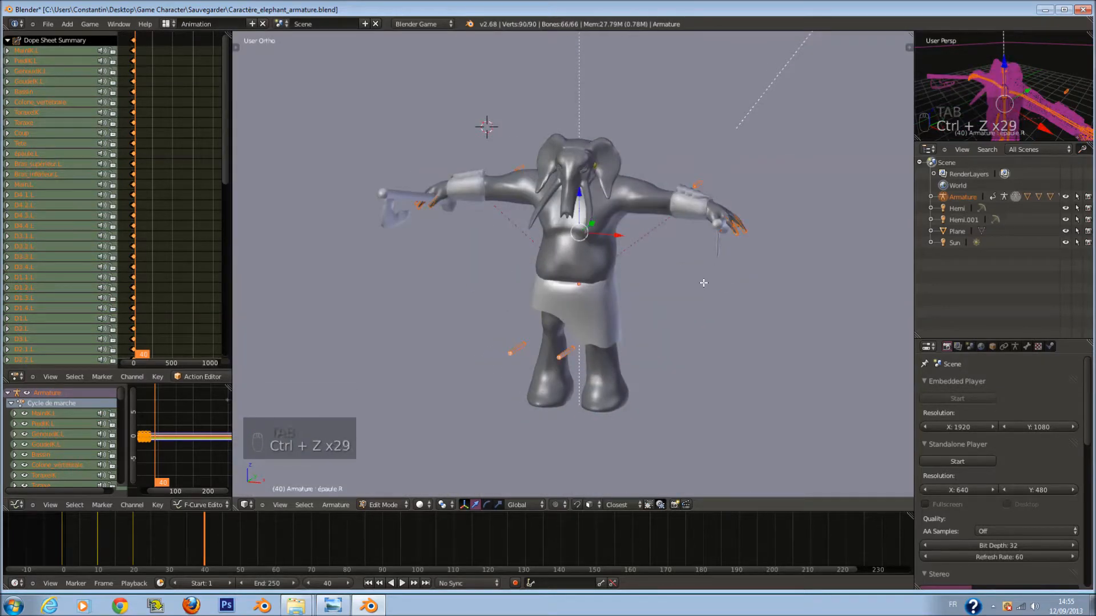
key(Tab)
key(Tab)
key(ctrl+z)
key(ctrl+z)
key(ctrl+z)
key(ctrl+z)
key(ctrl+z)
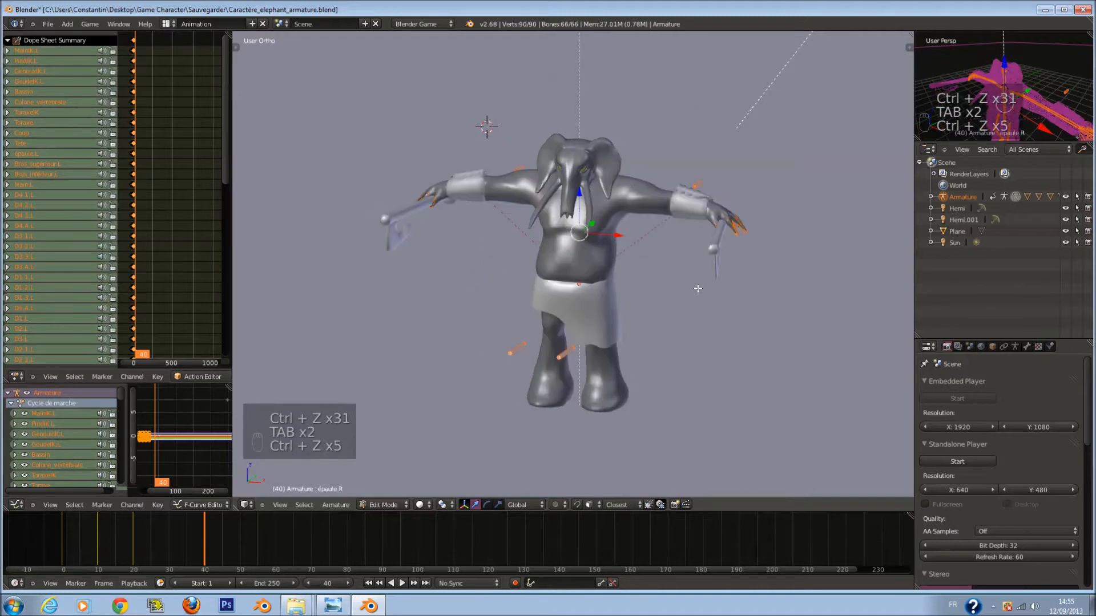
key(Tab)
key(ctrl+z)
key(ctrl+z)
key(ctrl+z)
key(ctrl+z)
key(ctrl+z)
key(ctrl+z)
key(ctrl+z)
key(ctrl+z)
key(ctrl+z)
key(ctrl+z)
key(ctrl+z)
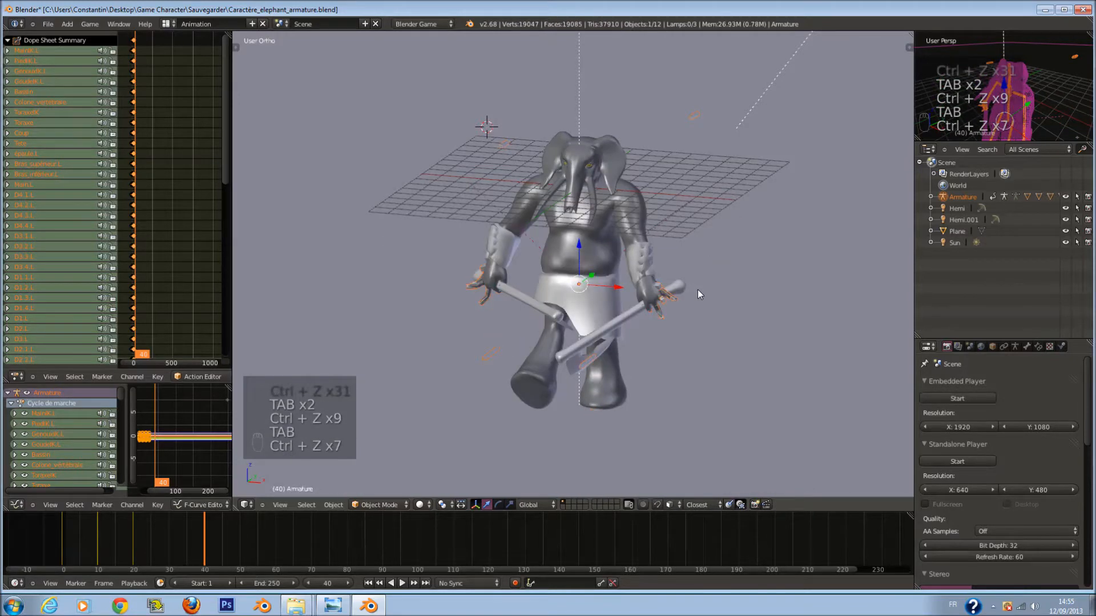
key(ctrl+z)
key(ctrl+z)
key(ctrl+z)
key(ctrl+z)
key(ctrl+z)
key(ctrl+z)
key(ctrl+z)
key(ctrl+z)
key(ctrl+z)
key(ctrl+z)
key(ctrl+z)
key(ctrl+z)
key(ctrl+z)
key(ctrl+z)
key(ctrl+z)
key(ctrl+z)
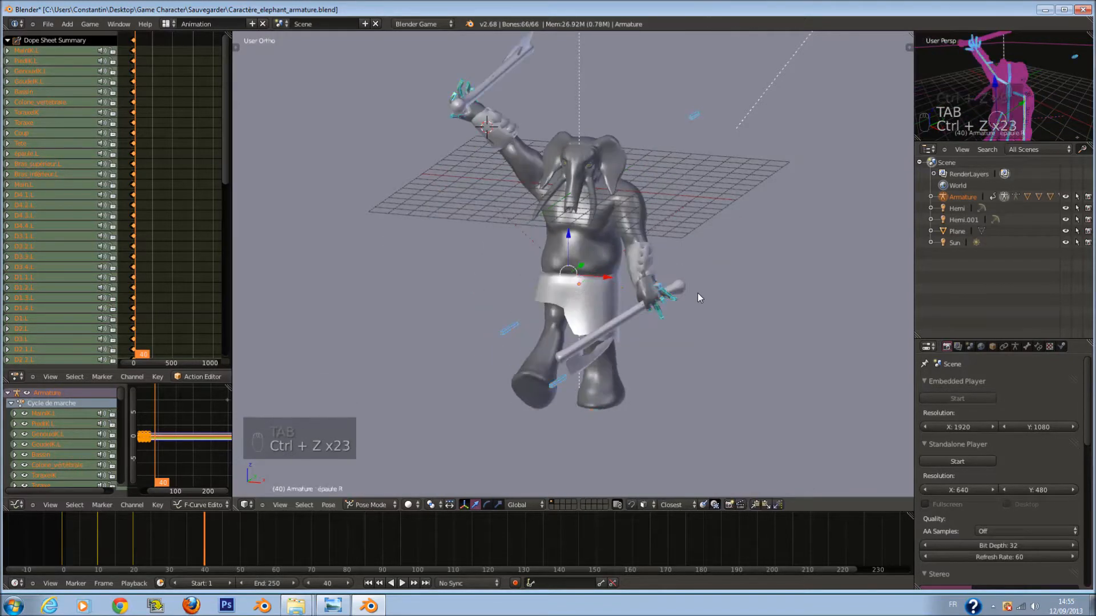
key(ctrl+z)
key(ctrl+z)
key(ctrl+z)
key(ctrl+z)
key(ctrl+z)
key(ctrl+z)
key(ctrl+z)
key(ctrl+z)
key(ctrl+z)
key(ctrl+z)
key(ctrl+z)
key(ctrl+z)
key(ctrl+z)
key(ctrl+z)
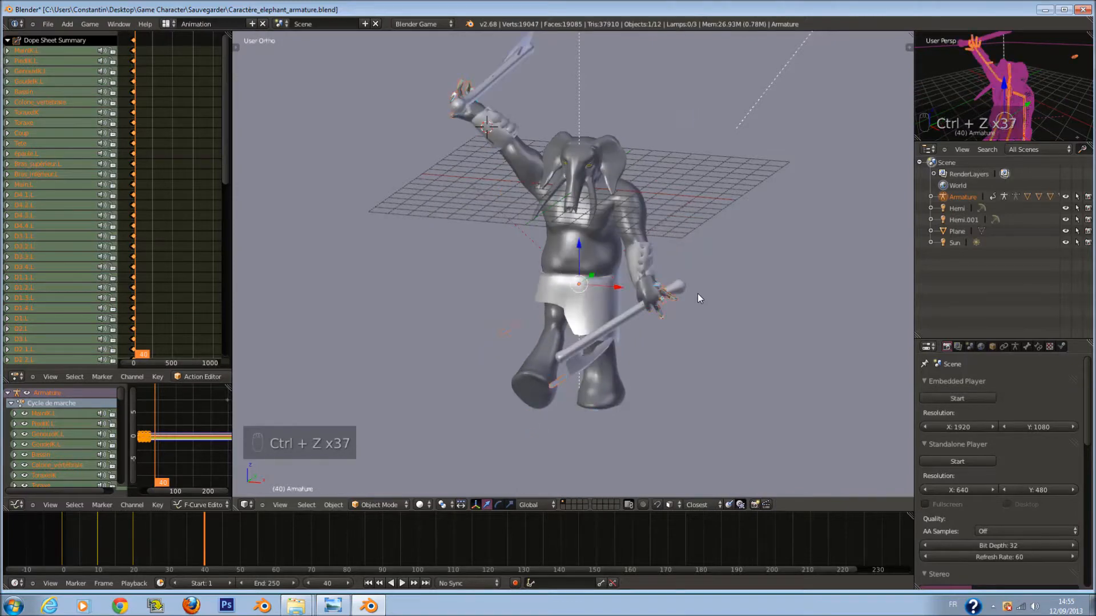
key(ctrl+z)
key(ctrl+z)
key(ctrl+z)
key(ctrl+z)
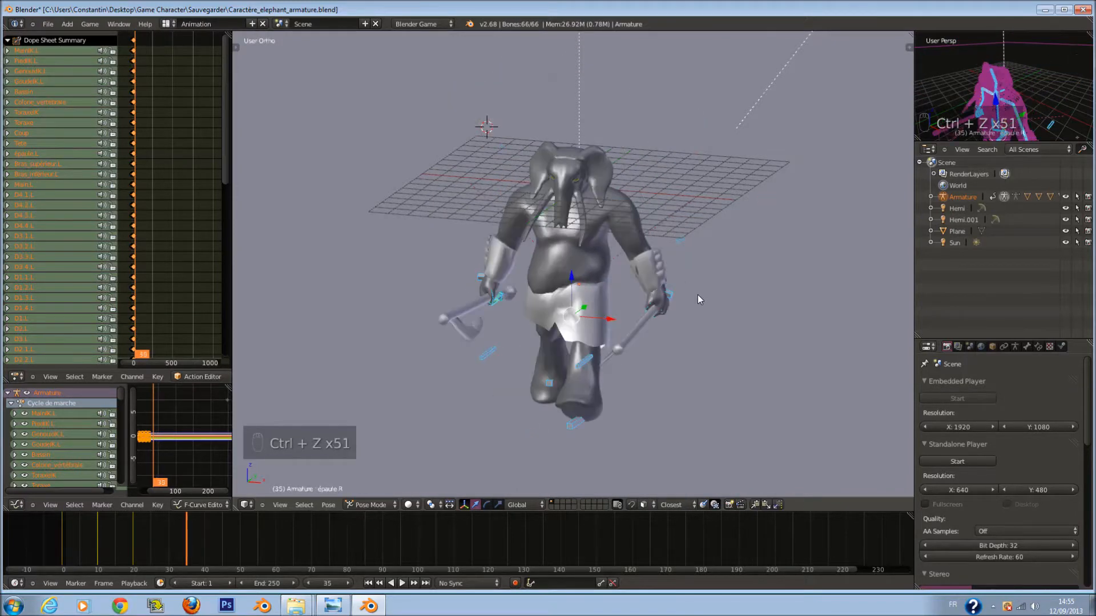
Select only the bones of both legs and feet, including the foot IK bones, in the wireframe right side view.
key(KP_3)
key(z)
scroll(565, 345, up, 4)
key(a)
right_click(530, 373)
key(Tab)
key(Tab)
key(a)
key(a)
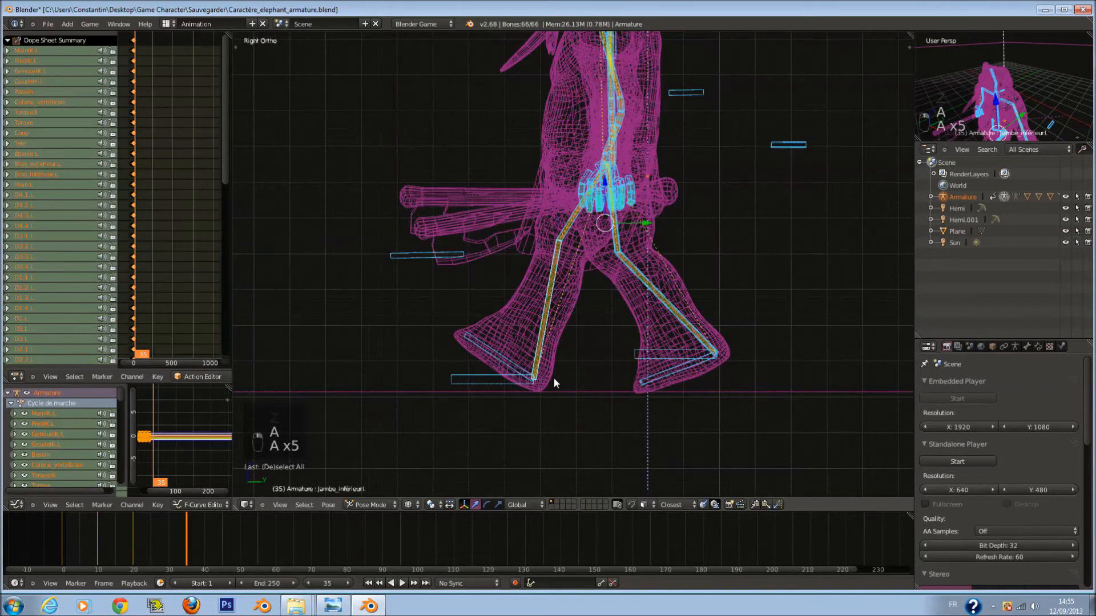
key(a)
scroll(554, 378, up, 2)
key(c)
drag(533, 391, 608, 381)
right_click(609, 381)
key(c)
click(578, 355)
right_click(578, 355)
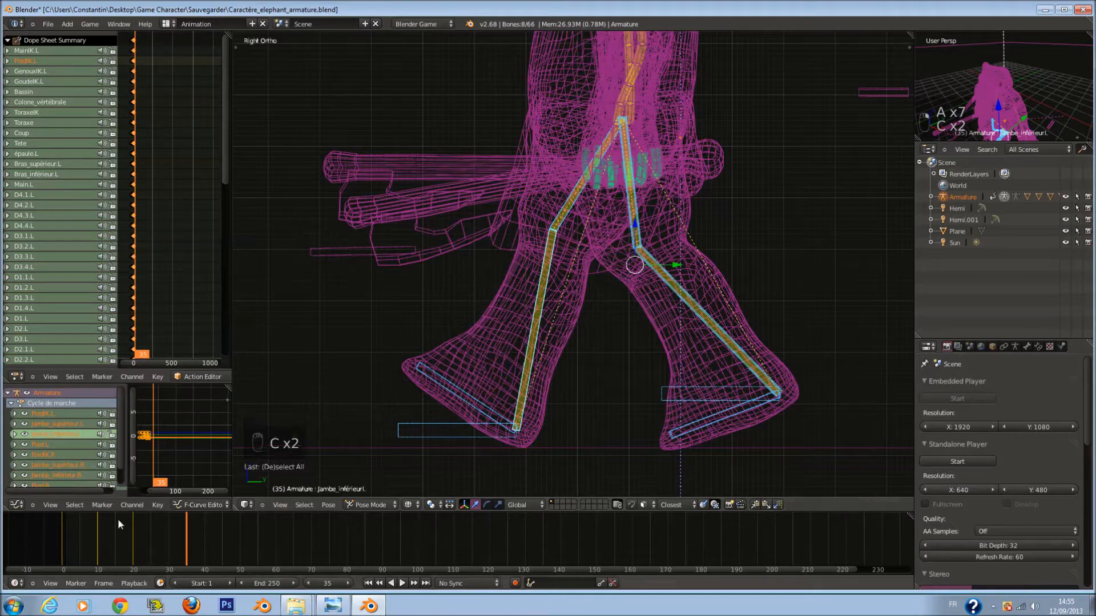
Copy the leg bones' pose at frame 10 and try it at frame 40, first mirrored and then unmirrored.
click(96, 526)
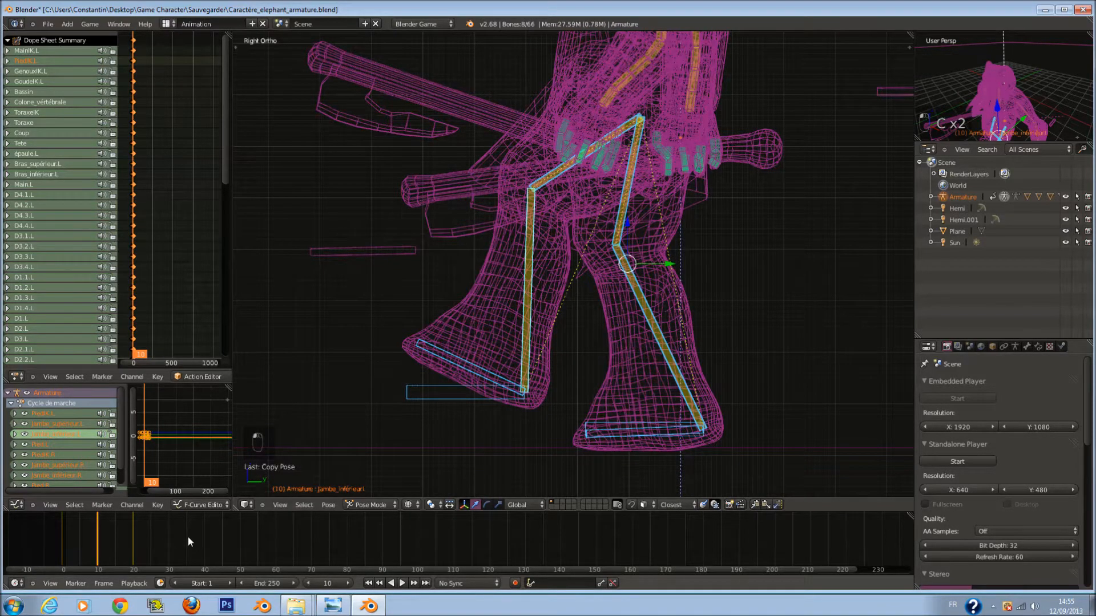
click(204, 539)
click(777, 504)
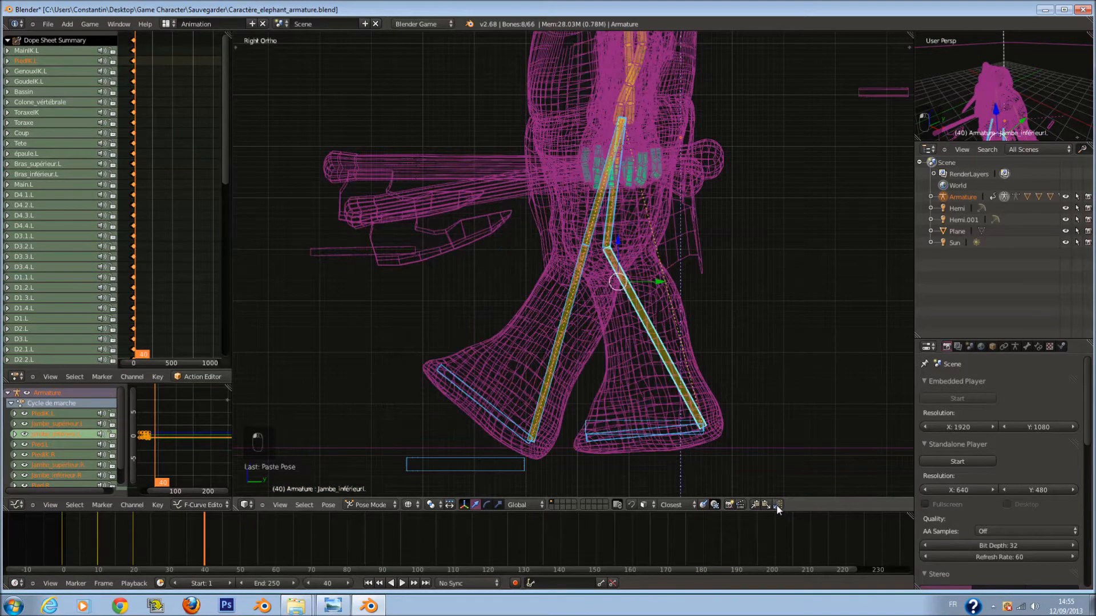
scroll(643, 385, down, 1)
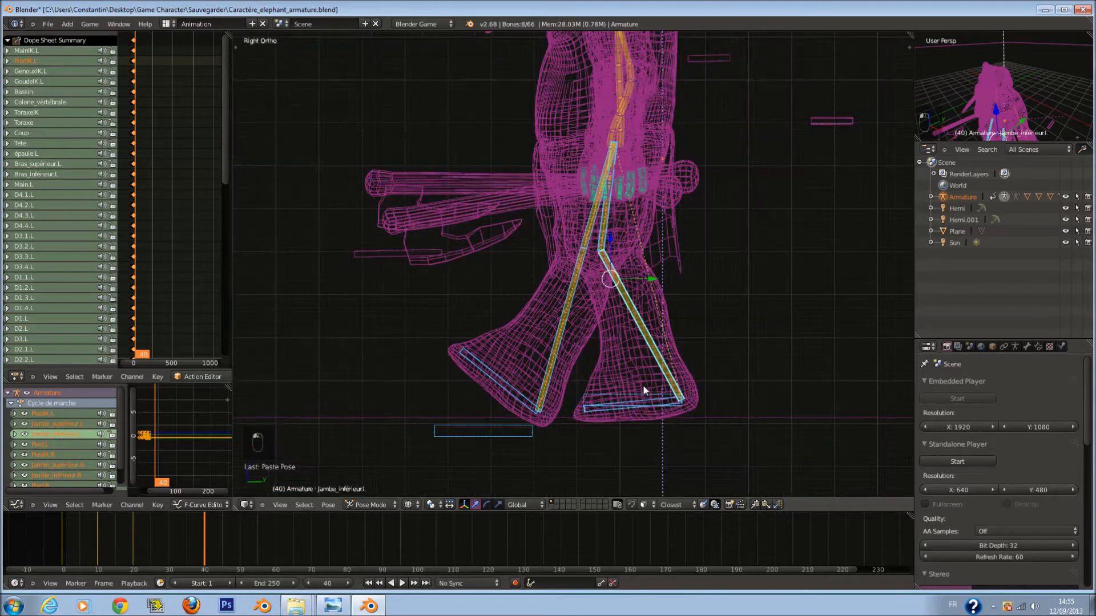
click(766, 505)
key(z)
middle_drag(515, 371, 661, 374)
Copy the leg pose at frame 10 again, paste it mirrored at frame 40, and inspect the legs.
click(98, 542)
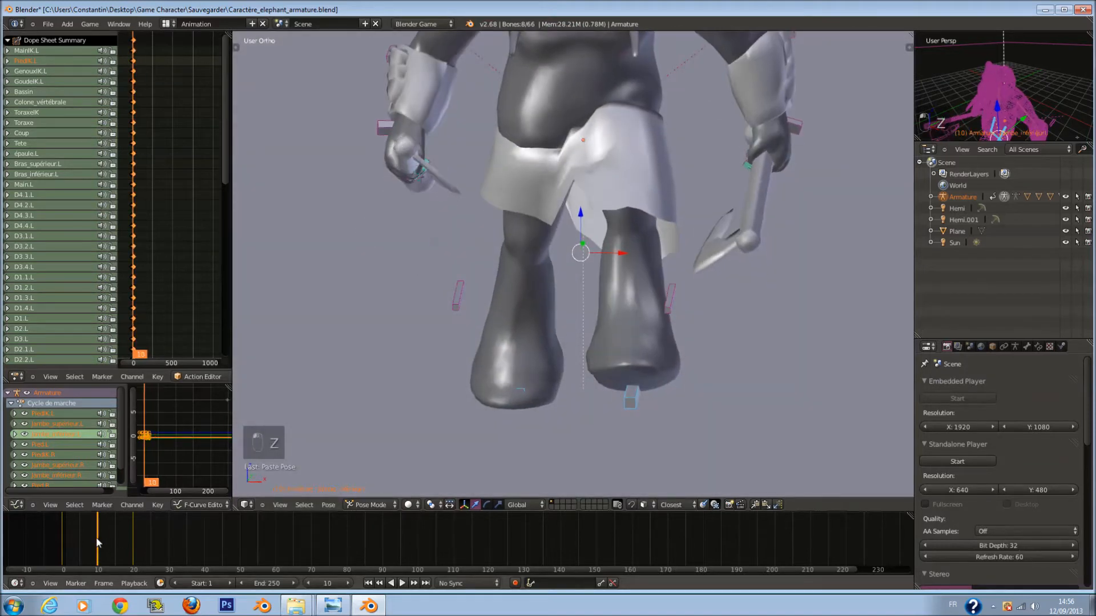
click(755, 505)
click(203, 546)
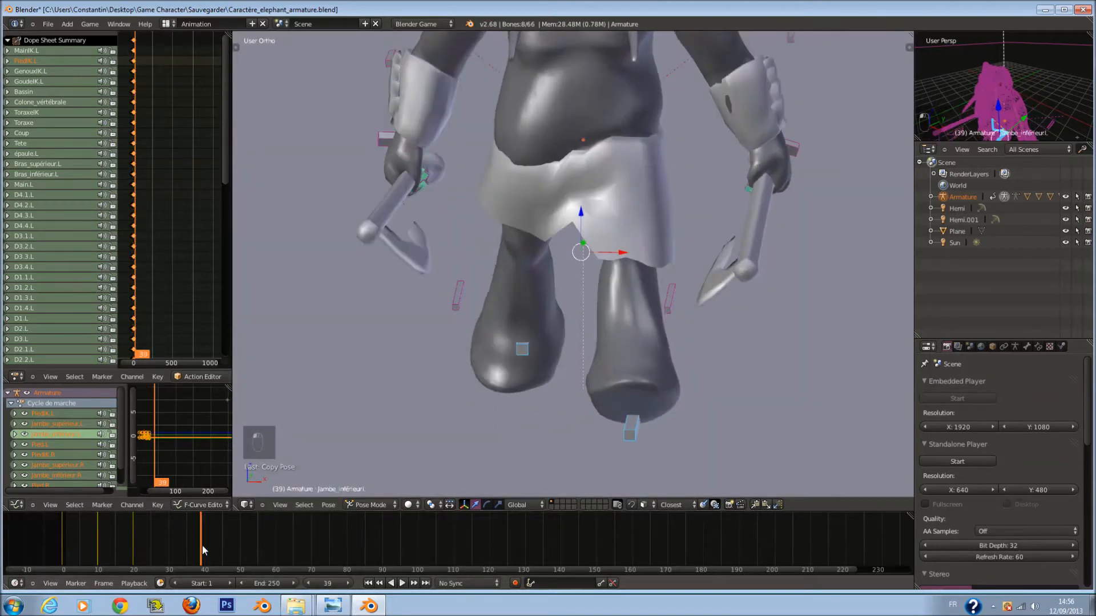
click(778, 505)
middle_drag(662, 311, 621, 351)
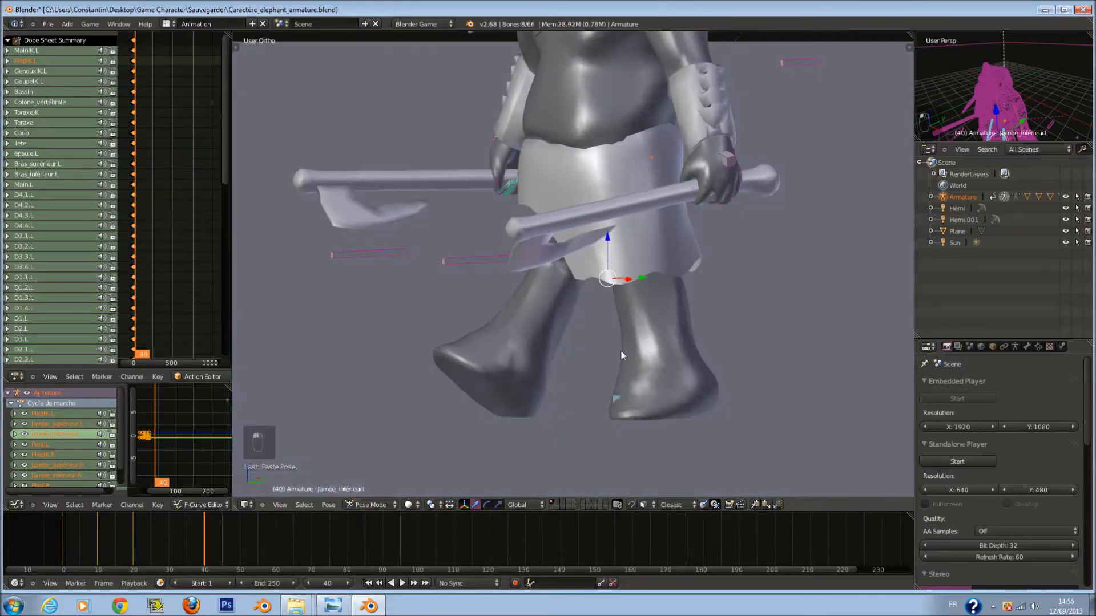
Undo the mirrored paste and paste the copied leg pose unmirrored at frame 40.
key(ctrl+z)
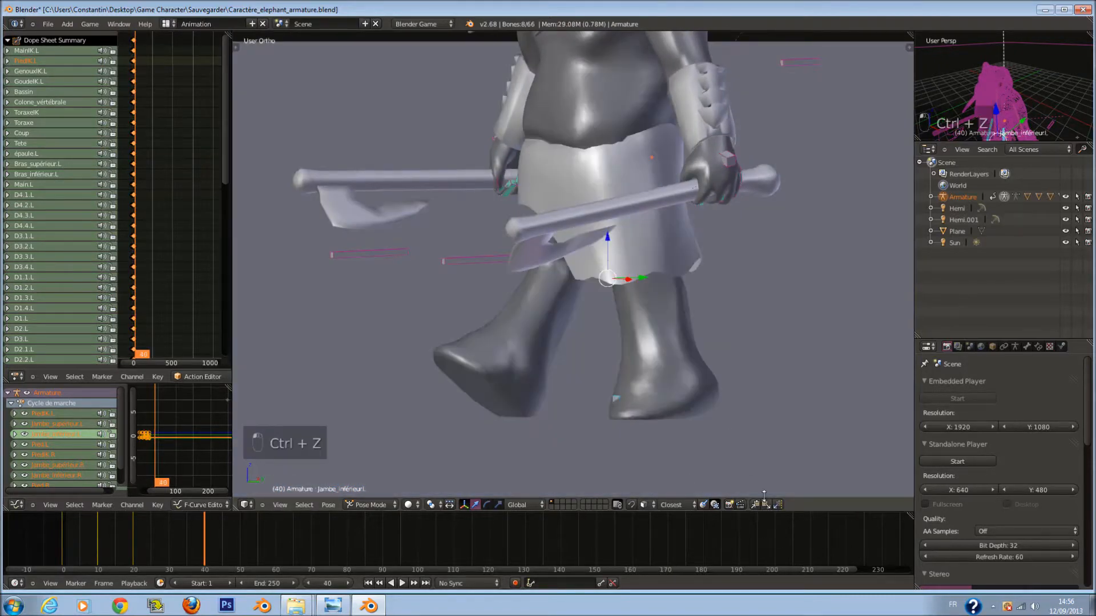
click(765, 504)
key(KP_3)
key(z)
Move the right foot's IK bone PiedIK.R about 0.6 units forward and 0.9 units up.
key(a)
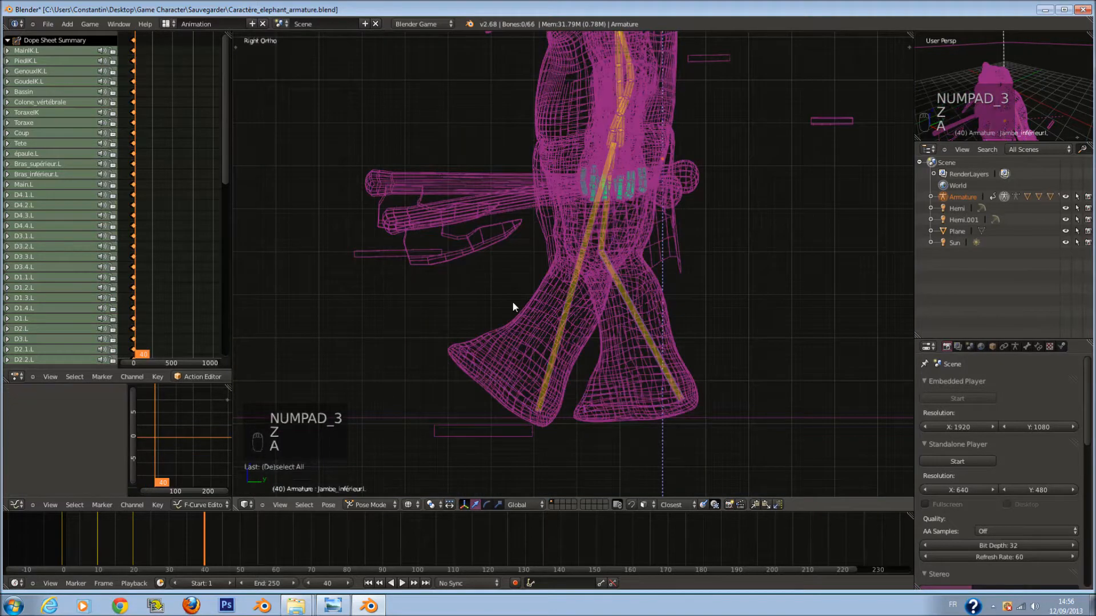
right_click(521, 429)
key(g)
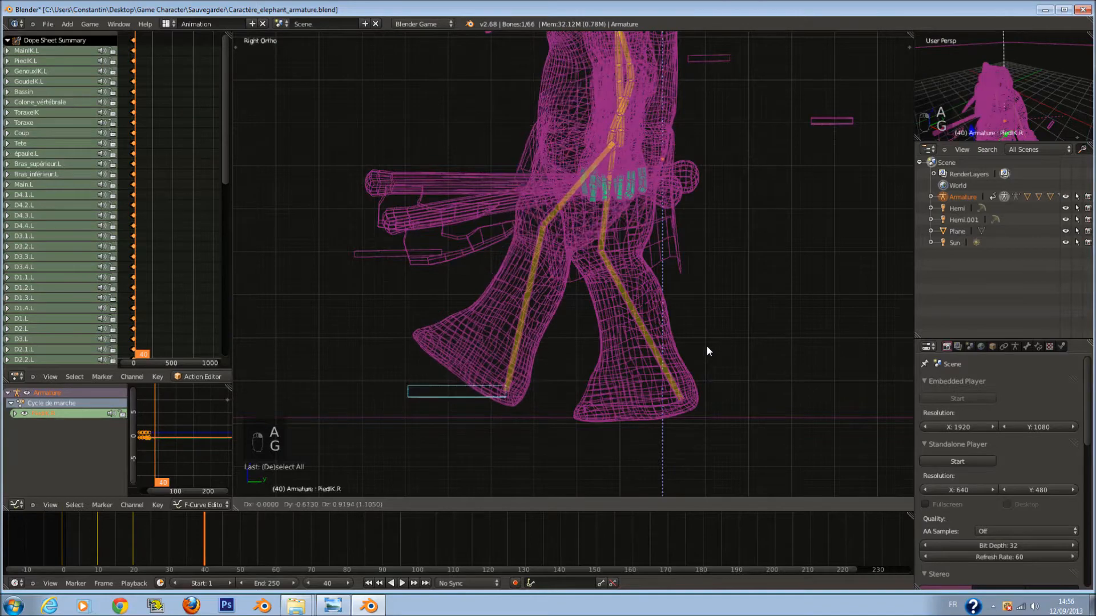
click(706, 347)
scroll(698, 337, down, 3)
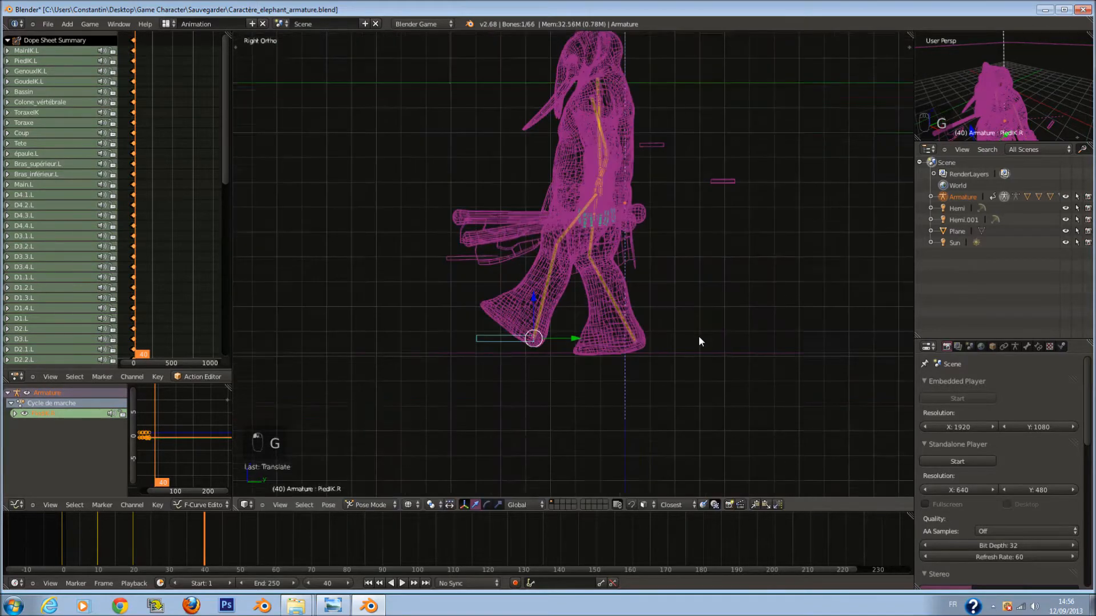
Try repositioning the left hand's IK bone MainIK.L from the side view at frame 40, and undo the move.
scroll(638, 235, up, 5)
key(z)
scroll(662, 243, down, 2)
scroll(655, 251, up, 1)
key(z)
key(z)
right_click(619, 258)
key(z)
key(g)
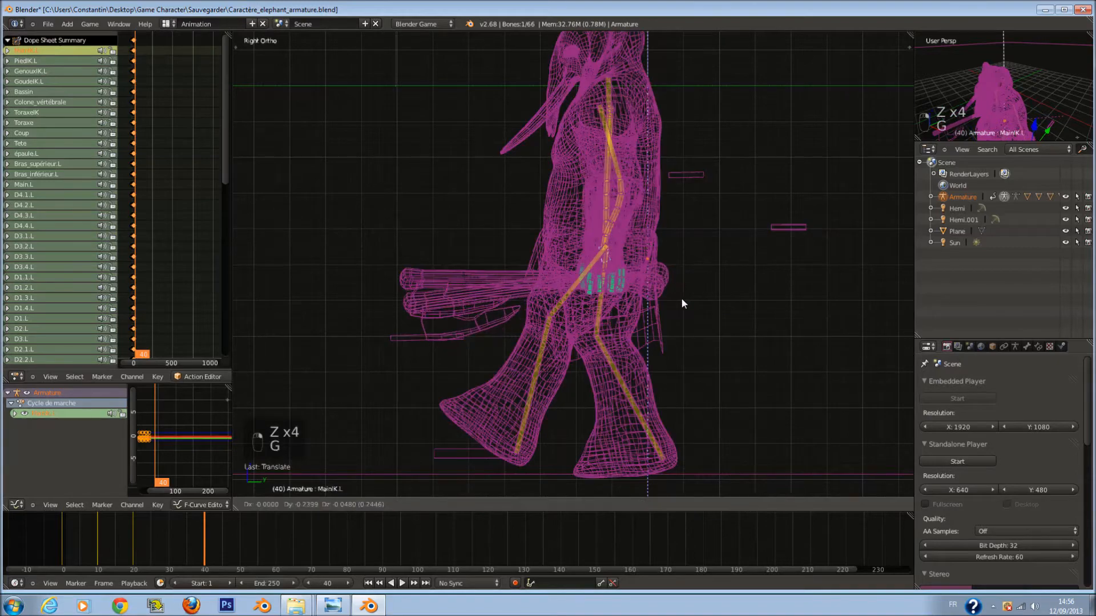
click(607, 252)
key(z)
mouse_move(607, 251)
middle_down()
mouse_move(670, 232)
mouse_move(649, 255)
mouse_move(748, 250)
mouse_move(768, 267)
middle_up()
key(ctrl+z)
Lower the left hand's IK bone MainIK.L and slightly reposition the right hand's IK bone at frame 40.
drag(751, 228, 751, 272)
middle_drag(751, 272, 783, 285)
key(z)
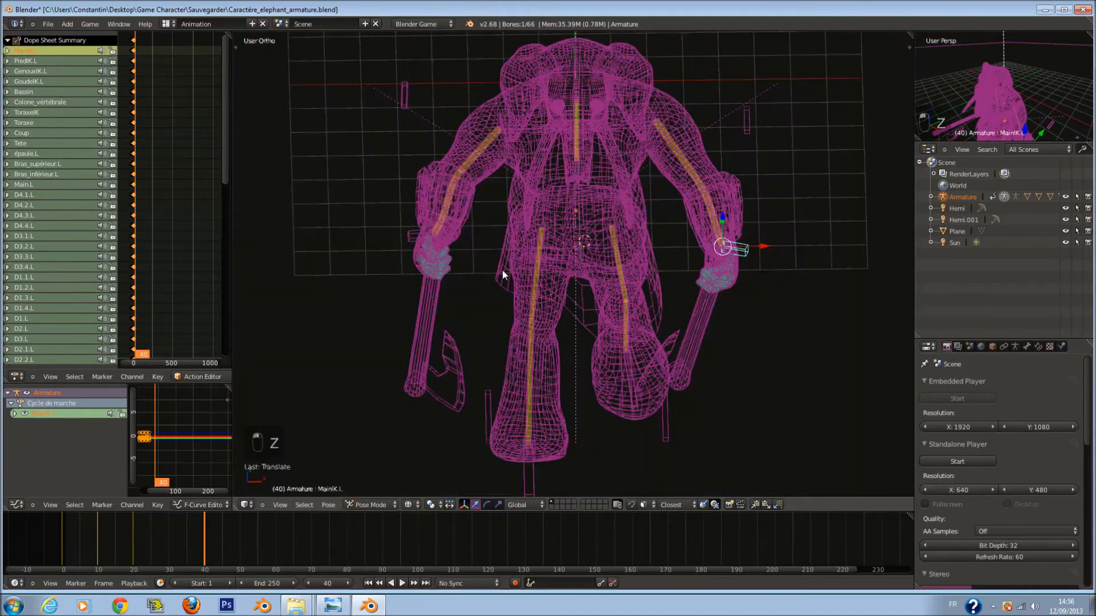
right_click(416, 235)
key(z)
middle_drag(483, 235, 440, 249)
drag(435, 243, 434, 240)
key(z)
Rotate the right shoulder bone épaule.R at frame 40.
right_click(505, 168)
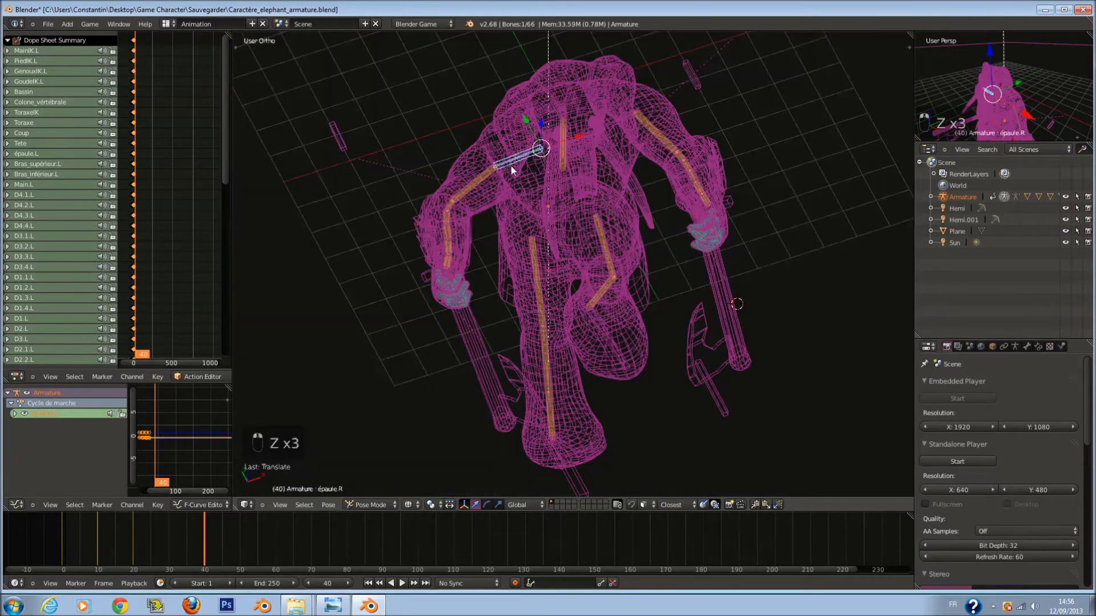
key(z)
key(r)
click(643, 202)
Select the left shoulder bone épaule.L and rotate it at frame 40.
key(z)
right_click(657, 114)
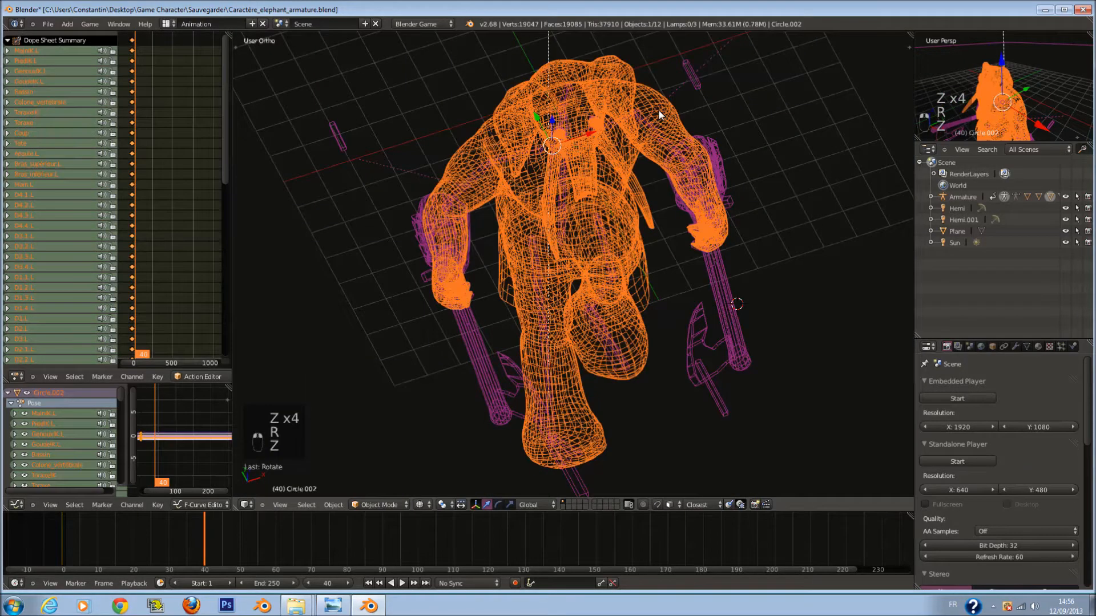
right_click(643, 115)
middle_drag(677, 118, 663, 107)
right_click(648, 114)
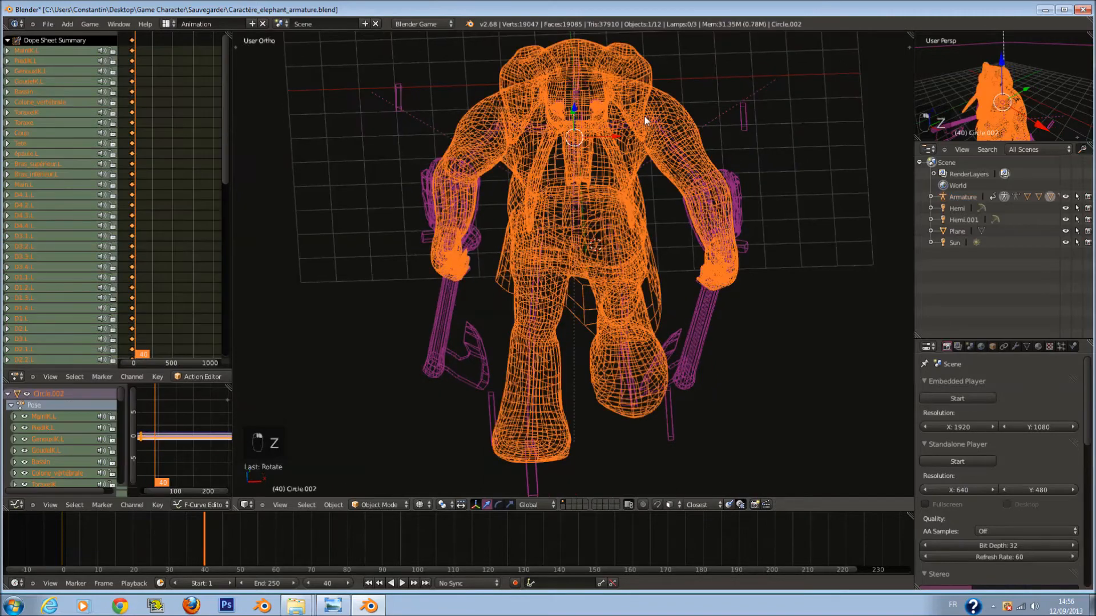
right_click(645, 115)
key(z)
key(r)
key(z)
click(698, 128)
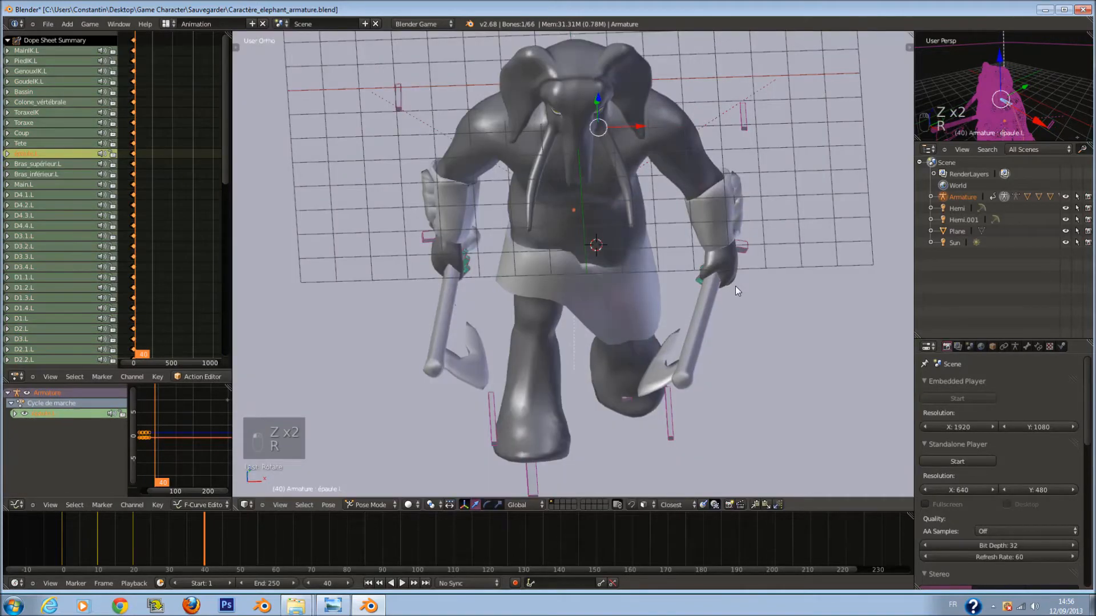
Select the bones around the left hand and rotate them so the axe hangs nearly vertical.
key(z)
key(a)
key(c)
scroll(733, 310, up, 5)
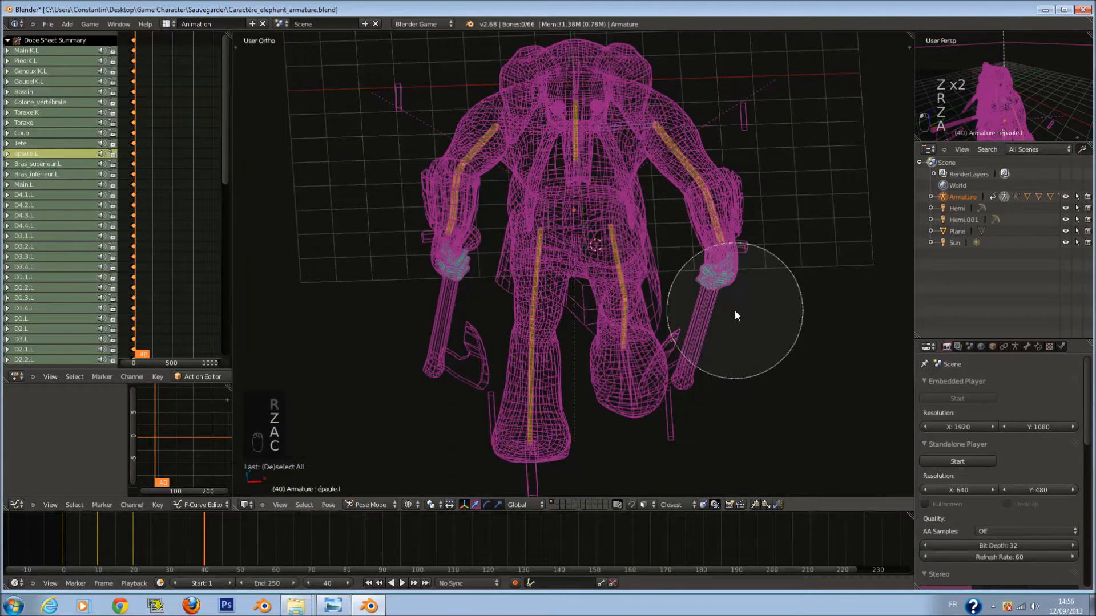
click(734, 311)
right_click(736, 310)
key(z)
key(r)
key(z)
click(751, 337)
Select all bones of the armature and insert a keyframe for the adjusted pose at frame 40.
key(a)
key(a)
key(a)
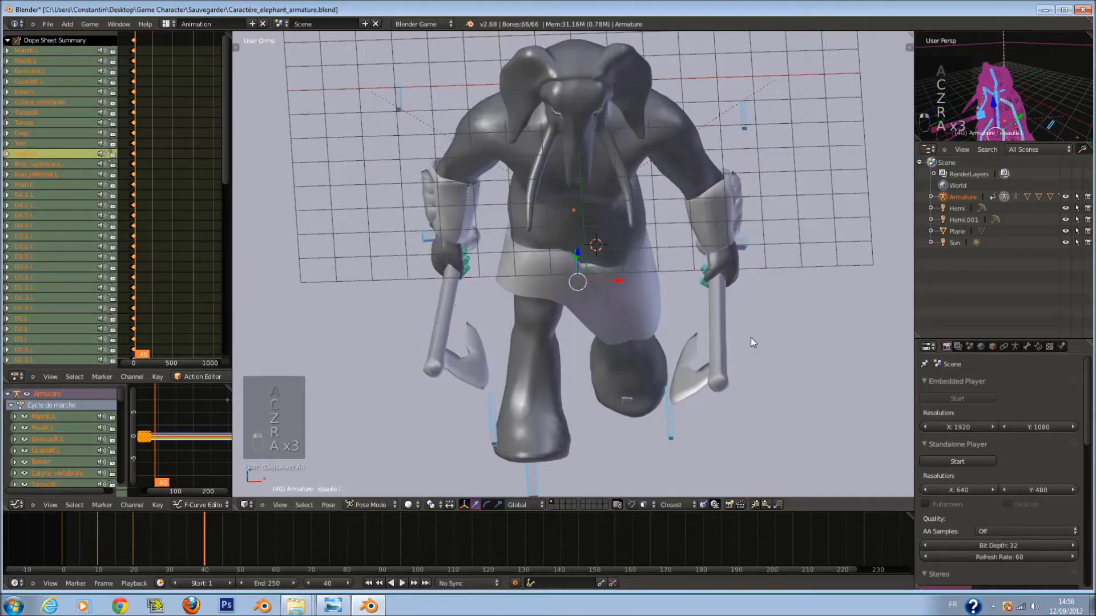
scroll(751, 337, down, 3)
key(i)
click(744, 334)
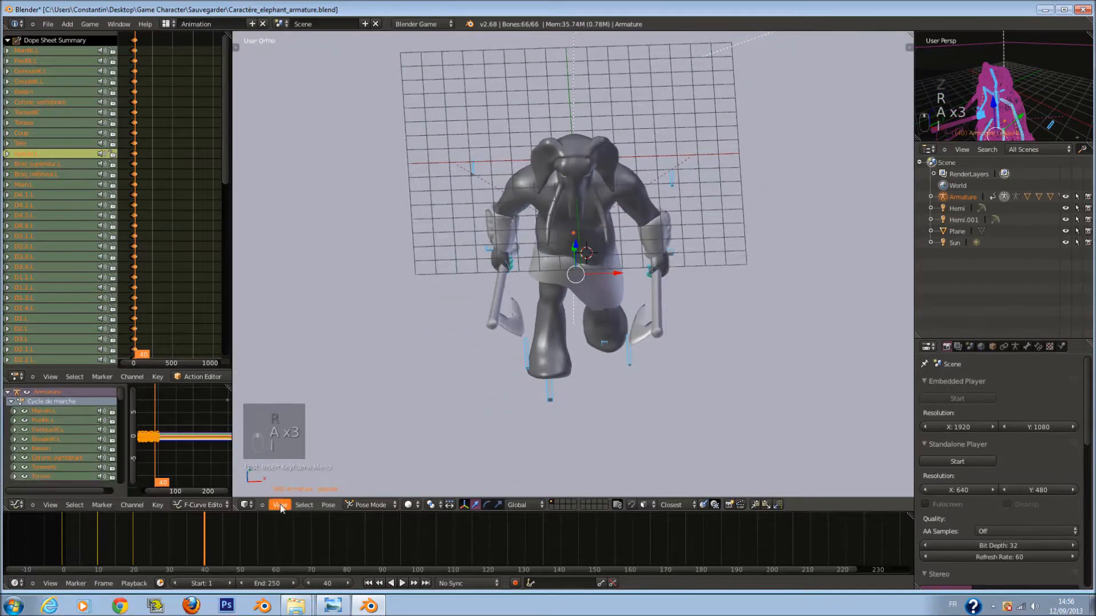
Play the walk cycle from the beginning in the right side view to check the motion.
click(47, 533)
key(KP_3)
key(z)
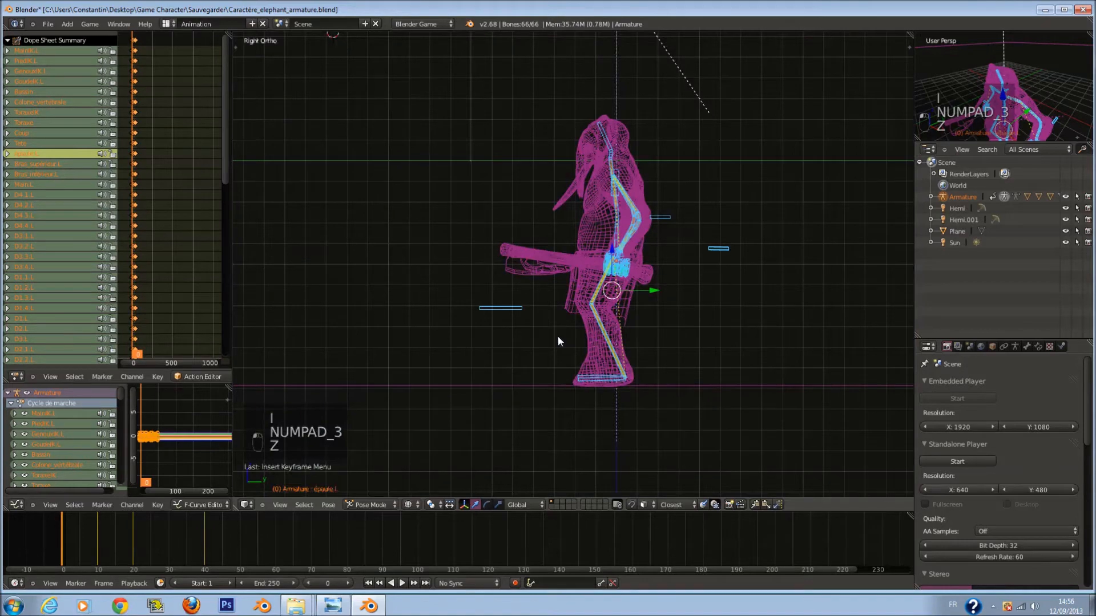
key(alt+a)
key(z)
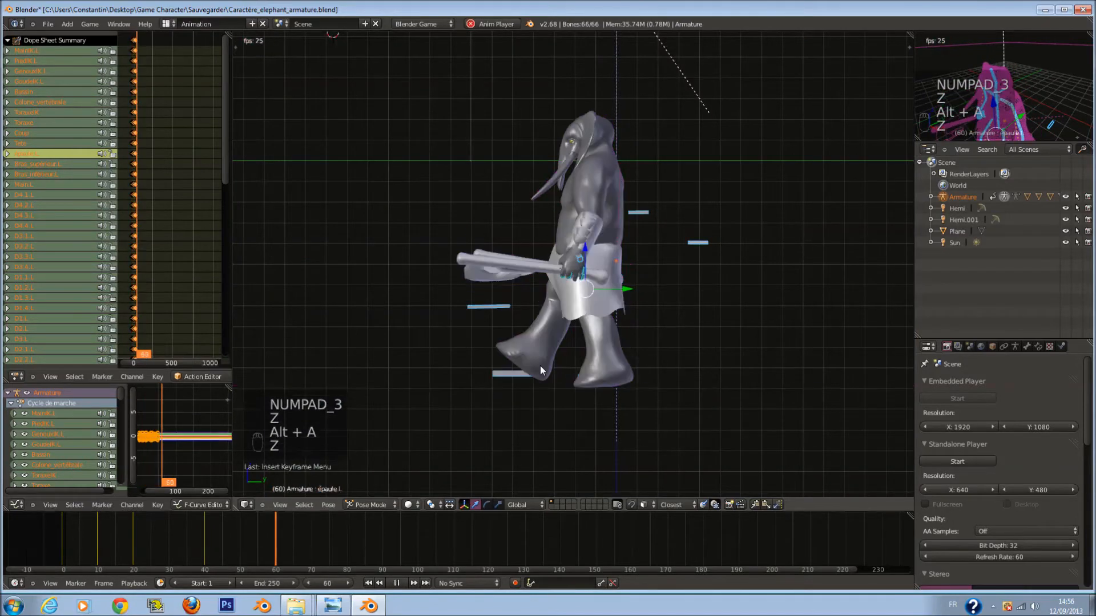
key(alt+a)
At frame 30, select the bones of both feet and move them about 0.8 units backward.
drag(183, 530, 169, 547)
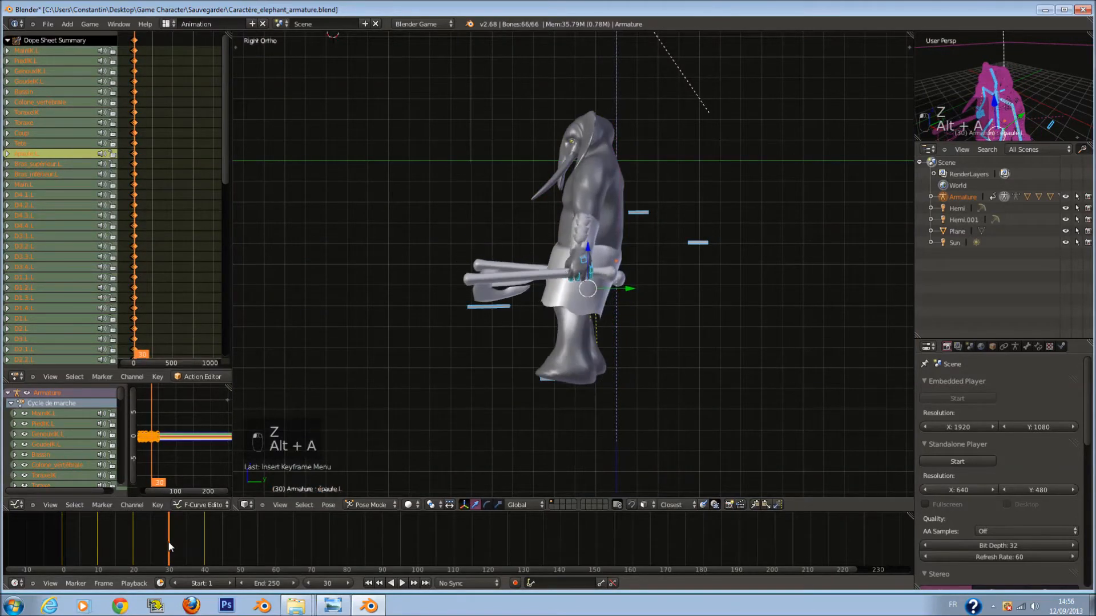
key(z)
key(a)
key(c)
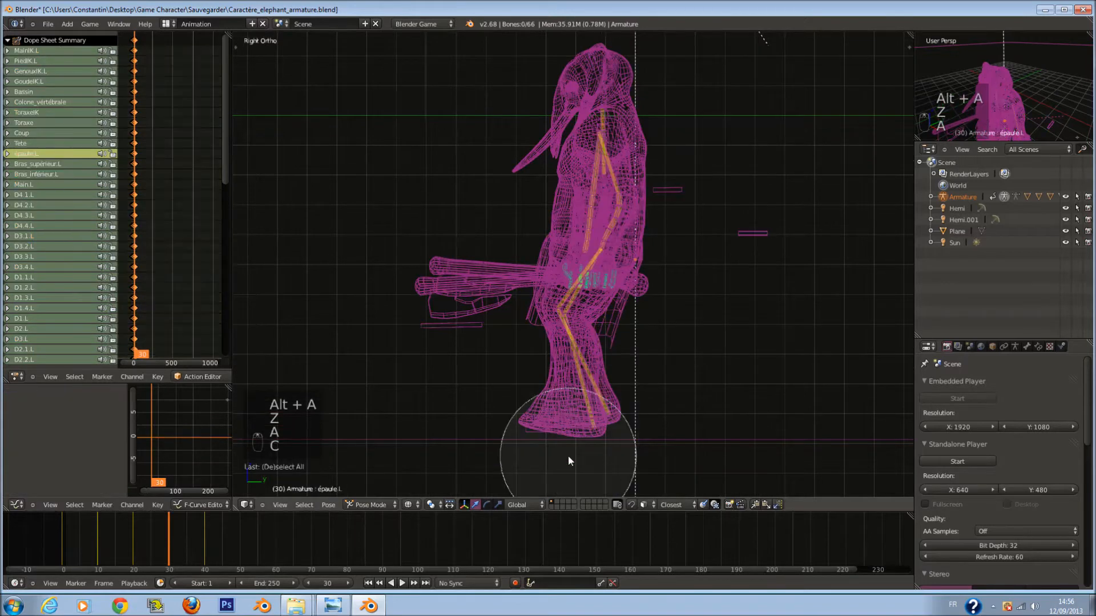
click(568, 454)
key(g)
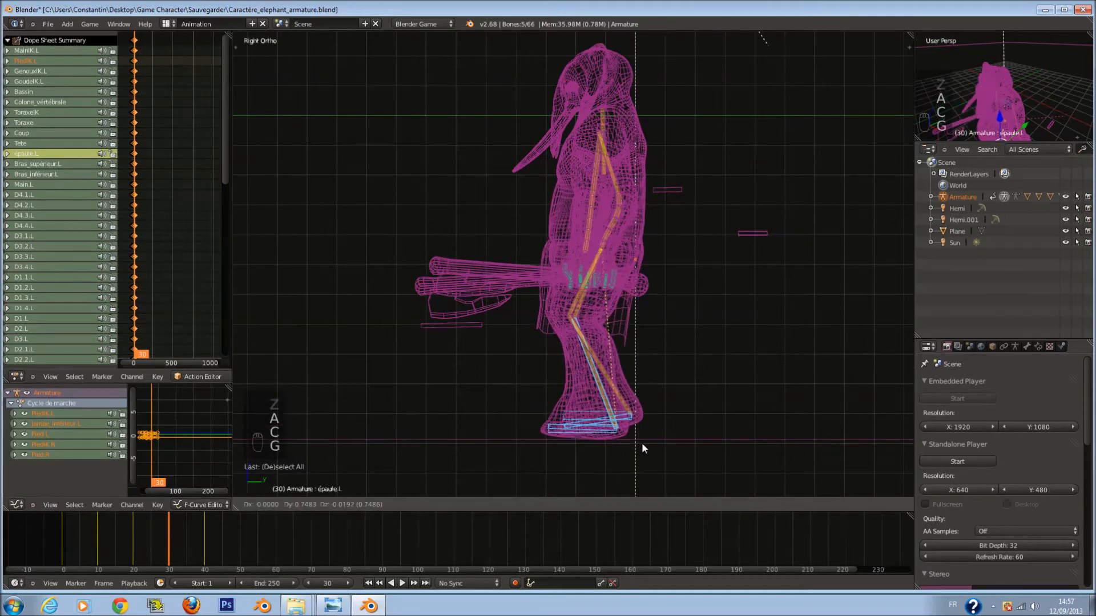
click(646, 443)
key(a)
shift+scroll(635, 246, up, 2)
key(a)
key(a)
key(c)
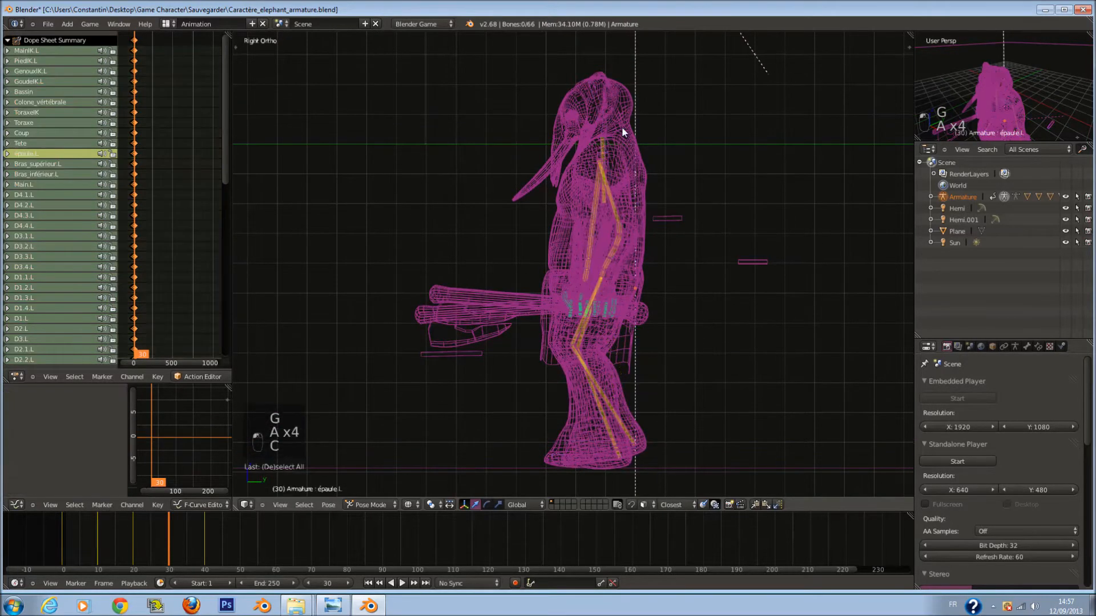
scroll(621, 125, down, 1)
key(c)
drag(621, 121, 604, 125)
right_click(606, 140)
key(g)
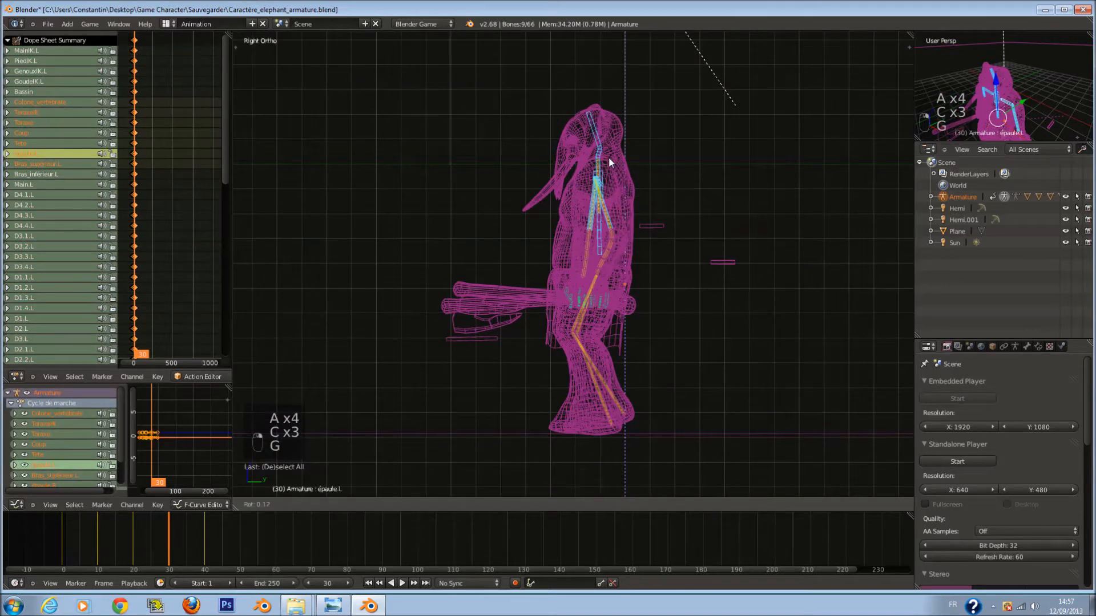
right_click(597, 210)
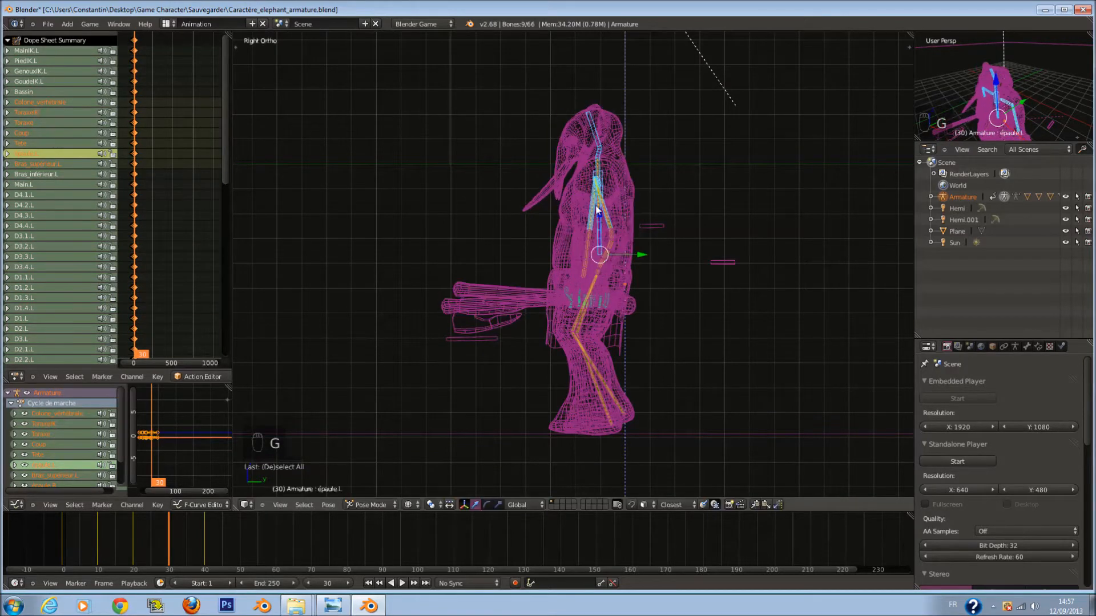
scroll(598, 230, up, 2)
right_click(610, 199)
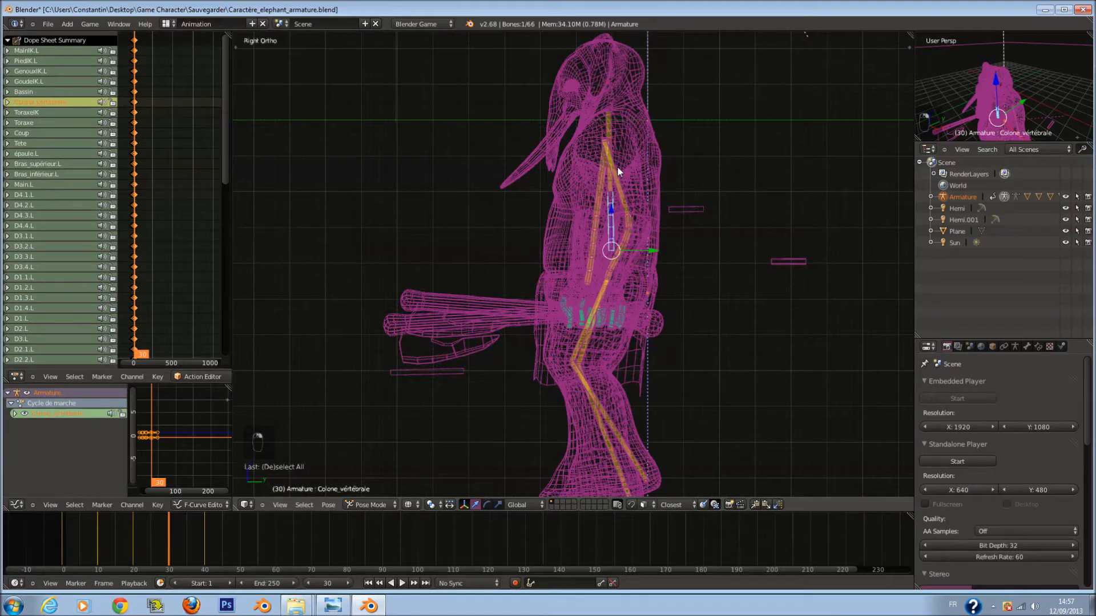
right_click(618, 166)
key(g)
right_click(618, 153)
Select the foot bones again at frame 30 and slightly readjust their position.
shift+scroll(625, 286, down, 4)
key(a)
key(c)
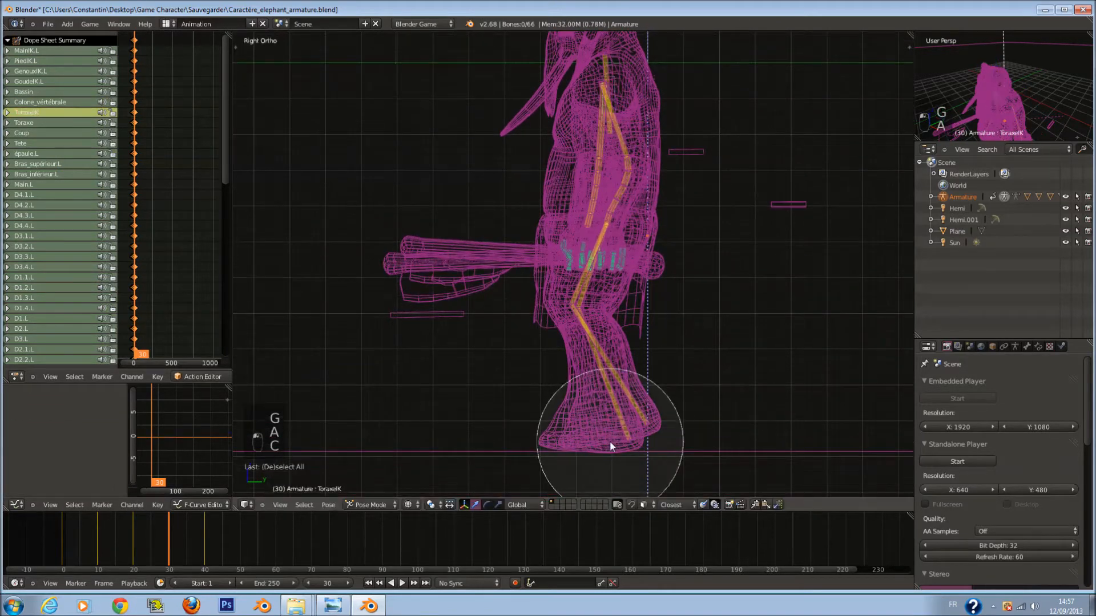
click(610, 443)
right_click(610, 443)
key(g)
click(638, 407)
key(a)
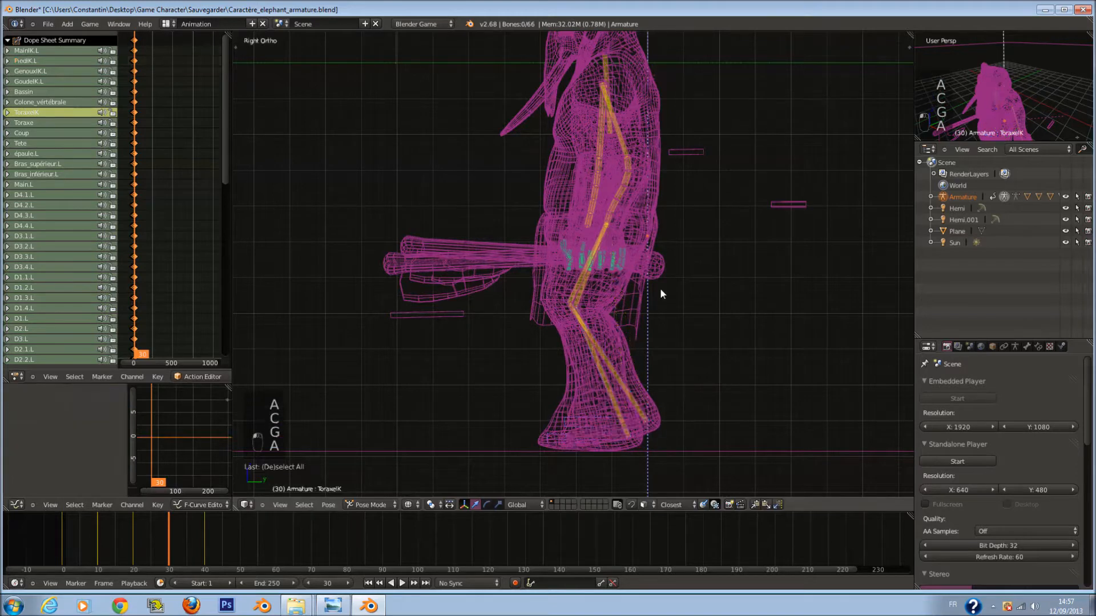
Lower the whole armature about 0.1 units and insert a keyframe for all bones at frame 30.
key(a)
key(a)
shift+scroll(625, 203, up, 4)
shift+scroll(600, 244, down, 3)
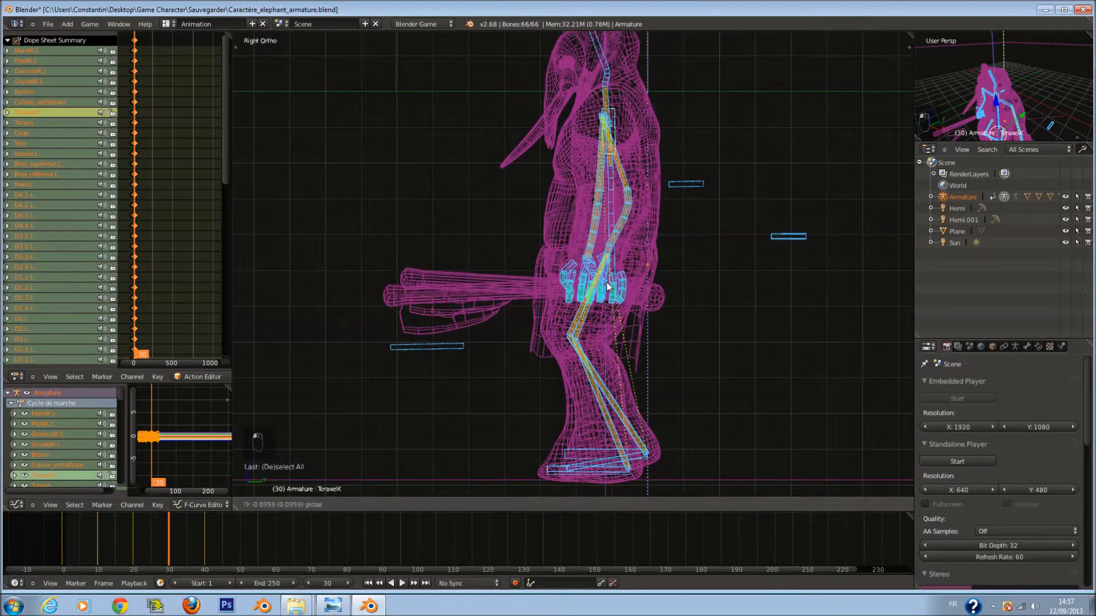
key(z)
scroll(629, 294, down, 1)
key(z)
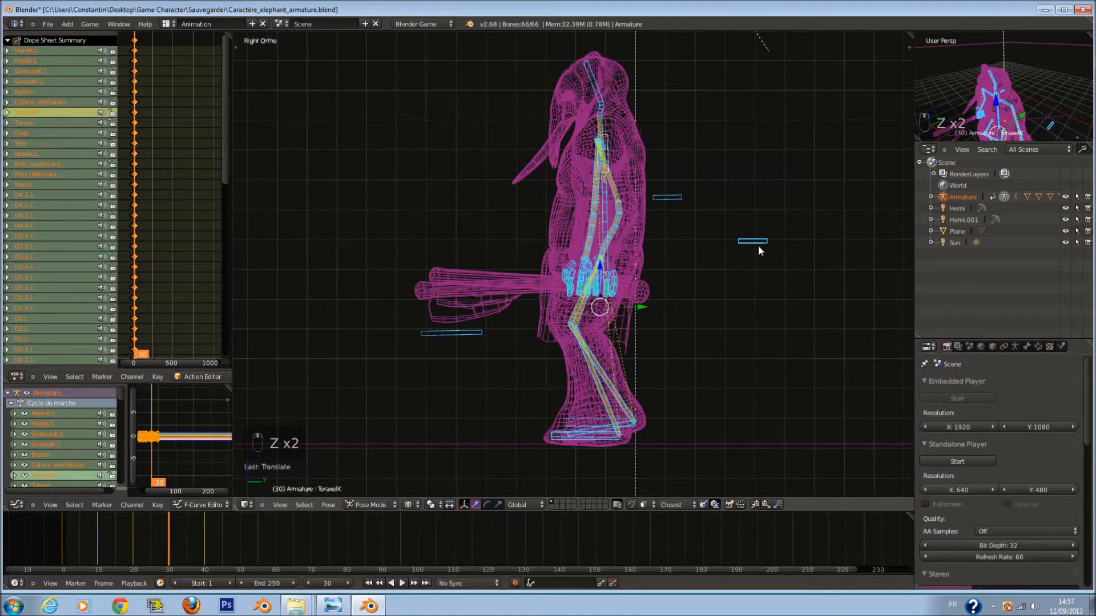
key(i)
click(744, 282)
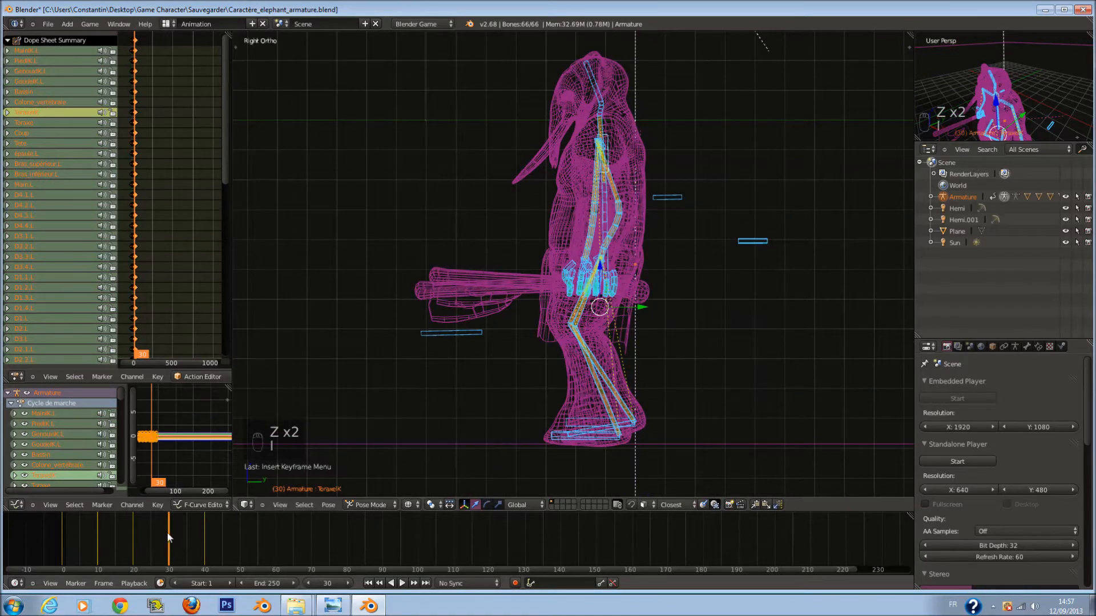
Play the walk cycle from near the start to check the passing pose at frame 30.
click(83, 534)
key(alt+a)
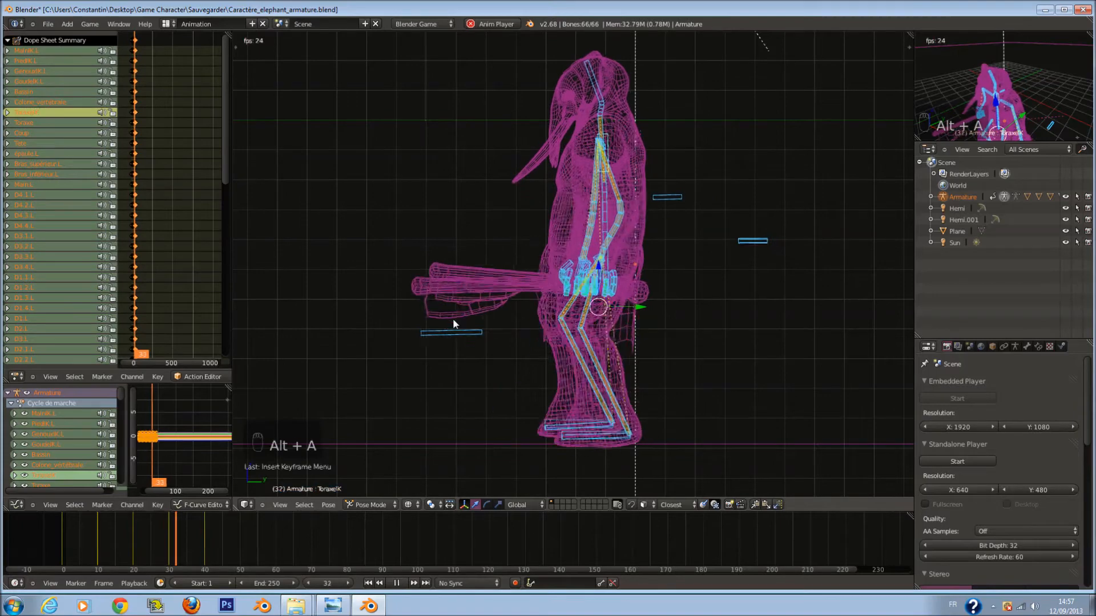
key(alt+a)
At frame 40, move PiedIK.L backward and up, and move PiedIK.R slightly backward and down.
drag(177, 534, 204, 561)
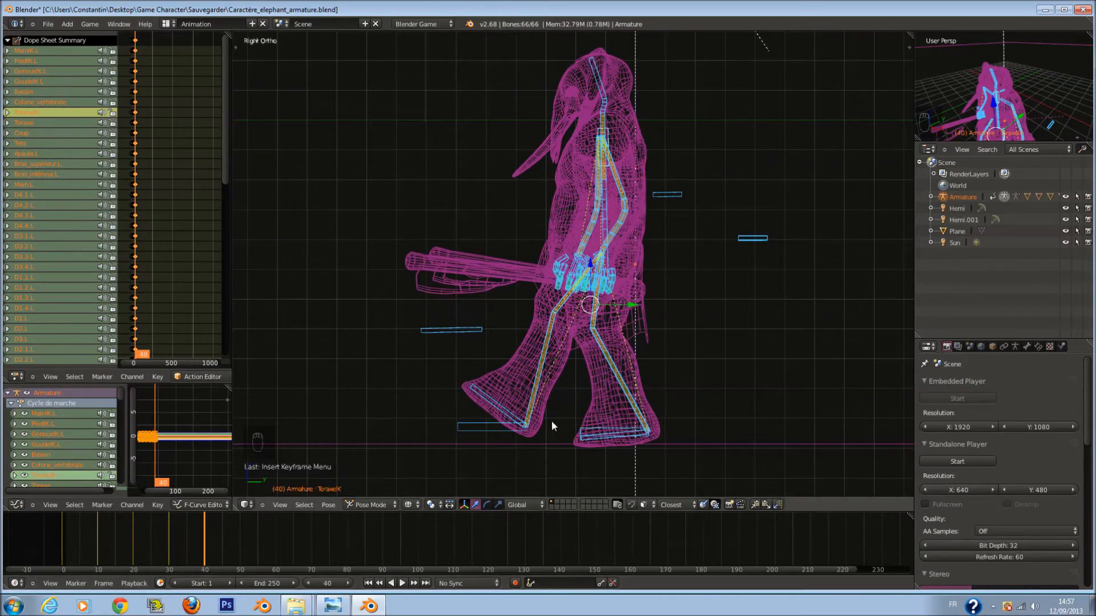
key(a)
right_click(622, 433)
key(g)
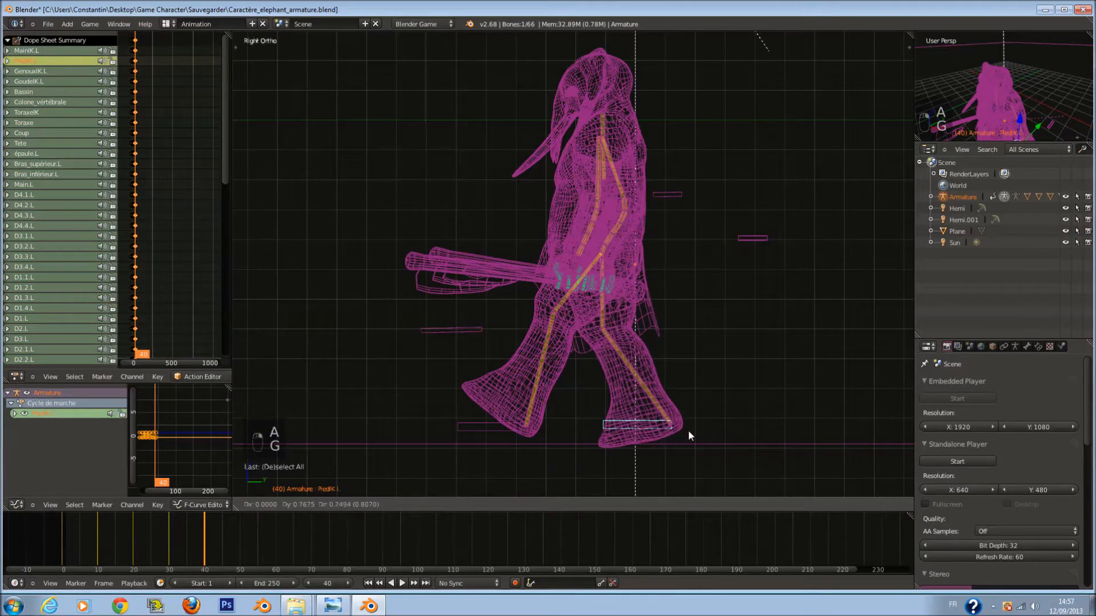
click(699, 426)
right_click(499, 429)
key(g)
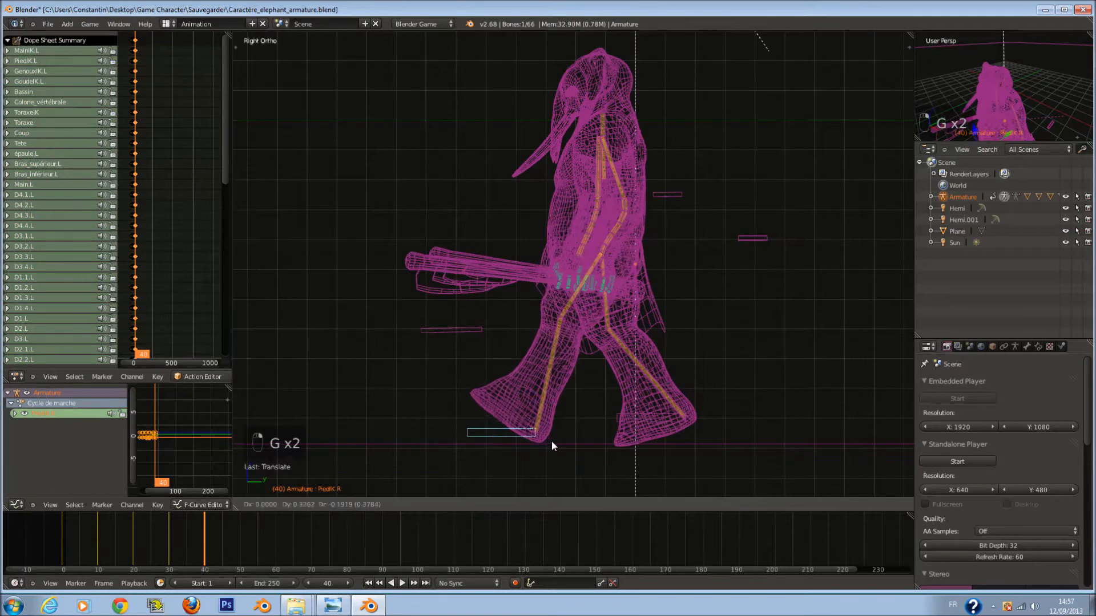
click(558, 442)
Insert a keyframe for all bones to store the corrected foot positions at frame 40.
key(a)
key(a)
key(a)
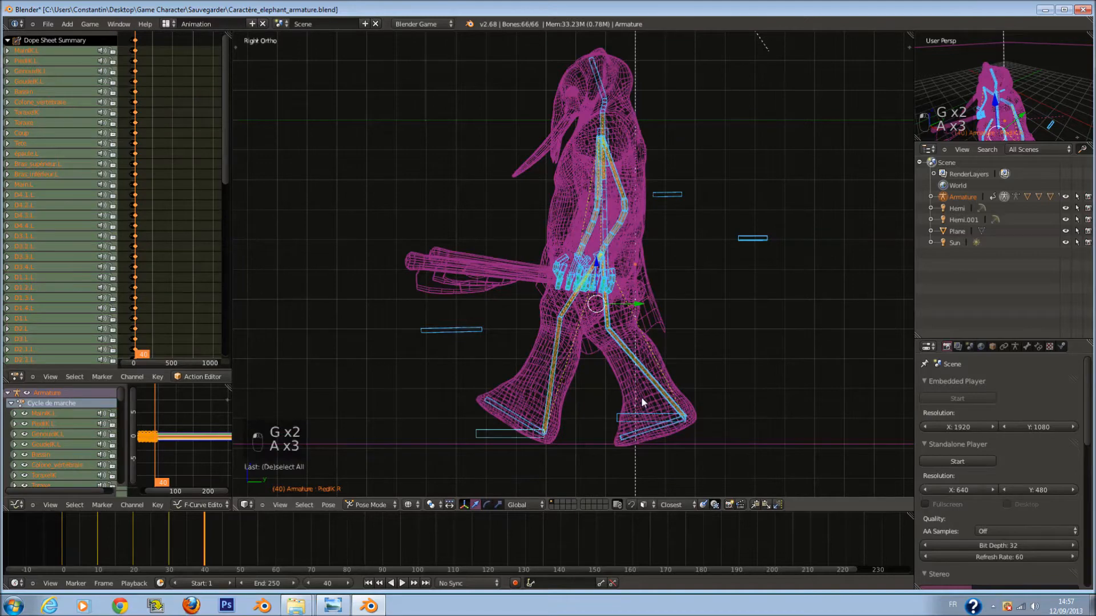
scroll(641, 398, down, 2)
key(i)
click(642, 398)
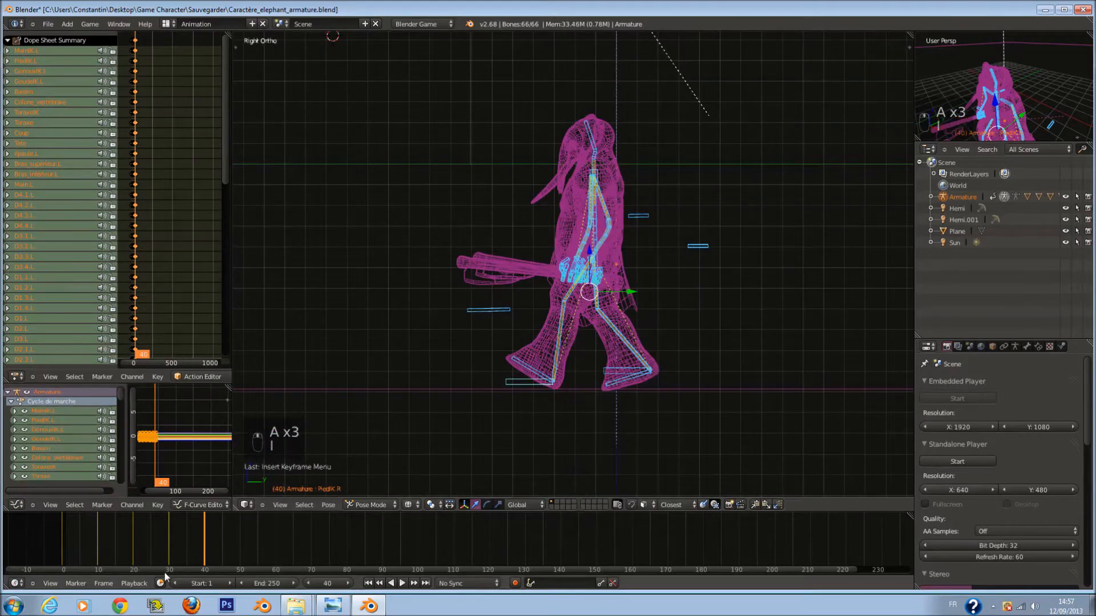
Play the walk cycle repeatedly from the front in solid shading to check the leg and arm motion.
drag(195, 542, 226, 539)
key(z)
middle_drag(515, 285, 793, 334)
key(z)
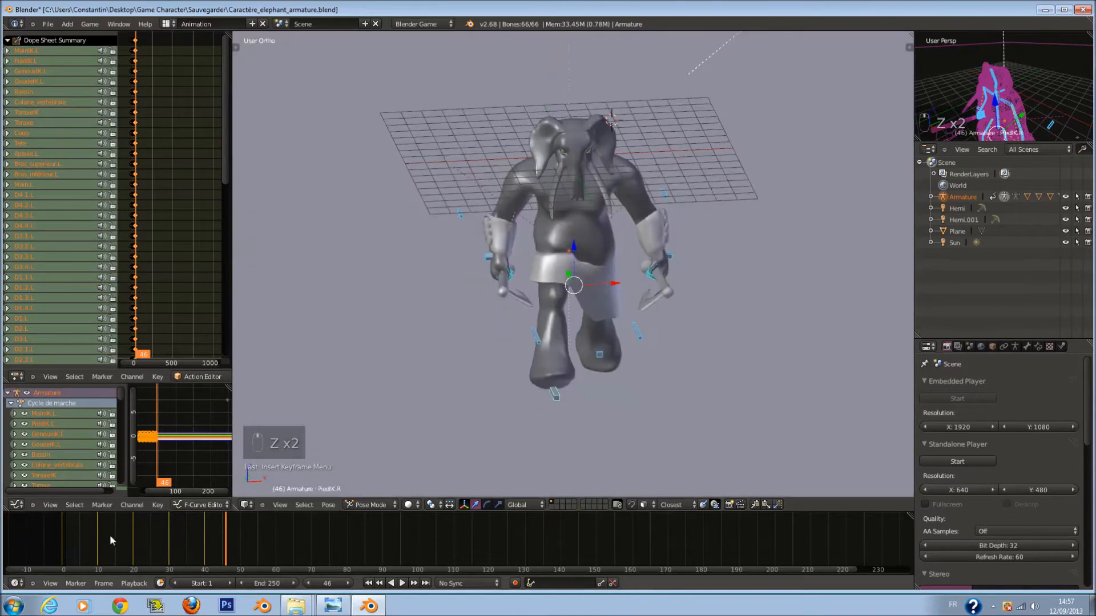
click(66, 541)
key(alt+a)
mouse_move(546, 338)
middle_down()
mouse_move(582, 317)
mouse_move(547, 338)
middle_up()
key(alt+a)
click(87, 536)
key(alt+a)
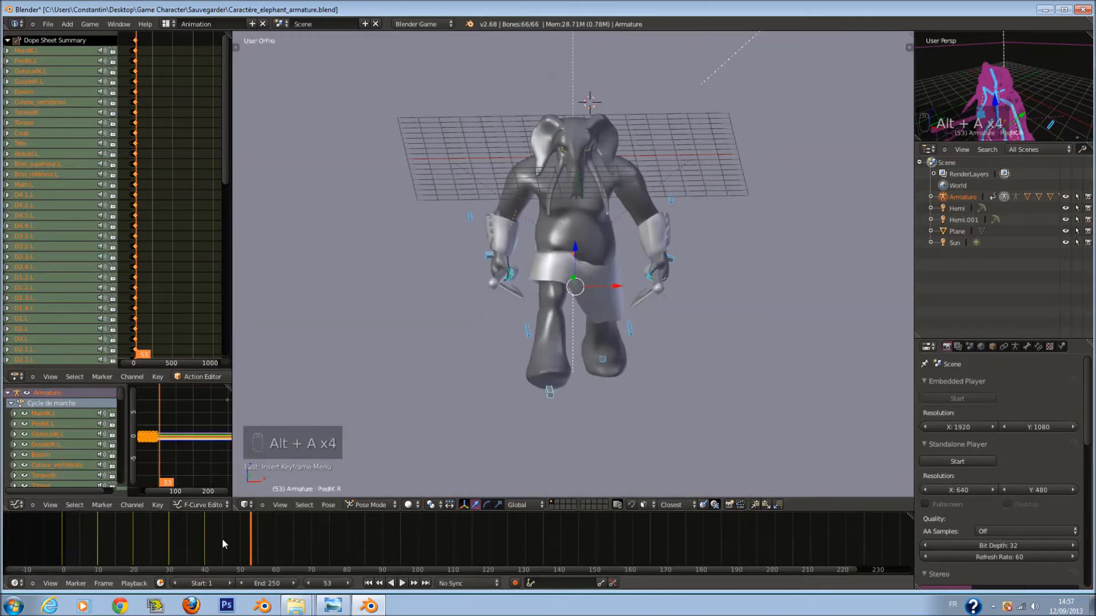
Show the frame 10 pose in wireframe from the right side and save the file.
drag(221, 539, 98, 549)
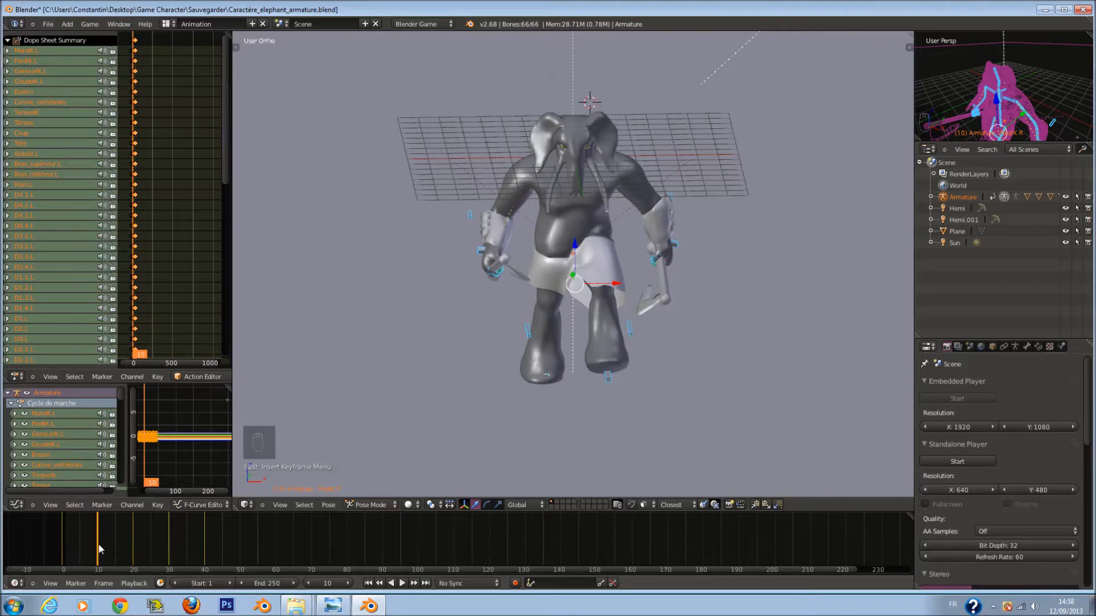
key(KP_3)
key(z)
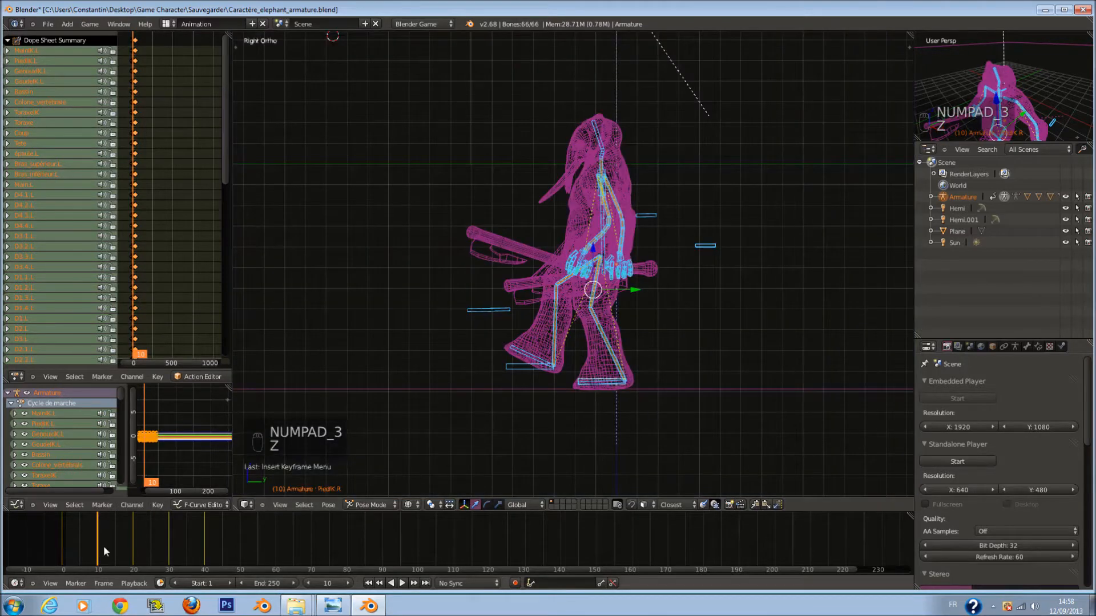
key(ctrl+s)
Scrub through the walk cycle up to frame 41 and back to frame 20 in an angled solid view.
drag(76, 539, 209, 554)
key(z)
middle_drag(556, 317, 634, 345)
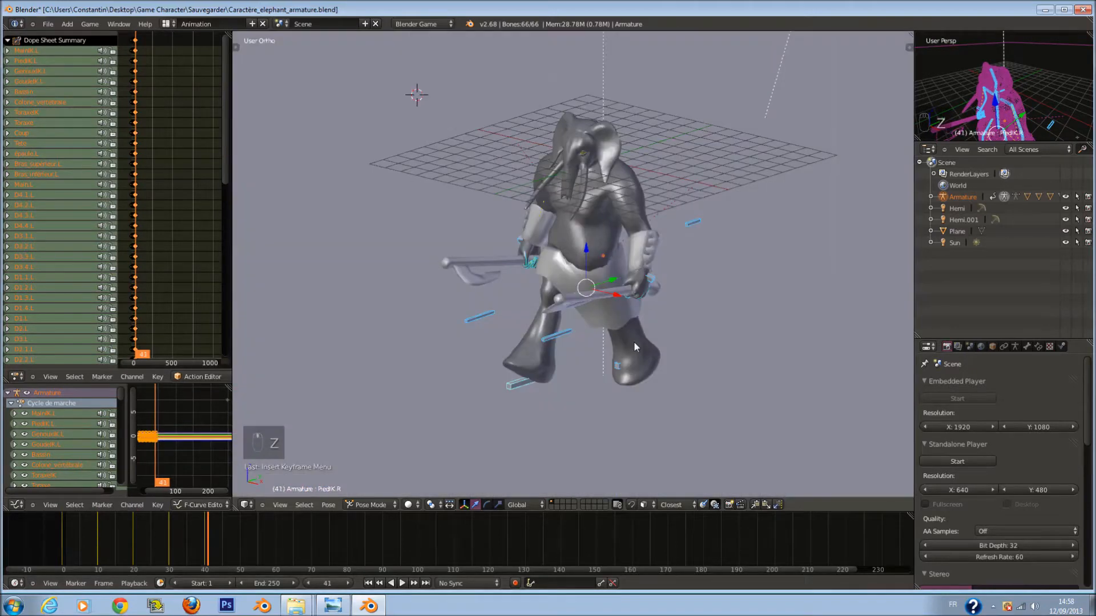
drag(225, 522, 133, 526)
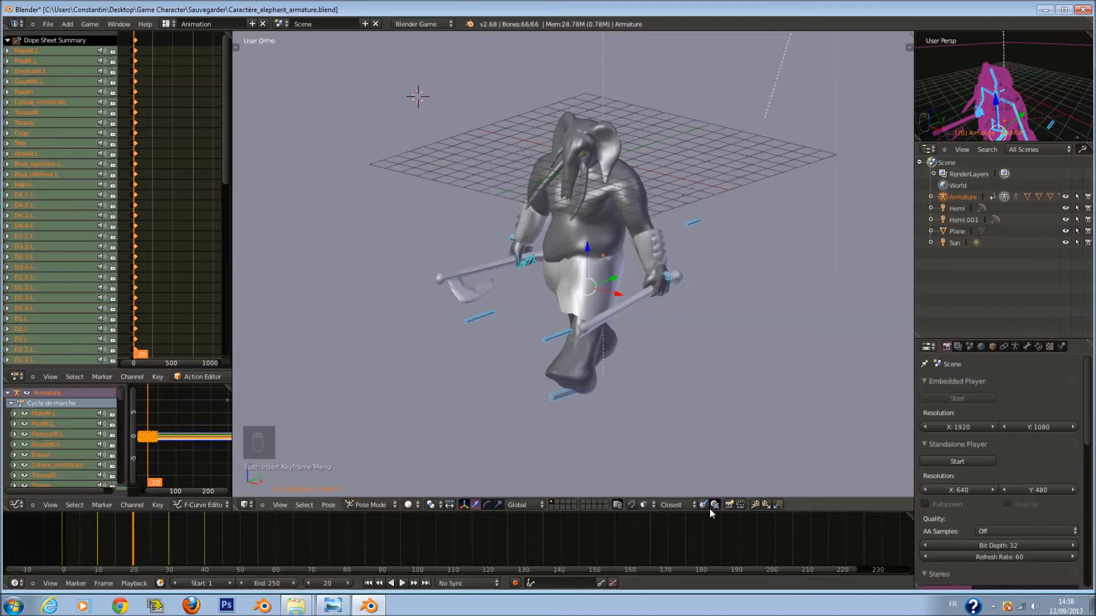
Copy the frame 20 pose and paste it onto all bones at frame 50.
click(756, 504)
click(241, 535)
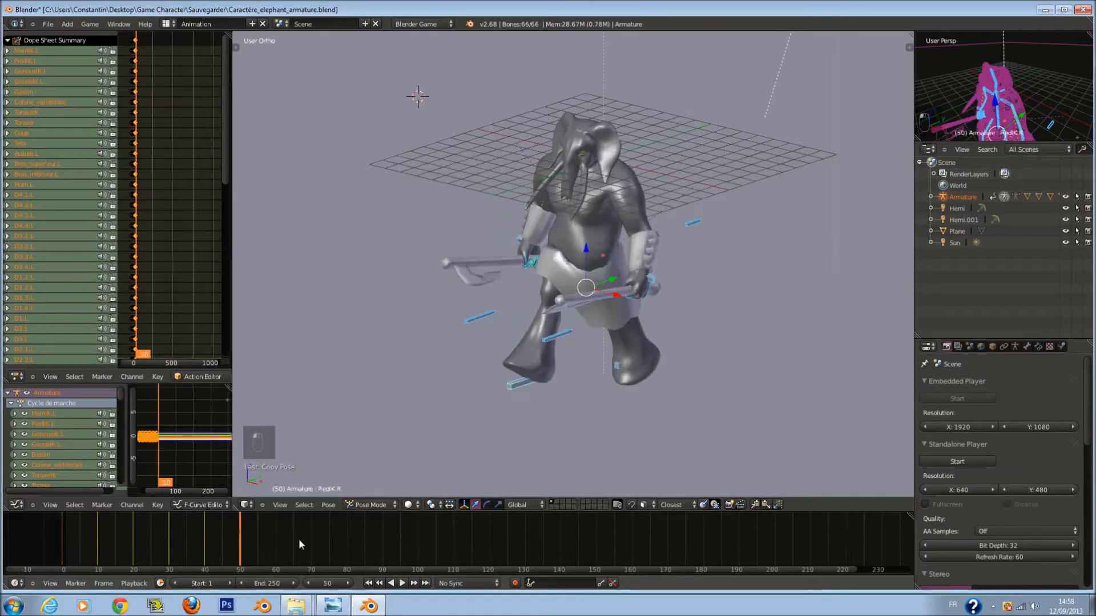
click(766, 505)
middle_drag(402, 380, 504, 396)
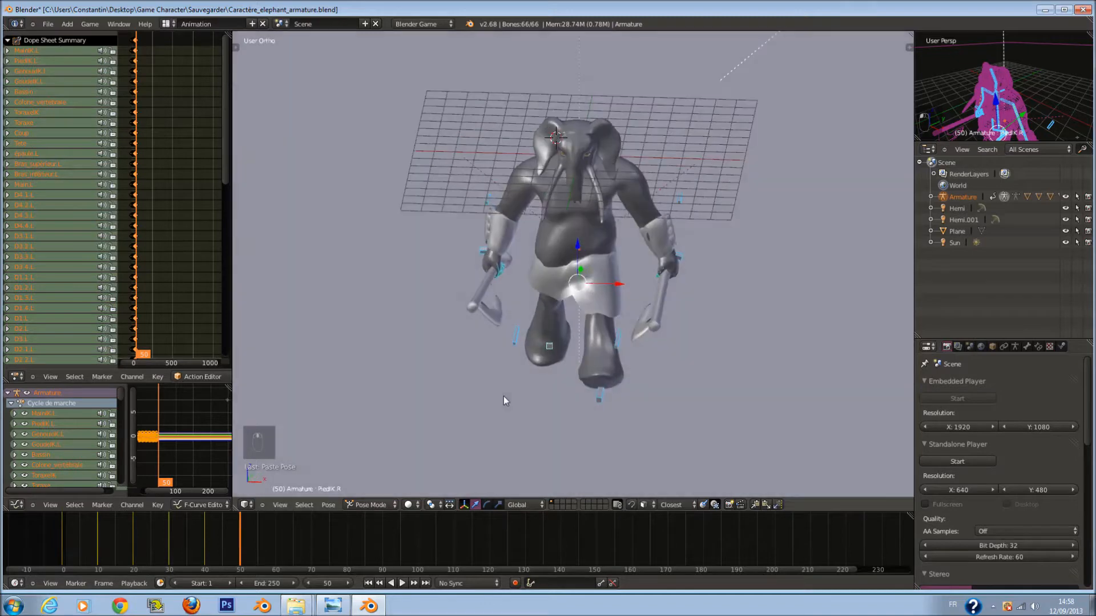
Copy the full pose from frame 10 and paste it at frame 50.
click(98, 540)
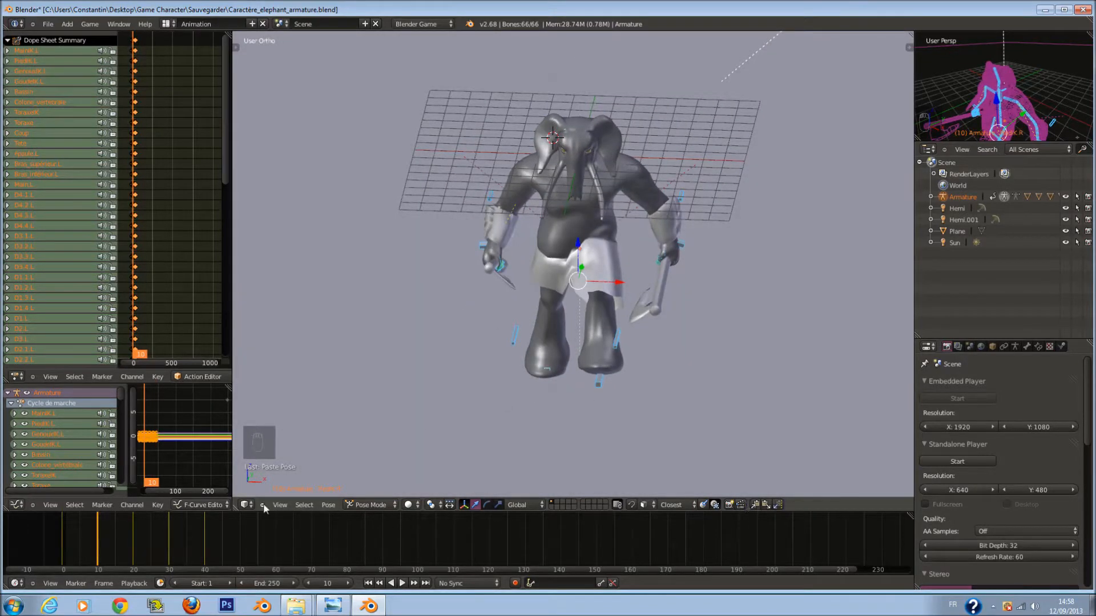
click(754, 505)
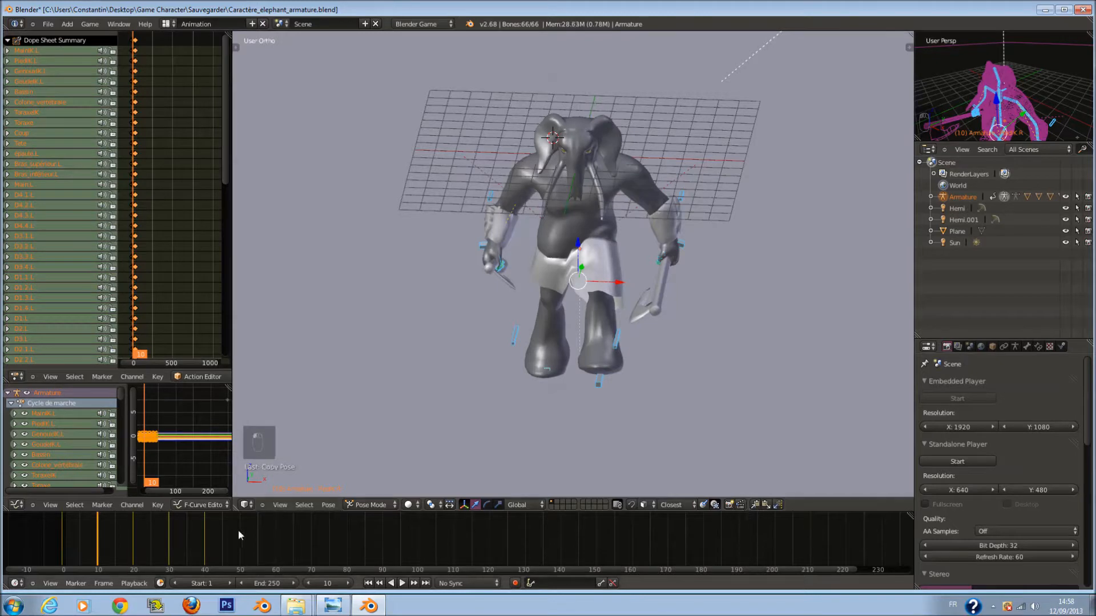
click(240, 535)
click(777, 505)
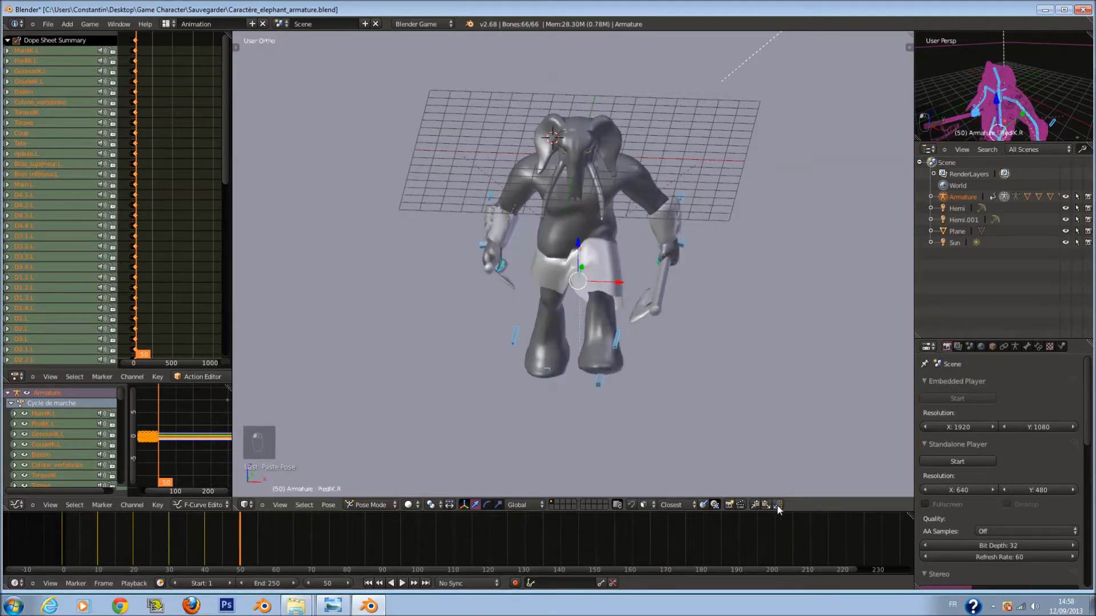
Try a mirrored paste of the frame 10 pose at frame 50, inspect it in wireframe, and undo it.
click(779, 505)
middle_drag(733, 363, 664, 351)
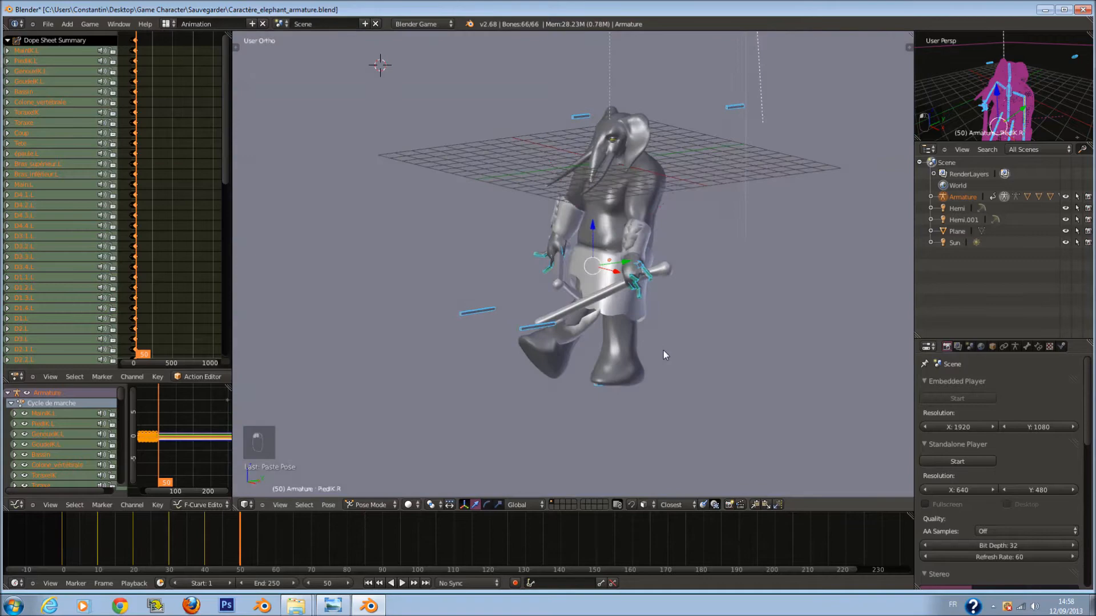
scroll(679, 281, up, 2)
key(z)
middle_drag(678, 277, 741, 309)
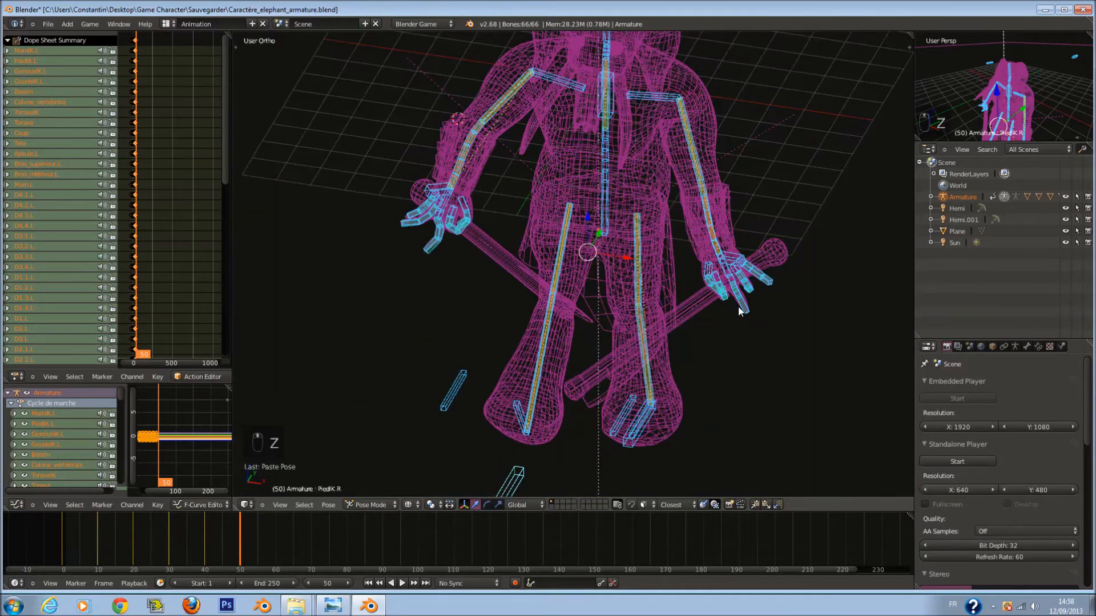
scroll(740, 286, down, 2)
key(ctrl+z)
Show the armature in wireframe from the right side and replace the frame 50 pose with a copy of the frame 20 pose.
key(z)
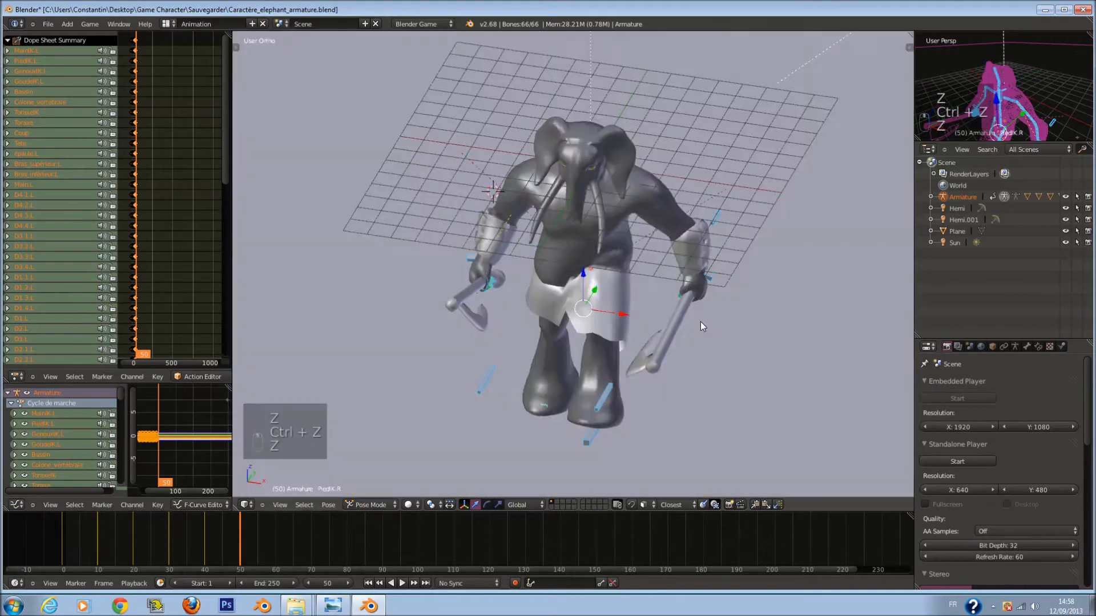
key(KP_3)
key(z)
scroll(629, 335, up, 2)
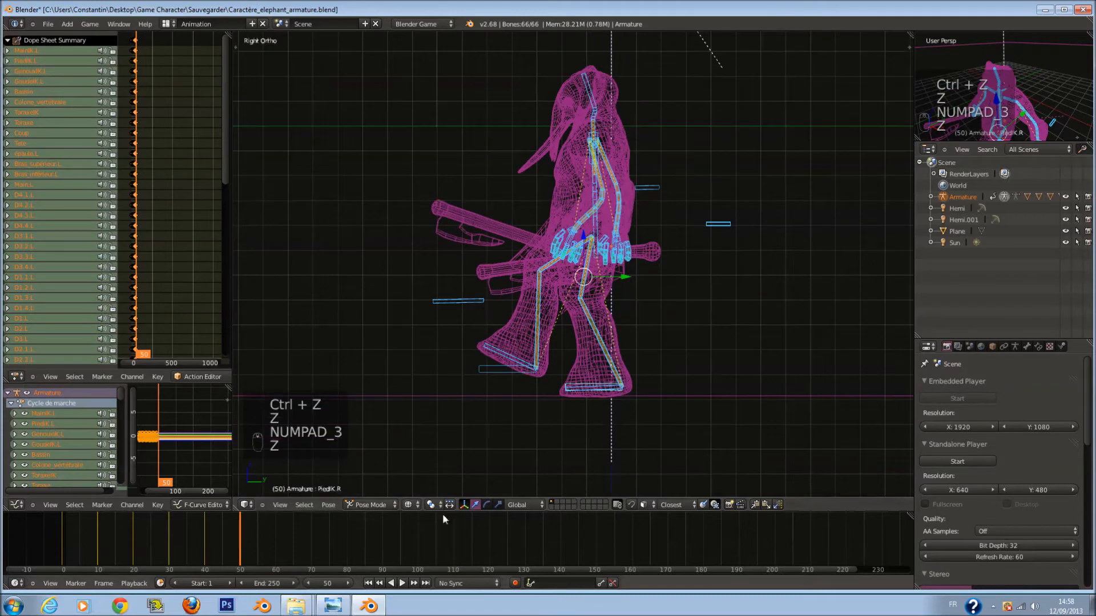
click(765, 505)
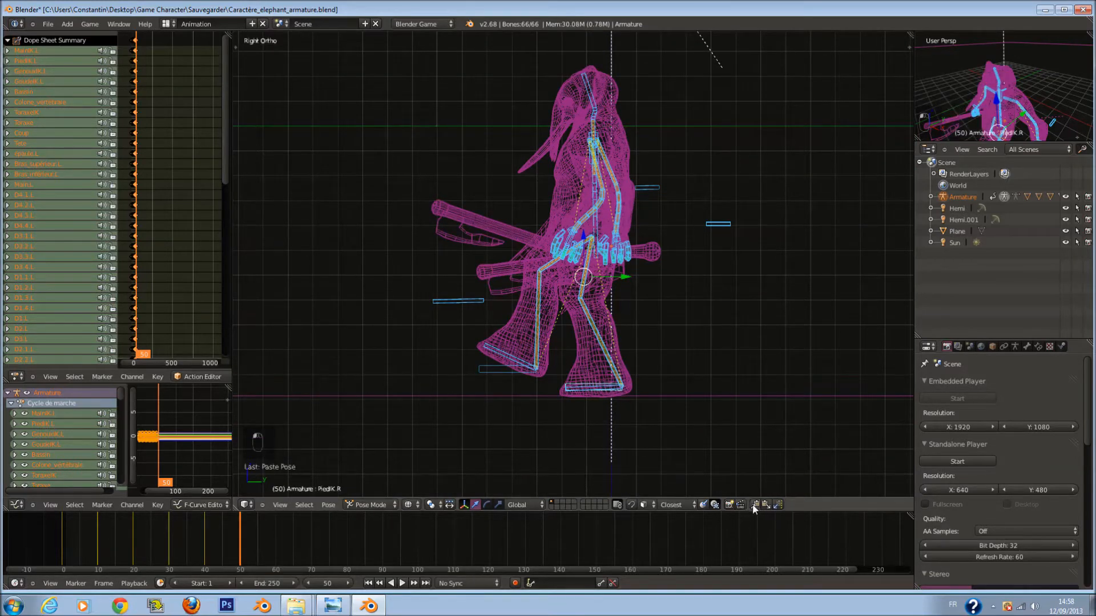
click(98, 532)
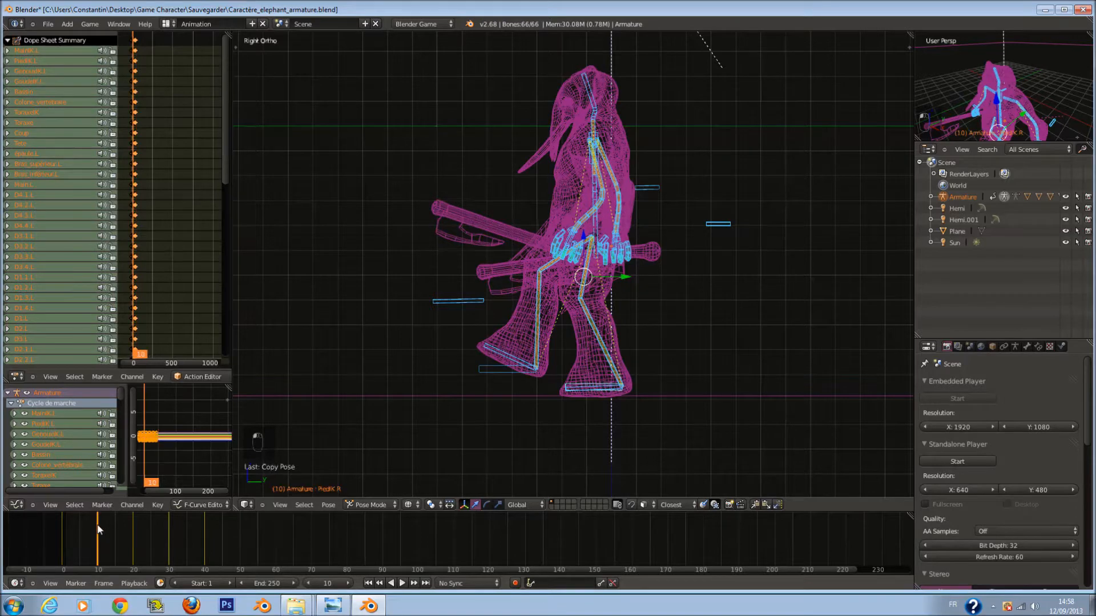
click(135, 522)
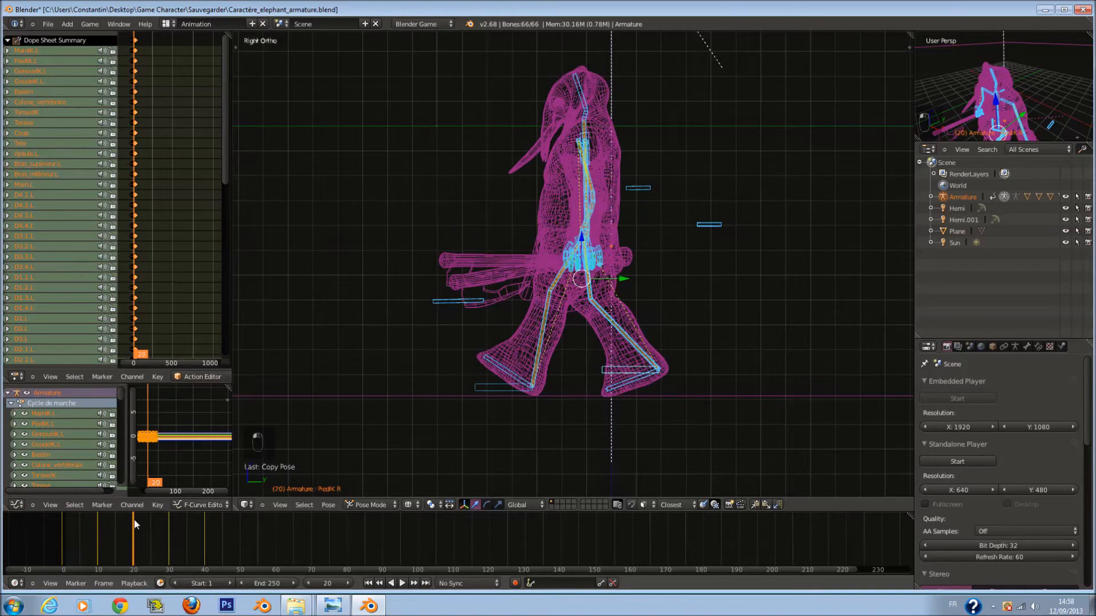
click(242, 536)
click(766, 505)
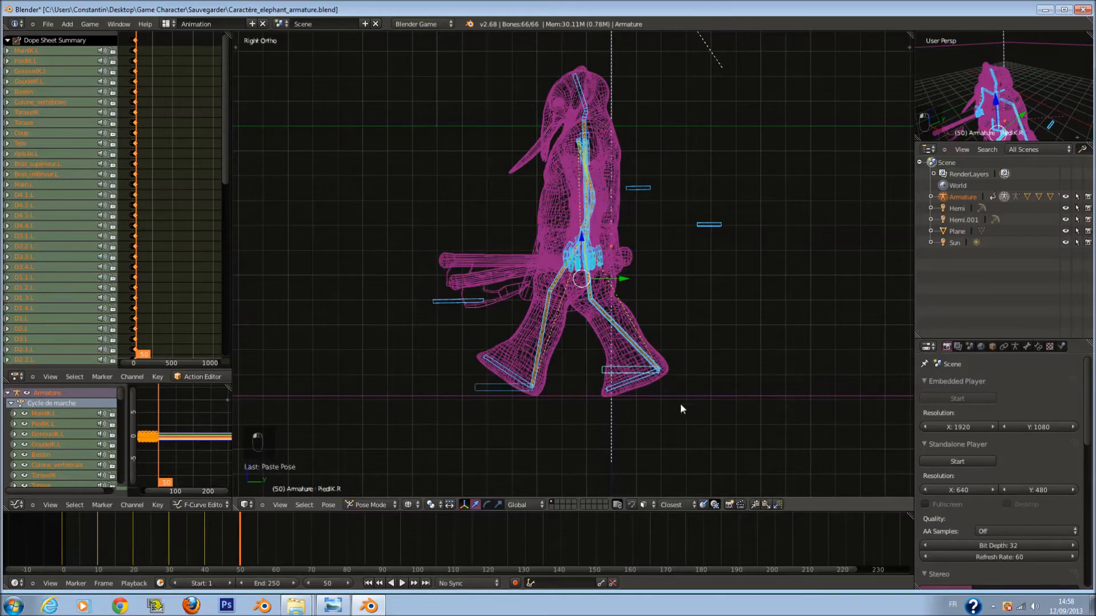
Reposition the right foot's IK bone (PiedIK.R) at frame 50, placing it slightly farther behind the body.
scroll(662, 338, up, 3)
key(z)
key(z)
right_click(717, 390)
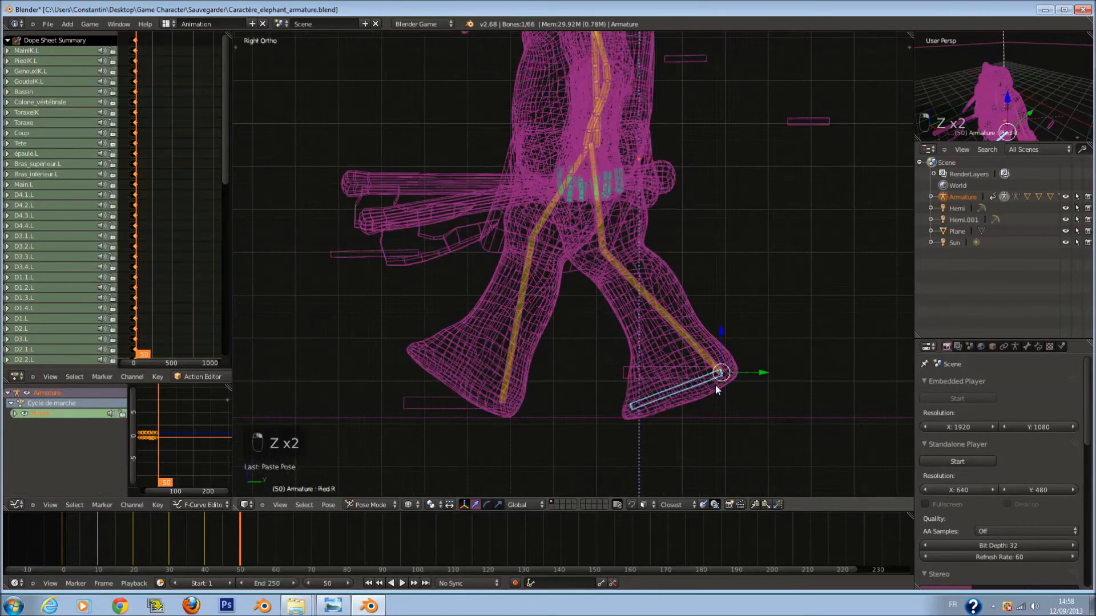
key(g)
key(g)
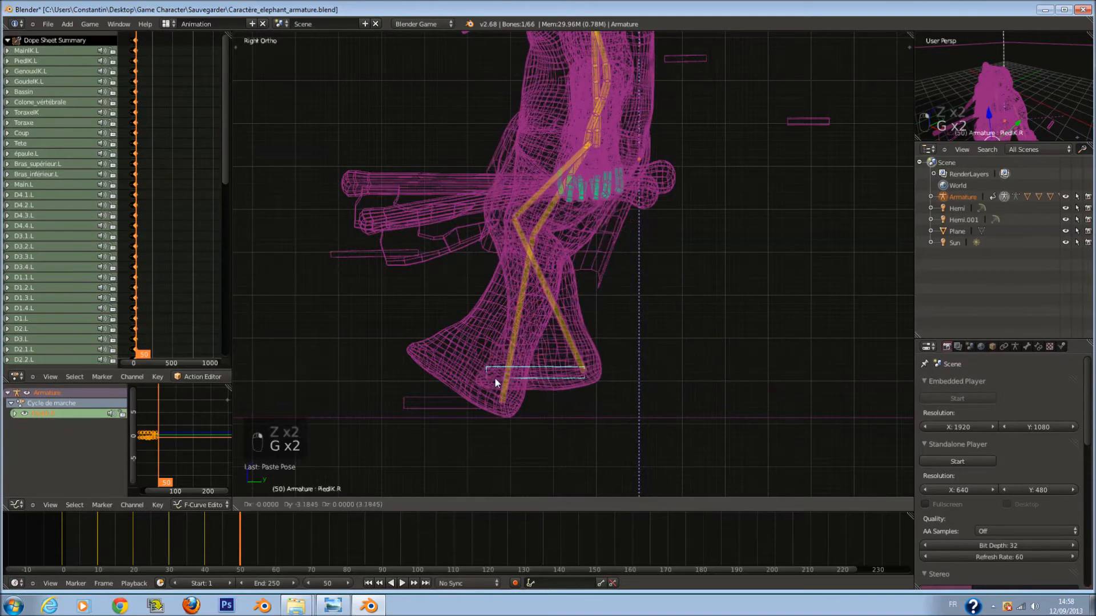
click(436, 396)
key(r)
right_click(648, 395)
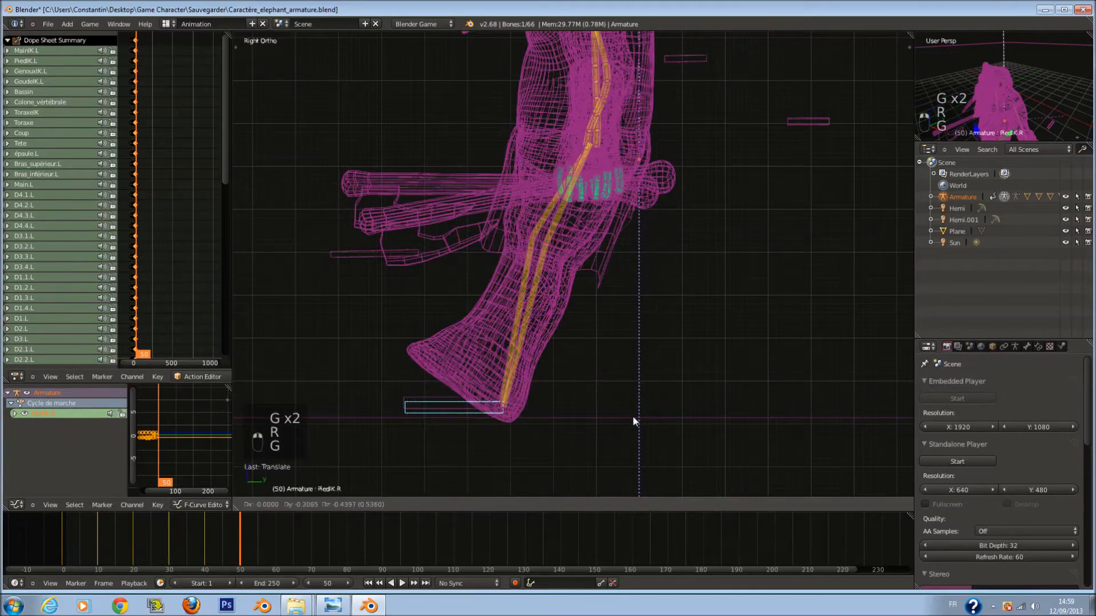
key(g)
right_click(458, 393)
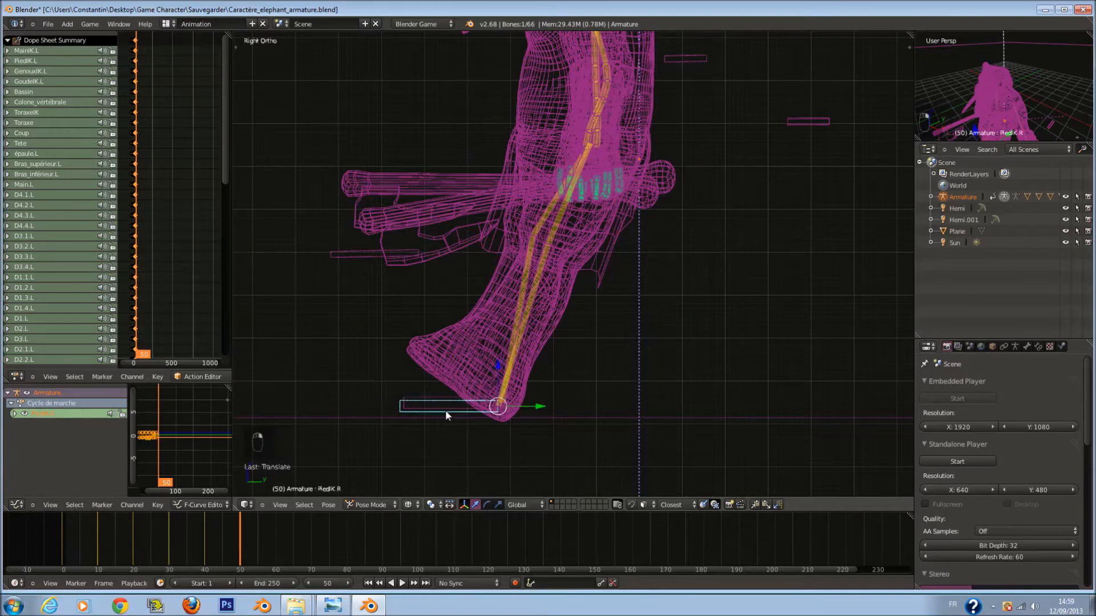
key(g)
click(677, 378)
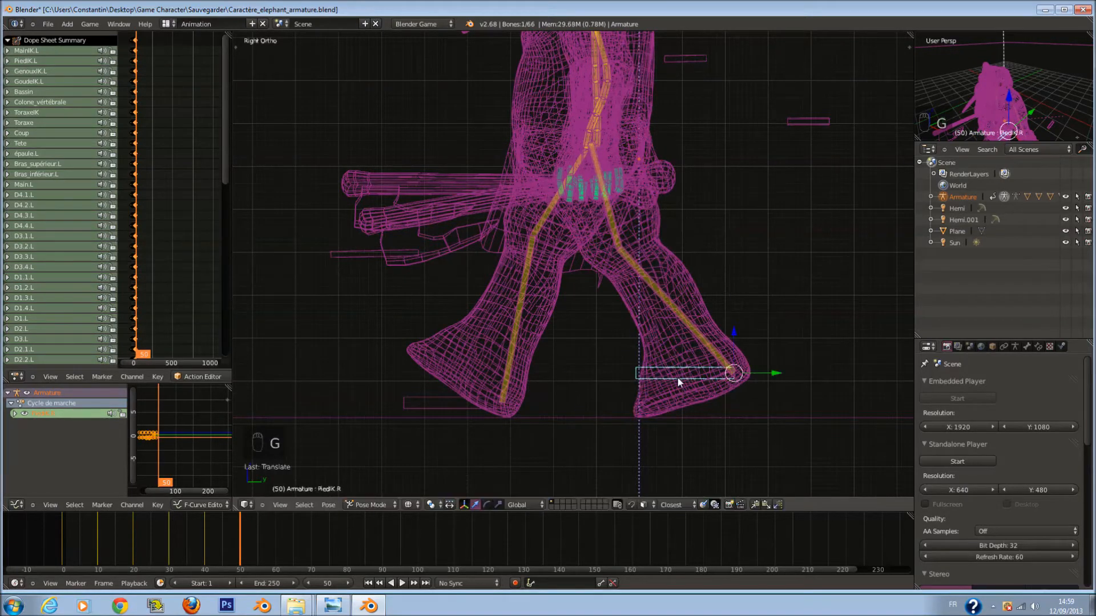
key(z)
middle_drag(603, 296, 673, 294)
right_click(784, 298)
middle_drag(784, 298, 749, 319)
key(g)
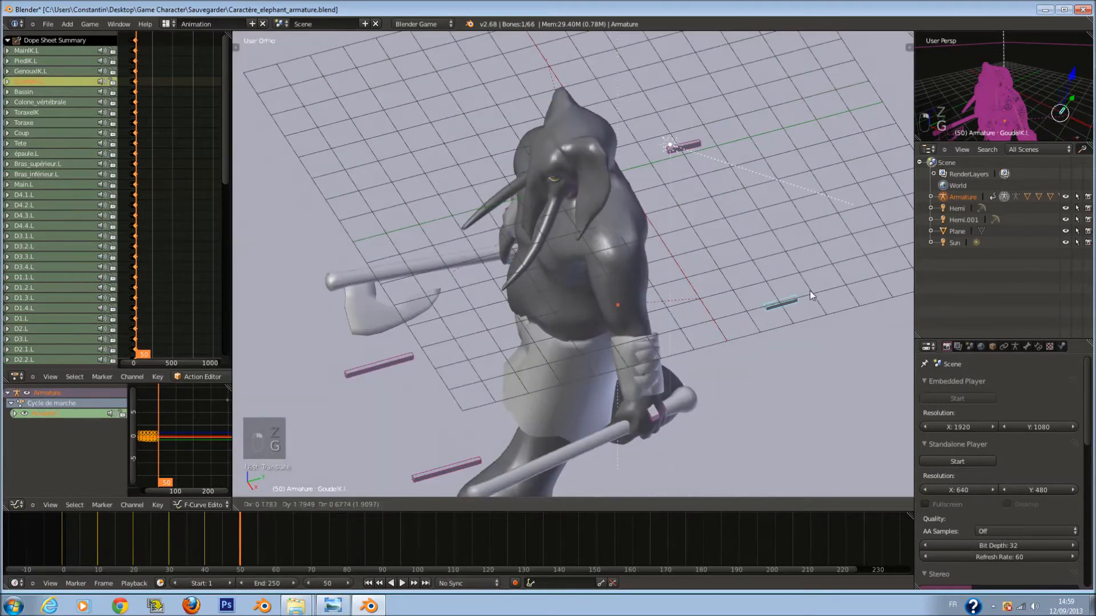
right_click(734, 324)
Move the left hand's IK bone (MainIK.L) forward to adjust the left arm at frame 50.
right_click(661, 417)
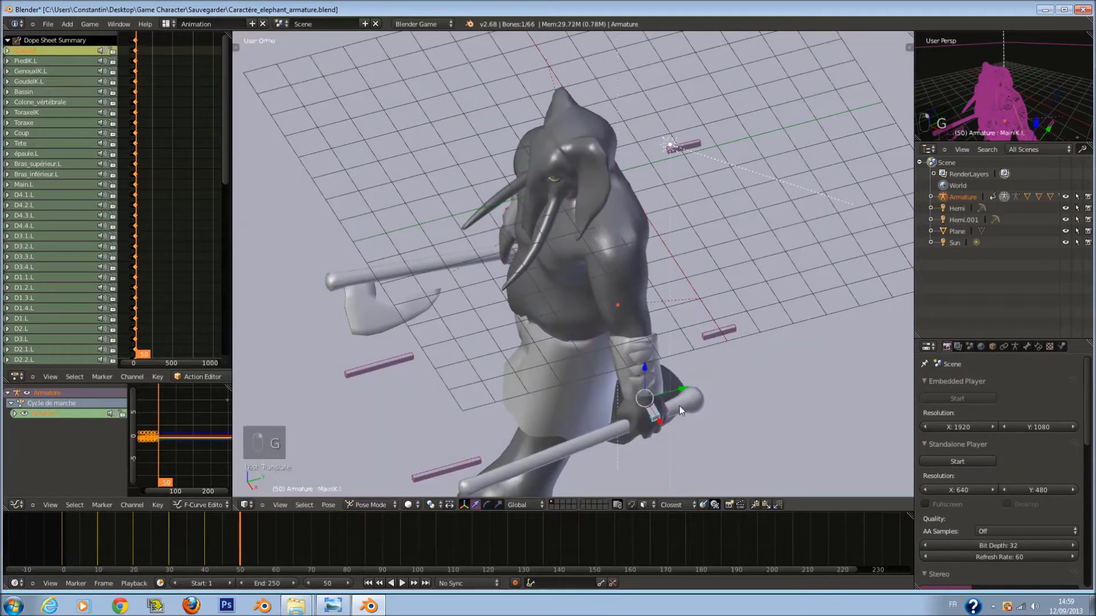
drag(678, 388, 638, 385)
key(g)
click(632, 364)
middle_drag(631, 364, 644, 355)
Select the left shoulder bone (épaule.L) and rotate it at frame 50.
key(z)
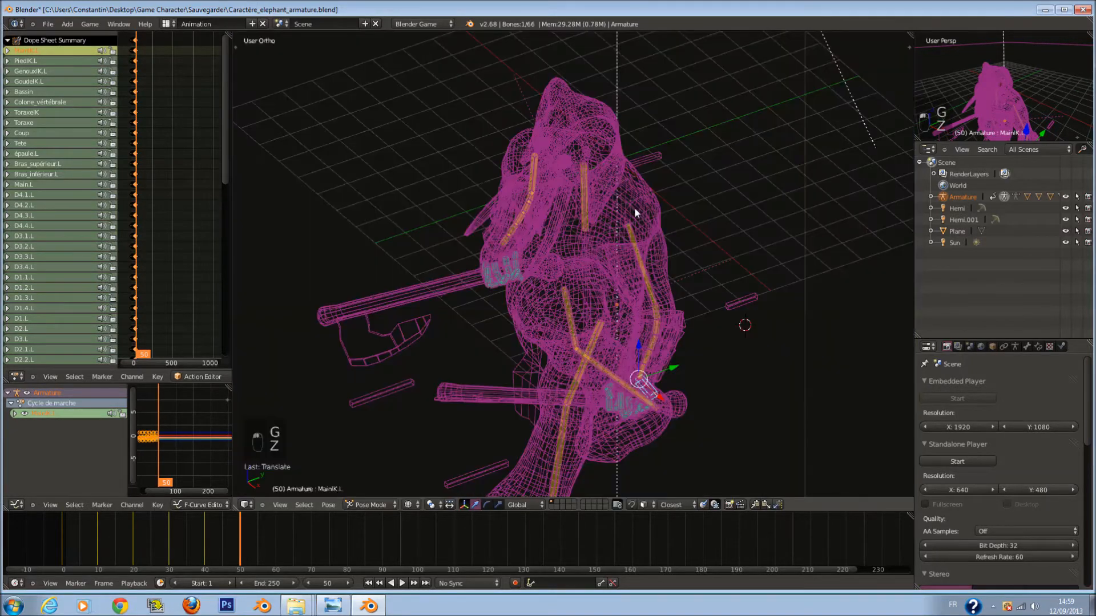
right_click(635, 213)
right_click(629, 219)
key(z)
middle_drag(630, 221, 797, 297)
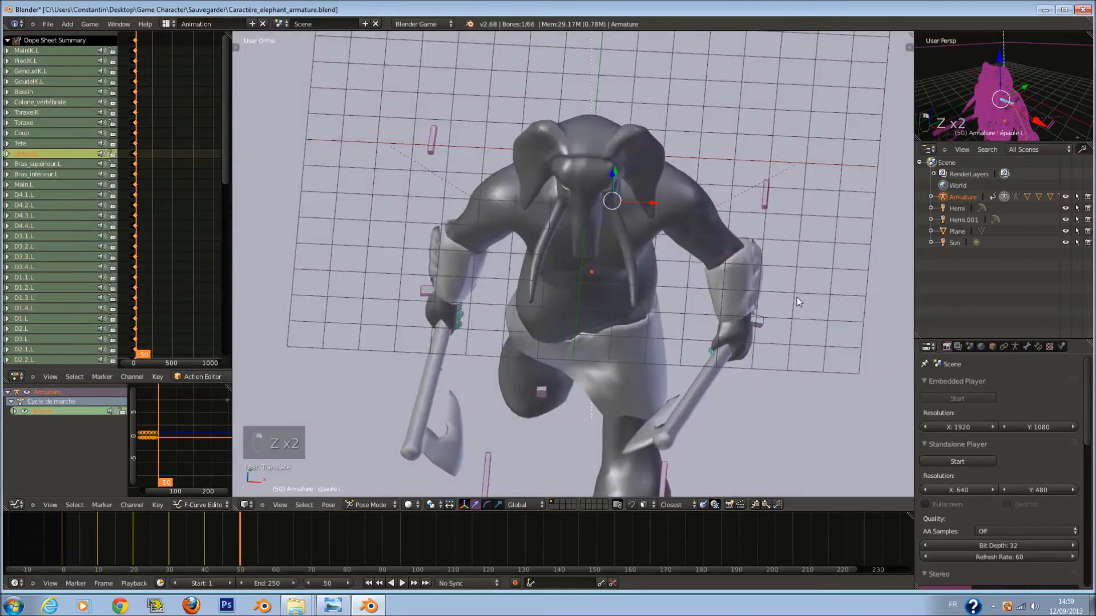
key(r)
click(778, 263)
key(z)
Select the left arm, hand and arm IK bones together and rotate them to swing the left arm with its axe.
key(a)
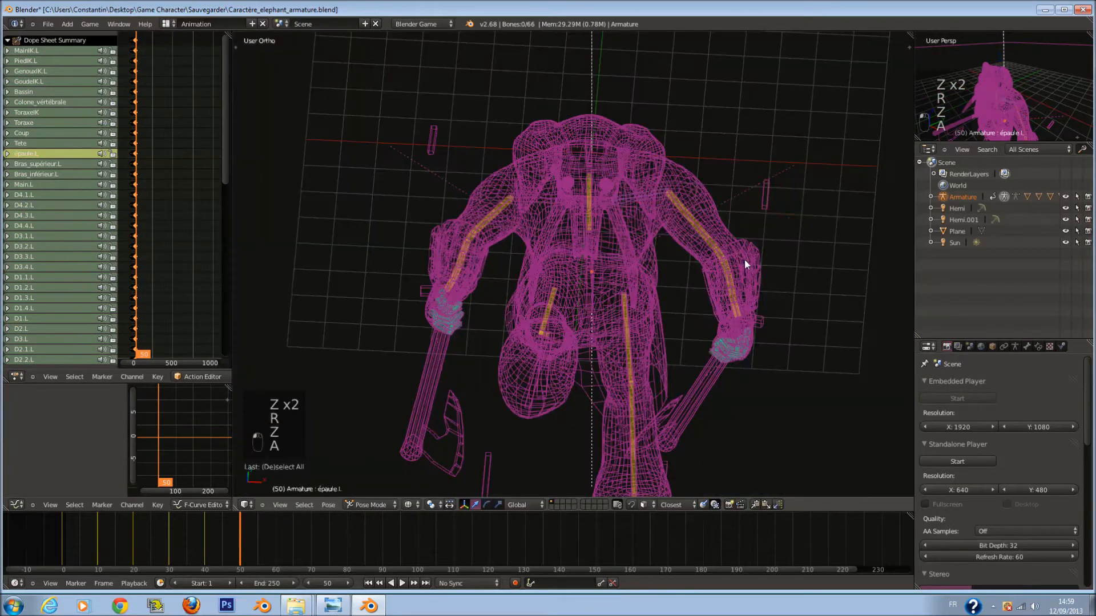
key(c)
drag(737, 244, 744, 366)
right_click(744, 369)
key(c)
right_click(728, 414)
key(c)
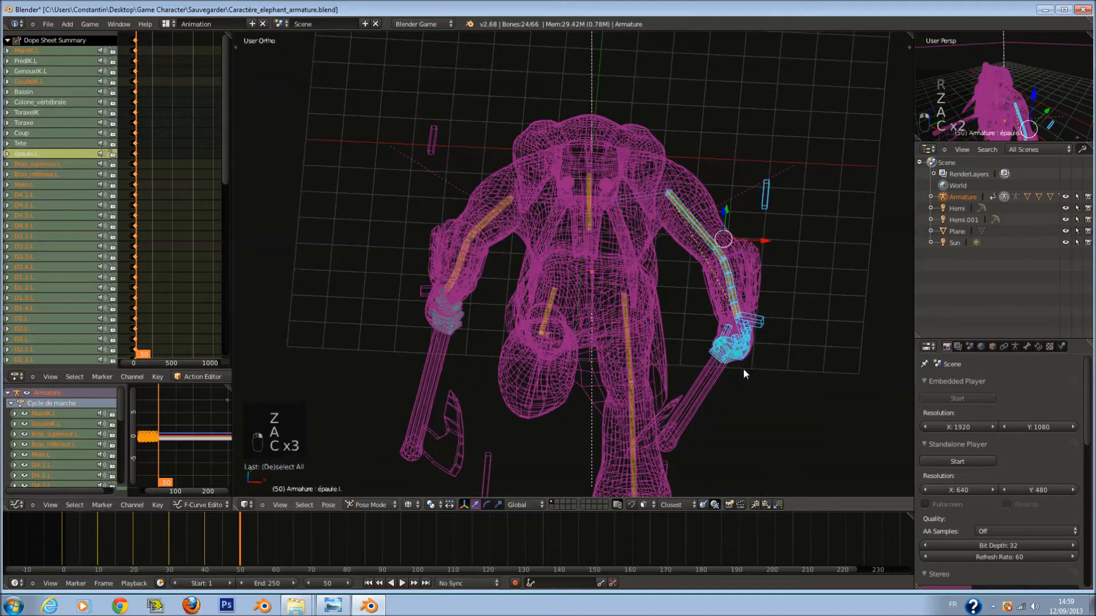
right_click(744, 369)
key(r)
click(830, 318)
key(z)
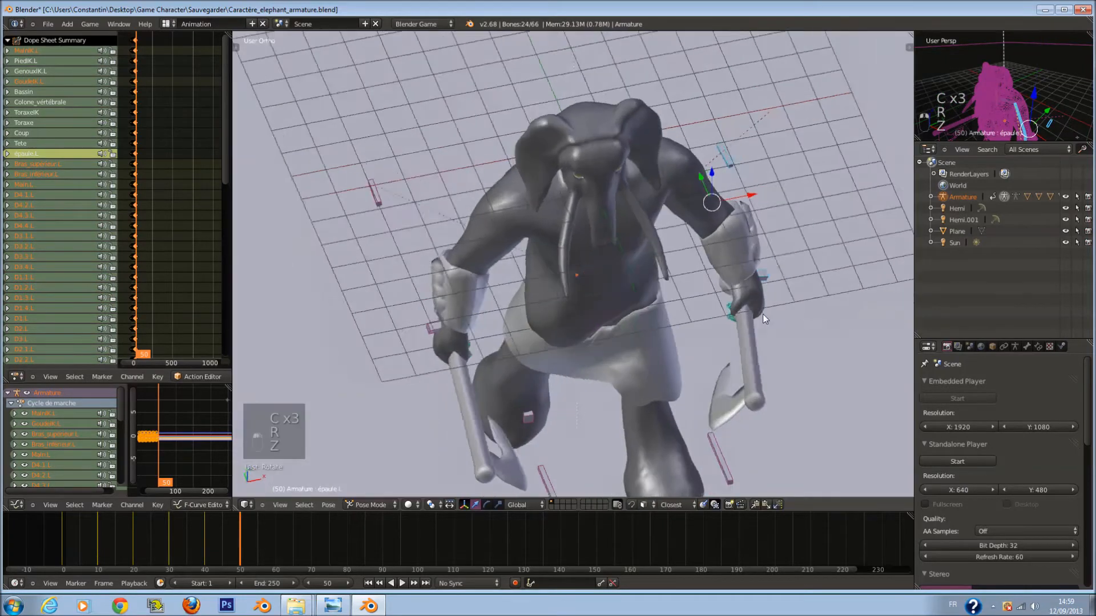
Select the right arm and hand bones with the hand IK bone and rotate them about the global Z axis.
key(z)
key(a)
key(c)
mouse_move(518, 295)
mouse_down()
mouse_move(464, 265)
mouse_move(421, 358)
mouse_up()
right_click(423, 365)
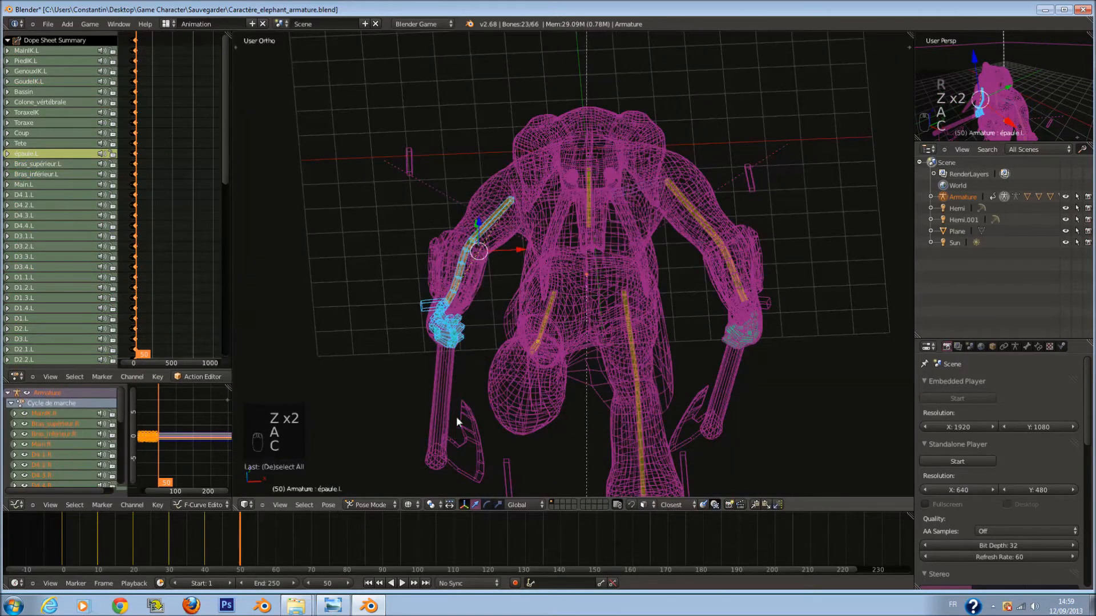
middle_drag(456, 416, 544, 344)
key(z)
key(r)
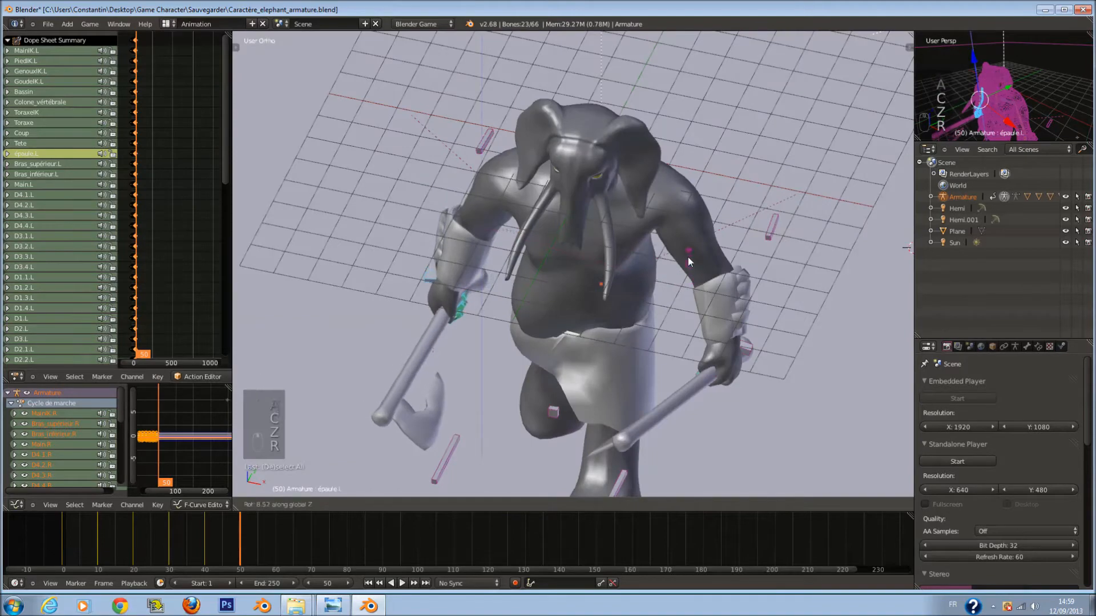
click(664, 224)
key(z)
key(z)
middle_drag(584, 180, 526, 175)
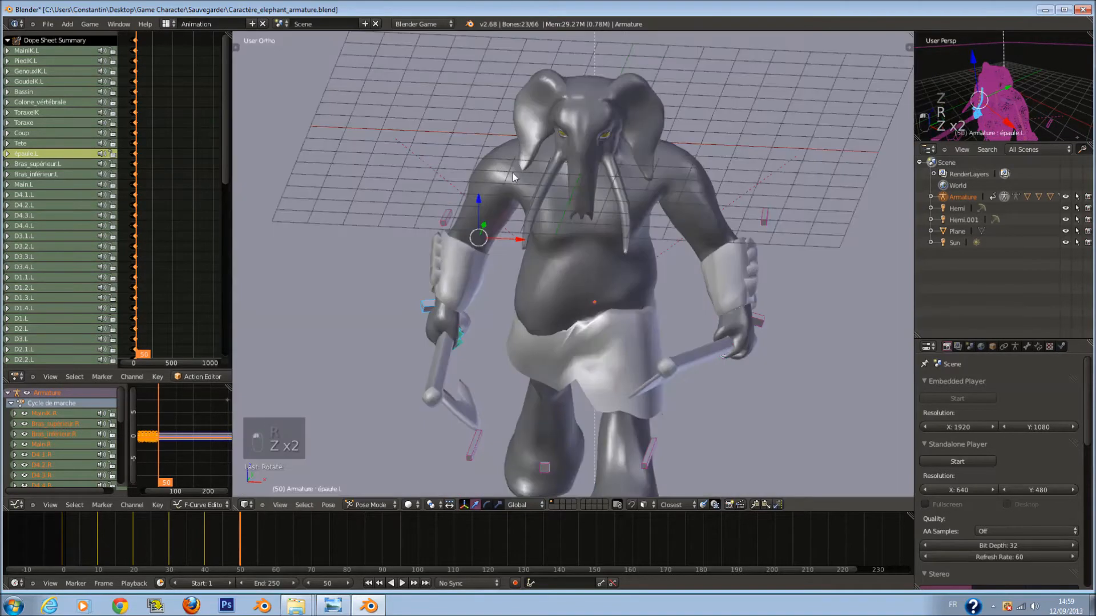
Rotate the right shoulder bone (épaule.R) slightly about the global Z axis.
right_click(526, 175)
key(z)
key(r)
right_click(755, 179)
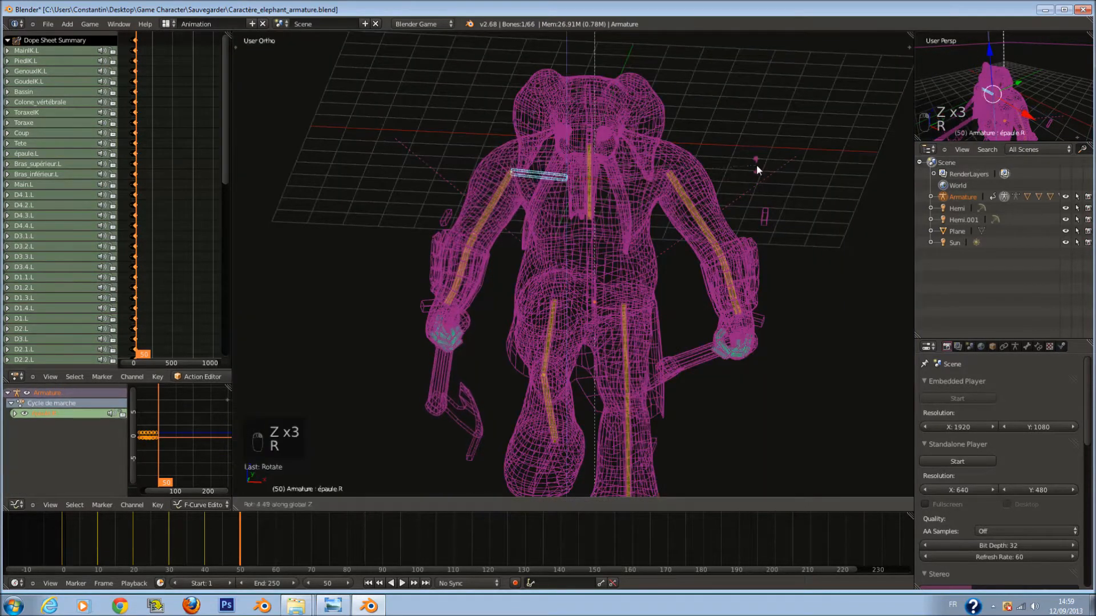
key(z)
Rotate the left shoulder bone (épaule.L) slightly about the global Z axis.
right_click(681, 166)
key(z)
key(r)
right_click(758, 193)
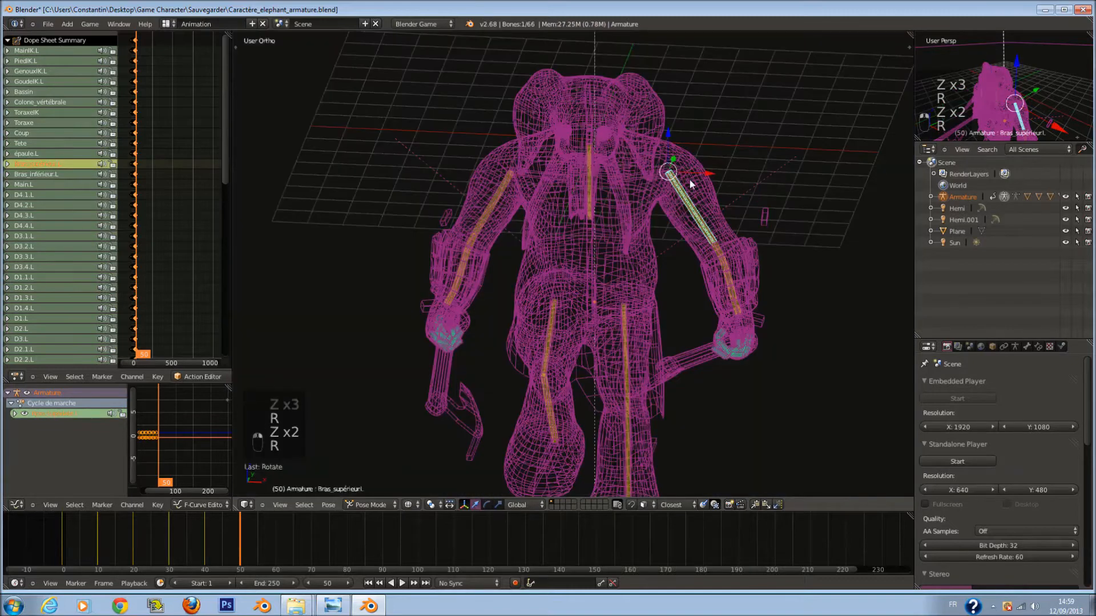
right_click(664, 174)
key(z)
key(r)
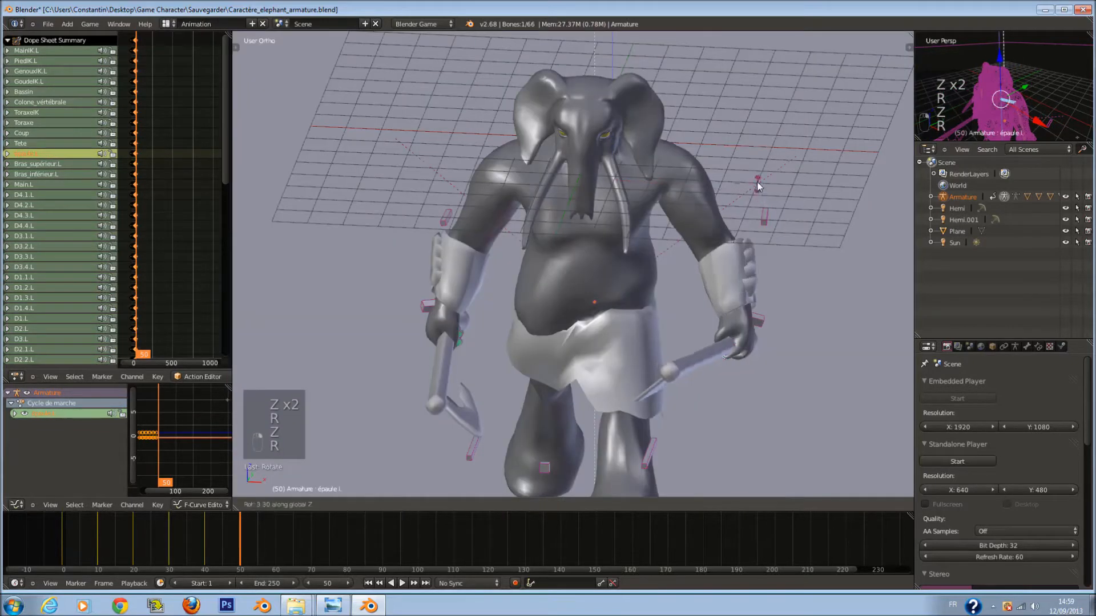
click(750, 177)
Select all bones in the right-side wireframe view and insert a keyframe for the adjusted pose at frame 50.
key(KP_3)
key(z)
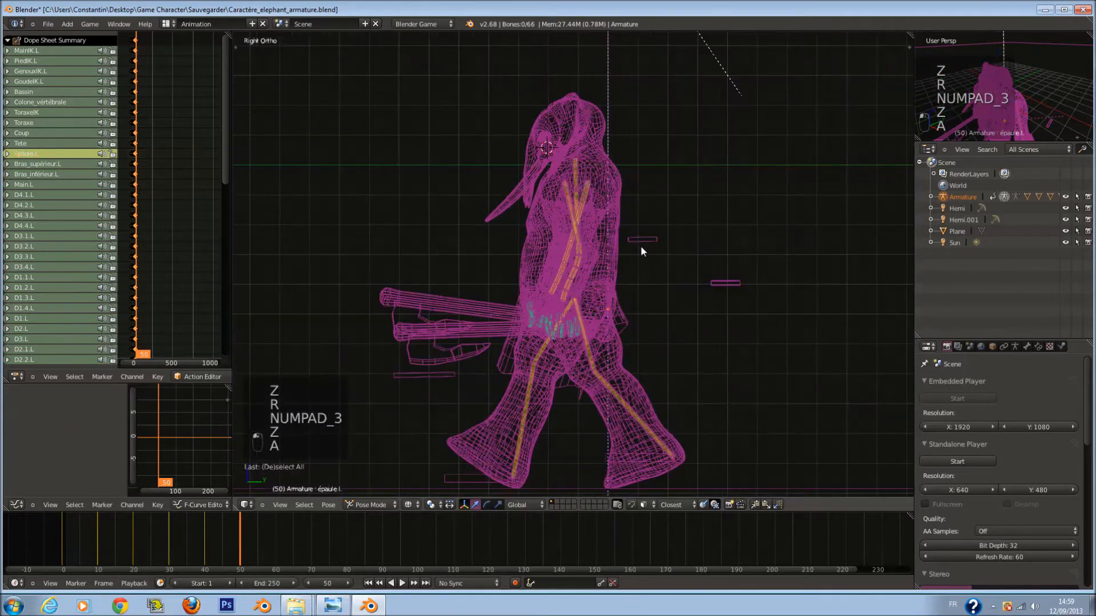
key(a)
key(a)
key(a)
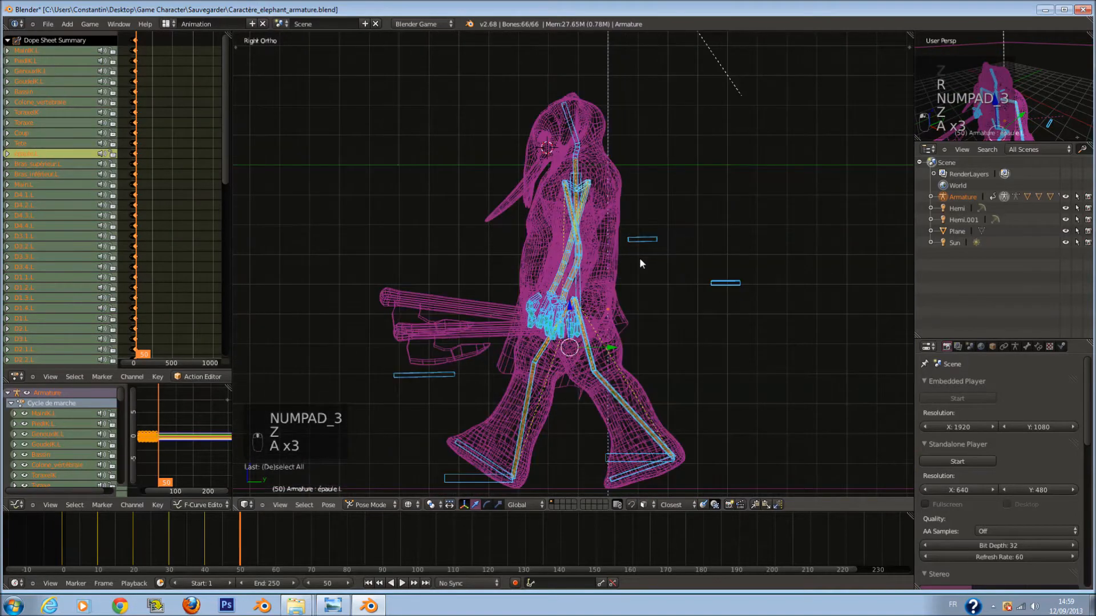
key(i)
click(639, 258)
Play the walk cycle from its start in wireframe and solid shading from the right side to check the motion.
drag(205, 545, 40, 540)
key(alt+a)
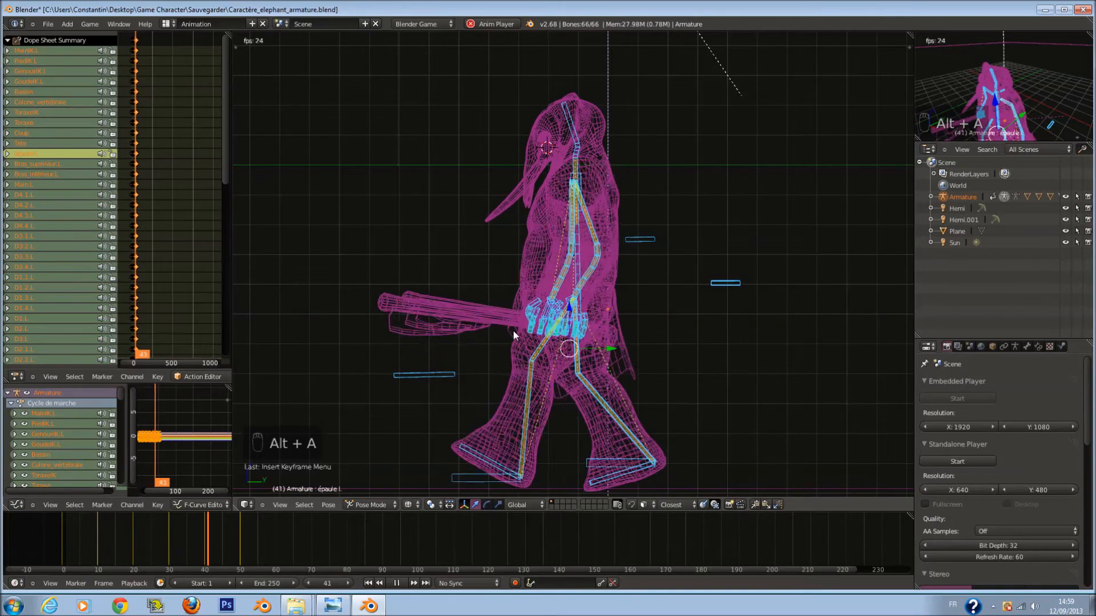
key(z)
key(alt+a)
drag(245, 540, 61, 540)
key(alt+a)
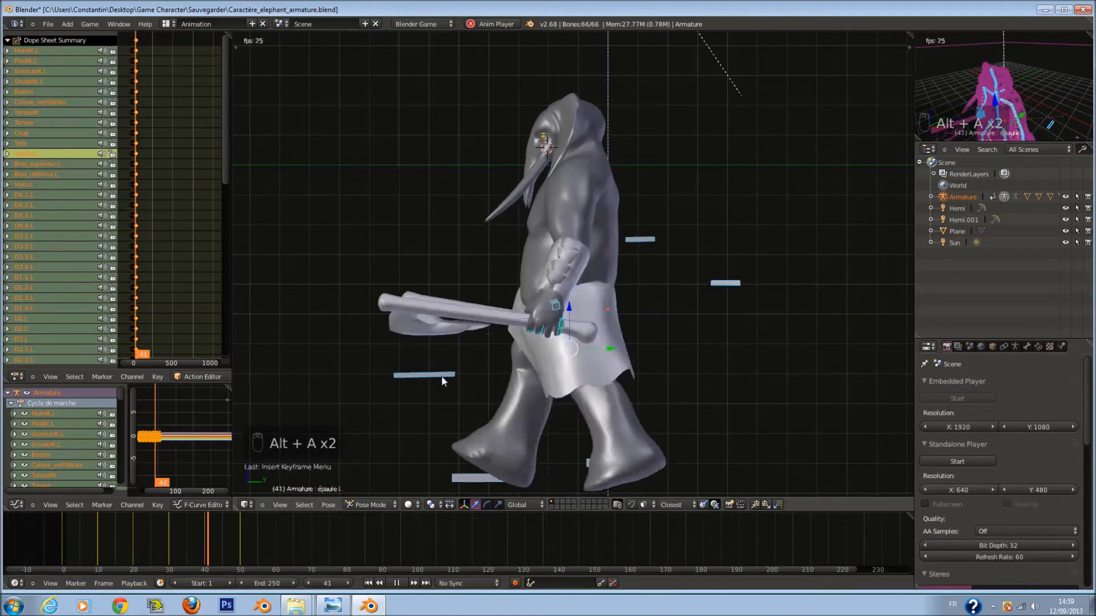
Stop playback and move all the bones' keyframes at frame 50 to frame 60 in the Action Editor.
key(alt+a)
mouse_move(238, 549)
mouse_down()
mouse_move(169, 526)
mouse_move(239, 540)
mouse_move(80, 539)
mouse_move(66, 530)
mouse_move(159, 554)
mouse_move(241, 557)
mouse_up()
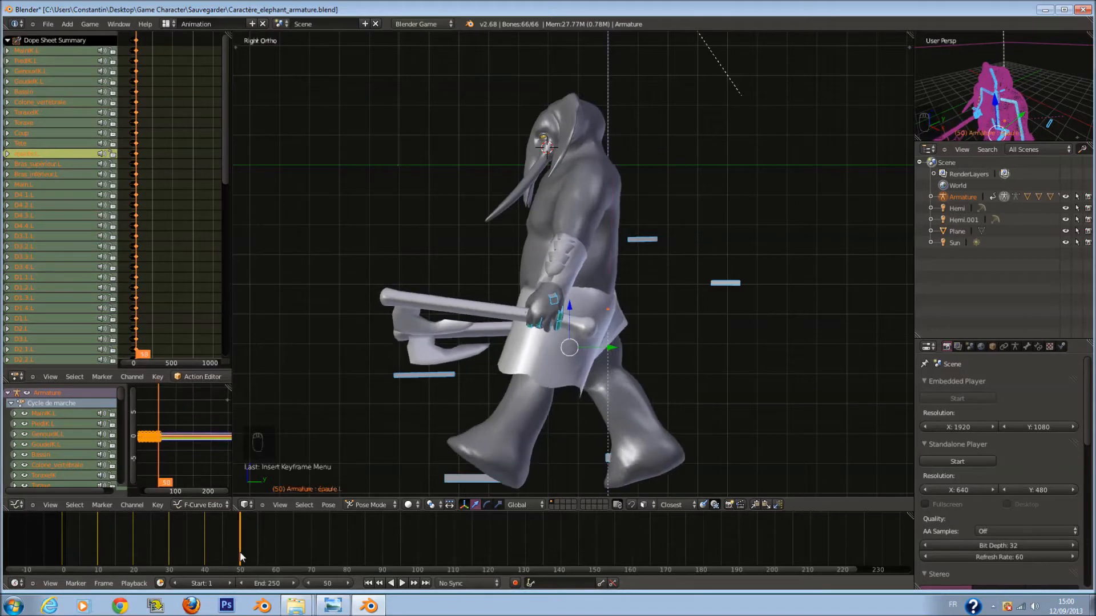
scroll(167, 265, up, 5)
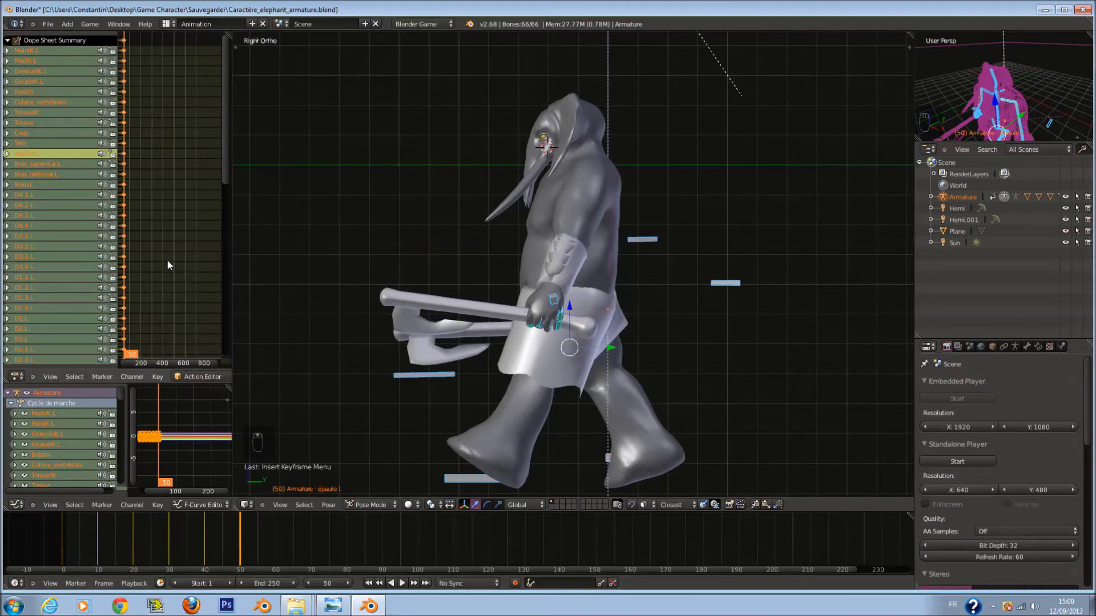
scroll(151, 45, up, 8)
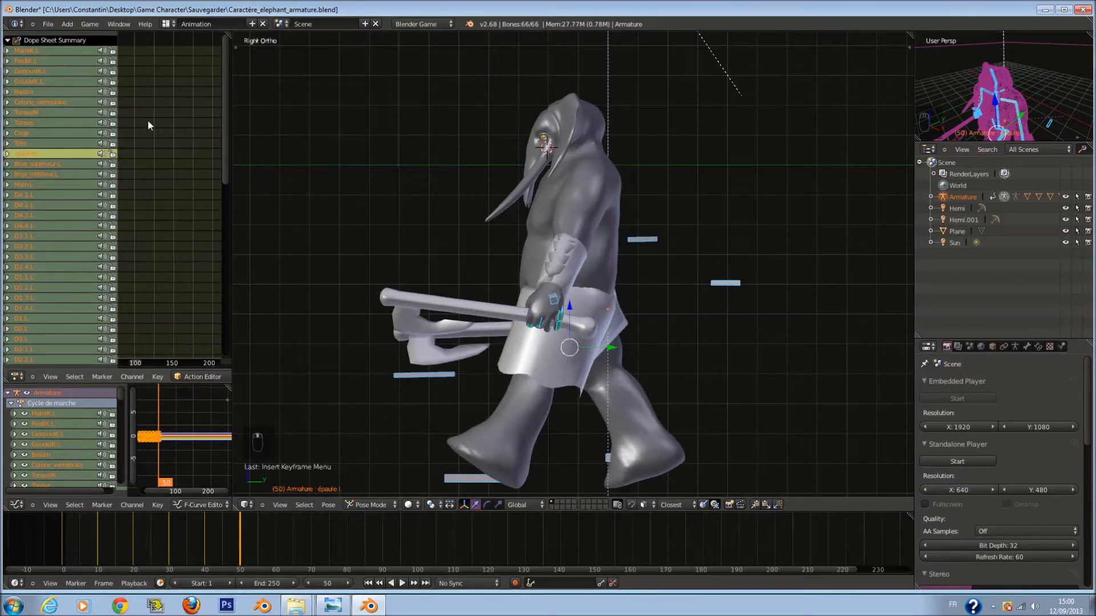
right_click(148, 41)
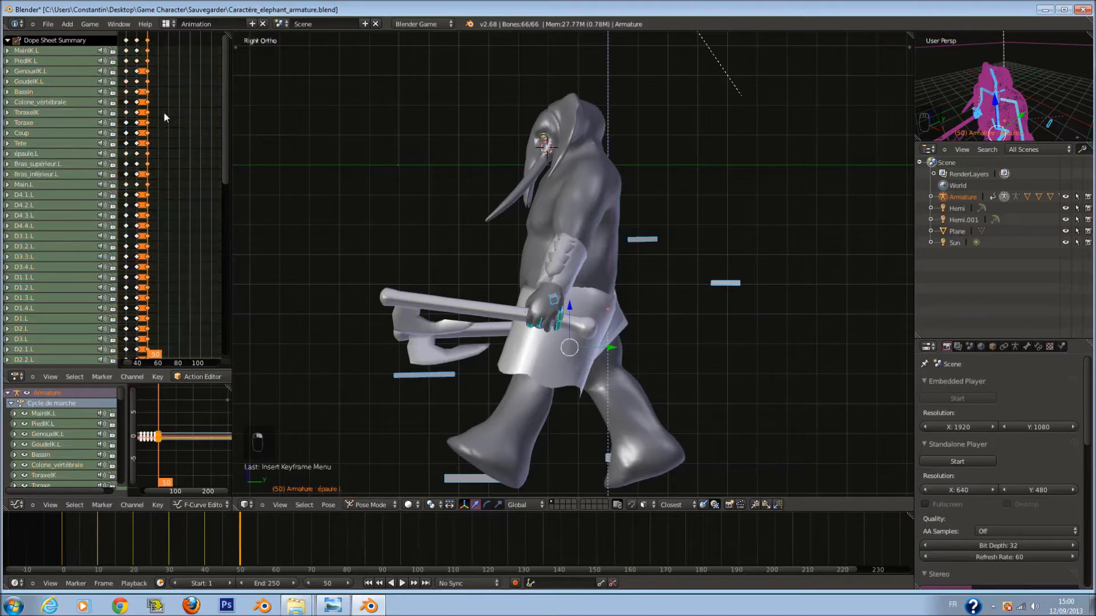
key(g)
click(180, 140)
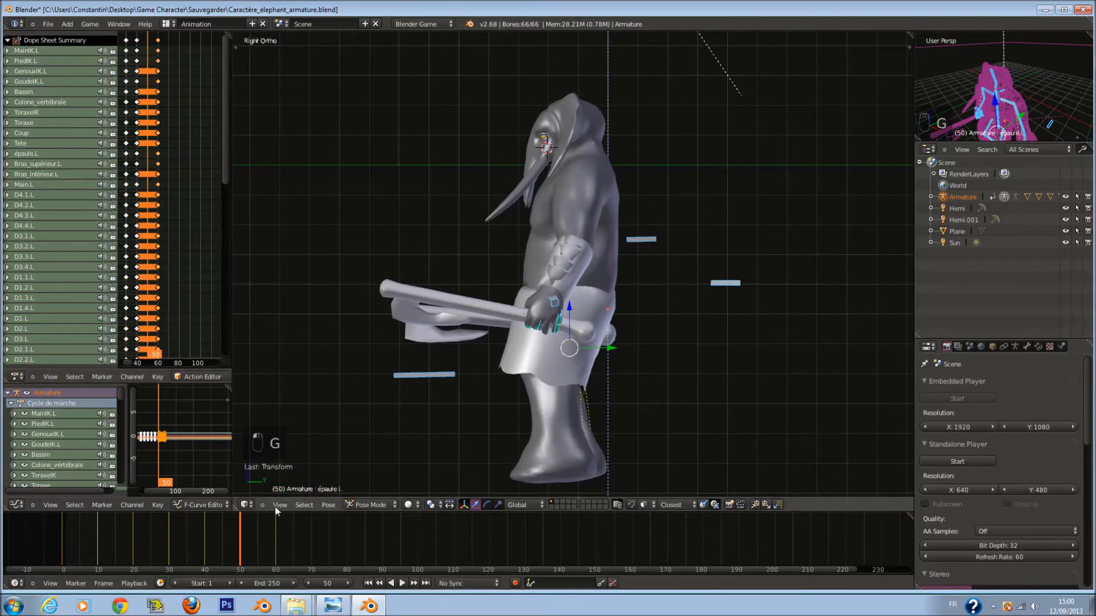
Play the walk cycle around the retimed keyframes from the right side and from a front three-quarter angle.
drag(237, 540, 200, 544)
key(alt+a)
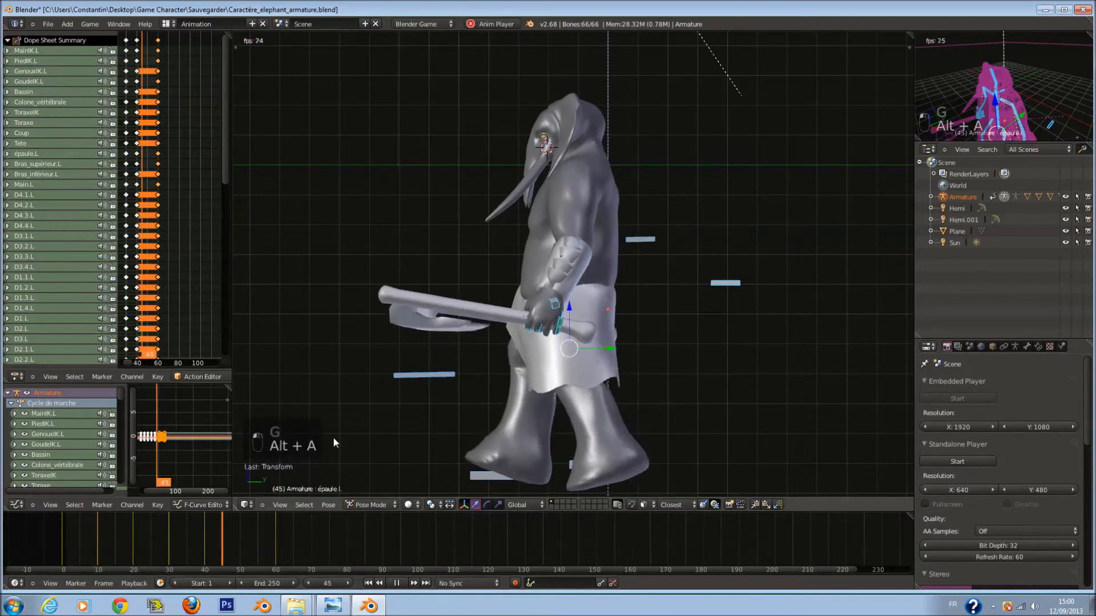
key(alt+a)
key(alt+a)
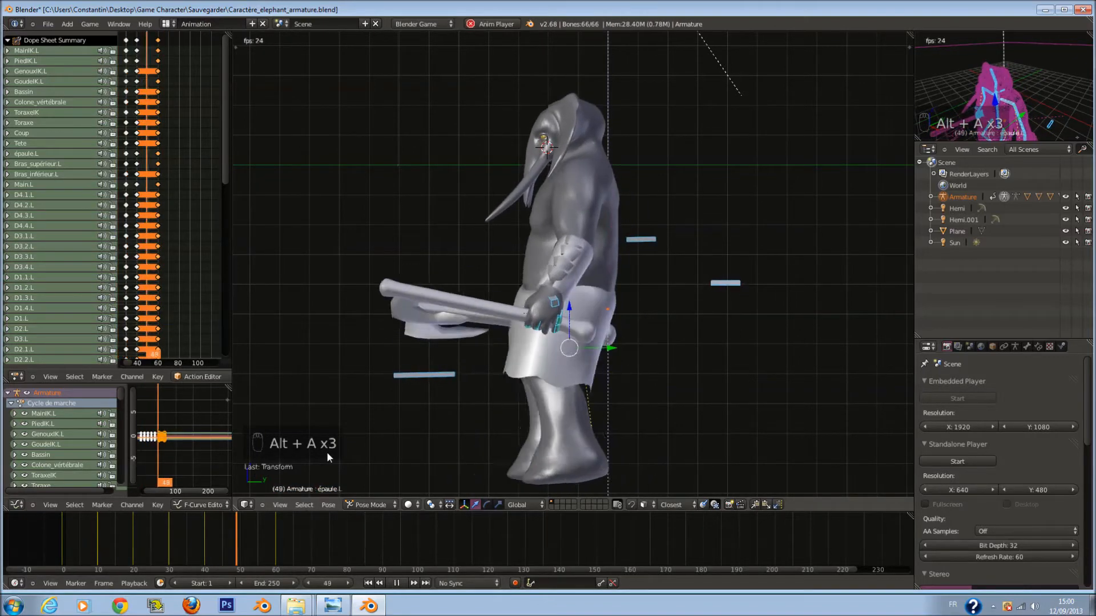
key(alt+a)
key(alt+a)
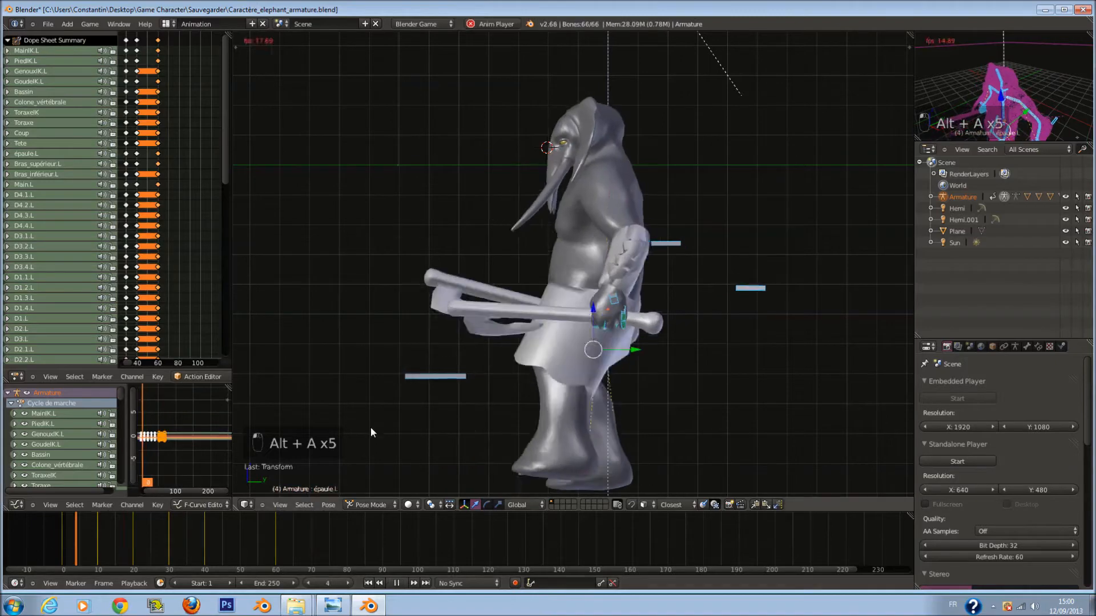
middle_drag(567, 372, 634, 398)
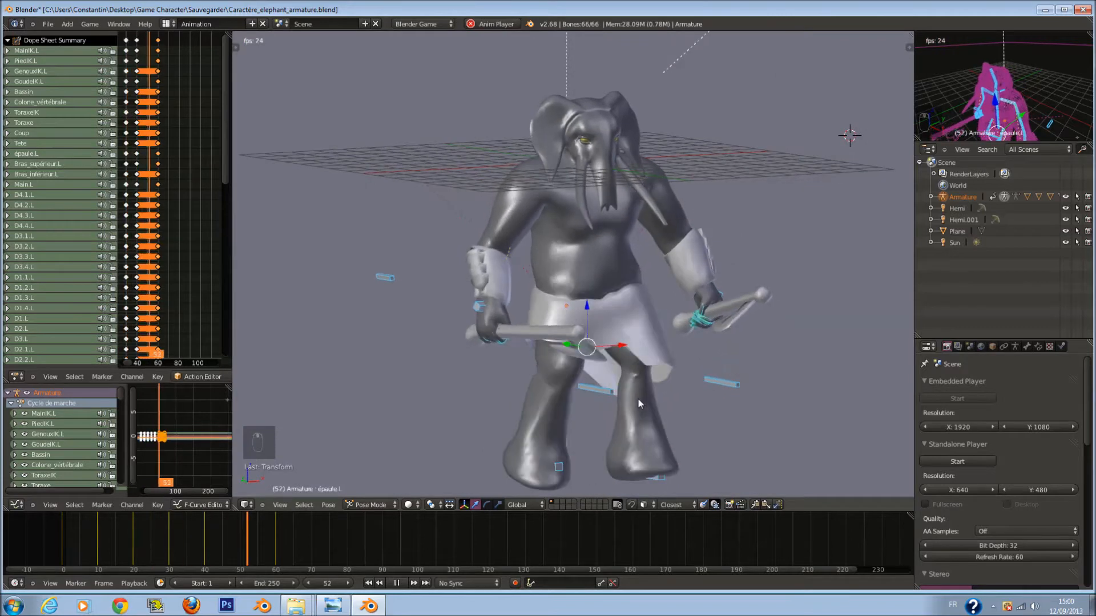
Select all bones in the right-side wireframe view at frame 50, lower the rig slightly along Z and insert a keyframe.
key(alt+a)
drag(261, 545, 238, 543)
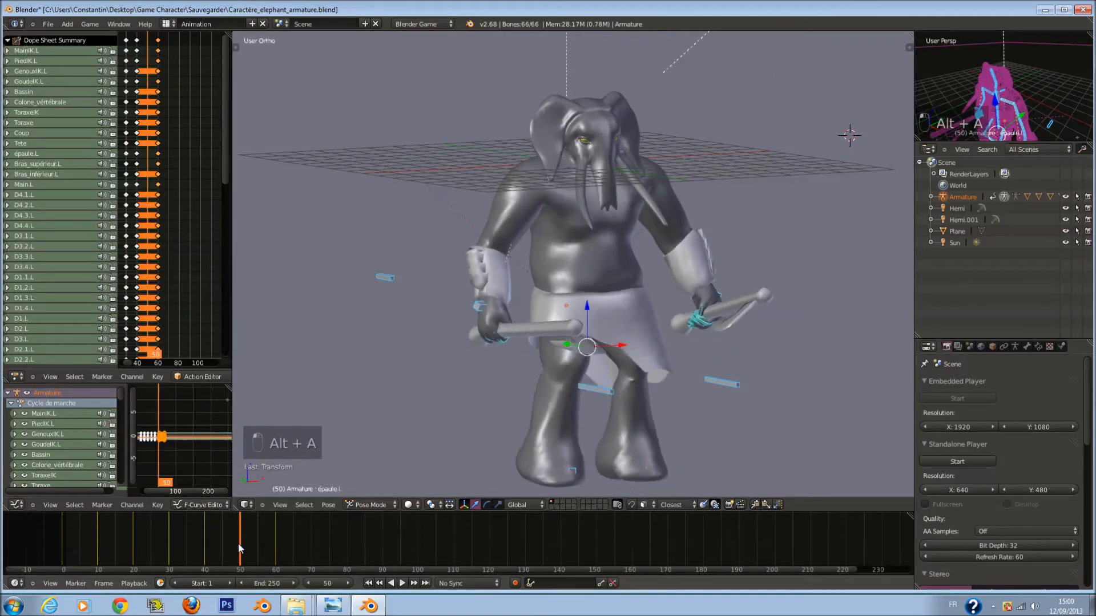
key(KP_3)
key(z)
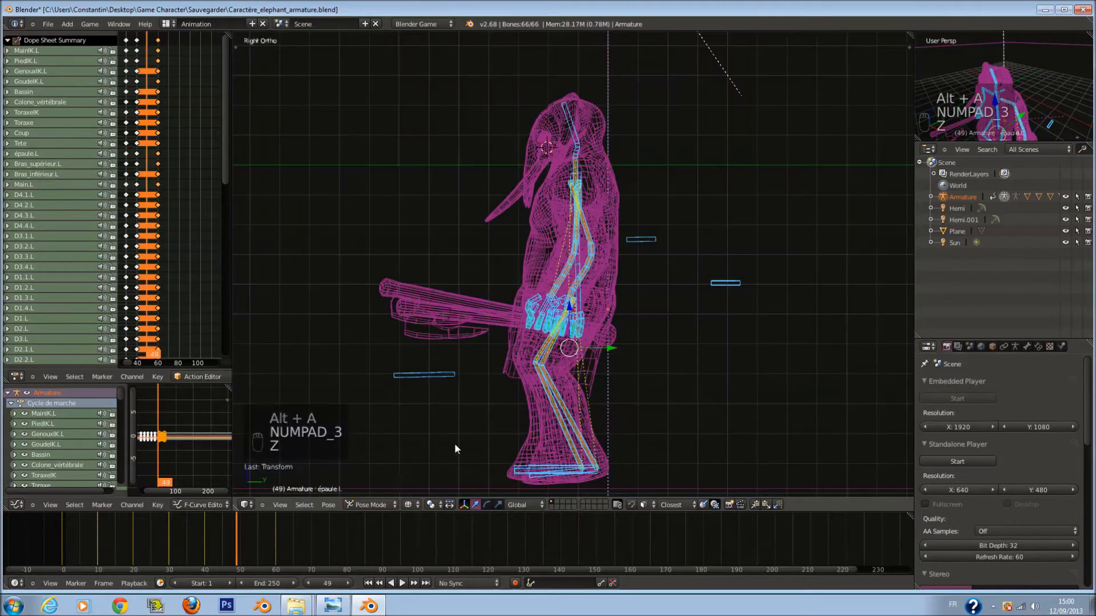
shift+scroll(567, 397, down, 3)
scroll(568, 393, up, 1)
key(a)
key(a)
shift+scroll(611, 249, up, 2)
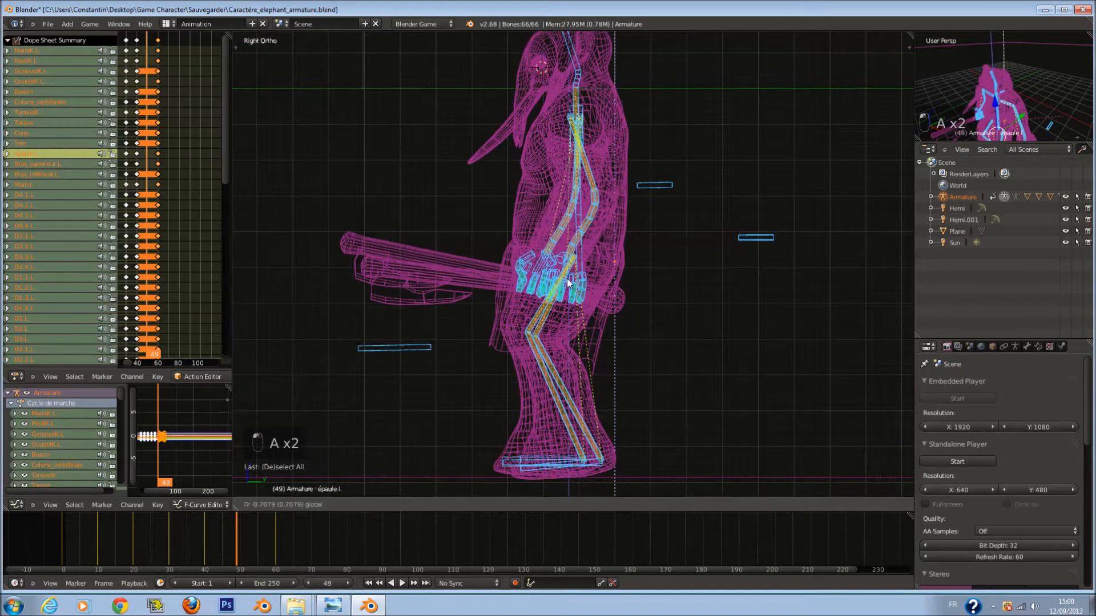
key(a)
key(a)
key(a)
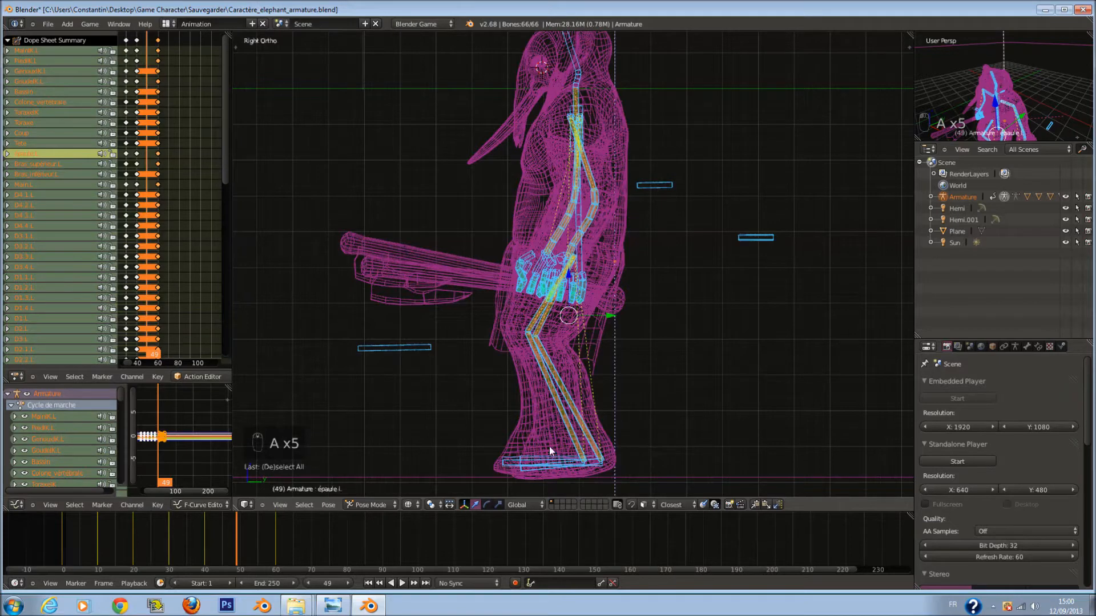
click(349, 583)
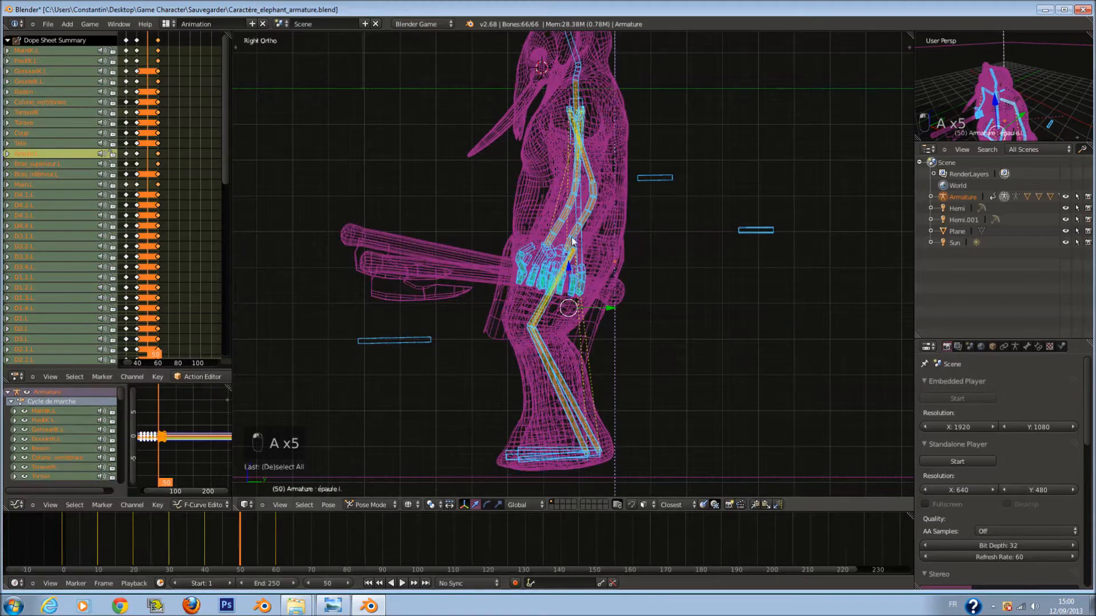
drag(566, 266, 567, 274)
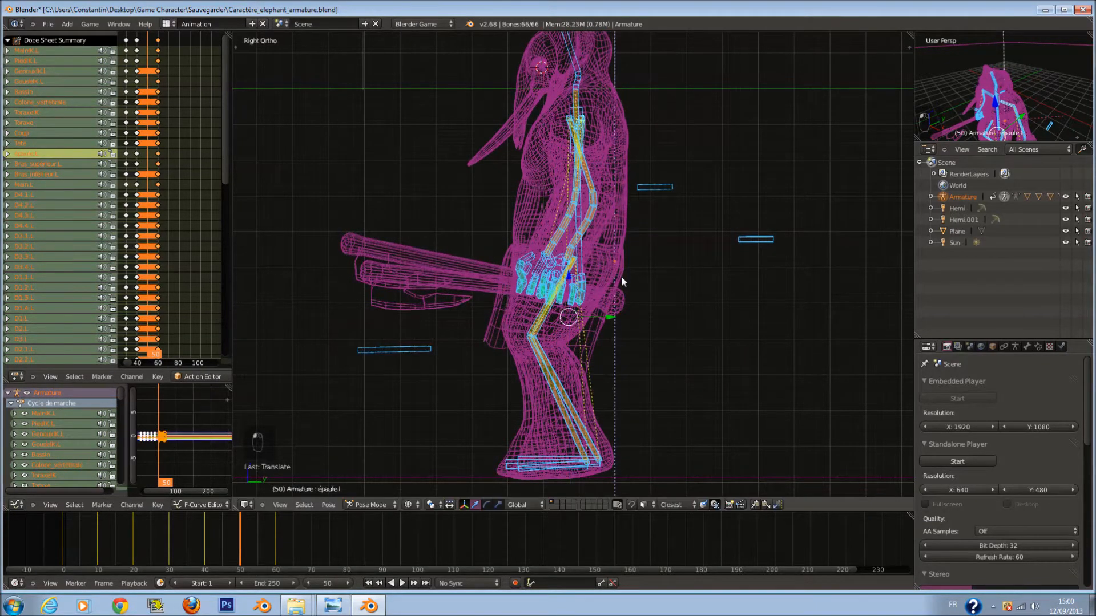
key(i)
click(621, 279)
Play the walk cycle in wireframe and in solid shading, checking the motion from the front and three-quarter angles.
key(alt+a)
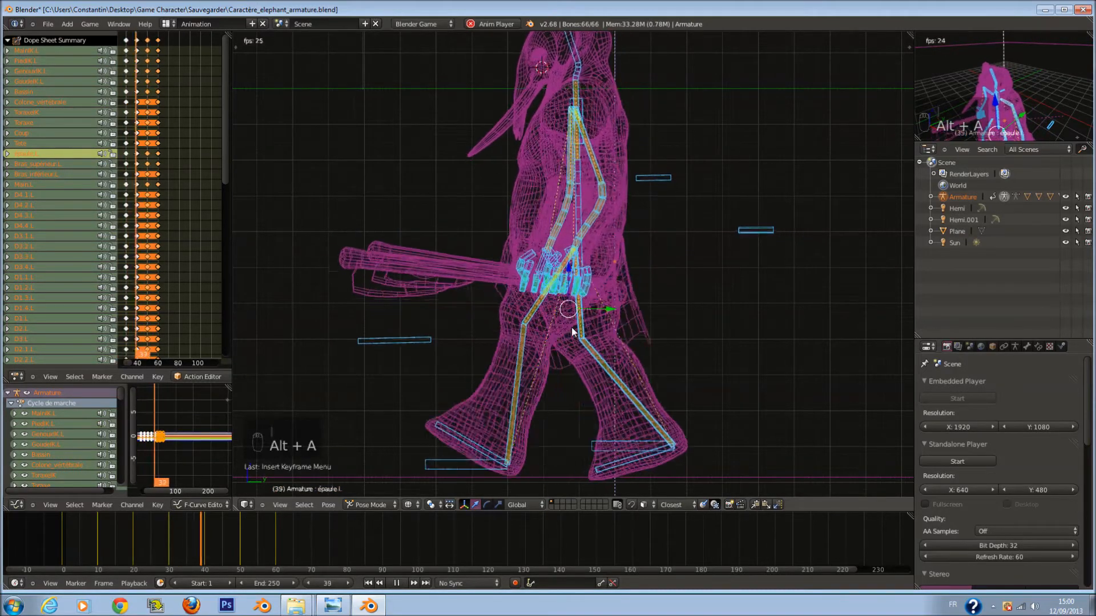
key(alt+a)
key(z)
mouse_move(579, 324)
middle_down()
mouse_move(673, 344)
mouse_move(739, 336)
middle_up()
key(alt+a)
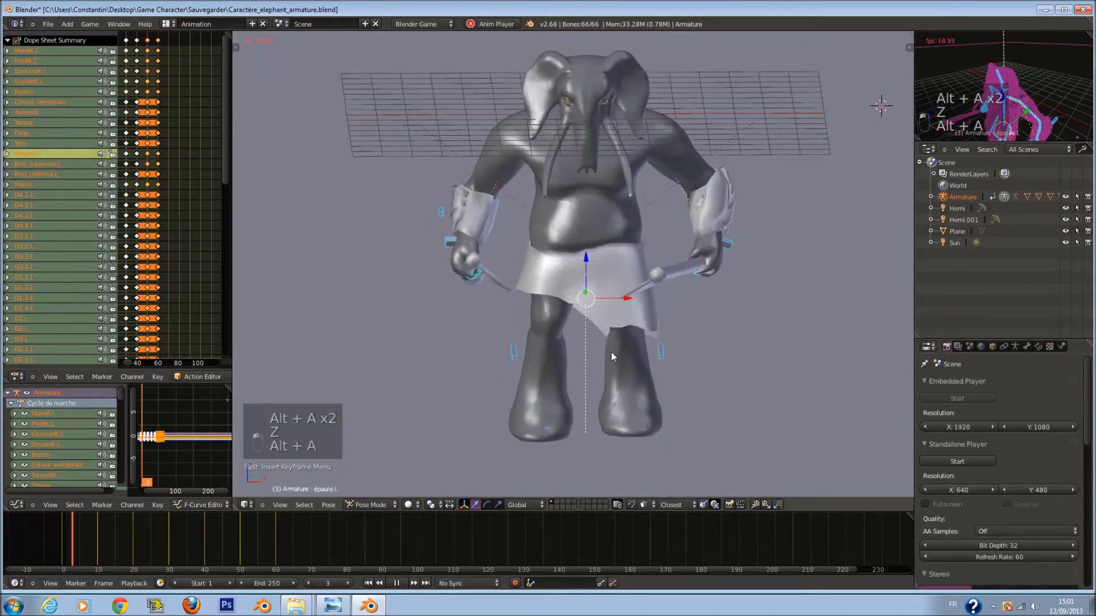
middle_drag(611, 351, 666, 349)
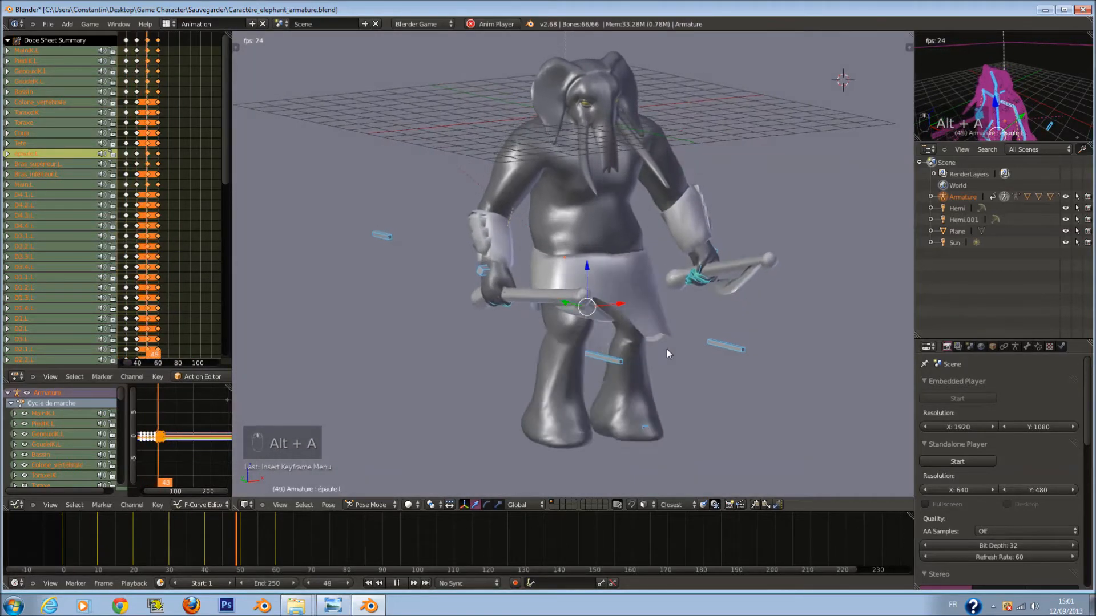
key(alt+a)
Return to frame 0, deselect all bones and save over Caractère_elephant_armature.blend.
drag(285, 543, 61, 545)
key(a)
key(a)
key(a)
key(a)
key(a)
key(ctrl+s)
middle_drag(622, 325, 535, 344)
key(ctrl+s)
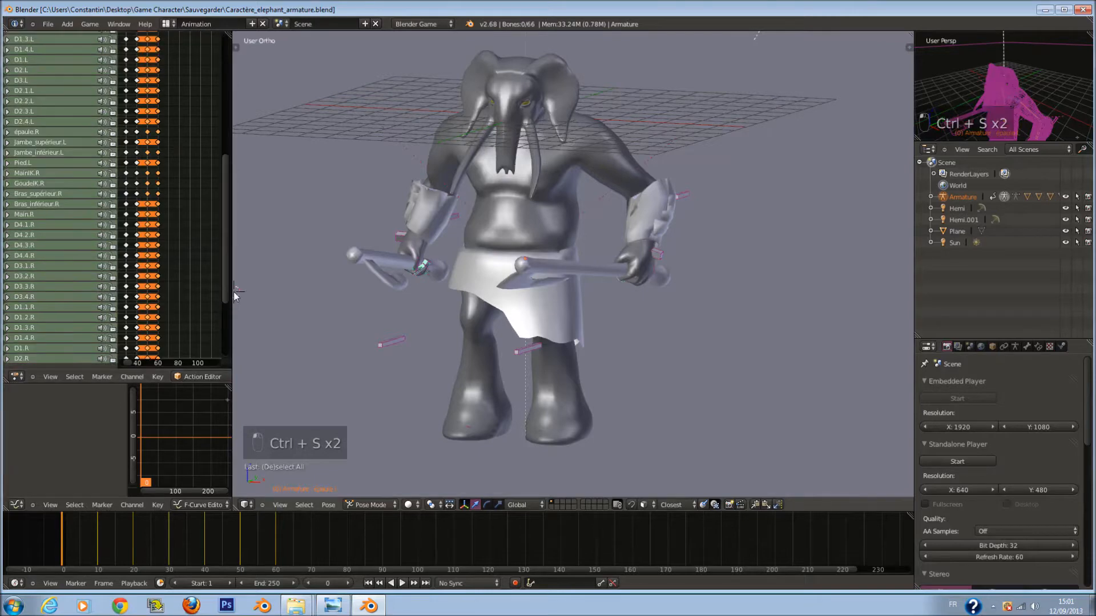
key(ctrl+s)
click(434, 281)
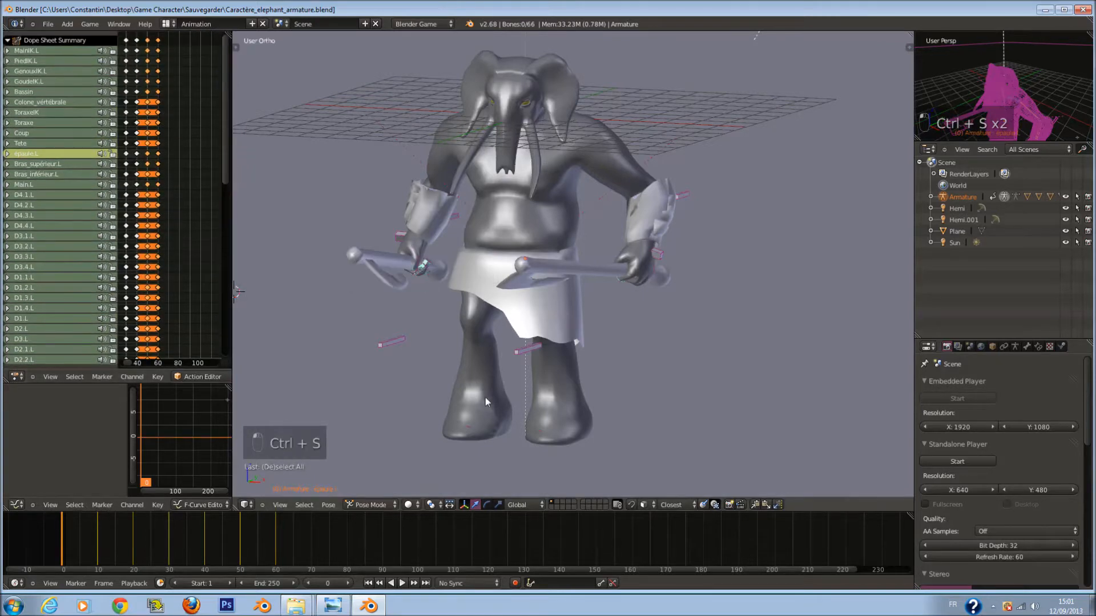
Switch to the Default screen layout with the timeline collapsed to its header and save over the blend file.
click(167, 23)
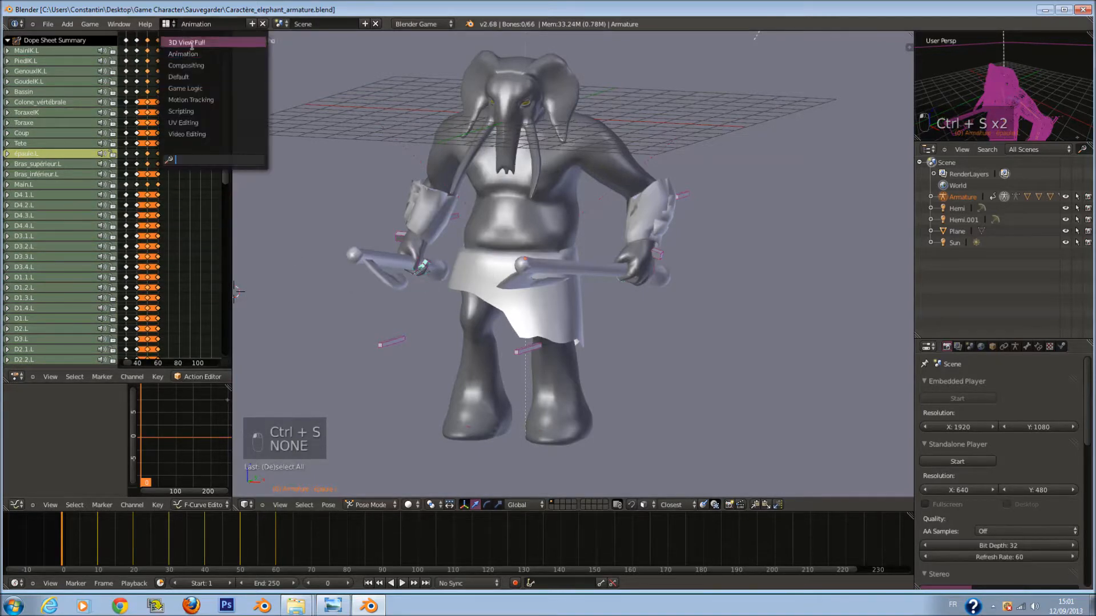
click(179, 76)
key(ctrl+s)
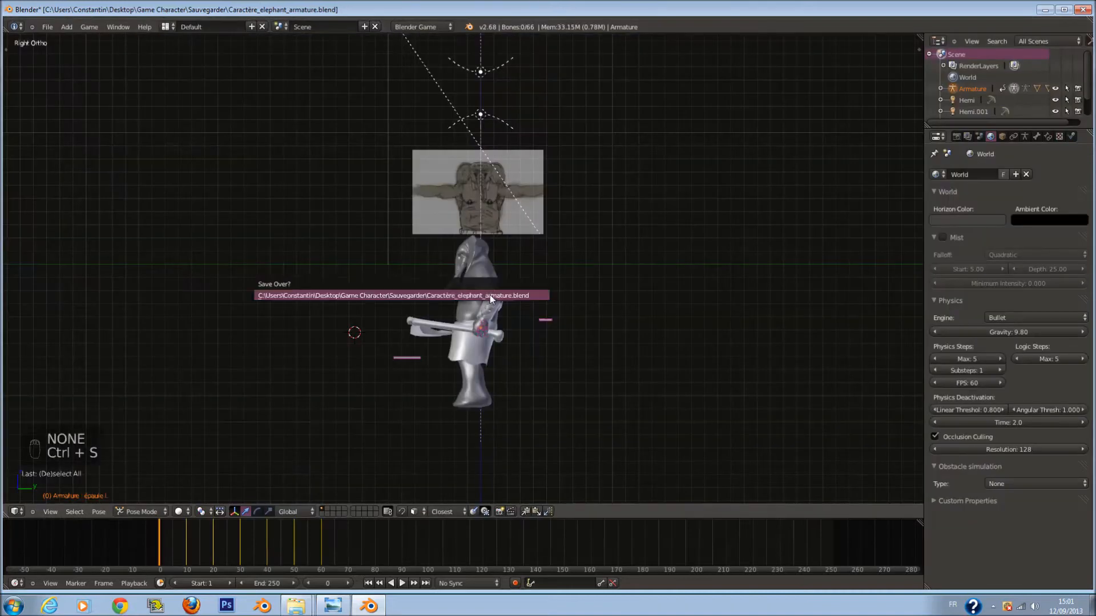
middle_drag(522, 319, 581, 333)
key(a)
key(a)
key(a)
key(ctrl+s)
click(587, 330)
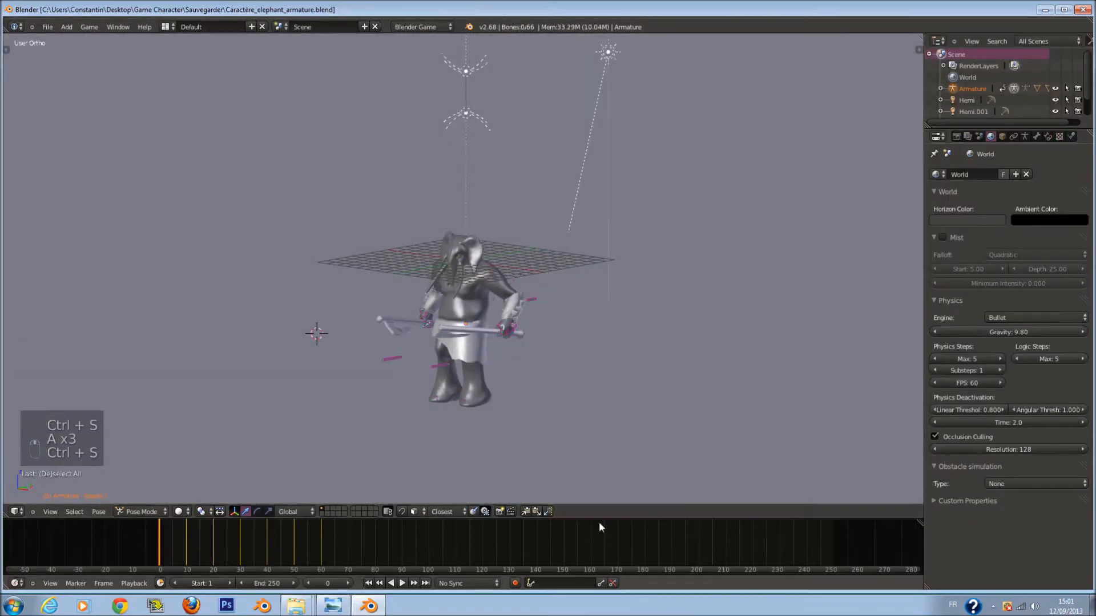
drag(598, 519, 598, 574)
key(ctrl+s)
click(663, 435)
Save the file in the right-side wireframe view and switch the armature to Object Mode.
key(KP_3)
key(z)
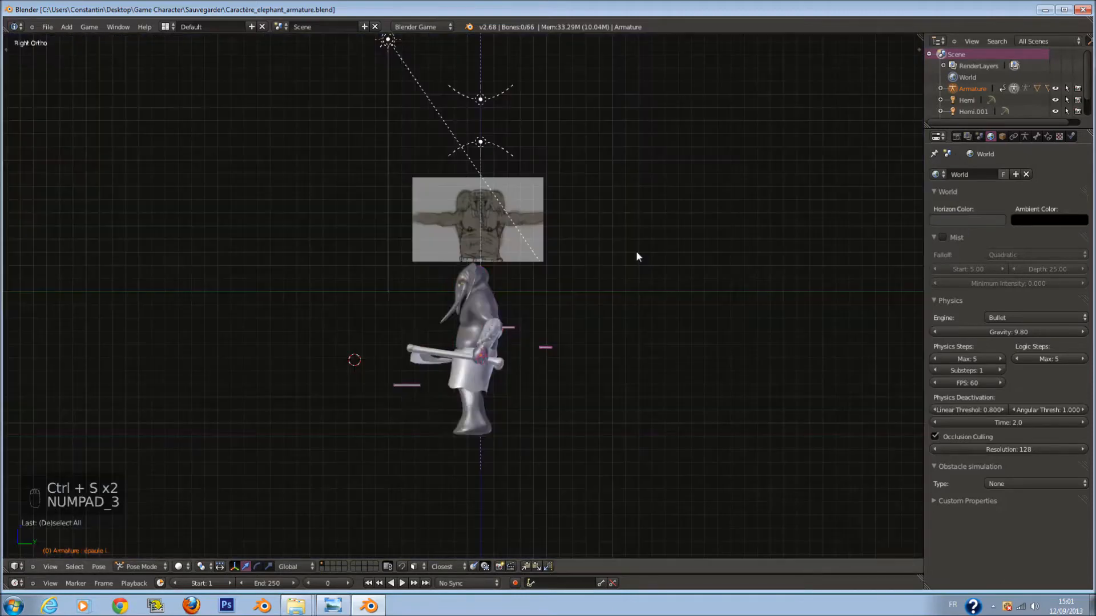
key(a)
key(a)
key(a)
key(ctrl+s)
click(371, 403)
click(143, 567)
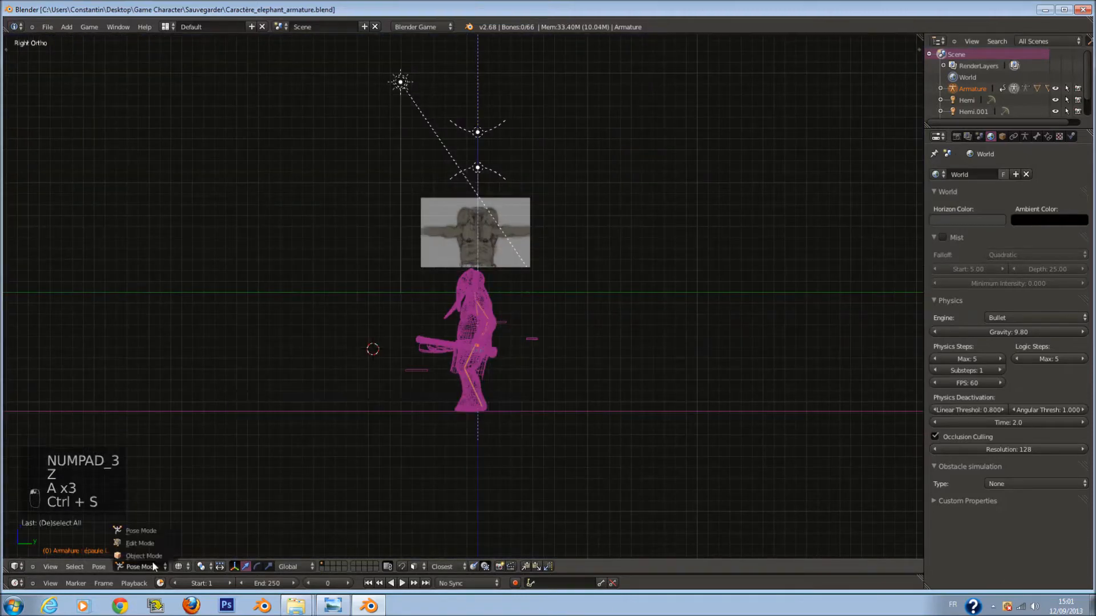
click(137, 532)
Try adding a cube at the off-centre 3D cursor and delete it.
scroll(434, 391, up, 3)
key(a)
key(shift+a)
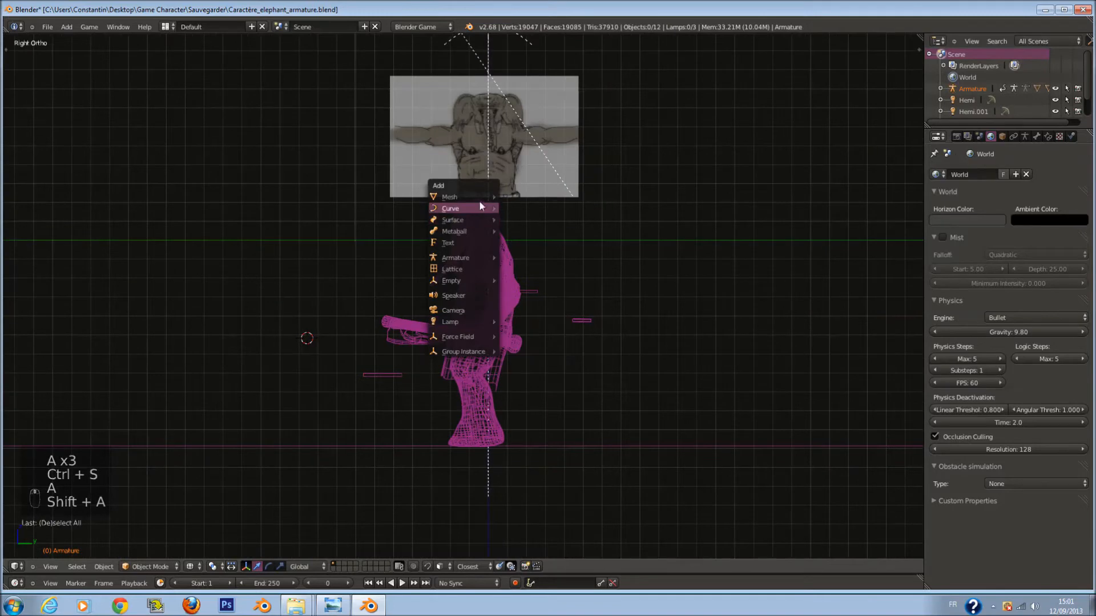
mouse_move(480, 198)
click(536, 208)
key(x)
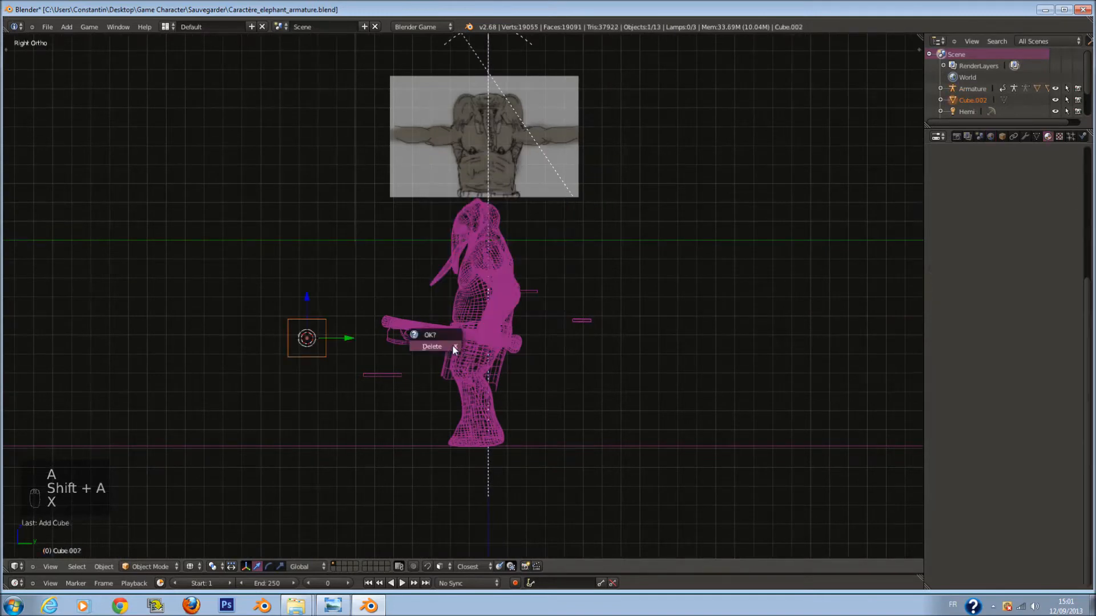
click(451, 346)
Recentre the 3D cursor on the origin, add a cube there and scale it up.
key(shift+c)
key(shift+a)
mouse_move(464, 323)
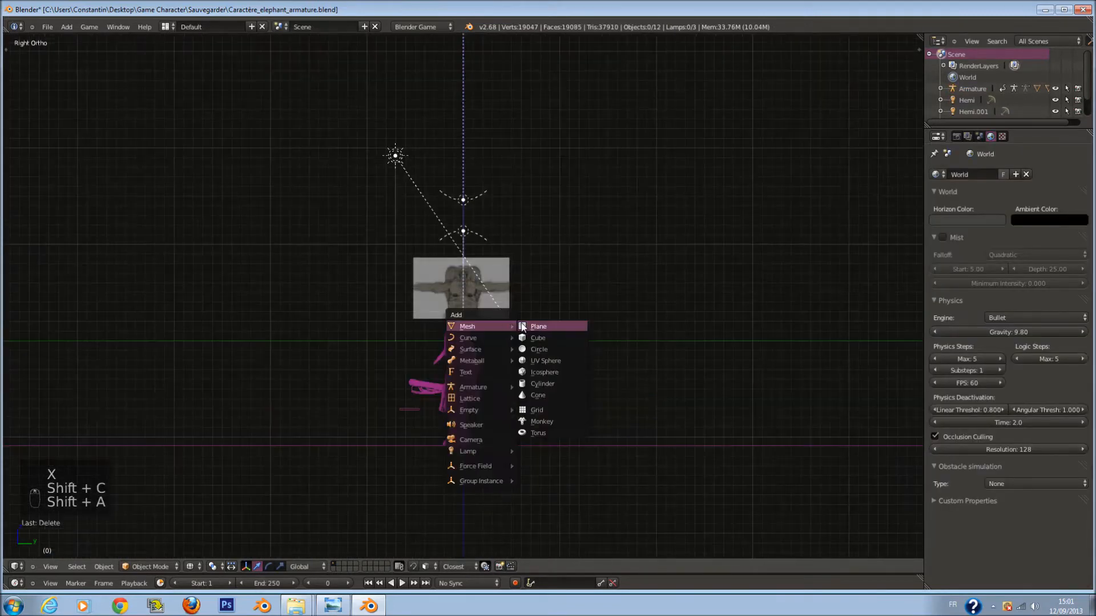
click(546, 337)
key(s)
click(612, 390)
Lower the cube around the character's legs with its base close to the ground, and display it in solid shading.
drag(464, 302, 467, 372)
key(KP_Decimal)
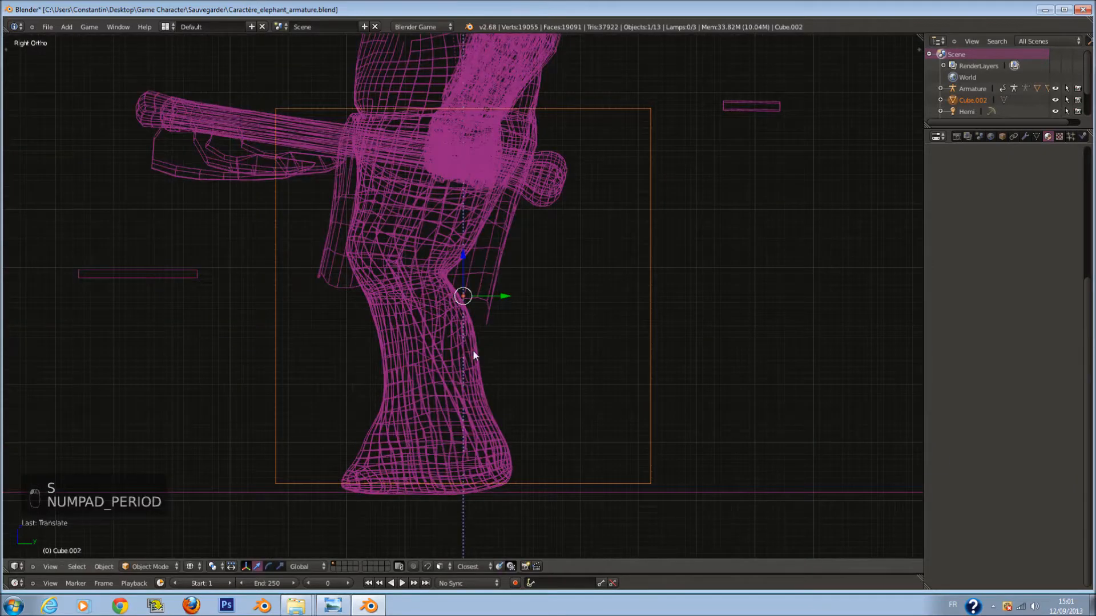
key(g)
click(504, 351)
key(z)
scroll(622, 323, down, 3)
Save over Caractère_elephant_armature.blend, keeping the cube selected in a three-quarter view.
key(ctrl+s)
click(623, 323)
middle_drag(622, 323, 540, 379)
scroll(539, 379, down, 4)
key(a)
key(ctrl+s)
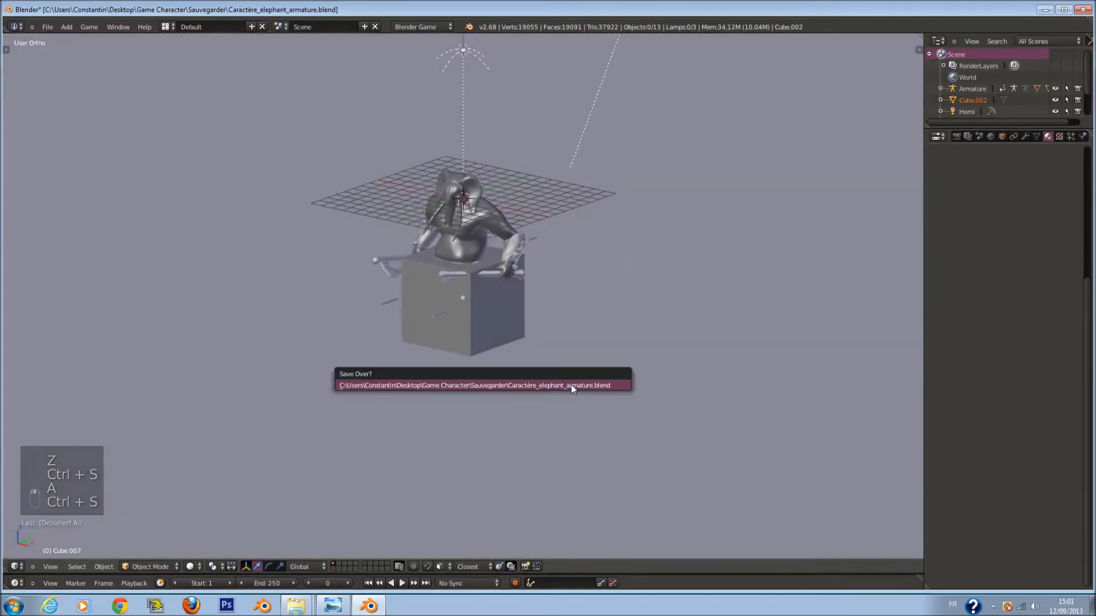
click(571, 384)
scroll(549, 402, up, 3)
key(ctrl+s)
click(549, 406)
right_click(549, 418)
key(ctrl+s)
click(473, 458)
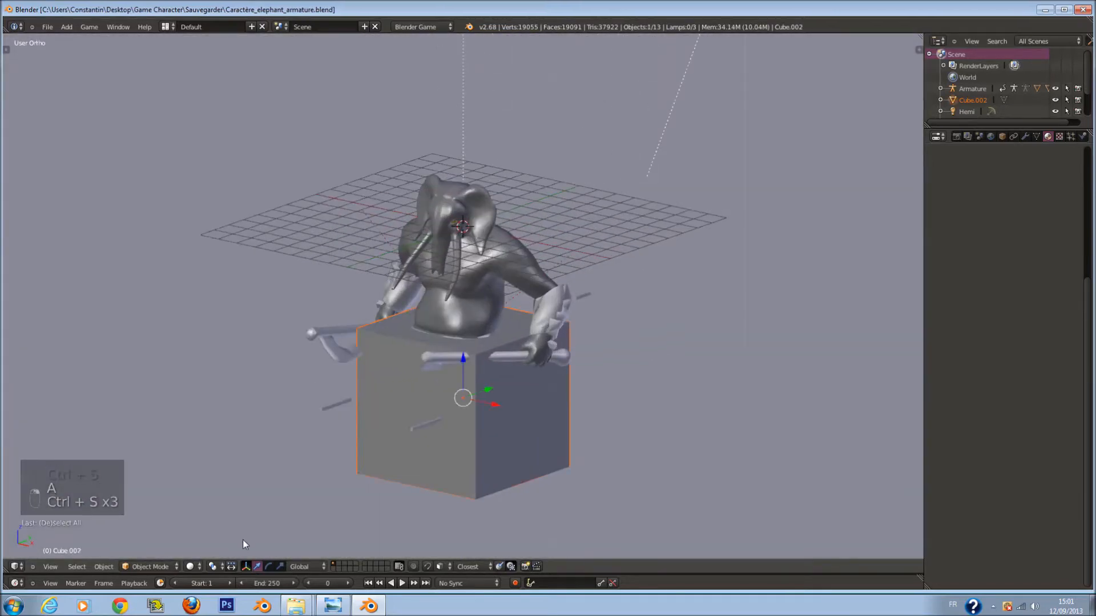
Switch the viewport to textured shading and look over the character, cube and brick floor.
click(190, 566)
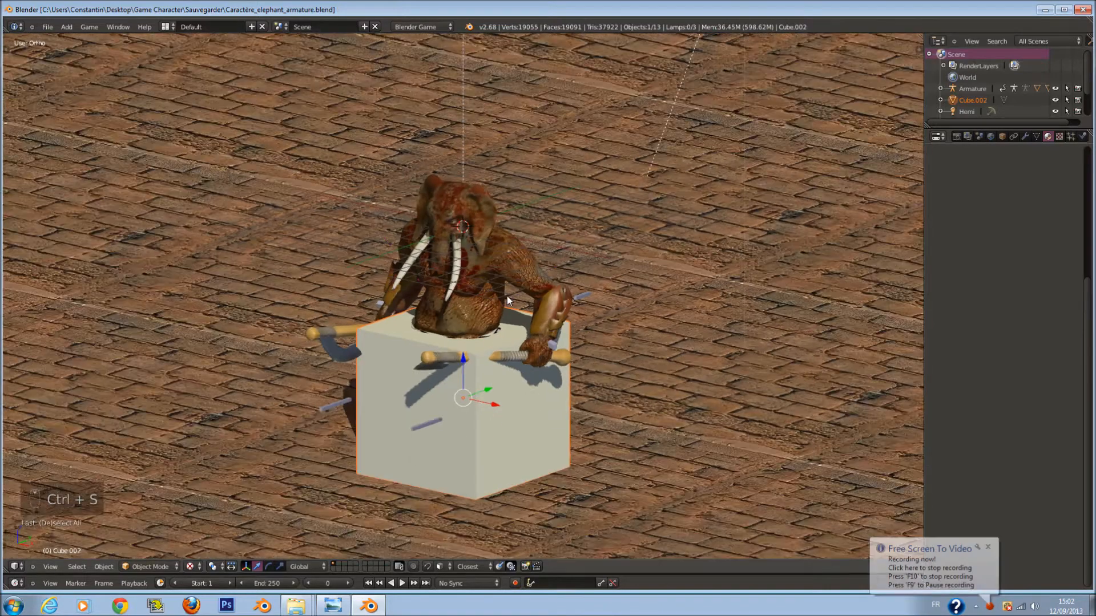
shift+scroll(508, 297, down, 3)
scroll(520, 310, up, 2)
scroll(754, 271, down, 2)
scroll(752, 267, up, 2)
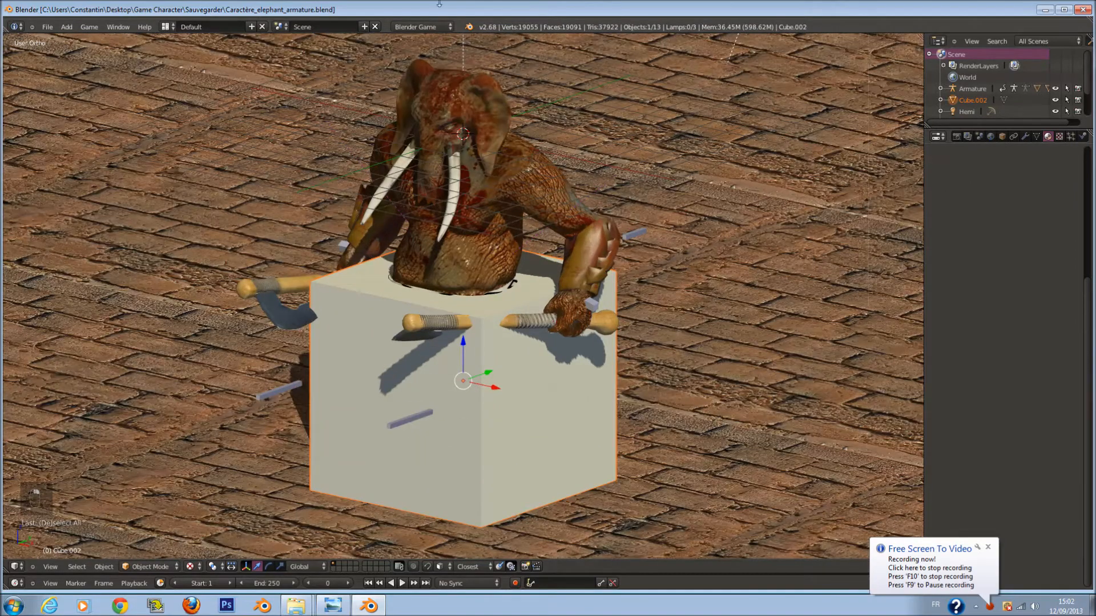
Widen the properties area and open the cube's physics settings.
drag(925, 213, 824, 211)
click(980, 136)
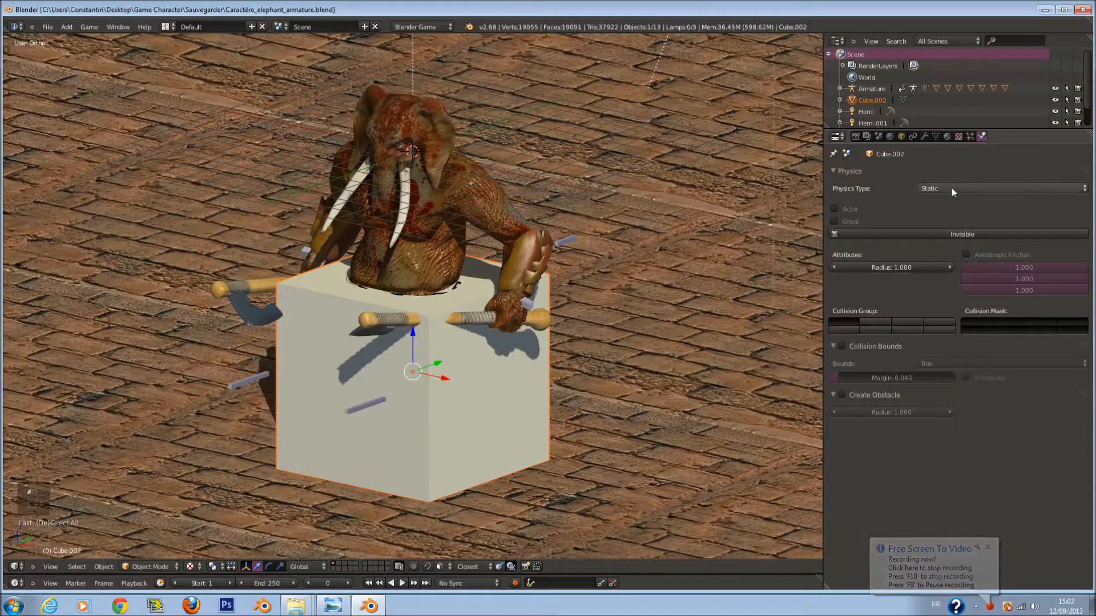
scroll(715, 226, down, 10)
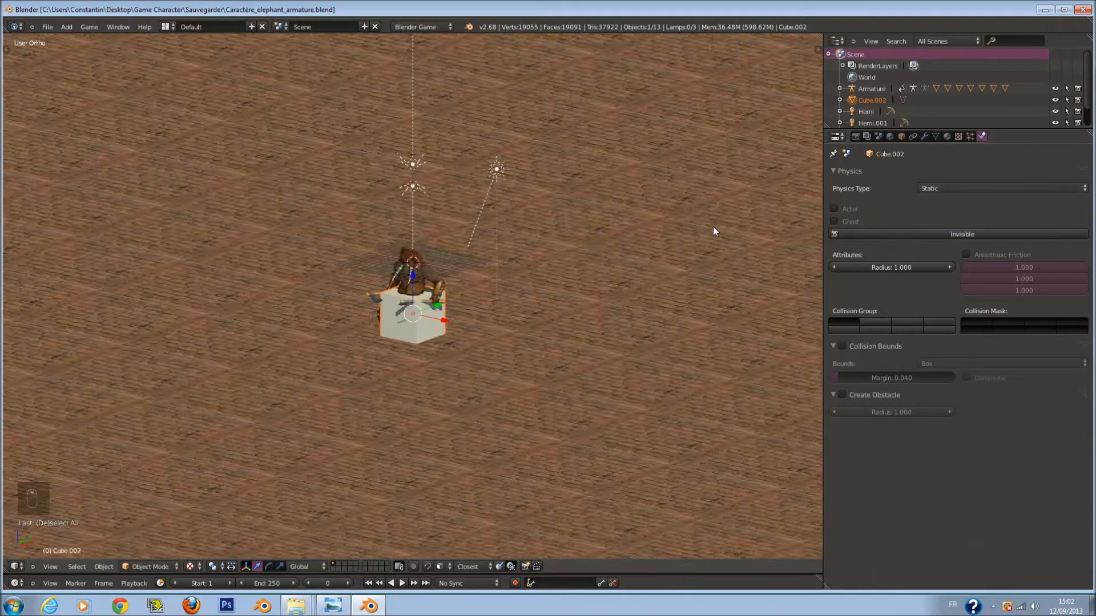
Set the cube's physics type to Dynamic and start saving over Caractère_elephant_armature.blend.
scroll(494, 252, up, 10)
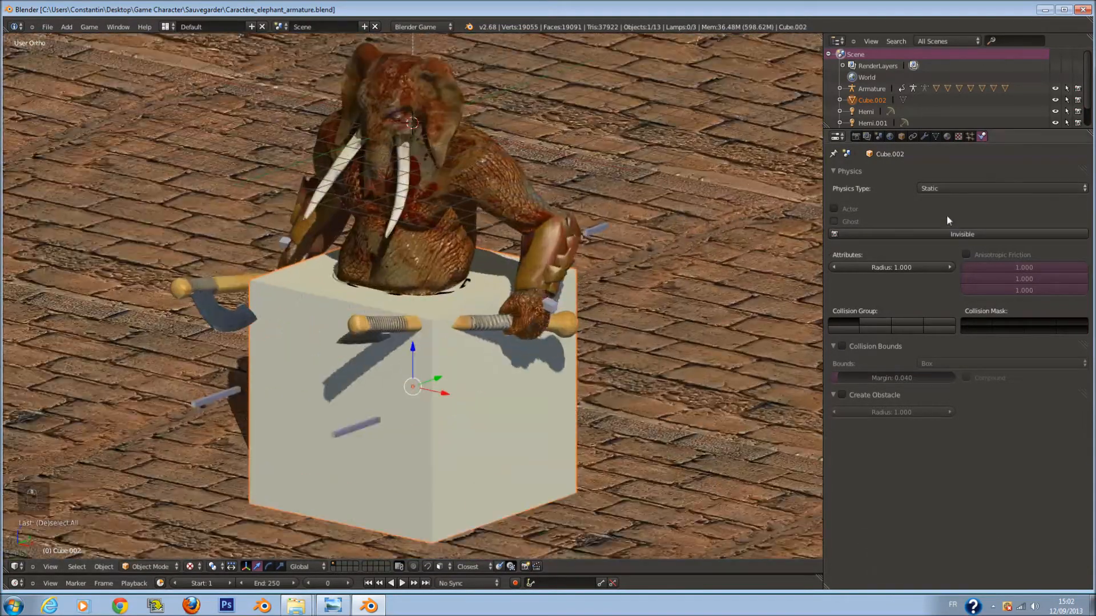
click(964, 187)
click(967, 153)
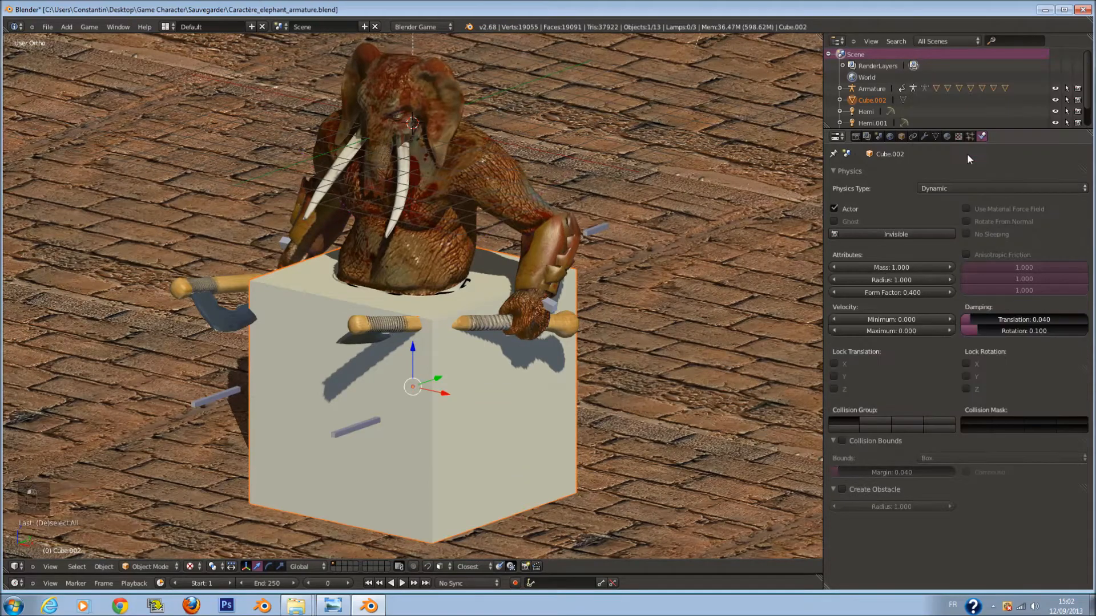
scroll(669, 309, down, 4)
key(ctrl+s)
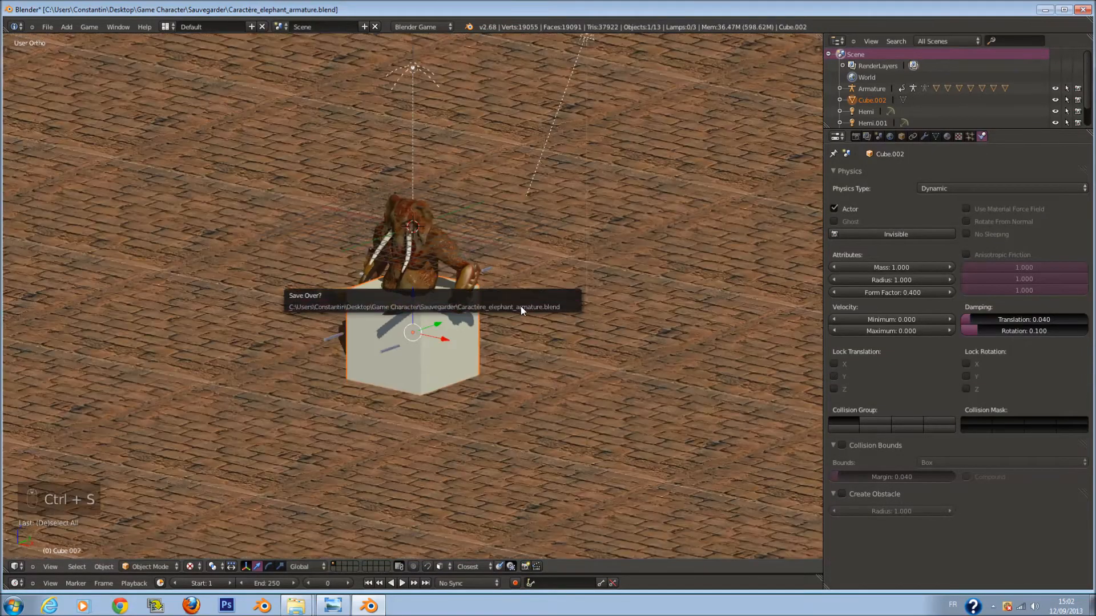
Move the cube up into the air beside the elephant and test-run the game from the saved file.
drag(427, 320, 296, 131)
key(ctrl+s)
scroll(402, 209, down, 3)
key(p)
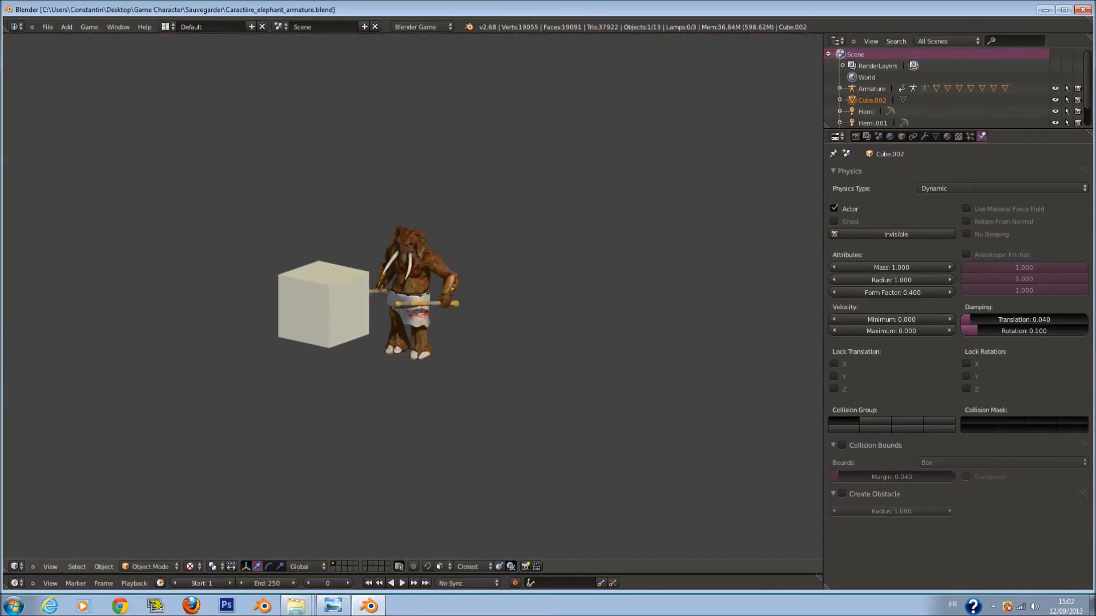
key(Escape)
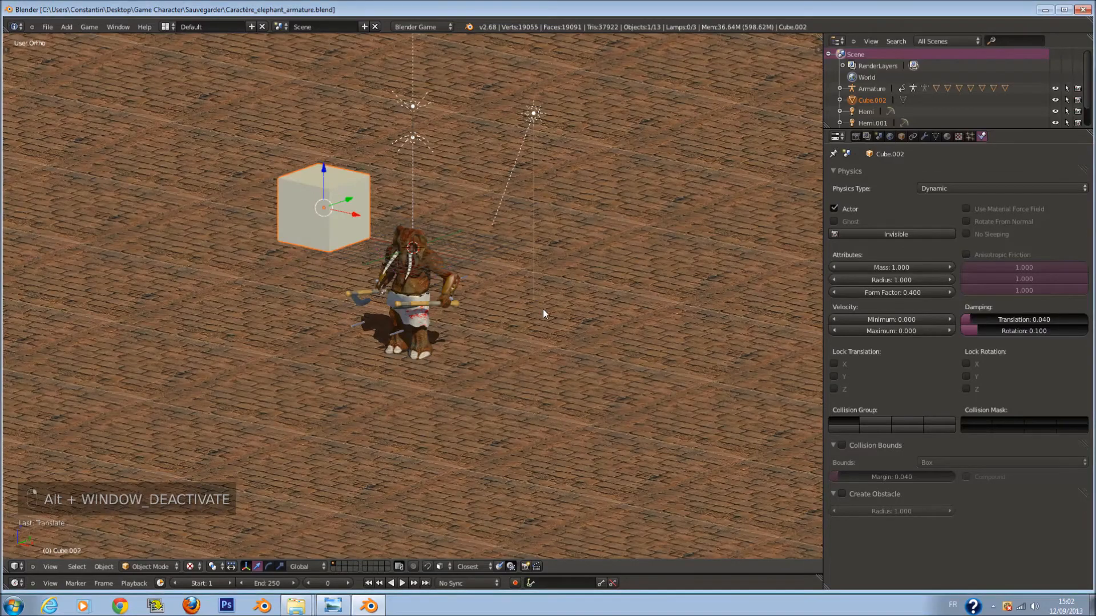
key(Tab)
key(Tab)
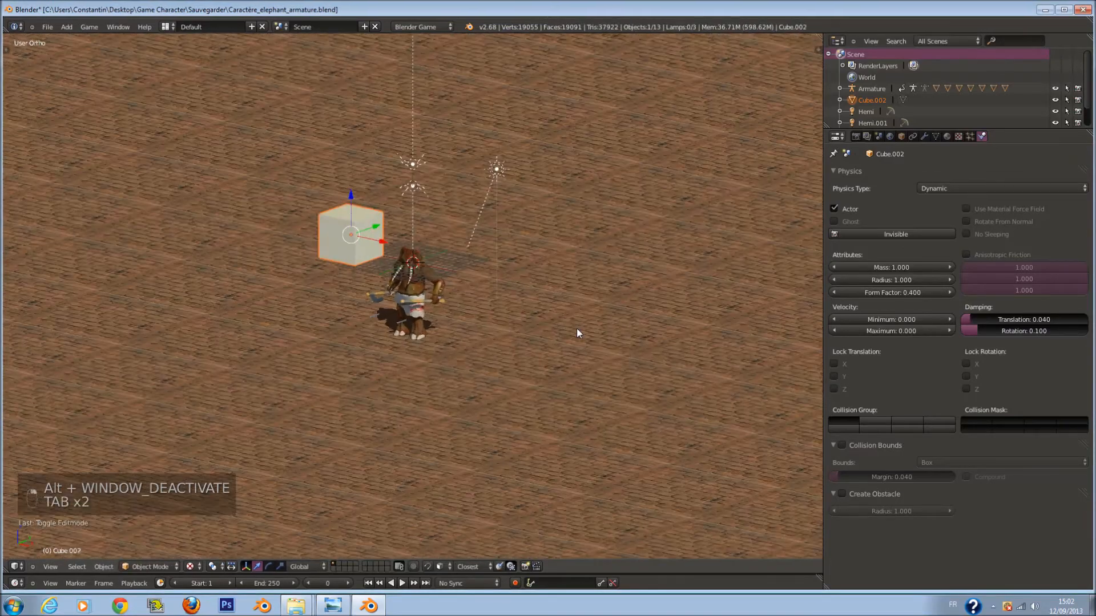
Select the brick floor plane and flip its face normals in Edit Mode, returning to Object Mode.
scroll(576, 328, down, 5)
scroll(654, 485, down, 4)
scroll(630, 442, up, 1)
key(z)
right_click(612, 411)
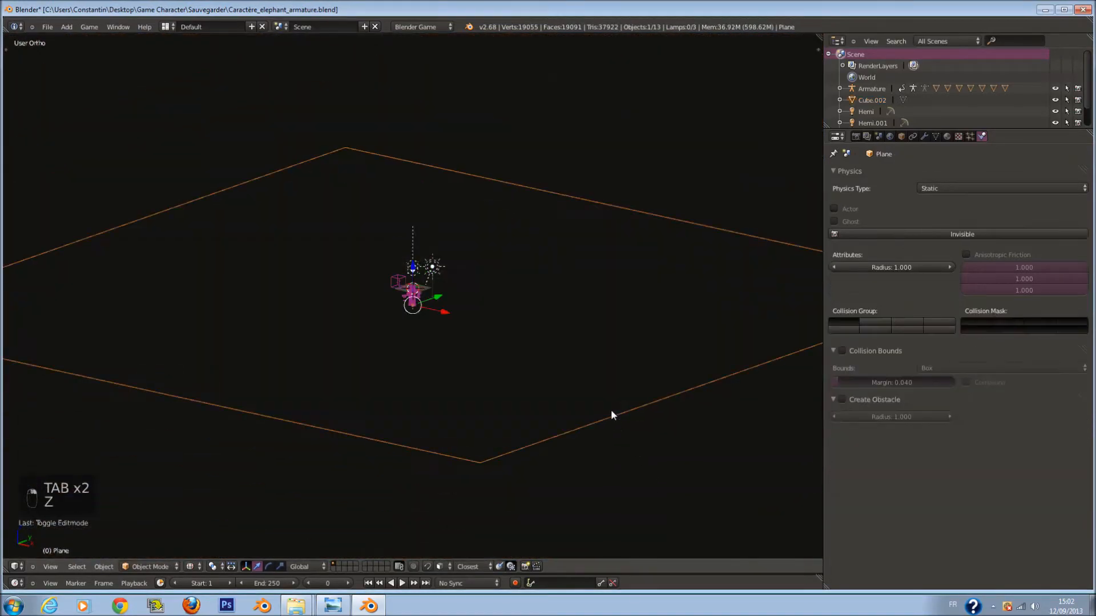
key(Tab)
key(z)
scroll(551, 368, up, 2)
key(t)
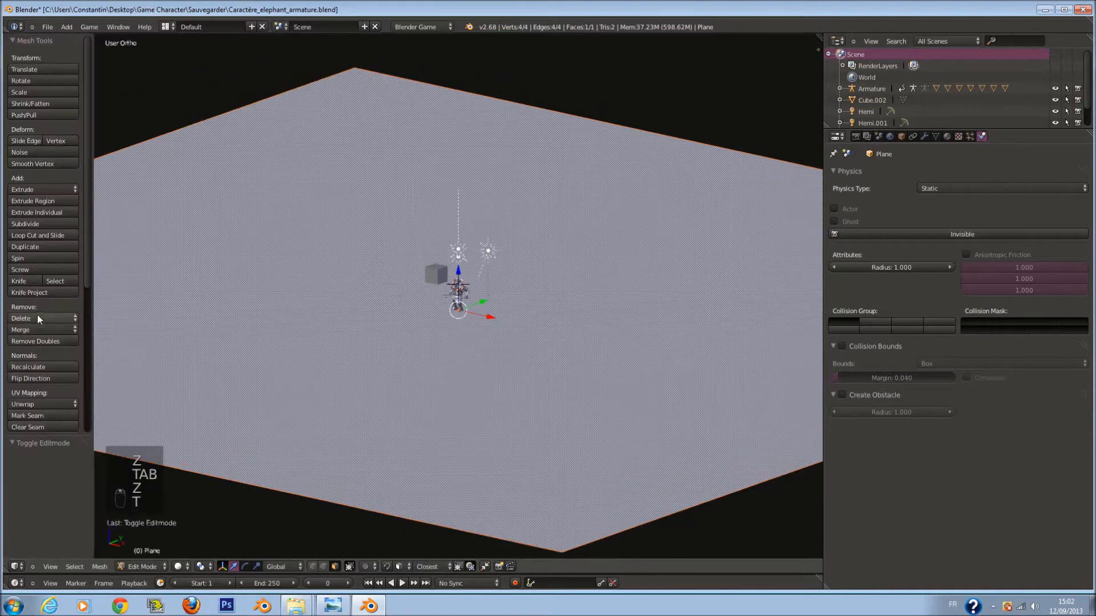
scroll(39, 385, down, 2)
key(Tab)
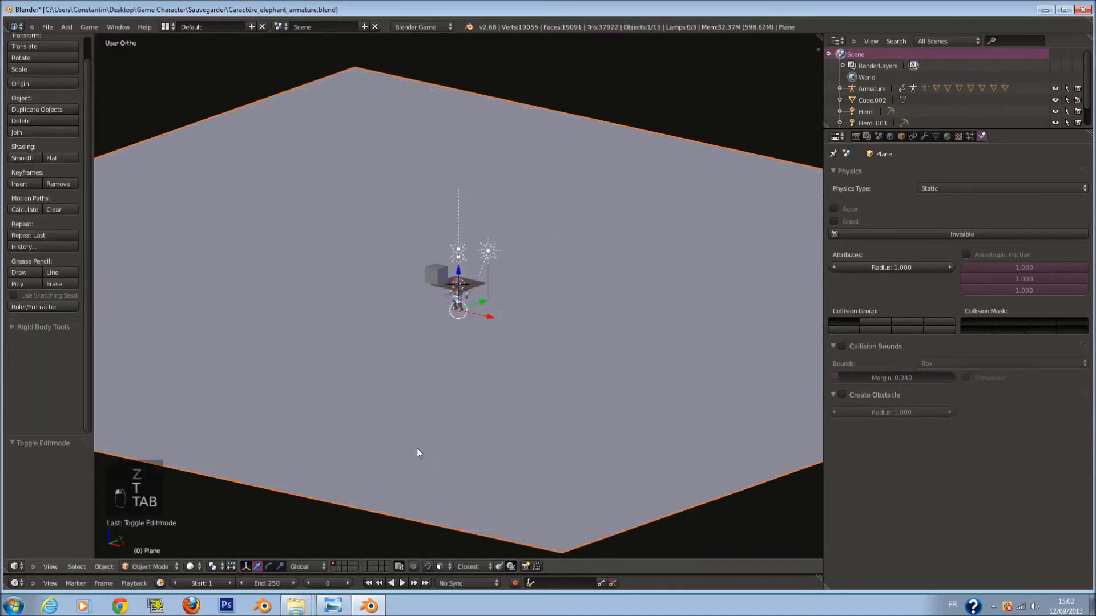
Display the scene with textured shading and test-run the game again from the saved file.
click(191, 566)
click(207, 520)
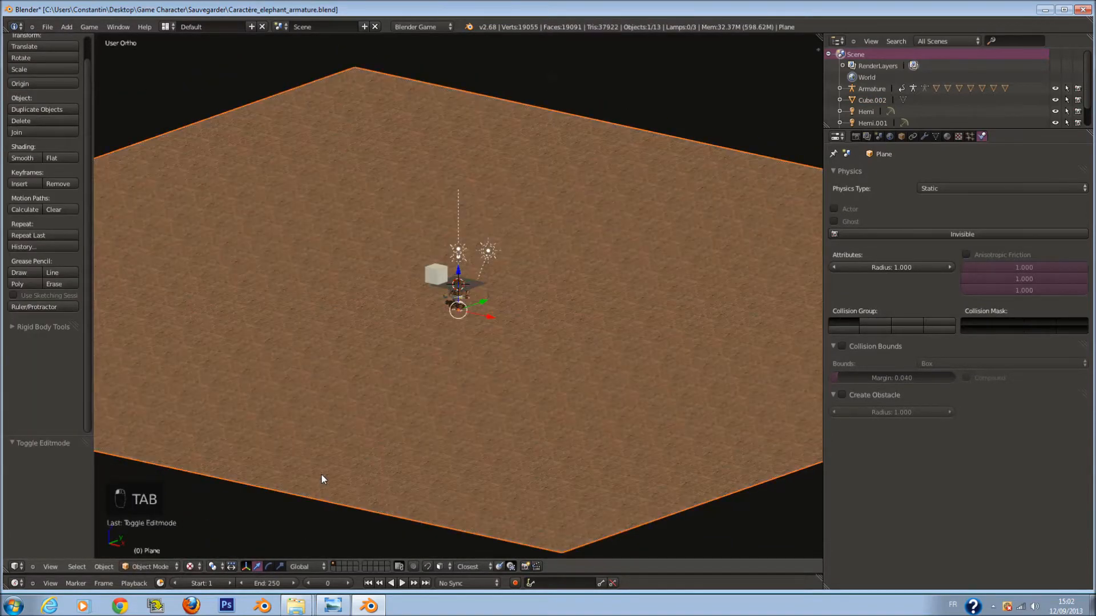
scroll(524, 361, up, 5)
key(ctrl+s)
key(p)
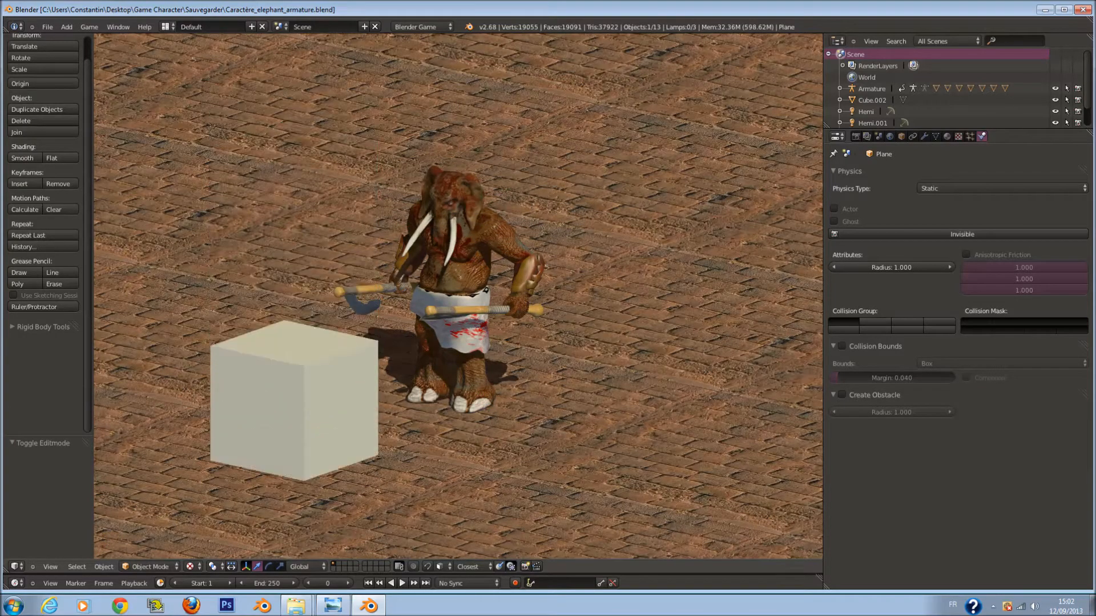
key(Escape)
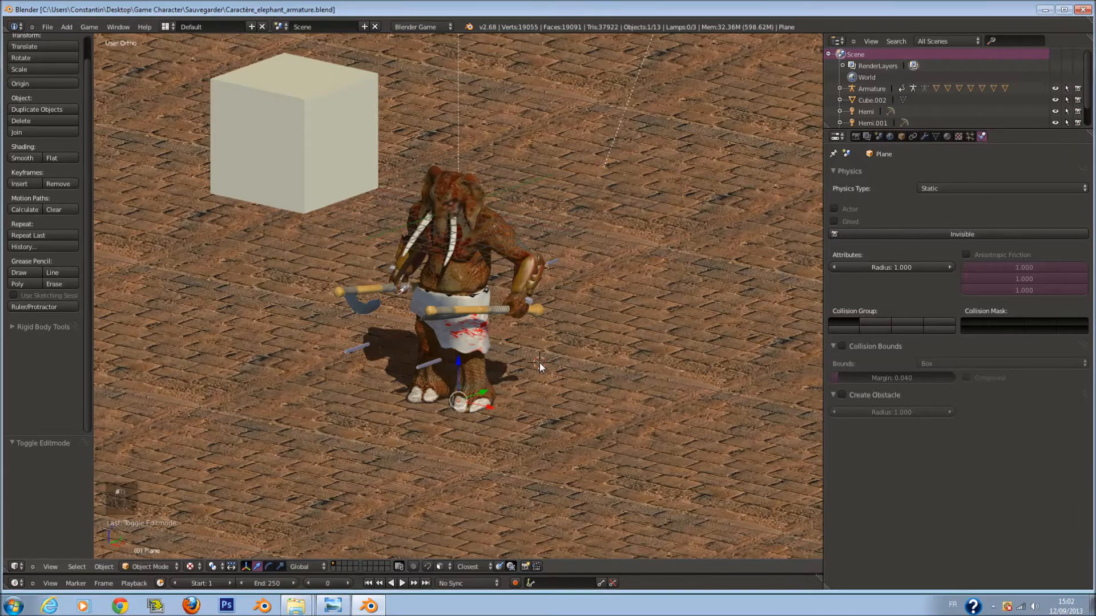
Show the saved scene in a right-side wireframe view and reset the 3D cursor to the scene's origin.
key(KP_3)
key(z)
key(ctrl+s)
key(less)
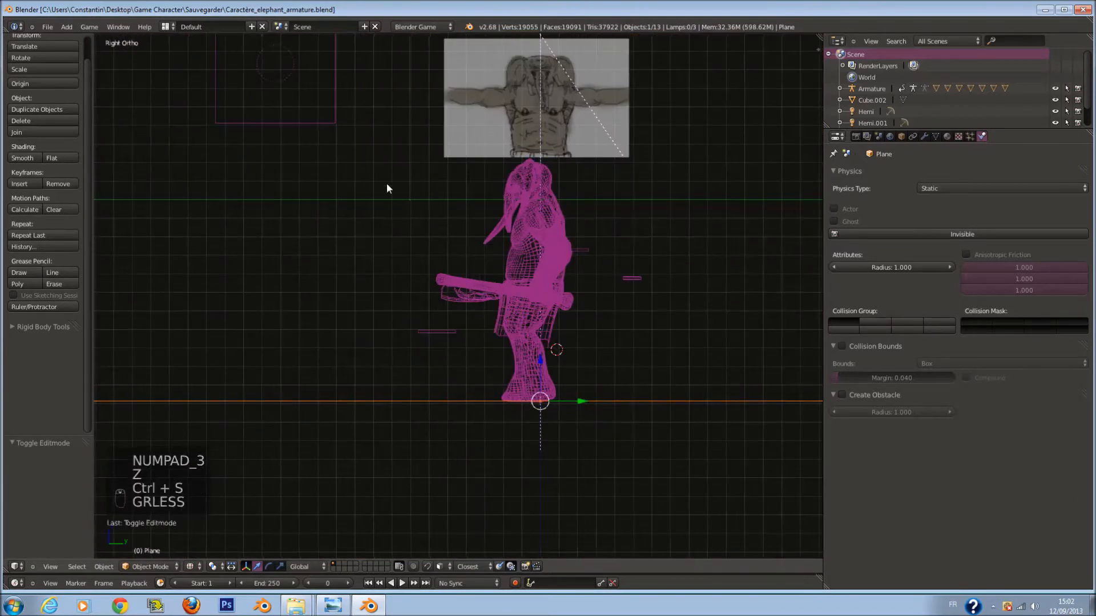
key(shift+c)
ctrl+scroll(517, 302, down, 3)
scroll(517, 302, up, 4)
ctrl+scroll(516, 301, up, 4)
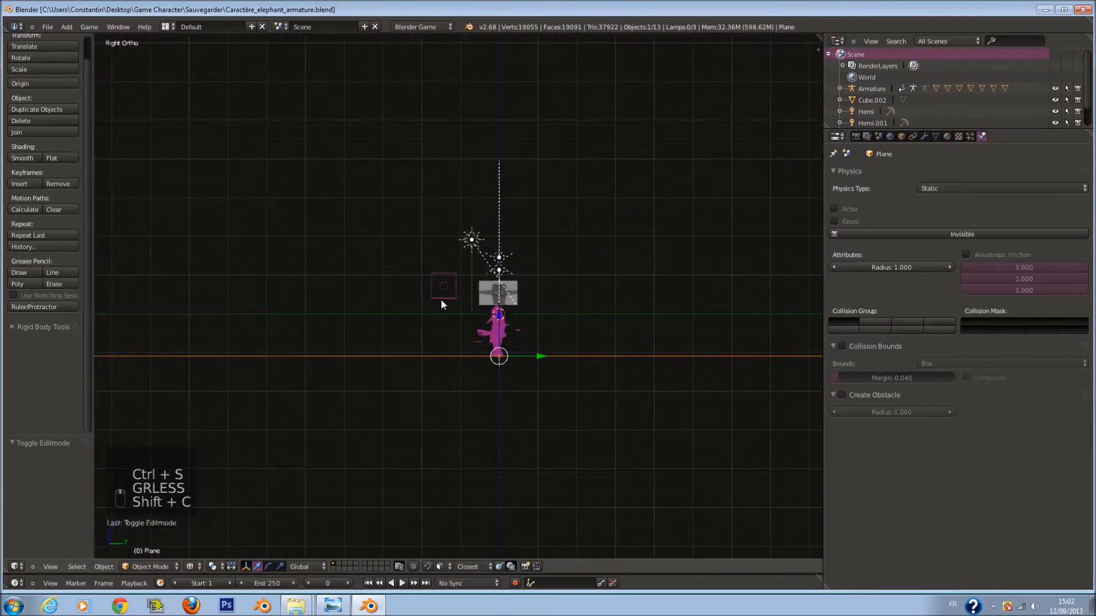
Select the raised cube and snap it to the 3D cursor at the scene's origin.
right_click(441, 299)
scroll(499, 331, up, 4)
scroll(589, 391, up, 3)
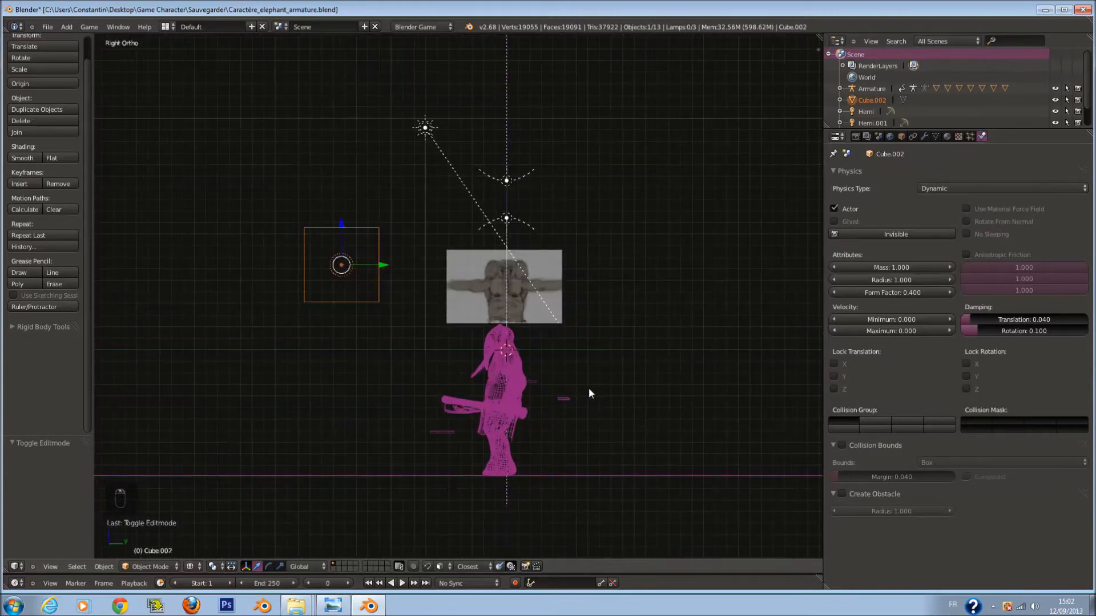
key(shift+s)
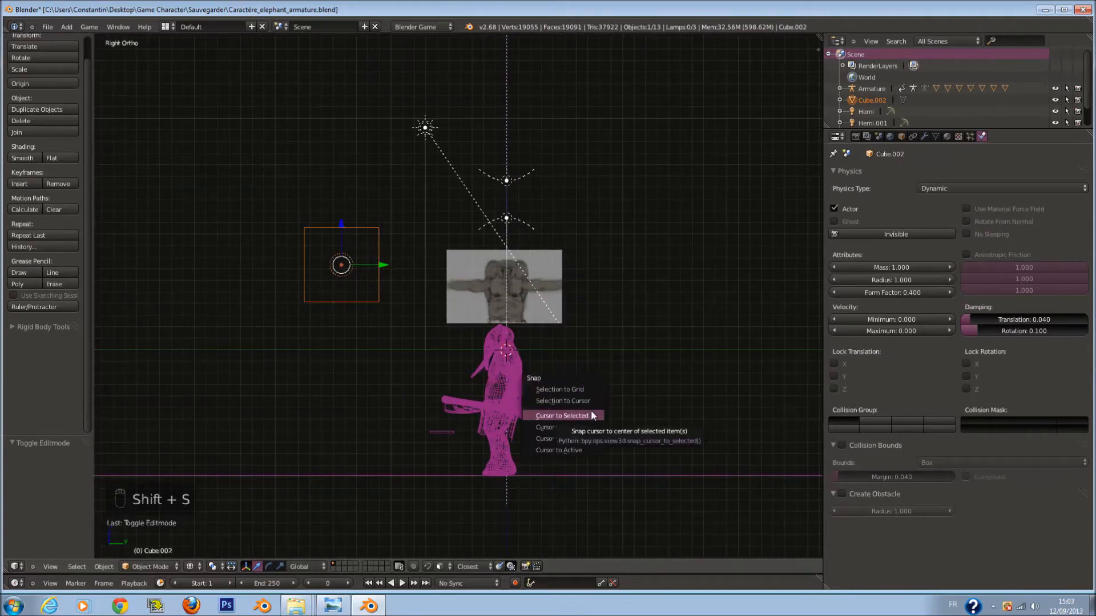
click(591, 412)
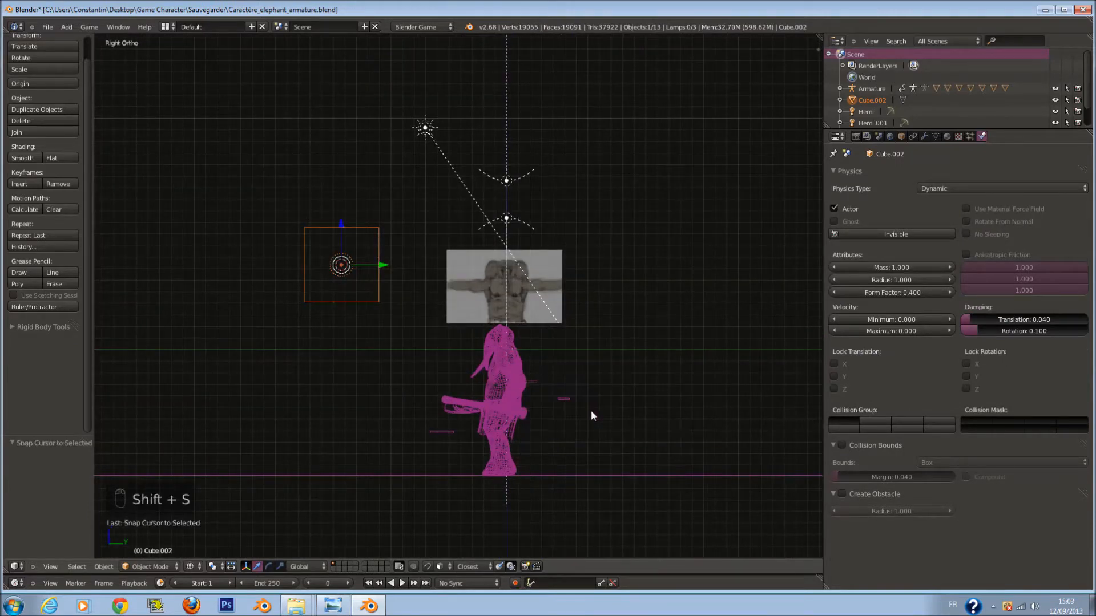
key(shift+c)
key(shift+s)
click(591, 385)
key(KP_Decimal)
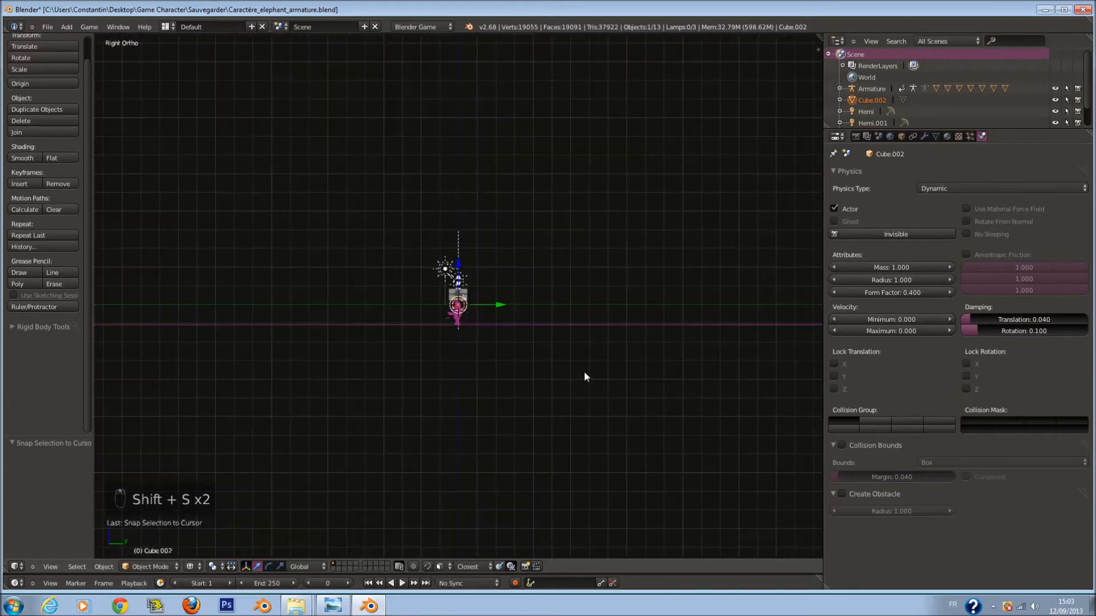
Lower the cube around the elephant and scale it along Z to cover the character from feet to head.
scroll(536, 323, down, 6)
drag(458, 257, 453, 354)
key(s)
key(z)
click(540, 507)
key(s)
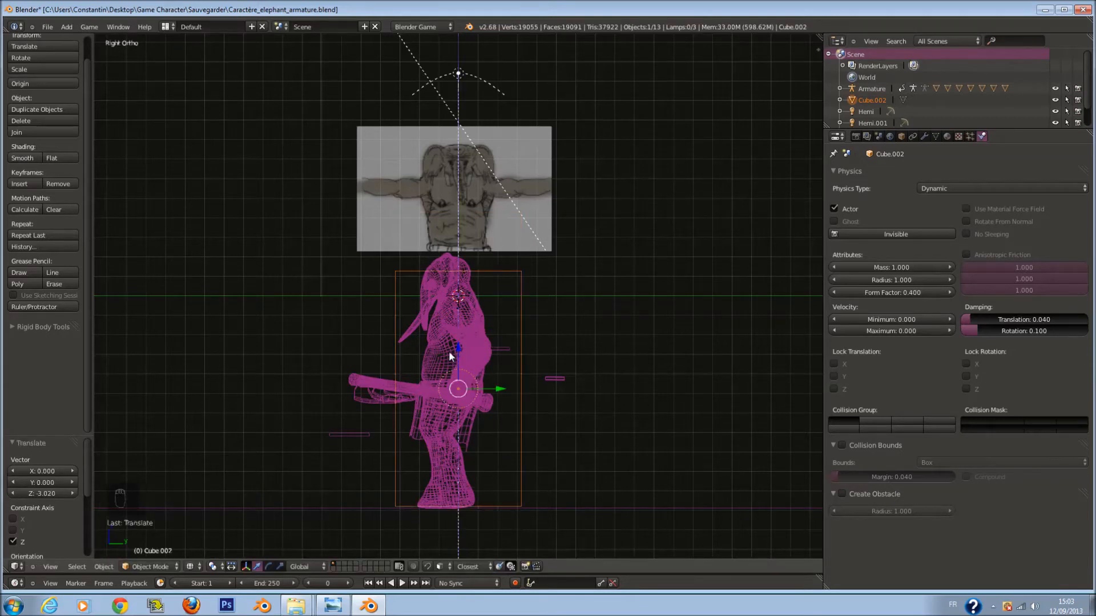
click(563, 351)
drag(456, 354, 456, 340)
Shift the cube toward the elephant's front and rescale its depth along Y closer to the body.
drag(491, 375, 474, 378)
key(s)
key(s)
click(525, 405)
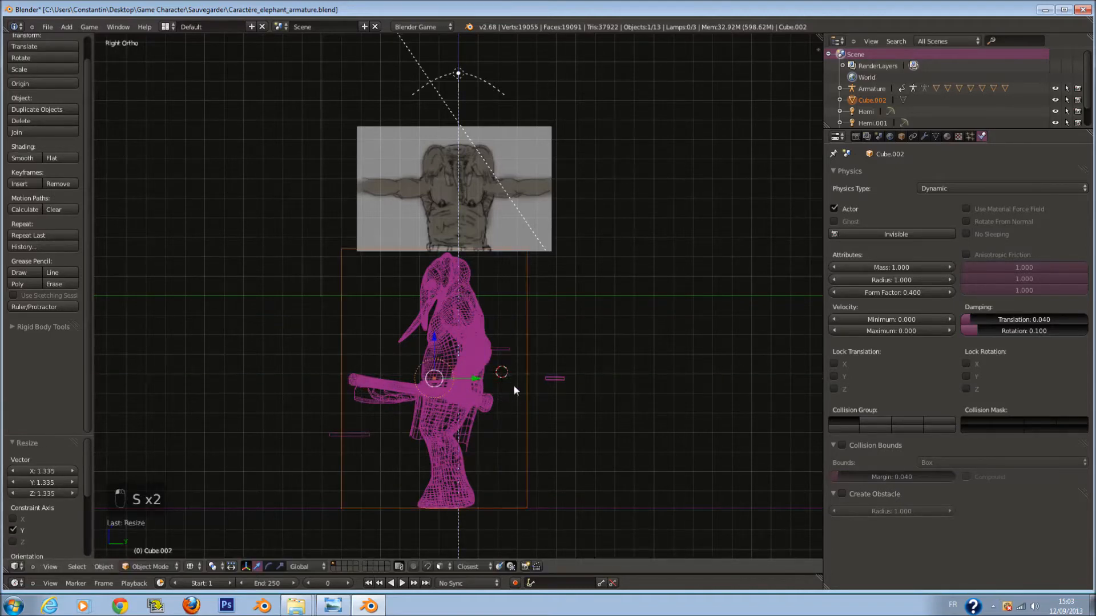
key(s)
key(y)
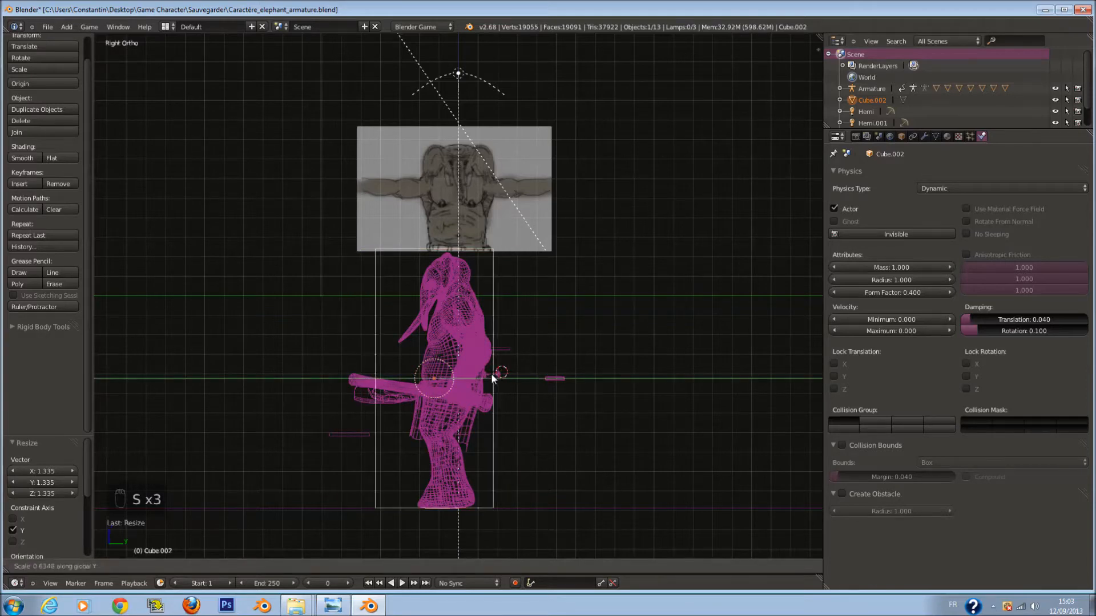
click(480, 370)
Refine the cube's depth along Y and shift it toward the elephant's back by about 0.38 and 0.18 units.
drag(468, 379, 477, 386)
key(s)
key(y)
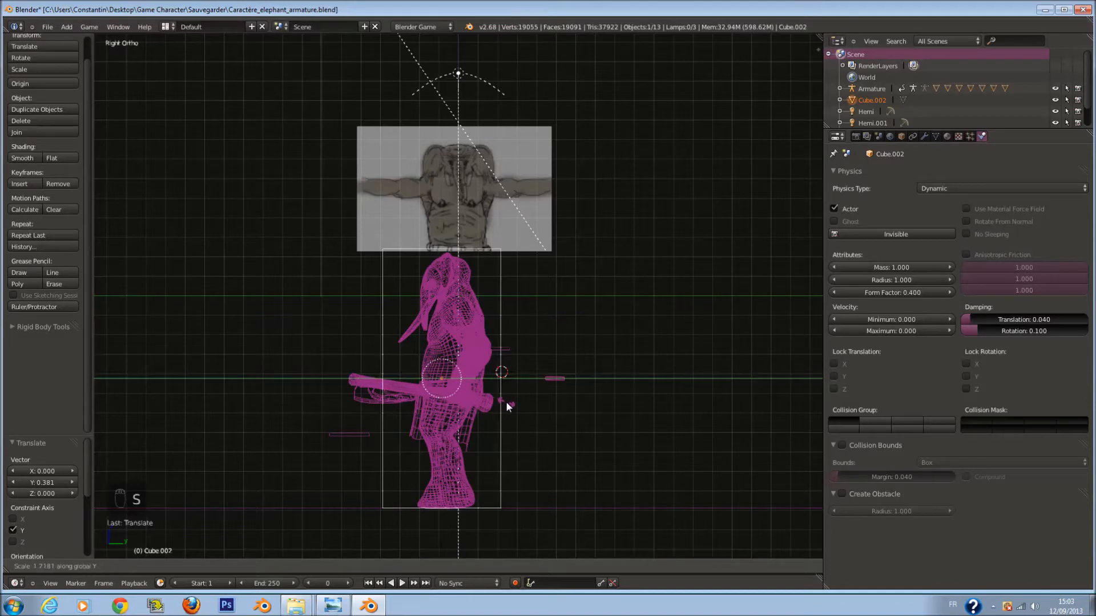
click(499, 402)
drag(476, 379, 482, 381)
Align the cube's base with the soles of the elephant's feet and save over the file.
key(KP_Decimal)
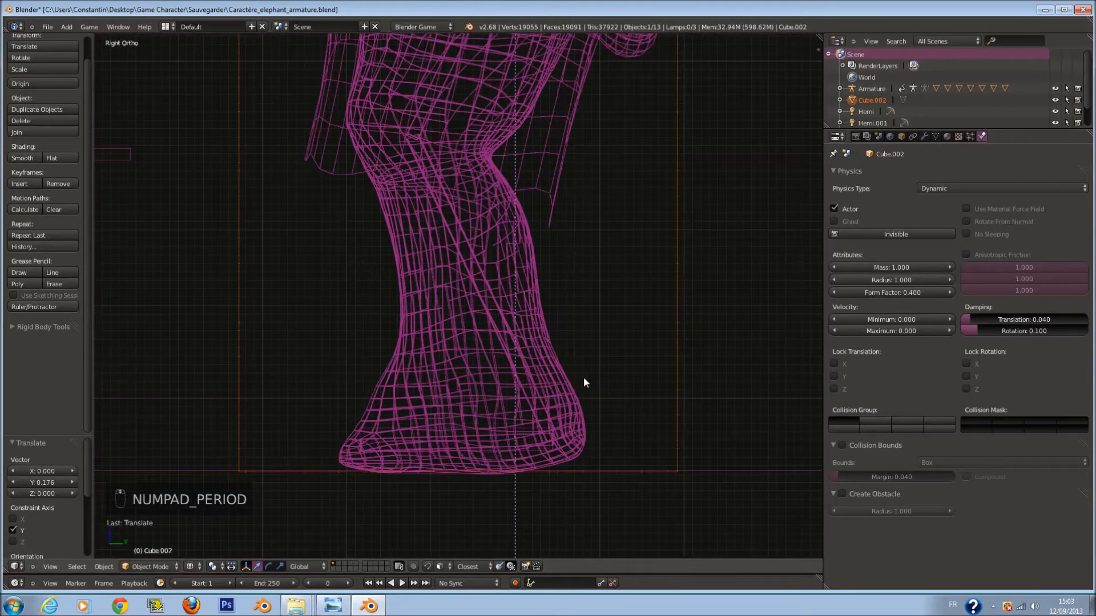
key(g)
click(590, 377)
key(z)
key(ctrl+s)
click(587, 375)
Check the cube's fit around the elephant in an orbited wireframe view, toggle the selection, and save the file.
scroll(528, 291, down, 4)
mouse_move(528, 291)
middle_down()
mouse_move(581, 314)
mouse_move(632, 250)
mouse_move(593, 286)
mouse_move(543, 274)
middle_up()
key(z)
key(a)
key(a)
key(a)
key(ctrl+s)
click(542, 274)
Try to parent the cube to the elephant's armature with the Bone option.
key(a)
right_click(546, 145)
middle_drag(546, 144, 388, 274)
shift+right_click(431, 276)
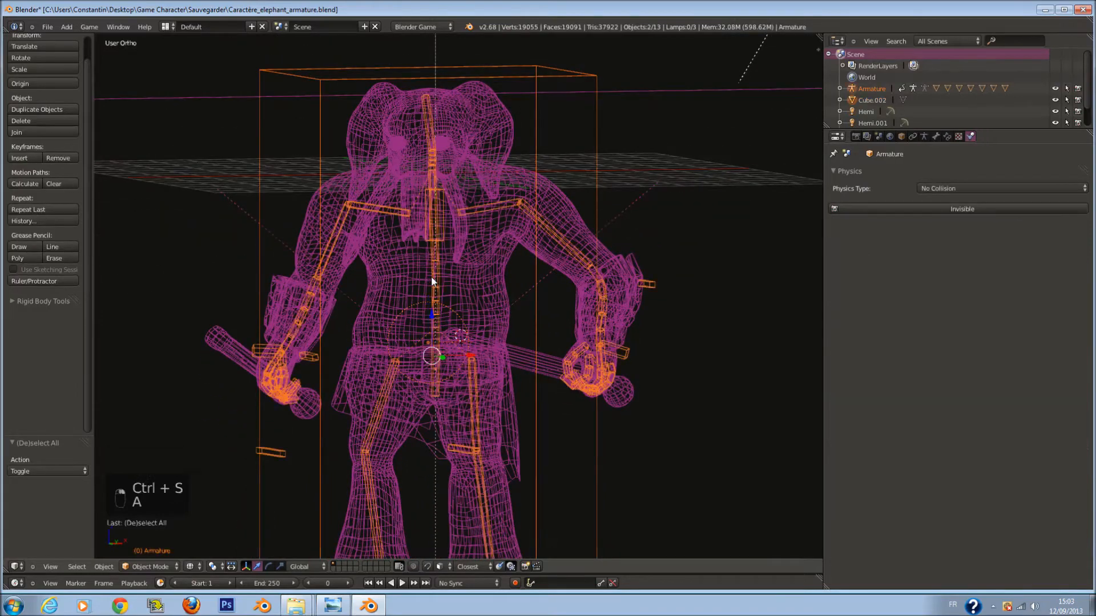
key(ctrl+s)
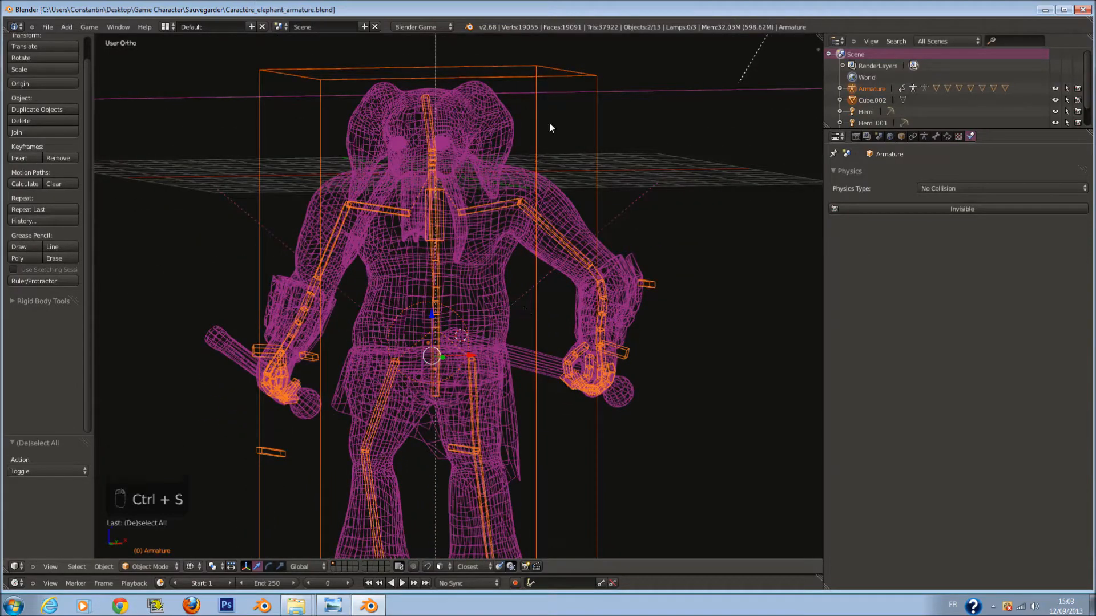
key(ctrl+p)
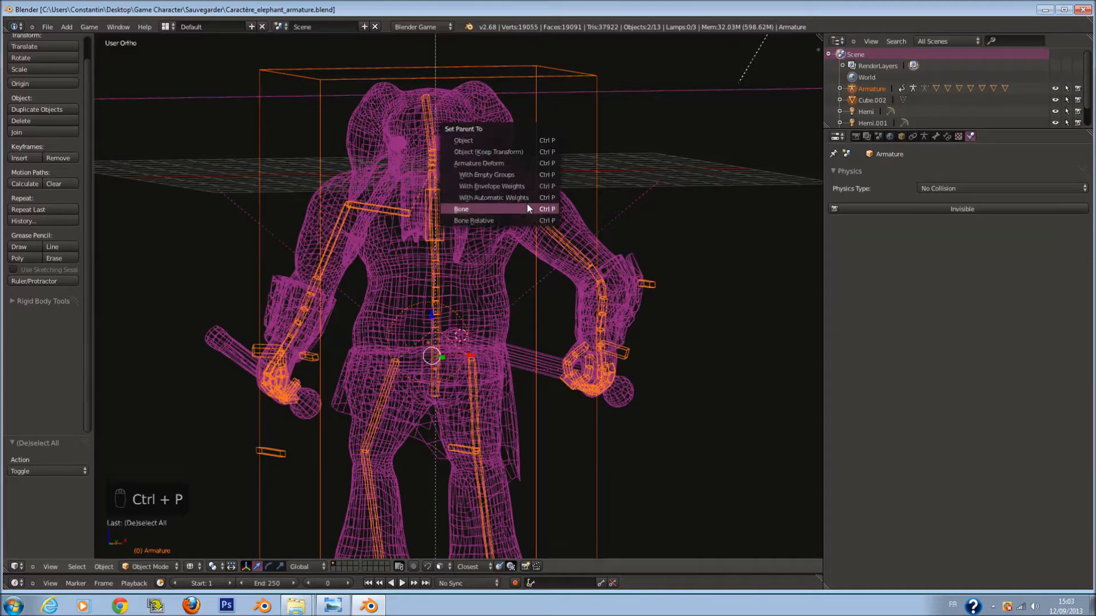
click(526, 208)
Save the file, select the cube alone and try moving it to test the parenting.
key(ctrl+s)
right_click(529, 112)
scroll(529, 111, down, 3)
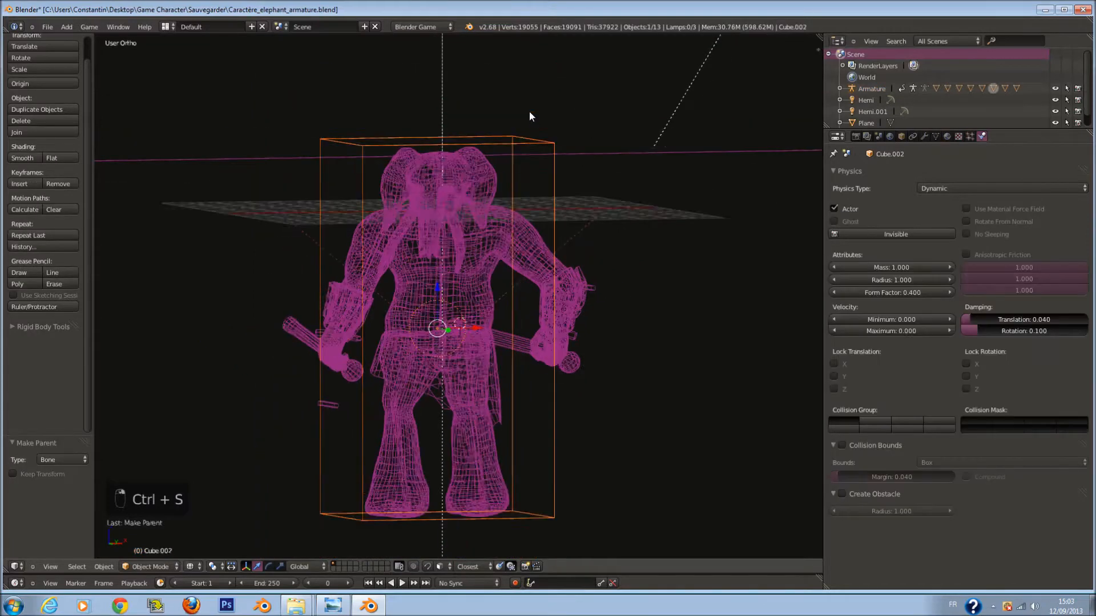
key(g)
right_click(583, 145)
scroll(547, 234, up, 3)
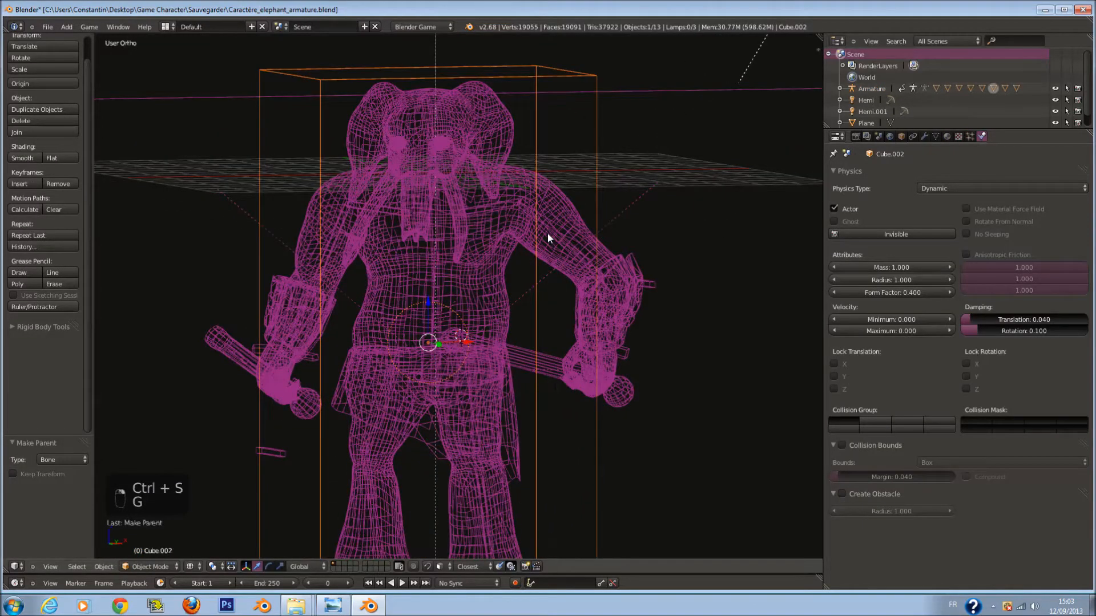
Undo the cube's bone parenting to the armature.
key(ctrl+z)
key(ctrl+z)
key(ctrl+z)
key(ctrl+z)
key(ctrl+z)
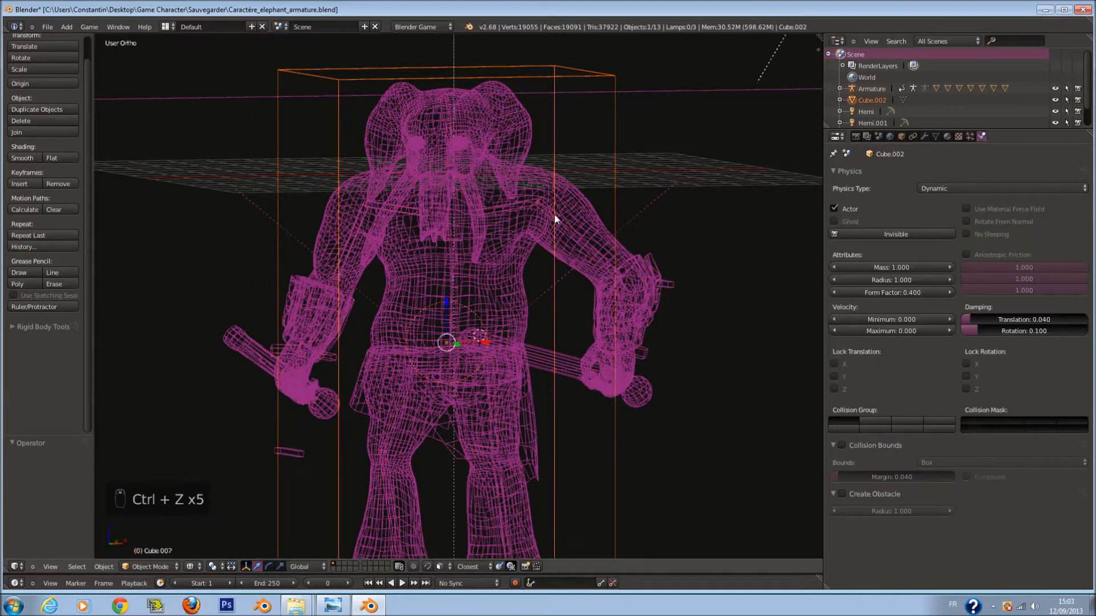
Parent the armature to the cube with the Object option, keeping the cube as the active parent, and save.
right_click(557, 201)
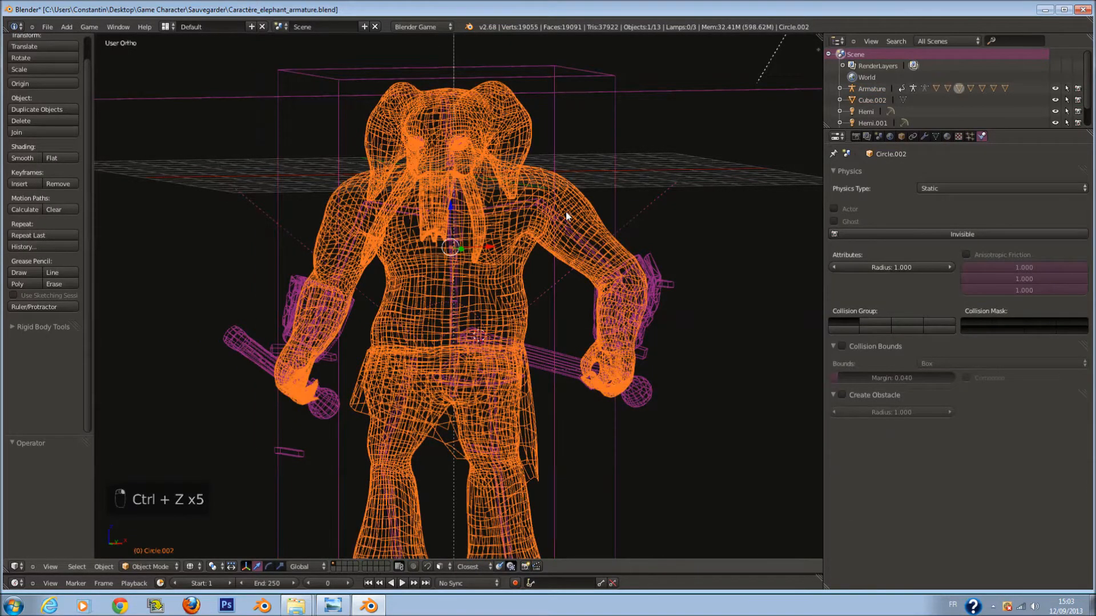
right_click(566, 217)
shift+right_click(557, 87)
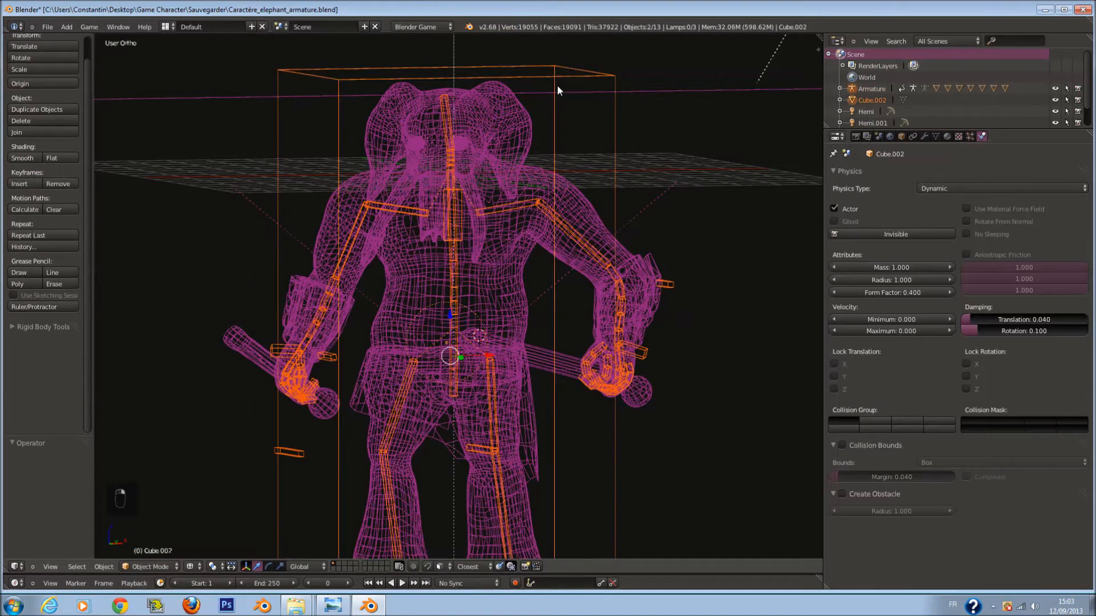
key(ctrl+p)
click(557, 87)
key(ctrl+s)
Make the cube invisible in the game and choose textured shading for the viewport.
mouse_move(575, 205)
middle_down()
mouse_move(504, 120)
mouse_move(487, 161)
mouse_move(726, 221)
mouse_move(649, 268)
middle_up()
click(854, 233)
key(z)
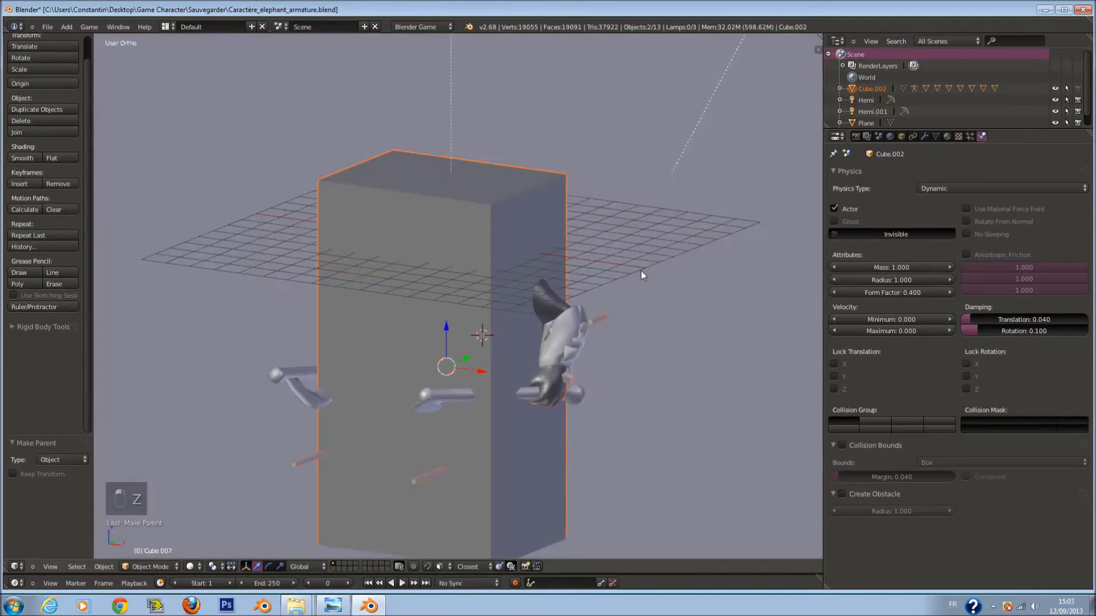
click(191, 567)
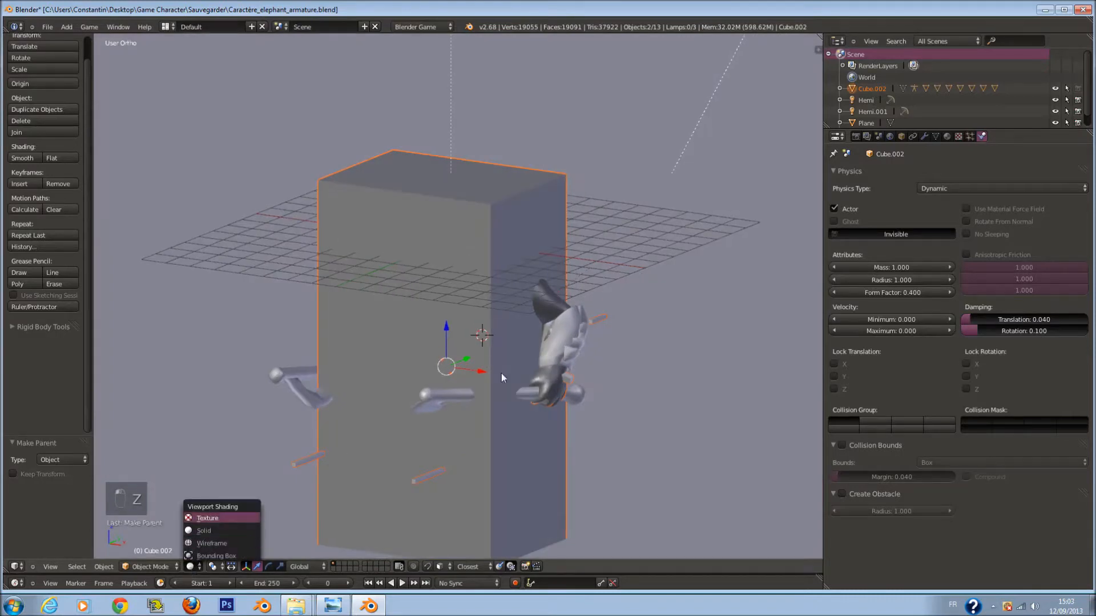
Test-run the game with the invisible parent cube, and return to the editor.
scroll(516, 331, down, 1)
key(p)
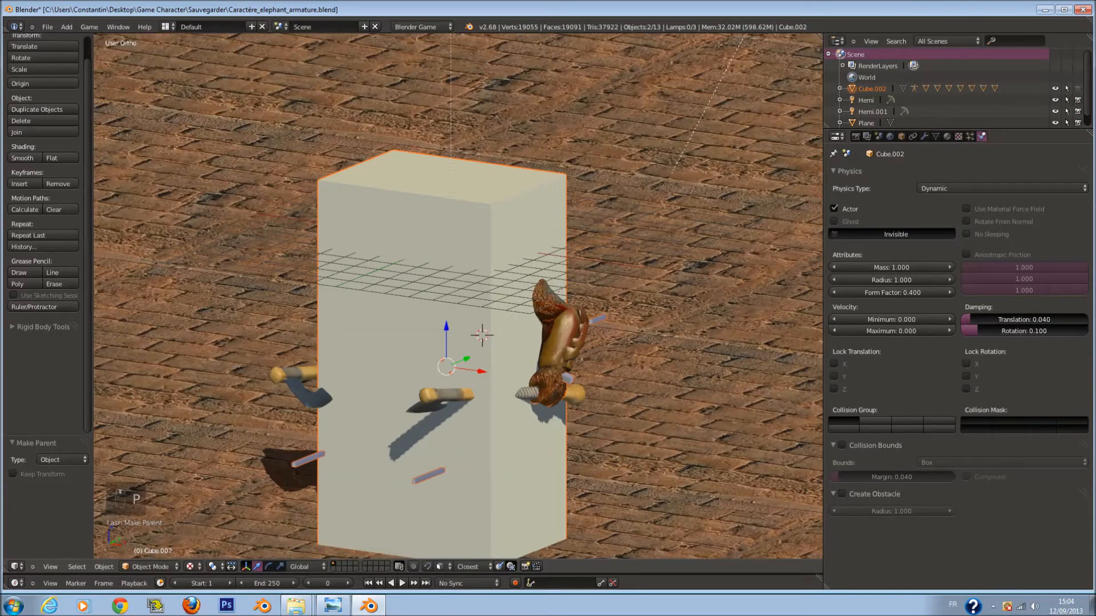
key(Escape)
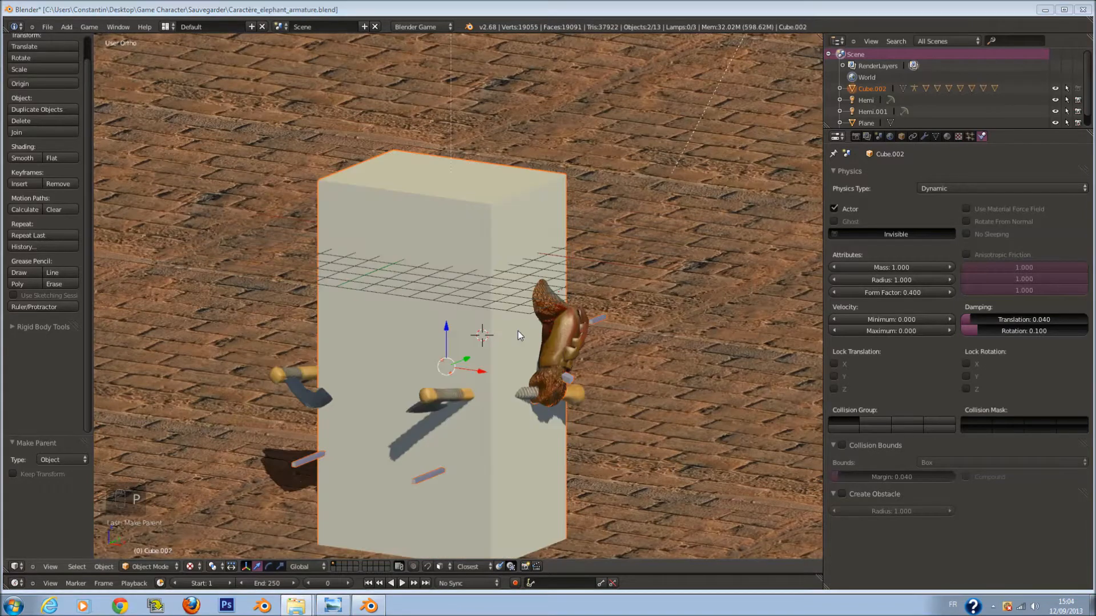
Save the file, deselect everything and test-run the game with the cube still invisible.
key(ctrl+s)
key(a)
scroll(564, 359, up, 3)
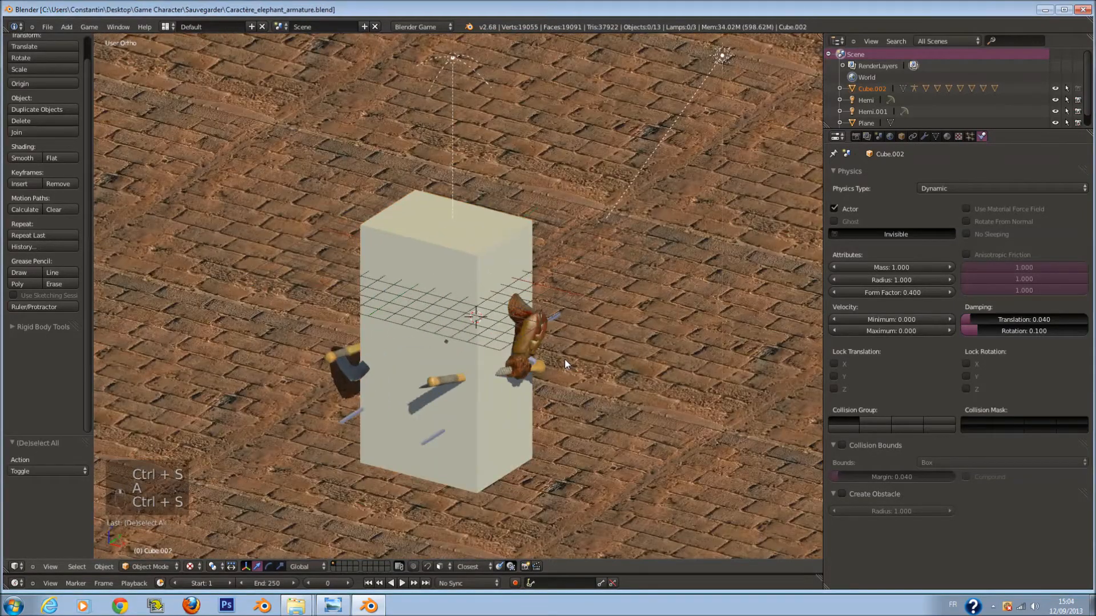
key(ctrl+s)
key(p)
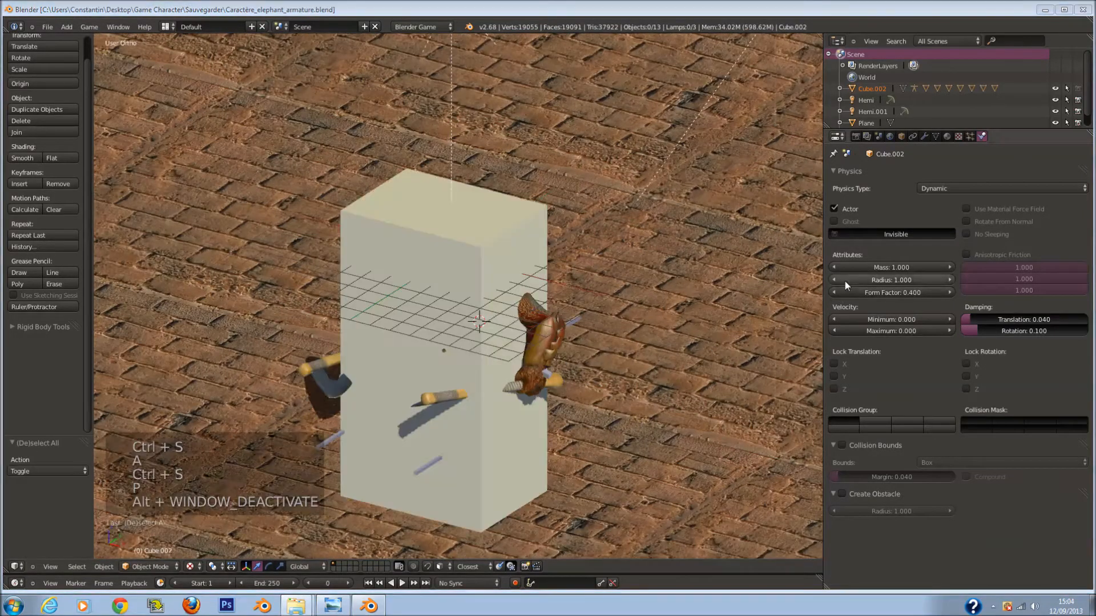
Turn off the cube's Invisible option, enable Ghost, and test-run the game.
click(893, 237)
click(845, 222)
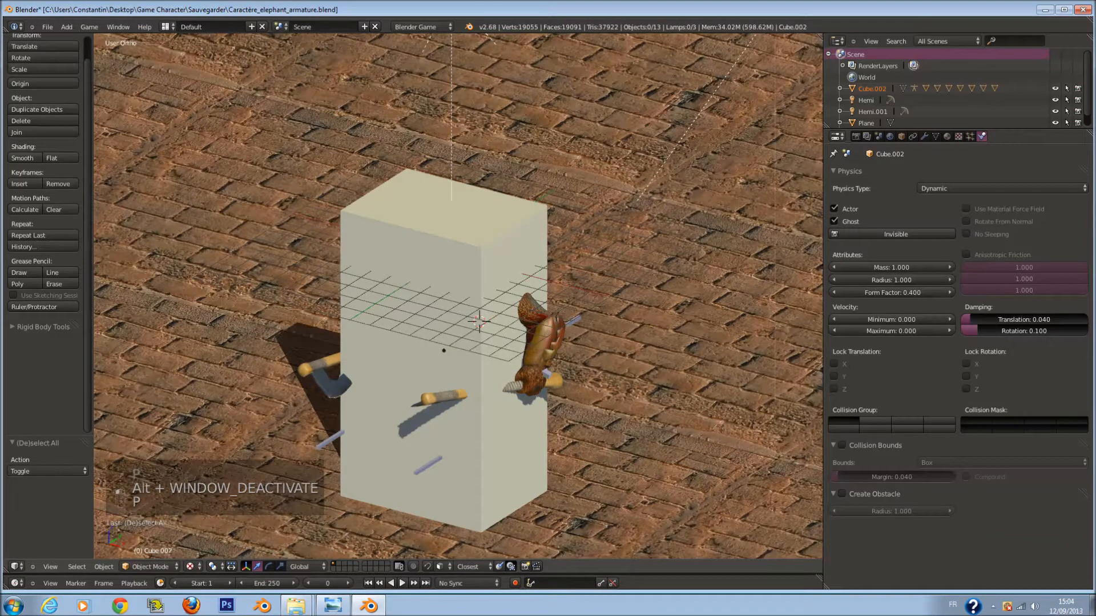
key(p)
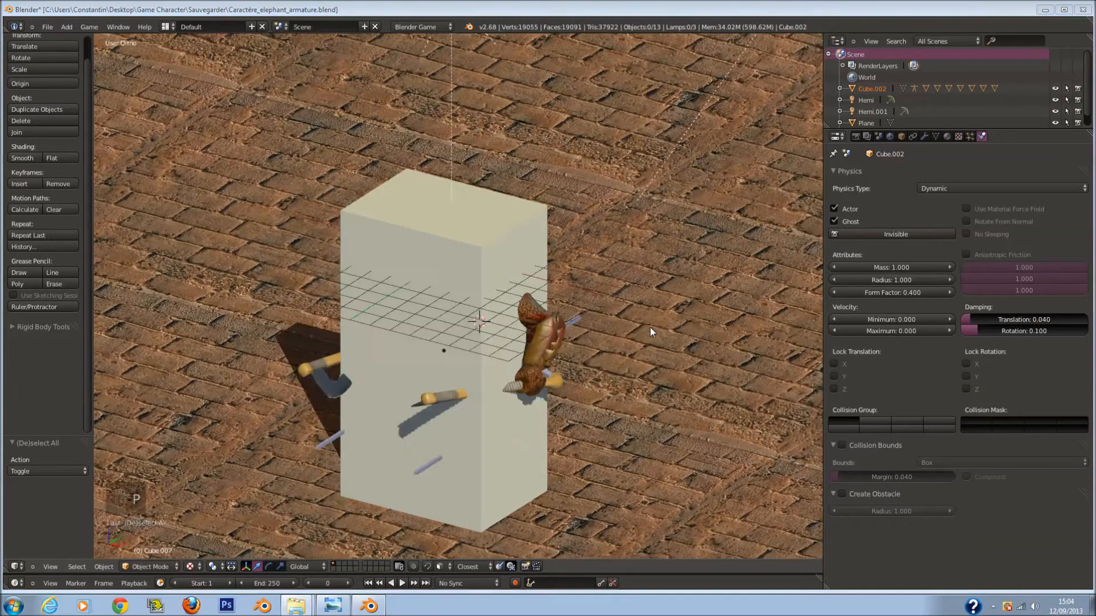
key(Escape)
Return to solid shading, make the selected cube invisible in the game with Ghost enabled, and save.
key(z)
key(z)
key(ctrl+s)
click(474, 320)
click(834, 221)
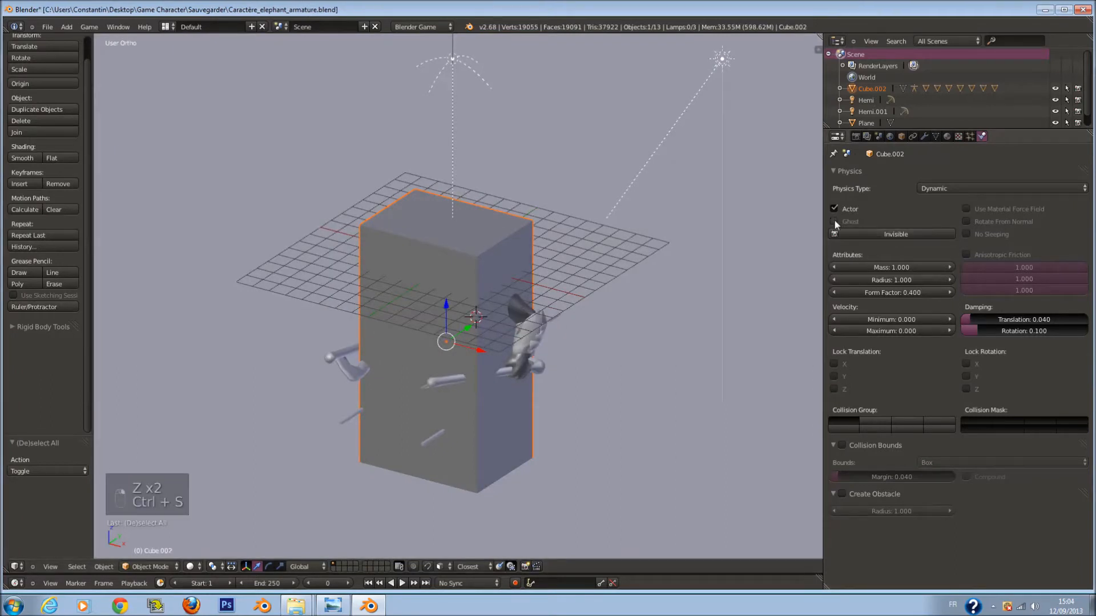
click(834, 221)
click(864, 234)
key(ctrl+s)
click(710, 304)
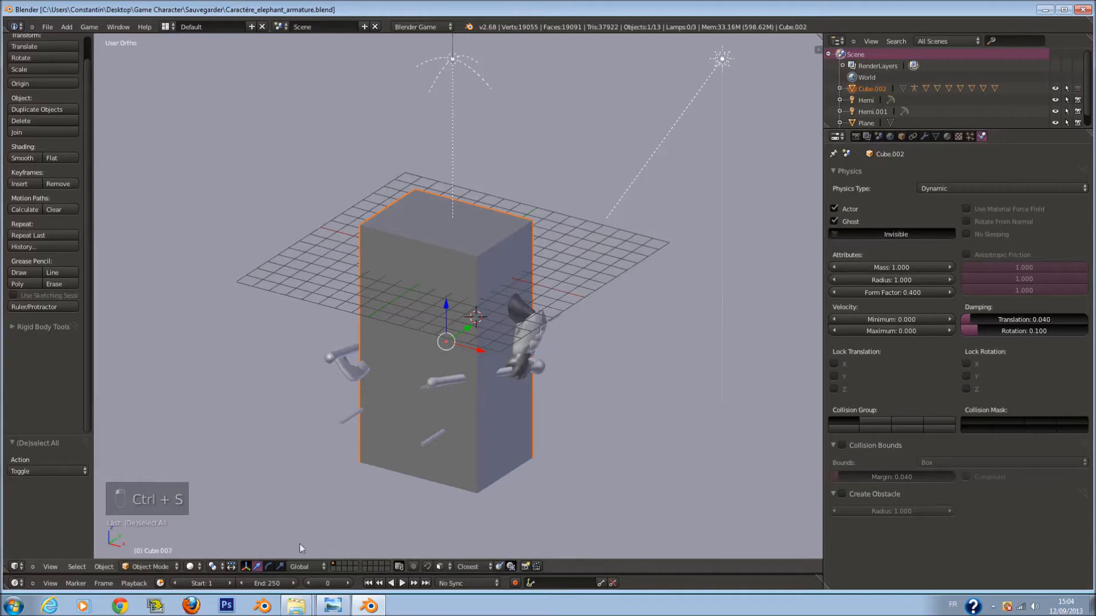
Move the floor plane vertically until it sits just beneath the elephant's feet, checking in front wireframe view.
scroll(647, 355, down, 1)
middle_drag(647, 355, 653, 318)
right_click(663, 343)
drag(460, 374, 462, 375)
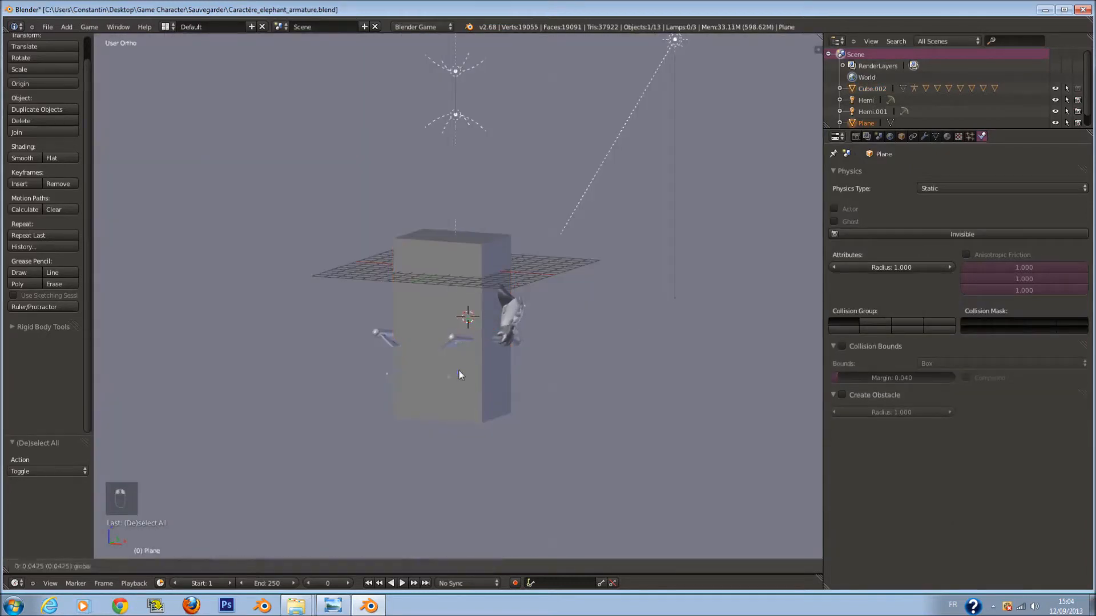
click(461, 382)
key(KP_1)
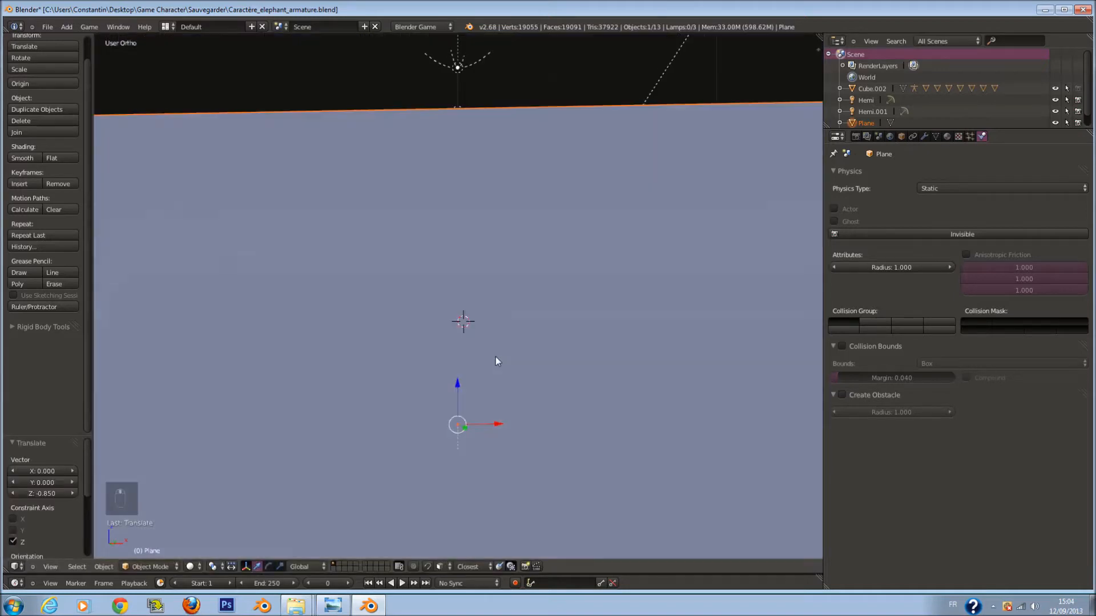
key(z)
scroll(423, 422, up, 2)
drag(459, 441, 458, 427)
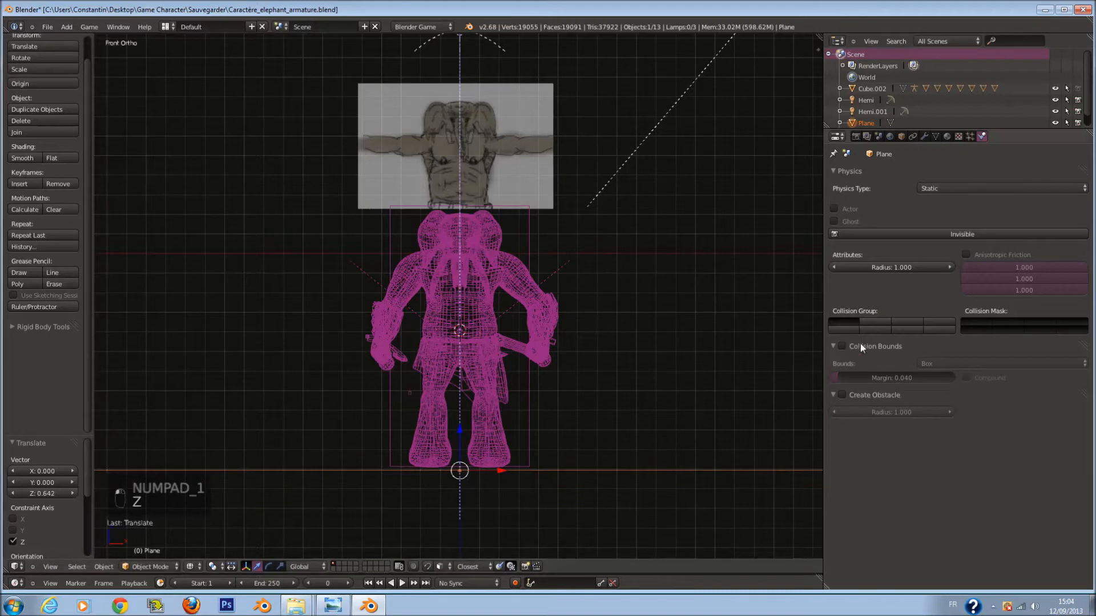
Enable Box collision bounds for the floor plane and return to an angled solid view.
click(848, 351)
scroll(561, 366, down, 5)
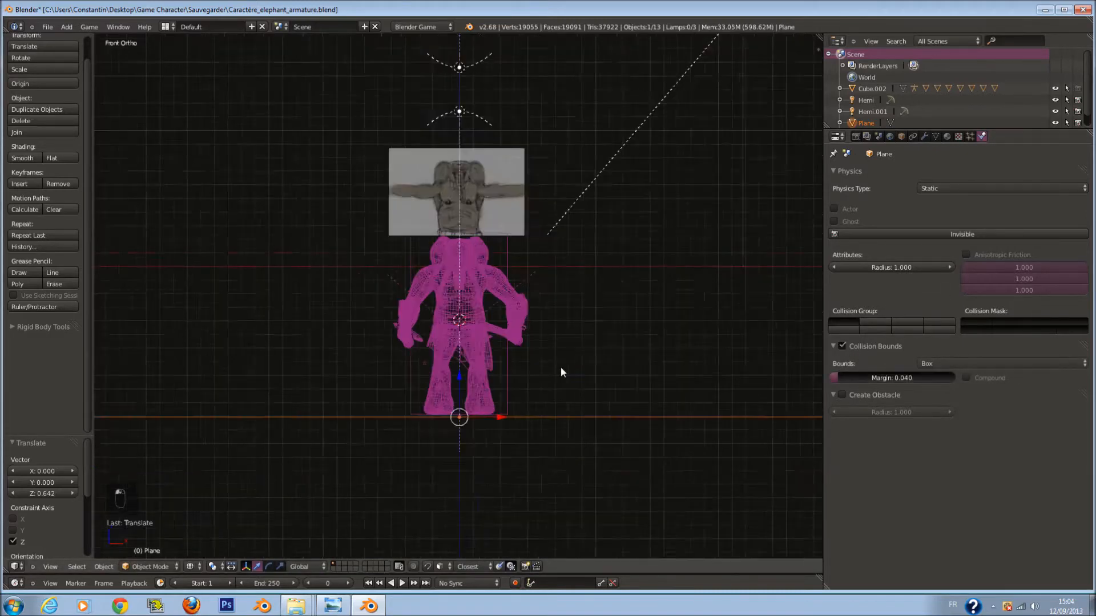
middle_drag(546, 359, 498, 316)
scroll(498, 317, up, 2)
key(z)
scroll(468, 395, up, 5)
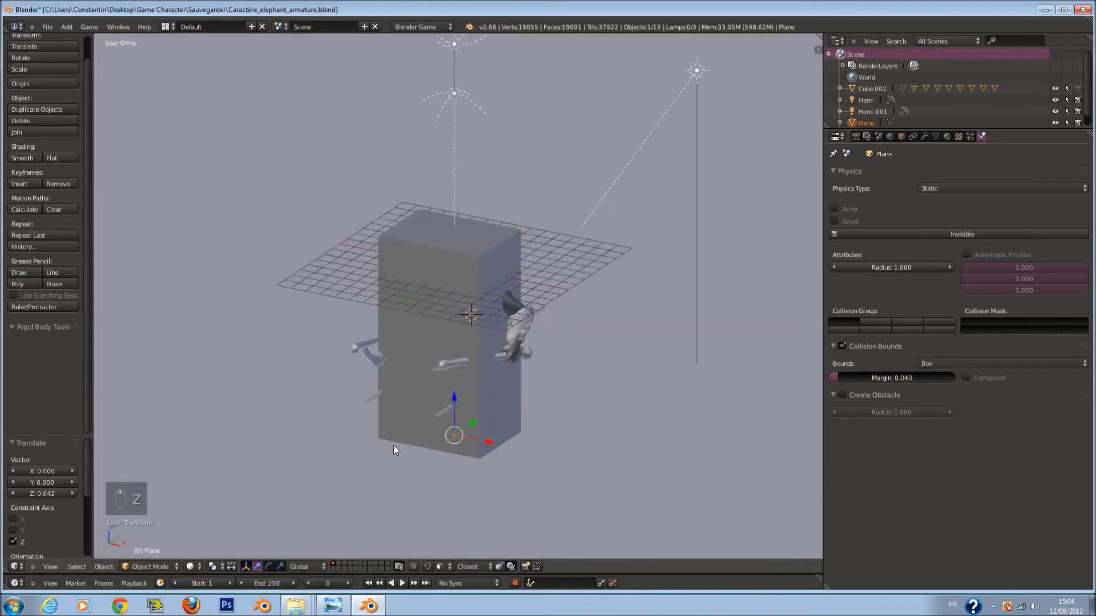
Choose textured shading for the viewport and test-run the game with the floor's collision bounds.
click(192, 567)
click(203, 522)
scroll(492, 296, up, 1)
scroll(505, 307, down, 1)
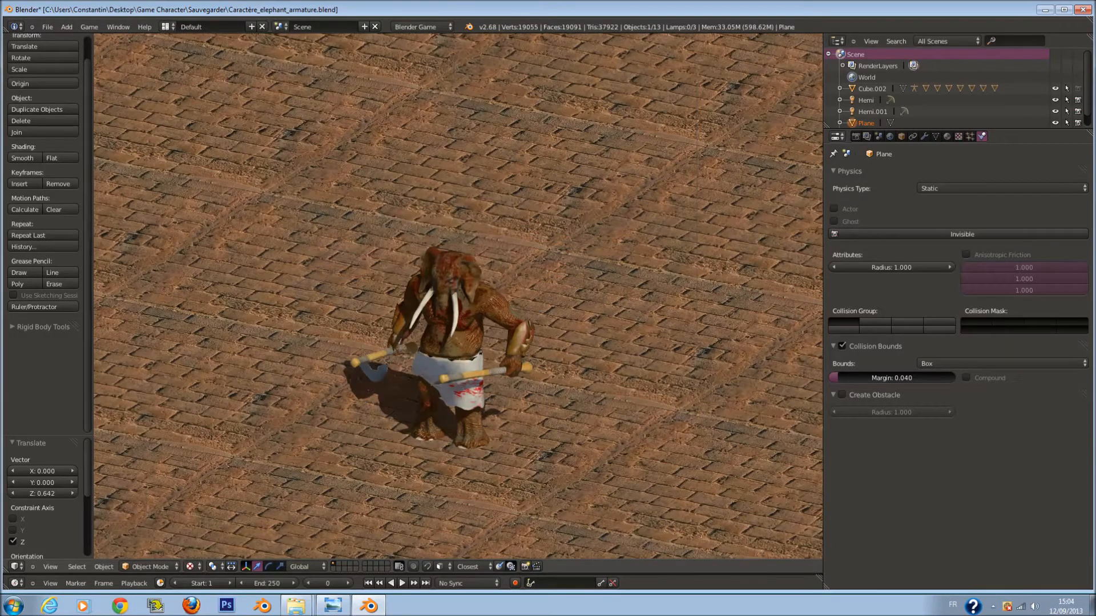
key(Escape)
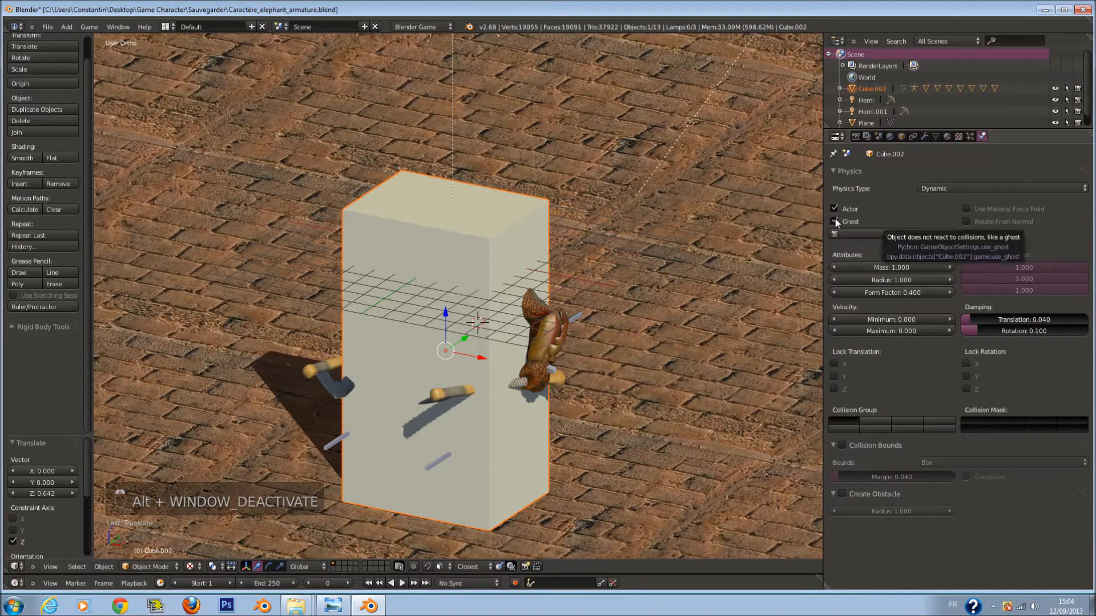
Turn off Ghost for the cube, make it invisible in the game, and test-run.
click(834, 221)
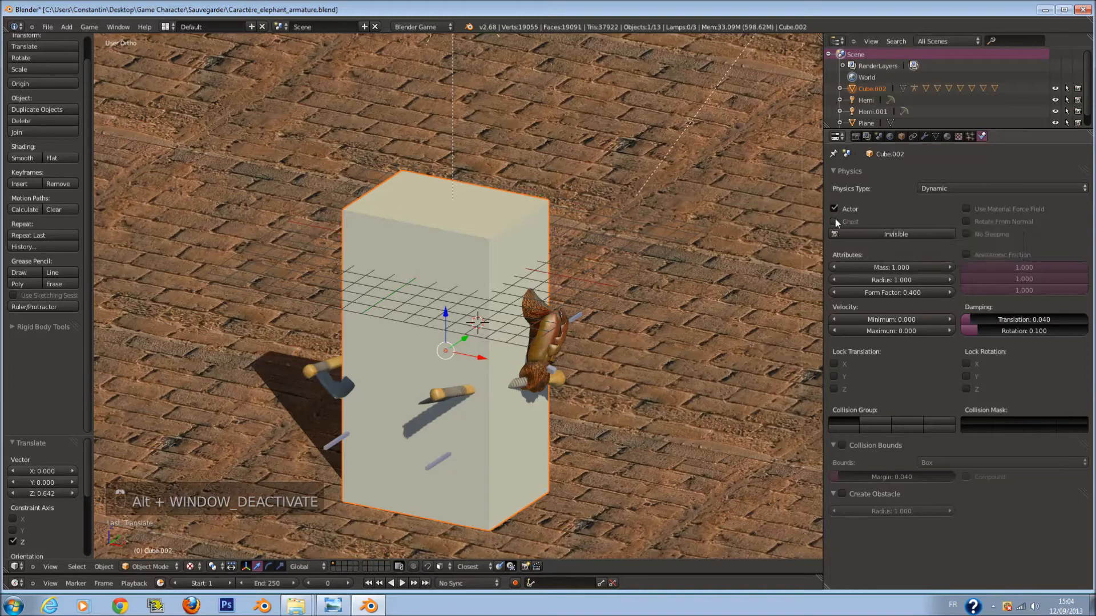
click(871, 236)
key(Escape)
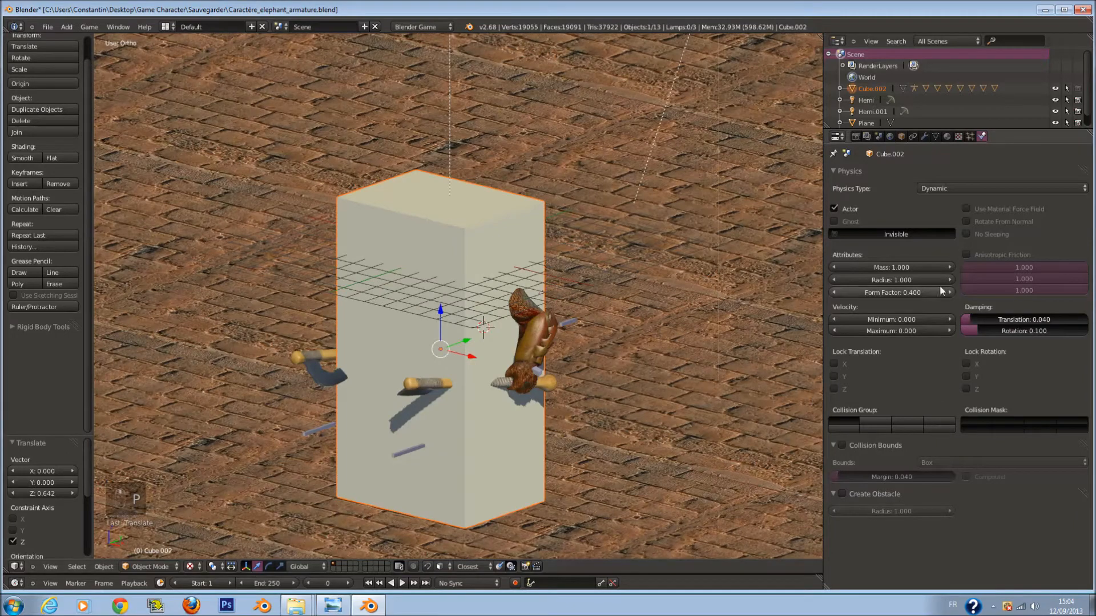
Save the file, restore textured shading in the viewport, and deselect everything.
key(z)
key(z)
key(ctrl+s)
click(191, 567)
click(208, 519)
key(a)
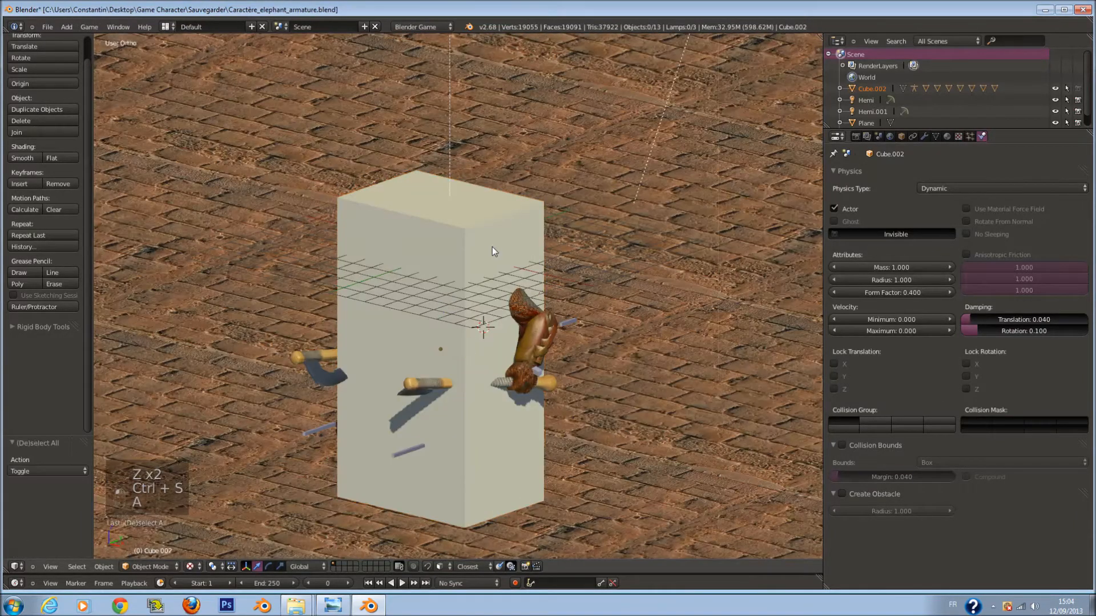
Turn off the Actor option in the cube's physics settings and test-run the game.
scroll(512, 212, down, 1)
click(924, 137)
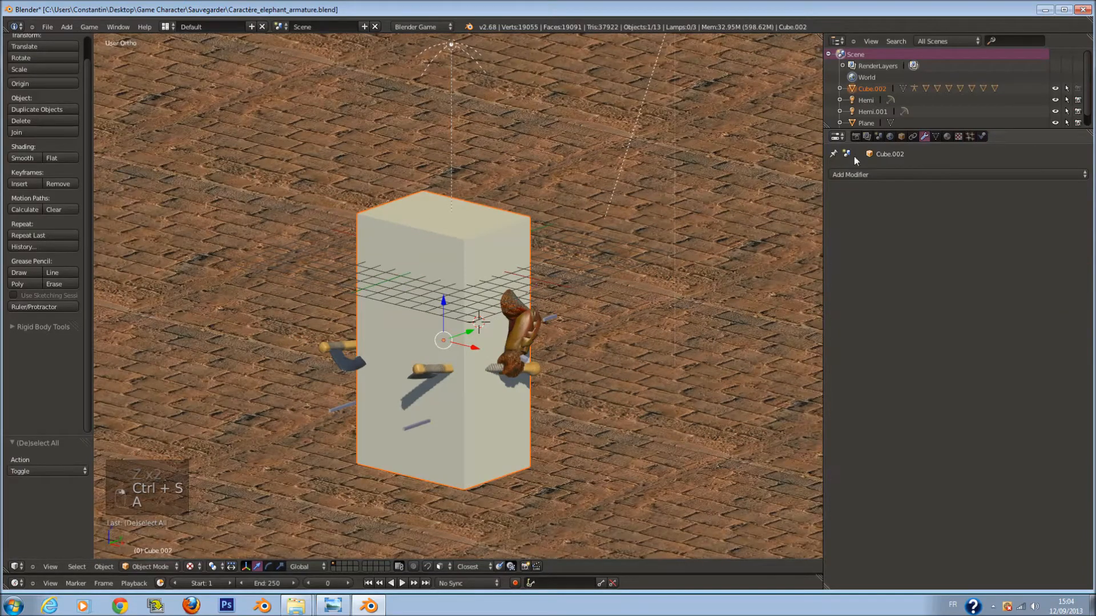
click(982, 136)
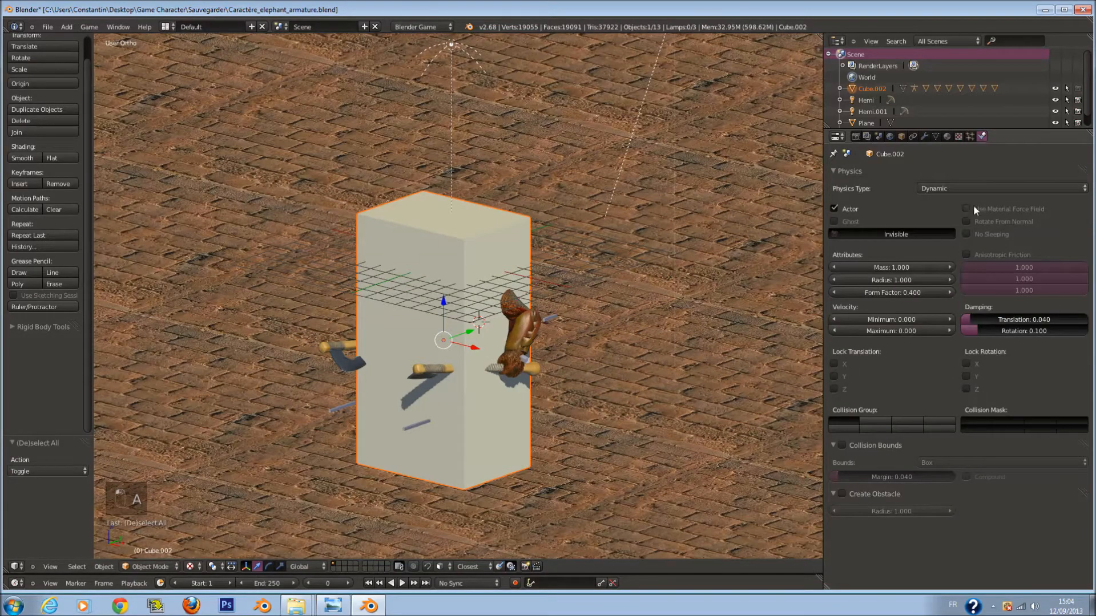
click(834, 208)
key(p)
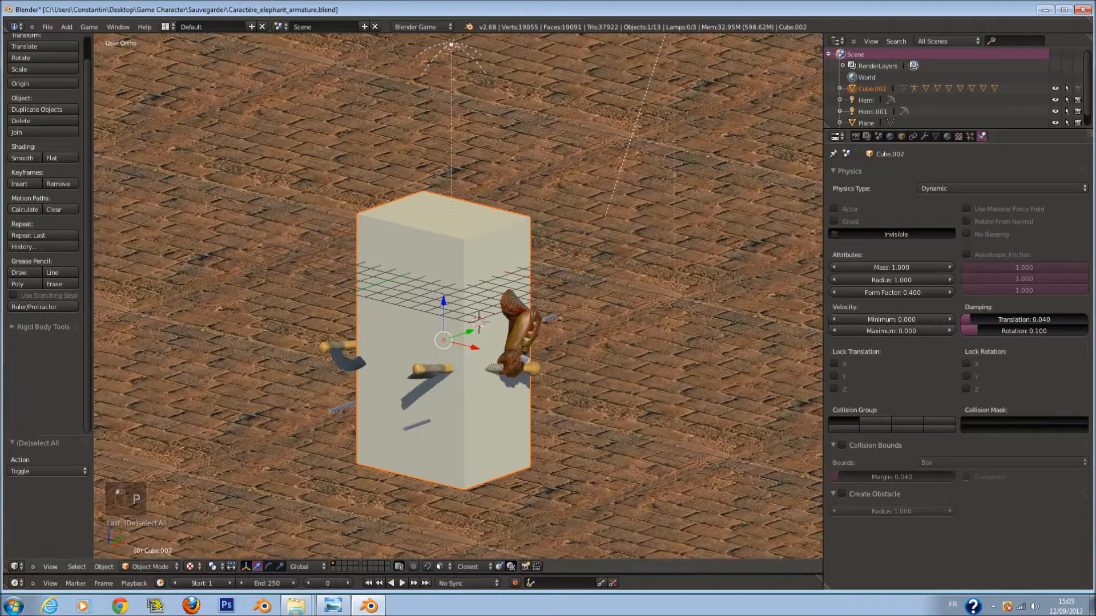
key(Escape)
Remove doubles from the cube's mesh and flip its normals, returning to Object Mode.
scroll(565, 318, up, 4)
scroll(565, 318, down, 3)
key(Tab)
click(37, 319)
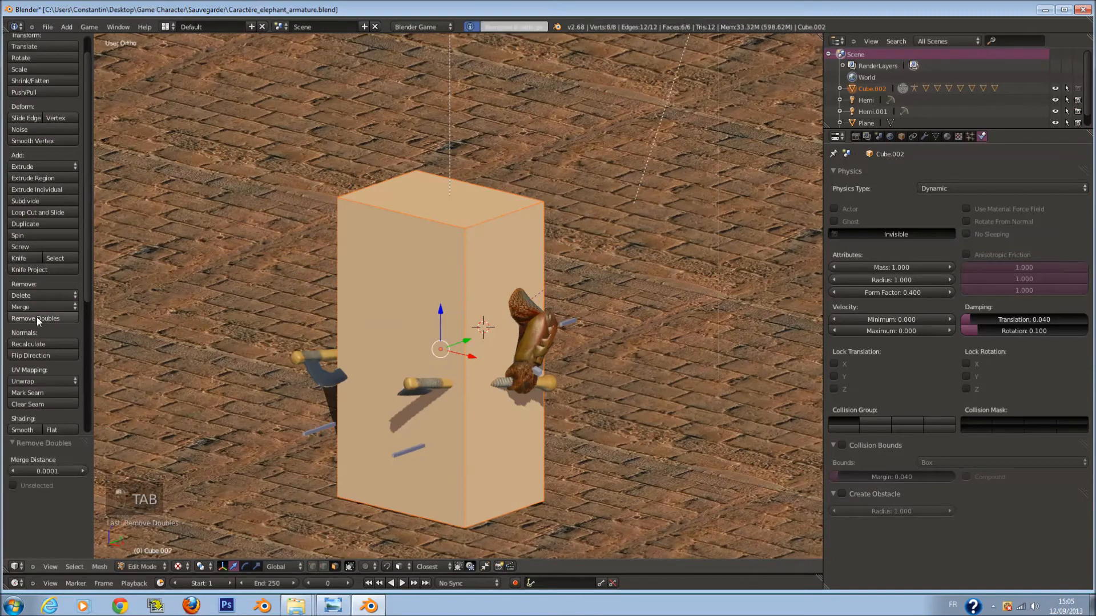
click(59, 353)
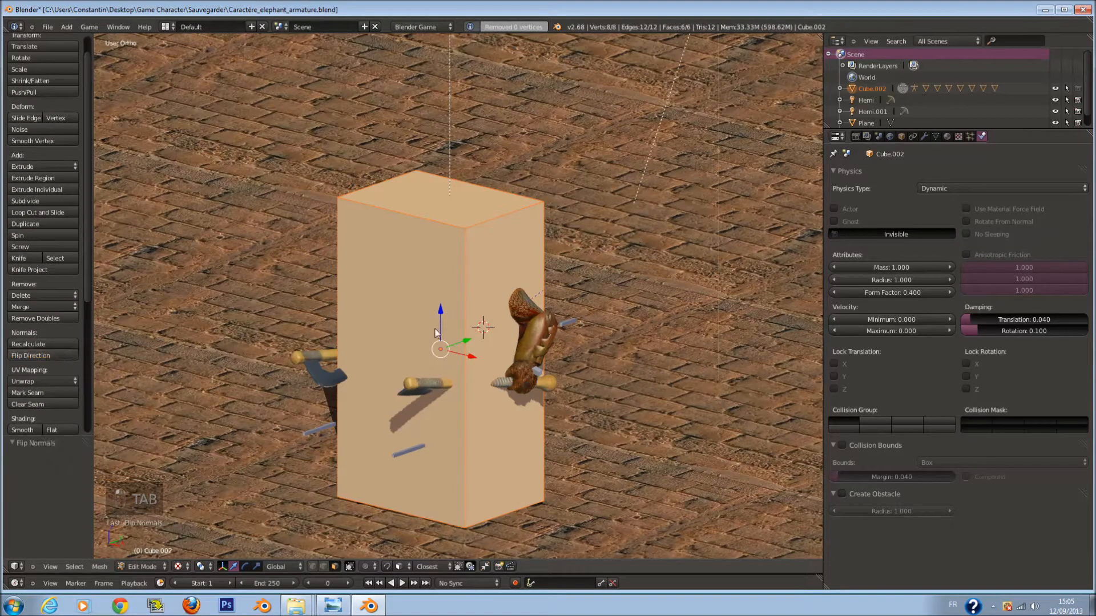
key(Tab)
Test-run the game with the flipped normals, and again with the cube's Invisible option turned off.
key(p)
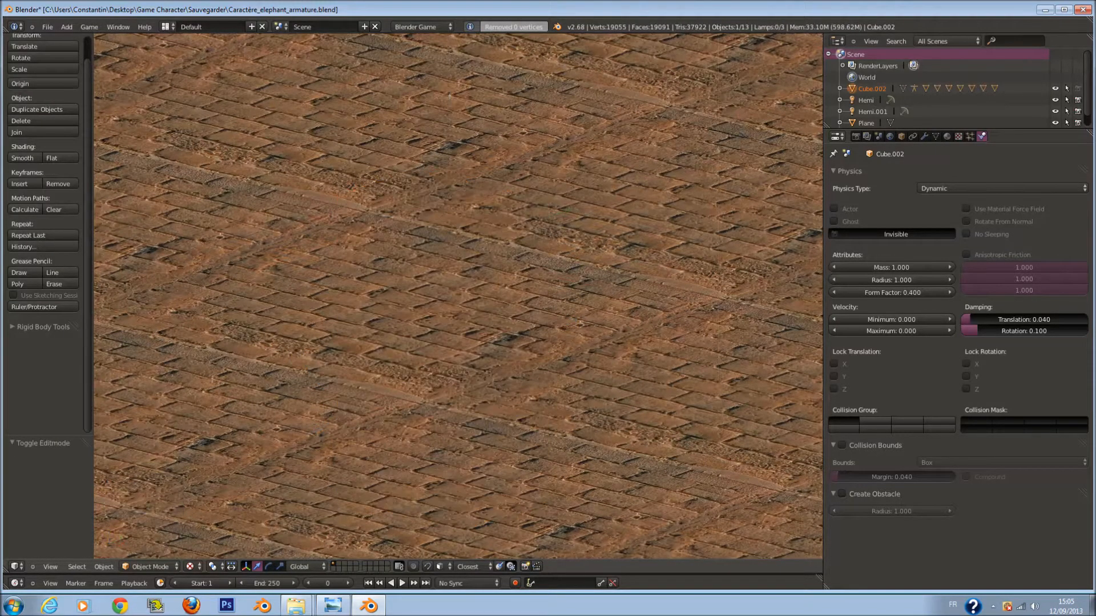
key(alt+Escape)
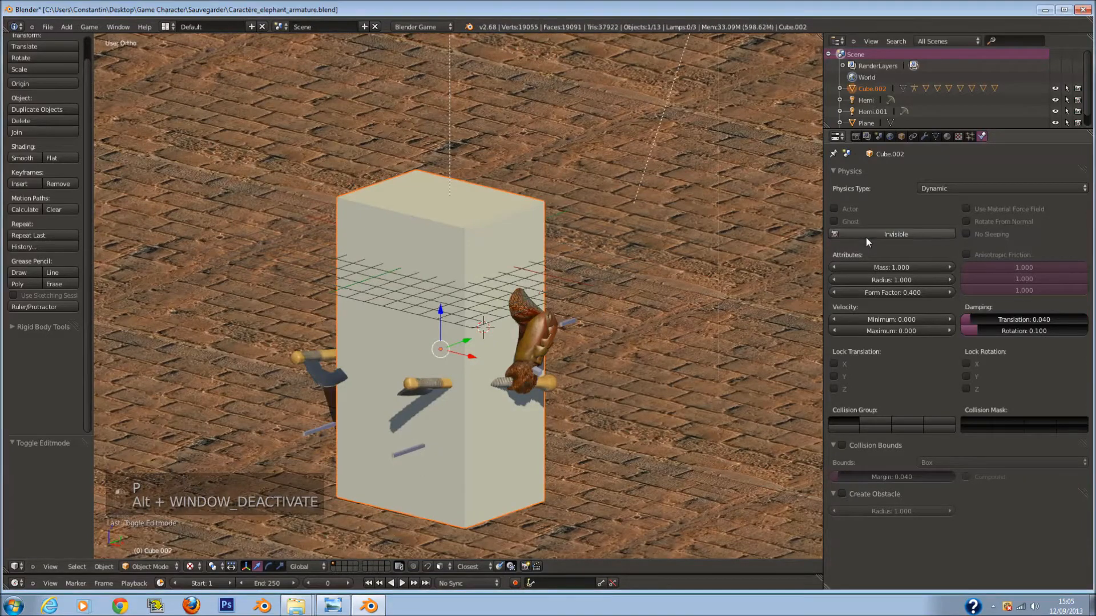
key(p)
key(Escape)
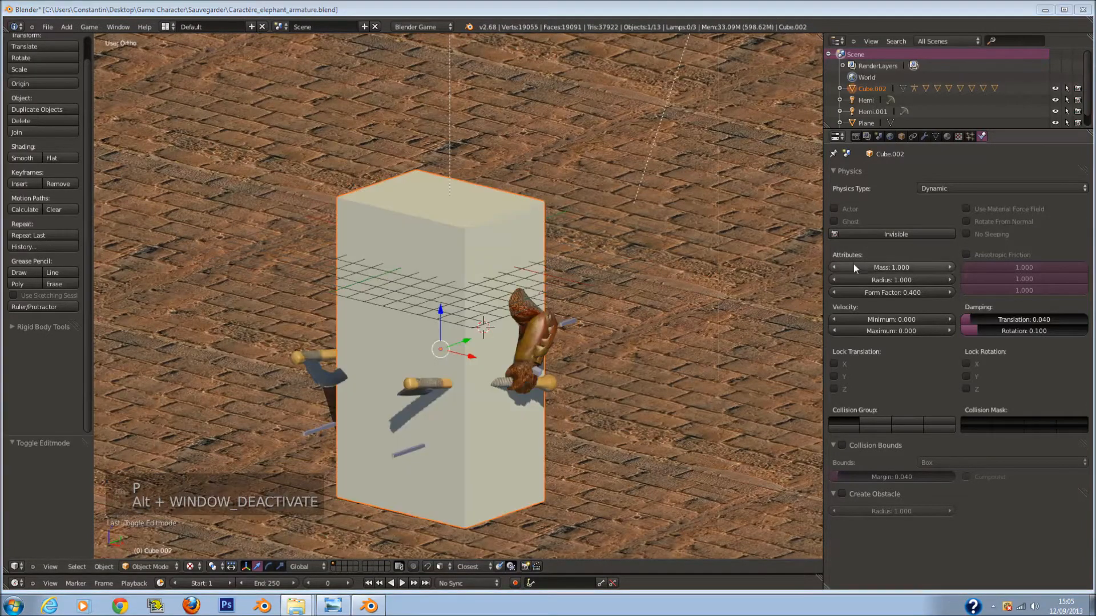
Enable Actor for the cube again and test-run the game.
click(835, 208)
scroll(632, 303, down, 2)
scroll(631, 303, up, 3)
key(p)
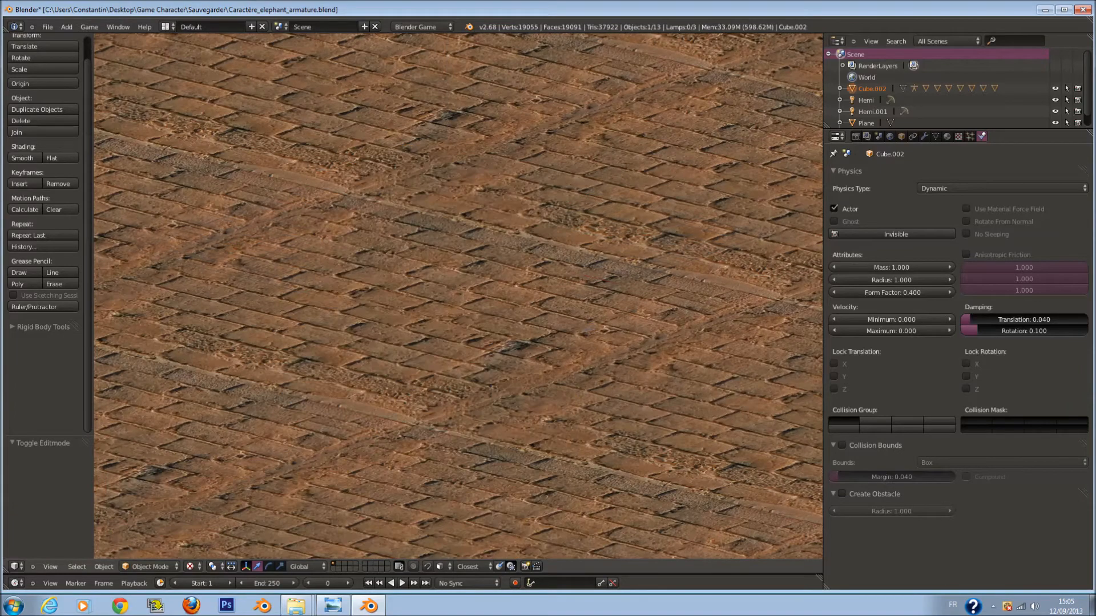
key(Escape)
scroll(626, 302, down, 5)
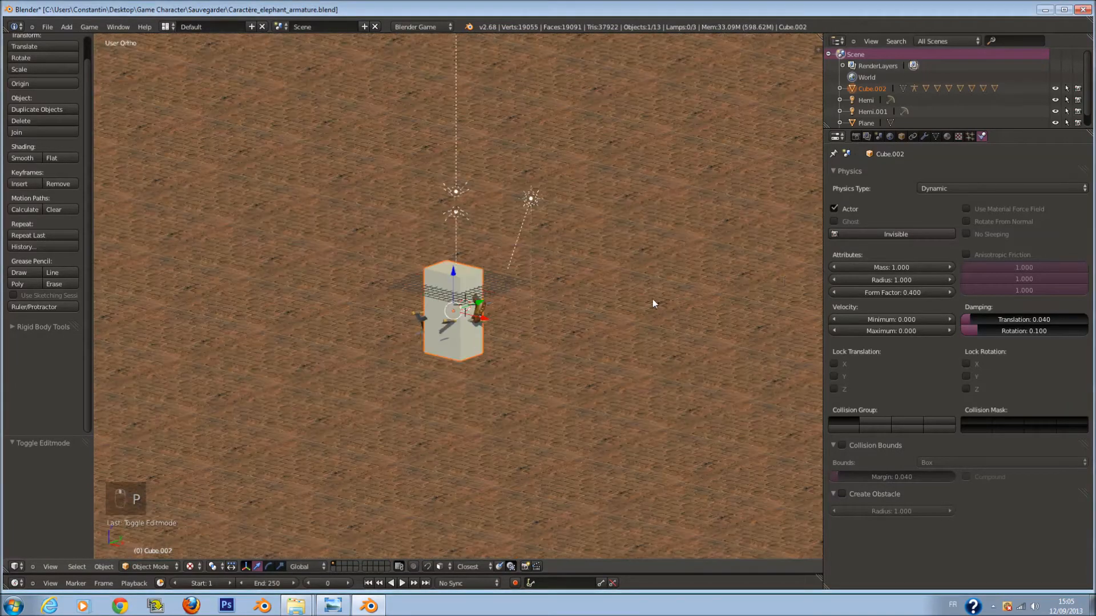
scroll(679, 351, up, 5)
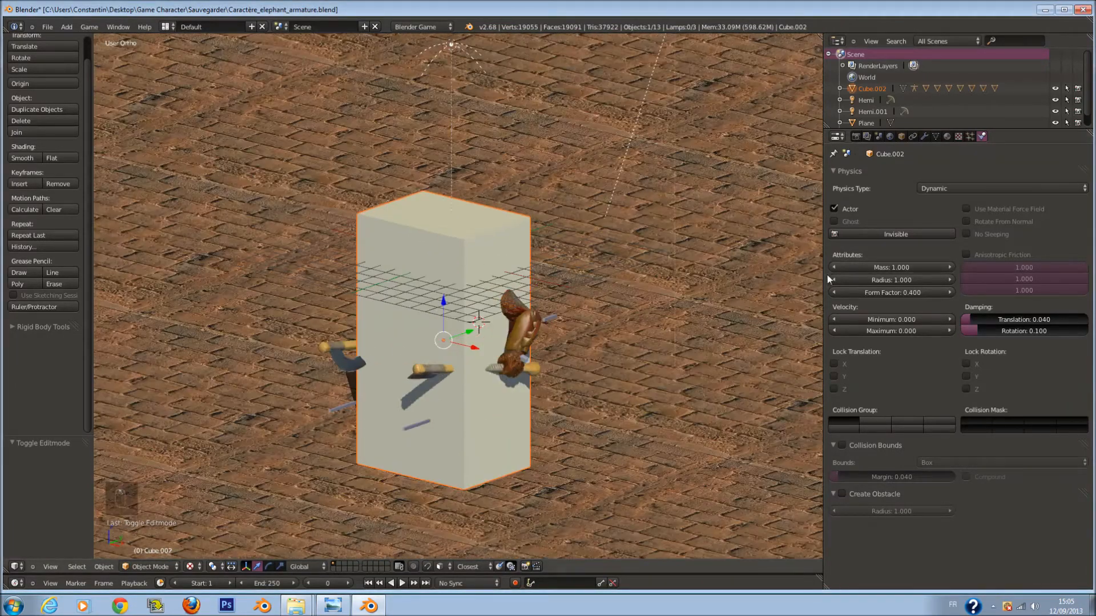
Enable Box collision bounds for the cube and test-run the game.
click(841, 445)
key(p)
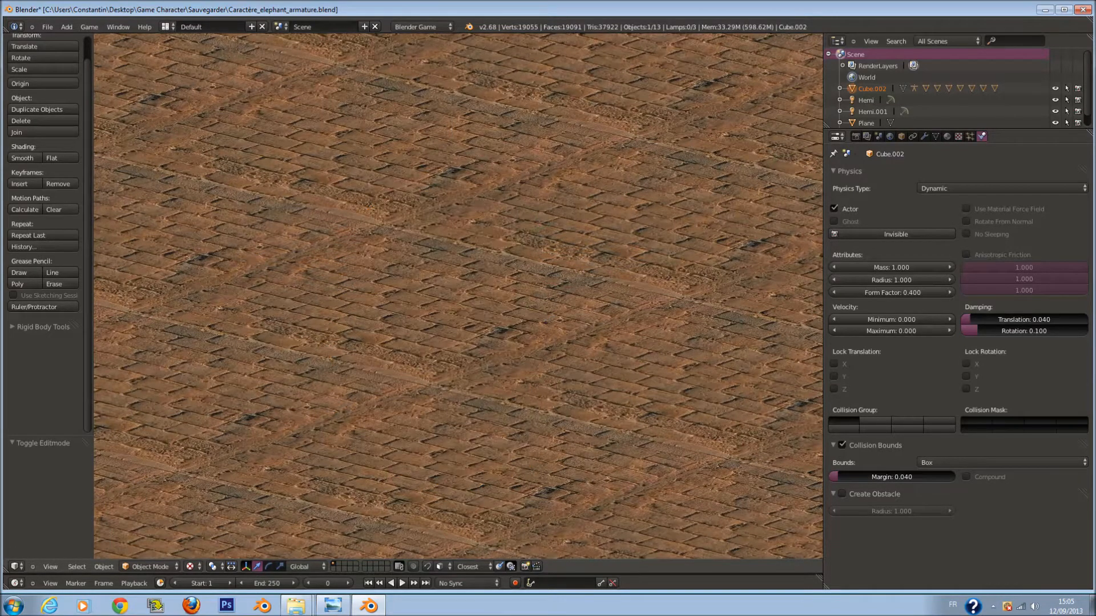
key(Escape)
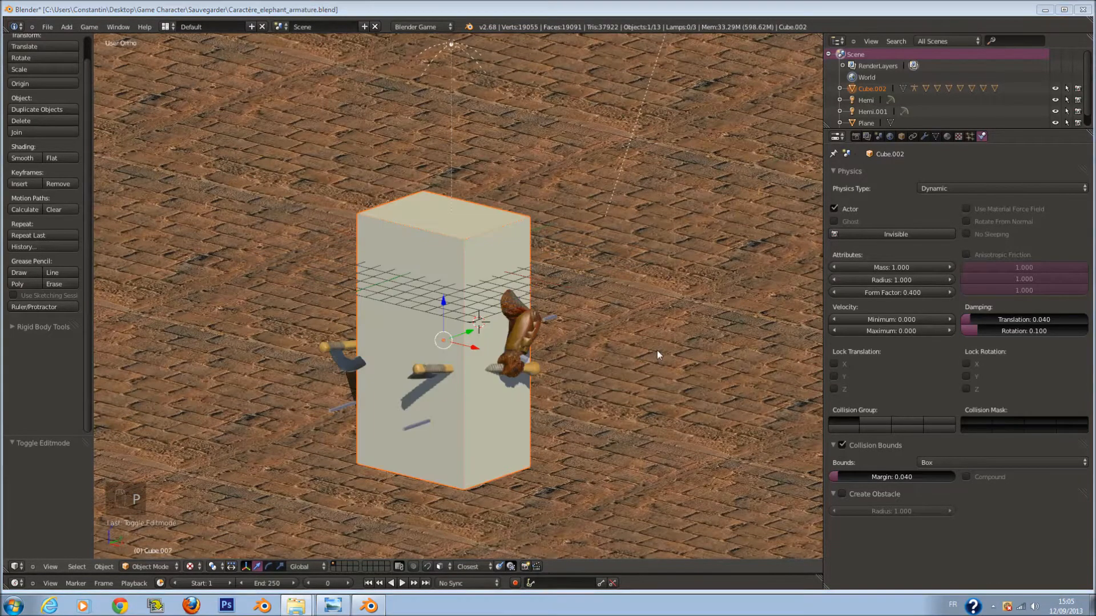
In solid shading, try clearing the cube's parent, move the cube about 5.75 units along Y, and undo the move.
click(191, 566)
click(209, 533)
scroll(511, 364, up, 2)
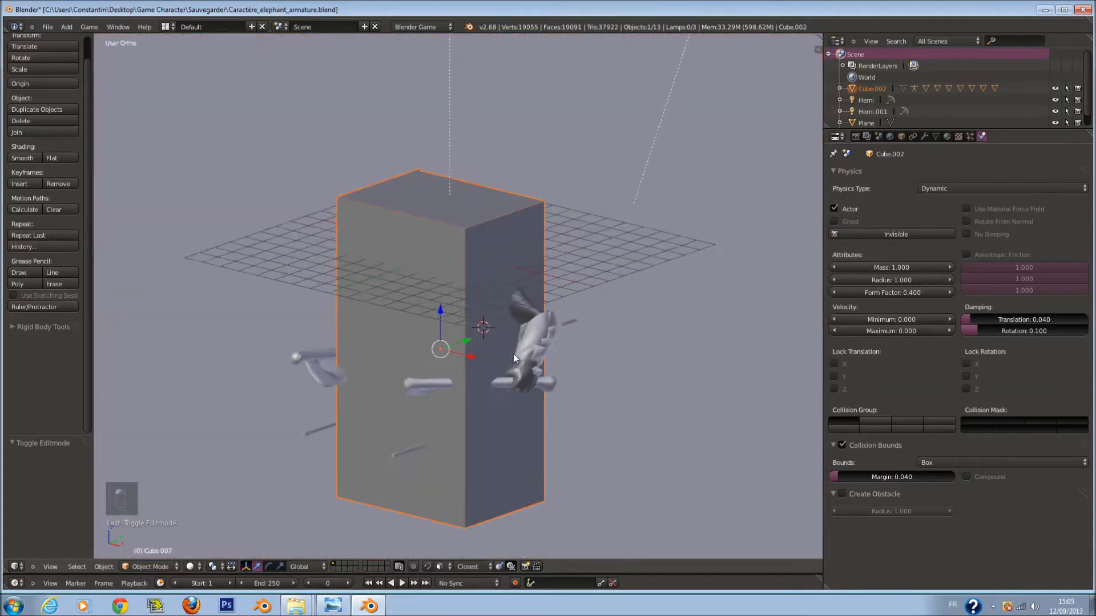
key(alt+p)
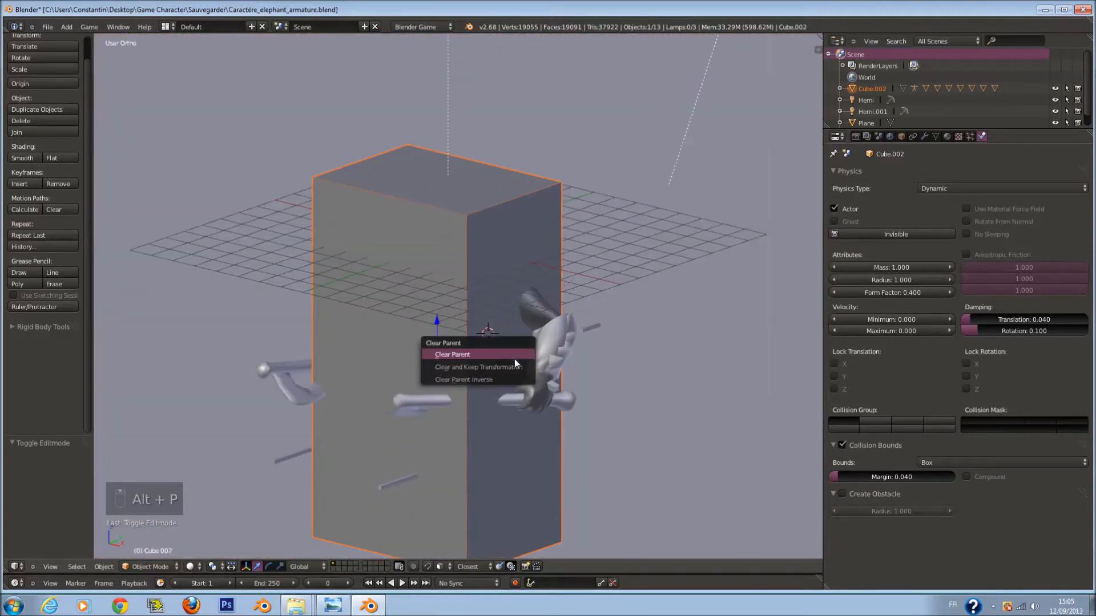
click(515, 359)
scroll(503, 343, down, 2)
drag(468, 333, 539, 307)
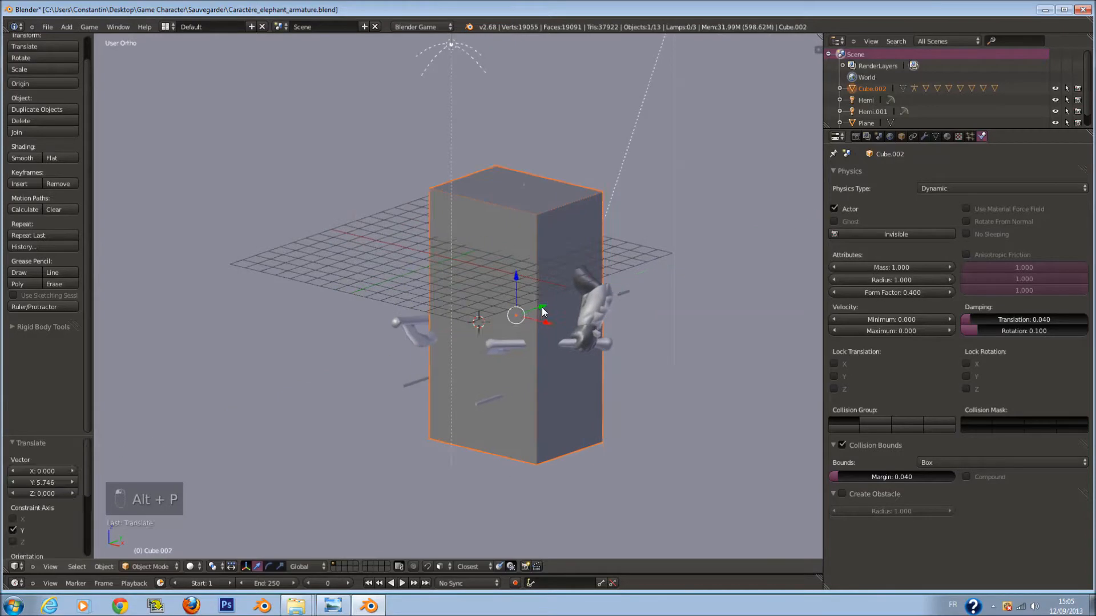
key(ctrl+z)
Select the armature in wireframe view and clear its parent.
key(z)
right_click(540, 302)
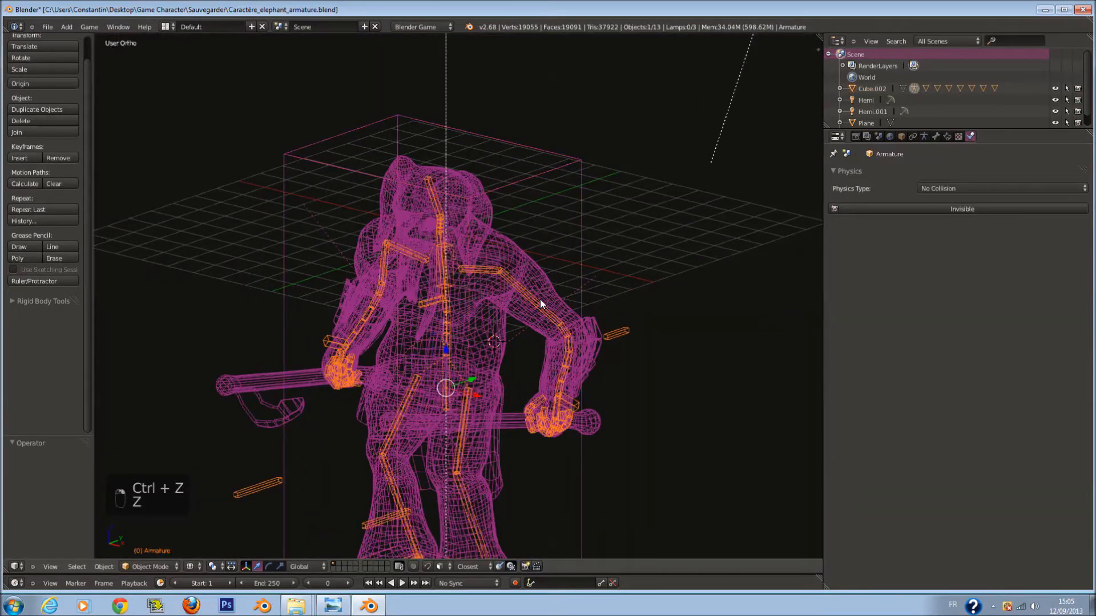
key(alt+p)
click(544, 308)
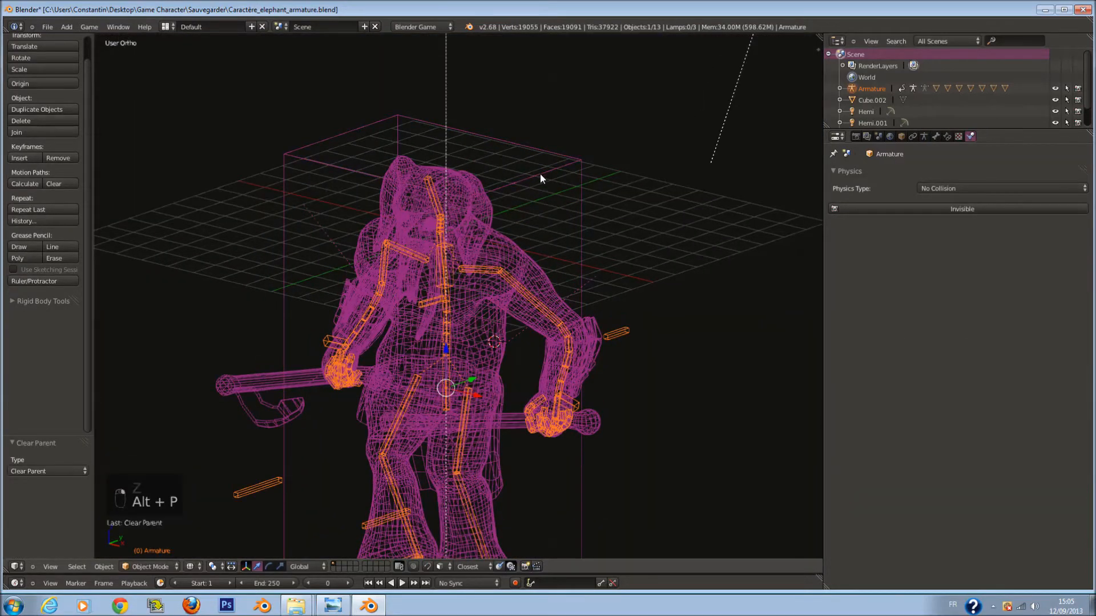
Start a trial move on the elephant, cancel it, and select the elephant's body mesh.
right_click(544, 284)
key(g)
right_click(529, 260)
right_click(529, 261)
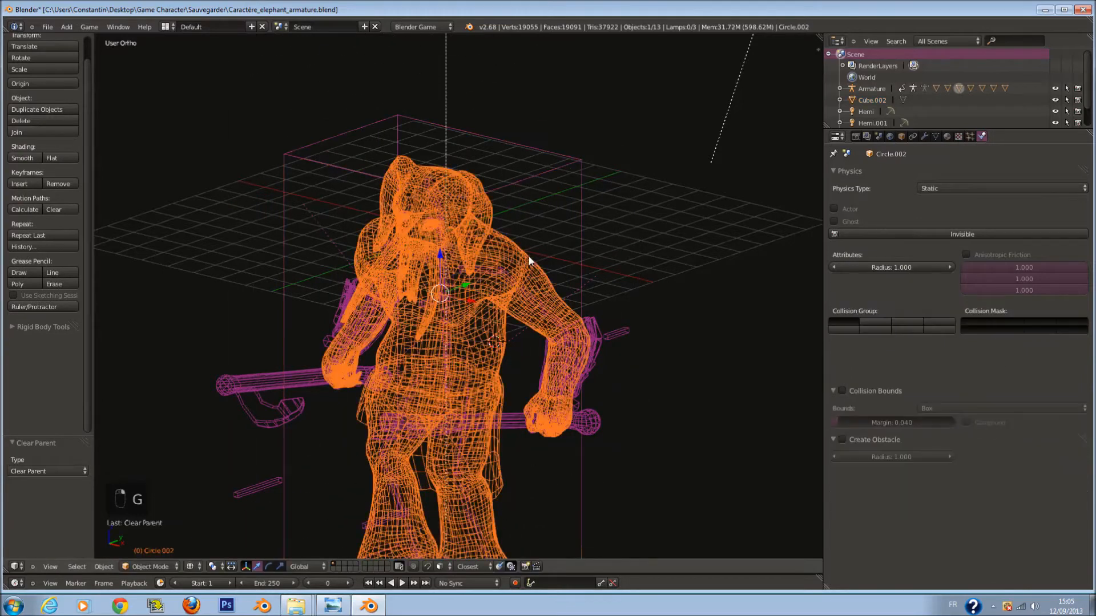
Select the armature and inspect its object transform and parent settings.
click(927, 137)
right_click(616, 331)
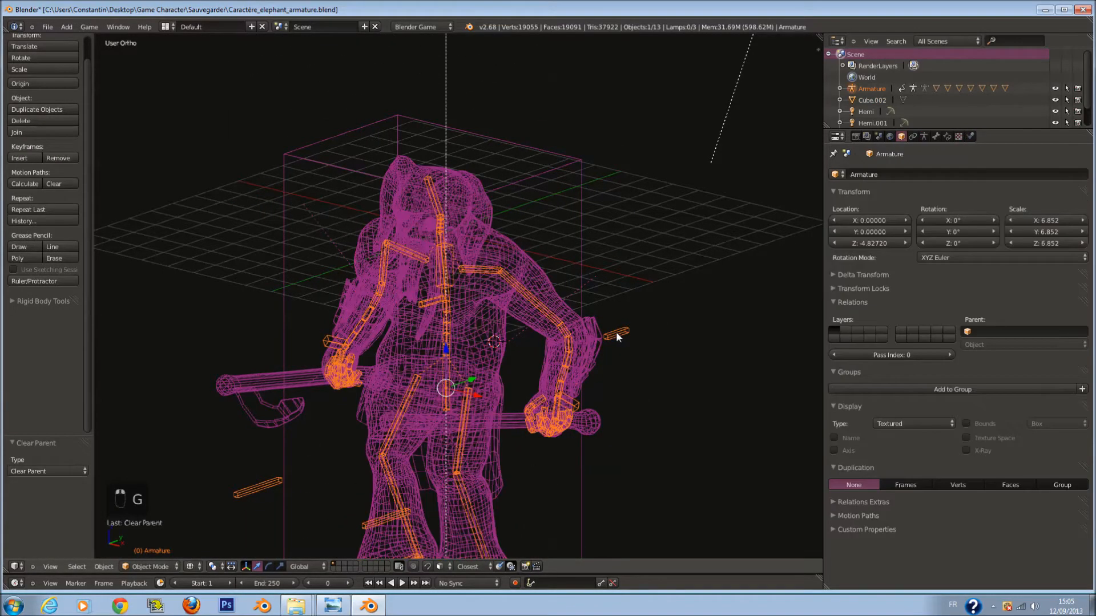
key(z)
middle_drag(592, 351, 550, 229)
key(z)
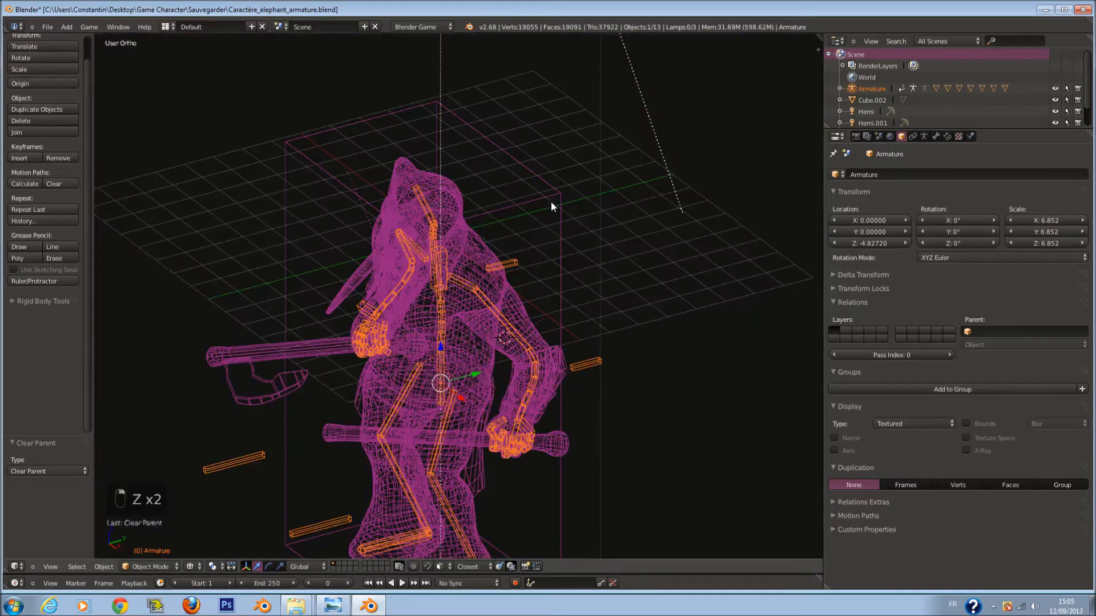
Move the cube about 7.5 units along Y, clear of the elephant, and display the scene in textured shading.
right_click(526, 265)
scroll(525, 265, down, 1)
key(z)
drag(467, 344, 648, 296)
click(195, 566)
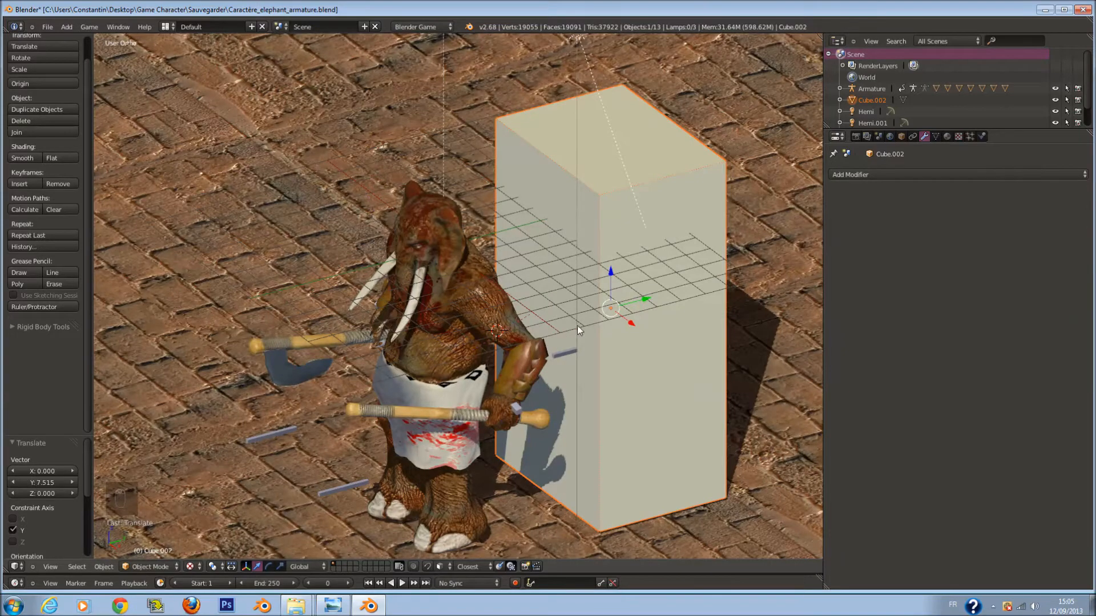
Save the file and test-run the game from two different viewing angles.
key(ctrl+s)
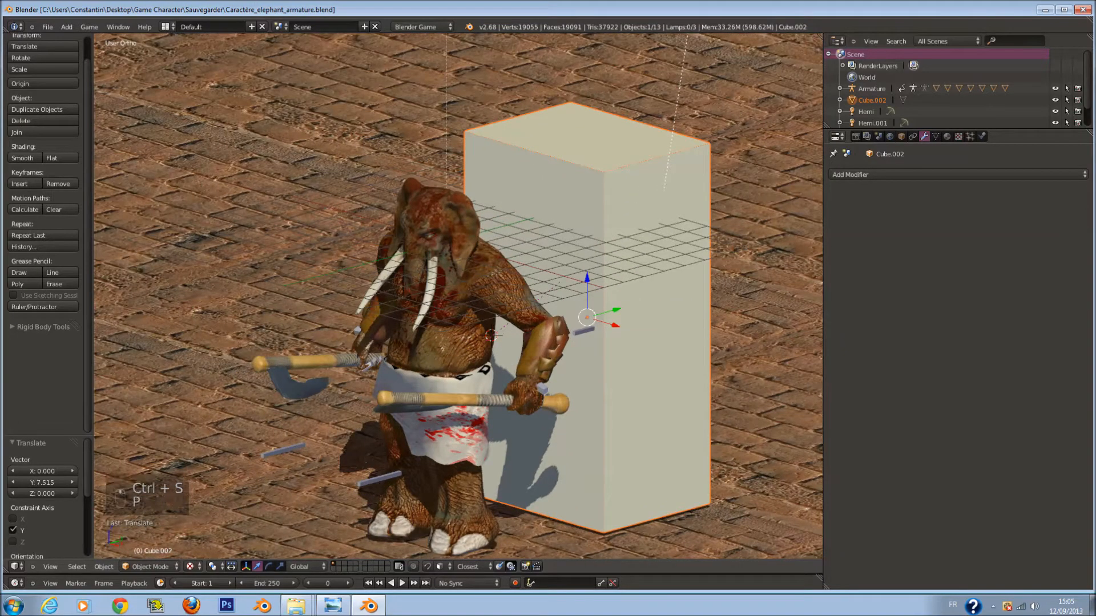
key(p)
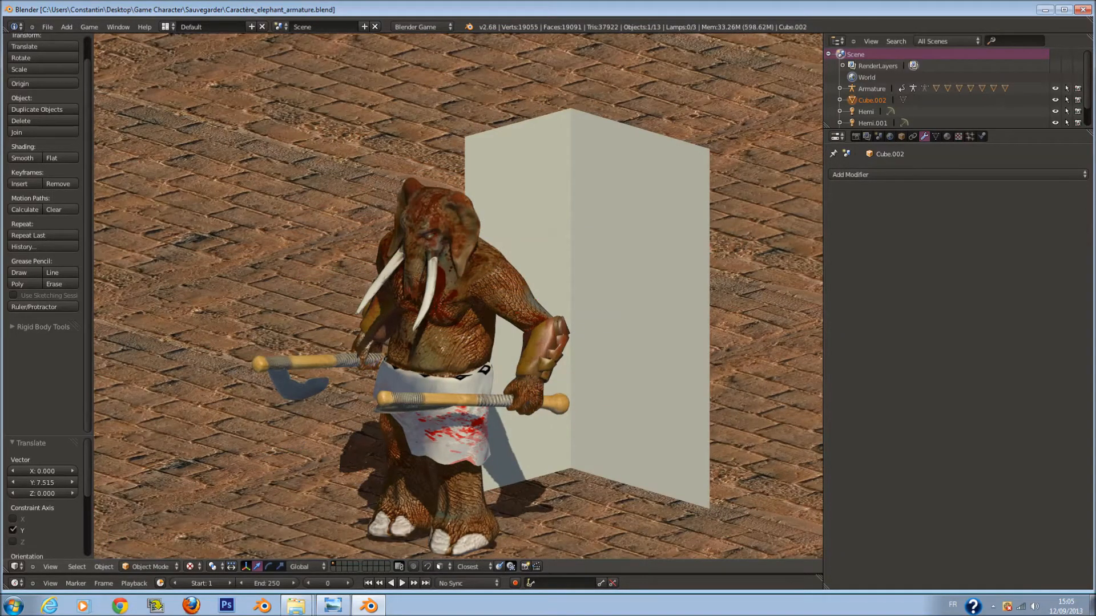
key(Escape)
middle_drag(572, 342, 471, 368)
scroll(465, 365, up, 3)
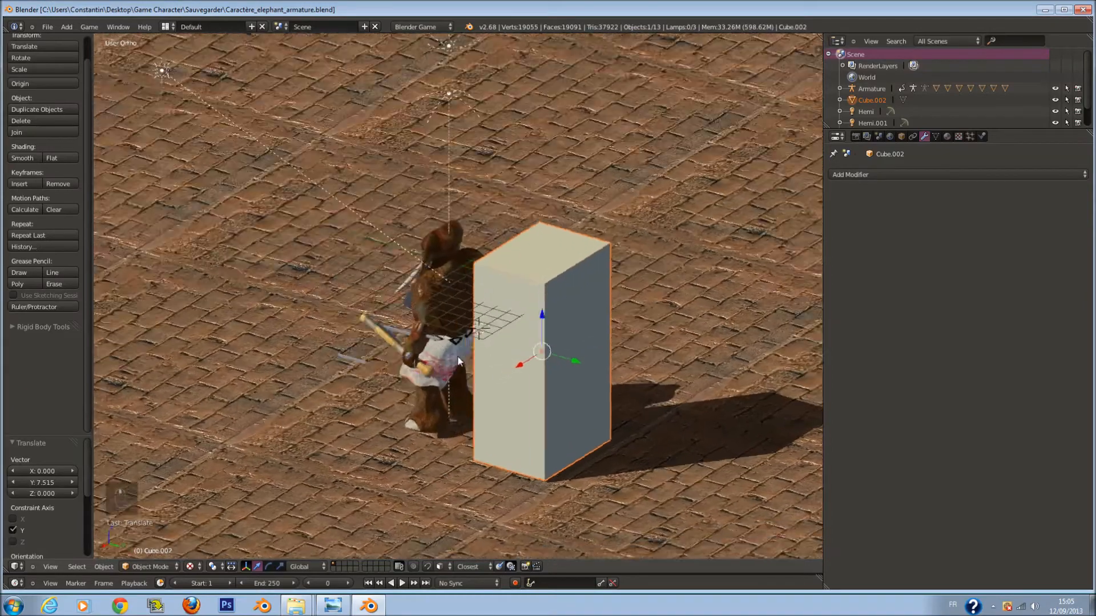
key(p)
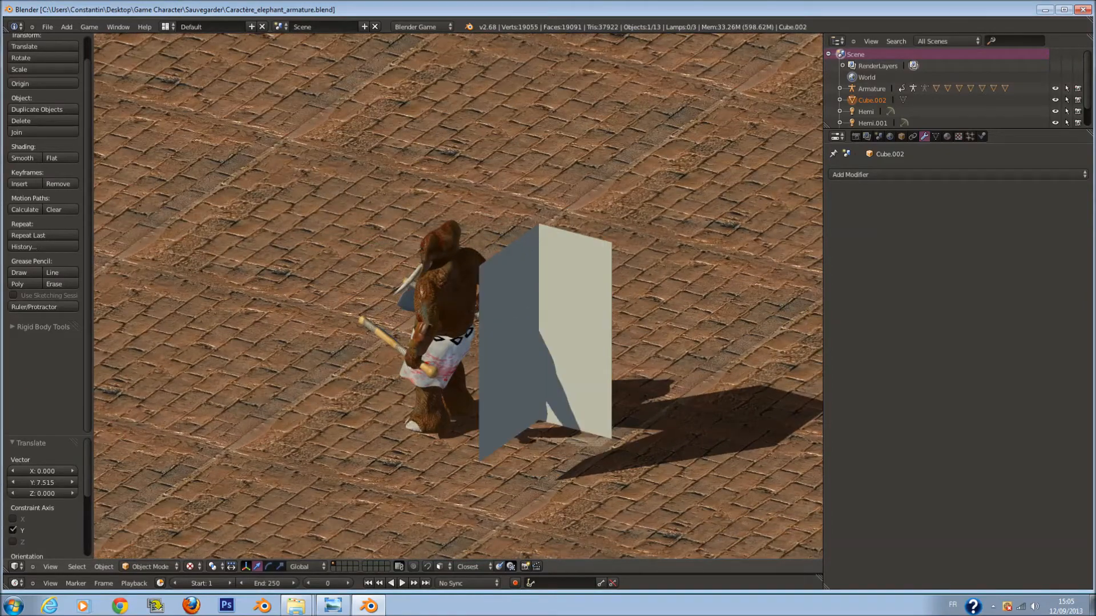
key(Escape)
Recalculate the cube's face normals in Edit Mode and test-run the game.
key(Tab)
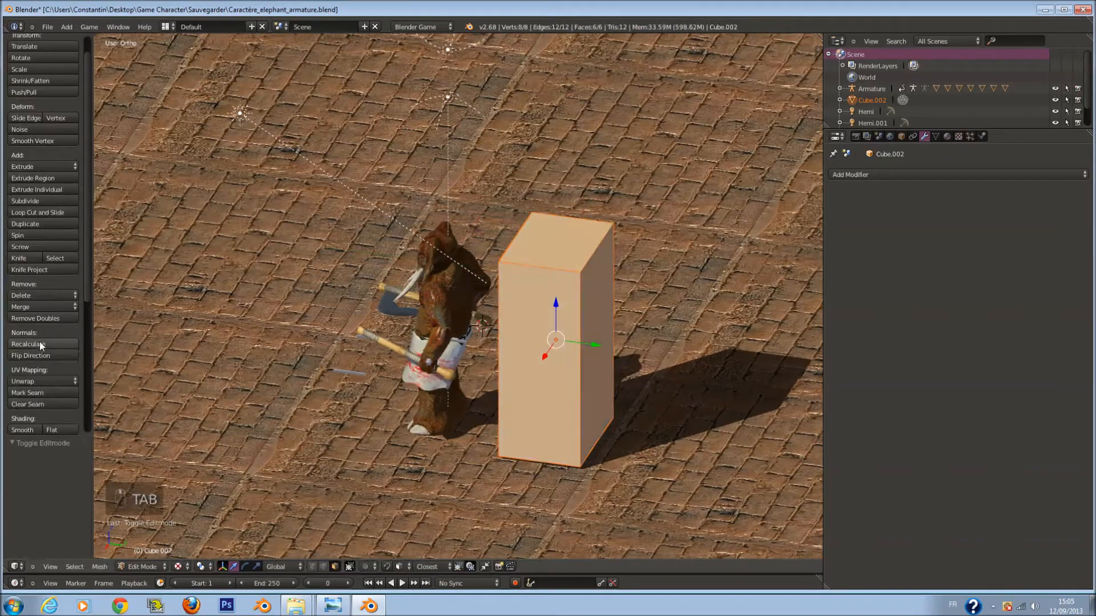
key(Tab)
key(p)
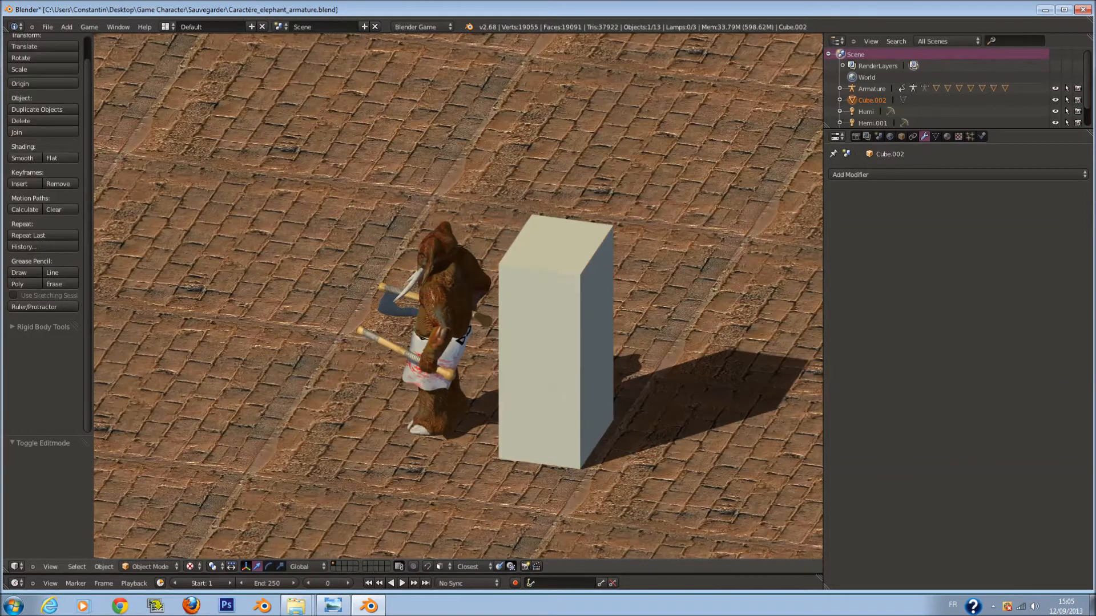
key(Escape)
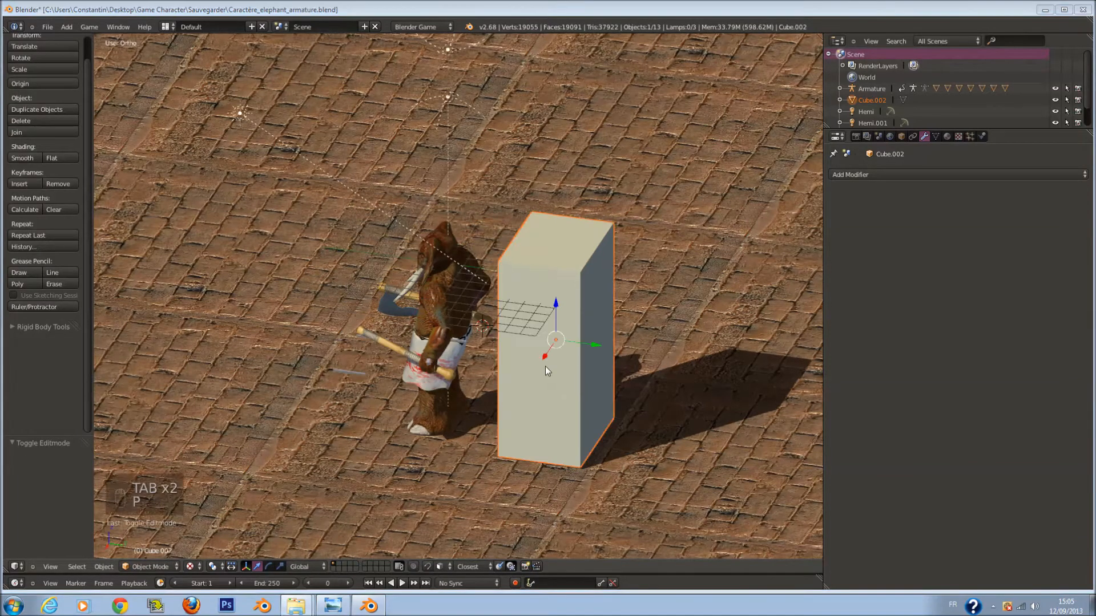
Make the cube invisible in its physics settings and test-run the game.
click(983, 137)
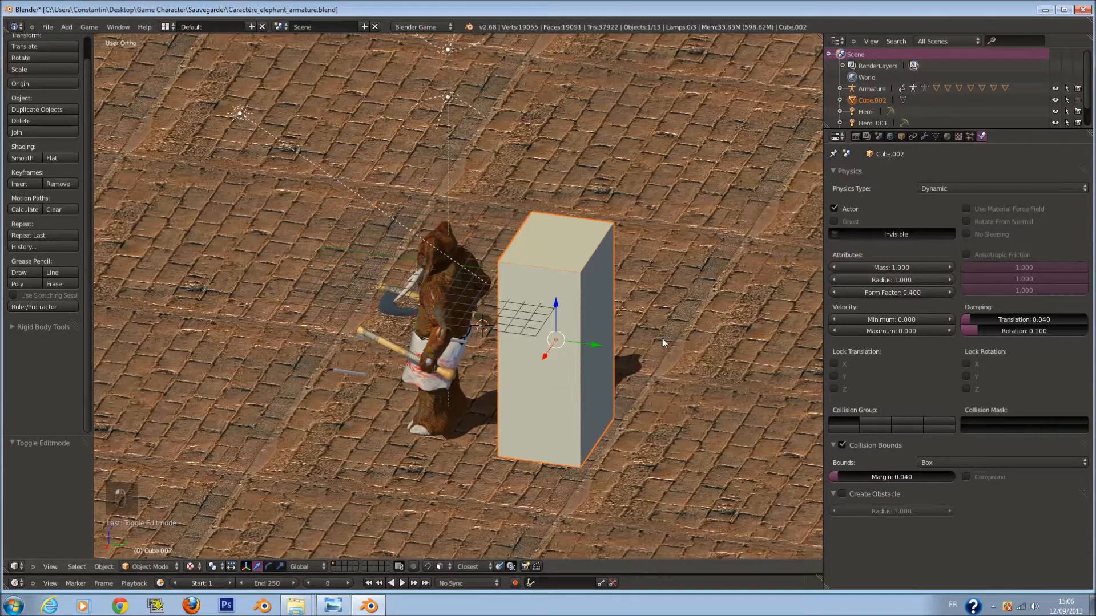
key(p)
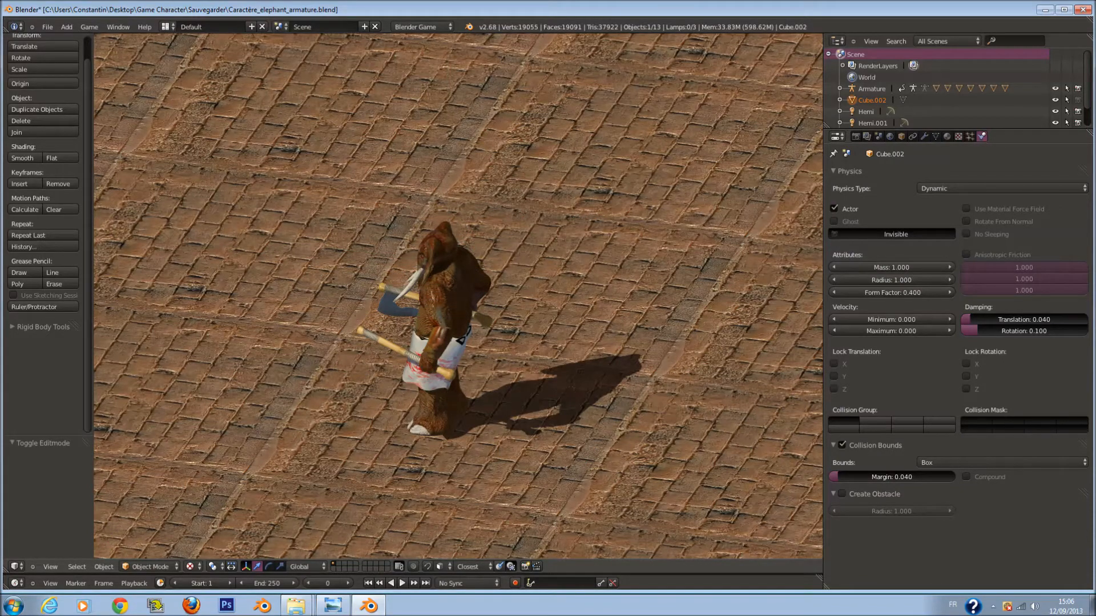
key(Escape)
Select the elephant's body mesh and examine its physics settings.
middle_drag(660, 338, 556, 354)
scroll(474, 262, up, 4)
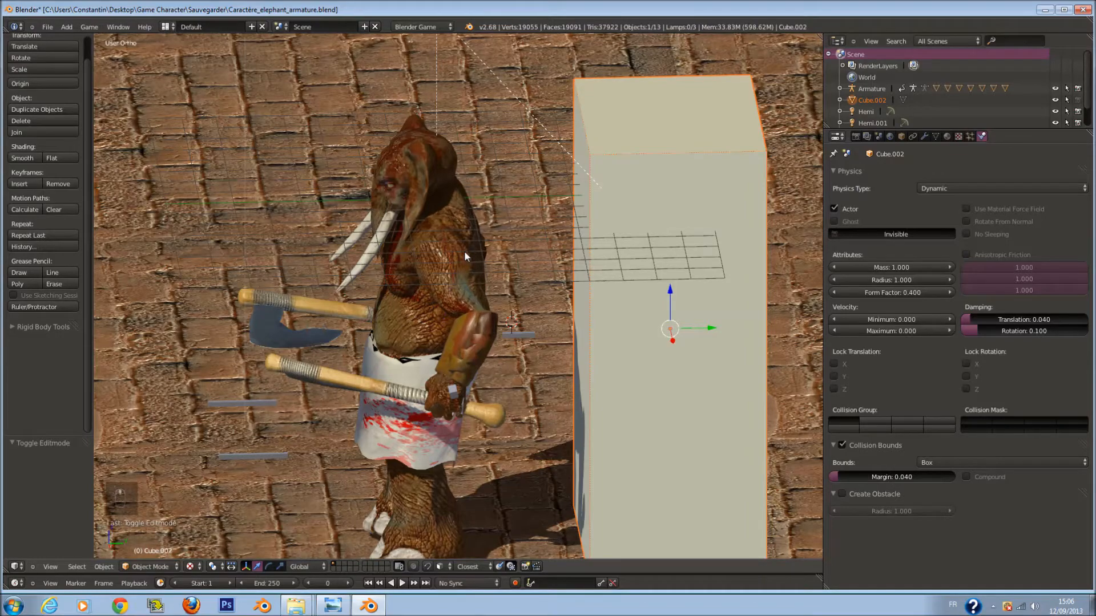
right_click(464, 251)
middle_drag(464, 251, 511, 251)
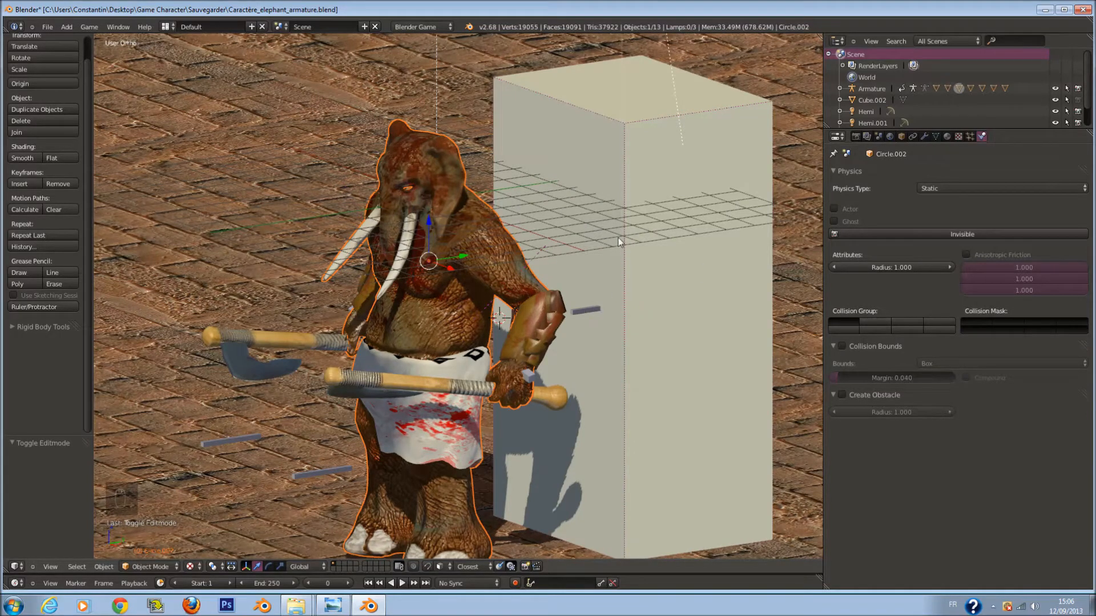
Move the cube about -7.33 units along Y around the elephant in right view, restore textured shading, and test-run the game.
right_click(574, 320)
key(KP_3)
key(z)
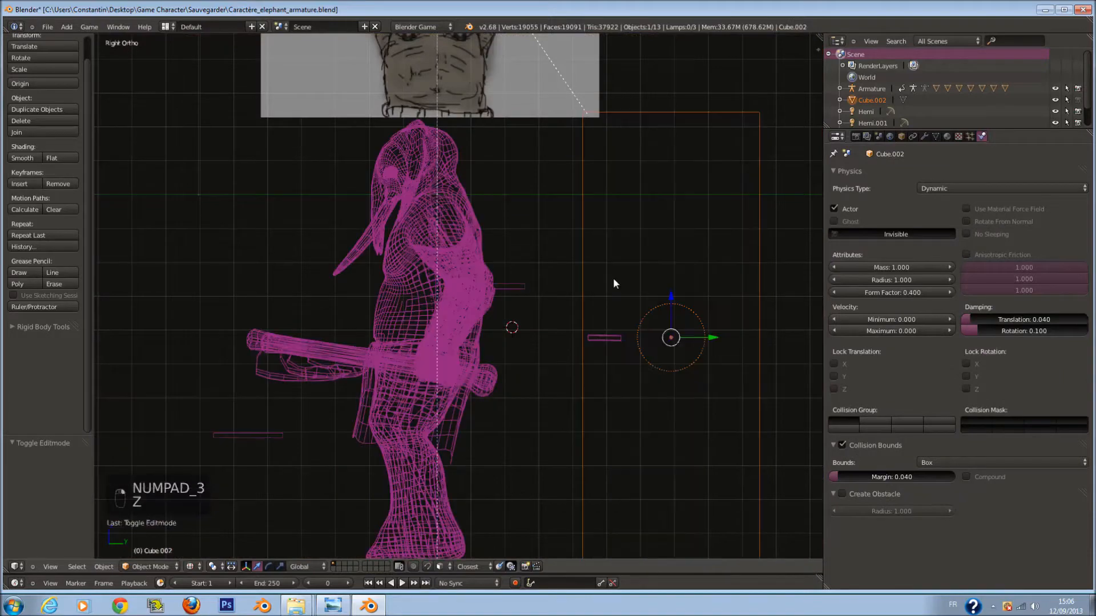
drag(707, 337, 468, 309)
key(z)
middle_drag(468, 308, 550, 326)
click(190, 567)
click(252, 511)
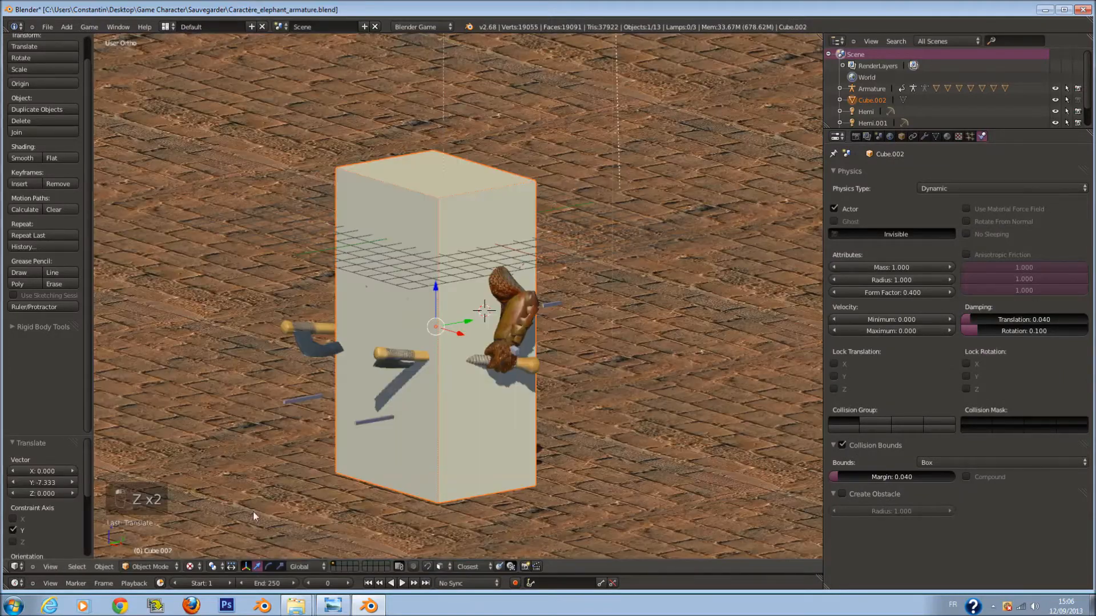
key(p)
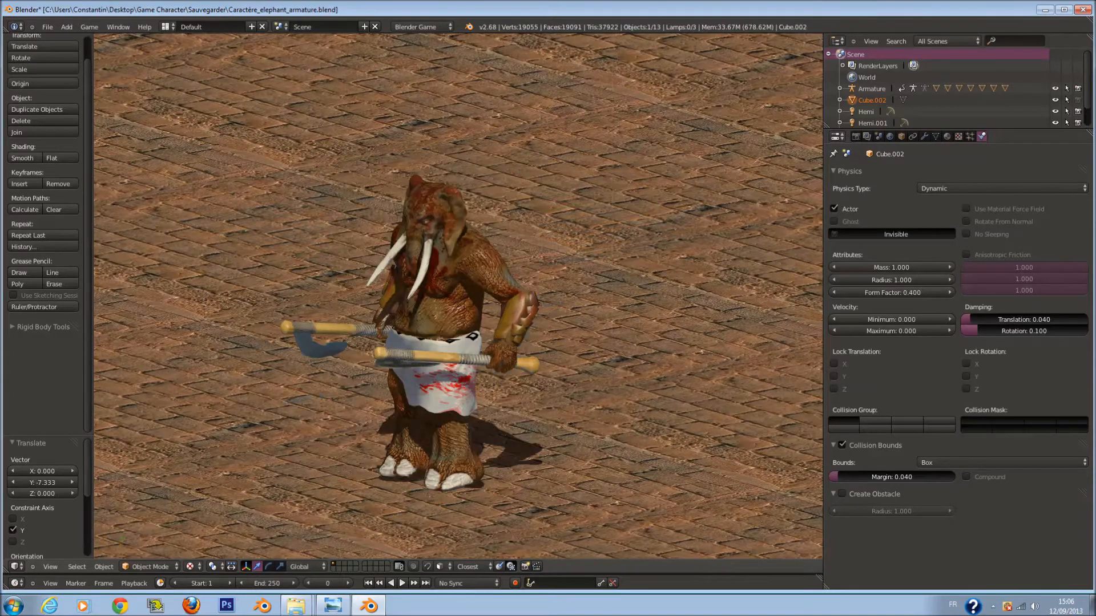
key(Escape)
Parent the armature to the cube with the Object option while in wireframe view.
key(z)
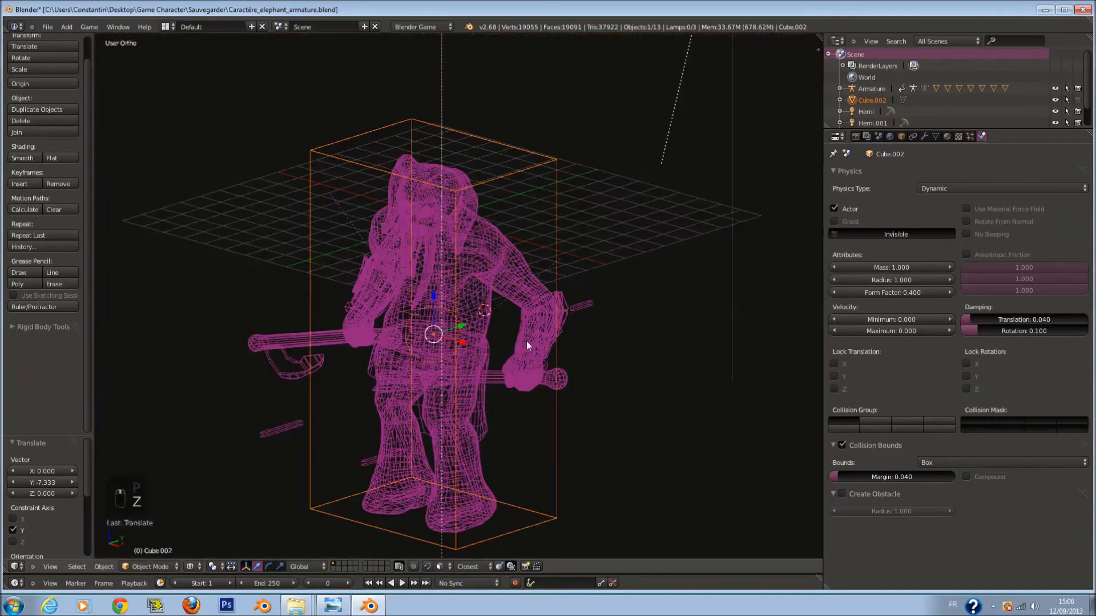
key(z)
key(z)
key(z)
right_click(506, 265)
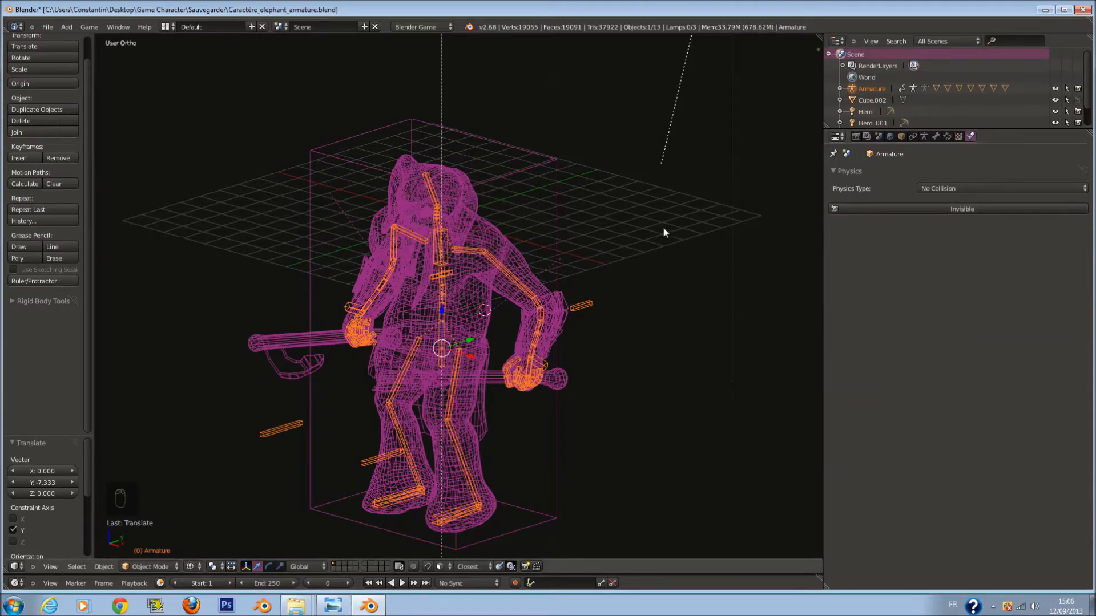
right_click(558, 209)
key(ctrl+p)
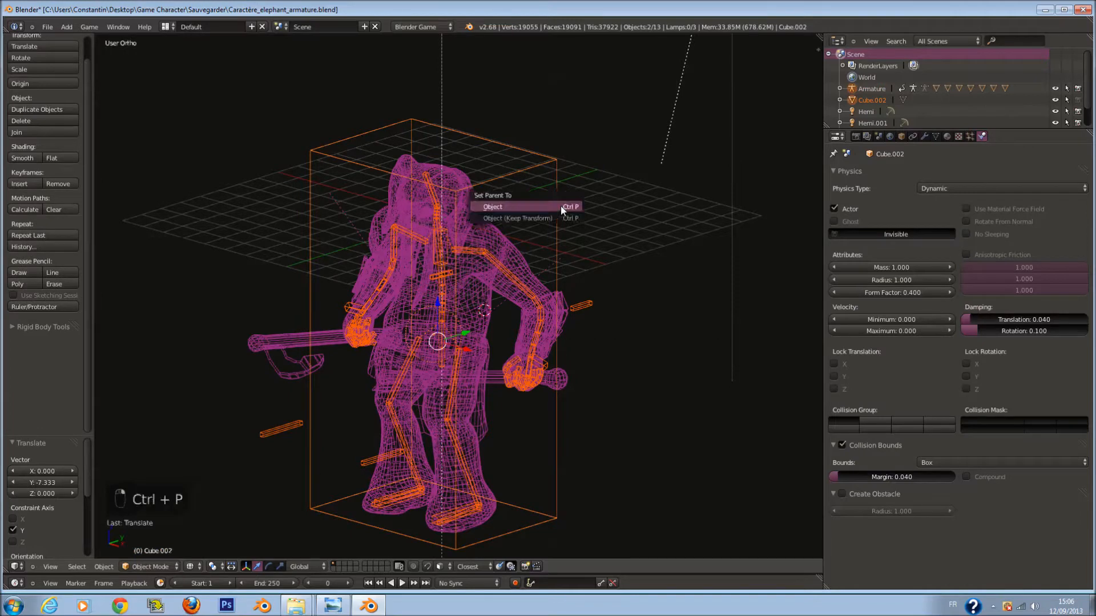
click(561, 207)
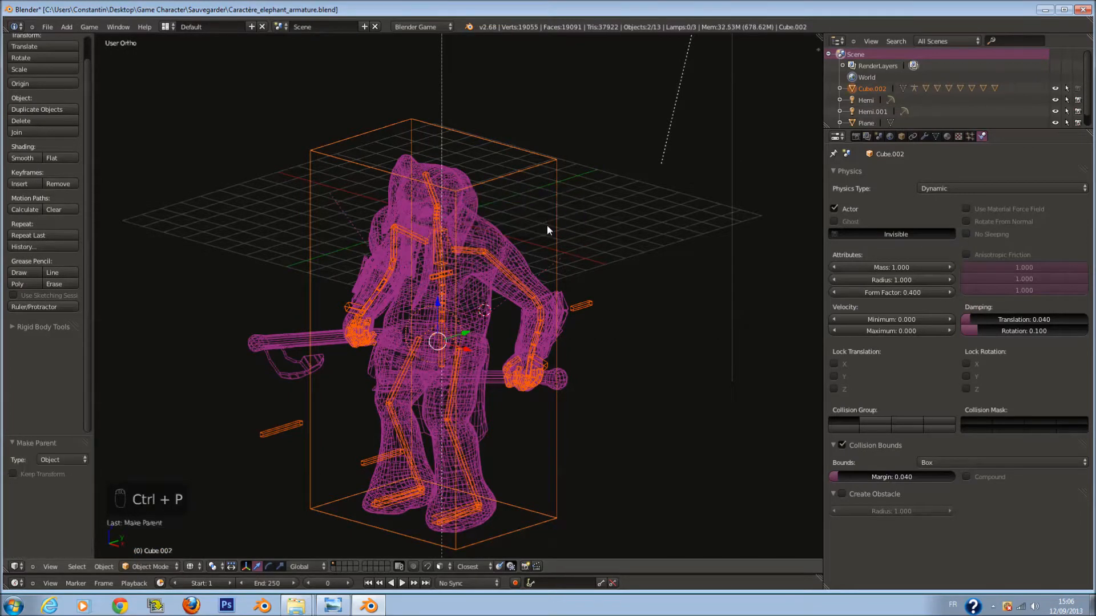
Switch the viewport from wireframe to textured shading.
key(z)
click(201, 566)
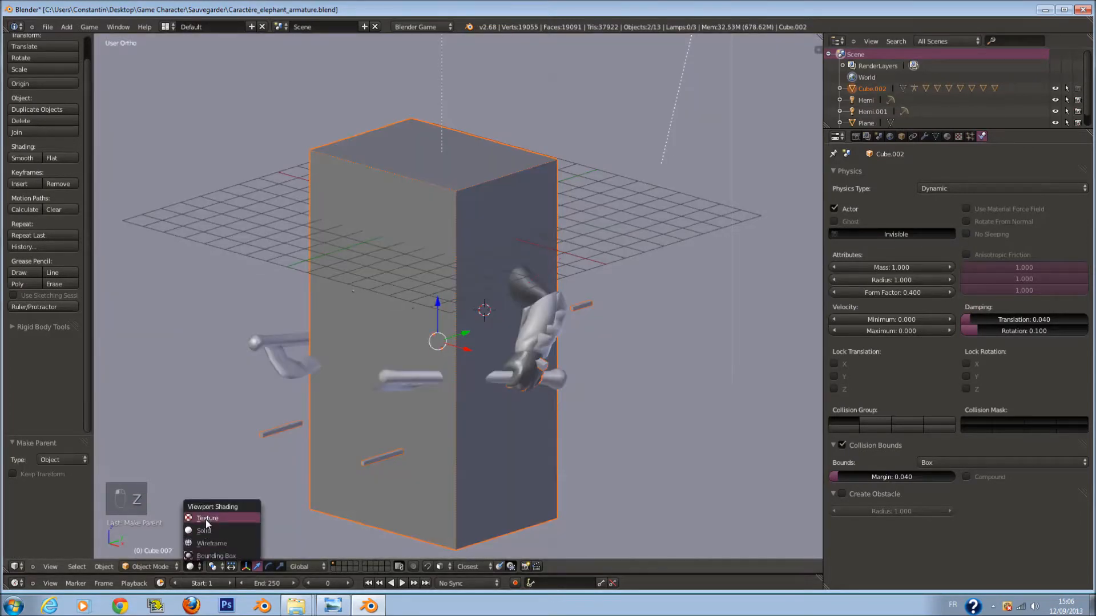
Show the scene with textured shading and test-run the game from a close view and a distant view.
click(206, 518)
key(p)
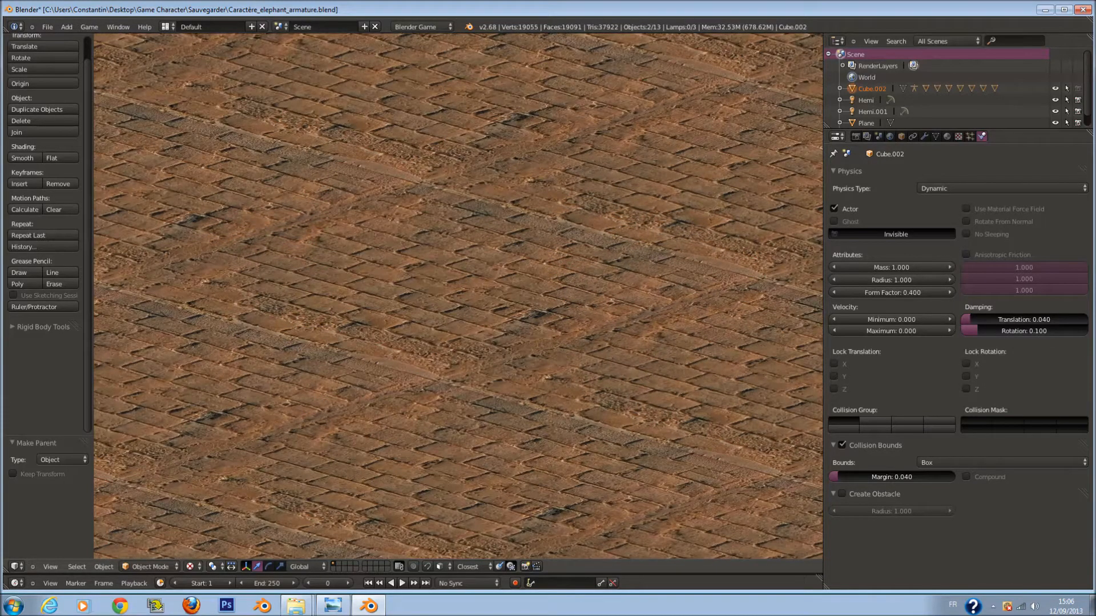
key(Escape)
scroll(518, 381, down, 8)
middle_drag(530, 428, 551, 409)
key(p)
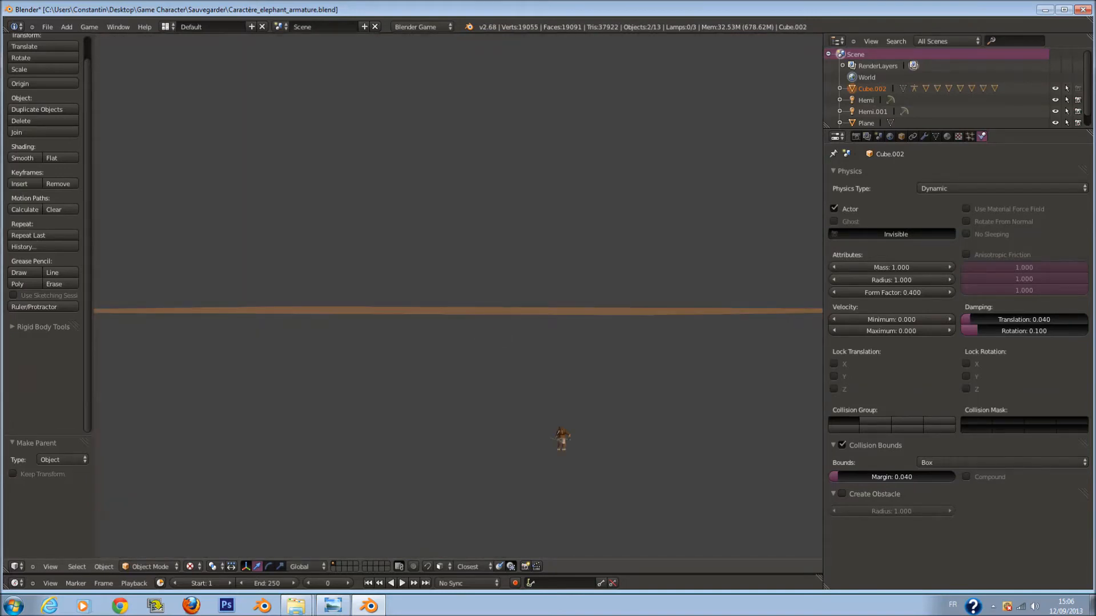
key(Escape)
Enable Keep Transform for the Make Parent operation and test-run the game.
scroll(494, 352, up, 11)
middle_drag(514, 337, 522, 290)
scroll(522, 293, up, 4)
scroll(522, 316, down, 3)
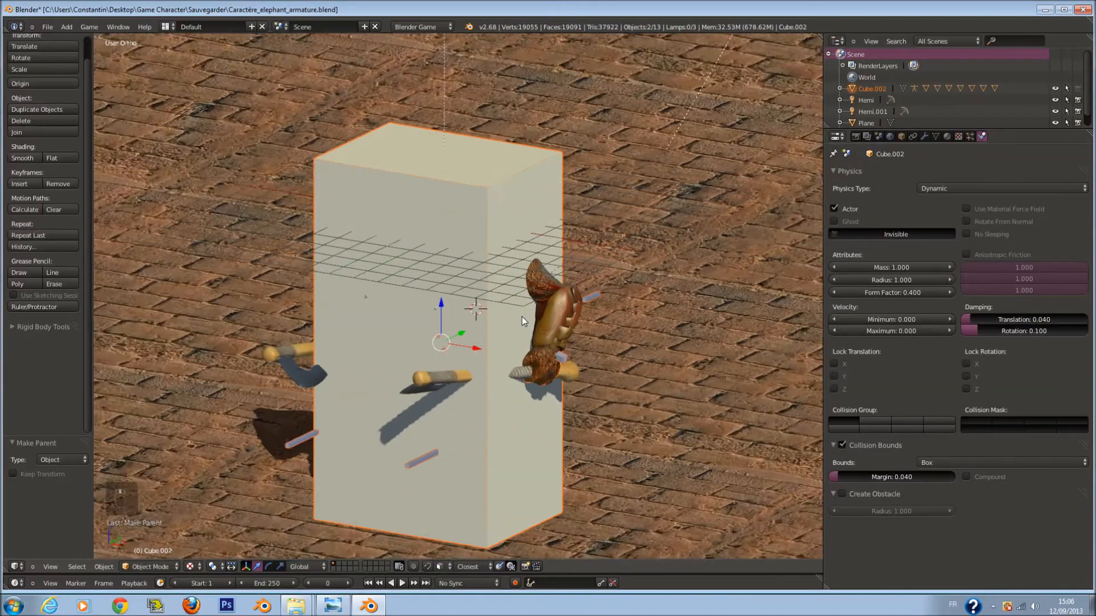
scroll(594, 341, up, 2)
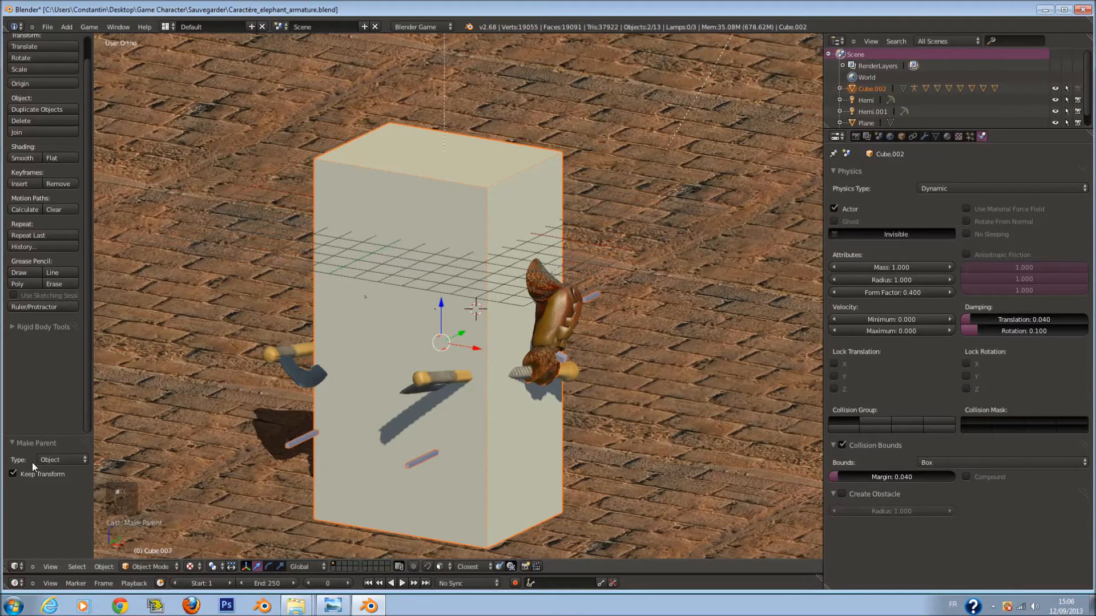
scroll(480, 391, down, 3)
key(p)
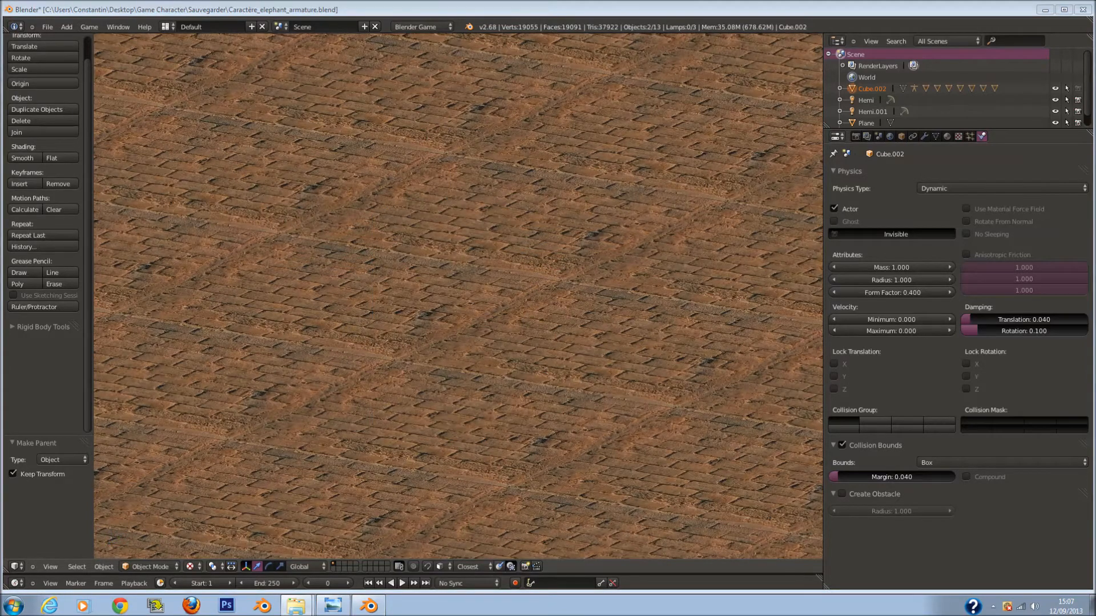
key(Escape)
Switch to wireframe display and set the elephant body's physics type to No Collision.
key(z)
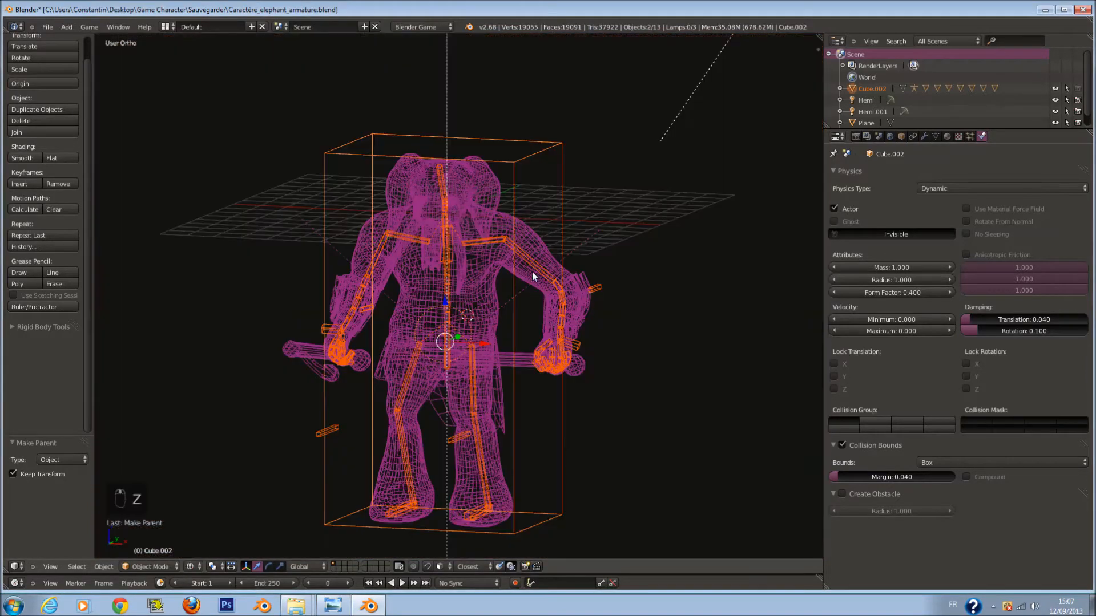
right_click(550, 249)
click(959, 189)
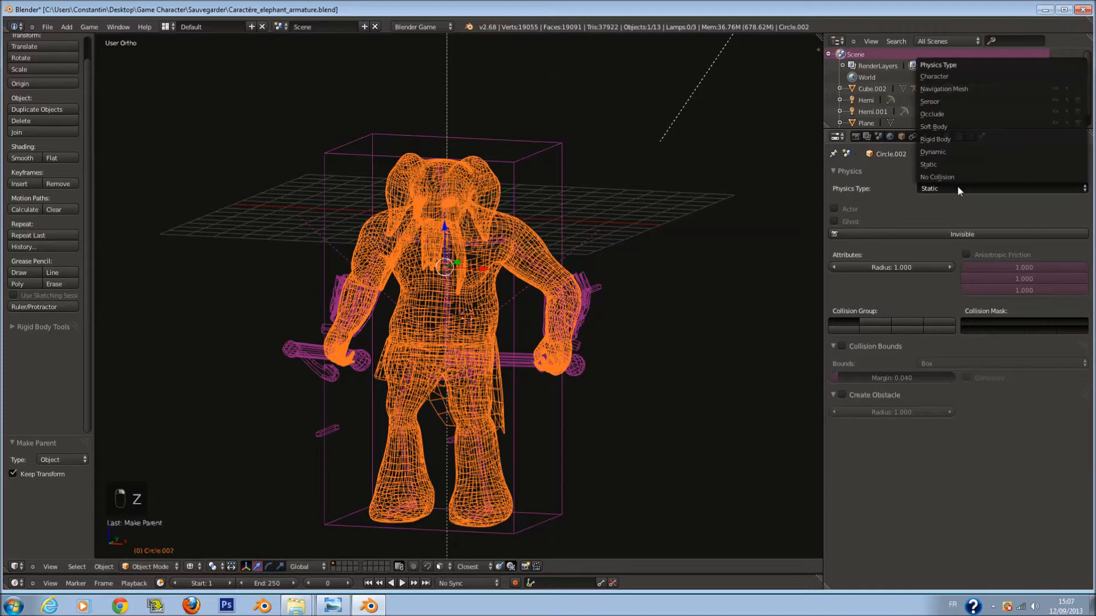
click(957, 177)
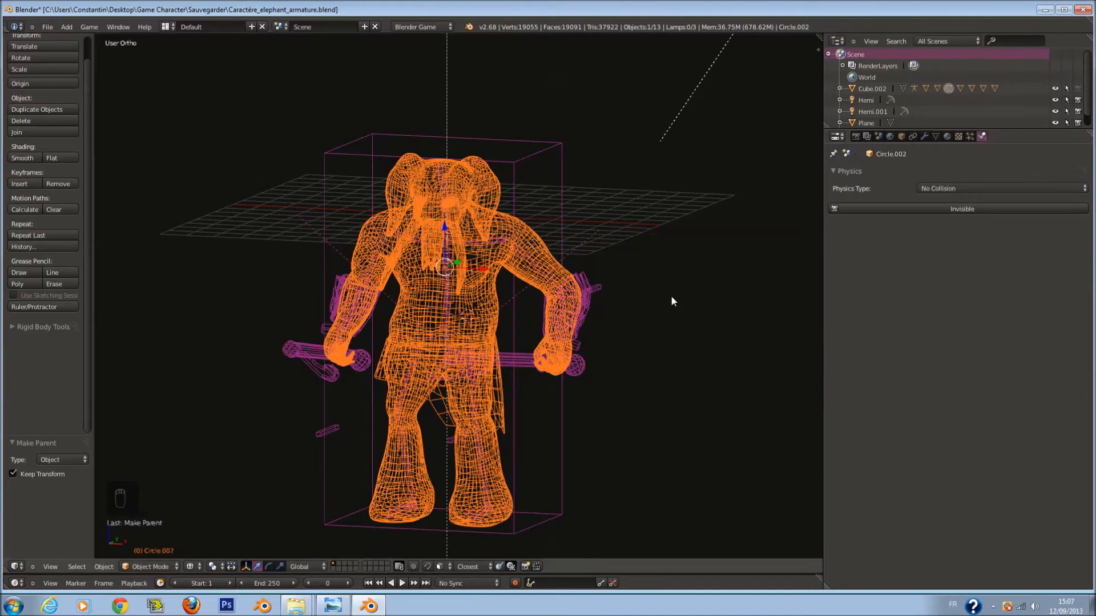
Set the physics type of both forearm guards to No Collision.
scroll(670, 295, up, 1)
right_click(618, 306)
click(954, 188)
click(954, 177)
right_click(317, 276)
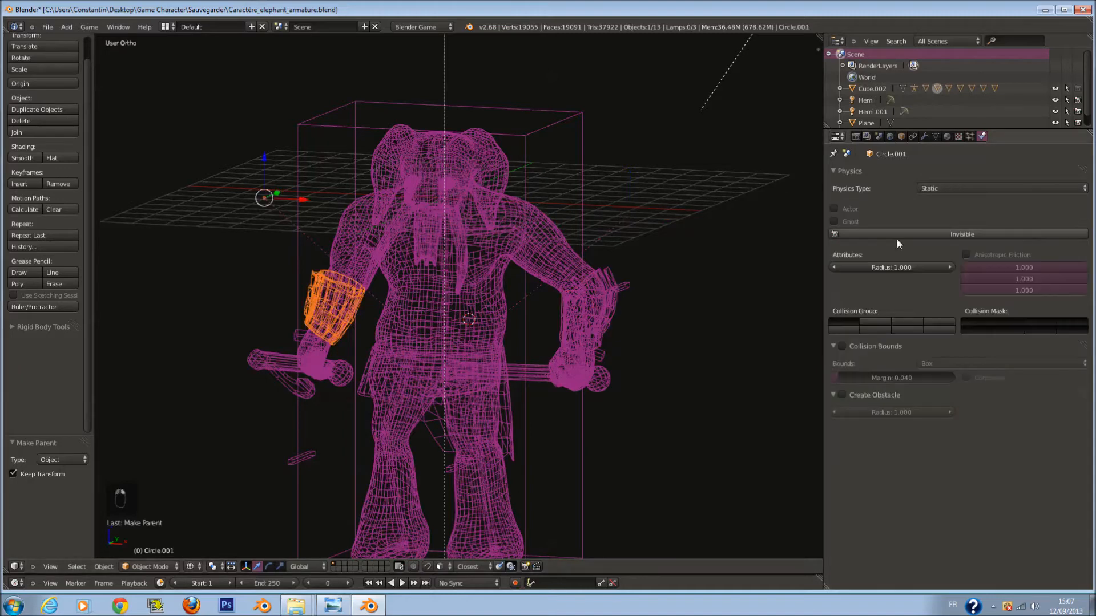
click(943, 187)
click(943, 177)
Set the physics type of both hand-held axes to No Collision.
middle_drag(673, 242, 590, 371)
right_click(590, 371)
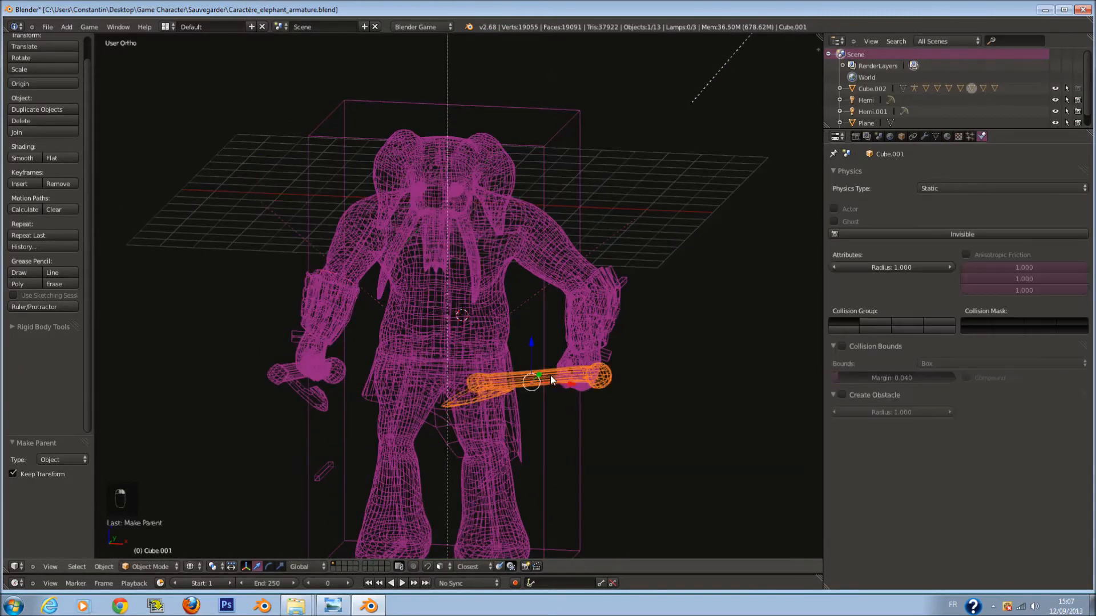
click(974, 188)
click(972, 177)
right_click(314, 391)
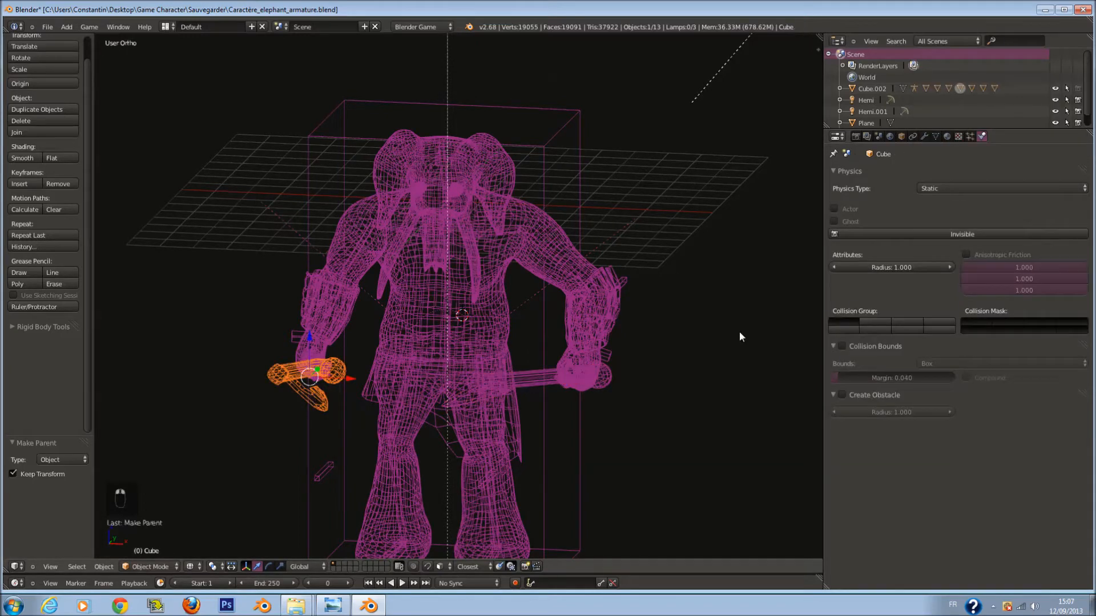
click(967, 190)
click(964, 176)
Select the box around the character, restore textured shading and test-run the game.
right_click(566, 243)
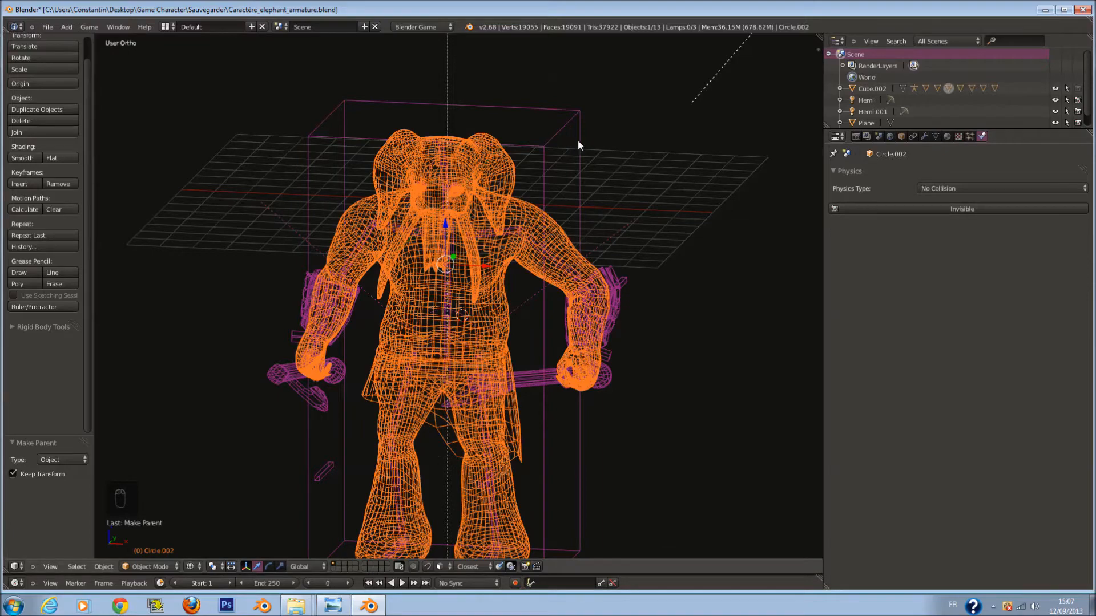
right_click(564, 128)
key(z)
click(190, 566)
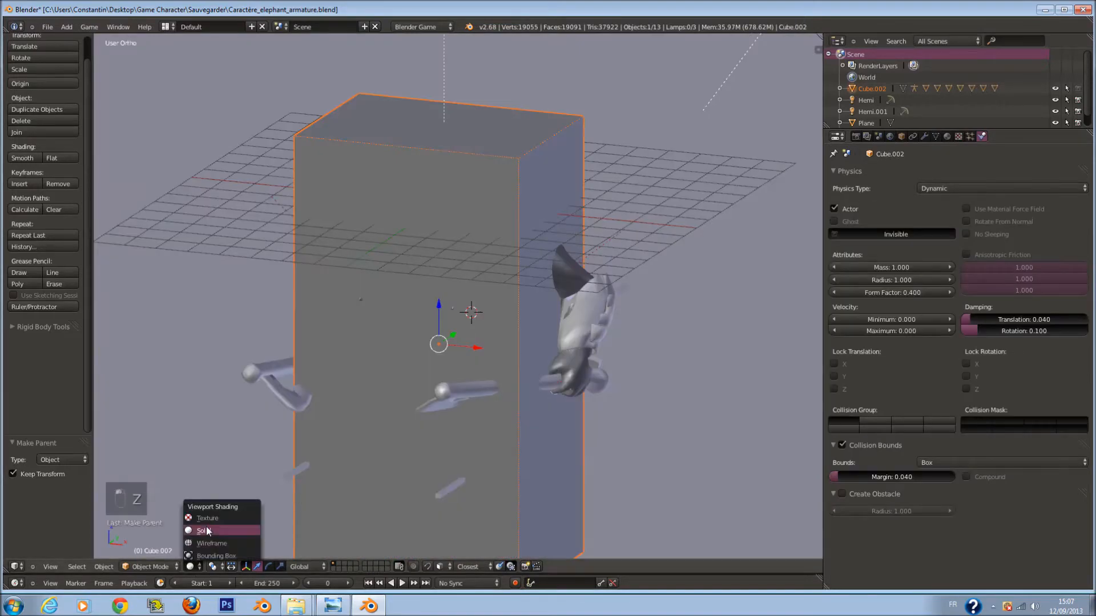
click(208, 518)
key(p)
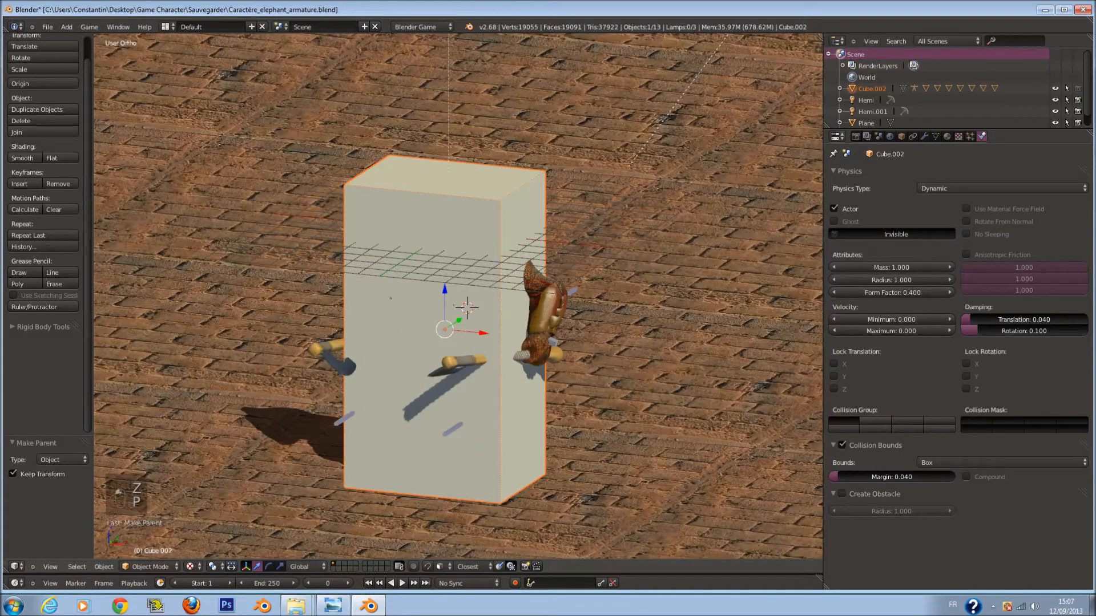
key(Escape)
Turn off Collision Bounds for the ground plane and test-run the game.
right_click(522, 191)
scroll(529, 190, up, 4)
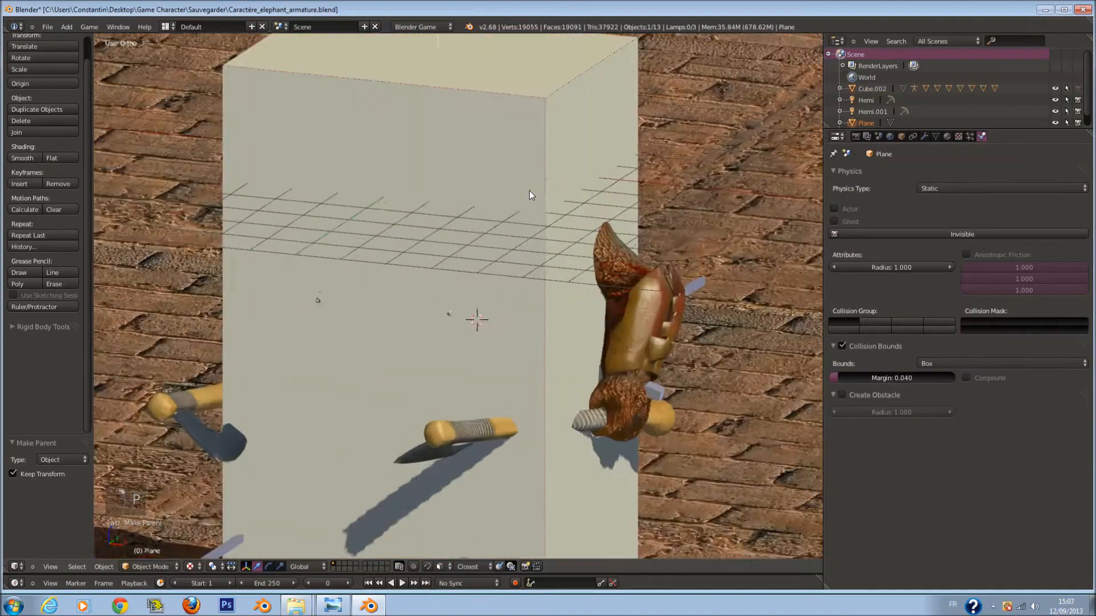
scroll(529, 190, down, 4)
click(842, 347)
key(p)
key(Escape)
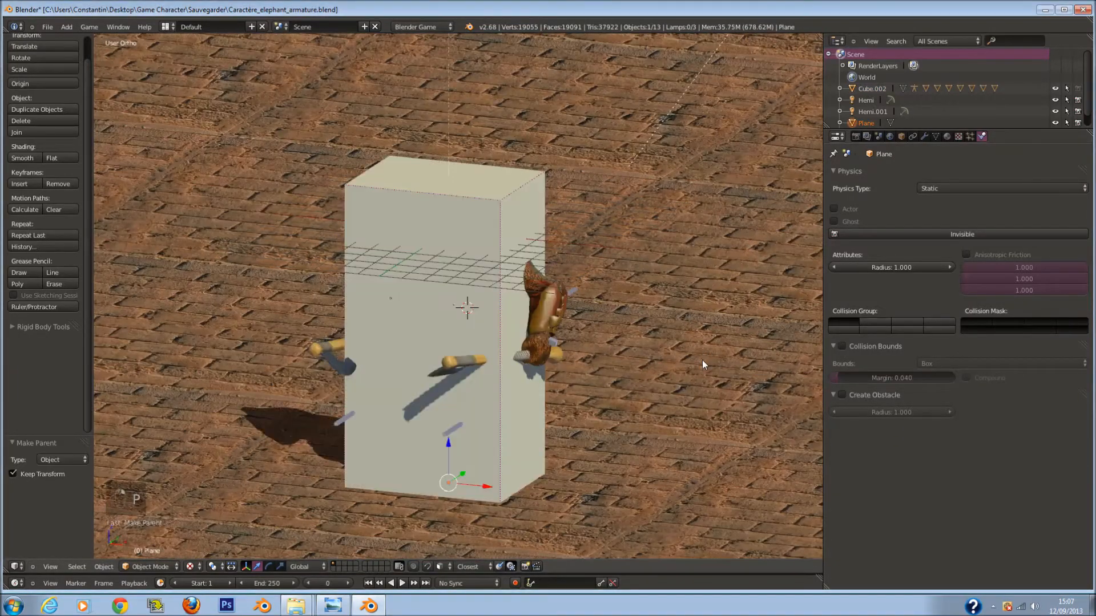
Turn off Collision Bounds for the box around the character and test-run the game from farther away.
scroll(699, 365, down, 8)
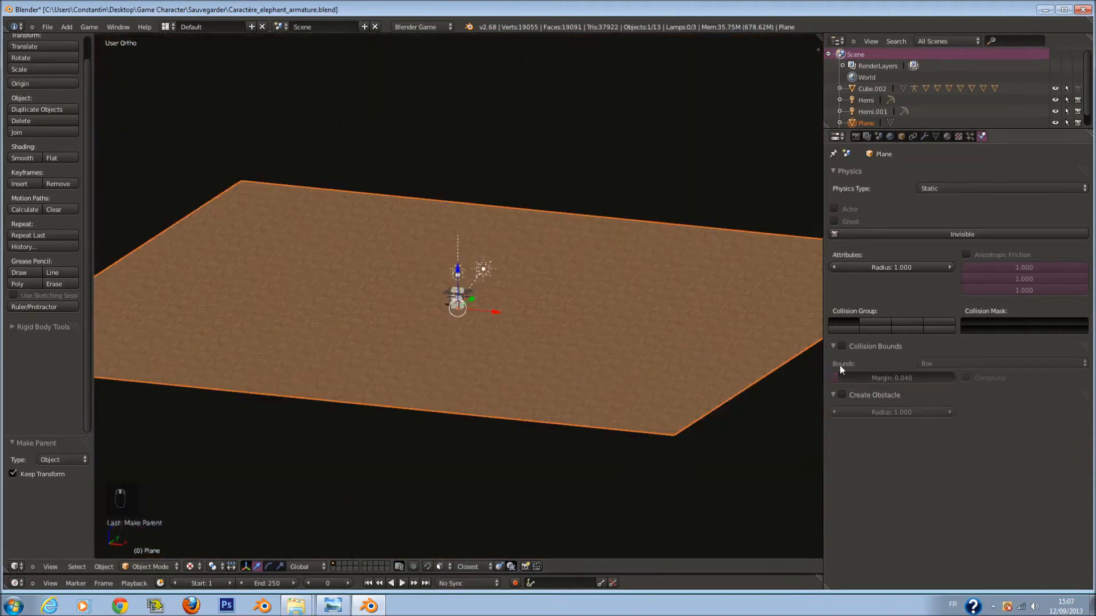
scroll(526, 289, up, 8)
right_click(484, 245)
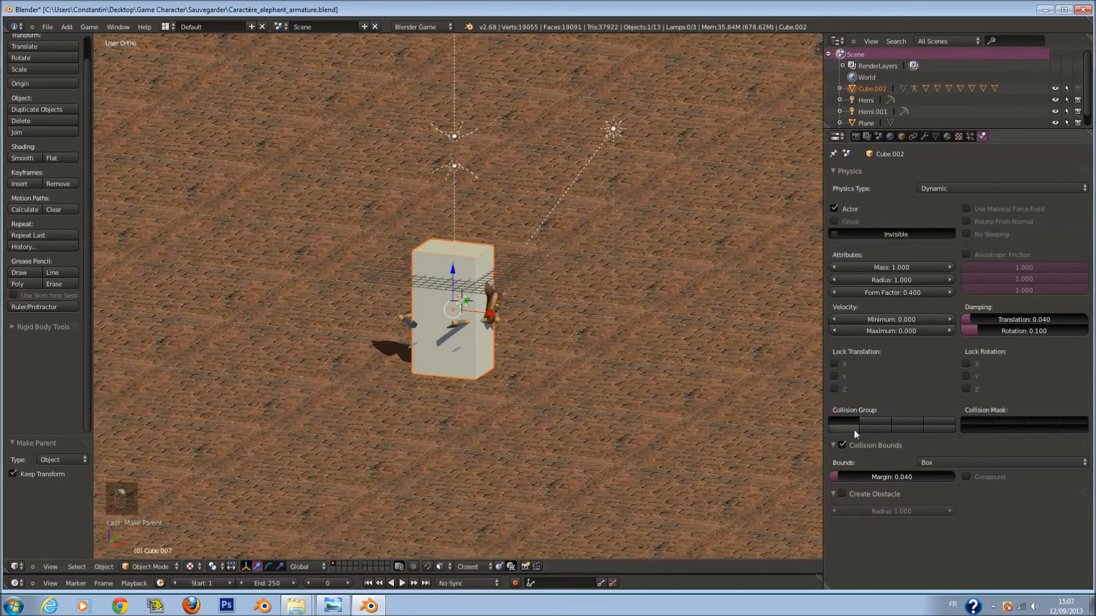
click(842, 445)
scroll(652, 375, down, 3)
key(p)
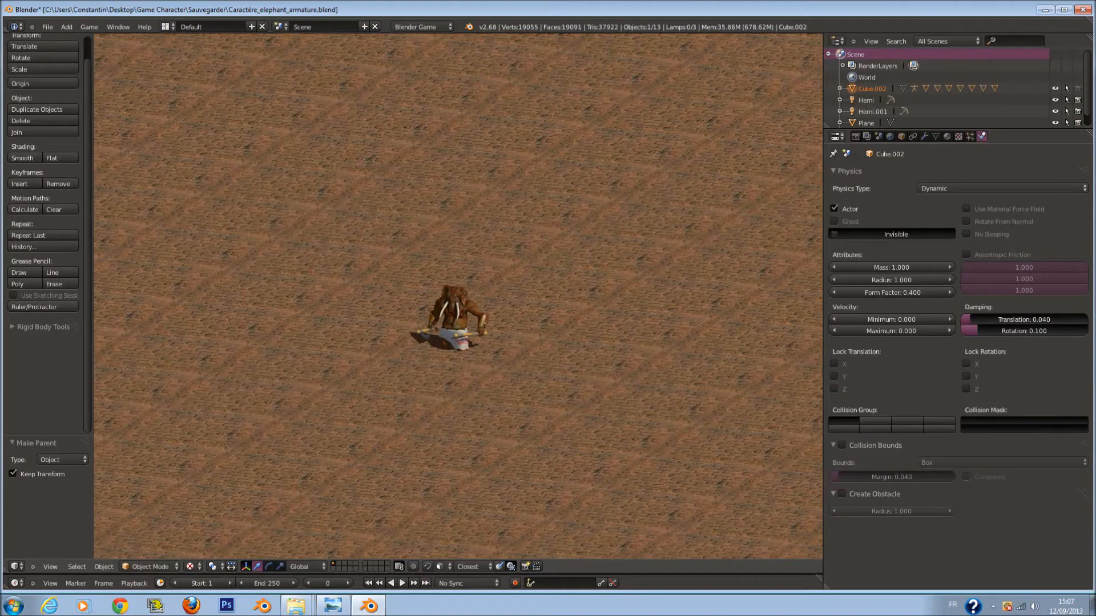
key(Escape)
Move the ground plane down about 0.84 units along Z in the front perspective view and test-run the game.
right_click(615, 382)
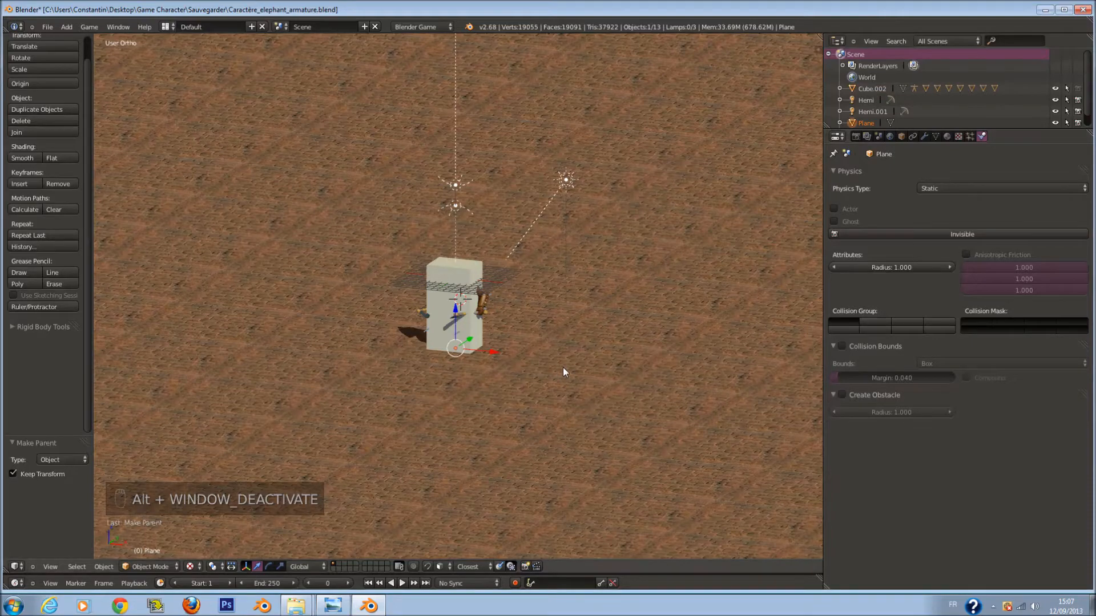
key(KP_5)
key(KP_1)
scroll(556, 371, up, 3)
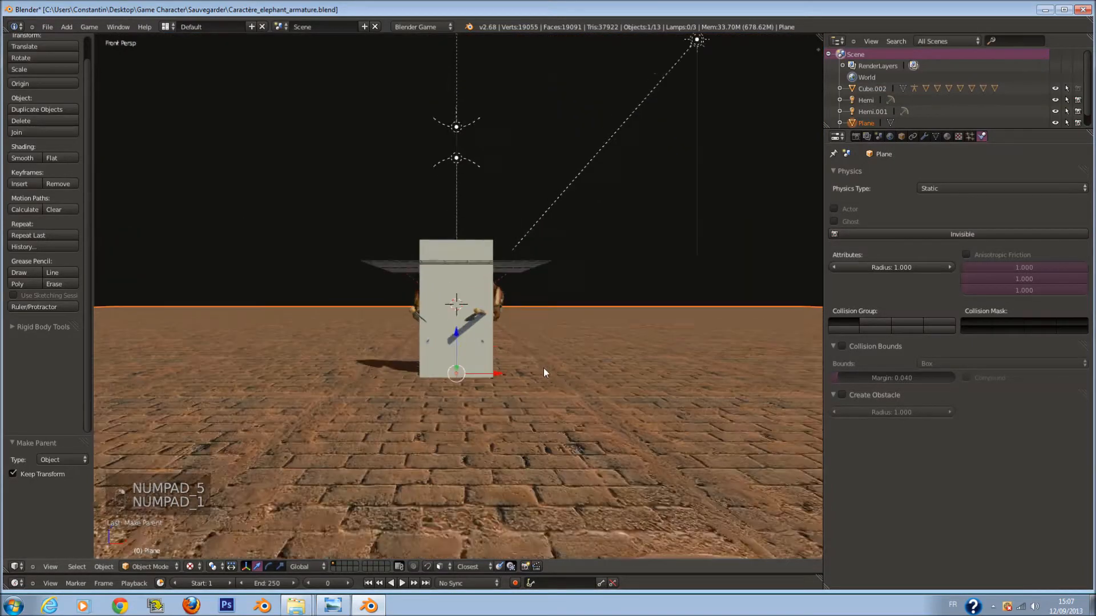
drag(453, 353, 453, 362)
key(p)
key(p)
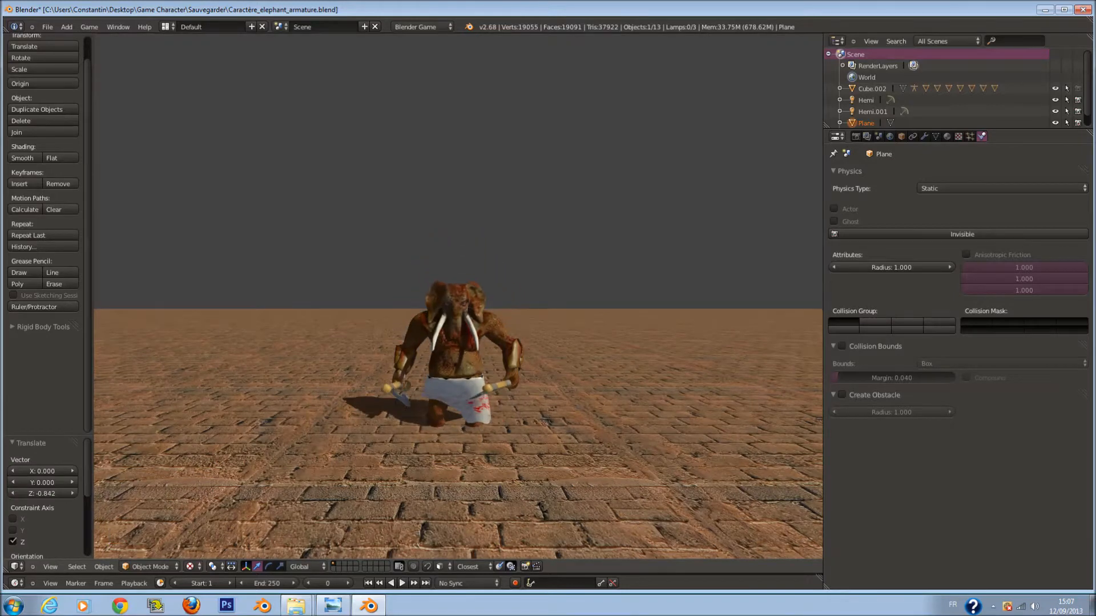
key(Escape)
Enable Create Obstacle and Collision Bounds for the box around the character and test-run the game.
right_click(501, 225)
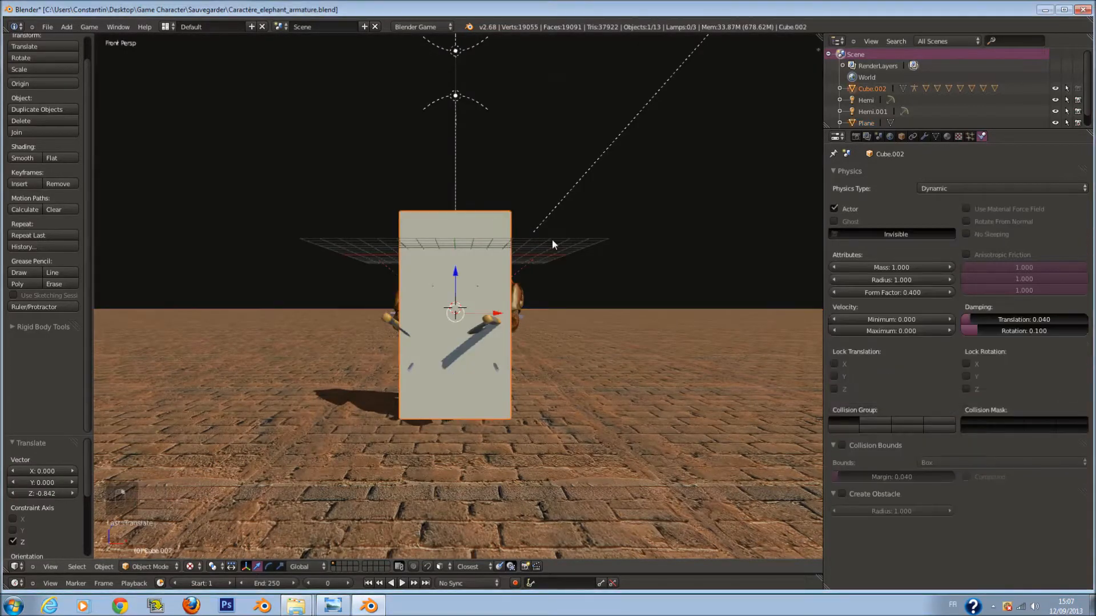
click(843, 494)
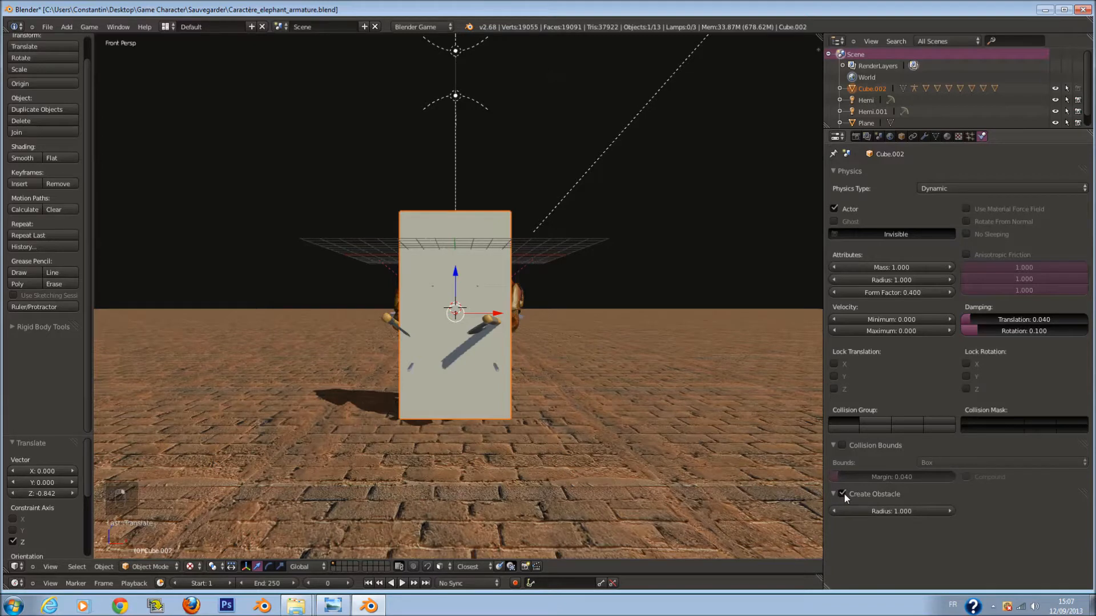
click(843, 446)
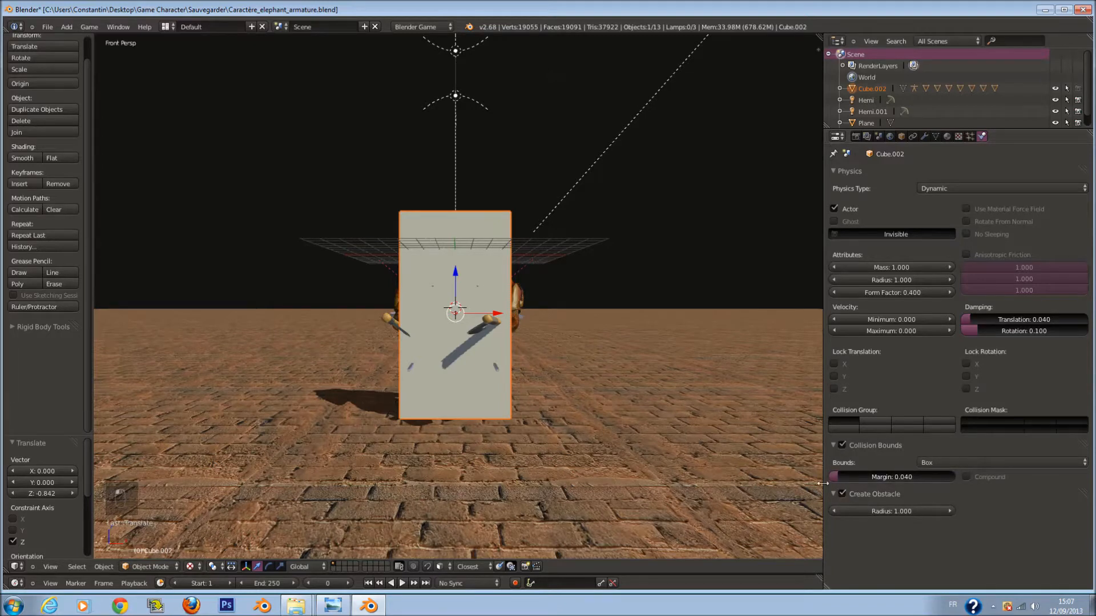
key(p)
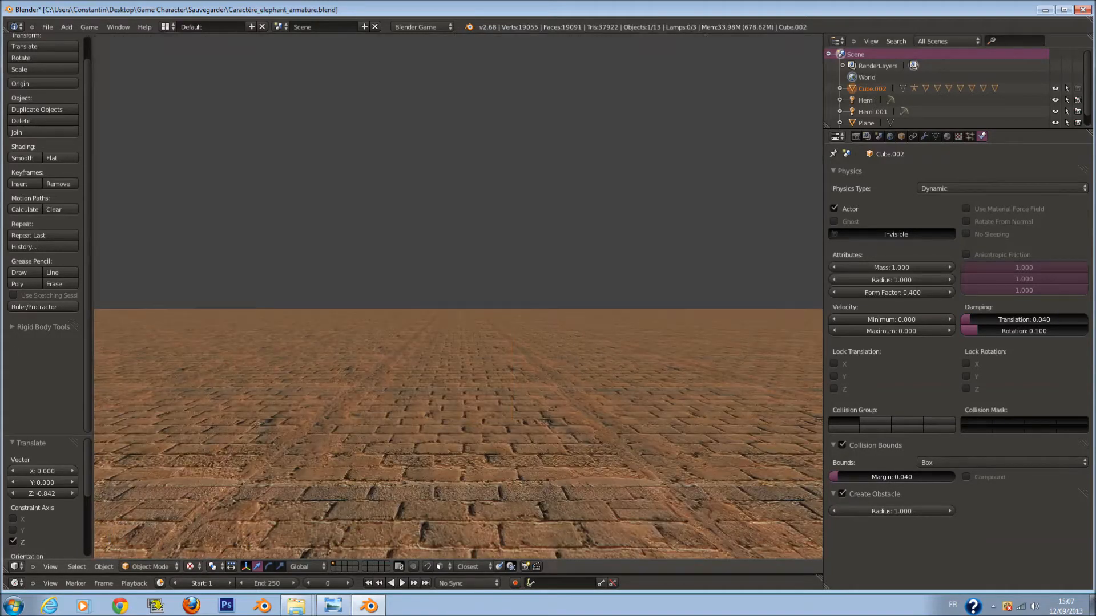
key(Escape)
Disable Collision Bounds again for the box around the character and test-run the game.
click(841, 445)
key(p)
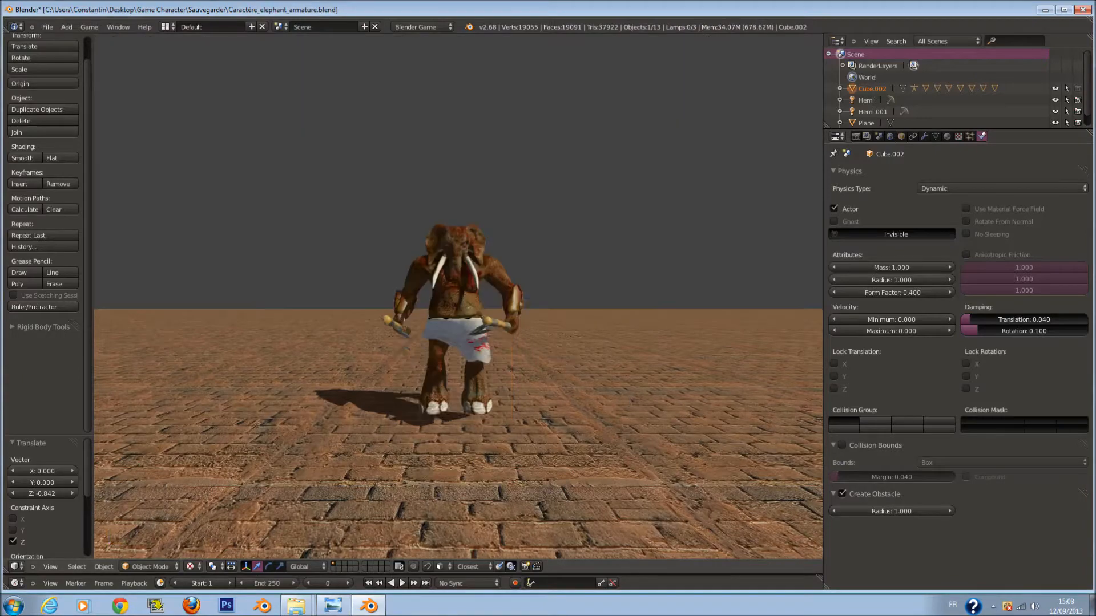
key(Escape)
Select the armature and check its physics type.
middle_drag(618, 410, 615, 386)
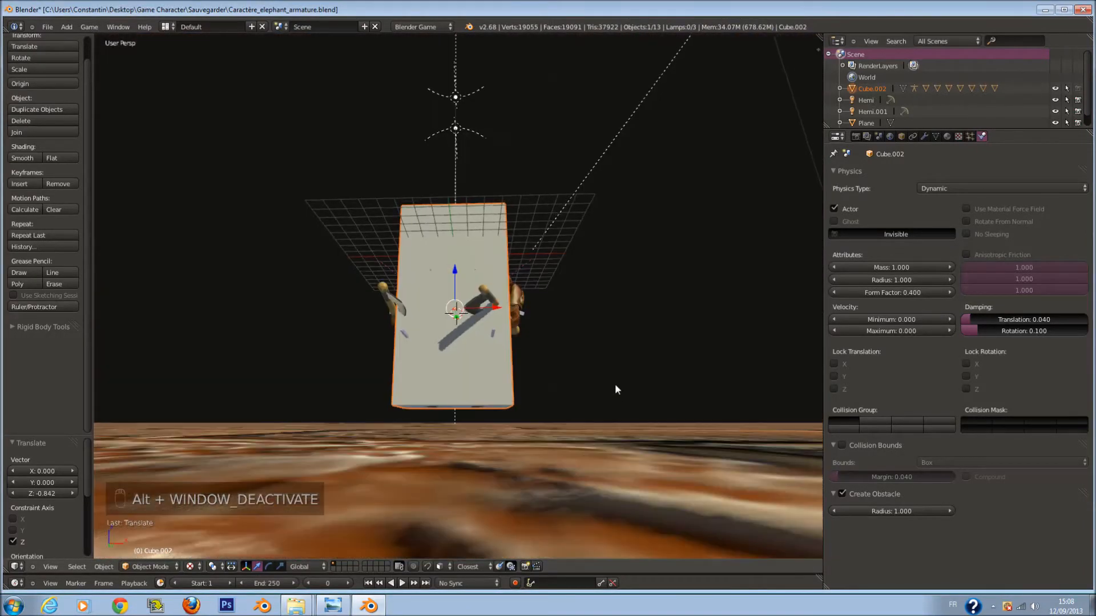
scroll(525, 298, up, 1)
right_click(539, 318)
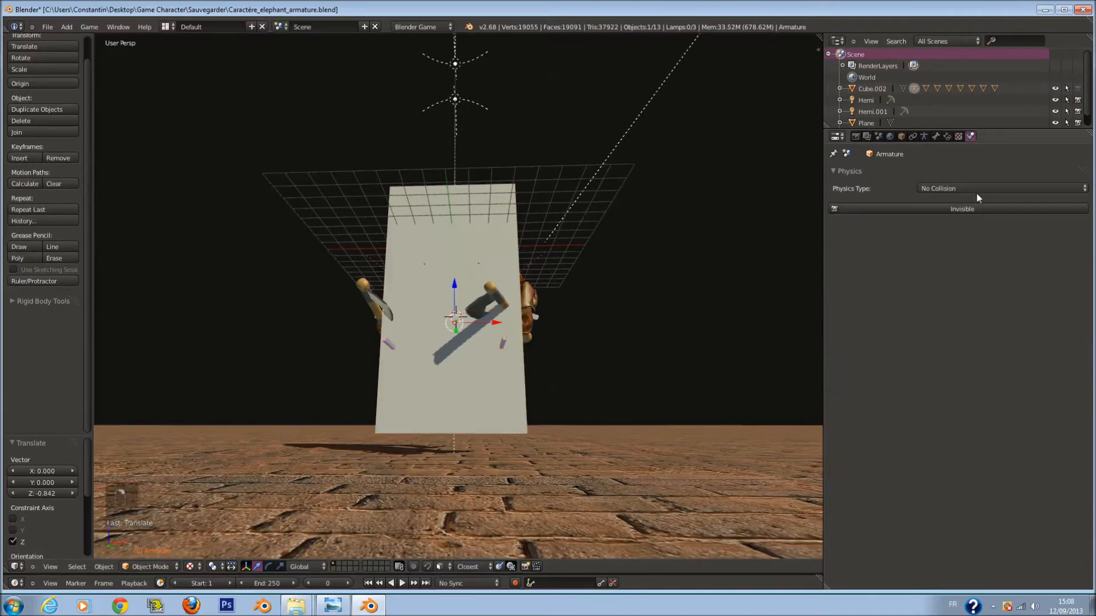
click(931, 186)
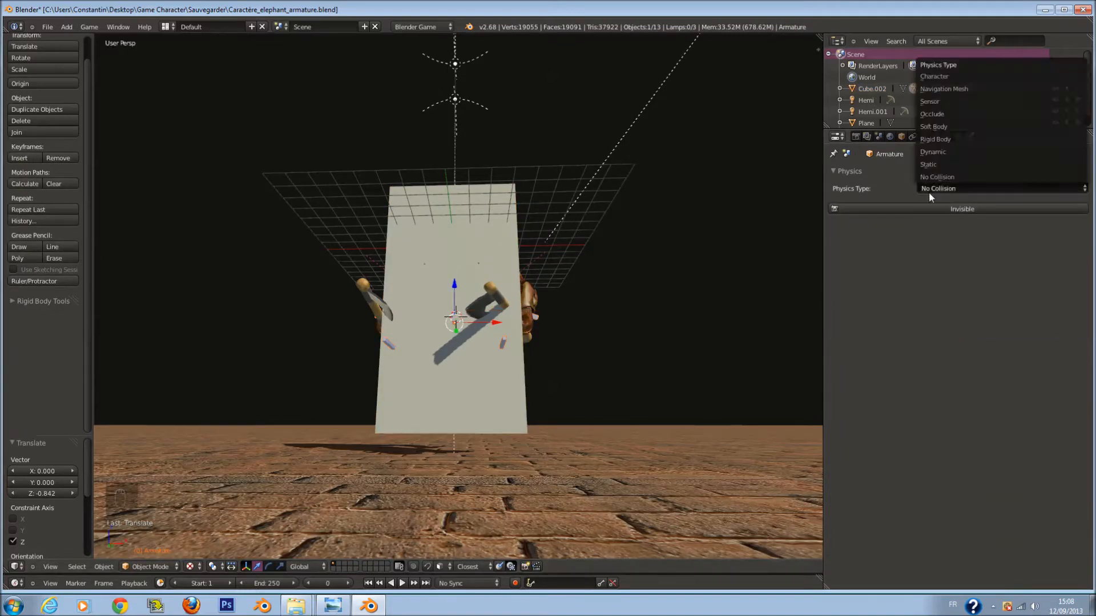
Try the Dynamic physics type on the elephant body and test-run the game.
right_click(528, 324)
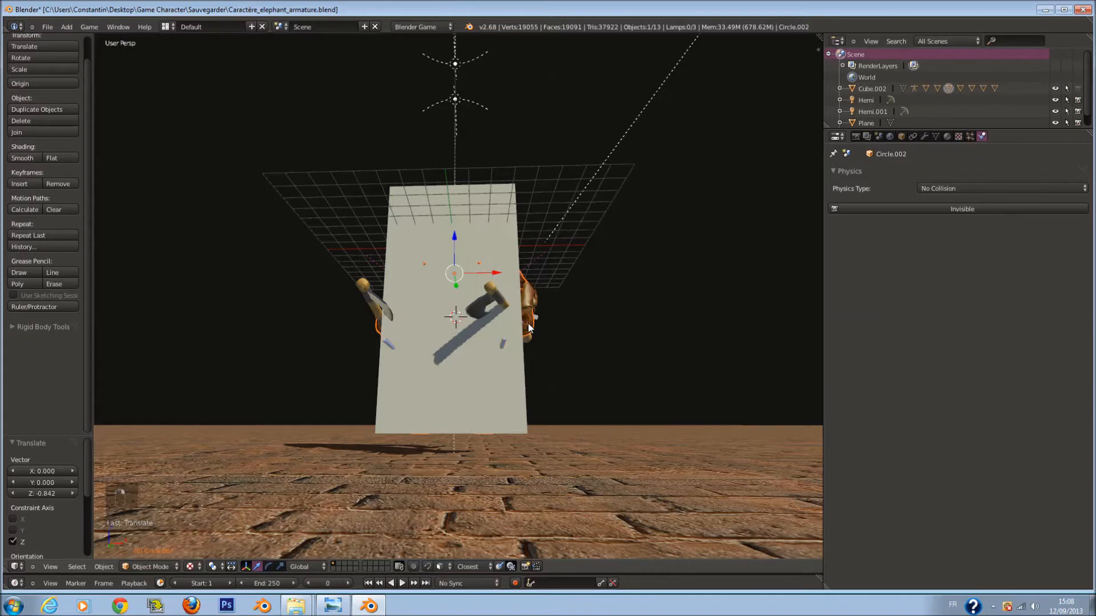
scroll(529, 323, up, 1)
click(949, 185)
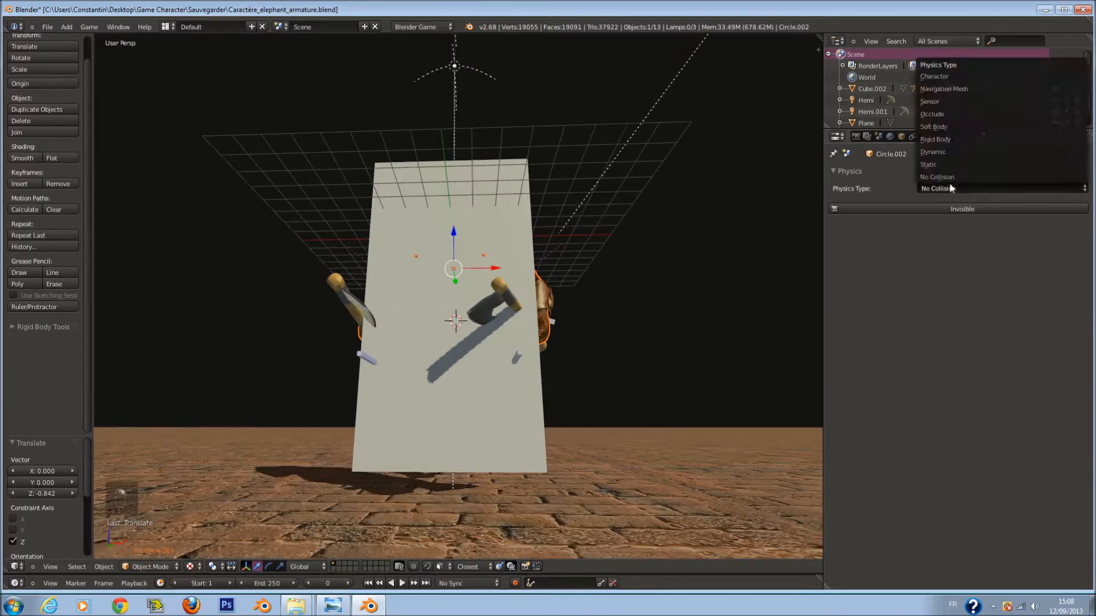
click(950, 151)
key(p)
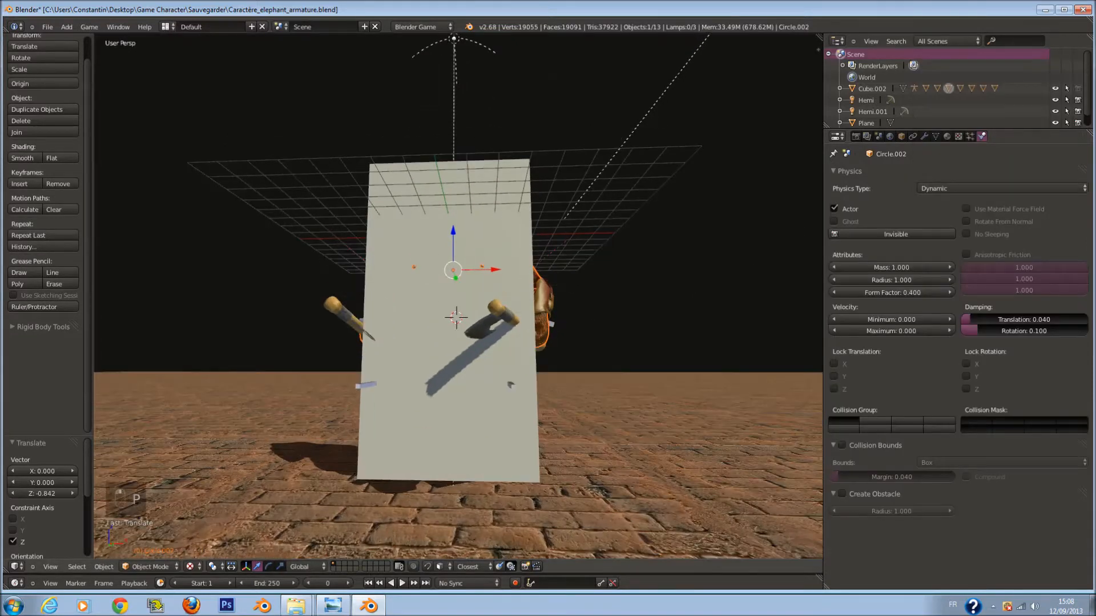
key(Escape)
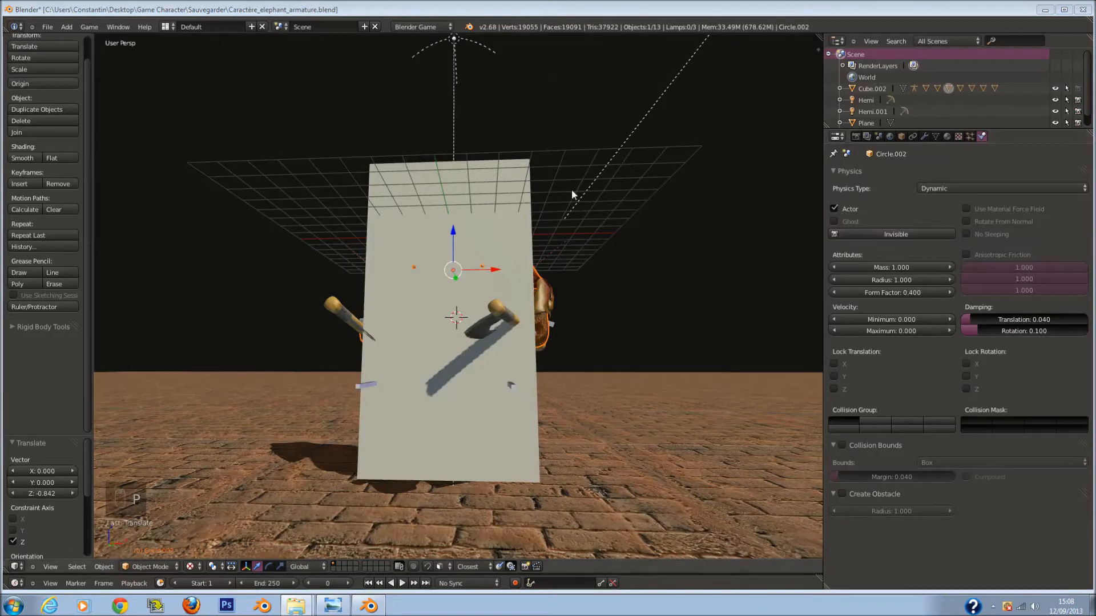
Set the elephant body's physics type back to No Collision and test-run the game.
click(944, 189)
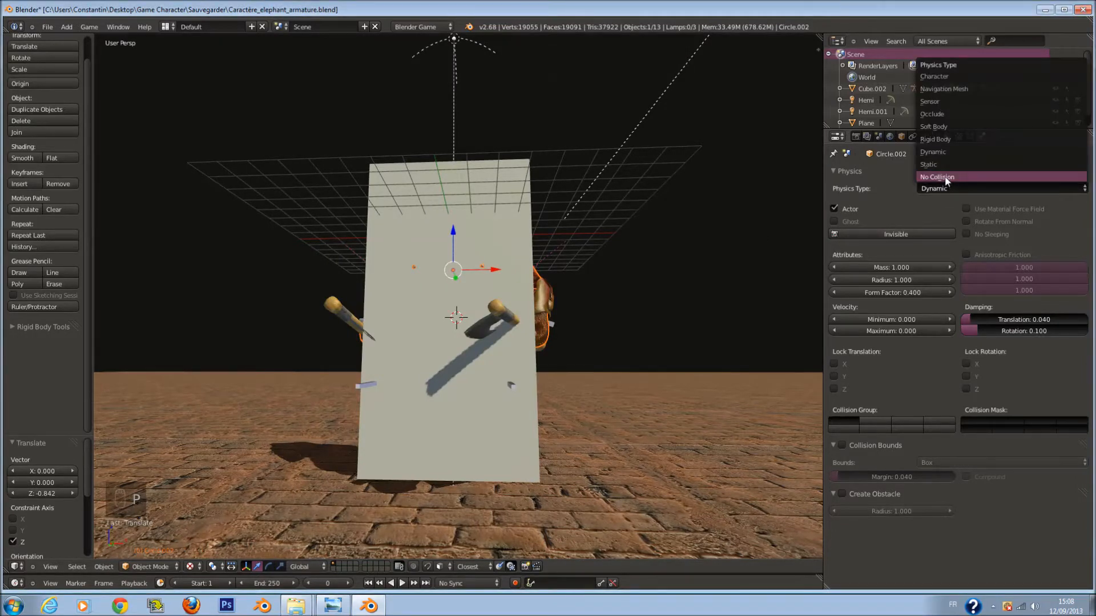
click(945, 178)
key(p)
key(Escape)
key(p)
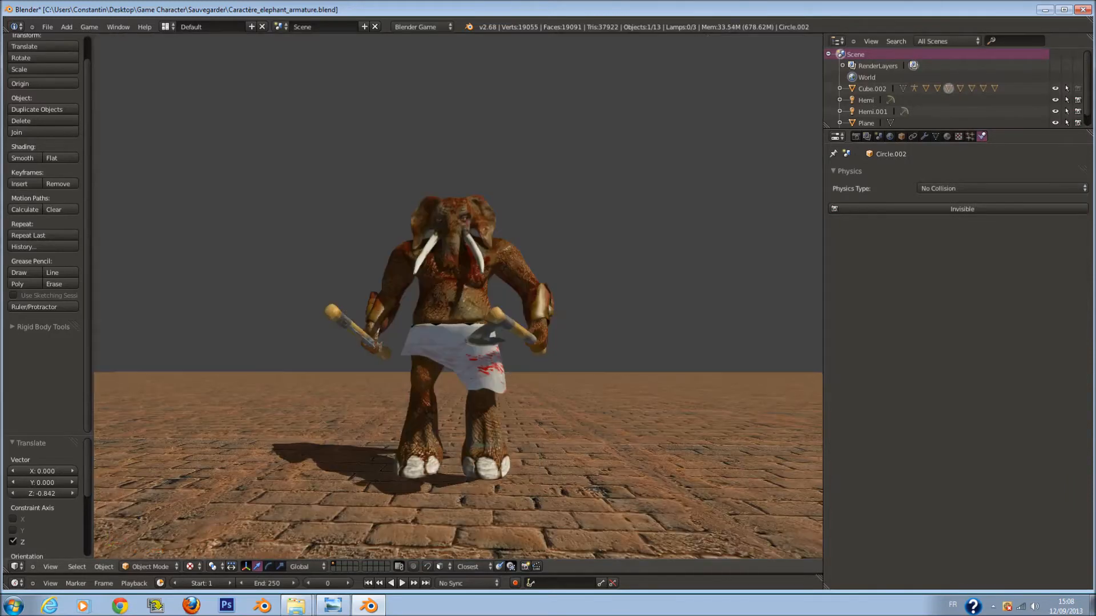
key(Escape)
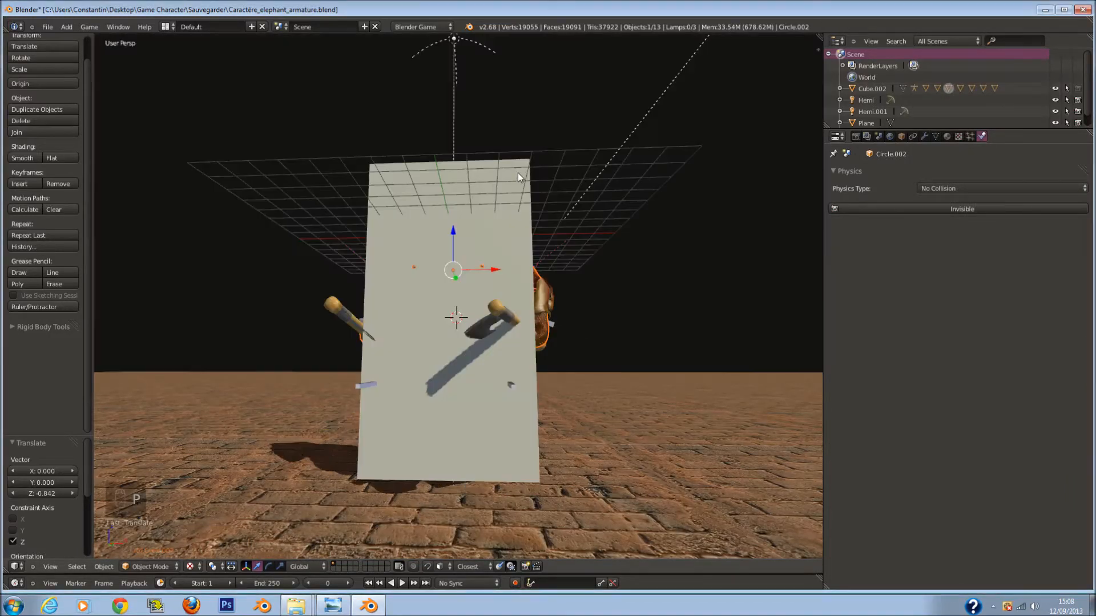
Replace Create Obstacle with Collision Bounds on the box around the character, set the margin to 1.000, and test-run the game.
right_click(519, 173)
scroll(518, 173, down, 2)
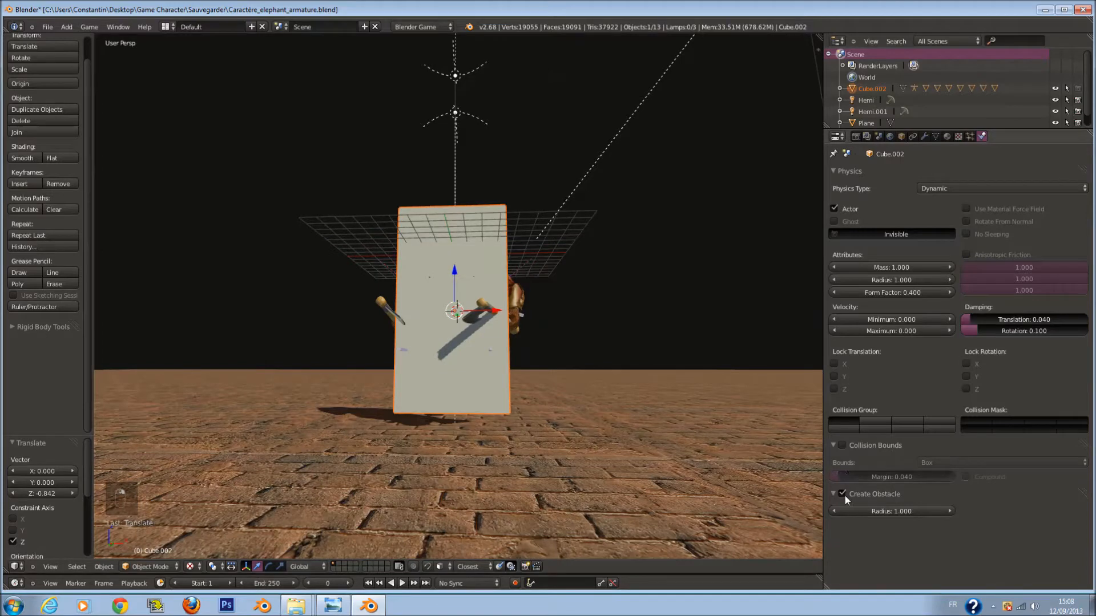
click(843, 494)
click(843, 445)
drag(851, 477, 971, 476)
key(p)
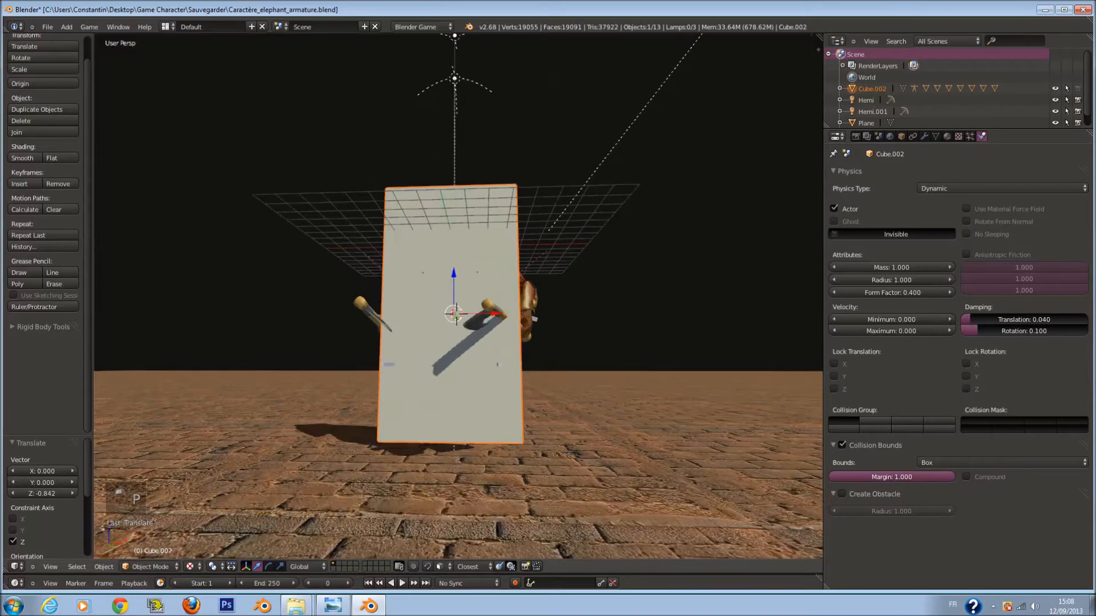
key(Escape)
Set the box's collision margin to 0.000 and test-run the game.
drag(940, 475, 799, 471)
key(p)
key(Escape)
middle_drag(493, 362, 457, 411)
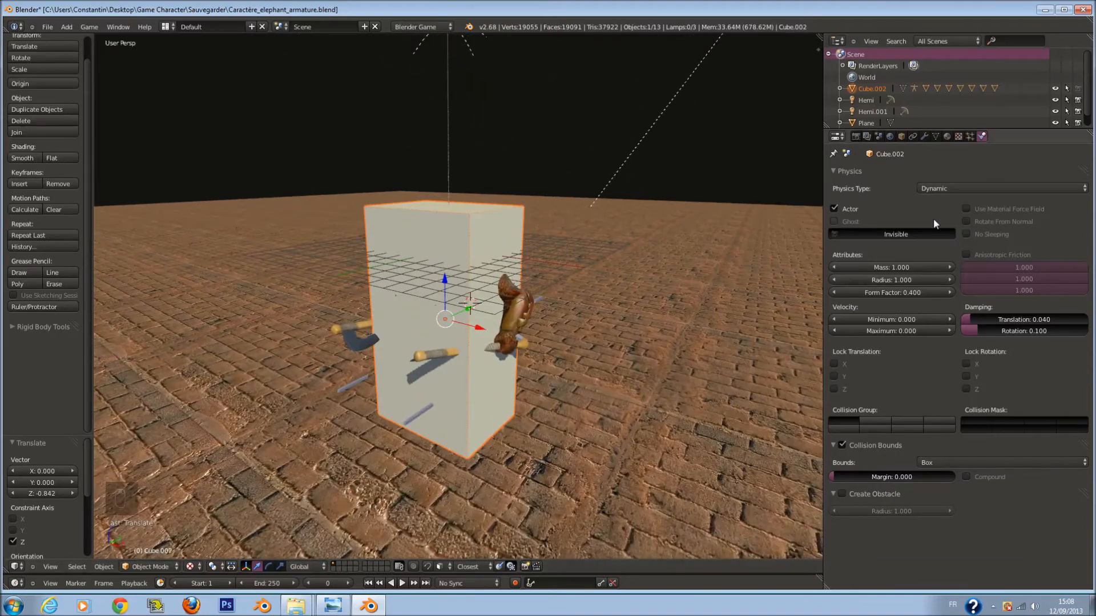
Try the Character physics type on the box and test-run the game.
click(941, 188)
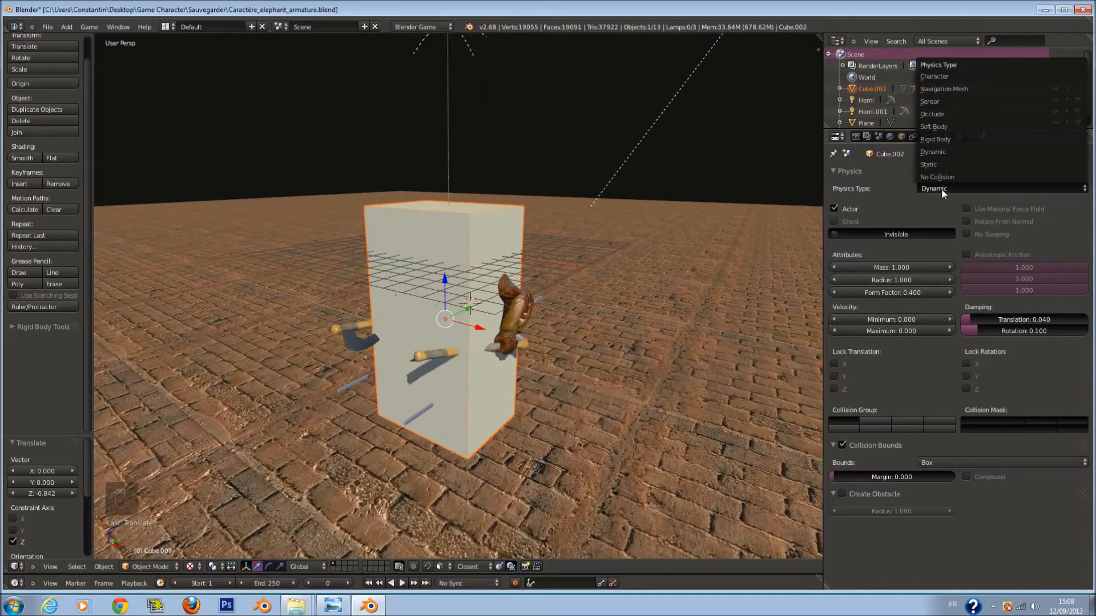
click(961, 80)
key(p)
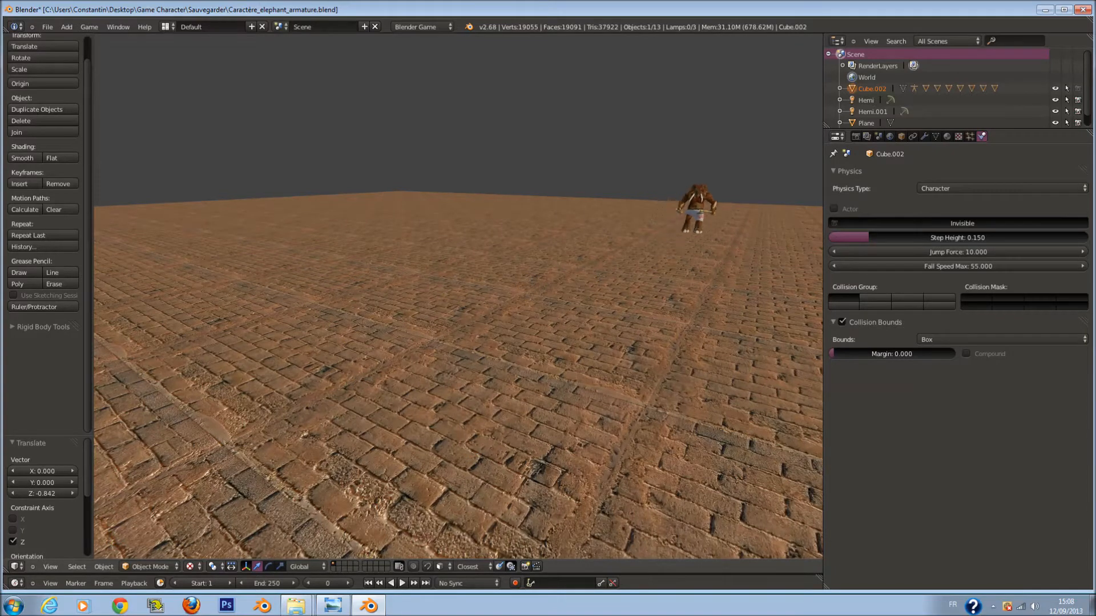
key(Escape)
Try the Rigid Body physics type on the box and test-run the game.
click(984, 188)
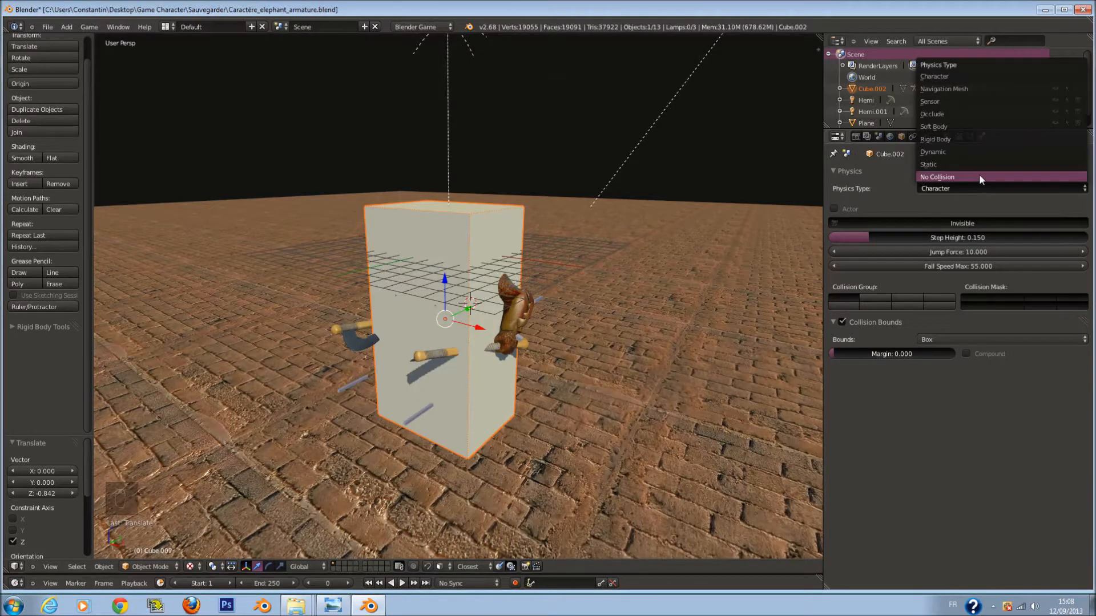
click(965, 139)
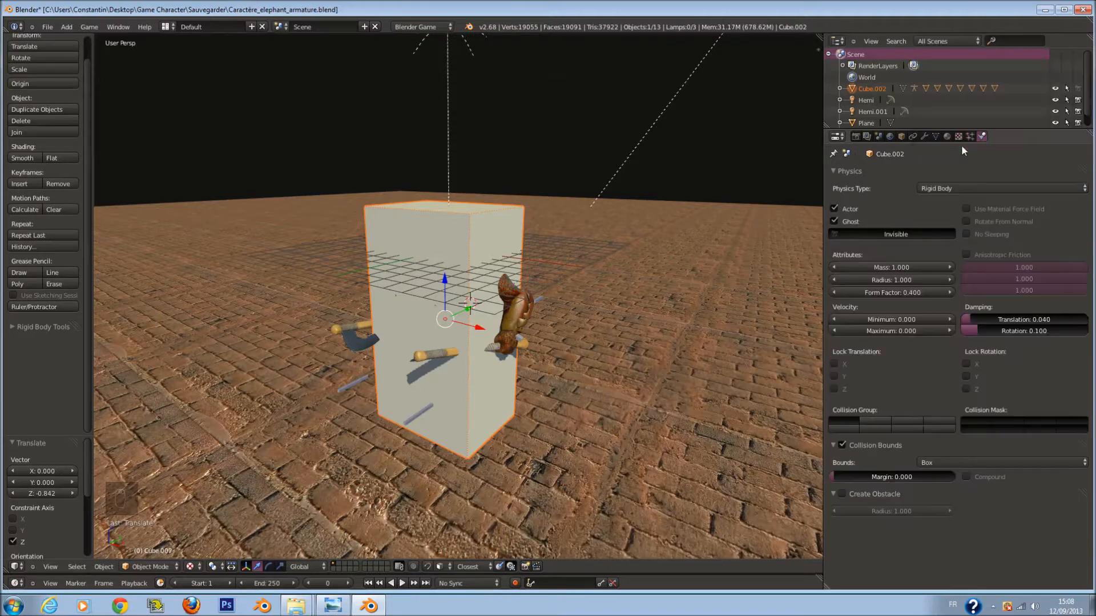
key(p)
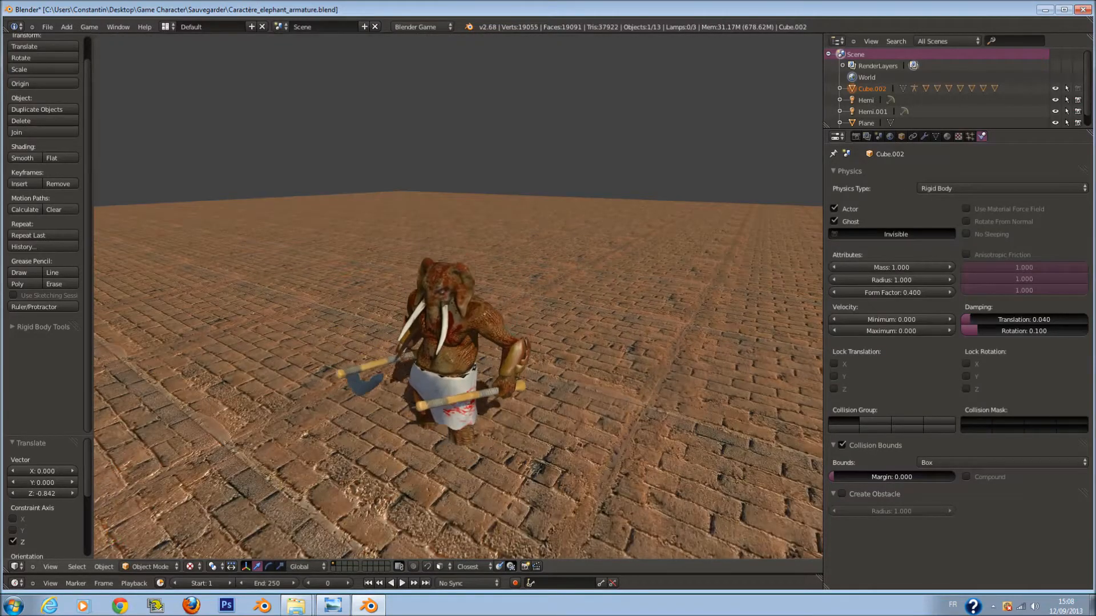
key(Escape)
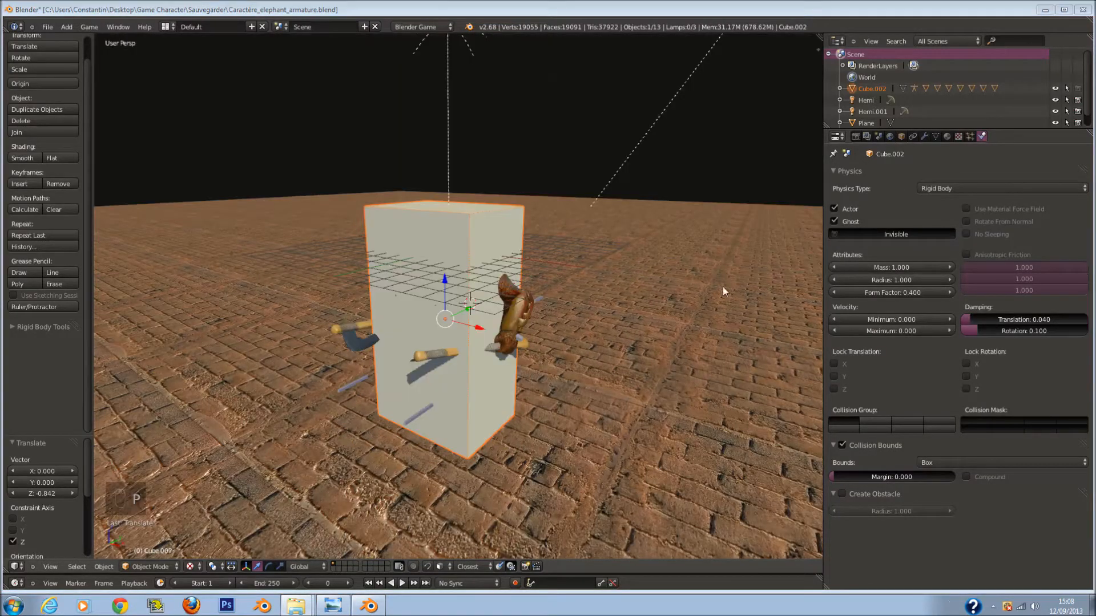
Set the box's physics type back to Dynamic with a collision margin of 0.4.
click(951, 188)
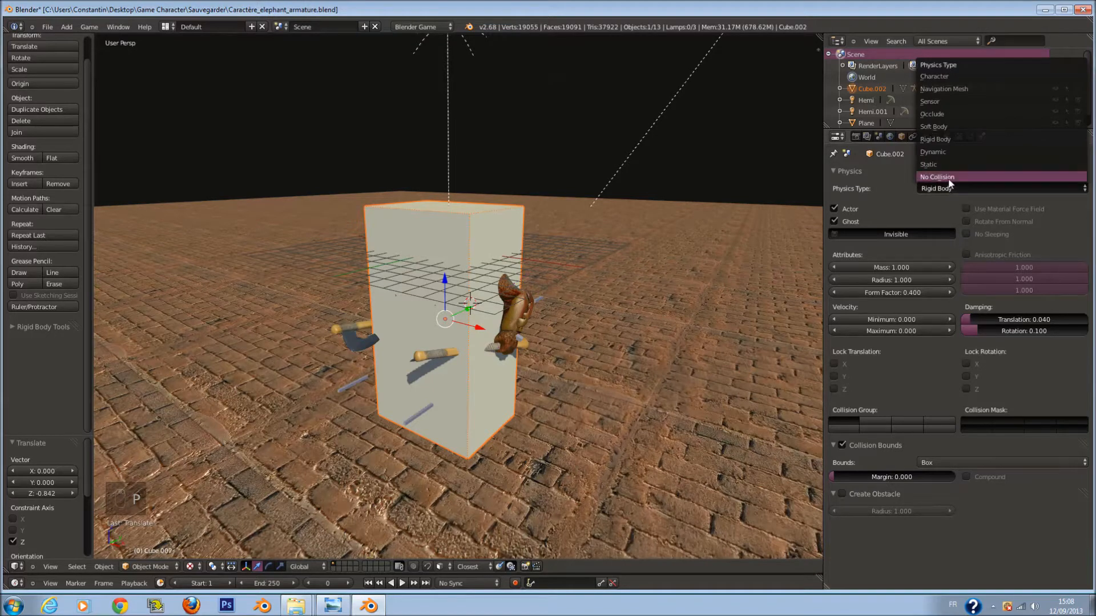
click(961, 152)
click(847, 482)
text(0.0)
key(BackSpace)
text(4)
key(Return)
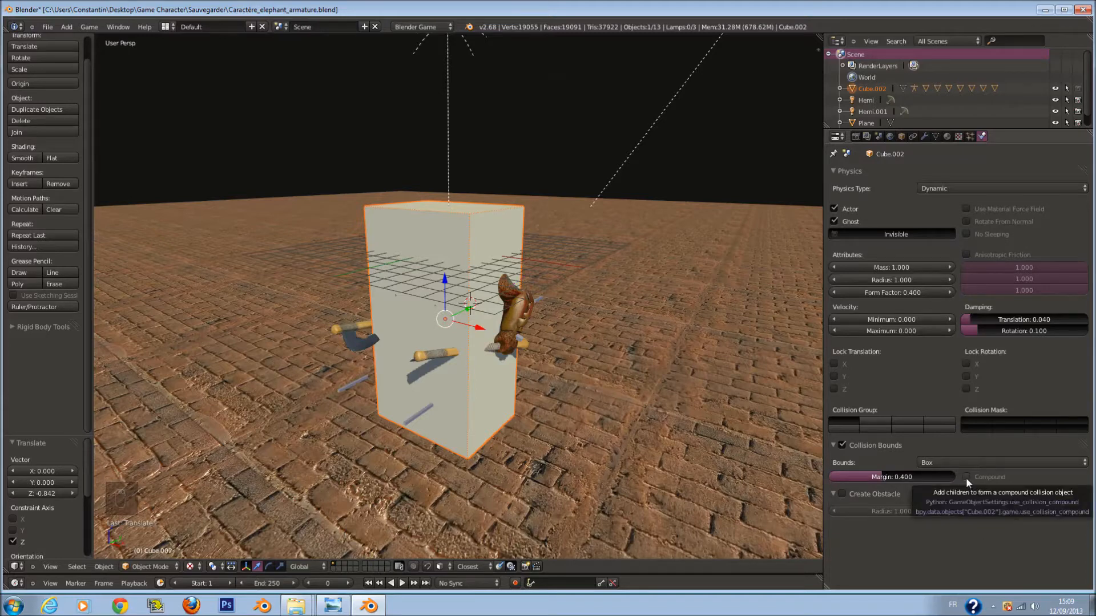
Test-run the game with Compound collision enabled on the box and again with it disabled.
click(965, 477)
key(p)
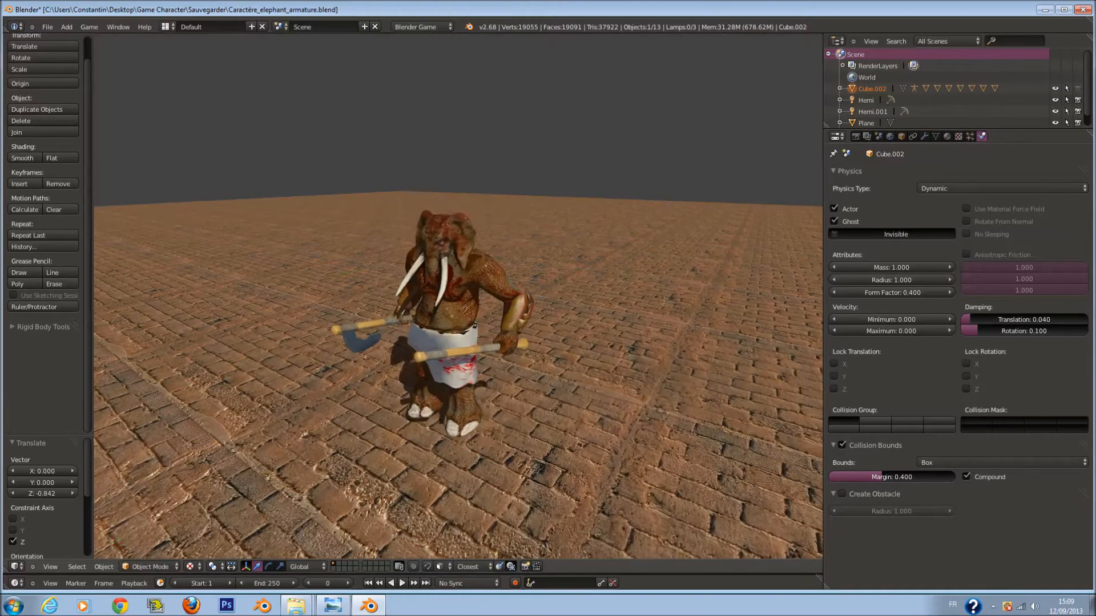
key(Escape)
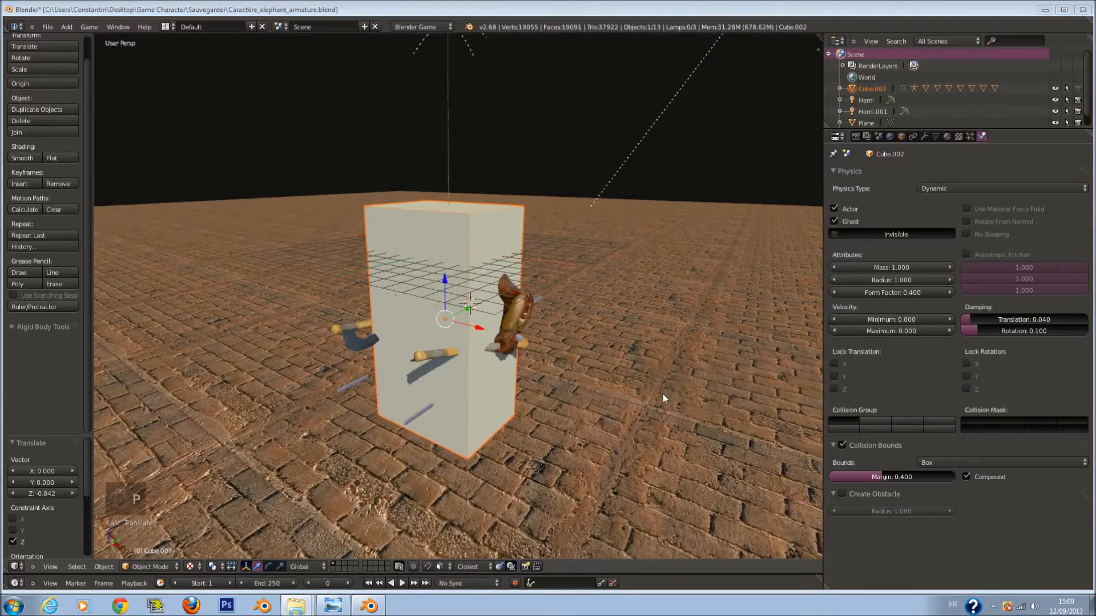
click(966, 476)
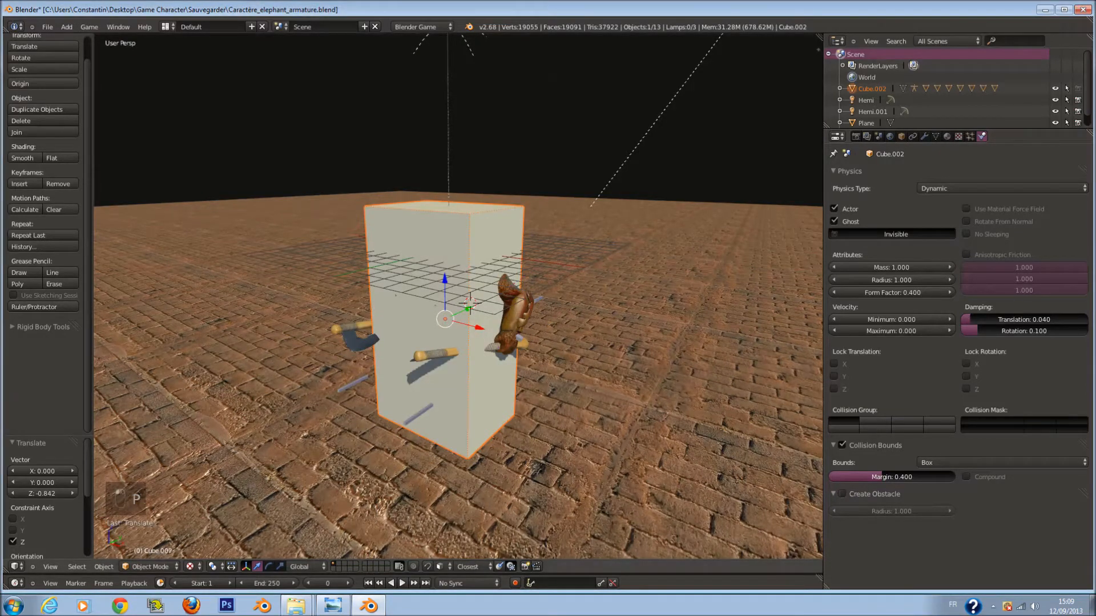
key(p)
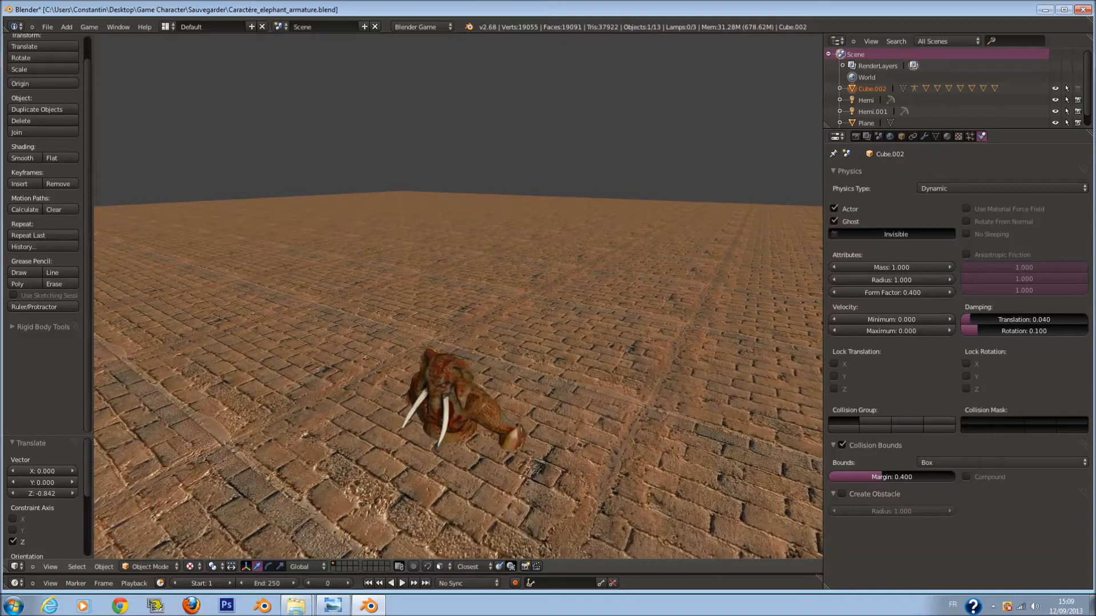
key(Escape)
Set the box's collision margin to 0.04 and test-run the game.
click(889, 478)
key(BackSpace)
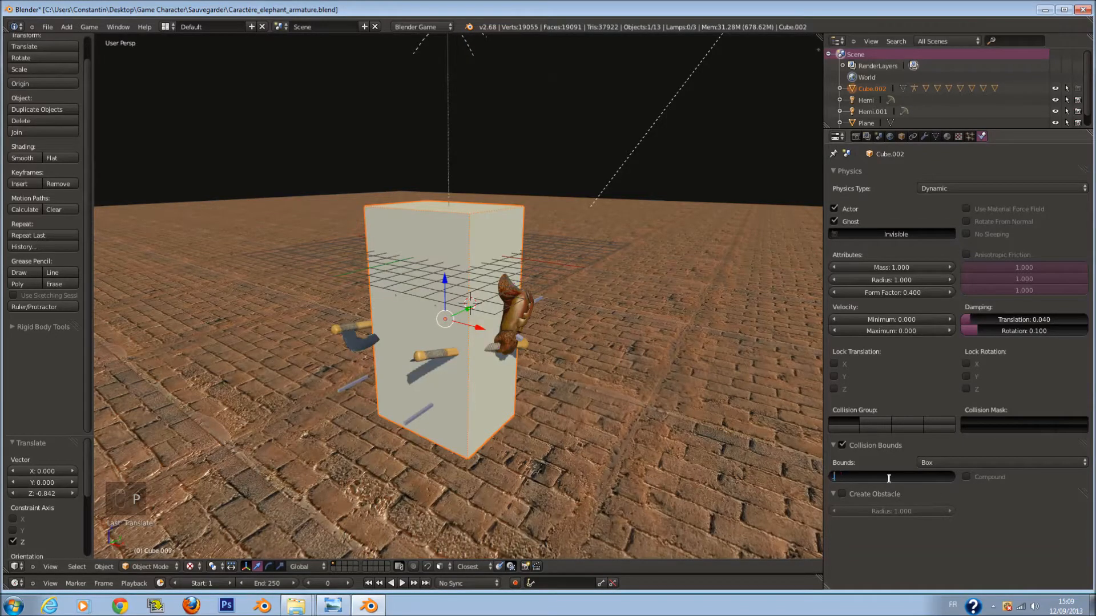
text(0.04)
key(Return)
scroll(670, 451, up, 1)
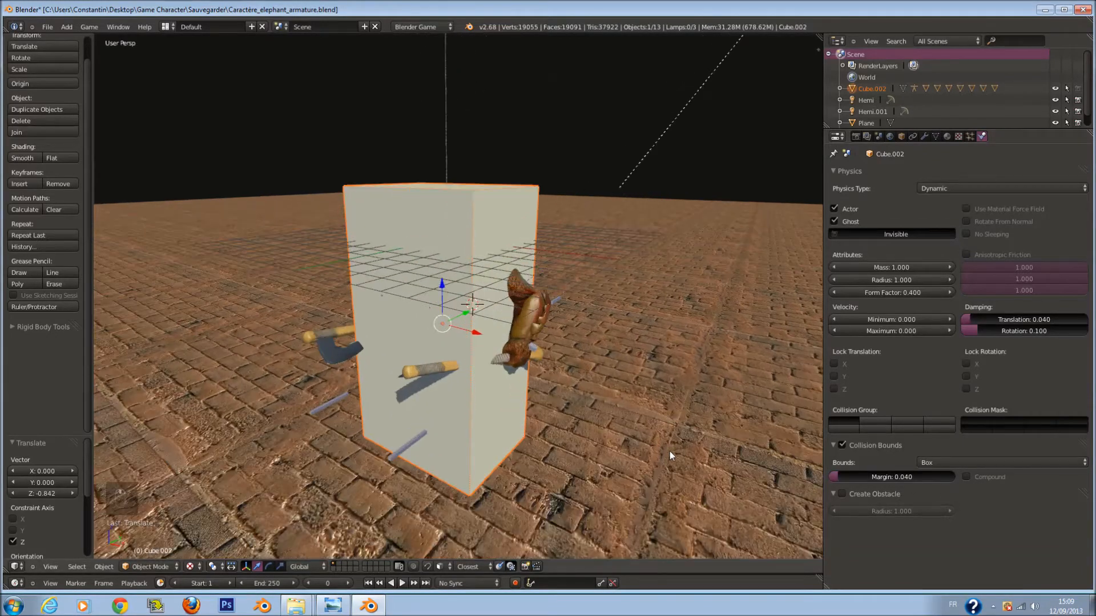
key(p)
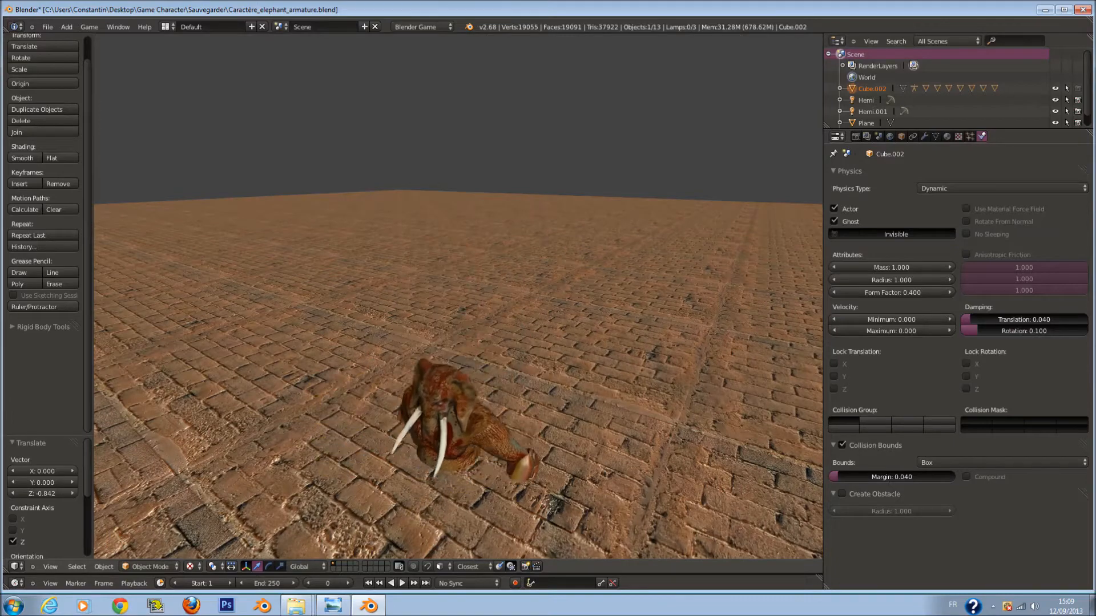
key(Escape)
Enable Collision Bounds for the ground plane and test-run the game.
scroll(549, 440, down, 3)
right_click(575, 428)
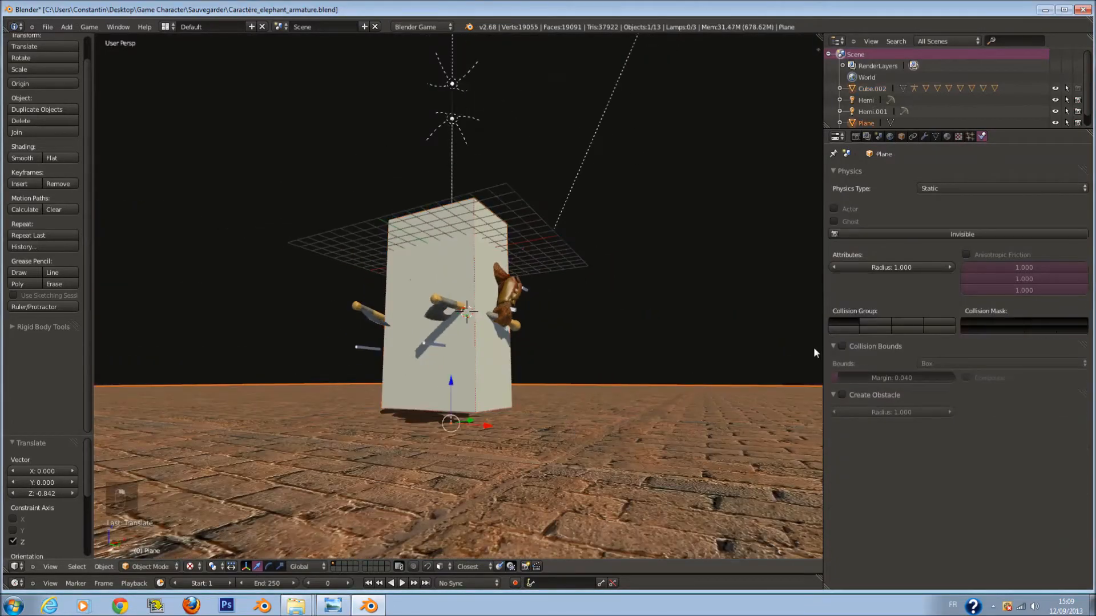
click(842, 346)
scroll(803, 367, up, 2)
key(p)
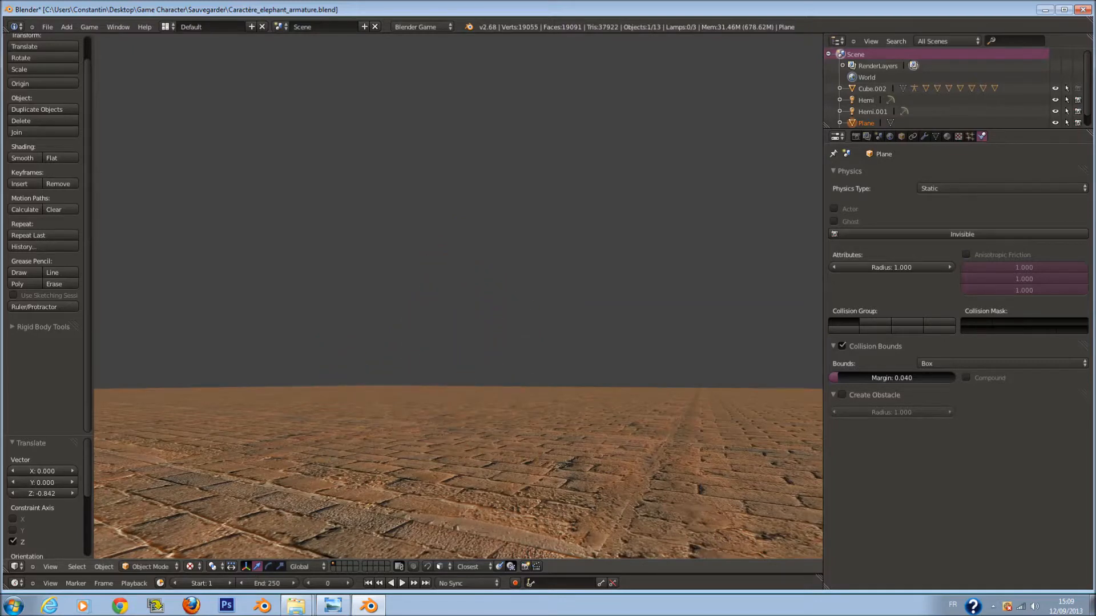
key(Escape)
key(p)
key(Escape)
Check the collision bounds shapes available for the box around the character and test-run the game.
right_click(474, 175)
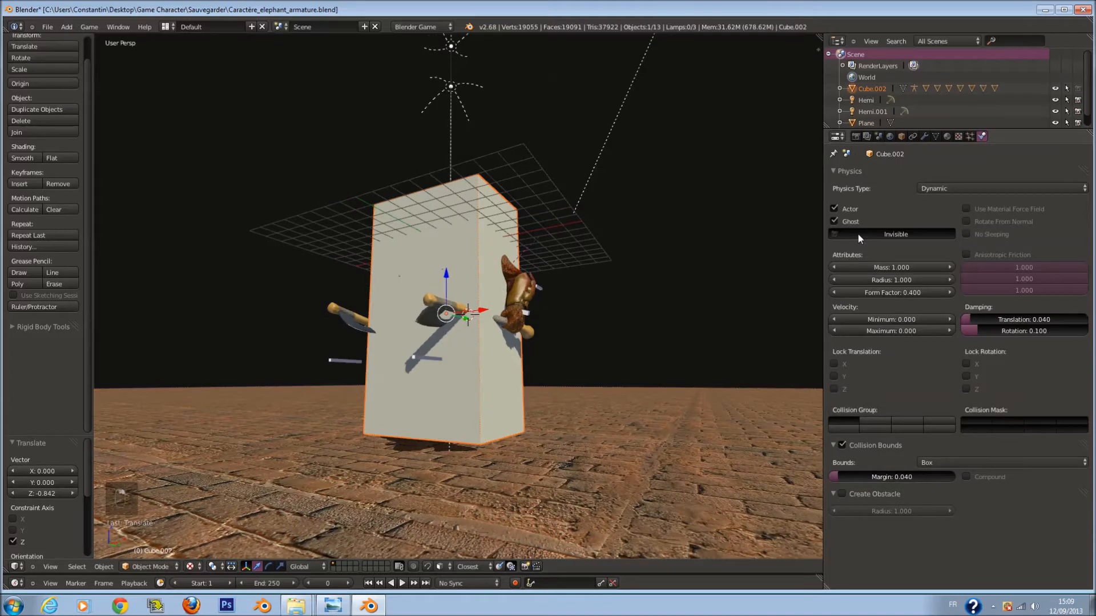
click(947, 462)
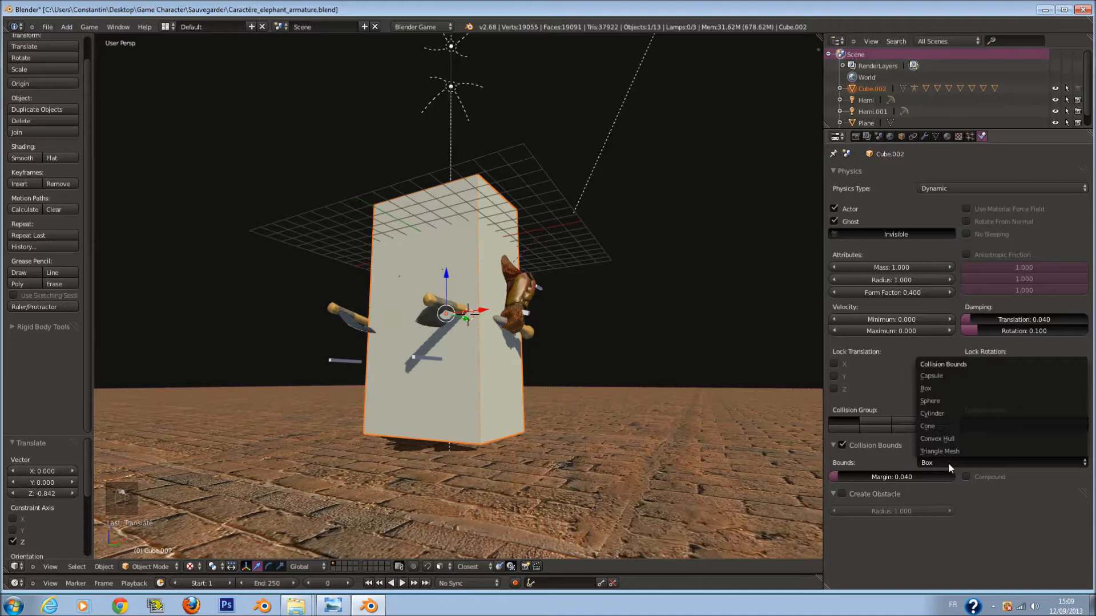
key(p)
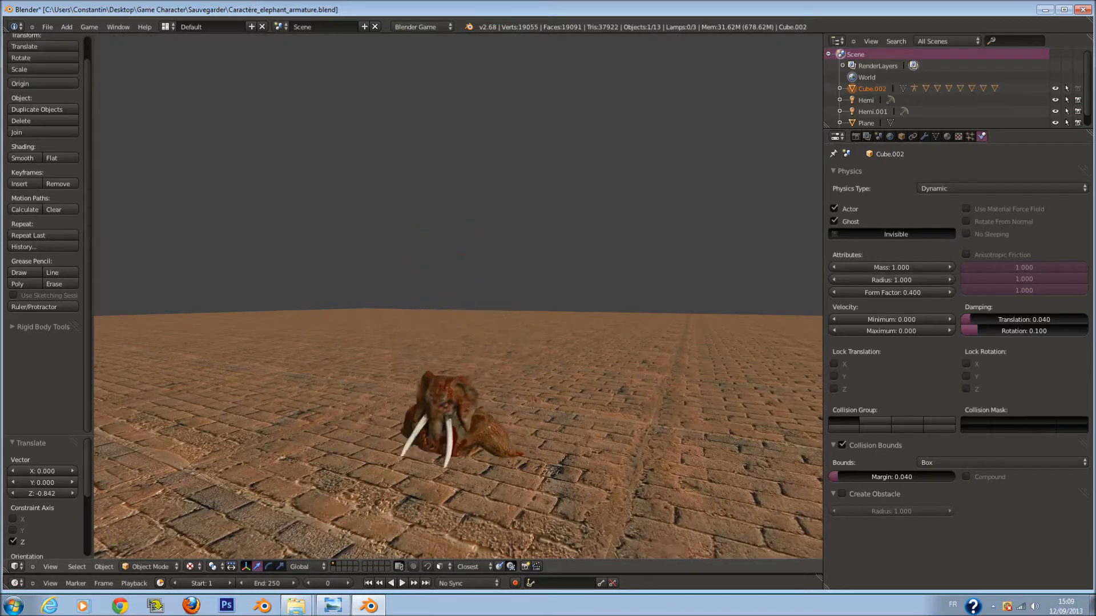
key(Escape)
Enable Create Obstacle for the box around the character and test-run the game.
mouse_move(608, 423)
middle_down()
mouse_move(615, 387)
mouse_move(615, 407)
middle_up()
scroll(615, 402, up, 2)
scroll(615, 402, down, 1)
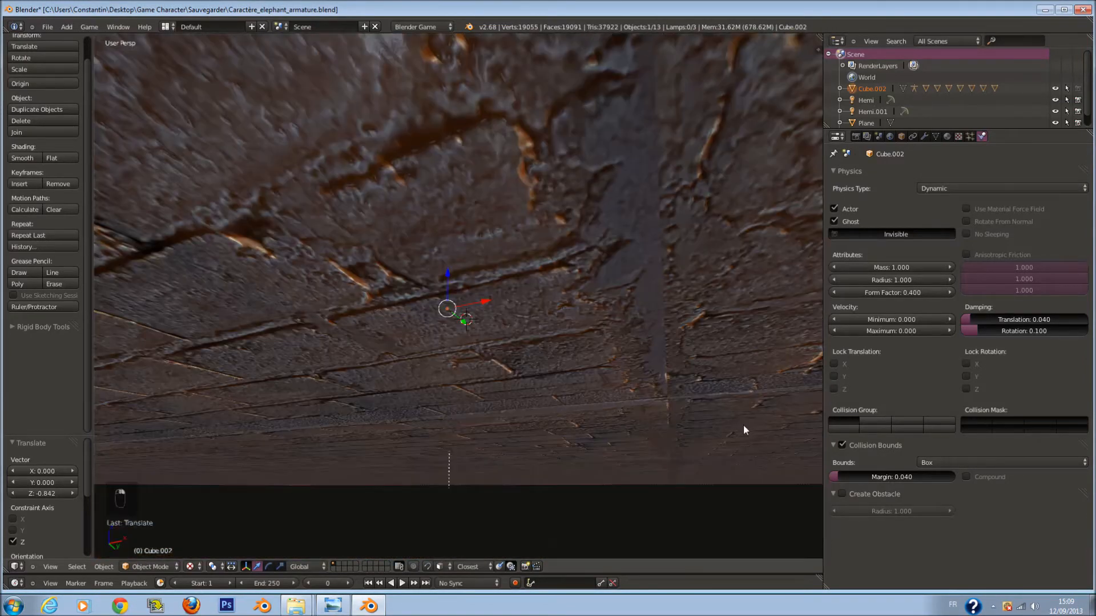
middle_drag(669, 391, 829, 500)
click(842, 493)
key(p)
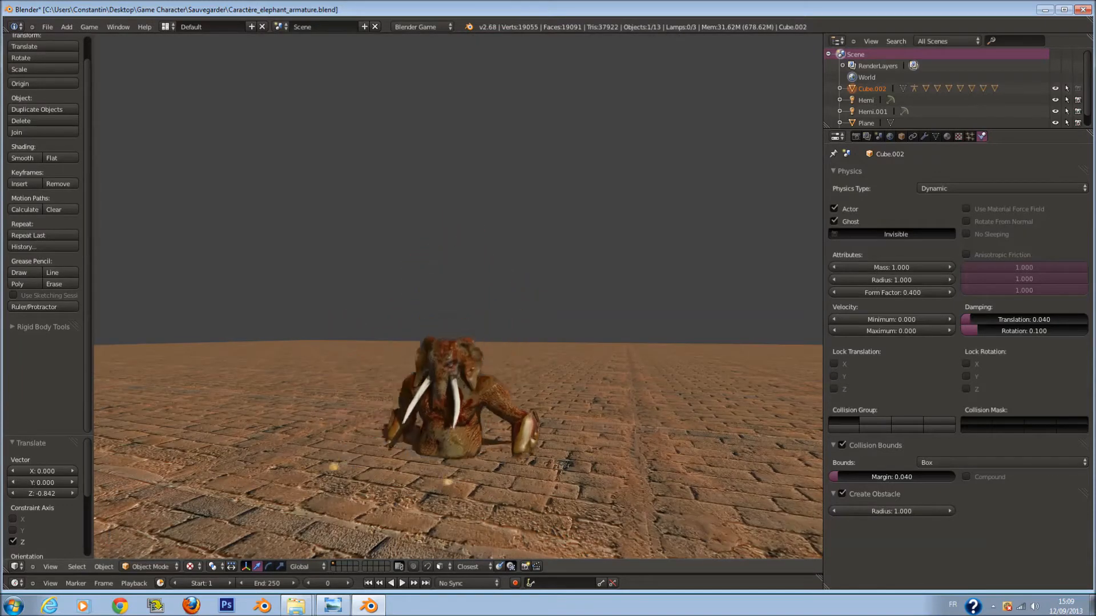
key(Escape)
Test-run the game with Create Obstacle on the ground plane, and disable it together with Collision Bounds.
right_click(636, 403)
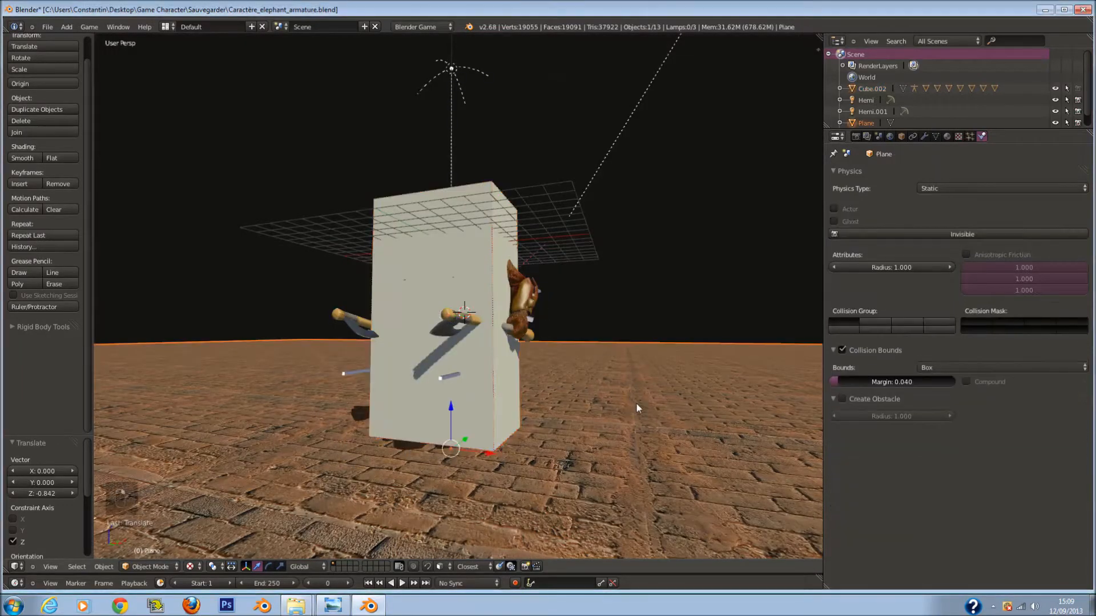
click(839, 396)
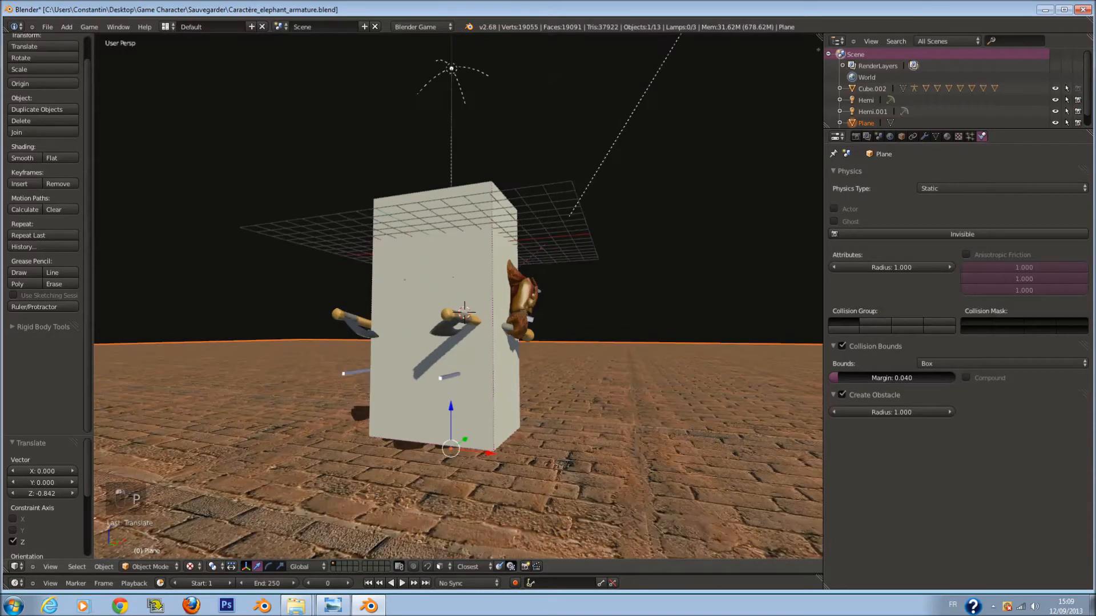
key(p)
key(Escape)
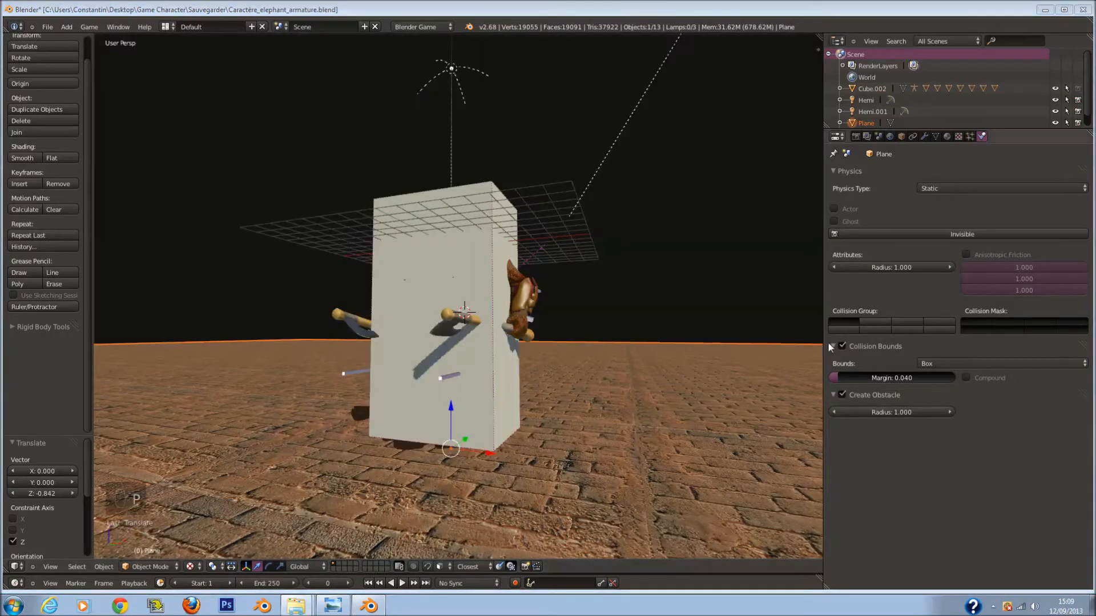
click(842, 347)
click(842, 395)
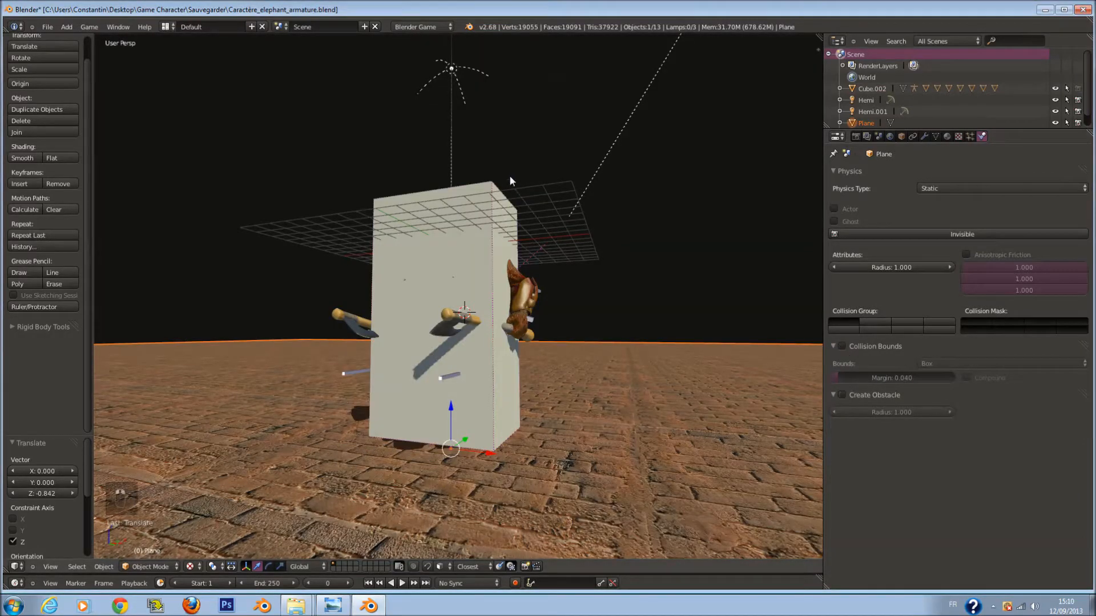
Delete the box around the elephant character.
key(x)
click(539, 186)
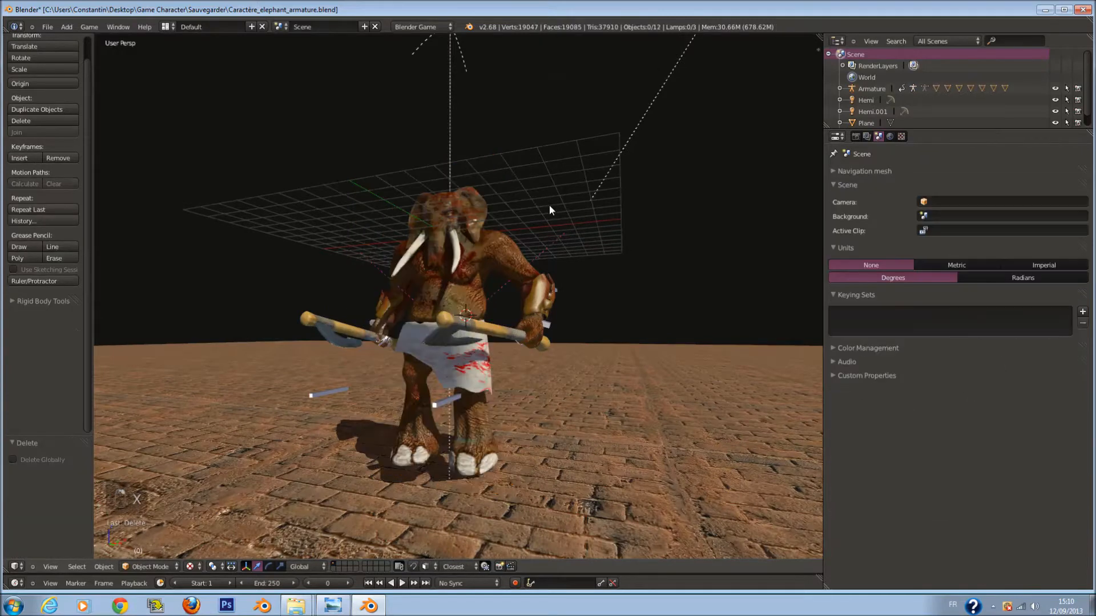
Set the elephant body's physics type to Dynamic.
right_click(520, 244)
click(936, 188)
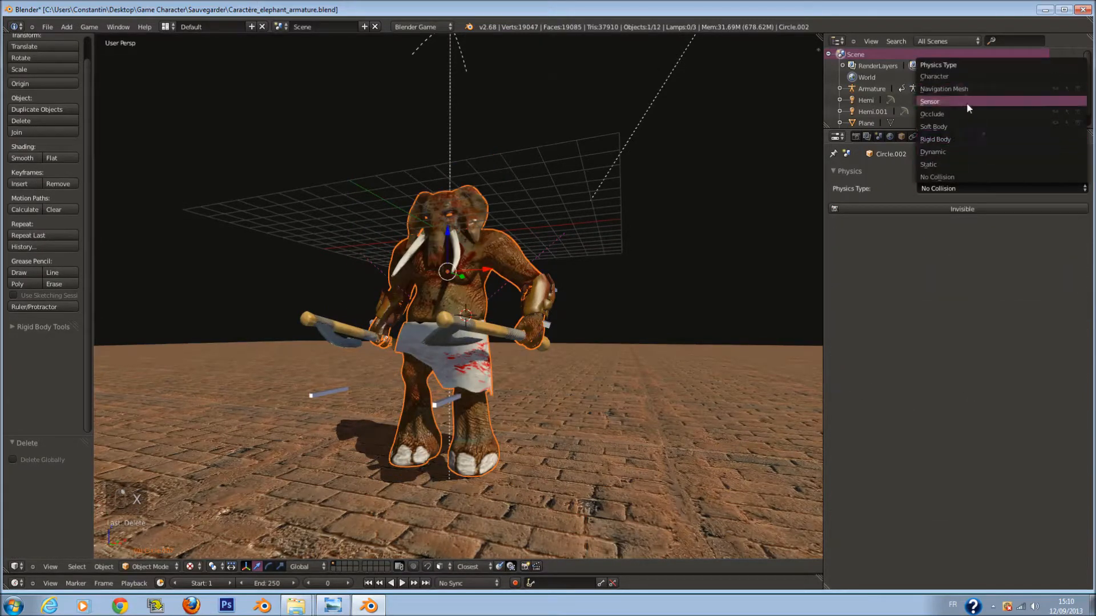
click(975, 148)
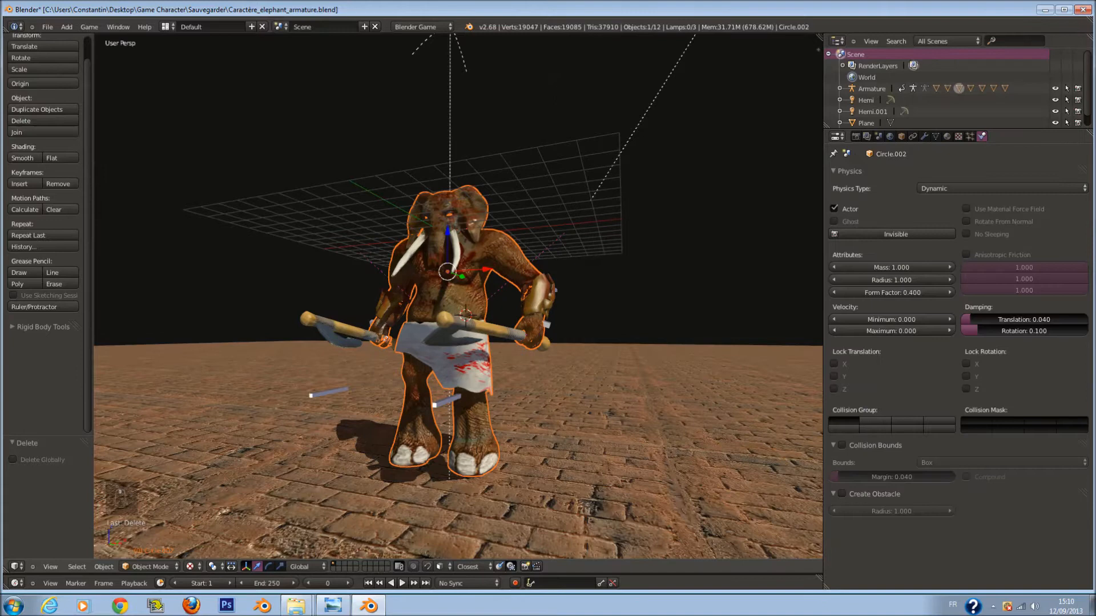
Test-run the game twice with the elephant body set to Dynamic, viewing the character from a different angle.
key(p)
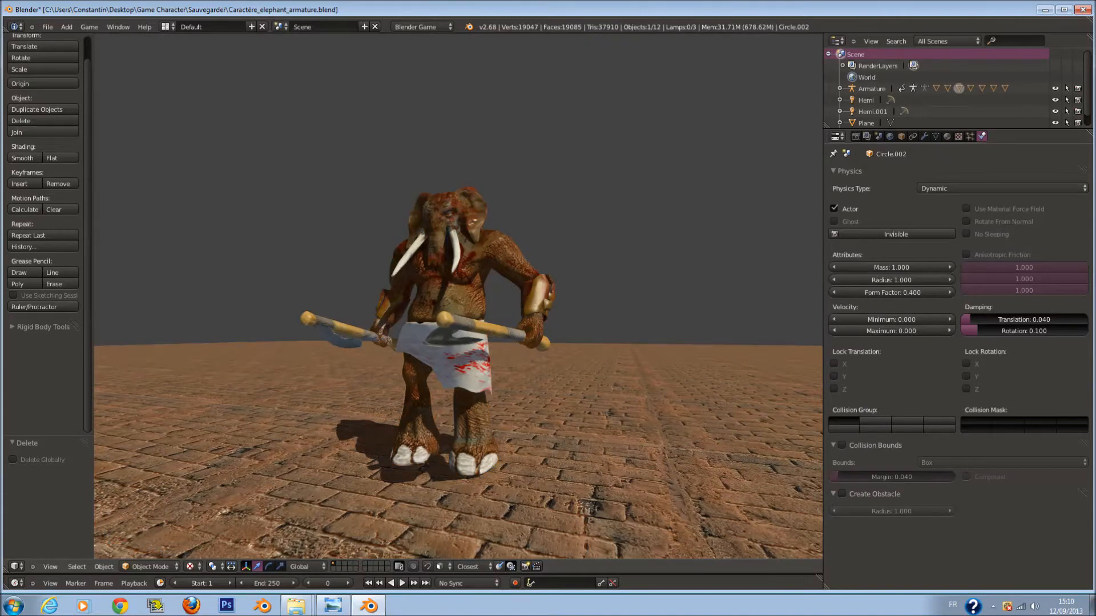
key(Escape)
key(p)
key(alt+Escape)
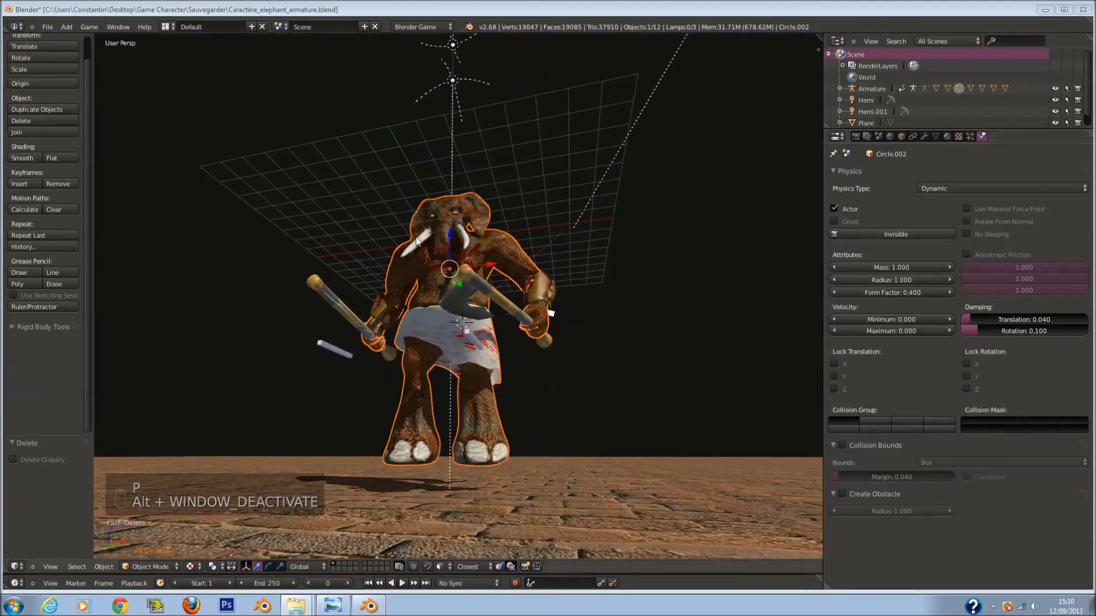
Set the armature's physics type to Dynamic and test-run the game.
right_click(558, 313)
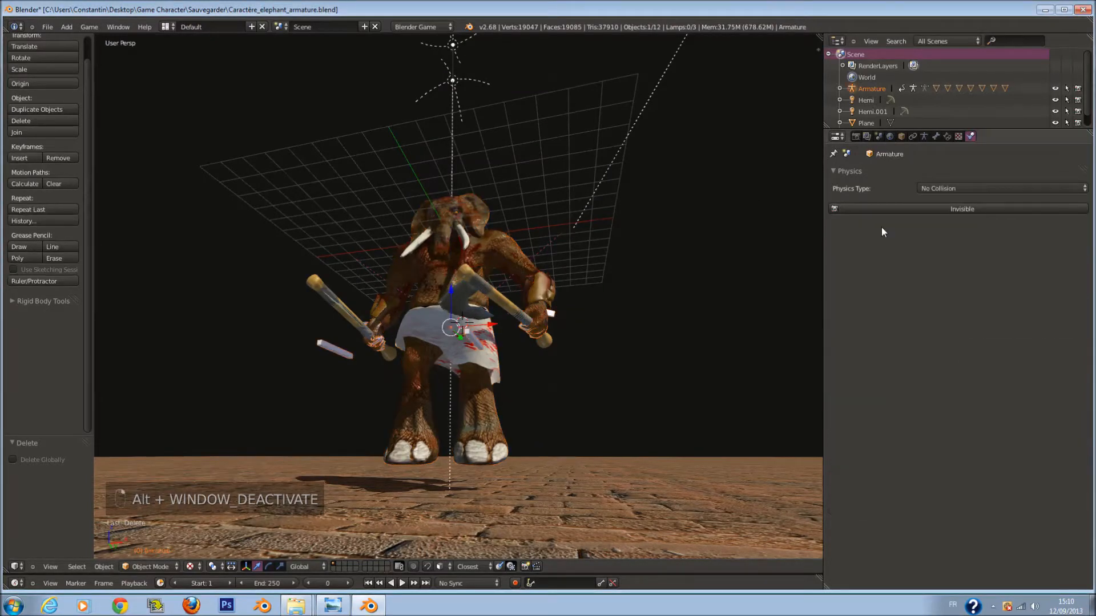
click(942, 188)
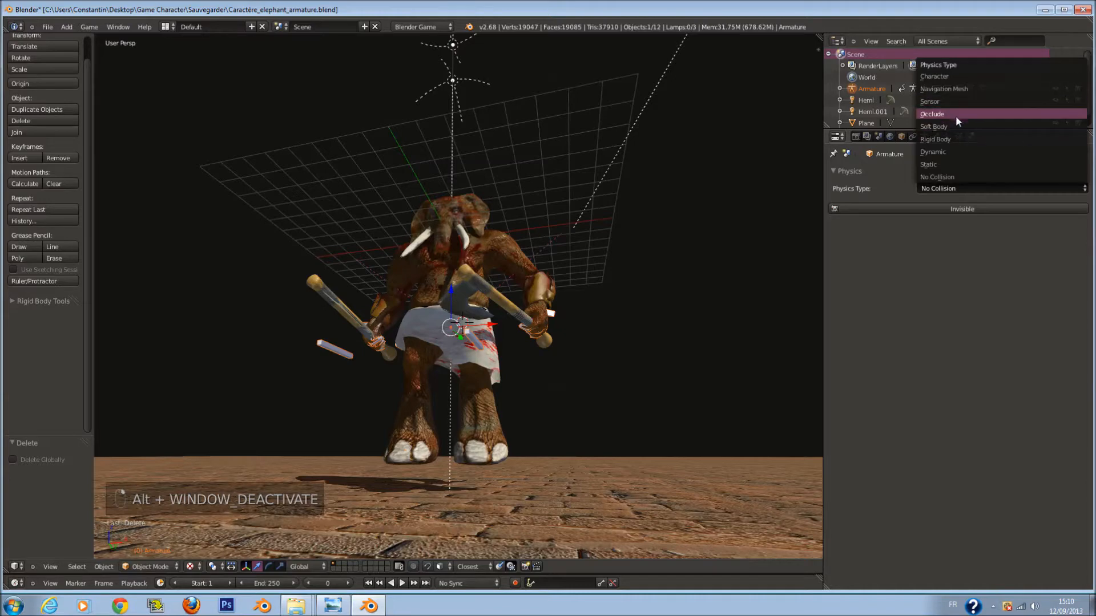
click(960, 152)
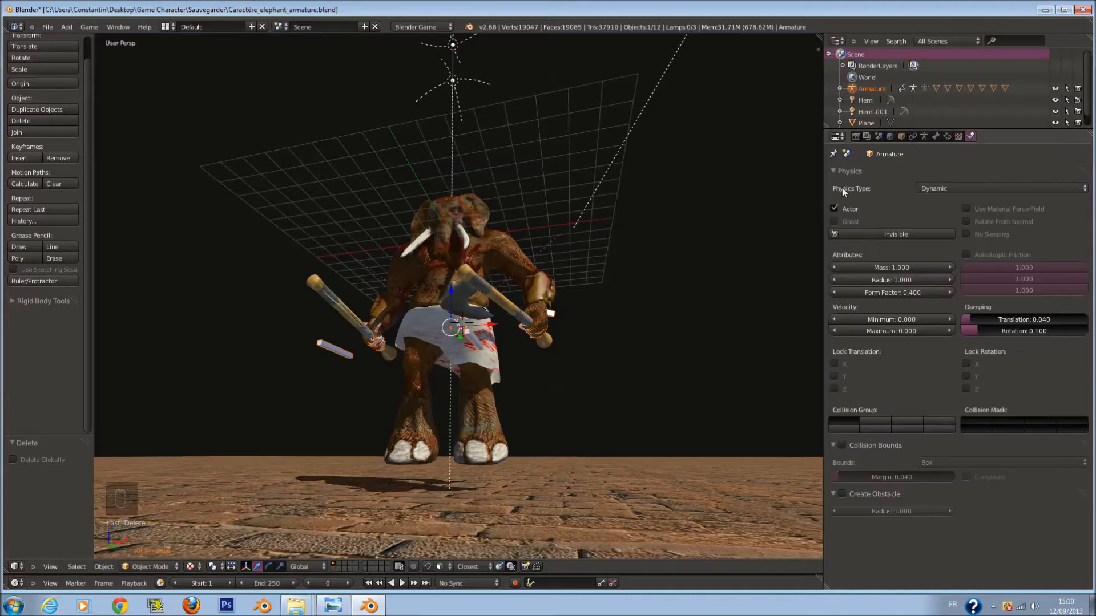
key(p)
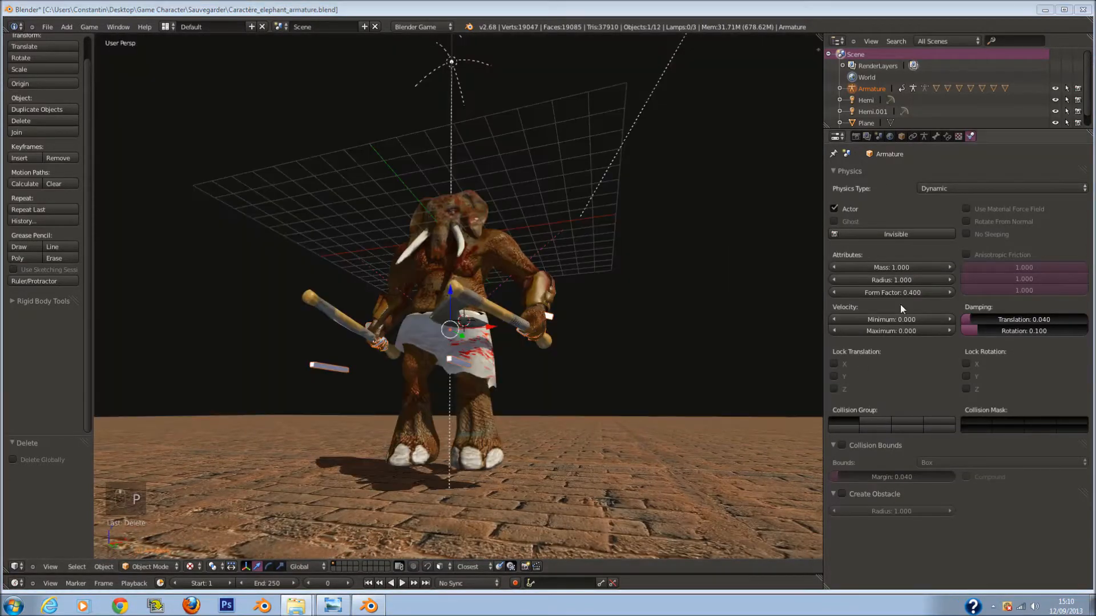
Return the armature's physics type to No Collision and test-run the game.
click(963, 185)
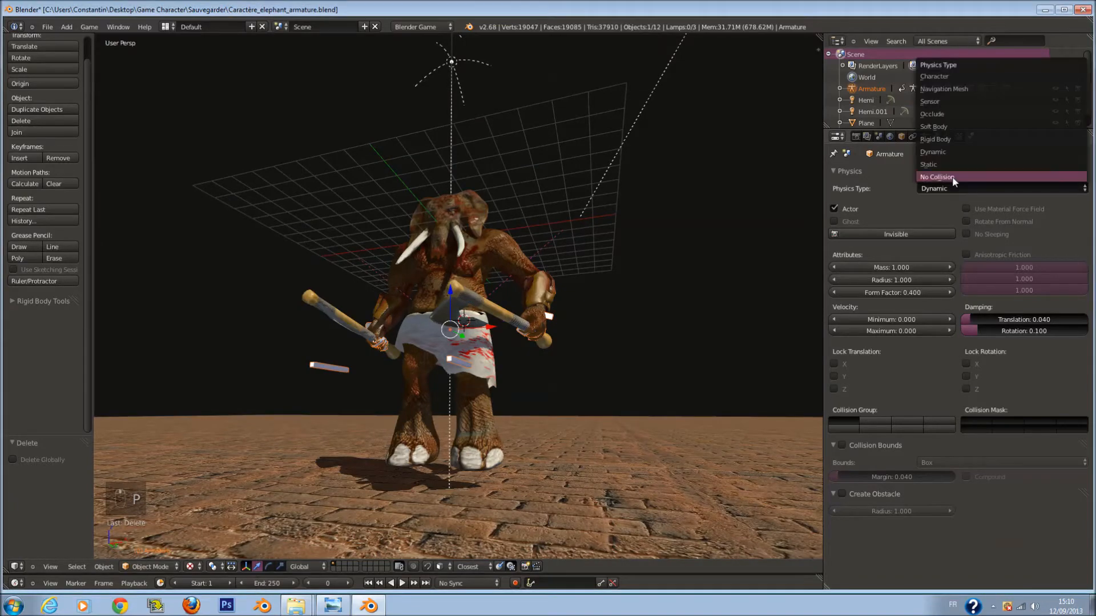
click(959, 180)
key(p)
key(Escape)
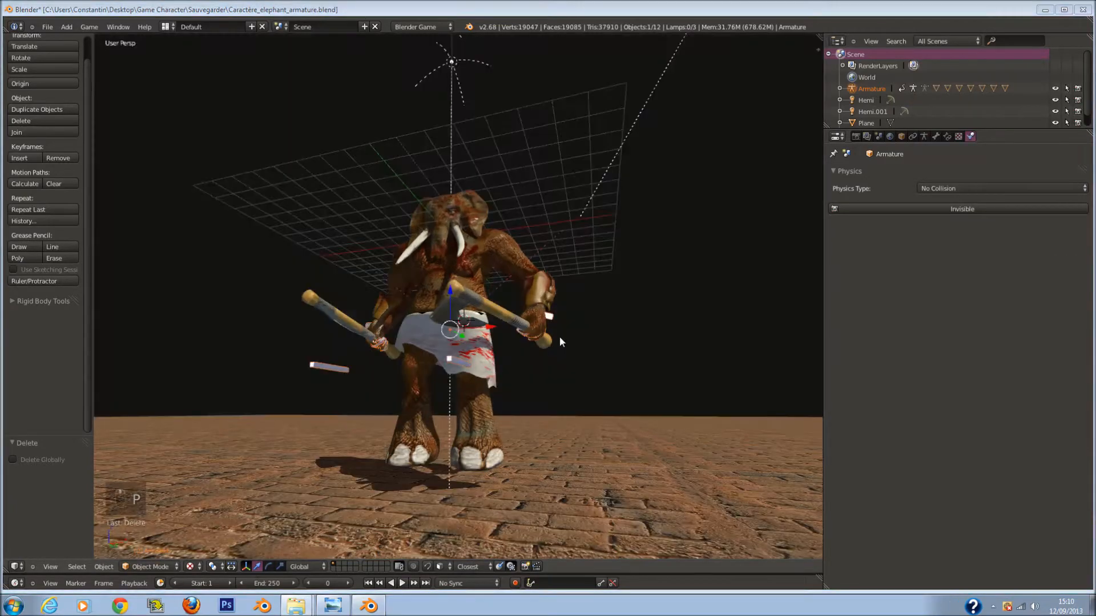
Set the elephant body mesh's physics type to No Collision.
middle_drag(550, 307, 534, 311)
right_click(512, 260)
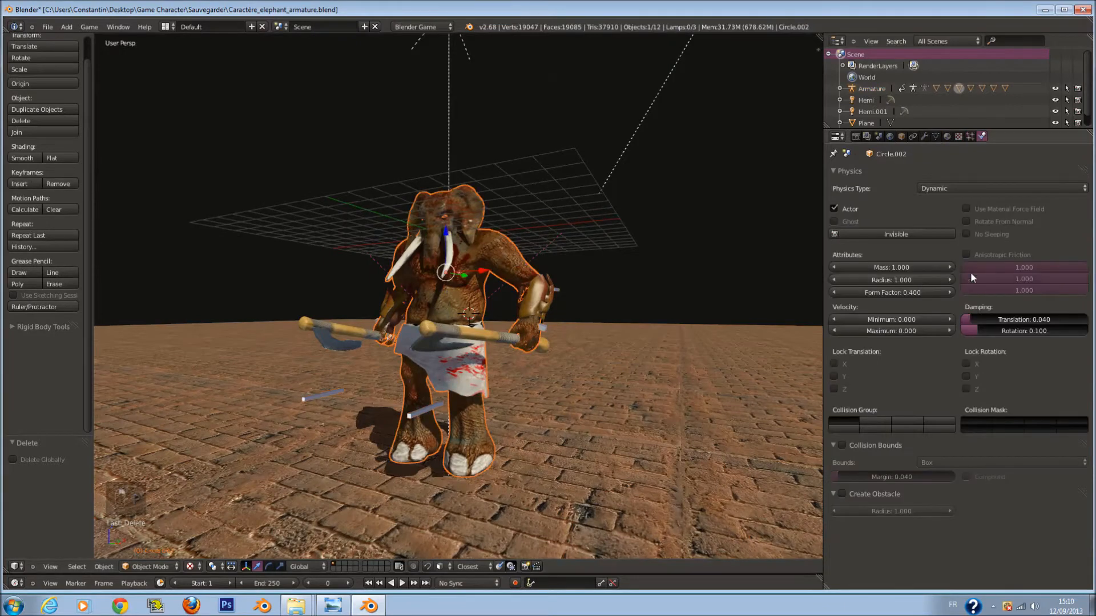
click(946, 188)
click(950, 178)
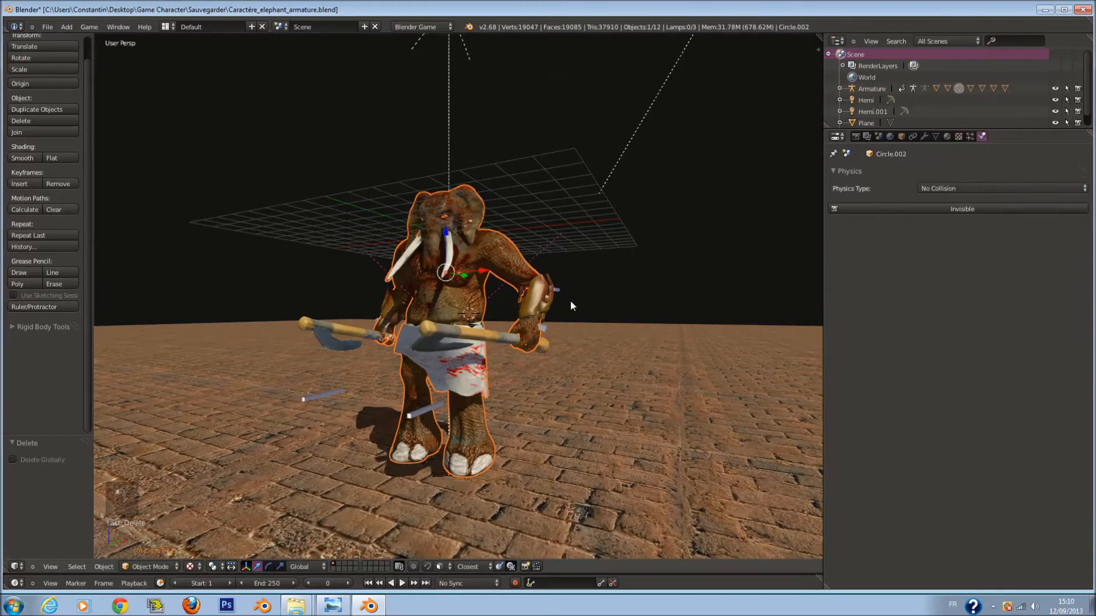
Make the armature Dynamic with the body mesh excluded from collision, and test-run the game.
right_click(560, 289)
click(953, 186)
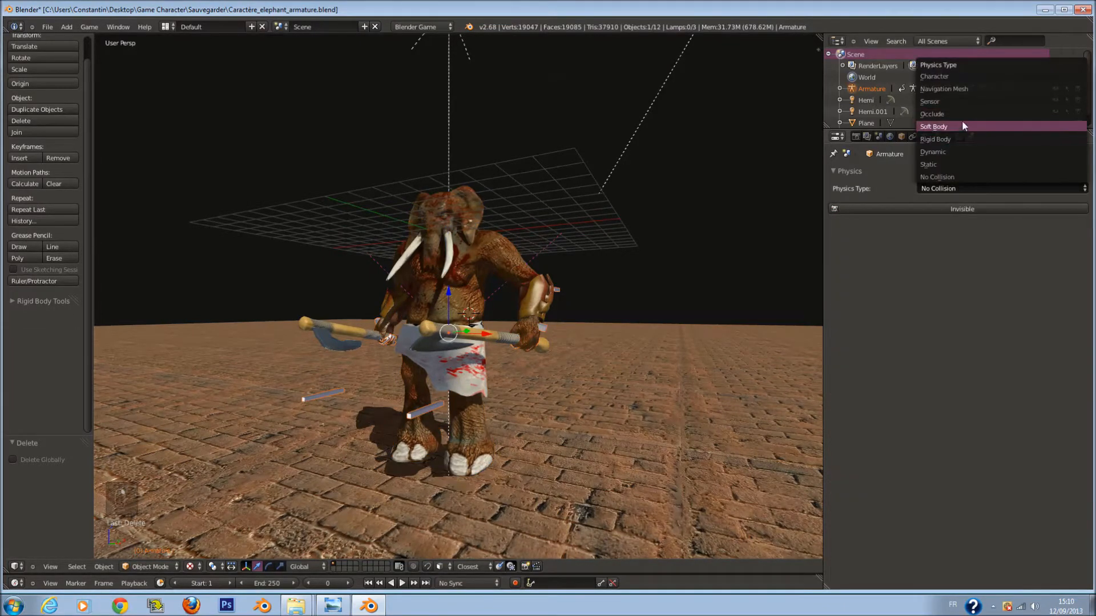
click(942, 151)
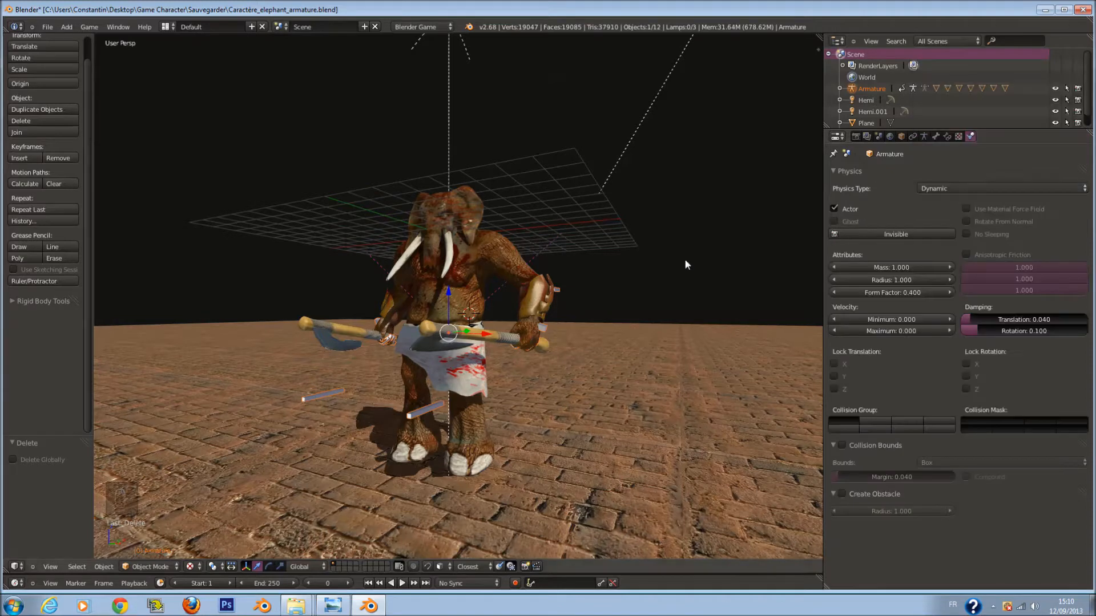
key(p)
key(Escape)
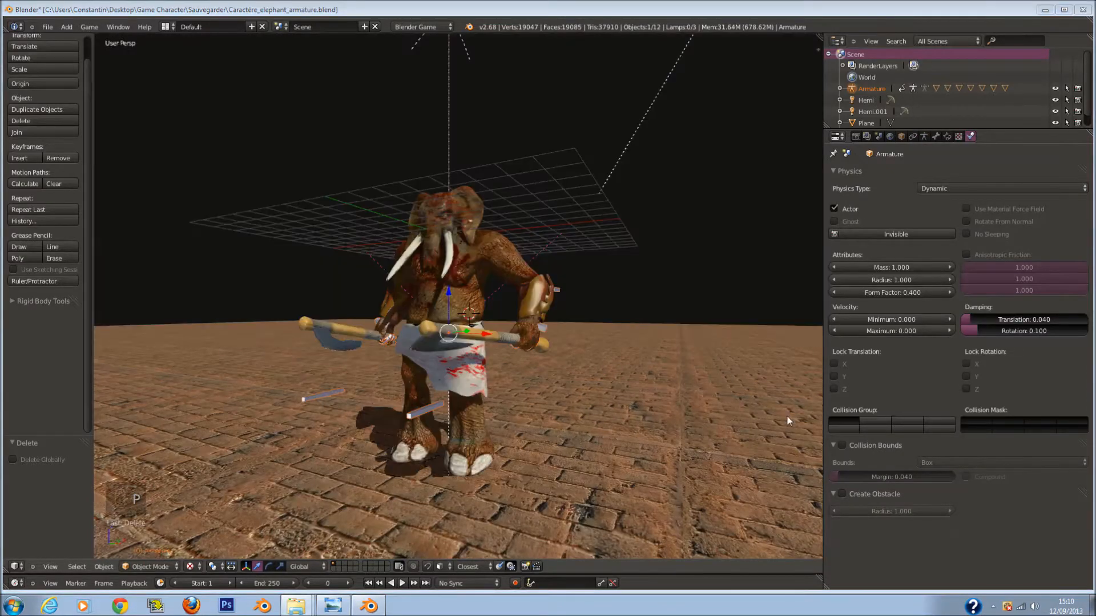
Enable Collision Bounds with Box bounds on the armature and test-run the game.
click(840, 447)
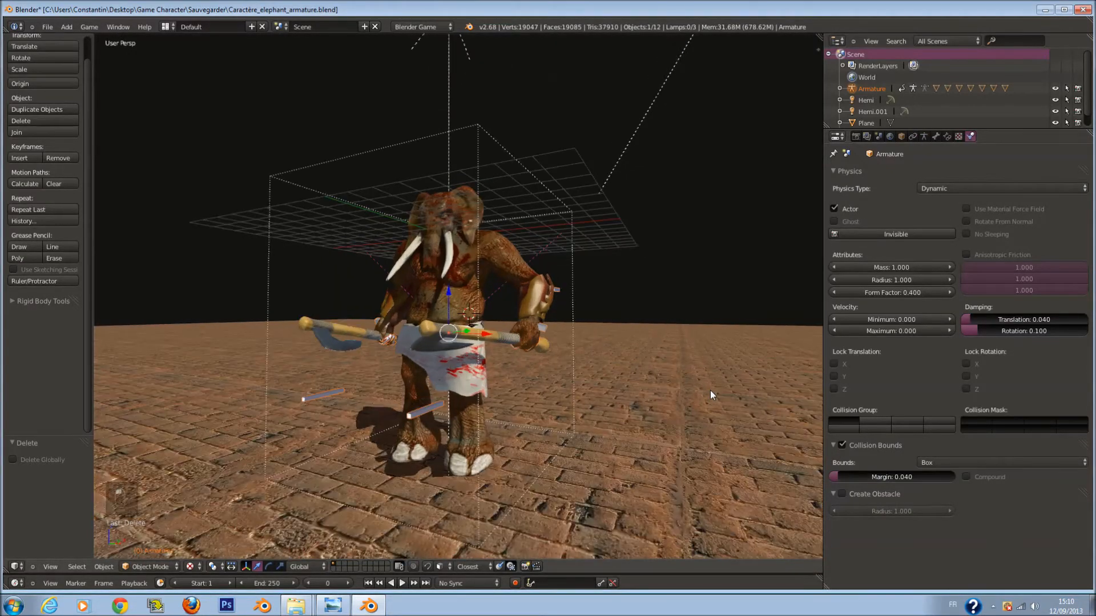
key(p)
key(Escape)
Set the armature's collision bounds to Capsule and test-run the game.
click(951, 462)
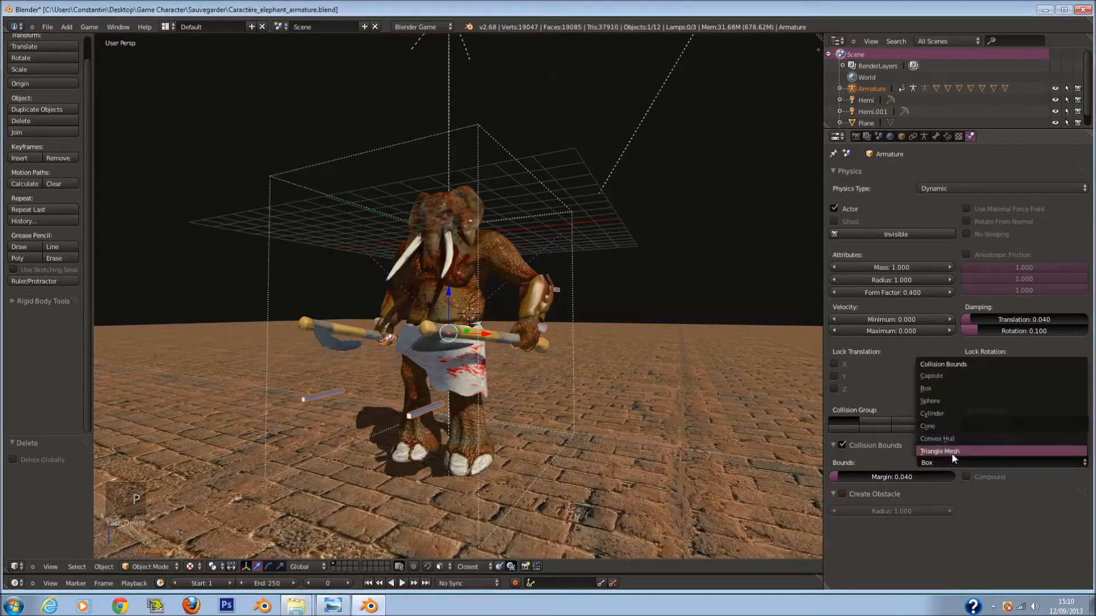
click(942, 378)
key(p)
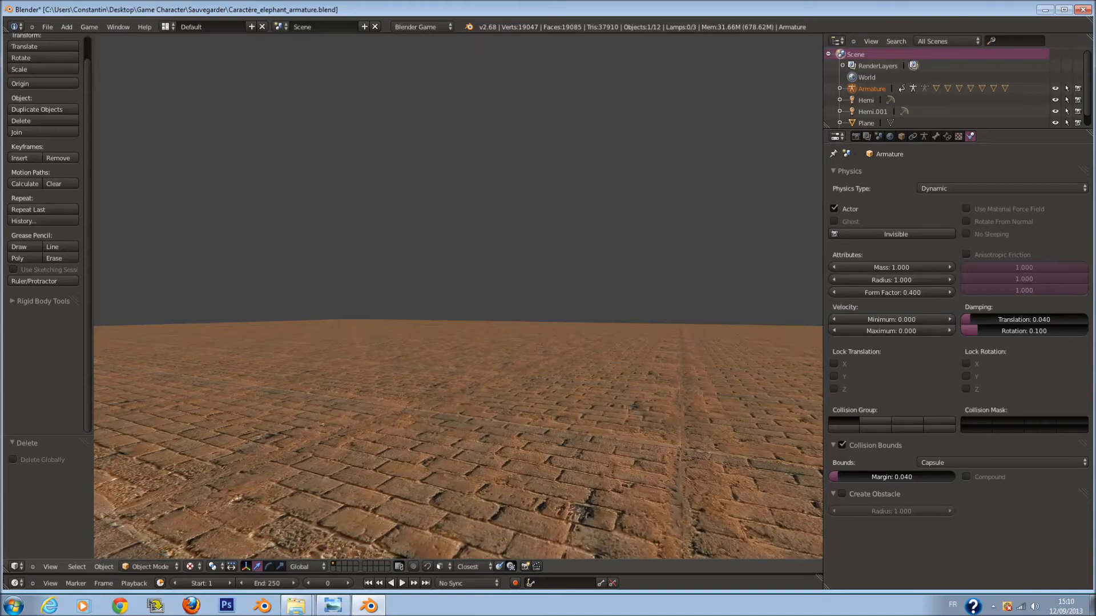
key(Escape)
Examine the capsule bounds in front orthographic view, test-run the game in wireframe, and restore textured shading.
key(KP_1)
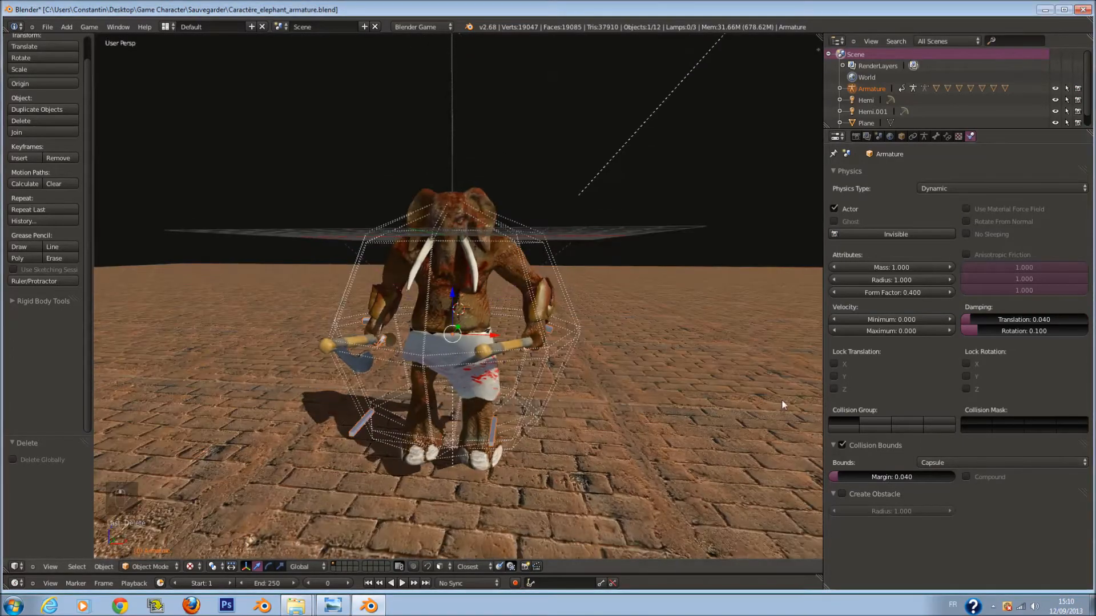
key(KP_5)
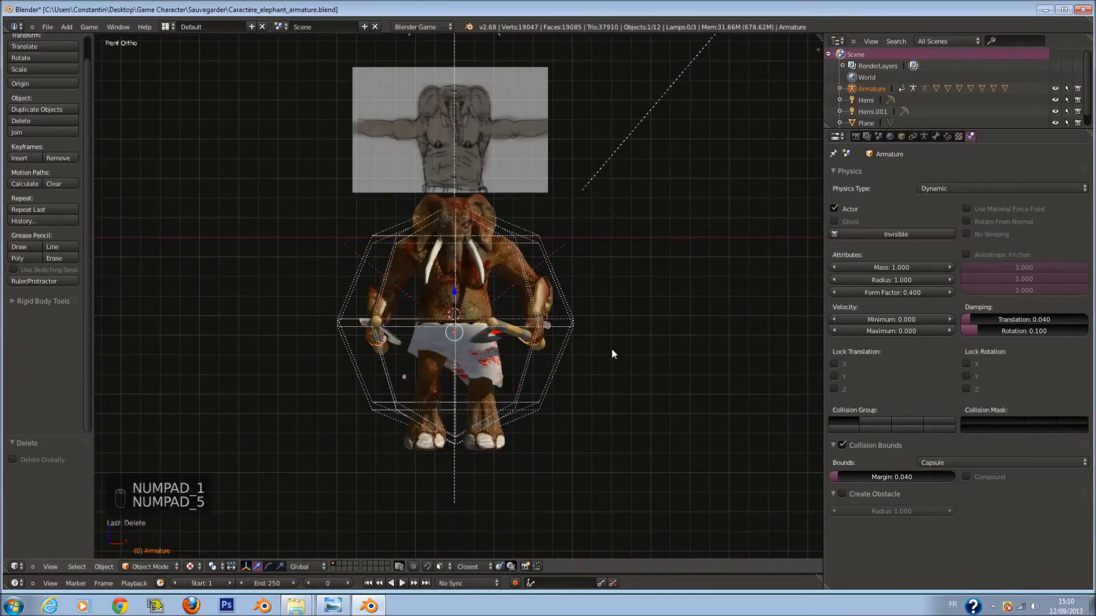
key(z)
key(p)
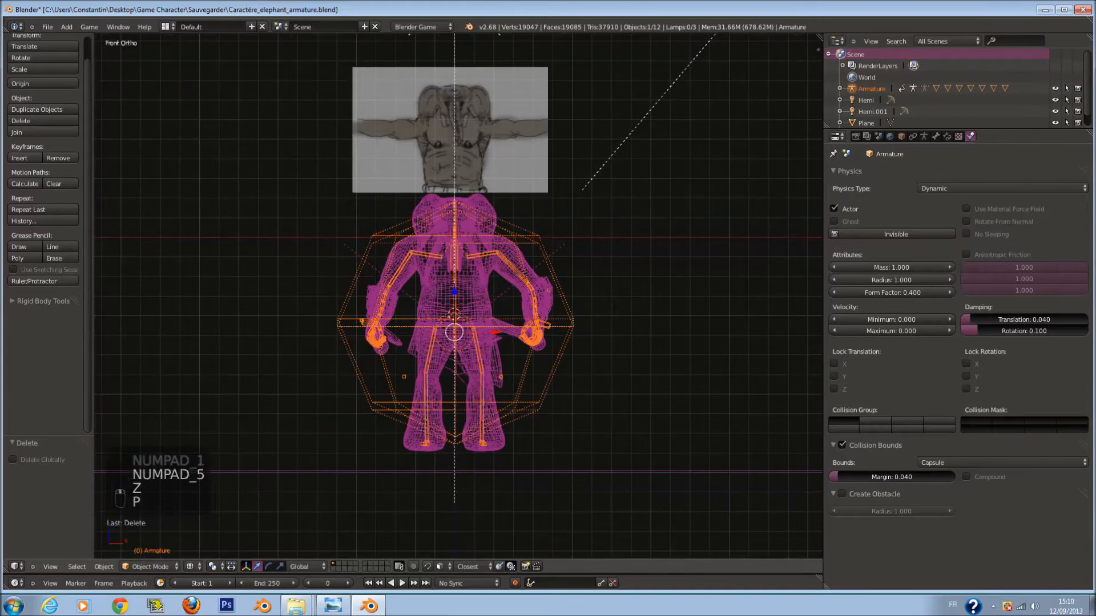
key(Escape)
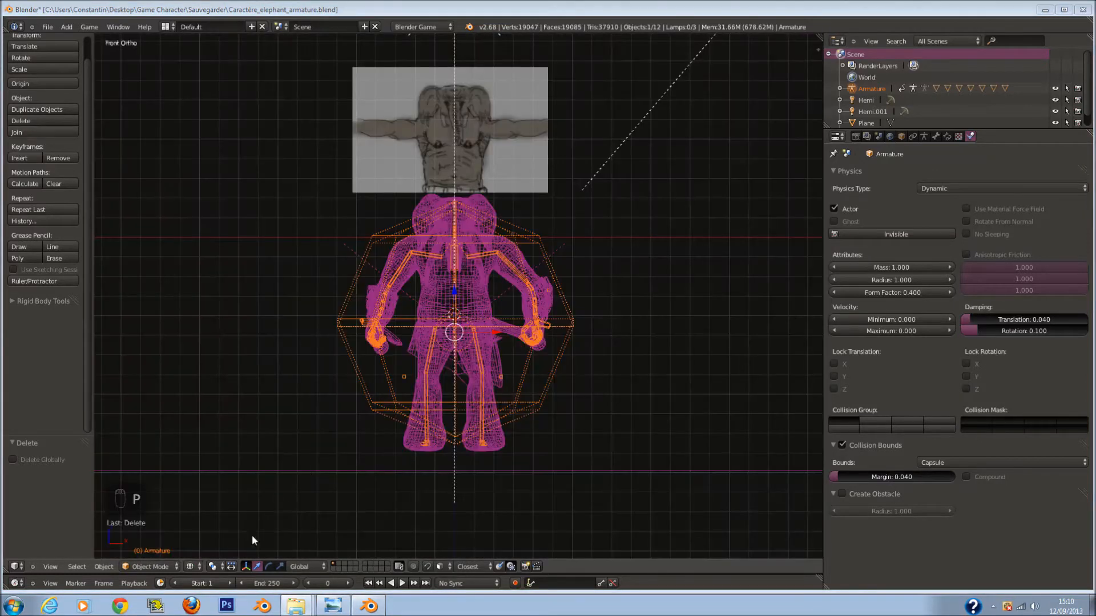
click(191, 567)
click(204, 519)
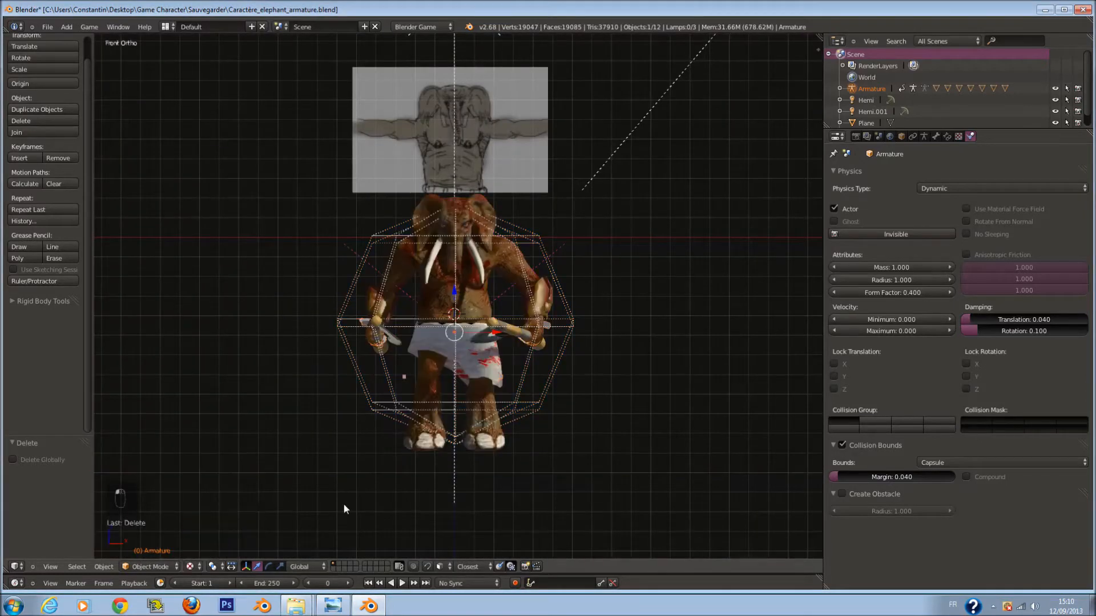
Set the armature's collision bounds to Cone and test-run the game from front and angled views.
click(953, 460)
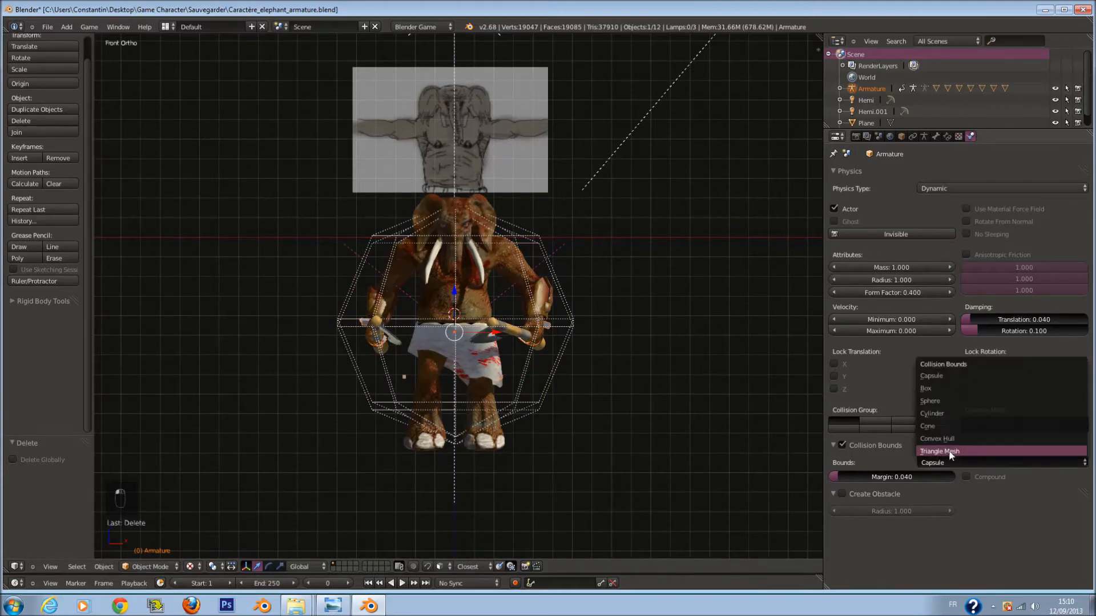
click(939, 425)
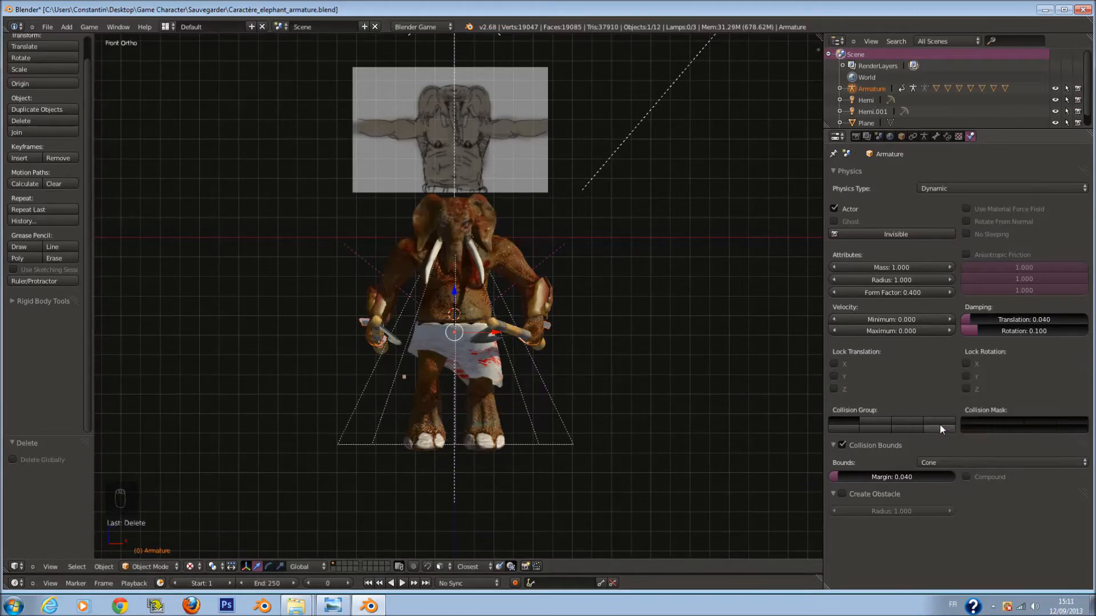
key(p)
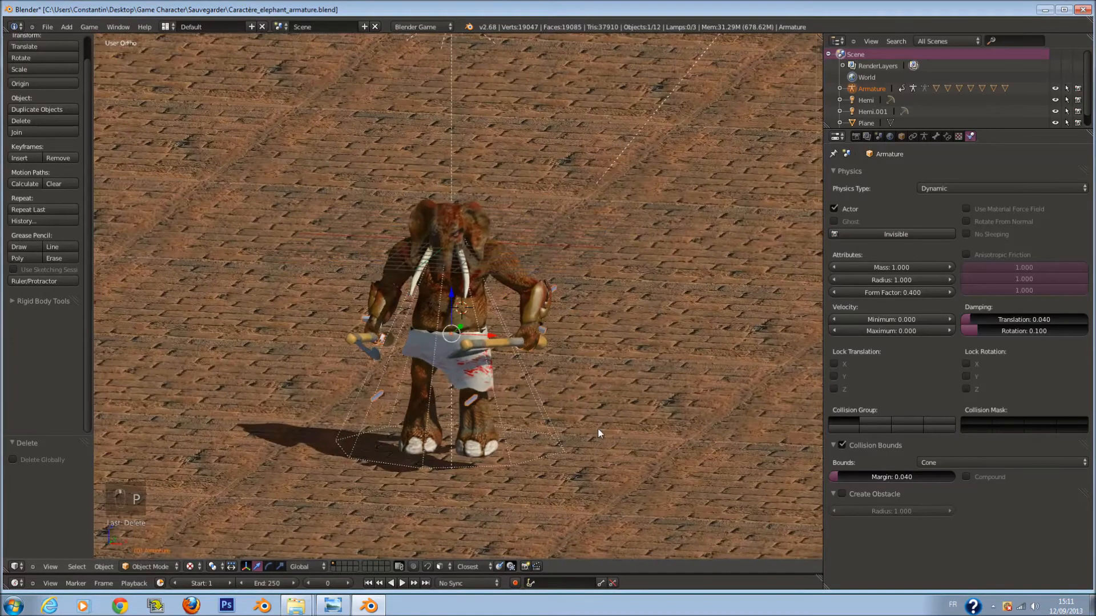
key(Escape)
key(p)
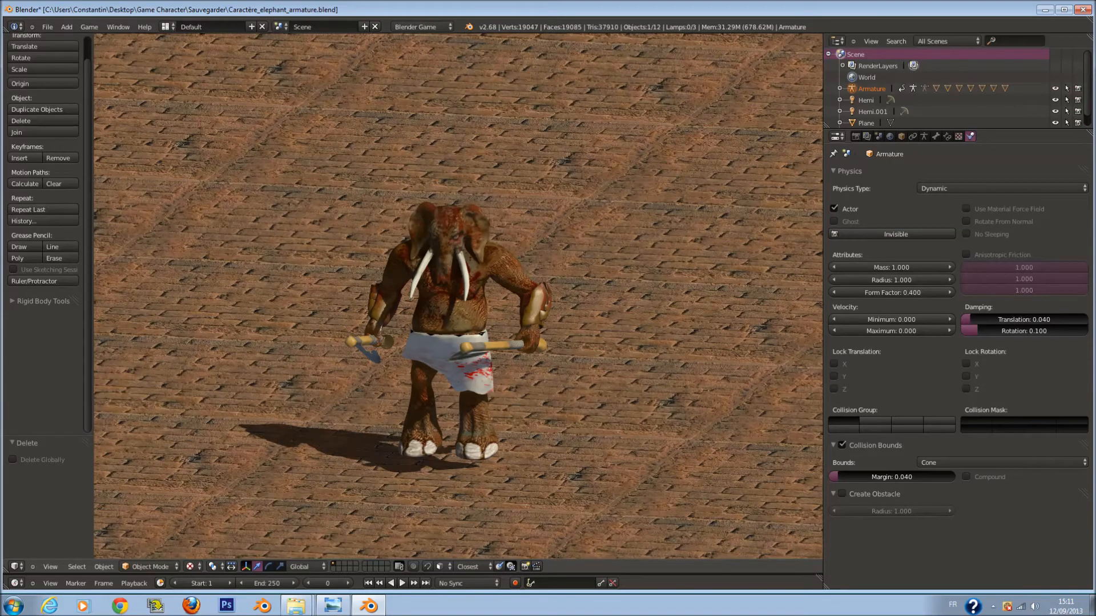
key(Escape)
Save the file and split the 3D view into two side-by-side areas.
key(ctrl+s)
drag(820, 38, 529, 49)
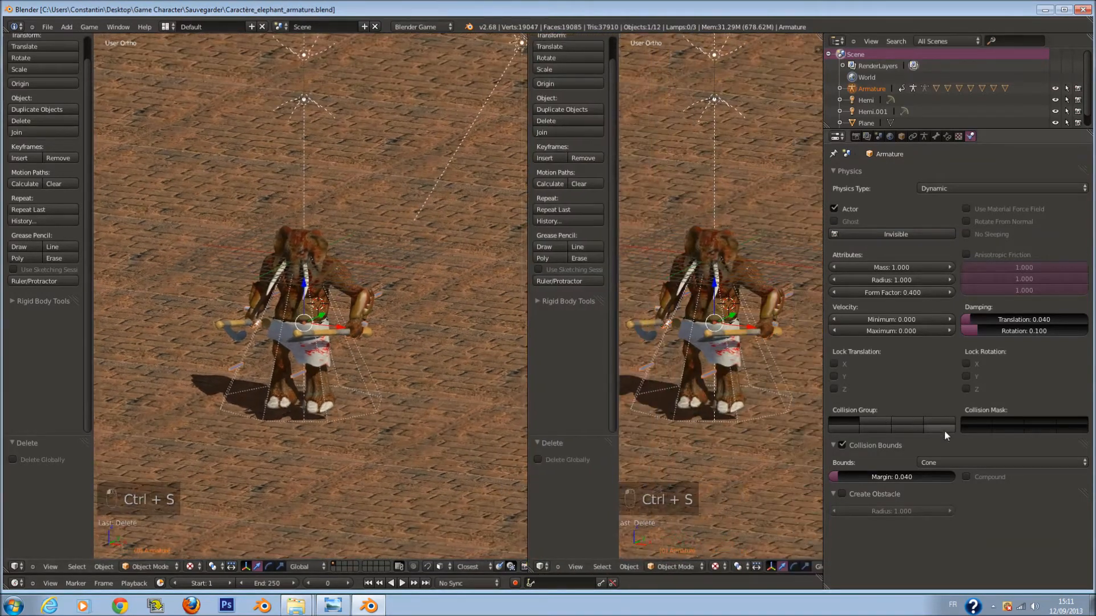
Examine the cone collision bounds around the elephant from several angles and distances.
click(962, 460)
middle_drag(400, 380, 343, 238)
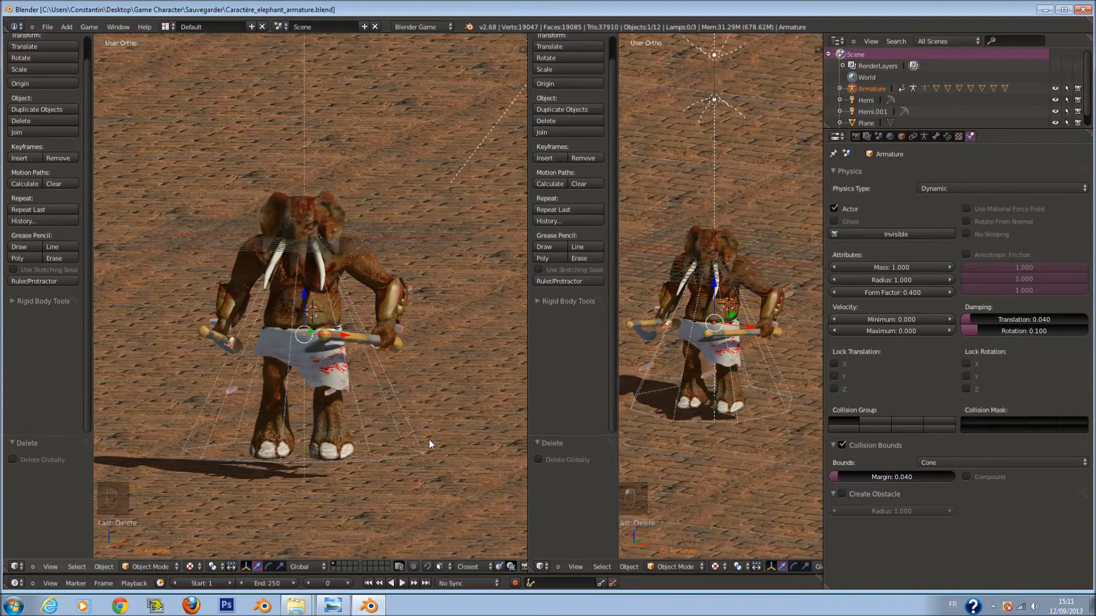
middle_drag(435, 460, 418, 452)
scroll(425, 454, up, 3)
scroll(425, 454, down, 1)
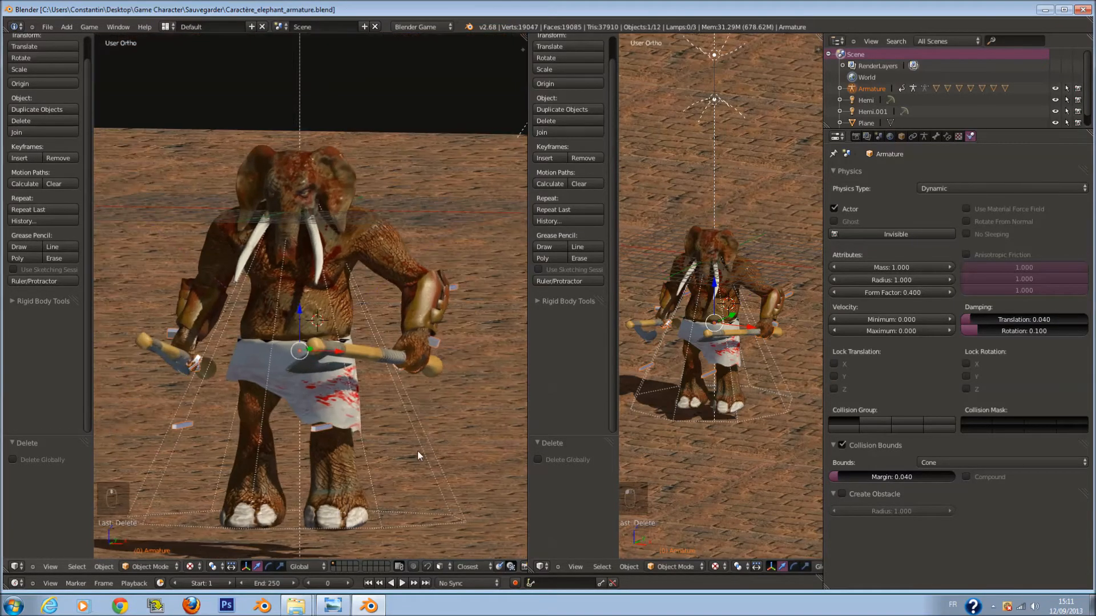
scroll(376, 303, down, 1)
scroll(381, 299, up, 1)
middle_drag(423, 283, 384, 252)
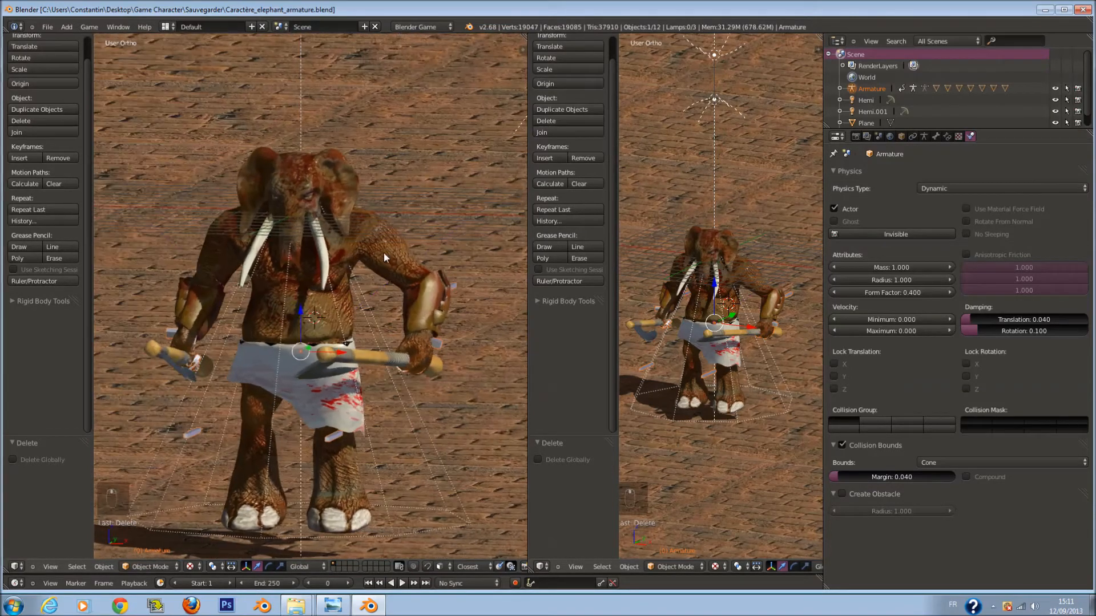
scroll(413, 421, down, 1)
scroll(413, 420, up, 1)
Switch the new area to the Logic Editor and widen it.
click(540, 567)
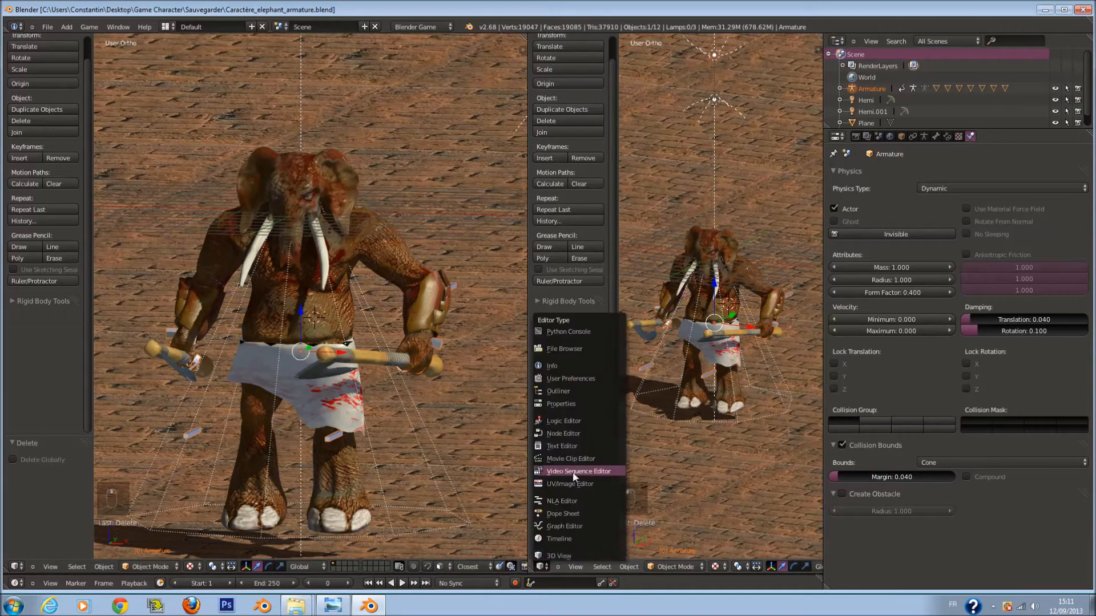
click(578, 434)
click(539, 567)
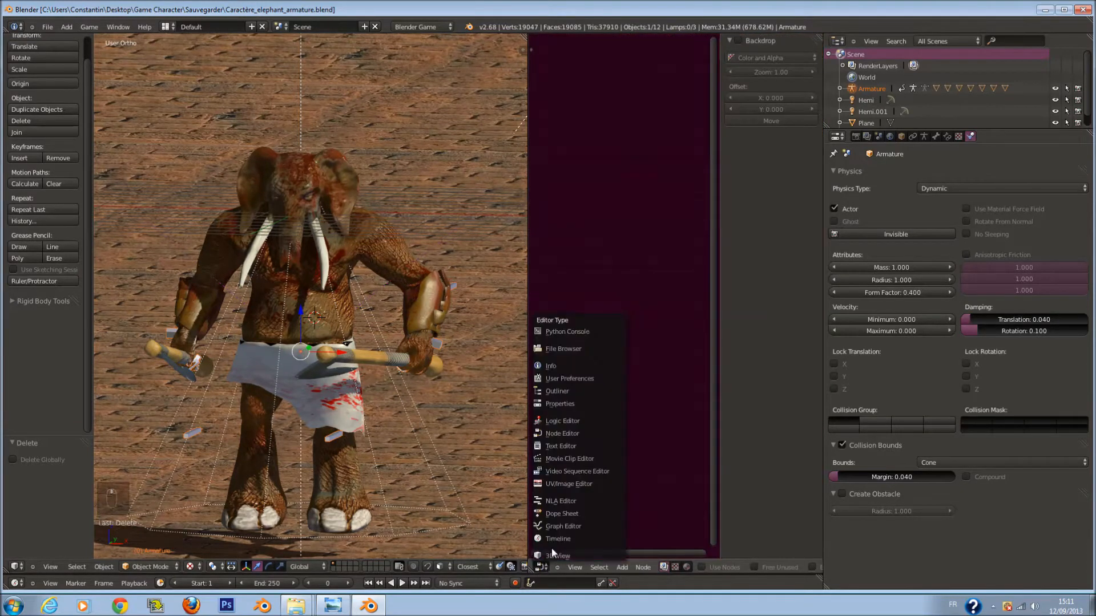
click(580, 421)
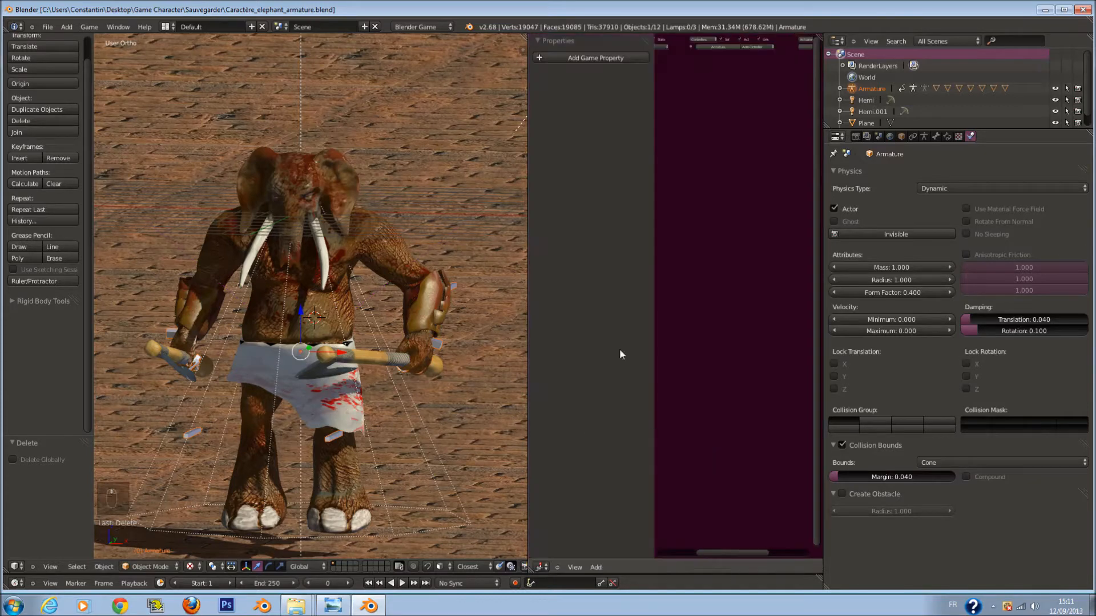
drag(527, 306, 425, 306)
Add an Always sensor to the armature.
middle_drag(747, 121, 767, 117)
scroll(649, 84, up, 8)
middle_drag(567, 78, 674, 94)
click(674, 60)
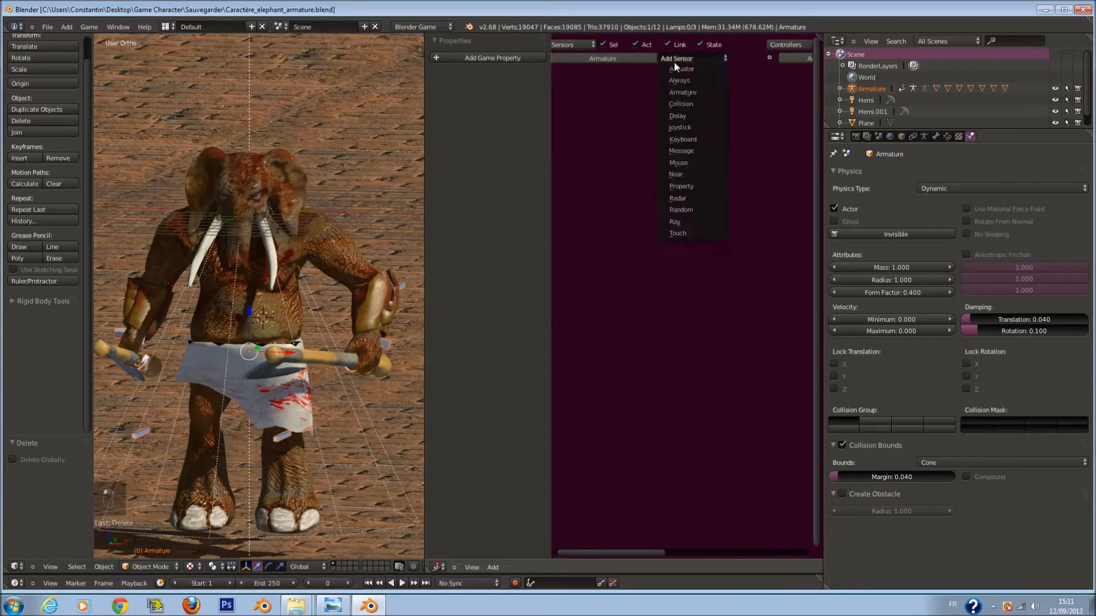
click(679, 80)
scroll(717, 152, down, 3)
middle_drag(717, 152, 522, 164)
click(767, 54)
click(767, 53)
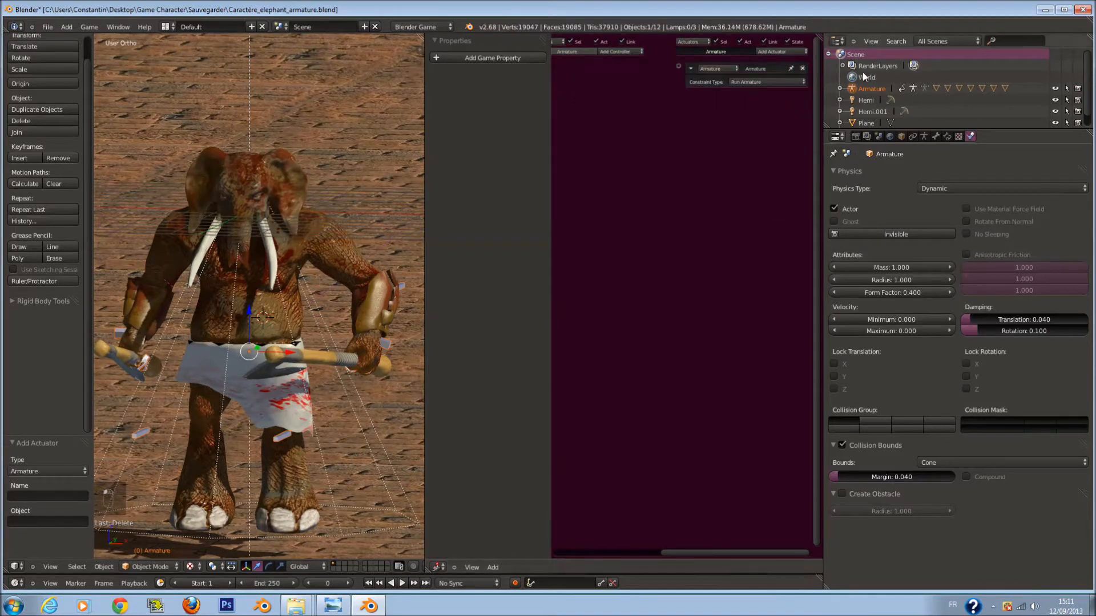
click(802, 68)
Replace the Armature actuator with an Action actuator that uses the Cycle de marche action.
click(796, 52)
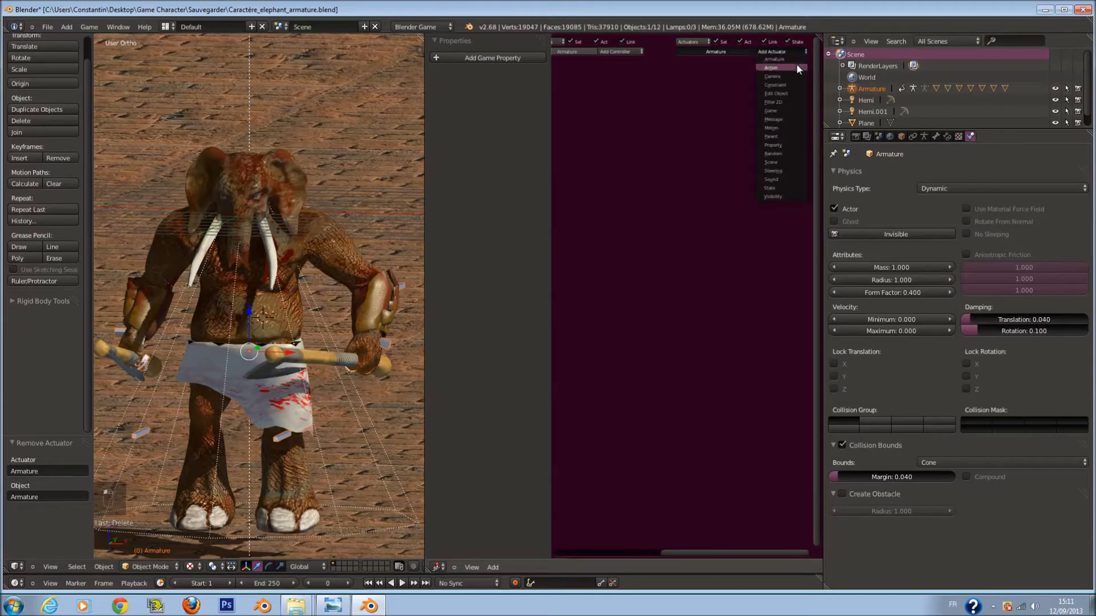
click(796, 68)
scroll(764, 91, up, 2)
click(742, 118)
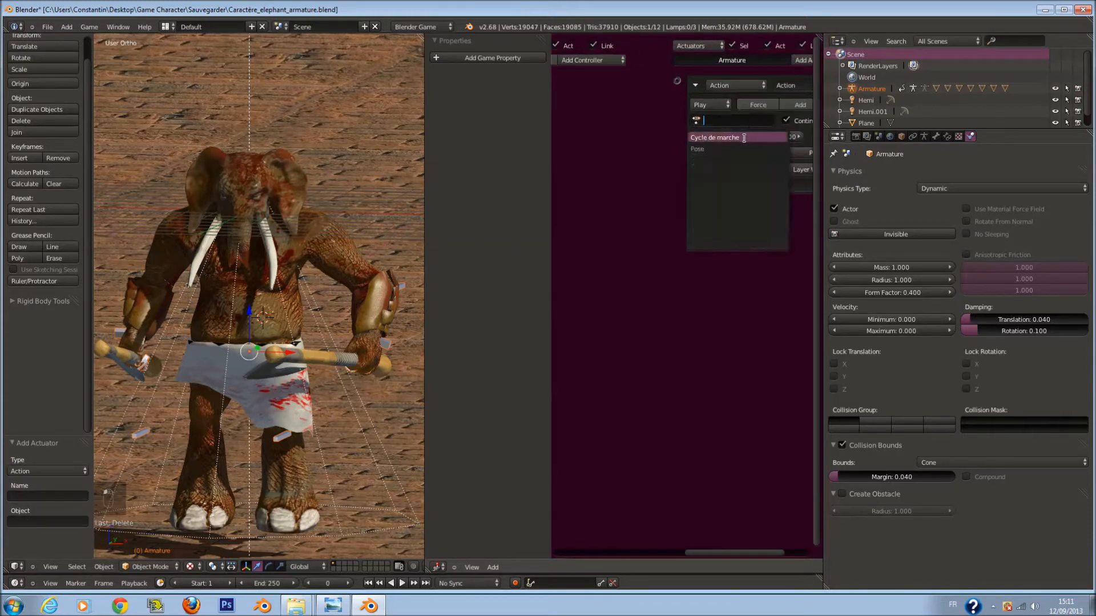
click(744, 137)
scroll(650, 145, down, 1)
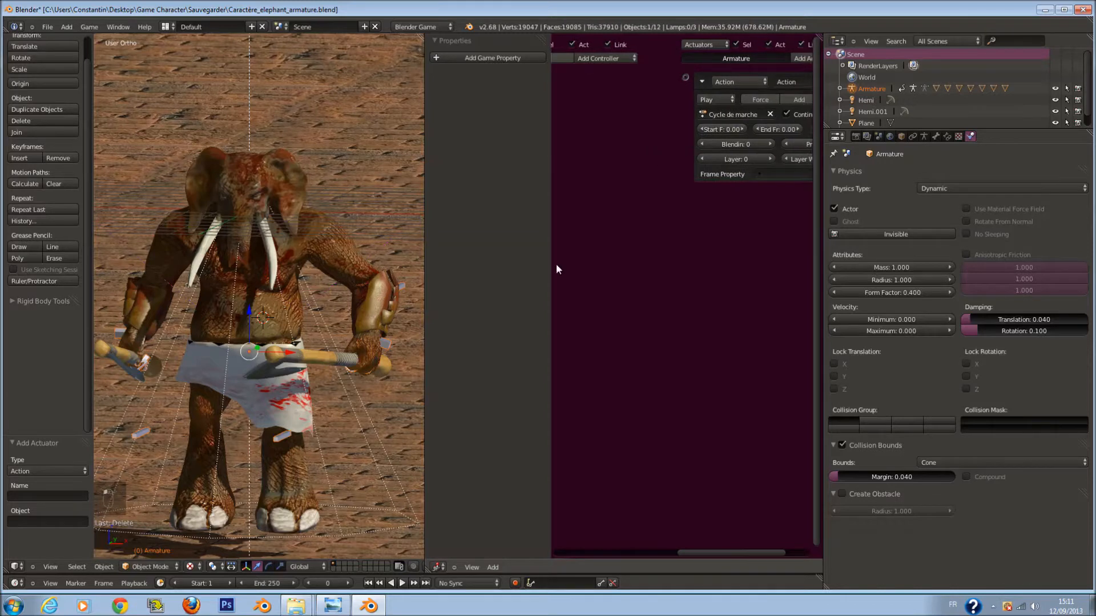
Enlarge the timeline to show the keyframes and set the action's end frame to 60.
drag(561, 574, 560, 524)
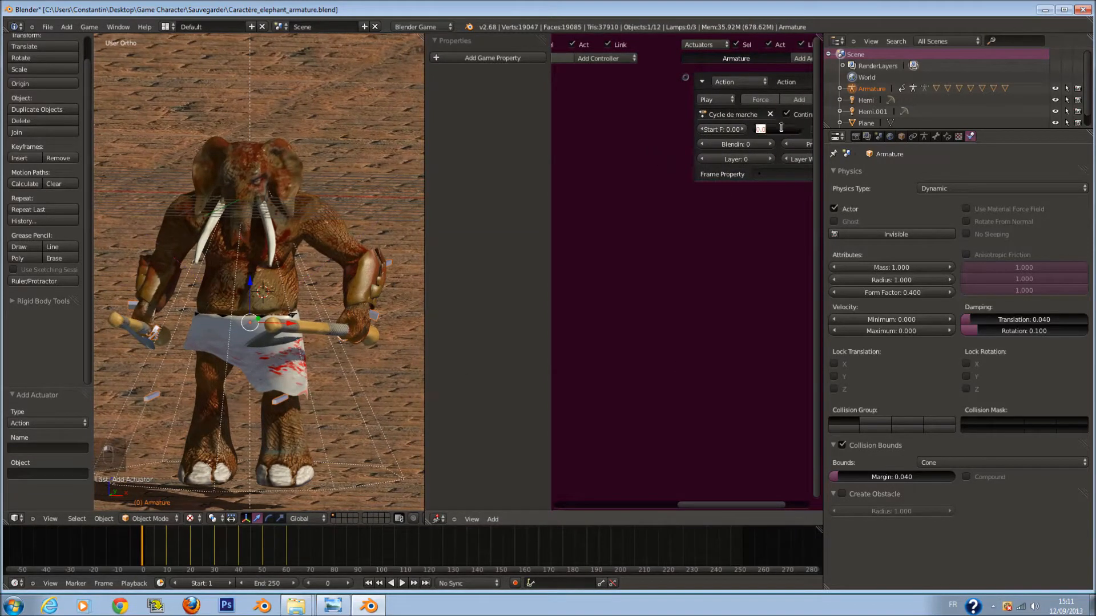
key(Return)
scroll(714, 194, down, 3)
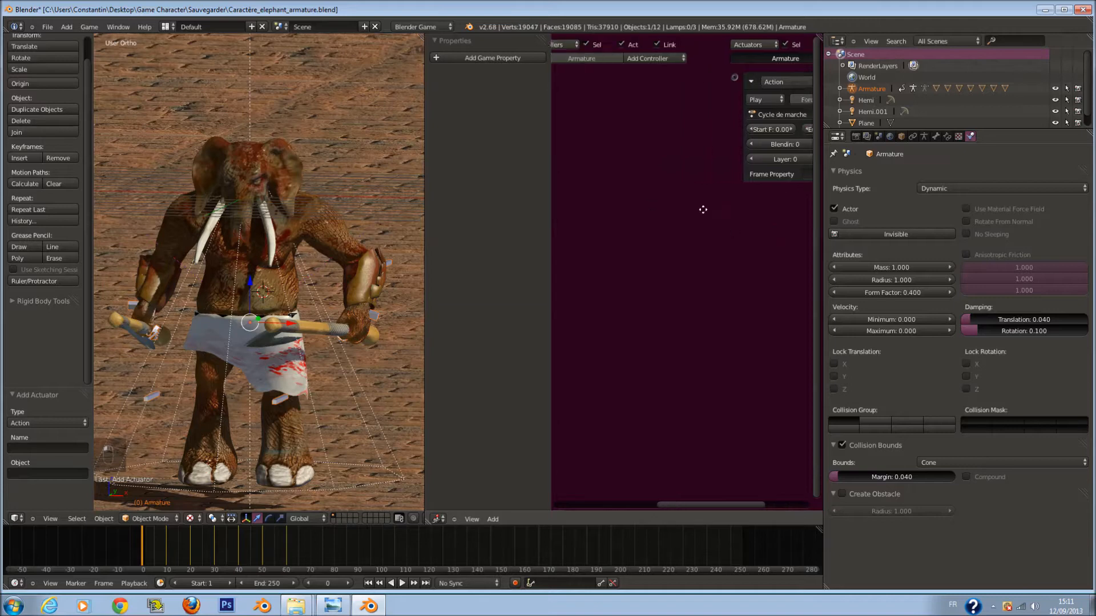
Add an And controller to the armature and link it between the Always sensor and the Action actuator.
drag(724, 57, 732, 56)
drag(605, 55, 605, 58)
drag(711, 59, 730, 56)
Set the start frame of the Cycle de marche action to 10.
scroll(738, 78, up, 3)
scroll(695, 131, up, 2)
click(716, 138)
text(10)
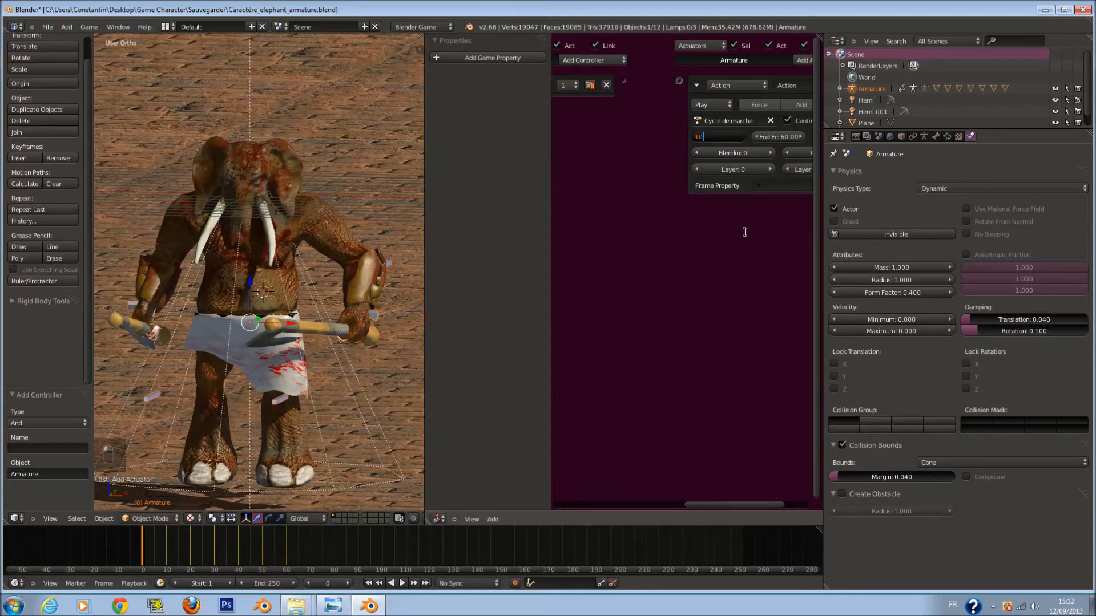
key(Return)
middle_drag(745, 233, 688, 213)
click(647, 104)
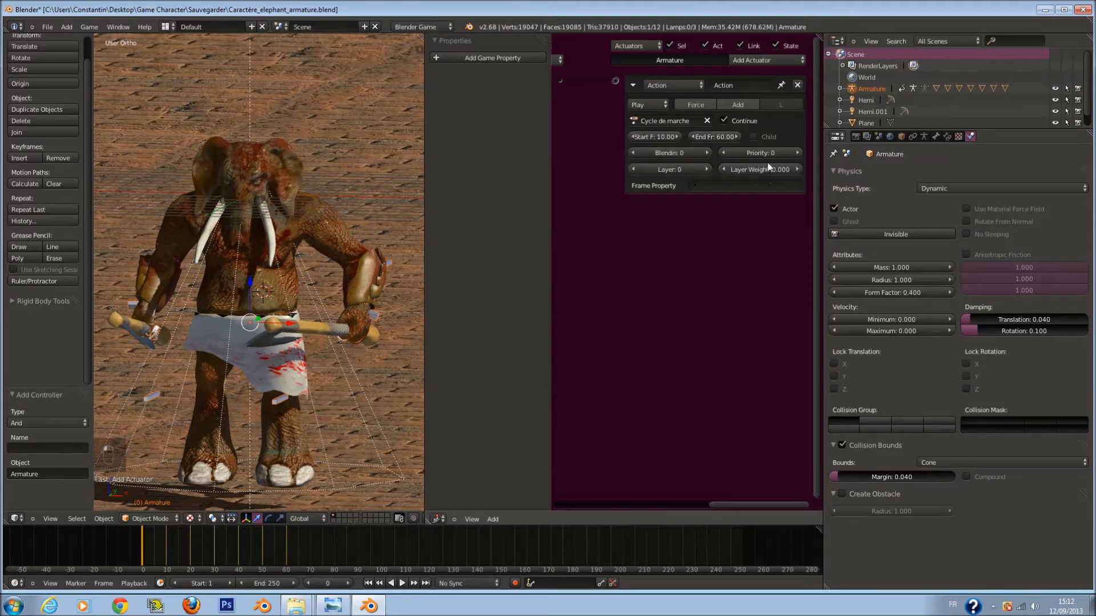
Save the file and run the game to test the walk animation in Play mode.
scroll(351, 258, down, 2)
key(ctrl+s)
click(351, 258)
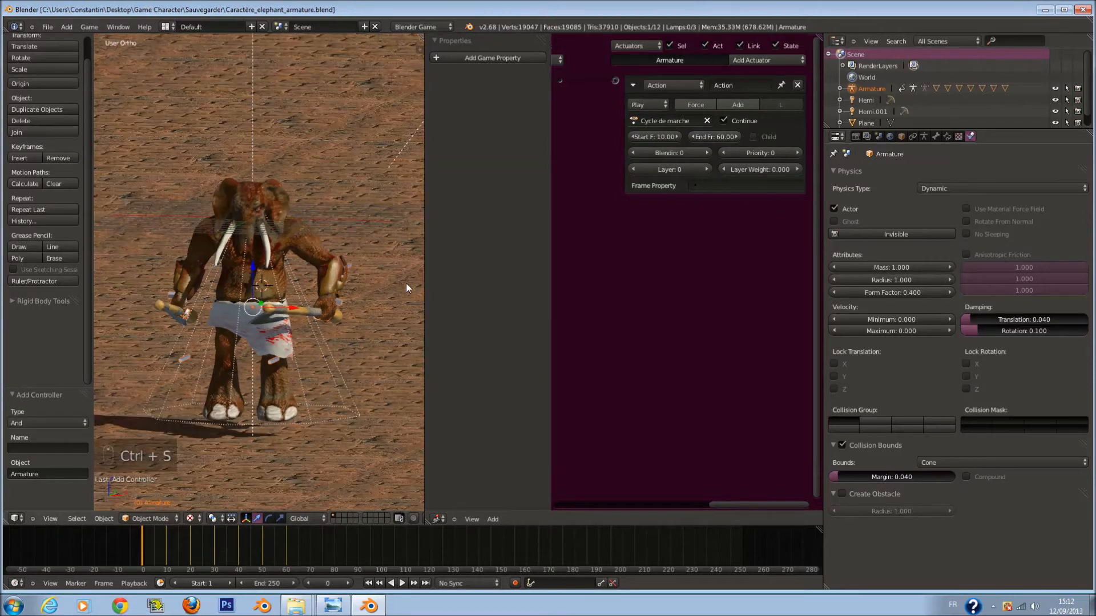
key(p)
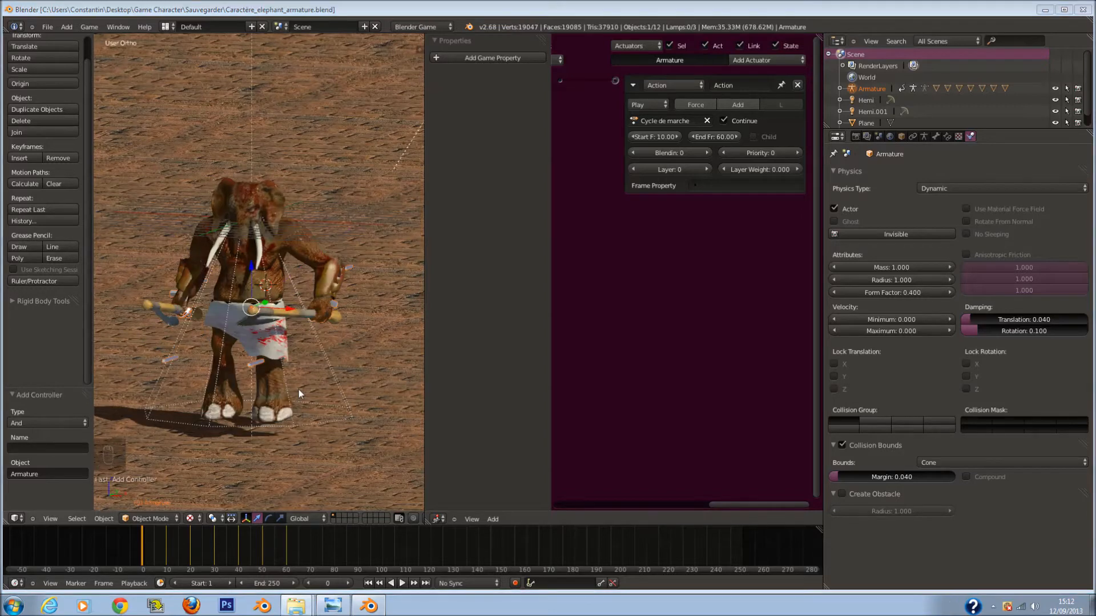
key(Escape)
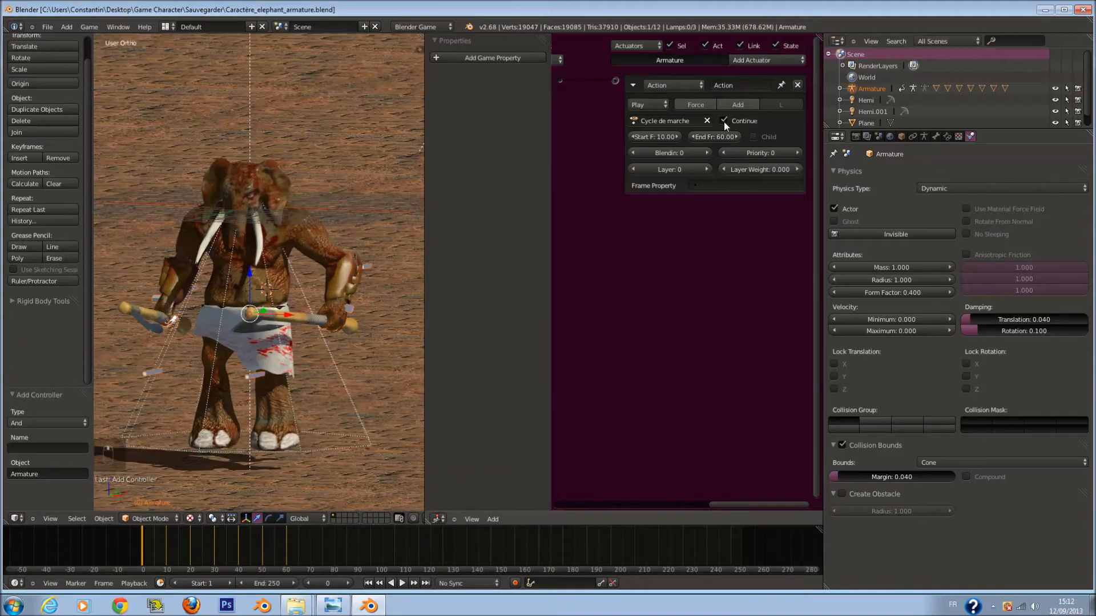
Try the Ping Pong play mode on the Action actuator and test it in the game.
ctrl+scroll(670, 150, down, 2)
click(672, 94)
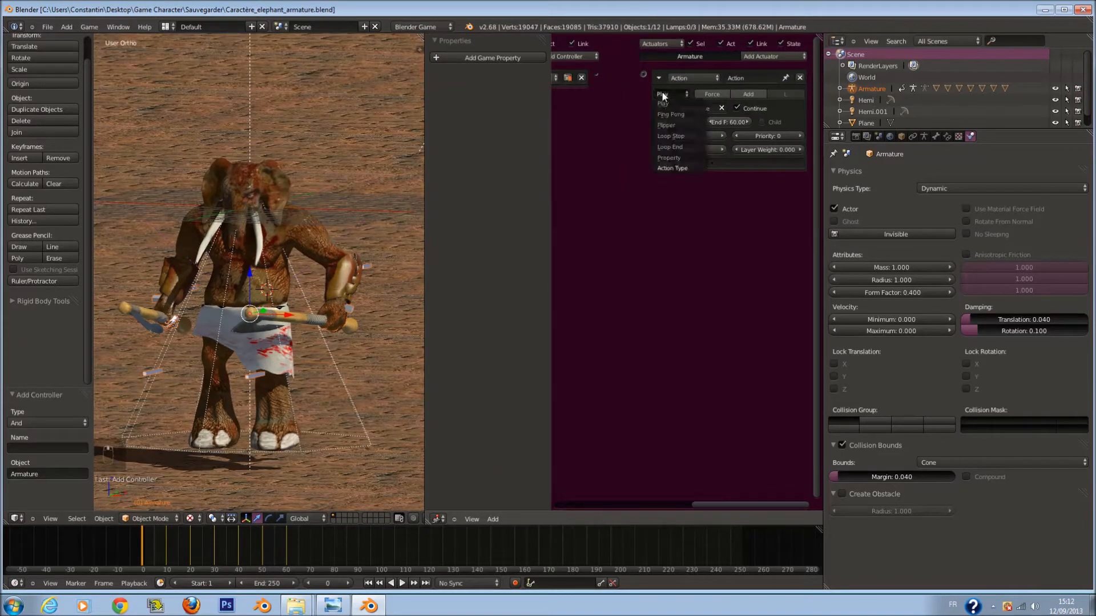
click(680, 114)
key(p)
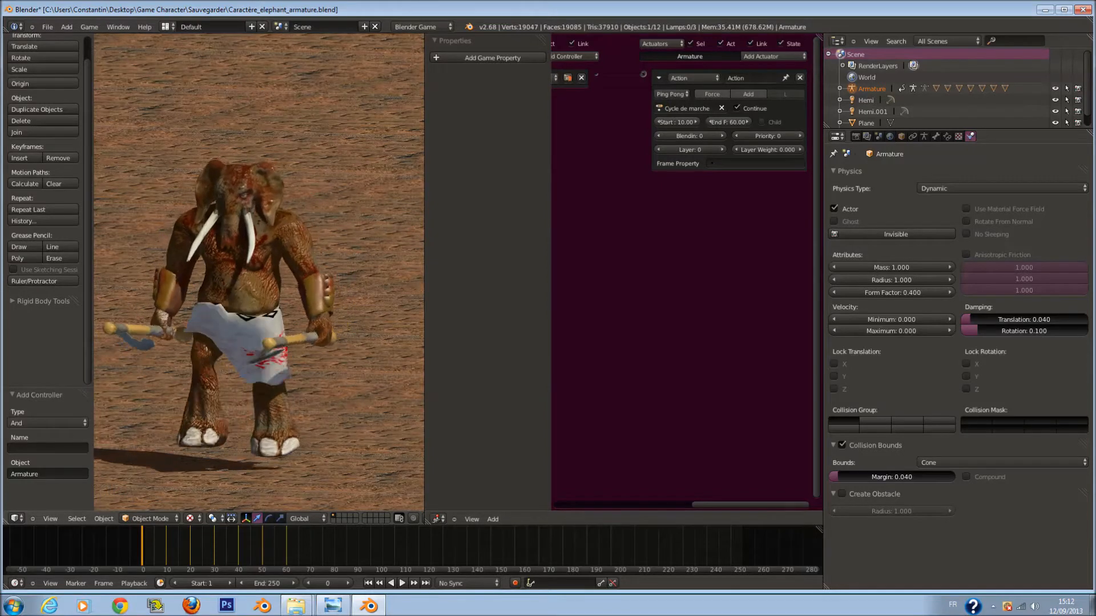
key(Escape)
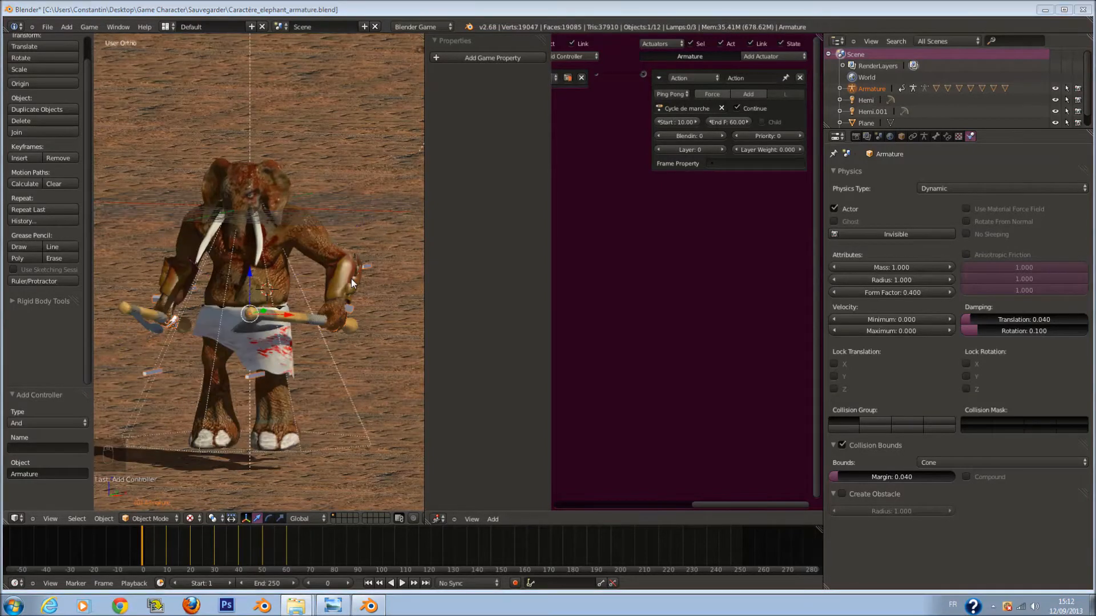
Try the Flipper play mode on the Action actuator and test it in the game.
click(679, 94)
click(684, 127)
key(p)
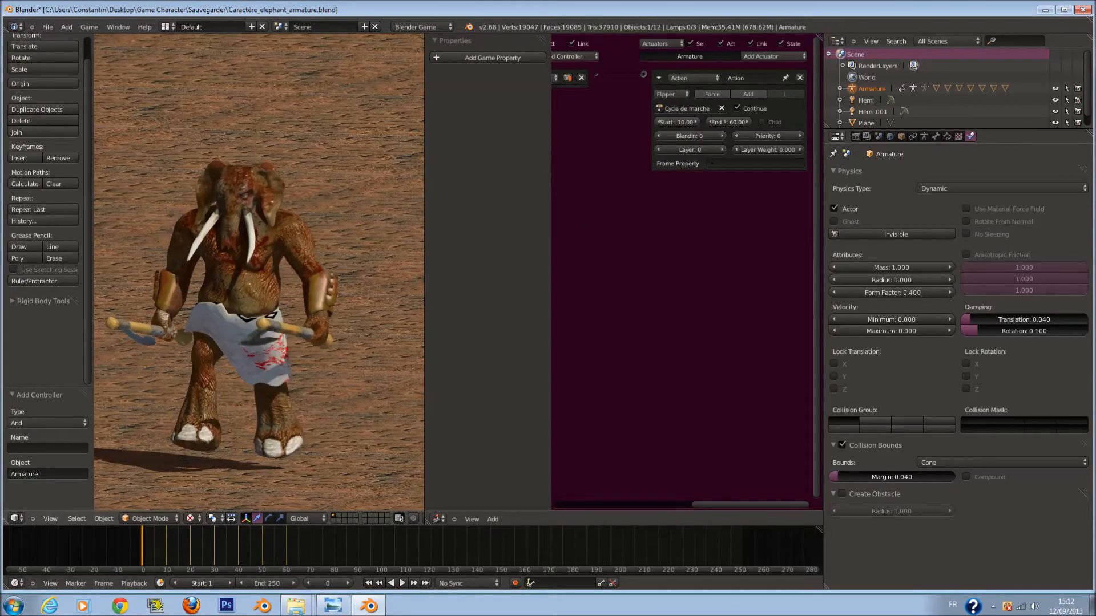
key(Escape)
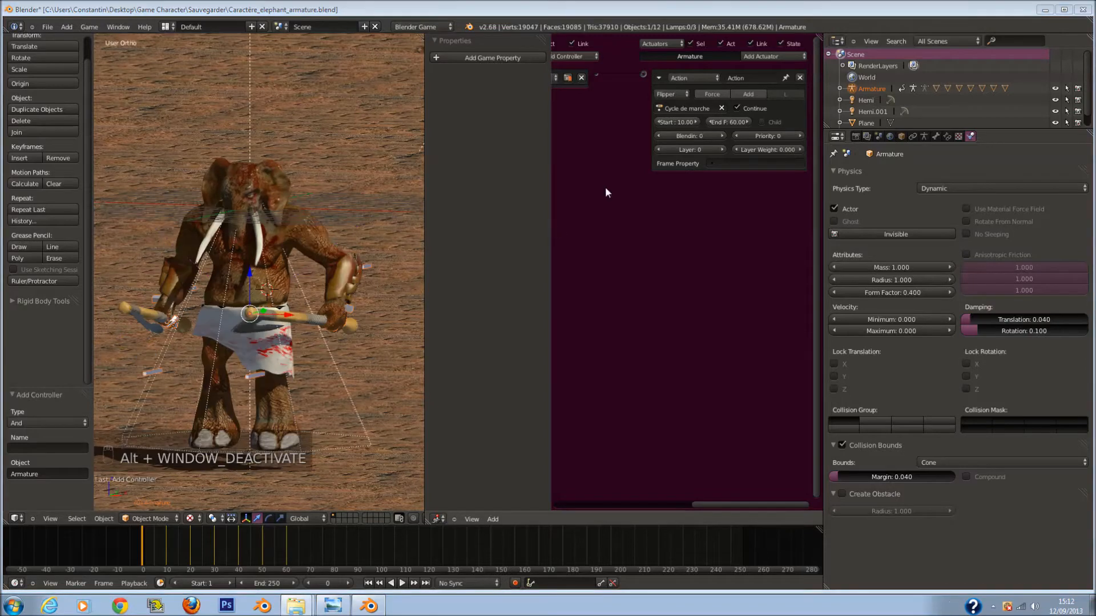
Set the Action actuator's play mode to Loop End and test the walk in the game.
click(665, 95)
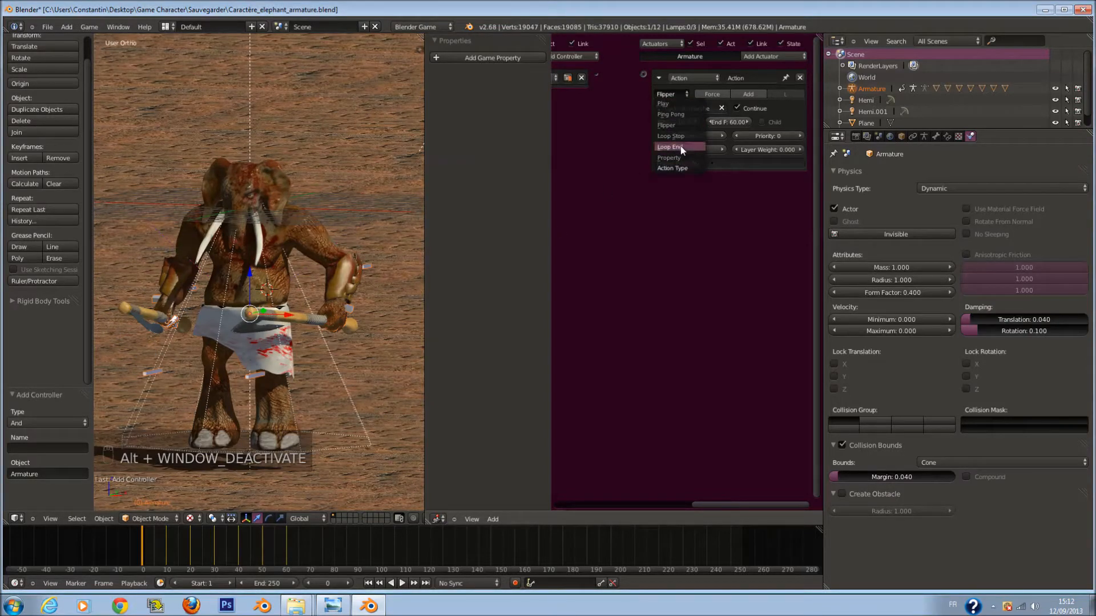
click(680, 148)
key(p)
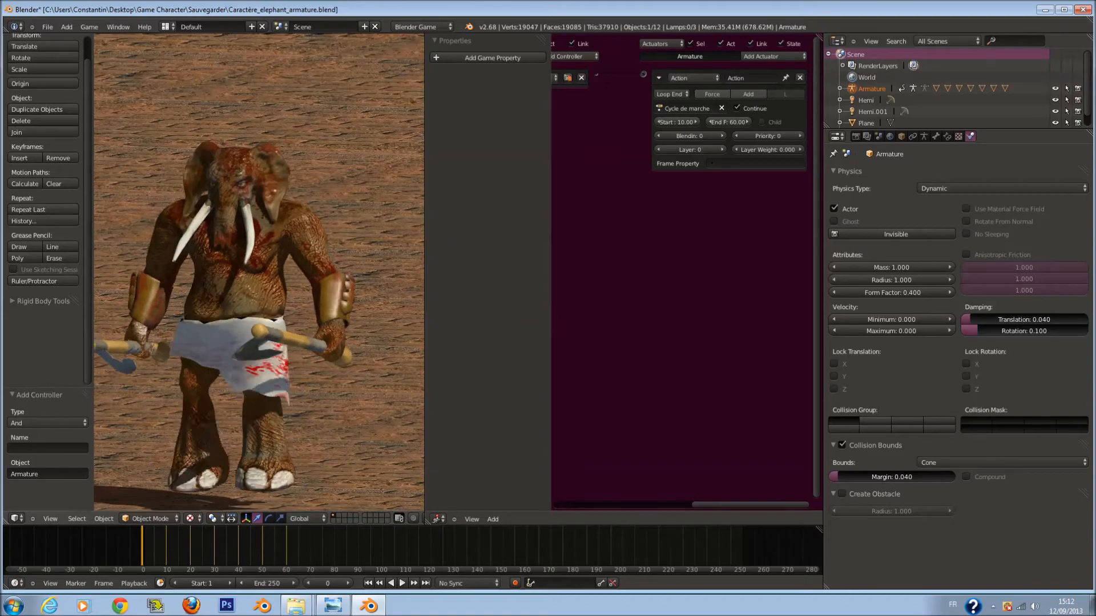
key(Escape)
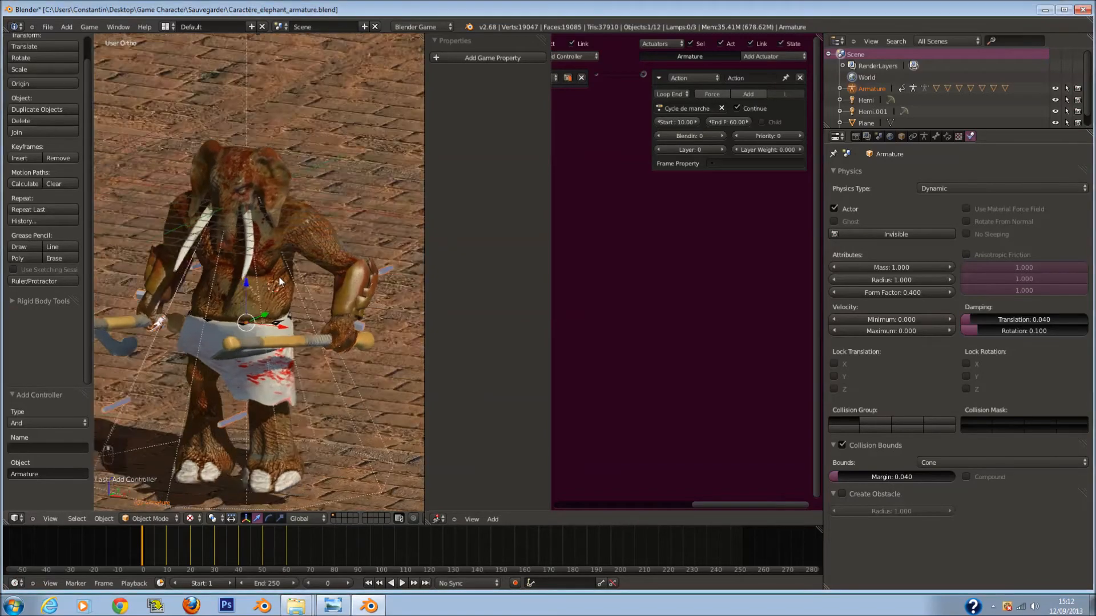
Run the game from different view angles to check how the walking elephant meets the ground.
mouse_move(145, 539)
mouse_down()
mouse_move(289, 555)
mouse_move(168, 547)
mouse_move(286, 543)
mouse_move(260, 540)
mouse_move(134, 544)
mouse_up()
scroll(251, 303, down, 1)
middle_drag(251, 303, 219, 288)
key(p)
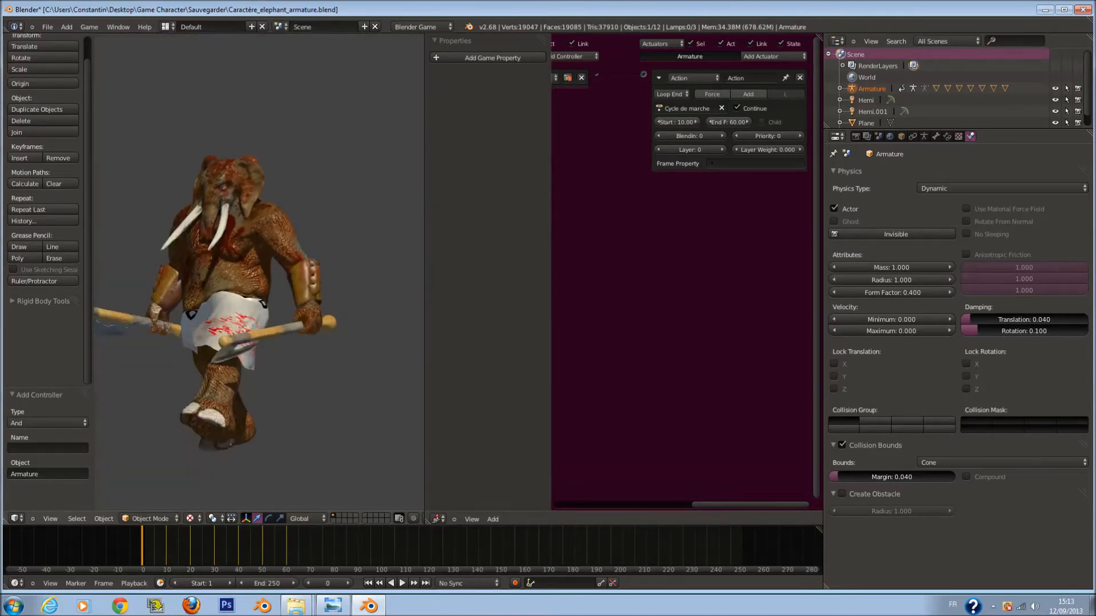
key(Escape)
middle_drag(251, 317, 270, 324)
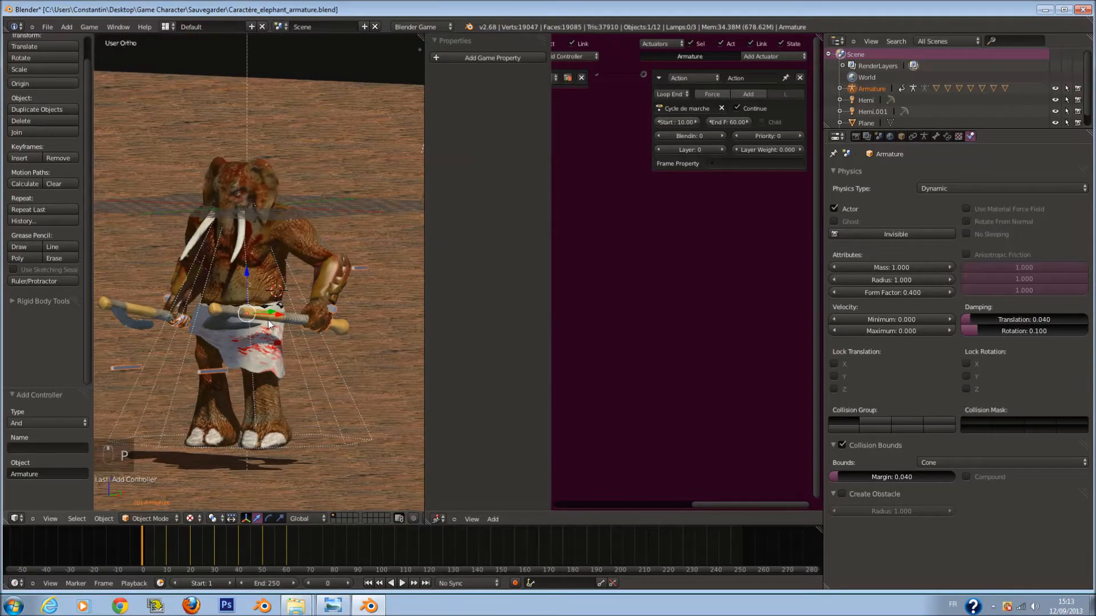
key(p)
key(Escape)
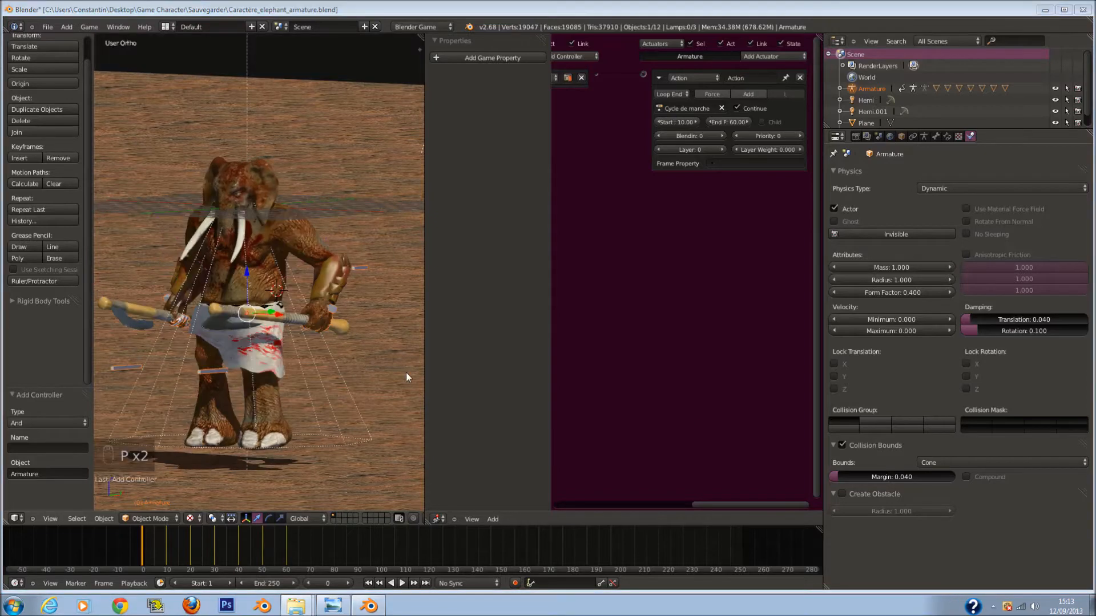
Test the game with the armature's collision bounds disabled and re-enable them.
click(844, 446)
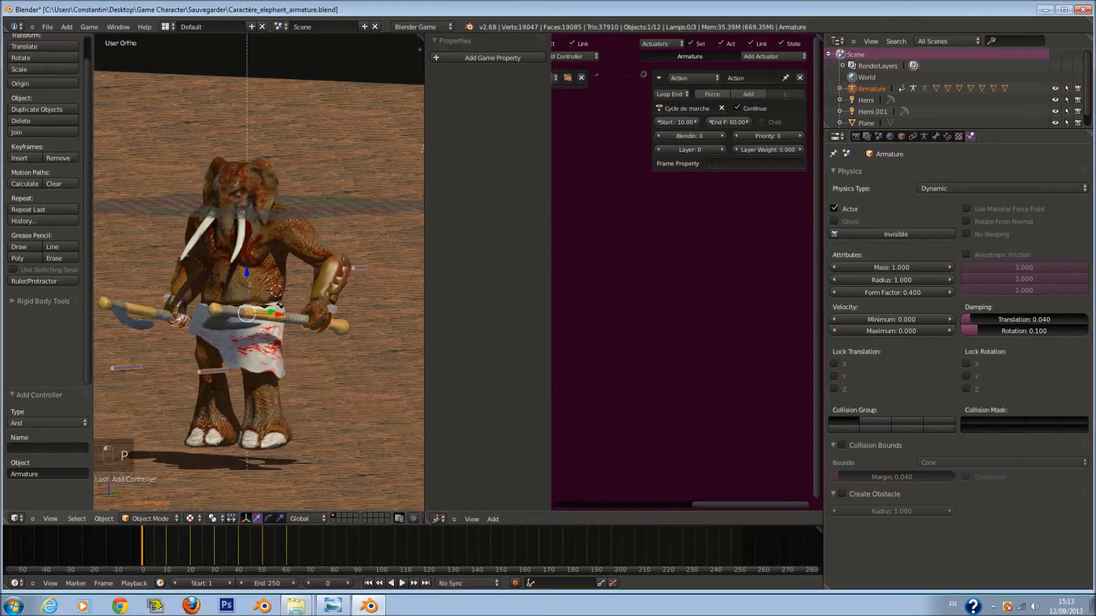
key(Escape)
click(842, 446)
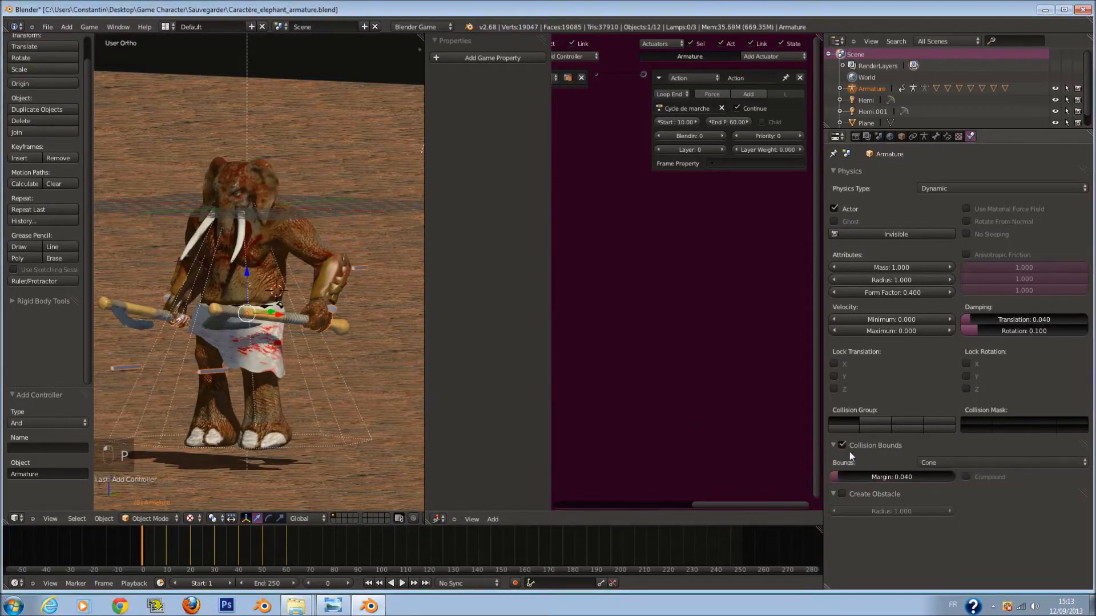
Try a collision bounds margin of 0.209 on the armature and test it in the game.
drag(868, 478, 890, 478)
key(p)
key(Escape)
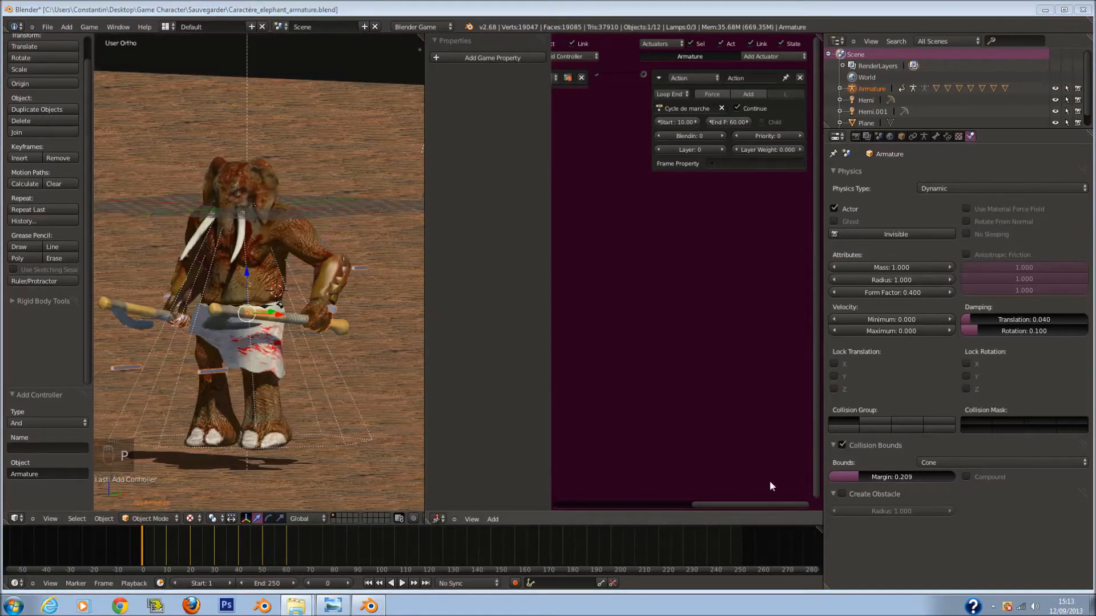
Enable Create Obstacle for the armature, set the collision margin to 0.04, and test the game with Loop End kept.
click(842, 495)
click(856, 478)
key(BackSpace)
text(.04)
key(Return)
key(p)
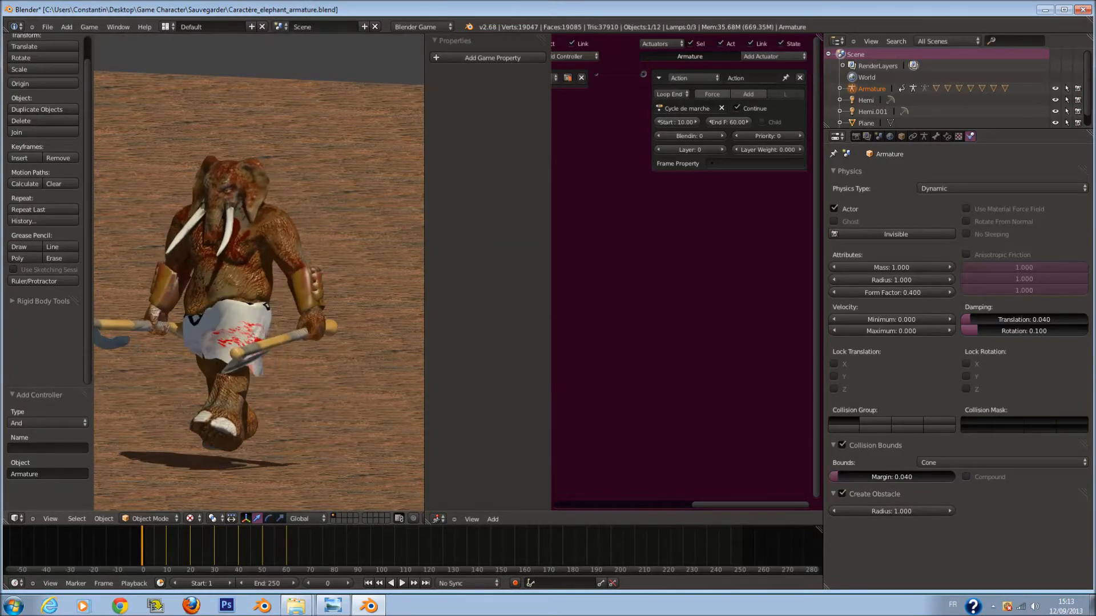
key(Escape)
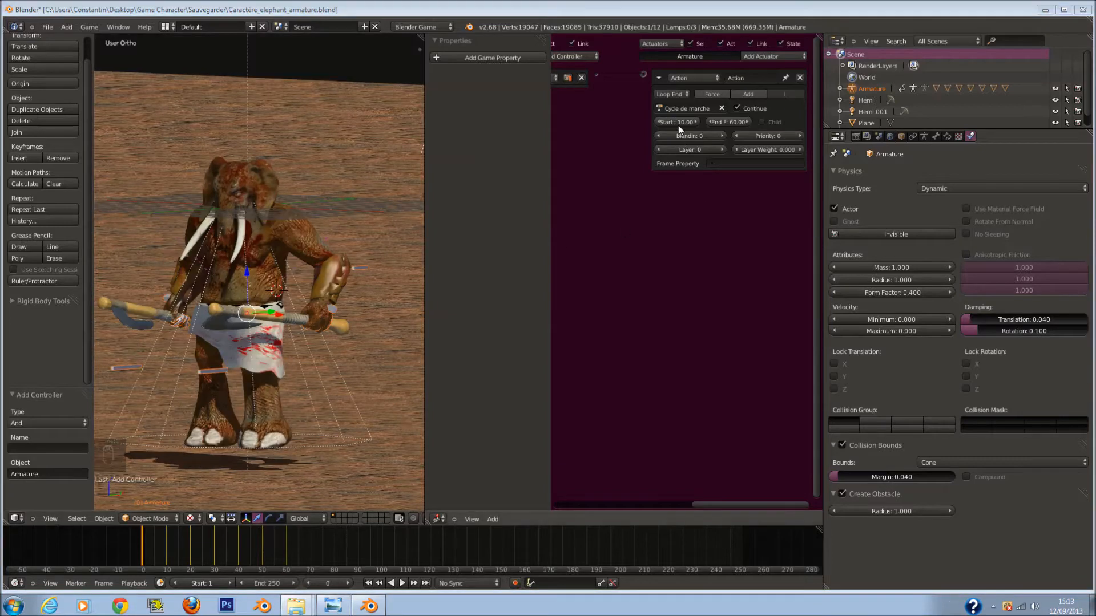
click(677, 96)
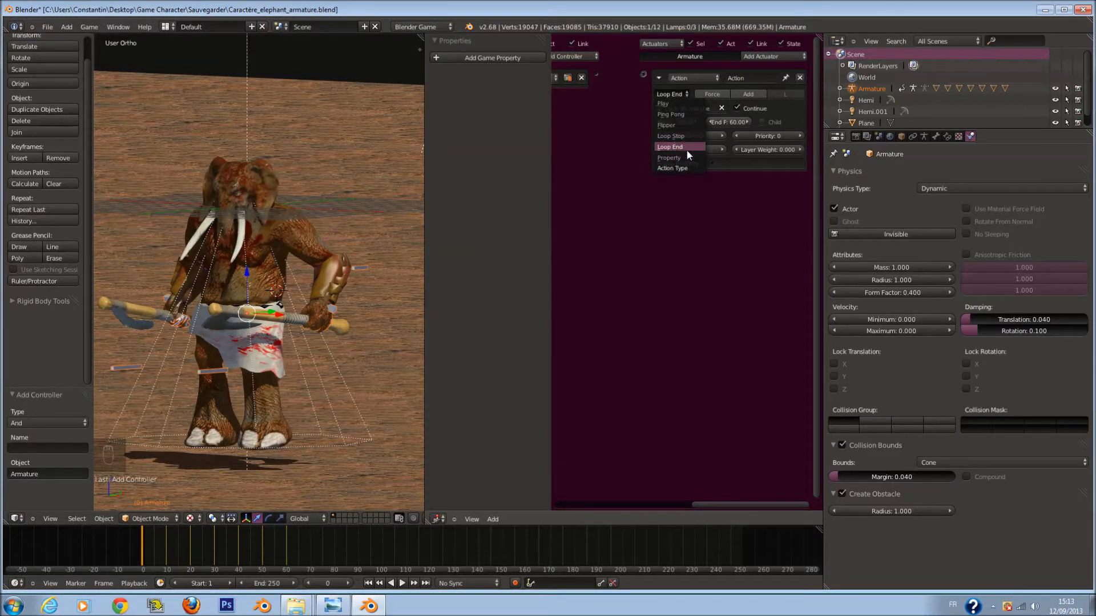
click(687, 149)
In the right side view, raise the ground plane by about 0.742 along Z towards the feet and return to Texture shading.
key(KP_3)
scroll(318, 434, down, 2)
key(z)
right_click(303, 408)
drag(271, 375, 268, 362)
key(z)
key(z)
key(z)
click(191, 519)
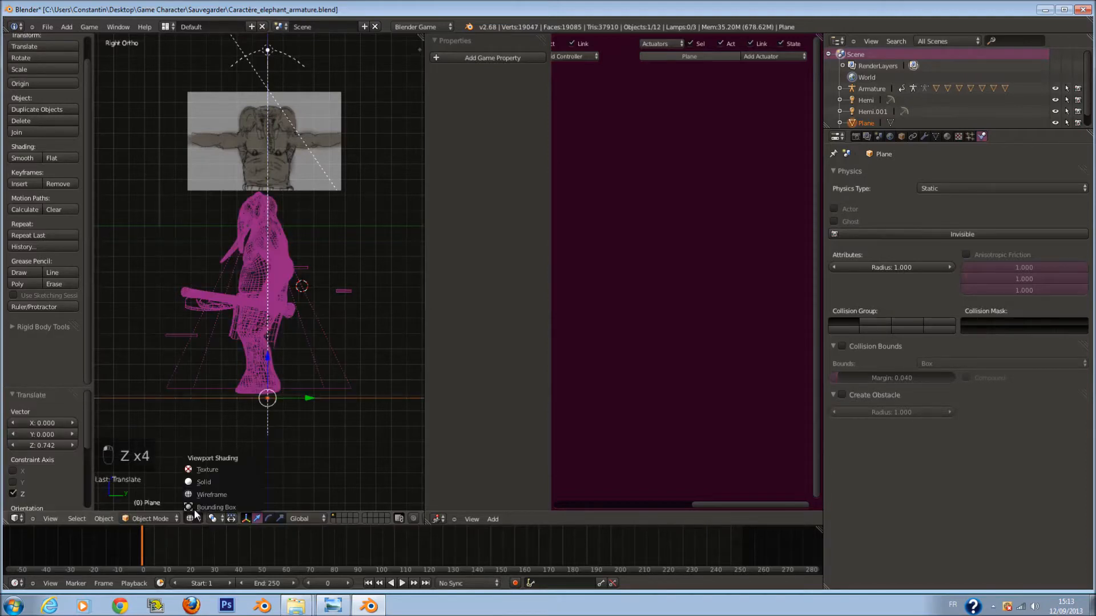
click(204, 474)
scroll(309, 399, up, 1)
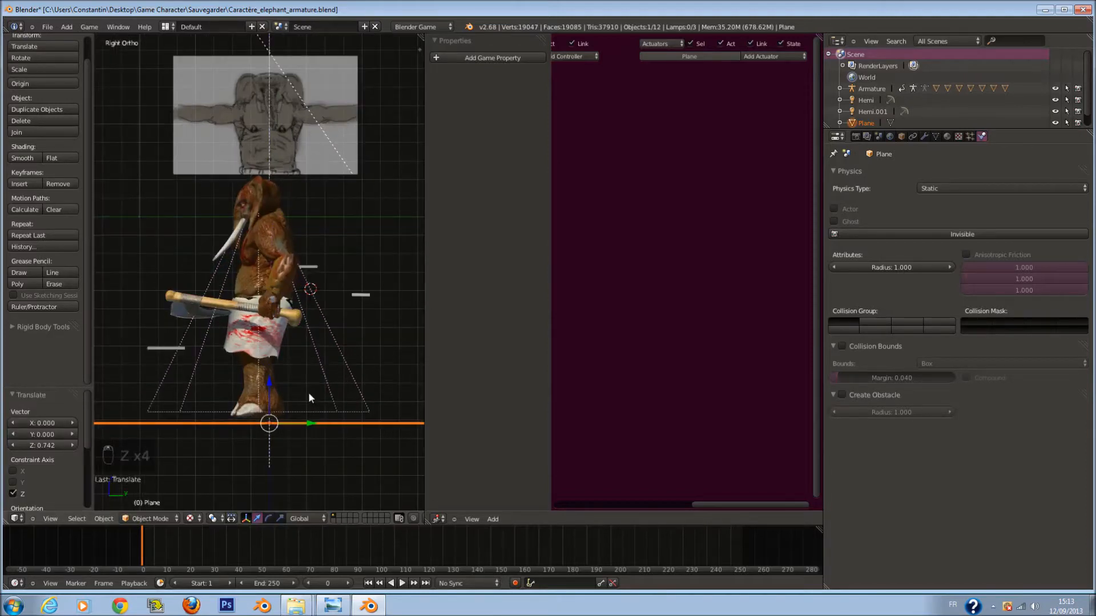
Run the game from the side and from an angled view to check the feet against the raised plane.
key(p)
key(Escape)
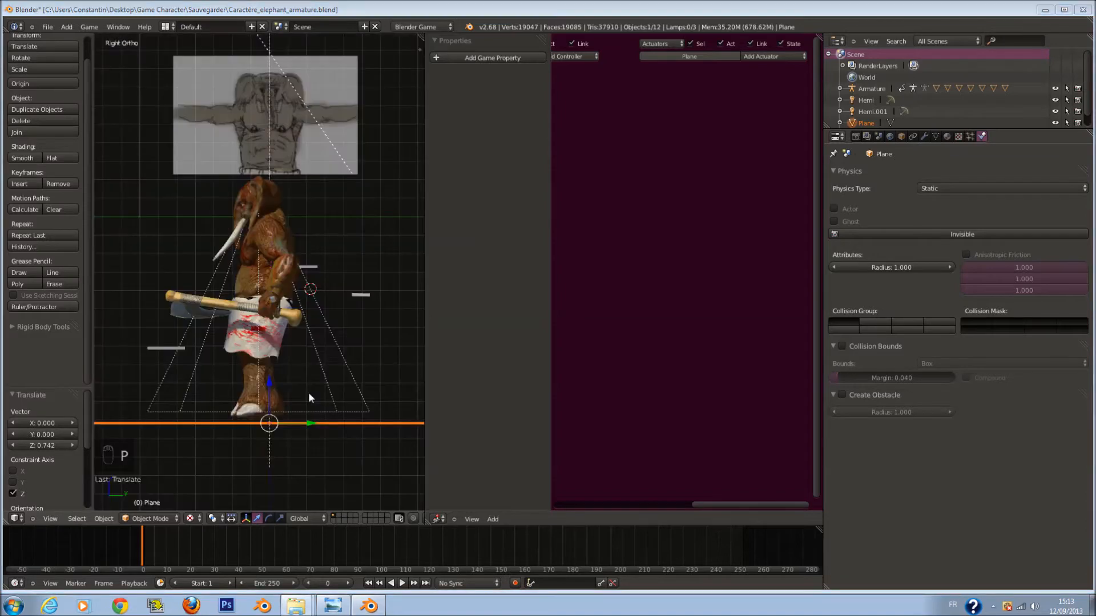
key(p)
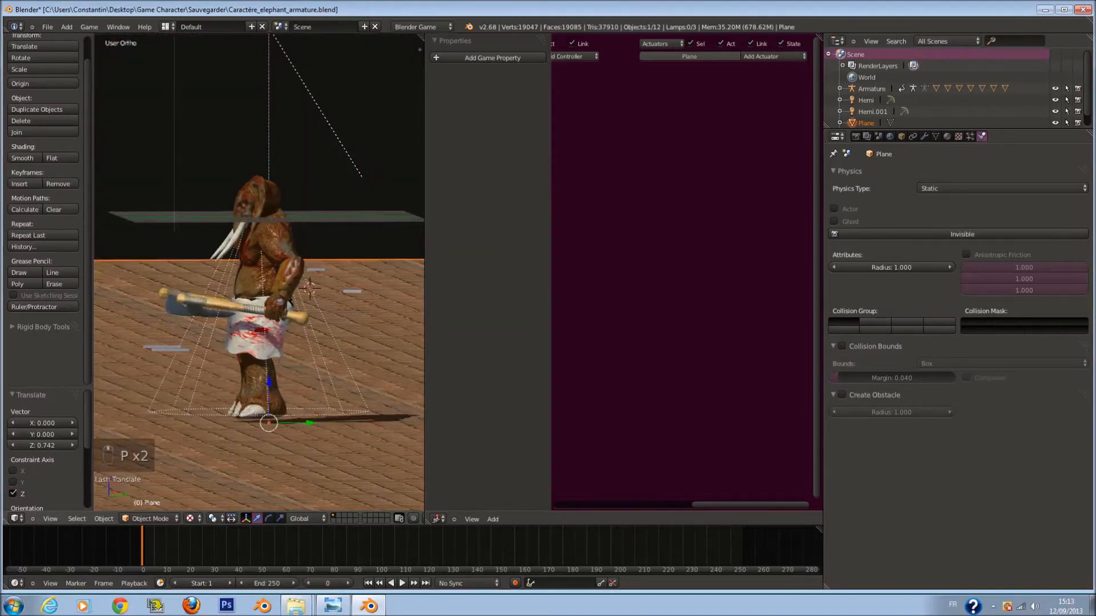
key(Escape)
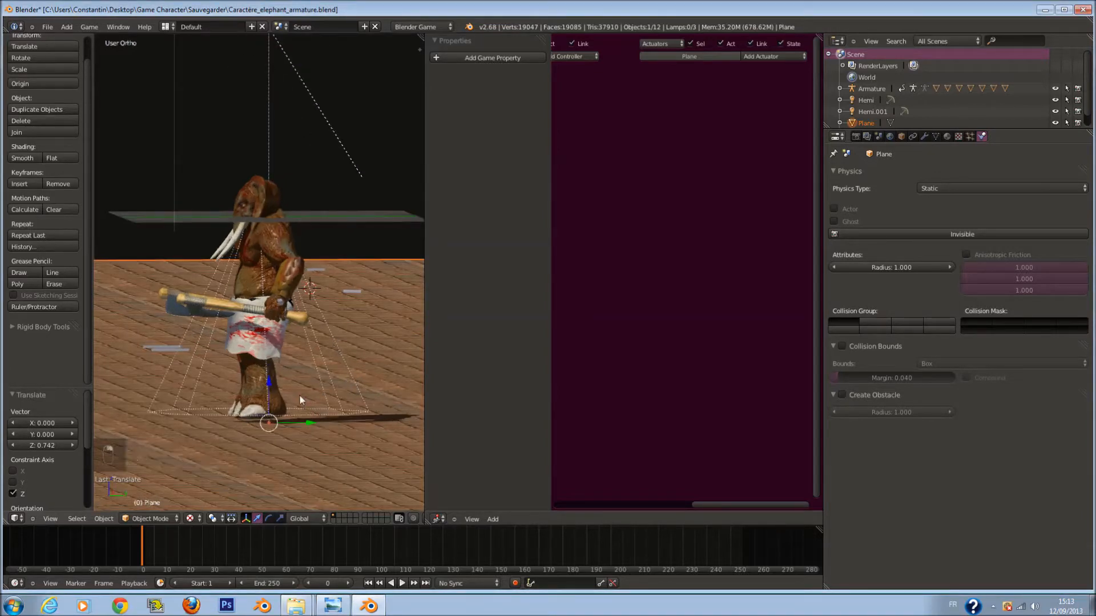
Select the armature, try Cylinder as its collision bounds, and test it in the game.
right_click(258, 374)
scroll(258, 374, up, 1)
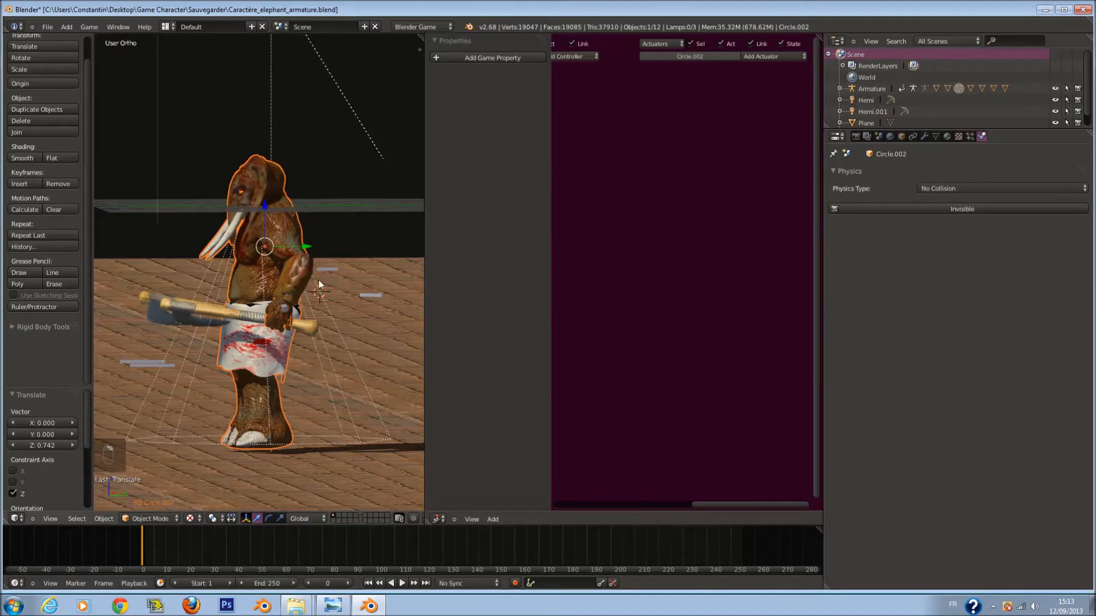
right_click(369, 294)
middle_drag(317, 345, 312, 347)
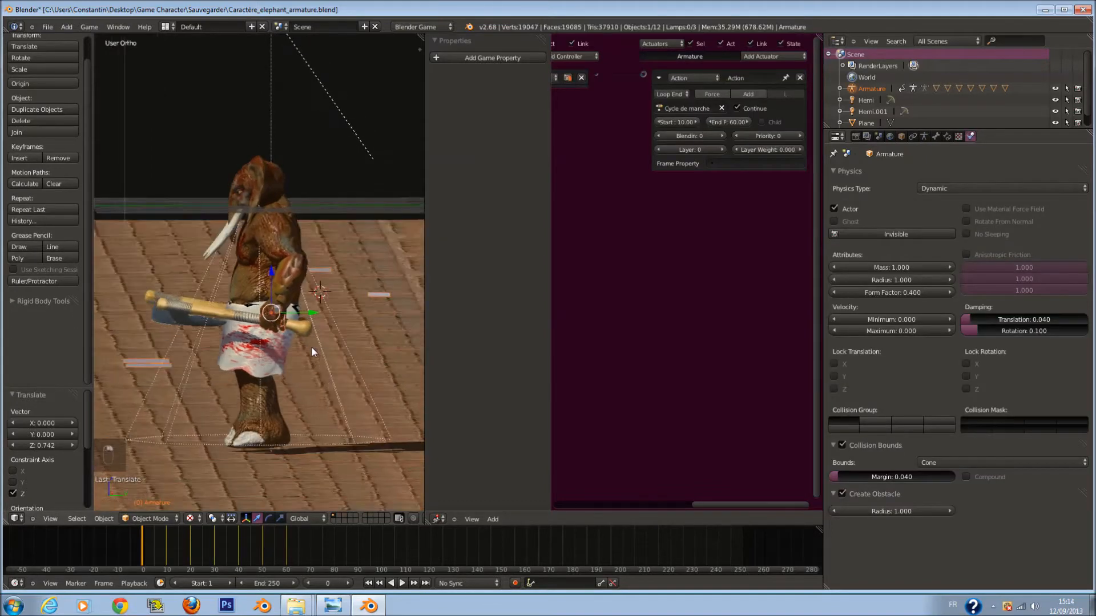
click(947, 467)
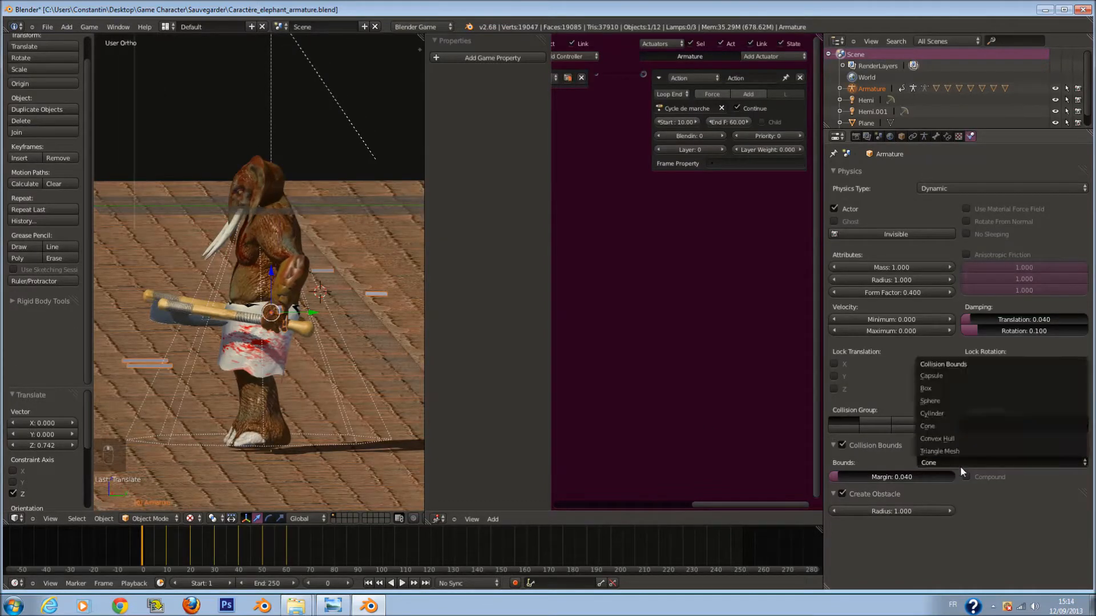
click(942, 414)
key(p)
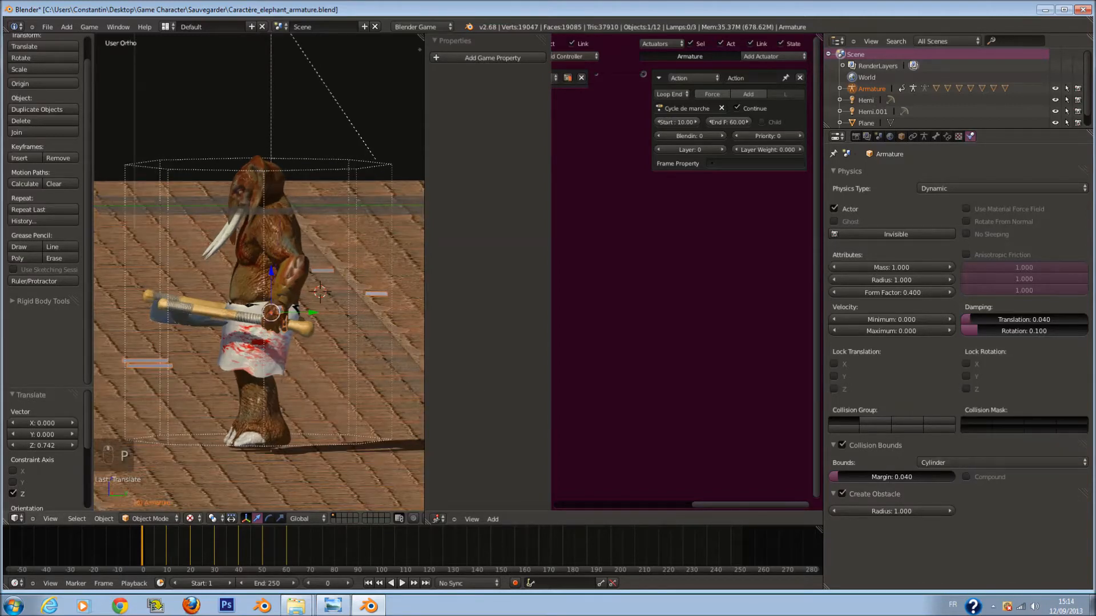
key(Escape)
Try Convex Hull as the armature's collision bounds and run the game to test it.
click(974, 461)
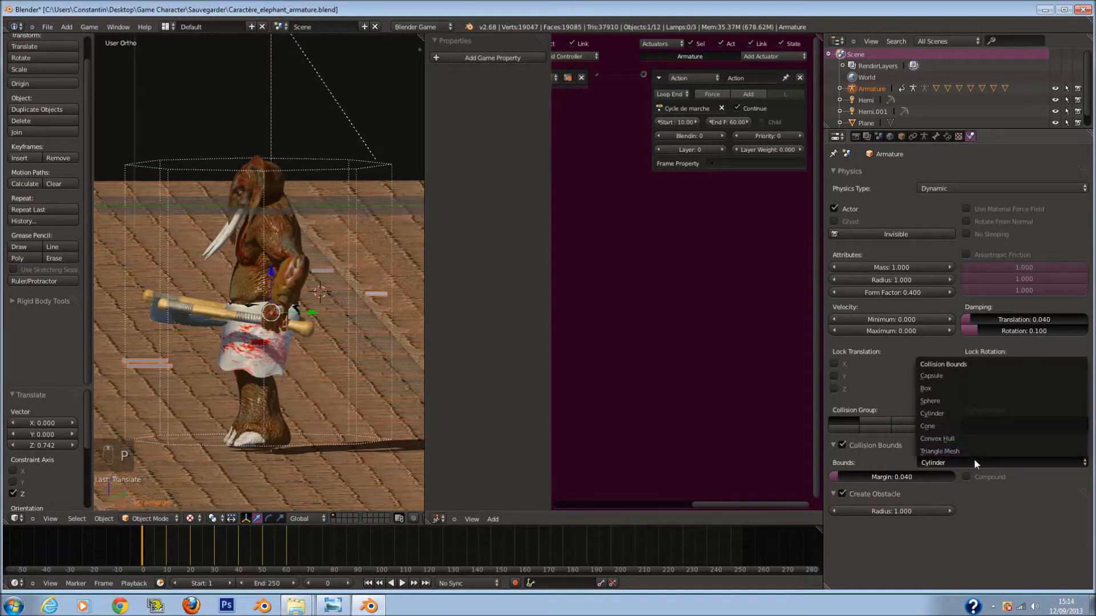
click(968, 439)
key(p)
key(p)
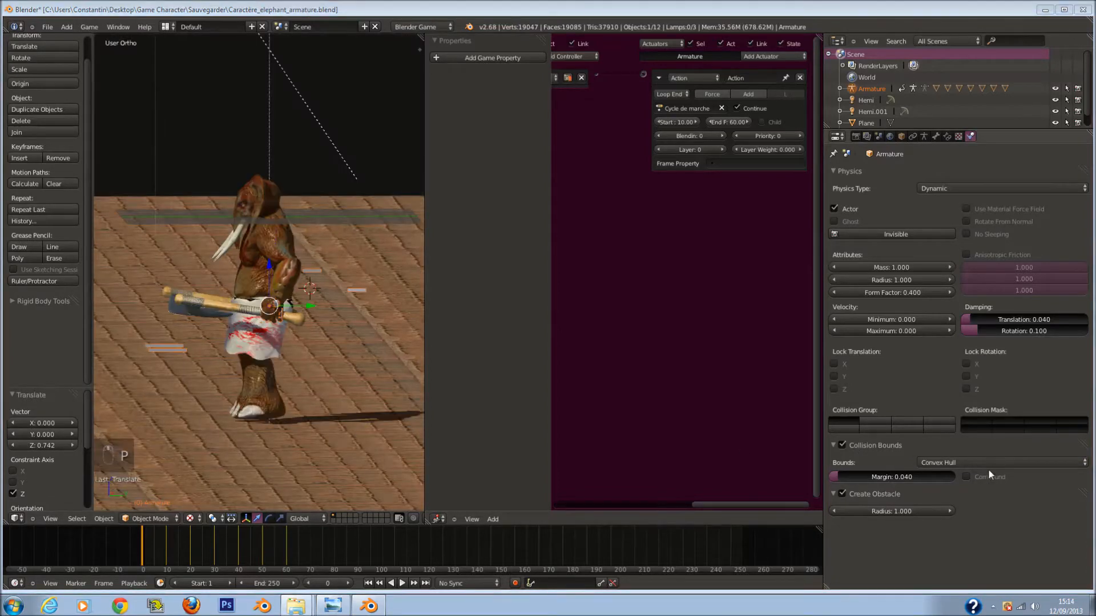
Try Triangle Mesh as the armature's collision bounds and run the game to test it.
click(982, 463)
click(970, 454)
key(p)
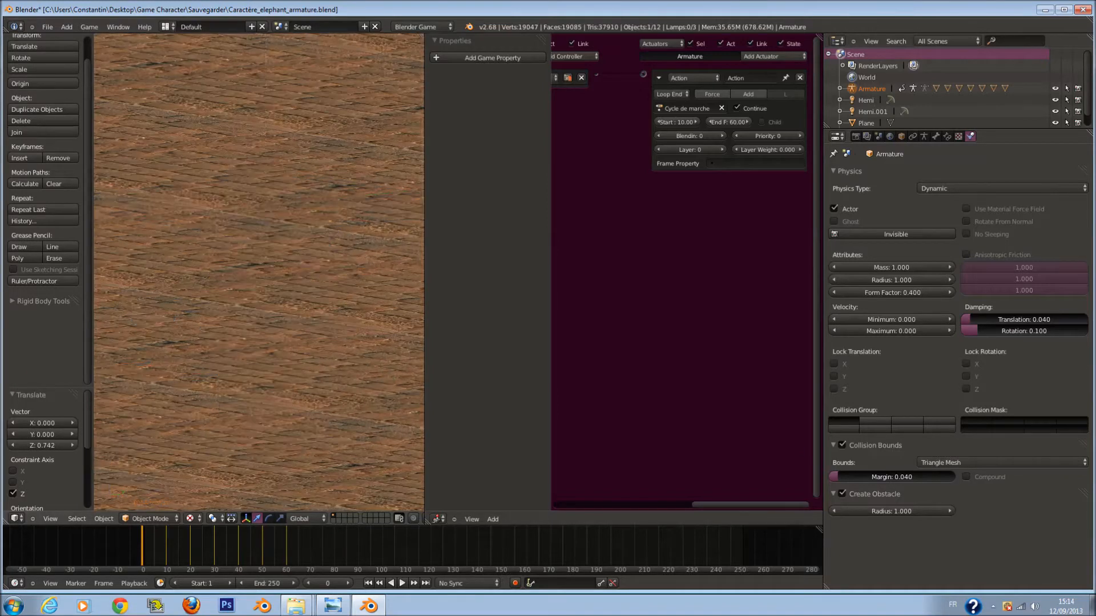
key(Escape)
Switch the armature's collision bounds to Capsule and disable Create Obstacle.
click(972, 450)
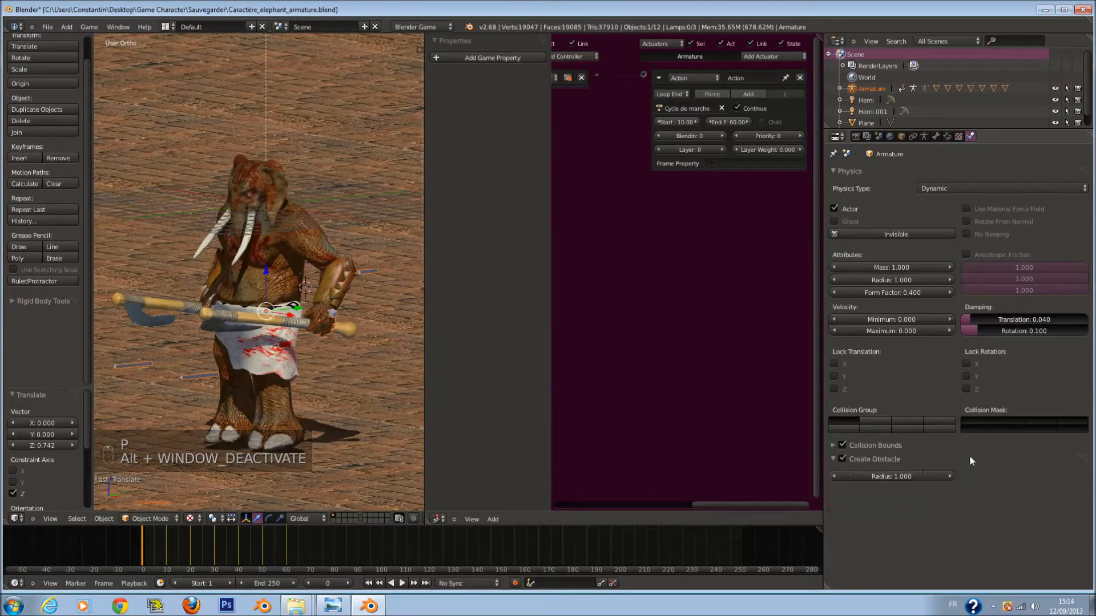
click(965, 445)
click(966, 463)
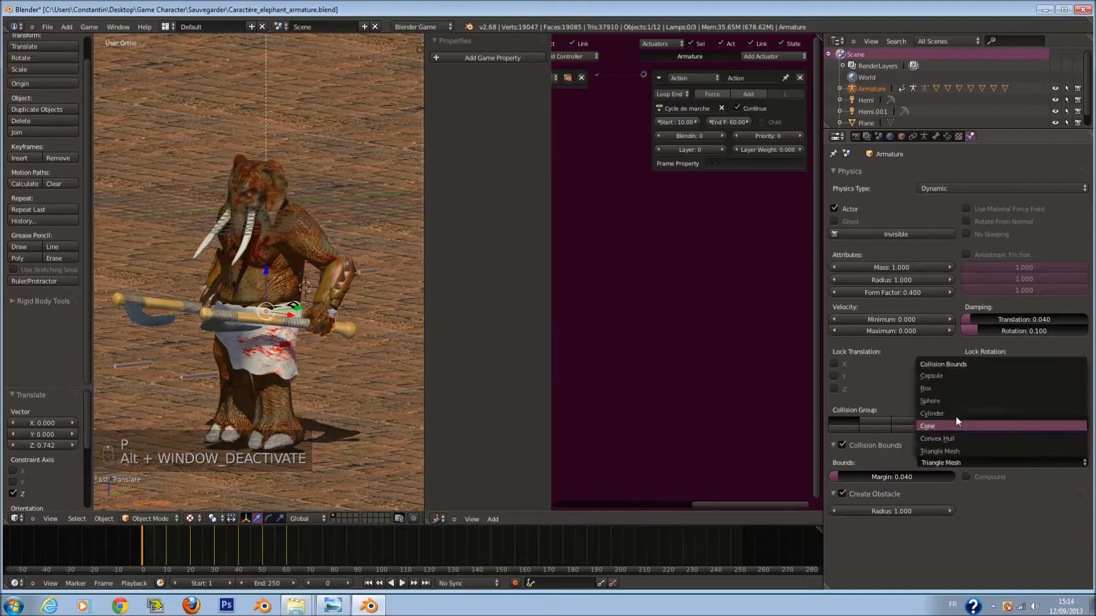
click(946, 376)
click(839, 498)
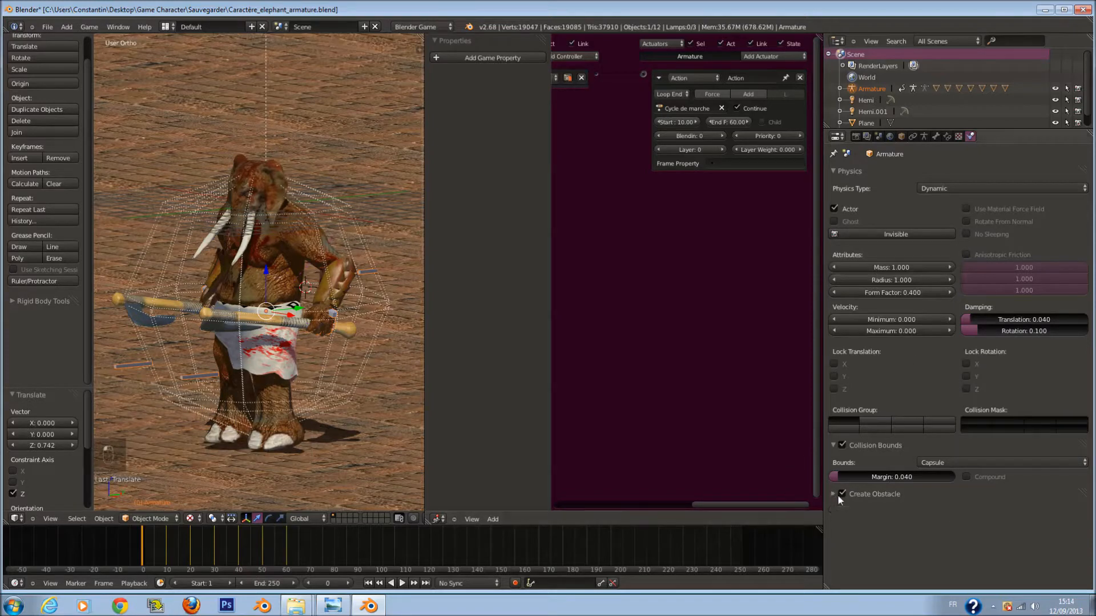
click(885, 495)
Try Box as the armature's collision bounds and run the game to test it.
click(955, 461)
click(943, 389)
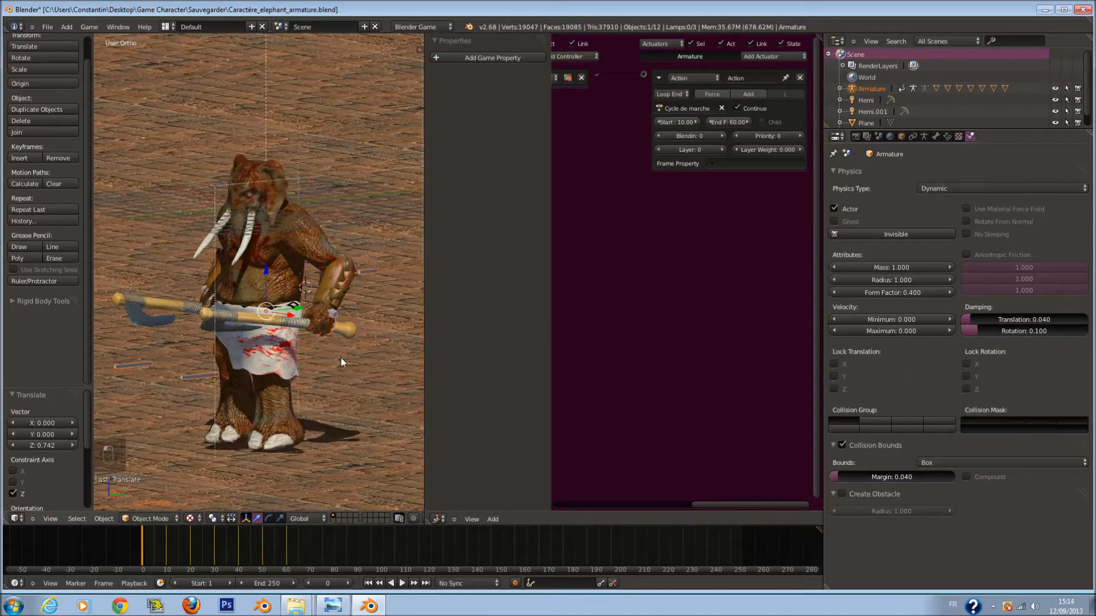
key(p)
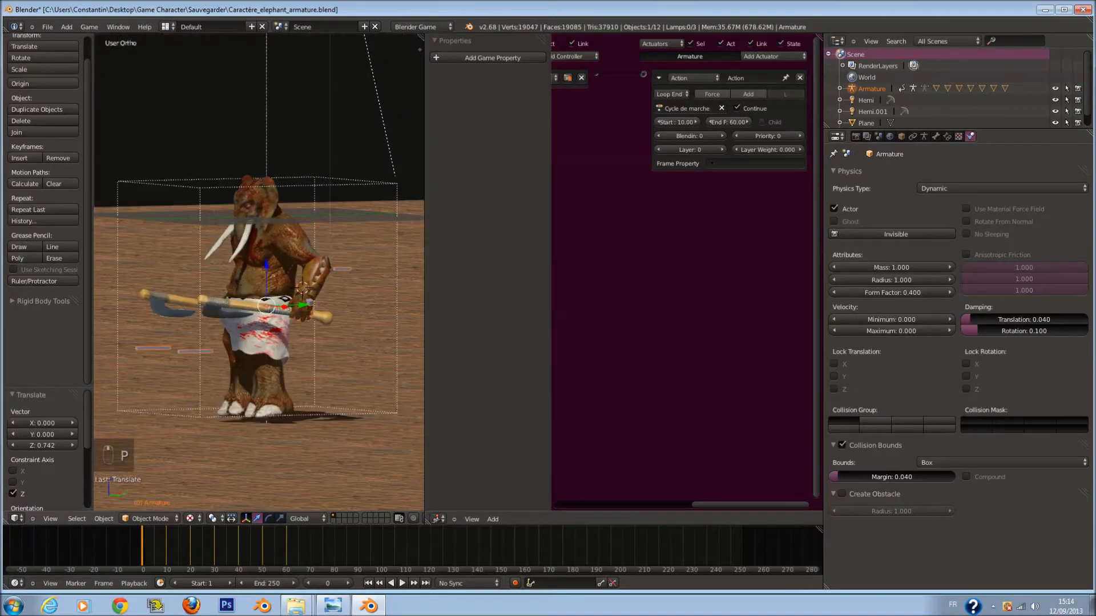
key(Escape)
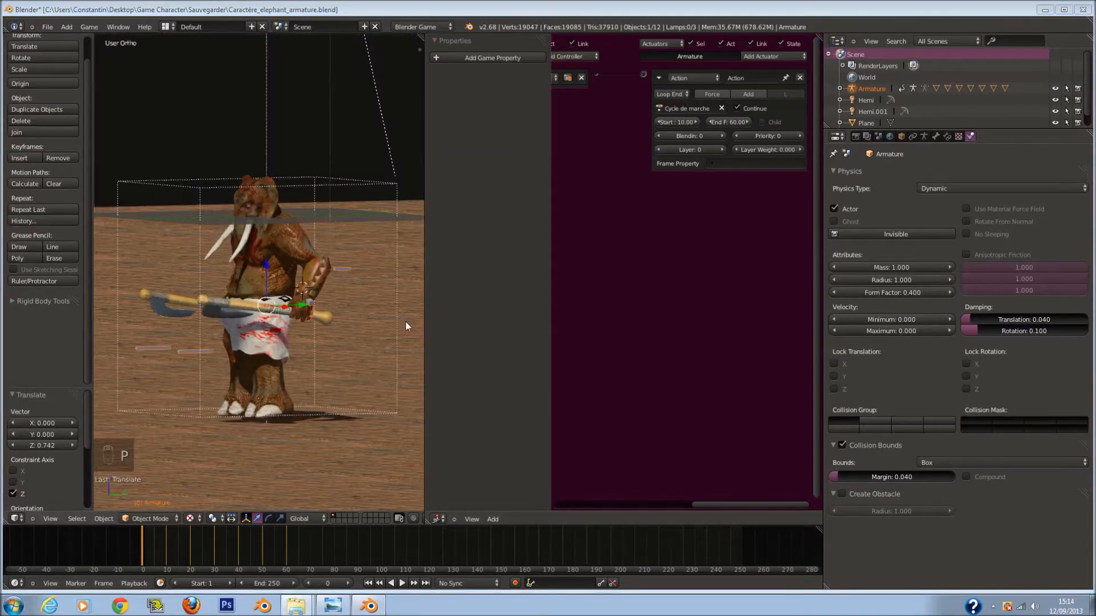
Set the armature's collision bounds back to Cone and test the walk in the game.
mouse_move(338, 279)
middle_down()
mouse_move(328, 318)
mouse_move(348, 285)
middle_up()
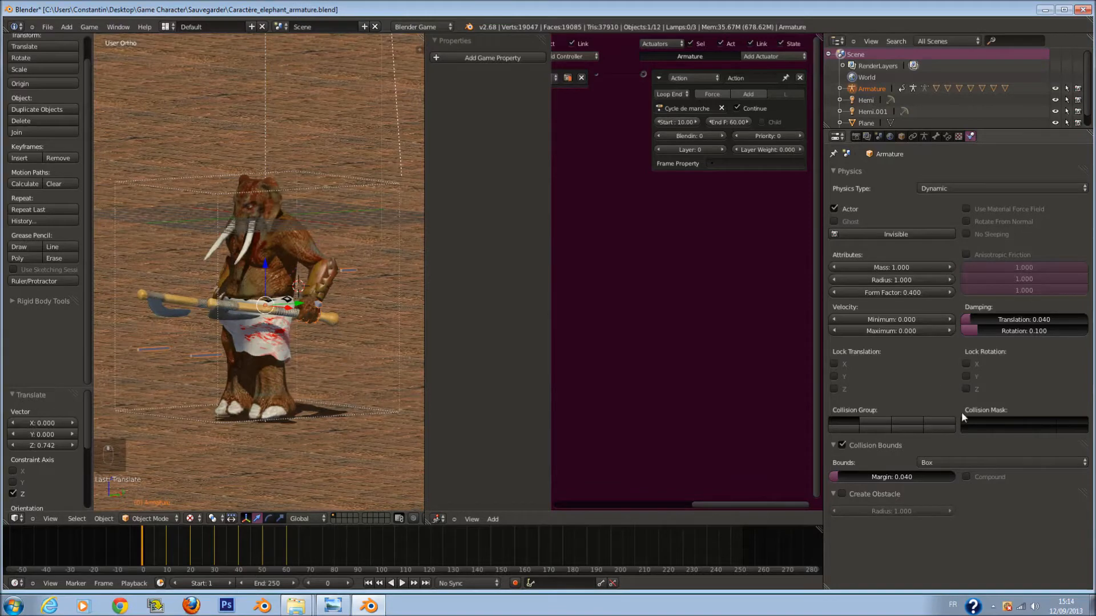
click(975, 463)
click(960, 427)
scroll(322, 372, up, 1)
key(p)
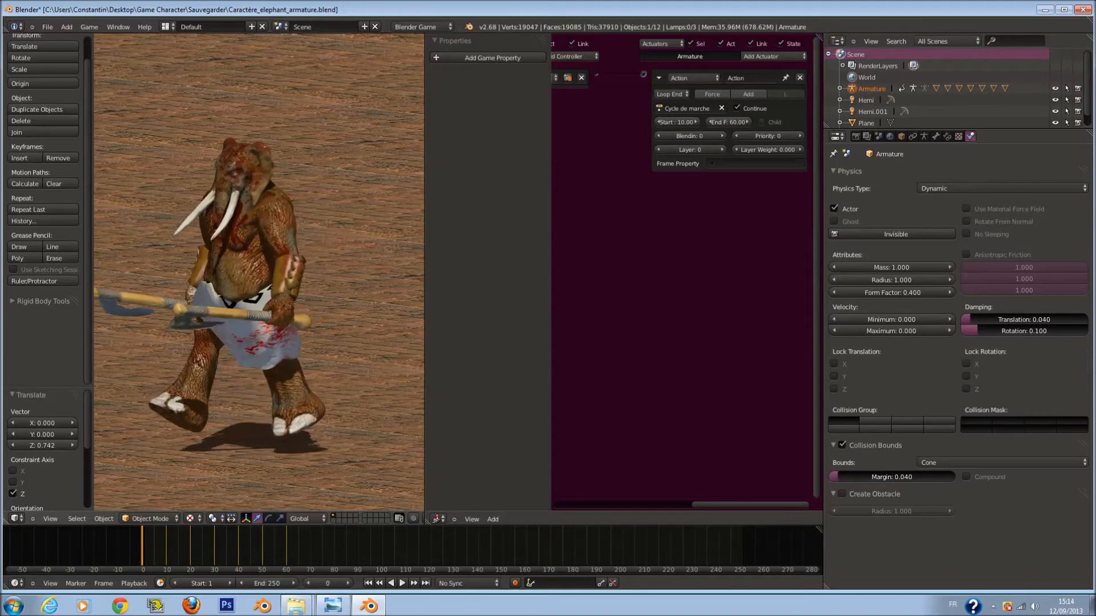
key(Escape)
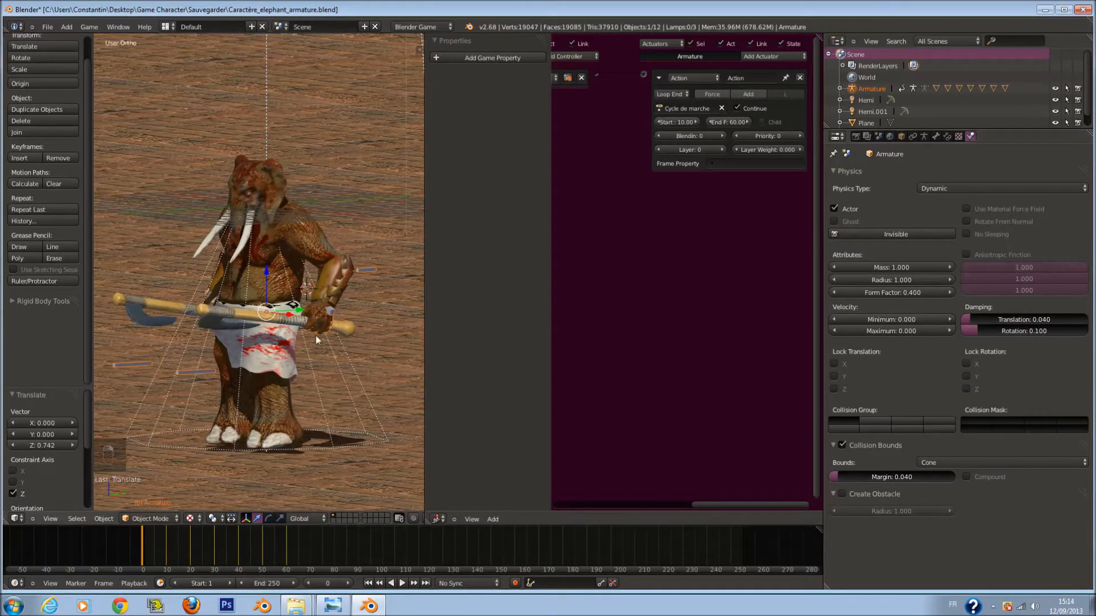
Set the armature's physics type to No Collision and the elephant body mesh's physics type to Dynamic.
click(944, 188)
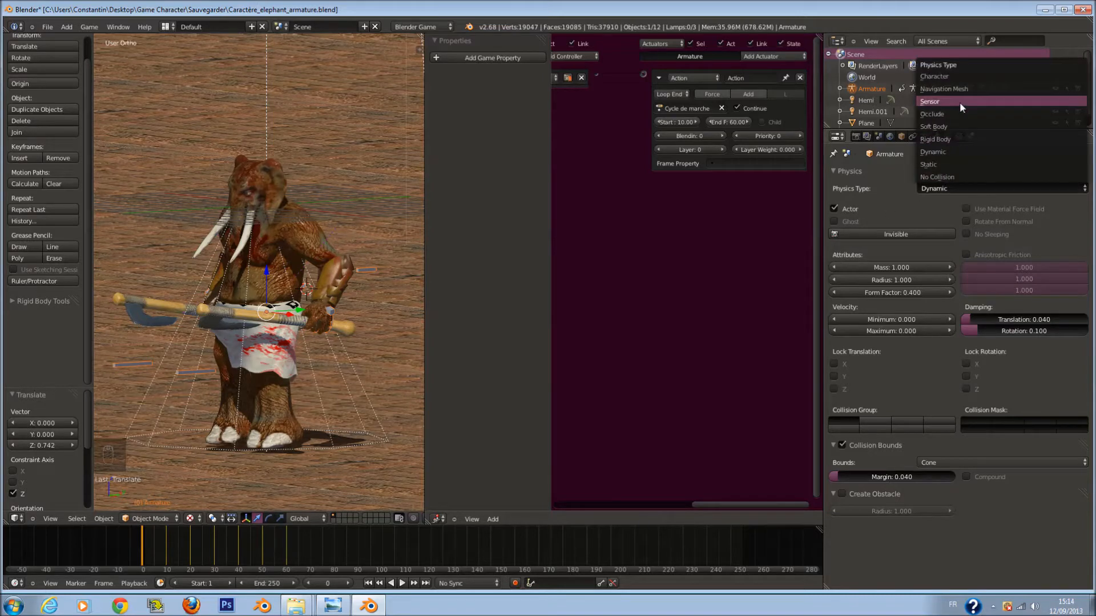
click(963, 175)
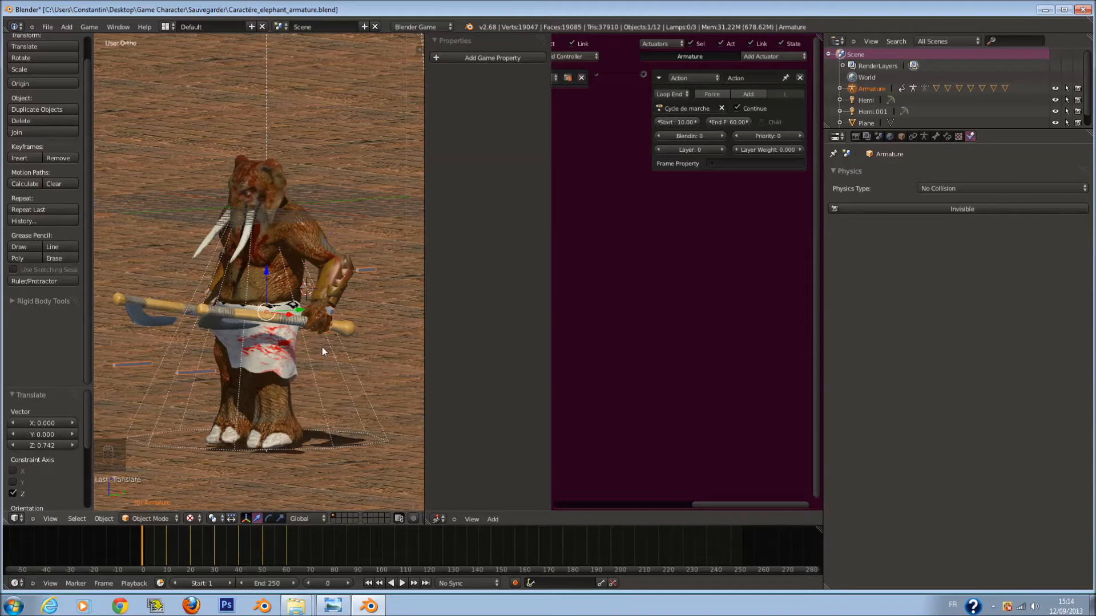
right_click(317, 253)
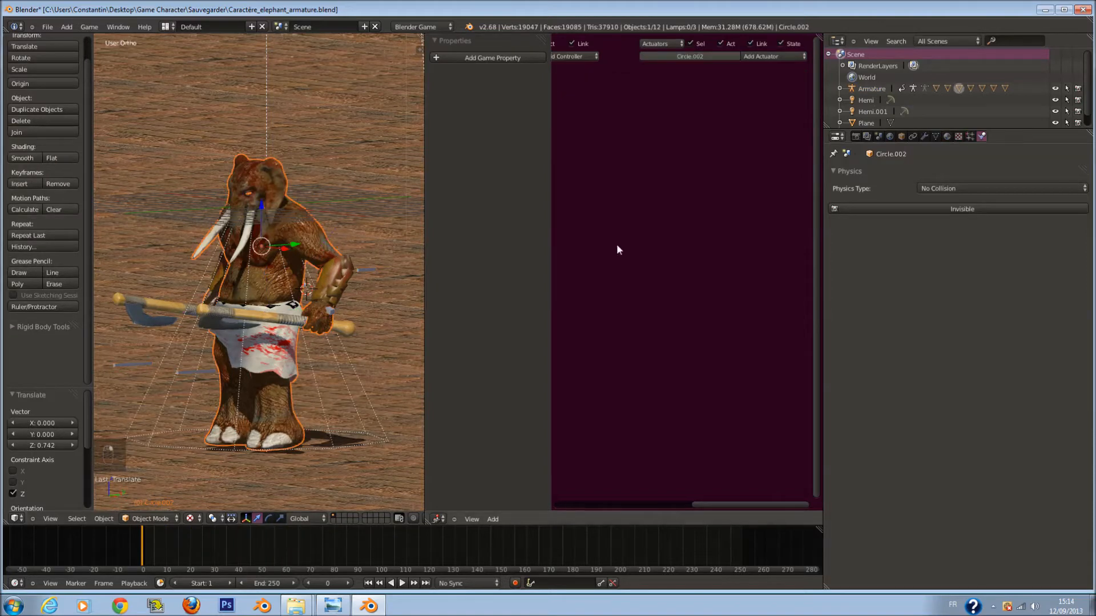
click(937, 189)
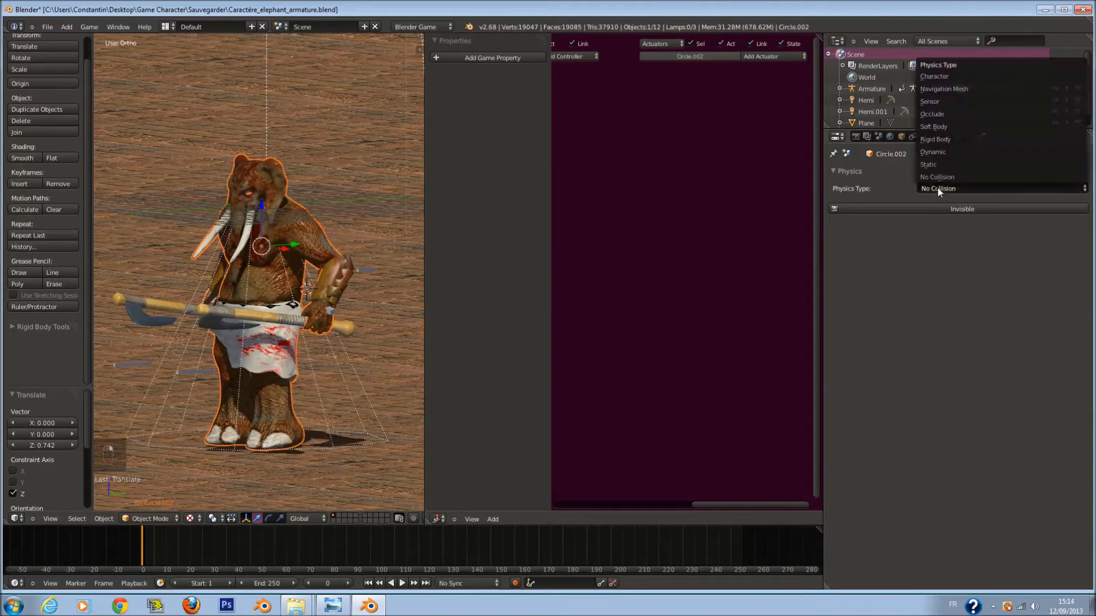
click(954, 152)
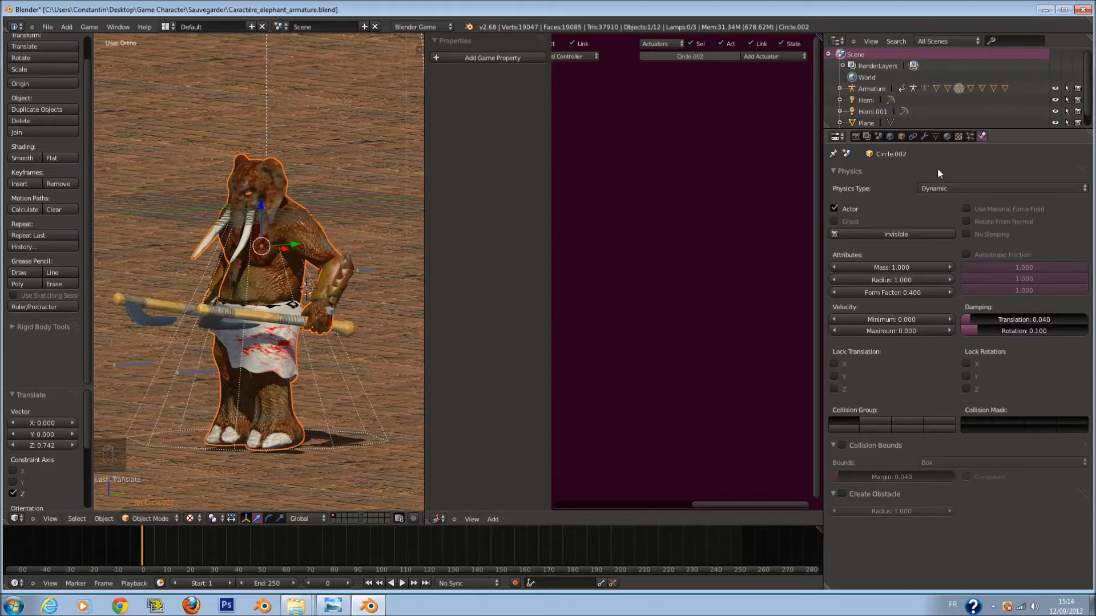
Check the physics types of the armature, the axe, the elephant body and the forearm guard one after another.
right_click(362, 274)
right_click(258, 278)
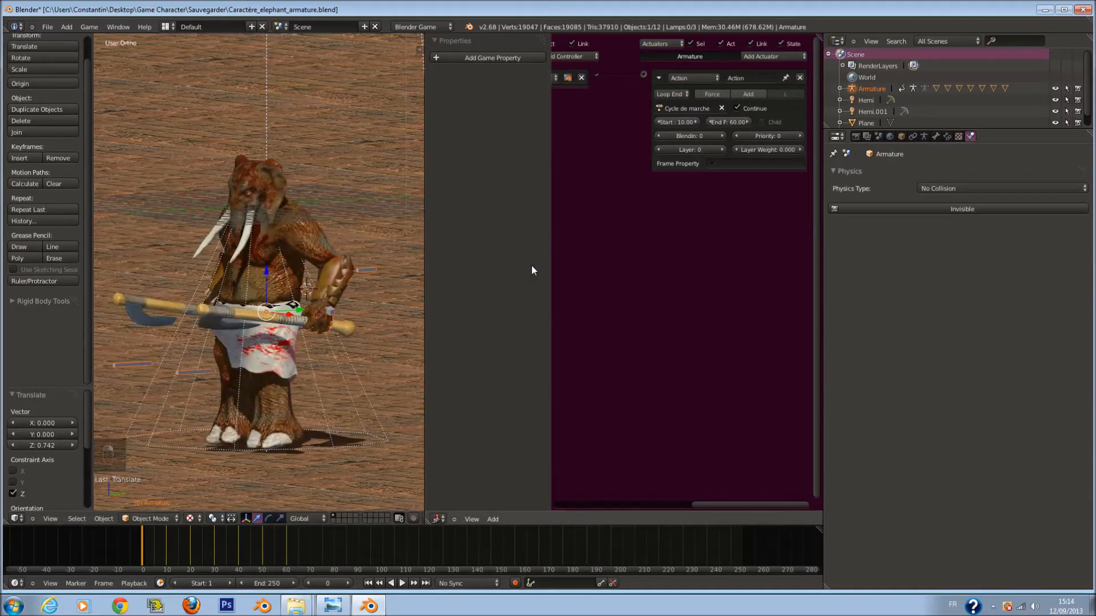
click(940, 188)
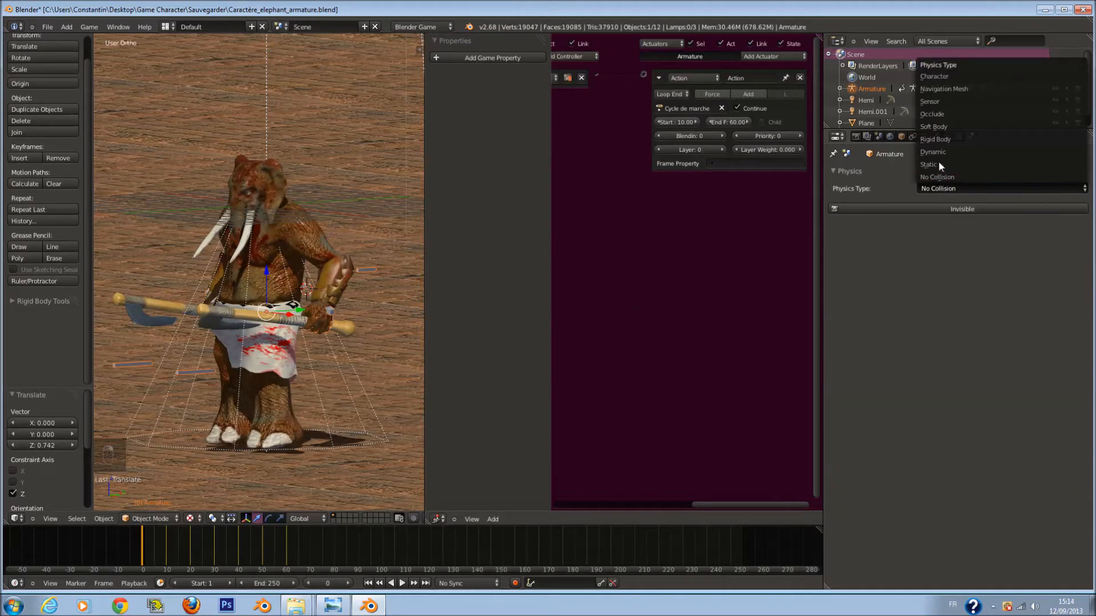
click(946, 178)
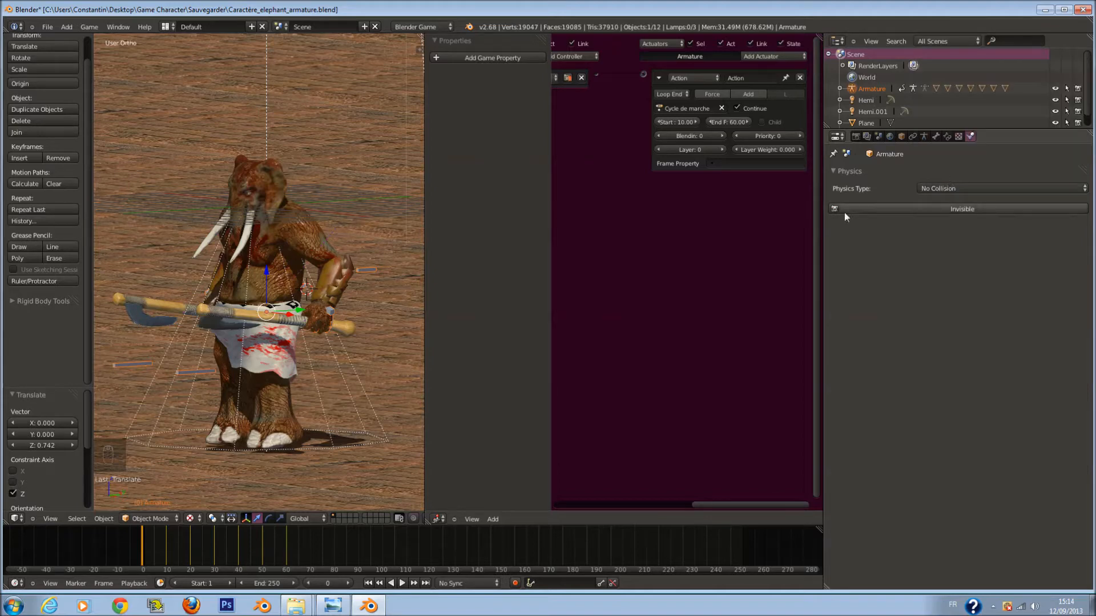
right_click(286, 328)
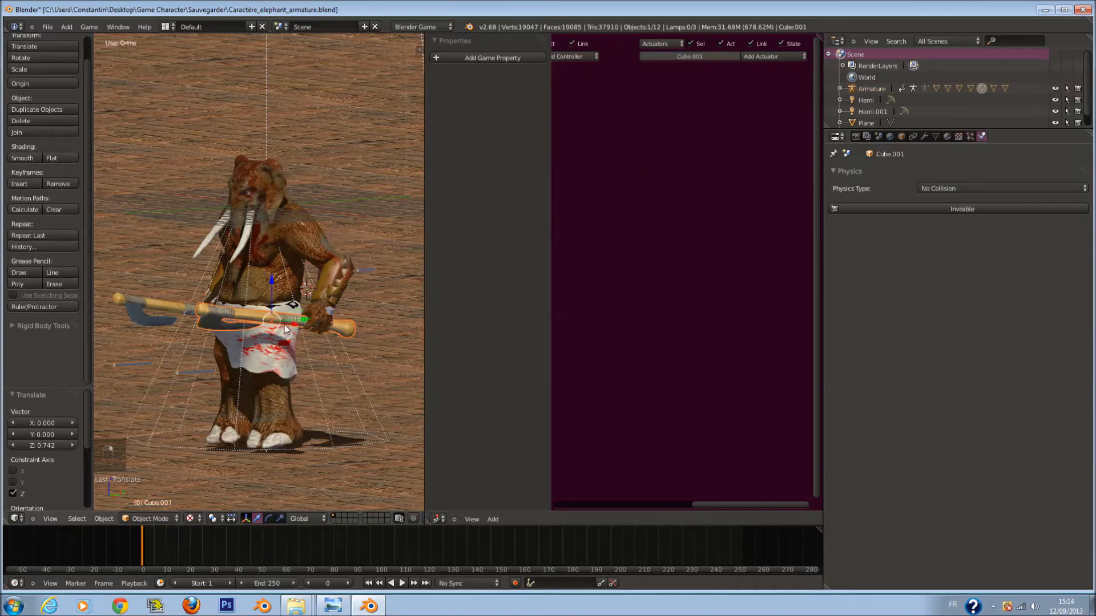
right_click(266, 214)
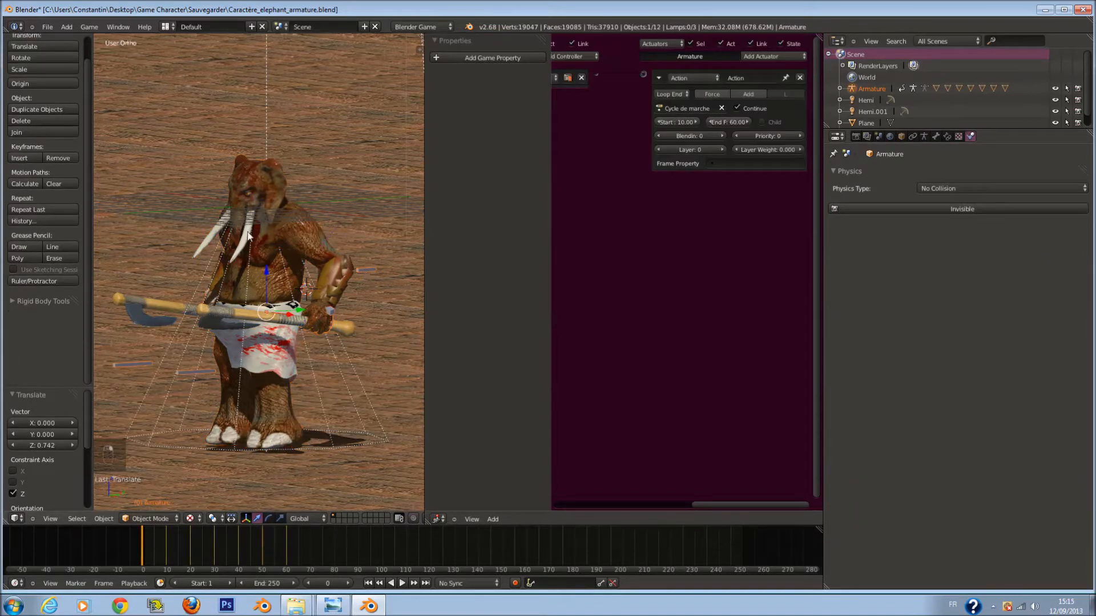
right_click(249, 195)
right_click(252, 197)
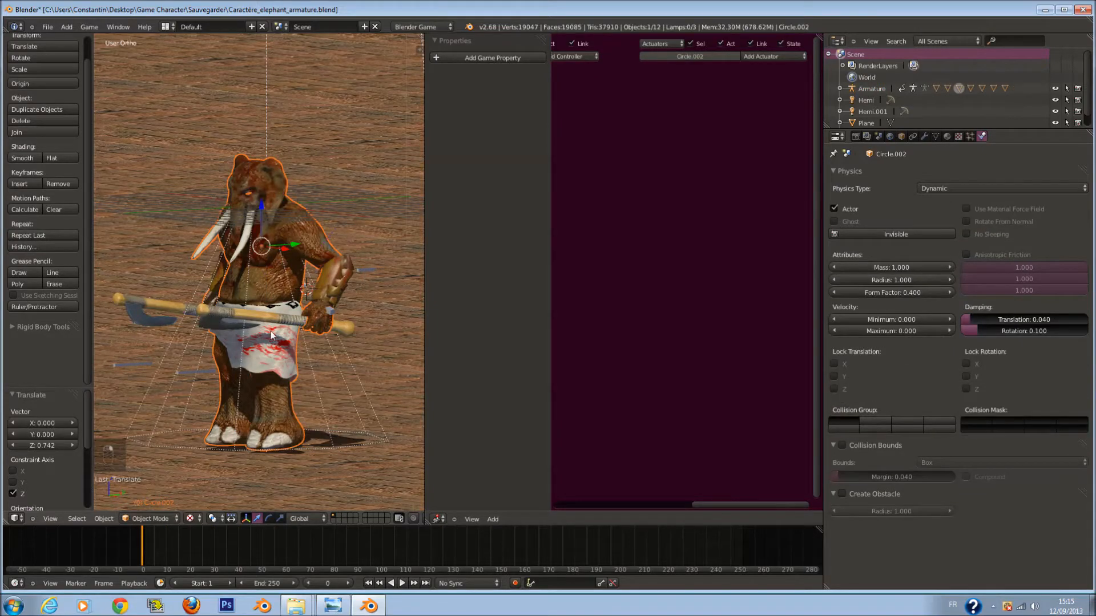
right_click(345, 277)
middle_drag(355, 272, 255, 271)
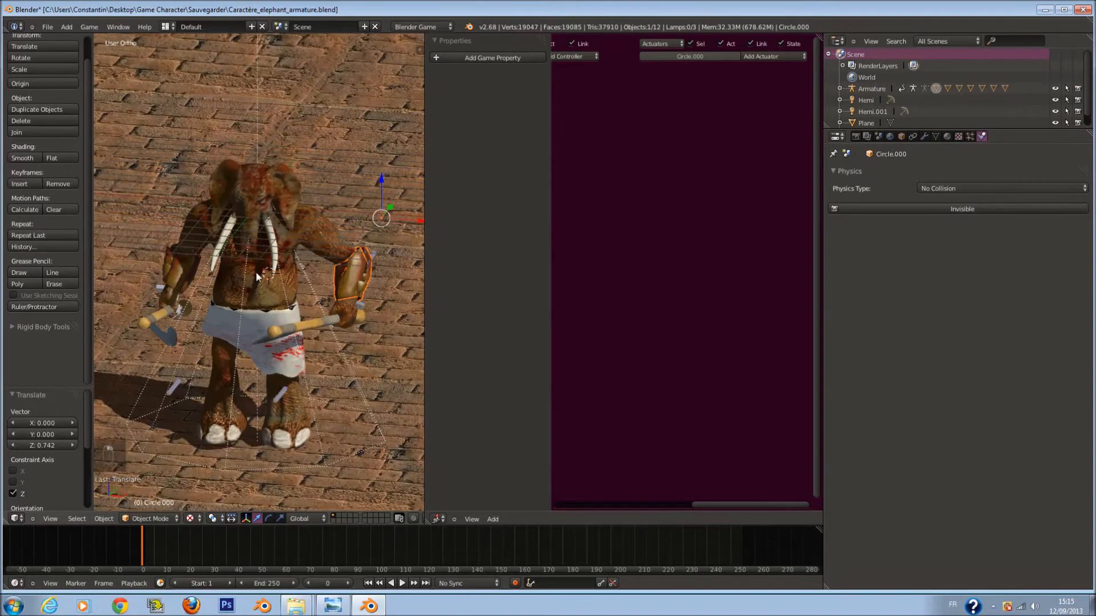
Enable Collision Bounds with Box bounds for the elephant body mesh and test it in the game.
right_click(173, 265)
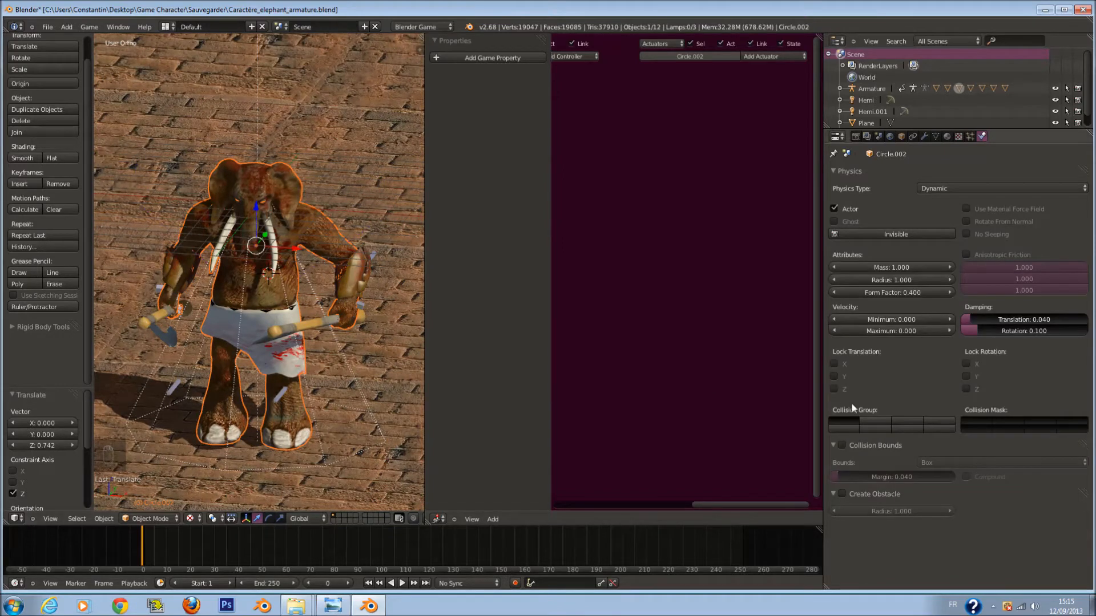
click(848, 444)
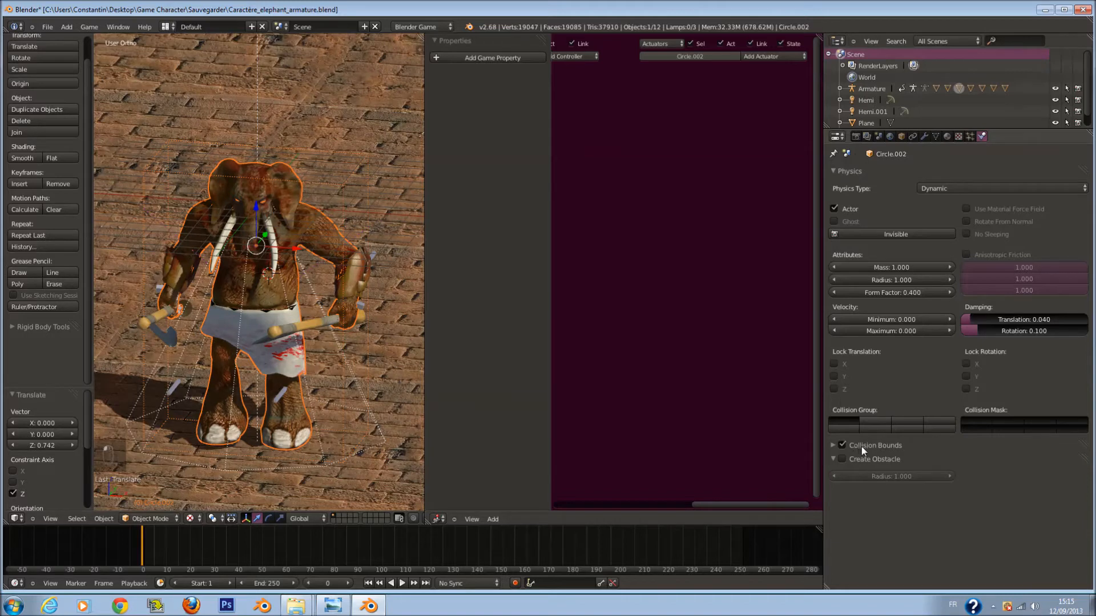
scroll(304, 337, down, 1)
middle_drag(304, 337, 282, 325)
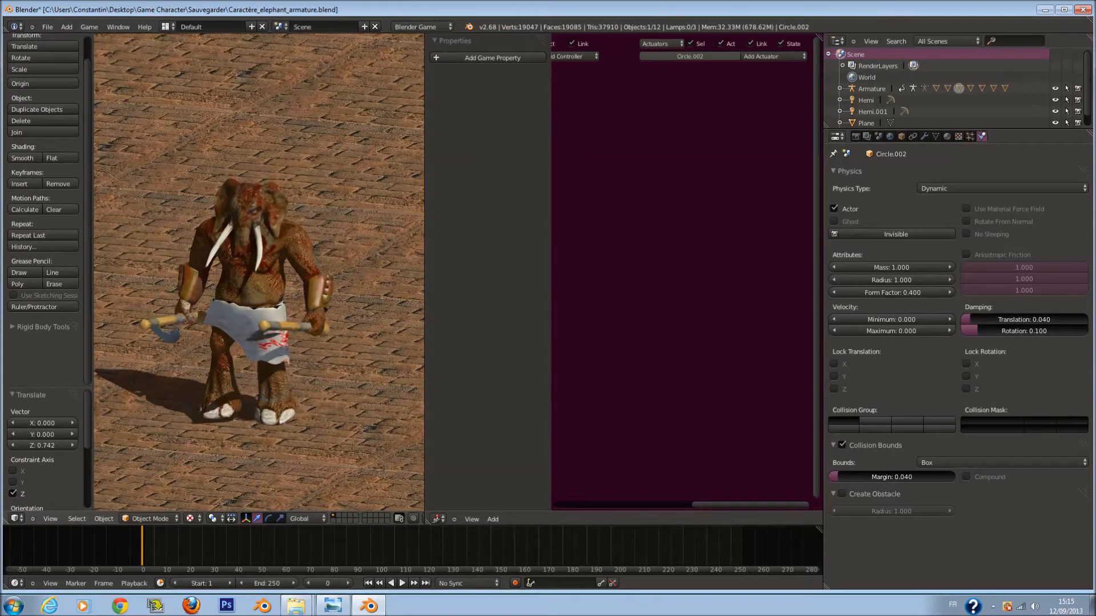
key(Escape)
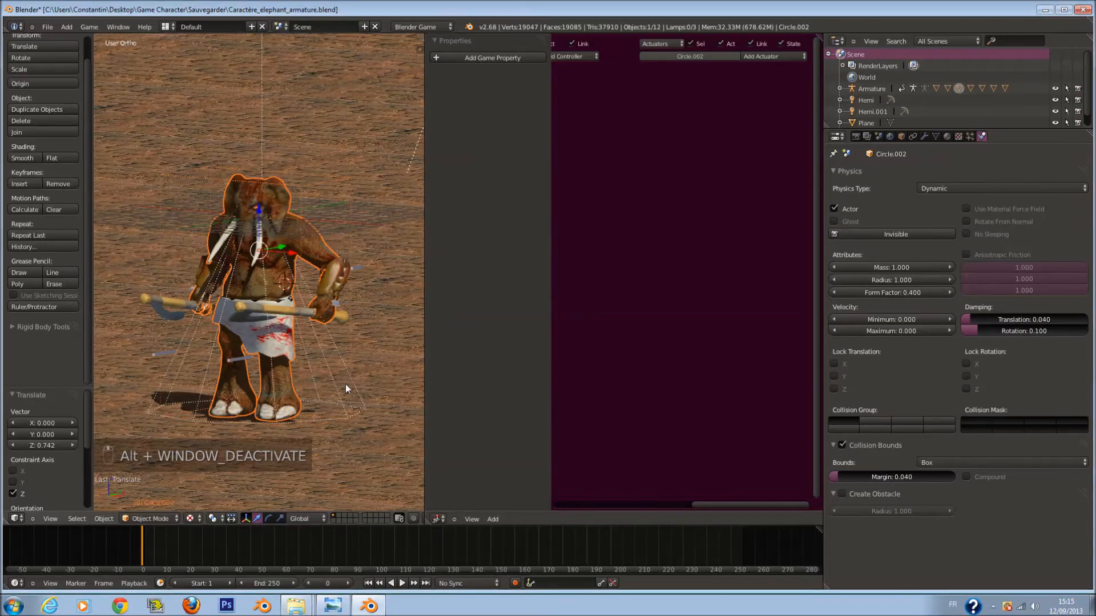
Inspect the ground plane's physics settings and the scene from farther away, and reselect the elephant body mesh.
right_click(344, 385)
scroll(282, 389, down, 4)
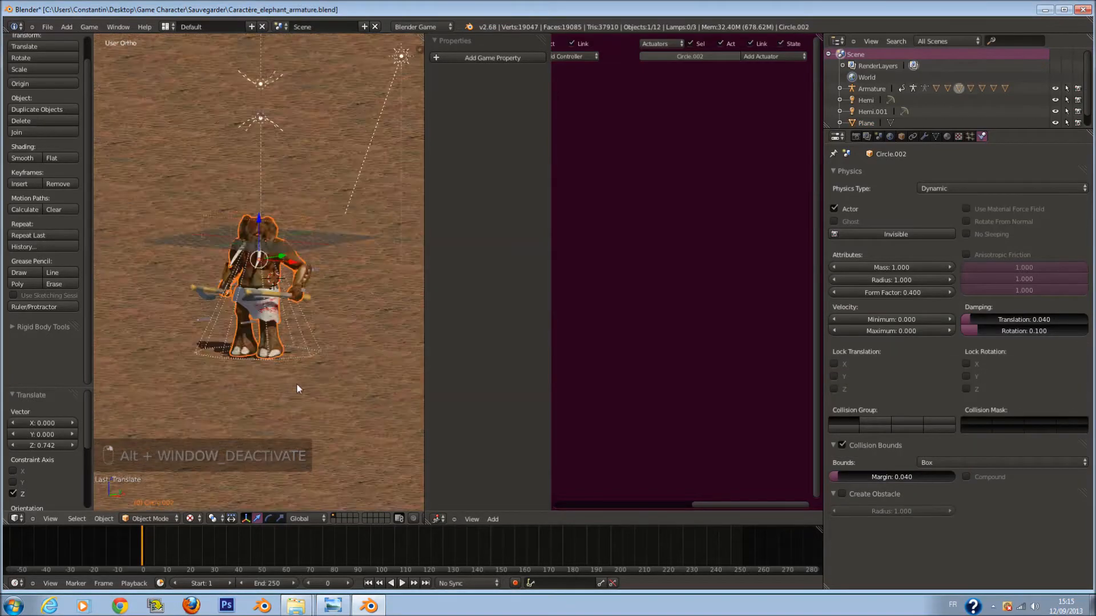
middle_drag(297, 385, 327, 375)
scroll(326, 375, up, 8)
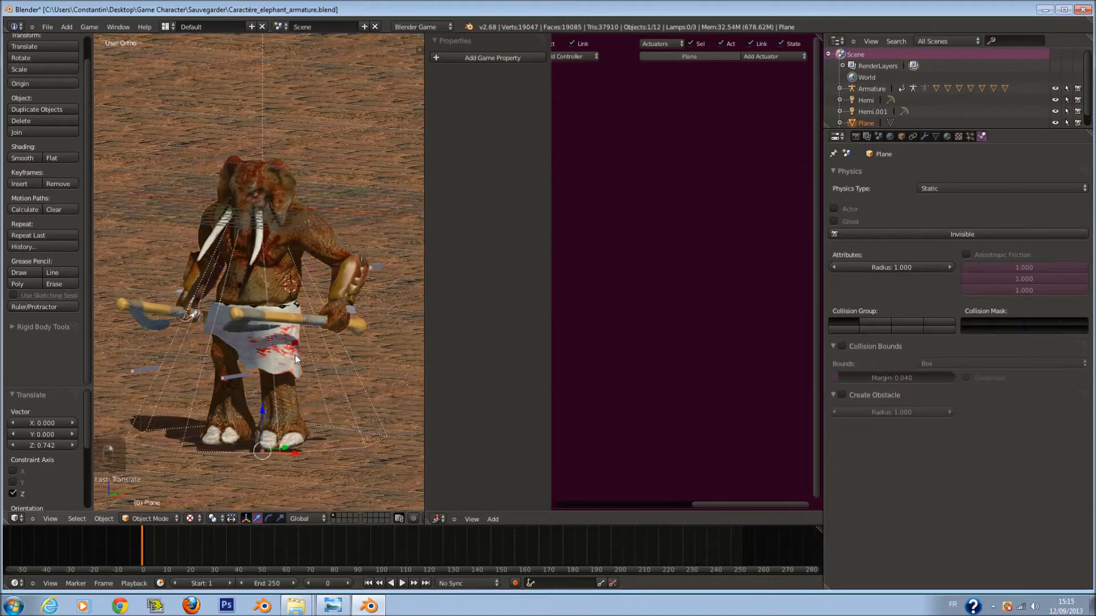
right_click(297, 365)
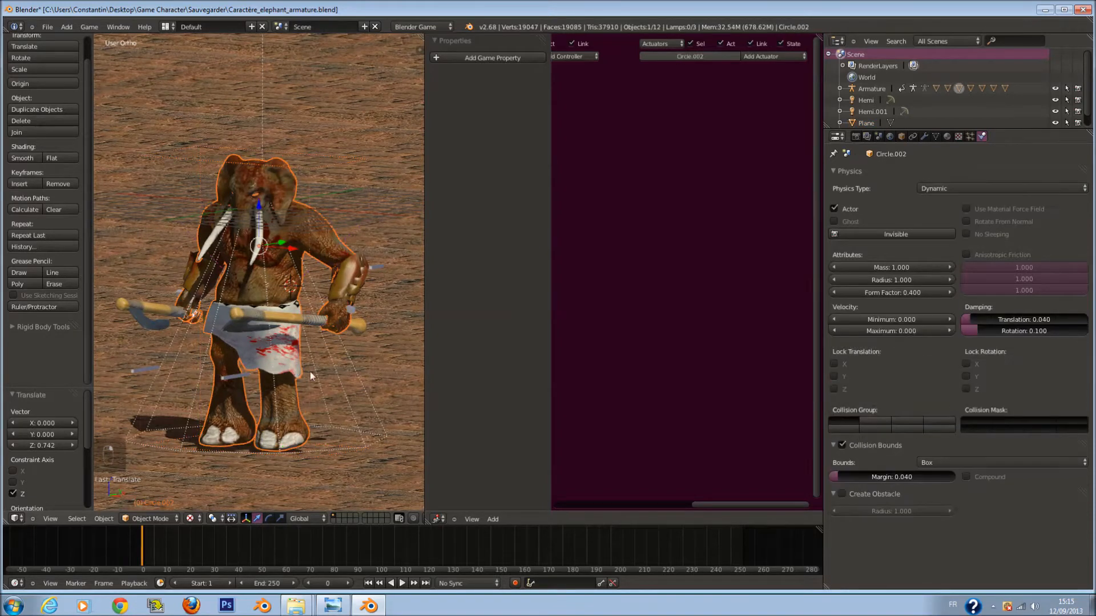
Test the elephant character's walk in the game and view it from the side.
scroll(343, 372, up, 1)
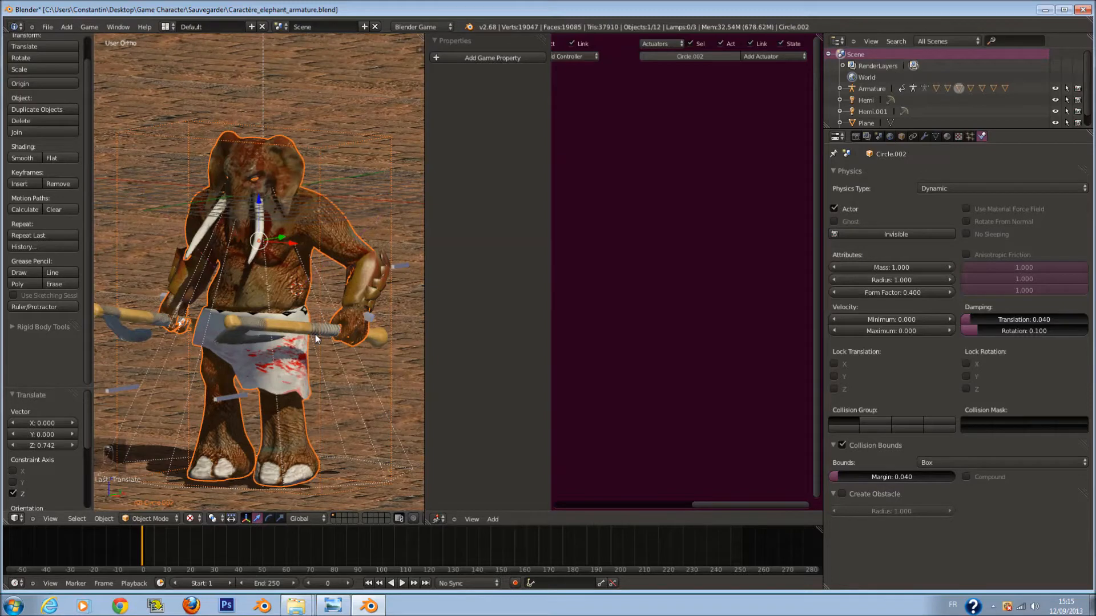
right_click(349, 313)
right_click(348, 306)
right_click(285, 215)
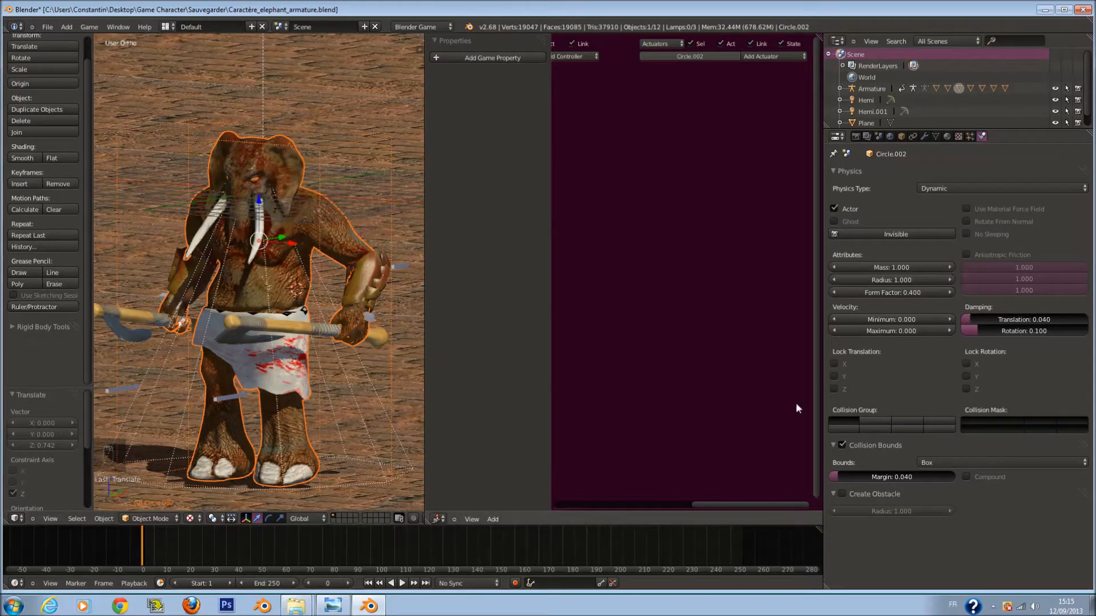
scroll(329, 388, down, 2)
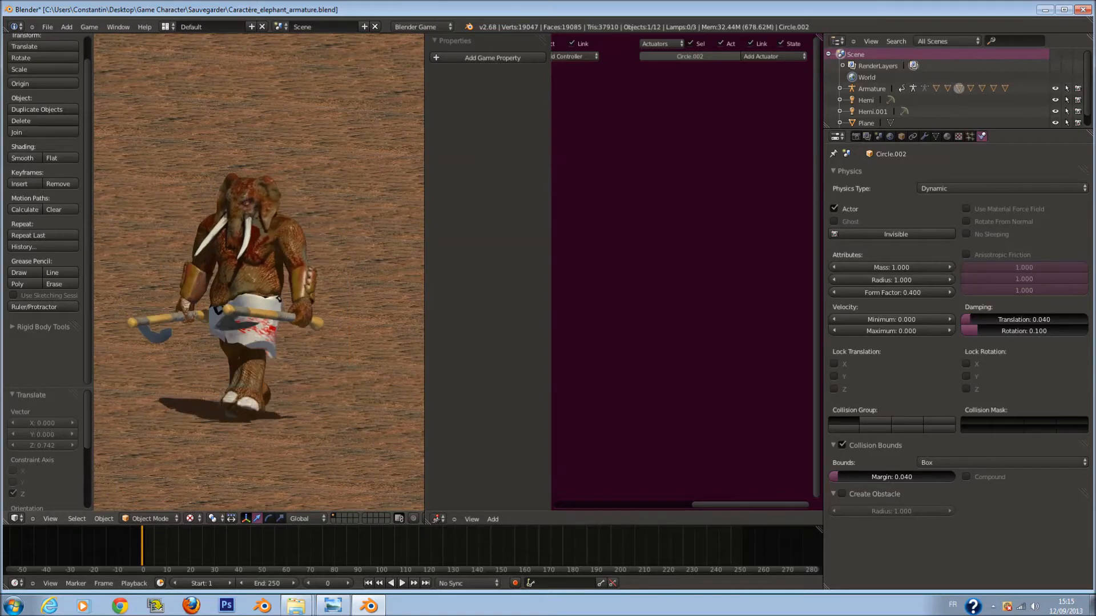
key(Escape)
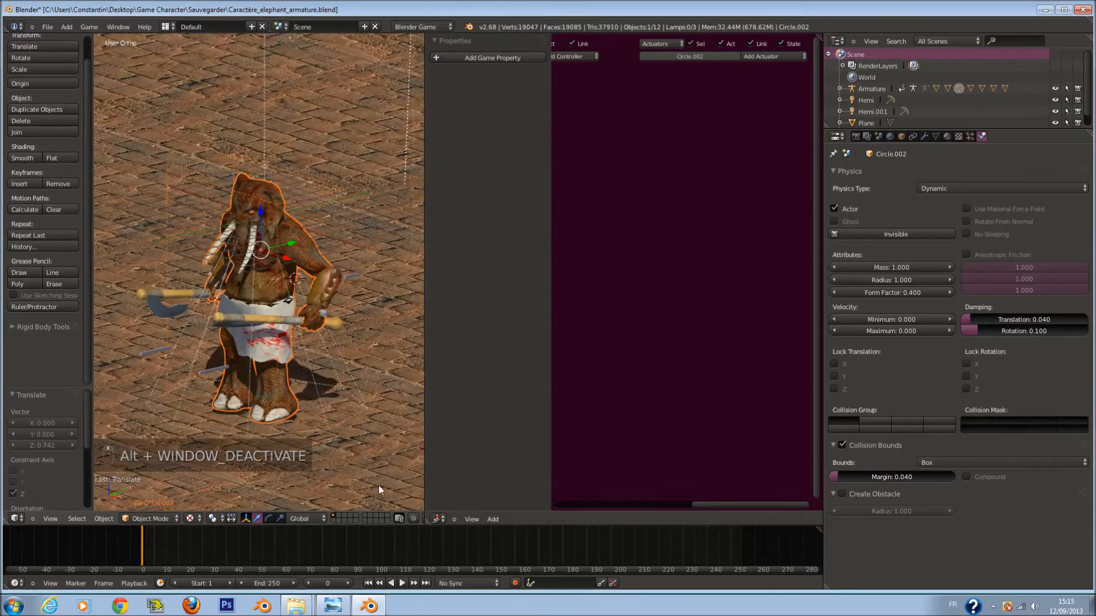
middle_drag(310, 347, 399, 303)
scroll(635, 268, down, 3)
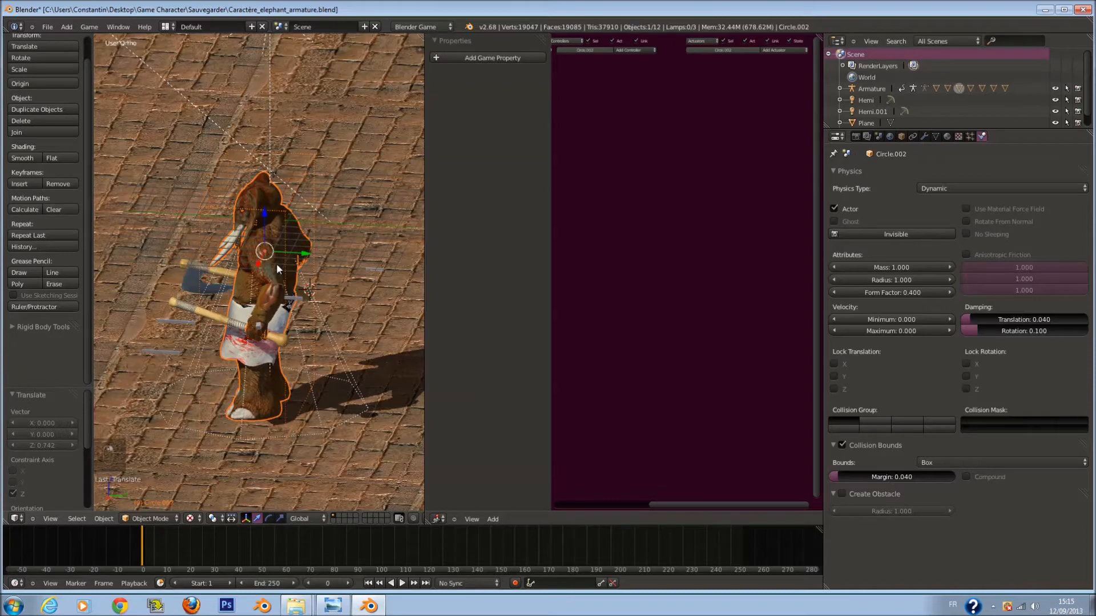
Select the armature and bring up the sensors of its logic setup, collapsing the Action actuator.
right_click(303, 301)
scroll(683, 179, up, 3)
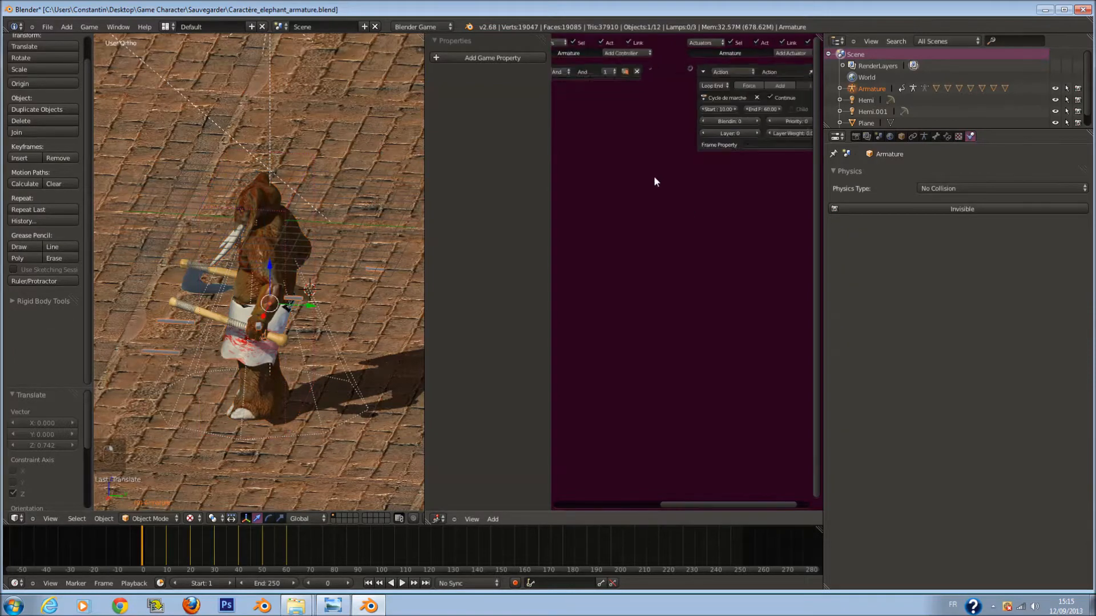
click(702, 68)
scroll(636, 99, up, 3)
middle_drag(635, 100, 709, 128)
middle_drag(572, 137, 742, 136)
click(651, 57)
click(655, 65)
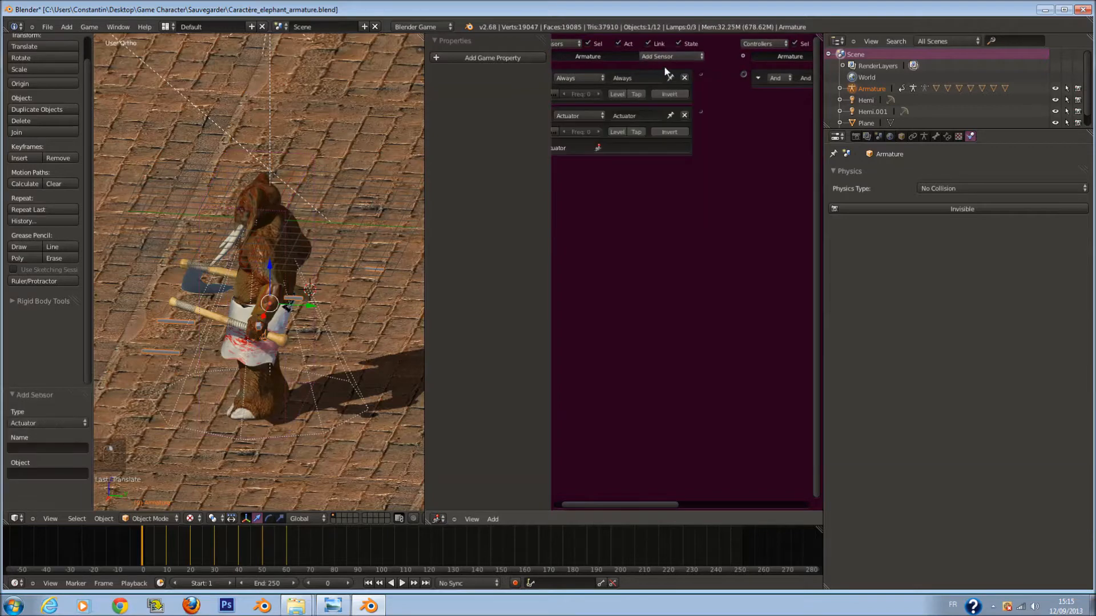
click(684, 115)
Add a Keyboard sensor with the Up Arrow key to the armature and test it in the game.
click(685, 57)
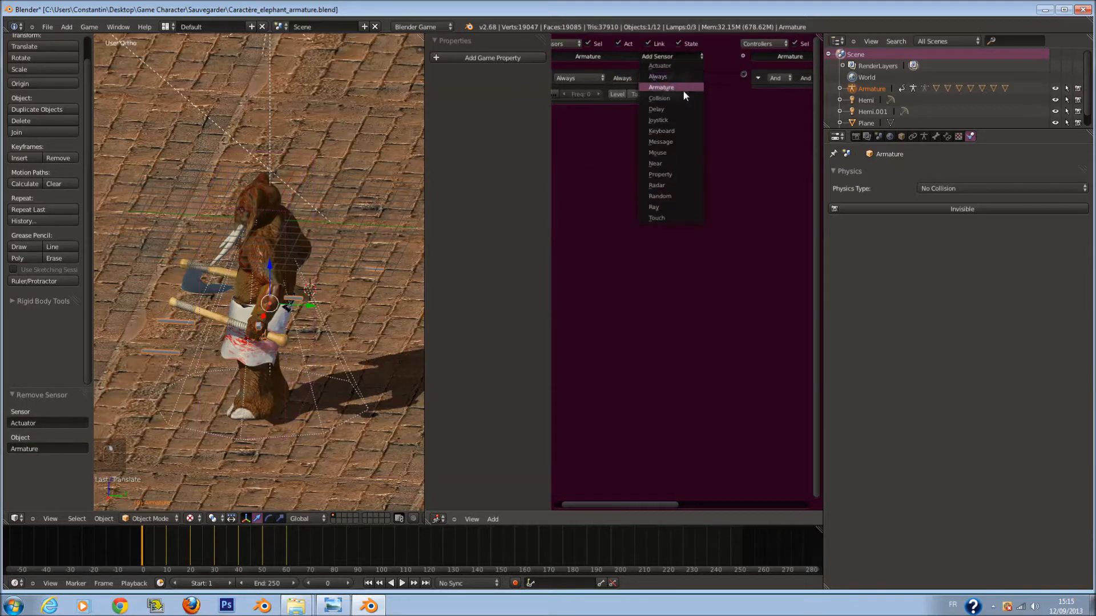
click(682, 131)
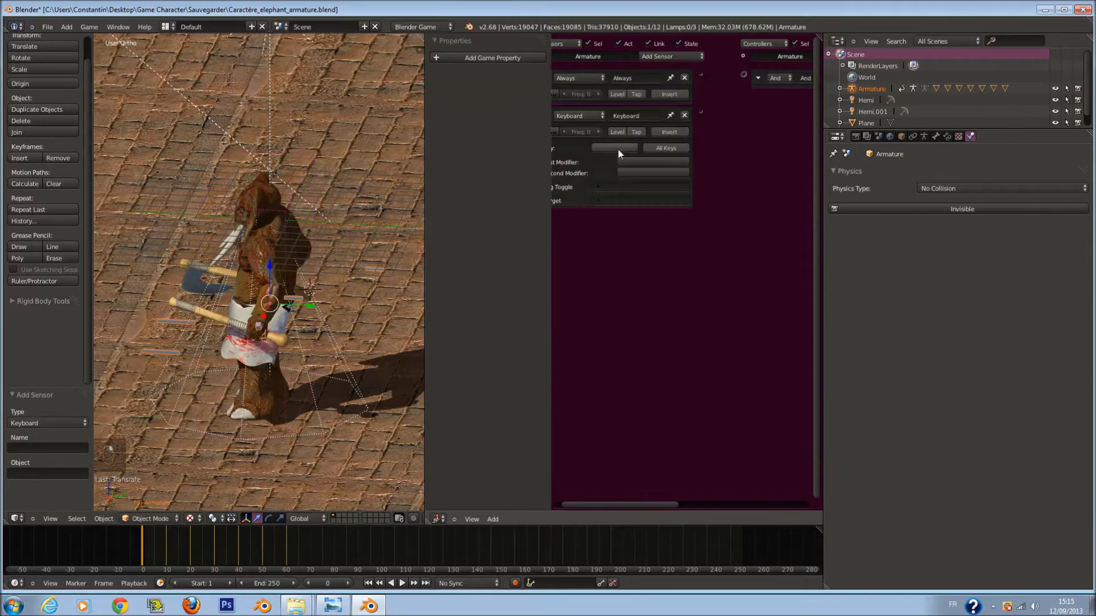
key(Up)
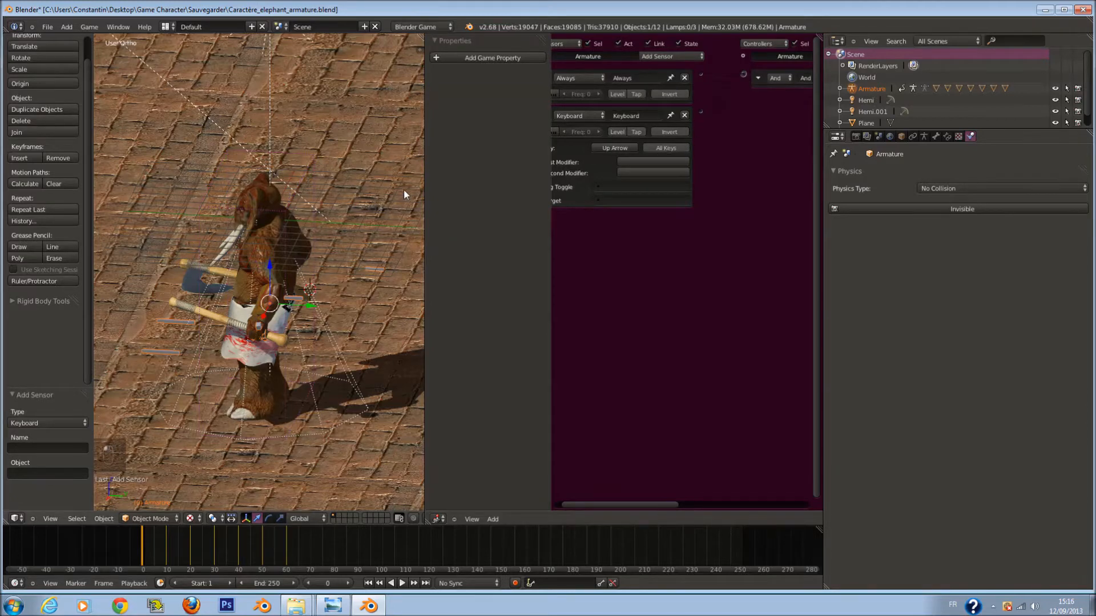
key(p)
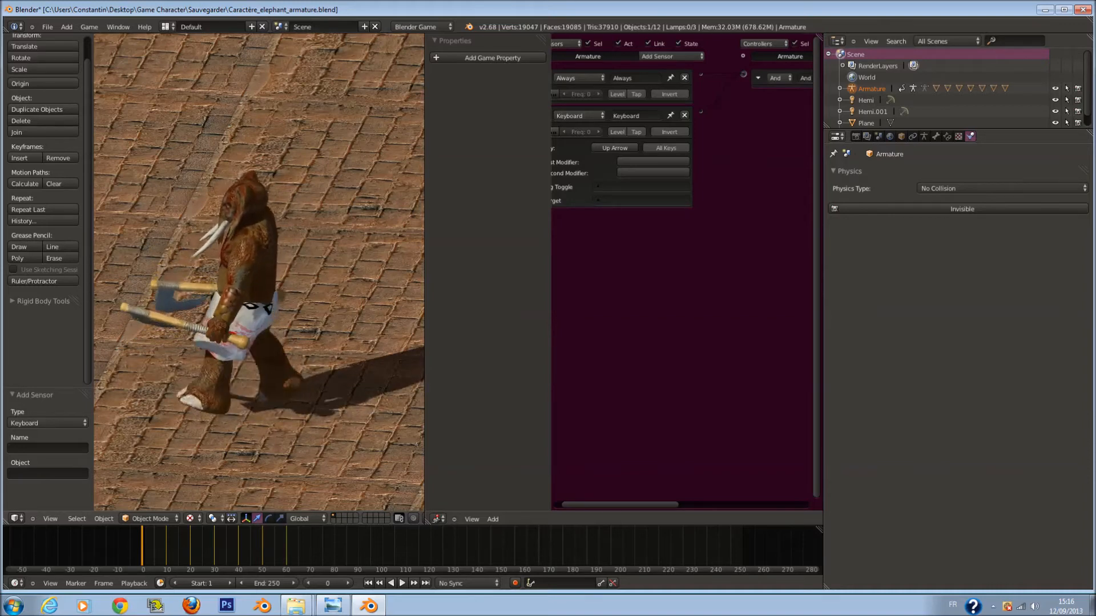
key(Escape)
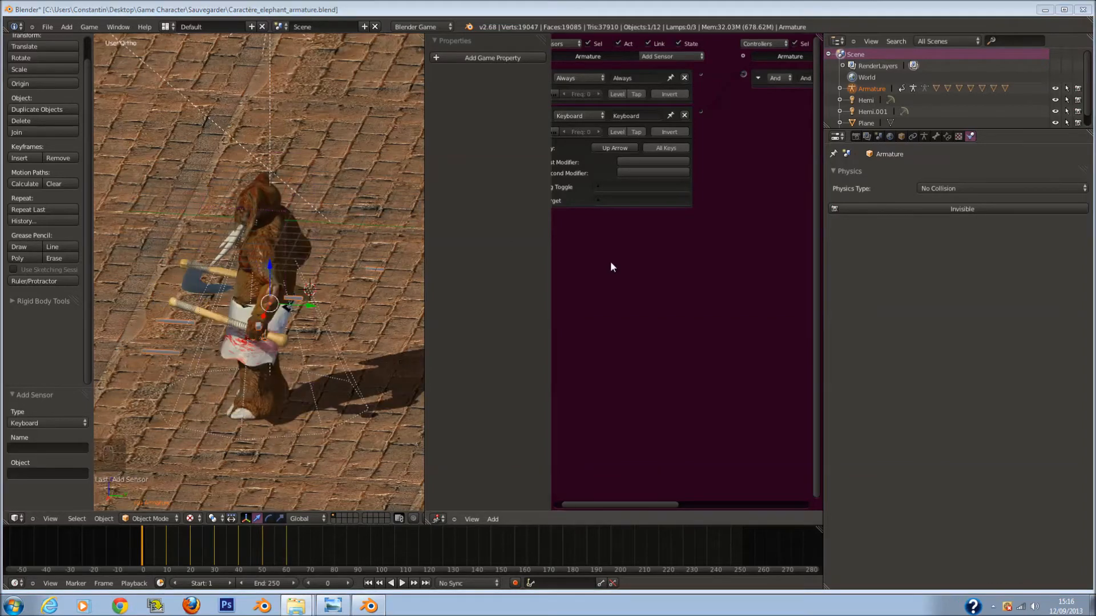
Set the armature's walk cycle Action actuator to Loop Stop and test it in the game.
middle_drag(705, 271, 553, 282)
middle_drag(745, 211, 674, 172)
click(718, 77)
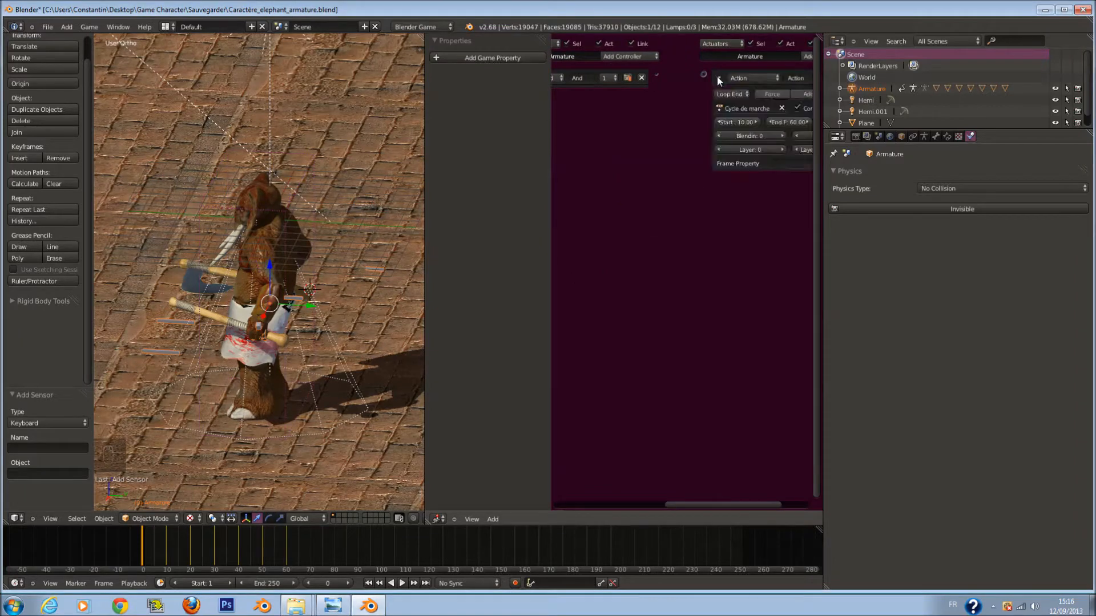
click(733, 94)
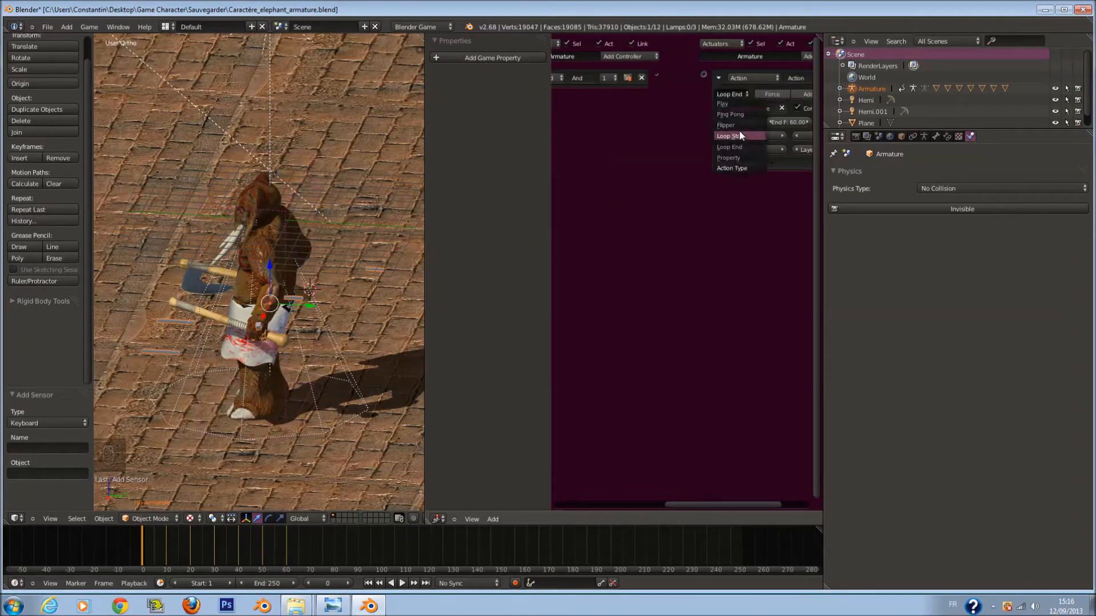
click(742, 136)
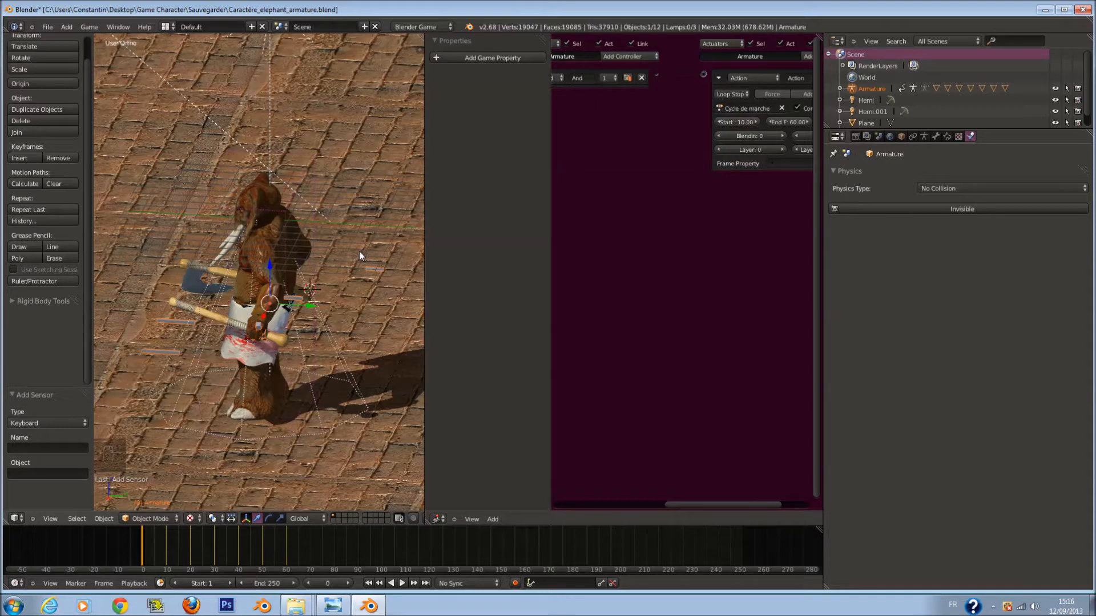
key(p)
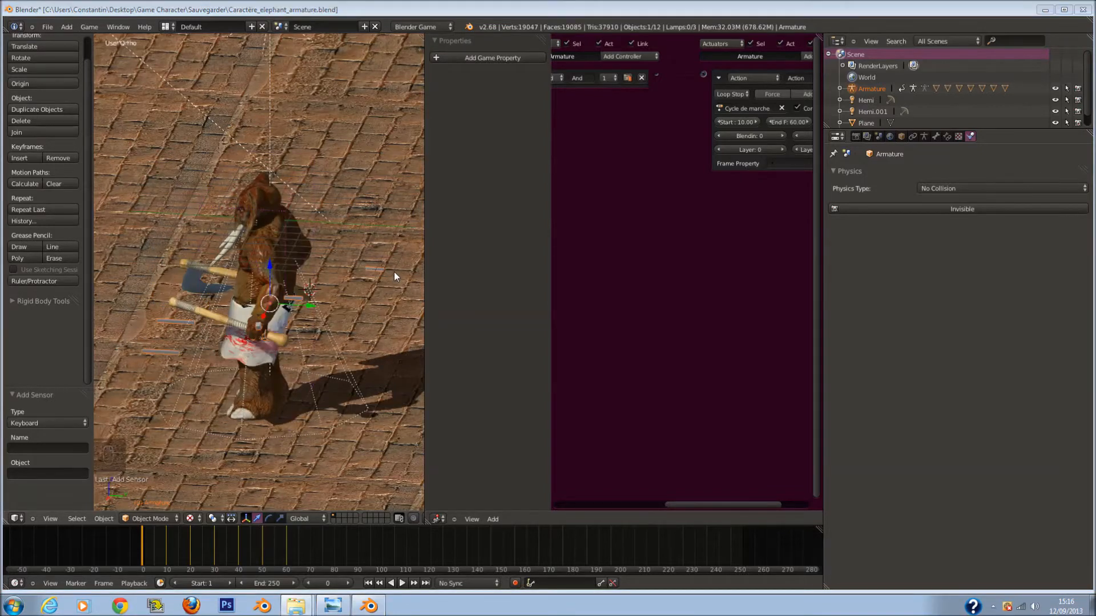
key(Escape)
Add a Motion actuator to the armature, set its X location to 0.10 and run the game.
ctrl+middle_drag(616, 189, 689, 171)
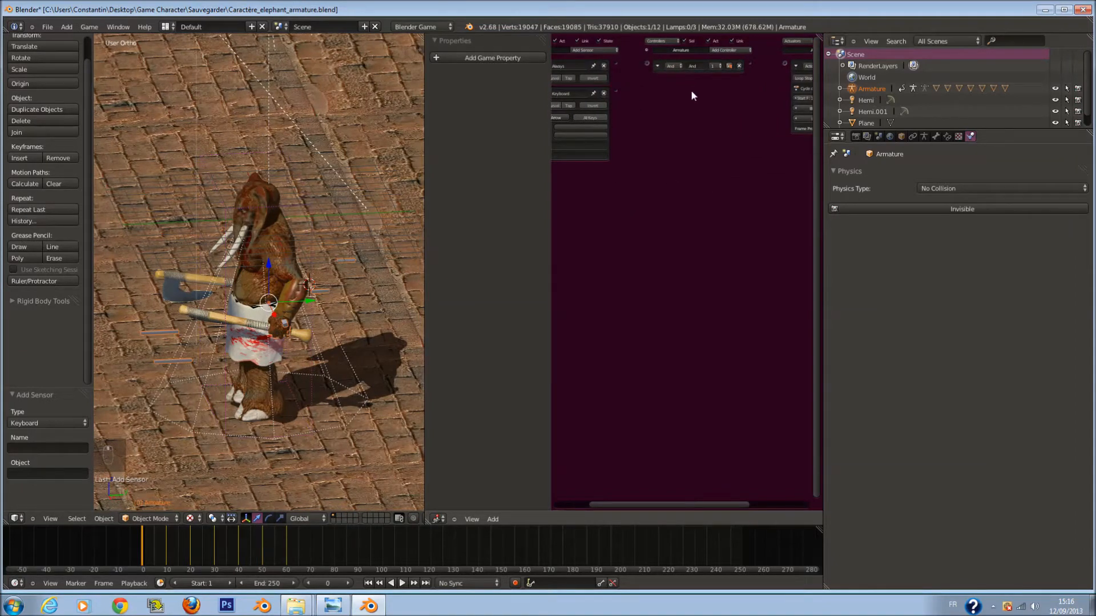
scroll(642, 98, down, 1)
scroll(658, 73, up, 1)
middle_drag(658, 71, 563, 62)
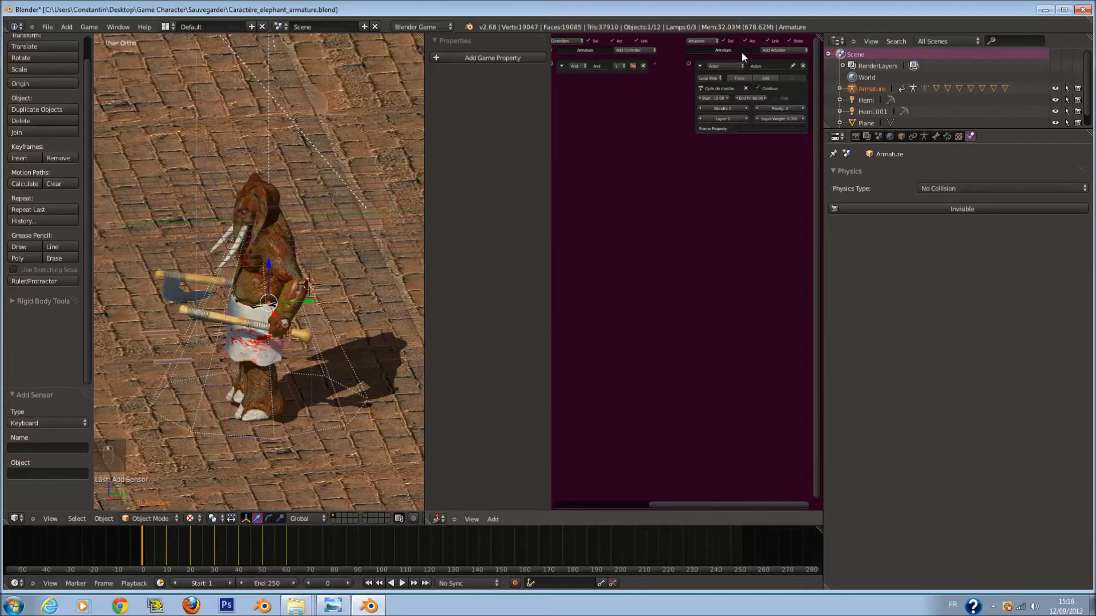
click(769, 50)
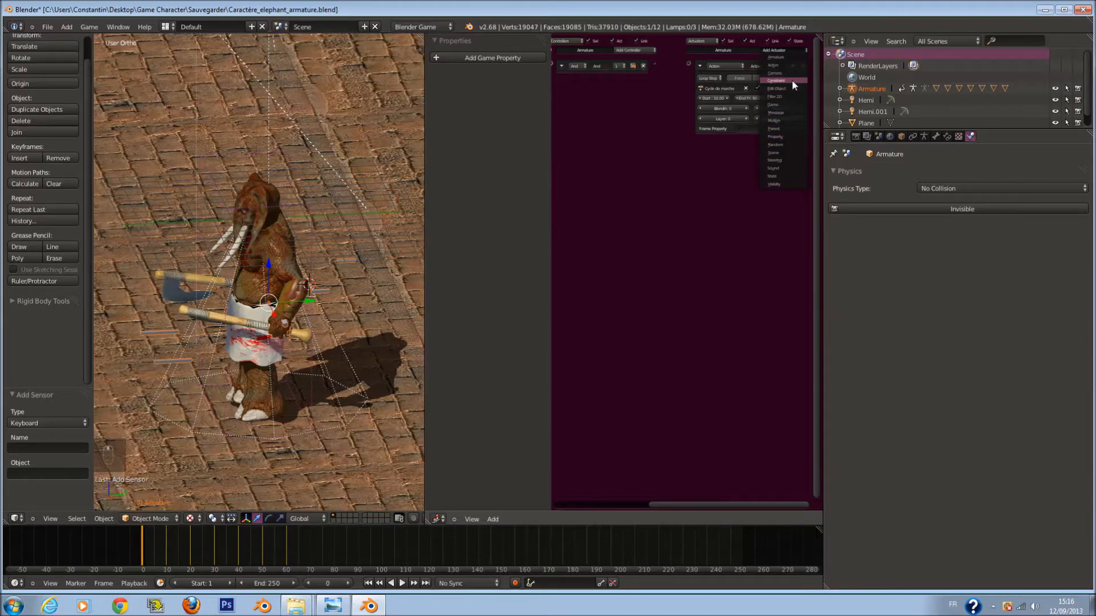
click(792, 121)
scroll(775, 135, up, 3)
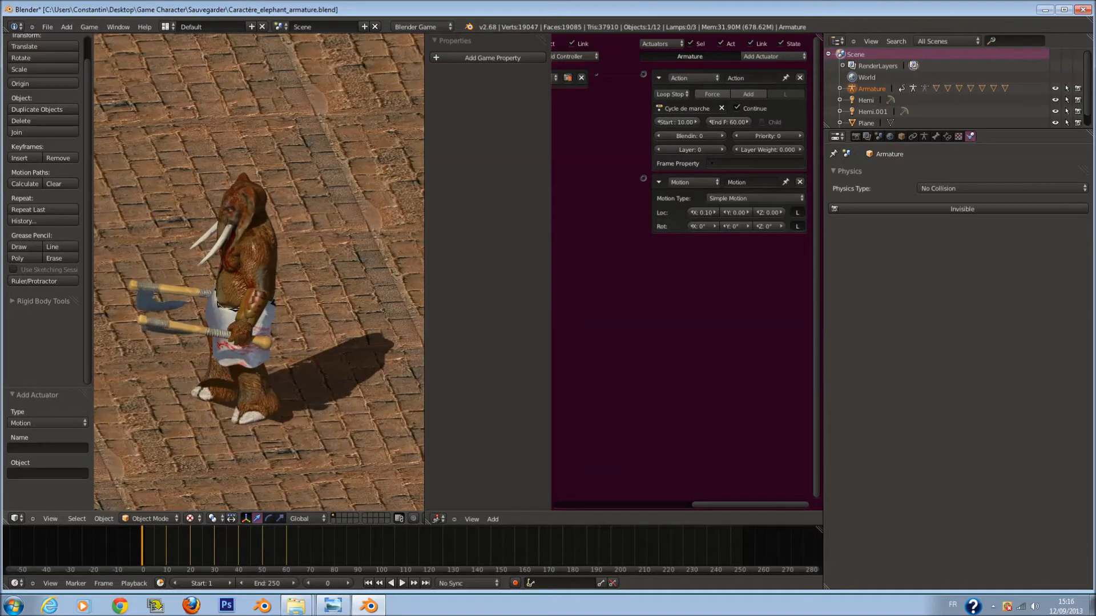
key(Escape)
Link the Keyboard sensor to the Motion actuator through a new And controller, test it and save the file.
scroll(705, 246, down, 7)
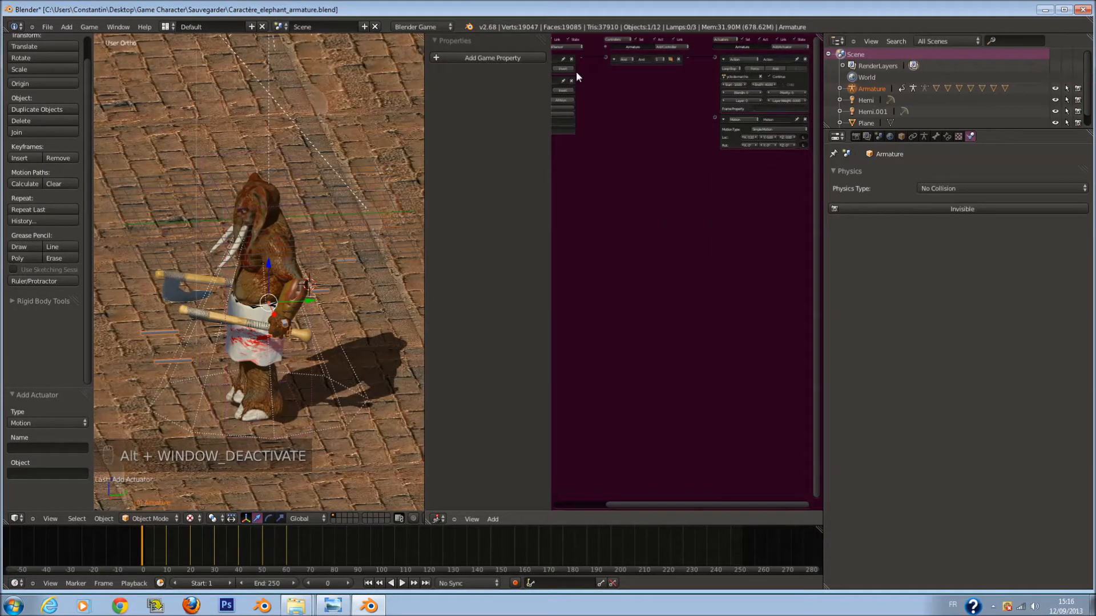
drag(582, 76, 714, 118)
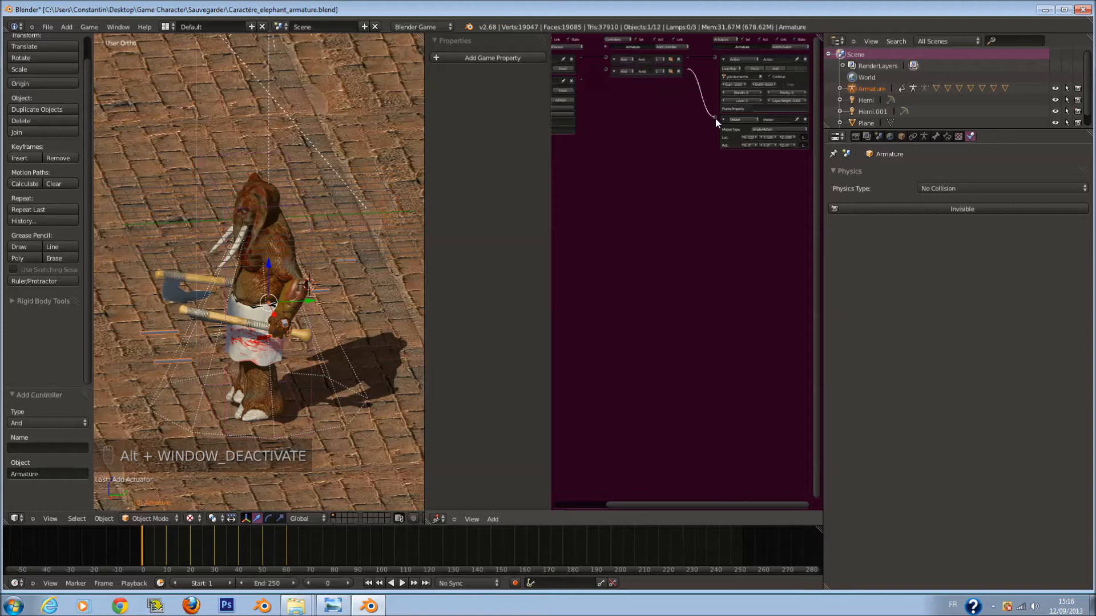
key(p)
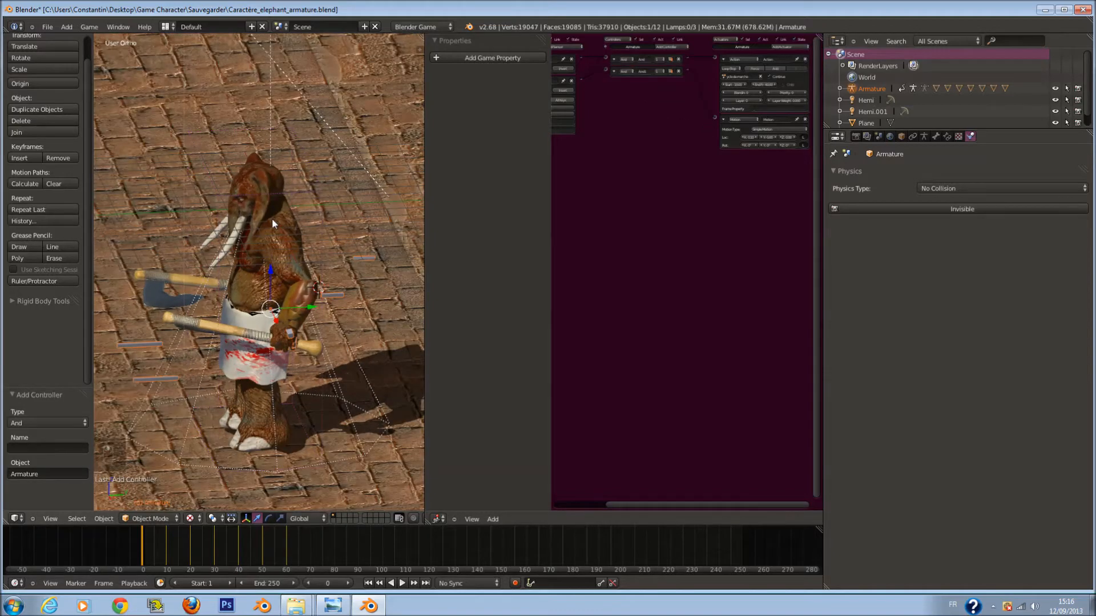
key(Escape)
key(ctrl+s)
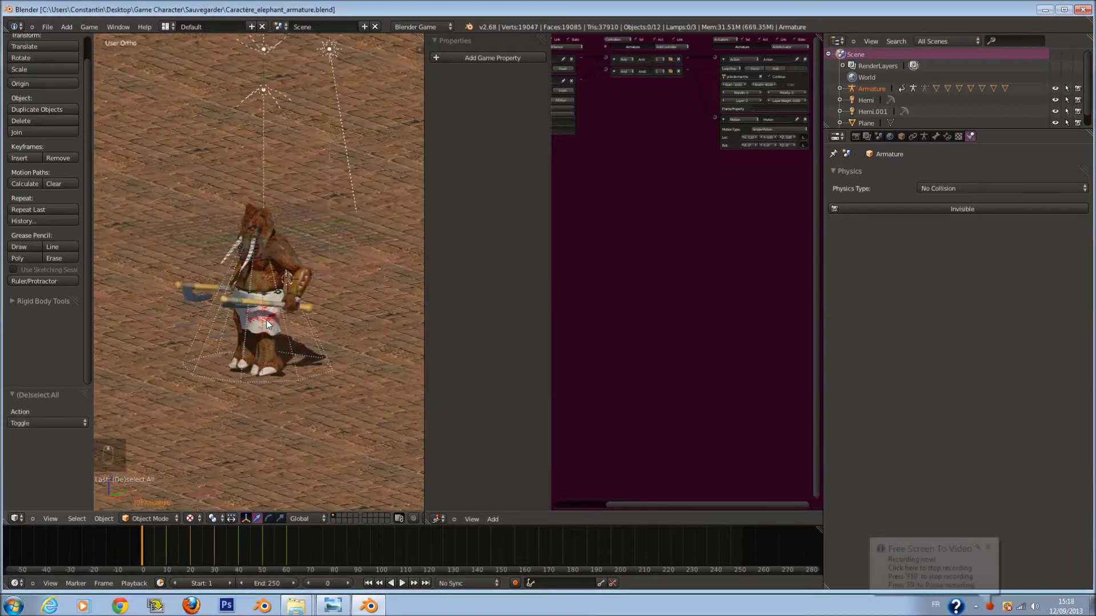
Run the game to check the direction in which the character moves.
scroll(257, 337, up, 1)
mouse_move(257, 336)
middle_down()
mouse_move(239, 343)
mouse_move(276, 336)
middle_up()
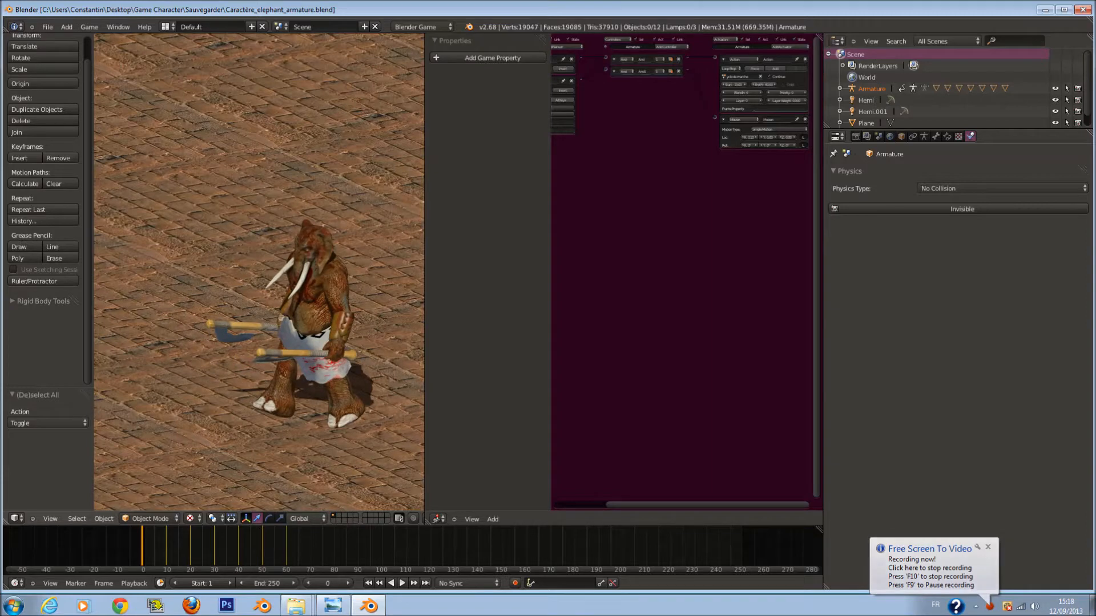
key(Escape)
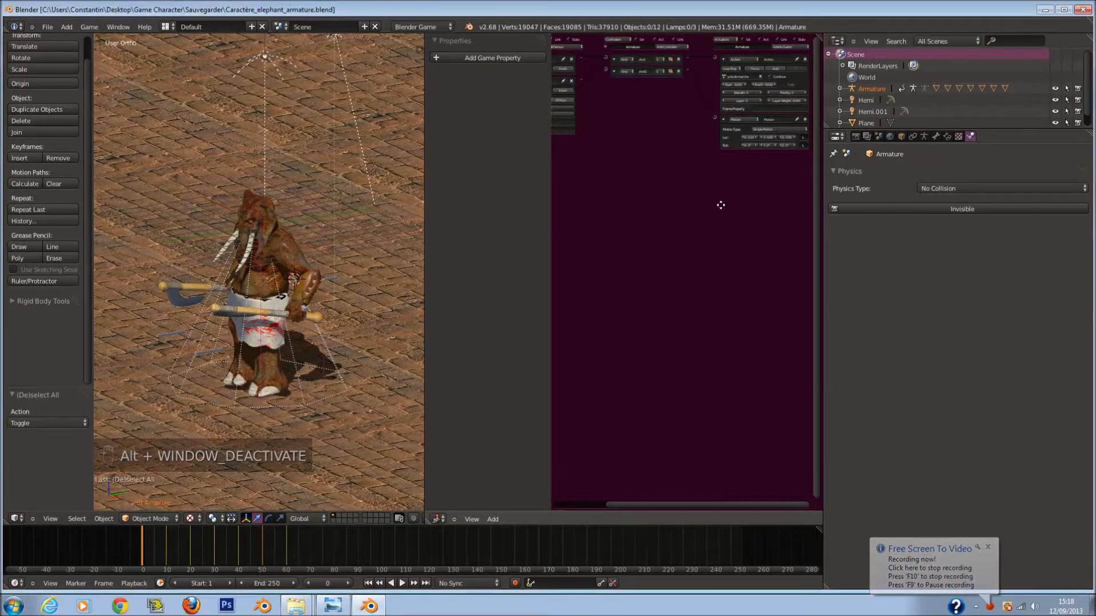
Set the Motion actuator's location to X 0.00 and Y 0.10 and test it in the game.
scroll(725, 194, up, 5)
click(724, 258)
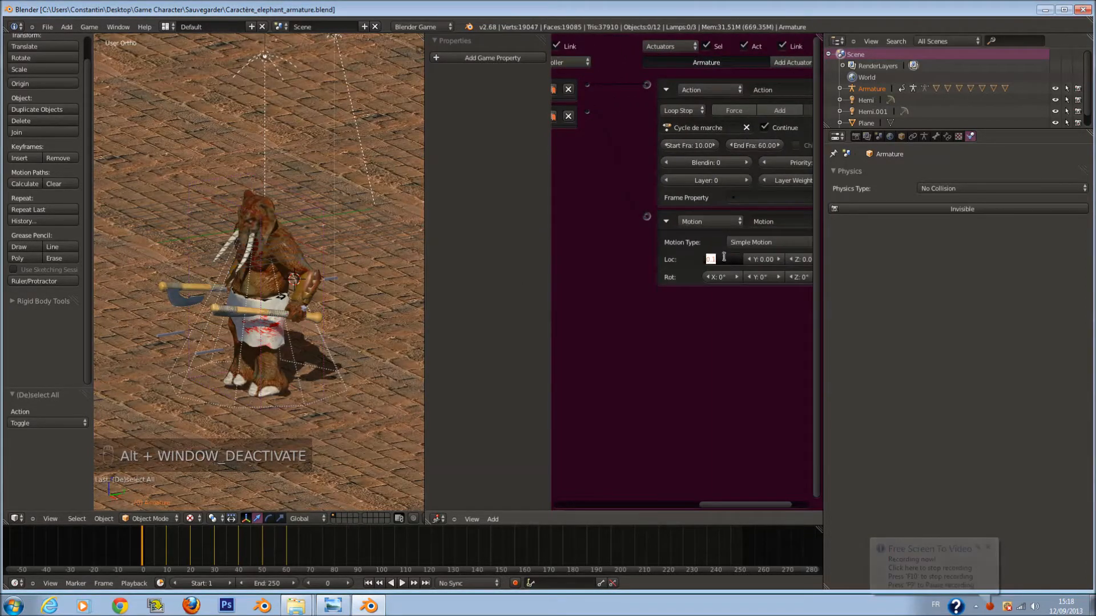
text(0)
key(Return)
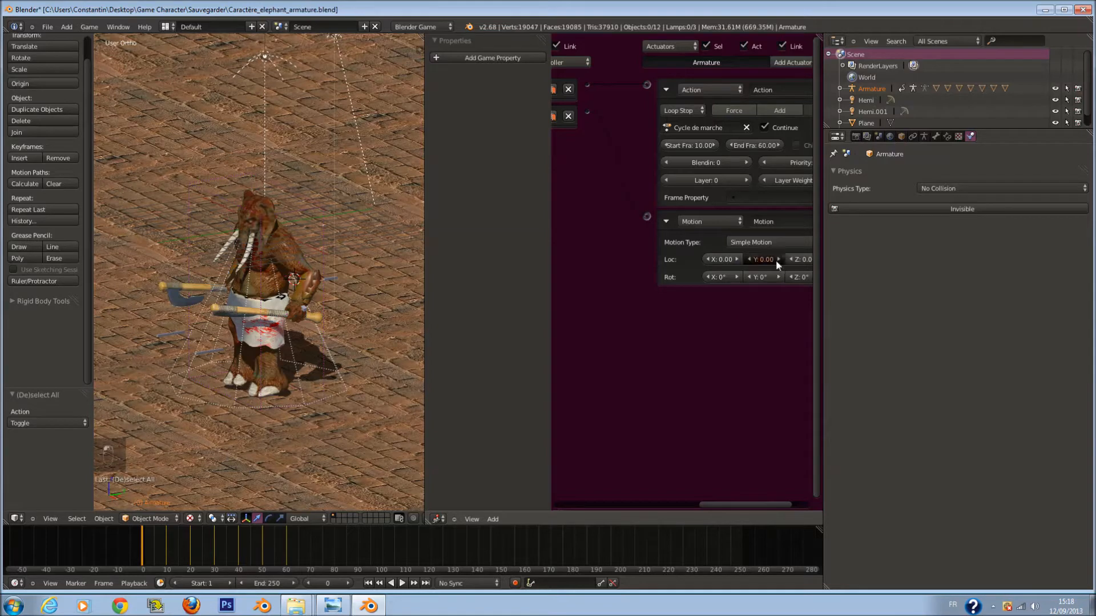
key(p)
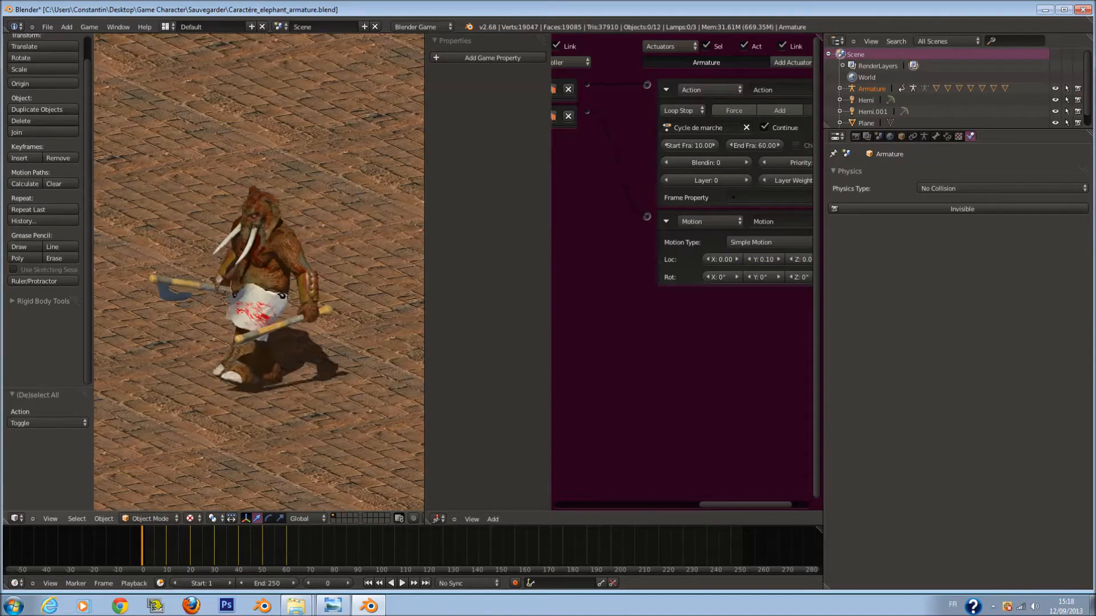
key(Escape)
Set the Motion actuator's Y location to -0.10 and test the walk in the game.
click(751, 263)
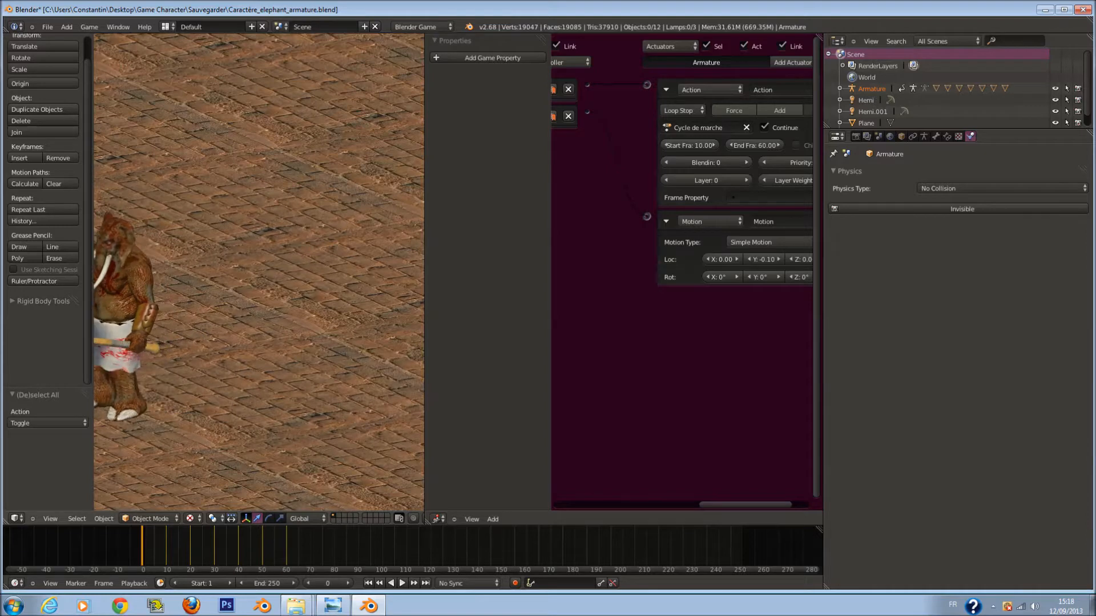
key(Escape)
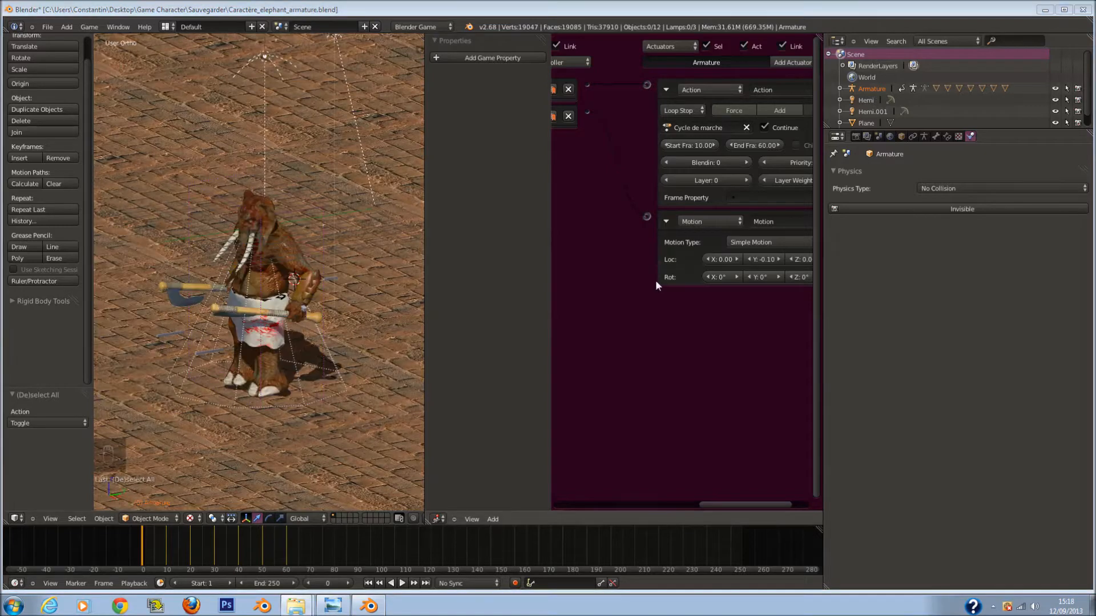
click(717, 221)
Set the walk cycle's action type to Play, test it in the game and save the file.
click(682, 112)
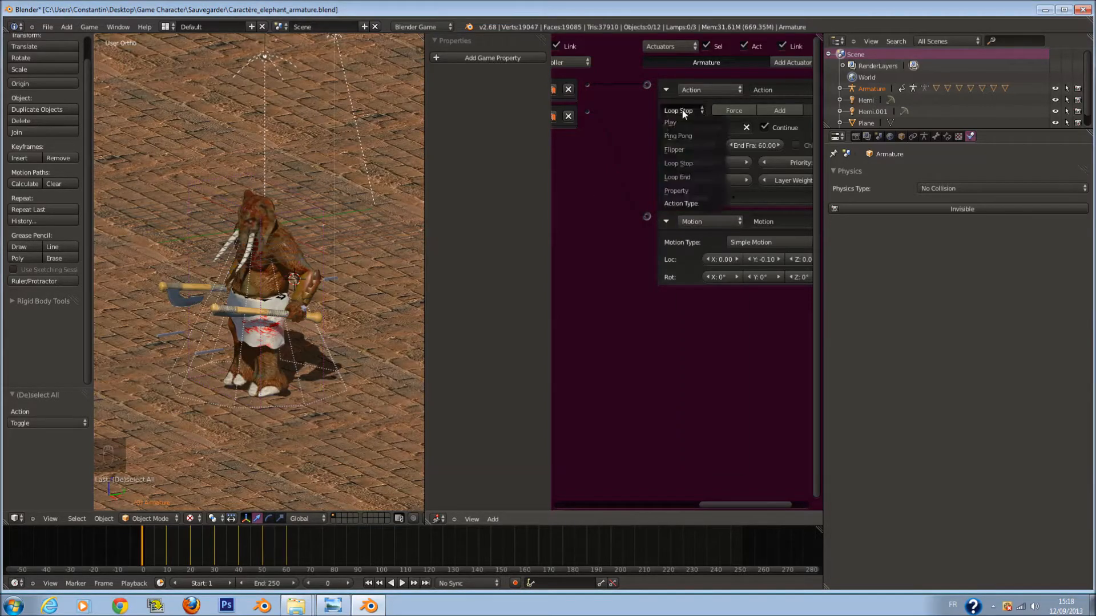
click(685, 123)
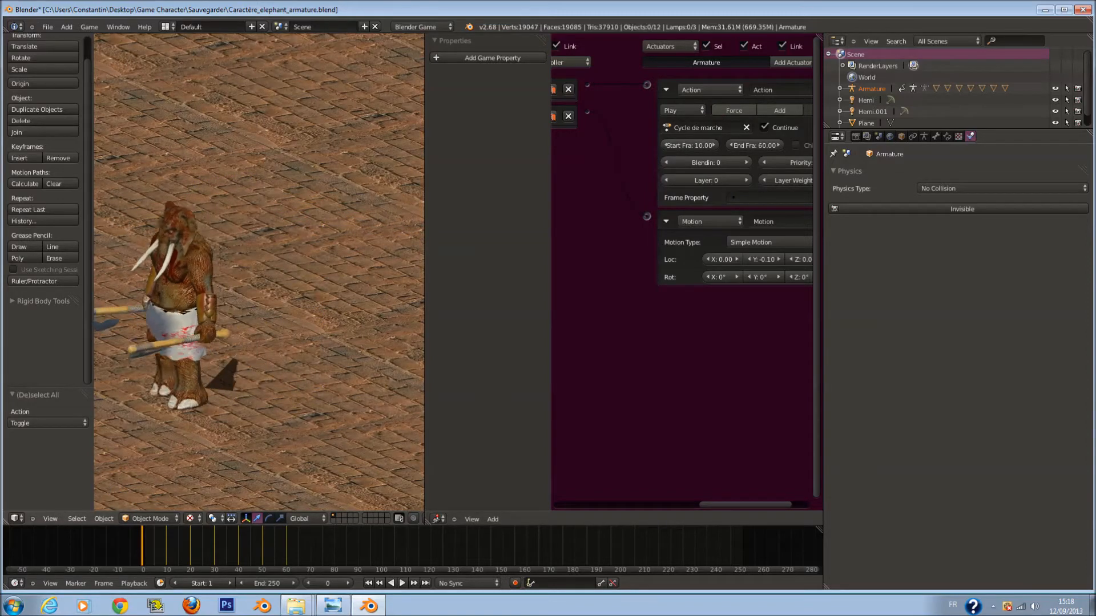
key(Escape)
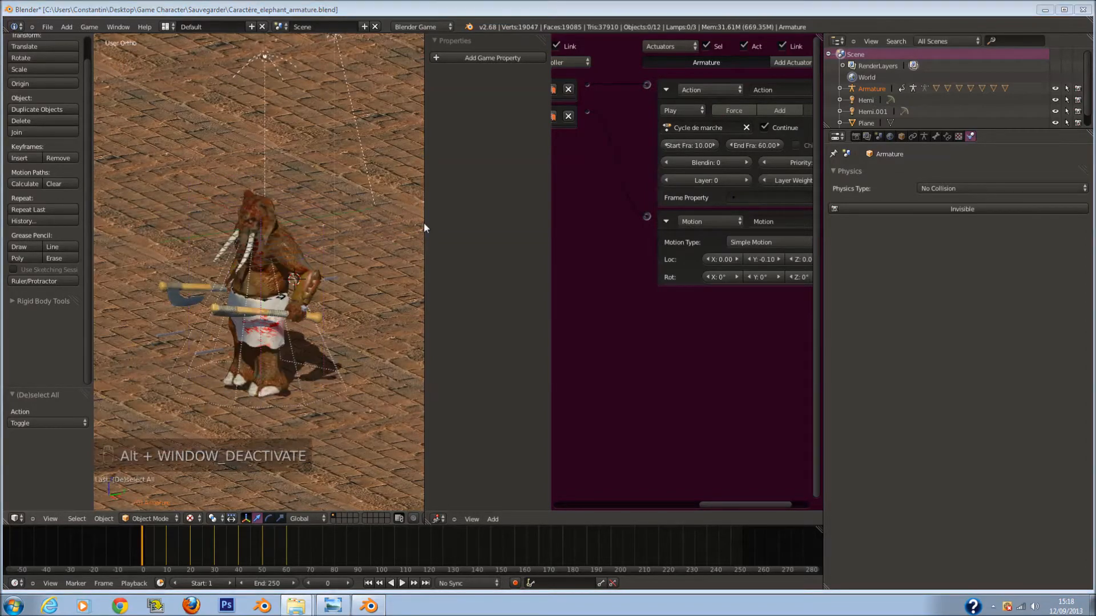
key(ctrl+s)
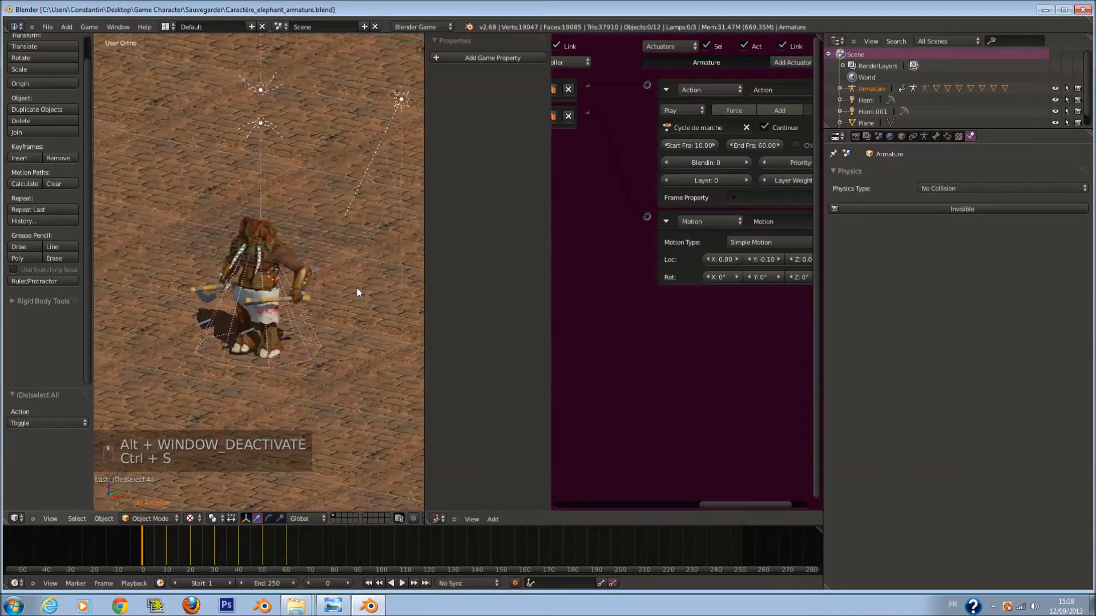
Set the walk cycle's action type to Ping Pong and test it in the game.
key(p)
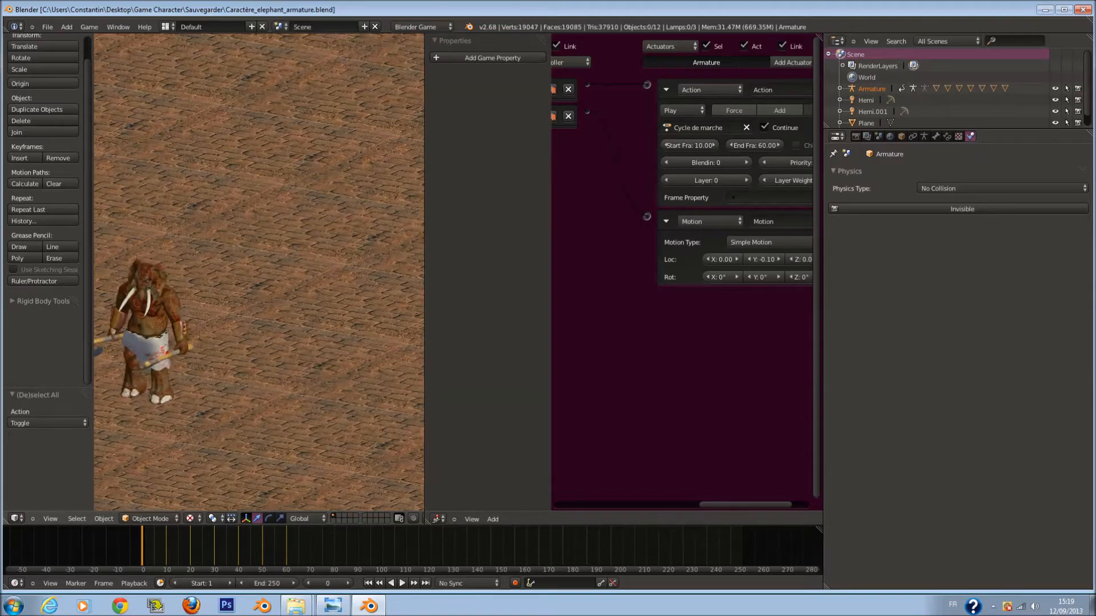
key(Escape)
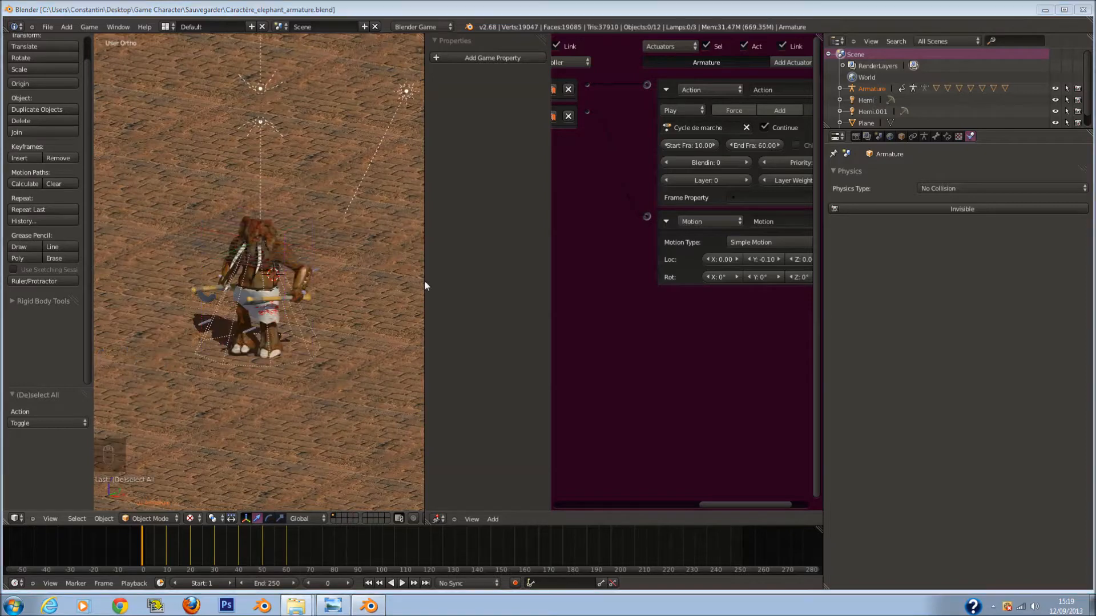
click(697, 111)
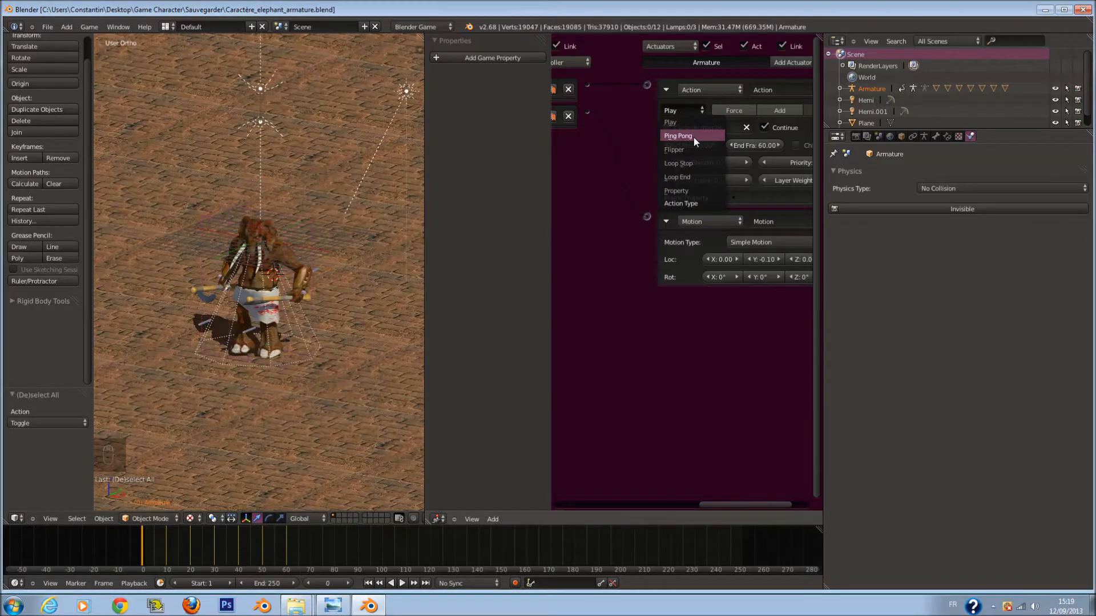
click(693, 137)
key(p)
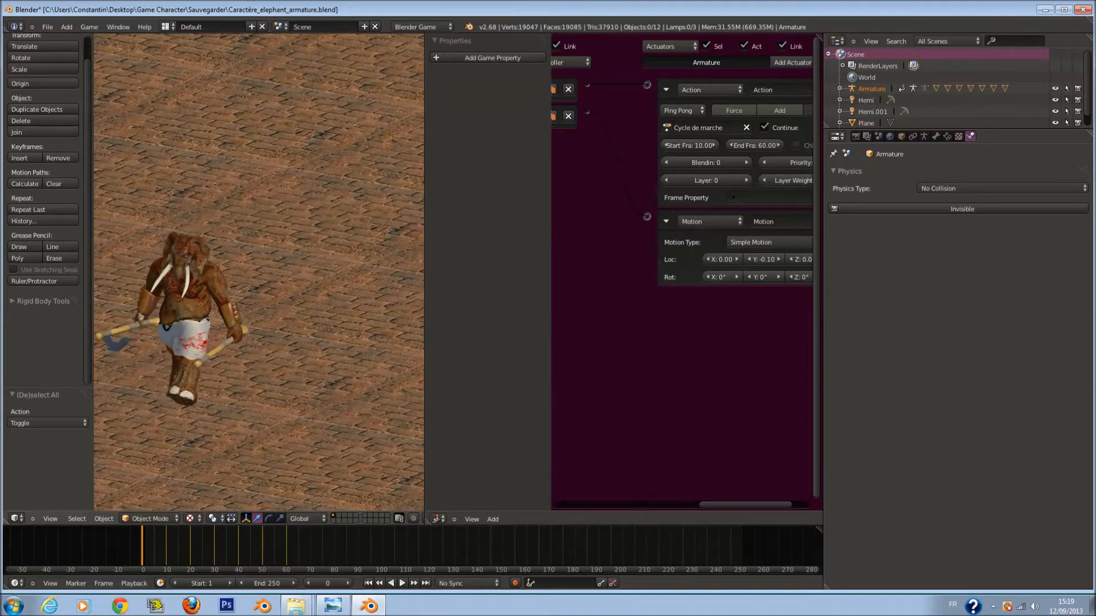
key(Escape)
Set the walk cycle's action type to Loop End and test the walk in the game.
click(697, 115)
click(695, 119)
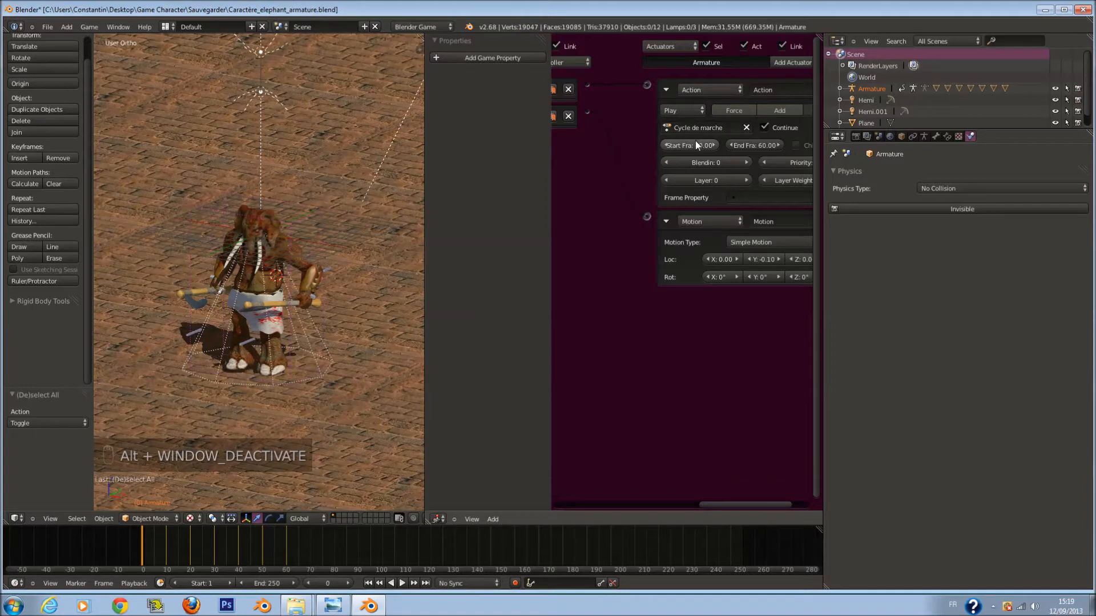
click(691, 114)
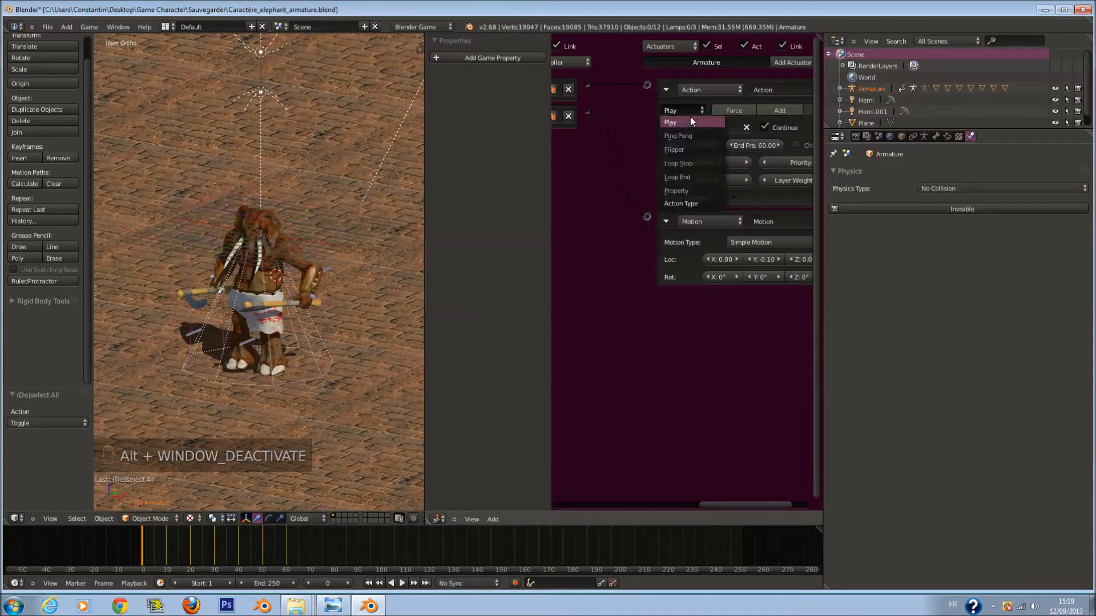
click(694, 179)
key(p)
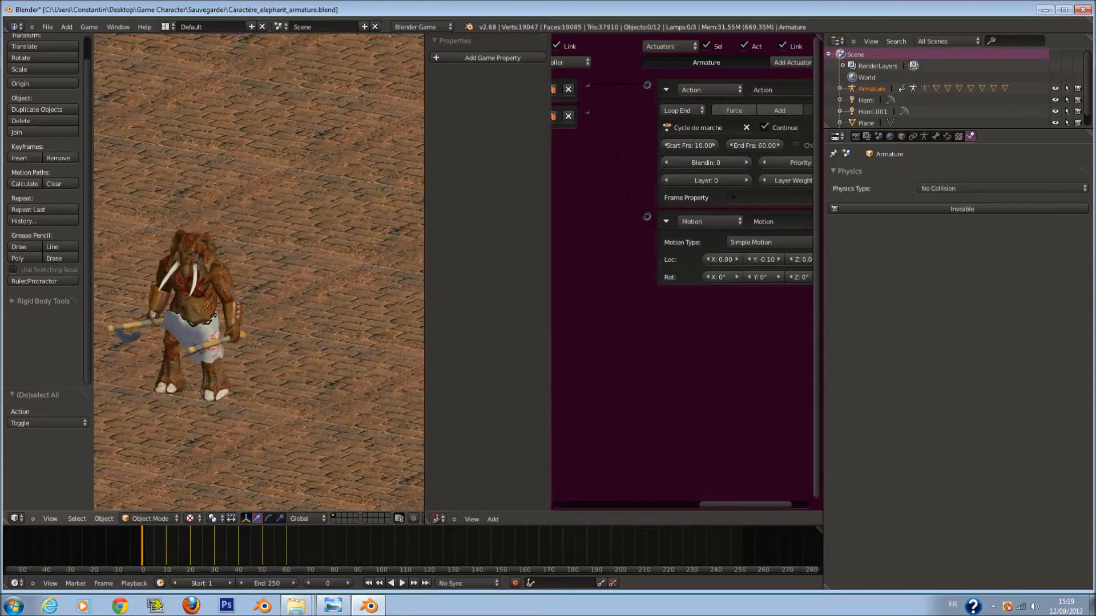
key(Escape)
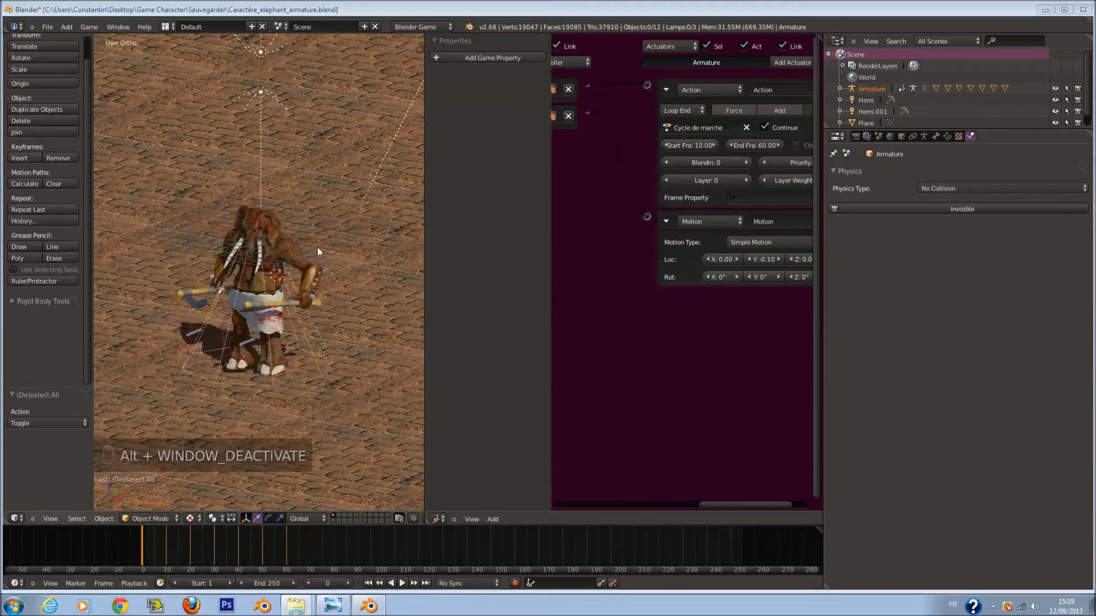
Set the walk cycle's action type to Loop Stop and test the walk in the game.
middle_drag(694, 227, 595, 229)
scroll(654, 217, up, 1)
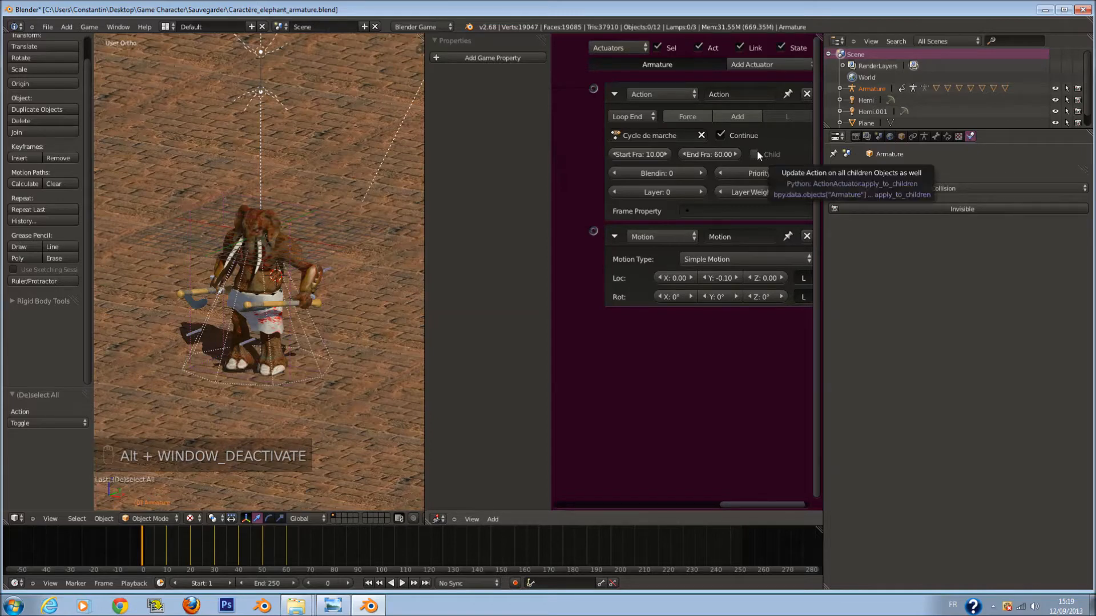
click(637, 116)
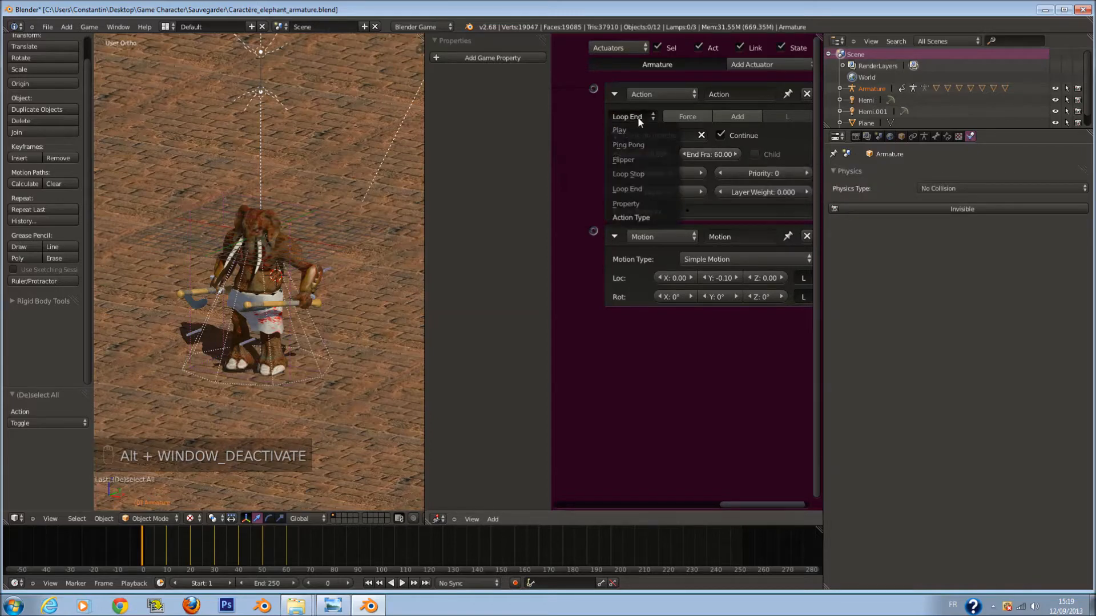
click(652, 190)
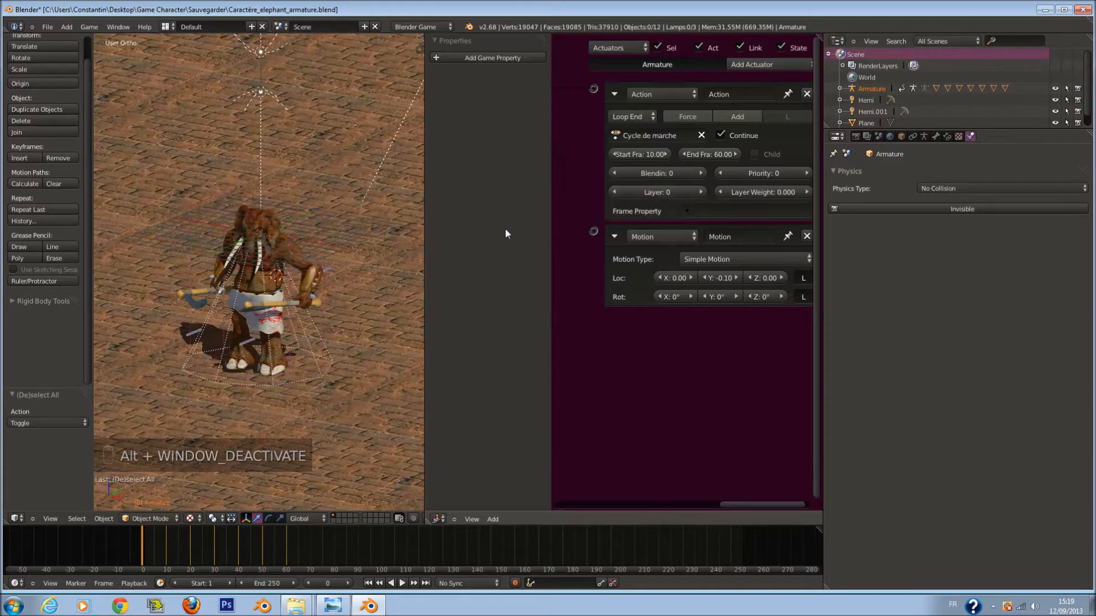
click(632, 117)
click(655, 175)
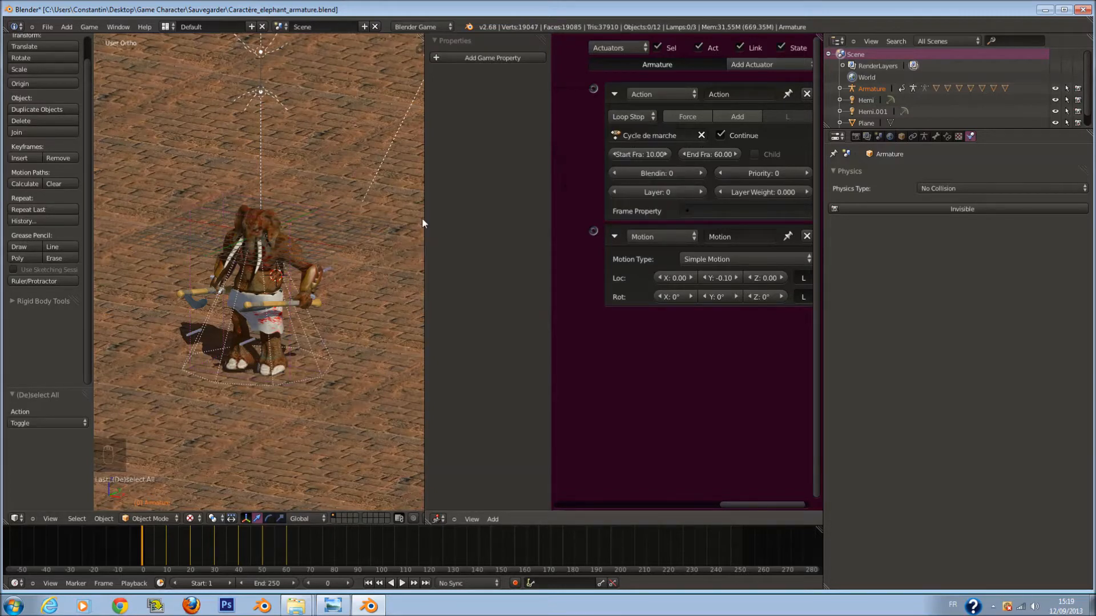
key(p)
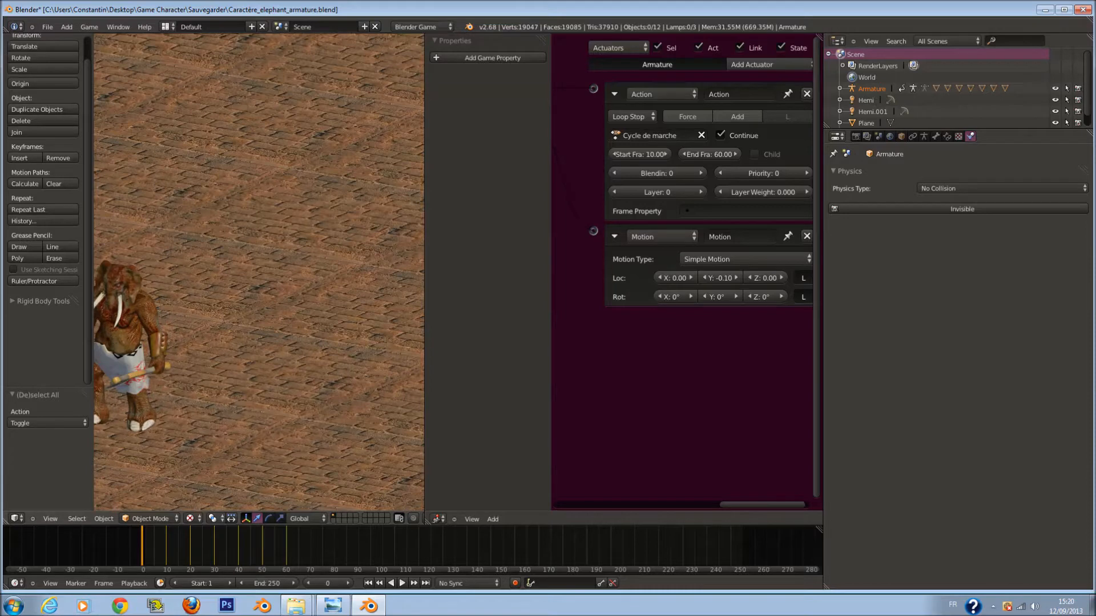
key(Escape)
Save the file.
key(ctrl+s)
click(361, 251)
key(a)
key(a)
key(a)
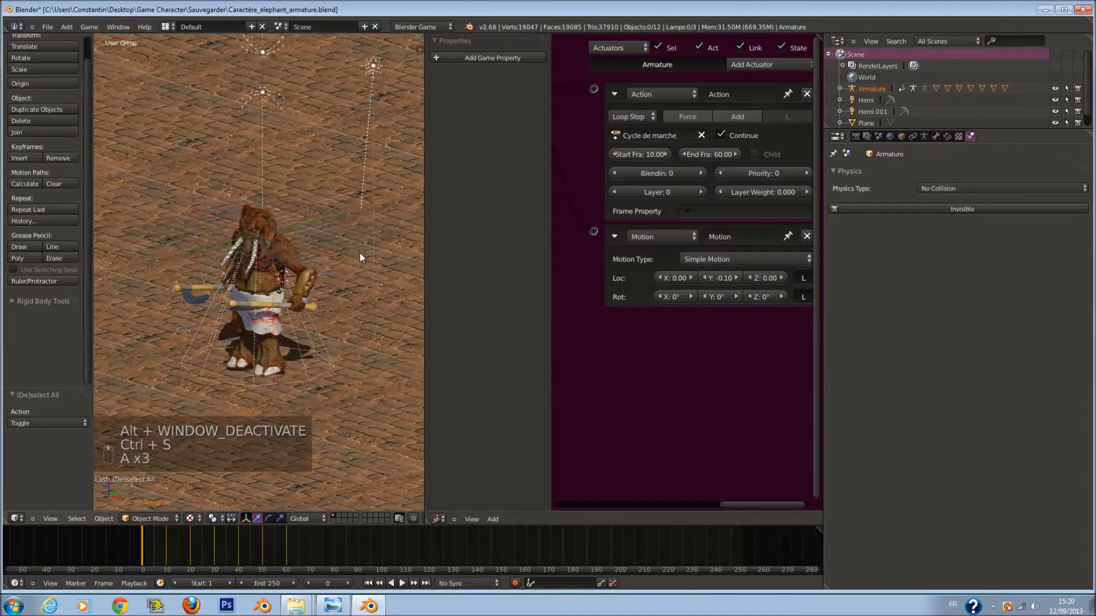
key(ctrl+s)
click(361, 255)
Collapse the Motion actuator in the logic editor.
scroll(662, 242, down, 4)
middle_drag(588, 196, 632, 268)
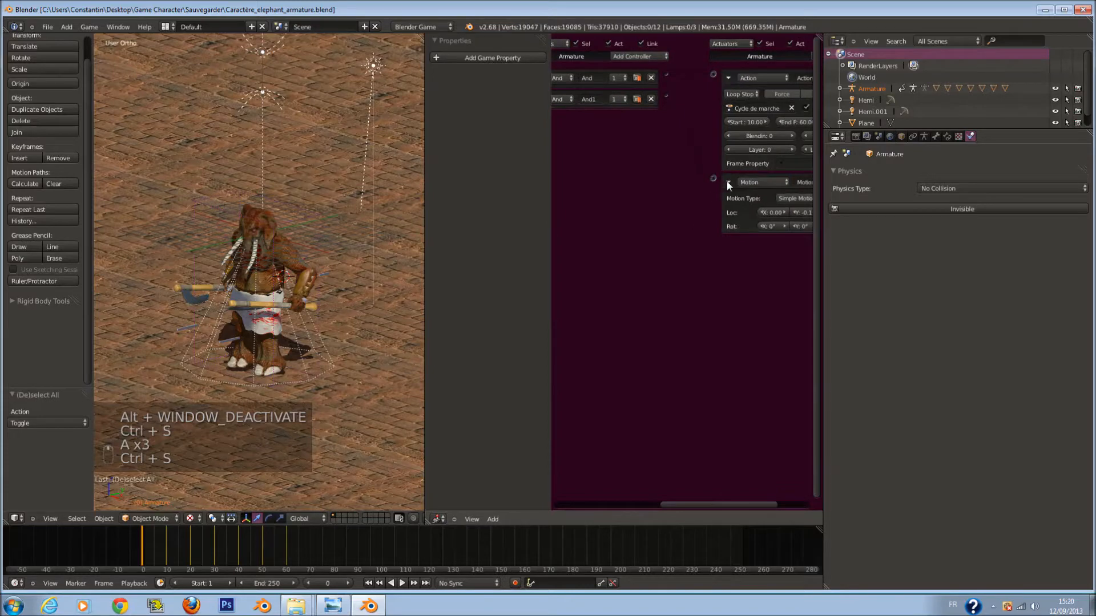
click(727, 181)
scroll(727, 181, down, 1)
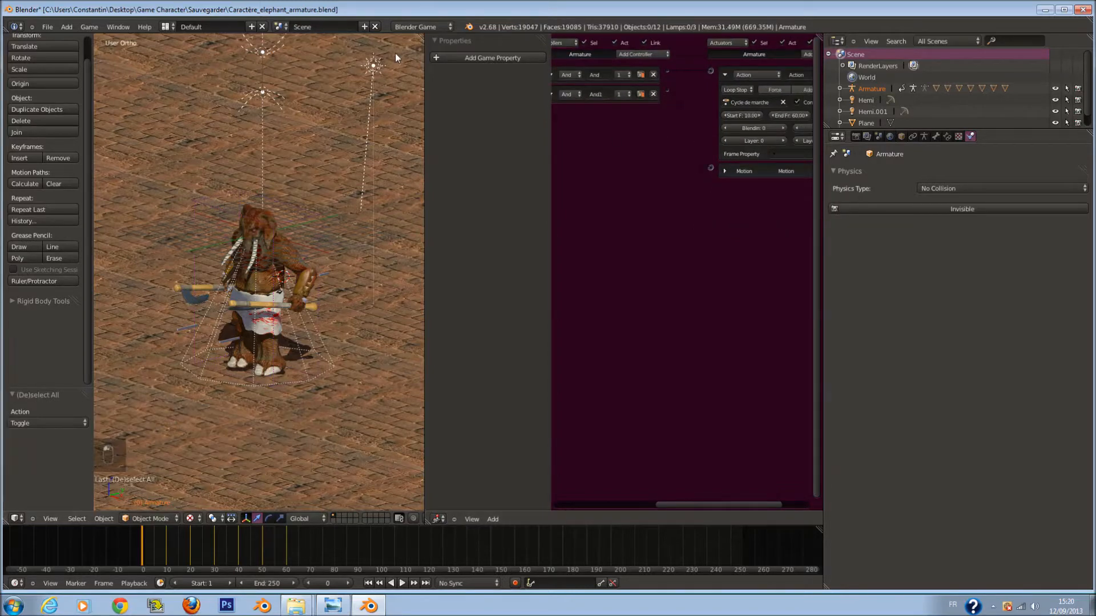
Merge the 3D view over the logic editor area beside it and save the file.
click(169, 26)
click(205, 79)
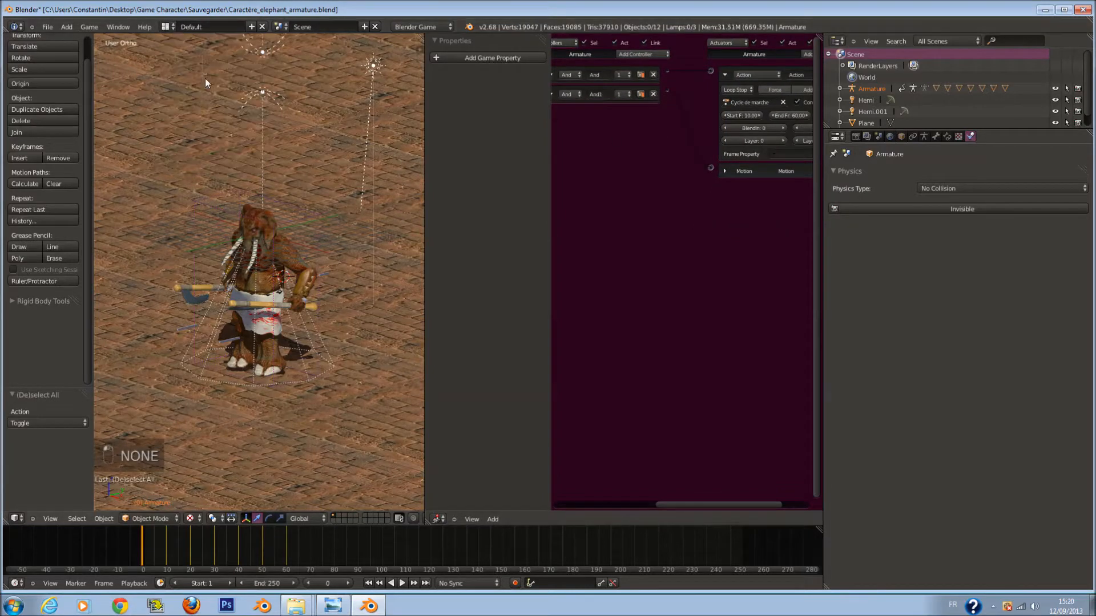
click(166, 26)
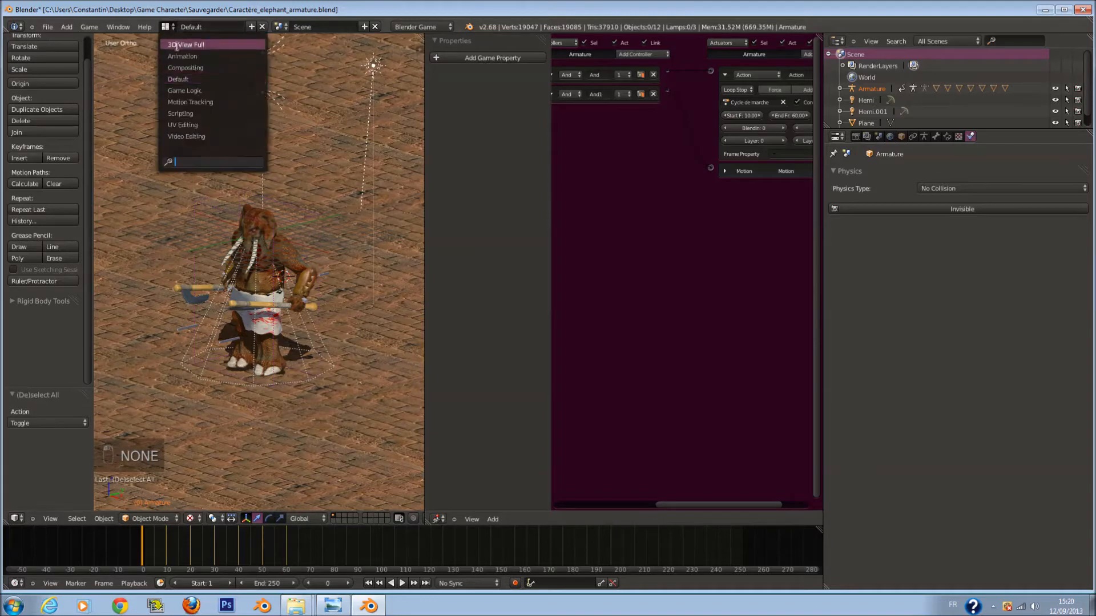
click(201, 80)
drag(423, 35, 560, 213)
key(ctrl+s)
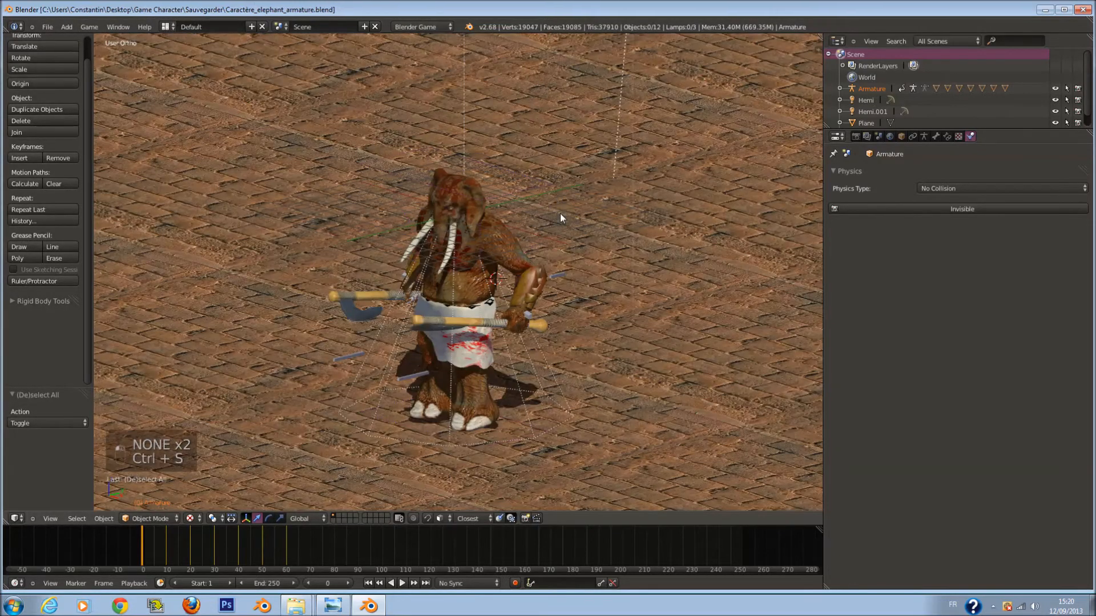
Enlarge the timeline area upward and turn it into a Logic Editor.
drag(575, 525, 585, 416)
key(ctrl+s)
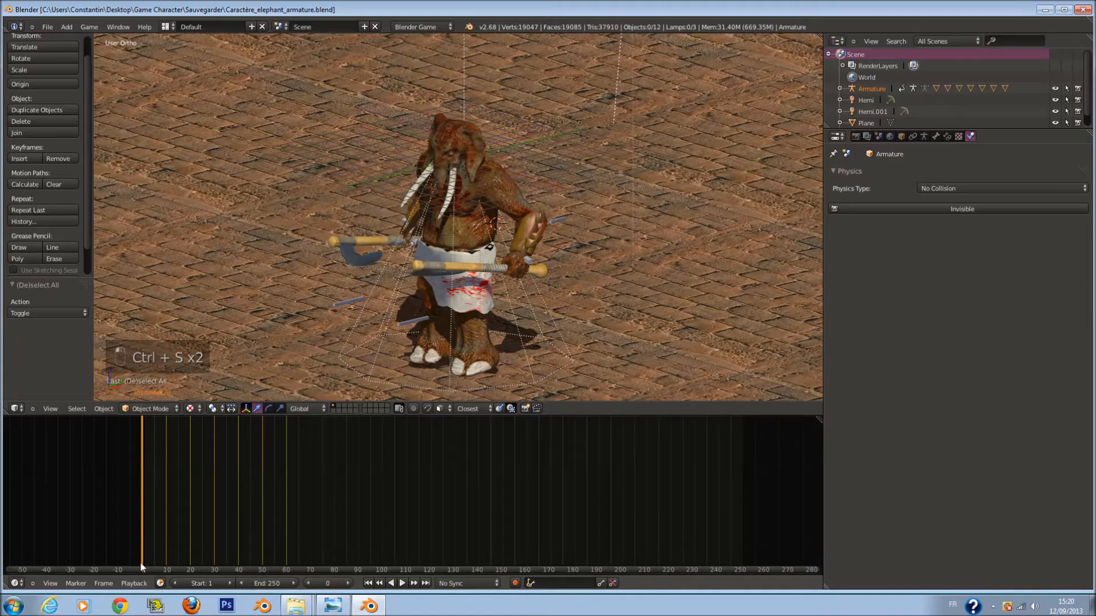
click(16, 583)
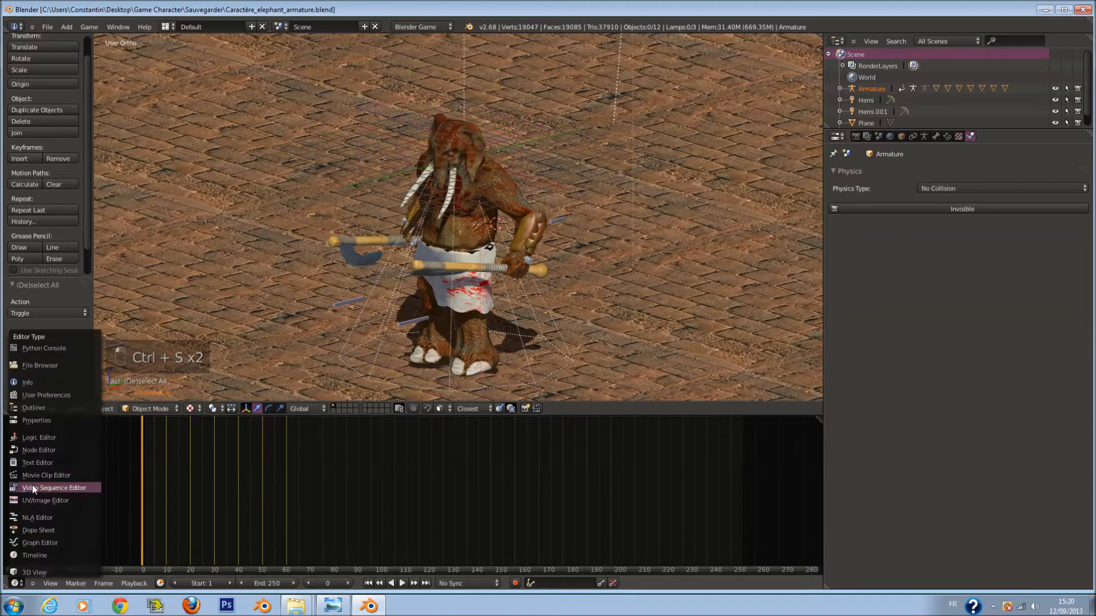
click(40, 437)
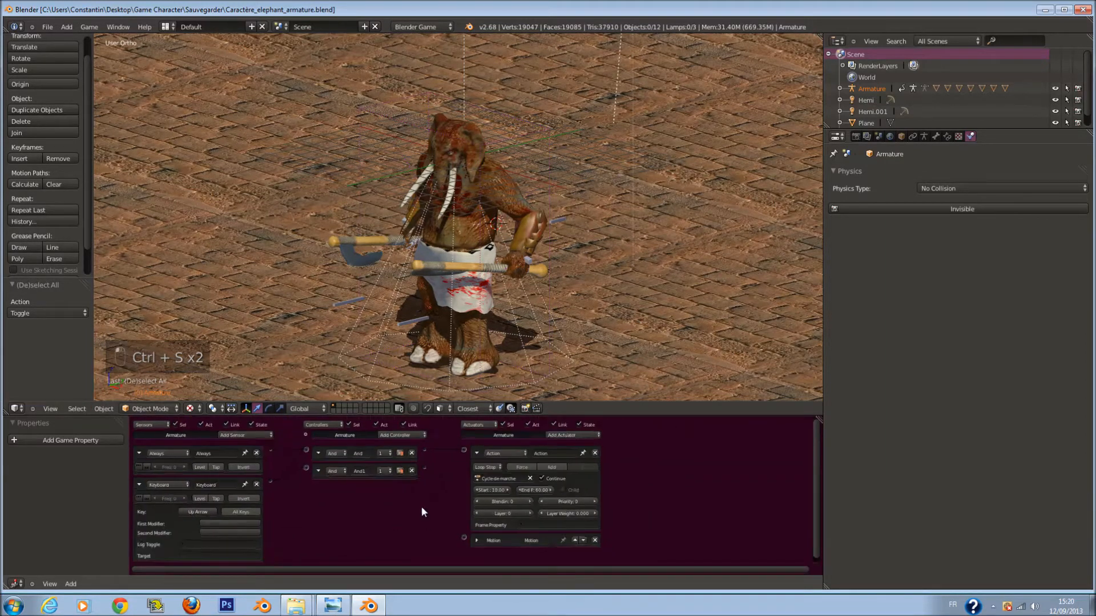
scroll(421, 507, down, 1)
scroll(194, 453, up, 2)
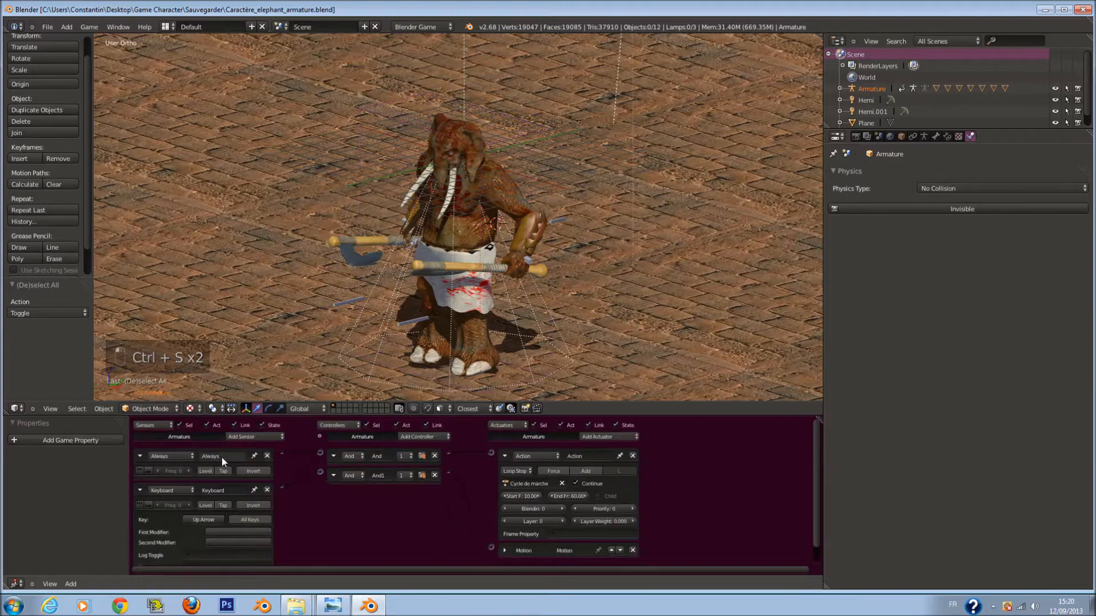
Rename the Action actuator "Cycle de marche" and collapse it.
click(580, 489)
text(CYCLE DE MARCHE)
key(Return)
click(597, 455)
key(BackSpace)
text(Cycle de marche)
key(Return)
click(506, 456)
Expand the Motion actuator and rename it "Avancé".
click(505, 474)
double_click(584, 473)
text(Avanc)
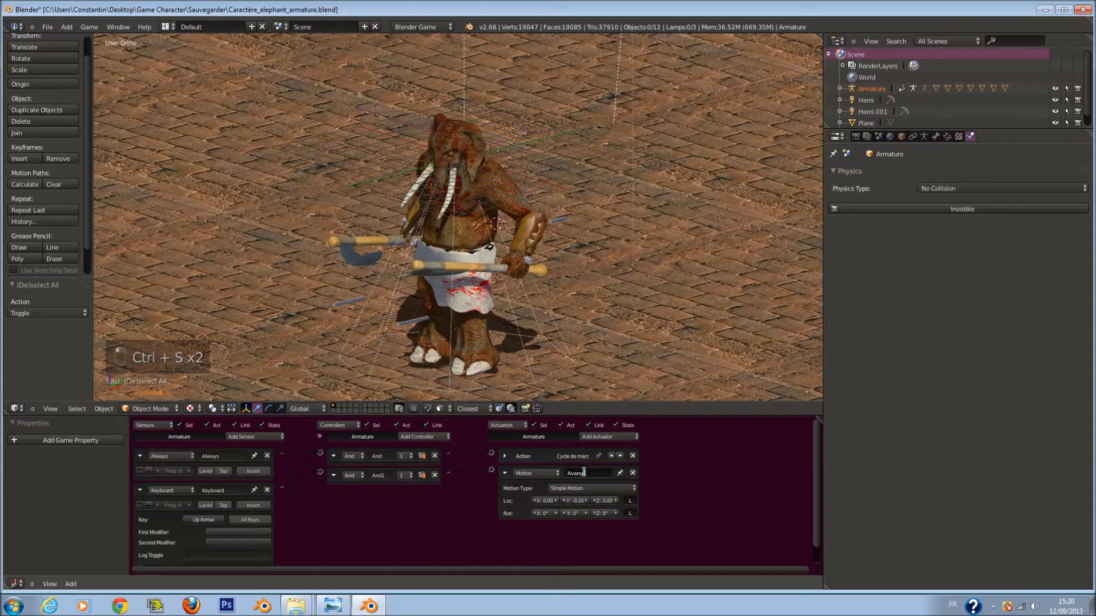
text(é)
key(Return)
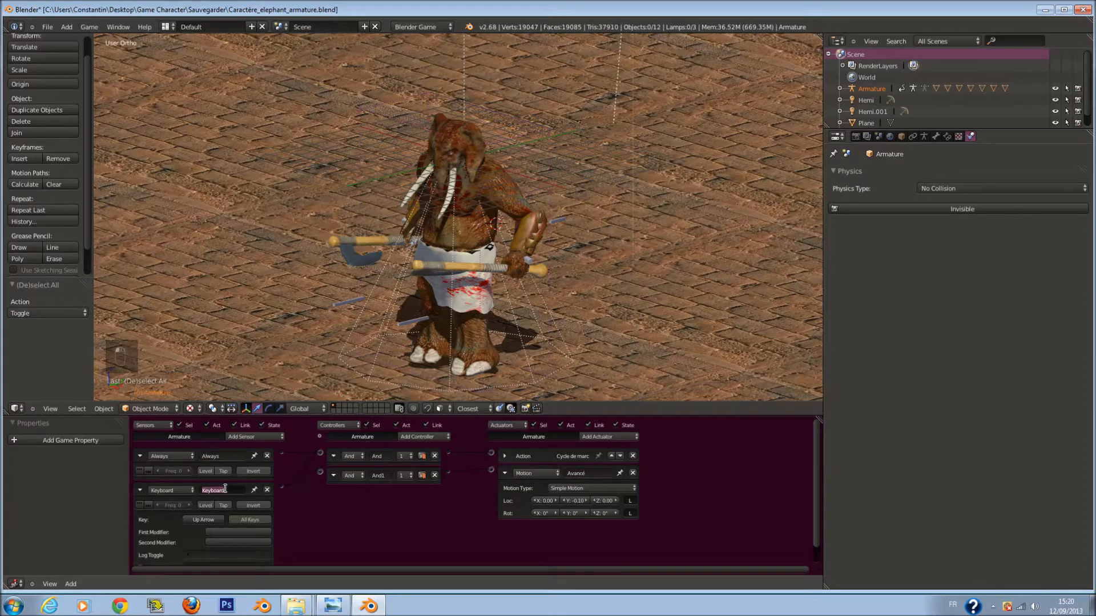
Rename the Keyboard sensor "Avancé" and collapse both sensors and the Motion actuator.
click(322, 506)
text(Avancé)
click(140, 455)
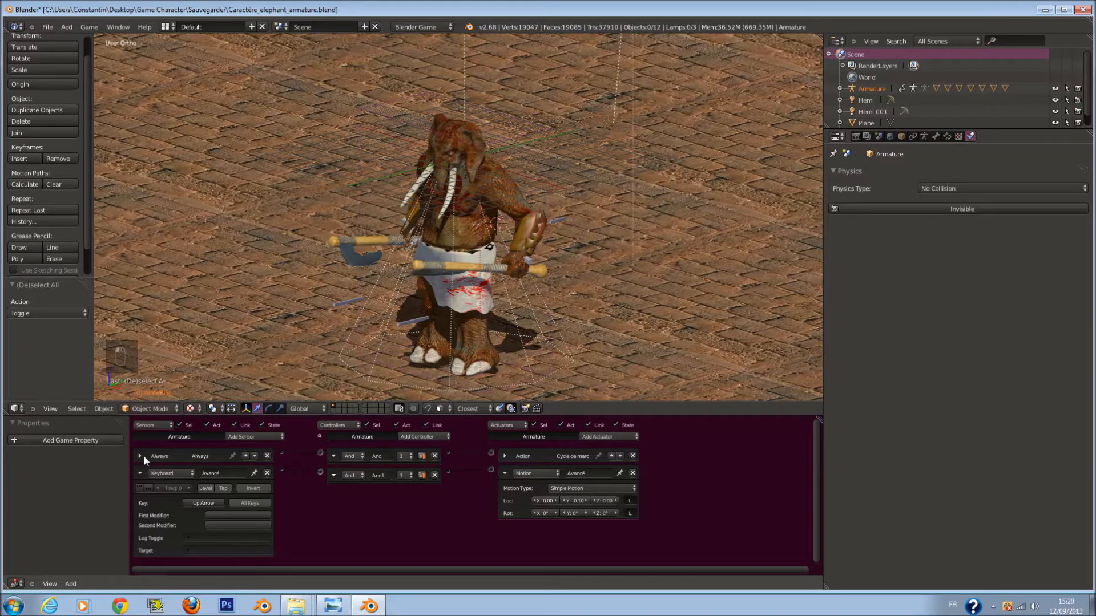
click(140, 473)
ctrl+right_drag(314, 490, 400, 485)
click(505, 473)
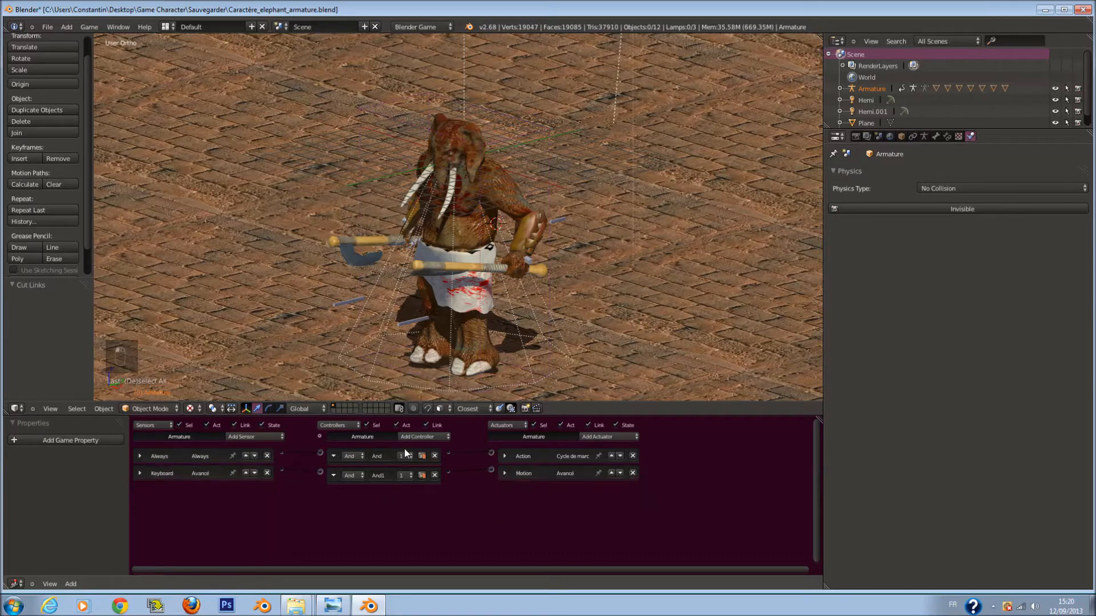
Add a Keyboard sensor assigned to the Left Arrow key and a second Motion actuator to the armature.
click(256, 437)
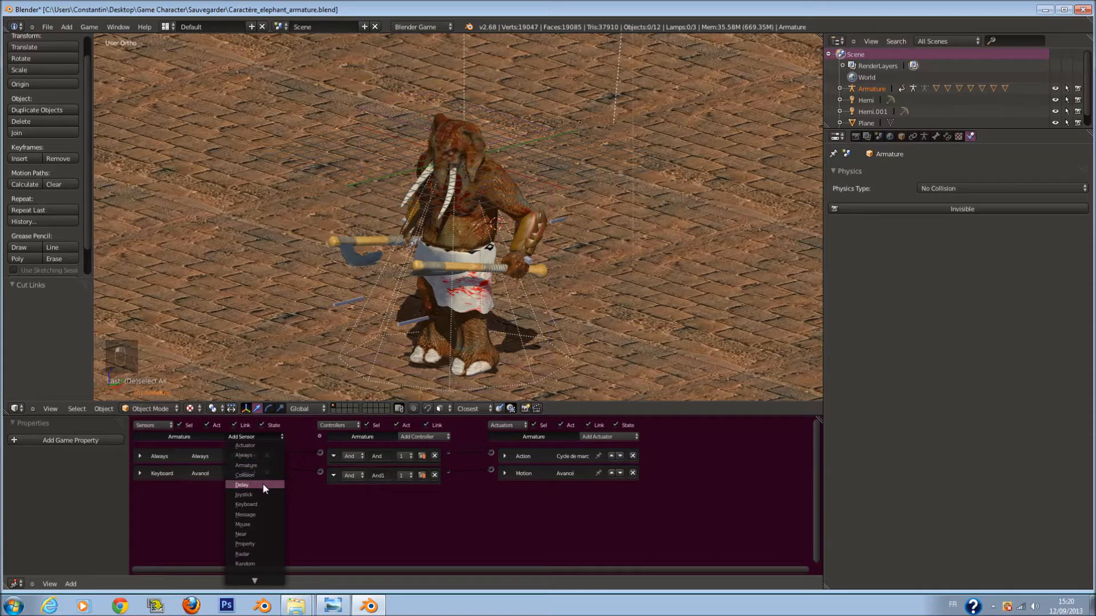
click(266, 501)
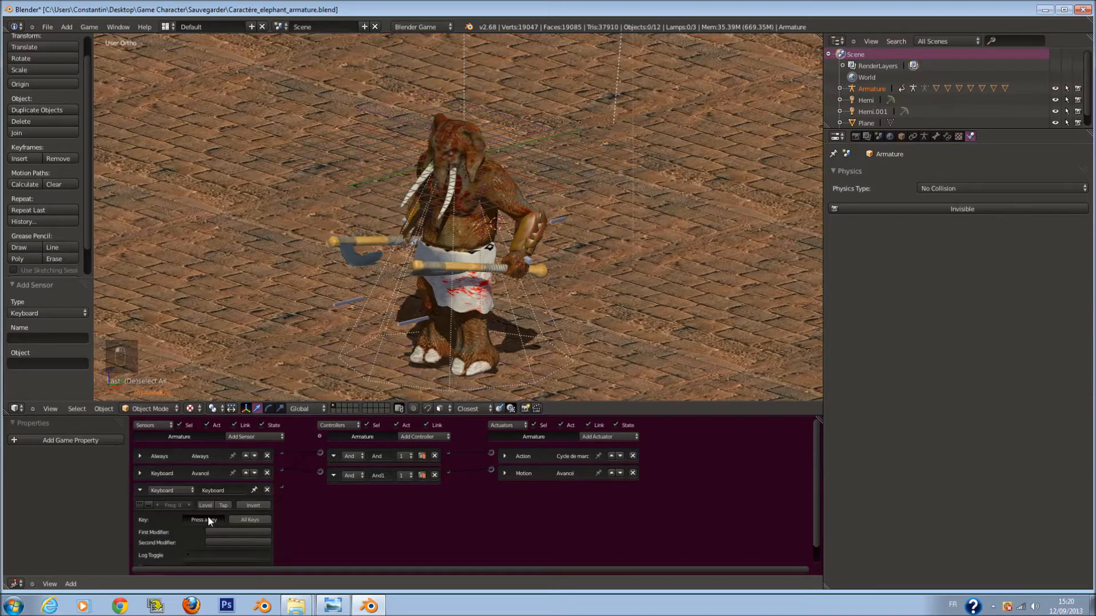
click(602, 438)
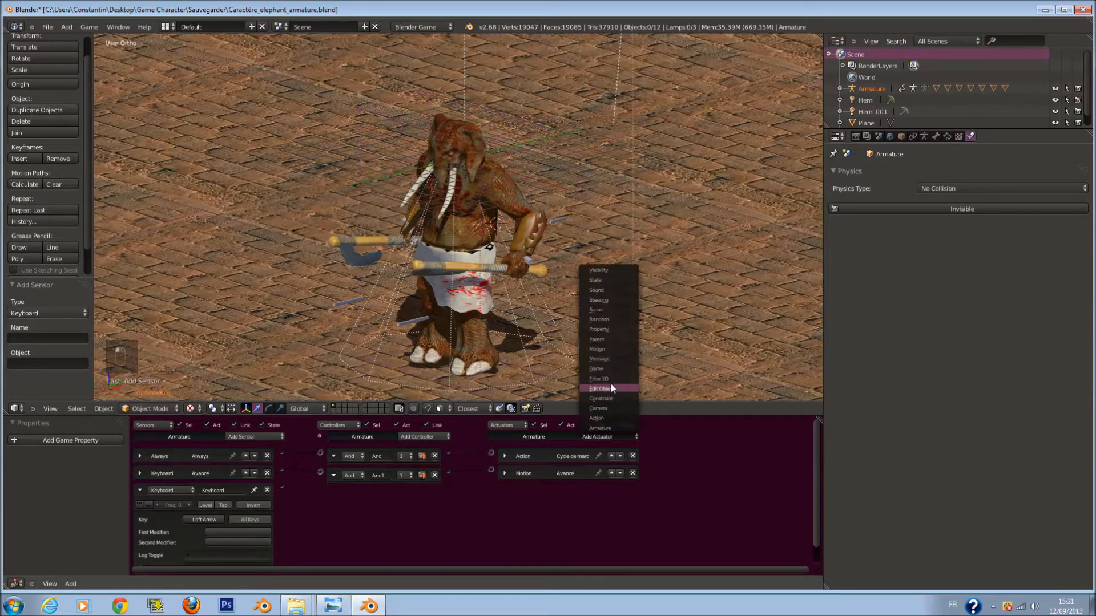
click(611, 348)
Add an And controller and link it between the Left Arrow sensor and the new Motion actuator.
drag(283, 487, 490, 486)
click(425, 437)
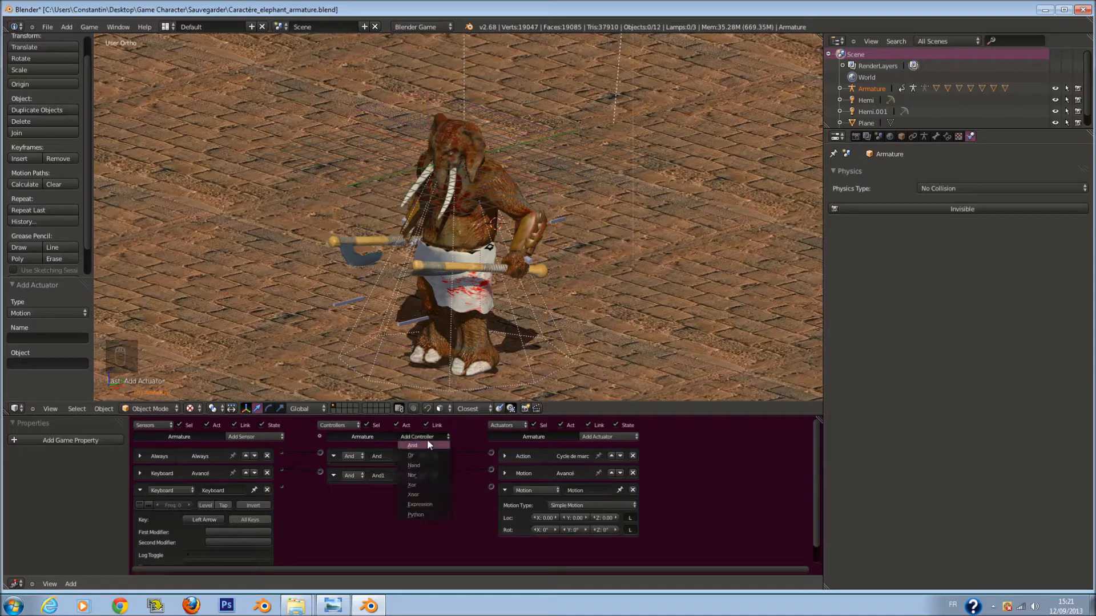
click(424, 447)
drag(281, 488, 320, 491)
drag(450, 488, 490, 486)
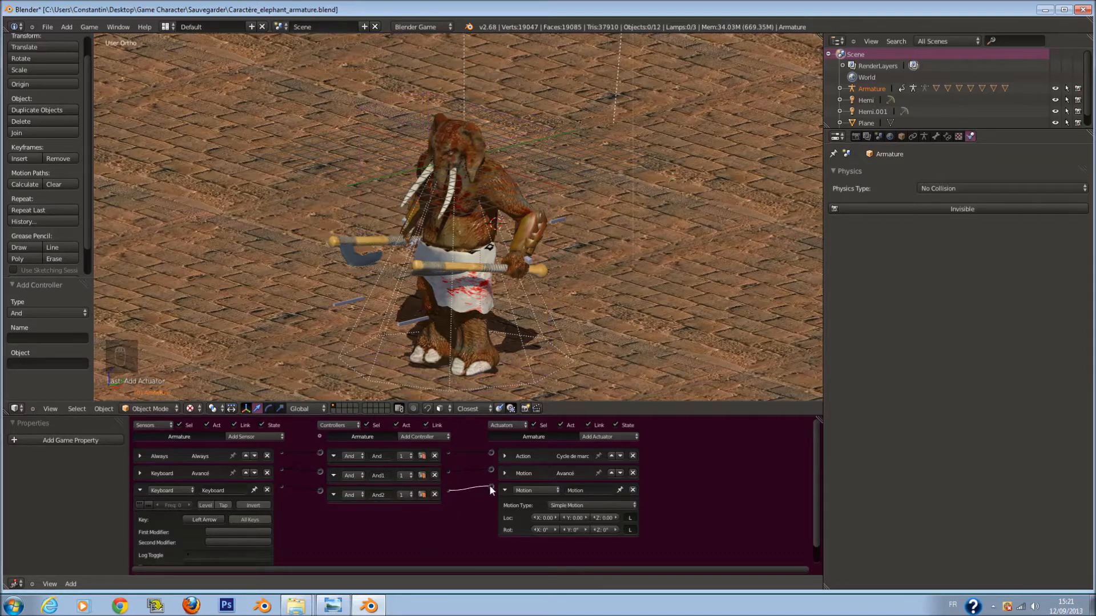
Set the new Motion actuator's Y rotation to 1° and test walking and turning in the game.
click(585, 529)
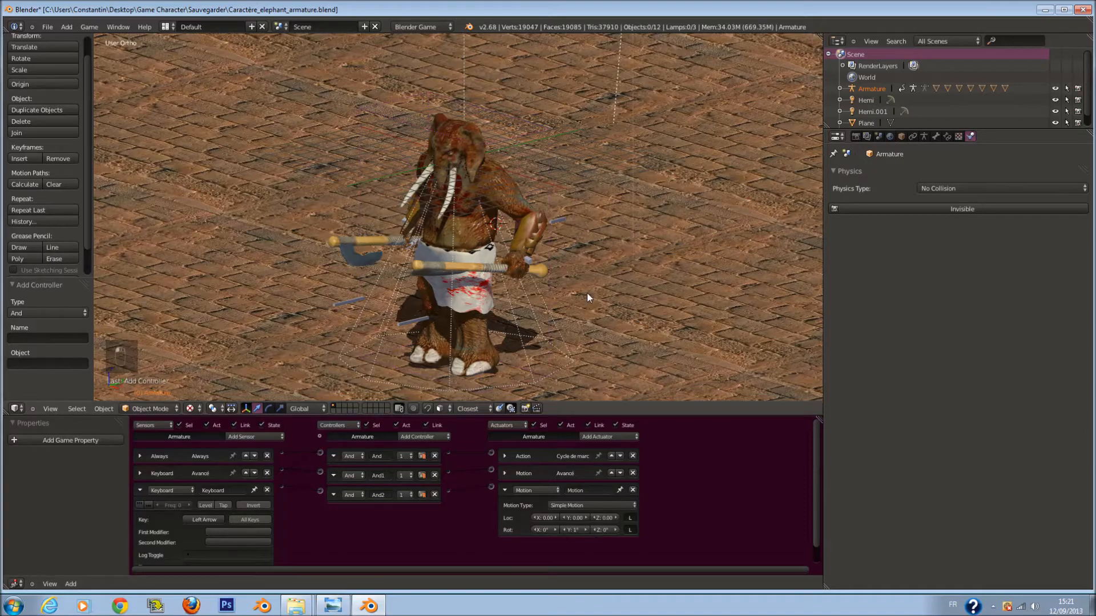
key(p)
middle_drag(459, 316, 433, 311)
key(p)
key(Up)
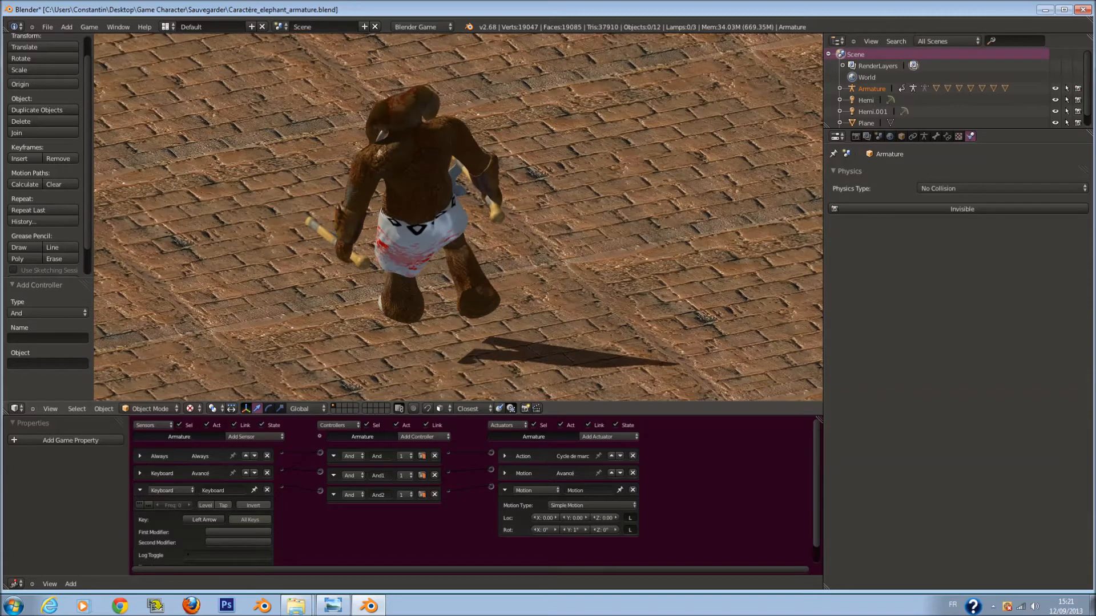
key(Left)
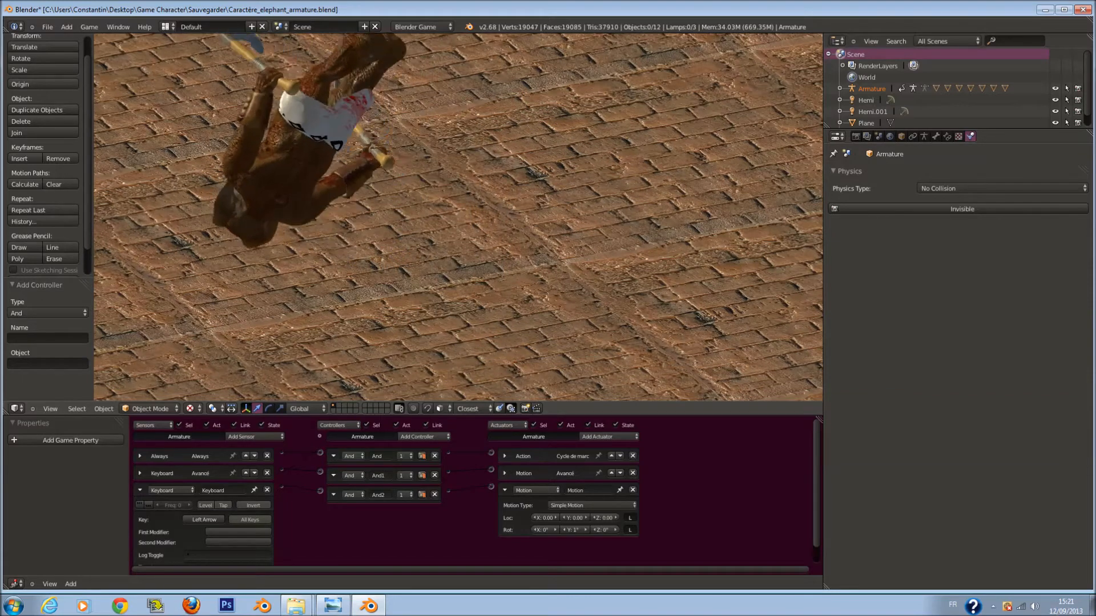
Set the new Motion actuator's rotation to 0° on Y and 1° on X and test it in the game.
key(Escape)
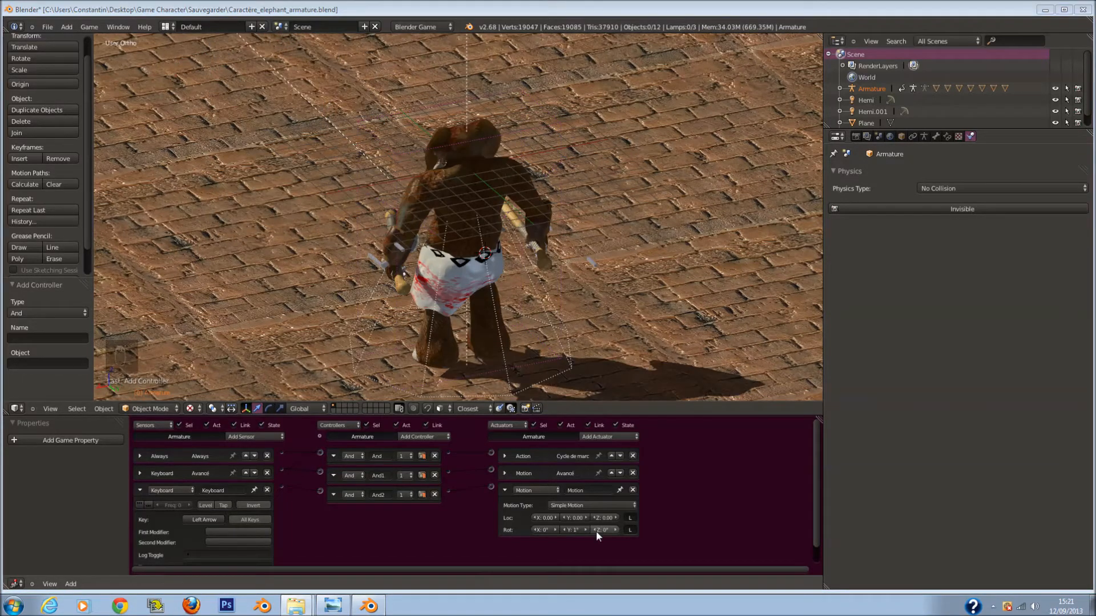
click(564, 529)
click(556, 530)
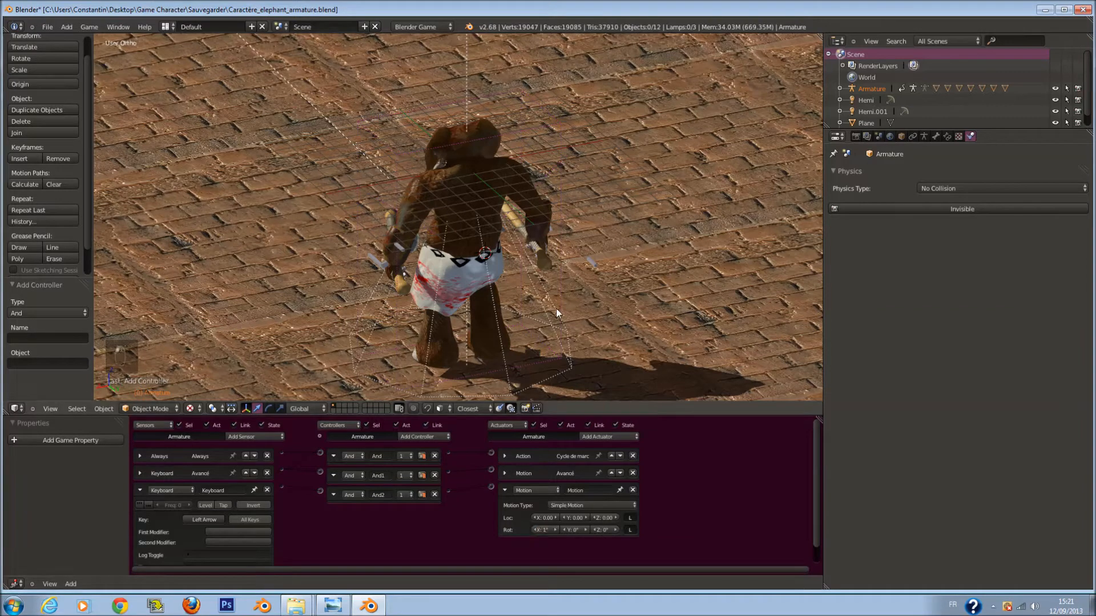
key(p)
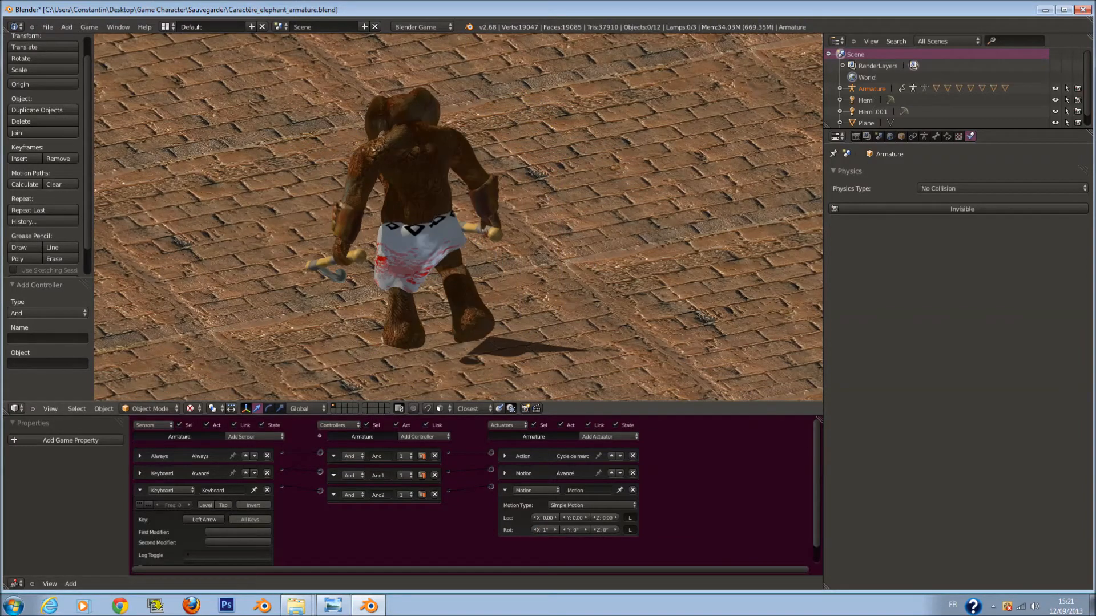
key(Escape)
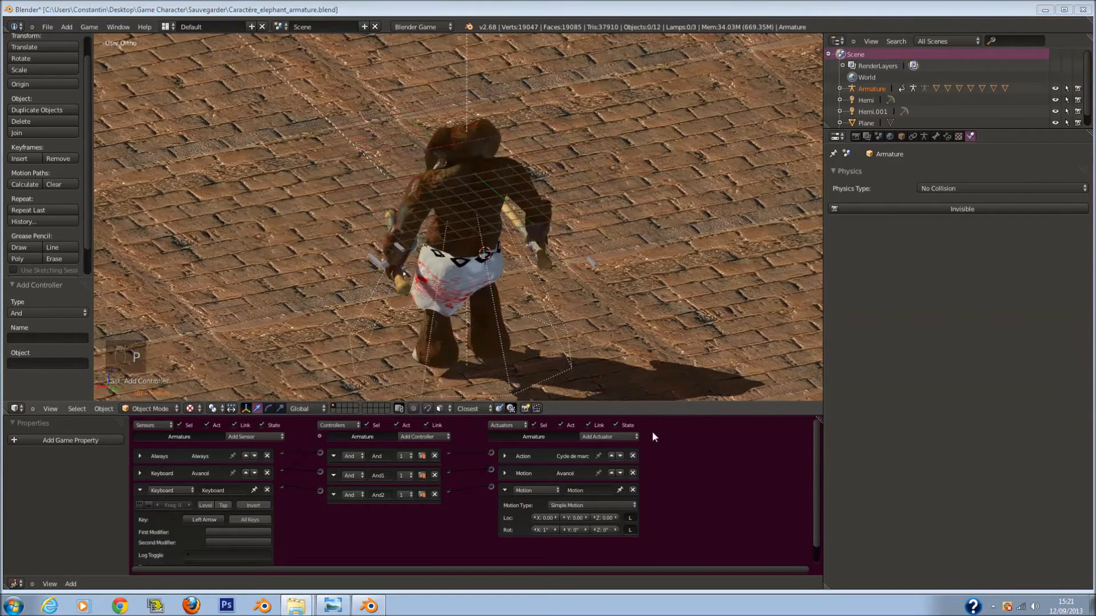
Set the new Motion actuator's rotation to 0° on X and -1° on Z and test it in the game.
click(557, 529)
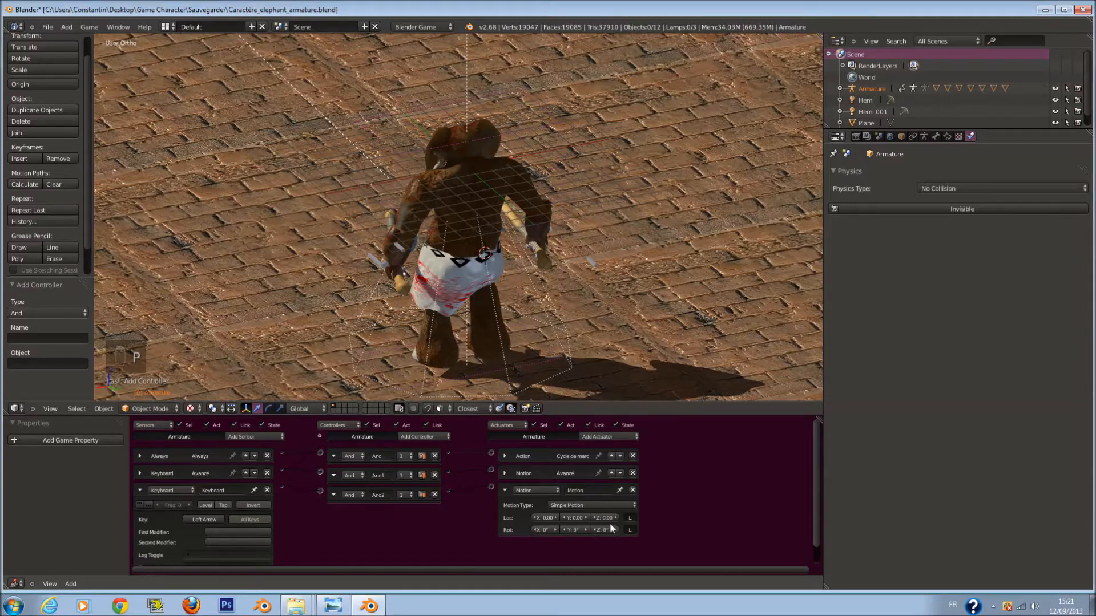
click(593, 529)
key(p)
key(Escape)
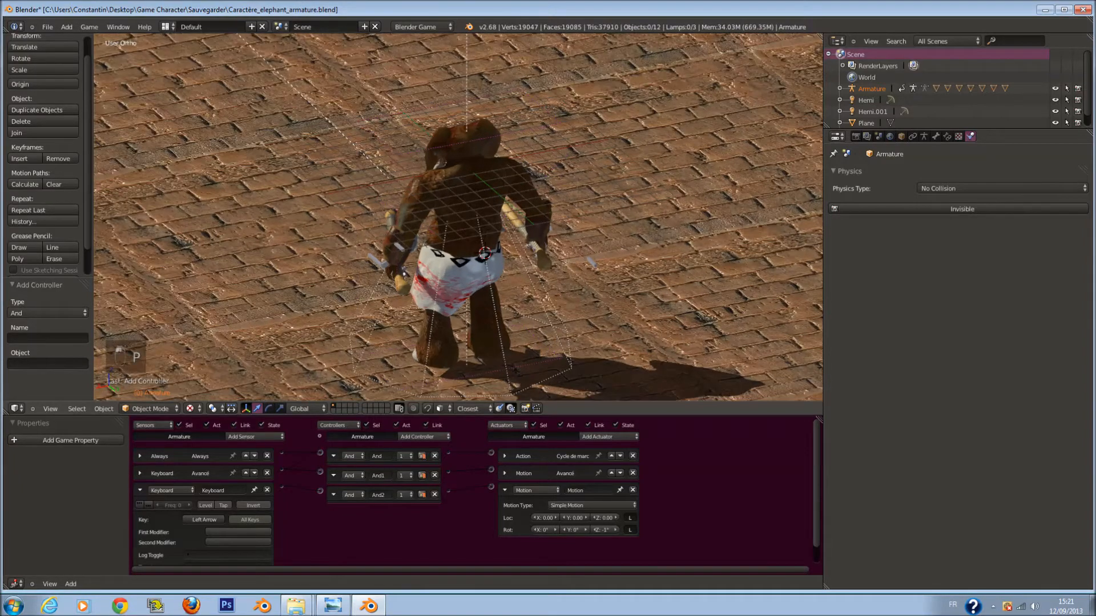
key(p)
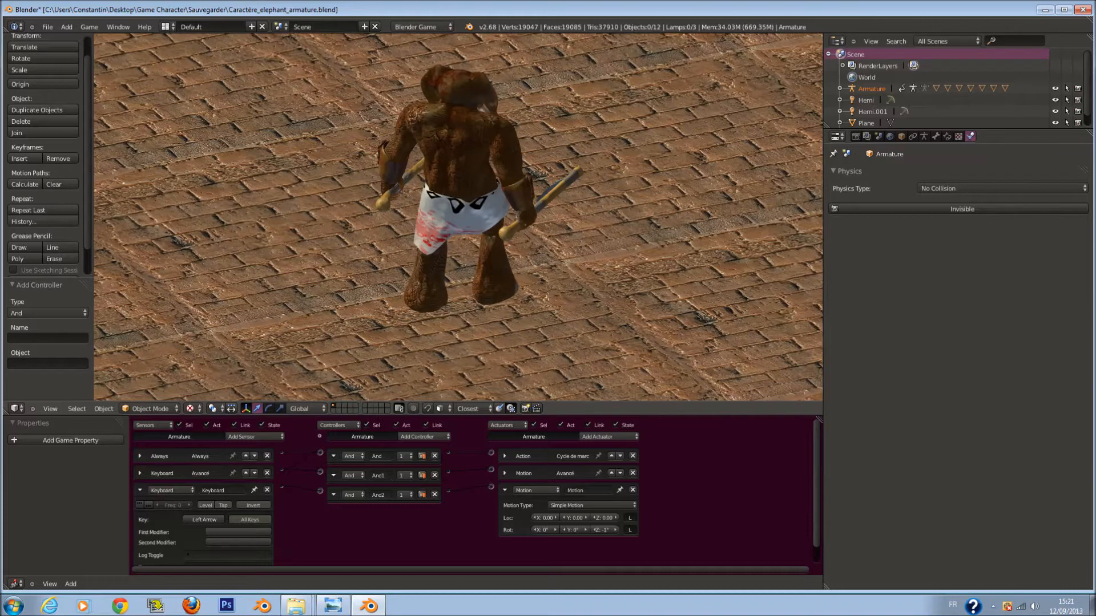
key(Escape)
Set the new Motion actuator's Z rotation to 1° and test walking forward while turning in the game.
click(605, 530)
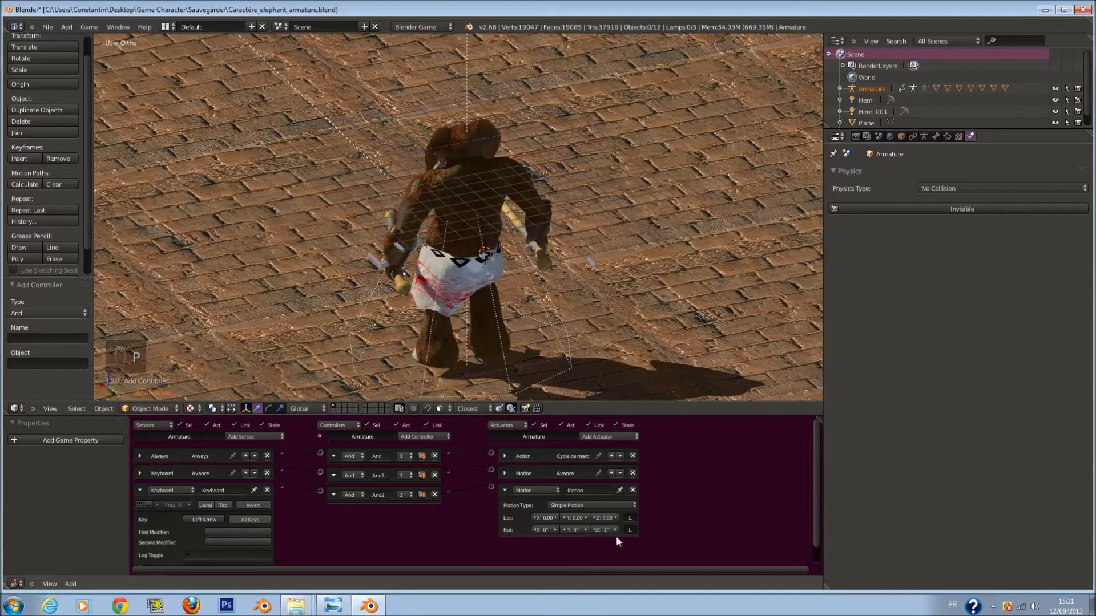
click(615, 529)
key(p)
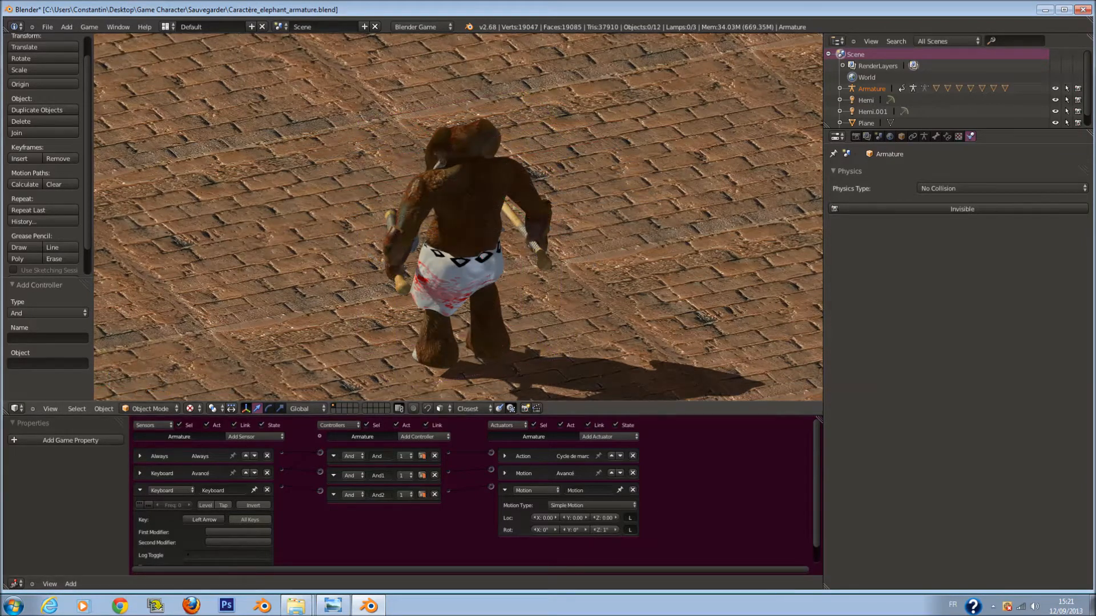
key(Up)
key(Left)
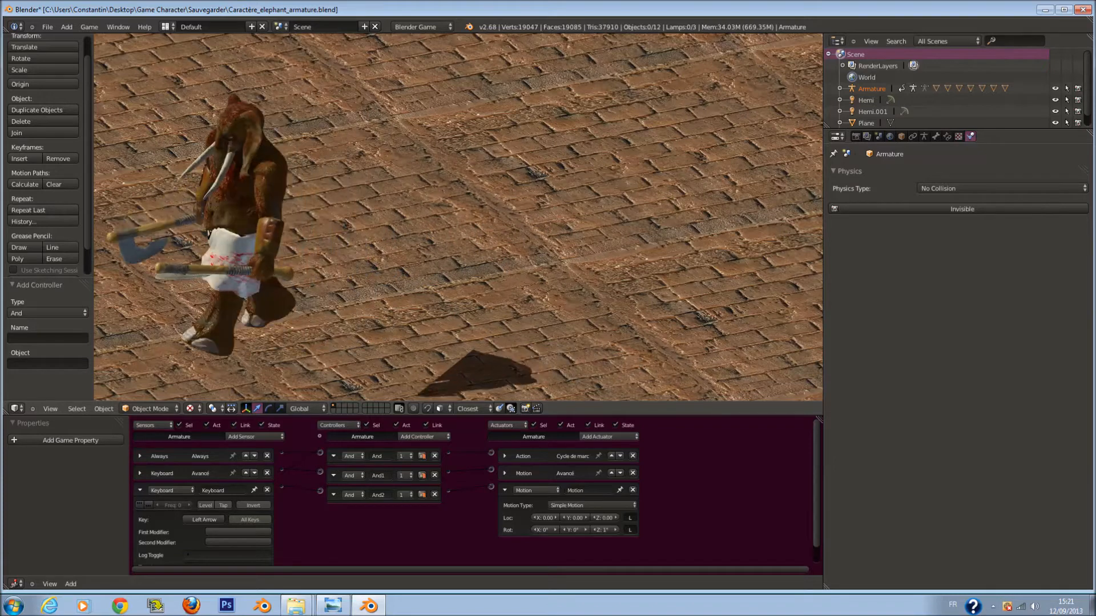
key(Up)
key(Left)
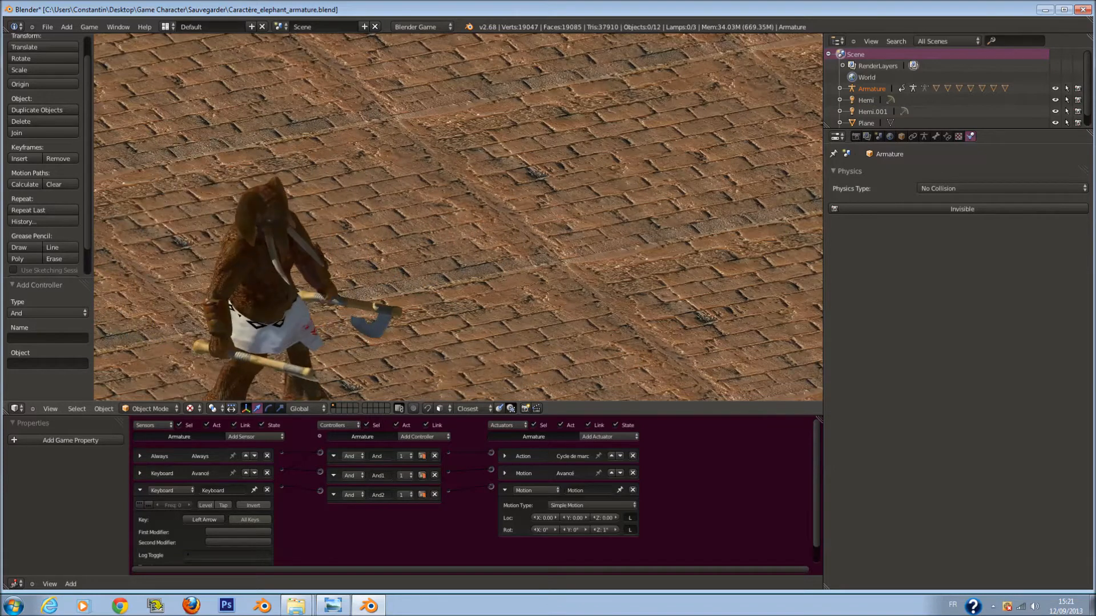
key(Up)
key(Left)
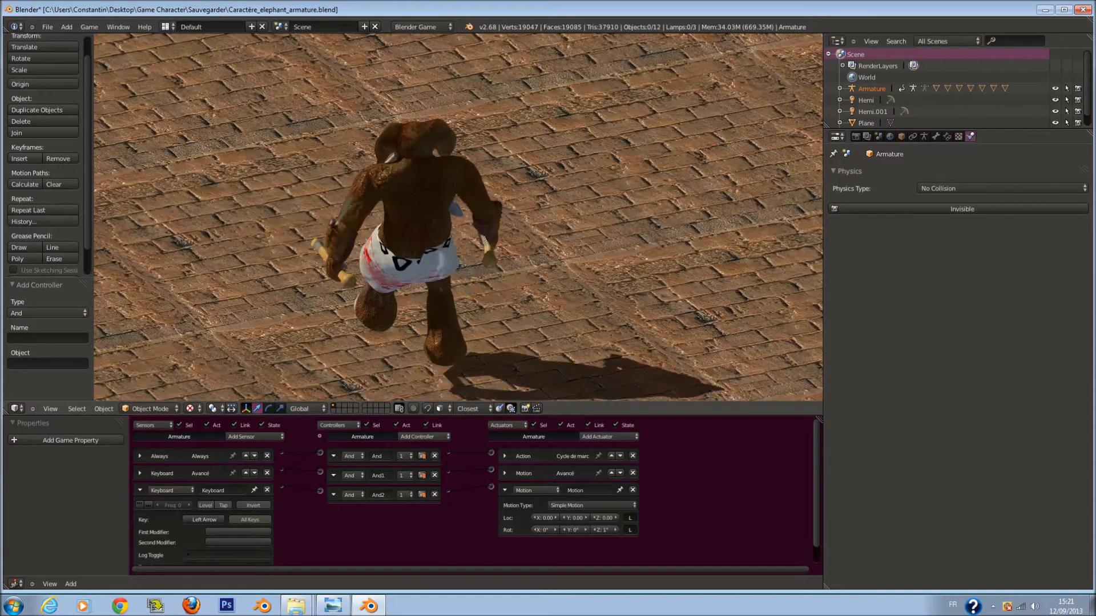
key(Up)
key(Left)
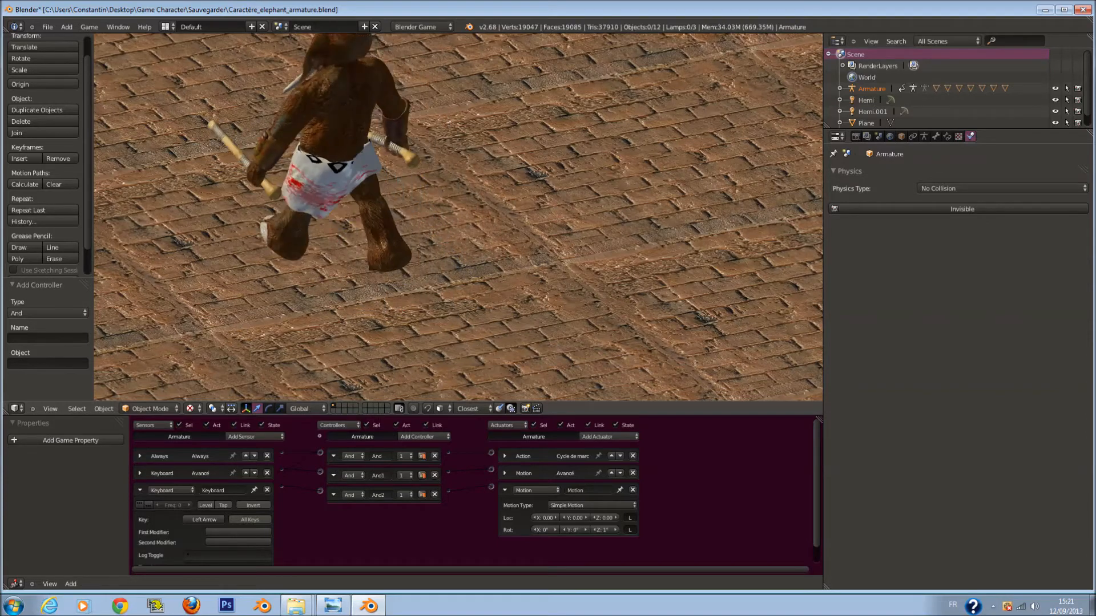
key(Escape)
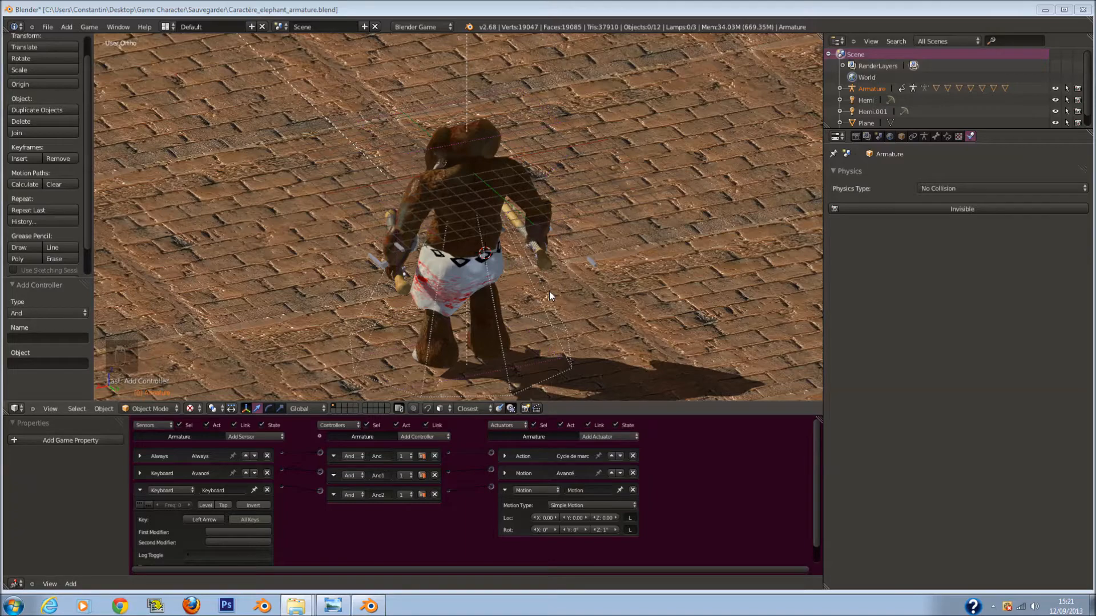
Select the ground plane, the elephant's body, the armature and the arm parts one by one to examine their logic and physics settings.
scroll(526, 283, down, 2)
right_click(526, 283)
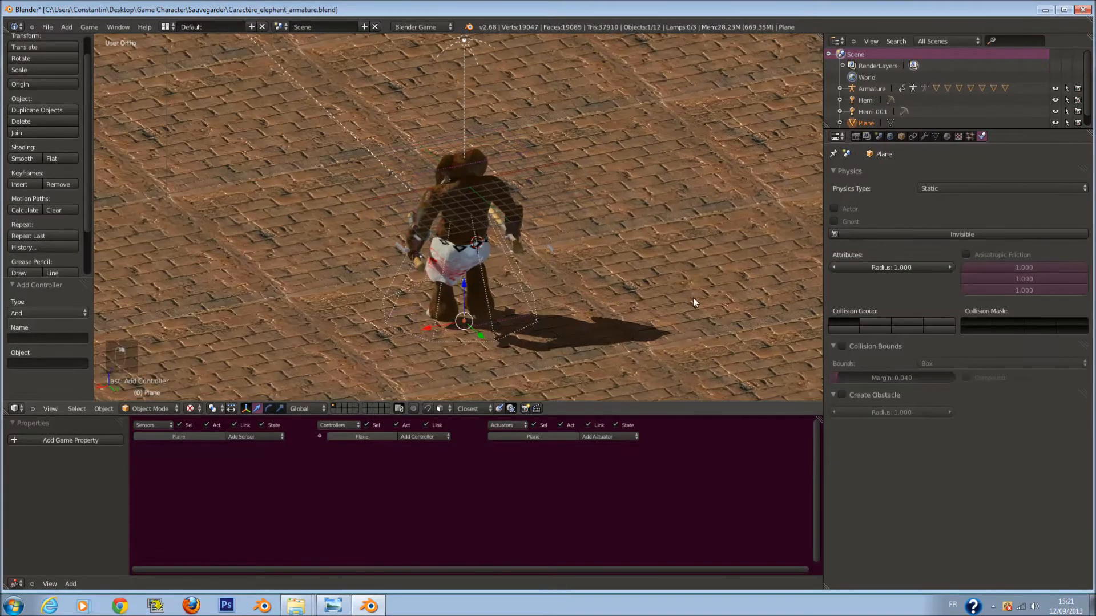
right_click(477, 272)
scroll(477, 272, up, 2)
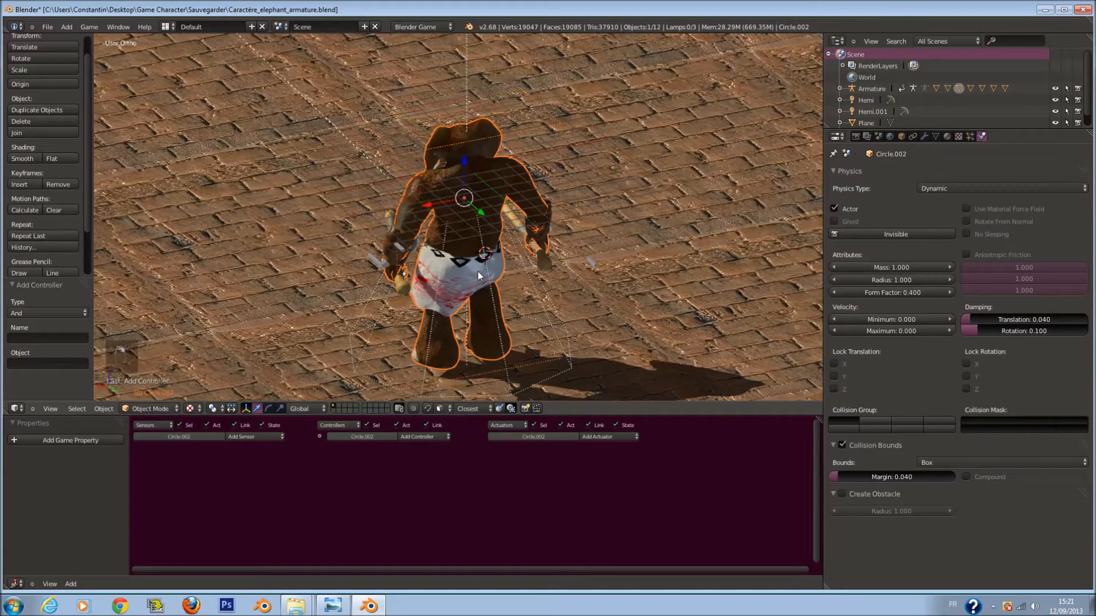
right_click(591, 262)
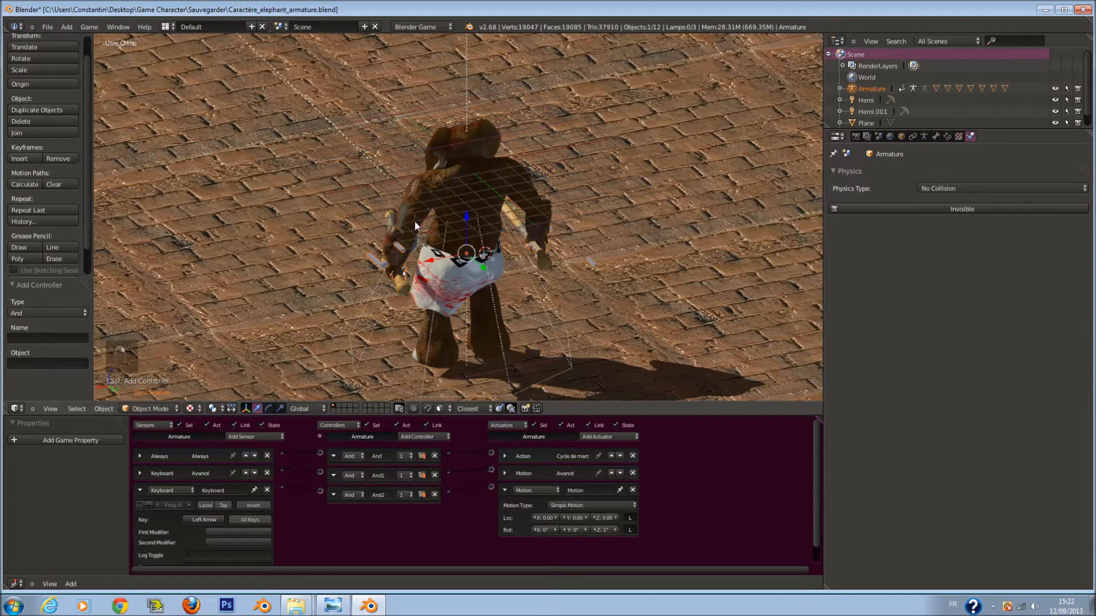
right_click(397, 287)
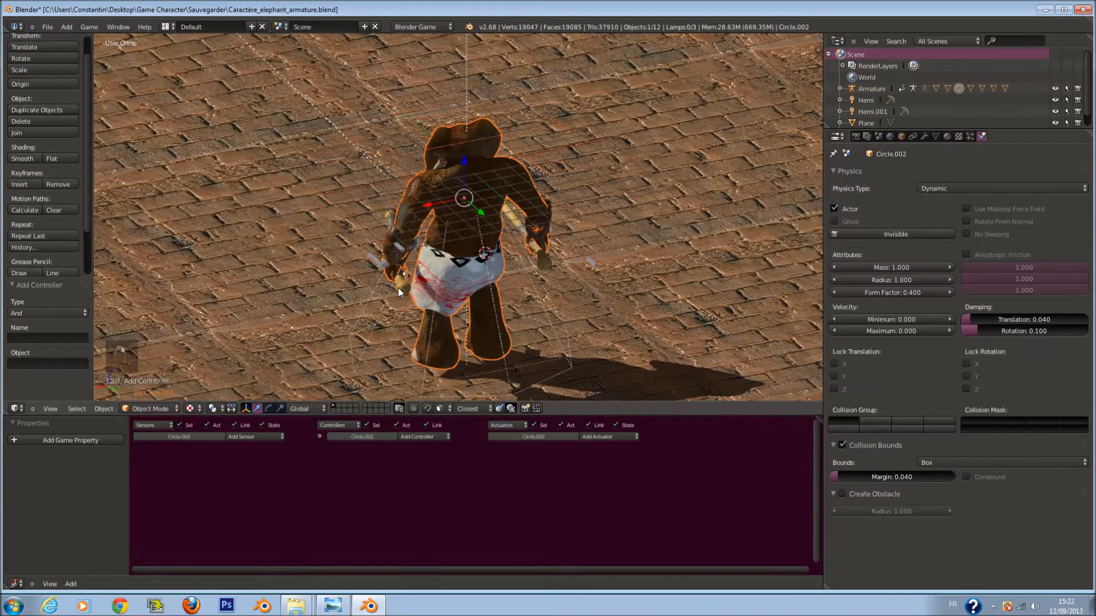
right_click(403, 290)
right_click(550, 261)
right_click(546, 204)
right_click(546, 204)
right_click(394, 230)
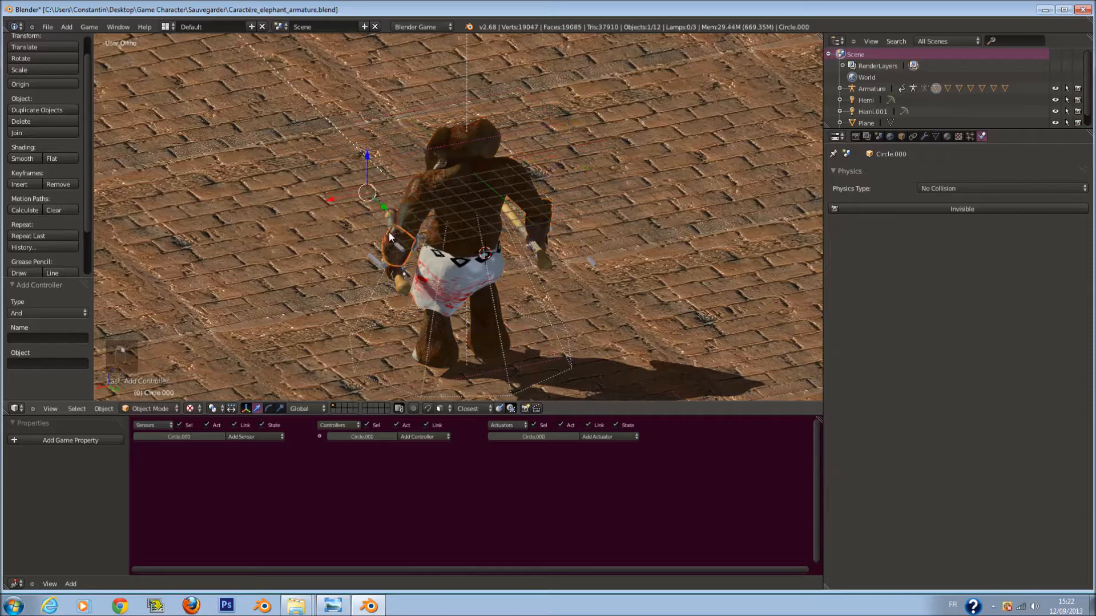
right_click(449, 146)
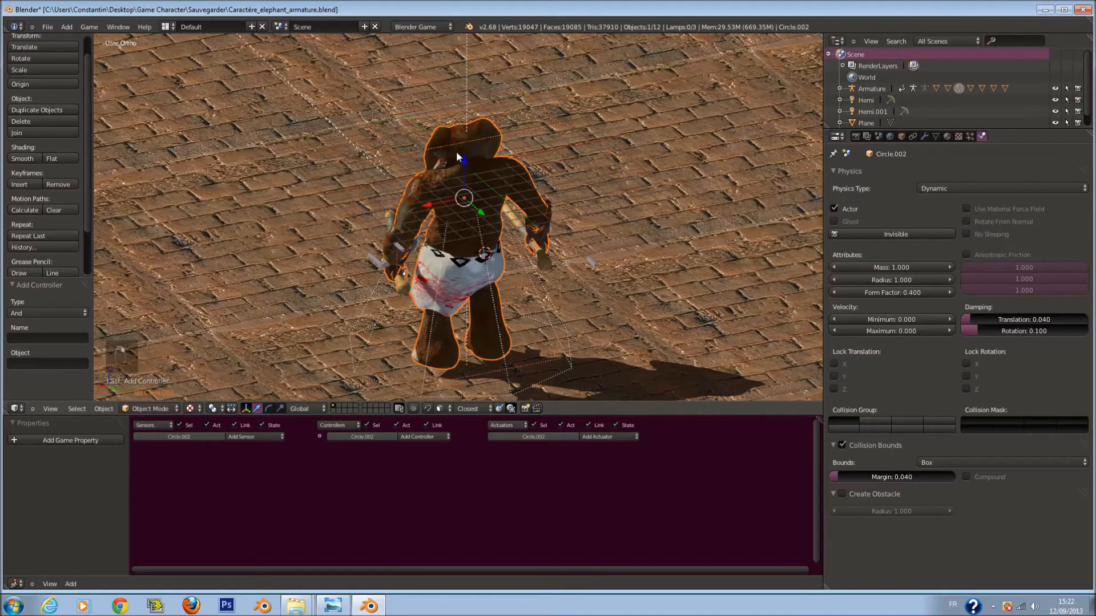
Try to move the armature while in wireframe display and switch back to textured shading.
key(z)
right_click(446, 127)
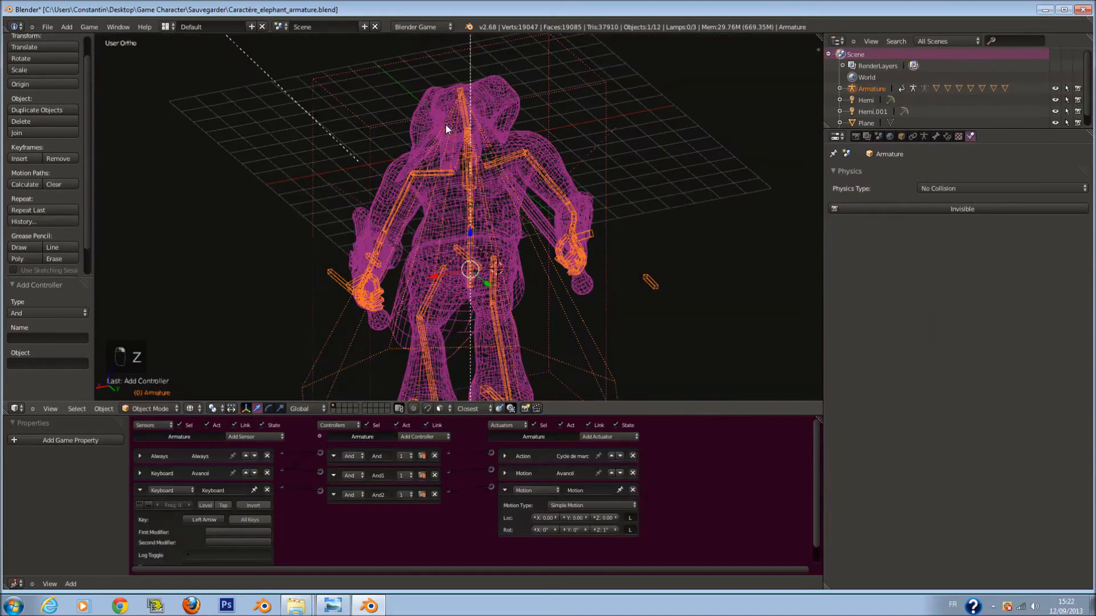
right_click(450, 116)
middle_drag(457, 171, 517, 358)
right_click(546, 381)
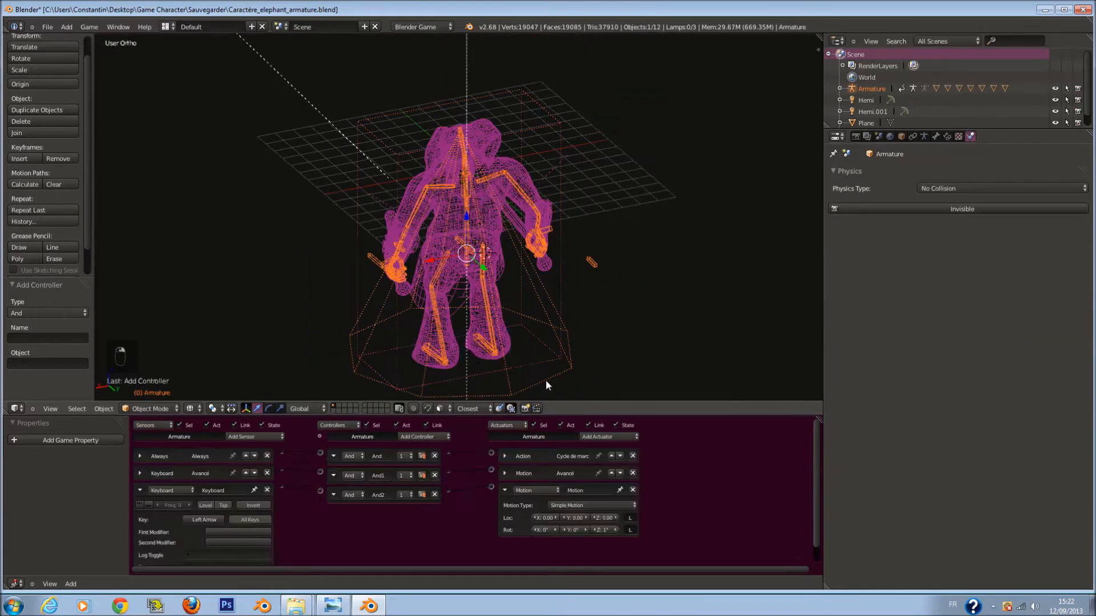
scroll(578, 320, down, 1)
key(g)
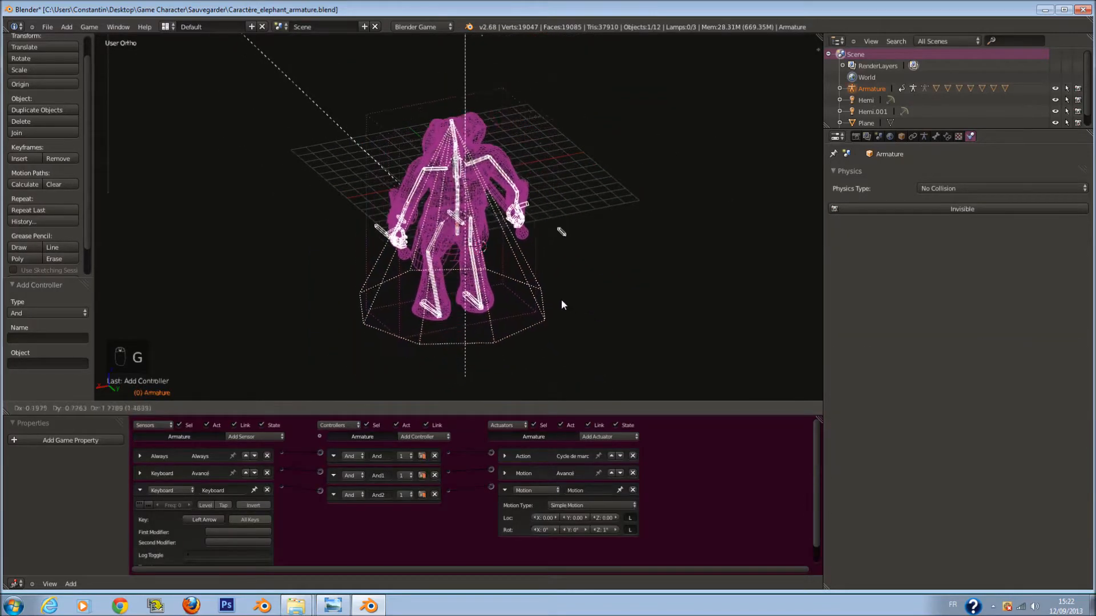
click(569, 302)
key(z)
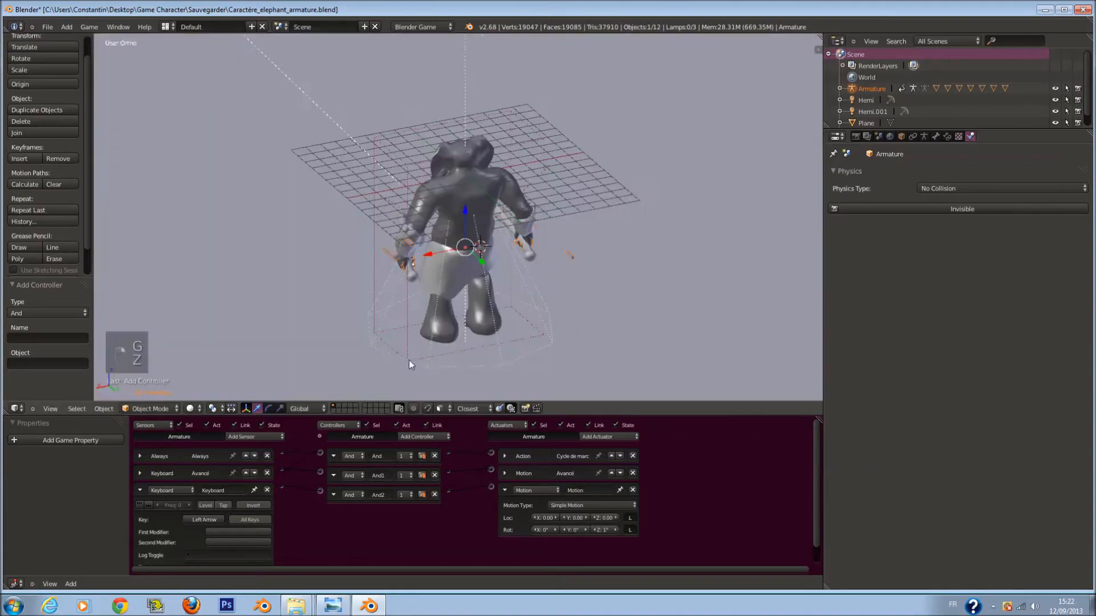
click(193, 409)
click(222, 356)
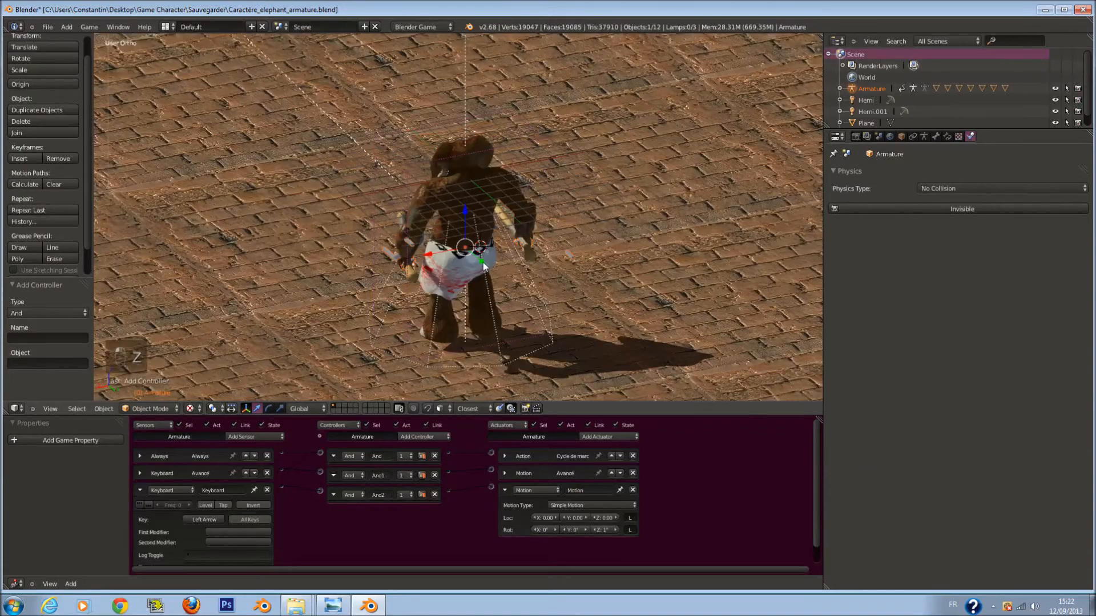
Try Clear Parent on the armature and undo it.
middle_drag(499, 242, 514, 318)
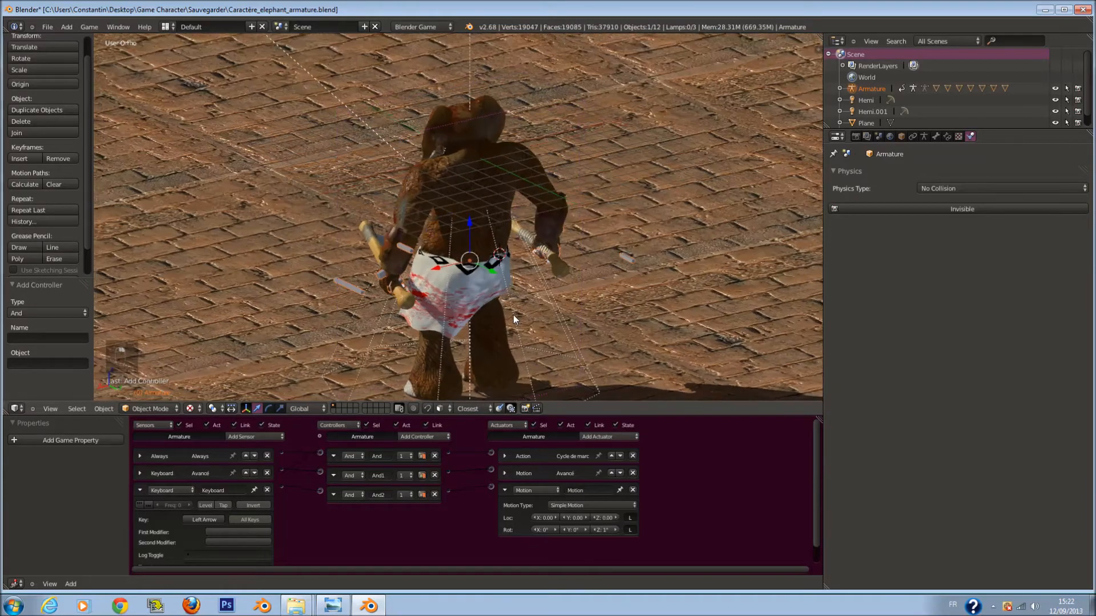
key(alt+p)
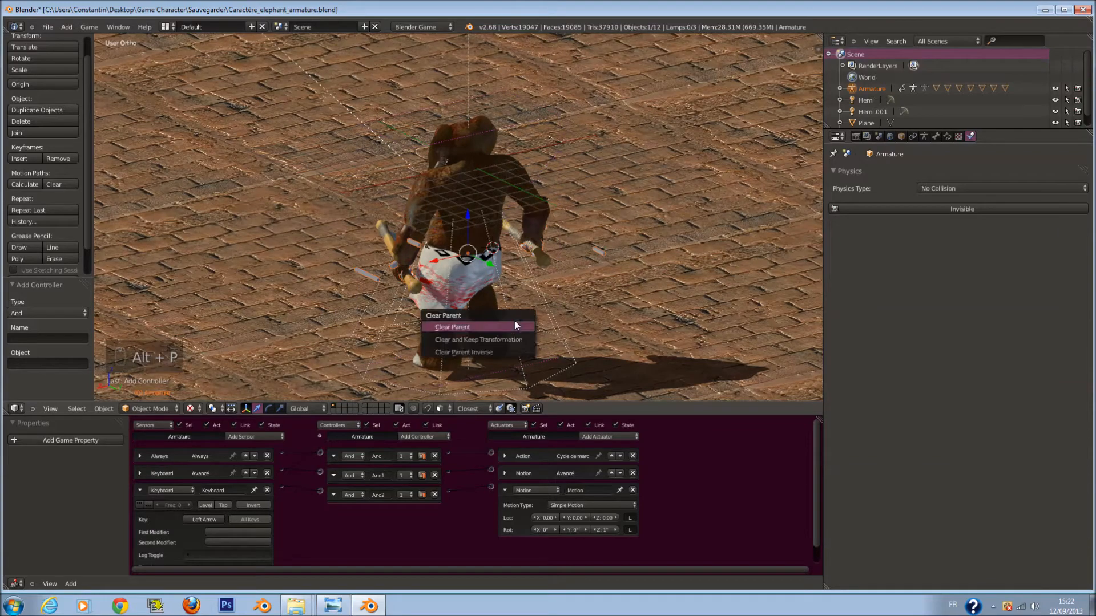
click(514, 324)
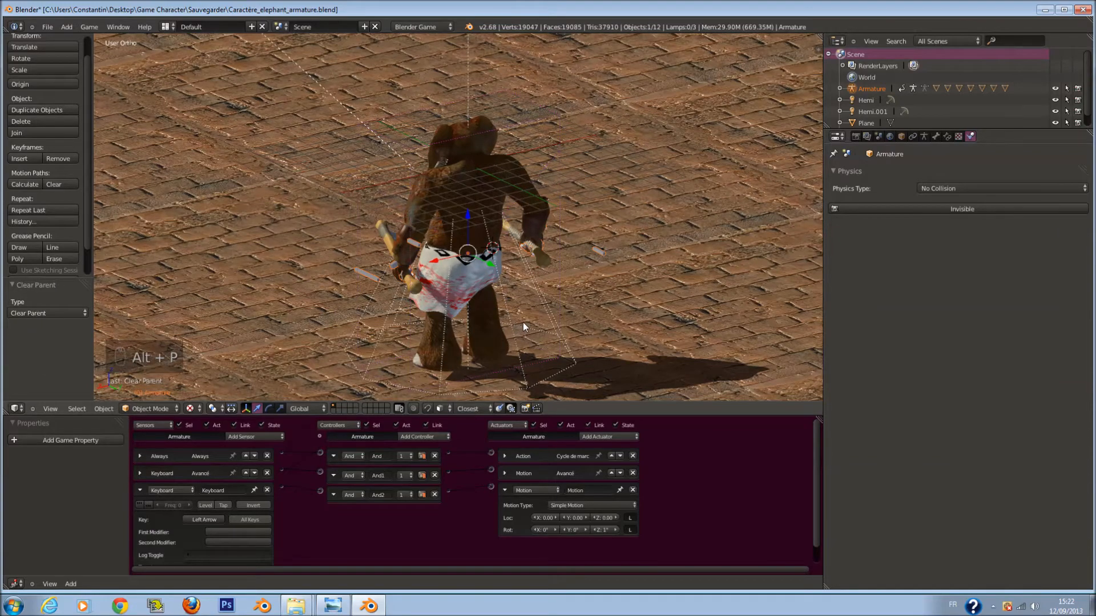
key(ctrl+z)
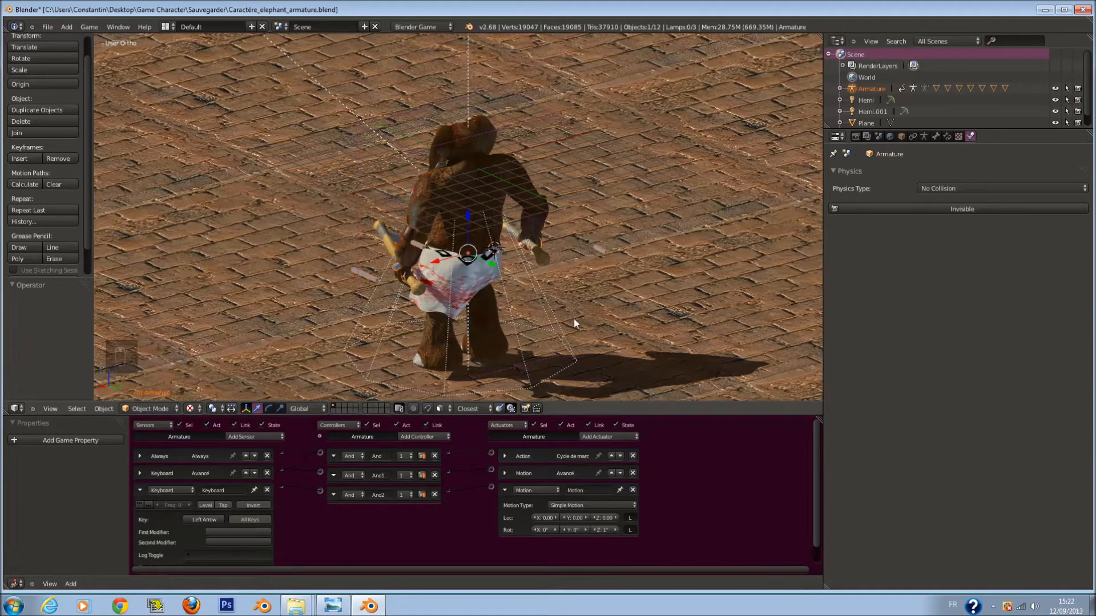
Set the new Motion actuator's Z rotation to 2° and test walking and turning in the game, including from a low side view.
click(614, 530)
key(p)
key(Up)
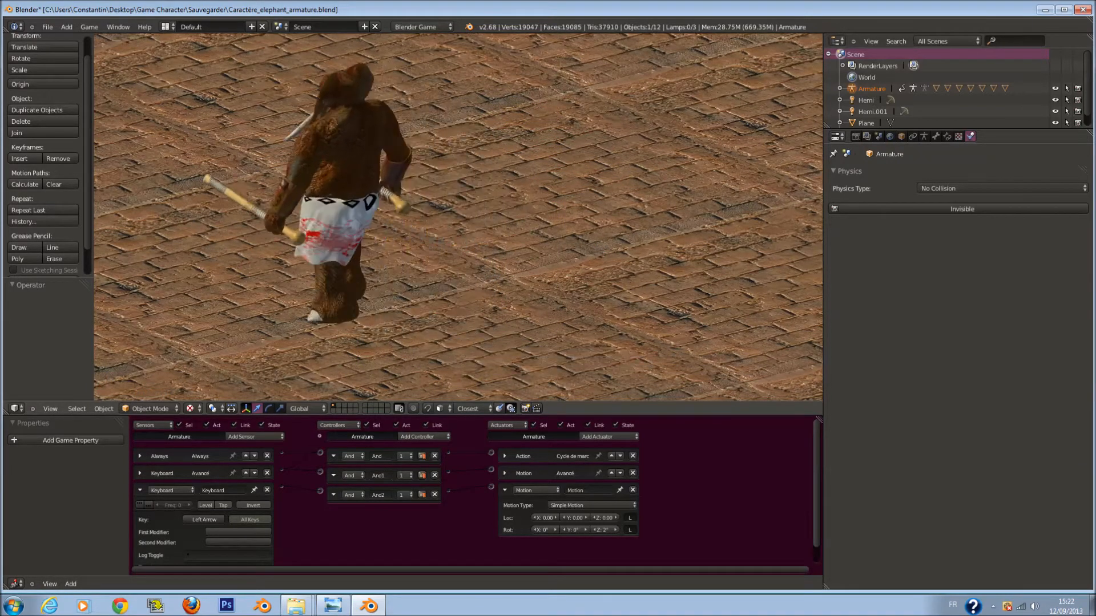
key(Left)
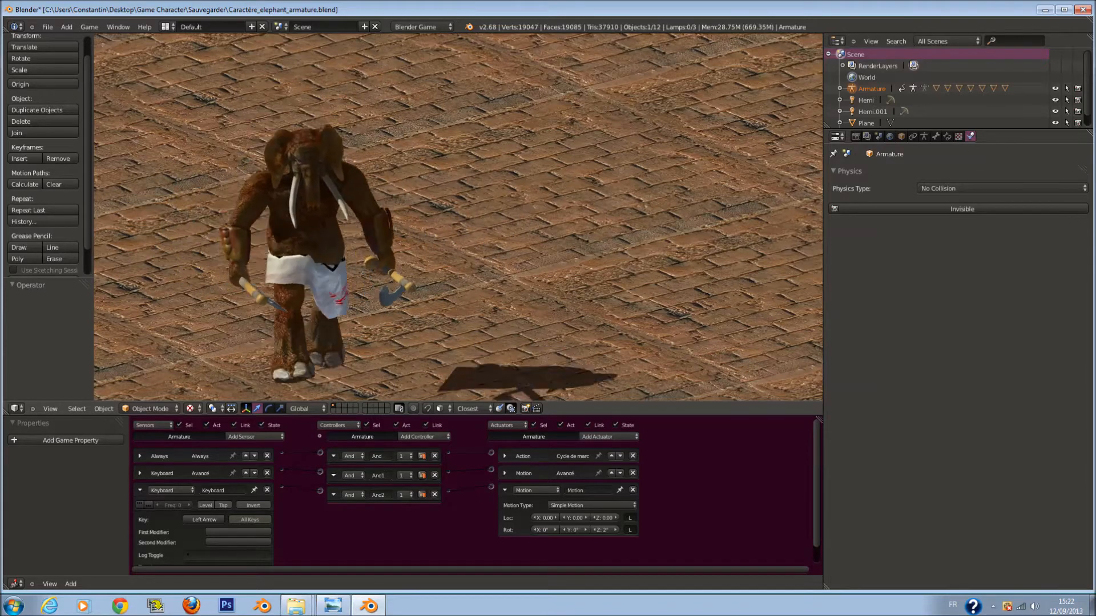
key(Left)
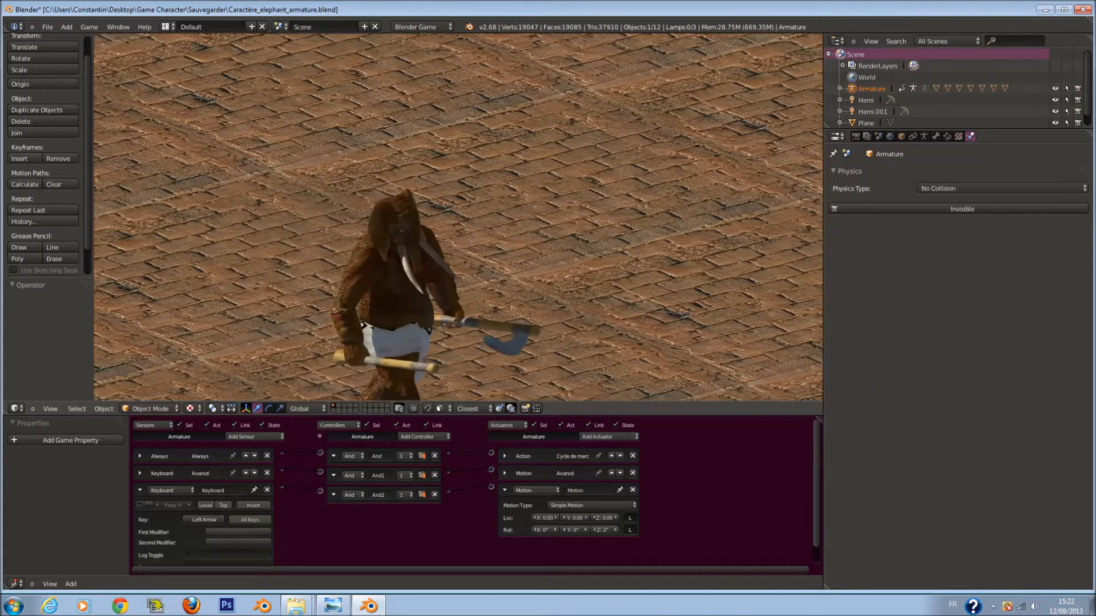
key(Escape)
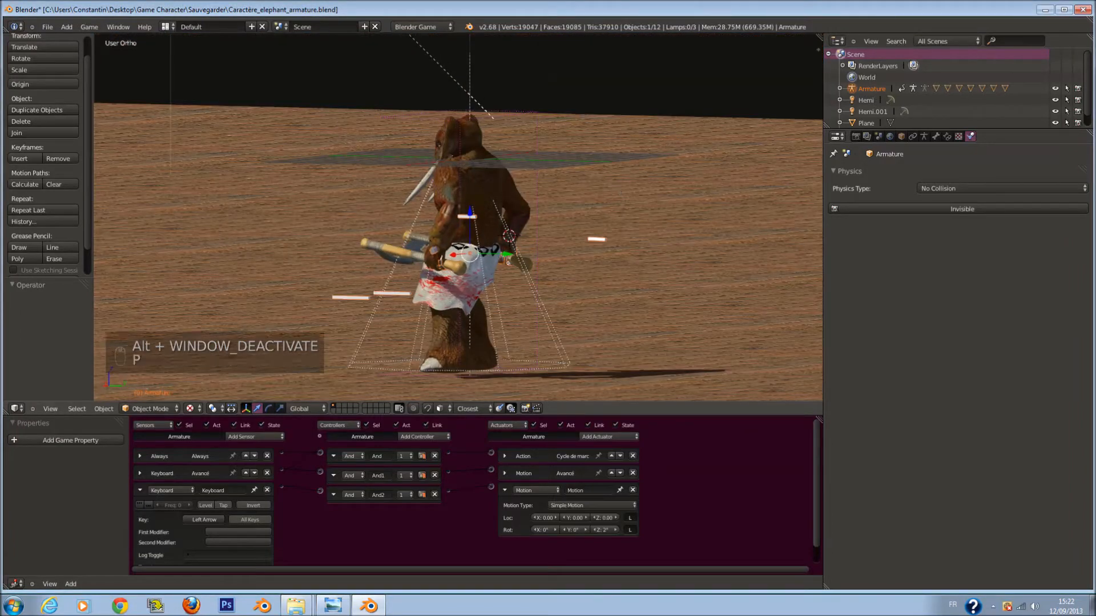
key(Up)
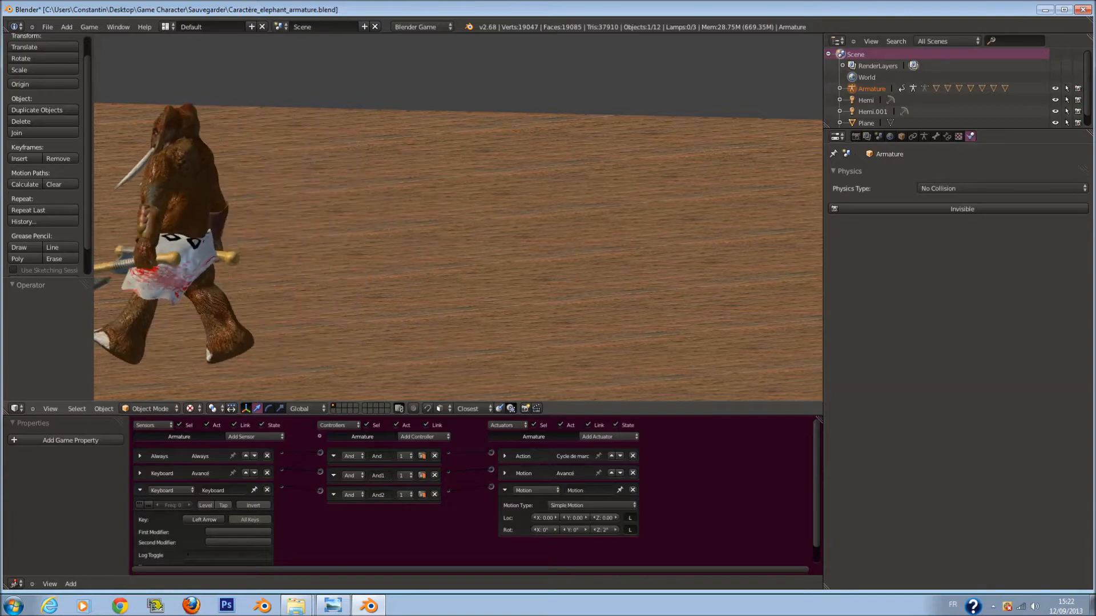
key(Escape)
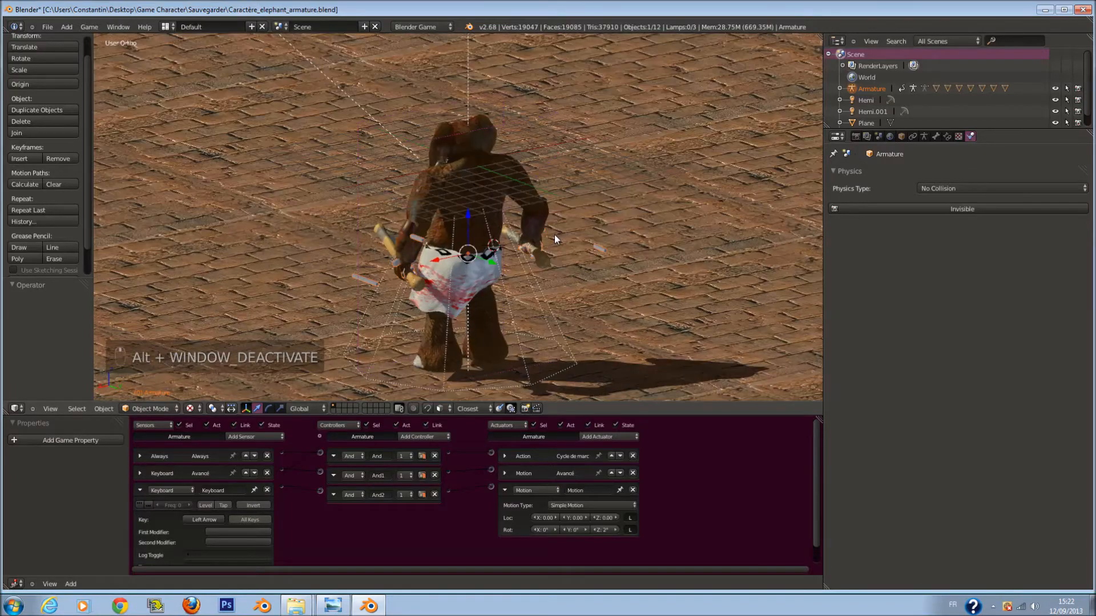
Save the file and name the left-turn Motion actuator Gauche.
key(ctrl+s)
click(553, 234)
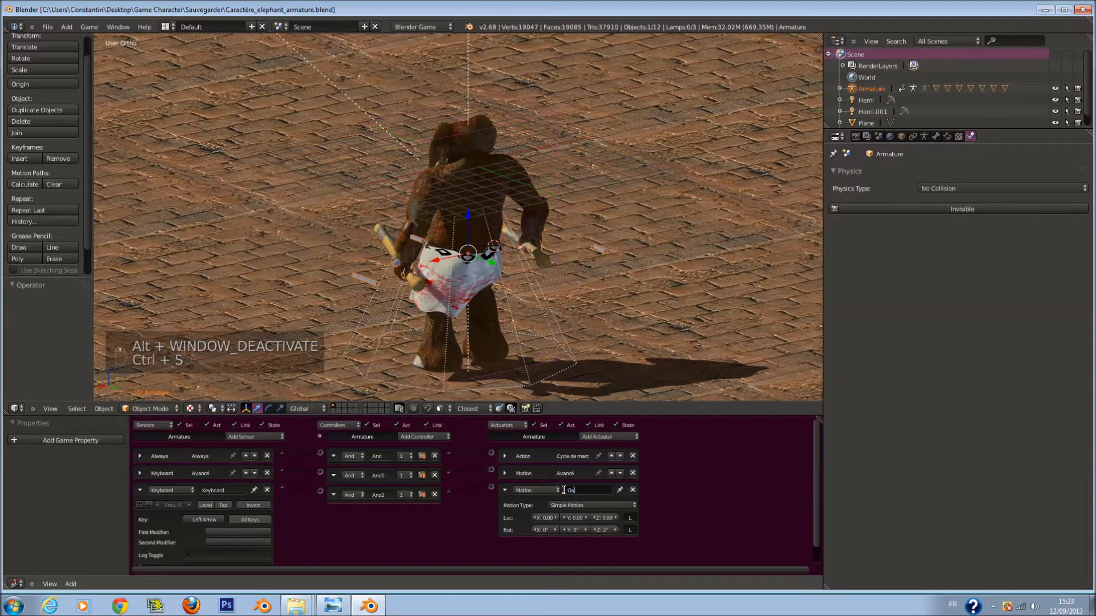
key(Return)
click(506, 488)
click(505, 489)
click(504, 473)
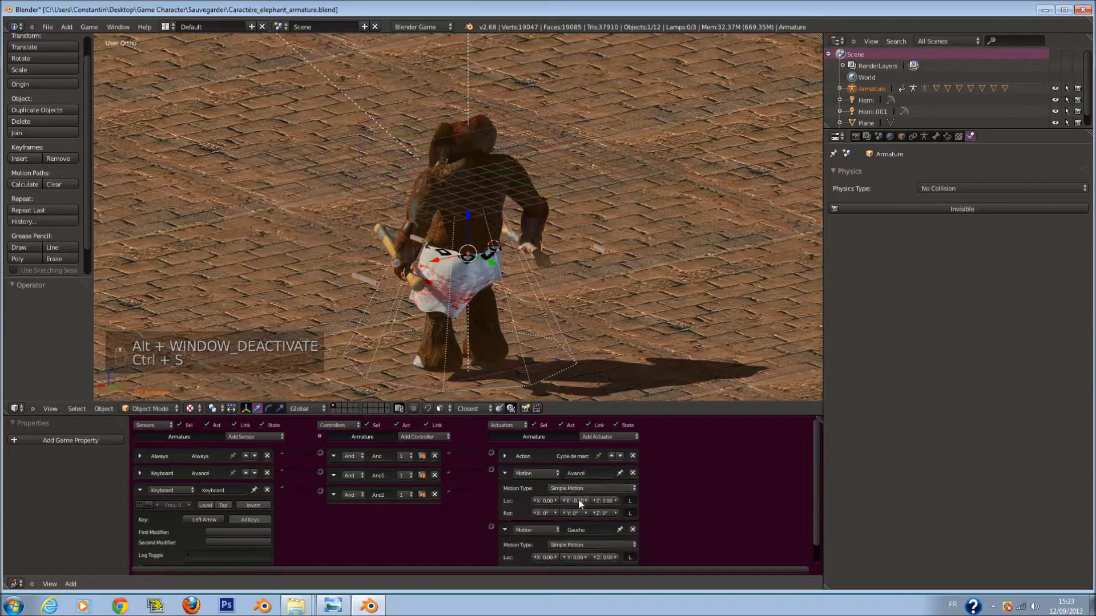
click(506, 473)
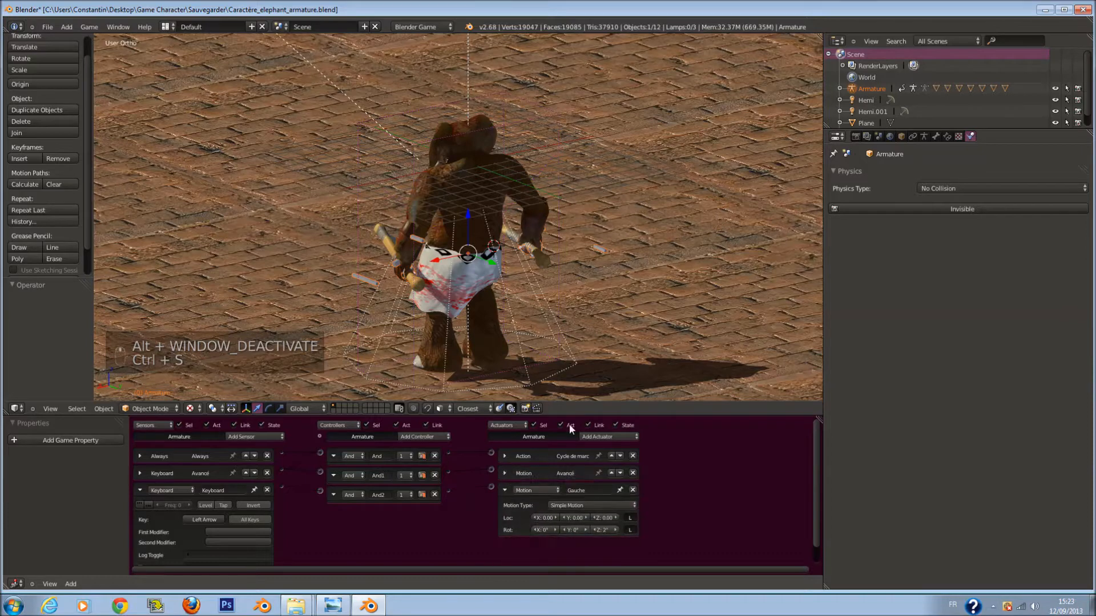
Set the Avancé actuator's Y location to -0.20 and test walking and turning in the game.
key(p)
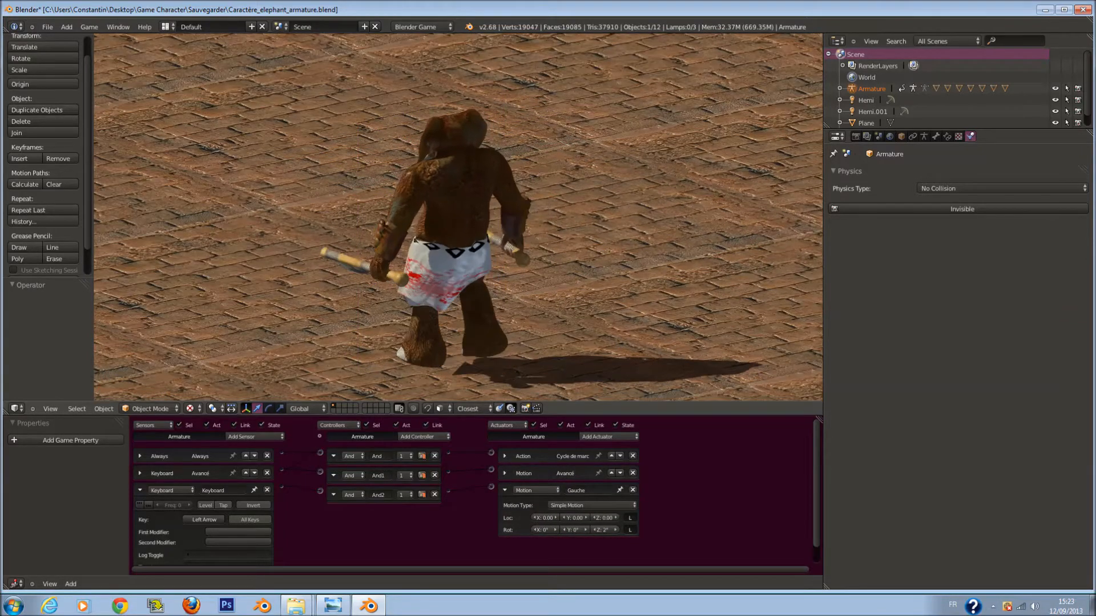
key(Escape)
click(505, 474)
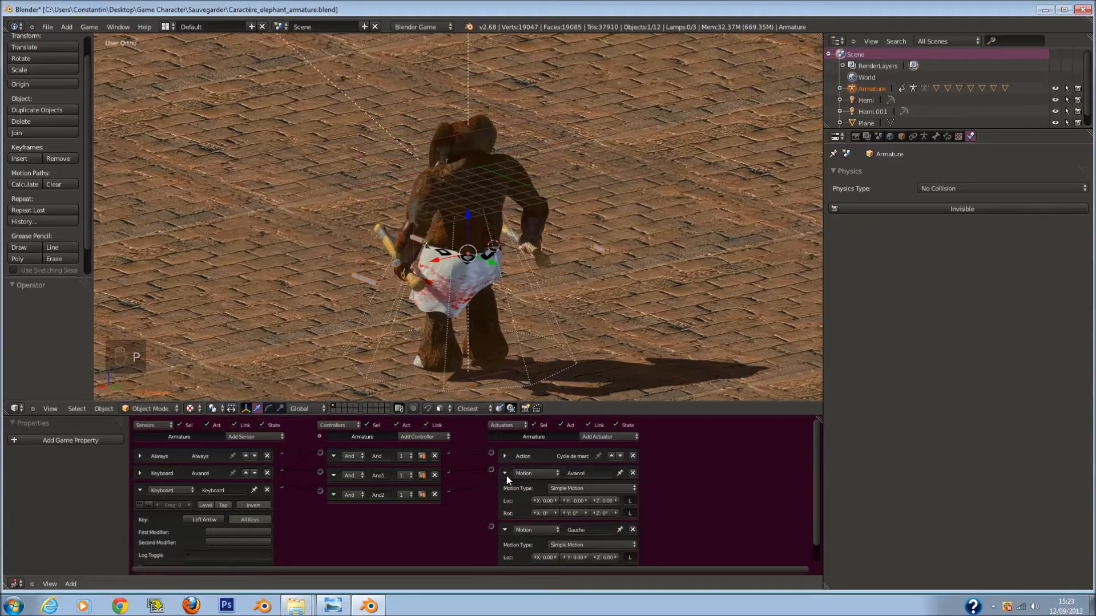
click(565, 502)
click(566, 502)
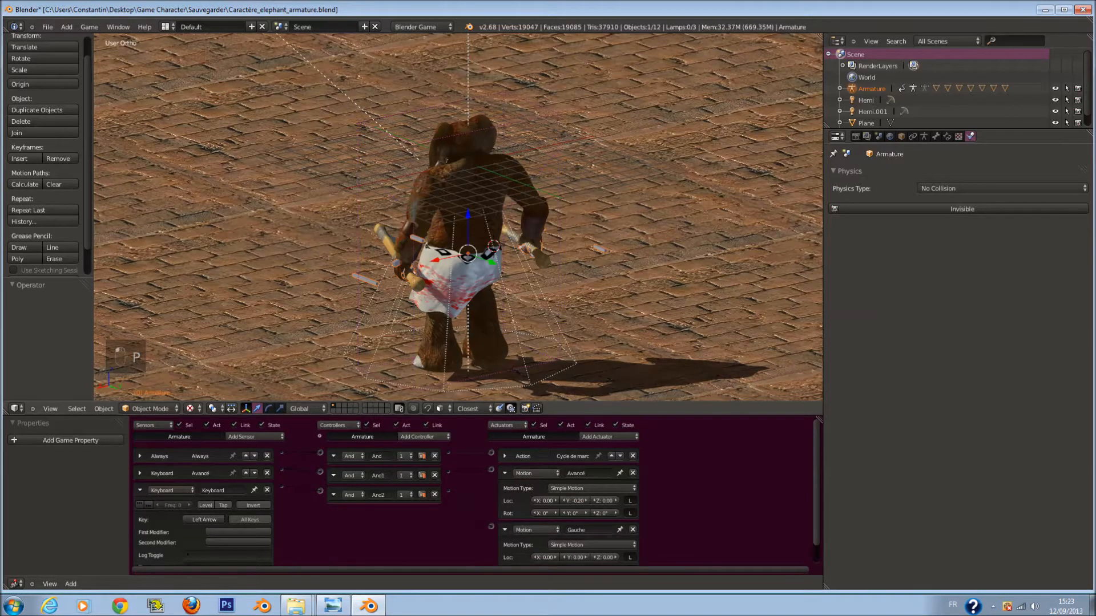
key(p)
key(Up)
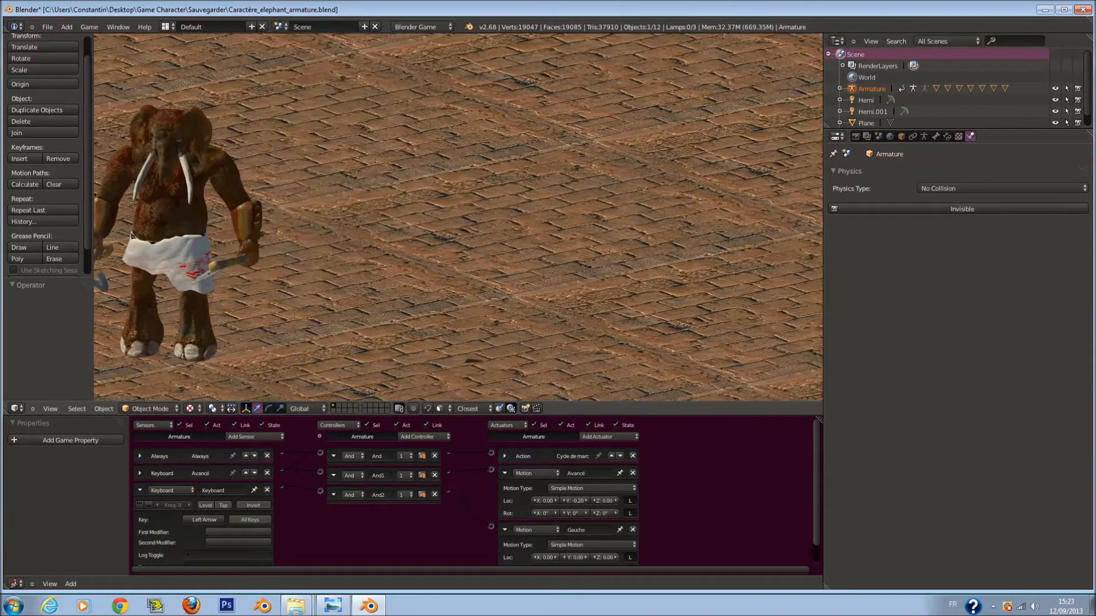
key(Left)
key(Up)
key(Escape)
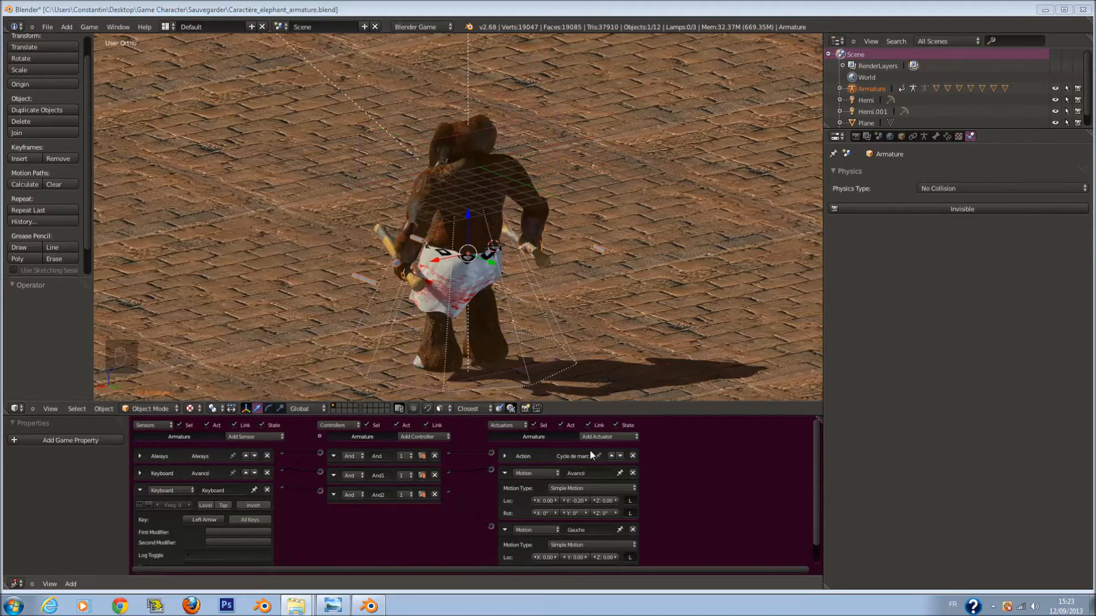
Set the Avancé actuator's Y location to -0.12 and test walking and turning in the game.
click(574, 501)
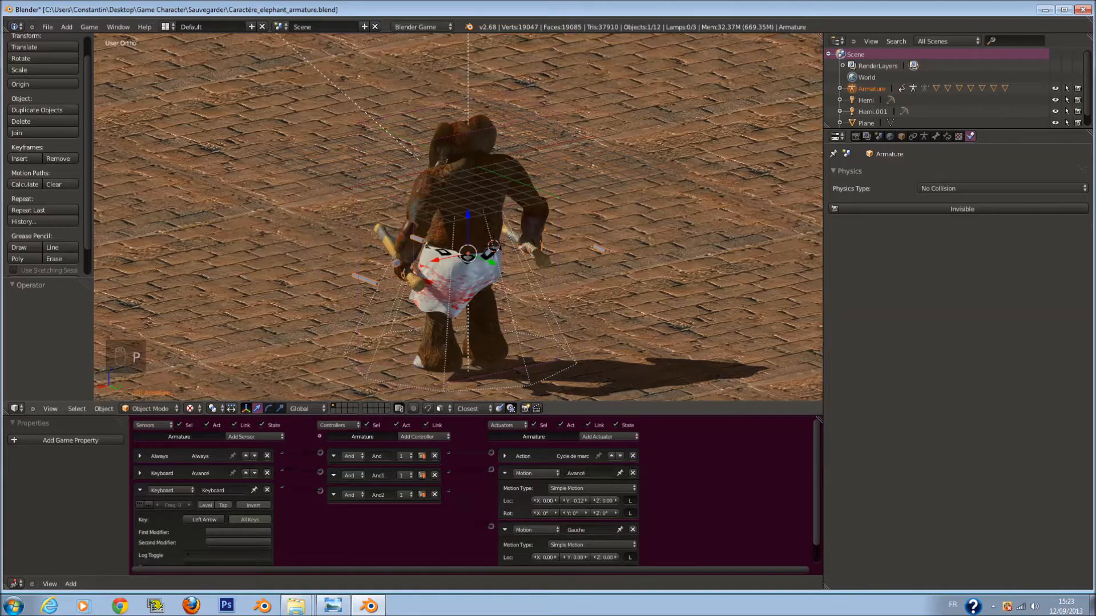
key(p)
key(Up)
key(Left)
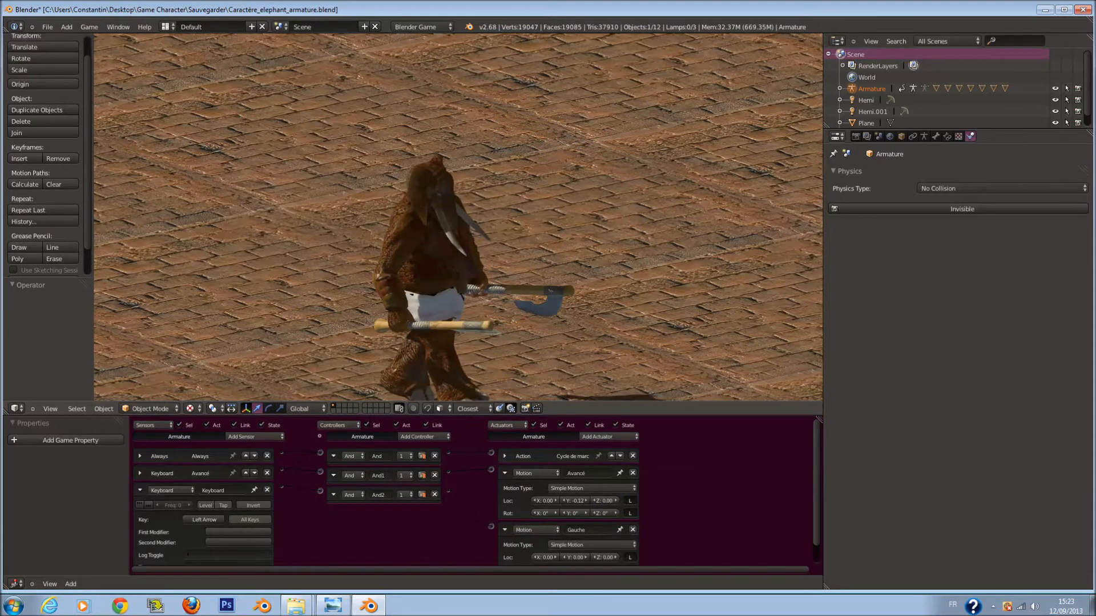
key(Escape)
Save the file over the existing version.
click(676, 358)
scroll(611, 297, down, 2)
scroll(611, 297, up, 2)
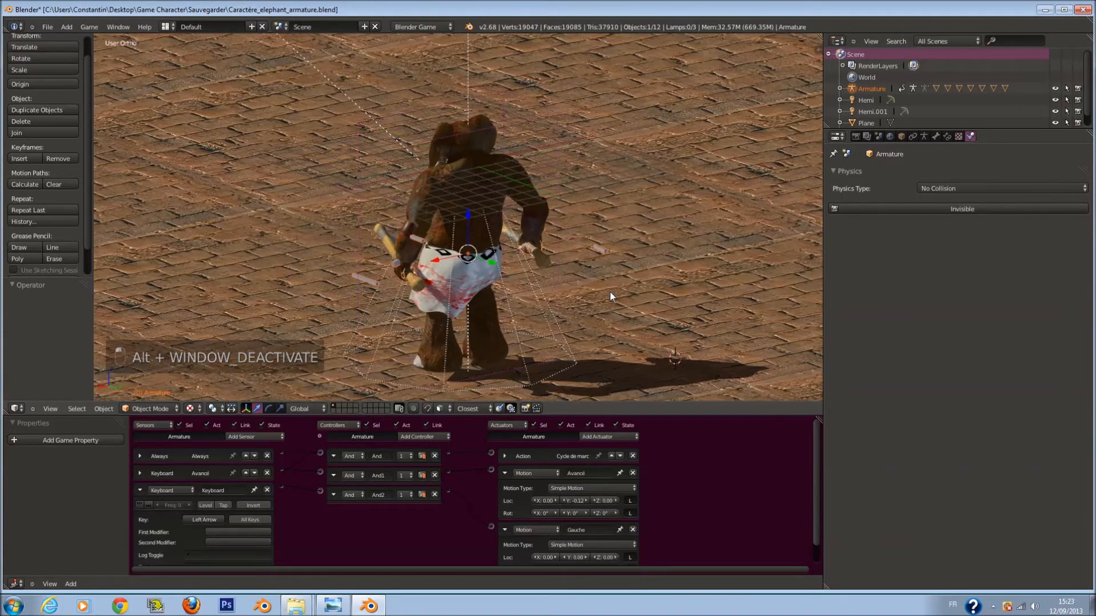
scroll(609, 290, down, 1)
key(ctrl+s)
click(610, 286)
Rename the Left Arrow Keyboard sensor as Gauche and collapse the sensor and the Motion actuators.
click(477, 522)
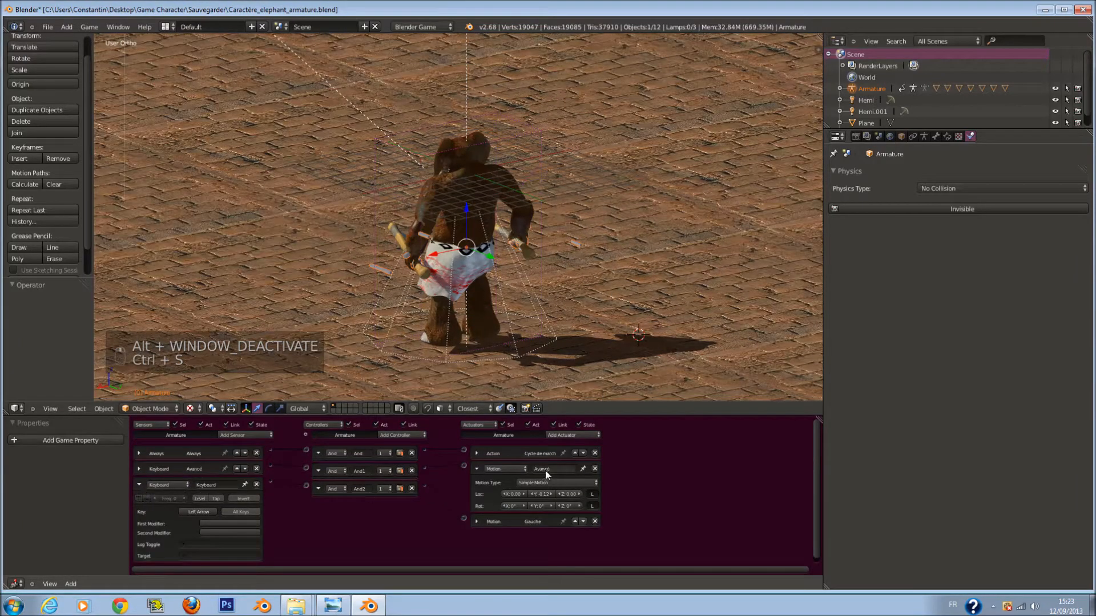
click(477, 469)
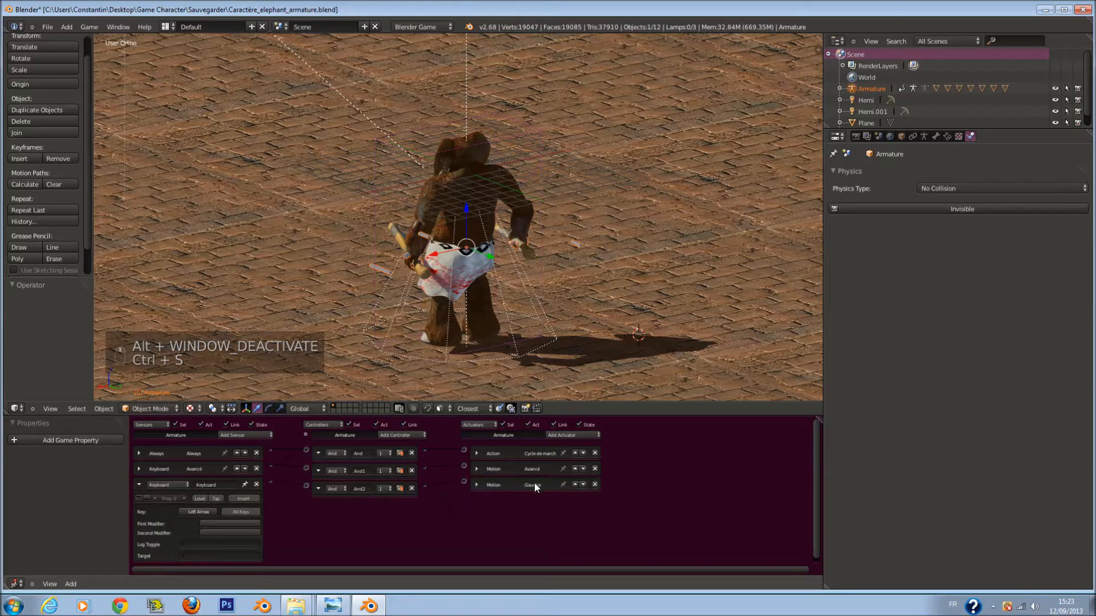
click(477, 485)
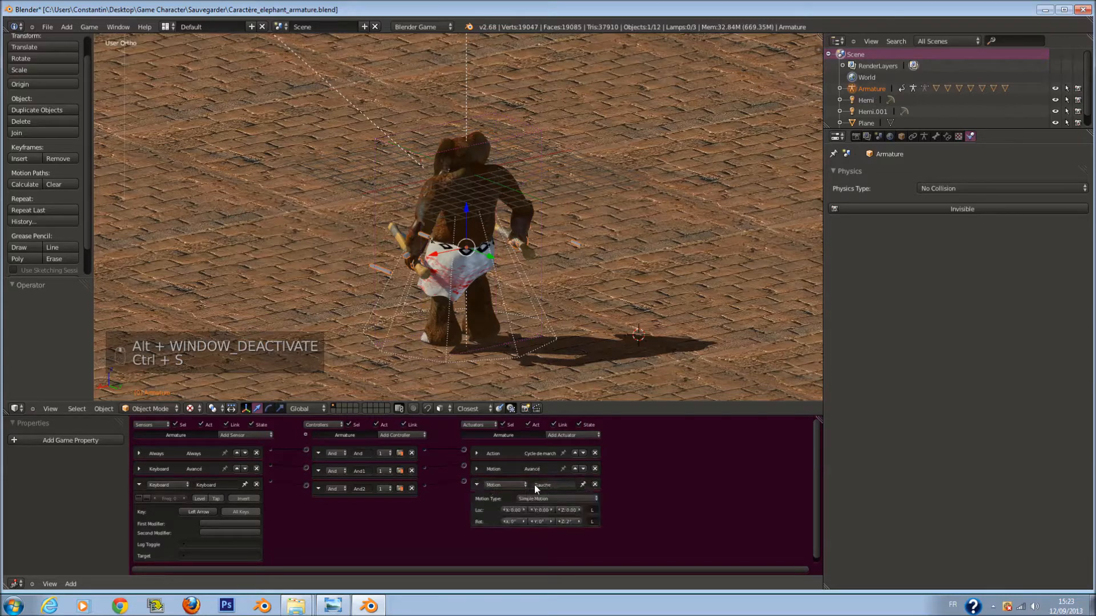
click(475, 485)
text(Gauche)
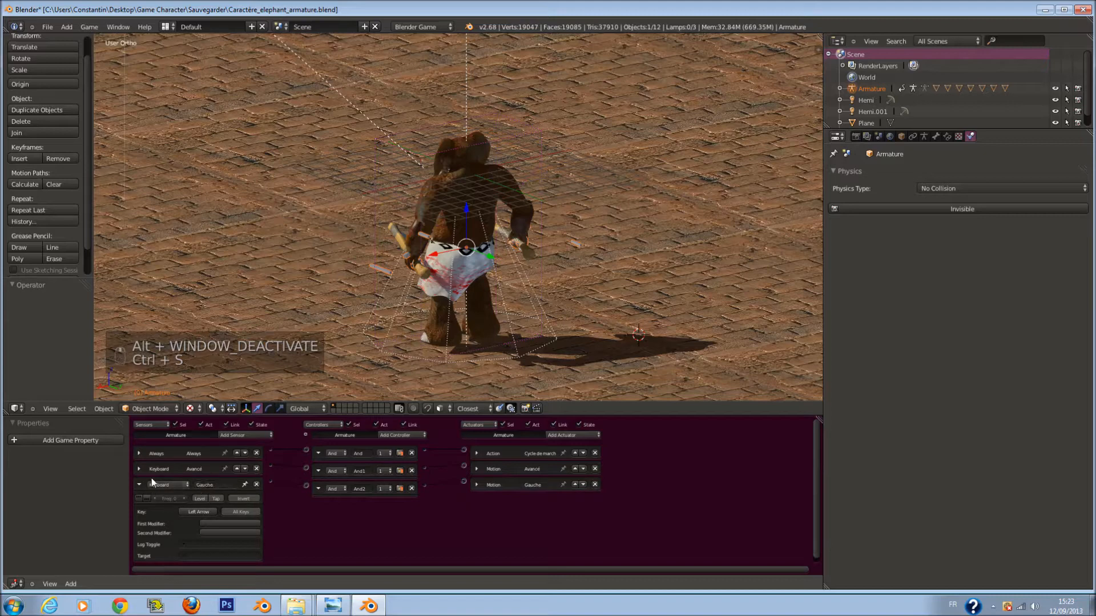
click(138, 485)
Add another Keyboard sensor and Motion actuator to the armature and link them through a new And controller.
click(246, 437)
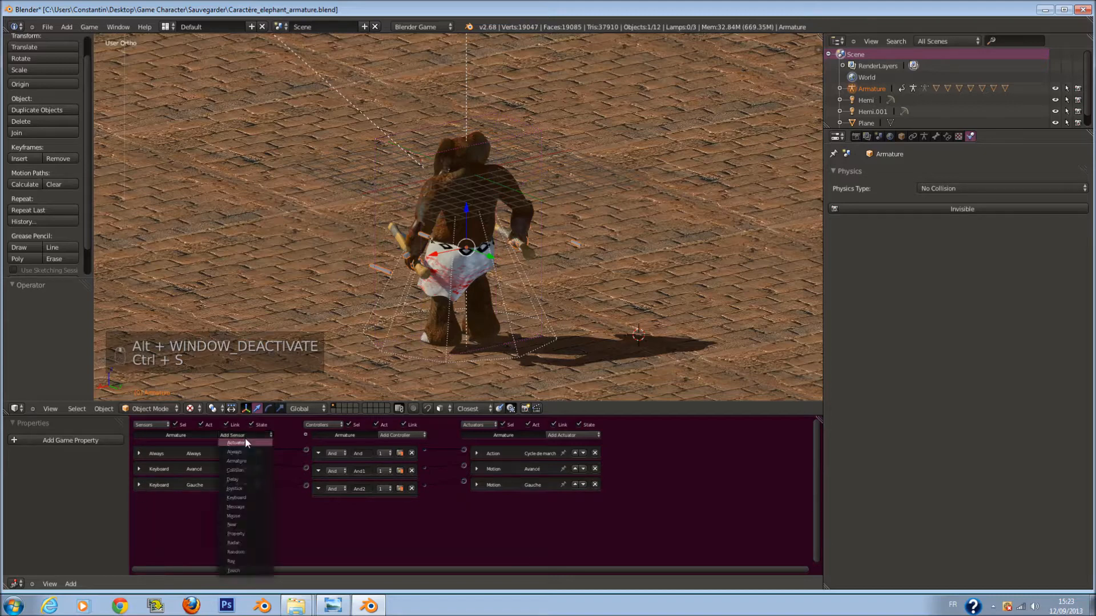
click(254, 496)
click(557, 435)
click(562, 355)
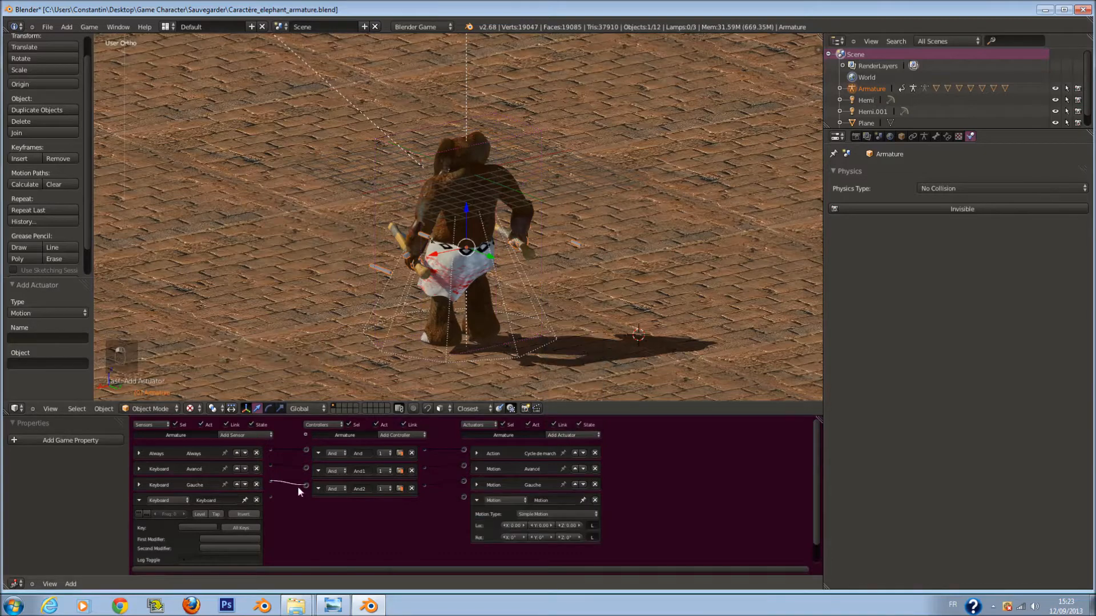
drag(456, 508, 463, 496)
Name the new Motion actuator Droite with a Z rotation of -2° and save the file.
click(547, 501)
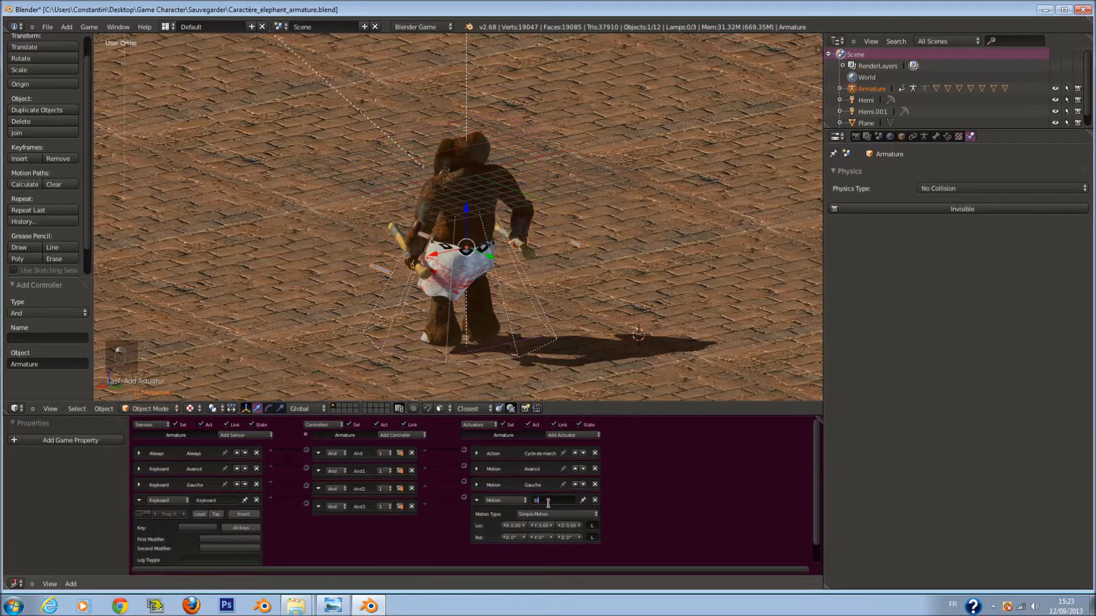
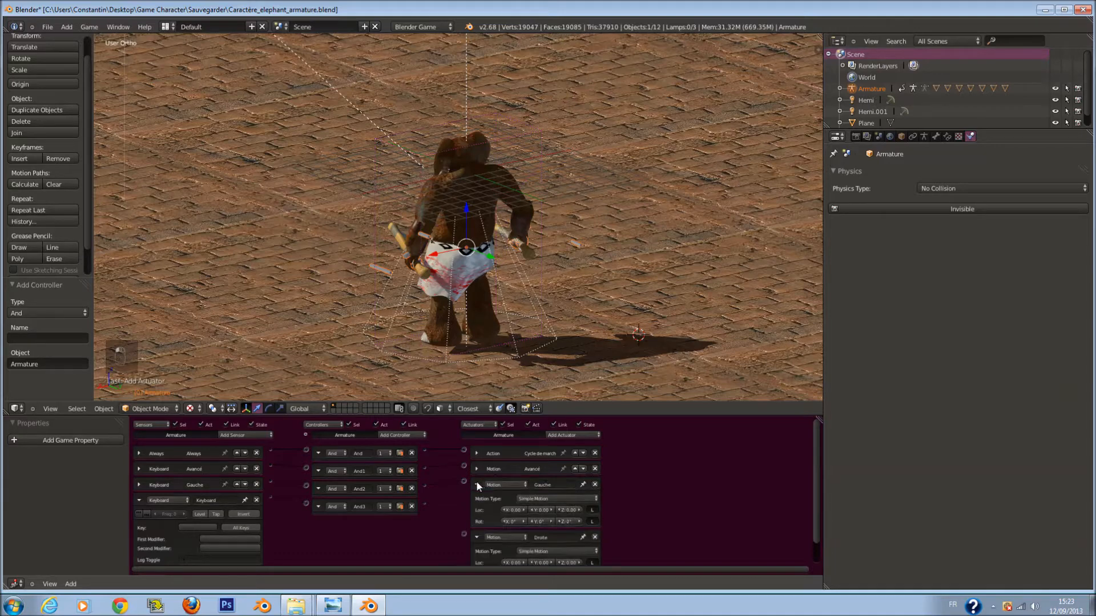
key(ctrl+s)
click(581, 370)
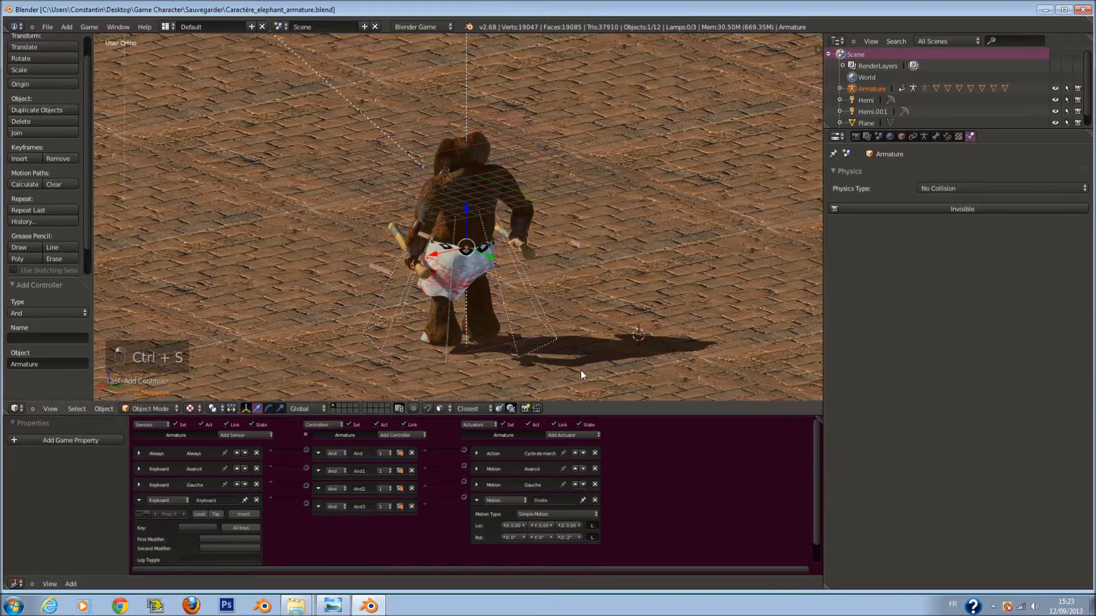
key(p)
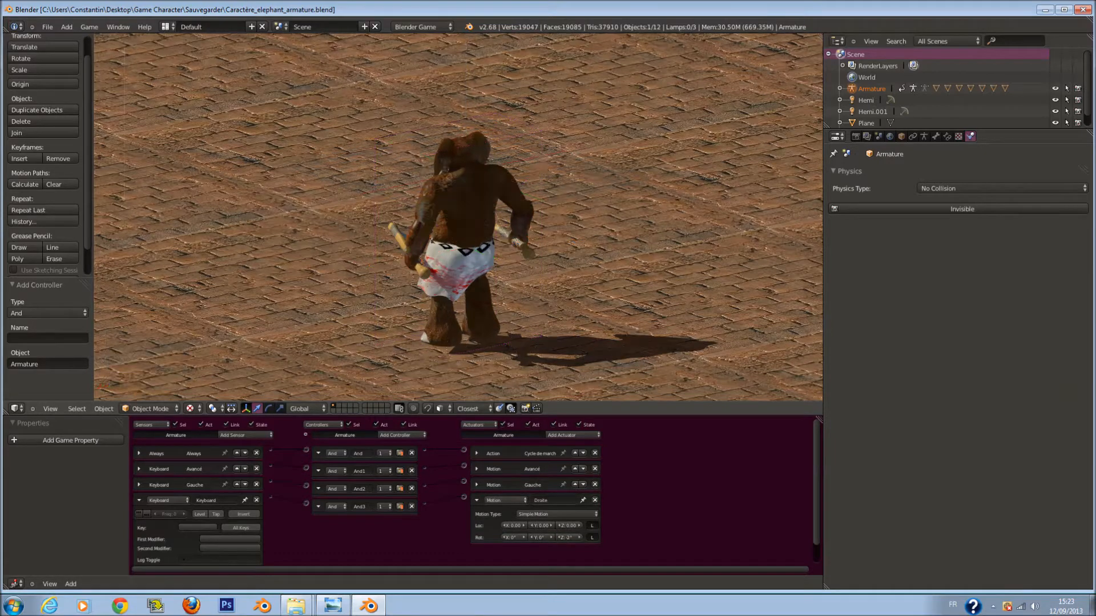
key(Escape)
Assign the Right Arrow key to the new Keyboard sensor and name the sensor Droite.
click(199, 528)
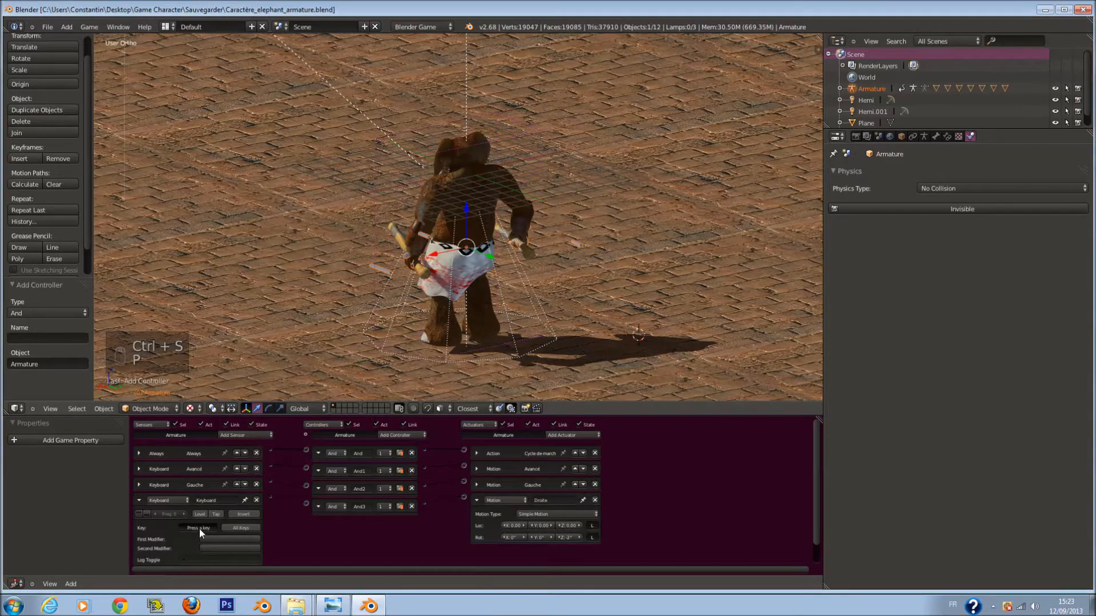
key(Right)
click(205, 503)
text(Dr)
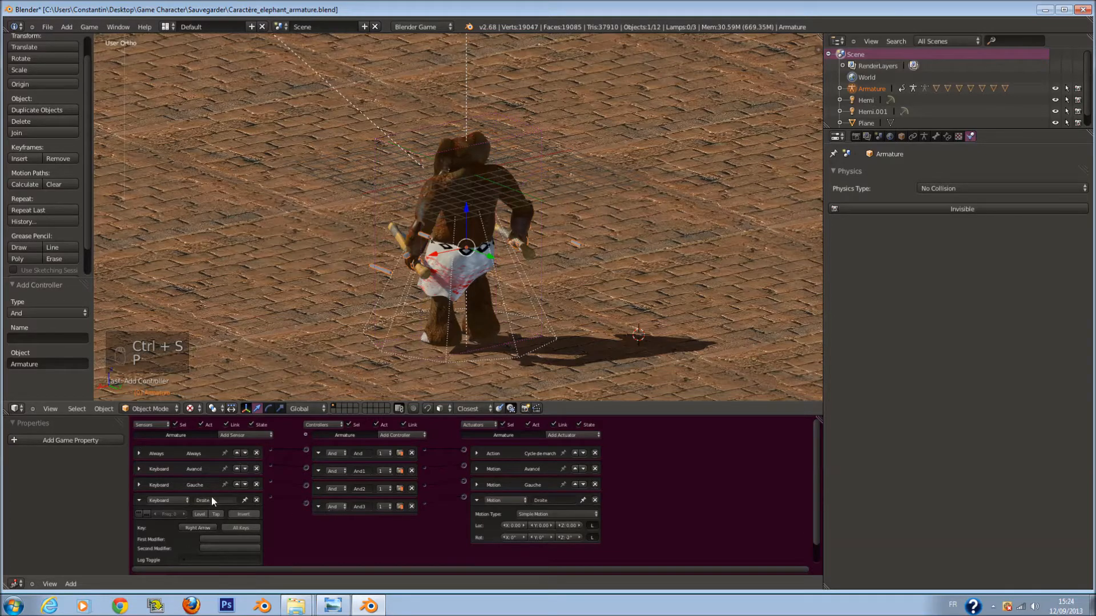
Collapse the Droite sensor and actuator and save the file.
click(139, 500)
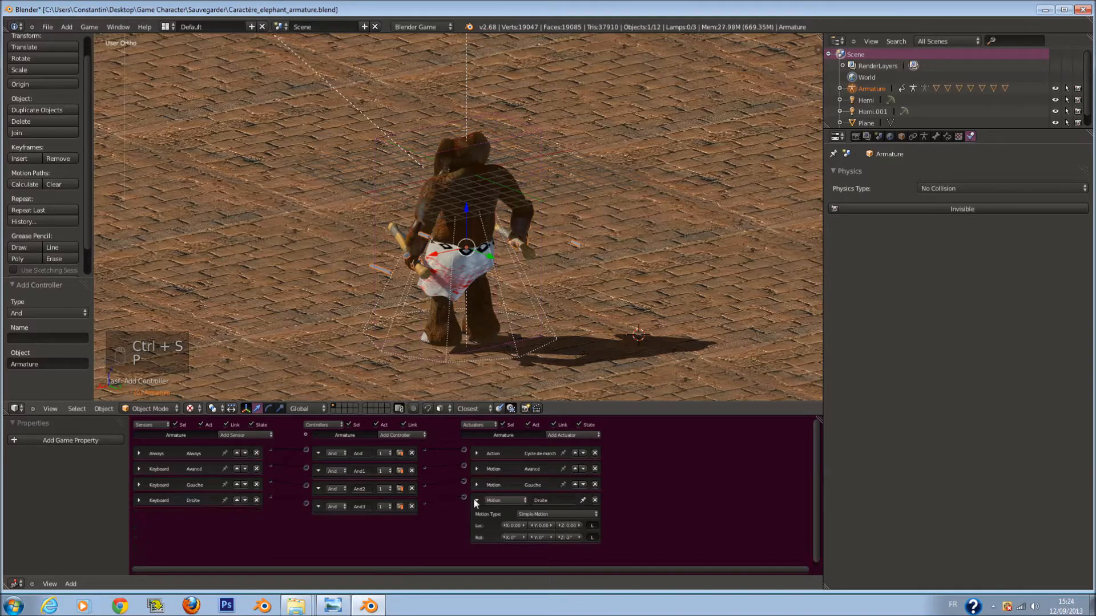
click(476, 502)
key(ctrl+s)
key(ctrl+s)
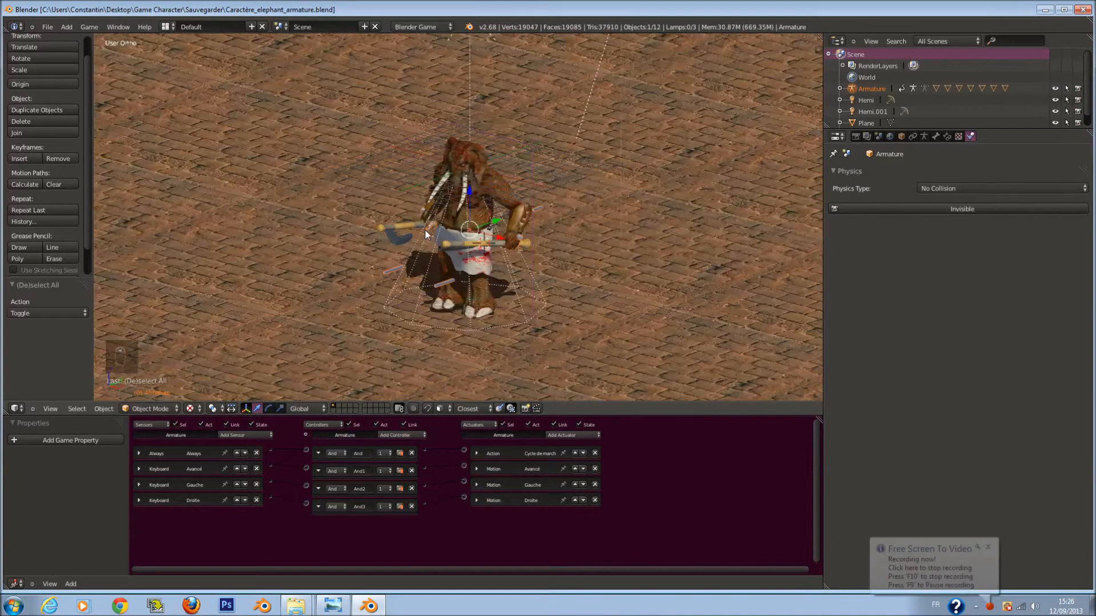
key(ctrl+s)
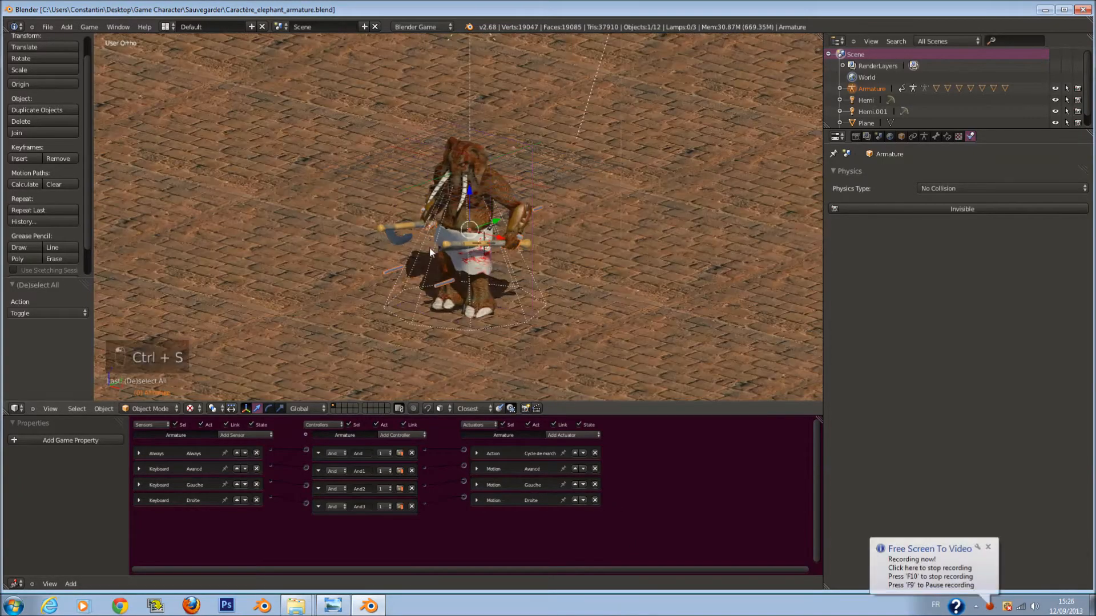
Enlarge the 3D view above the logic bricks and switch to the Animation screen layout.
scroll(426, 261, up, 2)
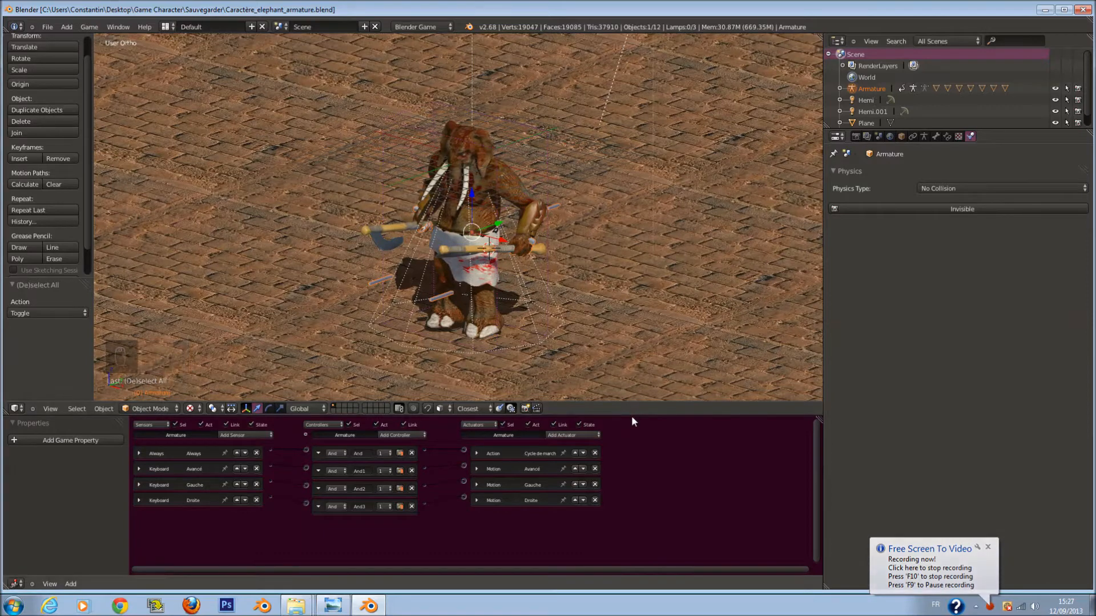
drag(632, 416, 632, 470)
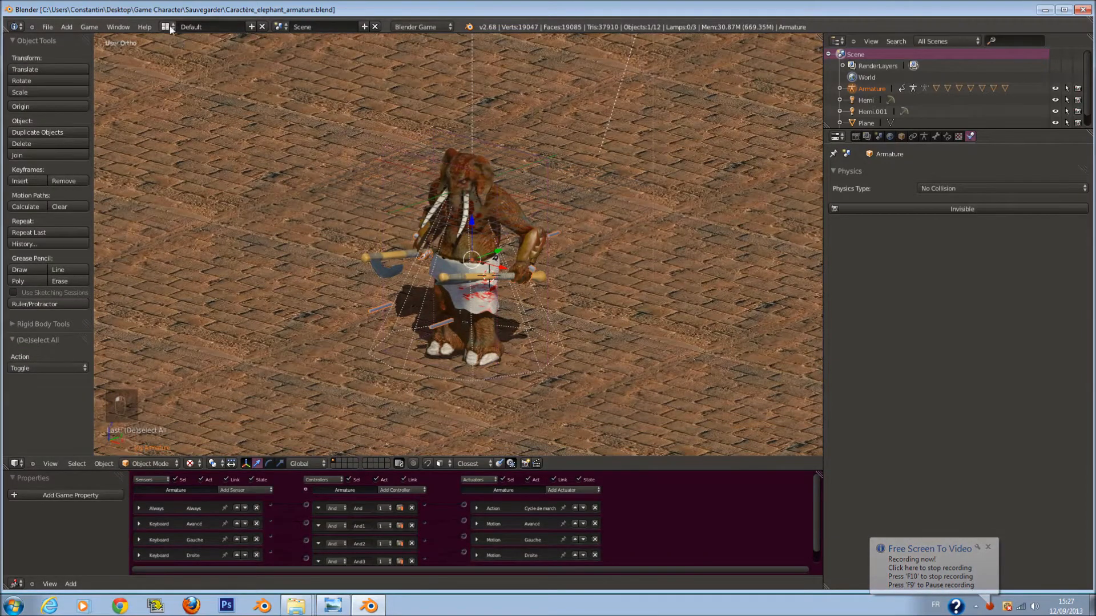
click(169, 26)
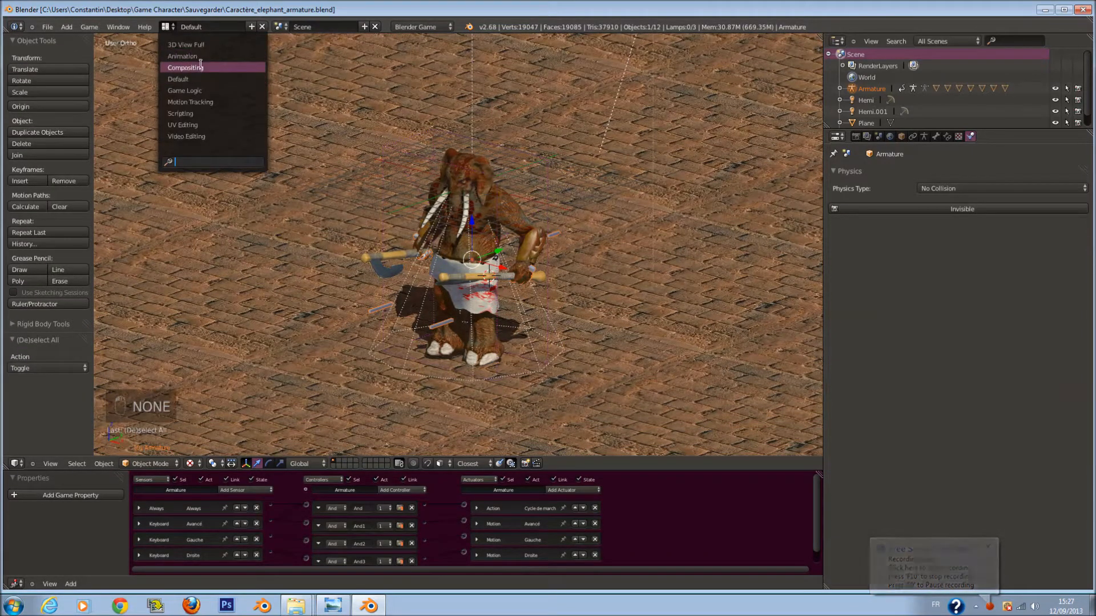
click(182, 56)
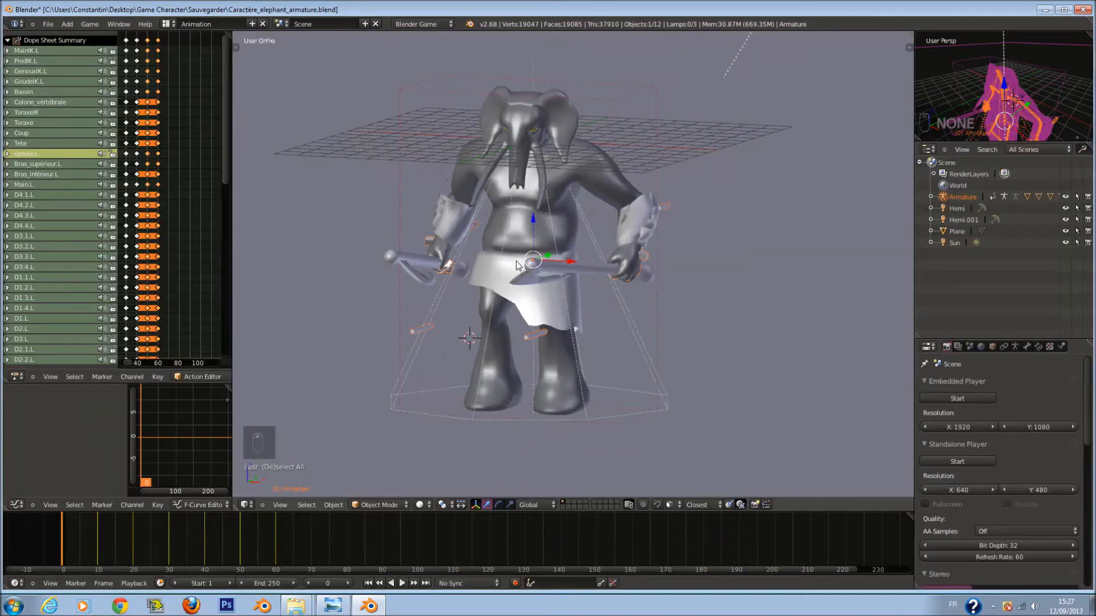
View the elephant from the side and scrub the walk cycle to frame 20.
key(KP_1)
key(KP_3)
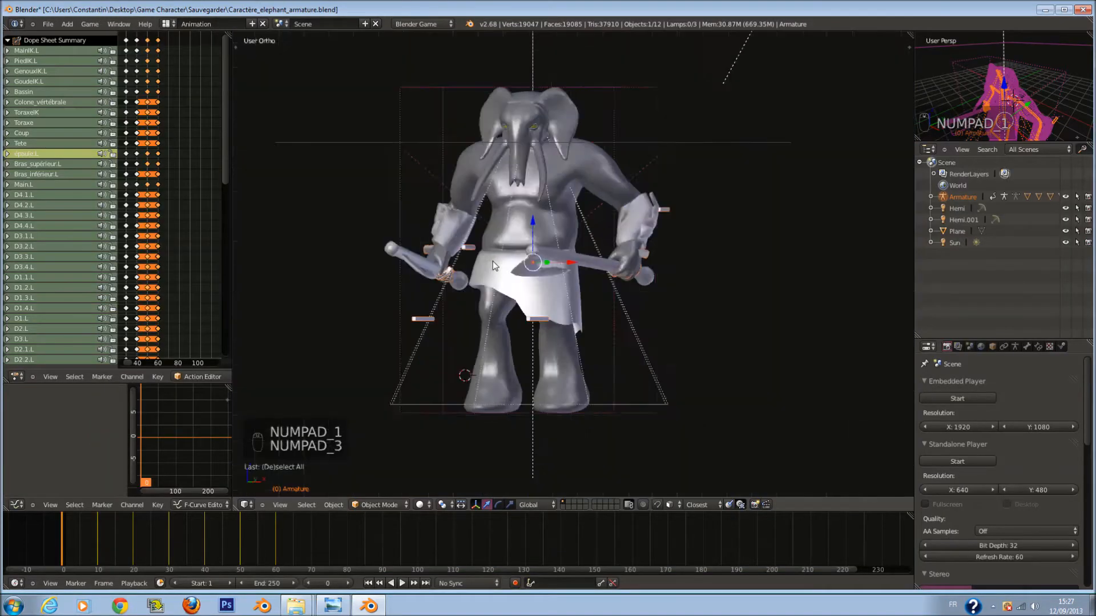
drag(73, 538, 218, 558)
middle_drag(303, 494, 430, 414)
drag(183, 554, 134, 540)
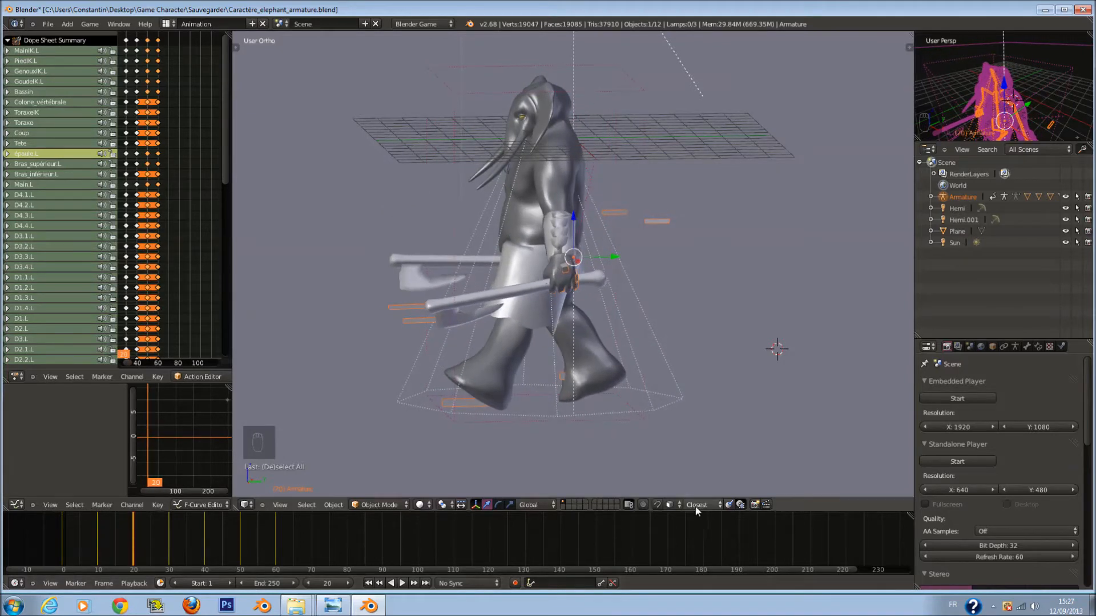
Switch the armature to Pose Mode and select all its bones.
key(Tab)
key(Tab)
key(Tab)
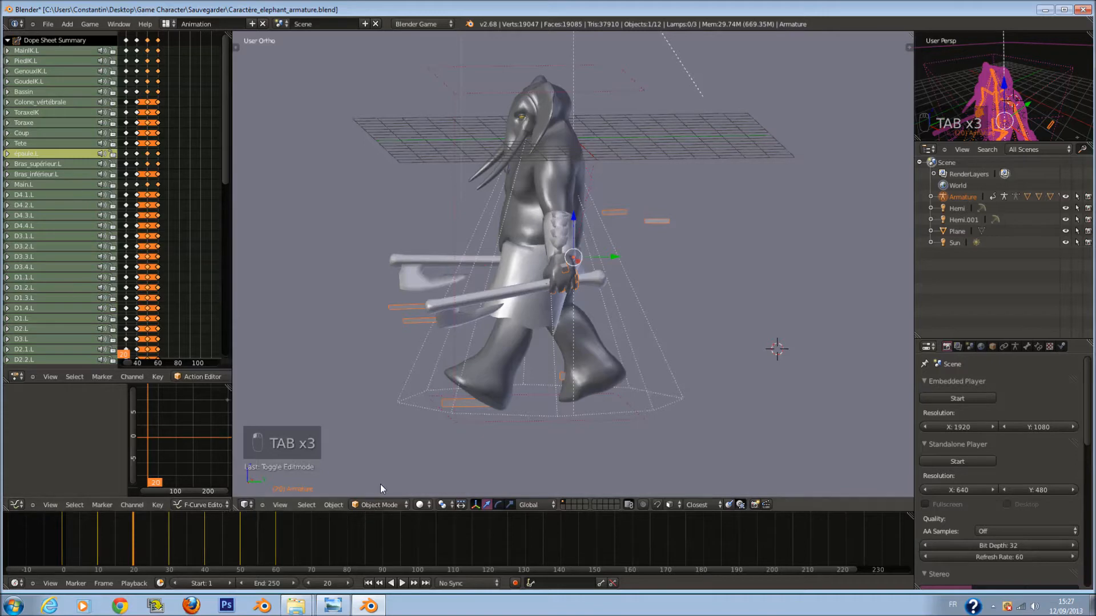
click(380, 505)
click(381, 467)
key(a)
key(a)
key(a)
key(a)
key(a)
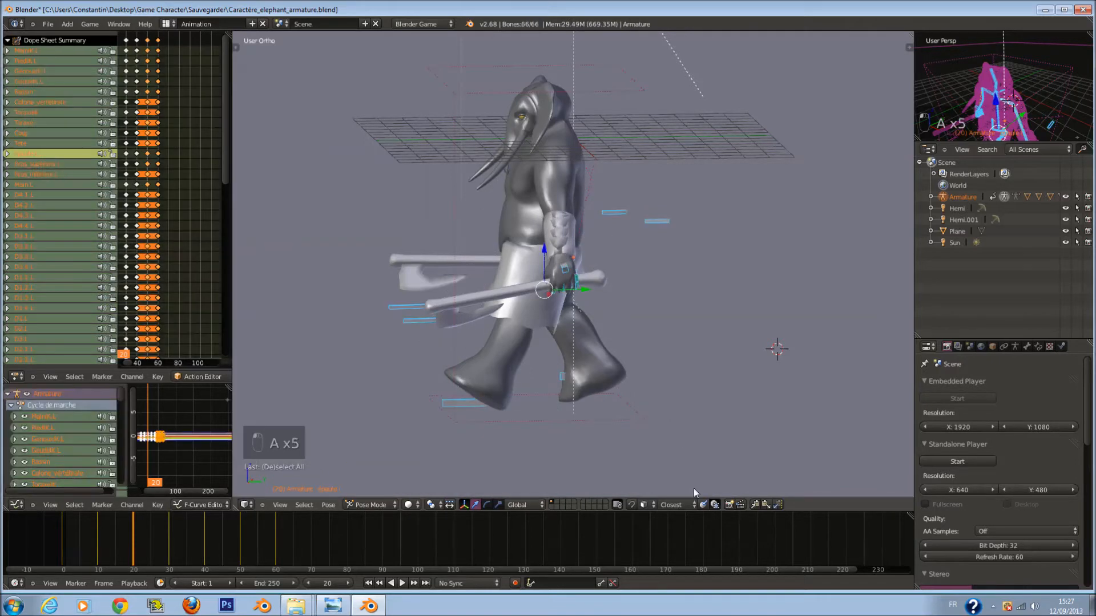
Try copying the pose at frame 20, pasting it at frame 0 and inserting a keyframe for all bones.
click(755, 504)
drag(133, 533, 60, 532)
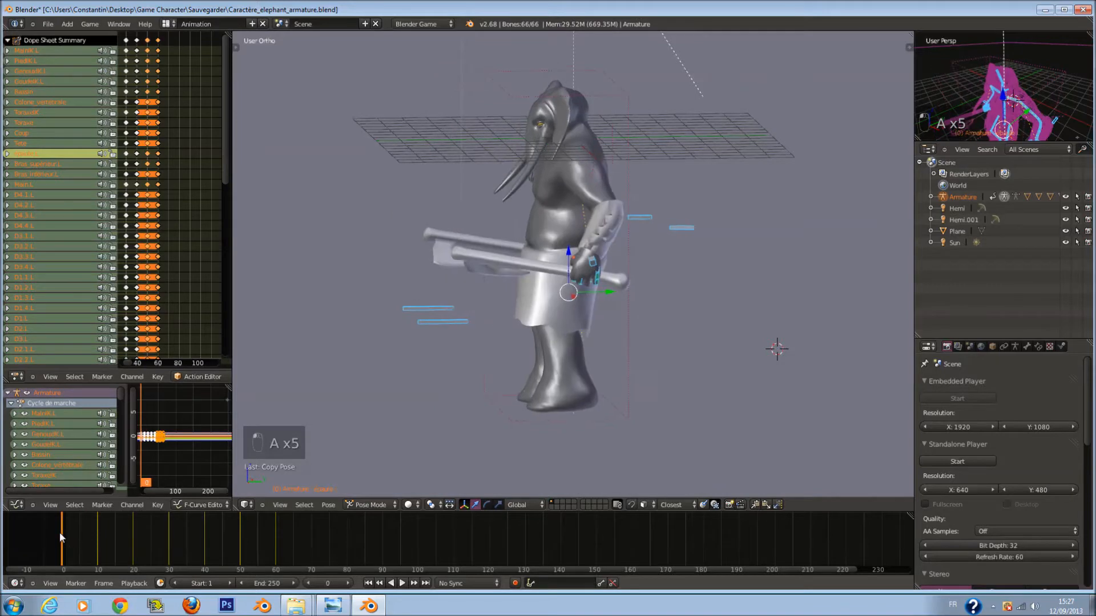
click(766, 504)
key(i)
click(635, 397)
drag(66, 539, 35, 532)
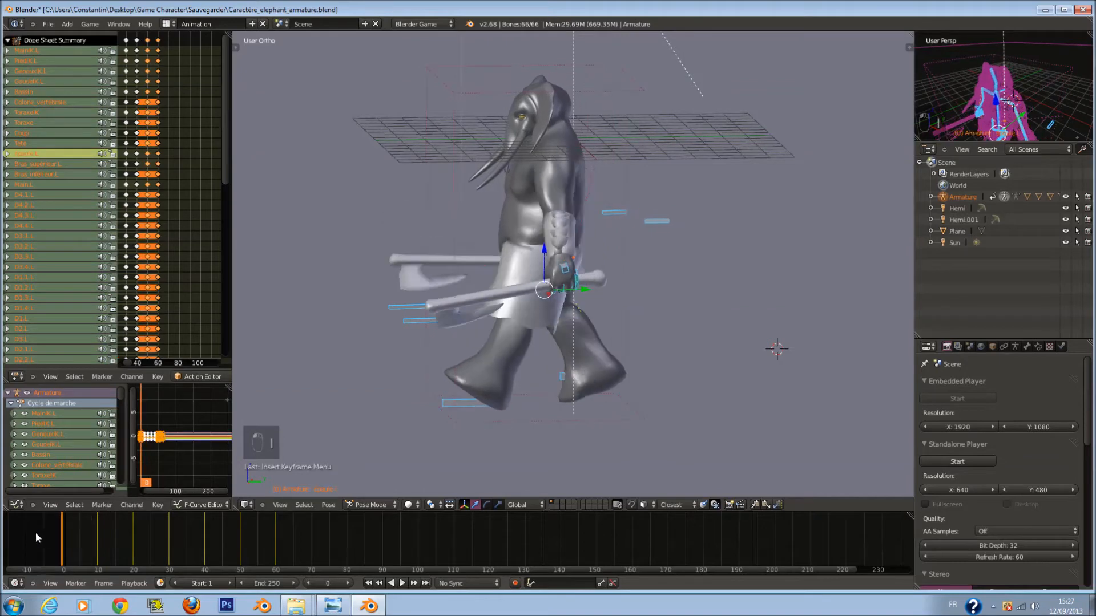
Preview the walk cycle and undo the pose pasted at frame 0.
key(alt+a)
key(alt+a)
key(ctrl+z)
key(ctrl+z)
Copy the pose at frame 30, paste it at frame 0 and insert a keyframe for all bones.
drag(64, 532, 170, 541)
key(ctrl+z)
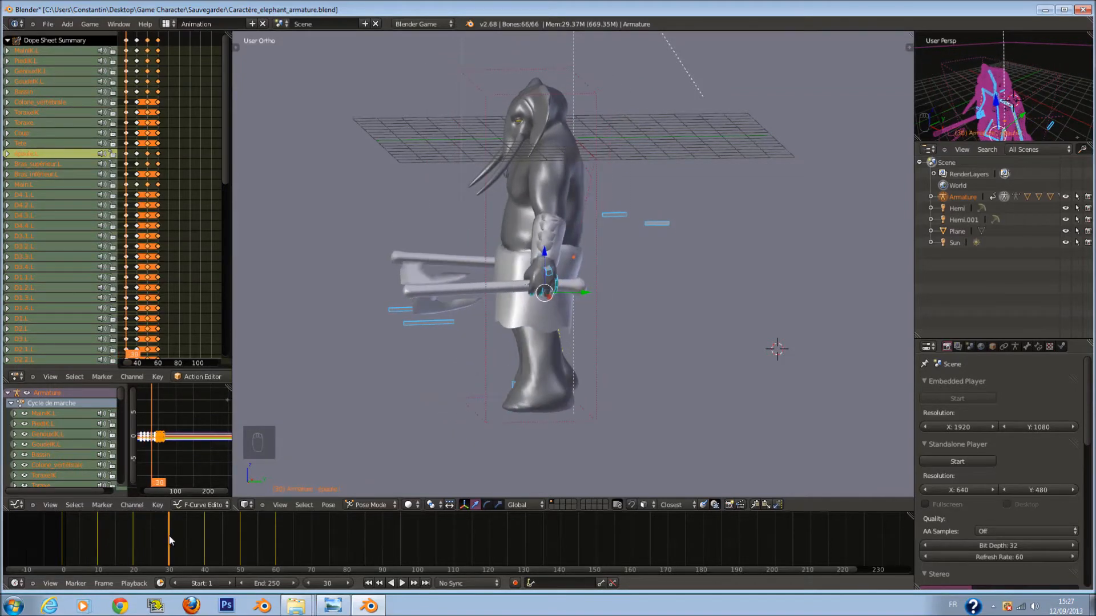
click(757, 505)
click(62, 541)
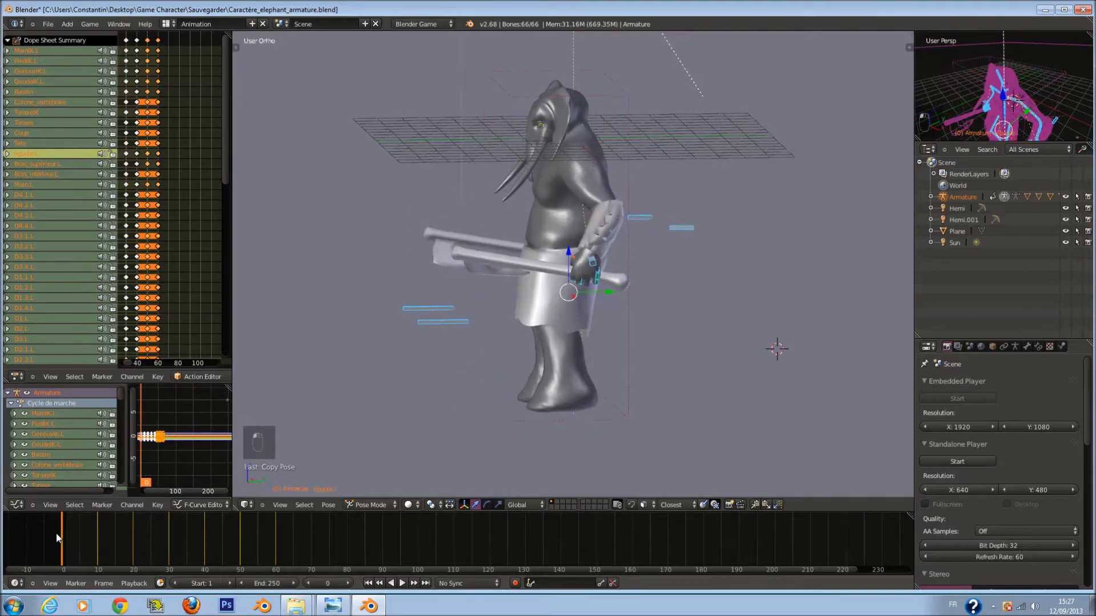
click(766, 505)
key(i)
click(657, 410)
Play the walk cycle, restarting it from the beginning, to check its motion.
key(alt+a)
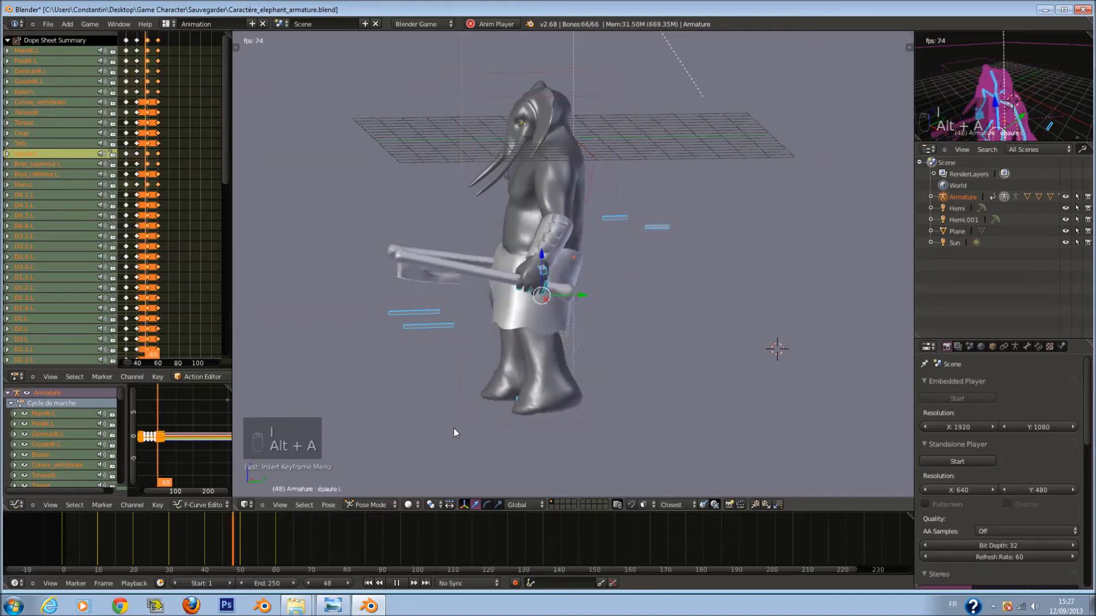
key(alt+a)
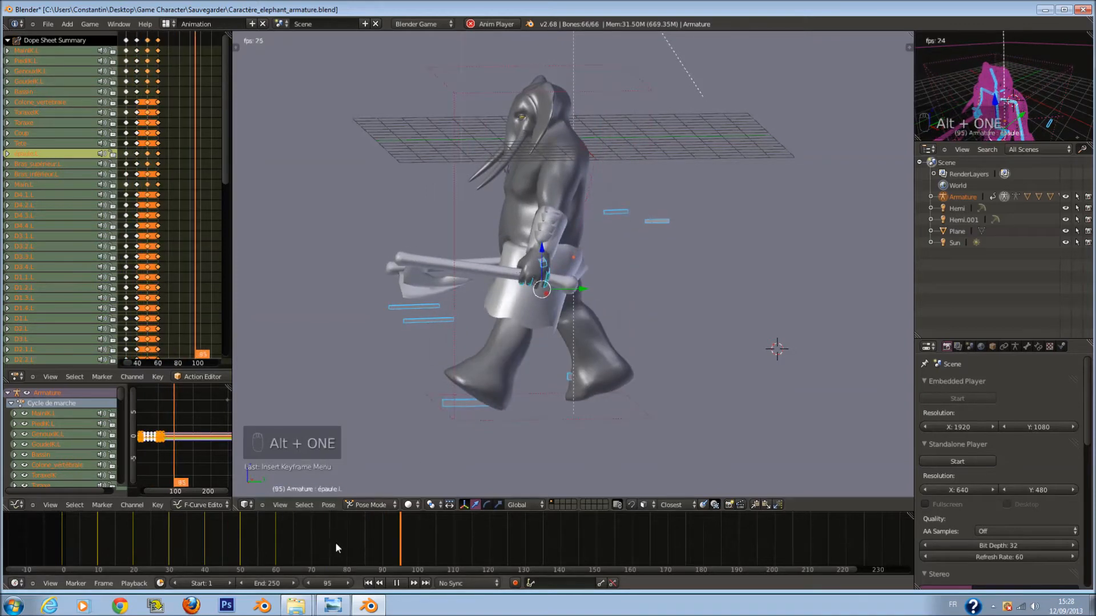
click(64, 534)
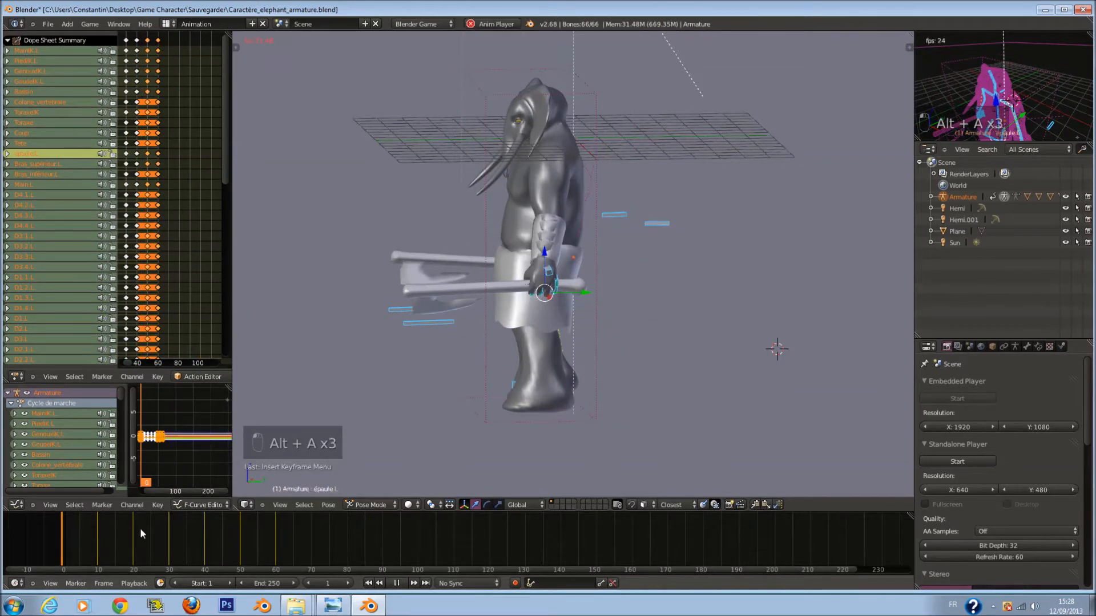
key(alt+a)
key(alt+a)
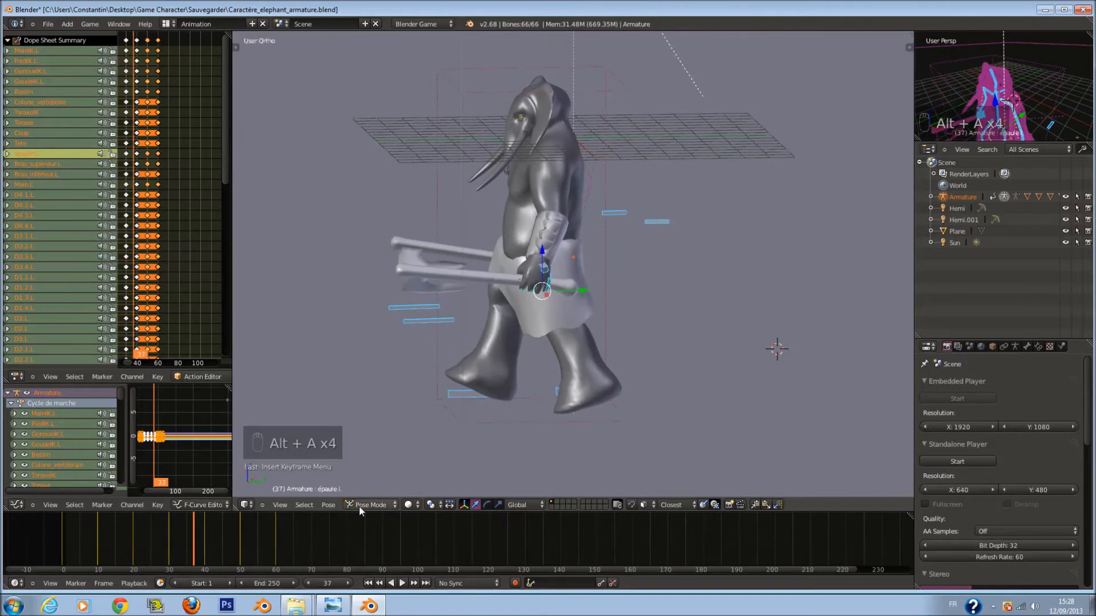
Display the elephant textured in Object Mode, return to frame 0 and save the file.
click(406, 506)
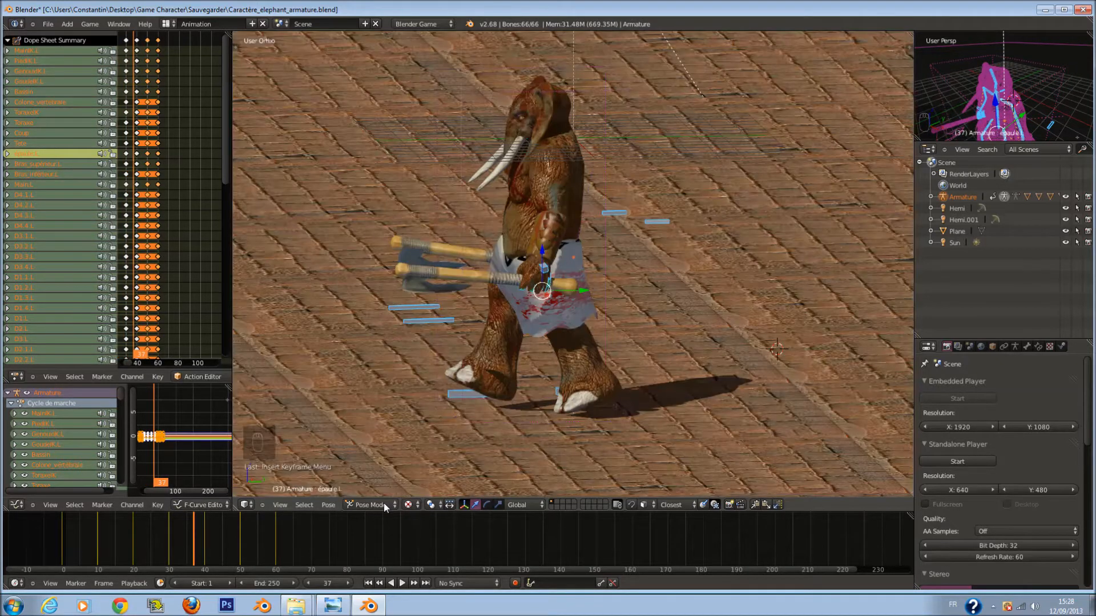
click(384, 503)
click(385, 495)
drag(203, 539, 61, 539)
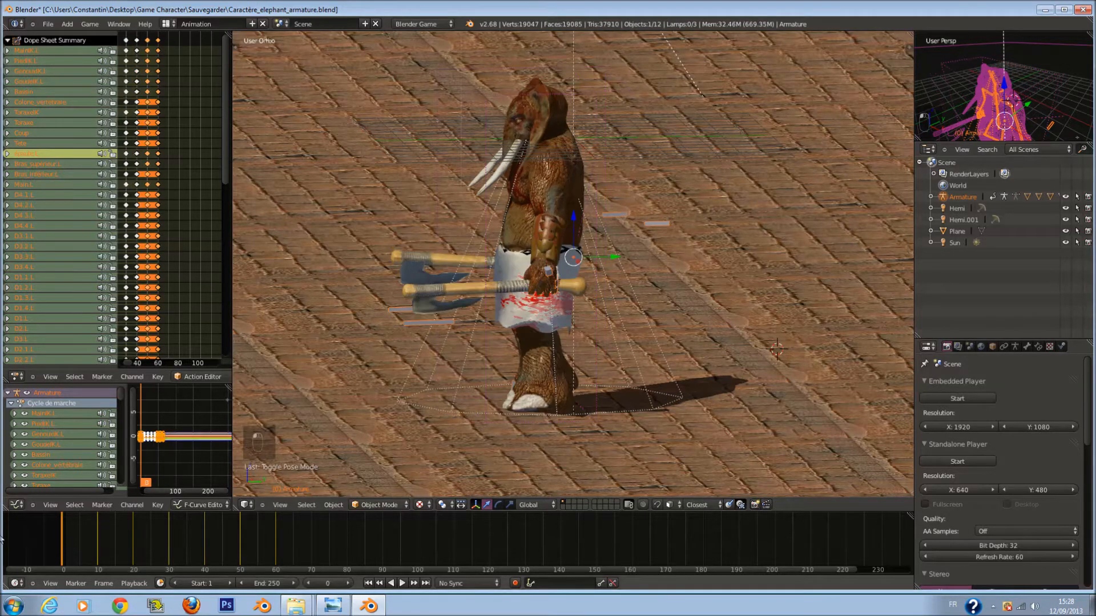
key(ctrl+s)
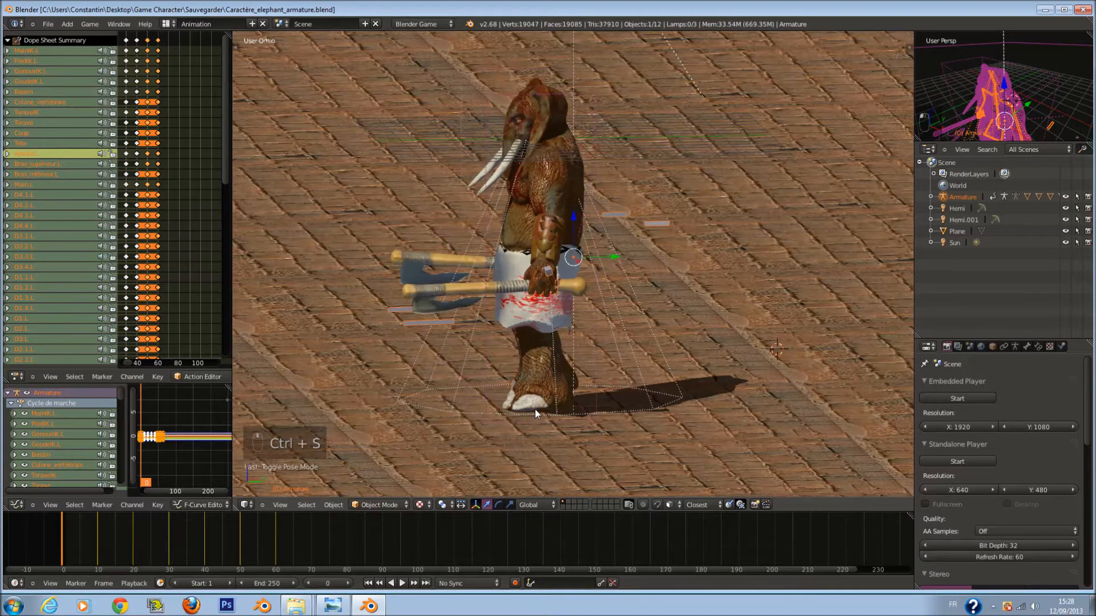
Set the start frame of the Cycle de marche action actuator to 1, return to the 3D view and save the file.
click(245, 505)
click(267, 359)
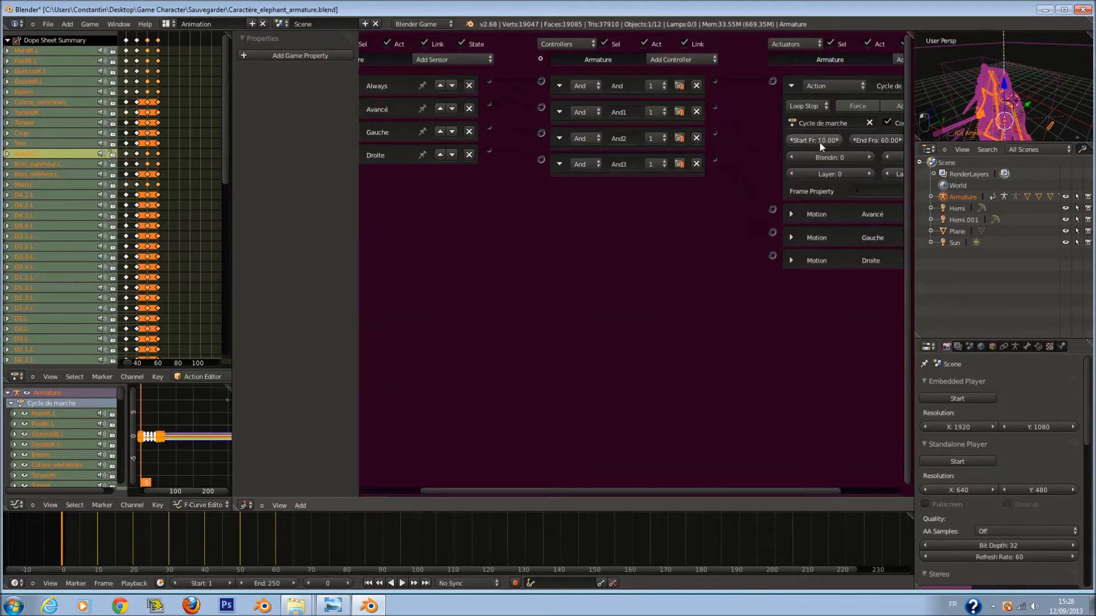
click(818, 141)
text(&)
key(Escape)
click(816, 140)
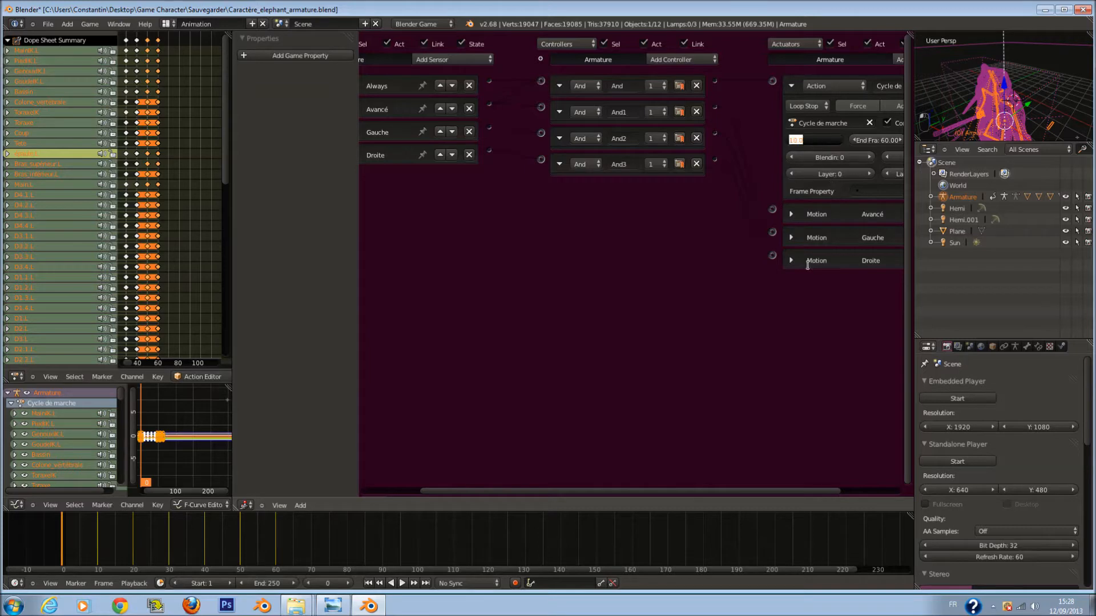
text(1)
key(Return)
click(246, 505)
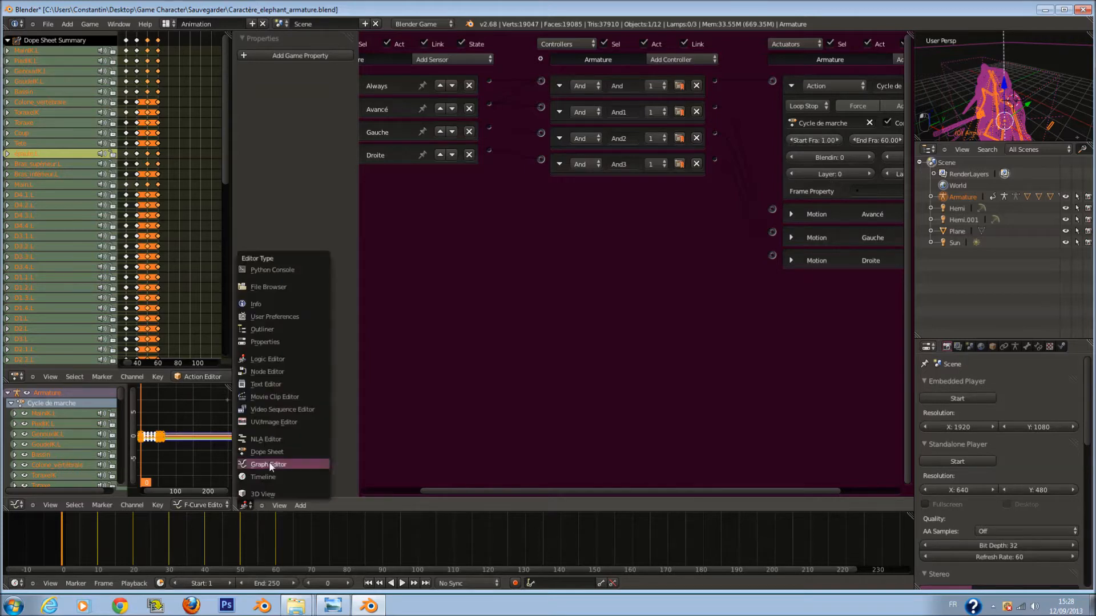
click(275, 489)
key(ctrl+s)
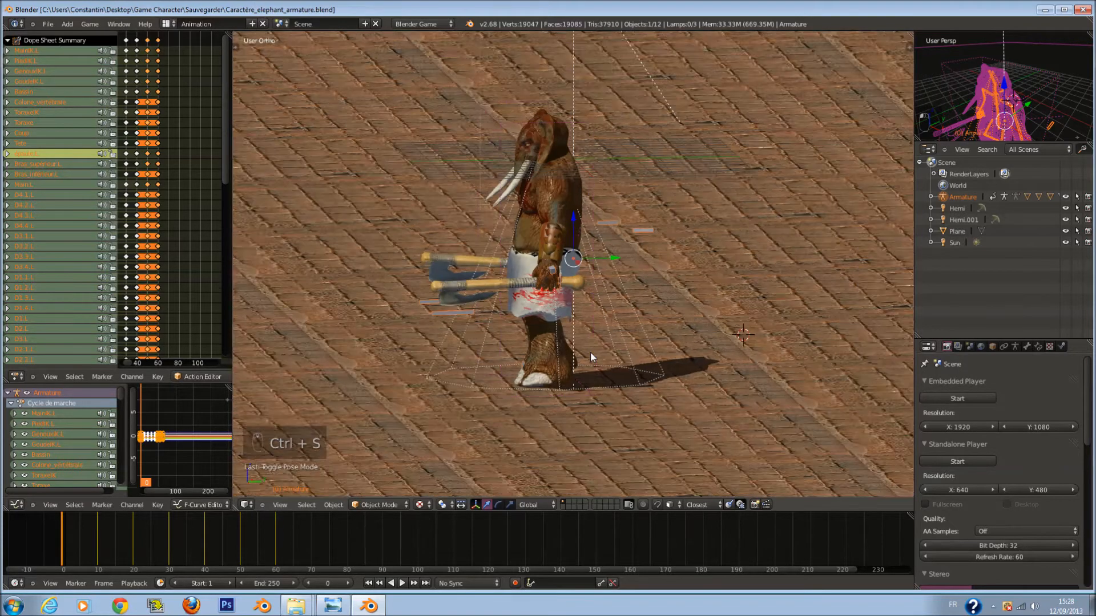
Run the game, walk the elephant forward while turning it left and right, and exit.
key(p)
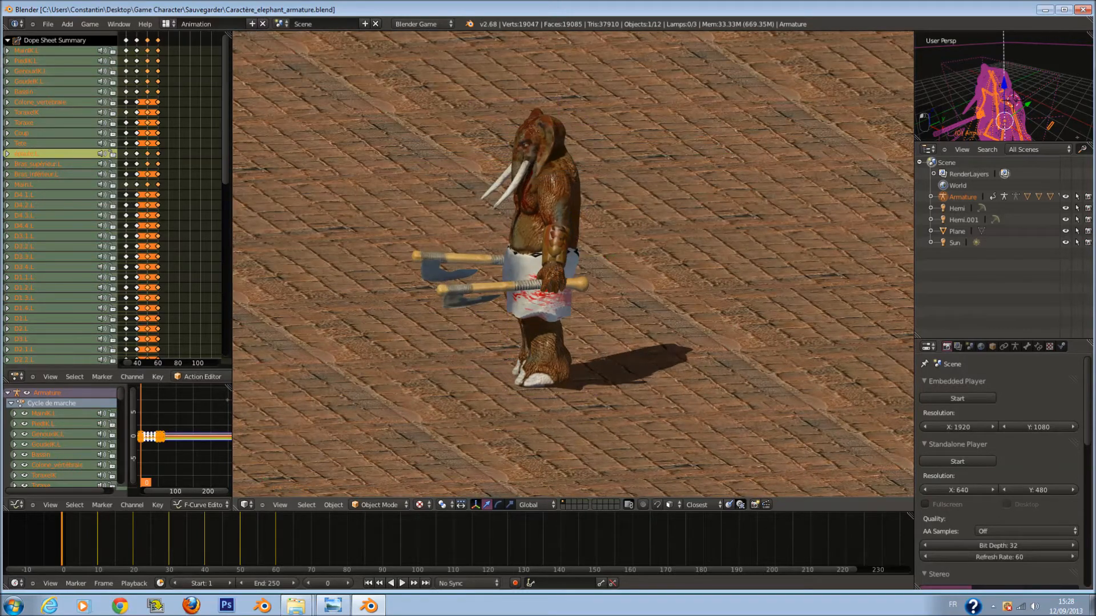
key(Up)
key(Left)
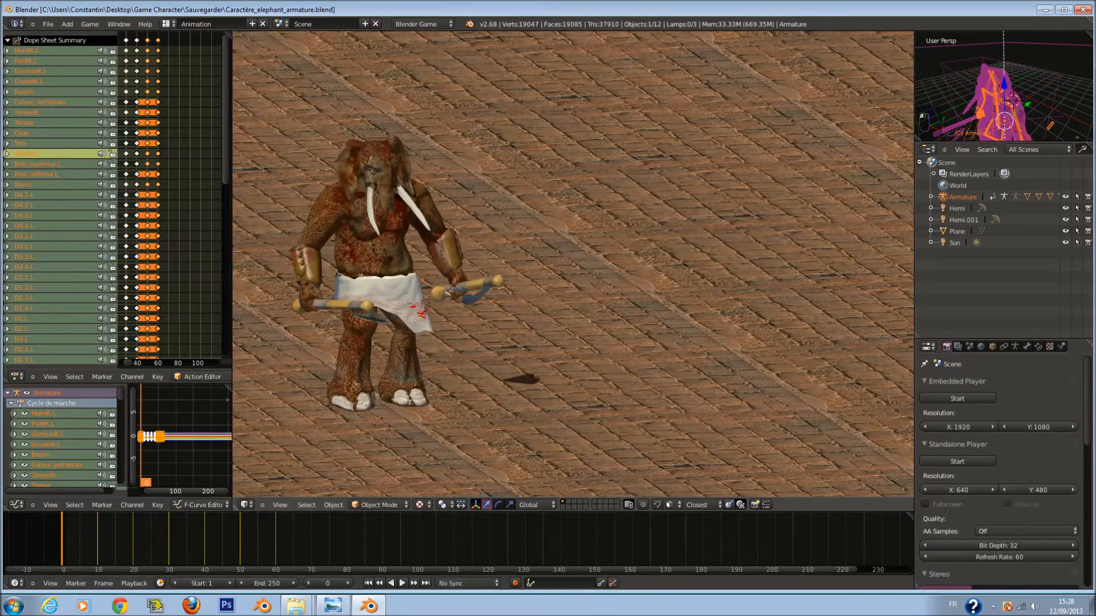
key(Up)
key(Left)
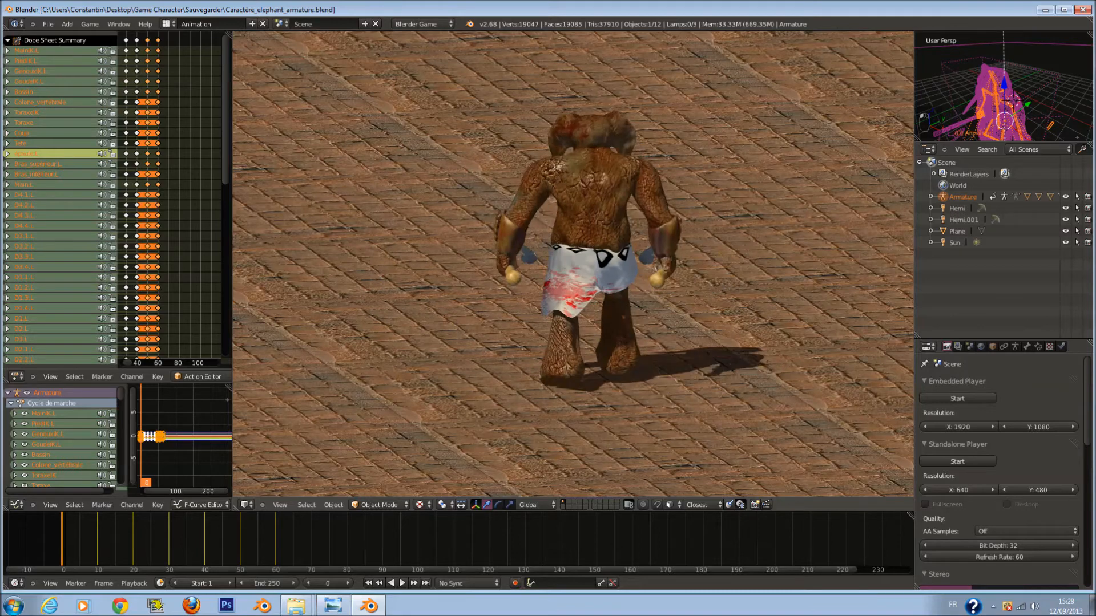
key(Up)
key(Right)
key(Left)
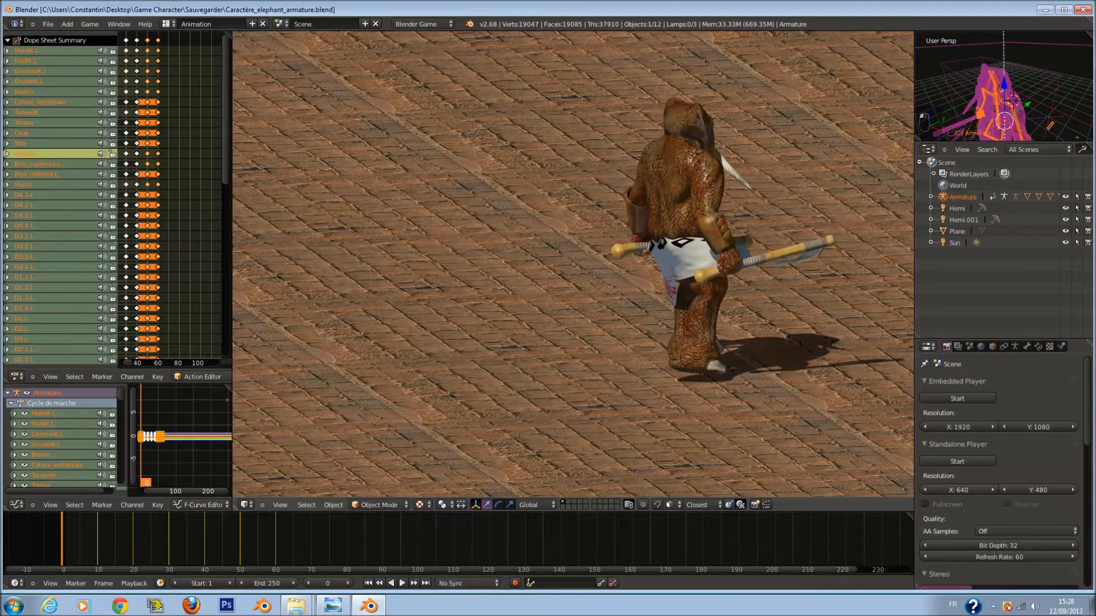
key(Escape)
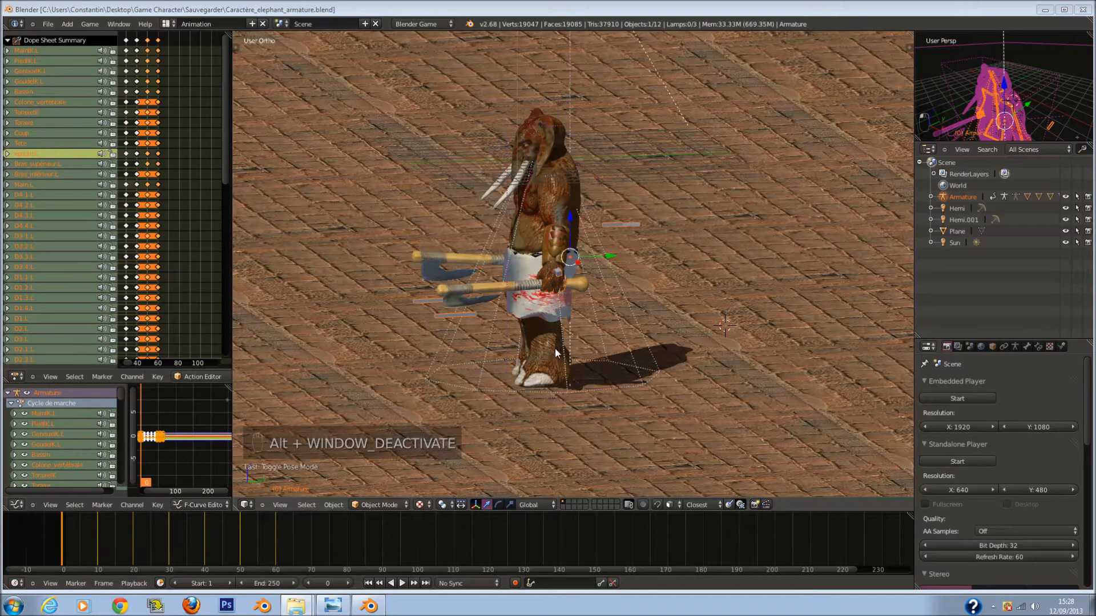
Scale all walk-cycle keyframes down so the cycle ends at about frame 32, and save the file.
middle_drag(173, 318, 252, 303)
key(a)
key(a)
key(a)
key(s)
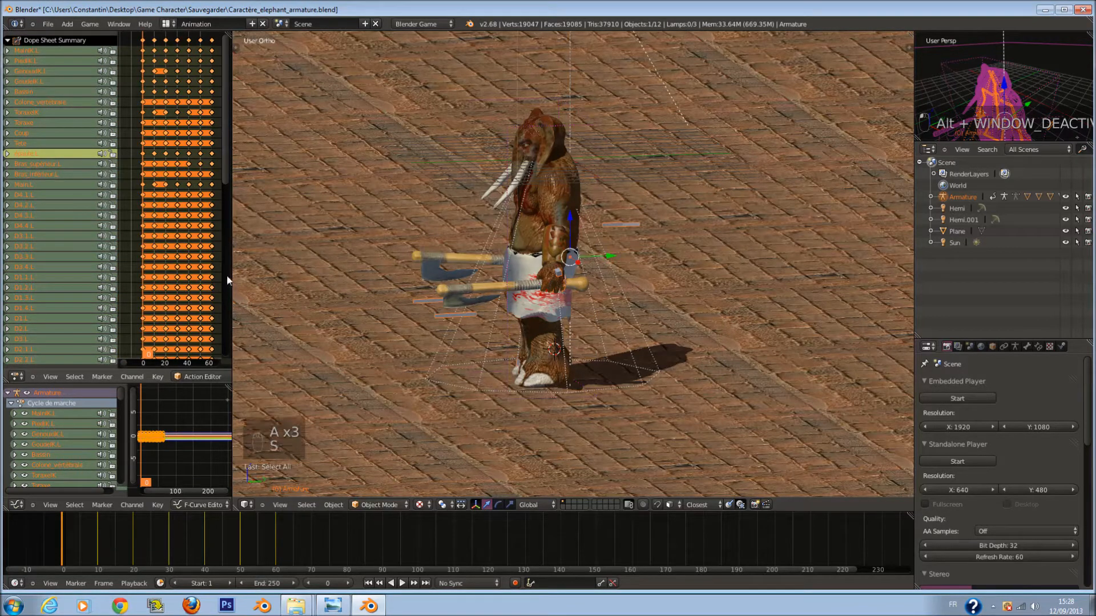
key(s)
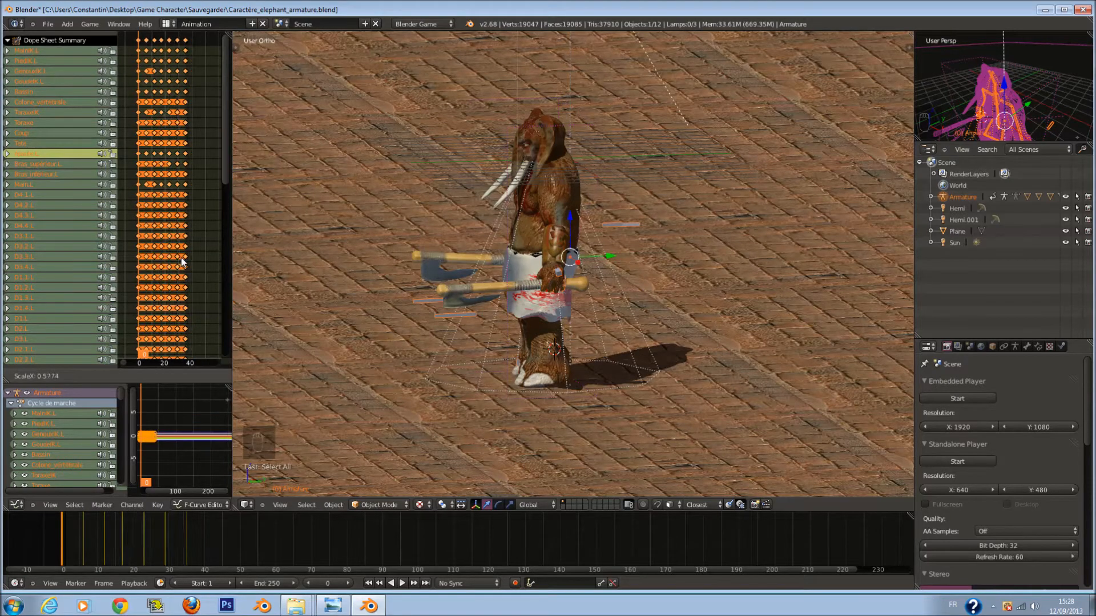
click(177, 256)
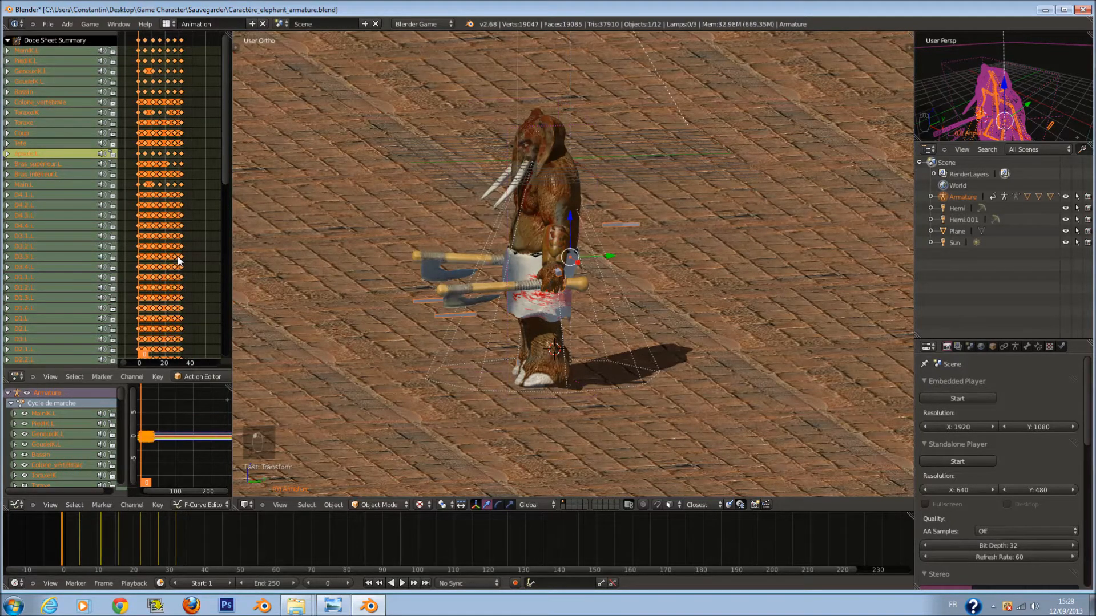
key(ctrl+s)
click(177, 256)
Run the game to test the shortened walk cycle while moving forward and turning left, and exit.
key(p)
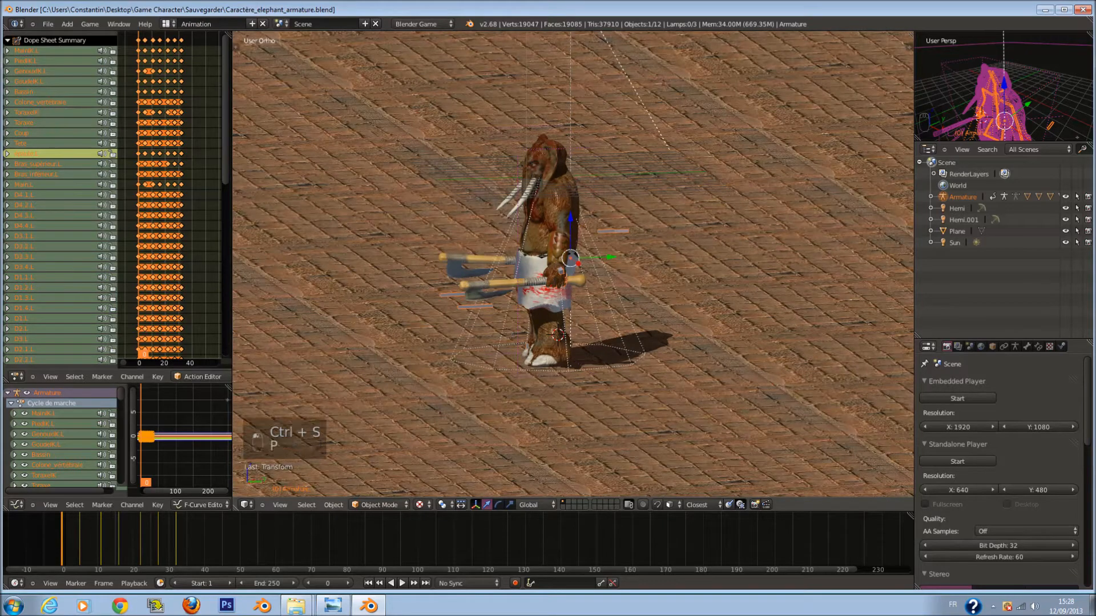
key(Up)
key(Left)
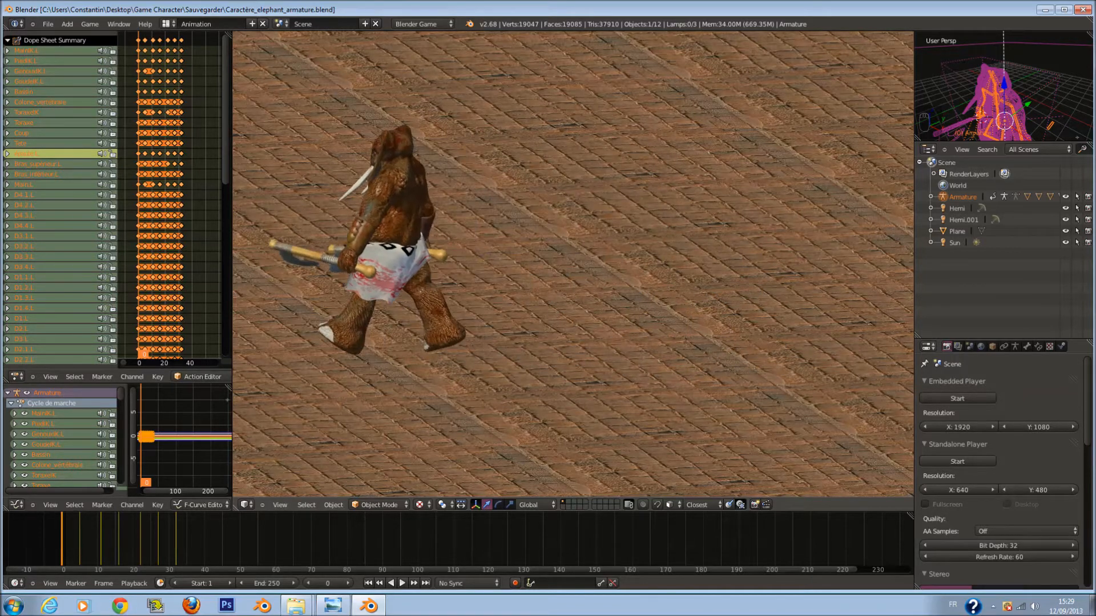
key(Escape)
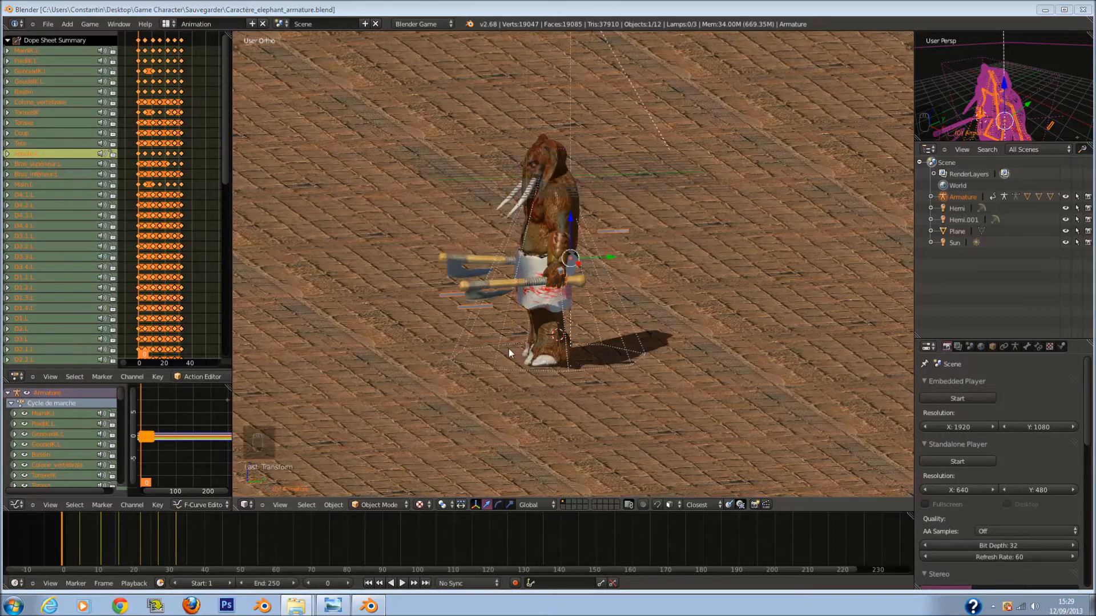
click(206, 331)
key(s)
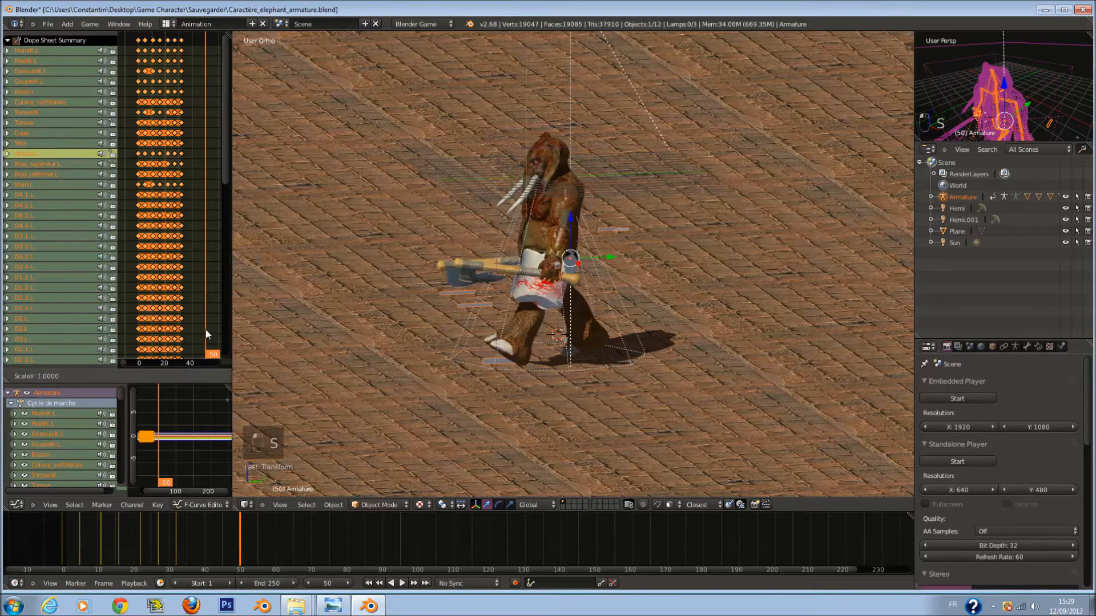
key(Escape)
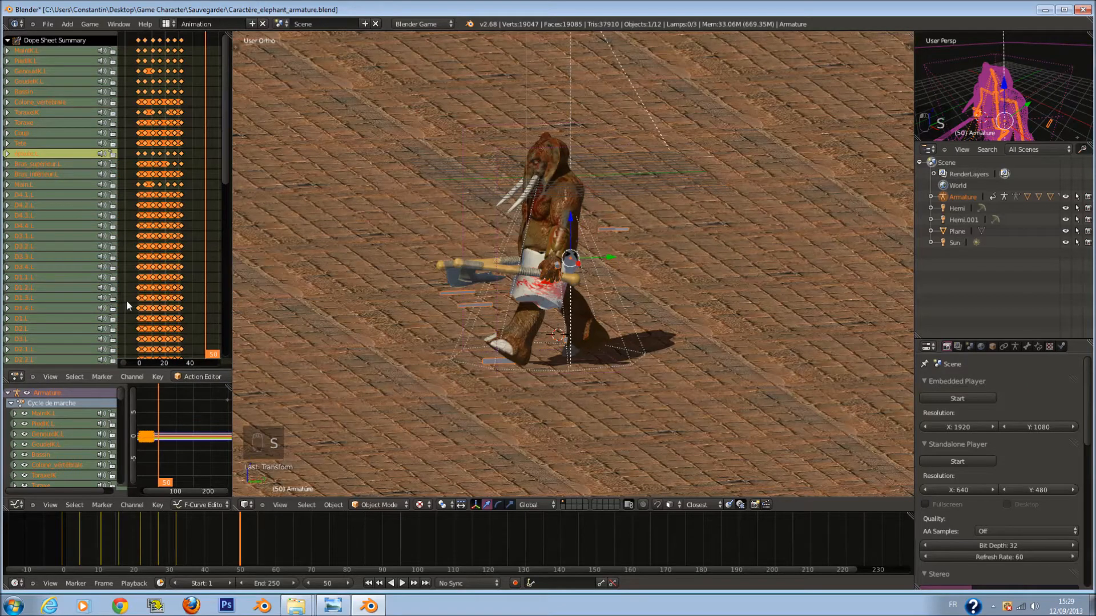
Scale all walk-cycle keyframes up from frame 0 so the cycle ends at about frame 40.
click(134, 303)
key(s)
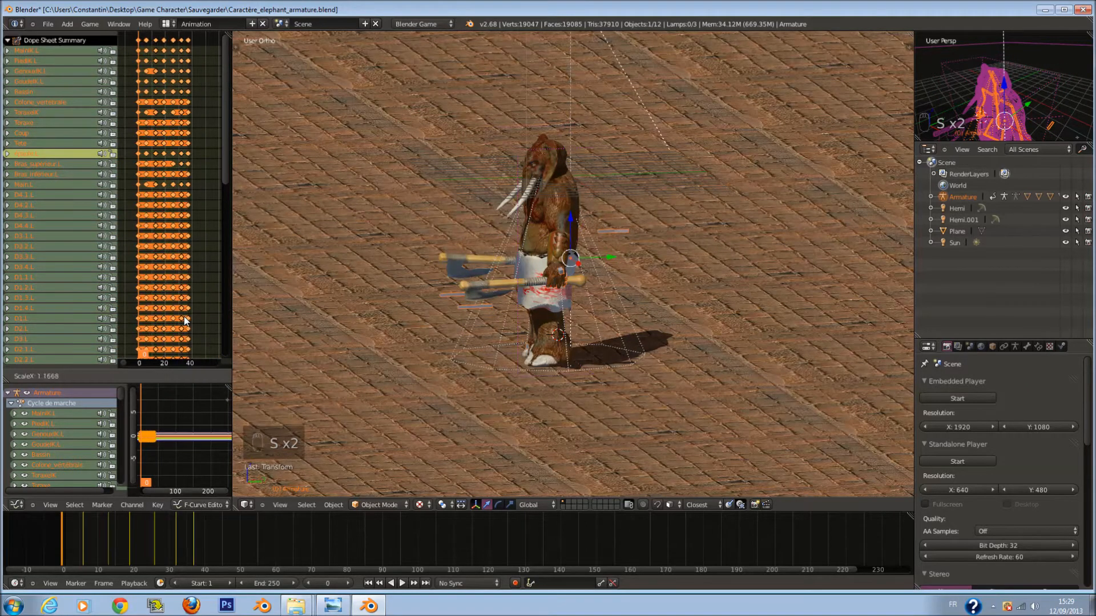
click(185, 316)
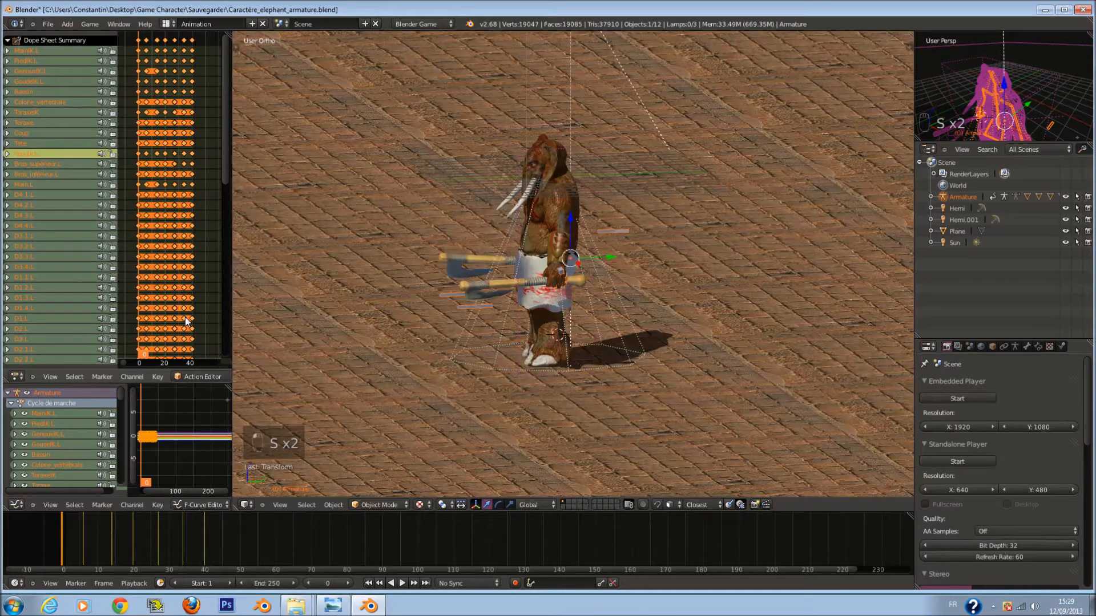
Examine the armature's sensor, controller and actuator links in the Logic Editor and return to the 3D view.
click(245, 505)
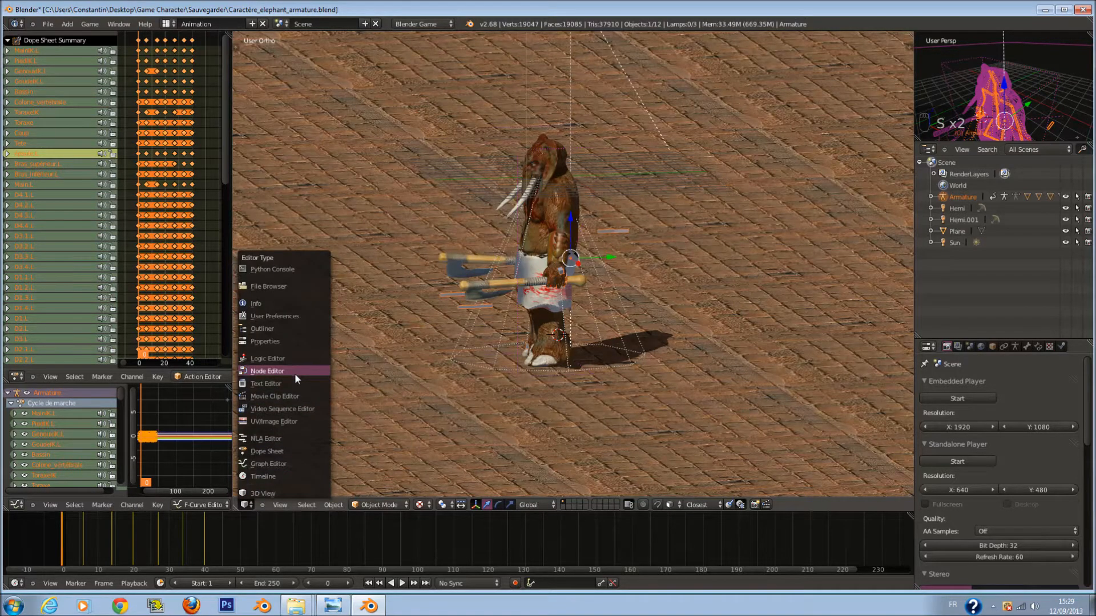
click(294, 358)
scroll(662, 152, up, 1)
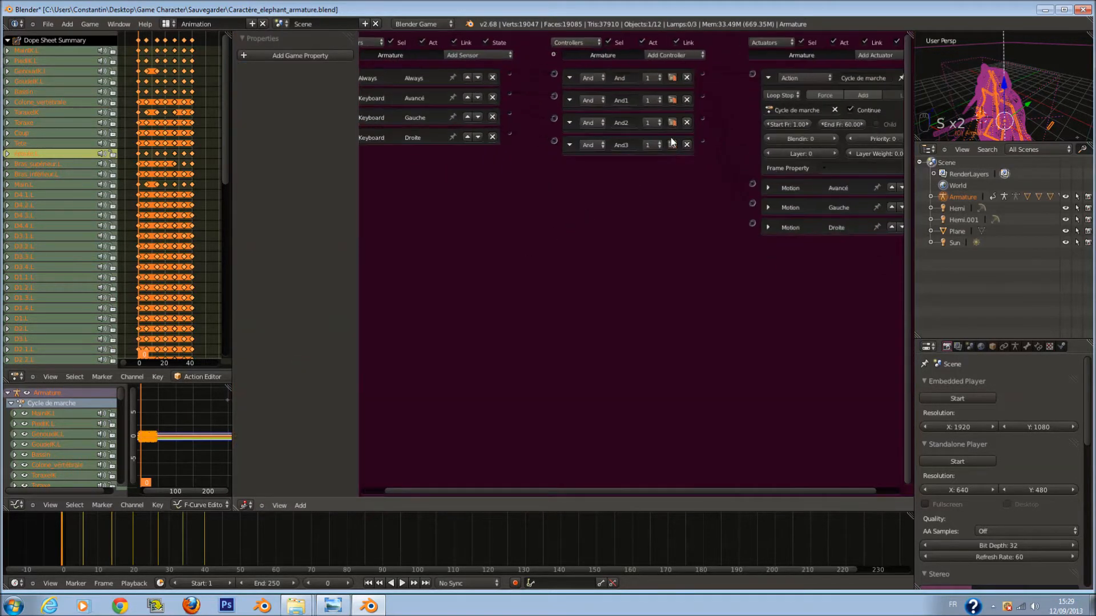
middle_drag(547, 114, 574, 114)
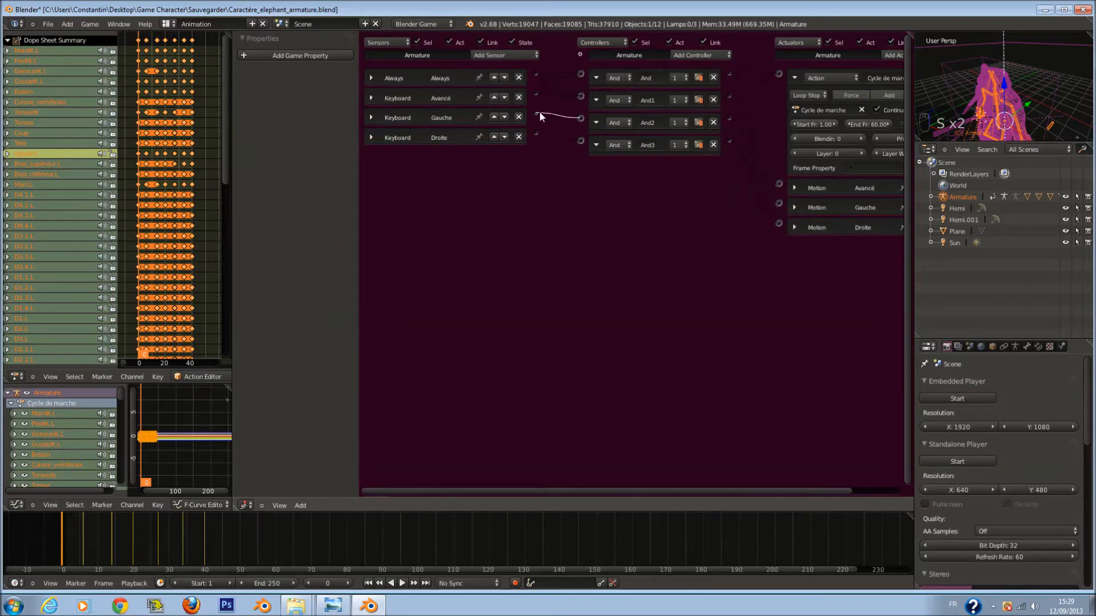
drag(552, 121, 578, 73)
click(249, 504)
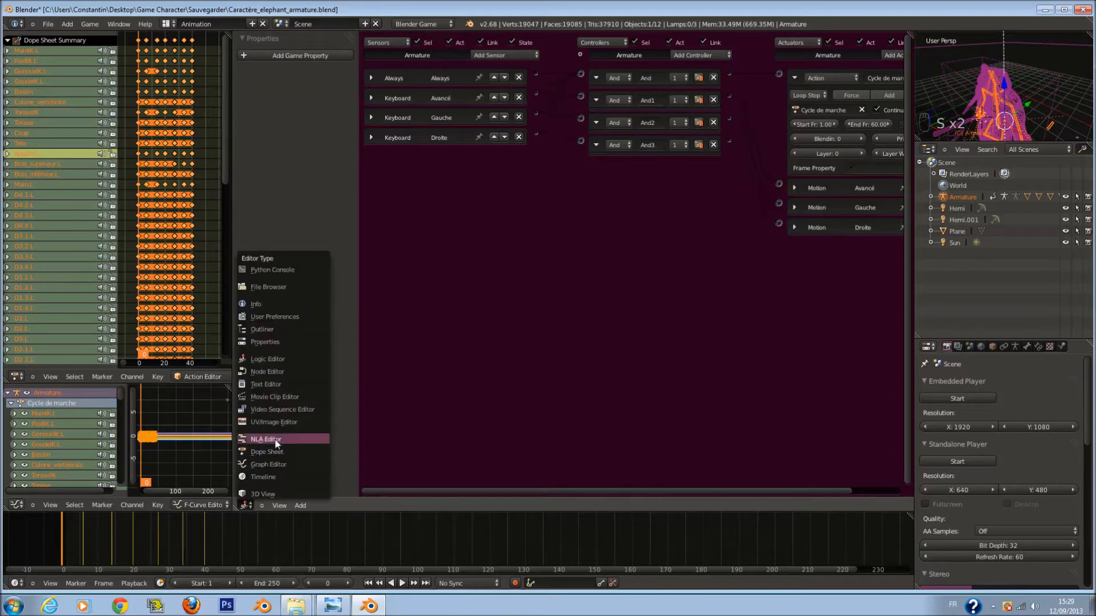
click(276, 492)
Save the file, run the game to test the 40-frame walk cycle while moving forward and turning both ways, and exit.
key(ctrl+s)
key(p)
key(Up)
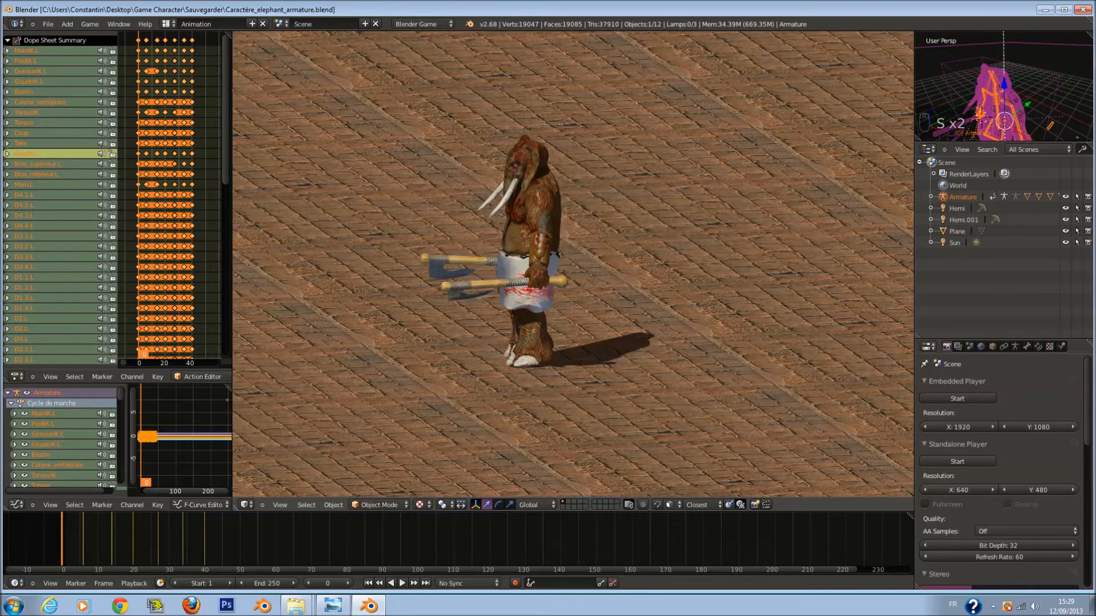
key(Left)
key(Right)
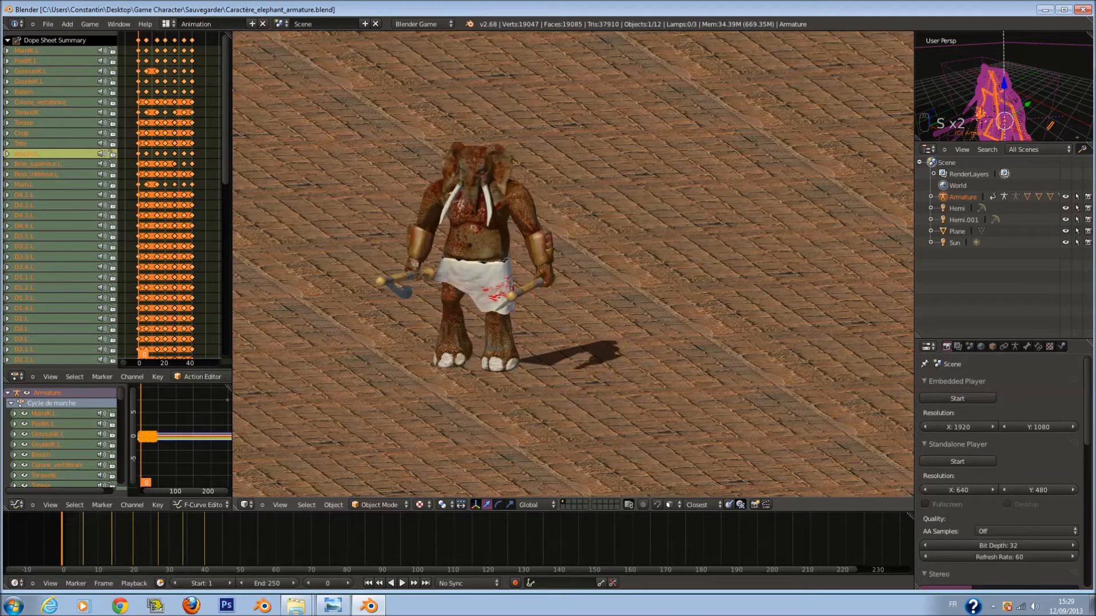
key(Right)
key(Up)
key(Left)
key(Right)
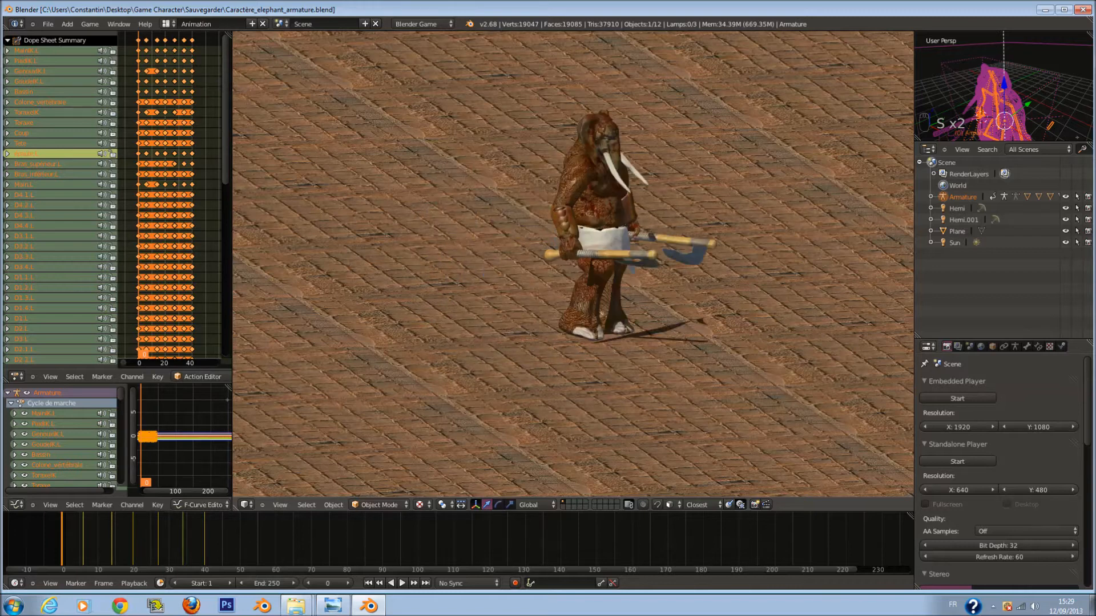
key(Left)
key(Right)
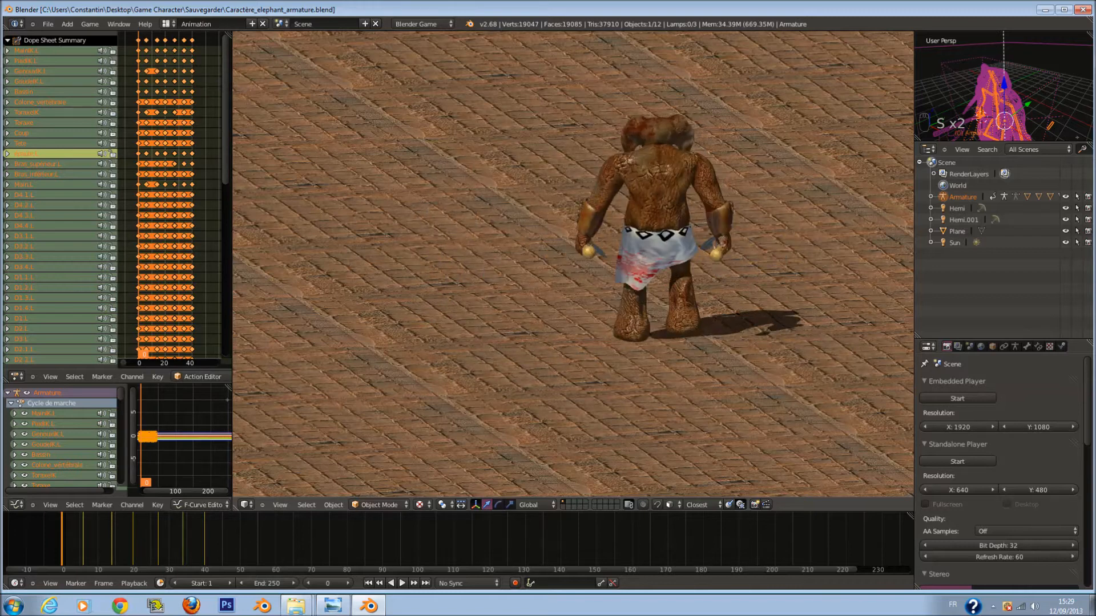
key(Escape)
Link the And1 controller to the Cycle de marche Action actuator in the Logic Editor and return to the 3D view.
click(247, 504)
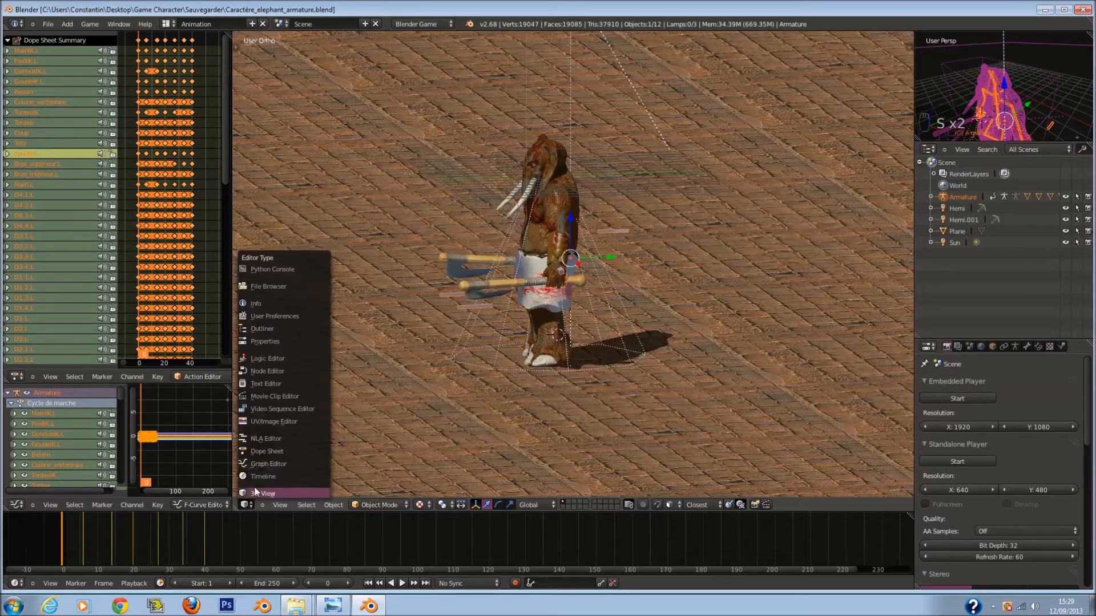
click(291, 357)
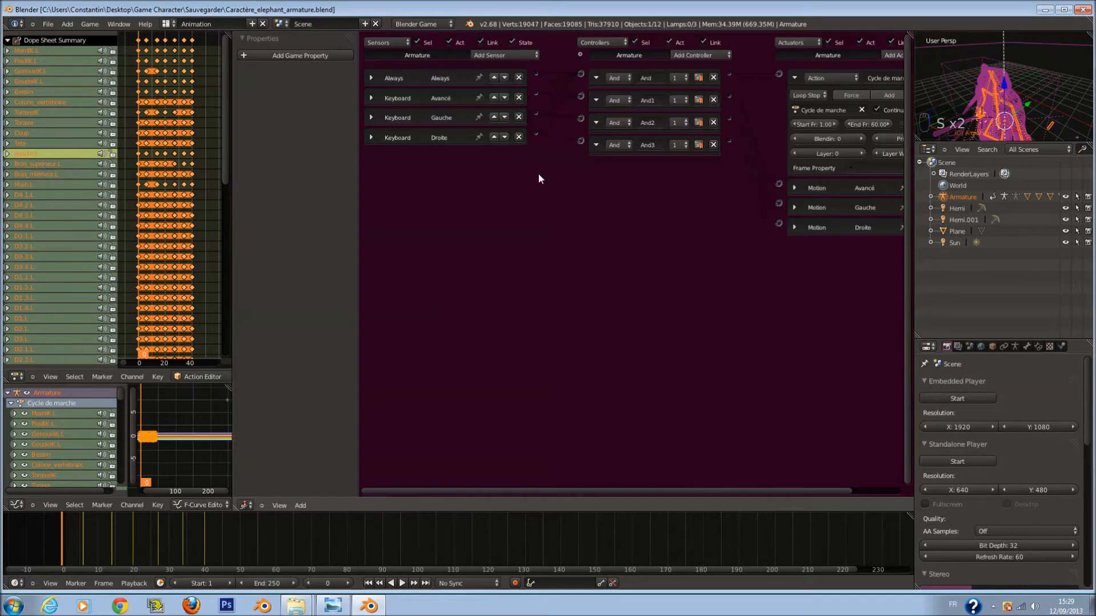
middle_drag(660, 100, 634, 93)
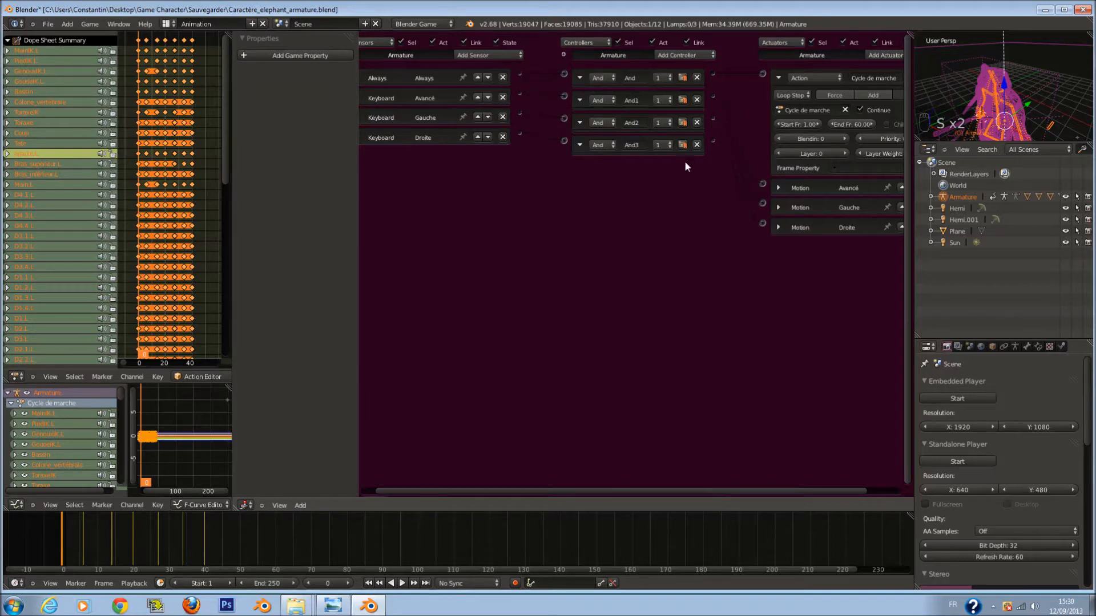
middle_drag(726, 149, 701, 158)
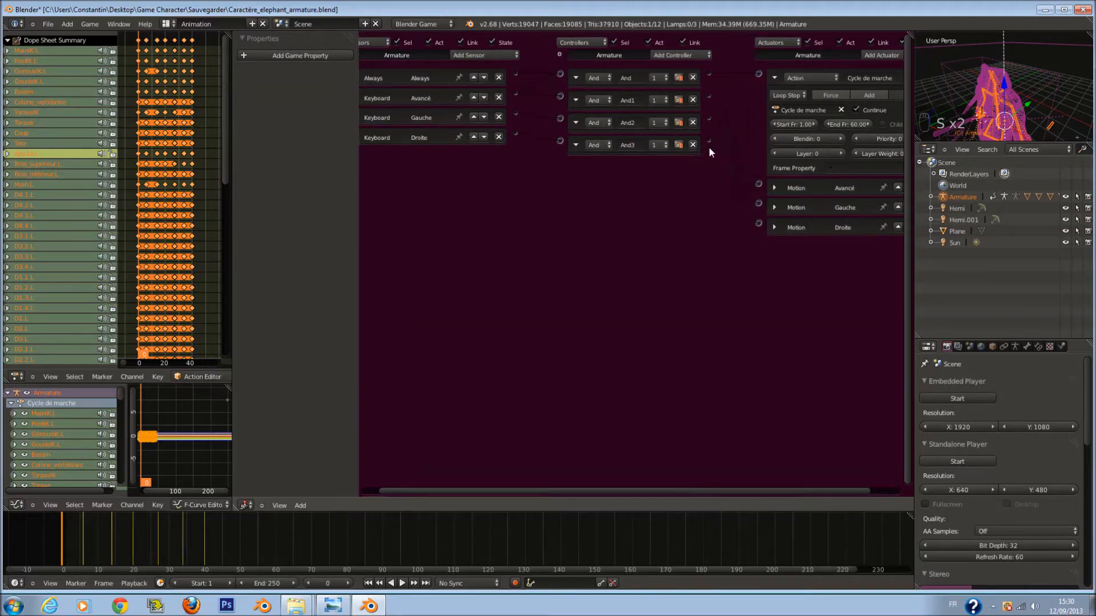
drag(708, 96, 758, 74)
mouse_move(709, 118)
mouse_down()
mouse_move(711, 108)
mouse_move(725, 110)
mouse_up()
click(246, 506)
click(268, 492)
Run the game with the rewired logic, walk the elephant forward while turning left and right, and exit.
key(p)
key(Up)
key(Left)
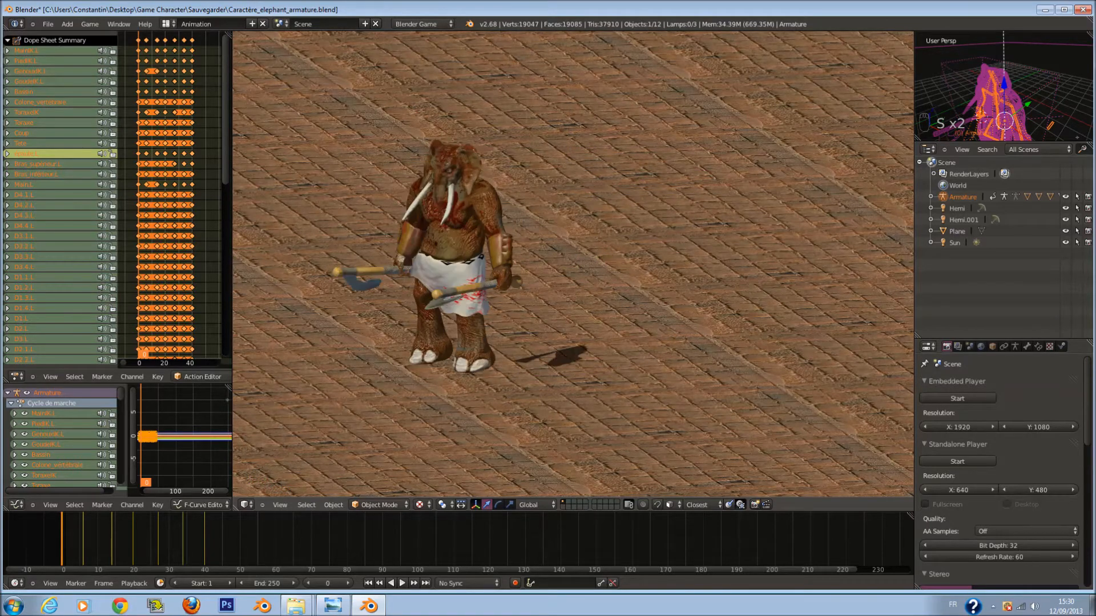
key(Up)
key(Right)
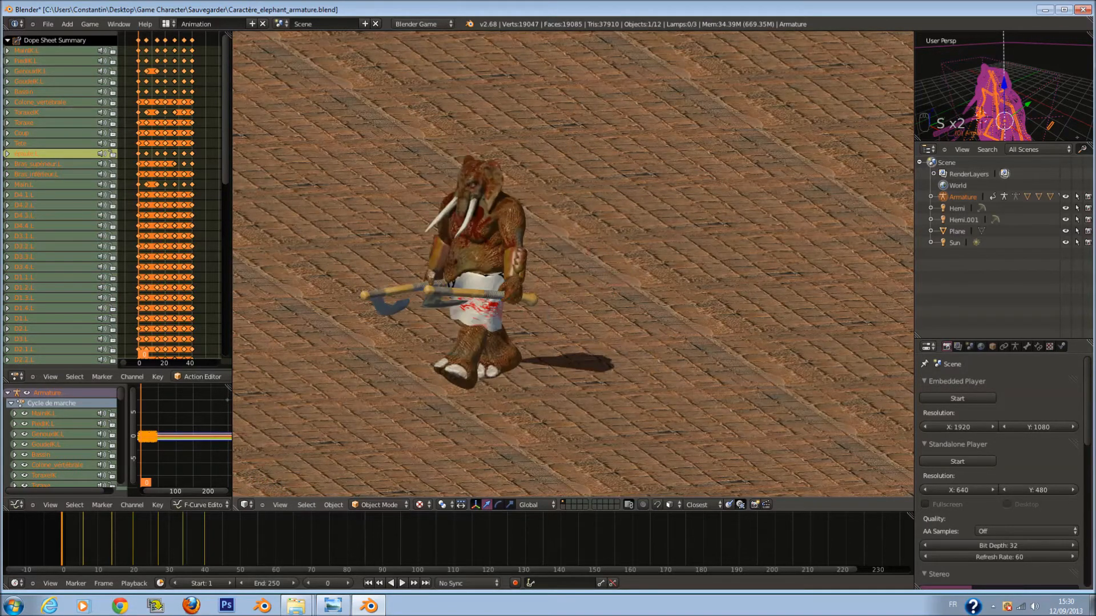
key(Up)
key(Right)
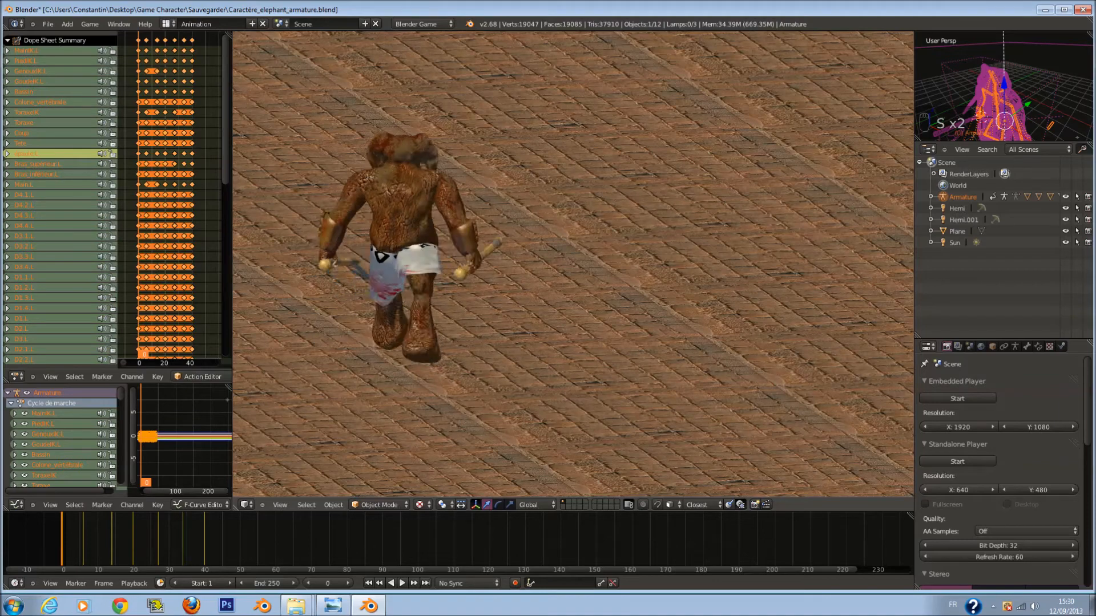
key(Right)
key(Up)
key(Left)
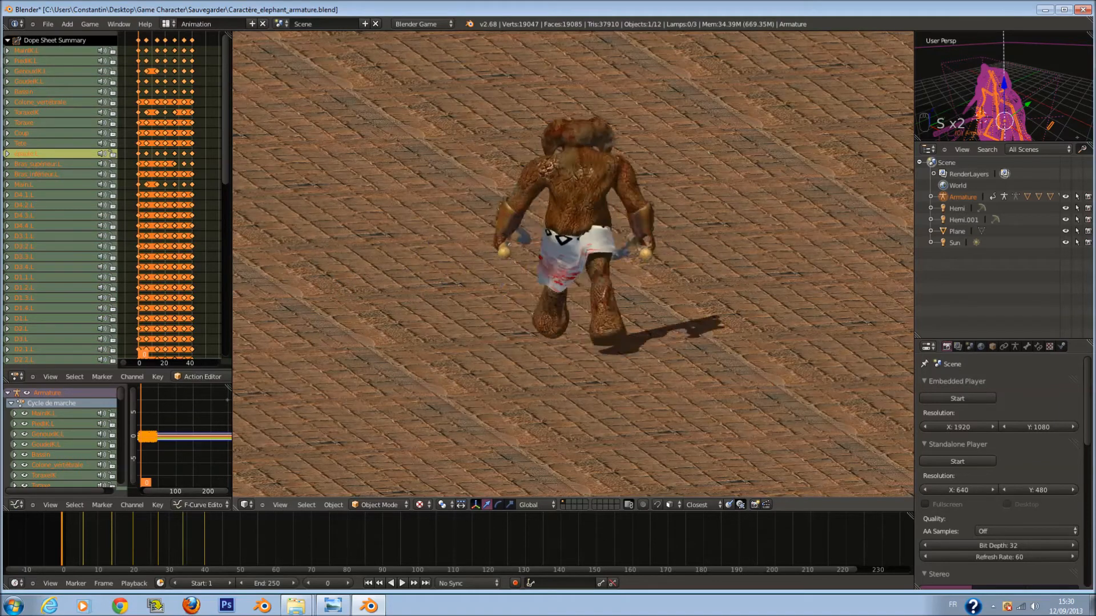
key(Up)
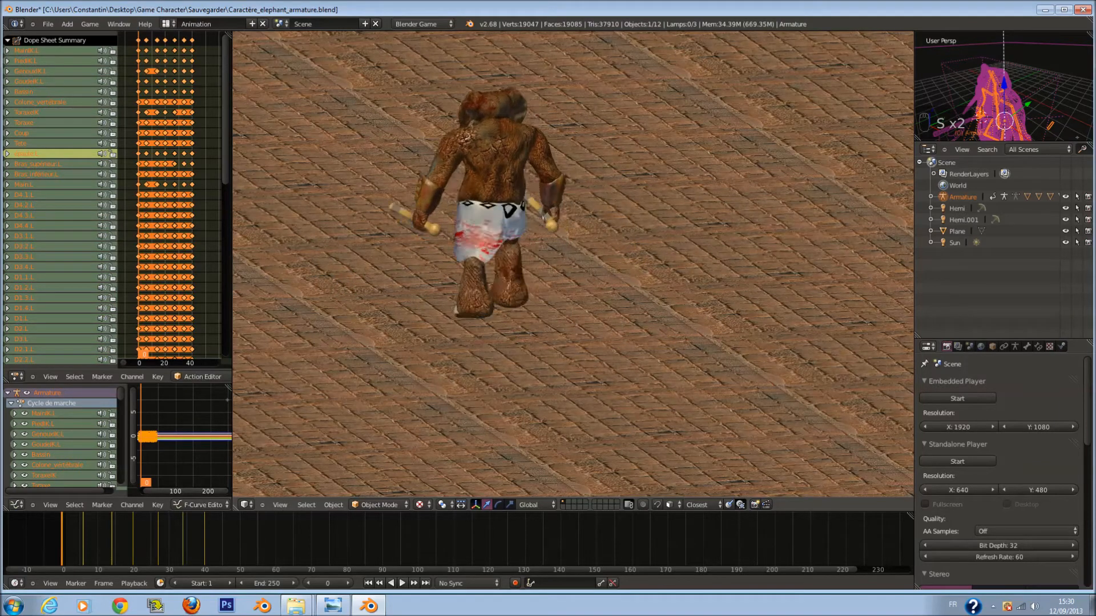
key(Up)
key(Right)
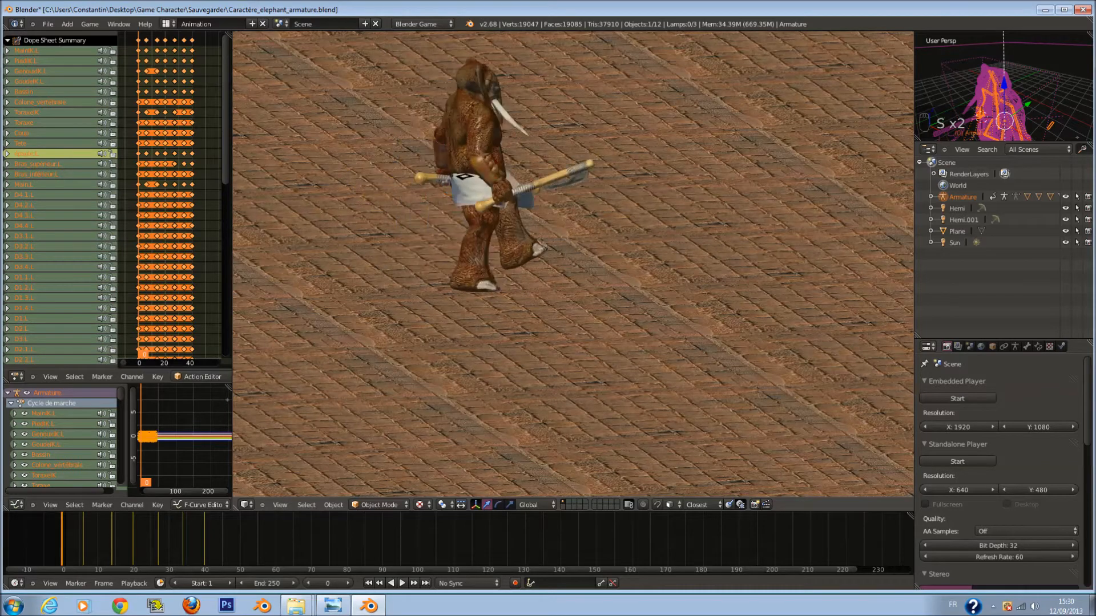
key(Up)
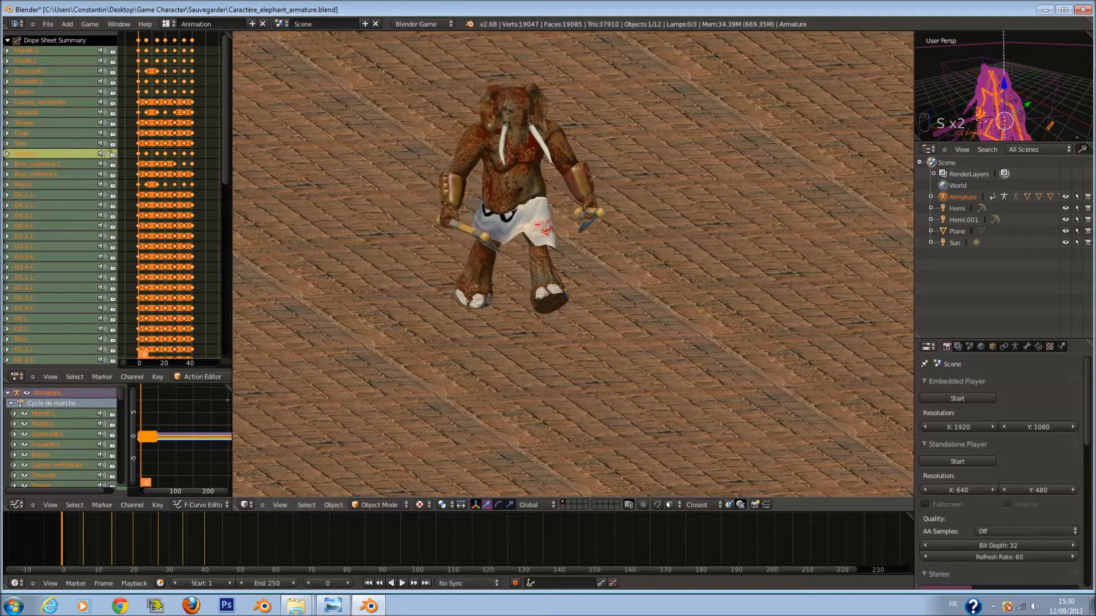
key(Left)
key(Up)
key(Left)
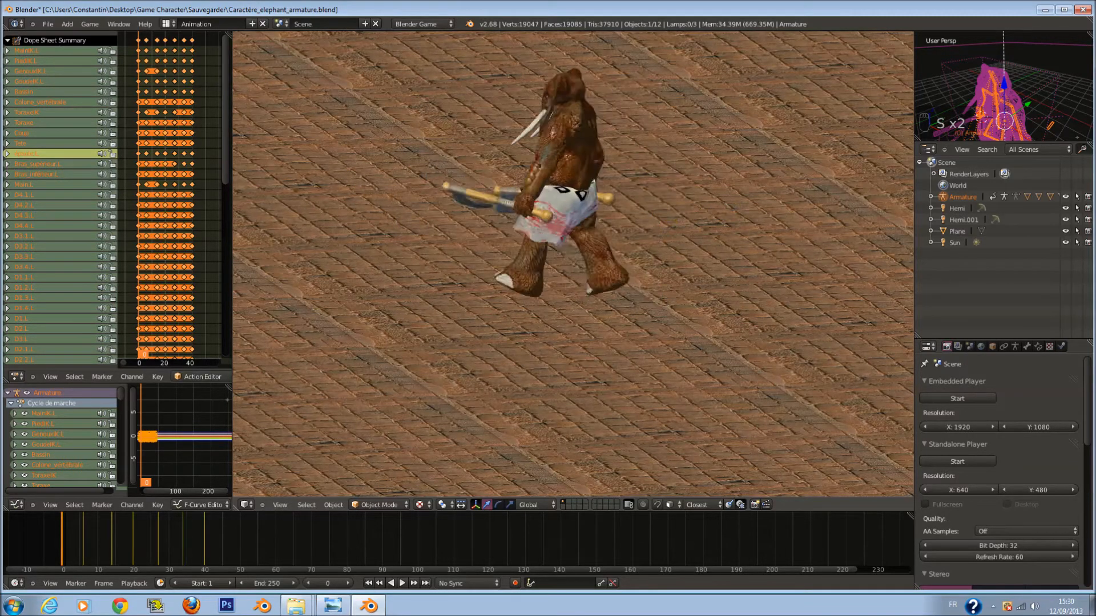
key(Up)
key(Left)
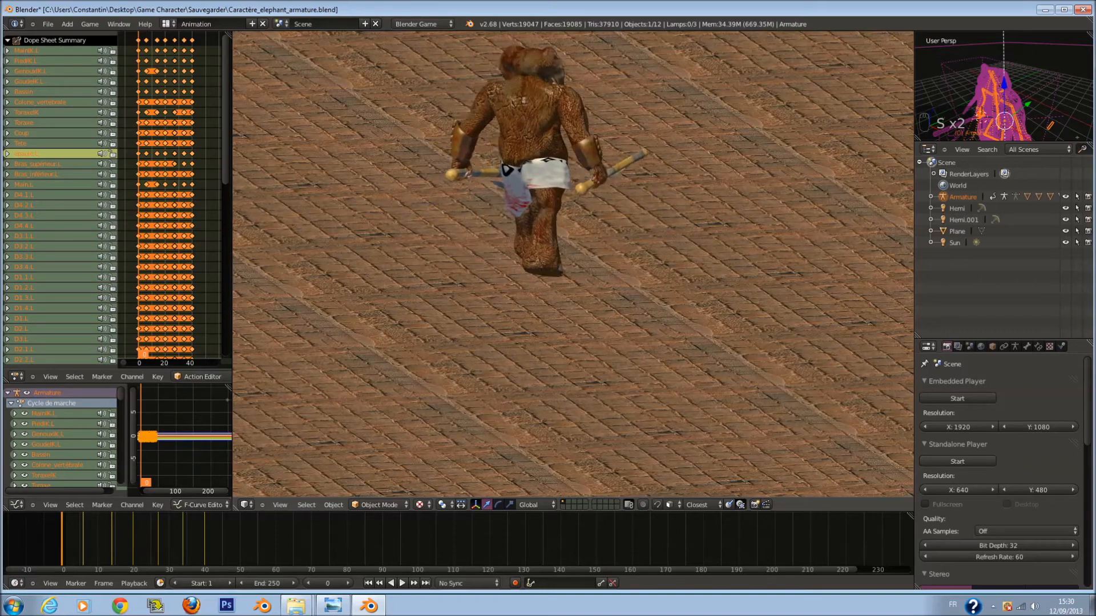
key(Escape)
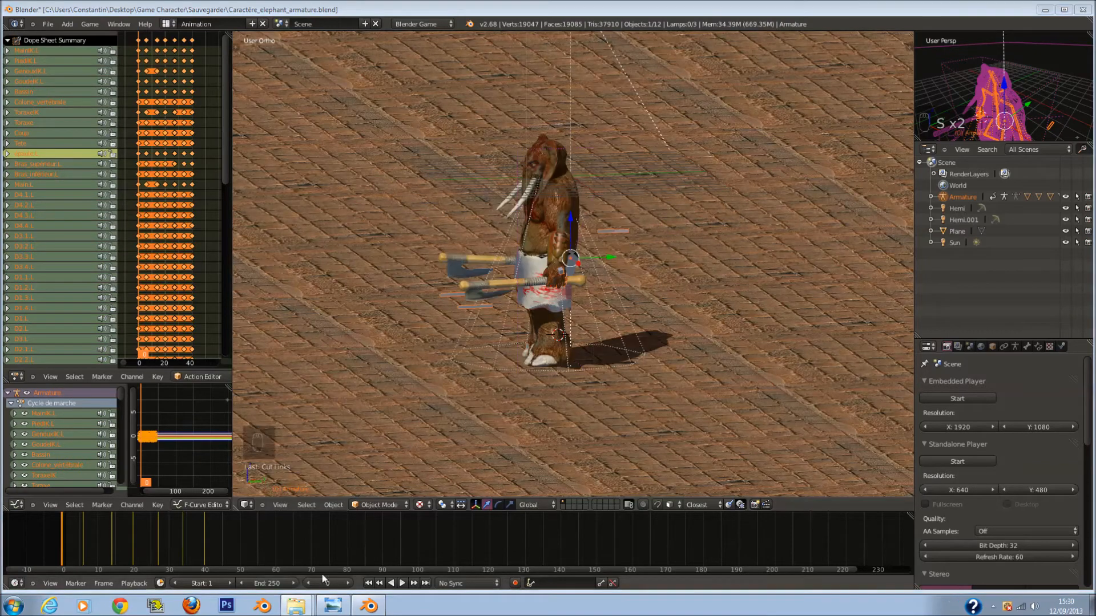
Switch the 3D view area back to the Logic Editor.
click(248, 504)
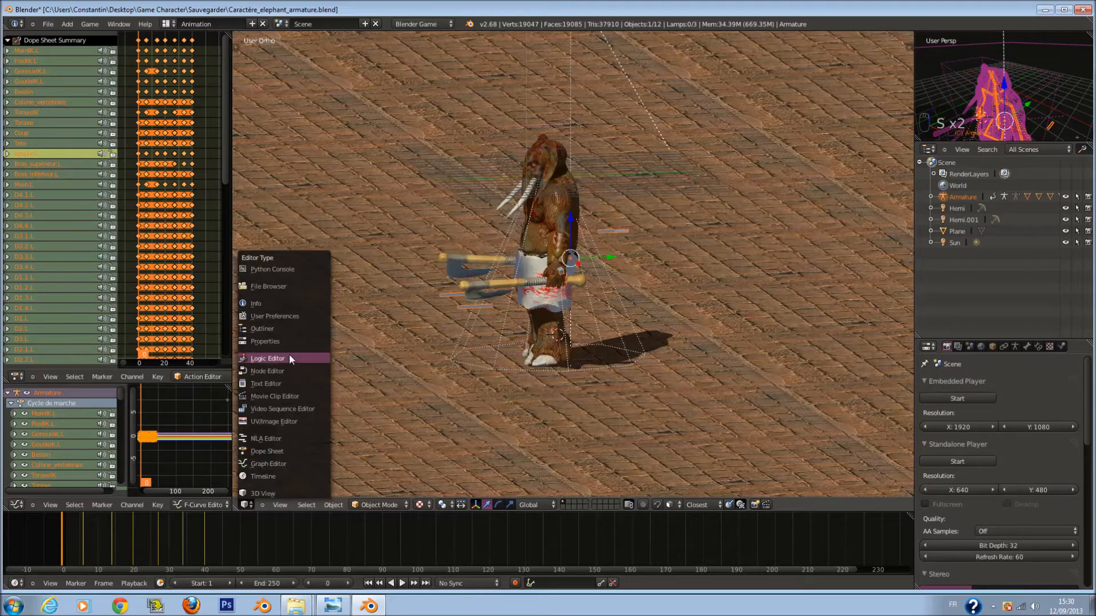
Check the armature's logic bricks, then return to the 3D view and test the elephant's walk in the game engine.
click(289, 356)
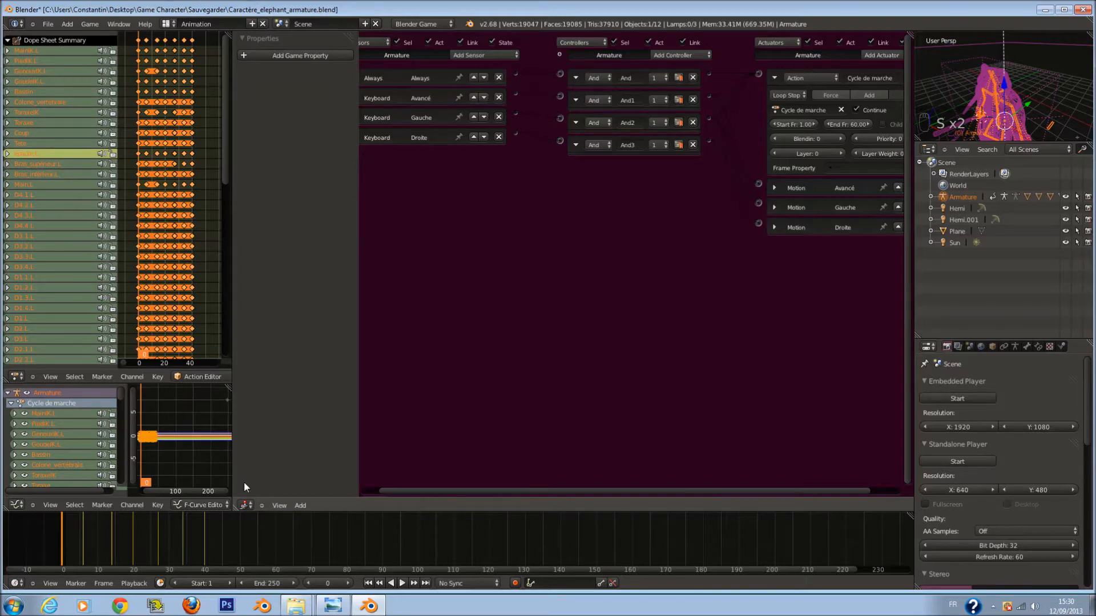
click(248, 506)
click(320, 564)
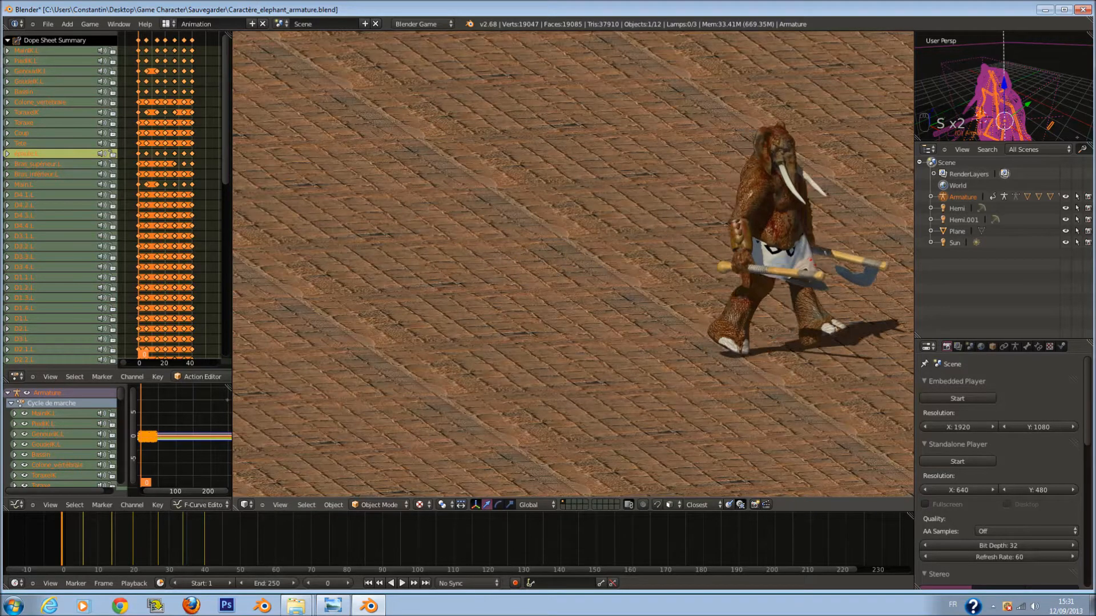
key(Escape)
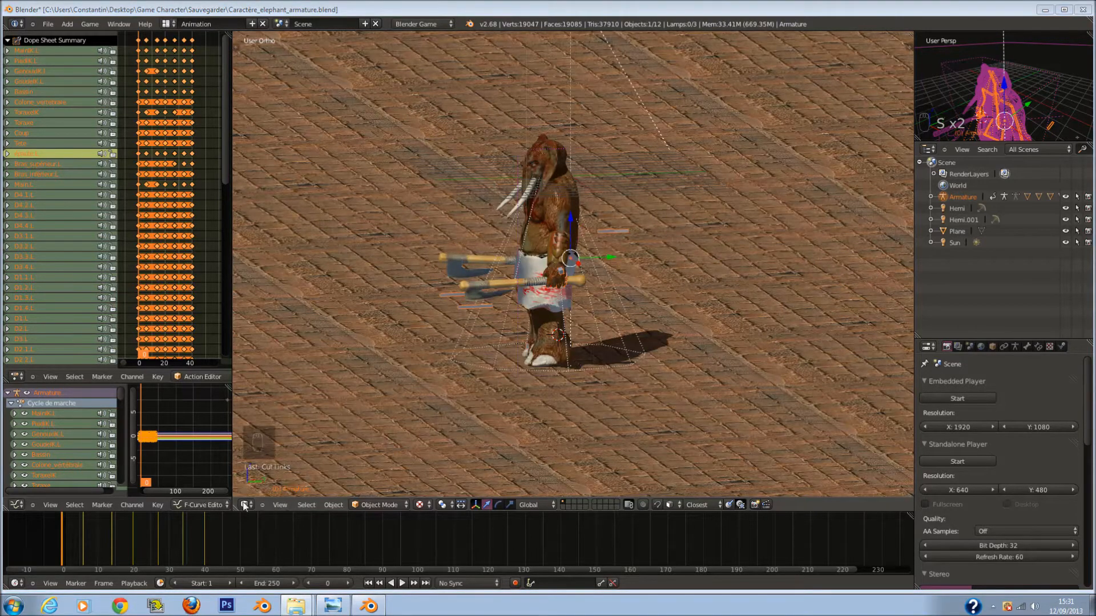
Review the armature's sensors, controllers and actuators in the Logic Editor again, then return to the 3D view.
click(246, 505)
click(272, 371)
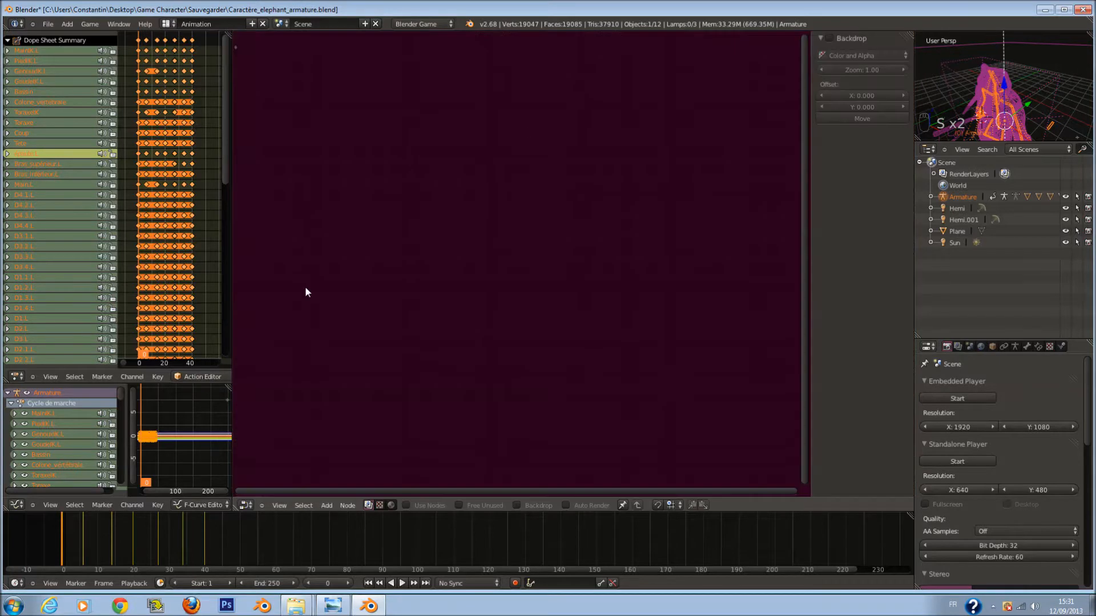
click(244, 505)
click(278, 359)
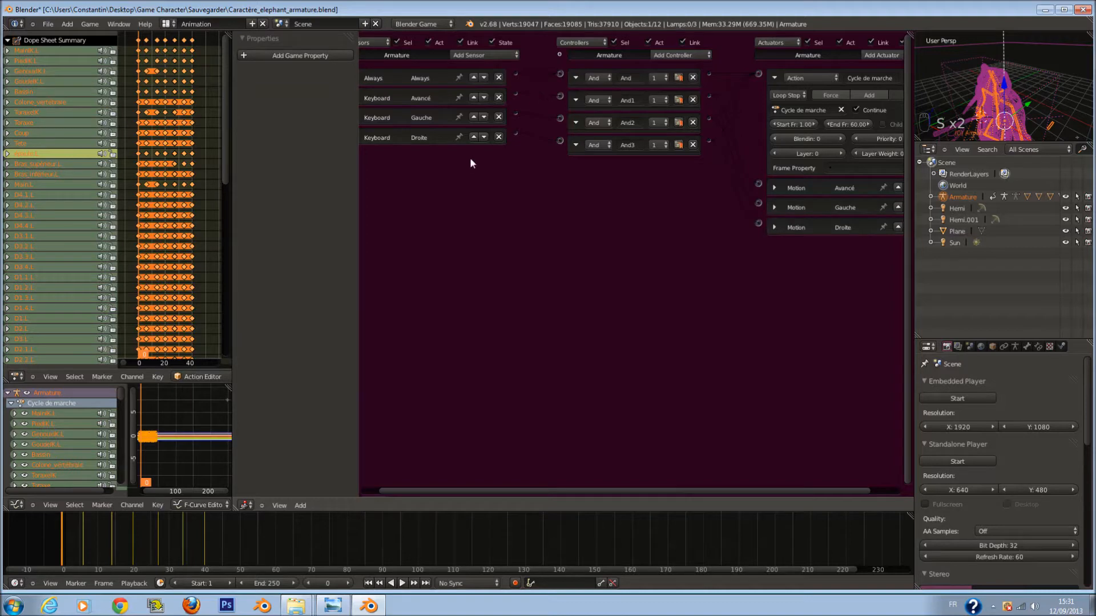
click(244, 505)
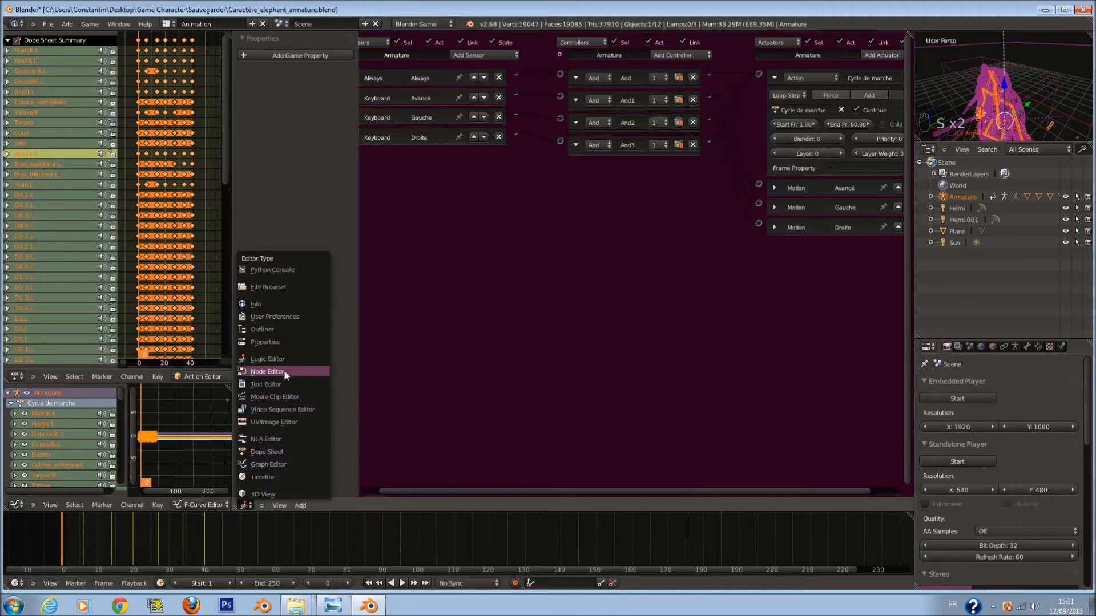
click(280, 492)
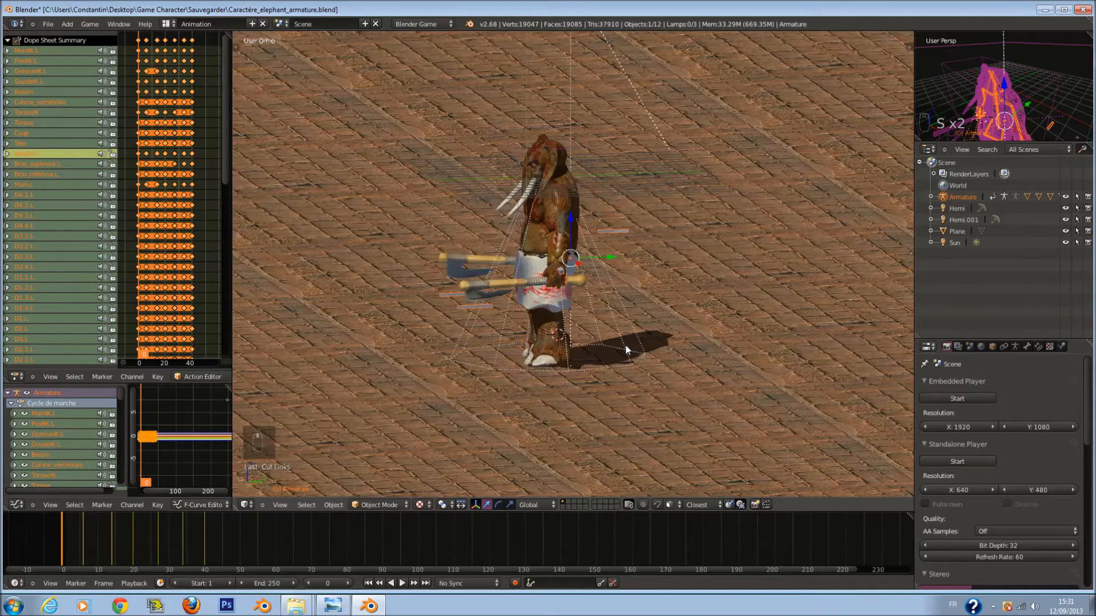
Run the game and test turning the elephant character left and right, then stop the game.
key(p)
key(Left)
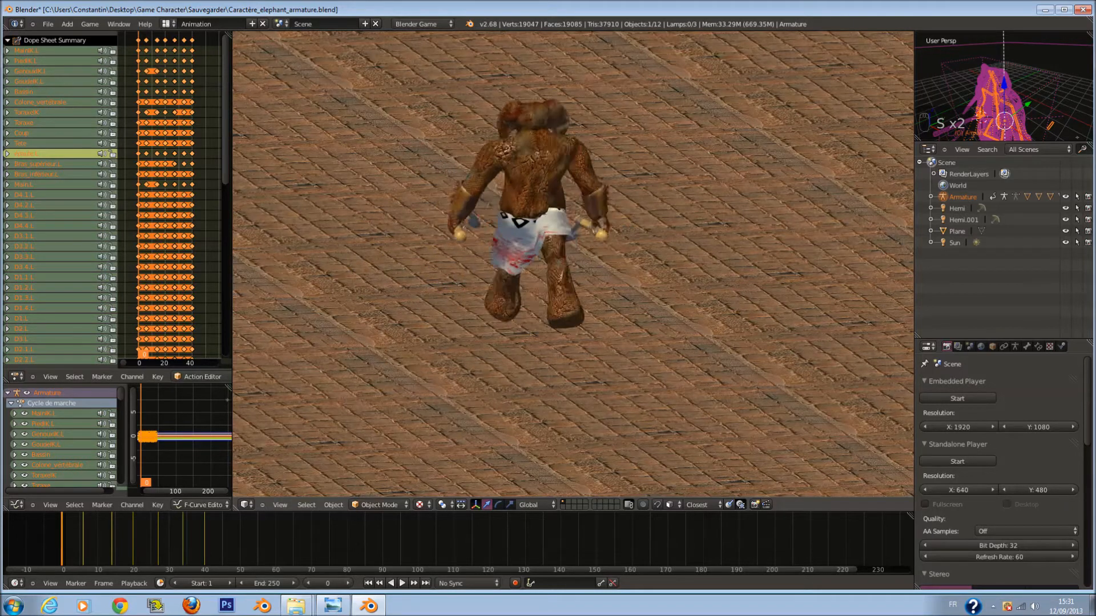
key(Left)
key(Left)
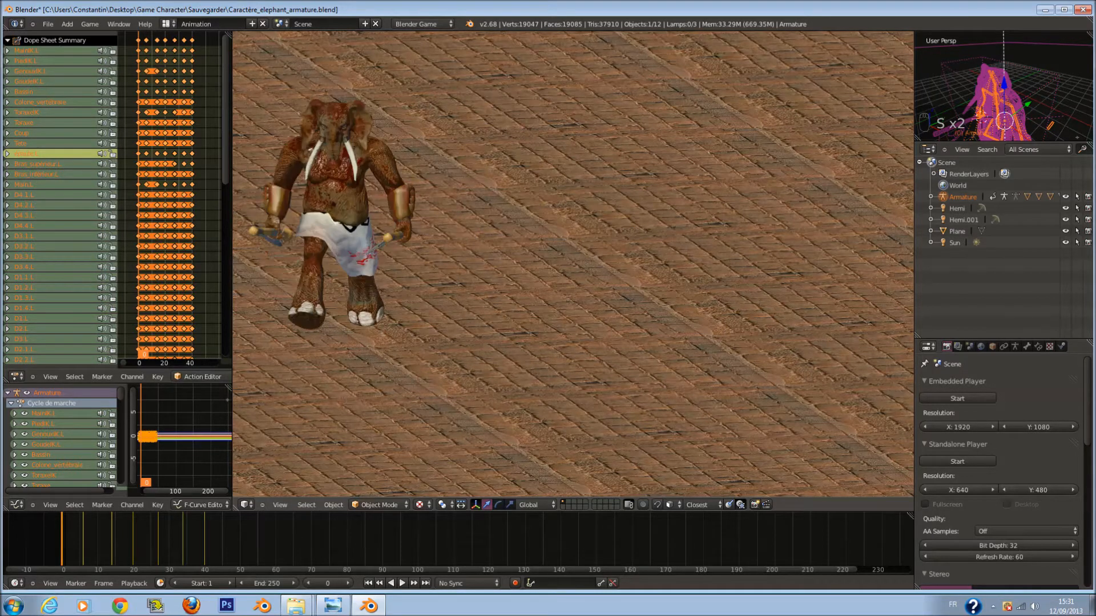
key(Right)
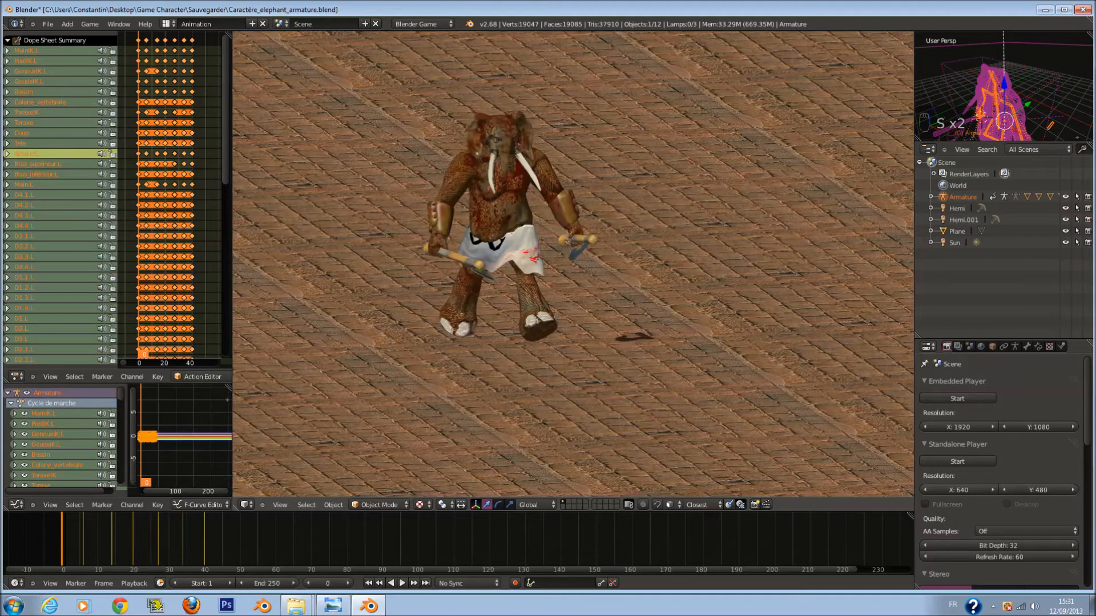
key(Right)
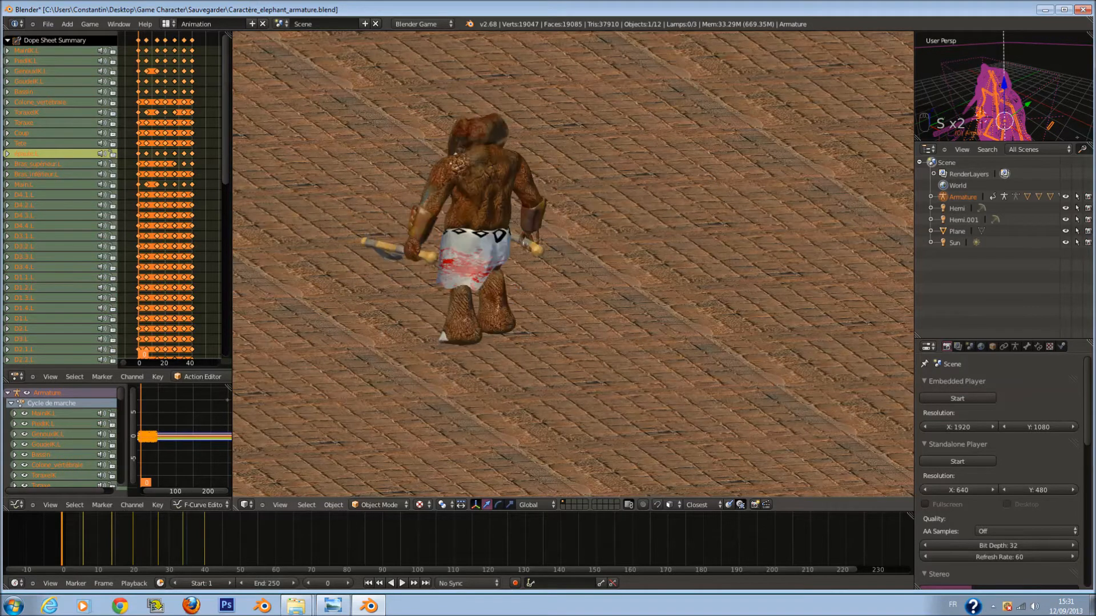
key(Left)
key(Left)
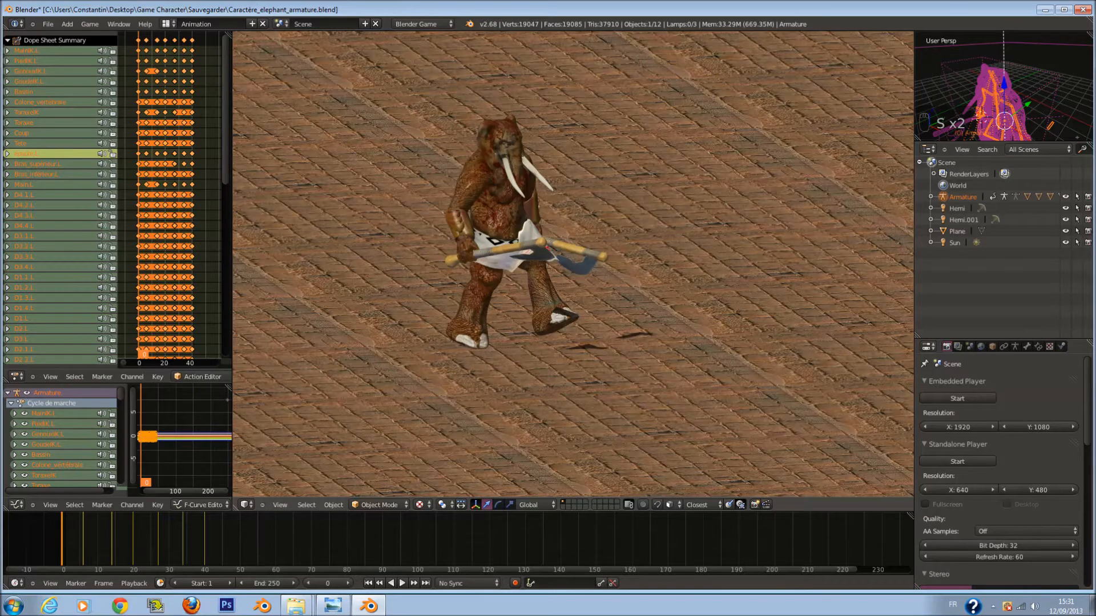
key(Escape)
Inspect the armature's Avancé motion actuator settings and the Cycle de marche action actuator in the Logic Editor.
click(246, 505)
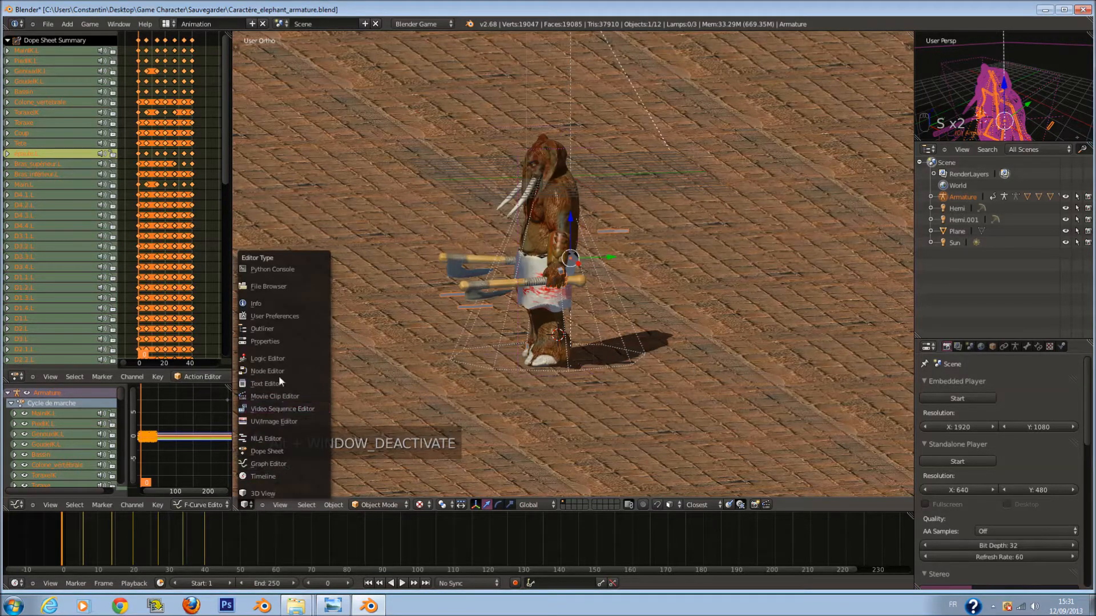
click(283, 359)
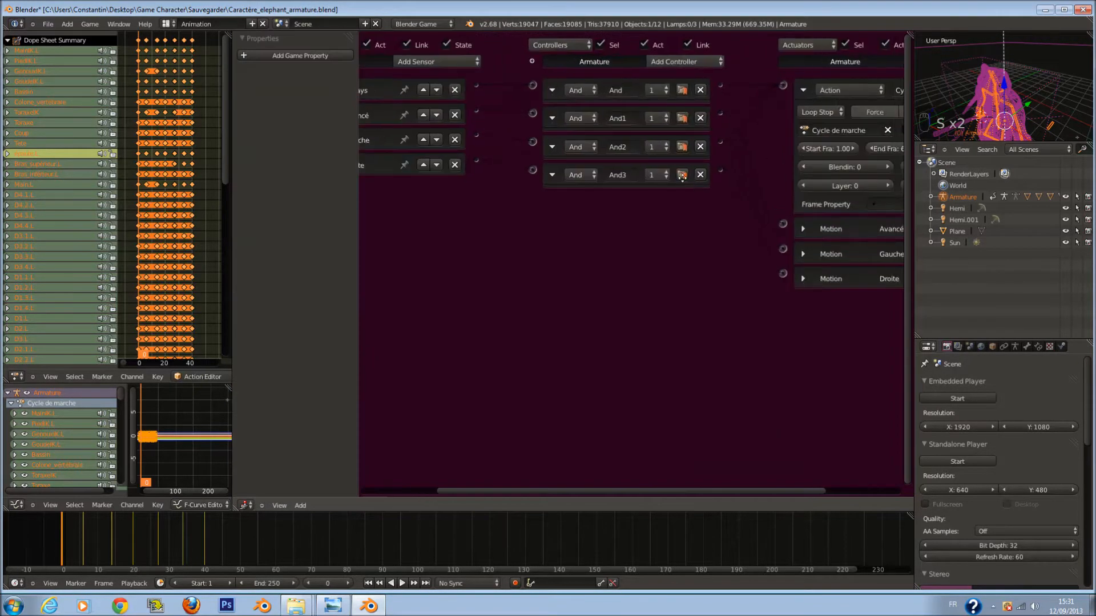
middle_drag(682, 177, 555, 174)
click(700, 229)
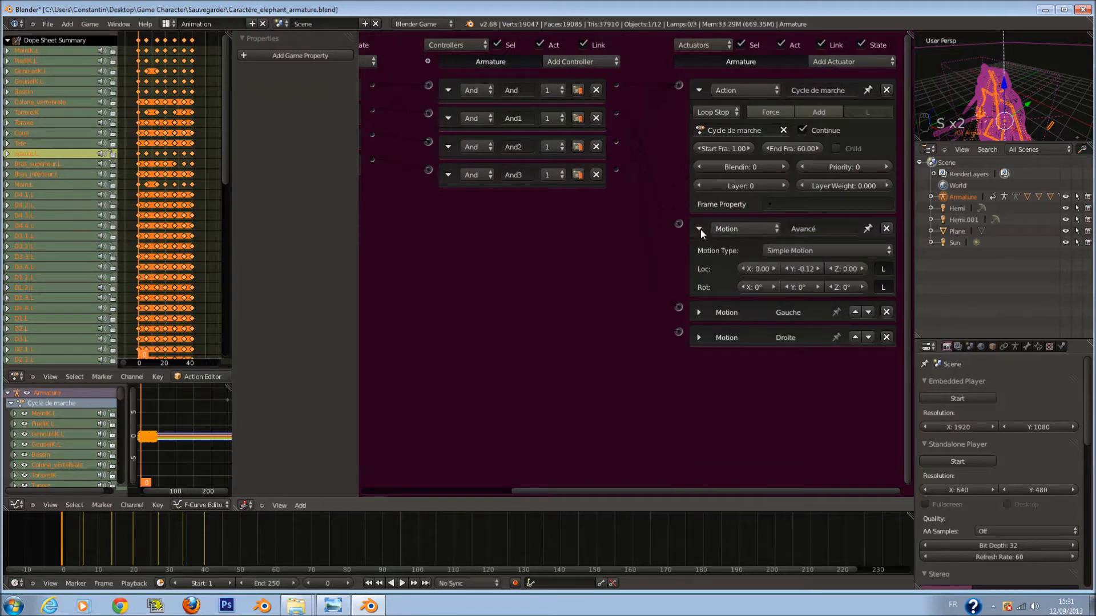
click(701, 229)
click(715, 114)
Switch to the Default screen layout and enlarge the Logic Editor so the armature's logic bricks fit.
click(166, 23)
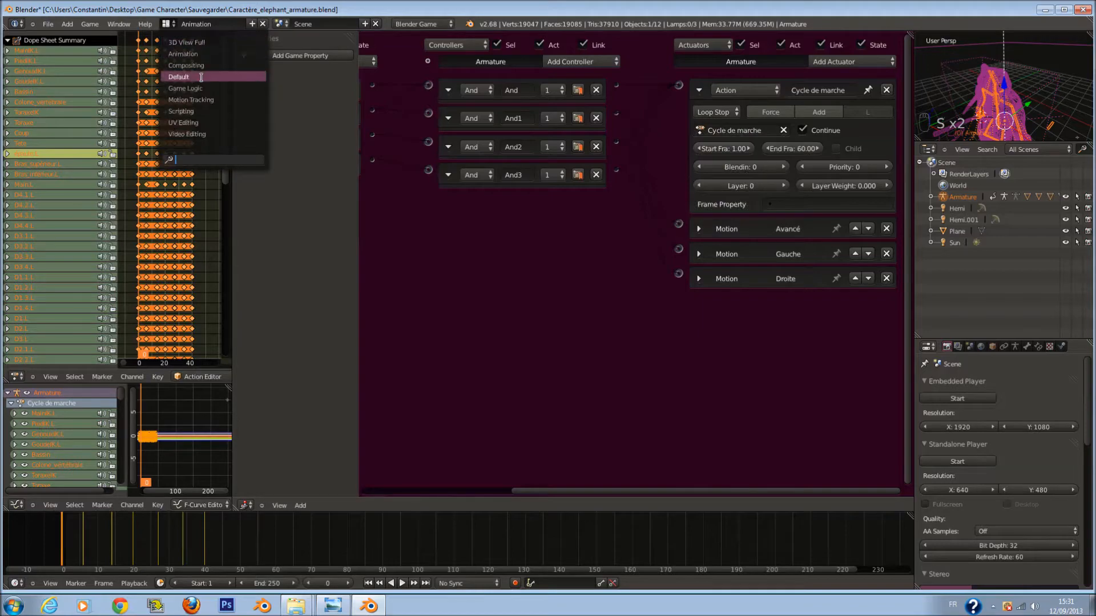
click(225, 76)
mouse_move(562, 420)
middle_down()
mouse_move(568, 372)
mouse_move(561, 396)
mouse_move(574, 388)
mouse_move(575, 412)
middle_up()
scroll(563, 396, up, 1)
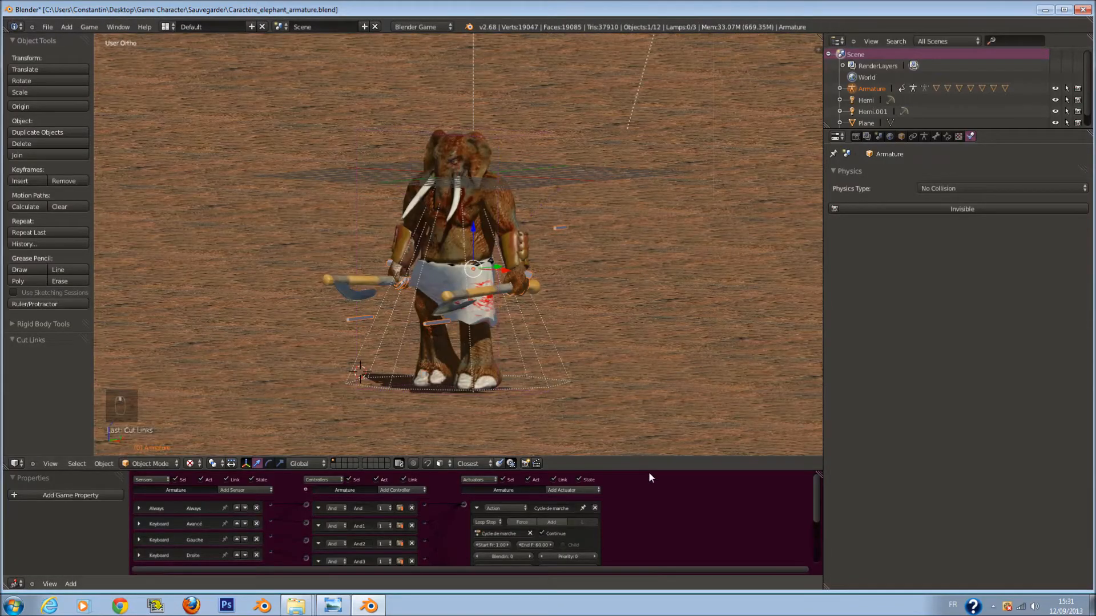
drag(648, 470, 655, 312)
ctrl+scroll(618, 416, up, 1)
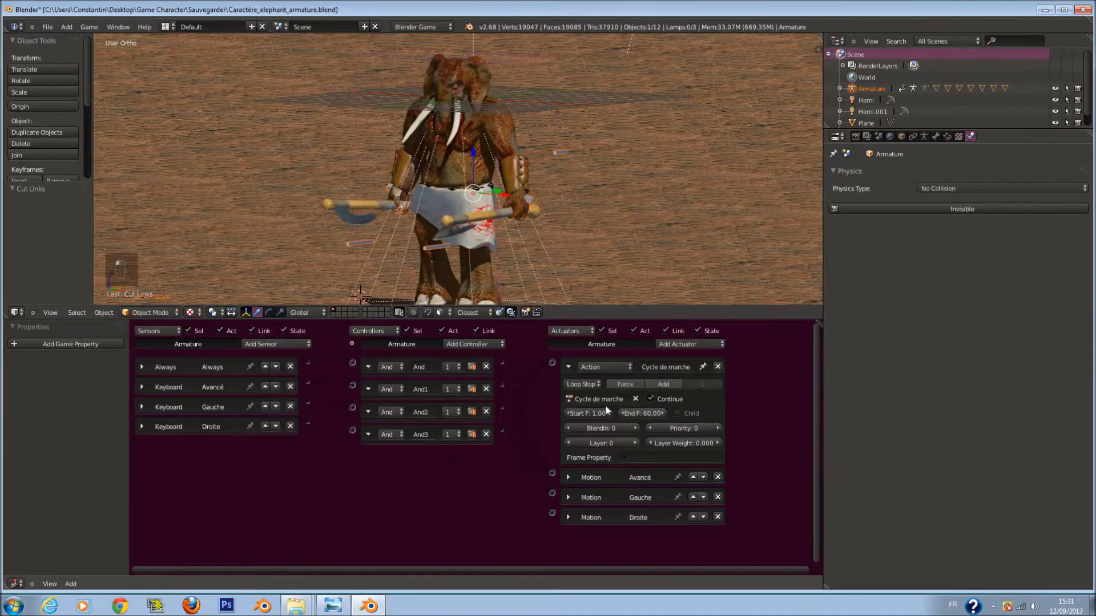
Set the Cycle de marche actuator's action type to Ping Pong and test walking and turning the character in the game.
click(579, 384)
click(581, 363)
scroll(599, 255, down, 1)
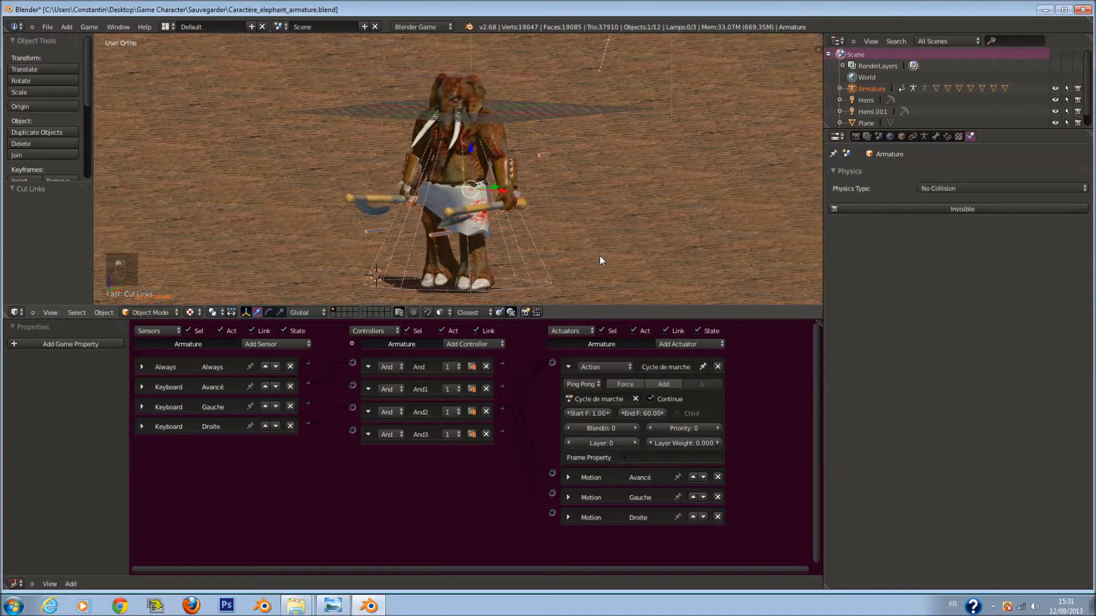
key(Up)
key(Right)
key(Right)
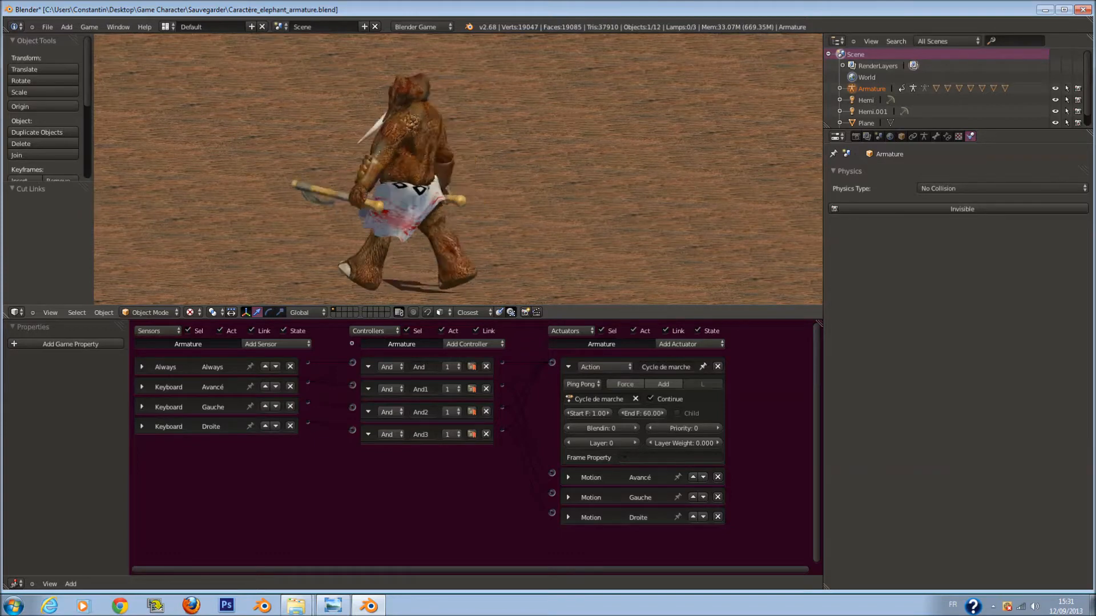
key(Left)
key(Up)
key(Right)
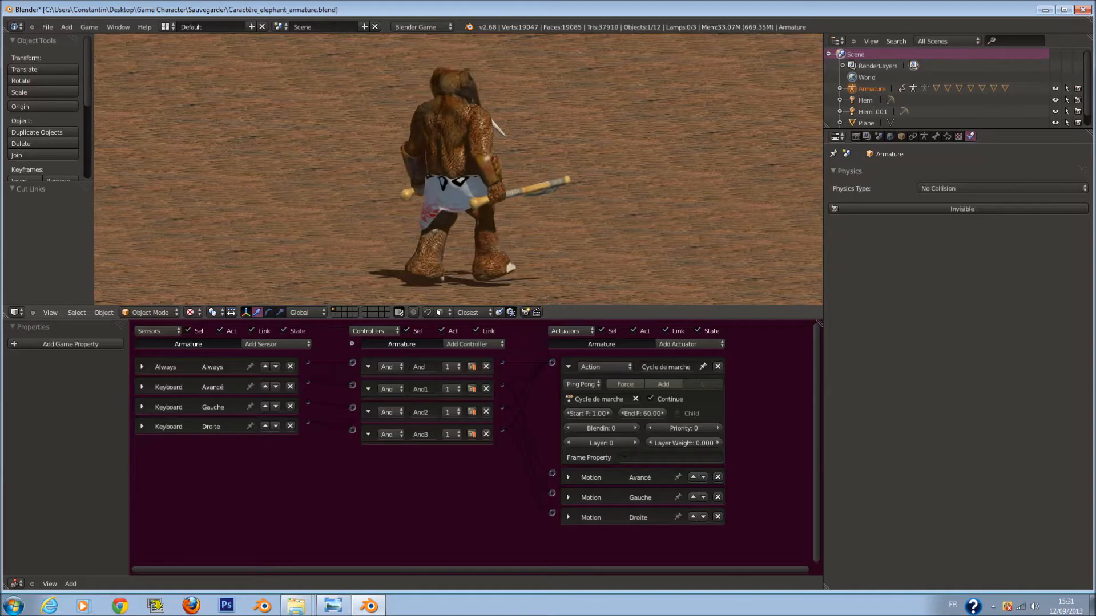
key(Left)
key(Up)
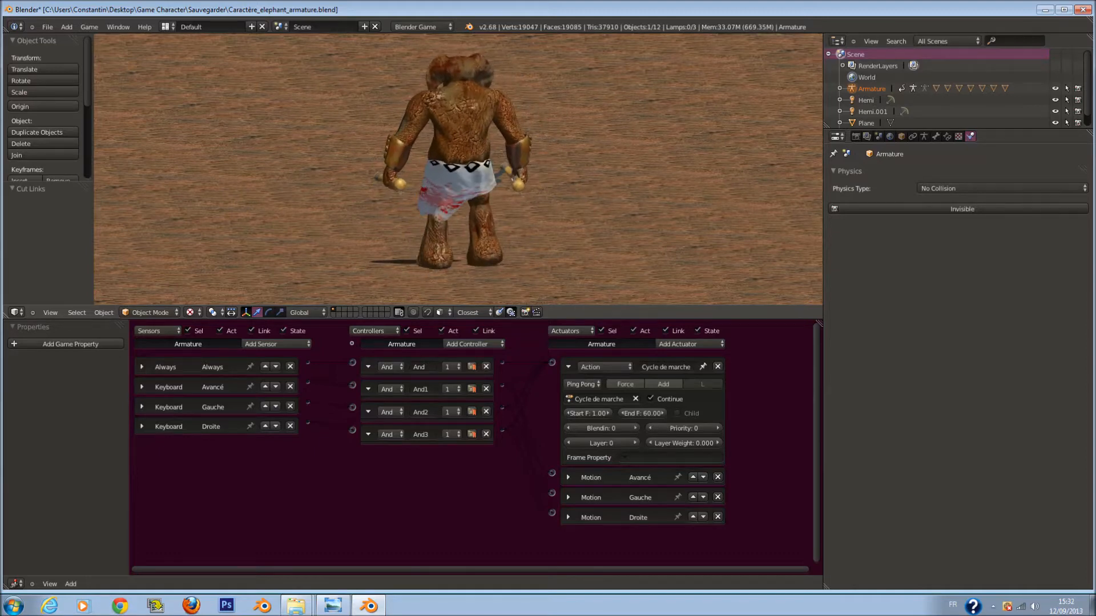
key(Escape)
Set the Cycle de marche actuator's action type to Flipper and test walking and turning the character in the game.
click(581, 384)
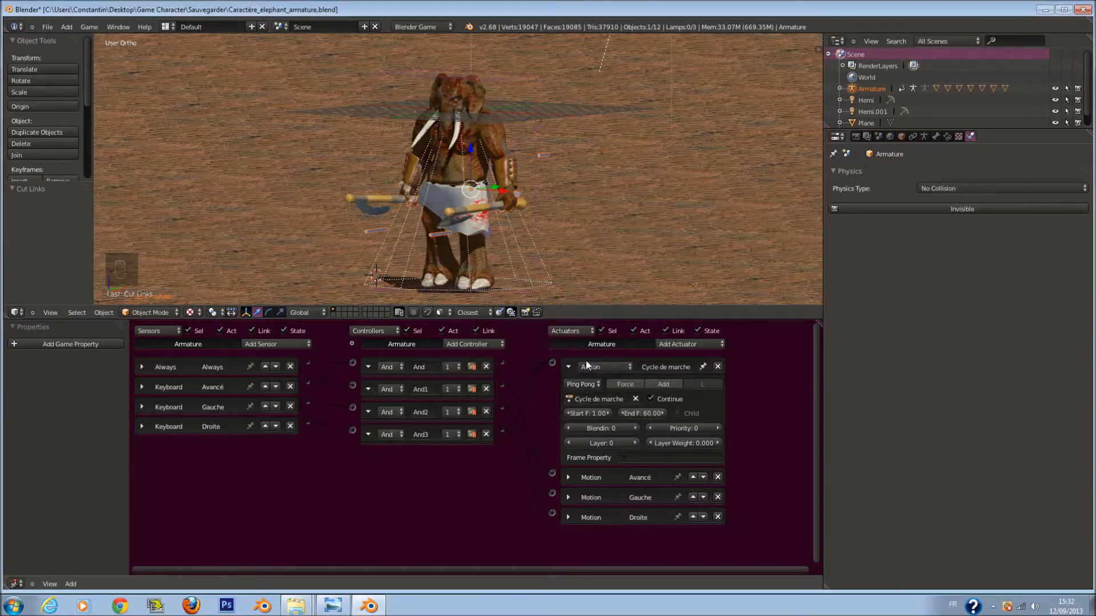
click(594, 384)
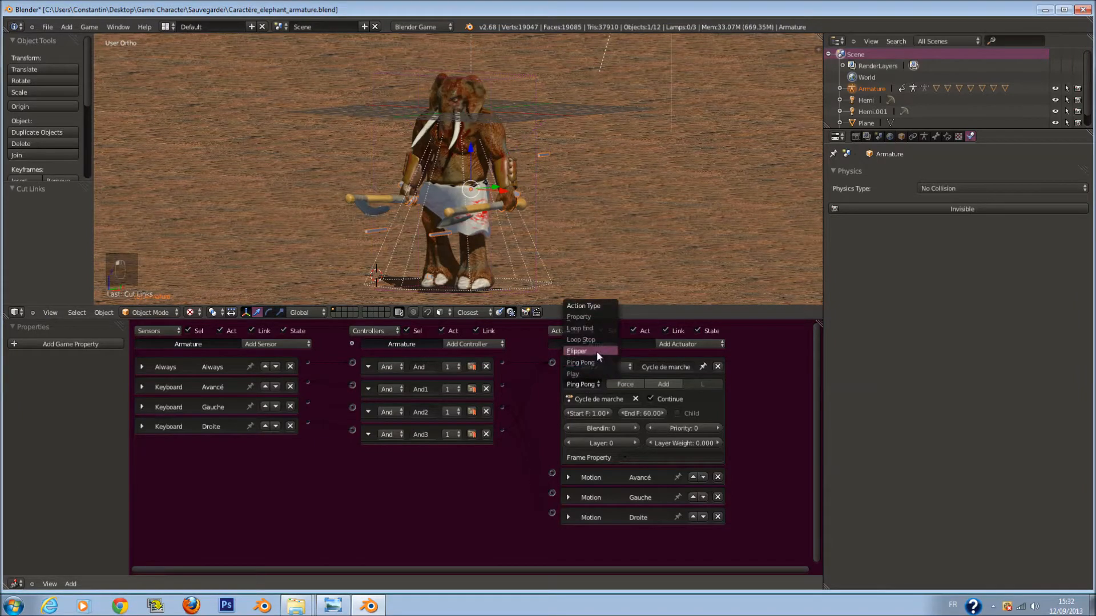
click(597, 351)
key(p)
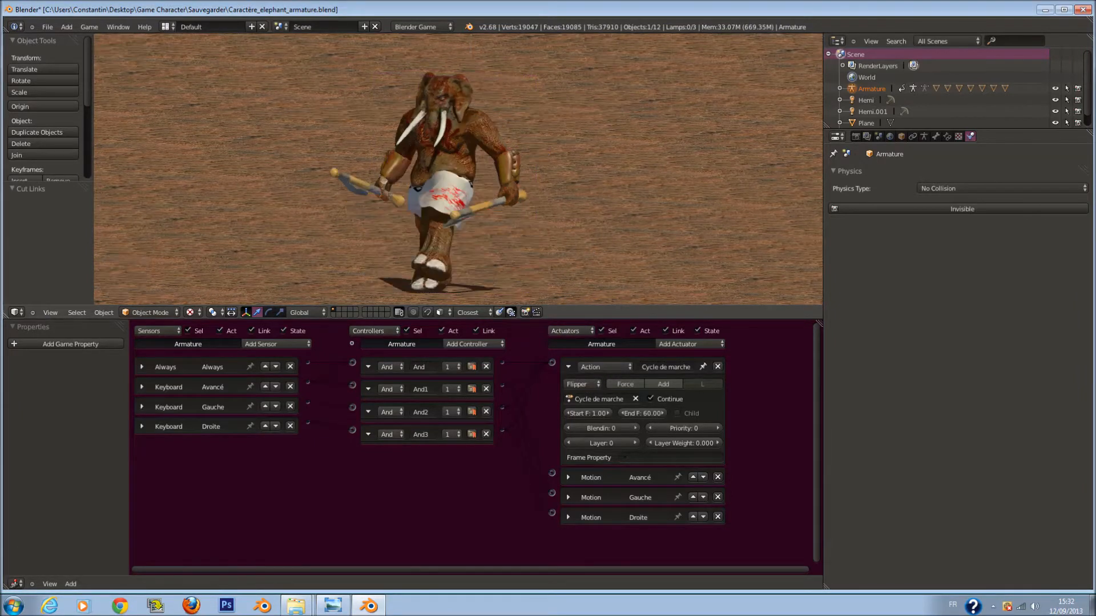
key(Up)
key(Right)
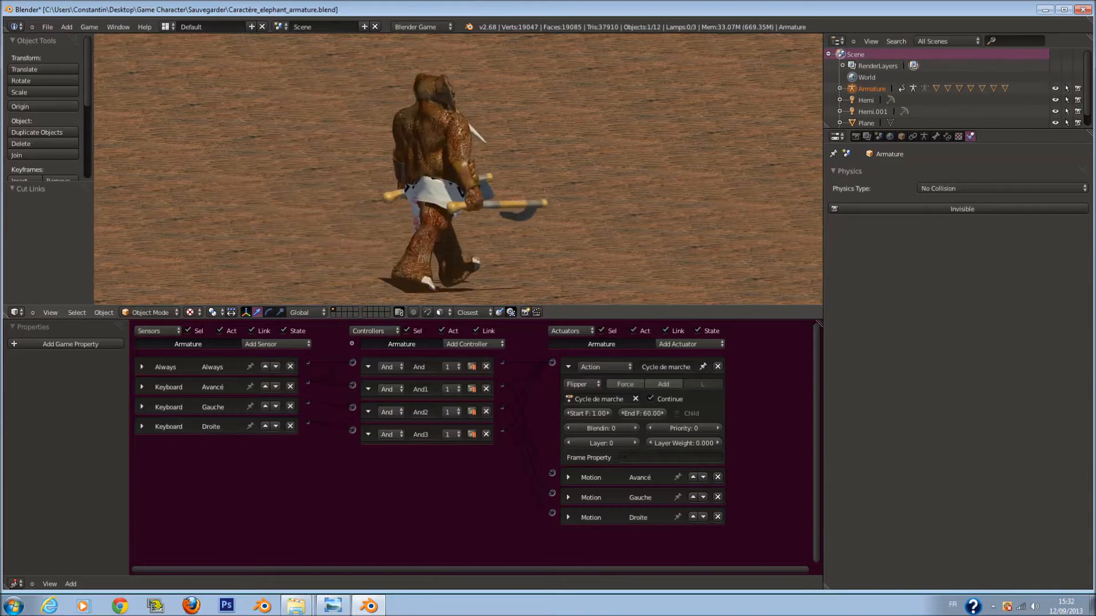
key(Left)
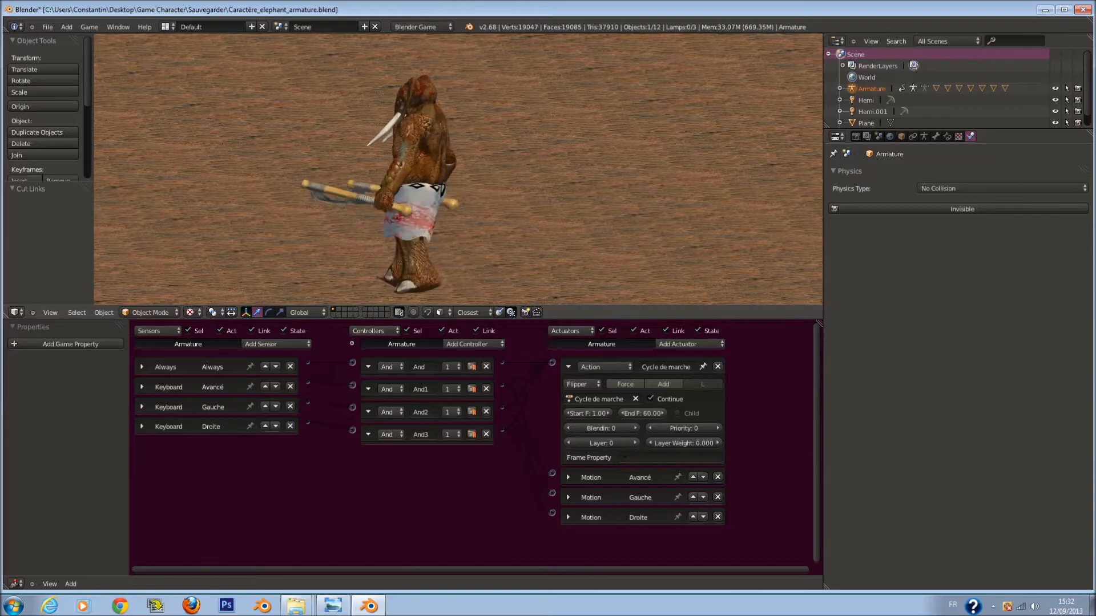
key(Escape)
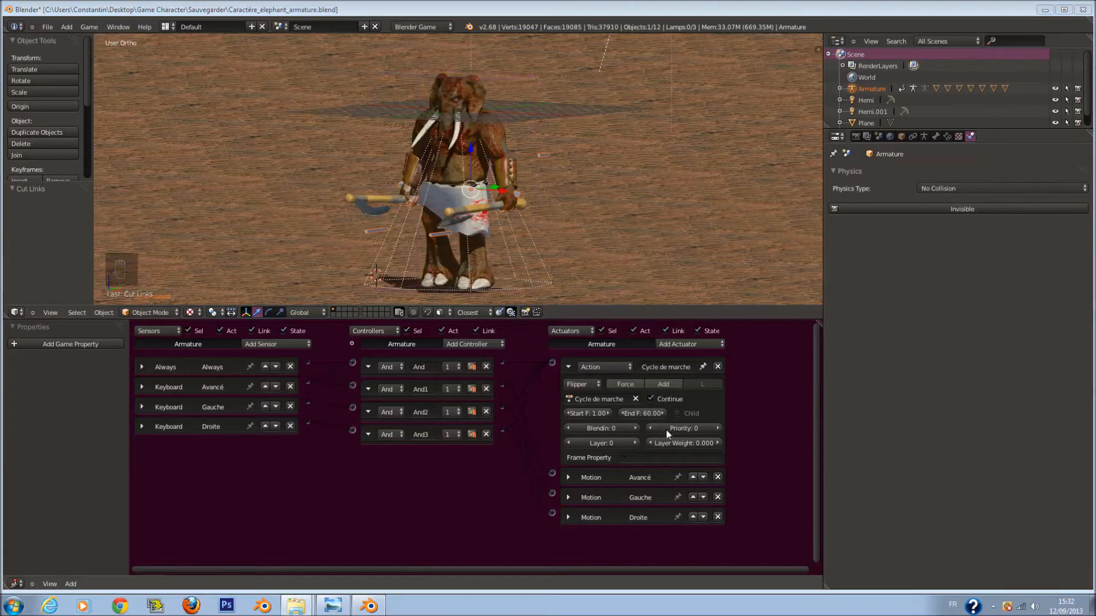
Set the Cycle de marche actuator's action type to Loop Stop and test walking and turning the character in the game.
click(593, 385)
click(589, 340)
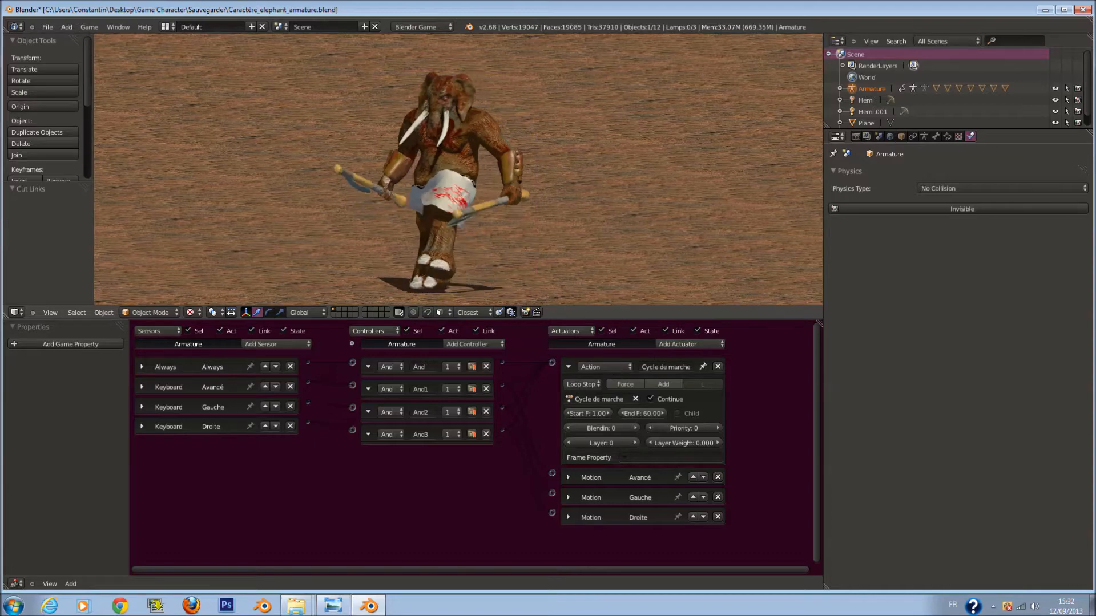
key(Up)
key(Right)
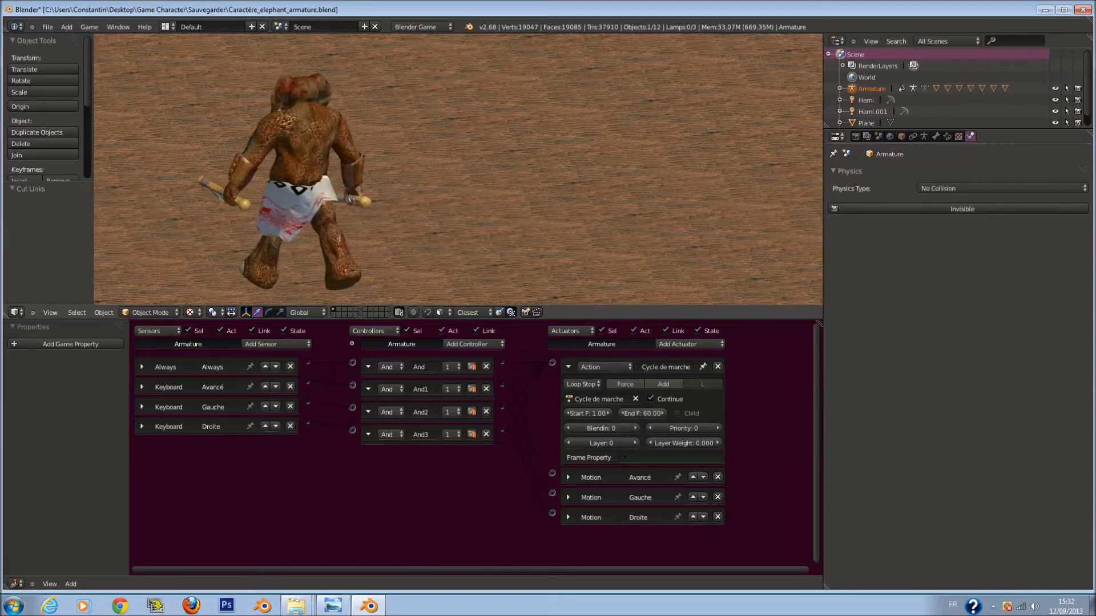
key(Left)
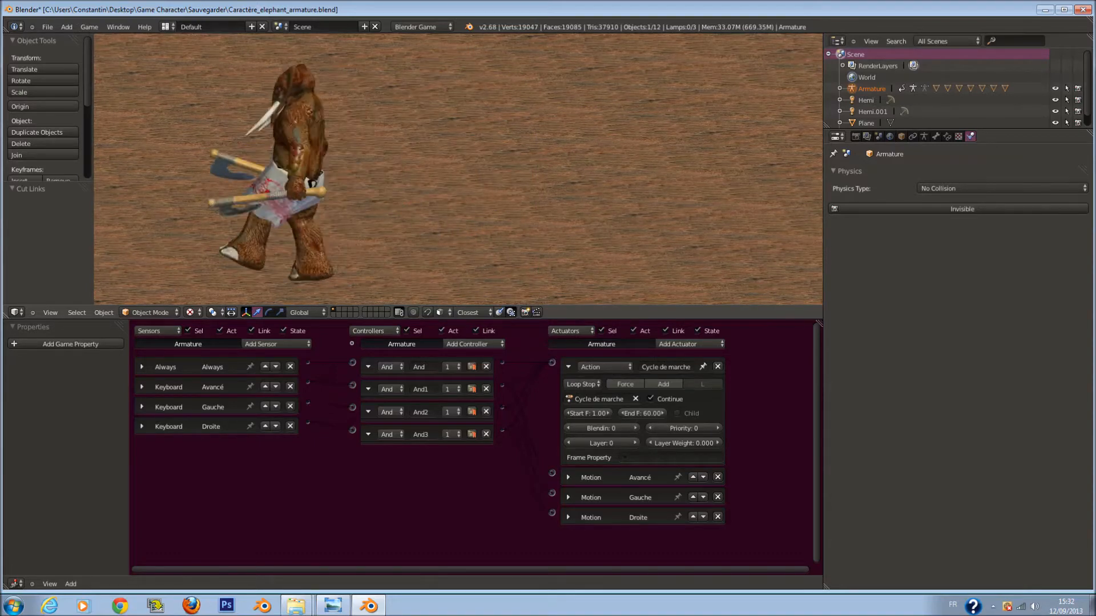
key(Left)
key(Up)
key(Left)
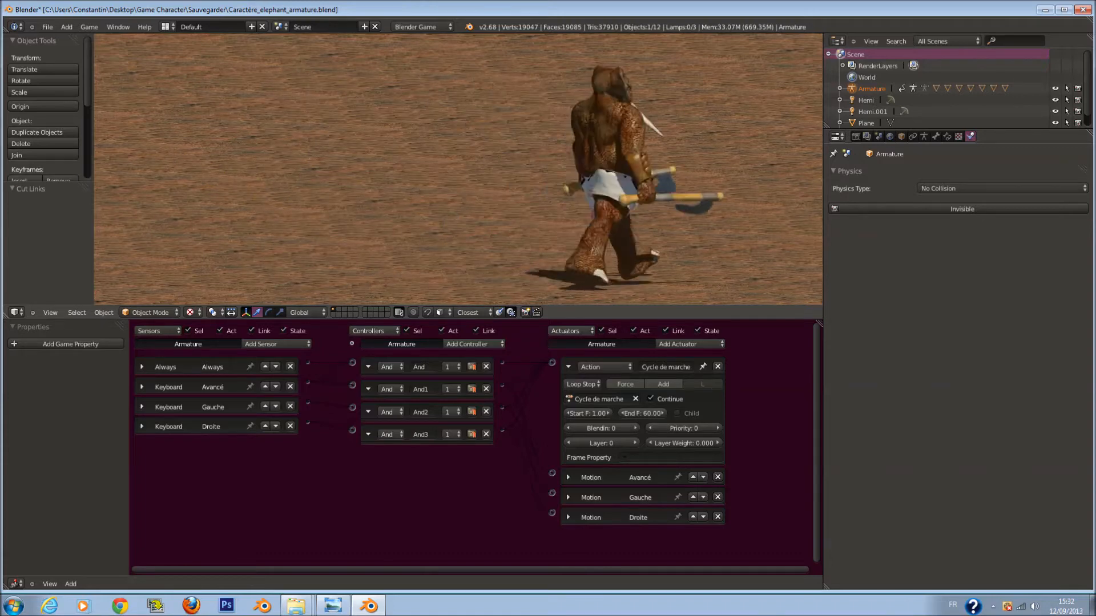
key(Left)
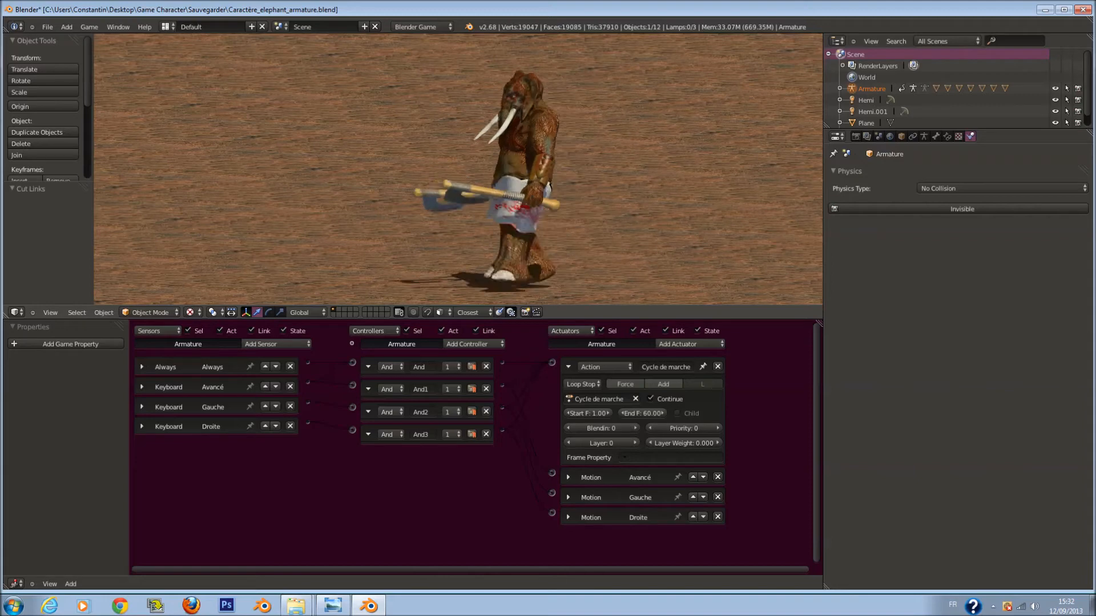
key(Right)
key(Escape)
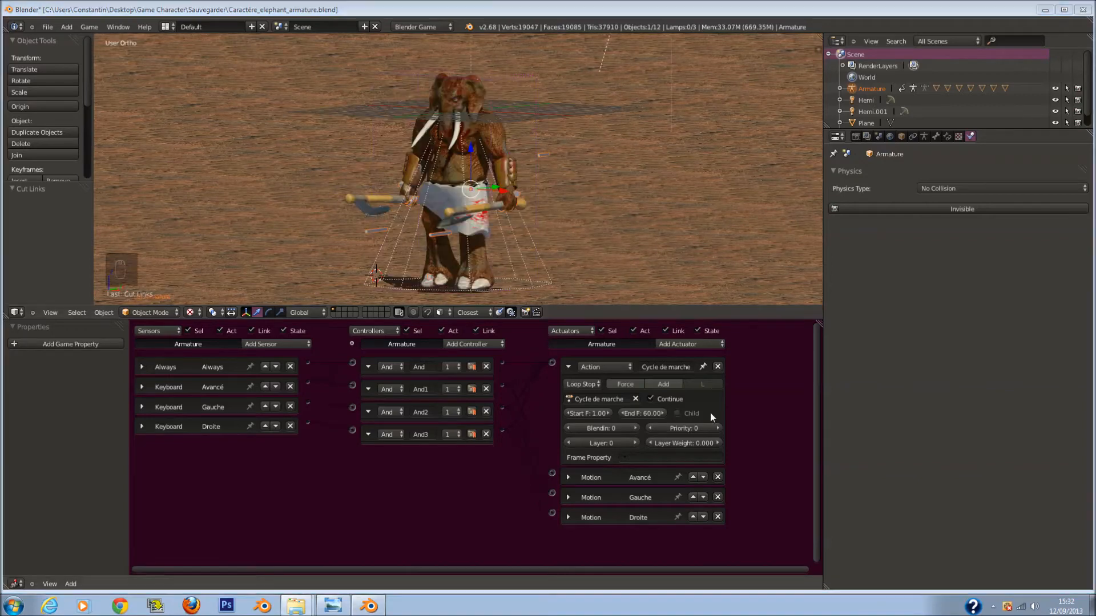
Try the Property action type on the Cycle de marche actuator and open its property field.
click(599, 384)
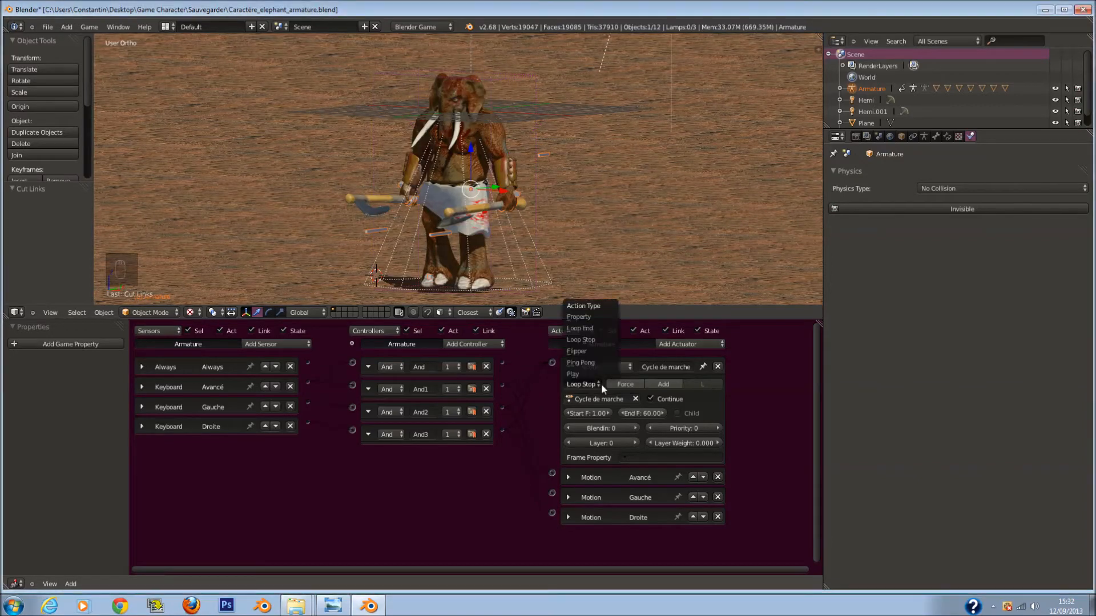
click(601, 317)
click(628, 413)
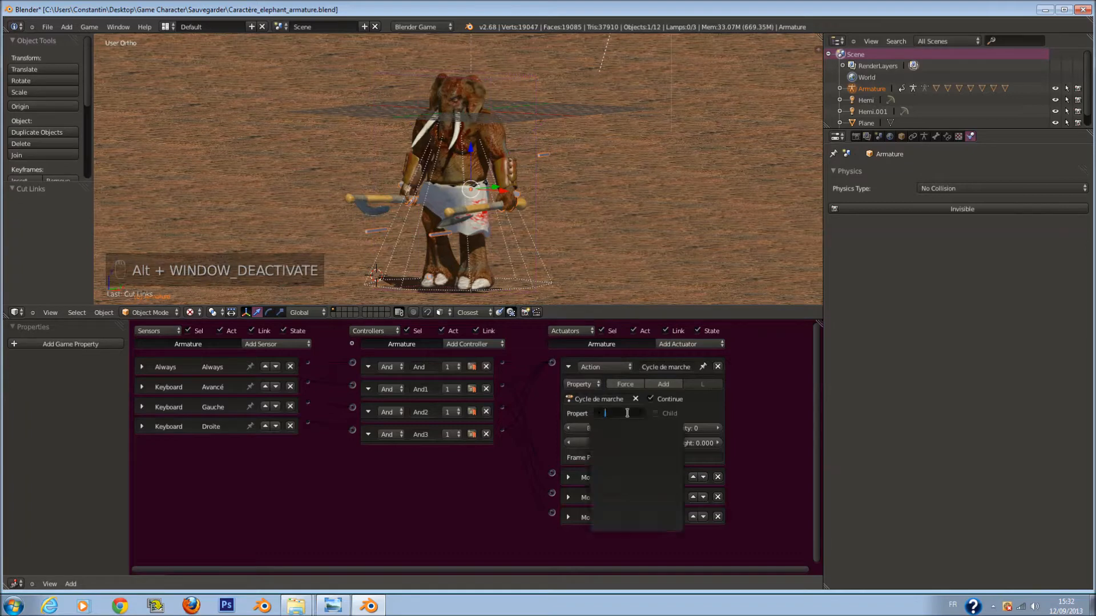
Set the Cycle de marche actuator's action type to Loop End and save the file.
click(593, 382)
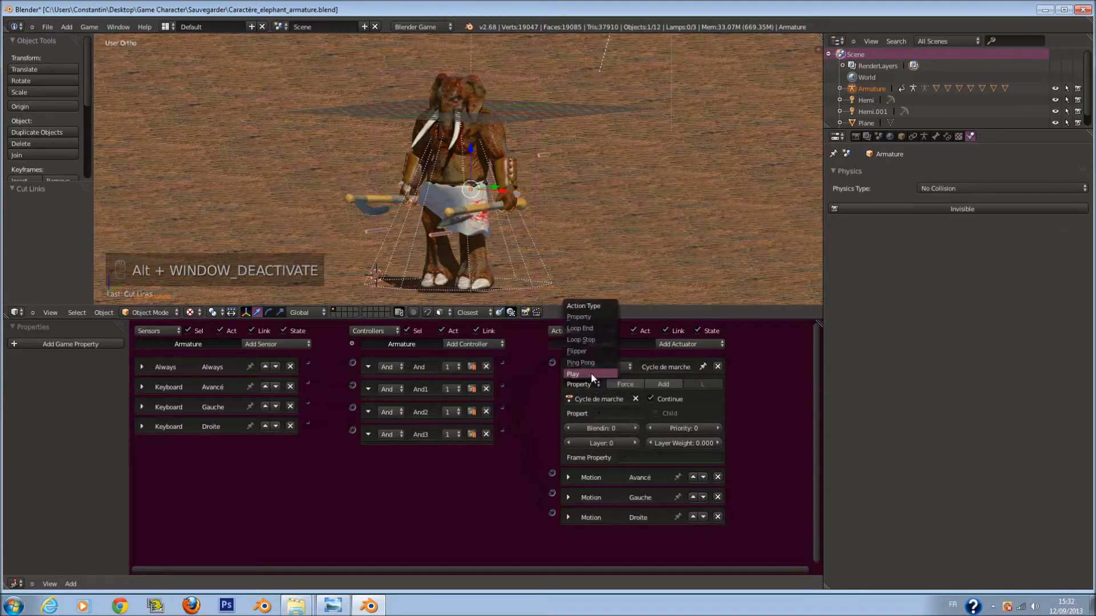
click(598, 327)
key(ctrl+s)
key(a)
key(a)
key(a)
key(a)
key(a)
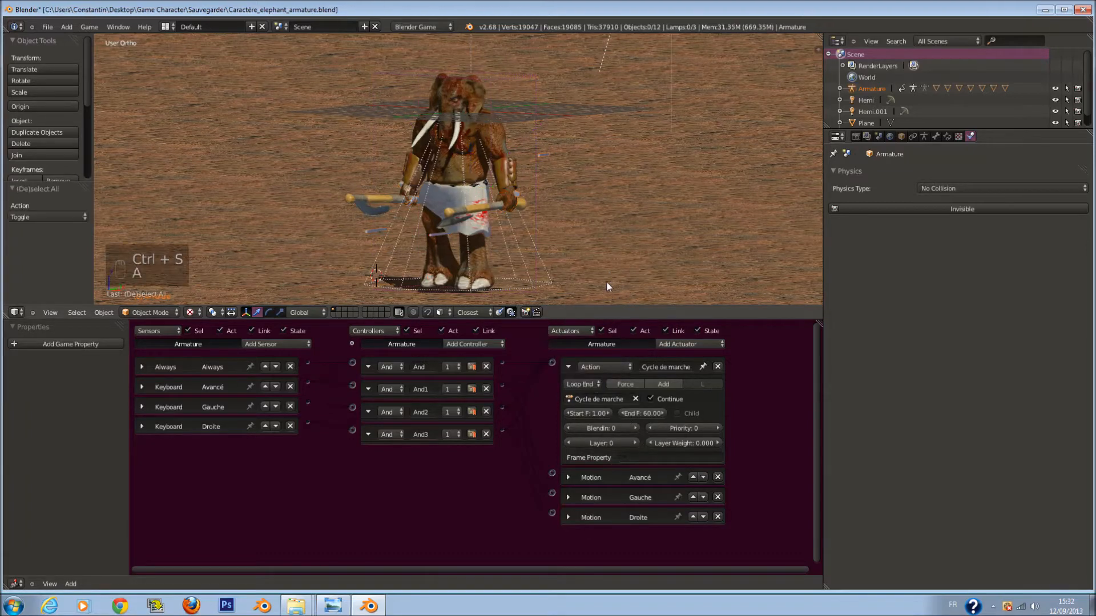
Set the Cycle de marche actuator's Blendin to 2, save over the existing file and collapse the actuator.
click(631, 430)
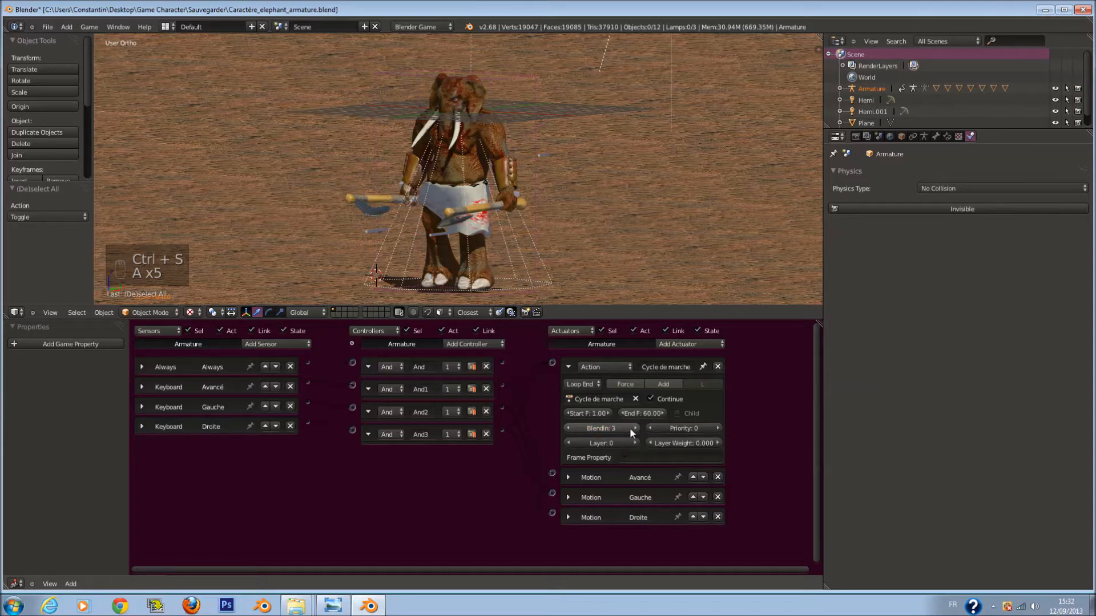
click(567, 428)
key(ctrl+s)
click(627, 202)
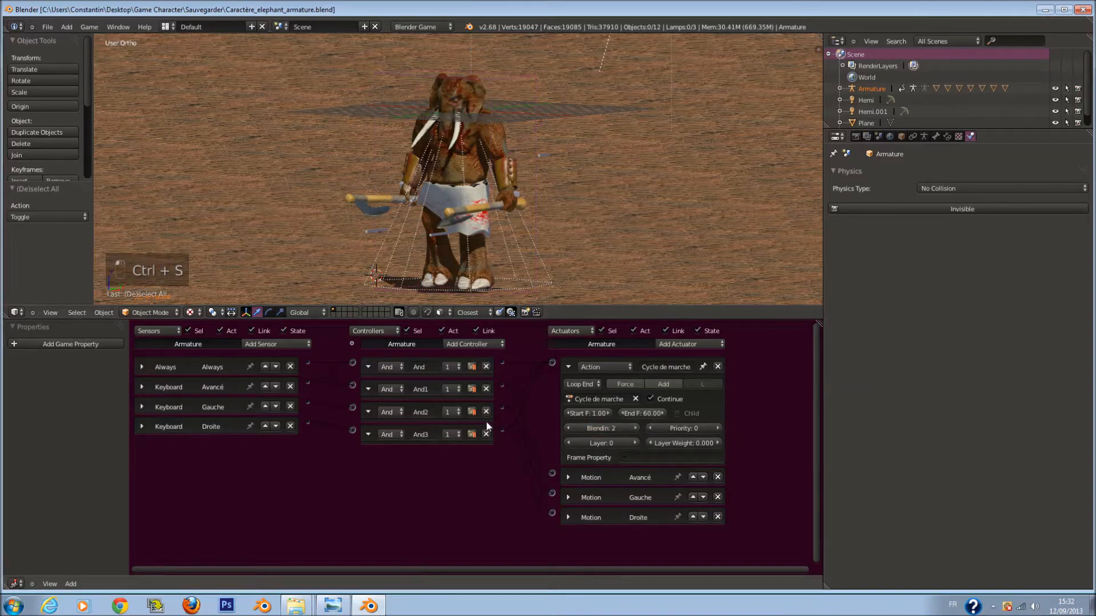
click(568, 367)
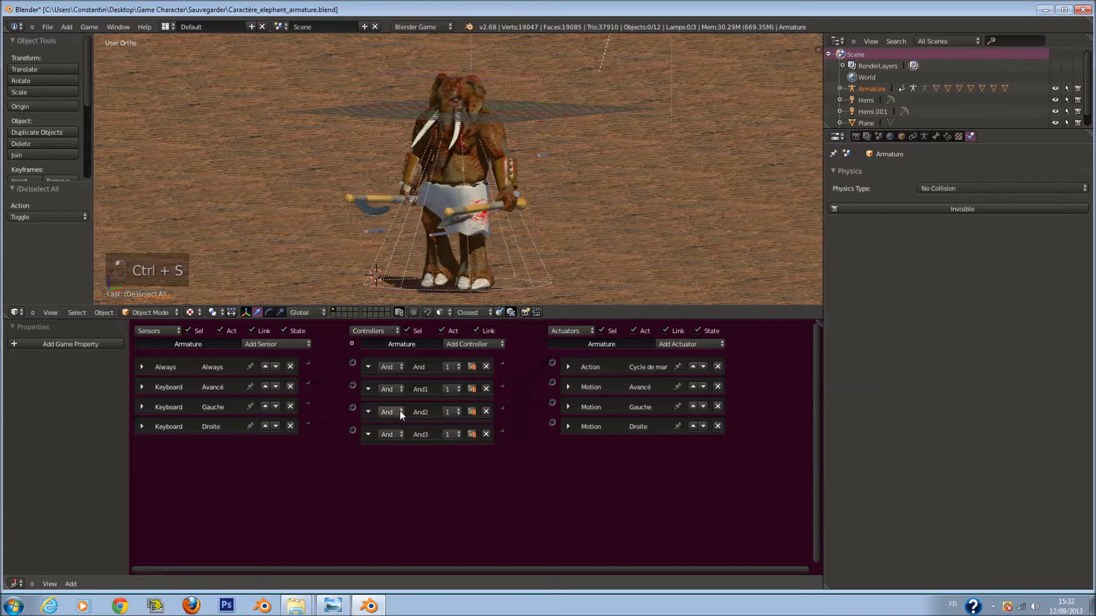
Add a Filter 2D actuator to the armature and link the And1 and And2 controllers to it.
click(662, 345)
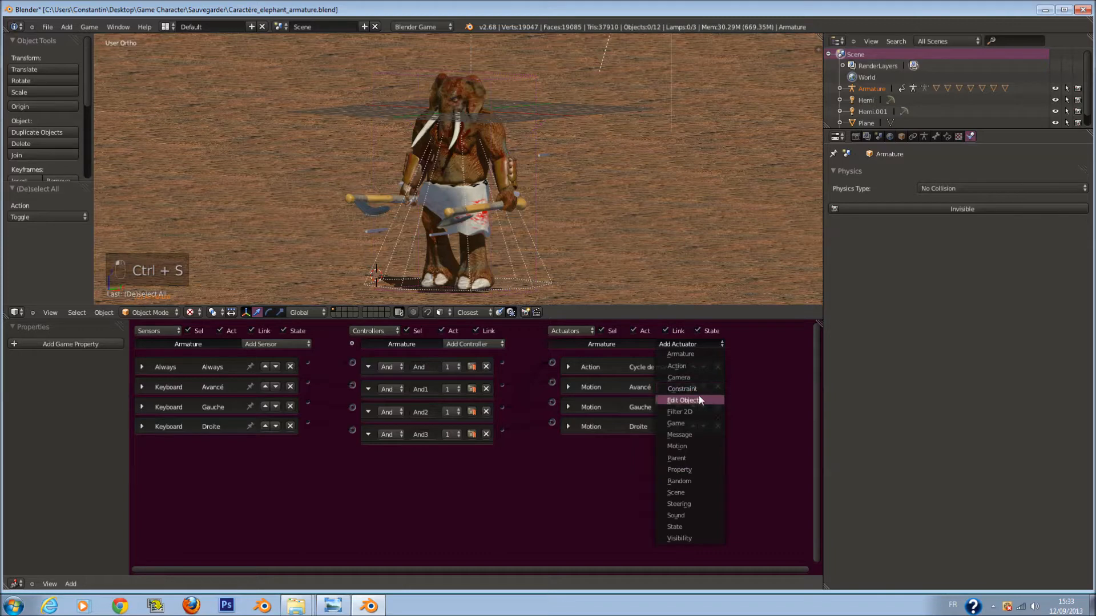
click(700, 410)
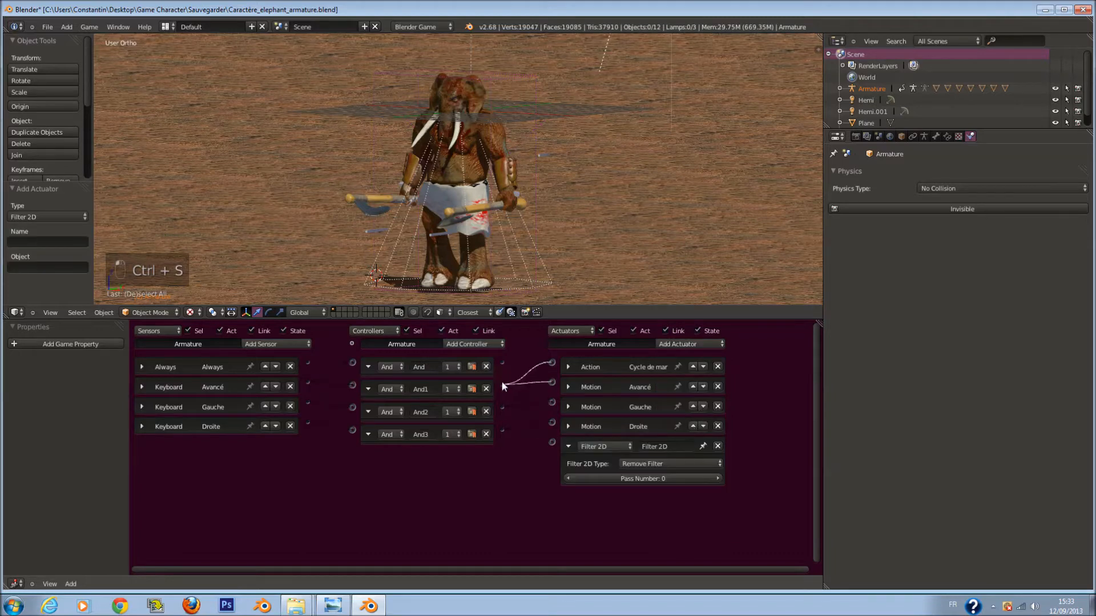
drag(501, 384, 552, 443)
drag(503, 409, 552, 440)
Set the Filter 2D type to Motion Blur with a value of 1.000 and test walking and turning in the game.
click(632, 464)
click(642, 419)
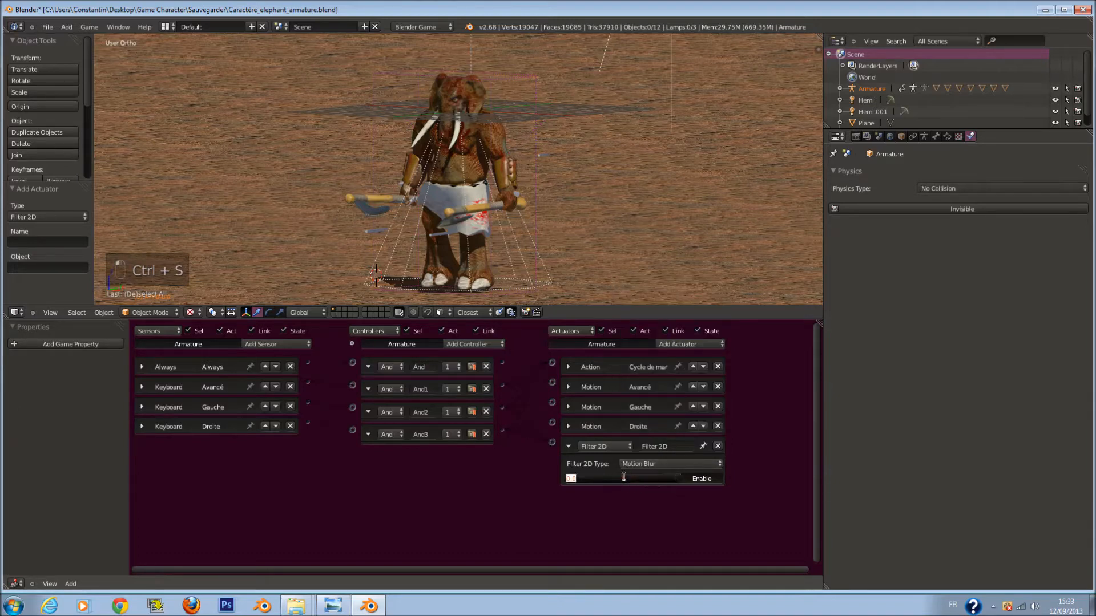
key(p)
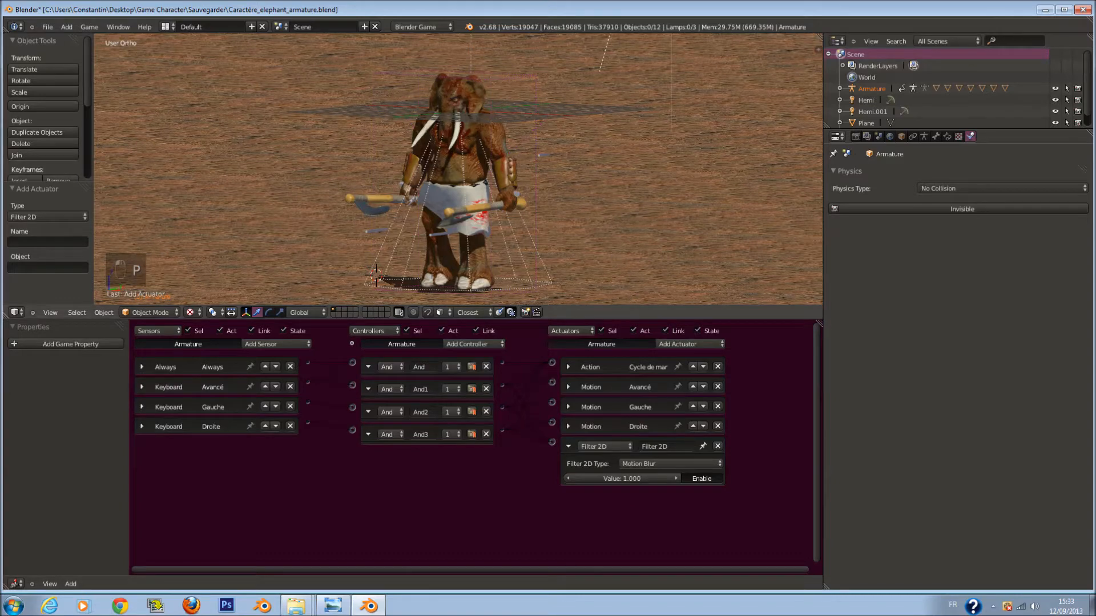
key(Up)
key(Right)
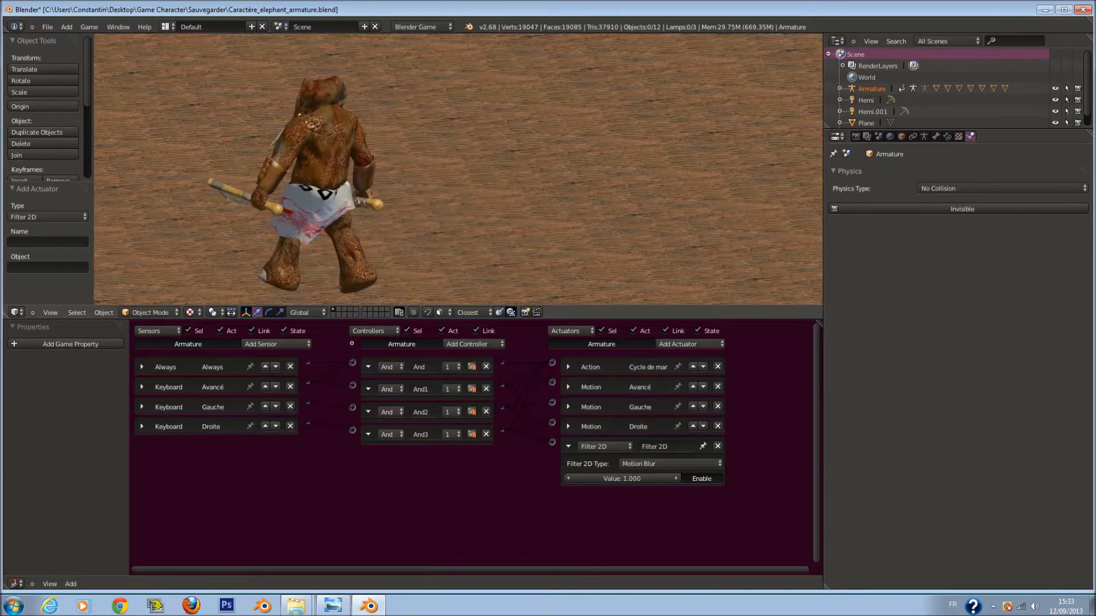
key(Right)
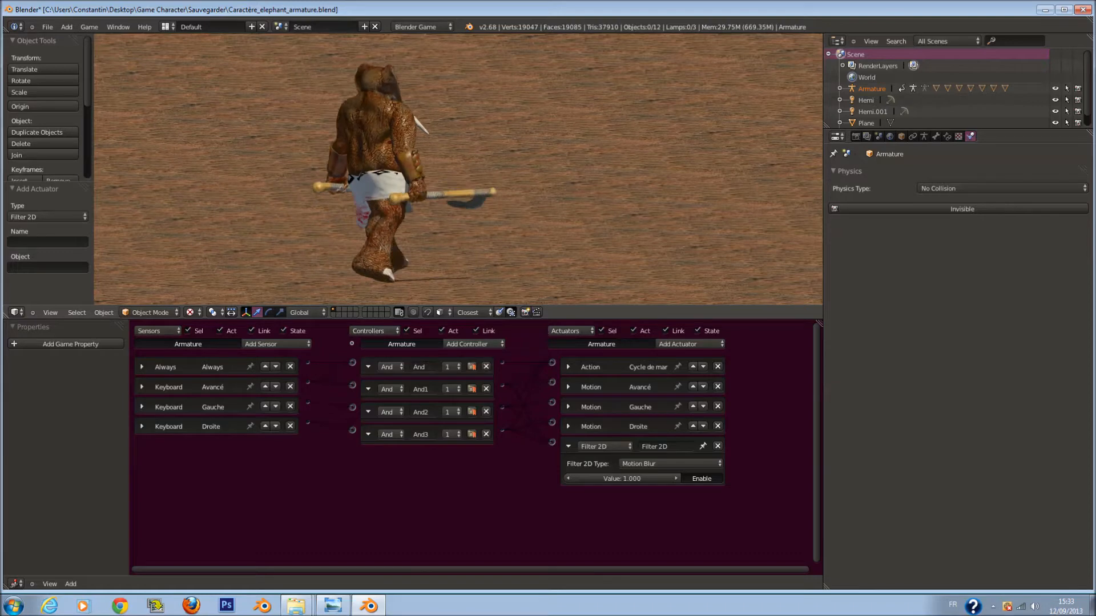
key(Escape)
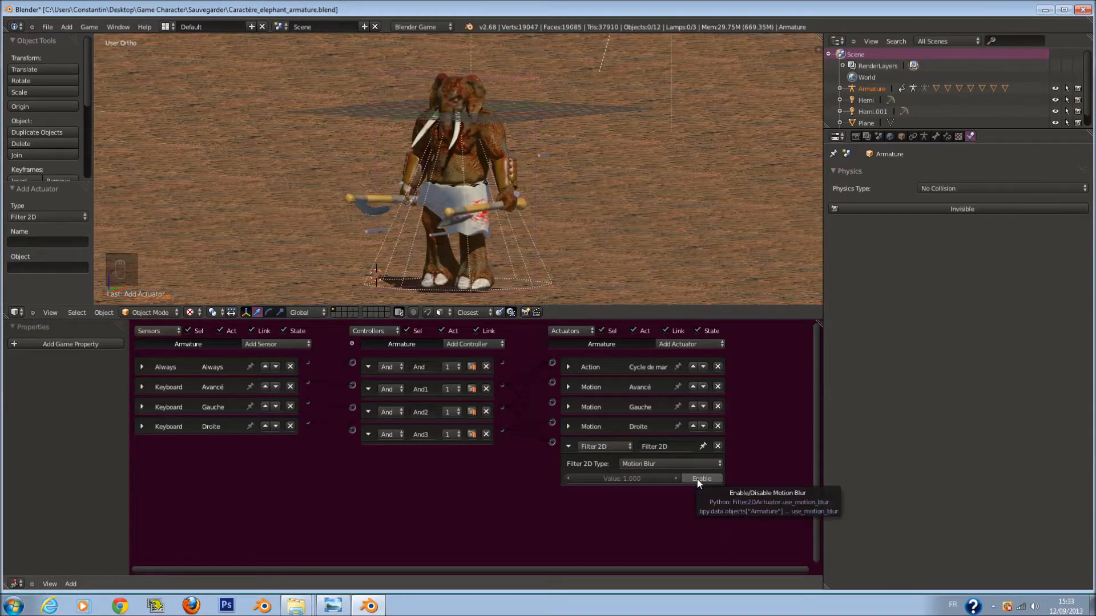
Re-enable motion blur on the Filter 2D actuator and save the file.
click(697, 479)
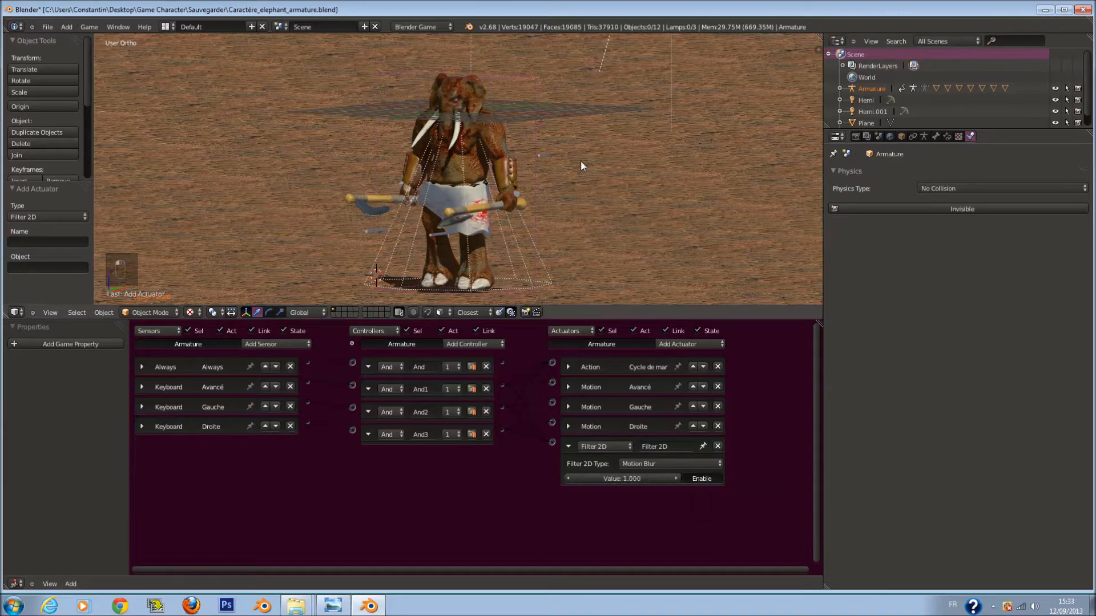
key(ctrl+s)
key(a)
key(a)
key(a)
key(ctrl+s)
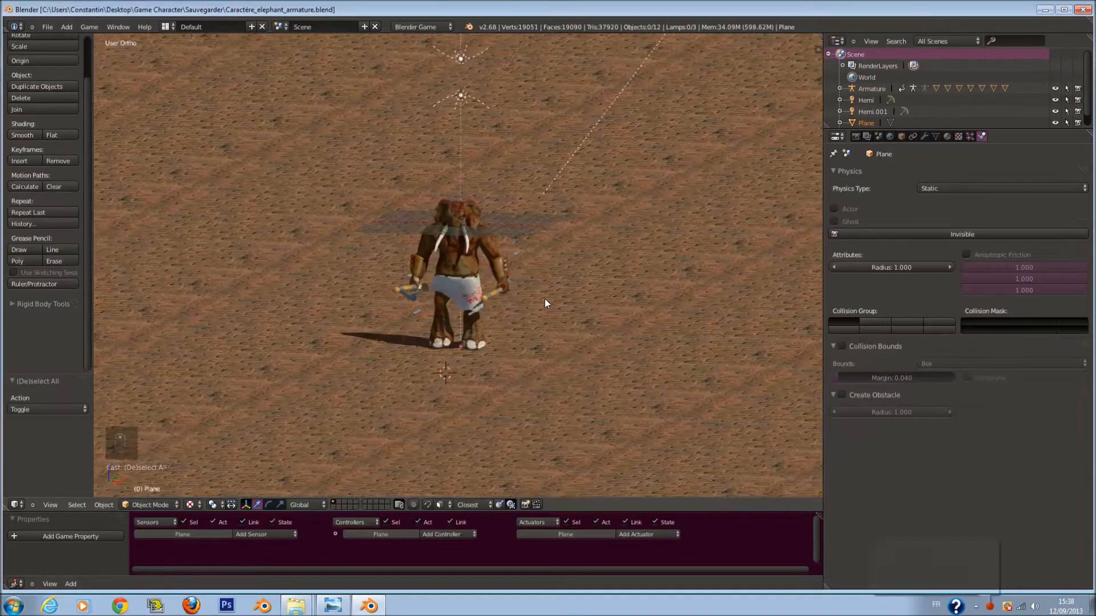
Try Dynamic as the armature's physics type and return it to No Collision.
middle_drag(545, 299, 501, 284)
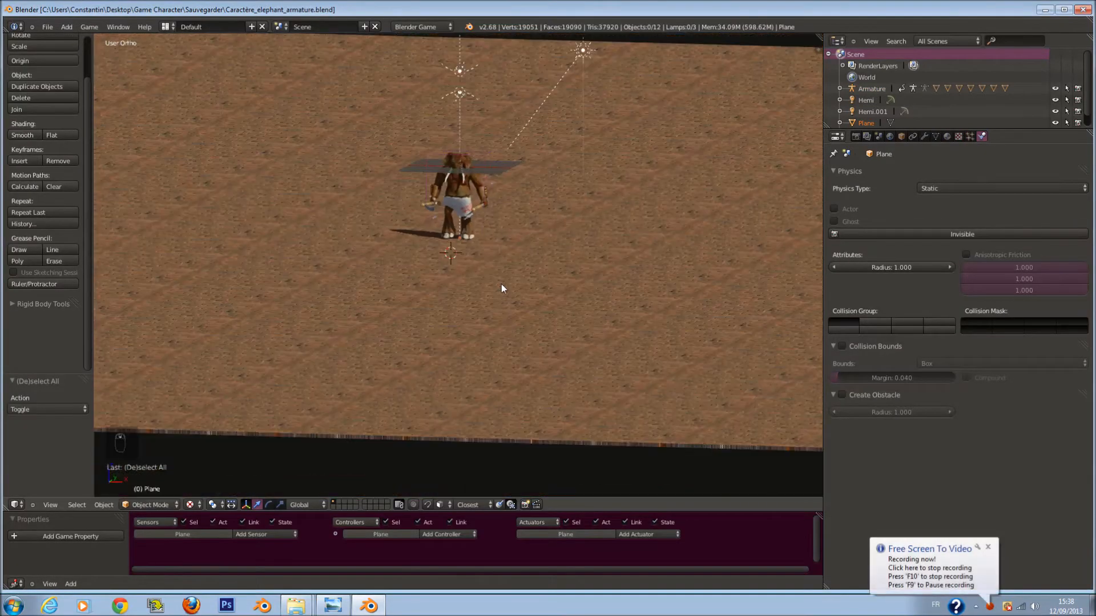
middle_drag(496, 355, 518, 165)
scroll(513, 177, up, 4)
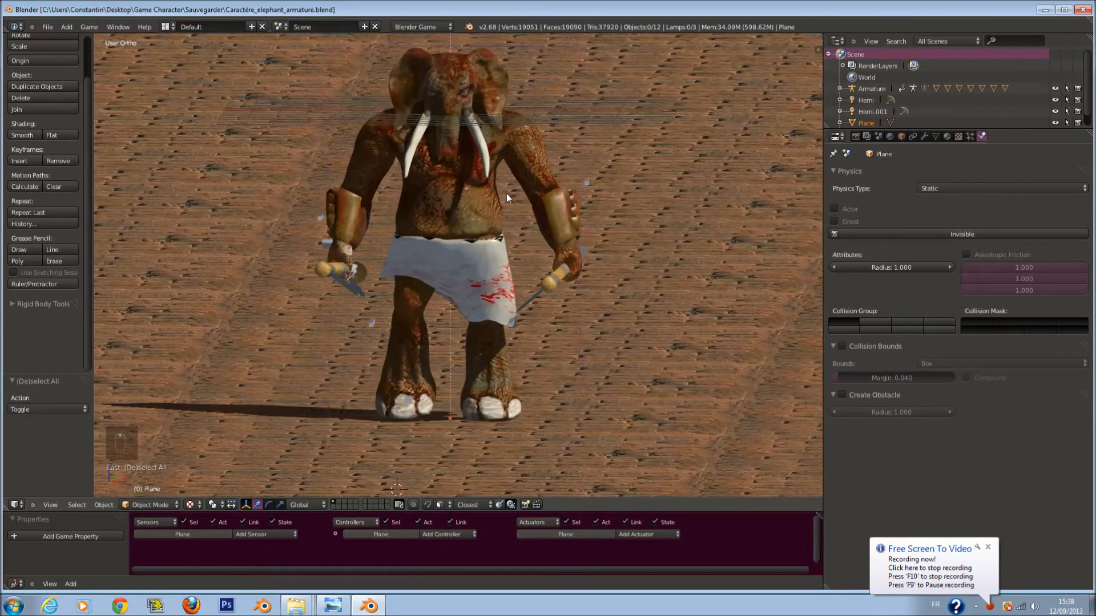
right_click(591, 184)
scroll(633, 231, up, 1)
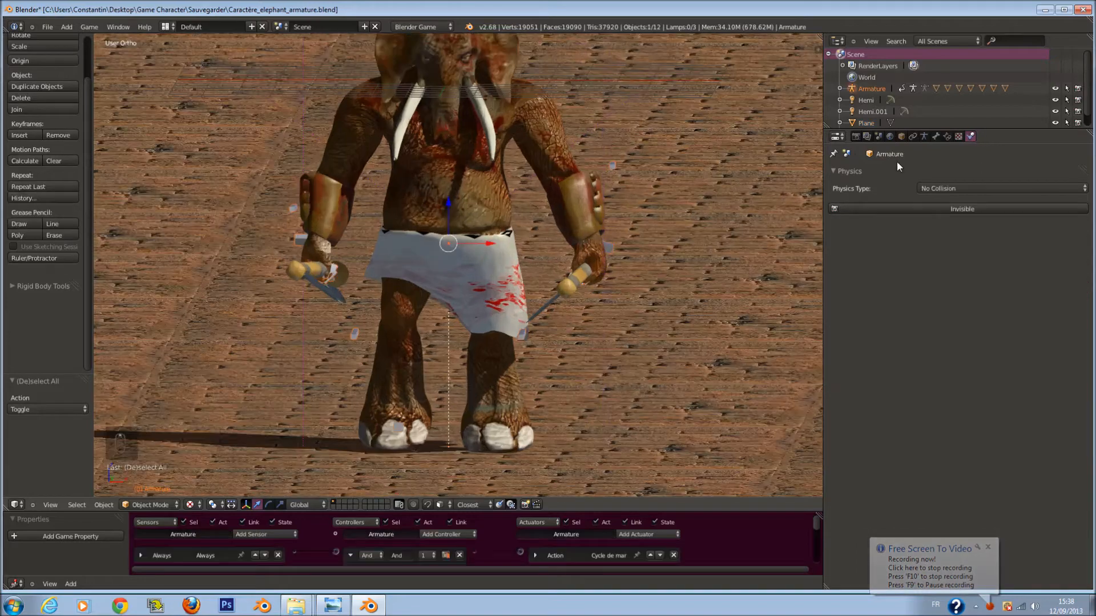
click(957, 187)
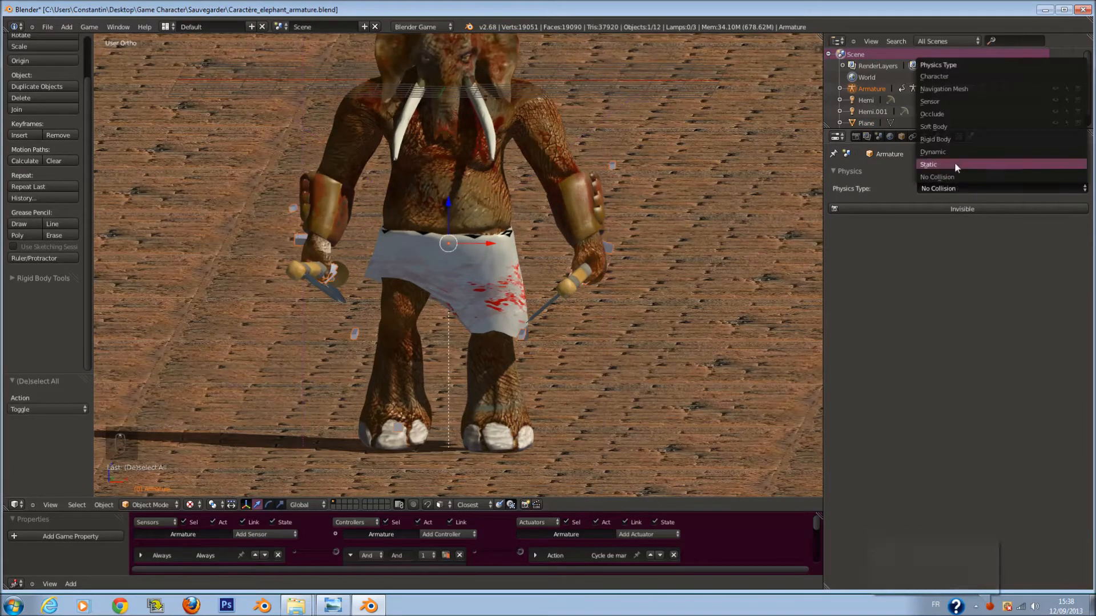
click(957, 152)
click(961, 188)
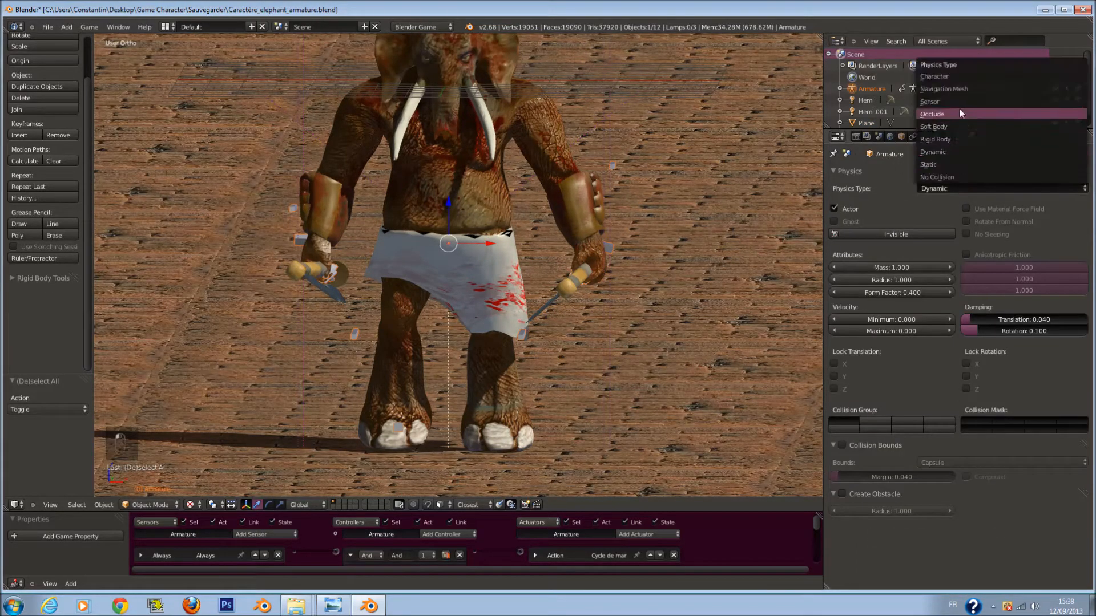
click(974, 177)
Select the ground plane and move it about 0.029 units along Z to meet the elephant's feet in front view.
scroll(659, 190, down, 1)
scroll(652, 372, down, 2)
scroll(650, 378, down, 4)
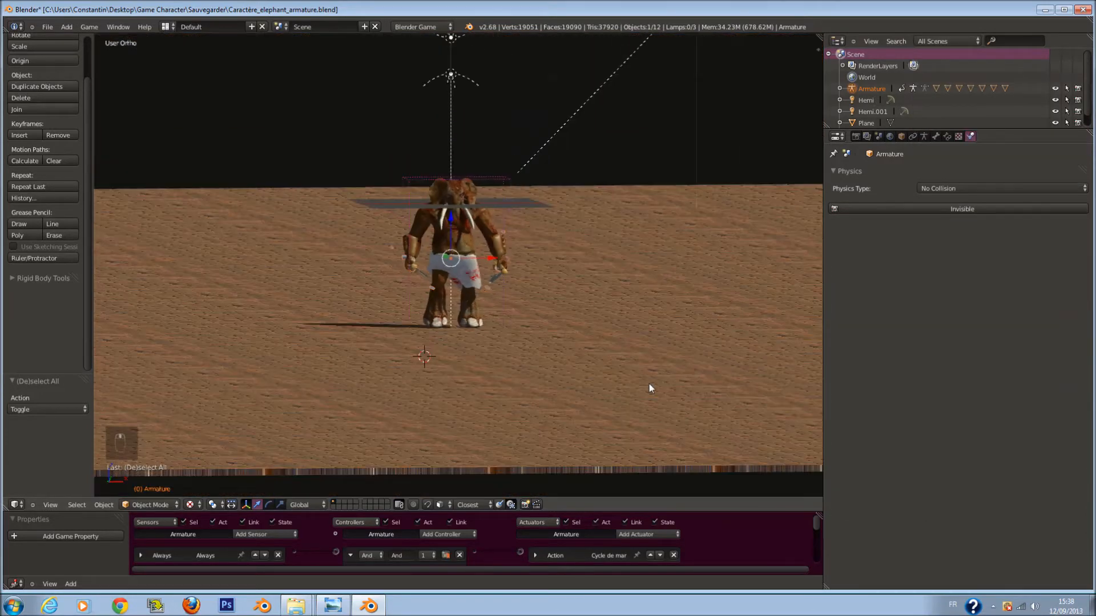
right_click(643, 385)
middle_drag(643, 385, 644, 378)
middle_drag(526, 283, 531, 292)
scroll(532, 301, up, 2)
scroll(532, 306, up, 2)
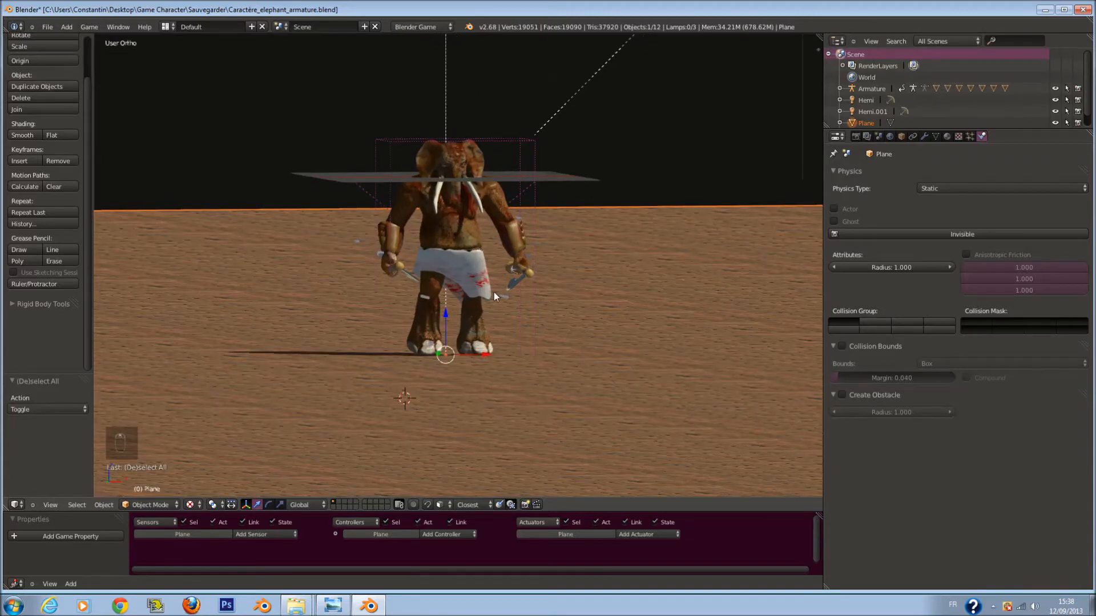
middle_drag(494, 293, 494, 296)
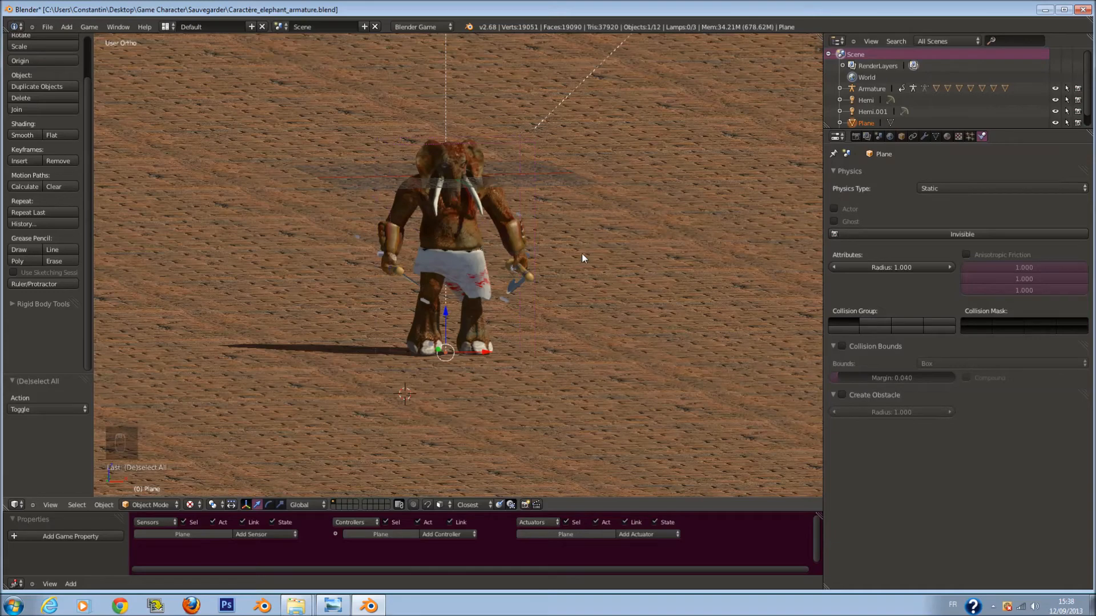
middle_drag(576, 256, 576, 265)
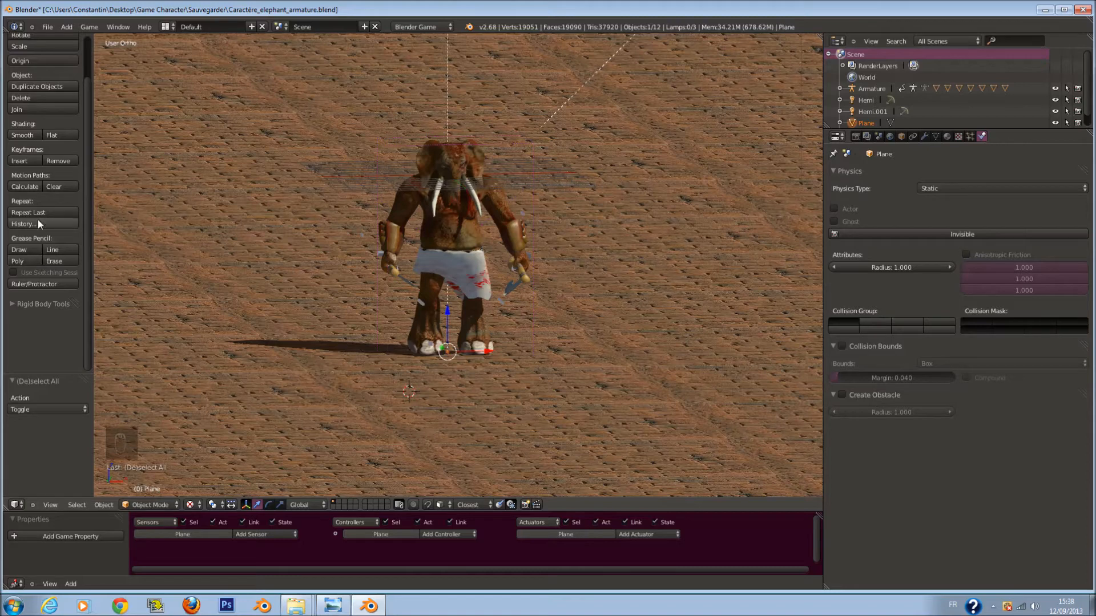
scroll(513, 312, up, 1)
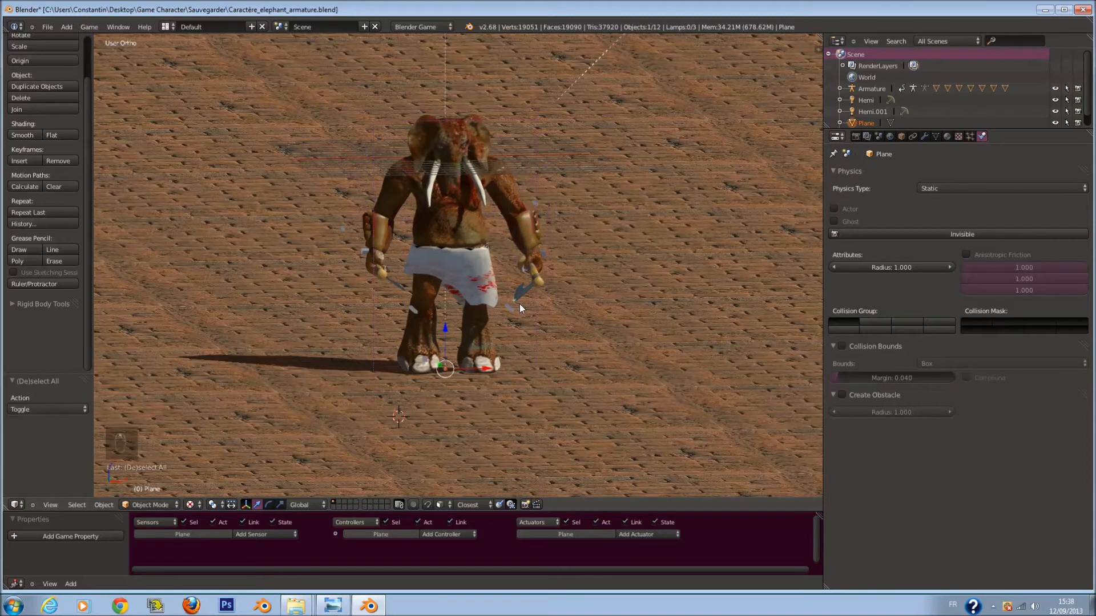
key(KP_1)
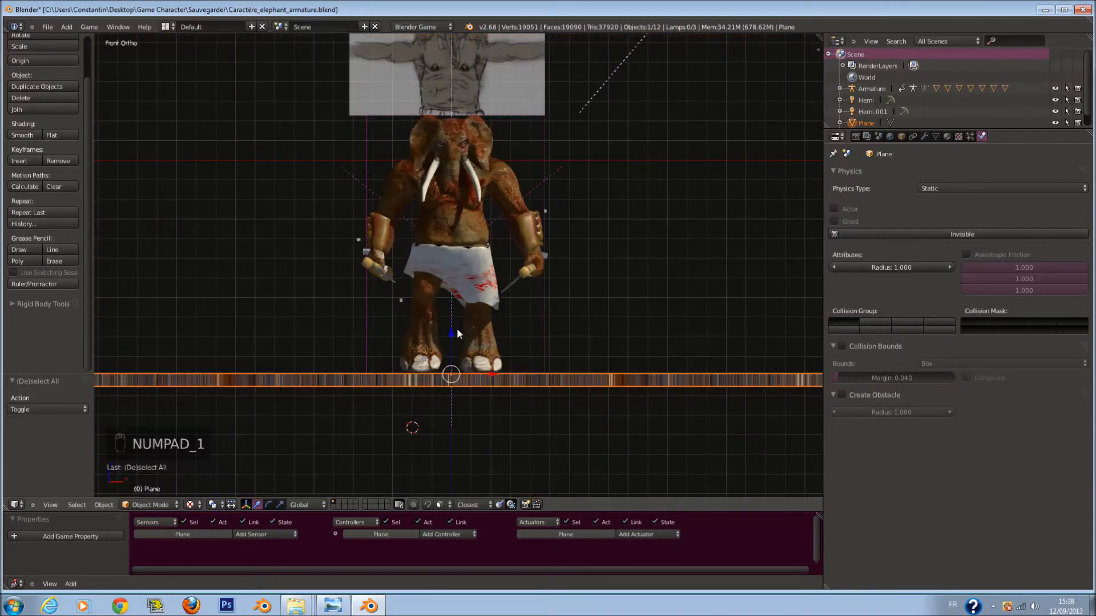
drag(455, 330, 453, 331)
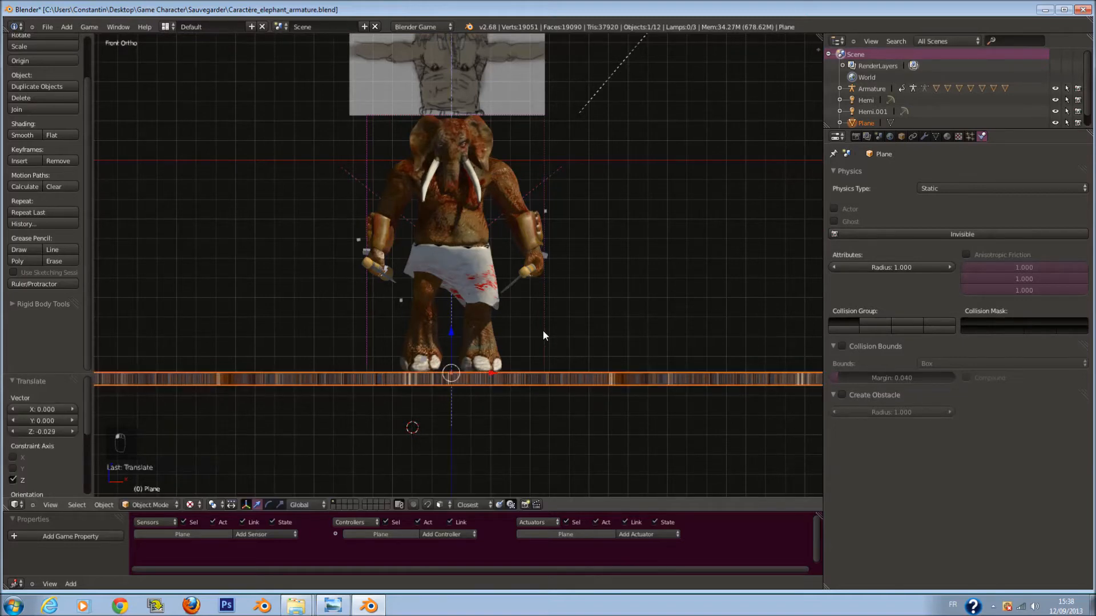
Select the elephant body mesh, examine its physics settings and test walking and turning the character in the game.
right_click(542, 337)
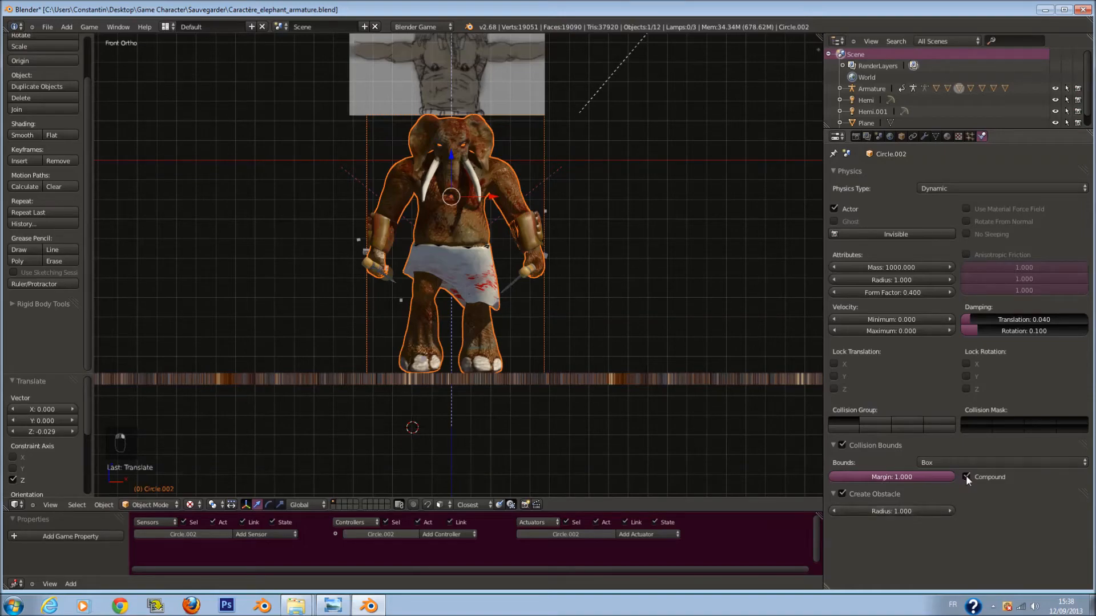
middle_drag(680, 247, 686, 262)
key(p)
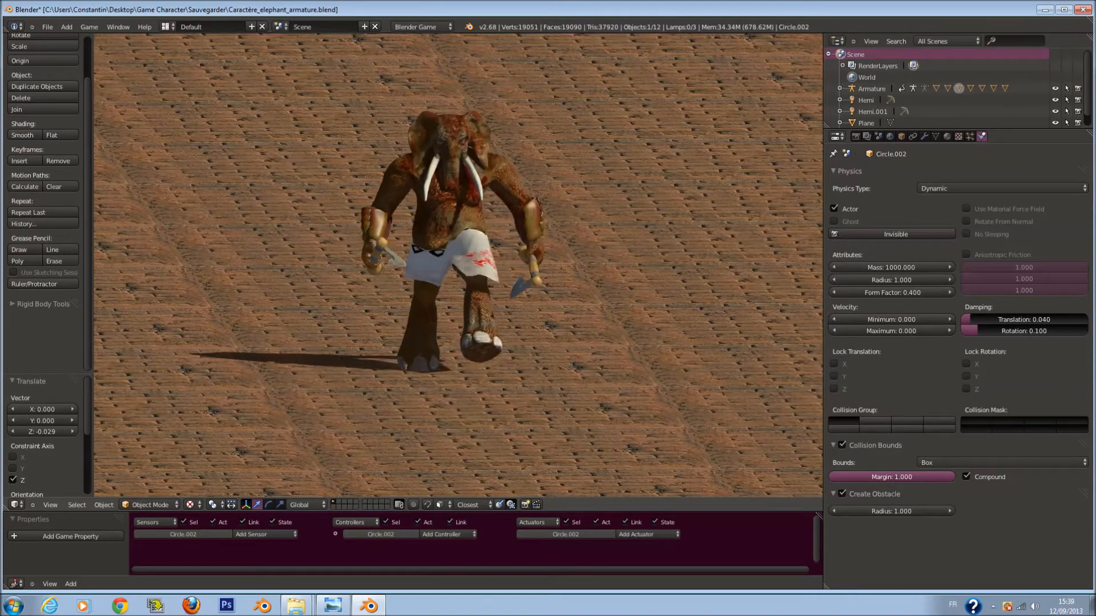
key(Left)
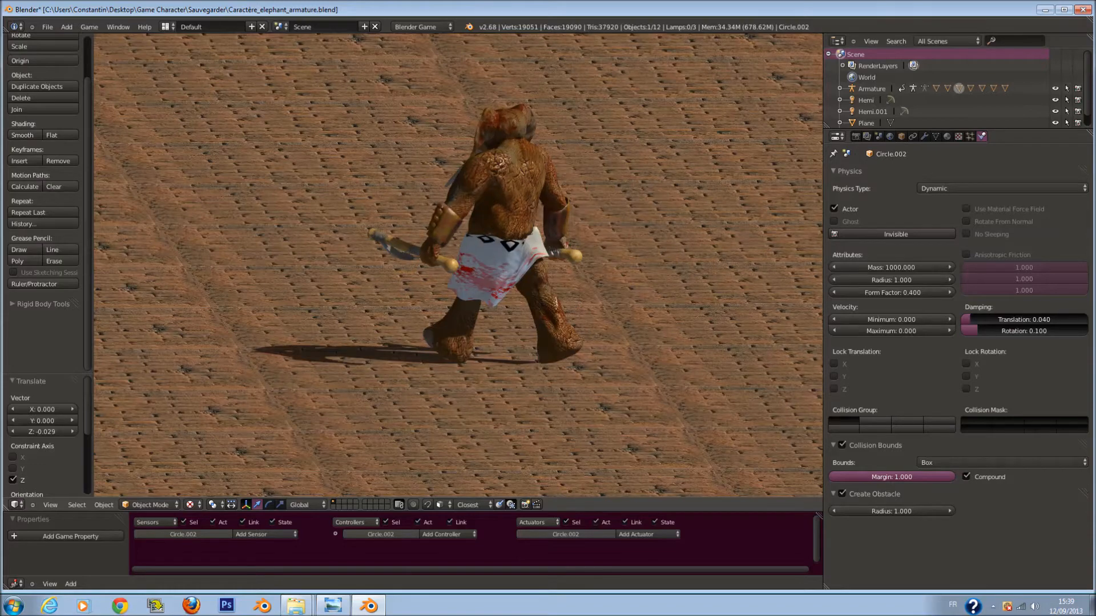
key(Right)
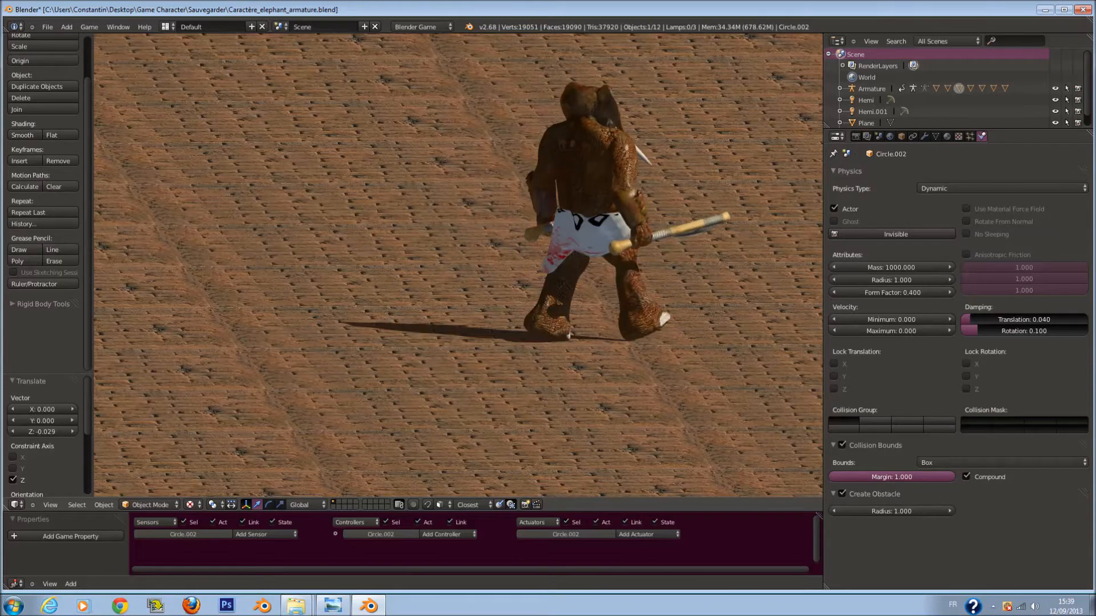
key(Left)
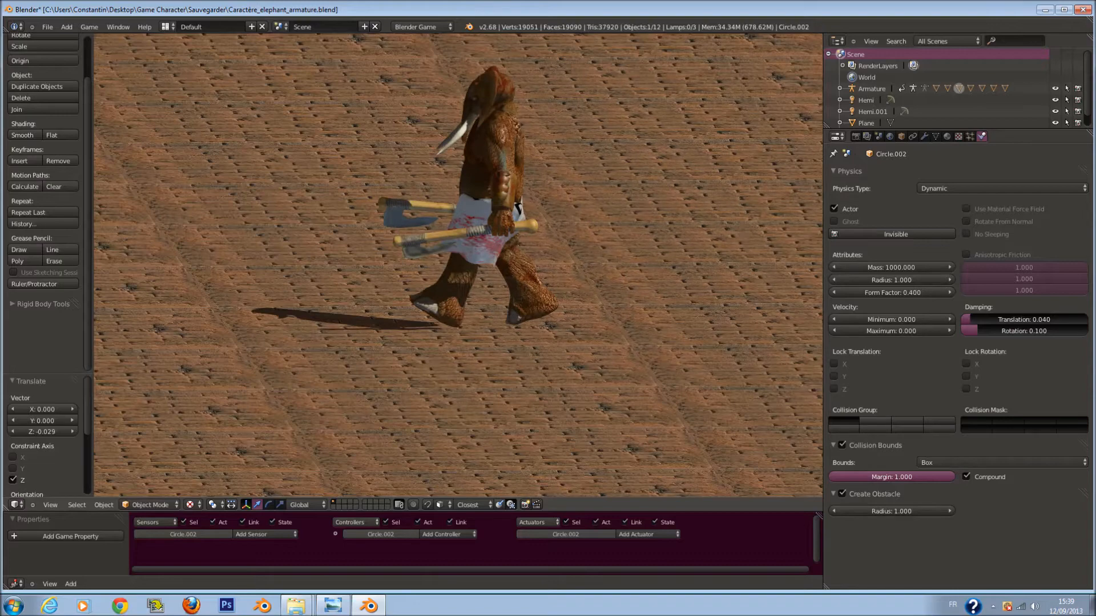
key(Right)
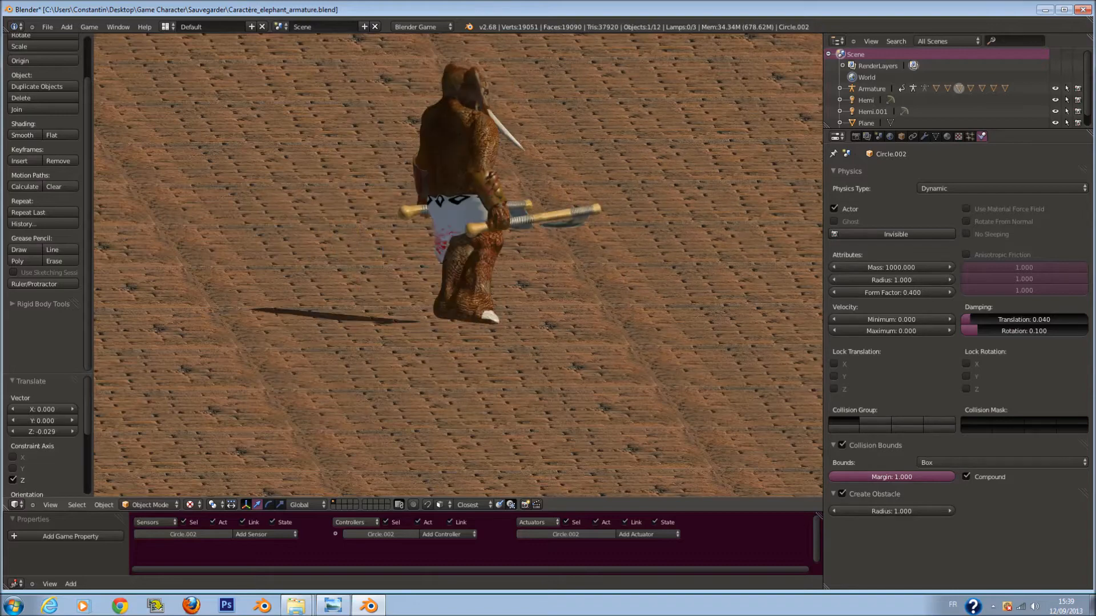
key(Escape)
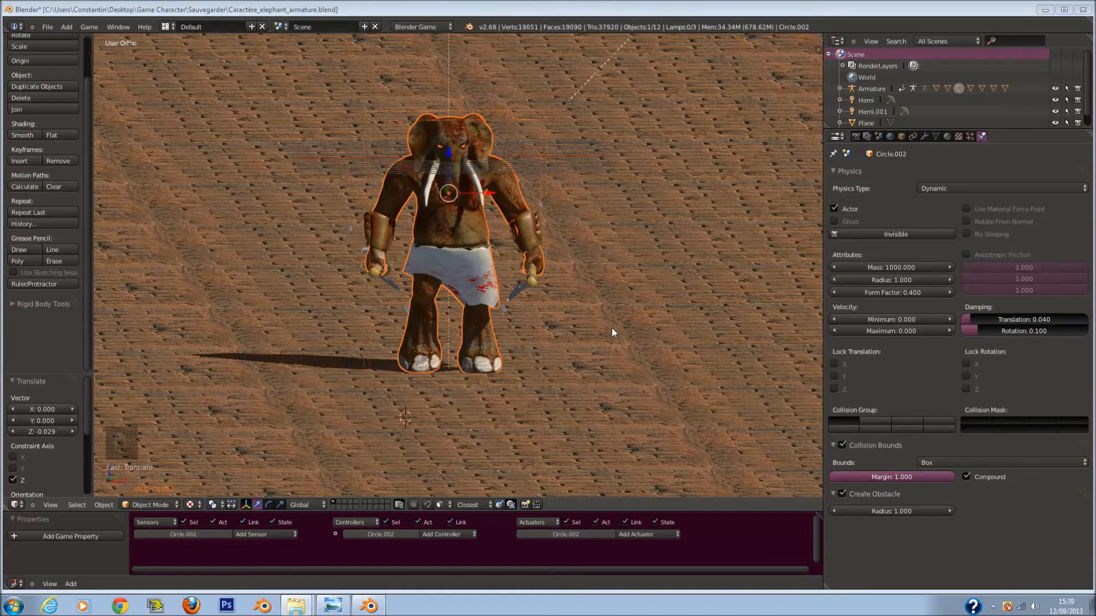
Enlarge the logic editor area and select the elephant's armature to bring up its logic bricks.
click(608, 371)
drag(719, 511, 714, 408)
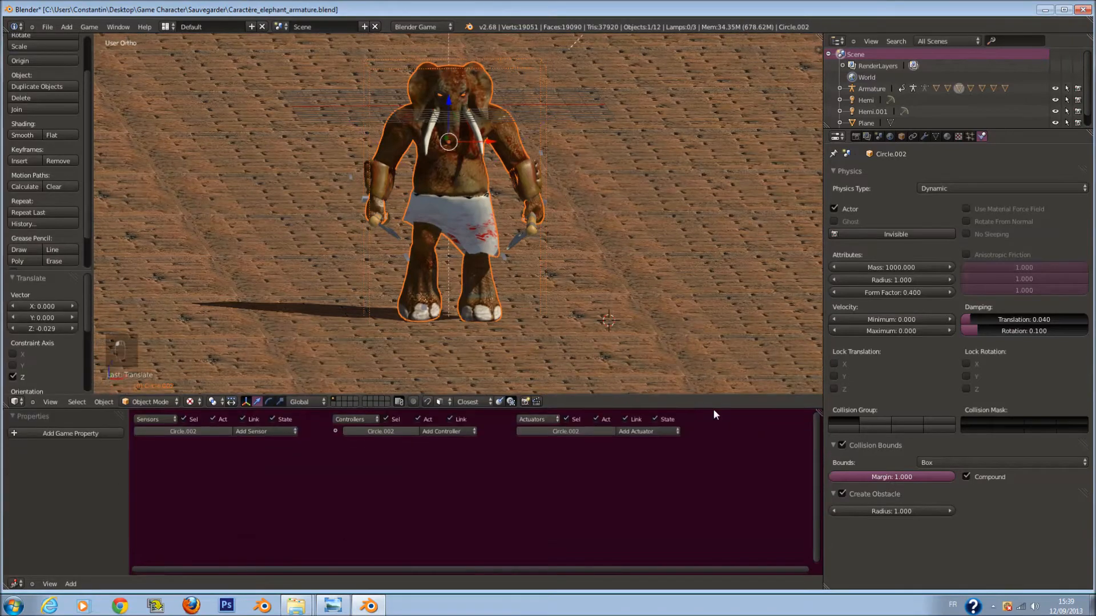
key(a)
right_click(465, 198)
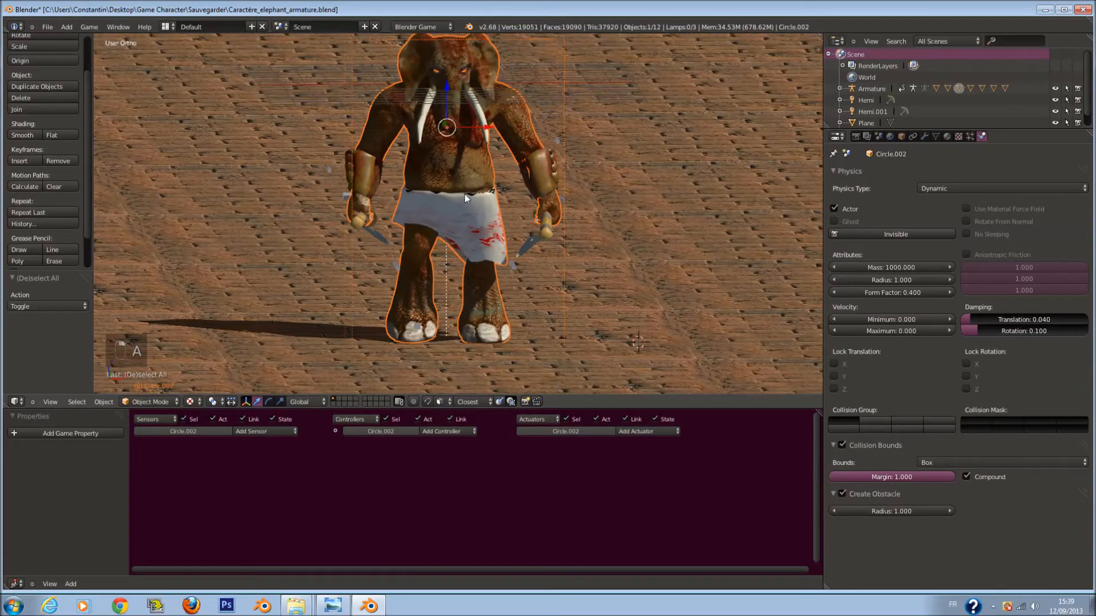
scroll(313, 455, down, 1)
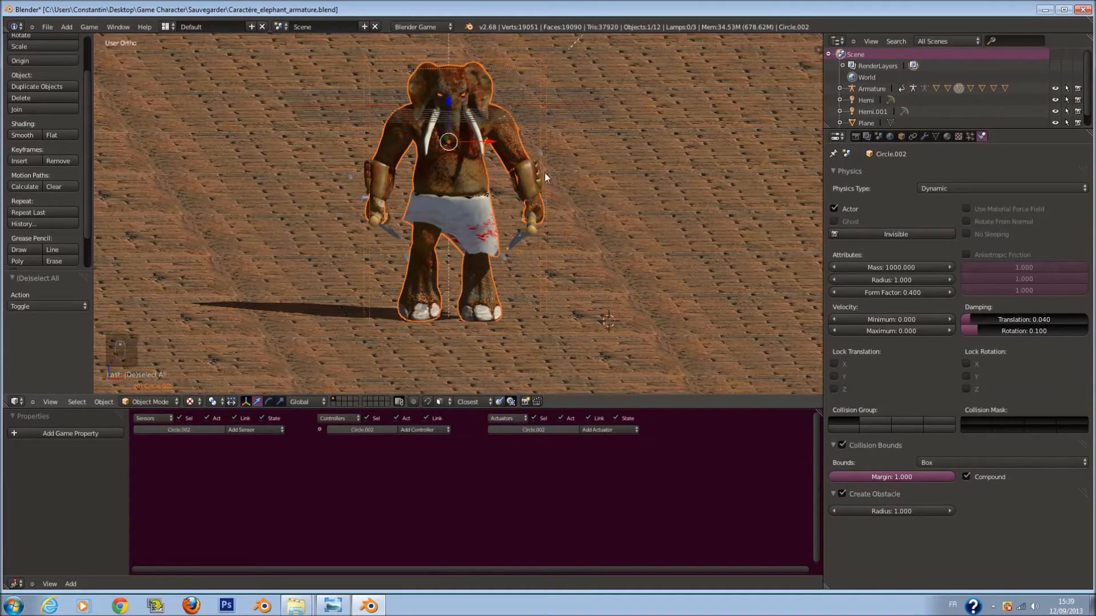
right_click(542, 153)
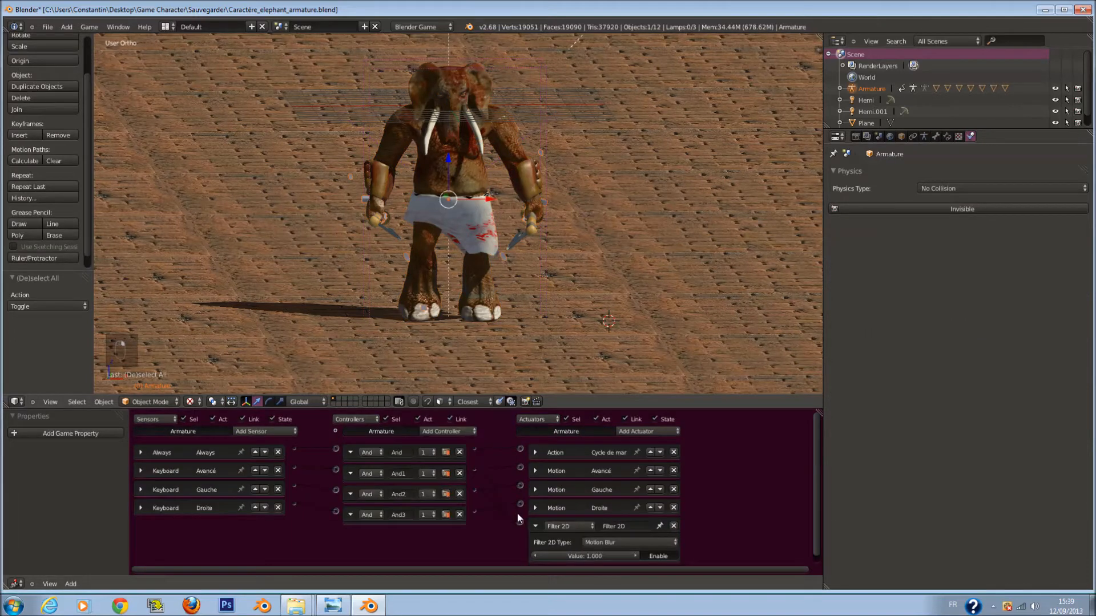
Check the settings of the armature's Action actuator for the walk cycle and save the file.
click(536, 452)
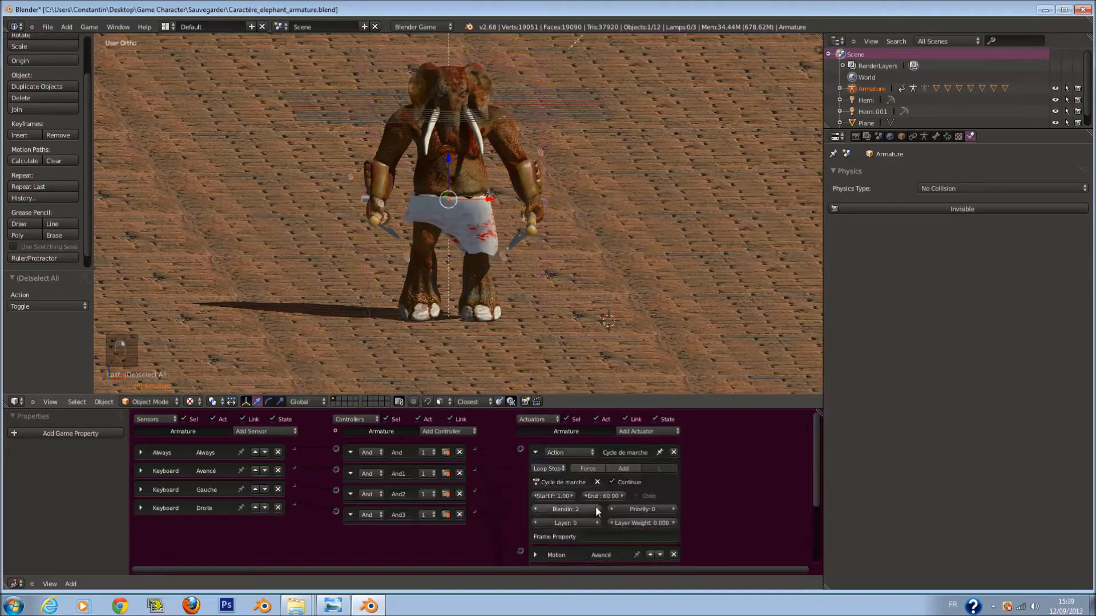
click(536, 453)
key(ctrl+s)
click(270, 489)
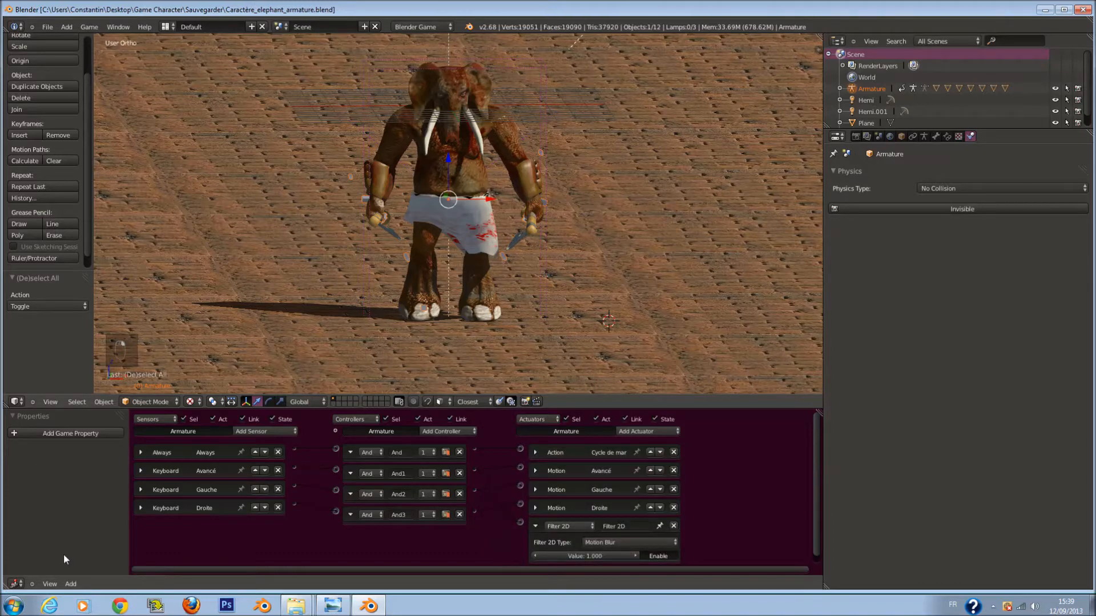
Switch the logic editor area to the Dope Sheet and frame the walk cycle's keyframes.
click(15, 582)
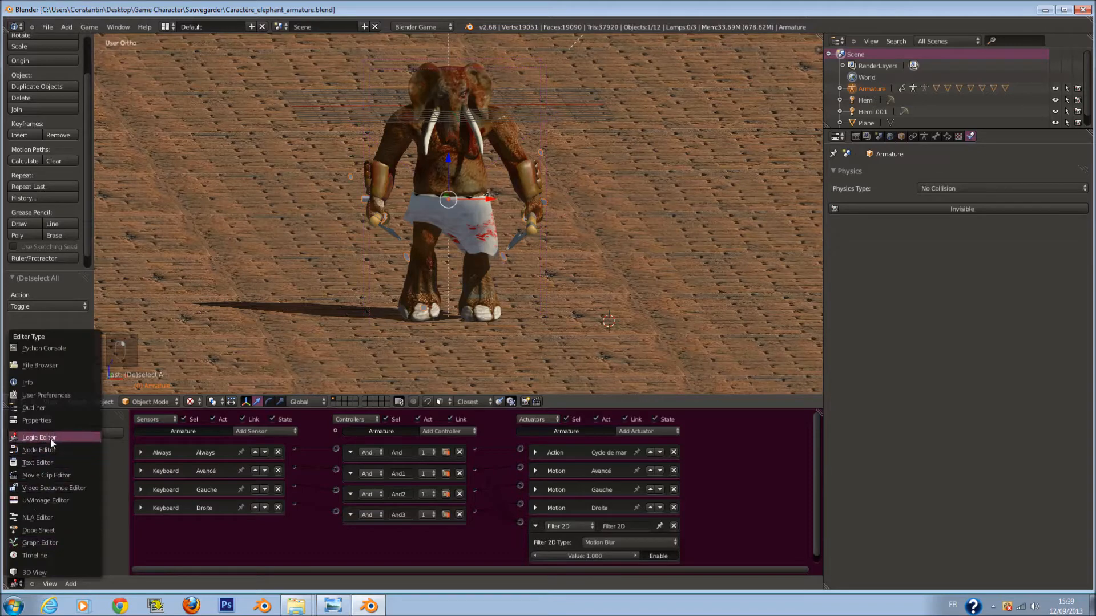
click(65, 530)
scroll(222, 494, down, 1)
scroll(217, 493, up, 3)
middle_drag(217, 495, 425, 502)
scroll(432, 502, up, 2)
scroll(432, 501, up, 1)
Duplicate all walk-cycle keyframes about 48 frames further along and scrub through the copied cycle.
key(a)
key(a)
key(a)
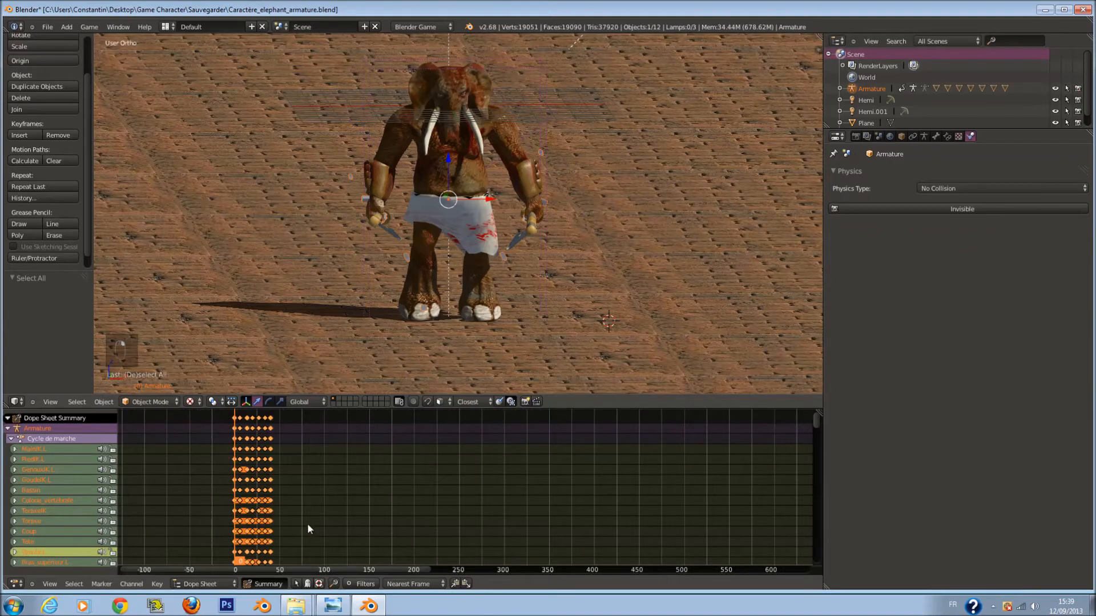
key(shift+d)
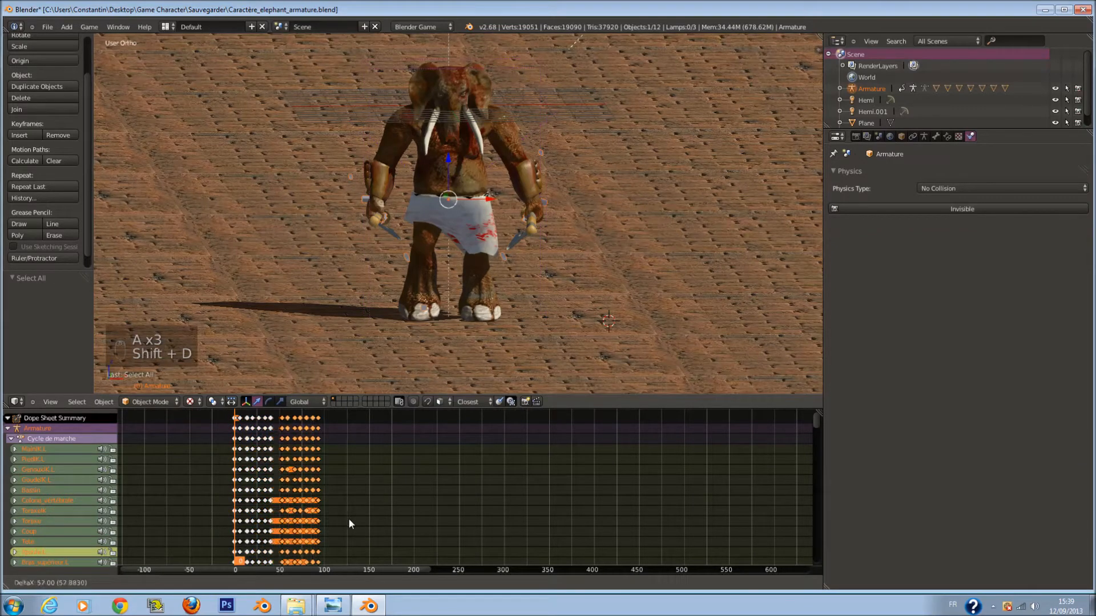
click(345, 519)
drag(233, 493, 326, 503)
scroll(314, 502, up, 6)
middle_drag(266, 502, 495, 525)
scroll(496, 526, up, 8)
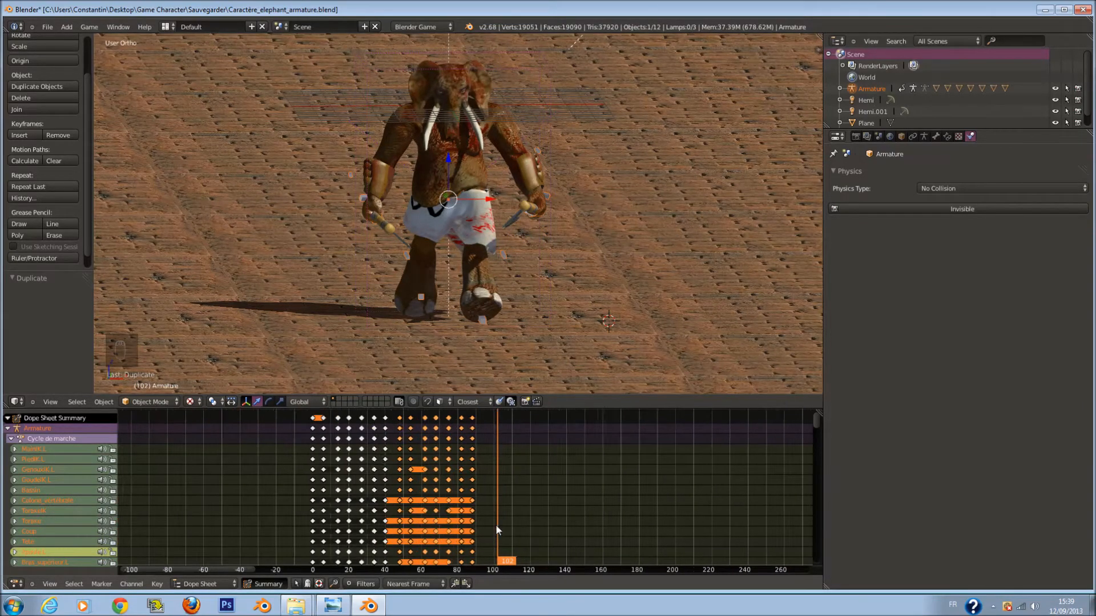
Move the duplicated keyframes about 1 frame earlier, closer to the original cycle.
scroll(515, 506, up, 7)
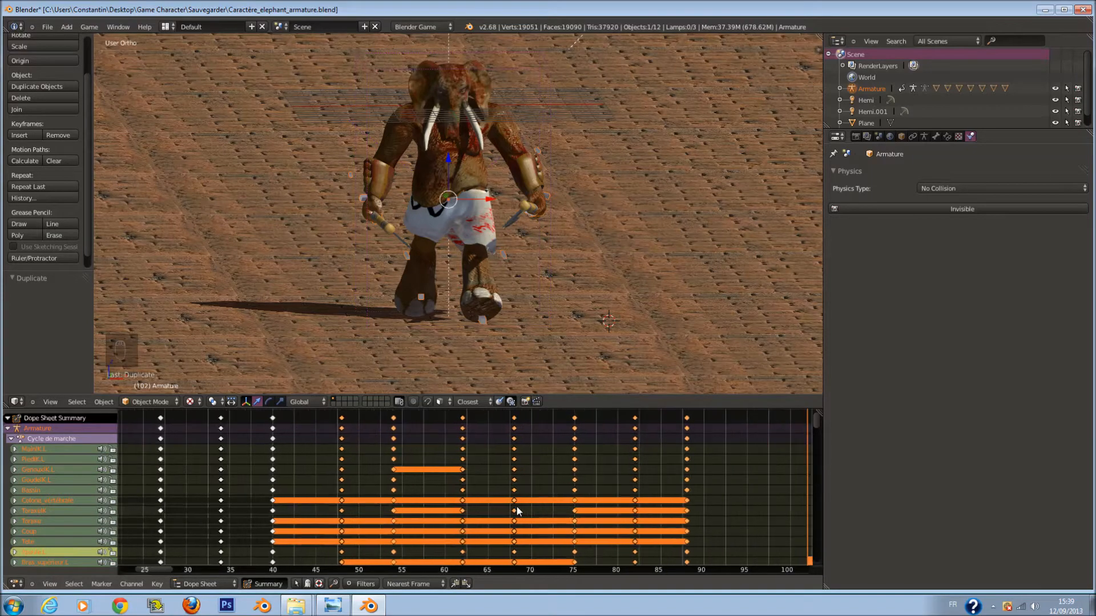
middle_drag(518, 514, 655, 537)
scroll(638, 523, up, 1)
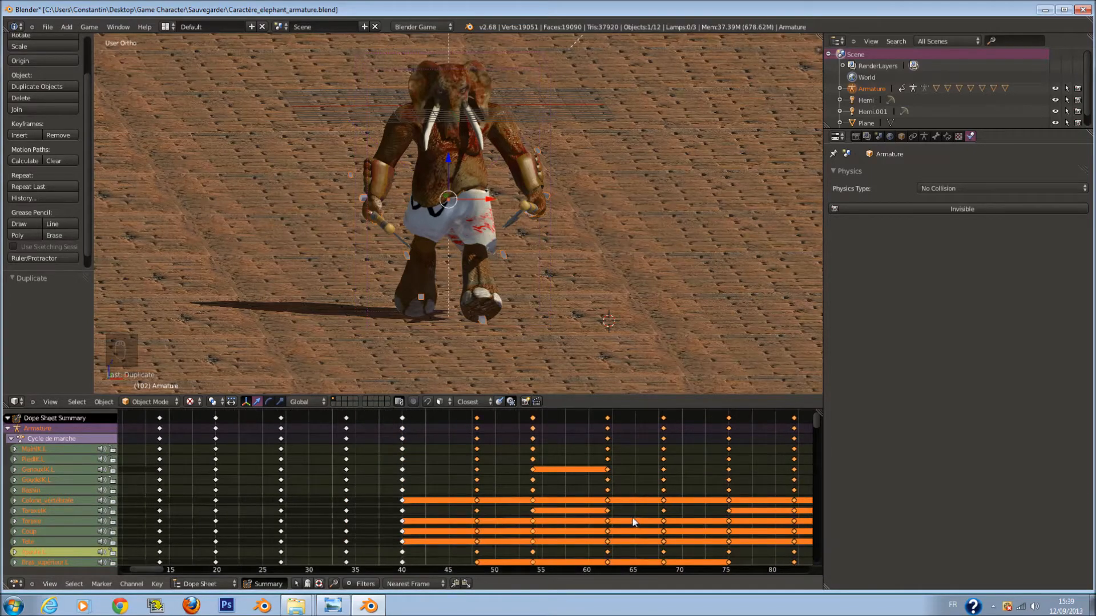
key(g)
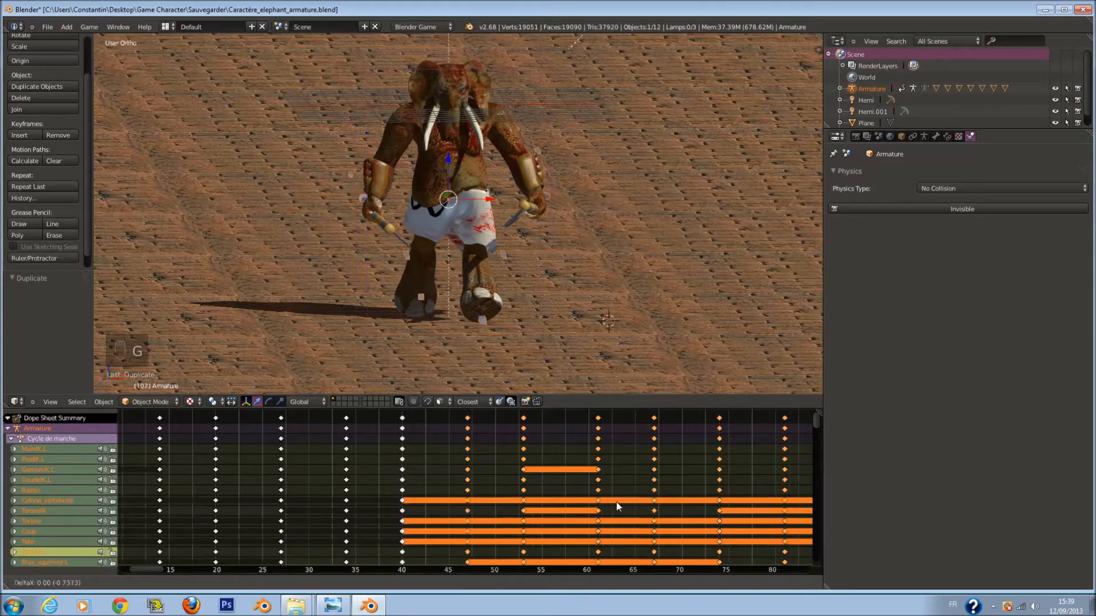
click(617, 503)
scroll(595, 483, down, 15)
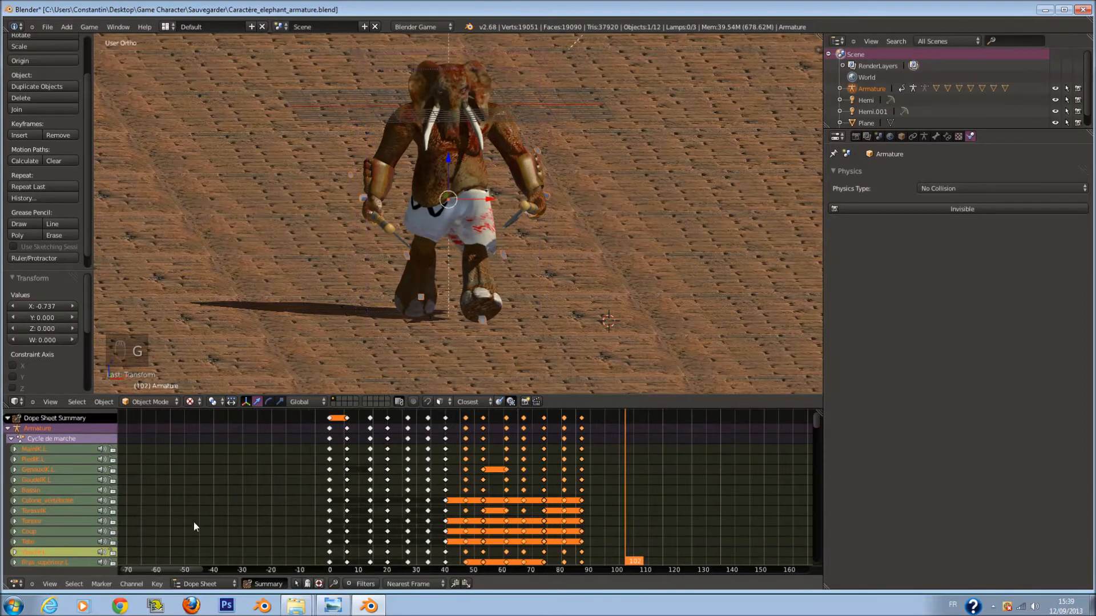
Play the doubled walk cycle with the 3D viewport switched to Solid shading.
key(alt+a)
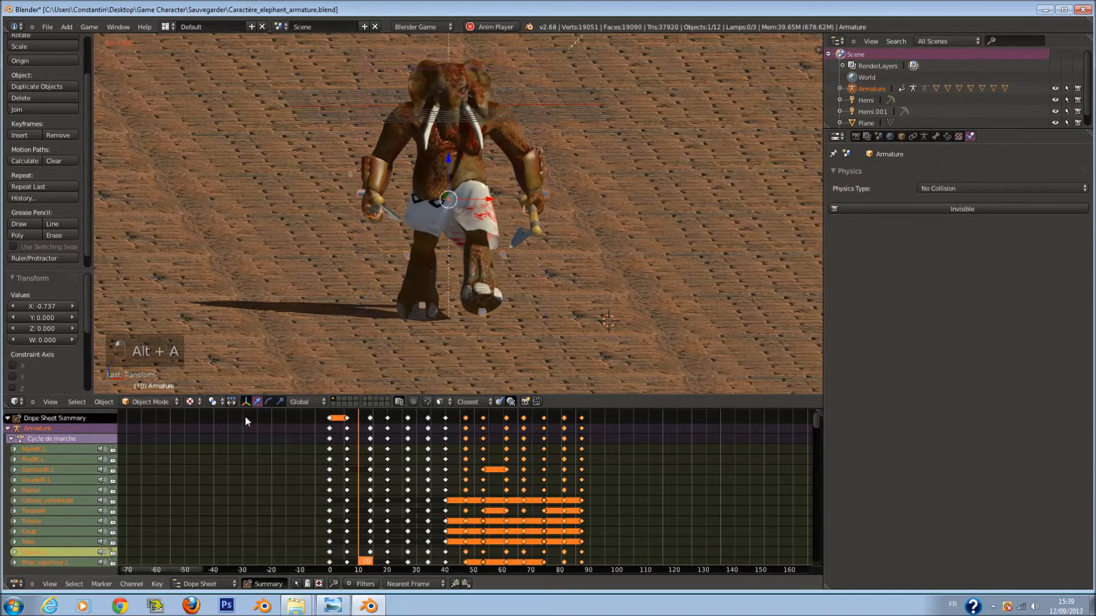
click(200, 400)
click(198, 393)
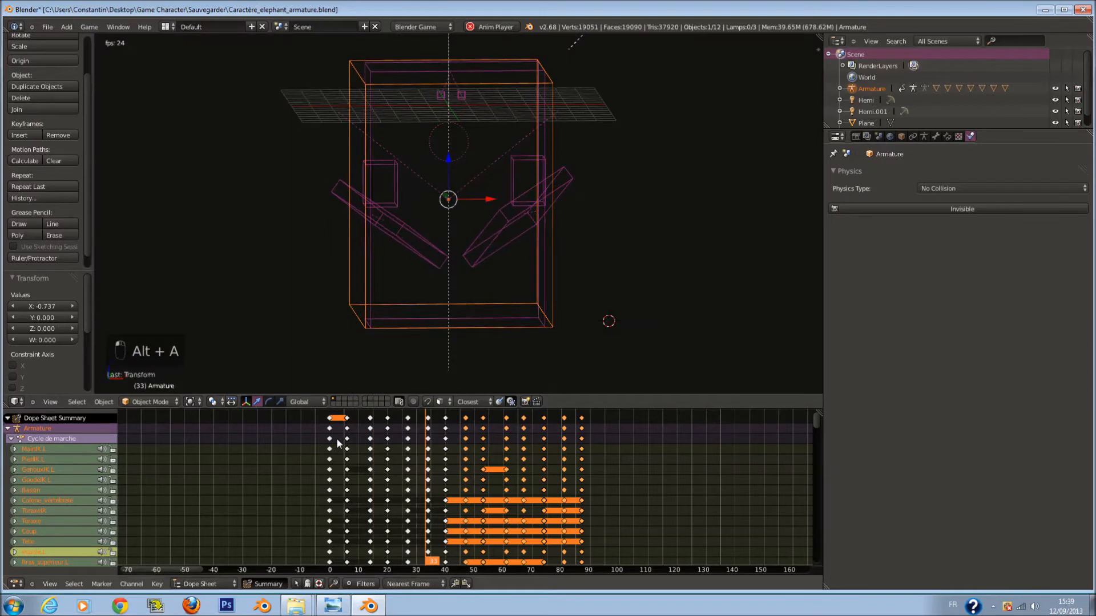
click(195, 401)
click(208, 377)
key(z)
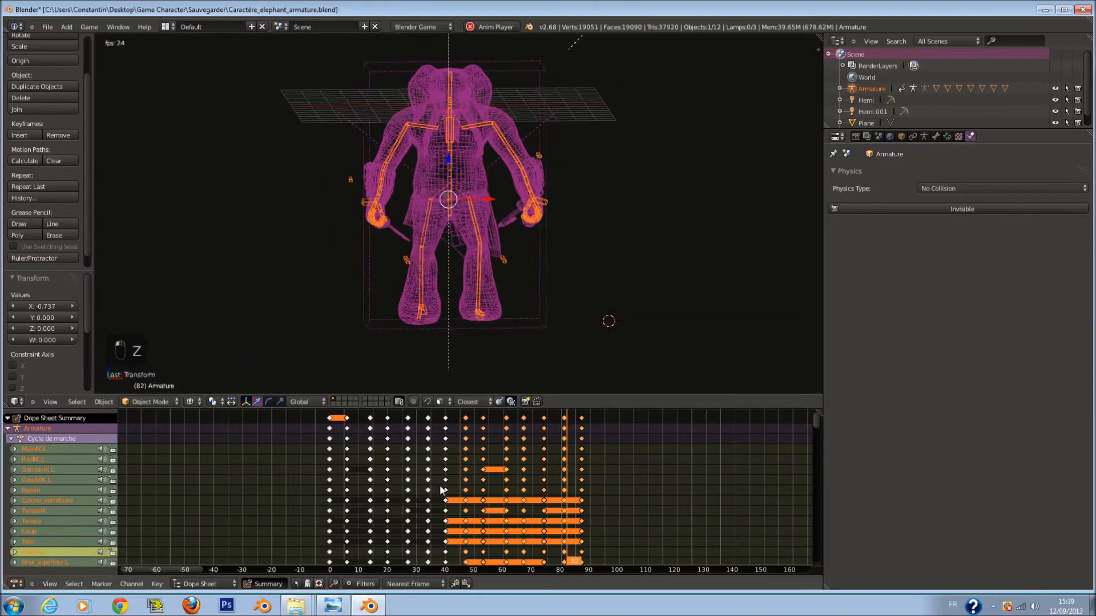
key(z)
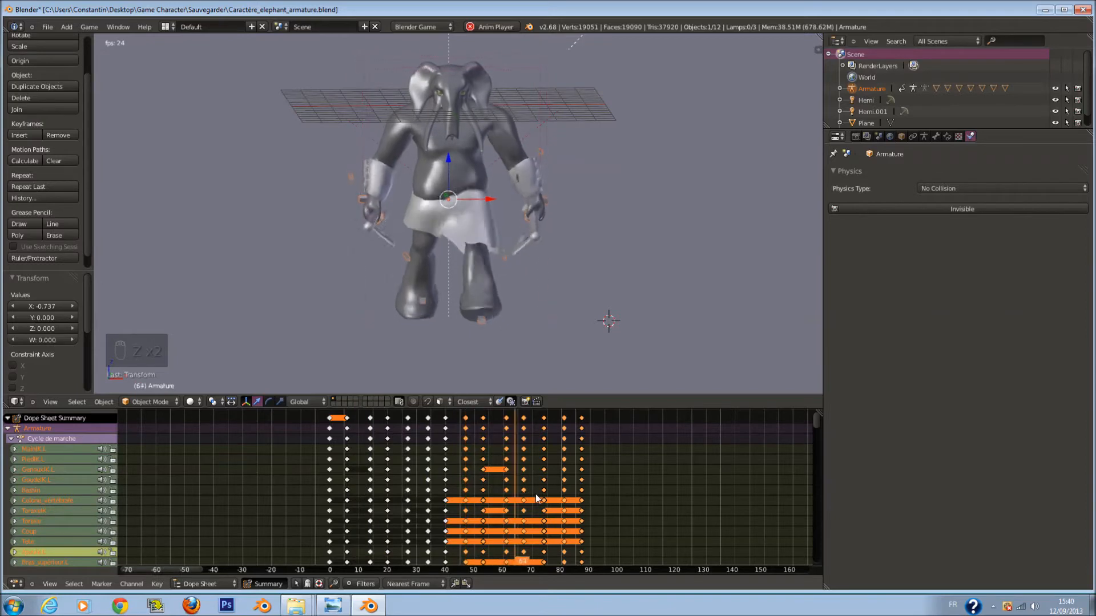
key(alt+a)
Delete the first column of duplicated keyframes, just before frame 48.
drag(451, 421, 467, 429)
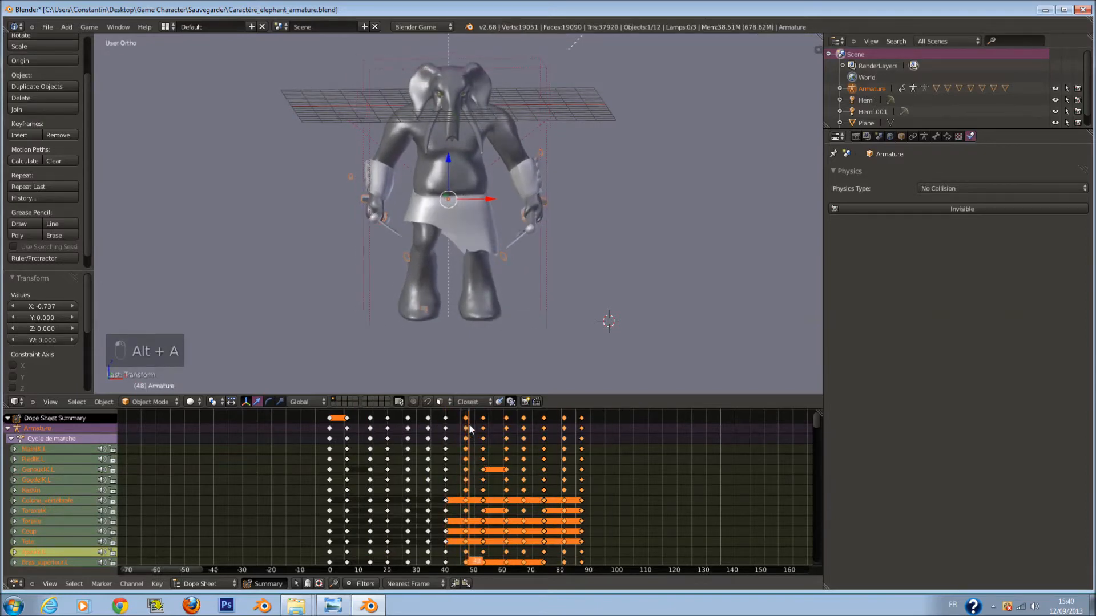
right_click(466, 424)
key(x)
click(467, 424)
Select all remaining duplicated keyframe columns and move them about 4 frames earlier.
right_click(484, 422)
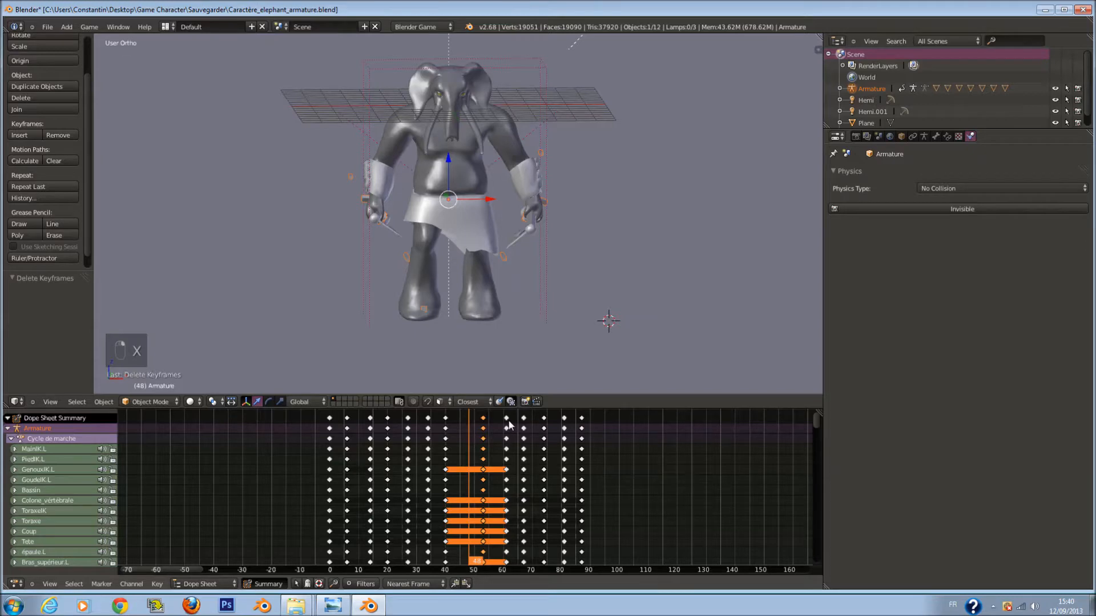
right_click(507, 423)
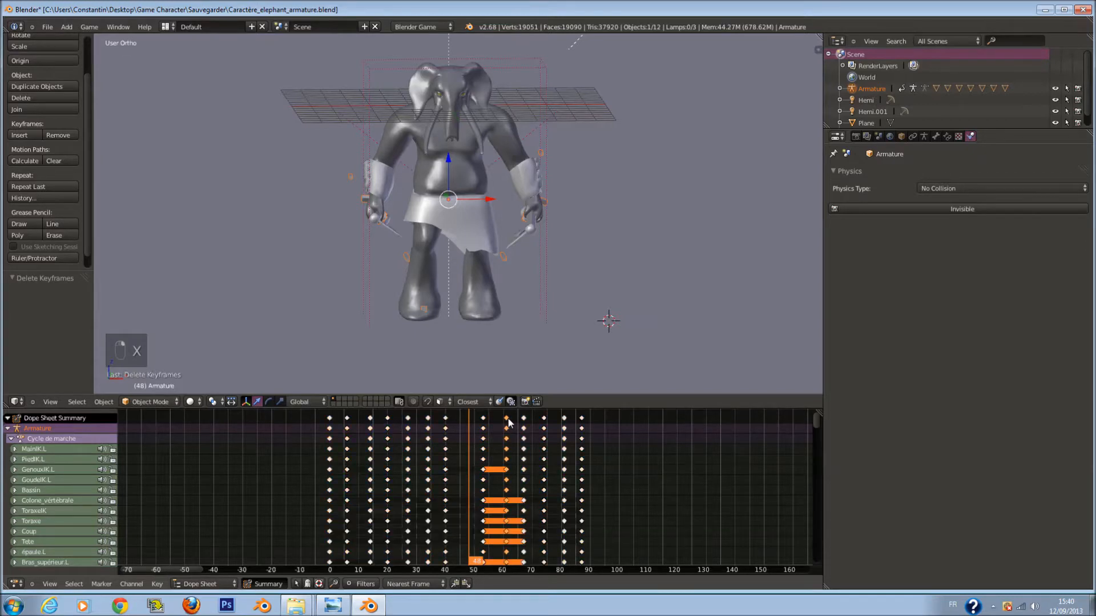
shift+right_click(484, 419)
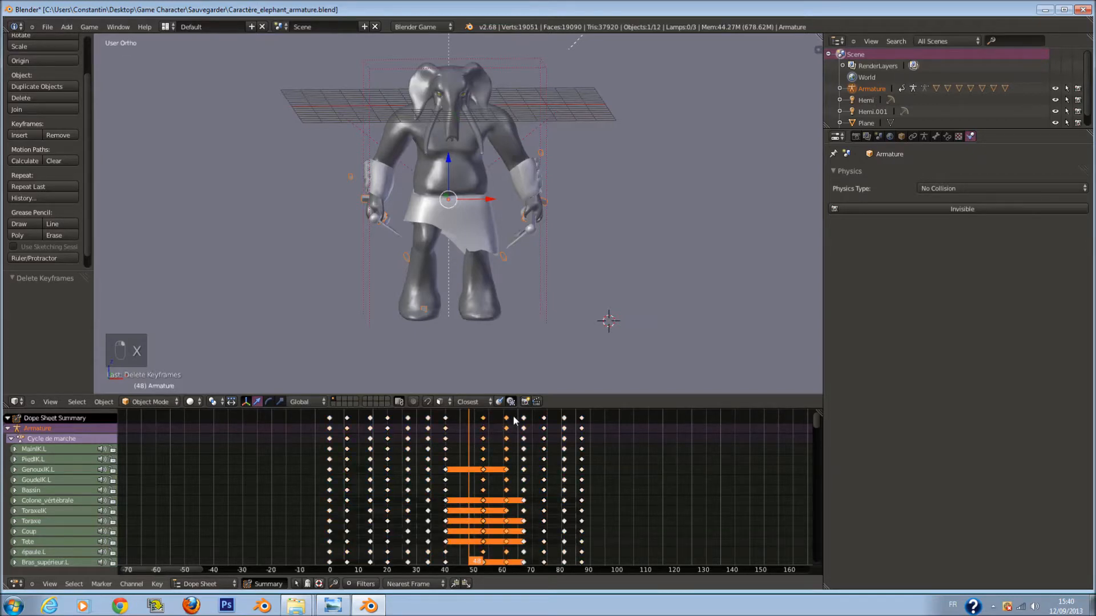
shift+right_click(524, 419)
shift+right_click(544, 419)
shift+right_click(582, 419)
shift+right_click(564, 423)
key(g)
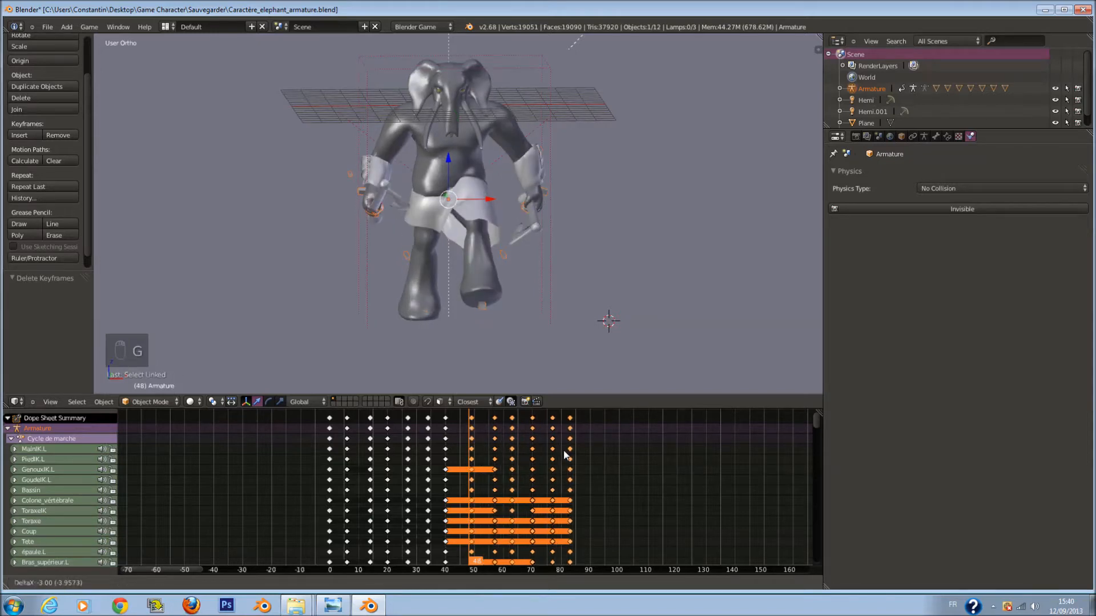
click(564, 455)
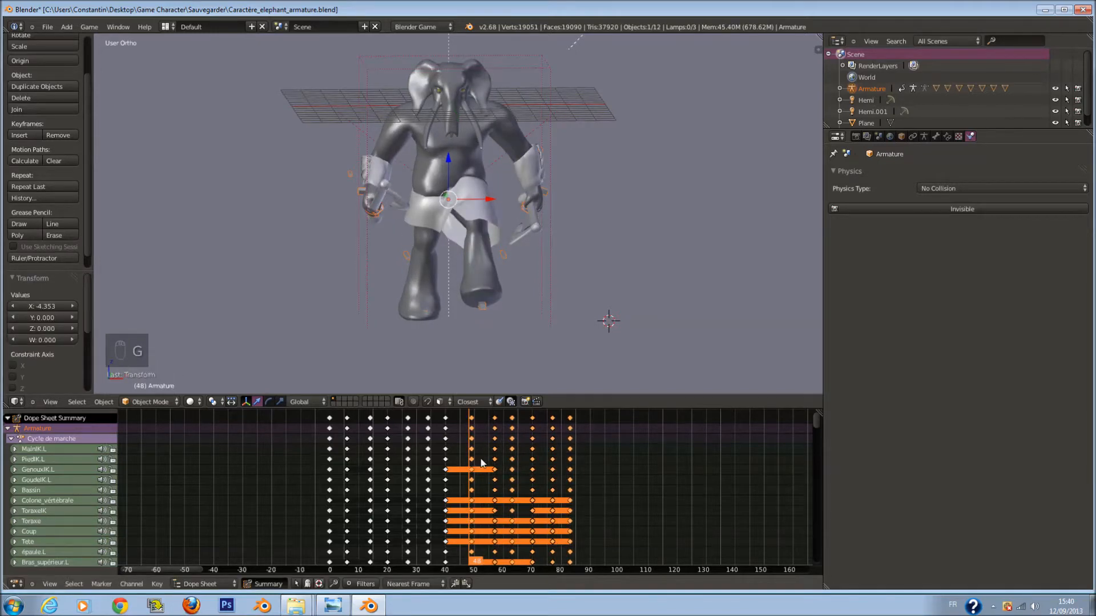
Play the animation to check the transition between the two walk cycles.
key(alt+a)
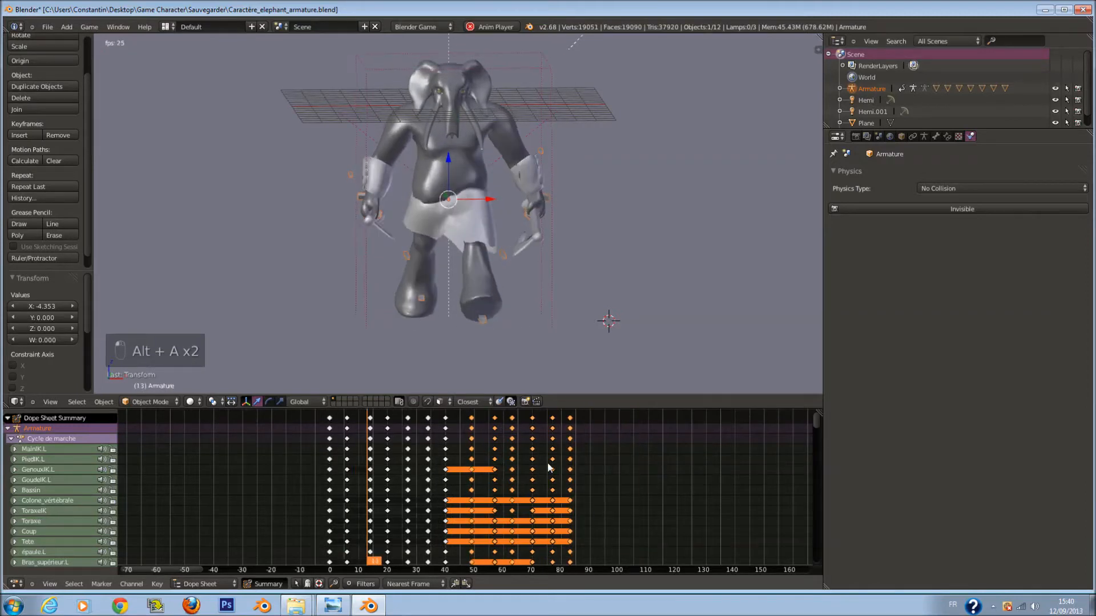
scroll(561, 464, down, 7)
middle_drag(571, 478, 439, 497)
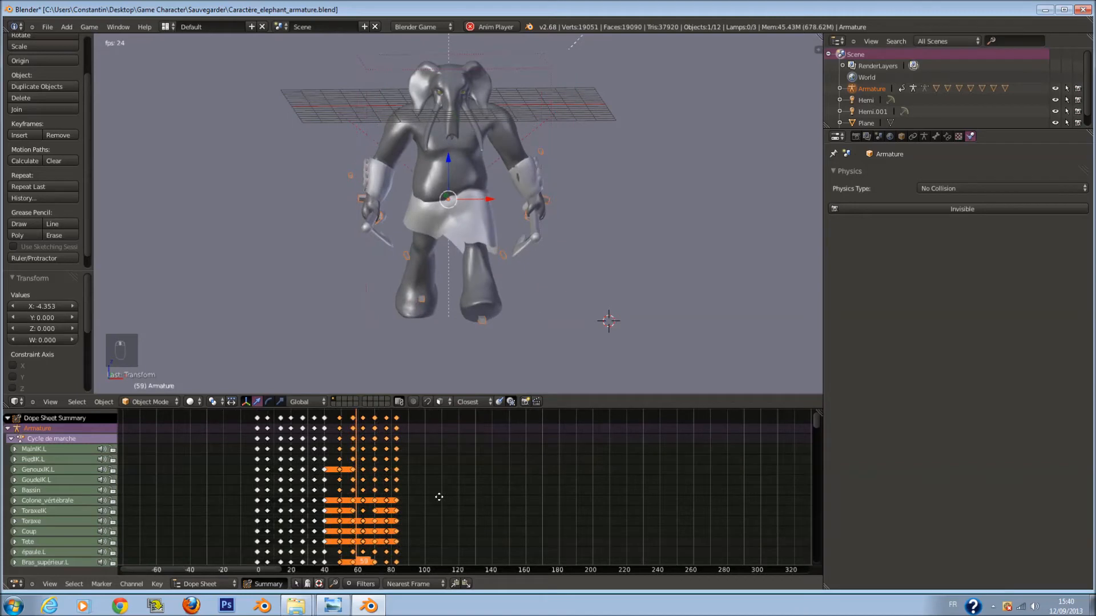
key(alt+a)
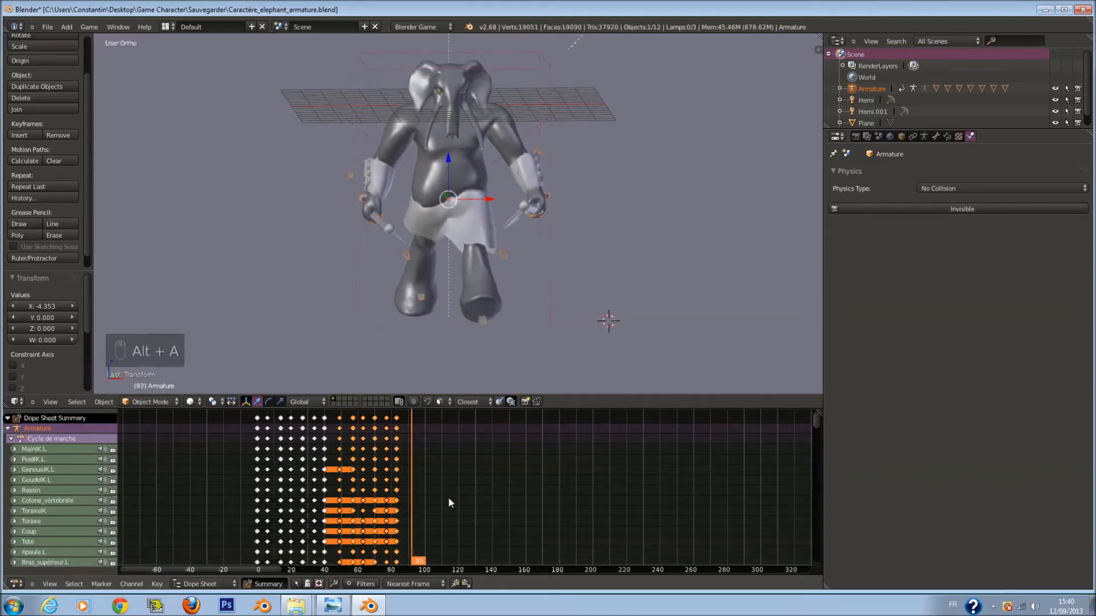
Duplicate the second cycle's keyframes about 42 frames further along to add a third cycle.
key(shift+d)
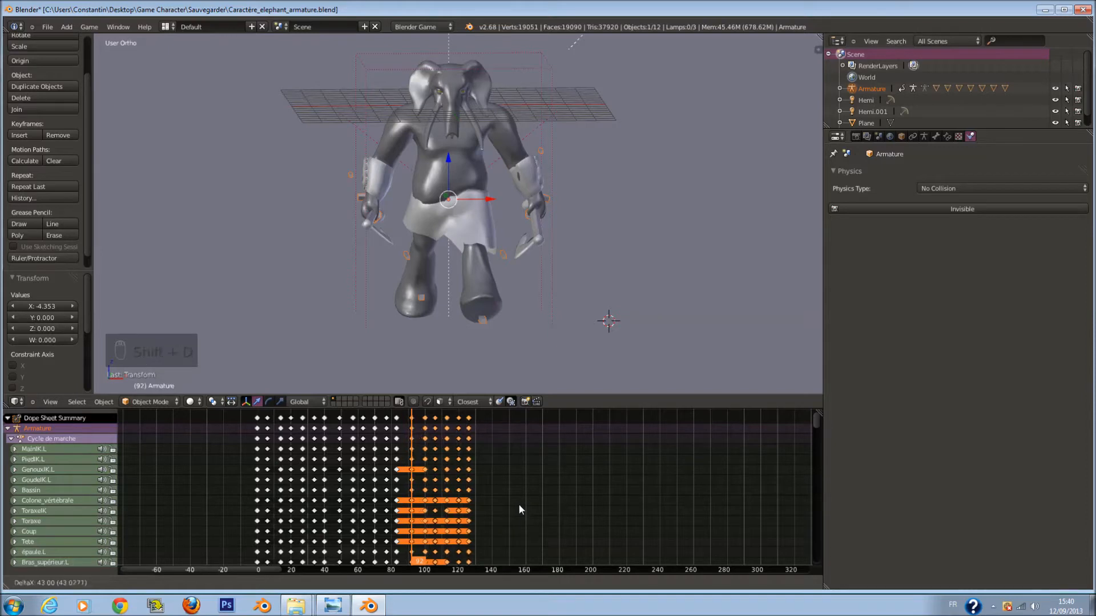
click(516, 503)
scroll(466, 502, up, 1)
scroll(461, 501, up, 2)
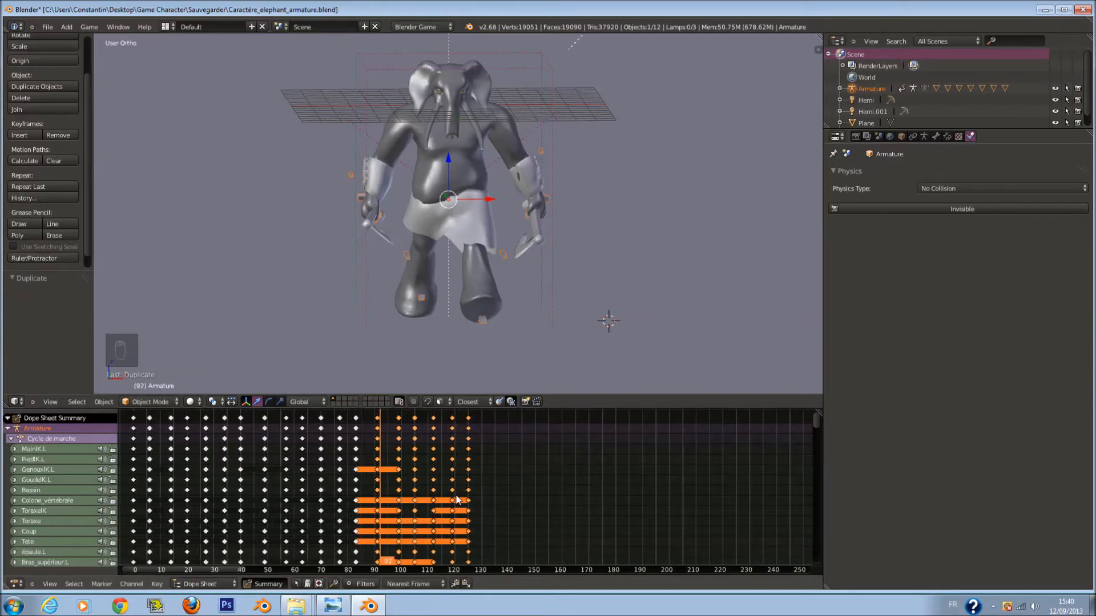
Add the second cycle's keyframes to the selected third cycle and move both about 1 frame earlier.
shift+right_click(266, 425)
shift+right_click(302, 423)
shift+right_click(321, 423)
shift+right_click(353, 423)
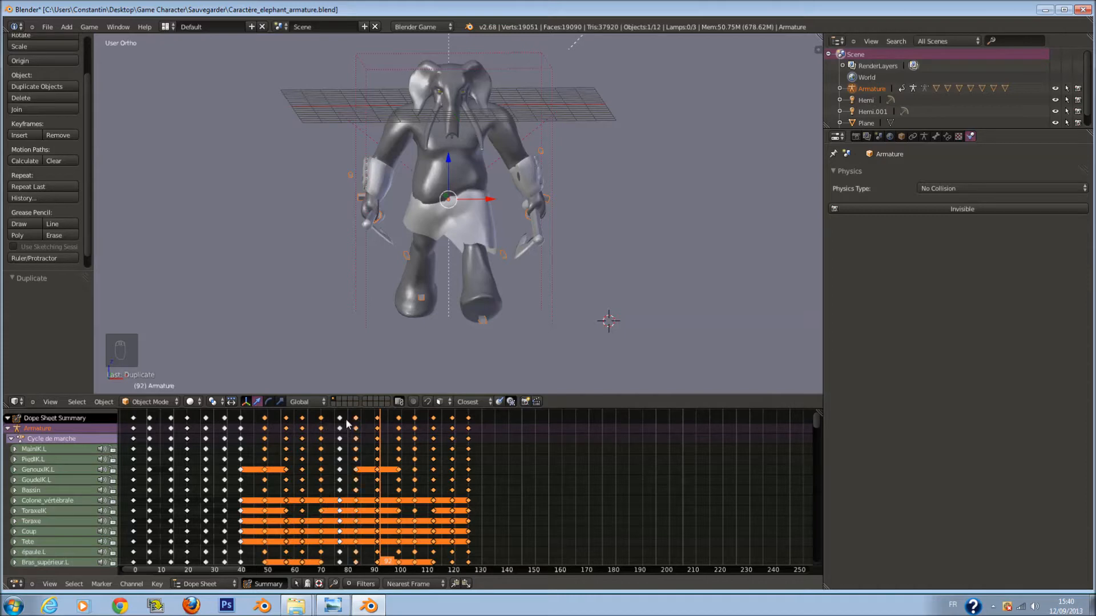
key(g)
click(422, 457)
scroll(426, 468, down, 3)
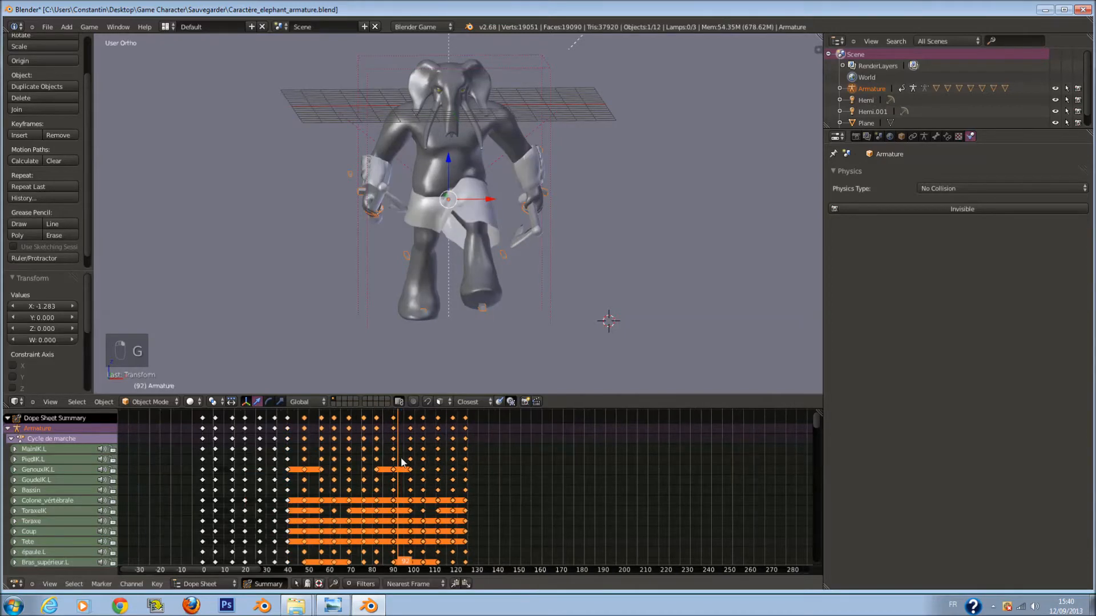
Duplicate the selected two-cycle keyframe block twice, placing each copy 84 frames after the previous one.
key(shift+d)
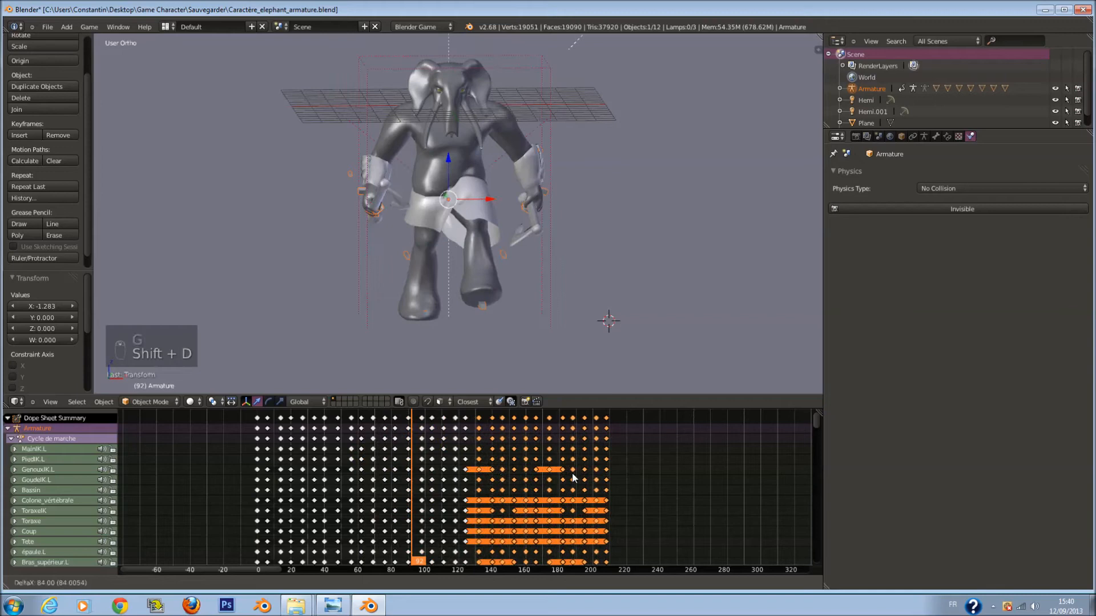
click(573, 477)
middle_drag(572, 477, 471, 490)
key(shift+d)
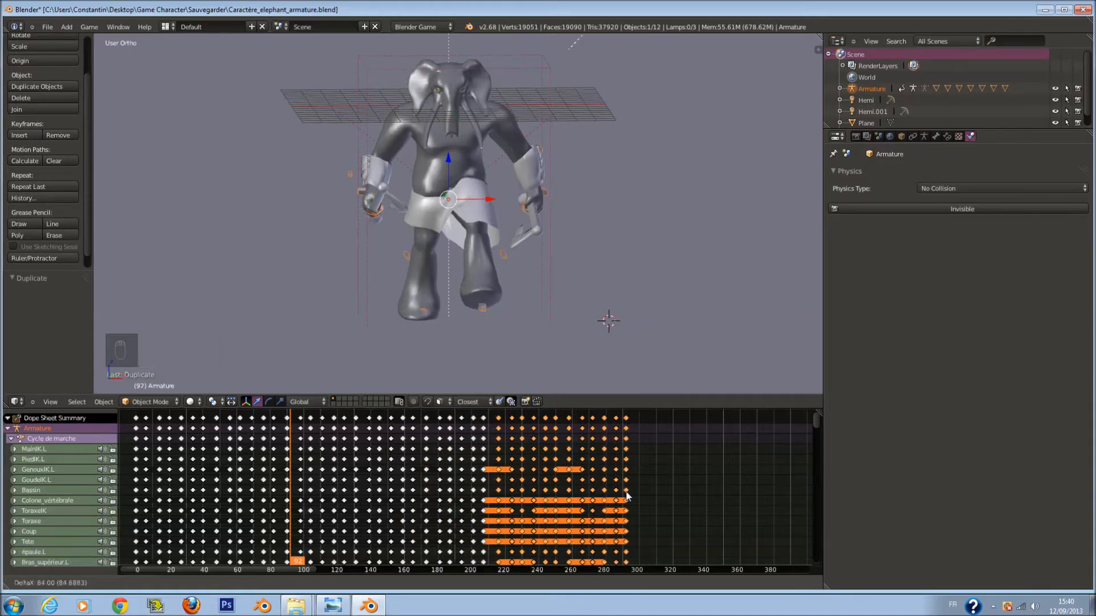
click(625, 497)
Duplicate the selected two-cycle keyframe block once more, placing the copy about 84 frames further along.
scroll(599, 497, up, 4)
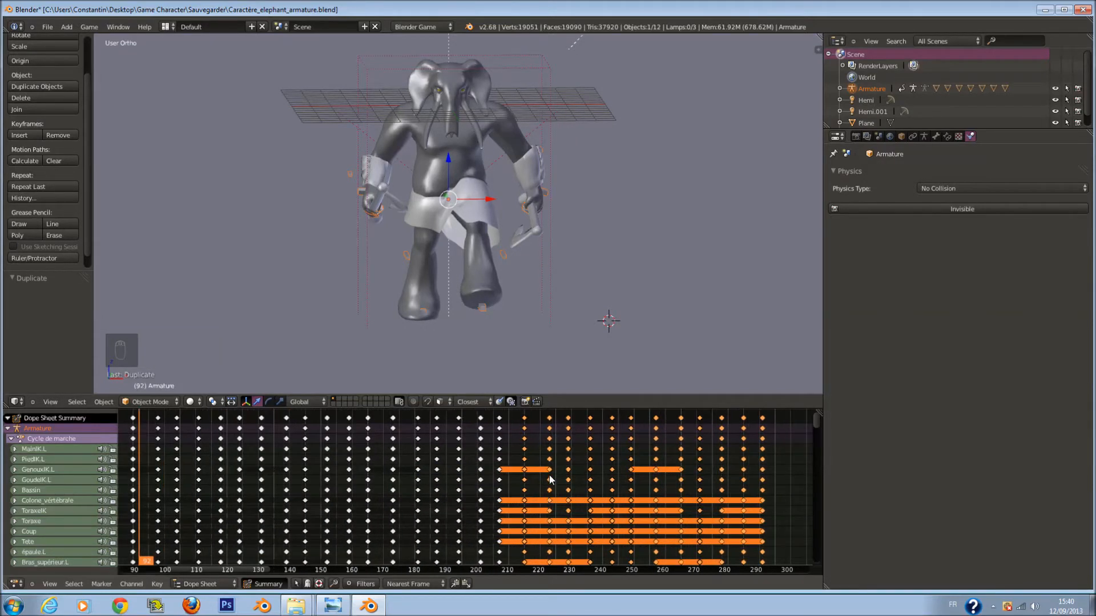
scroll(550, 478, down, 4)
key(shift+d)
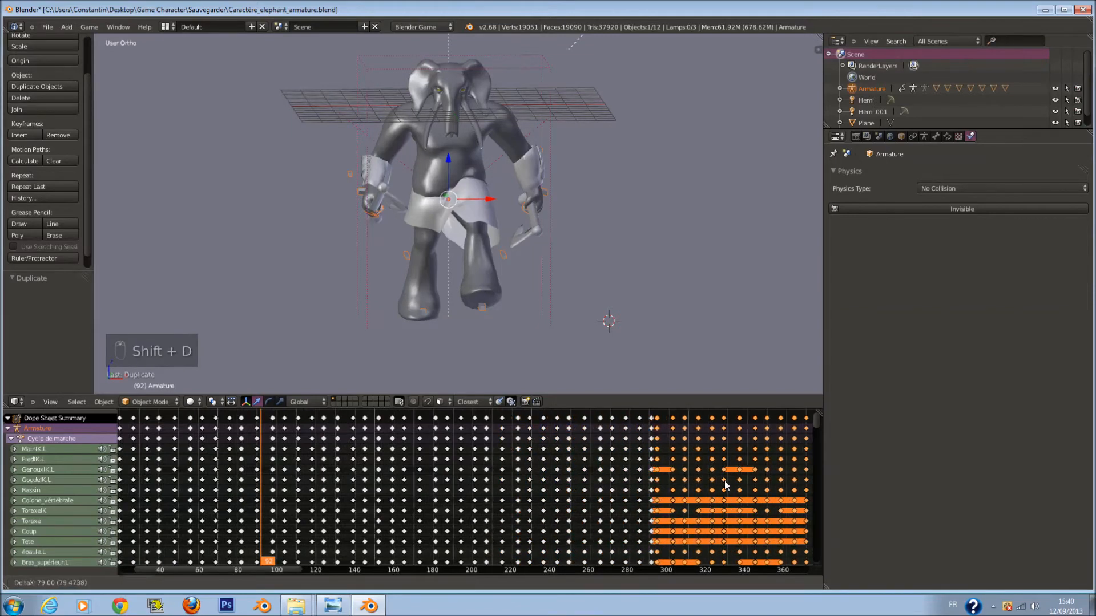
click(734, 483)
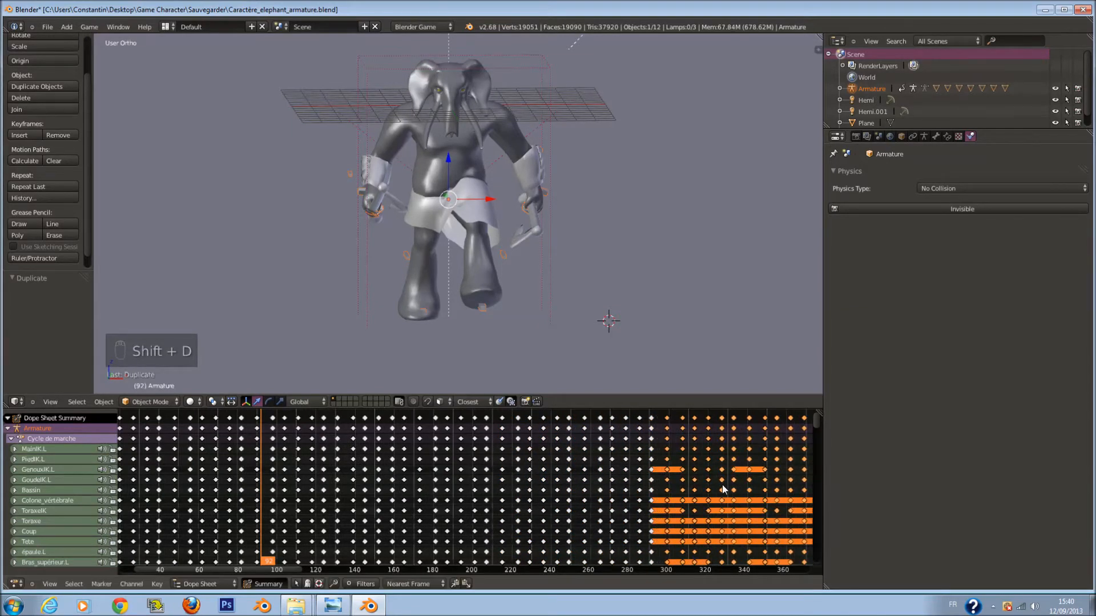
scroll(722, 484, down, 2)
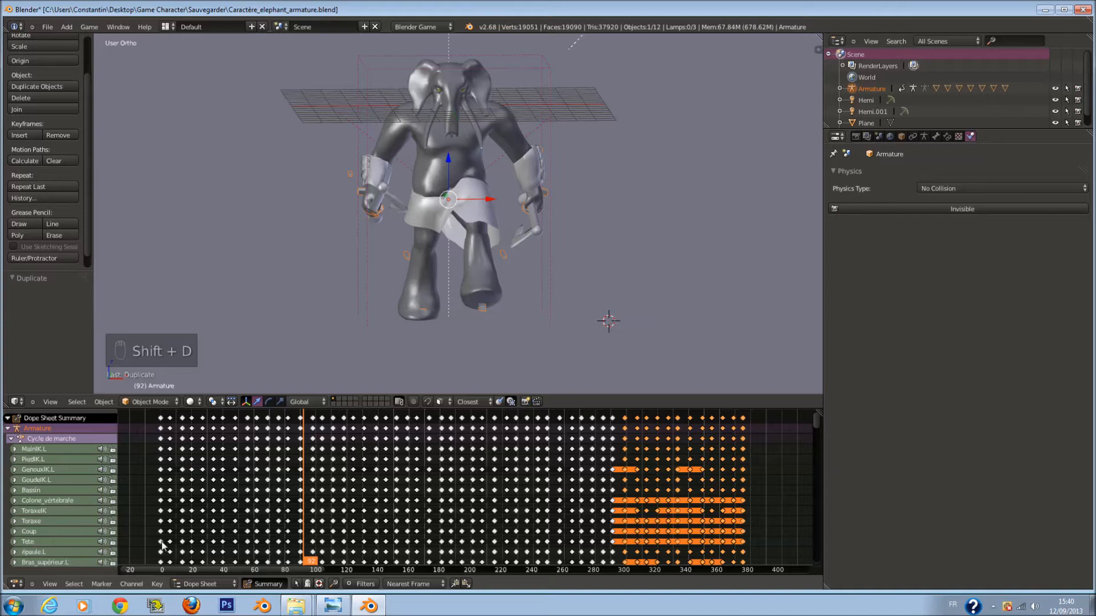
Play the extended walk animation from its beginning to check the repeated cycles, and stop playback.
click(182, 485)
key(alt+a)
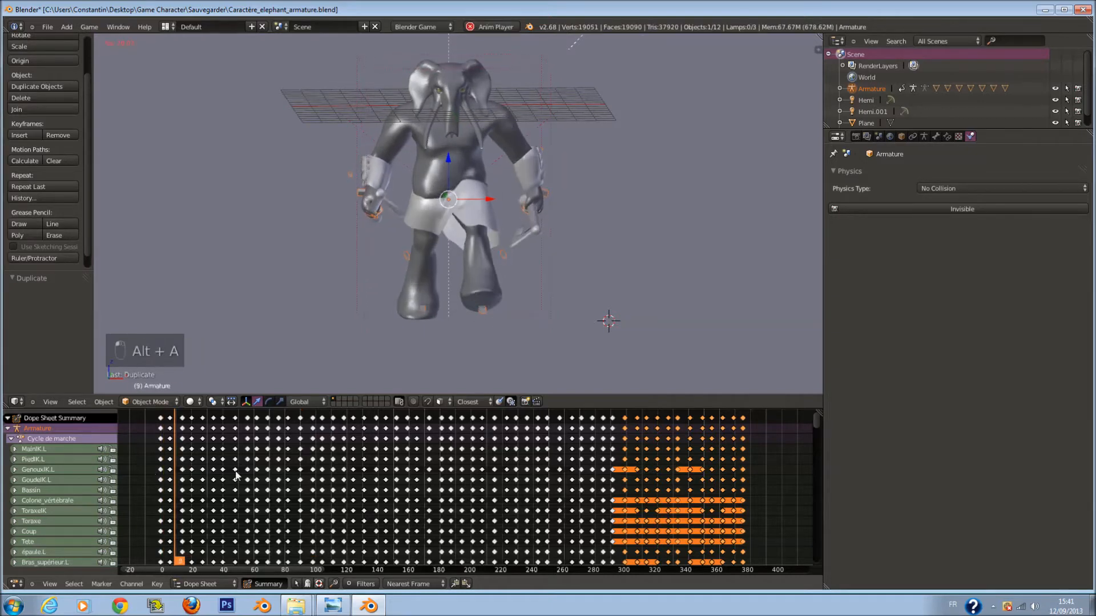
click(196, 402)
click(214, 365)
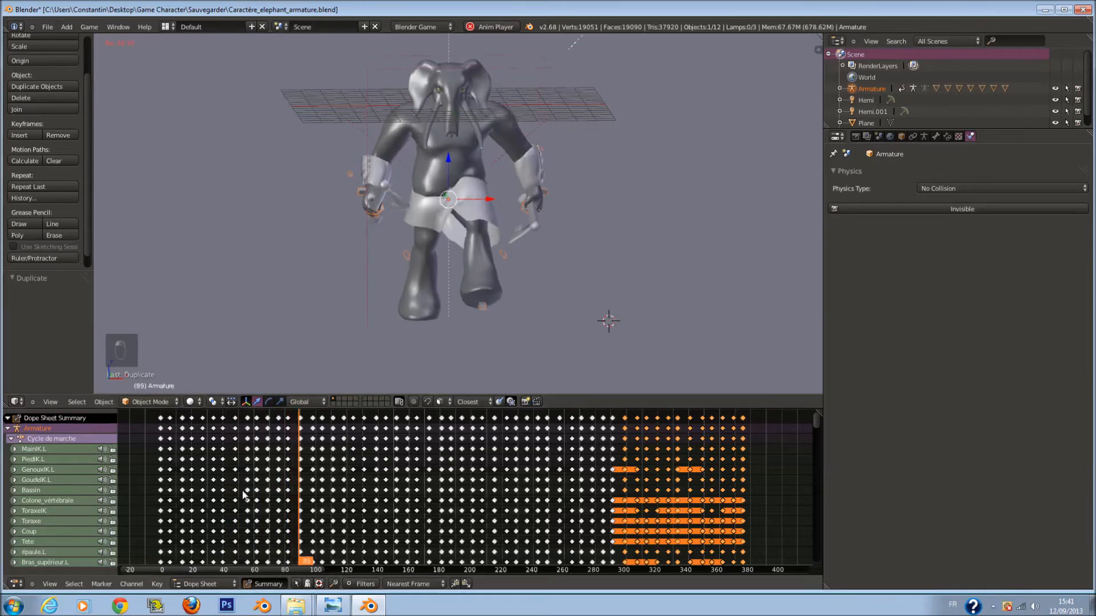
key(alt+a)
Return the current frame to 0, deselect all keyframes and save the file.
click(152, 509)
key(a)
key(a)
key(a)
key(ctrl+s)
click(221, 500)
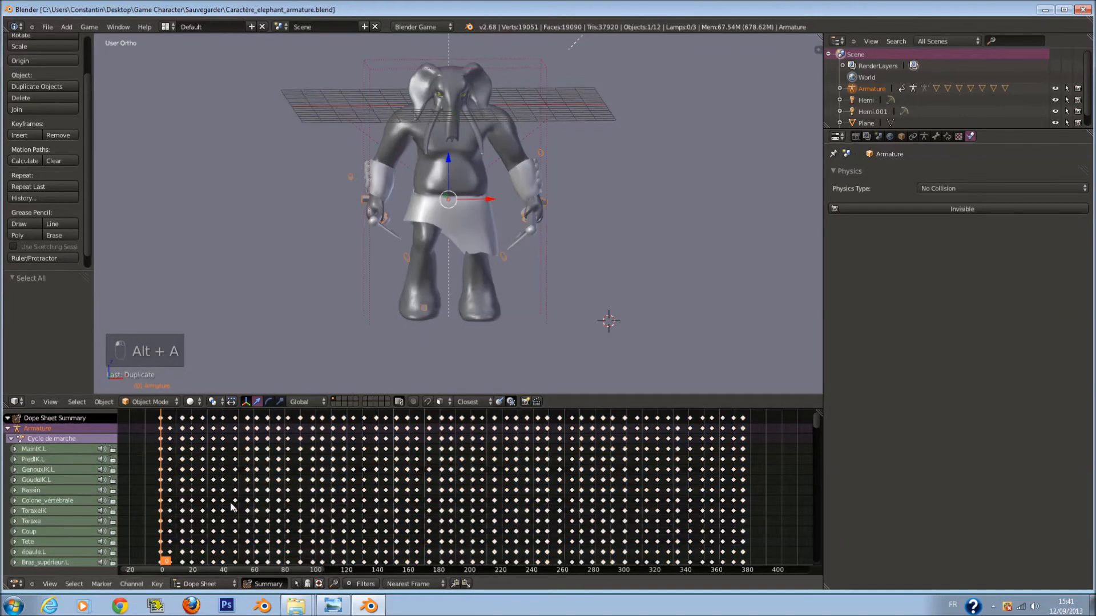
Switch the lower area to the Logic Editor, set the Cycle de marche action actuator's end frame to 380 and save.
click(16, 584)
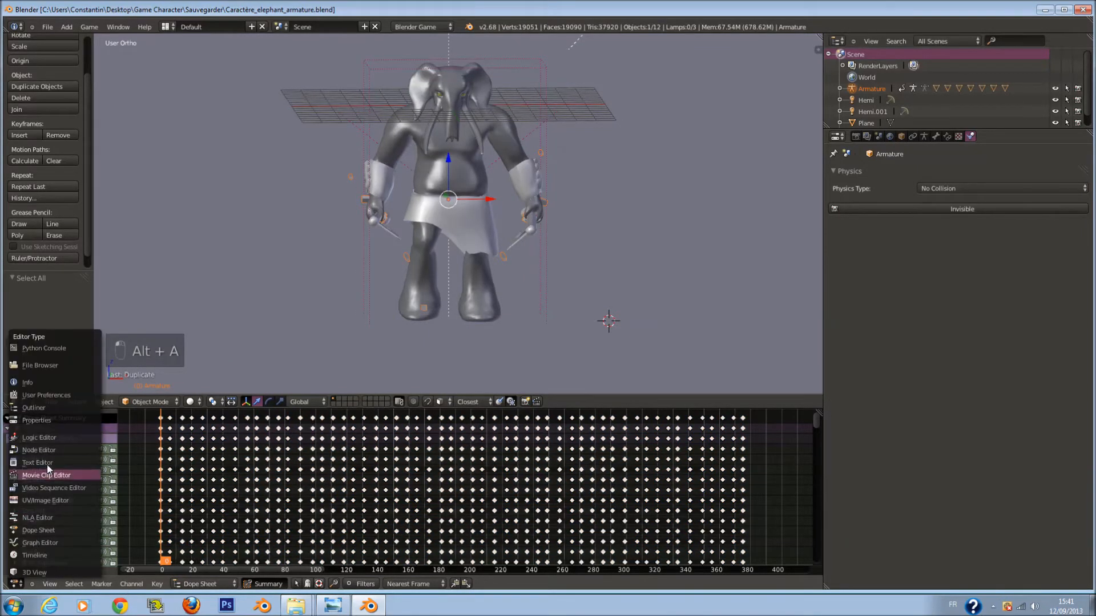
click(50, 451)
scroll(589, 436, up, 3)
click(633, 468)
scroll(669, 488, down, 2)
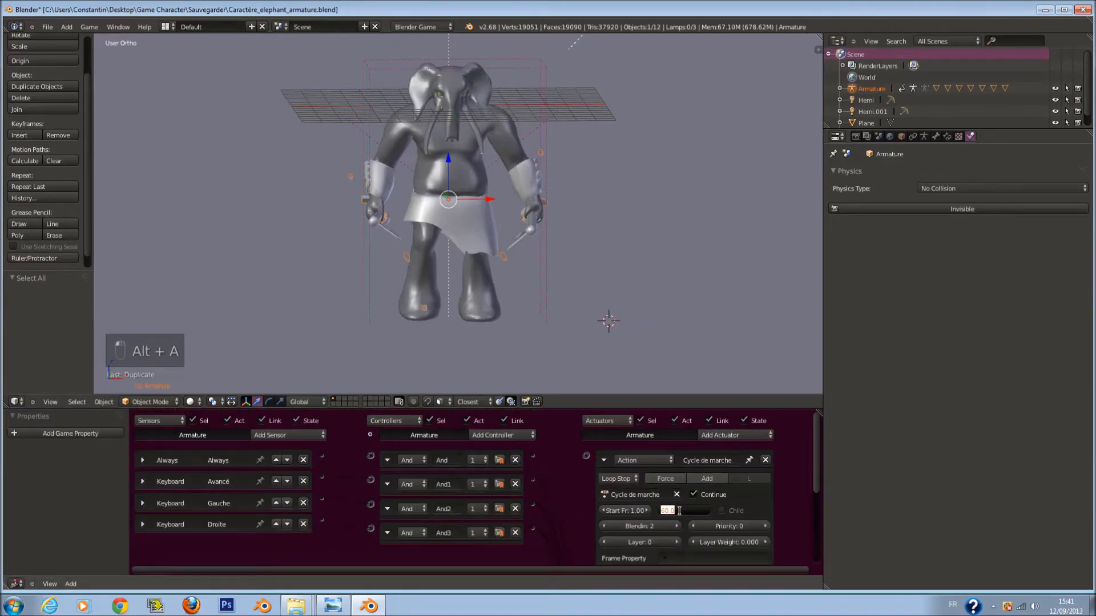
key(ctrl+s)
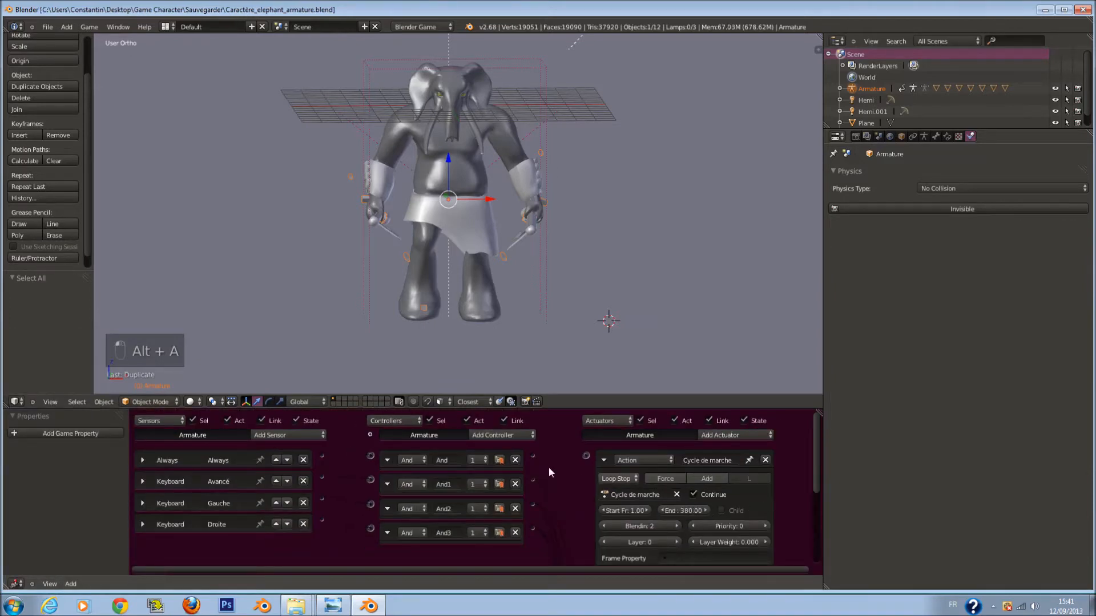
click(16, 584)
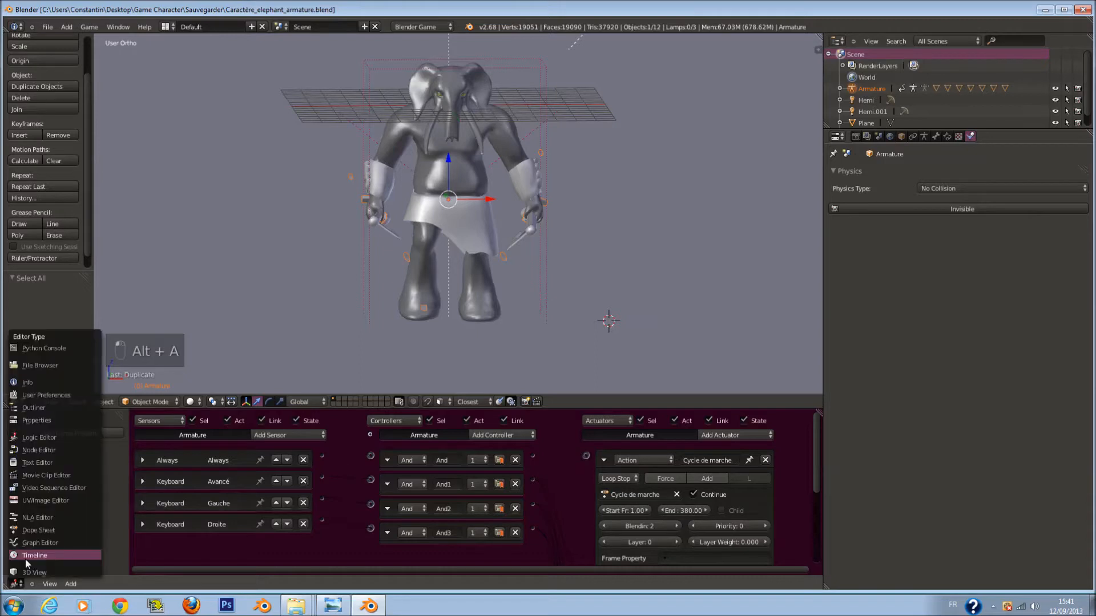
click(37, 451)
key(a)
key(a)
key(a)
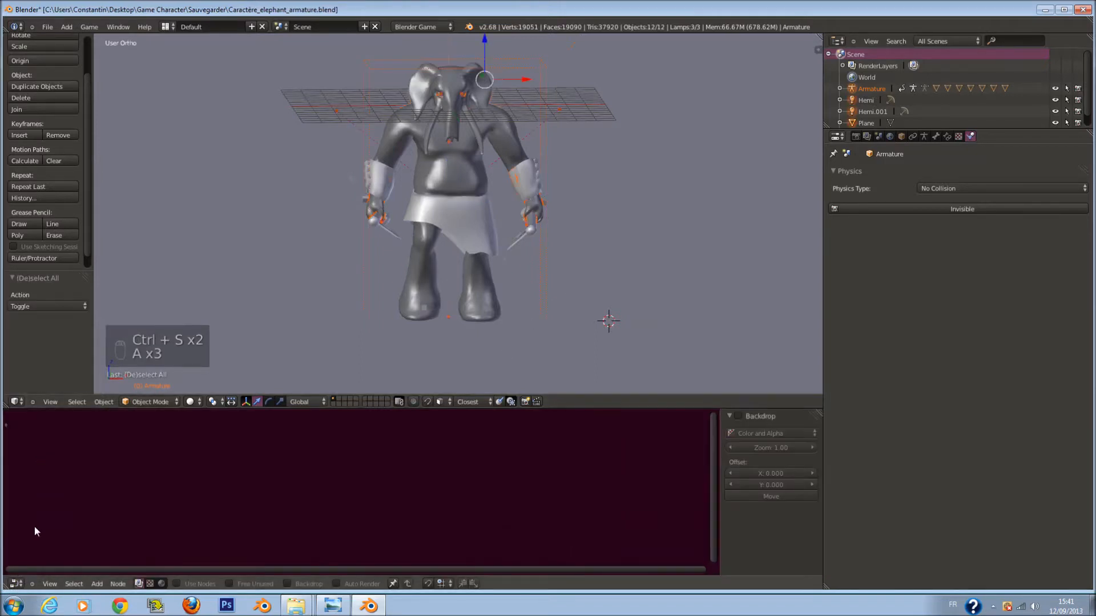
click(16, 584)
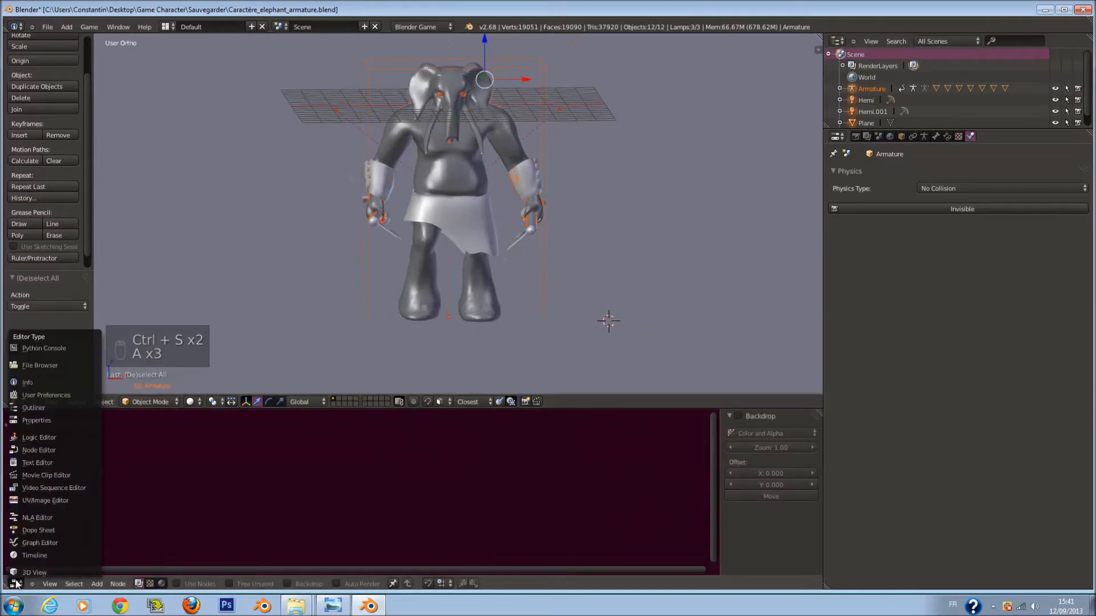
click(53, 440)
key(a)
Set the 3D view's shading to Texture and save the file.
key(ctrl+s)
click(190, 402)
click(208, 353)
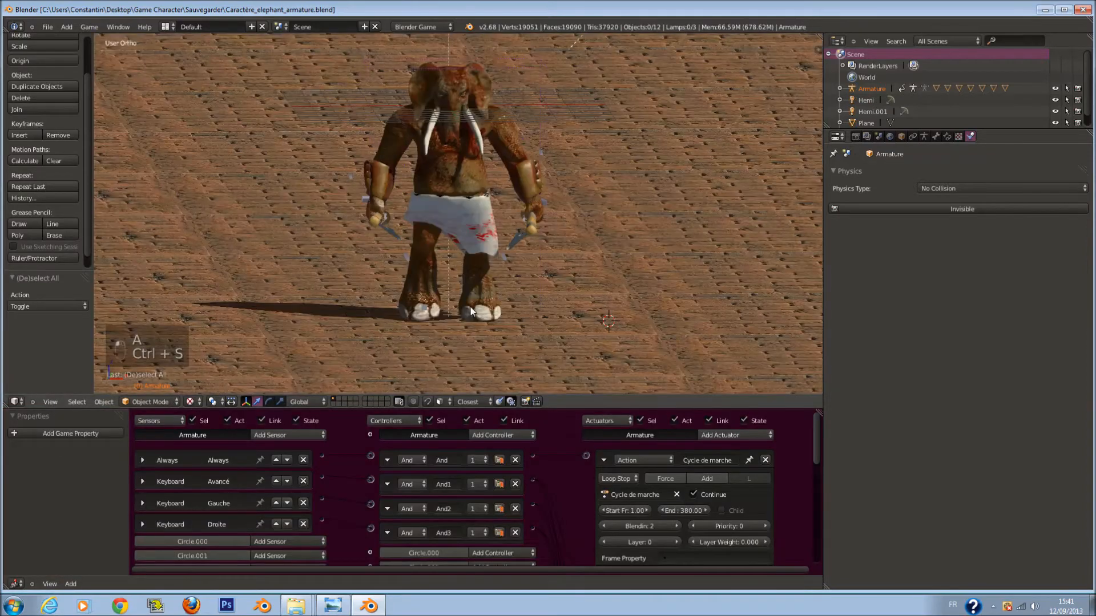
middle_drag(527, 311, 492, 320)
key(ctrl+s)
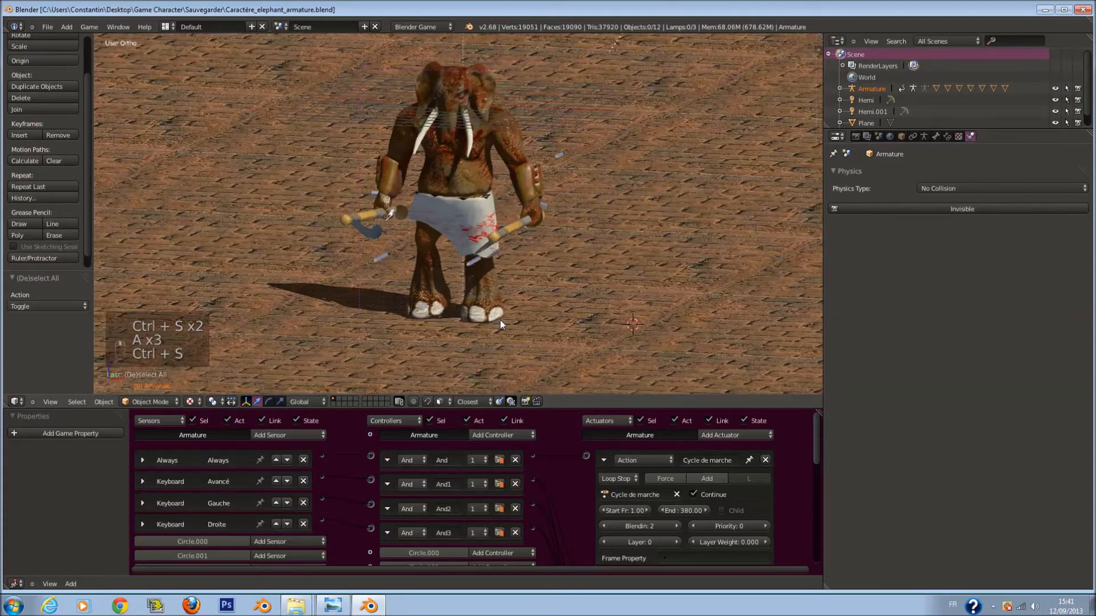
Run the game and steer the elephant forward, left and right to test continuous walking, and exit the game.
key(p)
key(Up)
key(Right)
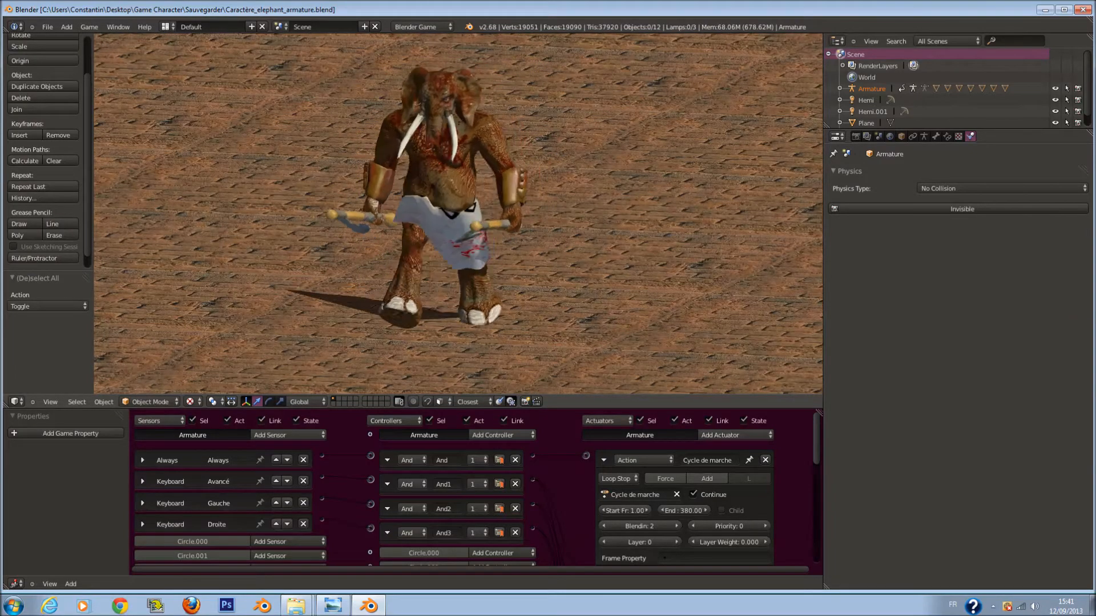
key(Up)
key(Right)
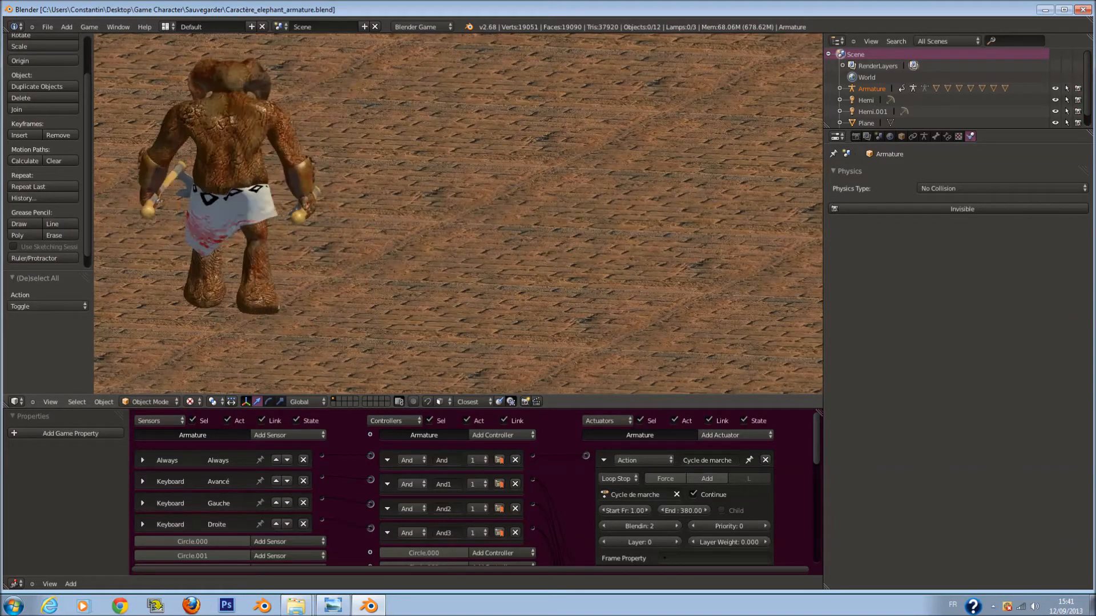
key(Up)
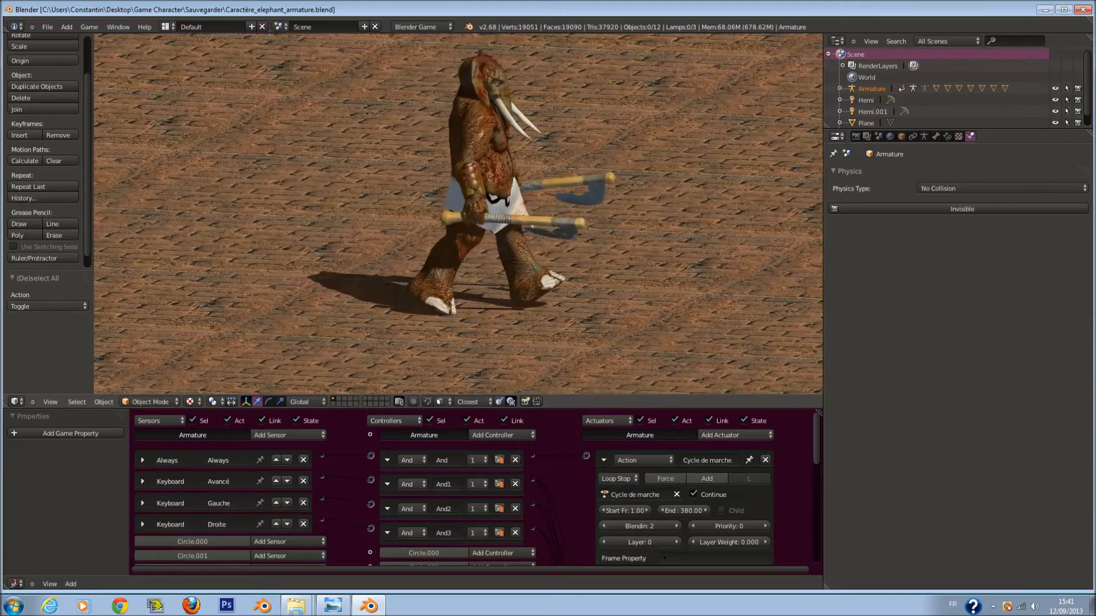
key(Up)
key(Left)
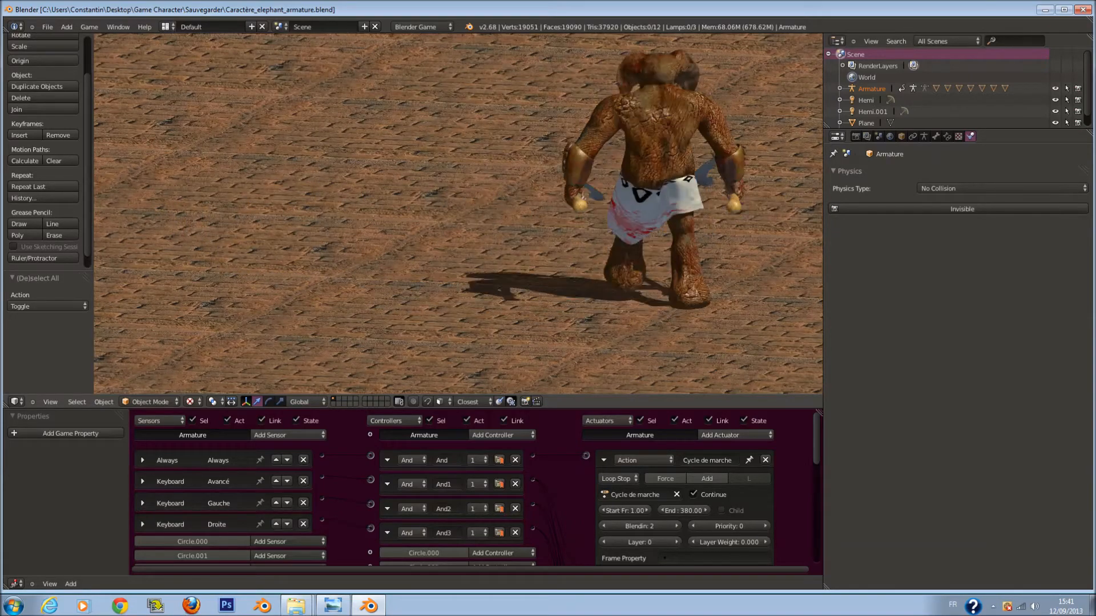
key(Up)
key(Left)
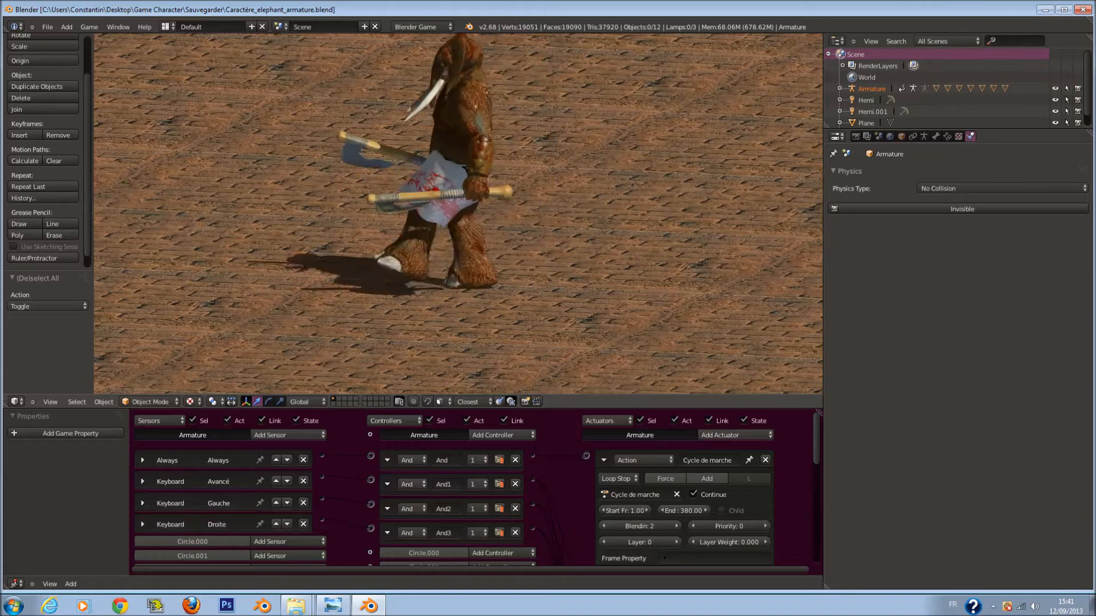
key(Up)
key(Left)
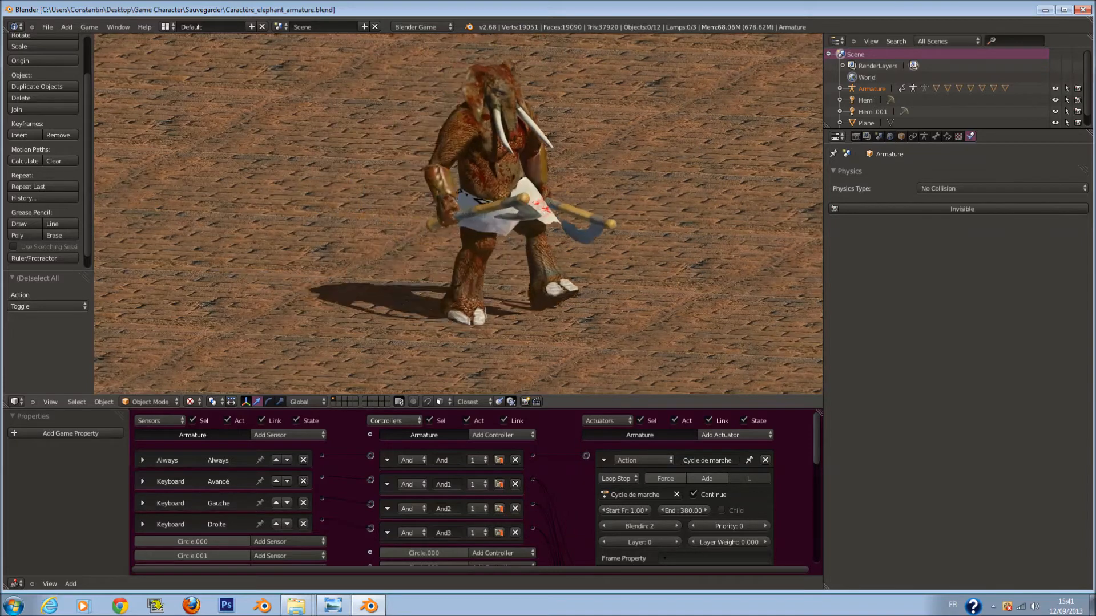
key(Up)
key(Left)
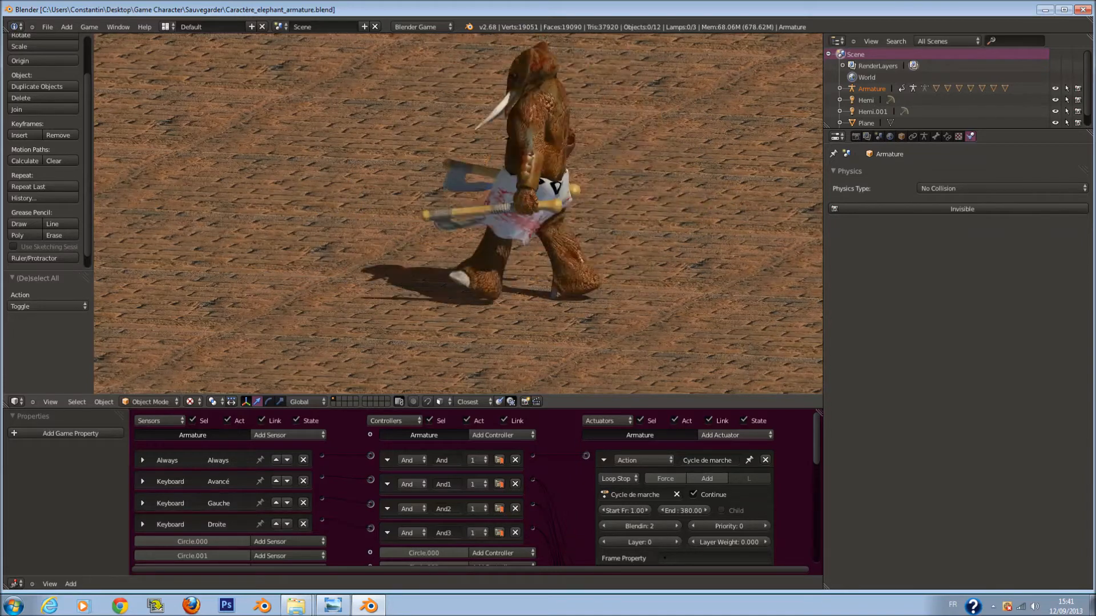
key(Up)
key(Left)
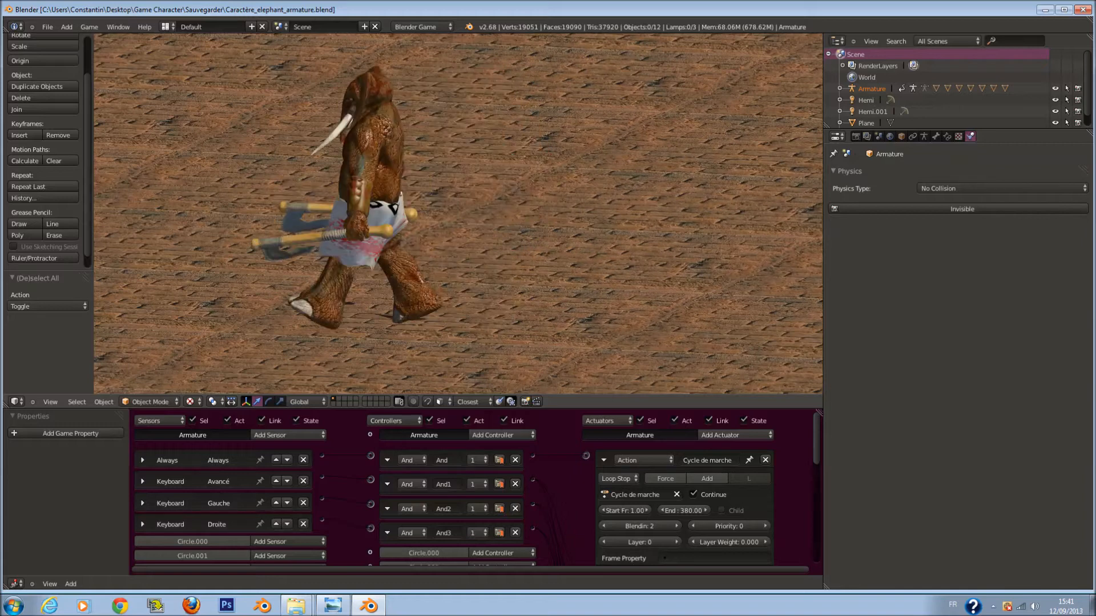
key(Up)
key(Right)
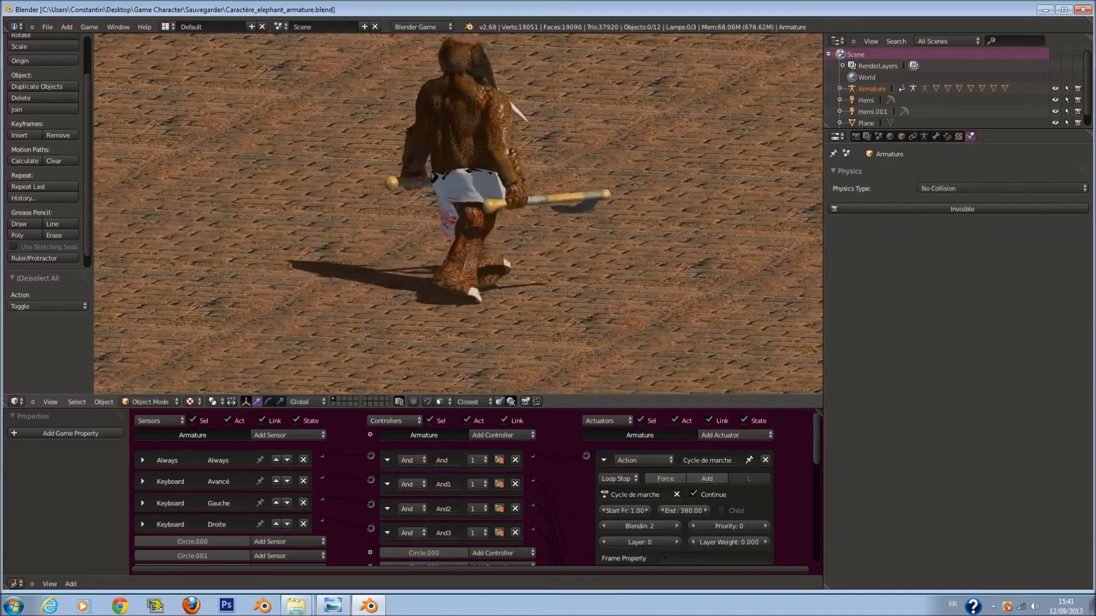
key(Up)
key(Right)
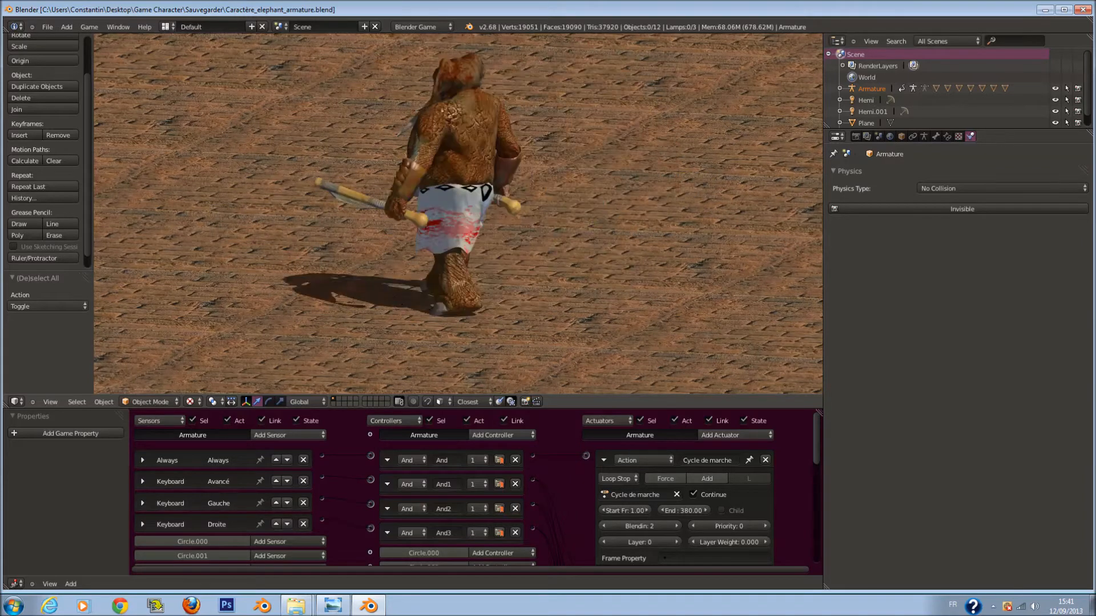
key(Left)
key(Up)
key(Left)
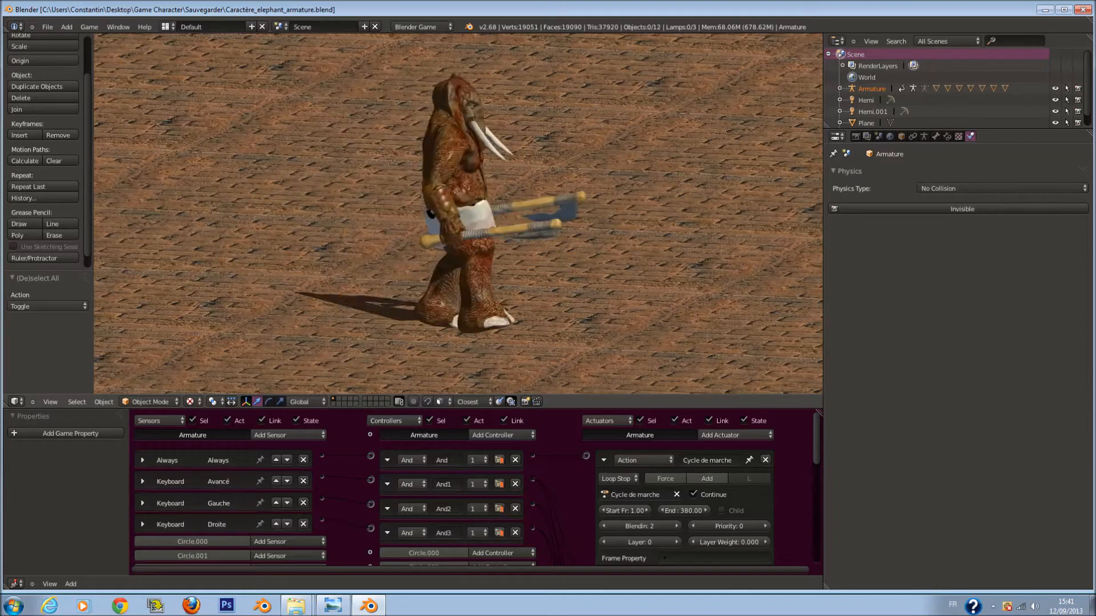
key(Right)
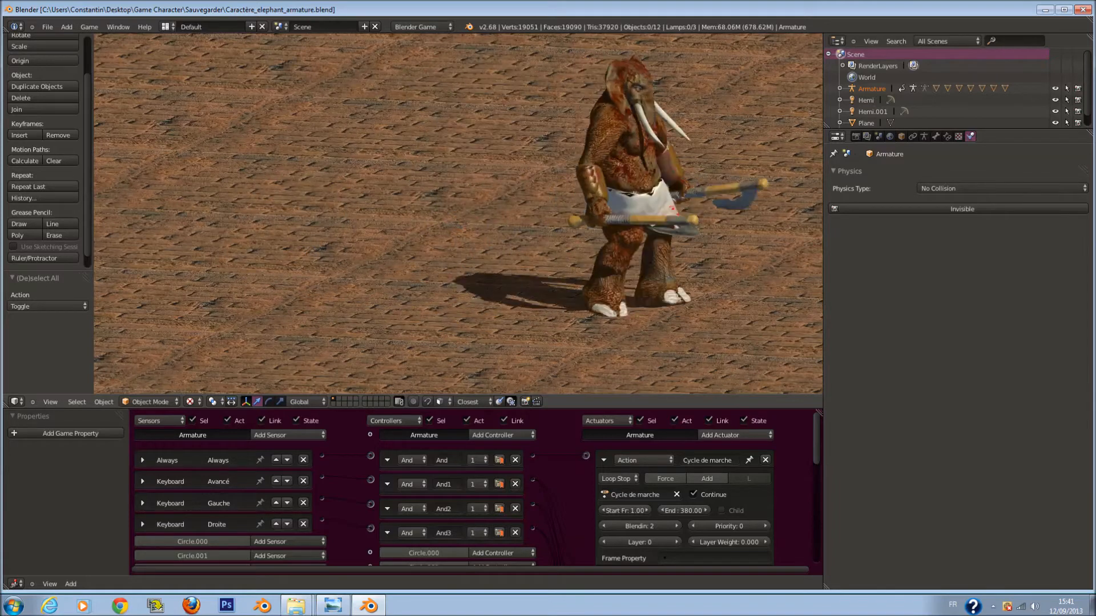
key(Left)
key(Left)
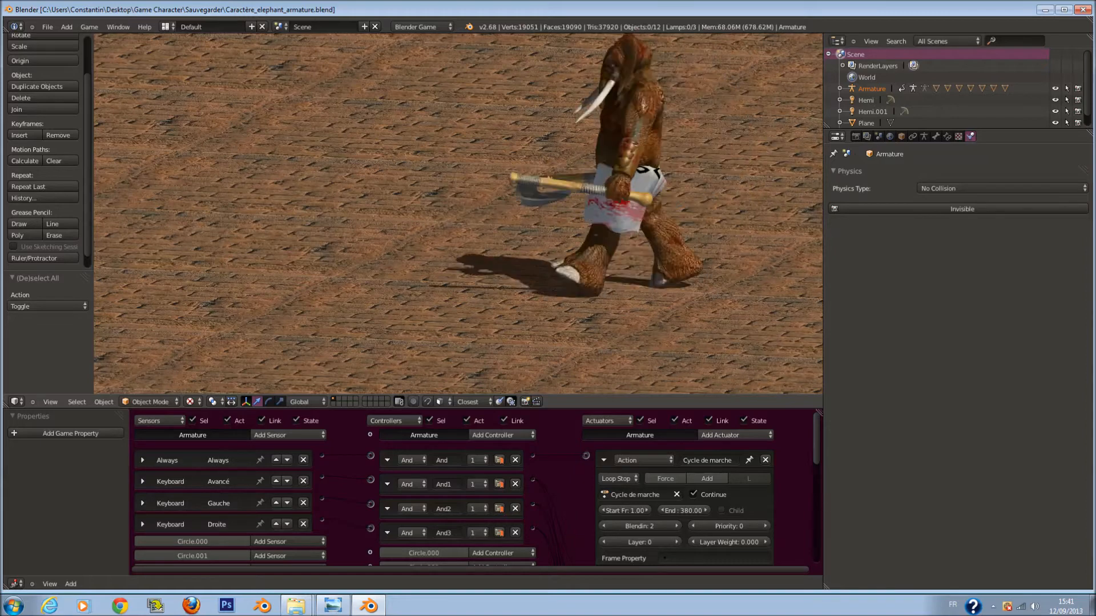
key(Right)
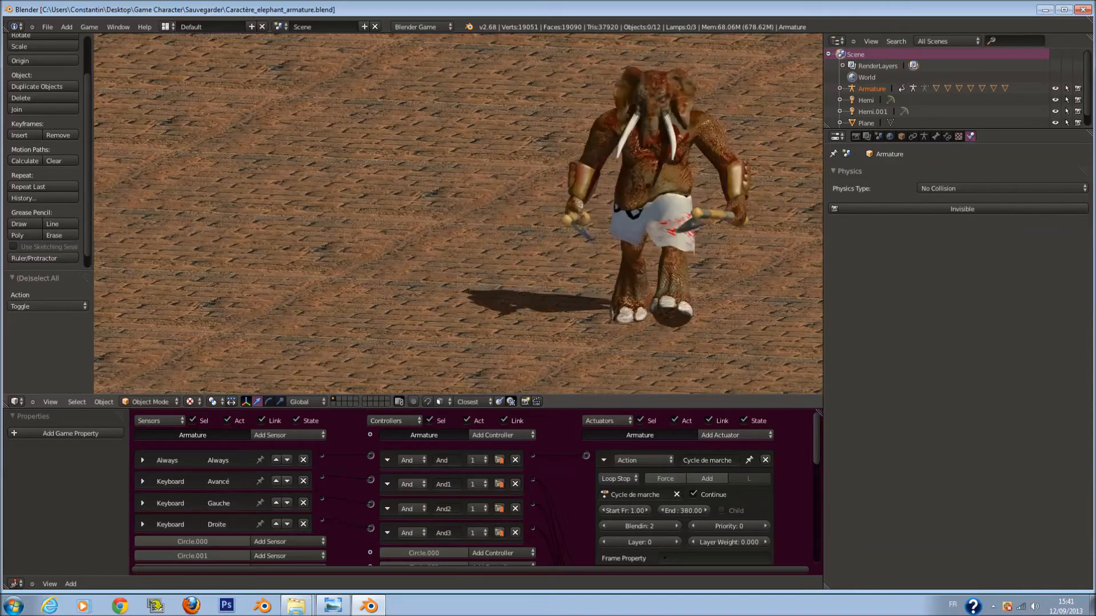
key(Up)
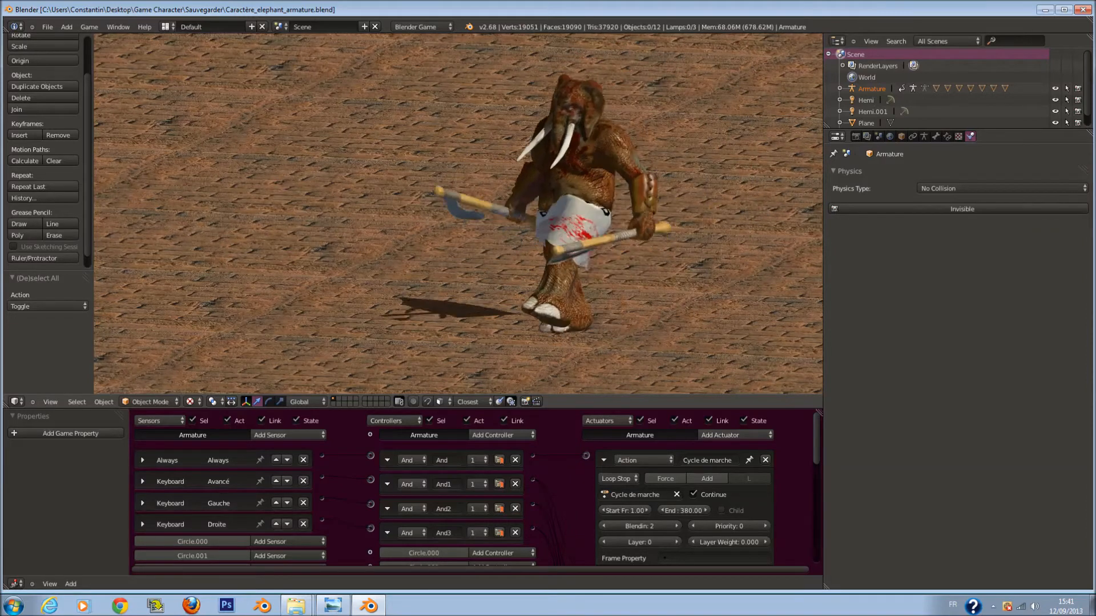
key(Right)
key(Left)
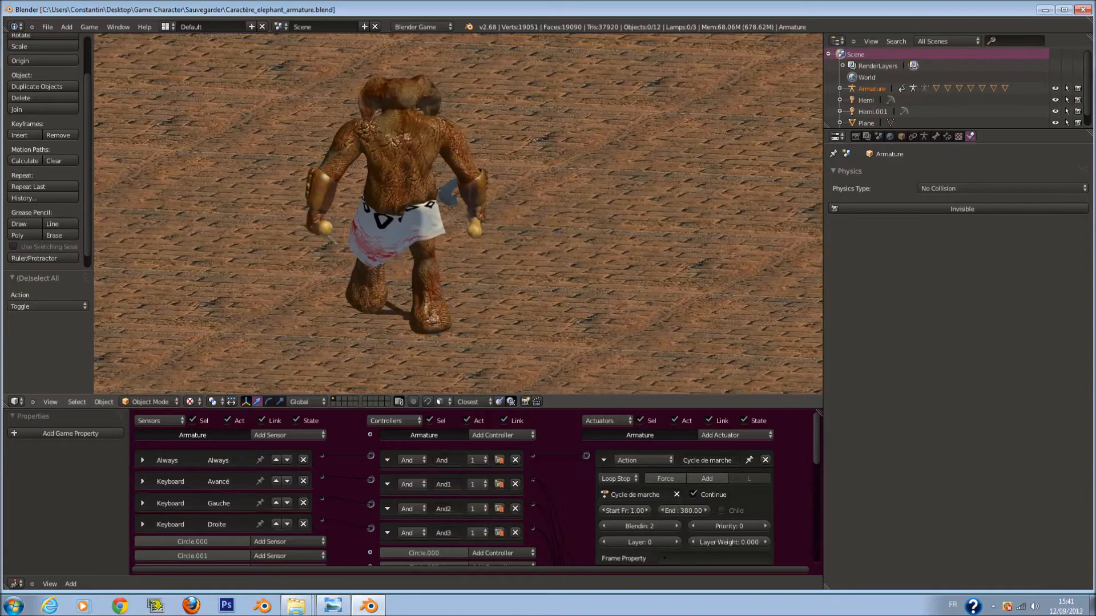
key(Escape)
Save the file and show the character in the front view.
key(a)
key(a)
key(a)
key(ctrl+s)
click(519, 308)
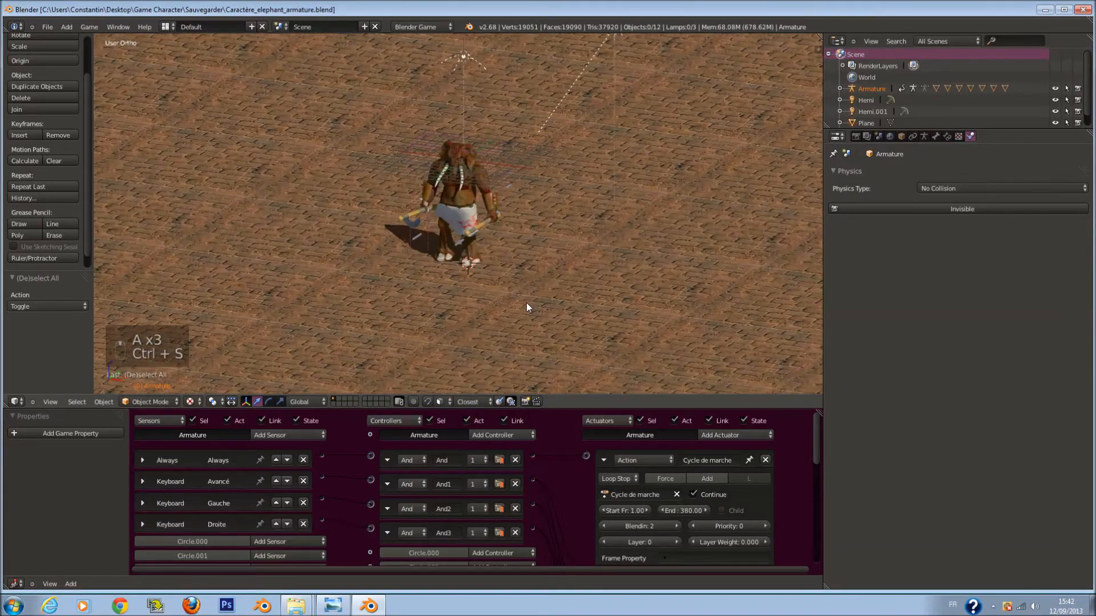
key(KP_1)
key(ctrl+s)
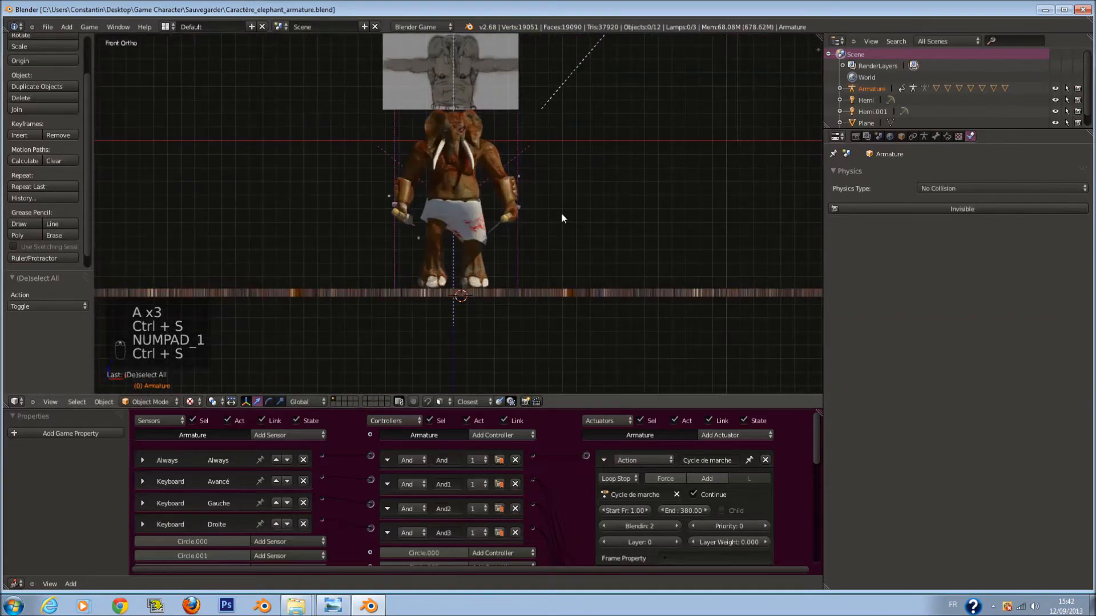
Run the game again, turn the character to the left and exit.
key(p)
key(Left)
key(Escape)
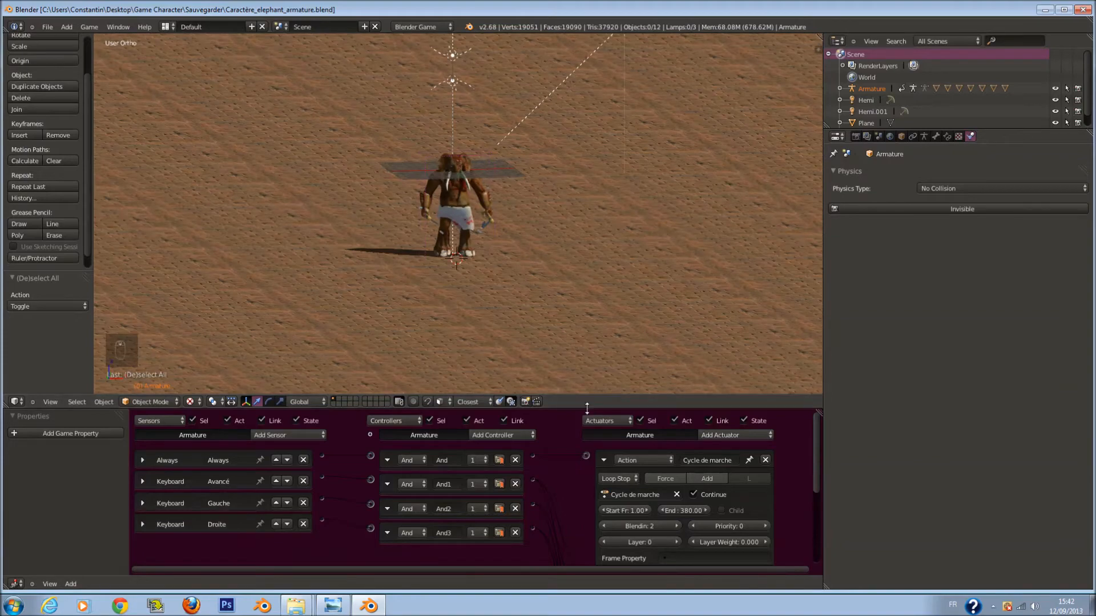
Shrink the Logic Editor to enlarge the 3D view and save the file over the existing one.
drag(586, 409, 582, 534)
key(ctrl+s)
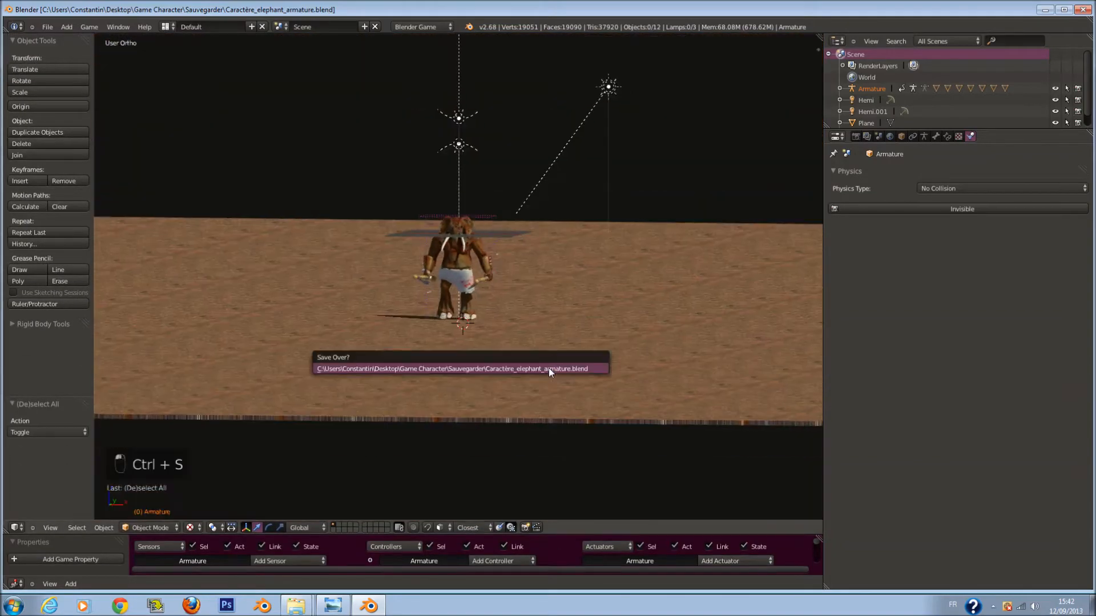
scroll(549, 367, up, 2)
Enable mist in the World settings and save the file.
click(890, 137)
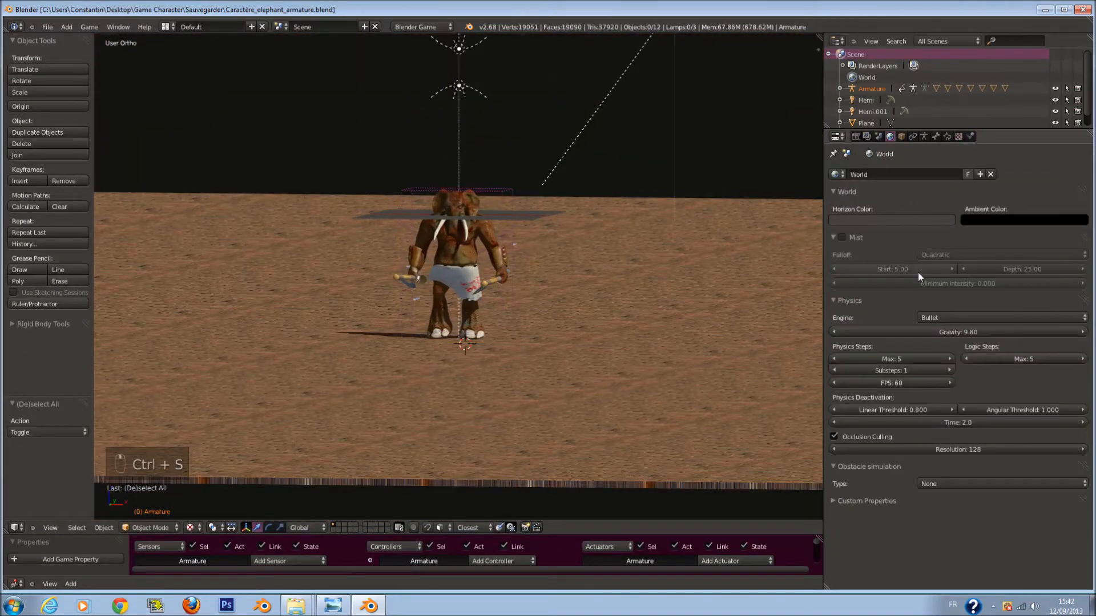
click(843, 237)
scroll(604, 302, up, 1)
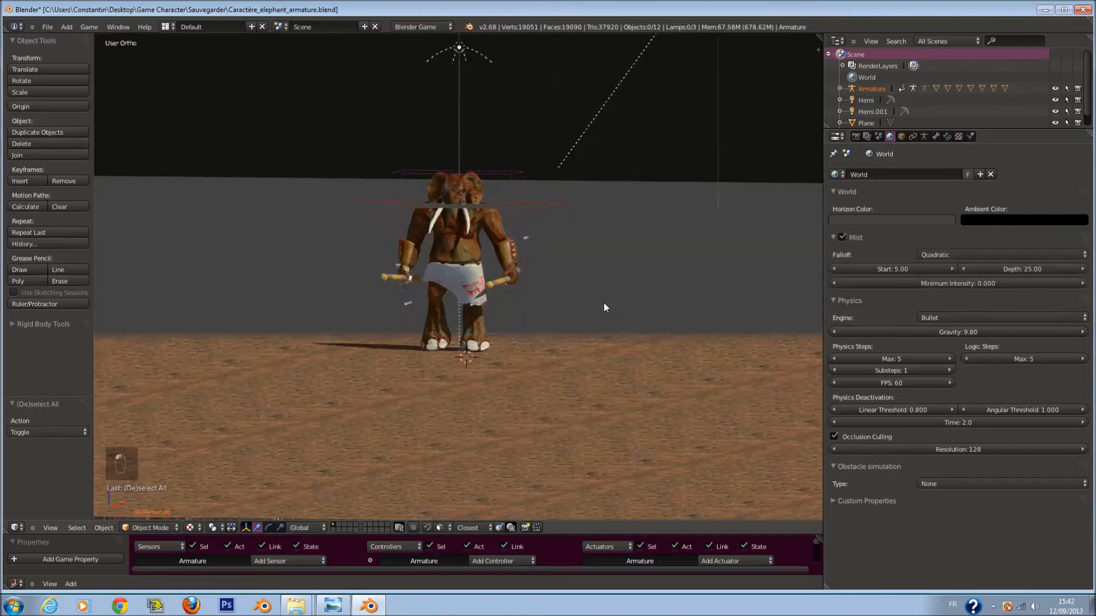
mouse_move(604, 303)
middle_down()
mouse_move(593, 313)
mouse_move(628, 307)
middle_up()
key(ctrl+s)
click(594, 313)
scroll(618, 307, down, 2)
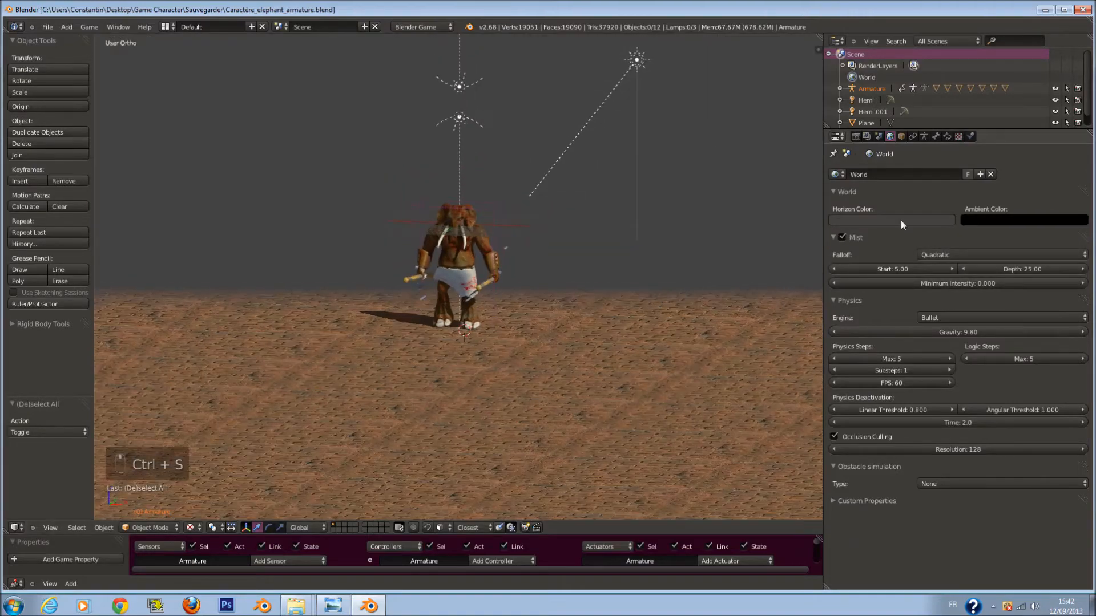
Set the mist start to 1 and its minimum intensity to 0.01.
click(883, 268)
text(1)
key(Return)
mouse_move(1005, 283)
mouse_down()
mouse_move(1039, 283)
mouse_move(993, 288)
mouse_up()
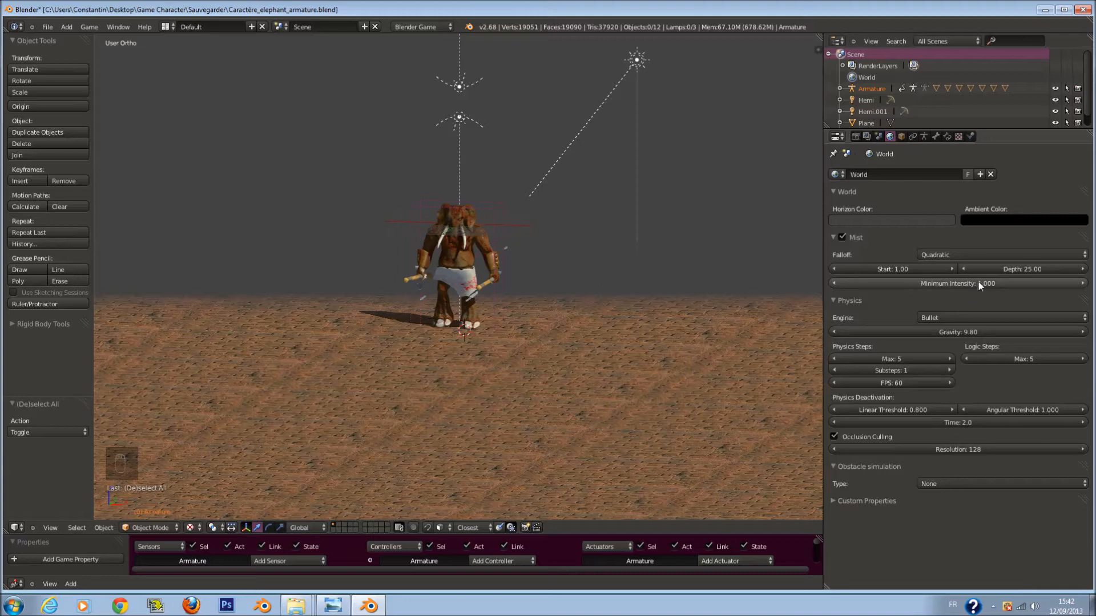
click(975, 282)
text(.01)
key(Return)
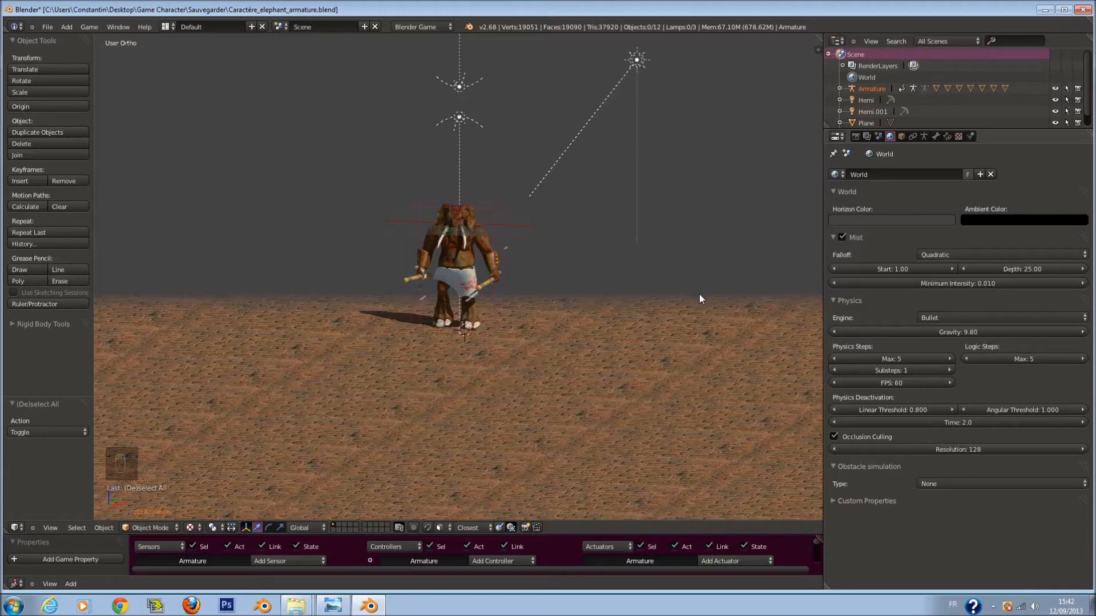
Try mist depths of 100 and 500 to compare how the ground plane fades.
middle_drag(700, 297, 710, 295)
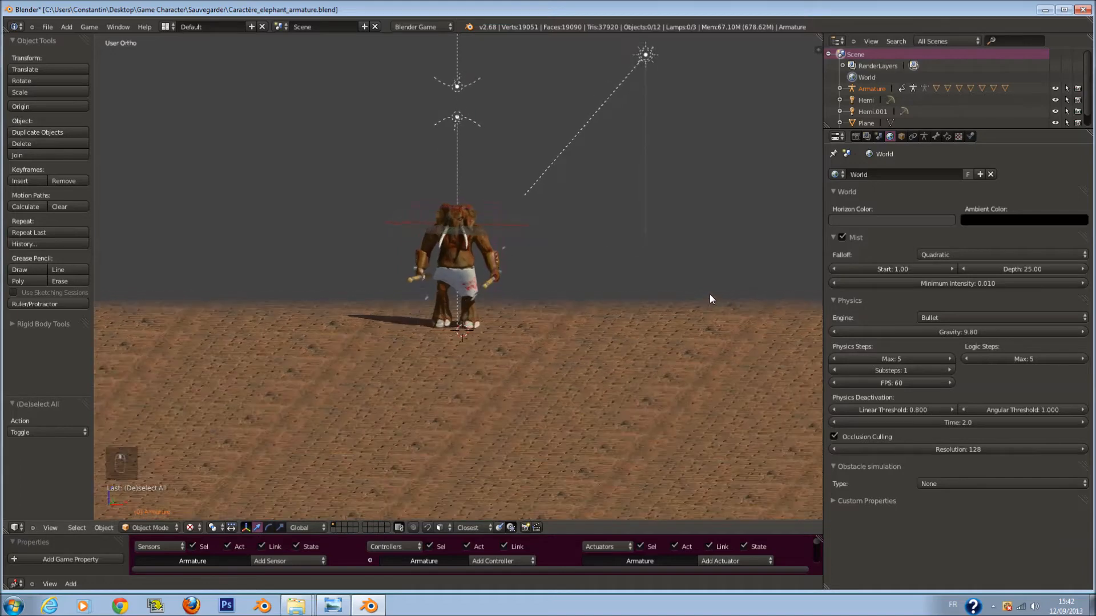
click(1013, 266)
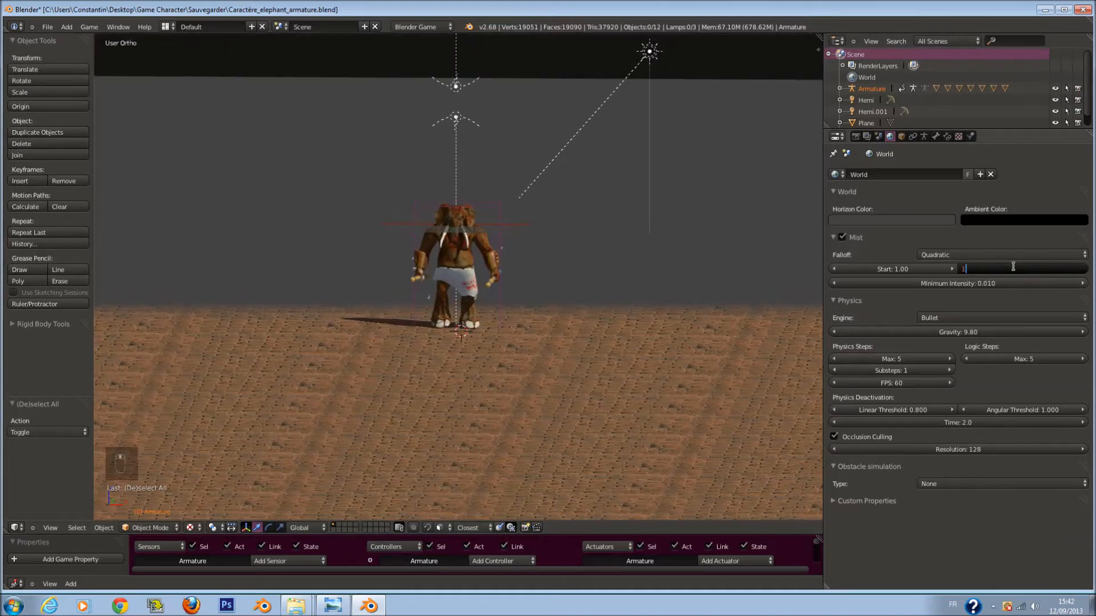
key(Return)
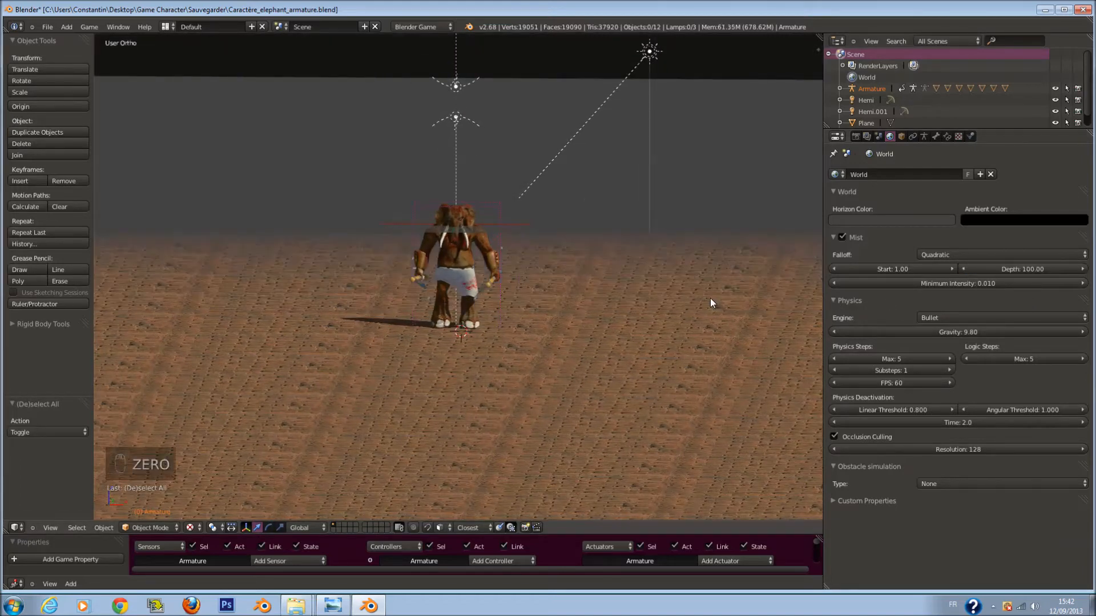
click(1030, 267)
text(500)
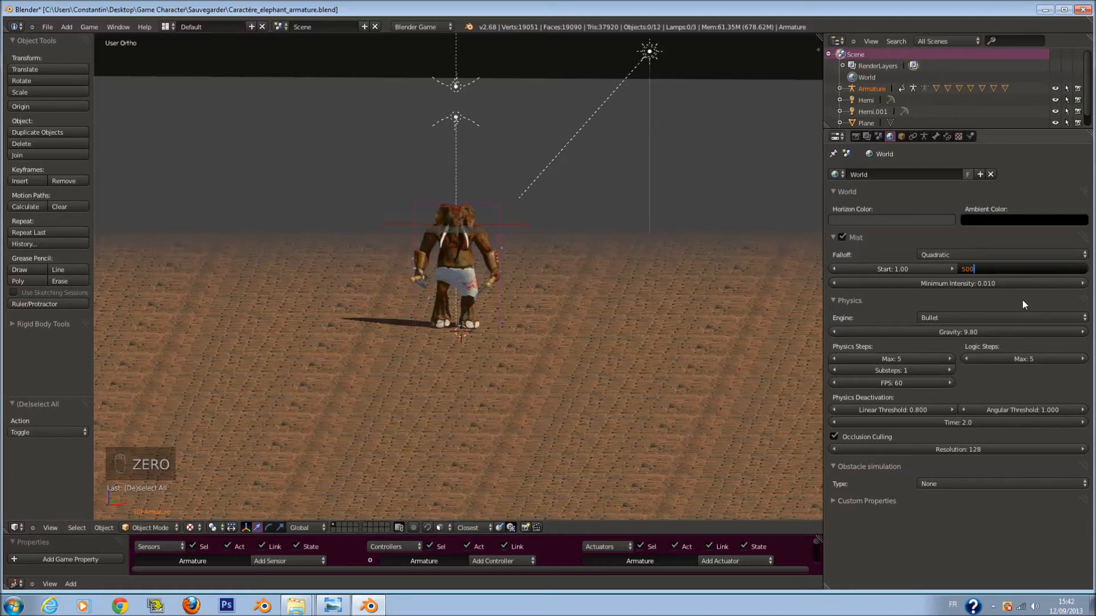
key(Return)
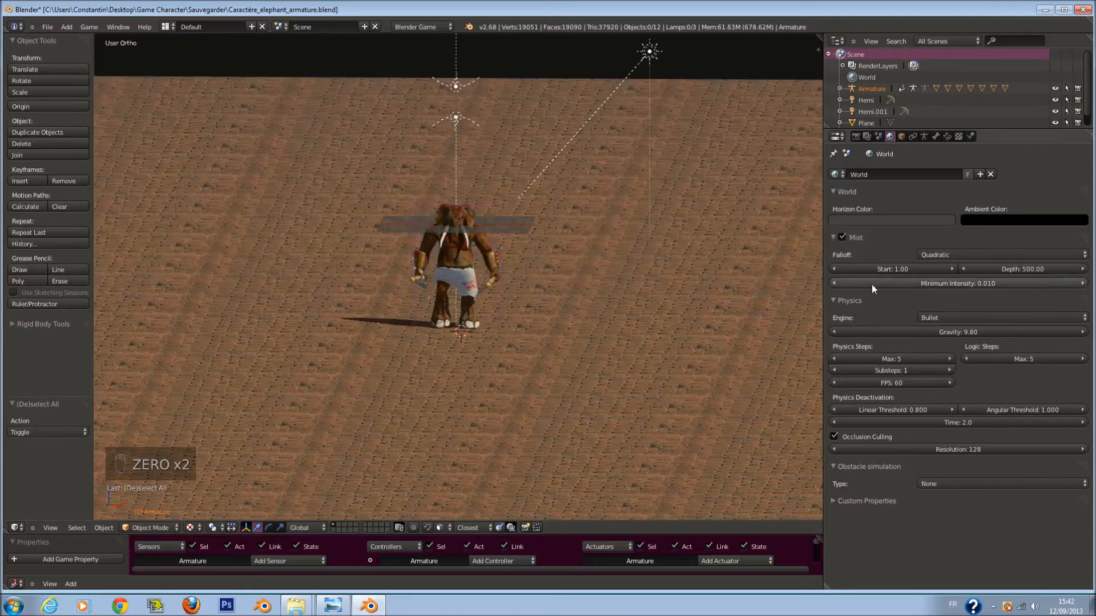
Set the mist depth to 400 and save the file.
click(1017, 268)
text(44)
click(1018, 269)
text(4)
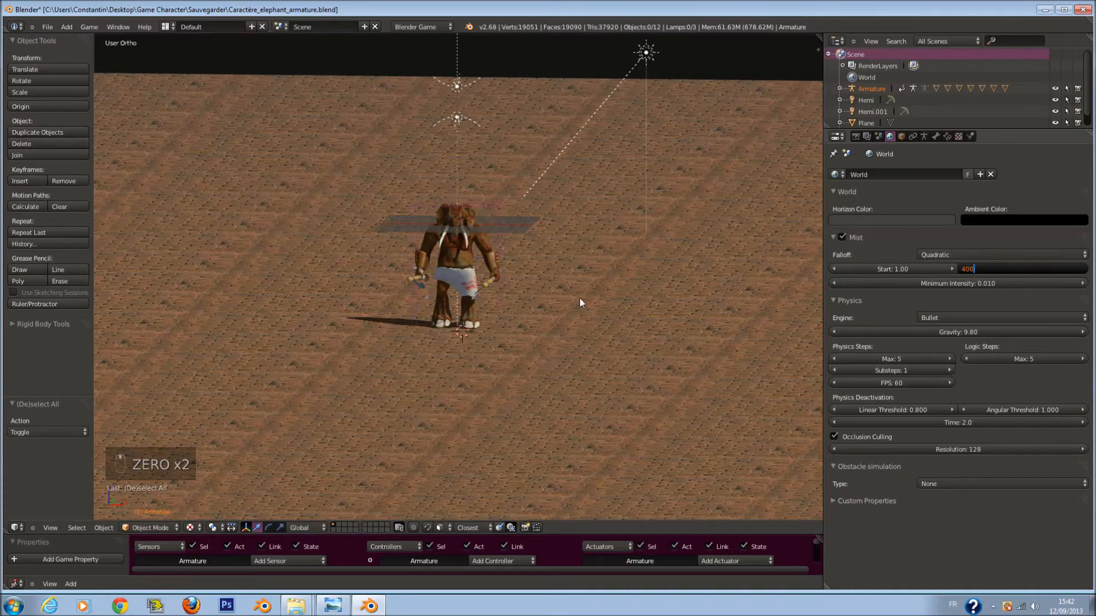
text(00)
click(580, 298)
key(ctrl+s)
Set the mist depth to 350.
click(1033, 265)
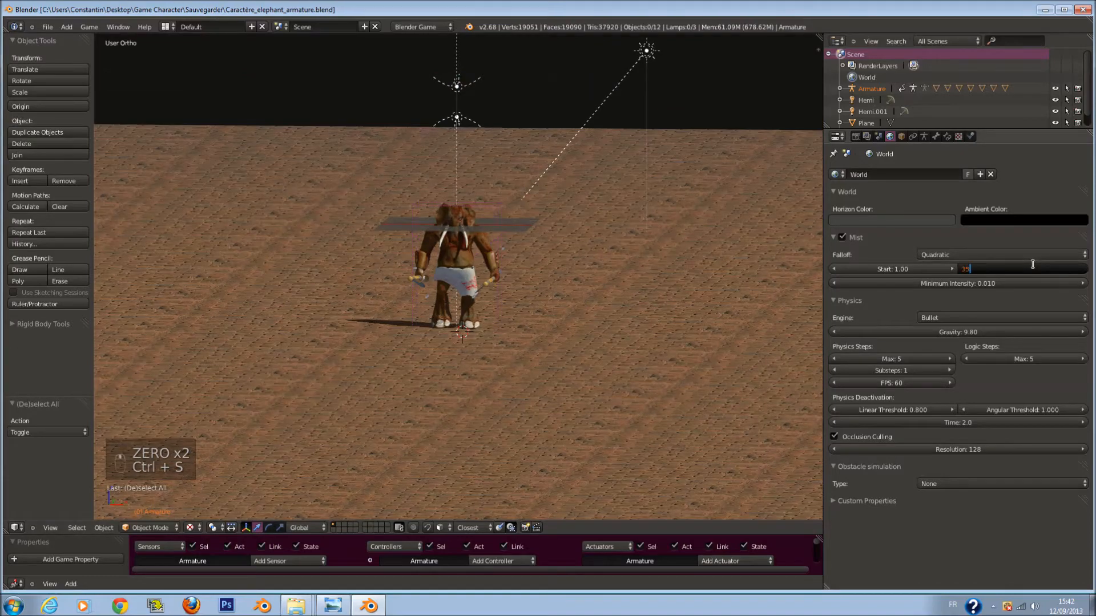
text(350)
click(1041, 284)
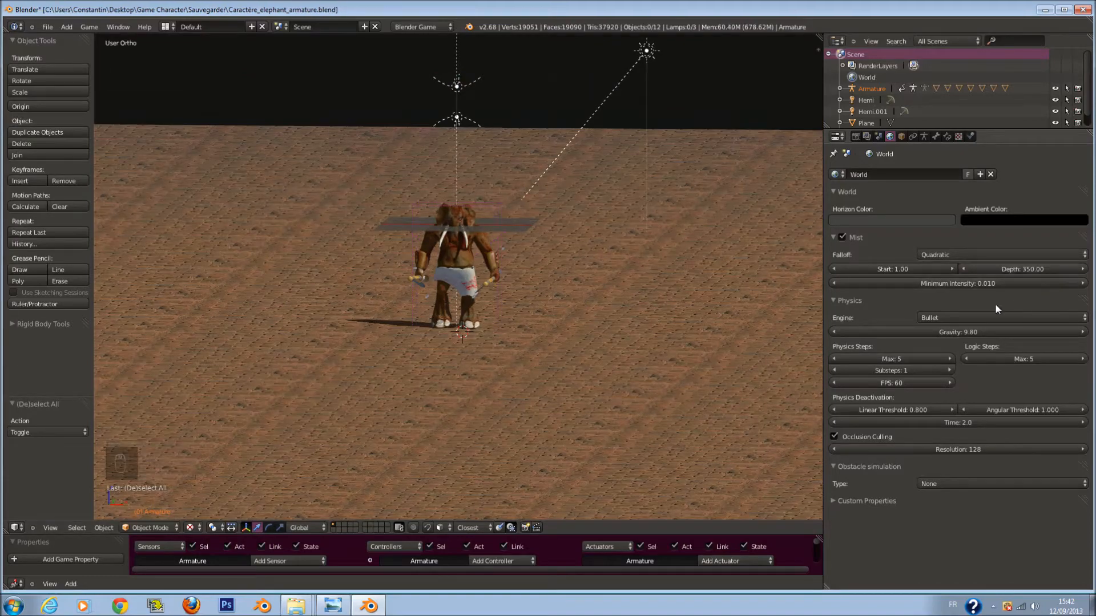
Change the world's horizon color to a dark bluish grey, about R 0.052, G 0.063, B 0.077.
click(927, 222)
click(926, 109)
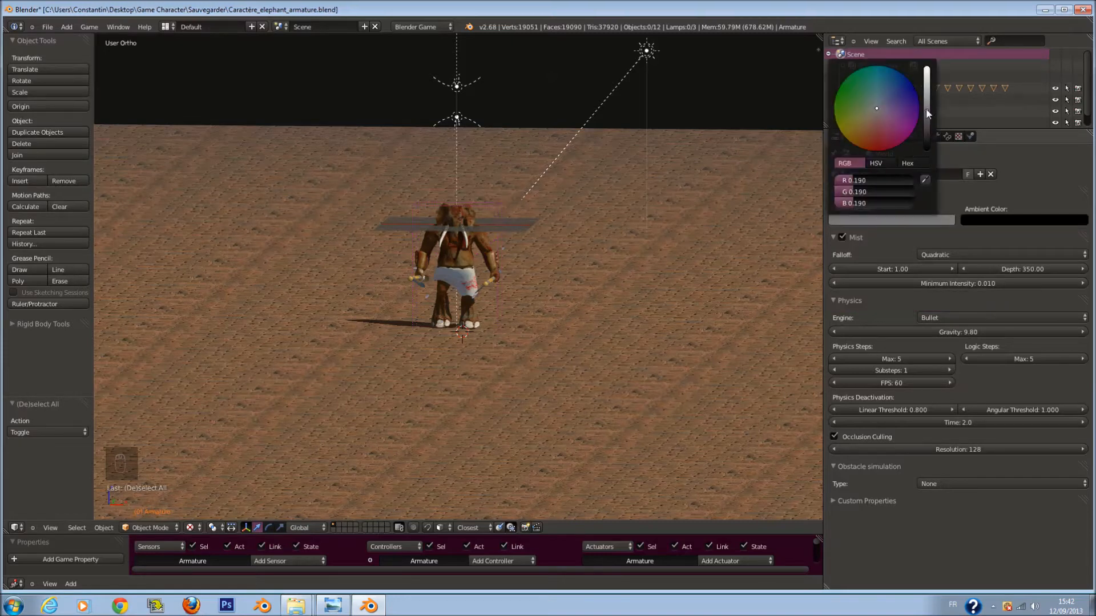
click(926, 103)
click(888, 101)
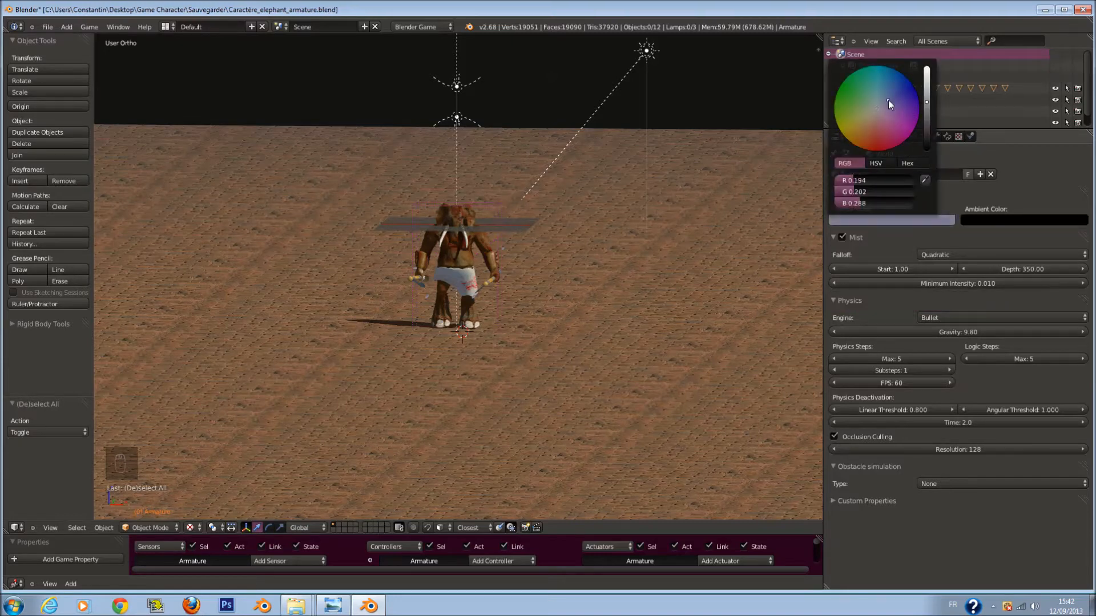
click(928, 124)
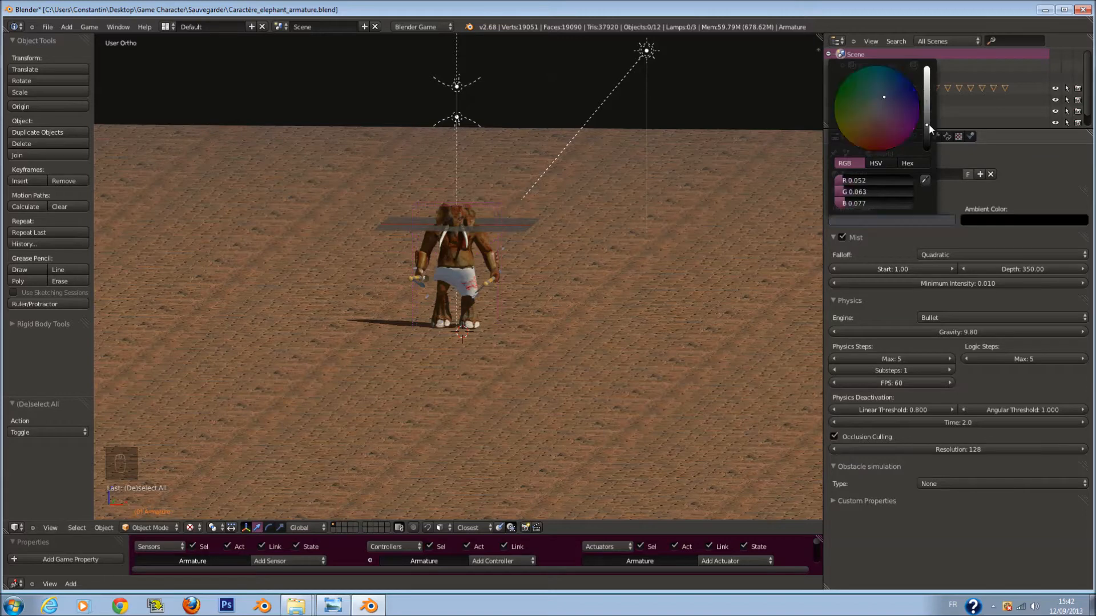
Set the mist's minimum intensity to 0.1 and save the file.
click(971, 283)
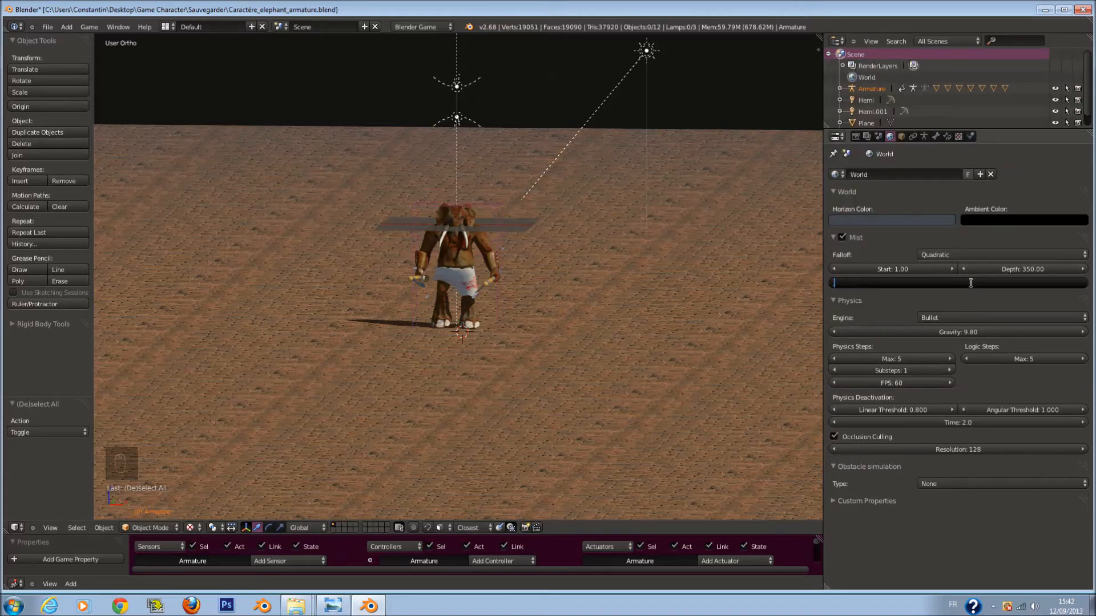
text(.1)
key(Return)
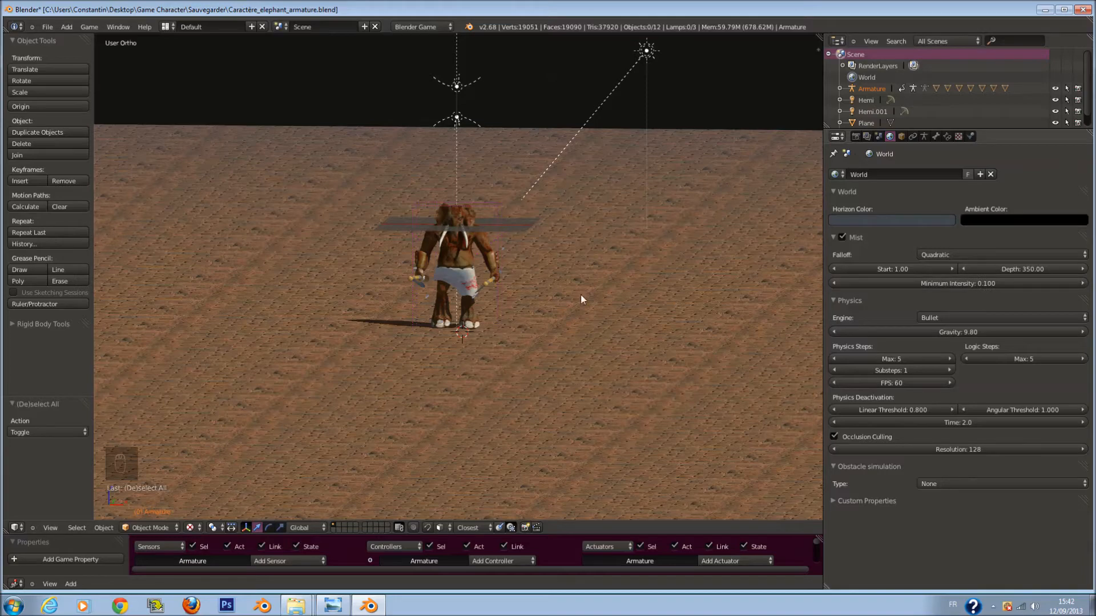
scroll(597, 243, up, 2)
key(ctrl+s)
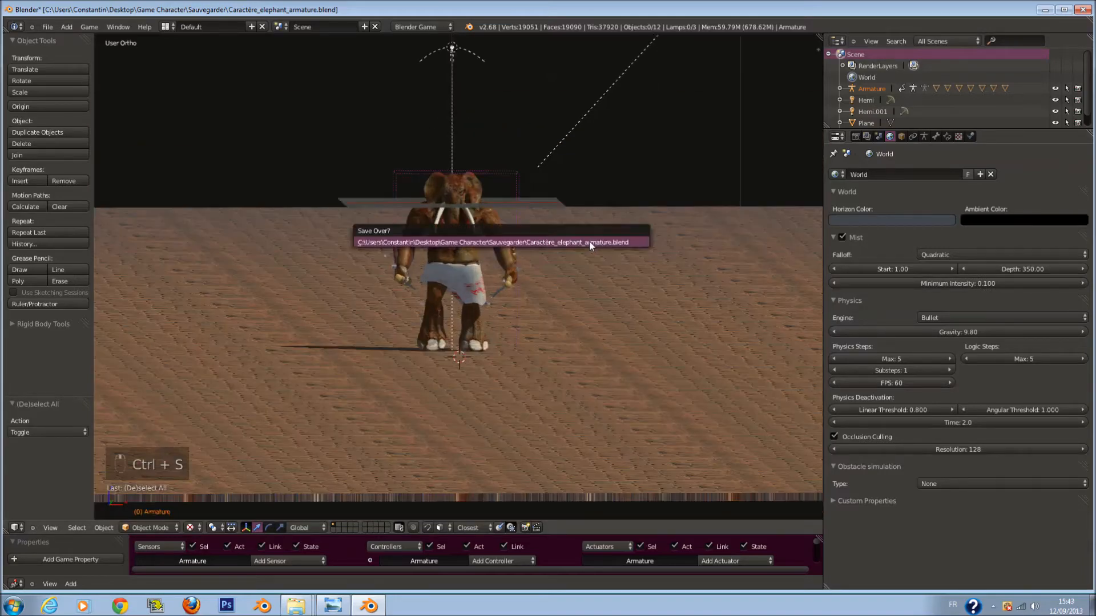
key(ctrl+s)
Raise the world's ambient color to a near-black grey of about 0.009 and check the character's lighting.
scroll(576, 269, up, 3)
scroll(572, 269, down, 3)
click(1056, 220)
click(1079, 146)
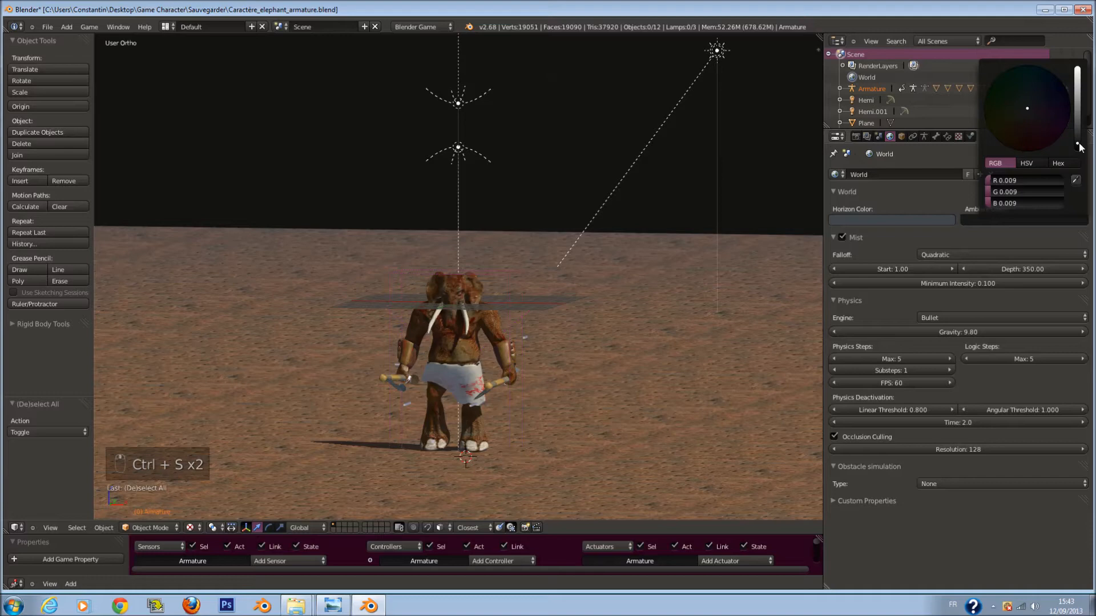
scroll(612, 313, up, 1)
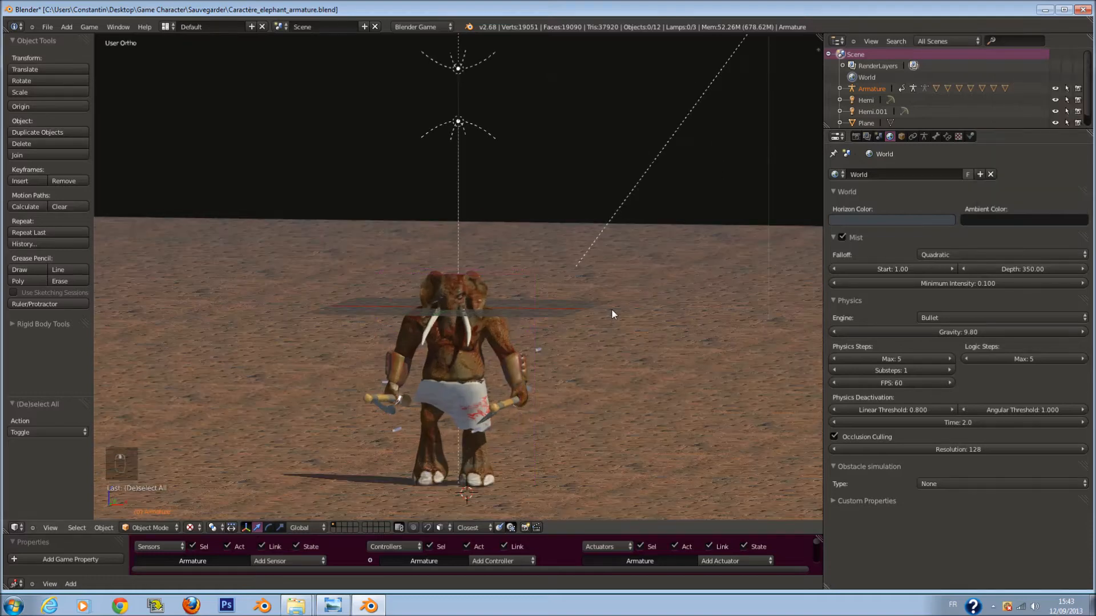
scroll(611, 313, down, 1)
middle_drag(611, 313, 614, 316)
Lighten the ambient color to a medium grey and save the file.
click(1040, 214)
click(1078, 122)
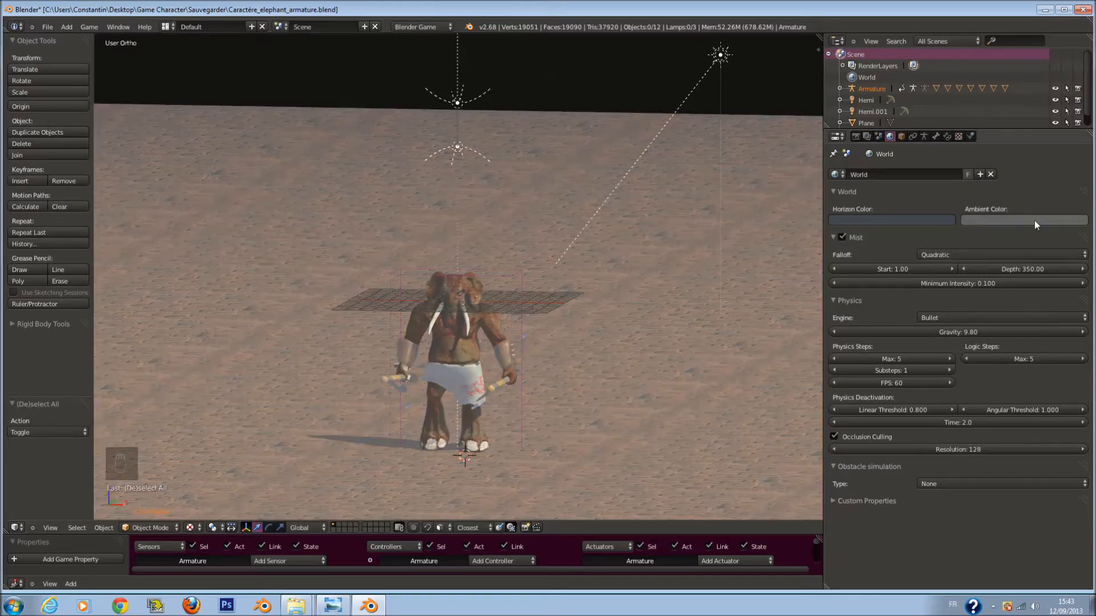
click(1035, 220)
key(ctrl+s)
key(ctrl+s)
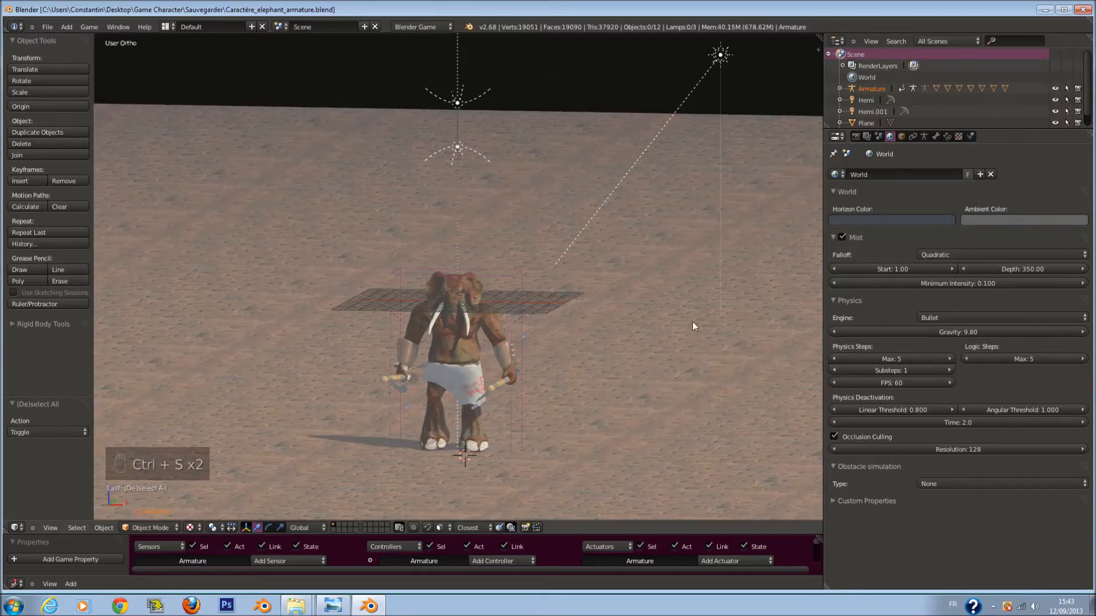
Tint the ambient color golden orange, about R 0.124, G 0.073, B 0, and save the file.
click(1022, 218)
click(1025, 122)
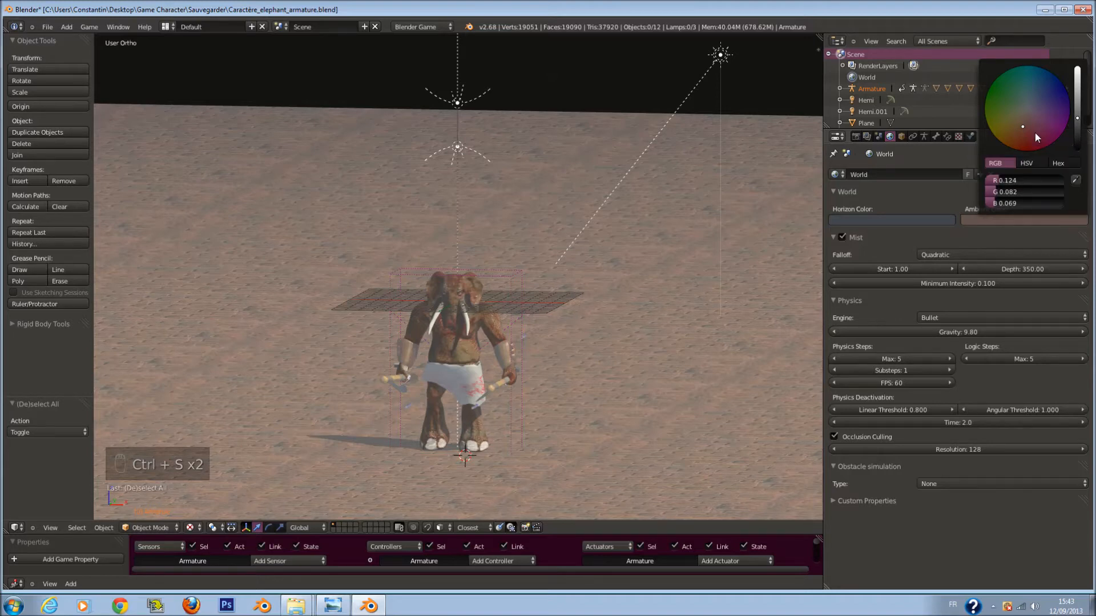
click(1004, 145)
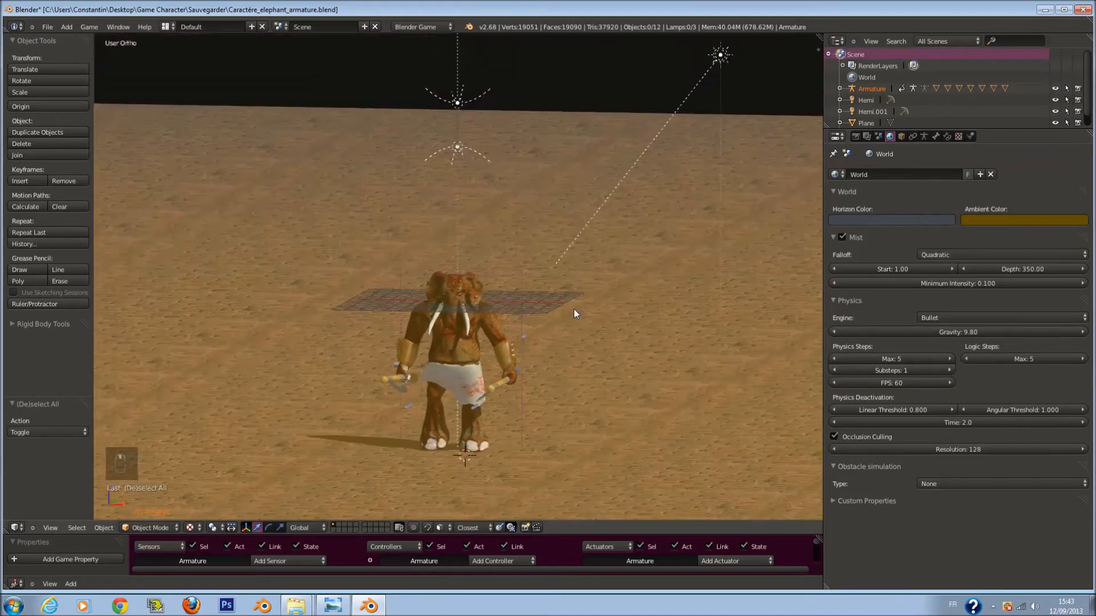
key(ctrl+s)
click(562, 308)
Darken the orange ambient color to a very dark brown and save the file.
click(1028, 220)
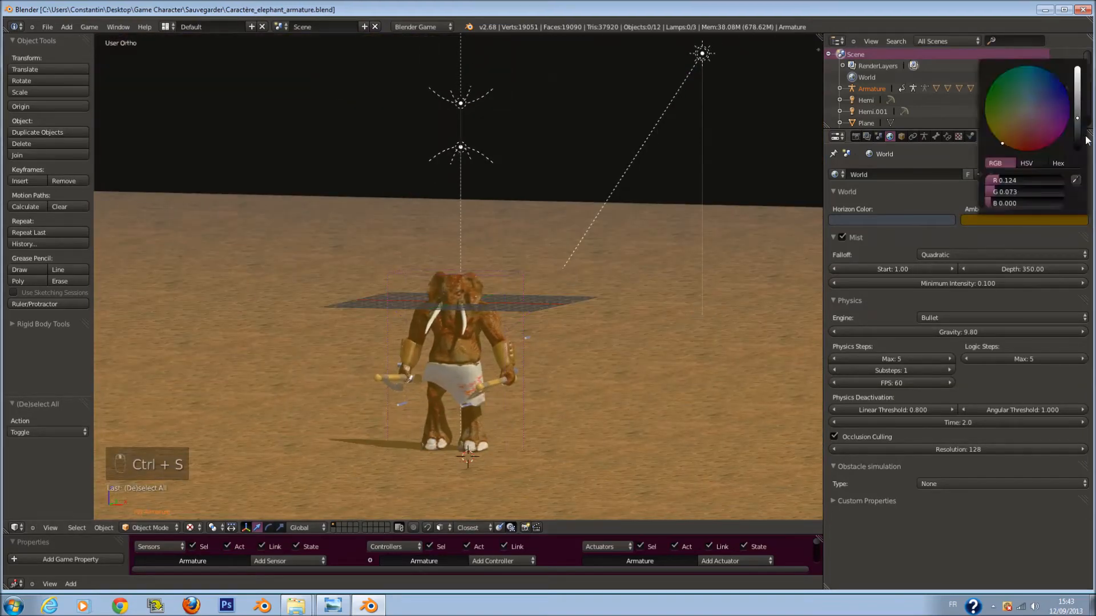
drag(1079, 143, 1080, 149)
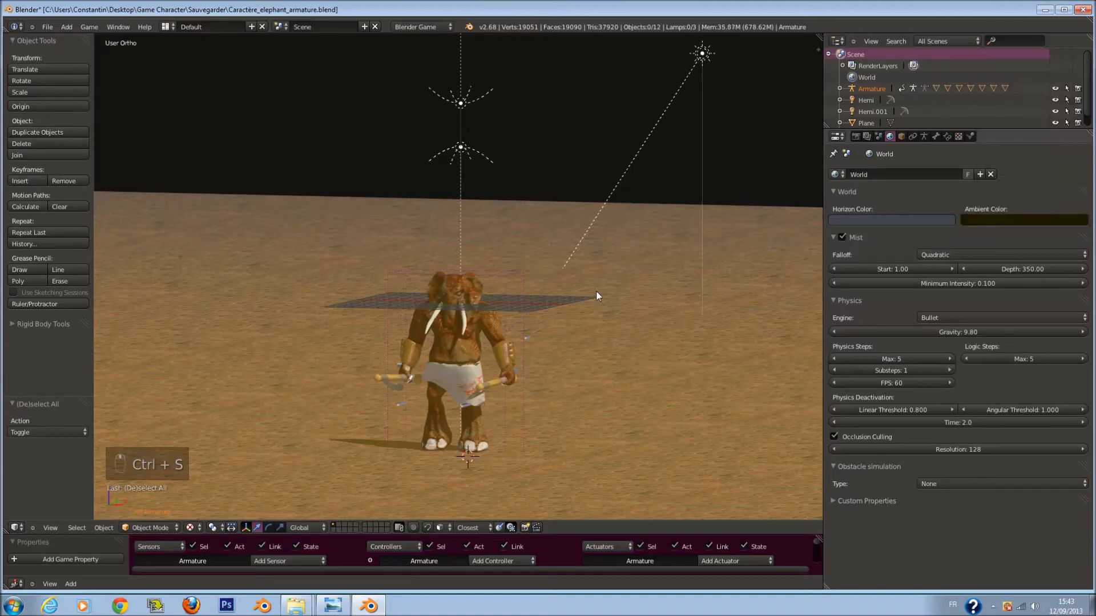
key(ctrl+s)
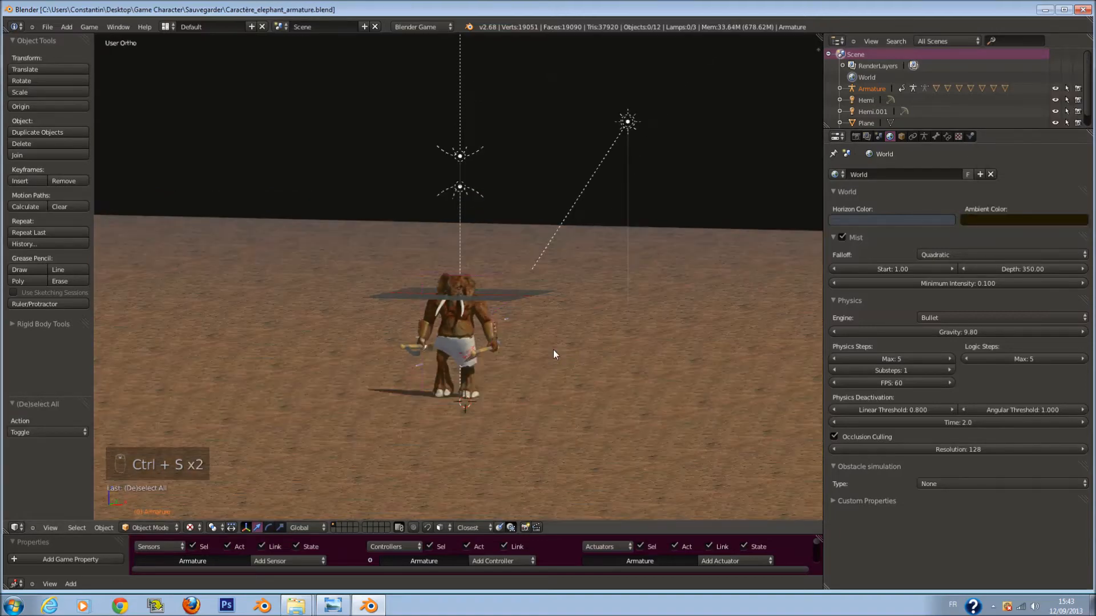
Examine the elephant character and the ground under the new mist and ambient light, up close and from different angles.
scroll(554, 350, up, 6)
shift+scroll(576, 286, up, 20)
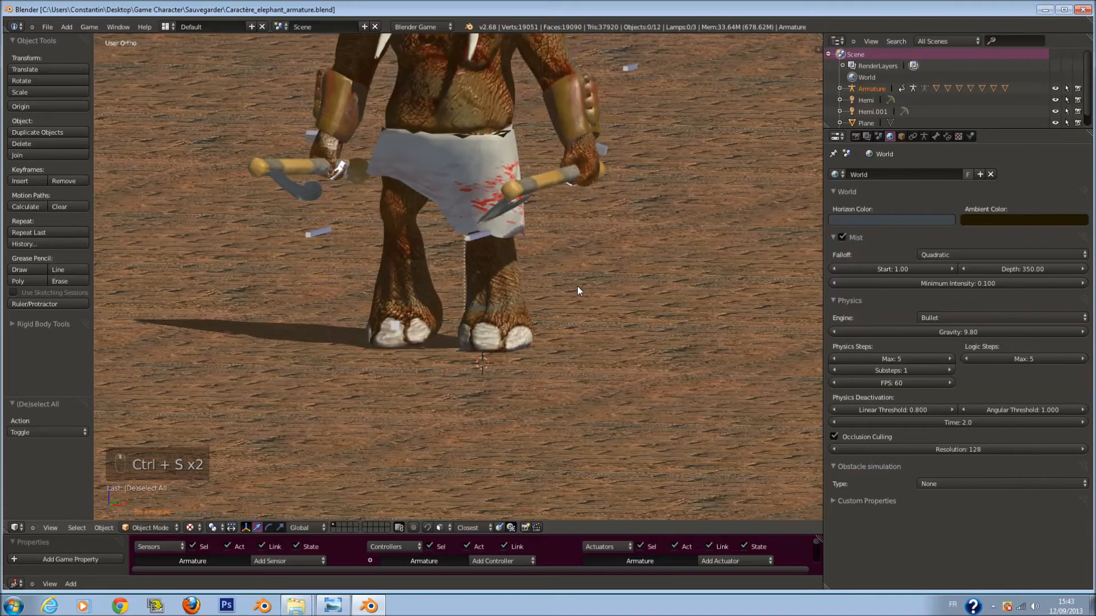
scroll(582, 292, up, 5)
scroll(582, 294, down, 1)
scroll(581, 293, down, 10)
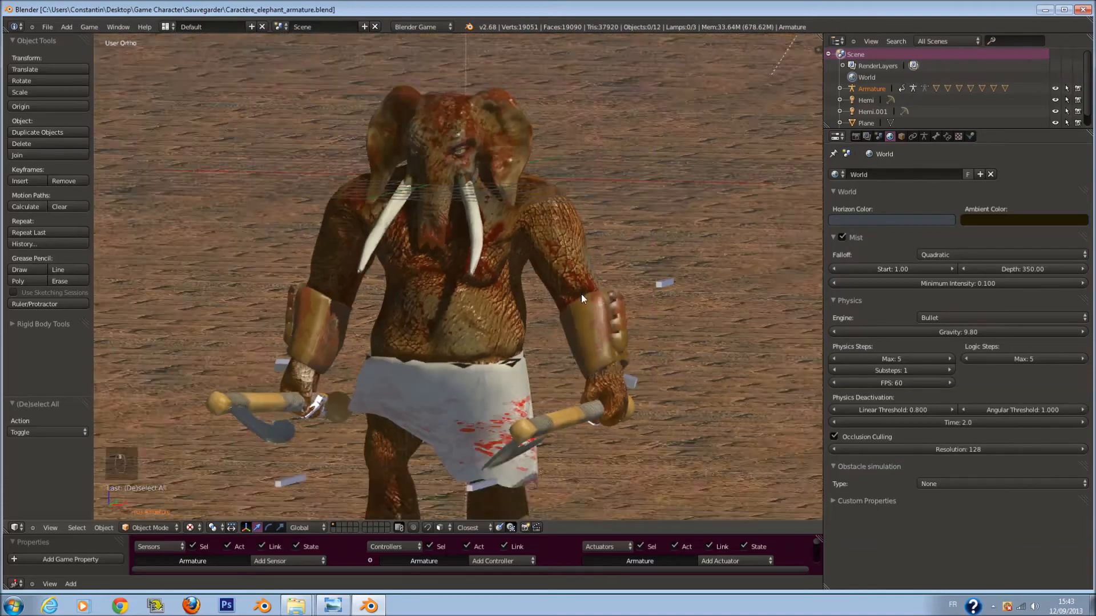
middle_drag(592, 301, 558, 307)
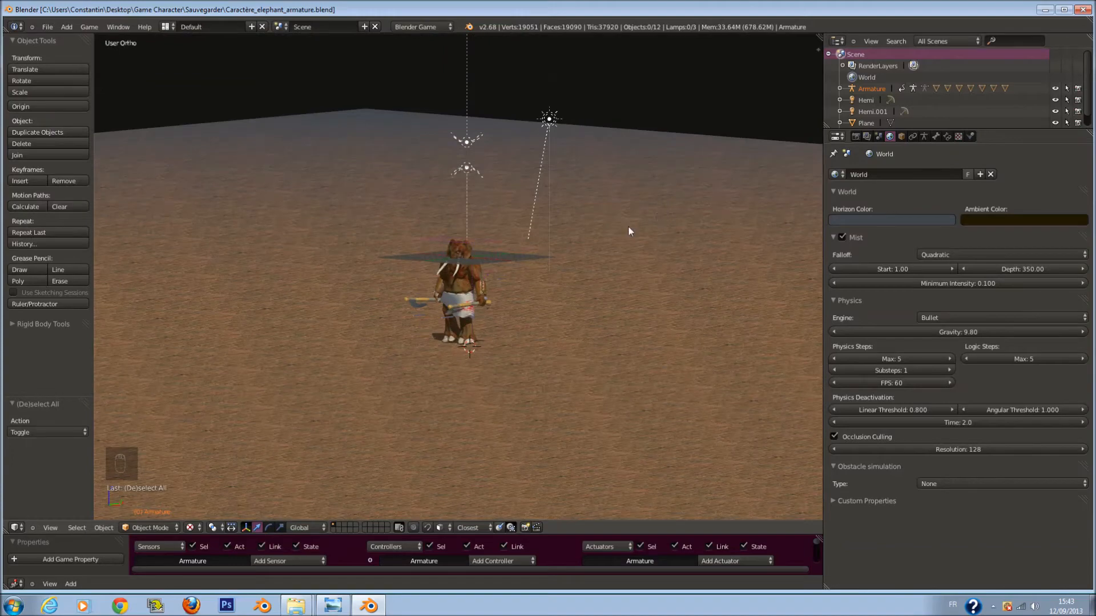
middle_drag(657, 216, 597, 274)
scroll(588, 299, up, 6)
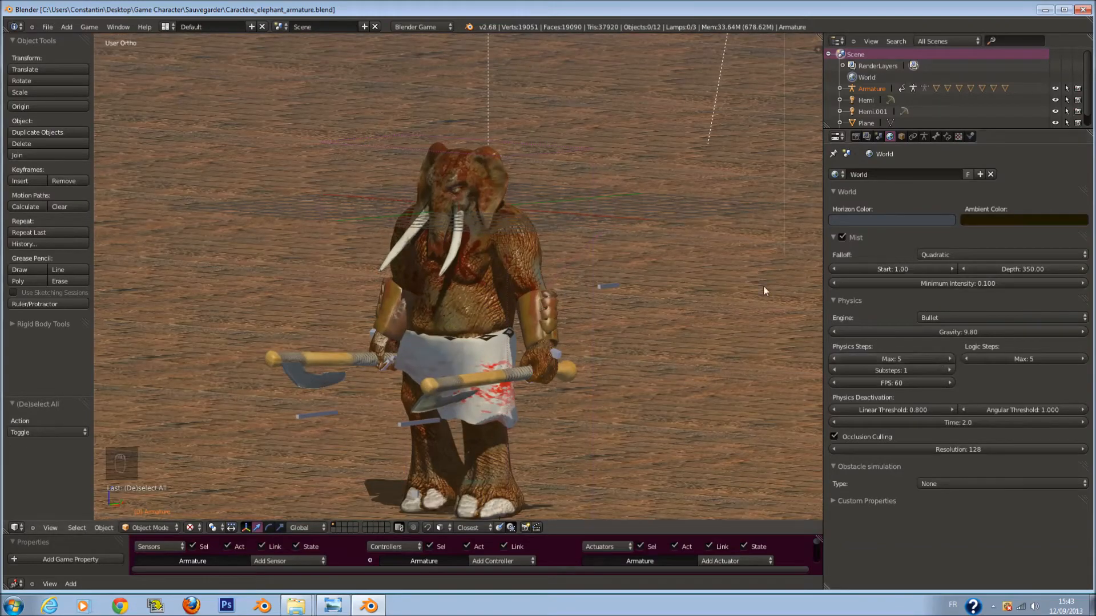
scroll(746, 293, down, 1)
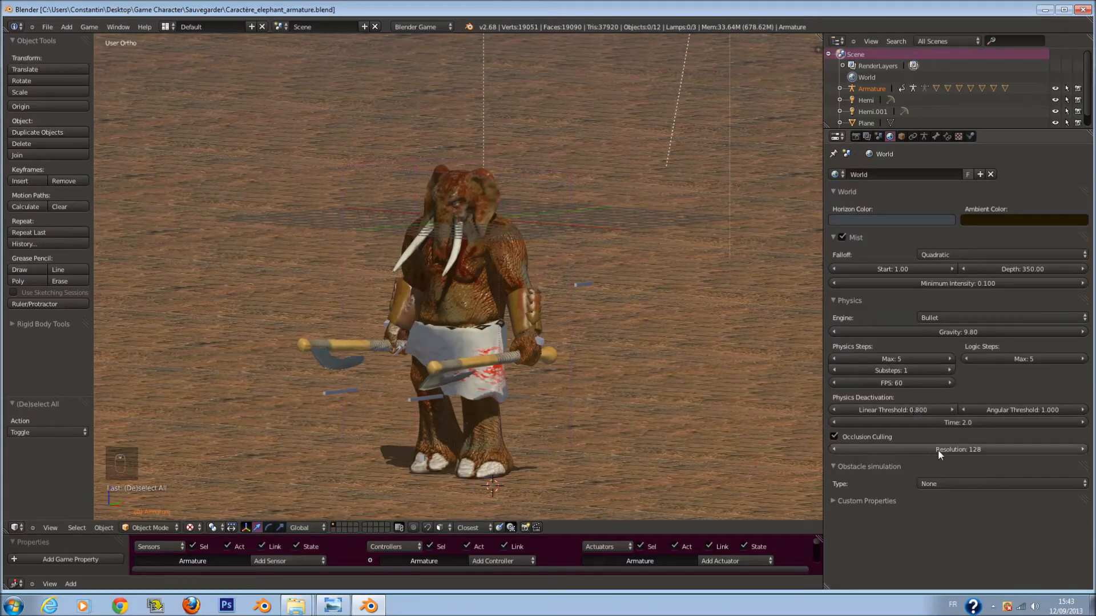
Look through the world's obstacle simulation types and the game render settings for shading, system, display framing, sound and baking.
click(888, 505)
click(943, 485)
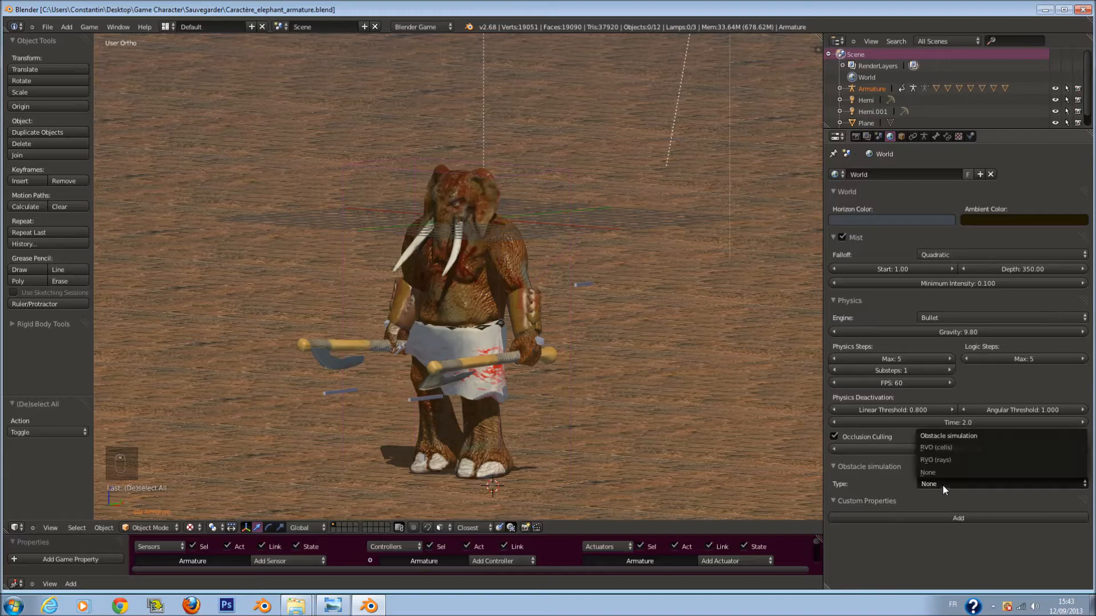
click(864, 137)
scroll(969, 383, down, 1)
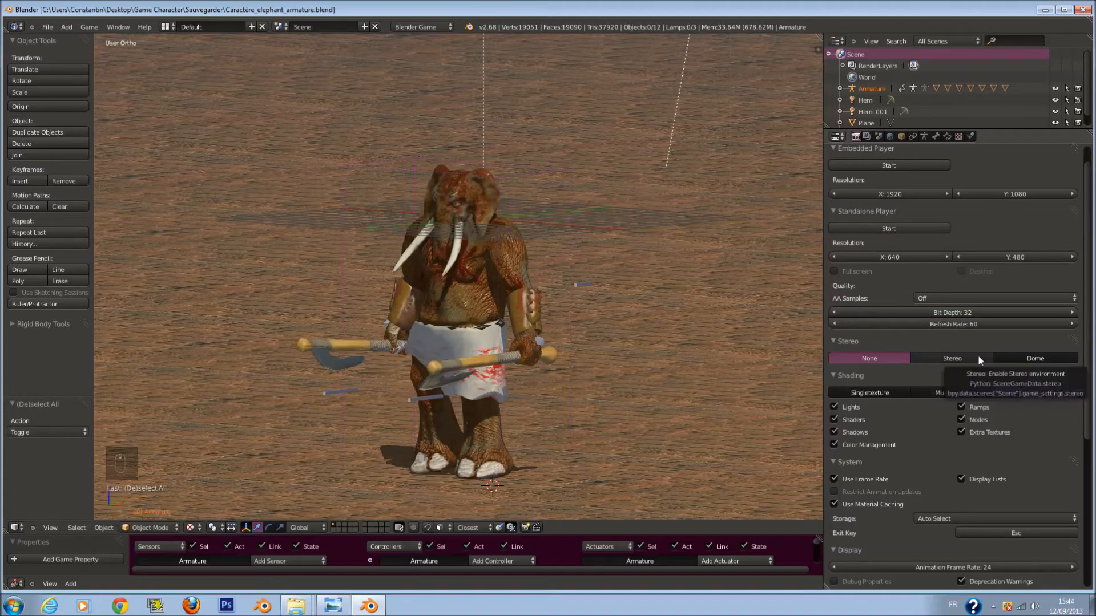
scroll(958, 362, down, 2)
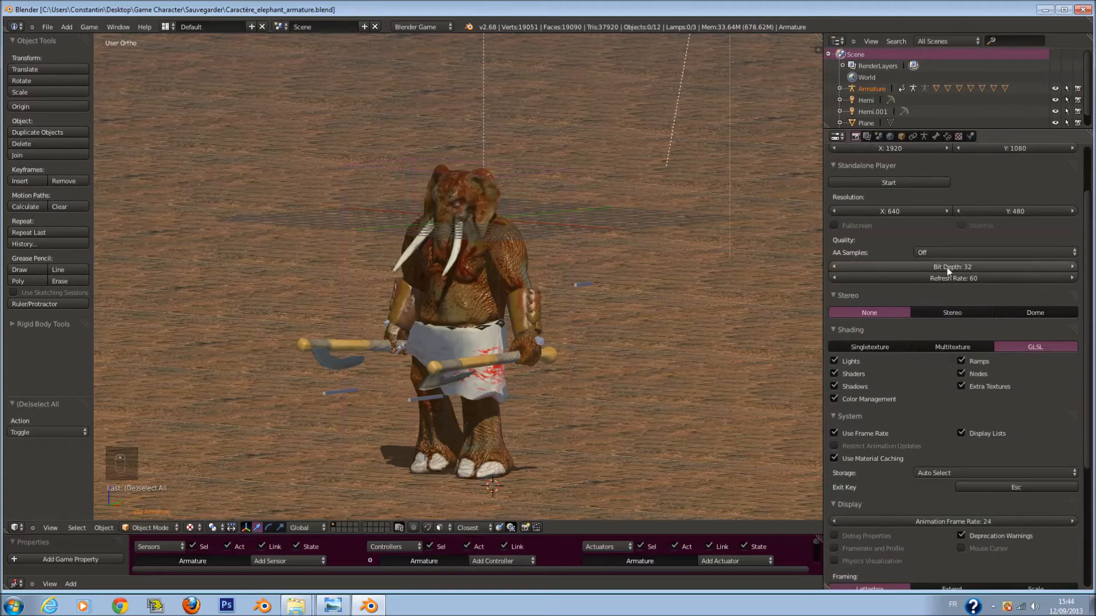
scroll(946, 378, down, 6)
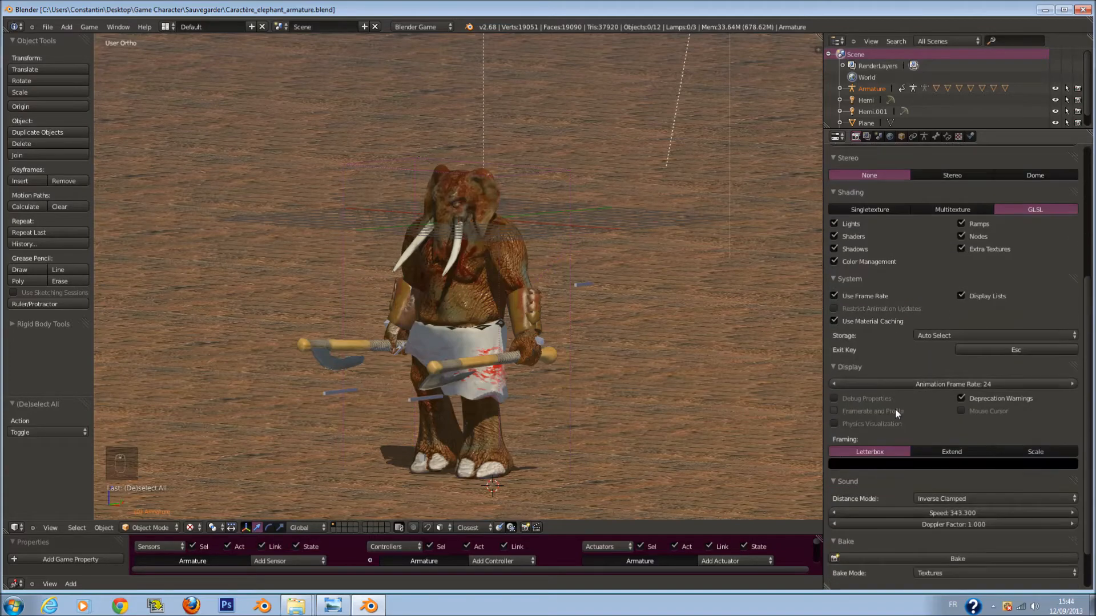
scroll(897, 414, down, 2)
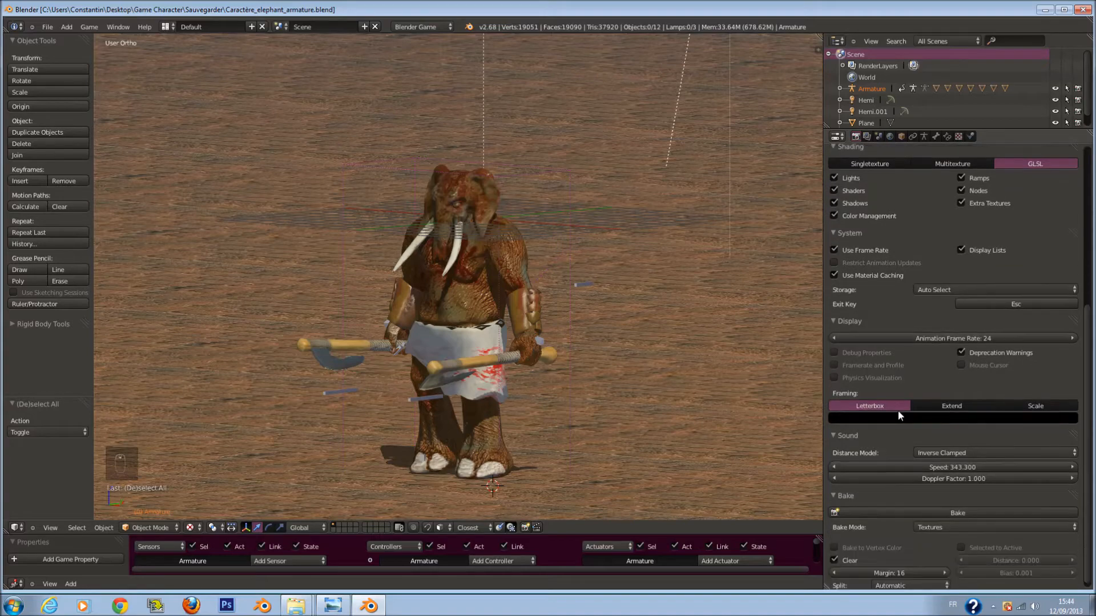
click(1018, 419)
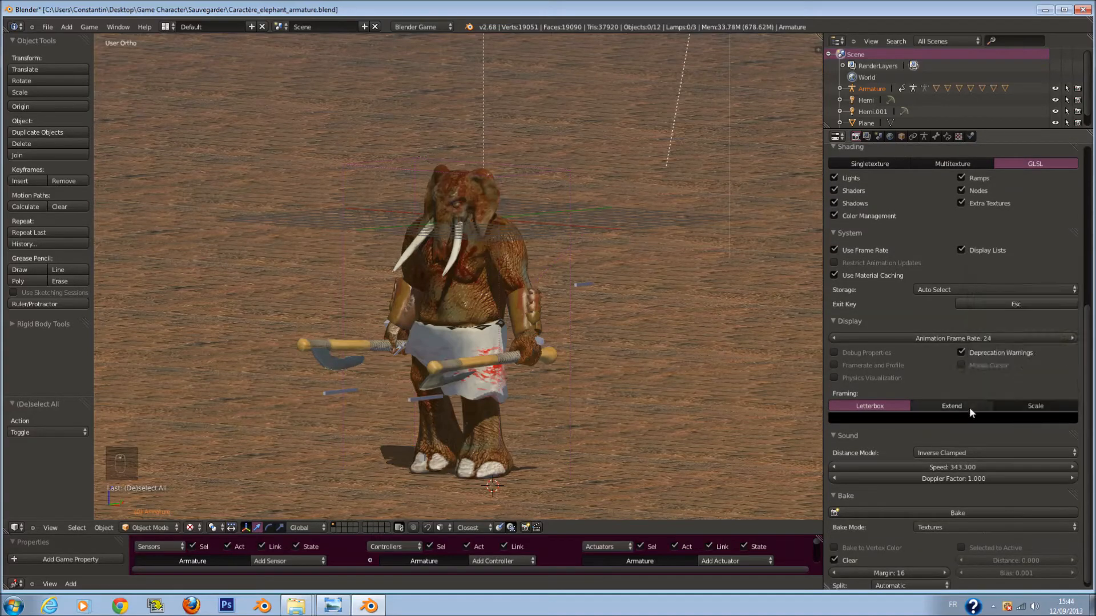
scroll(900, 398, down, 1)
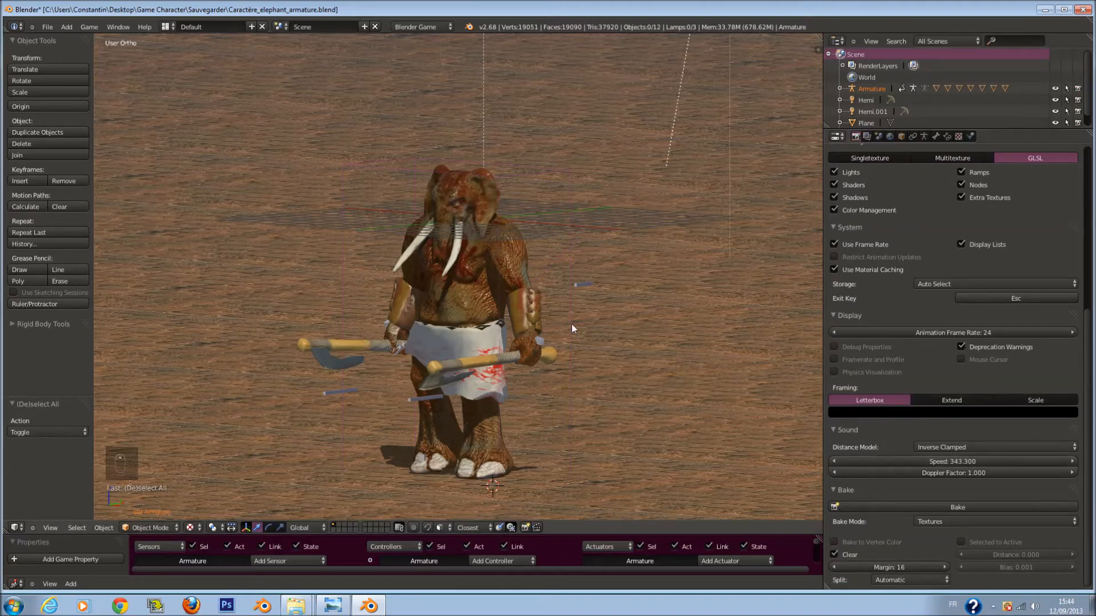
Save the elephant character file over the existing version.
middle_drag(599, 362, 584, 328)
scroll(583, 328, down, 2)
key(a)
key(a)
key(a)
key(ctrl+s)
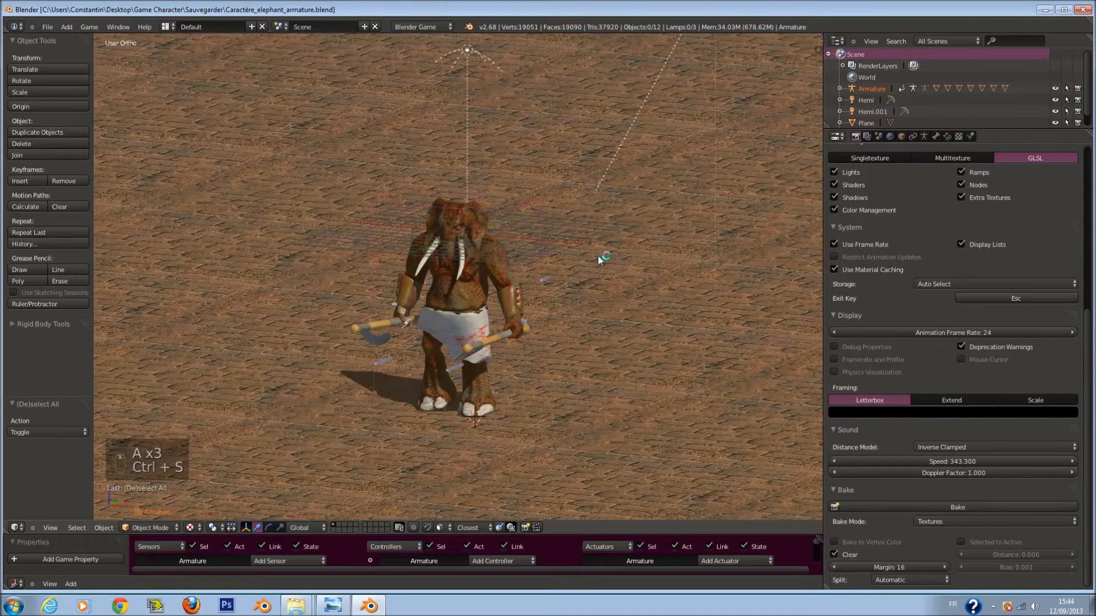
Switch the screen layout to Animation and replace its large logic editor with a 3D view.
click(167, 27)
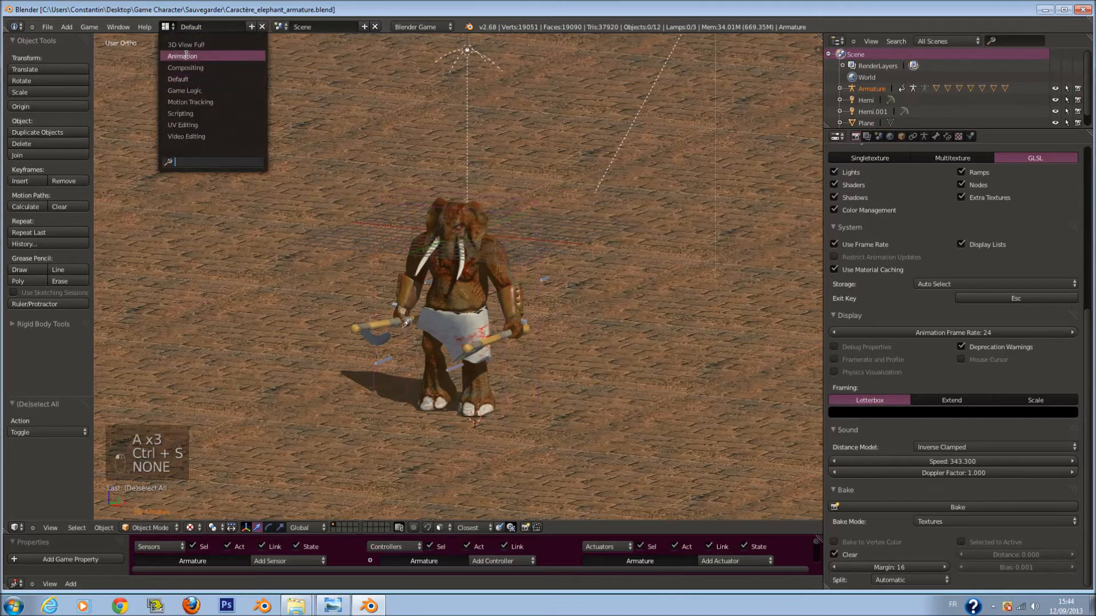
click(16, 583)
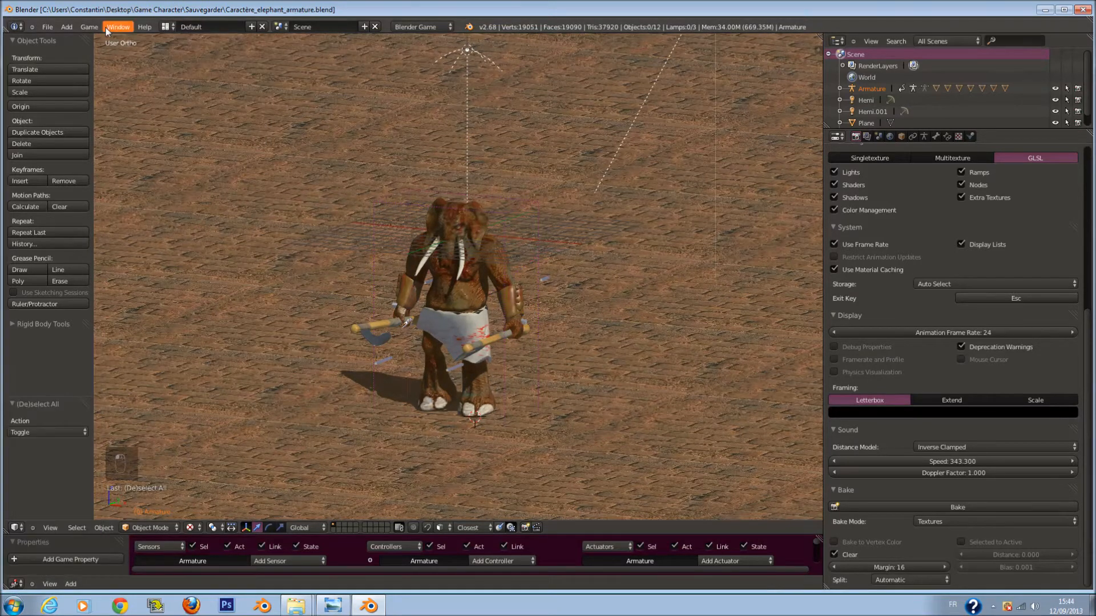
click(167, 26)
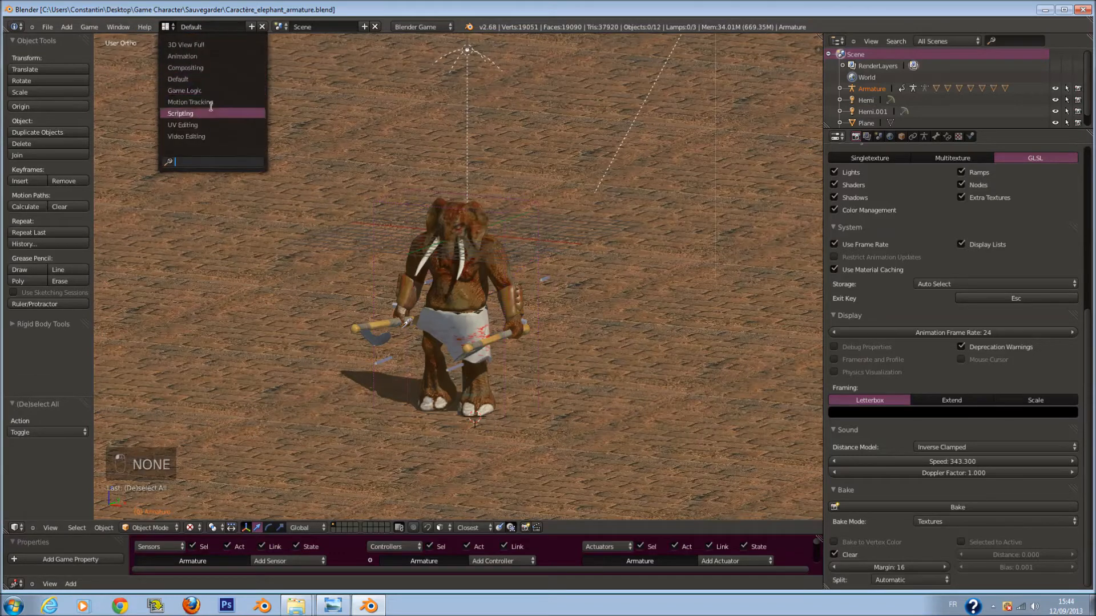
click(216, 56)
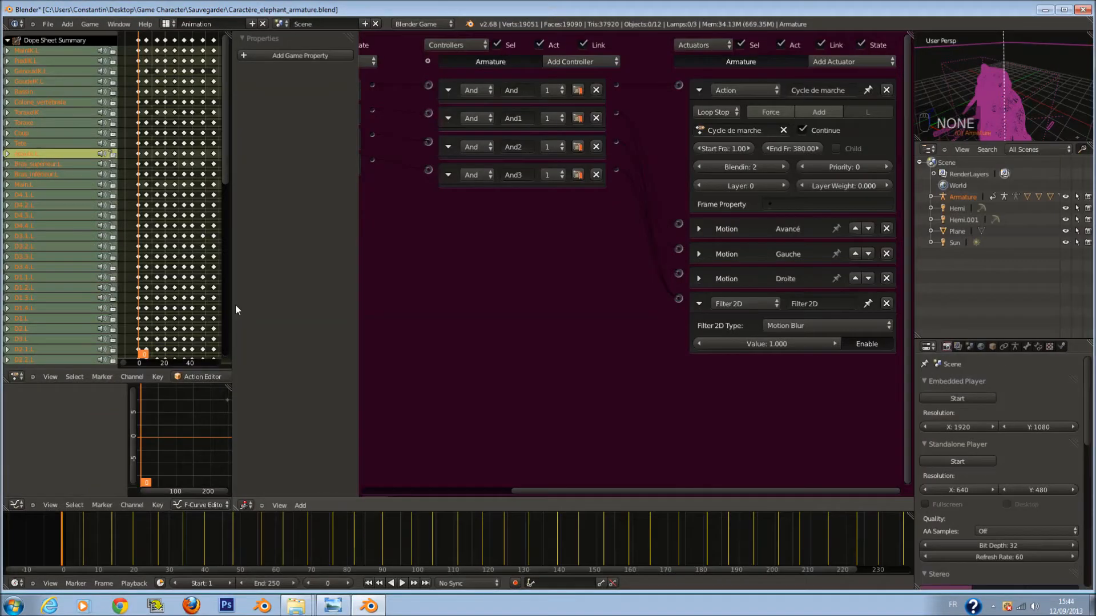
click(246, 506)
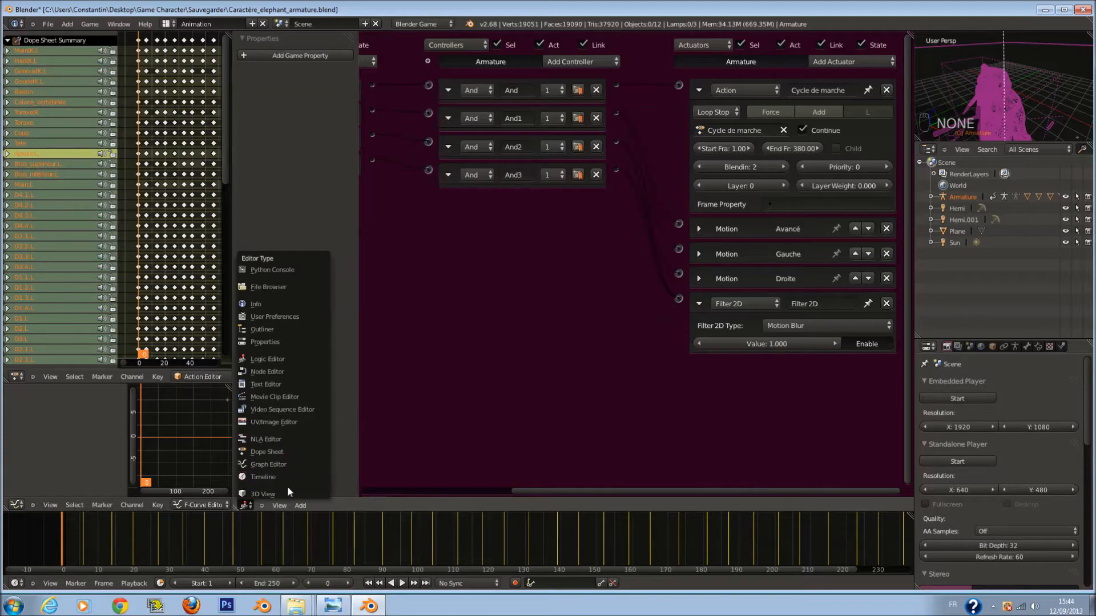
click(282, 494)
Show the character from the right in orthographic view with solid shading, and save the file.
key(KP_1)
key(KP_5)
key(KP_3)
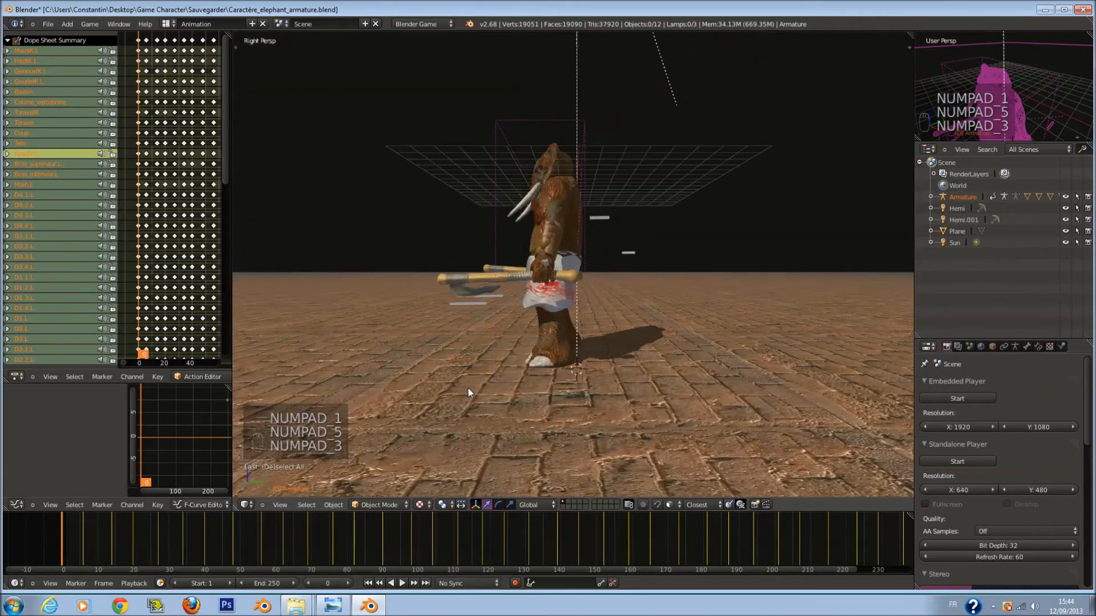
key(KP_5)
key(ctrl+s)
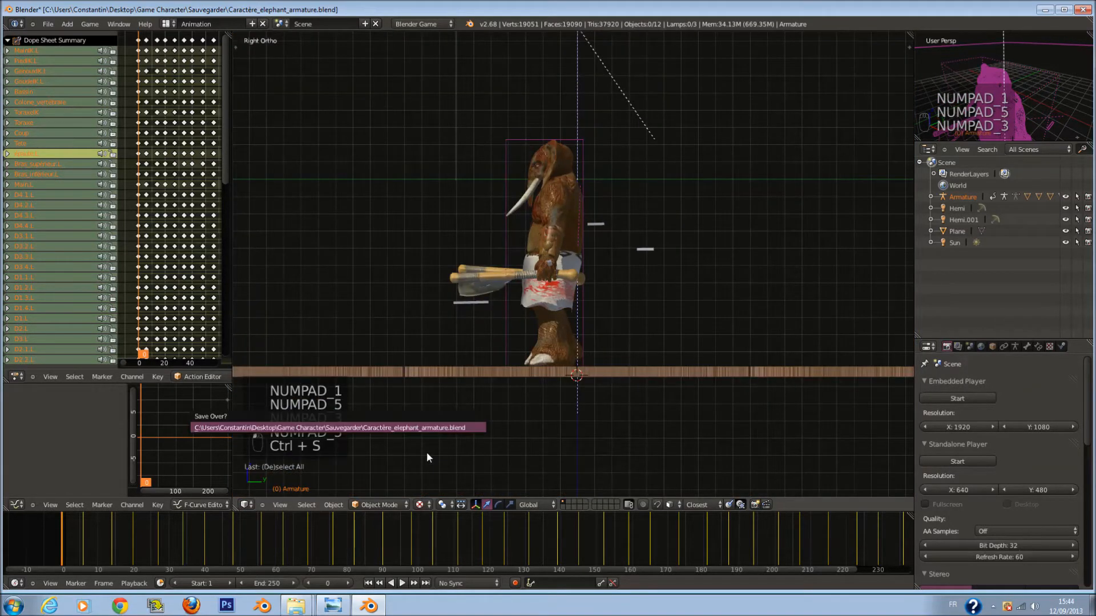
click(419, 505)
click(432, 469)
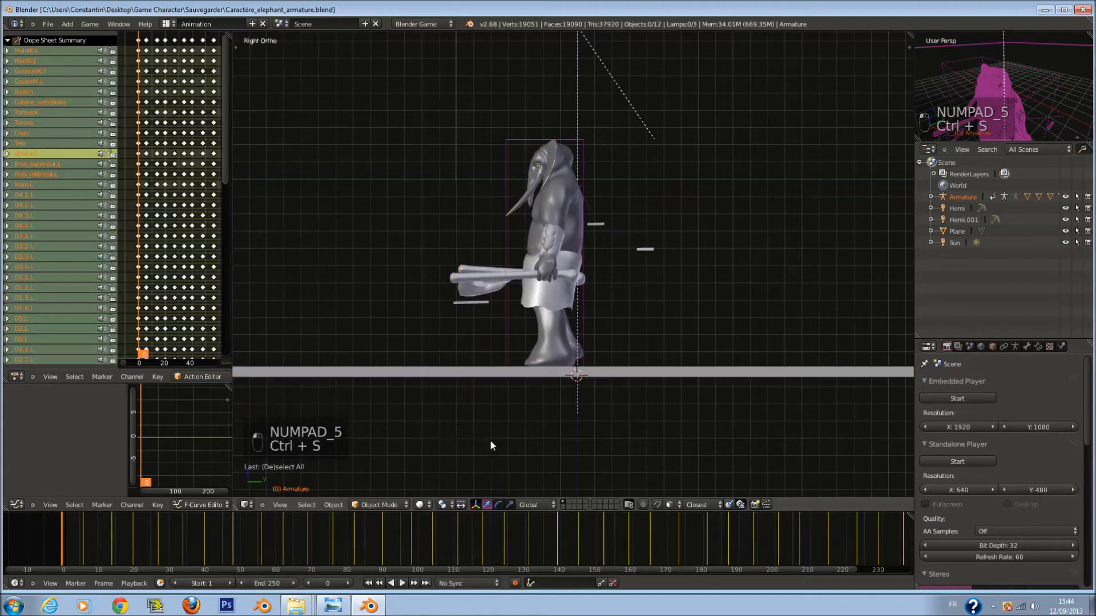
Widen the action editor area, switch the armature's action to Pose, and save the file.
scroll(525, 377, up, 2)
key(a)
shift+scroll(573, 329, up, 2)
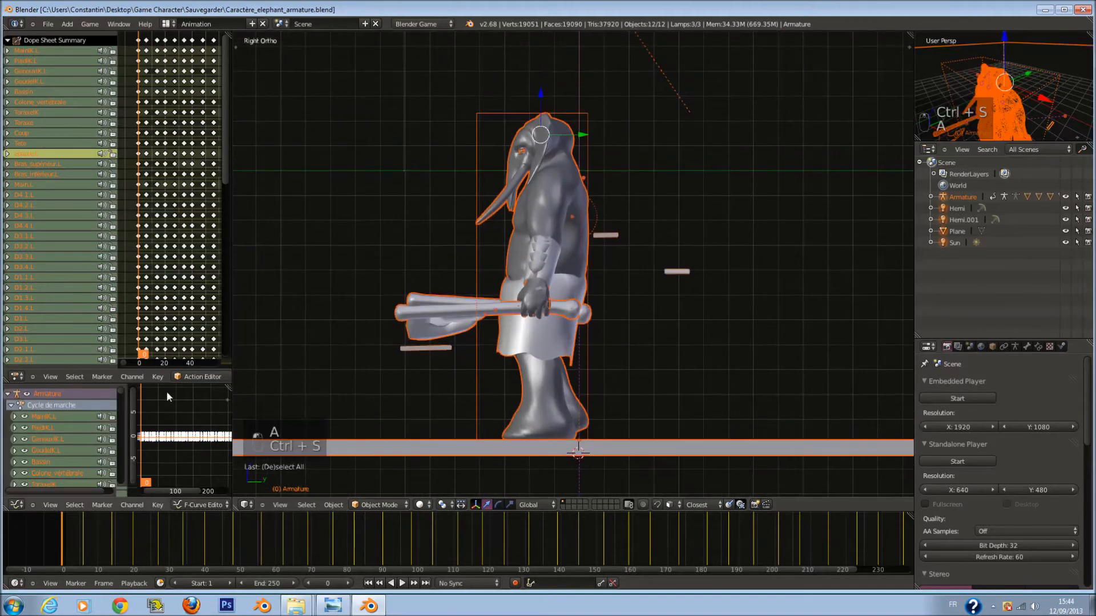
drag(231, 344, 452, 354)
click(351, 377)
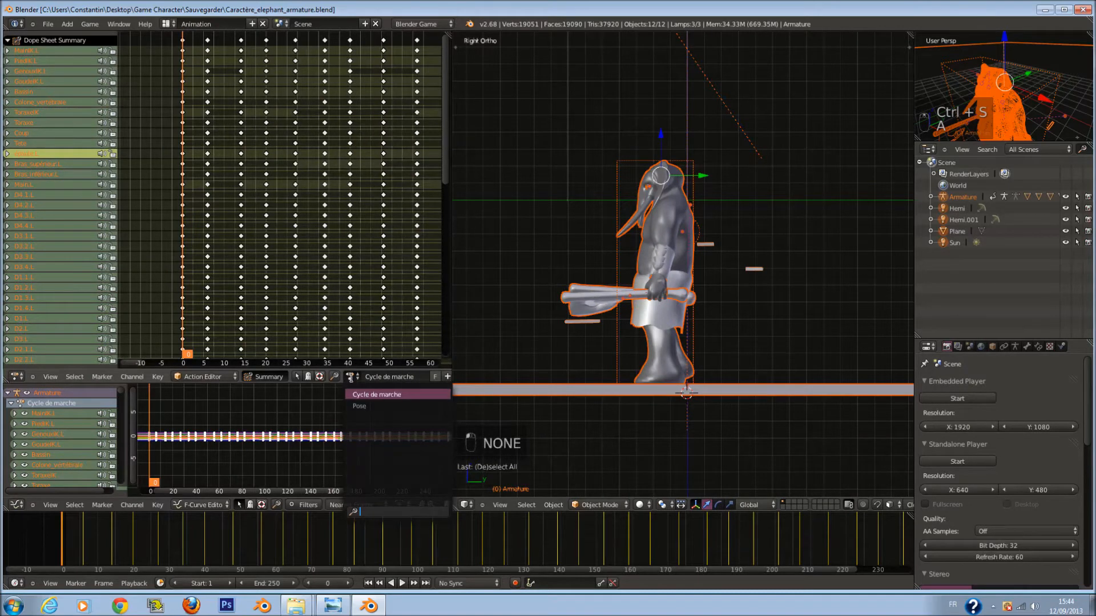
click(360, 406)
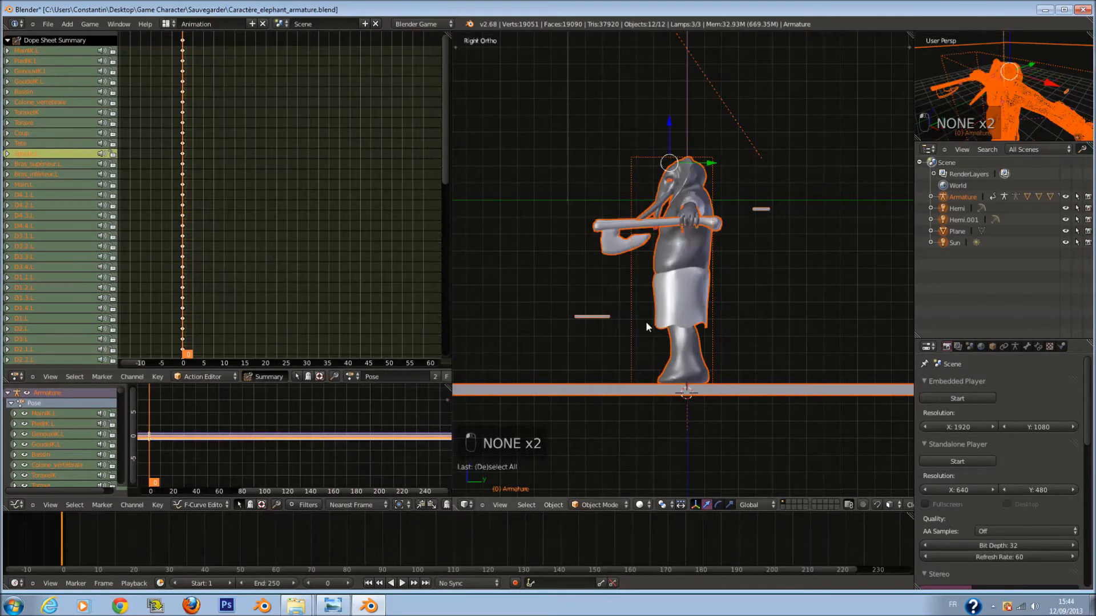
key(ctrl+s)
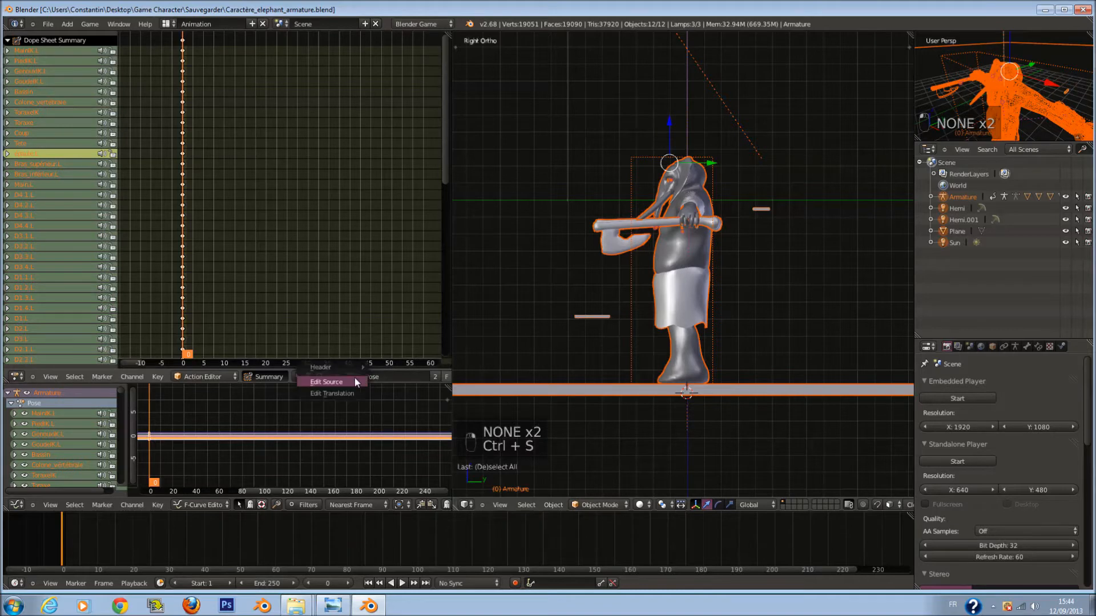
Duplicate the Pose action as a new action and name it Attaque.
click(447, 378)
click(437, 378)
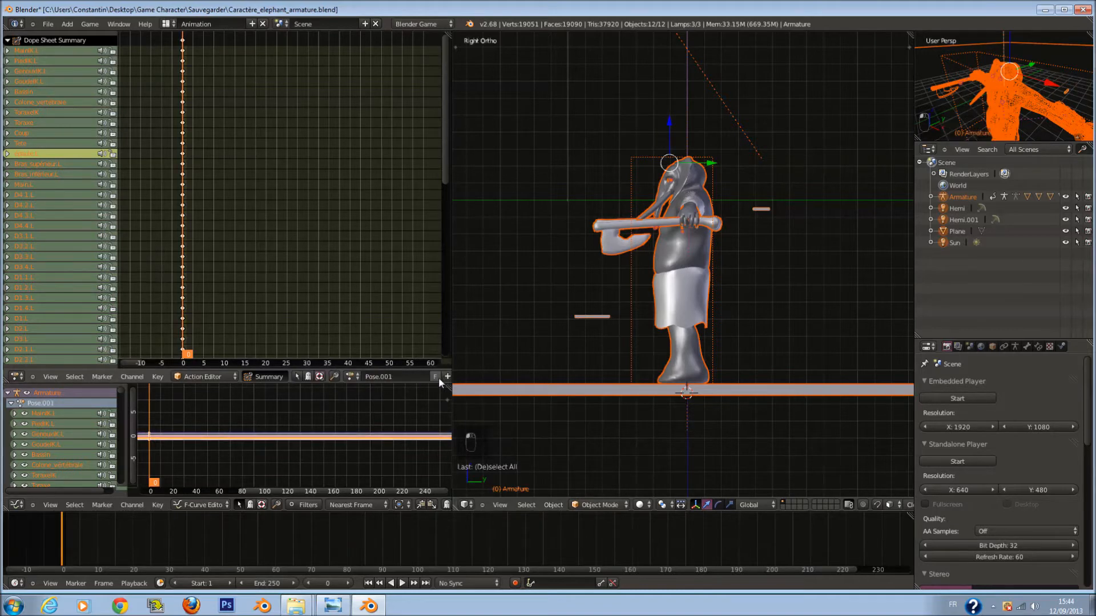
click(351, 377)
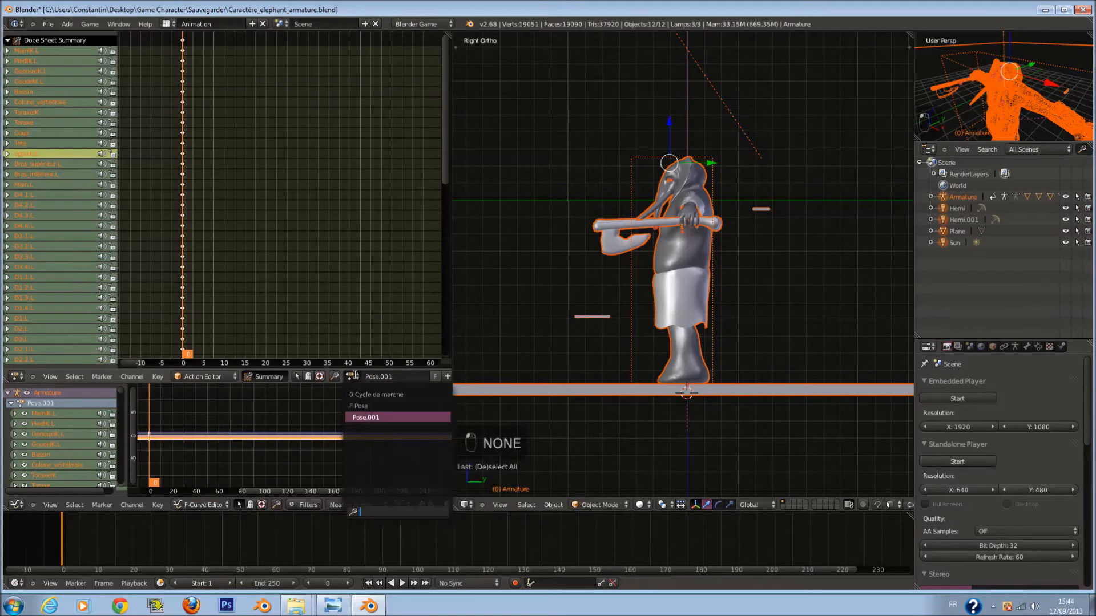
click(393, 417)
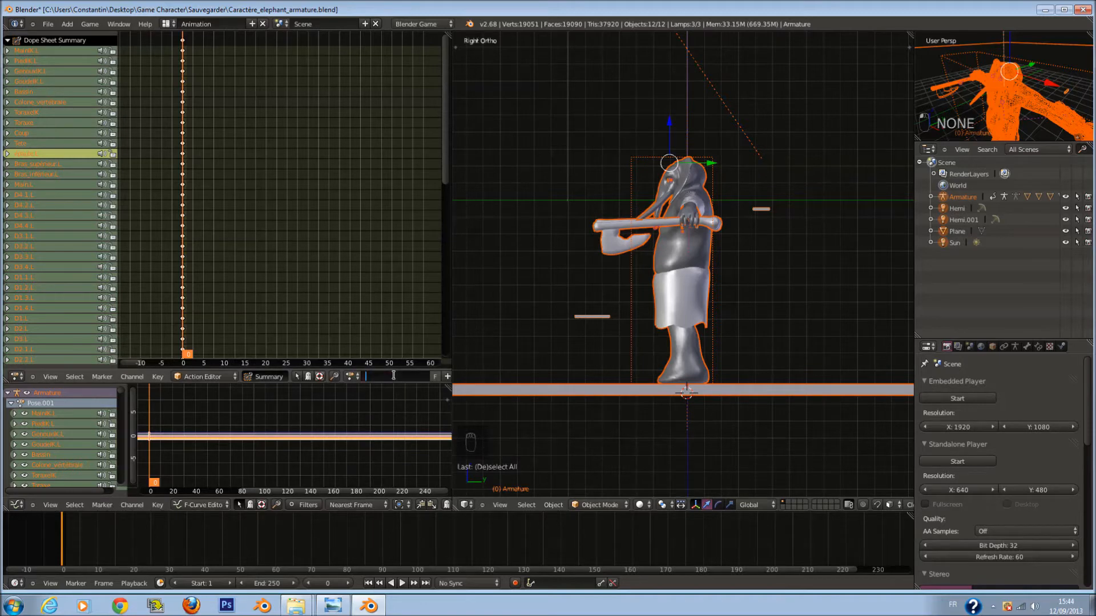
key(BackSpace)
key(BackSpace)
key(BackSpace)
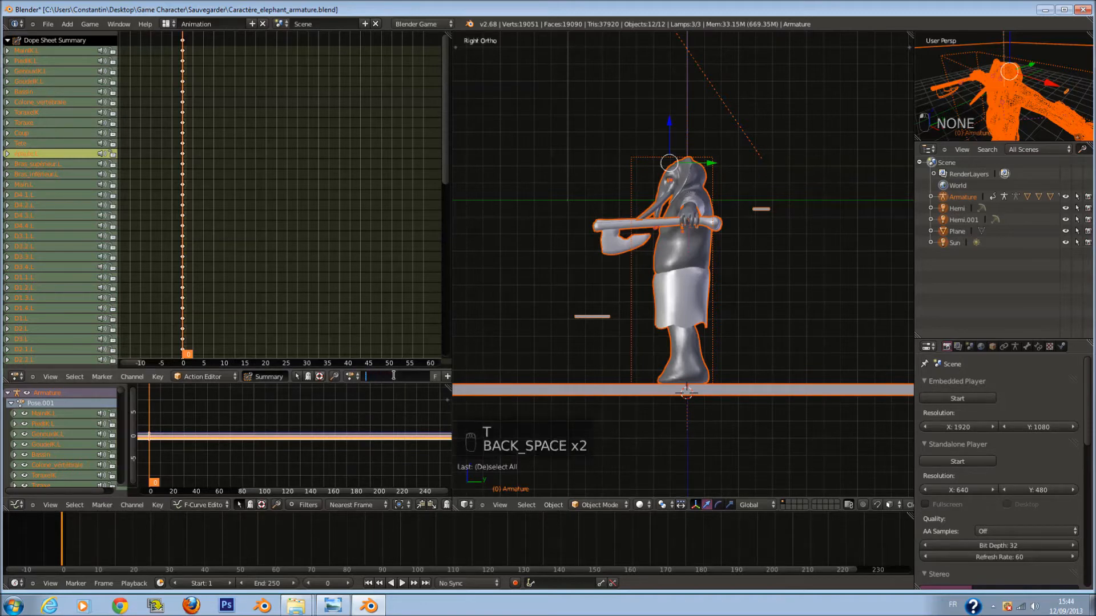
text(Attac)
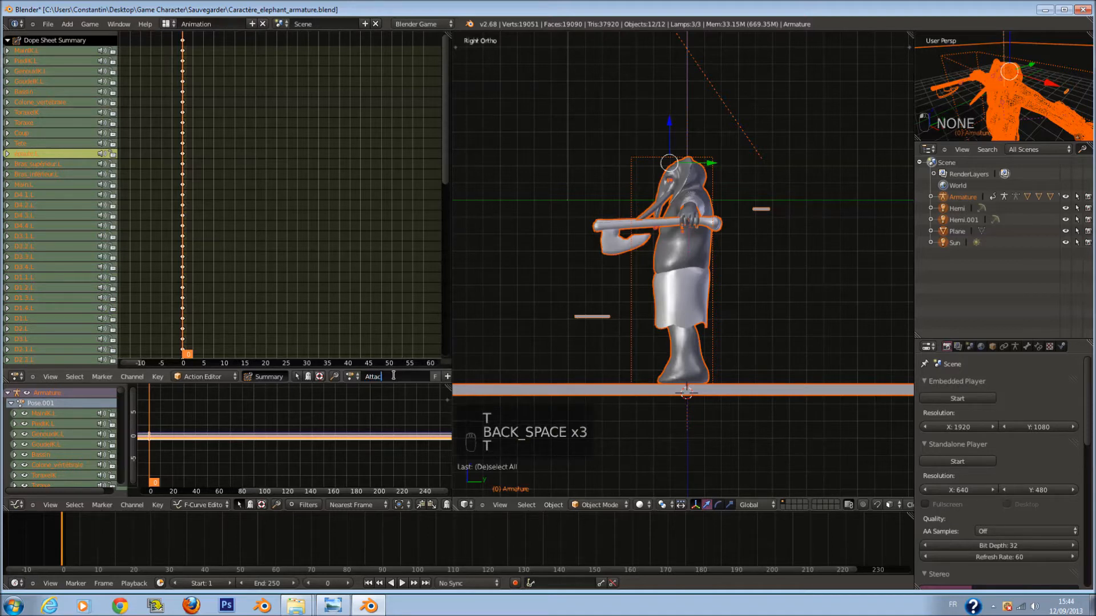
key(BackSpace)
text(que)
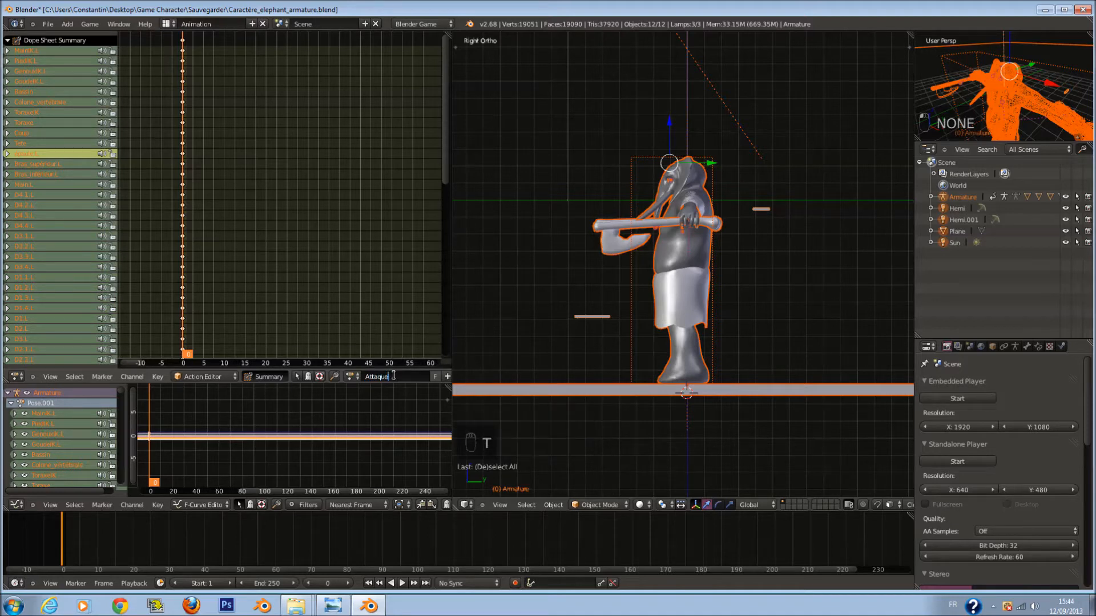
key(Return)
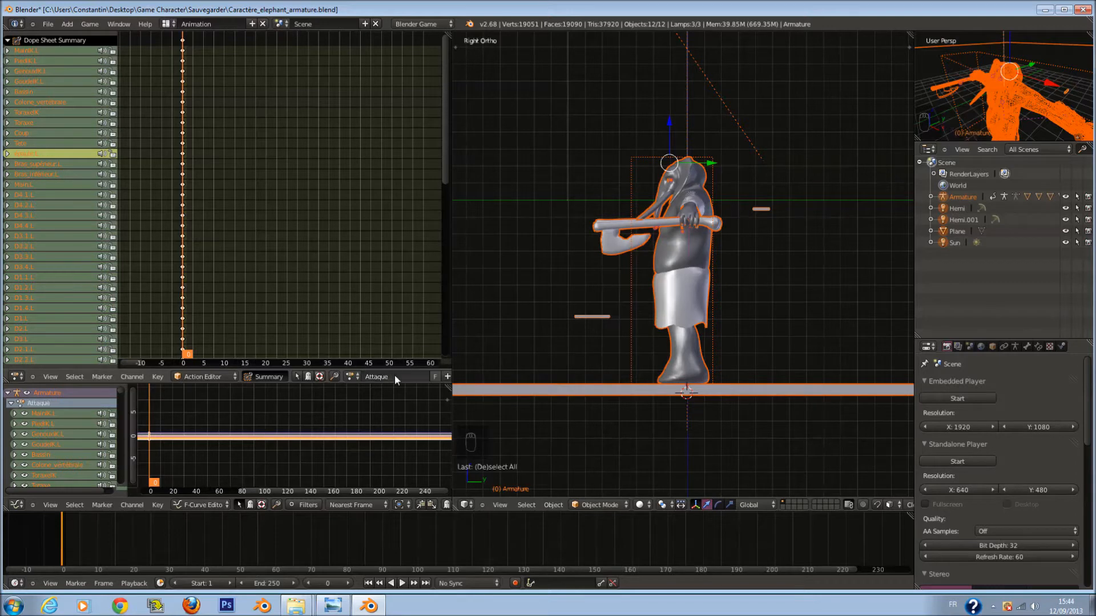
Display the scene in wireframe and put the armature into Pose Mode.
scroll(641, 244, up, 2)
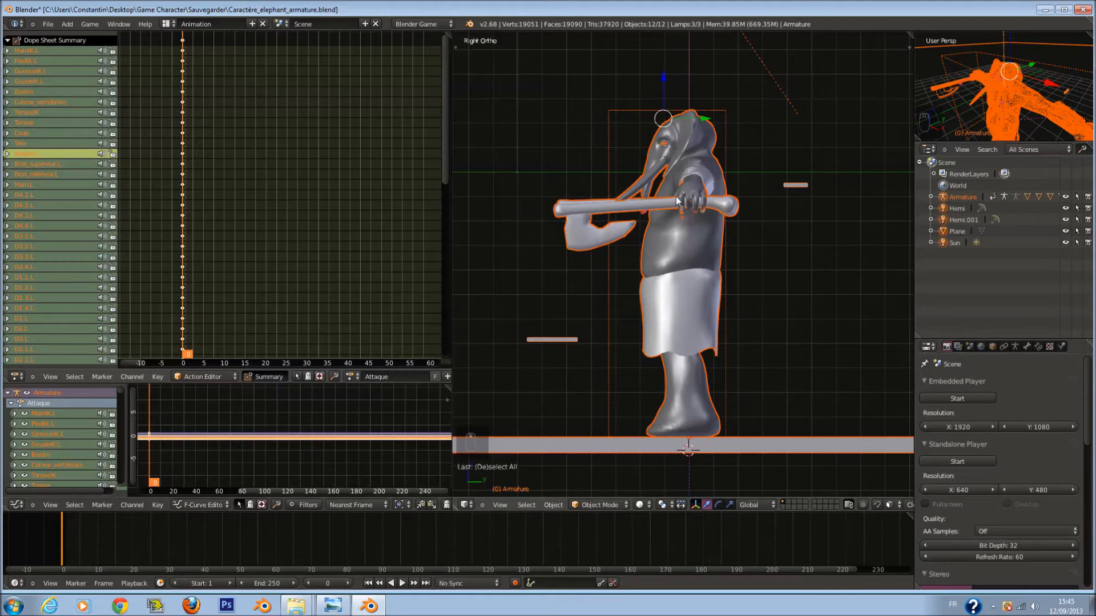
scroll(677, 200, down, 1)
key(z)
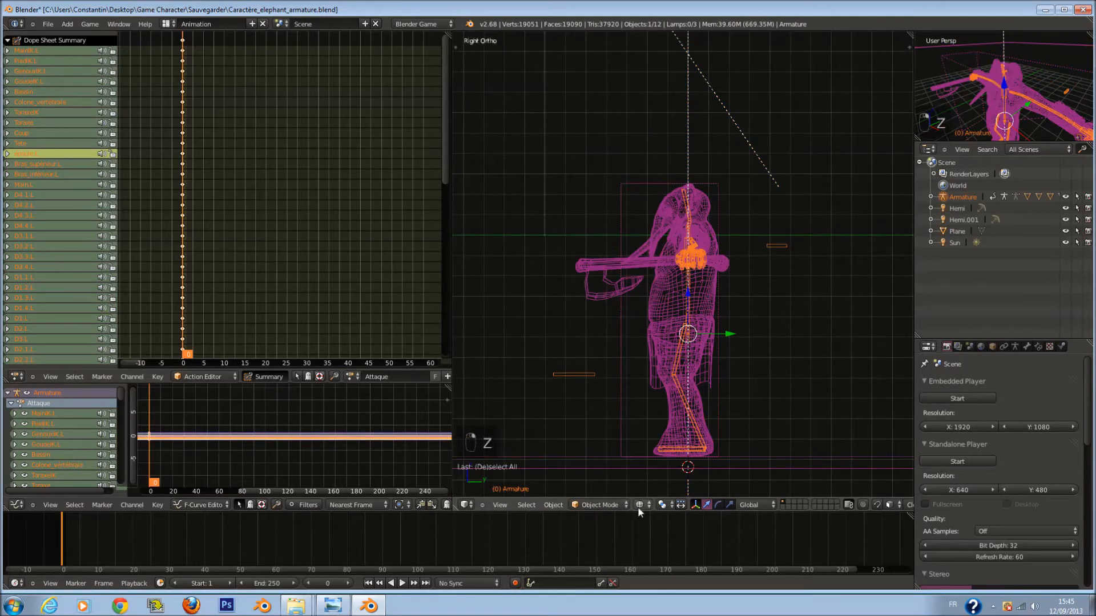
click(599, 504)
click(597, 465)
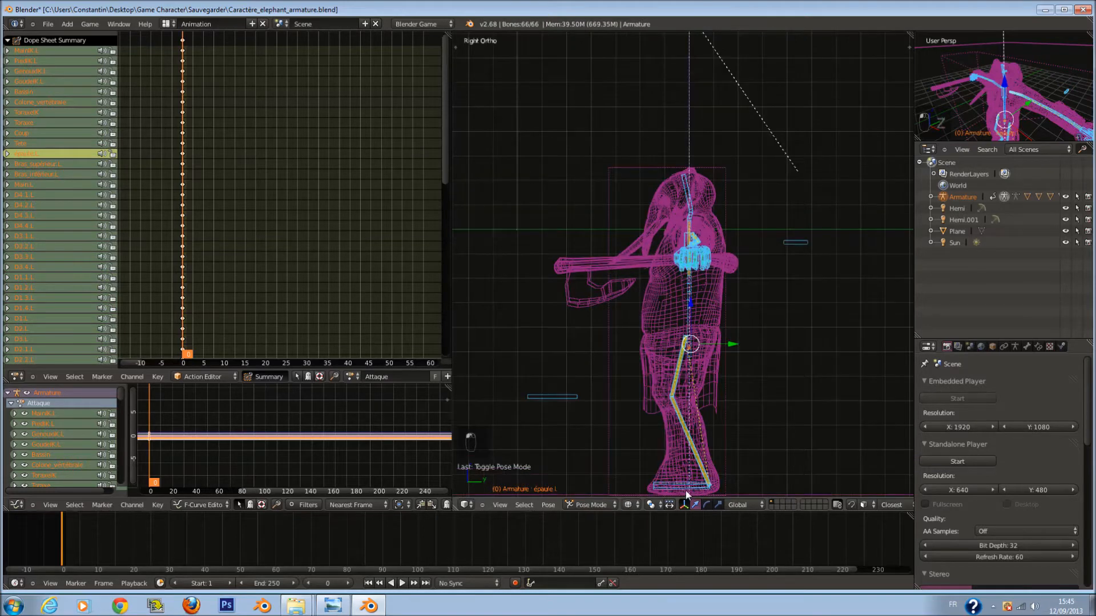
Select all bones of the armature and show them in front orthographic view.
right_click(685, 486)
scroll(684, 486, down, 1)
shift+scroll(684, 485, down, 8)
scroll(707, 377, up, 2)
right_click(701, 366)
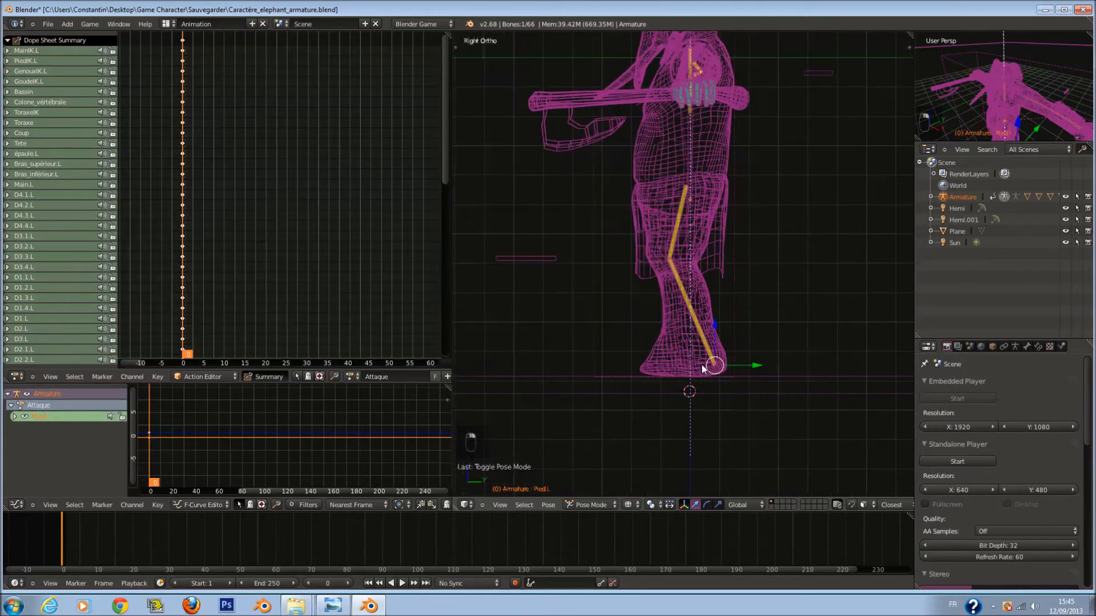
ctrl+scroll(703, 366, down, 2)
right_click(737, 364)
right_click(739, 366)
key(a)
key(a)
shift+scroll(749, 334, up, 3)
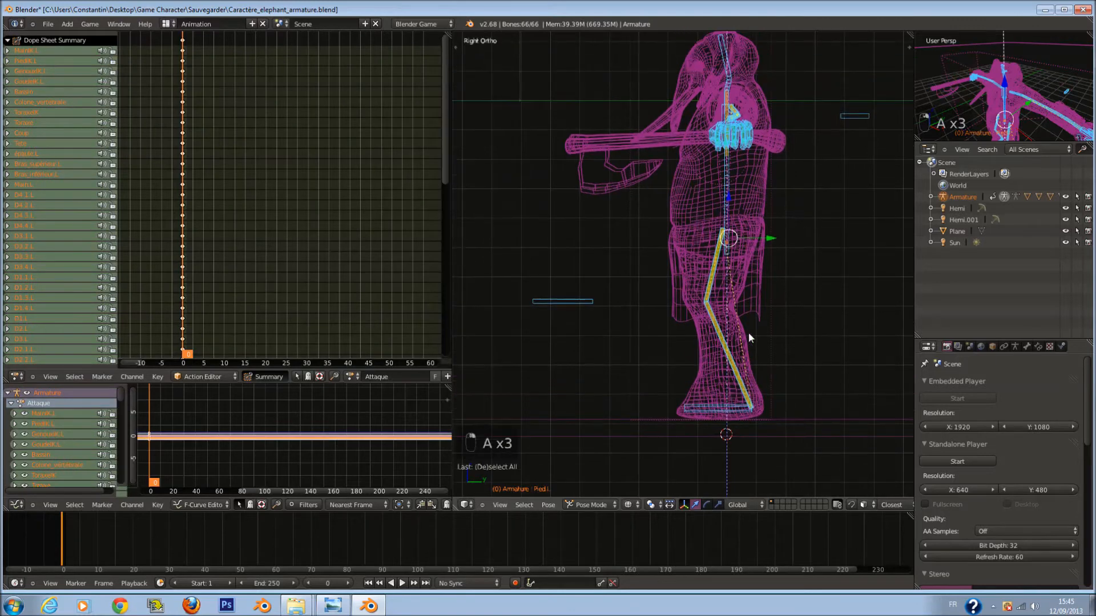
key(KP_1)
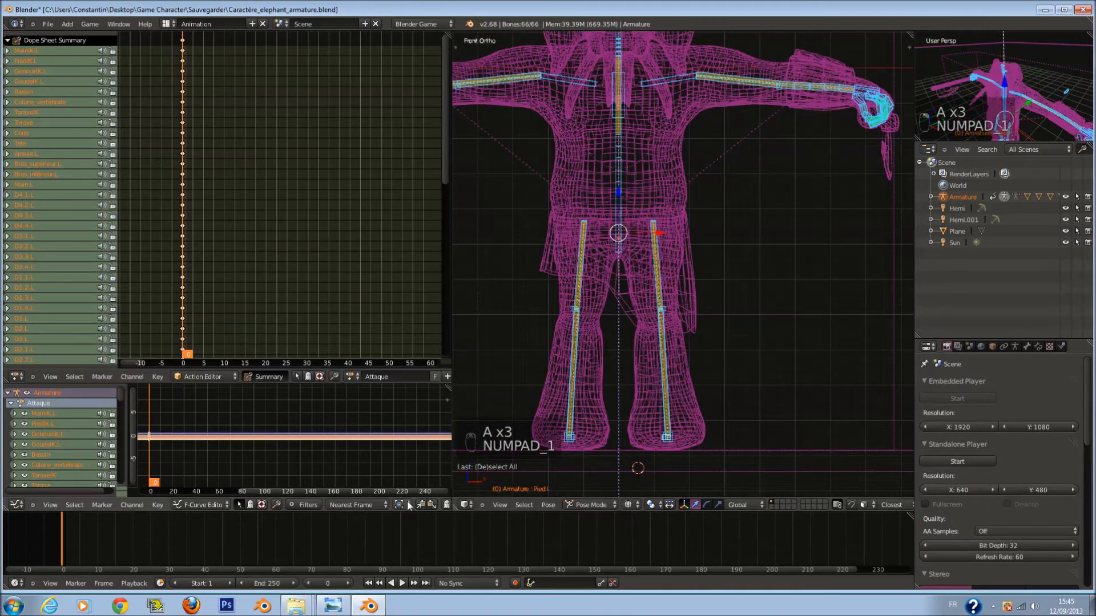
Switch the armature's active action to Cycle de marche.
click(352, 377)
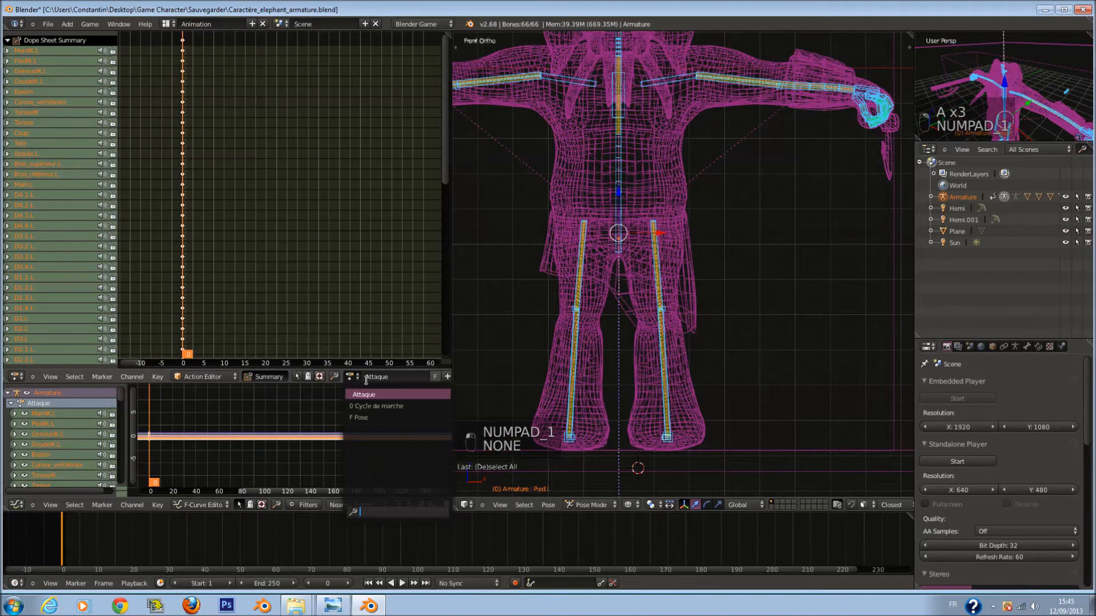
click(395, 415)
click(353, 376)
click(394, 402)
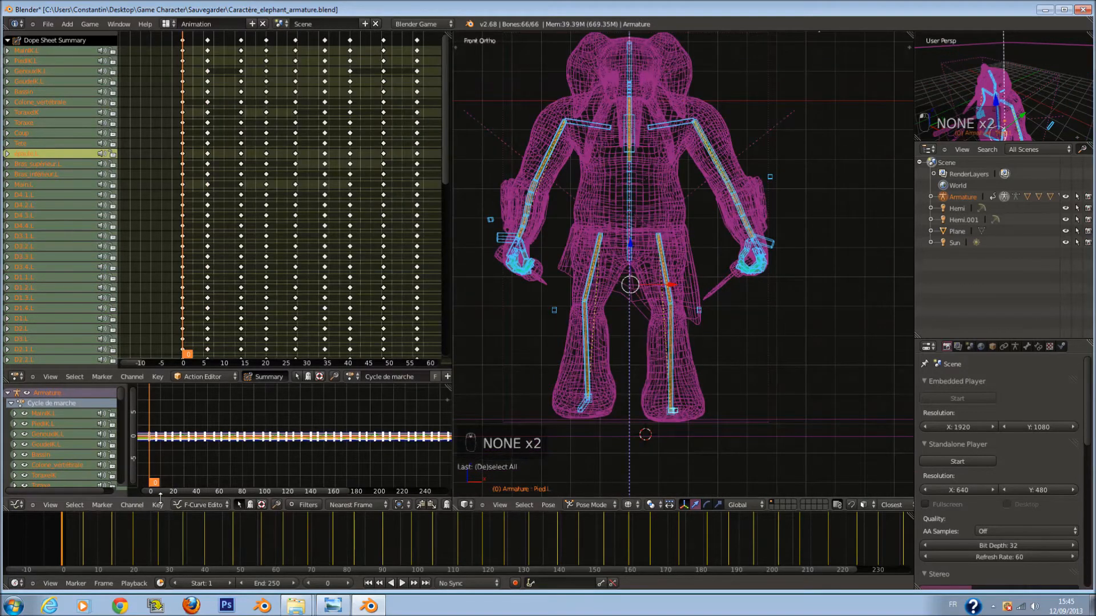
Enlarge the 3D view and copy the pose of all selected bones from the walk cycle at frame 0.
middle_drag(829, 452, 705, 455)
scroll(850, 524, down, 1)
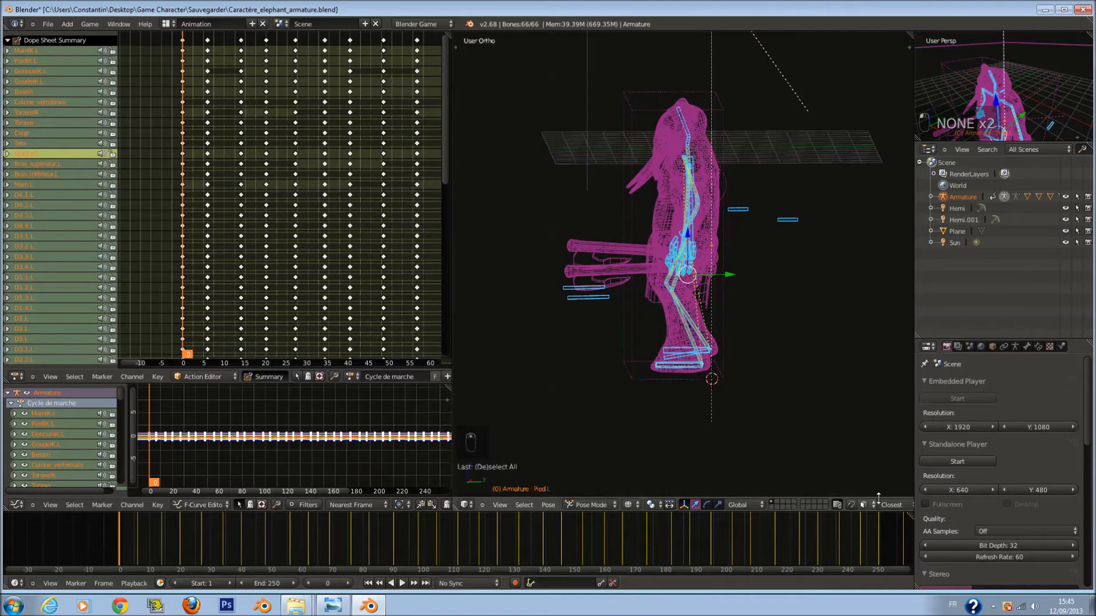
drag(914, 488, 1001, 488)
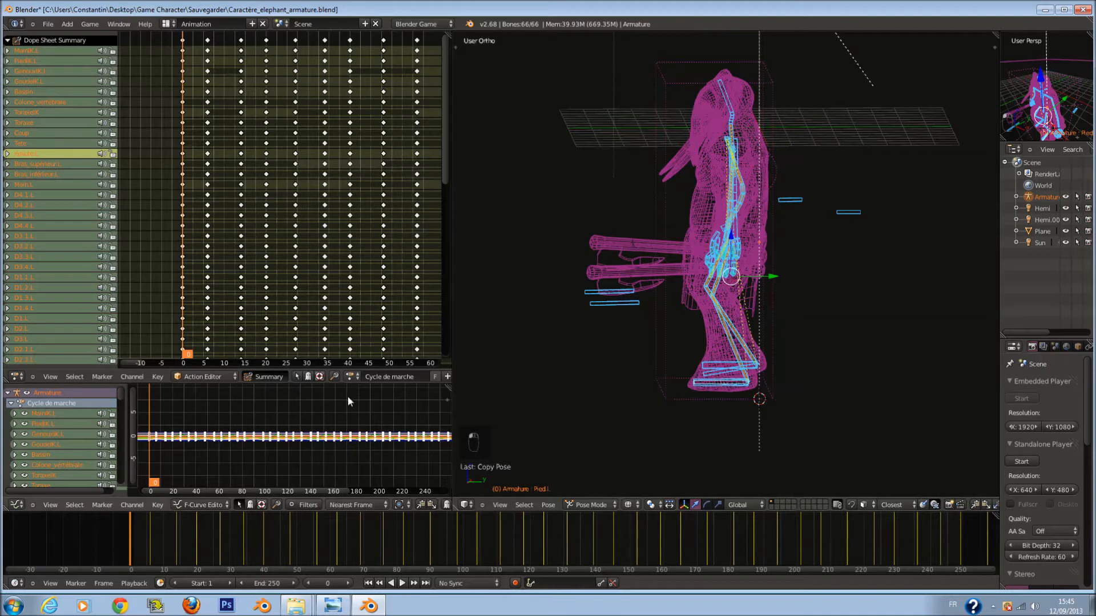
Switch the armature's active action to Attaque and paste the copied pose onto the bones.
click(351, 378)
click(388, 391)
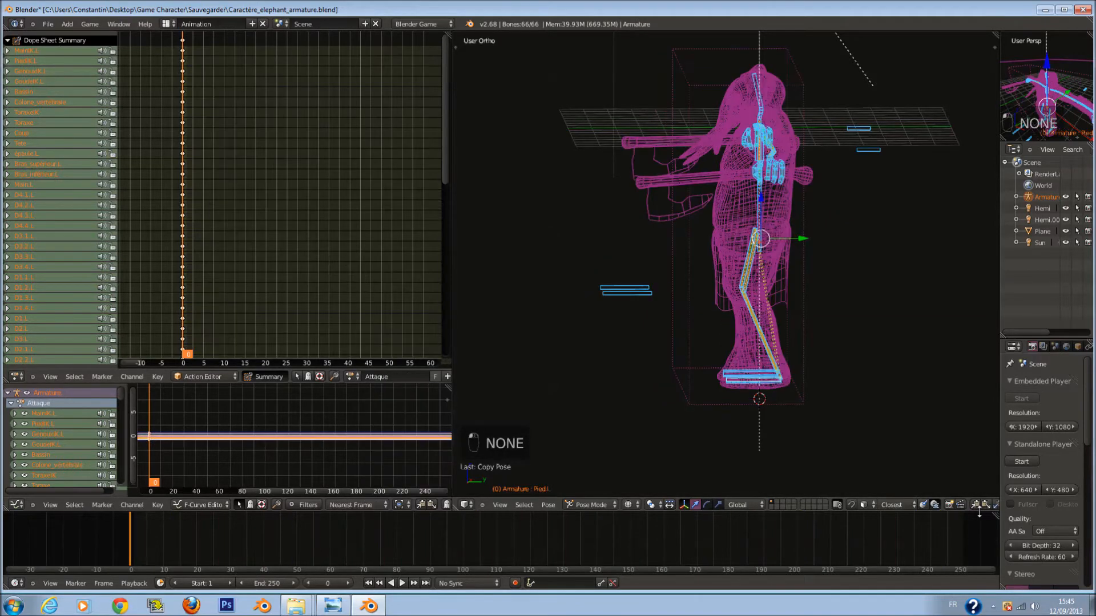
click(985, 504)
key(z)
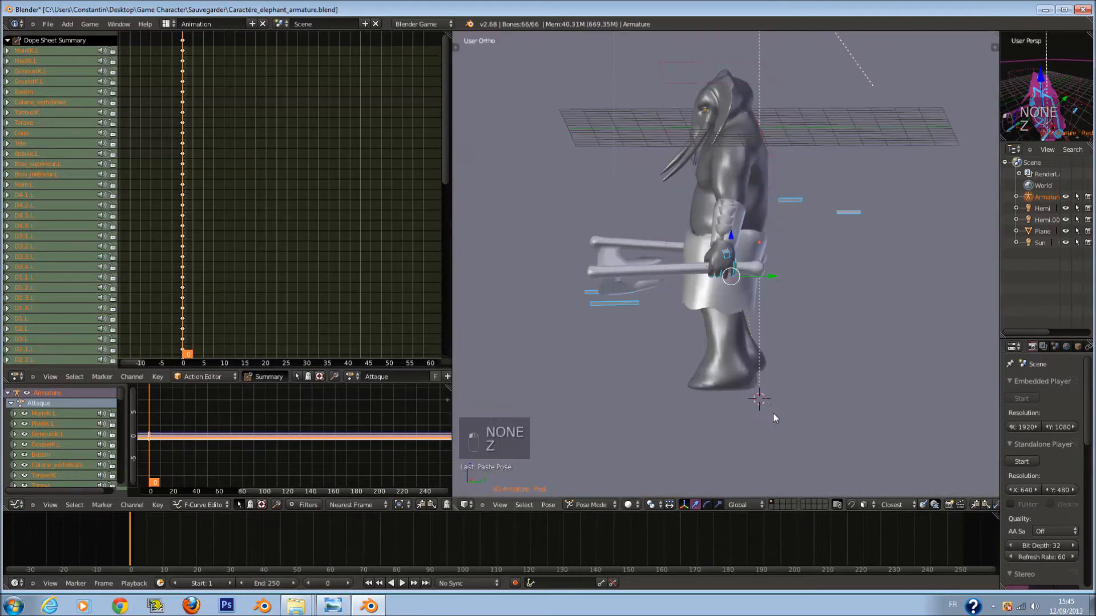
Move the right foot IK bone (PiedIK.R) forward by about 1.8 and down by about 0.7 in right orthographic view.
key(KP_3)
key(z)
scroll(788, 365, up, 5)
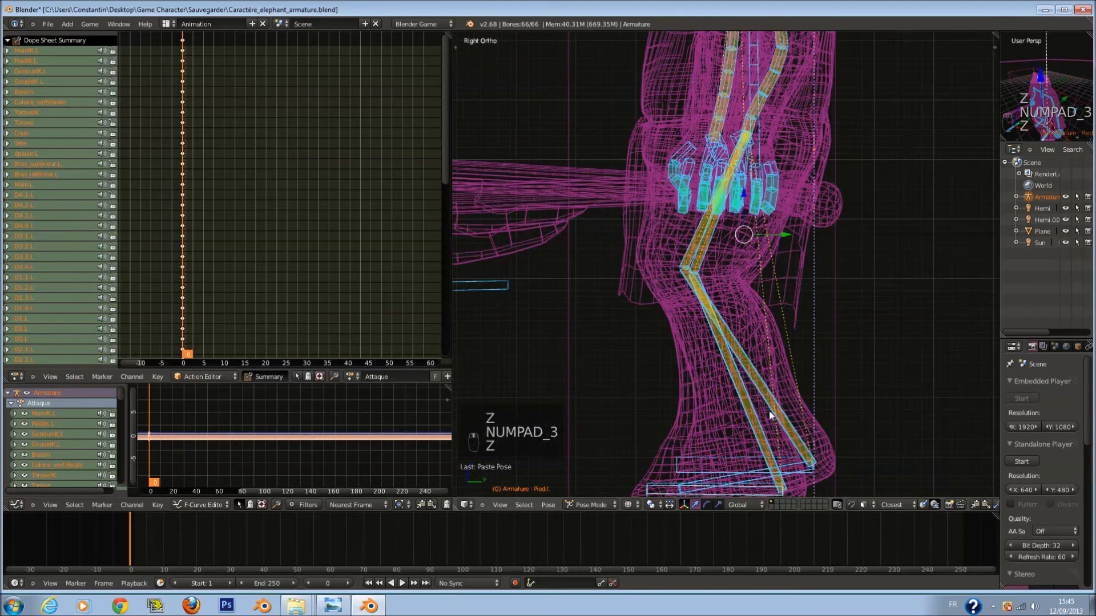
right_click(752, 417)
right_click(775, 439)
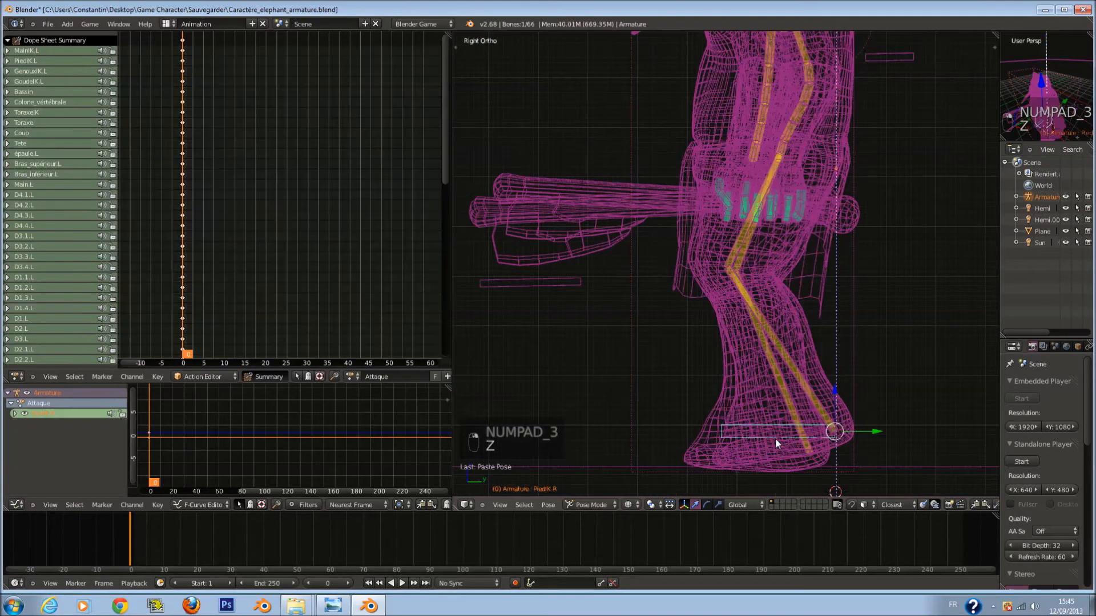
key(g)
right_click(745, 441)
right_click(755, 429)
right_click(753, 423)
key(g)
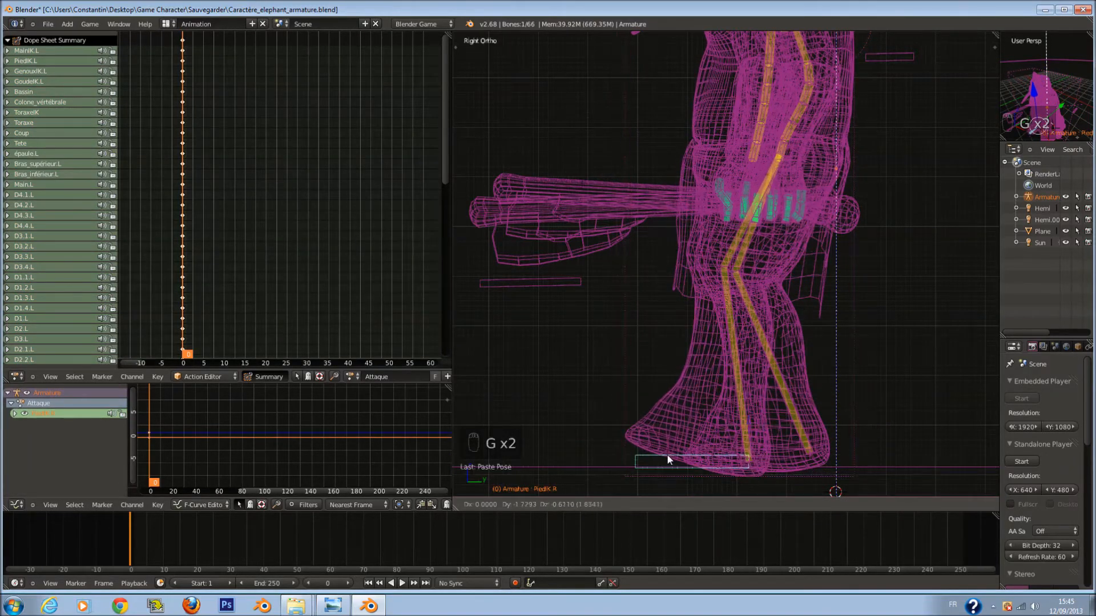
click(668, 458)
key(r)
right_click(848, 427)
Move the left foot IK bone (PiedIK.L) backward, behind the right foot.
right_click(794, 448)
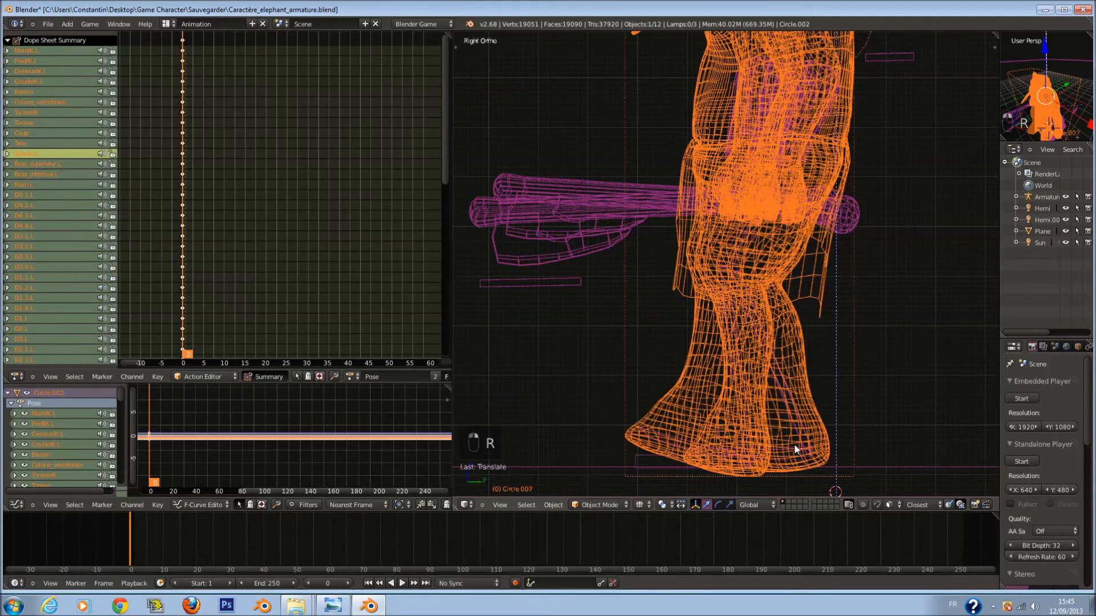
right_click(794, 447)
key(g)
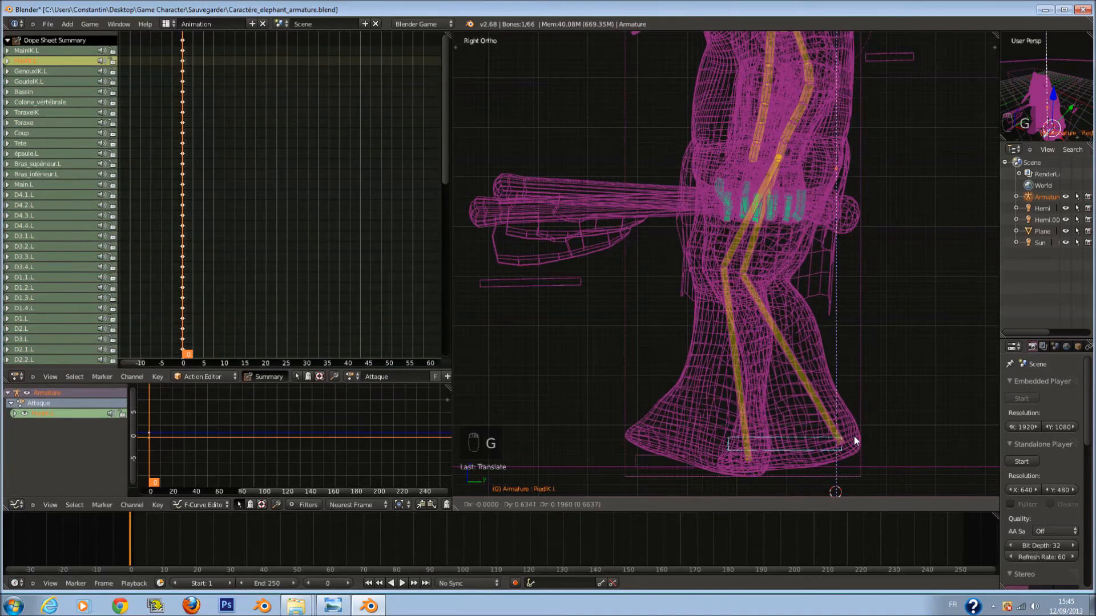
click(906, 438)
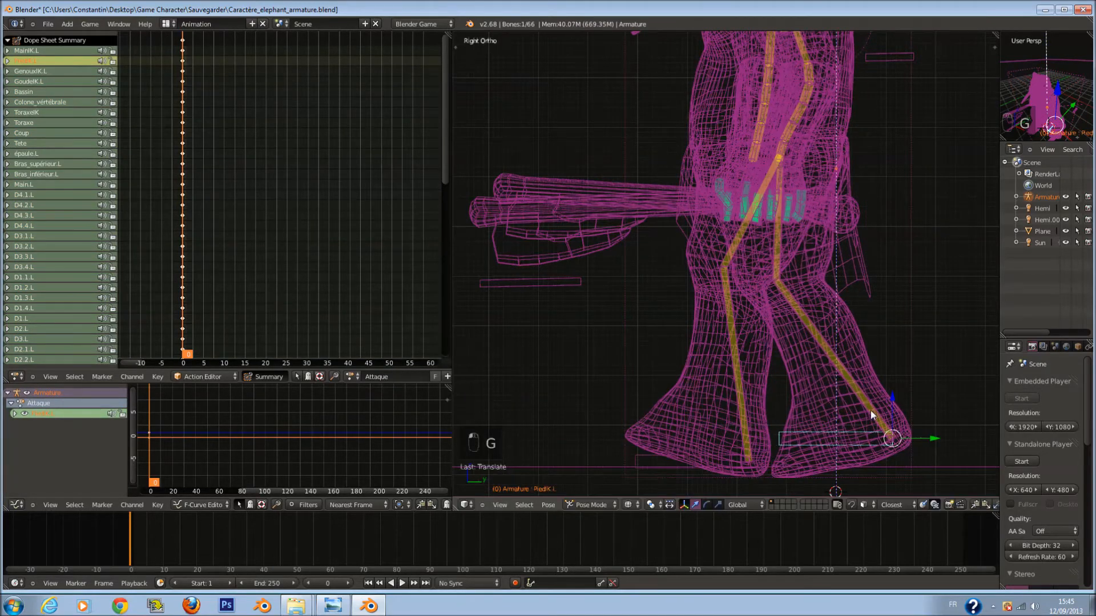
right_click(869, 410)
key(r)
key(r)
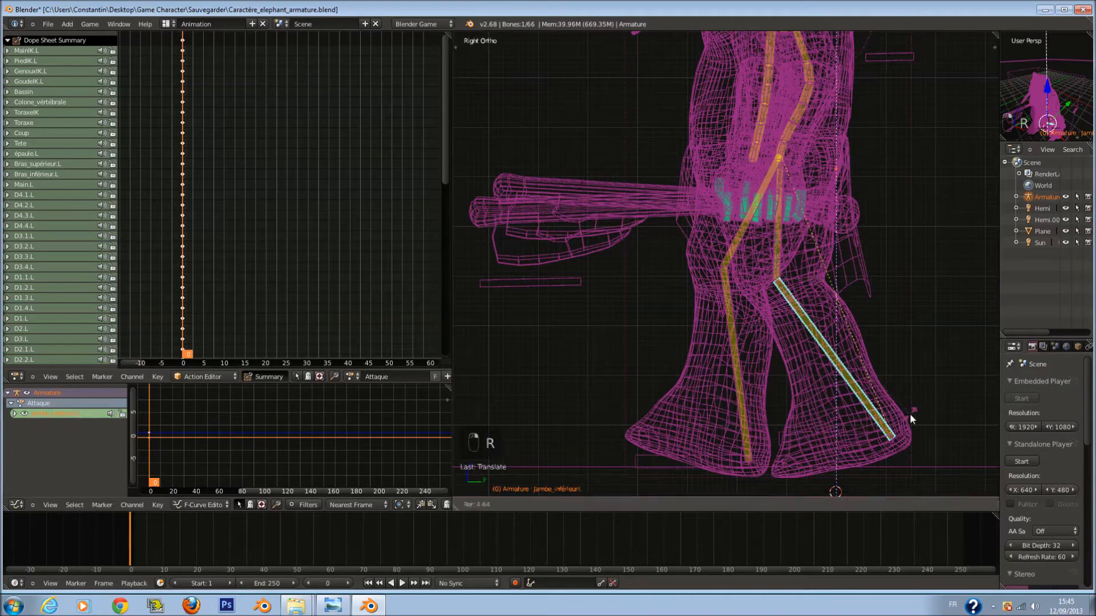
right_click(922, 411)
key(r)
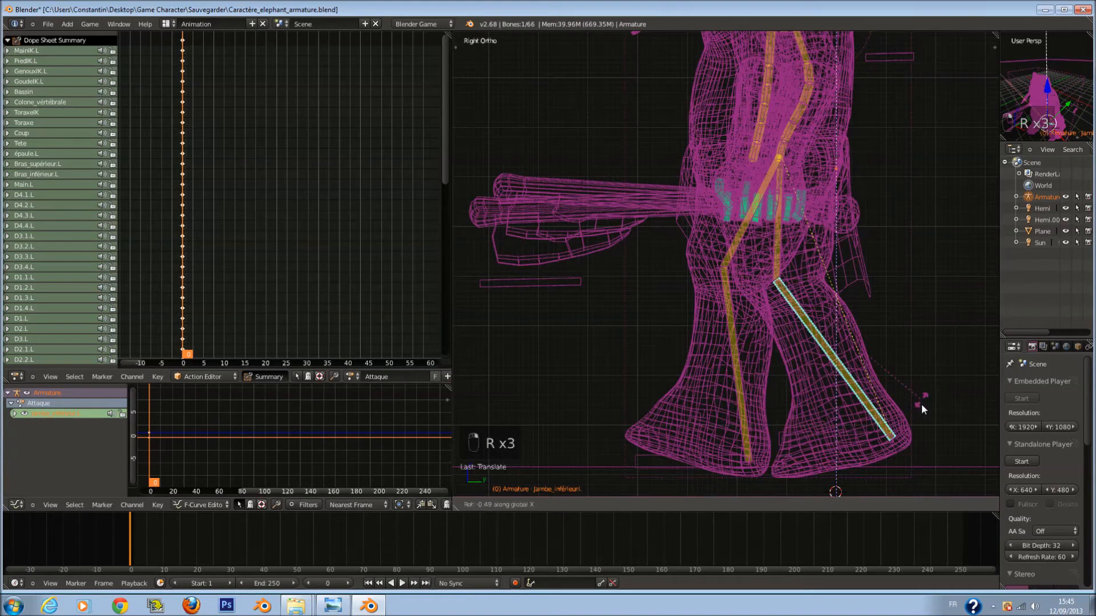
right_click(861, 454)
Reposition the knee IK control bones in front of the character's legs in solid shading.
key(z)
middle_drag(668, 326, 758, 355)
right_click(672, 315)
mouse_move(671, 315)
middle_down()
mouse_move(723, 325)
mouse_move(686, 326)
middle_up()
key(g)
click(680, 312)
right_click(561, 336)
middle_drag(564, 326, 559, 394)
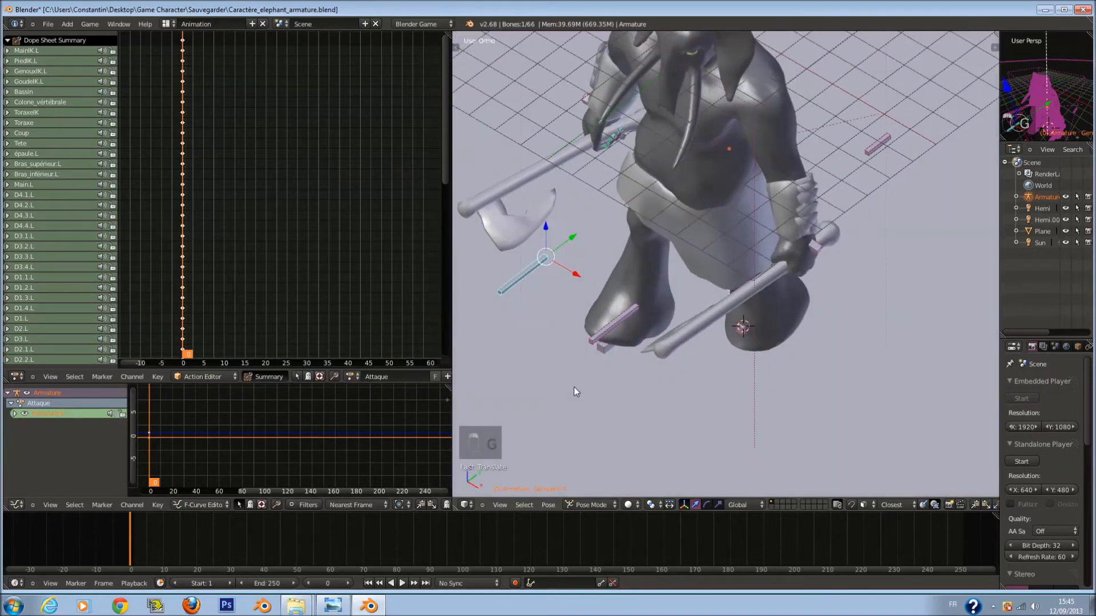
key(g)
click(556, 327)
middle_drag(646, 346, 589, 285)
Circle-select all bones except the feet and lower legs in the wireframe side view and lower the body so the knees bend.
key(KP_3)
key(z)
scroll(671, 404, up, 4)
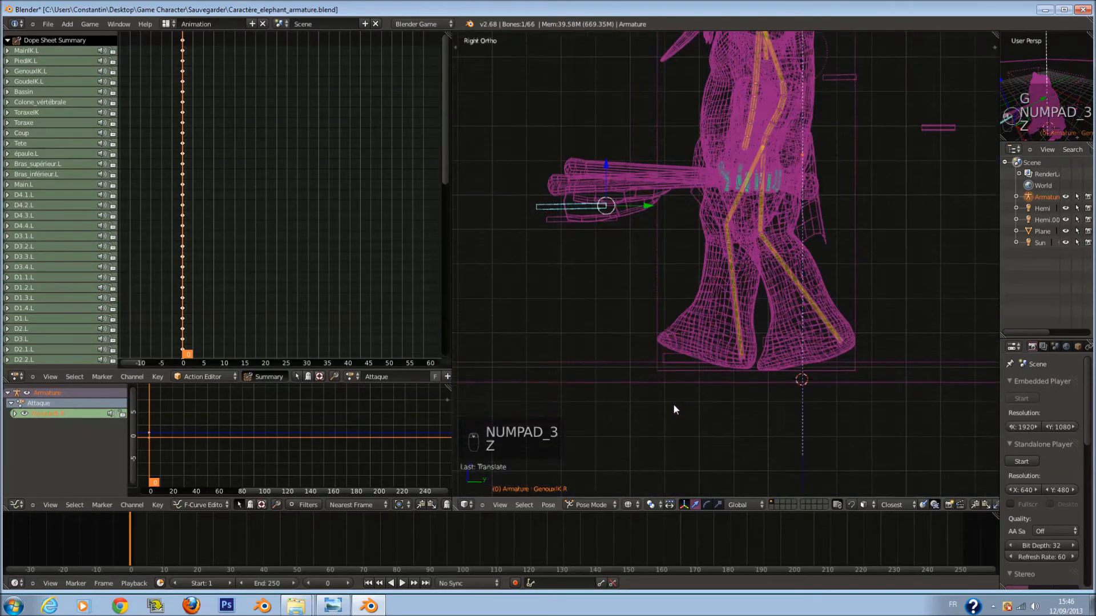
key(a)
right_click(689, 394)
scroll(741, 388, down, 4)
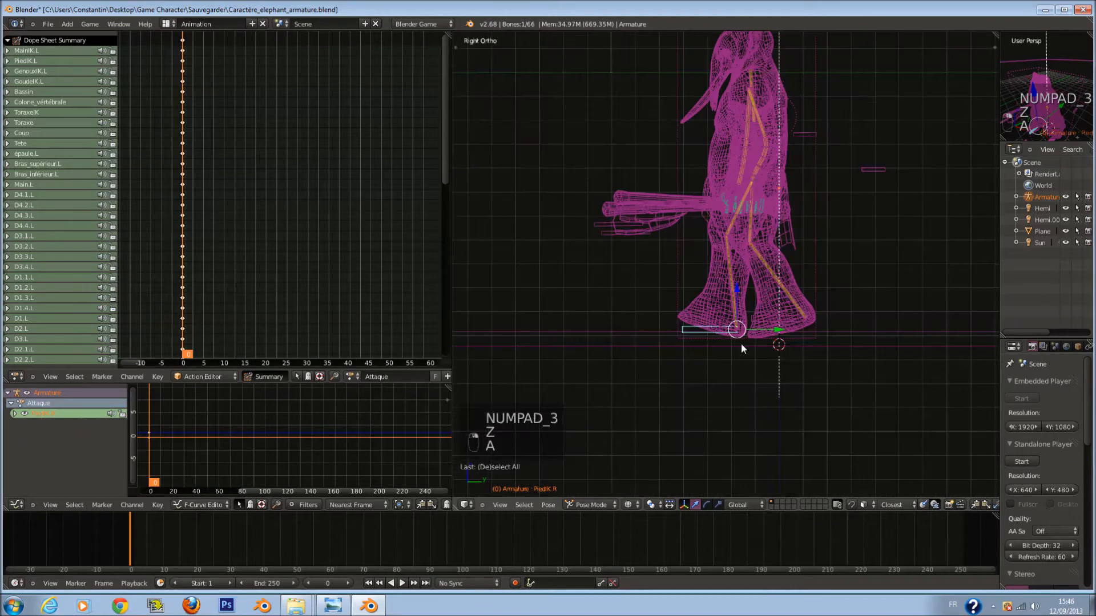
shift+scroll(743, 342, up, 6)
key(a)
key(a)
key(a)
key(a)
key(c)
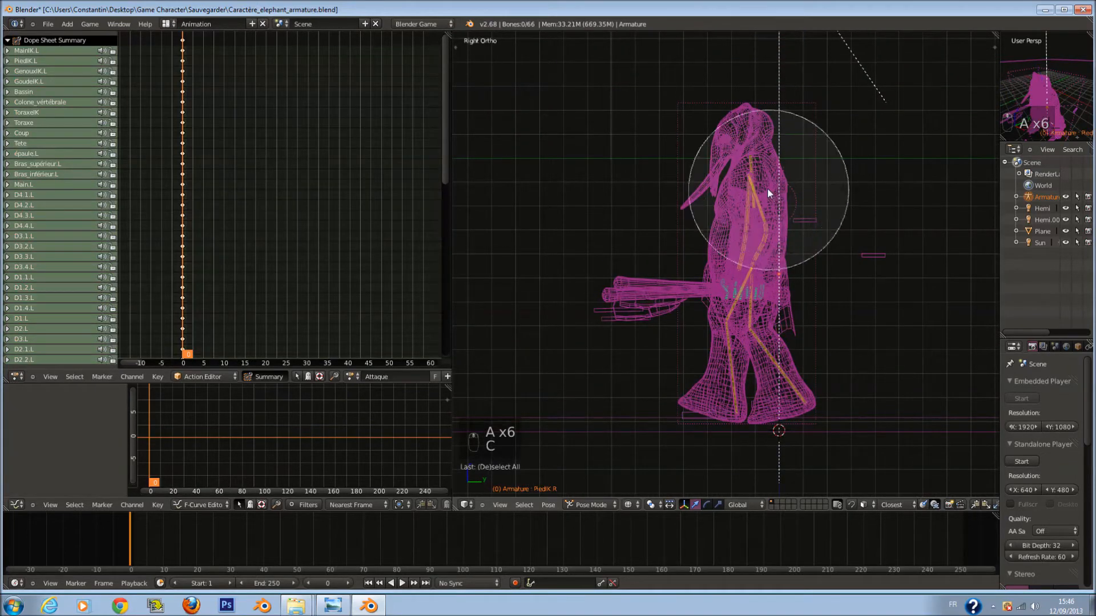
mouse_move(748, 165)
mouse_down()
mouse_move(708, 205)
mouse_move(832, 196)
mouse_up()
right_click(862, 196)
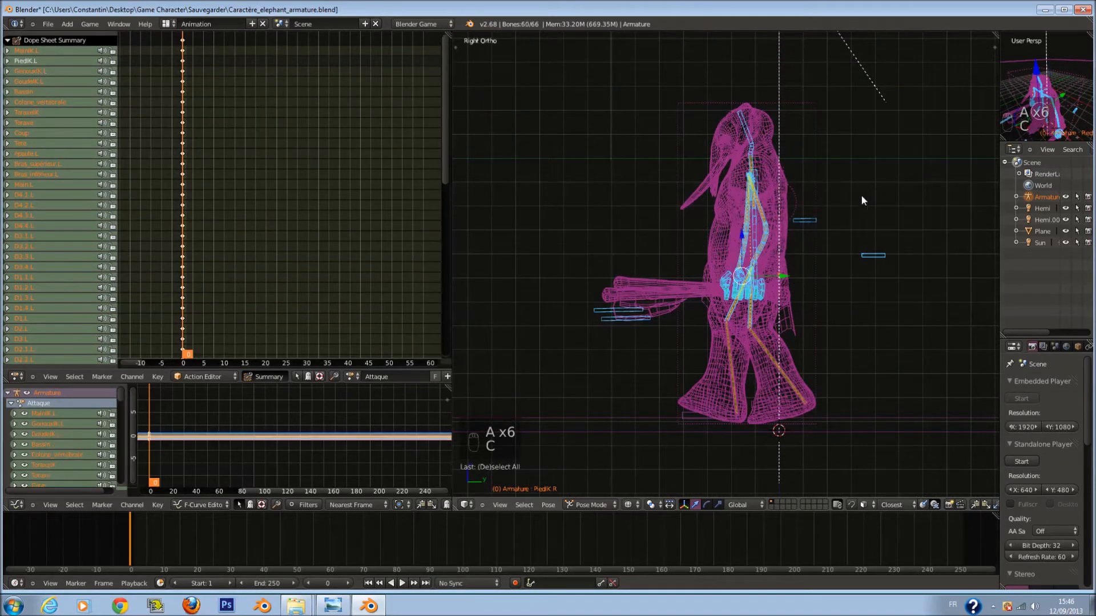
key(g)
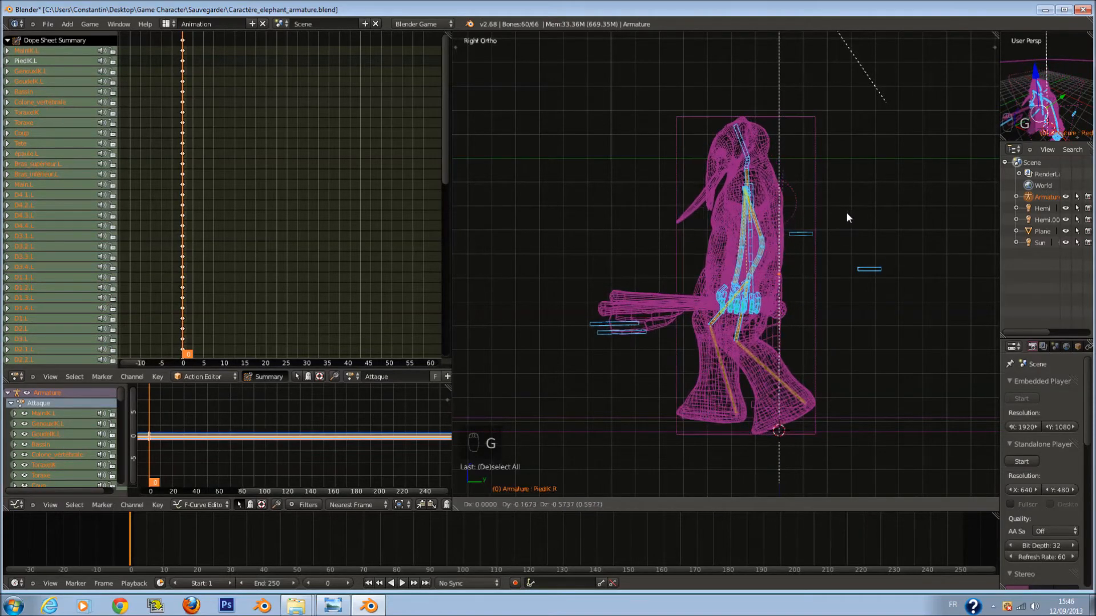
click(846, 212)
Move the left foot IK bone (PiedIK.L) forward until it sits next to the right foot.
right_click(788, 409)
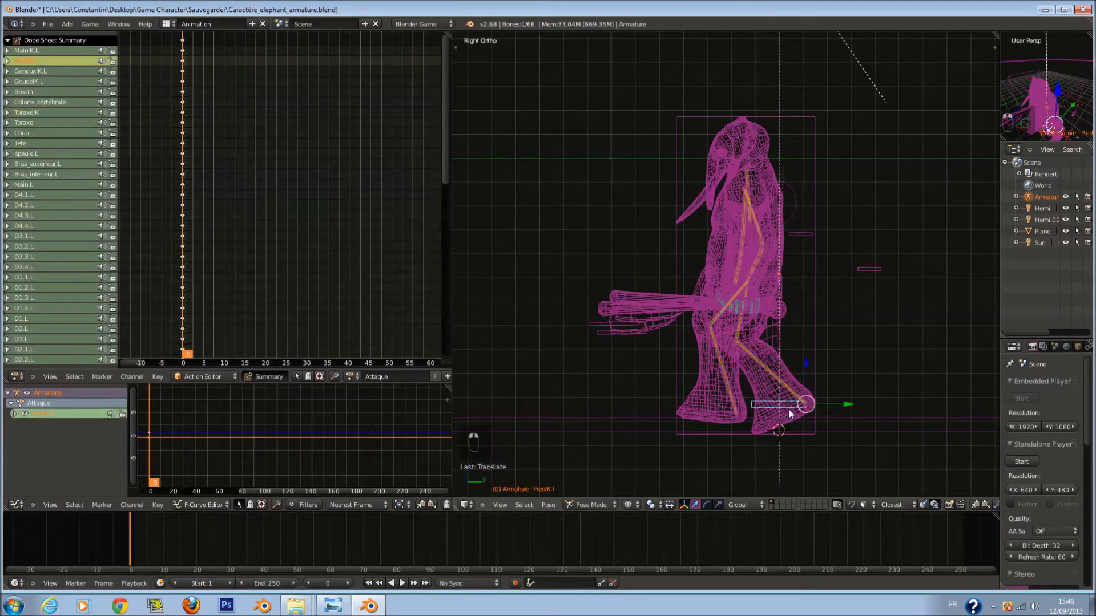
scroll(802, 411, up, 2)
key(g)
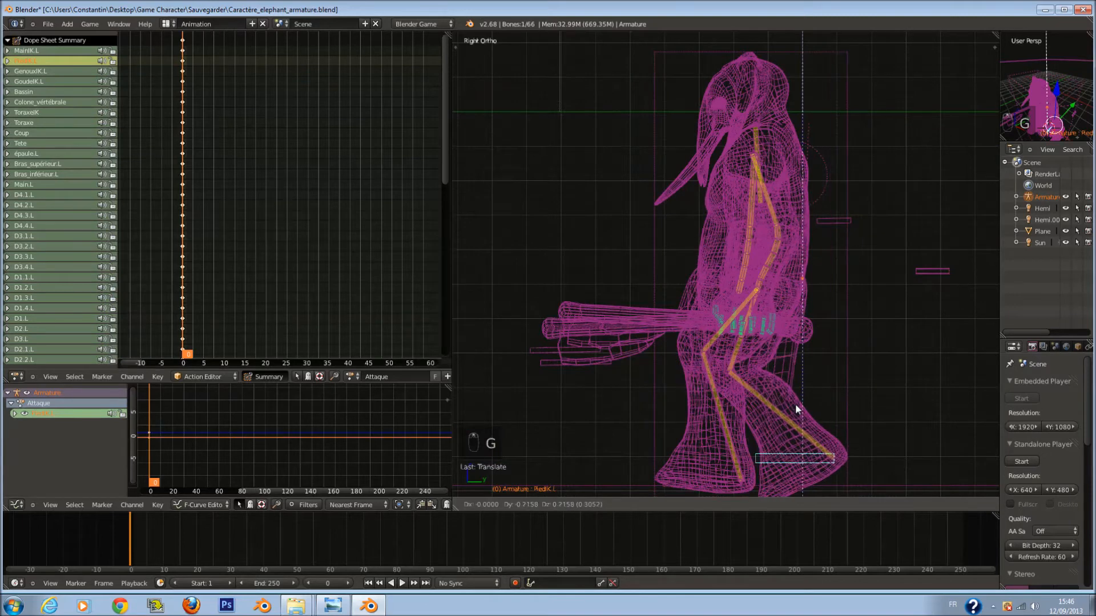
click(789, 399)
scroll(697, 339, down, 1)
key(g)
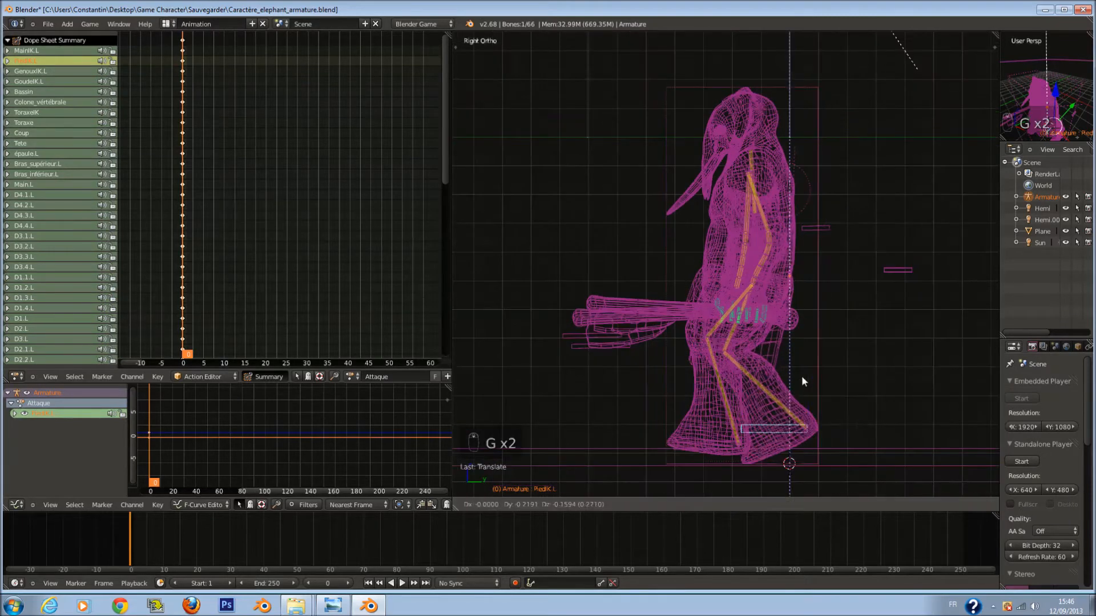
click(752, 389)
Circle-select the upper-body bones and shift them forward over the feet.
key(a)
key(a)
key(a)
key(a)
key(a)
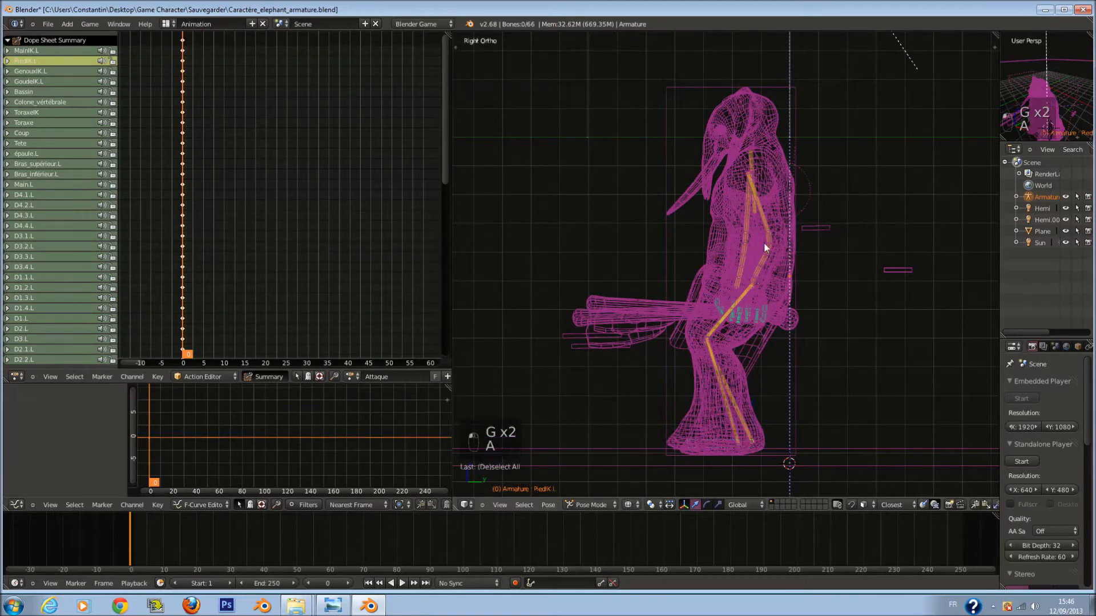
key(c)
drag(751, 130, 725, 236)
right_click(725, 235)
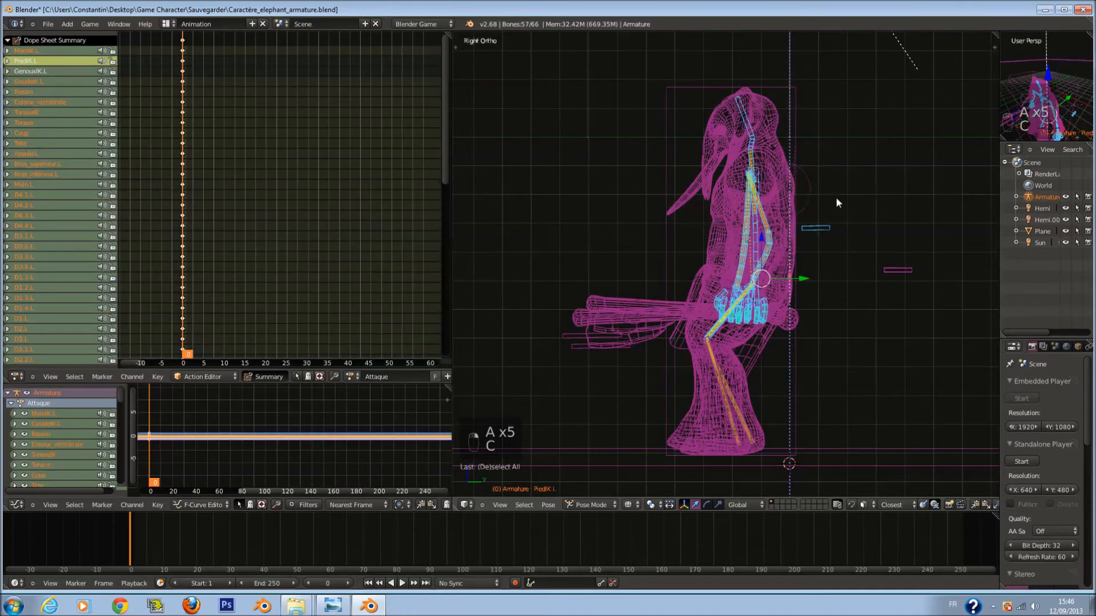
key(g)
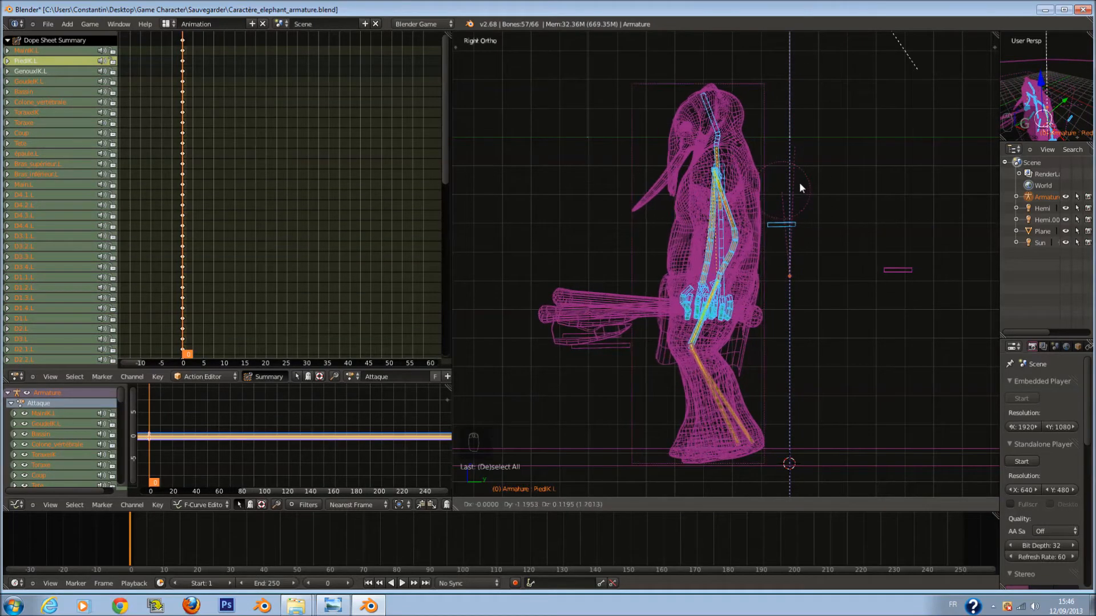
right_click(799, 183)
Select all bones and raise the whole armature slightly along the global Z axis.
key(a)
key(a)
key(a)
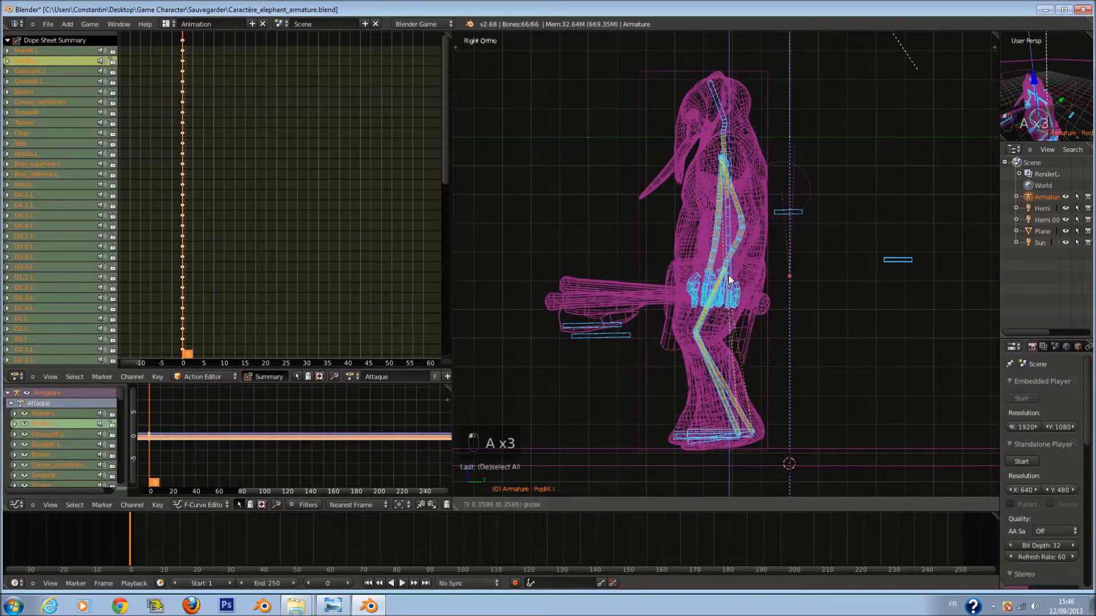
key(z)
middle_drag(727, 290, 733, 281)
key(KP_3)
key(z)
Clear the rotation and location of the foot and lower-leg bones, and slide both feet forward along Y.
key(a)
key(c)
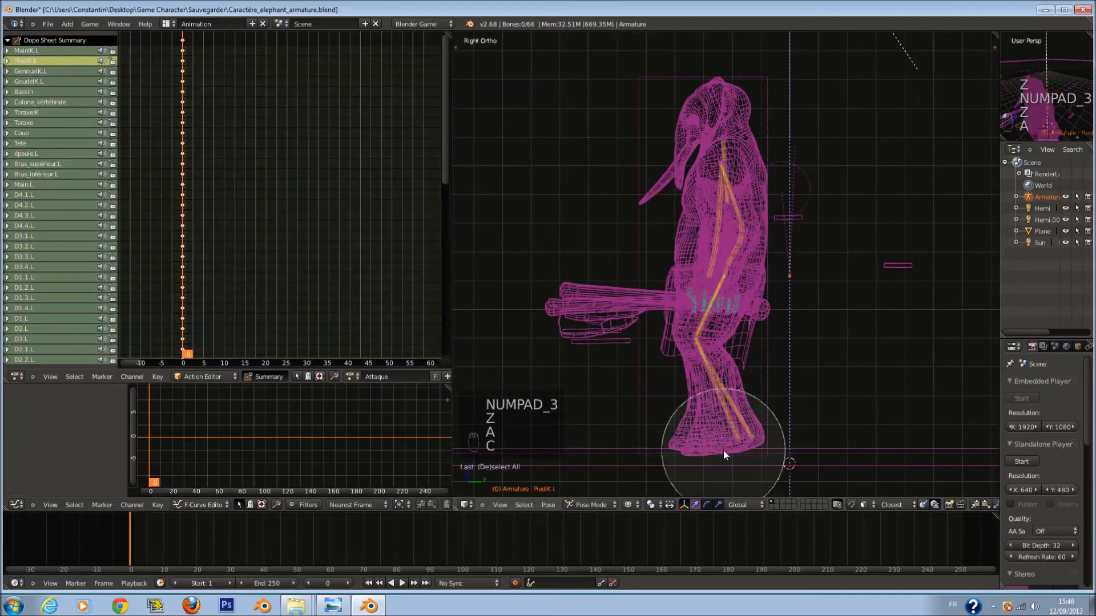
click(724, 451)
right_click(723, 451)
key(alt+r)
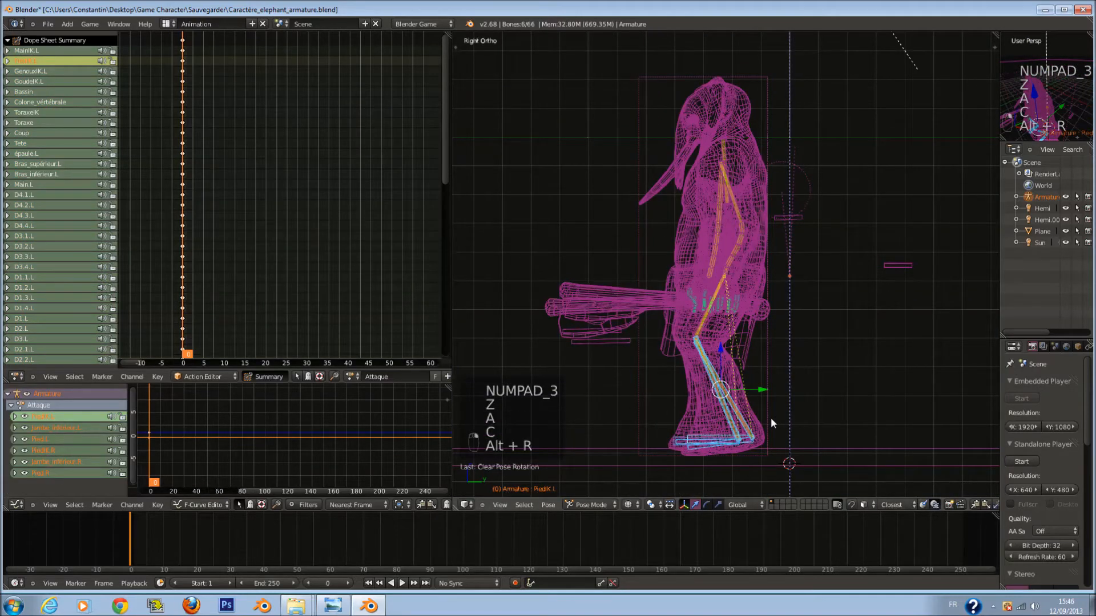
key(alt+g)
drag(833, 391, 737, 389)
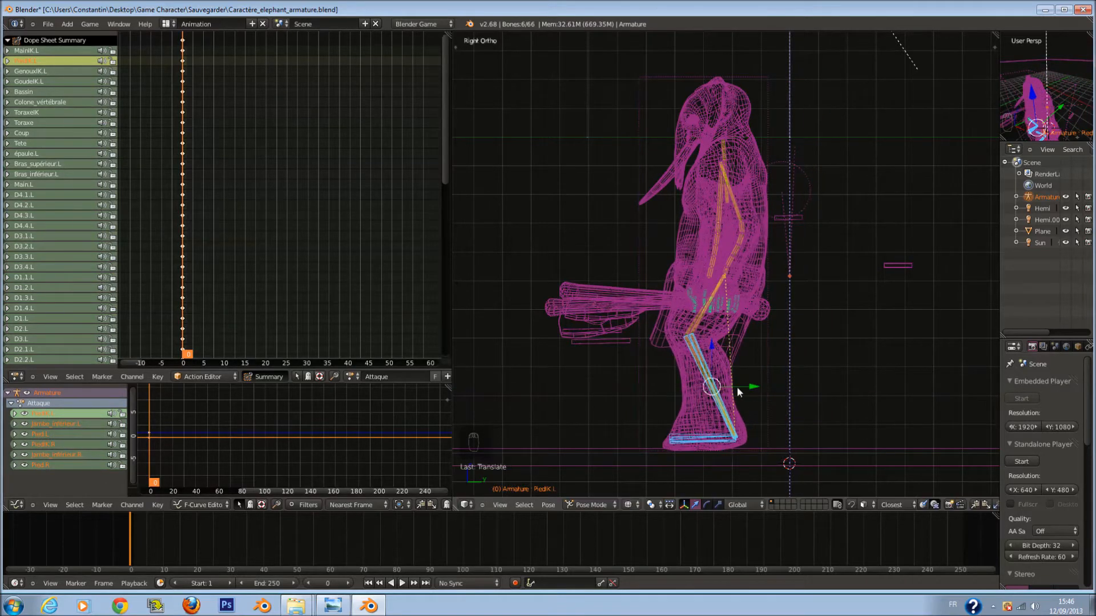
Insert a LocRotScale keyframe for all bones at frame 0 and save the file.
key(a)
key(a)
key(a)
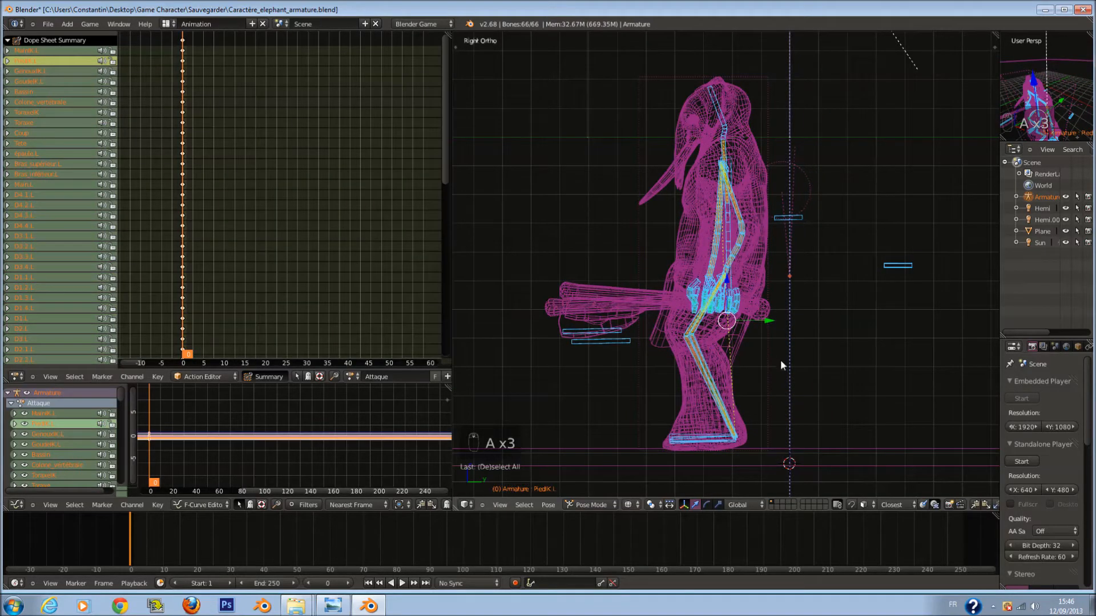
key(i)
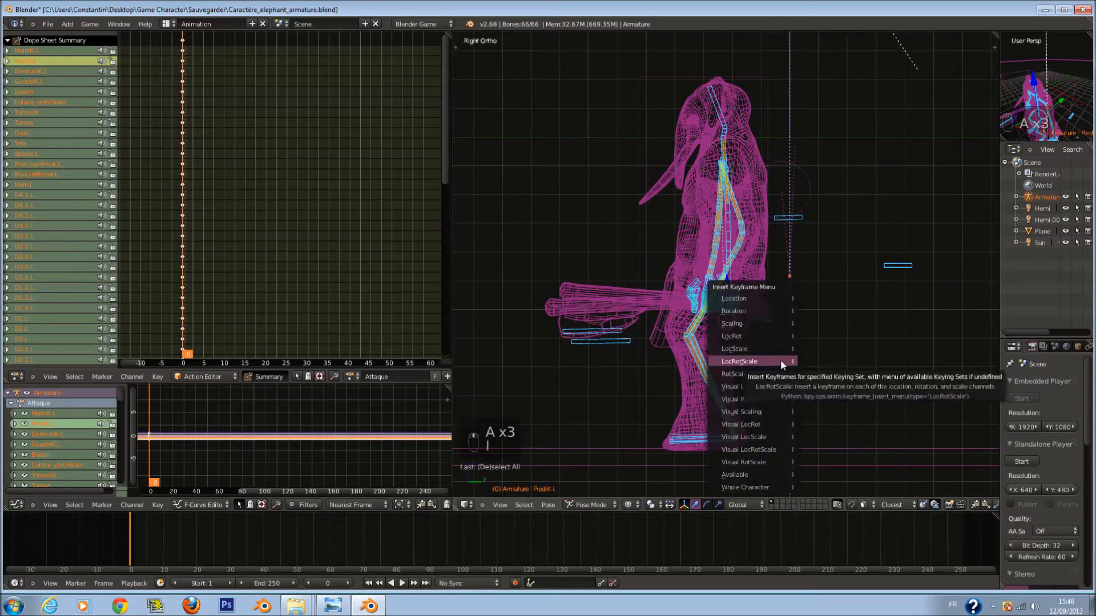
click(781, 360)
key(ctrl+s)
Move the current frame of the Attaque action to frame 15 and save the file.
key(z)
middle_drag(730, 370, 778, 371)
key(KP_3)
key(z)
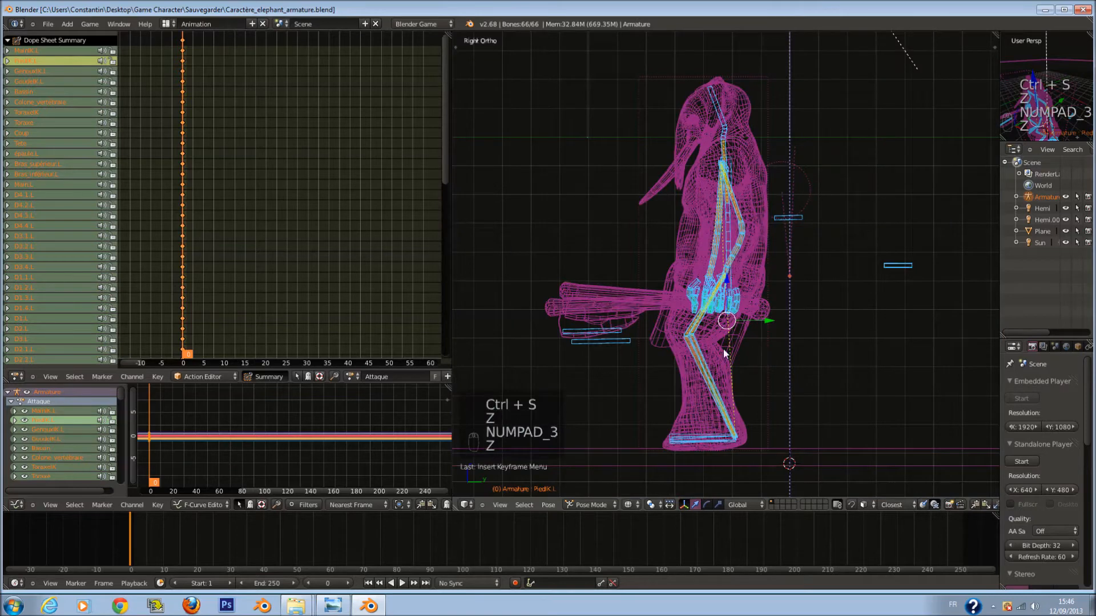
shift+scroll(709, 350, down, 3)
drag(134, 532, 196, 532)
drag(196, 532, 181, 533)
key(ctrl+s)
Try rotating all bones of the armature in side view at frame 15, and undo the rotation.
key(z)
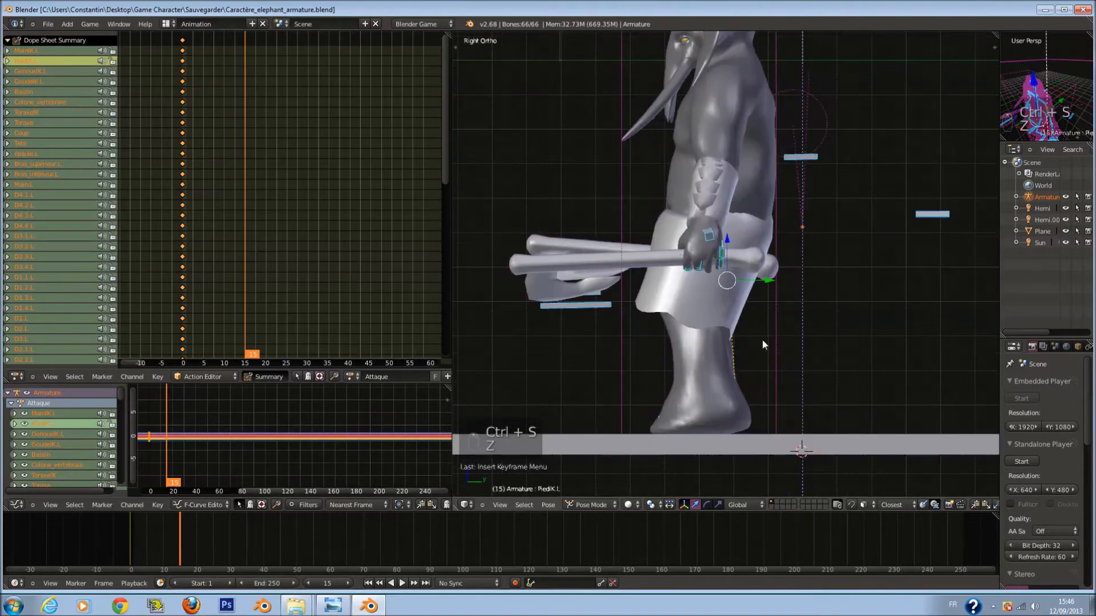
key(z)
key(r)
click(820, 343)
key(z)
middle_drag(819, 343, 803, 321)
key(ctrl+z)
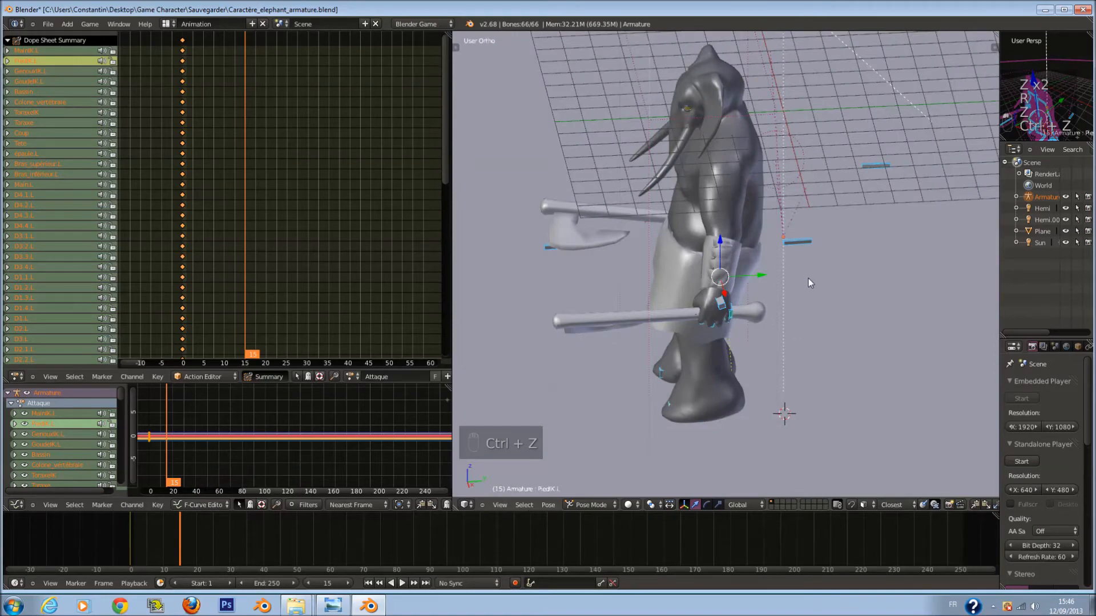
Save the file and move the left hand IK bone (MainIK.L) to raise the left arm out to the side.
key(ctrl+s)
middle_drag(736, 367, 555, 360)
right_click(636, 285)
middle_drag(635, 285, 871, 285)
key(g)
click(837, 229)
key(g)
click(888, 281)
Select the bones of the left hand and forearm and rotate them about the X axis.
key(z)
key(a)
key(c)
click(855, 196)
right_click(857, 197)
key(z)
key(r)
key(x)
click(836, 318)
key(r)
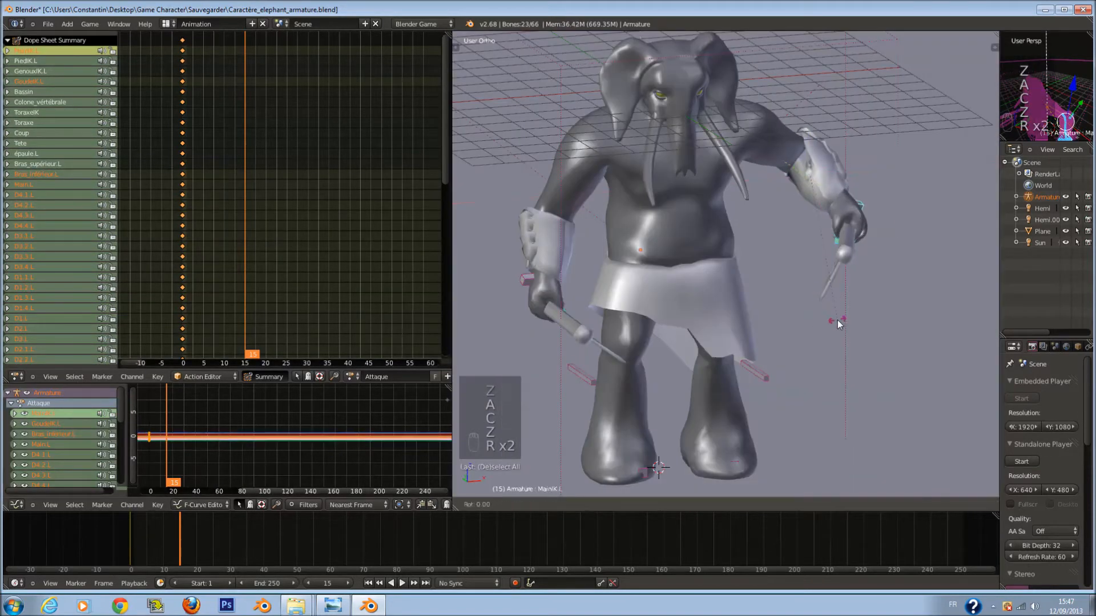
key(y)
right_click(833, 272)
key(r)
key(x)
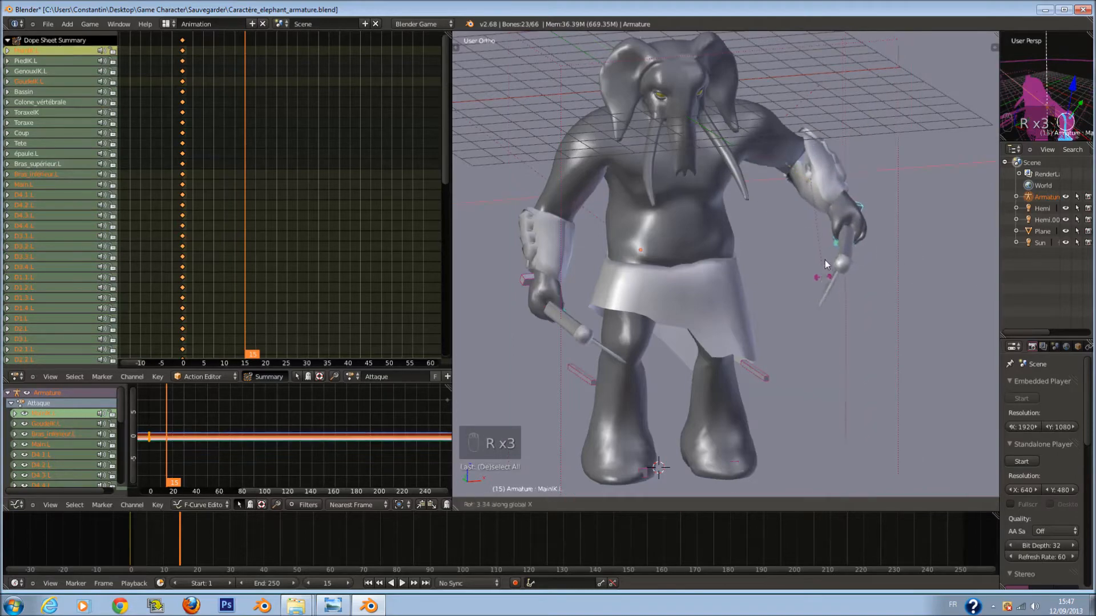
right_click(816, 230)
Rotate the selected left hand bones freely from a side angle so the axe handle tilts upward.
middle_drag(815, 228, 747, 341)
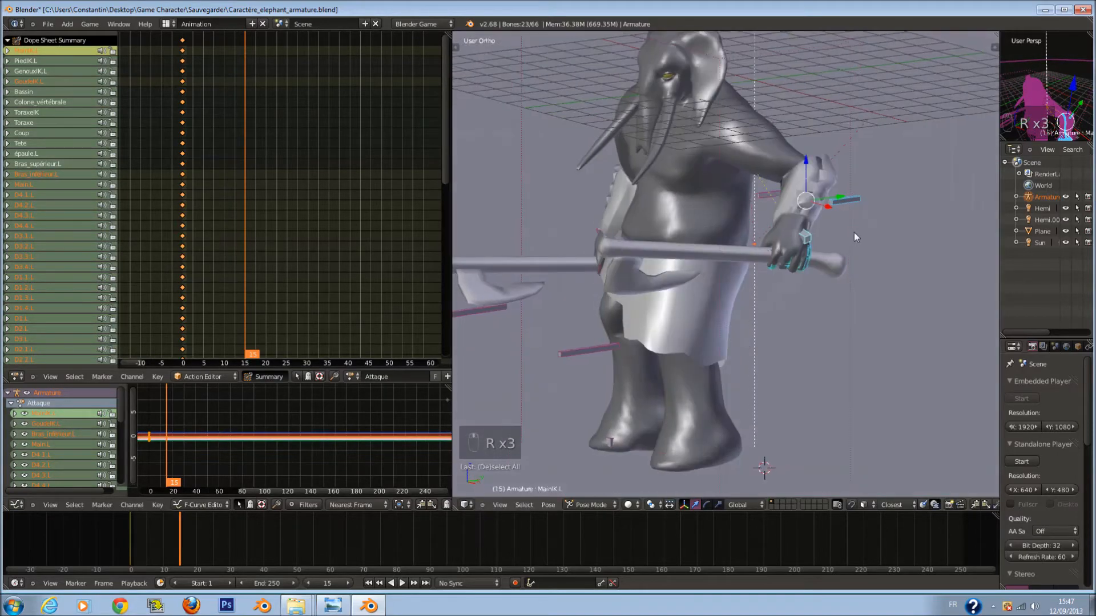
key(r)
click(834, 286)
middle_drag(834, 286, 723, 328)
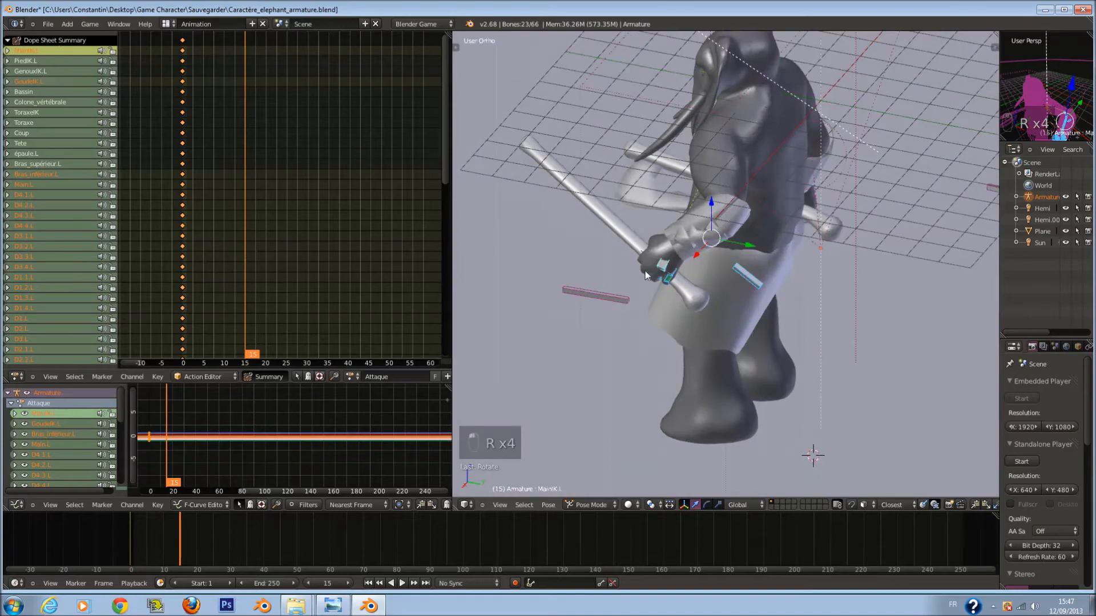
Move the left hand IK bone (MainIK.L) up and outward to raise the left arm, working from behind the character.
right_click(659, 269)
middle_drag(759, 297, 705, 277)
key(g)
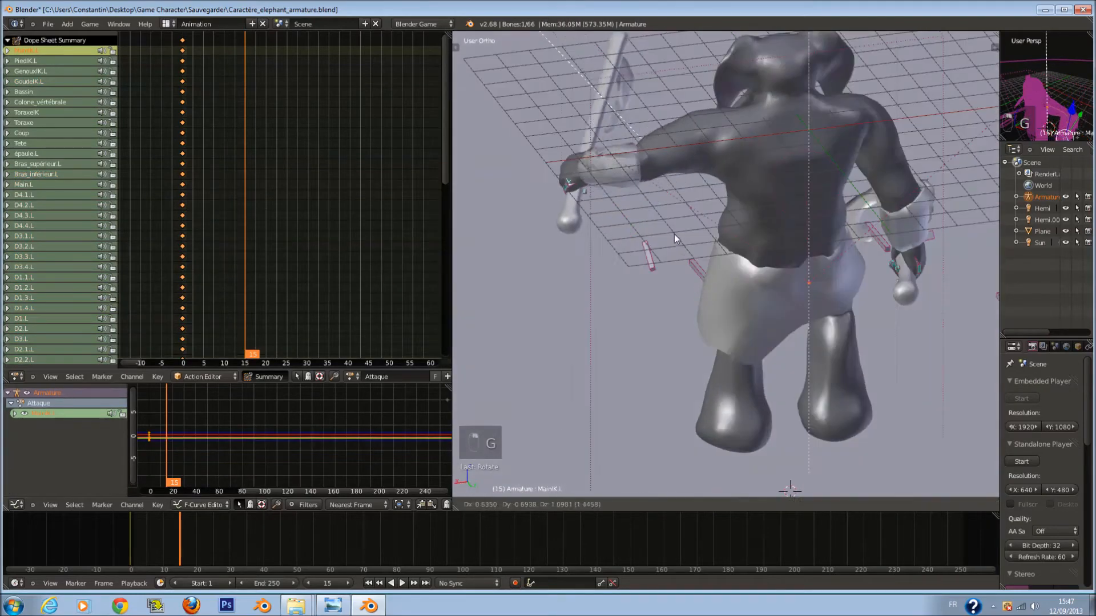
click(647, 203)
Select the left hand and finger bones and rotate them in side view so the axe points upward.
key(z)
key(a)
key(c)
scroll(537, 135, up, 4)
click(535, 134)
right_click(538, 136)
middle_drag(539, 137, 836, 187)
key(c)
middle_click(654, 161)
right_click(657, 162)
key(z)
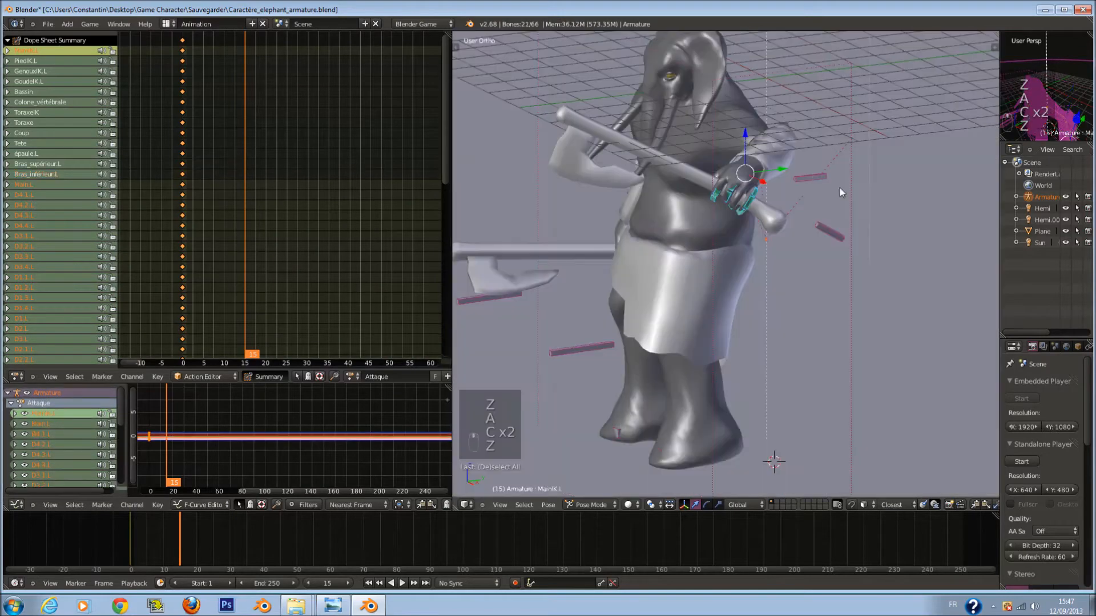
key(r)
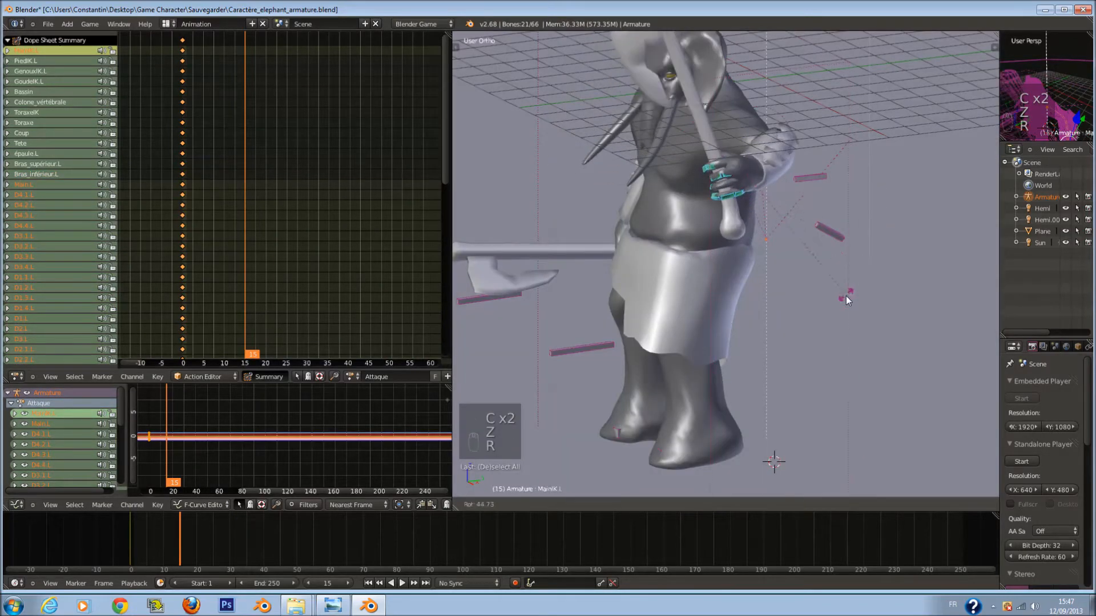
click(837, 318)
Rotate the left hand bones again from the front so the axe stands more upright.
middle_drag(802, 279, 882, 226)
key(z)
key(z)
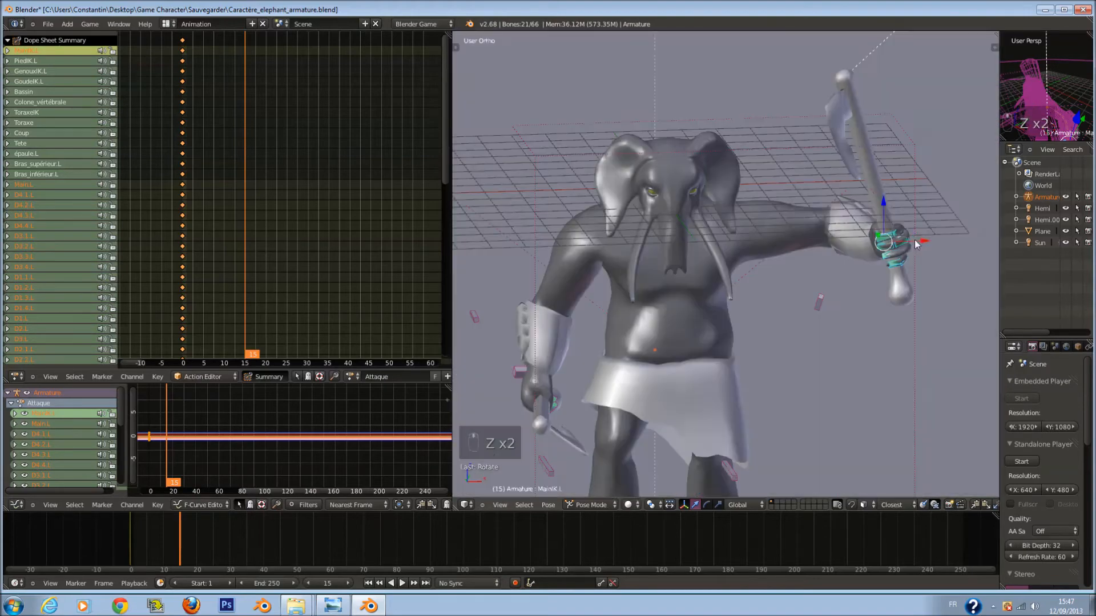
key(r)
click(918, 223)
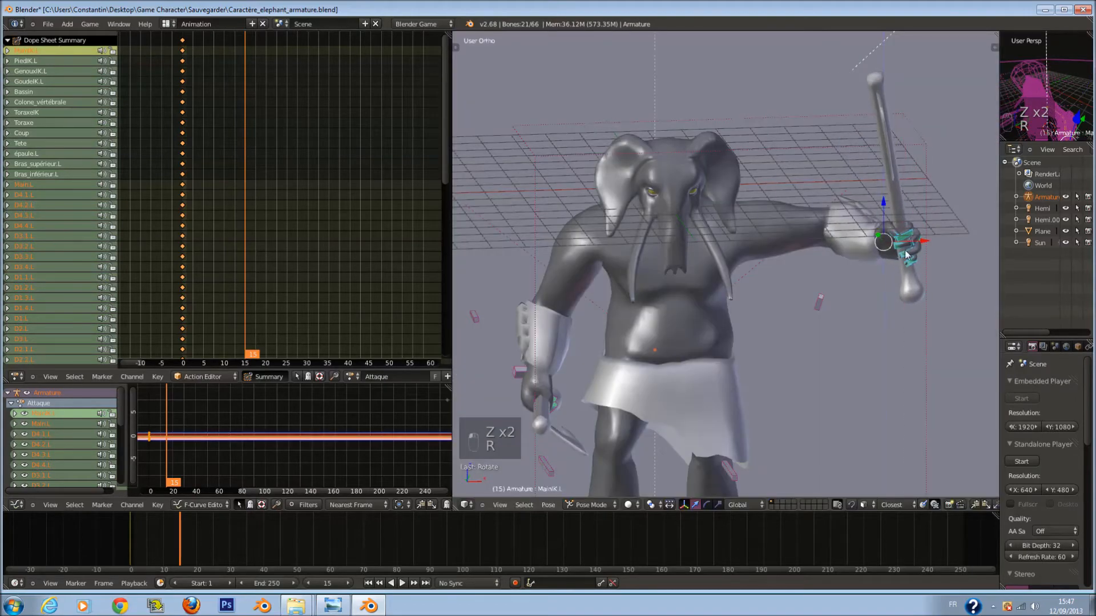
Raise the left hand IK bone (MainIK.L) to shoulder height, adjusting its position from two angles.
key(z)
right_click(893, 245)
right_click(888, 247)
right_click(885, 248)
key(g)
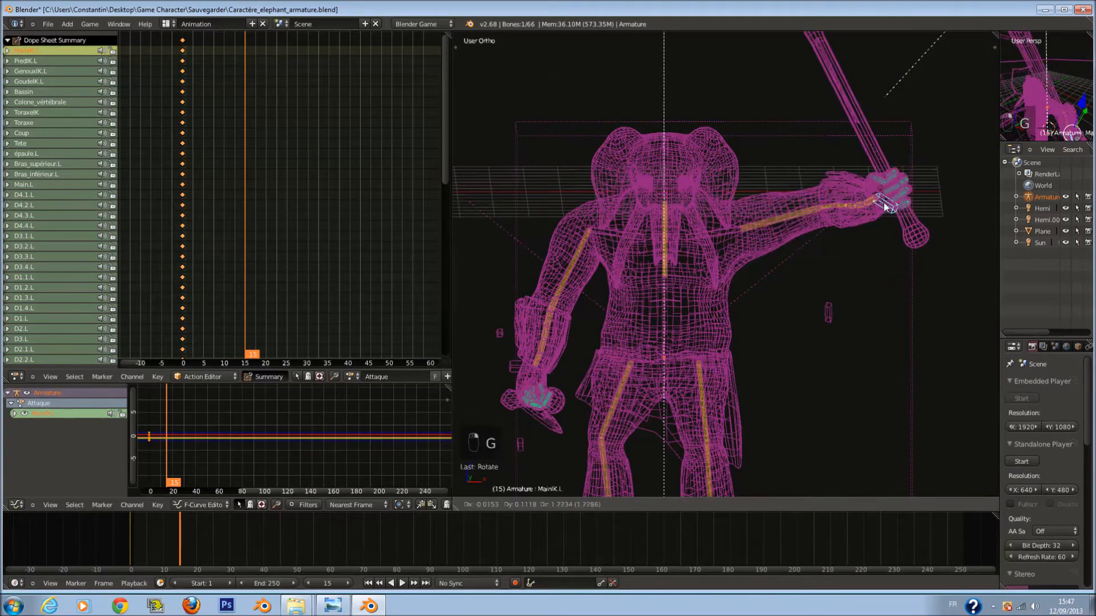
click(867, 199)
middle_drag(868, 200, 845, 217)
key(g)
click(849, 193)
Select the left hand, finger and forearm bones and rotate them to adjust the tilt of the raised axe.
key(a)
key(c)
drag(880, 150, 886, 169)
key(z)
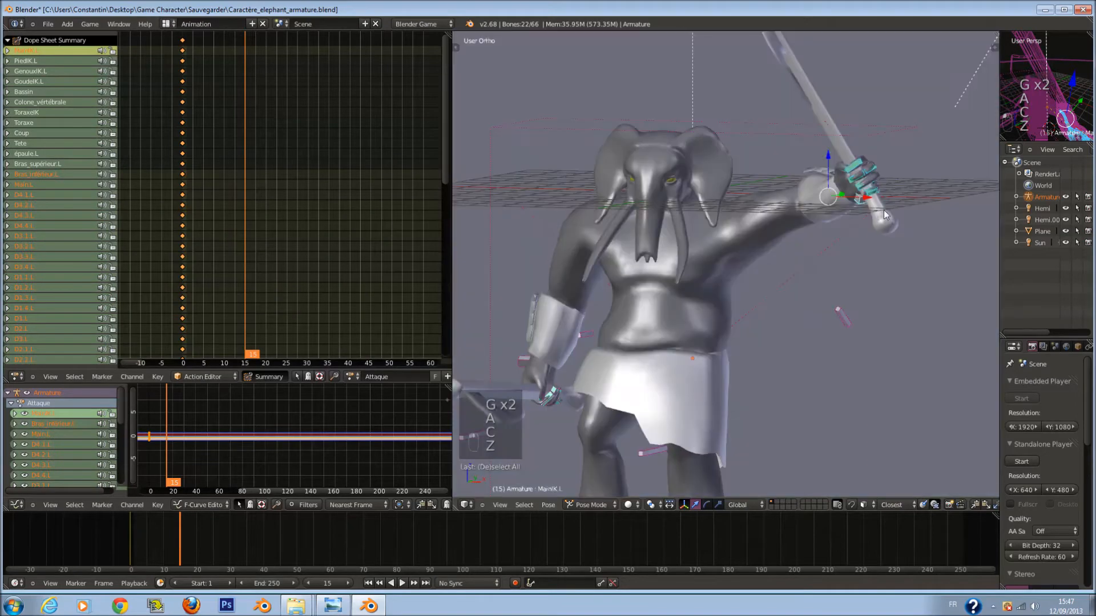
key(r)
click(873, 233)
Move the left elbow IK bone (GoudeIK.L) outward, down and behind the character.
middle_drag(872, 233, 665, 303)
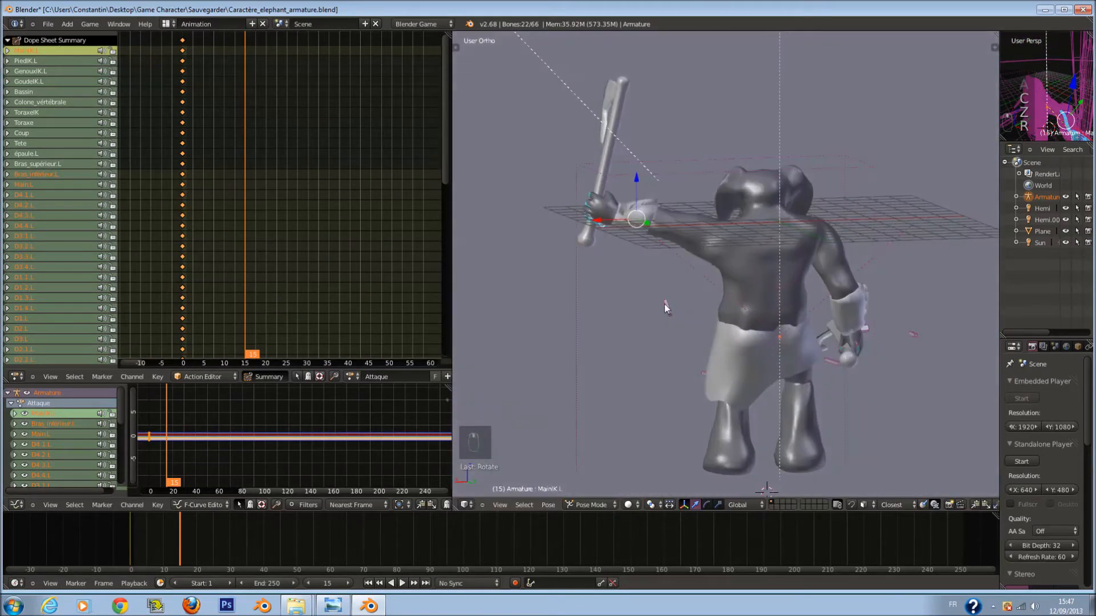
right_click(668, 304)
right_click(661, 310)
key(g)
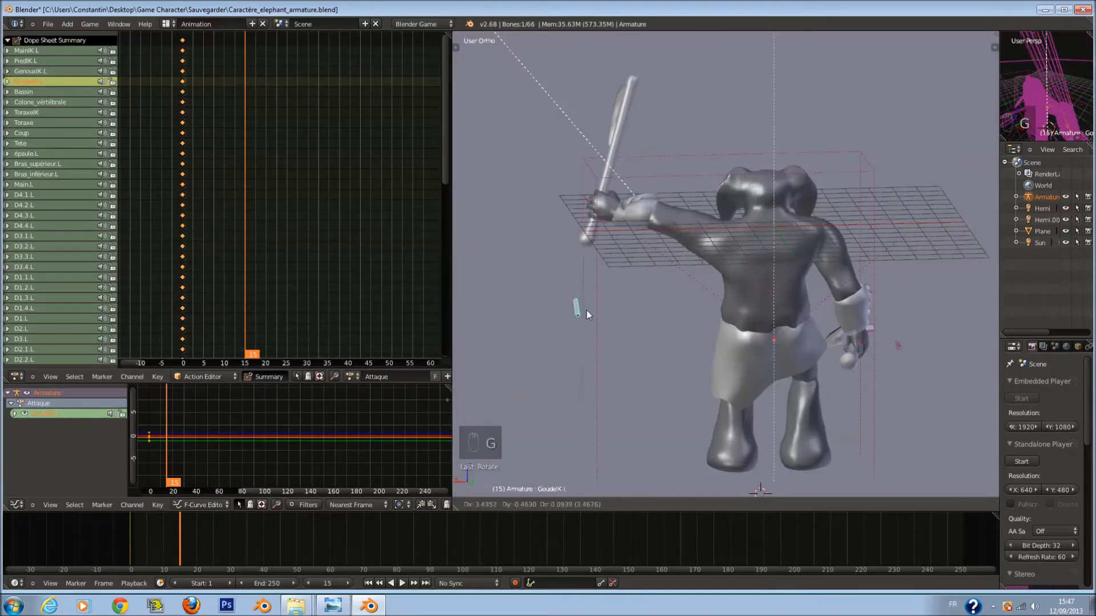
click(592, 422)
middle_drag(593, 420, 694, 387)
key(g)
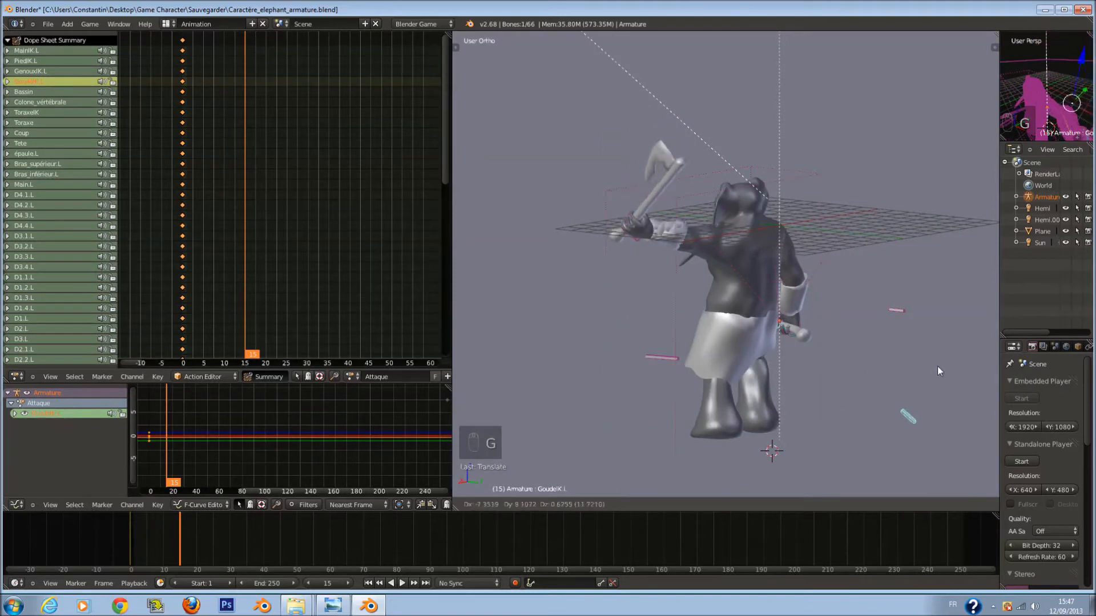
click(867, 352)
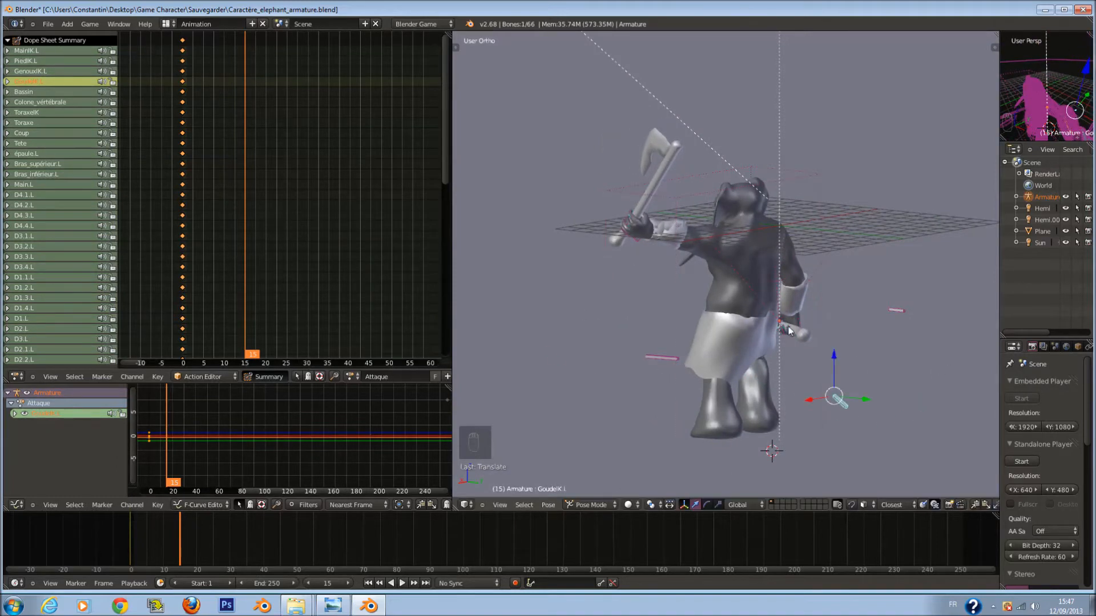
Lift the left hand IK bone (MainIK.L) further to bring the axe higher beside the head.
scroll(708, 257, up, 3)
right_click(566, 225)
right_click(566, 225)
middle_drag(572, 224, 648, 266)
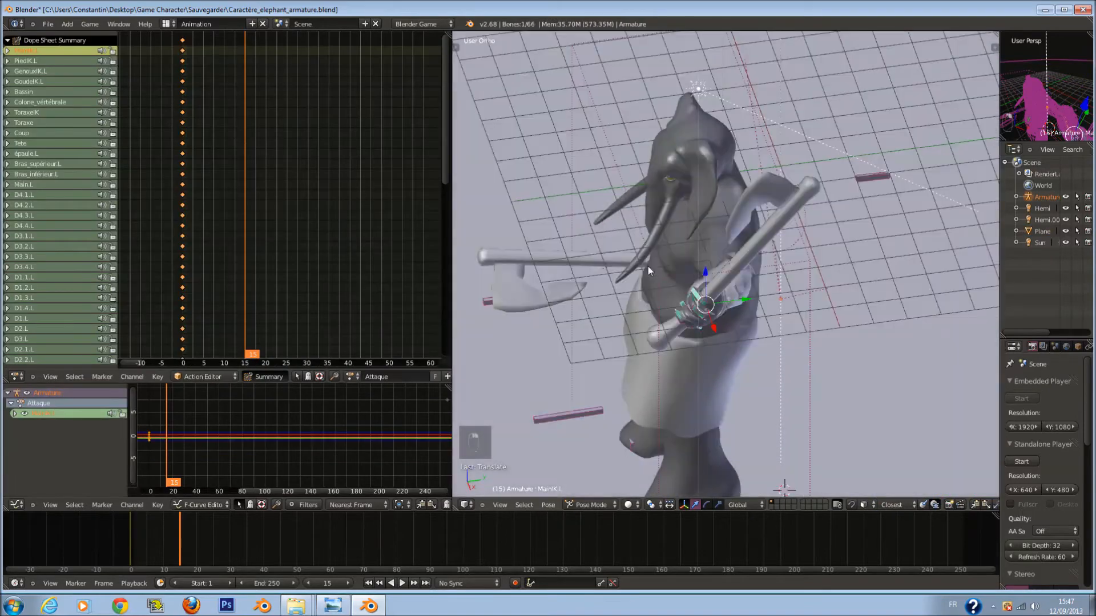
key(g)
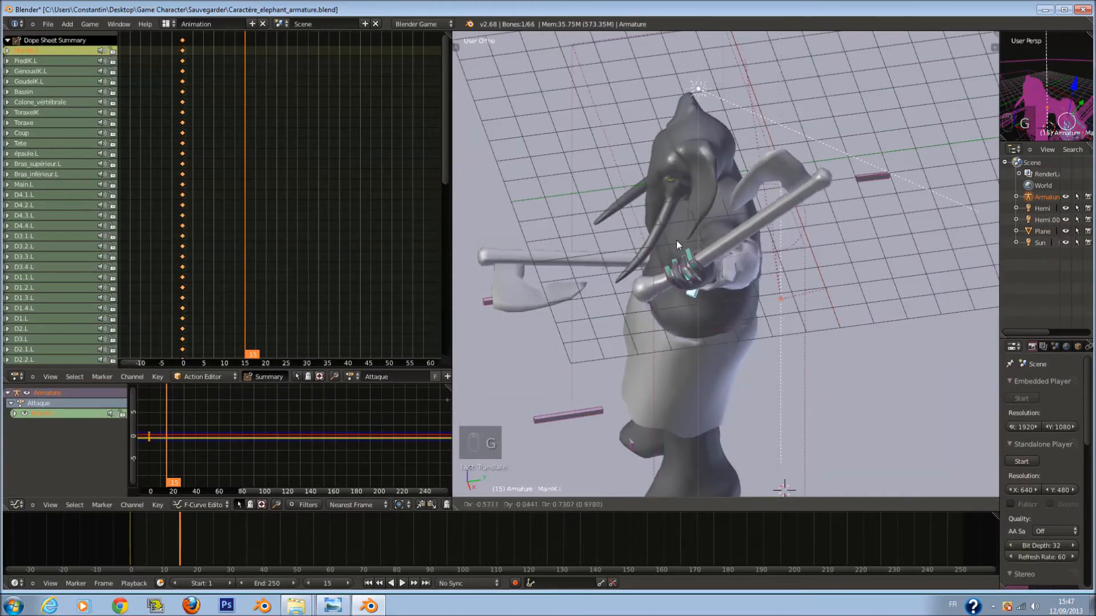
click(670, 246)
Select all bones of the armature in the right side view and rotate them about the global Z axis.
middle_drag(665, 251, 612, 257)
key(KP_3)
key(a)
key(a)
key(a)
key(a)
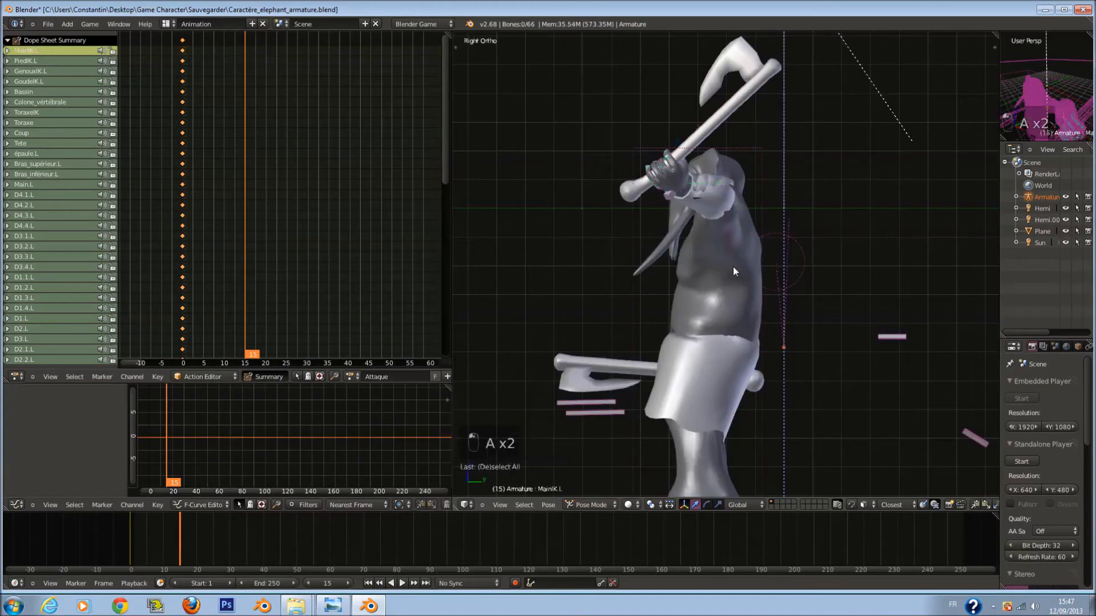
scroll(834, 246, up, 2)
key(r)
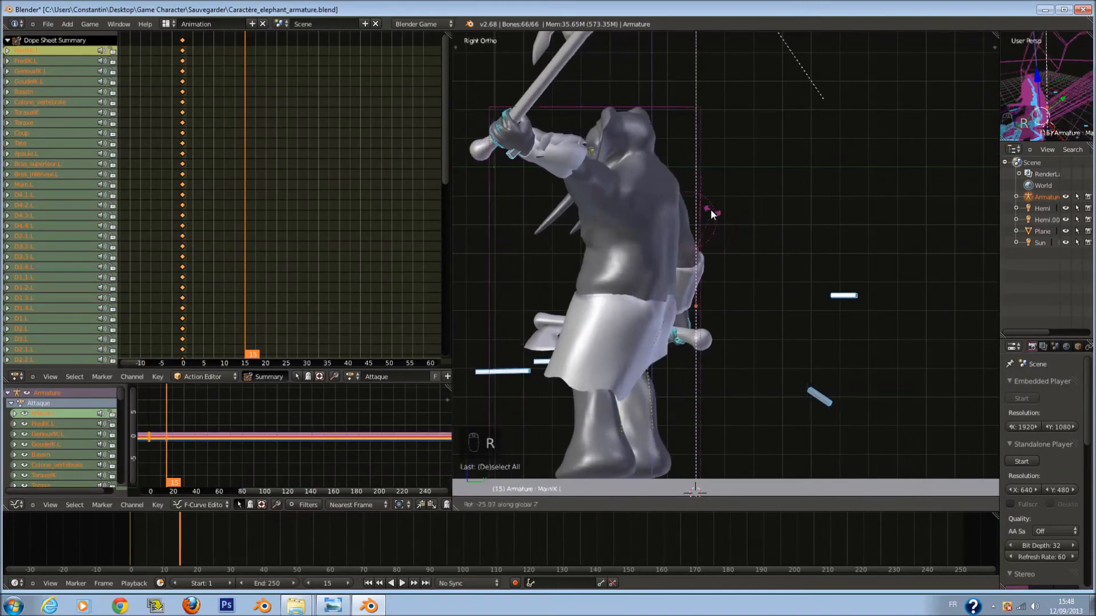
click(691, 210)
Try rotating the left foot bone (Pied.L) in side view.
key(z)
shift+middle_drag(651, 388, 685, 390)
scroll(683, 393, down, 1)
key(z)
shift+middle_drag(670, 457, 713, 366)
scroll(703, 379, up, 4)
key(z)
right_click(701, 440)
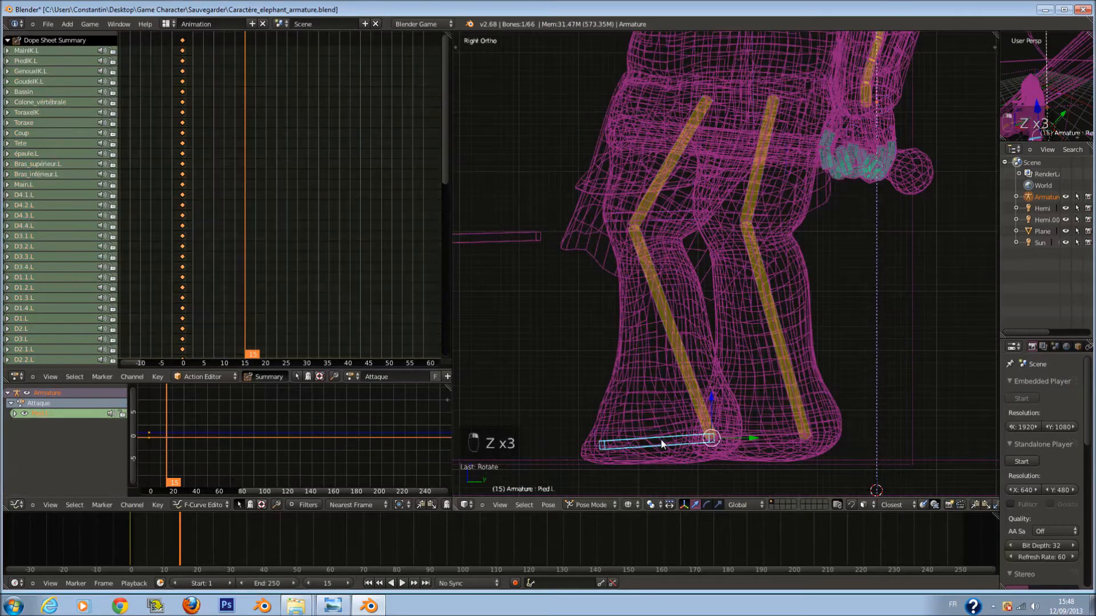
key(z)
key(r)
right_click(698, 434)
Move the left foot IK bone (PiedIK.L) forward and down to the ground in side view.
key(z)
right_click(645, 431)
key(z)
key(g)
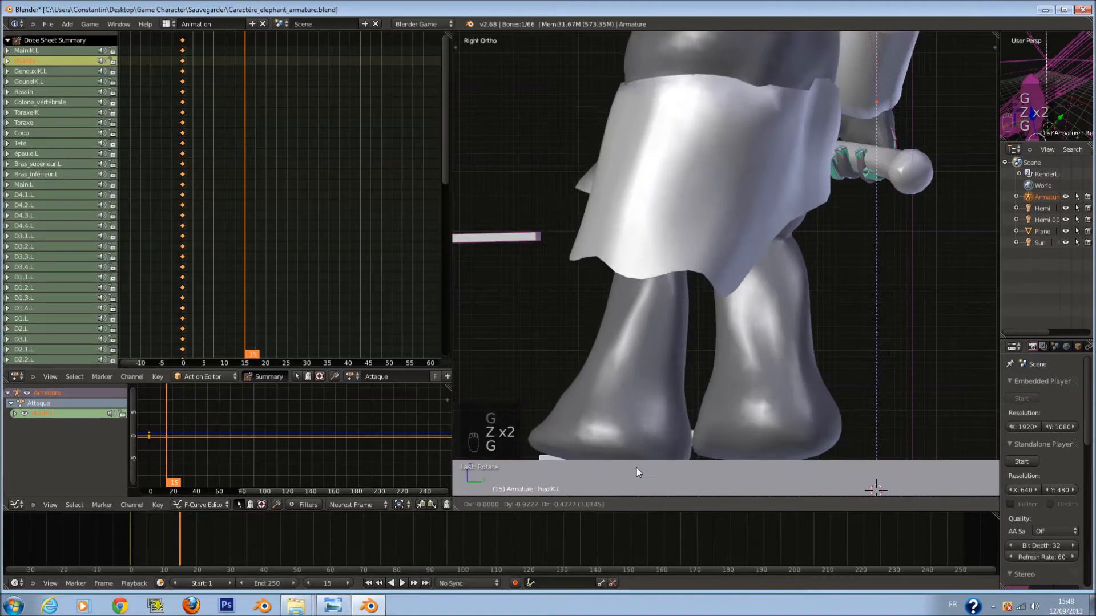
click(639, 454)
Rotate the left foot bone (Pied.L) so the sole lies flat on the ground.
key(z)
right_click(657, 442)
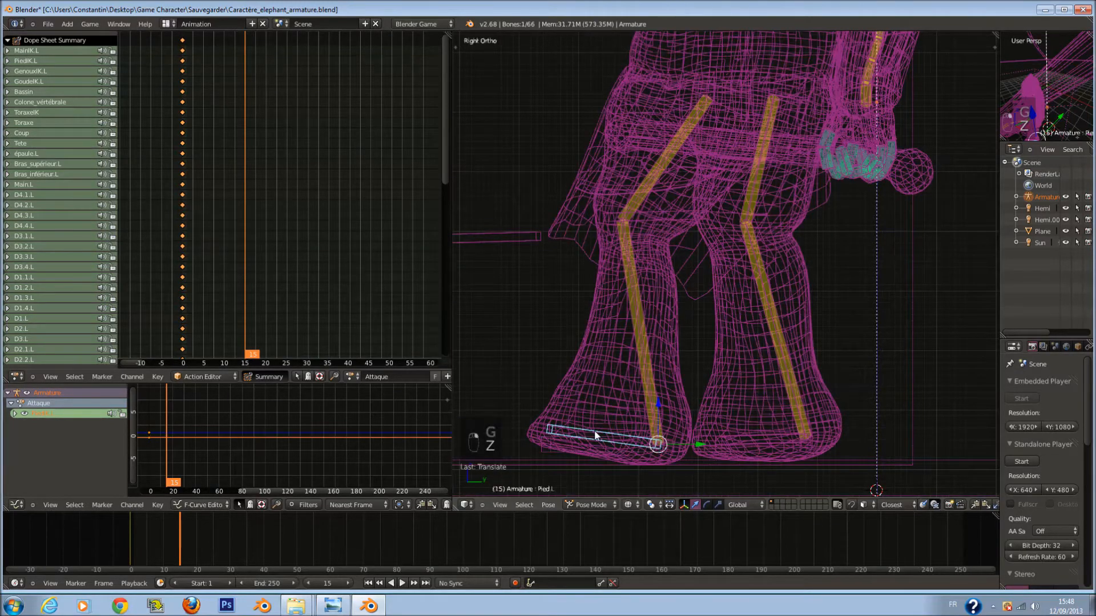
key(z)
key(r)
click(700, 402)
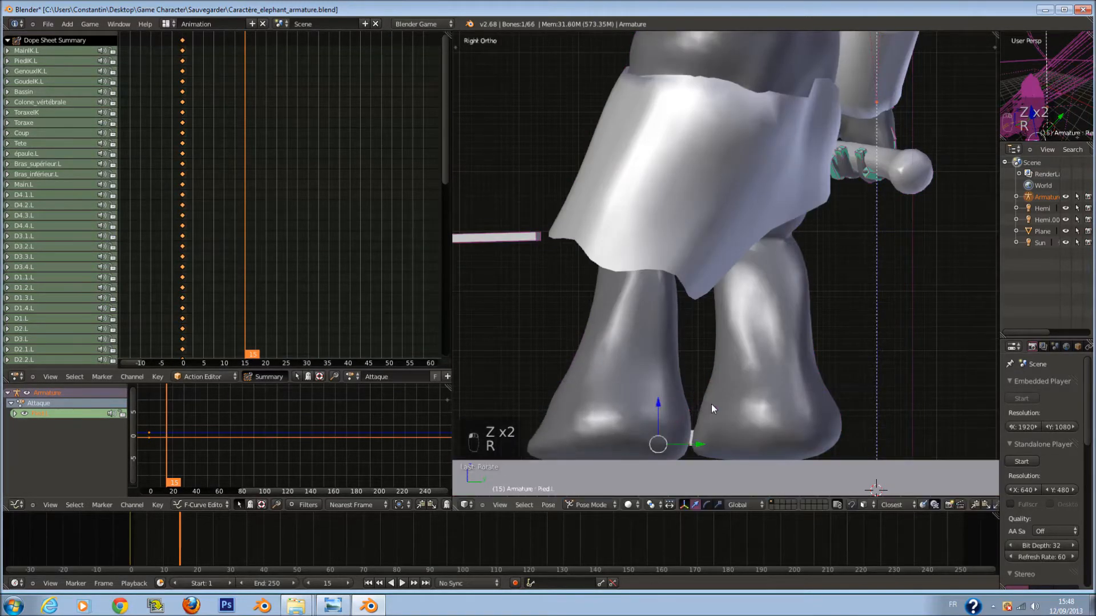
Save the file and move the right foot IK bone (PiedIK.R) backward in side view.
key(z)
right_click(788, 434)
key(ctrl+s)
key(g)
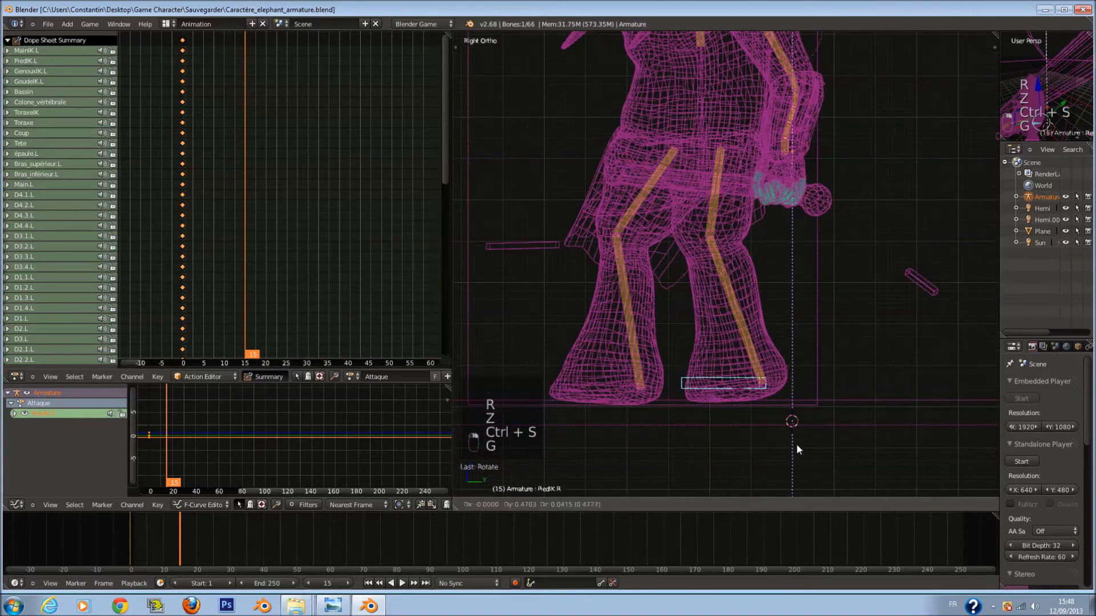
click(839, 395)
Try rotating the right foot bone (Pied.R) about the X axis, and undo the rotation.
mouse_move(840, 397)
middle_down()
mouse_move(812, 400)
mouse_move(875, 379)
mouse_move(864, 373)
middle_up()
key(z)
key(z)
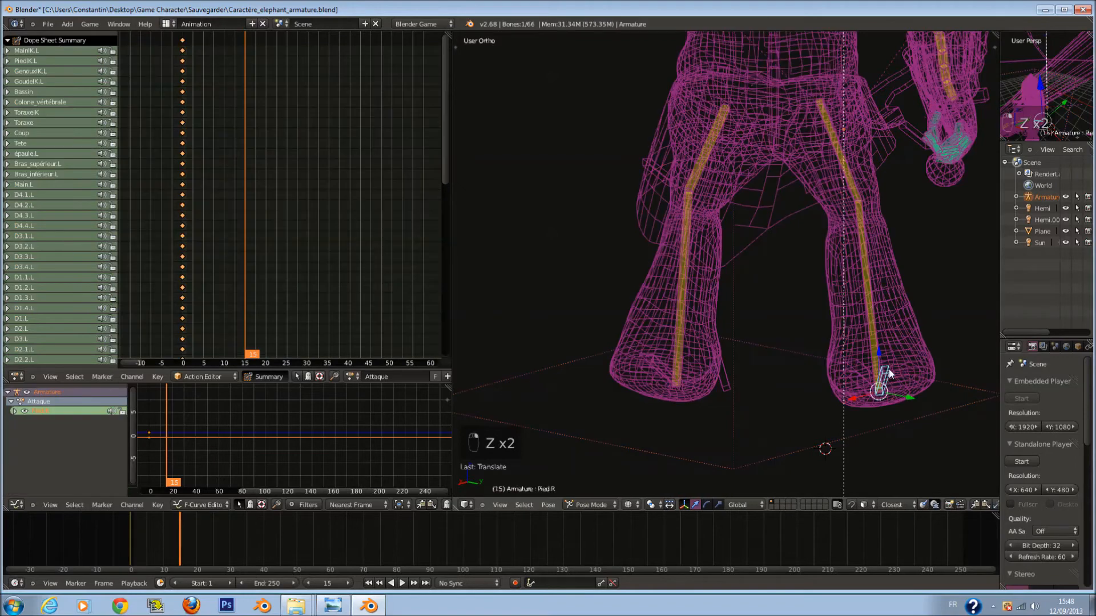
key(z)
right_click(908, 366)
key(r)
key(r)
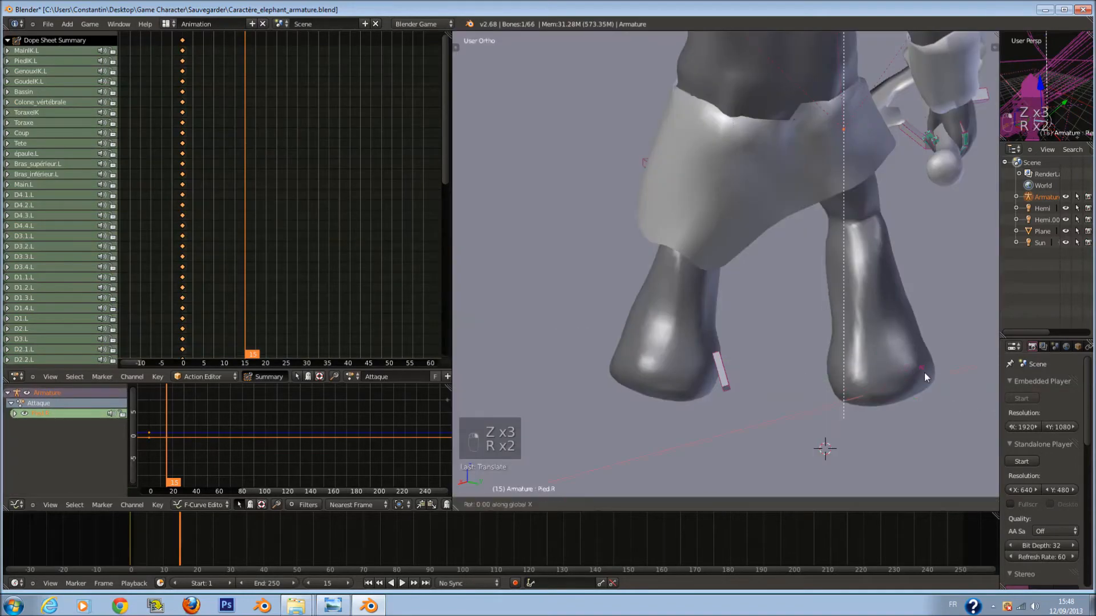
click(927, 392)
middle_drag(926, 392, 683, 394)
key(ctrl+z)
Rotate the right foot bone (Pied.R) slightly about the global X, Y and Z axes to align the foot with the ground.
key(r)
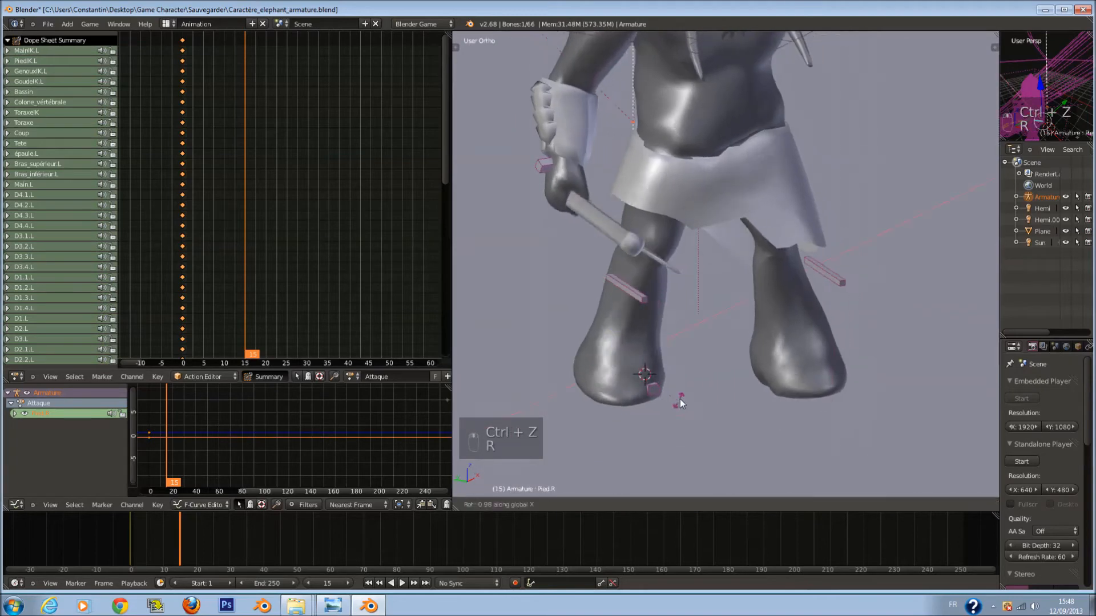
click(681, 395)
key(r)
key(y)
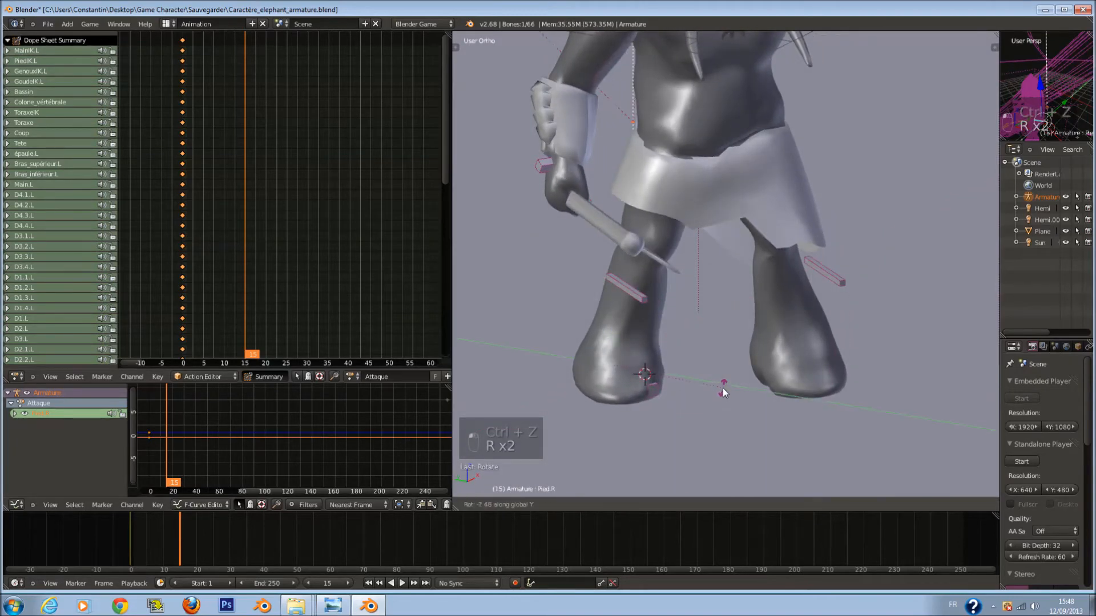
click(722, 388)
key(r)
key(z)
click(717, 404)
Lower the right foot IK bone (PiedIK.R) slightly along the Z axis.
right_click(671, 388)
middle_drag(671, 386, 709, 356)
drag(664, 312, 664, 319)
Move the right hand IK bone (MainIK.R) up and away from the body to lift the right arm outward.
scroll(685, 326, down, 1)
middle_drag(799, 320, 728, 334)
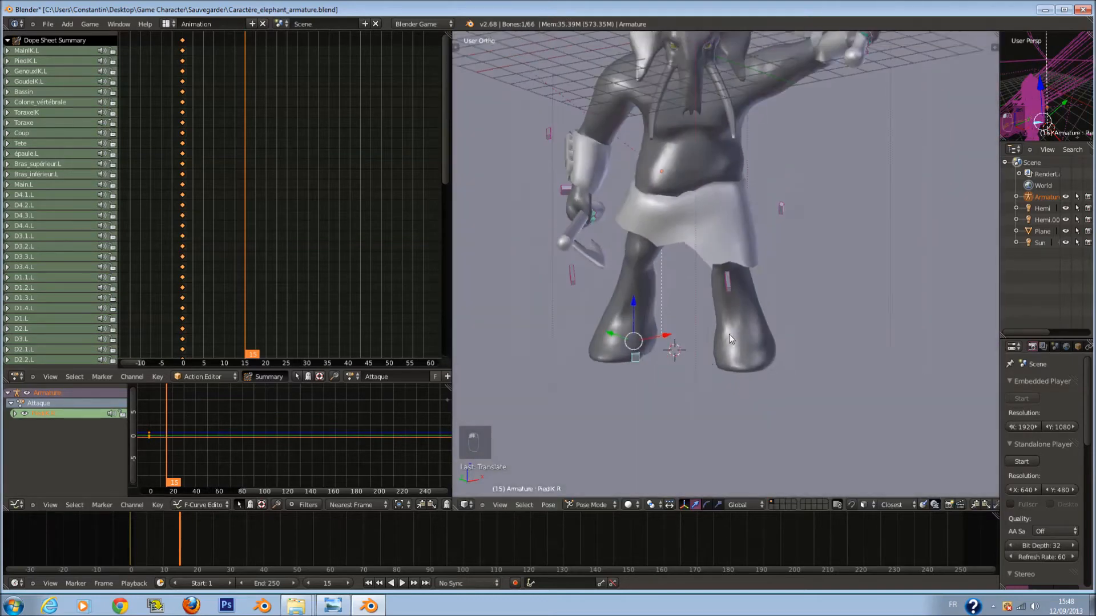
shift+middle_drag(764, 131, 761, 271)
scroll(752, 279, down, 4)
scroll(748, 284, up, 10)
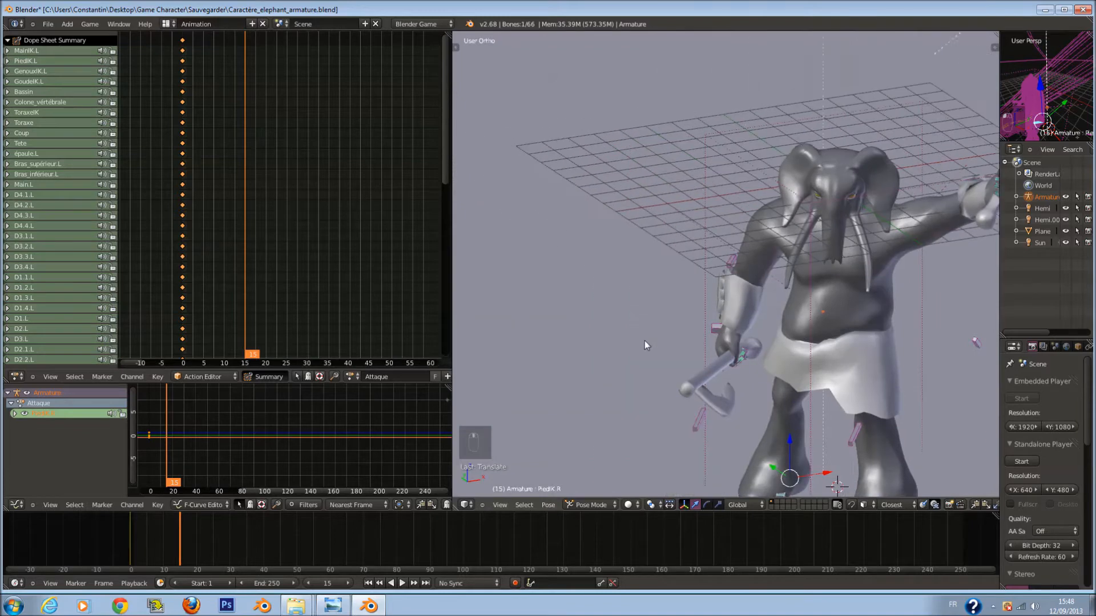
right_click(706, 246)
scroll(709, 247, down, 2)
middle_drag(722, 251, 795, 274)
key(g)
click(811, 248)
scroll(812, 251, down, 2)
key(g)
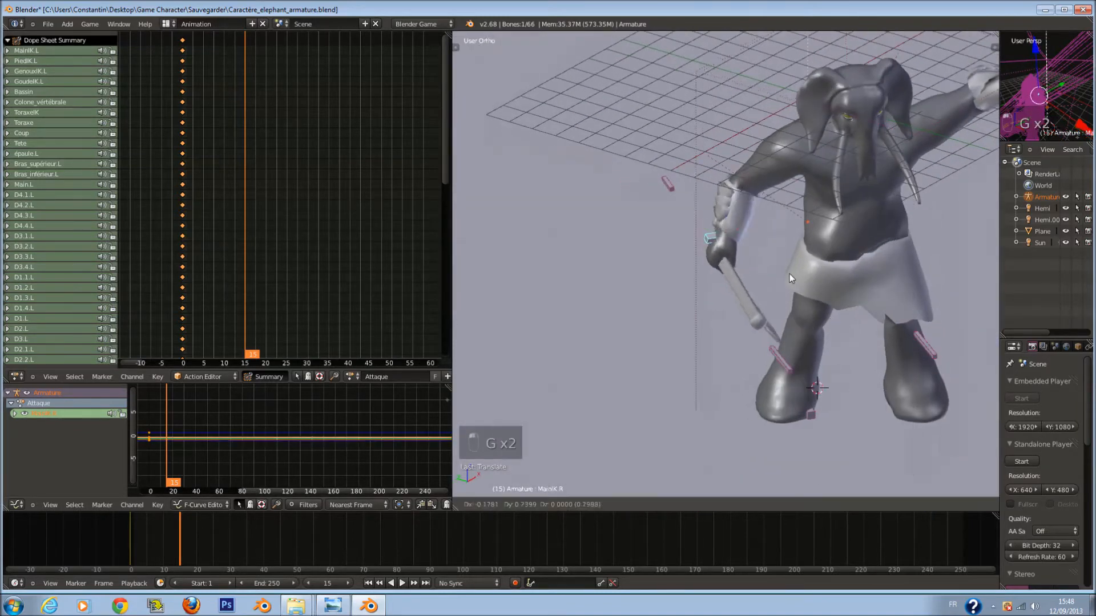
click(778, 269)
Rotate the right hand and finger bones (Main.R) to swing the axe forward.
scroll(733, 258, up, 1)
middle_drag(733, 258, 708, 261)
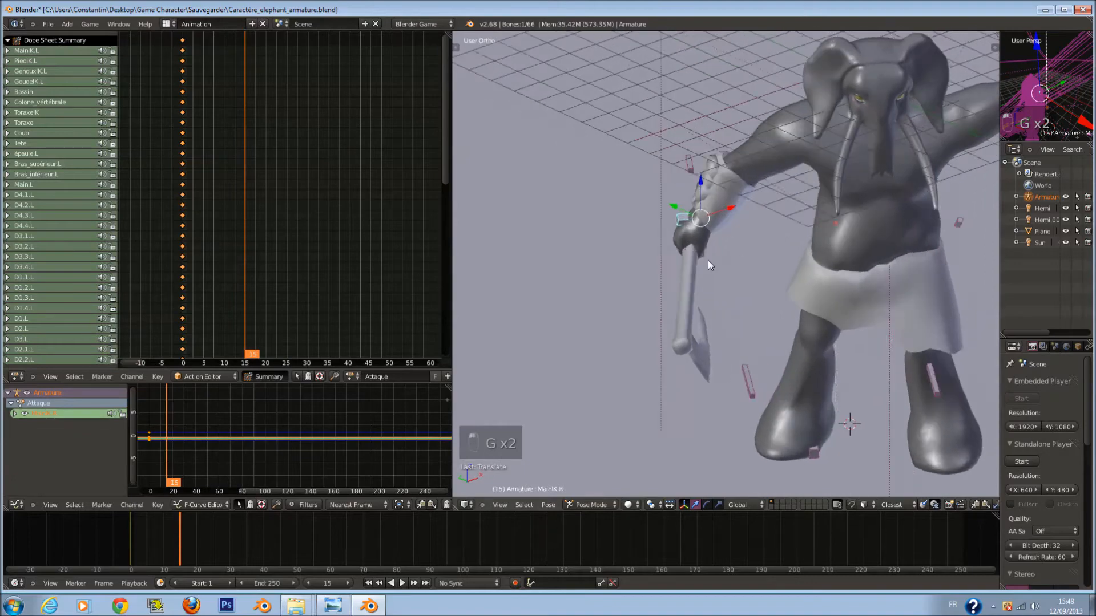
key(z)
key(a)
key(c)
click(685, 252)
right_click(685, 252)
key(z)
key(r)
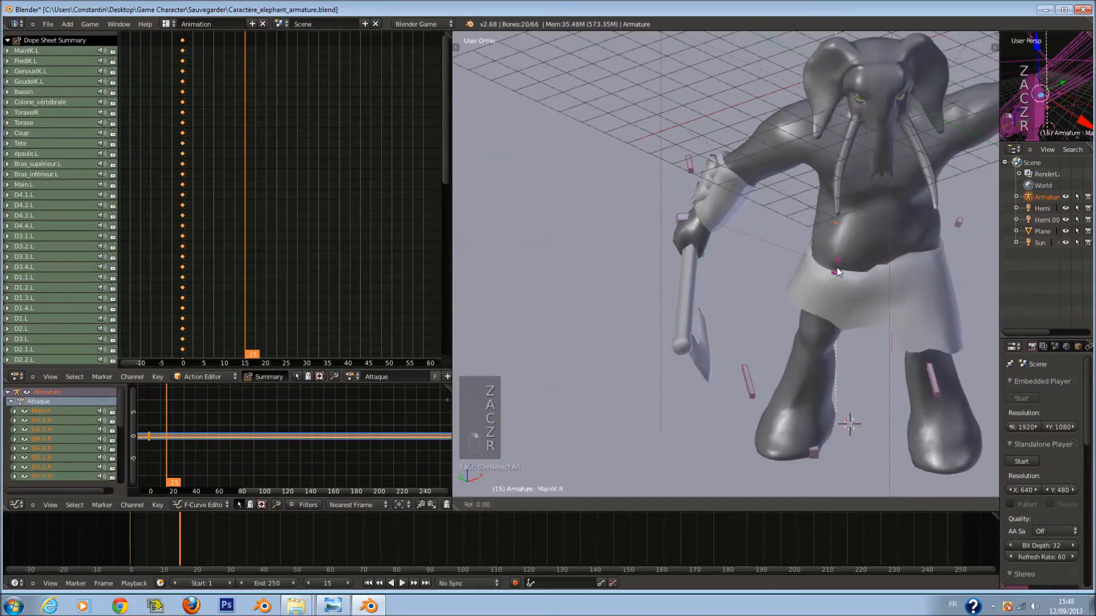
click(831, 304)
Rotate the head bone (Tete) freely to reorient the elephant's head.
middle_drag(830, 301, 795, 186)
key(z)
right_click(796, 186)
key(KP_3)
key(z)
middle_drag(783, 235, 884, 251)
key(r)
key(r)
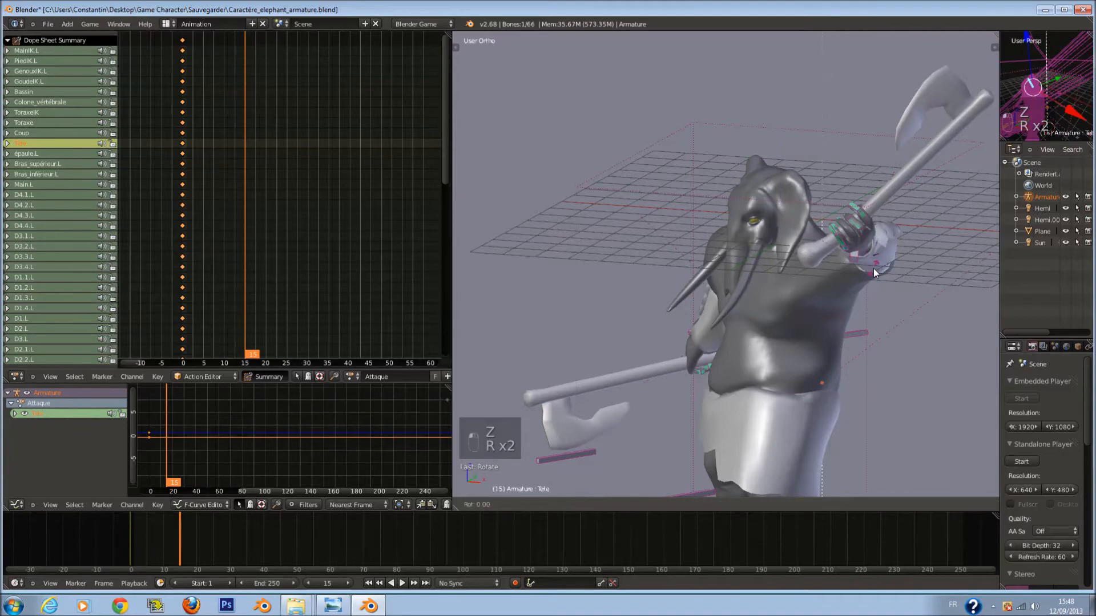
click(835, 278)
Select the upper-body bones (spine, torso, head and both arms) and tilt them slightly in the right view.
mouse_move(835, 277)
middle_down()
mouse_move(778, 332)
mouse_move(791, 293)
middle_up()
key(KP_2)
key(KP_3)
key(z)
key(a)
key(a)
key(a)
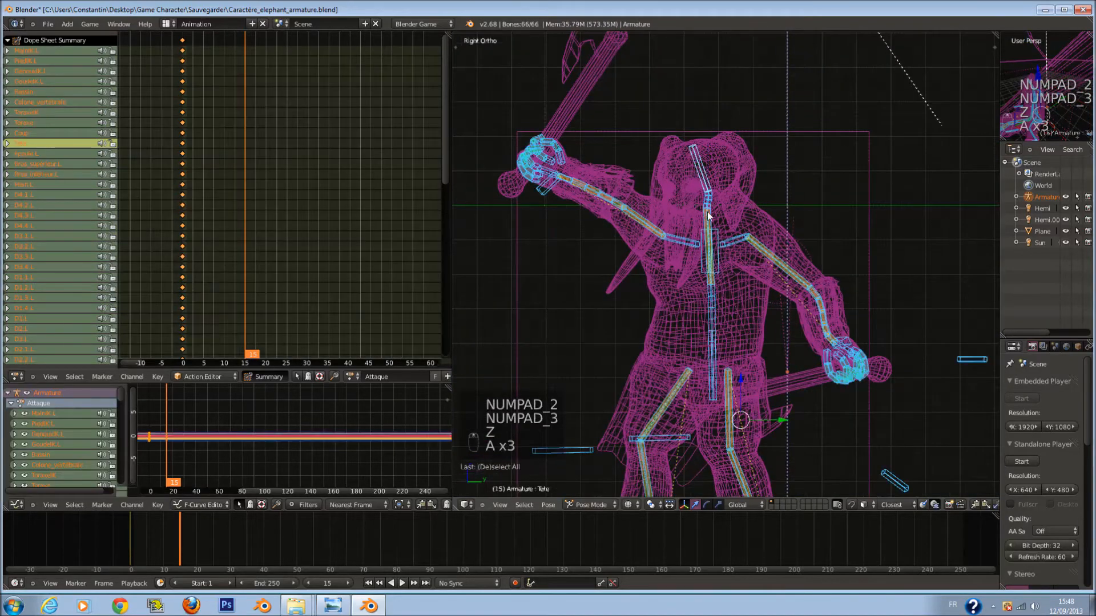
key(a)
key(a)
key(c)
mouse_move(649, 170)
mouse_down()
mouse_move(794, 239)
mouse_move(803, 254)
mouse_up()
right_click(803, 256)
key(r)
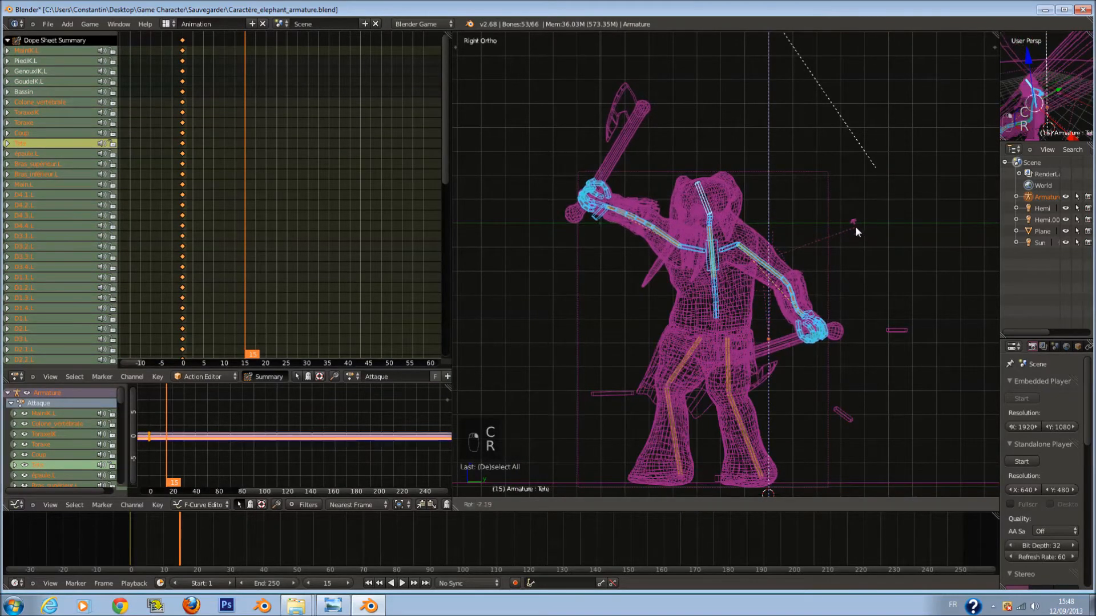
click(848, 222)
Insert a keyframe for all armature bones at frame 15.
key(z)
middle_drag(738, 261, 895, 272)
key(a)
key(a)
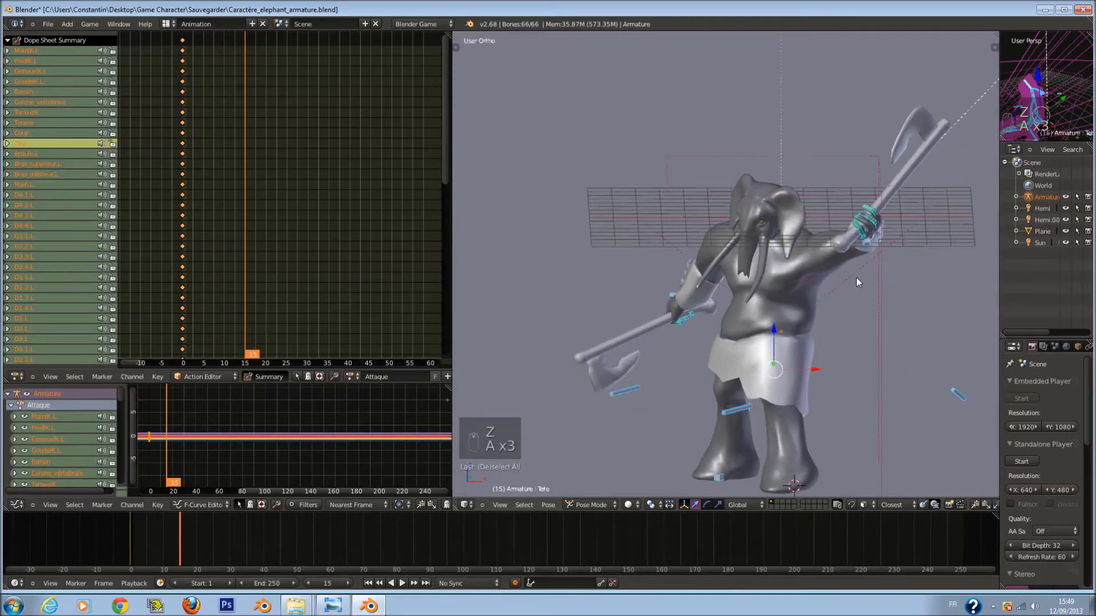
scroll(865, 279, up, 2)
key(i)
click(869, 278)
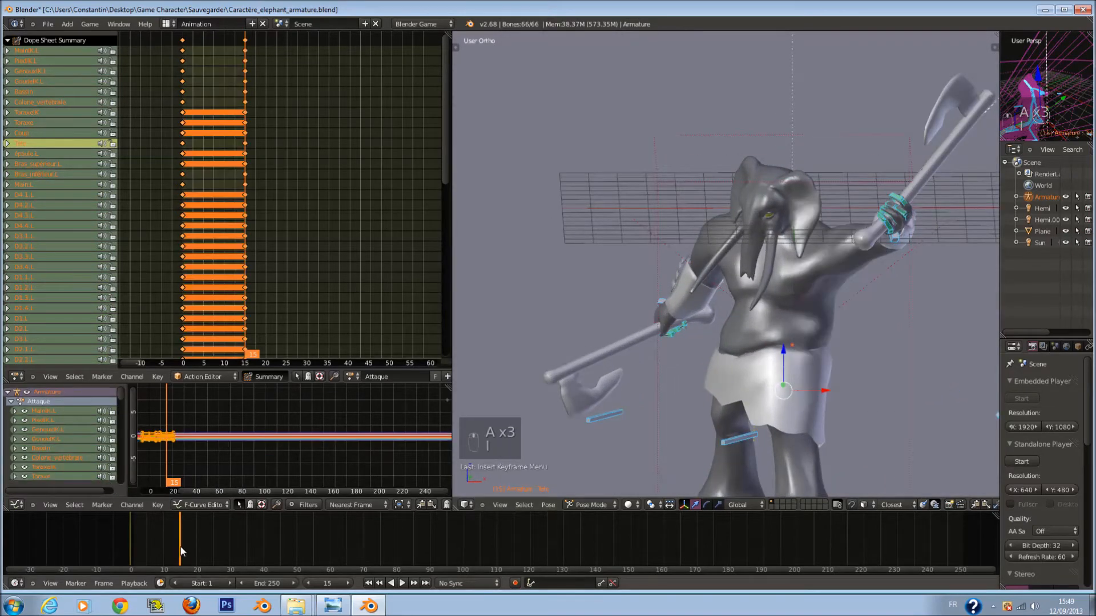
Play the attack animation from the start in the right view and return to frame 15.
drag(182, 562, 122, 549)
key(KP_3)
key(alt+a)
key(alt+a)
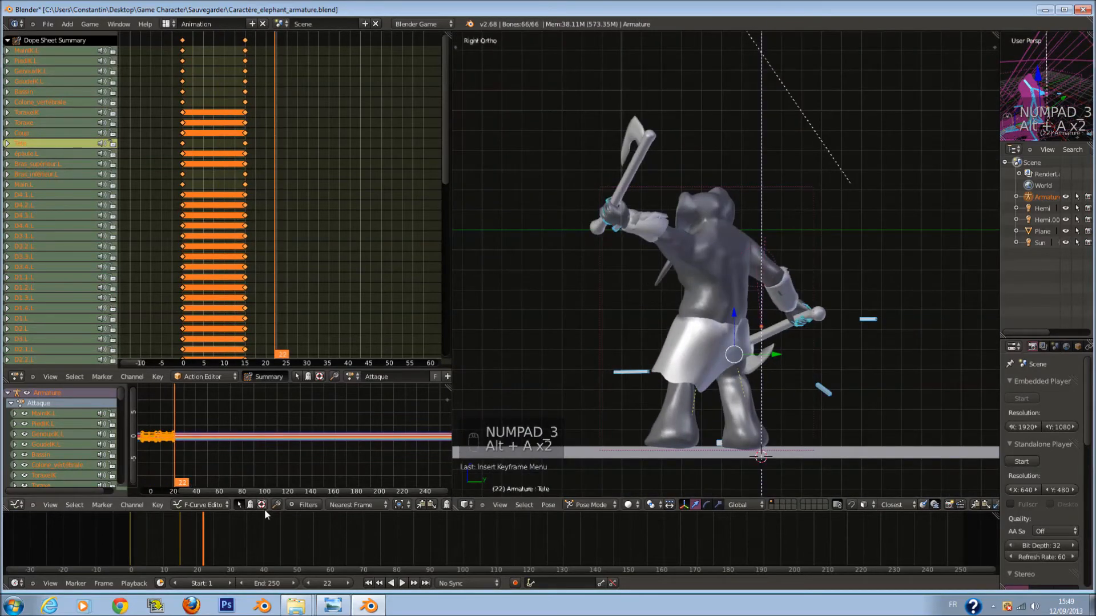
scroll(603, 333, up, 1)
drag(207, 527, 100, 534)
key(alt+a)
key(alt+a)
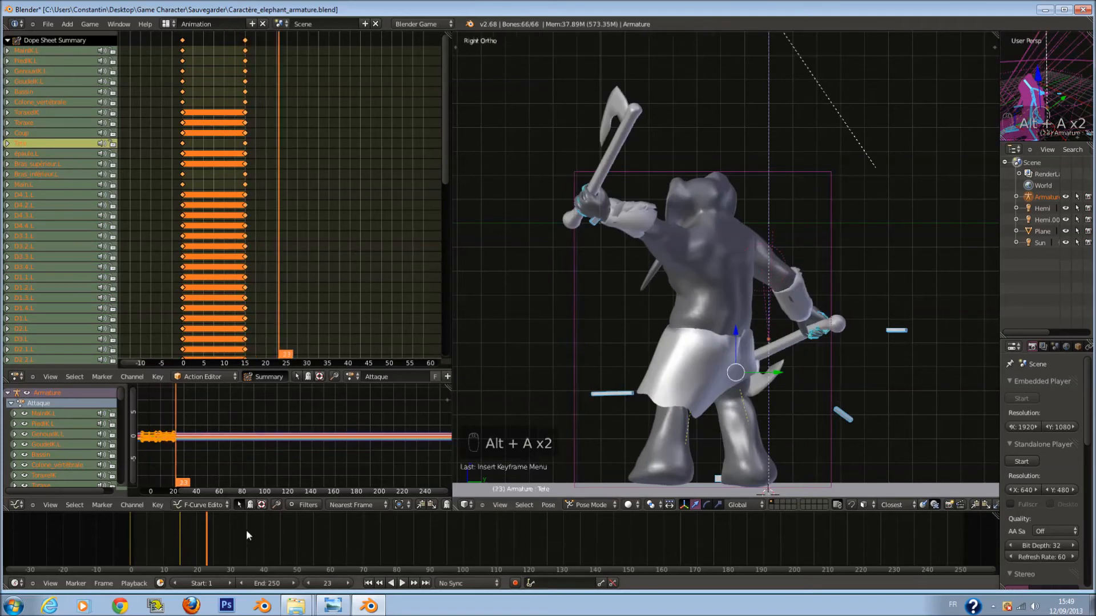
drag(193, 532, 180, 549)
Move the left elbow IK bone (GoudeIK.L) farther out to the side of the character.
middle_drag(507, 377, 481, 389)
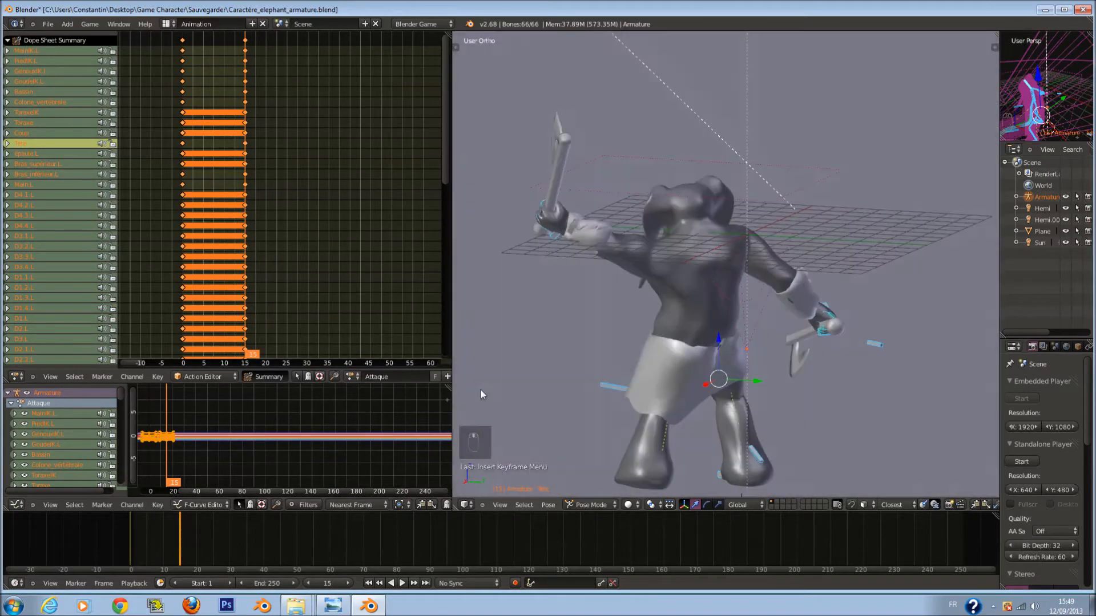
right_click(751, 447)
key(g)
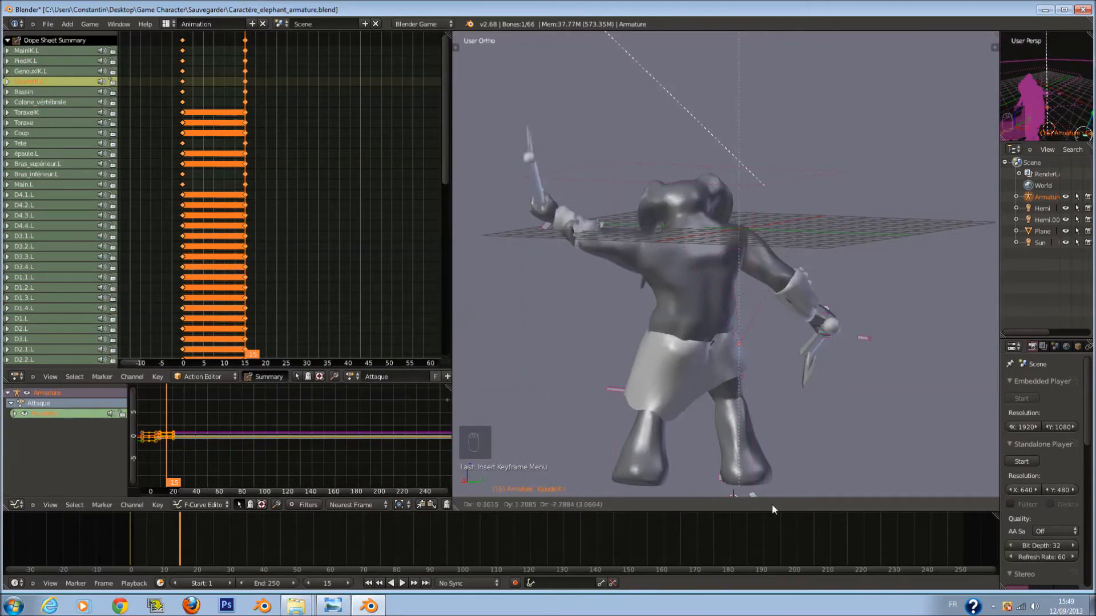
click(874, 469)
Select the left hand IK, hand and finger bones and rotate them about the global Y axis.
key(z)
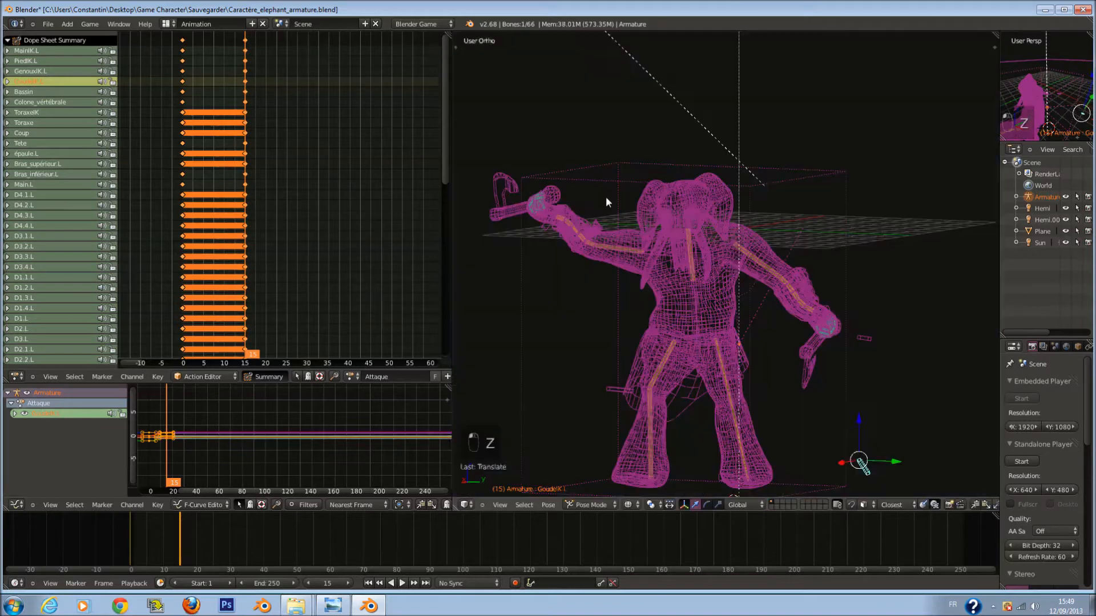
key(a)
key(a)
key(a)
key(a)
key(a)
key(c)
drag(539, 187, 525, 176)
right_click(525, 177)
key(z)
key(c)
middle_click(614, 256)
right_click(614, 257)
key(r)
key(y)
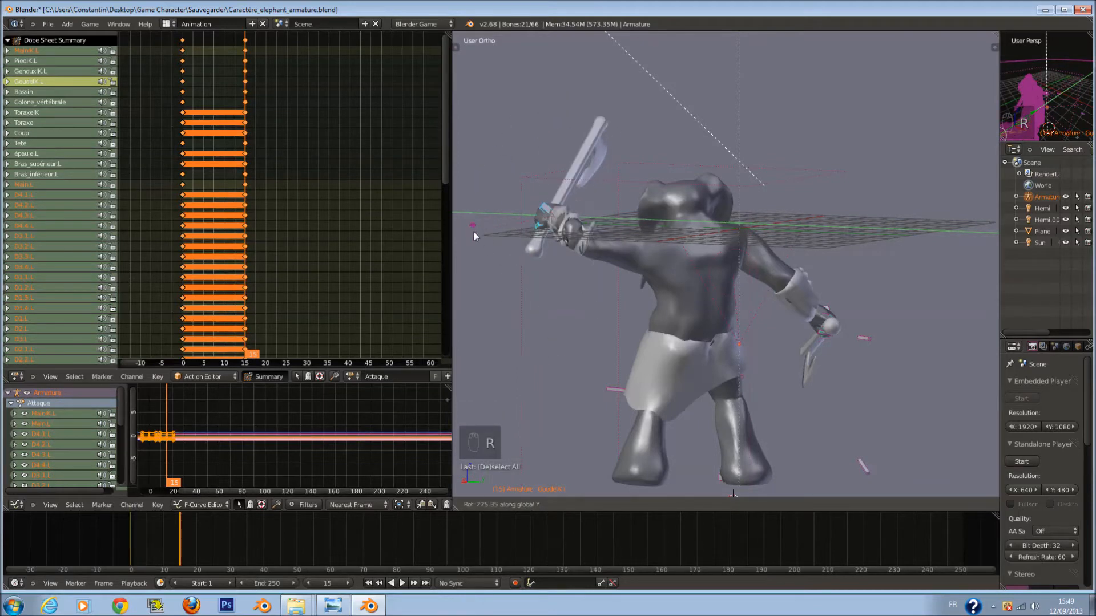
click(524, 193)
Rotate the left hand bones freely and about the global Y axis to point the axe upward.
key(r)
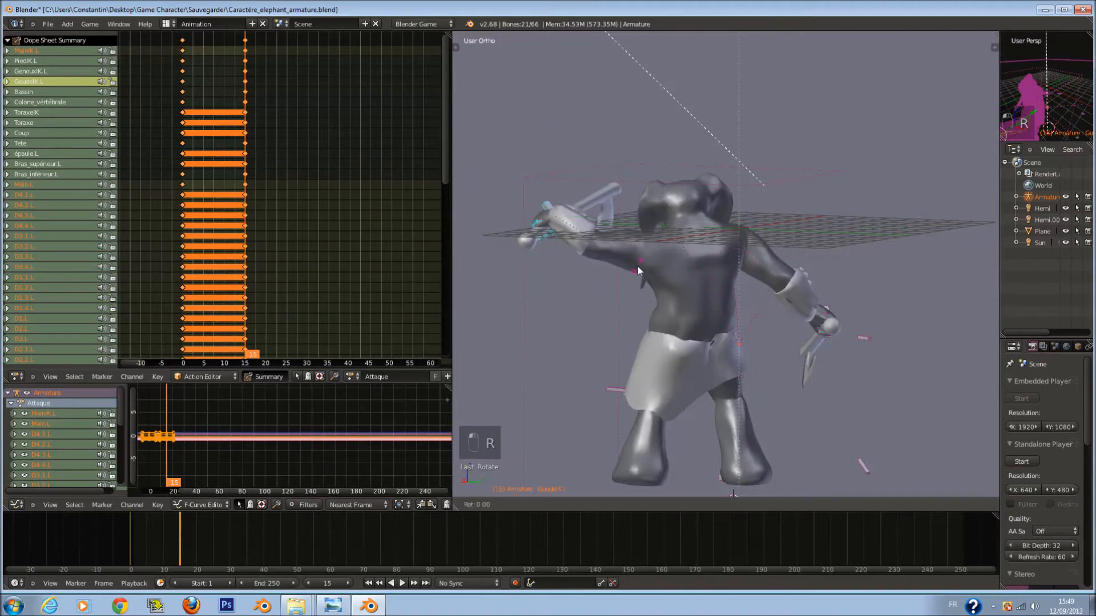
click(657, 384)
key(r)
key(y)
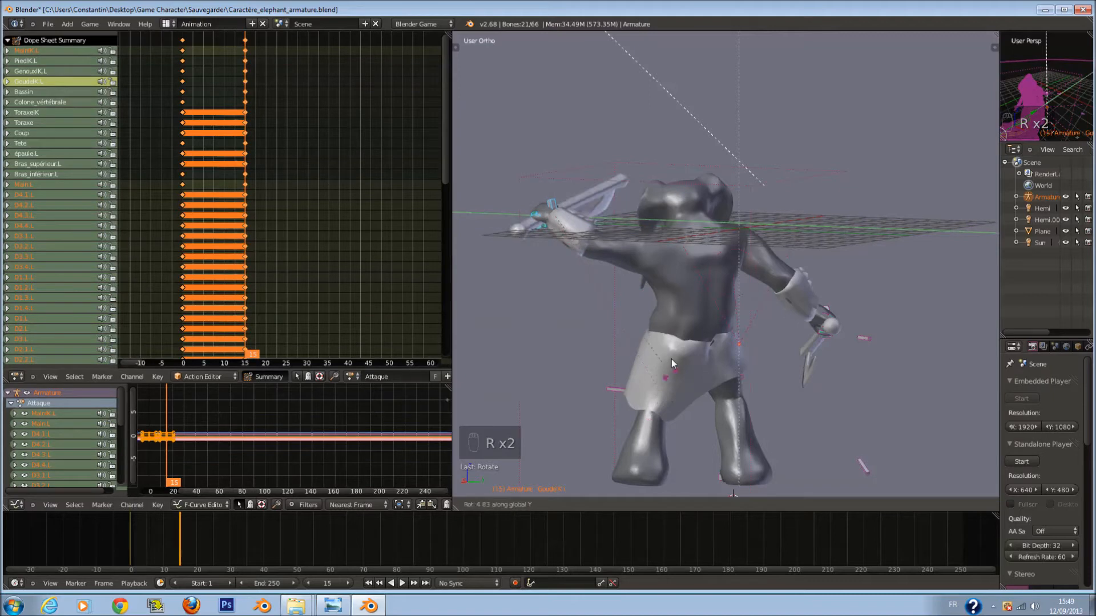
click(650, 261)
Reposition the left elbow IK bone (GoudeIK.L) to adjust the bend of the left arm.
right_click(863, 464)
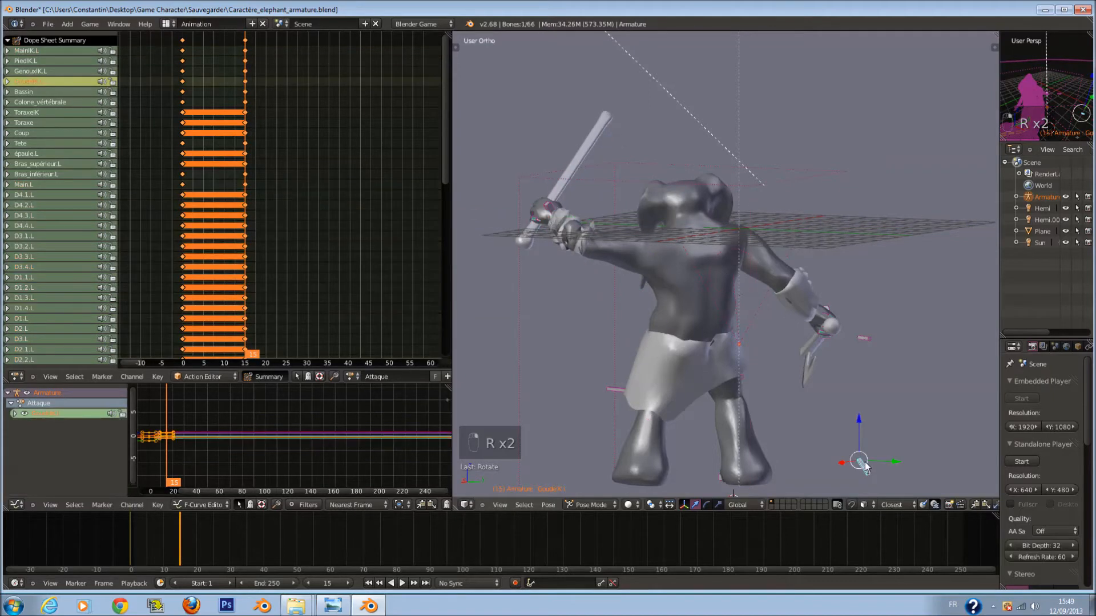
key(g)
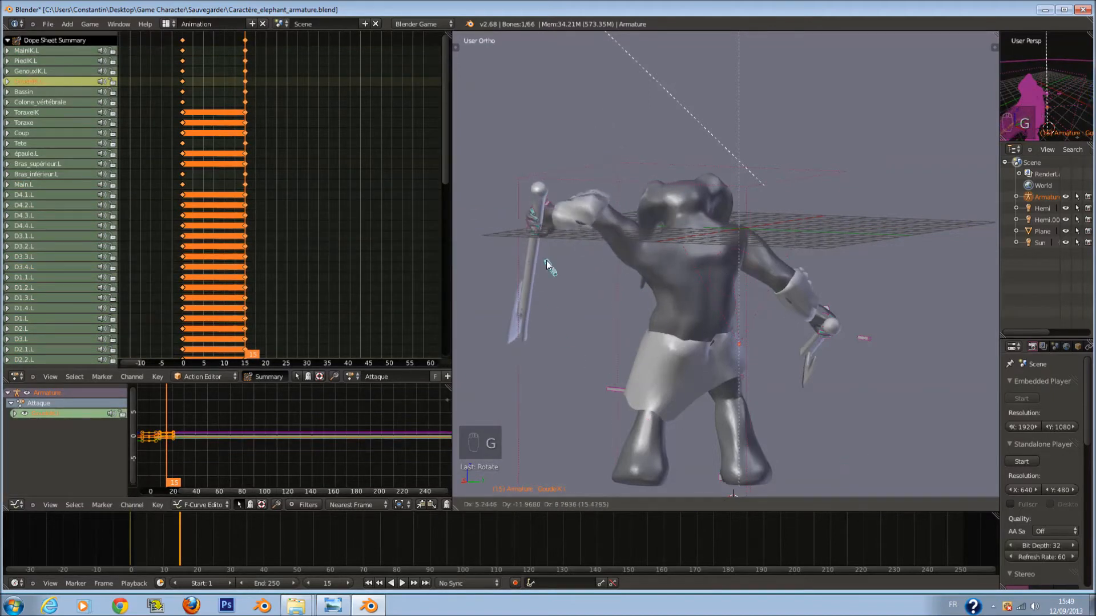
click(830, 434)
Select the left arm, hand, finger and hand IK bones and clear their pose location.
mouse_move(830, 434)
middle_down()
mouse_move(755, 438)
mouse_move(818, 432)
middle_up()
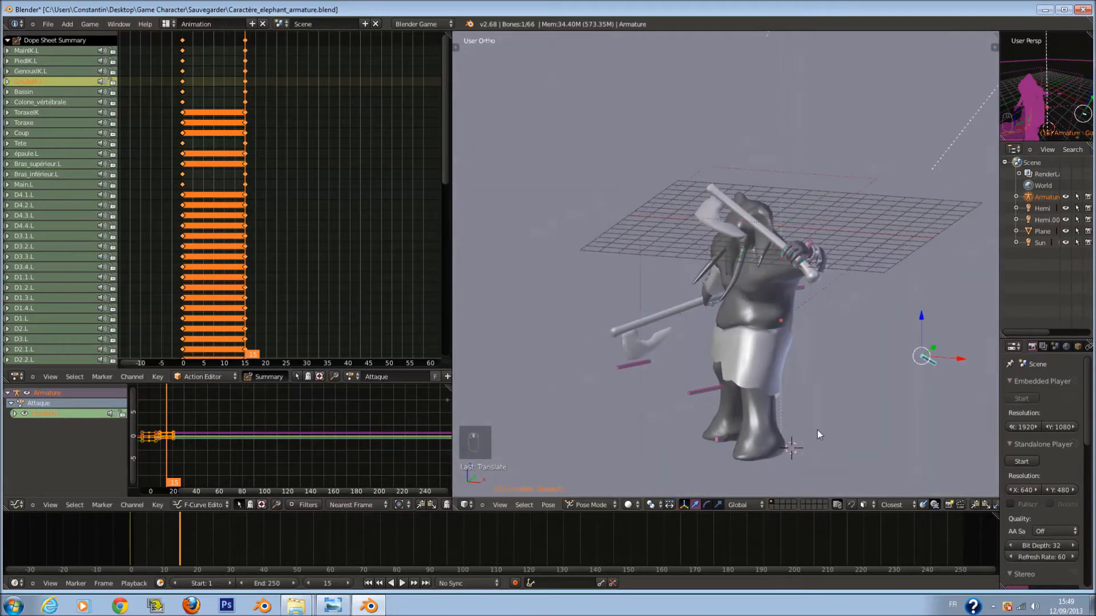
key(z)
key(a)
key(c)
click(890, 222)
right_click(890, 221)
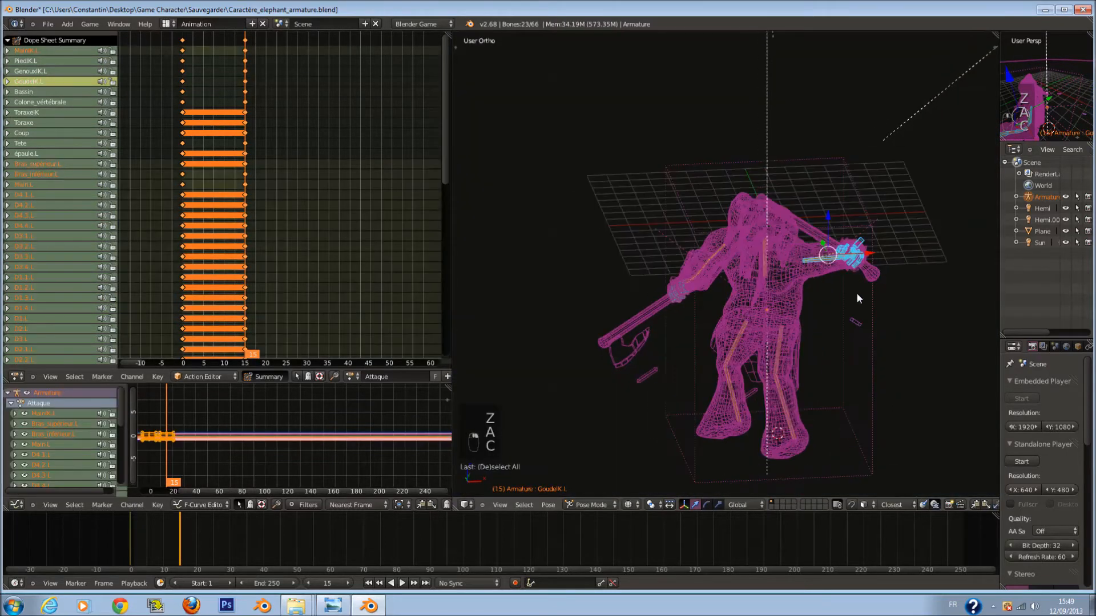
key(z)
key(alt+g)
Try moving the left hand out from the body and rotating it, and undo the move.
middle_drag(771, 307, 697, 312)
key(z)
key(z)
key(g)
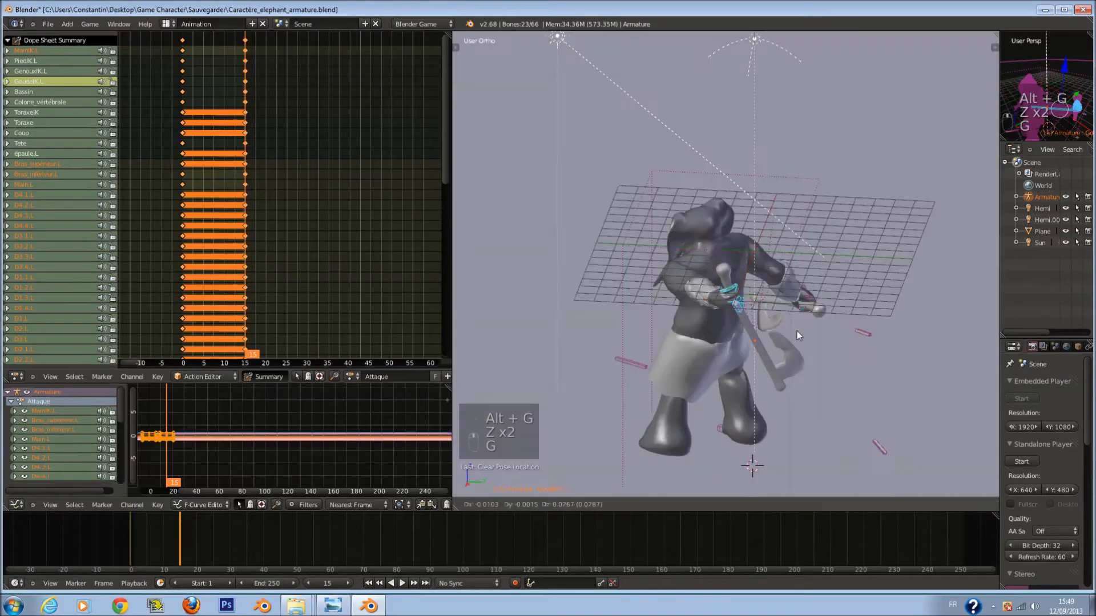
click(562, 372)
key(r)
right_click(679, 408)
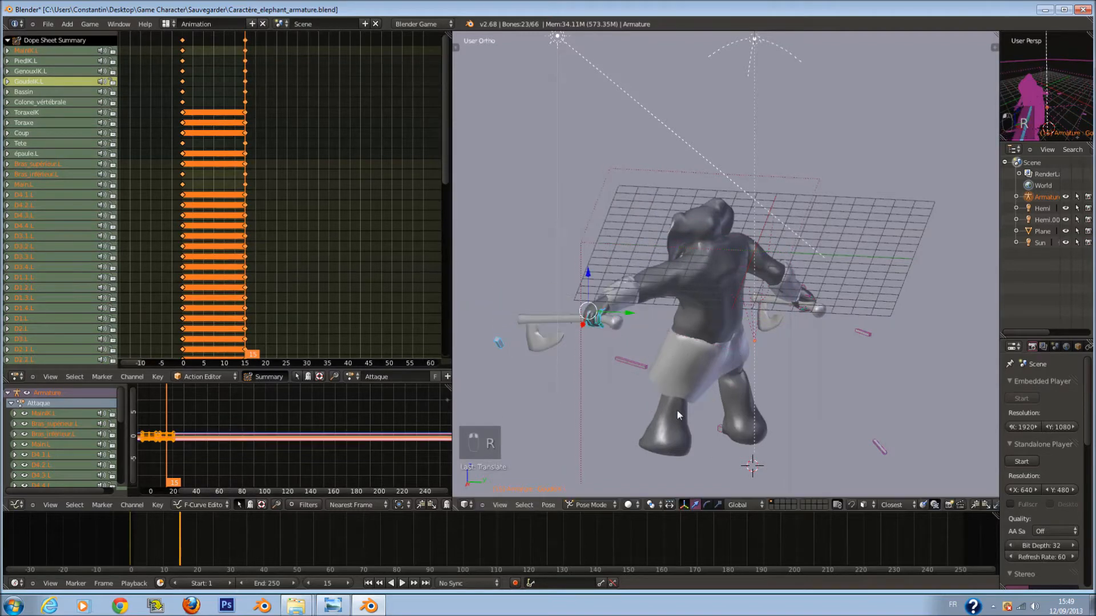
key(r)
right_click(634, 413)
key(ctrl+z)
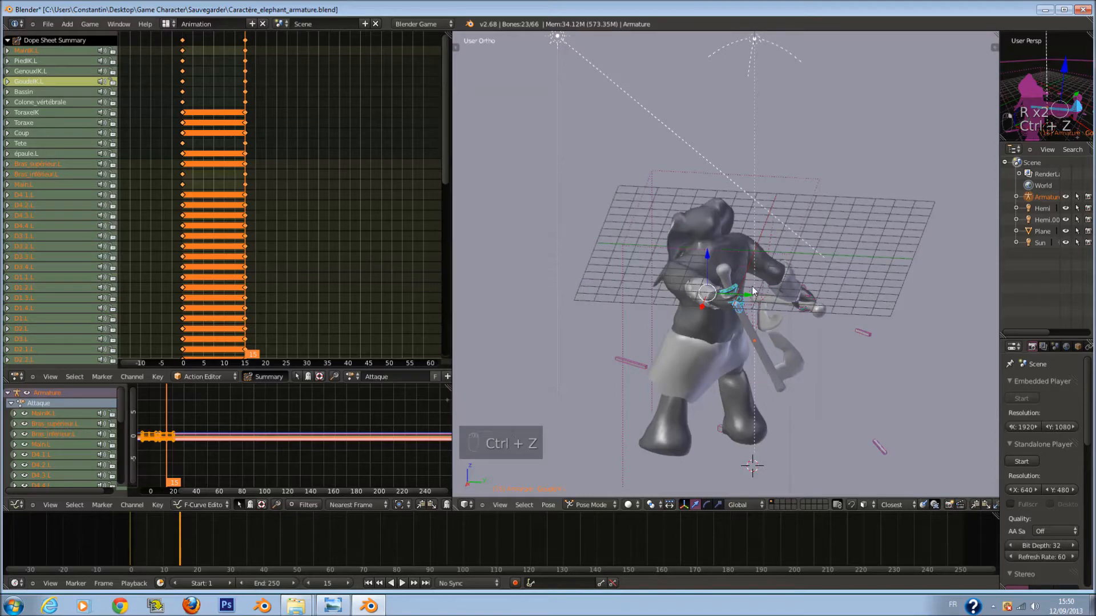
Move the selected left hand IK and arm bones away from the body to extend the left arm.
key(g)
click(564, 290)
key(z)
Select only the left hand and finger bones (Main.L) and rotate them freely to reorient the axe.
scroll(618, 324, up, 2)
key(a)
key(c)
click(525, 337)
right_click(527, 337)
key(z)
key(c)
key(z)
key(c)
middle_click(600, 287)
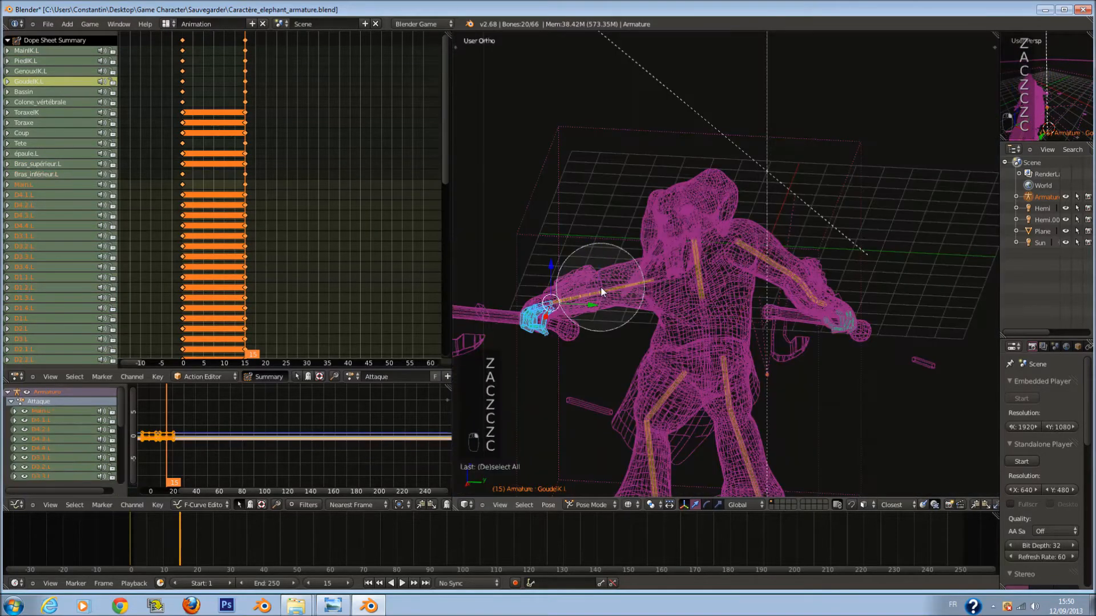
right_click(600, 287)
key(z)
middle_drag(606, 288, 698, 300)
key(r)
key(r)
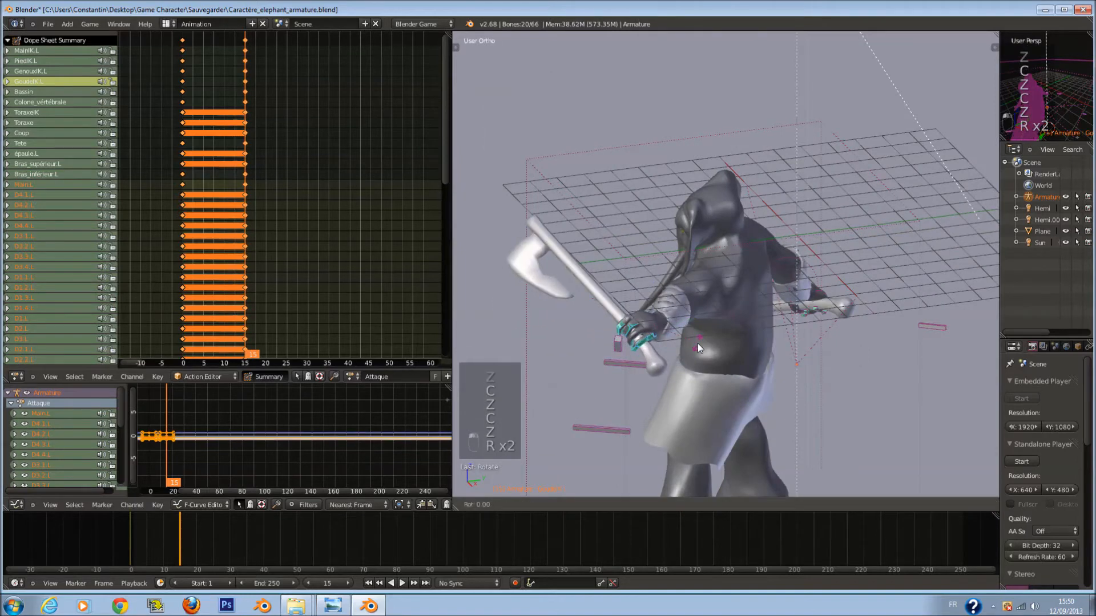
click(698, 361)
Rotate the left hand and finger bones about the global Y and Z axes to hold the axe upright.
key(r)
key(y)
click(664, 465)
key(r)
key(z)
click(721, 381)
Try repositioning the left elbow IK bone (GoudeIK.L).
middle_drag(721, 381, 675, 356)
right_click(787, 437)
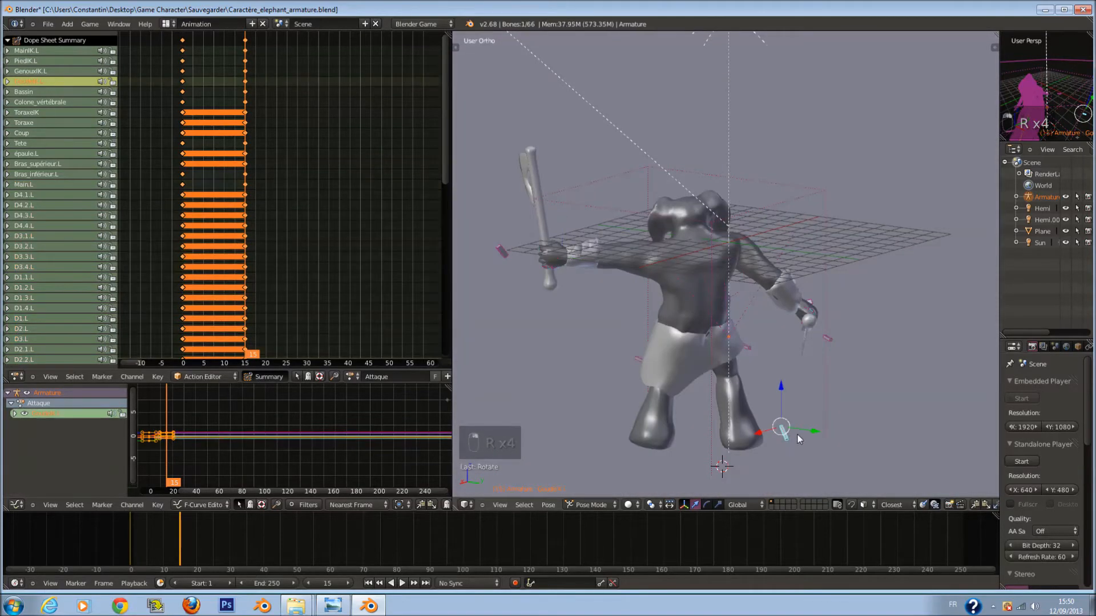
key(g)
click(849, 330)
Select the left forearm, hand and finger bones and rotate them about the global Y axis.
key(z)
key(a)
key(a)
key(a)
key(a)
key(a)
key(c)
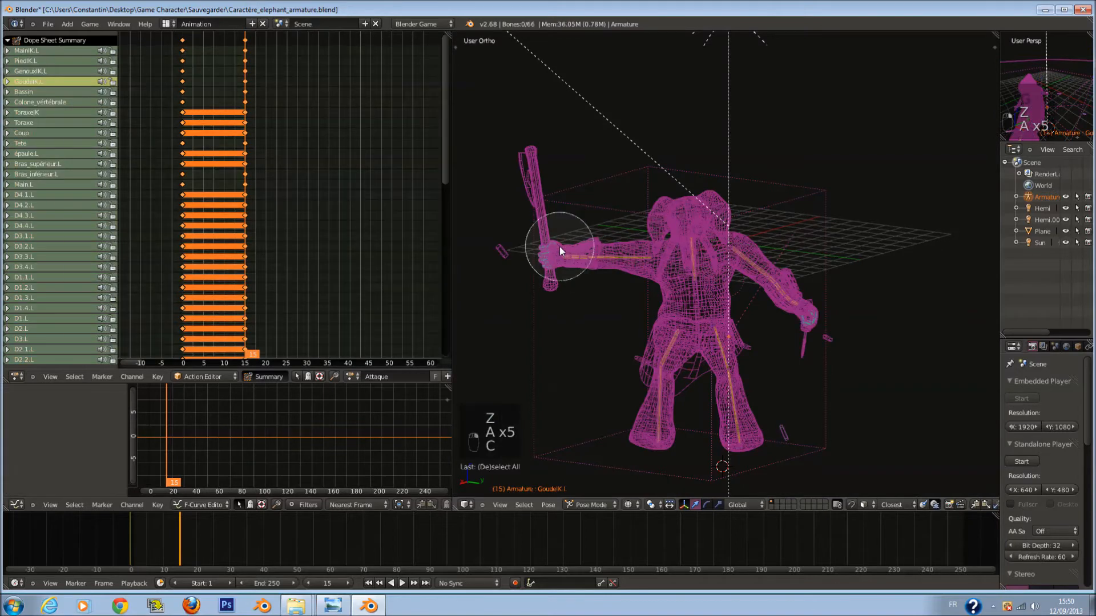
click(559, 246)
right_click(731, 251)
key(t)
key(t)
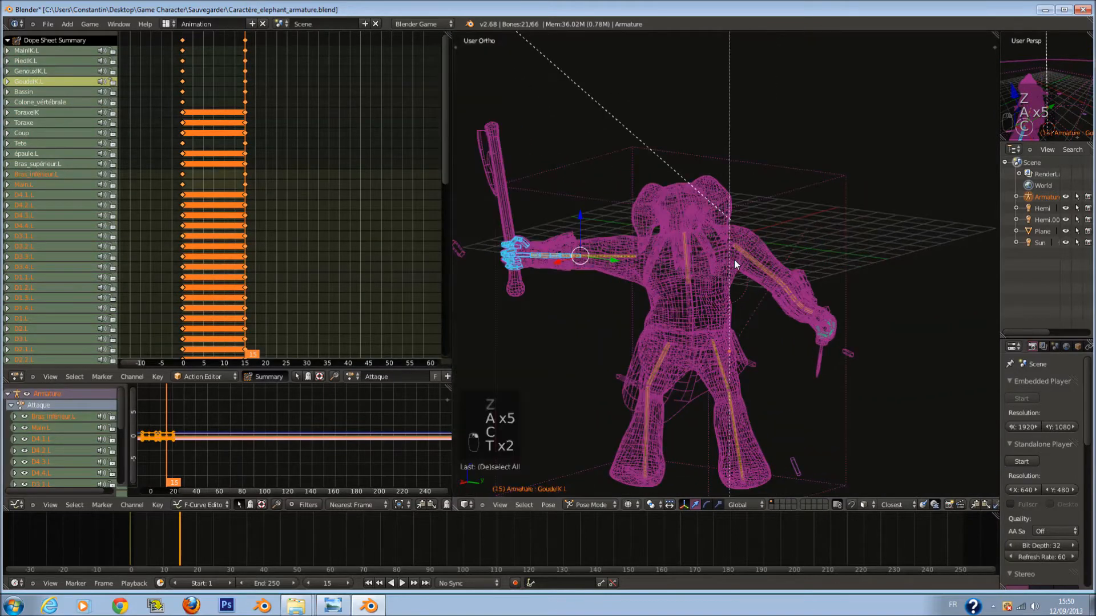
key(r)
key(r)
key(r)
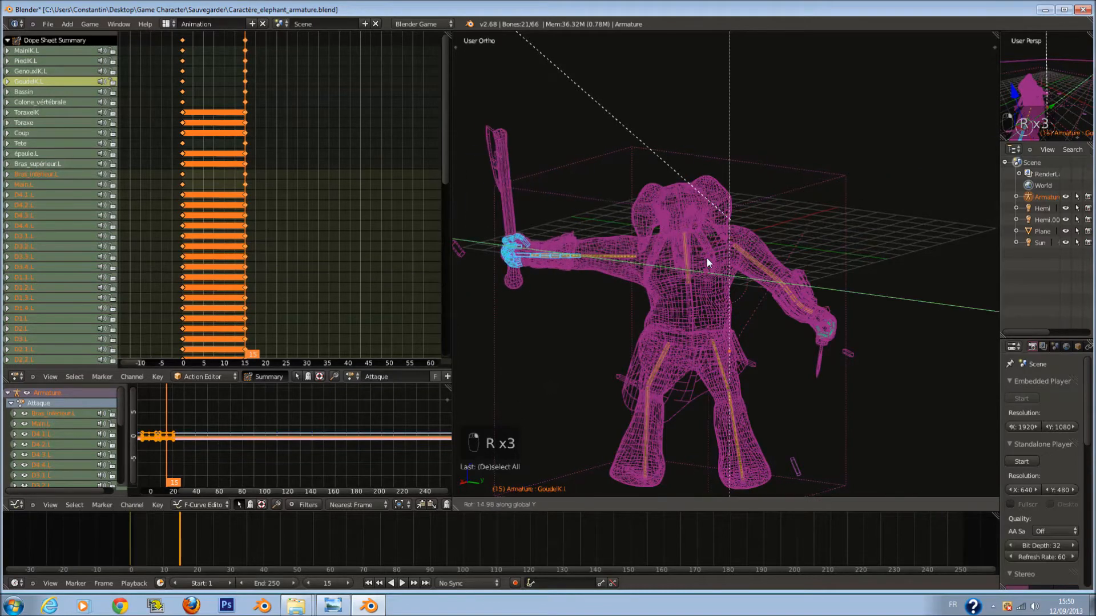
click(699, 233)
Try rotating the left forearm bone (Bras_inférieur.L) by itself.
key(KP_Decimal)
key(a)
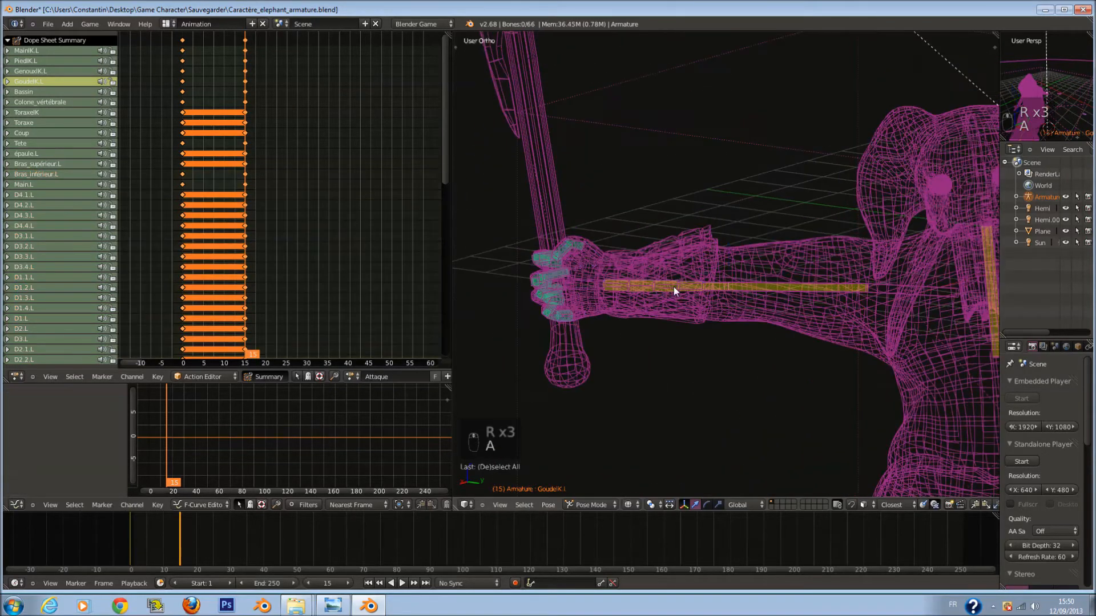
right_click(674, 287)
key(r)
key(r)
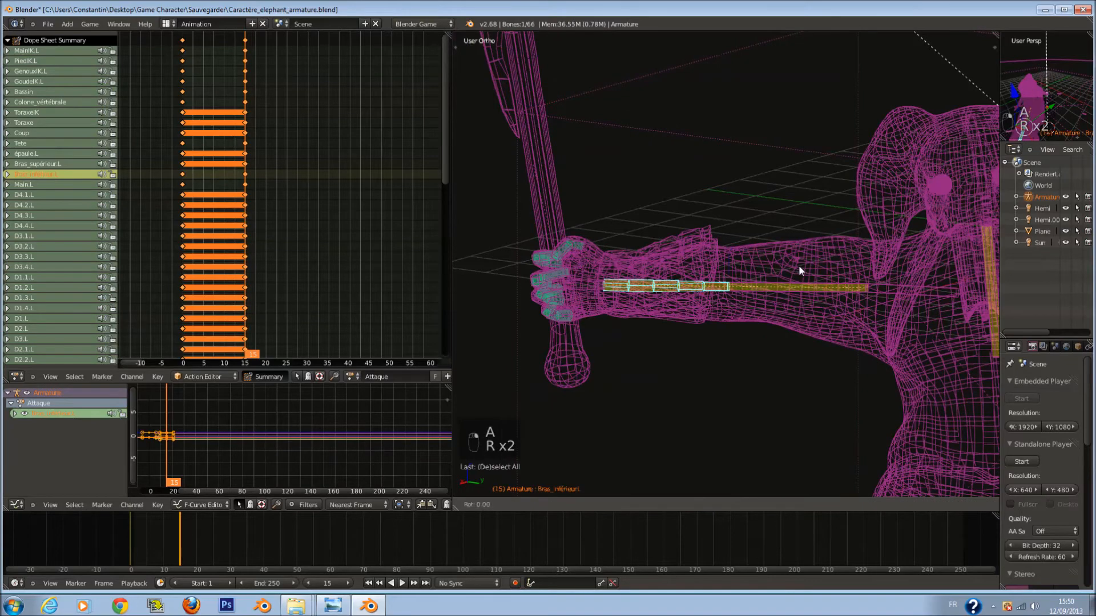
right_click(768, 308)
key(g)
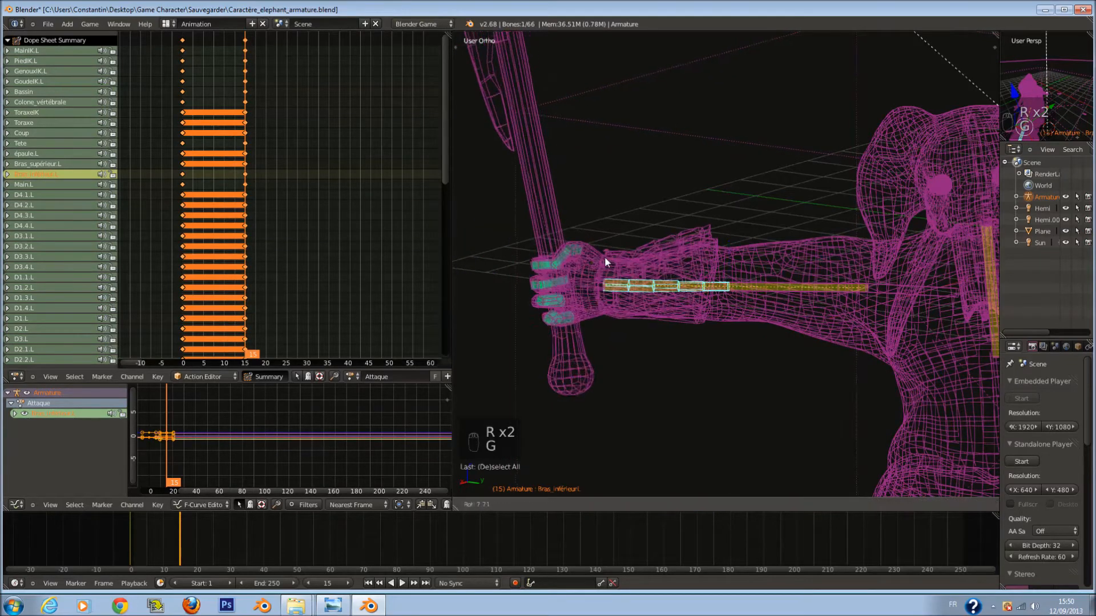
right_click(605, 257)
Swing the left hand bone (Main.L) slightly to straighten the axe vertically.
right_click(593, 282)
key(g)
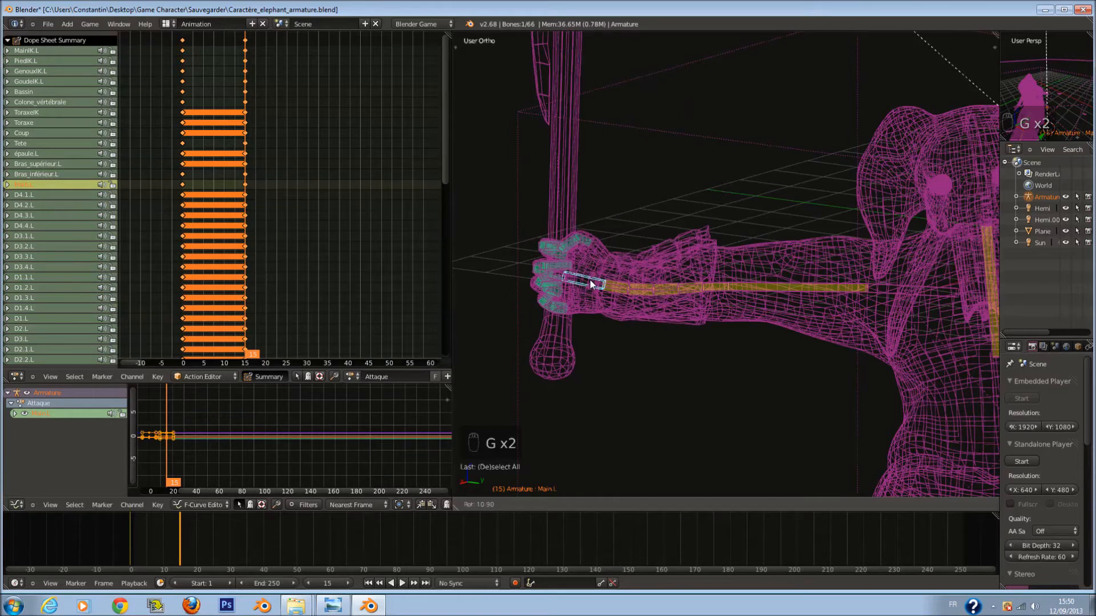
click(594, 285)
Try rotating the left upper arm bone (Bras_supérieur.L) freely and about the global Y axis.
right_click(738, 285)
key(r)
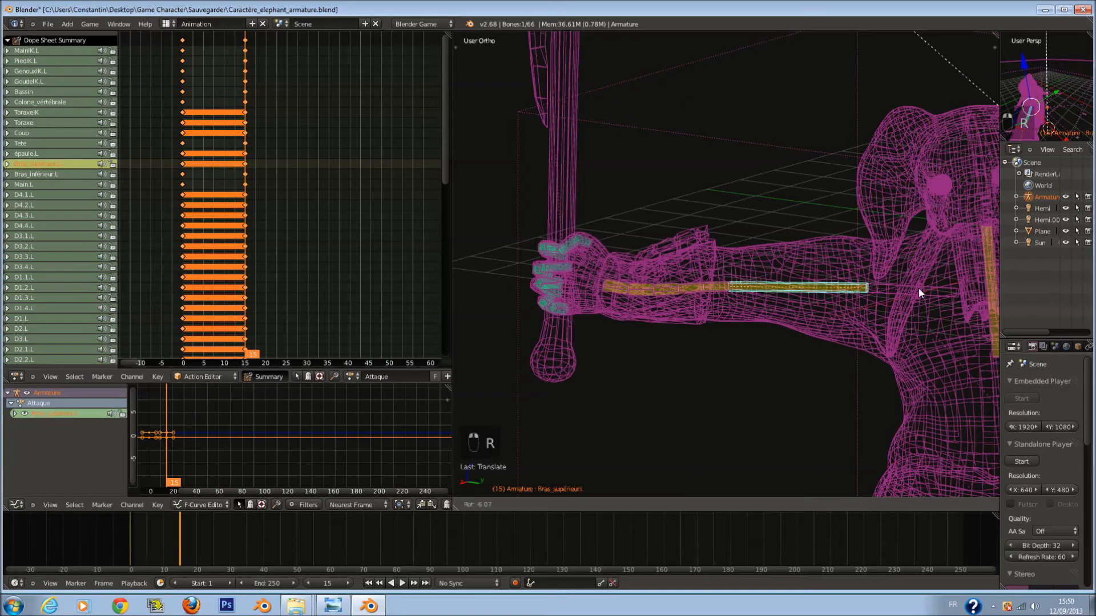
key(r)
key(r)
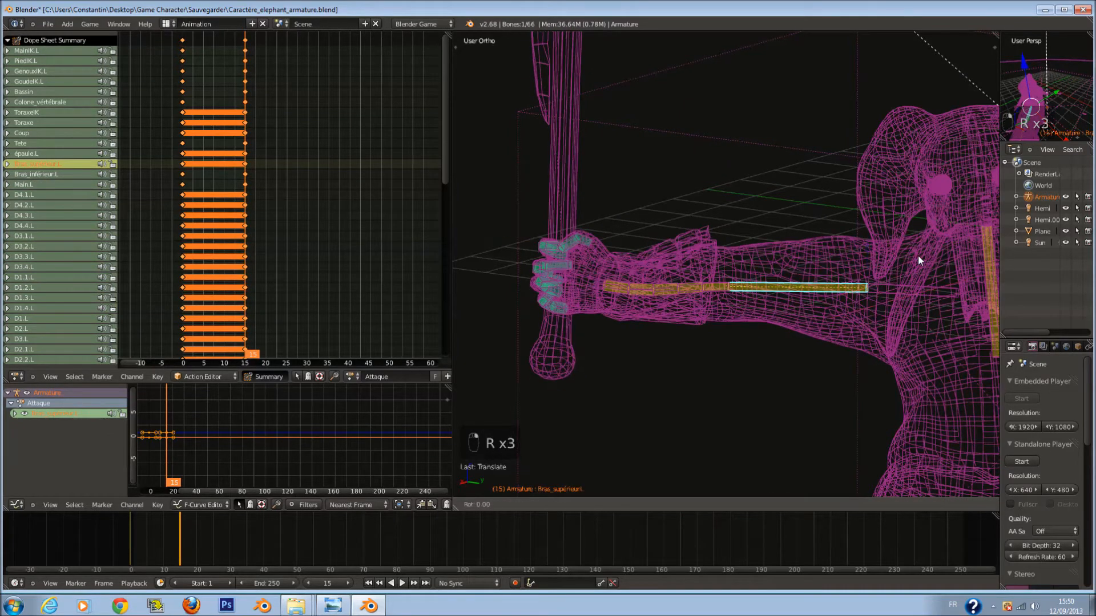
right_click(891, 234)
key(z)
key(r)
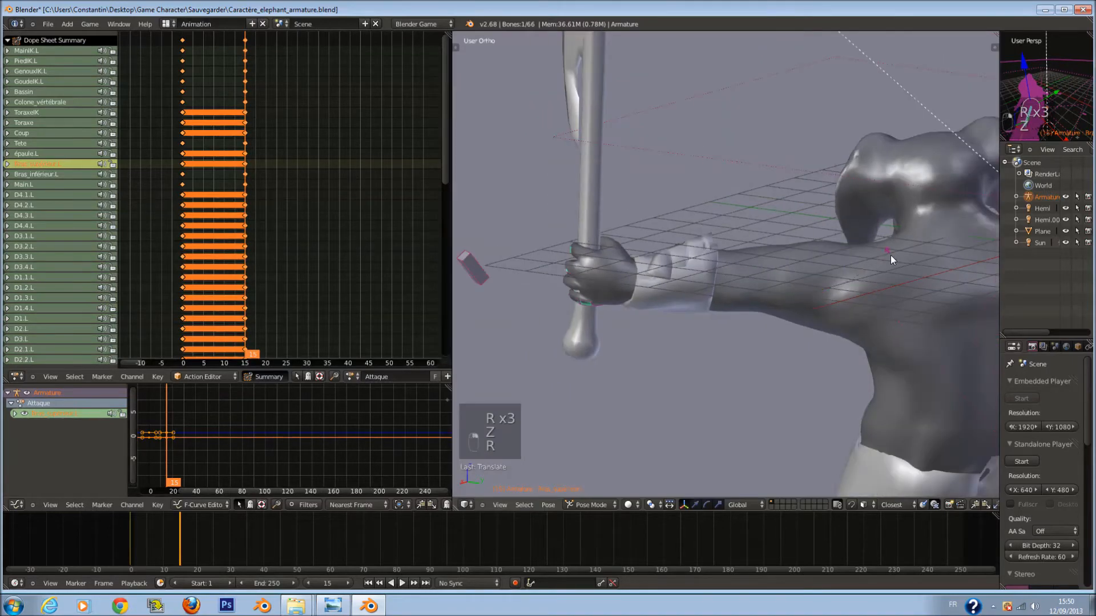
right_click(881, 255)
key(z)
key(r)
key(r)
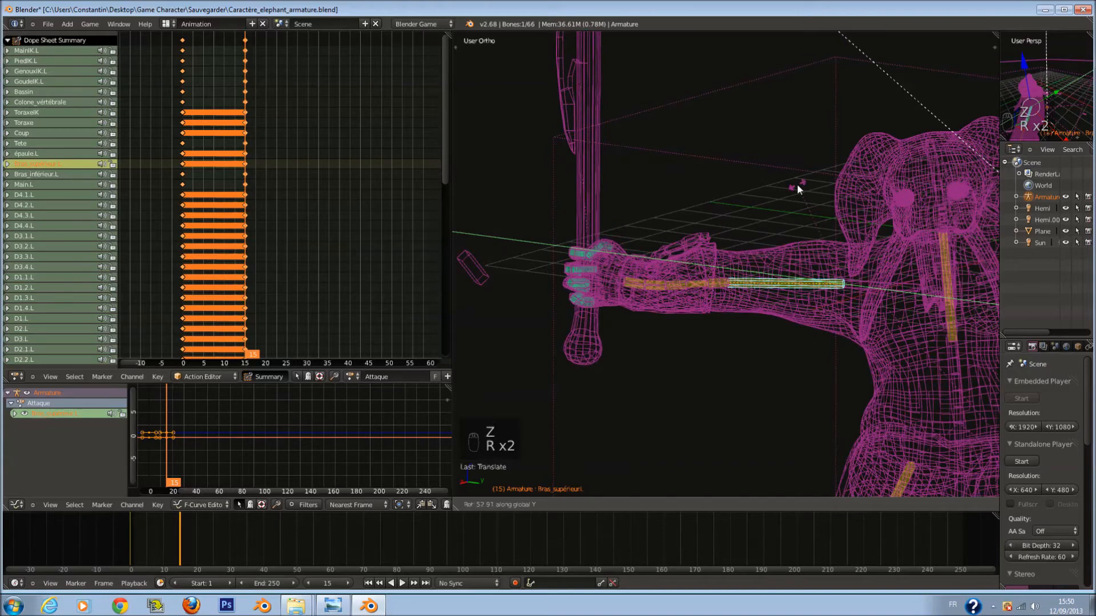
right_click(750, 266)
Try moving the left elbow IK bone (GoudeIK.L) closer to the character.
scroll(749, 268, down, 7)
right_click(849, 388)
middle_drag(849, 388, 890, 426)
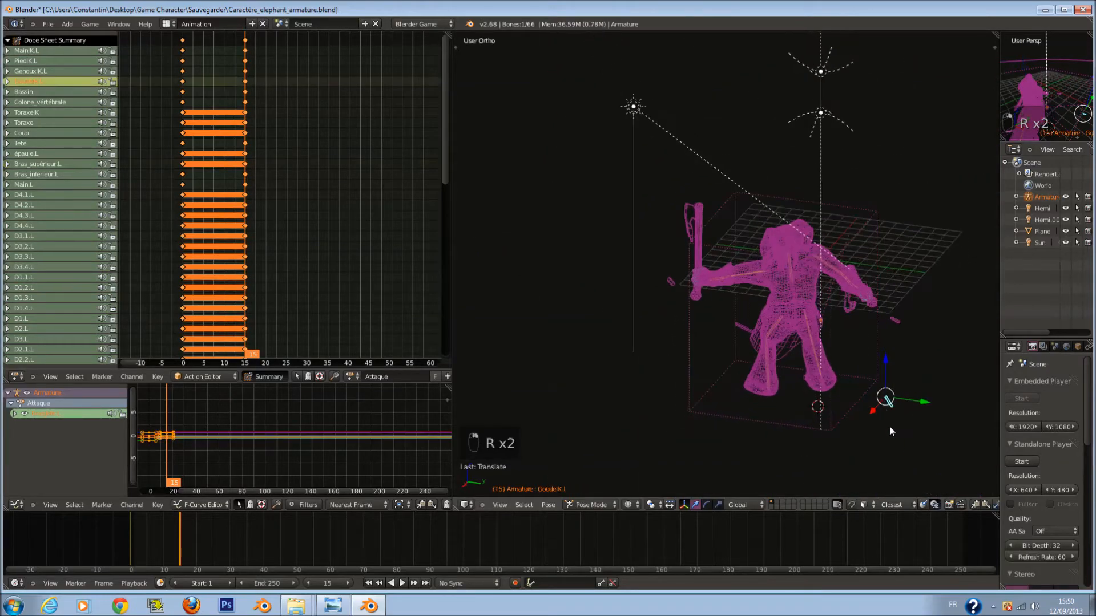
key(g)
click(744, 344)
key(z)
scroll(794, 358, up, 2)
middle_drag(797, 357, 810, 360)
Clear the left elbow IK bone's rotation and location, and lower it along the Z axis.
key(alt+r)
key(alt+g)
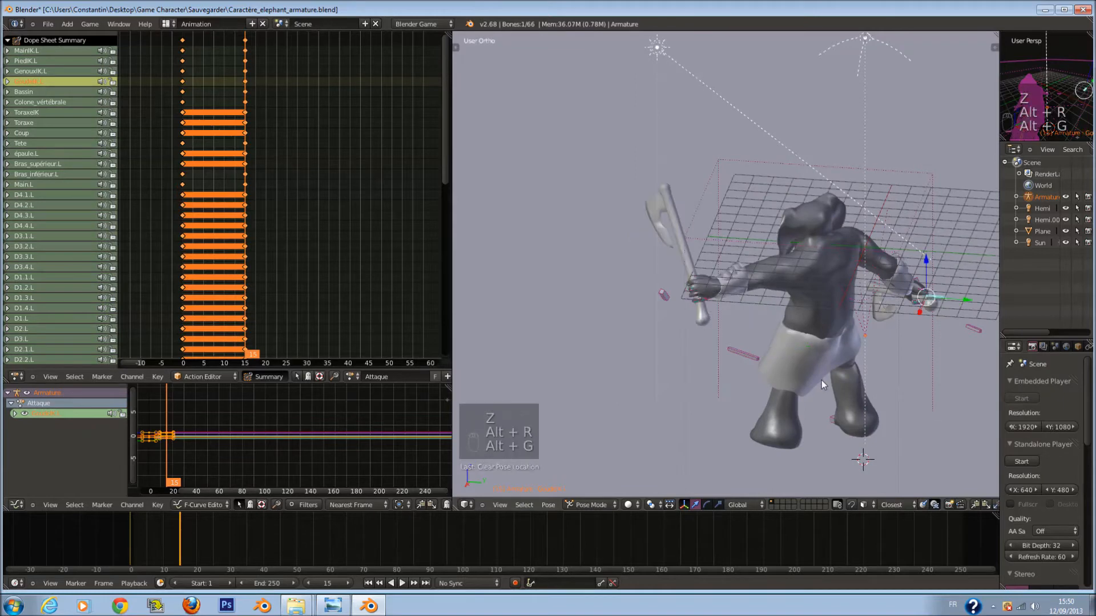
mouse_move(925, 254)
mouse_down()
mouse_move(920, 91)
mouse_move(882, 354)
mouse_up()
key(z)
Try swinging the left hand bone (Main.L) to tilt the axe.
right_click(712, 294)
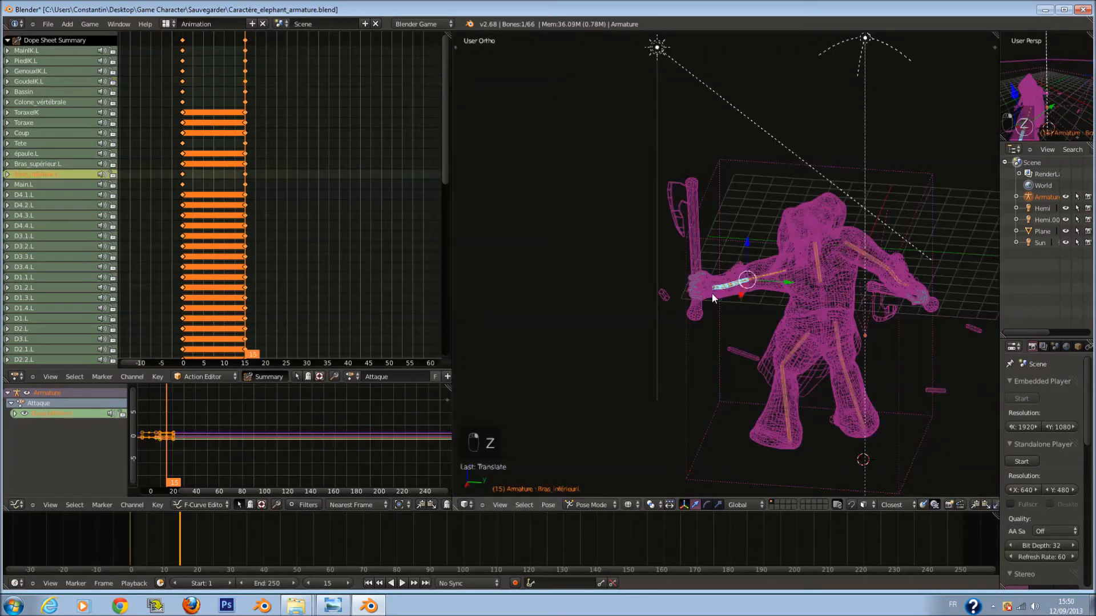
right_click(708, 295)
key(z)
key(z)
right_click(710, 294)
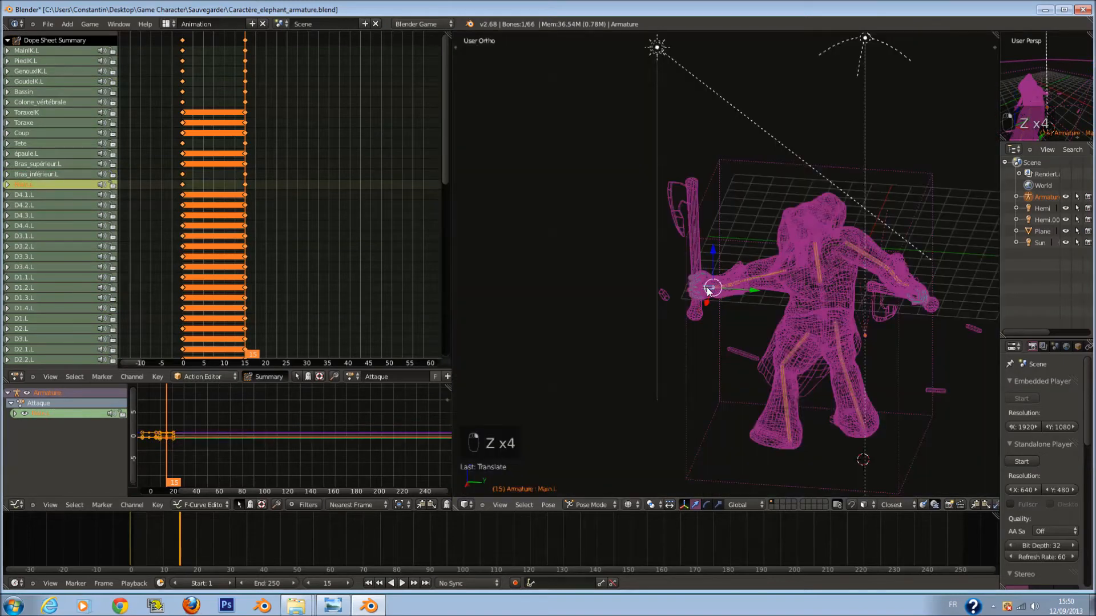
key(z)
key(g)
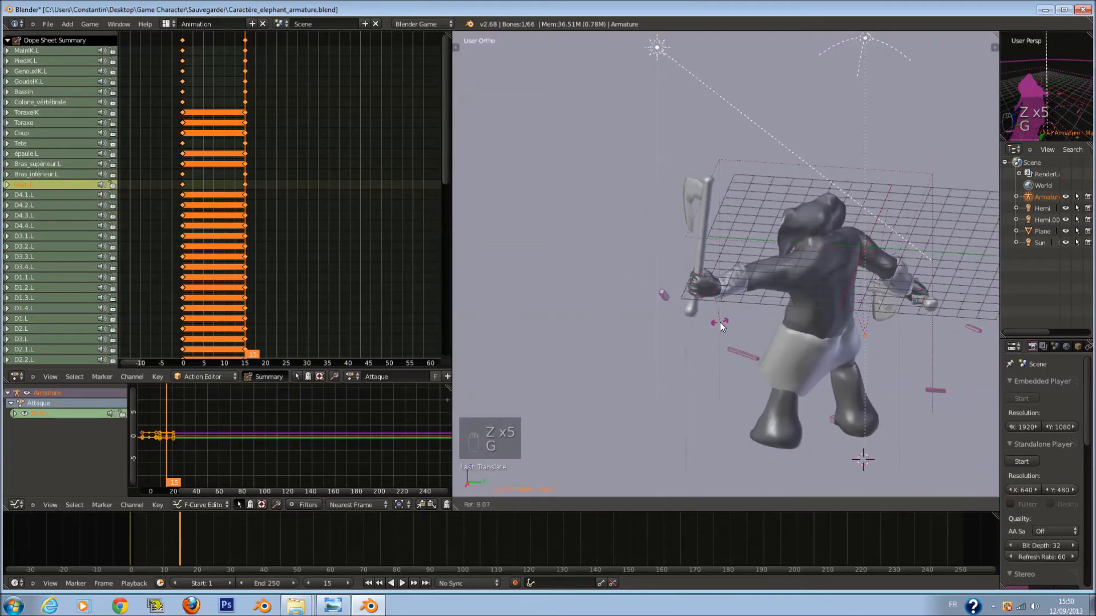
click(716, 292)
Select the left hand IK bone (MainIK.L) and clear its pose rotation and location.
key(z)
right_click(710, 287)
key(z)
right_click(713, 305)
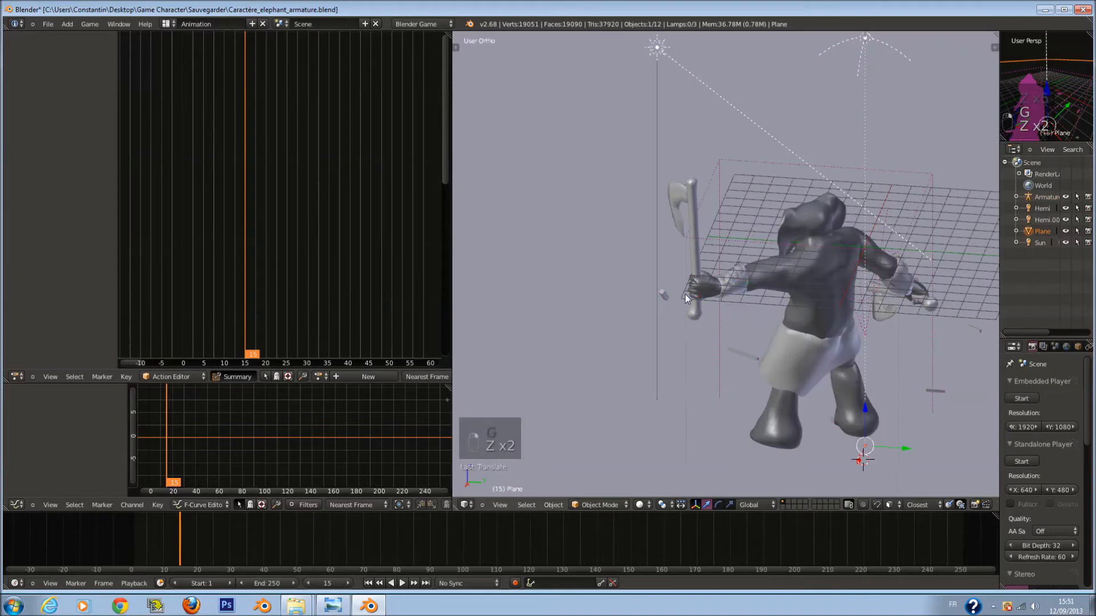
right_click(670, 296)
key(z)
key(alt+r)
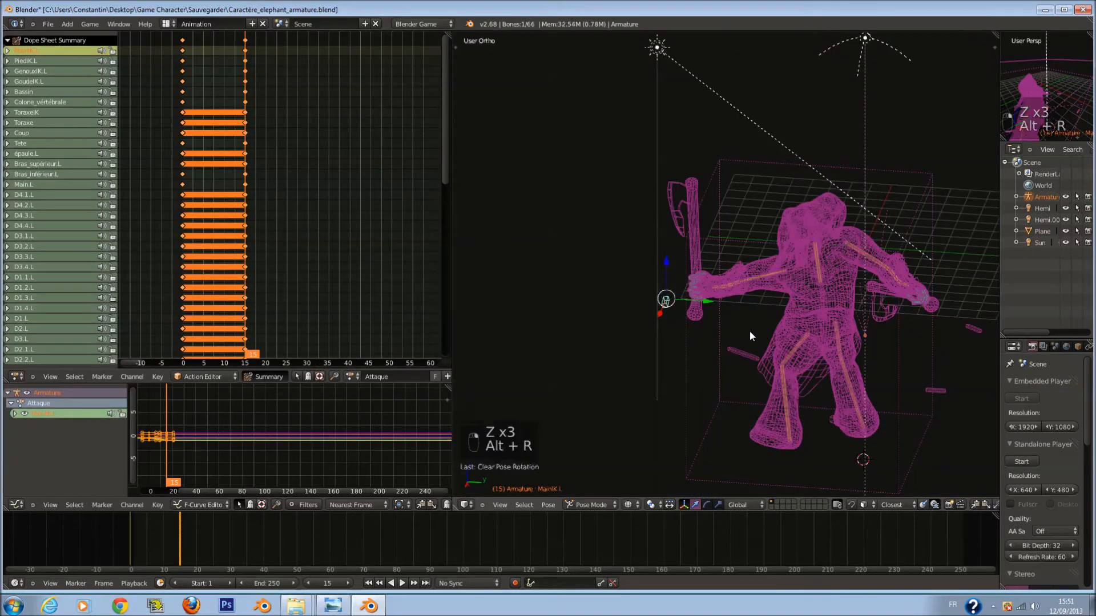
key(alt+g)
key(z)
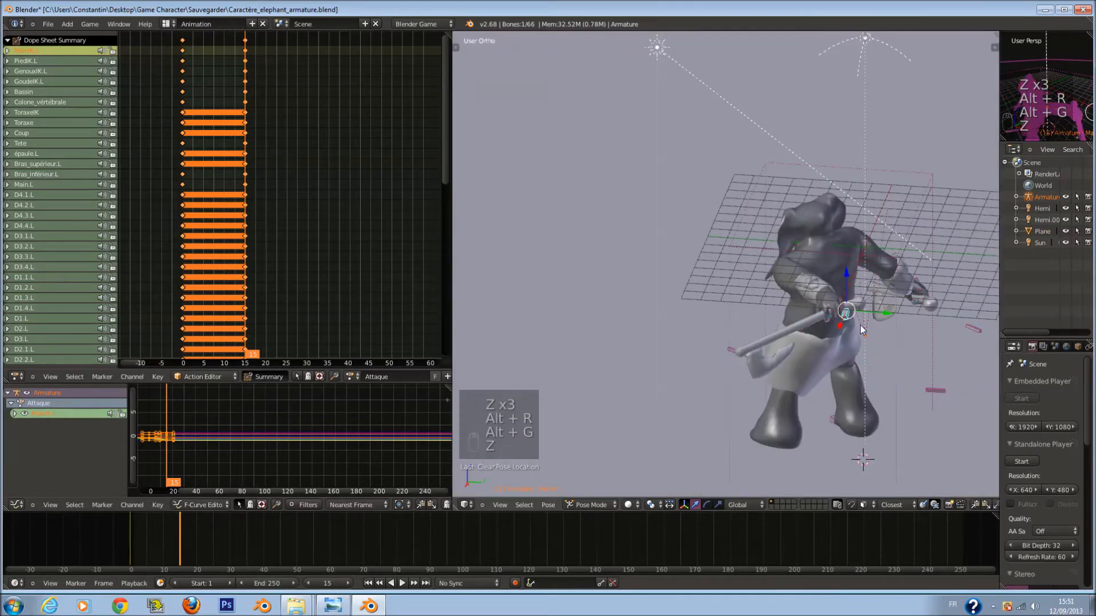
Move the left hand IK bone forward along the global Y axis and adjust its position freely beside the body.
drag(873, 311, 695, 286)
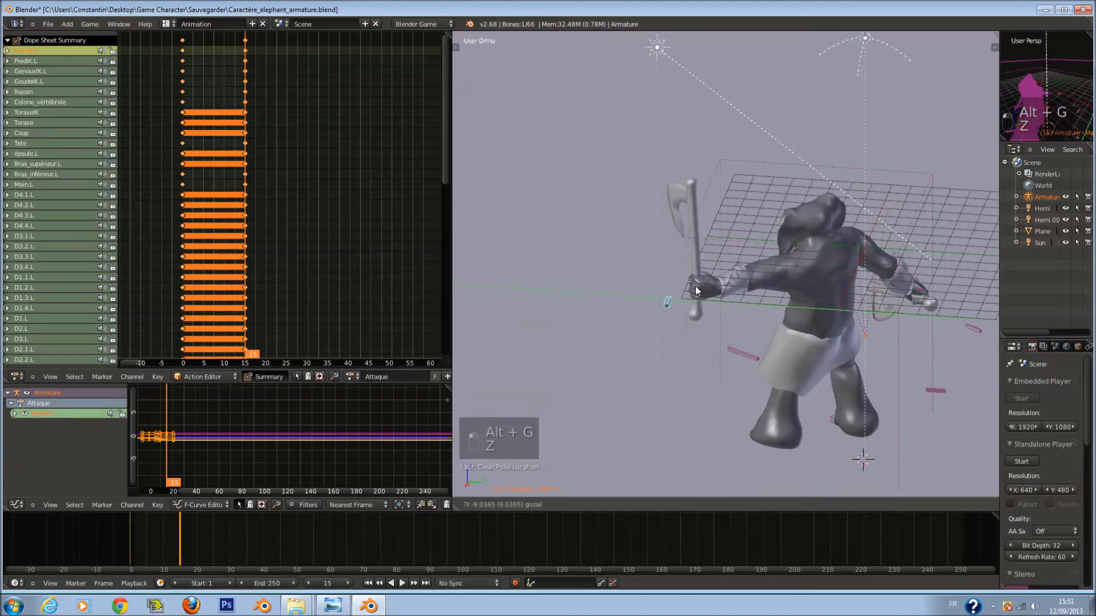
key(g)
click(732, 292)
middle_drag(775, 287, 781, 260)
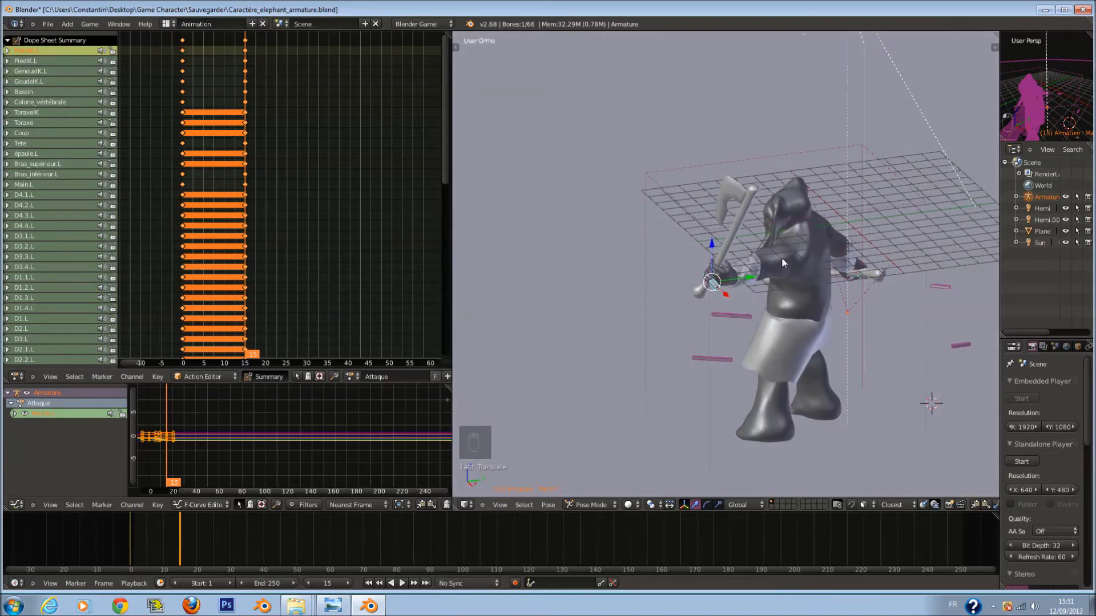
key(g)
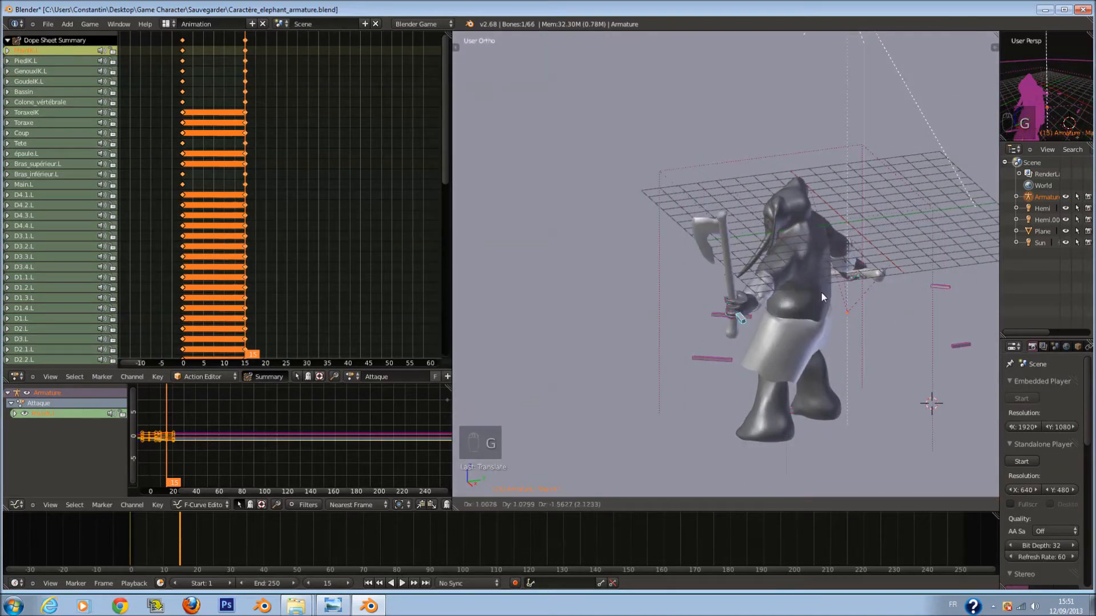
click(807, 257)
Reposition the left hand IK bone to raise the axe arm to about shoulder height.
middle_drag(807, 258, 869, 314)
drag(781, 328, 742, 309)
middle_drag(743, 309, 801, 210)
key(g)
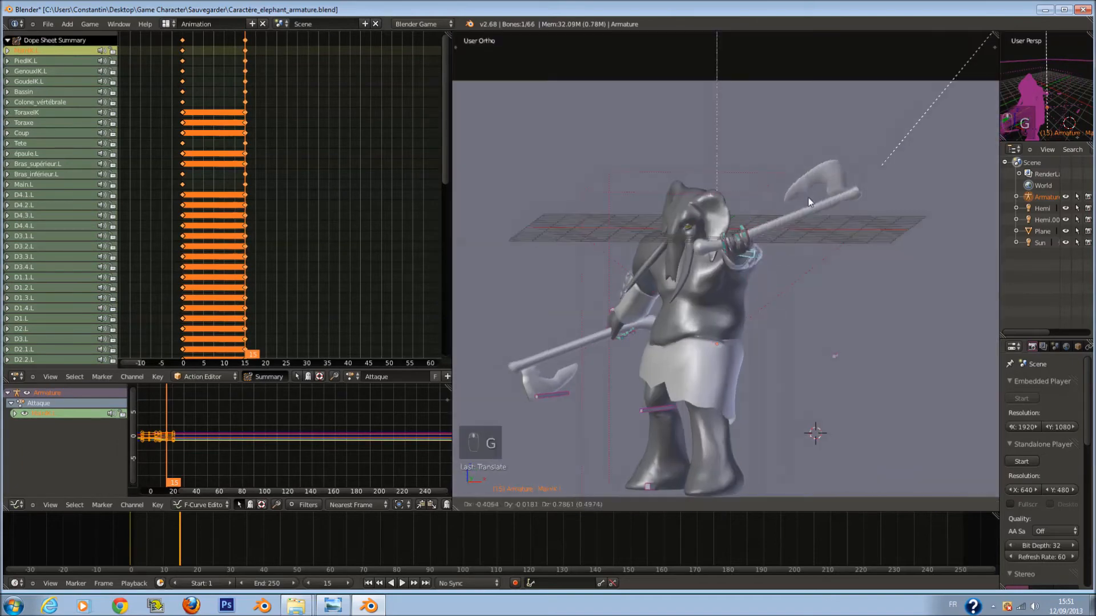
click(830, 203)
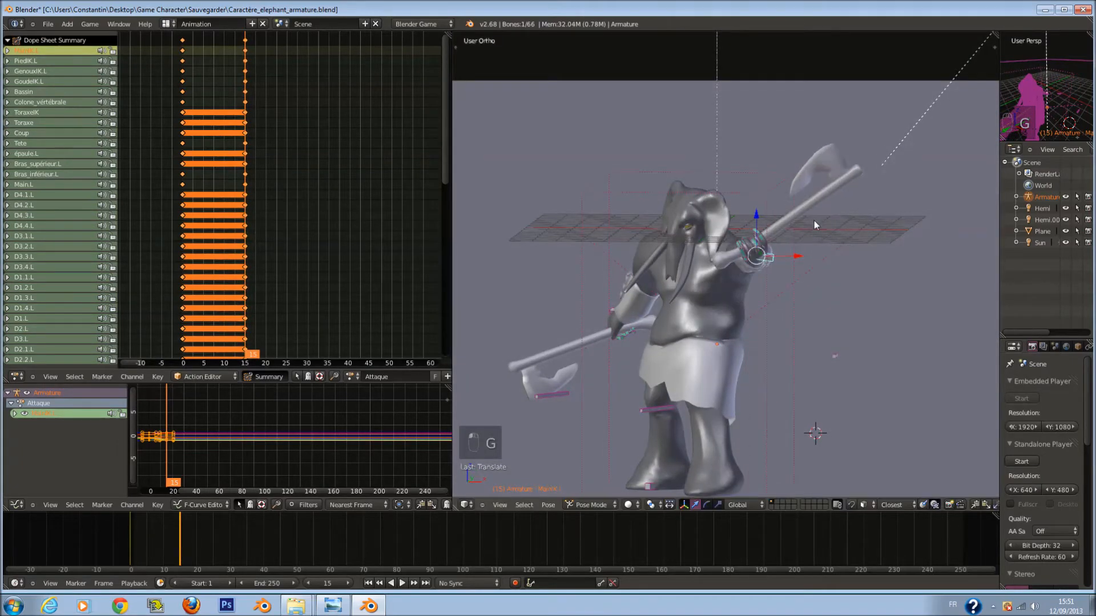
Select the left hand IK, forearm, hand and finger bones and rotate them about the global X axis to raise the axe.
middle_drag(829, 203, 853, 248)
key(z)
key(a)
key(c)
click(794, 251)
right_click(823, 244)
key(z)
key(z)
key(r)
right_click(864, 240)
key(e)
key(r)
right_click(878, 205)
key(z)
key(r)
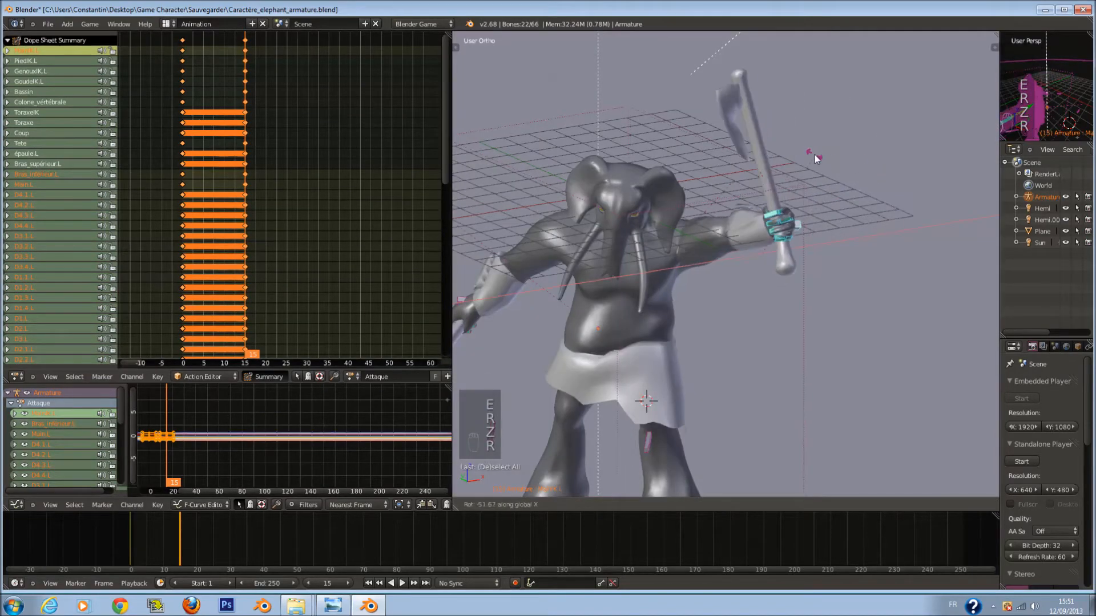
click(800, 183)
Move only the left hand IK bone (MainIK.L) inward to bend the arm slightly.
key(z)
right_click(797, 211)
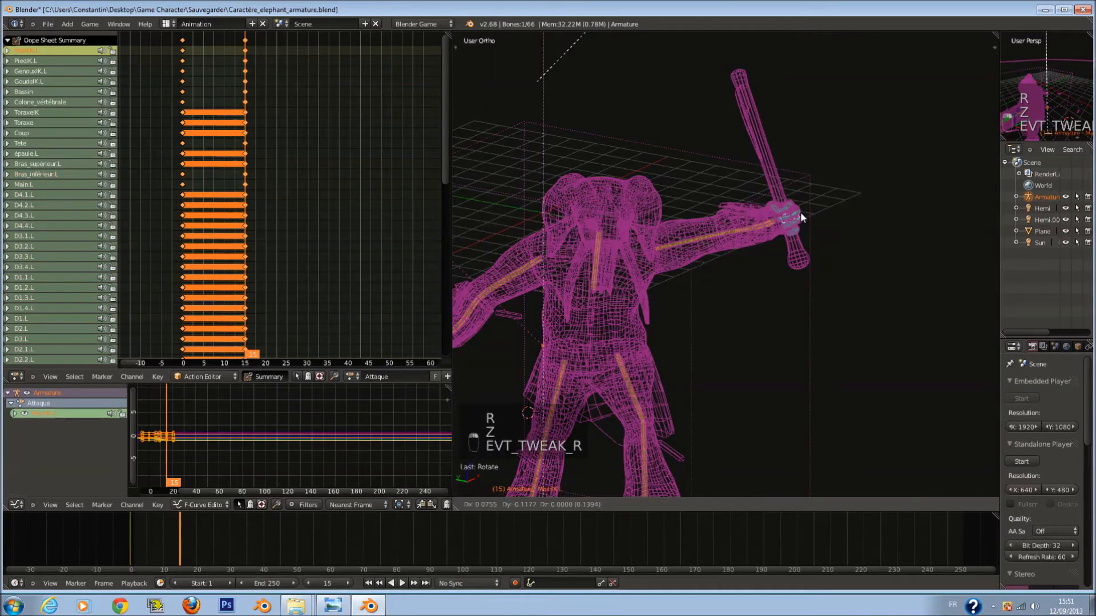
key(g)
click(805, 217)
key(z)
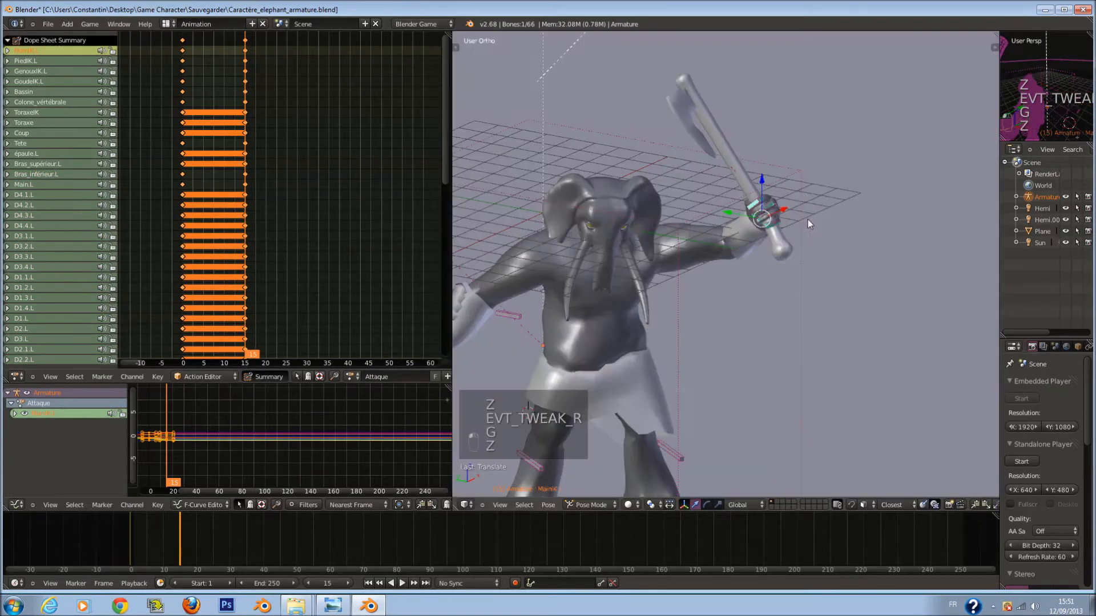
Select the left hand and finger bones without the forearm and rotate them about the global Z axis.
key(z)
key(a)
key(c)
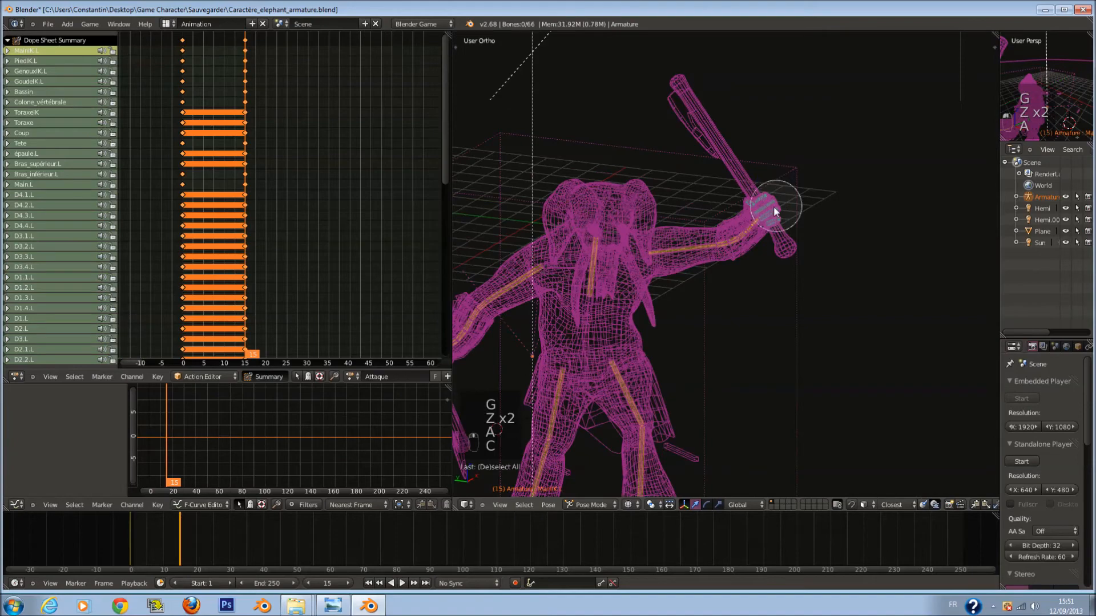
drag(778, 206, 781, 209)
right_click(783, 207)
middle_drag(785, 206, 847, 181)
scroll(799, 200, up, 3)
key(c)
middle_drag(731, 233, 730, 212)
right_click(729, 211)
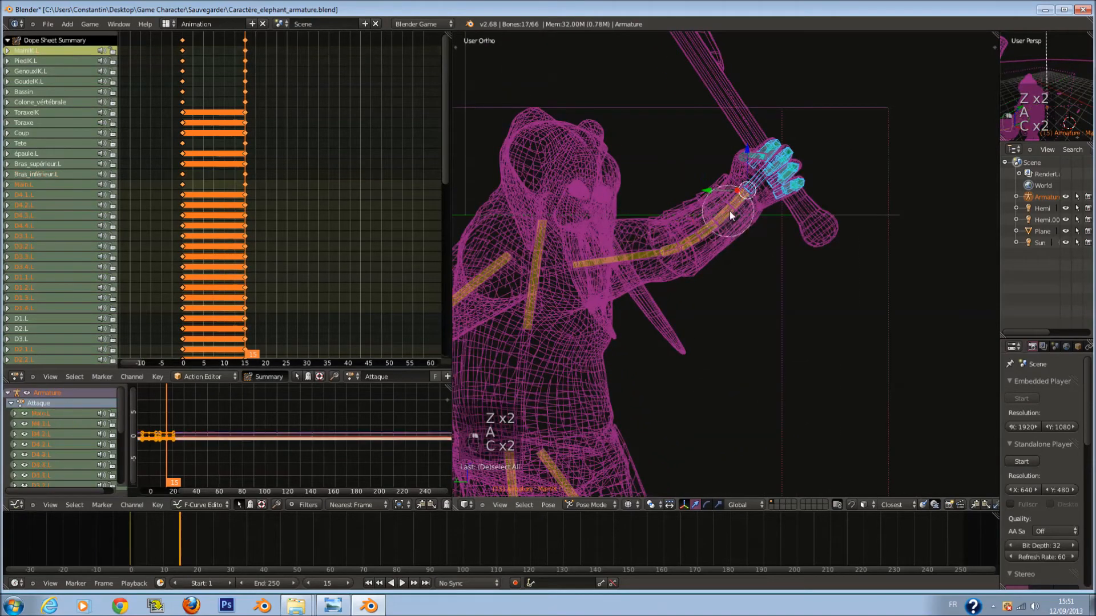
key(z)
middle_drag(860, 243, 863, 271)
key(r)
key(z)
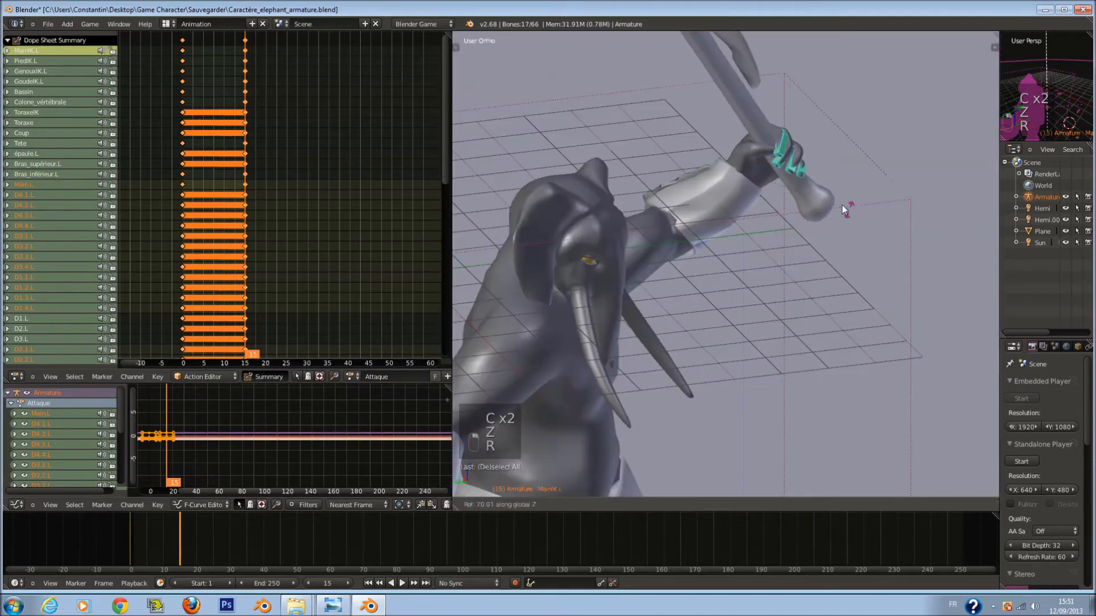
click(830, 189)
Select all bones and insert a keyframe for the pose at frame 15.
middle_drag(830, 190, 601, 261)
key(KP_3)
key(a)
key(a)
key(a)
key(a)
key(i)
click(854, 289)
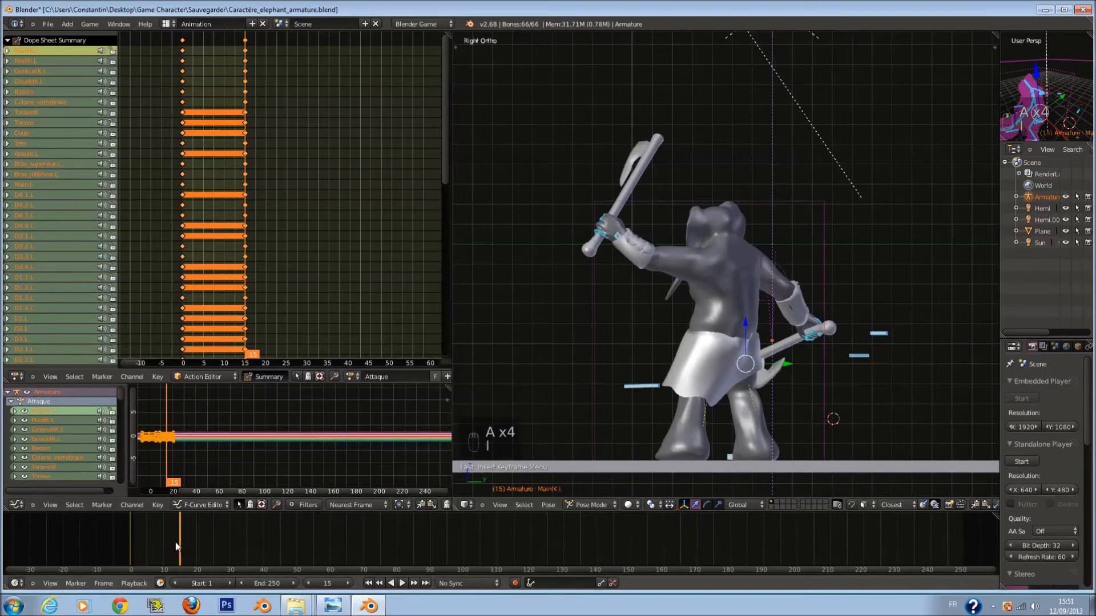
At frame 9, move the left foot IK bone (PiedIK.L) forward and up so the foot lifts mid-step.
click(121, 543)
drag(121, 542, 160, 559)
scroll(582, 377, up, 3)
key(z)
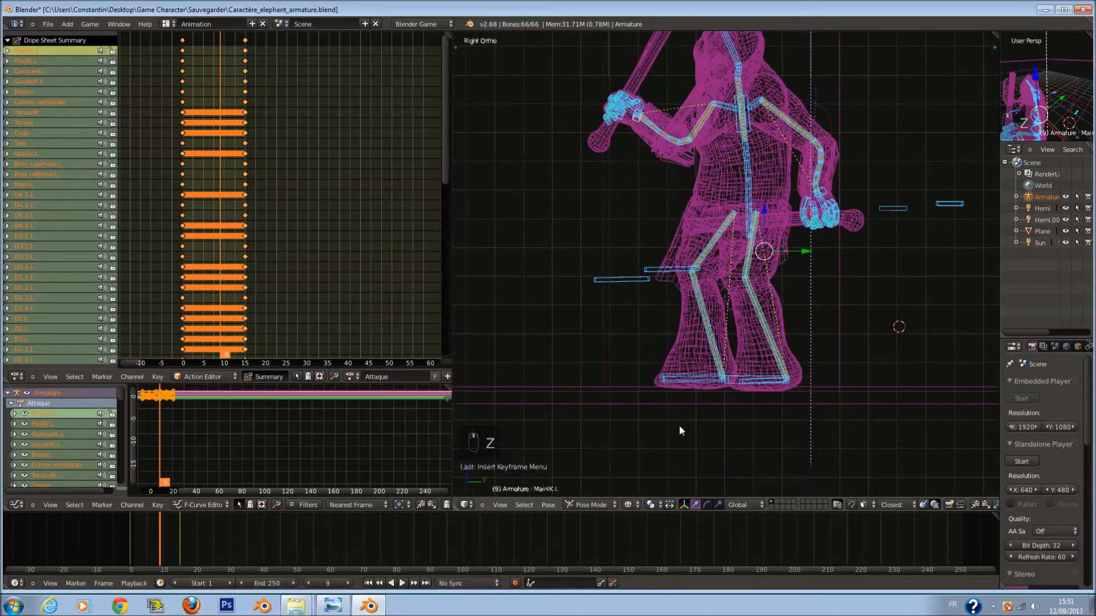
right_click(688, 401)
scroll(689, 402, up, 1)
key(g)
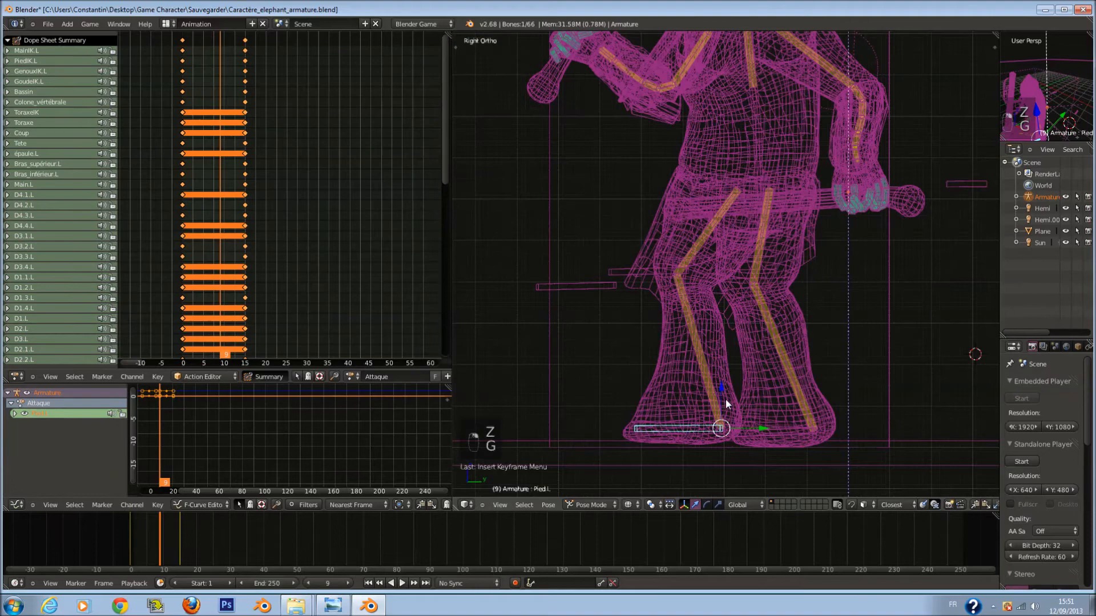
right_click(688, 428)
key(g)
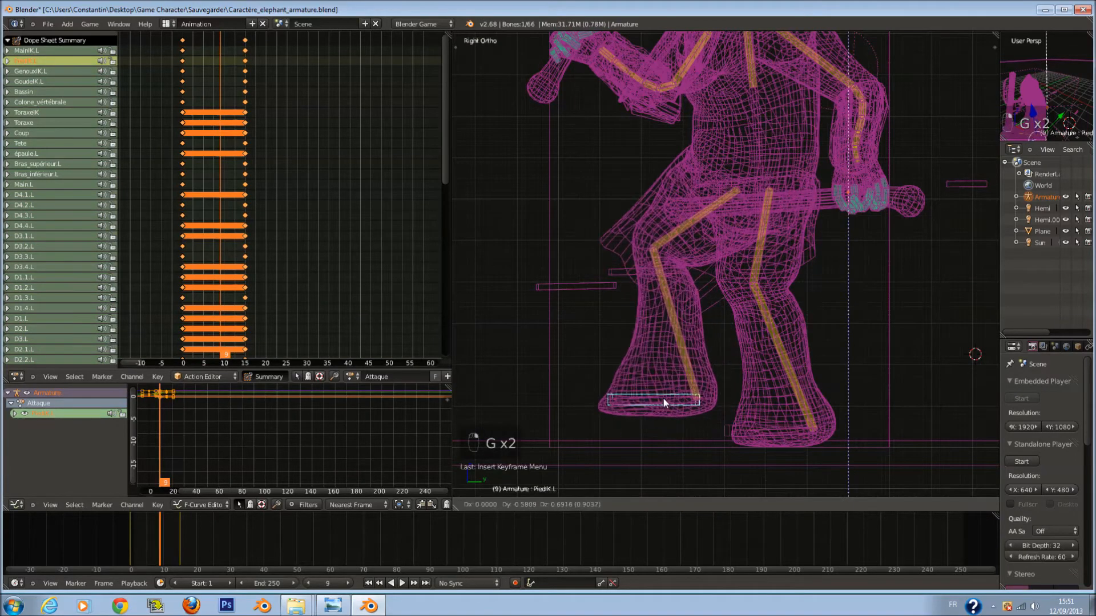
click(729, 392)
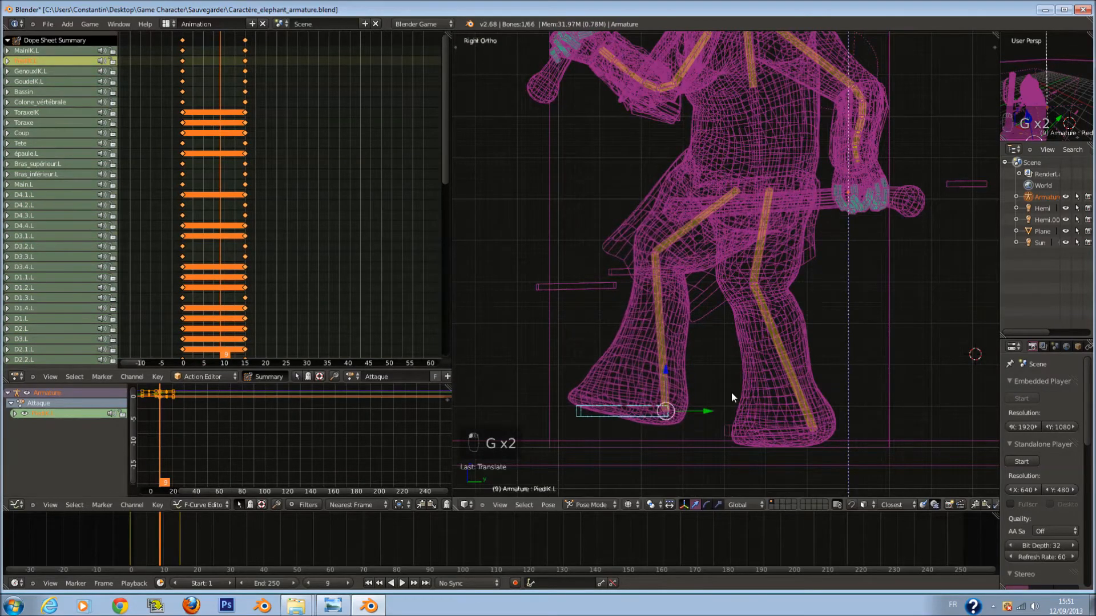
Select all bones, keyframe the stepping pose at frame 9, and play the animation.
scroll(756, 389, down, 1)
key(a)
ctrl+scroll(757, 356, up, 2)
key(a)
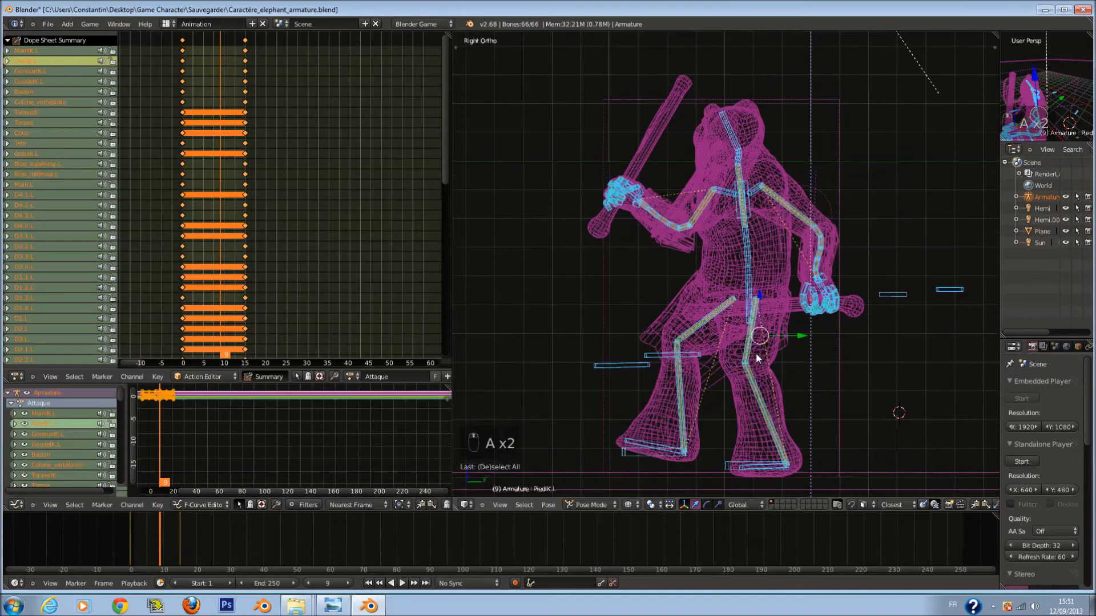
key(z)
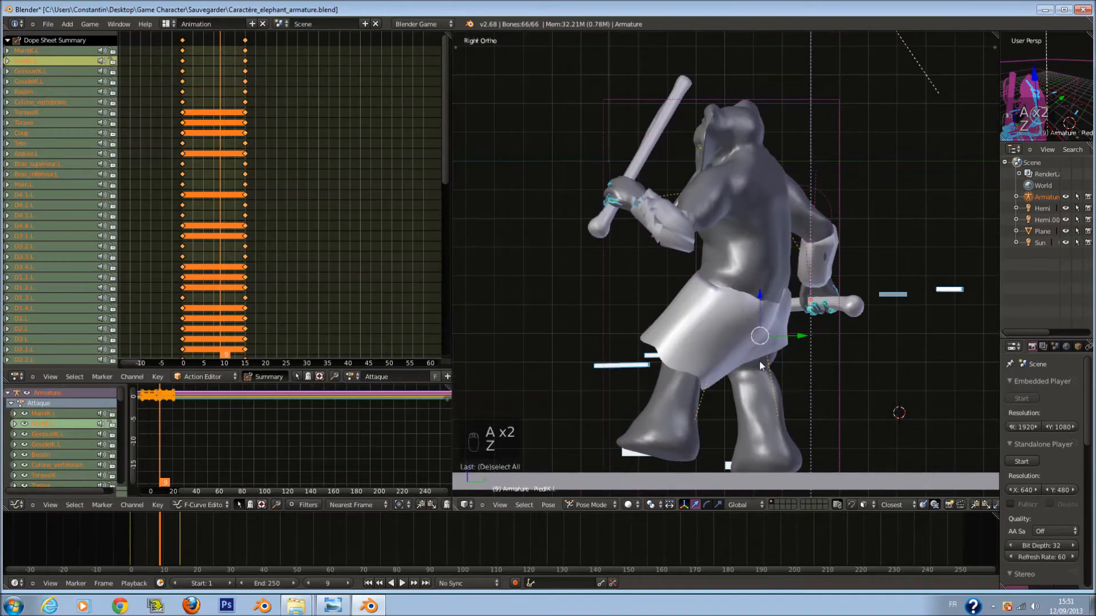
key(i)
click(783, 355)
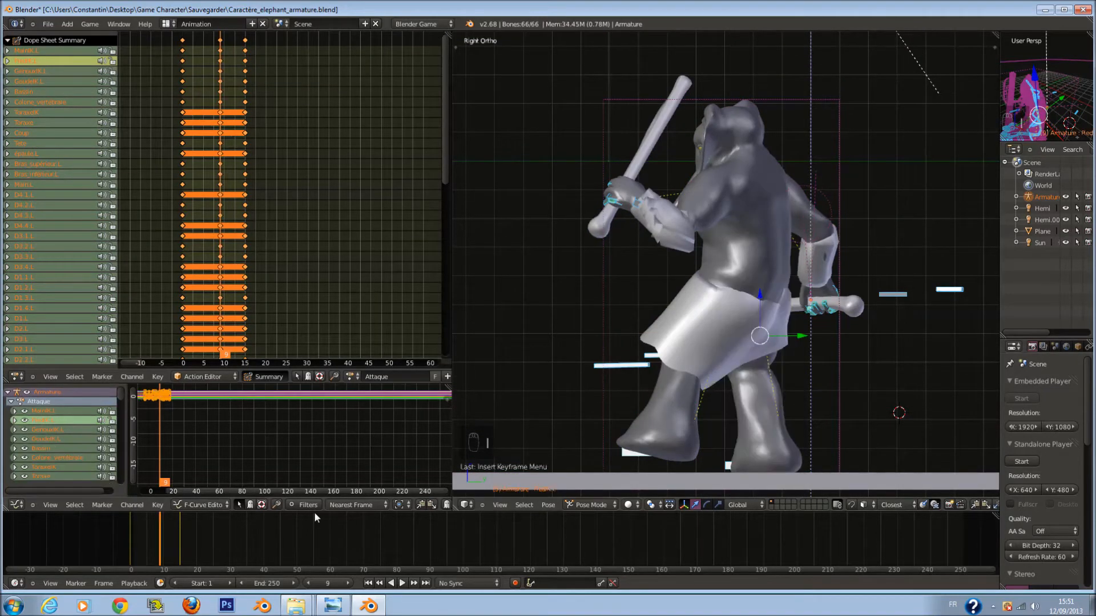
key(alt+a)
key(alt+a)
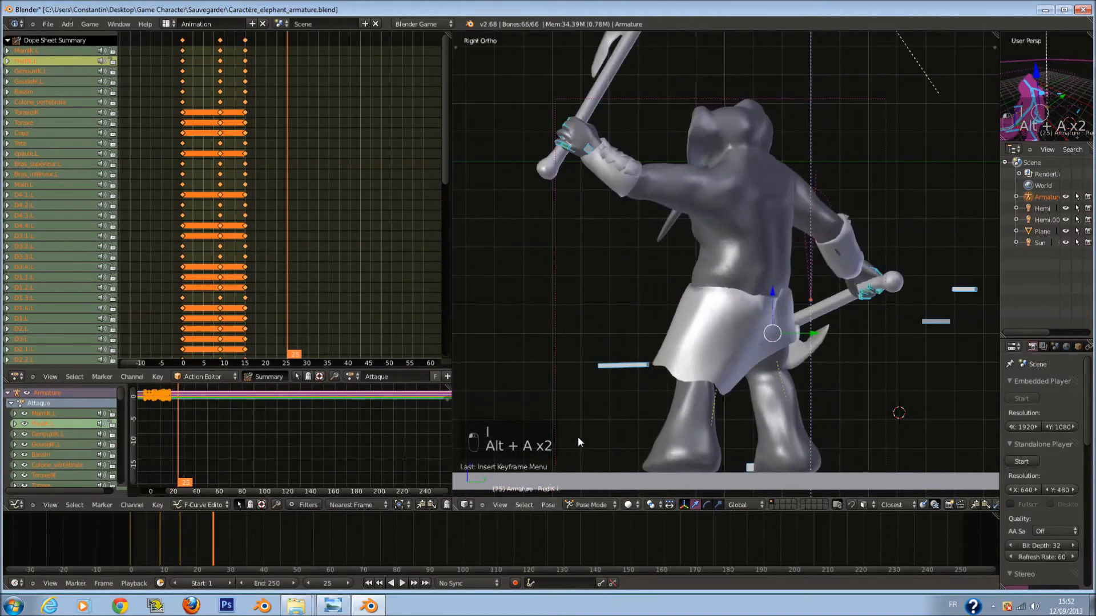
Move the frame 15 keyframes to frame 21 and play the animation again.
right_click(246, 40)
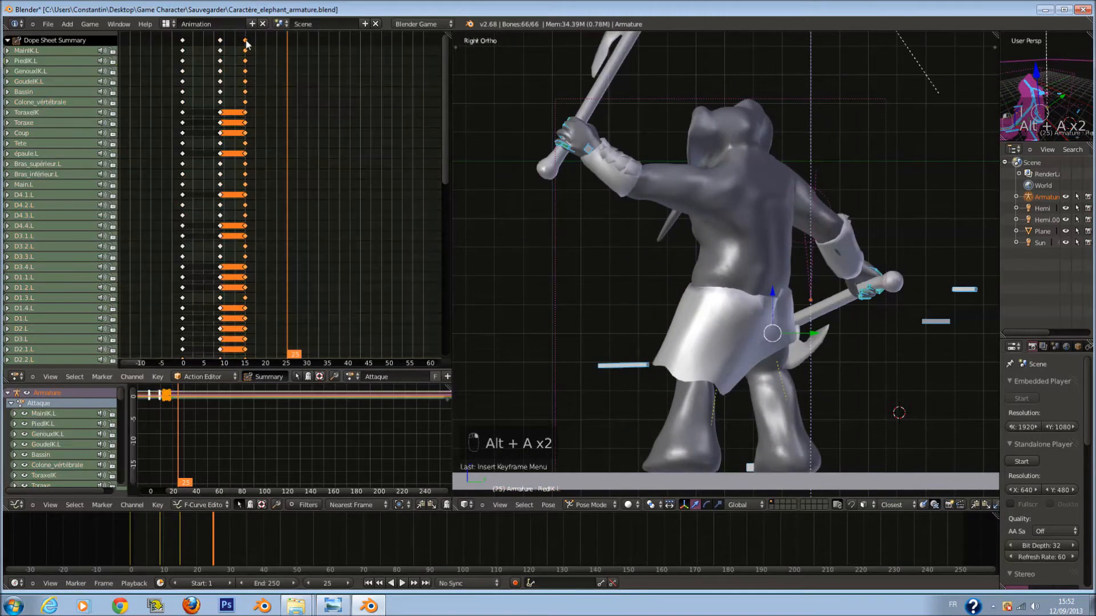
key(g)
click(295, 114)
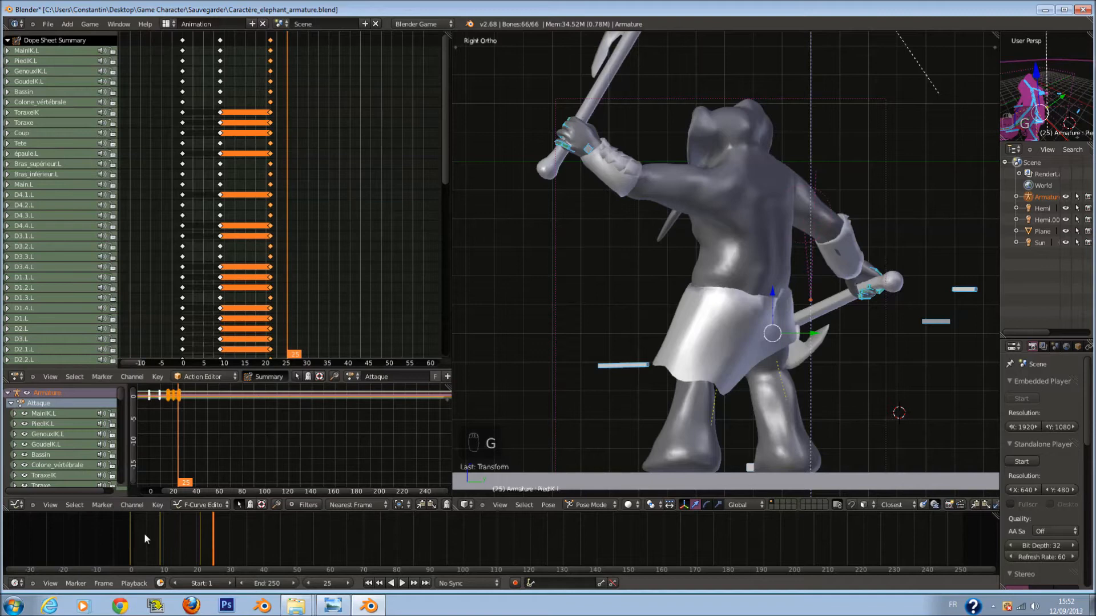
key(alt+a)
key(alt+a)
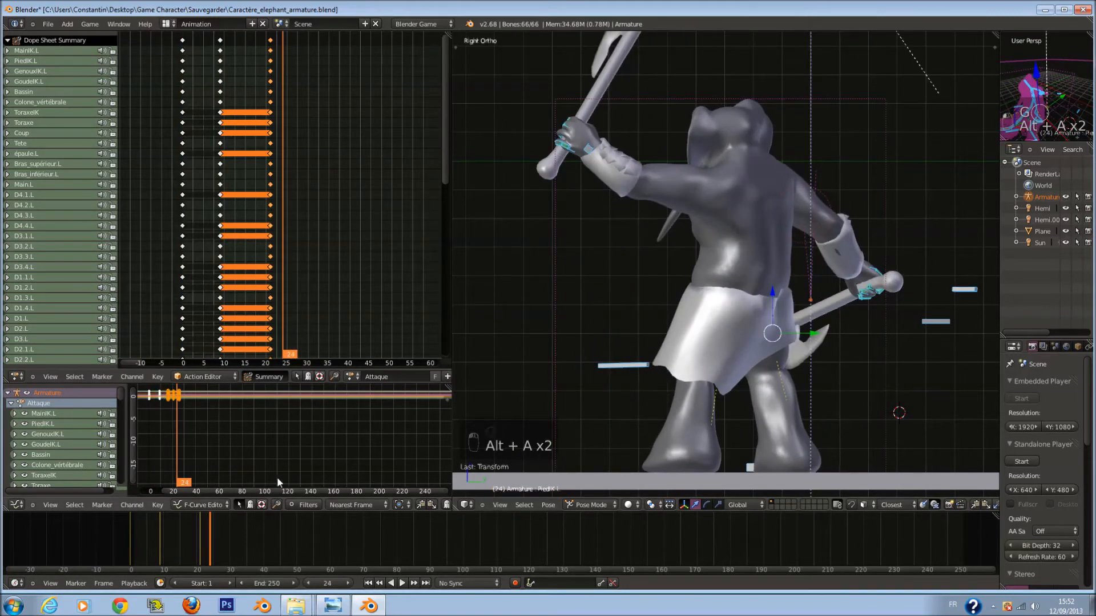
Go to frame 20 and try to rotate the raised left arm and hand bones.
mouse_move(191, 528)
mouse_down()
mouse_move(172, 531)
mouse_move(195, 547)
mouse_up()
key(z)
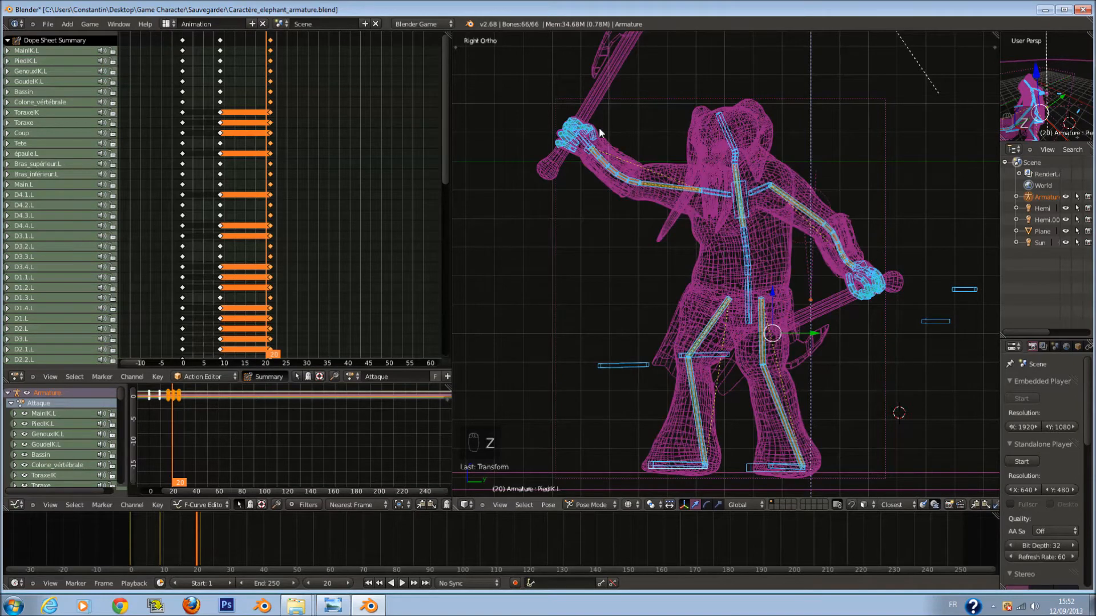
key(a)
scroll(607, 130, up, 2)
key(c)
click(572, 163)
right_click(573, 162)
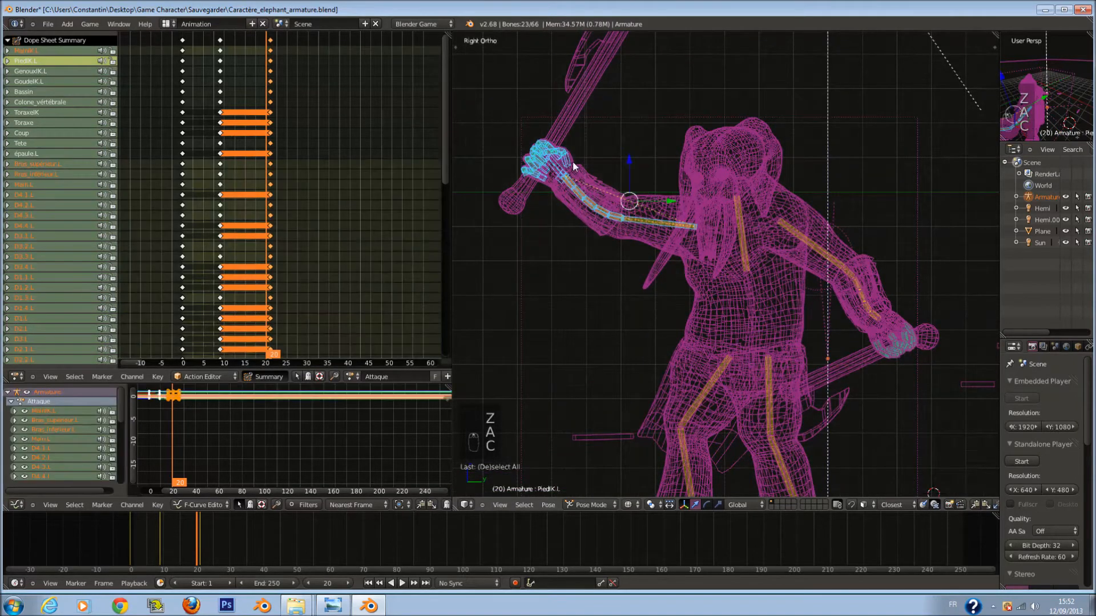
key(r)
right_click(666, 107)
Select only the left hand bones and rotate them in the side view to tilt the raised weapon.
key(a)
key(c)
scroll(555, 142, up, 4)
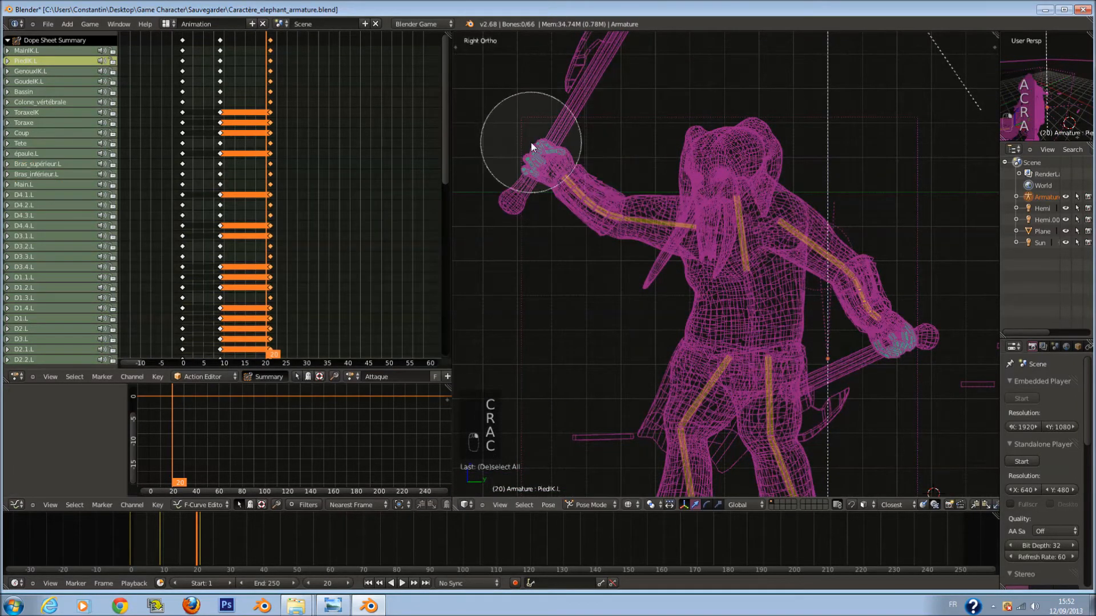
click(532, 142)
right_click(531, 142)
key(c)
middle_click(640, 224)
right_click(641, 223)
key(r)
click(634, 87)
key(z)
Move the left hand IK bone (MainIK.L) down and forward to swing the raised weapon to waist height in front of the body.
middle_drag(585, 185, 643, 214)
right_click(650, 220)
right_click(652, 223)
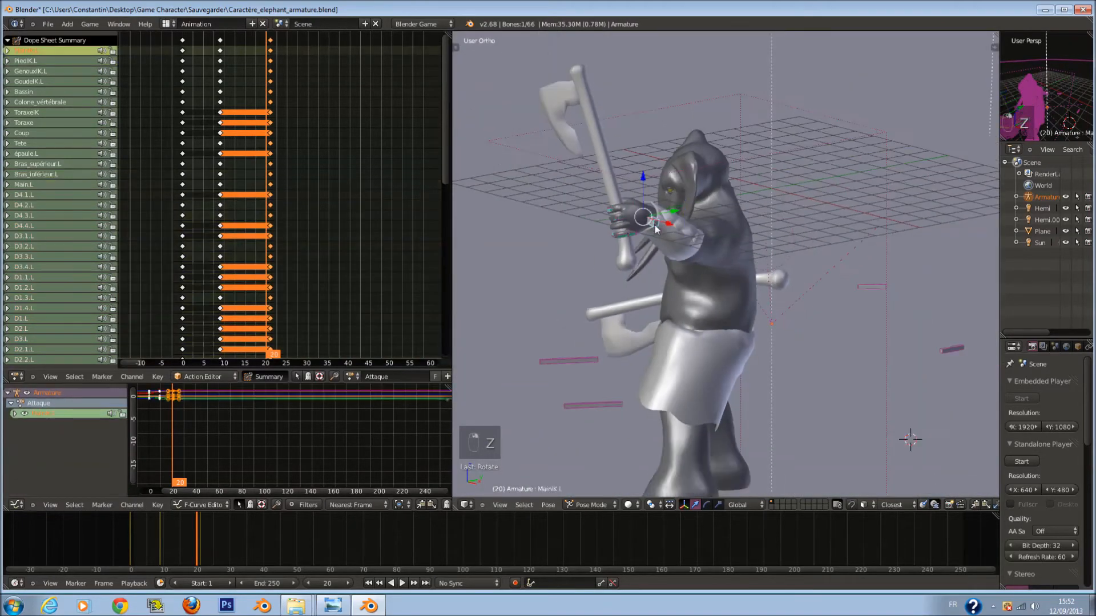
key(g)
right_click(641, 267)
middle_drag(641, 267, 734, 290)
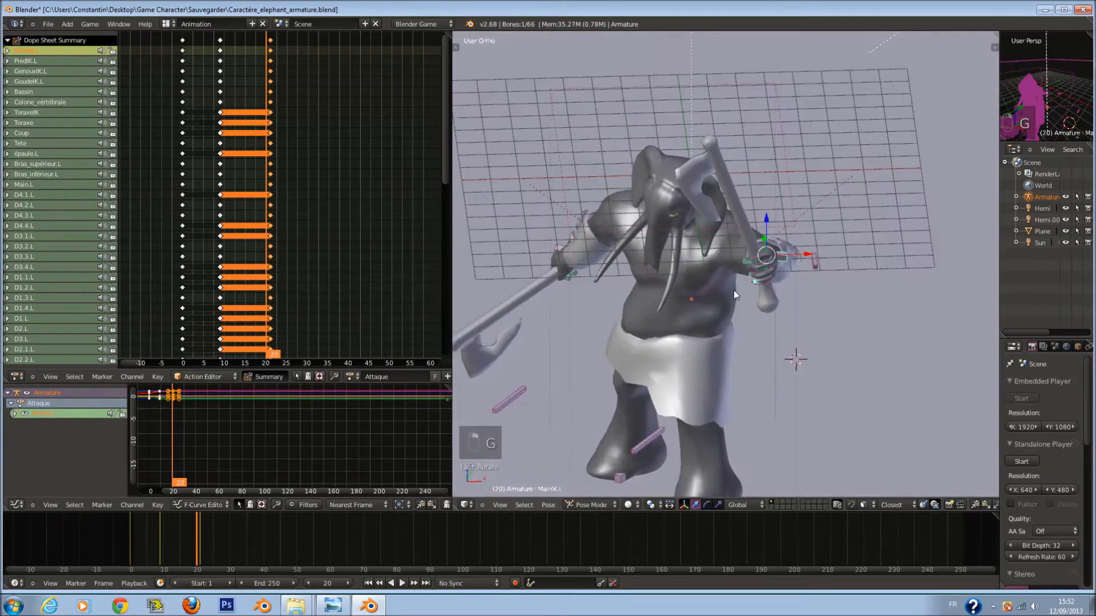
key(g)
drag(763, 370, 685, 388)
middle_drag(685, 387, 643, 318)
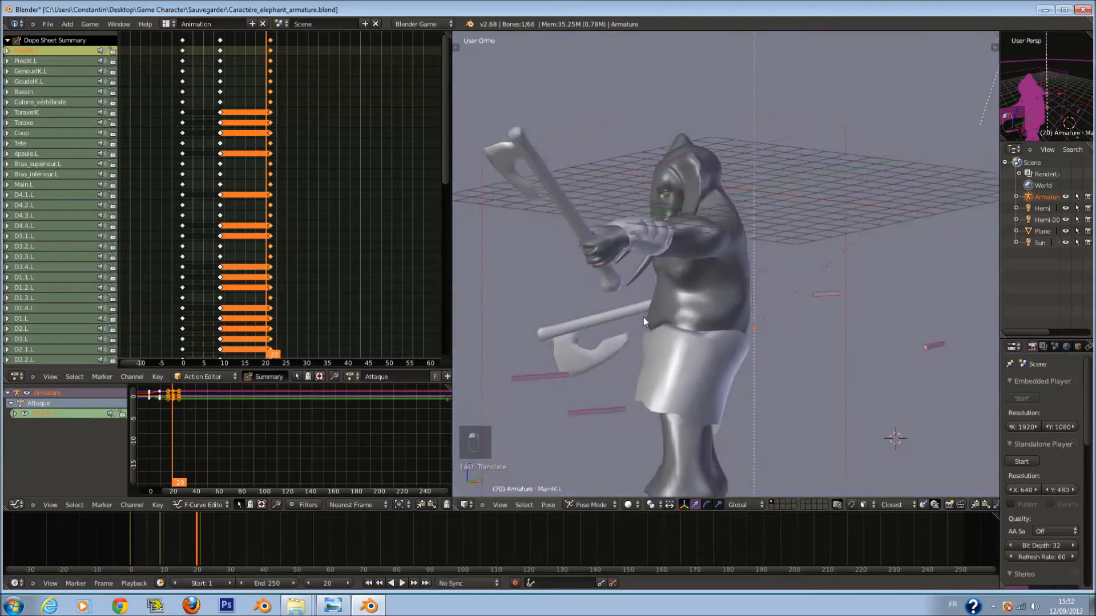
scroll(640, 314, down, 2)
shift+middle_drag(545, 255, 614, 255)
drag(551, 210, 695, 330)
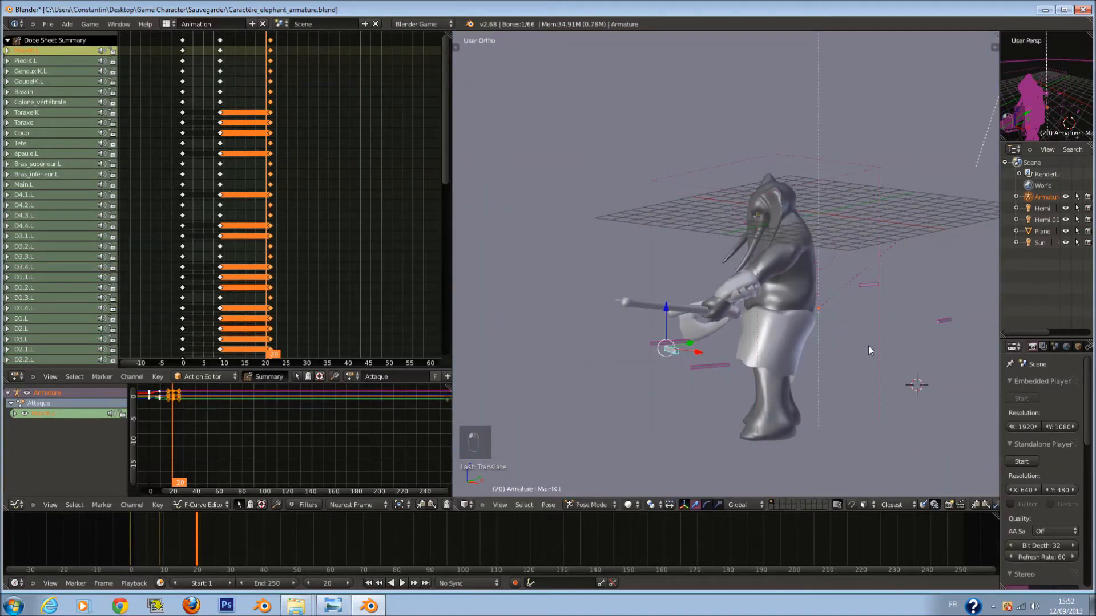
Move the left elbow IK bone (GoudeIK.L) forward to correct the bend of the lowered arm.
right_click(869, 343)
middle_drag(872, 330, 722, 365)
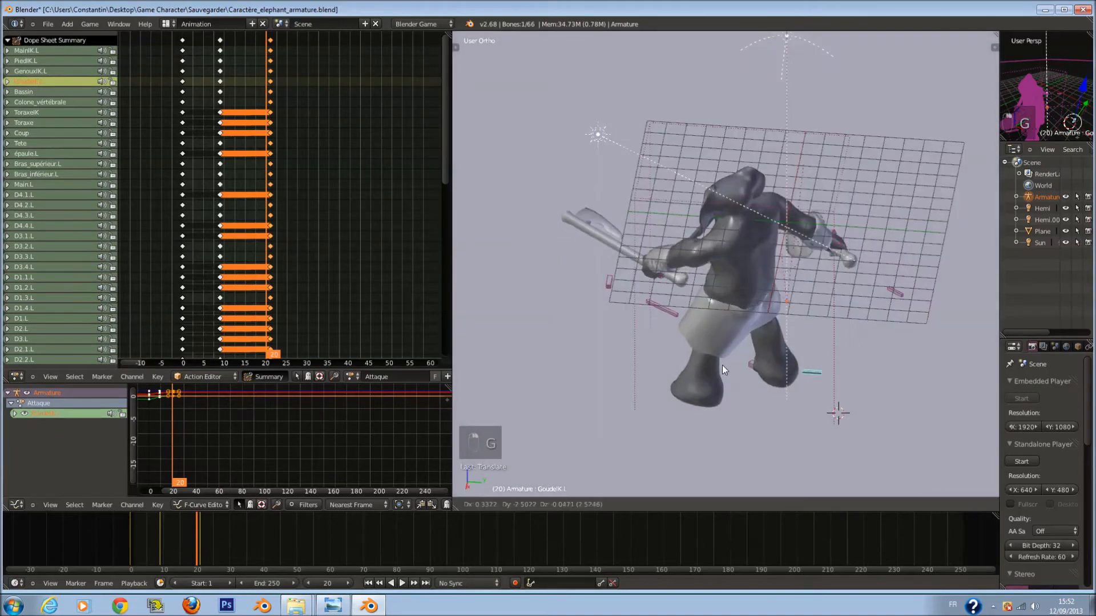
key(g)
key(KP_3)
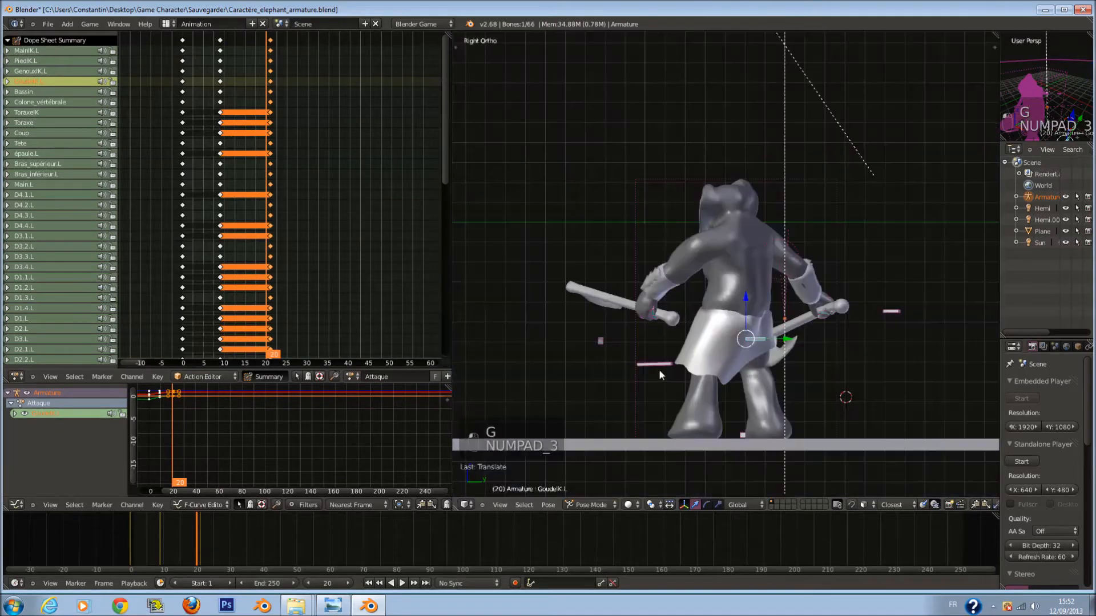
Select the spine, head and left arm bones and rotate them in the side view to lean the upper body forward.
key(z)
key(a)
key(a)
key(a)
key(a)
key(a)
key(c)
scroll(746, 125, down, 3)
mouse_move(746, 124)
mouse_down()
mouse_move(755, 135)
mouse_move(595, 225)
mouse_up()
right_click(597, 225)
key(r)
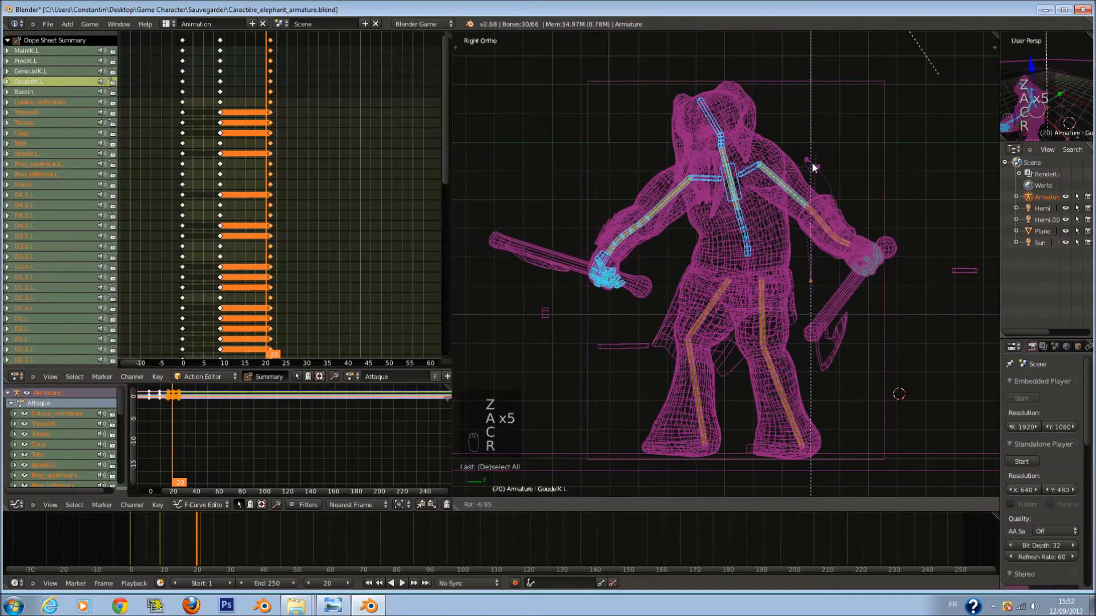
click(779, 138)
Rotate the selected upper-body bones about the Z axis to twist the torso into the strike.
key(z)
mouse_move(781, 139)
middle_down()
mouse_move(830, 205)
mouse_move(823, 199)
middle_up()
key(r)
key(z)
click(819, 226)
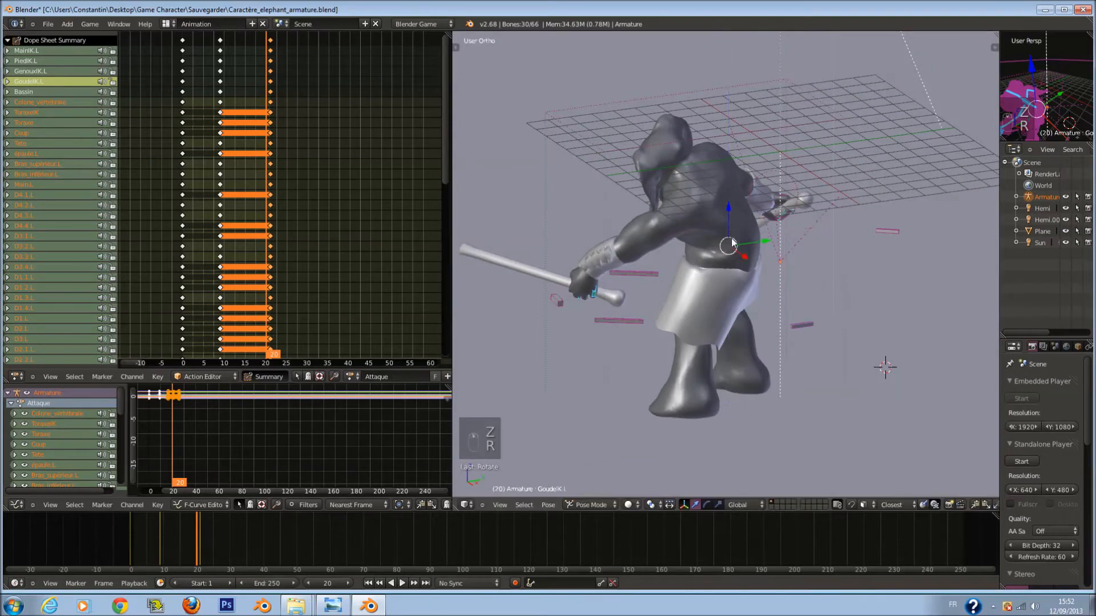
Select the left hand bones and rotate them about the Z axis to turn the weapon.
key(z)
ctrl+scroll(595, 284, down, 2)
key(a)
key(c)
scroll(615, 283, up, 8)
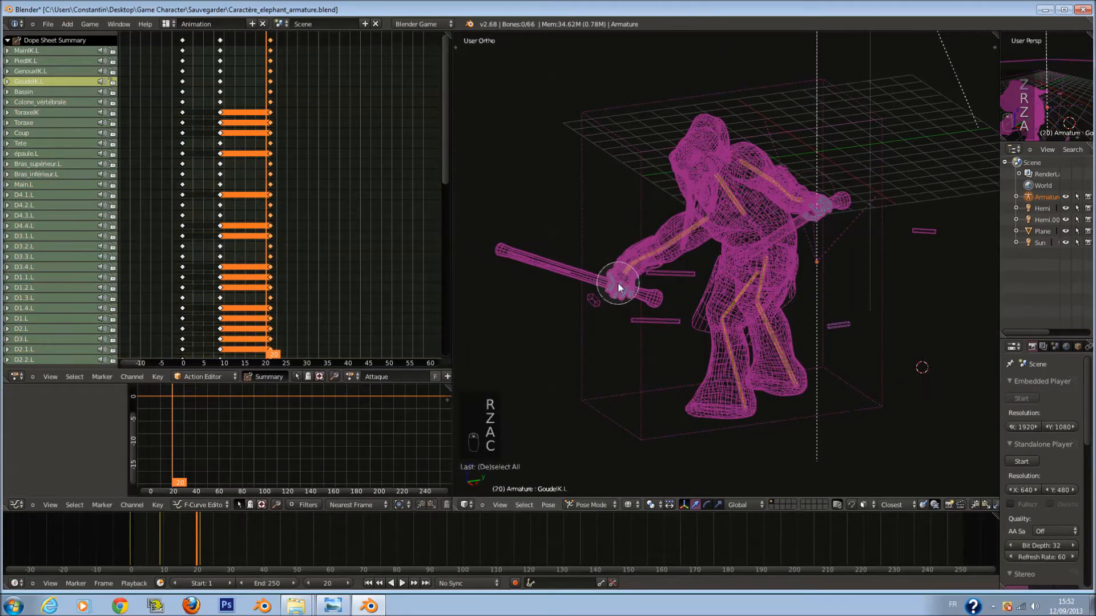
click(618, 282)
key(c)
key(c)
key(z)
middle_drag(674, 251, 769, 255)
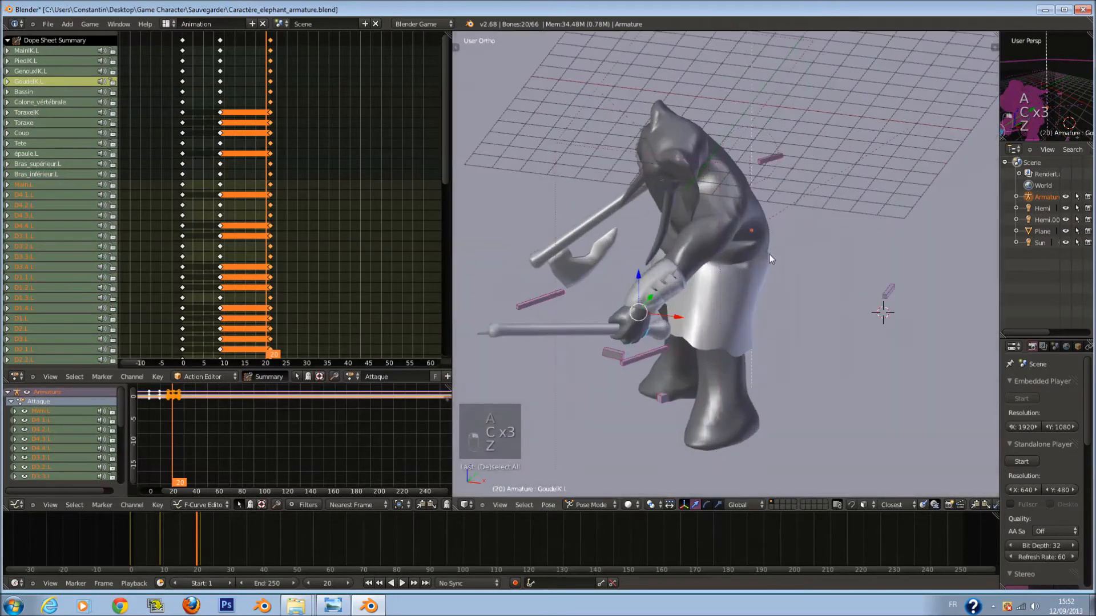
key(r)
key(z)
click(746, 351)
middle_drag(747, 351, 866, 202)
key(z)
right_click(836, 178)
key(z)
key(r)
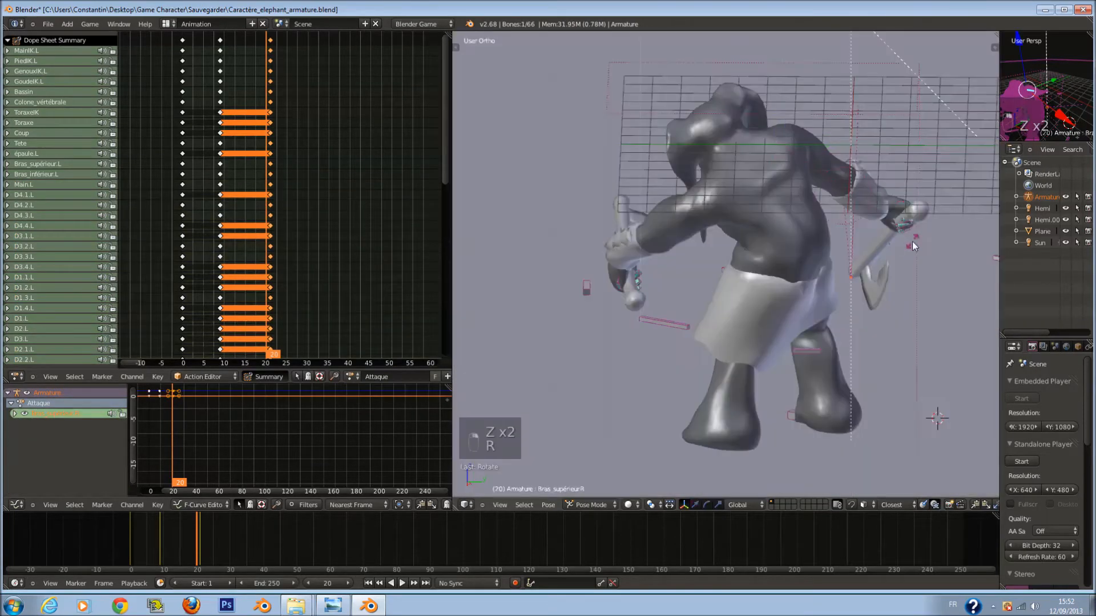
right_click(910, 221)
key(r)
right_click(911, 200)
key(r)
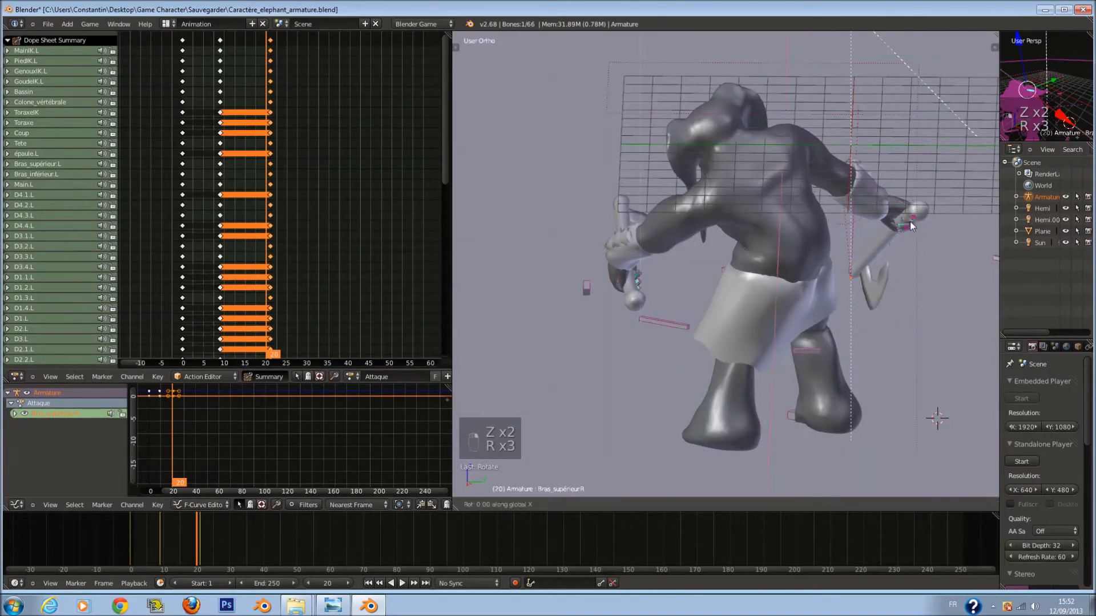
right_click(891, 178)
key(z)
key(z)
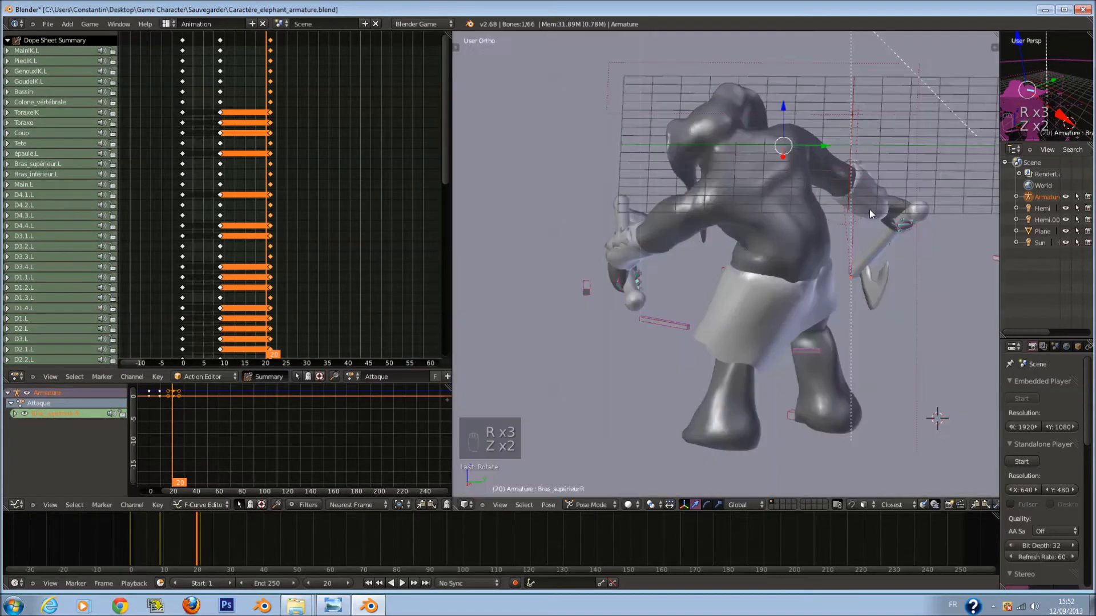
key(r)
right_click(891, 189)
key(z)
Select the right hand IK bone (MainIK.R) and move it to reposition the right arm.
middle_drag(869, 193, 827, 179)
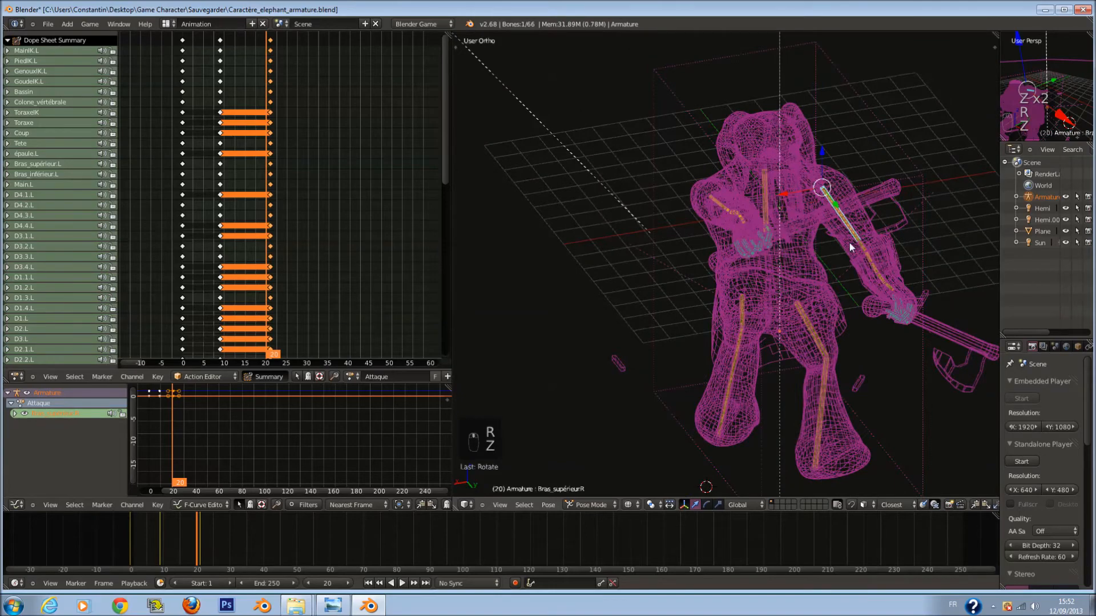
middle_drag(849, 242, 908, 238)
scroll(908, 238, down, 2)
right_click(899, 287)
right_click(881, 241)
key(z)
key(g)
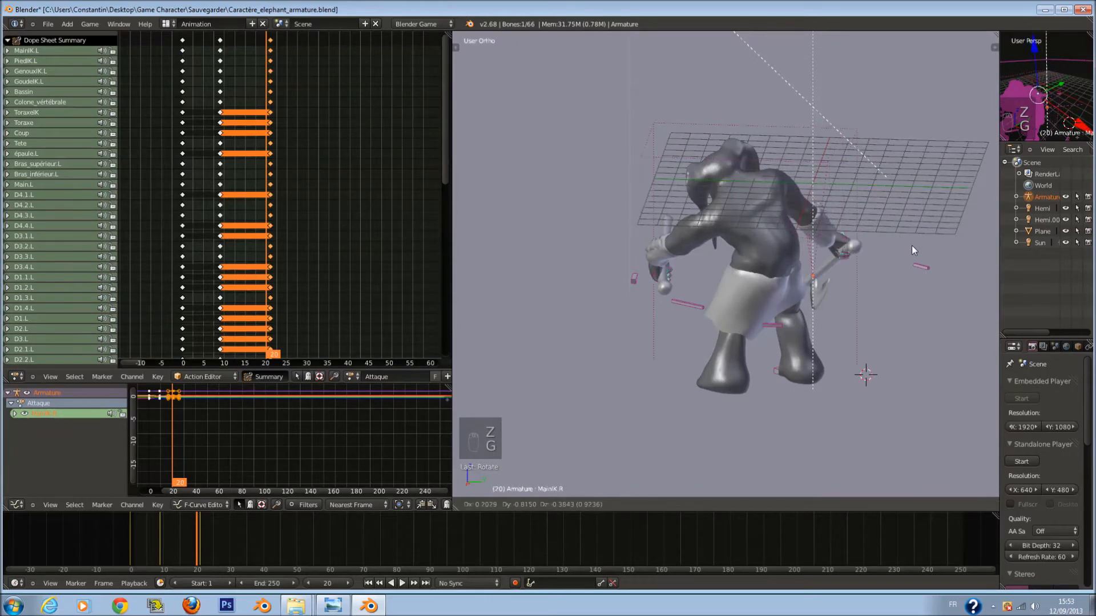
click(907, 212)
Move the right elbow IK bone (GoudeIK.R) to adjust the bend of the right arm.
right_click(915, 268)
middle_drag(916, 269, 820, 342)
key(g)
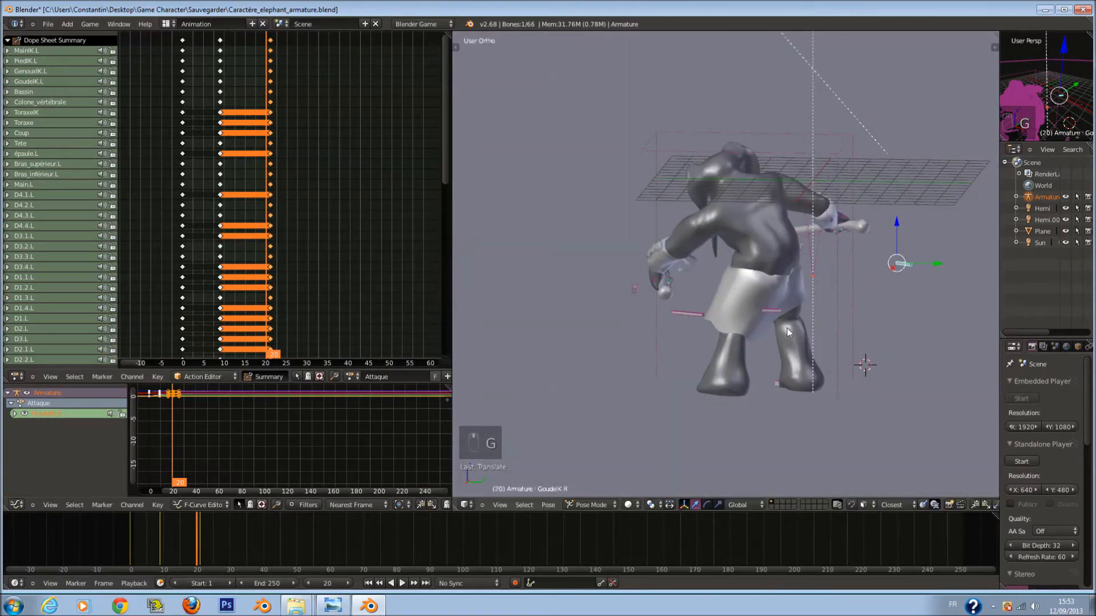
scroll(794, 217, up, 2)
key(z)
key(z)
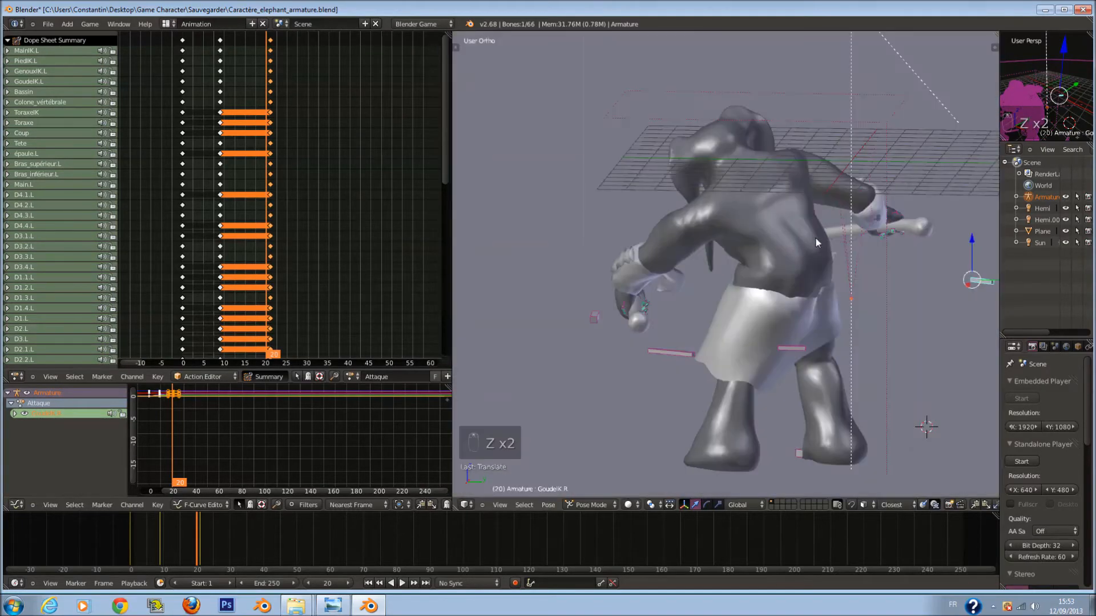
Move the right hand IK bone (MainIK.R) back and up so the right arm extends behind the body.
middle_drag(878, 221, 812, 241)
scroll(771, 245, up, 1)
key(z)
shift+middle_drag(717, 188, 767, 256)
scroll(755, 267, up, 2)
key(z)
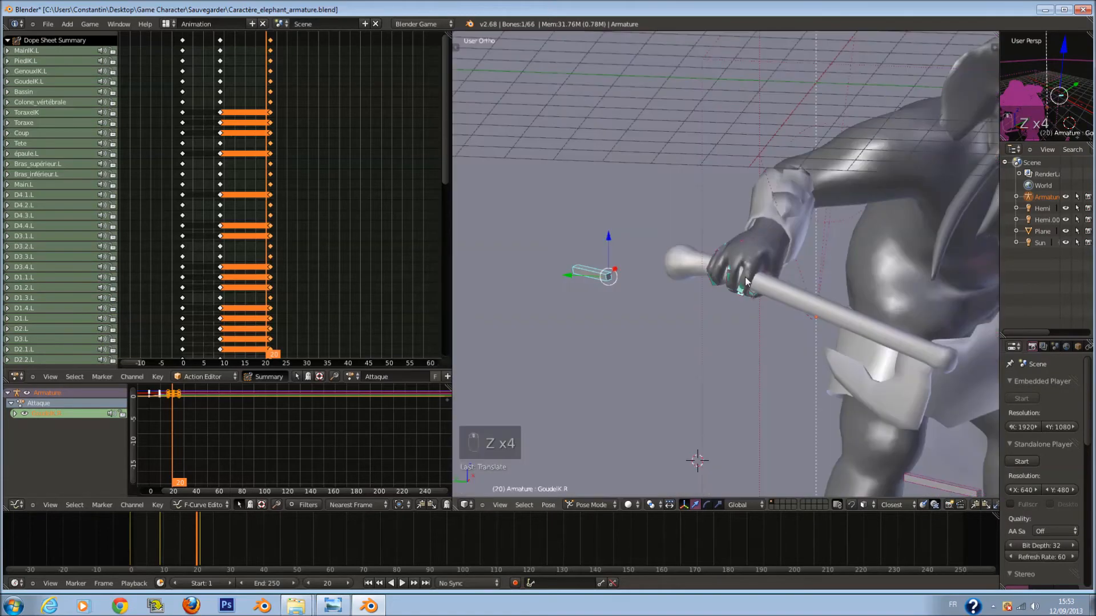
scroll(747, 289, down, 2)
key(g)
right_click(744, 249)
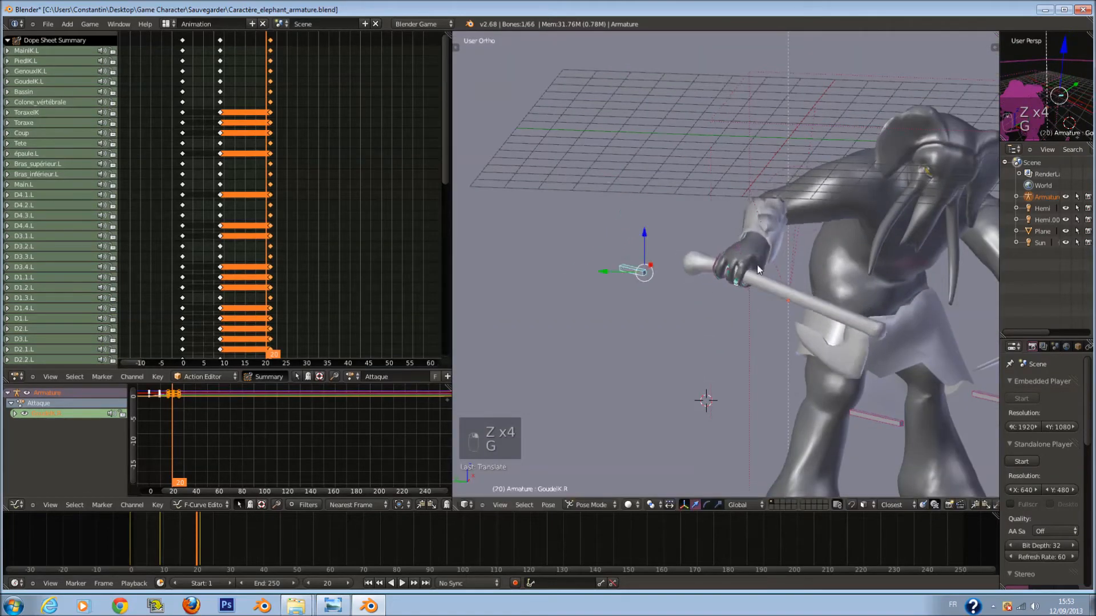
key(z)
right_click(745, 258)
key(z)
key(g)
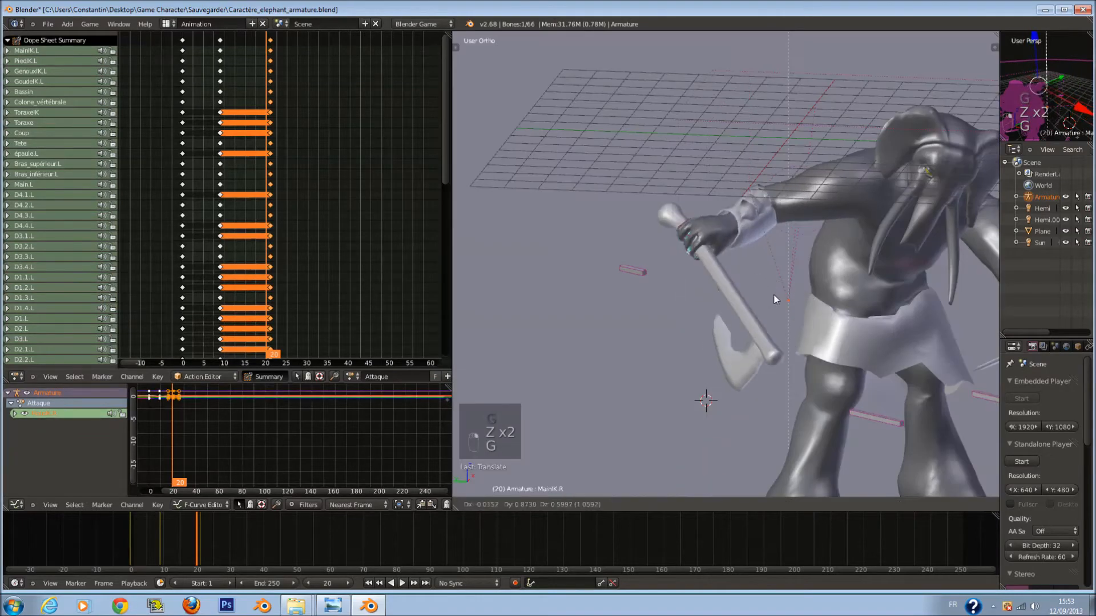
Select the right hand bones and try to rotate them about the global X axis.
middle_drag(778, 279, 726, 274)
scroll(713, 266, down, 1)
key(z)
key(a)
key(c)
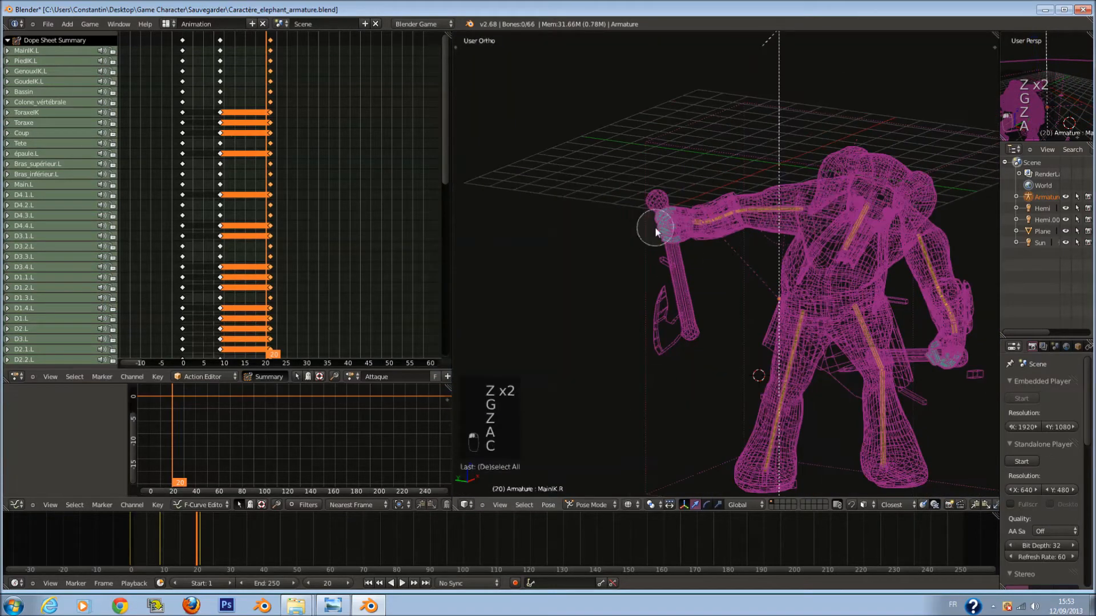
click(668, 229)
right_click(668, 229)
key(z)
key(r)
key(x)
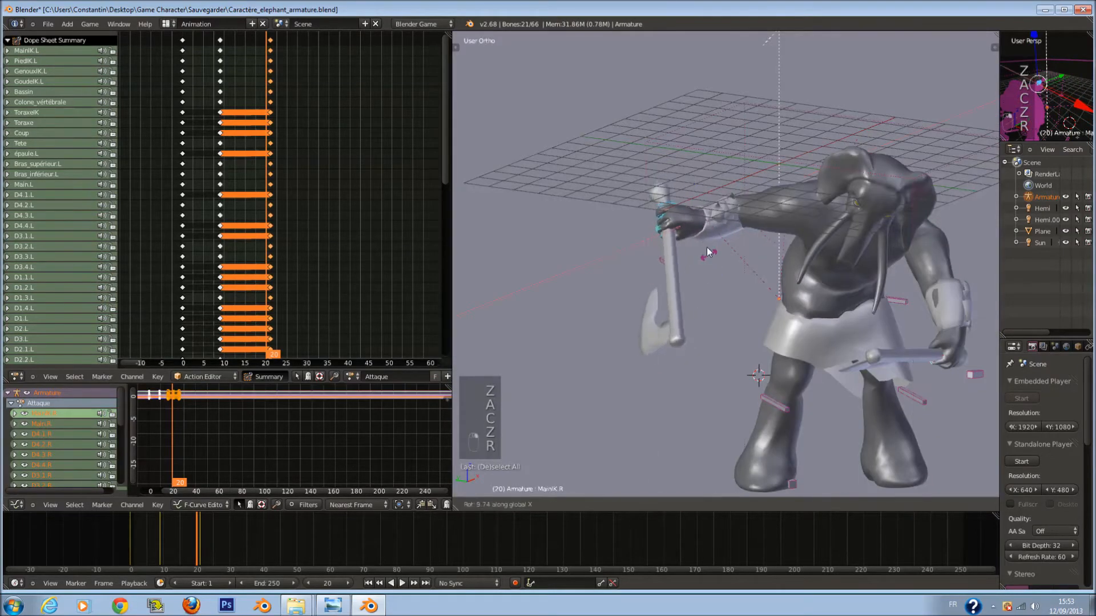
click(709, 252)
Rotate the right hand bones about the global Z axis to re-aim the weapon held behind the body.
key(r)
key(x)
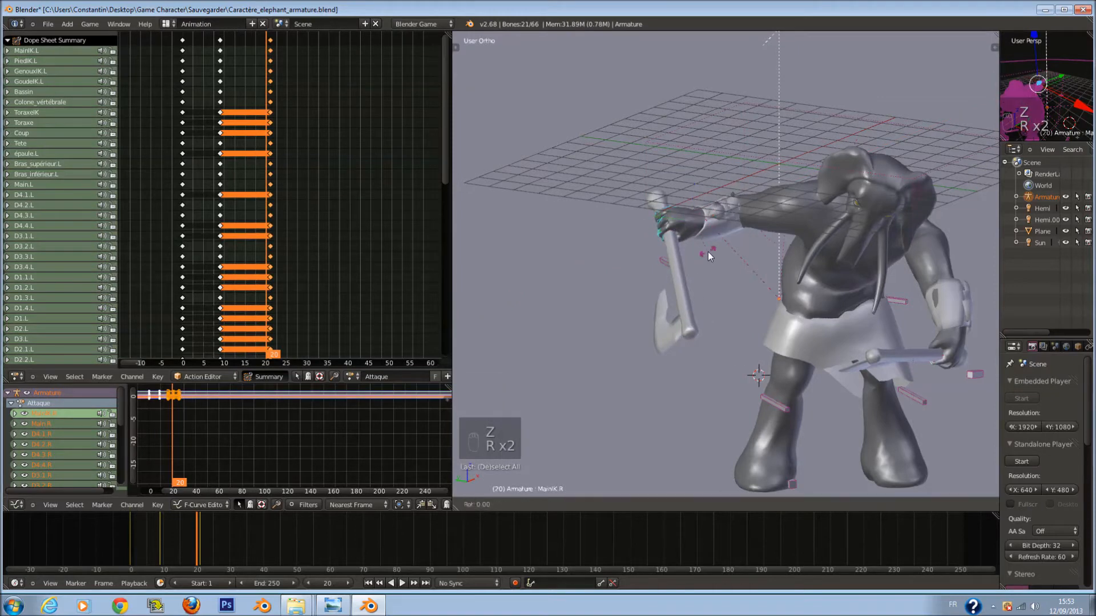
key(r)
key(r)
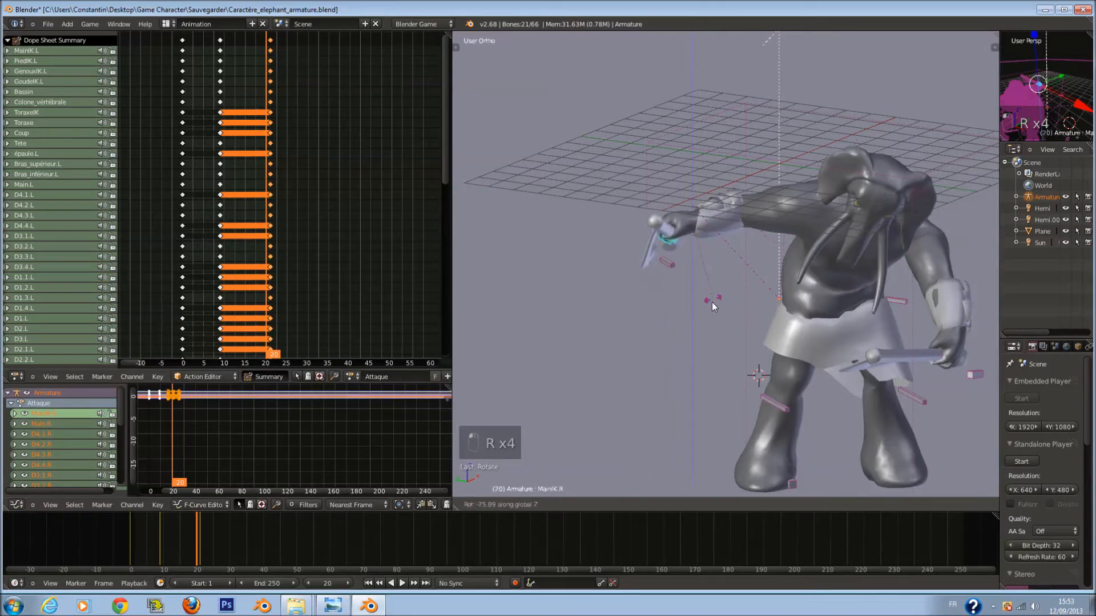
Finish rotating the right hand bone and insert a keyframe for all armature bones at frame 20.
click(705, 320)
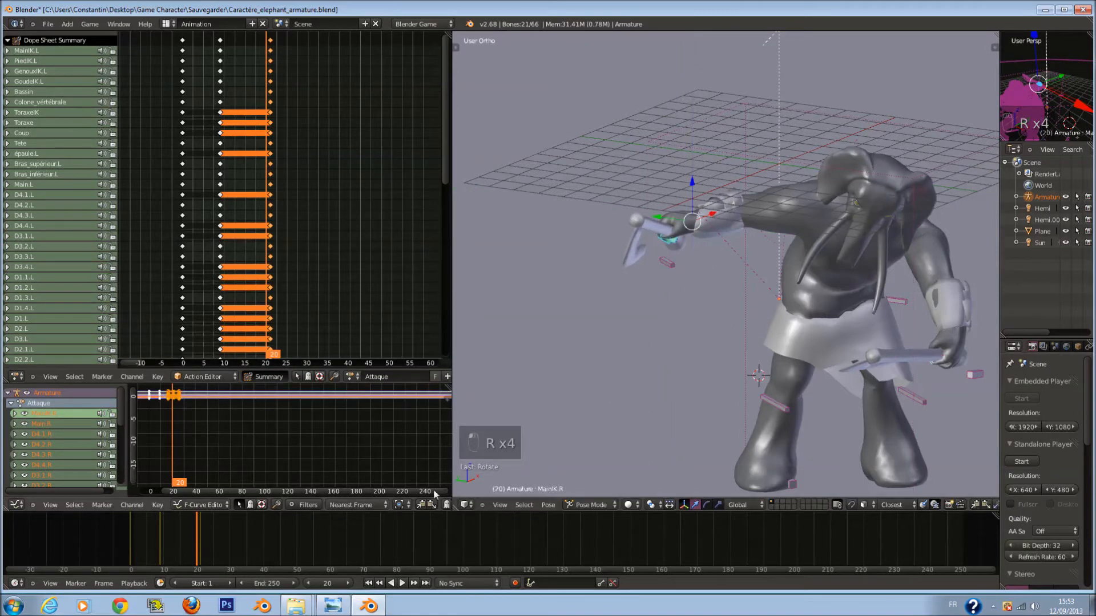
middle_drag(849, 366, 827, 372)
key(a)
key(a)
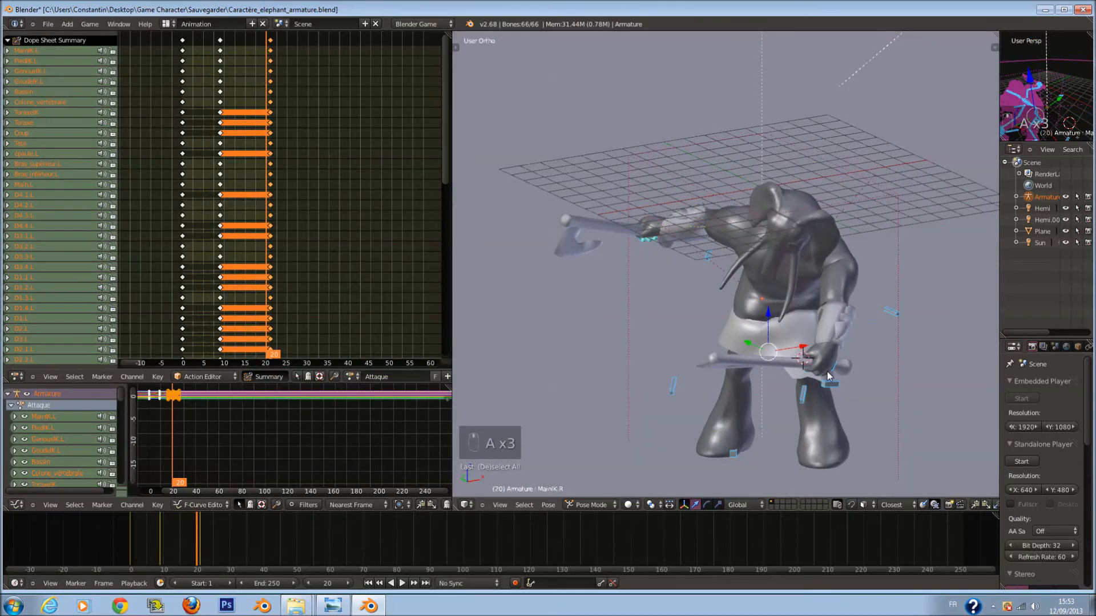
key(i)
click(828, 371)
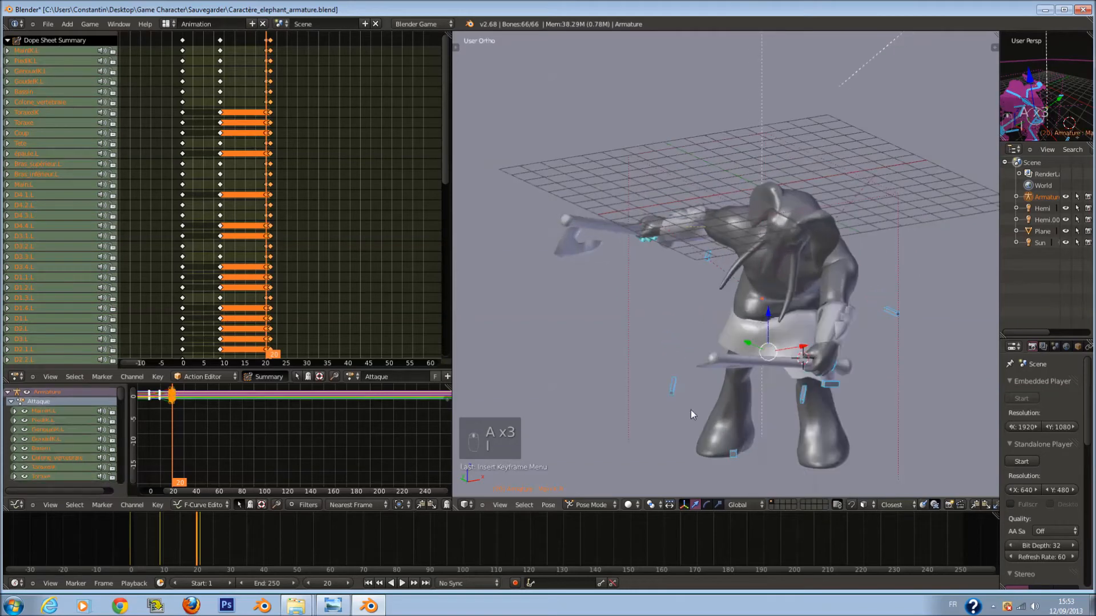
Move the keyframe column at frame 20 to frame 35 in the Attaque action.
click(268, 50)
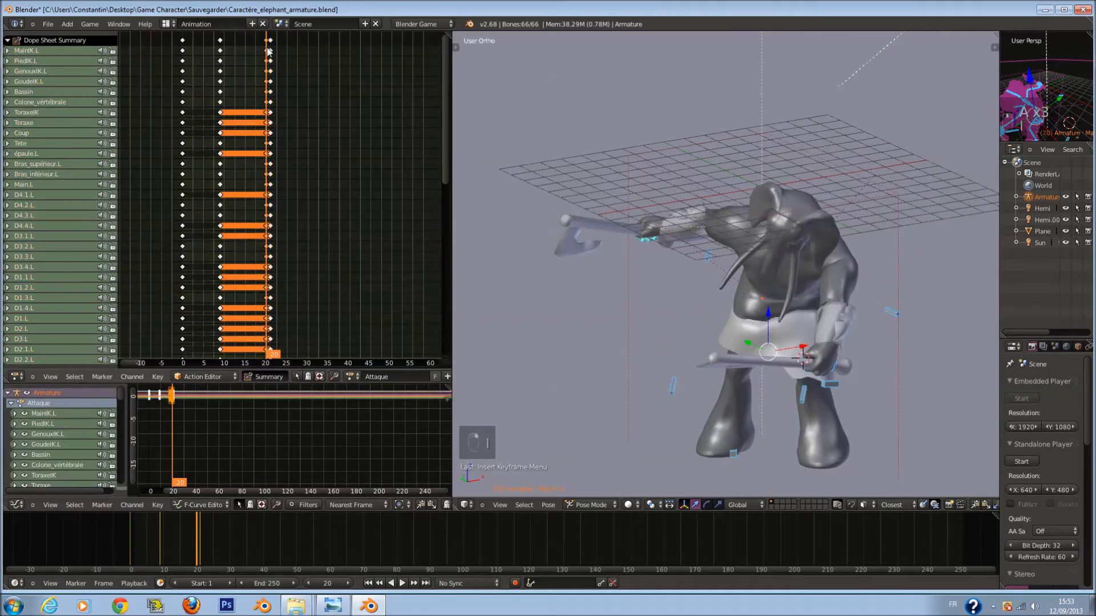
key(g)
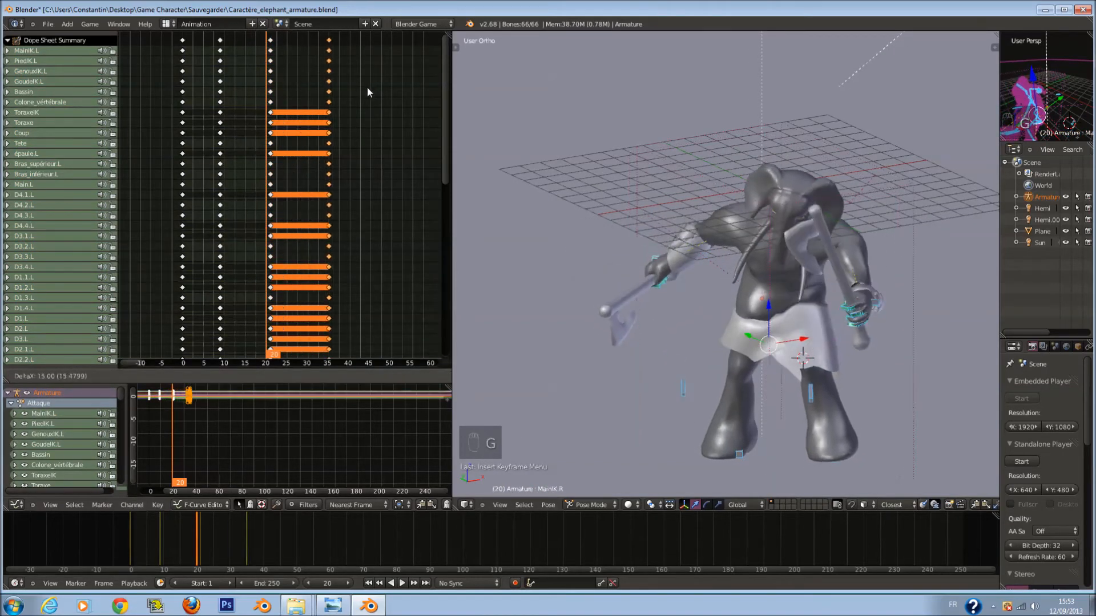
click(368, 88)
Play back the attack animation from the beginning and examine its timing from several angles.
drag(197, 531, 137, 531)
key(alt+a)
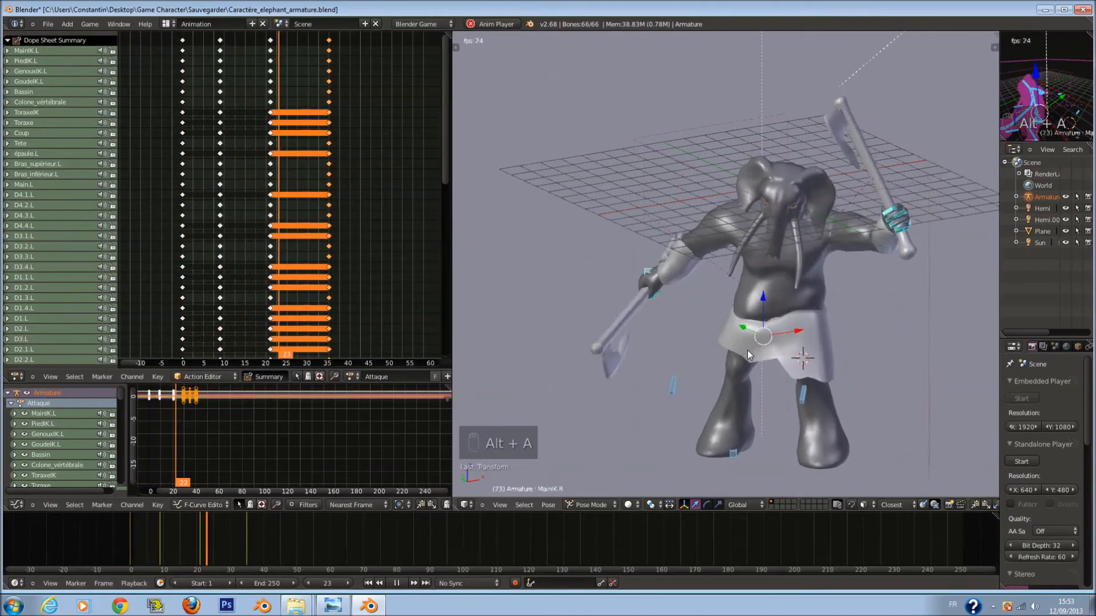
key(alt+a)
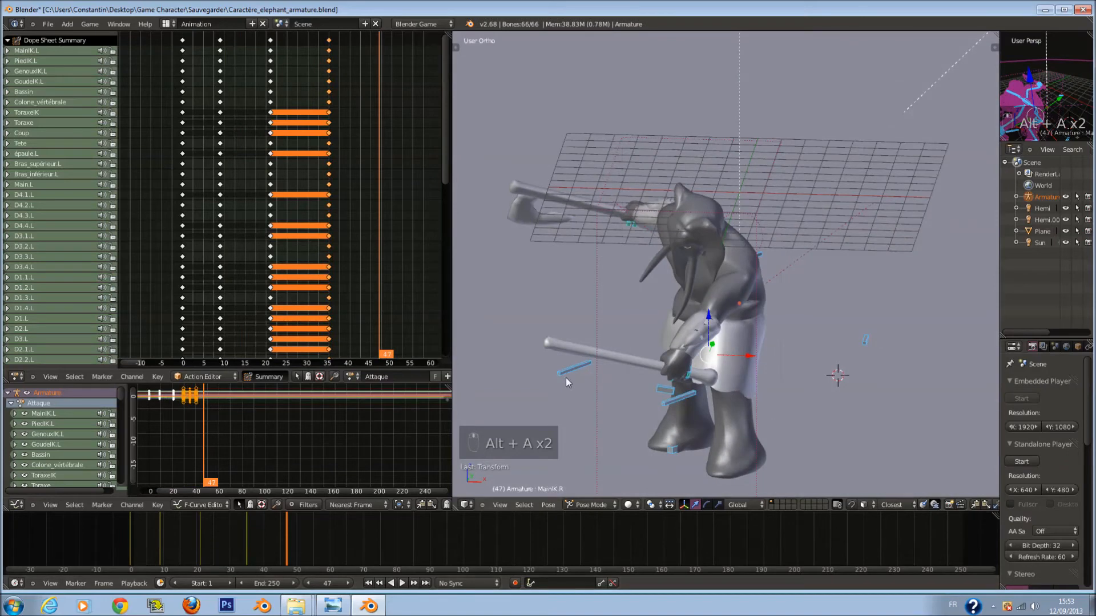
click(130, 528)
key(alt+a)
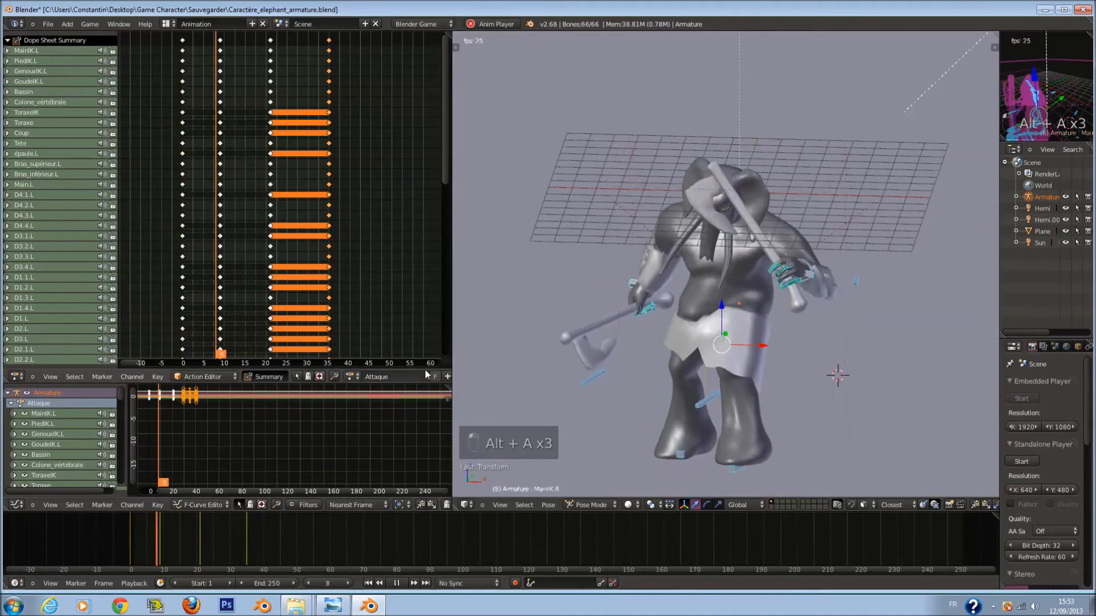
key(alt+a)
At frame 9, select the upper-body bones in the right wireframe view and rotate the torso backward.
mouse_move(169, 534)
mouse_down()
mouse_move(131, 529)
mouse_move(161, 530)
mouse_up()
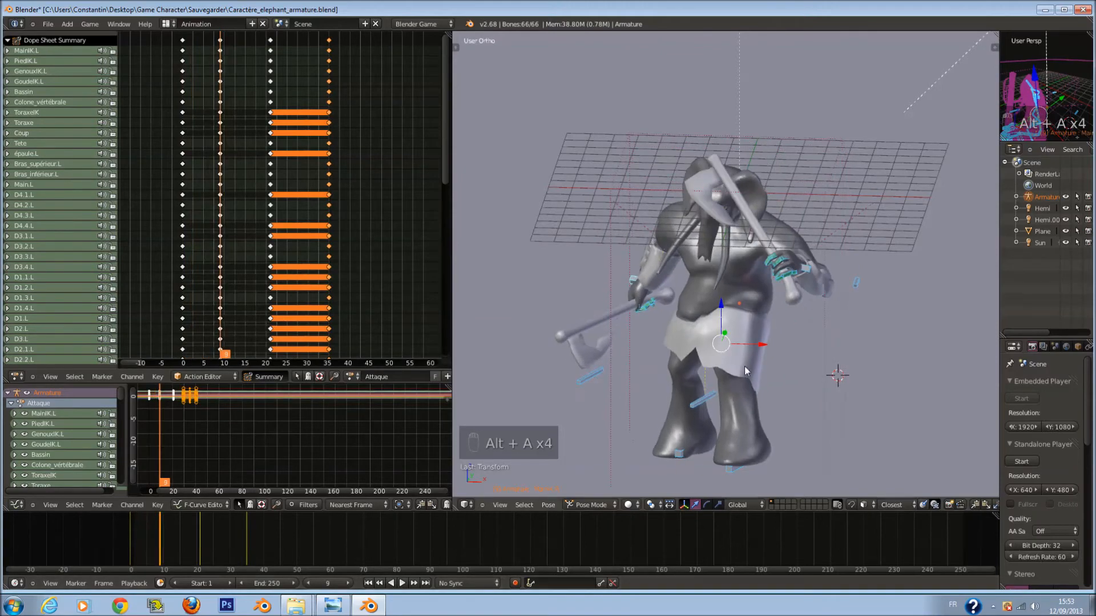
key(KP_3)
key(z)
key(a)
key(c)
drag(673, 207, 691, 208)
right_click(753, 207)
key(r)
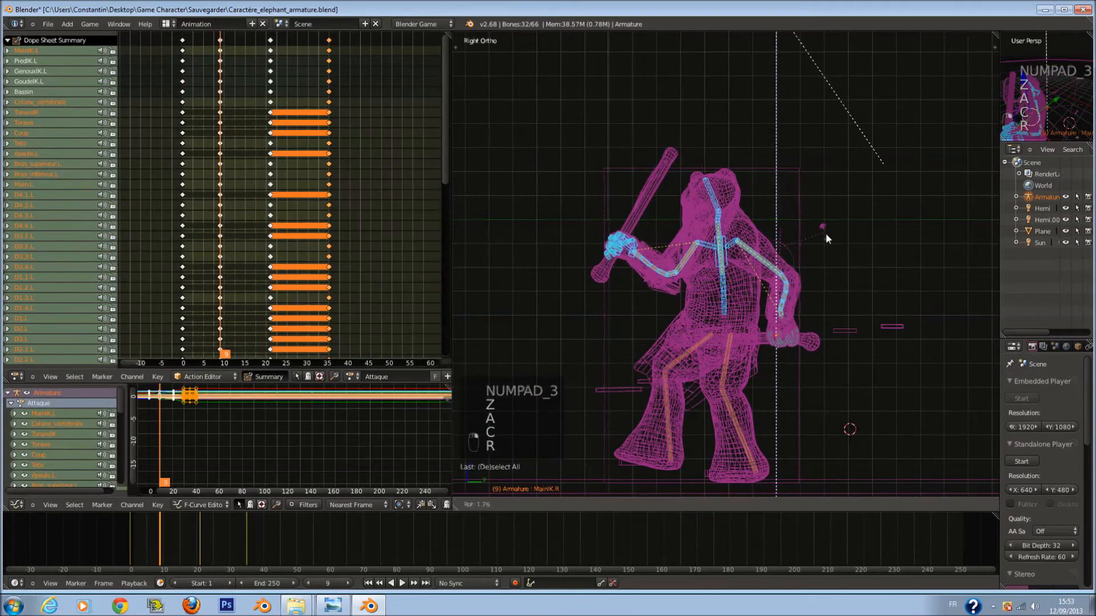
click(836, 261)
Insert a keyframe for all armature bones at frame 9.
key(a)
key(a)
key(a)
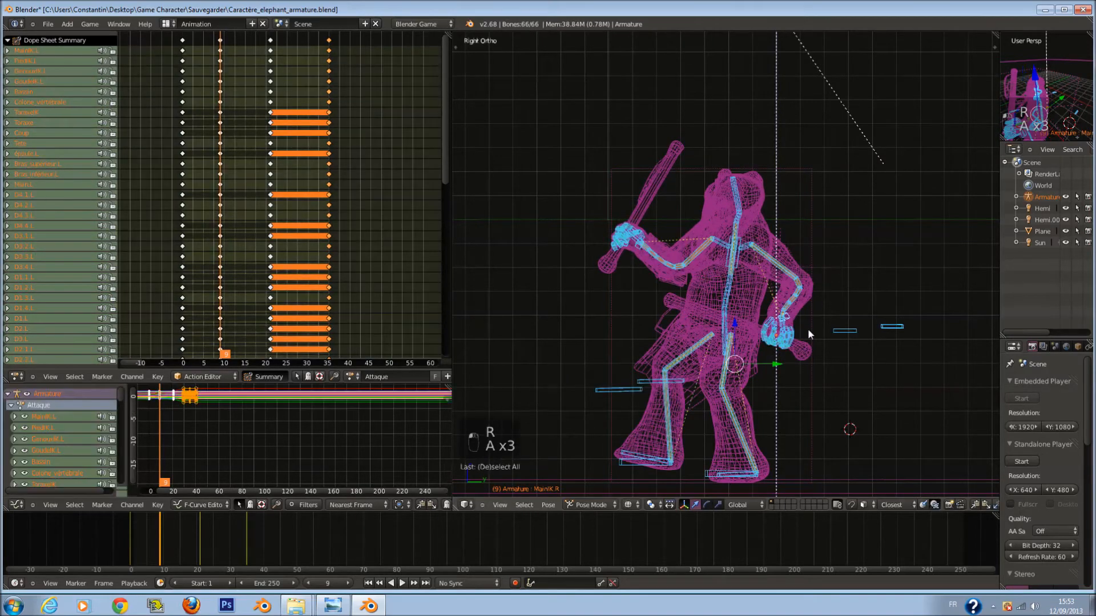
key(i)
key(i)
click(799, 333)
Tighten the attack timing by moving the third keyframe column to frame 15 and the last one to frame 19.
click(130, 546)
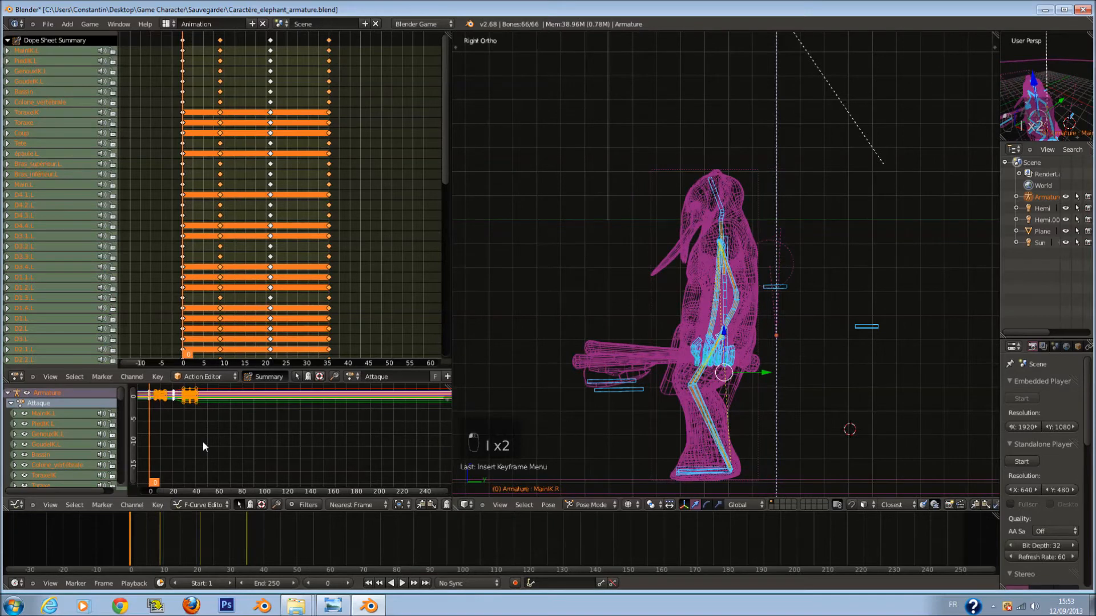
right_click(271, 42)
key(g)
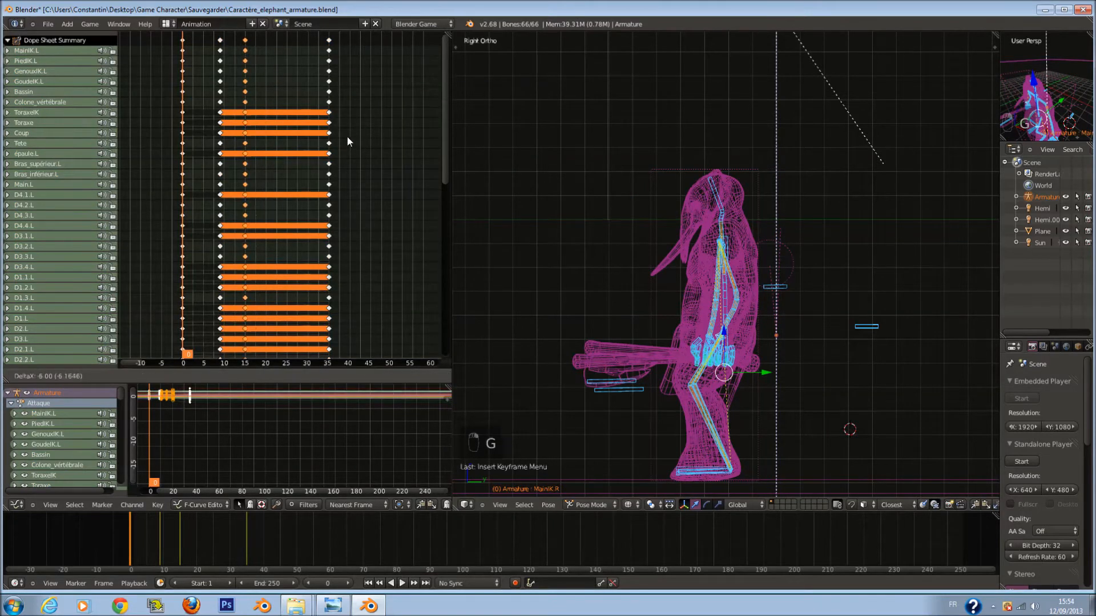
click(347, 137)
right_click(329, 40)
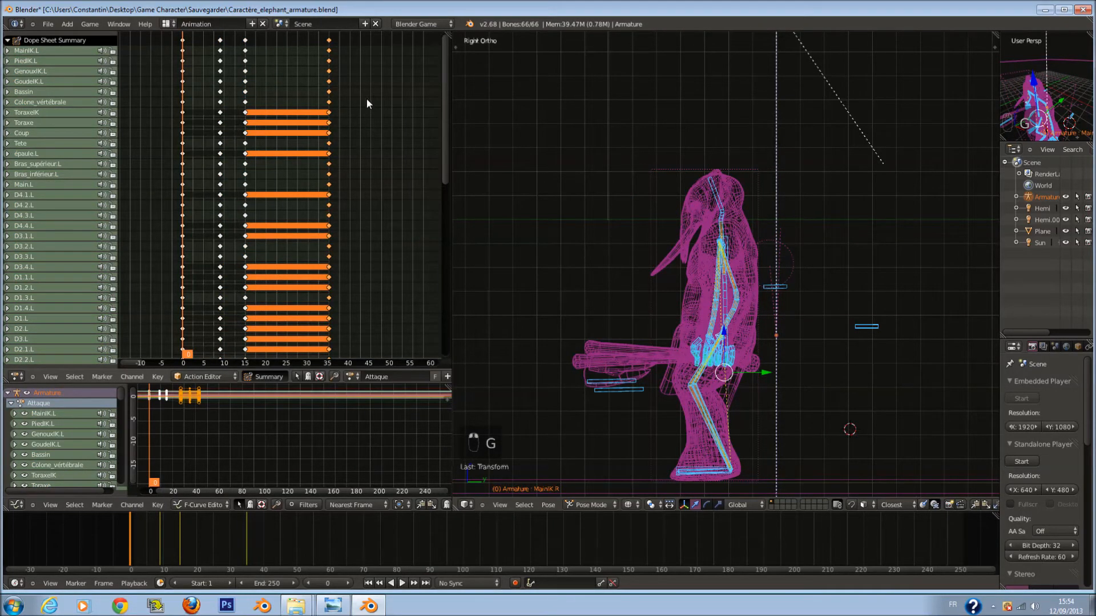
key(g)
click(293, 104)
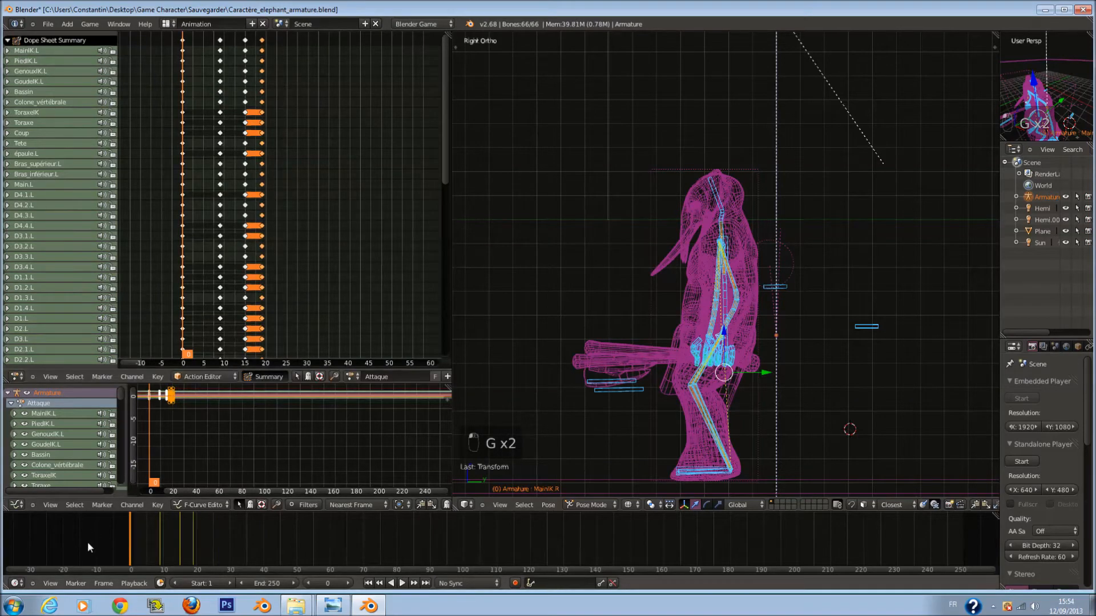
Play back the attack repeatedly in solid shading and check the shortened timing from frame 0.
key(alt+a)
key(z)
key(z)
key(z)
key(z)
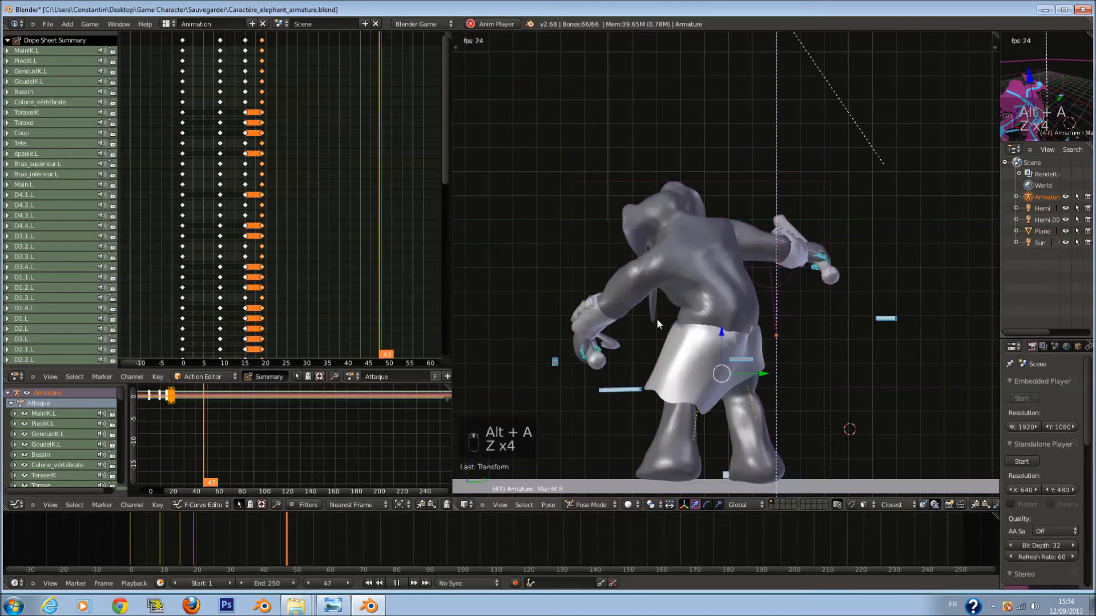
key(alt+a)
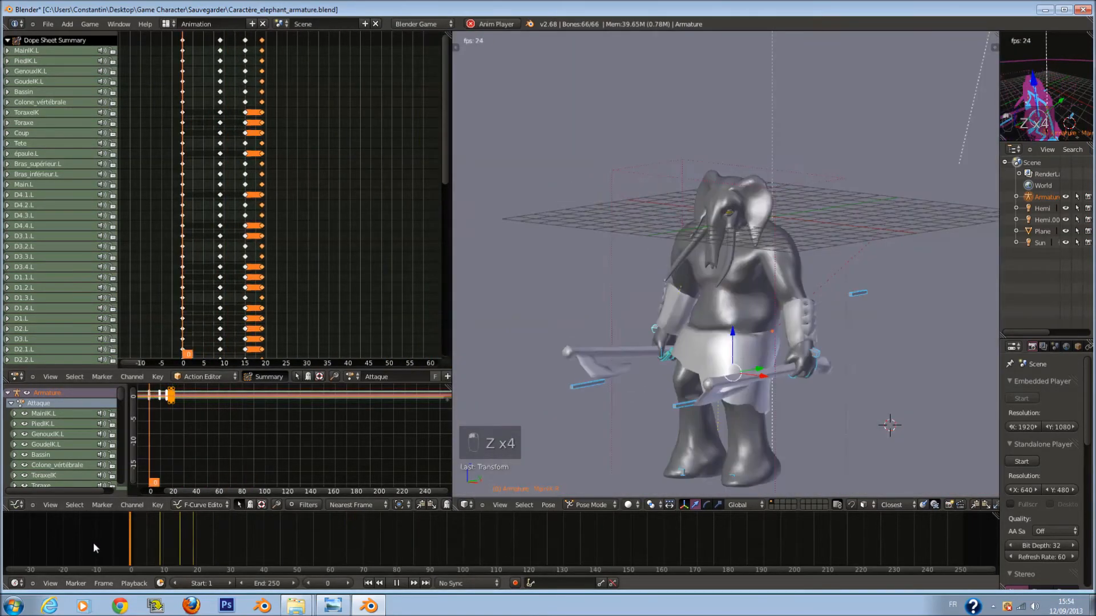
key(alt+a)
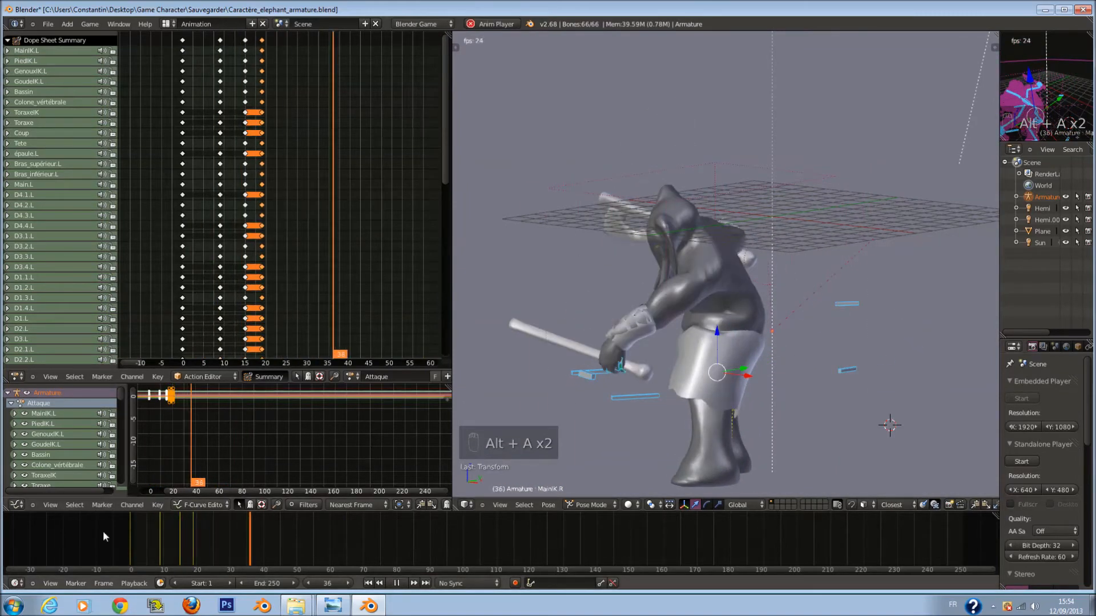
key(alt+a)
key(alt+a)
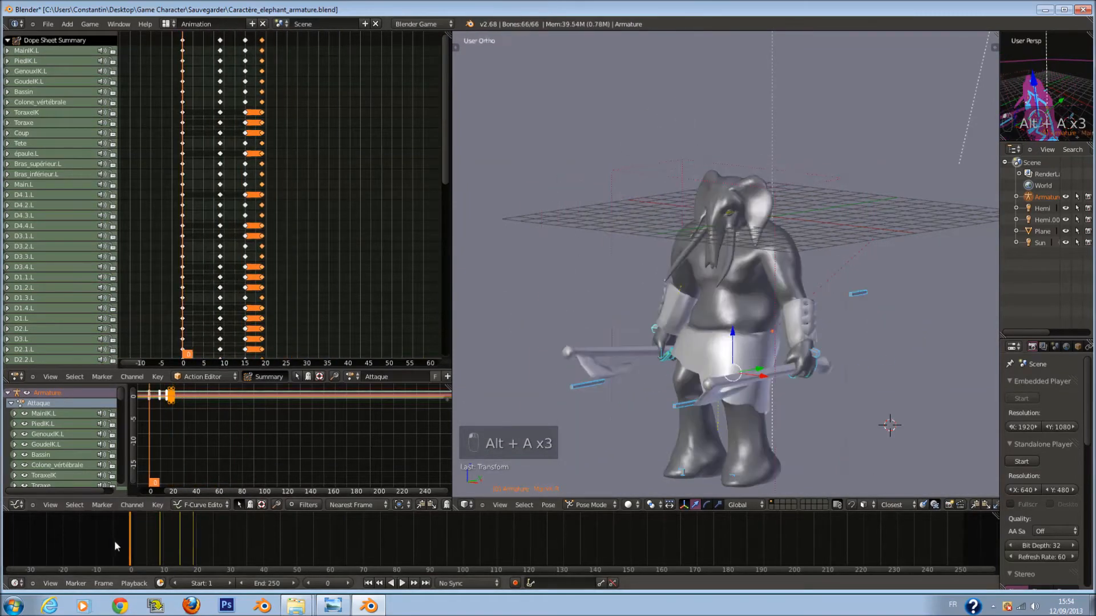
key(alt+a)
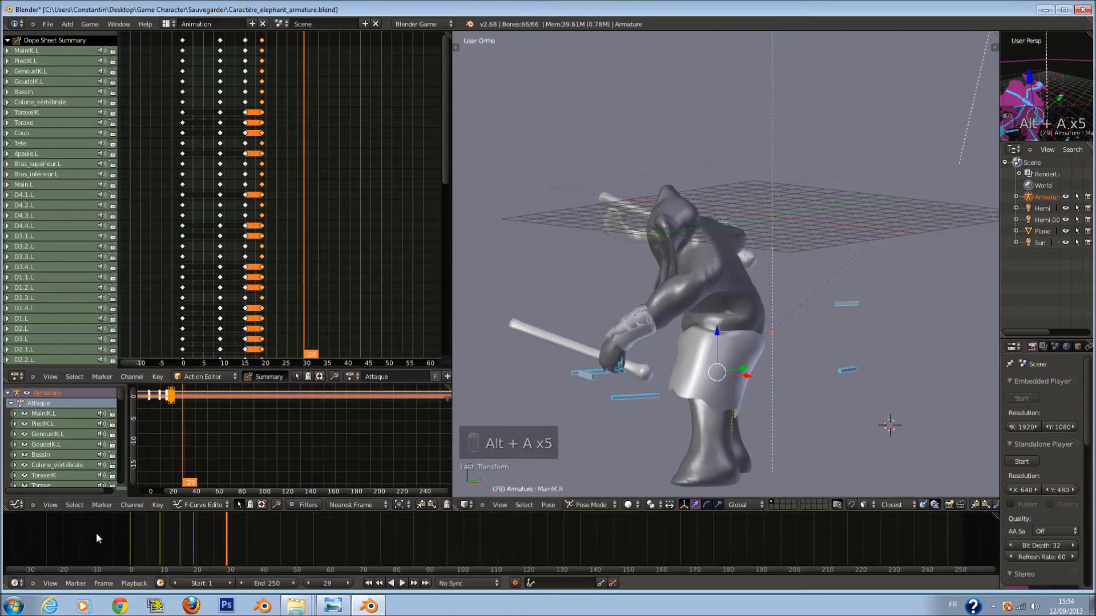
key(alt+a)
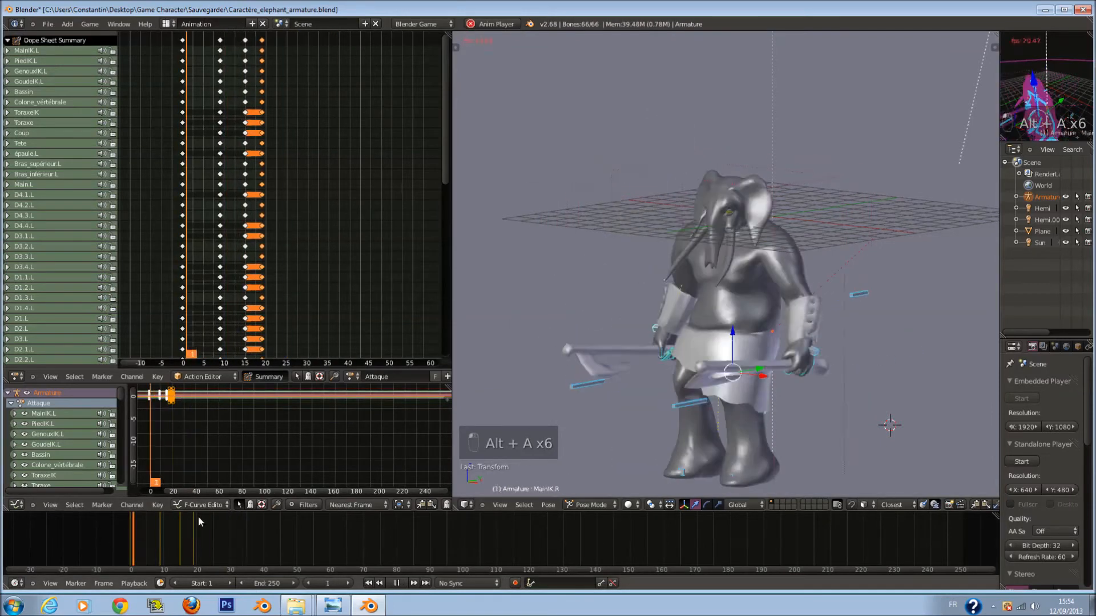
key(alt+a)
At frame 9, raise the left foot bone off the ground in the right wireframe view and rotate it.
key(KP_3)
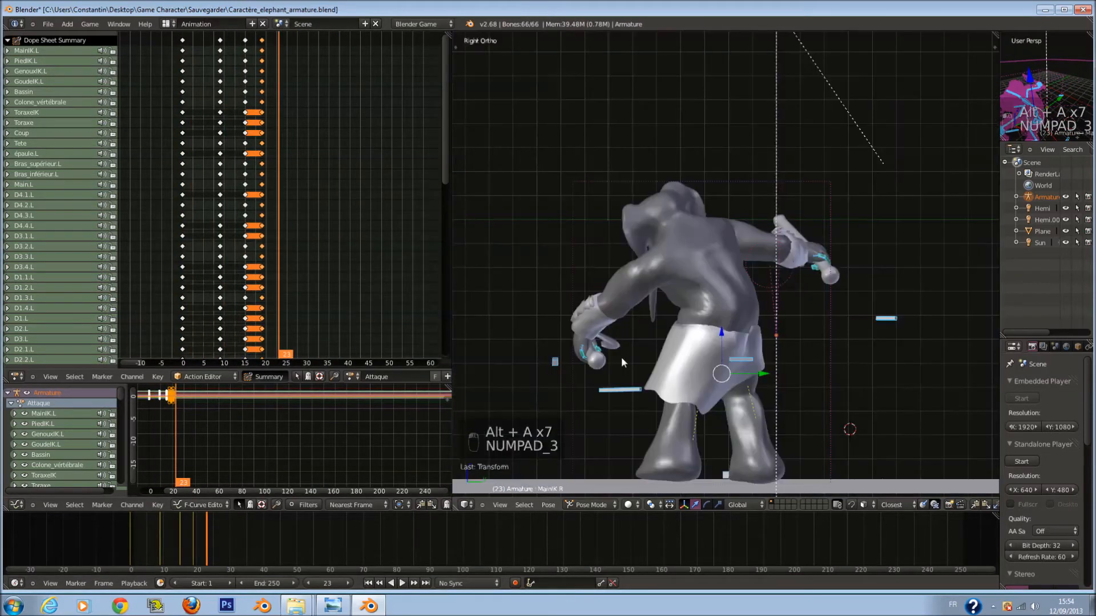
key(z)
click(158, 538)
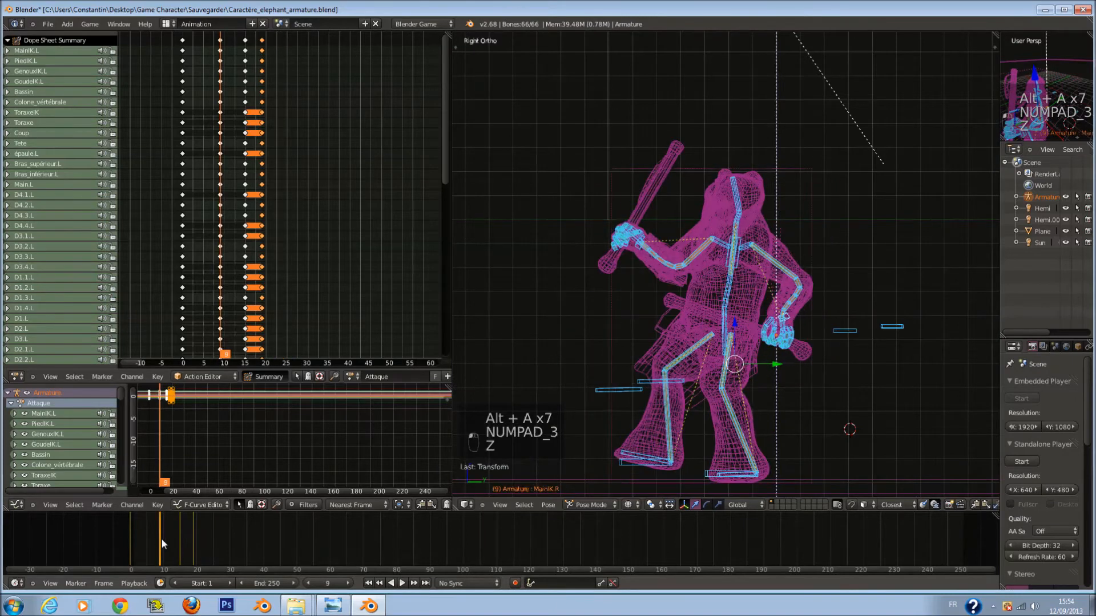
key(a)
key(a)
key(a)
key(a)
key(a)
key(c)
click(645, 442)
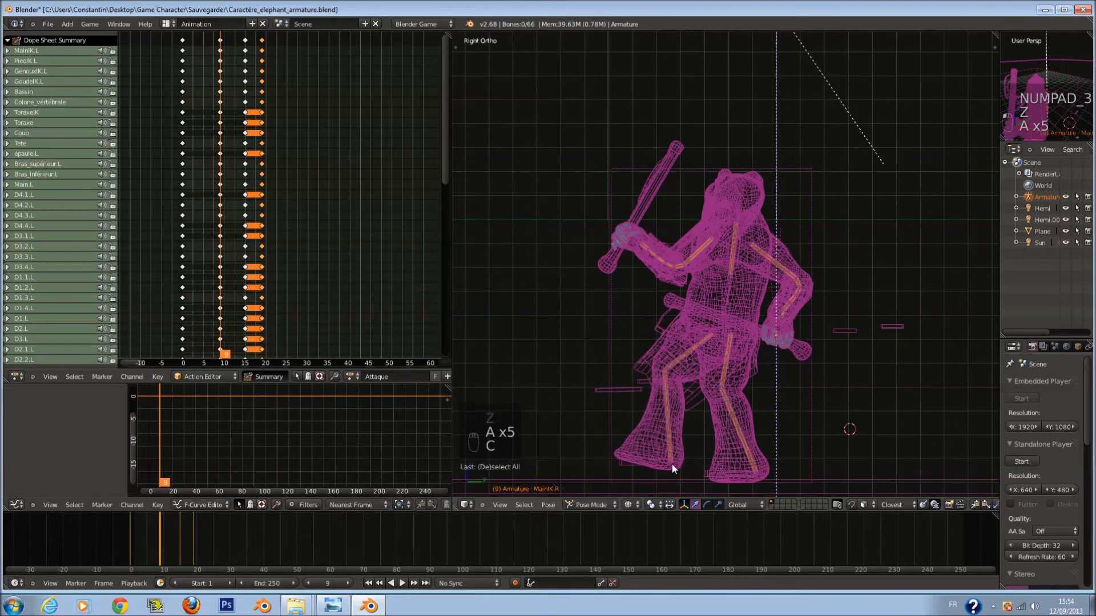
key(g)
click(654, 425)
key(r)
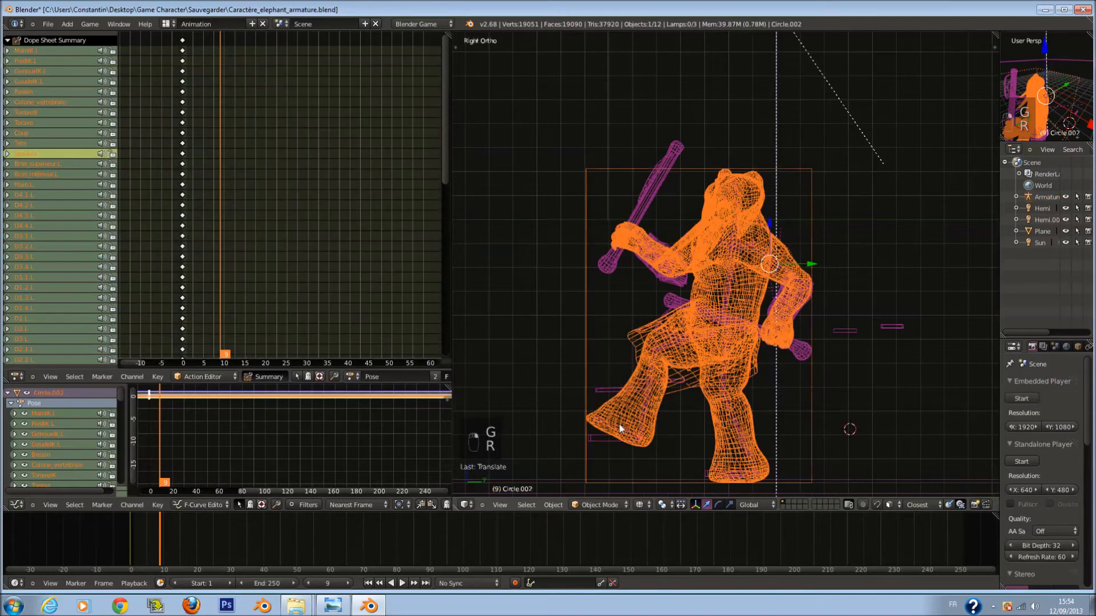
key(r)
click(699, 435)
Select the upper-body bones and lean the torso further back about 10 degrees or more at frame 9.
key(a)
key(c)
scroll(697, 220, down, 2)
drag(692, 199, 749, 187)
right_click(793, 204)
key(r)
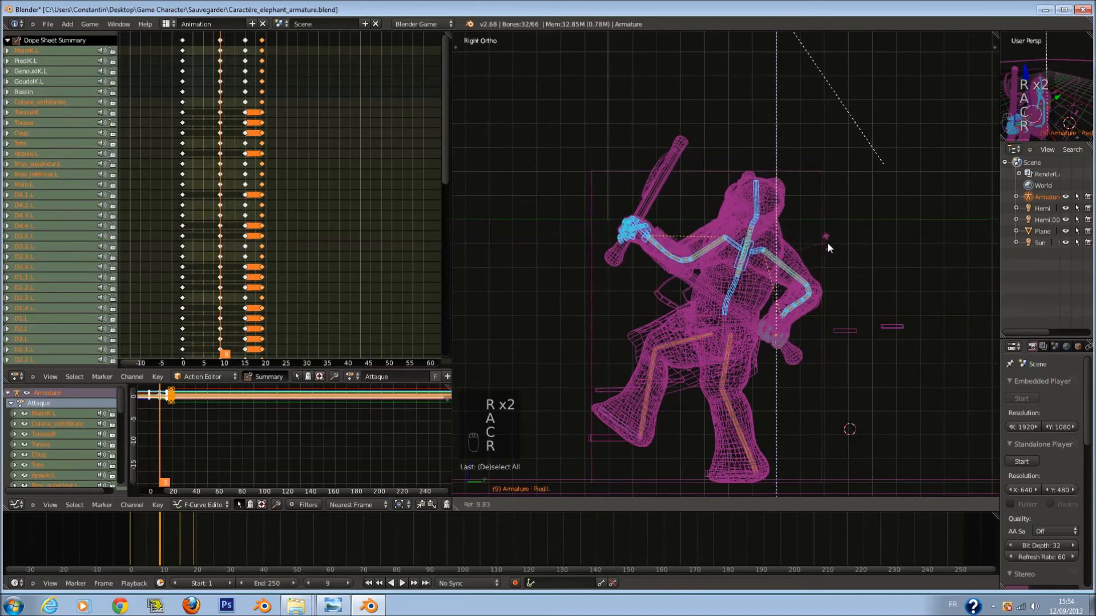
click(827, 256)
Move the left hand IK bone to raise the left arm outward at frame 9.
key(z)
mouse_move(828, 256)
middle_down()
mouse_move(804, 264)
mouse_move(902, 279)
mouse_move(845, 242)
mouse_move(881, 189)
middle_up()
right_click(820, 253)
key(g)
click(874, 223)
Select the left hand and finger bones together and rotate them to reorient the weapon.
key(z)
key(a)
key(c)
click(907, 178)
right_click(906, 178)
key(z)
key(r)
click(916, 244)
Select the right hand bone and move it to adjust the right arm's pose at frame 9.
middle_drag(917, 244, 691, 361)
key(z)
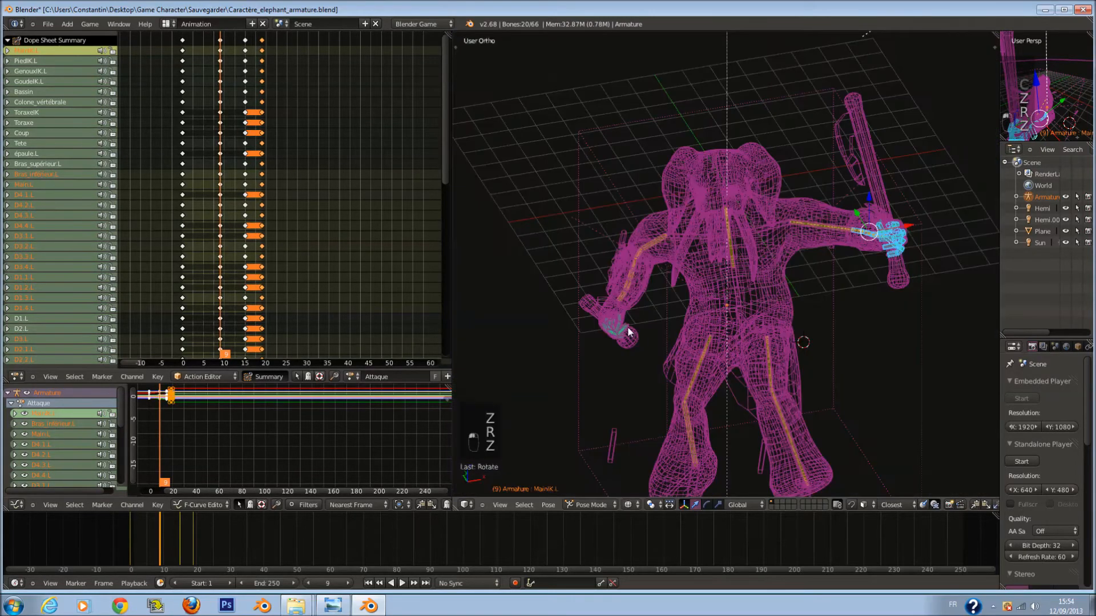
right_click(628, 315)
right_click(621, 321)
key(z)
key(g)
click(622, 325)
Insert a LocRotScale keyframe for all bones at frame 9 and play back the animation.
middle_drag(622, 325, 645, 295)
scroll(646, 298, down, 2)
key(a)
key(a)
scroll(816, 346, up, 1)
mouse_move(815, 347)
middle_down()
mouse_move(852, 360)
mouse_move(807, 355)
middle_up()
key(i)
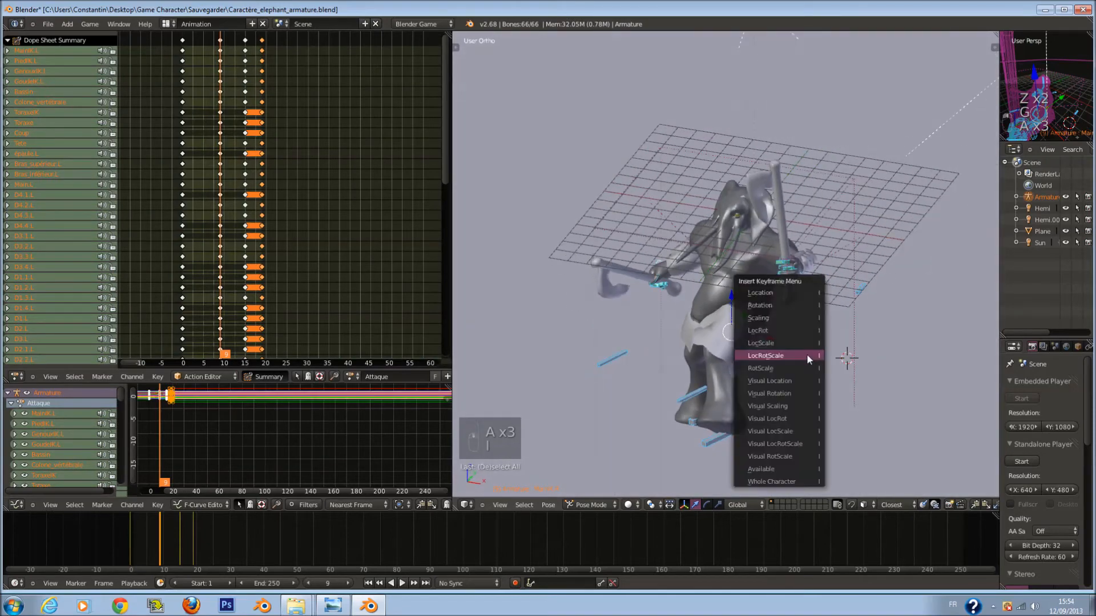
click(806, 354)
key(alt+a)
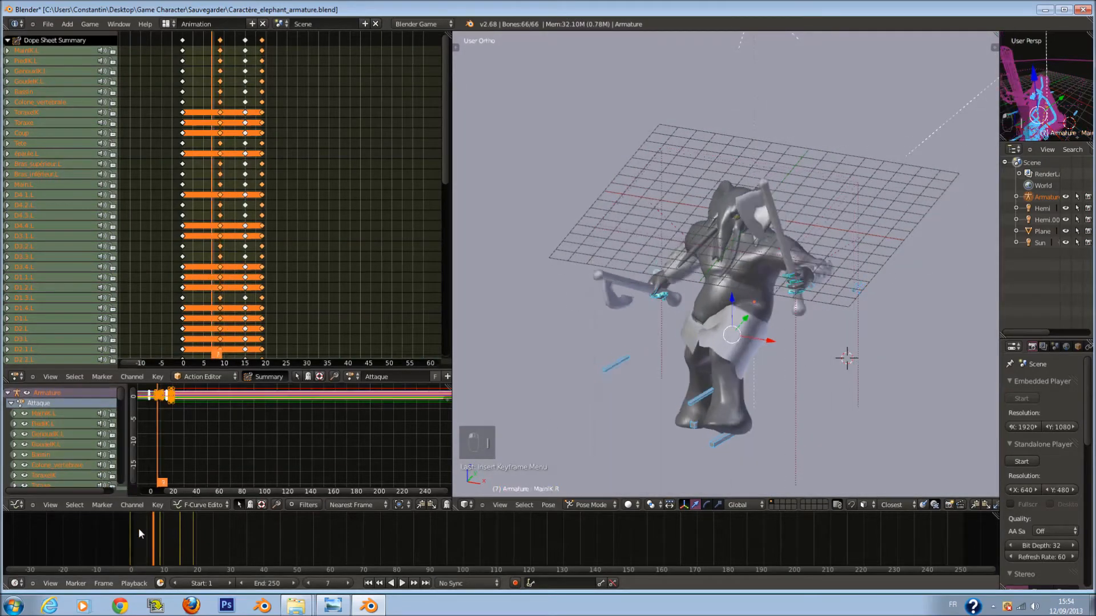
key(alt+a)
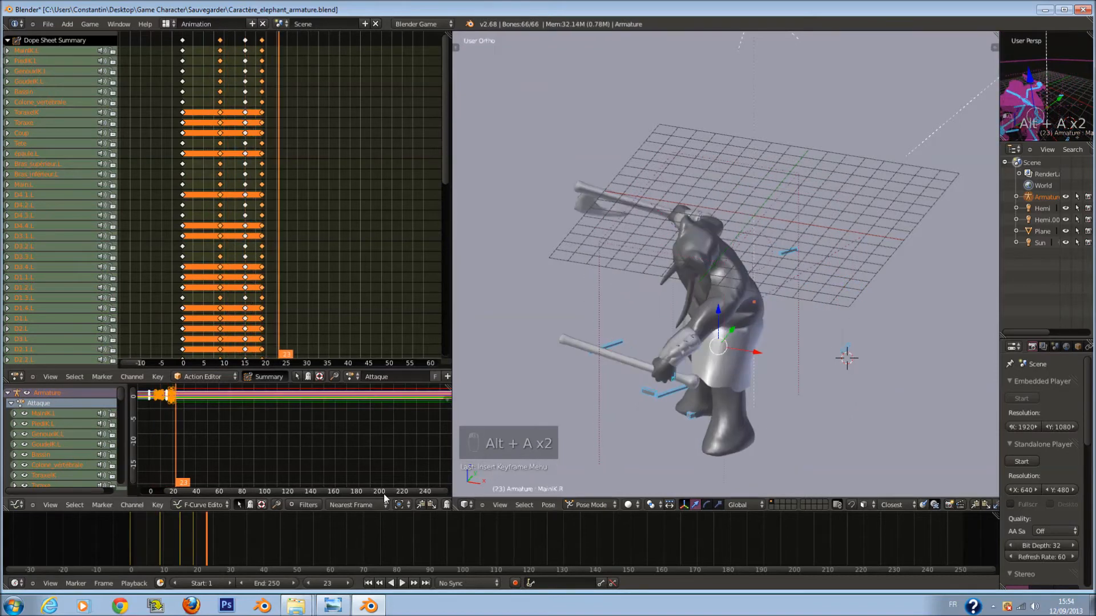
Go to frame 15 and show the character as a wireframe from the right.
click(178, 540)
drag(178, 540, 181, 540)
key(KP_3)
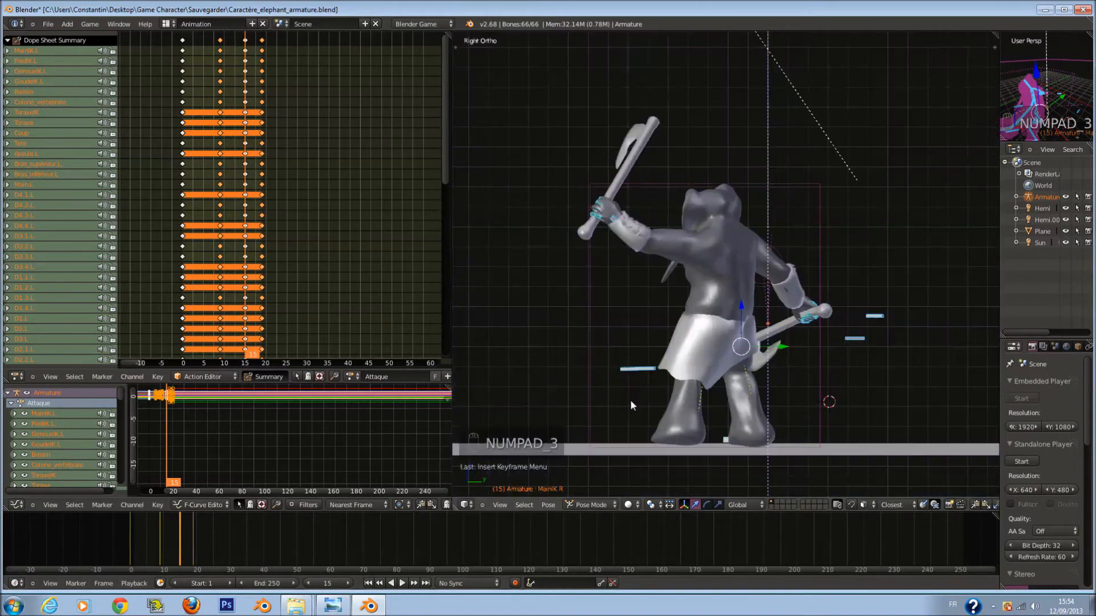
key(z)
scroll(769, 372, up, 4)
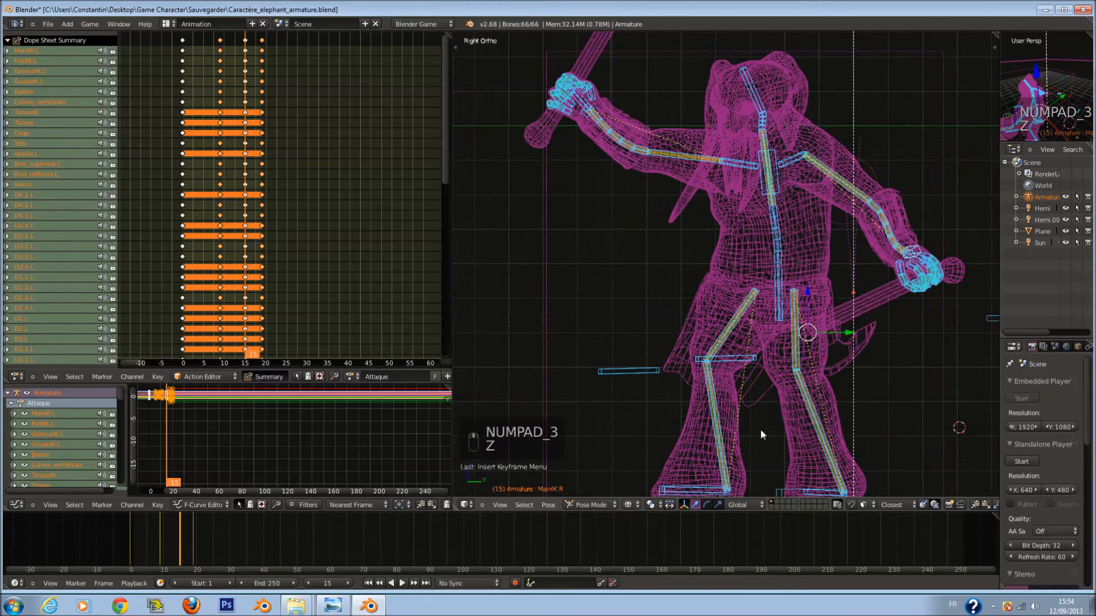
key(a)
scroll(793, 155, down, 3)
key(c)
mouse_move(727, 127)
mouse_down()
mouse_move(700, 133)
mouse_move(893, 205)
mouse_up()
right_click(891, 198)
scroll(948, 235, up, 1)
key(c)
scroll(975, 251, up, 4)
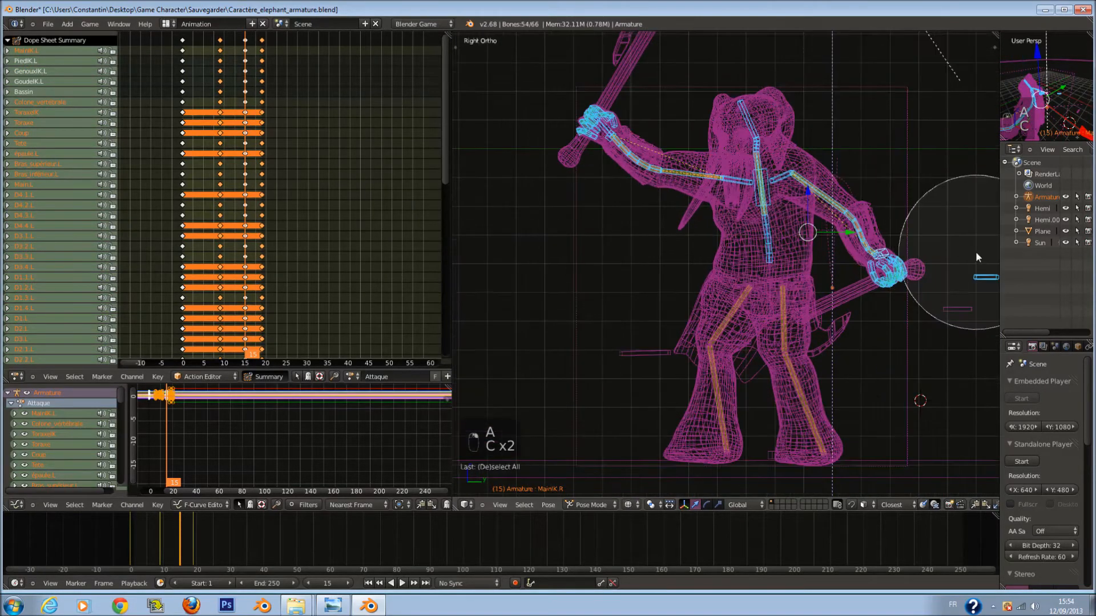
middle_click(1006, 265)
right_click(1005, 264)
ctrl+scroll(964, 266, up, 4)
key(g)
right_click(900, 241)
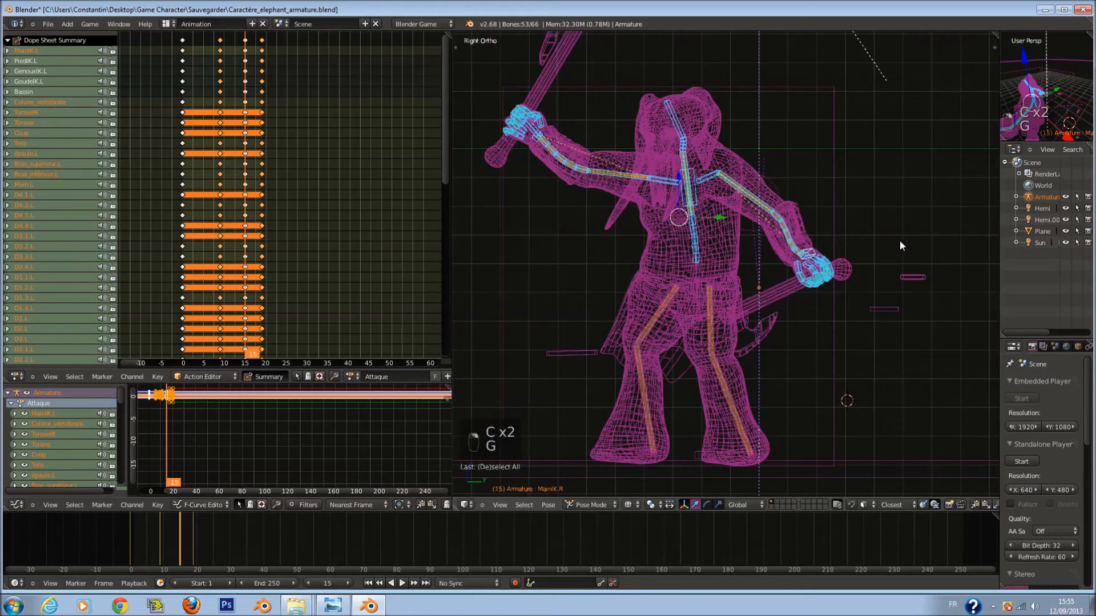
key(g)
right_click(736, 172)
right_click(695, 169)
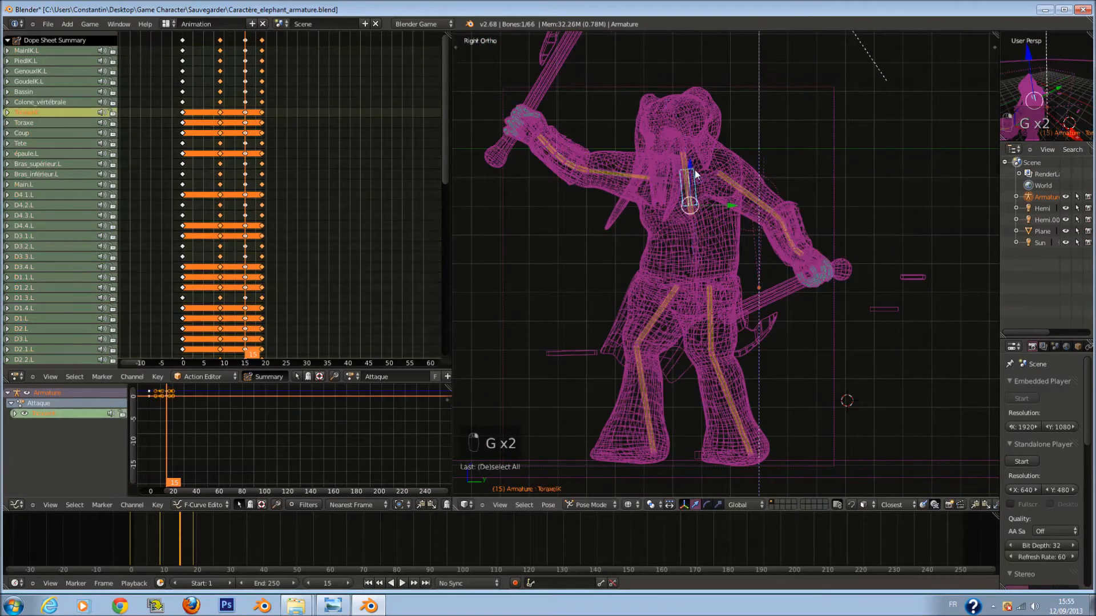
key(g)
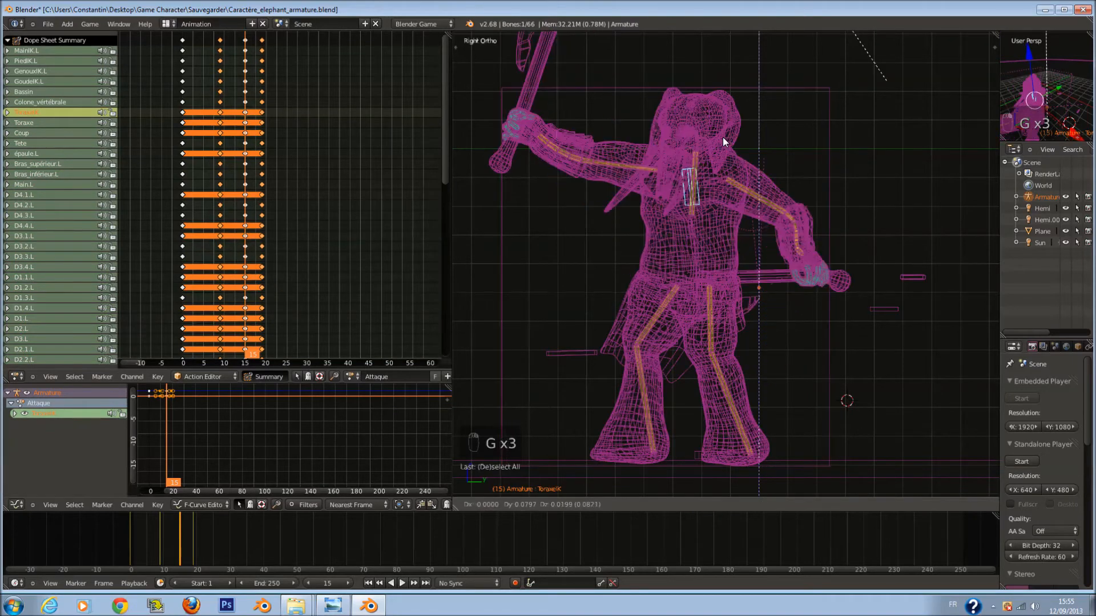
right_click(722, 139)
Select the torso, head, arm and hip bones together and move them to lower and shift the upper body at frame 15.
key(c)
scroll(581, 103, down, 7)
mouse_move(581, 103)
mouse_down()
mouse_move(706, 130)
mouse_move(728, 149)
mouse_up()
right_click(729, 155)
key(g)
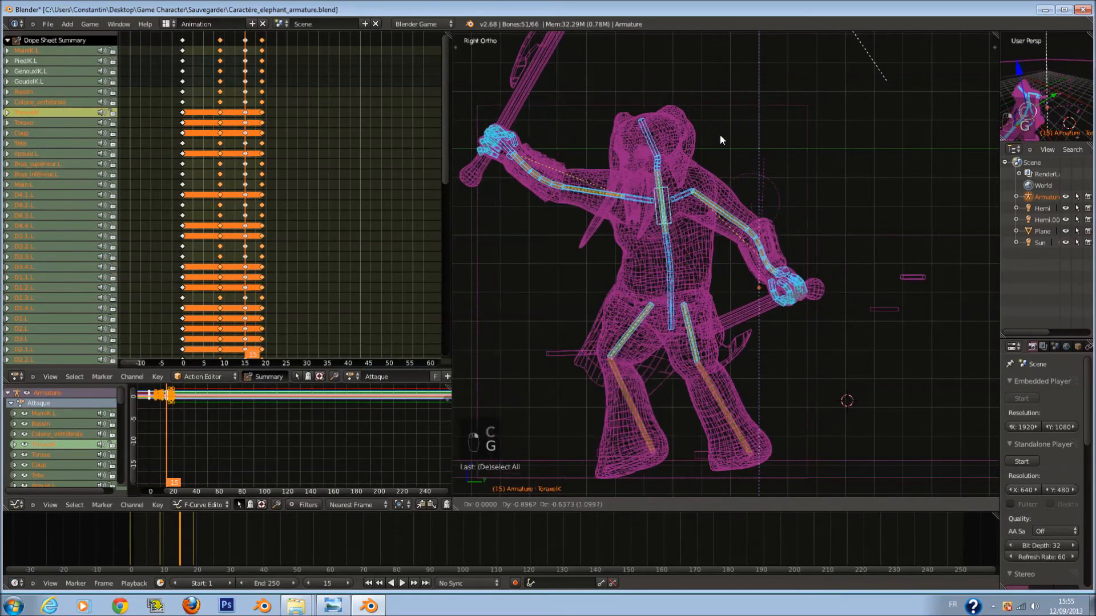
click(729, 143)
Rotate the selected upper-body bones about the X axis and the Z axis to twist the torso.
key(z)
mouse_move(715, 144)
middle_down()
mouse_move(705, 226)
mouse_move(764, 235)
mouse_move(750, 234)
middle_up()
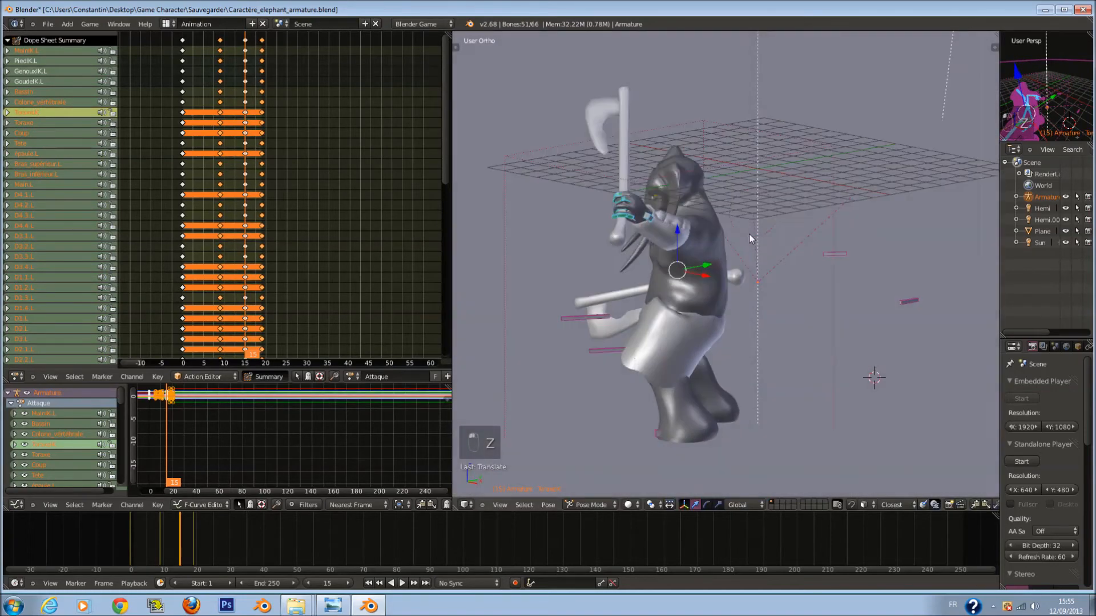
key(r)
key(x)
click(804, 200)
middle_drag(804, 200, 771, 195)
key(r)
key(x)
click(790, 203)
key(r)
key(z)
click(791, 246)
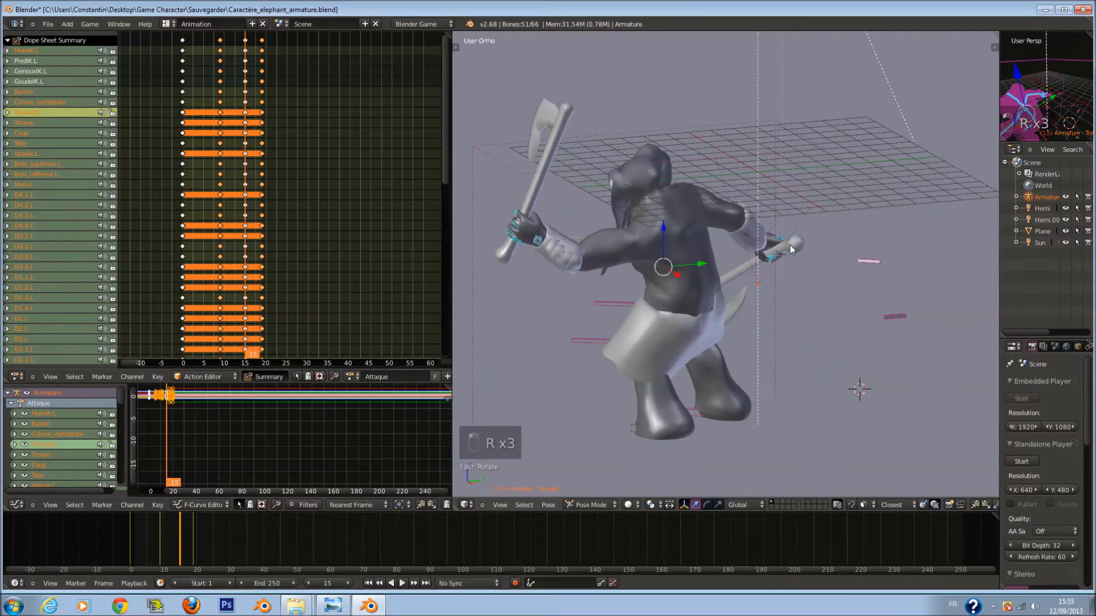
Select the left foot's IK bone in the right-side view and move it forward along the ground to widen the stance.
key(KP_3)
key(z)
right_click(693, 374)
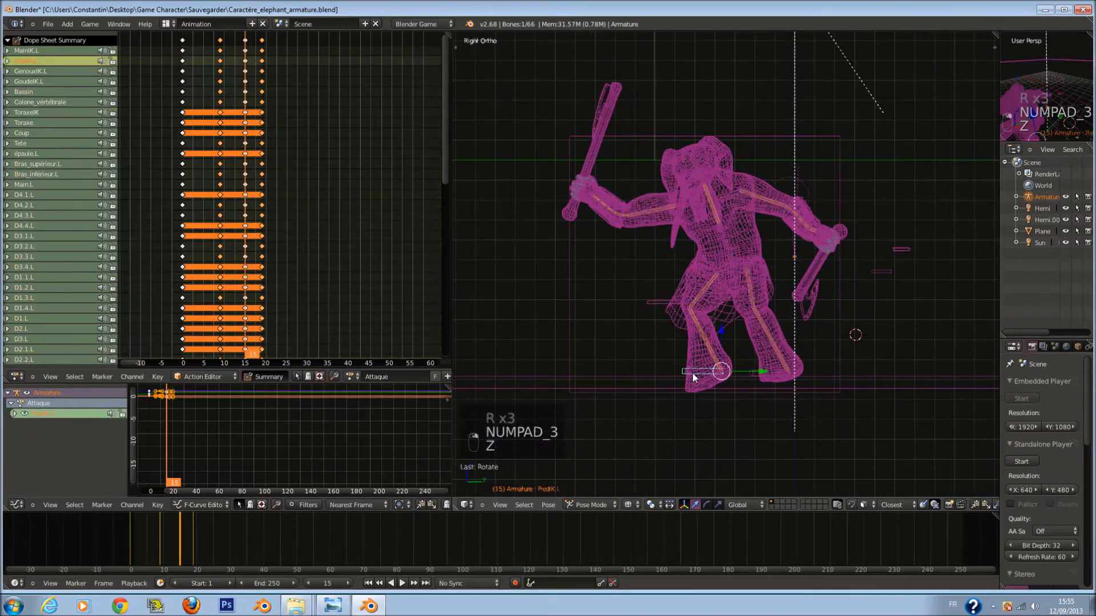
scroll(693, 374, up, 4)
key(g)
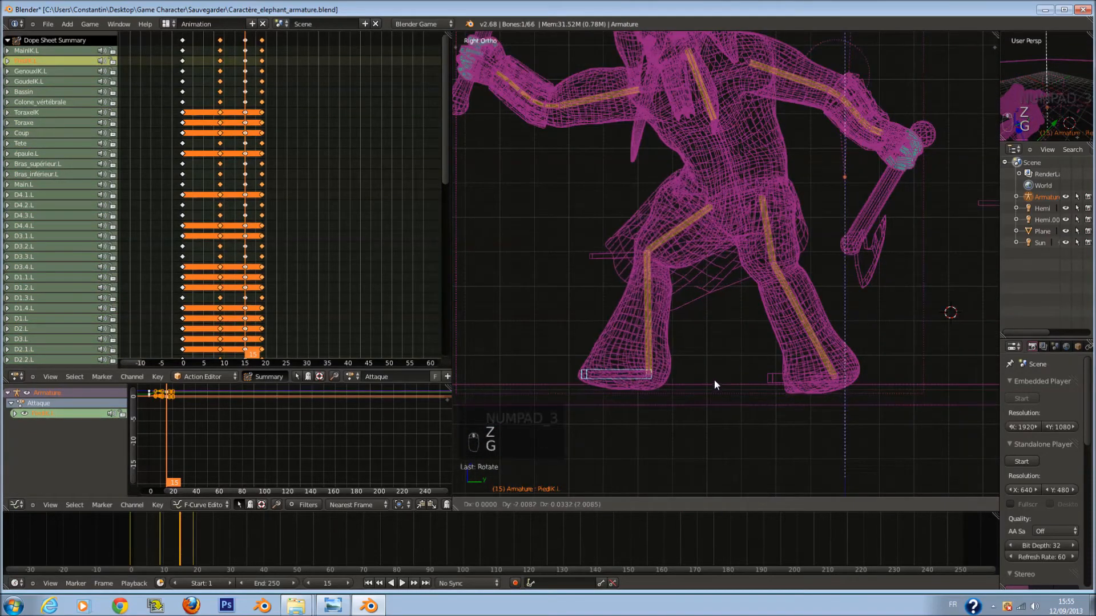
click(717, 379)
key(z)
scroll(735, 311, down, 2)
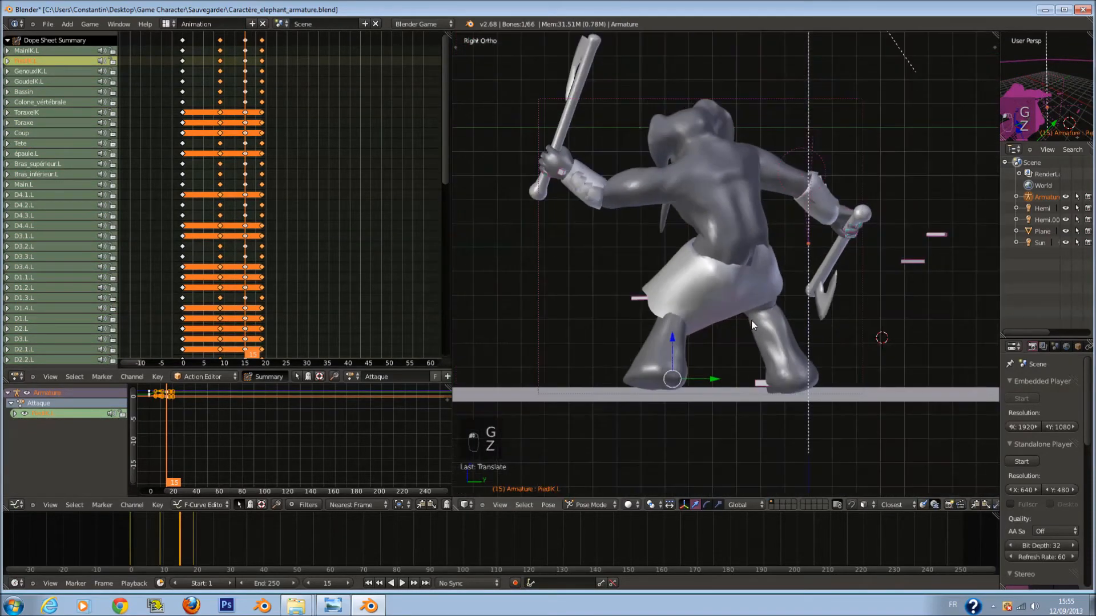
Select the left hand, finger and forearm bones together, then rotate and move them to reposition the left arm.
key(z)
key(z)
key(z)
scroll(645, 240, up, 3)
key(a)
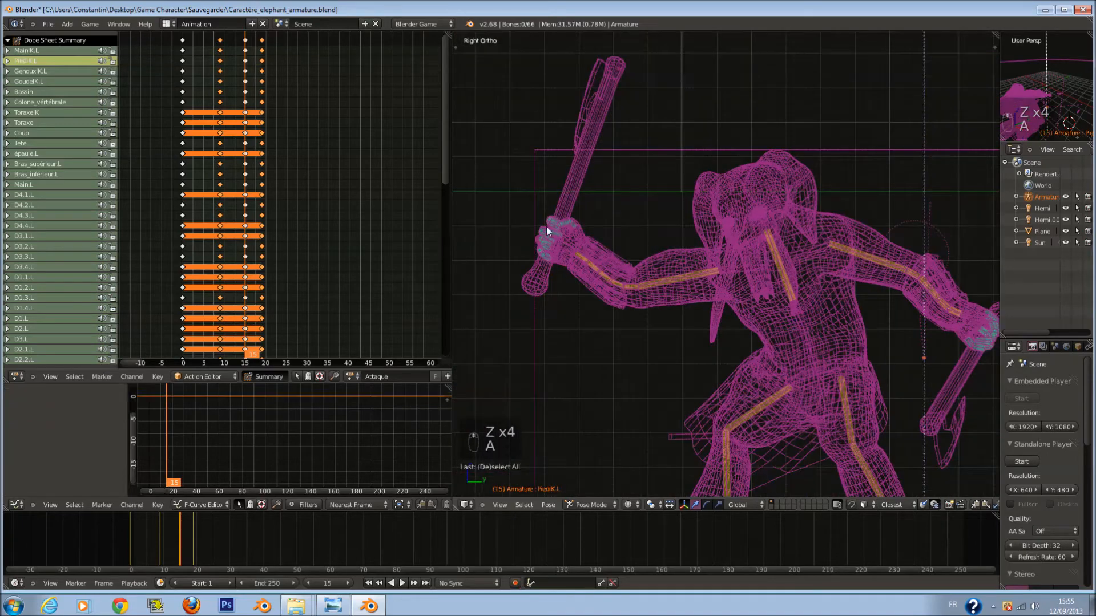
key(c)
right_click(511, 222)
ctrl+scroll(512, 223, down, 3)
key(a)
key(a)
key(c)
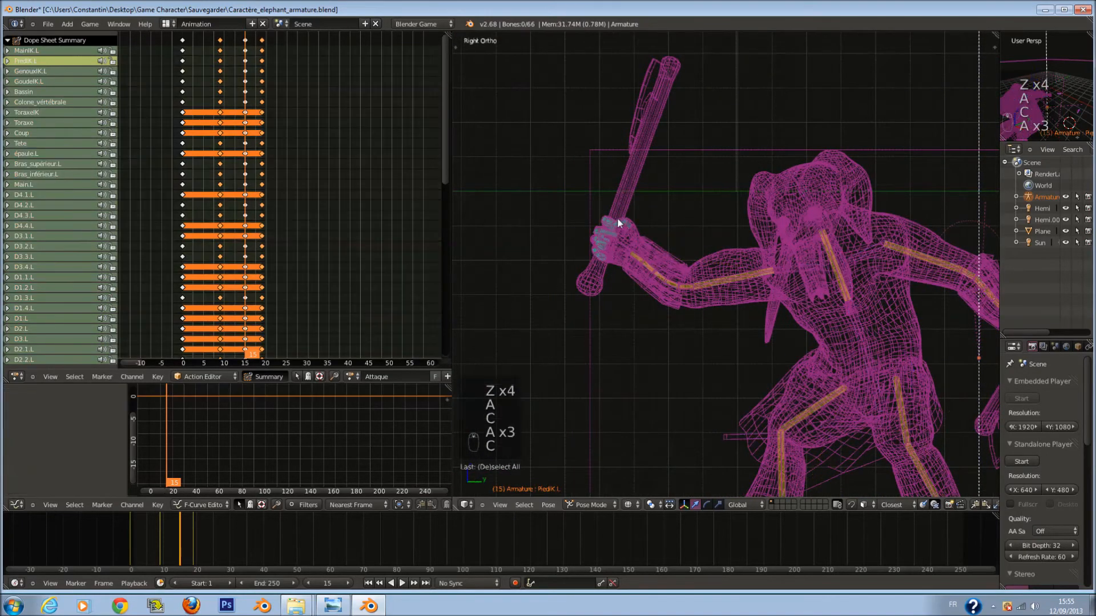
scroll(602, 224, up, 1)
key(c)
scroll(598, 223, up, 5)
click(562, 224)
right_click(563, 223)
key(r)
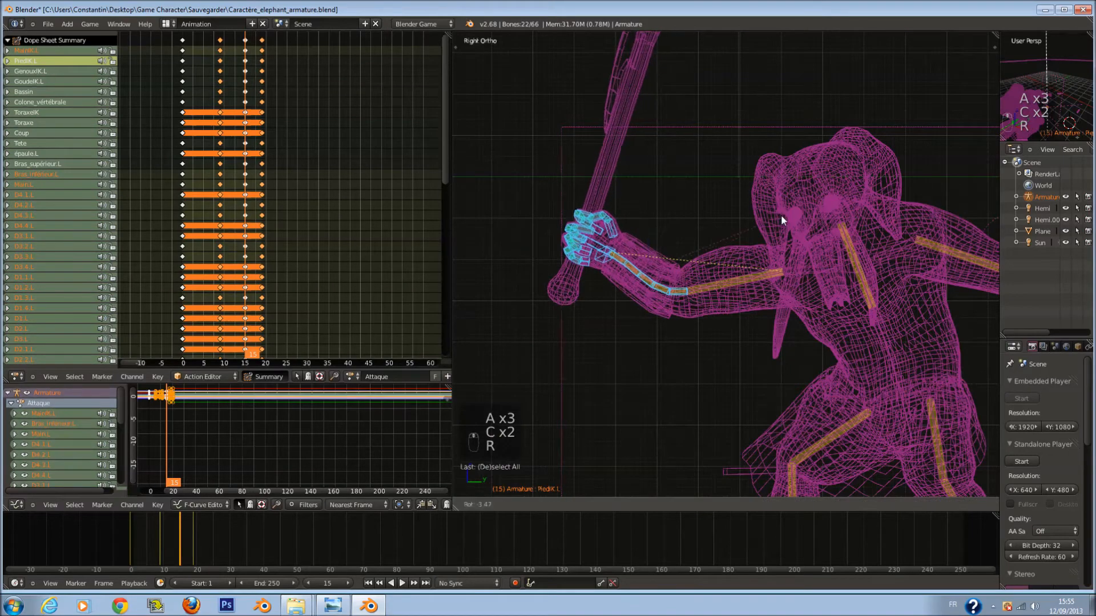
click(685, 165)
key(g)
click(681, 225)
Rotate the selected left hand bones freely and about the Y axis to reorient the left axe.
key(z)
middle_drag(680, 225, 730, 265)
key(r)
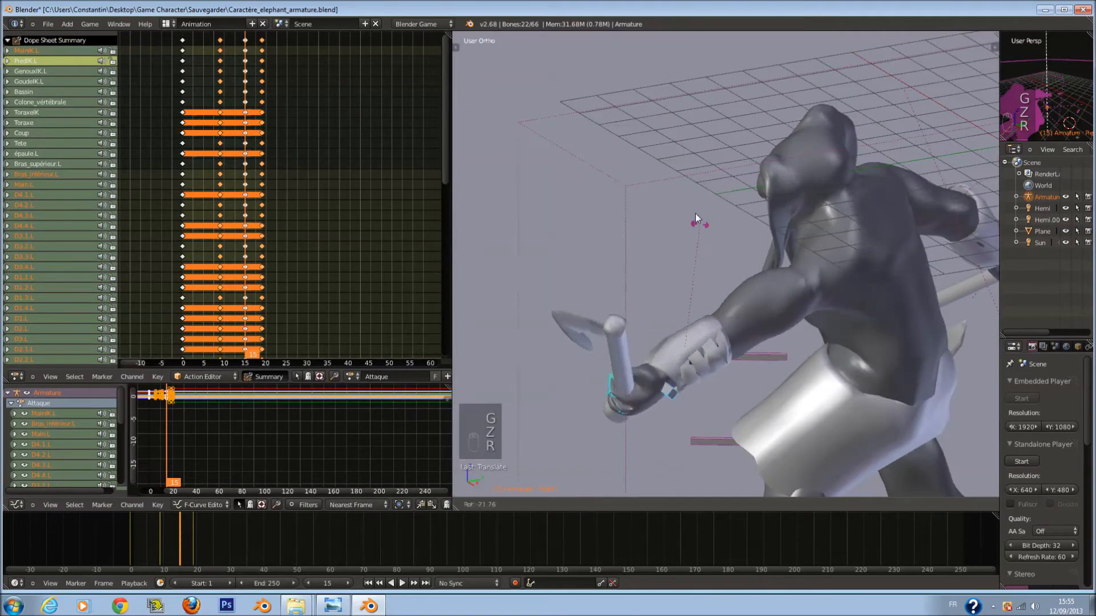
click(660, 168)
key(r)
click(662, 246)
key(r)
key(y)
click(667, 305)
key(r)
key(y)
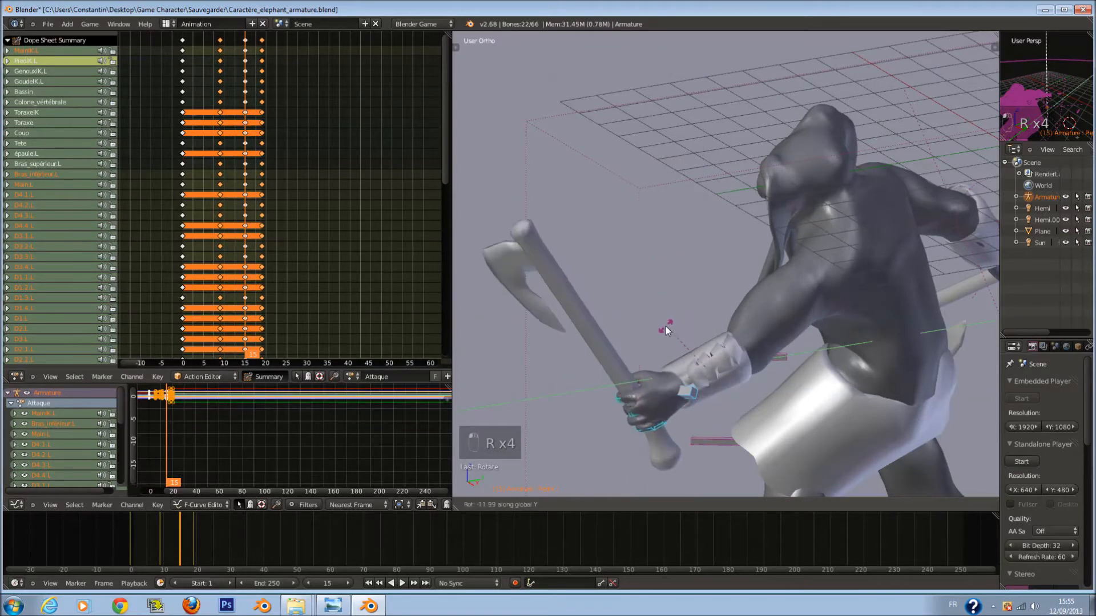
click(666, 326)
Insert a keyframe for all bones at frame 15 and play back the animation.
middle_drag(665, 327, 703, 294)
key(a)
key(a)
key(a)
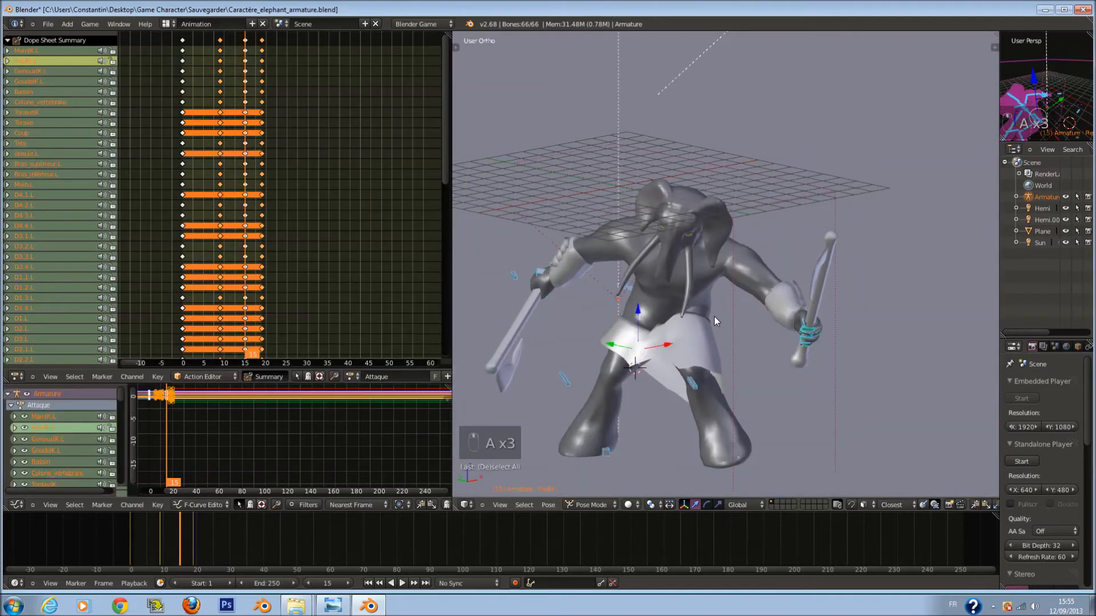
mouse_move(724, 318)
middle_down()
mouse_move(754, 318)
mouse_move(724, 330)
middle_up()
key(i)
click(724, 330)
key(alt+a)
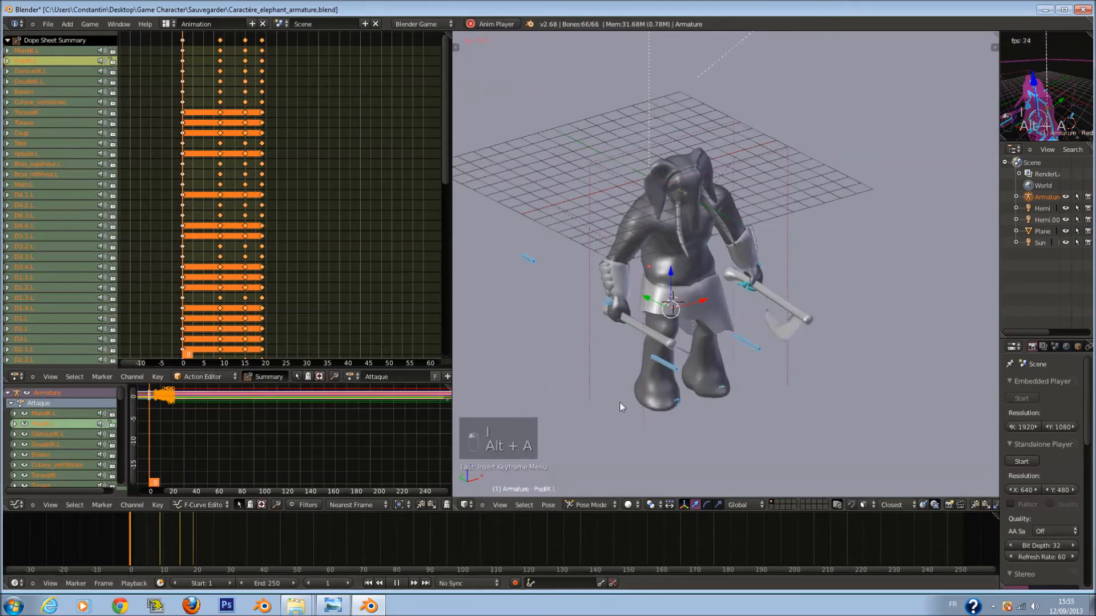
key(alt+a)
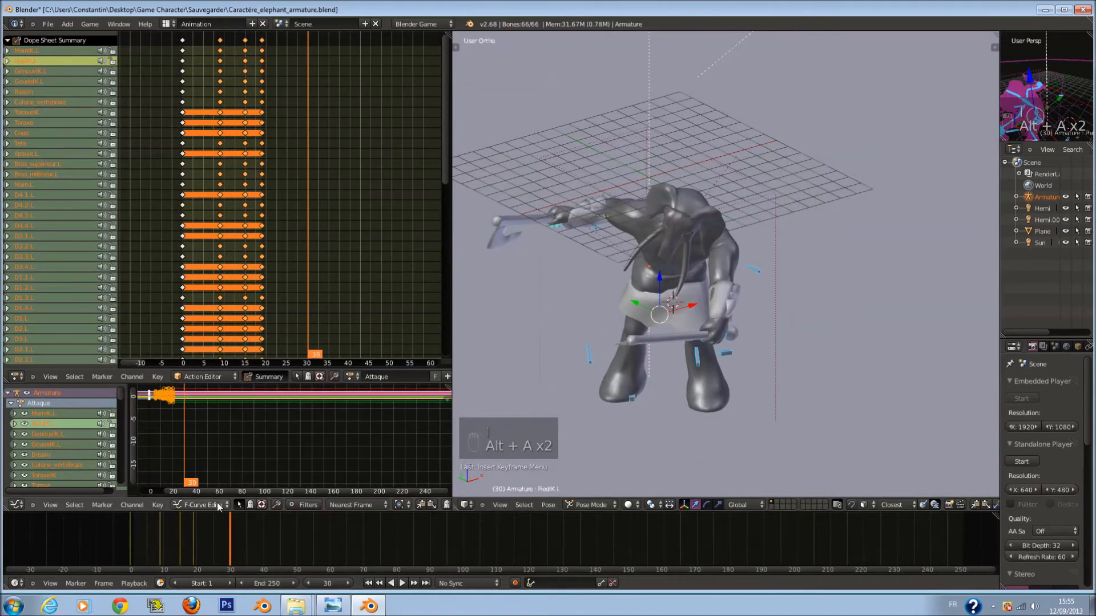
Examine the final attack pose at frames 19 and 20 from the right in wireframe and solid display, and play it back.
click(194, 526)
mouse_move(195, 527)
mouse_down()
mouse_move(152, 521)
mouse_move(193, 524)
mouse_up()
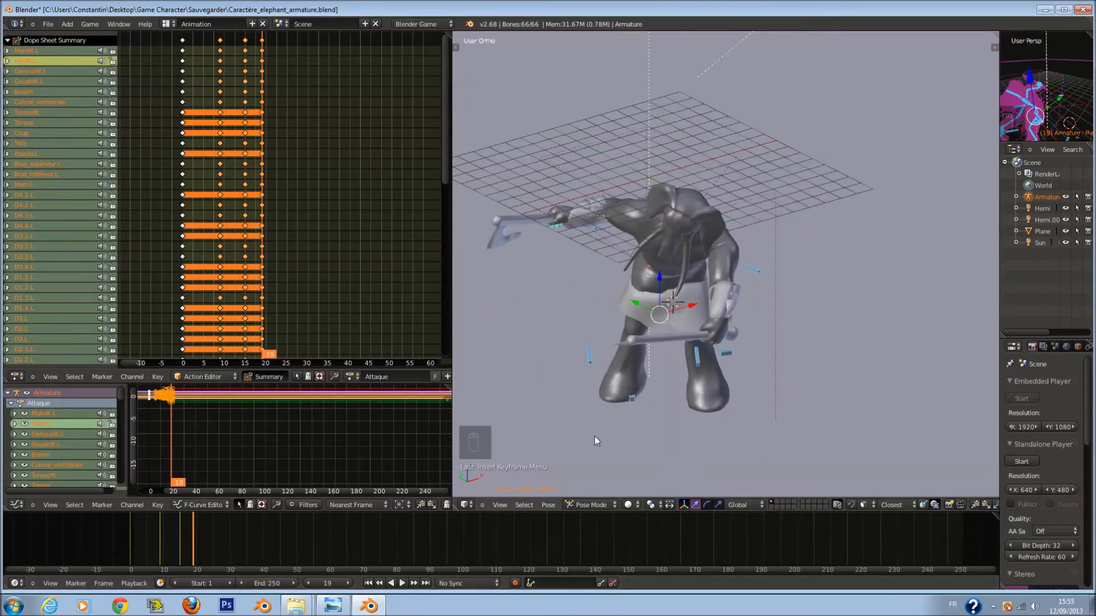
key(KP_3)
key(z)
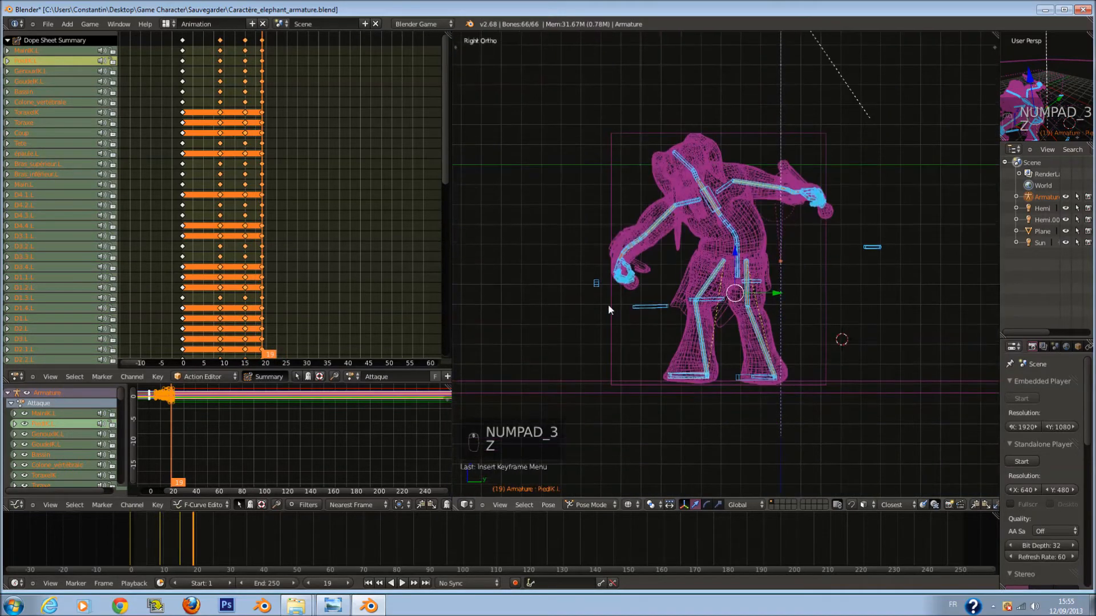
drag(171, 542, 198, 516)
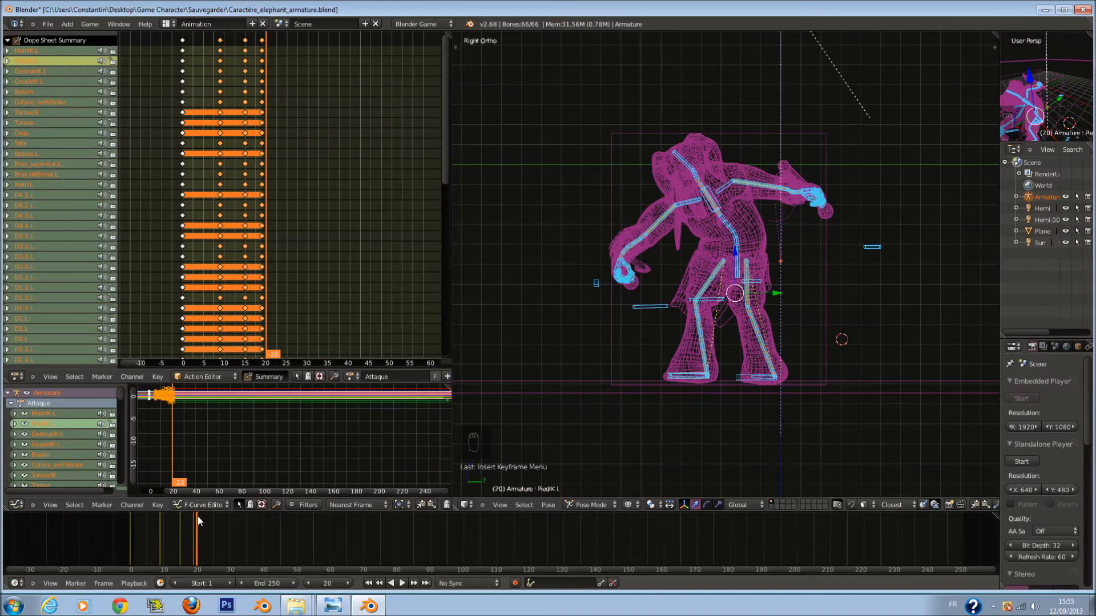
scroll(630, 258, up, 2)
key(z)
key(z)
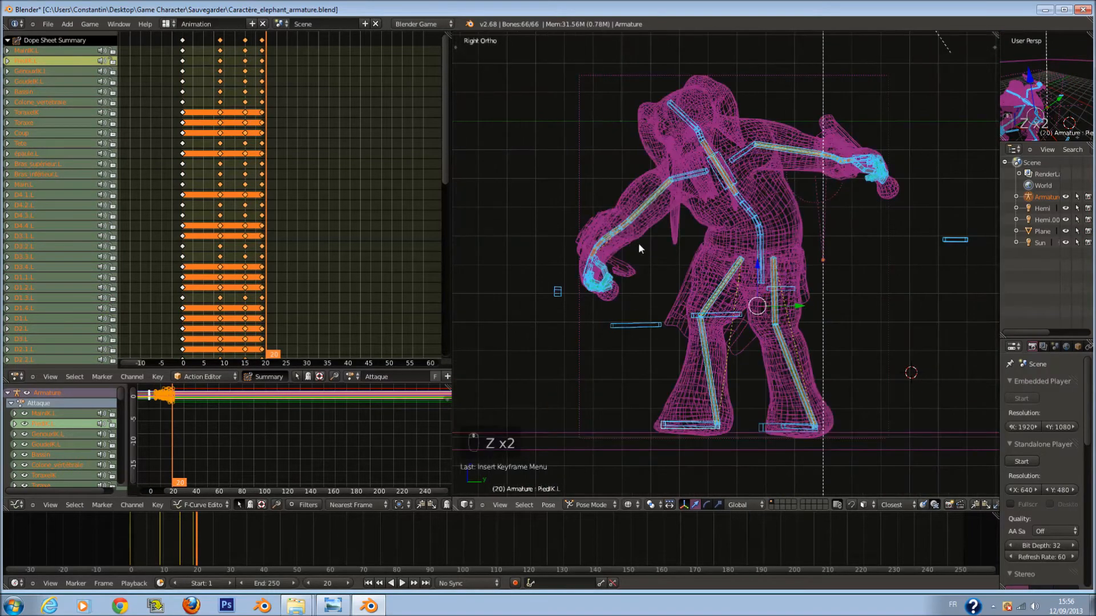
ctrl+scroll(638, 243, up, 1)
key(a)
key(c)
right_click(894, 162)
key(z)
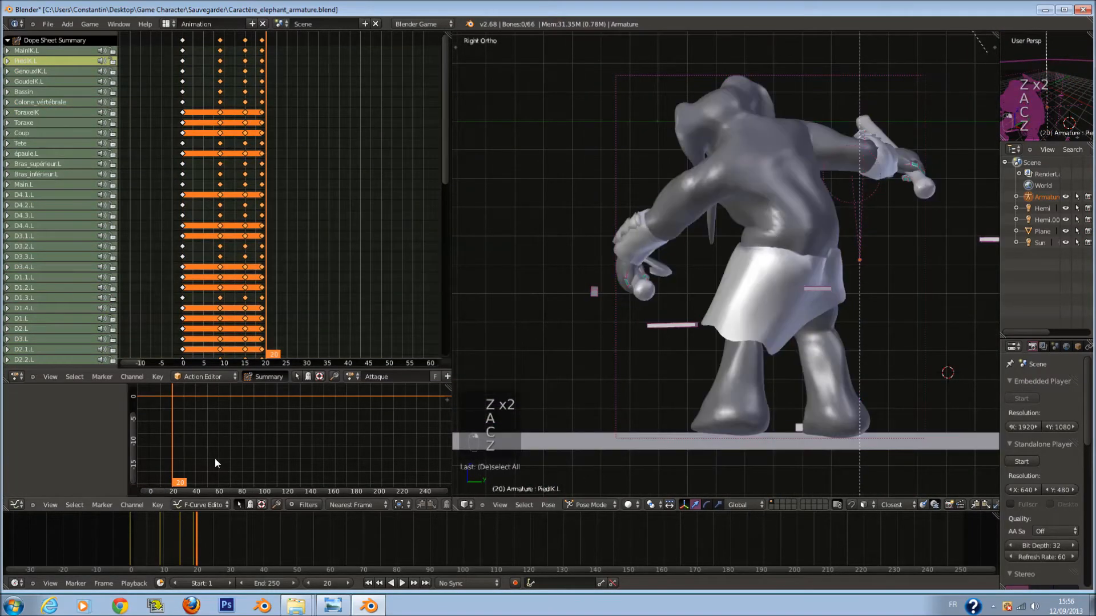
key(alt+a)
key(alt+a)
Move the last column of keyframes to frame 17 in the Action Editor and check its timing in playback.
drag(195, 525, 190, 521)
right_click(268, 42)
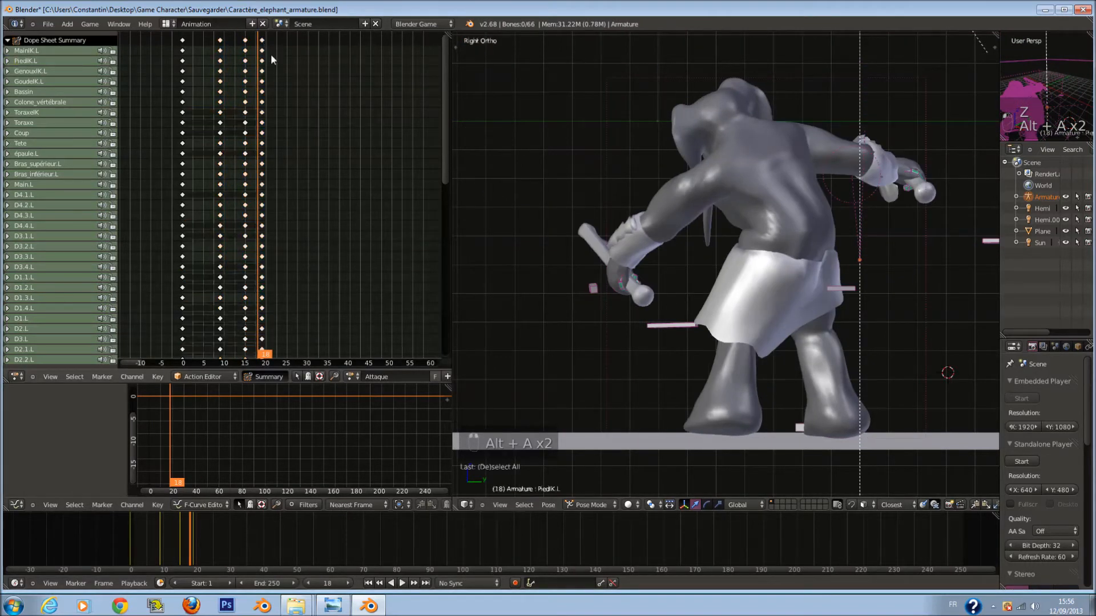
alt+right_click(271, 55)
key(g)
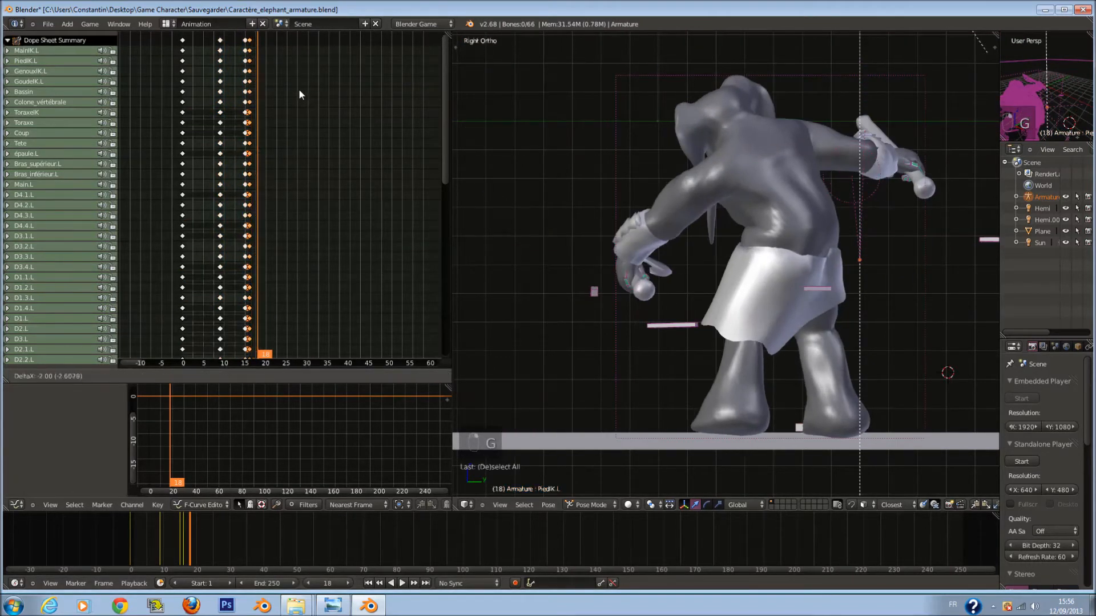
click(299, 88)
key(alt+a)
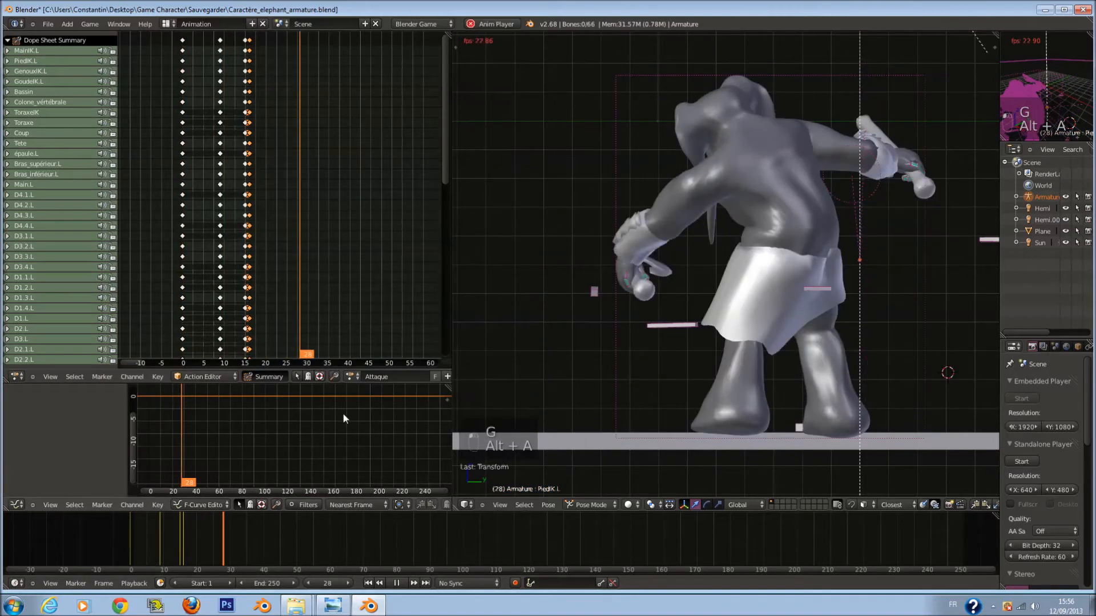
key(g)
click(286, 77)
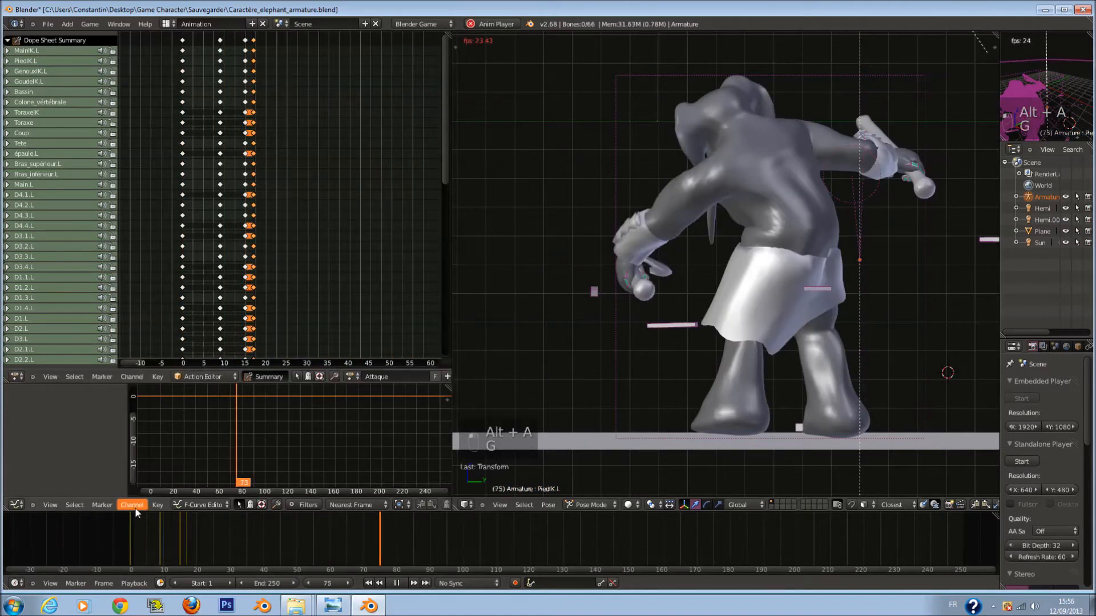
key(alt+a)
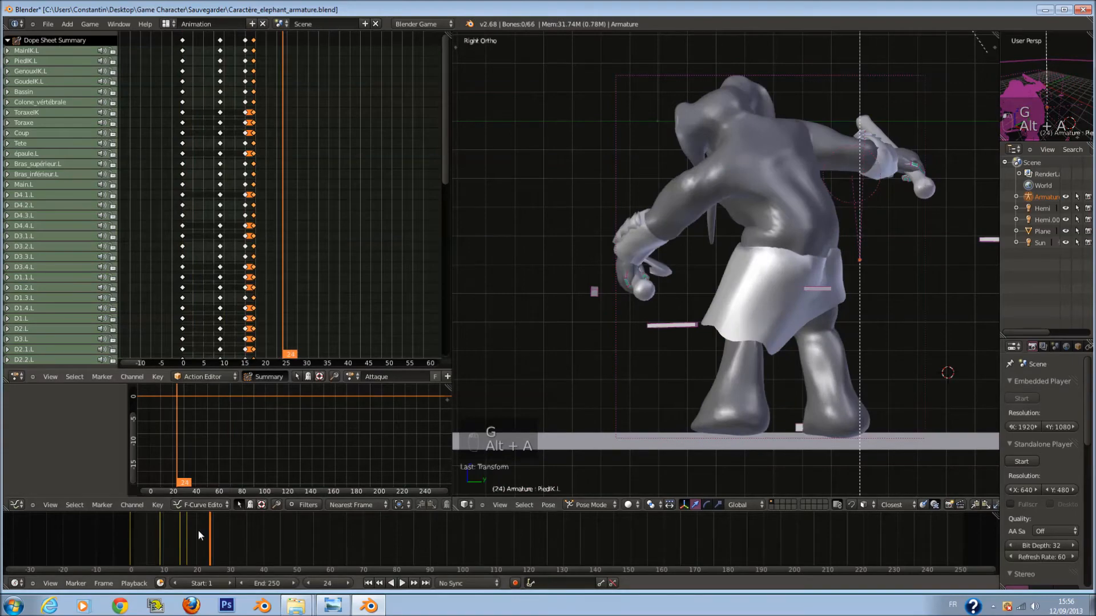
Try to lift the right leg by selecting its foot and lower-leg bones and moving them at frame 24.
middle_drag(788, 297, 846, 290)
right_click(847, 291)
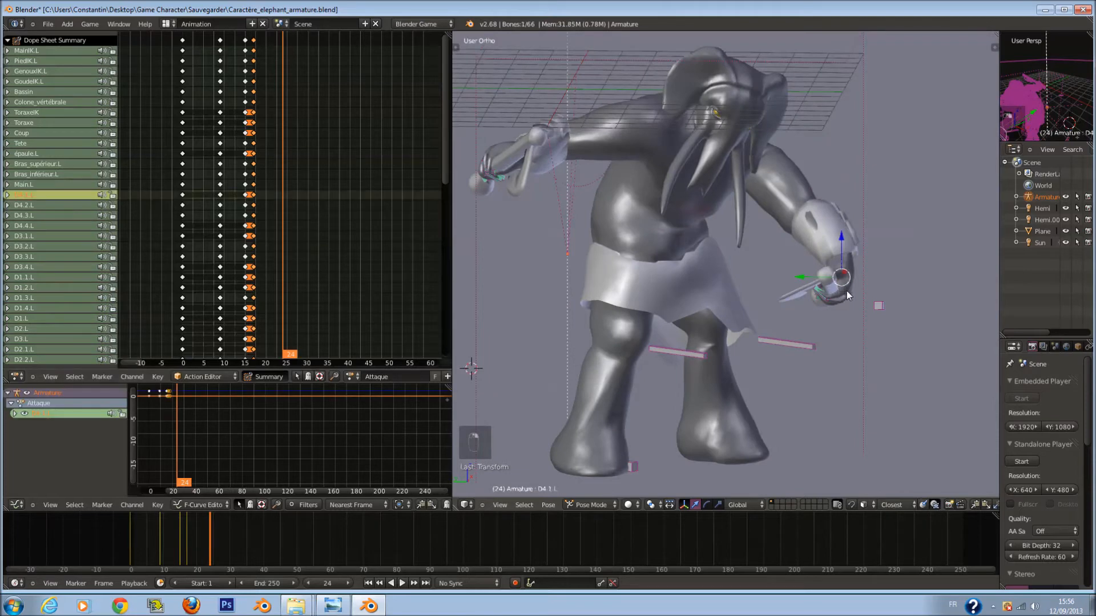
key(z)
key(a)
key(a)
key(a)
key(a)
key(a)
key(c)
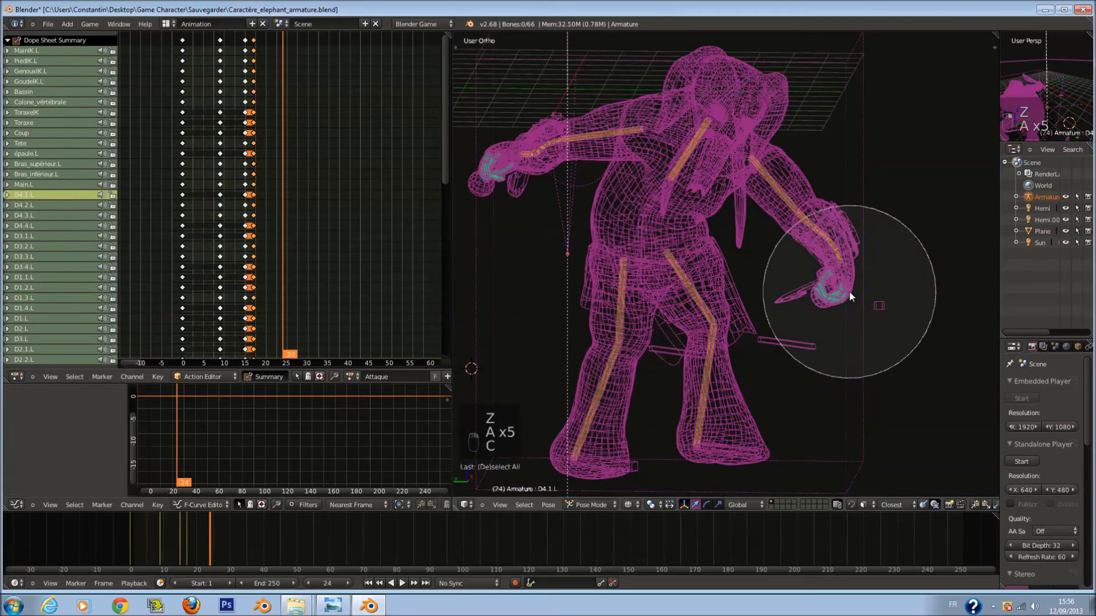
click(582, 473)
key(z)
key(g)
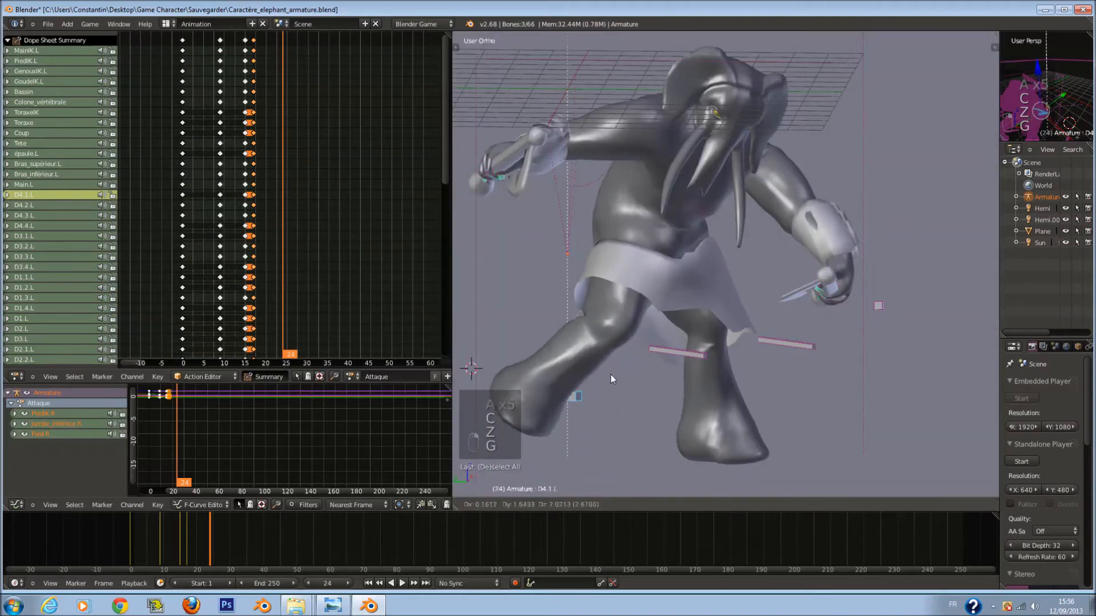
click(618, 376)
scroll(851, 313, down, 1)
middle_drag(830, 313, 726, 314)
scroll(699, 274, down, 1)
key(z)
middle_drag(662, 203, 741, 196)
key(z)
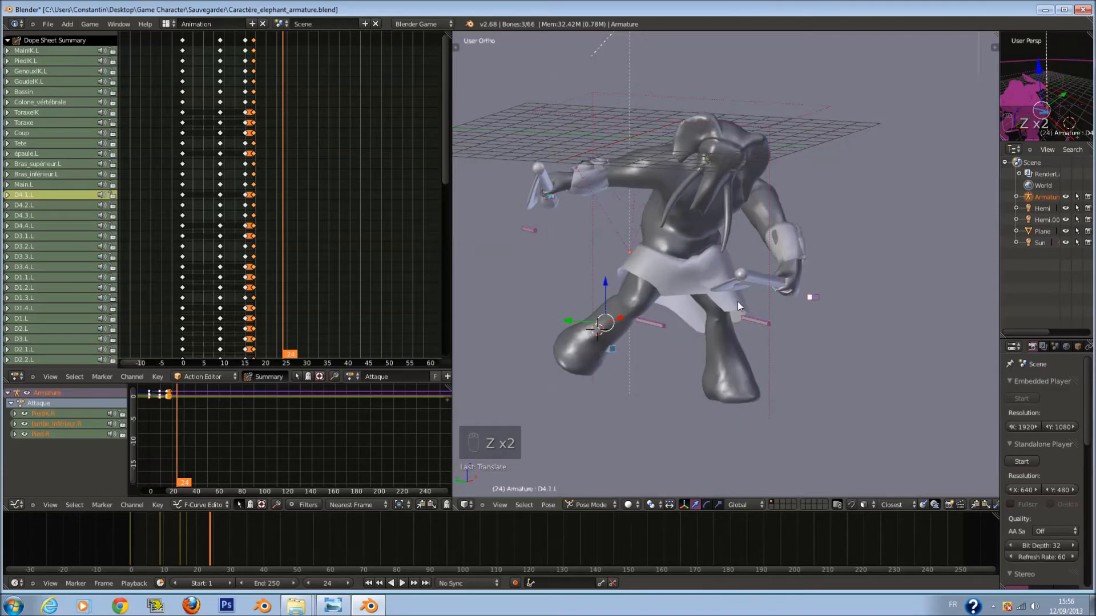
Scrub through the attack keyframes on the timeline and go to frame 37.
click(169, 527)
mouse_move(168, 527)
mouse_down()
mouse_move(195, 527)
mouse_move(171, 535)
mouse_up()
drag(178, 539, 187, 536)
Select the left hand and finger bones together and rotate them at frame 37 to turn the axe outward.
key(z)
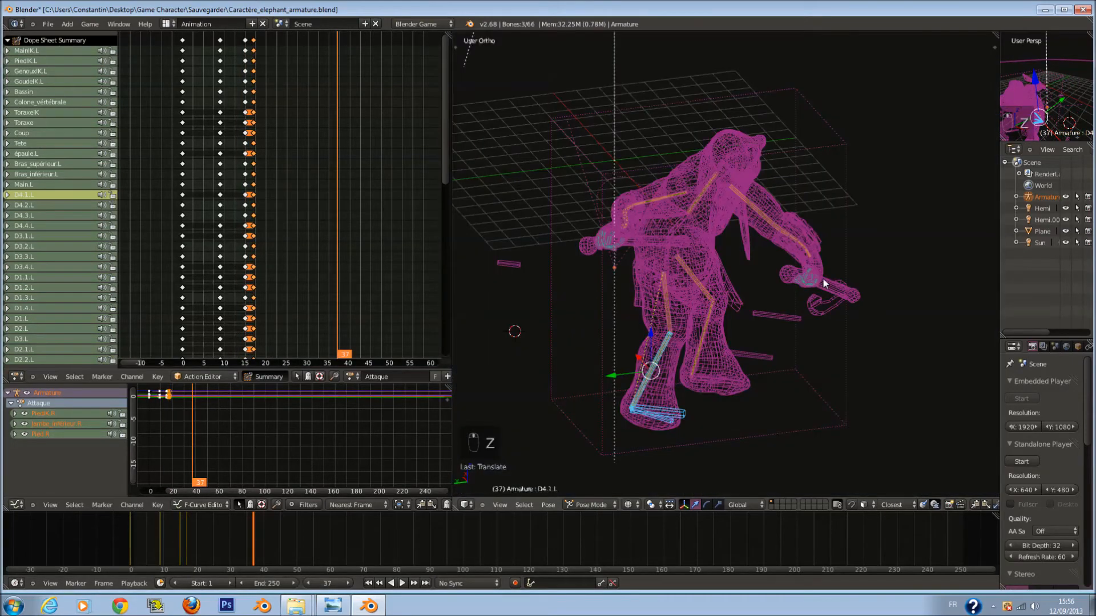
key(a)
key(a)
scroll(850, 284, up, 3)
key(a)
key(a)
key(a)
key(a)
key(a)
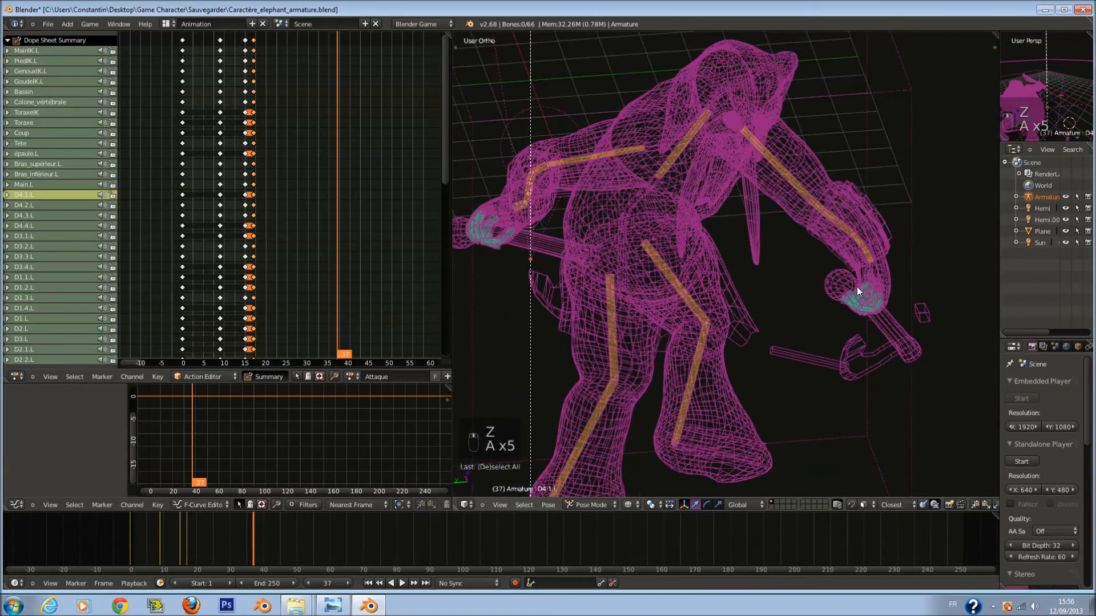
key(c)
key(c)
scroll(887, 305, up, 4)
click(892, 306)
right_click(894, 306)
ctrl+scroll(894, 306, up, 5)
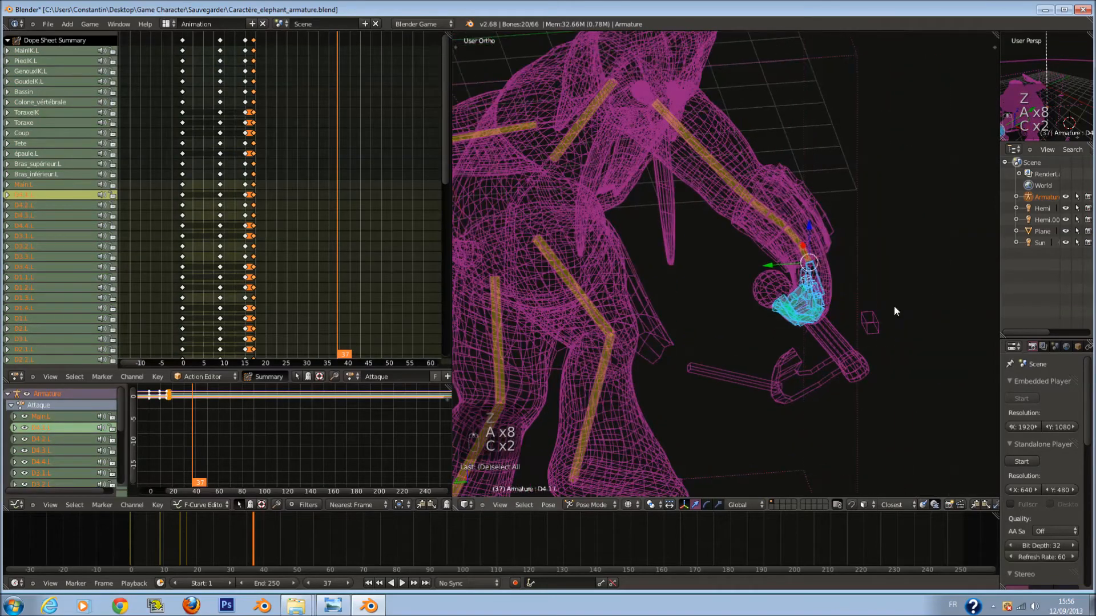
key(r)
click(895, 241)
scroll(896, 246, down, 5)
key(r)
key(z)
ctrl+scroll(653, 331, down, 2)
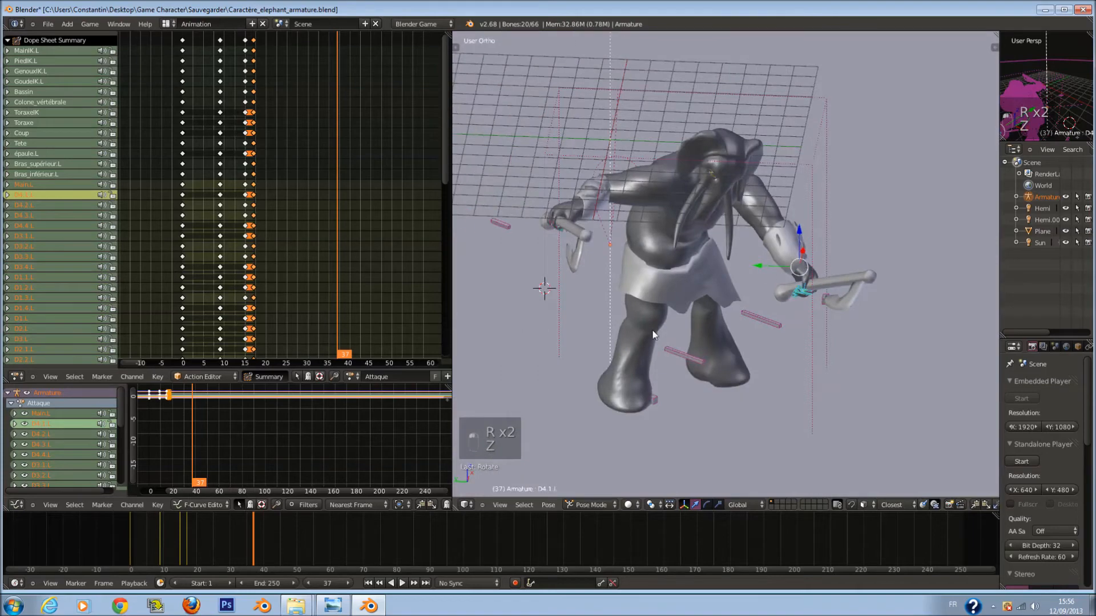
Select all the armature's bones and rotate the whole character at frame 37.
key(z)
key(a)
key(a)
key(a)
key(a)
key(c)
ctrl+scroll(633, 417, down, 3)
key(a)
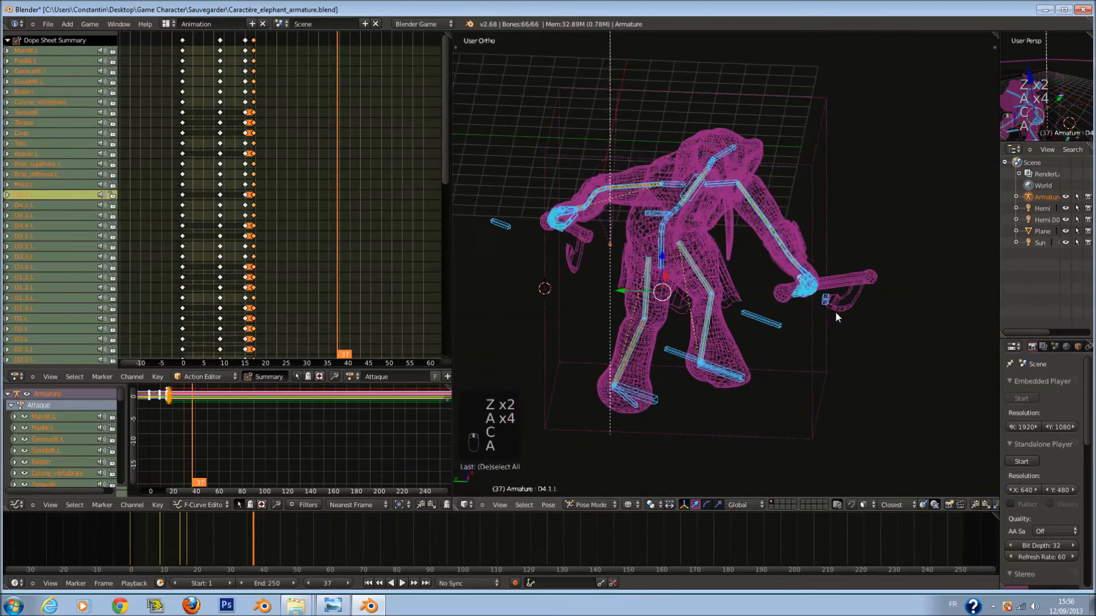
key(r)
click(862, 326)
Select the right foot, its IK control and the lower-leg bone together and move them at frame 37, checking the pose from the side.
key(a)
key(c)
click(667, 400)
right_click(667, 400)
middle_drag(667, 400, 801, 368)
key(g)
click(749, 327)
key(z)
middle_drag(748, 327, 495, 339)
key(KP_3)
key(z)
ctrl+scroll(663, 277, down, 3)
shift+scroll(782, 239, up, 3)
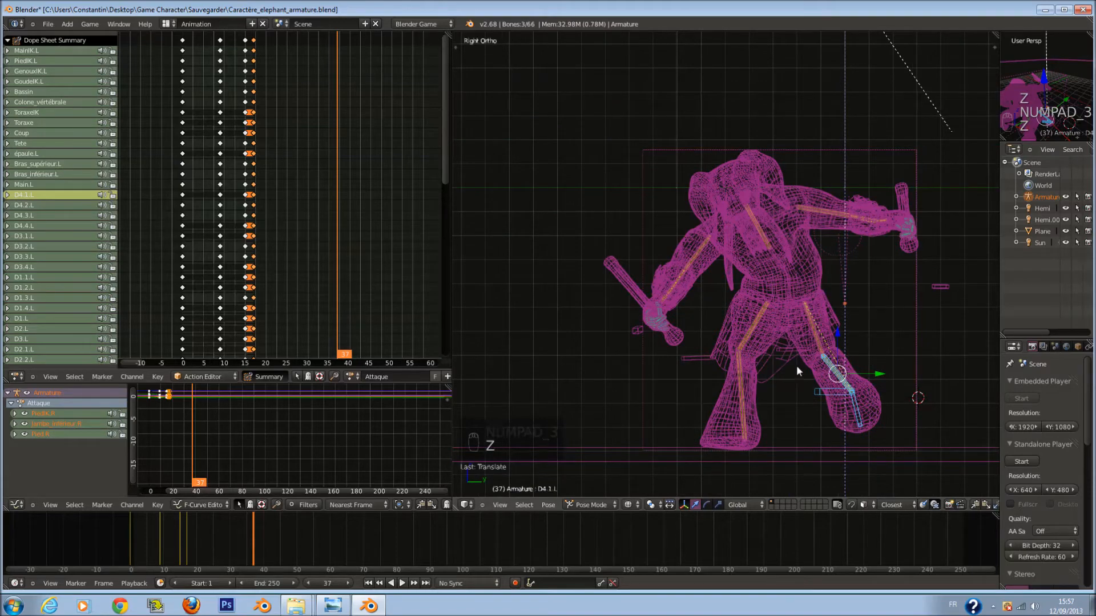
Select the right hand, finger and forearm bones together and move them at frame 37 to reposition the right axe.
key(a)
key(a)
key(a)
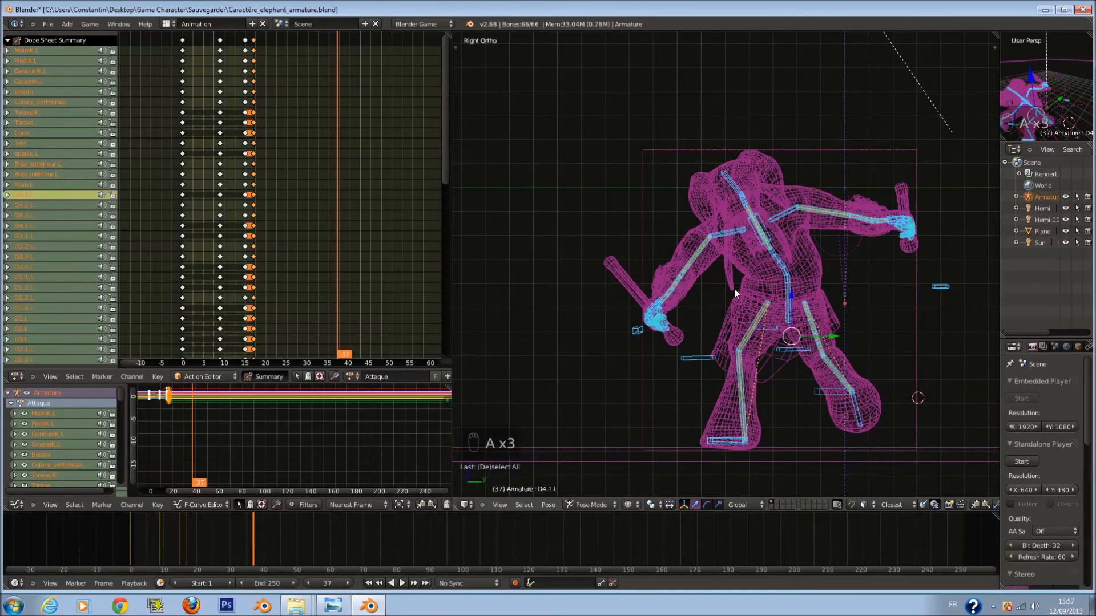
scroll(716, 297, up, 2)
key(z)
key(z)
key(z)
key(z)
key(a)
key(c)
click(879, 194)
key(r)
right_click(879, 214)
mouse_move(873, 217)
middle_down()
mouse_move(824, 253)
mouse_move(685, 251)
mouse_move(755, 253)
middle_up()
key(z)
key(g)
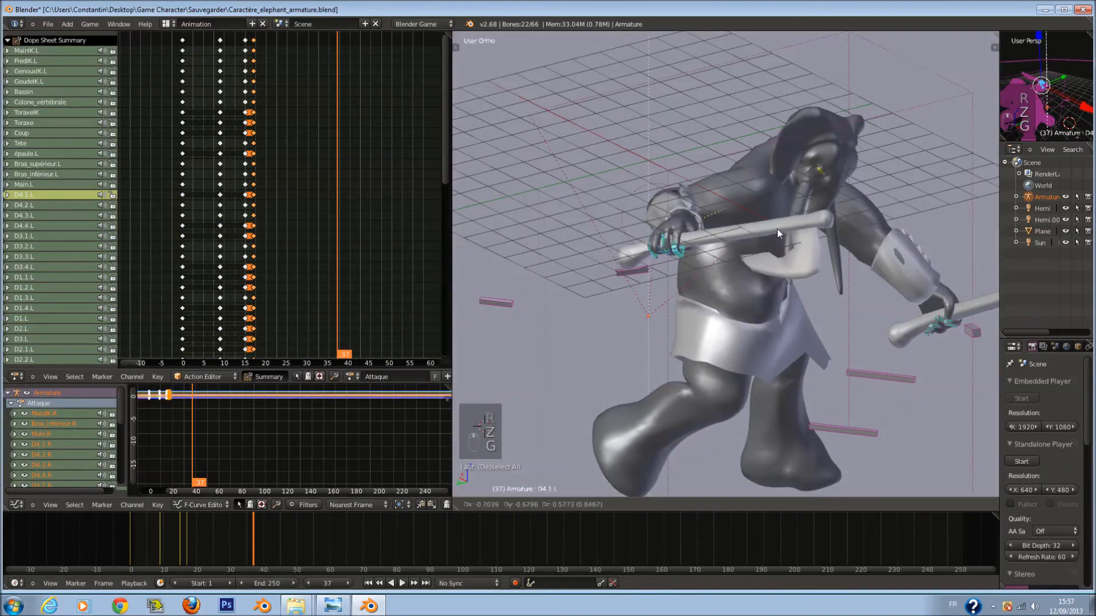
click(784, 210)
Select the head bone (Tete) and rotate it at frame 37, first freely and again around the global Z axis.
middle_drag(783, 211, 707, 270)
key(a)
key(a)
key(a)
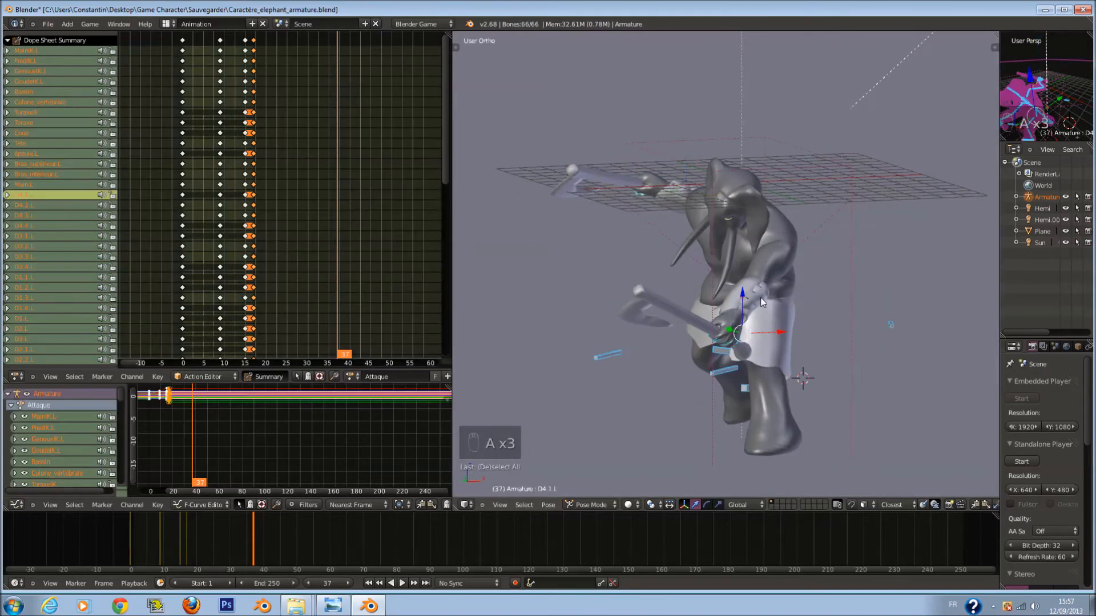
scroll(745, 214, up, 3)
key(z)
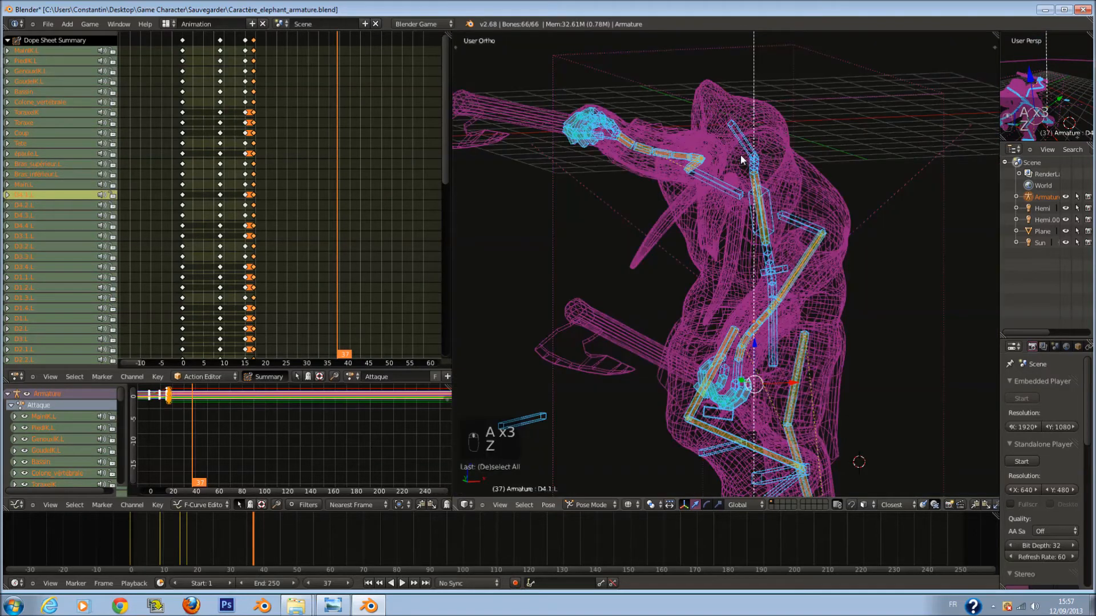
right_click(740, 155)
key(z)
key(r)
key(r)
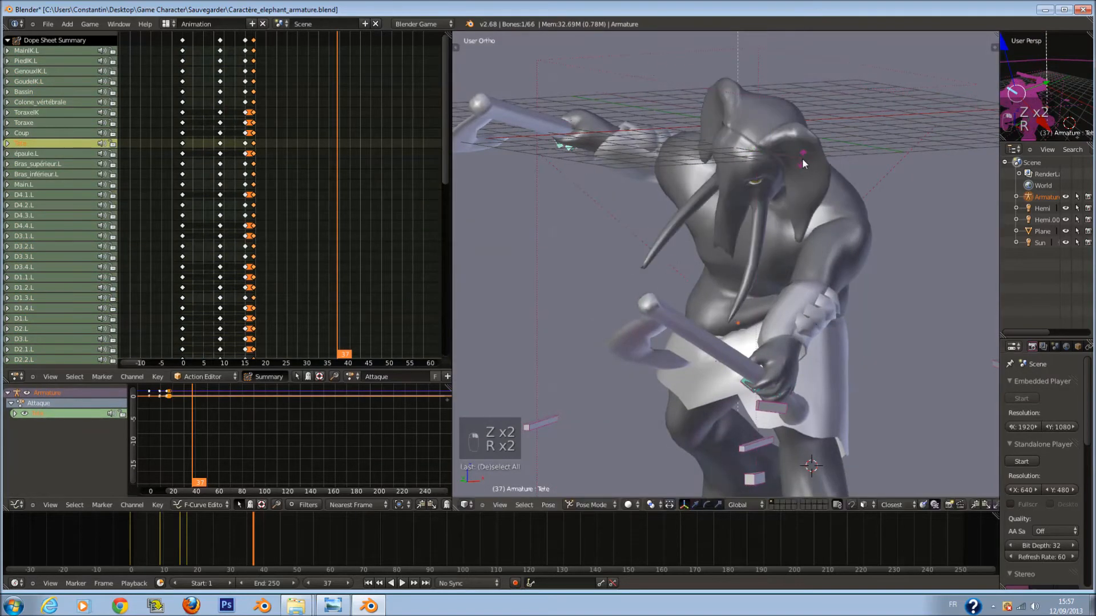
click(806, 151)
key(r)
key(z)
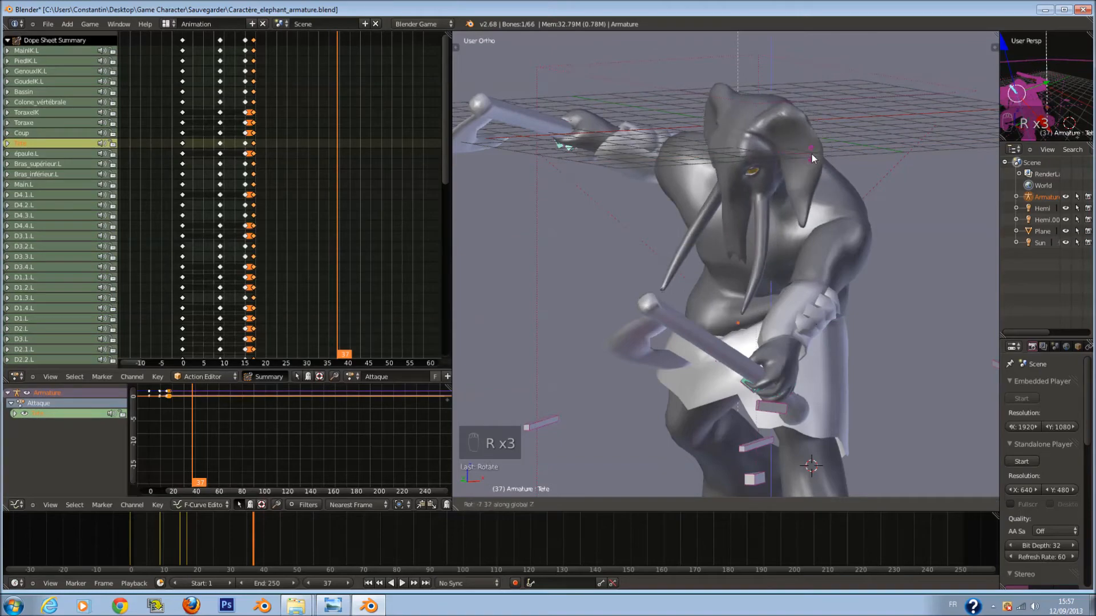
click(810, 133)
Select all the bones and insert keyframes for the whole pose at frame 37.
middle_drag(809, 134, 860, 180)
middle_drag(865, 271, 810, 252)
key(a)
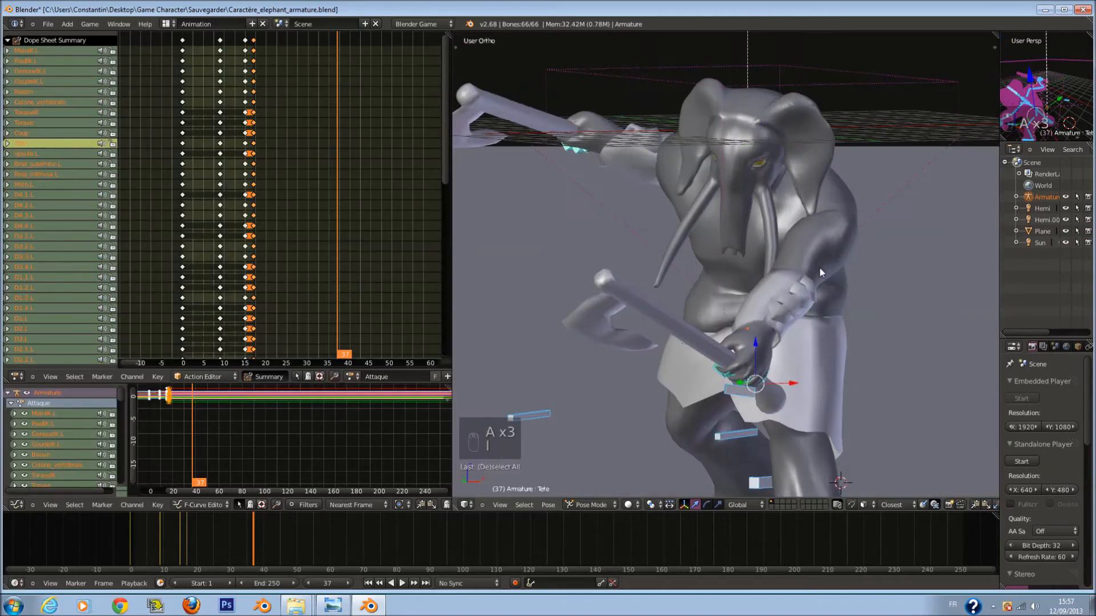
key(i)
click(820, 266)
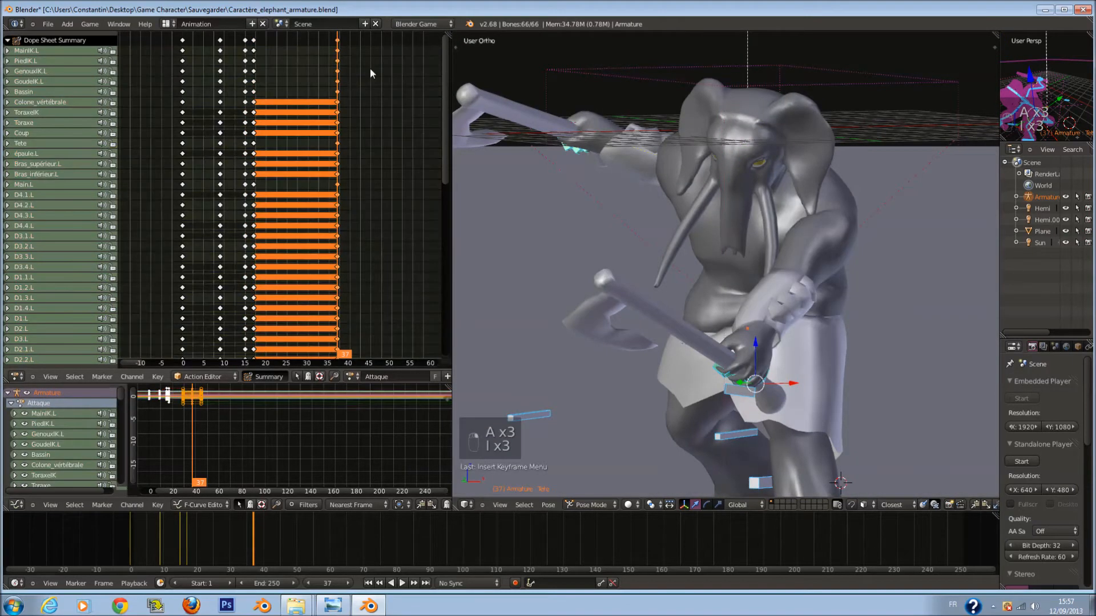
Move the new column of keyframes to frame 21 in the Action Editor and check the attack in playback.
key(g)
click(311, 87)
key(alt+a)
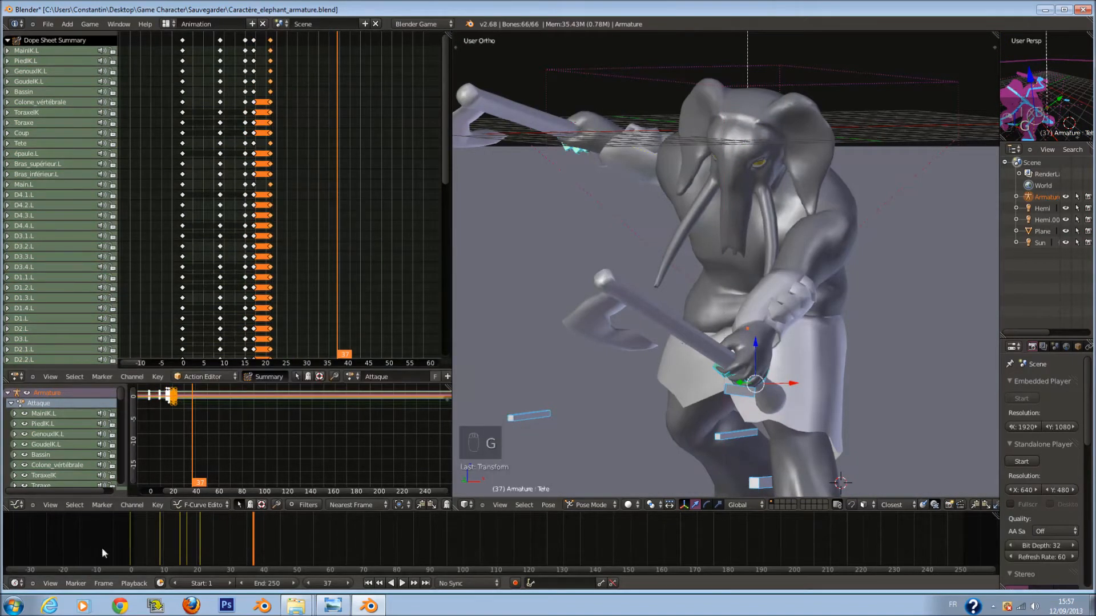
scroll(648, 309, down, 4)
key(alt+a)
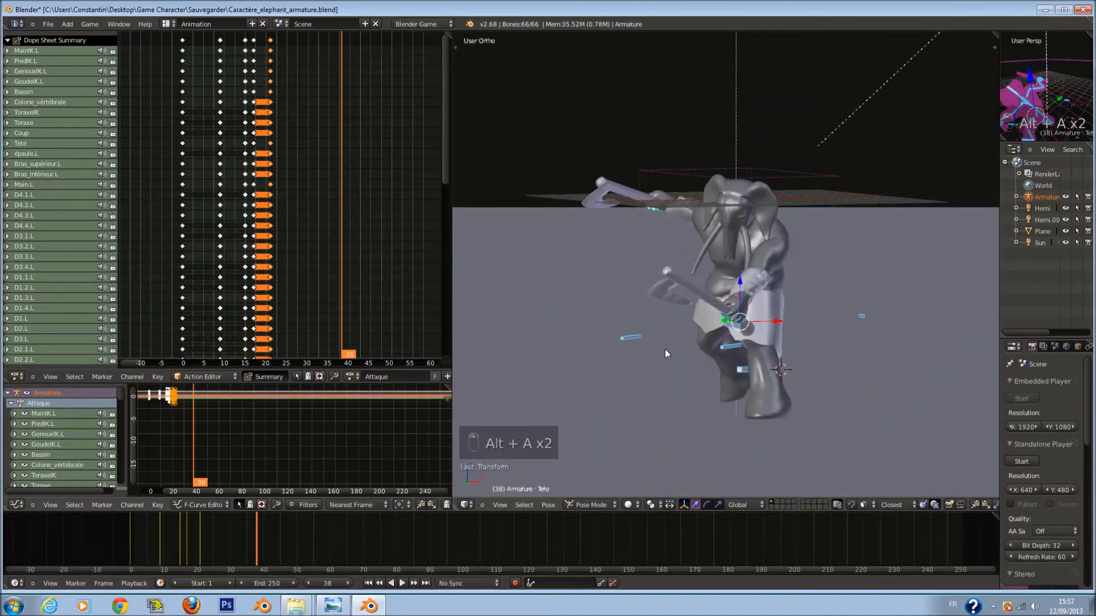
key(alt+a)
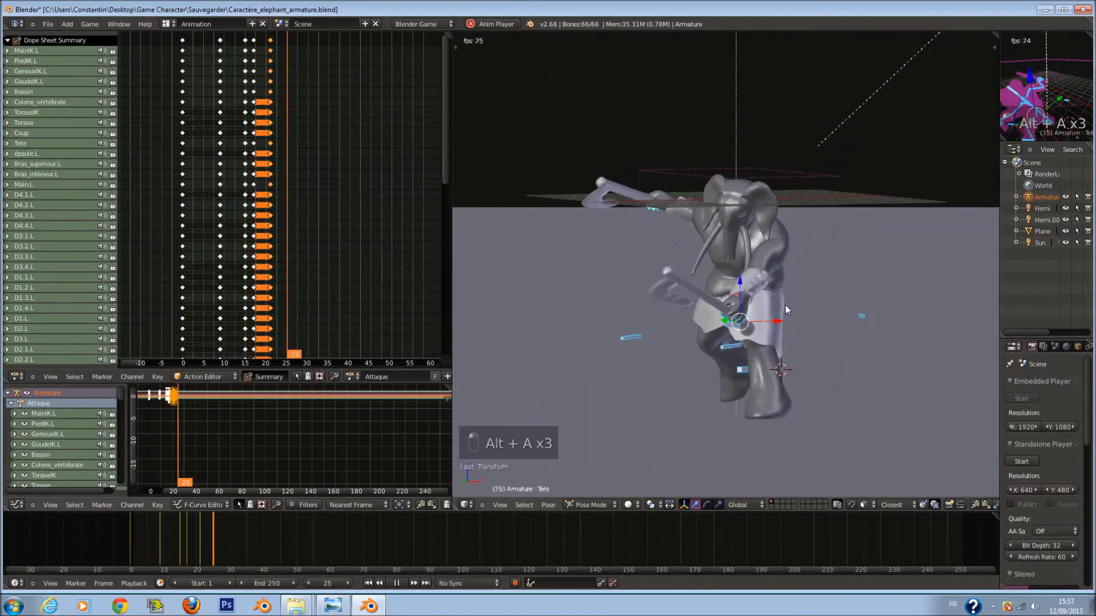
middle_drag(869, 299, 837, 306)
key(alt+a)
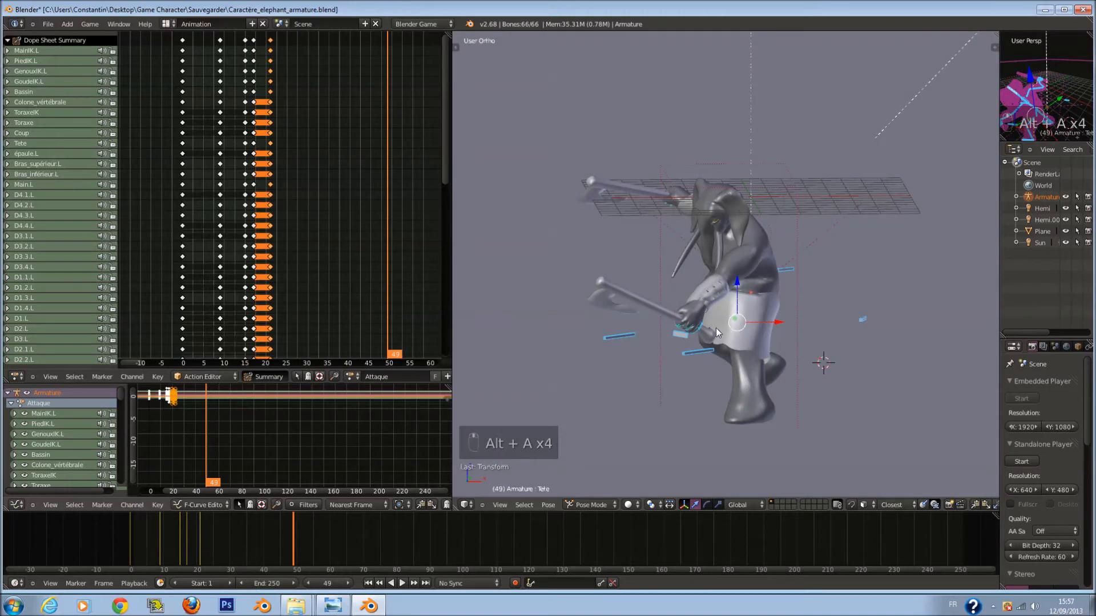
key(r)
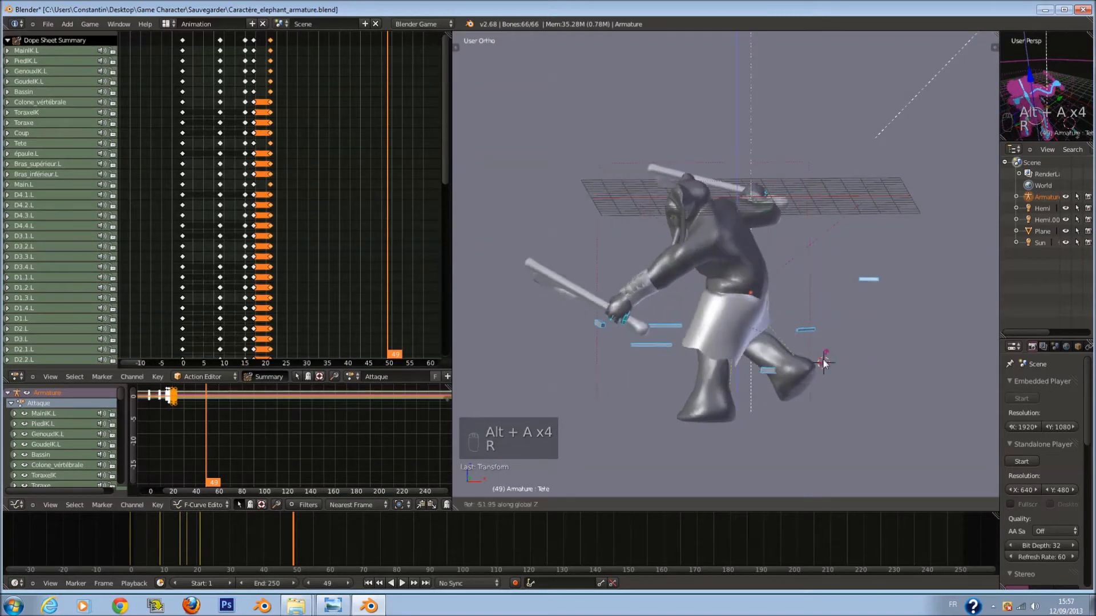
right_click(826, 363)
drag(252, 540, 231, 540)
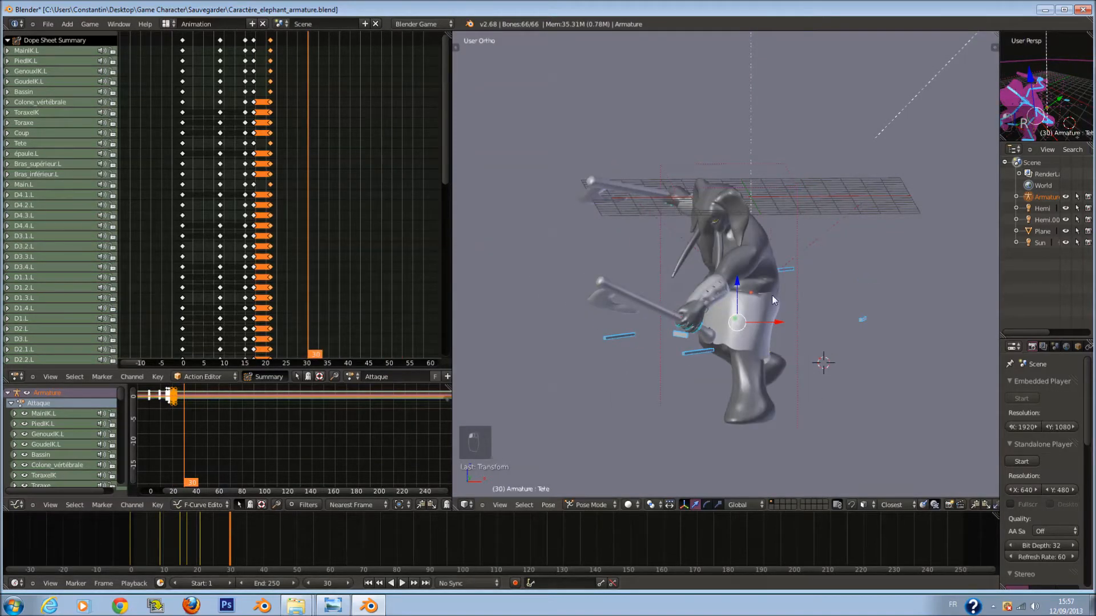
key(r)
right_click(784, 358)
Go to frame 23 and rotate the whole armature around the global Z axis in the front view.
key(KP_3)
key(KP_1)
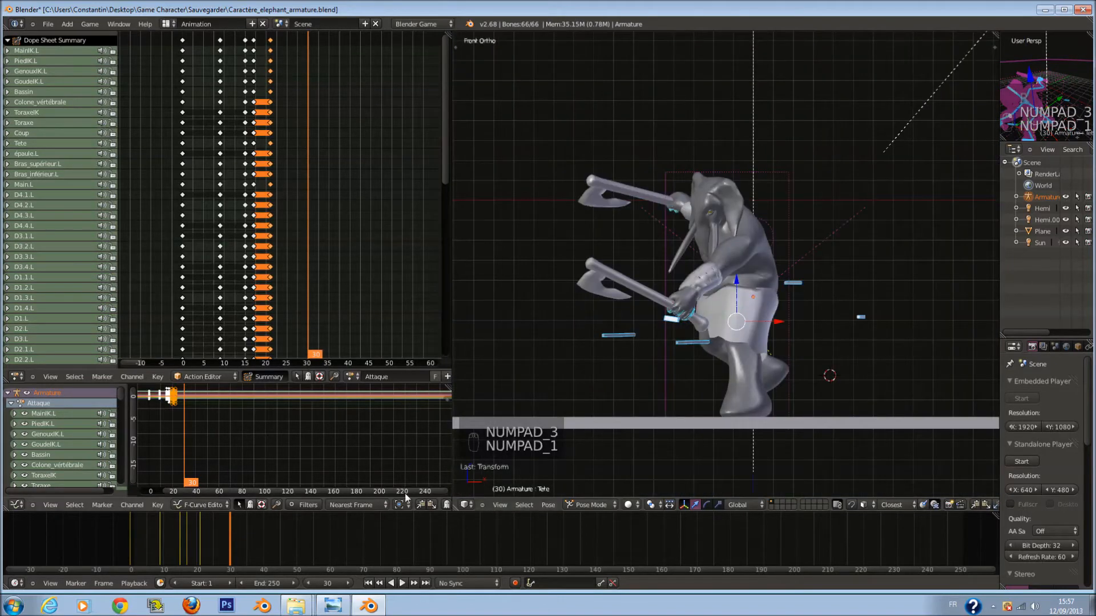
drag(152, 532, 207, 533)
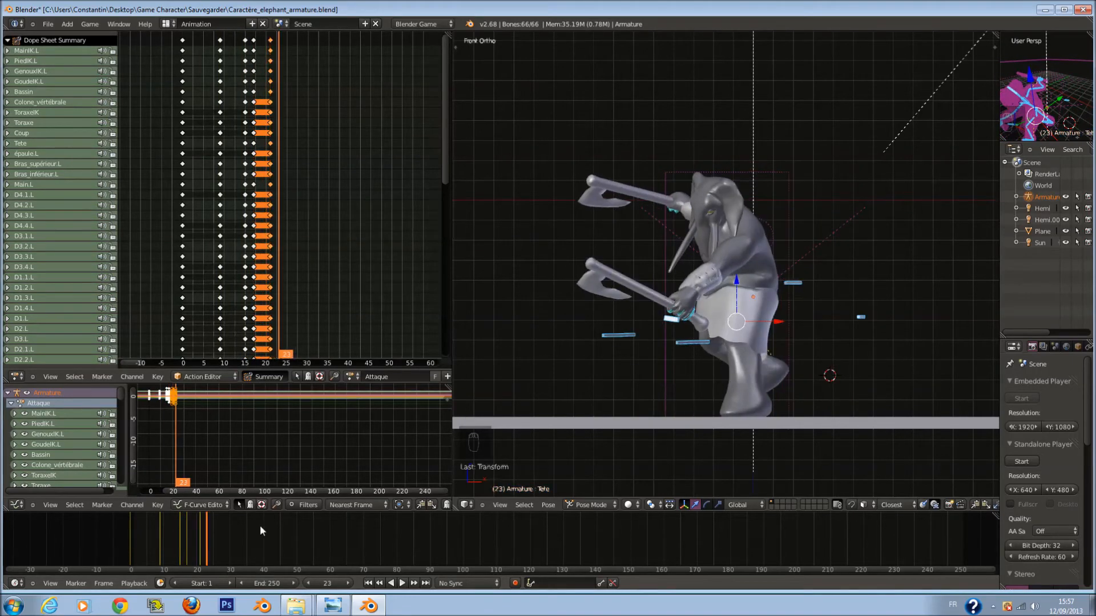
key(r)
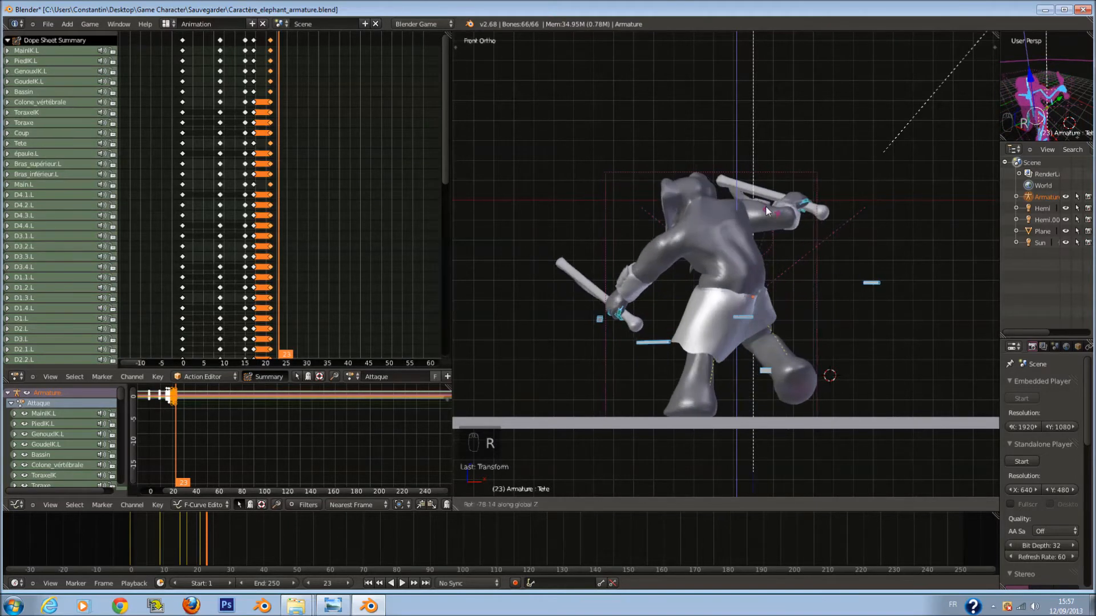
click(713, 180)
Select the right foot's IK bone and move it down to ground level at frame 23.
scroll(813, 382, up, 2)
middle_drag(804, 370, 816, 401)
scroll(813, 382, down, 1)
right_click(772, 401)
key(g)
click(813, 448)
Select the left foot's IK bone and move it to lift and place the left foot at frame 23.
key(z)
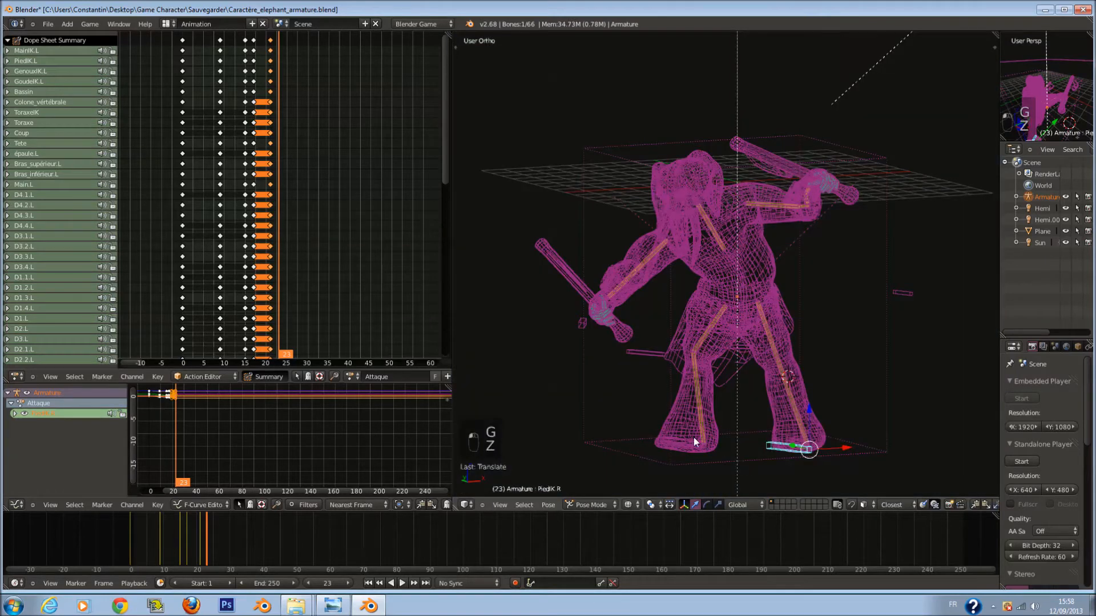
right_click(705, 441)
key(z)
key(g)
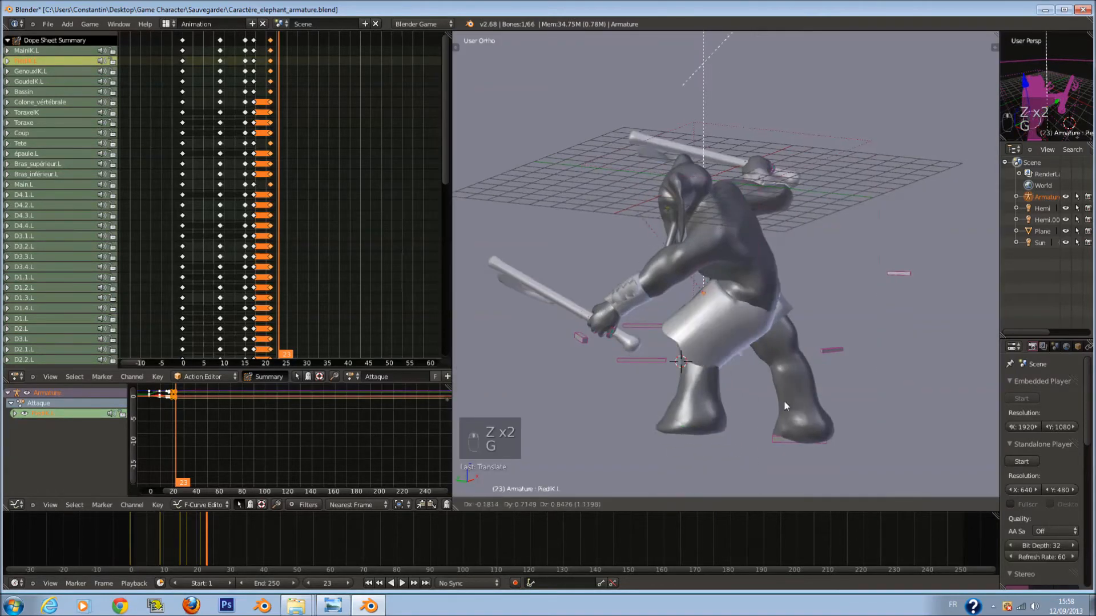
click(780, 420)
mouse_move(810, 407)
middle_down()
mouse_move(753, 397)
mouse_move(796, 399)
middle_up()
key(g)
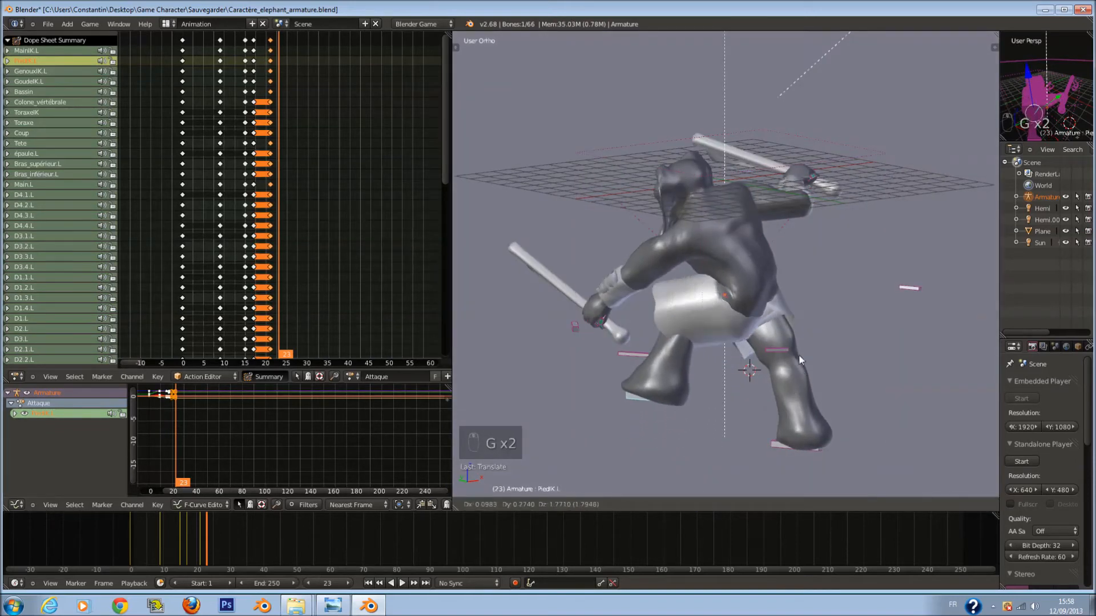
click(799, 372)
key(z)
right_click(767, 202)
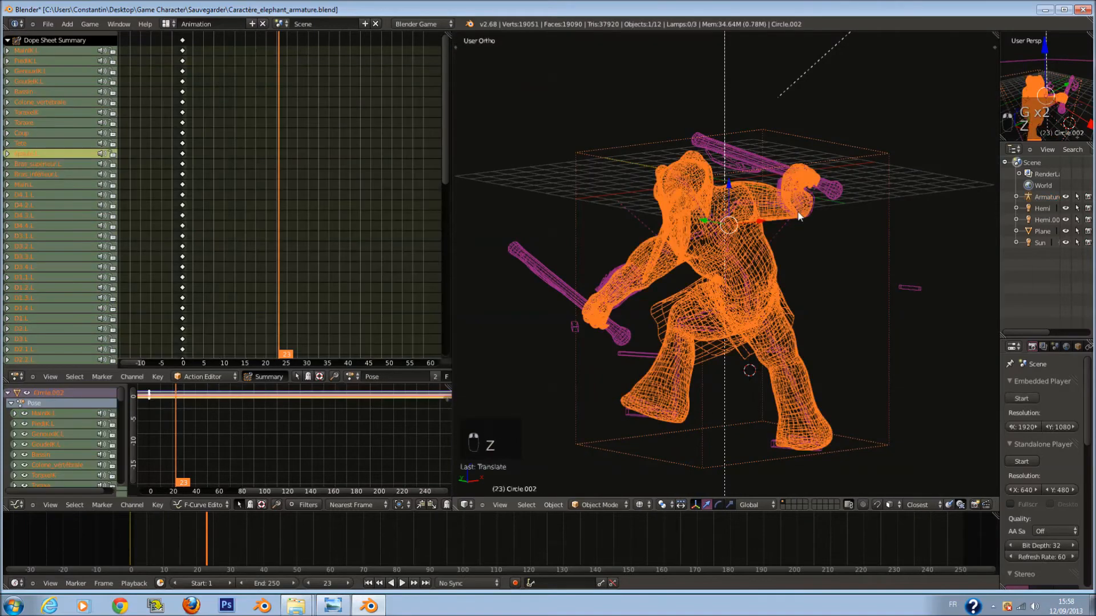
shift+scroll(789, 218, up, 1)
scroll(791, 206, up, 1)
right_click(791, 207)
shift+scroll(801, 207, up, 1)
key(z)
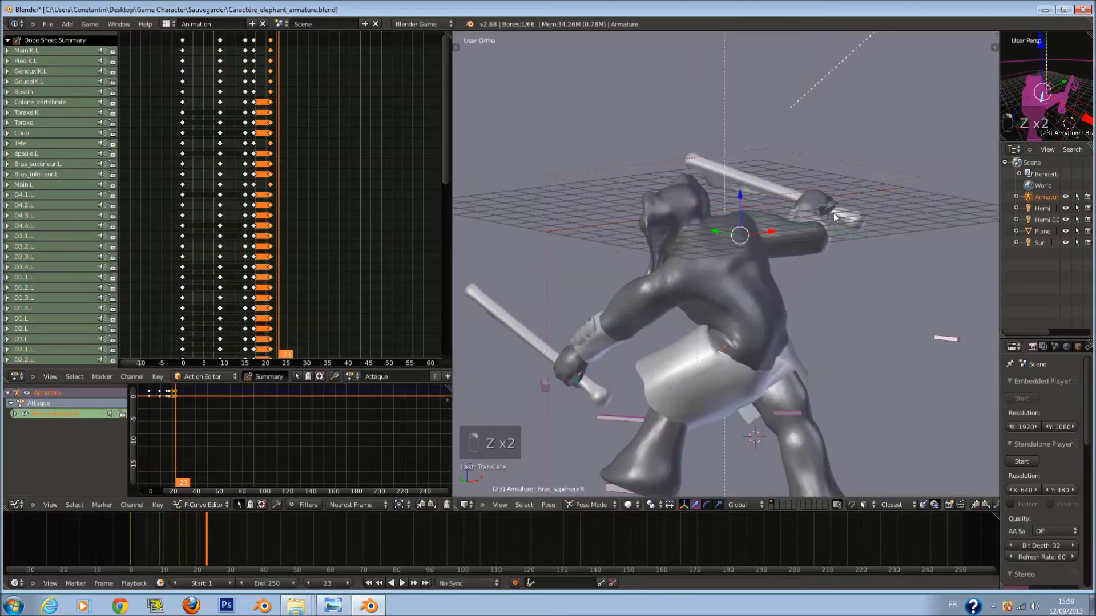
Select the right hand, finger and forearm bones together and move them at frame 23, adjusting their position from two view angles.
key(z)
key(a)
key(a)
key(a)
key(a)
key(a)
key(c)
click(829, 183)
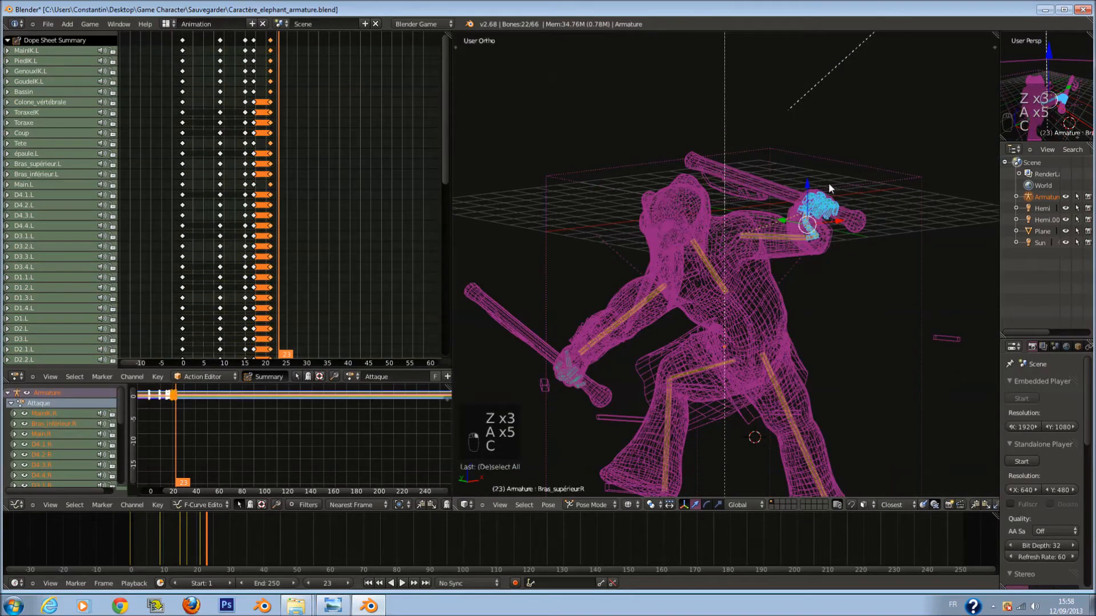
key(r)
right_click(862, 203)
mouse_move(861, 204)
middle_down()
mouse_move(697, 248)
mouse_move(727, 298)
mouse_move(628, 266)
middle_up()
key(ctrl+s)
key(z)
key(g)
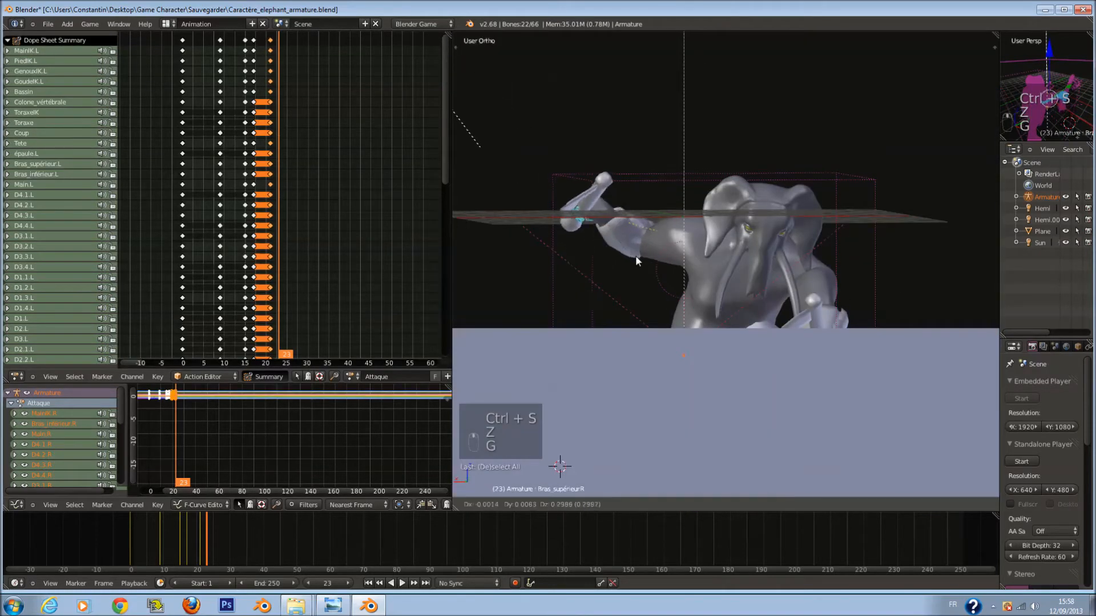
click(664, 323)
middle_drag(664, 323, 841, 354)
key(g)
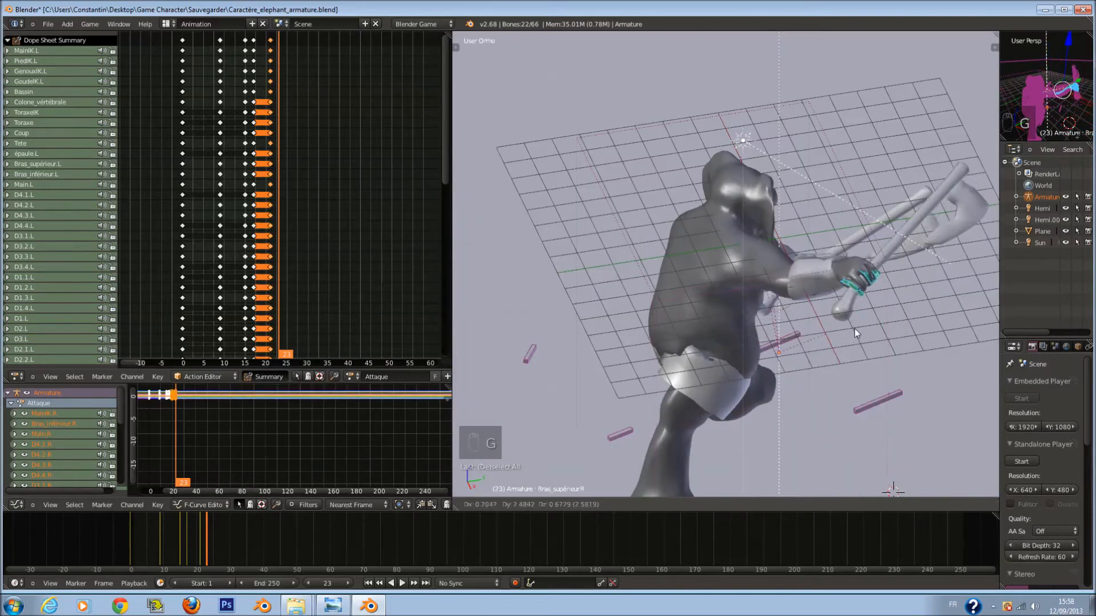
click(830, 313)
Select the left hand's IK bone and move it at frame 23 to pull the left arm outward and back.
middle_drag(830, 313, 592, 381)
key(z)
right_click(593, 381)
key(z)
key(z)
right_click(593, 388)
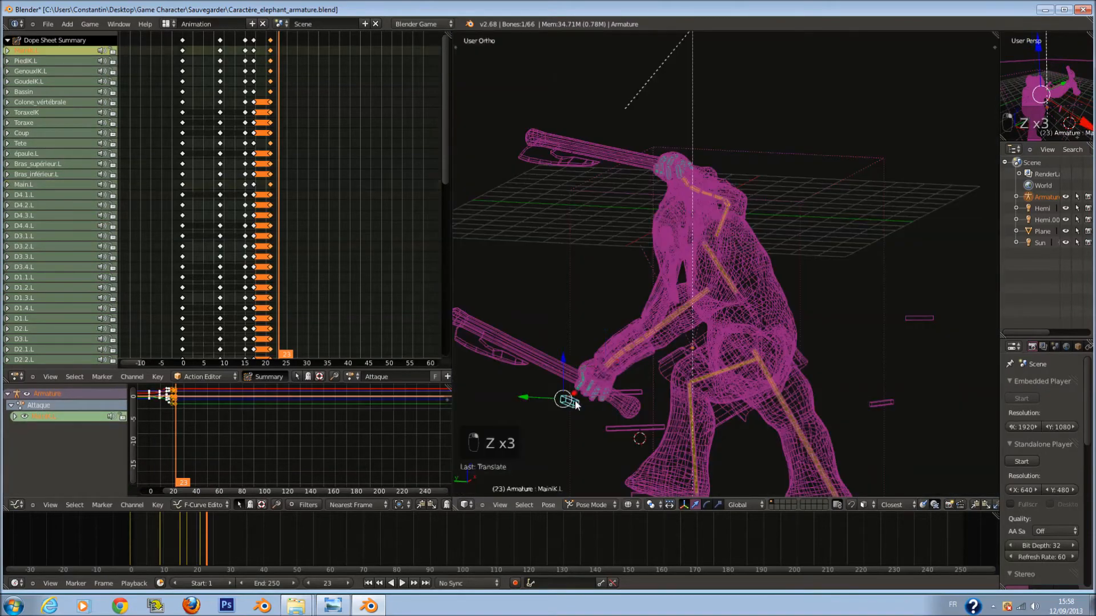
key(z)
key(g)
click(698, 327)
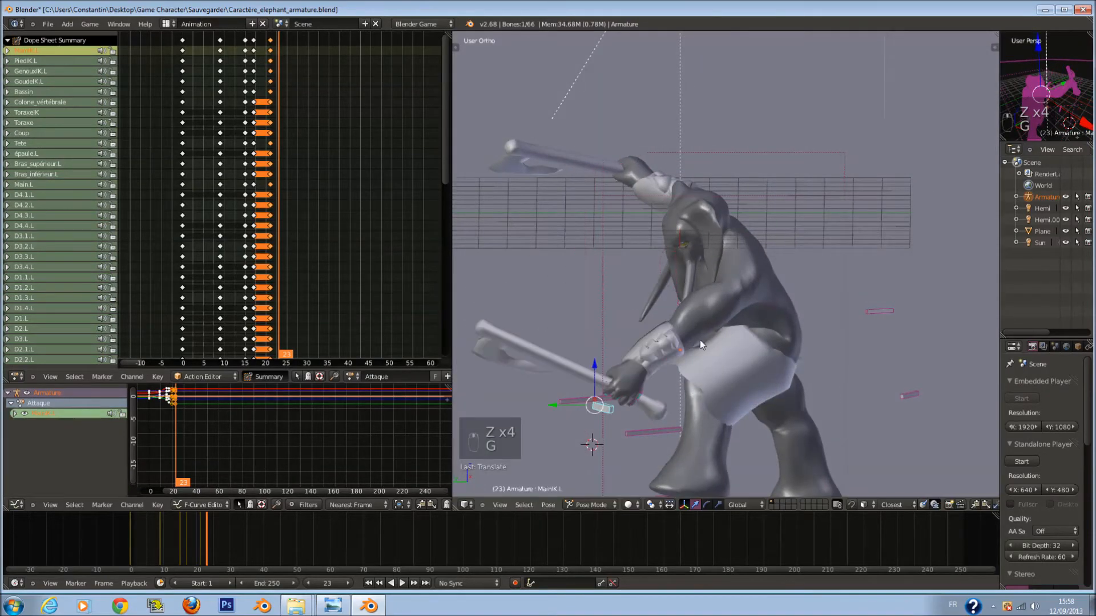
middle_drag(699, 327, 752, 378)
key(g)
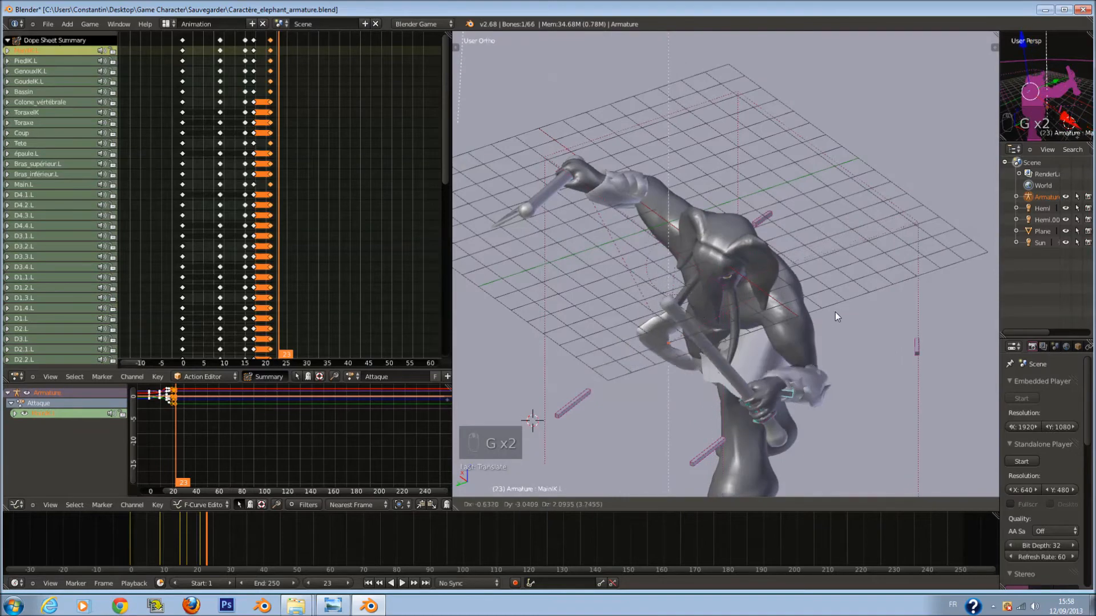
click(837, 313)
Select the left shoulder bone and rotate it outward at frame 23.
key(z)
right_click(786, 289)
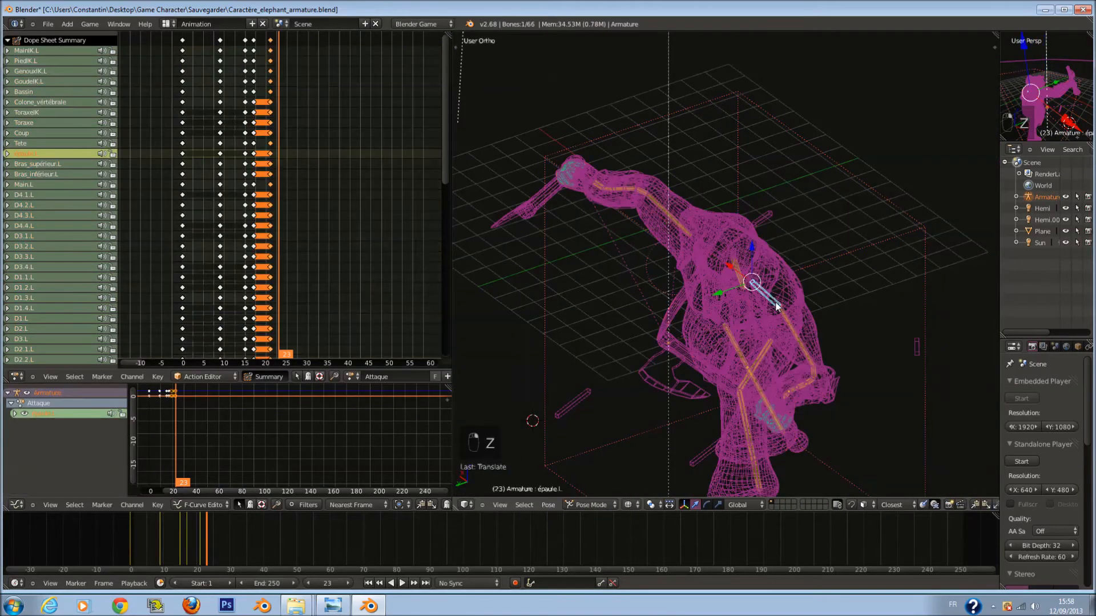
key(z)
key(r)
click(813, 294)
Select the left hand's IK bone again and move it to readjust the arm to the rotated shoulder.
key(z)
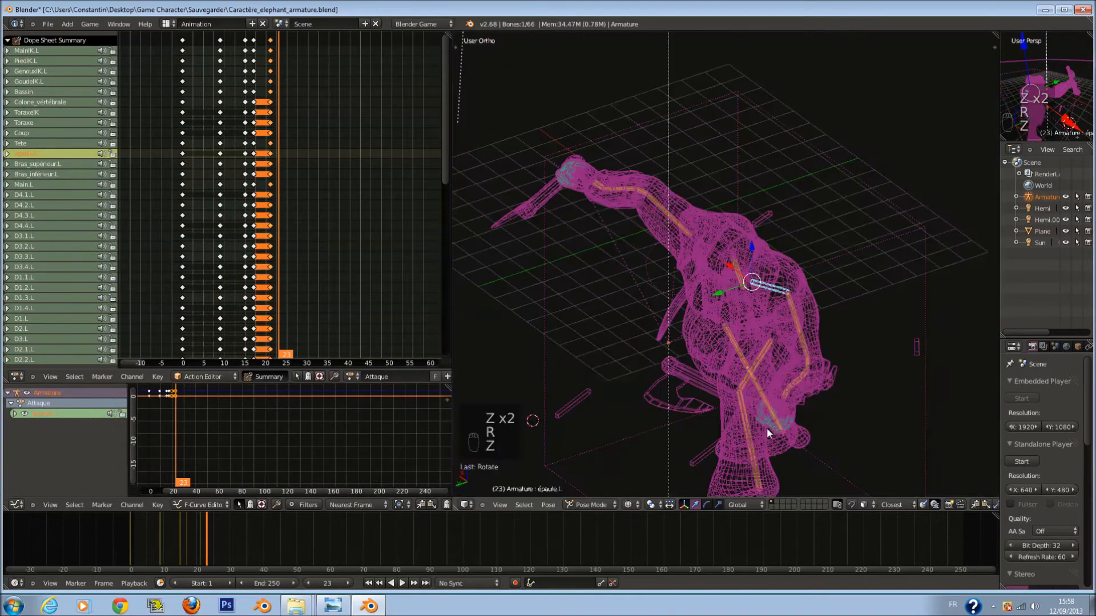
right_click(800, 405)
key(z)
key(g)
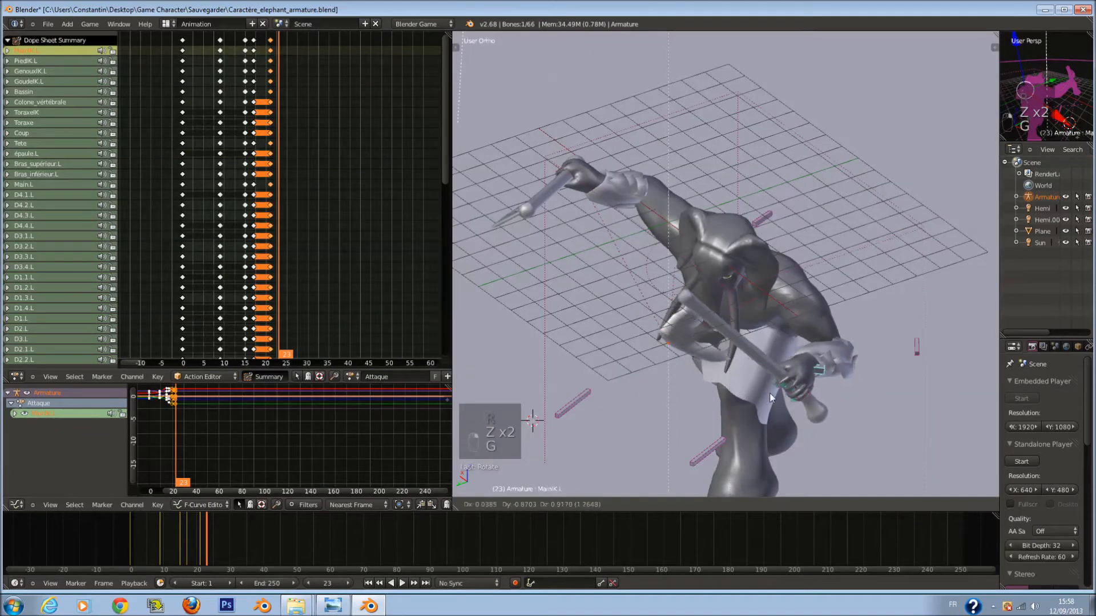
click(796, 385)
Select the neck bone of the elephant's armature.
middle_drag(796, 384, 755, 300)
key(z)
right_click(762, 243)
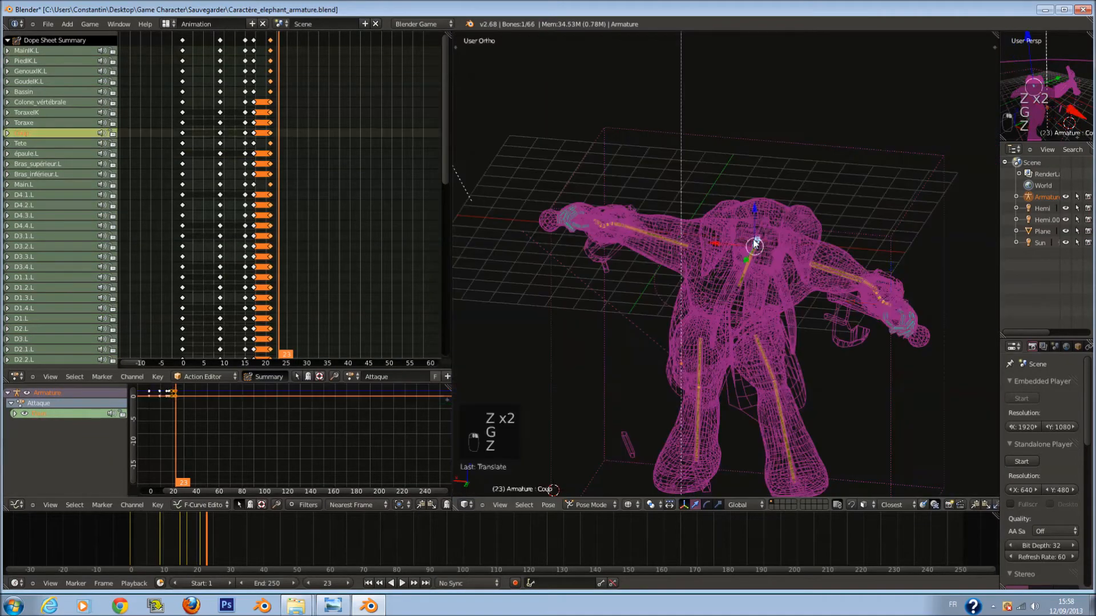
key(z)
scroll(796, 201, up, 1)
Try rotating the neck bone about the global Z and X axes at frame 23, and undo both rotations.
key(r)
right_click(840, 226)
key(r)
key(z)
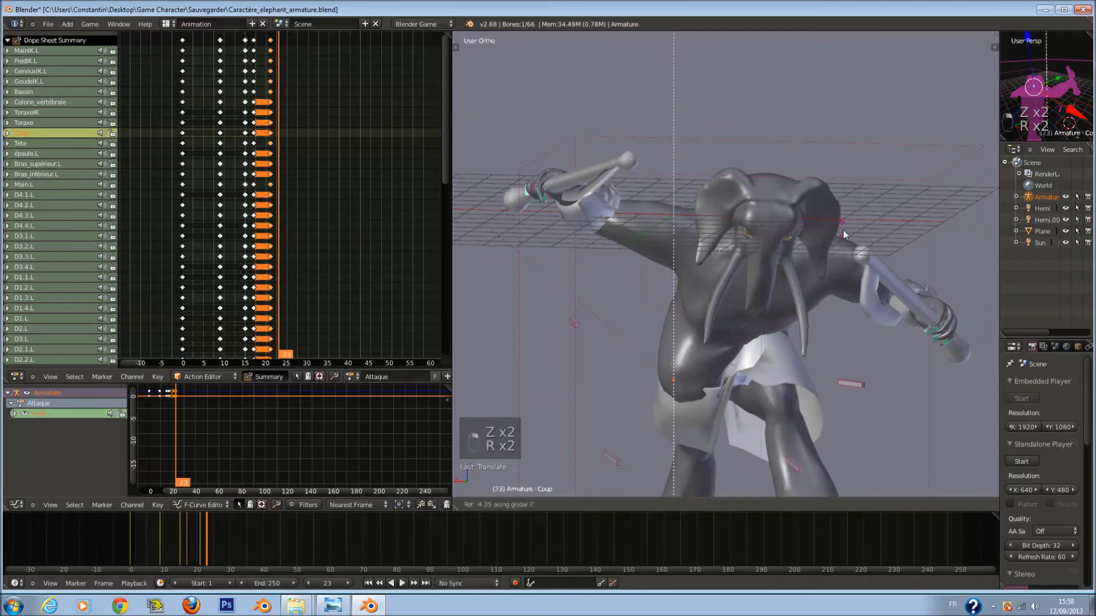
click(843, 256)
key(r)
key(x)
click(847, 283)
key(r)
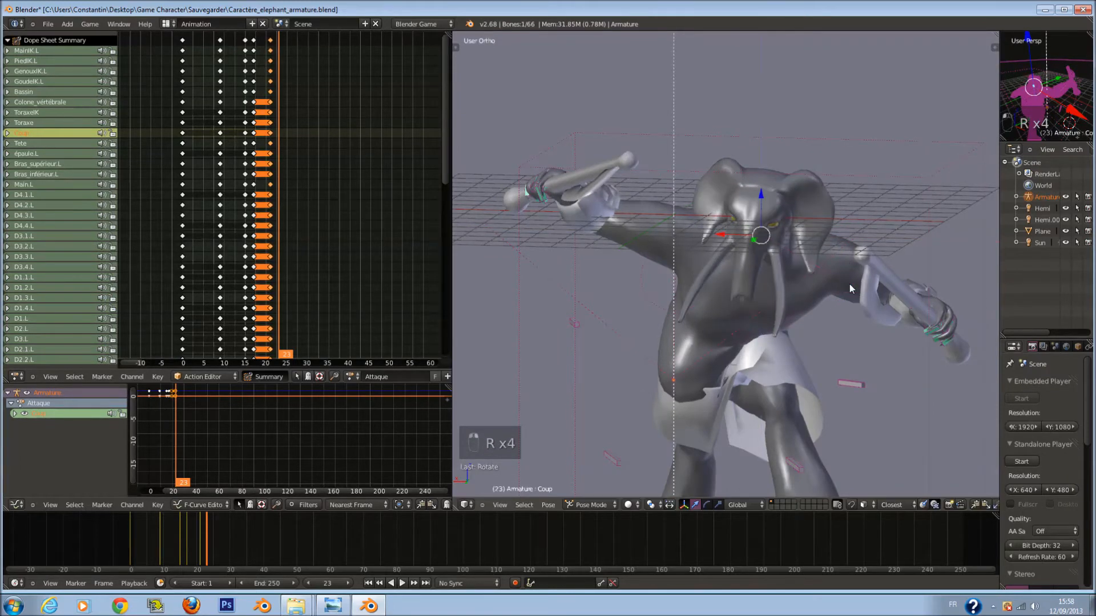
right_click(850, 283)
key(ctrl+z)
key(ctrl+z)
Rotate the neck bone at frame 23 about the global Z axis to turn the head.
key(r)
key(x)
key(r)
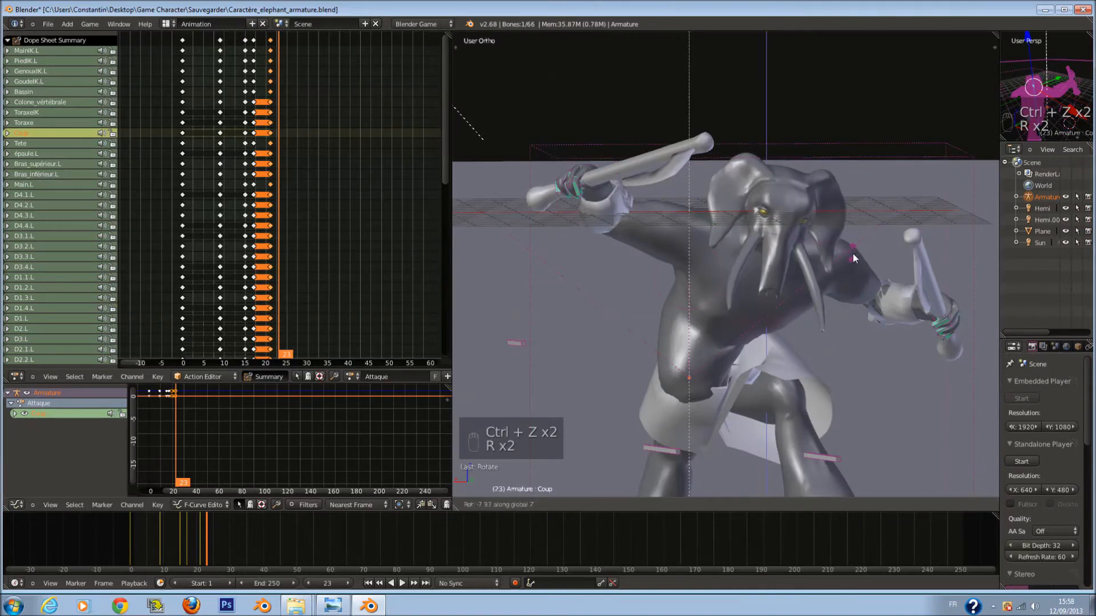
click(856, 266)
Select all bones, insert a keyframe for the pose at frame 23, and move its keys to frame 29.
key(a)
key(a)
key(a)
middle_drag(858, 279, 822, 357)
key(i)
click(819, 350)
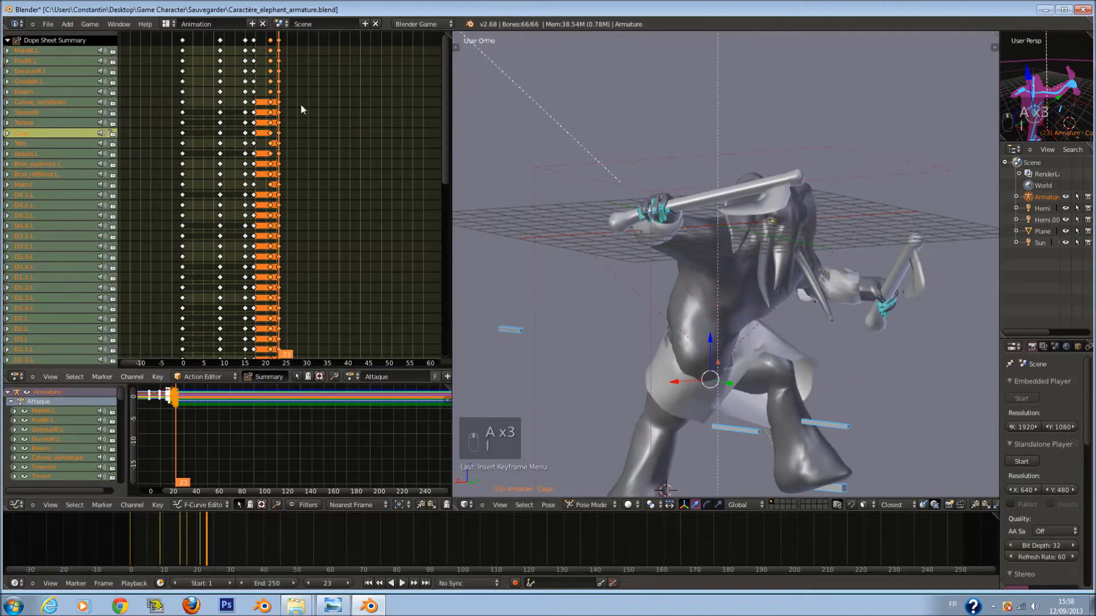
key(g)
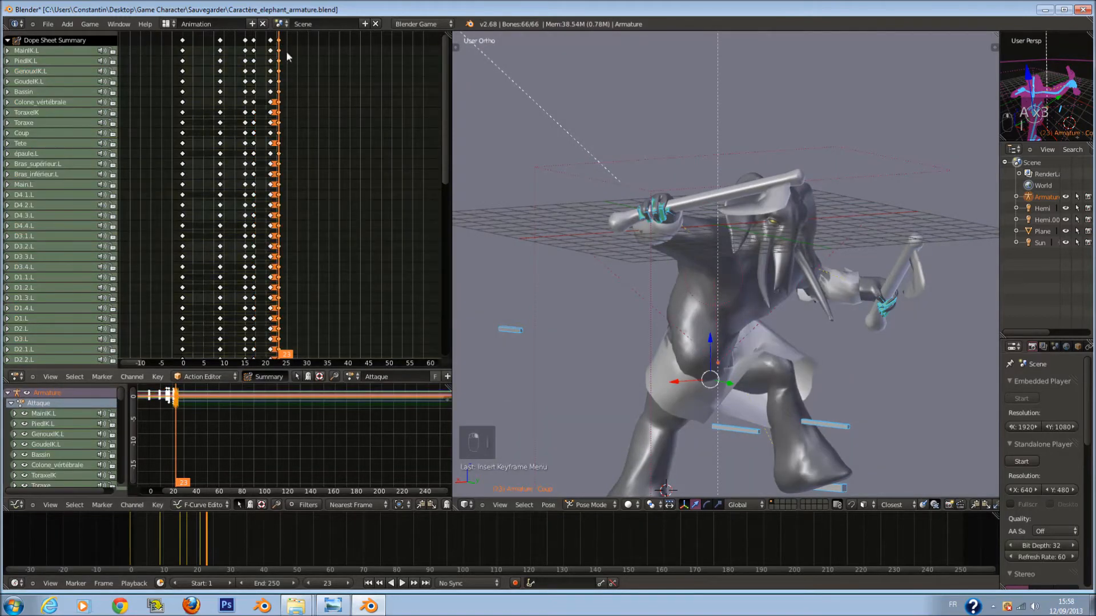
click(316, 63)
Play the attack animation from its start and review the motion from different angles.
key(alt+a)
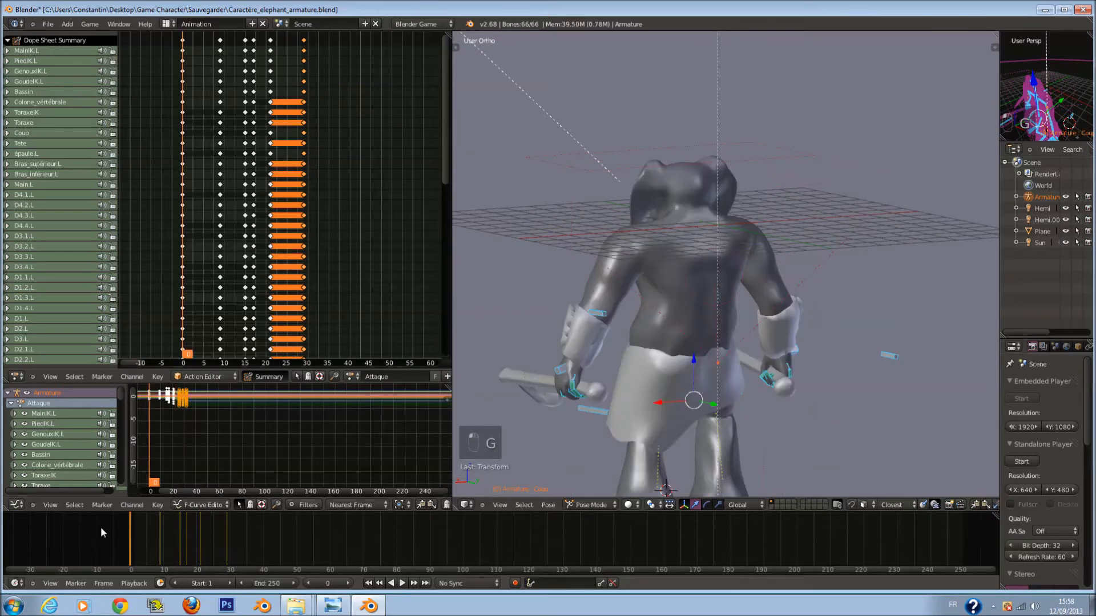
key(alt+a)
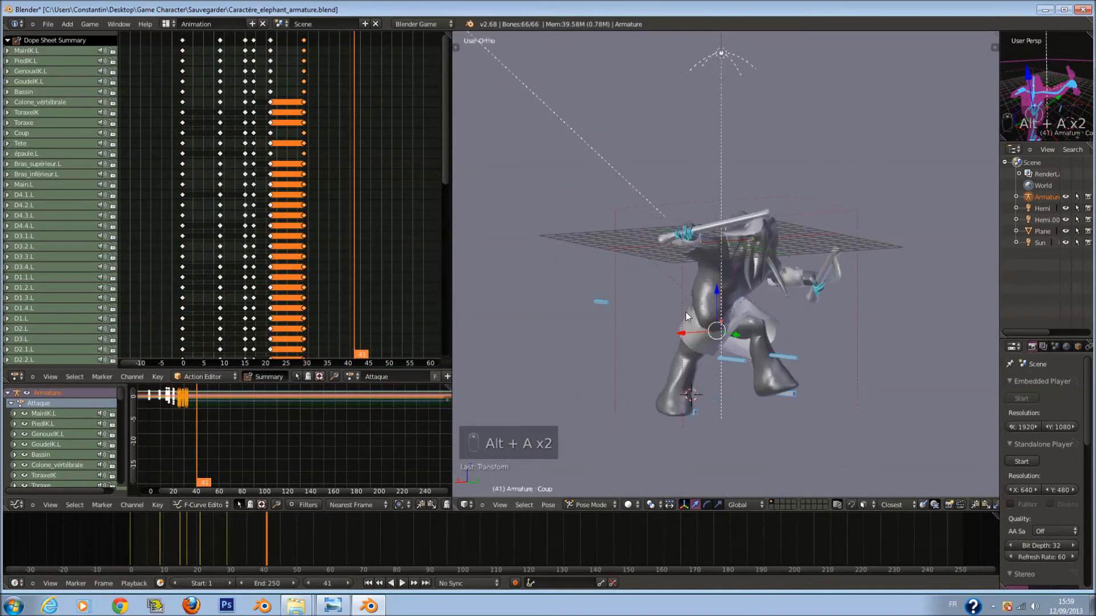
middle_drag(529, 309, 469, 303)
drag(137, 528, 107, 531)
middle_drag(809, 430, 736, 438)
key(alt+a)
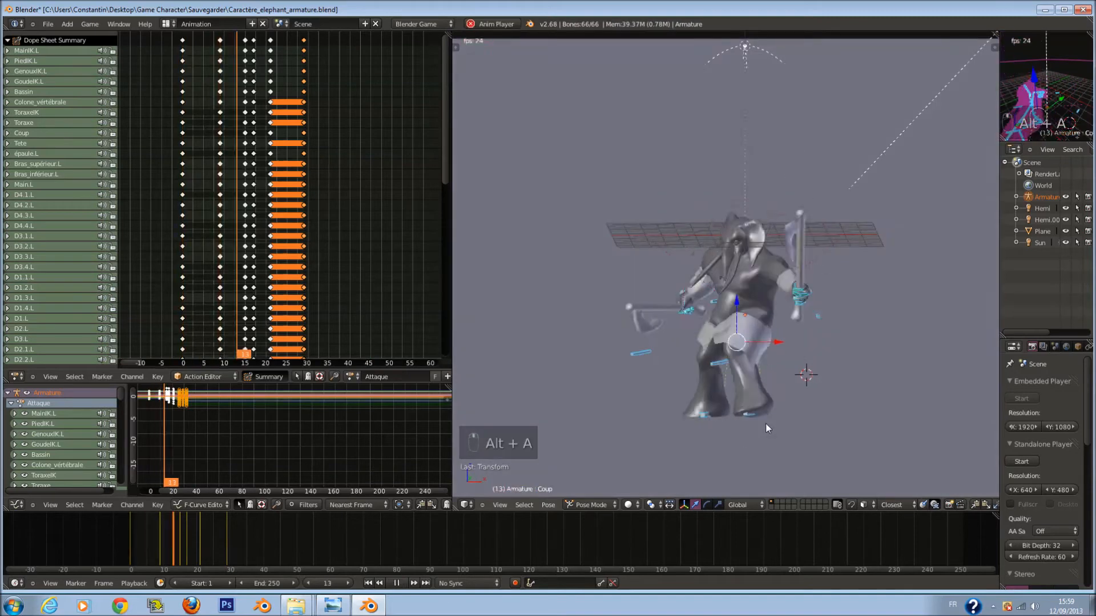
key(alt+a)
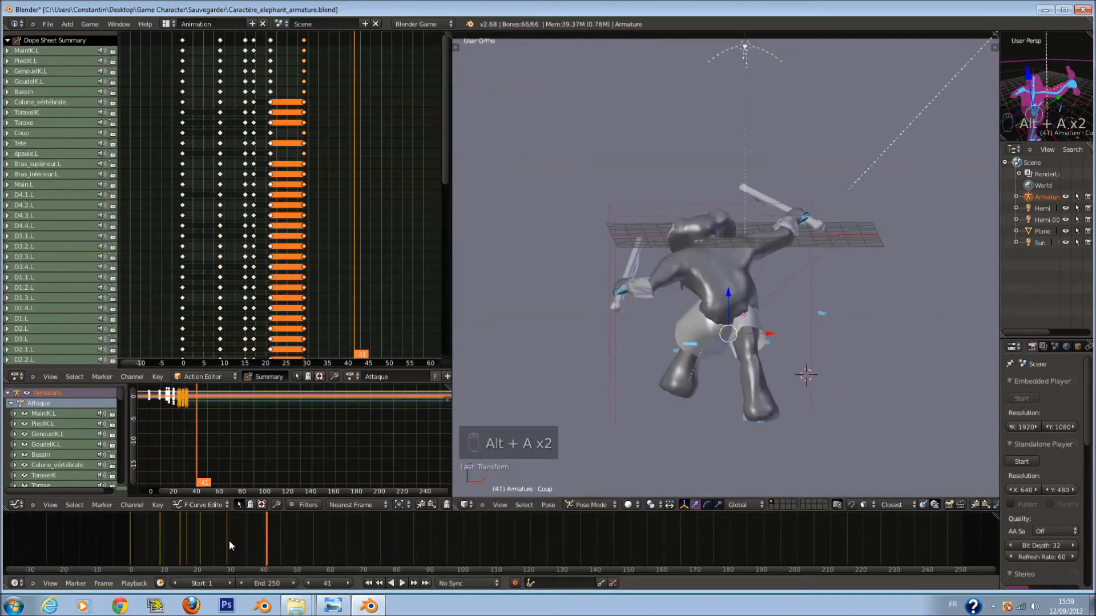
Go to frame 37 and rotate all the bones by about 60° around the global Z axis.
click(255, 540)
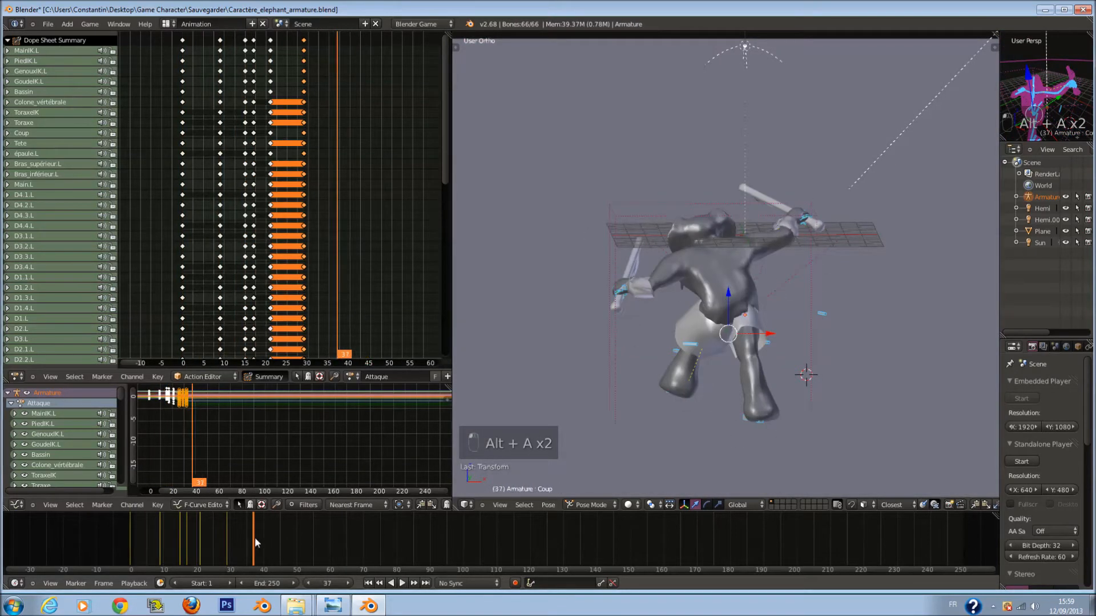
key(r)
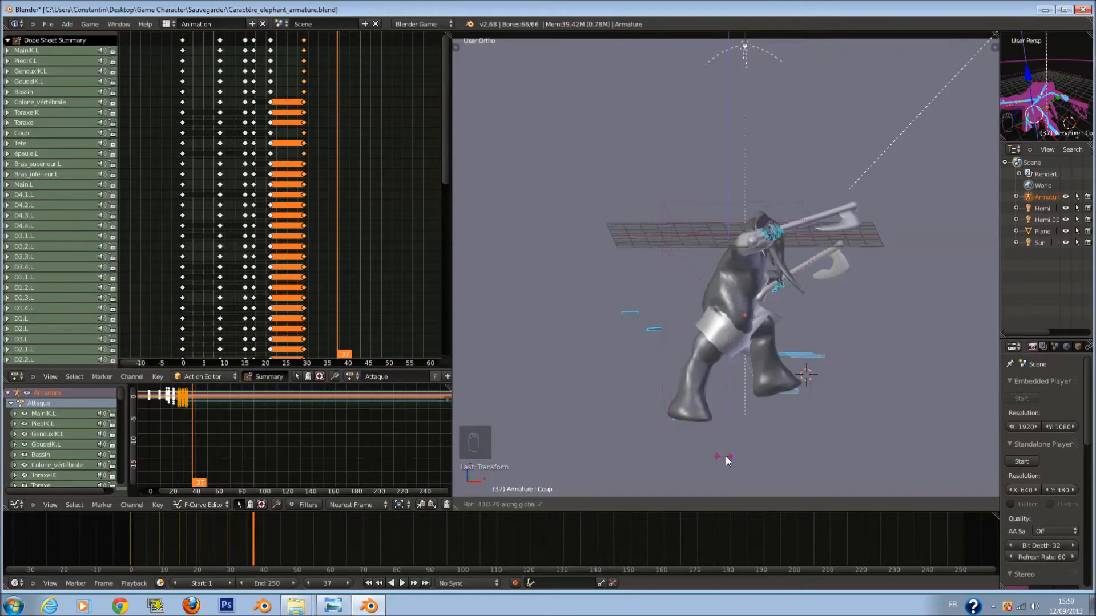
right_click(725, 457)
middle_drag(827, 302, 857, 303)
key(r)
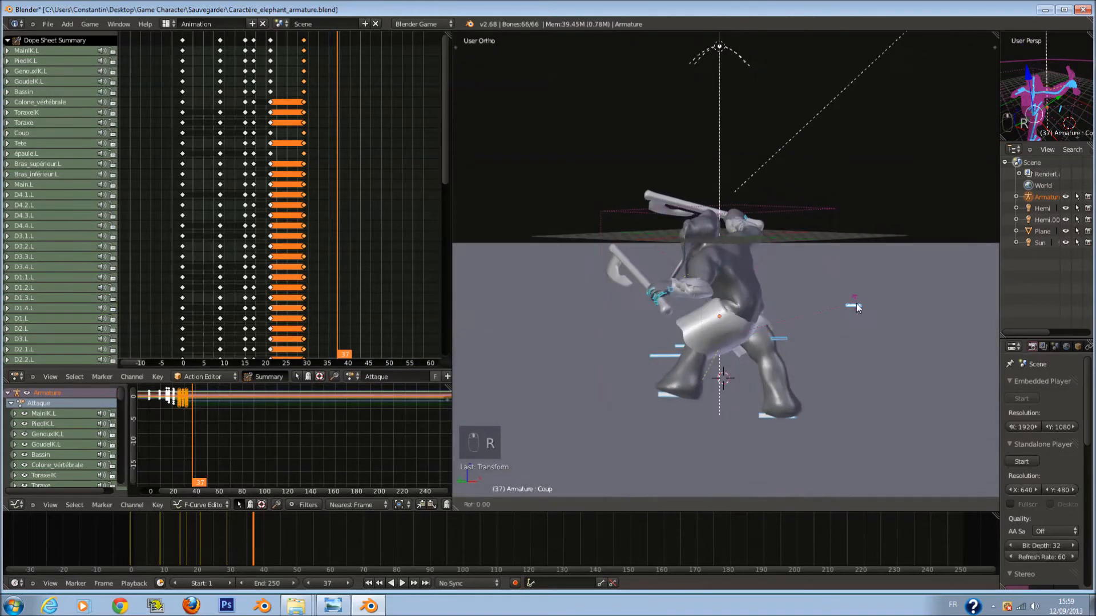
key(z)
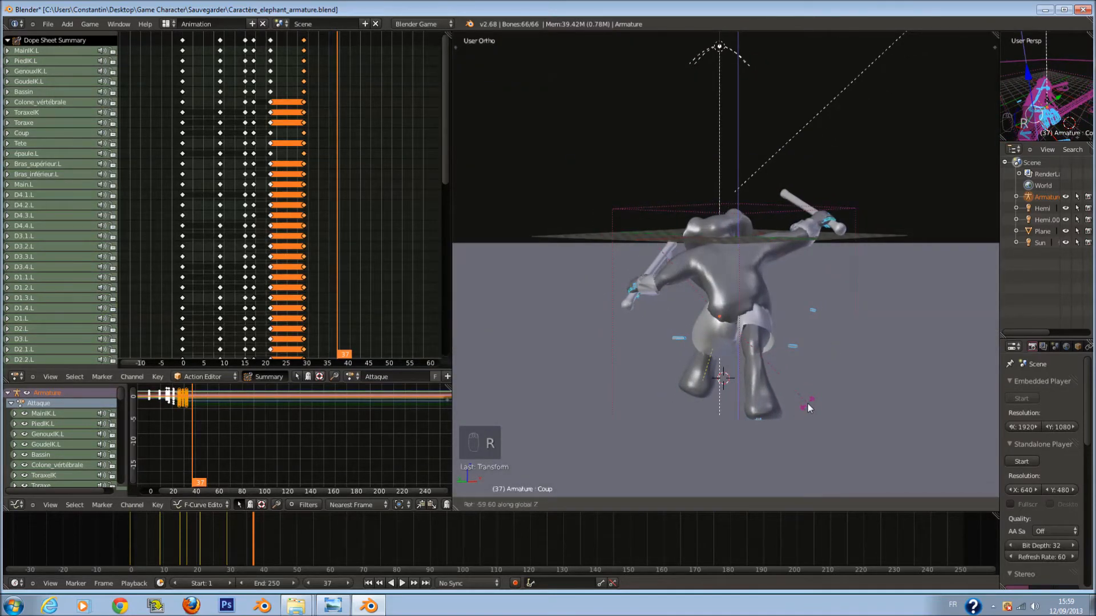
click(807, 402)
Select the right foot's IK bone and move it at frame 37, adjusting its position from the side and from behind.
right_click(756, 419)
key(KP_3)
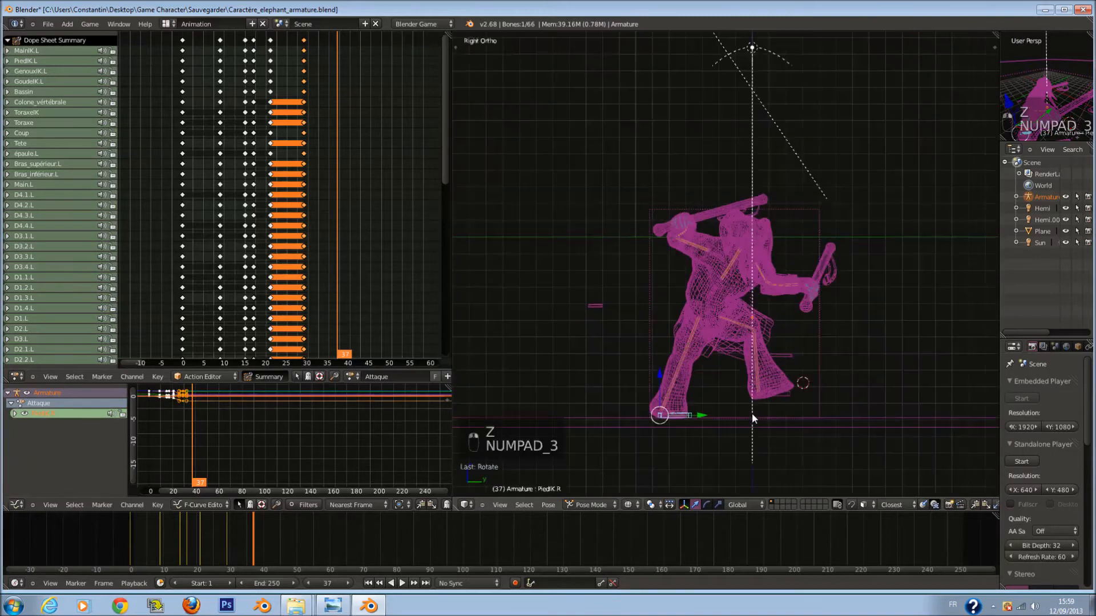
scroll(755, 409, up, 2)
key(z)
drag(668, 410, 728, 420)
middle_drag(728, 420, 784, 439)
drag(727, 408, 816, 413)
key(g)
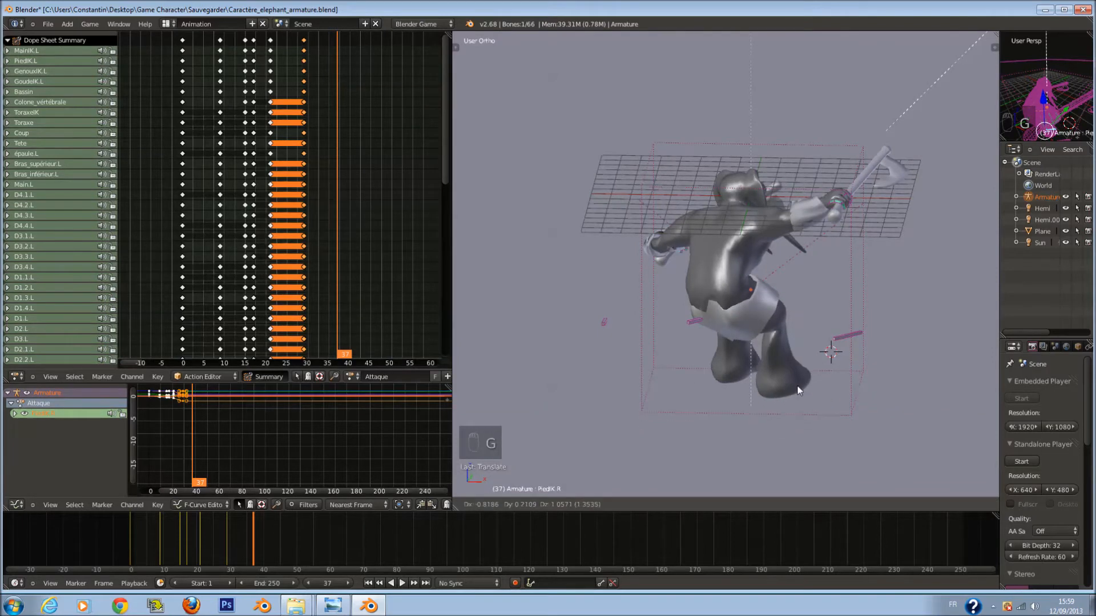
click(796, 385)
Select the left foot's IK bone and move it outward at frame 37.
key(z)
right_click(735, 367)
key(z)
key(g)
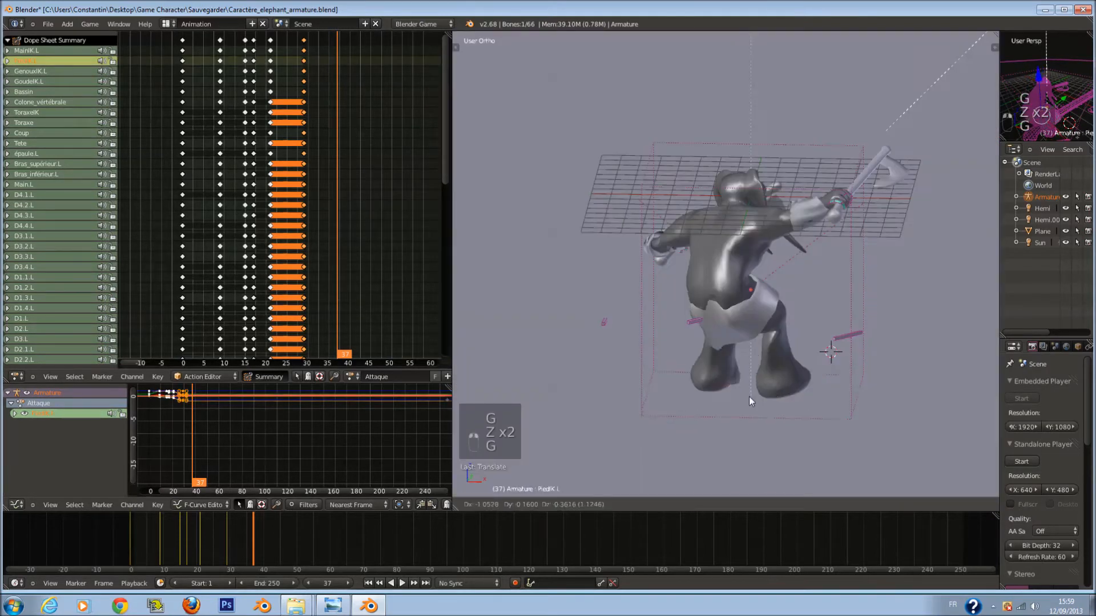
click(716, 401)
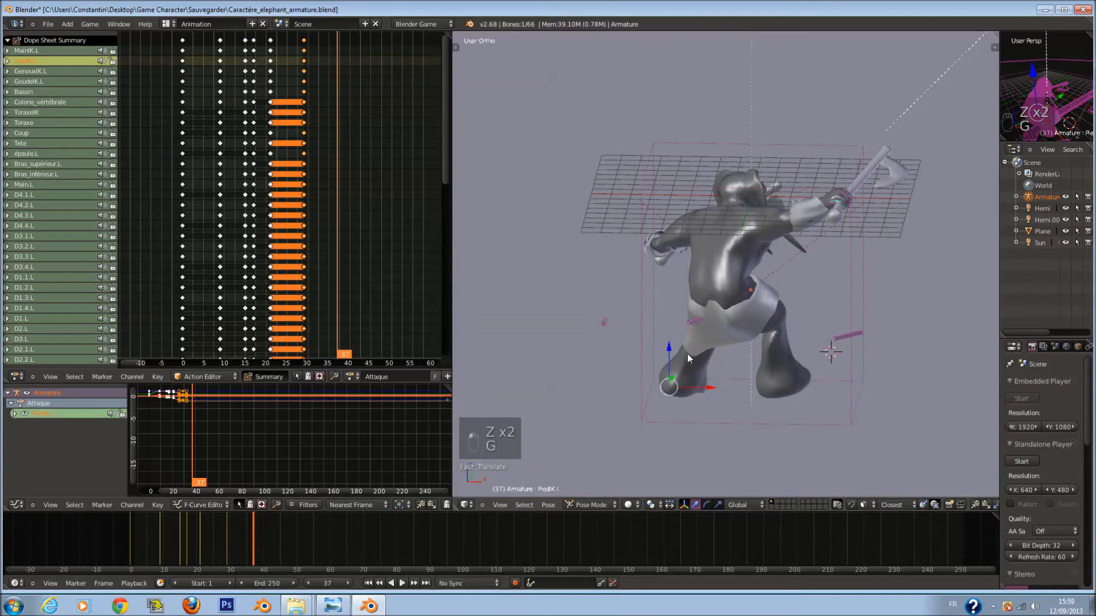
From the front view, lower the right foot's IK bone at frame 37 and rotate the right foot flat to the ground.
middle_drag(704, 358, 782, 375)
key(KP_1)
key(z)
right_click(782, 375)
right_click(802, 404)
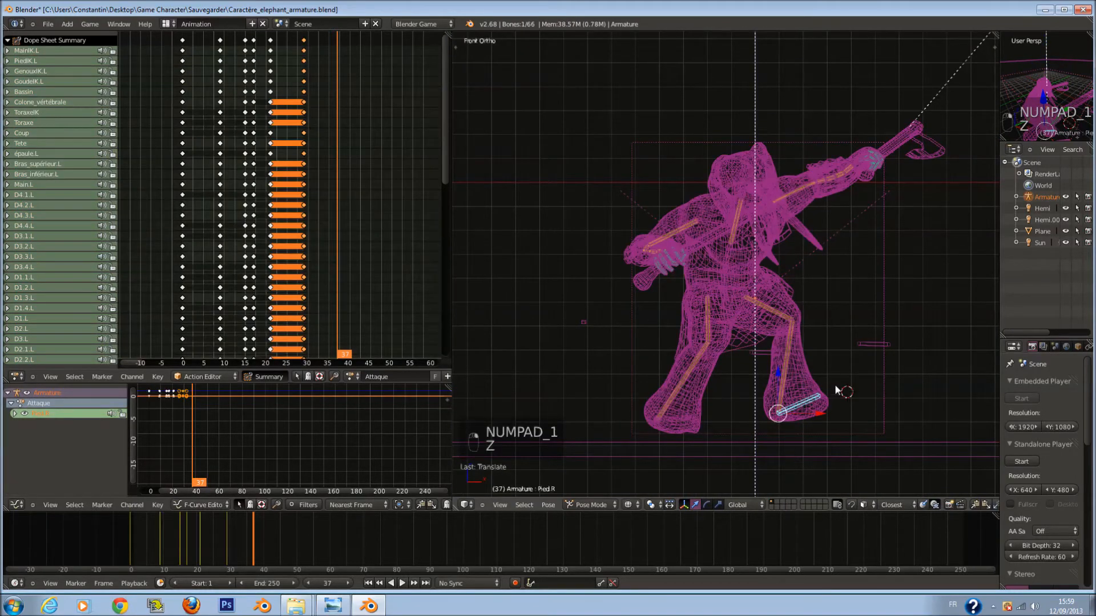
key(g)
right_click(834, 394)
right_click(801, 411)
key(g)
click(805, 428)
right_click(821, 407)
key(r)
click(826, 422)
Clear the selection and circle-select the upper-body bones, including the spine, head, arms and hands.
key(a)
key(a)
key(a)
key(z)
key(z)
key(z)
key(z)
key(z)
key(a)
key(c)
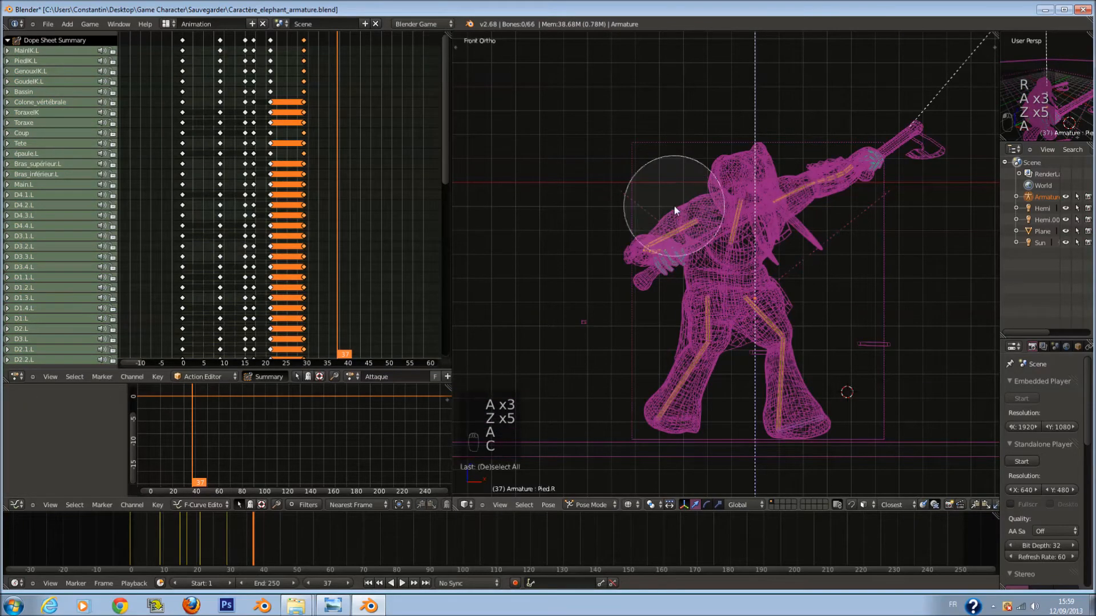
drag(758, 207, 877, 173)
right_click(877, 173)
Add the pelvis bone to the selection and move the whole upper body down at frame 37.
key(g)
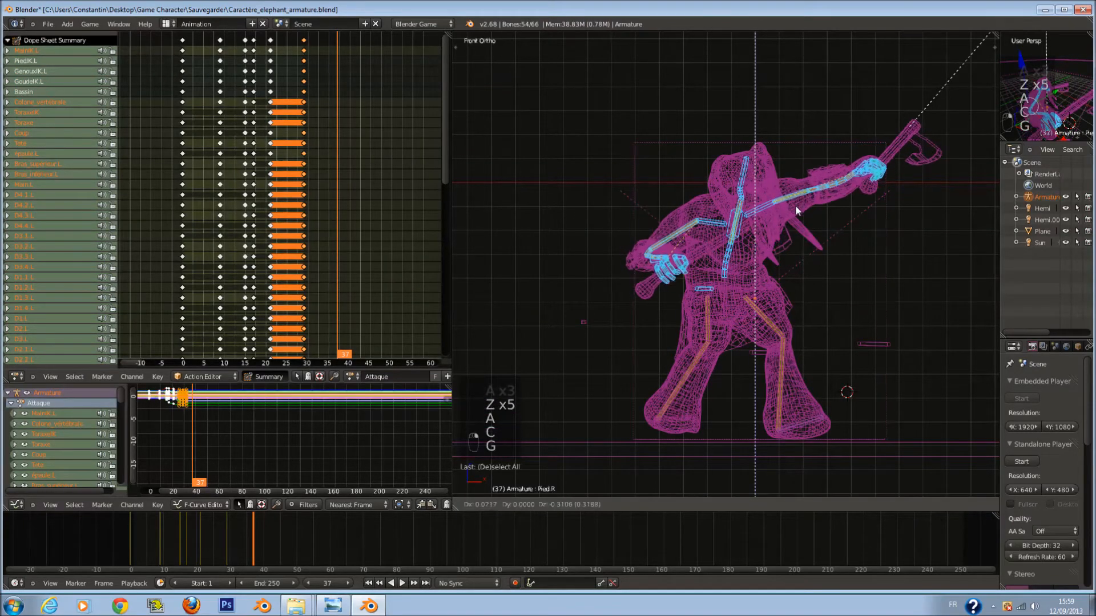
key(c)
click(746, 232)
right_click(747, 231)
key(g)
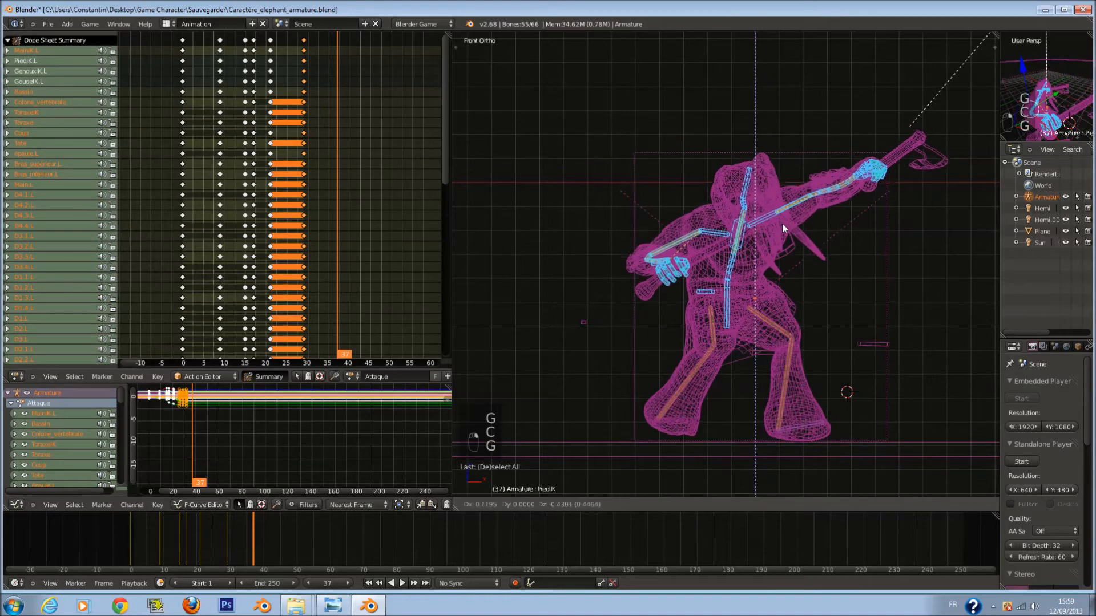
click(779, 238)
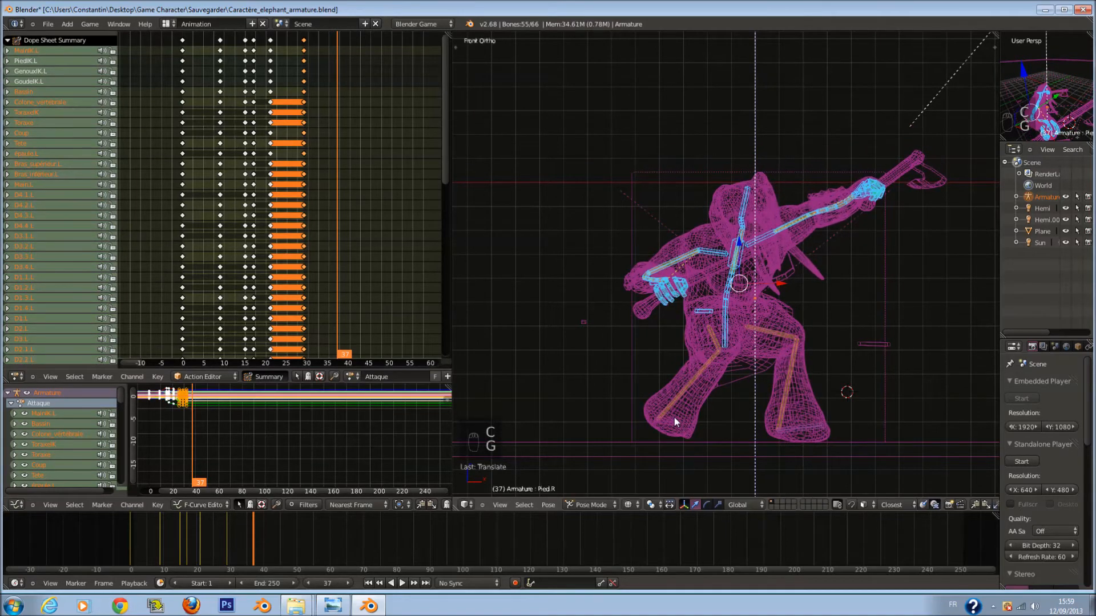
Move the left foot's IK bone at frame 37 to fit the stance to the lowered body.
right_click(673, 418)
key(g)
click(715, 395)
key(z)
mouse_move(724, 300)
middle_down()
mouse_move(798, 310)
mouse_move(965, 300)
mouse_move(978, 311)
middle_up()
middle_drag(855, 329, 667, 353)
Select all bones and insert a LocRotScale keyframe at frame 37.
key(a)
key(a)
key(a)
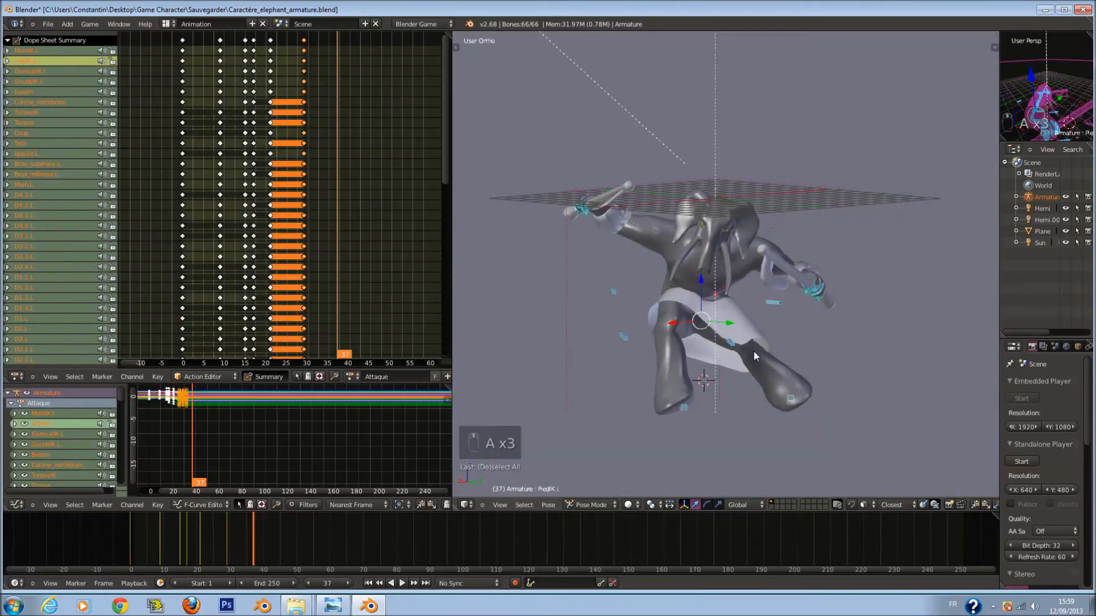
key(i)
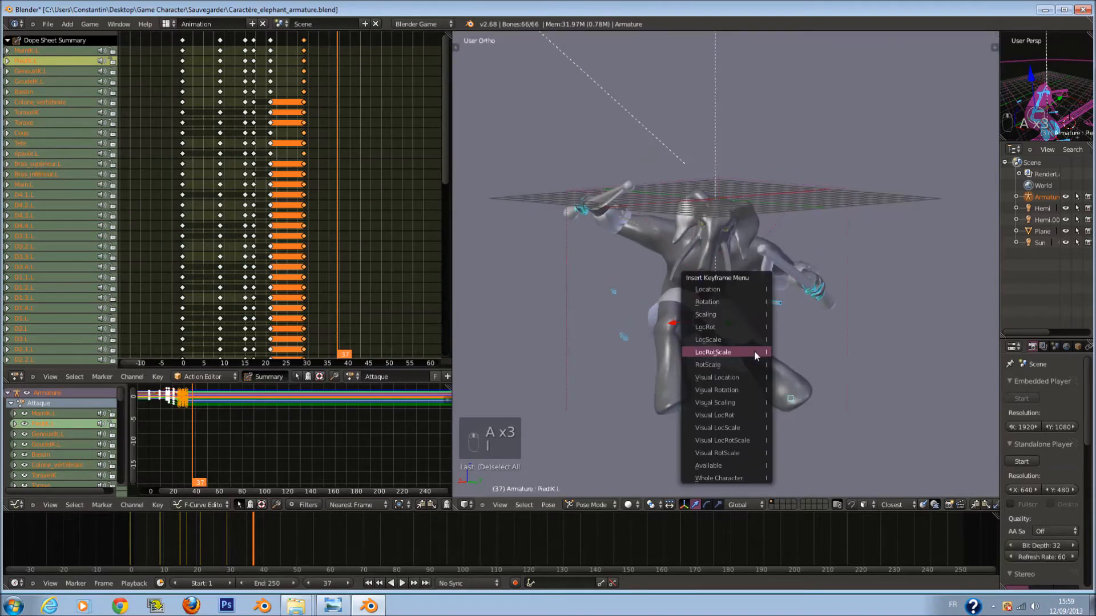
click(755, 351)
Play the animation to check the transition into the frame 37 pose.
click(203, 551)
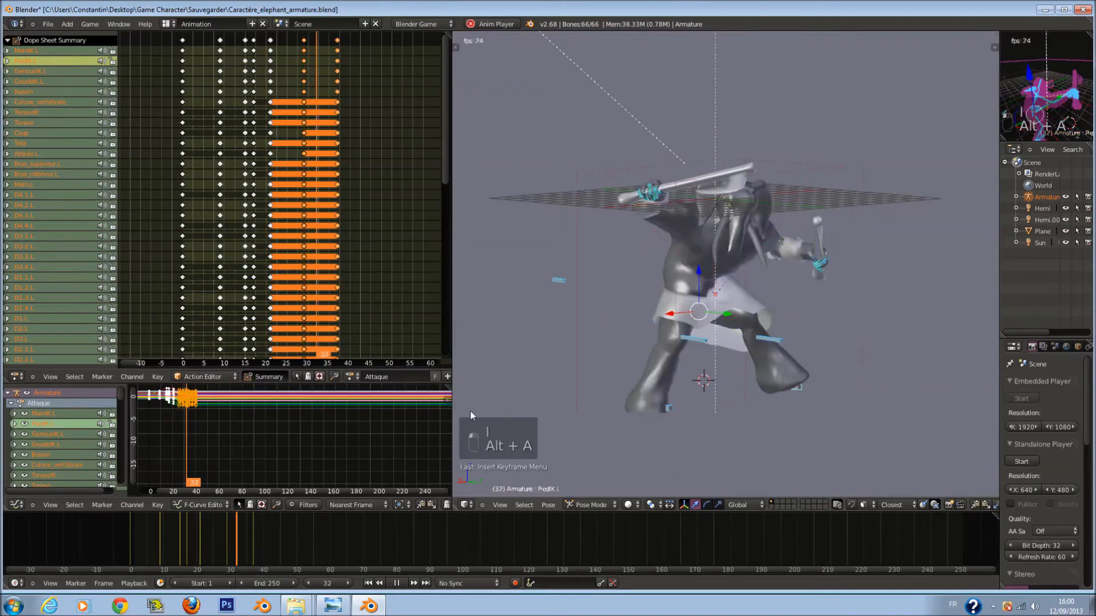
key(alt+a)
middle_drag(607, 384, 622, 412)
Go to frame 40, select the right foot's IK bone and move it outward to step the leg out.
drag(198, 532, 262, 540)
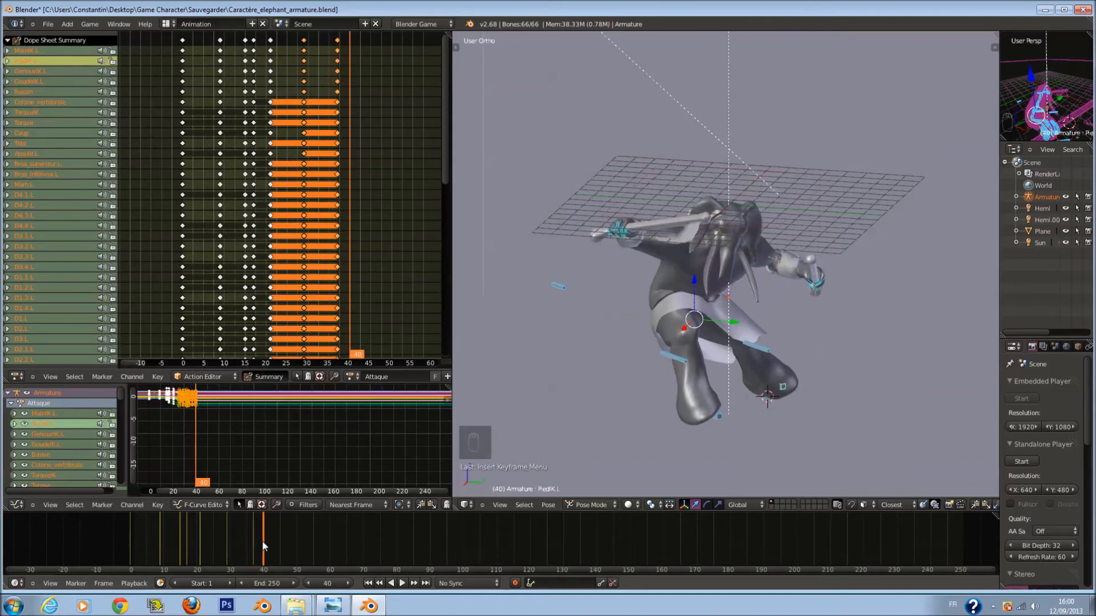
scroll(644, 308, up, 2)
scroll(644, 306, up, 2)
scroll(710, 385, up, 3)
key(z)
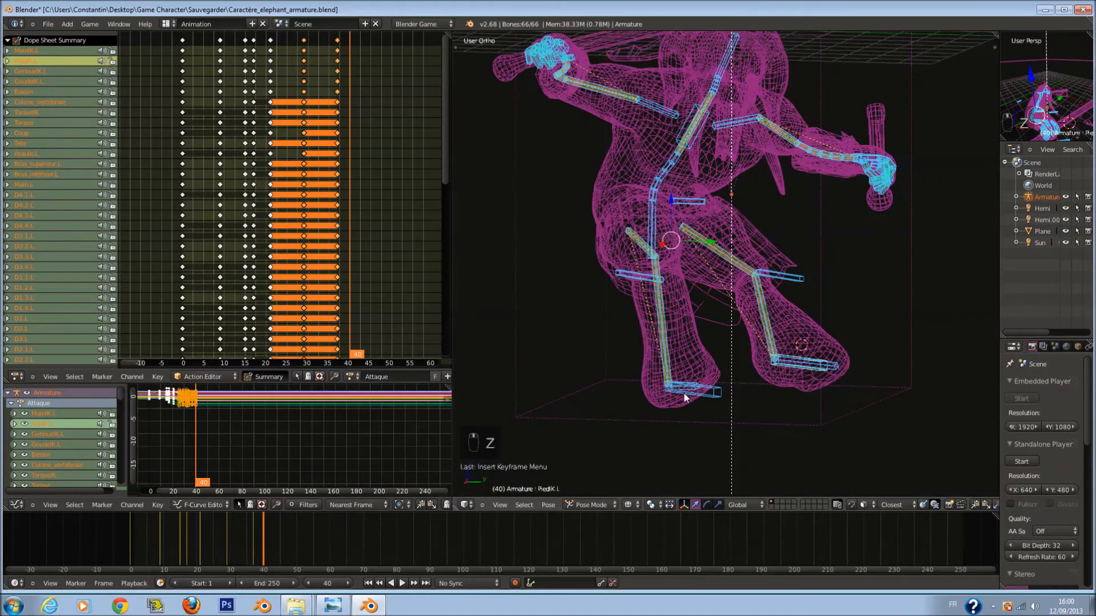
key(z)
right_click(742, 400)
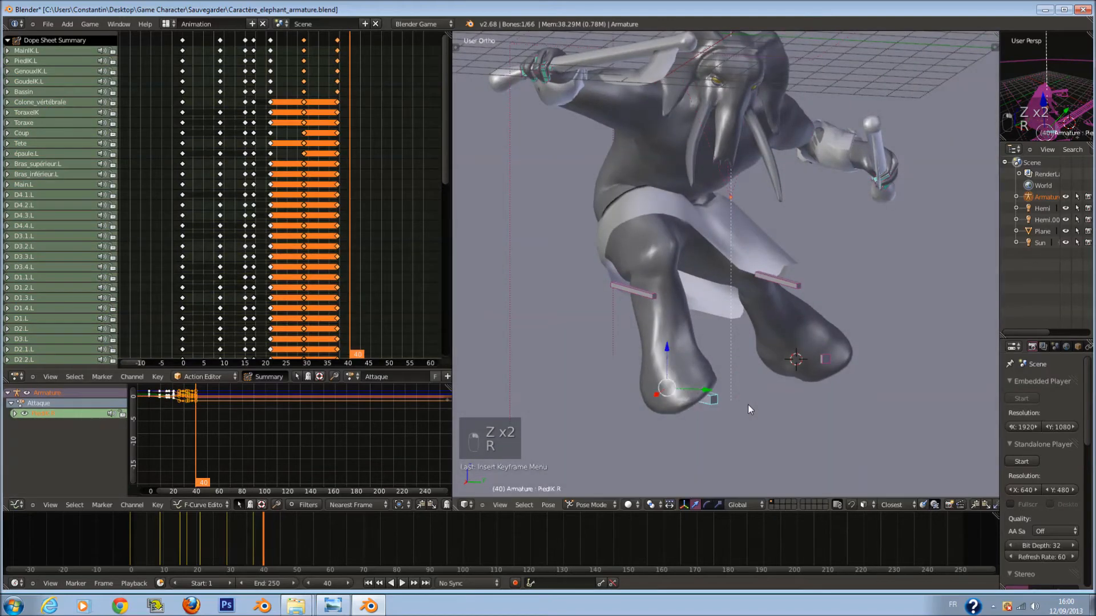
key(g)
click(698, 426)
Move the right foot's IK bone slightly farther outward at frame 40 and clear the selection.
key(z)
key(z)
key(z)
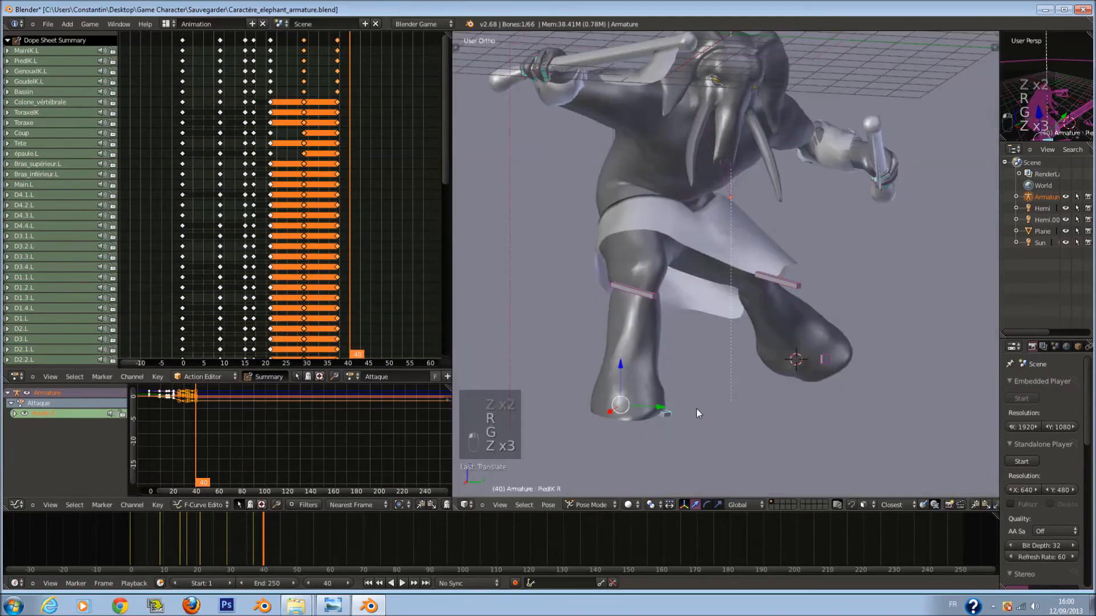
key(g)
key(g)
right_click(679, 411)
key(a)
middle_drag(769, 344, 855, 279)
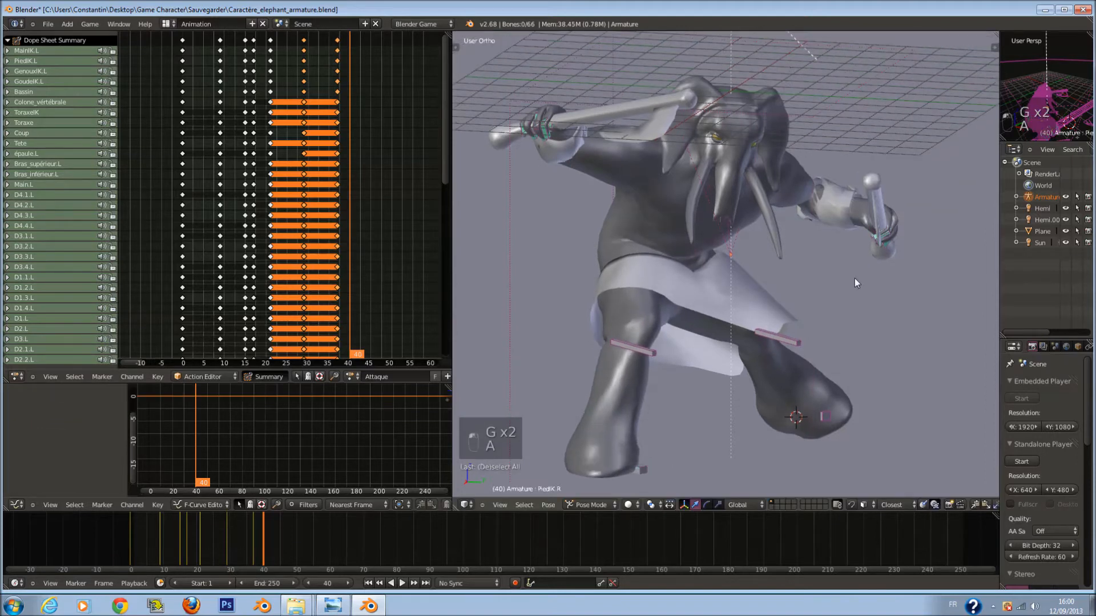
right_click(559, 120)
key(z)
key(z)
key(g)
right_click(558, 117)
key(z)
right_click(555, 112)
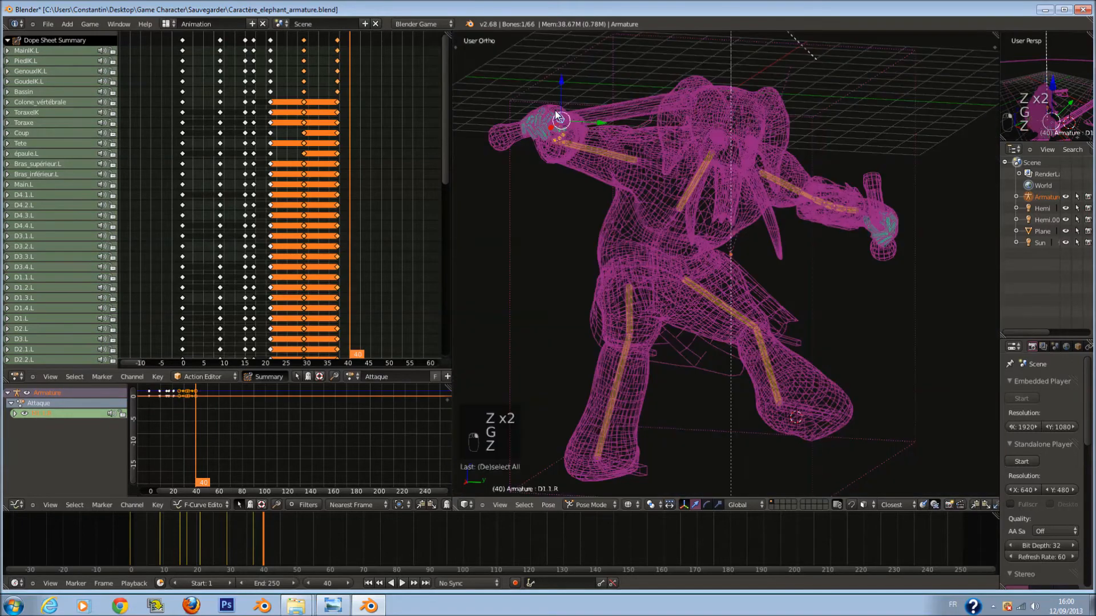
key(z)
key(z)
mouse_move(558, 117)
middle_down()
mouse_move(568, 127)
mouse_move(556, 200)
middle_up()
Select the right hand's IK bone and move it down toward the hip at frame 40.
right_click(548, 251)
key(z)
middle_drag(607, 244, 610, 173)
key(g)
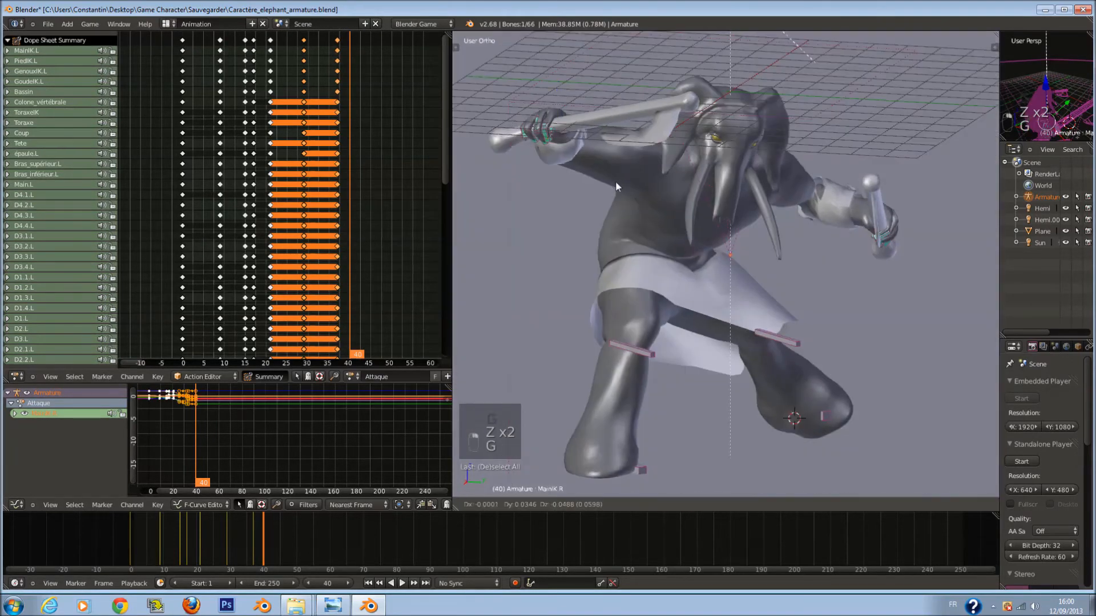
click(642, 264)
Finish lowering the right hand's IK bone and move it forward in front of the body at frame 40.
key(r)
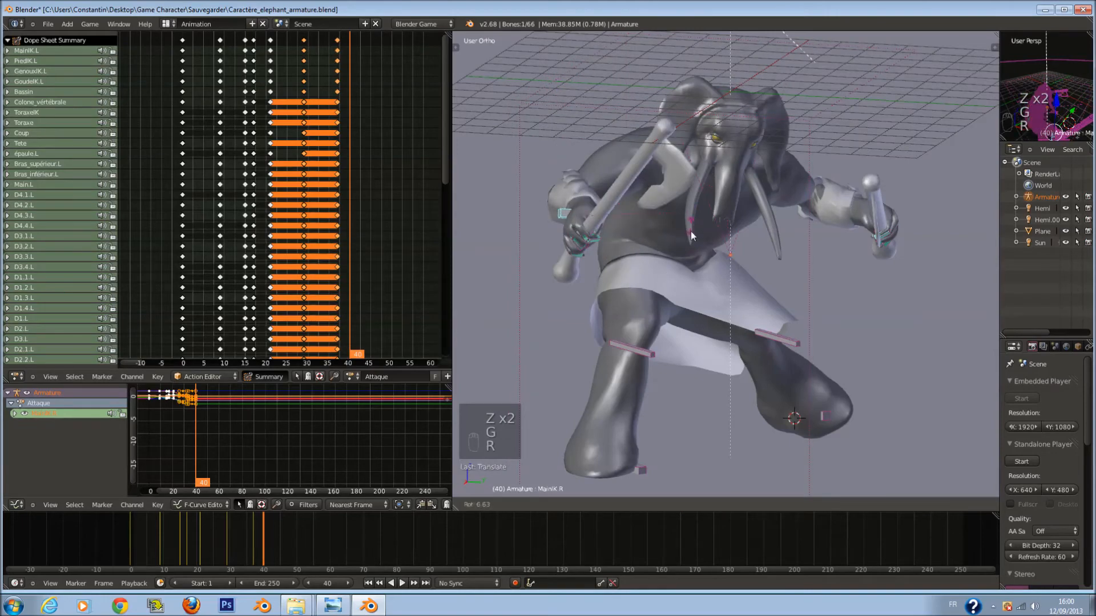
right_click(678, 253)
middle_drag(676, 257, 774, 301)
key(g)
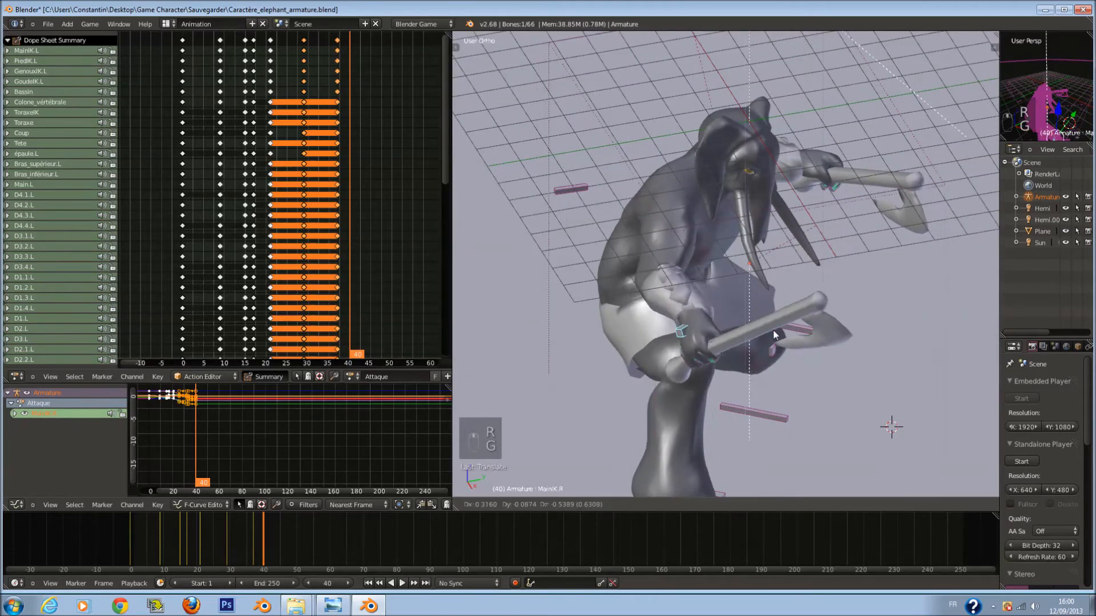
click(802, 299)
Try to rotate the left hand bone at frame 40, then undo the rotation.
middle_drag(841, 240, 470, 249)
scroll(768, 265, up, 4)
key(z)
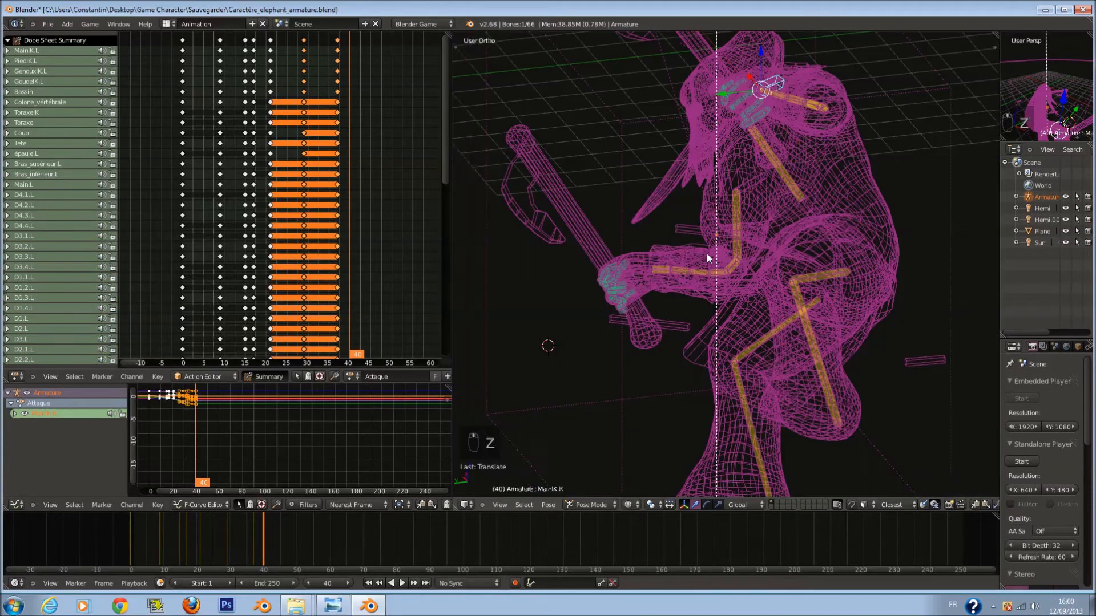
right_click(707, 257)
key(z)
mouse_move(725, 259)
middle_down()
mouse_move(788, 269)
mouse_move(719, 250)
middle_up()
key(r)
middle_drag(618, 156, 816, 184)
key(r)
click(670, 138)
key(ctrl+z)
Select the left hand's bones together with its IK bone and move the hand outward at frame 40.
key(z)
key(a)
key(c)
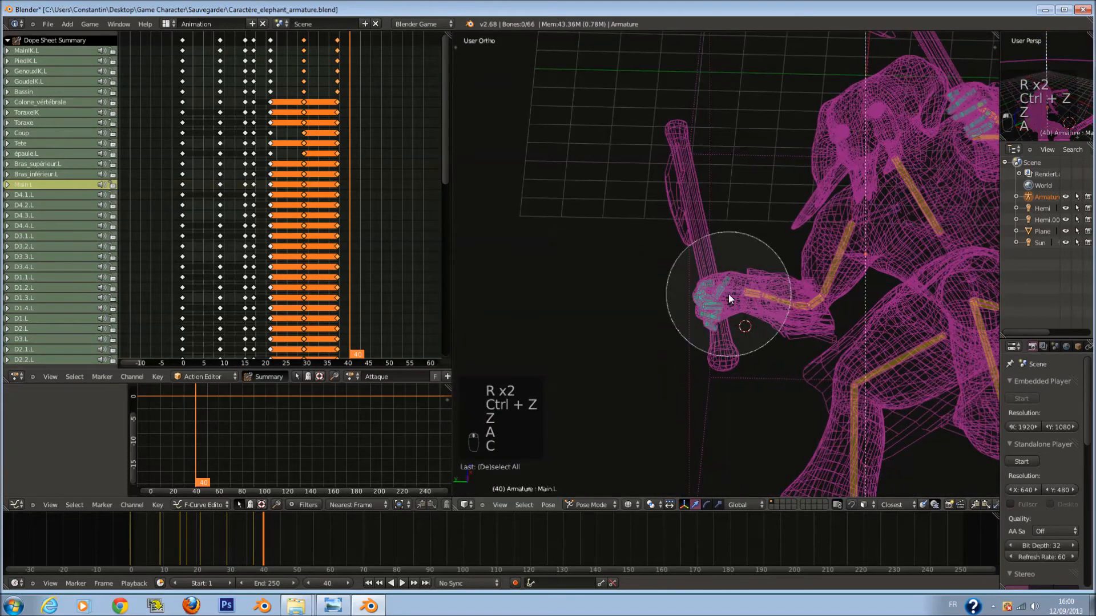
click(728, 294)
key(z)
key(g)
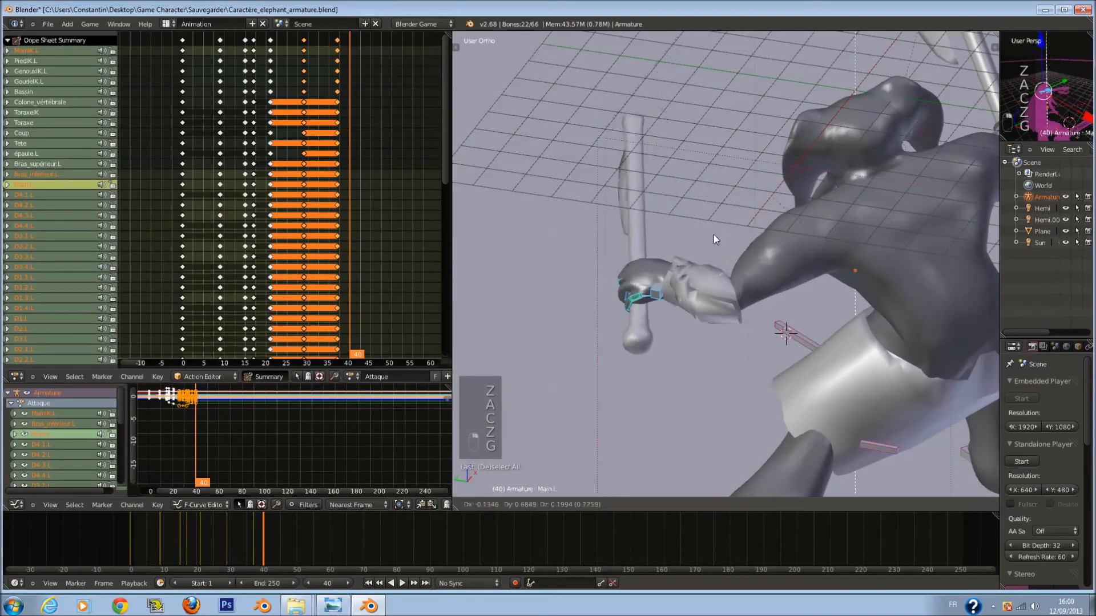
click(704, 228)
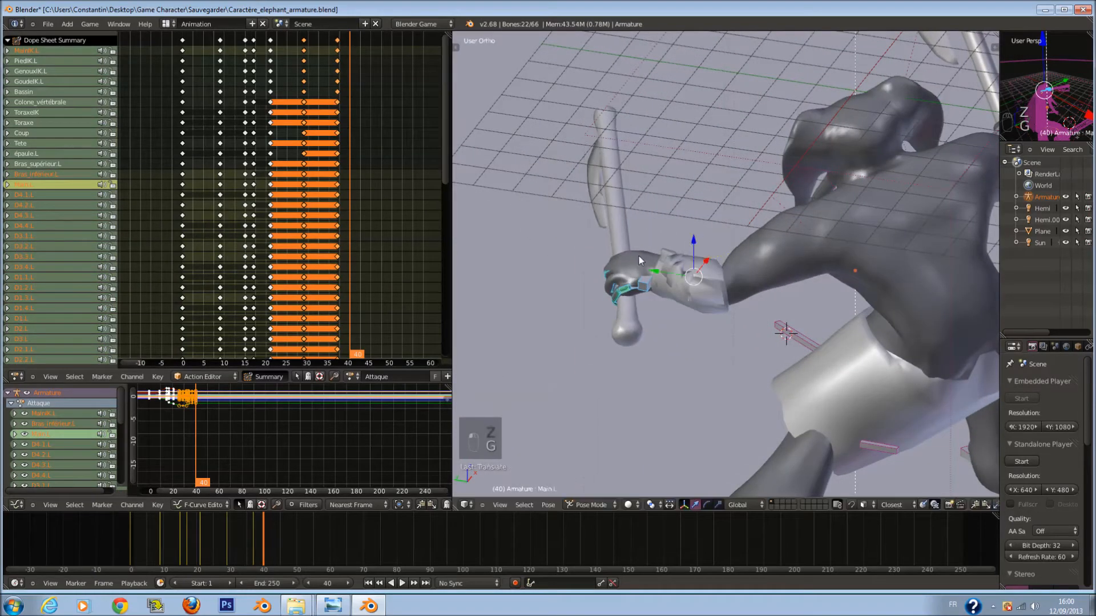
Reselect the left hand's bones and rotate them about the global Y axis to swing the weapon upright.
key(z)
key(a)
key(c)
click(621, 269)
key(z)
key(r)
right_click(749, 200)
key(r)
key(y)
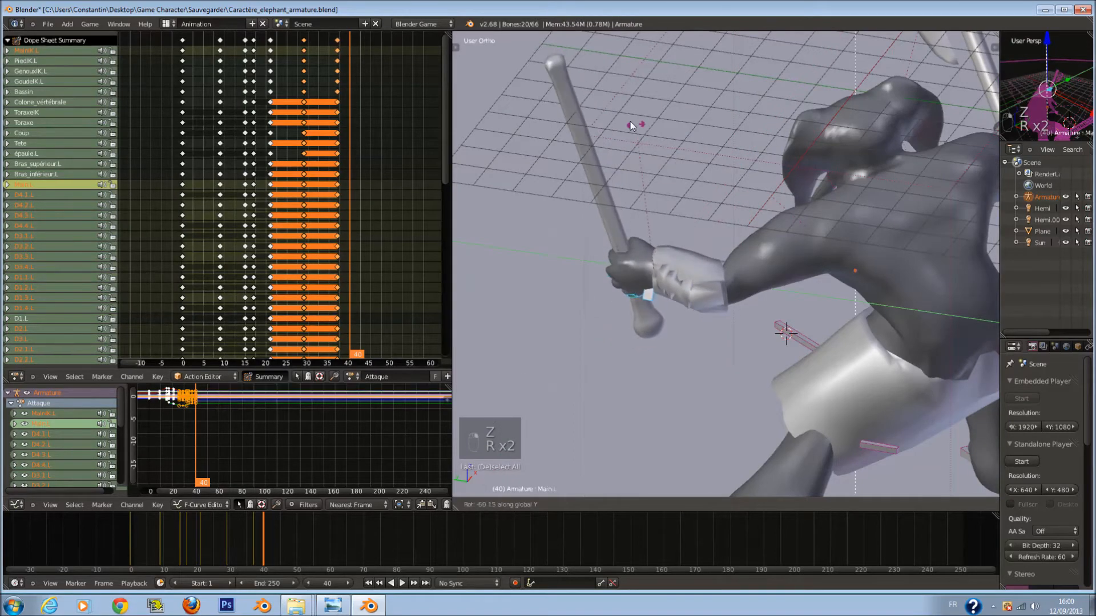
click(601, 98)
Select all bones and keyframe the full pose at frame 40.
scroll(603, 100, down, 4)
middle_drag(605, 109, 760, 219)
key(a)
key(a)
key(a)
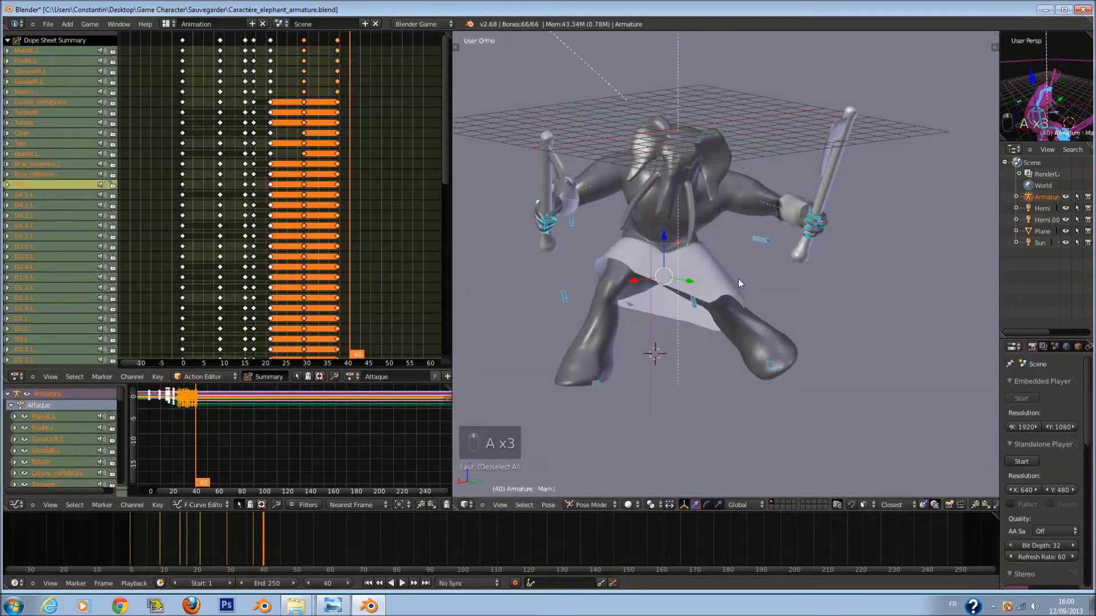
key(i)
click(687, 314)
Play the animation from frame 37 to check the movement into the frame 40 pose.
click(255, 535)
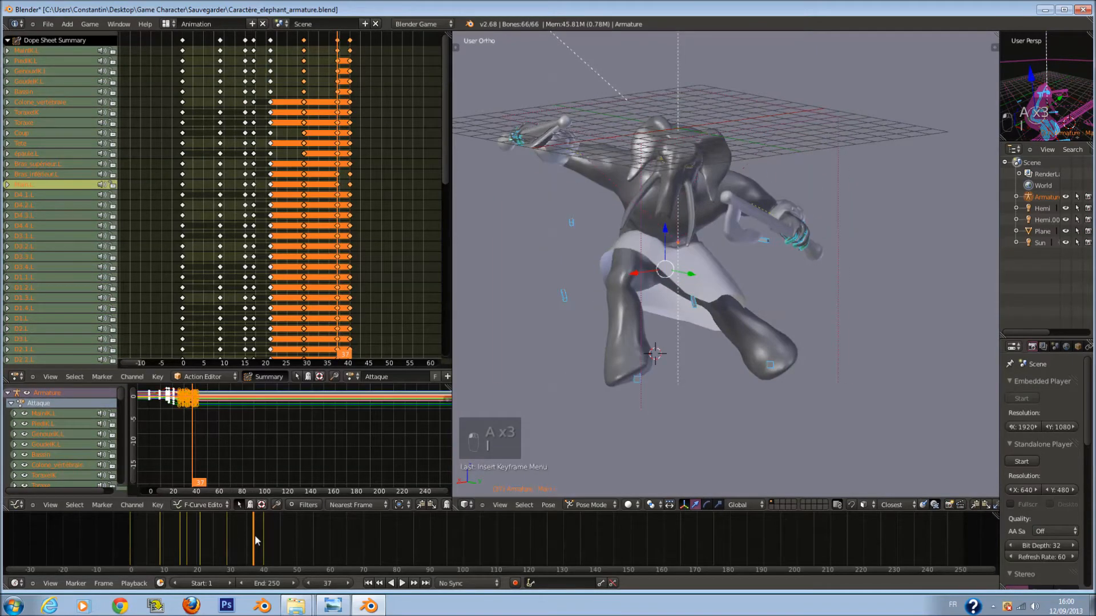
key(alt+a)
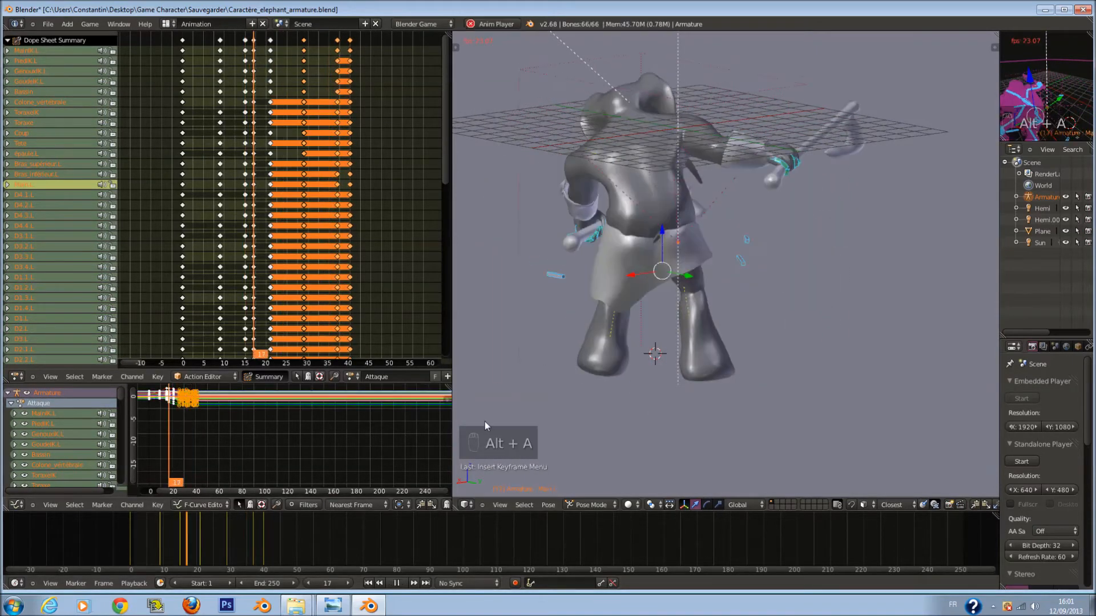
key(alt+a)
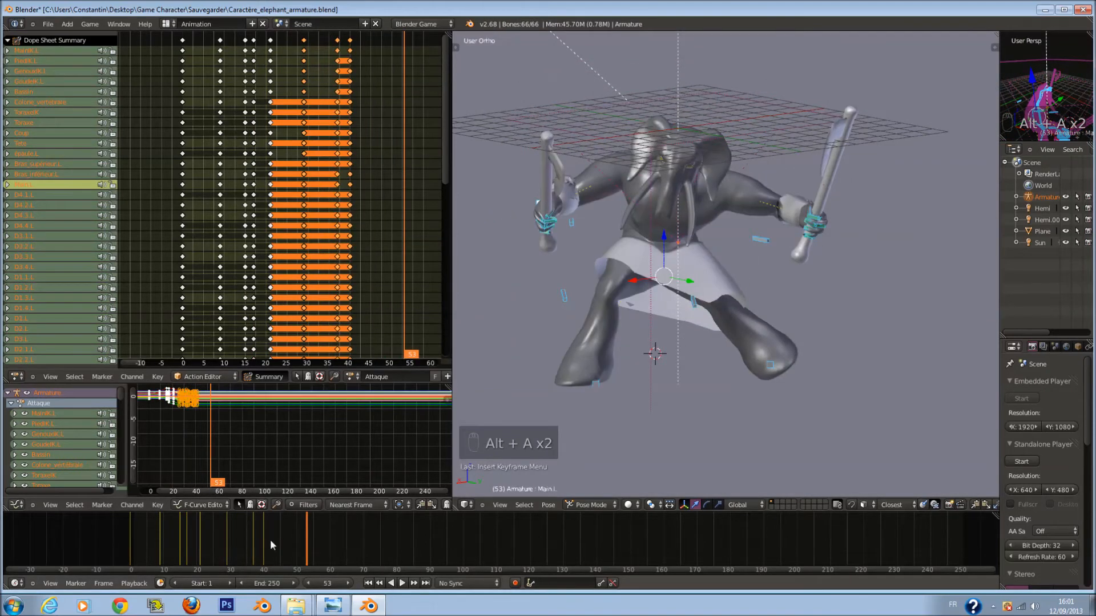
Move the left hand IK bone's frame 40 keyframe to frame 45.
drag(261, 538, 265, 549)
right_click(352, 47)
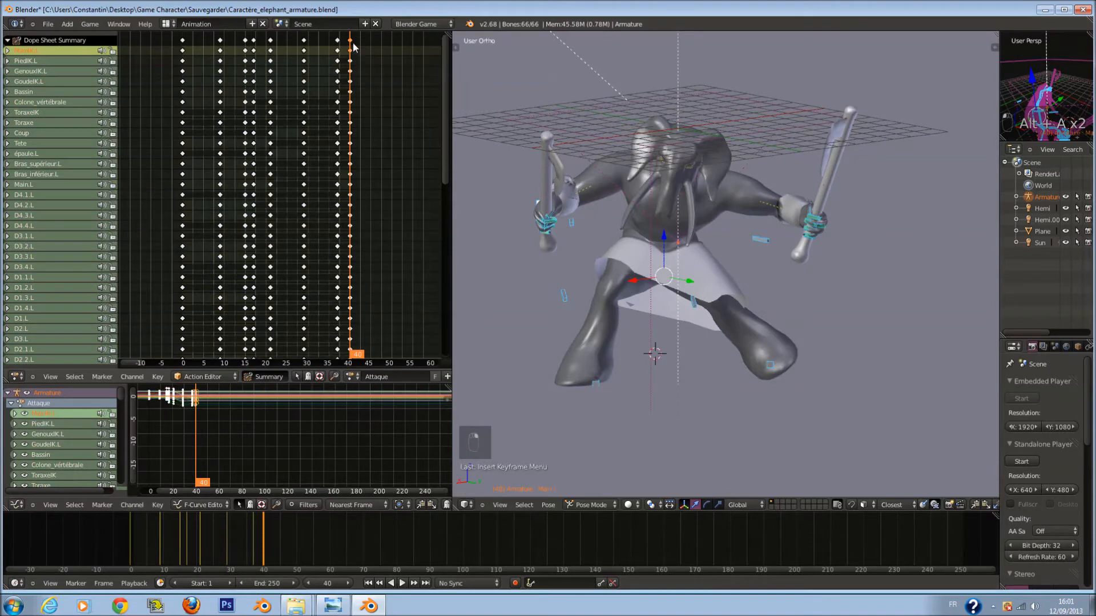
key(g)
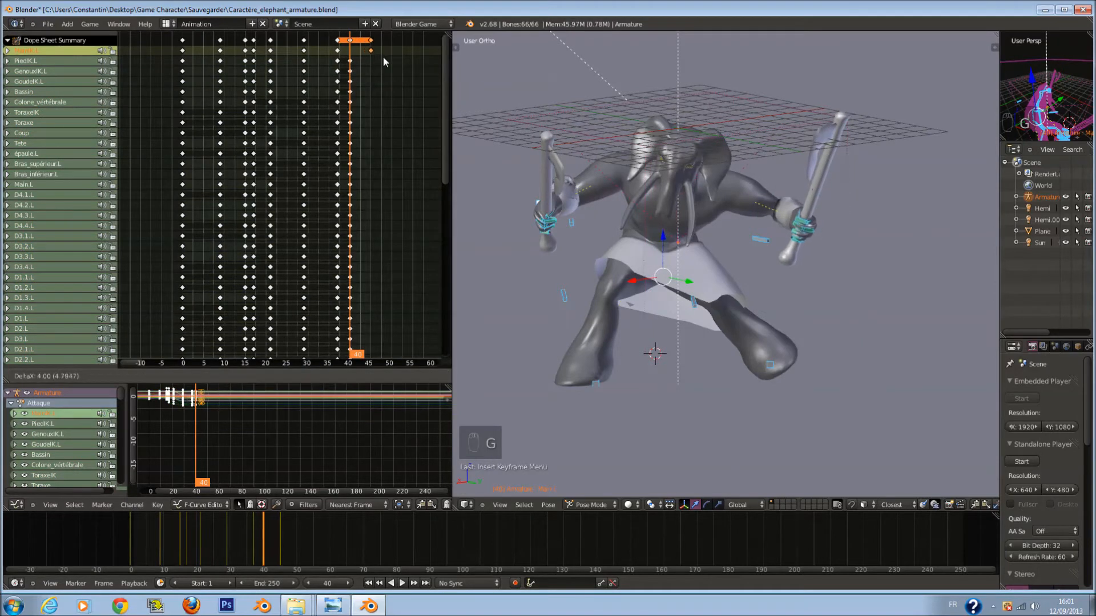
click(383, 56)
Play the attack from frame 0 with the whole character in view to check the timing.
click(131, 538)
scroll(765, 294, down, 4)
middle_drag(767, 294, 886, 298)
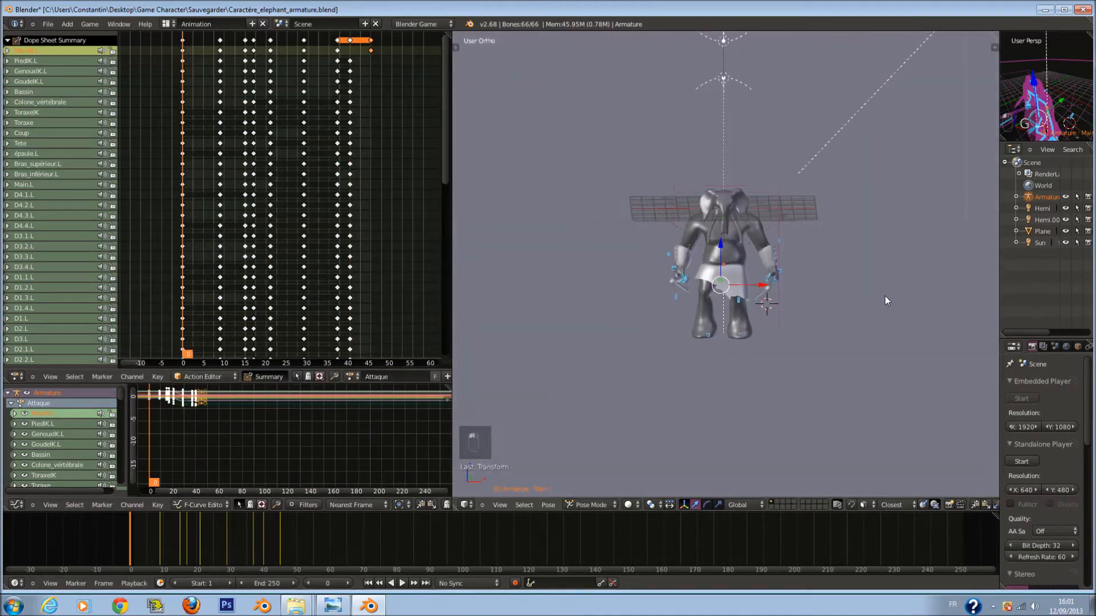
key(alt+a)
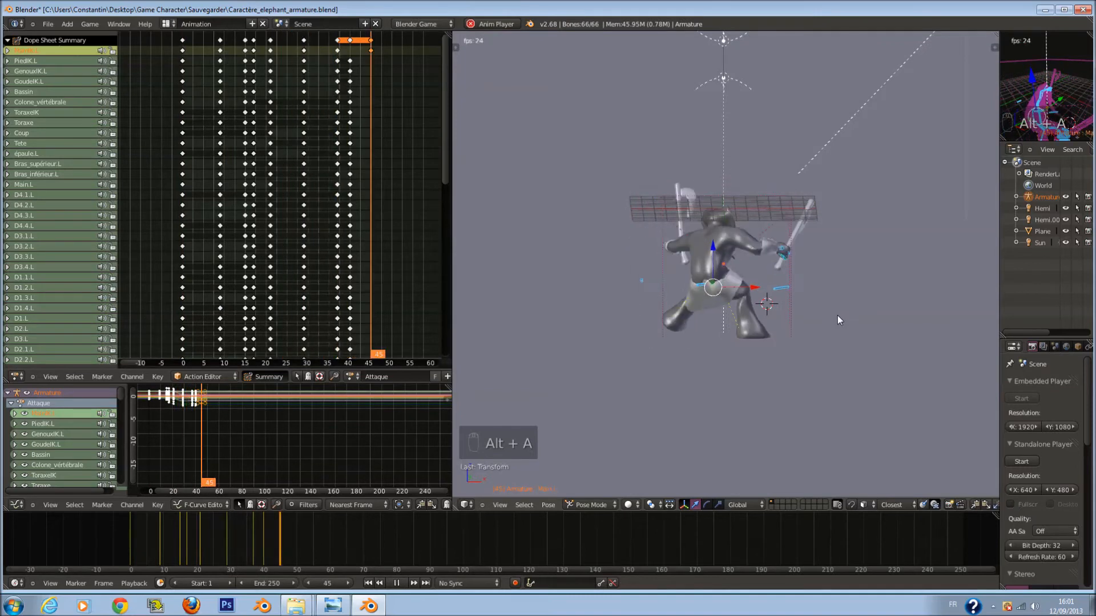
key(alt+a)
Go to frame 45 and keyframe the full pose for all bones.
mouse_move(282, 532)
mouse_down()
mouse_move(265, 530)
mouse_move(281, 532)
mouse_up()
key(r)
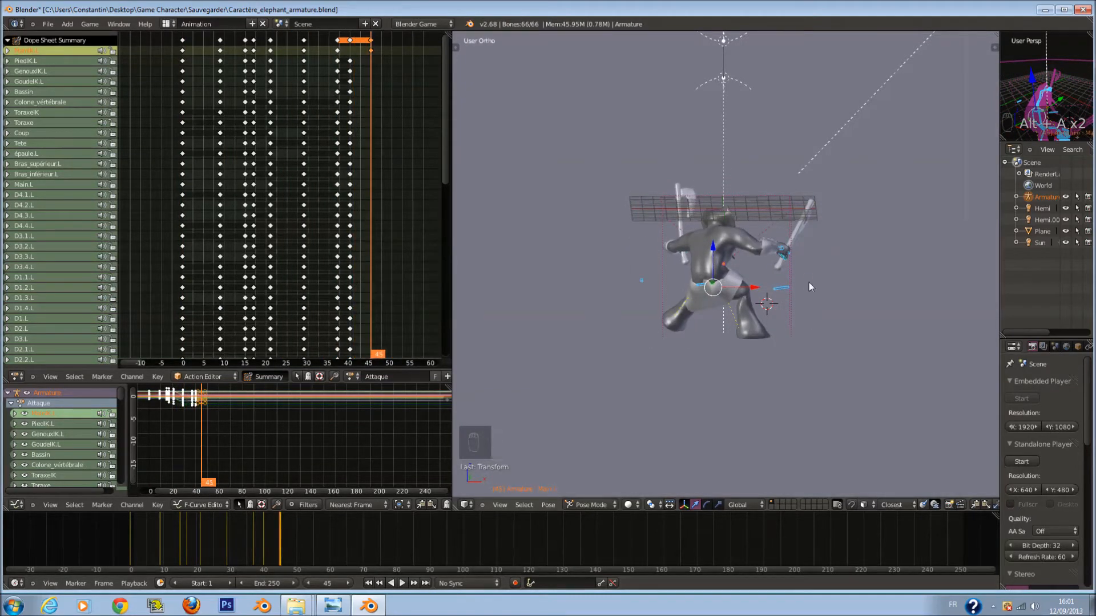
click(782, 371)
key(i)
Scrub back and replay the animation to check the pose held up to frame 45.
drag(277, 542, 231, 540)
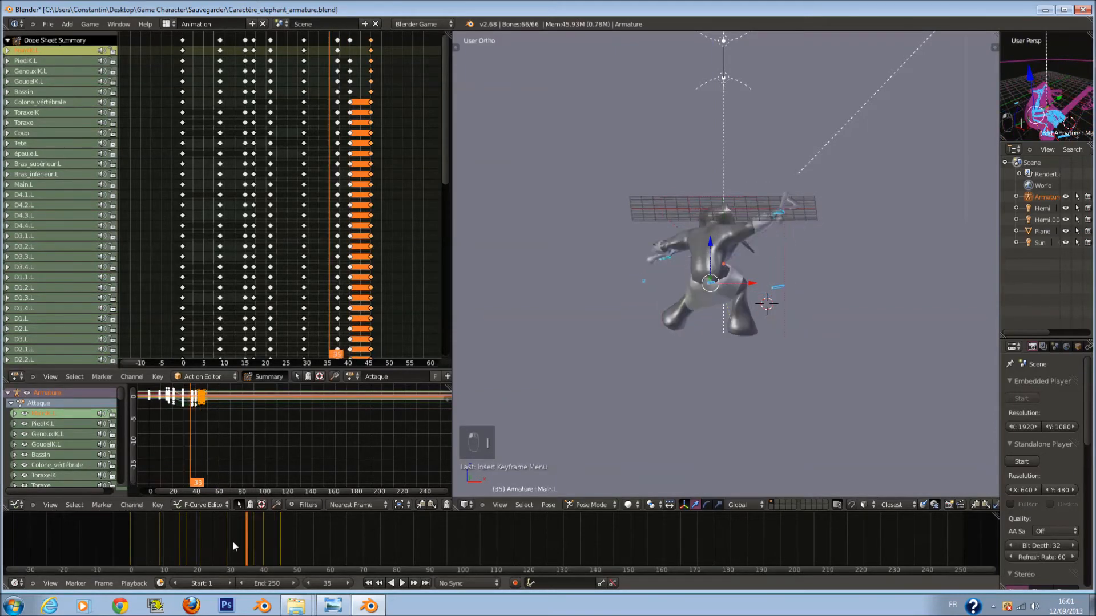
key(alt+a)
key(alt+a)
key(alt+a)
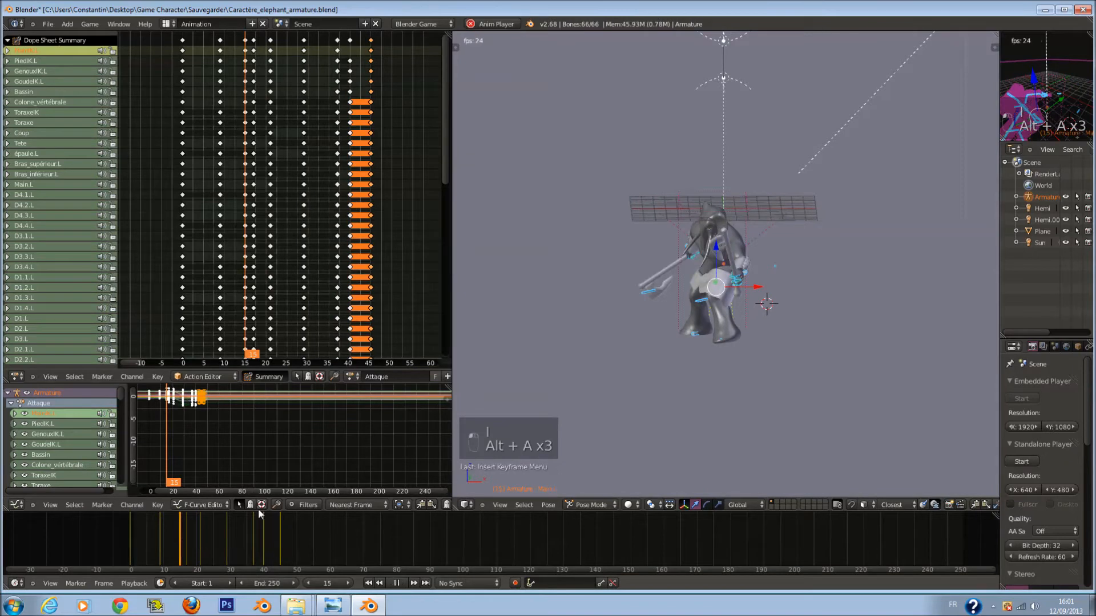
key(alt+a)
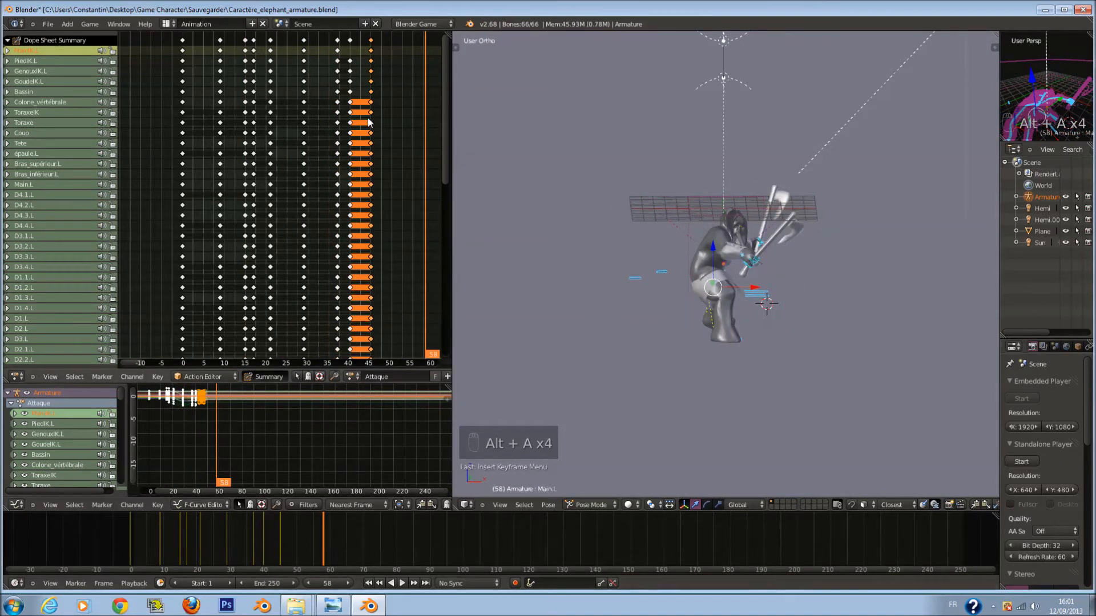
Shift the frame 45 keyframes to frame 47 and the frame 40 keyframes to frame 42.
key(g)
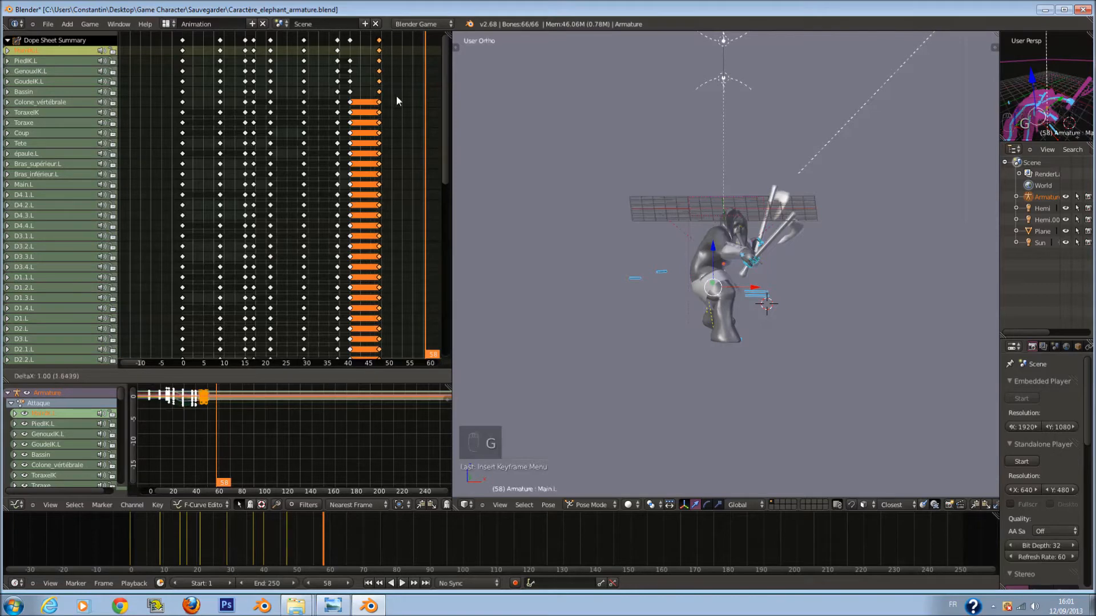
click(396, 95)
right_click(350, 40)
key(g)
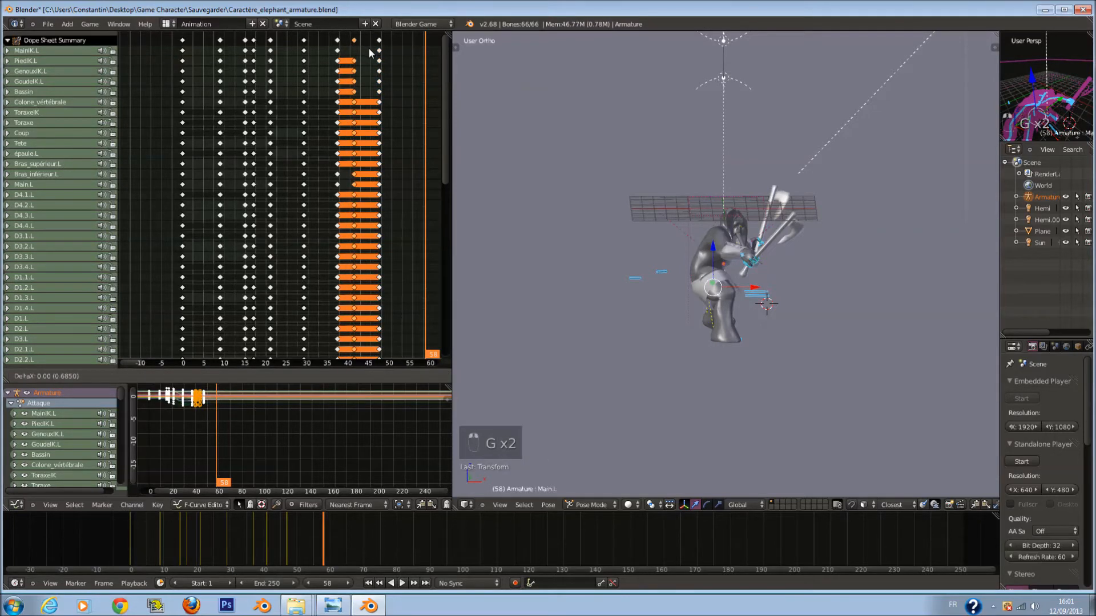
click(375, 54)
Replay the retimed attack from different viewing angles to check the swing and landing pose.
key(alt+a)
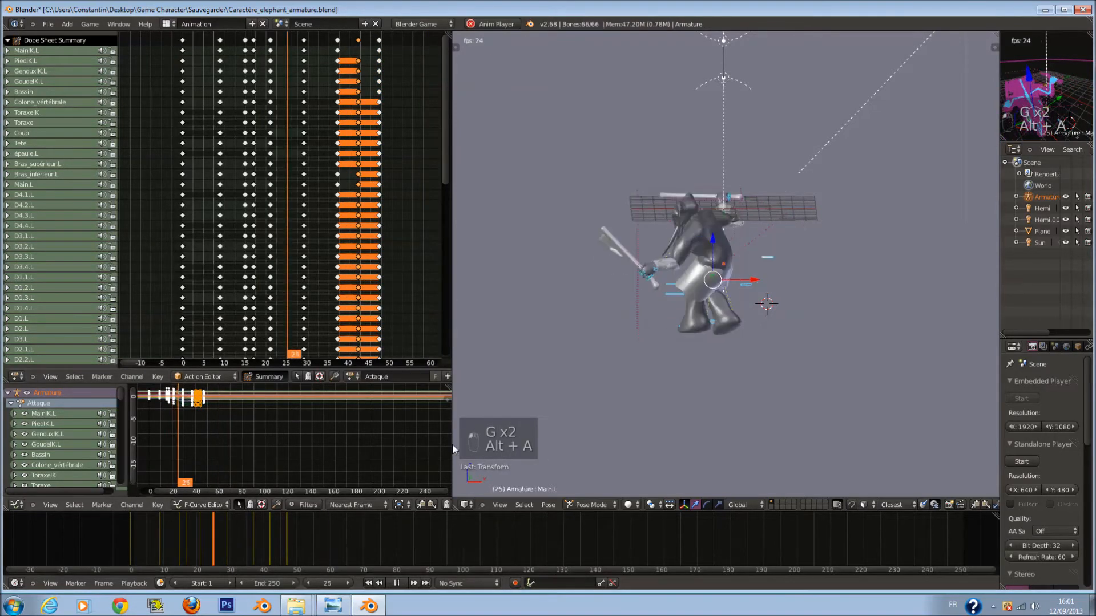
key(alt+a)
click(241, 531)
middle_drag(682, 355, 555, 351)
scroll(839, 241, up, 3)
key(alt+a)
key(alt+a)
click(240, 539)
Go to frame 47 and select only the left arm, hand and finger bones with their IK controls.
drag(240, 534, 287, 531)
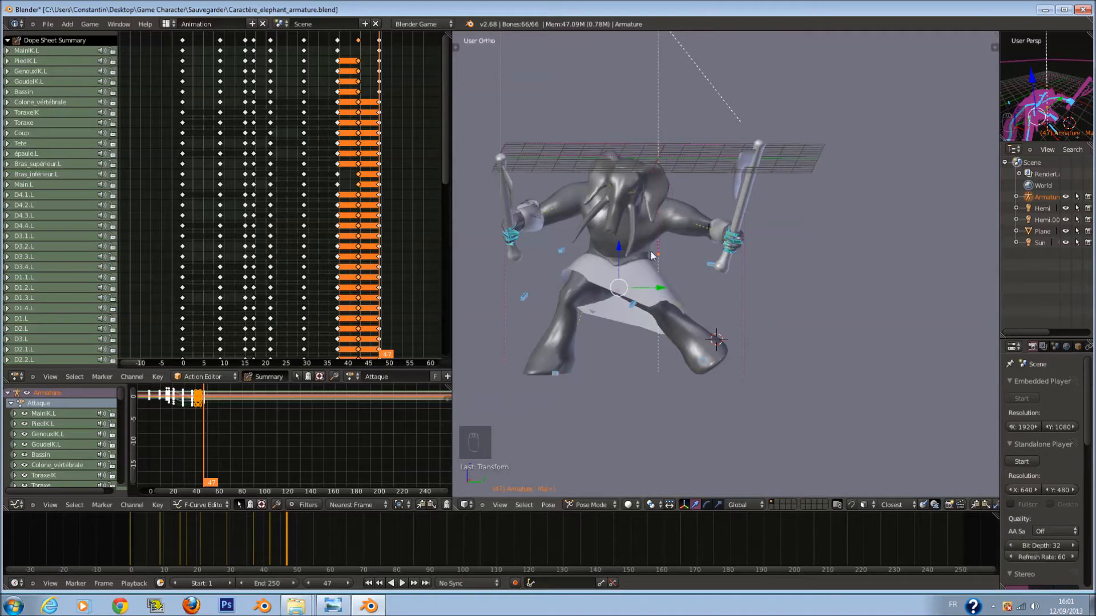
key(z)
key(a)
key(c)
mouse_move(735, 211)
mouse_down()
mouse_move(748, 211)
mouse_move(710, 221)
mouse_up()
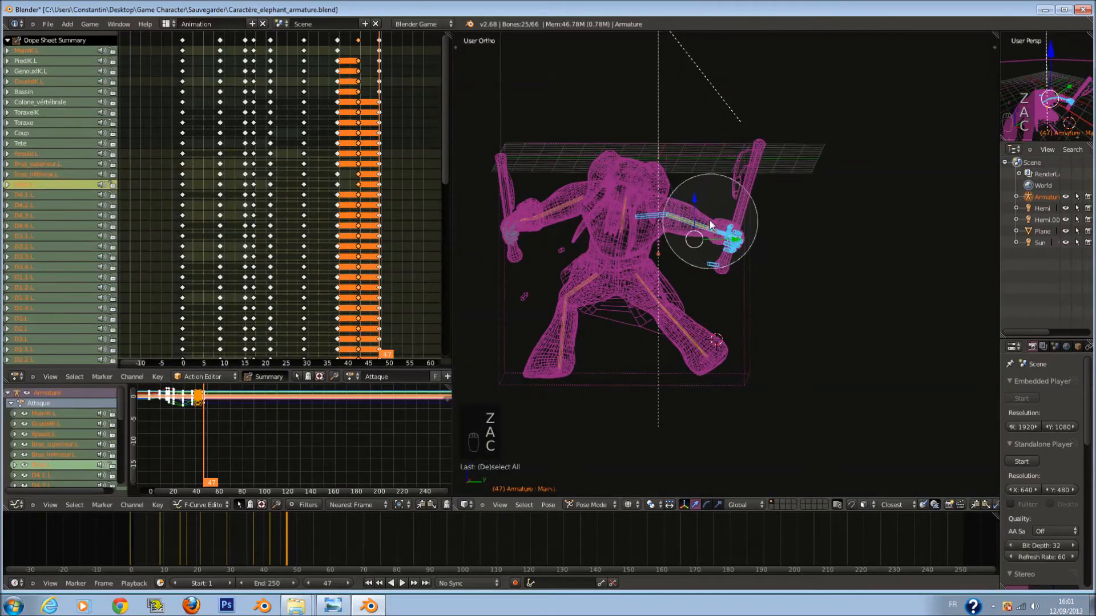
right_click(773, 146)
key(c)
middle_click(724, 289)
right_click(725, 289)
Check the left arm selection from another angle and copy its pose at frame 47.
key(z)
mouse_move(724, 289)
middle_down()
mouse_move(623, 342)
mouse_move(867, 225)
mouse_move(835, 237)
mouse_move(953, 243)
middle_up()
key(z)
key(c)
key(c)
click(854, 262)
right_click(854, 262)
key(z)
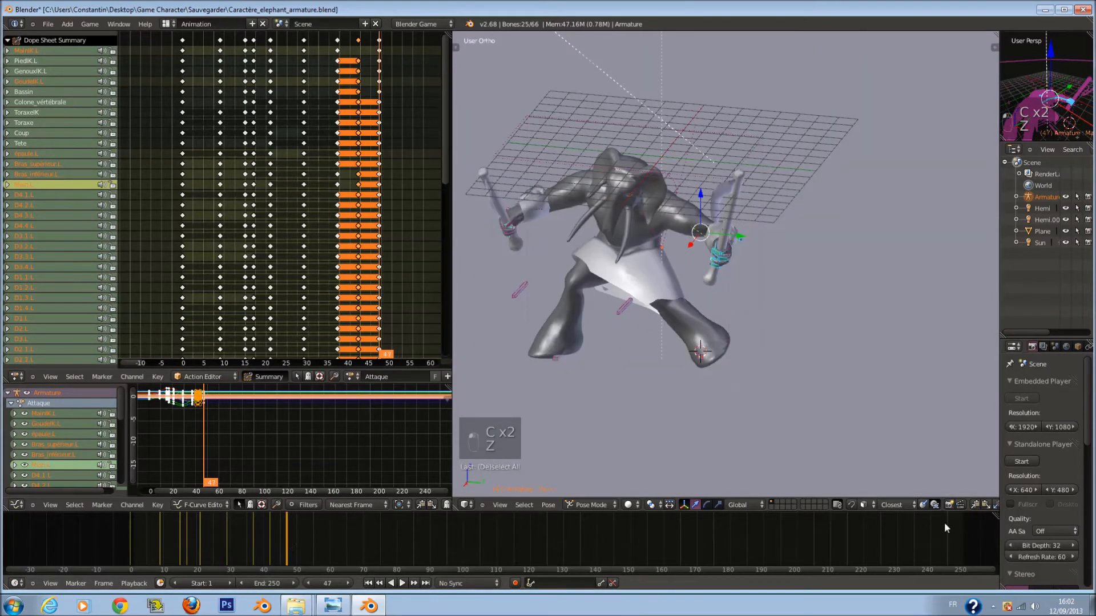
click(975, 505)
Paste the copied left arm pose at frame 42 and keyframe all bones there.
drag(286, 532, 273, 531)
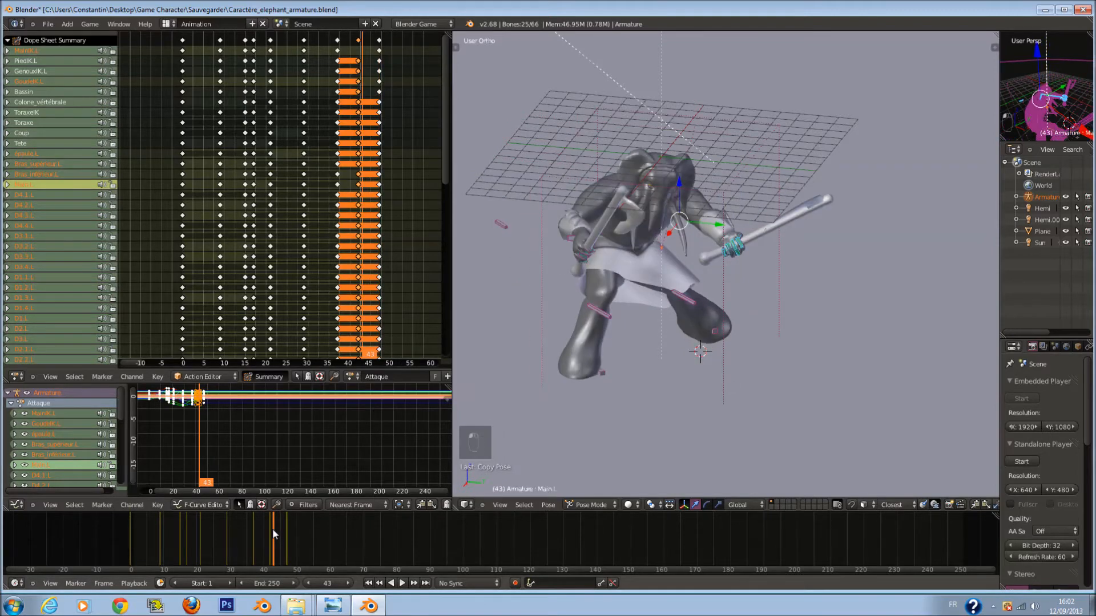
key(Left)
key(ctrl+shift+v)
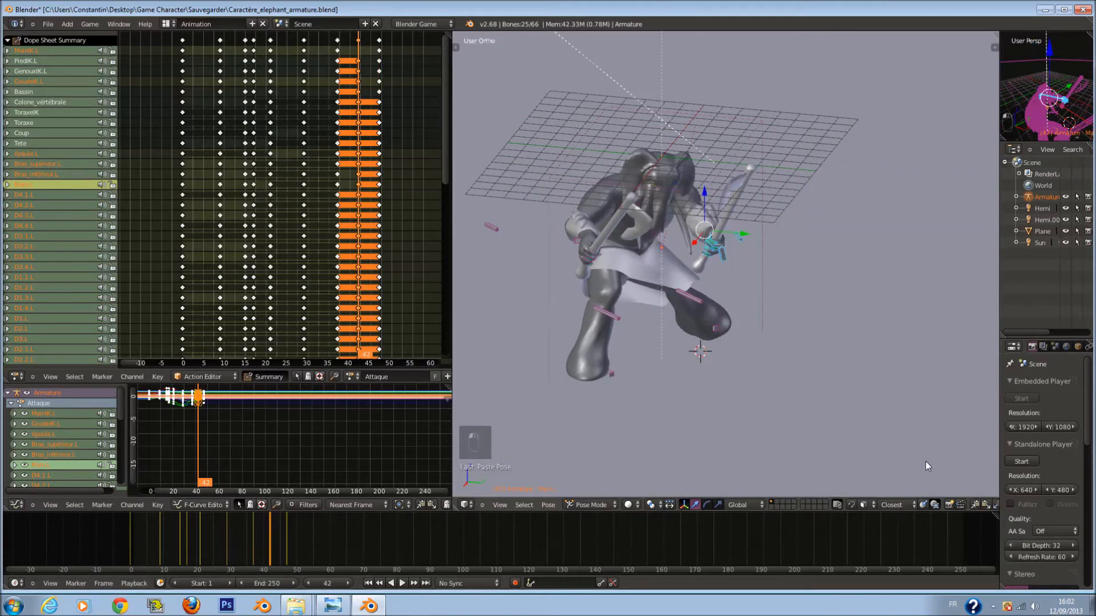
key(a)
key(a)
key(a)
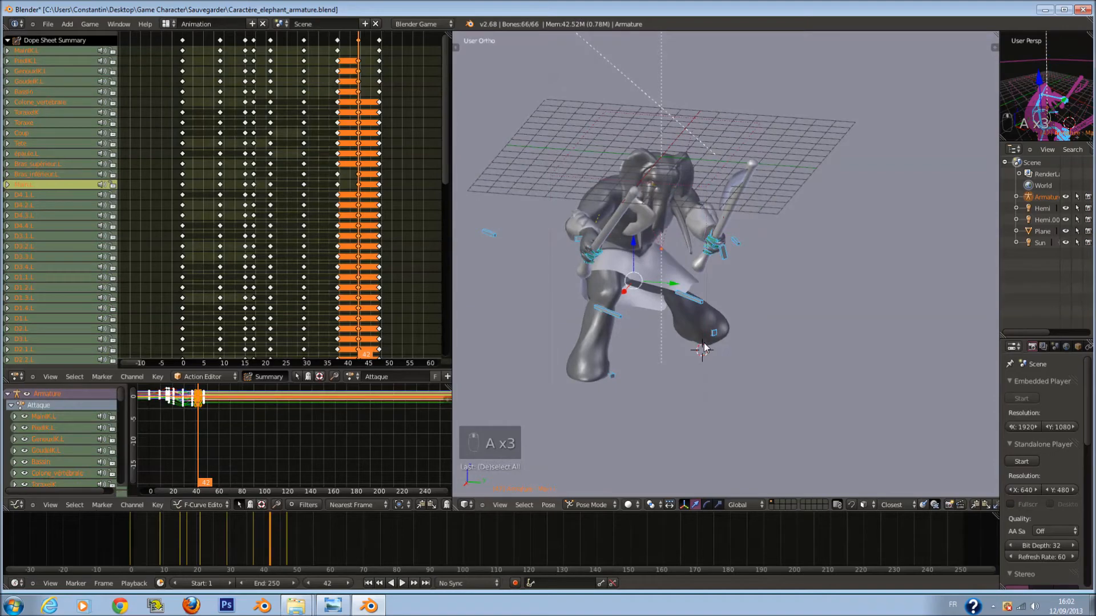
key(i)
click(731, 317)
Scrub through the landing and move the frame 47 keyframes to frame 51.
click(258, 528)
drag(256, 526, 290, 541)
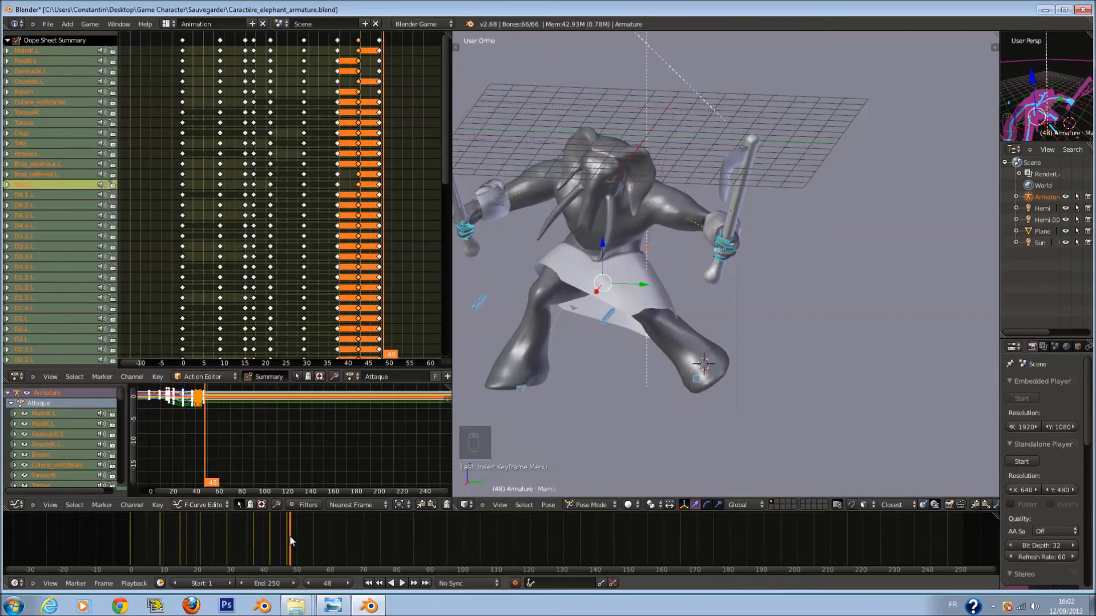
right_click(384, 41)
right_click(381, 41)
key(g)
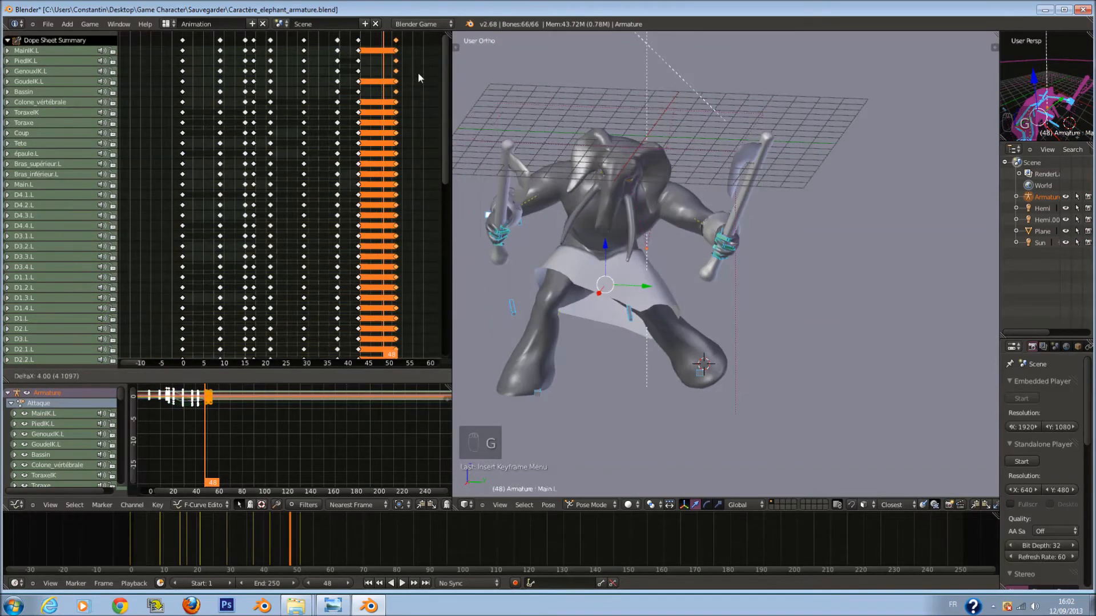
click(417, 71)
Review the landing in the right-side wireframe view, move the last keyframes to frame 48 and return to solid shading.
drag(272, 513, 290, 540)
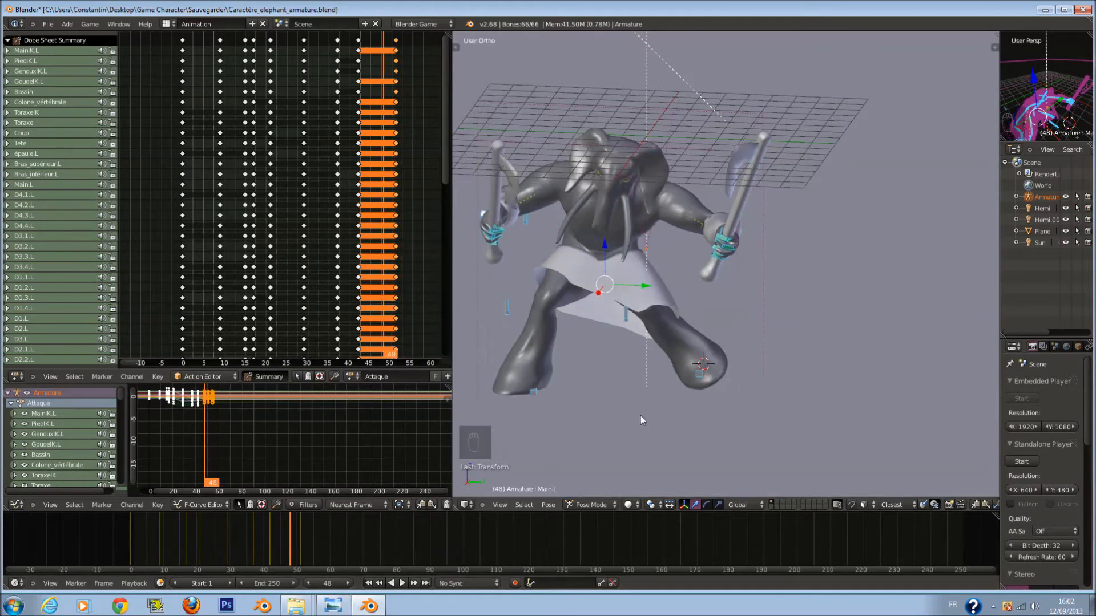
key(KP_1)
key(KP_3)
key(z)
mouse_move(286, 533)
mouse_down()
mouse_move(310, 540)
mouse_move(291, 537)
mouse_up()
key(g)
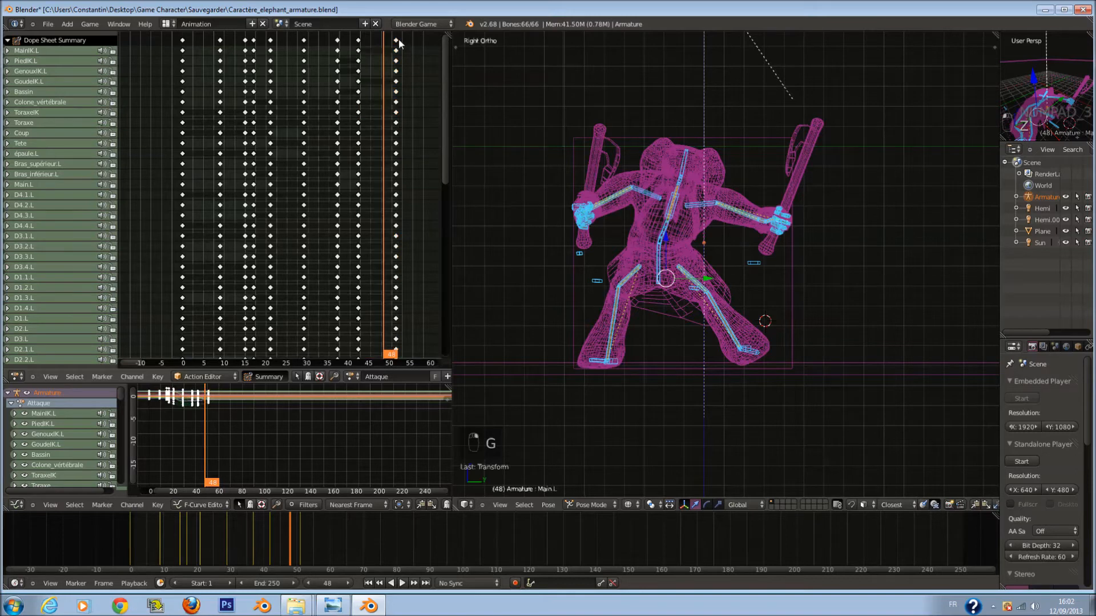
key(g)
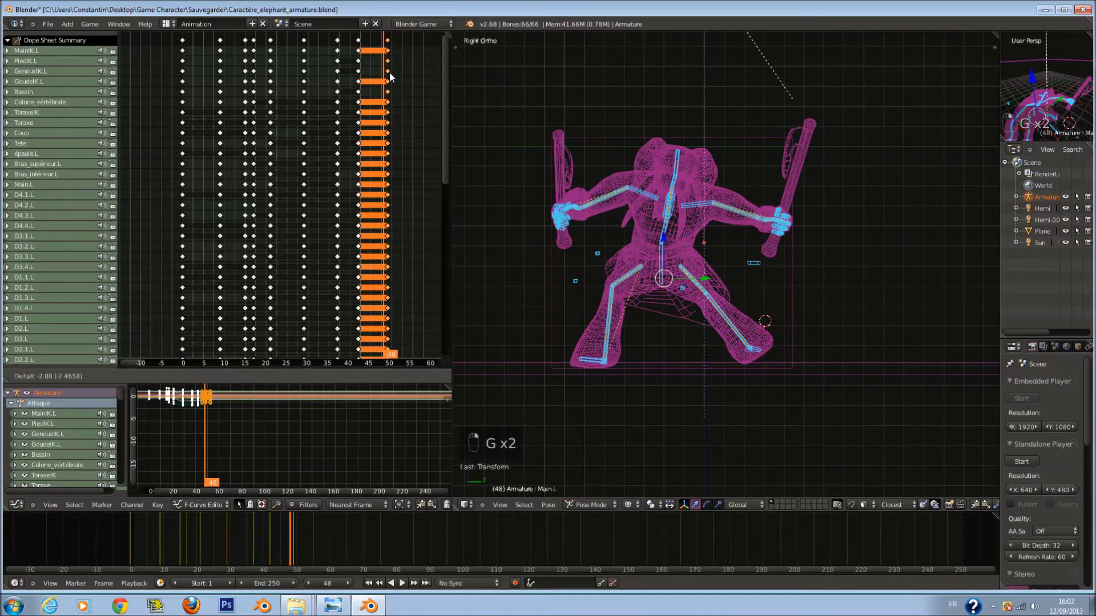
click(388, 72)
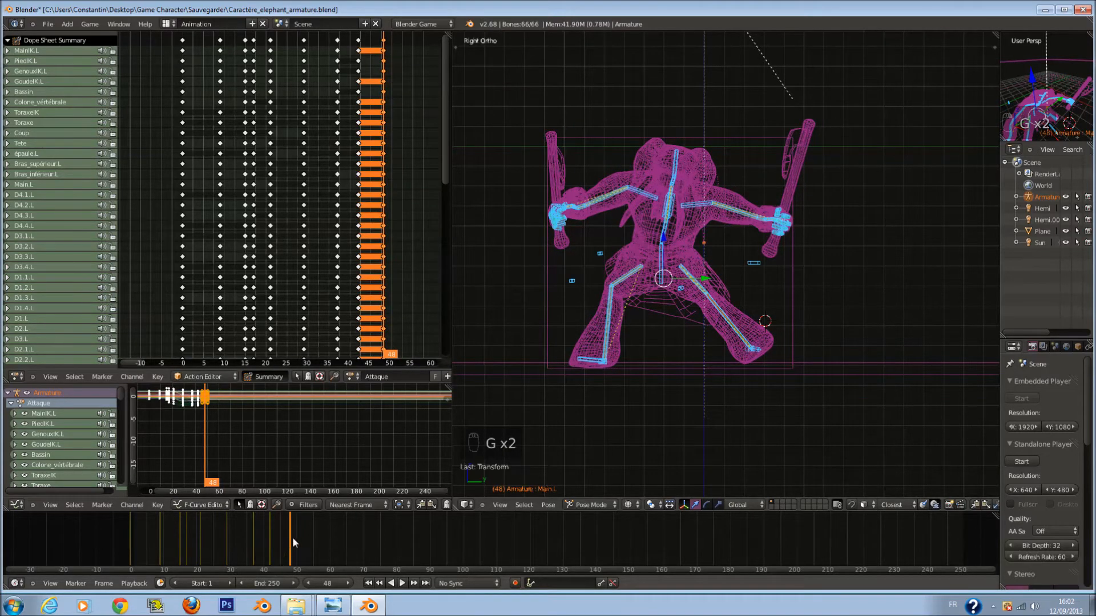
key(z)
key(ctrl+z)
key(z)
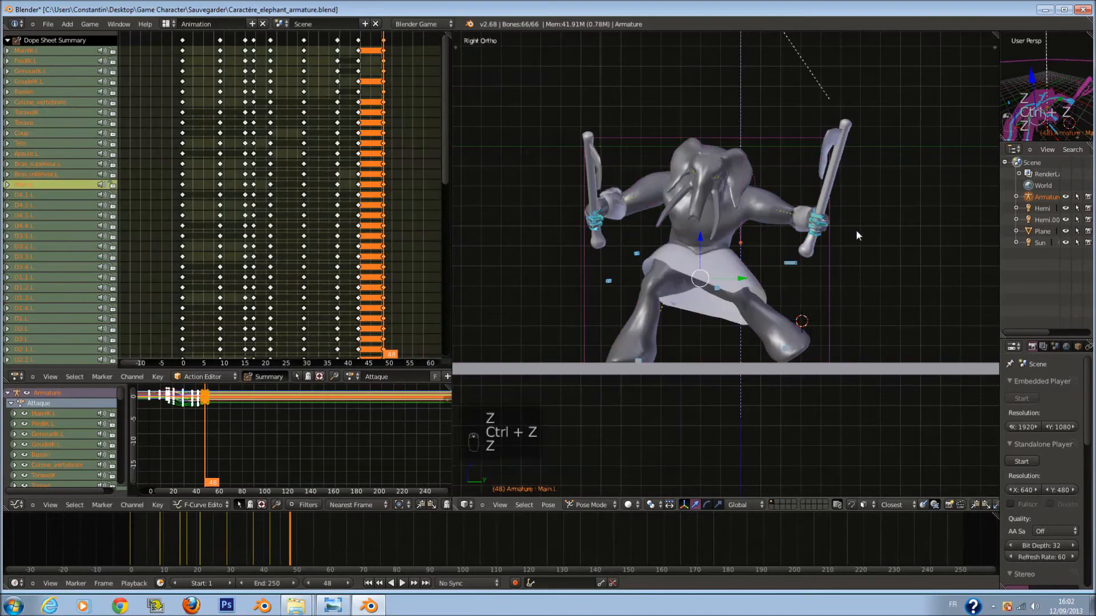
Rotate the whole armature about -38° around the global Z axis at frame 48 and raise the left hand's IK control.
key(r)
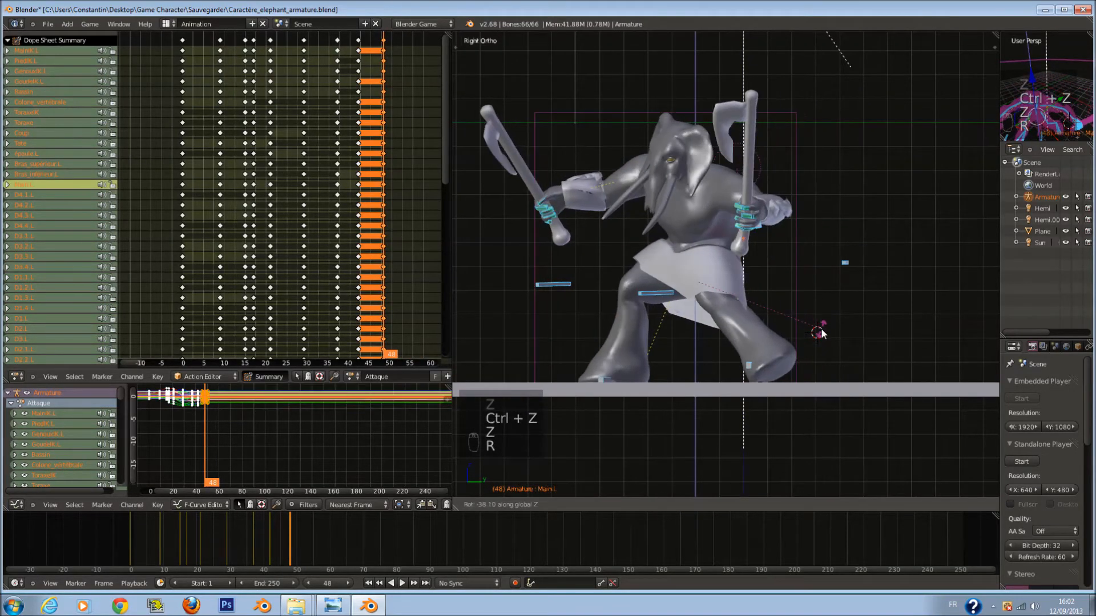
click(822, 333)
ctrl+scroll(822, 333, down, 2)
key(z)
right_click(795, 216)
right_drag(795, 216, 781, 151)
key(z)
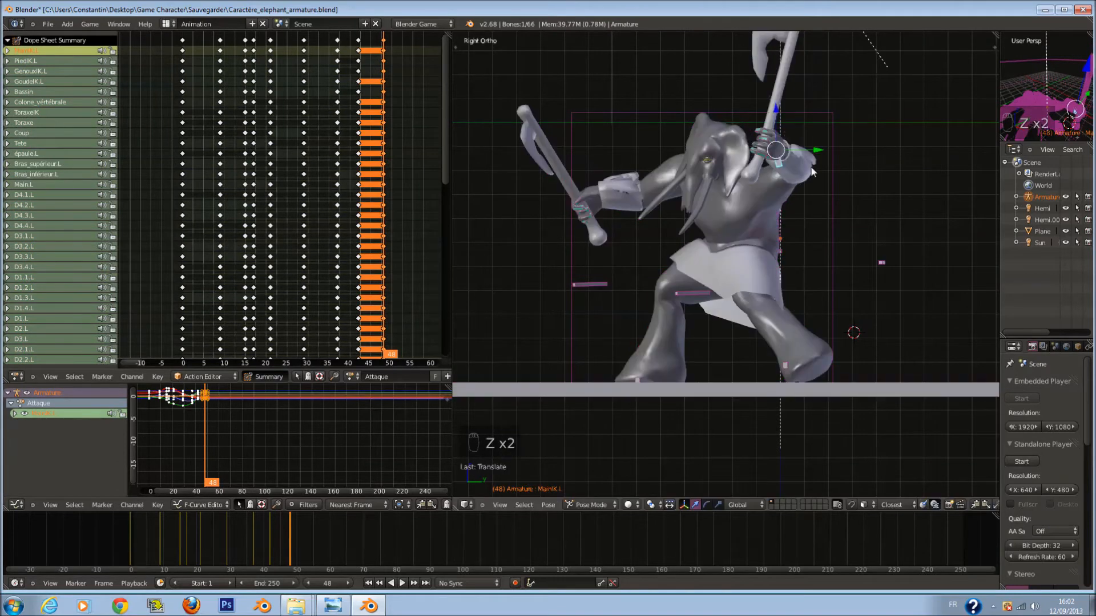
shift+scroll(650, 214, up, 2)
Try moving the right hand's IK control in the side view and undo the move.
key(z)
right_click(594, 222)
key(g)
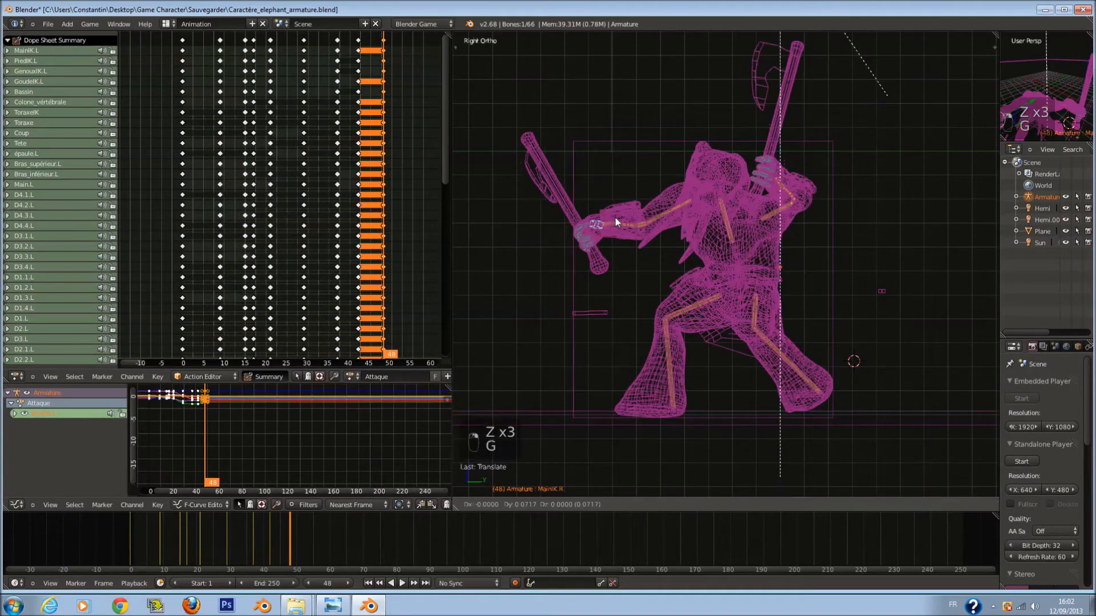
click(632, 260)
key(z)
mouse_move(633, 261)
middle_down()
mouse_move(686, 263)
mouse_move(689, 299)
mouse_move(714, 262)
mouse_move(790, 293)
middle_up()
key(ctrl+z)
Lower the right hand's IK control and reposition it in front of the body.
scroll(790, 292, up, 2)
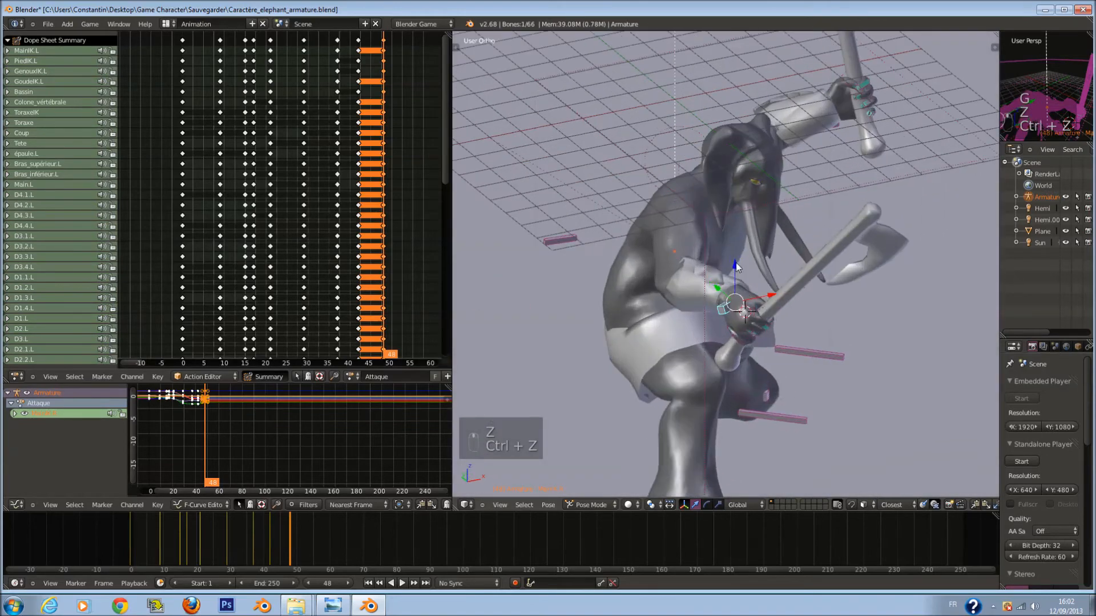
drag(735, 263, 742, 293)
middle_drag(741, 292, 733, 314)
key(g)
click(720, 336)
key(r)
right_click(728, 344)
Select the right hand's bones and rotate them to angle the axe forward.
key(z)
key(a)
middle_drag(610, 312, 760, 333)
key(c)
click(779, 397)
right_click(778, 397)
key(z)
key(r)
key(x)
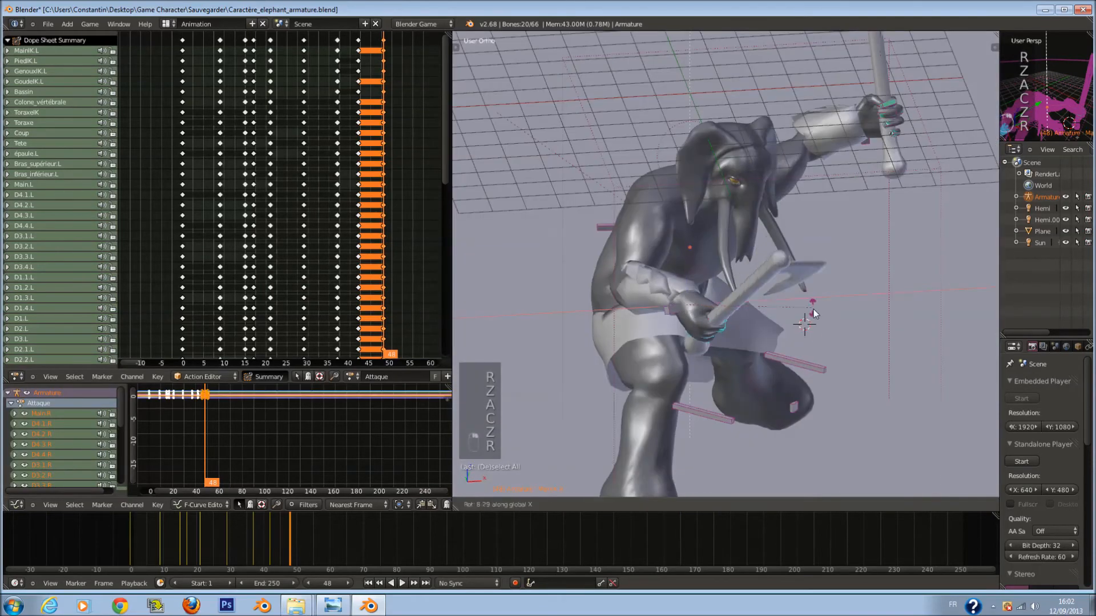
key(r)
click(766, 411)
Rotate the right hand's bones freely until the axe lies nearly horizontal across the waist.
key(r)
key(r)
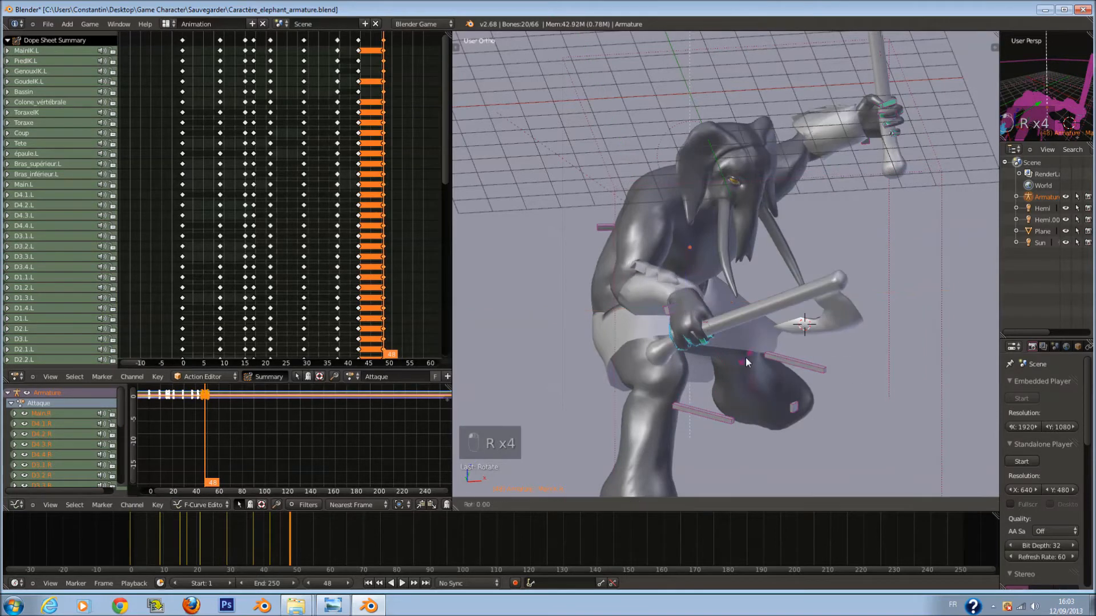
click(784, 296)
middle_drag(783, 296, 731, 282)
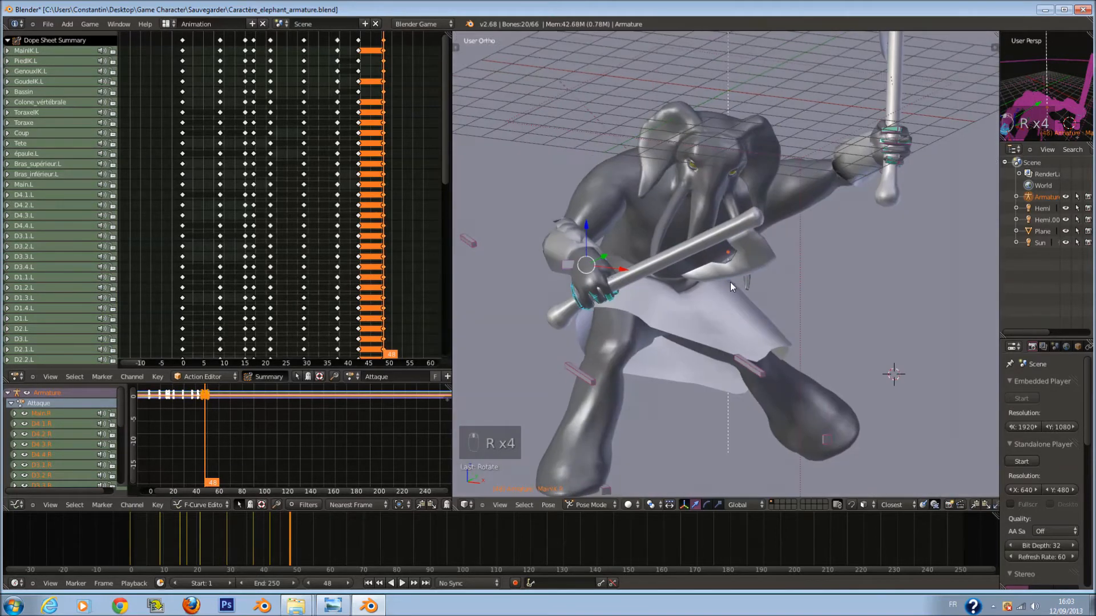
key(r)
click(708, 296)
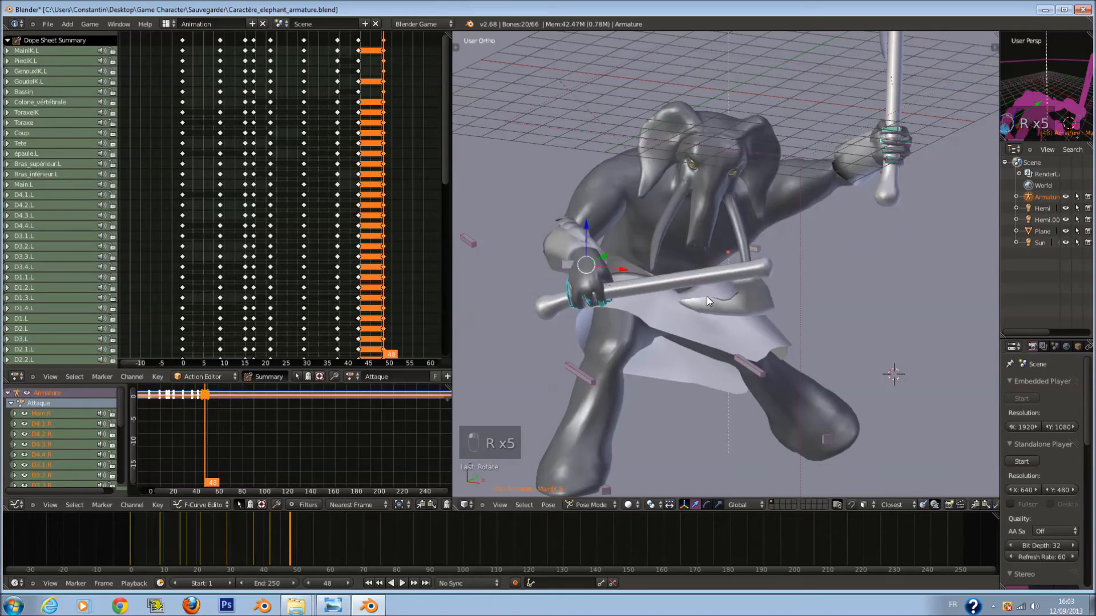
Try to move the right upper leg bone in the right-side view.
key(KP_3)
key(z)
ctrl+scroll(699, 343, down, 2)
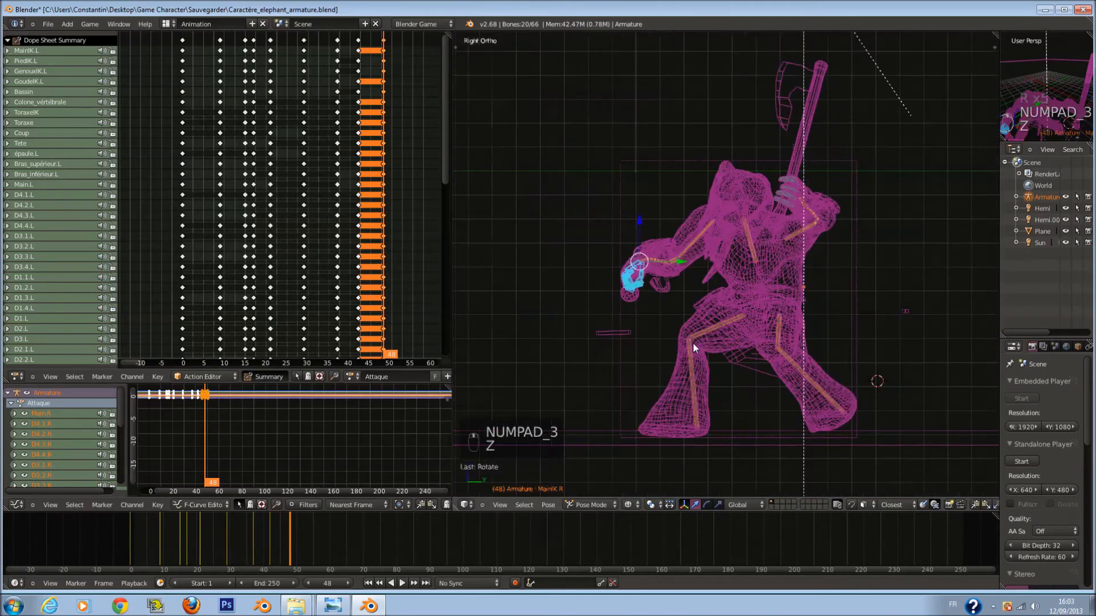
right_click(716, 326)
key(g)
right_click(759, 305)
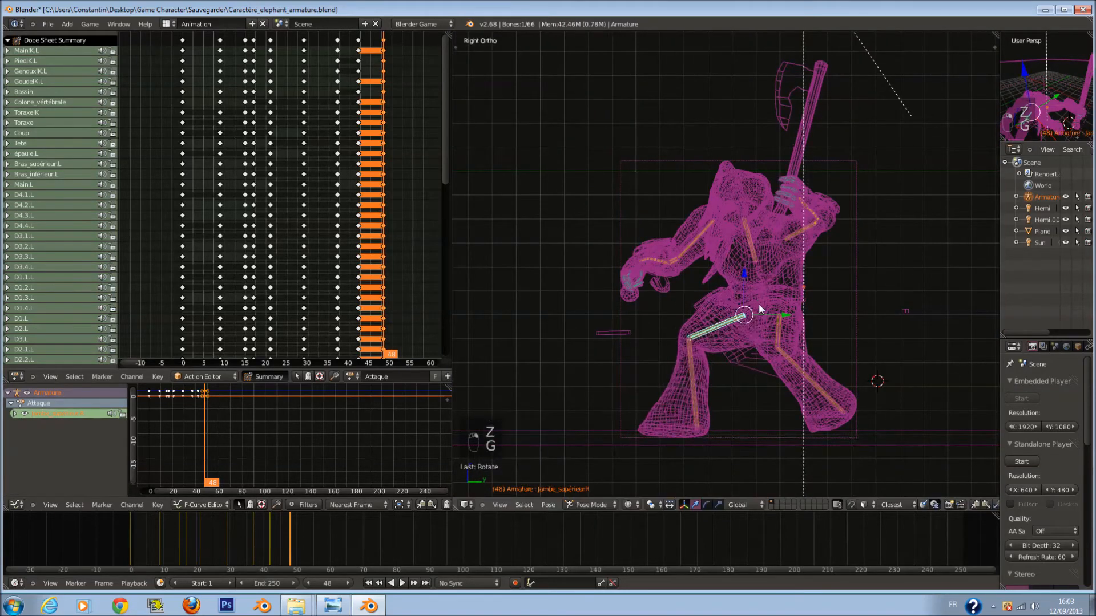
key(z)
scroll(759, 309, up, 1)
key(g)
click(752, 310)
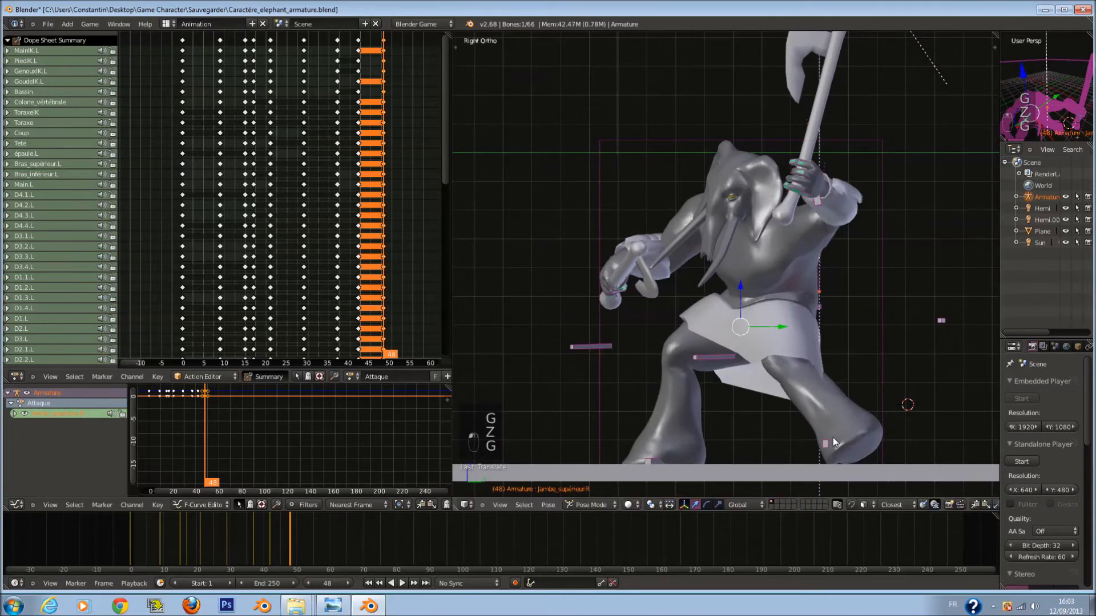
Move the right foot's IK control (PiedIK.R) slightly forward and up.
key(z)
right_click(673, 470)
key(g)
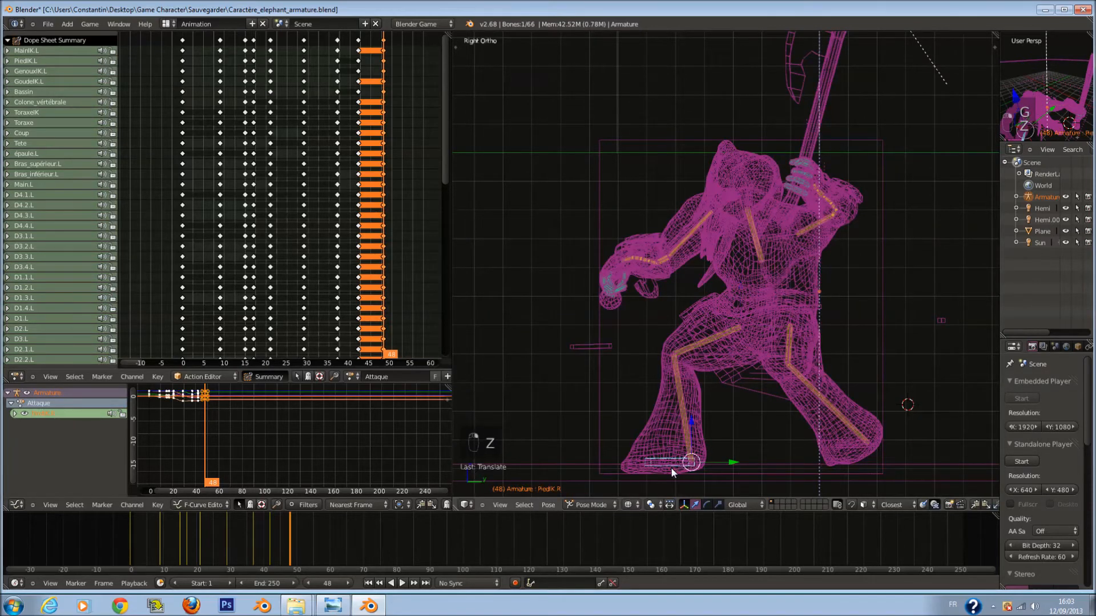
click(666, 463)
key(a)
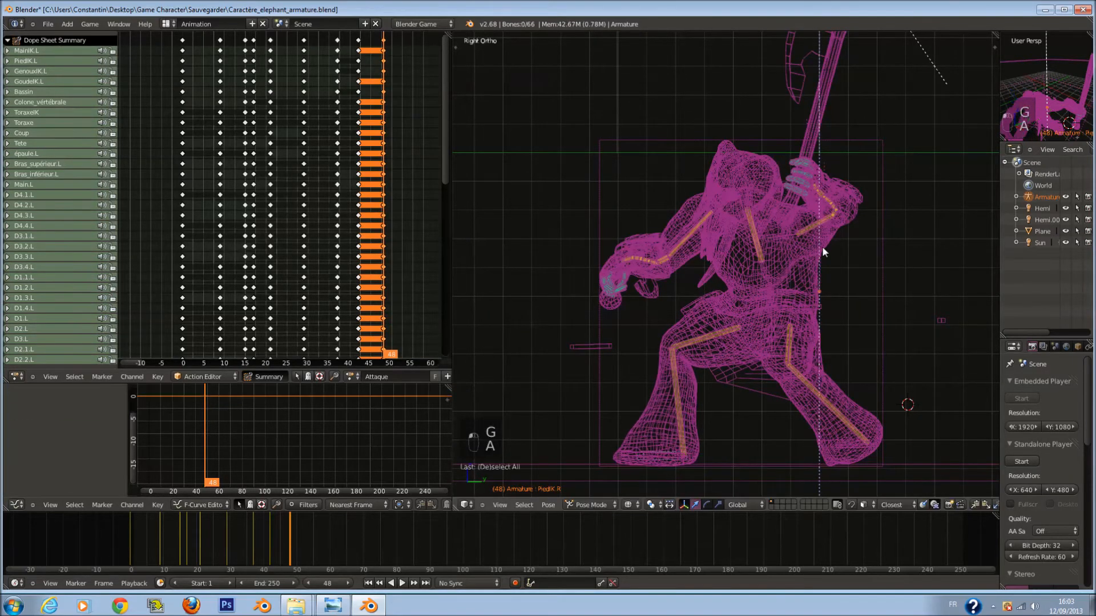
Inspect the pose from an angle and slightly rotate the left shoulder bone.
key(z)
key(a)
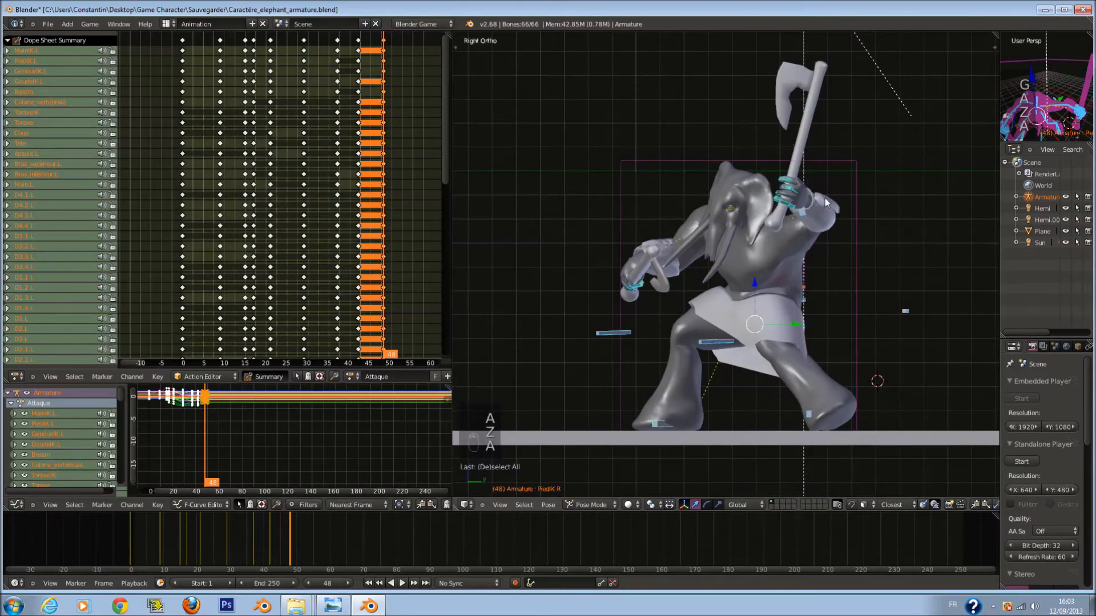
key(z)
middle_drag(832, 217, 870, 225)
key(z)
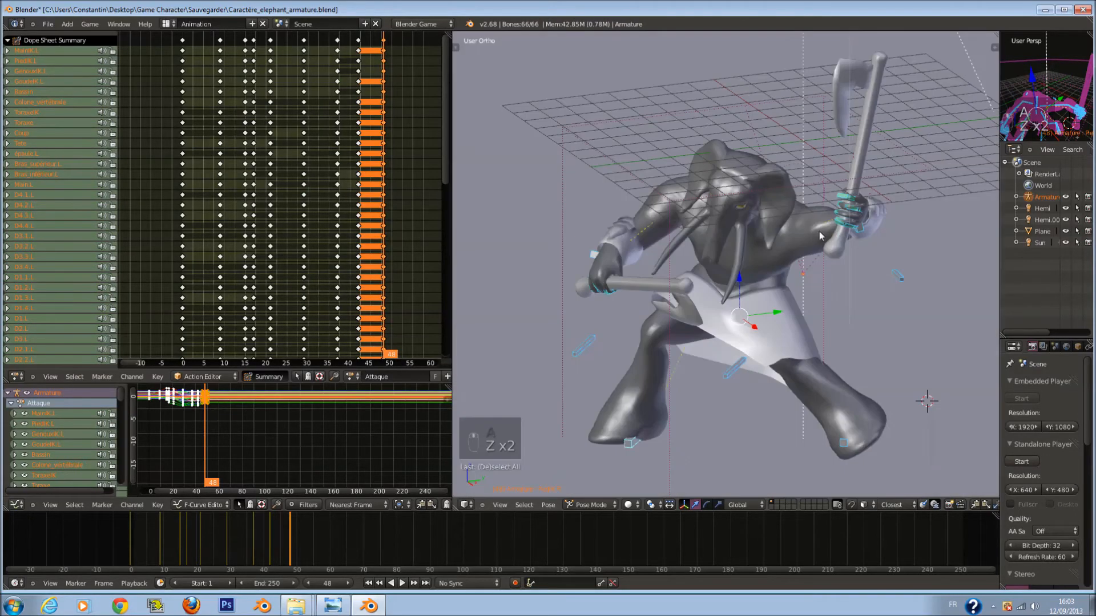
right_click(796, 232)
key(z)
click(813, 229)
key(z)
Select all bones and insert a LocRotScale keyframe at frame 48.
key(a)
key(a)
key(a)
scroll(815, 269, up, 1)
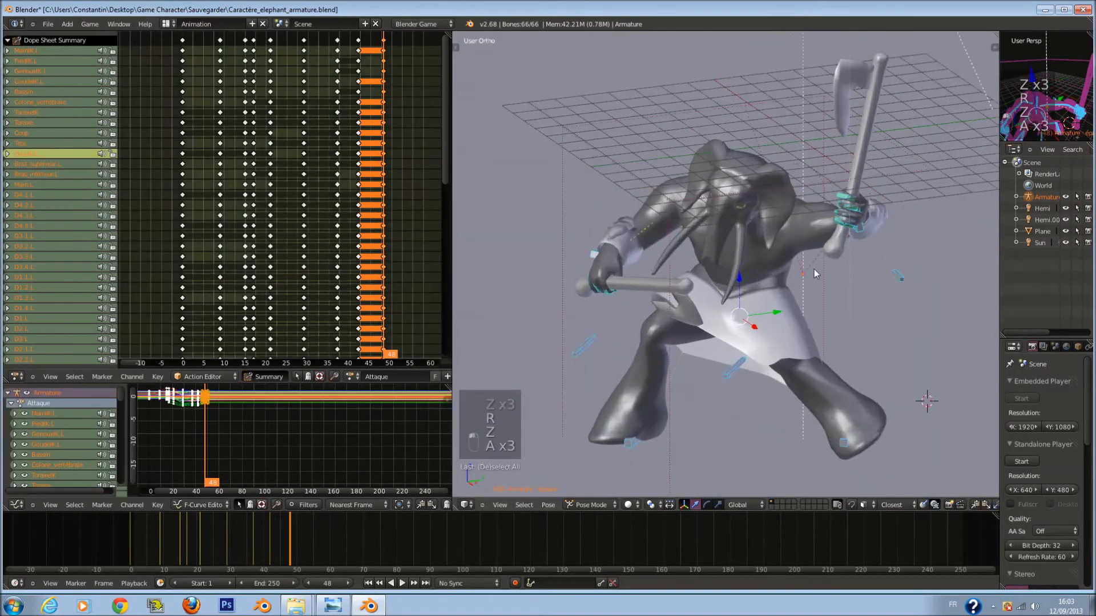
scroll(802, 268, down, 1)
middle_drag(802, 268, 782, 267)
key(i)
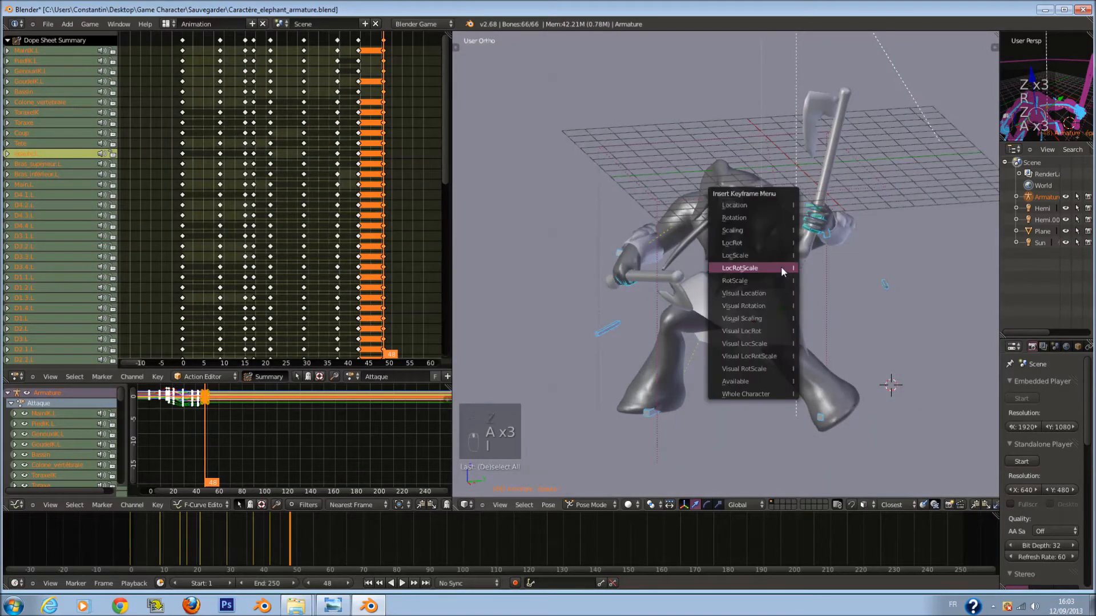
click(781, 266)
Set the current frame to 60 and save the file.
key(Left)
drag(281, 532, 329, 545)
key(ctrl+s)
Select the torso, head and both arms' bones and try rotating them about the global Z axis.
key(KP_3)
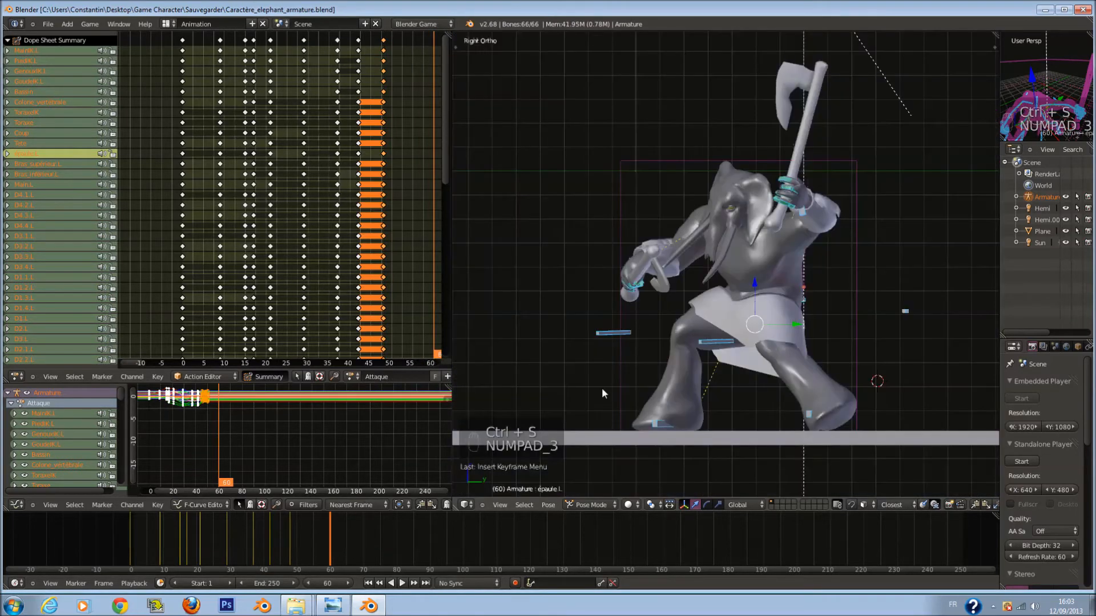
key(z)
key(z)
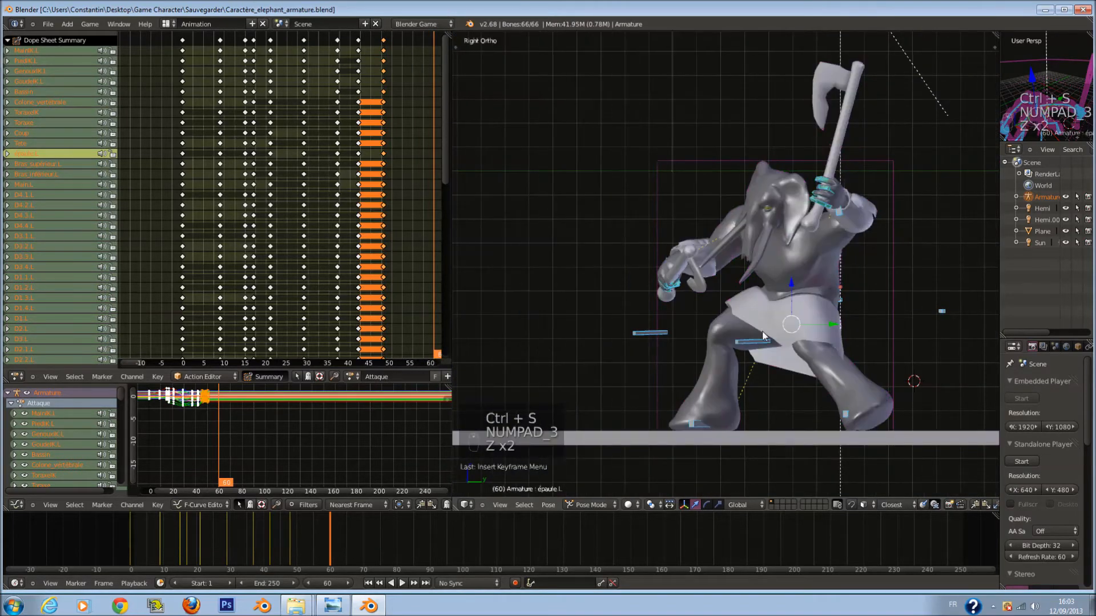
scroll(762, 331, up, 2)
right_click(860, 197)
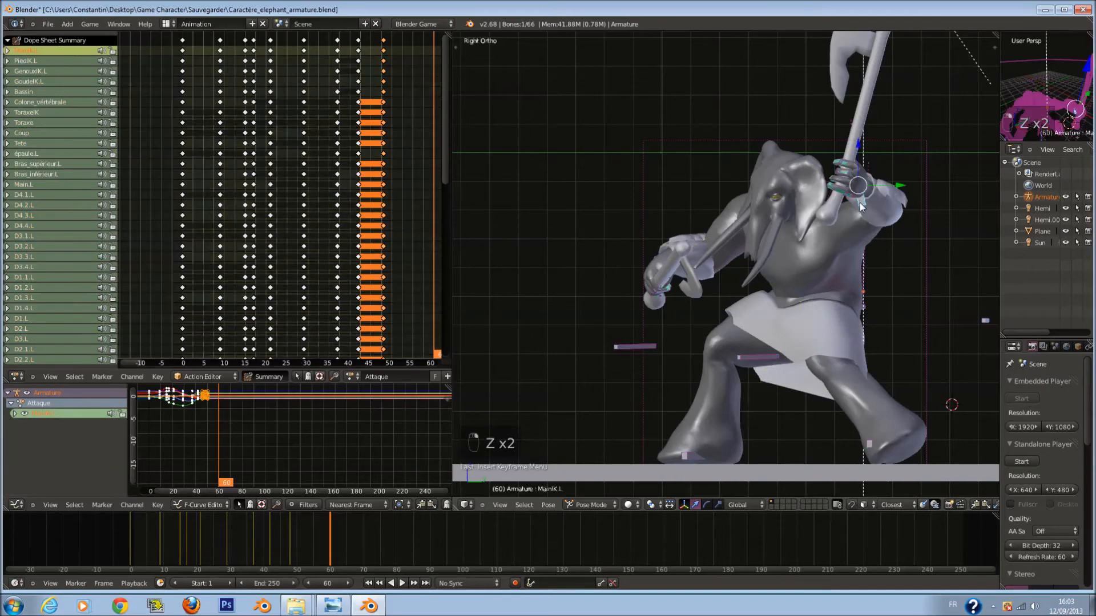
key(z)
key(a)
key(c)
mouse_move(720, 225)
mouse_down()
mouse_move(799, 206)
mouse_move(874, 228)
mouse_up()
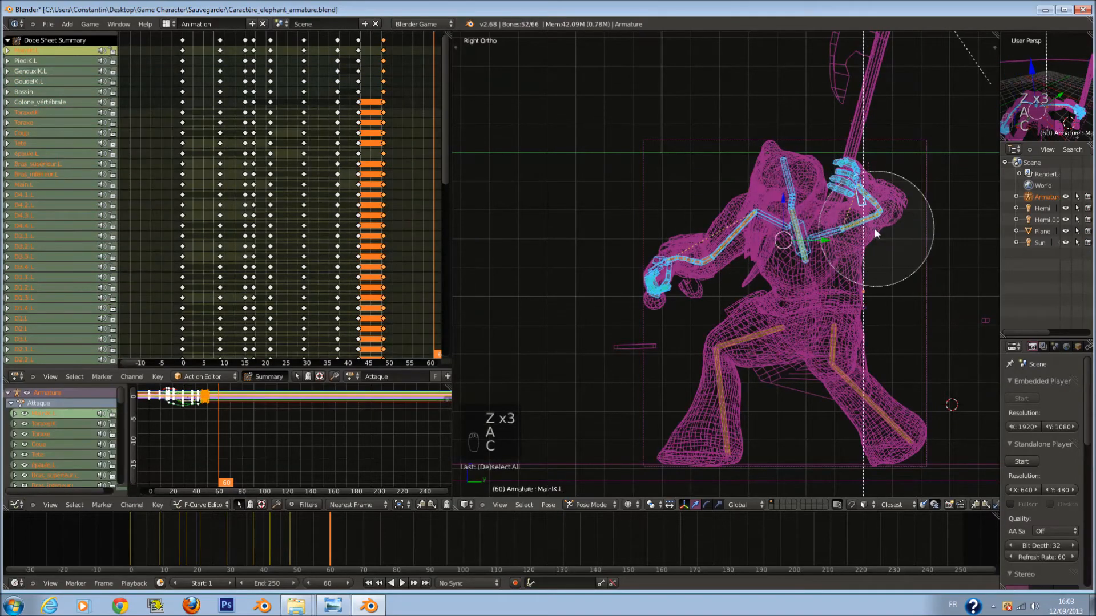
right_click(879, 228)
key(r)
key(z)
right_click(918, 243)
Add the pelvis and spine bones to the selection and rotate the upper body about the global Z axis.
key(z)
key(z)
key(c)
click(817, 266)
key(c)
click(819, 268)
right_click(822, 254)
key(c)
right_click(898, 320)
key(z)
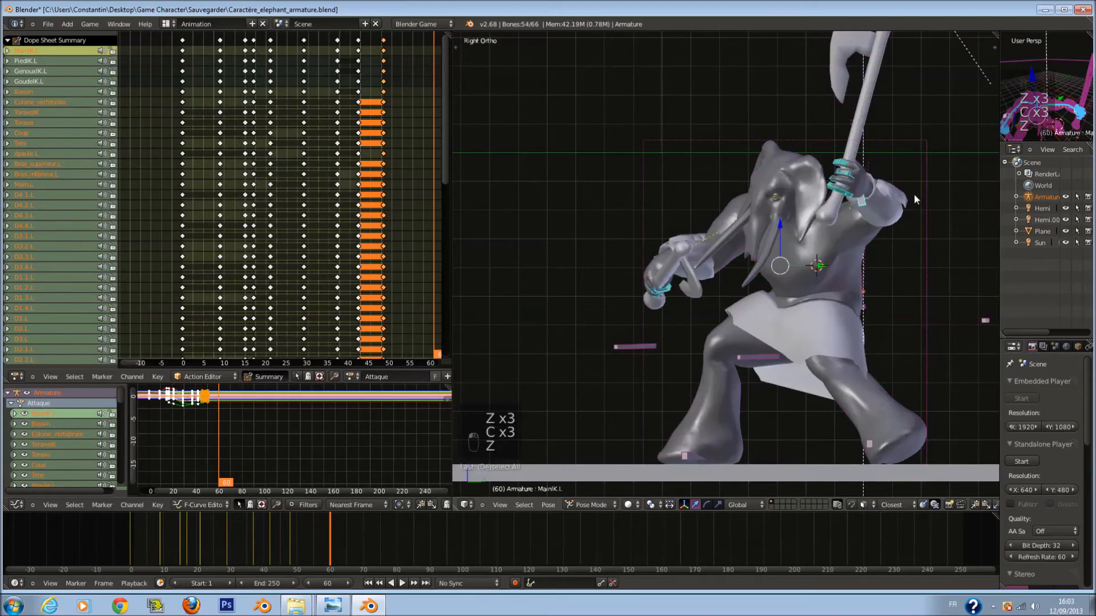
key(r)
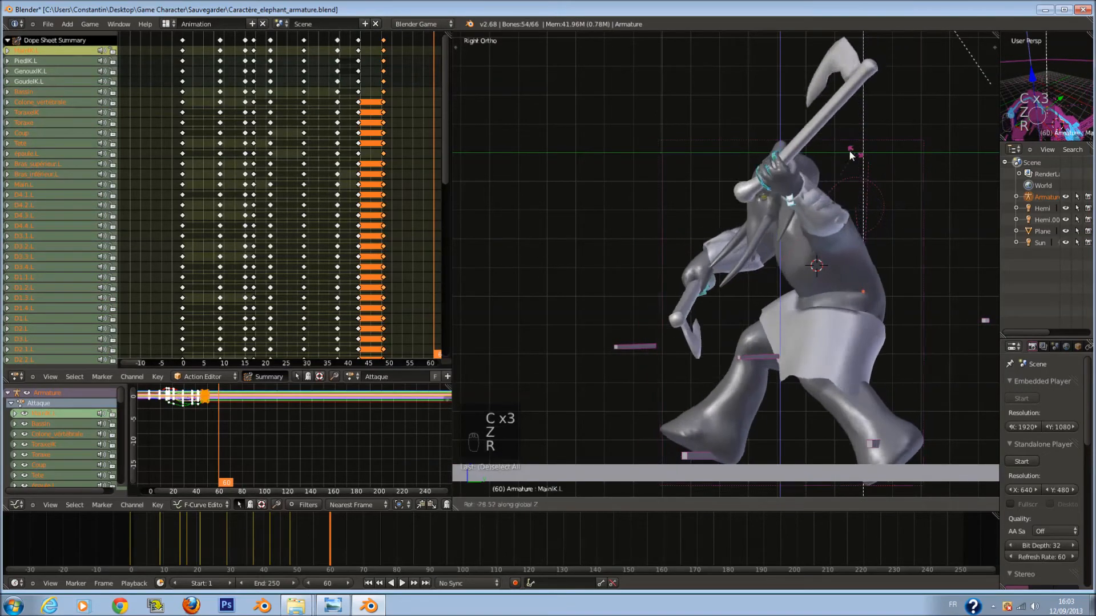
click(818, 157)
Try moving and rotating the left hand's IK control.
key(z)
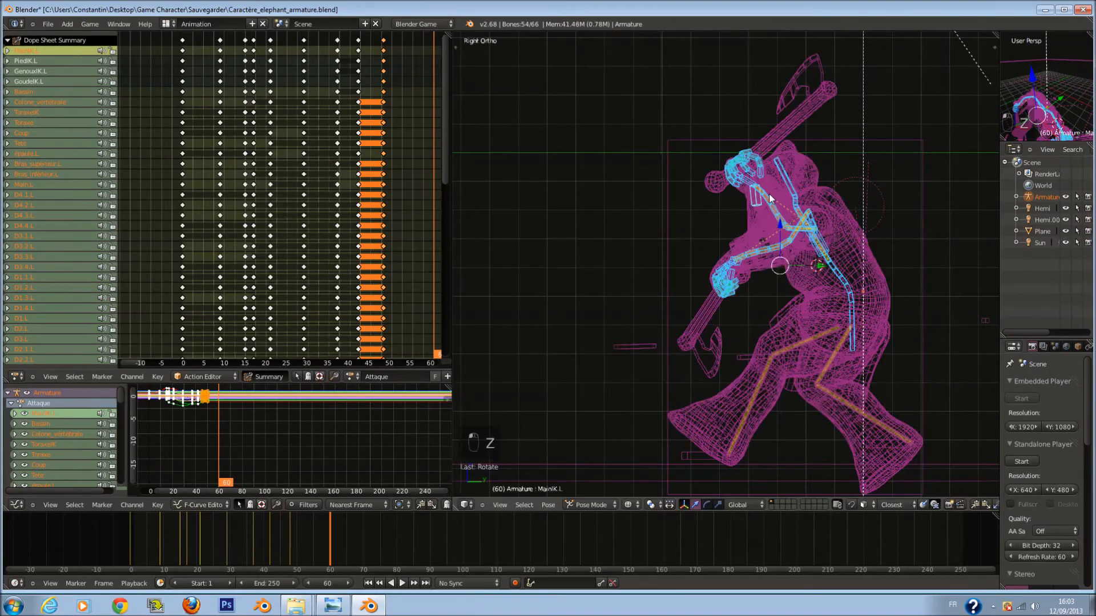
right_click(753, 201)
key(z)
key(g)
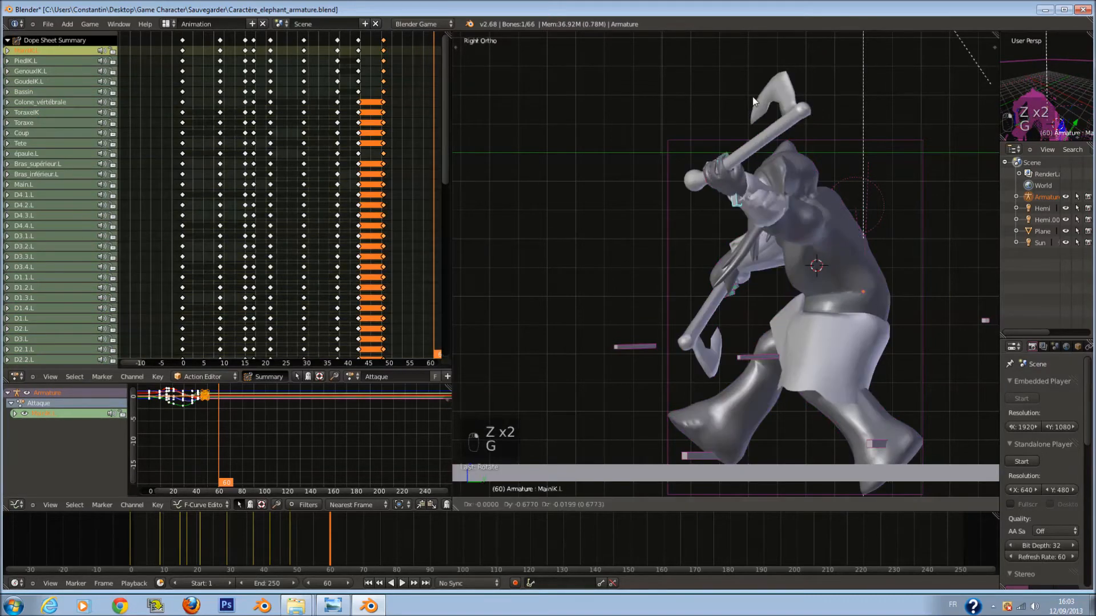
click(777, 82)
key(r)
click(789, 97)
Select the left forearm and hand bones and rotate them about -35° around the global X axis.
middle_drag(736, 162, 700, 171)
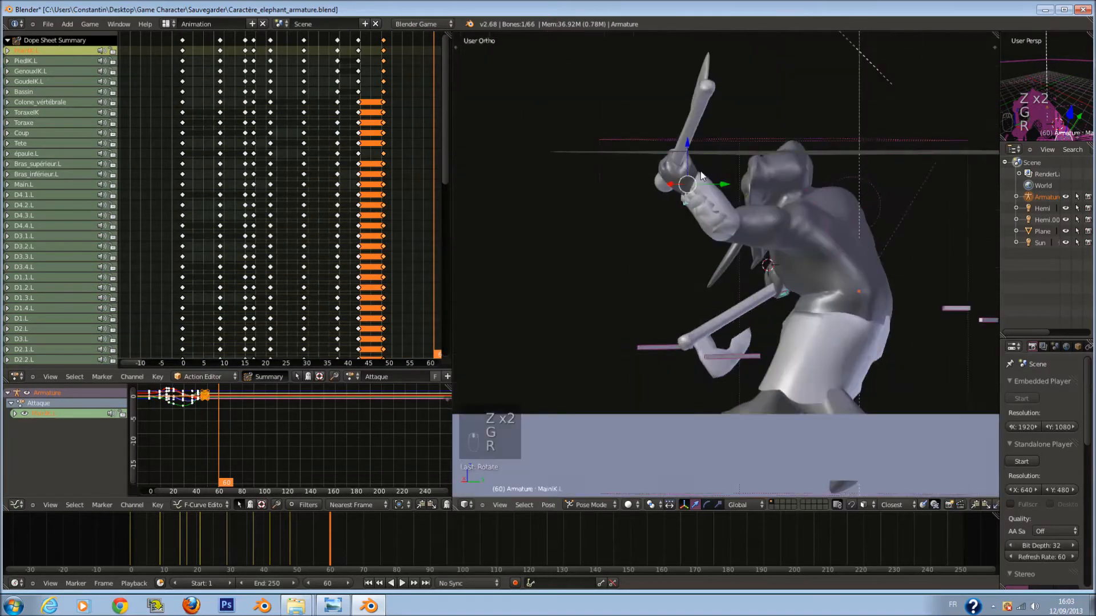
key(c)
click(674, 151)
right_click(674, 150)
key(KP_1)
key(KP_3)
key(z)
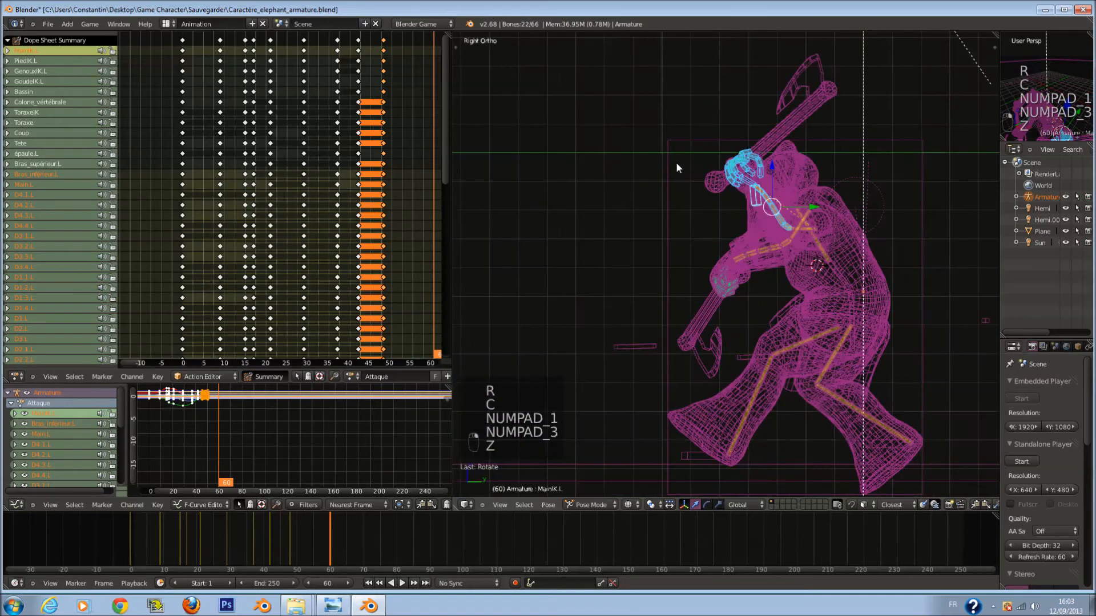
key(r)
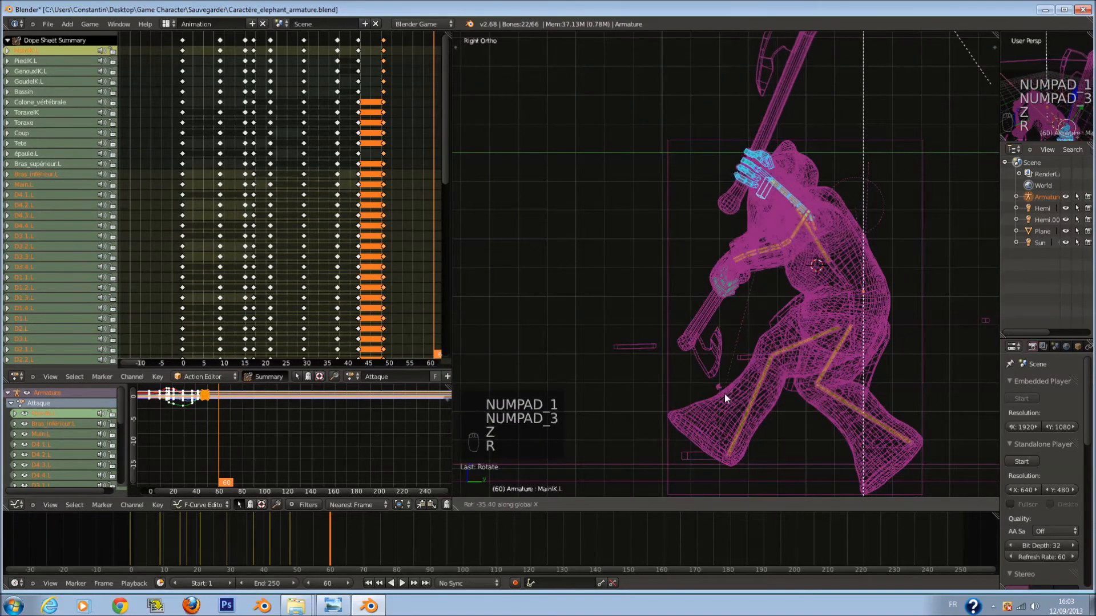
click(725, 393)
Move the left forearm and hand bones forward and down, refining their position from another angle.
key(z)
key(g)
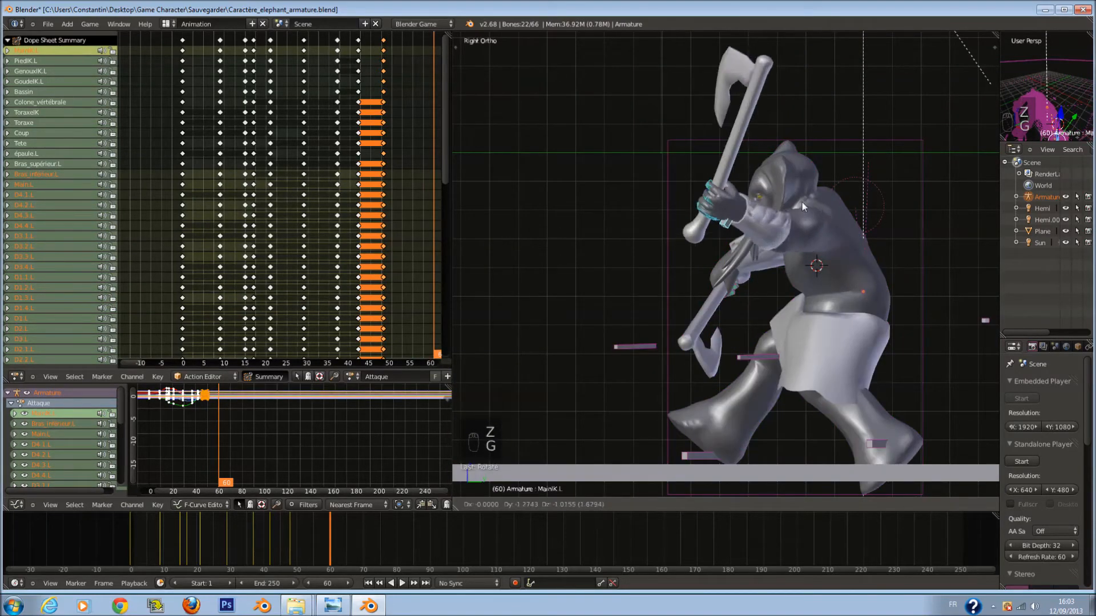
click(803, 191)
middle_drag(804, 193, 845, 237)
drag(841, 279, 828, 275)
click(828, 275)
Rotate the left forearm and hand bones about 38° around the global Y axis.
key(KP_3)
key(z)
key(r)
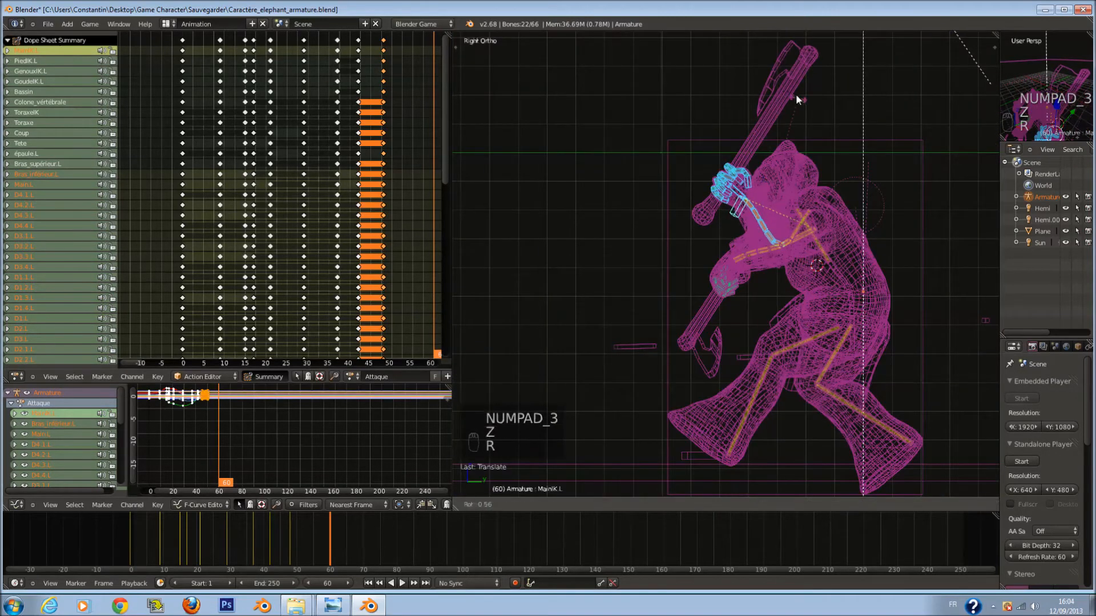
key(r)
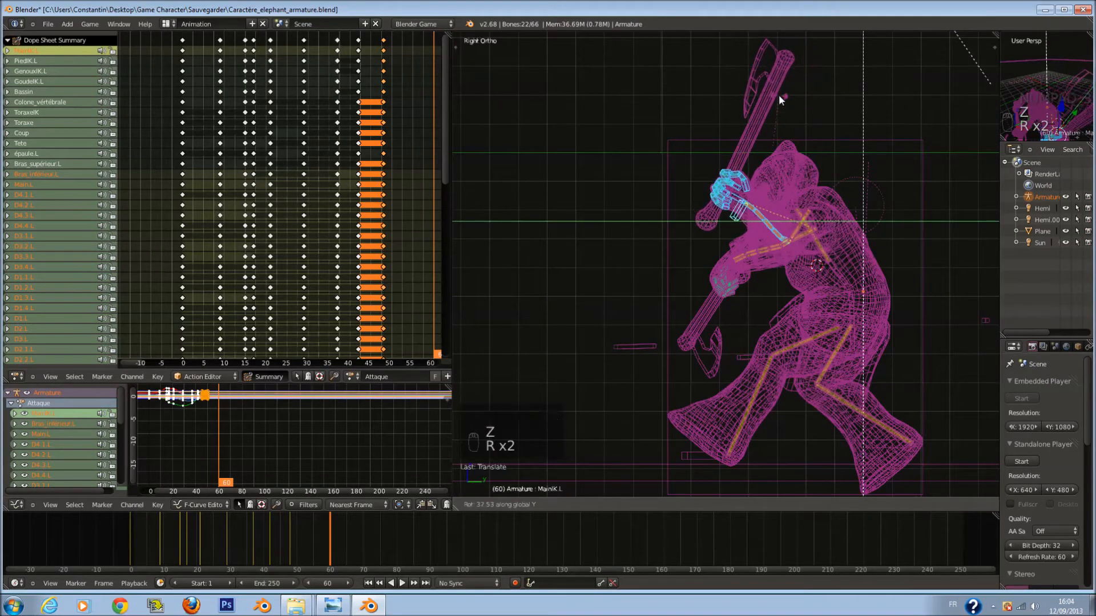
click(778, 94)
key(z)
Try moving the left elbow's IK control and compare with earlier frames, undoing the frame change.
middle_drag(912, 313, 788, 377)
right_click(832, 379)
key(g)
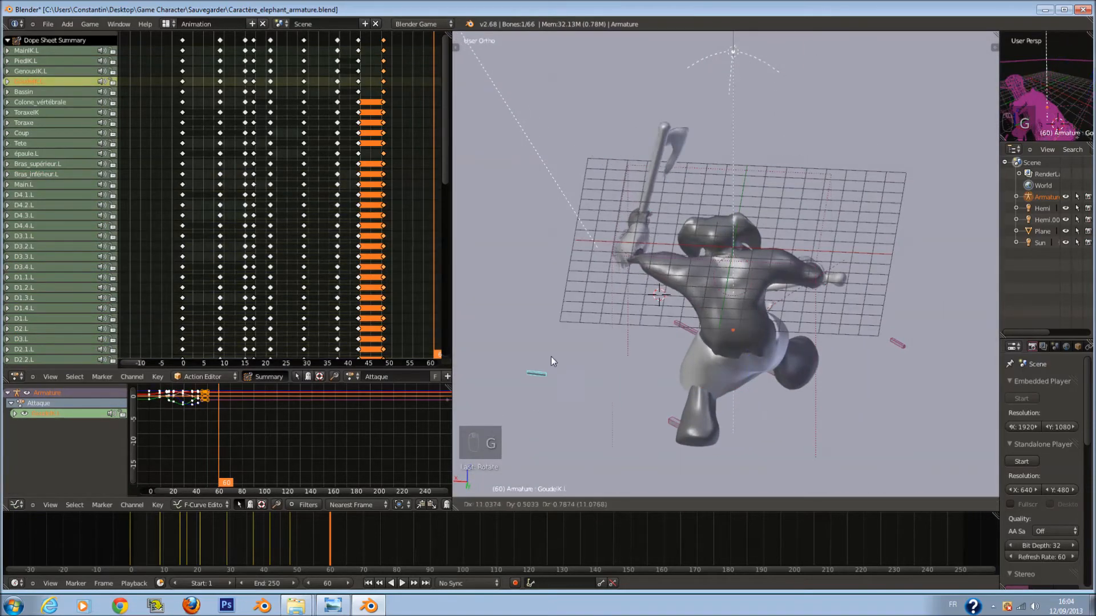
right_click(689, 389)
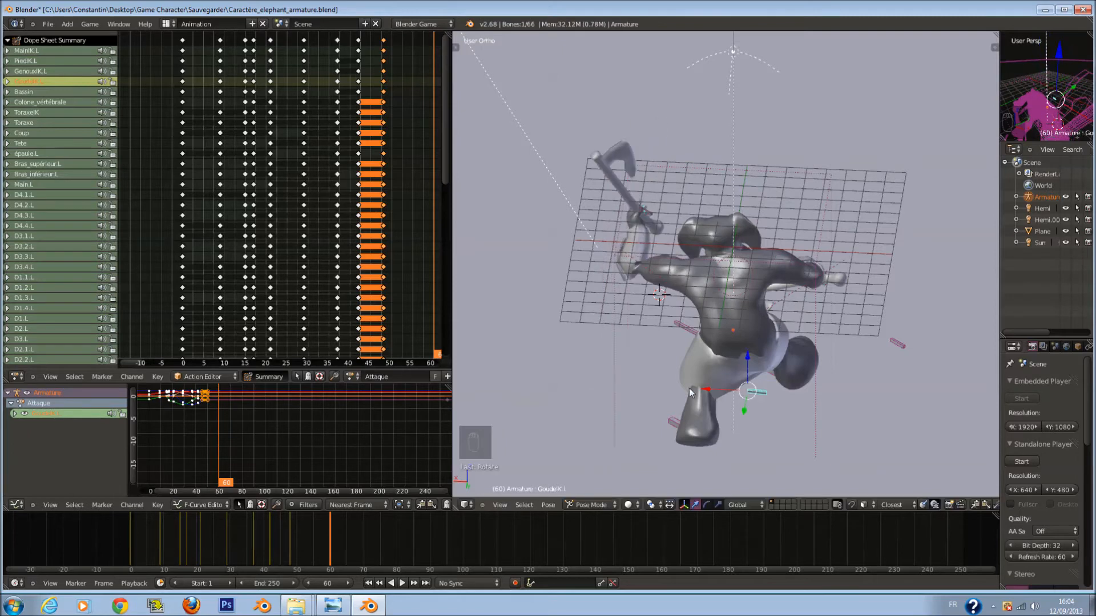
drag(264, 544, 306, 546)
key(ctrl+z)
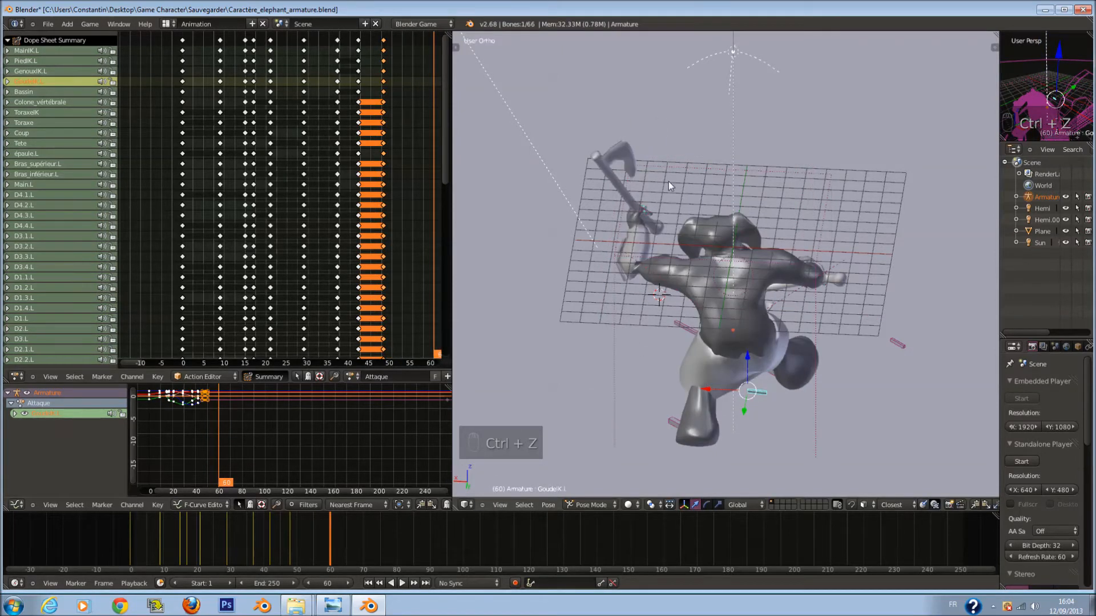
Select the left forearm bone and clear its pose rotation.
key(z)
key(z)
key(z)
right_click(638, 249)
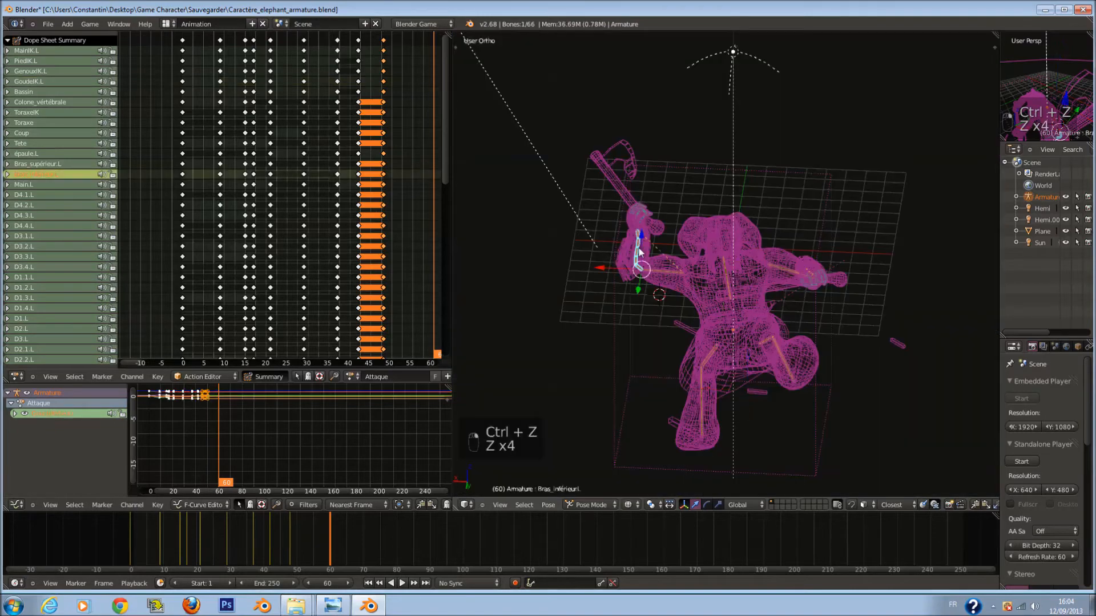
key(z)
key(alt+r)
scroll(687, 255, up, 5)
scroll(683, 252, down, 3)
key(z)
right_click(687, 286)
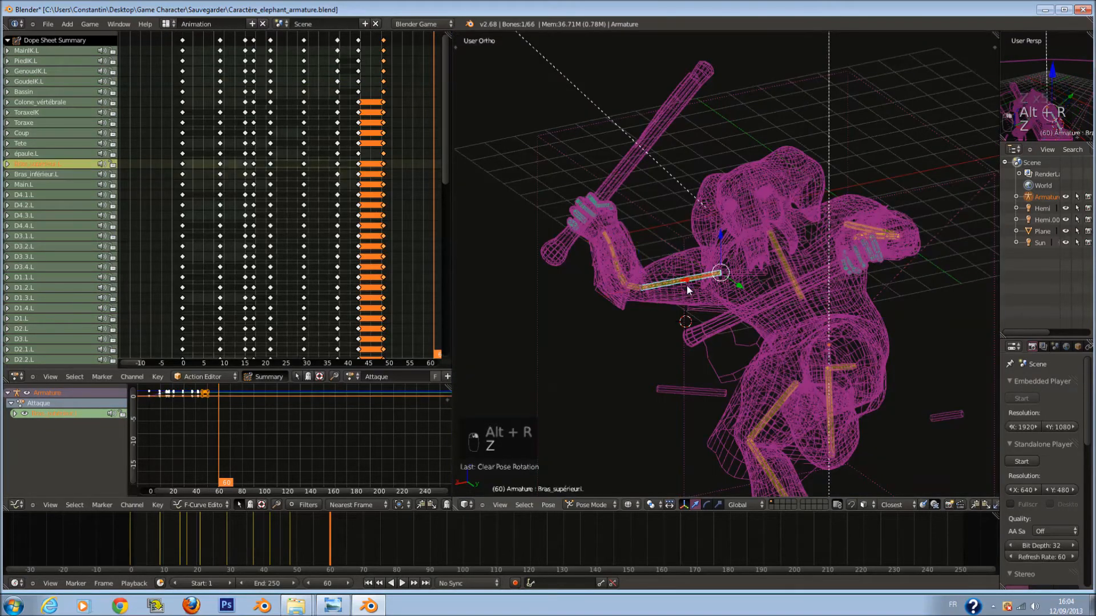
key(z)
key(super)
right_click(703, 327)
middle_drag(703, 326, 725, 319)
key(ctrl+z)
key(z)
right_click(599, 251)
key(z)
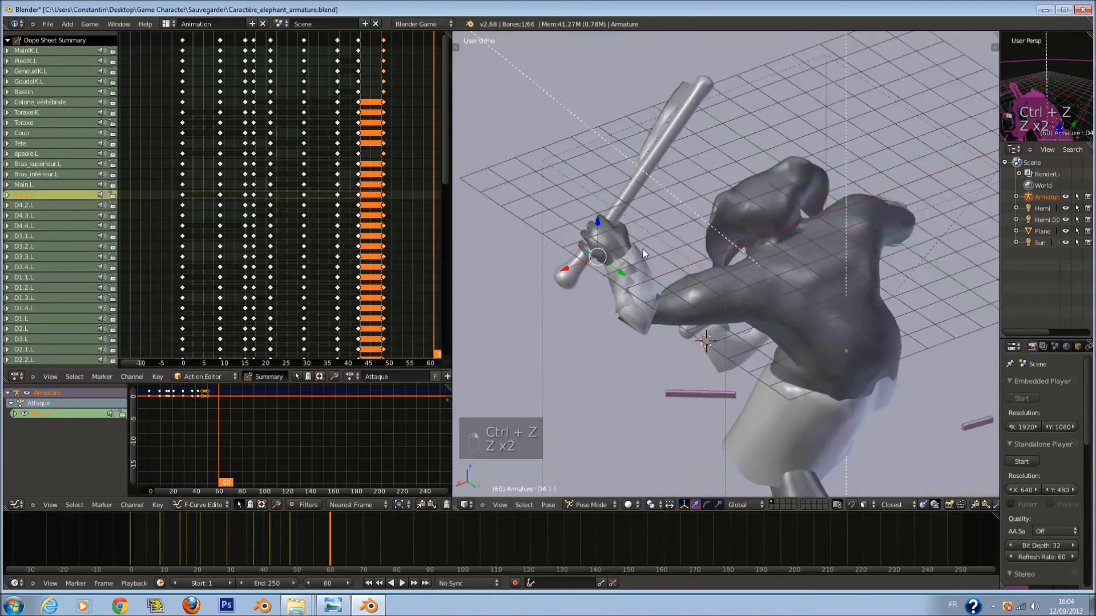
key(g)
right_click(634, 280)
key(z)
right_click(614, 250)
key(z)
key(g)
right_click(644, 264)
right_click(625, 252)
key(g)
right_click(627, 256)
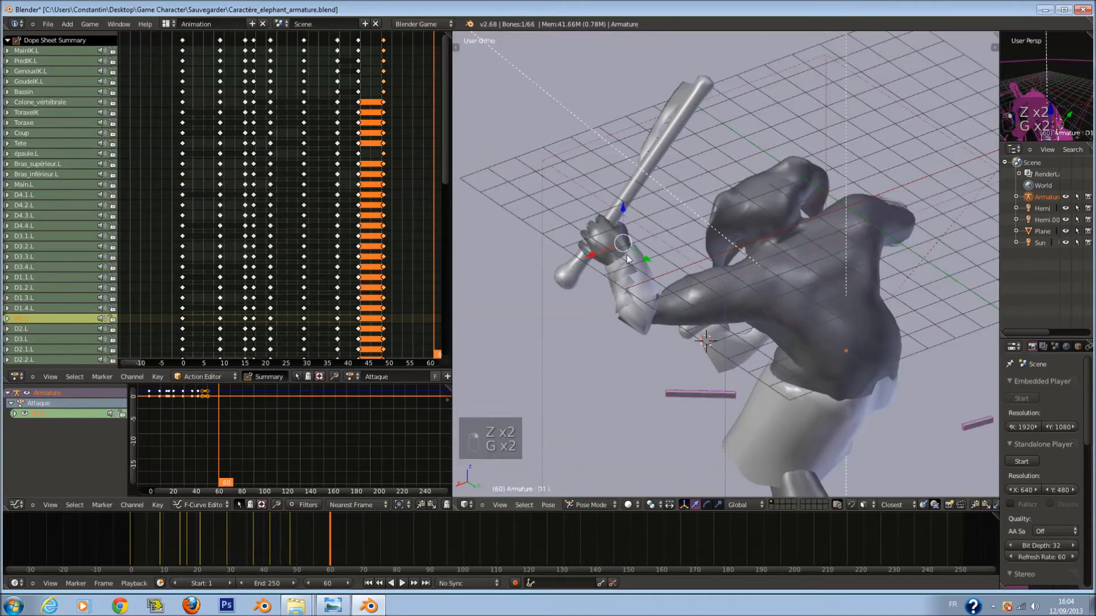
key(z)
key(a)
key(a)
key(a)
Select the left hand's IK control, clear its rotation and move it to reposition the raised axe arm.
right_click(618, 265)
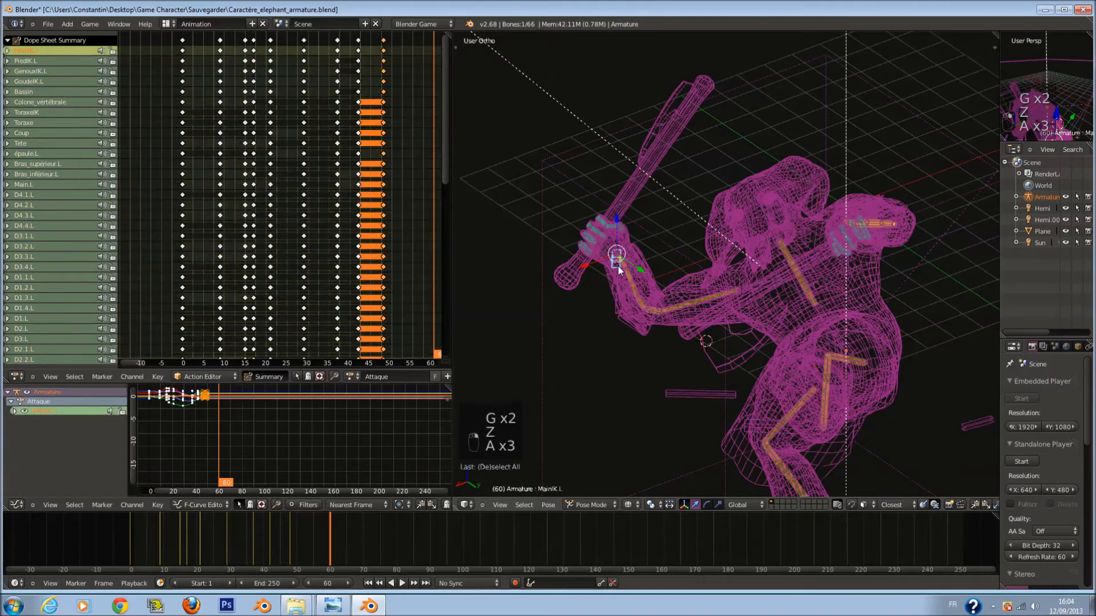
key(alt+r)
key(z)
key(g)
click(679, 281)
Select the left hand's IK control, hand bone and finger bones together and rotate them freely.
key(z)
key(a)
key(c)
drag(576, 235, 562, 255)
right_click(562, 255)
key(r)
click(672, 227)
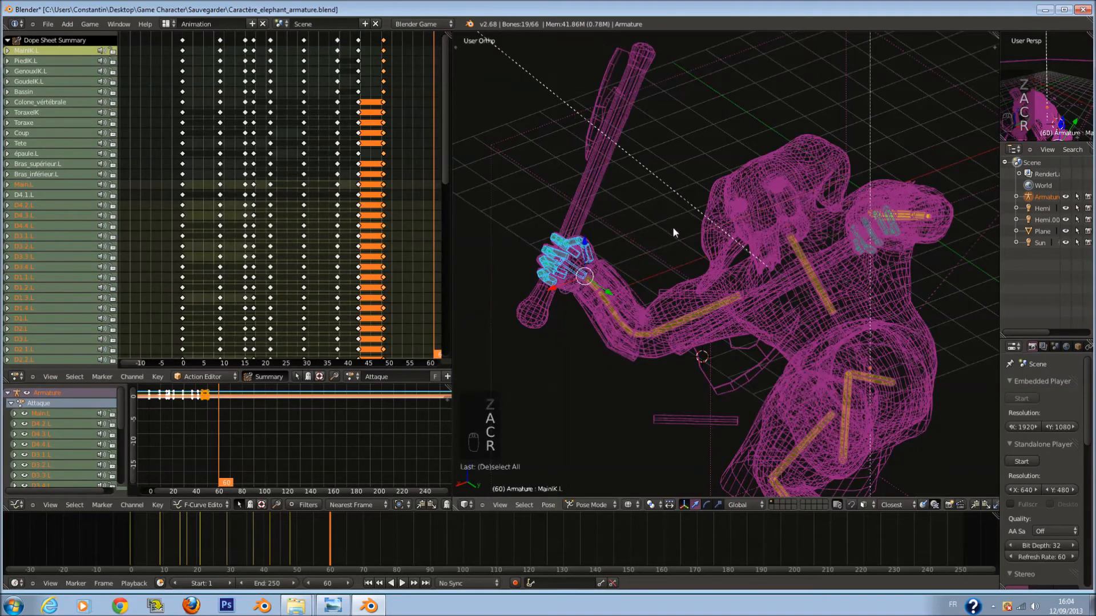
Rotate the selected left hand bones around the global Y axis, and refine their angle freely from a view behind the character.
key(z)
key(r)
key(y)
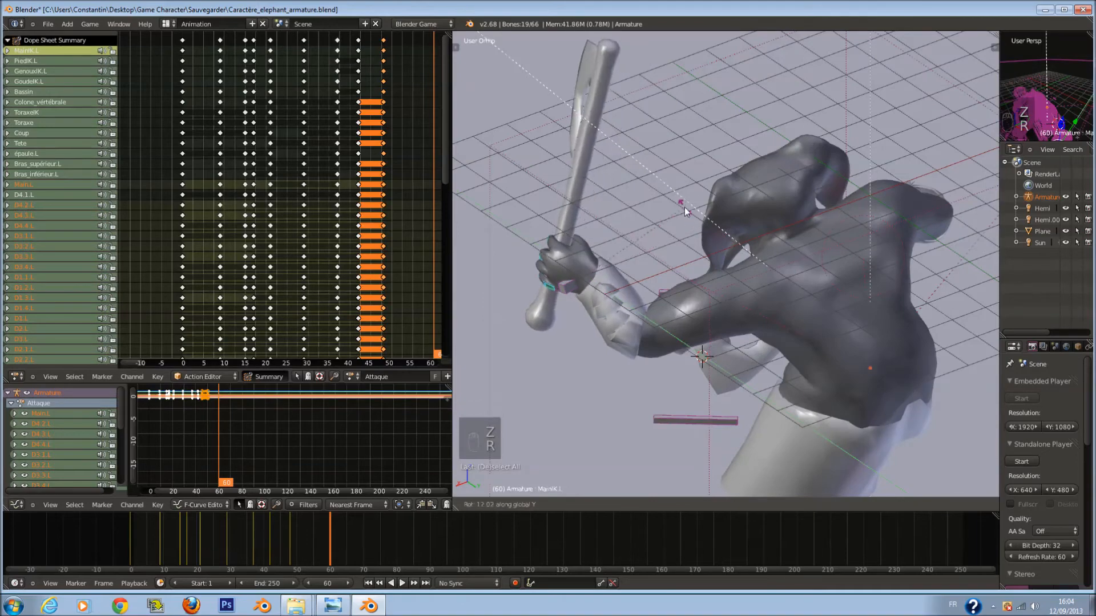
click(679, 232)
middle_drag(680, 234, 660, 221)
key(r)
click(659, 248)
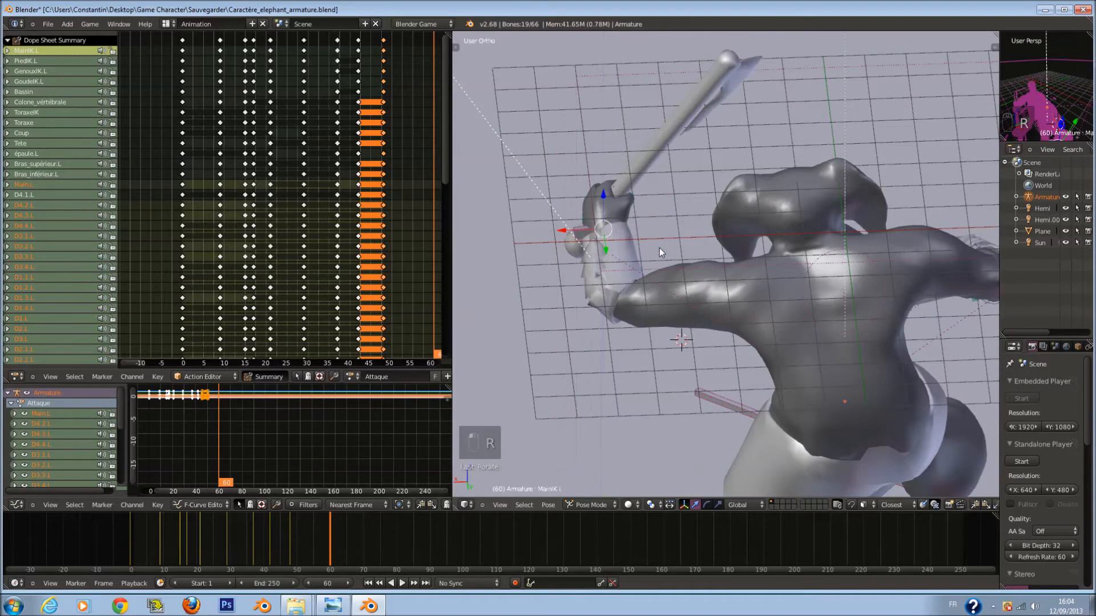
Rotate the left hand bones around the global X axis and again around the global Y axis to aim the axe.
key(r)
key(x)
click(656, 252)
key(r)
key(y)
click(683, 215)
key(KP_1)
key(KP_3)
middle_drag(742, 206, 886, 204)
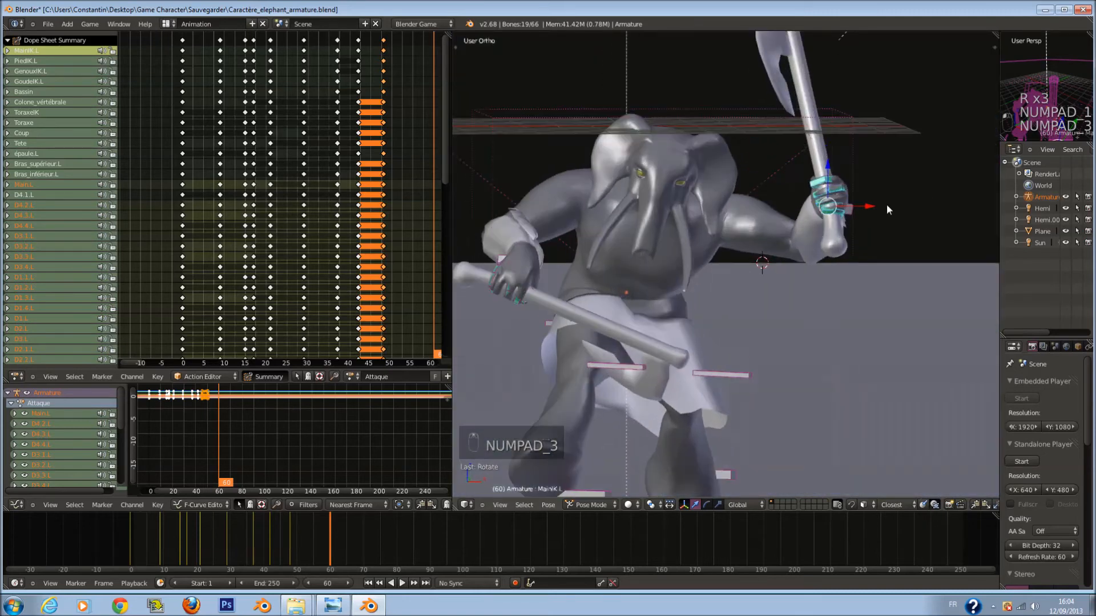
key(g)
right_click(867, 192)
right_click(851, 210)
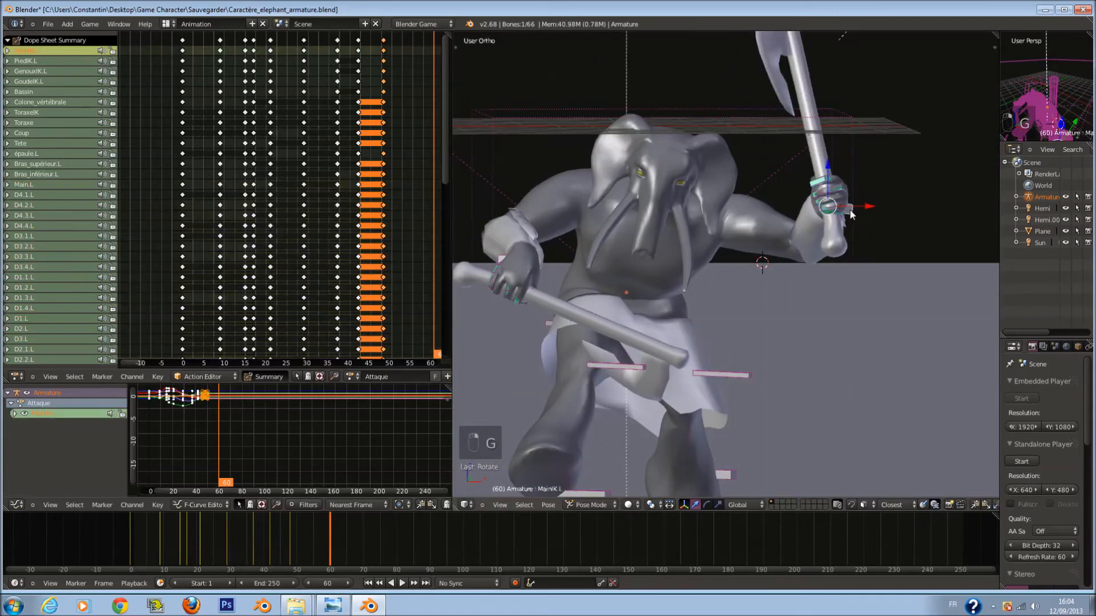
key(g)
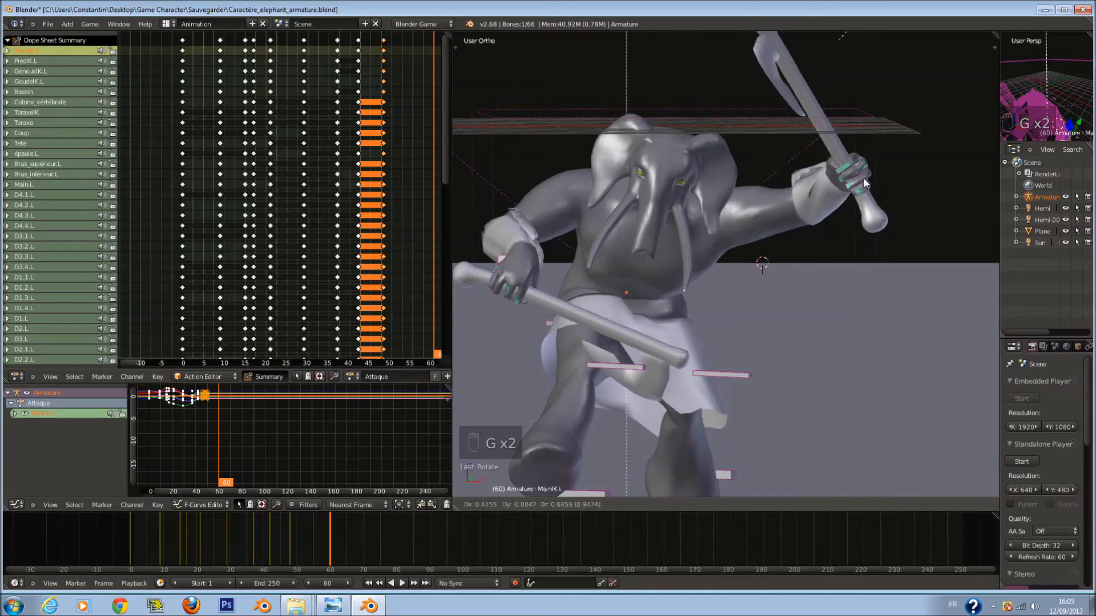
right_click(882, 179)
key(r)
right_click(916, 201)
middle_drag(916, 201, 909, 205)
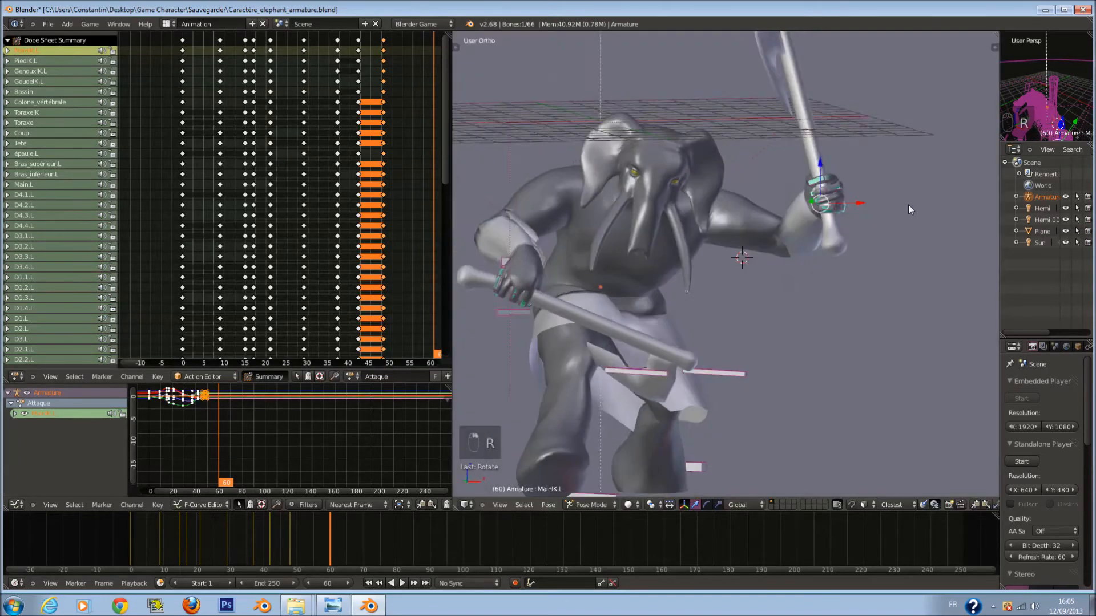
Select the left forearm, hand and finger bones with the hand's IK control and rotate them freely.
key(c)
drag(840, 185, 827, 200)
right_click(845, 197)
middle_drag(916, 186, 892, 196)
key(r)
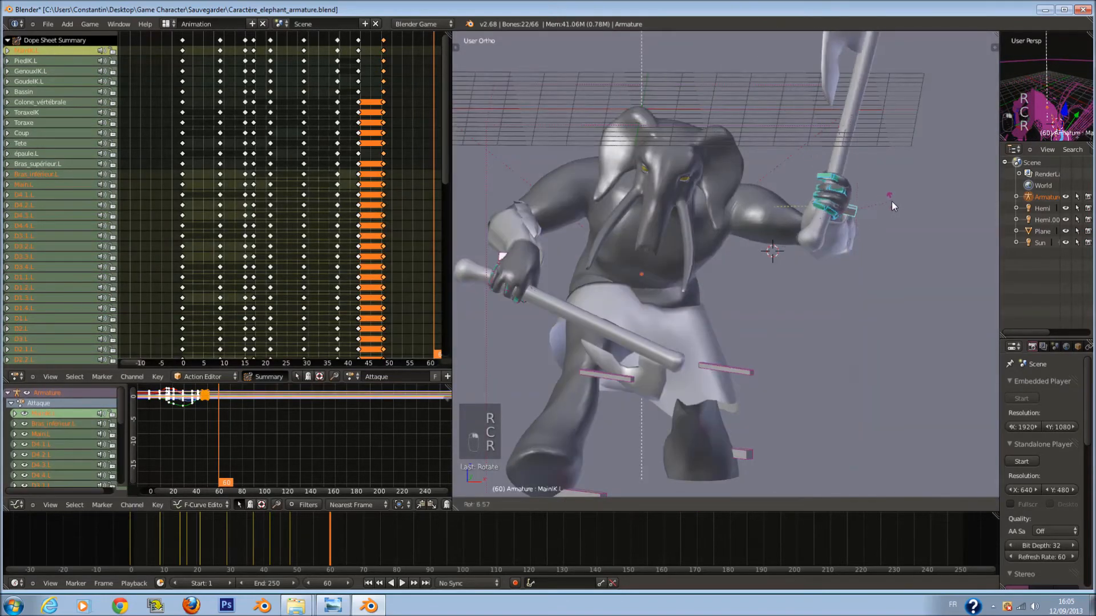
click(883, 201)
Raise the left hand's IK control to lift the axe higher.
right_click(855, 208)
key(g)
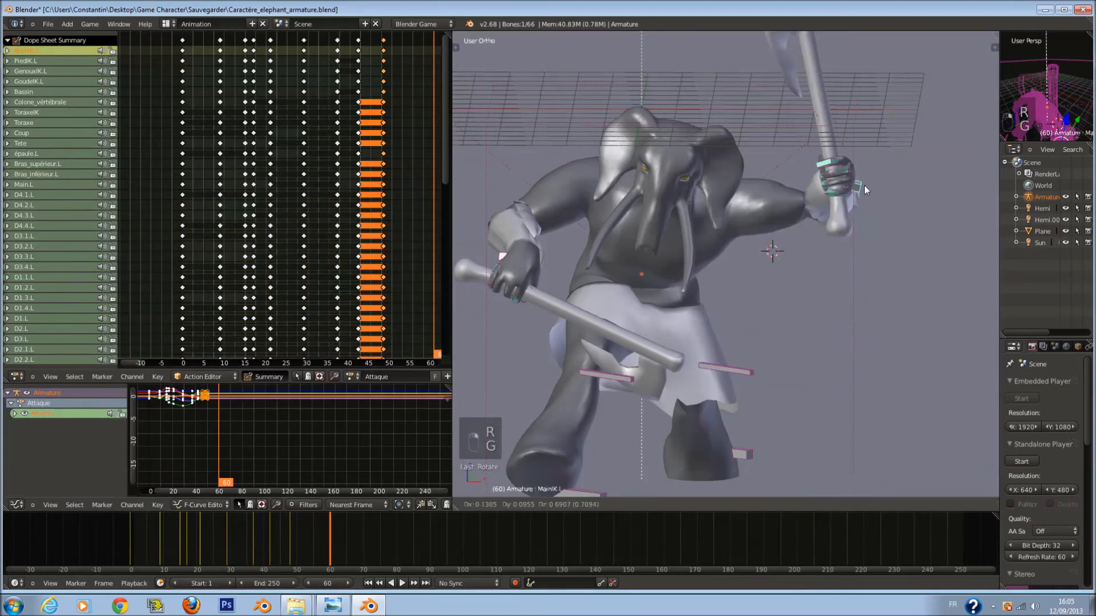
click(868, 179)
middle_drag(869, 181, 915, 196)
Move the left elbow's IK control and lower it to adjust the bend of the raised arm.
right_click(828, 226)
right_click(828, 230)
scroll(914, 196, up, 2)
key(g)
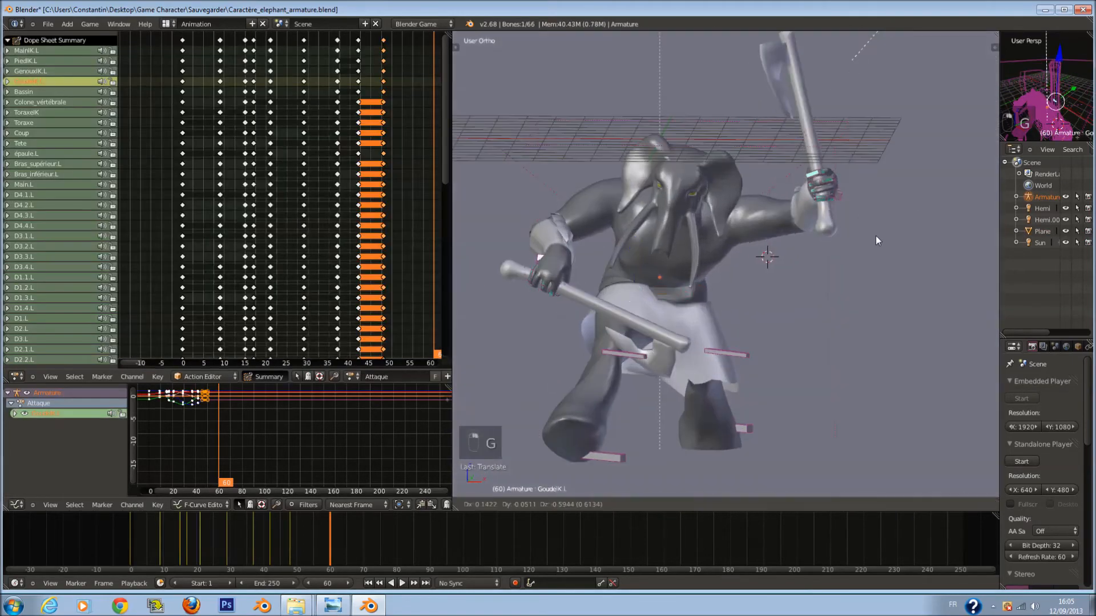
click(868, 228)
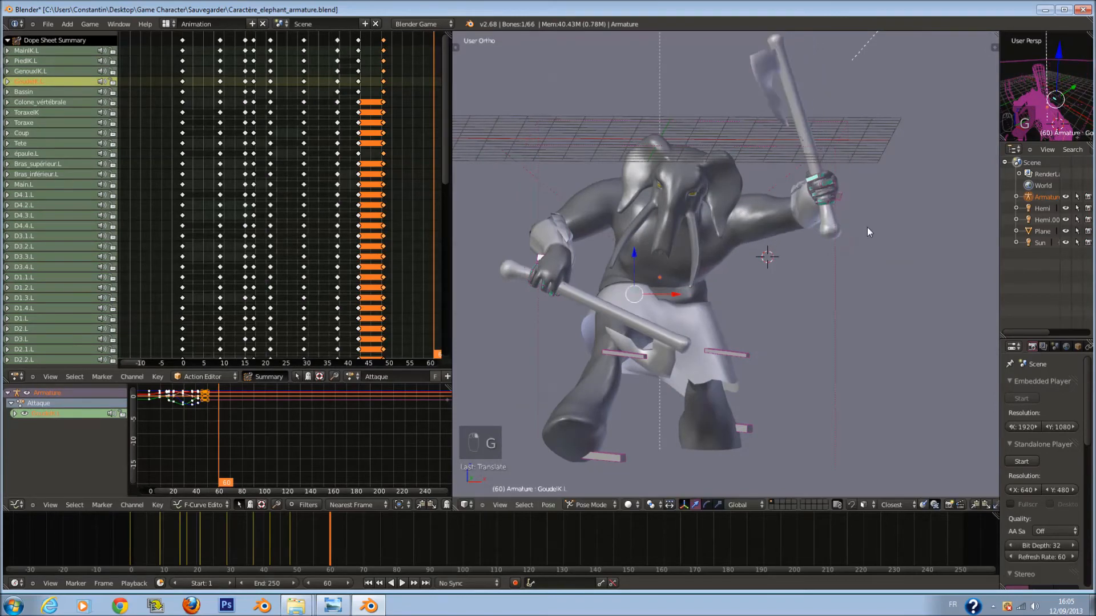
key(g)
click(855, 282)
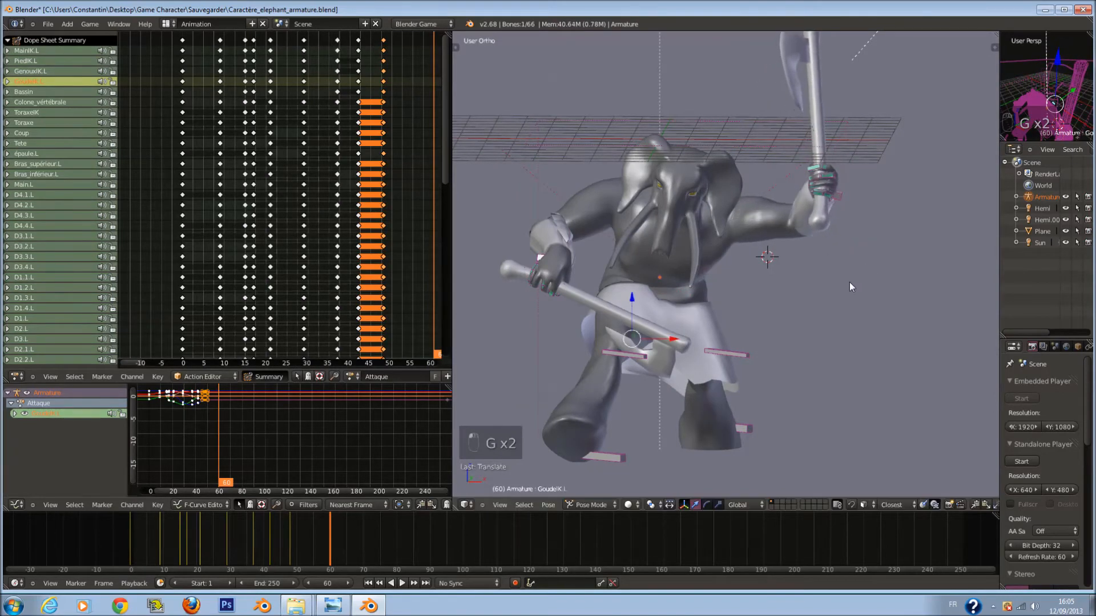
Select all bones of the armature and insert keyframes for the whole pose at frame 60.
key(KP_3)
key(a)
key(a)
key(a)
key(a)
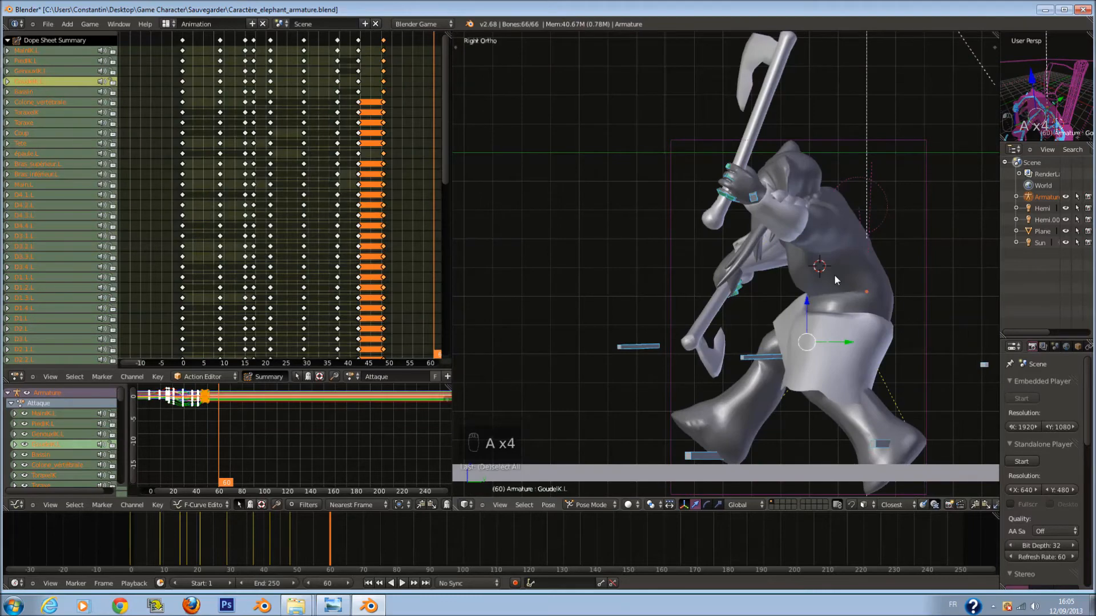
key(i)
key(i)
key(i)
click(824, 275)
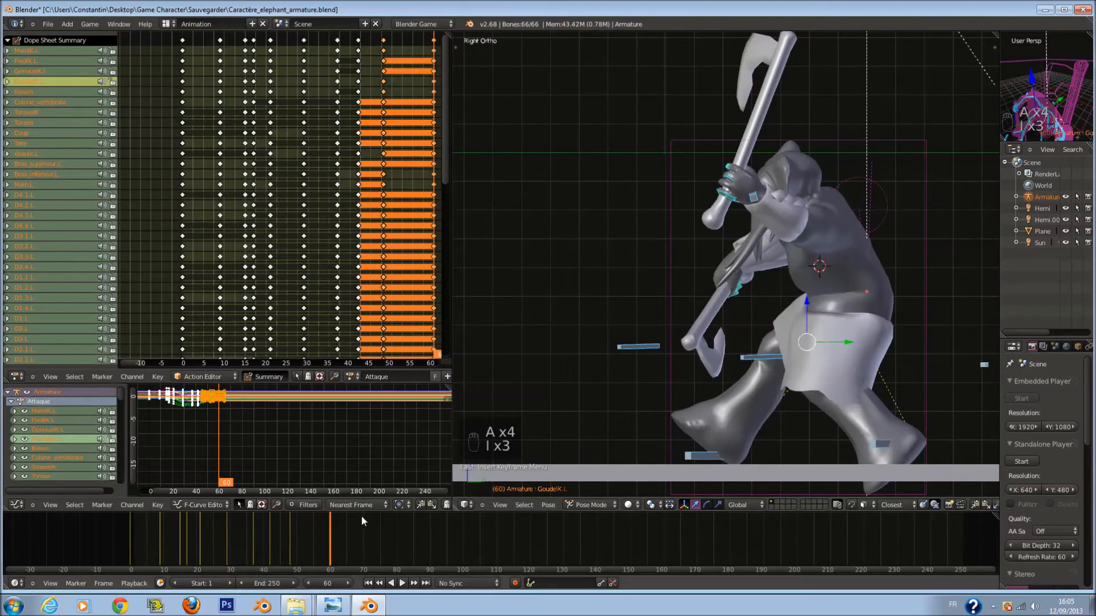
Preview the animation and shift the final pose's keyframes from frame 60 to about frame 52.
key(alt+a)
key(alt+a)
key(g)
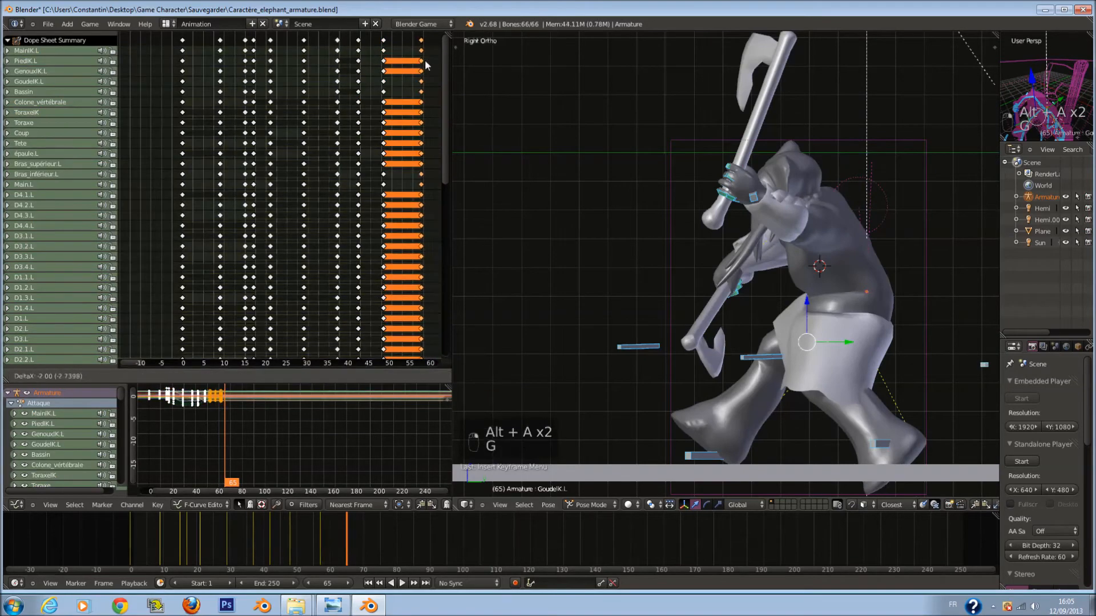
click(401, 67)
Play back the attack from its start and from several later frames to check the new timing.
drag(293, 537, 254, 534)
key(alt+a)
key(alt+a)
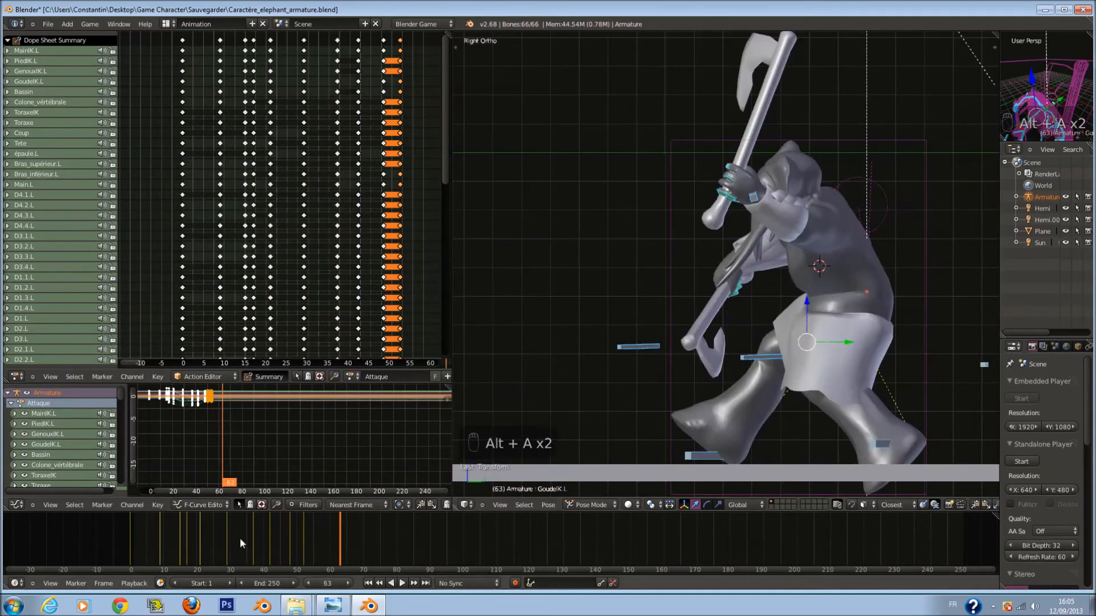
click(136, 536)
key(alt+a)
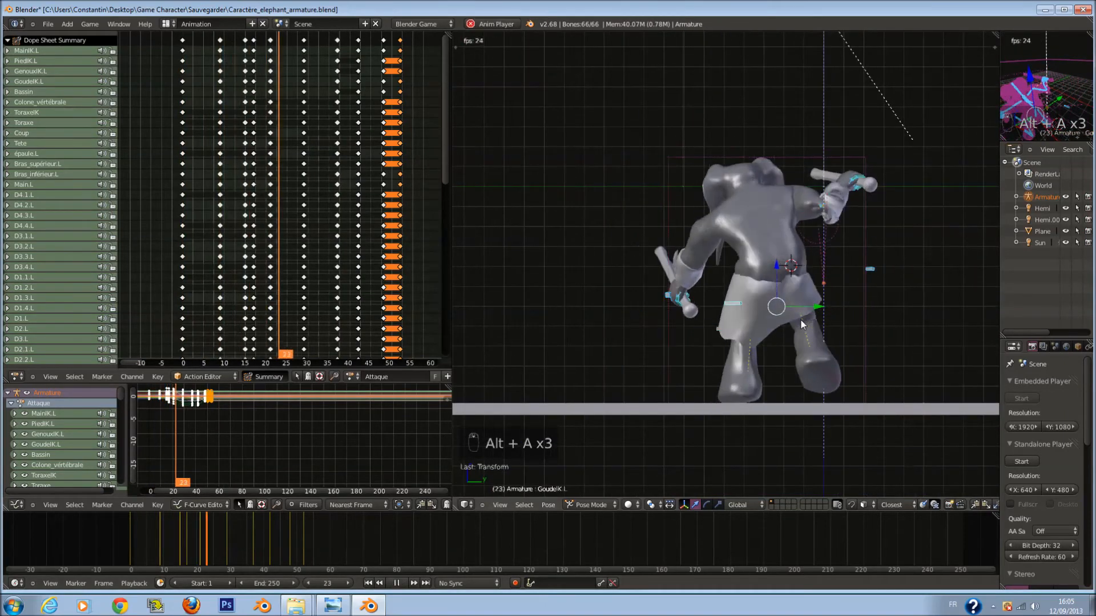
key(alt+a)
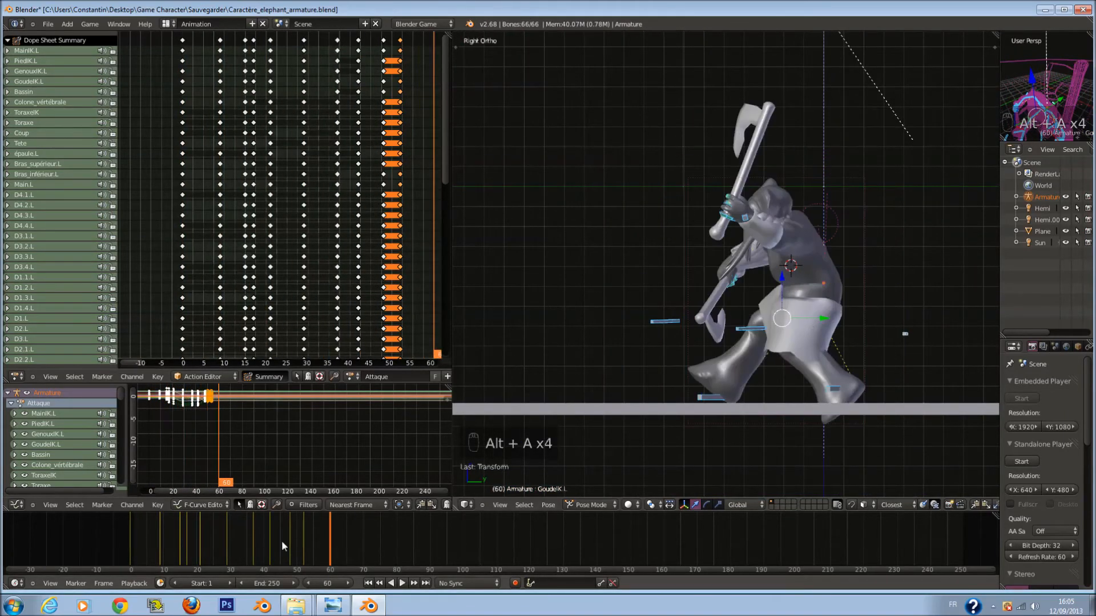
click(228, 530)
key(alt+a)
key(alt+a)
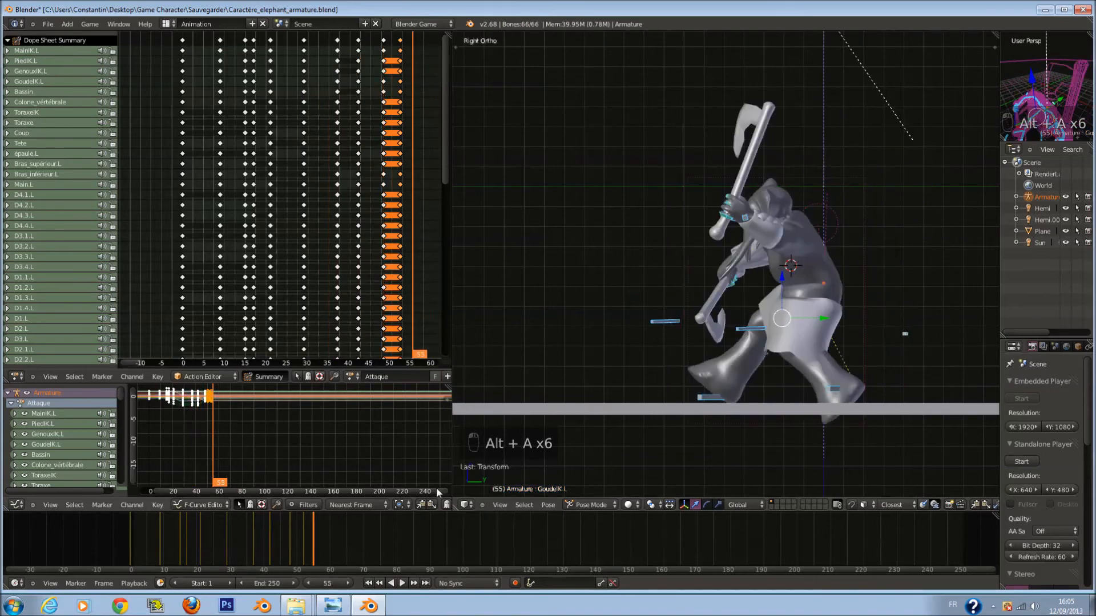
click(248, 529)
key(alt+a)
key(alt+a)
At frame 37, select the left upper arm, forearm, hand and finger bones with the hand's IK control and copy their pose.
mouse_move(241, 534)
mouse_down()
mouse_move(275, 542)
mouse_move(254, 544)
mouse_up()
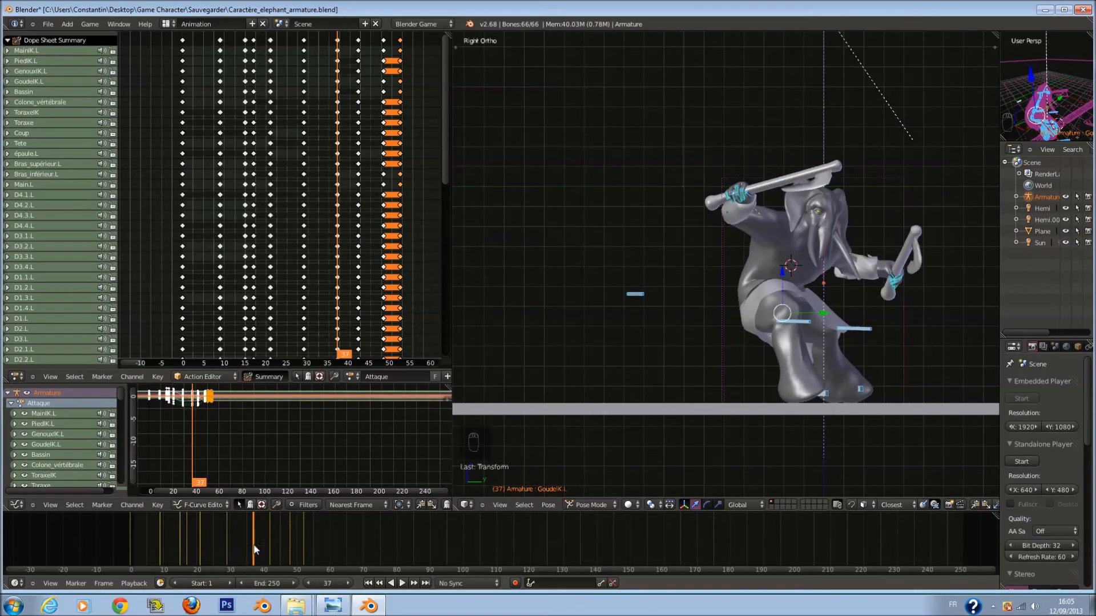
key(z)
middle_drag(931, 284, 923, 279)
key(z)
key(z)
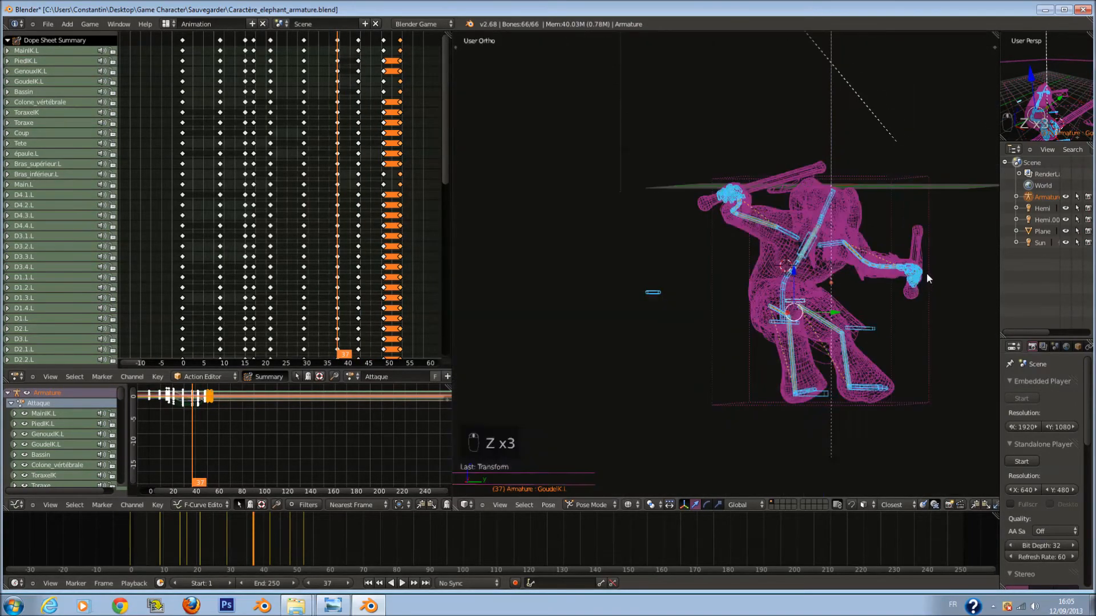
key(a)
key(c)
drag(920, 256, 907, 268)
key(z)
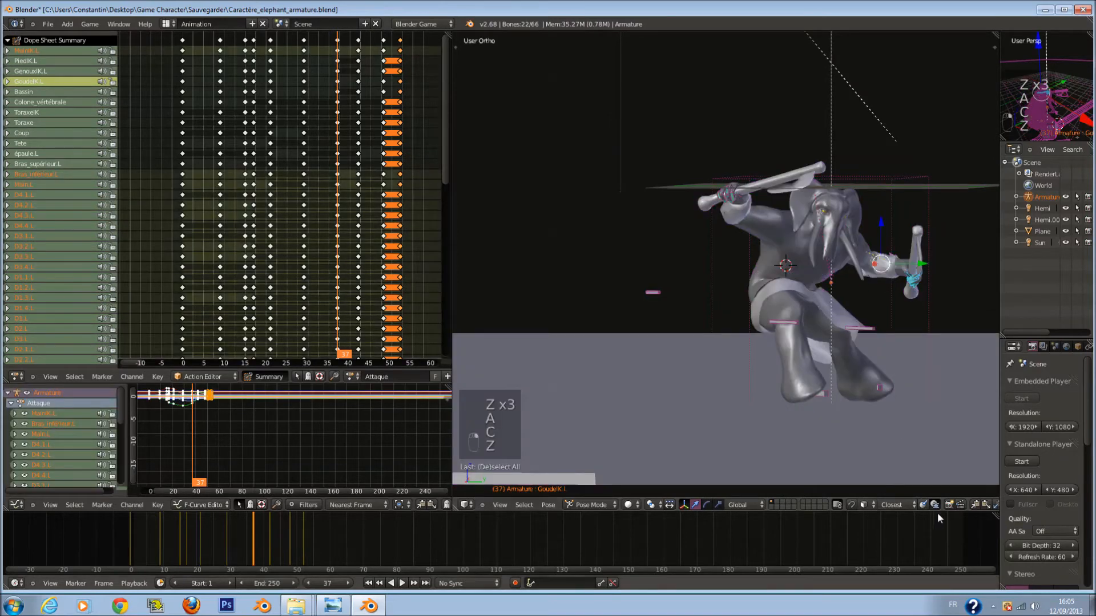
key(z)
middle_drag(959, 311, 899, 337)
key(c)
click(905, 250)
right_click(904, 250)
middle_drag(908, 280, 973, 271)
key(z)
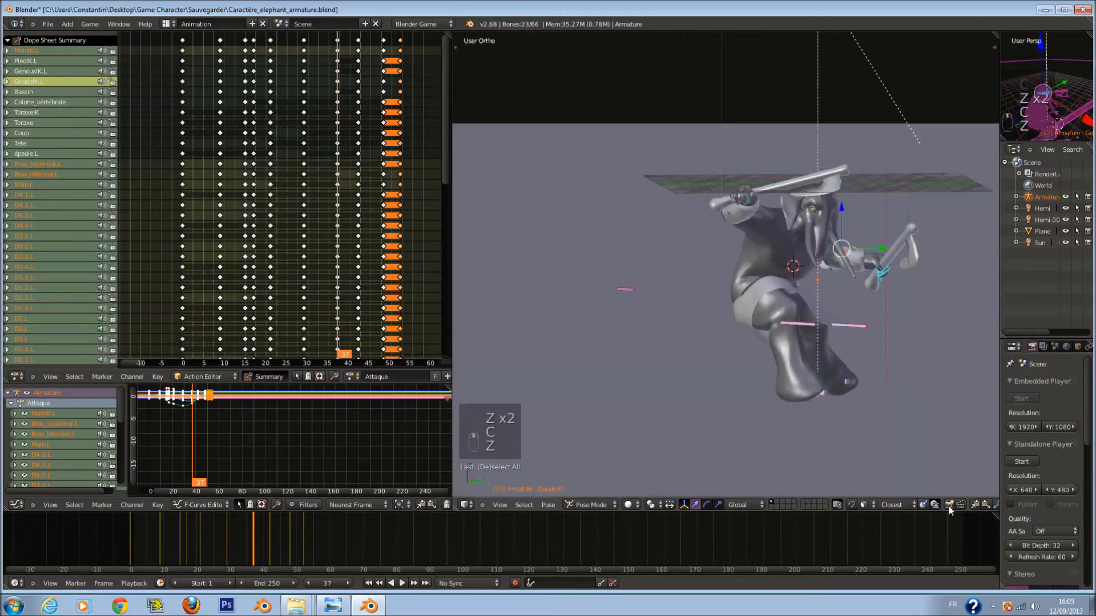
key(ctrl+c)
Paste the copied left arm pose at frame 42.
click(271, 536)
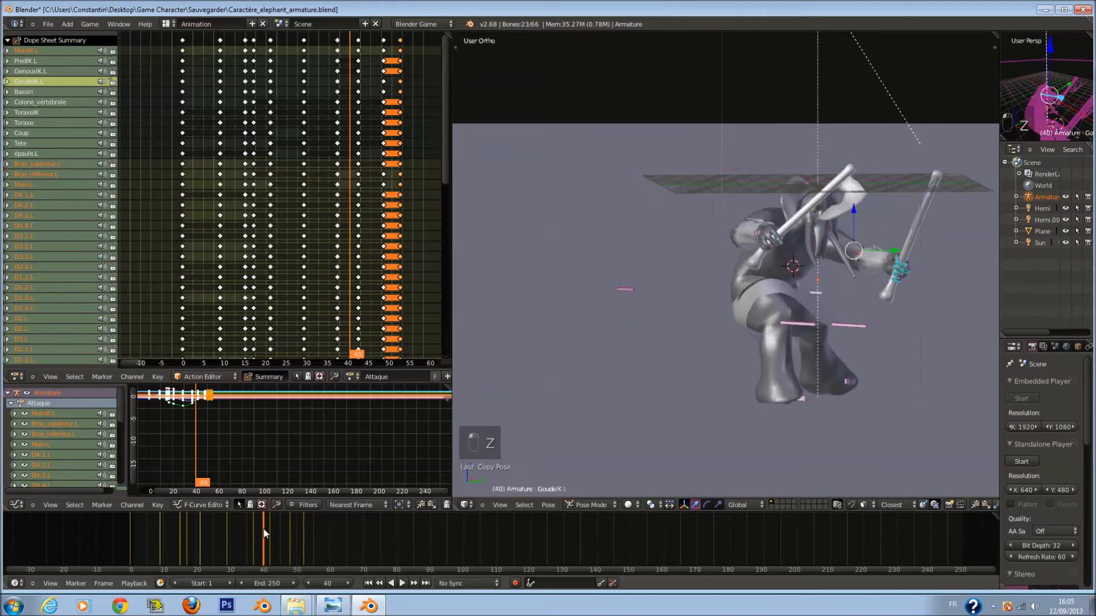
drag(270, 532, 273, 532)
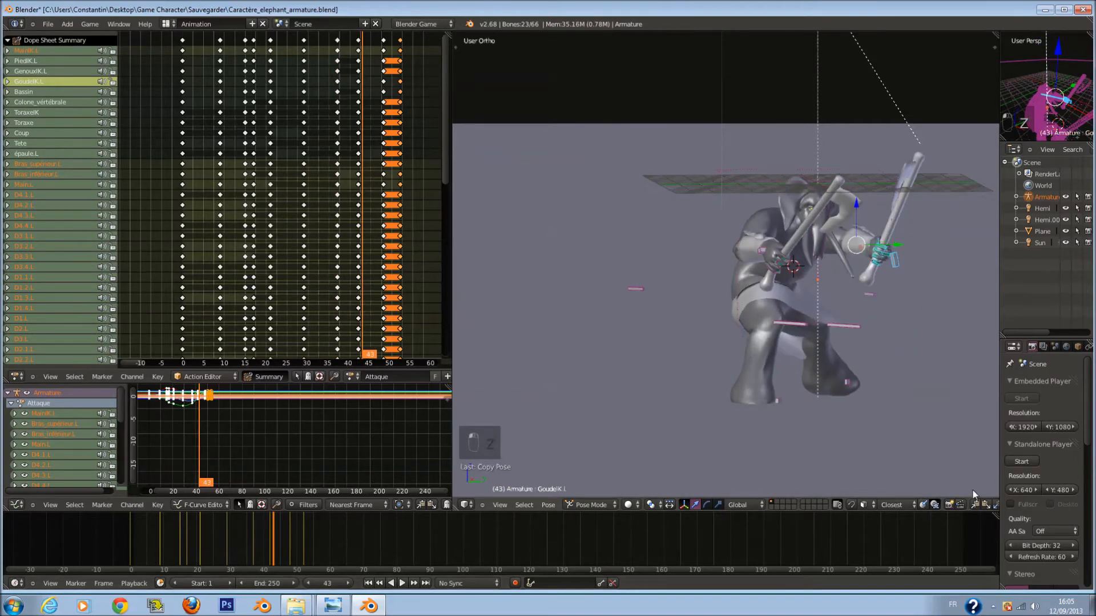
click(270, 526)
key(ctrl+v)
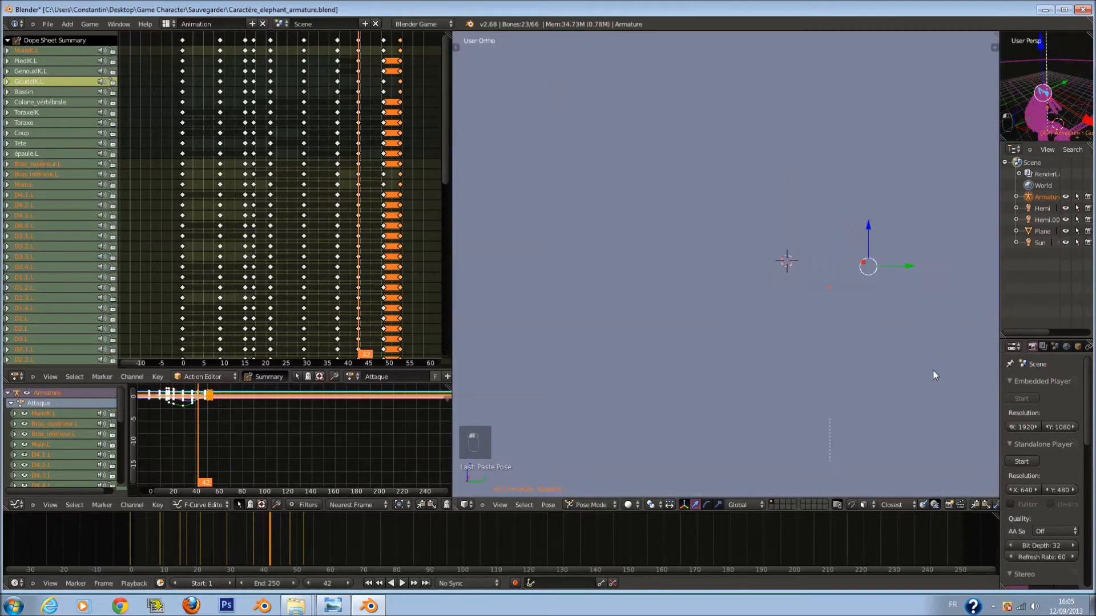
key(z)
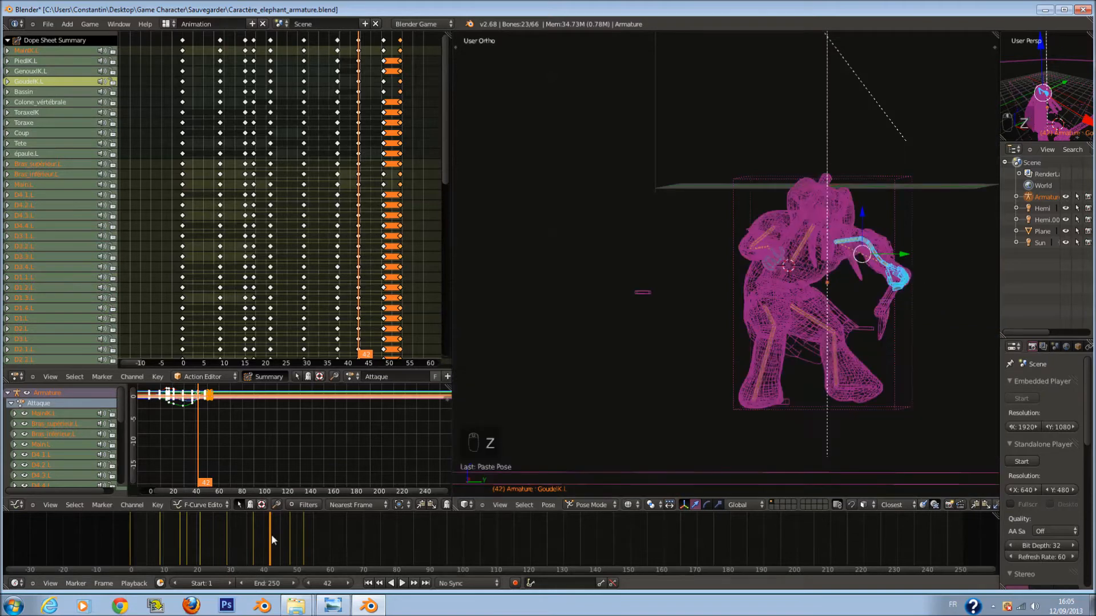
mouse_move(270, 536)
mouse_down()
mouse_move(255, 535)
mouse_move(271, 538)
mouse_up()
key(z)
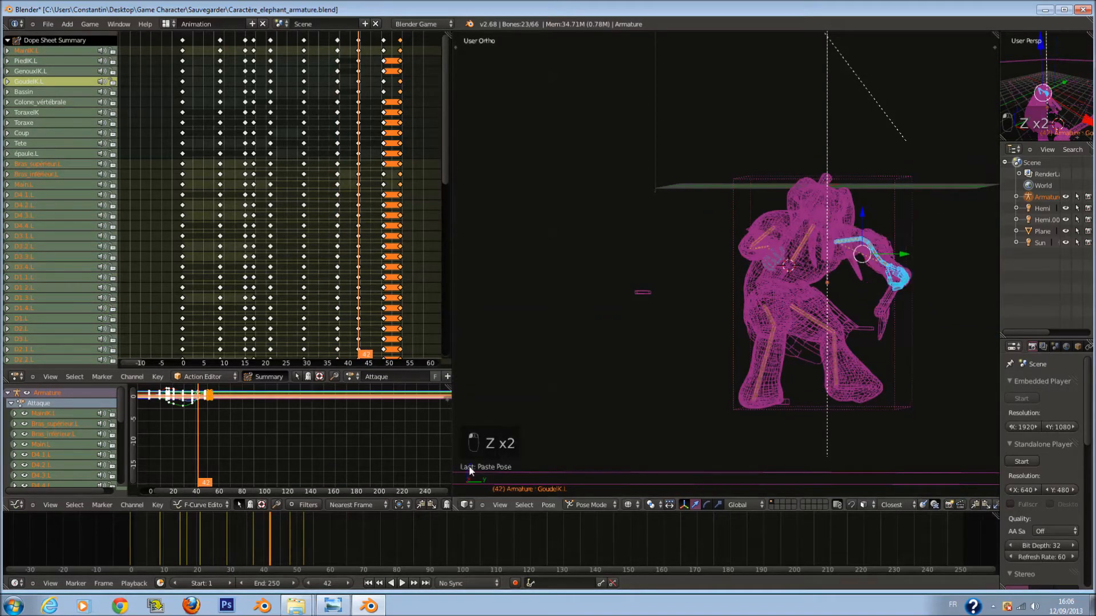
Select all bones and insert keyframes for the whole pose at frame 42.
key(z)
middle_drag(923, 352, 816, 351)
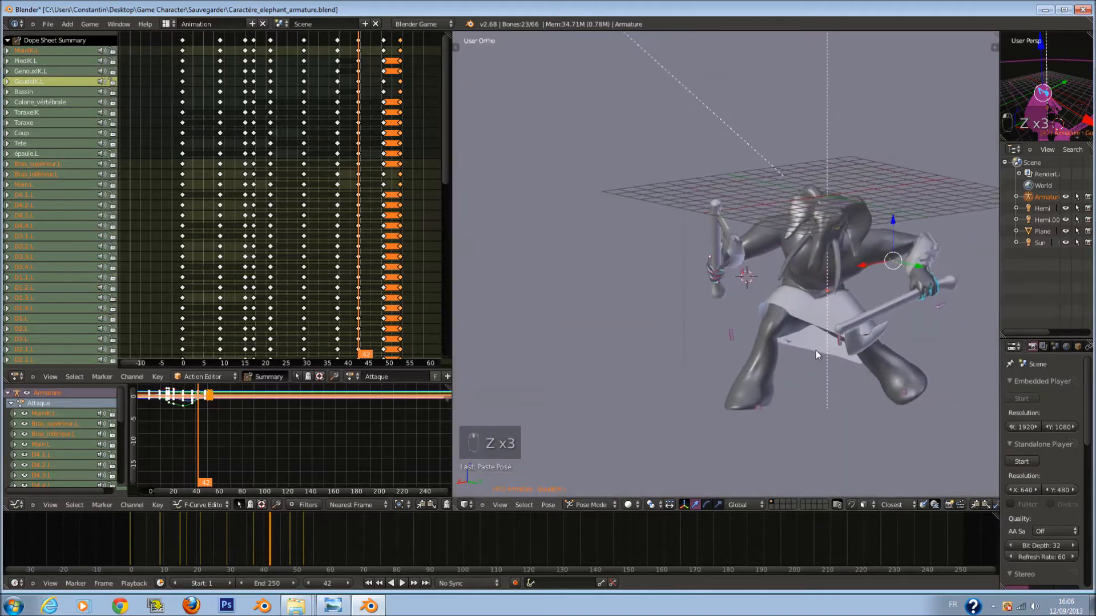
key(a)
key(a)
key(i)
click(872, 365)
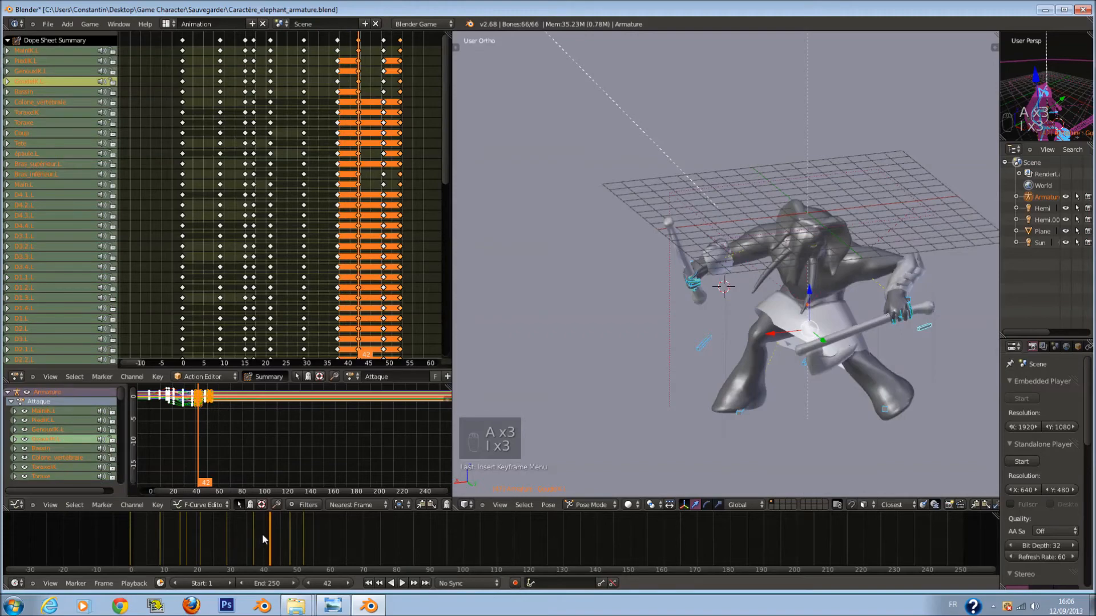
Play back the attack's final part and scrub forward to frame 57 to check the motion from the front.
drag(262, 533, 241, 533)
key(alt+a)
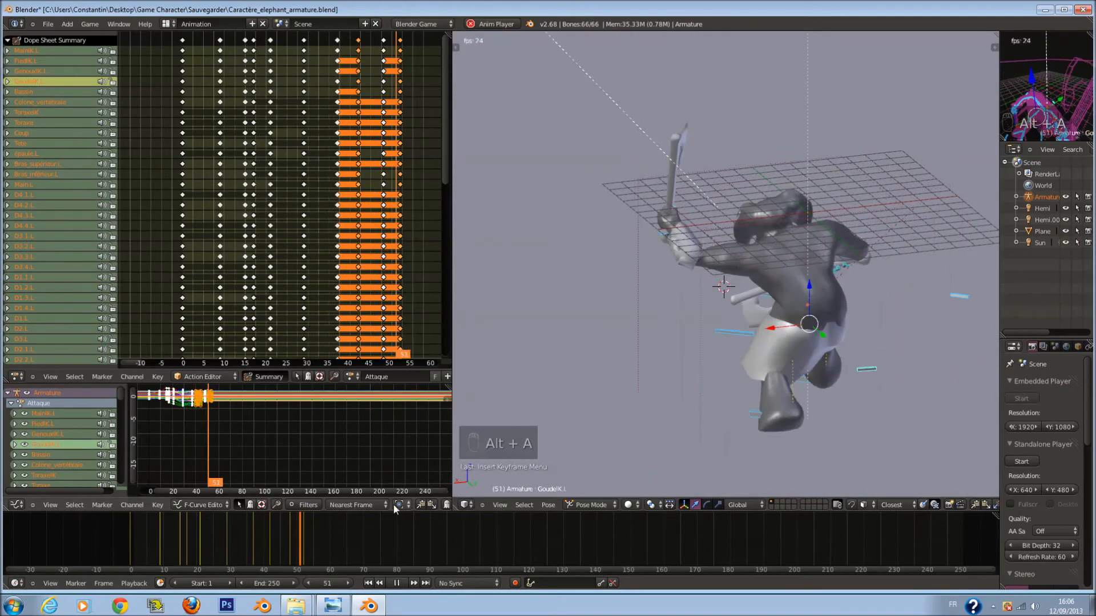
drag(265, 531, 320, 542)
key(KP_1)
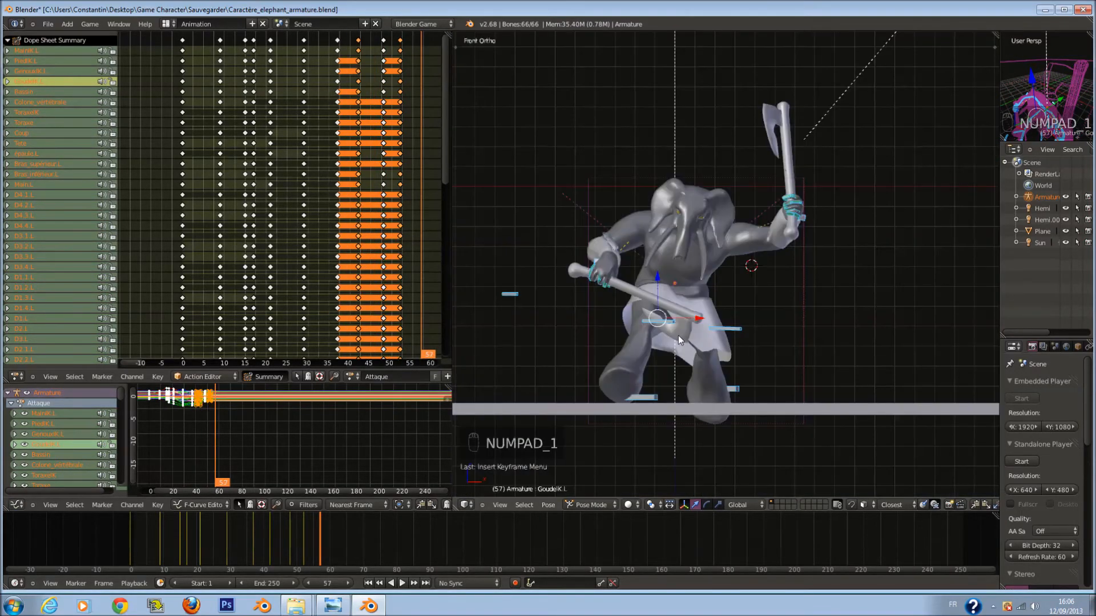
At frame 52, rotate the left foot bone in side view so the sole lies flat toward the ground.
mouse_move(314, 534)
mouse_down()
mouse_move(279, 536)
mouse_move(304, 536)
mouse_up()
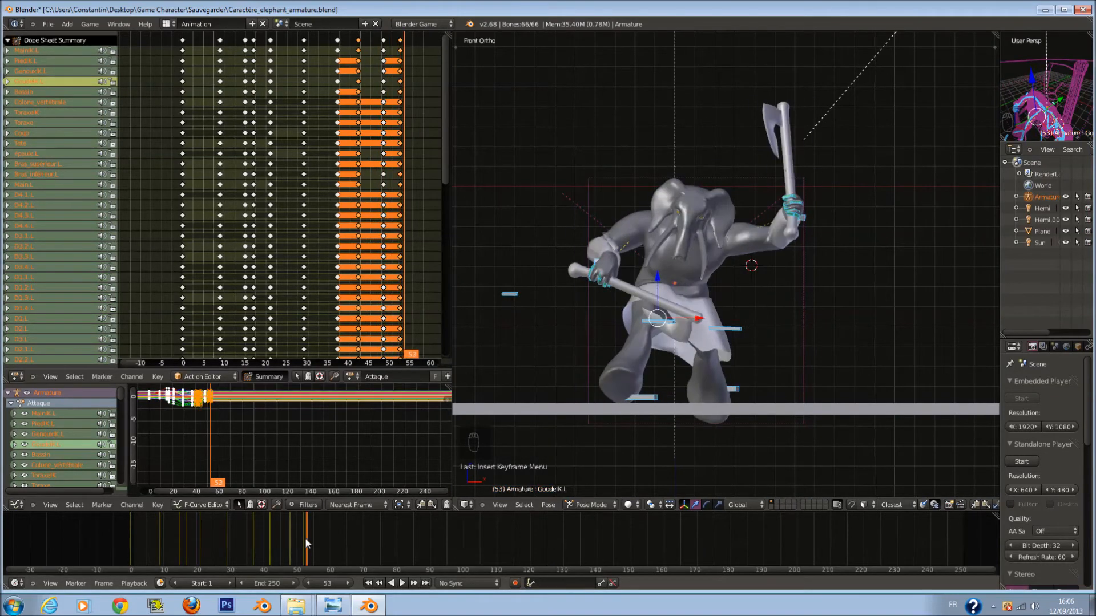
key(KP_3)
key(z)
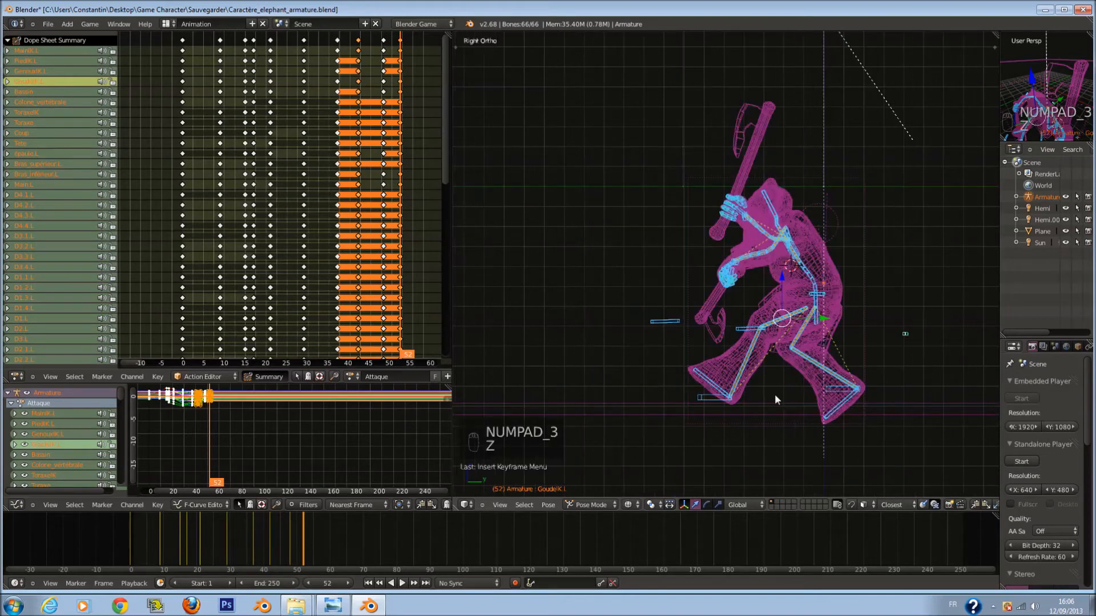
right_click(824, 408)
key(r)
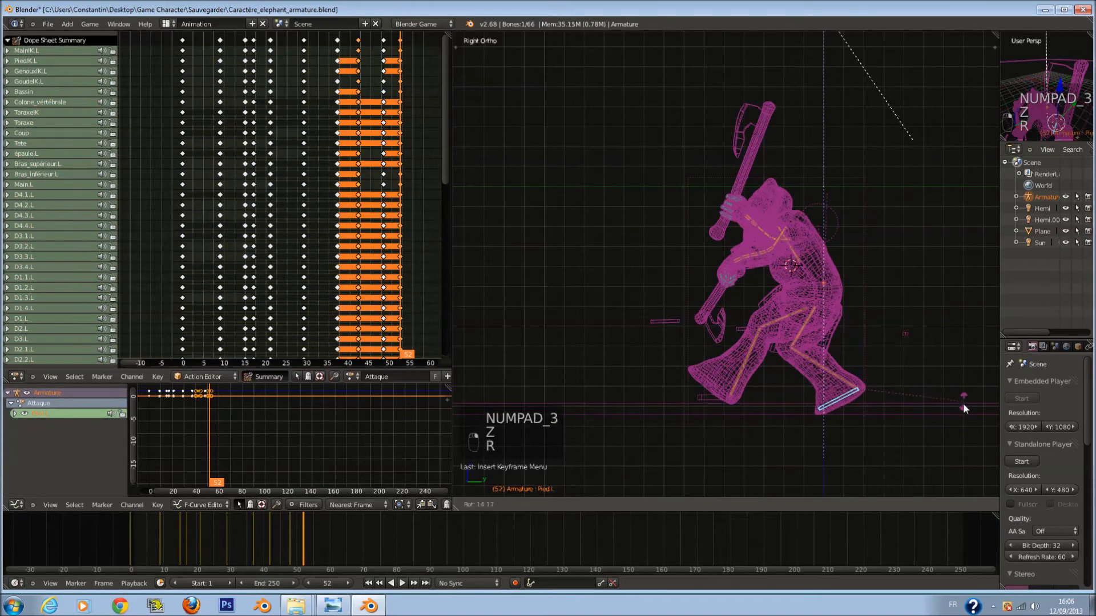
click(949, 440)
Try to correct the left leg's placement by moving the lower leg and foot bones.
right_click(855, 393)
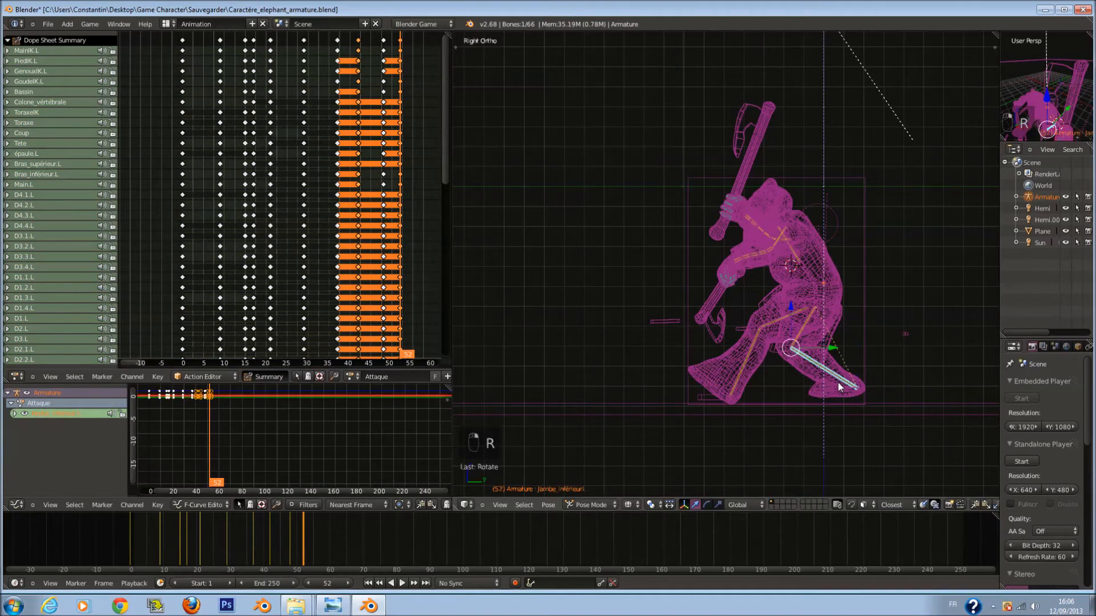
key(g)
click(851, 404)
key(g)
click(848, 382)
right_click(814, 387)
key(g)
right_click(872, 393)
Move the left foot's IK control slightly up and back so the toes rest on the ground.
right_click(851, 387)
key(g)
click(839, 396)
key(g)
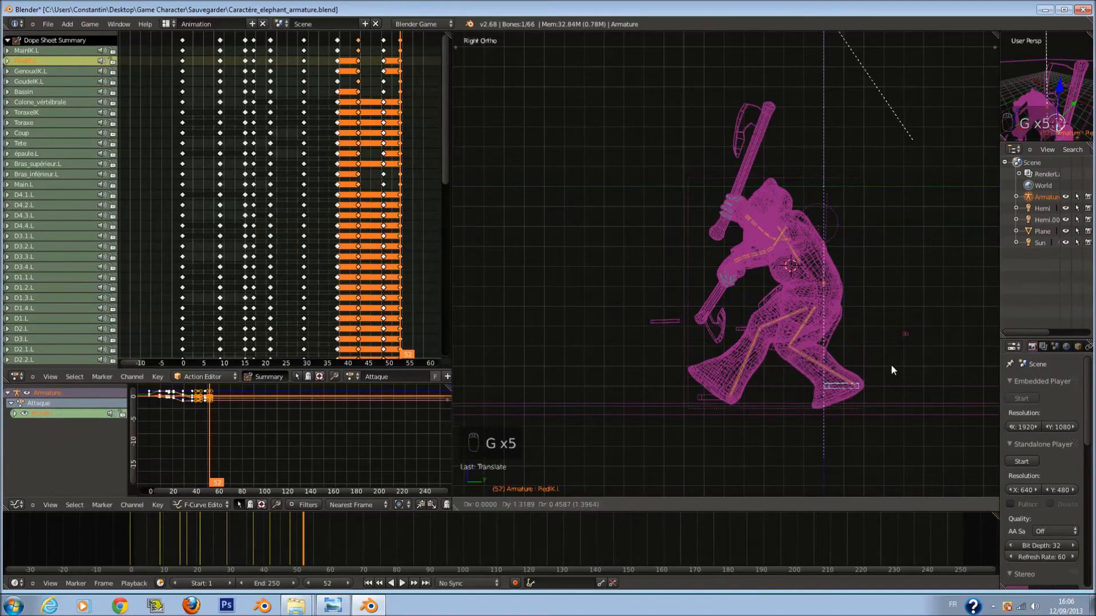
click(878, 374)
Select all bones and insert keyframes for the whole pose at frame 52.
key(a)
key(a)
key(a)
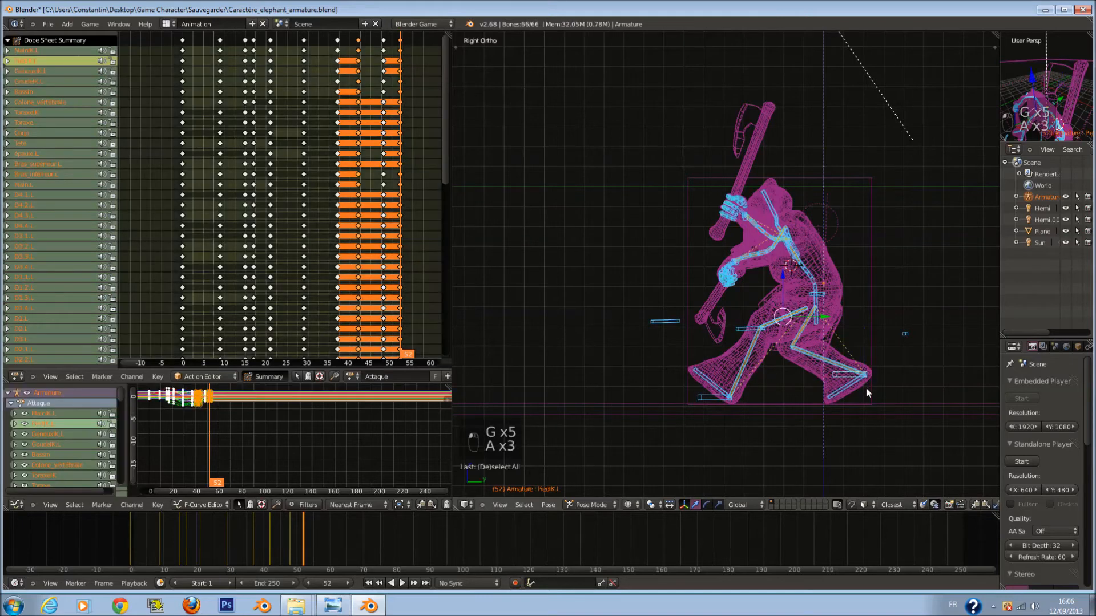
key(i)
click(843, 341)
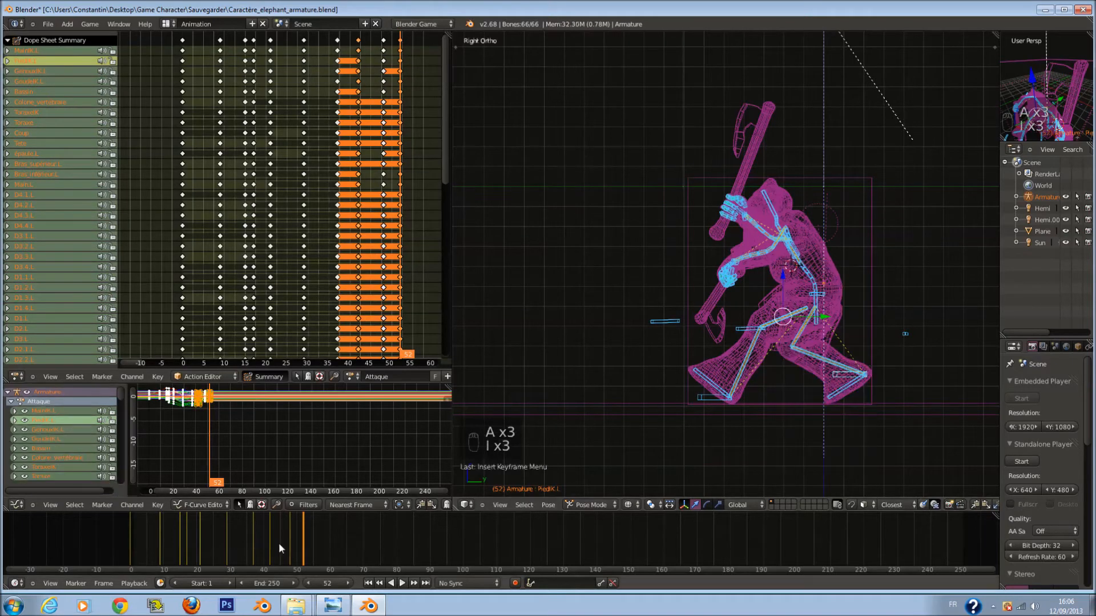
At frame 60, pull the right foot's IK control back beneath the body and set the foot on the ground.
drag(302, 542, 327, 542)
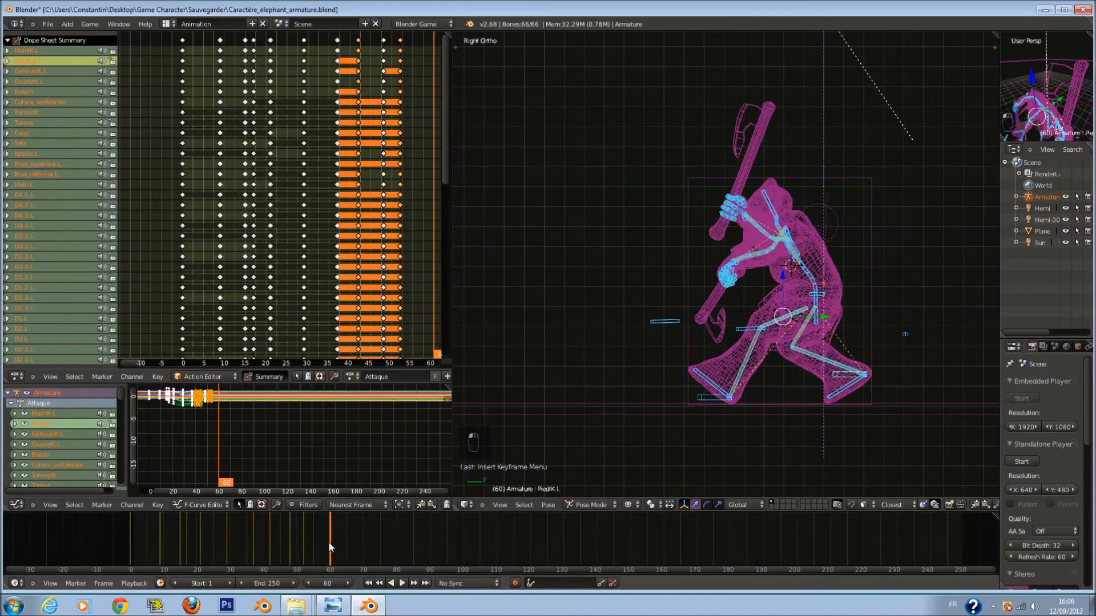
ctrl+scroll(854, 299, up, 2)
key(z)
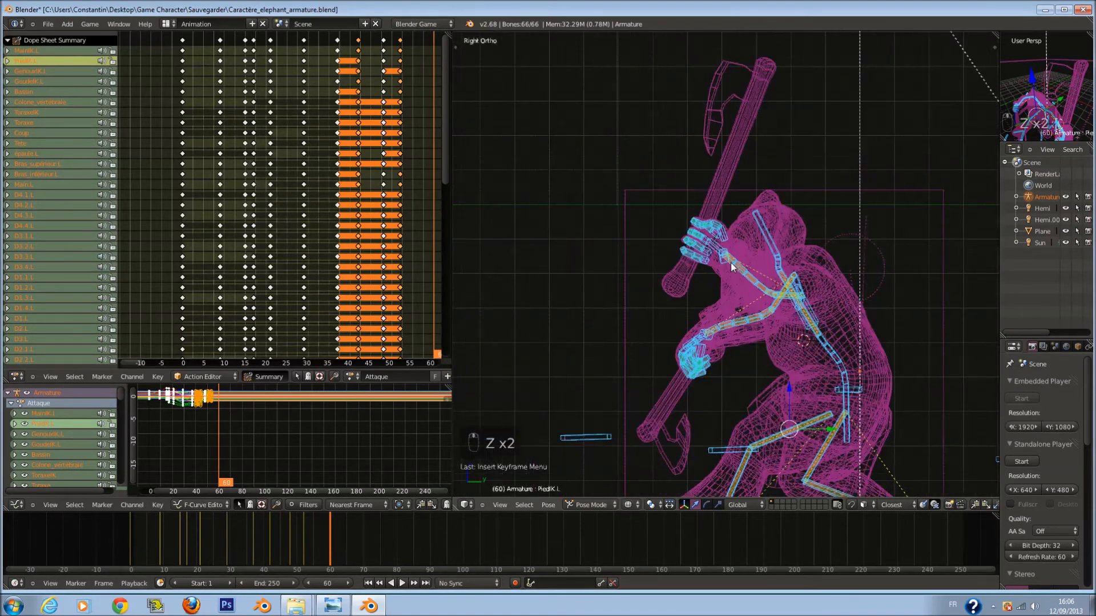
right_click(725, 265)
scroll(737, 269, down, 2)
key(z)
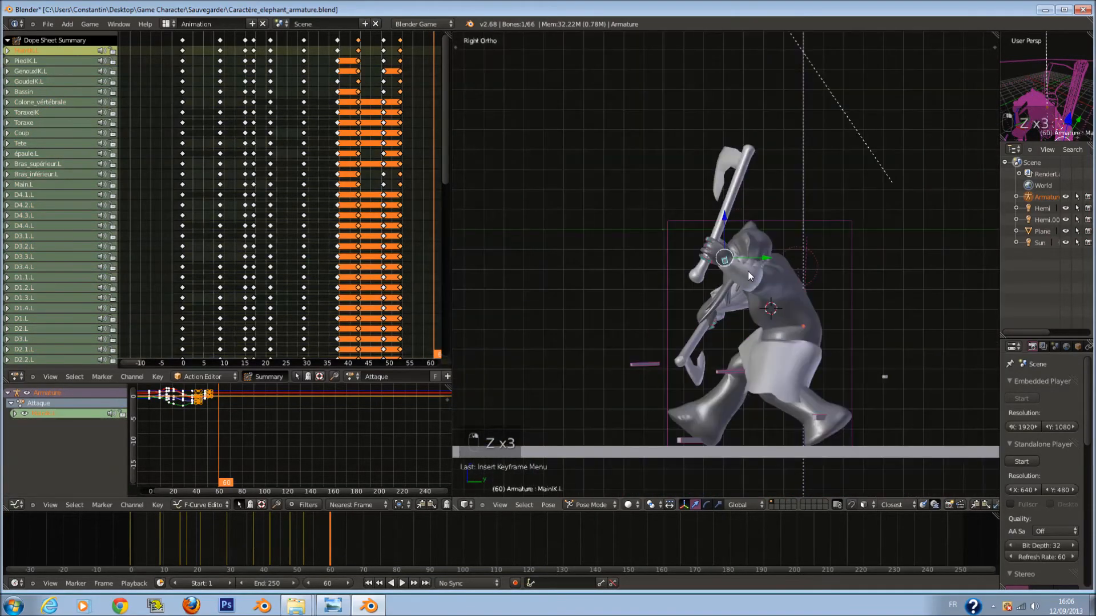
key(z)
right_click(707, 438)
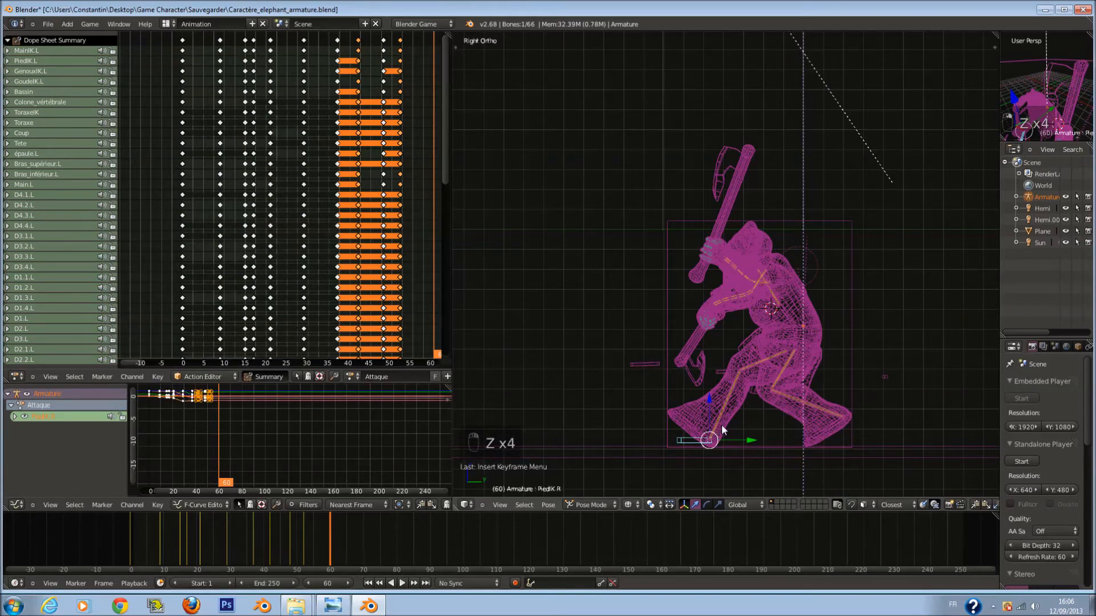
key(g)
click(770, 432)
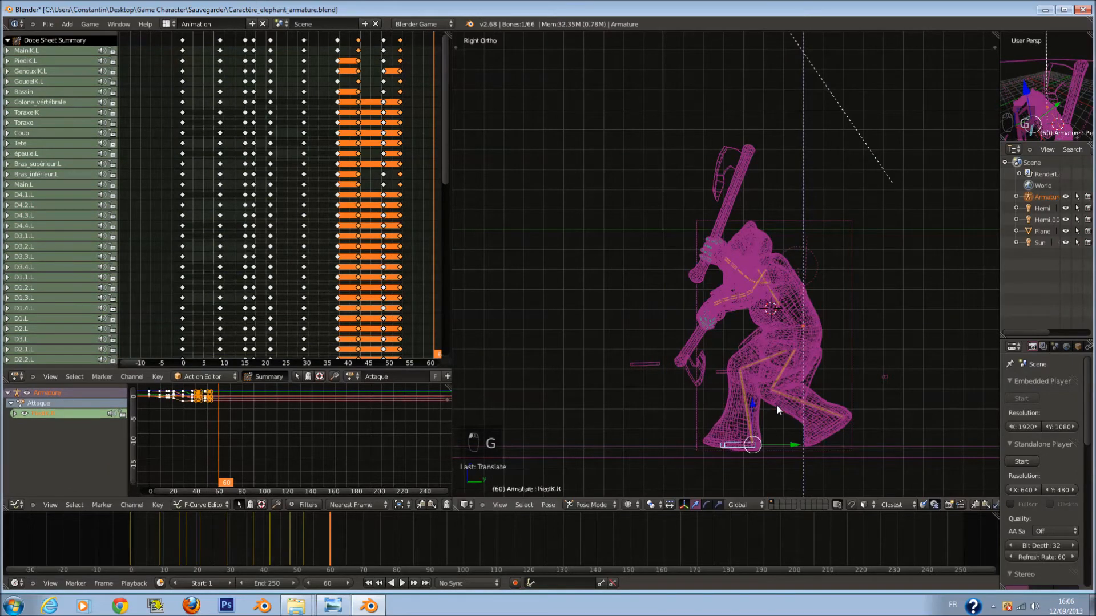
key(g)
click(778, 400)
Move the left hand's IK control forward and lower in side view so the arm reaches out in front.
right_click(718, 257)
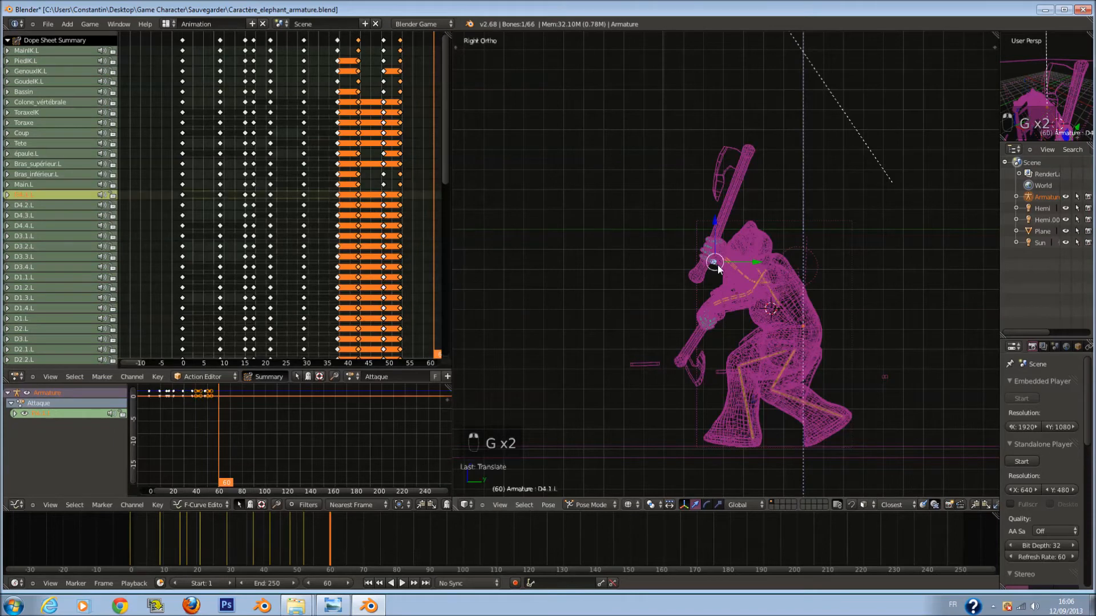
key(g)
right_click(770, 260)
key(z)
scroll(812, 204, up, 3)
key(z)
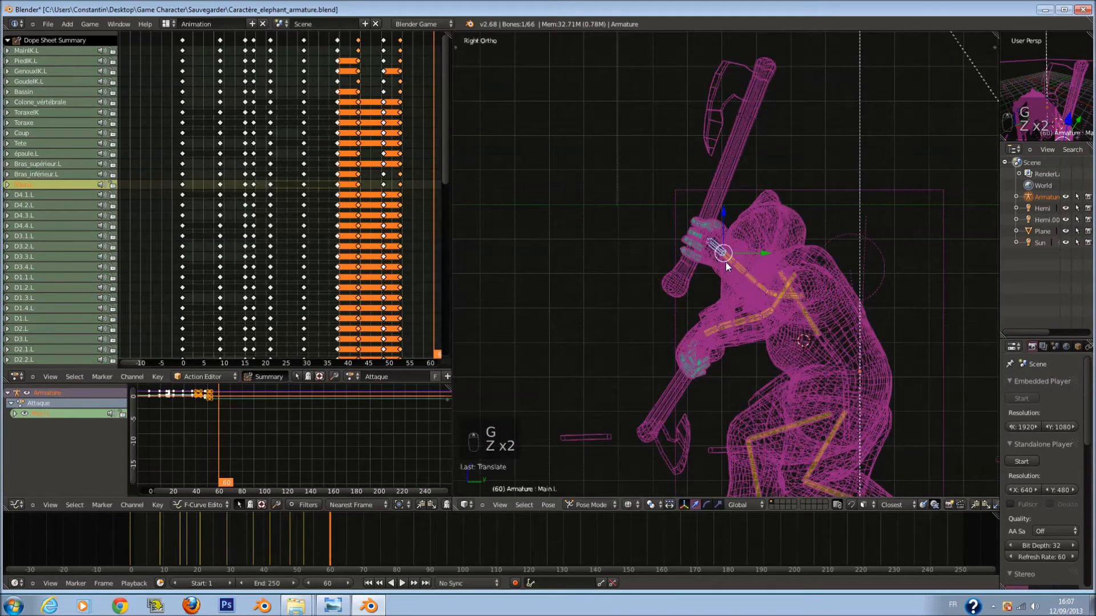
right_click(725, 263)
key(z)
scroll(726, 271, down, 2)
key(g)
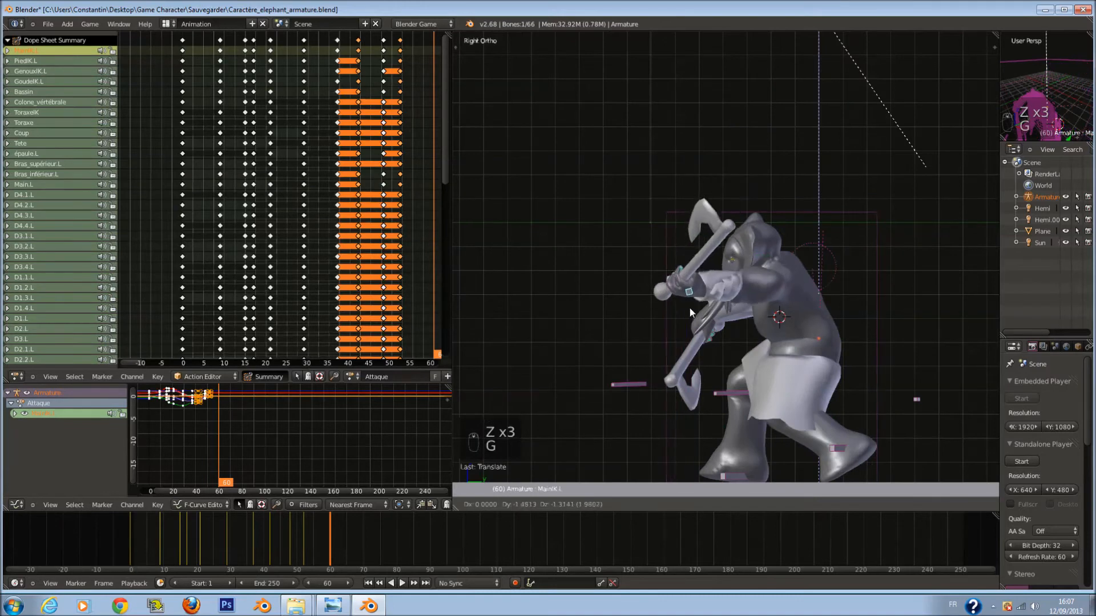
click(574, 351)
Select the left hand bone and rotate it so the axe swings forward from its downward position.
middle_drag(574, 351, 810, 287)
key(r)
key(r)
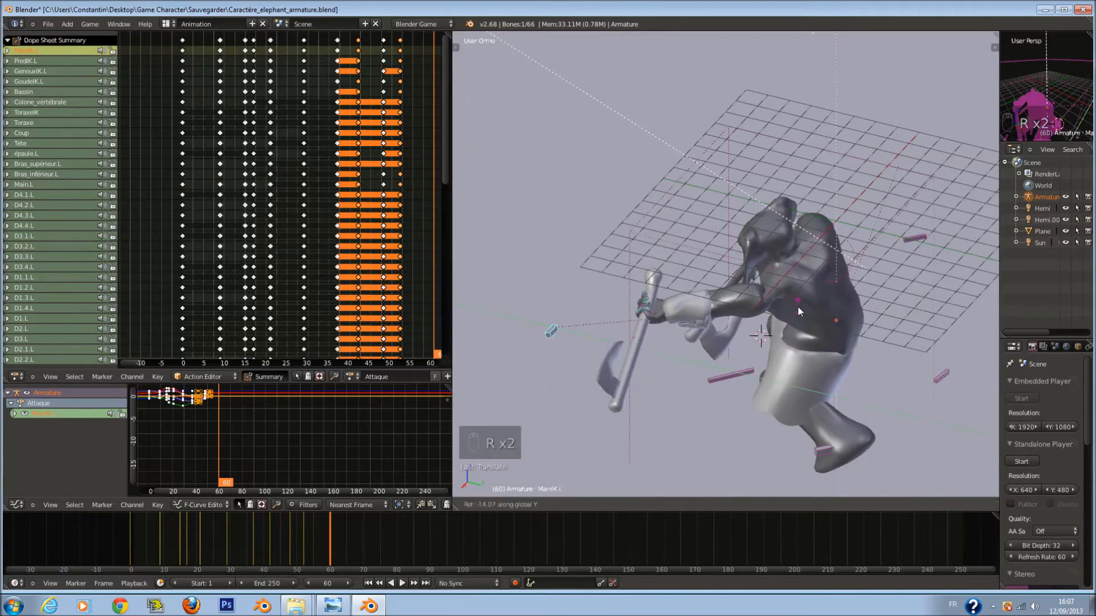
right_click(646, 324)
key(z)
right_click(651, 328)
right_click(675, 320)
right_click(659, 315)
right_click(662, 314)
key(z)
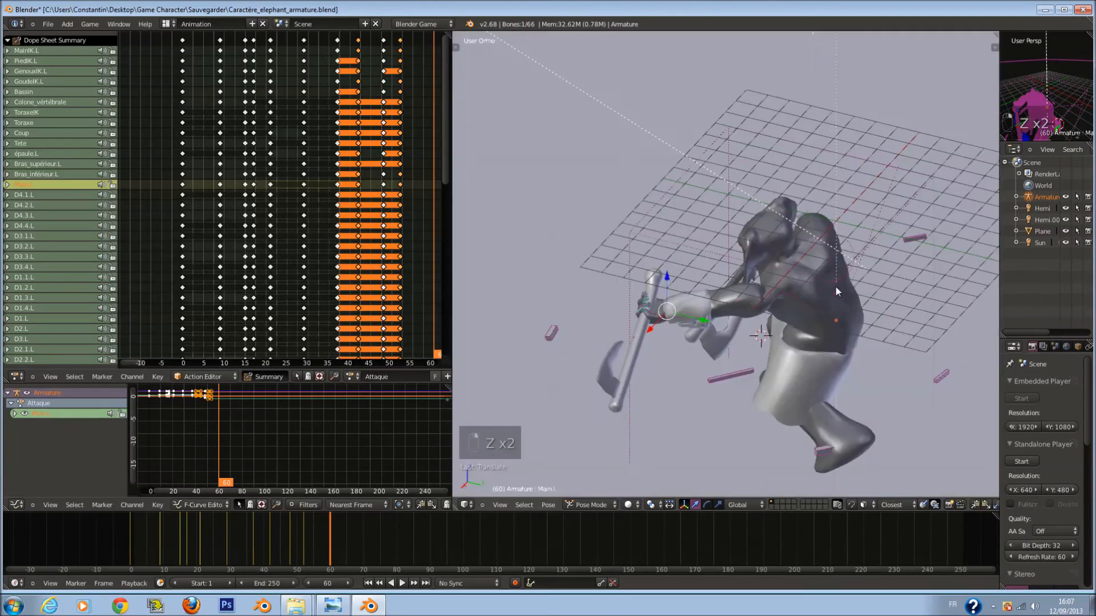
key(r)
click(735, 395)
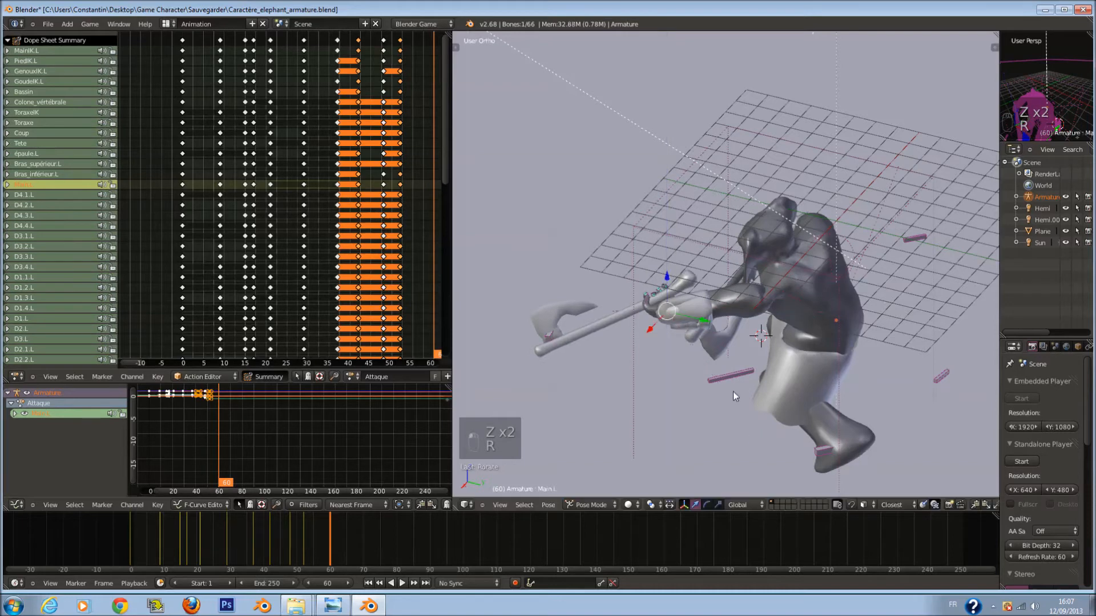
Rotate the left hand bone about the global Y axis to aim the axe straight ahead.
middle_drag(735, 395, 749, 370)
key(r)
right_click(661, 214)
key(r)
key(x)
right_click(633, 302)
key(r)
key(y)
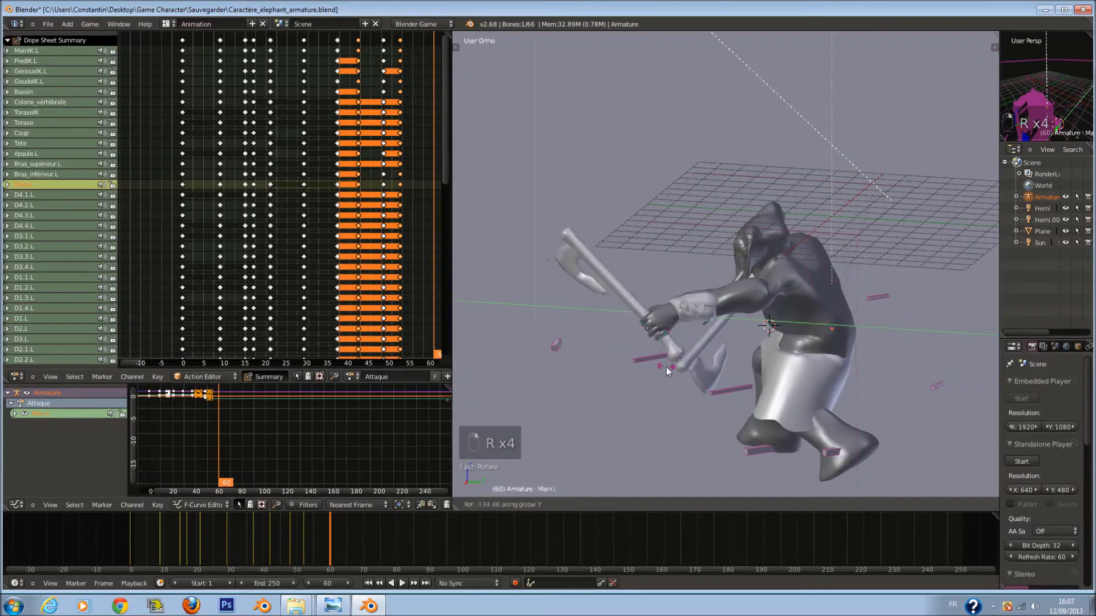
click(701, 306)
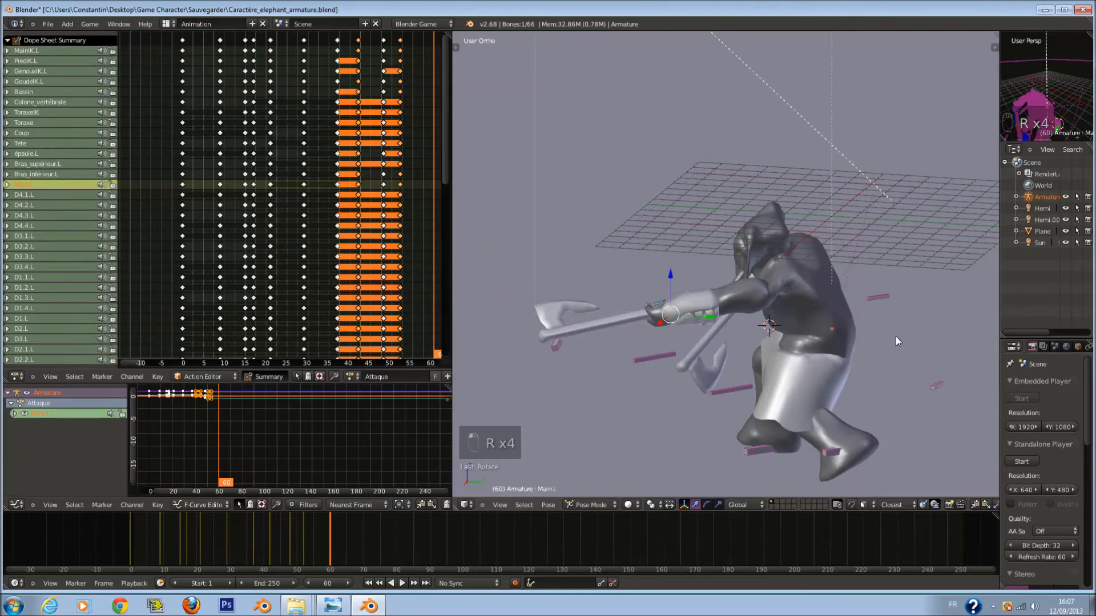
Move the left elbow's IK control from behind the body to in front of the legs.
right_click(937, 387)
key(g)
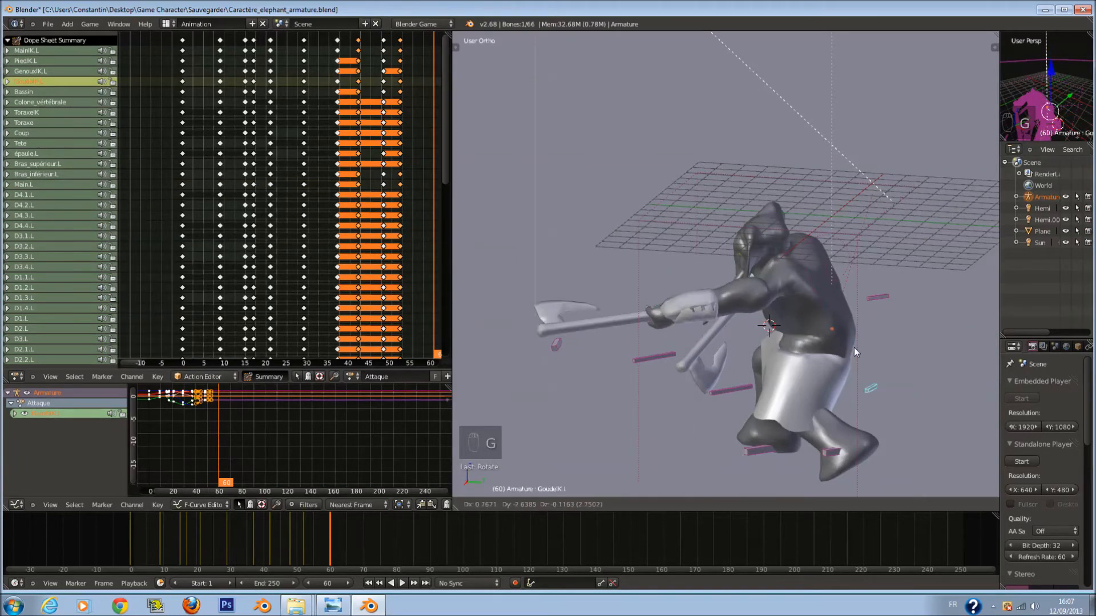
click(707, 398)
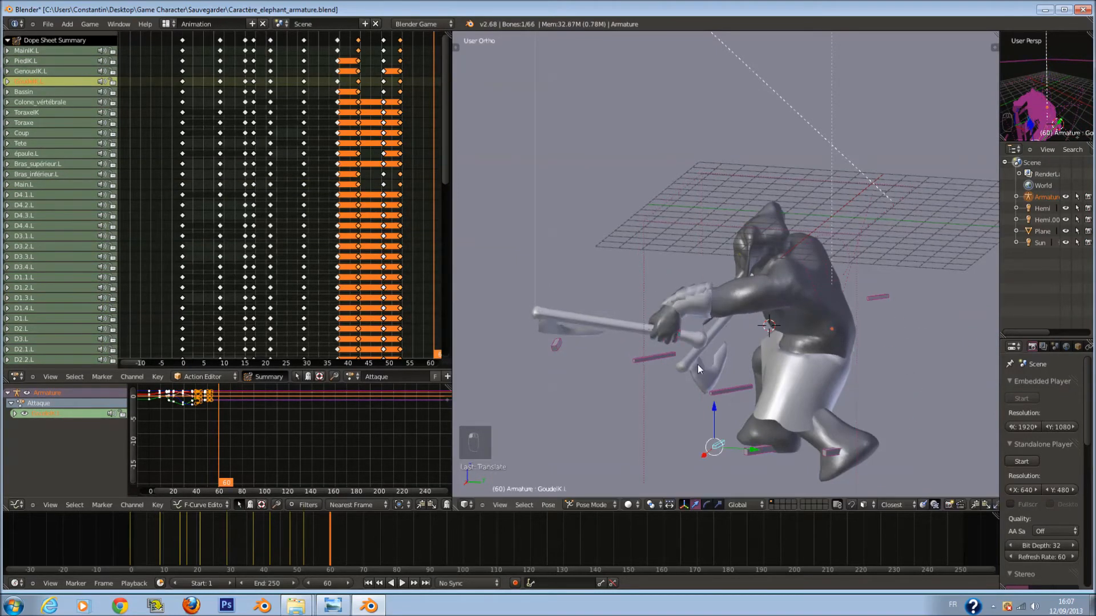
Select the left hand and finger bones, leaving the forearm out of the selection.
scroll(698, 364, up, 1)
key(z)
key(a)
key(c)
drag(660, 344, 679, 321)
right_click(694, 315)
key(z)
key(z)
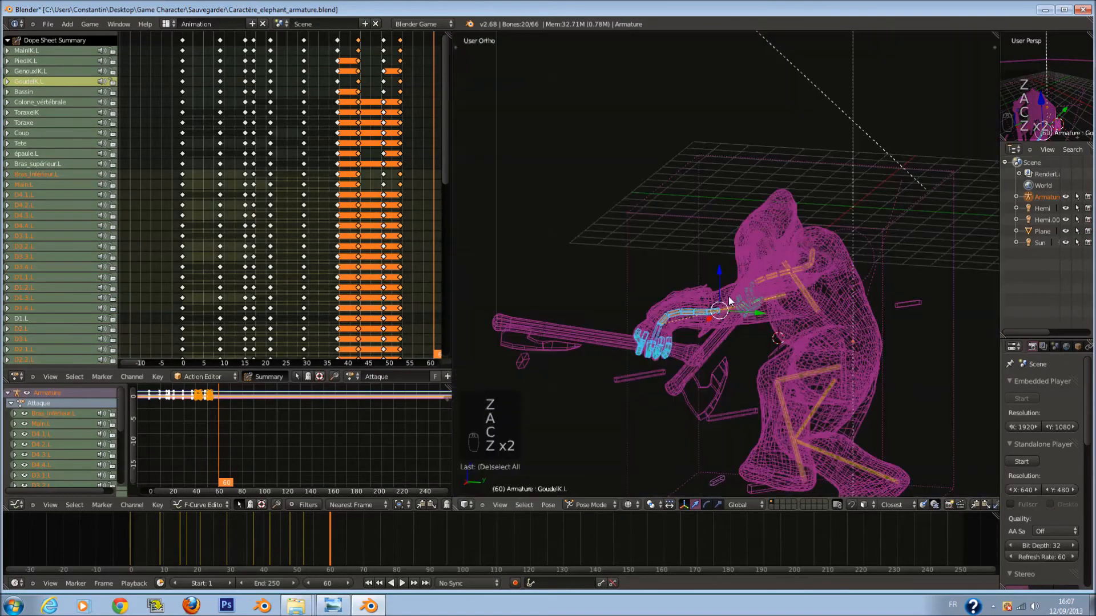
key(c)
middle_click(721, 297)
right_click(721, 298)
Rotate the left hand and fingers freely, then about the global Y and Z axes, to level the axe forward.
key(z)
key(r)
click(752, 337)
key(r)
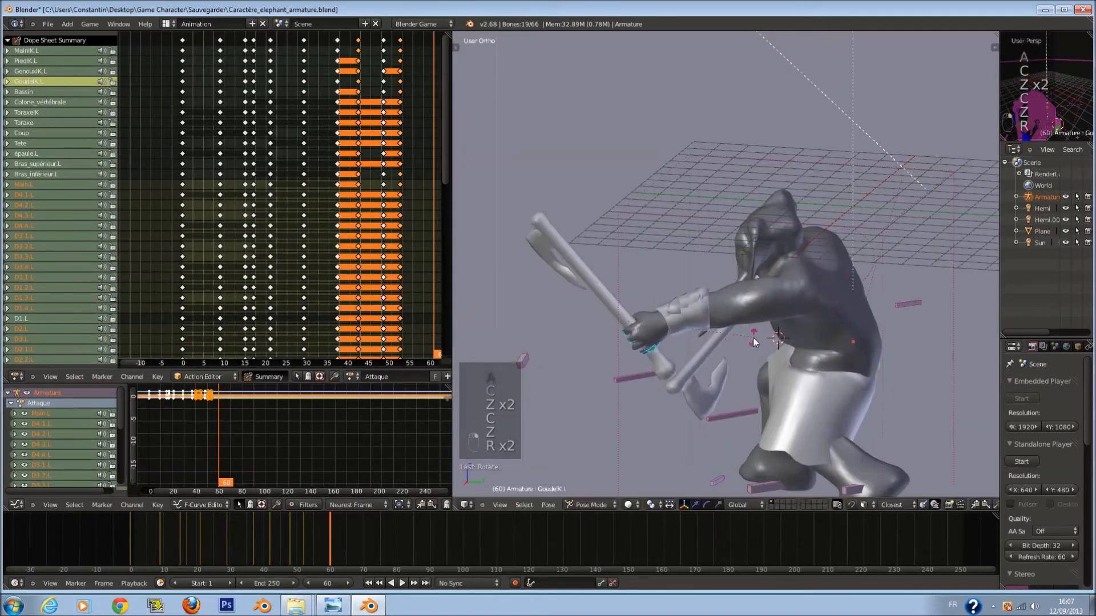
click(697, 374)
key(r)
key(y)
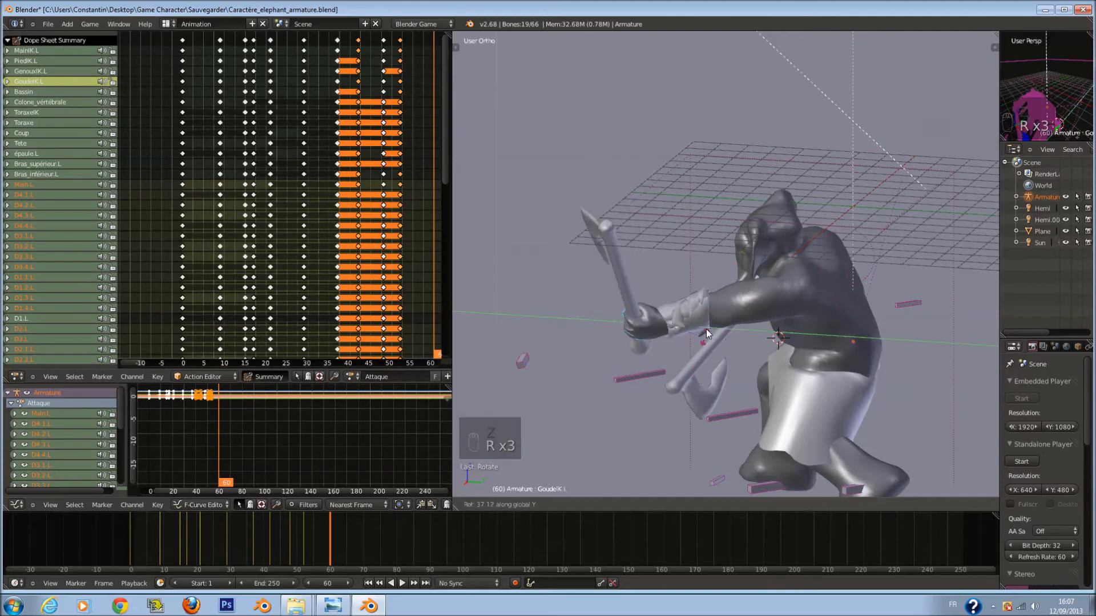
click(708, 304)
key(r)
key(z)
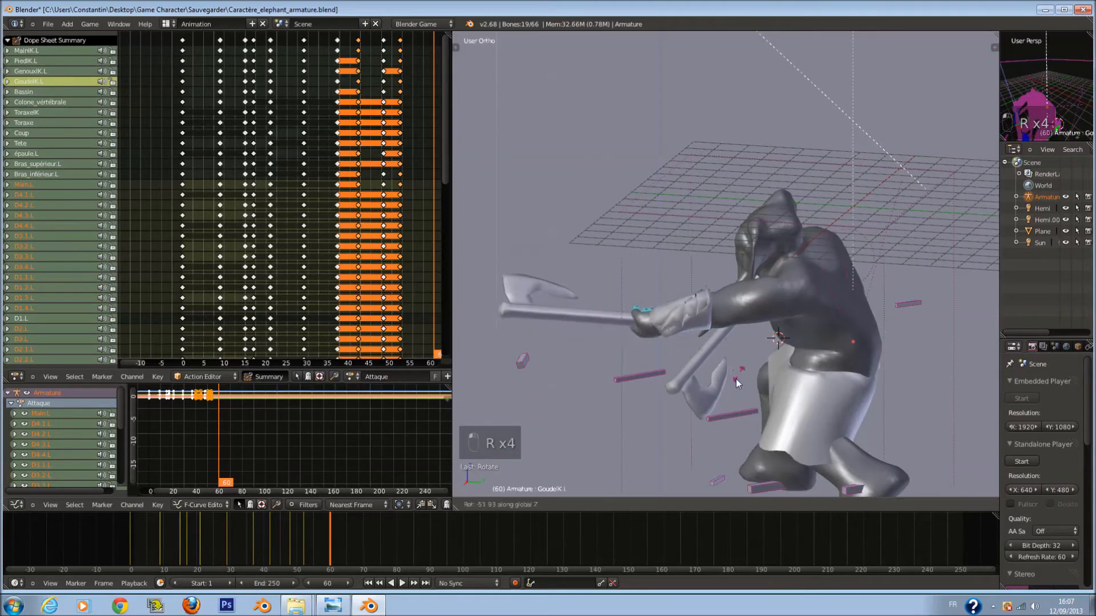
click(727, 390)
Reposition the left elbow's IK control to adjust the bend of the outstretched arm.
scroll(723, 392, down, 2)
right_click(722, 396)
key(g)
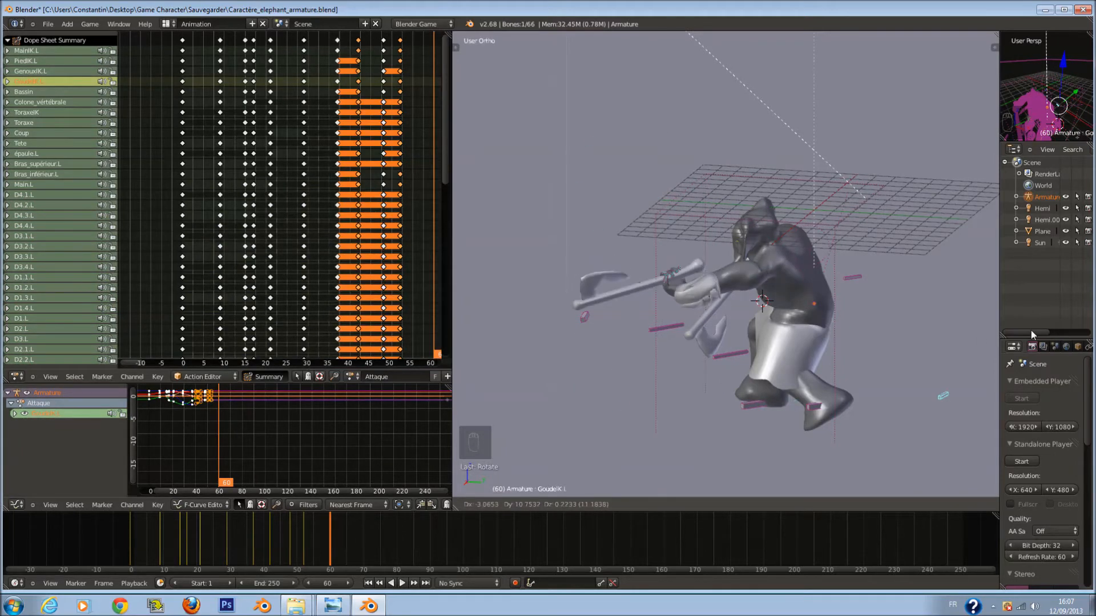
click(805, 307)
Rotate the left upper arm bone so the forearm and hand roll over with the axe pointing forward.
scroll(760, 286, up, 2)
key(z)
right_click(717, 287)
key(z)
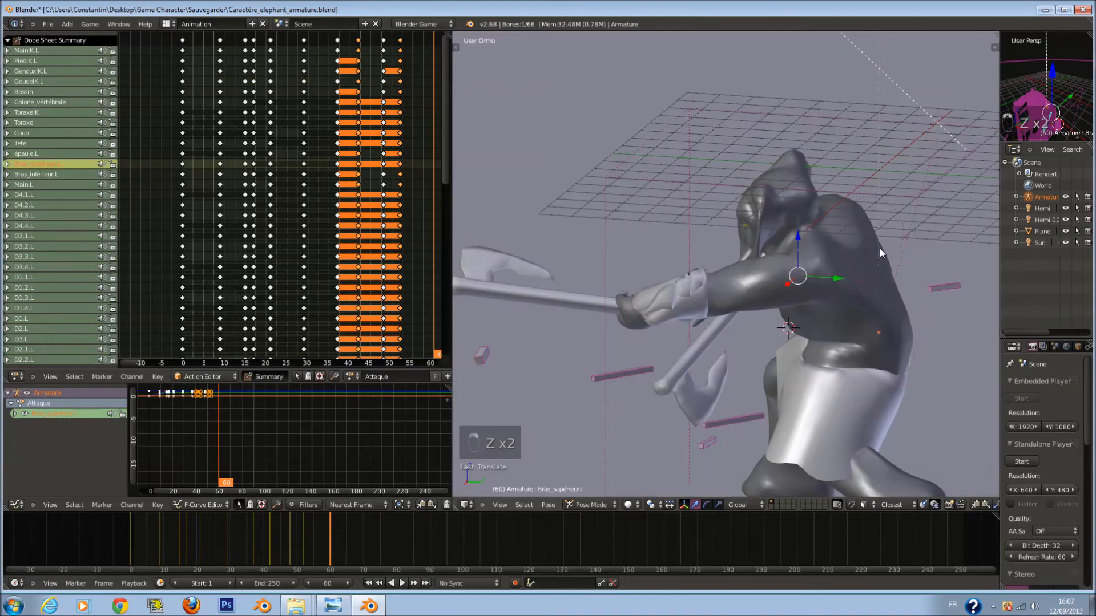
key(r)
click(644, 297)
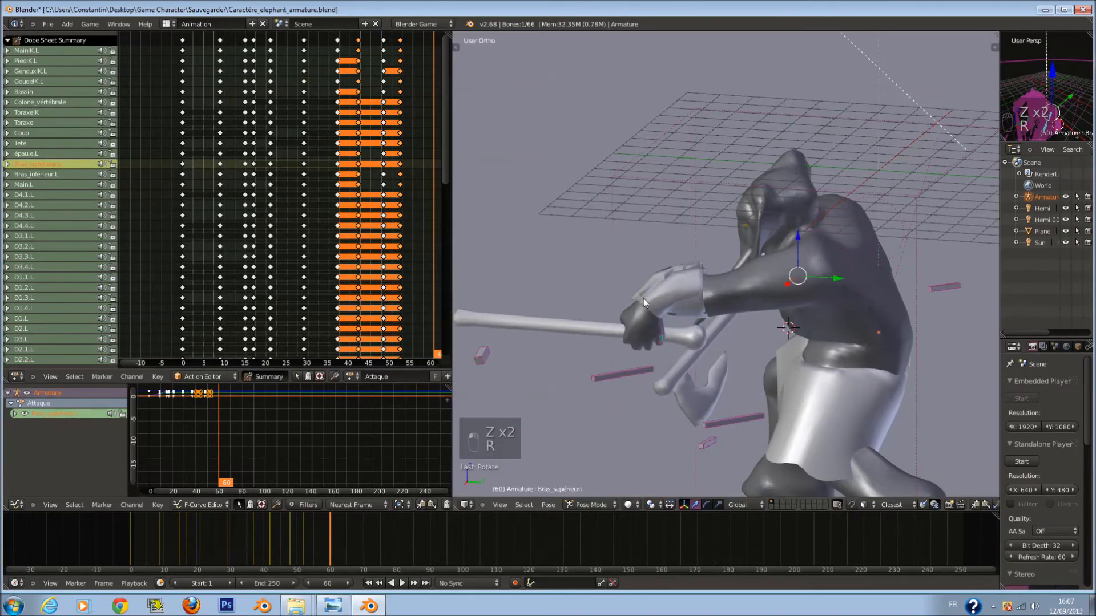
key(z)
key(a)
key(c)
drag(648, 334, 713, 297)
right_click(742, 298)
key(r)
right_click(743, 339)
Select only the left hand and finger bones and rotate them so the axe tilts upward.
key(a)
key(c)
drag(637, 343, 698, 303)
right_click(803, 287)
key(r)
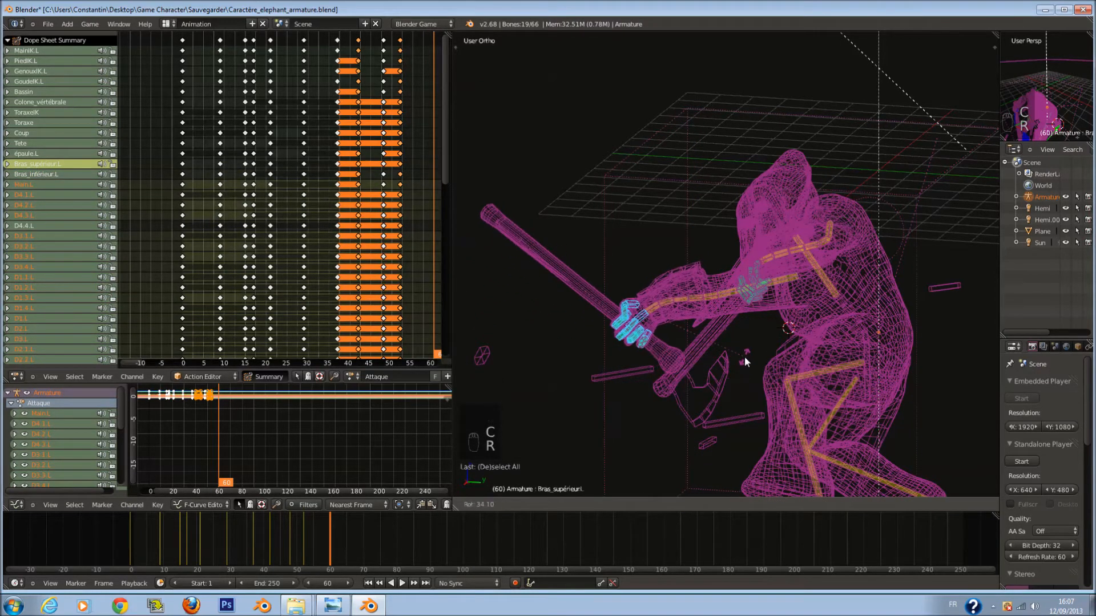
key(r)
click(736, 313)
key(z)
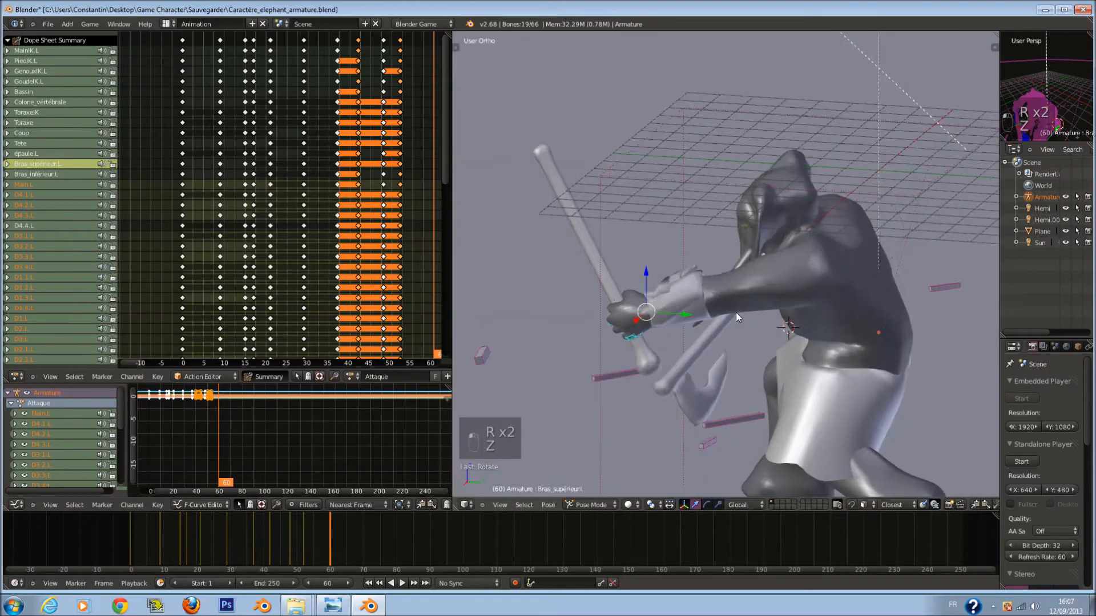
Rotate the left hand and fingers by about 47° and inspect the axe's direction from the front.
key(t)
key(y)
key(r)
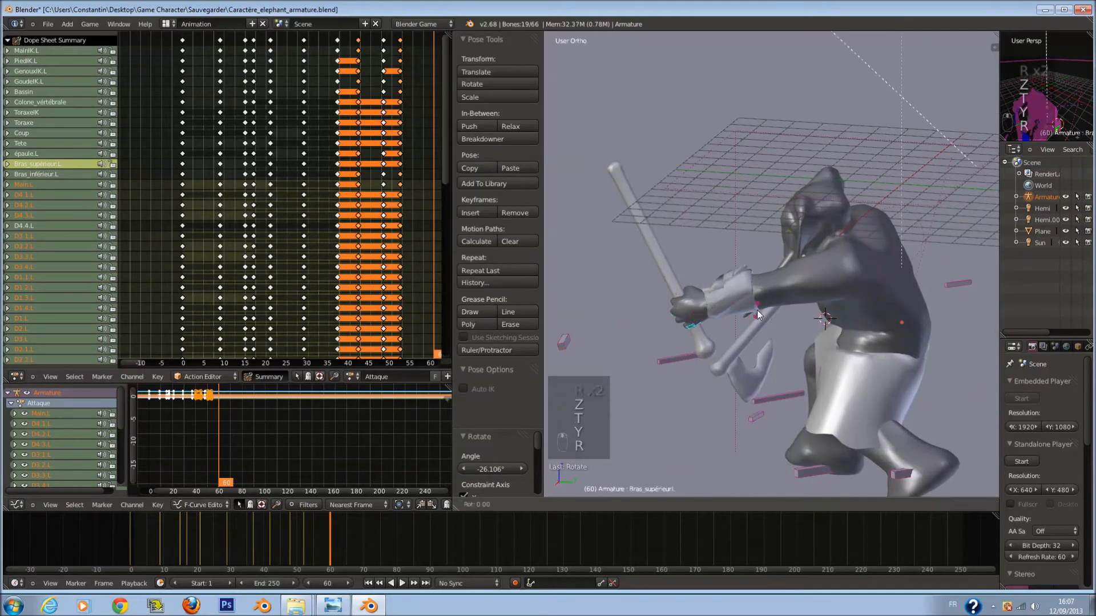
click(758, 258)
middle_drag(758, 258, 875, 293)
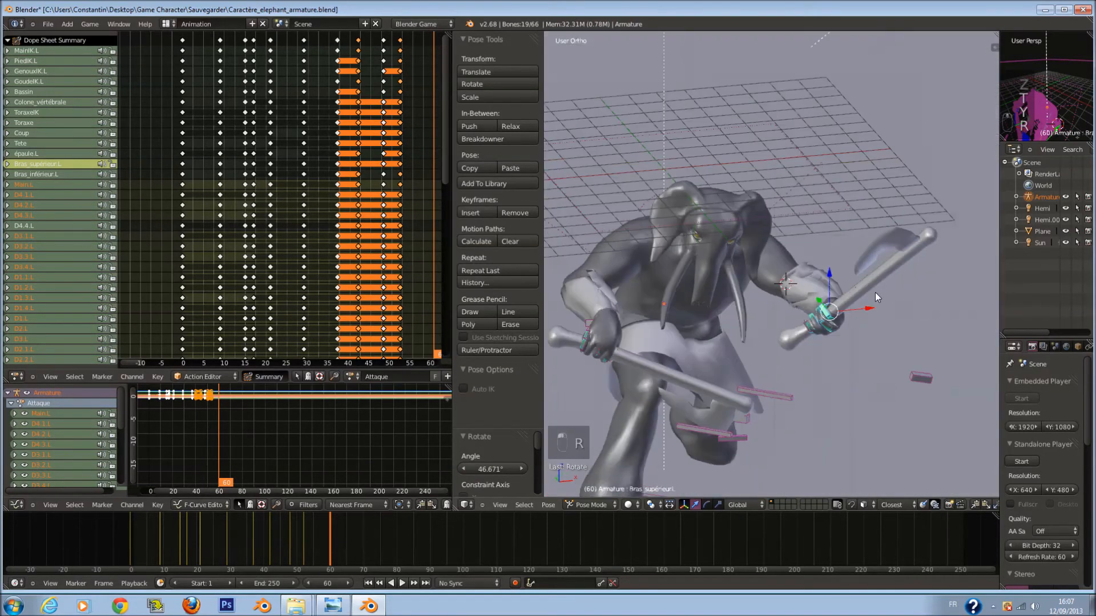
Select the left arm, forearm, hand and finger bones together and rotate them by about 47°.
scroll(875, 292, up, 1)
key(z)
key(a)
key(c)
drag(819, 299, 820, 348)
right_click(820, 349)
key(r)
click(813, 358)
key(r)
key(x)
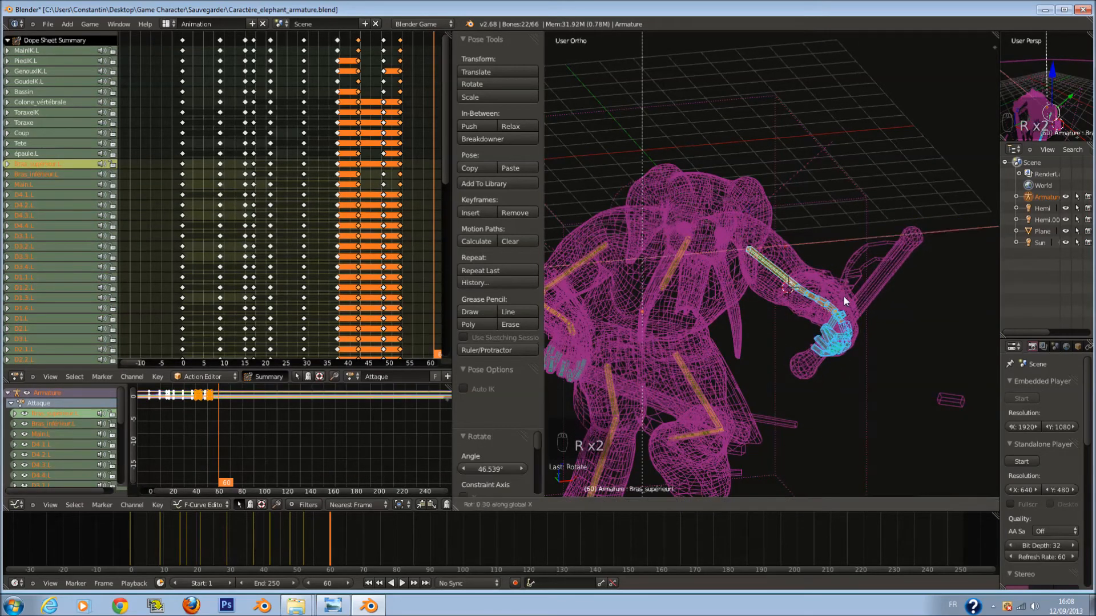
right_click(835, 333)
right_click(784, 277)
key(r)
key(y)
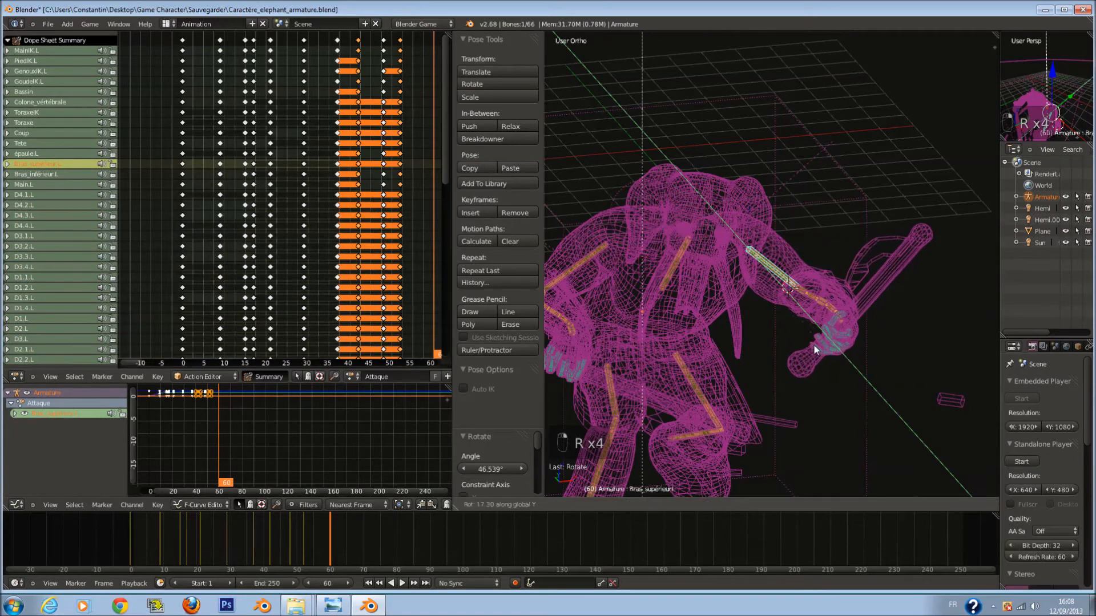
right_click(818, 336)
key(z)
middle_drag(808, 303, 617, 286)
key(z)
scroll(871, 281, up, 1)
right_click(871, 277)
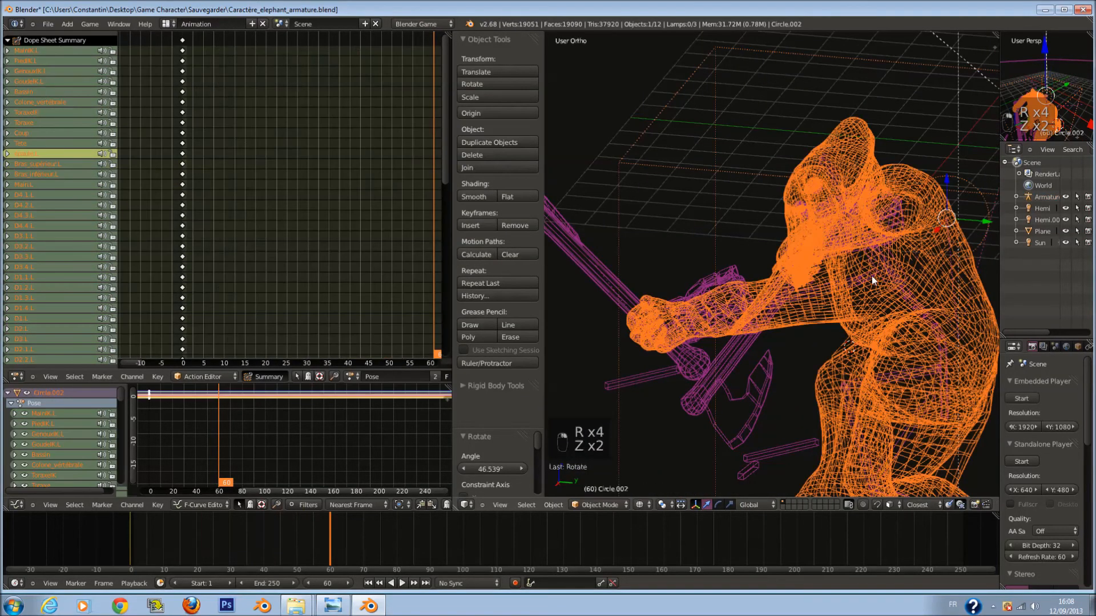
key(z)
right_click(871, 276)
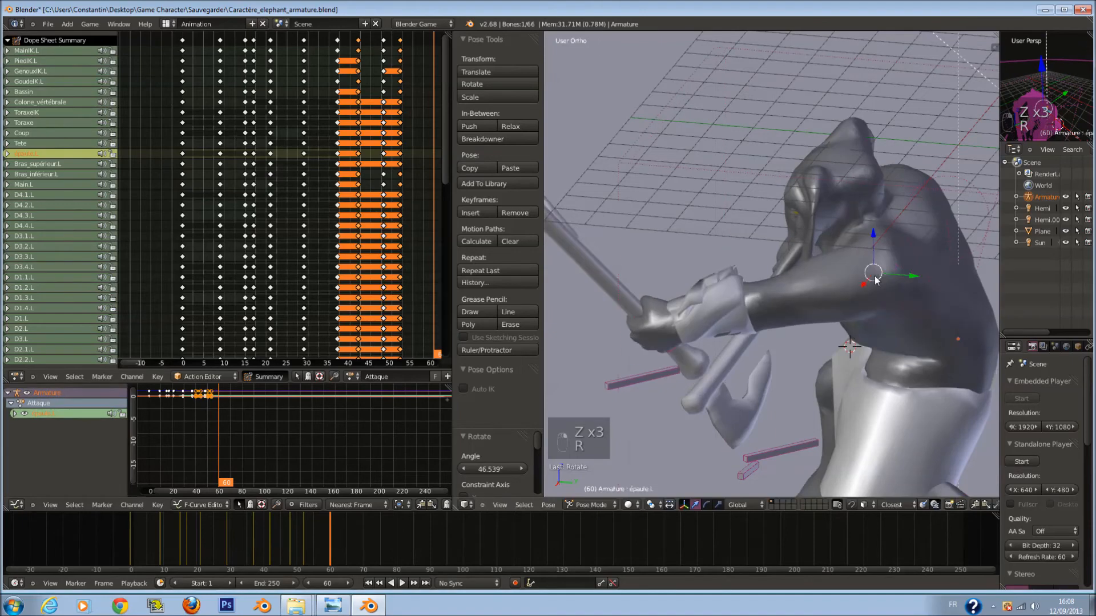
Select only the left upper arm bone and rotate it by about -54° in the angled side view.
key(z)
right_click(844, 283)
right_click(841, 286)
key(z)
scroll(902, 268, down, 2)
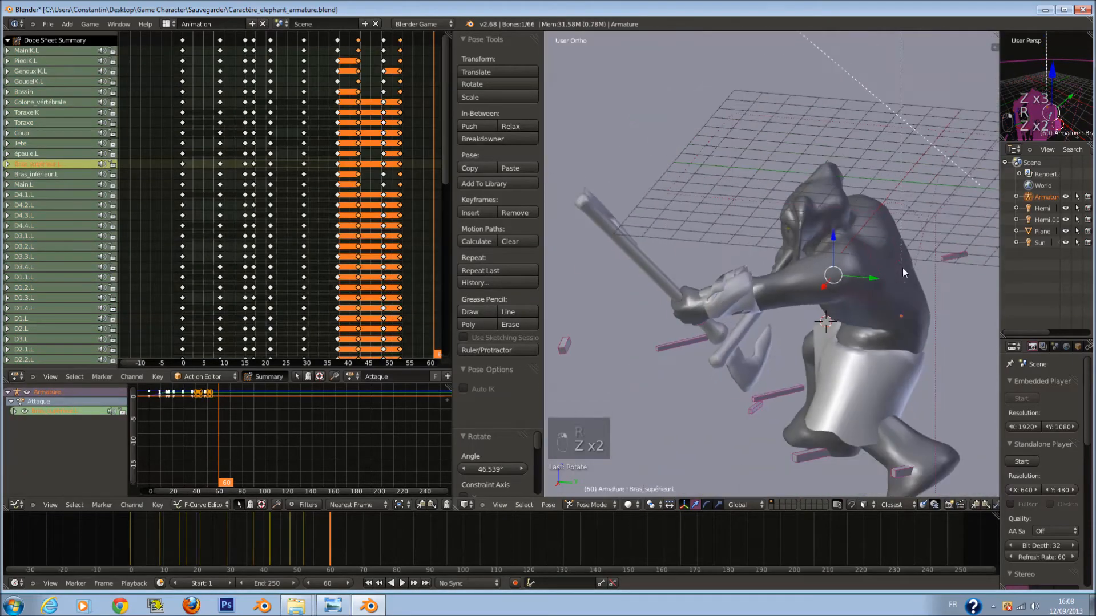
key(r)
click(859, 231)
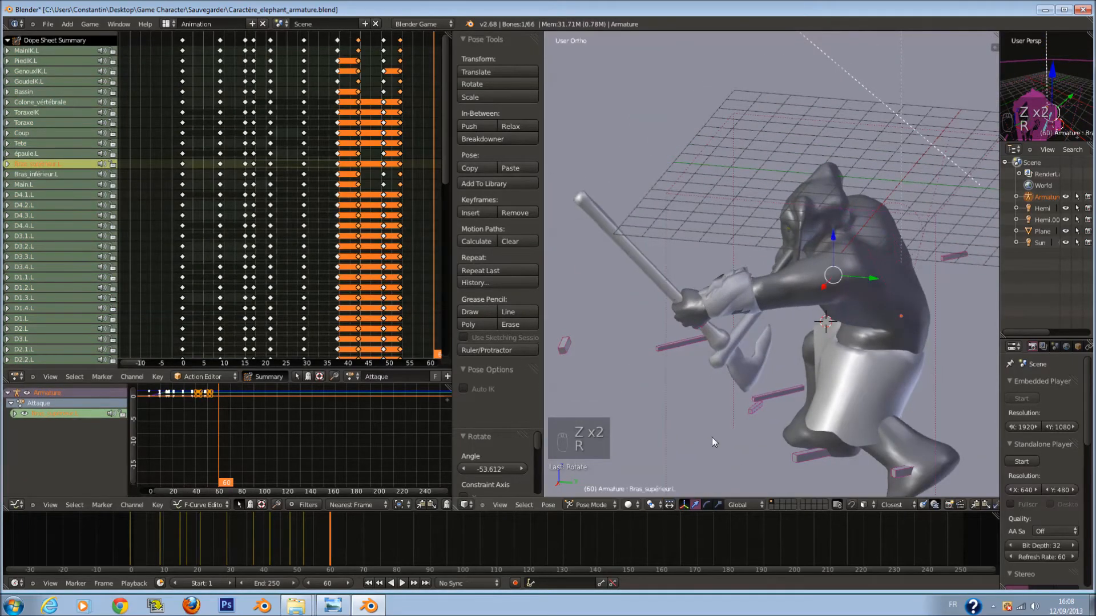
Reposition the left elbow's IK control in front of and below the outstretched arm.
right_click(757, 407)
key(g)
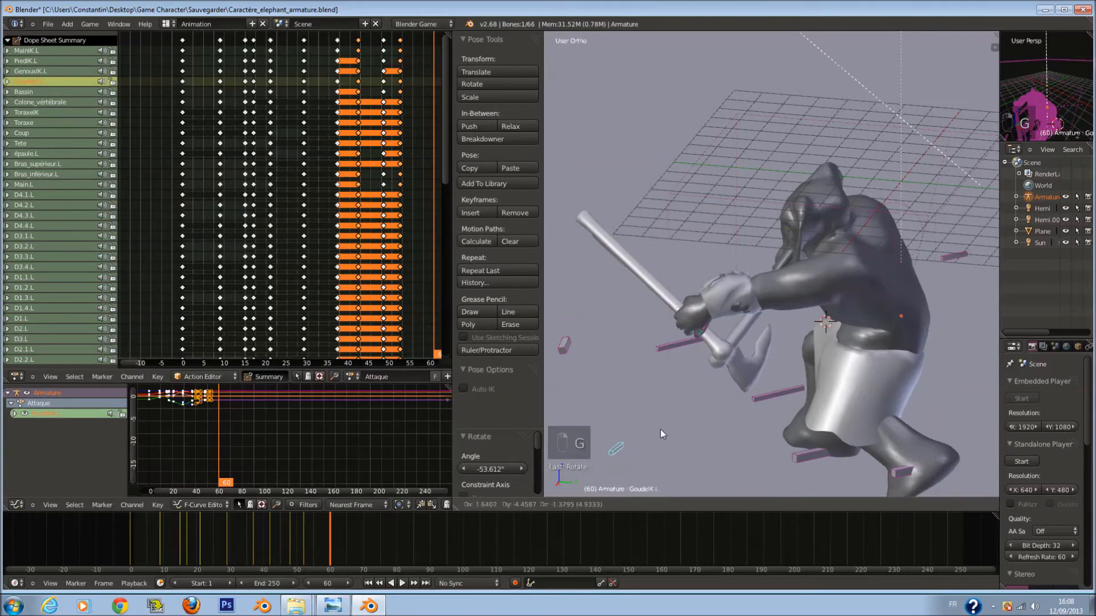
click(683, 399)
Select only the left hand's main bone and turn it so the axe tilts more upright.
key(z)
key(a)
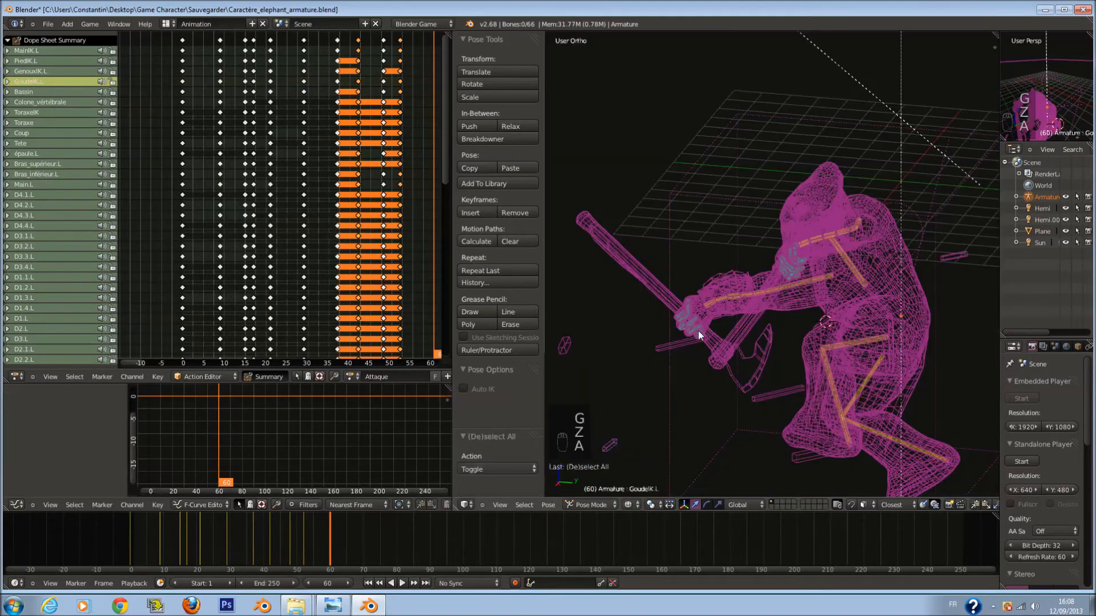
right_click(699, 334)
right_click(703, 337)
right_click(704, 337)
right_click(704, 310)
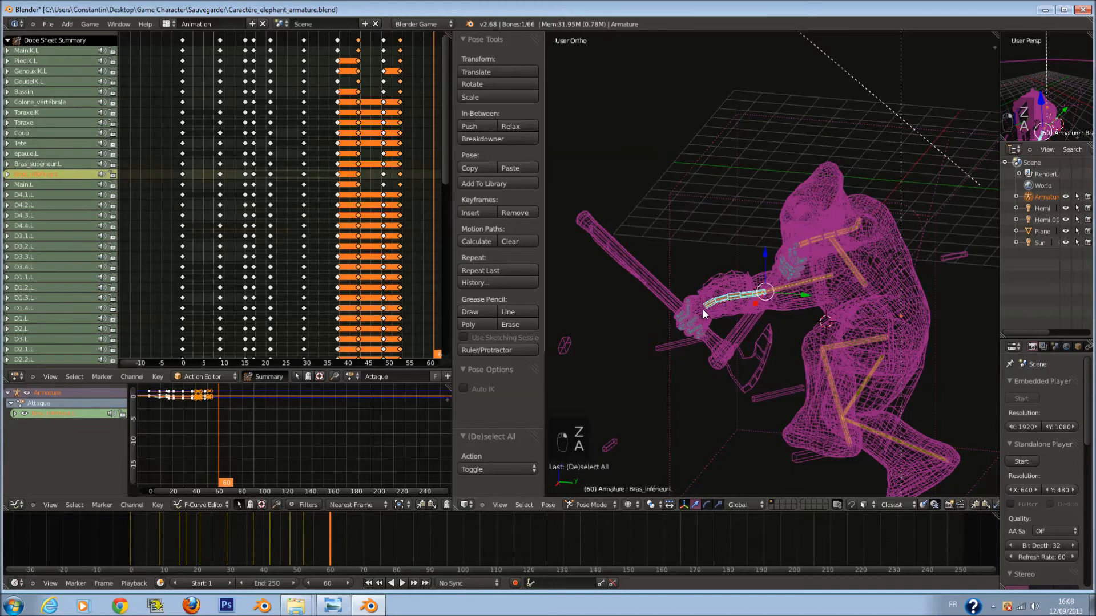
right_click(703, 311)
key(z)
key(g)
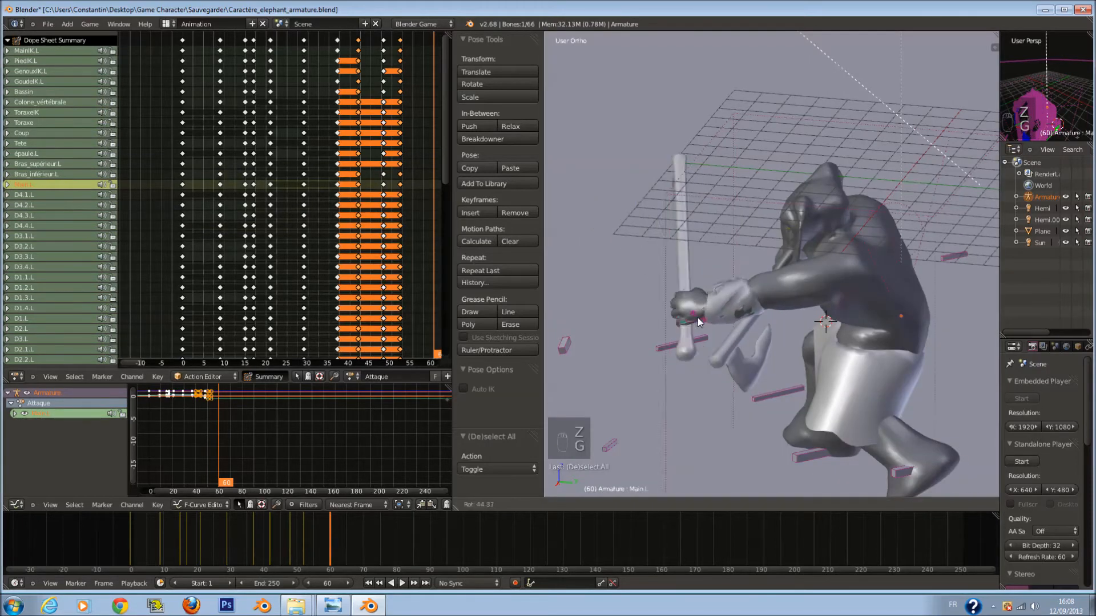
click(701, 324)
Examine the bones around the left hand and forearm up close in wireframe.
key(z)
right_click(705, 315)
right_click(702, 305)
right_click(698, 289)
scroll(711, 300, down, 1)
key(z)
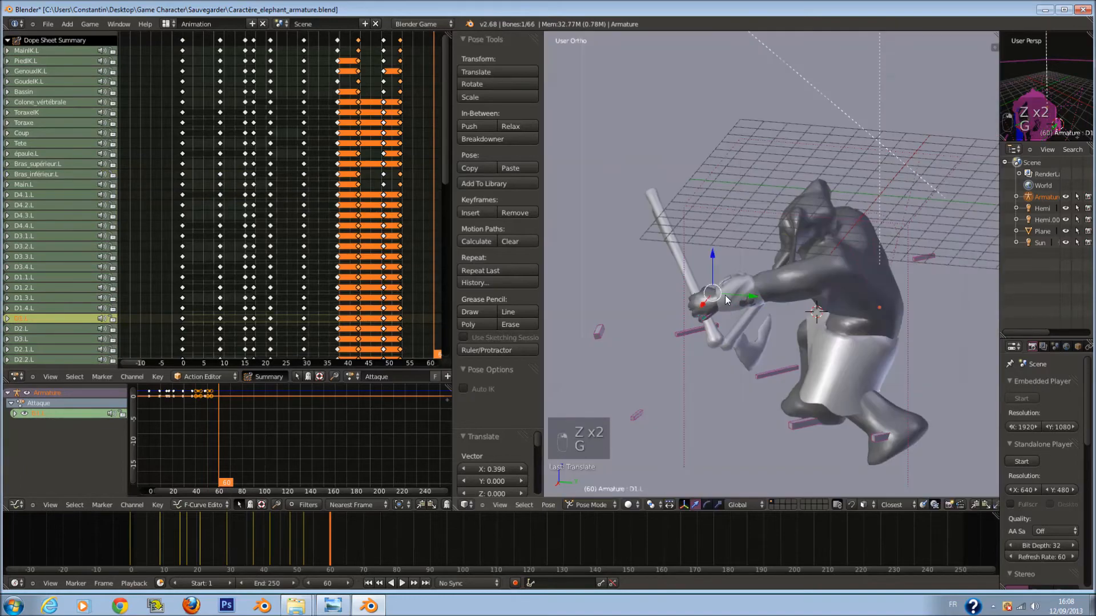
shift+middle_drag(725, 299, 779, 270)
scroll(780, 274, up, 4)
key(z)
mouse_move(799, 327)
middle_down()
mouse_move(791, 291)
mouse_move(777, 308)
mouse_move(805, 277)
mouse_move(754, 294)
middle_up()
key(a)
key(a)
scroll(737, 320, down, 3)
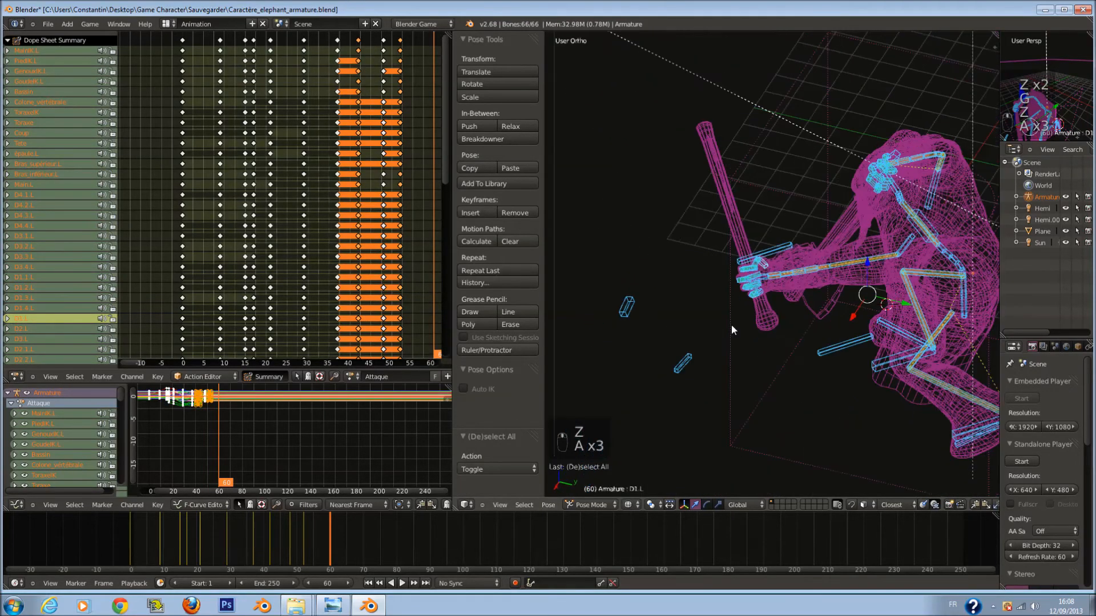
Move the left hand's IK control in toward the body so the arm bends down beside the knee.
right_click(628, 311)
key(z)
middle_drag(674, 319, 737, 271)
key(g)
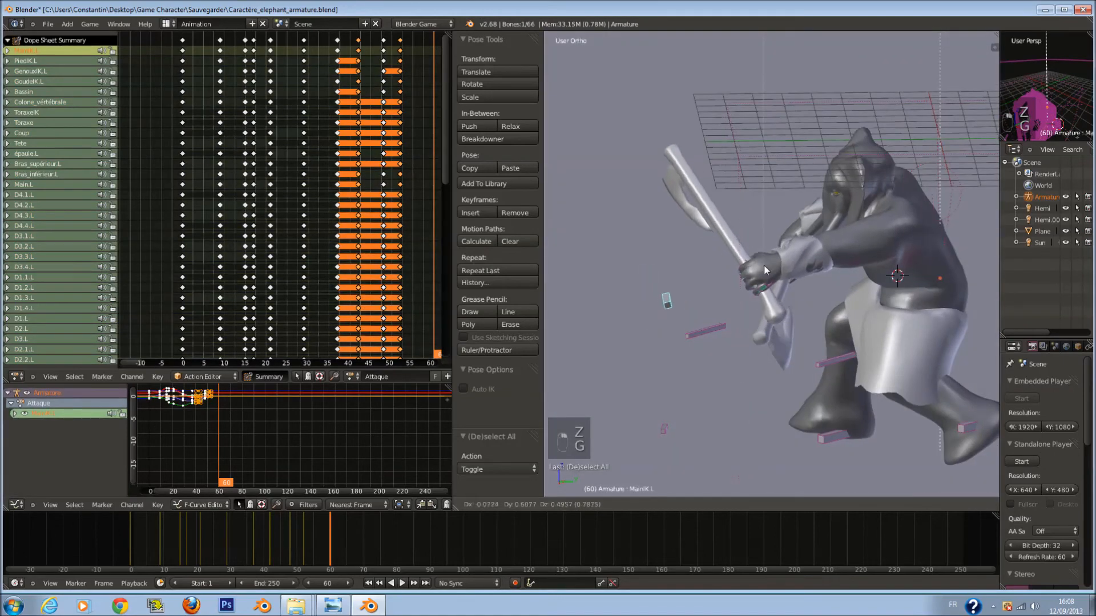
click(943, 320)
middle_drag(943, 320, 886, 319)
key(g)
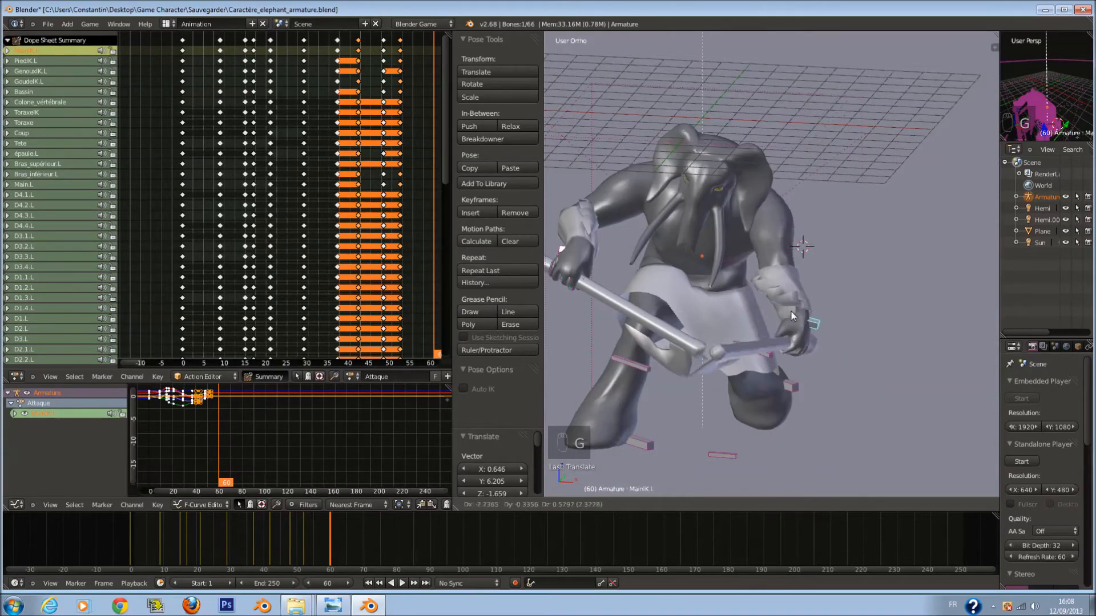
click(768, 312)
Move the left hand's IK control by about 1.31 in X, -1.98 in Y and -0.91 in Z.
right_click(803, 387)
middle_drag(803, 387, 764, 377)
right_click(688, 392)
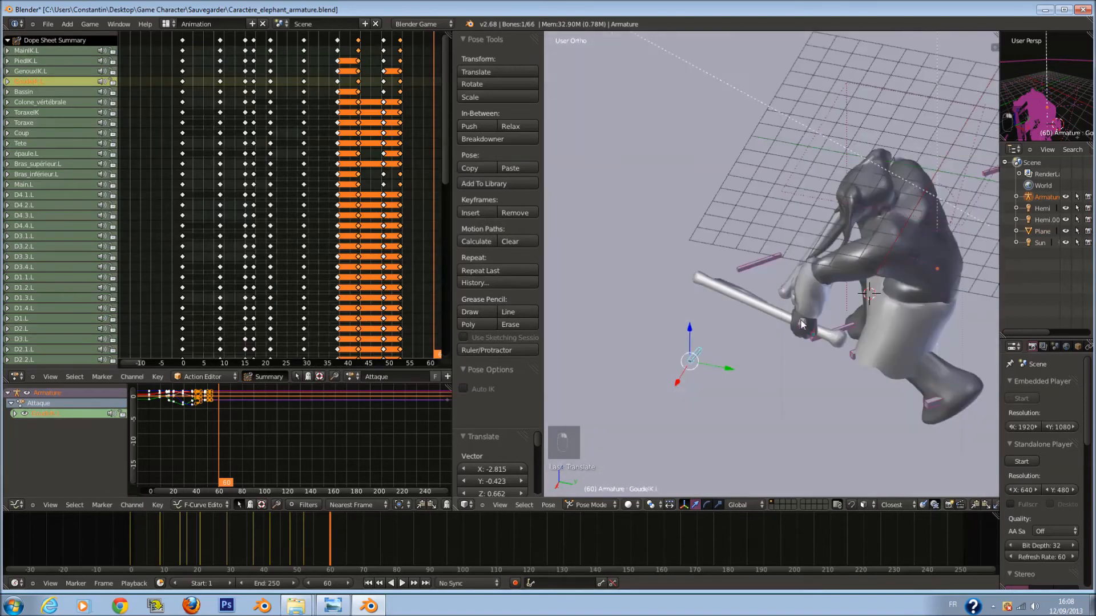
right_click(804, 325)
key(g)
click(755, 356)
Move the left elbow's IK control from the front of the character to behind and above the arm.
middle_drag(755, 356, 845, 403)
right_click(835, 407)
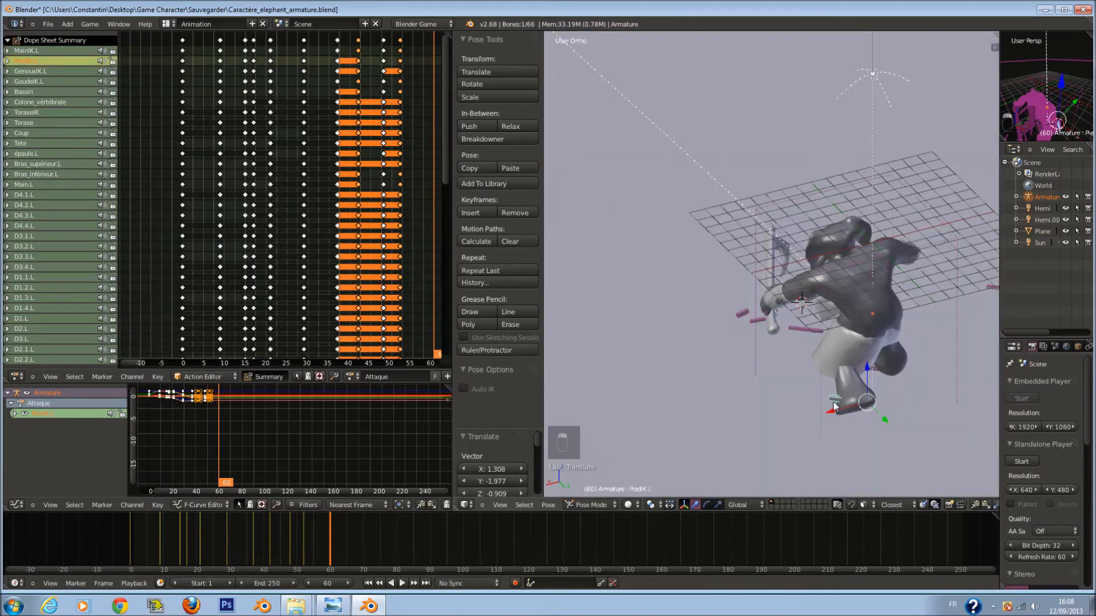
right_click(753, 320)
middle_drag(754, 320, 845, 316)
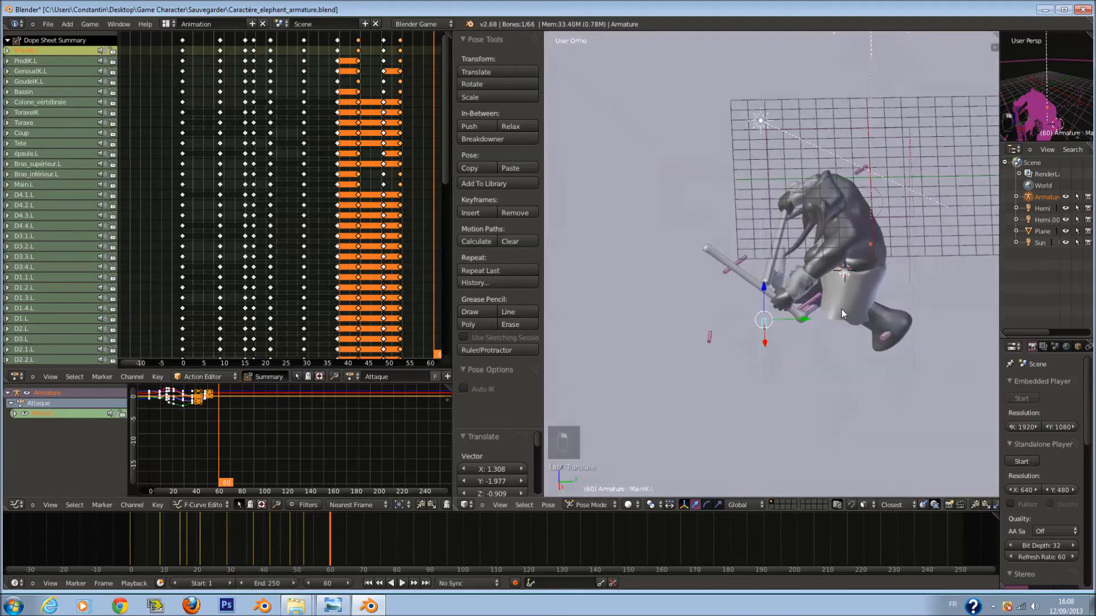
right_click(712, 337)
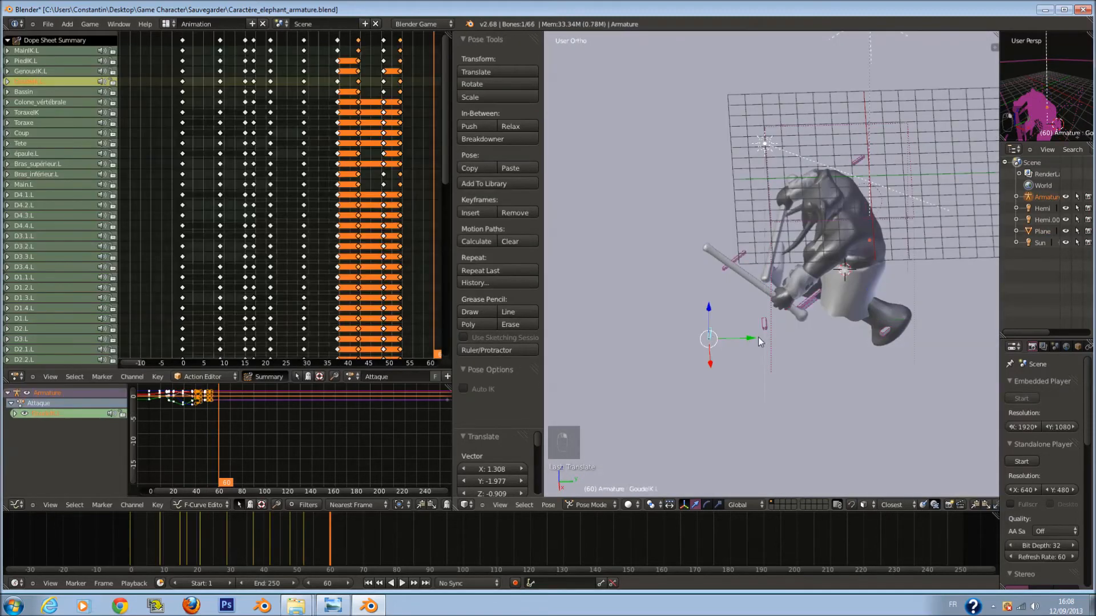
key(g)
click(986, 345)
middle_drag(986, 345, 962, 312)
key(g)
click(950, 198)
right_click(765, 330)
middle_drag(781, 365, 776, 371)
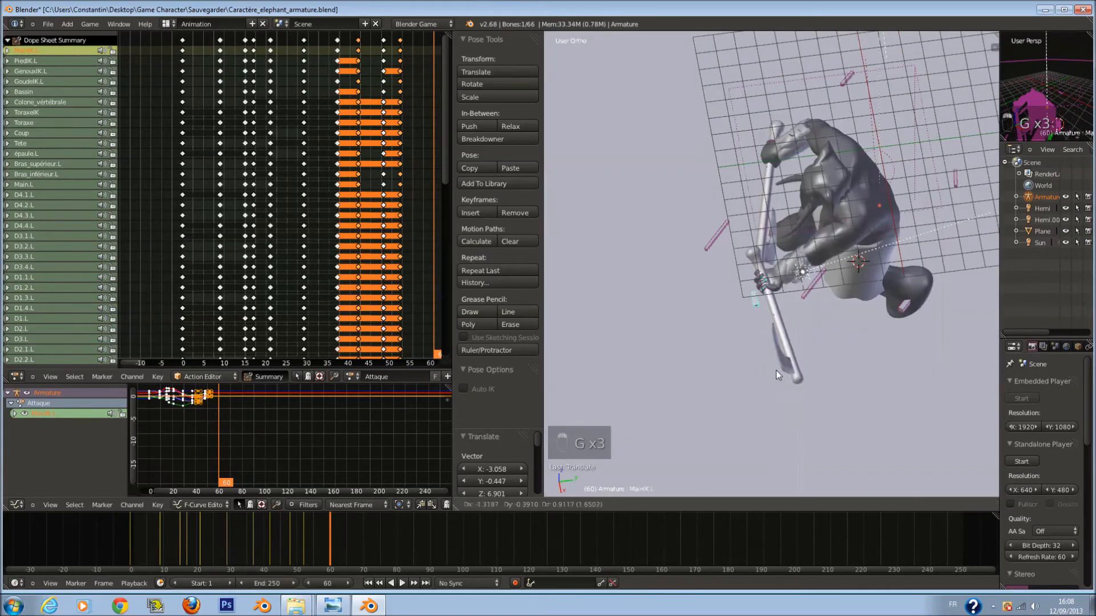
key(g)
click(808, 394)
Shift the left elbow's IK control by about 2.7 in X, -1.75 in Y and 1.07 in Z.
scroll(893, 345, down, 3)
middle_drag(911, 253, 858, 298)
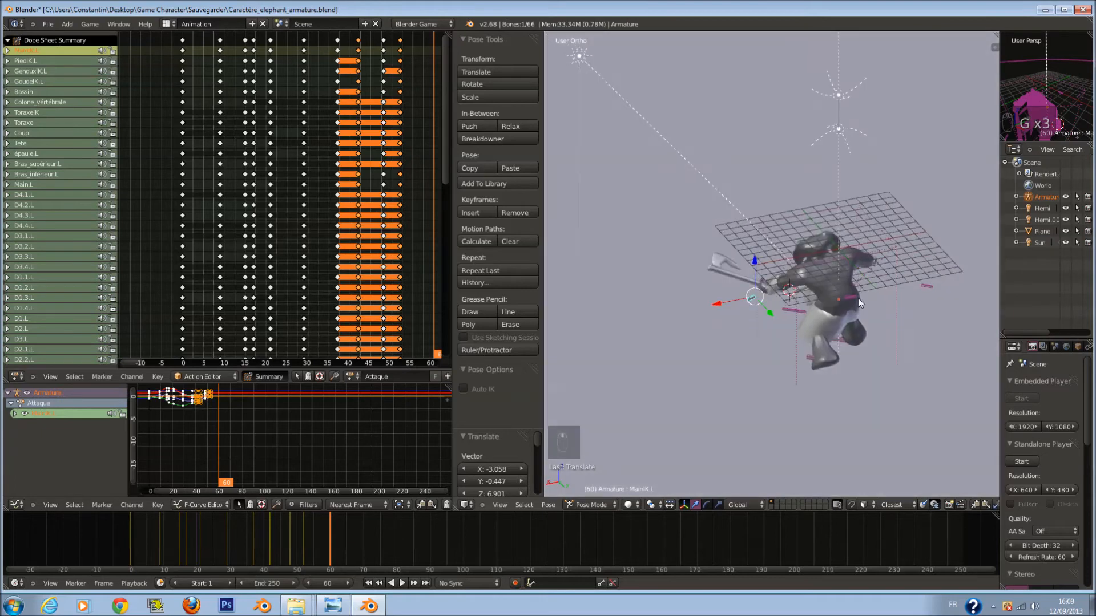
right_click(854, 295)
scroll(854, 294, up, 2)
key(g)
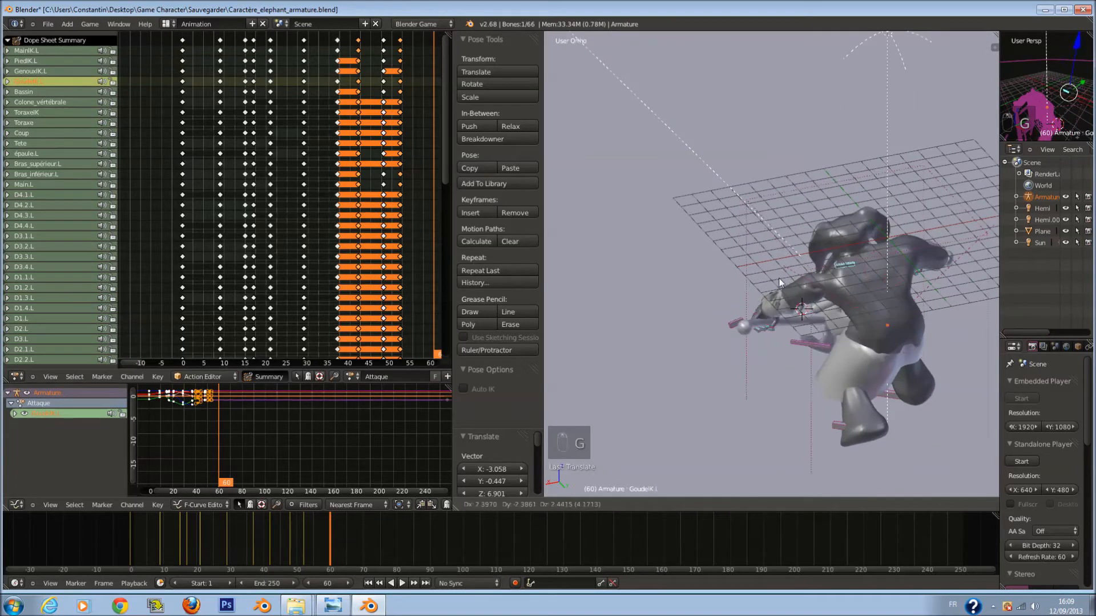
click(778, 305)
Move the left hand's IK control slightly inward and down, by about -0.67 in X, 0.65 in Y and -0.65 in Z.
right_click(744, 362)
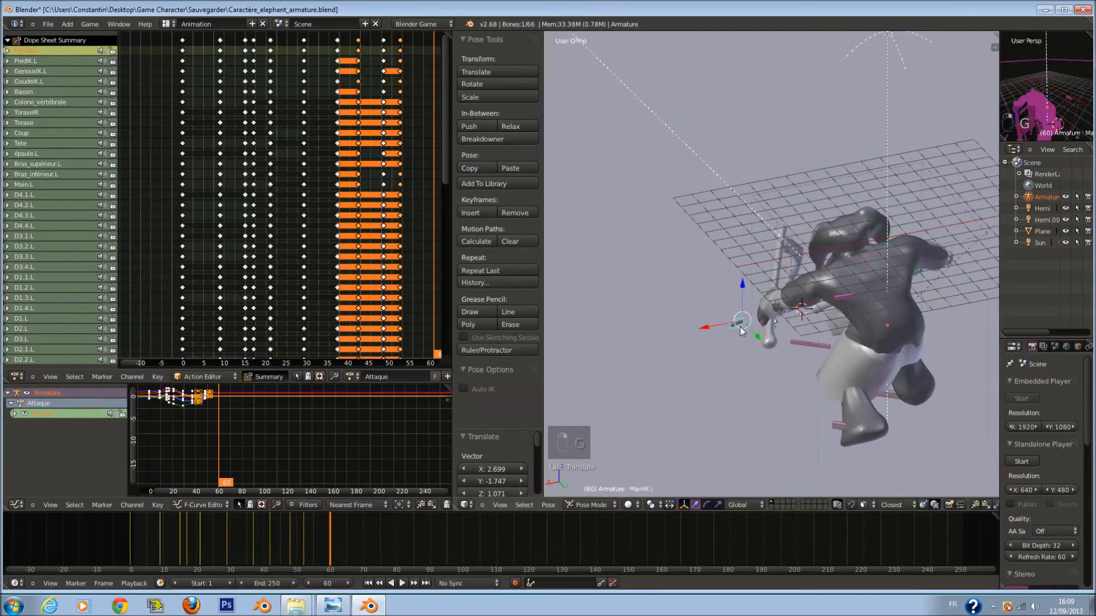
key(g)
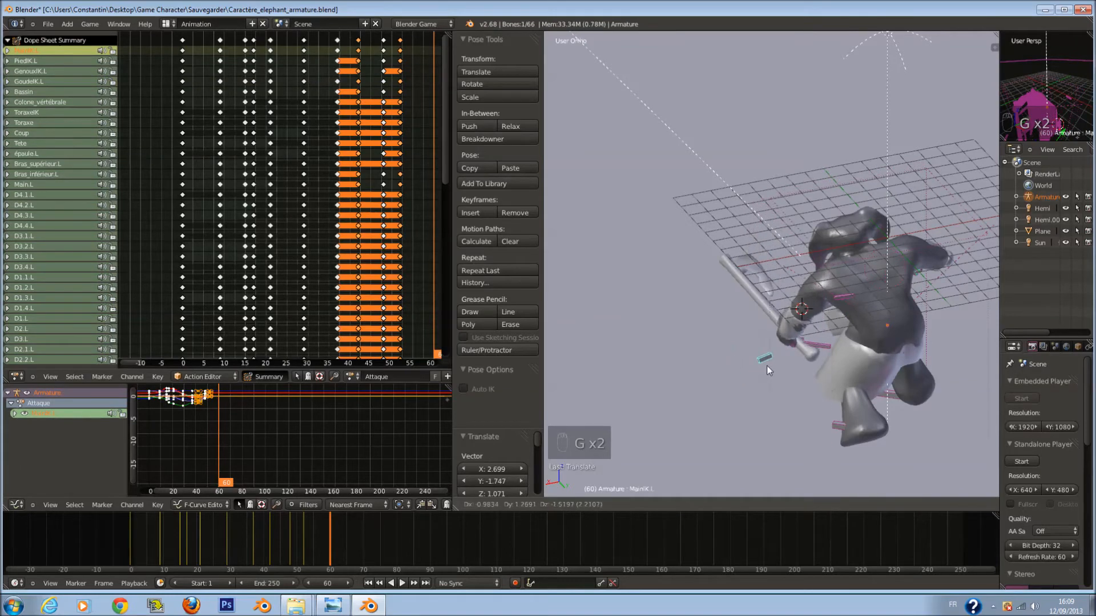
click(753, 356)
In the right side view, move the right foot's IK control about 0.68 in Y and 0.16 in Z.
key(a)
key(a)
key(a)
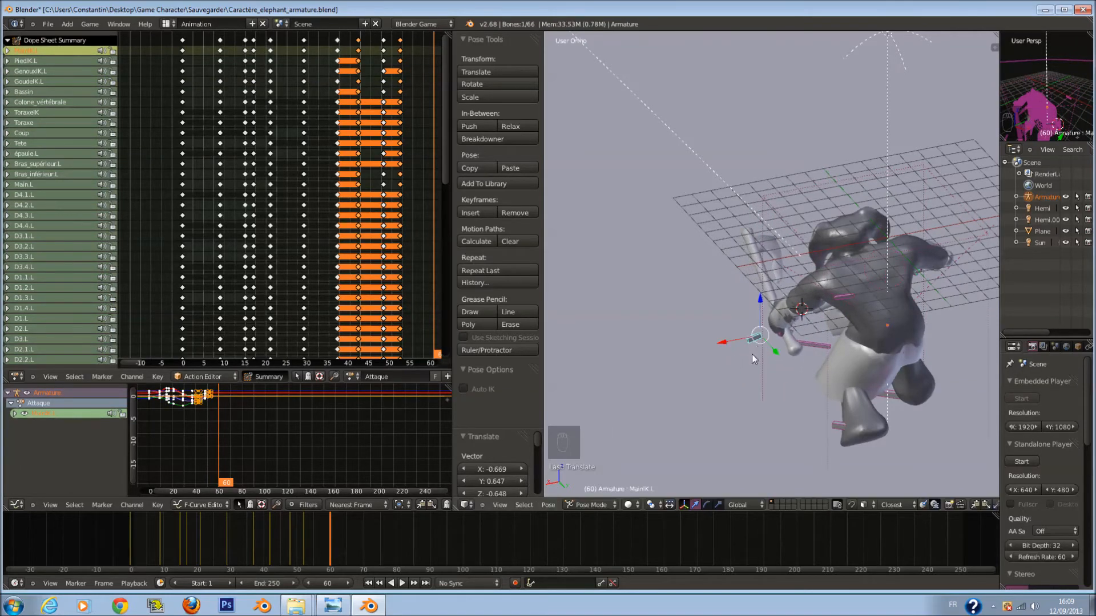
mouse_move(786, 364)
middle_down()
mouse_move(900, 358)
mouse_move(823, 330)
middle_up()
key(KP_3)
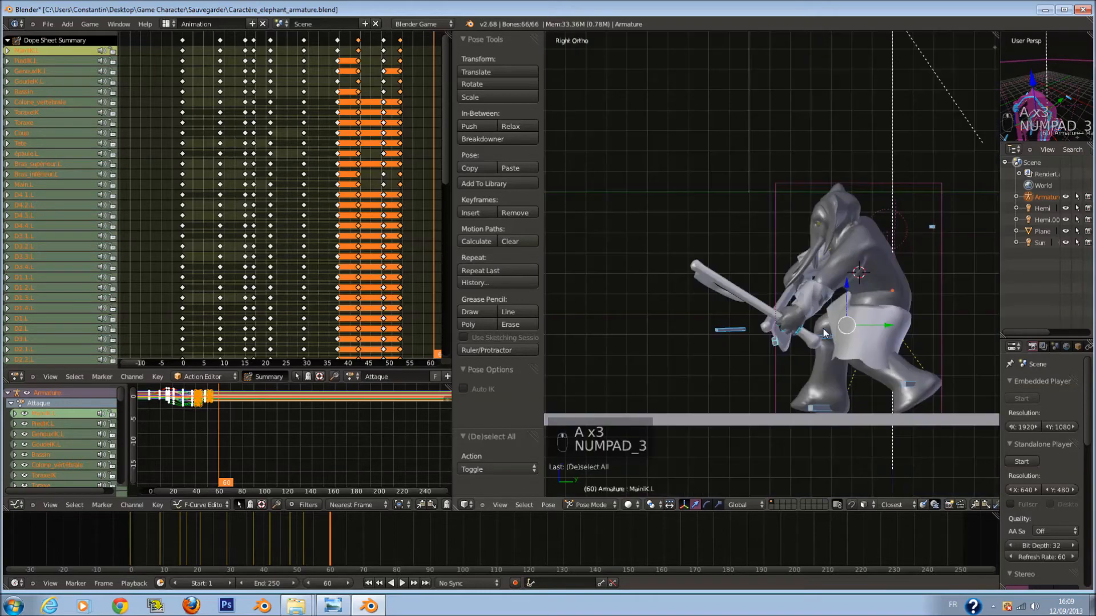
key(z)
scroll(731, 394, up, 5)
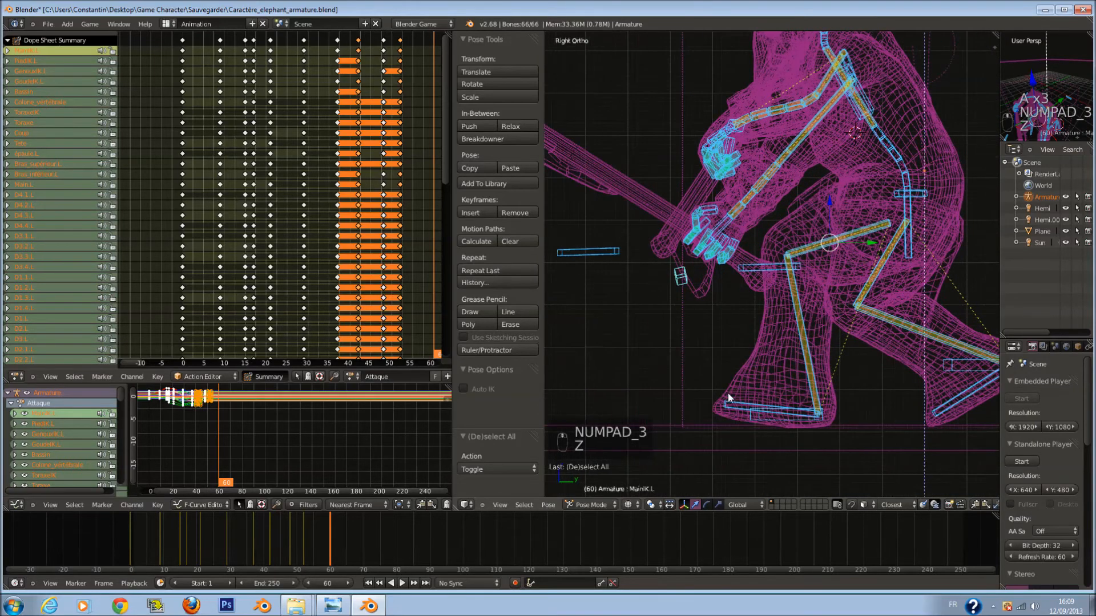
right_click(779, 412)
key(g)
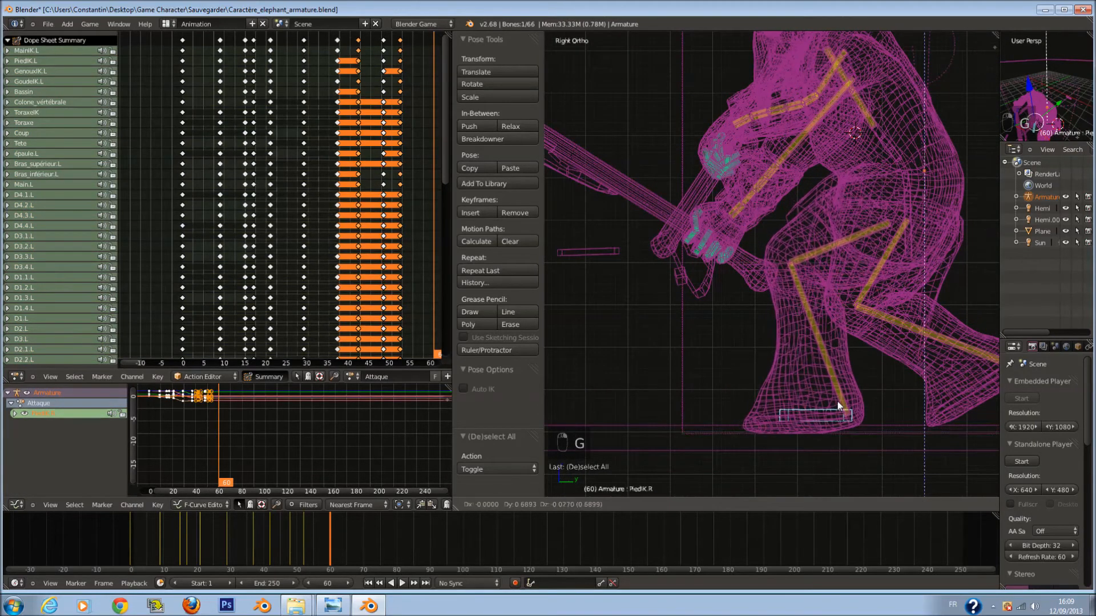
click(838, 399)
Select all the armature's bones and insert a keyframe for the full pose at frame 60.
key(z)
scroll(869, 311, down, 2)
mouse_move(869, 311)
middle_down()
mouse_move(905, 320)
mouse_move(926, 309)
mouse_move(859, 208)
mouse_move(779, 210)
middle_up()
key(z)
key(z)
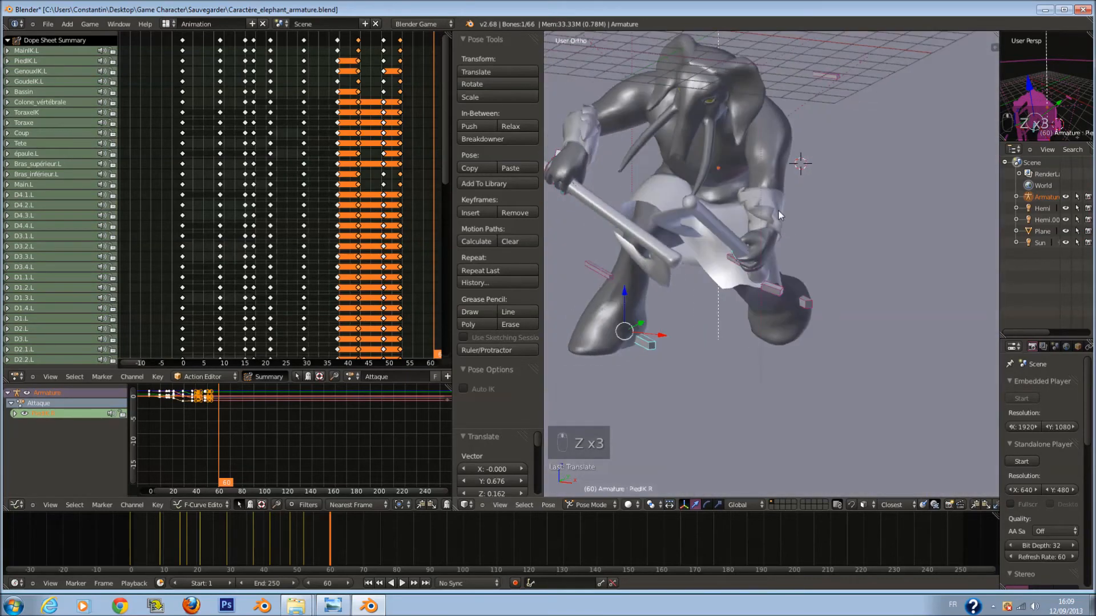
key(KP_3)
key(z)
key(a)
key(a)
key(a)
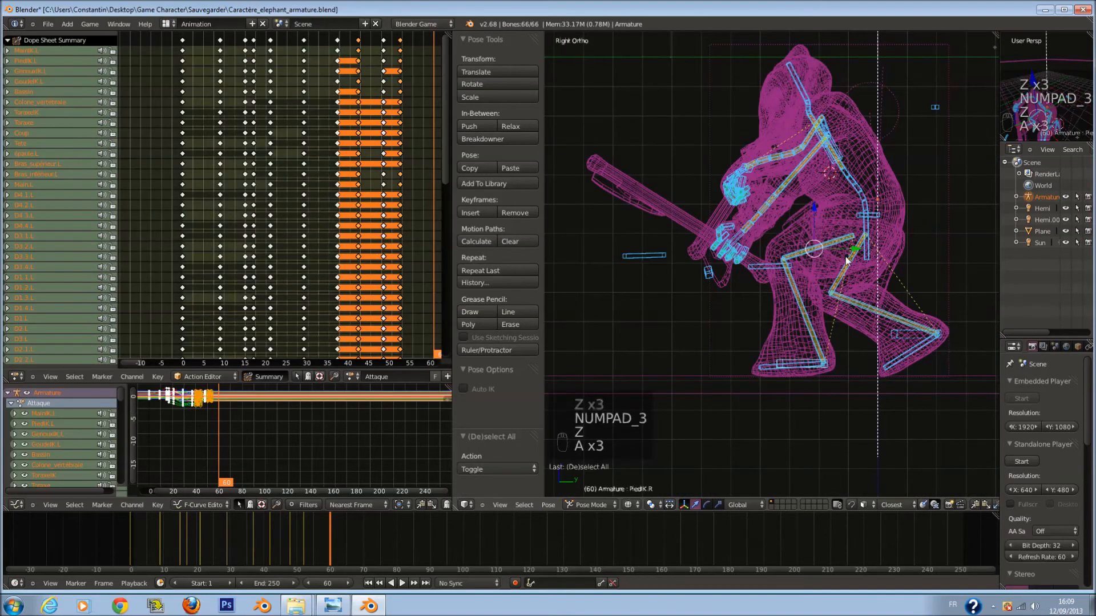
key(i)
click(840, 255)
Play the attack animation from around frame 41 to review the motion into the frame 60 pose.
drag(318, 540, 267, 540)
key(z)
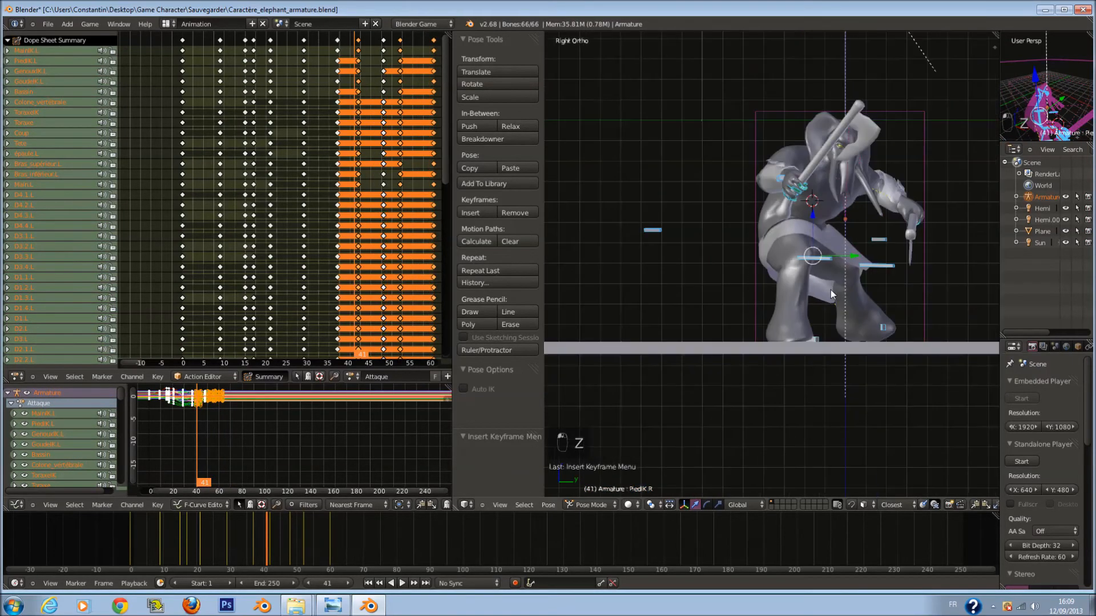
key(alt+a)
key(alt+a)
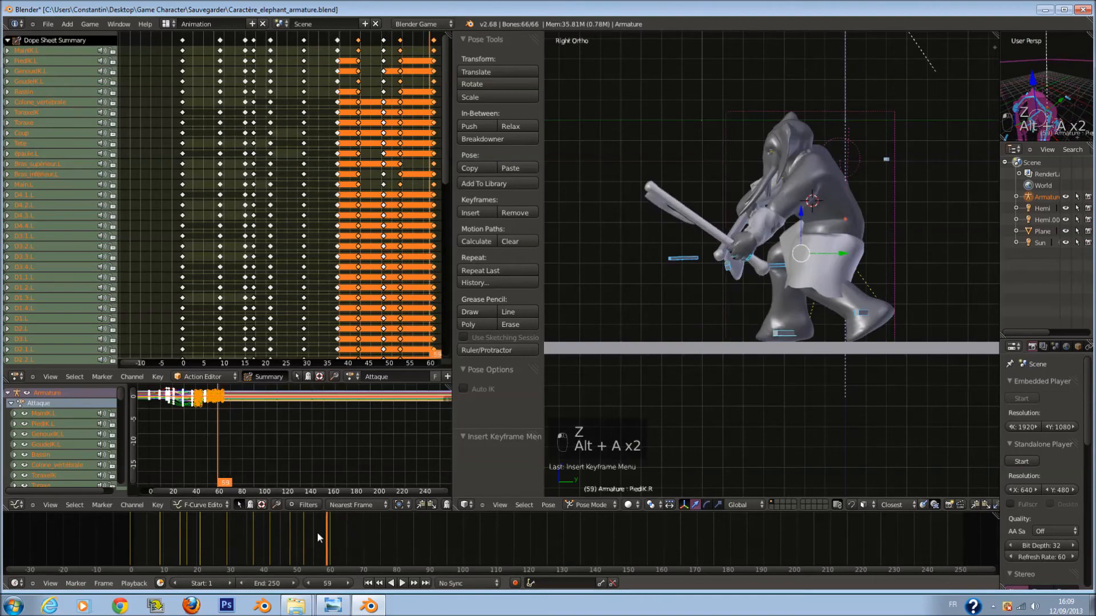
key(alt+a)
key(alt+a)
Go to frame 63 and display the character in wireframe.
drag(377, 515, 344, 538)
key(z)
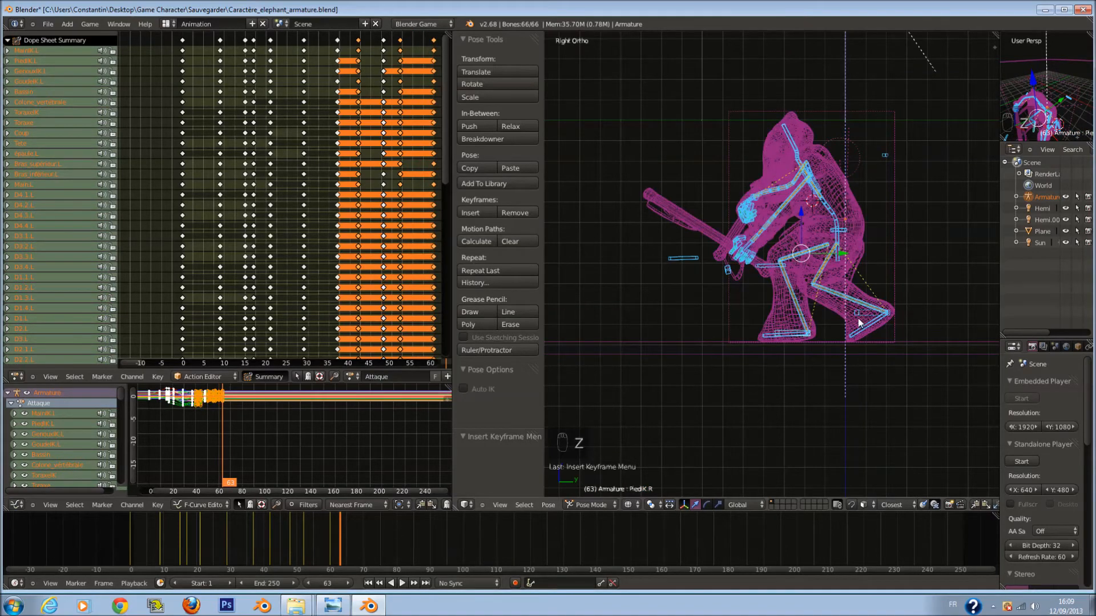
Try rotating all the armature's bones in the right side view and undo that rotation.
key(r)
click(930, 262)
key(z)
middle_drag(897, 317, 917, 276)
key(ctrl+z)
Rotate all the armature's bones by about -19° around the global Z axis.
key(r)
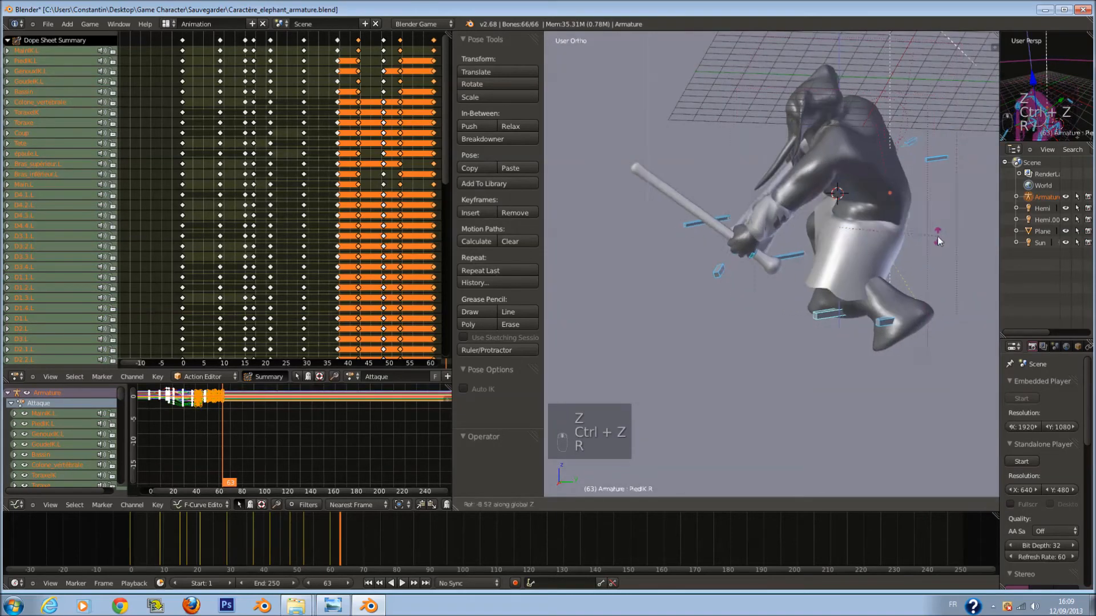
click(932, 254)
key(z)
right_click(865, 332)
right_click(873, 341)
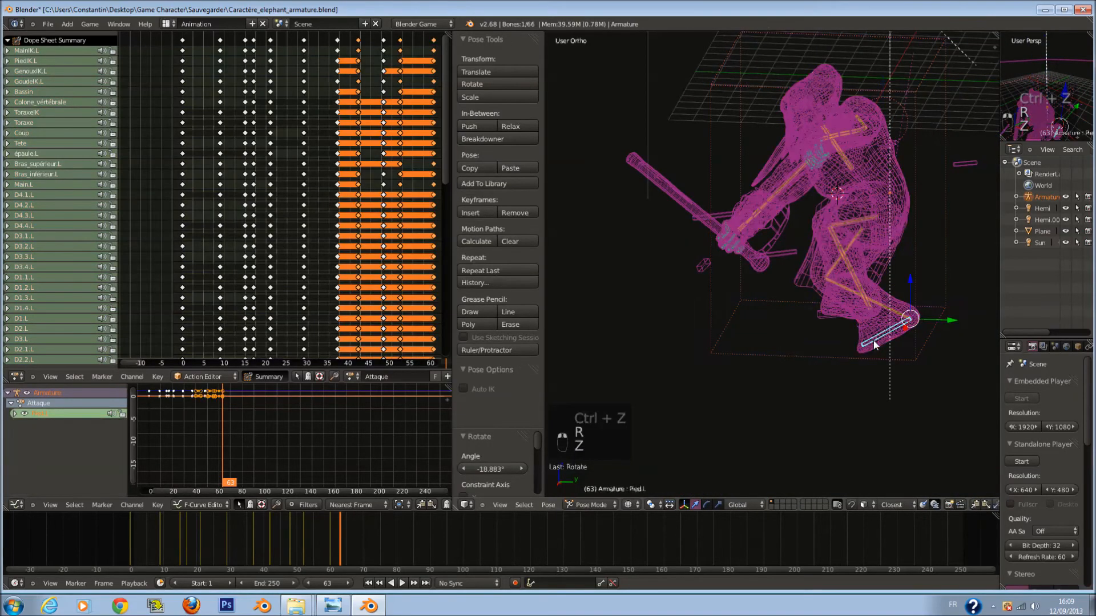
key(z)
key(g)
right_click(834, 339)
Move the left foot's IK control forward by about 1.02 in X, -5.82 in Y and -0.77 in Z.
key(z)
key(z)
right_click(866, 325)
key(g)
click(714, 349)
key(KP_1)
key(KP_3)
key(z)
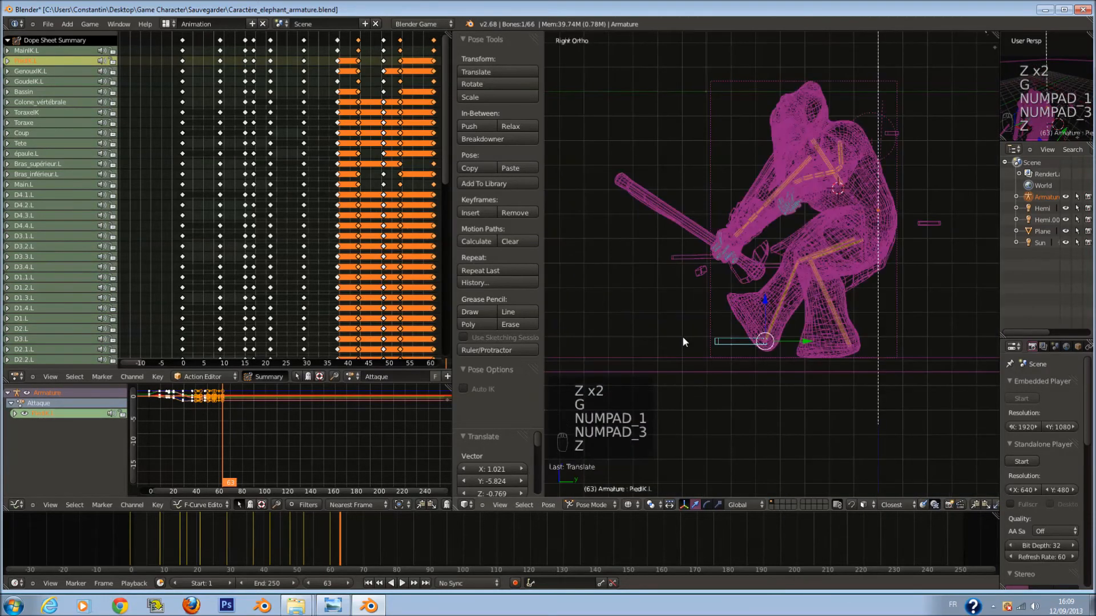
Clear the pose rotation of the left foot's IK control, the left foot bone and the left leg bones.
key(alt+r)
right_click(752, 313)
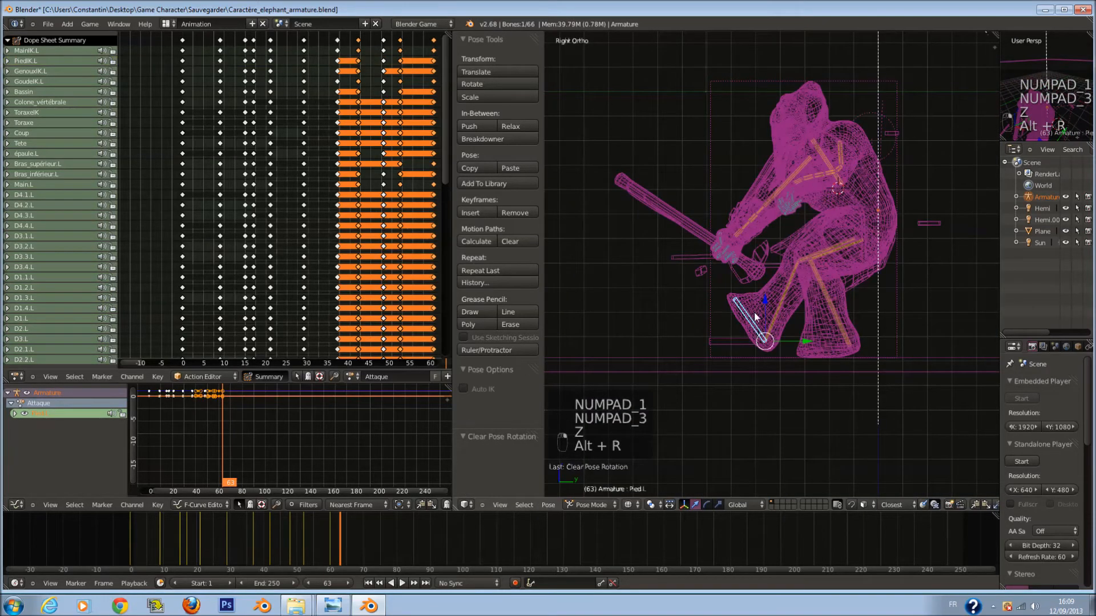
key(alt+r)
scroll(772, 311, up, 3)
right_click(775, 341)
key(alt+r)
key(alt+g)
right_click(825, 248)
right_click(825, 251)
key(alt+r)
Reset the left foot's IK control, including its location, and move it by about -5.22 in Y and -0.24 in Z.
right_click(756, 379)
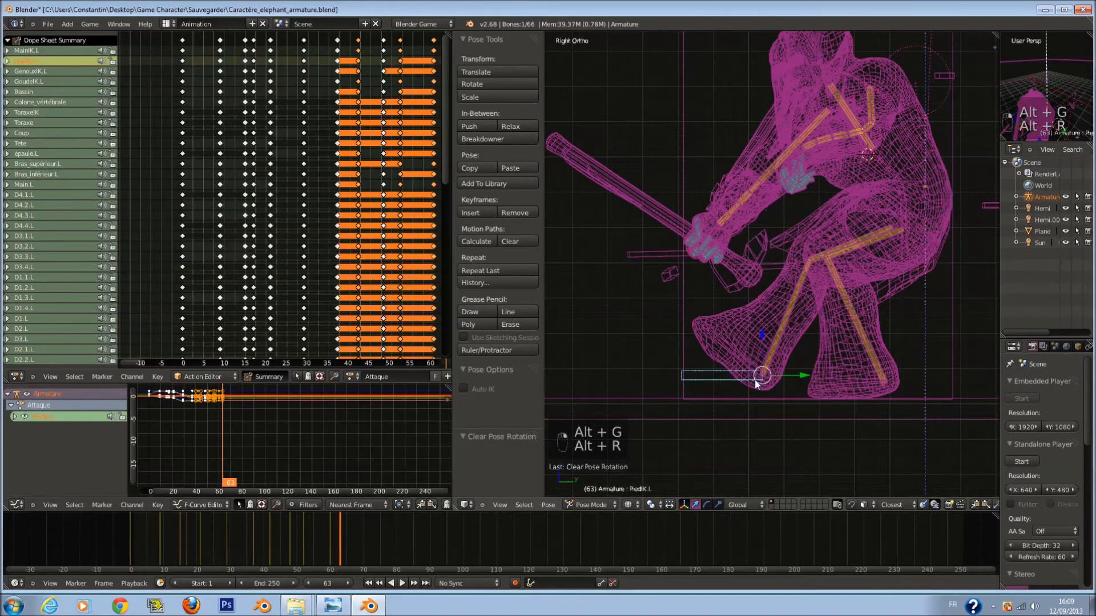
key(alt+space)
key(alt+r)
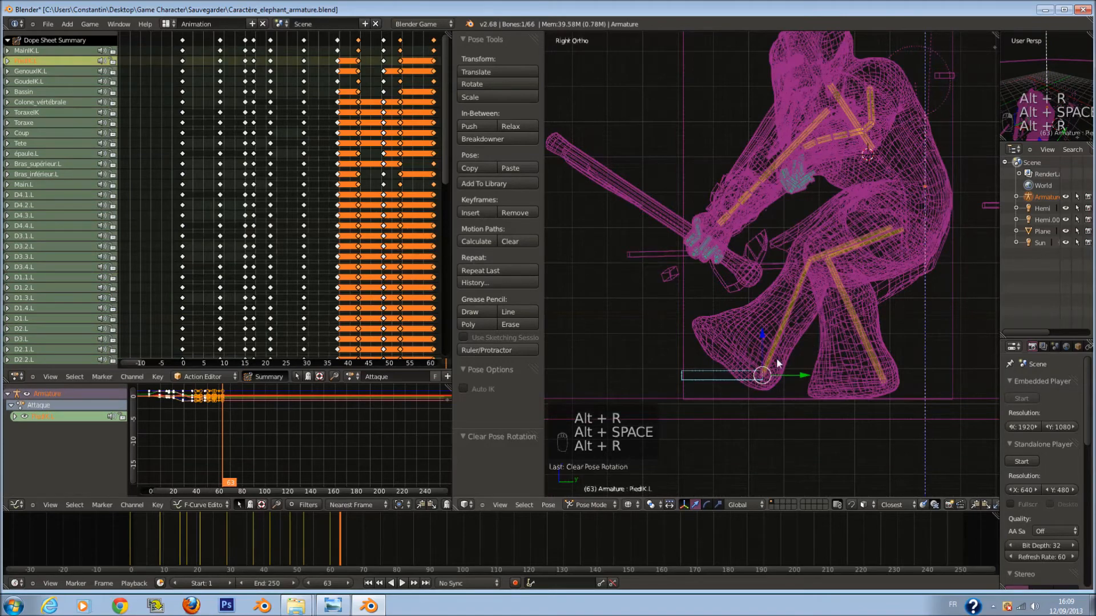
key(alt+g)
key(g)
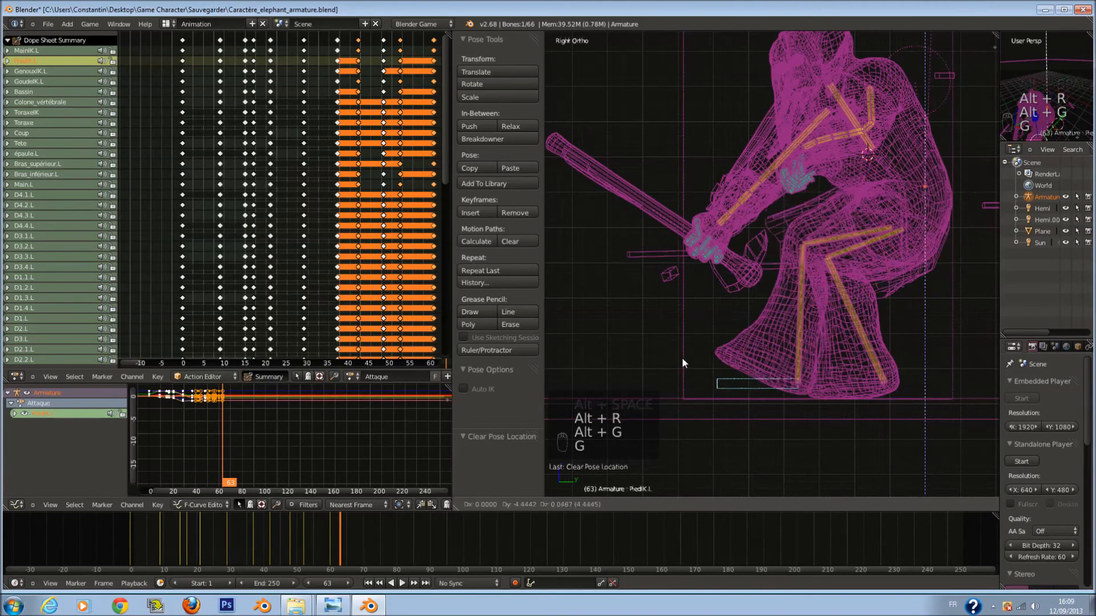
click(654, 368)
Rotate the left foot bone so the forward foot lies flatter on the ground.
right_click(741, 358)
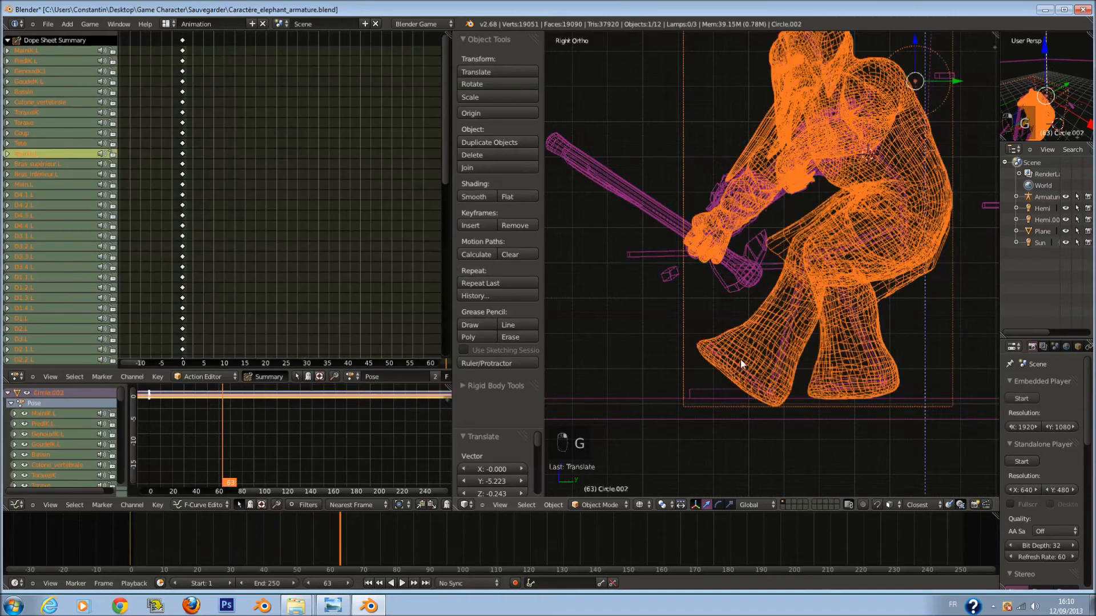
right_click(732, 358)
key(r)
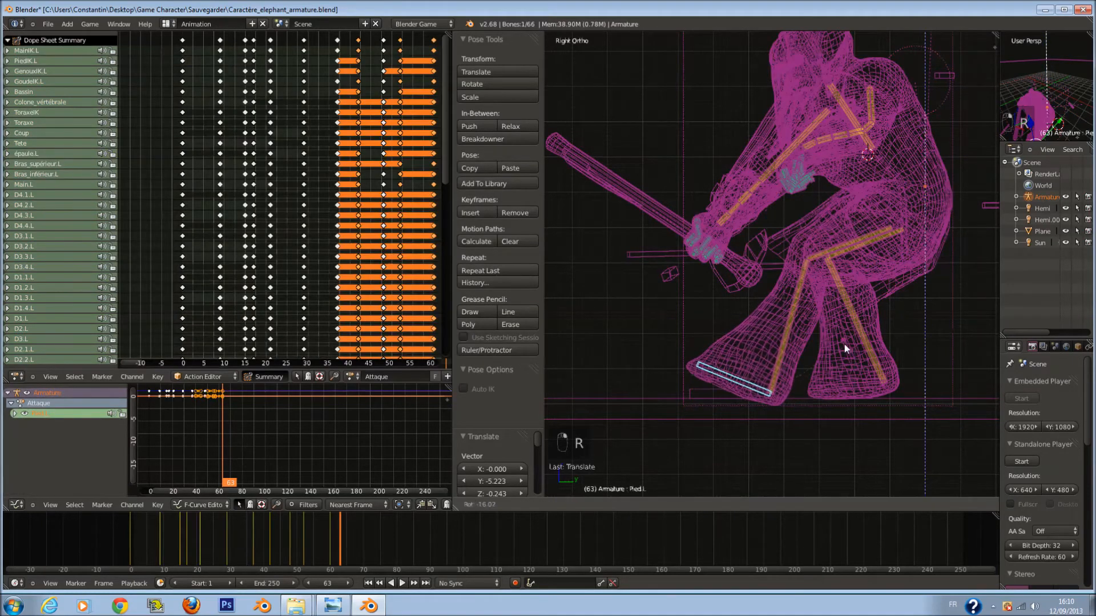
click(829, 337)
Move the right foot's IK control backward by about 2.42 in Y and 0.29 in Z.
right_click(859, 377)
right_click(858, 381)
ctrl+scroll(856, 381, up, 5)
key(g)
click(939, 371)
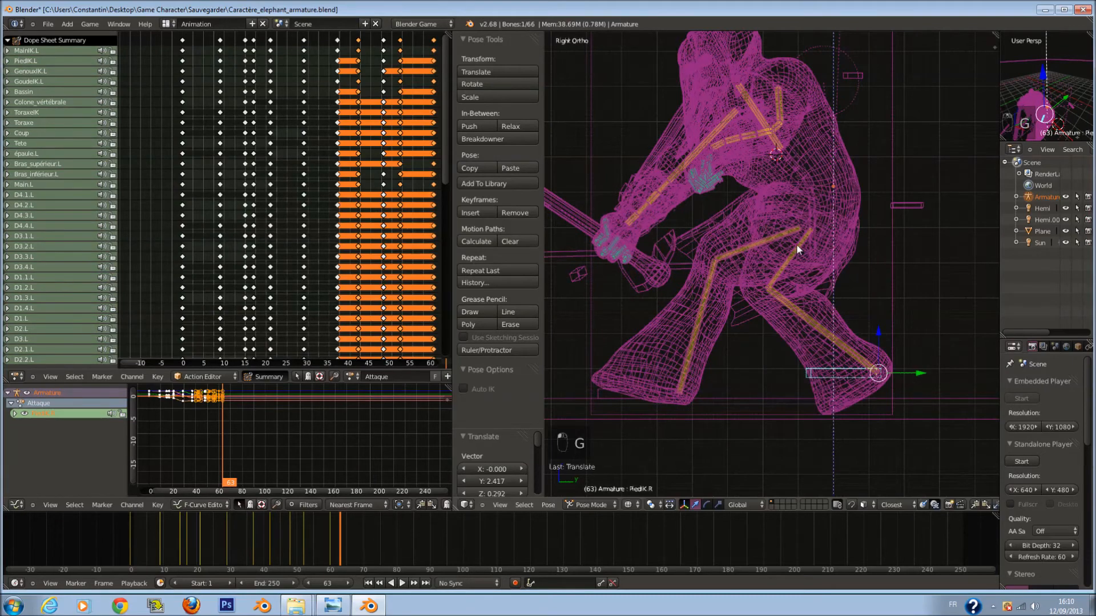
Select the bones except the feet and leg controls, raise them about 0.62 in Z, and shift them about -1.17 in Y and 0.14 in Z.
shift+scroll(796, 245, up, 5)
scroll(796, 245, down, 1)
key(a)
key(a)
key(a)
ctrl+scroll(771, 257, down, 3)
key(a)
key(c)
scroll(685, 286, down, 2)
mouse_move(685, 285)
mouse_down()
mouse_move(762, 173)
mouse_move(916, 227)
mouse_up()
right_click(917, 228)
key(c)
scroll(862, 352, up, 2)
click(860, 349)
right_click(856, 343)
key(g)
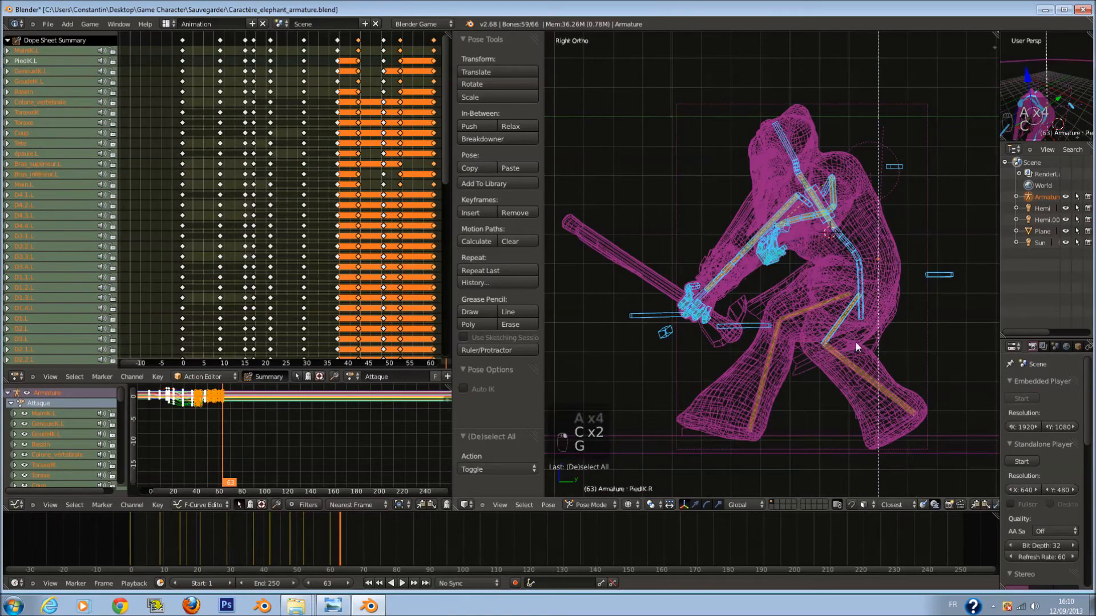
click(851, 324)
key(g)
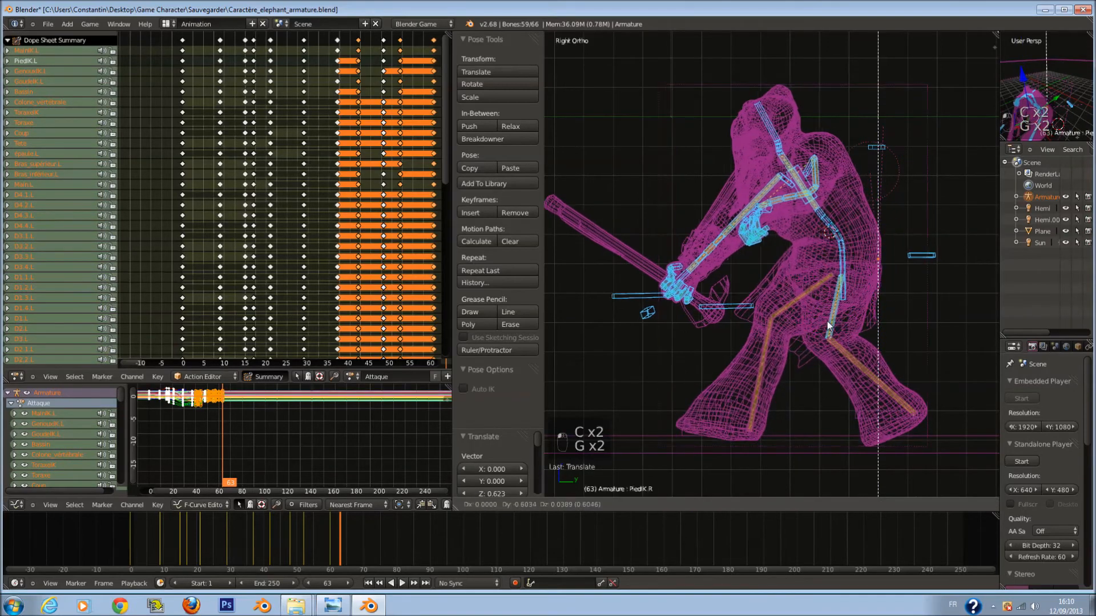
click(811, 320)
Move the left foot's IK control slightly upward to adjust the forward foot.
right_click(708, 429)
key(g)
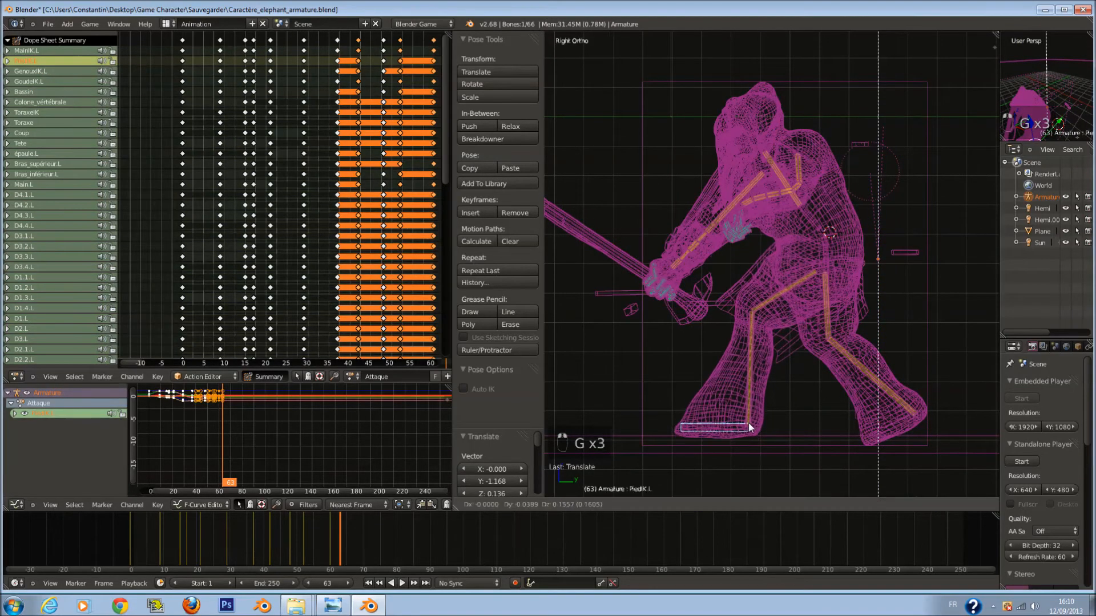
click(748, 422)
Rotate the right foot bone by about 10.48° and shift the right foot's IK control slightly forward.
key(a)
right_click(880, 435)
key(r)
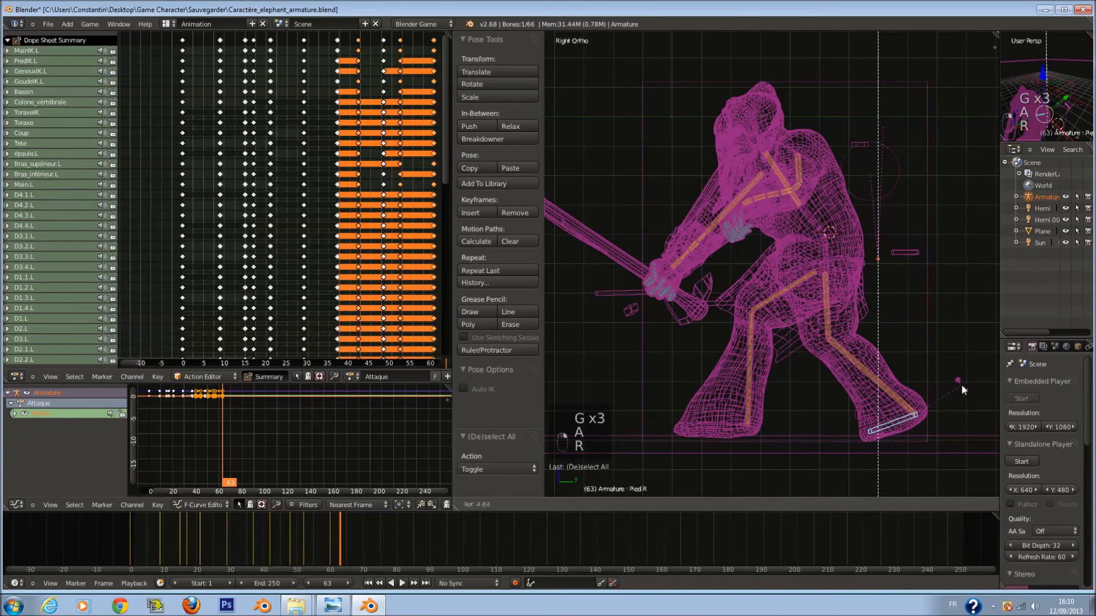
click(909, 408)
key(g)
key(g)
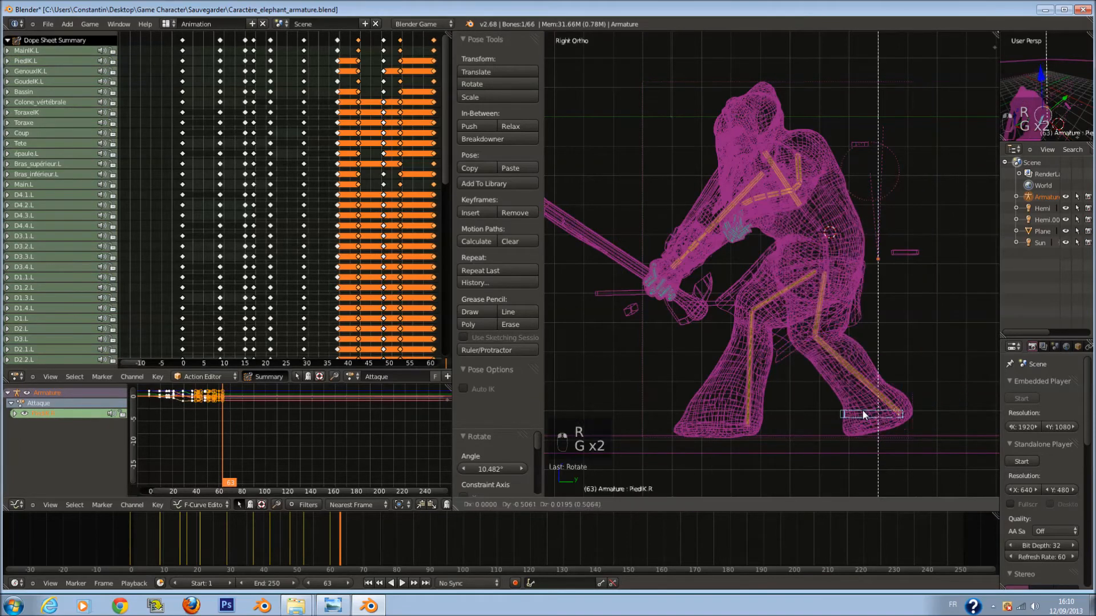
click(838, 413)
Return to solid shading, select all the armature's bones and insert a keyframe for the pose at frame 63.
key(z)
scroll(812, 366, down, 2)
key(a)
key(a)
key(a)
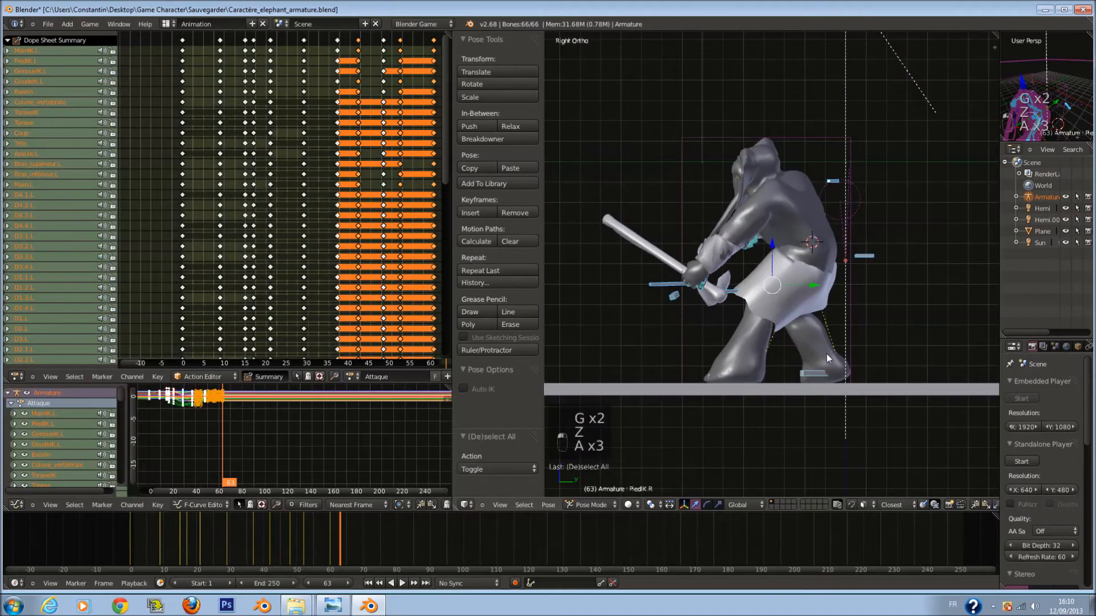
middle_drag(844, 371, 840, 333)
scroll(714, 285, up, 3)
shift+middle_drag(714, 287, 781, 287)
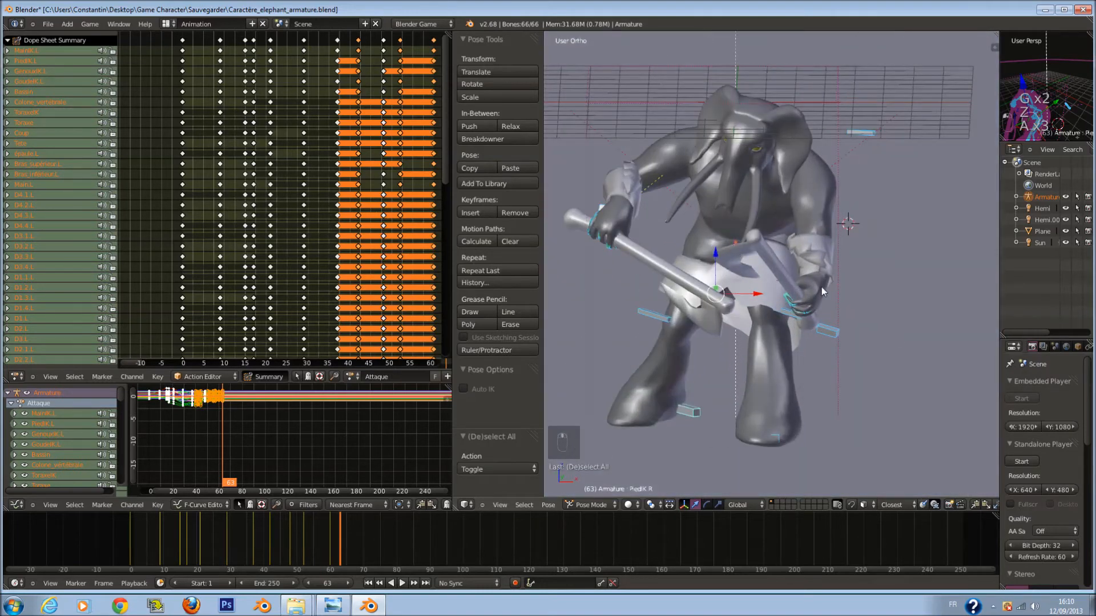
key(i)
click(840, 316)
Play the attack animation to review its transition into the frame 63 pose.
click(200, 545)
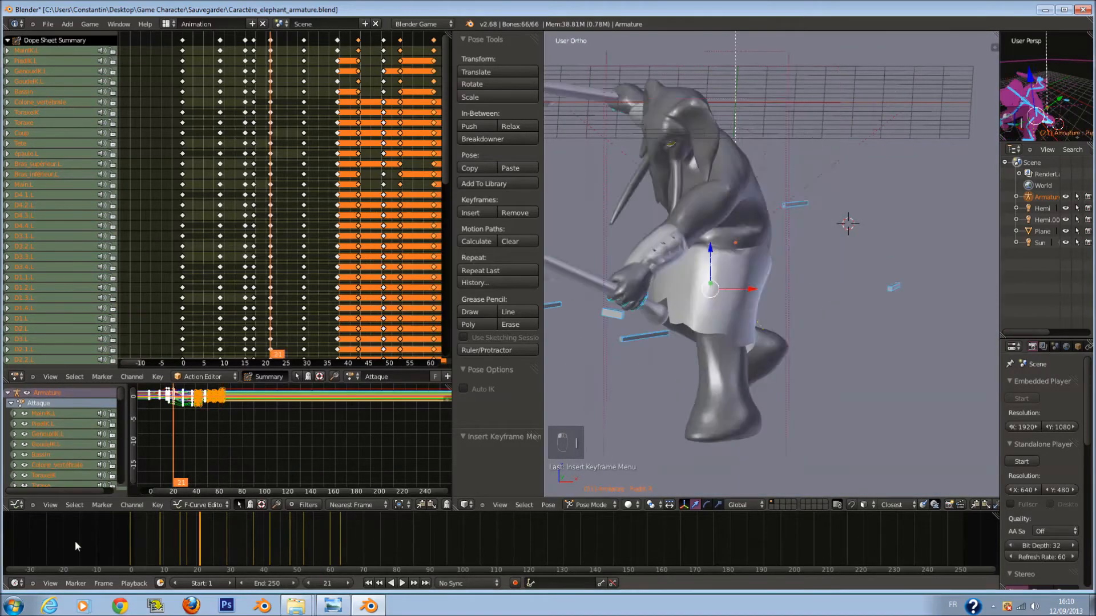
scroll(821, 382, down, 3)
key(alt+a)
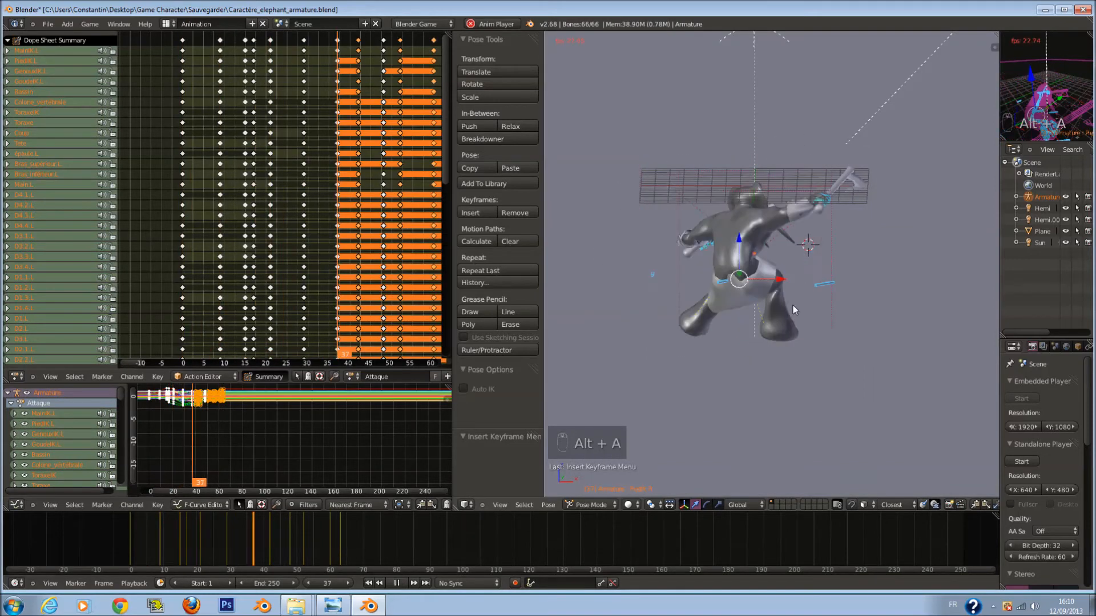
key(alt+a)
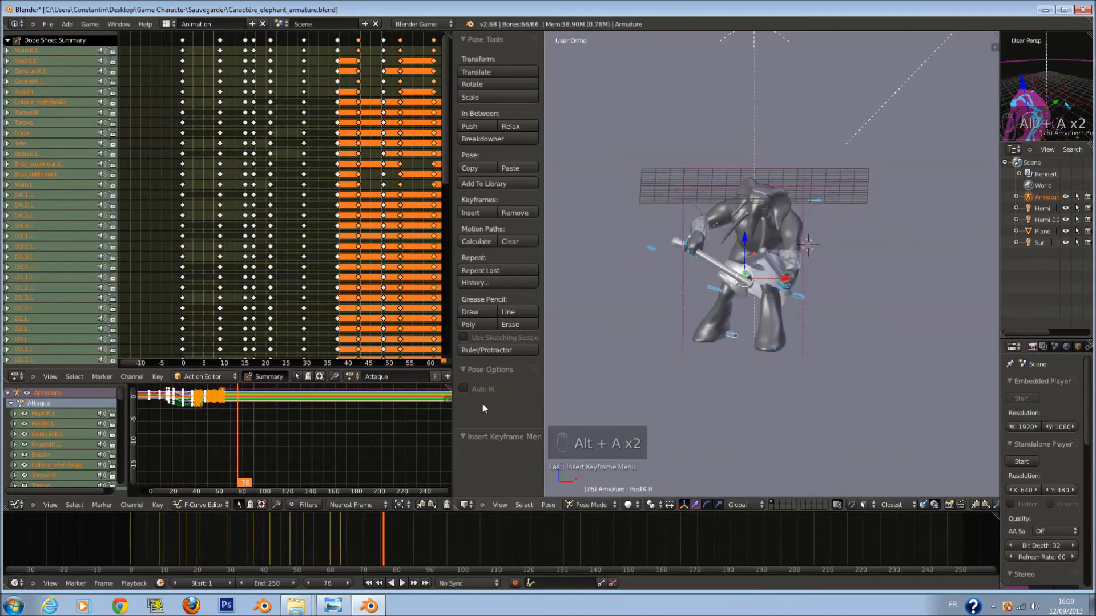
Rewind to frame 0, save the file and replay the attack animation.
drag(245, 556, 107, 542)
key(ctrl+s)
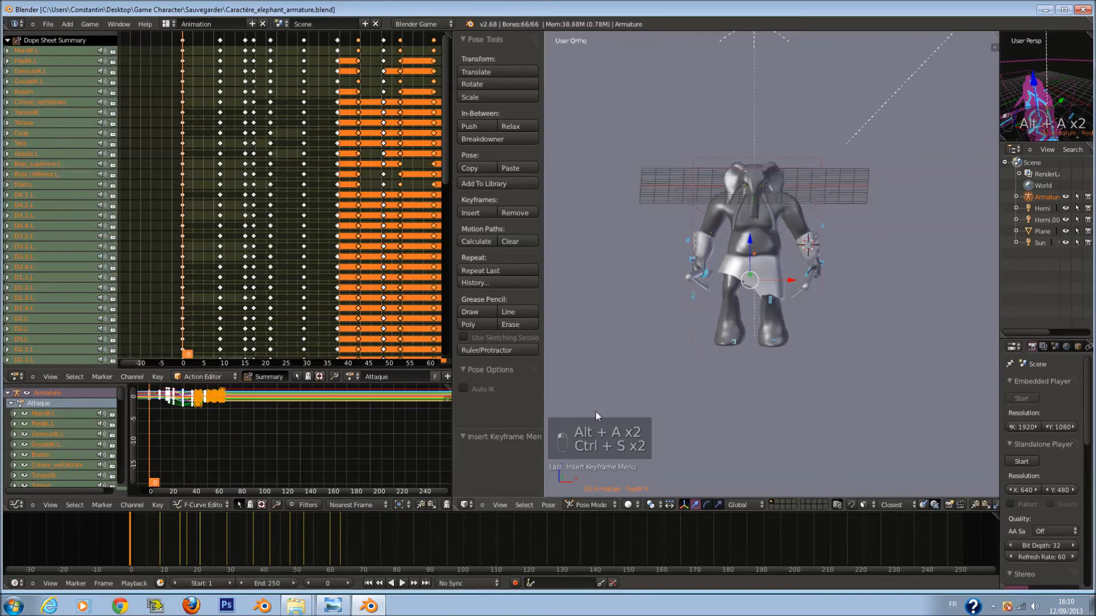
key(alt+a)
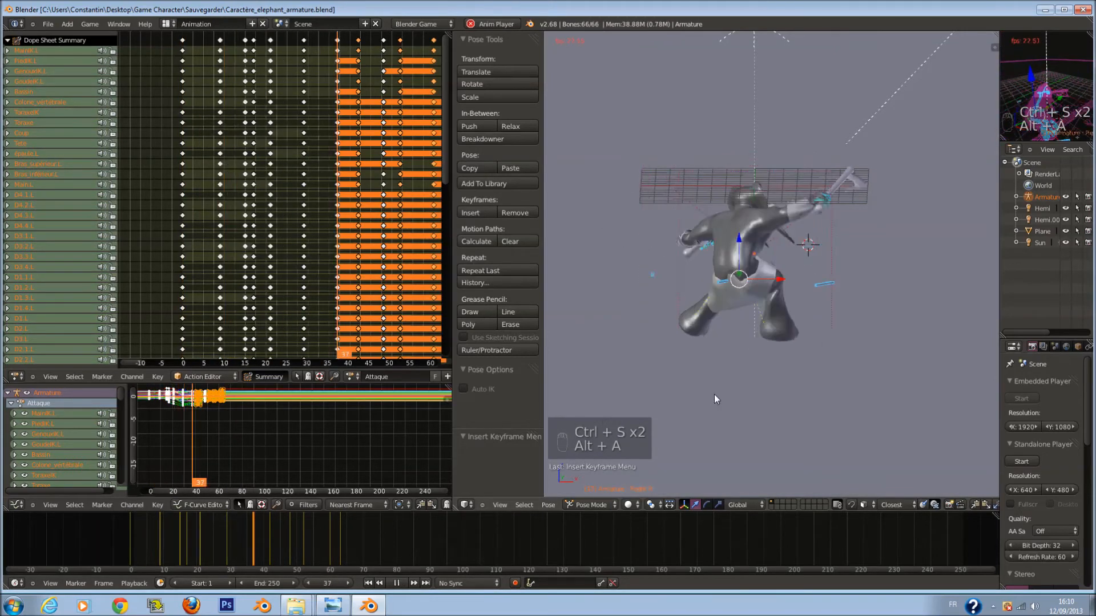
key(alt+a)
Go to frame 62, switch the armature to Object Mode and select the axe near the character's left hand.
drag(269, 524, 337, 570)
scroll(647, 327, up, 5)
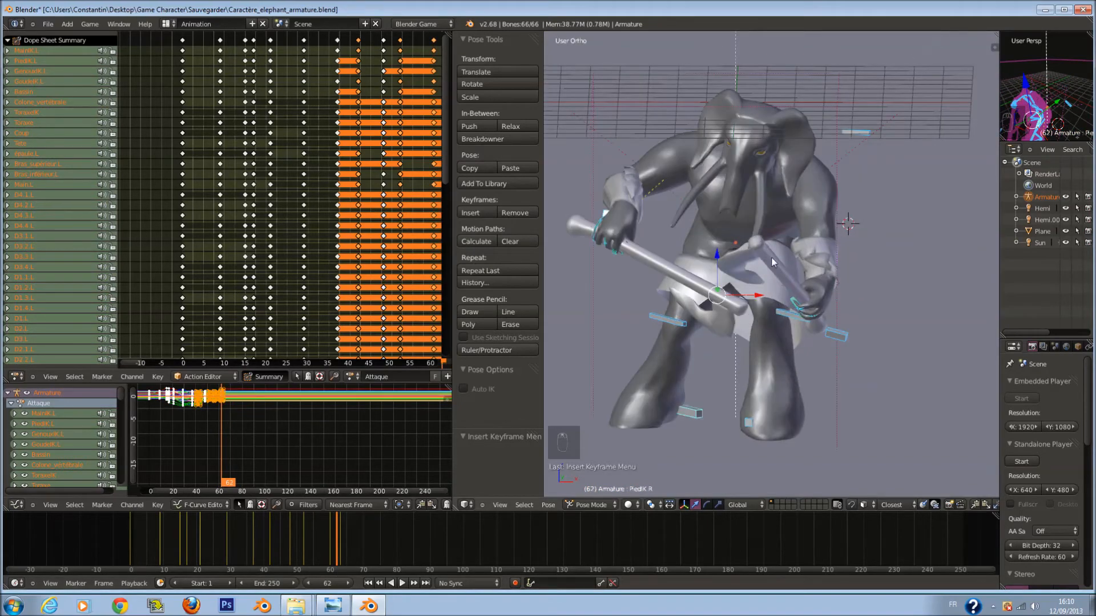
right_click(771, 258)
key(z)
right_click(795, 288)
key(z)
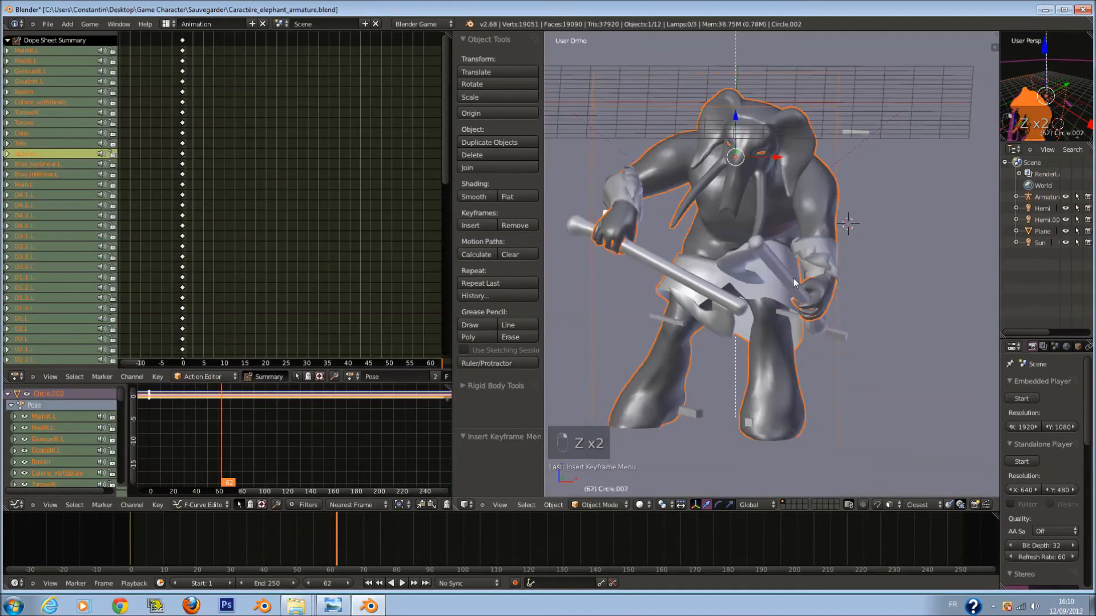
right_click(792, 284)
key(z)
right_click(782, 303)
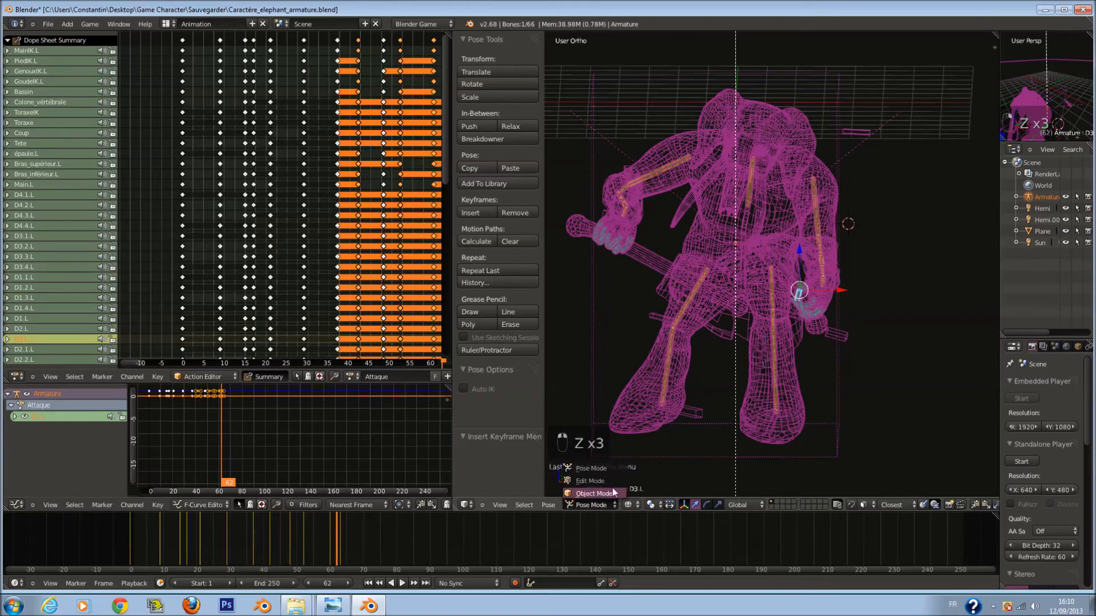
click(614, 492)
right_click(748, 278)
right_click(799, 285)
key(z)
Rotate the left-hand axe and move it toward the hand by about 1.01 in X and -0.08 in Z.
key(r)
right_click(888, 259)
key(r)
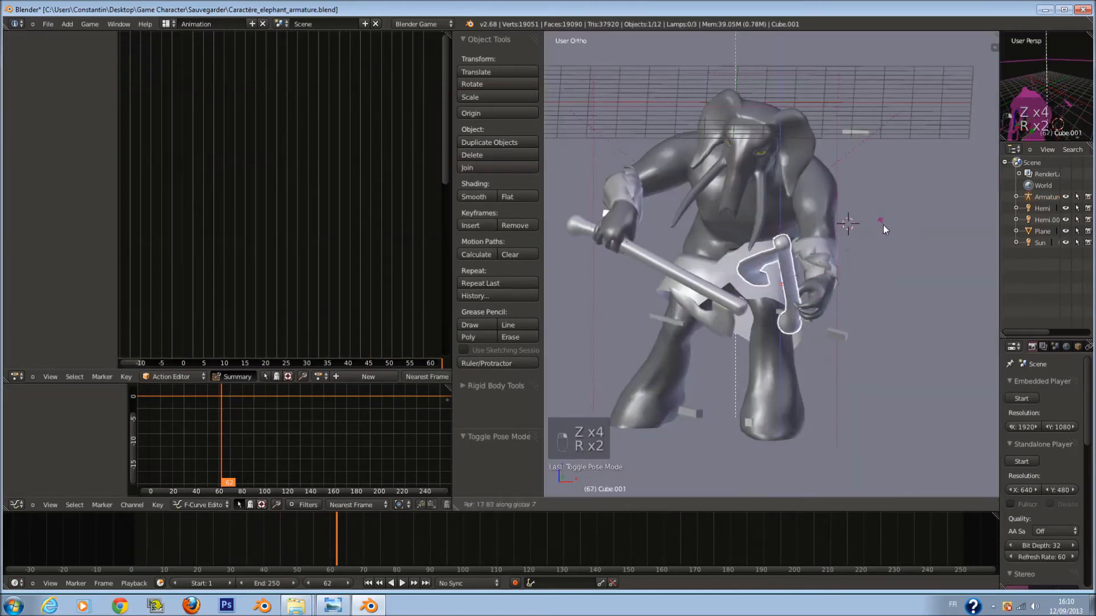
key(g)
click(896, 231)
Rotate the axe further to match the grip and move it about -0.33 in X, -0.60 in Y and -0.02 in Z.
key(r)
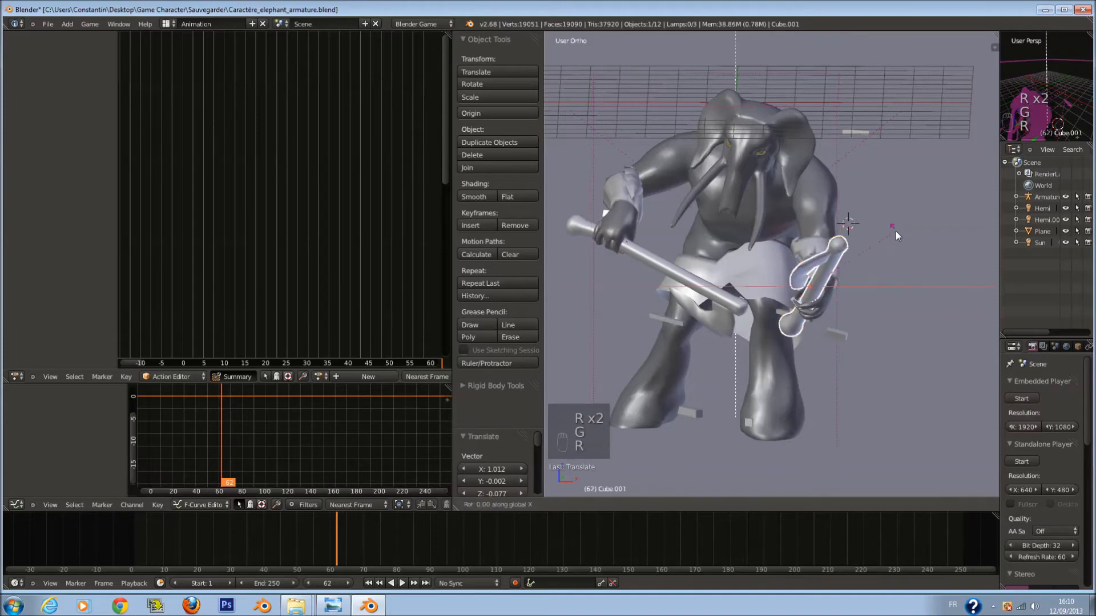
click(896, 205)
key(g)
key(y)
right_click(868, 245)
key(r)
click(868, 207)
middle_drag(868, 207, 789, 256)
key(g)
click(741, 290)
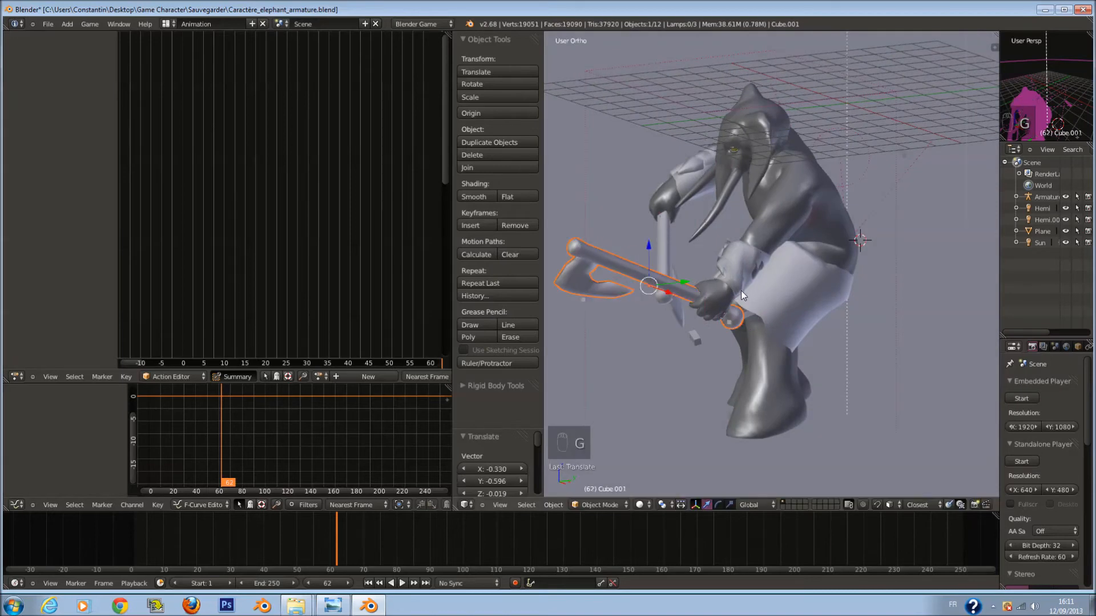
At frame 12, refine the axe's rotation and shift it about -0.06 in X, 0.01 in Y and 0.06 in Z into the fist.
drag(317, 541, 170, 556)
middle_drag(717, 378, 765, 395)
scroll(765, 395, up, 2)
key(r)
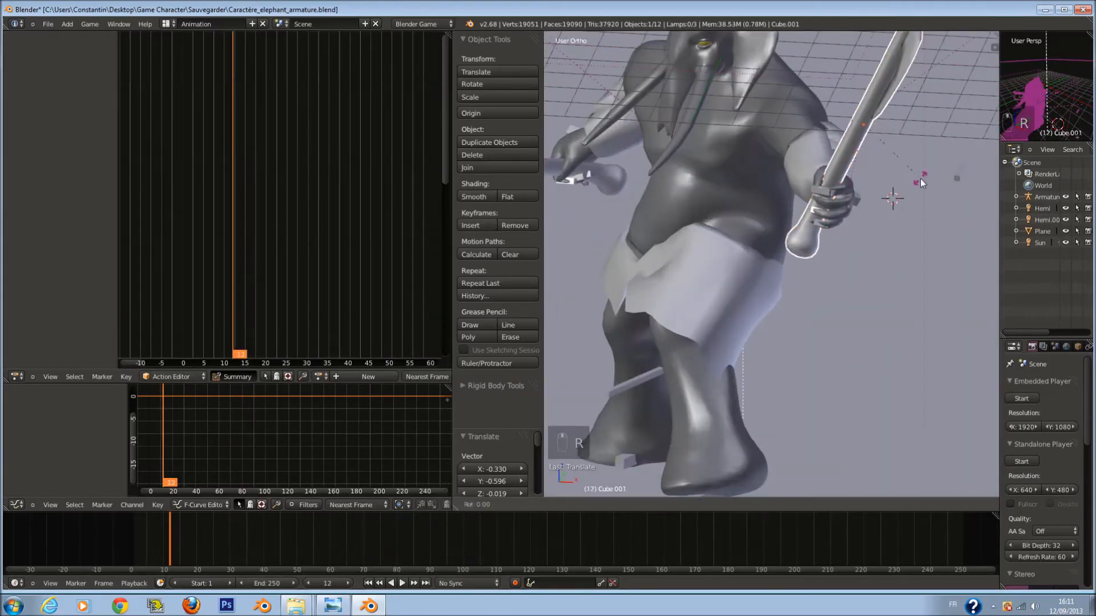
key(g)
key(r)
key(g)
click(926, 149)
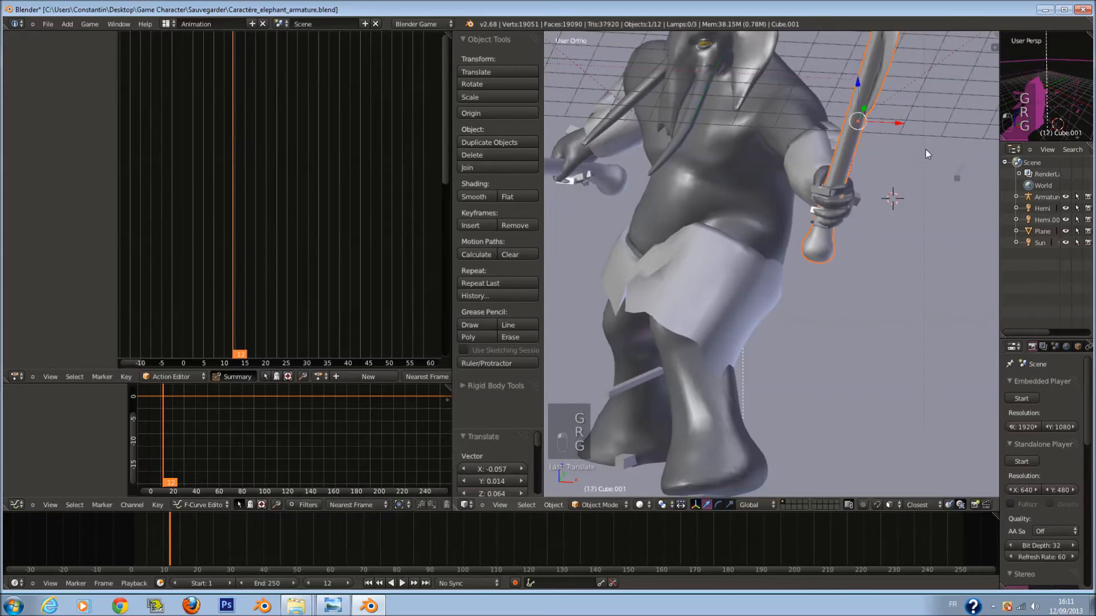
Scrub to frame 20 and play the animation from the start to check the axe's fit in the hand.
drag(176, 542, 211, 551)
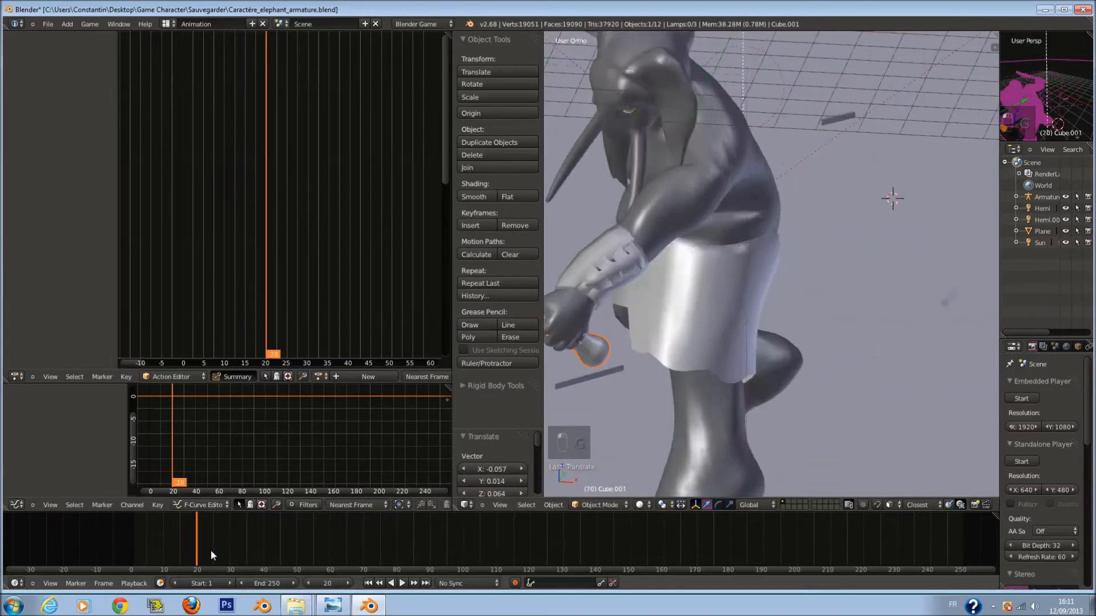
scroll(639, 386, down, 4)
middle_drag(638, 386, 699, 383)
click(115, 543)
key(alt+a)
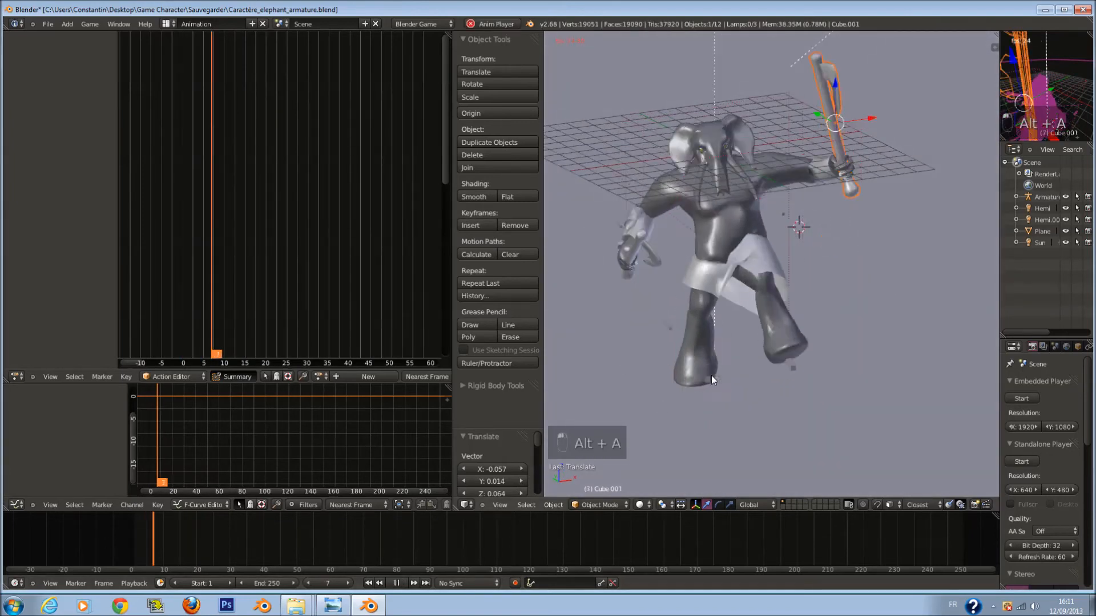
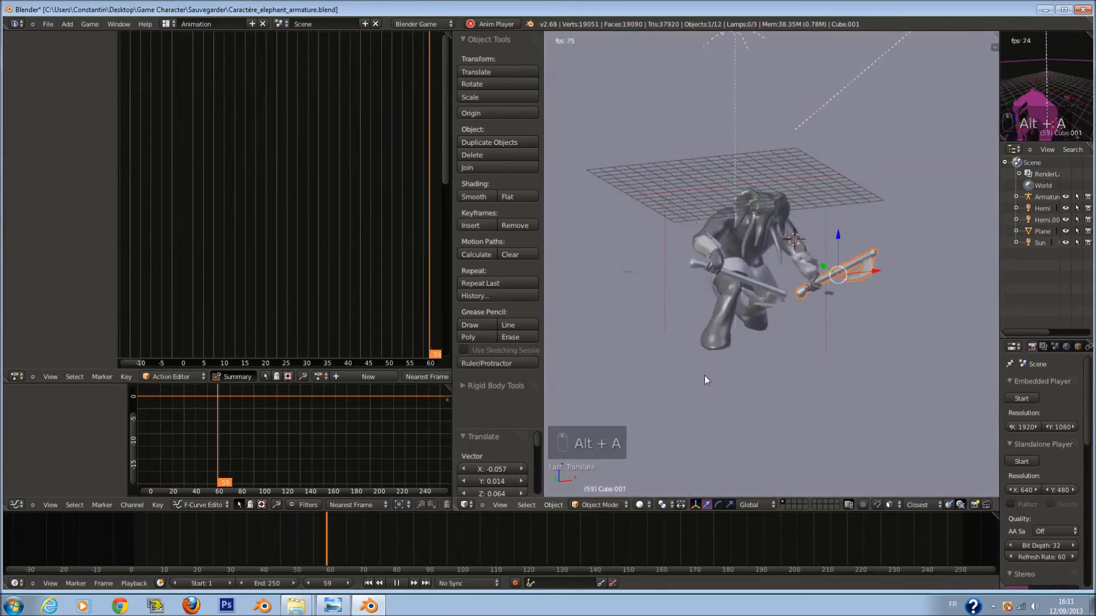
key(alt+a)
Select the armature, scrub the timeline to frame 67 and play the attack animation.
right_click(807, 235)
right_click(797, 254)
right_click(824, 297)
drag(296, 540, 355, 542)
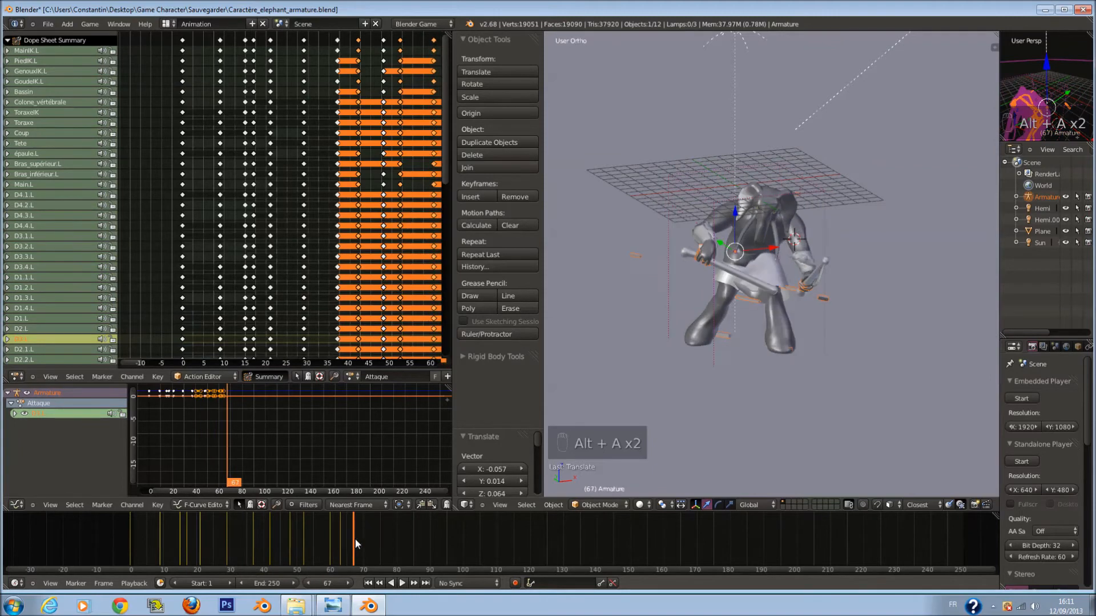
key(alt+a)
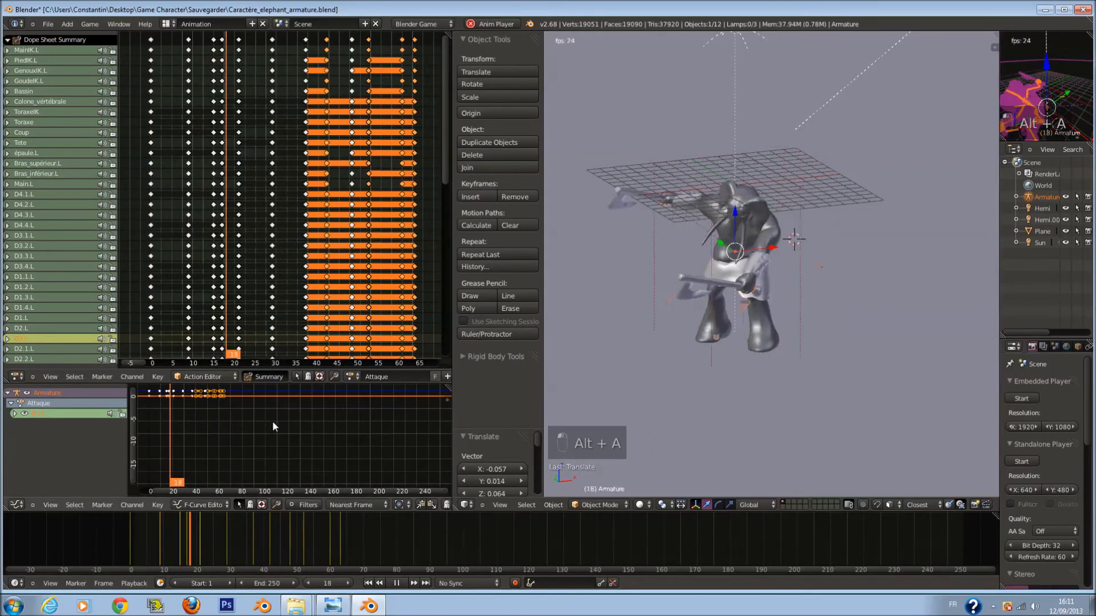
key(alt+a)
ctrl+scroll(282, 161, left, 5)
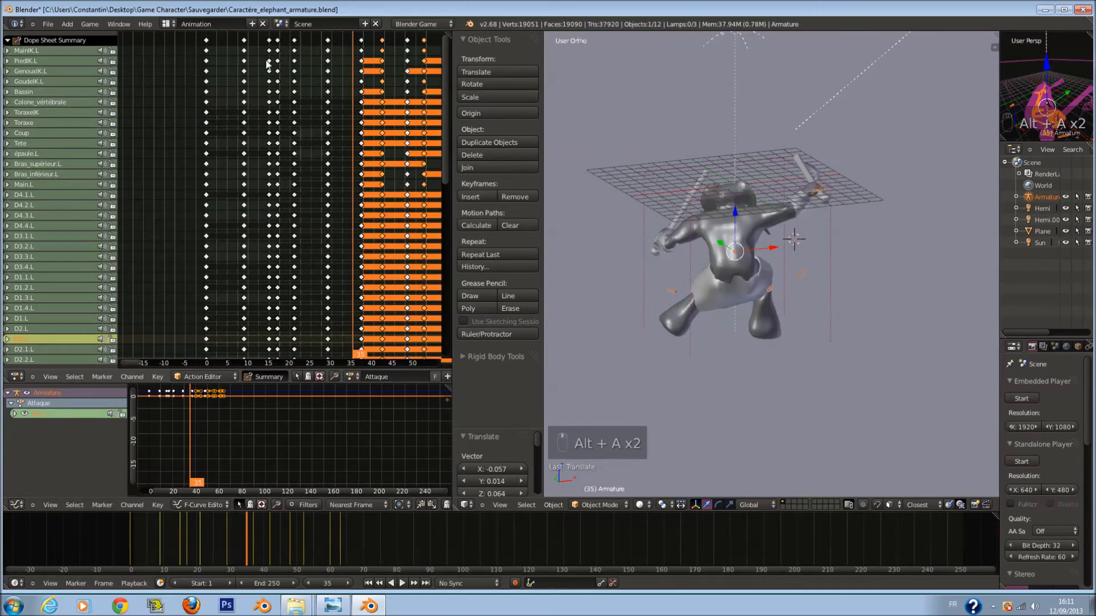
right_click(245, 50)
key(g)
right_click(257, 76)
Scrub to frame 12 and move all keyframes at frame 9 three frames earlier, to frame 6.
drag(128, 545, 171, 559)
key(g)
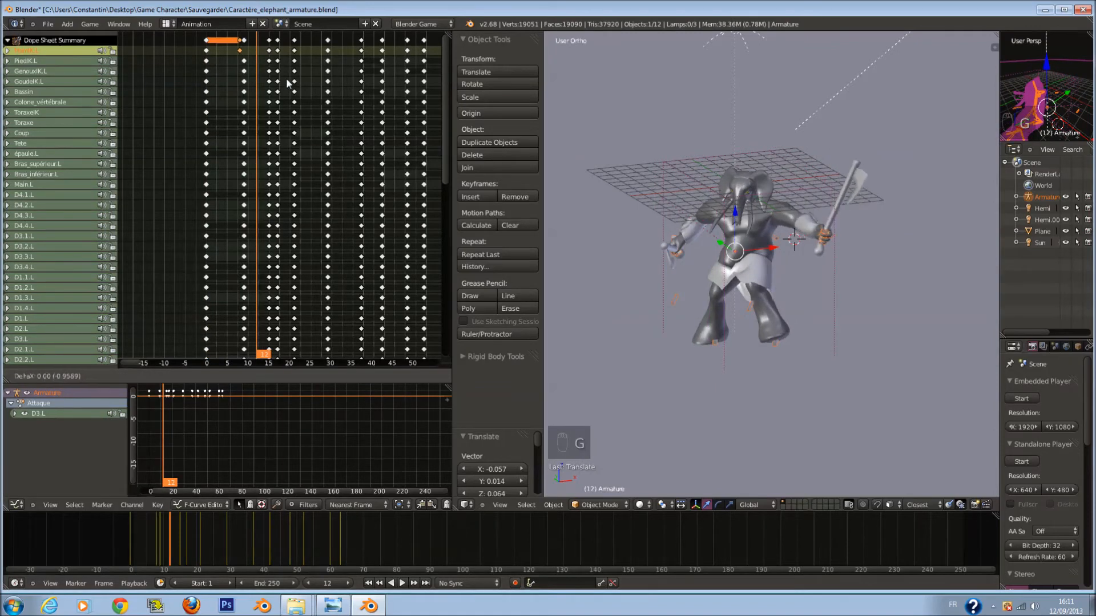
key(Escape)
right_click(244, 40)
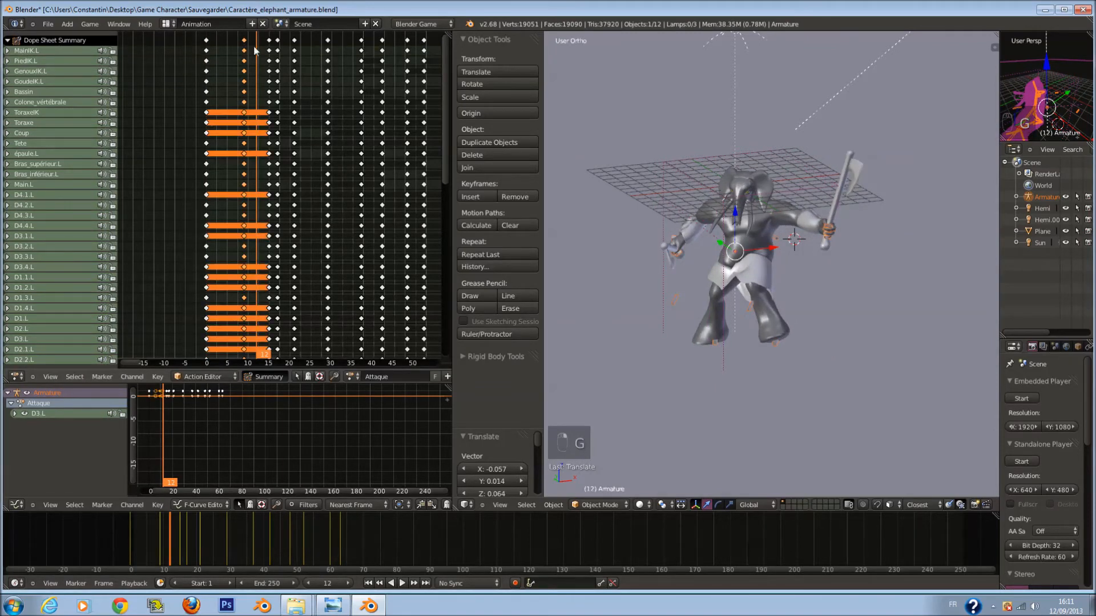
key(g)
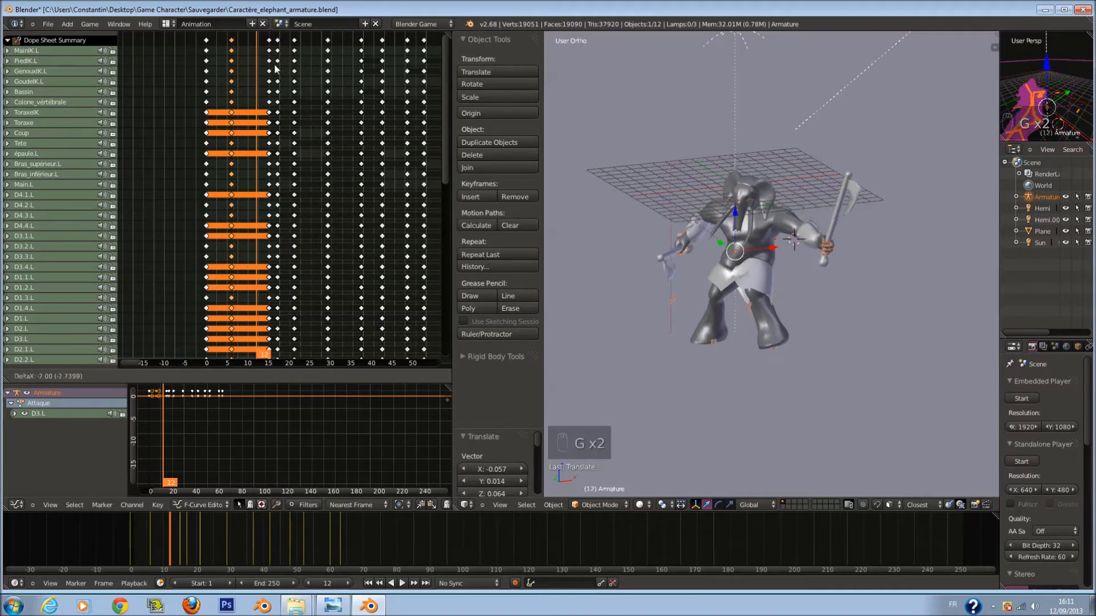
click(276, 67)
Move the keyframe column at frame 15 six frames earlier, to frame 9, and play the animation.
right_click(269, 41)
key(g)
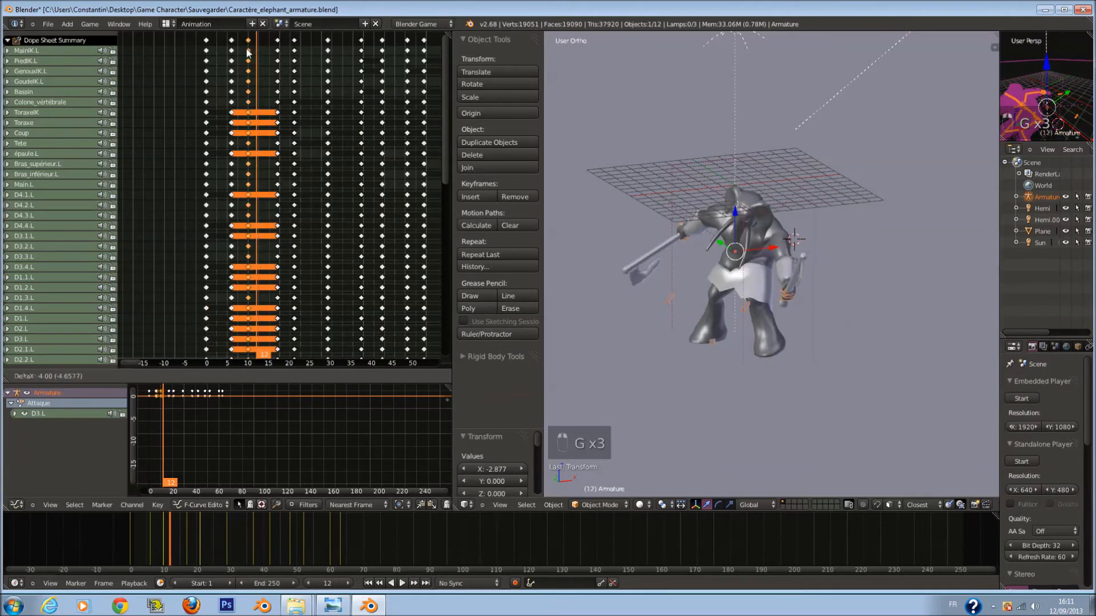
click(245, 54)
key(alt+a)
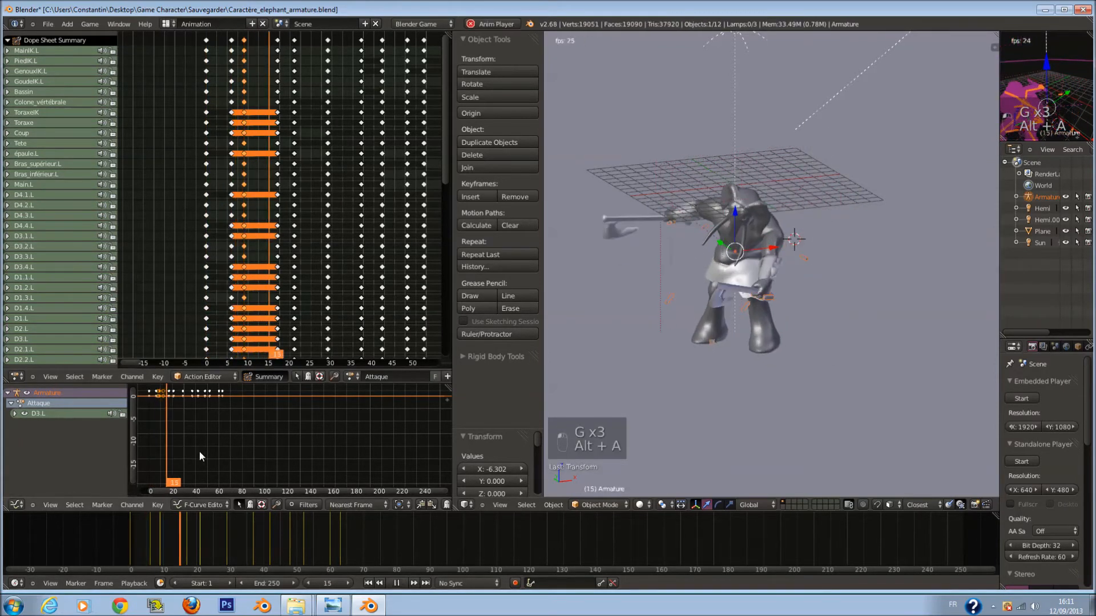
key(alt+a)
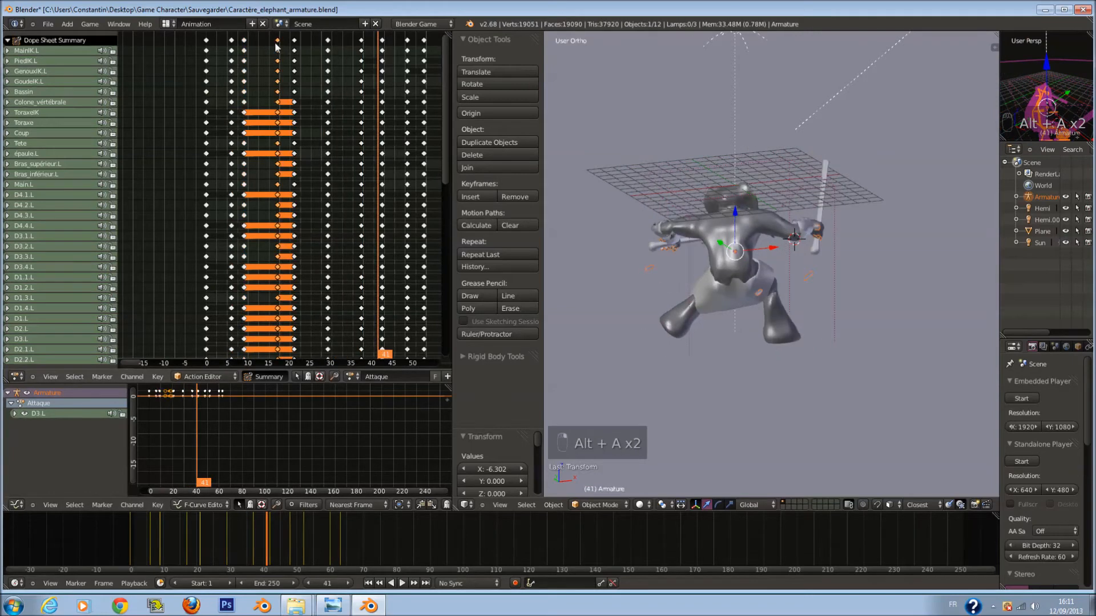
Shift the frame 17 keyframes to frame 15 and the frame 21 keyframes to frame 20, and save the file.
key(g)
click(293, 48)
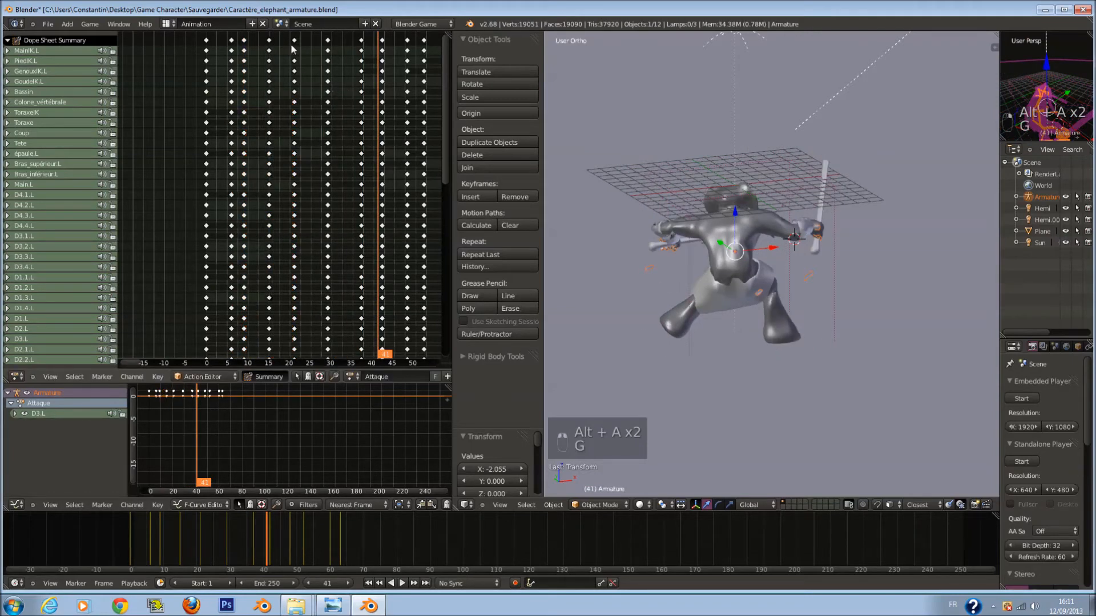
alt+right_click(292, 49)
key(g)
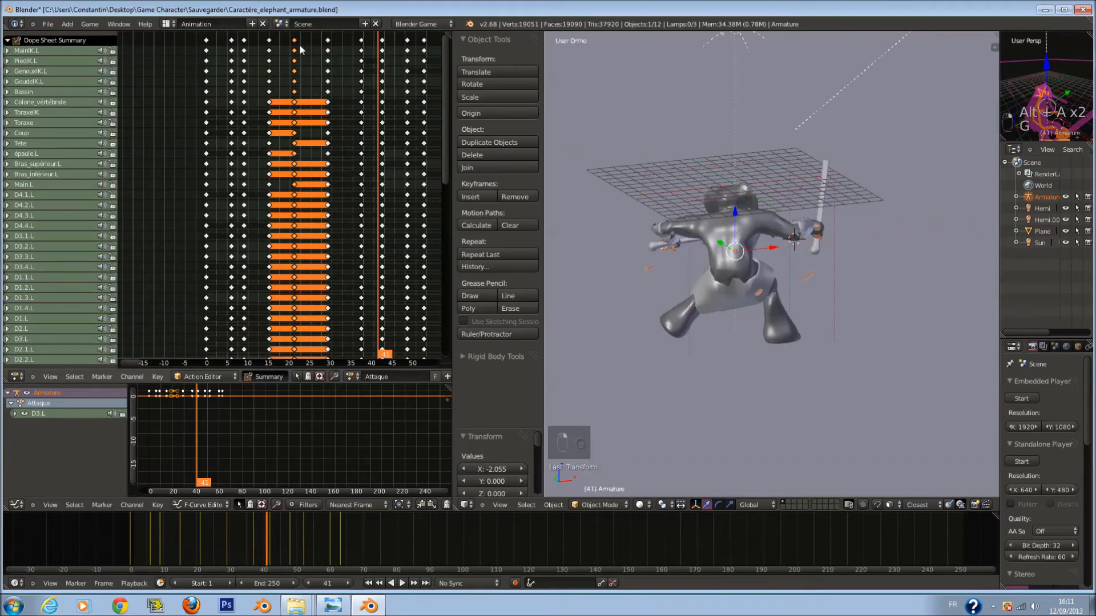
click(296, 51)
key(ctrl+s)
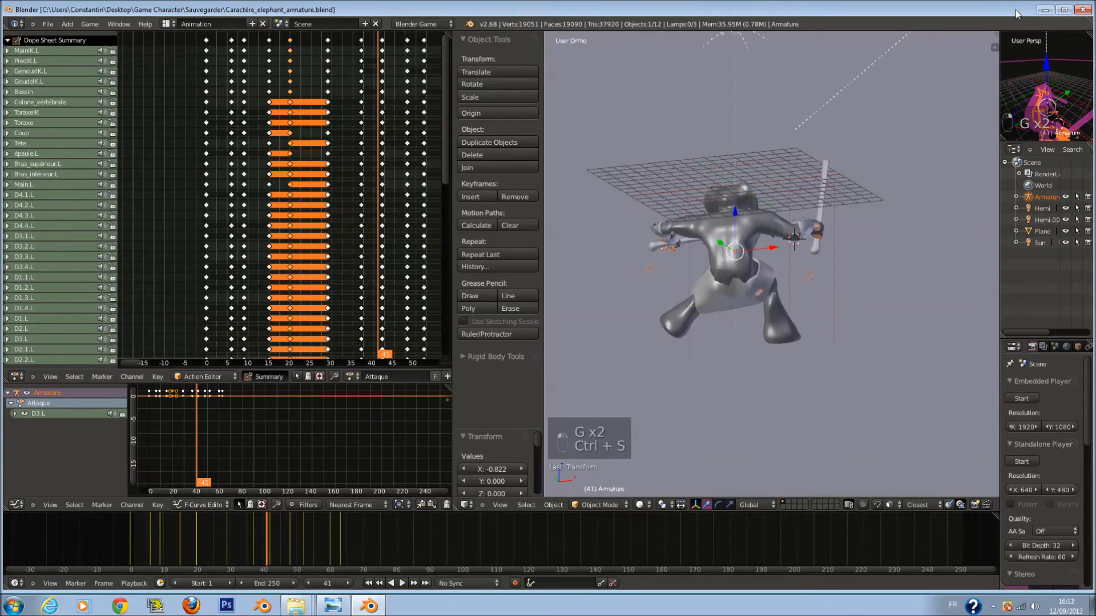
Return to frame 1 and play the attack animation to check the new timing.
click(1043, 11)
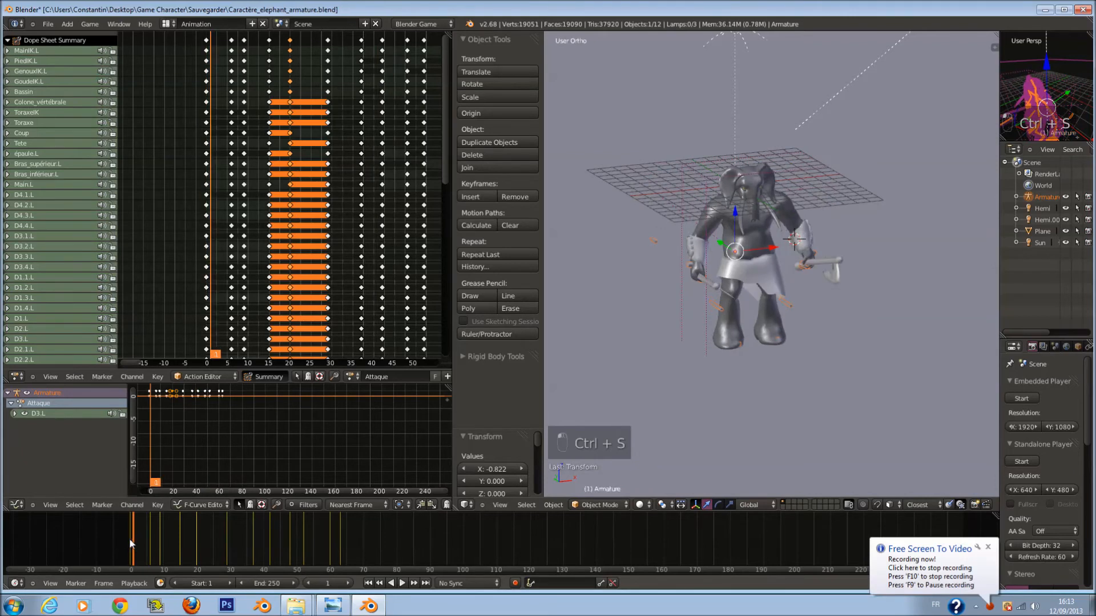
key(alt+a)
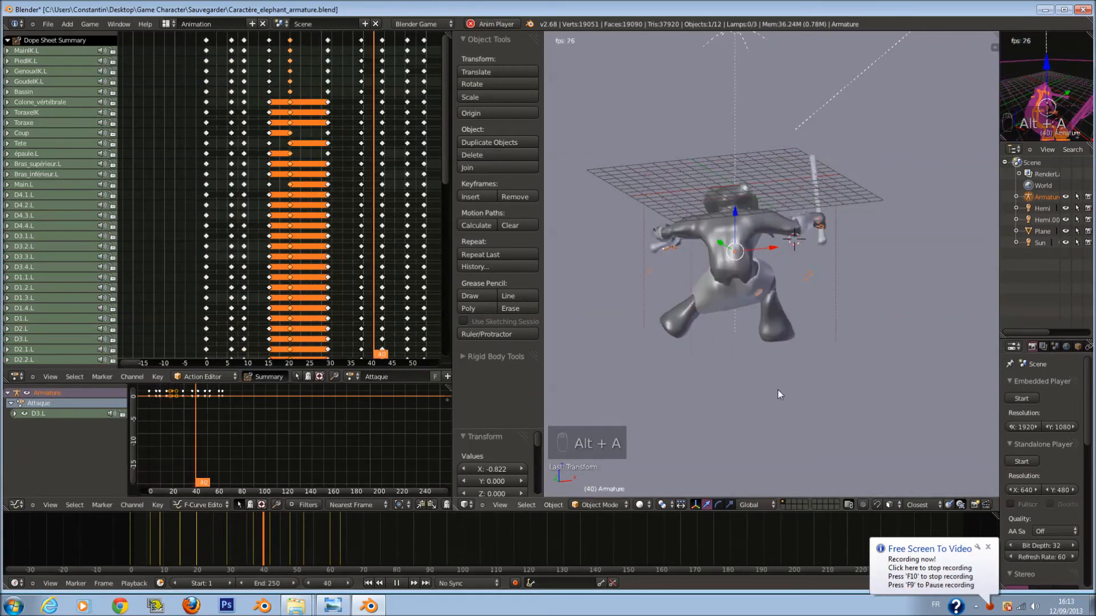
key(alt+a)
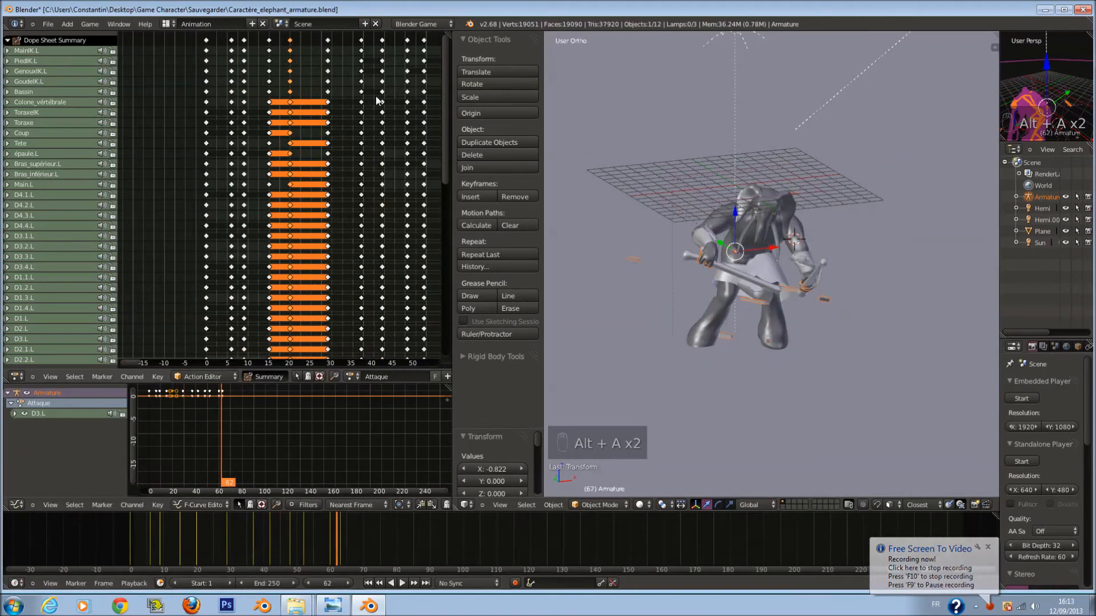
Move the frame 29 keyframe column to frame 25 and the frame 37 column to frame 31.
right_click(332, 37)
right_click(328, 38)
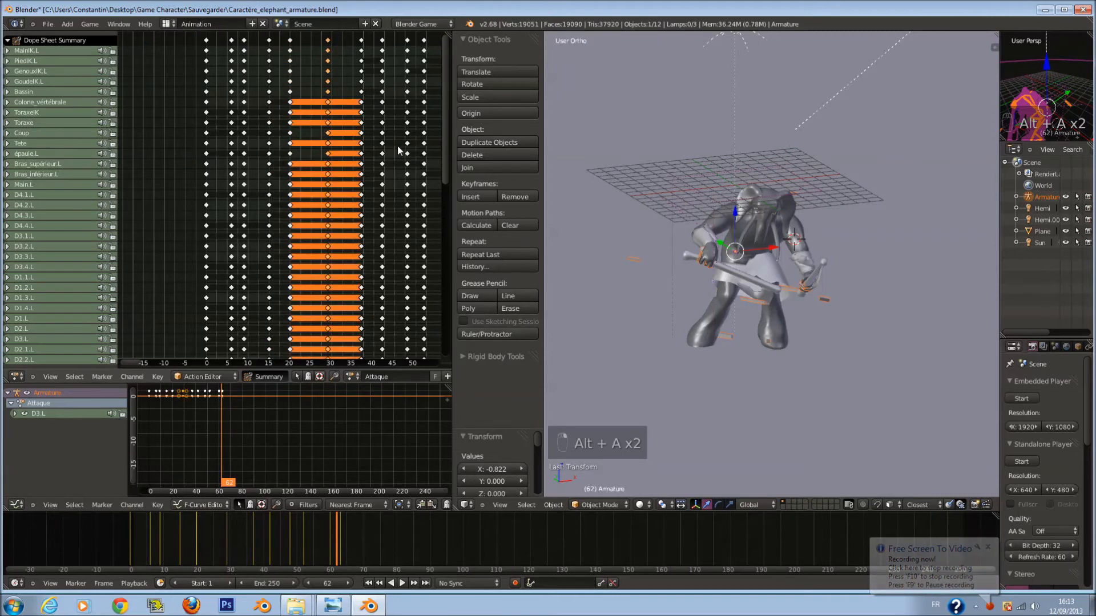
key(g)
click(383, 146)
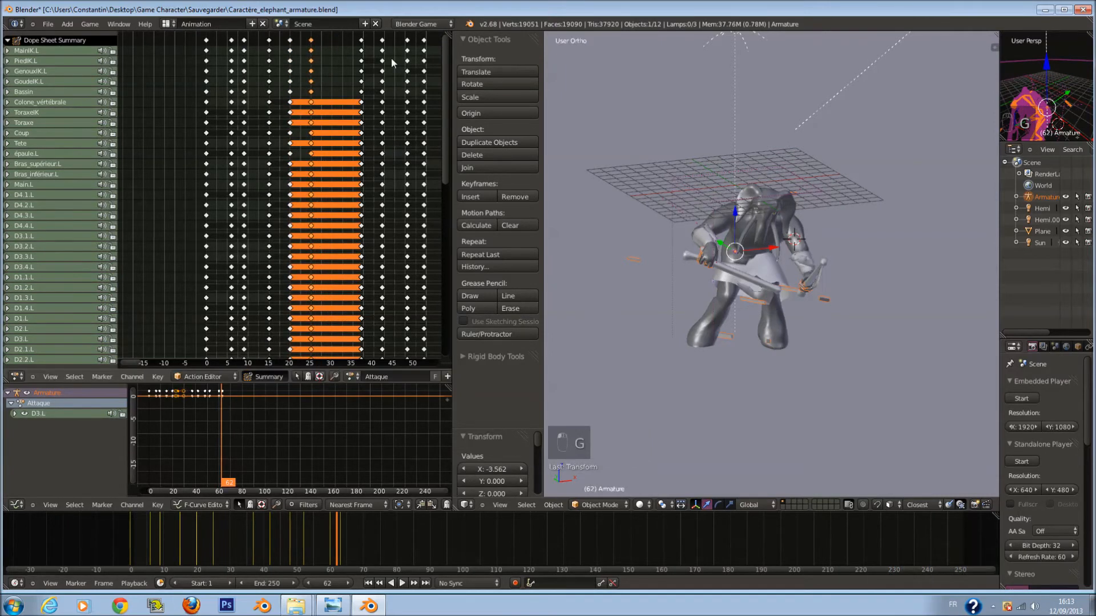
right_click(361, 41)
key(g)
click(333, 71)
Scrub to frame 46, select all keyframe columns from frame 42 to the end and move them 5 frames earlier.
drag(220, 532, 284, 538)
middle_drag(377, 57, 287, 68)
key(a)
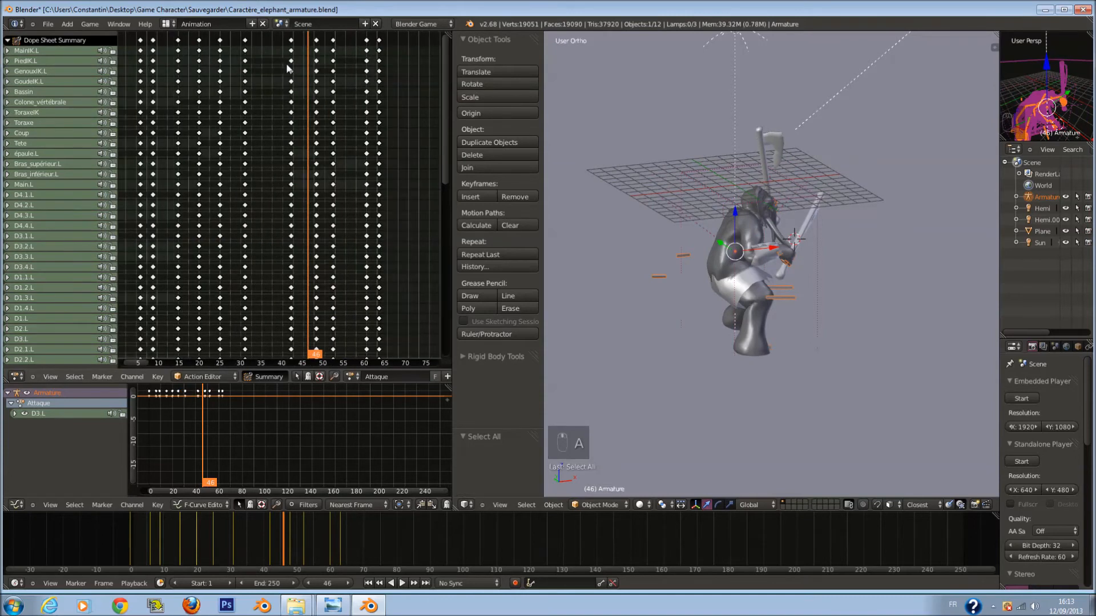
right_click(290, 44)
shift+right_click(316, 44)
shift+right_click(334, 43)
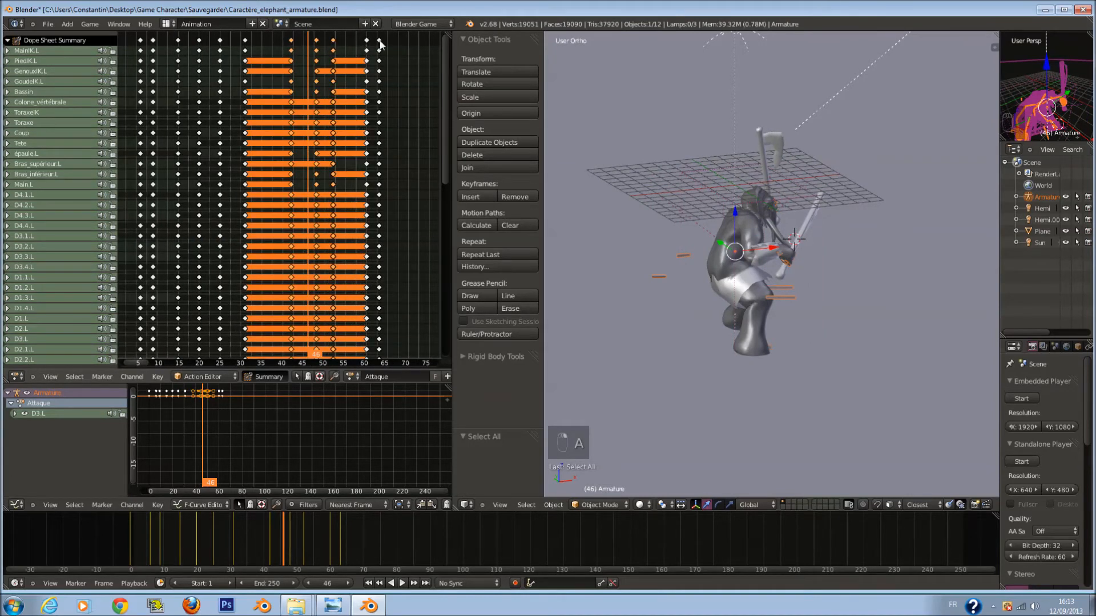
key(g)
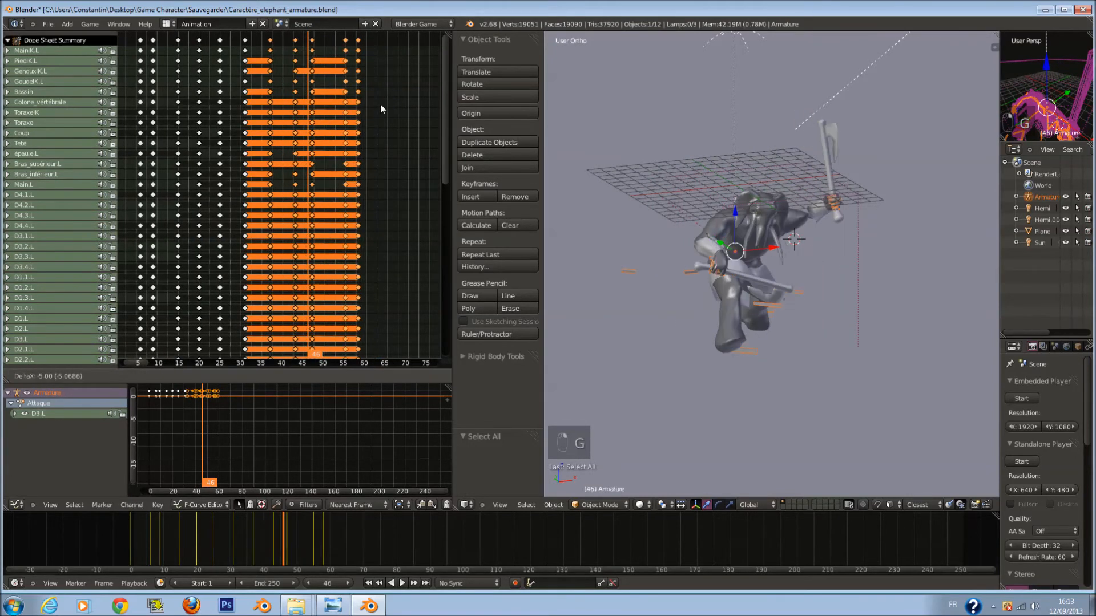
click(379, 101)
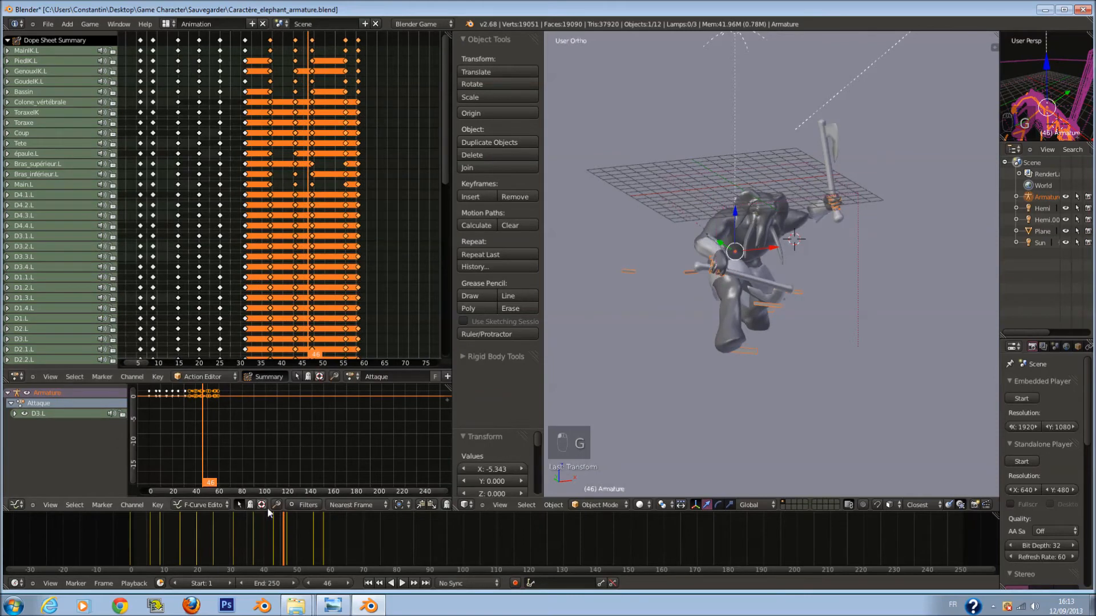
key(alt+a)
key(Escape)
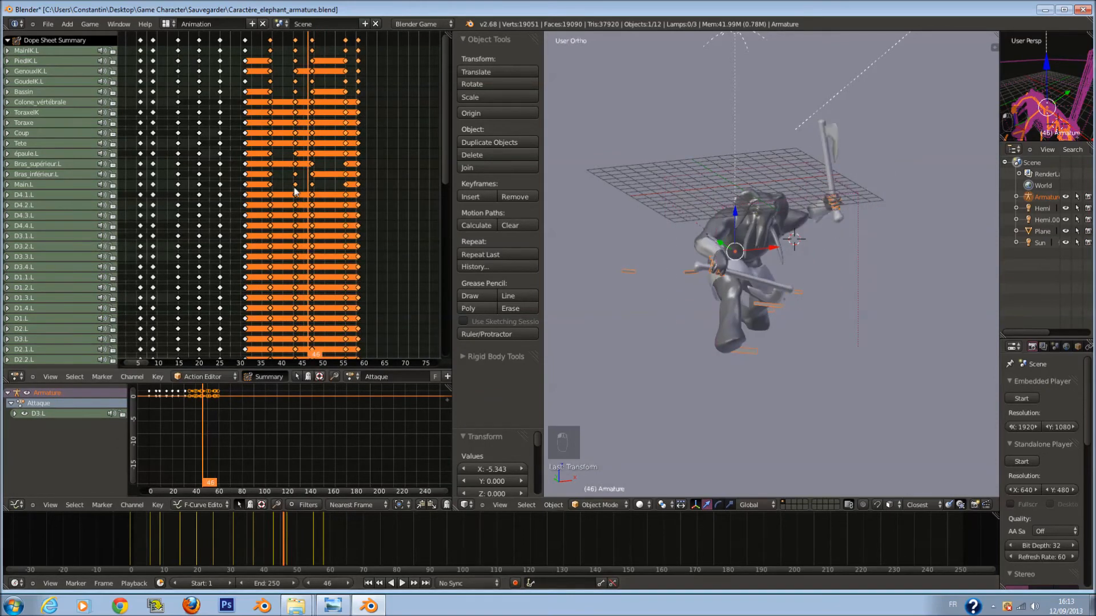
Move the keyframe columns at frames 43 and 47 three frames earlier, play the animation and scrub to frame 45.
right_click(295, 42)
shift+right_click(313, 41)
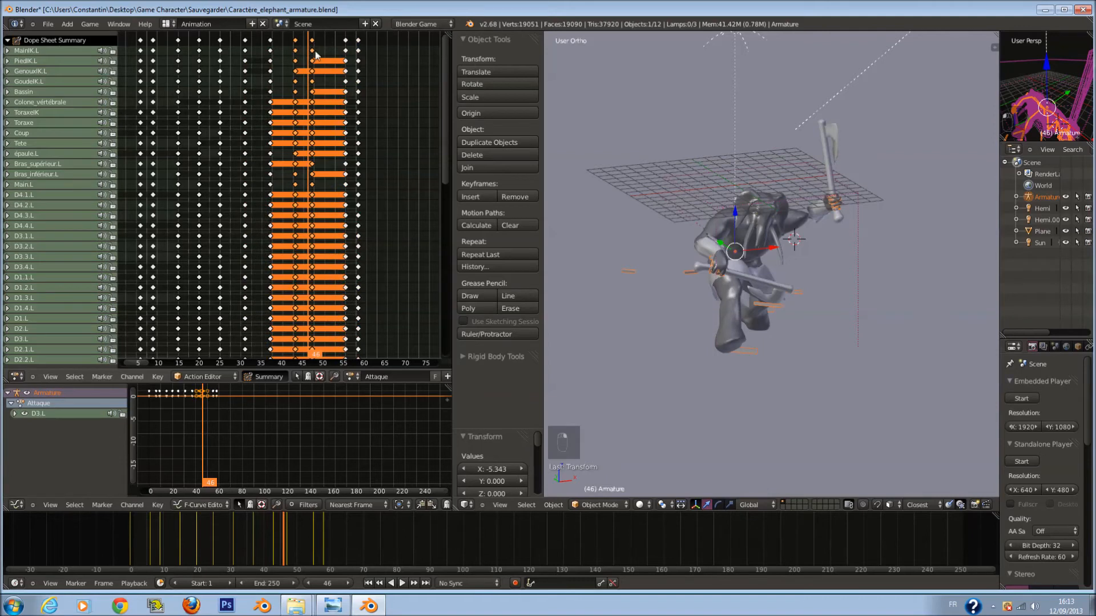
key(g)
click(298, 243)
key(alt+a)
key(alt+a)
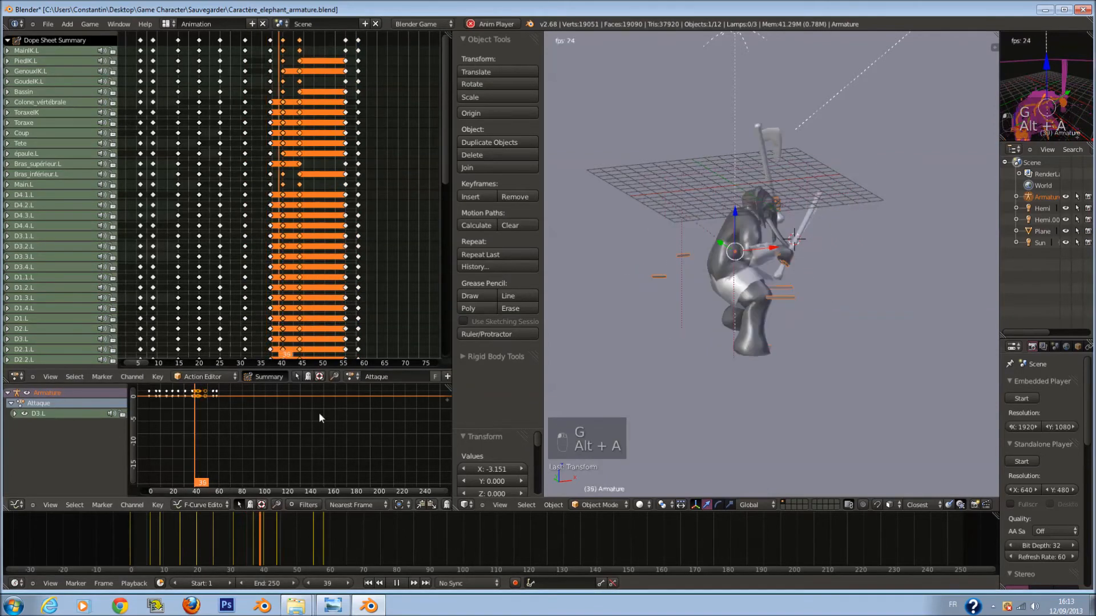
drag(262, 532, 282, 529)
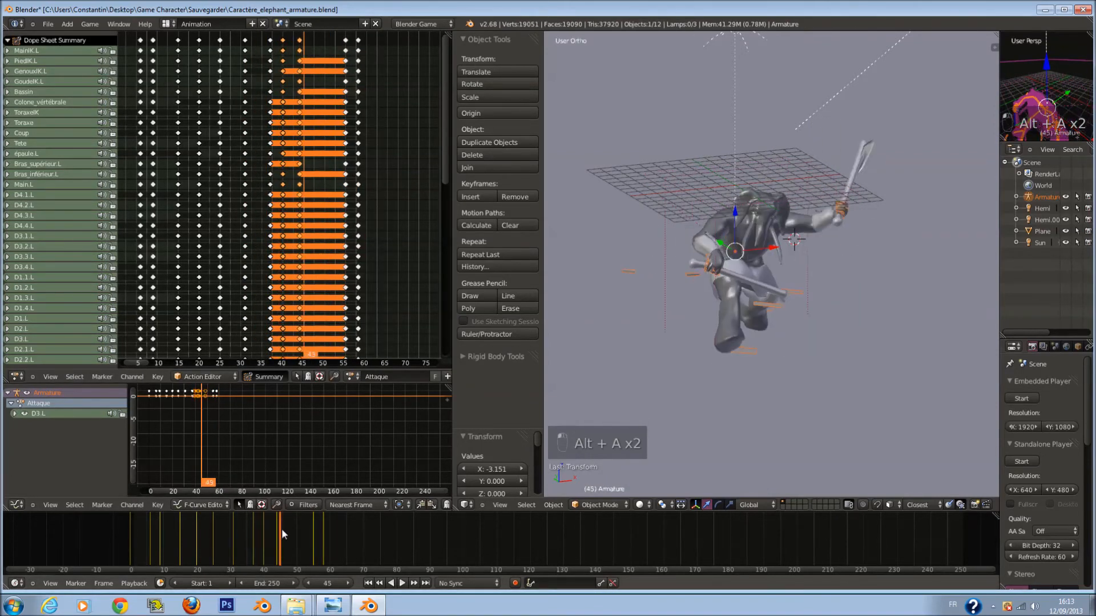
Move the second-to-last keyframe column of the Attaque action about 9 frames earlier and play back the animation.
key(g)
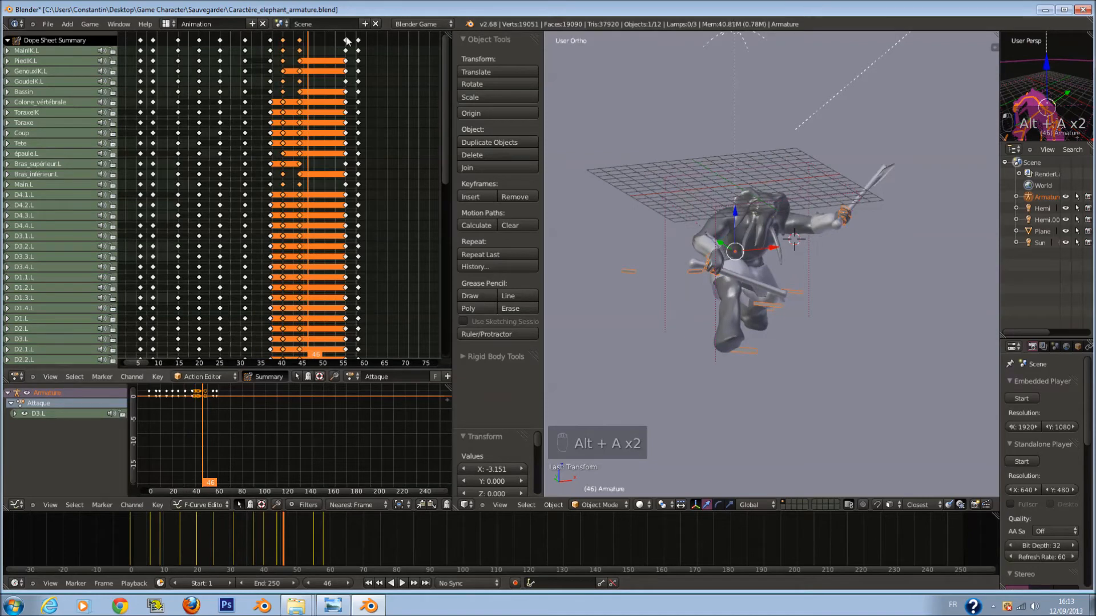
click(320, 79)
key(alt+a)
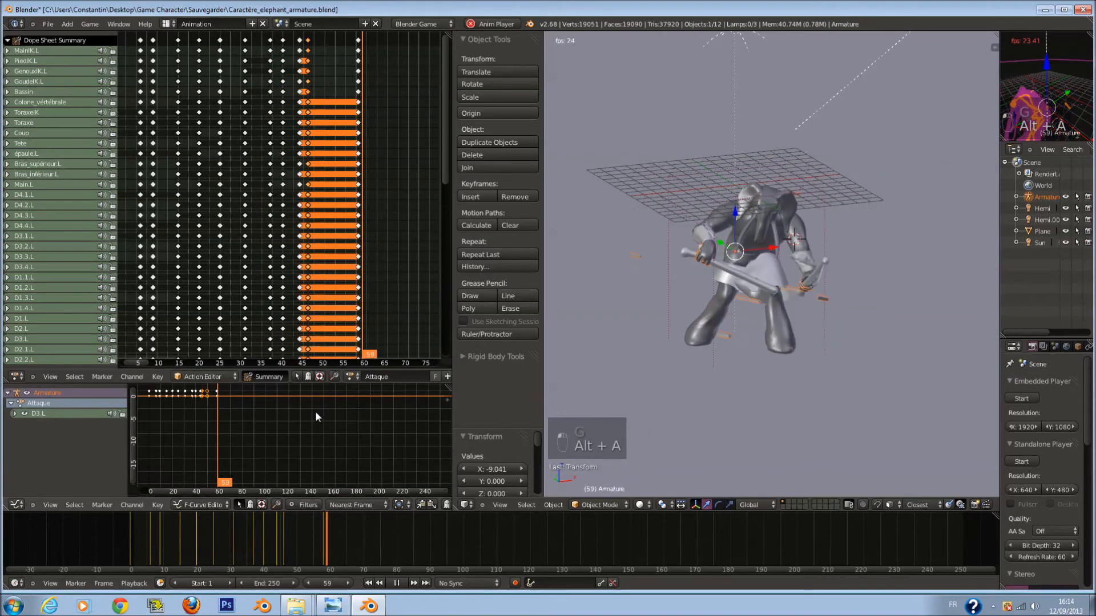
key(alt+a)
Nudge the second-to-last keyframe column later, move the last column about 6 frames earlier, and play back the animation.
key(g)
click(343, 54)
key(g)
click(358, 199)
click(128, 537)
key(alt+a)
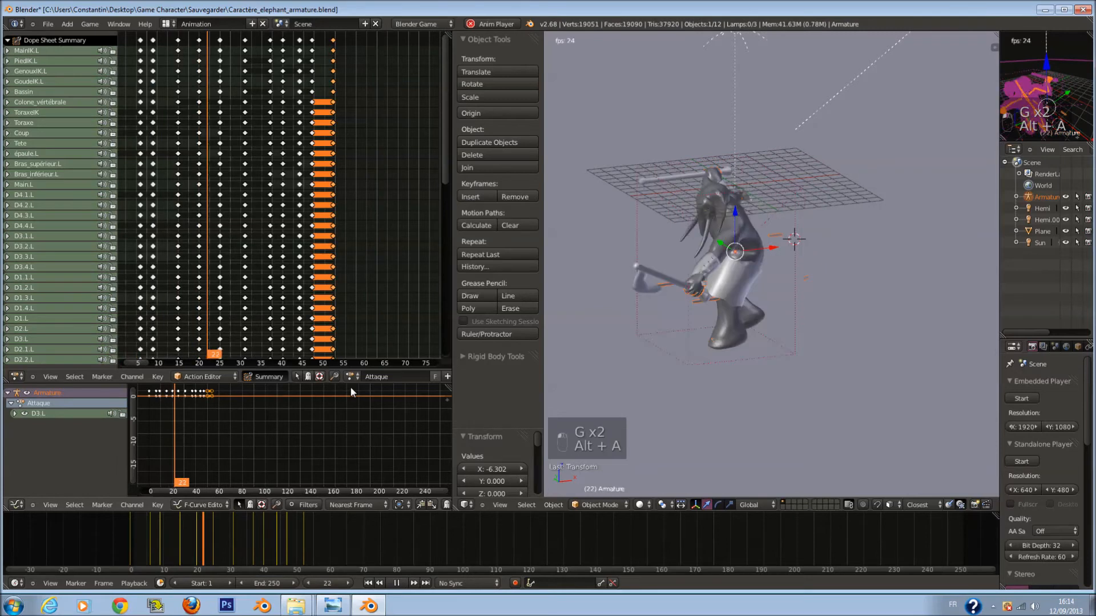
key(alt+a)
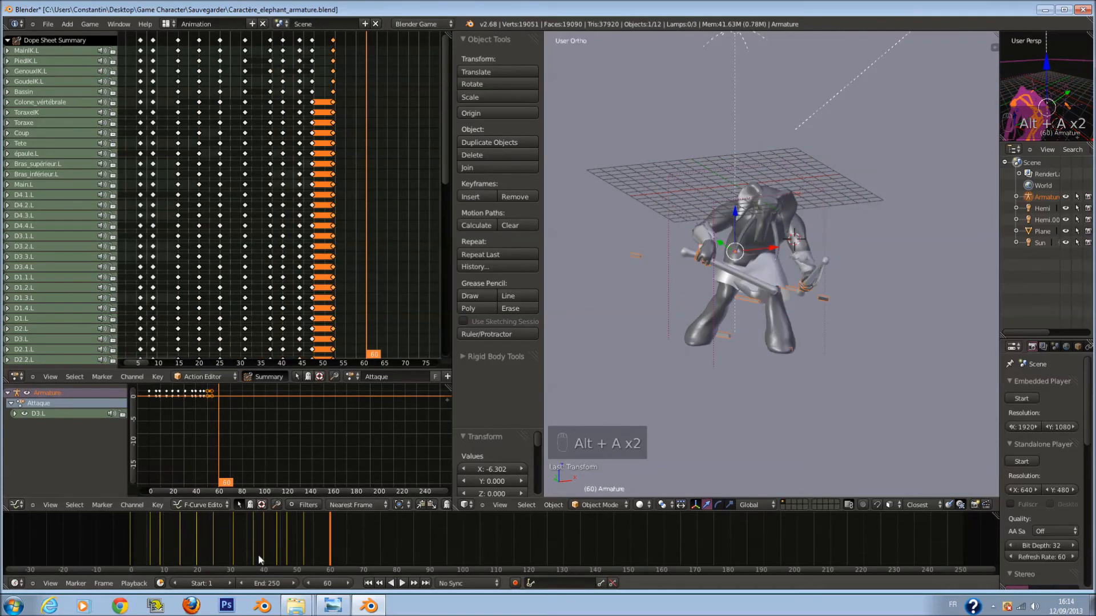
Save the file and select the keyframe column at frame 0 of the Attaque action.
key(ctrl+s)
middle_drag(207, 54, 341, 100)
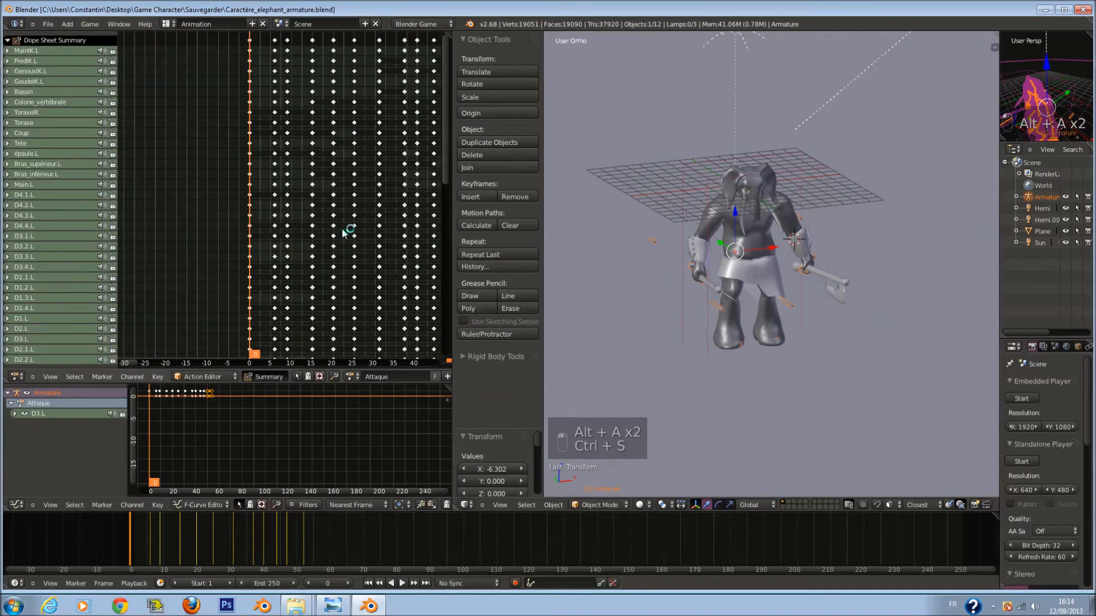
right_click(251, 42)
middle_drag(252, 43, 132, 75)
key(ctrl+s)
click(208, 81)
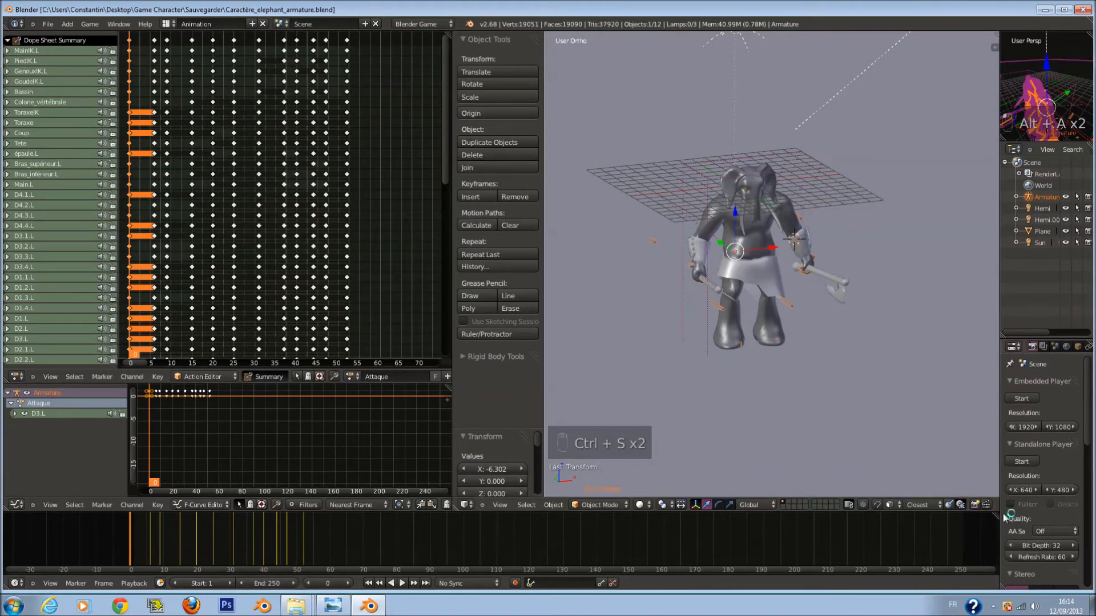
Switch the armature to Pose Mode and adjust the width of the 3D view.
drag(999, 518, 951, 519)
click(600, 505)
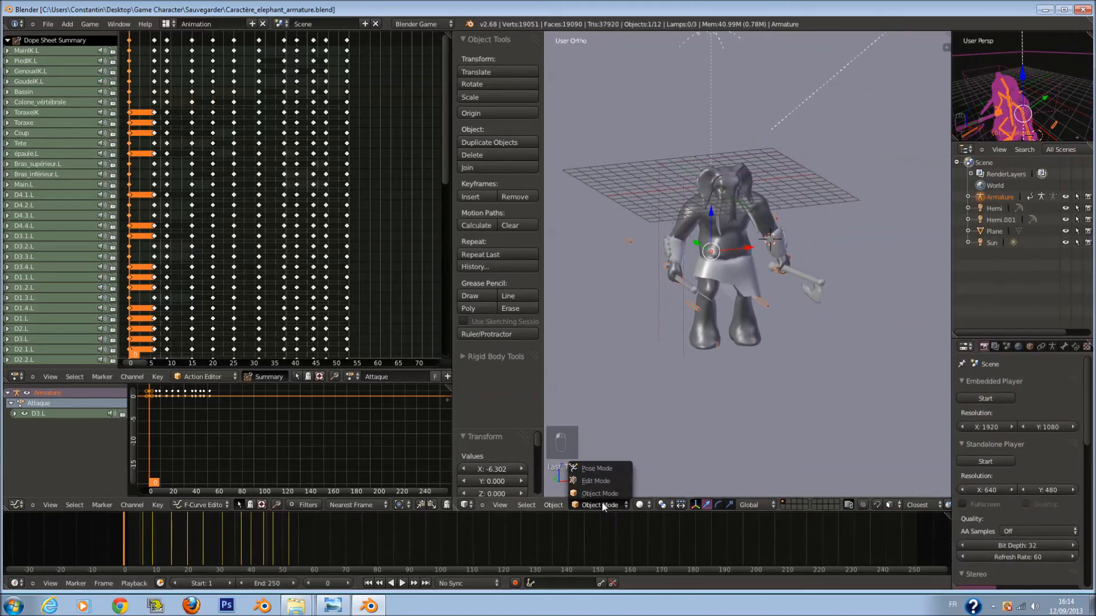
click(596, 468)
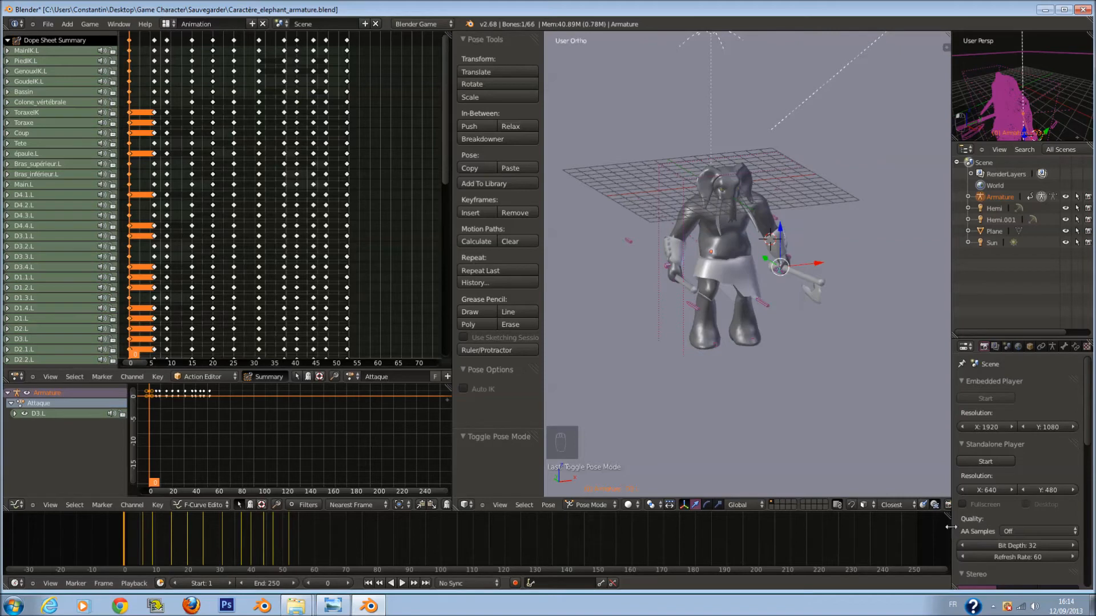
drag(952, 527, 1025, 519)
Select all bones of the armature and try to paste the pose copied from frame 0 at frame 55.
key(ctrl+c)
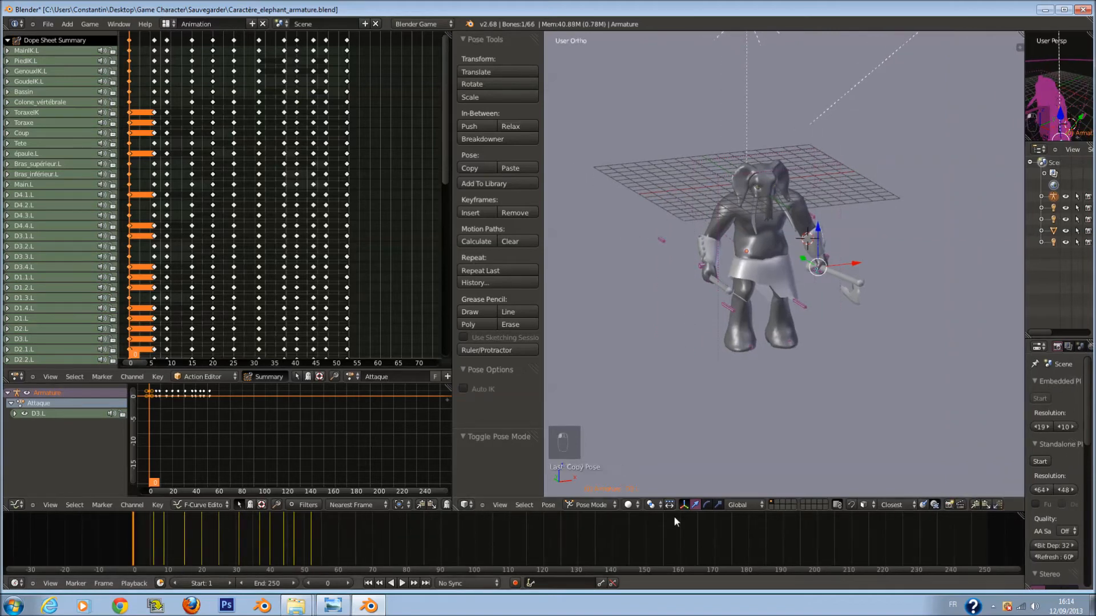
click(318, 537)
key(a)
key(a)
key(a)
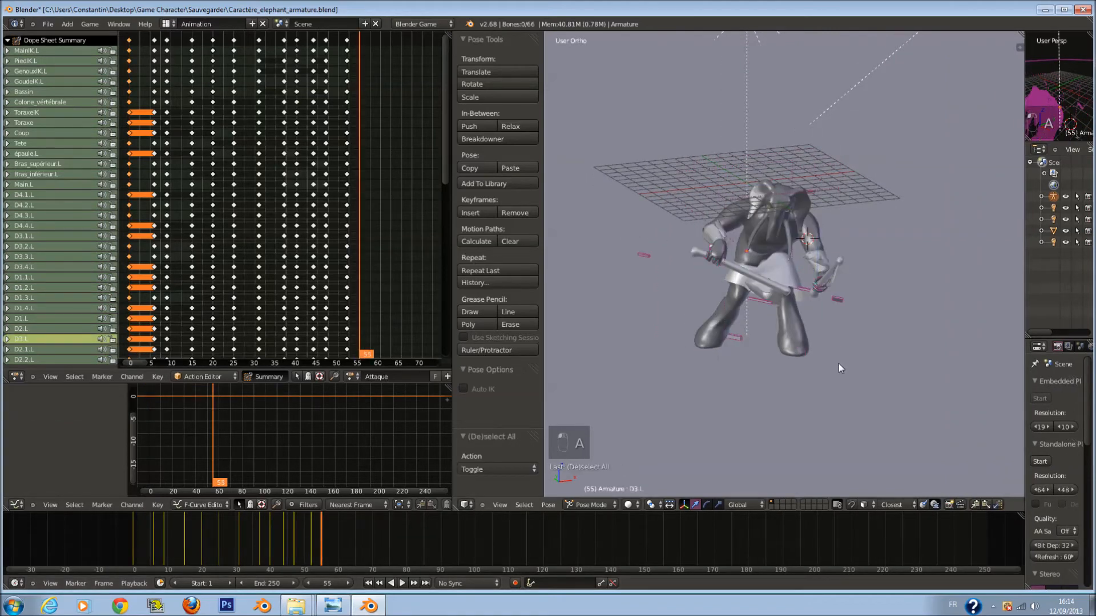
key(ctrl+v)
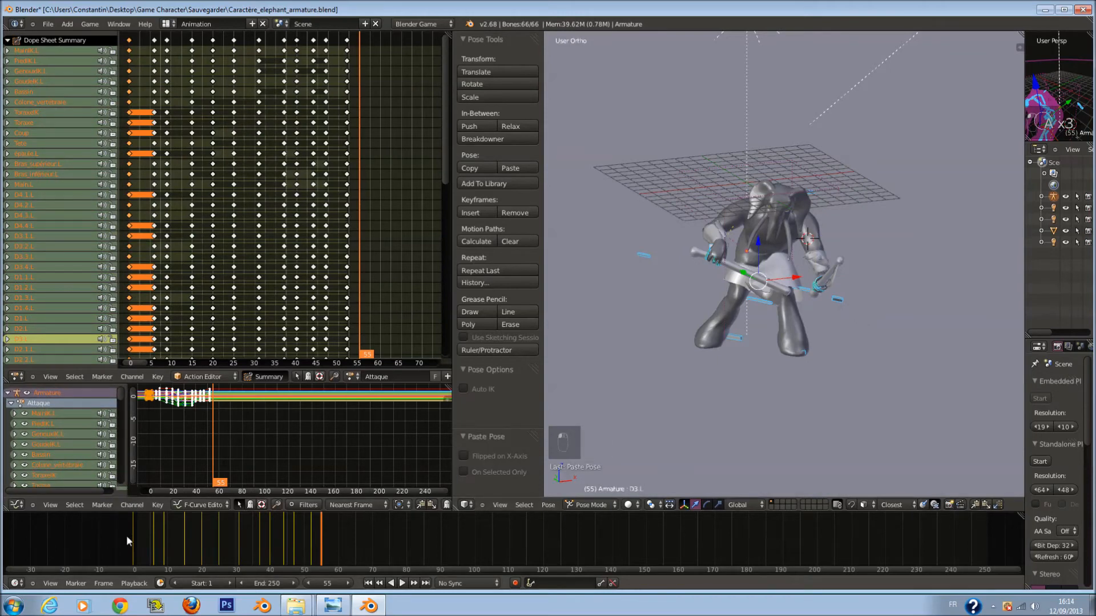
Copy the pose of all bones at frame 0, paste it at frame 57 and insert a keyframe.
click(126, 541)
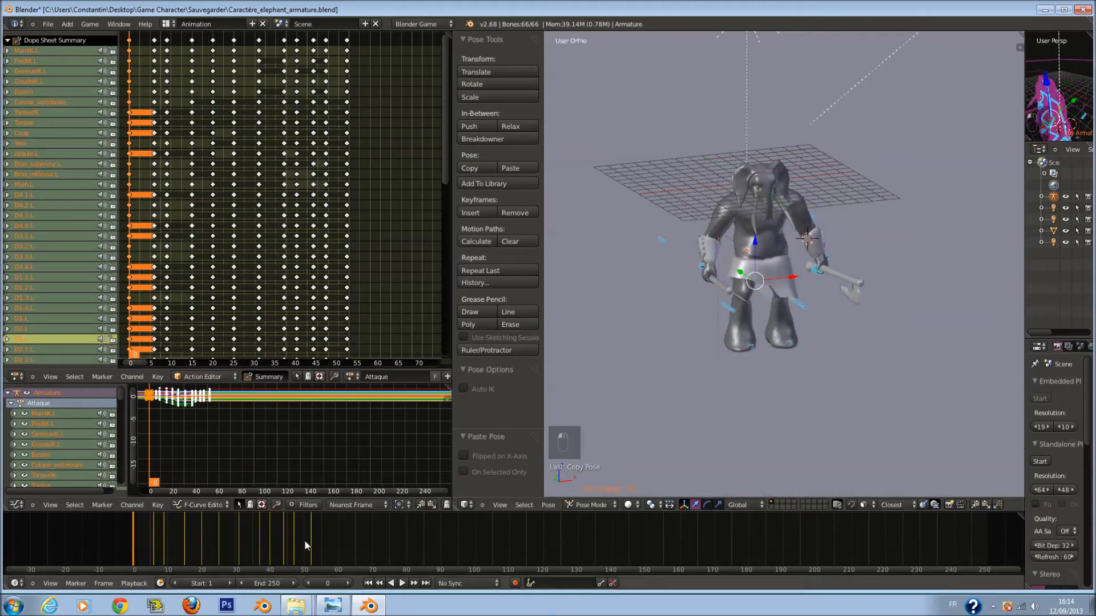
click(329, 541)
key(ctrl+v)
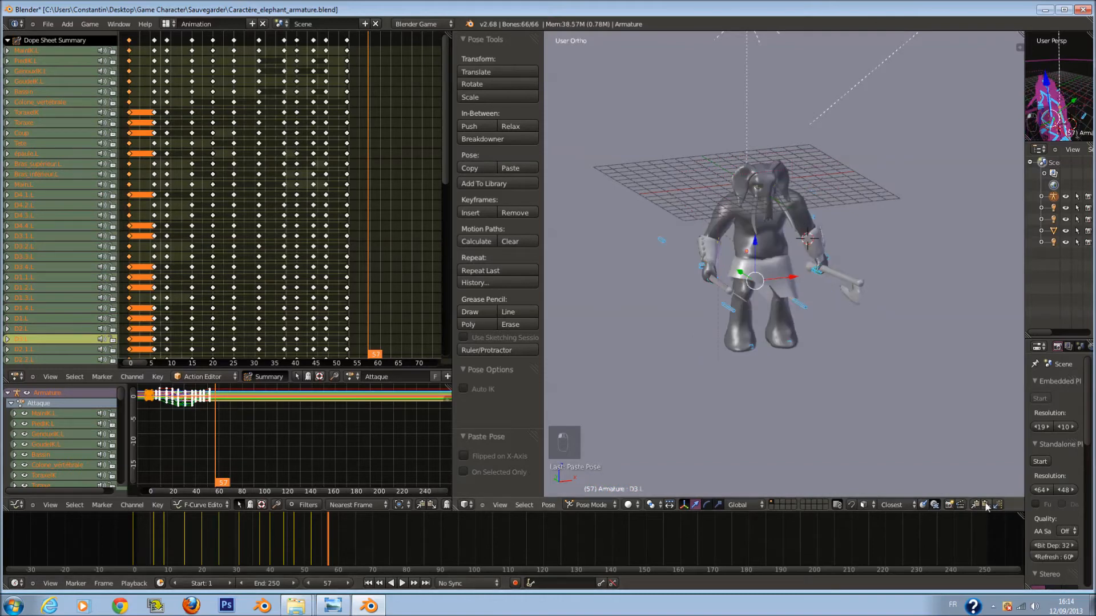
key(i)
click(803, 406)
Play back the animation and move the last keyframe column about 5 frames later, to frame 62.
key(alt+a)
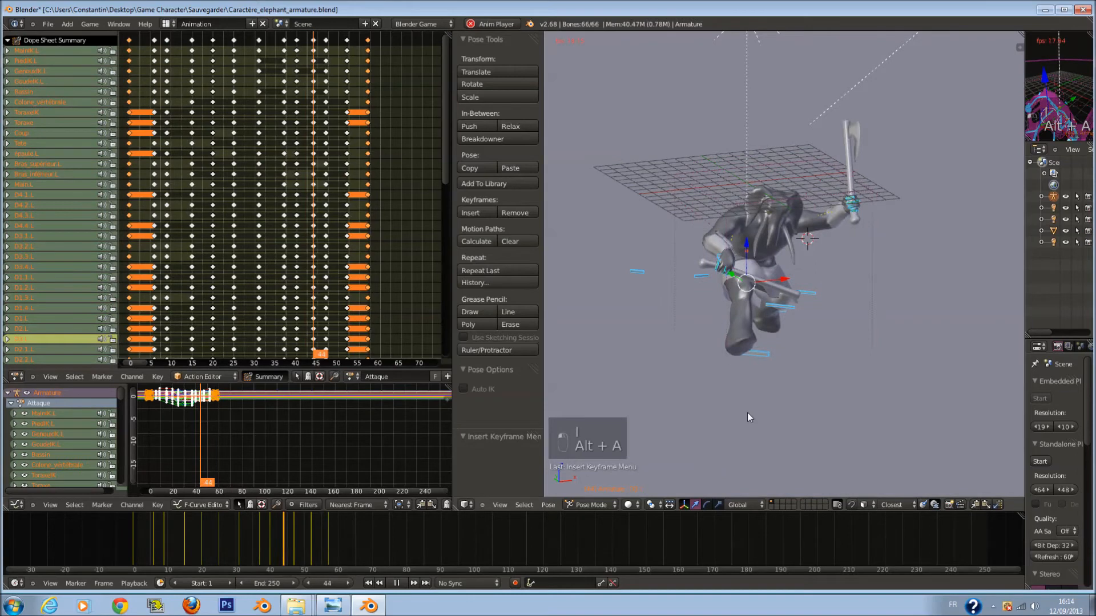
key(alt+a)
click(311, 540)
mouse_move(311, 539)
mouse_down()
mouse_move(326, 536)
mouse_move(313, 539)
mouse_up()
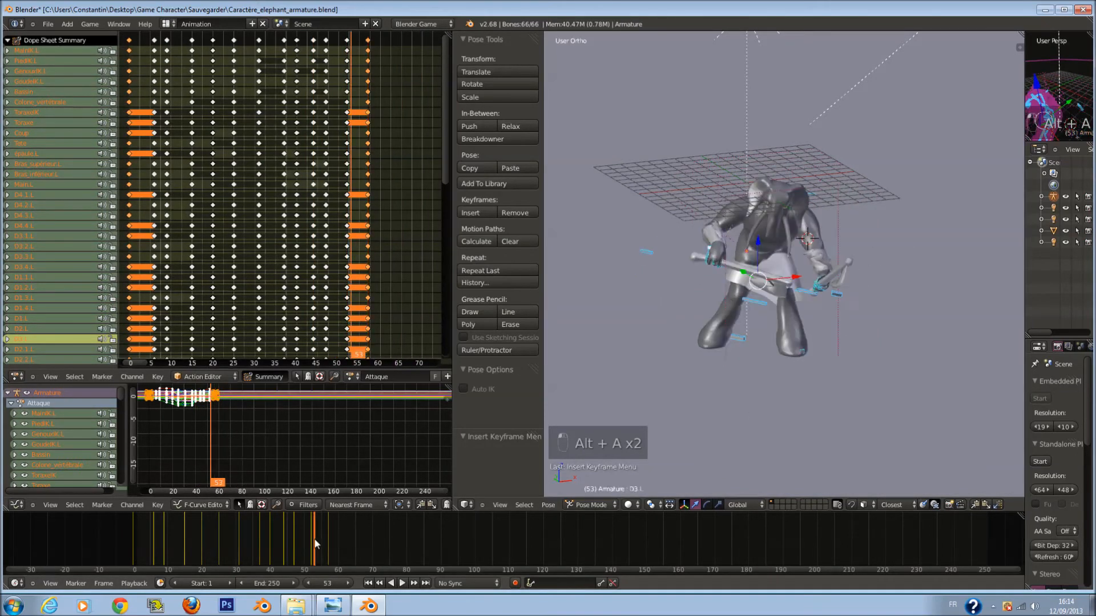
click(372, 40)
key(g)
click(403, 48)
key(g)
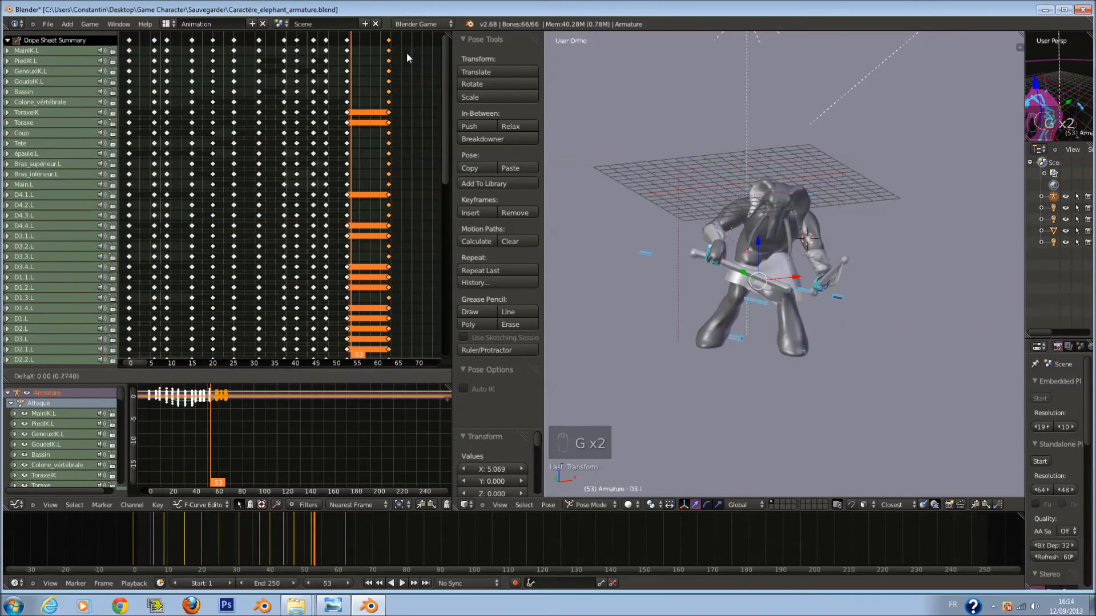
click(407, 52)
Play back the attack animation with the adjusted ending and save the file.
key(alt+a)
key(ctrl+s)
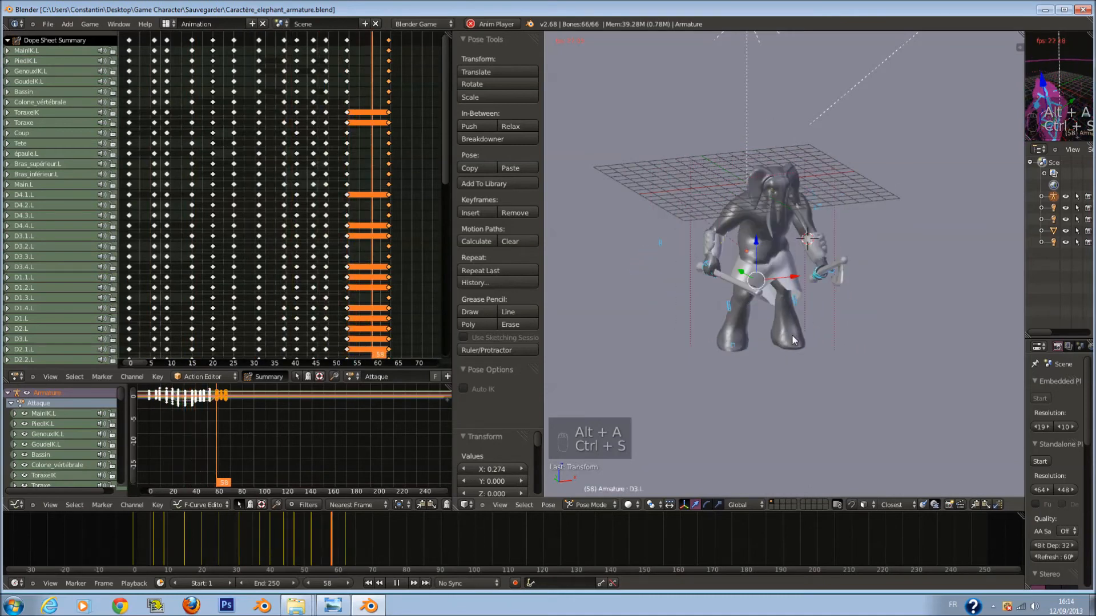
key(alt+a)
drag(372, 515, 328, 541)
middle_drag(843, 364, 790, 367)
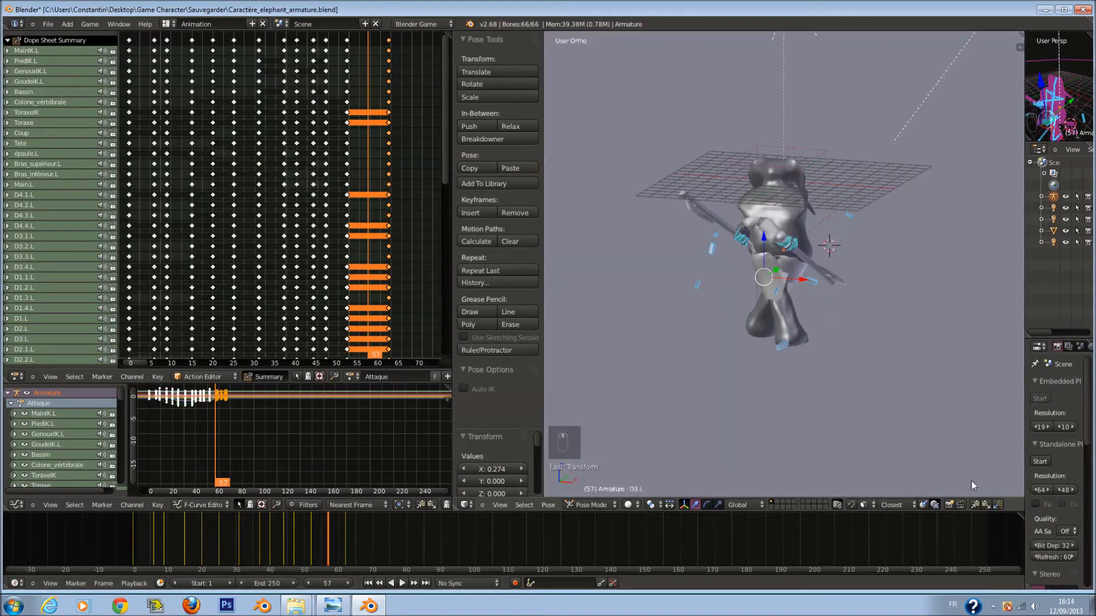
key(ctrl+v)
Copy the pose at frame 62 and clear the rotation and location of all bones at frame 57.
click(334, 535)
click(344, 532)
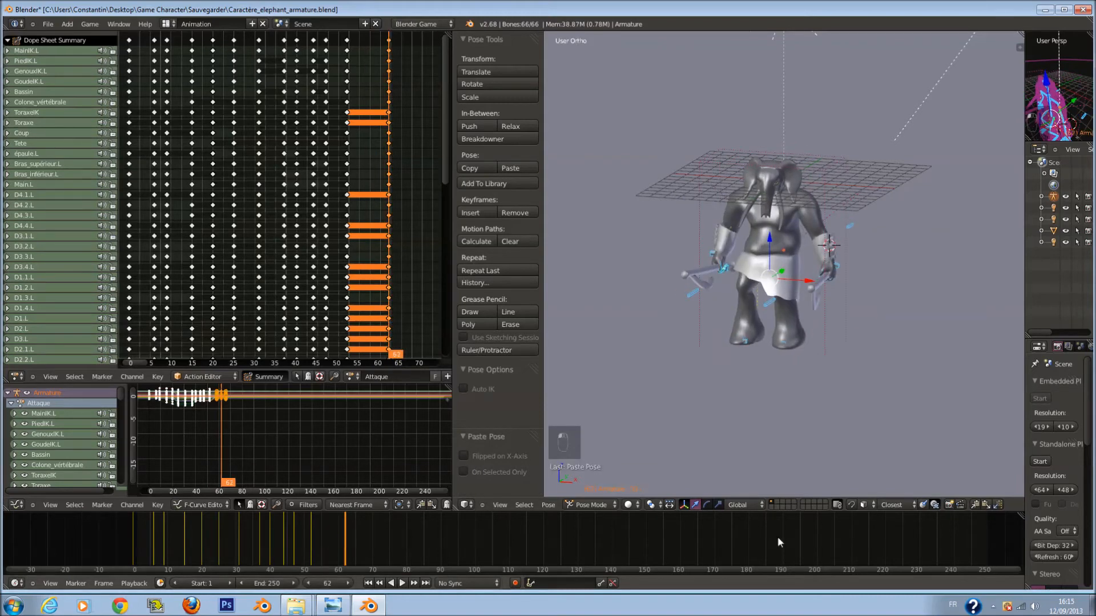
click(977, 503)
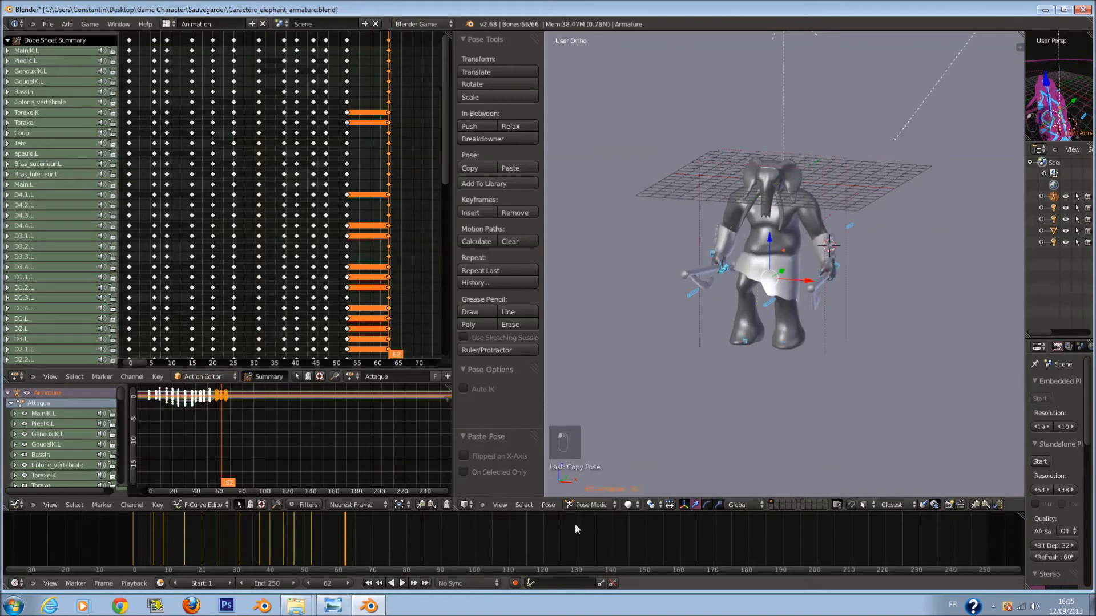
click(329, 532)
key(alt+r)
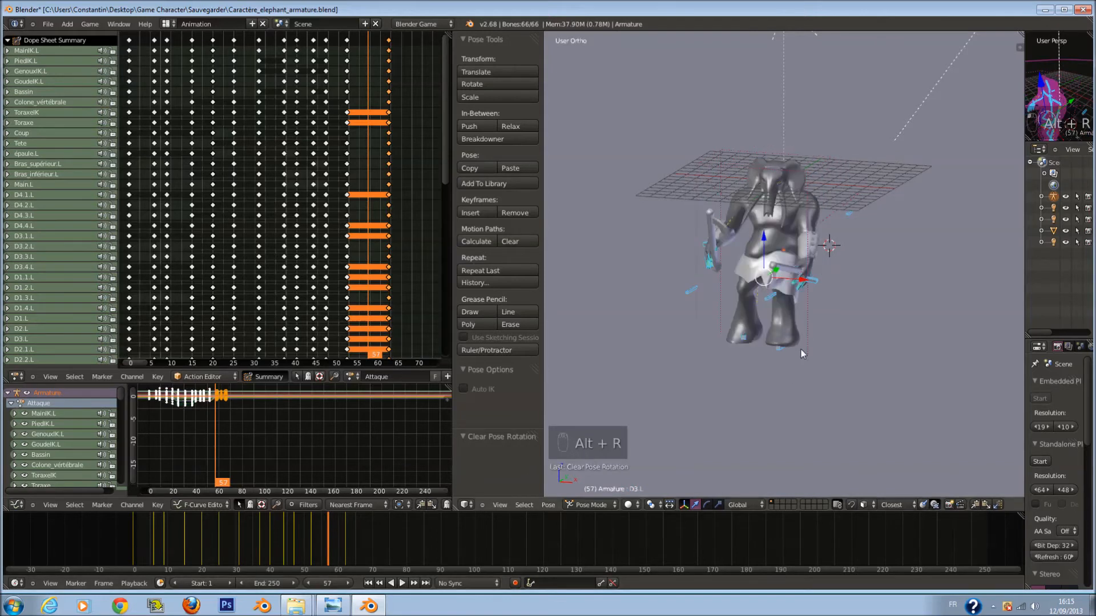
middle_drag(801, 347, 846, 325)
key(alt+g)
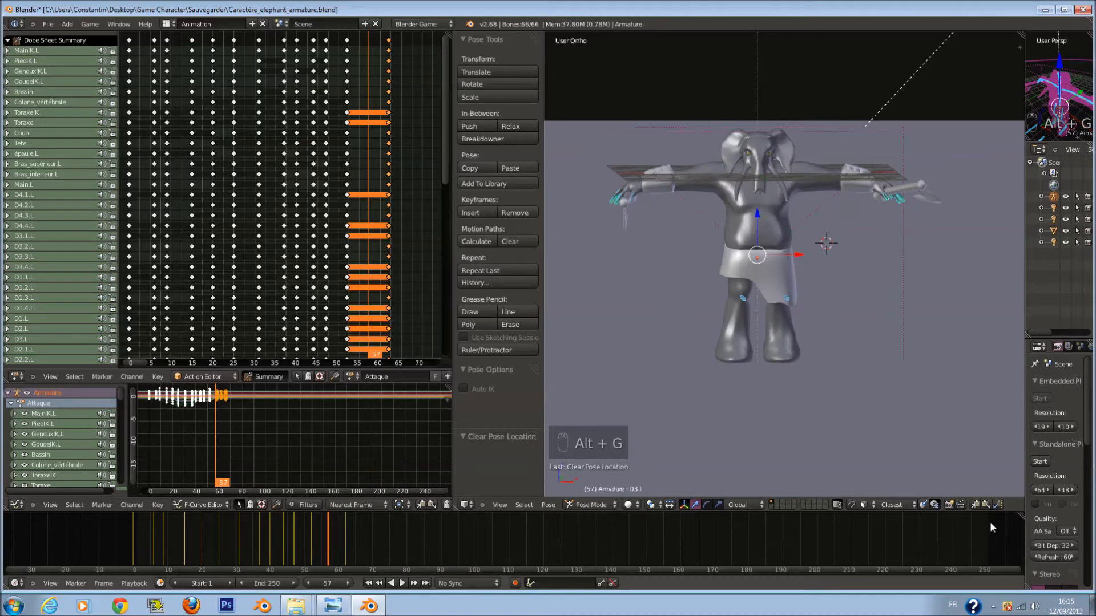
Paste the copied pose at frame 57 and insert a keyframe for all bones.
key(ctrl+v)
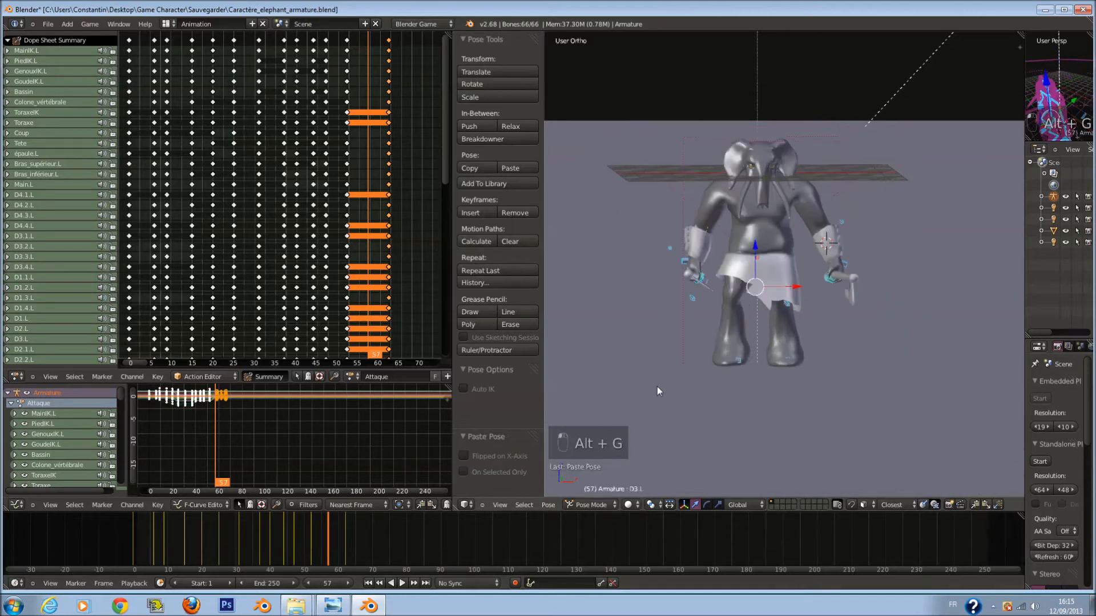
key(i)
click(776, 340)
Move the last two keyframe columns about 4 frames later and play back the end of the attack.
mouse_move(313, 539)
mouse_down()
mouse_move(329, 540)
mouse_move(297, 536)
mouse_up()
key(alt+a)
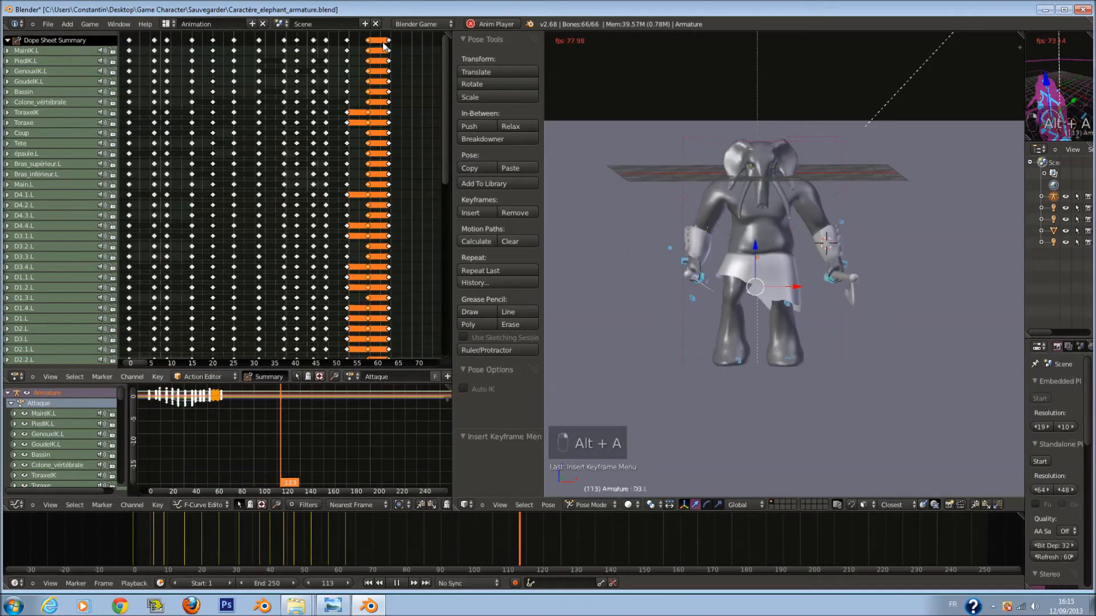
key(g)
click(423, 113)
click(307, 532)
key(alt+a)
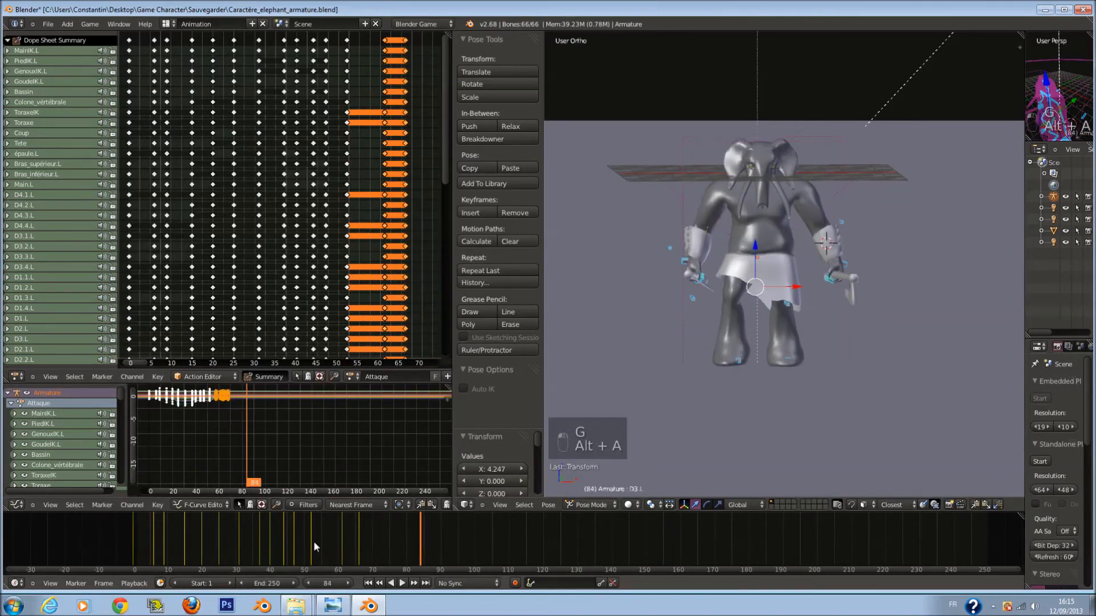
click(313, 539)
drag(315, 539, 328, 537)
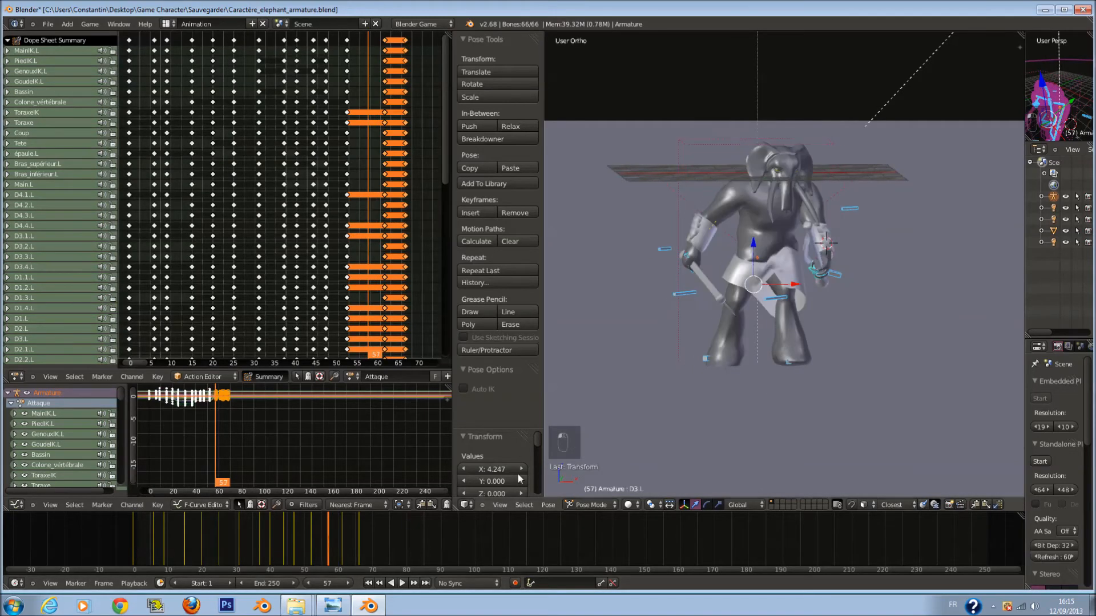
key(alt+r)
scroll(827, 294, up, 3)
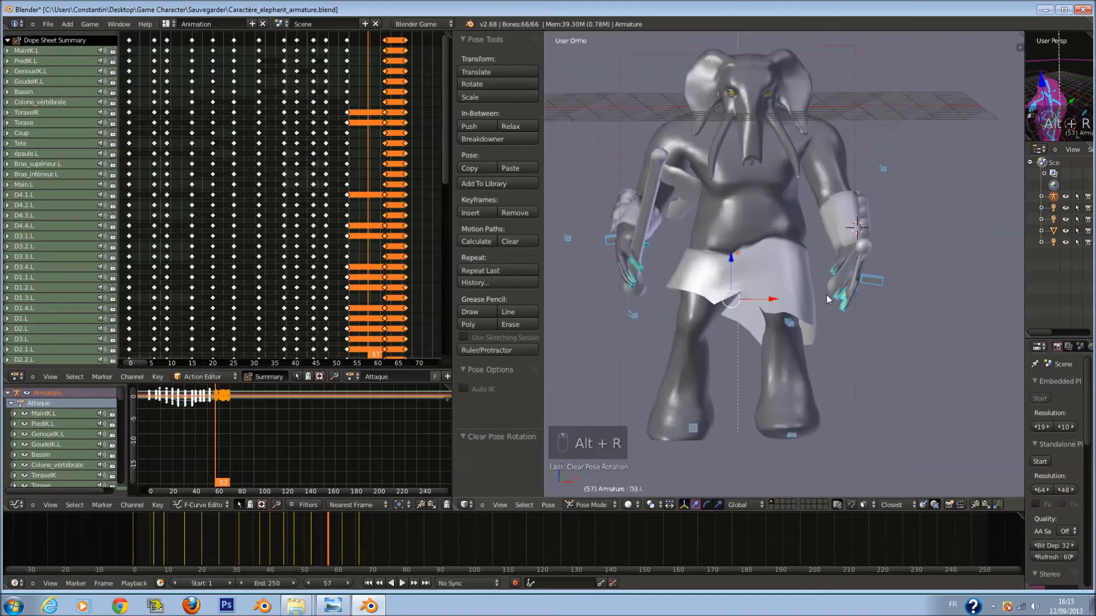
scroll(827, 294, down, 1)
At frame 58, switch to wireframe display and remove the hand and finger bones from the selection with circle select.
drag(328, 545, 332, 543)
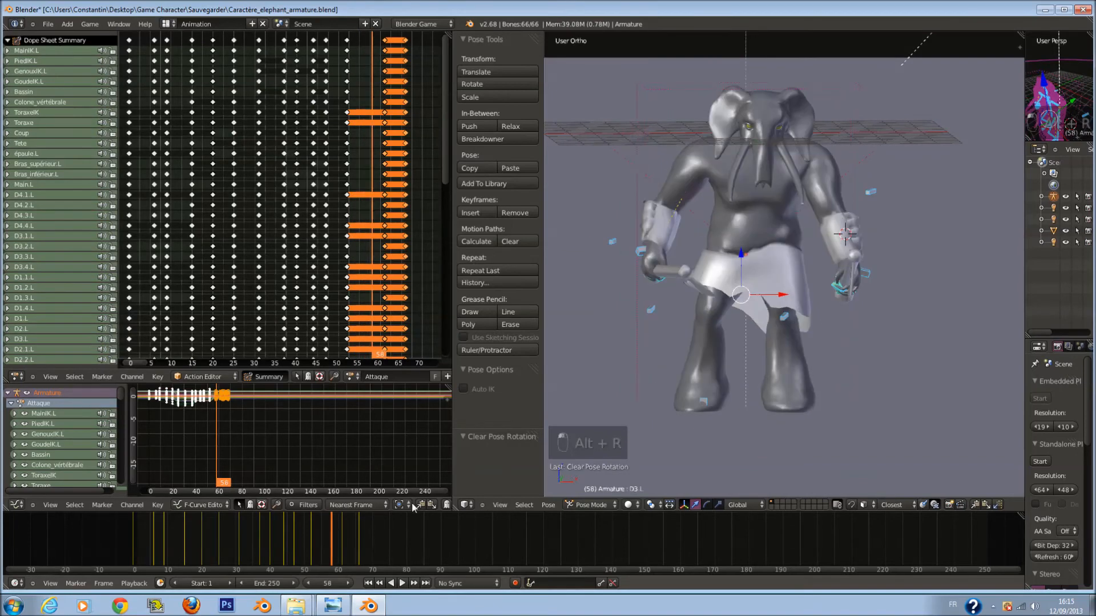
key(z)
scroll(904, 318, up, 3)
key(c)
scroll(904, 318, up, 2)
middle_click(895, 316)
scroll(576, 286, up, 4)
middle_click(563, 275)
right_click(565, 274)
scroll(684, 286, down, 1)
key(z)
key(z)
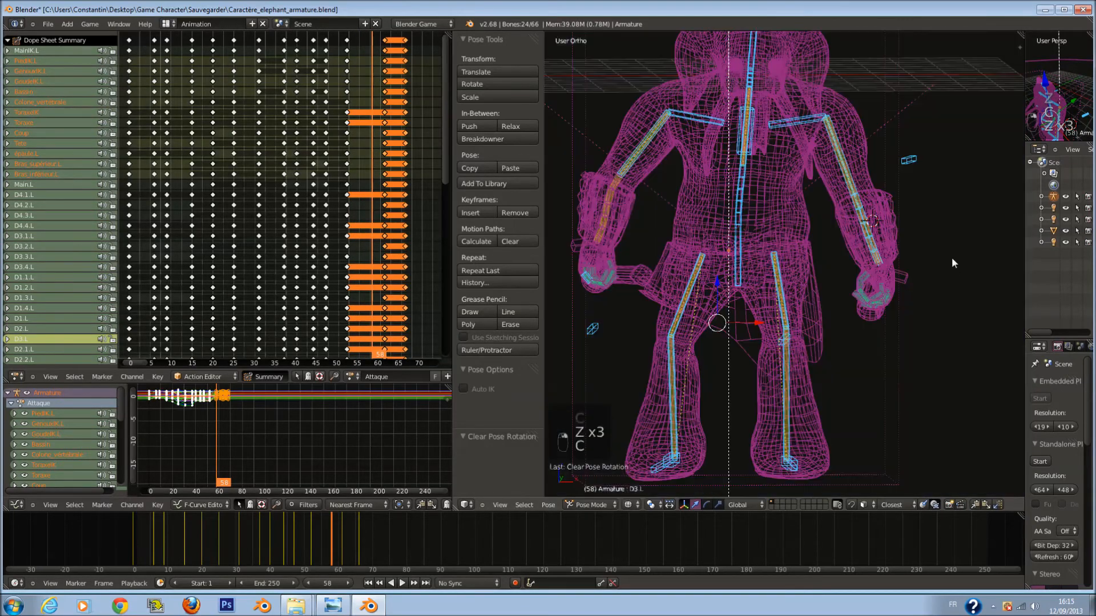
Add the IK control bones of both hands to the selection and return to solid display.
shift+right_click(912, 284)
shift+right_click(565, 245)
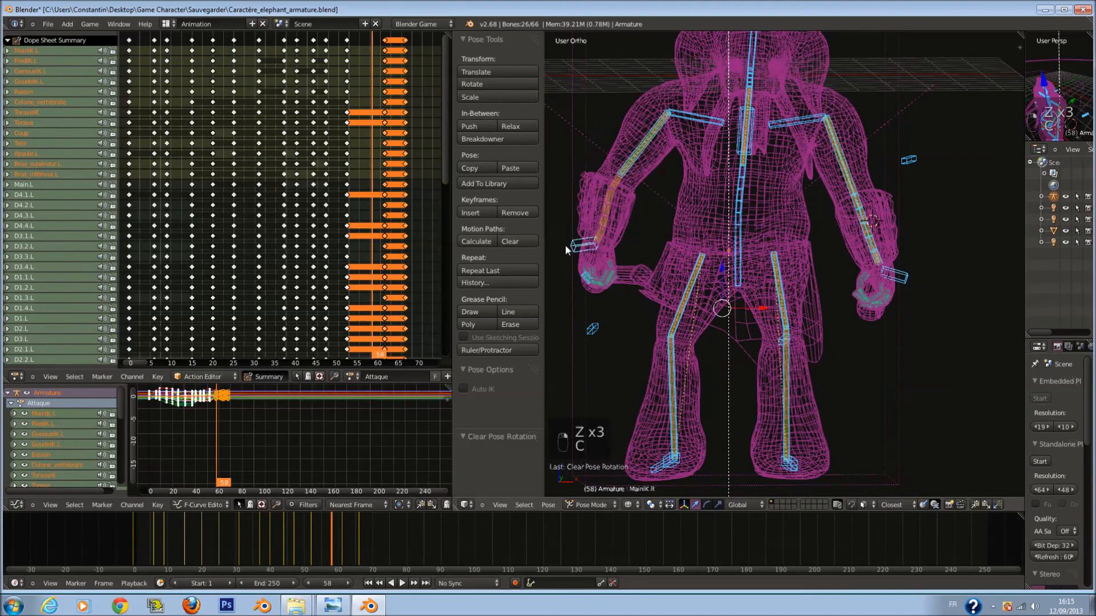
key(z)
Clear the rotation of the selected bones and insert a LocRotScale keyframe at frame 58.
key(alt+r)
scroll(703, 381, down, 2)
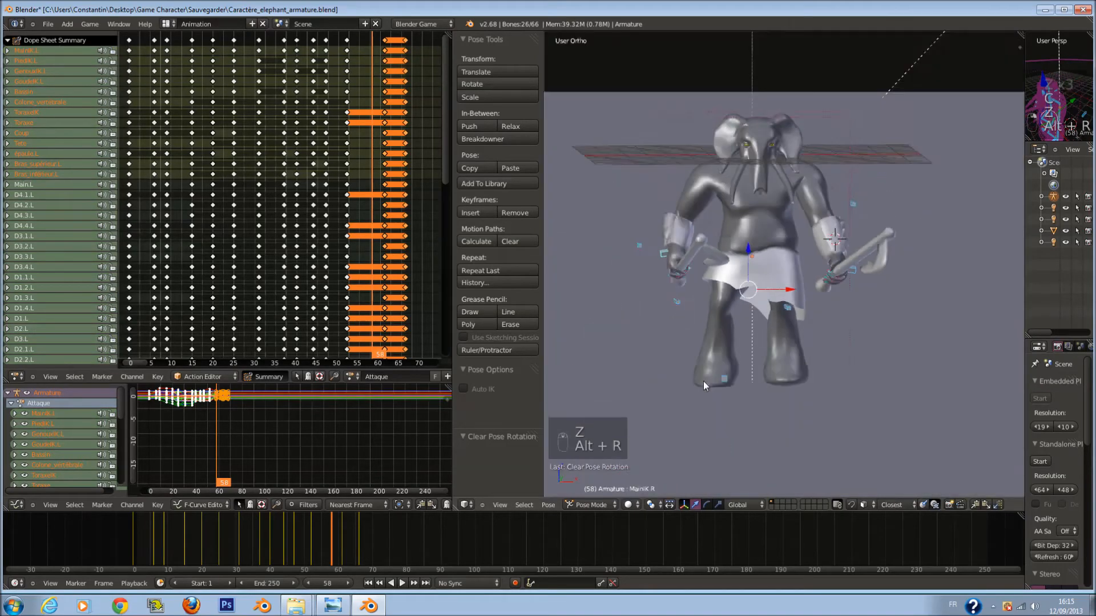
scroll(704, 381, up, 2)
key(i)
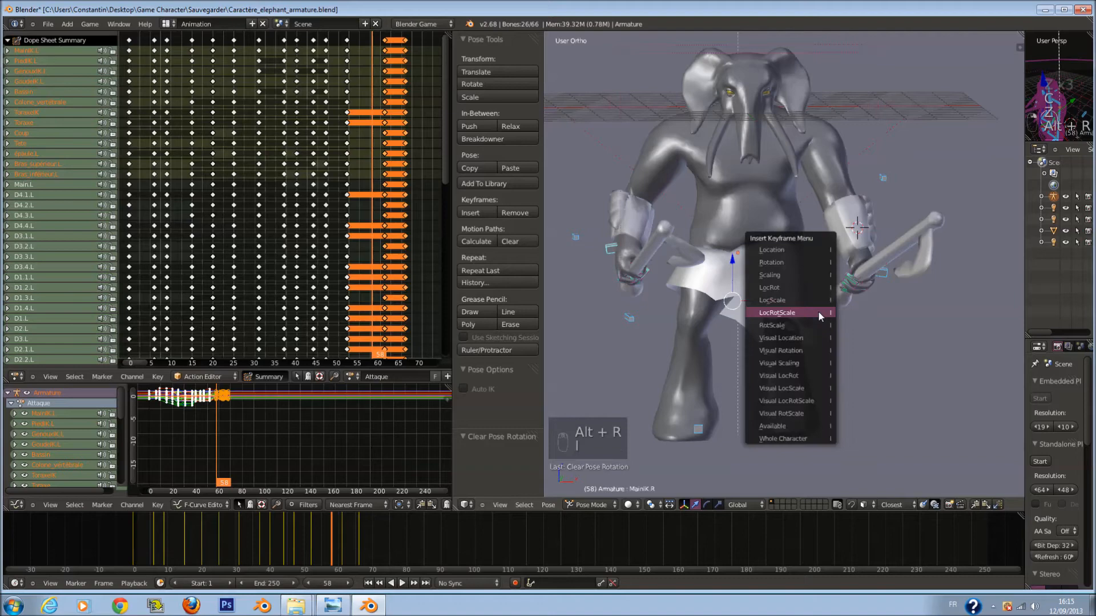
click(818, 311)
Play back the end of the attack several times and scrub to frame 54 to examine the return pose.
drag(333, 539, 308, 534)
key(alt+a)
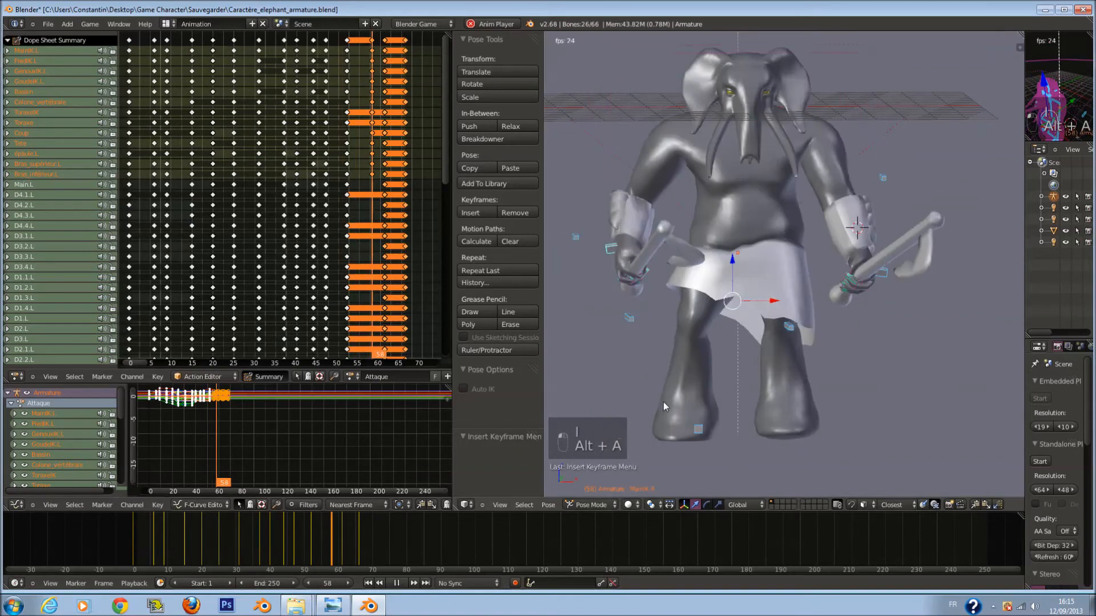
key(alt+a)
key(alt+a)
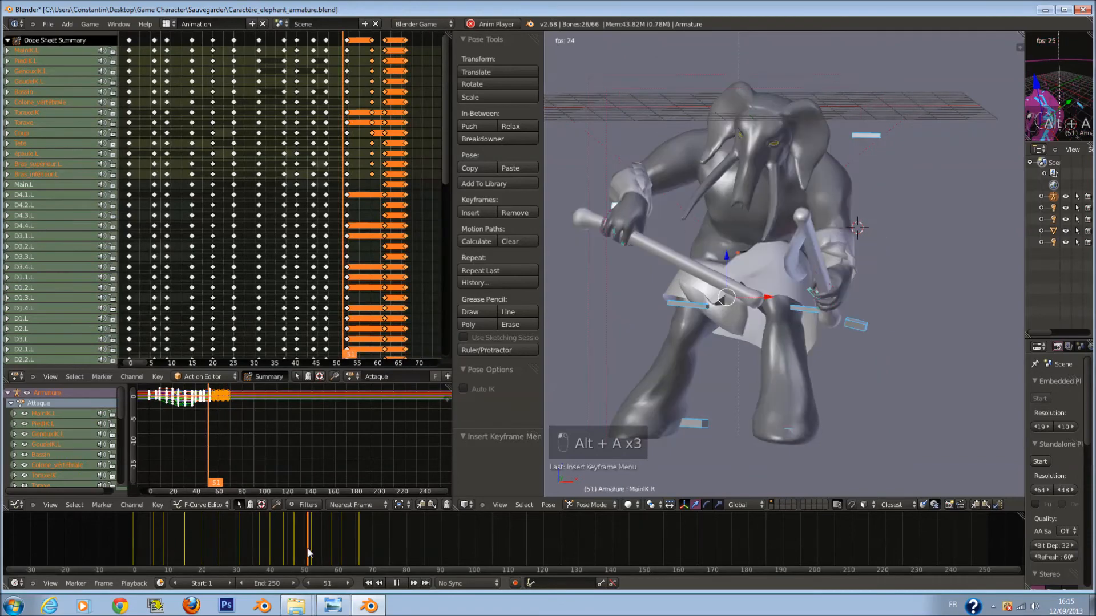
key(alt+a)
mouse_move(320, 549)
mouse_down()
mouse_move(327, 555)
mouse_move(319, 551)
mouse_up()
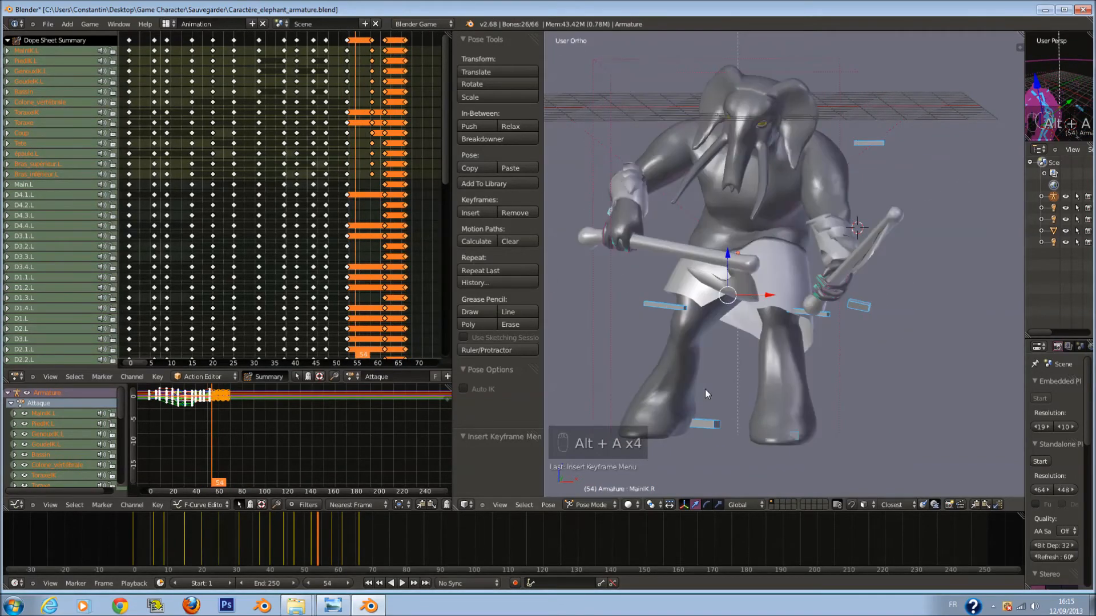
Compare the frames around 52 to 55 and copy the selected bones' pose at frame 58.
scroll(323, 531, down, 1)
click(326, 534)
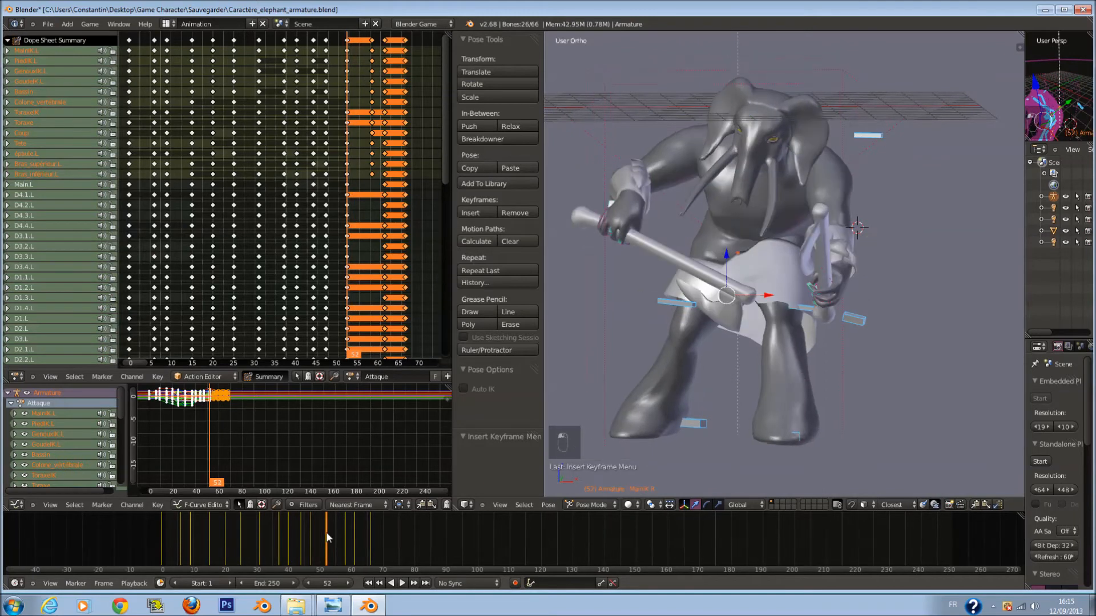
drag(328, 536, 337, 537)
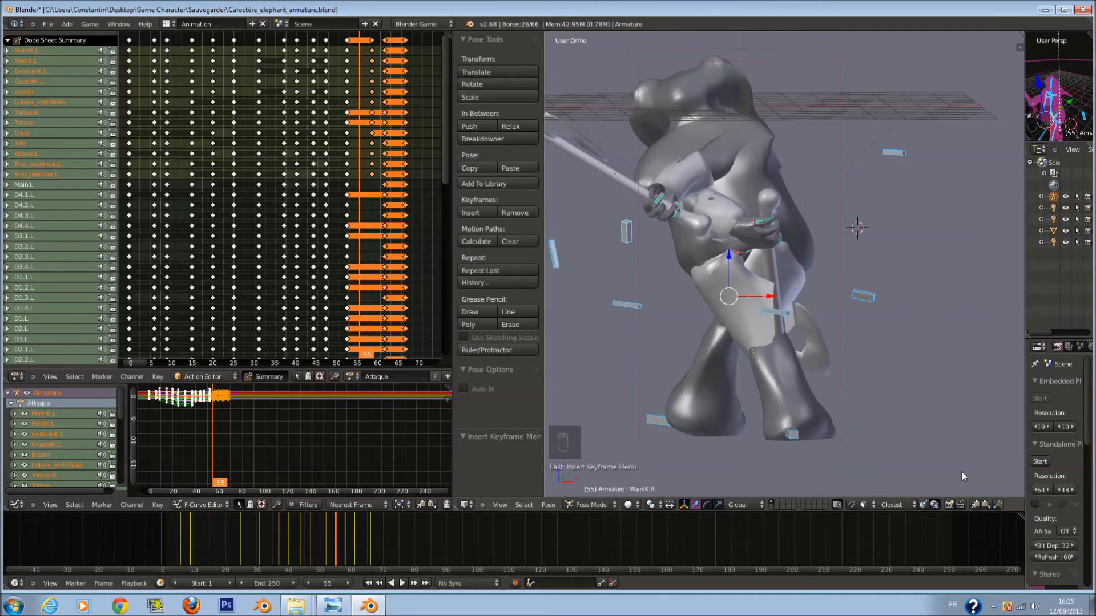
click(345, 530)
click(975, 505)
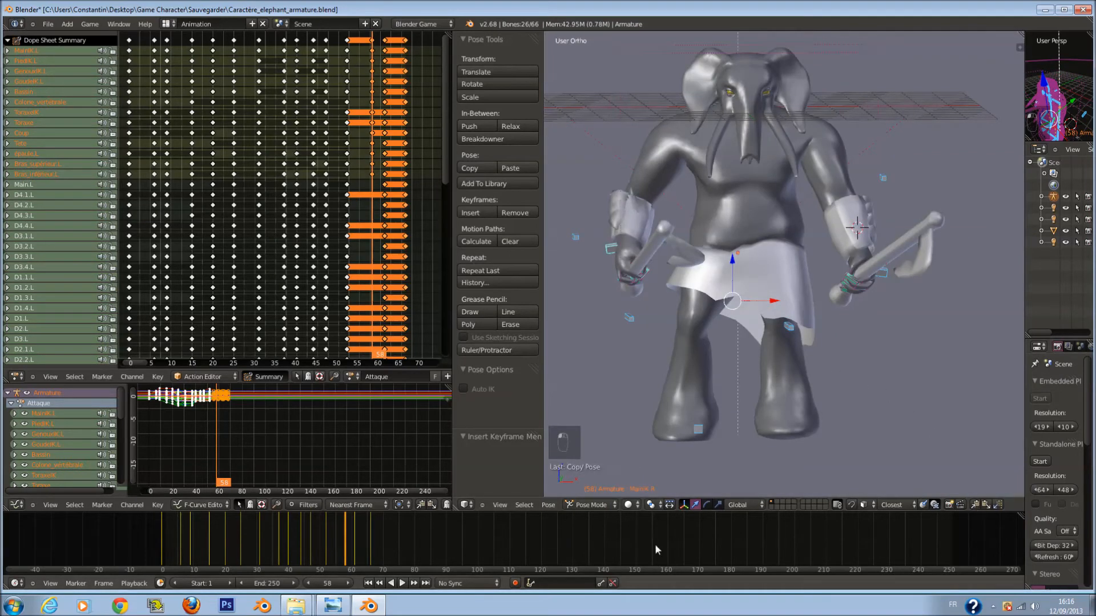
Paste the copied pose at frame 55 and insert a keyframe for the selected bones.
drag(343, 539, 335, 536)
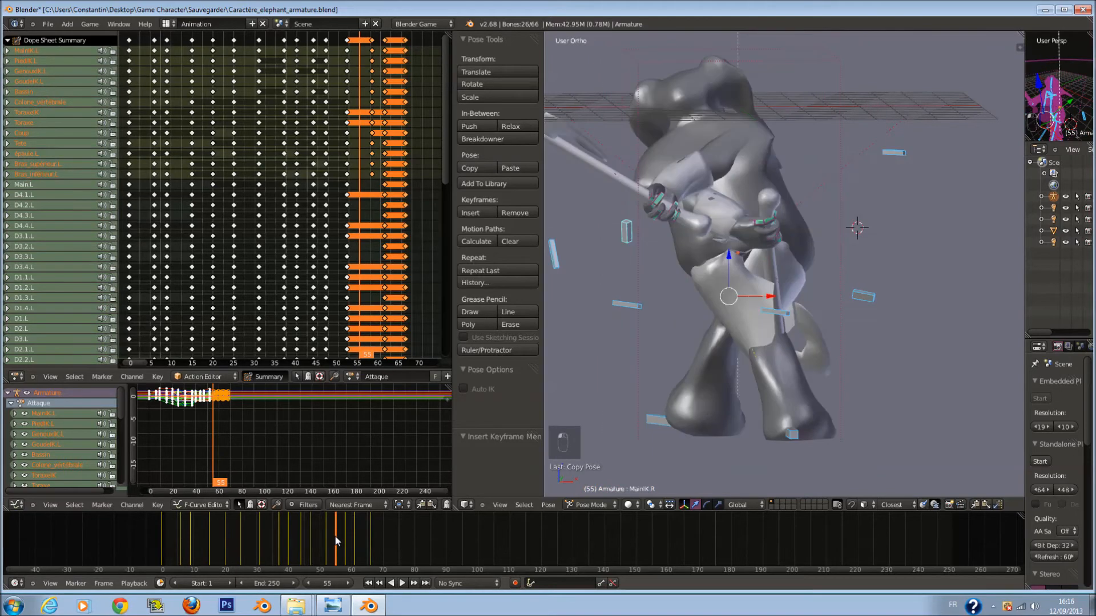
click(986, 505)
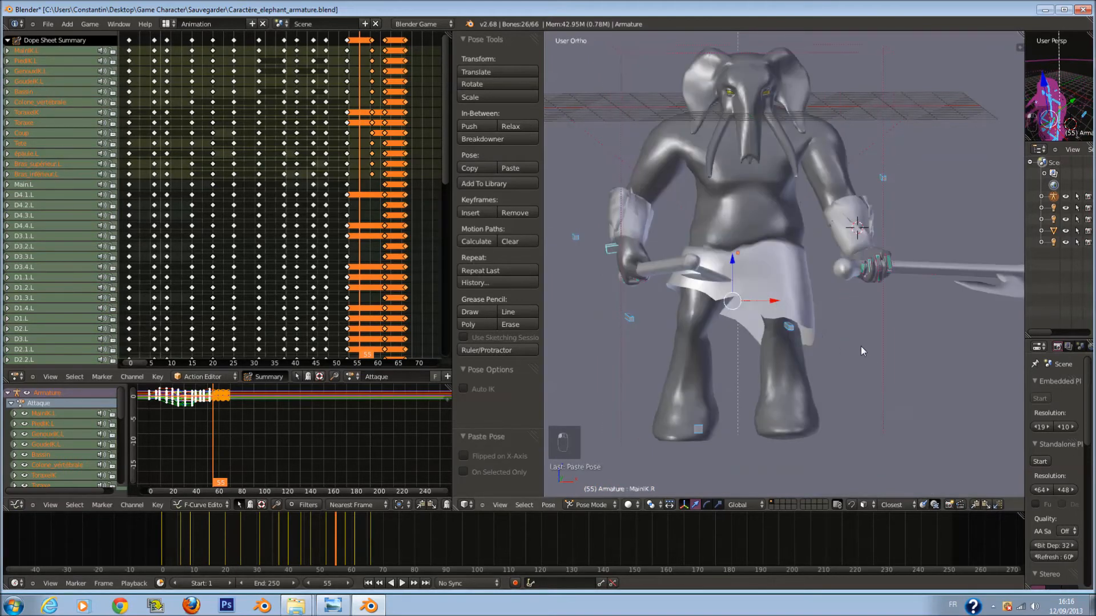
key(i)
click(872, 317)
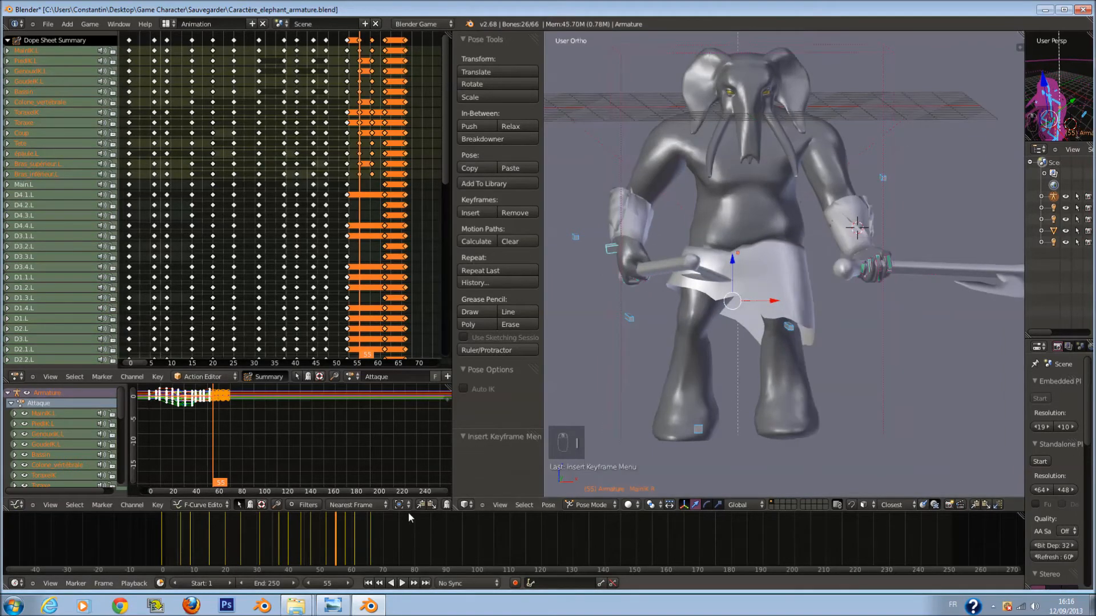
Play back the attack from its start and save the file.
key(alt+a)
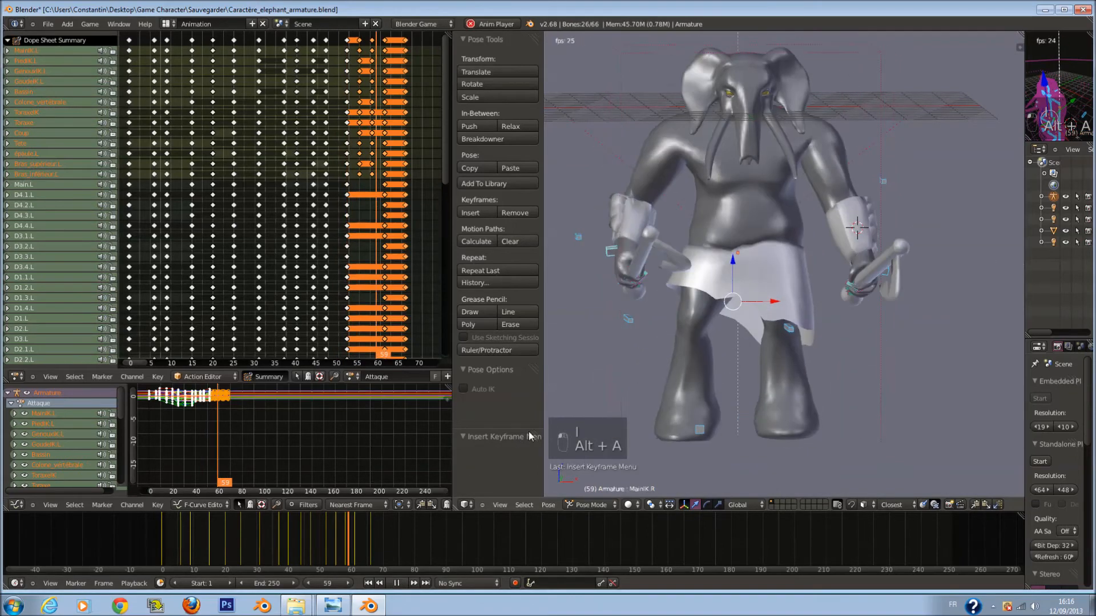
click(176, 536)
scroll(183, 534, down, 1)
scroll(728, 338, down, 4)
key(ctrl+s)
click(817, 314)
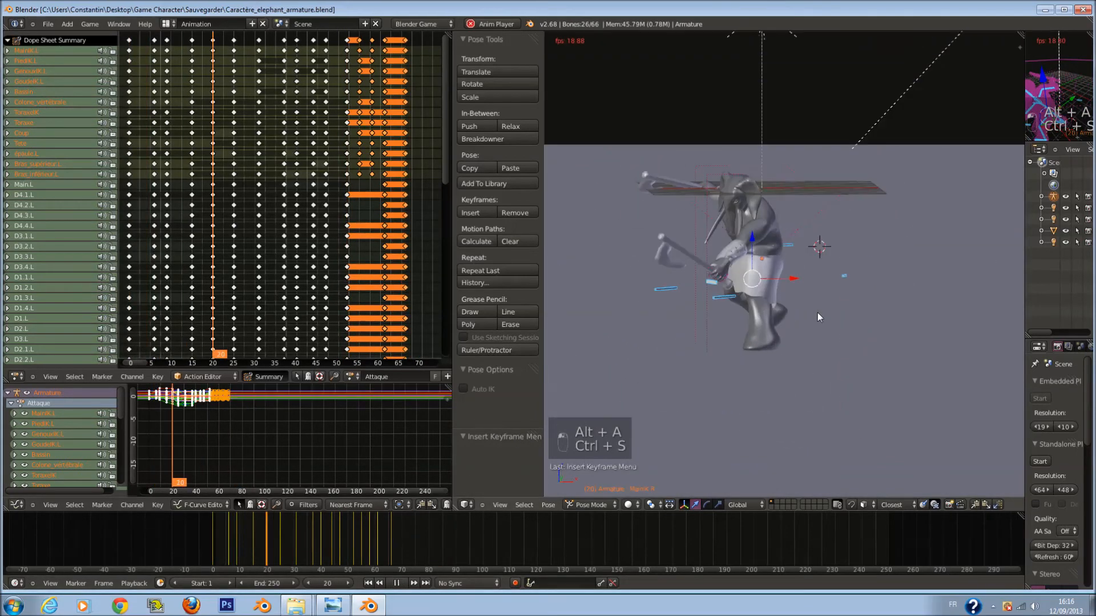
scroll(869, 317, up, 1)
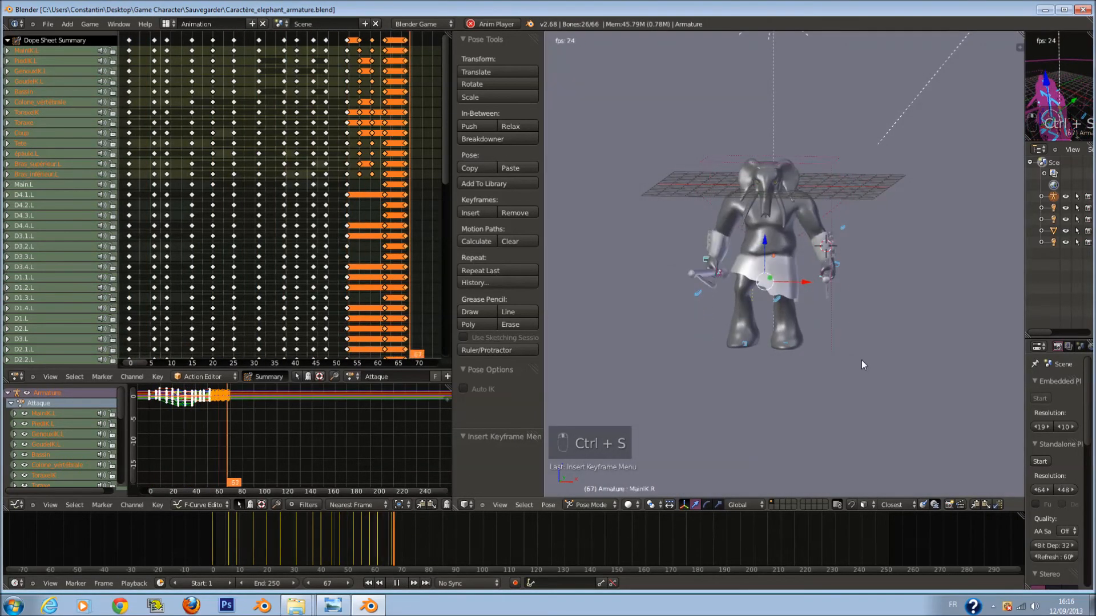
Stop playback near the return pose at frame 57, deselect all keyframes and save the file.
key(alt+a)
click(368, 539)
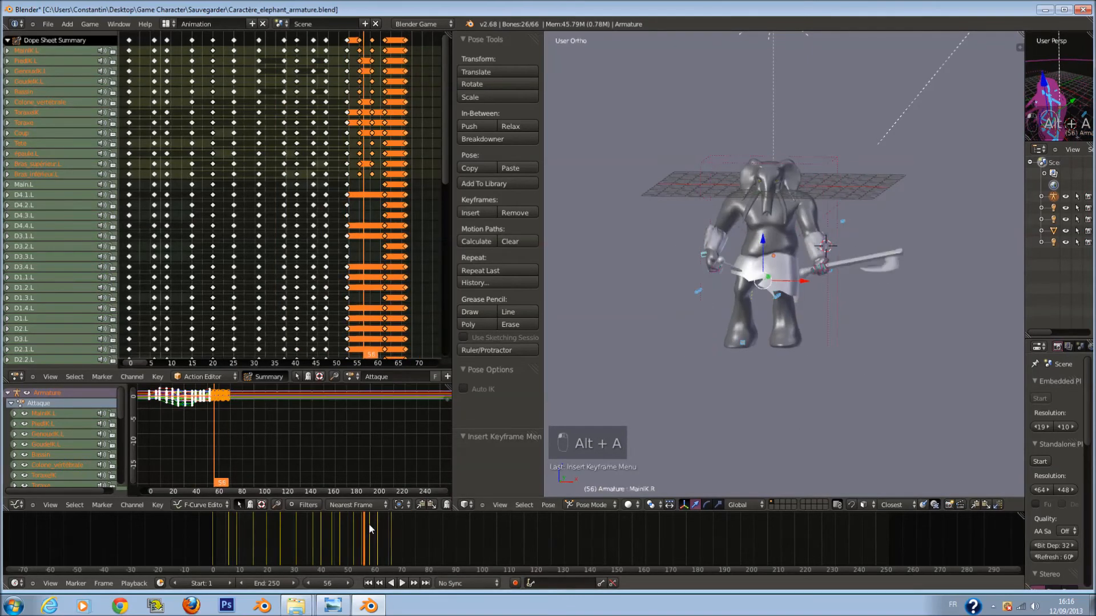
ctrl+scroll(307, 153, right, 3)
key(a)
key(ctrl+s)
Try to shift and scale the closing keyframes of the action in the Dope Sheet, and undo these timing changes.
right_click(320, 48)
shift+right_click(308, 42)
ctrl+right_click(341, 43)
key(g)
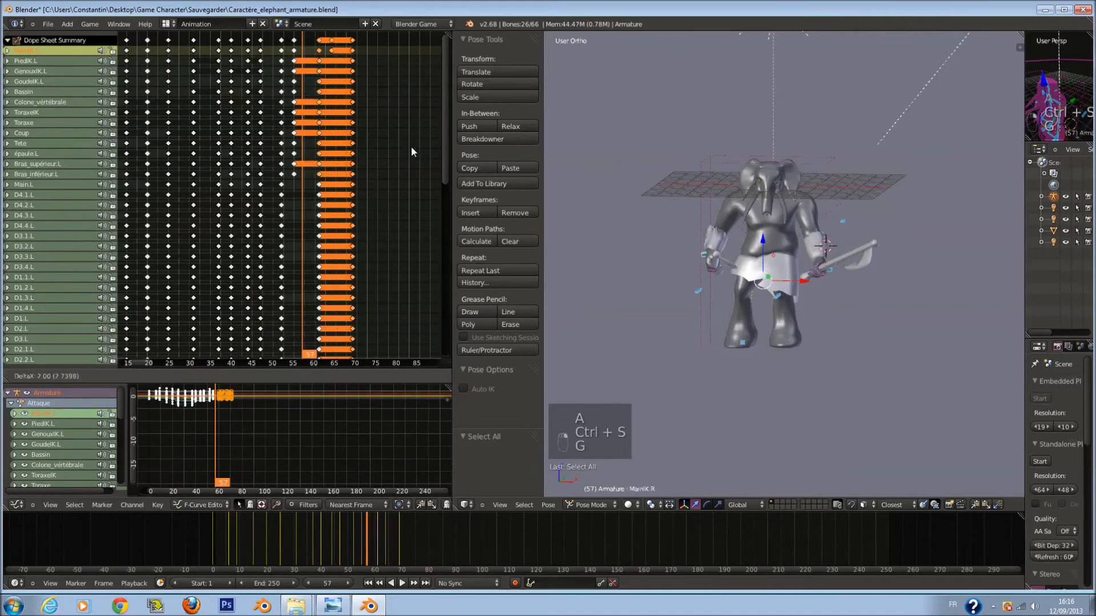
click(419, 149)
key(s)
key(ctrl+z)
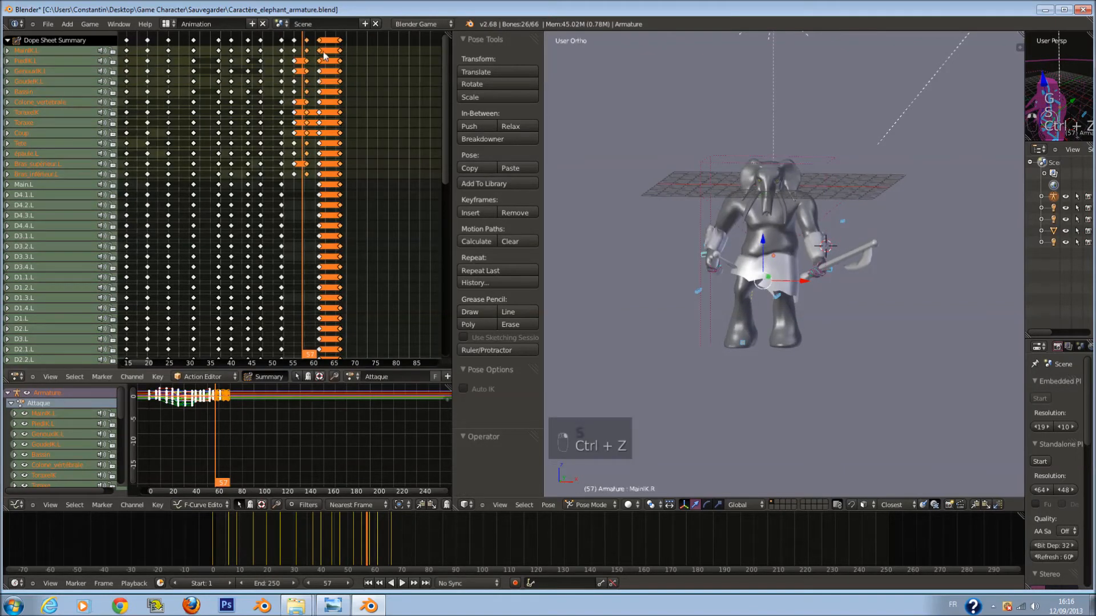
key(ctrl+z)
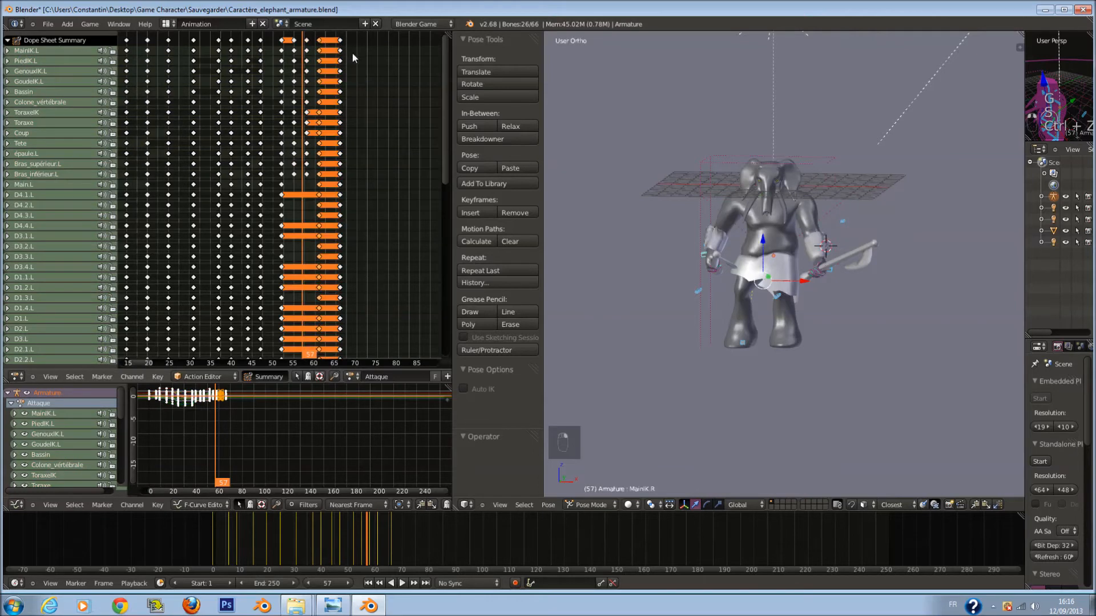
key(g)
key(g)
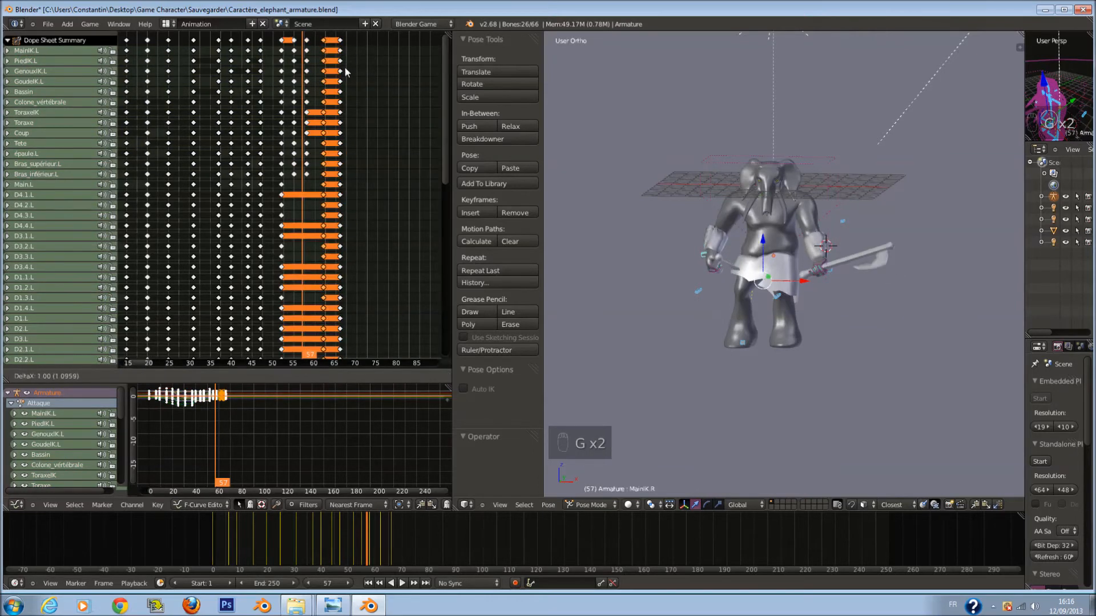
right_click(343, 69)
Shift the Dope Sheet keyframes from frame 58 onward about 6 frames later and play back the attack.
shift+right_click(340, 41)
shift+right_click(307, 41)
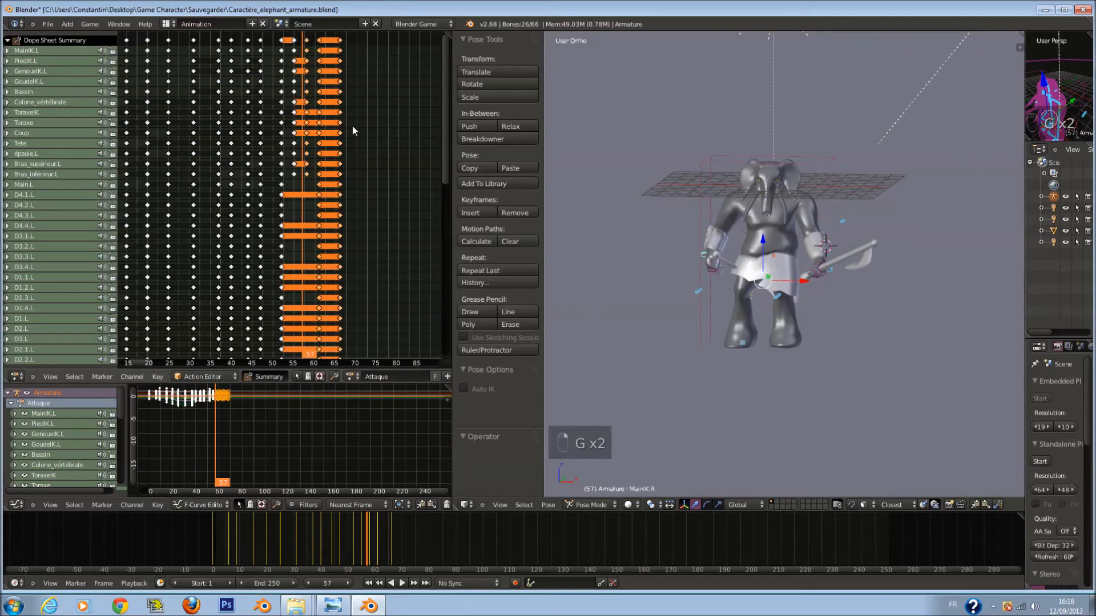
key(g)
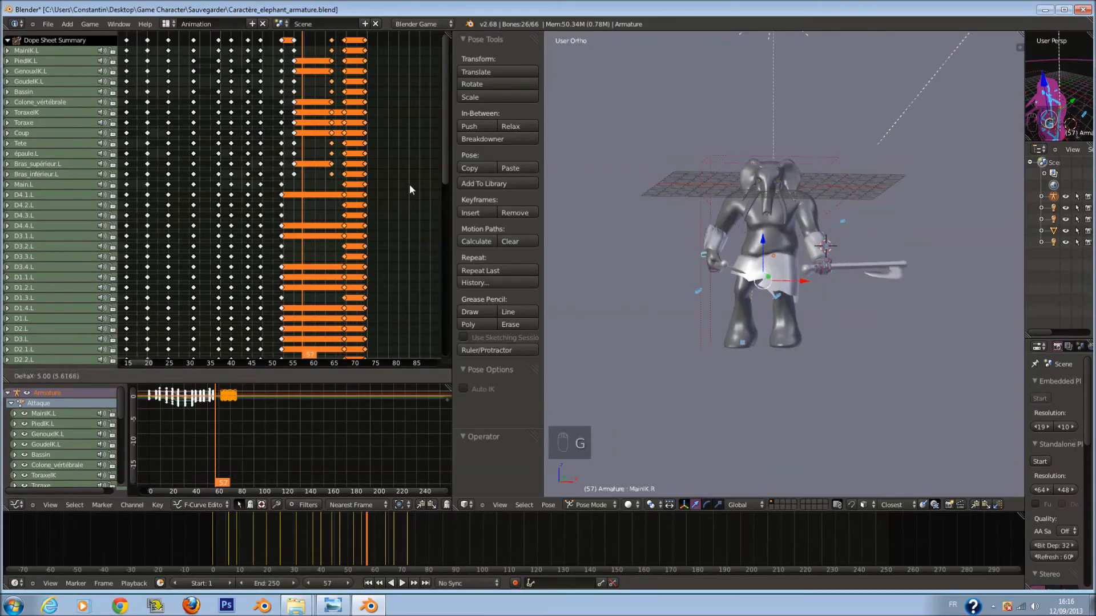
click(409, 183)
key(alt+a)
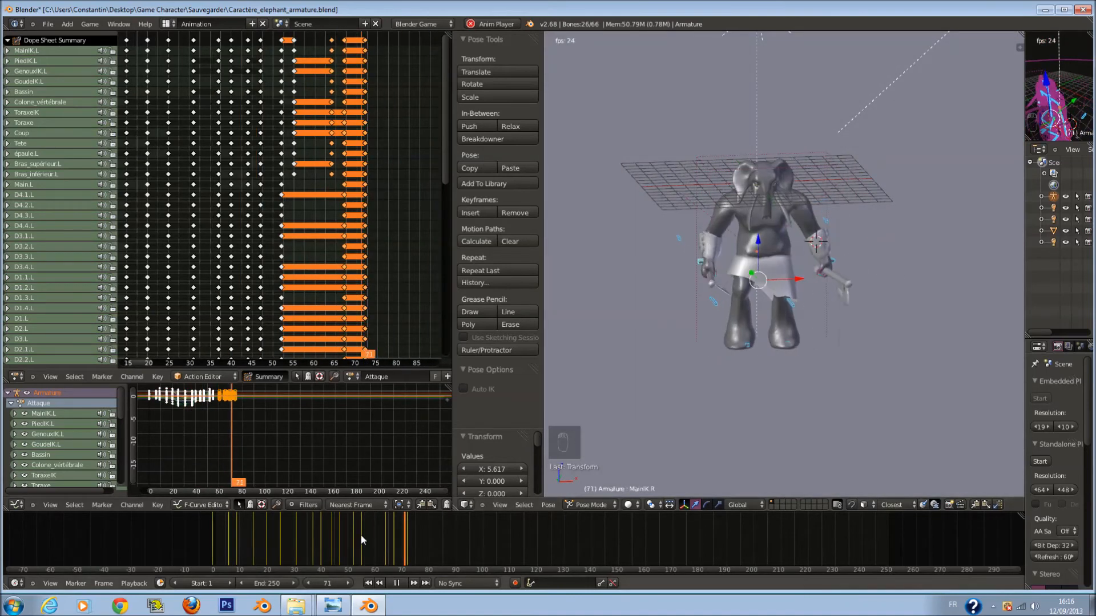
key(alt+a)
At frame 59, circle-select the left hand, finger and forearm bones in wireframe display and copy their pose.
mouse_move(351, 543)
mouse_down()
mouse_move(396, 547)
mouse_move(350, 554)
mouse_move(371, 550)
mouse_up()
key(z)
key(a)
key(c)
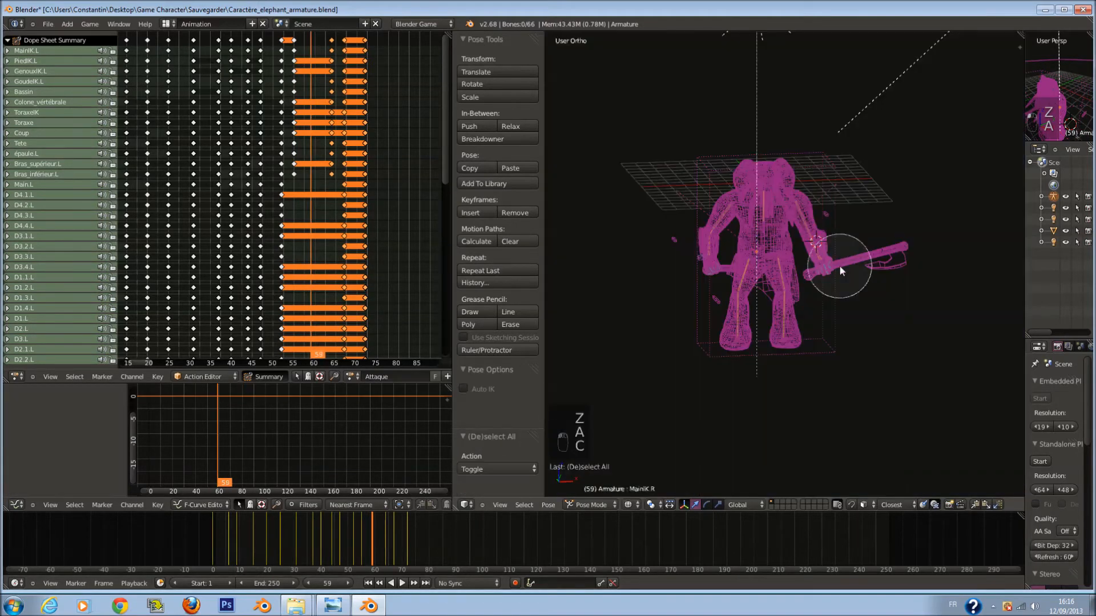
drag(834, 276, 838, 234)
key(z)
key(z)
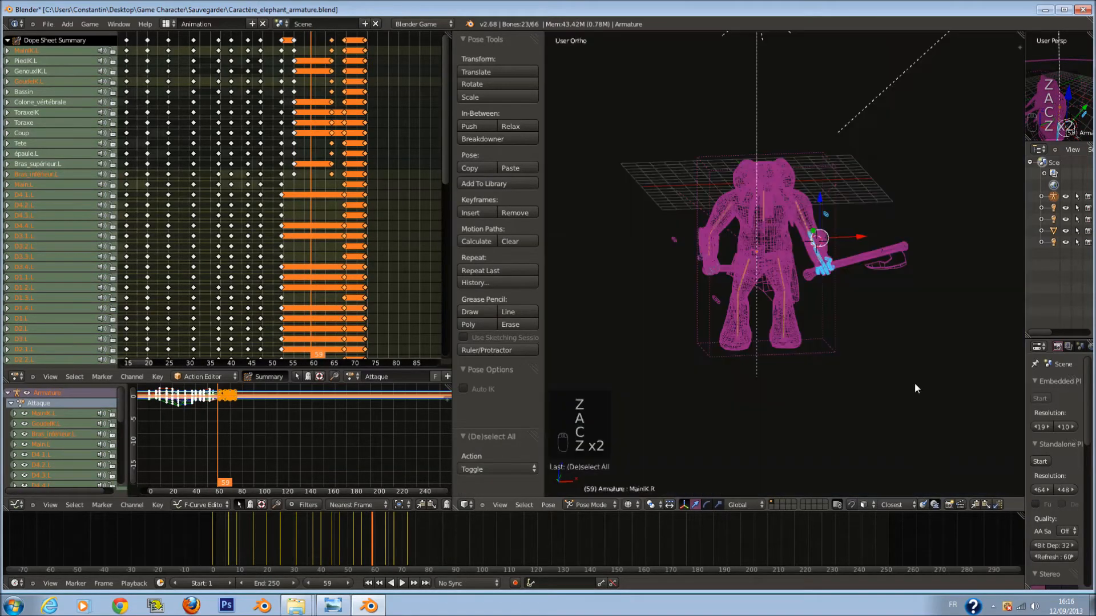
click(975, 505)
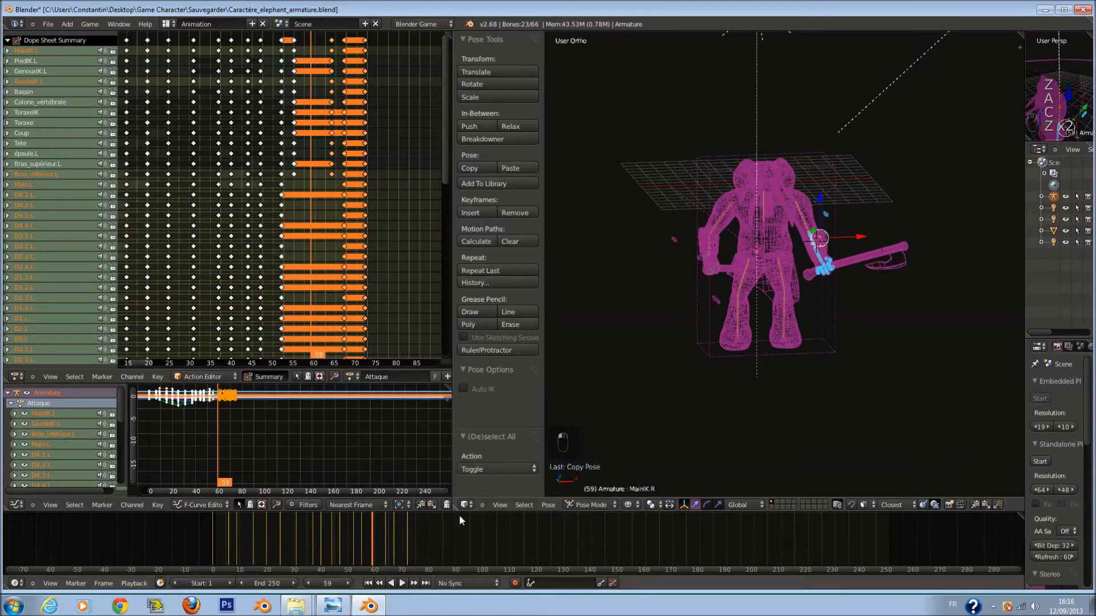
Try rotating the selected left hand and forearm bones about X and clearing their rotation.
key(z)
key(r)
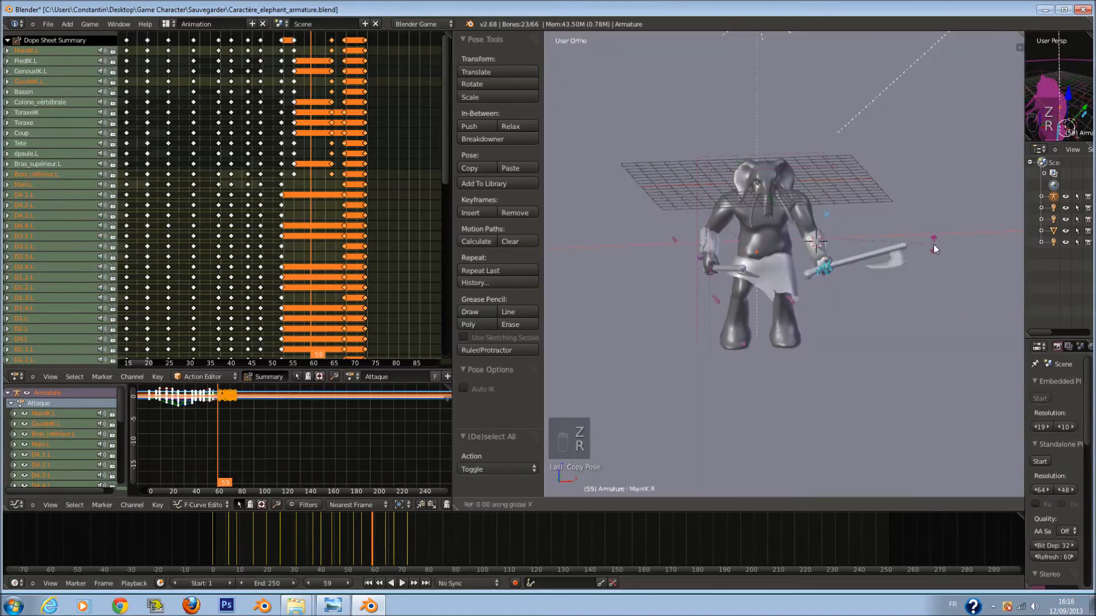
key(r)
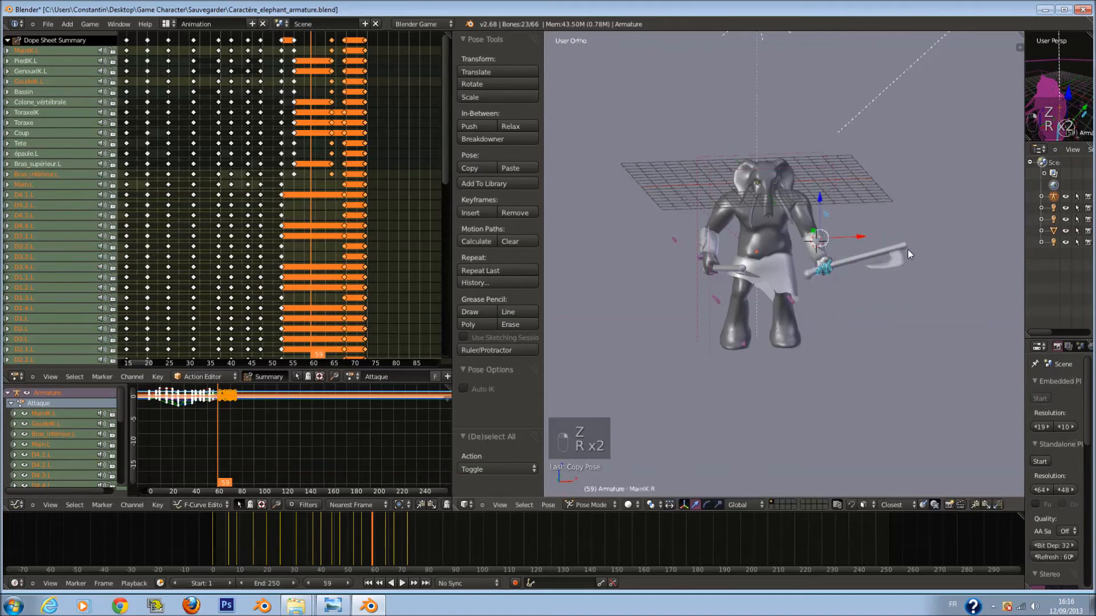
click(908, 249)
key(alt+r)
key(ctrl+z)
Remove the left hand and finger bones from the selection with circle select and add the left hand IK control.
scroll(848, 278, up, 3)
key(z)
key(c)
middle_drag(851, 273, 863, 274)
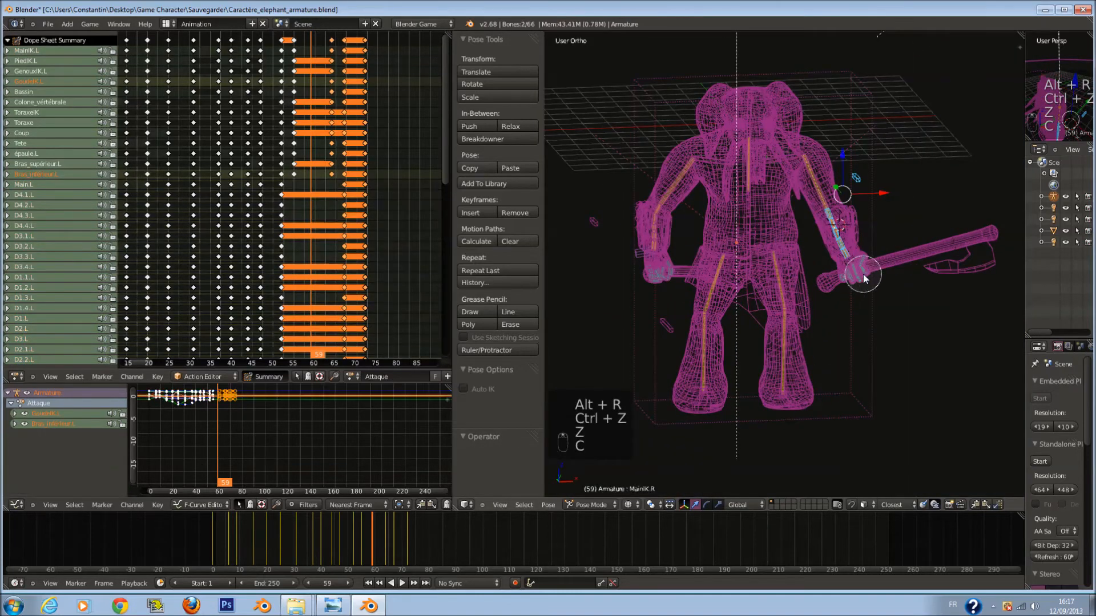
right_click(863, 273)
key(shift+less)
shift+right_click(868, 251)
key(ctrl+z)
shift+right_click(869, 255)
key(ctrl+z)
scroll(874, 256, up, 3)
middle_drag(902, 250, 928, 287)
shift+right_click(929, 287)
scroll(929, 288, down, 1)
key(z)
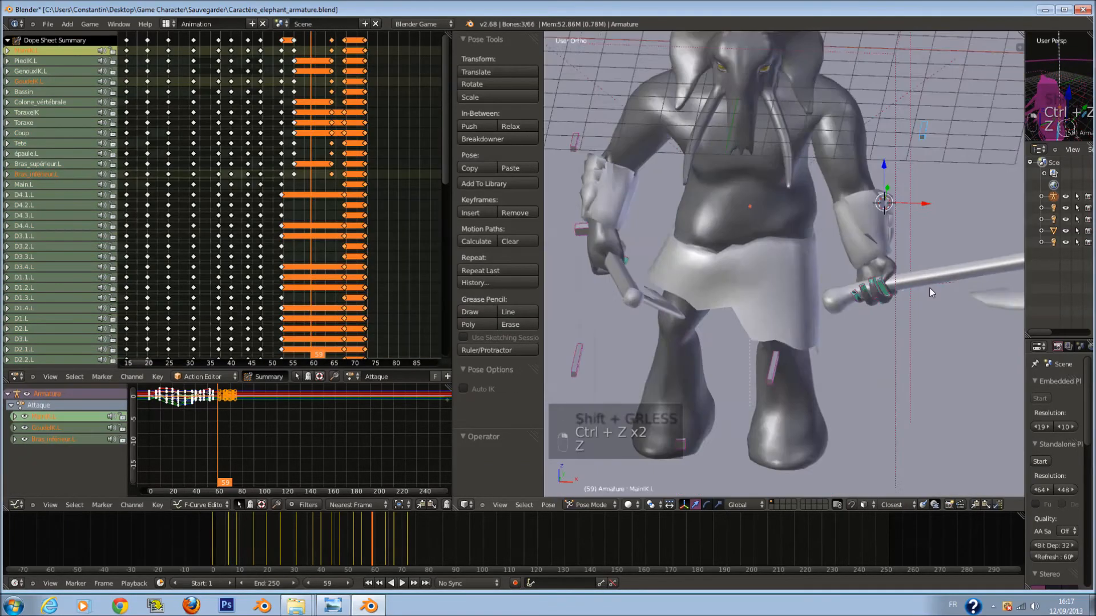
Clear the rotation of the selected left forearm, elbow IK and hand IK bones.
scroll(929, 288, down, 3)
key(alt+r)
key(alt+r)
Try clearing the location of the selected left arm bones and rotating them freely.
key(z)
key(alt+g)
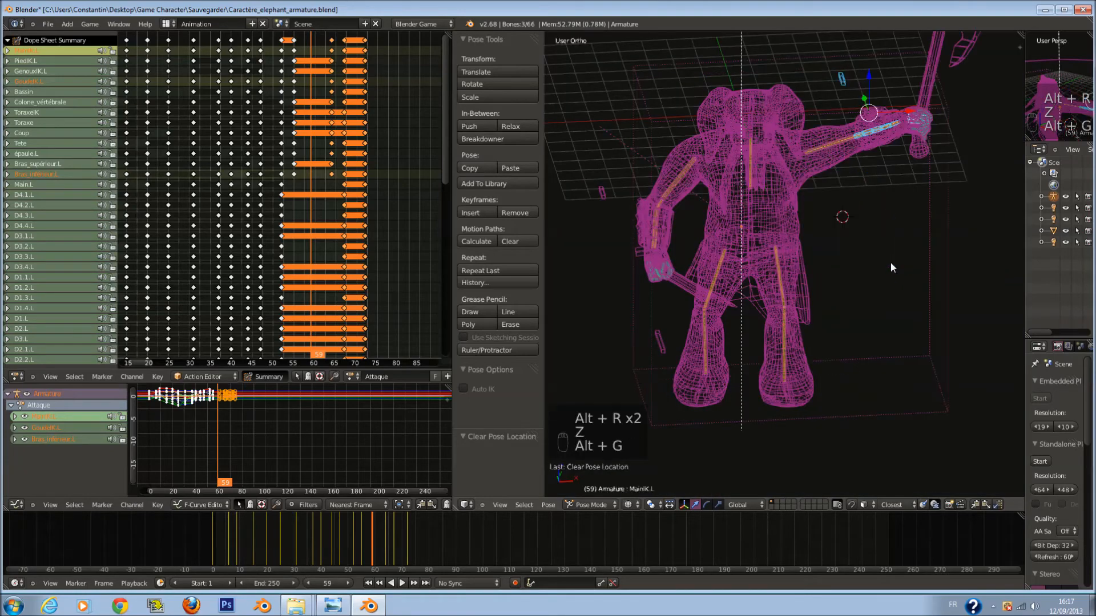
key(ctrl+z)
key(alt+r)
key(z)
key(z)
key(r)
right_click(916, 262)
Add the Main.L hand bone to the selection, clear the selected bones' rotation and copy the pose.
scroll(909, 268, up, 3)
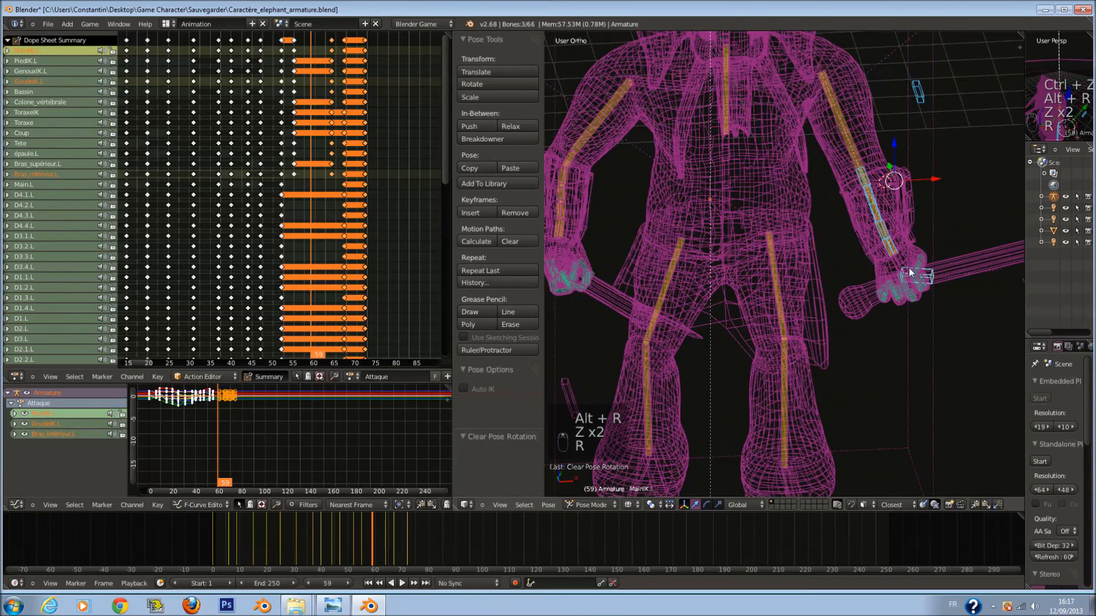
shift+right_click(904, 264)
scroll(909, 266, down, 1)
key(alt+r)
key(z)
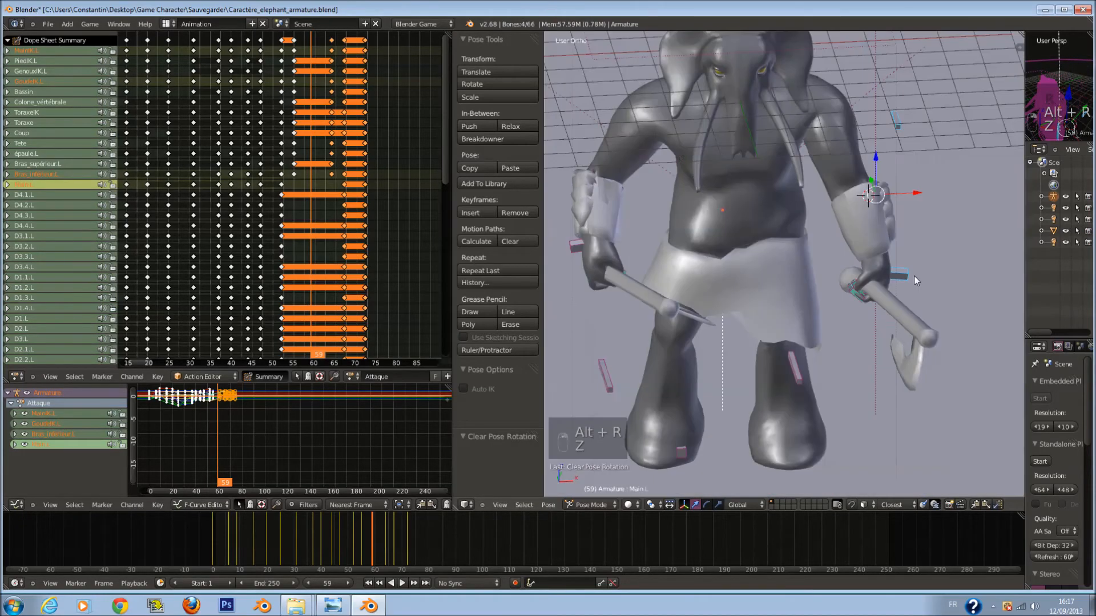
scroll(913, 275, down, 3)
scroll(914, 281, up, 1)
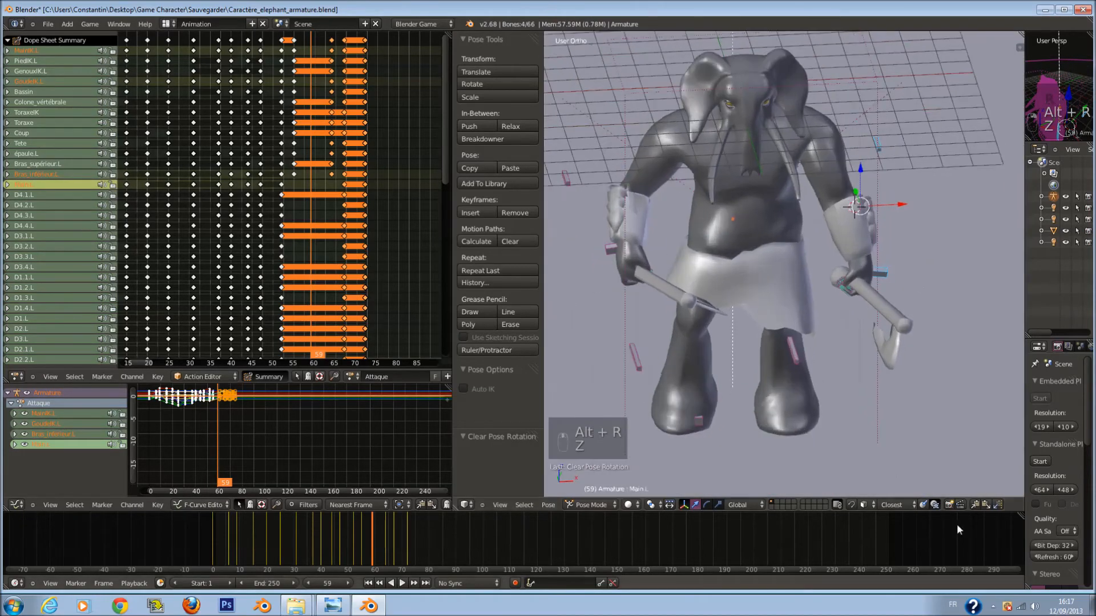
click(977, 504)
Add the left upper arm and shoulder bones to the selection and insert a keyframe at frame 59.
key(z)
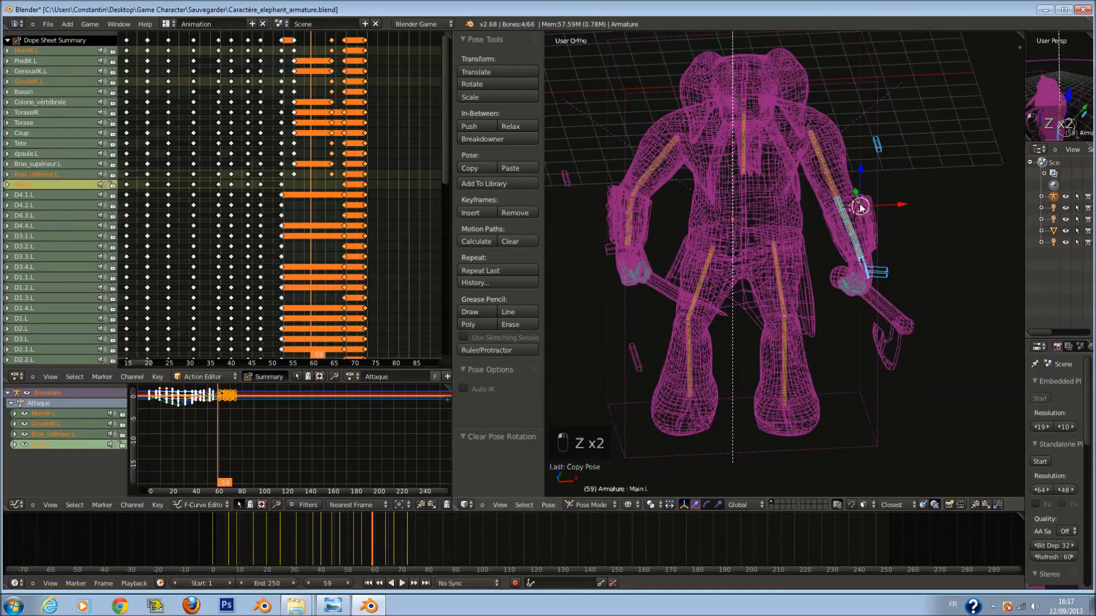
key(c)
drag(842, 178, 817, 143)
right_click(817, 143)
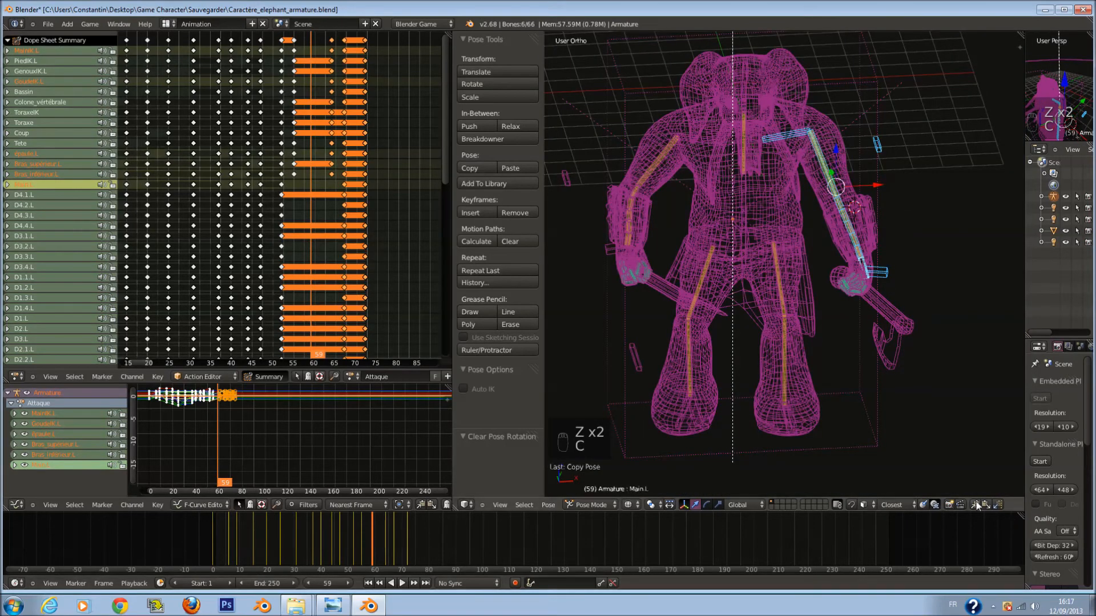
key(i)
click(807, 290)
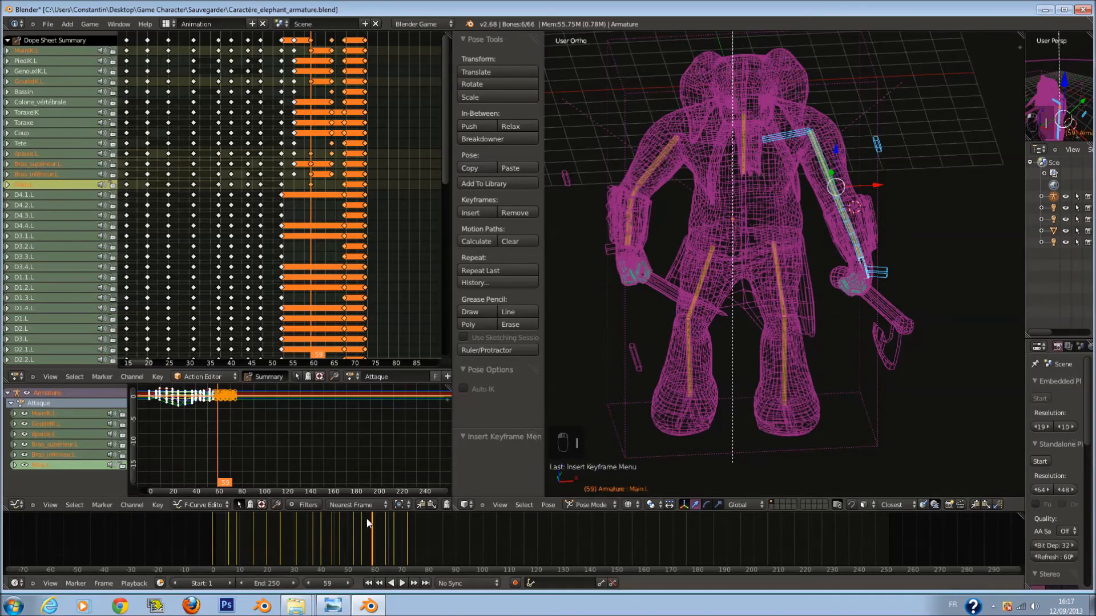
Check the left arm around frame 58, play back the attack in solid display and save the file.
mouse_move(364, 529)
mouse_down()
mouse_move(350, 533)
mouse_move(369, 532)
mouse_up()
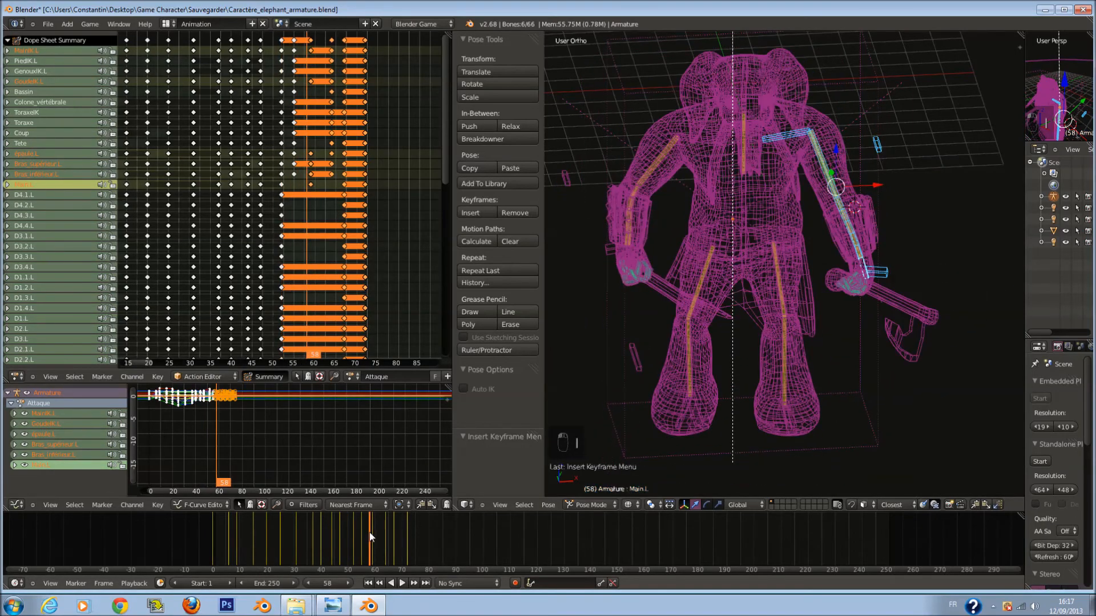
key(z)
key(z)
key(z)
key(alt+a)
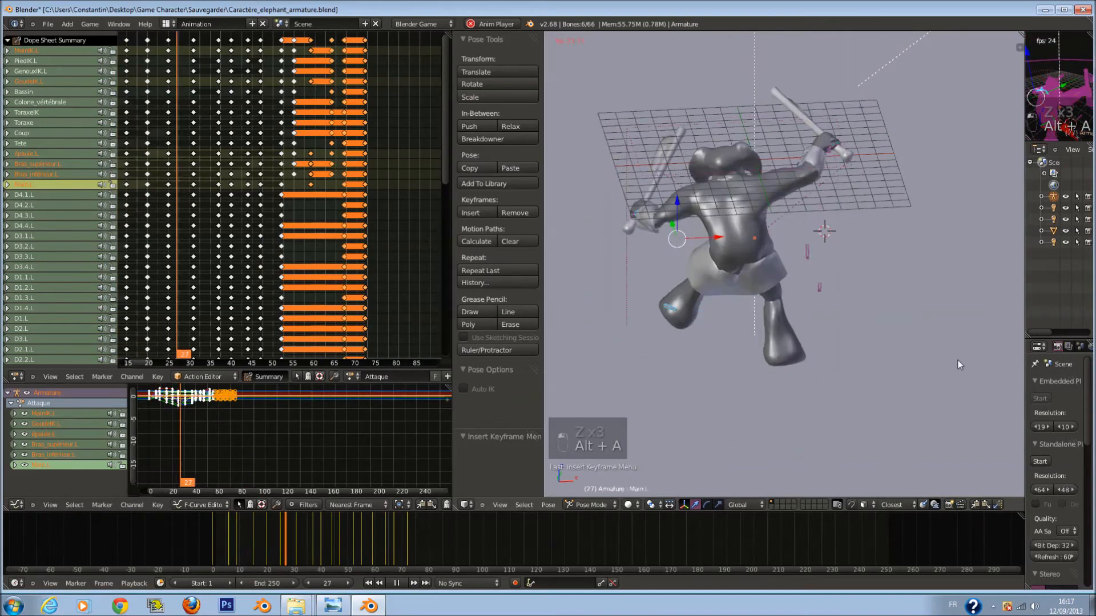
key(ctrl+s)
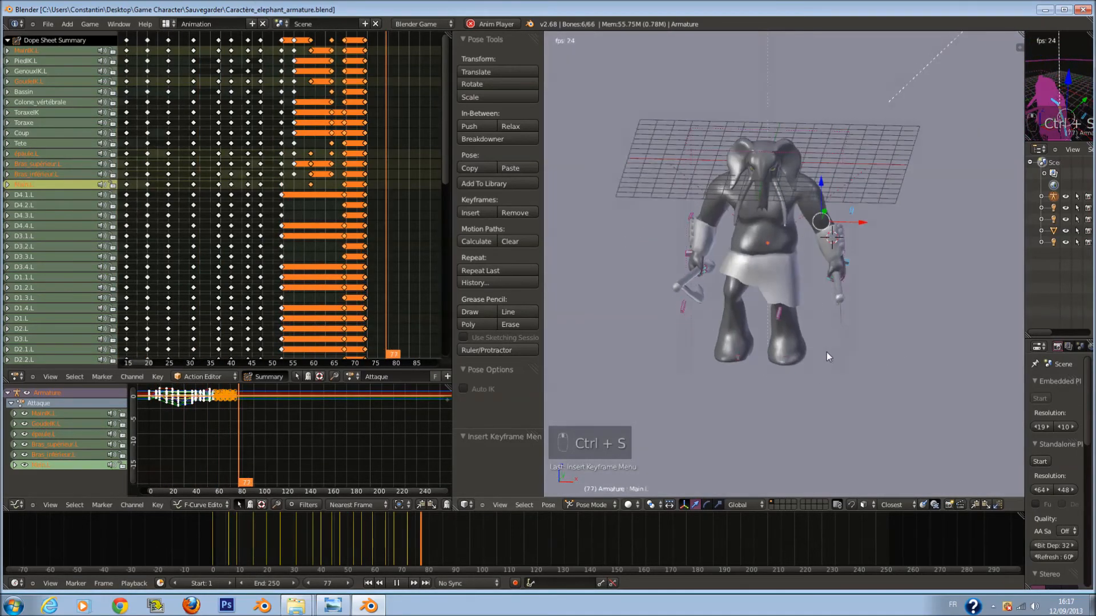
key(alt+a)
key(ctrl+s)
Save the file and try smoothing all the left arm keyframes of the Attaque action with Smooth Keys.
drag(254, 520, 211, 518)
scroll(240, 445, up, 8)
middle_drag(240, 446, 383, 462)
key(a)
key(a)
key(a)
scroll(368, 434, up, 3)
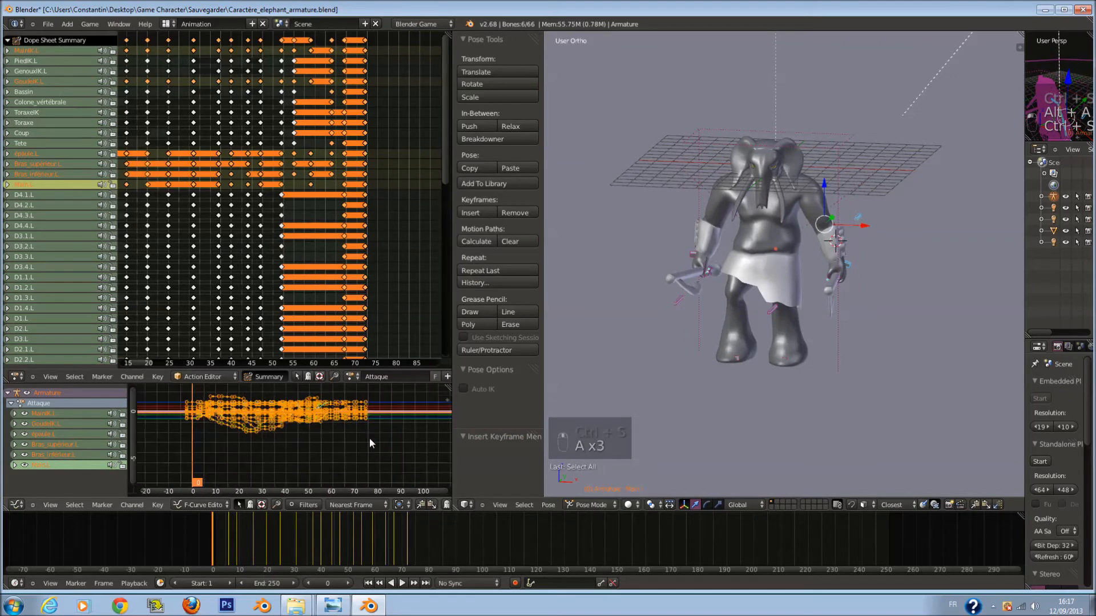
key(ctrl+s)
click(156, 505)
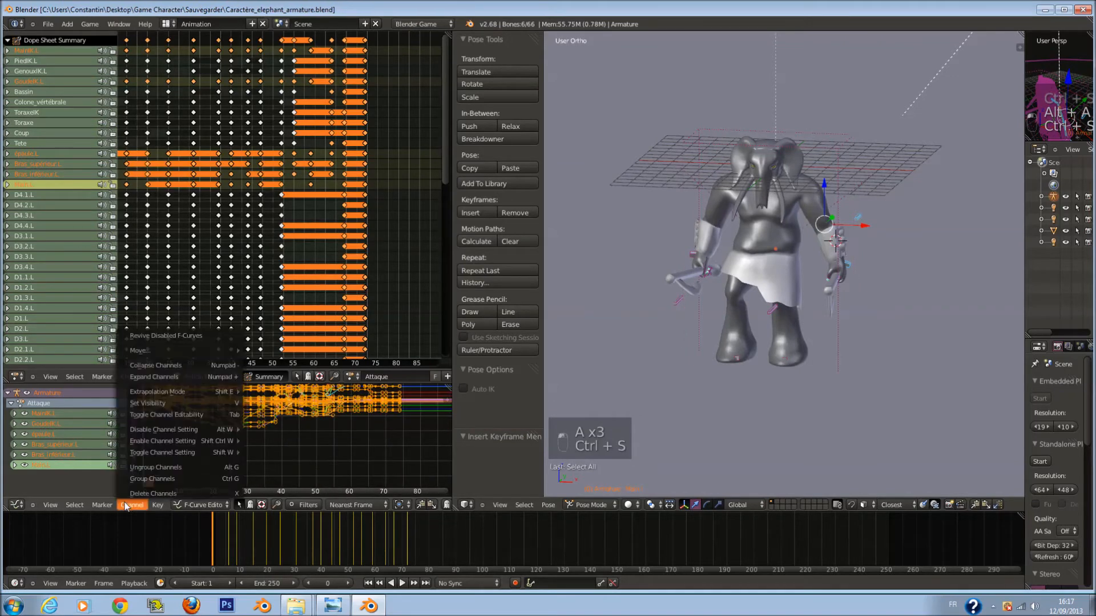
click(153, 507)
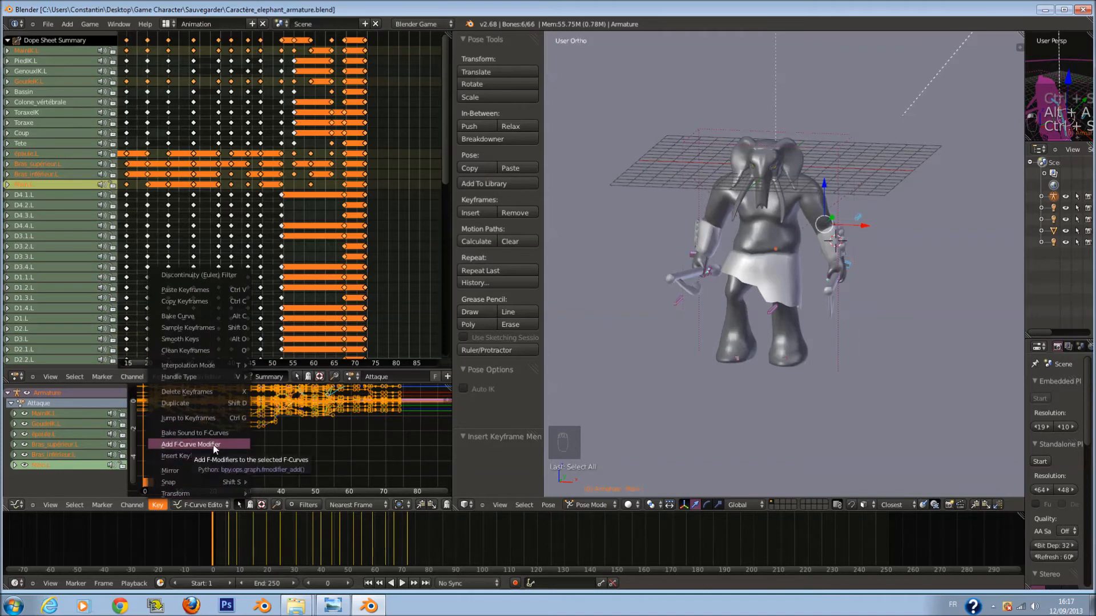
click(208, 337)
Play back the attack to check the smoothed motion and undo the key smoothing.
key(alt+a)
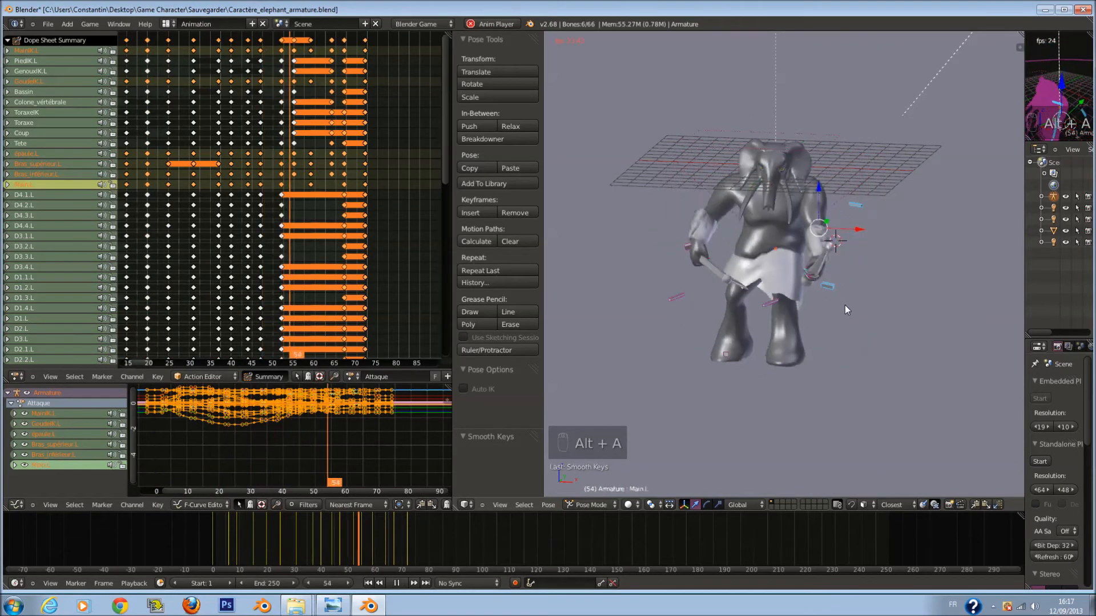
key(alt+a)
key(alt+a)
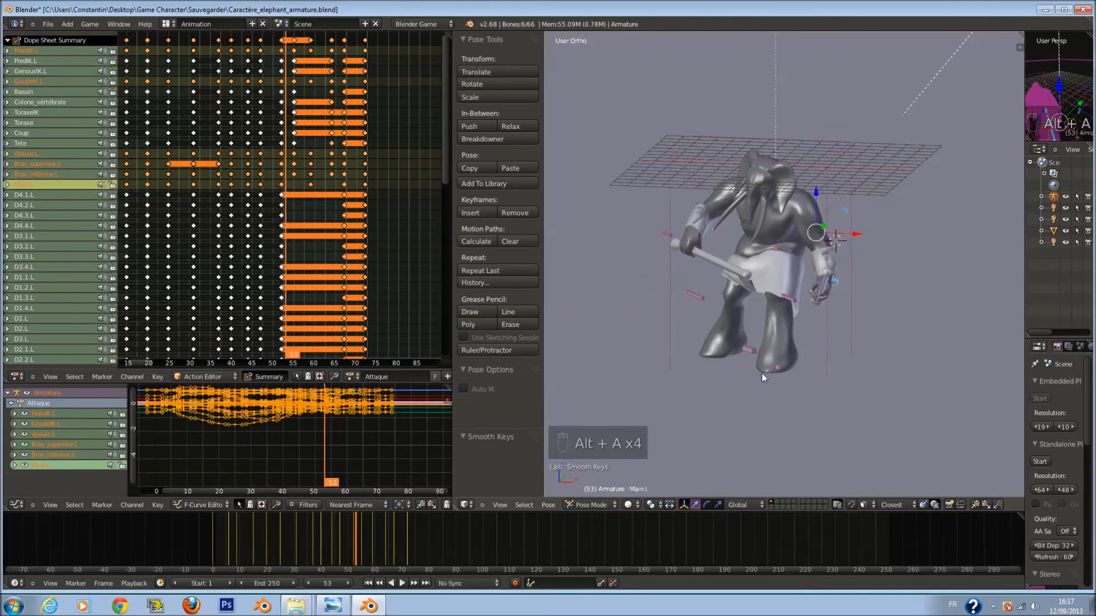
key(alt+a)
key(ctrl+z)
key(ctrl+z)
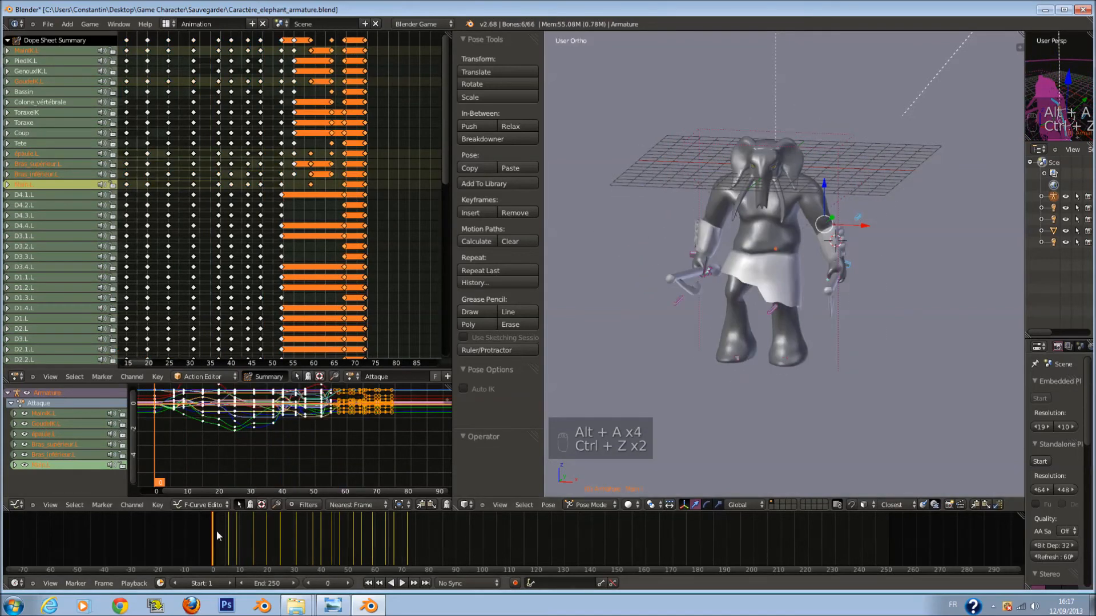
Smooth only the left arm keyframes after frame 57 in the graph editor with Smooth Keys.
click(235, 539)
drag(236, 539, 366, 561)
key(a)
key(a)
key(a)
key(a)
key(a)
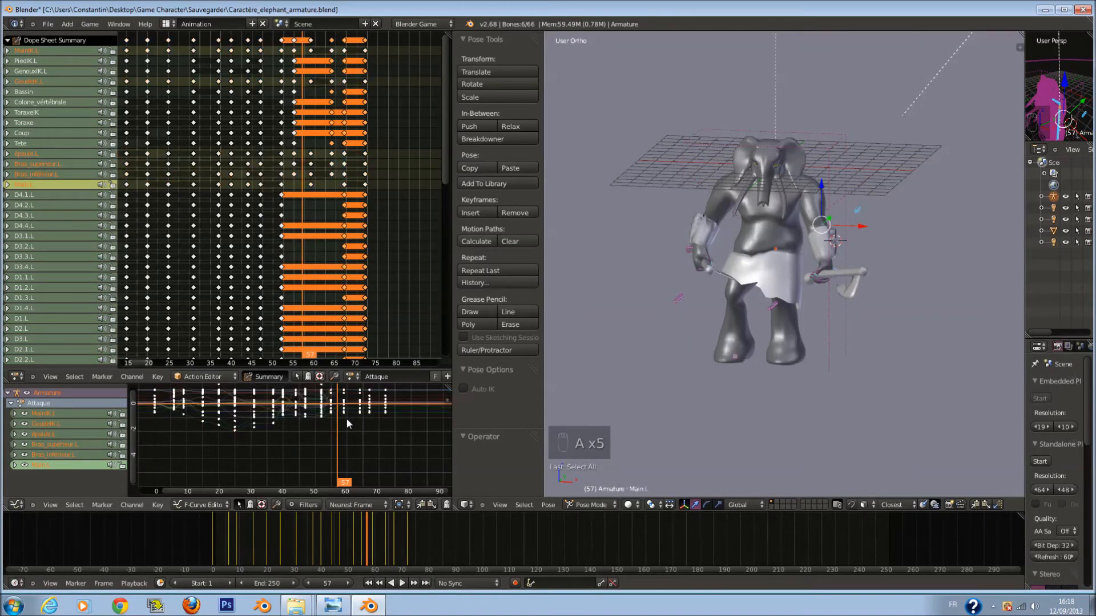
key(b)
click(343, 425)
drag(343, 425, 402, 375)
key(b)
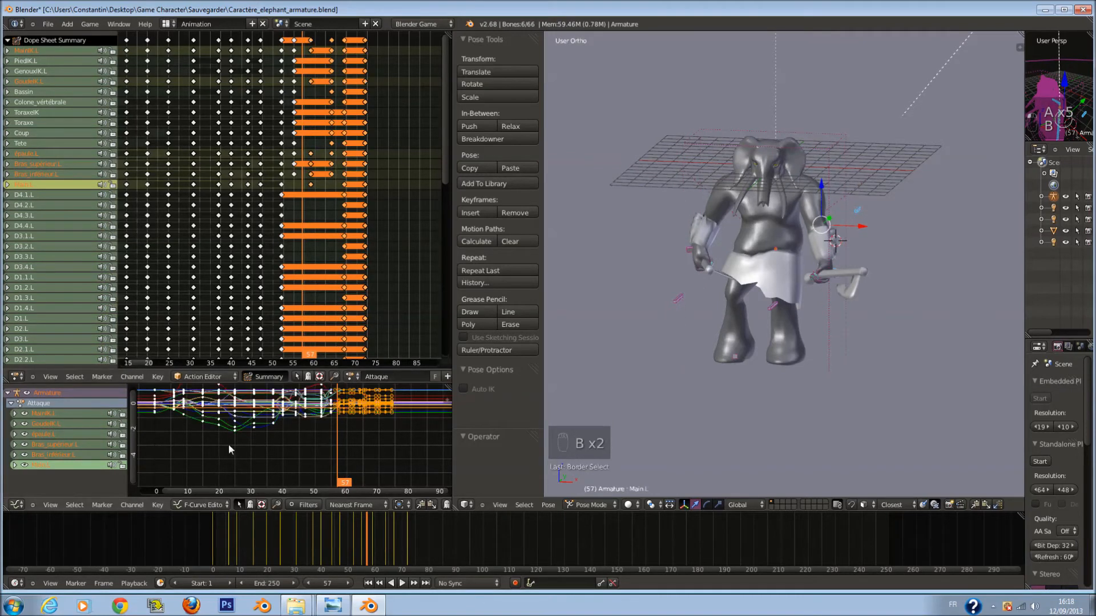
click(158, 505)
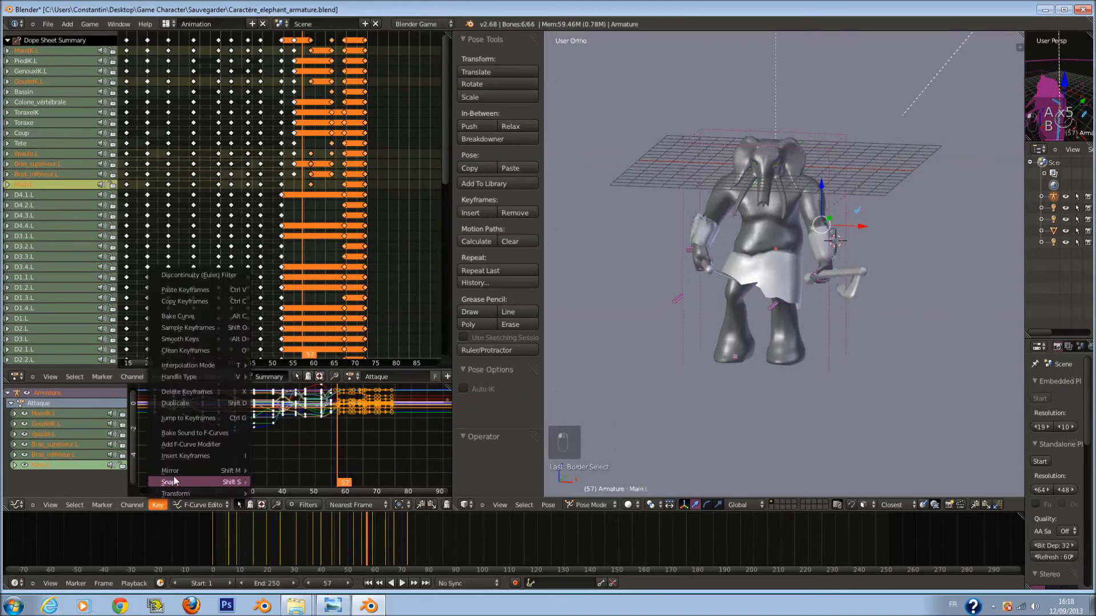
click(207, 338)
Play back the attack animation and save the file.
key(alt+a)
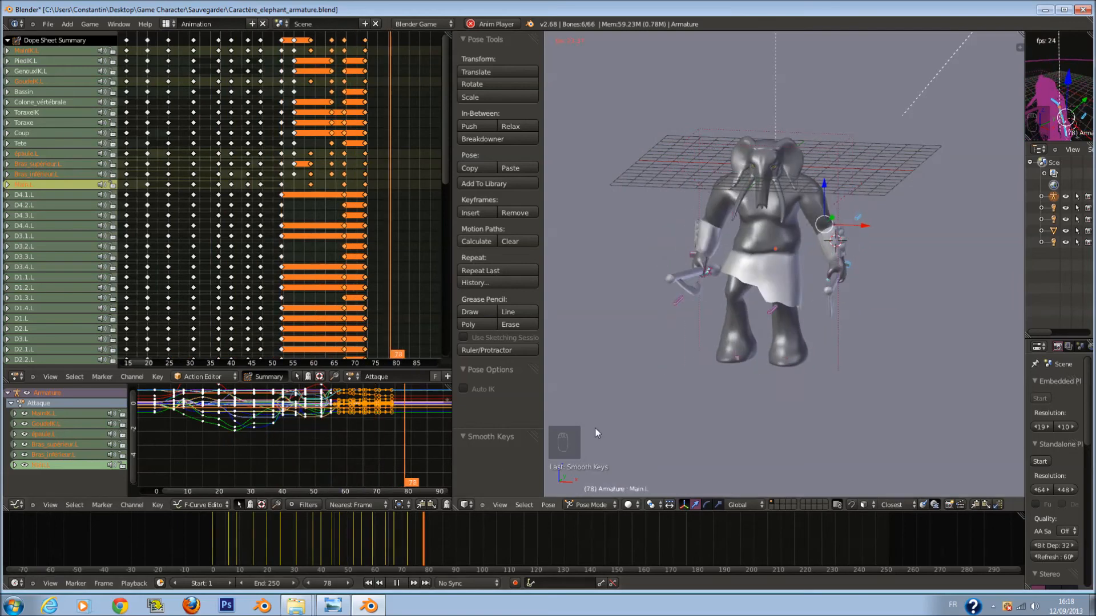
key(alt+a)
key(ctrl+s)
click(685, 413)
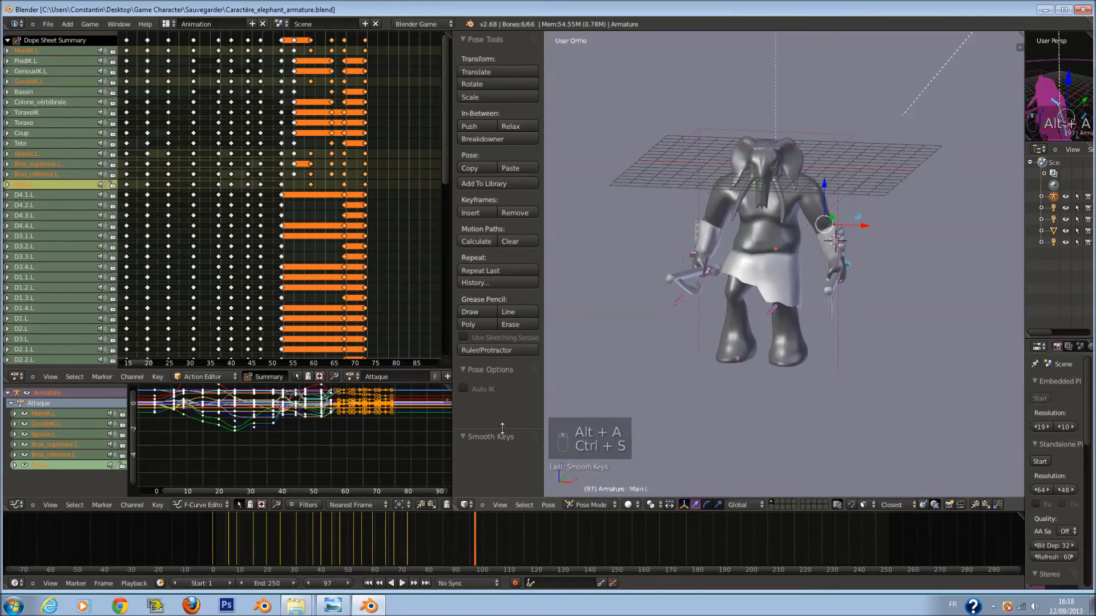
click(731, 270)
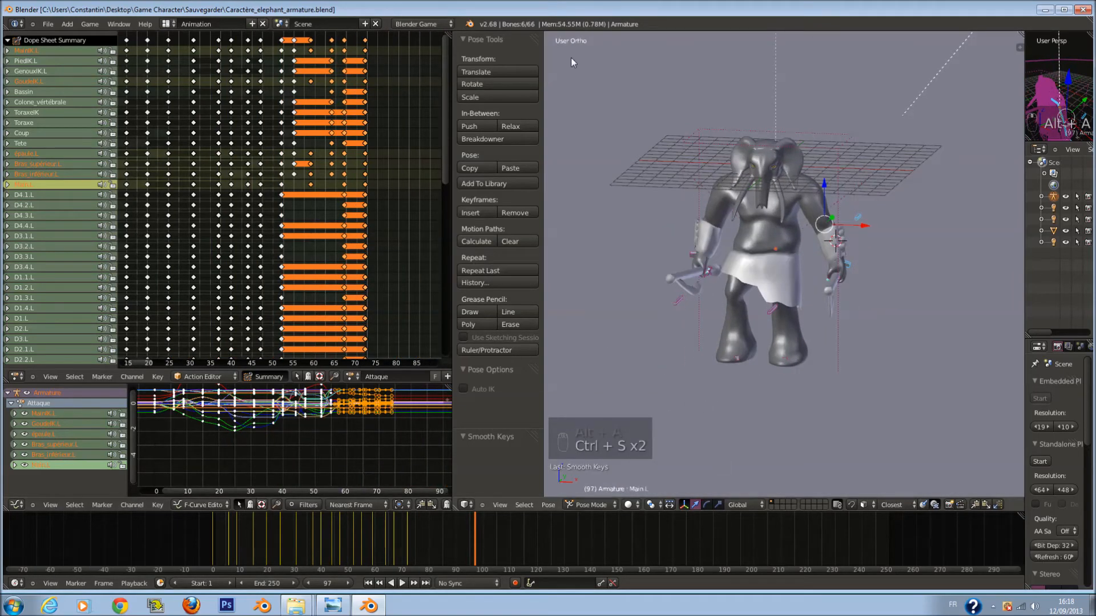
Switch to the Default screen layout, enlarge the logic editor and collapse the Cycle de marche and Filter 2D actuators.
click(606, 506)
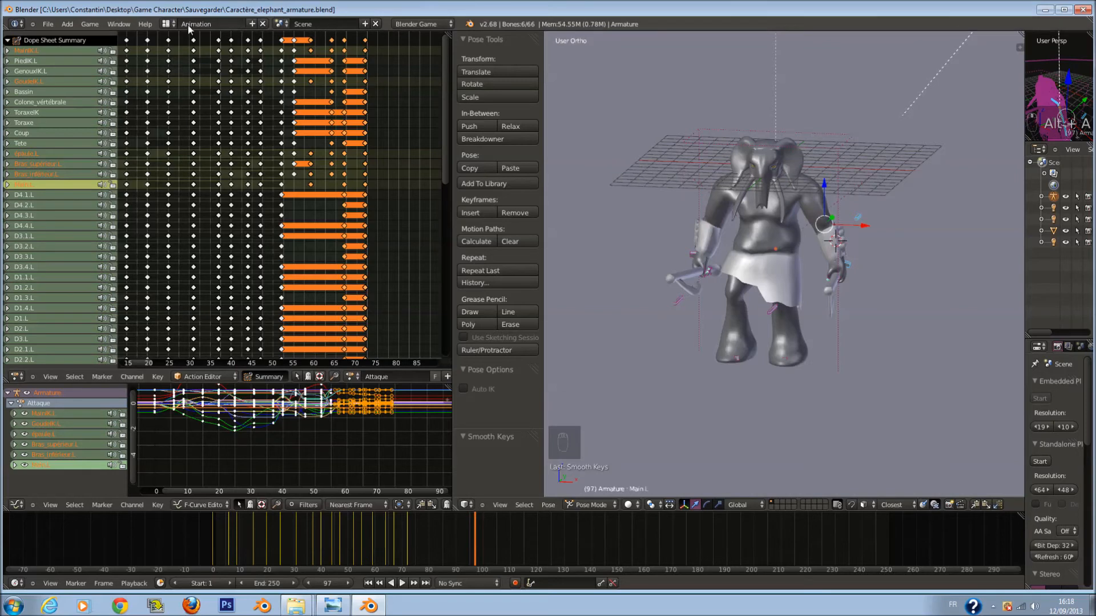
click(167, 24)
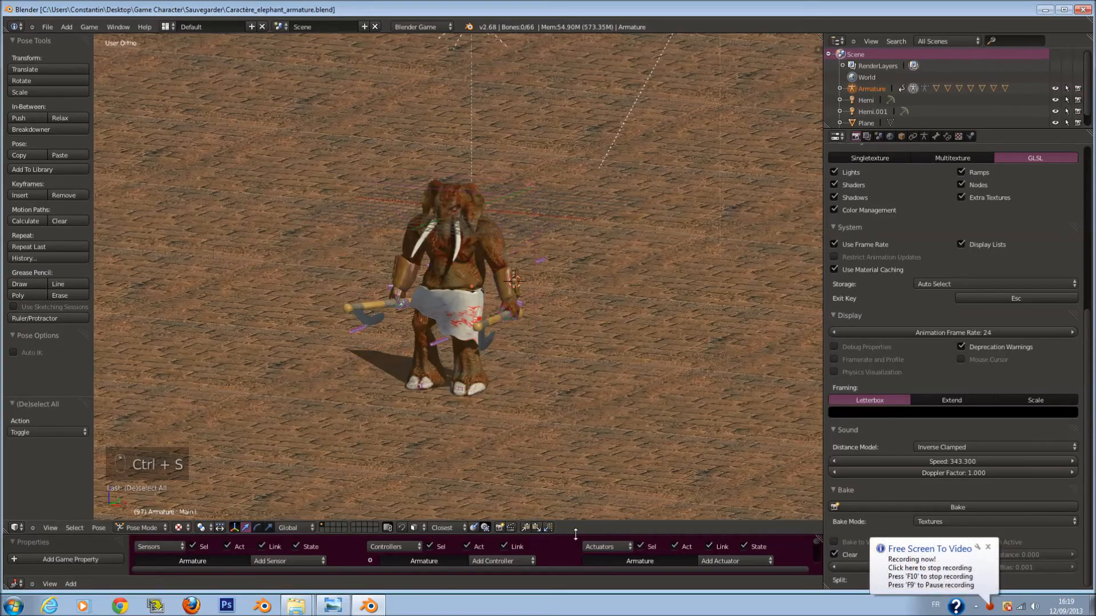
drag(575, 535, 593, 306)
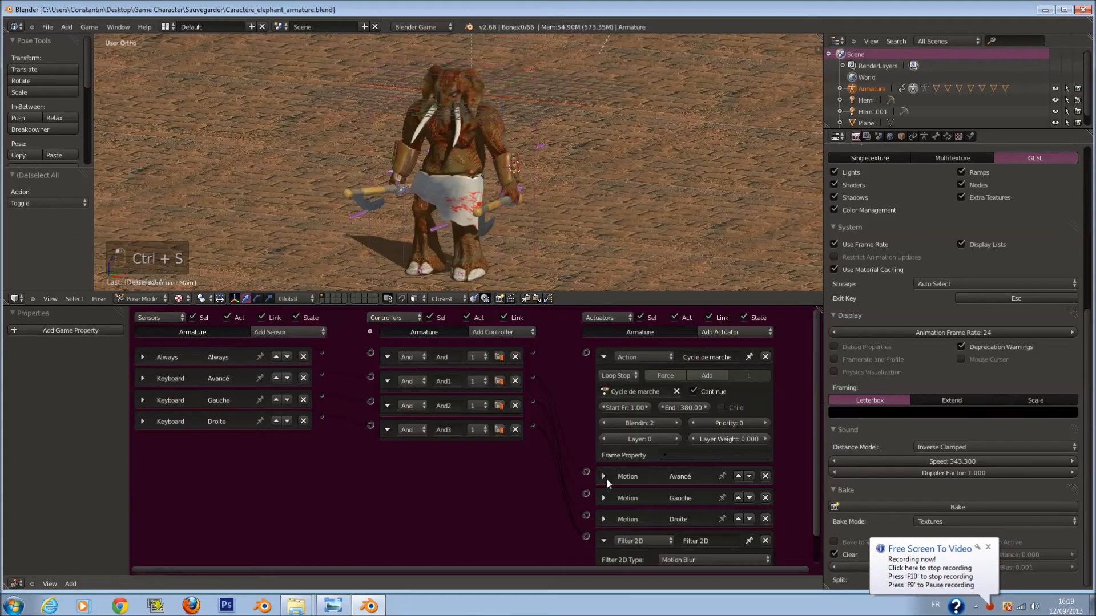
click(603, 357)
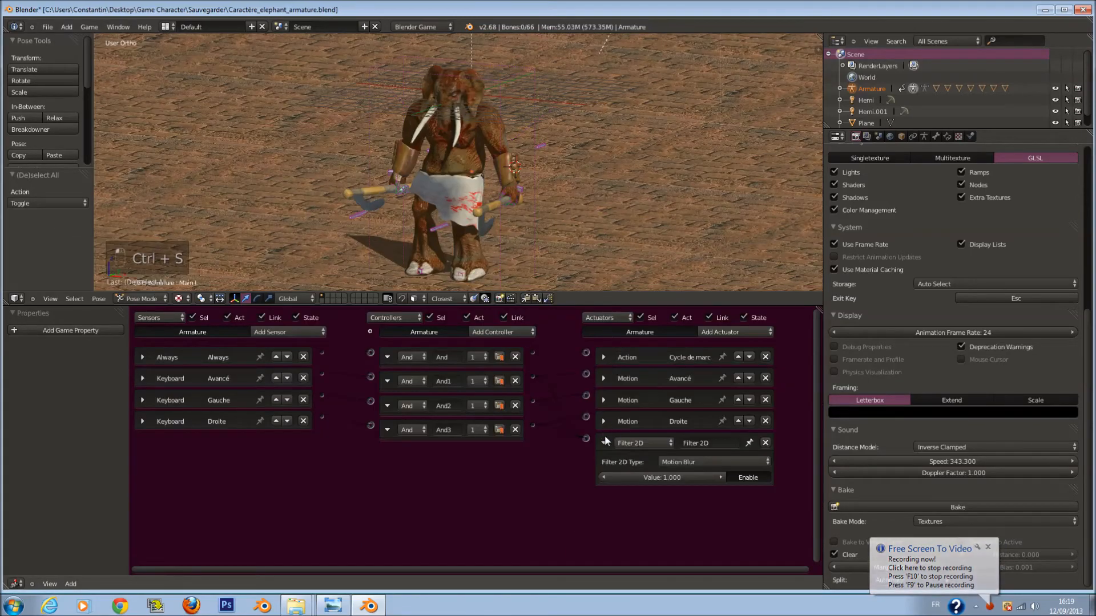
click(603, 443)
Add an Action actuator to the armature, save the file and assign the Attaque action to the actuator.
click(748, 333)
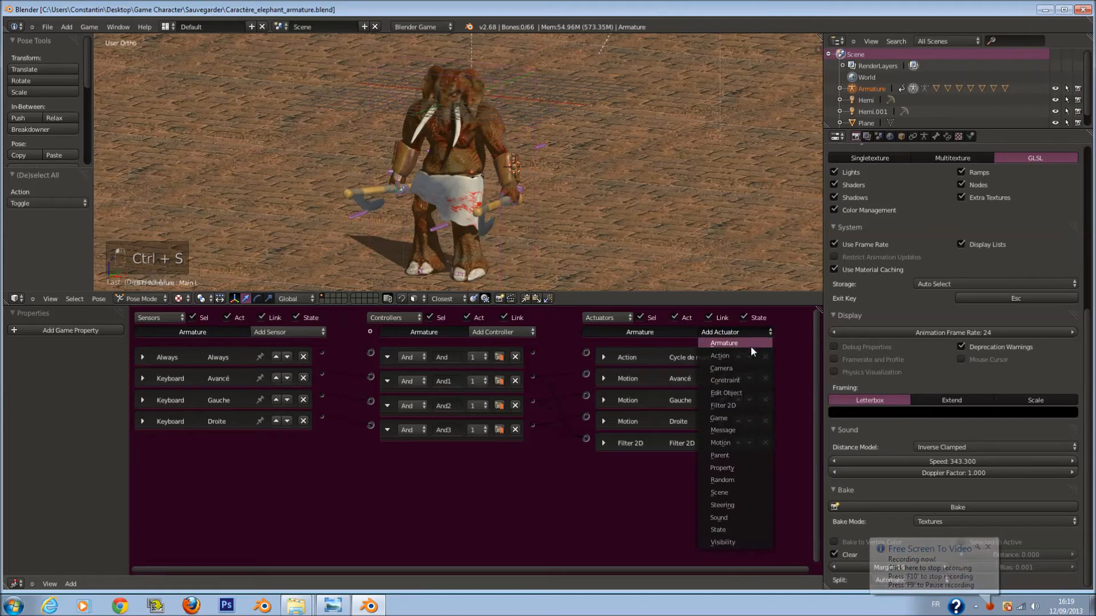
click(751, 347)
scroll(751, 377, down, 1)
key(ctrl+s)
key(ctrl+s)
click(657, 482)
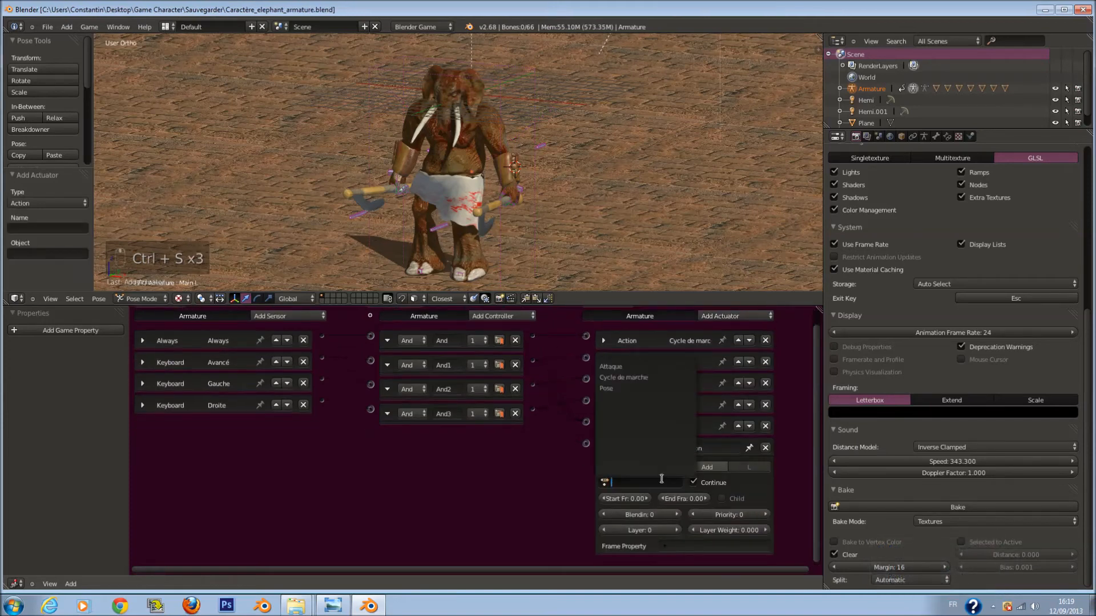
click(611, 367)
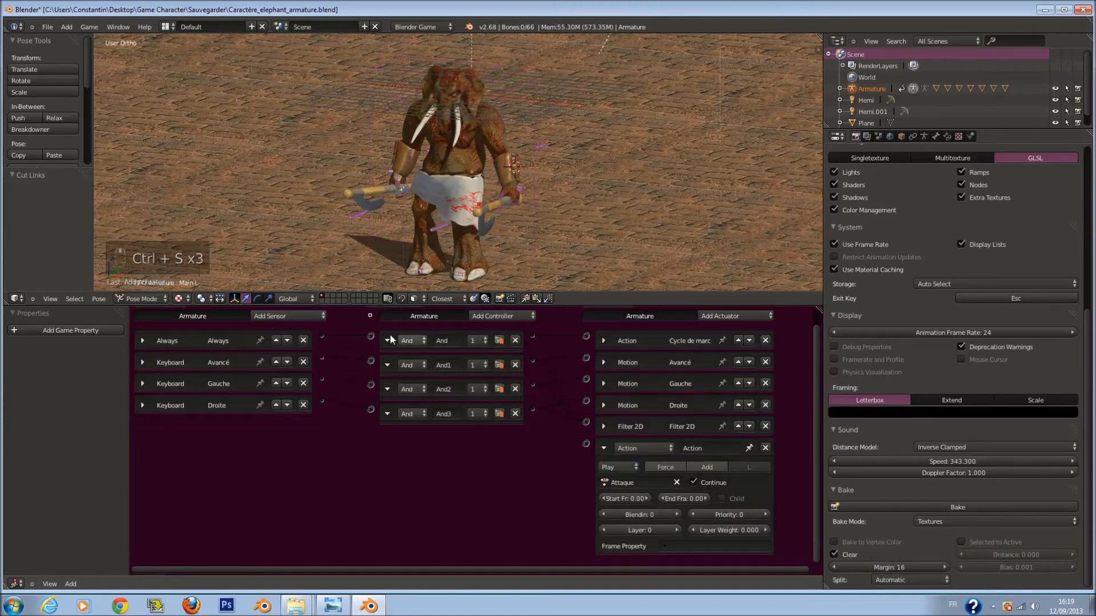
Add a Keyboard sensor and link it to the Attaque actuator through a new And controller.
scroll(303, 357, up, 1)
click(288, 323)
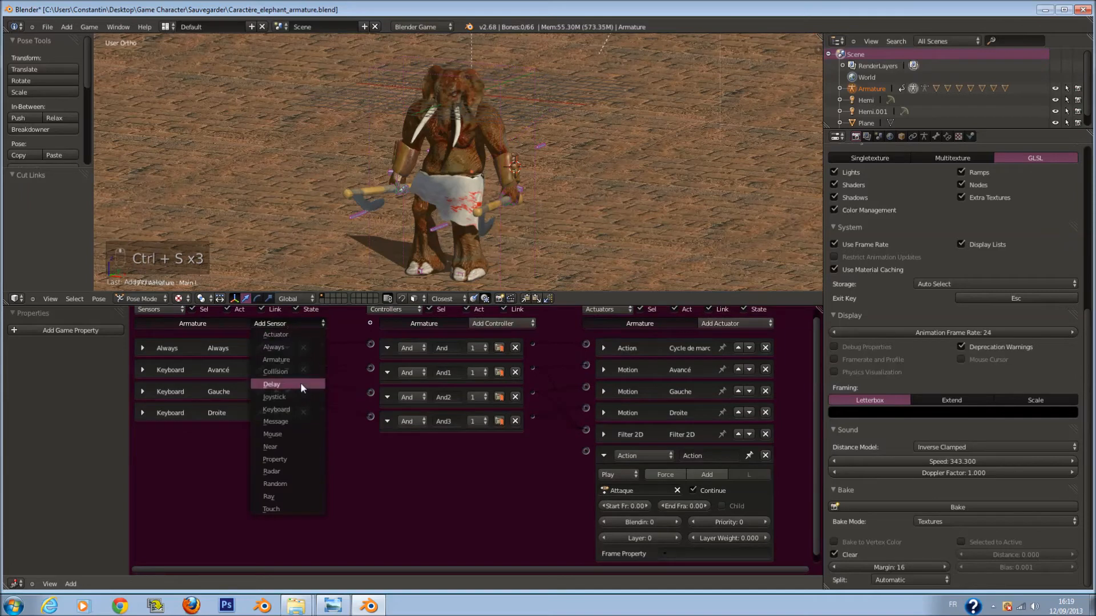
click(296, 410)
drag(322, 430, 585, 451)
Remove the new unassigned Keyboard sensor, keeping its And controller.
click(208, 473)
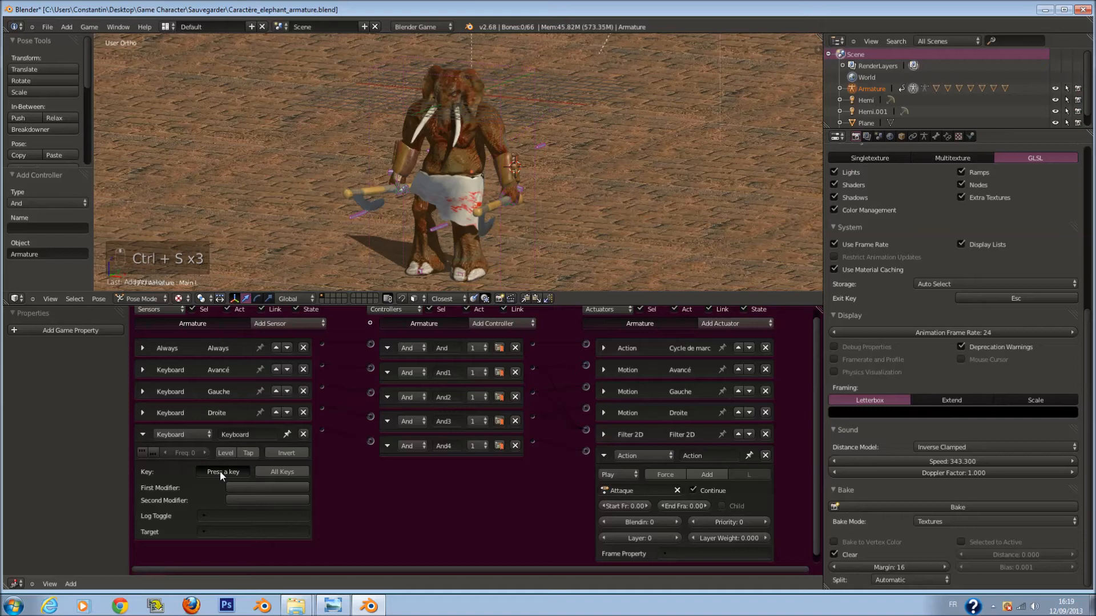
click(304, 435)
click(304, 434)
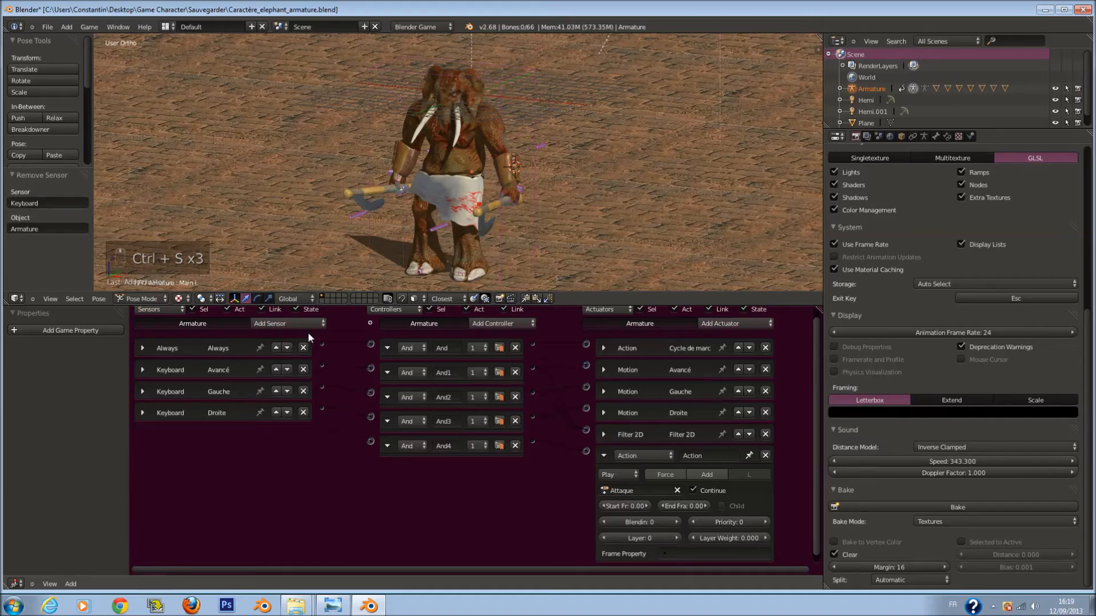
Add a Mouse sensor for the Left Button event, link it to the And4 controller and enable Tap.
click(304, 323)
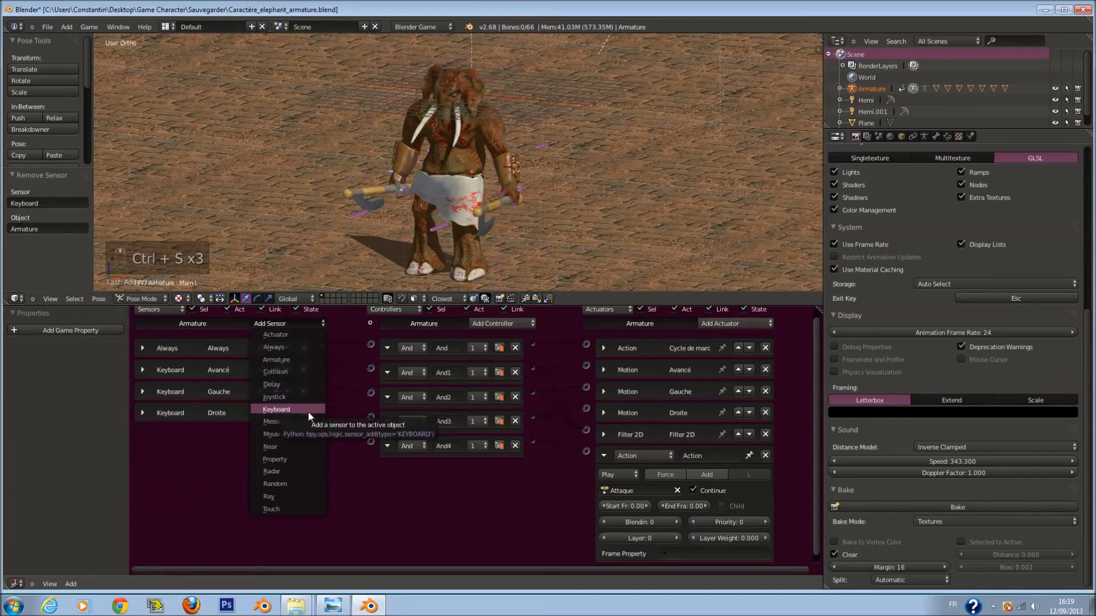
click(309, 434)
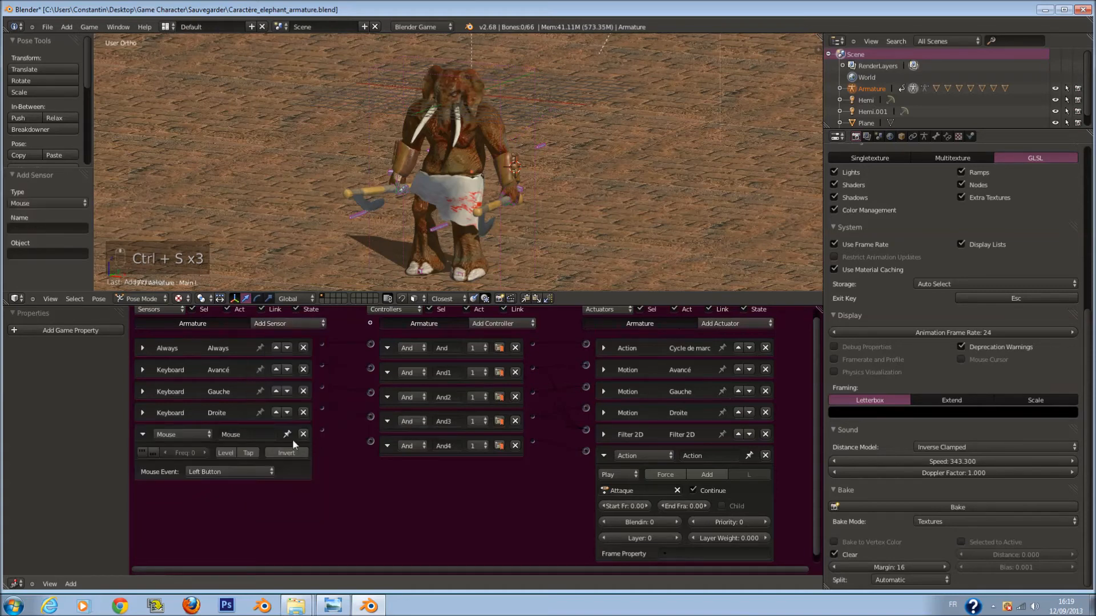
click(239, 472)
drag(354, 436, 369, 442)
click(249, 454)
Set the scene's end frame to 75 in the timeline and return to the logic editor.
click(16, 584)
click(34, 556)
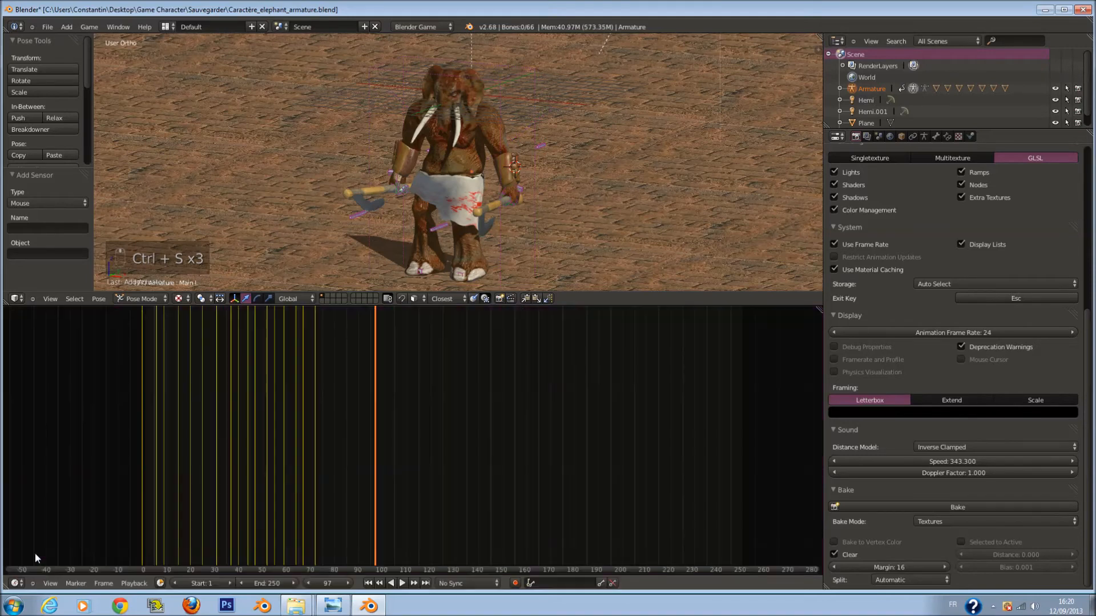
drag(363, 554, 323, 560)
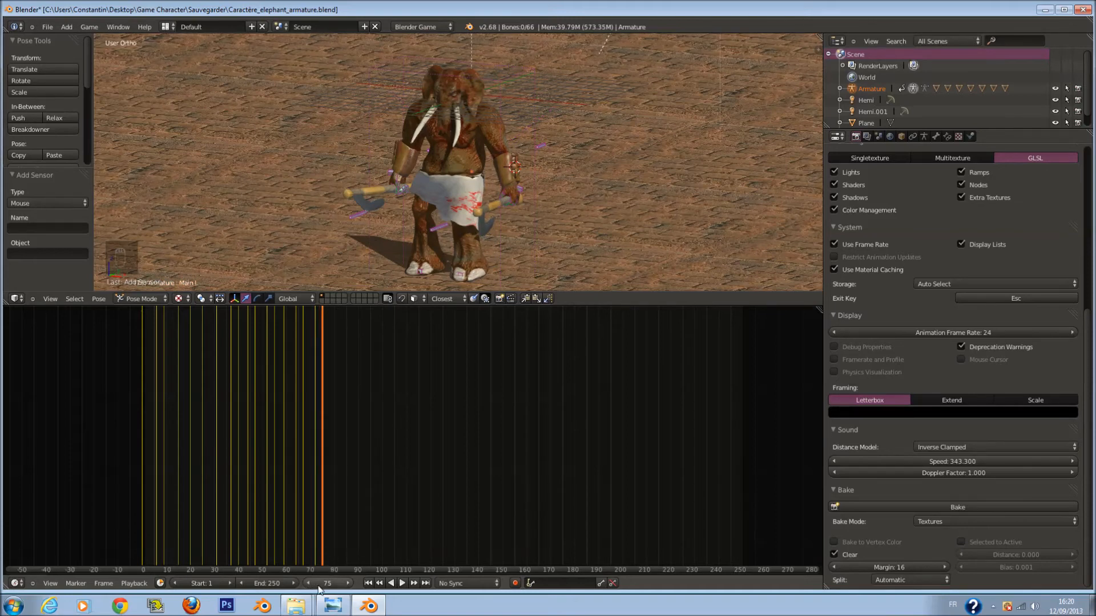
key(e)
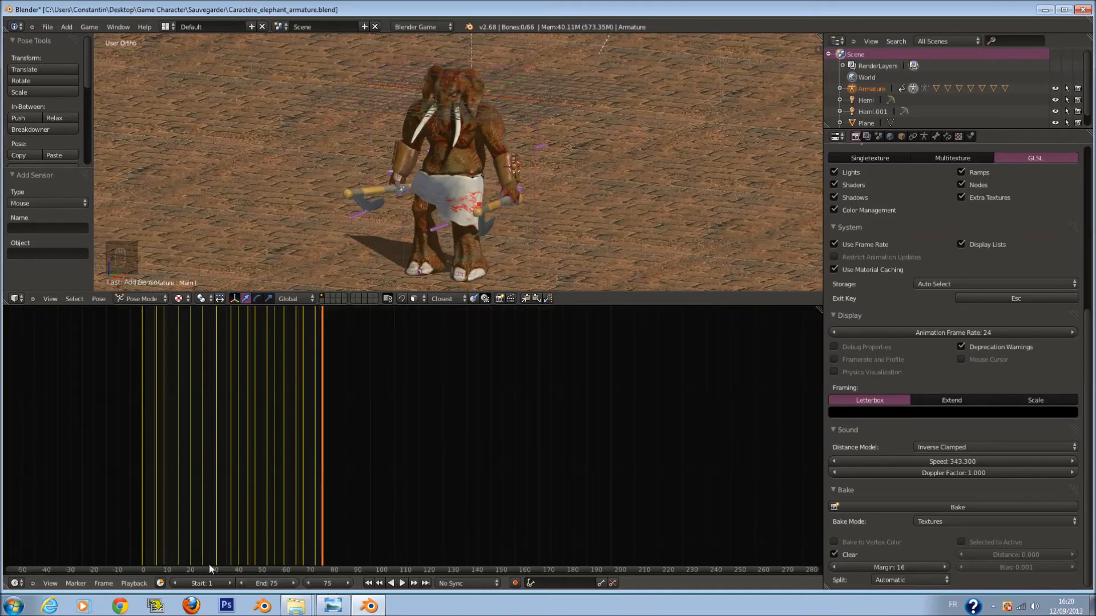
click(17, 584)
click(45, 437)
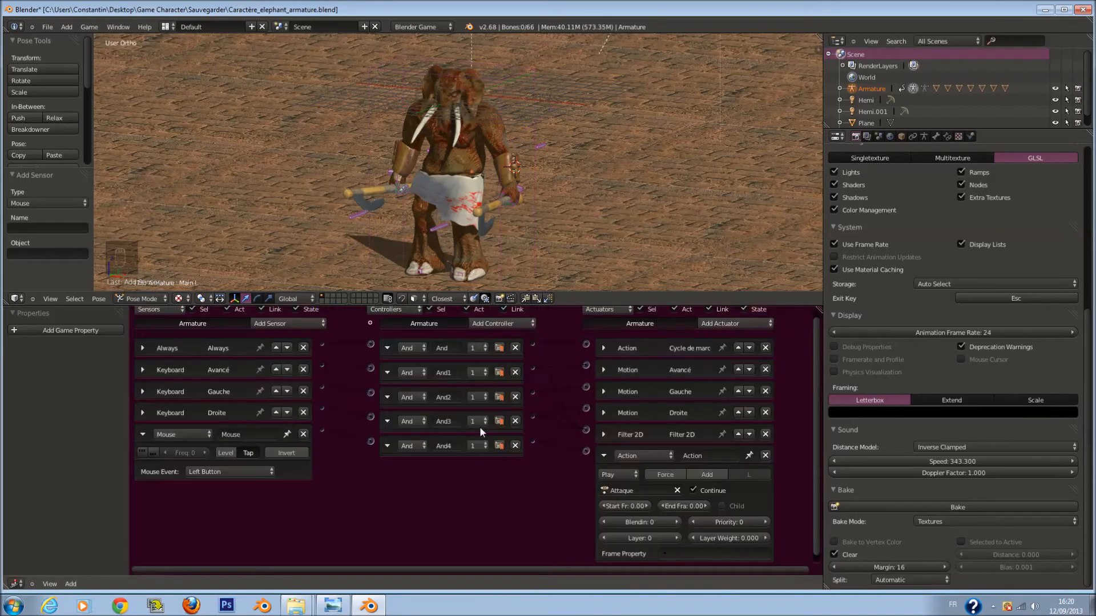
Set the Attaque actuator's frame range to start at 1 and end at 75, and save the file.
click(646, 507)
text(75)
key(Return)
key(ctrl+s)
key(ctrl+s)
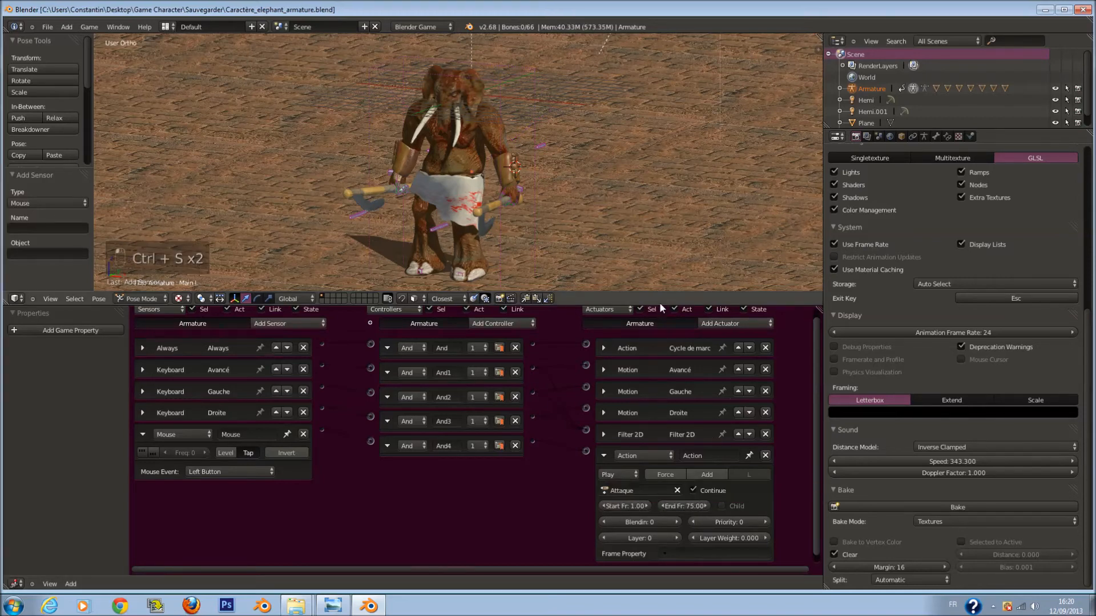
Shrink the logic editor to enlarge the 3D view and save the file again.
drag(662, 305, 666, 534)
key(ctrl+s)
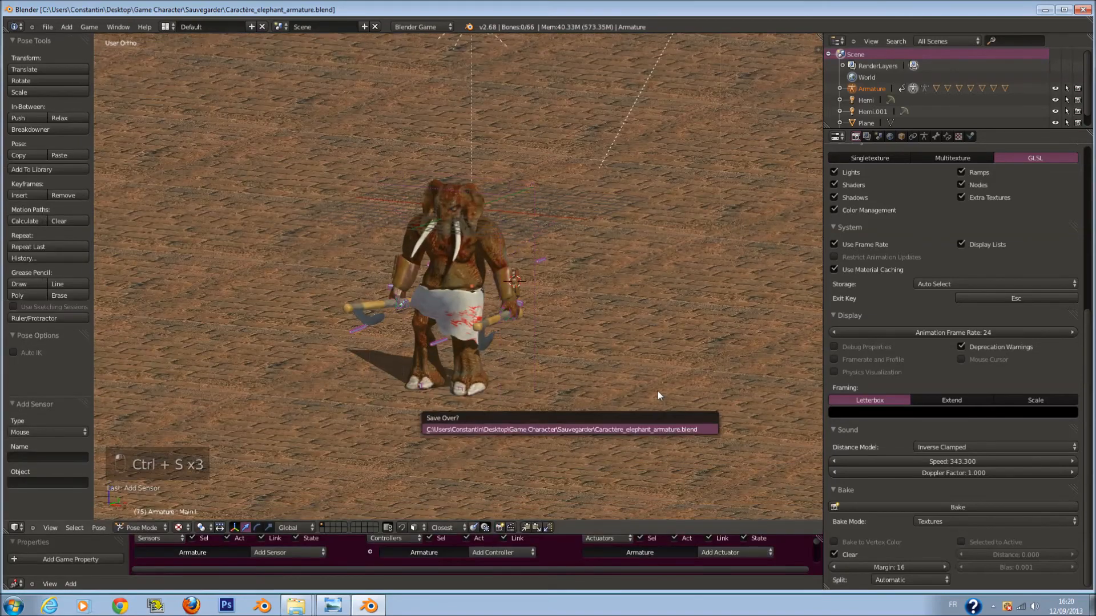
scroll(669, 359, down, 3)
key(ctrl+s)
Try running the game from Pose Mode with the elephant framed closer in the view.
key(p)
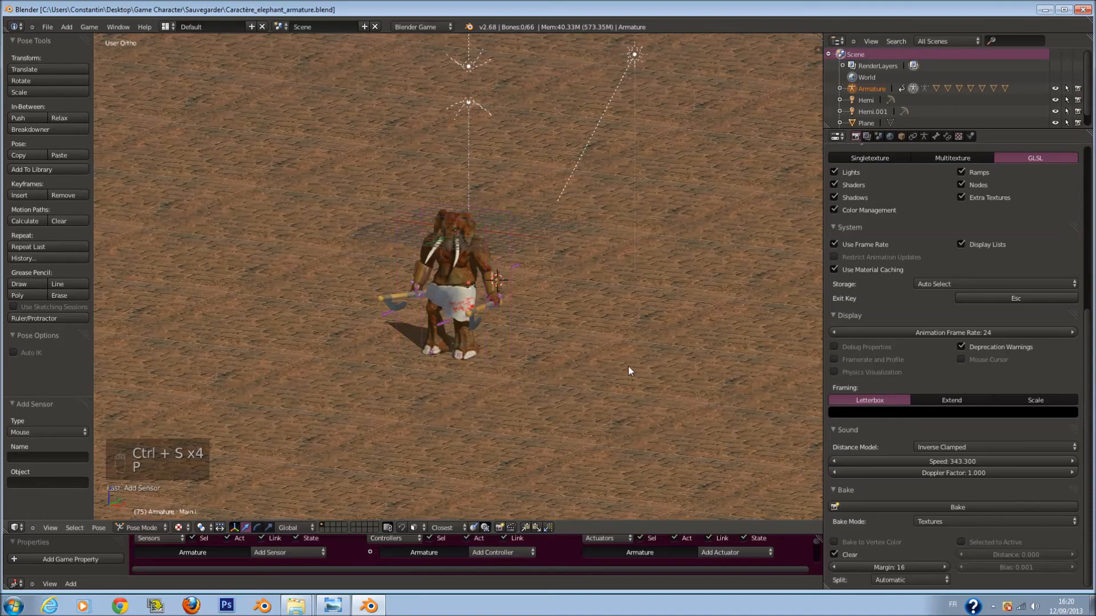
scroll(646, 430, down, 1)
scroll(647, 430, up, 3)
scroll(646, 430, down, 3)
key(ctrl+s)
scroll(661, 378, up, 3)
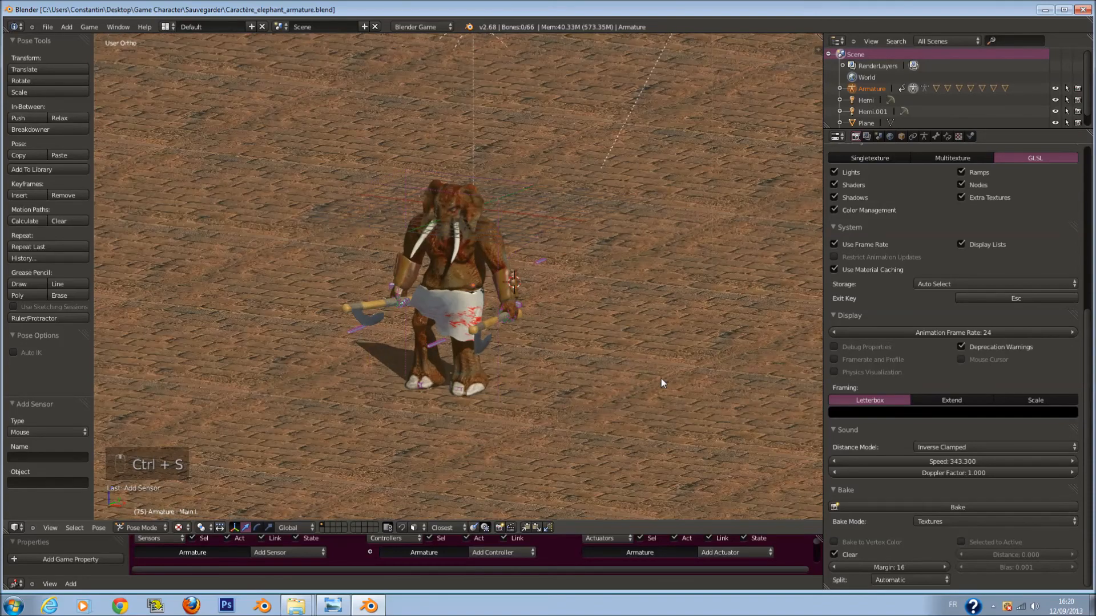
key(p)
Switch the armature from Pose Mode to Object Mode, deselect everything and save the file.
middle_drag(661, 392, 567, 400)
key(a)
key(ctrl+s)
click(140, 528)
click(143, 516)
middle_drag(428, 400, 444, 409)
key(a)
key(ctrl+s)
click(524, 387)
Run the game to test the elephant's movement and mouse-triggered attack, and exit the game.
scroll(525, 388, down, 1)
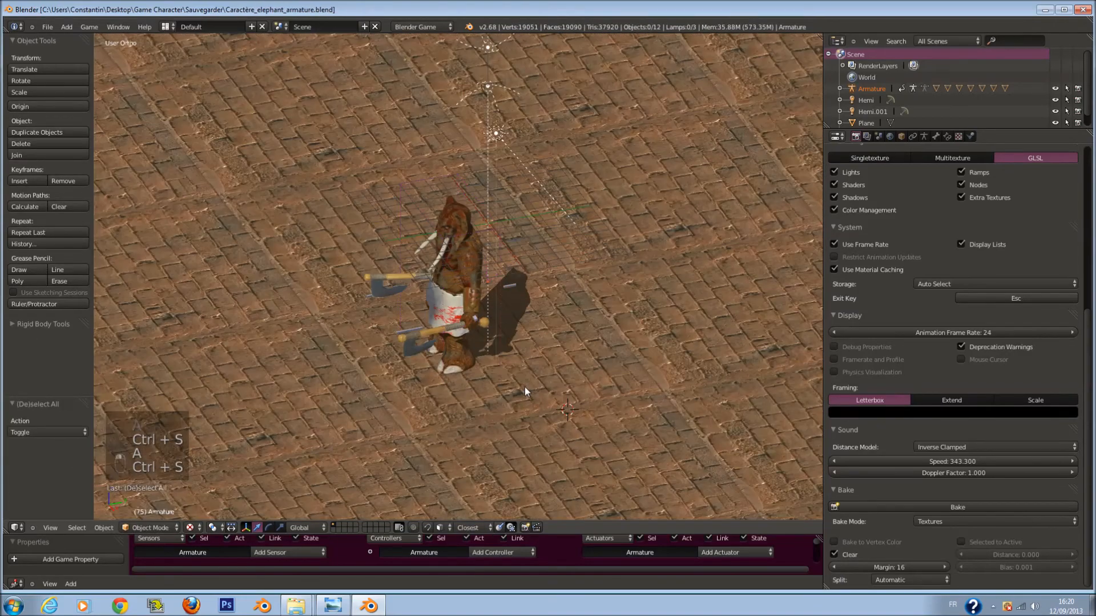
key(p)
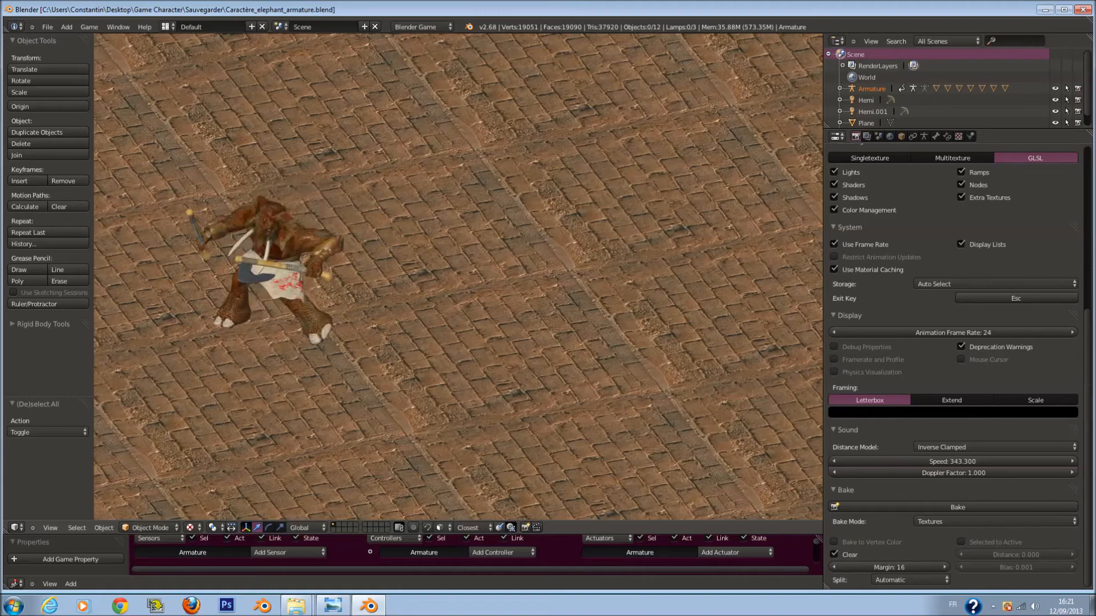
key(Escape)
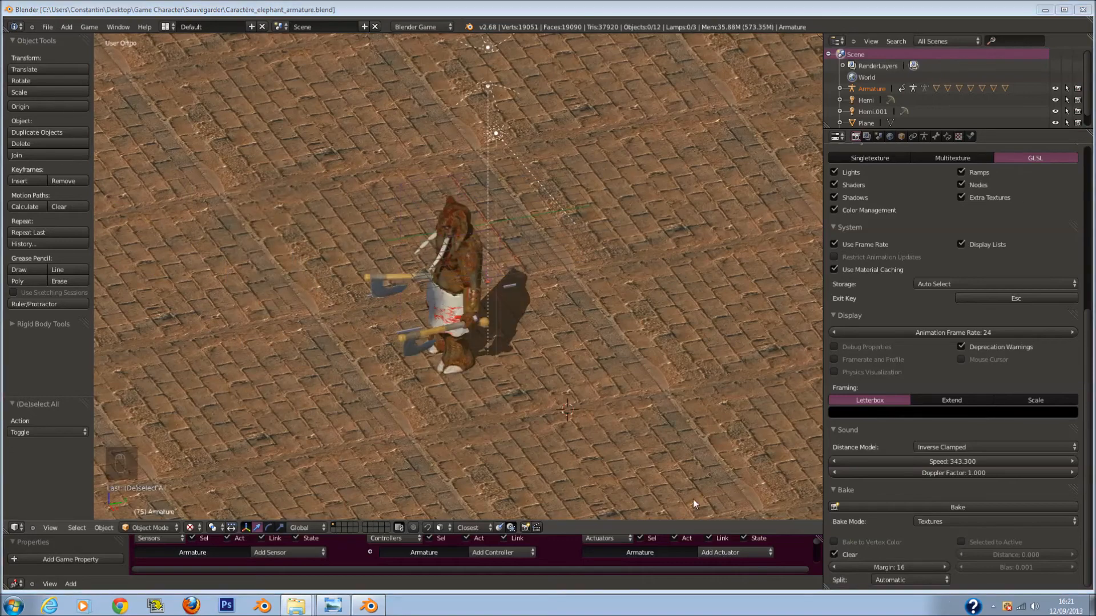
Enlarge the logic editor and set the Attaque action actuator's play mode to Loop Stop.
click(622, 429)
drag(602, 533, 606, 359)
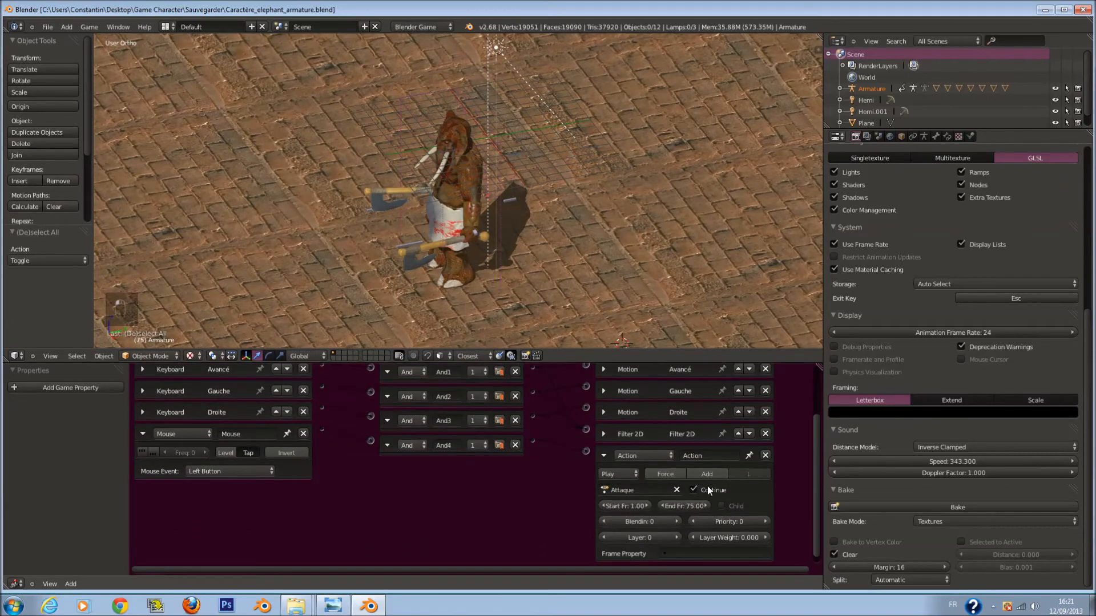
click(631, 474)
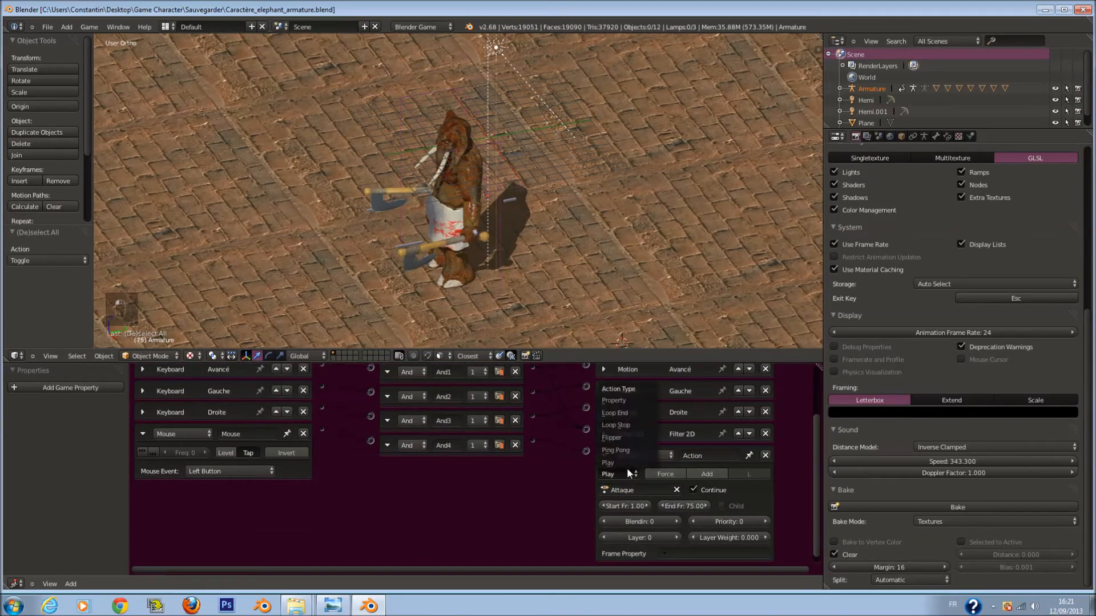
click(628, 424)
Run the game to test the elephant's attack, walking and turning, and exit the game.
key(p)
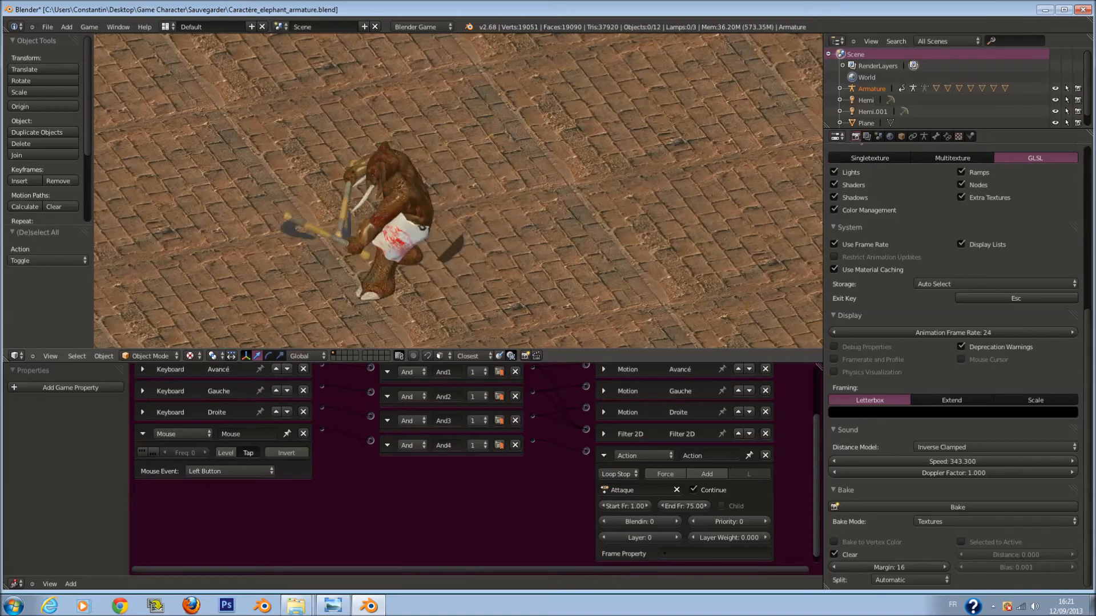
key(Up)
key(Right)
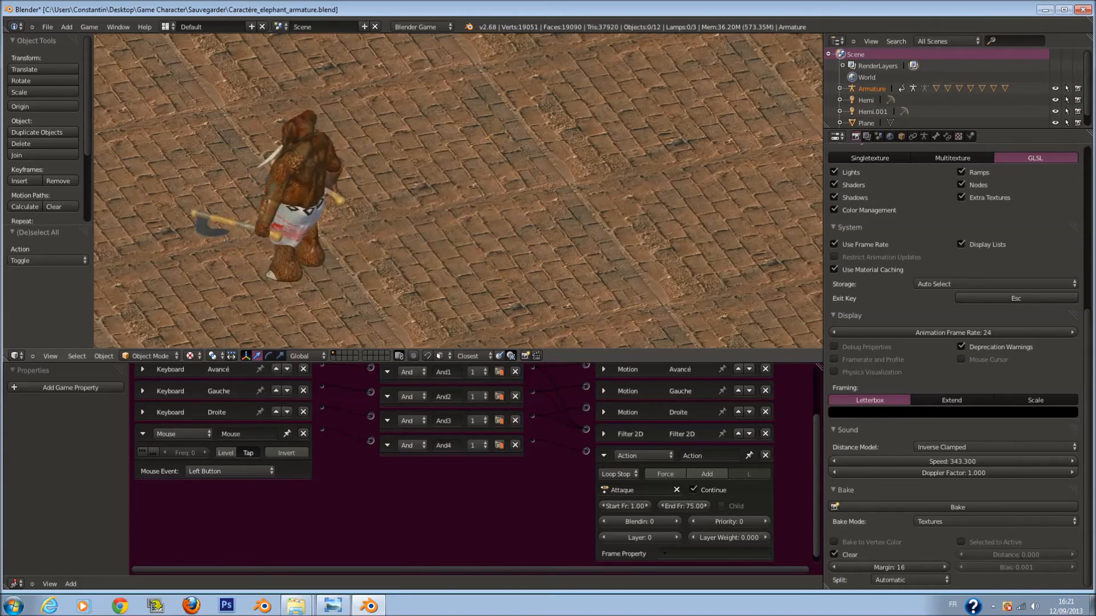
key(Up)
key(Right)
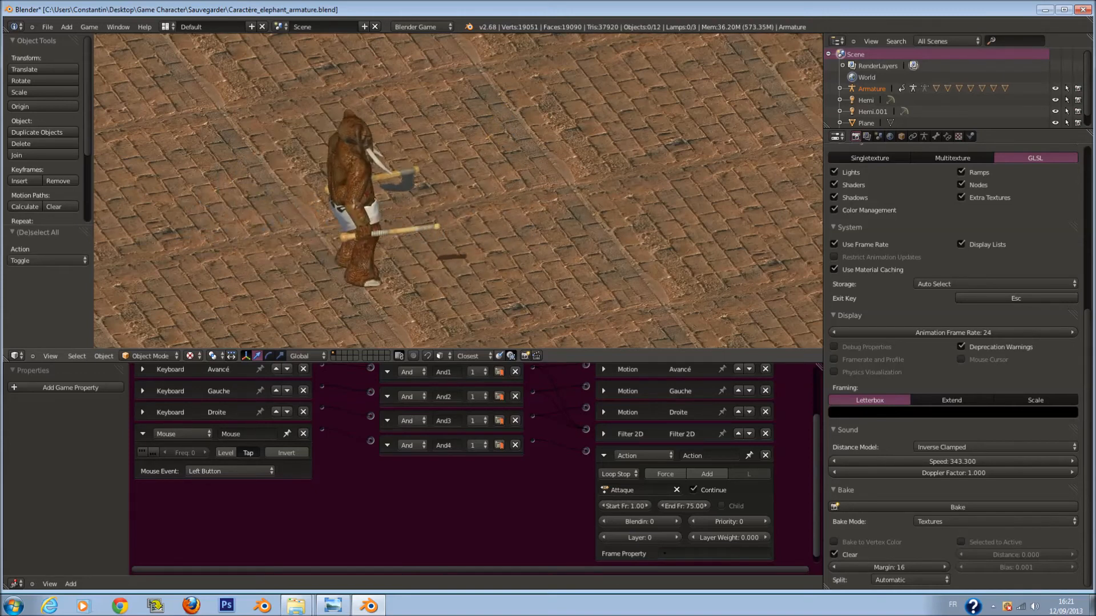
key(Escape)
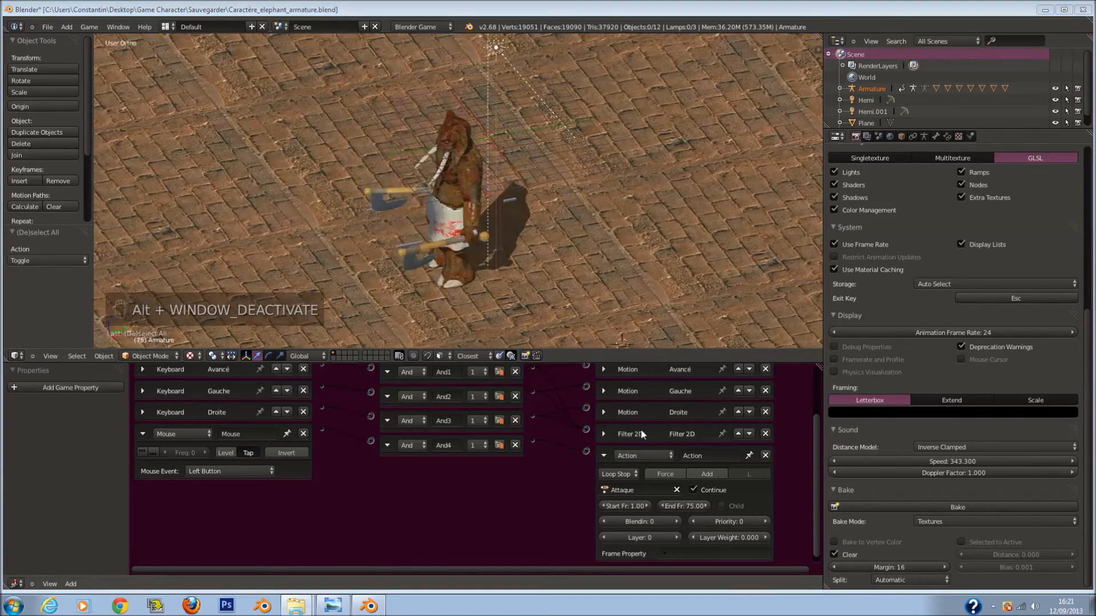
Cut a link beside the Cycle de marche and Avancé actuators and rewire the first And controller to the actuators.
scroll(571, 406, up, 2)
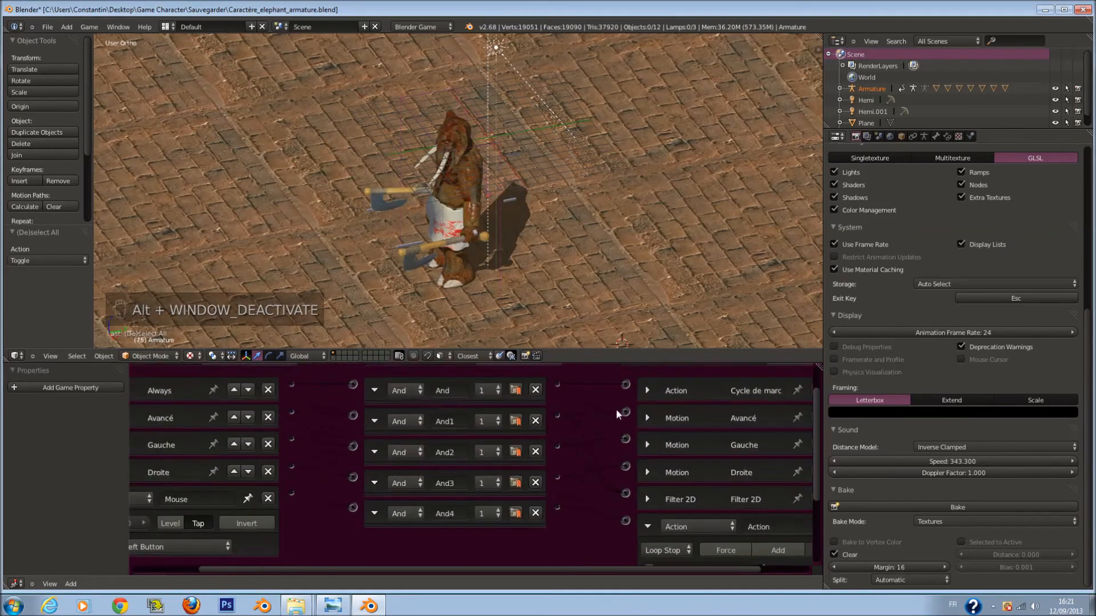
drag(557, 384, 626, 412)
click(649, 420)
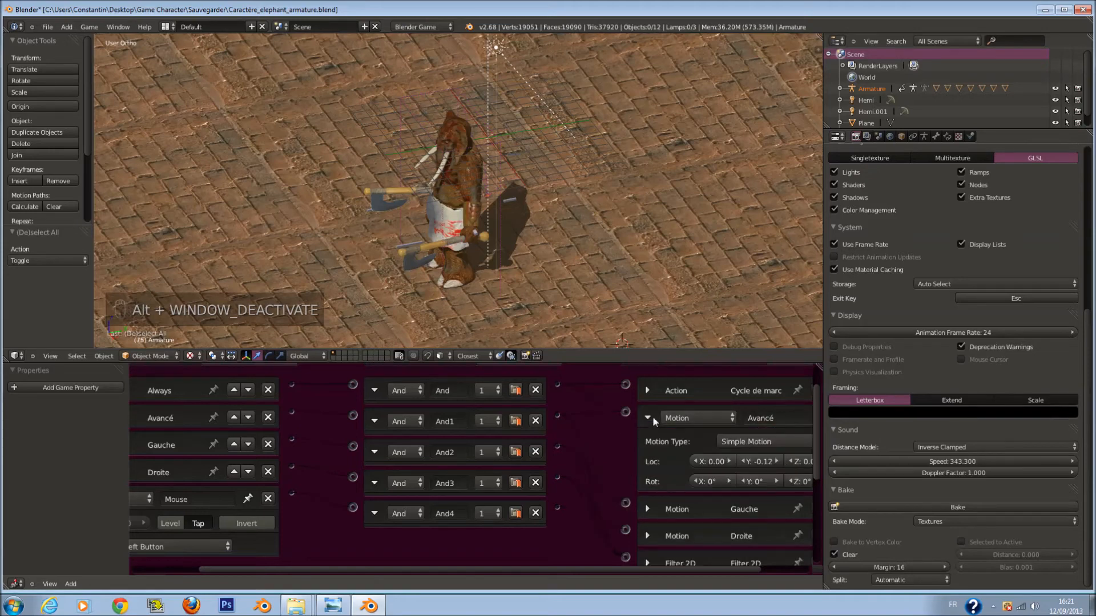
click(649, 419)
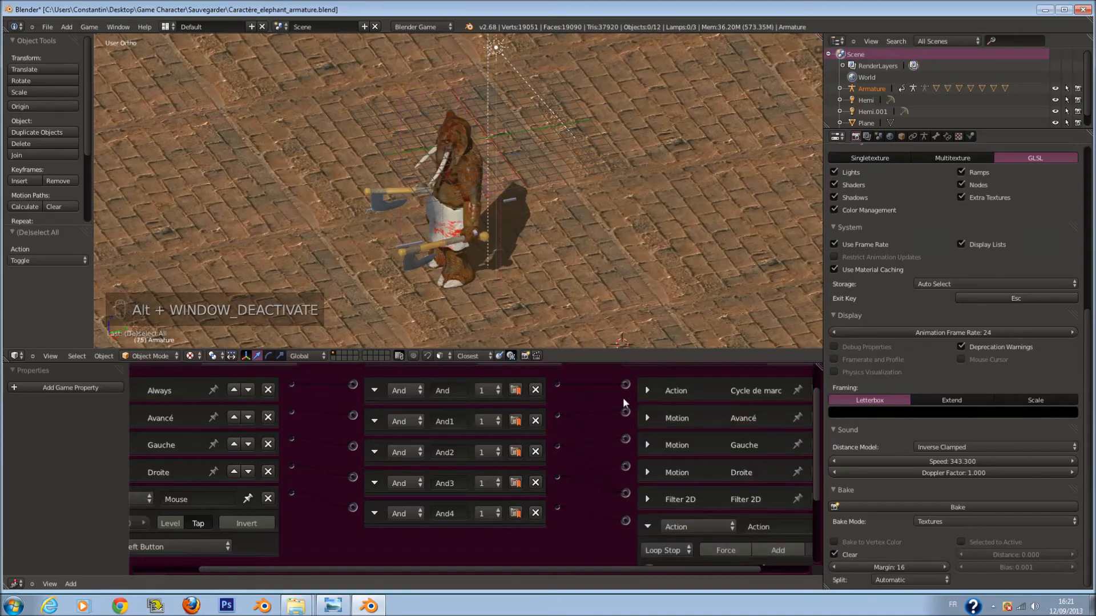
ctrl+drag(618, 398, 614, 415)
scroll(647, 416, down, 1)
middle_drag(633, 415, 591, 399)
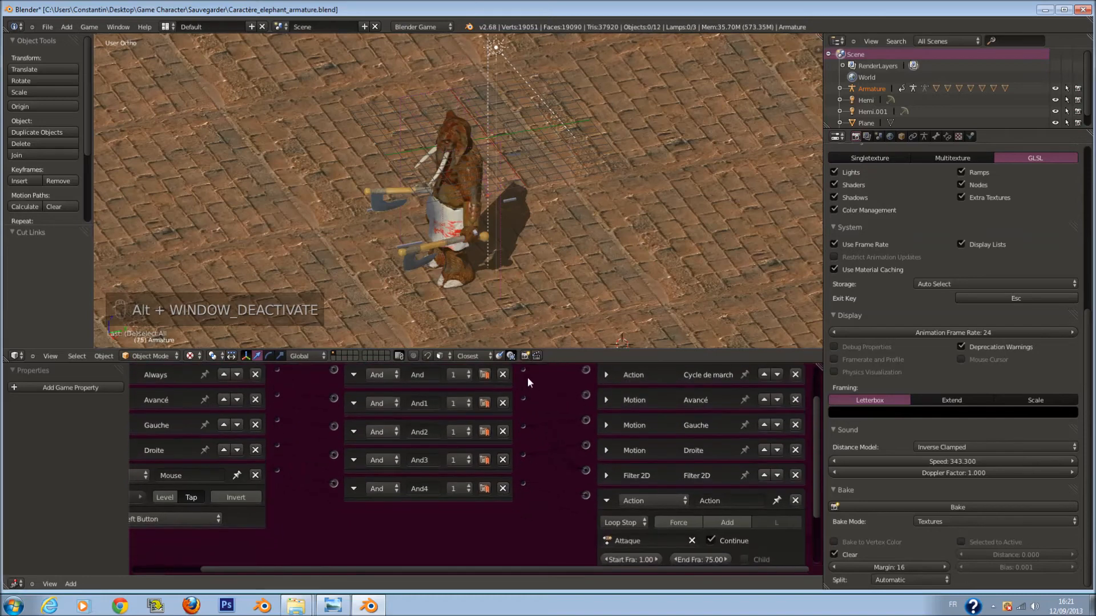
drag(524, 371, 585, 396)
Set the Cycle de marche action actuator's play mode to Play.
scroll(625, 430, up, 2)
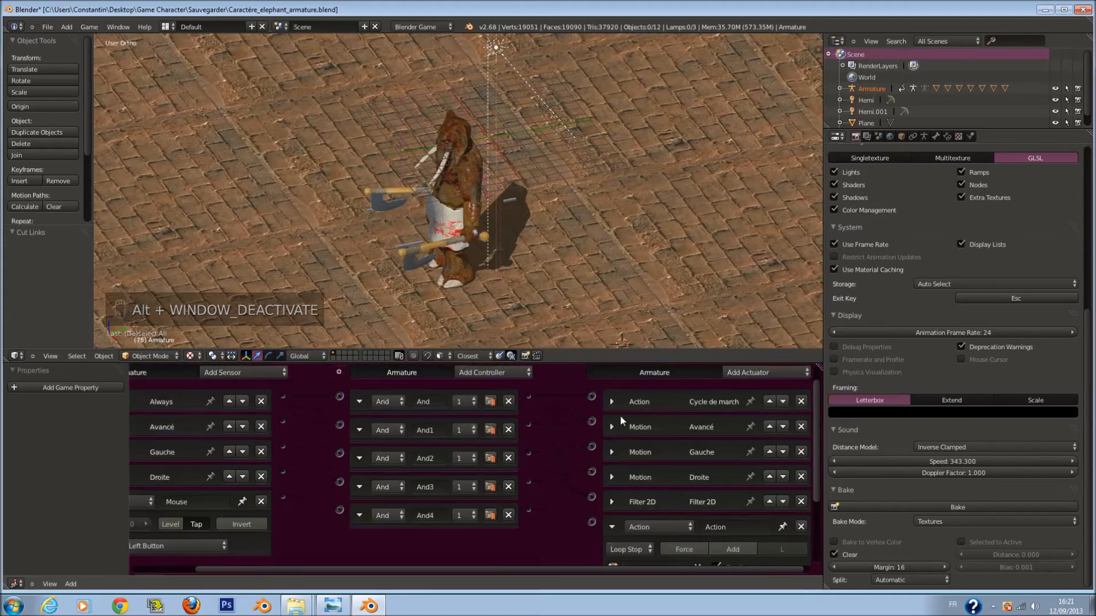
click(615, 405)
click(628, 424)
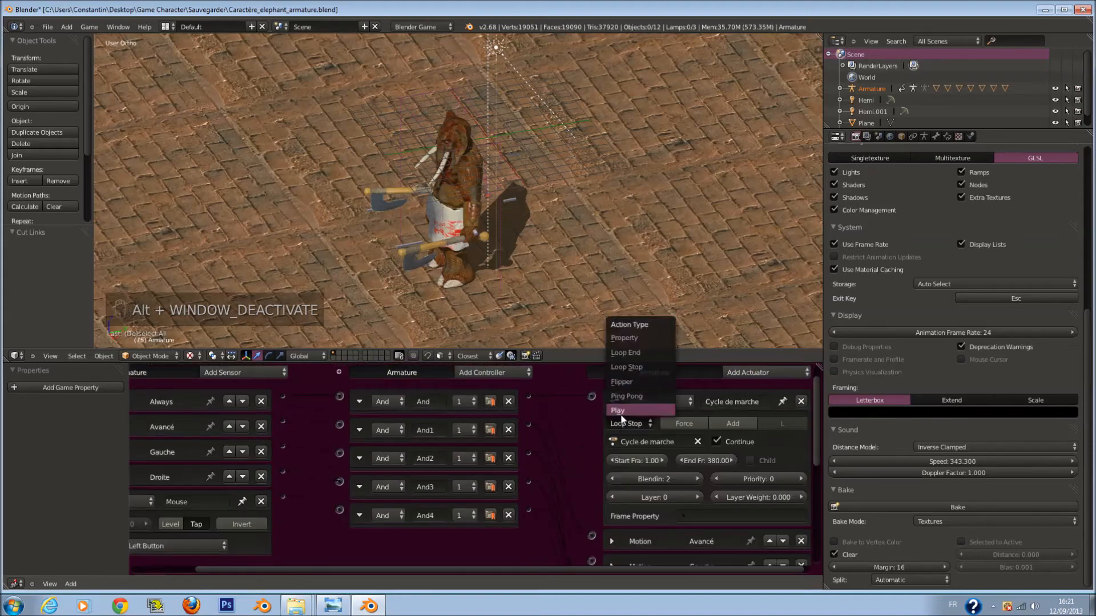
click(622, 429)
Run the game, walk the elephant forward while turning it both ways, and exit the game.
key(p)
key(Up)
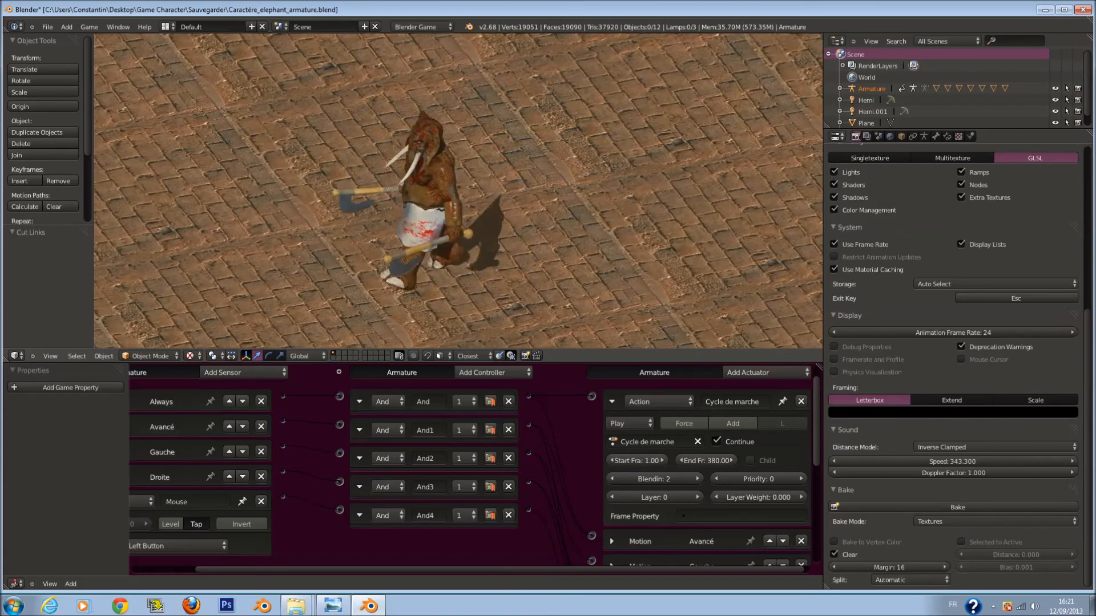
key(Right)
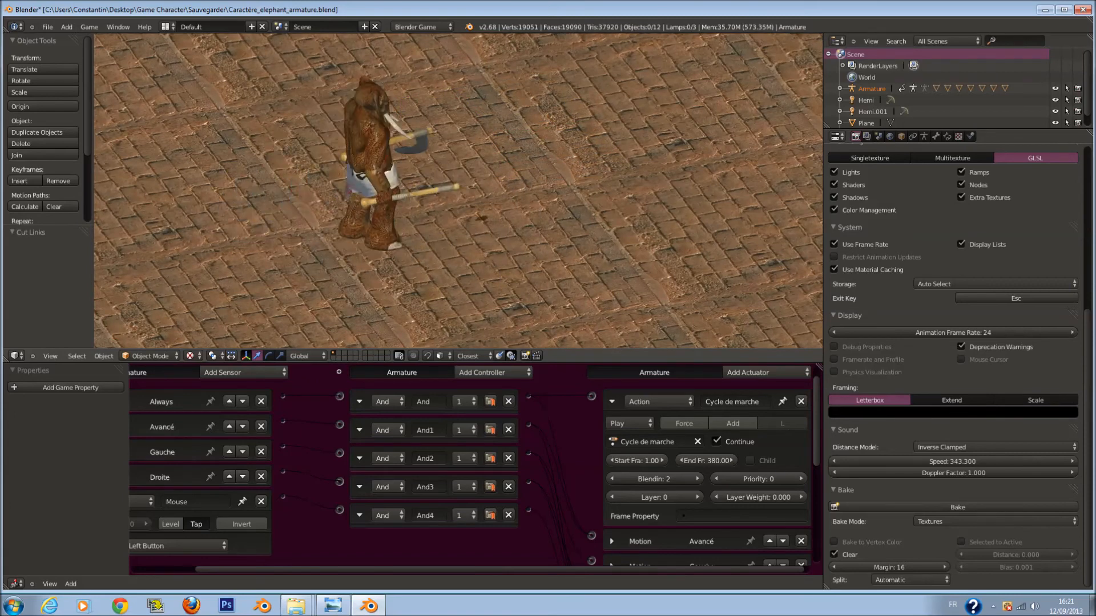
key(Left)
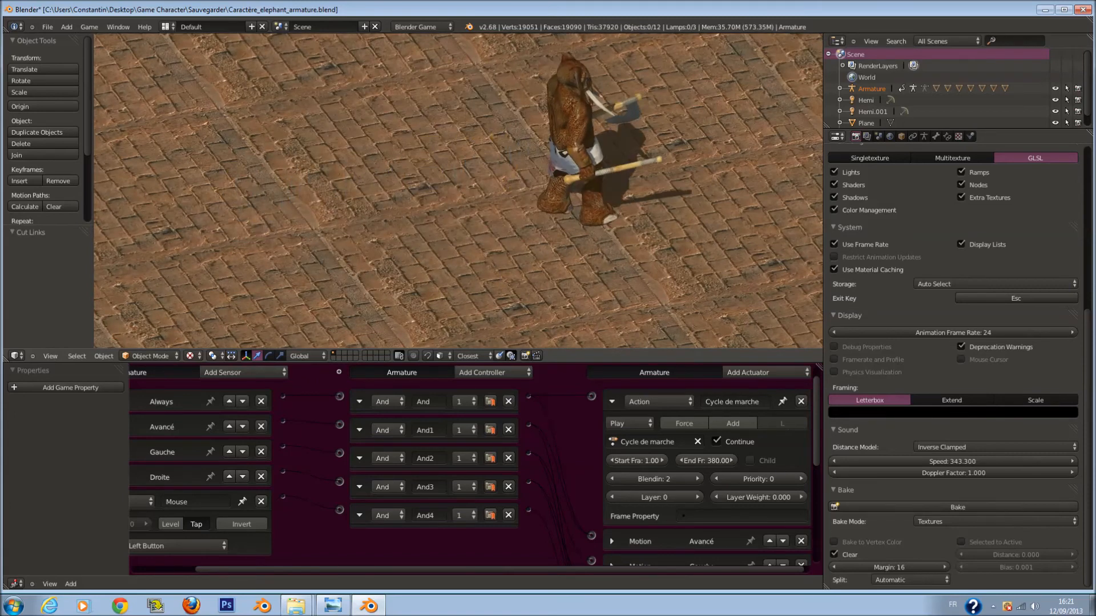
key(Left)
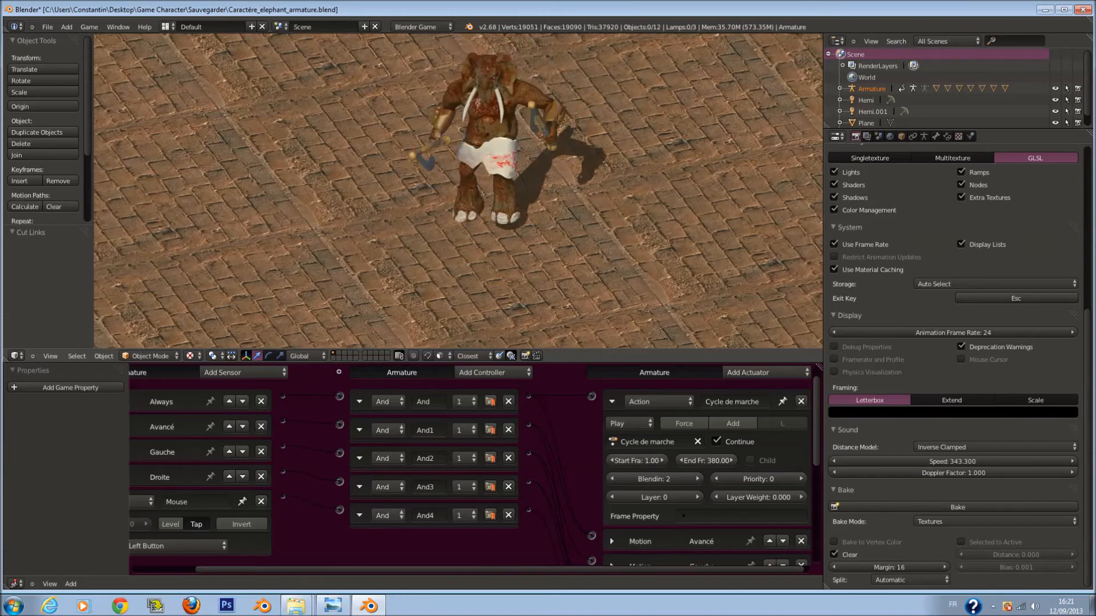
key(Up)
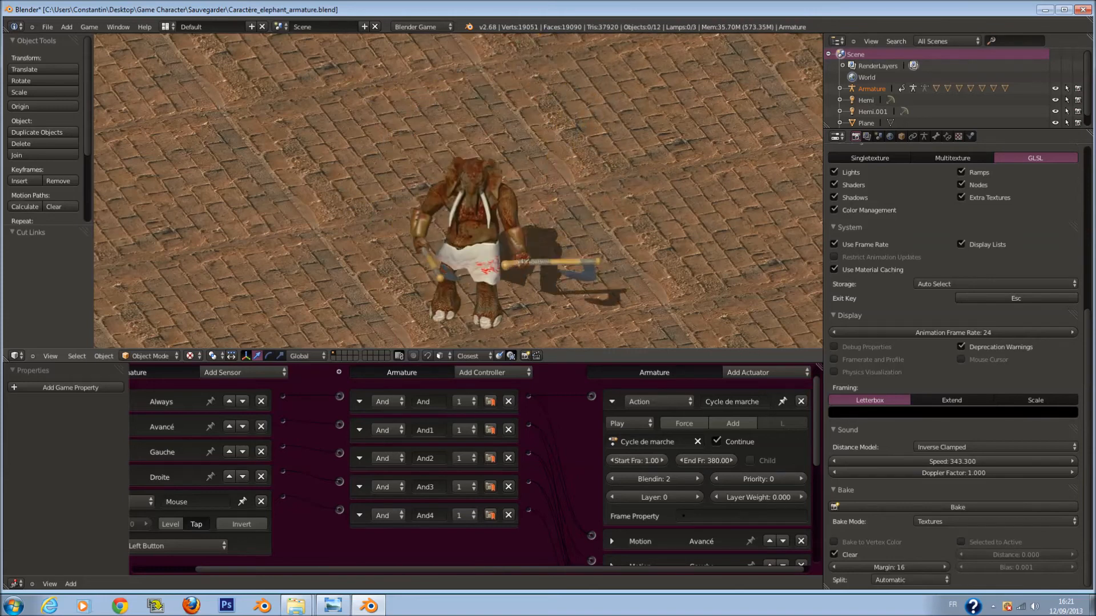
key(Left)
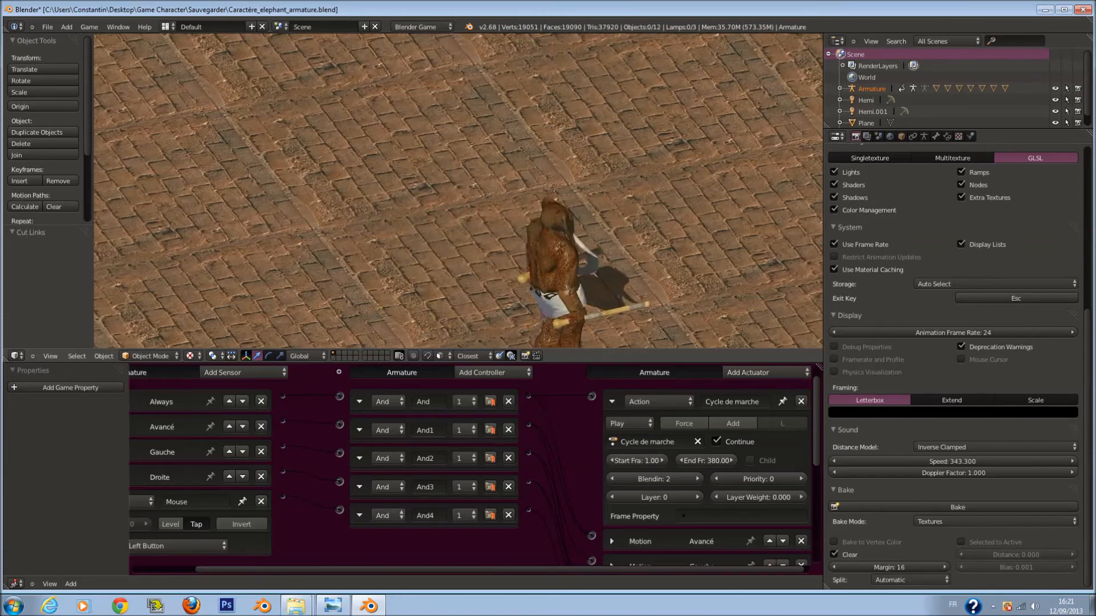
key(Left)
key(Up)
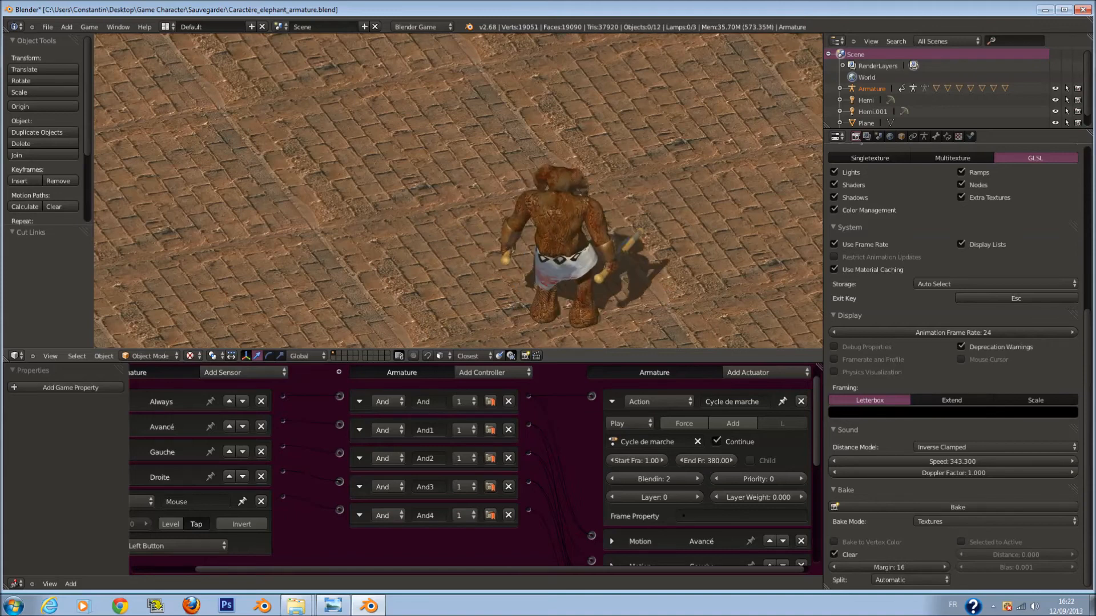
key(Left)
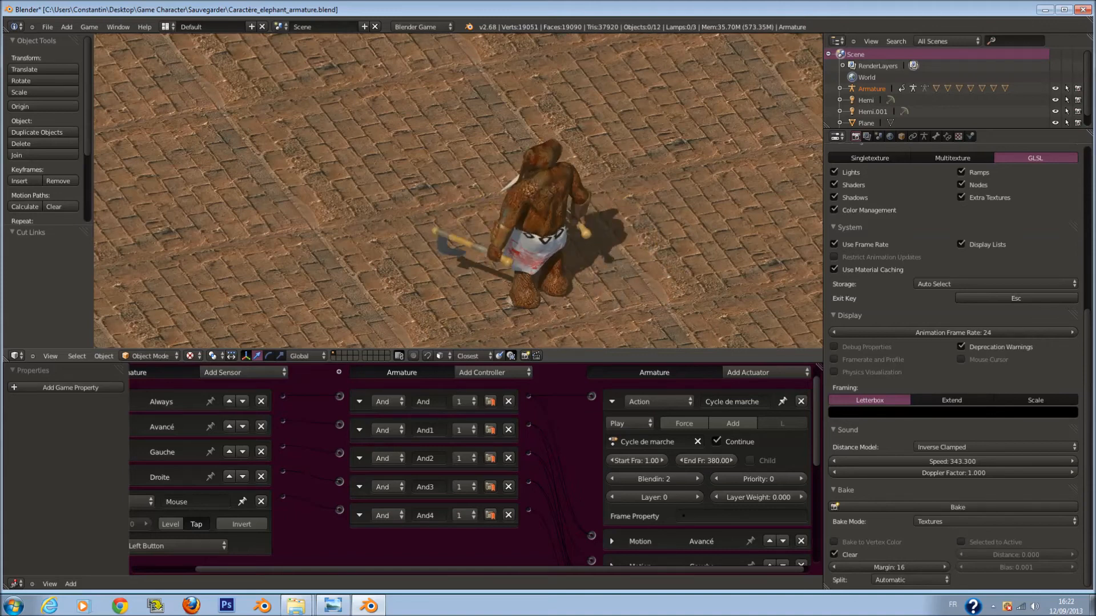
key(Right)
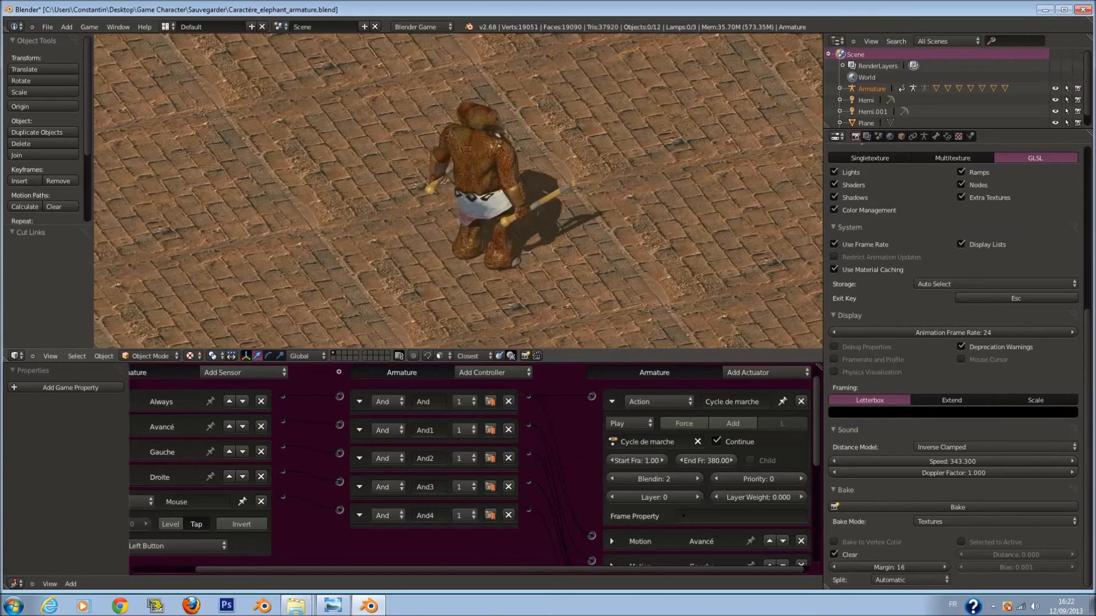
key(Escape)
Try a Blendin value of 3 on the Cycle de marche actuator and inspect the Attaque actuator's settings.
click(692, 486)
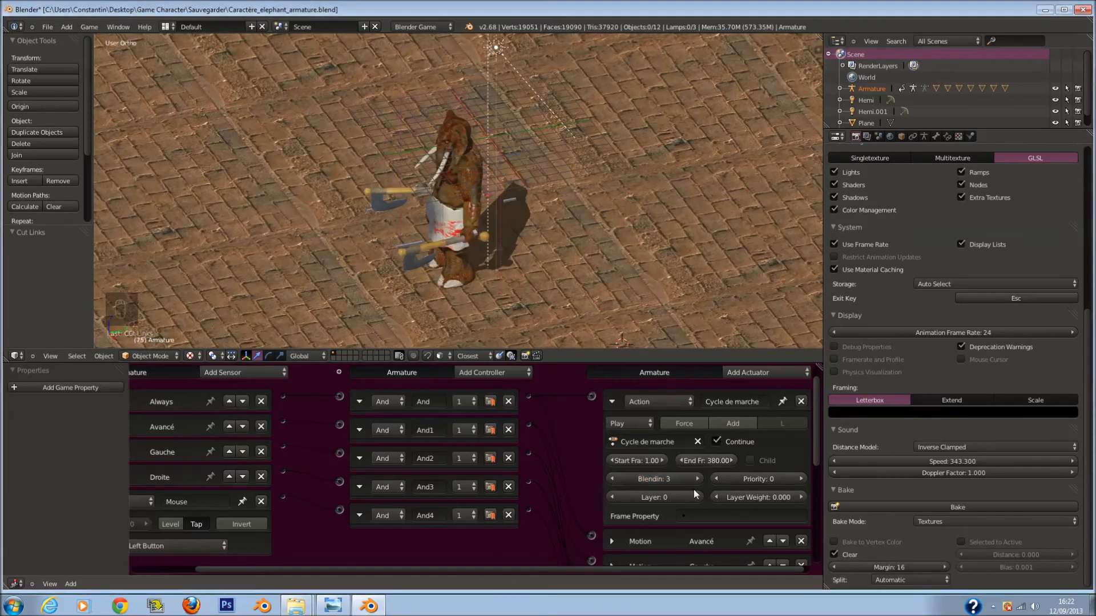
scroll(692, 488, down, 1)
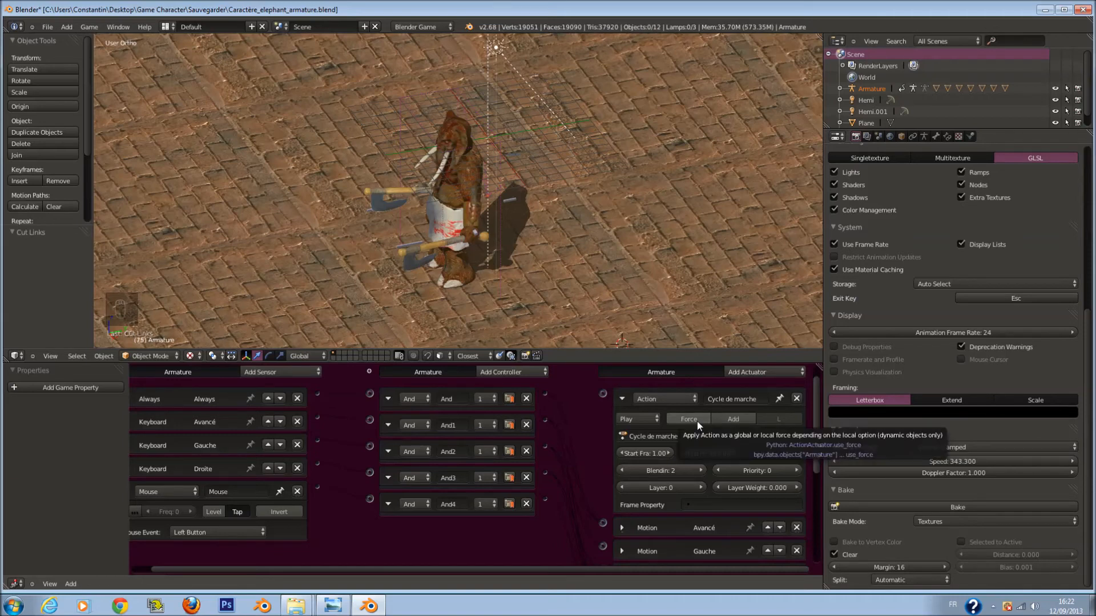
scroll(706, 476, down, 3)
middle_drag(713, 483, 722, 382)
middle_drag(721, 460, 718, 477)
scroll(704, 495, down, 1)
scroll(702, 500, up, 1)
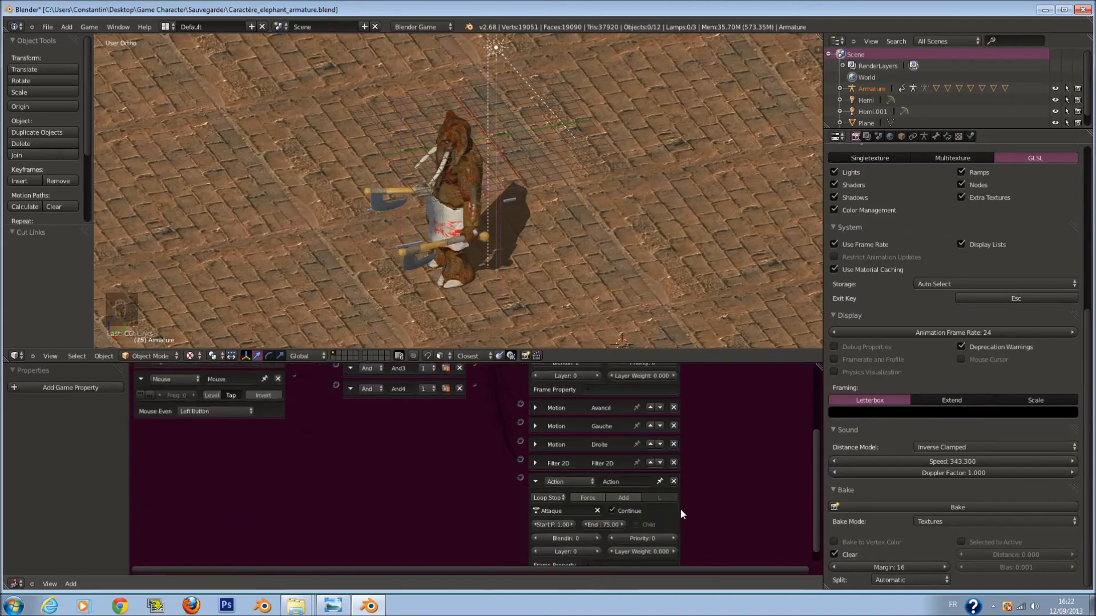
scroll(682, 514, down, 1)
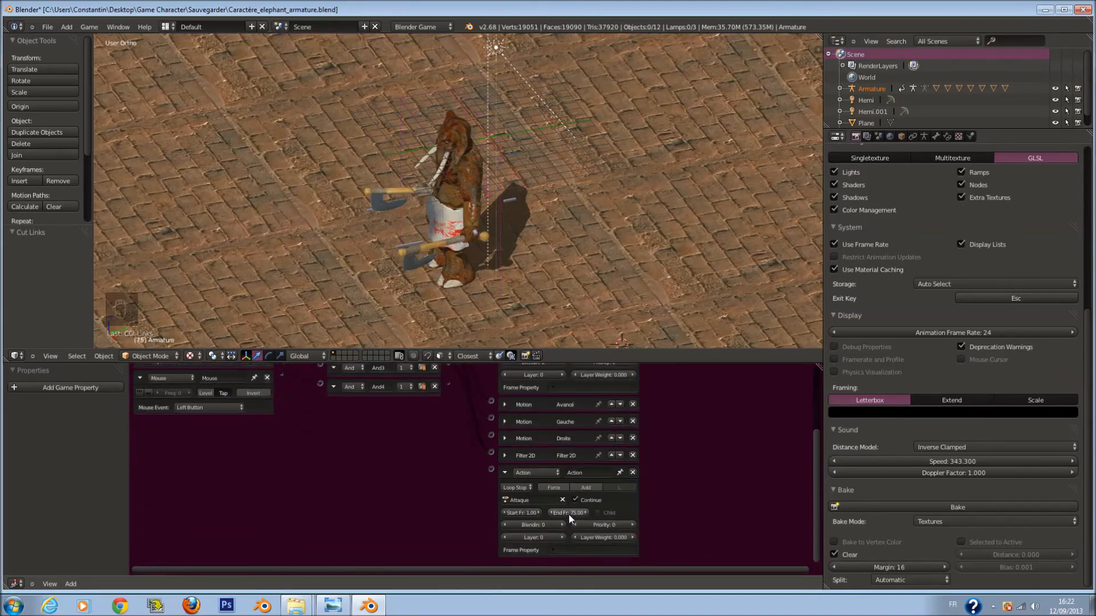
Run the game to test walking together with the mouse-triggered attack, and exit the game.
key(p)
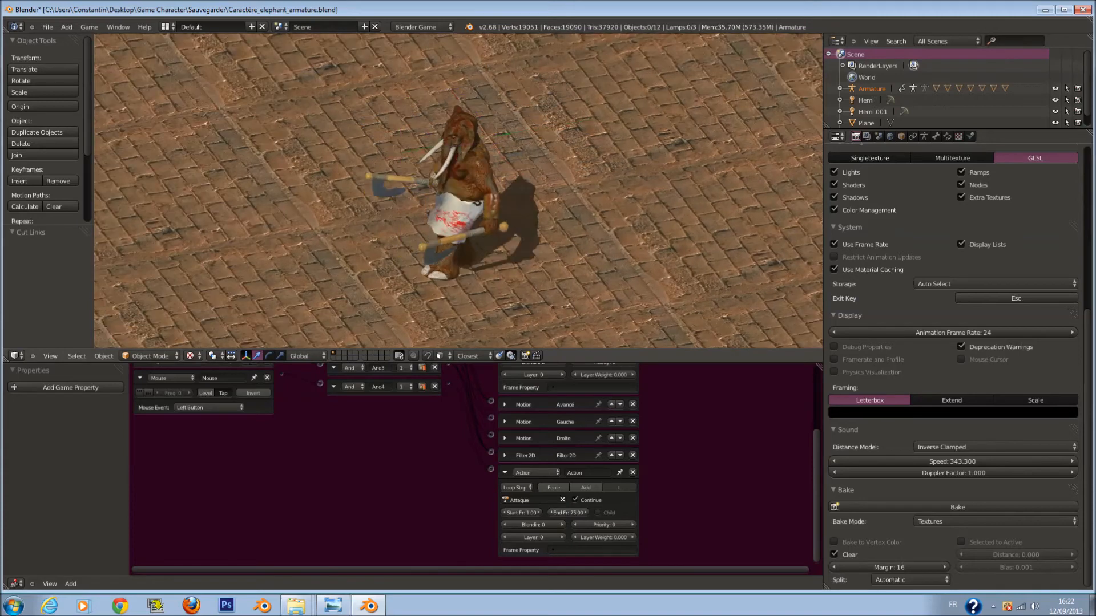
key(Up)
click(499, 197)
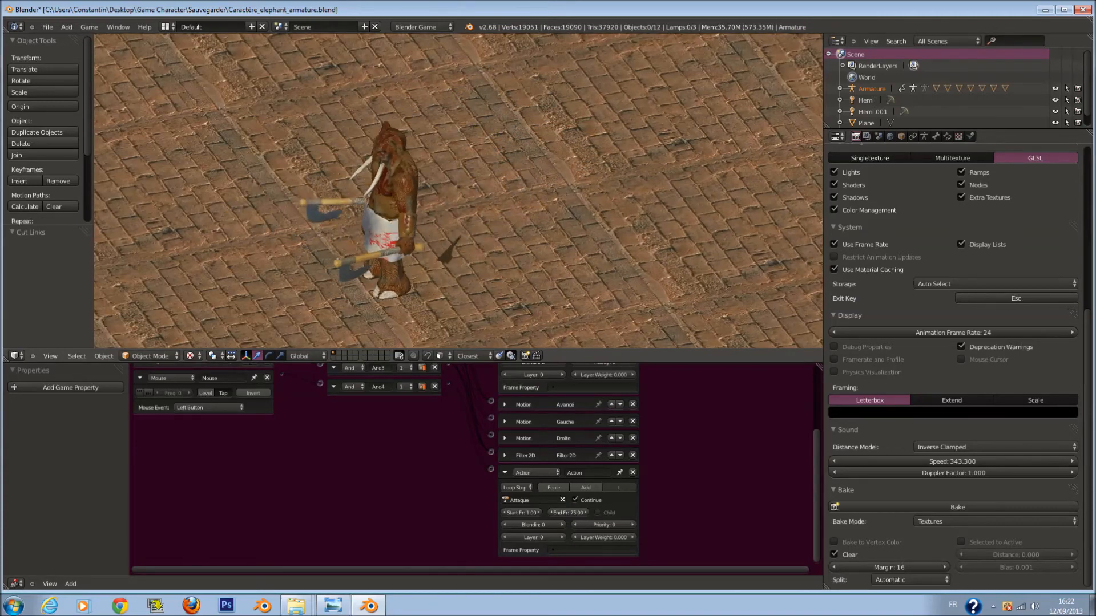
key(Up)
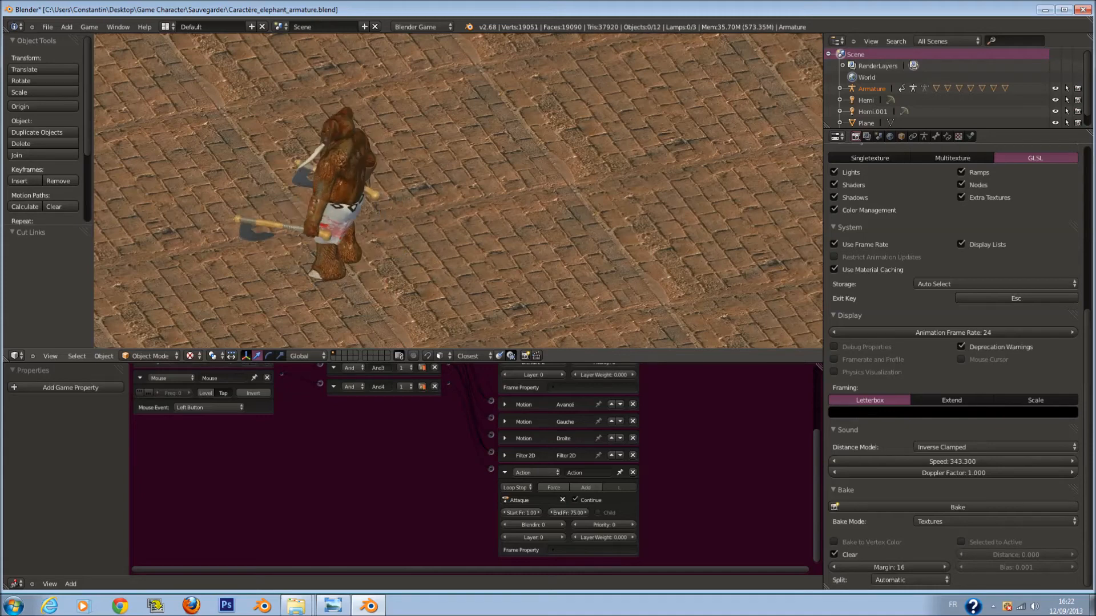
key(Escape)
Collapse the Cycle de marche actuator and cut a link between the And controllers and the actuators.
scroll(496, 424, up, 3)
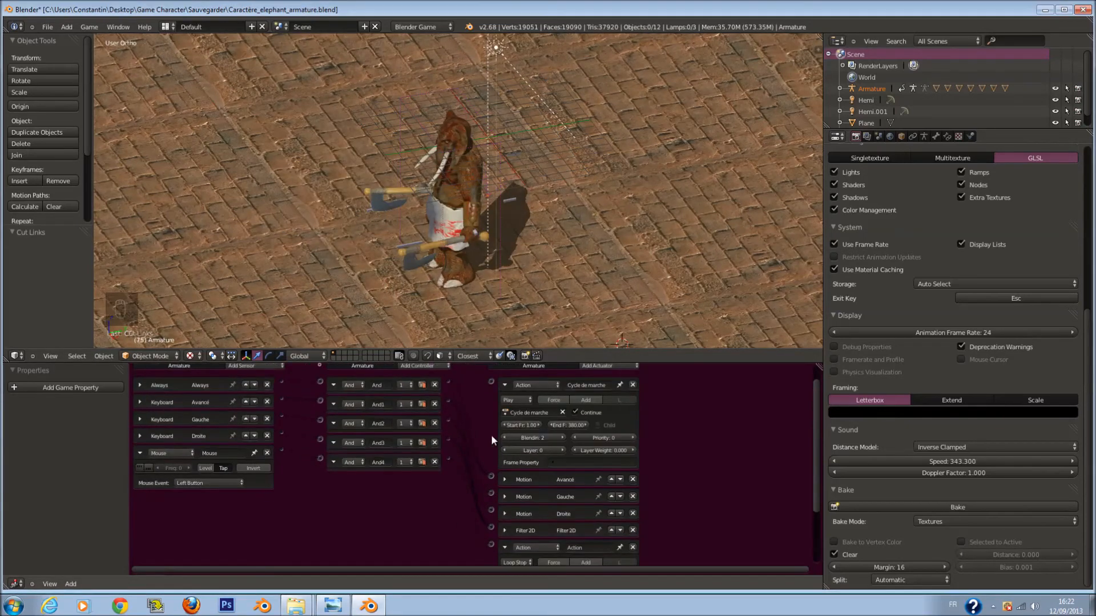
click(504, 386)
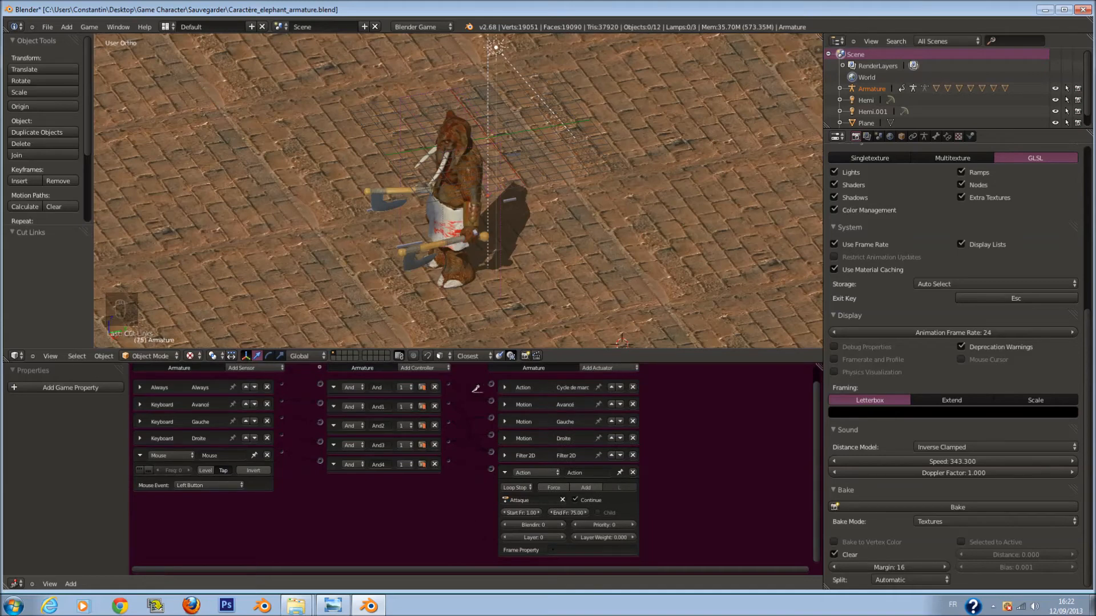
key(ctrl+k)
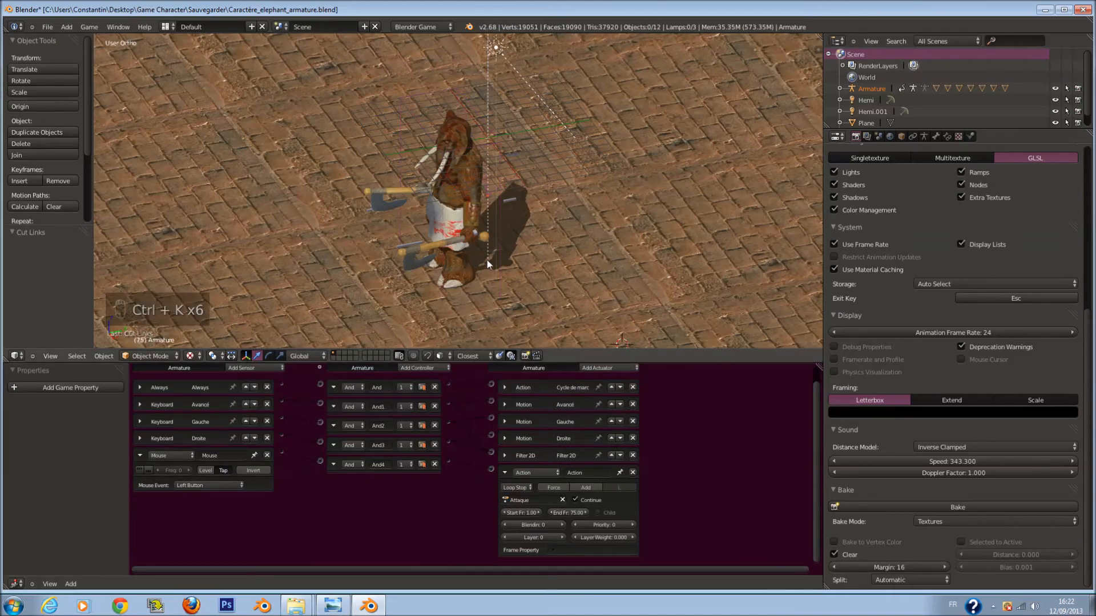
Rename the Attaque action actuator to Attack and collapse it.
scroll(497, 467, up, 1)
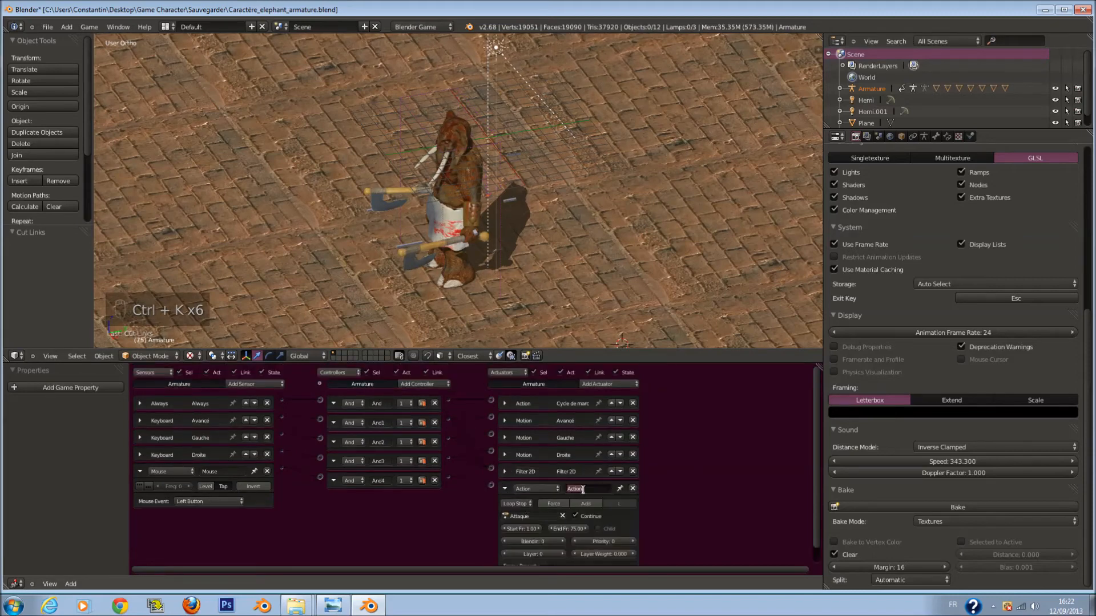
text(a)
key(BackSpace)
key(BackSpace)
key(BackSpace)
key(BackSpace)
text(Attack)
click(505, 488)
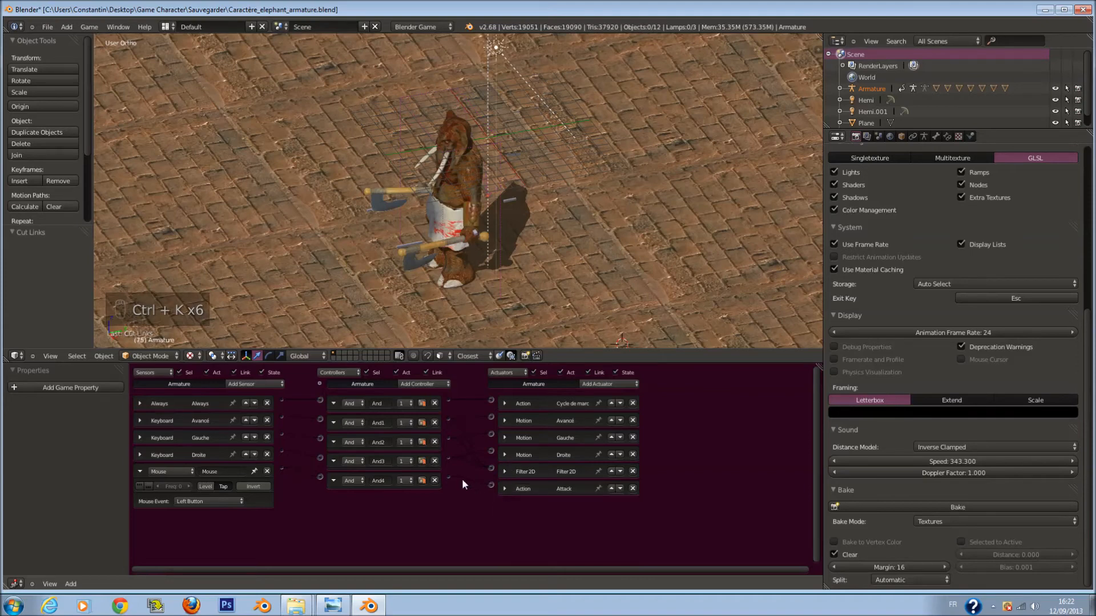
Expand the Attack actuator, link the And4 controller to the Filter 2D actuator, and test-run the game.
click(505, 489)
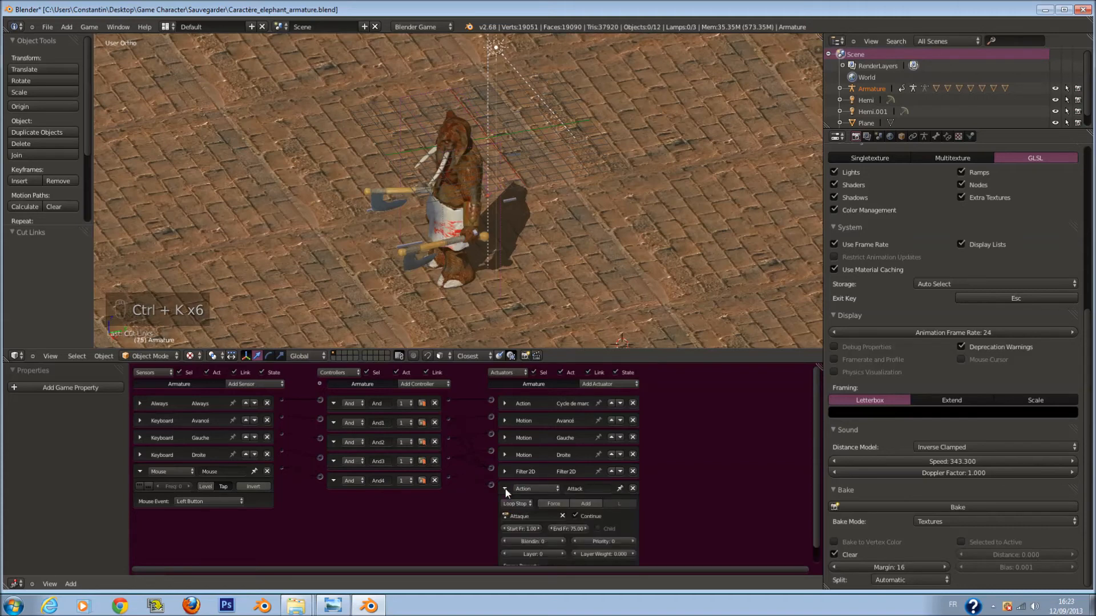
drag(450, 476, 490, 467)
scroll(597, 269, down, 1)
key(p)
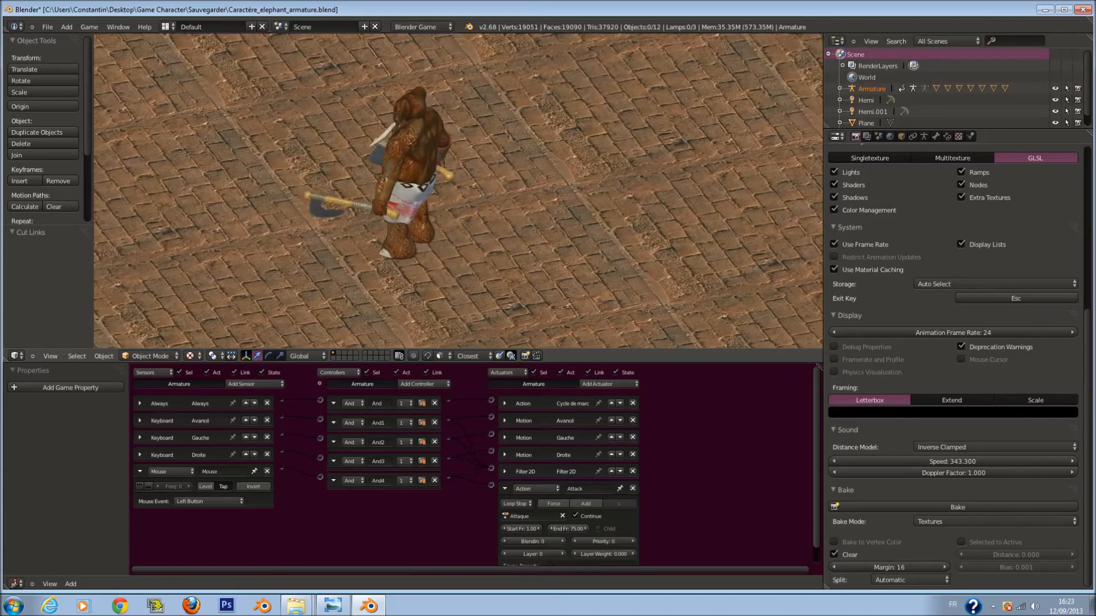
key(Escape)
Set the play mode of the Cycle de marche action actuator to Loop Stop.
click(504, 404)
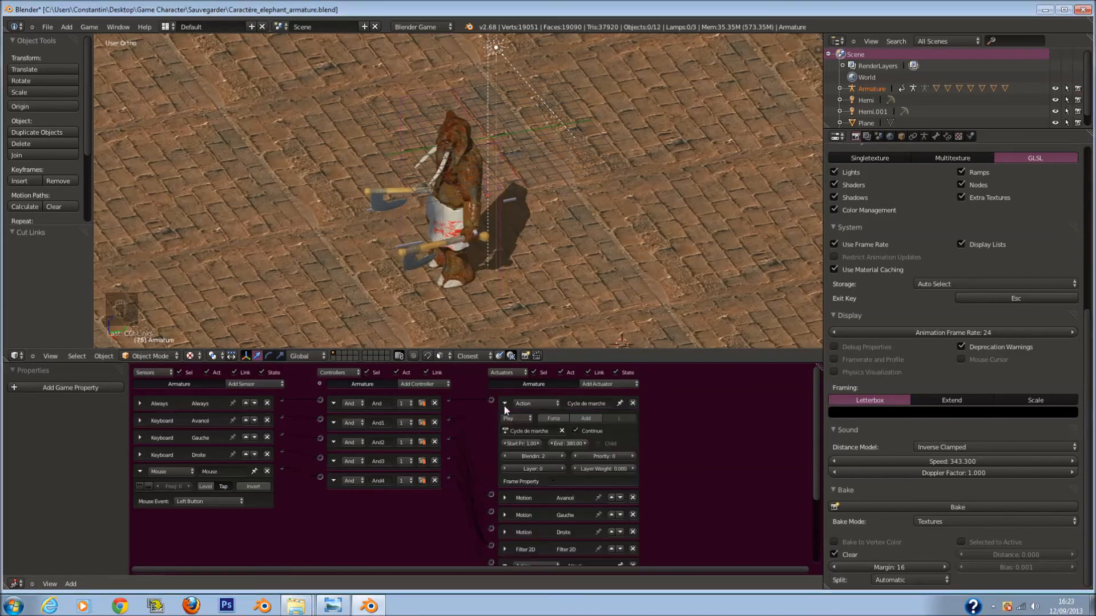
click(516, 419)
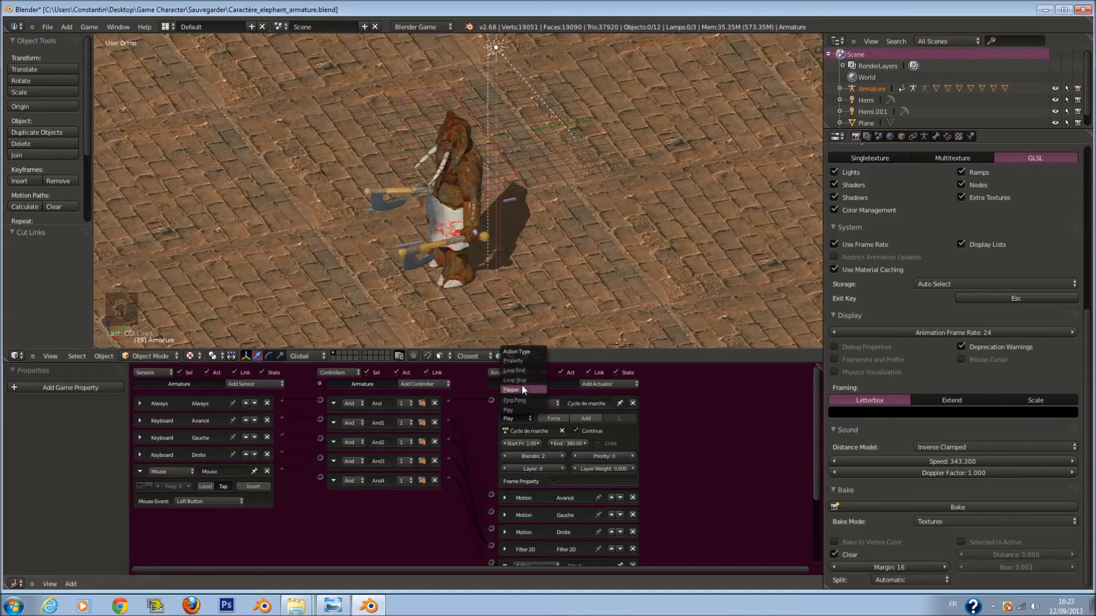
click(522, 380)
Run the game, test the elephant walking forward and turning right and left, and exit the game.
key(p)
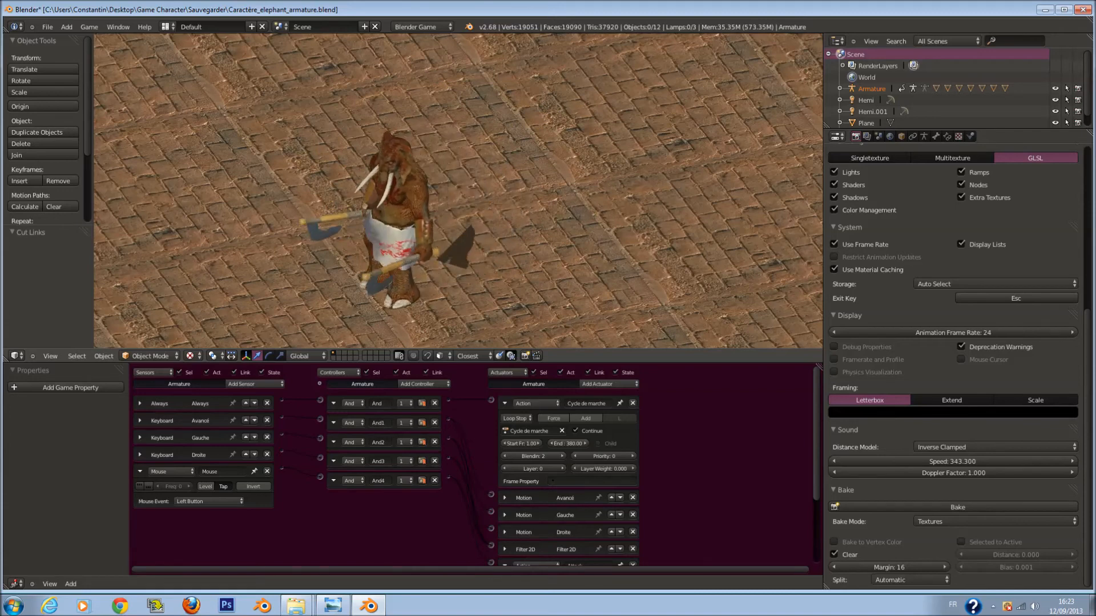
key(Up)
key(Right)
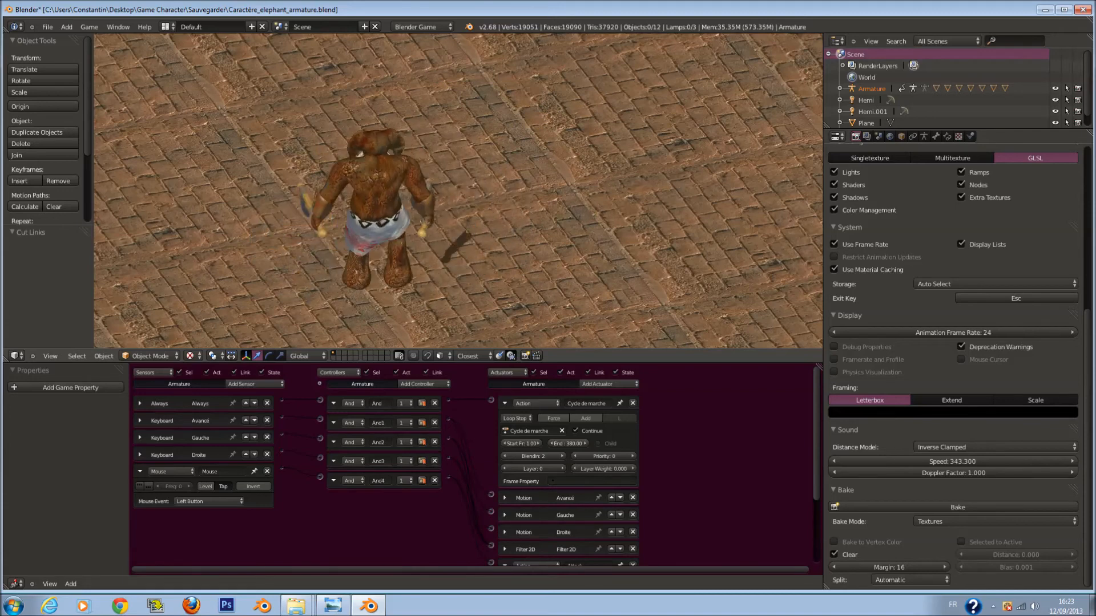
key(Up)
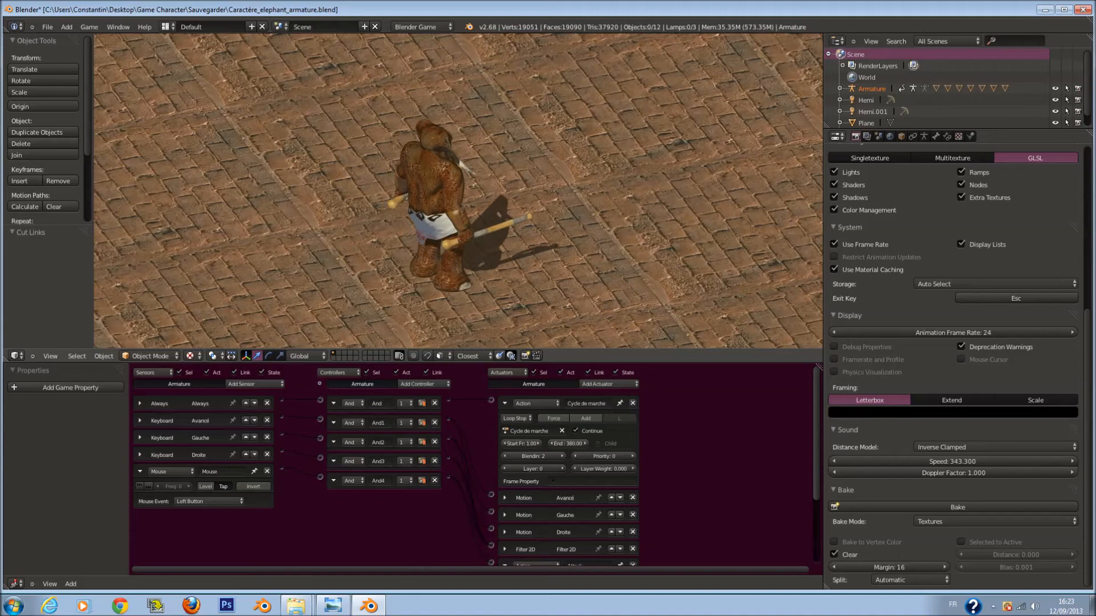
key(Up)
key(Right)
key(Left)
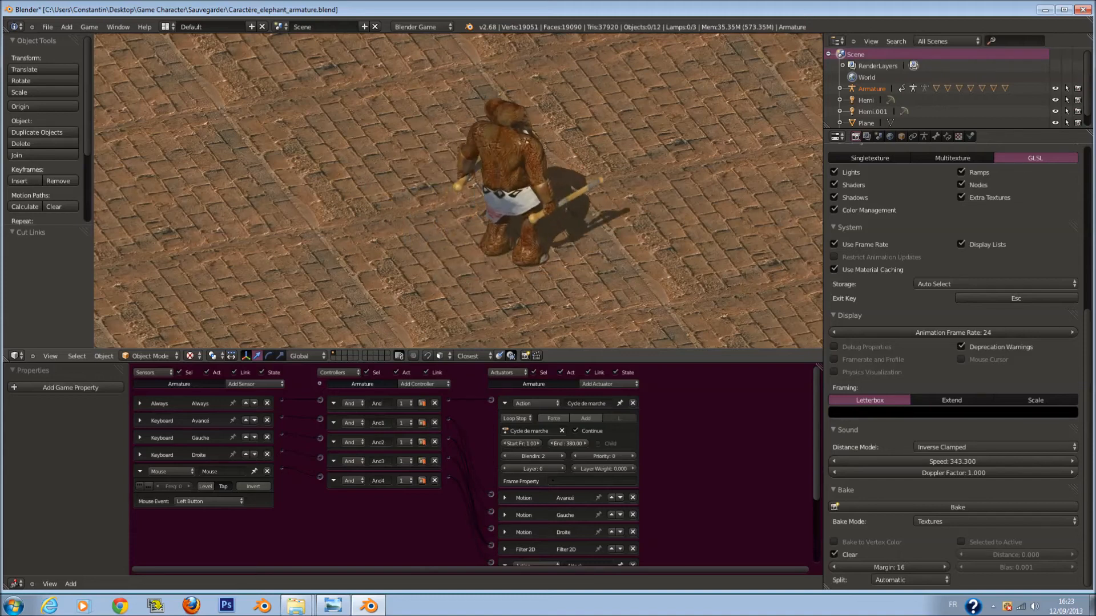
key(Escape)
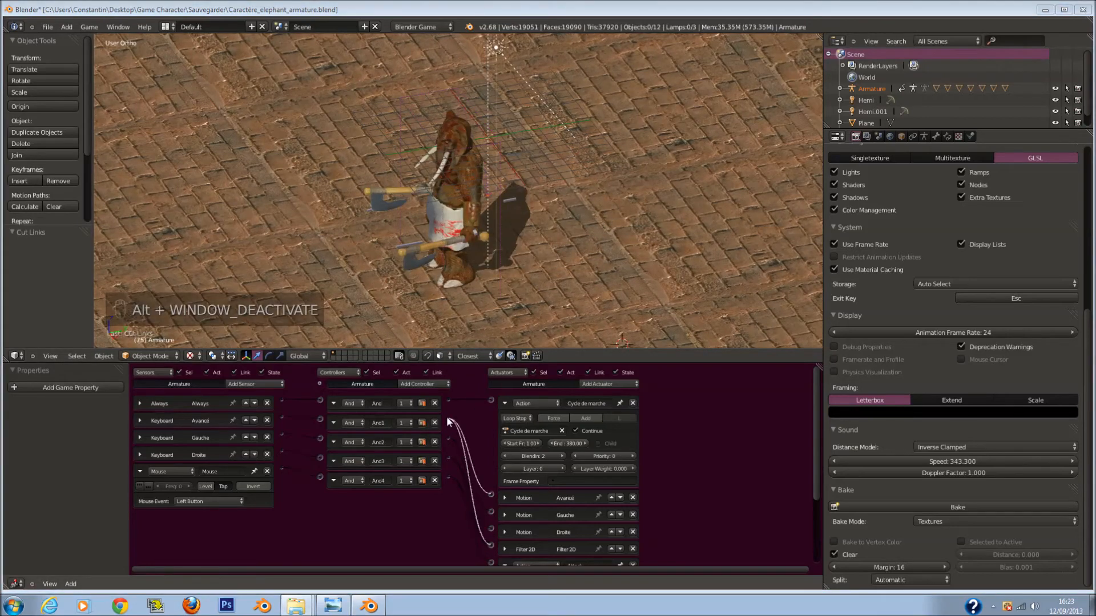
Collapse the Cycle de marche actuator, try linking the first And controller to the Gauche and Droite motion actuators, and test-run the game.
click(504, 403)
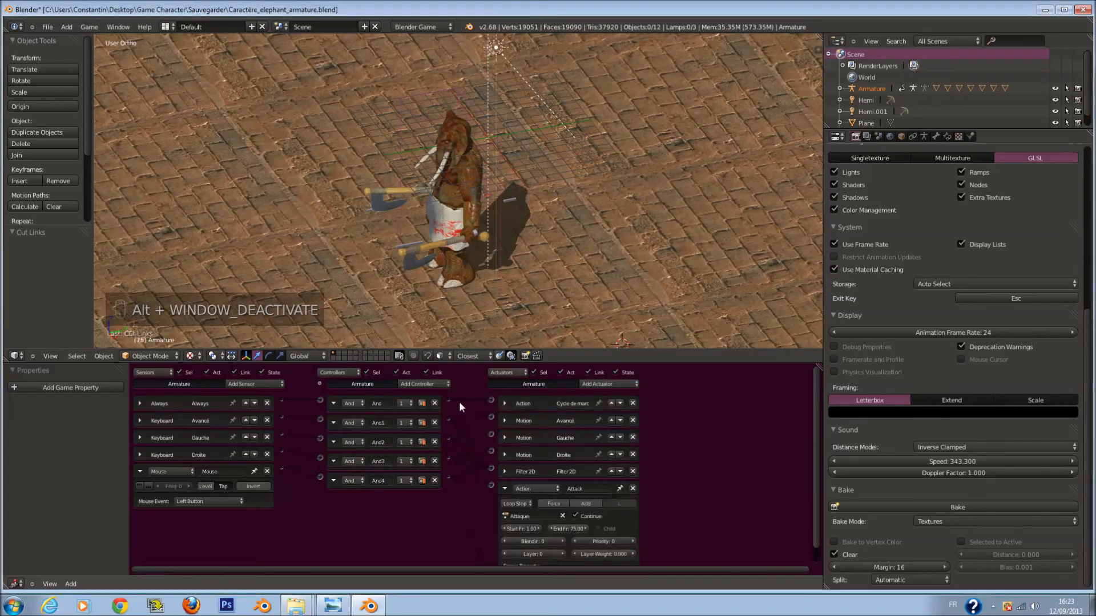
drag(447, 401, 492, 430)
drag(448, 401, 492, 451)
key(p)
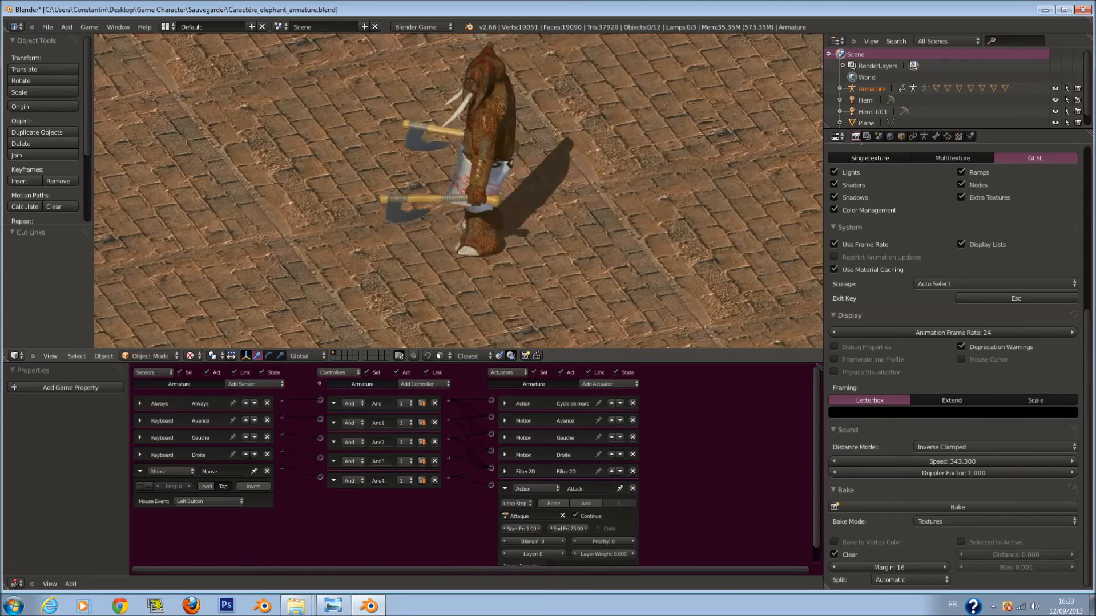
key(Escape)
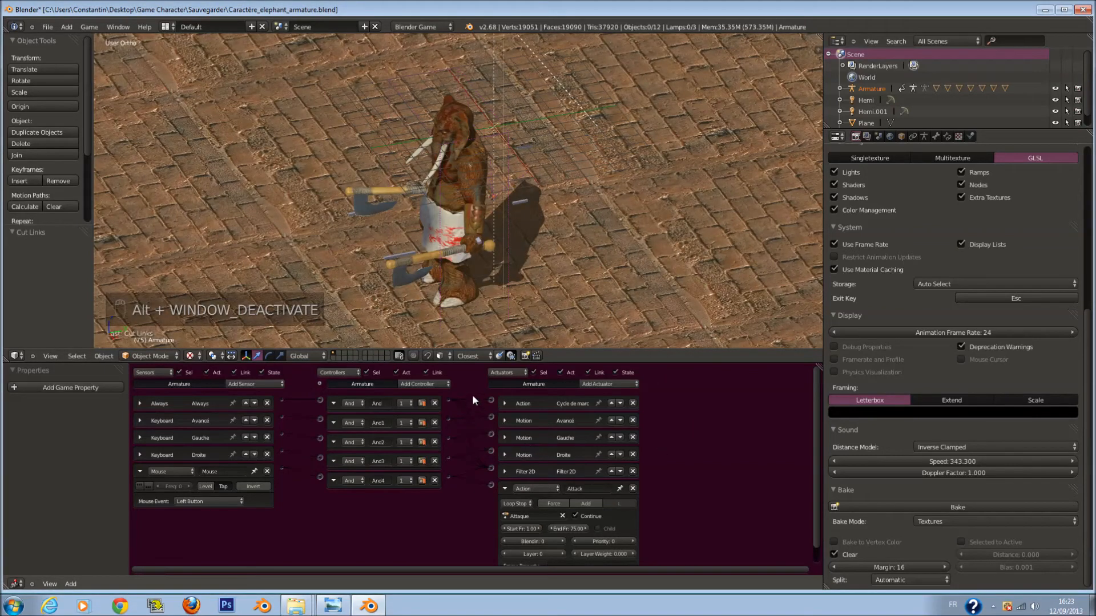
Collapse the Attack actuator and move it up the actuator list to directly below Cycle de marche.
click(507, 487)
click(610, 489)
click(611, 471)
click(610, 455)
click(610, 437)
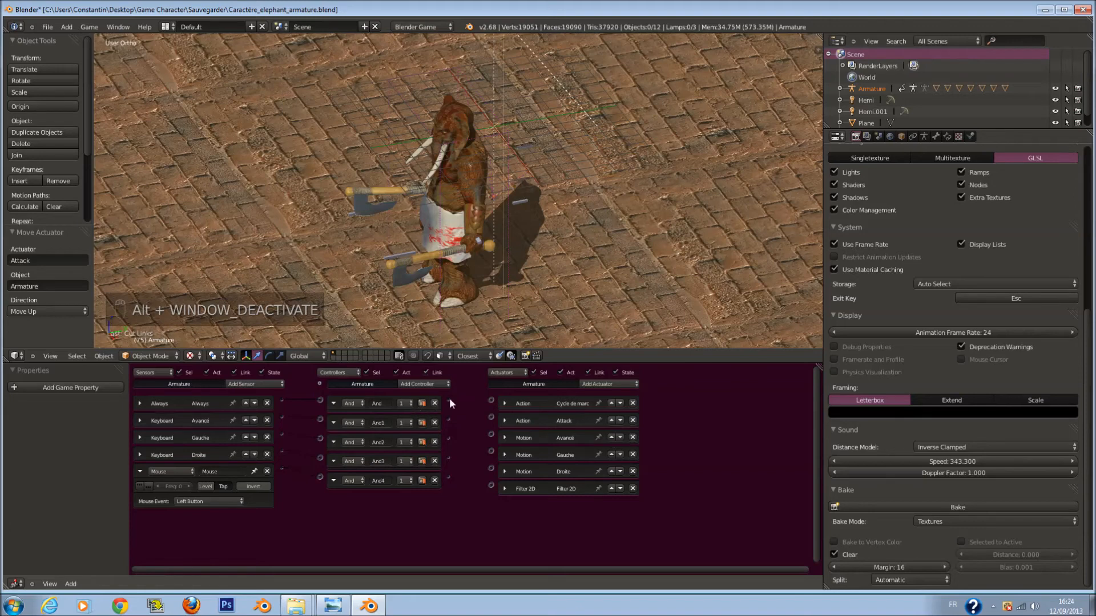
Link the first And controller to the Avancé and Cycle de marche actuators, test-running the game after each link.
drag(449, 404, 491, 434)
key(p)
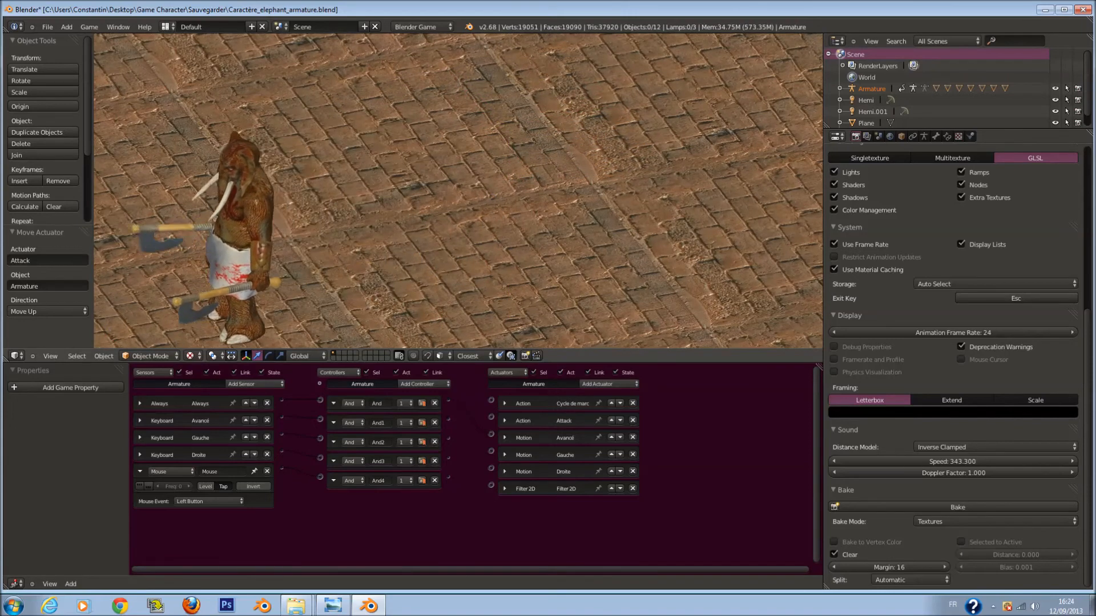
key(Escape)
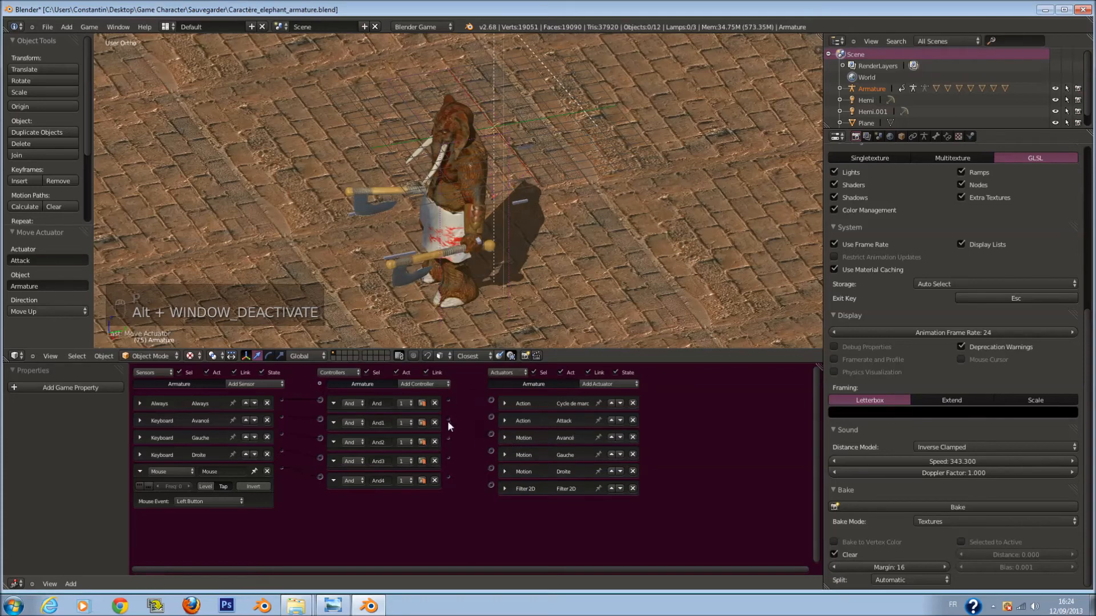
drag(448, 403, 491, 402)
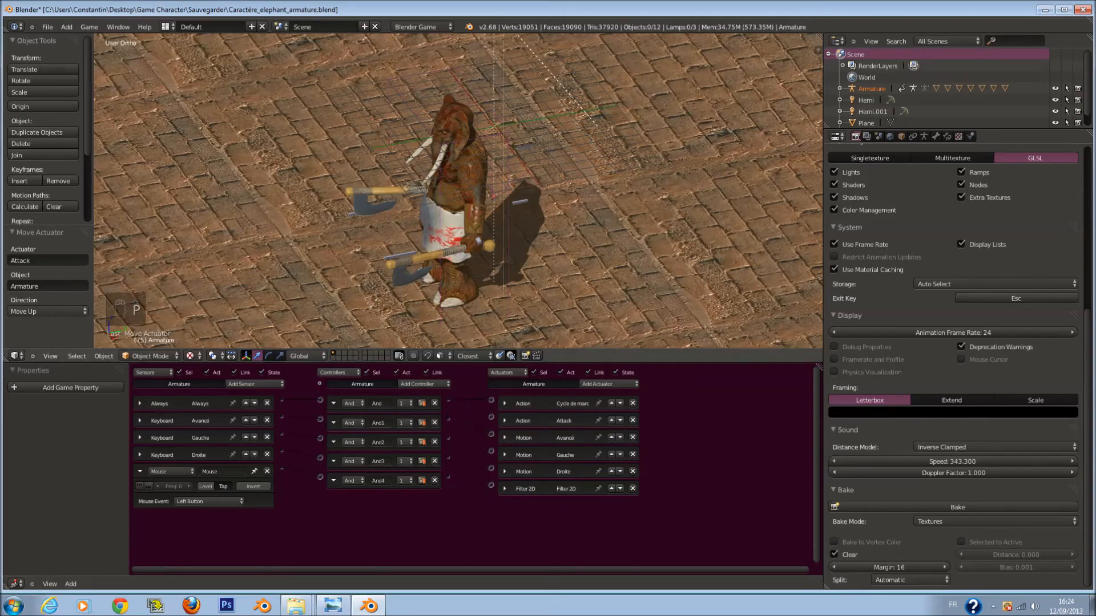
key(p)
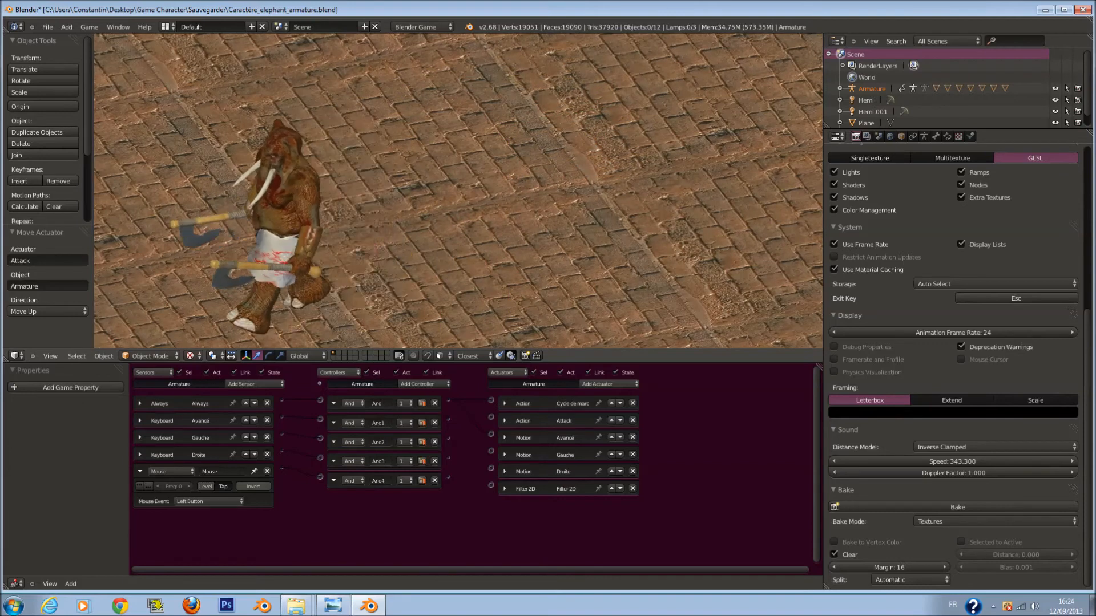
key(Escape)
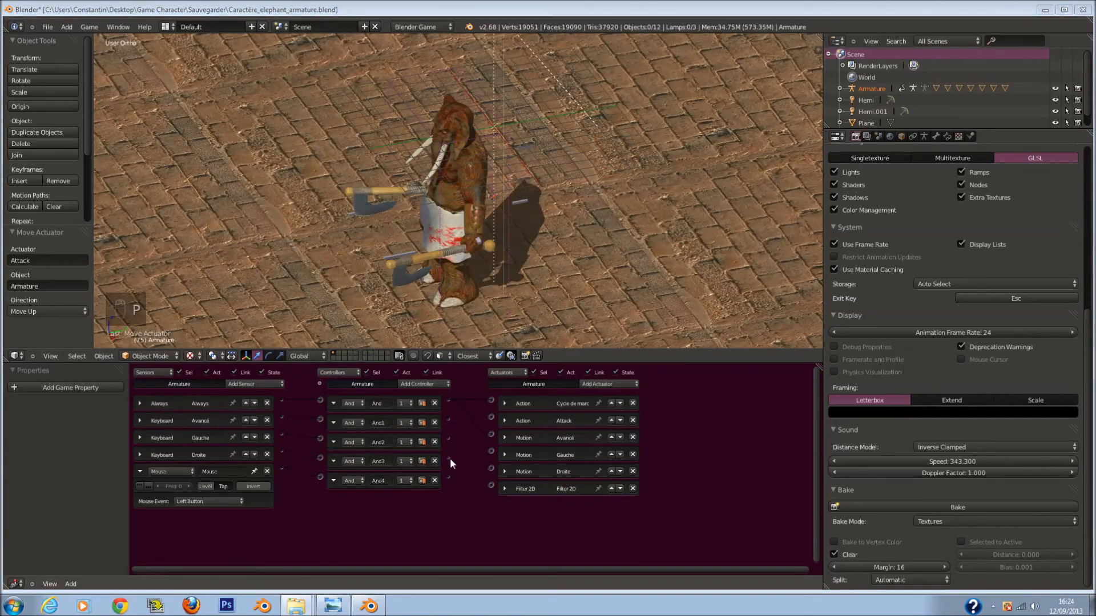
Link the And4 controller of the Mouse sensor to the Attack actuator and test-run the game.
drag(449, 477, 491, 417)
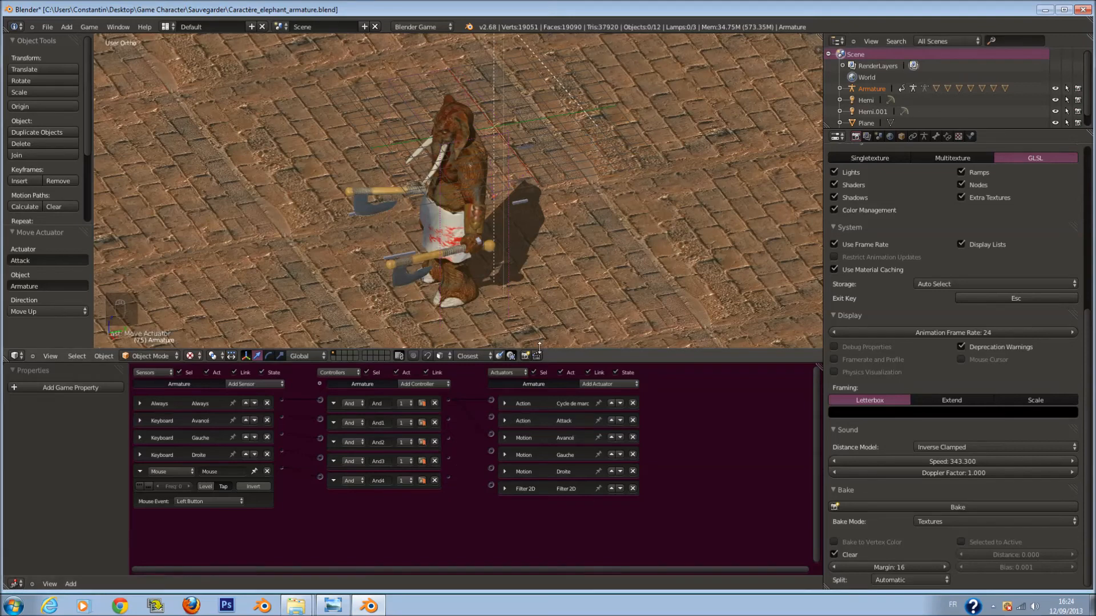
key(p)
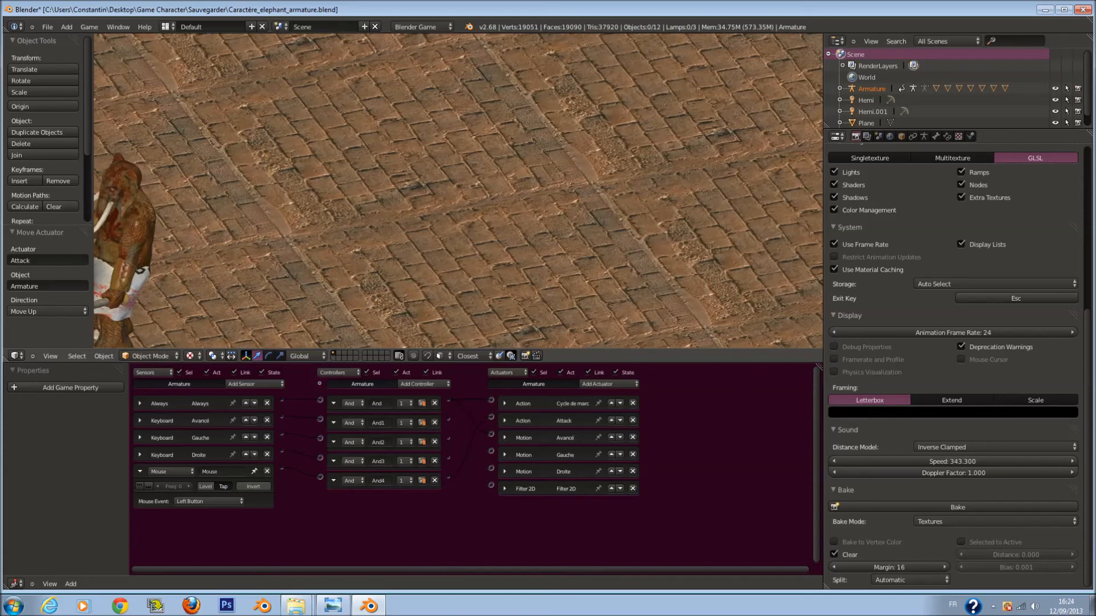
key(Escape)
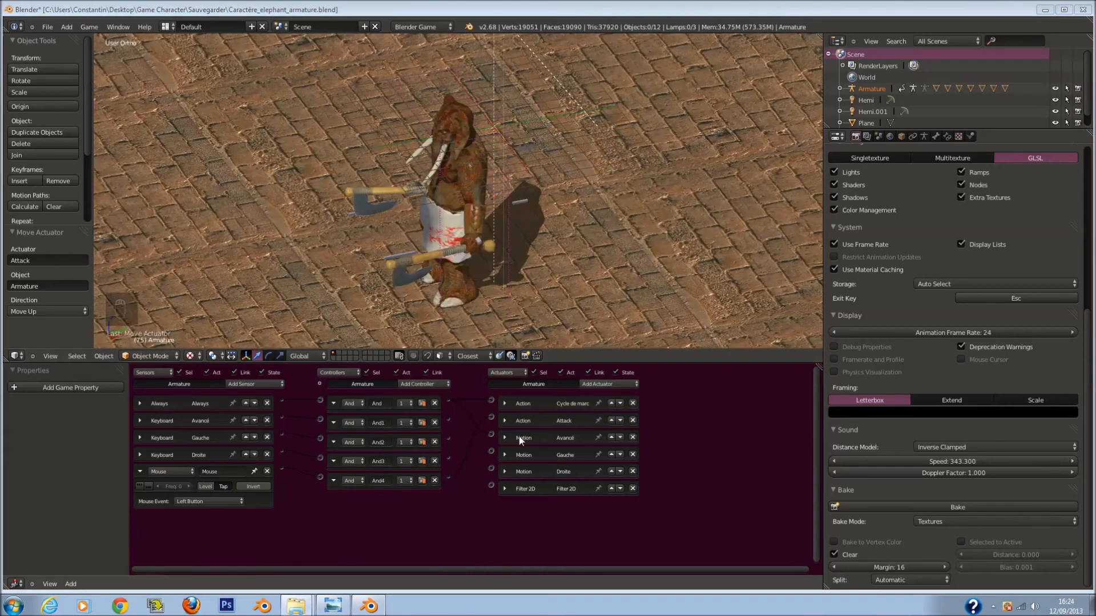
Inspect the Cycle de marche actuator's settings, then try the Ping Pong play mode on the Attack actuator in a test run.
click(504, 404)
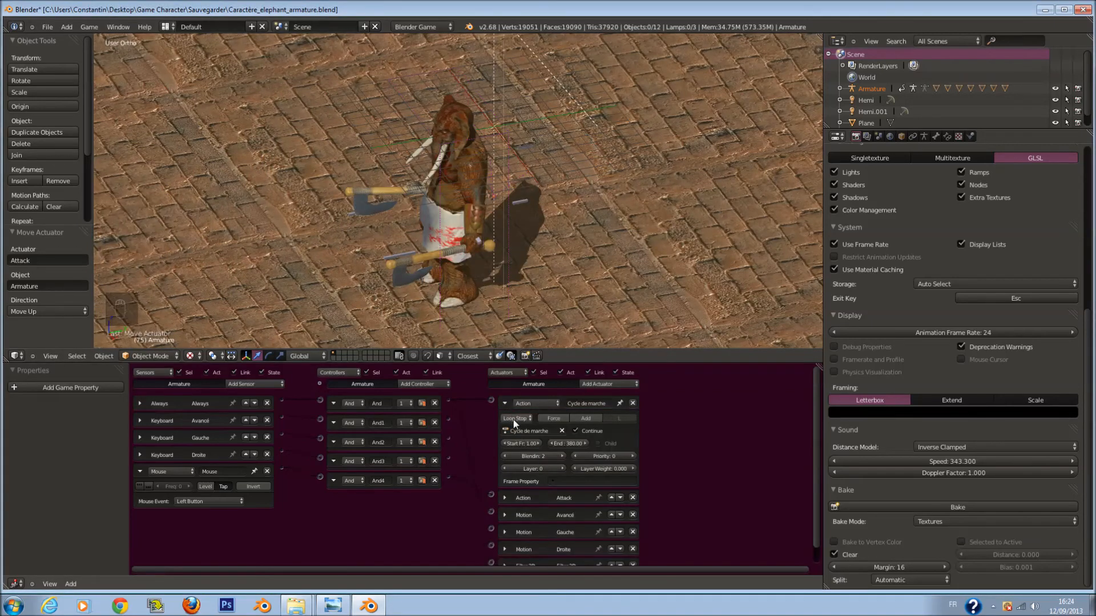
click(506, 404)
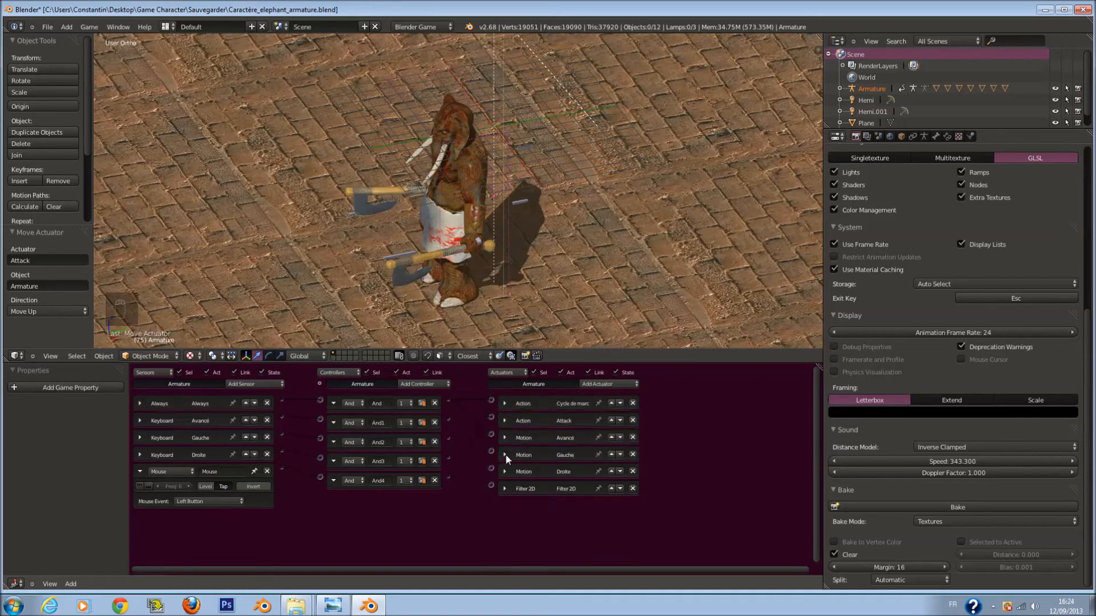
click(503, 423)
click(516, 435)
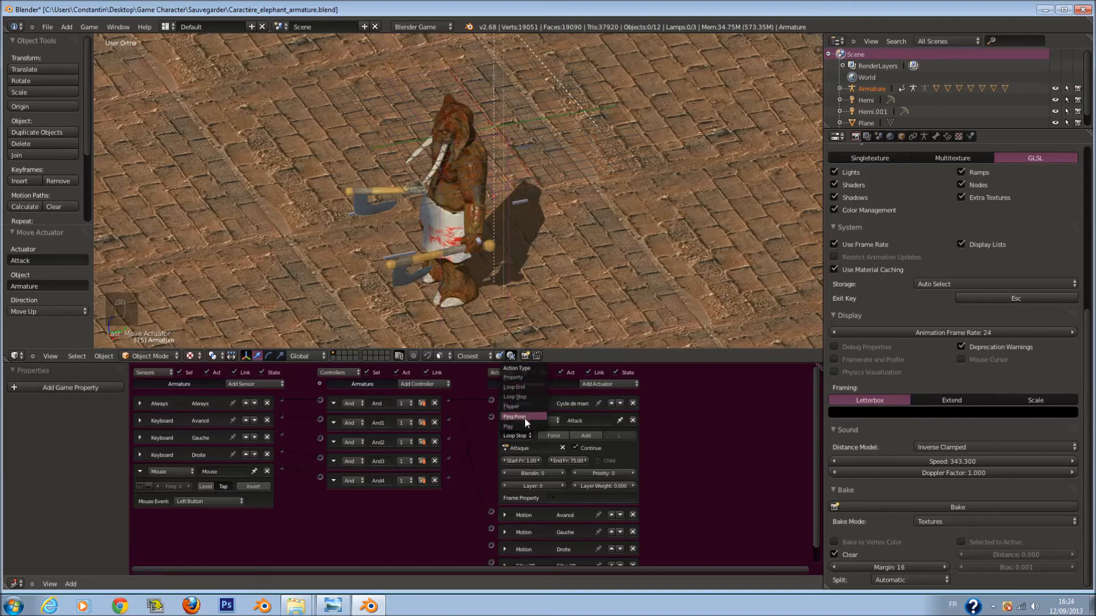
click(525, 419)
key(p)
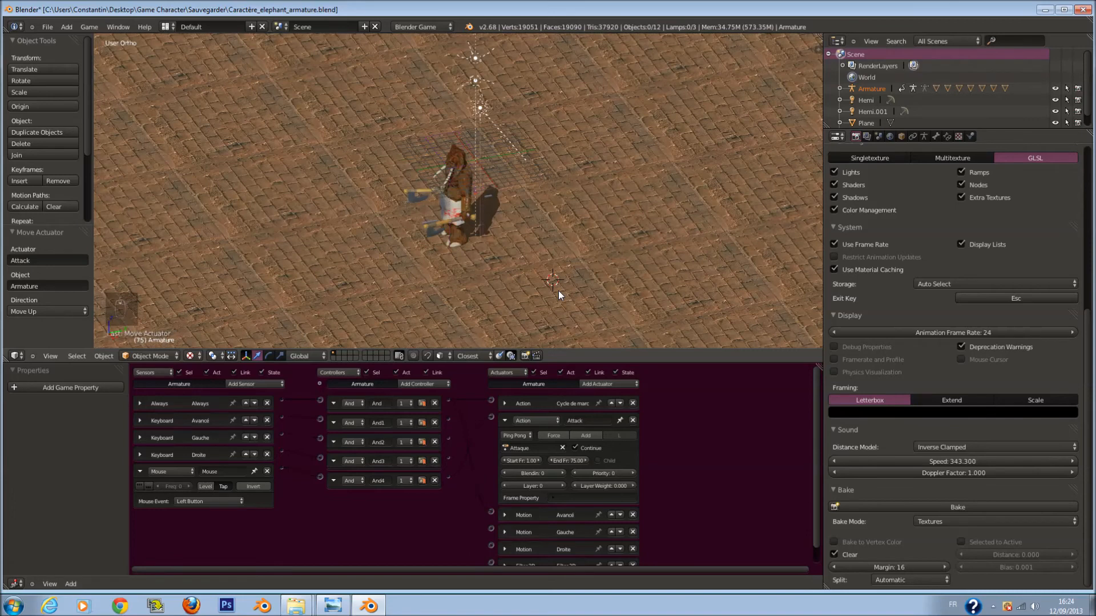
click(558, 289)
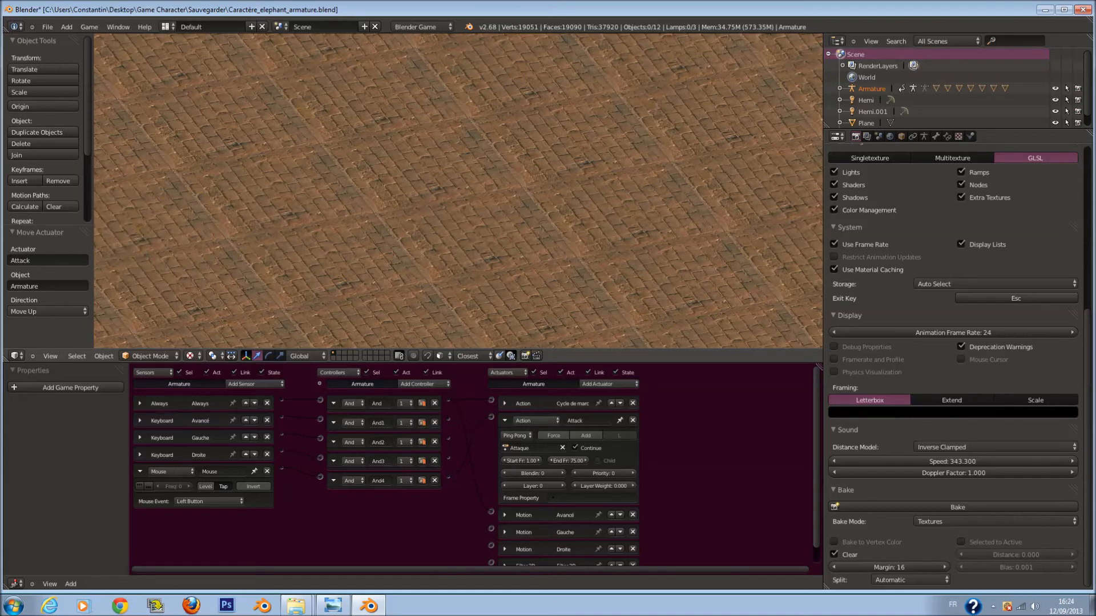
key(Escape)
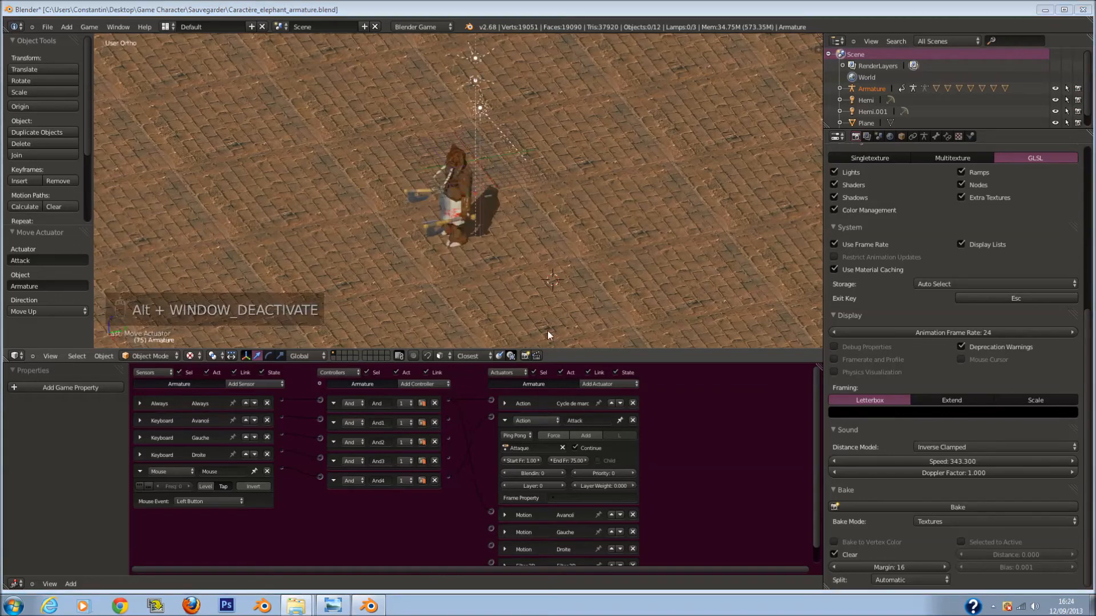
Set the Attack actuator's play mode to Flipper and test it in the game.
click(515, 435)
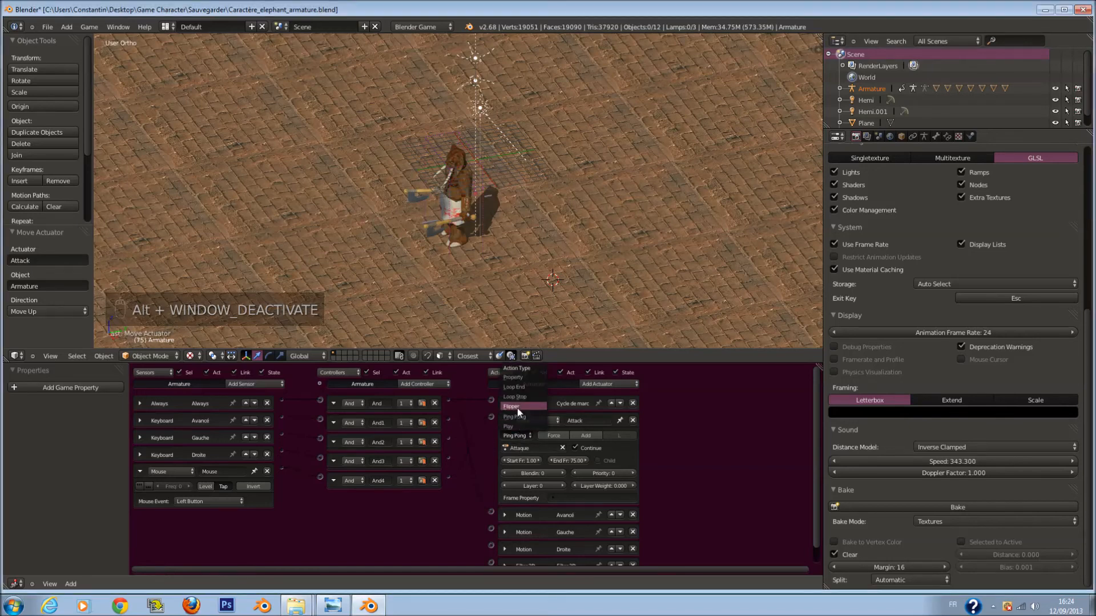
click(517, 407)
key(p)
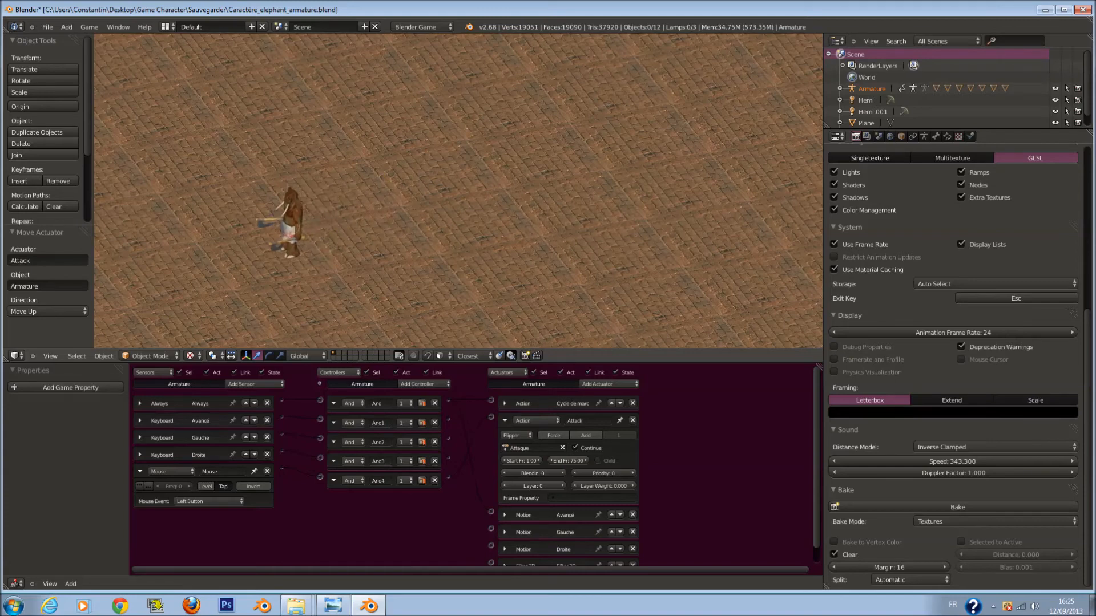
key(Escape)
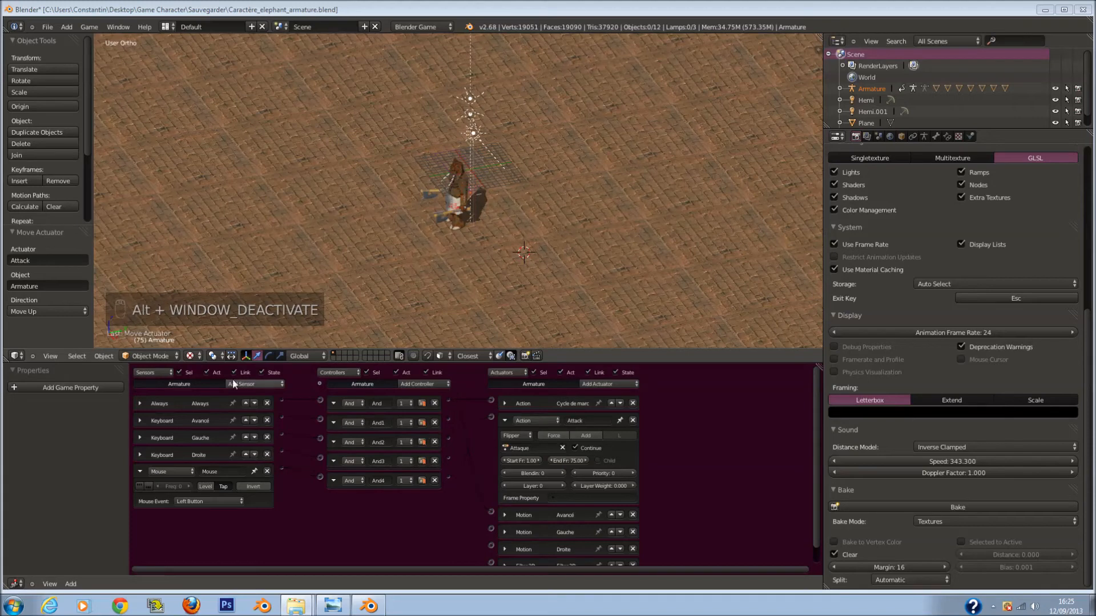
Enable true level triggering on the Always sensor with a frequency of 1 and test-run the game.
click(138, 403)
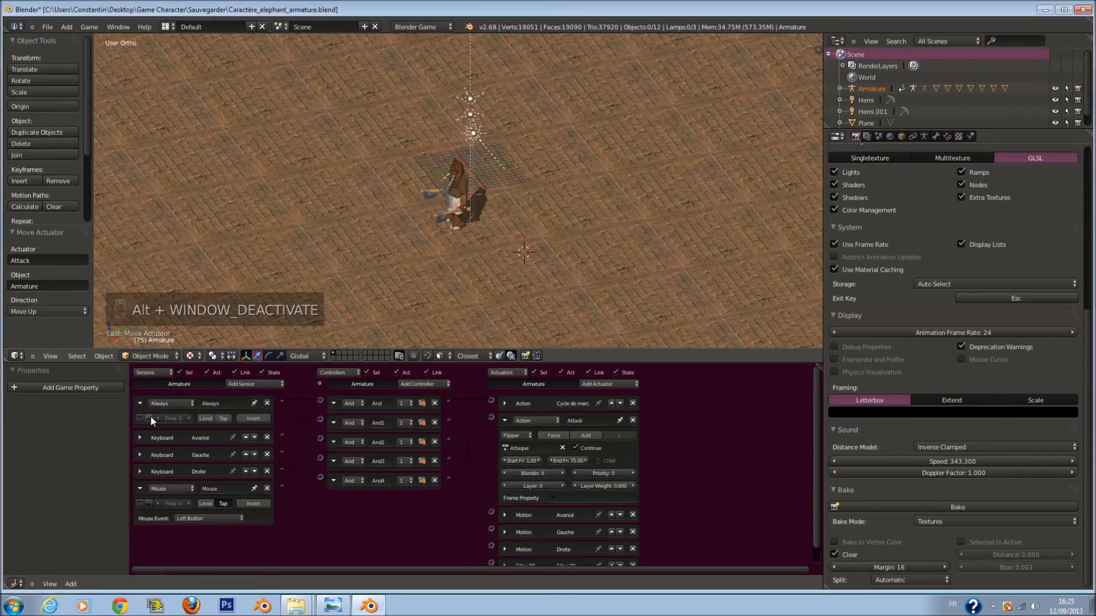
click(140, 418)
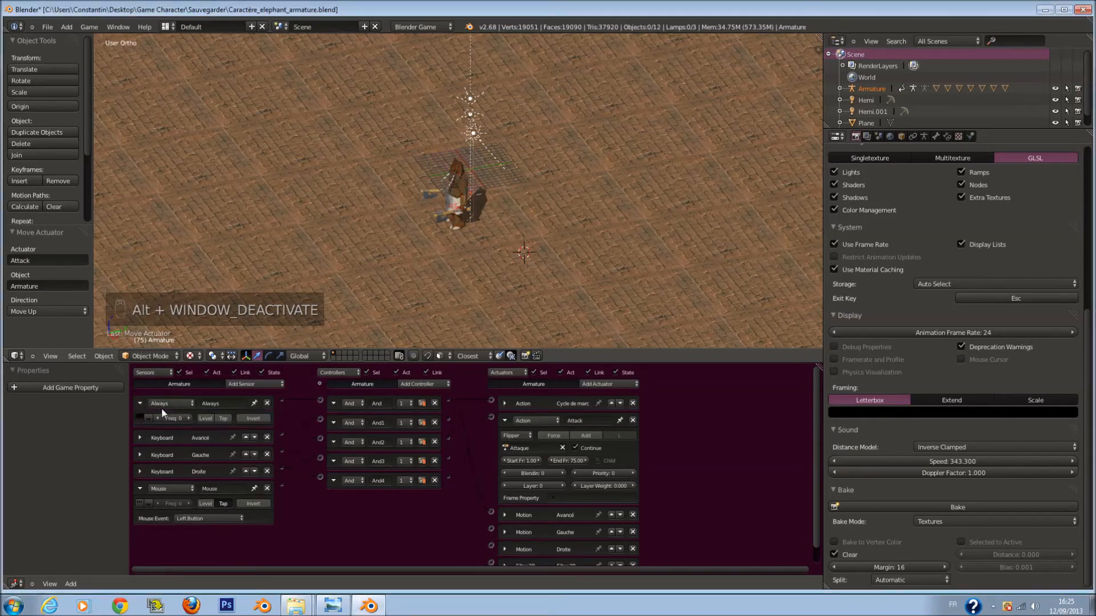
click(191, 417)
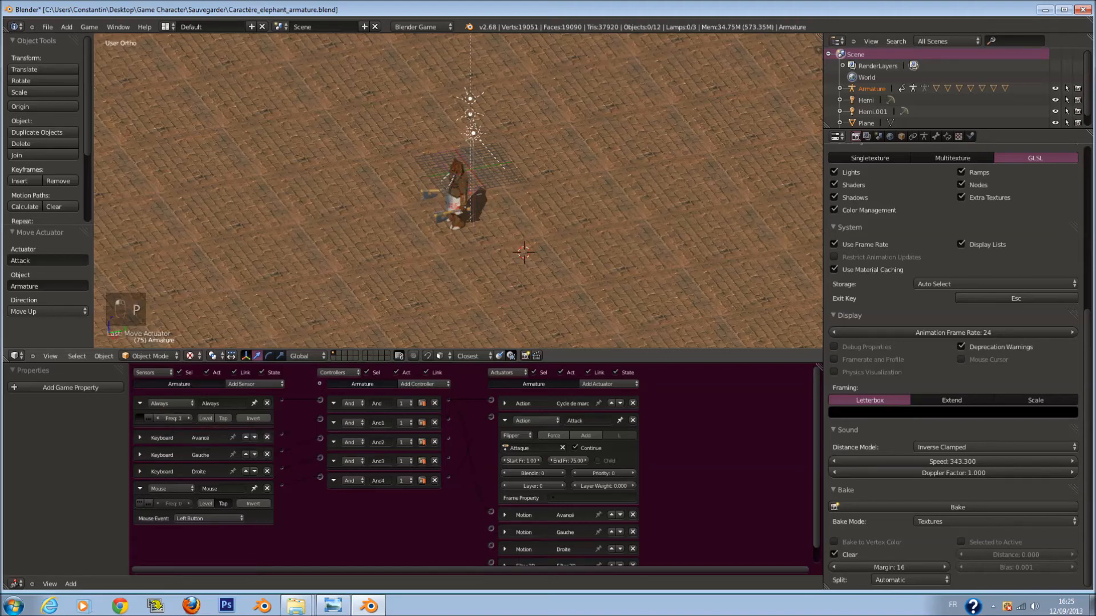
key(p)
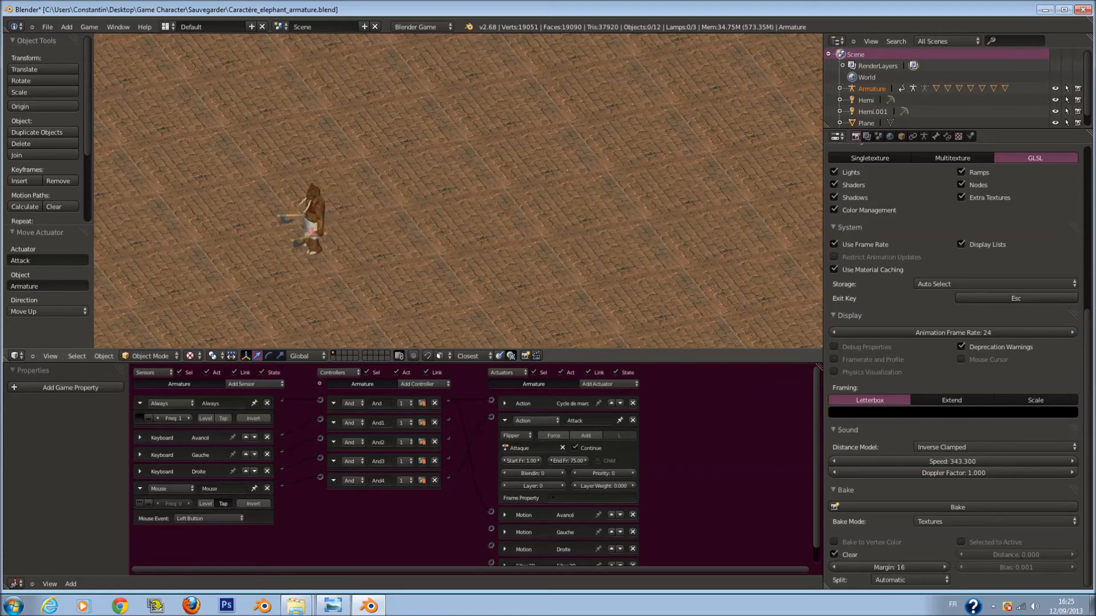
key(Escape)
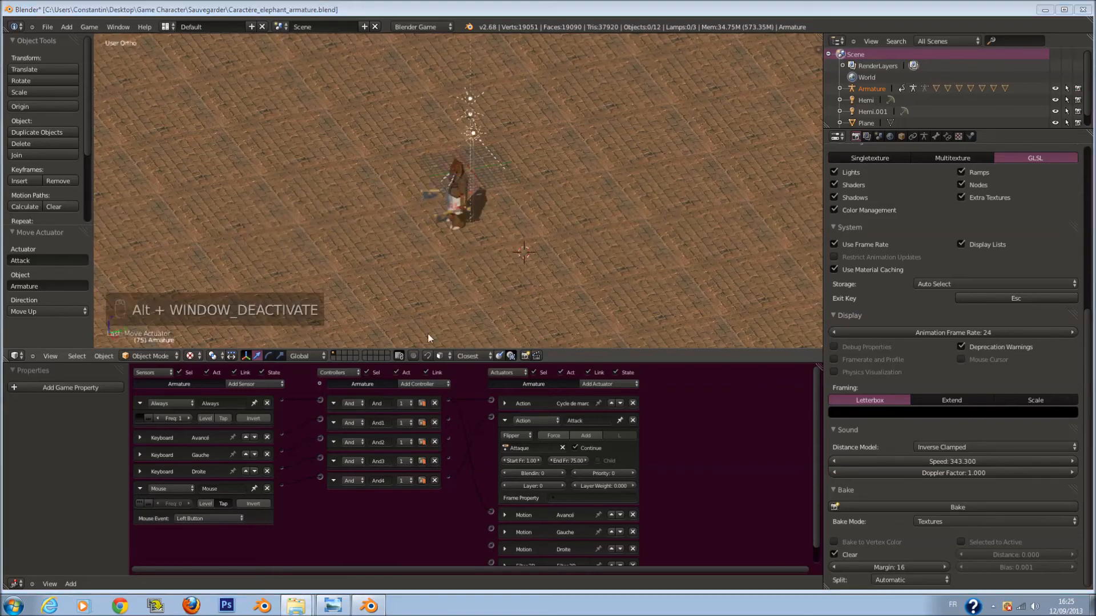
Examine the settings of the Avancé and Gauche keyboard sensors, and collapse the Attack actuator.
click(139, 438)
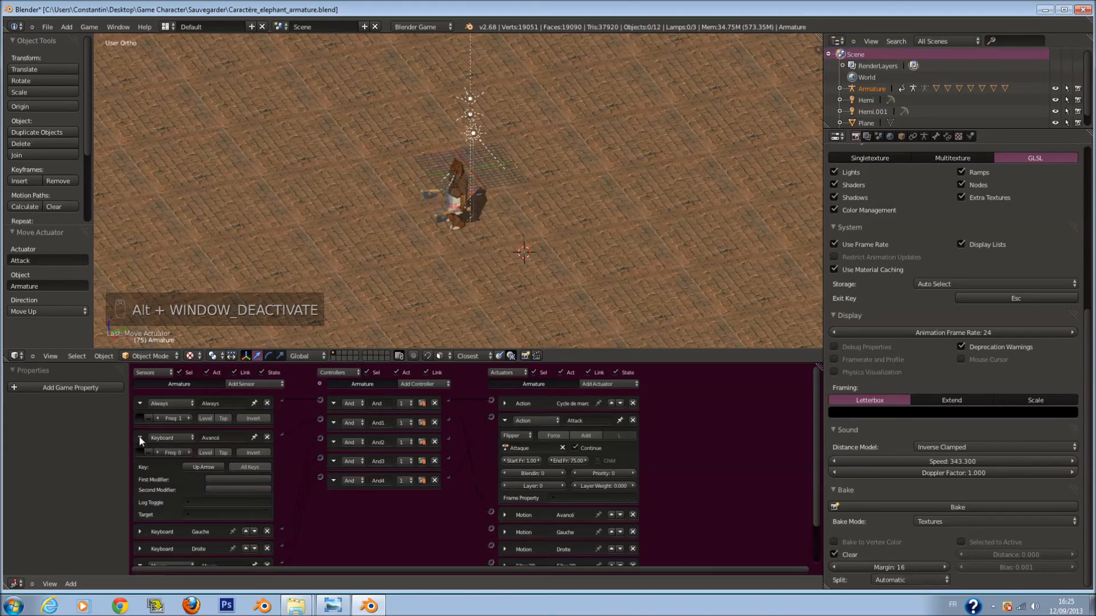
click(139, 436)
click(139, 455)
click(139, 453)
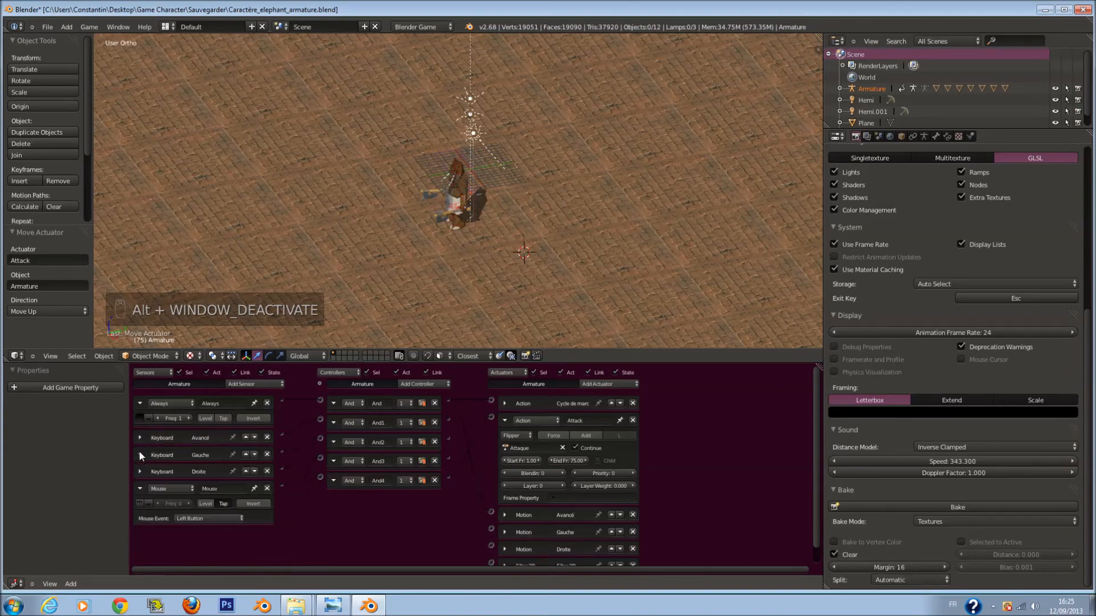
click(505, 420)
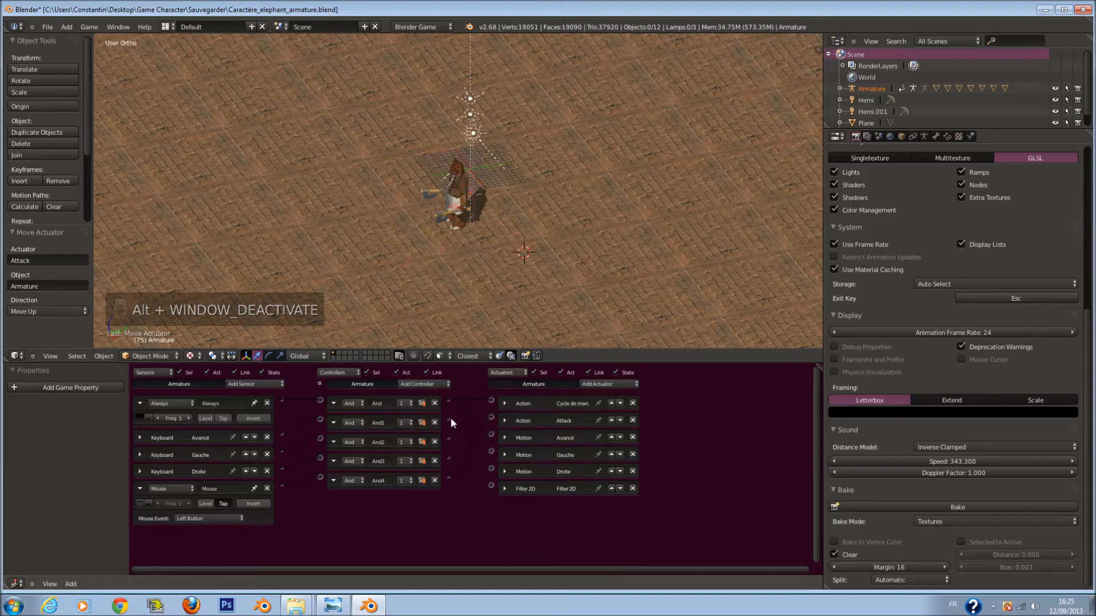
Link the keyboard sensors' And controllers to the Cycle de marche actuator and test walking and turning in the game.
drag(449, 418, 492, 416)
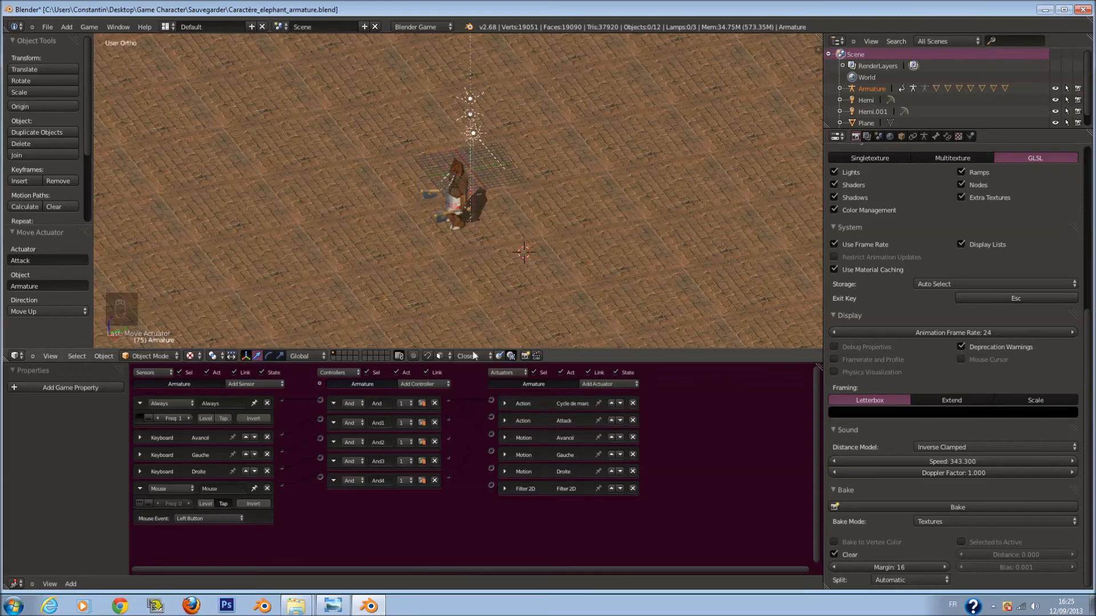
drag(456, 437, 494, 403)
drag(449, 461, 491, 403)
key(p)
key(Up)
key(Left)
key(Up)
key(Up)
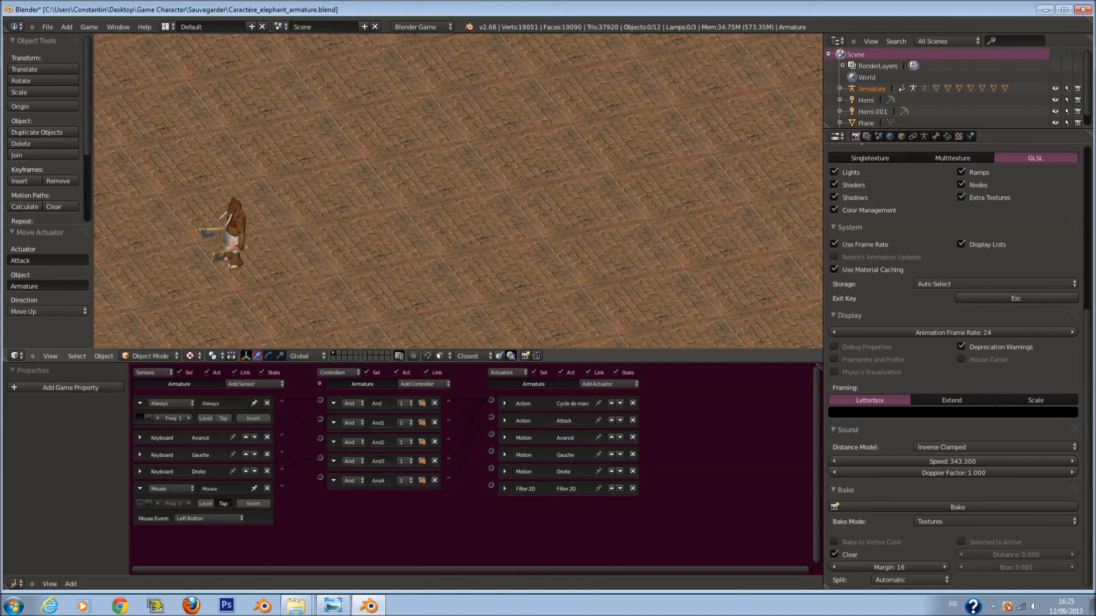
key(Escape)
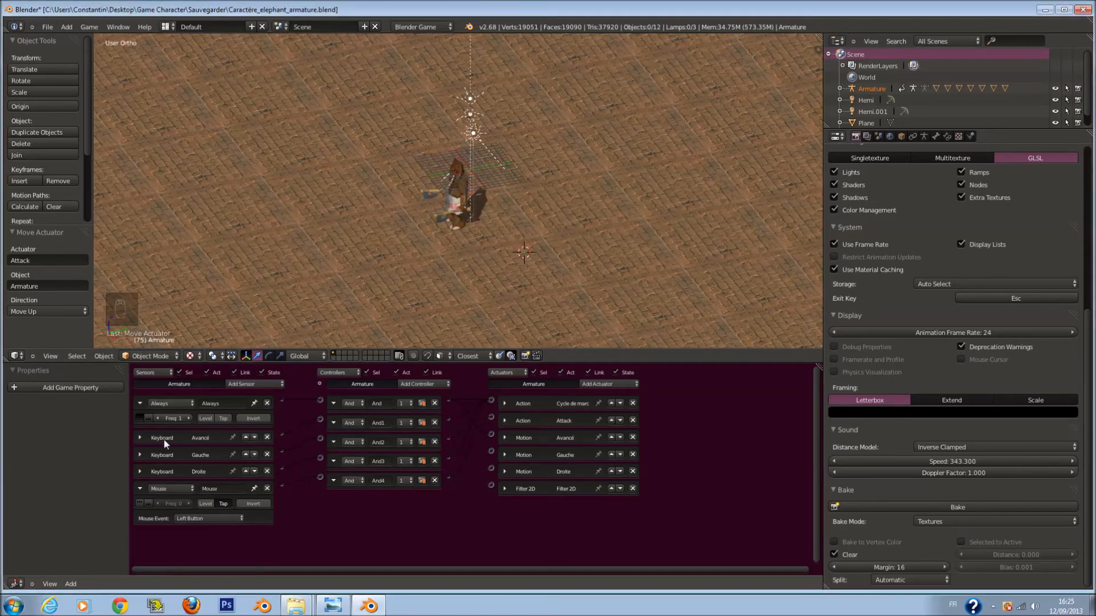
Check which keys the Gauche and Avancé keyboard sensors respond to.
click(139, 454)
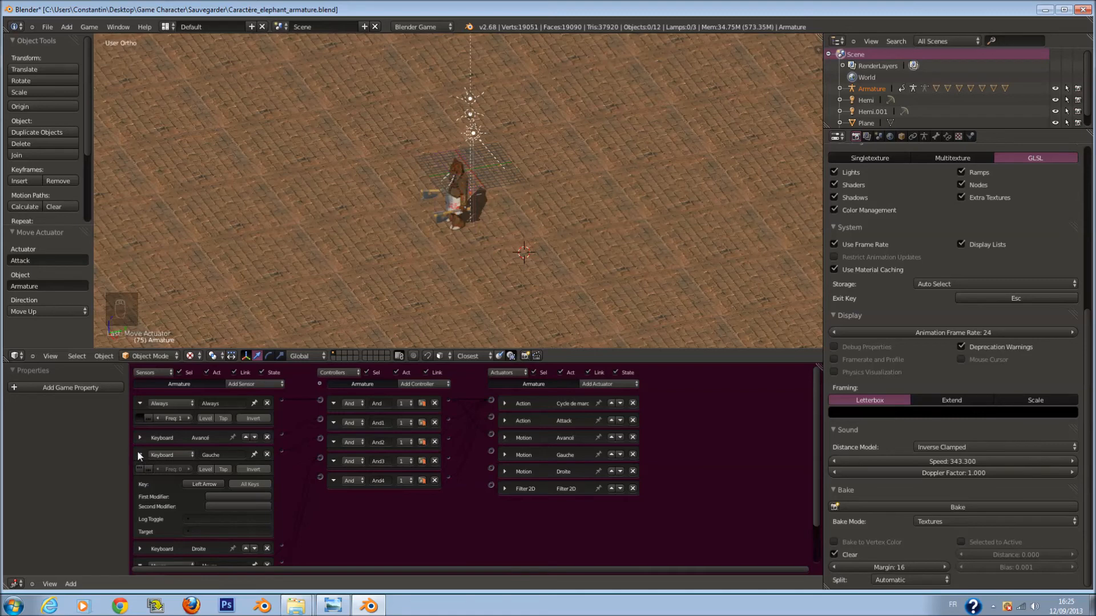
click(138, 453)
click(139, 437)
click(139, 438)
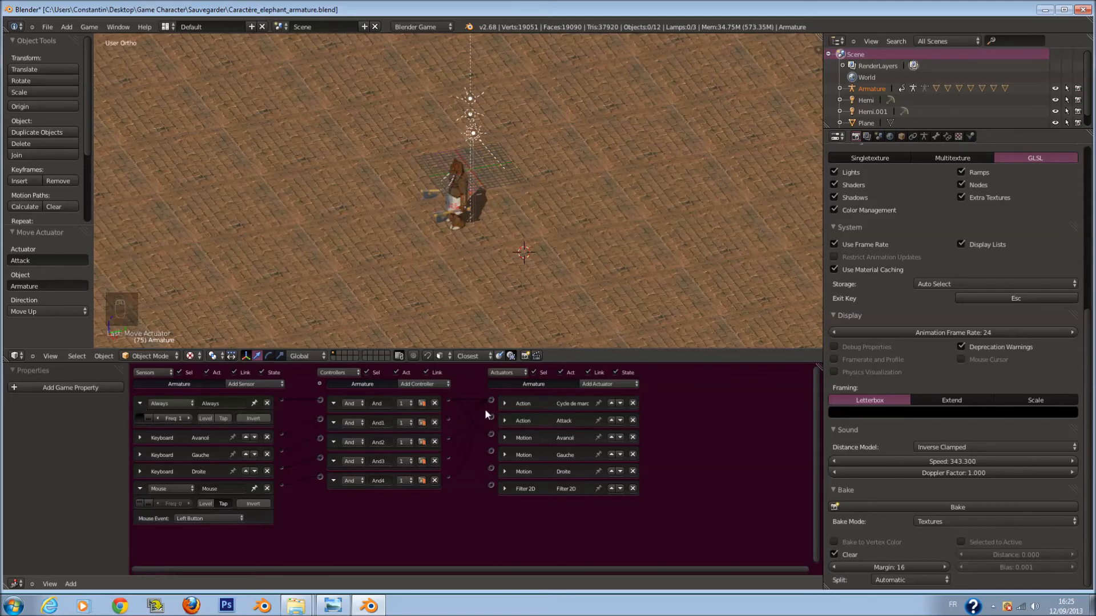
Cut the first And controller's link to Cycle de marche, link the Always sensor to And1 and test-run the game.
ctrl+drag(474, 387, 469, 403)
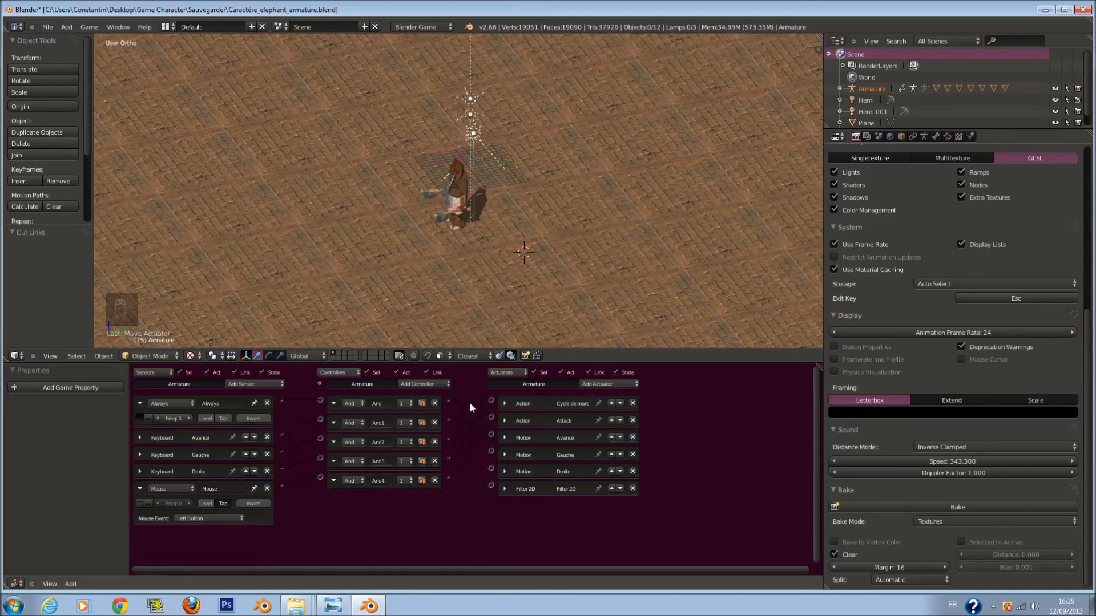
drag(281, 400, 321, 420)
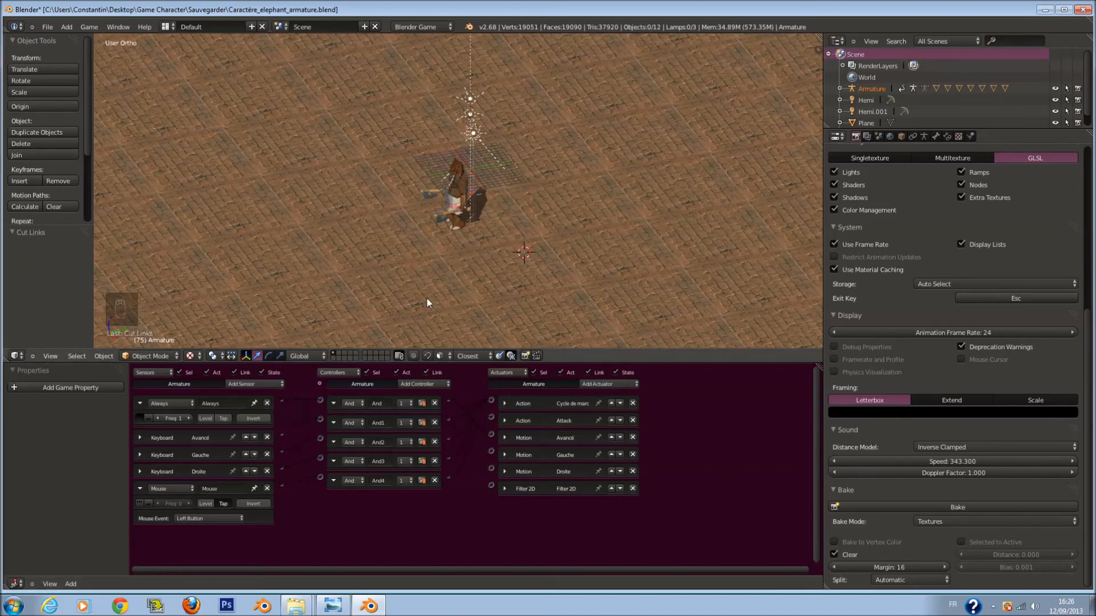
key(p)
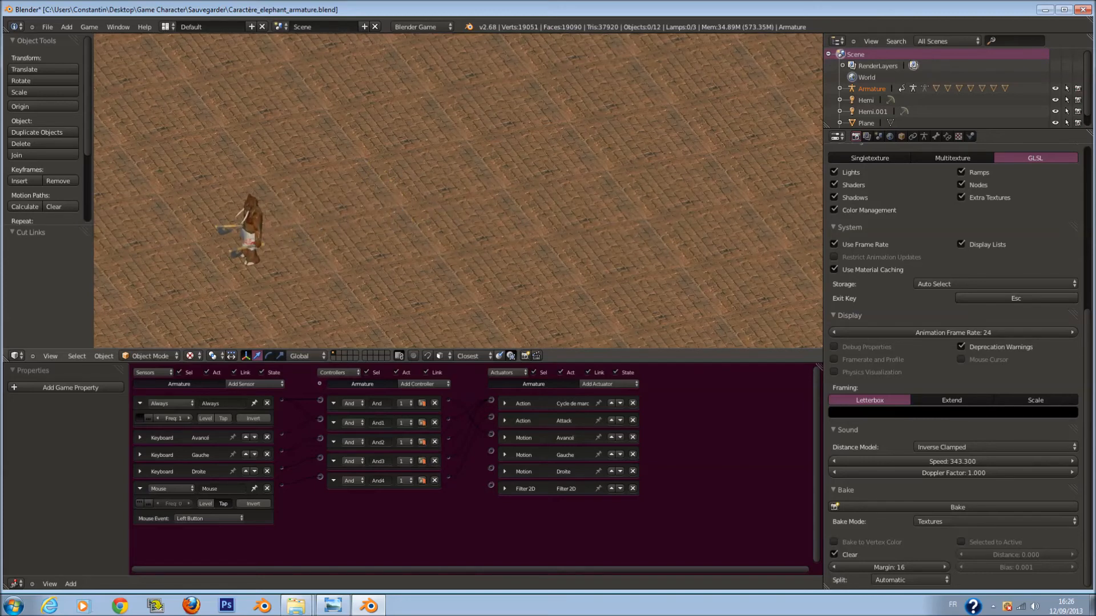
key(Escape)
Save the blend file over the existing version.
key(ctrl+s)
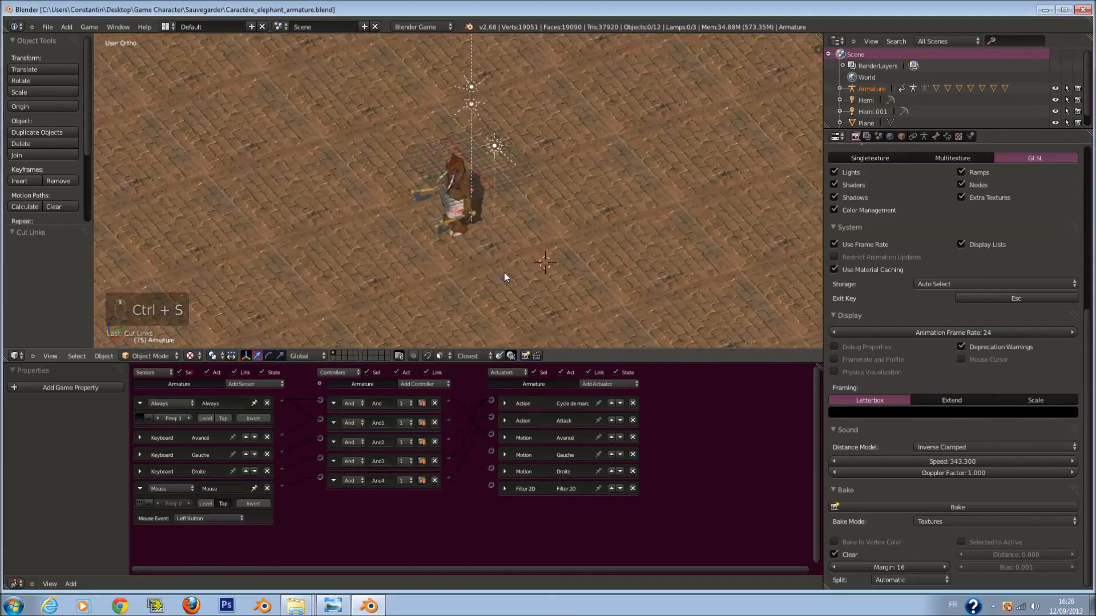
key(a)
key(a)
key(a)
key(ctrl+s)
click(523, 204)
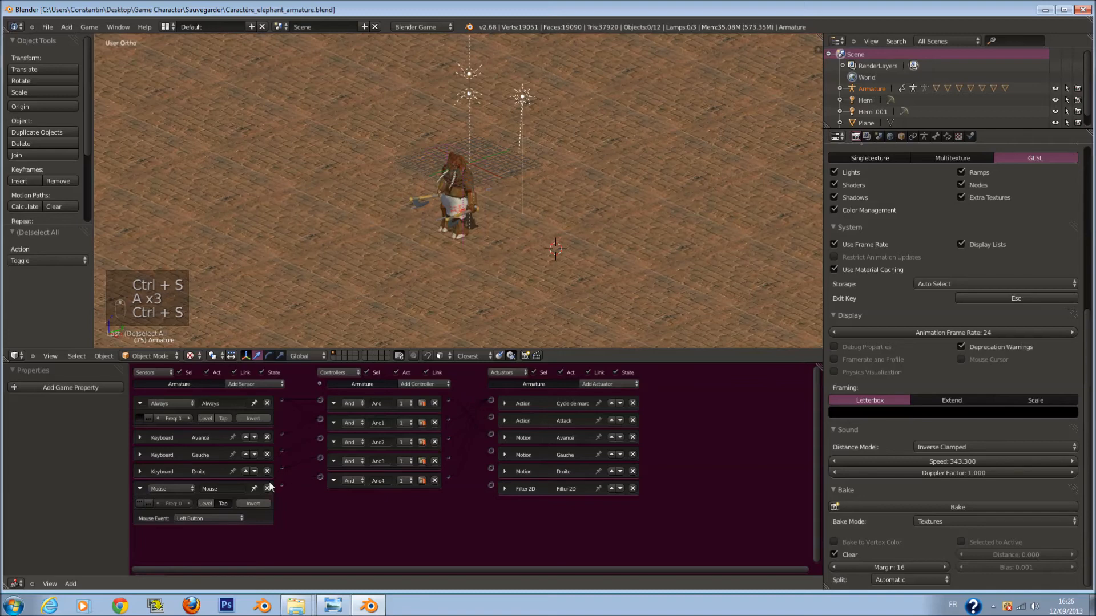
Cut and redo the controllers' links to the Avancé, Gauche and Droite motion actuators, and check the Droite actuator's settings.
drag(449, 458, 491, 467)
mouse_move(458, 427)
ctrl+mouse_down()
mouse_move(475, 464)
mouse_move(465, 457)
ctrl+mouse_up()
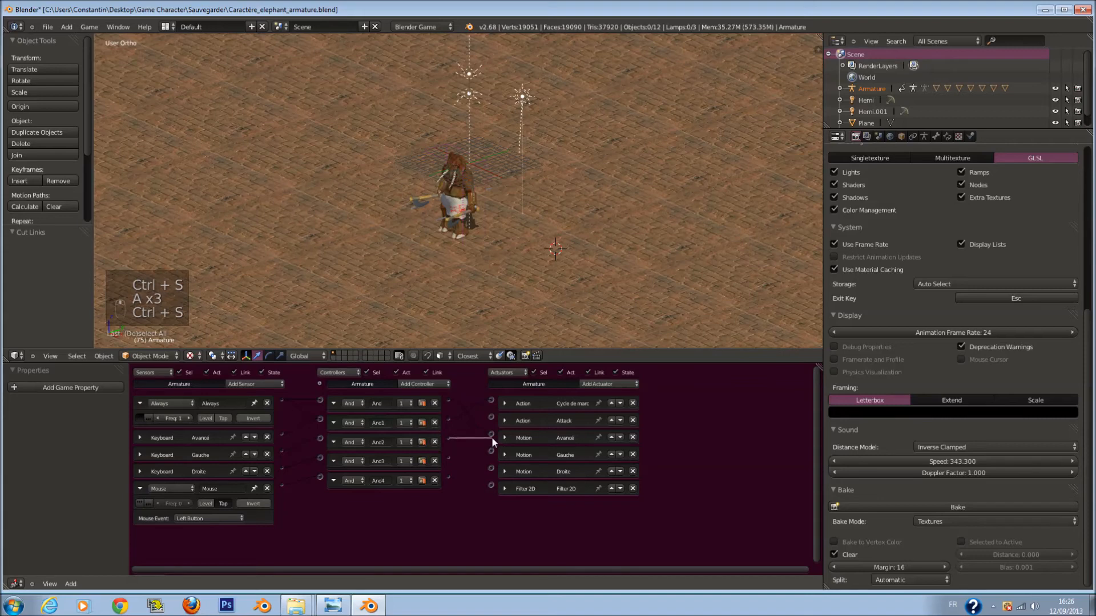
drag(491, 433, 547, 433)
drag(450, 455, 488, 450)
mouse_move(490, 468)
mouse_down()
mouse_move(449, 477)
mouse_move(488, 470)
mouse_up()
click(505, 471)
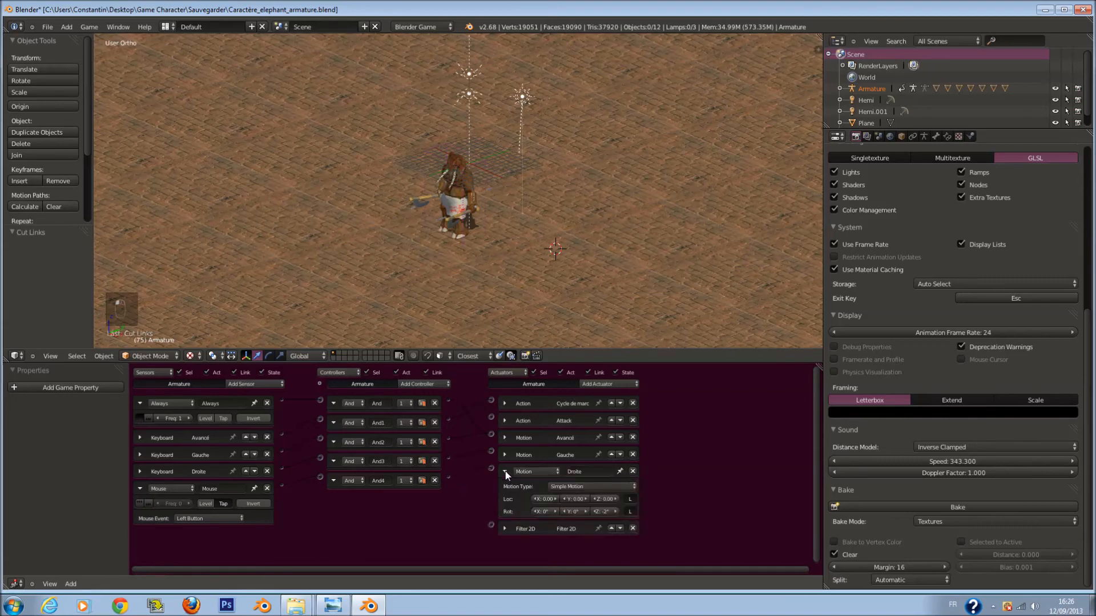
click(505, 472)
Set the Attack actuator's play mode to Loop End.
click(504, 421)
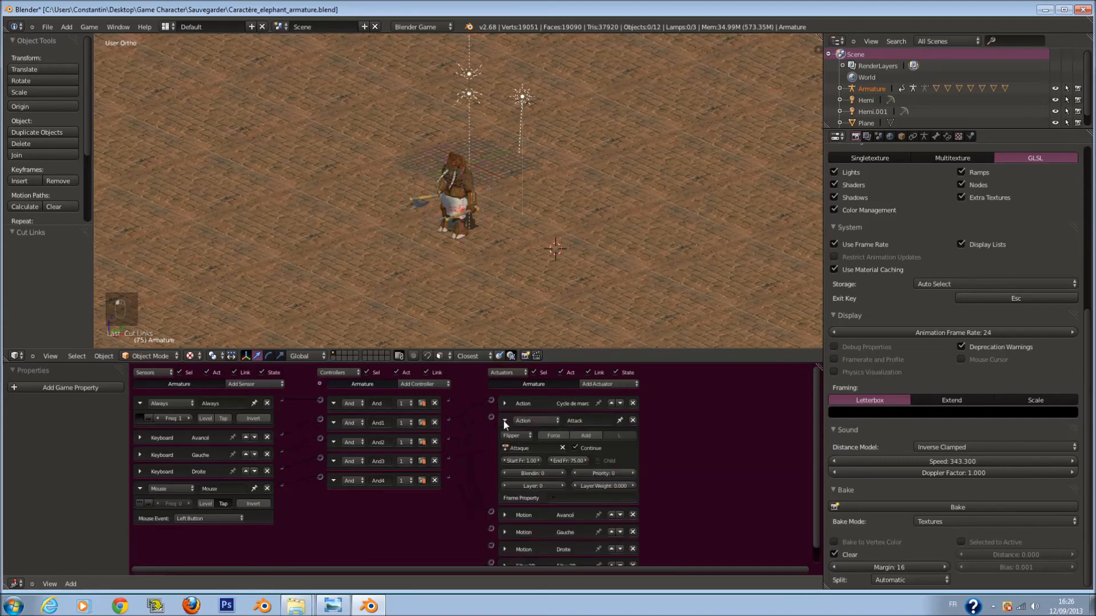
click(508, 433)
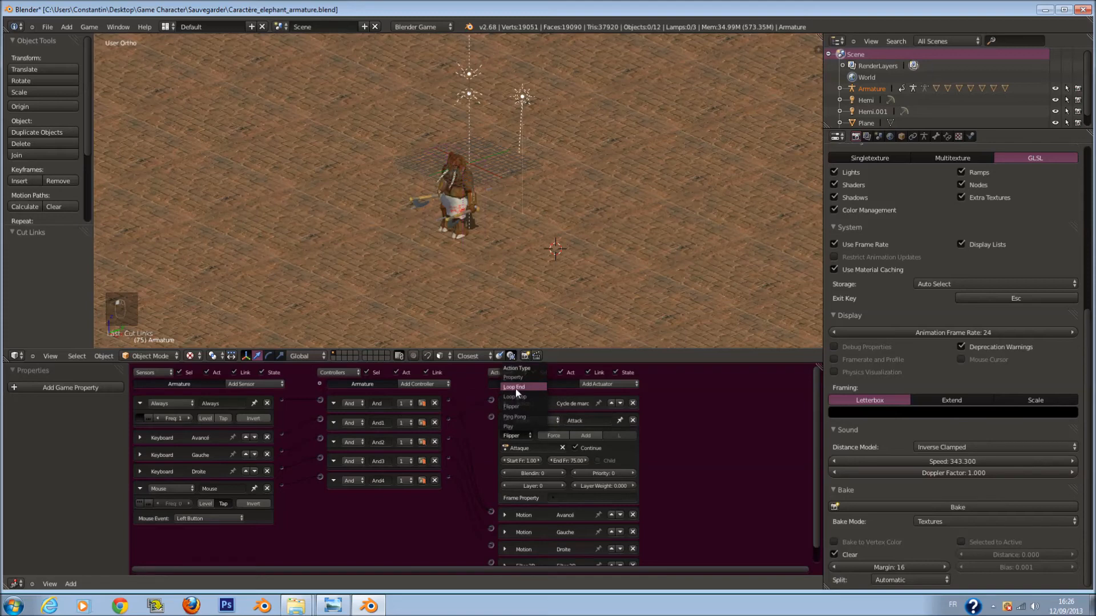
click(515, 388)
click(505, 421)
Set the Cycle de marche actuator's play mode to Play.
click(505, 404)
click(509, 417)
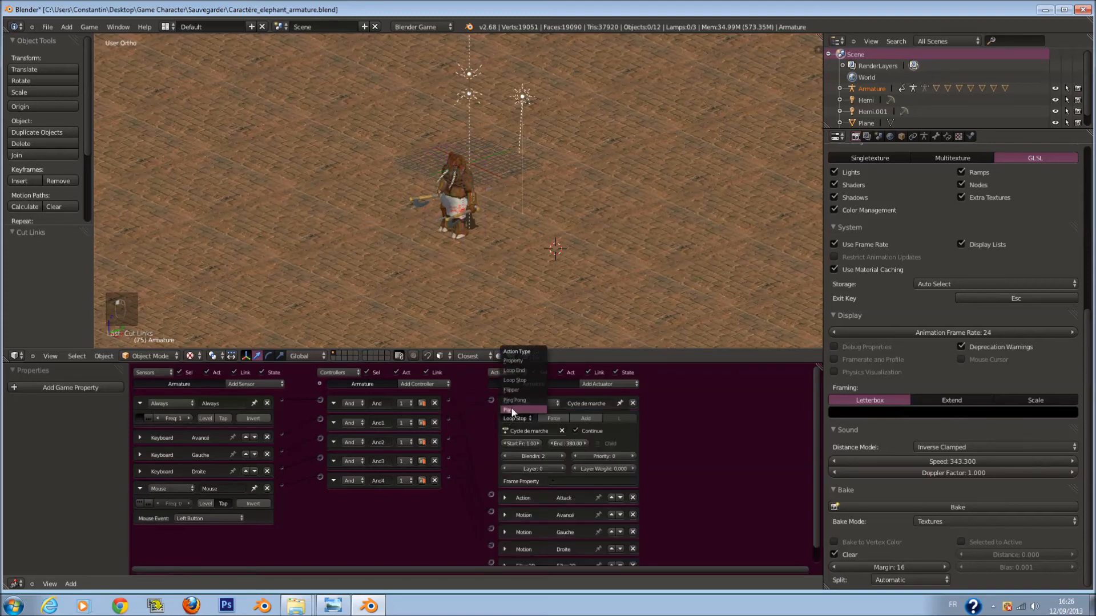
click(512, 409)
click(515, 416)
click(516, 410)
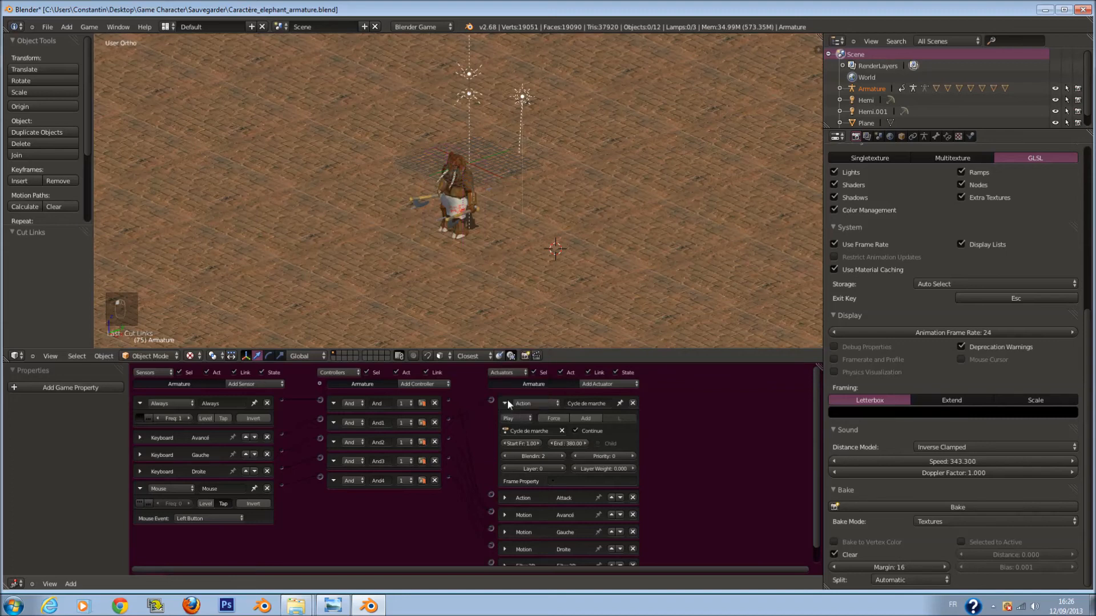
click(506, 403)
Test-run the game by walking the elephant forward and turning it left to check the animations.
key(p)
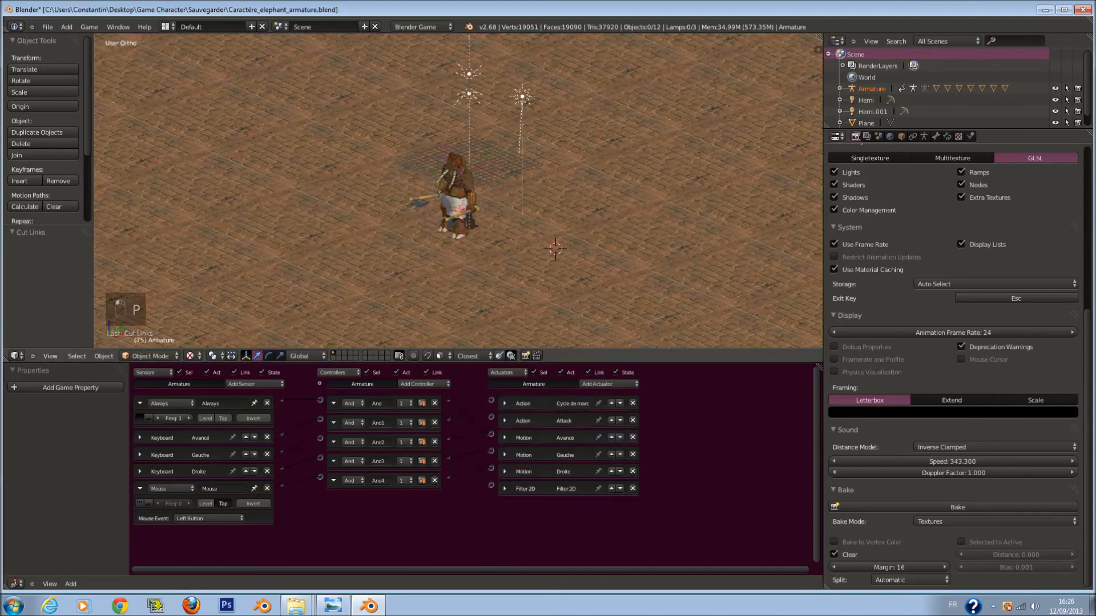
key(Up)
key(Left)
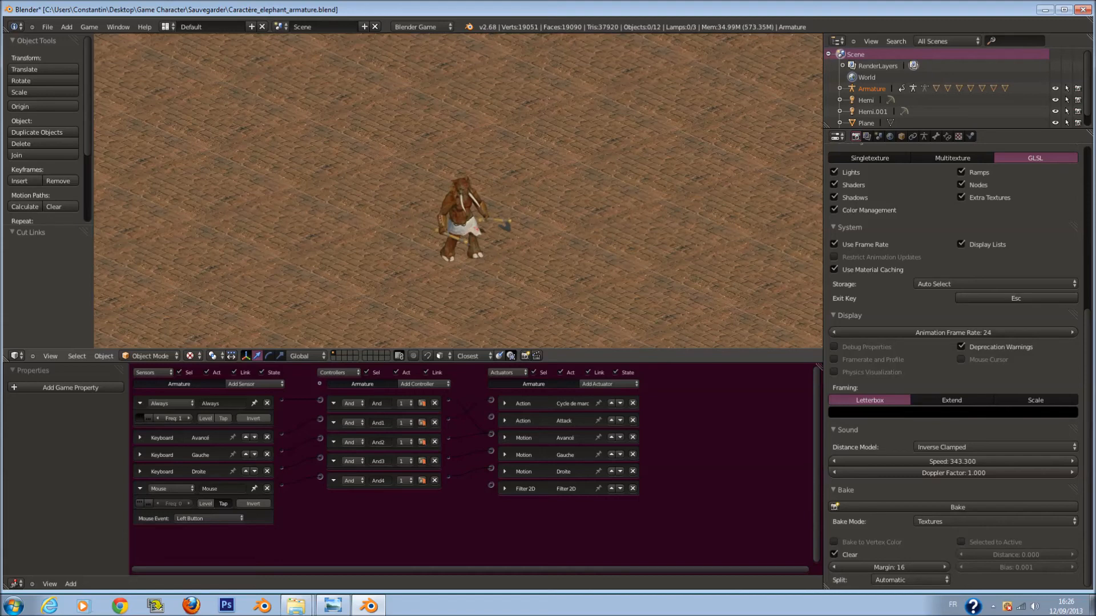
key(Left)
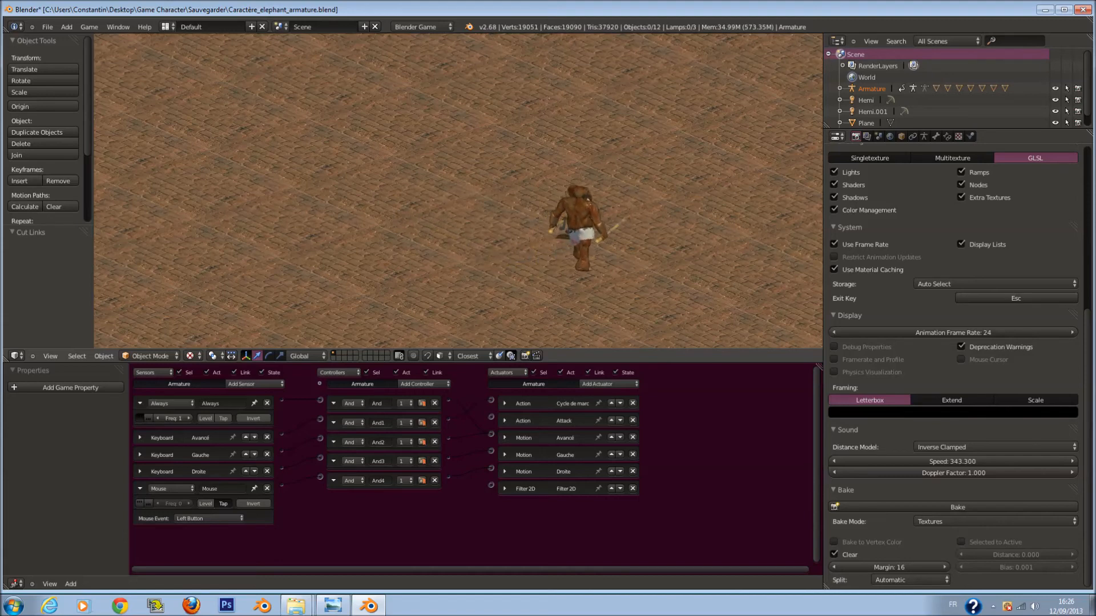
key(Left)
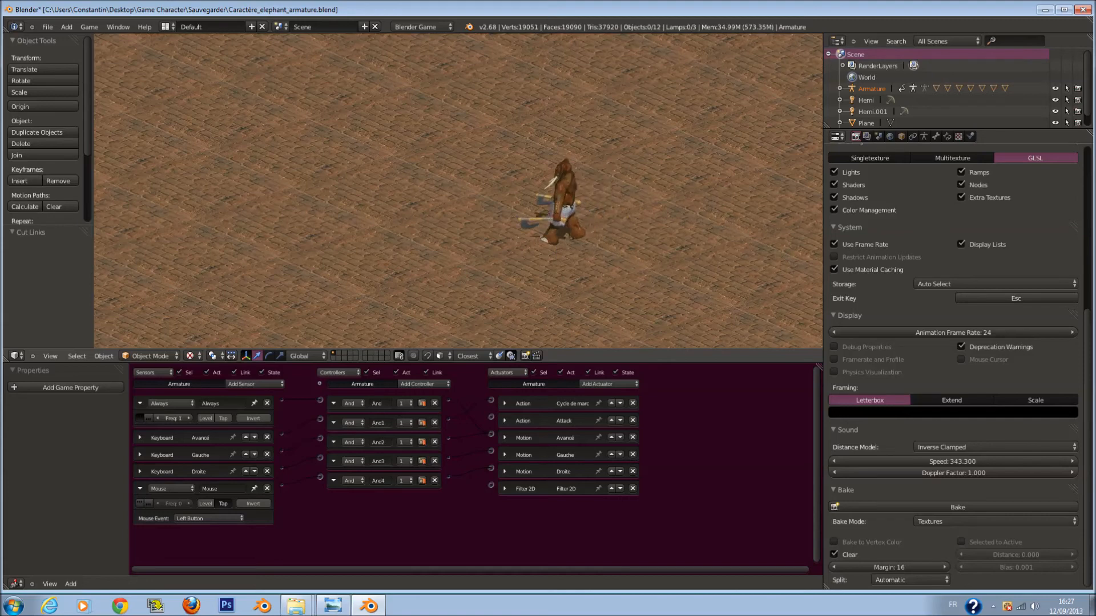
key(Left)
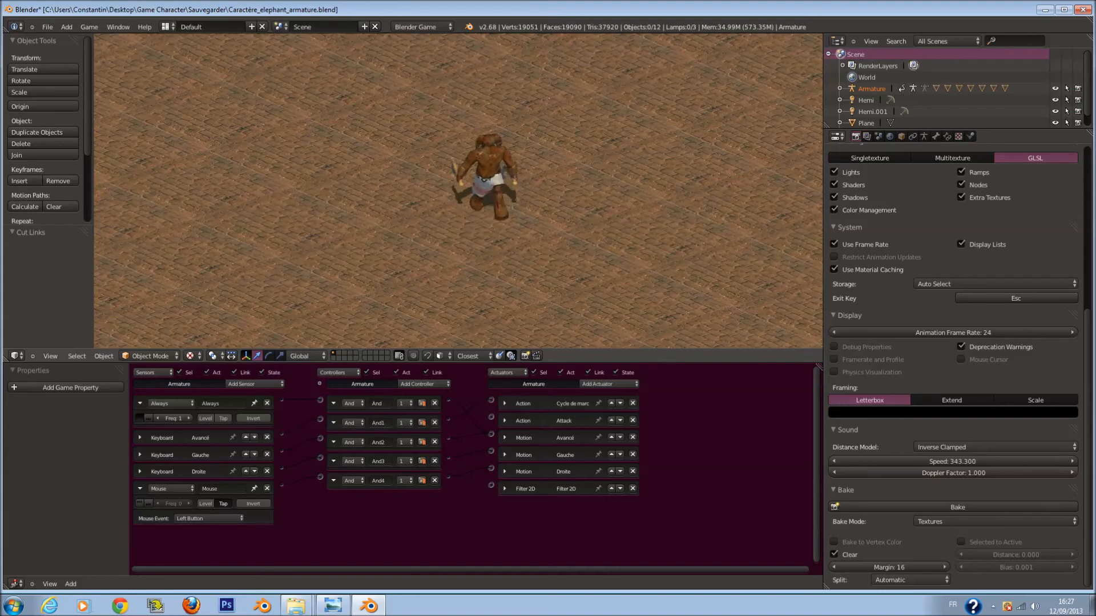
key(Escape)
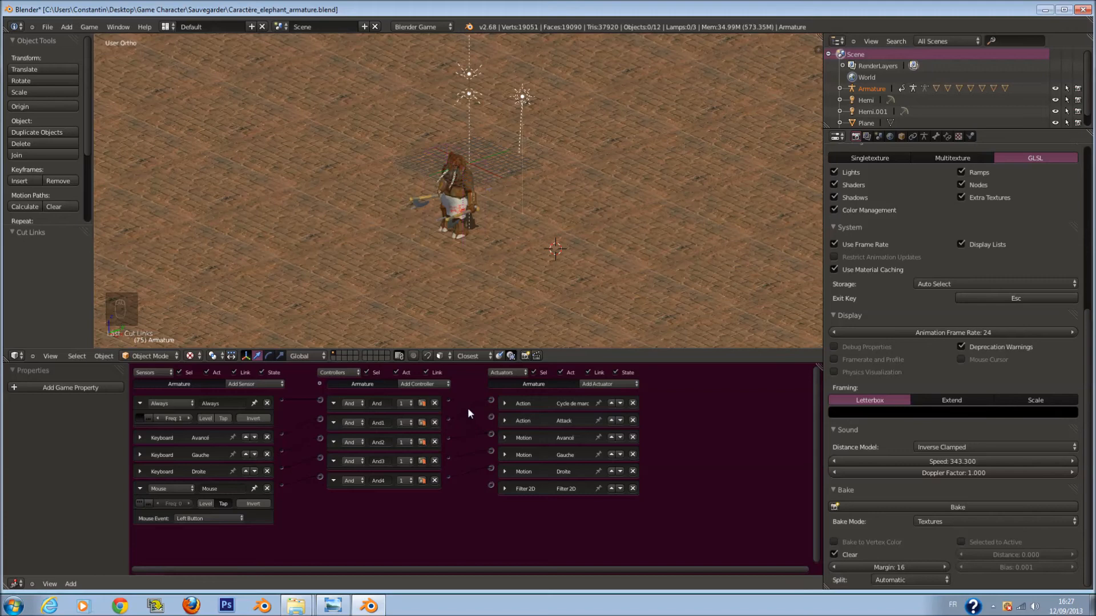
Cut all controller-to-actuator links, then relink And1, And2 and And3 to the Avancé, Gauche and Droite motion actuators.
ctrl+drag(470, 393, 473, 499)
click(140, 404)
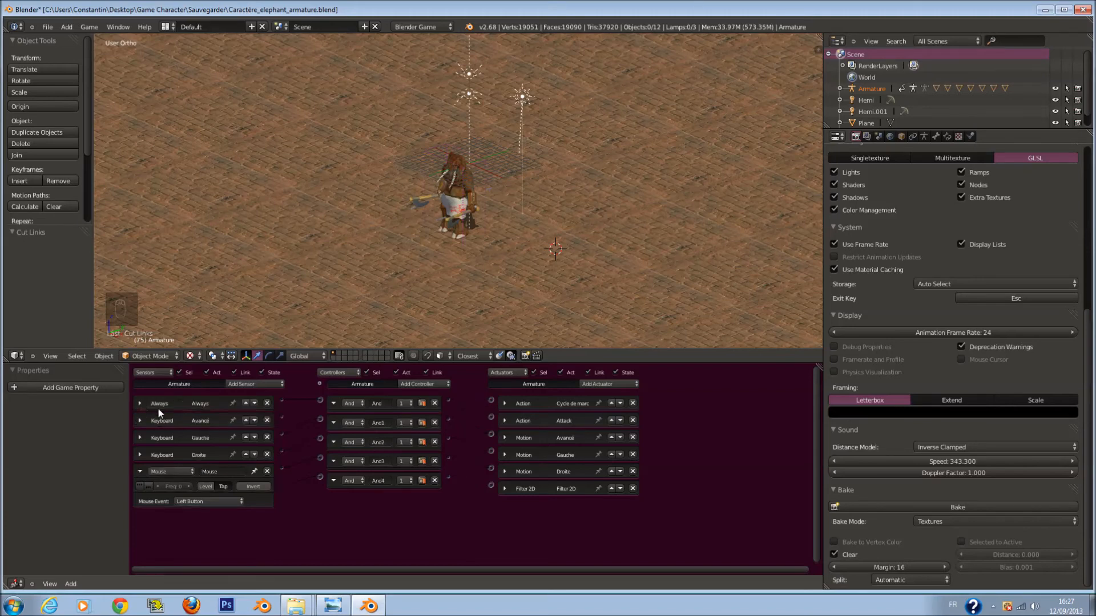
drag(460, 419, 488, 431)
mouse_move(489, 452)
mouse_down()
mouse_move(450, 437)
mouse_move(493, 469)
mouse_up()
Test the elephant's forward and left-turn movement in the game with only the motion actuators linked.
key(p)
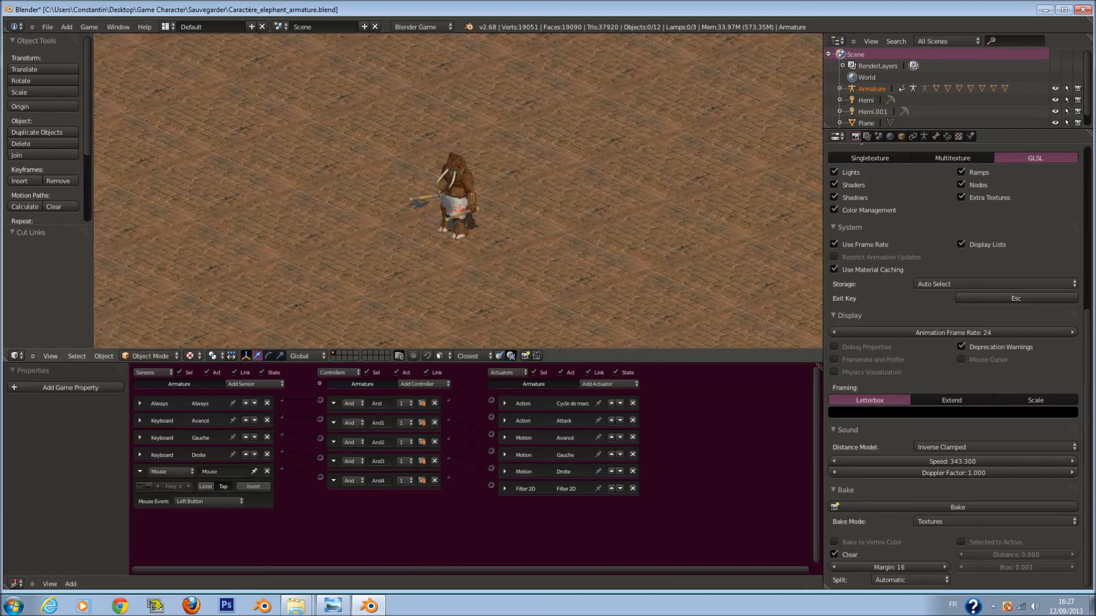
key(Up)
key(Left)
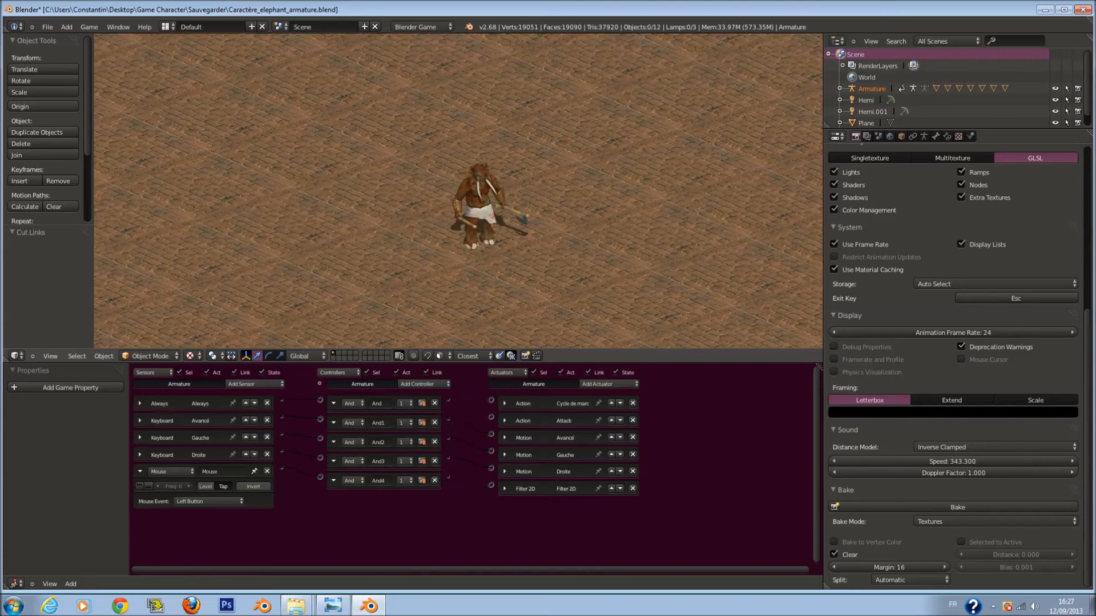
key(Up)
key(Escape)
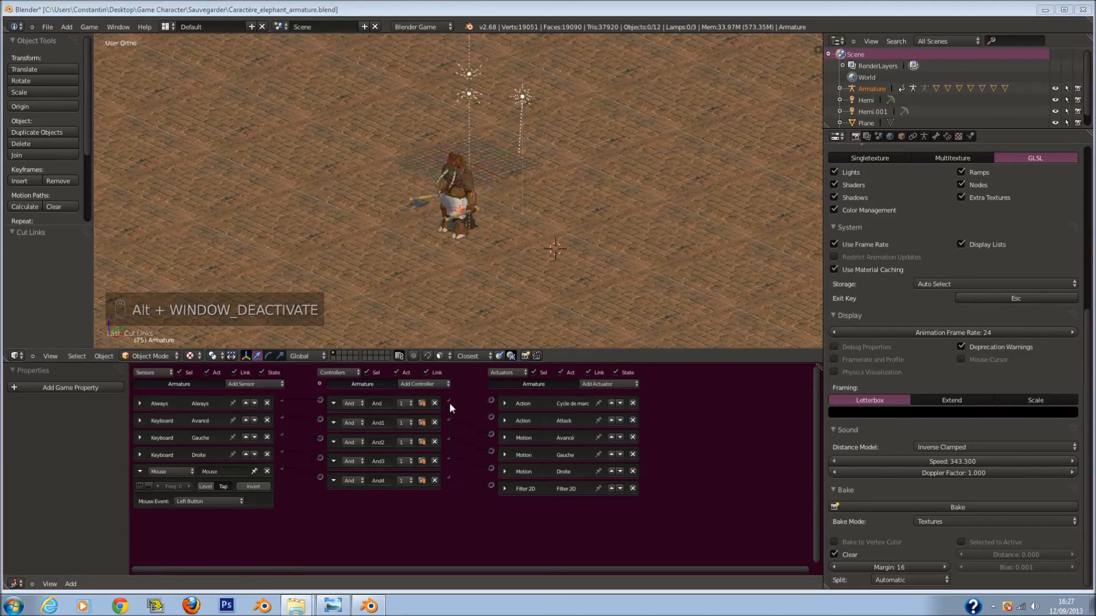
Link the And1, And2 and And3 controllers to the Cycle de marche actuator and test turning left in the game.
drag(447, 421, 490, 403)
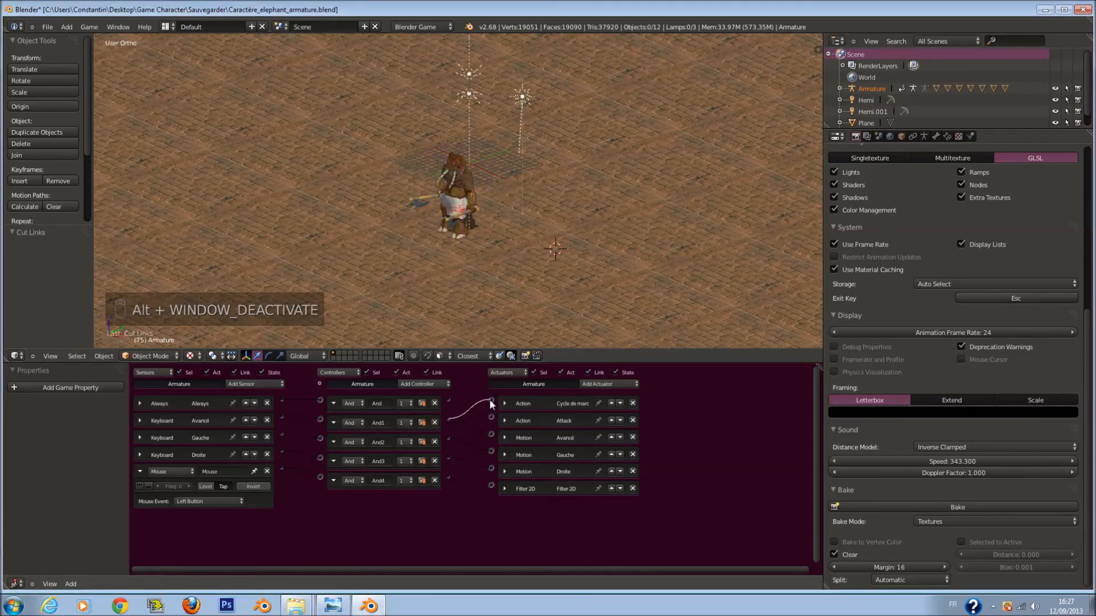
drag(452, 440, 492, 402)
drag(453, 456, 491, 398)
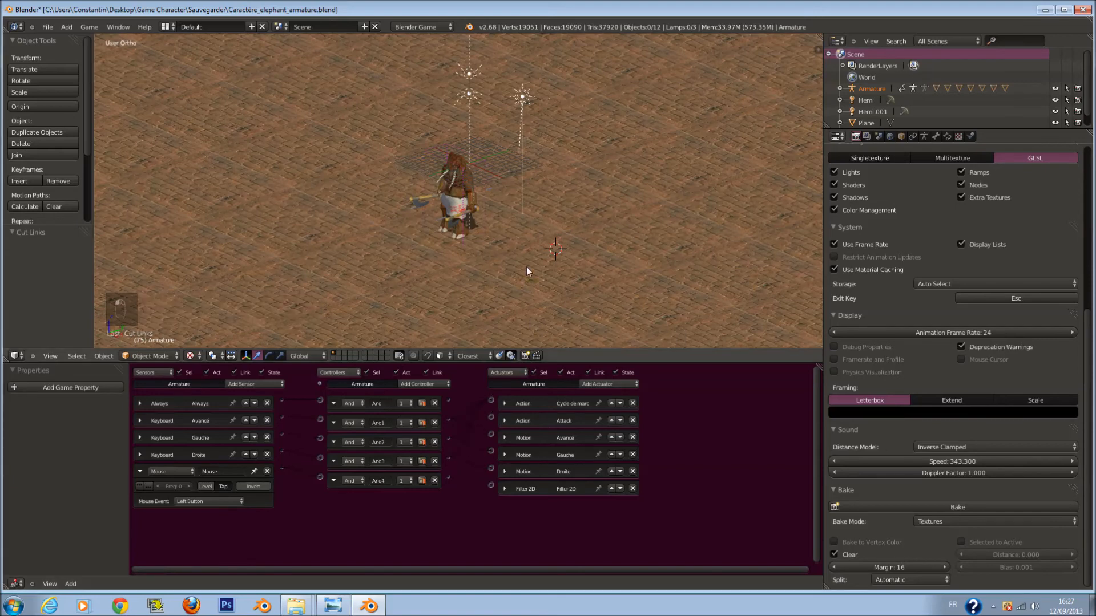
key(p)
key(Left)
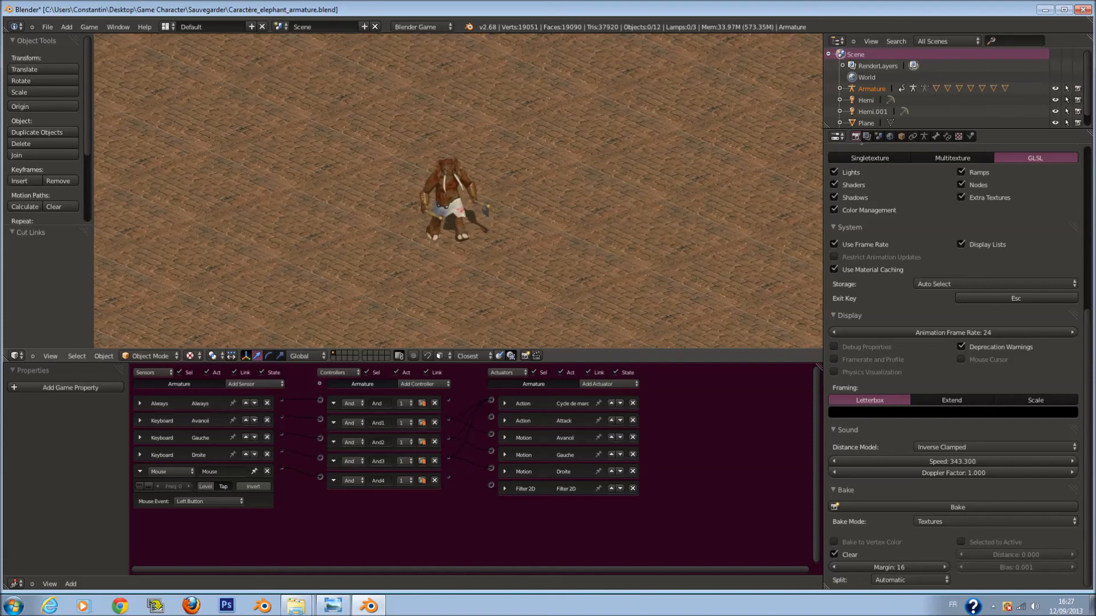
key(Escape)
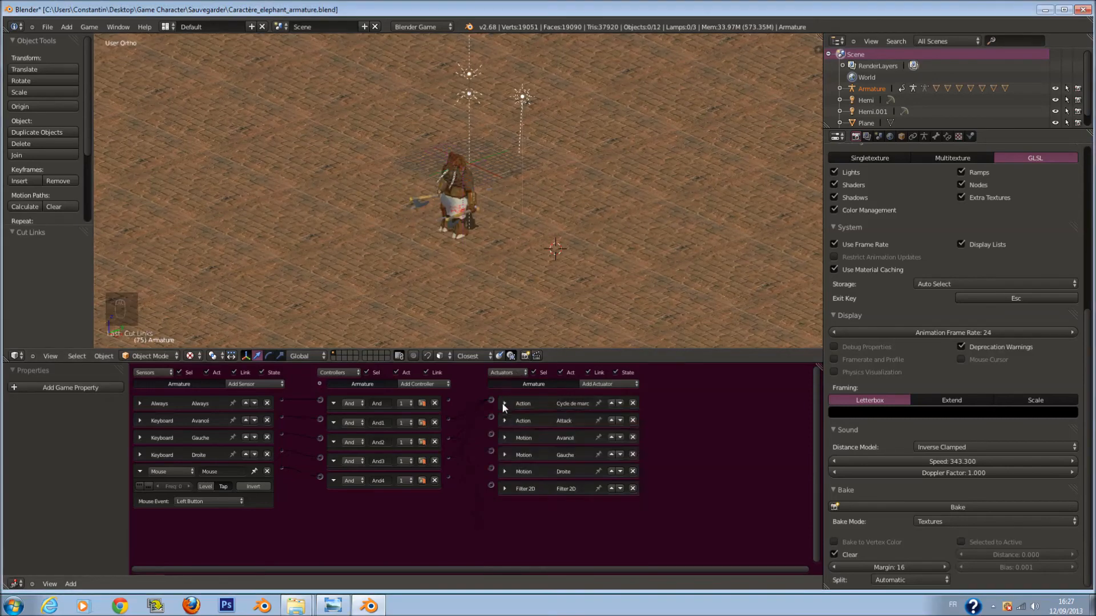
Link the And4 controller to the Attack actuator and test walking forward and turning right in the game.
drag(449, 476, 492, 415)
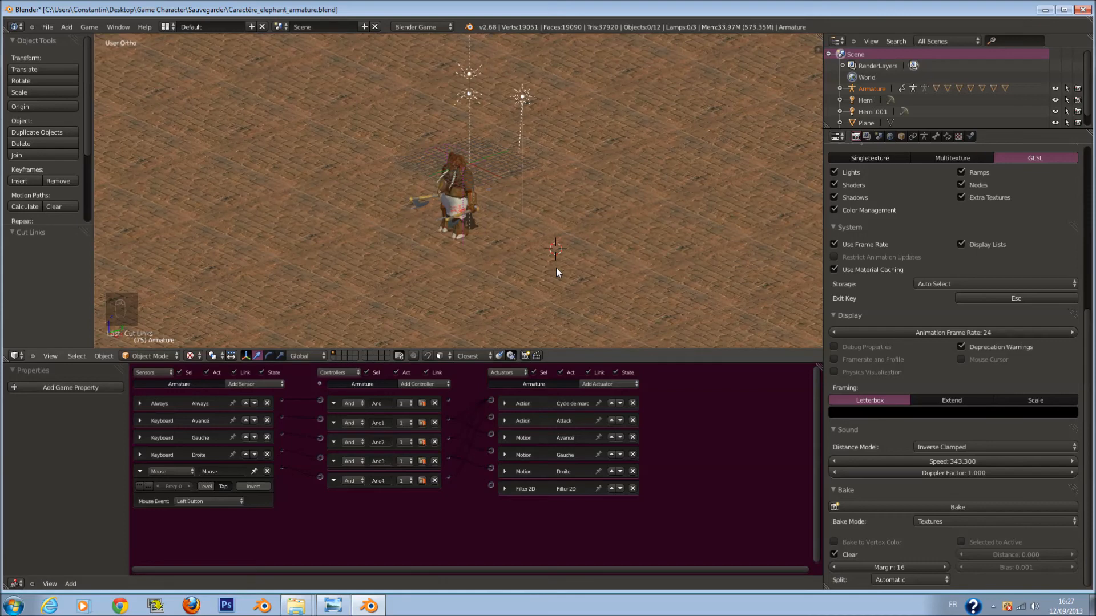
key(p)
key(Up)
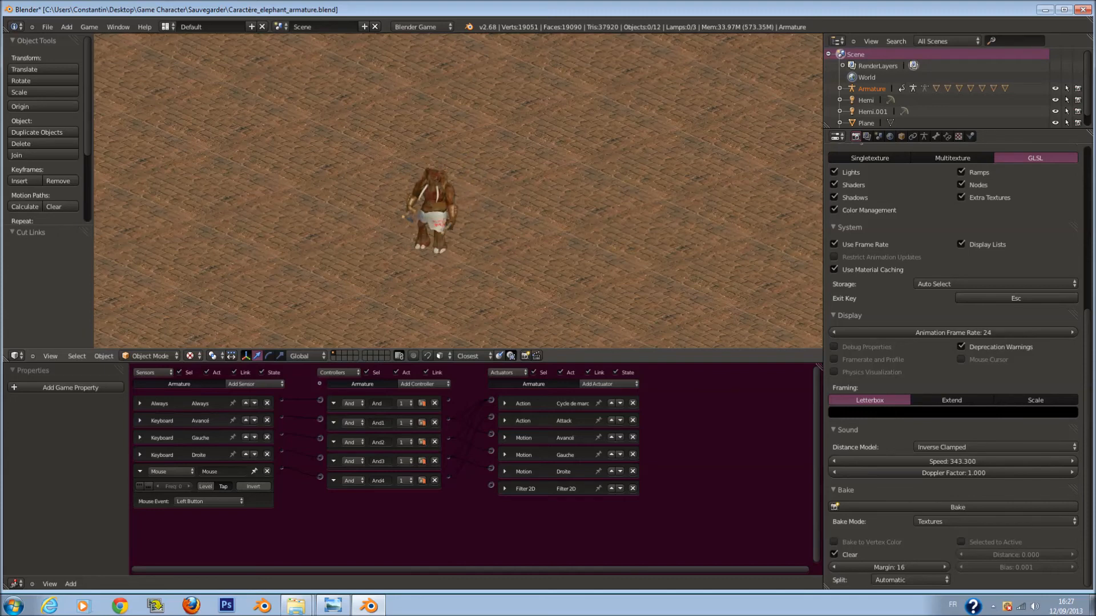
key(Right)
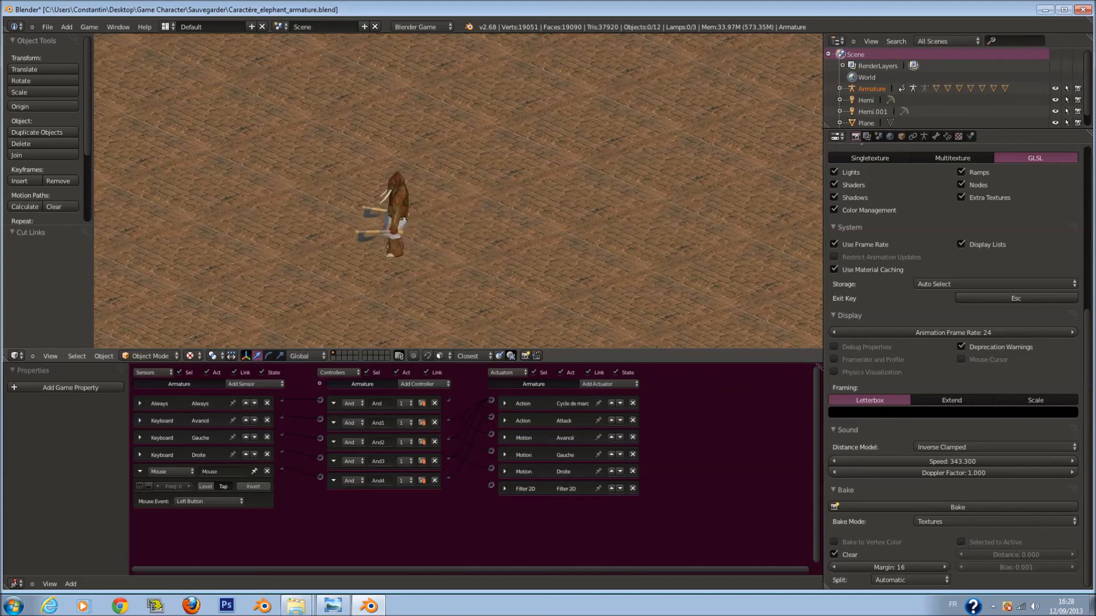
key(Escape)
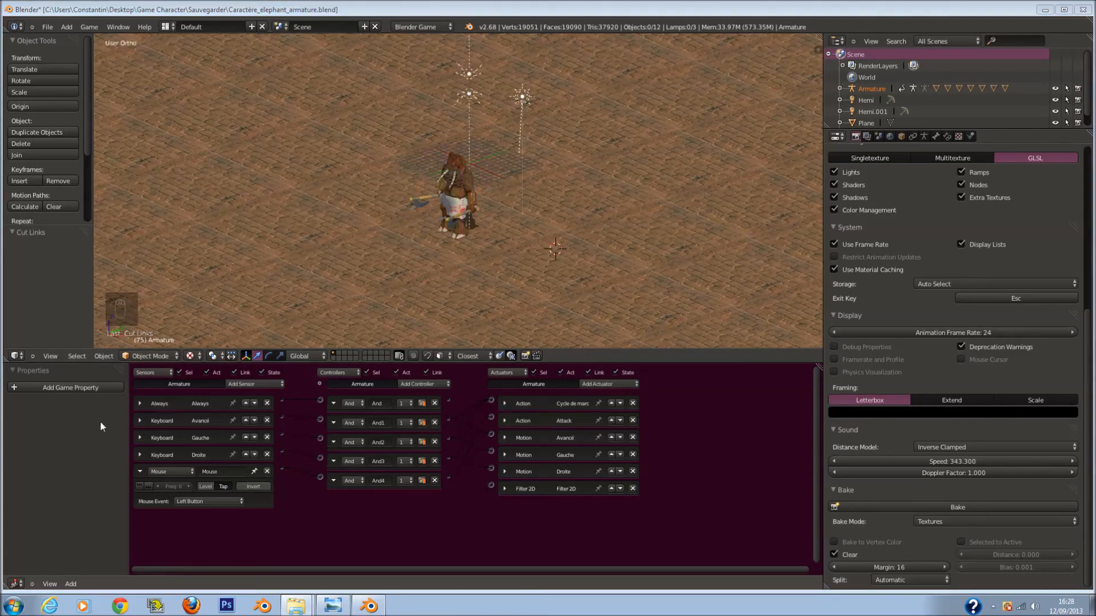
Link the Always sensor through the And controller to the Cycle de marche actuator and run the game.
click(140, 420)
click(140, 421)
click(140, 437)
click(140, 437)
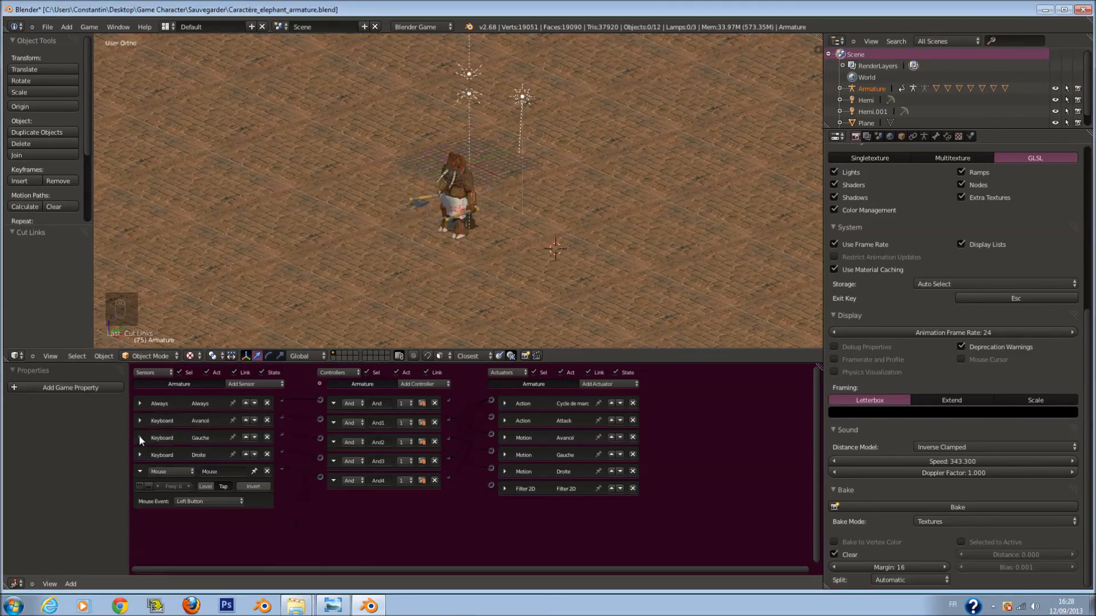
drag(282, 399, 321, 400)
drag(449, 400, 490, 399)
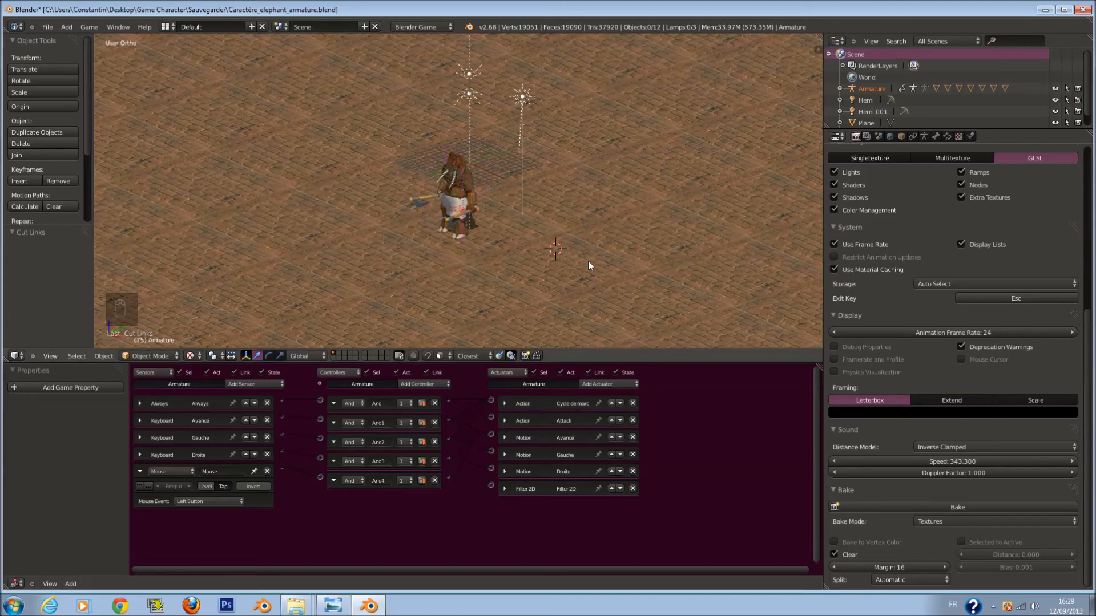
key(p)
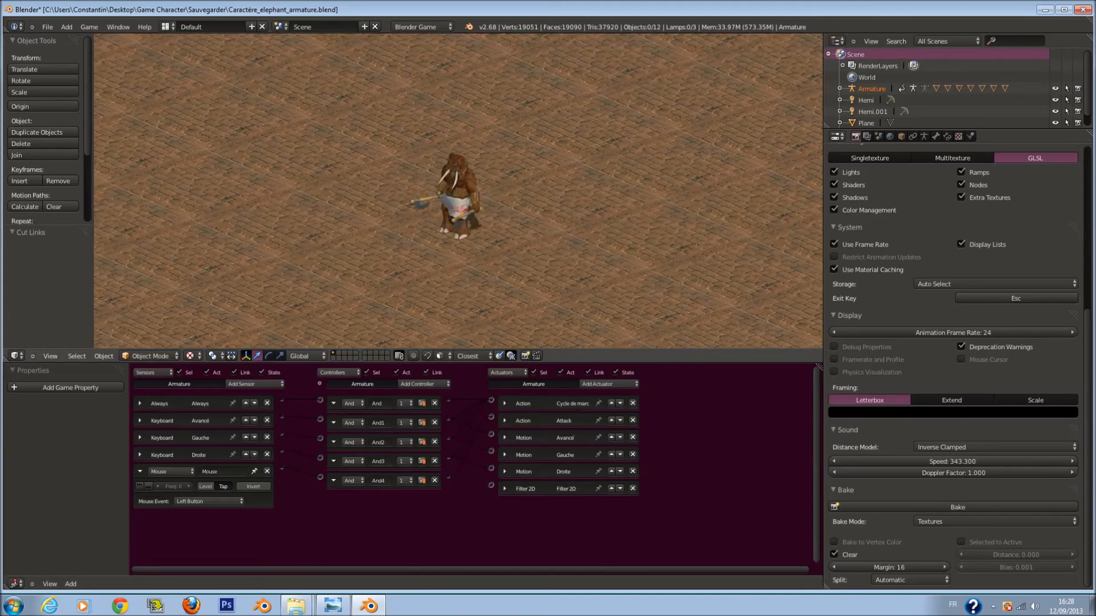
key(Escape)
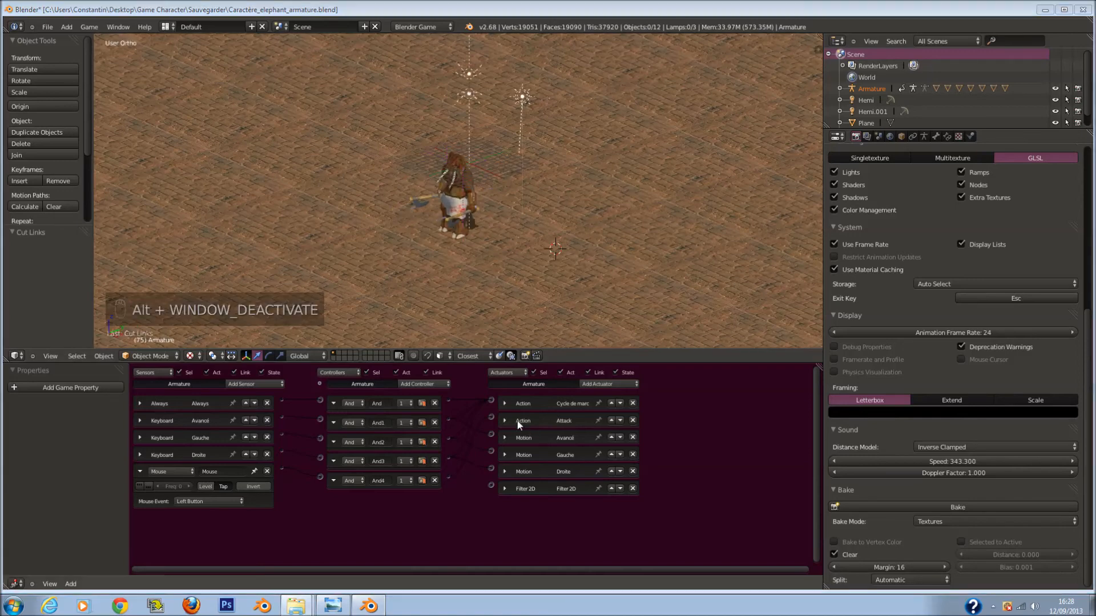
click(505, 403)
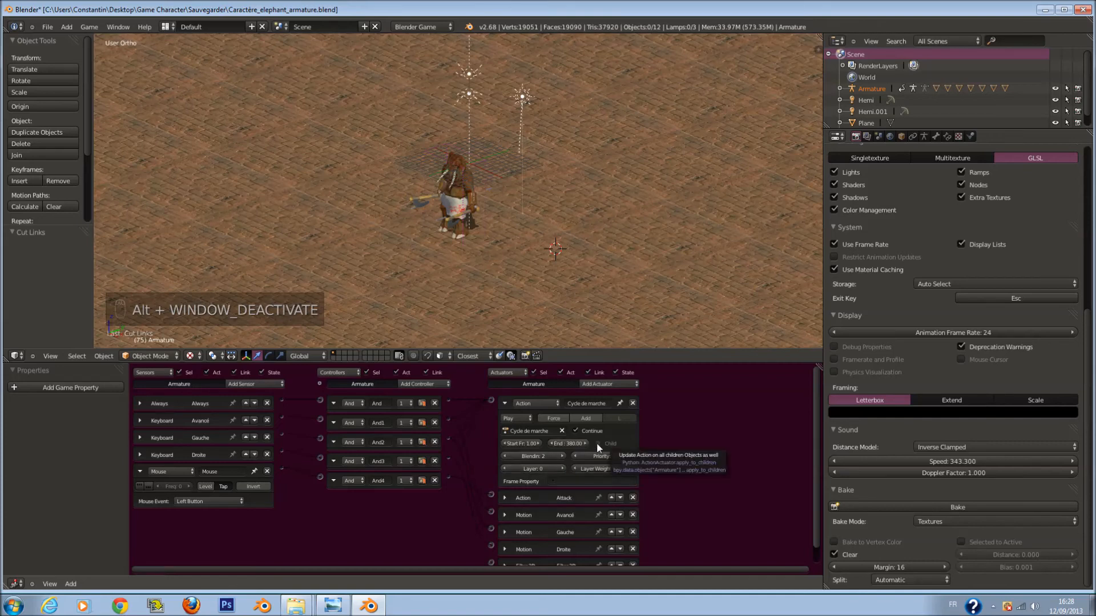
click(525, 419)
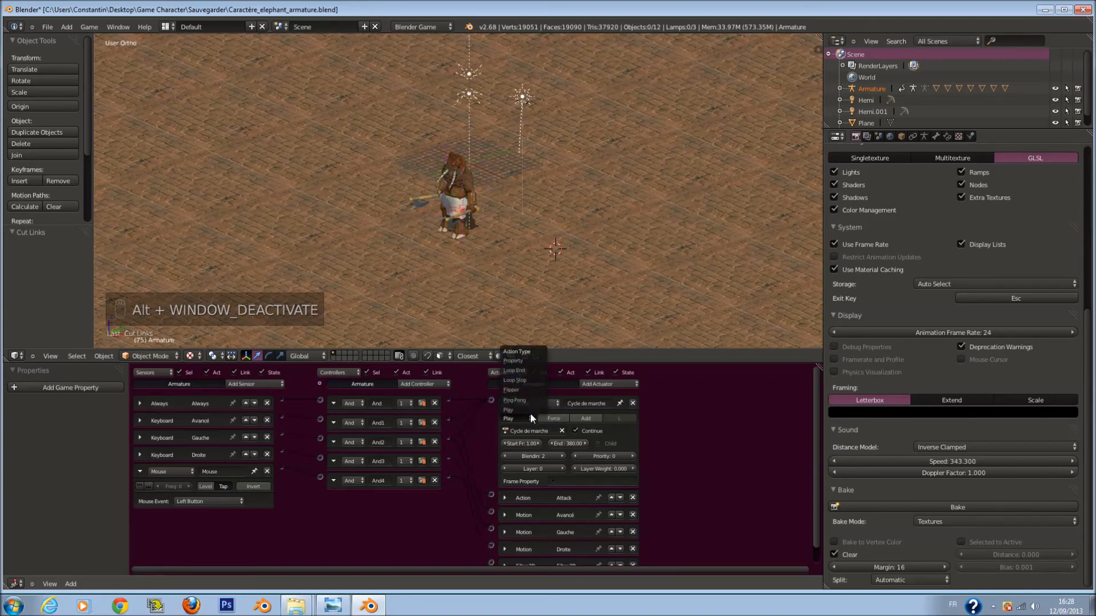
click(504, 403)
Replace the Mouse sensor with a Keyboard sensor and link it to the And4 controller.
scroll(481, 481, up, 2)
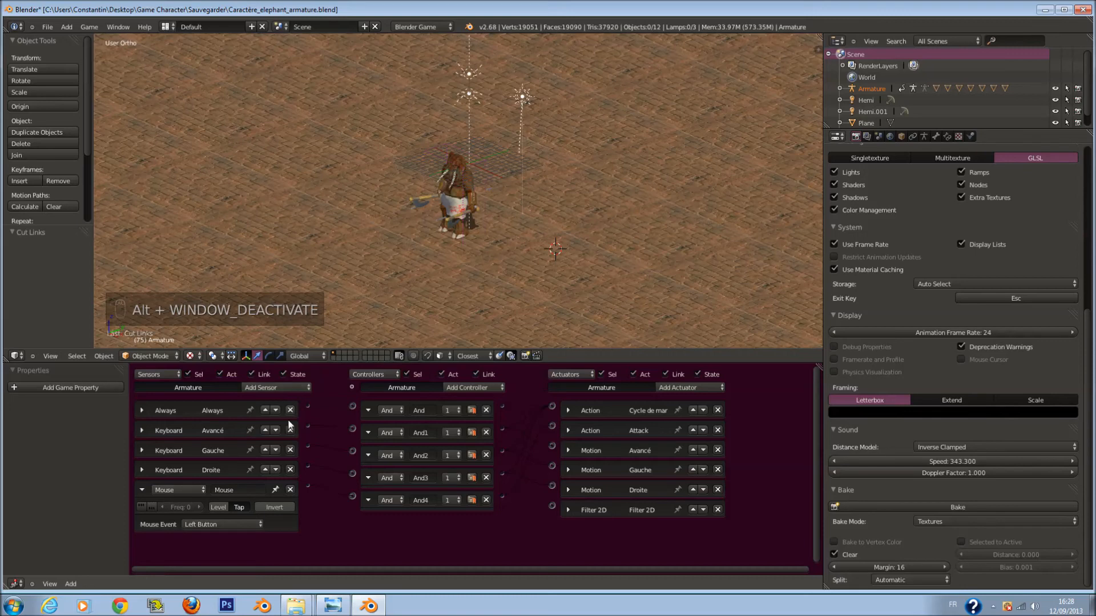
click(290, 490)
click(295, 389)
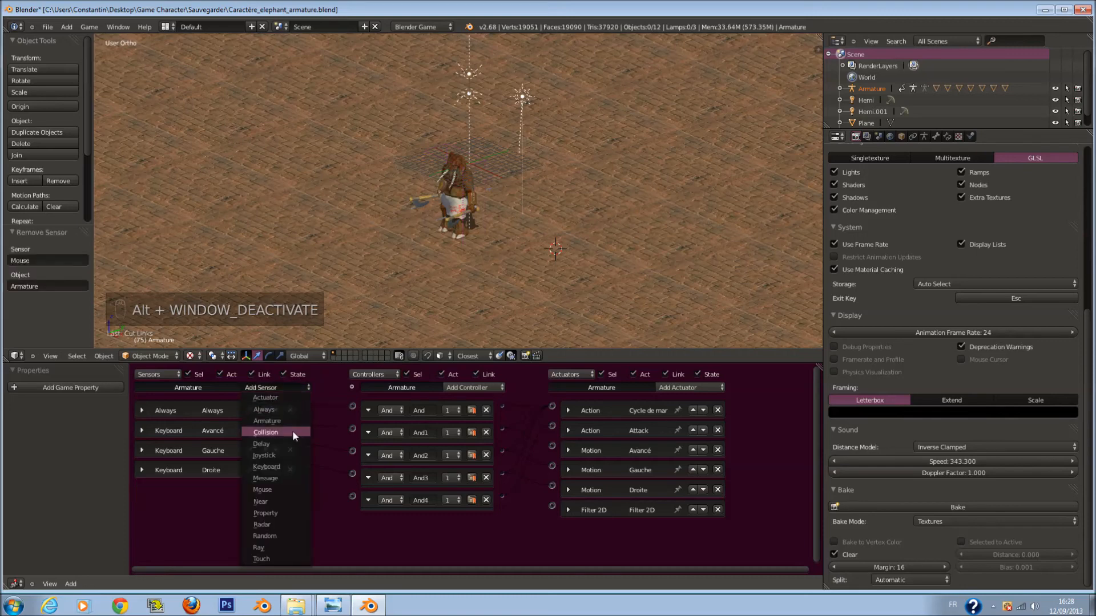
click(295, 465)
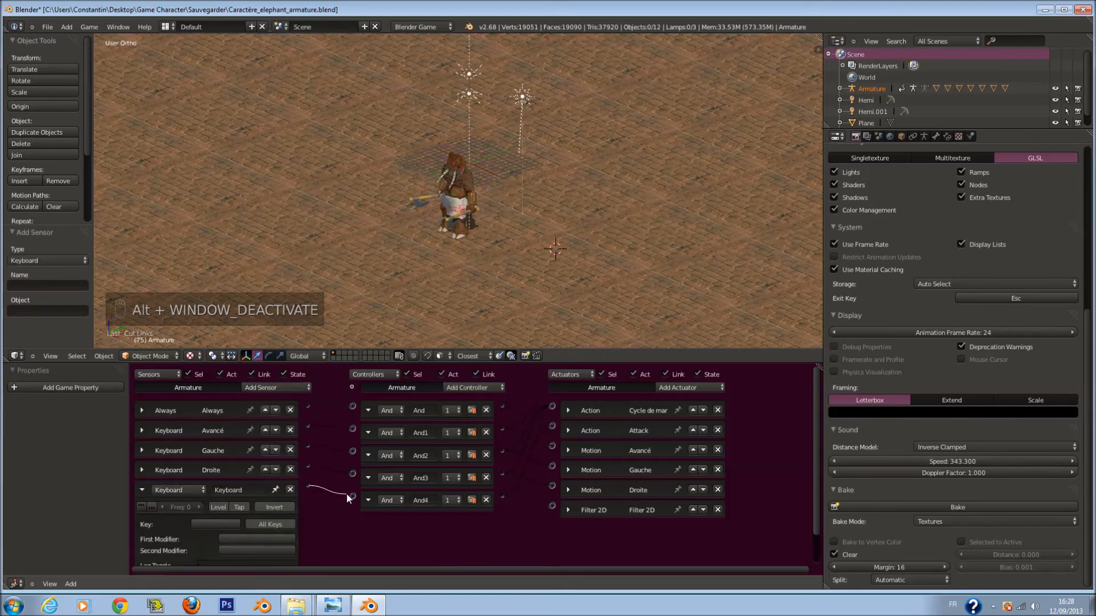
Name the new keyboard sensor Attaque, assign it the A key and enable Tap.
click(245, 490)
text(A)
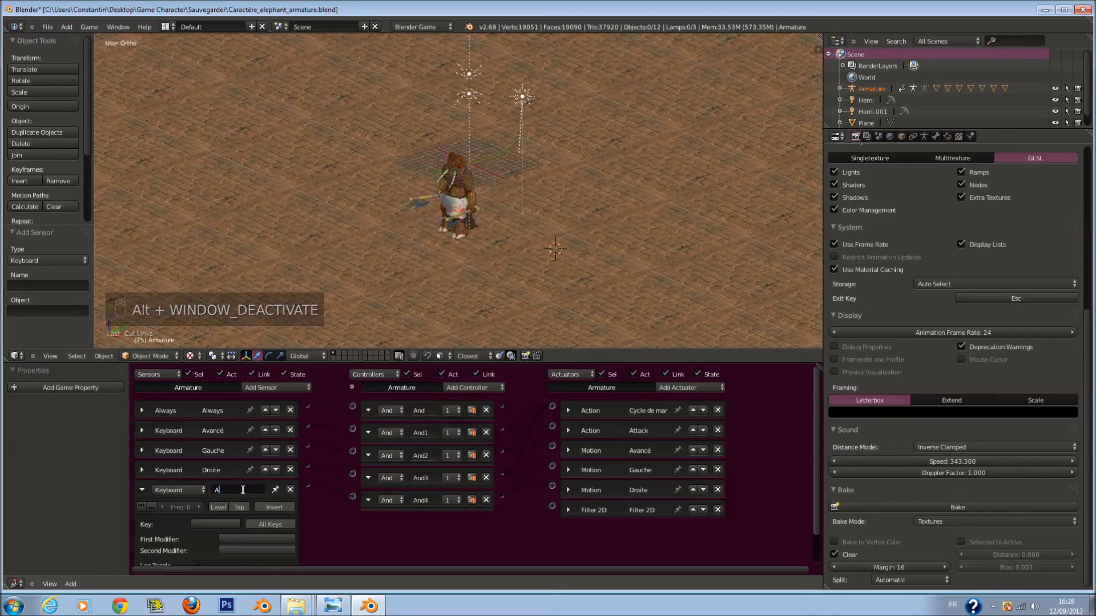
text(ttac)
text(qu)
key(BackSpace)
key(BackSpace)
key(BackSpace)
text(qu)
key(BackSpace)
text(ue)
key(Return)
click(141, 490)
Test-run the game, walking the elephant forward and turning it both left and right.
key(p)
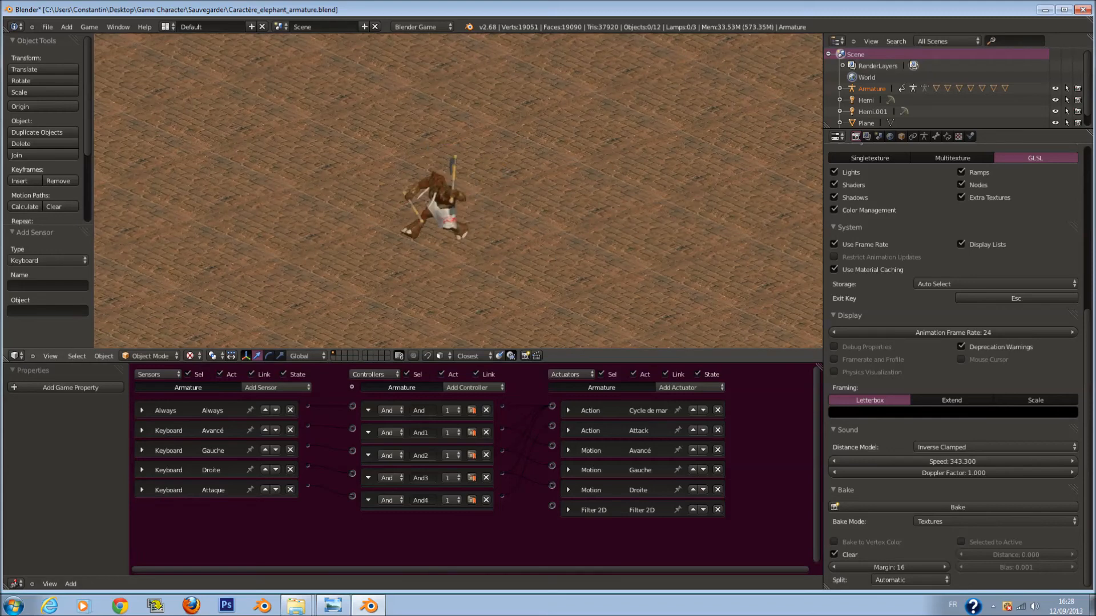
key(Up)
key(Left)
key(Right)
key(Up)
key(Right)
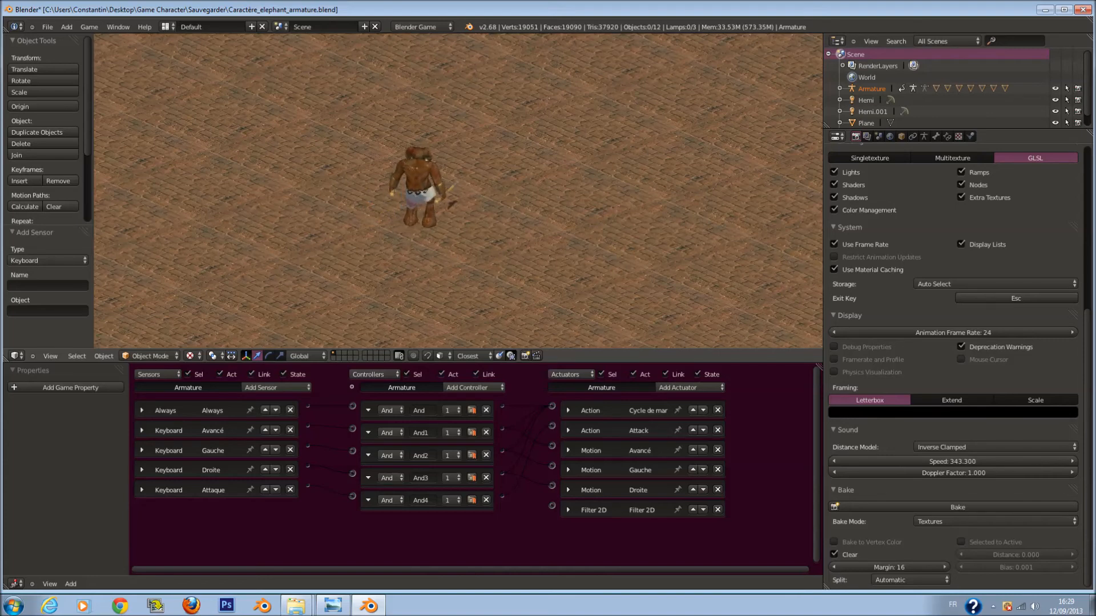
key(Escape)
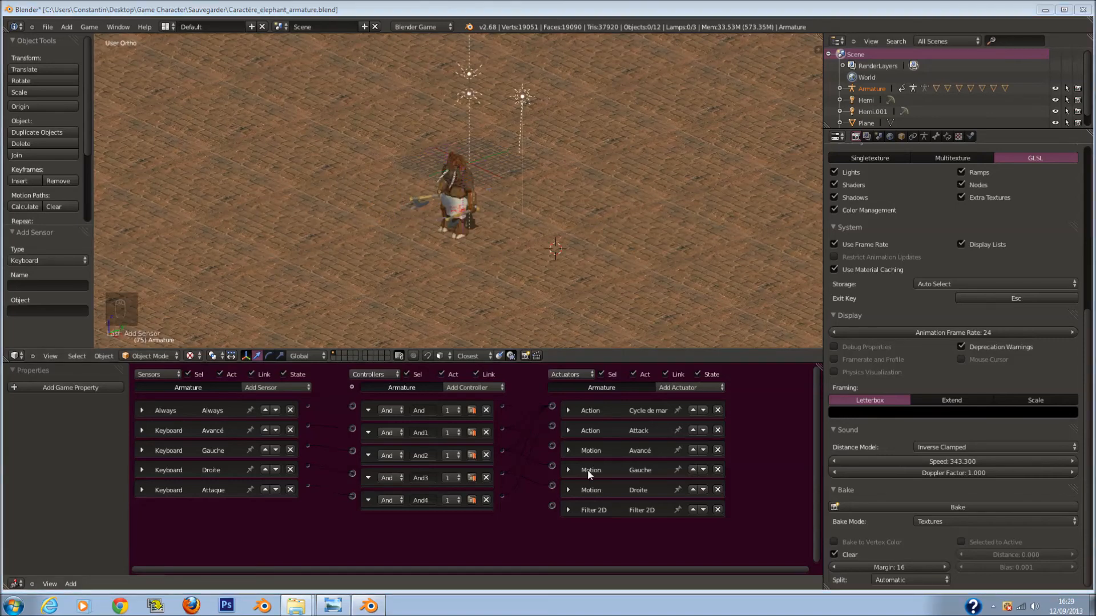
Set the Cycle de marche actuator's play mode to Loop Stop and test walking forward in the game.
click(567, 410)
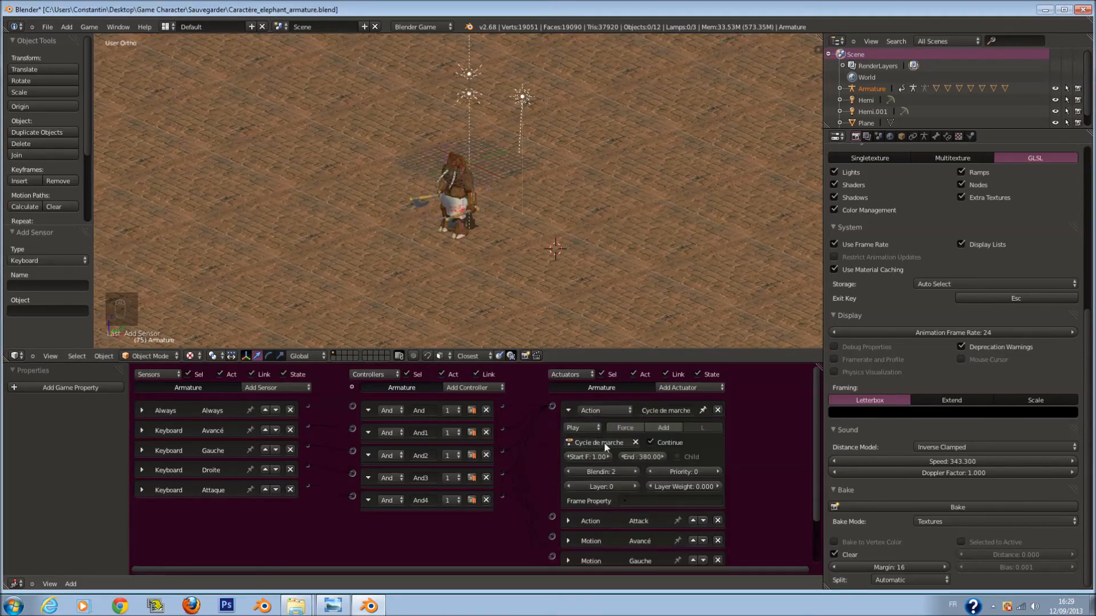
click(597, 428)
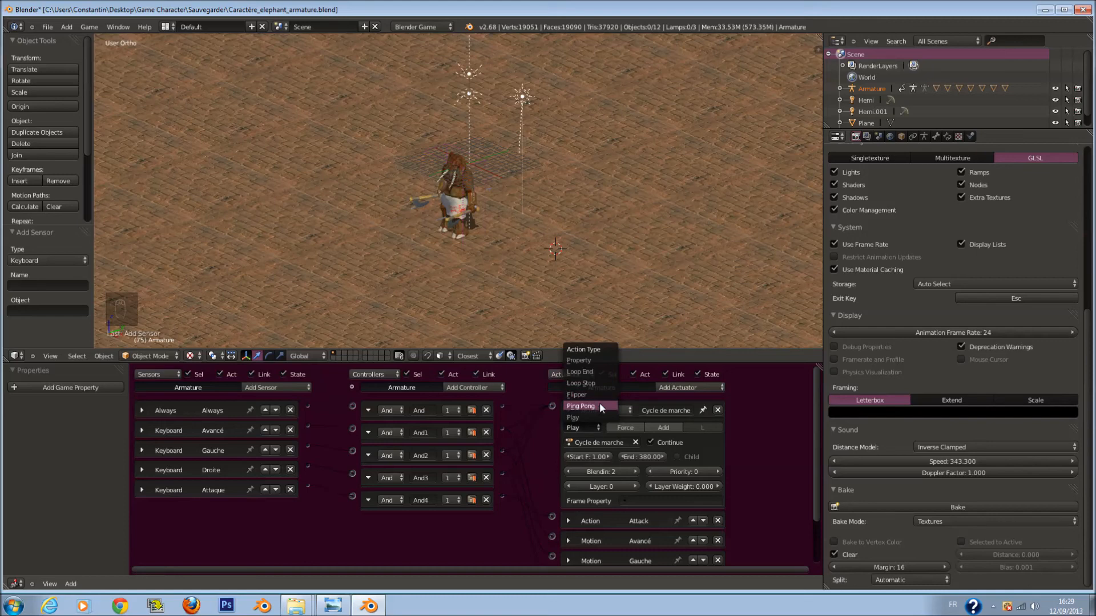
click(594, 383)
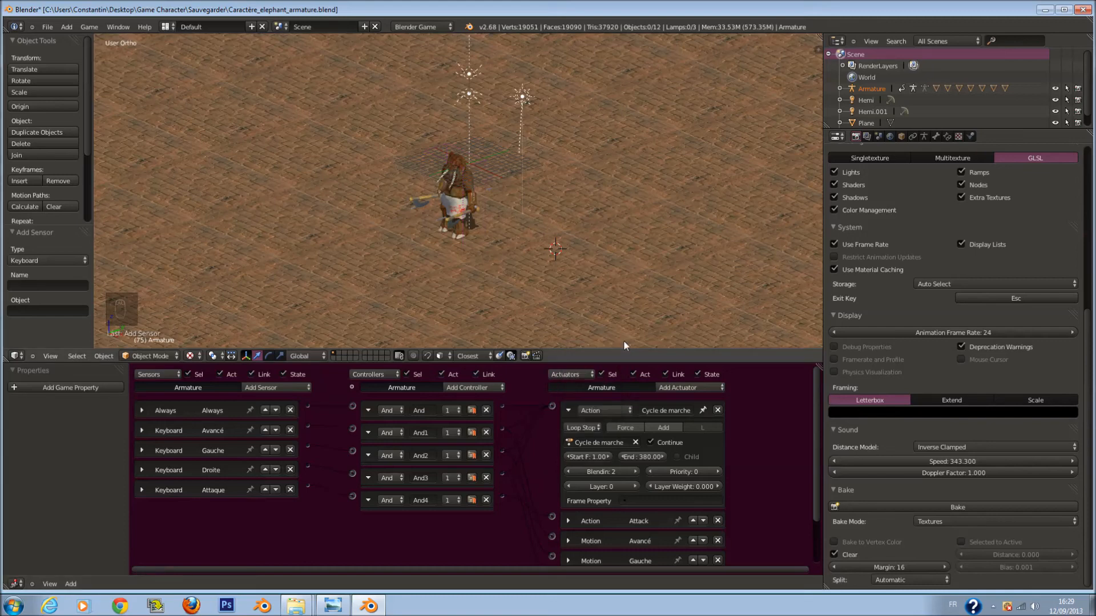
key(p)
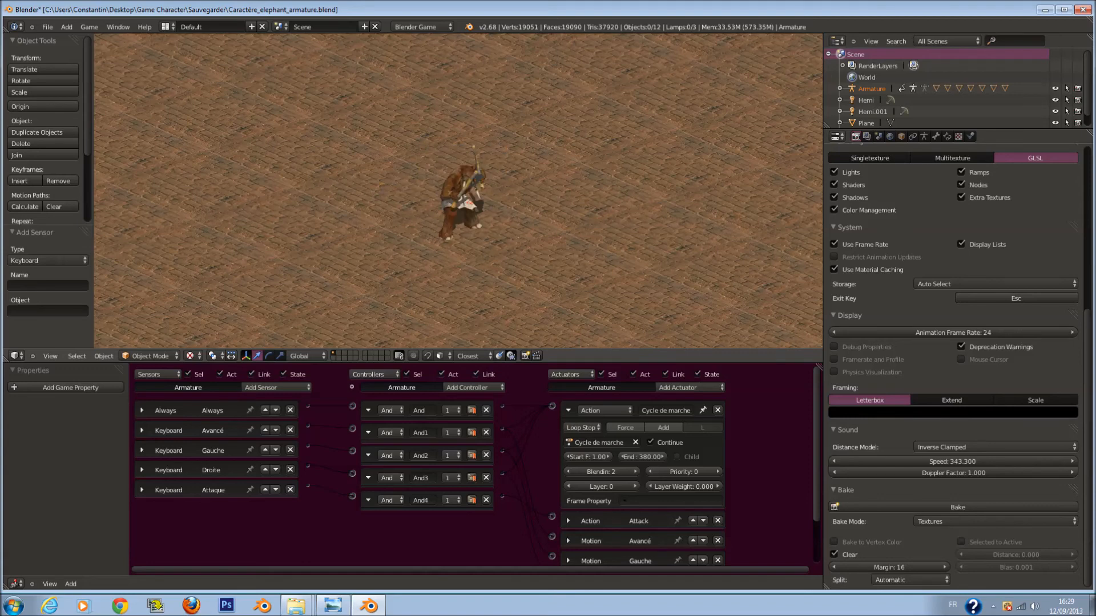
key(Up)
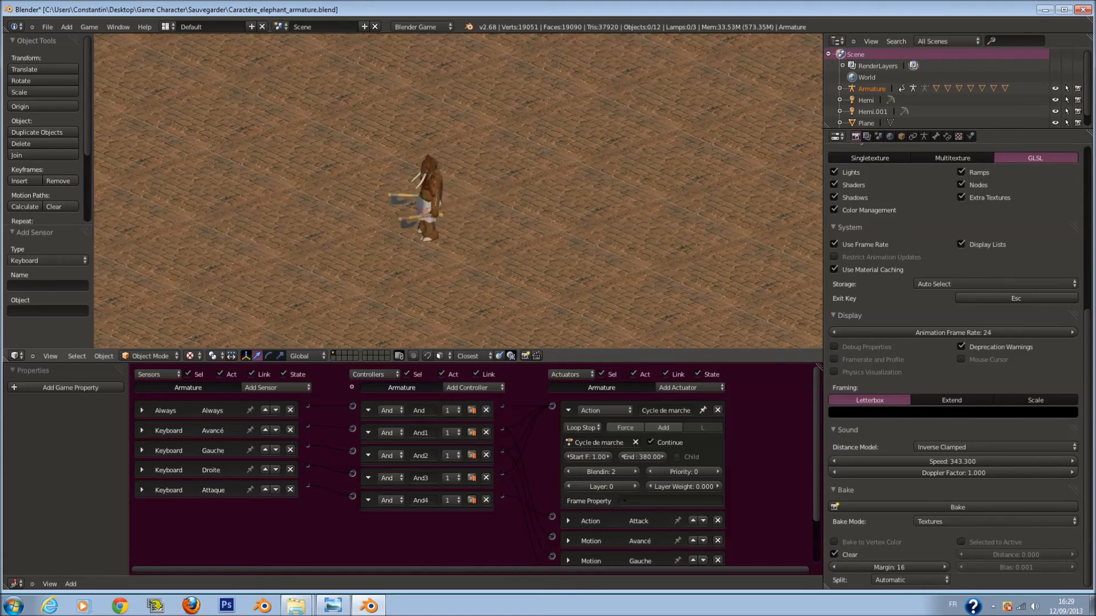
key(Escape)
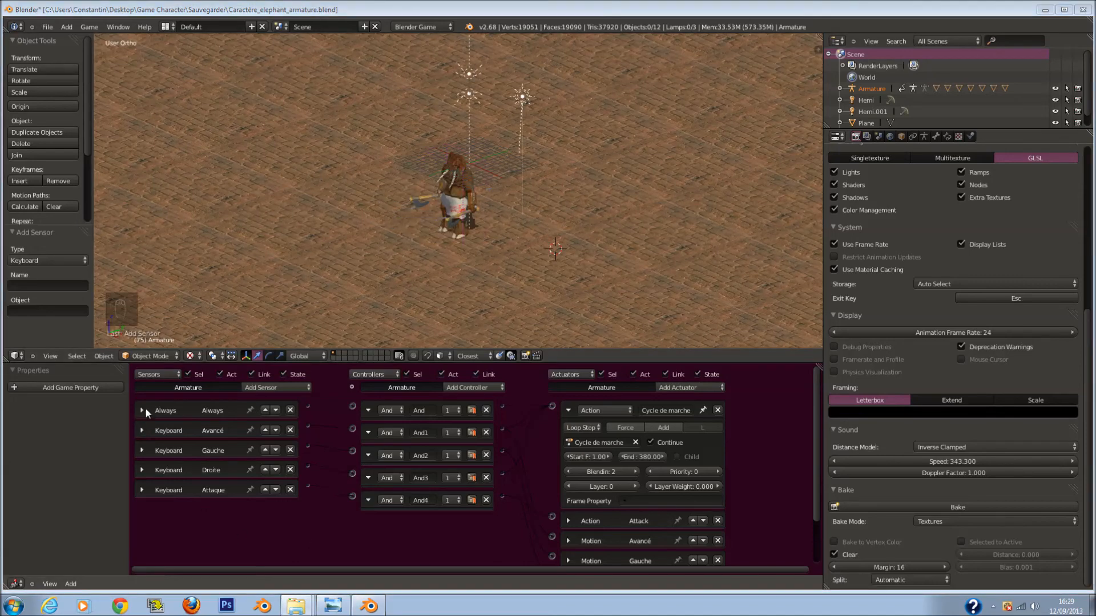
Expand the Always sensor's settings and test turning the elephant right in the game.
click(144, 410)
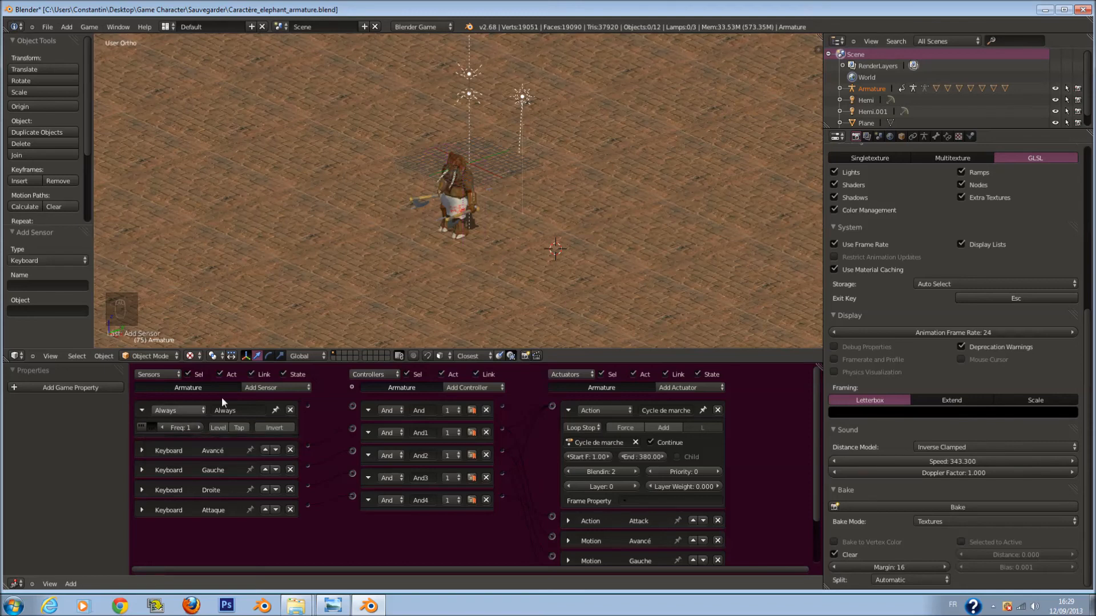
key(p)
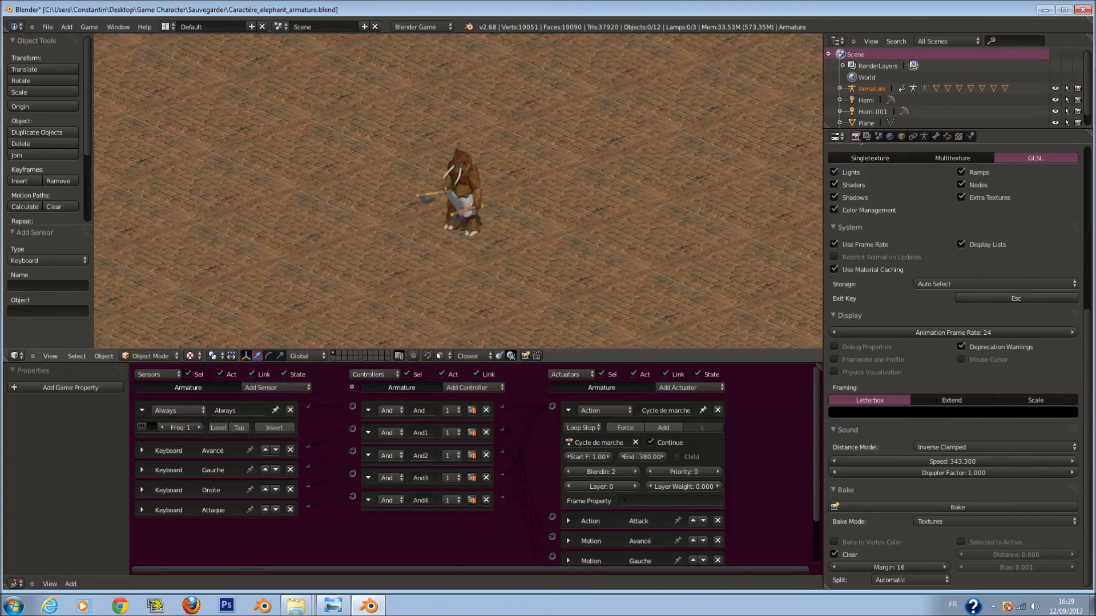
key(Right)
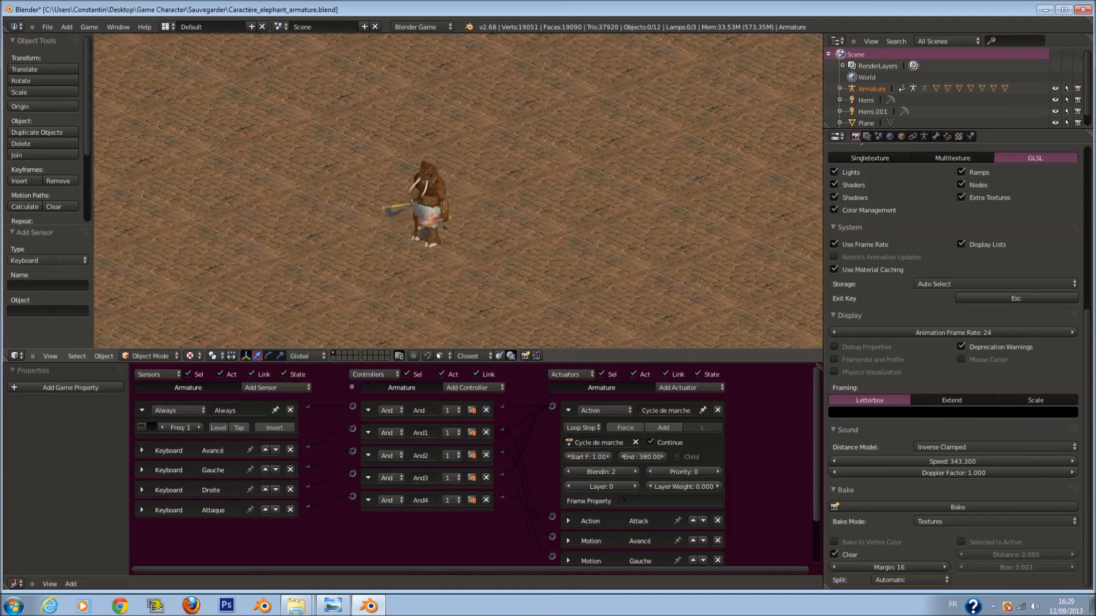
key(Escape)
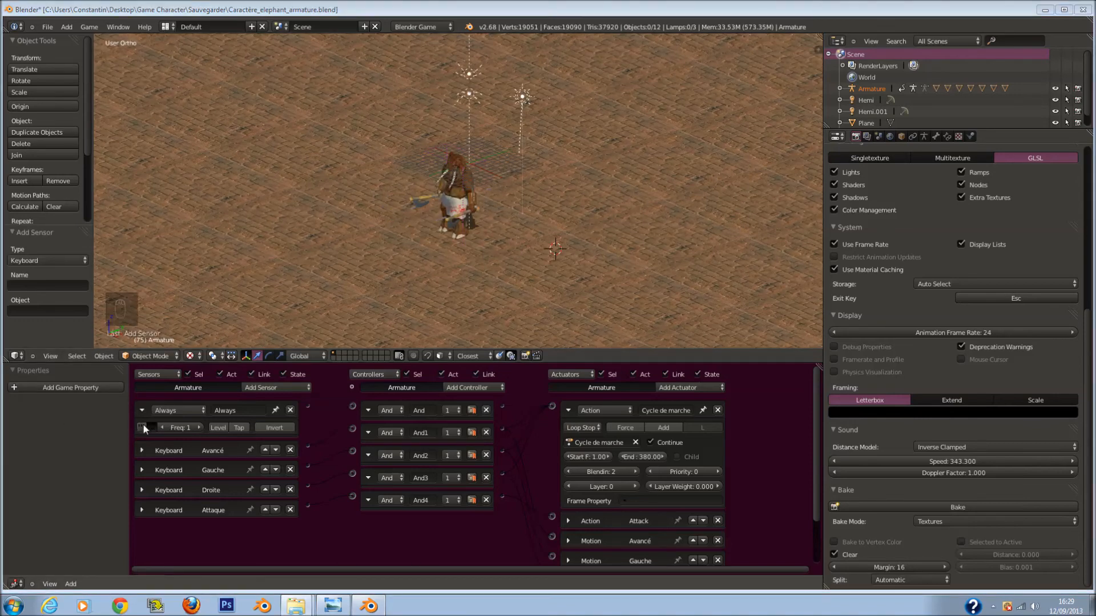
Enable Tap on the Always sensor with frequency 0, and test walking, turning left and attacking in the game.
click(226, 428)
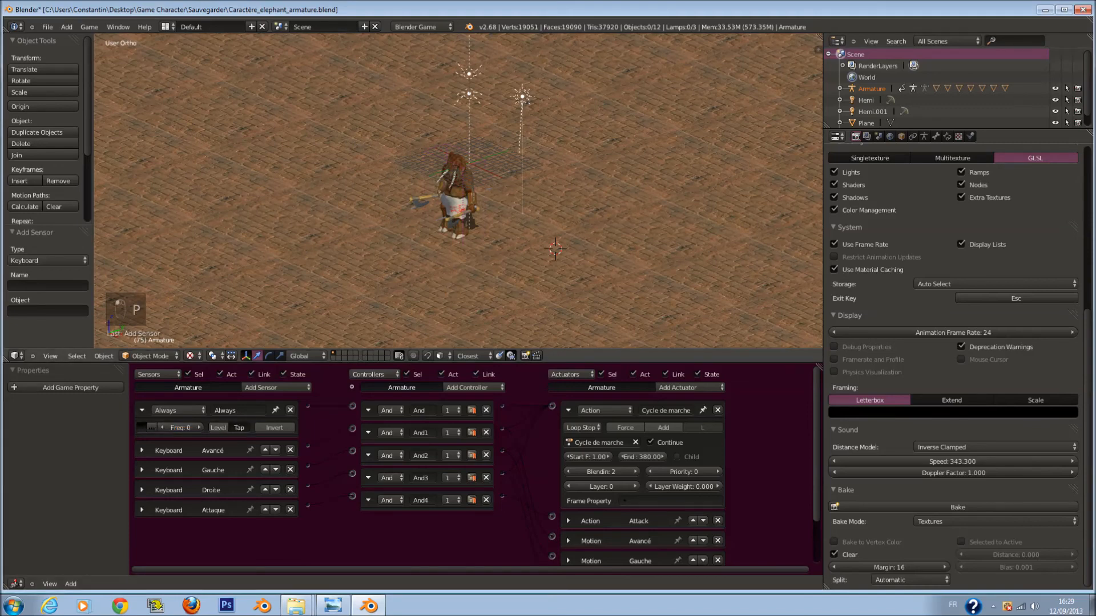
key(p)
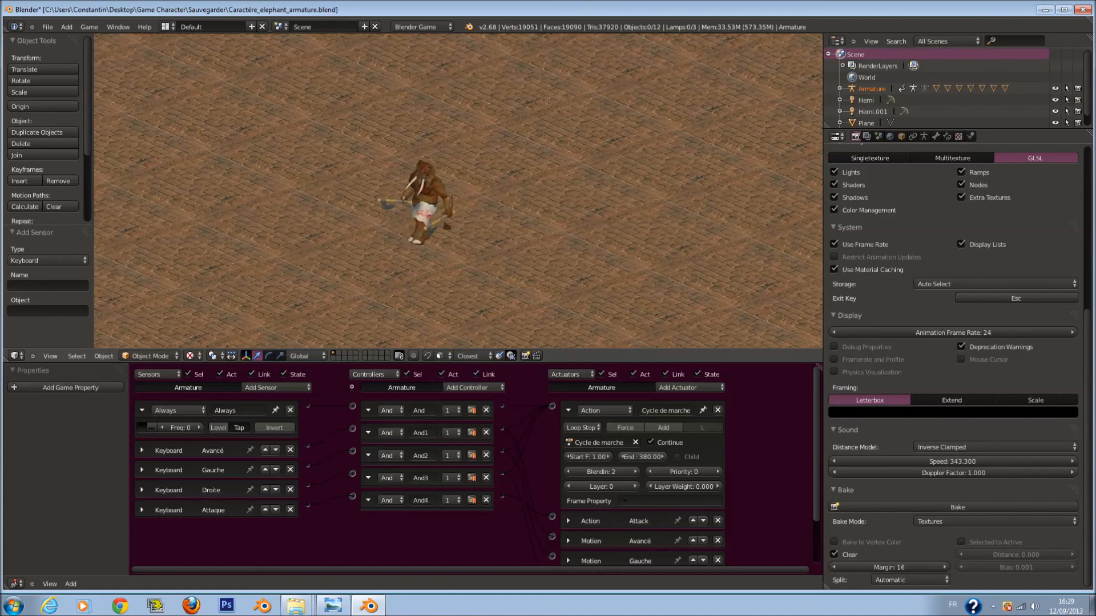
key(Up)
key(Left)
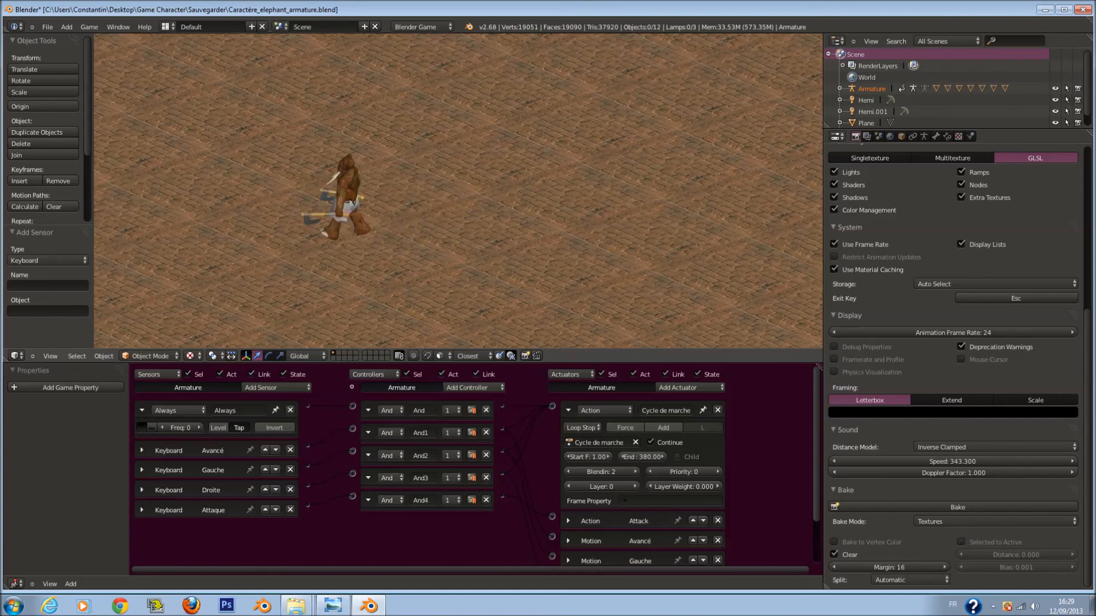
key(space)
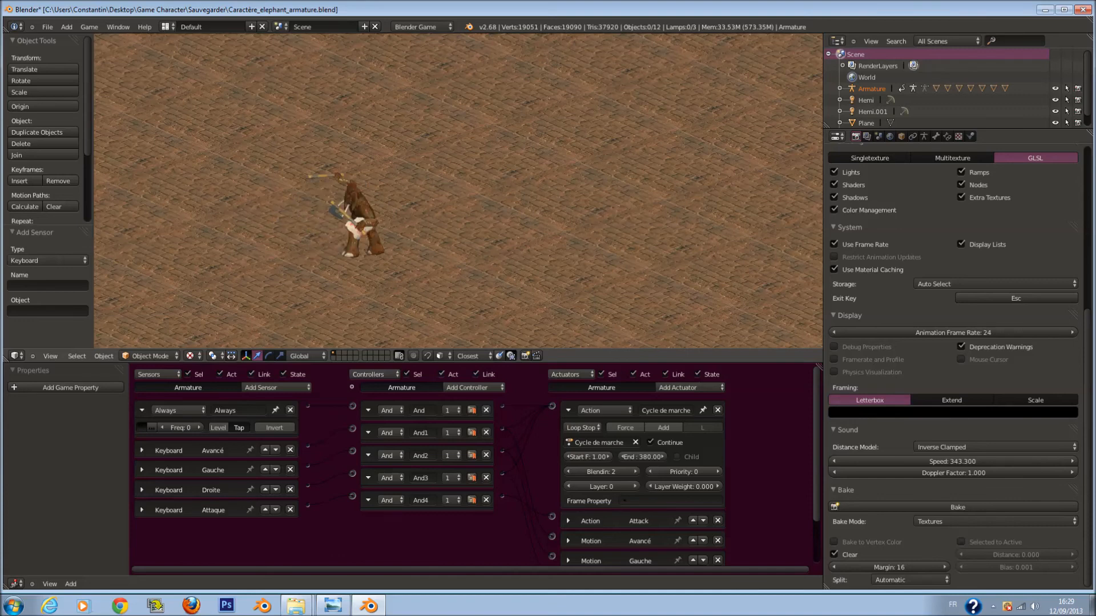
key(Up)
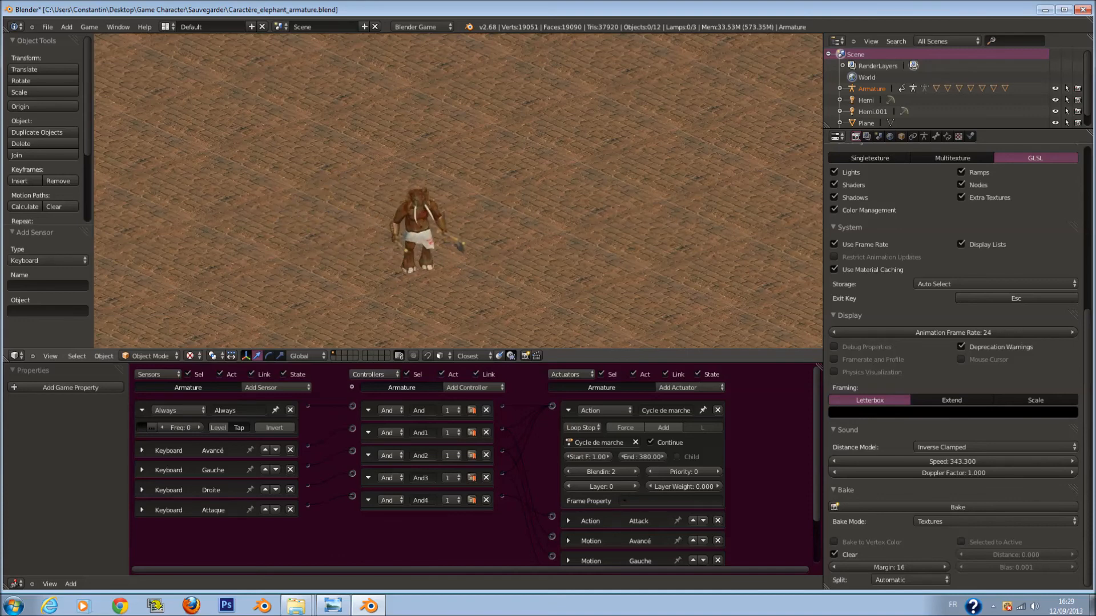
key(Escape)
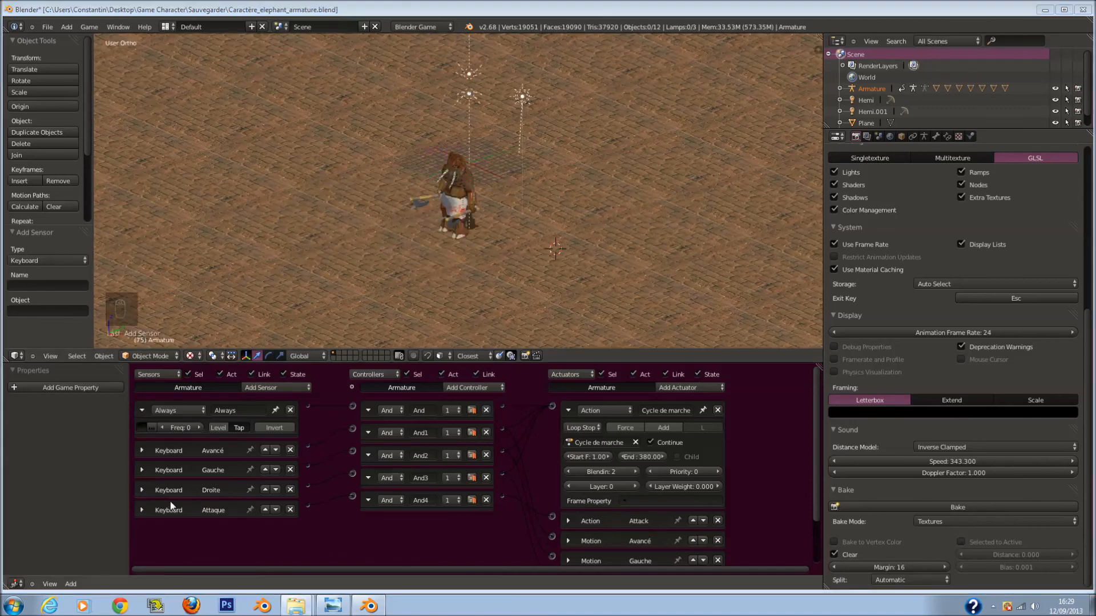
Review the key assignment of the Attaque keyboard sensor, and collapse that sensor and the Cycle de marche actuator.
click(141, 510)
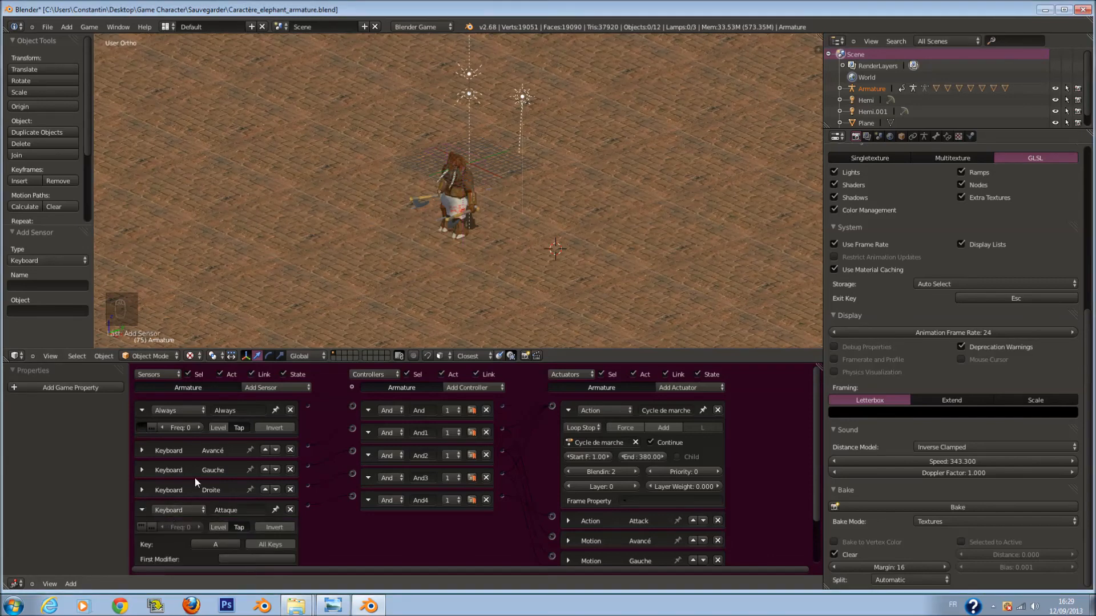
ctrl+scroll(149, 514, down, 2)
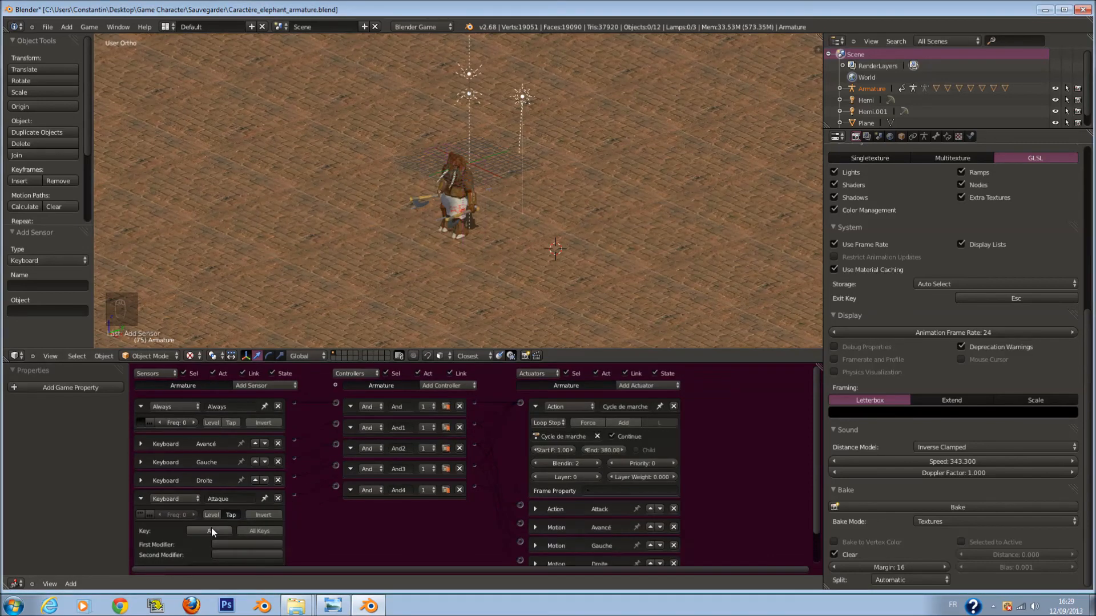
click(142, 498)
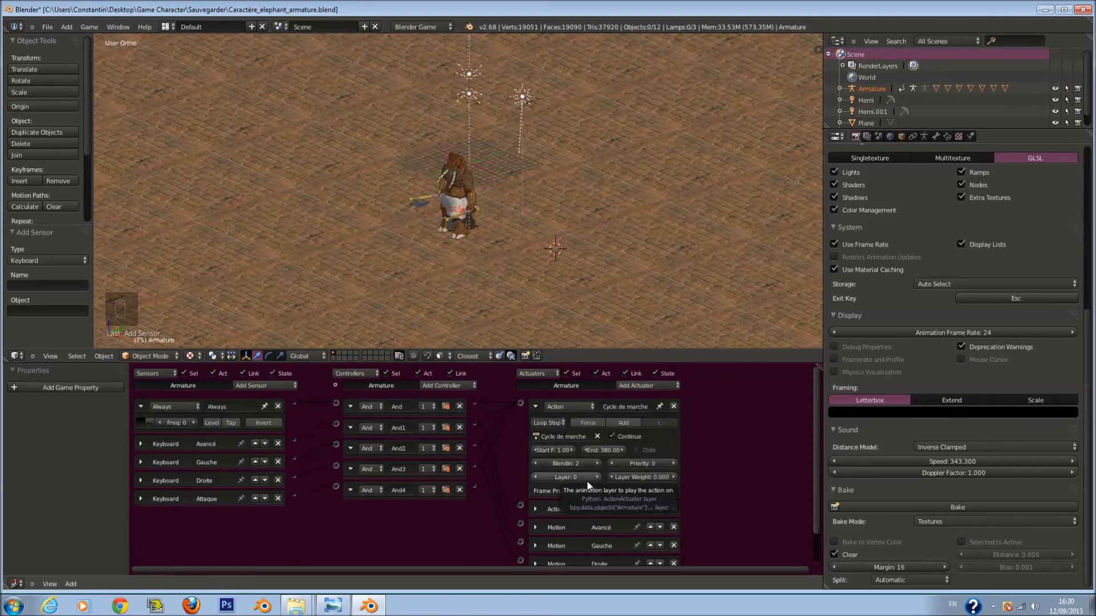
click(535, 406)
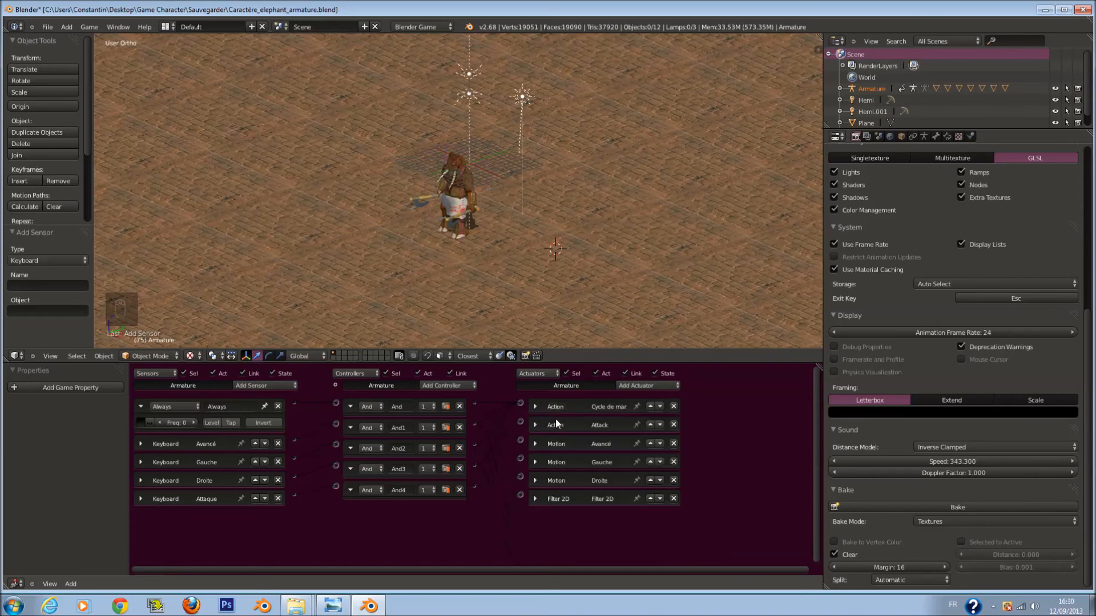
Save the elephant scene over the existing Caractère_elephant_armature.blend file.
key(ctrl+s)
middle_drag(515, 274, 495, 239)
scroll(565, 200, up, 4)
key(a)
key(a)
key(a)
key(ctrl+s)
click(537, 246)
scroll(494, 239, down, 4)
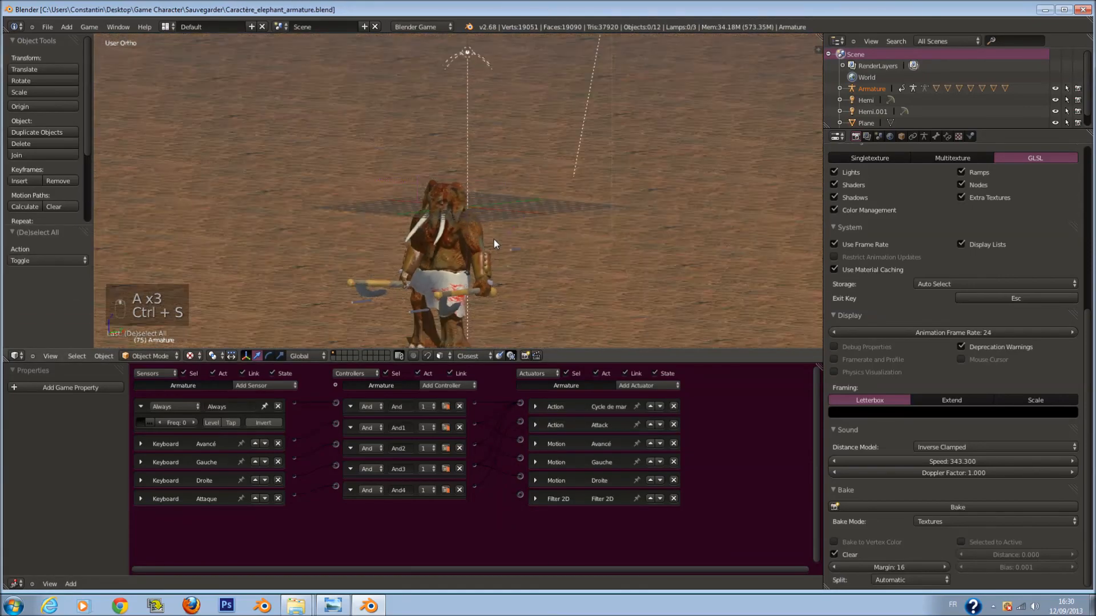
scroll(508, 237, down, 3)
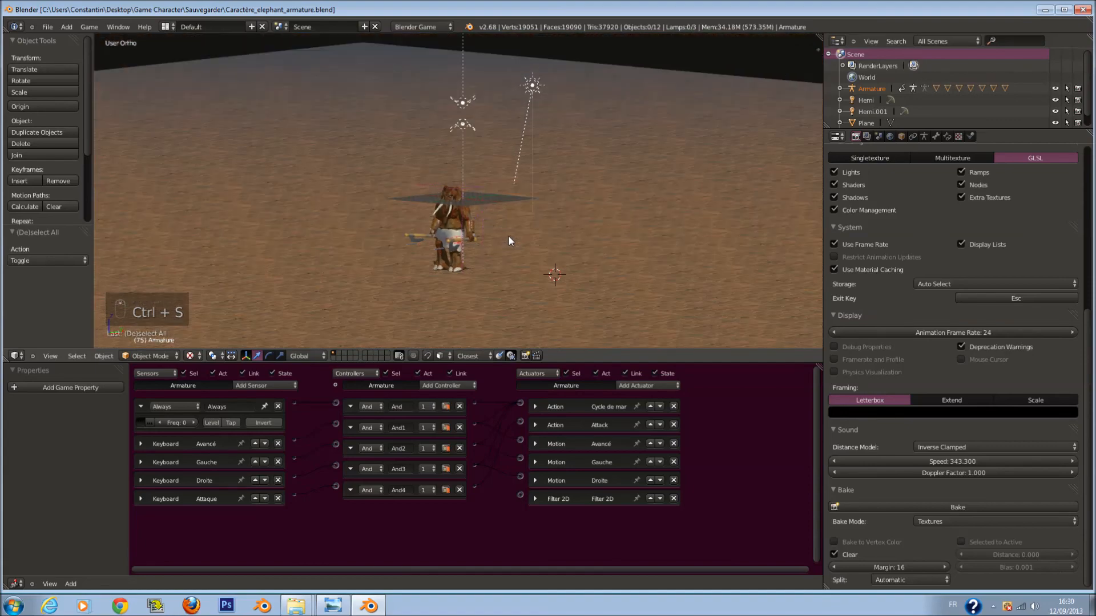
scroll(508, 236, up, 5)
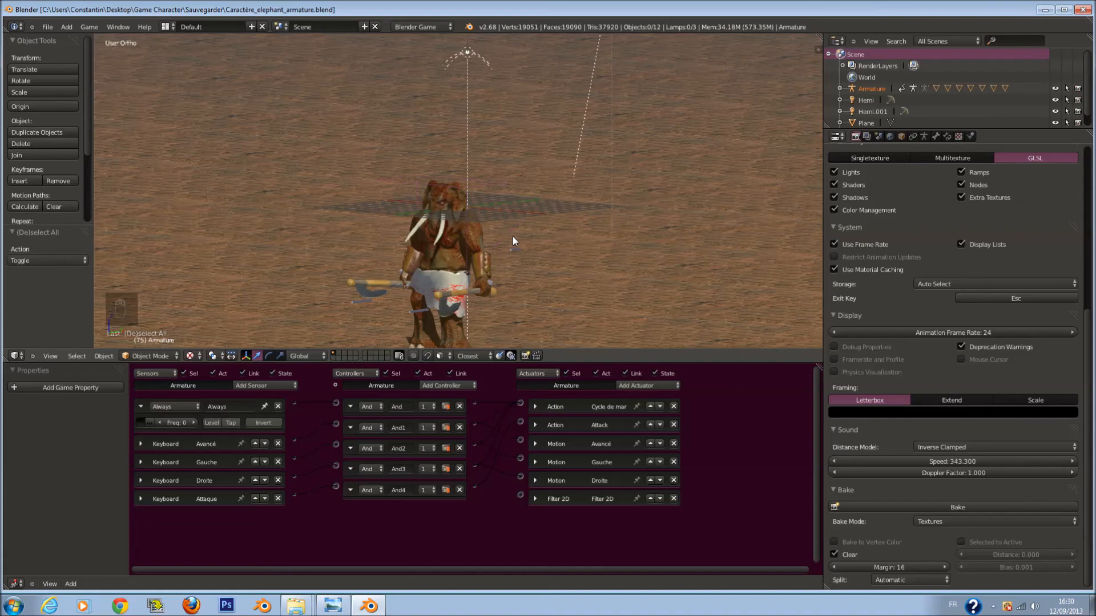
scroll(436, 203, down, 3)
middle_drag(436, 203, 491, 228)
scroll(432, 222, up, 2)
scroll(433, 223, up, 1)
key(a)
key(a)
key(ctrl+s)
scroll(467, 223, down, 2)
Show the scene in front orthographic view with solid shading.
key(KP_1)
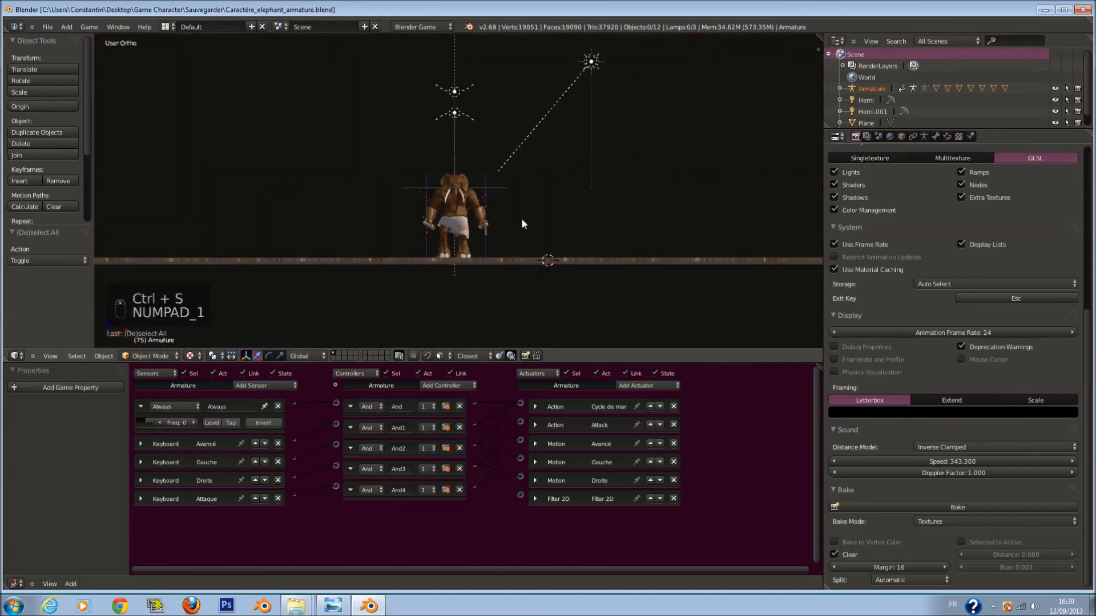
scroll(543, 256, down, 1)
click(190, 356)
click(218, 326)
key(KP_1)
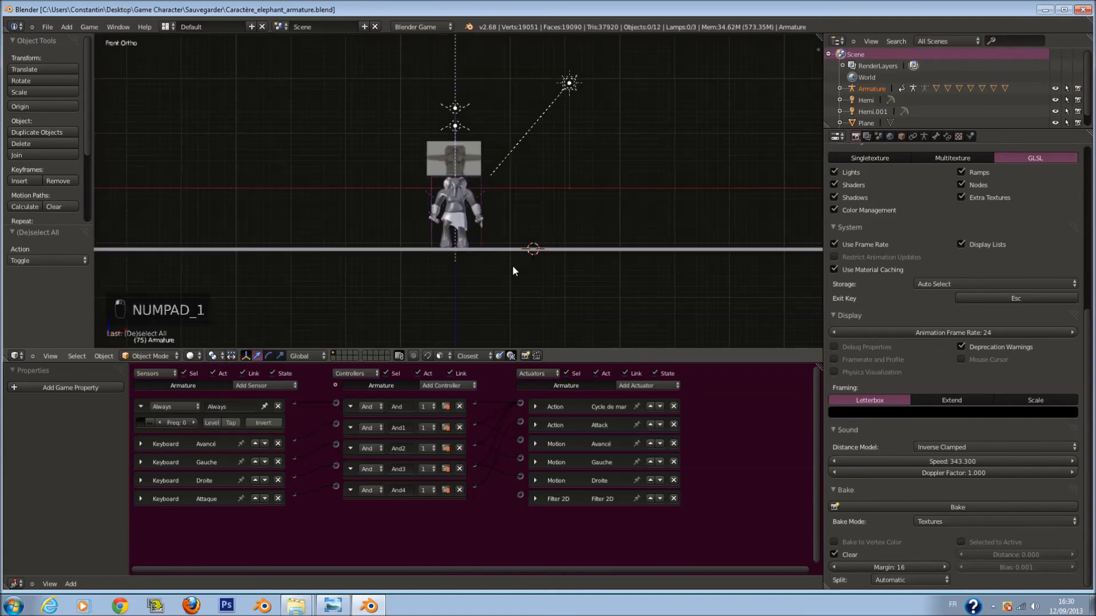
Recenter the 3D cursor and add a UV sphere at the scene origin.
key(shift+c)
key(a)
key(a)
key(a)
key(shift+a)
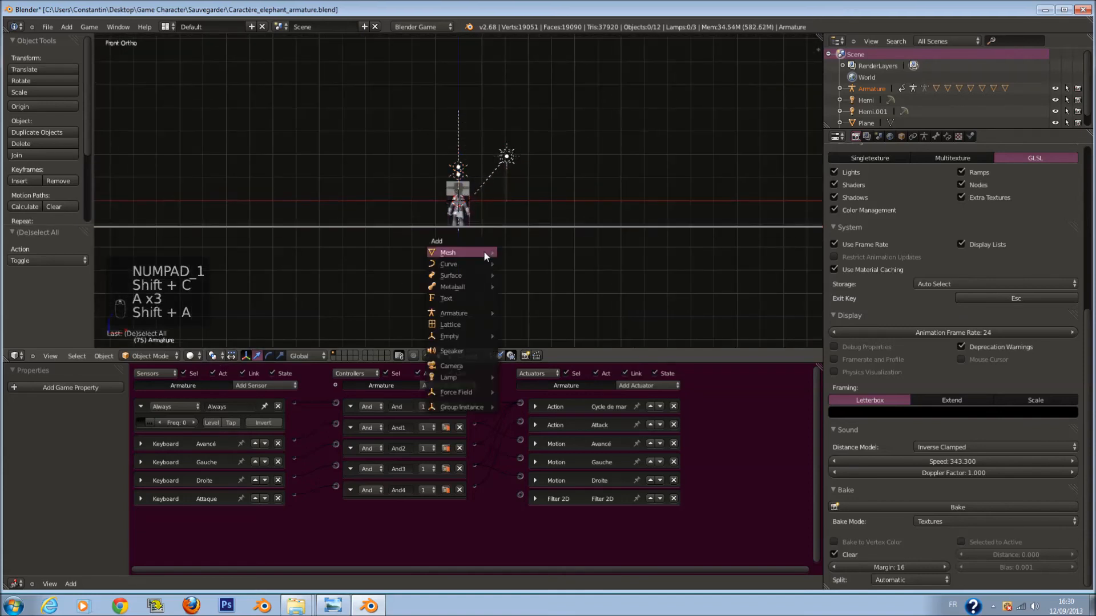
mouse_move(484, 251)
click(535, 287)
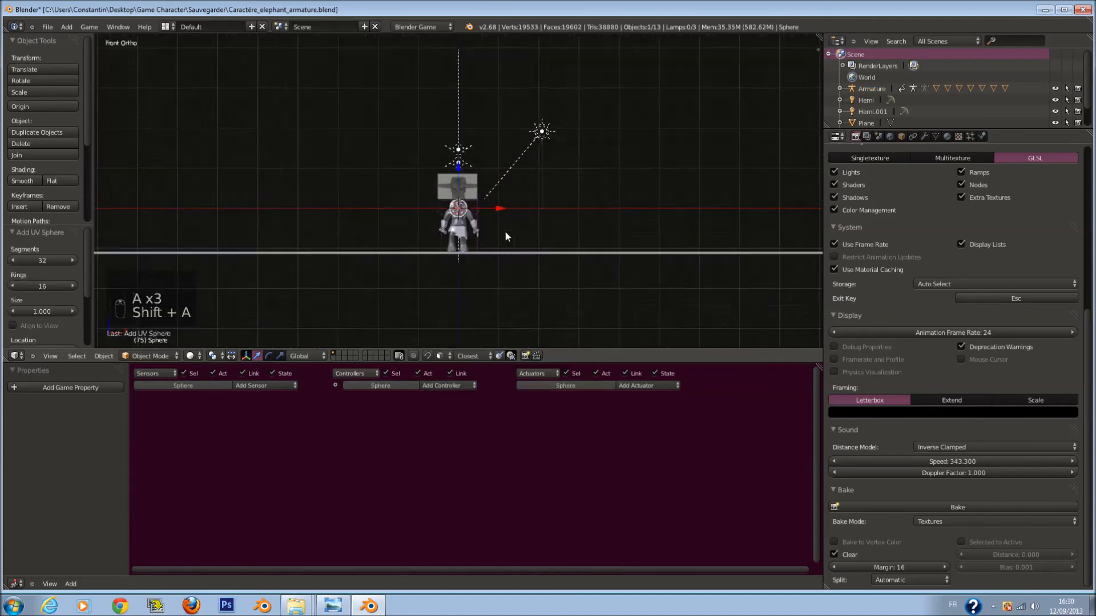
Scale the UV sphere up in several passes until it widely encloses the elephant and lamps.
key(s)
click(590, 251)
key(s)
click(538, 235)
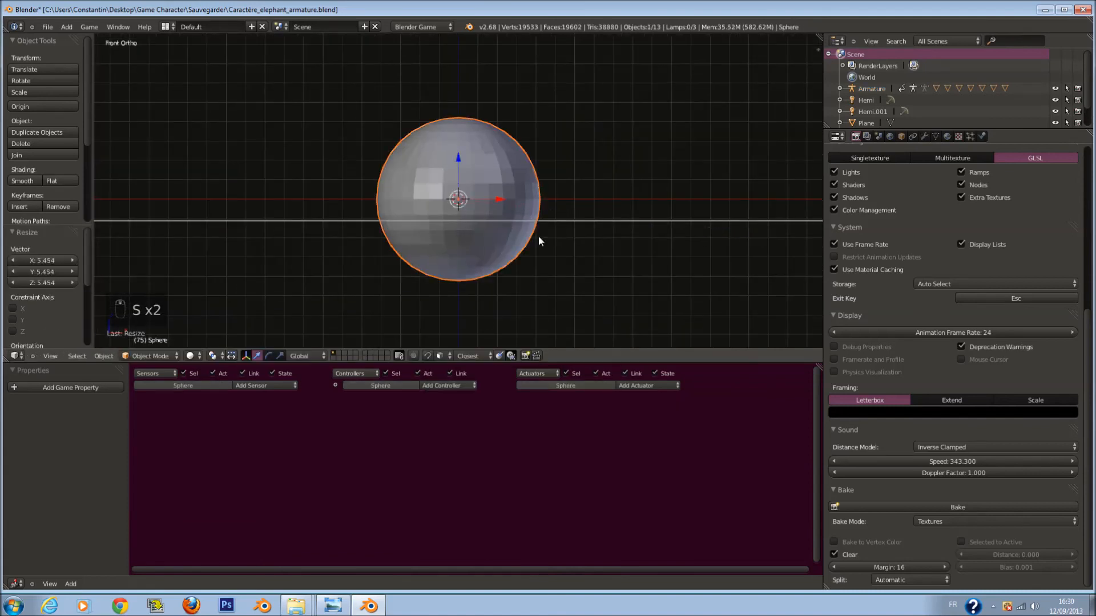
key(s)
key(s)
click(606, 244)
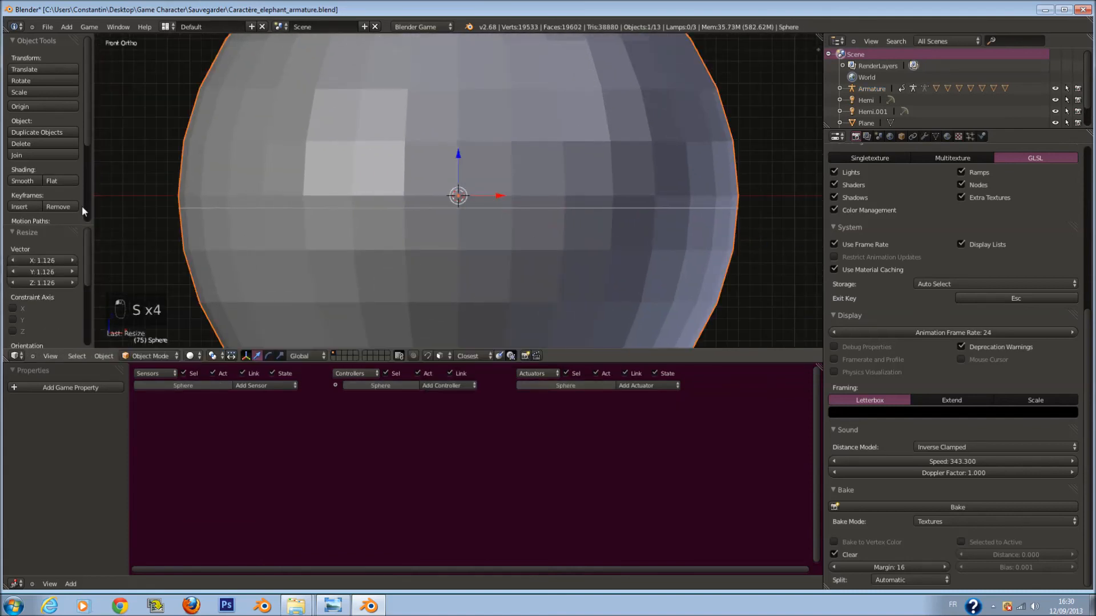
Apply smooth shading to the large sphere and save the file.
click(23, 181)
scroll(686, 207, down, 2)
key(ctrl+s)
click(686, 208)
Give the sphere a new material and add a new texture to it.
click(947, 137)
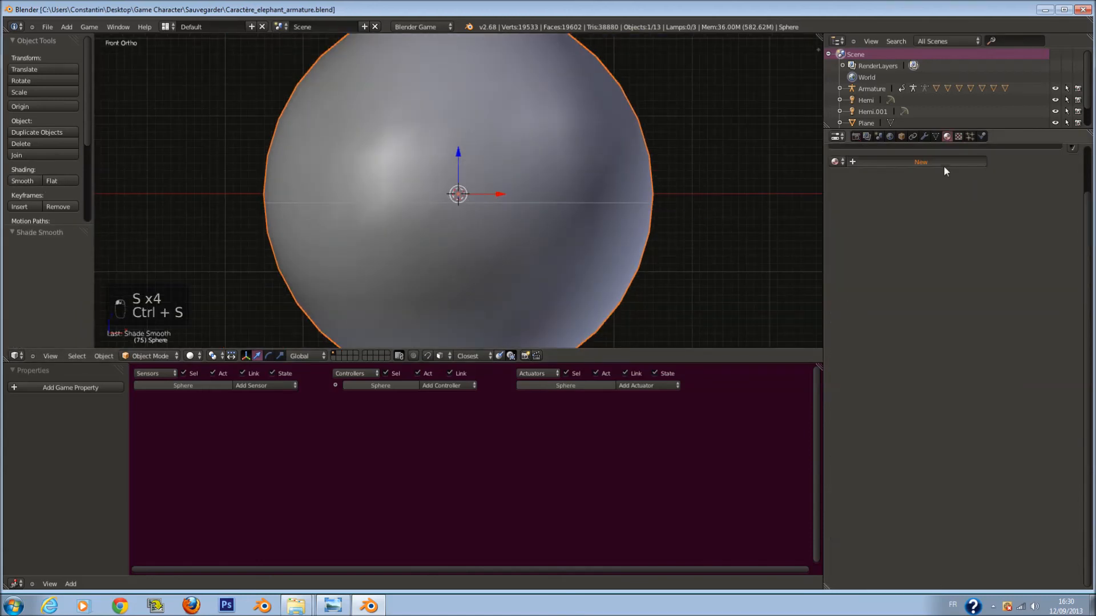
click(943, 165)
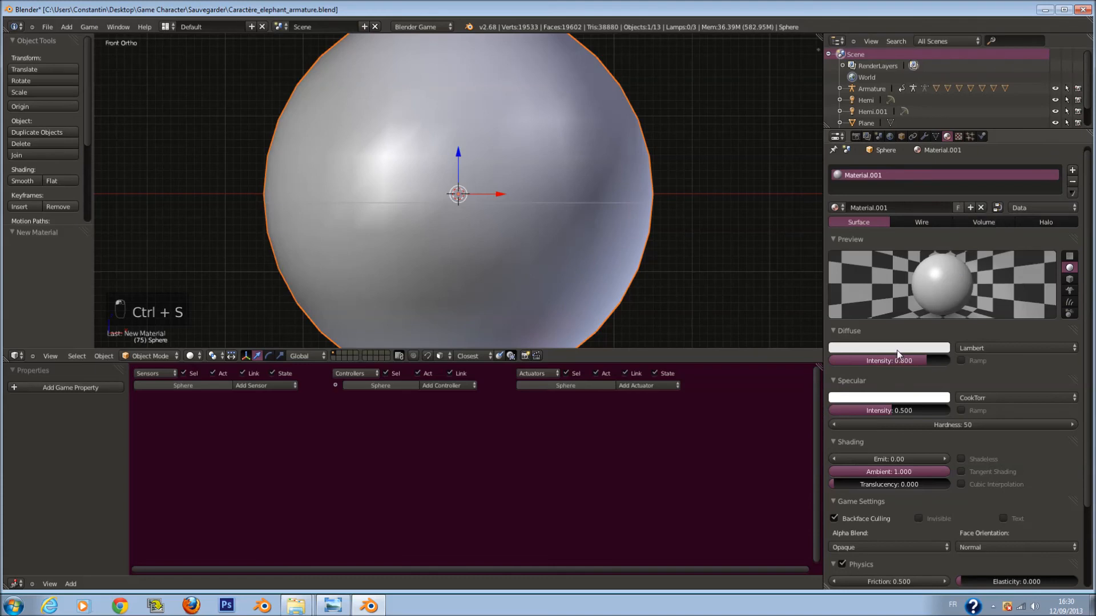
click(958, 137)
click(965, 256)
Make the sphere's new texture an Image or Movie texture and start opening an image file for it.
click(958, 270)
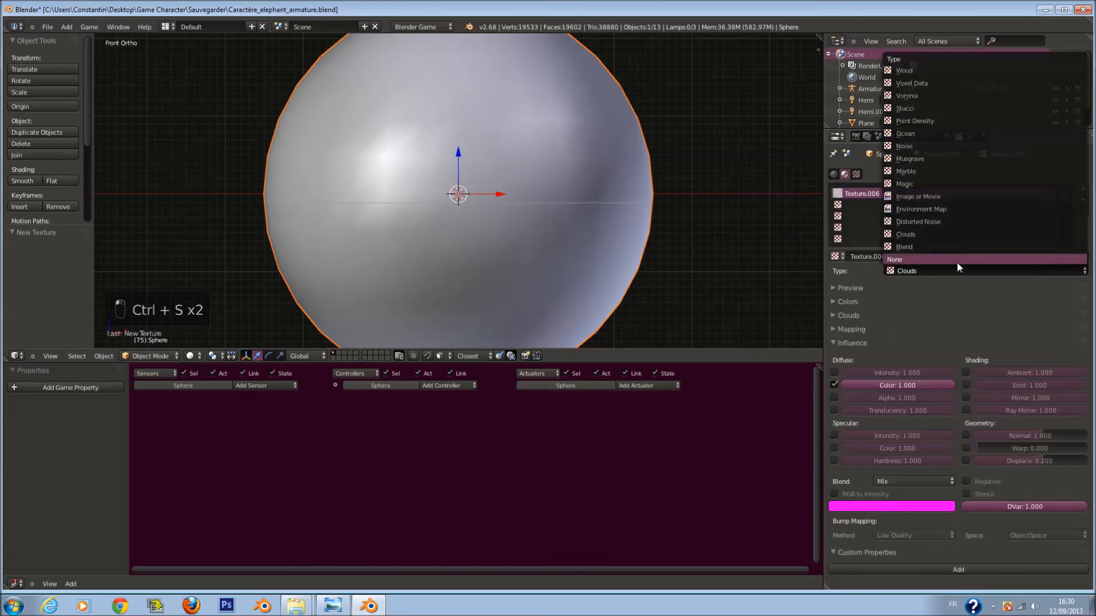
click(932, 255)
ctrl+click(901, 352)
click(935, 373)
click(933, 325)
click(915, 317)
click(989, 334)
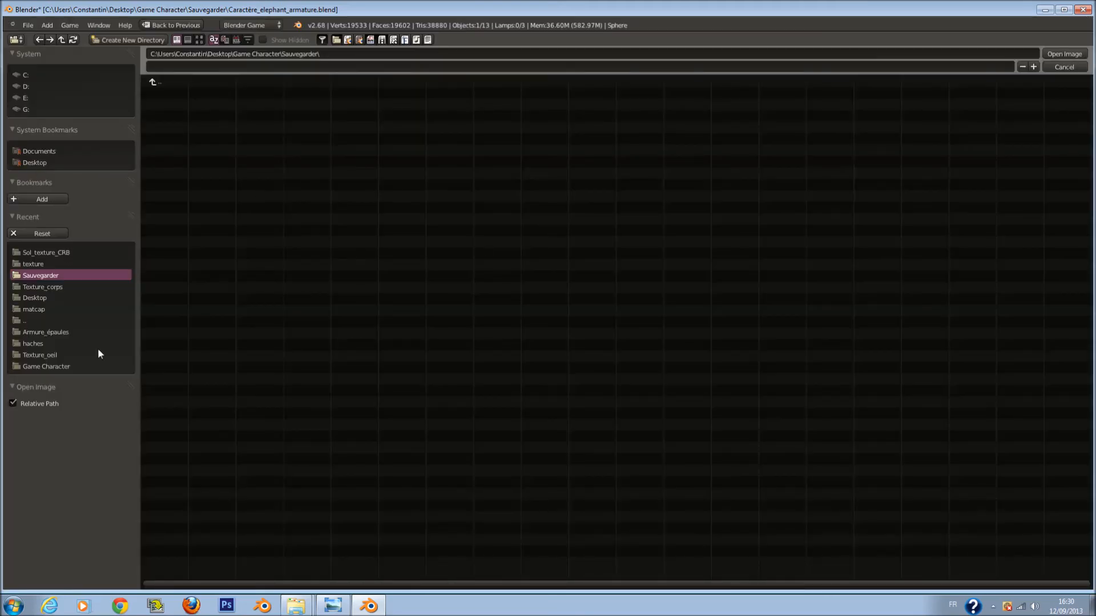
Browse the texture, Desktop and Documents folders for the sphere's texture image.
click(33, 263)
click(23, 163)
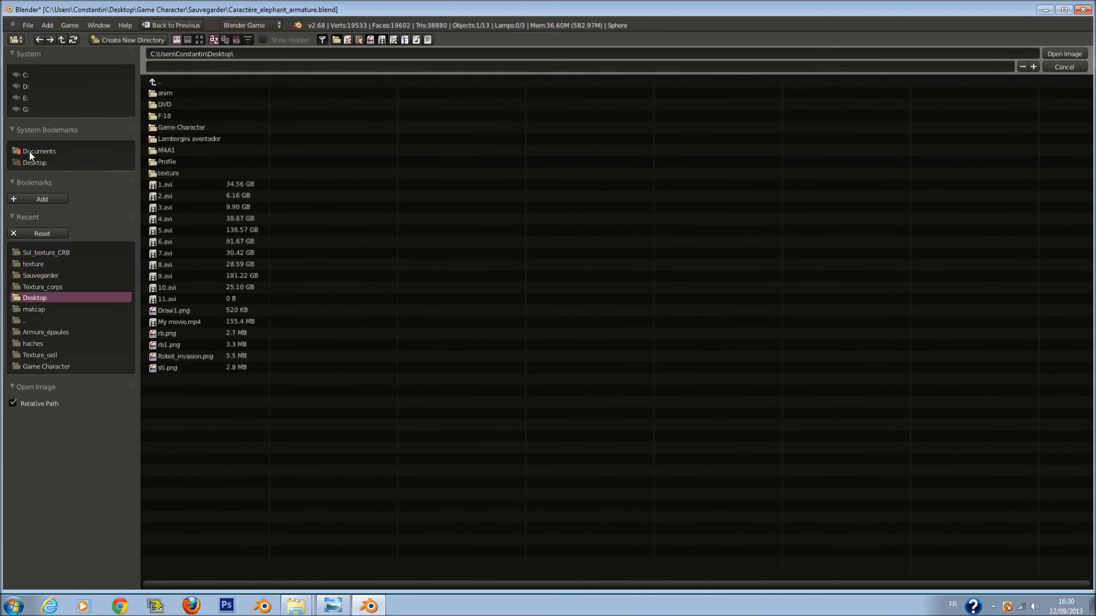
click(29, 152)
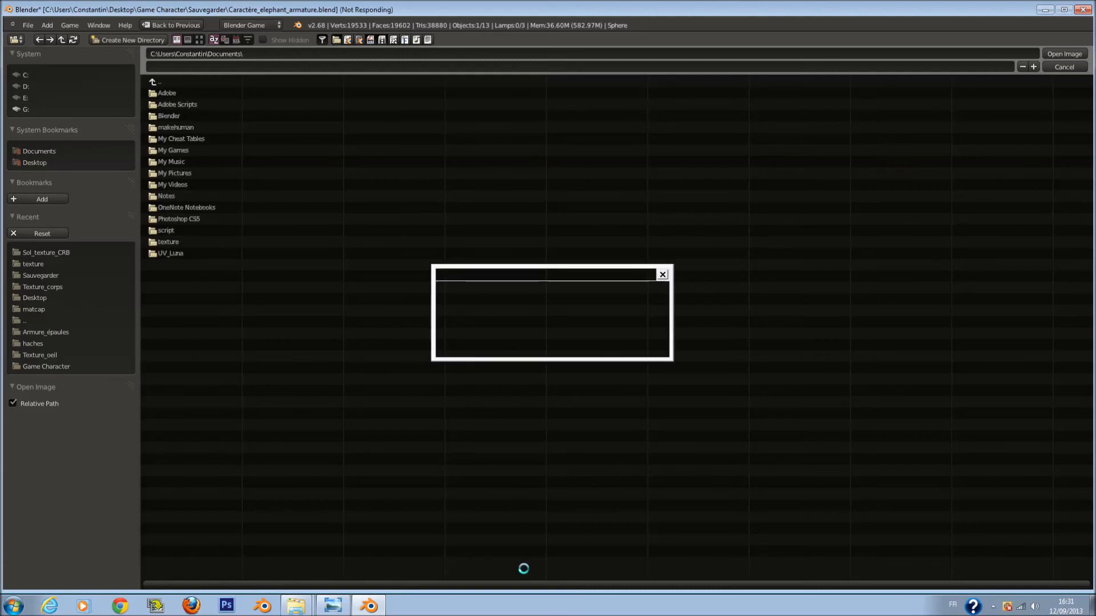
click(661, 276)
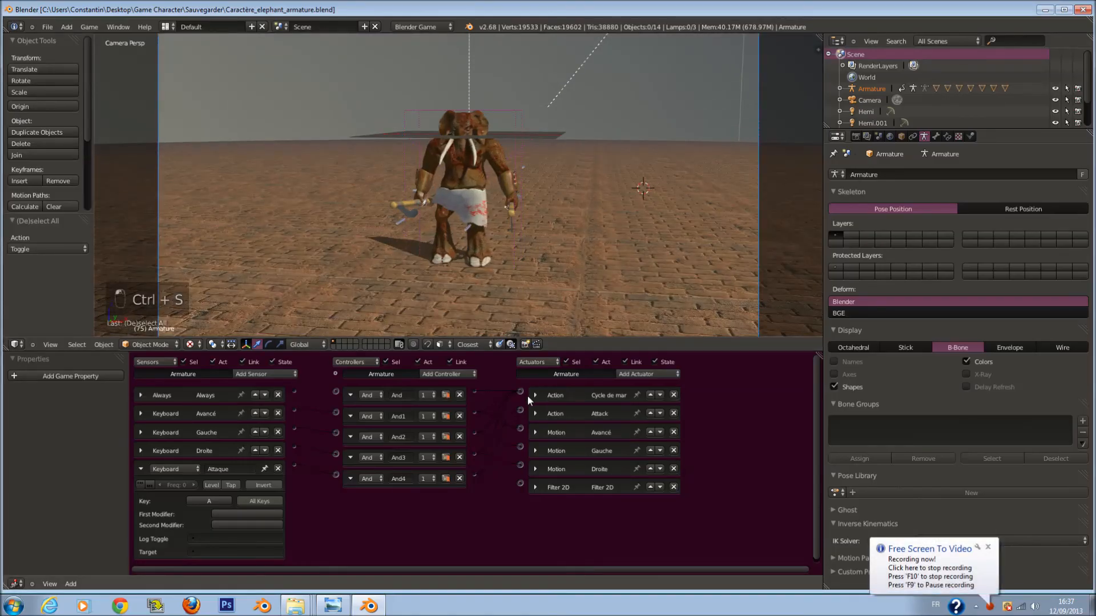
Test-run the game from the camera view, walking the elephant forward, turning it both ways and triggering the attack.
scroll(549, 249, down, 2)
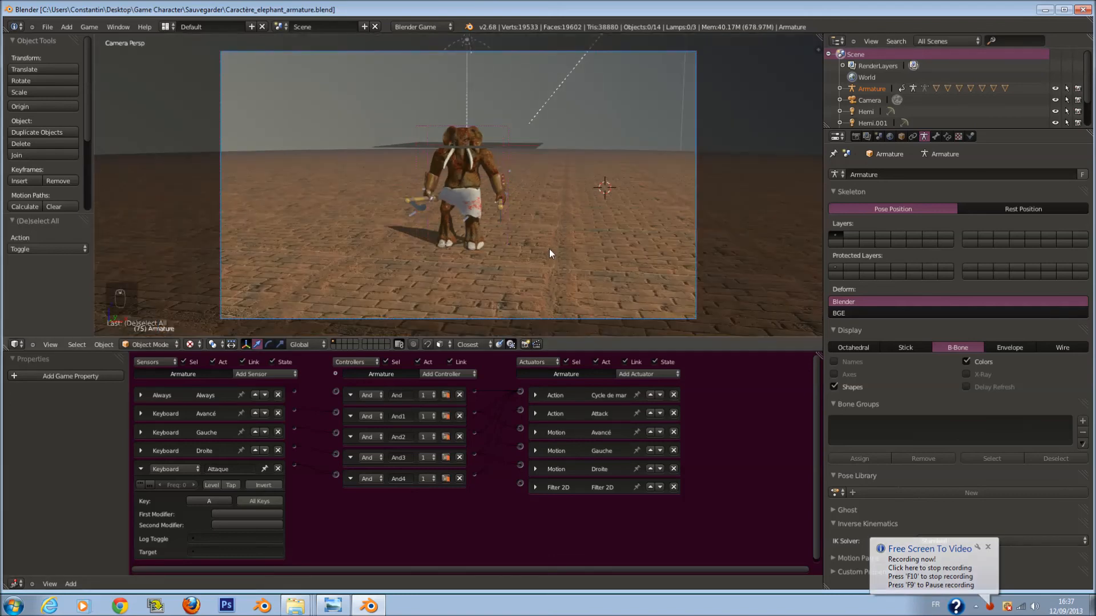
key(p)
key(Up)
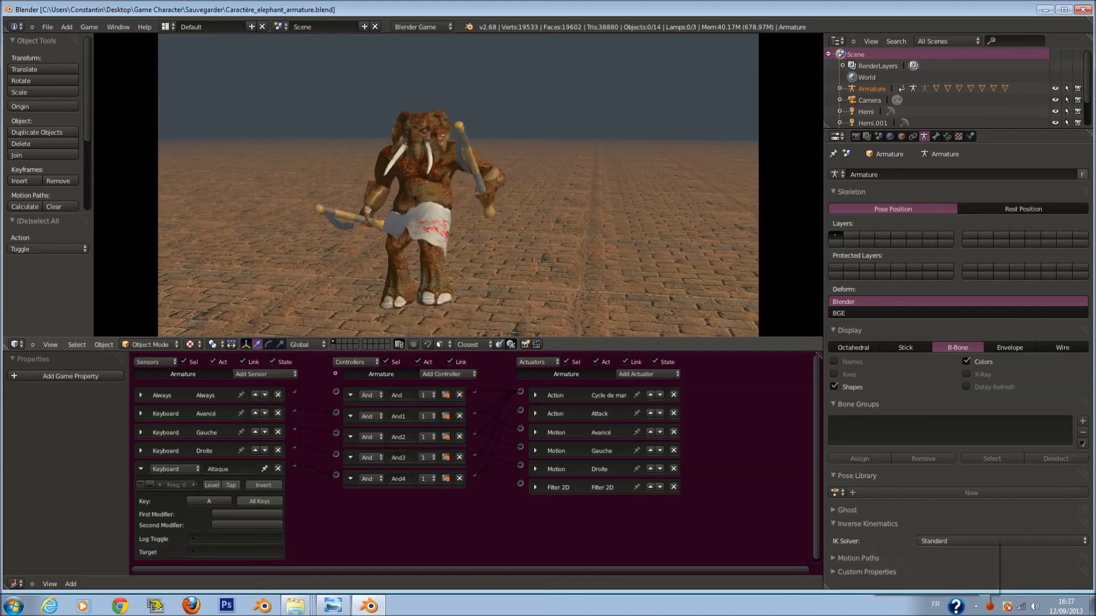
key(a)
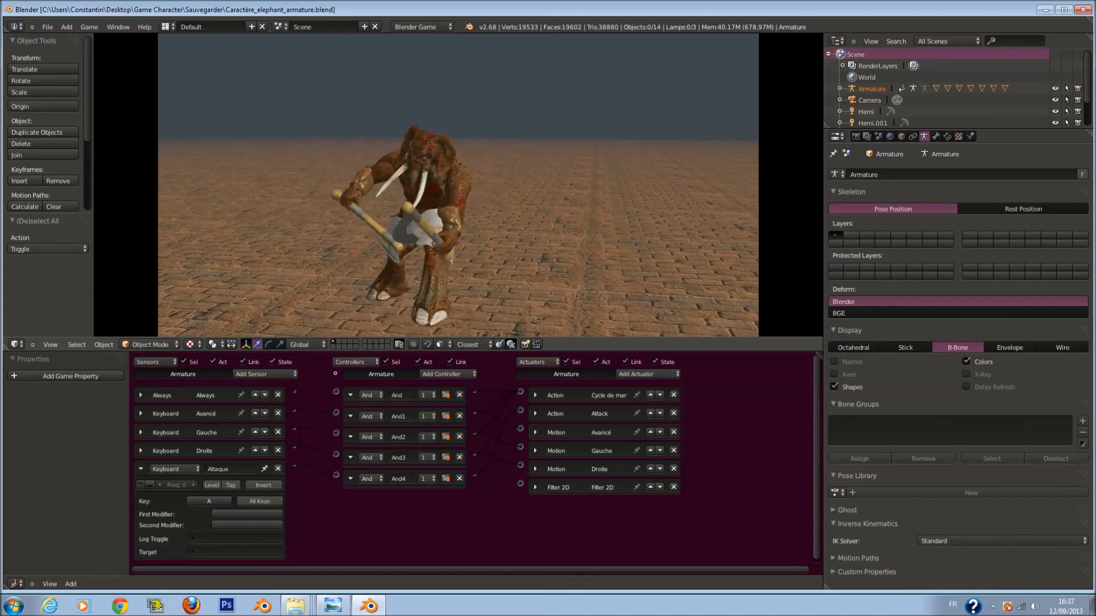
key(Right)
key(Up)
key(Left)
key(Up)
key(Left)
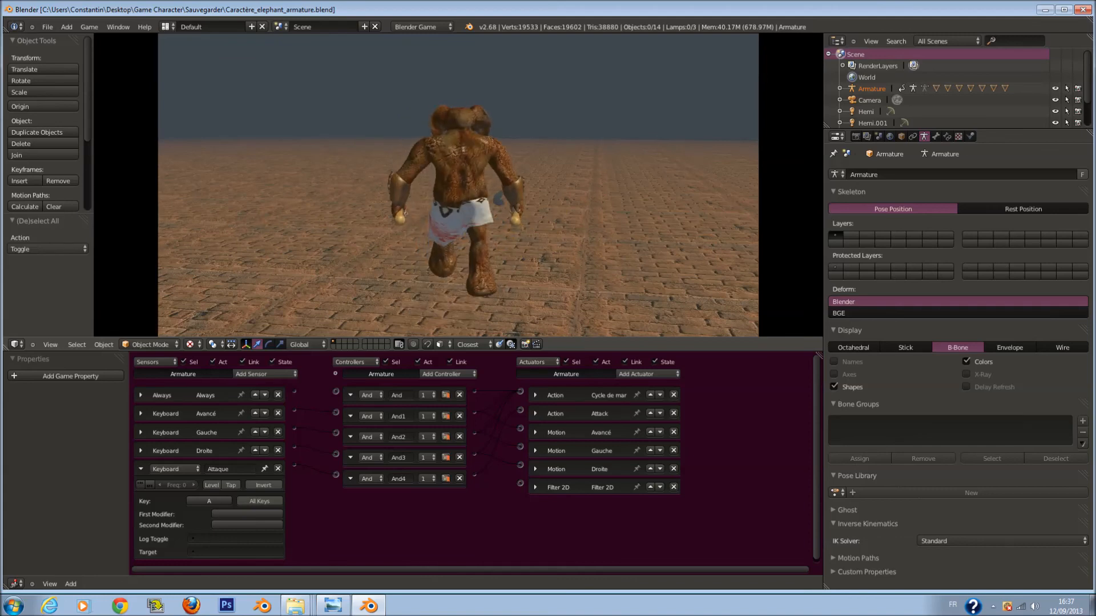
key(Right)
key(Right)
key(a)
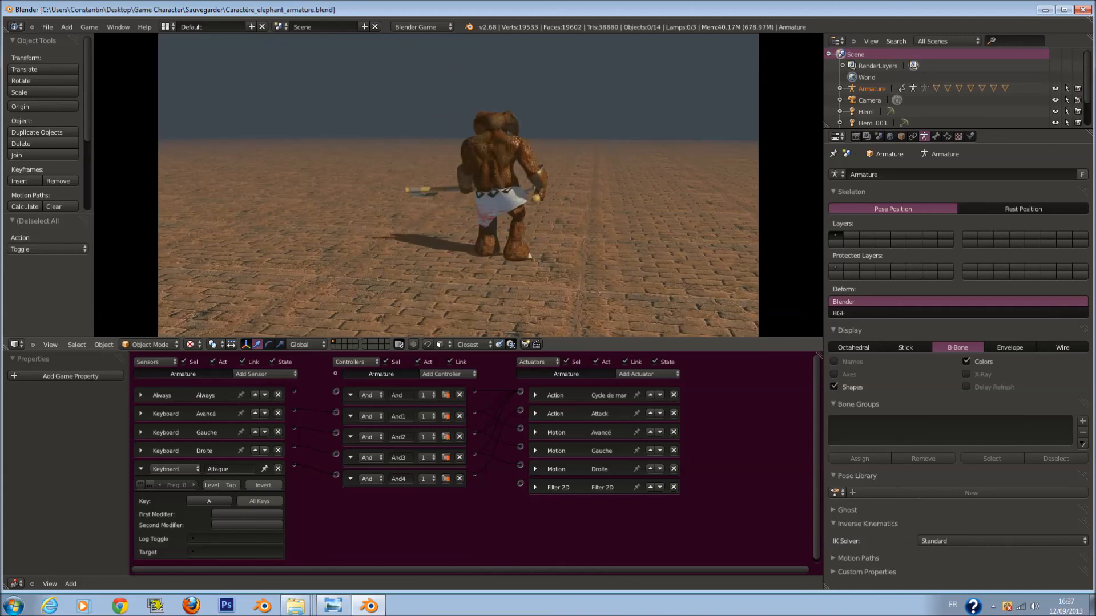
key(Escape)
Save the file and check the Cycle de marche actuator's play settings.
key(ctrl+s)
click(563, 235)
click(535, 395)
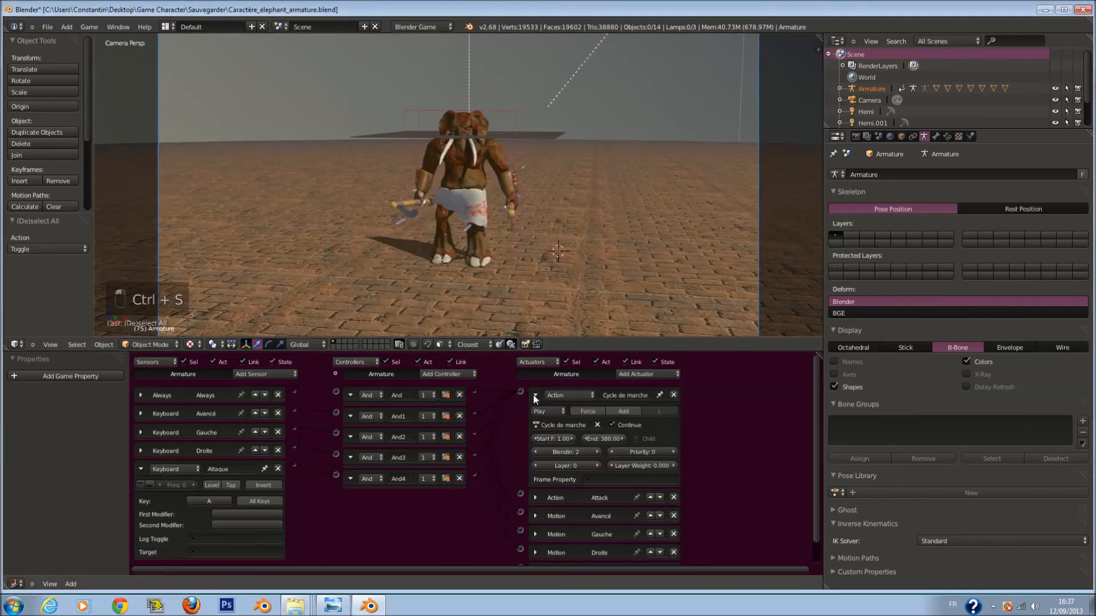
click(535, 395)
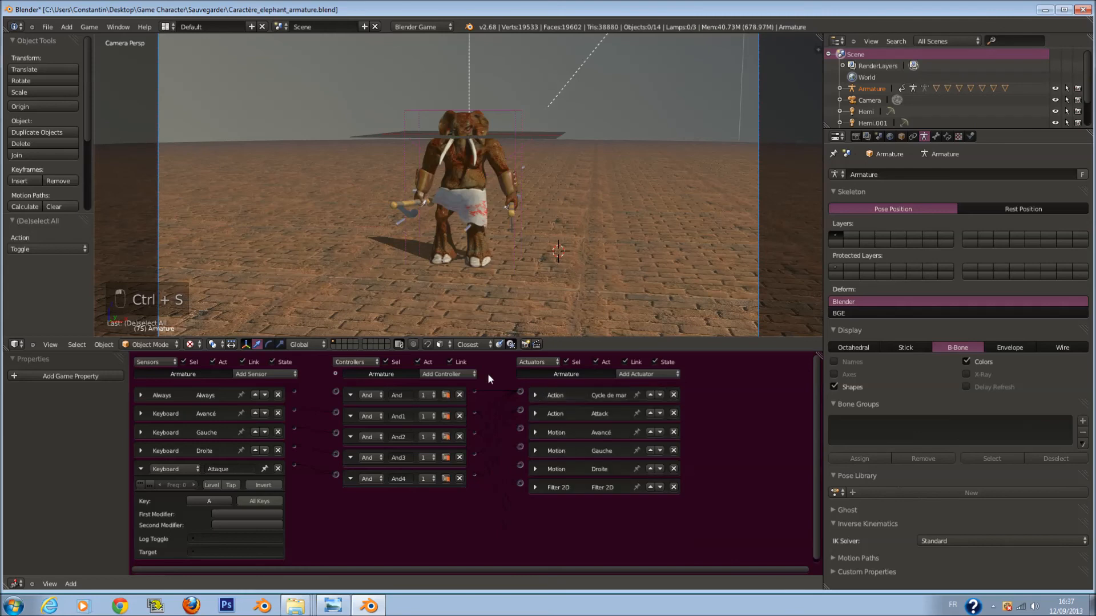
Delete the Always sensor from the armature, collapse the Attaque sensor and save the file.
click(278, 395)
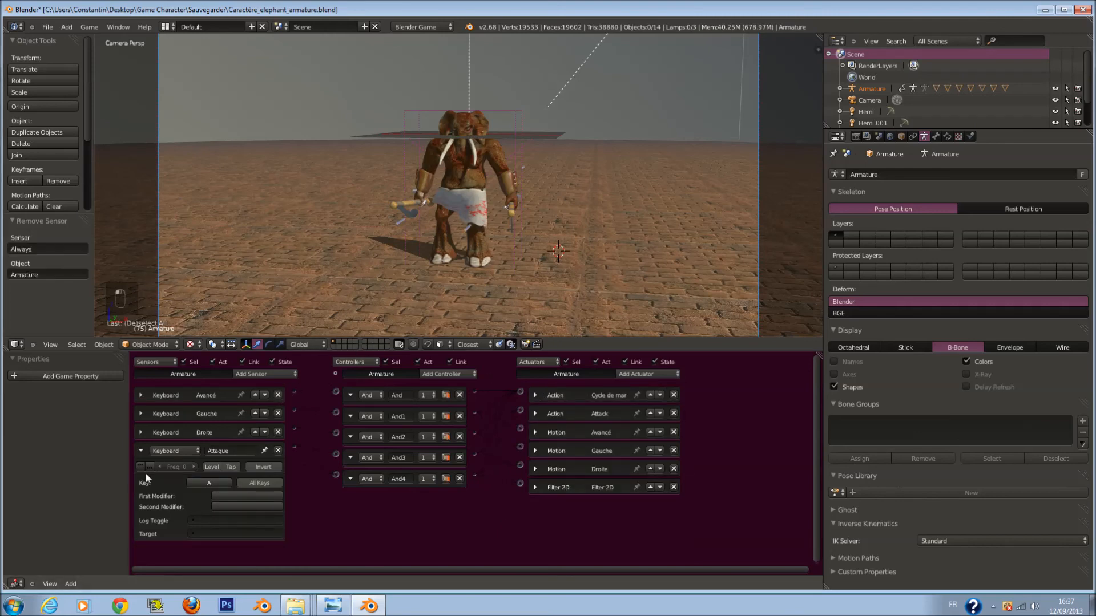
click(140, 451)
key(ctrl+s)
key(Return)
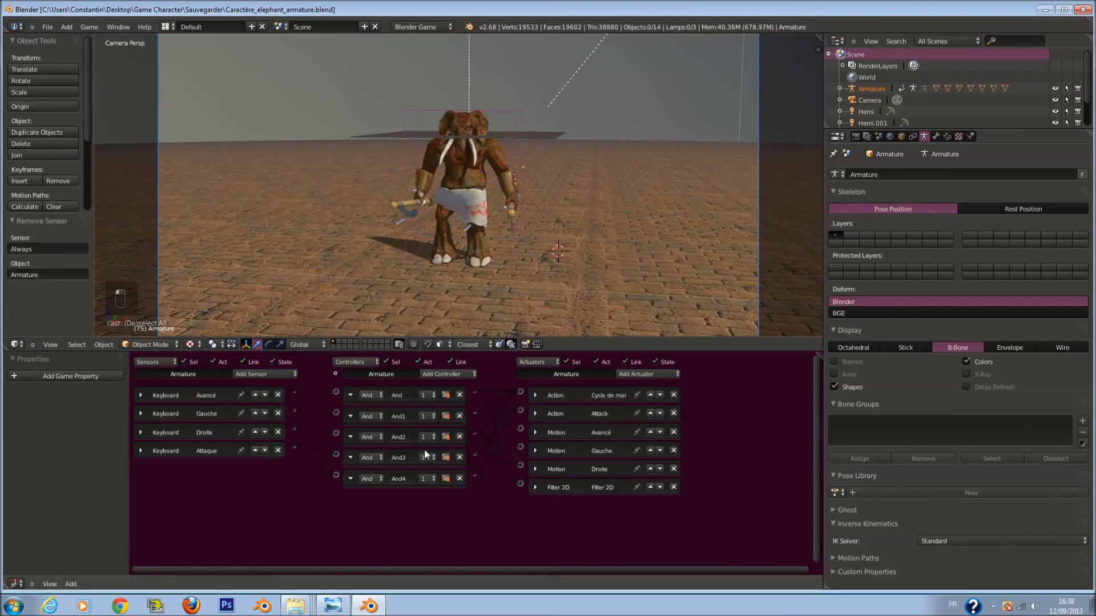
Compare the play mode and frame settings of the Attack and Cycle de marche action actuators.
click(534, 414)
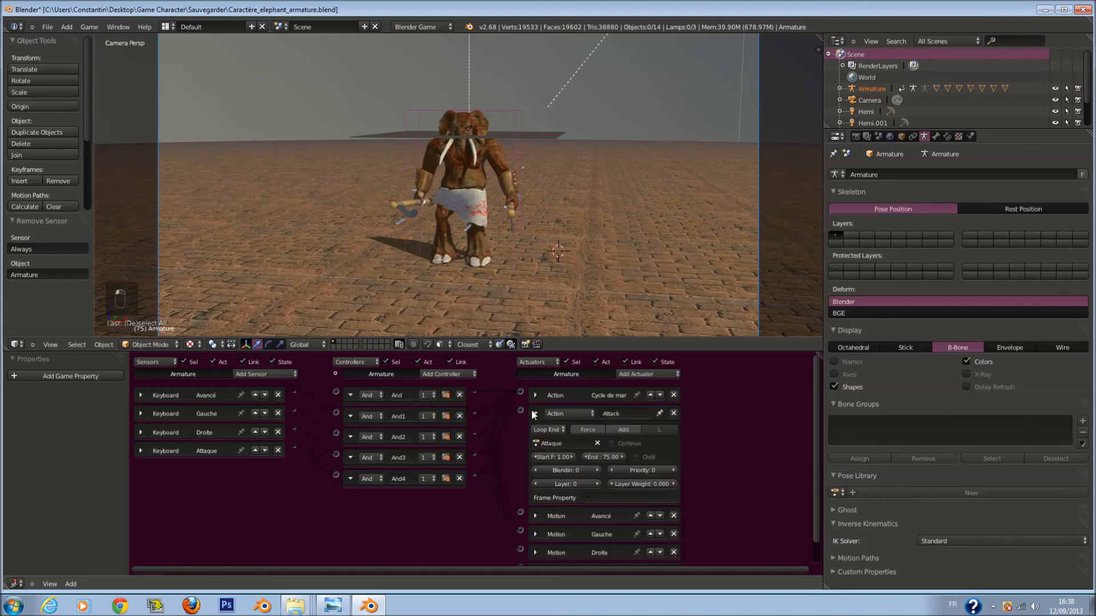
click(533, 412)
click(535, 395)
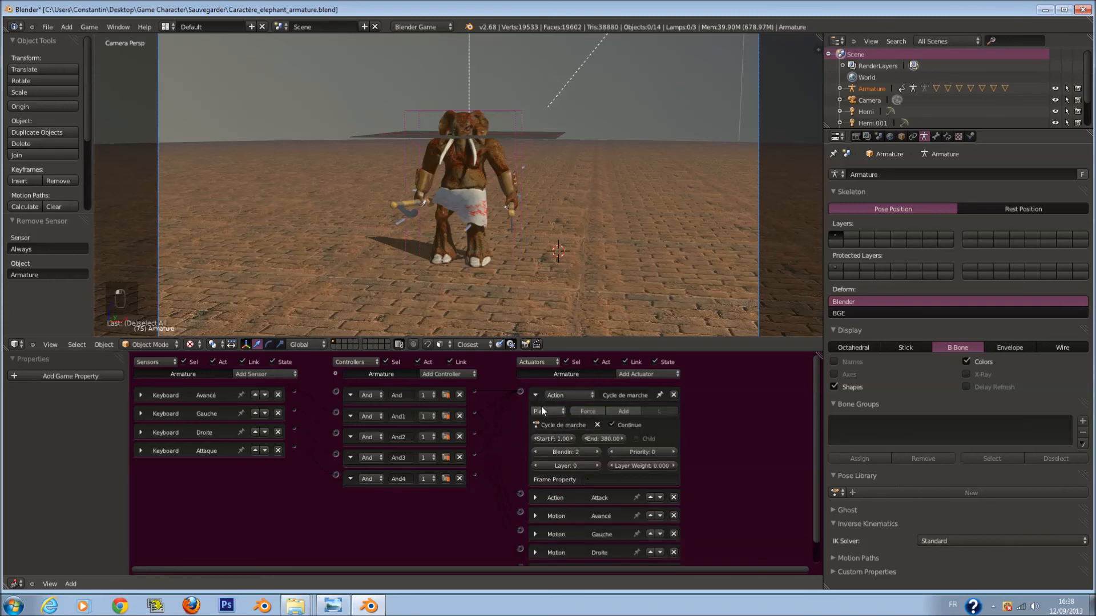
click(536, 399)
click(535, 412)
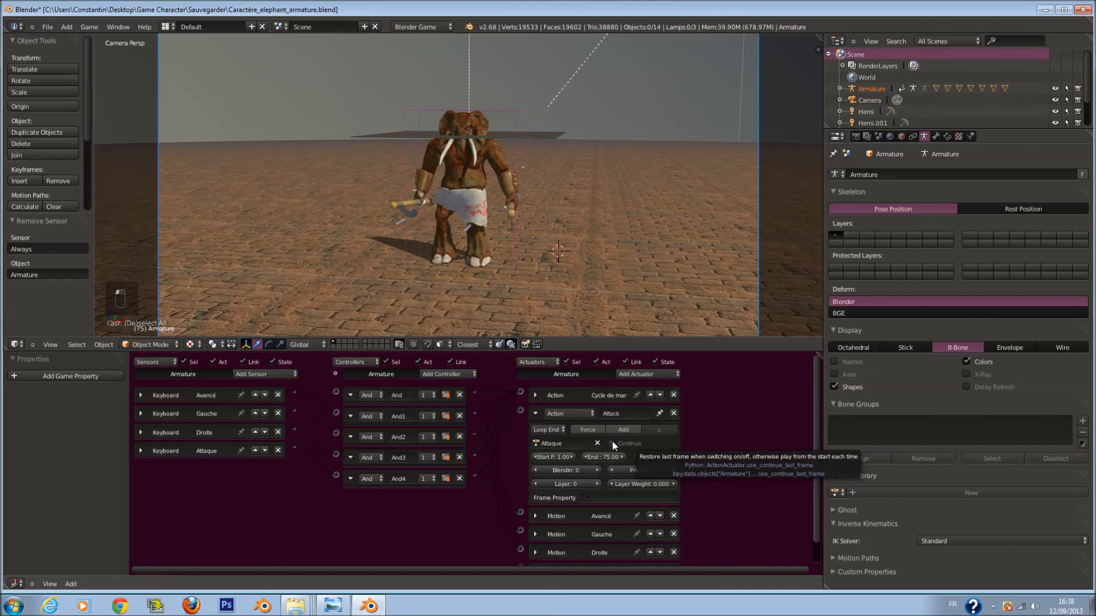
click(537, 413)
Save the file with the Always sensor removed from the elephant's logic bricks.
key(ctrl+s)
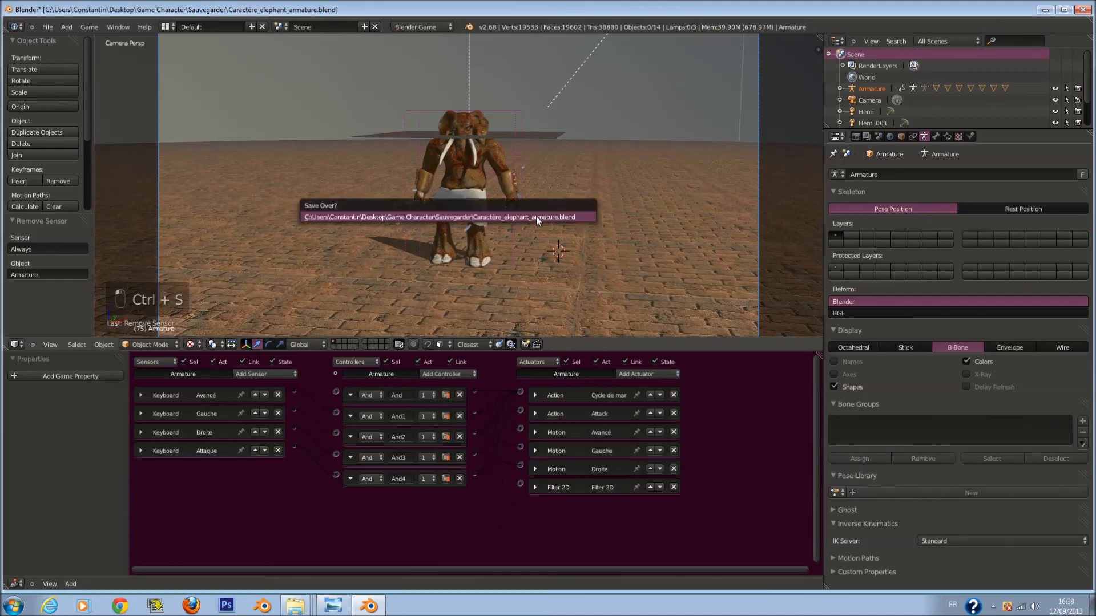
click(536, 217)
scroll(536, 217, down, 1)
key(a)
key(a)
key(a)
key(ctrl+s)
click(538, 251)
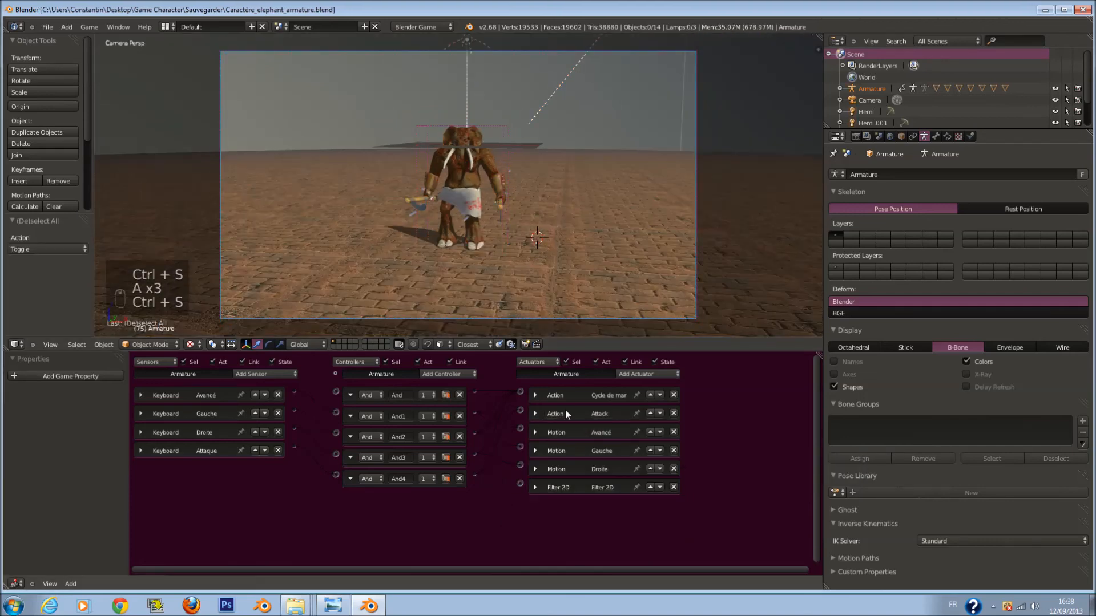
key(ctrl+s)
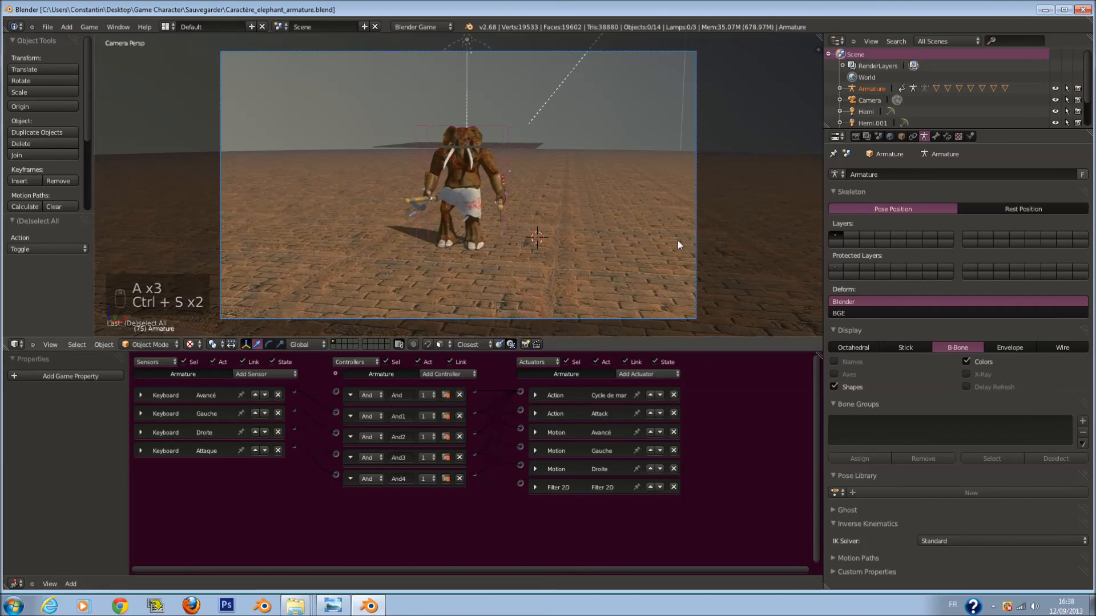
Save the file over the existing Caractère_elephant_armature.blend.
key(a)
key(a)
key(a)
key(ctrl+s)
click(560, 235)
scroll(561, 235, up, 2)
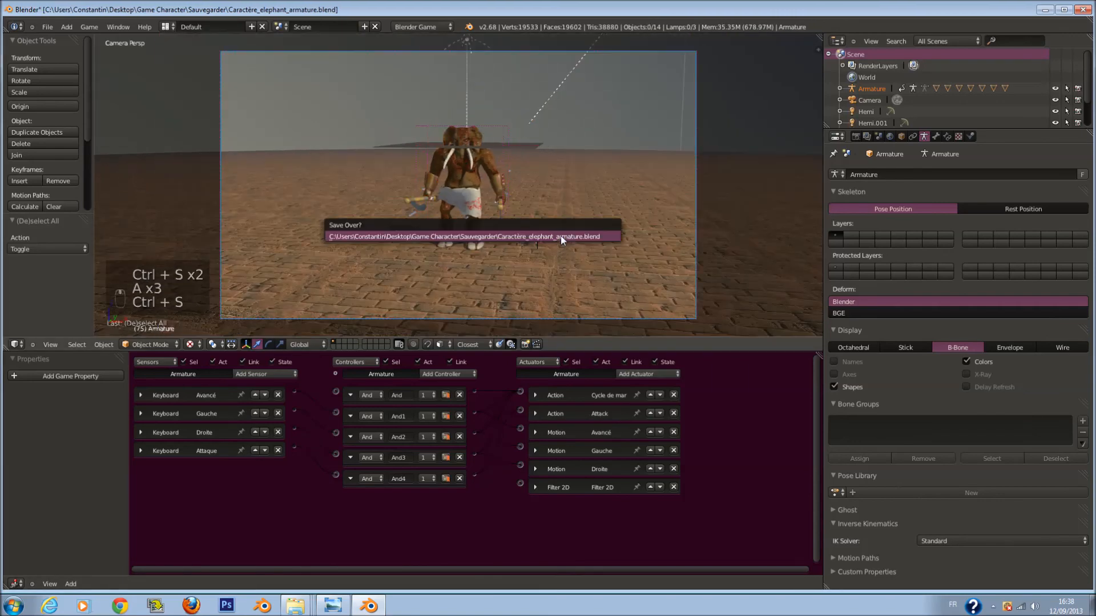
scroll(560, 235, down, 2)
scroll(560, 235, up, 2)
scroll(560, 238, down, 2)
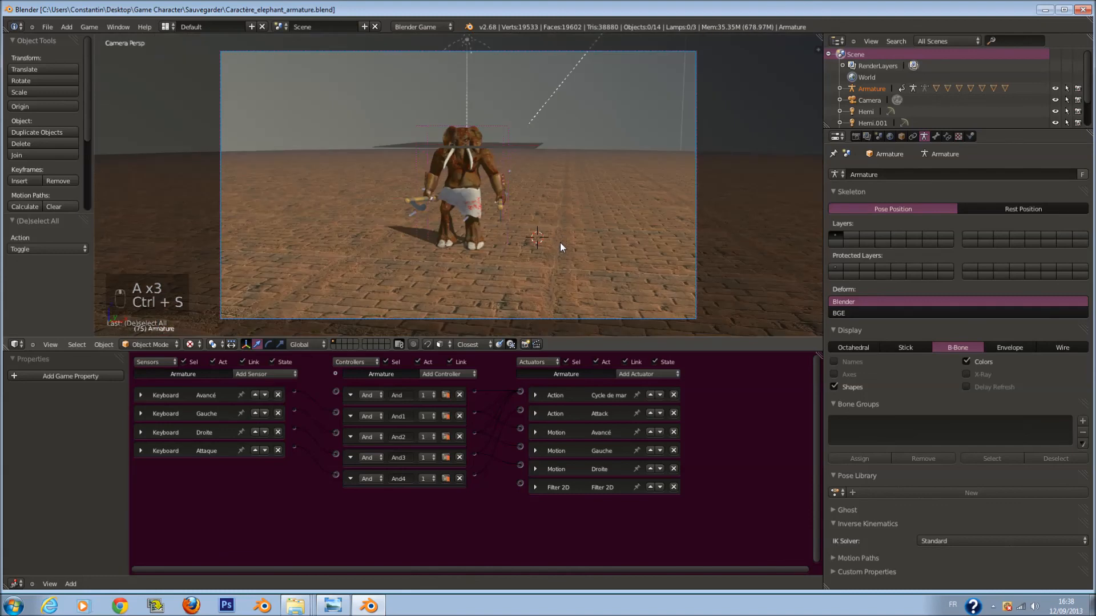
key(a)
key(a)
key(a)
key(ctrl+s)
click(563, 251)
key(a)
key(a)
key(ctrl+s)
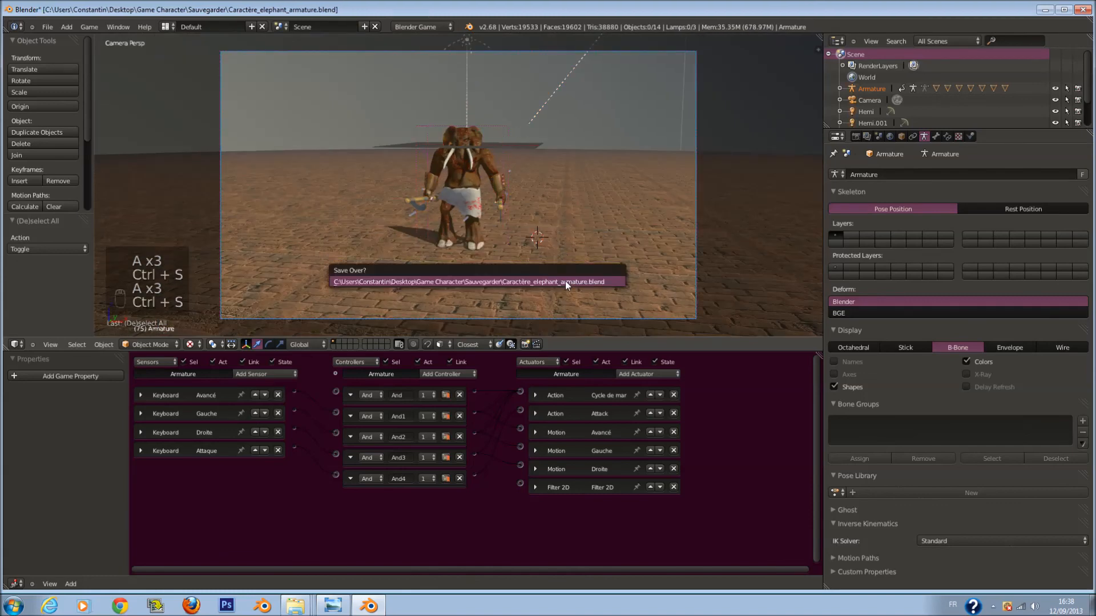
click(565, 281)
Select the camera in camera view and show the 3D view's properties sidebar.
scroll(562, 252, down, 1)
middle_drag(559, 187, 556, 203)
scroll(558, 207, down, 10)
key(KP_0)
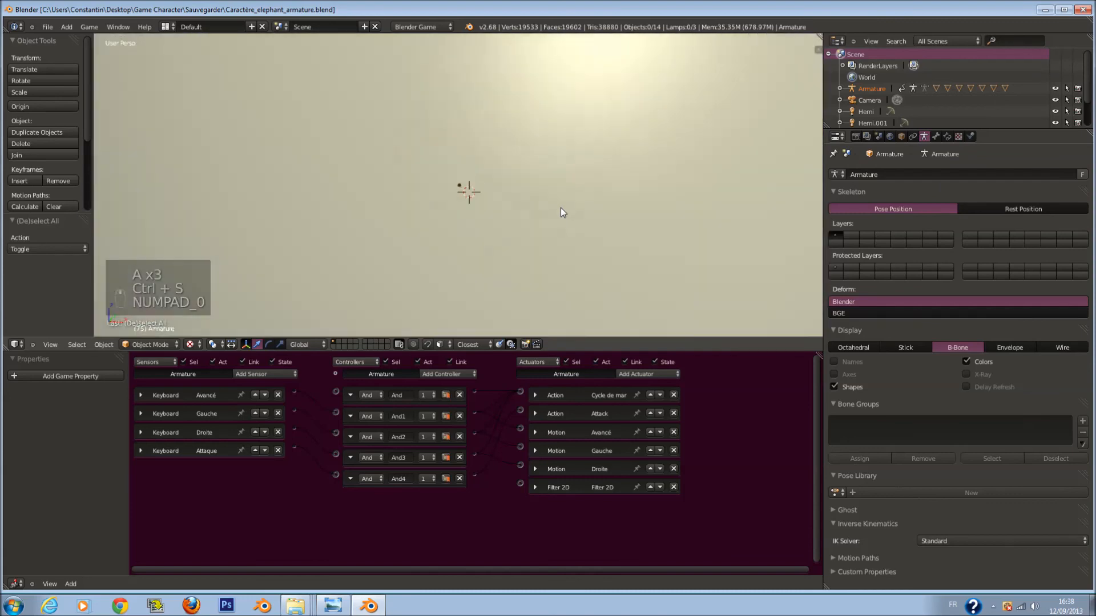
right_click(641, 167)
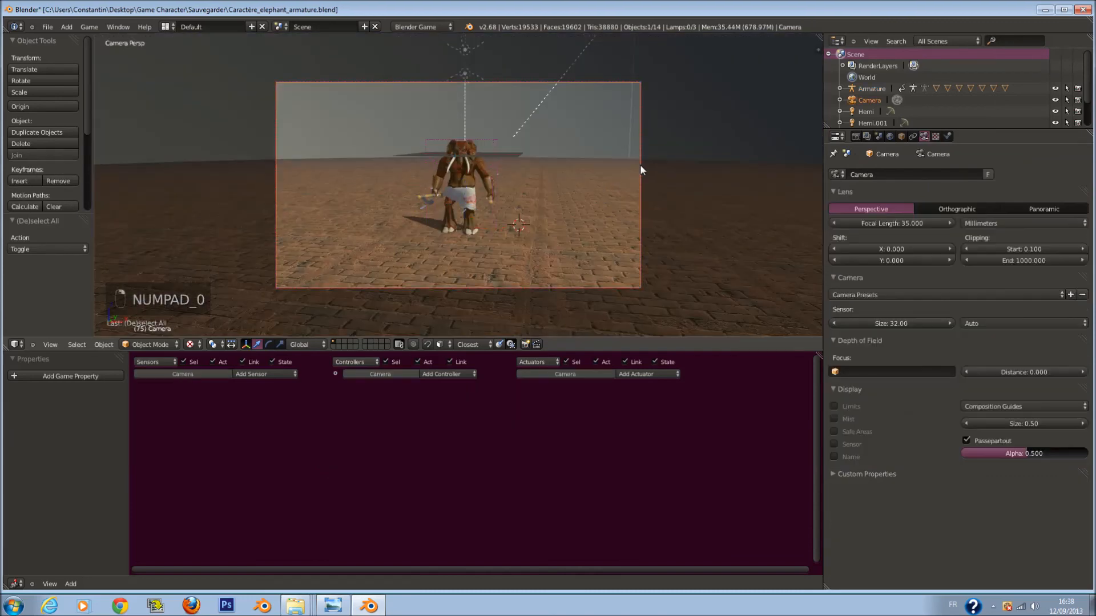
key(n)
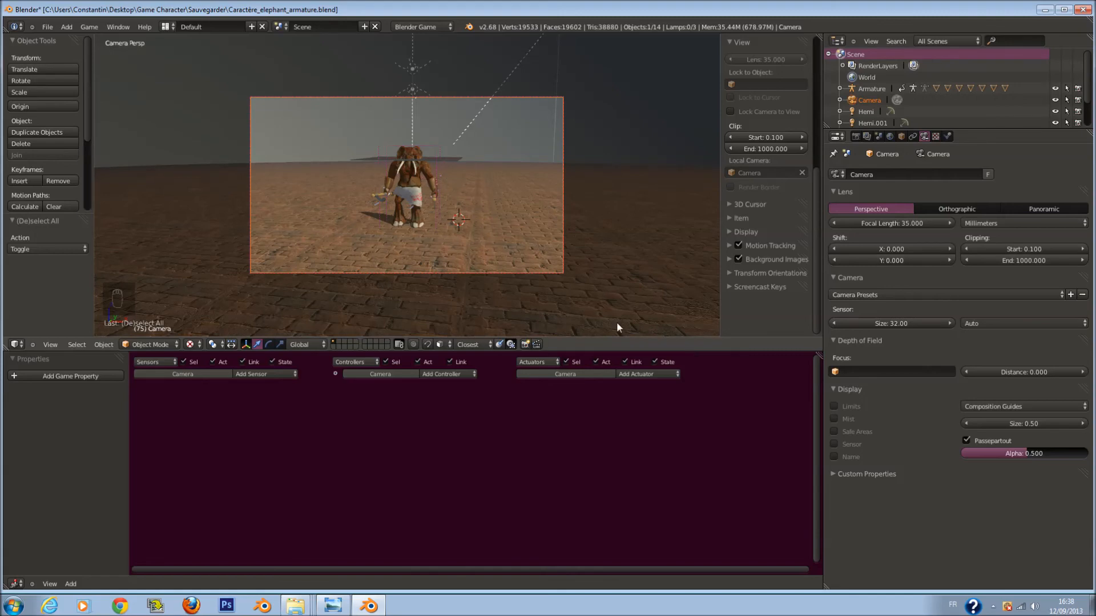
Save the file with the camera selected.
key(shift+a)
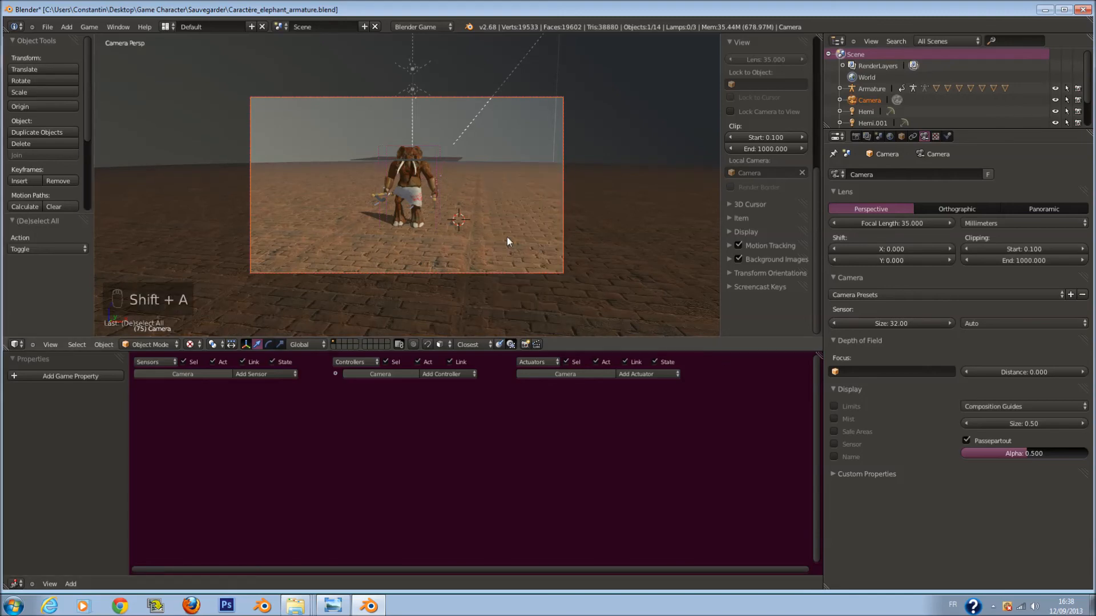
scroll(537, 229, up, 2)
key(a)
key(ctrl+s)
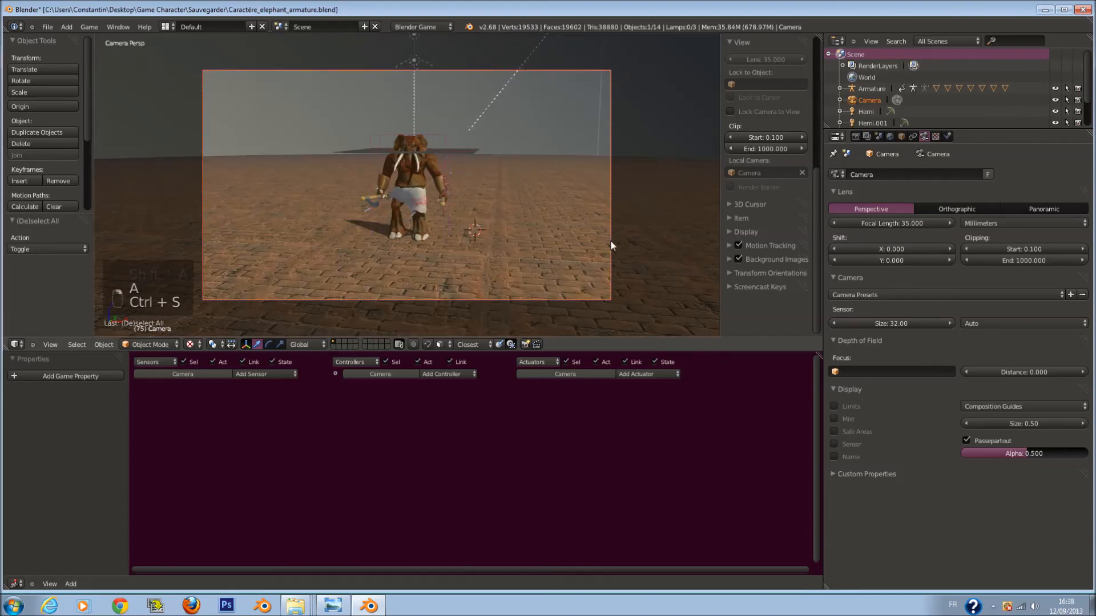
scroll(464, 156, down, 2)
click(265, 374)
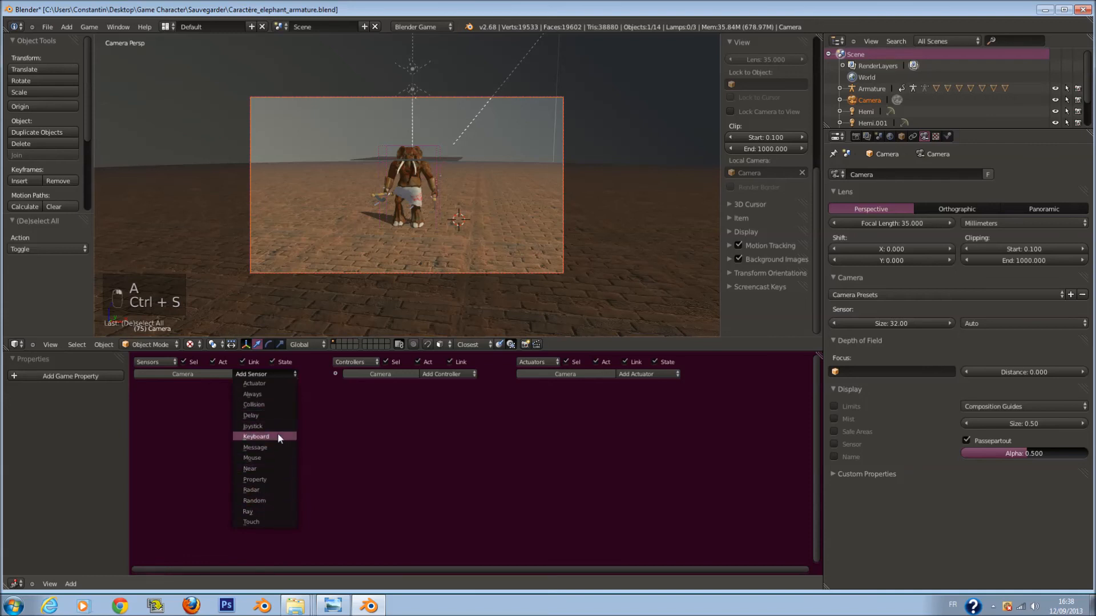
click(282, 467)
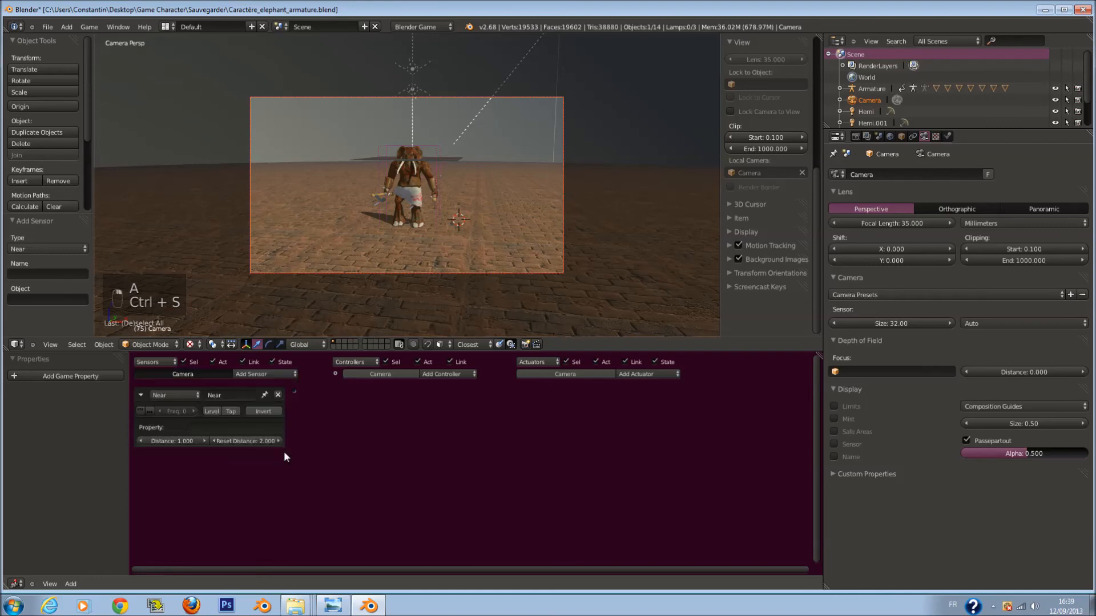
click(277, 395)
Add a Camera actuator and an Always sensor to the camera and link them through an And controller.
click(635, 374)
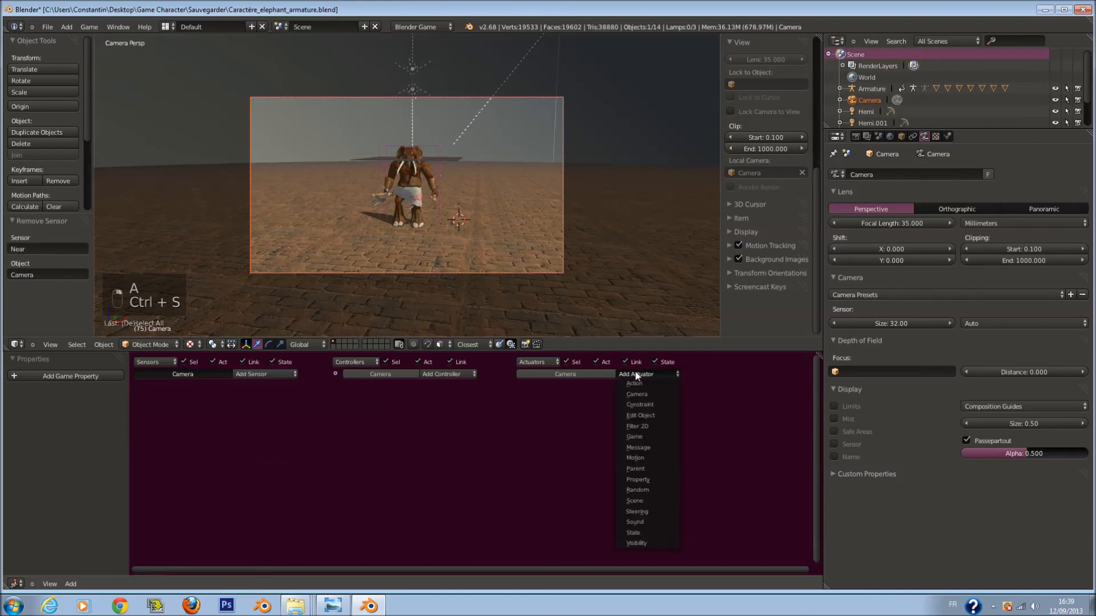
click(662, 395)
click(276, 378)
click(280, 383)
click(279, 393)
click(279, 375)
click(283, 394)
drag(294, 391, 519, 393)
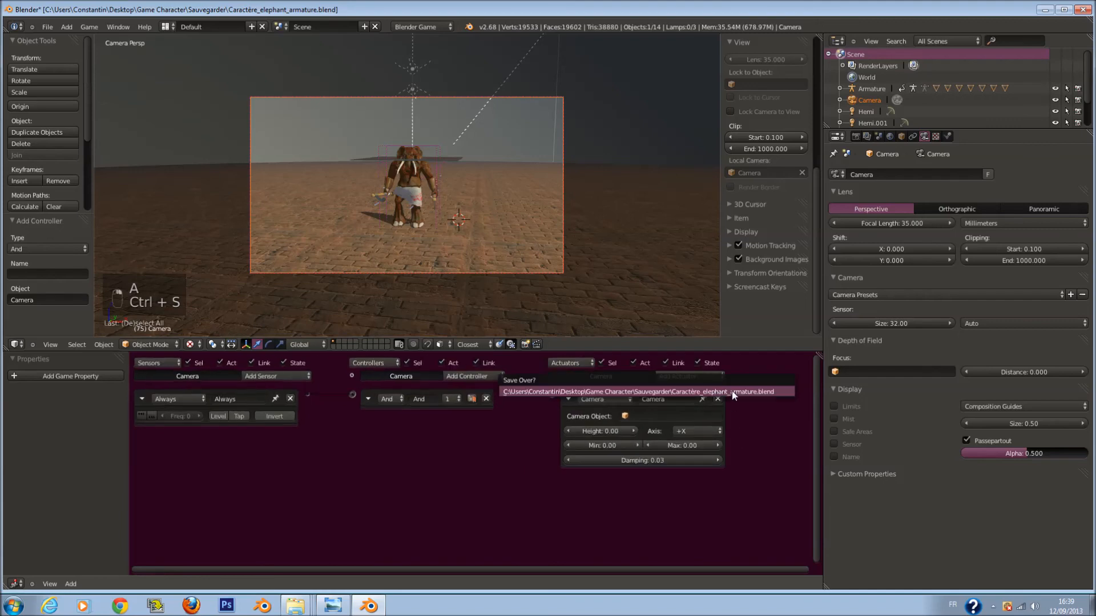
Run the game to test the camera's logic bricks and stop it.
key(p)
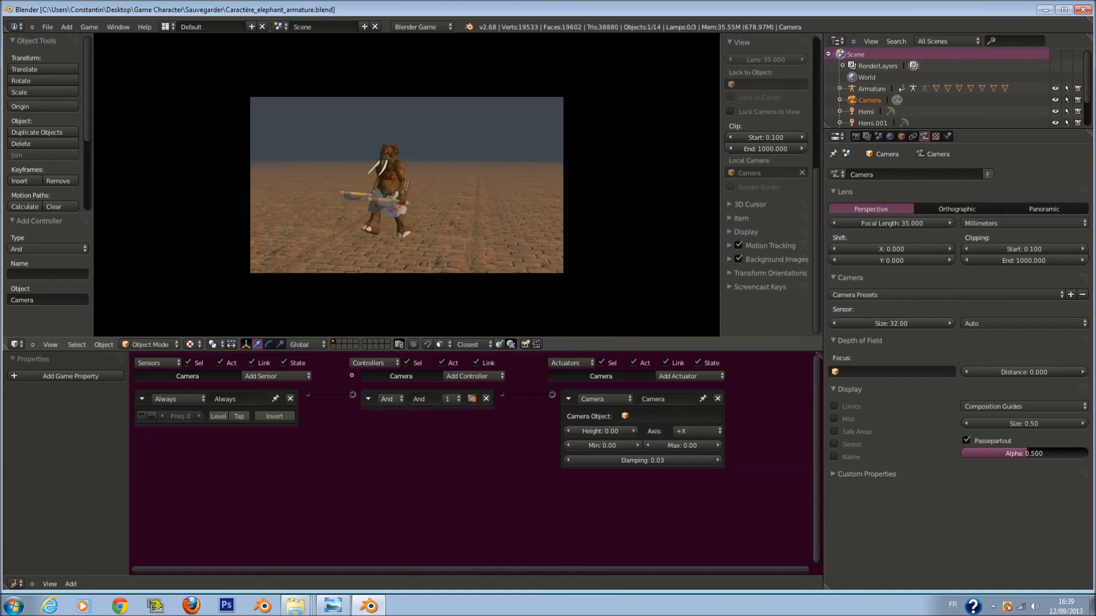
key(Escape)
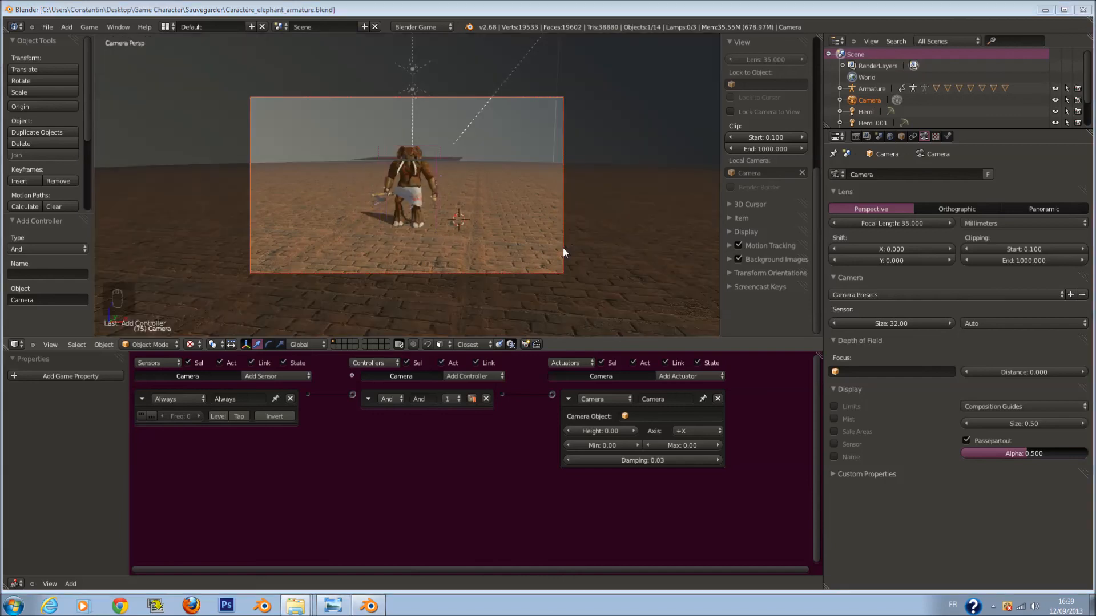
Enlarge the 3D view over the logic editor and save the file.
key(ctrl+s)
drag(612, 349, 611, 568)
key(a)
key(a)
key(a)
scroll(502, 325, down, 2)
key(ctrl+s)
key(a)
scroll(455, 133, down, 3)
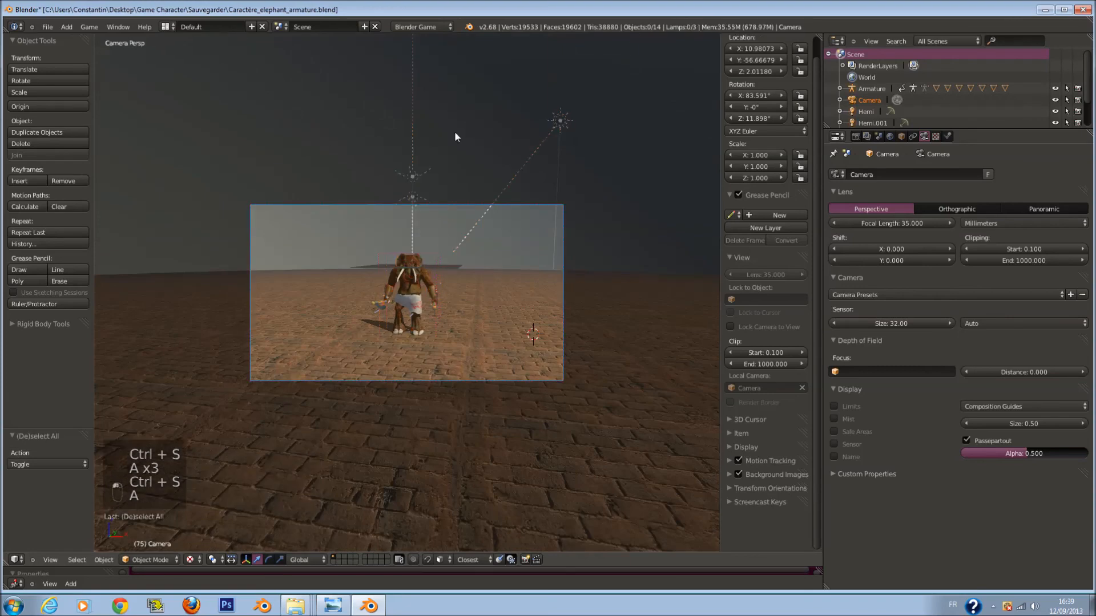
Select the large sphere surrounding the scene and give it a new material named Ciel.
middle_drag(457, 135, 469, 161)
scroll(482, 176, down, 11)
key(ctrl+s)
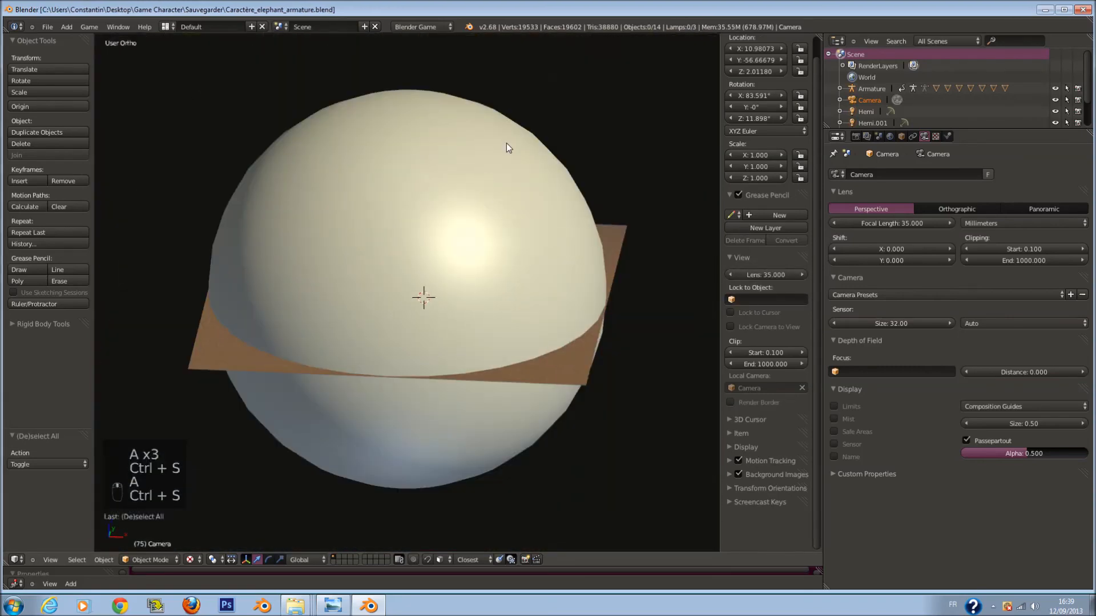
right_click(514, 141)
key(ctrl+s)
key(KP_0)
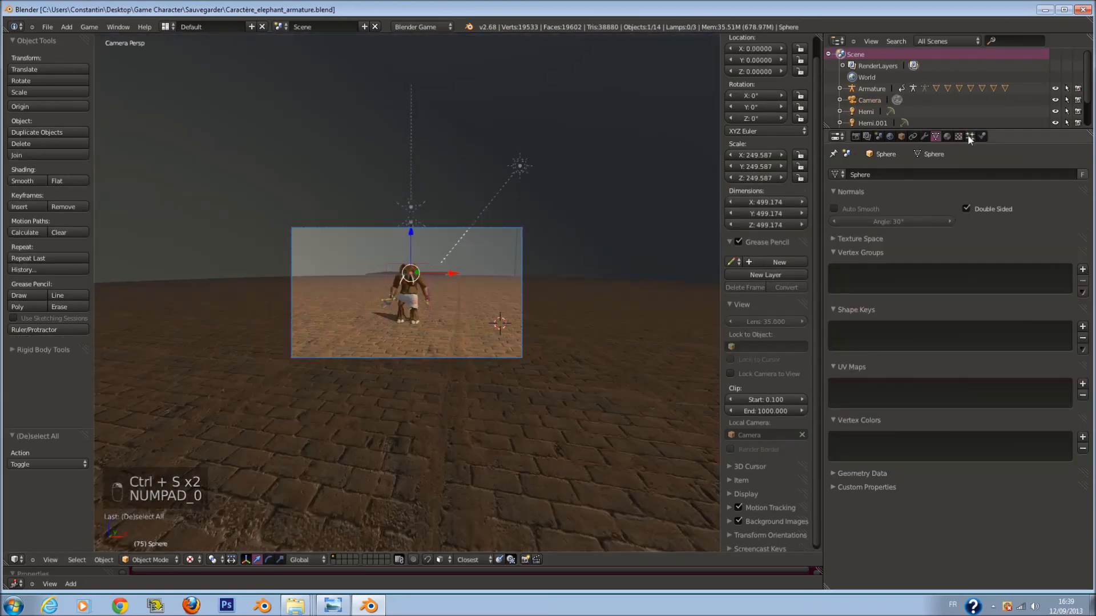
click(947, 137)
click(930, 209)
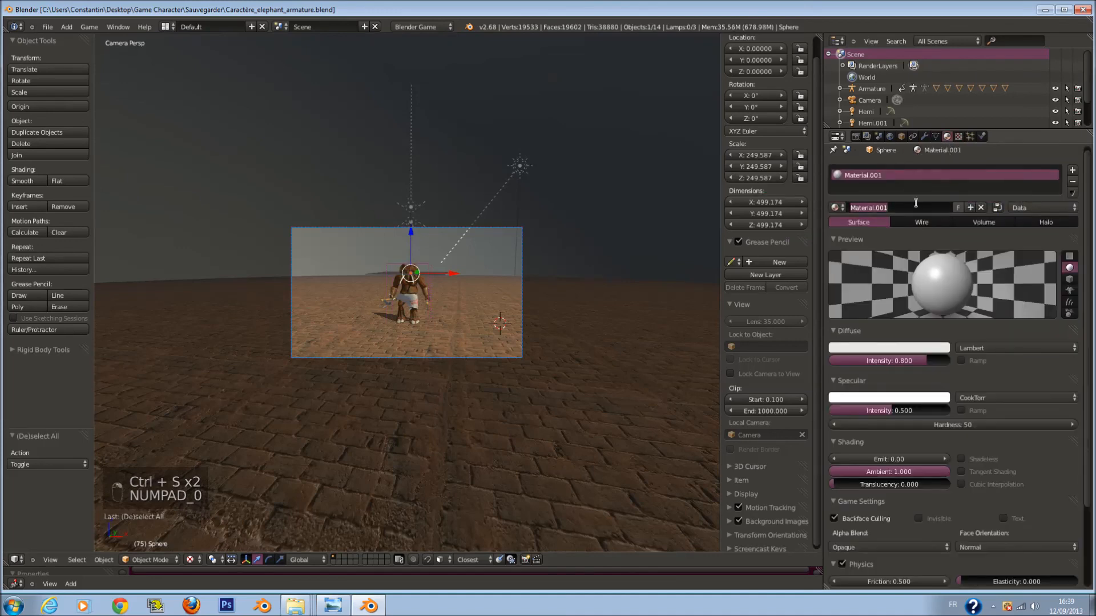
text(Ciel$)
key(Return)
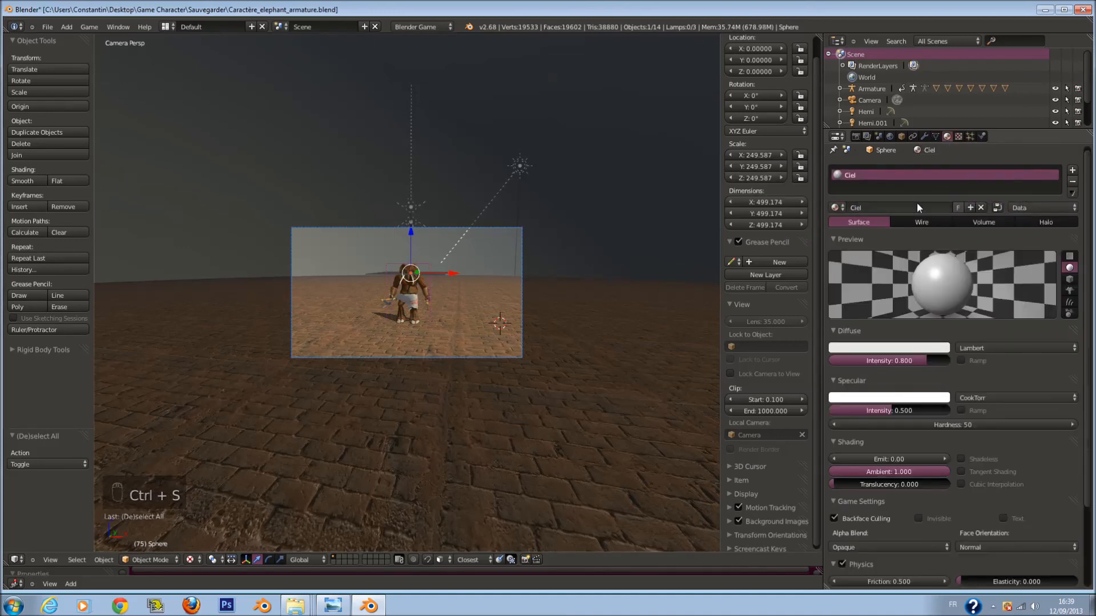
Add an image texture to the Ciel material and load SkyDome-Cloud-Few-MidMorning.png from F:\texture\sky & HDR sky.
click(959, 137)
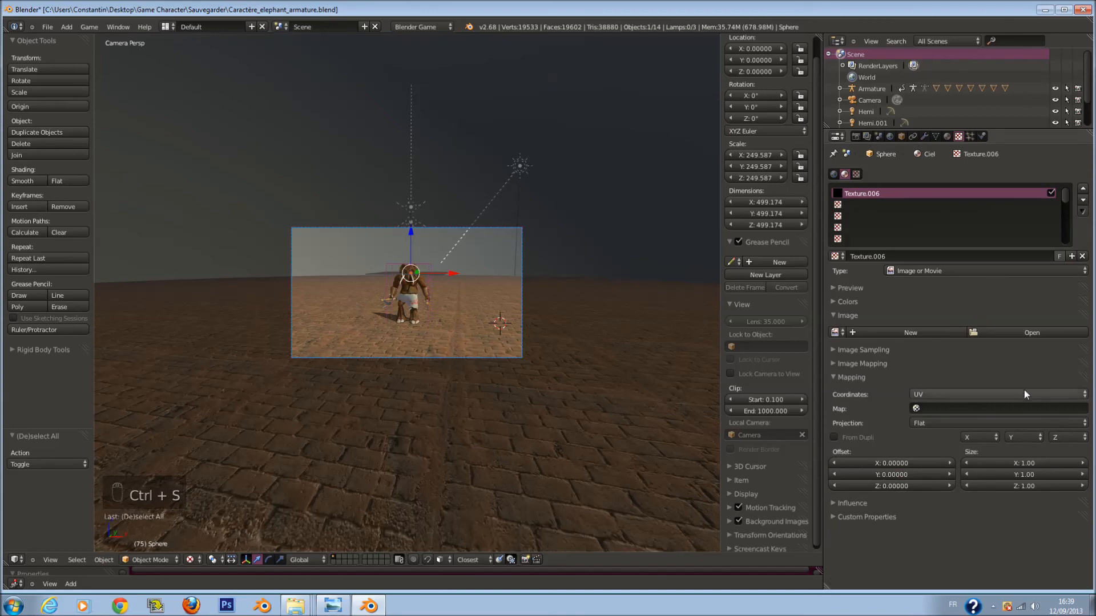
click(1046, 334)
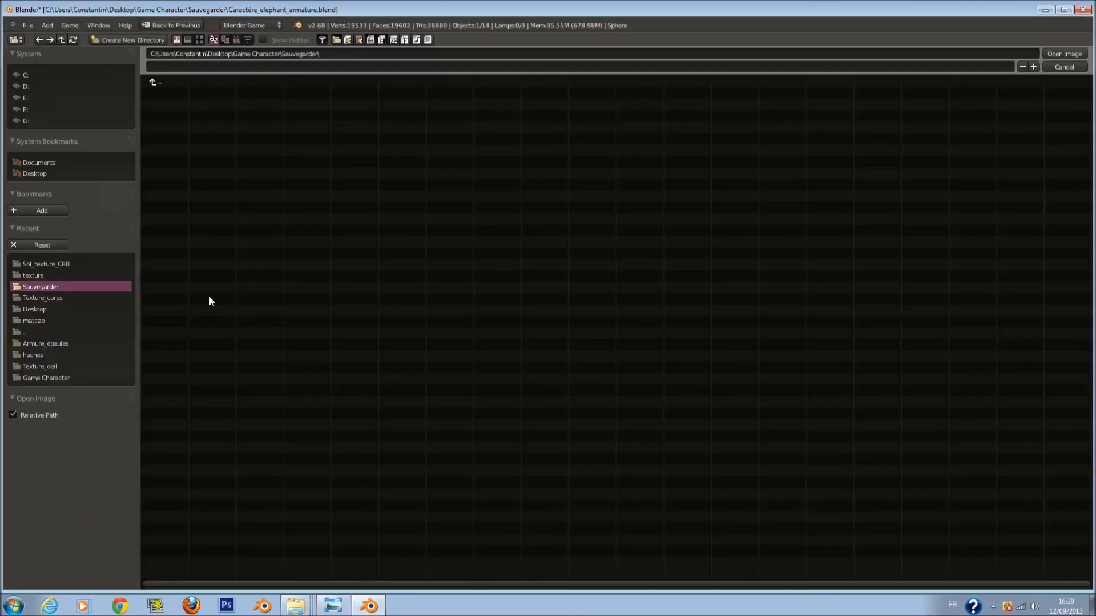
click(36, 173)
click(28, 108)
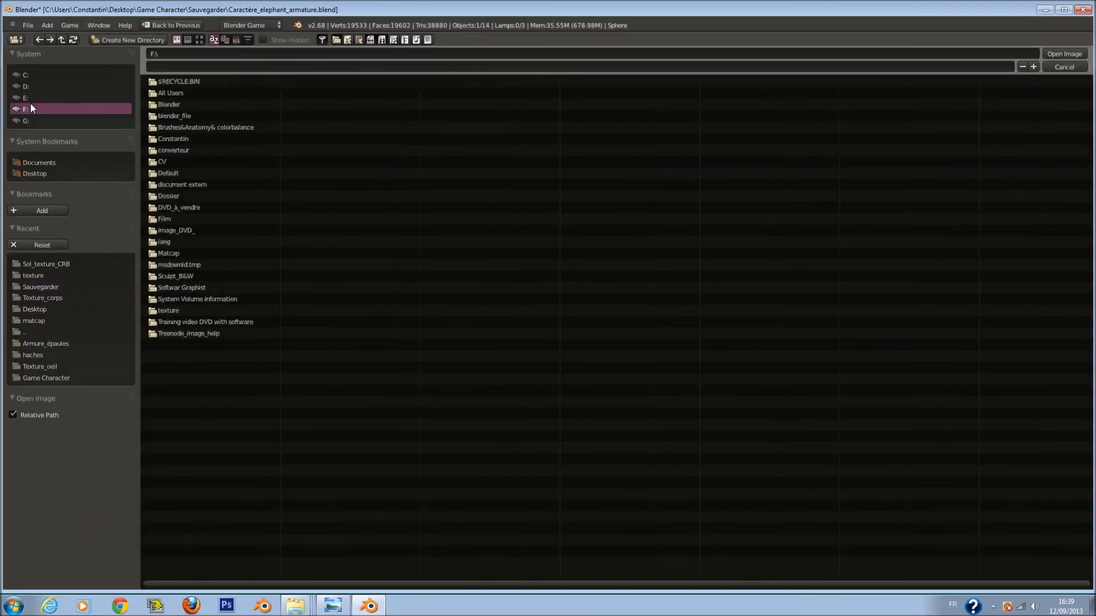
click(200, 312)
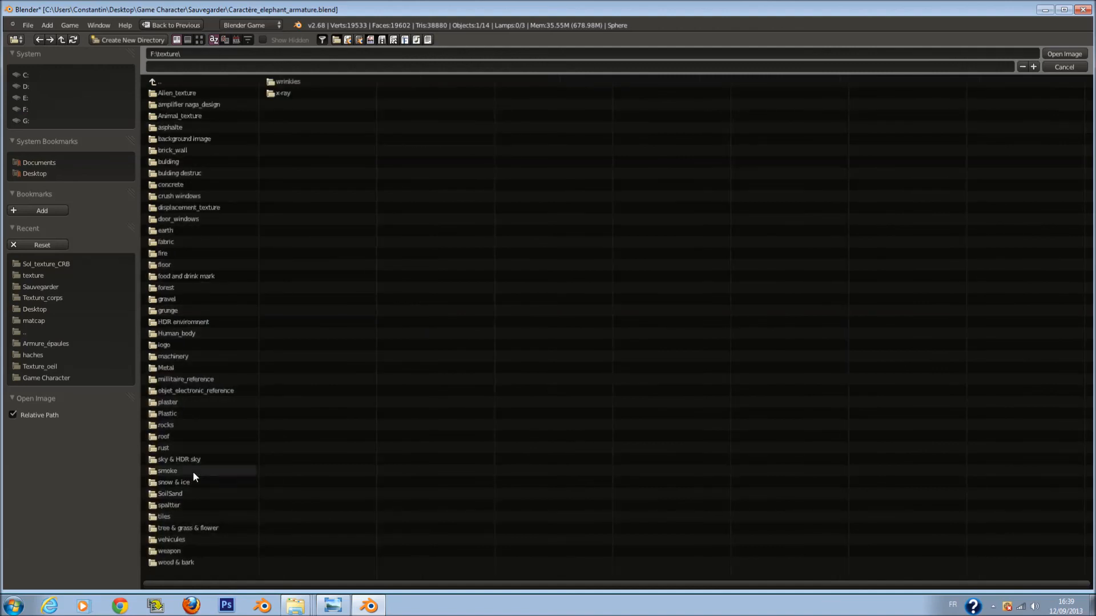
click(182, 460)
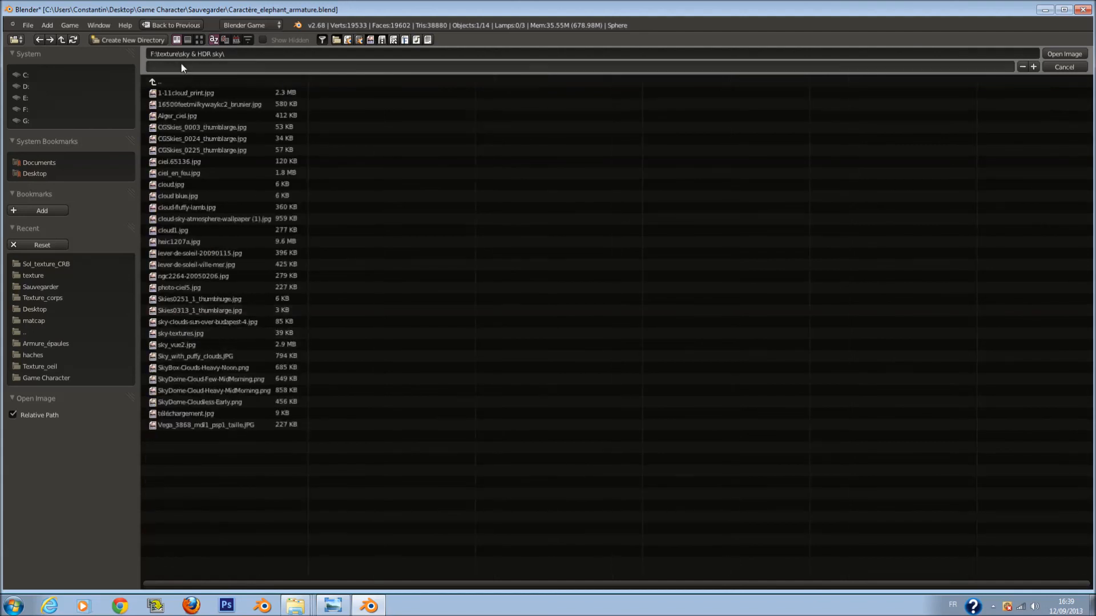
click(199, 39)
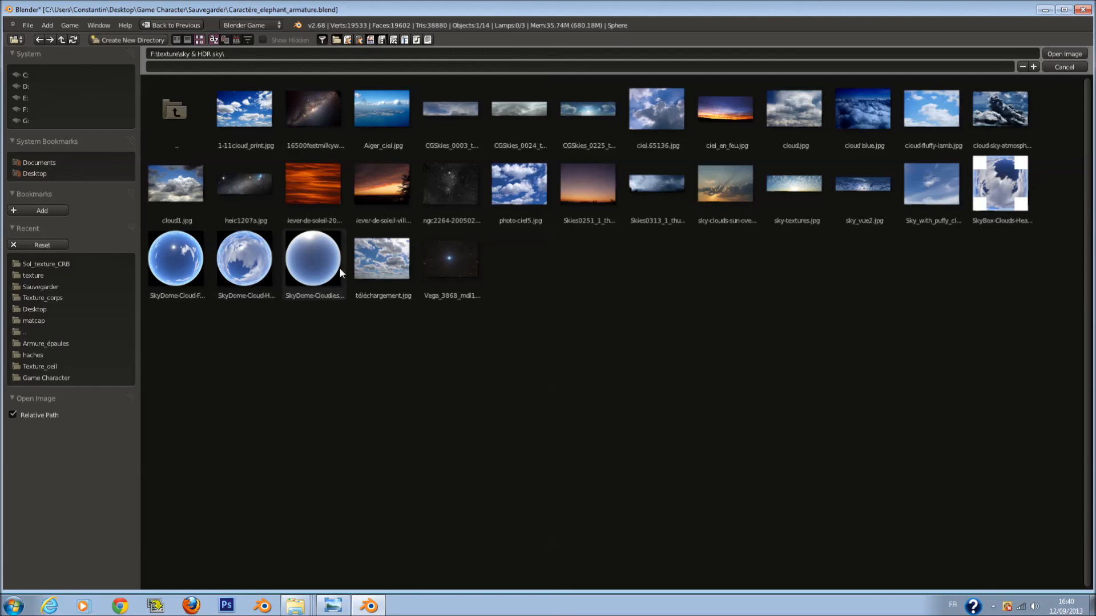
click(189, 264)
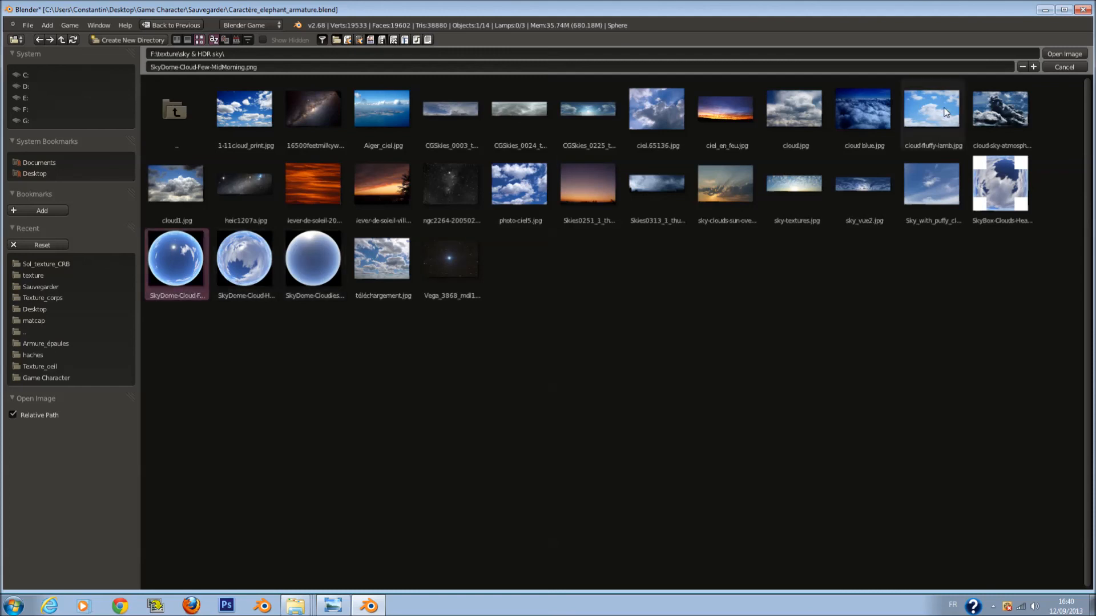
click(1078, 55)
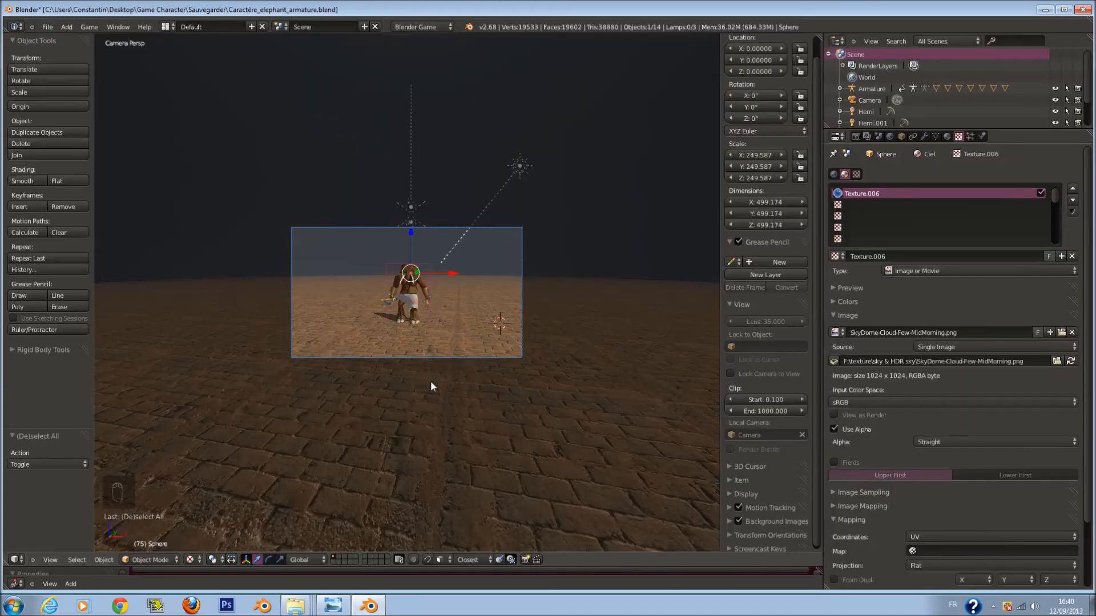
Enter Edit Mode on the sphere and unwrap all its faces with the standard Unwrap.
scroll(422, 324, down, 2)
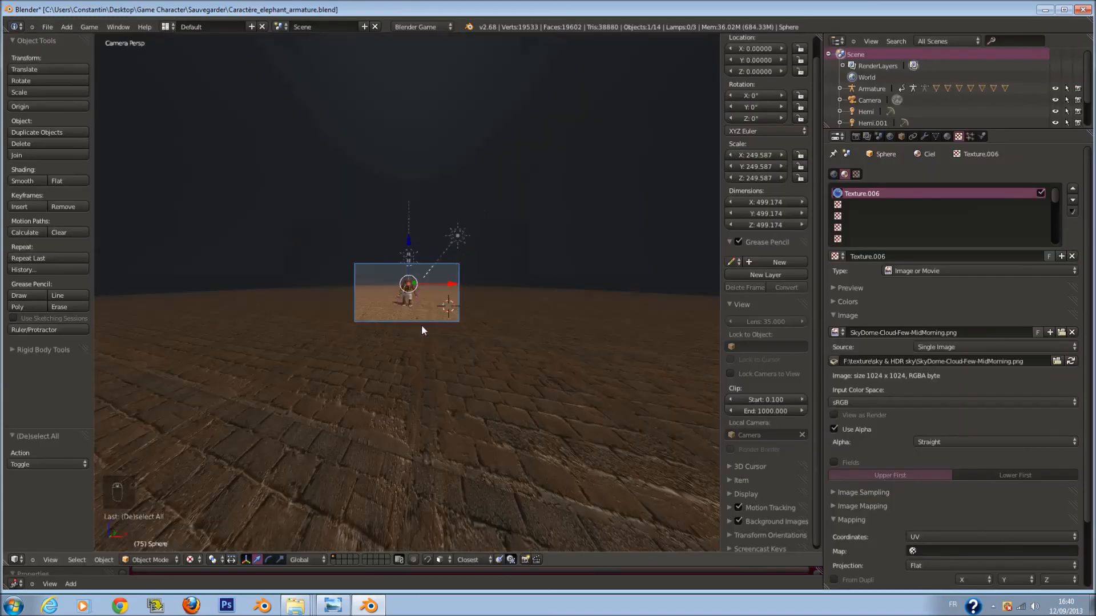
middle_drag(422, 325, 422, 326)
scroll(445, 334, down, 6)
key(Tab)
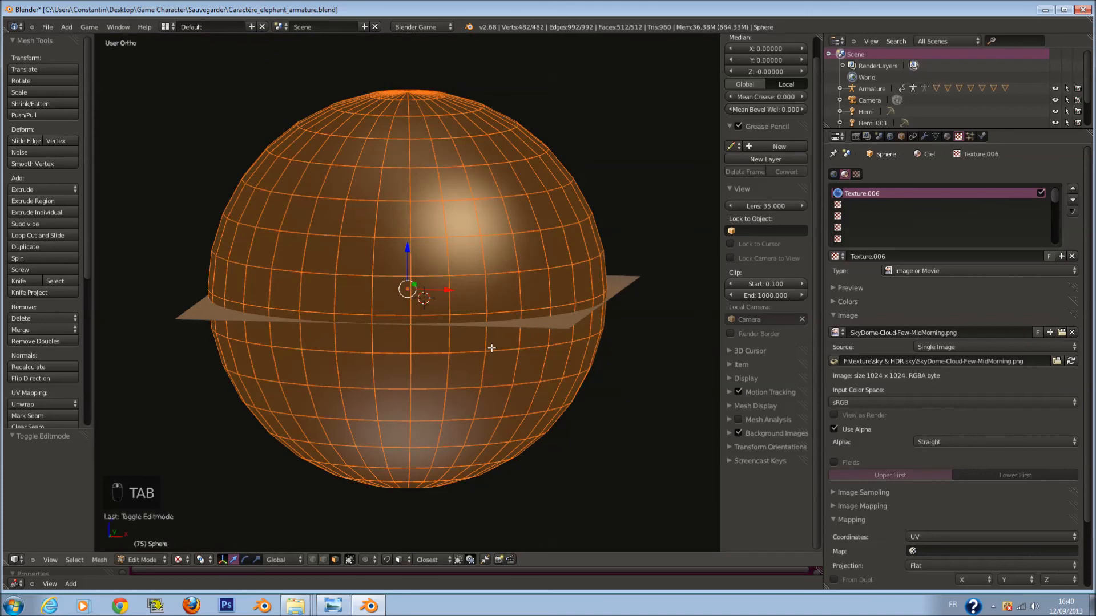
key(KP_1)
key(u)
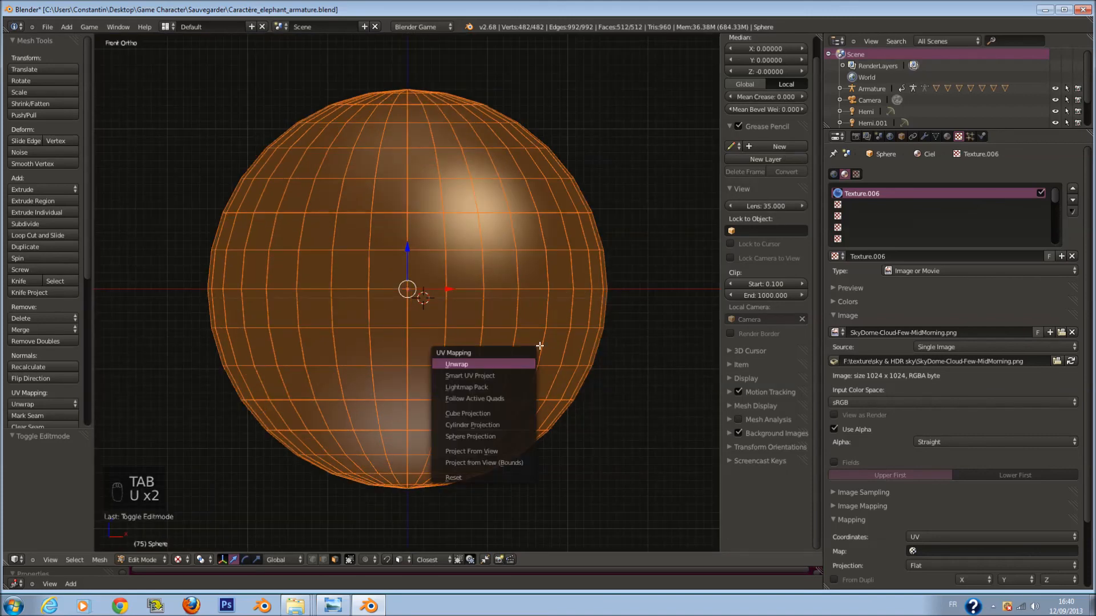
click(536, 354)
Try Lightmap Pack and other UV mapping methods on the sphere.
key(u)
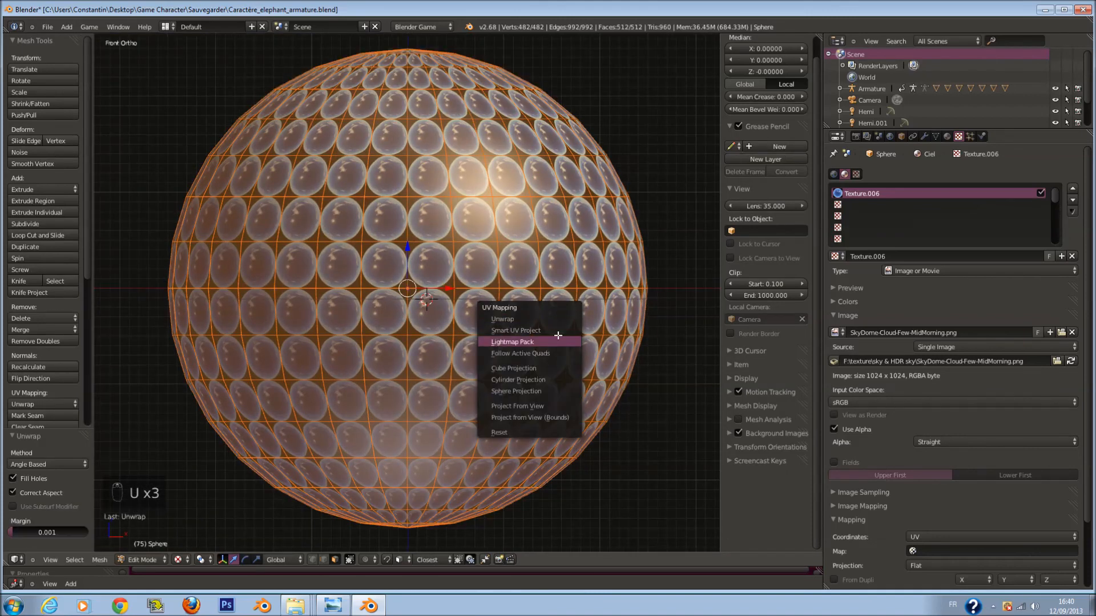
click(558, 338)
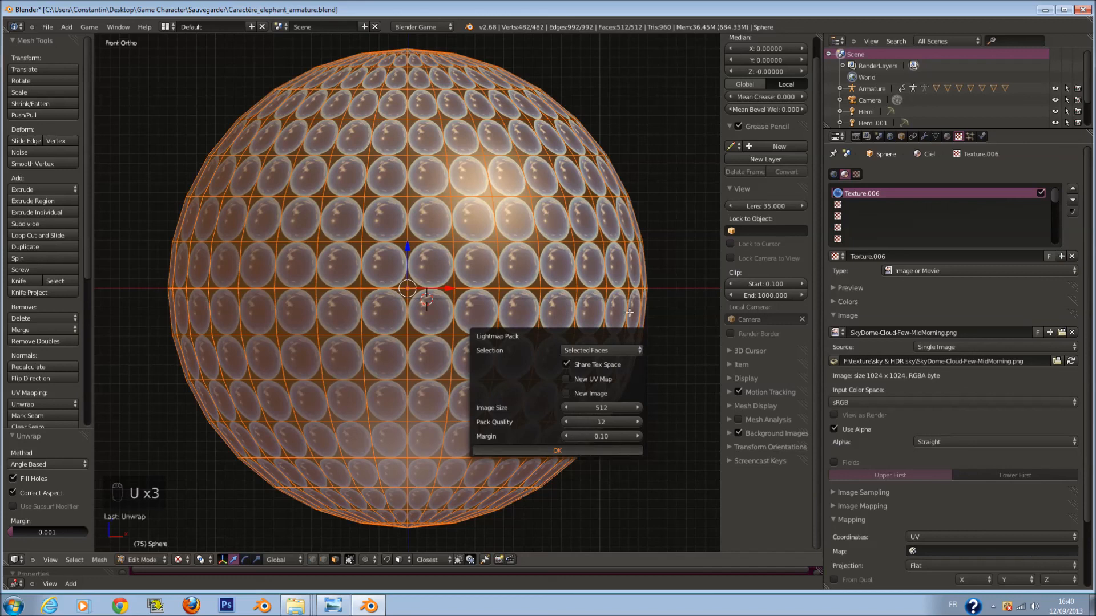
key(Return)
key(u)
click(607, 388)
key(u)
click(612, 335)
Try mapping the sky image onto the sphere with Project From View from a rotated view.
middle_drag(526, 247, 544, 284)
key(u)
middle_drag(629, 269, 483, 226)
key(u)
click(483, 226)
key(KP_2)
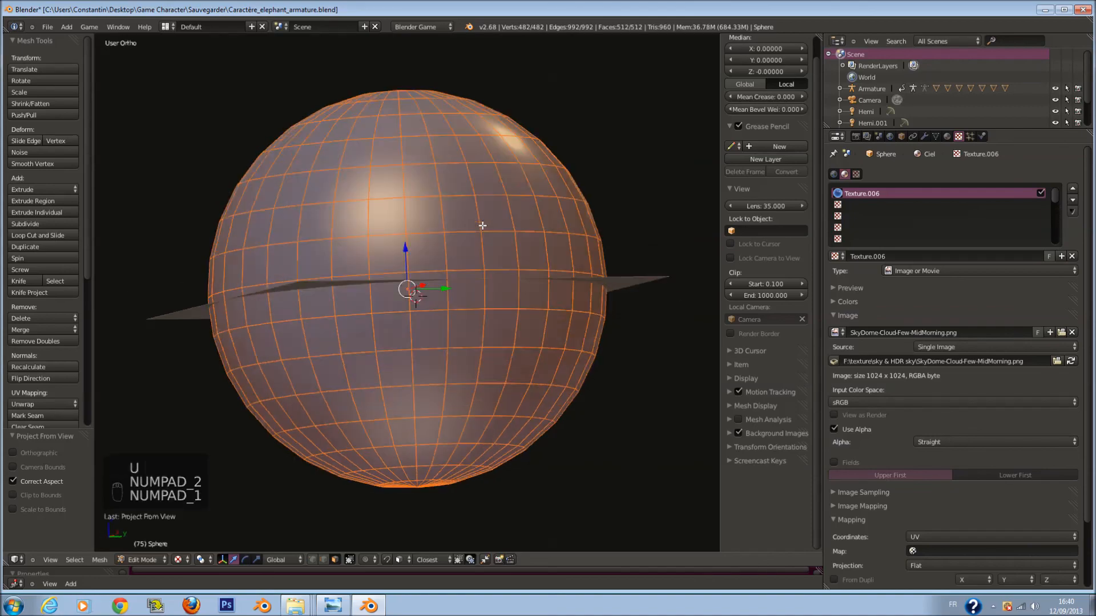
key(u)
click(482, 224)
Map the sphere's UVs with Sphere Projection from the front view and check the sky image around it.
middle_drag(482, 224, 481, 254)
key(KP_1)
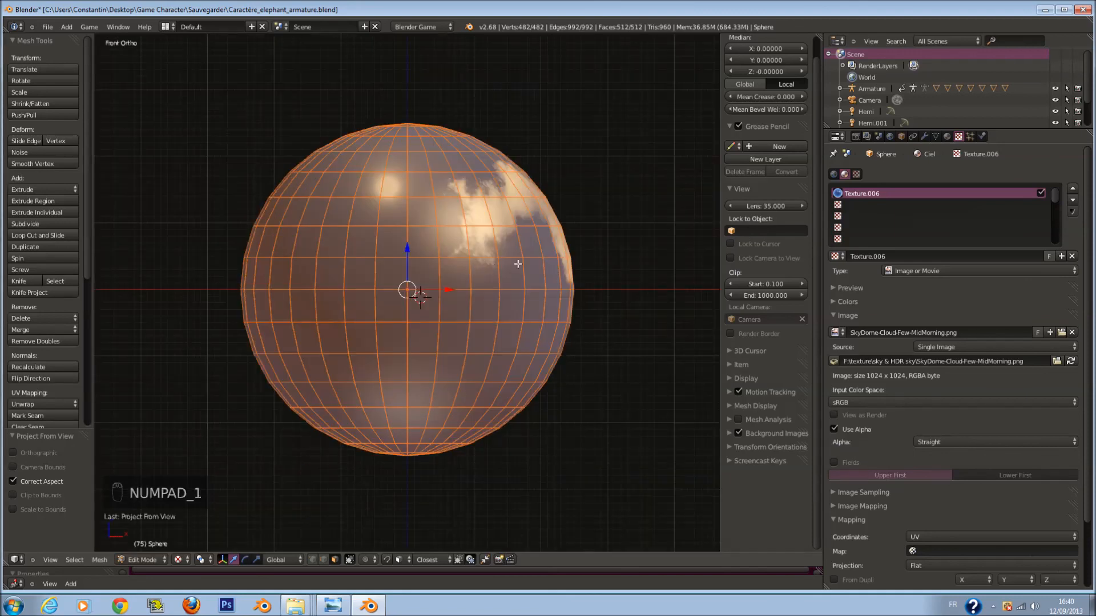
key(u)
key(u)
click(485, 250)
middle_drag(411, 225, 364, 309)
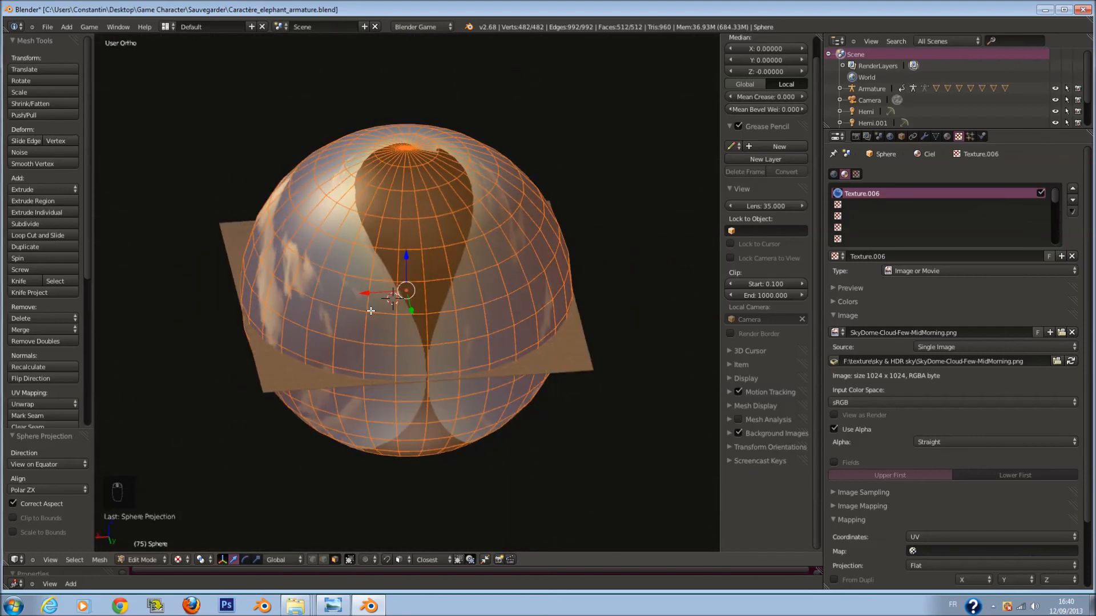
Try mapping the sky image onto the sphere with Project from View (Bounds) from the front view.
key(KP_1)
middle_drag(518, 246, 319, 278)
key(KP_1)
key(u)
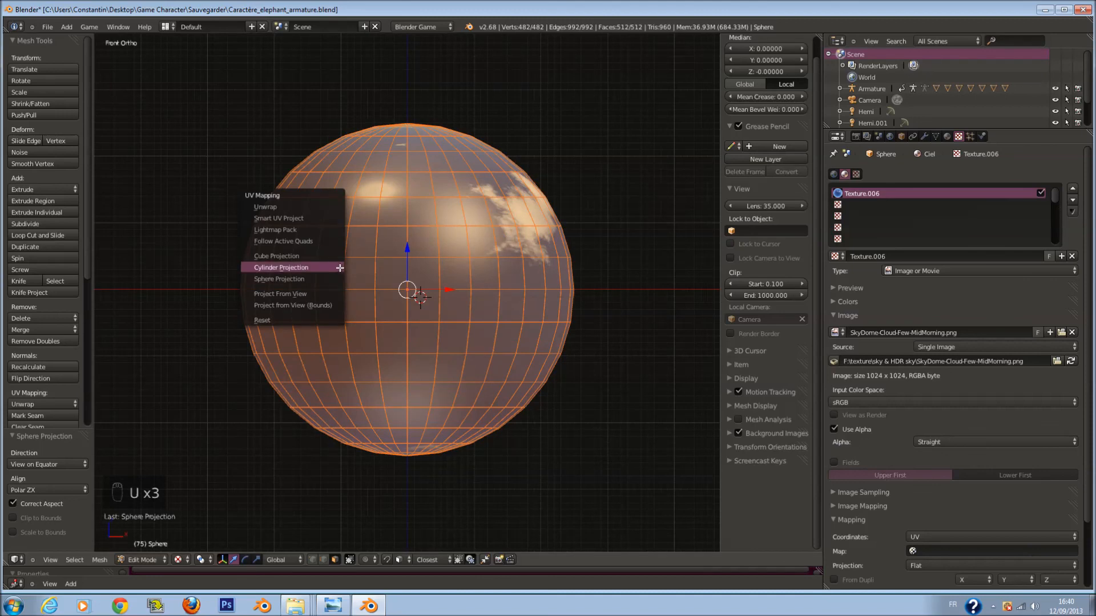
click(329, 307)
middle_drag(497, 301, 442, 350)
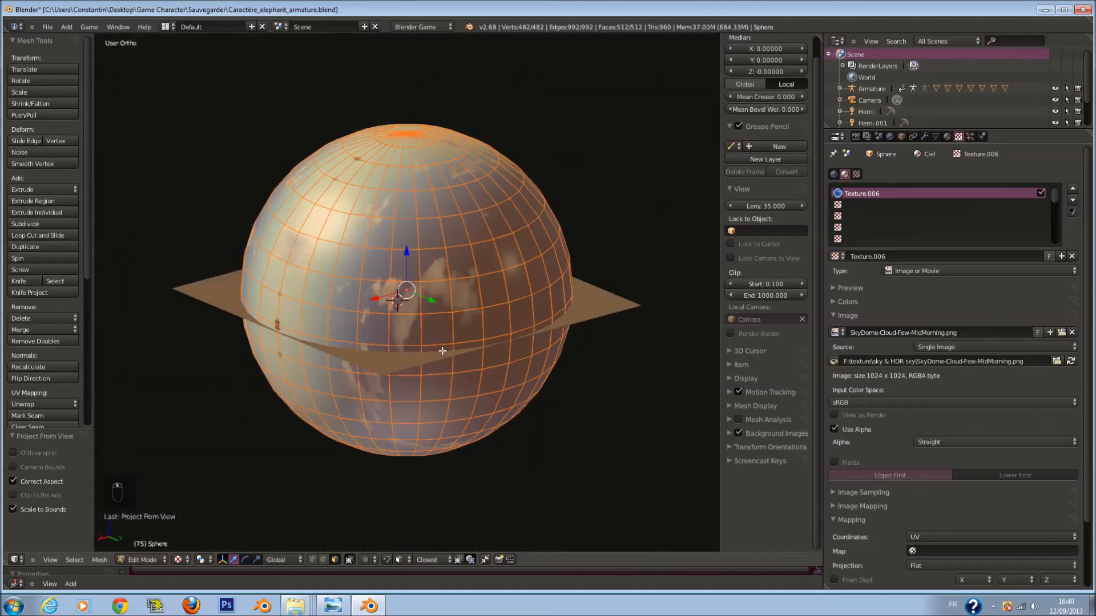
Map the sphere's UVs with Project From View from the front, leave Edit Mode and check the sky through the camera.
key(KP_1)
key(u)
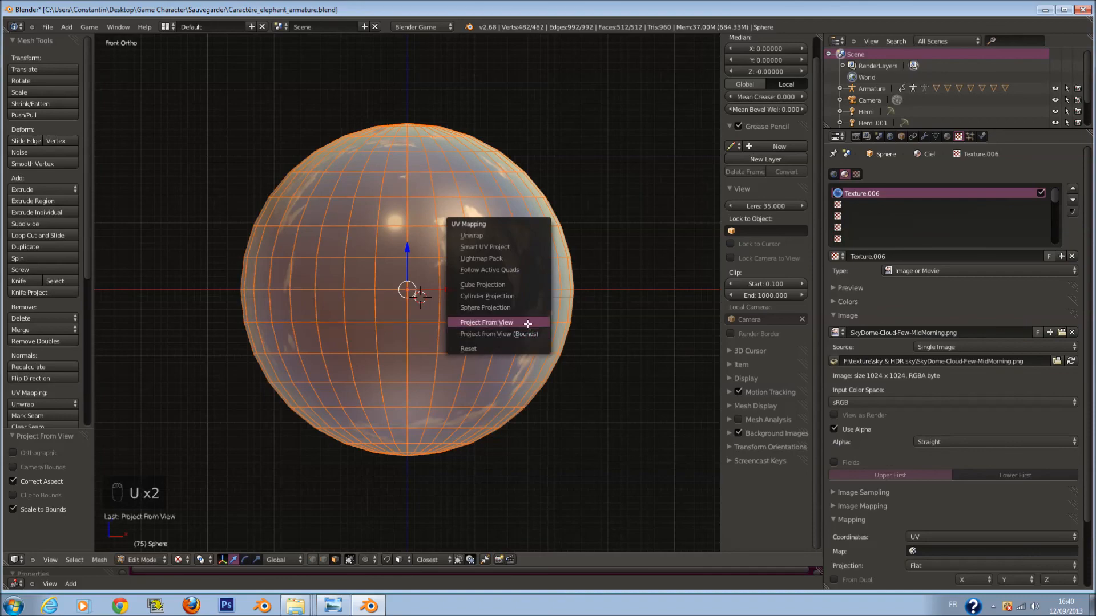
click(526, 322)
key(KP_0)
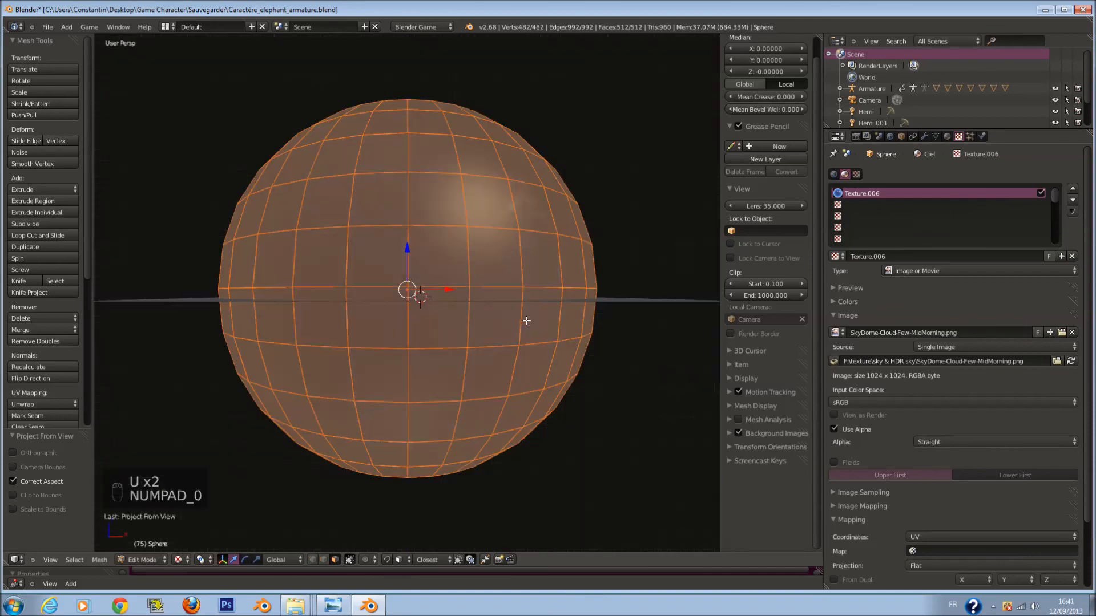
key(Tab)
scroll(596, 248, down, 2)
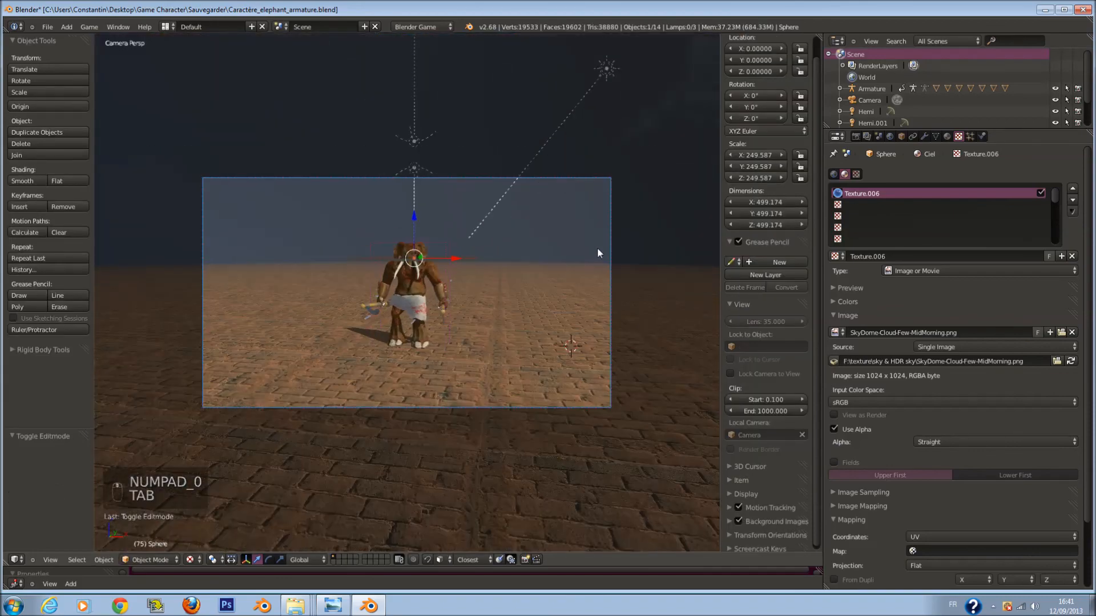
right_click(609, 238)
key(KP_0)
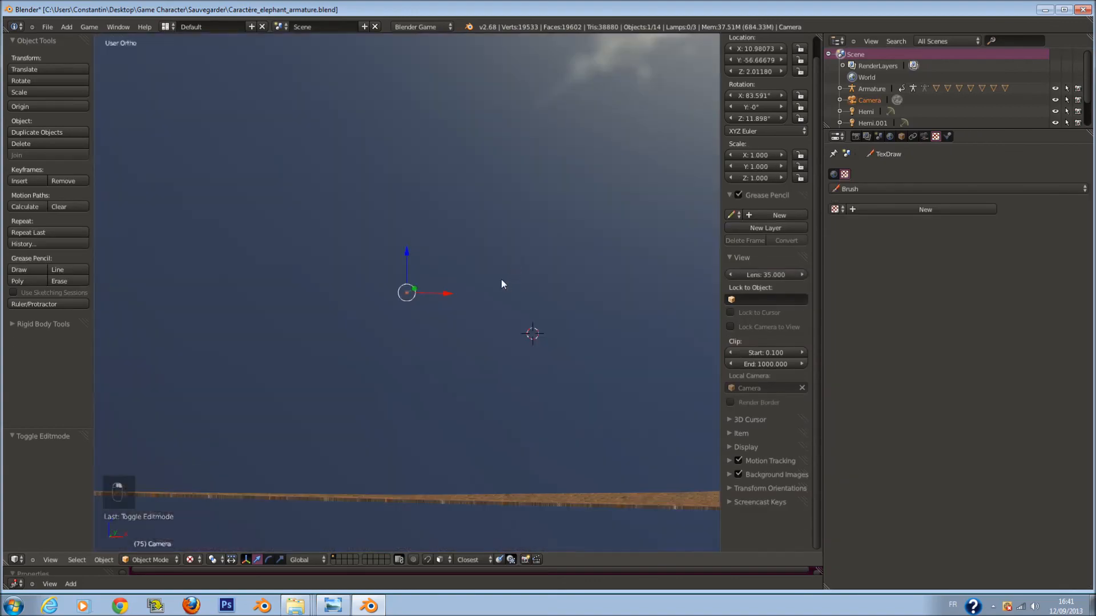
key(KP_0)
key(g)
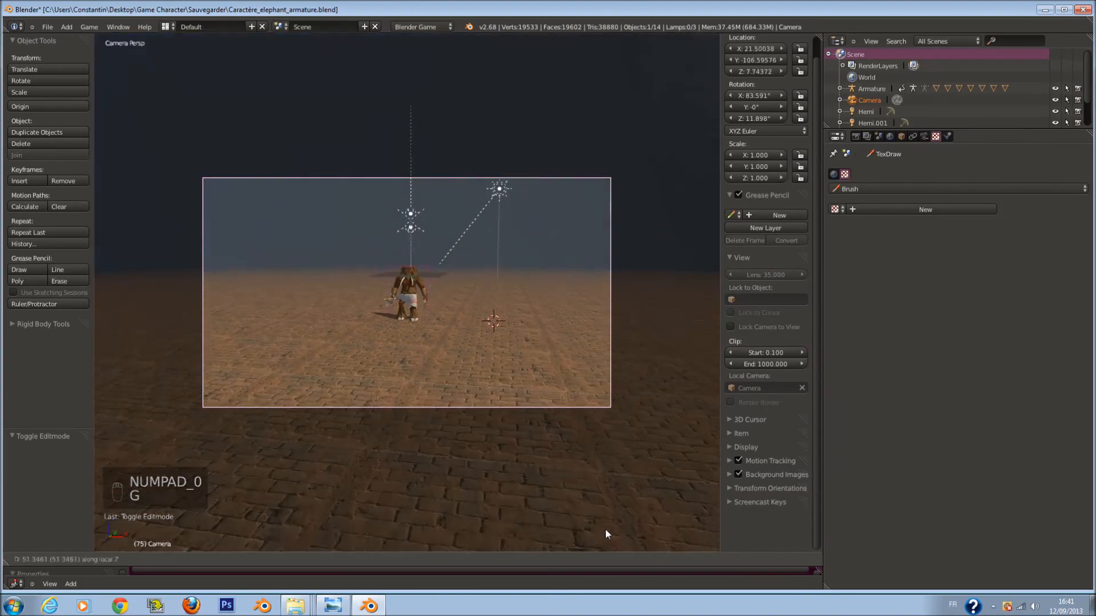
click(485, 214)
key(r)
key(r)
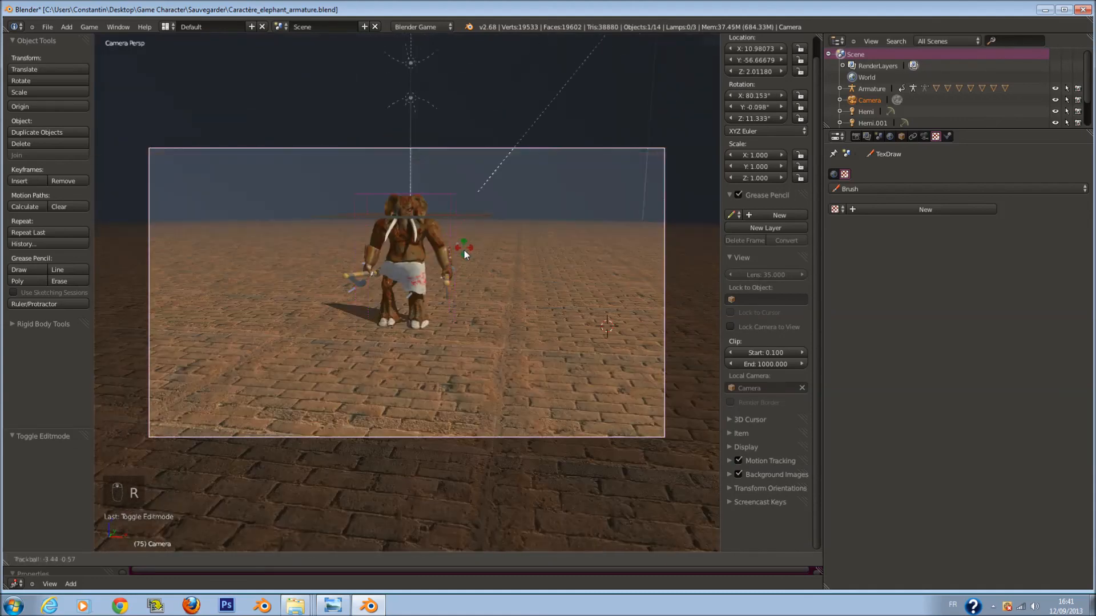
right_click(461, 280)
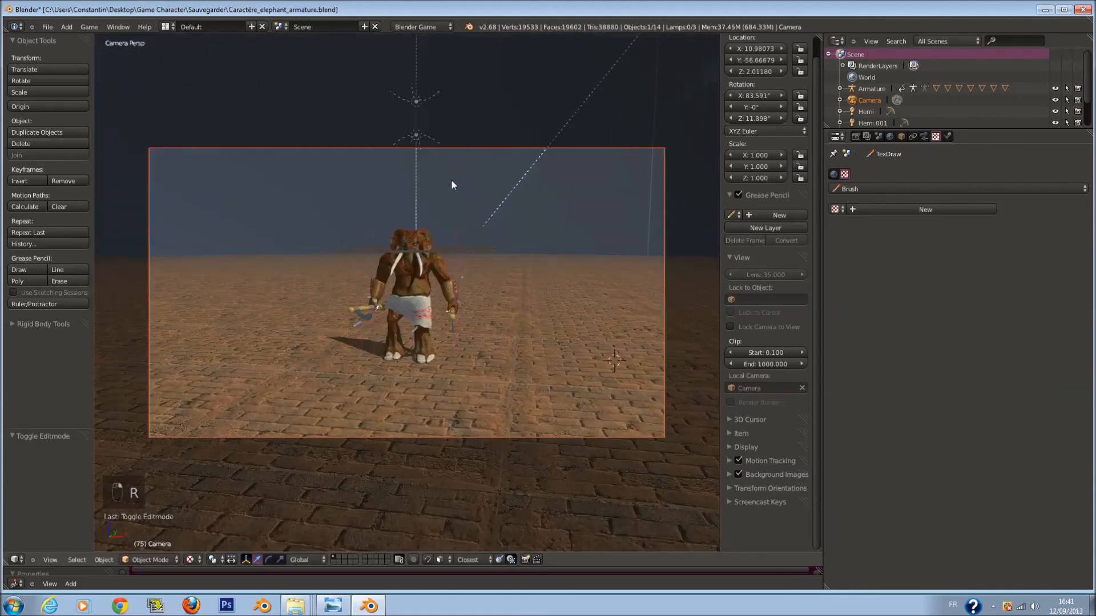
Make the sphere's Ciel material Shadeless and check the sky through the camera.
scroll(484, 185, down, 5)
middle_drag(492, 181, 494, 184)
scroll(495, 184, down, 9)
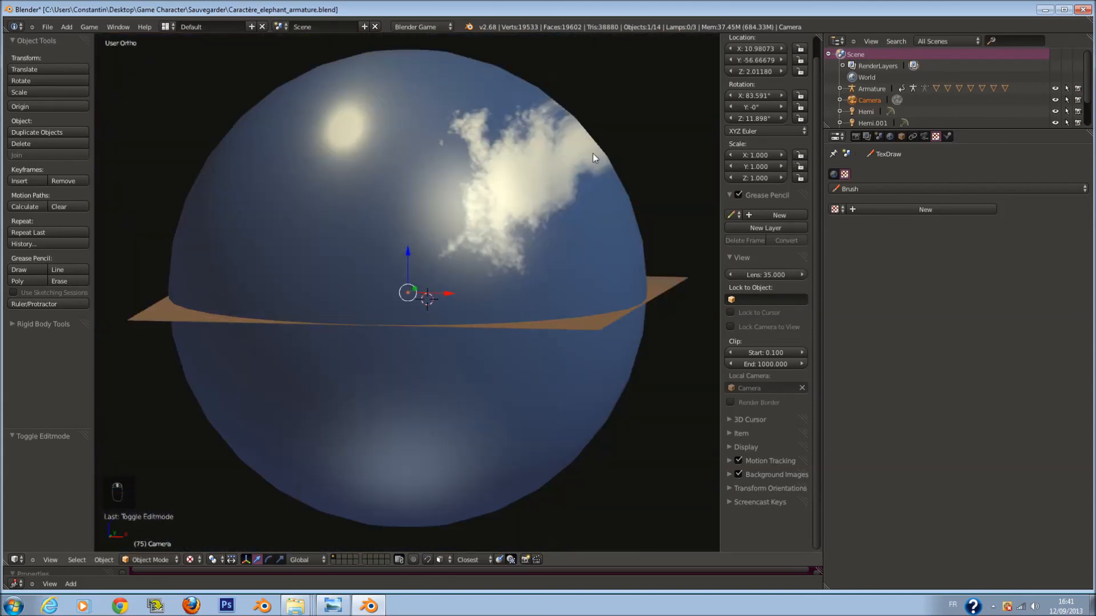
right_click(591, 166)
click(946, 136)
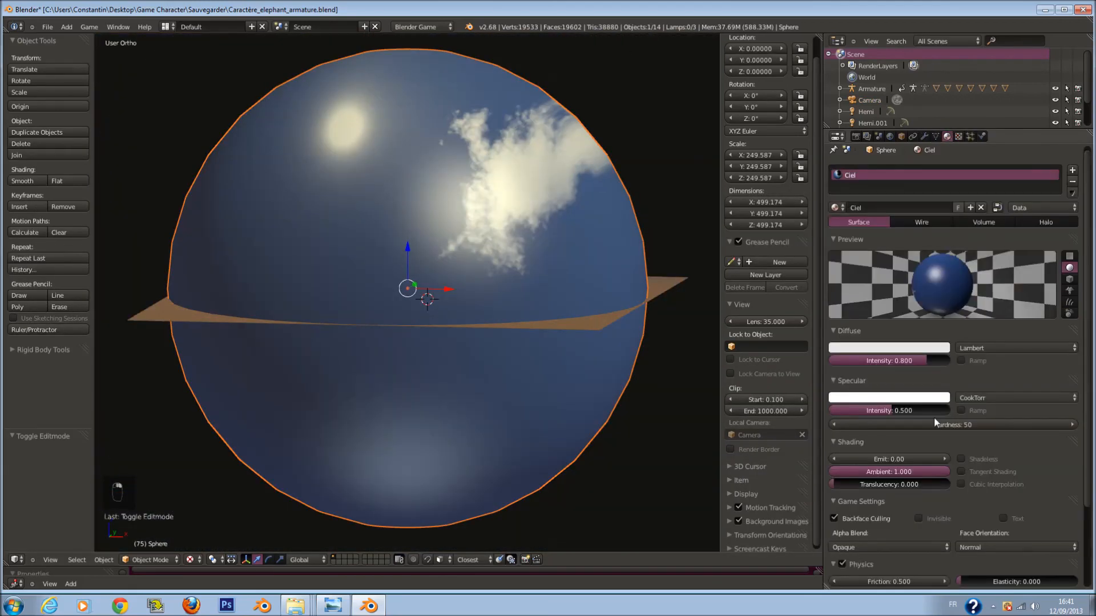
click(961, 459)
key(KP_0)
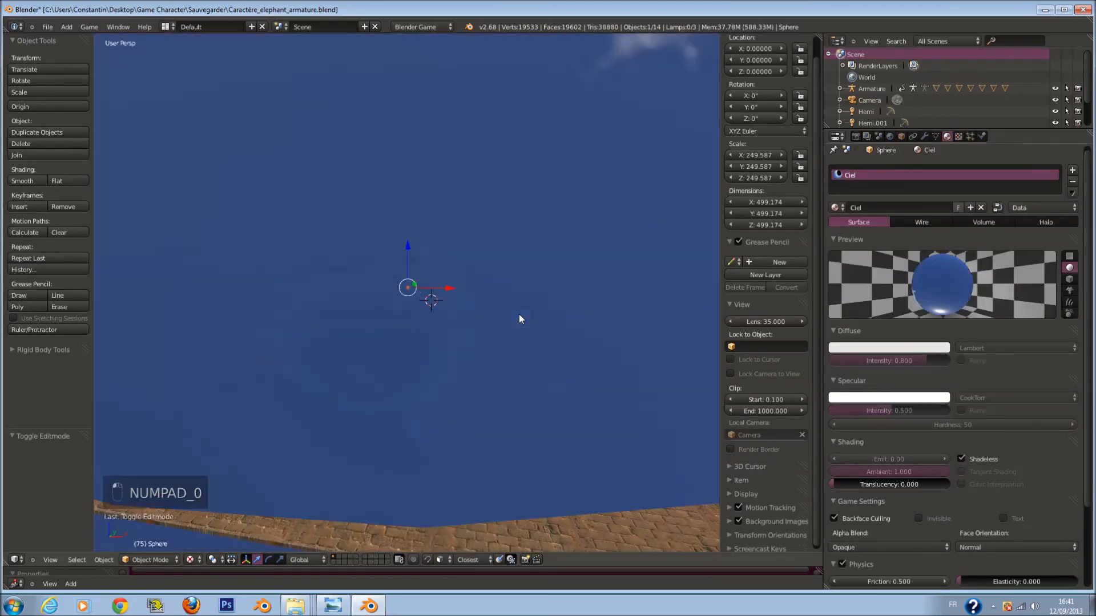
key(r)
key(r)
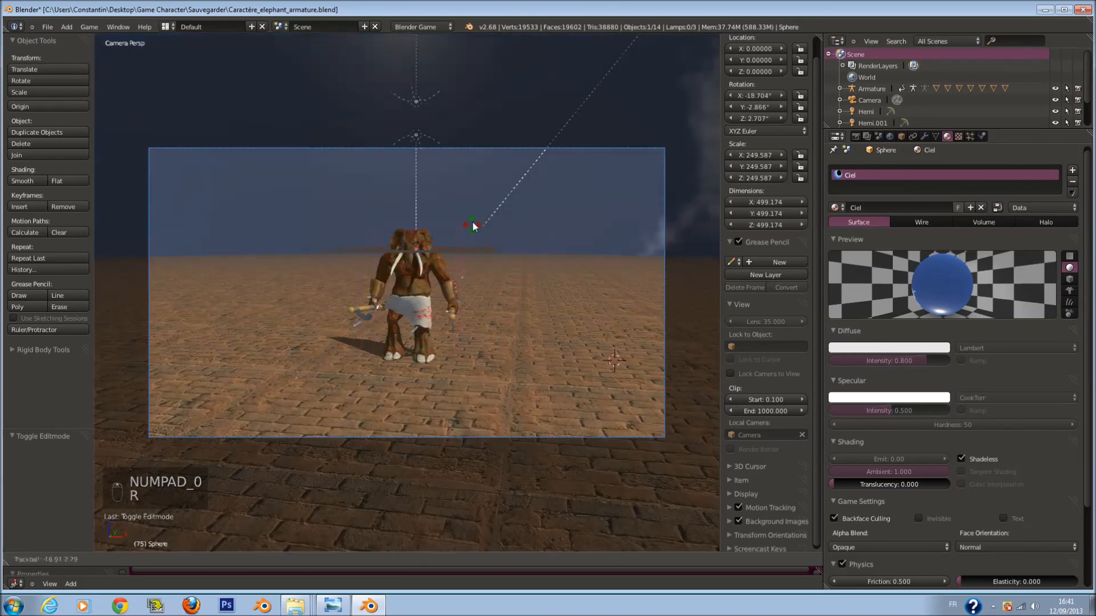
right_click(473, 204)
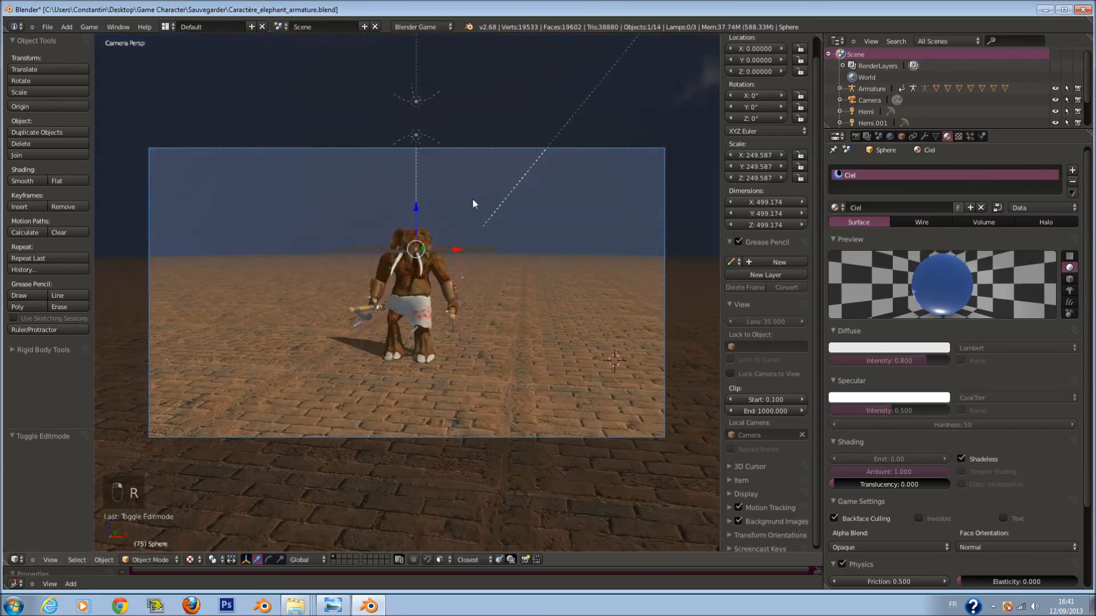
scroll(959, 460, down, 4)
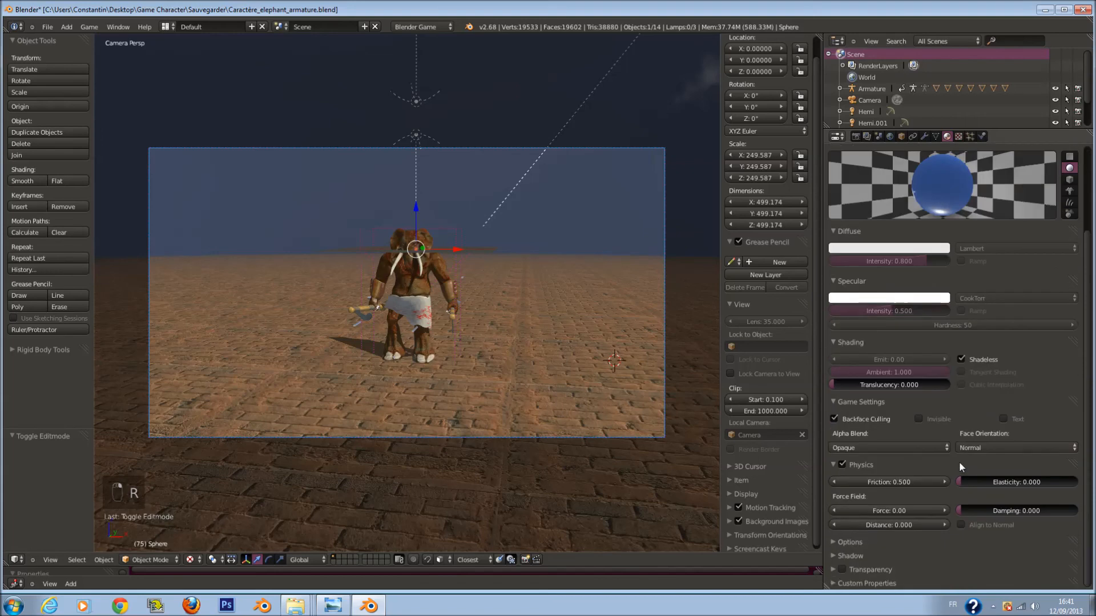
Deselect everything, hide both side panels of the 3D view and save the file.
key(ctrl+s)
key(a)
key(a)
key(a)
key(a)
key(a)
key(ctrl+s)
key(n)
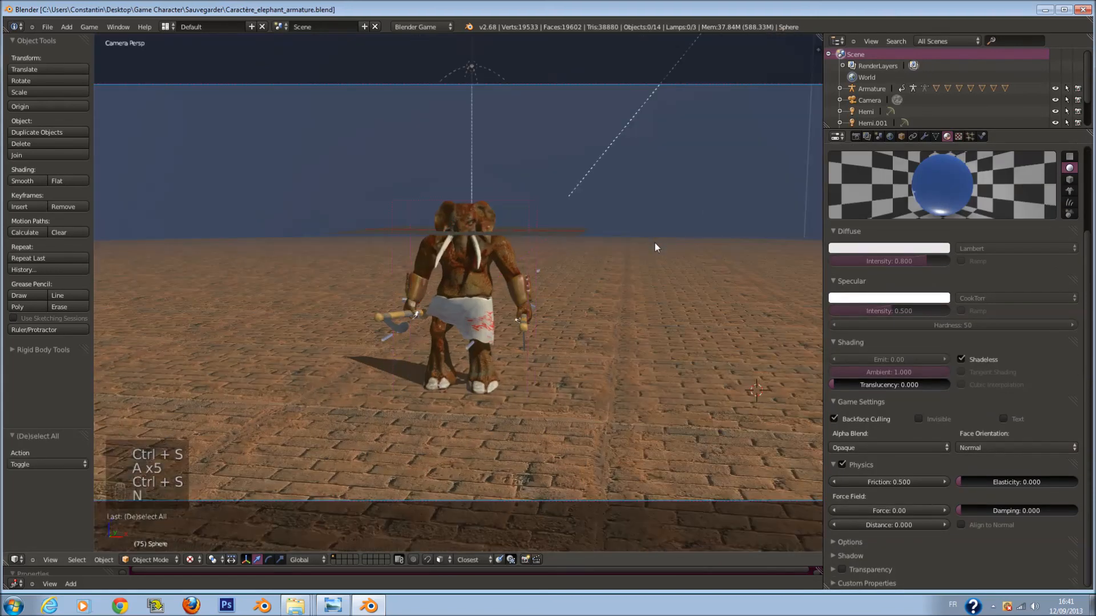
key(t)
scroll(655, 242, down, 2)
key(ctrl+s)
scroll(598, 311, up, 1)
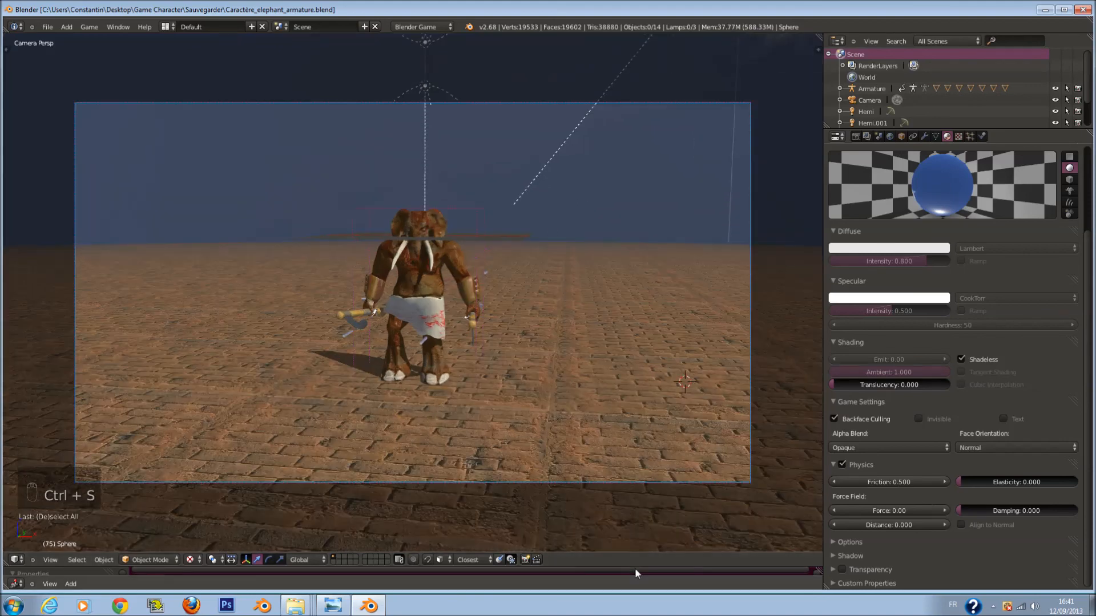
Enlarge the Logic Editor below the 3D view and select the camera to show its logic bricks.
drag(634, 568, 638, 367)
key(ctrl+s)
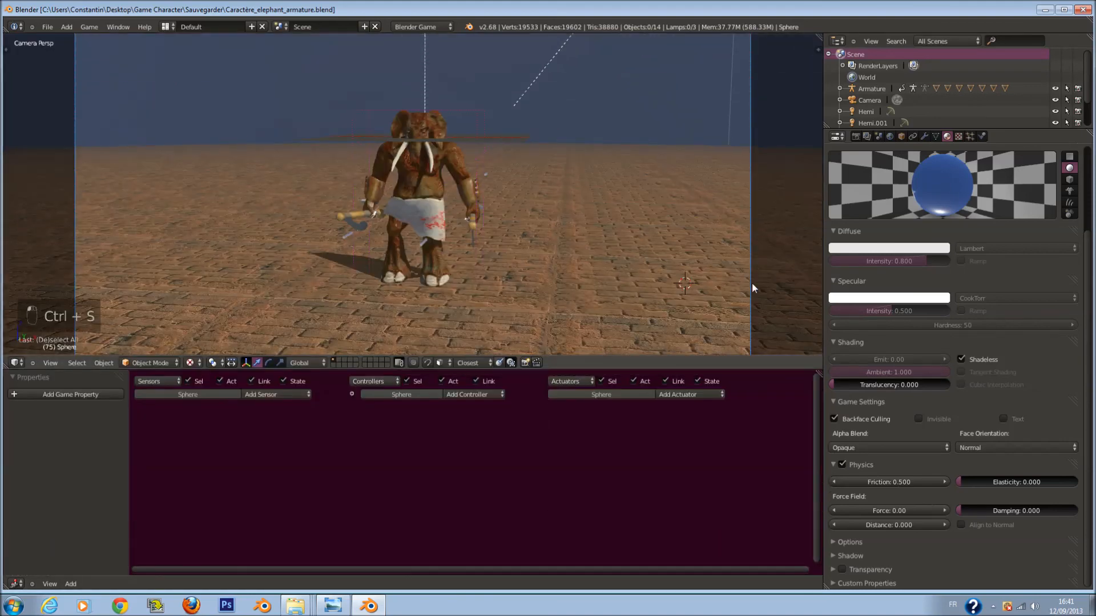
right_click(751, 283)
scroll(718, 279, down, 2)
scroll(659, 272, up, 1)
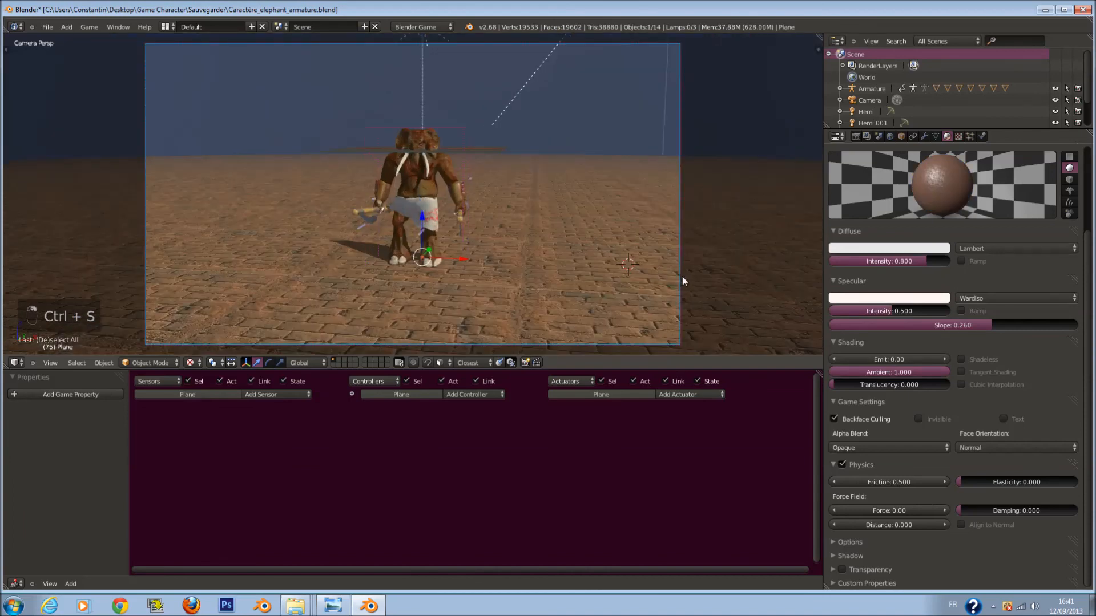
right_click(679, 273)
Run the game to test the scene, stop it and save the file.
key(p)
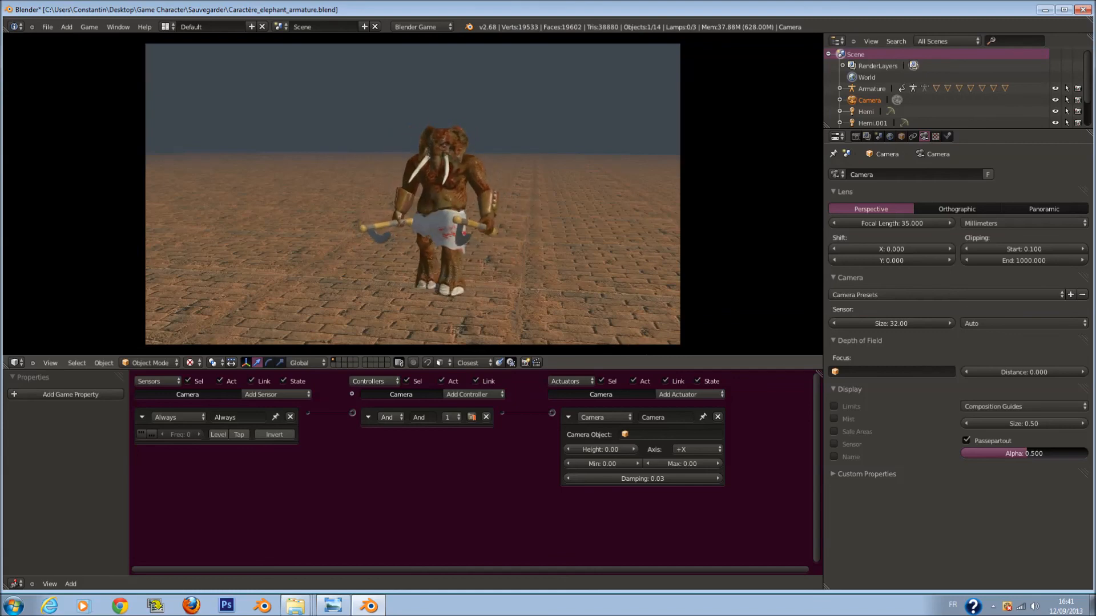
key(Escape)
key(ctrl+s)
Browse the objects available to the Camera actuator and select the elephant's body and armature to identify their names.
click(493, 441)
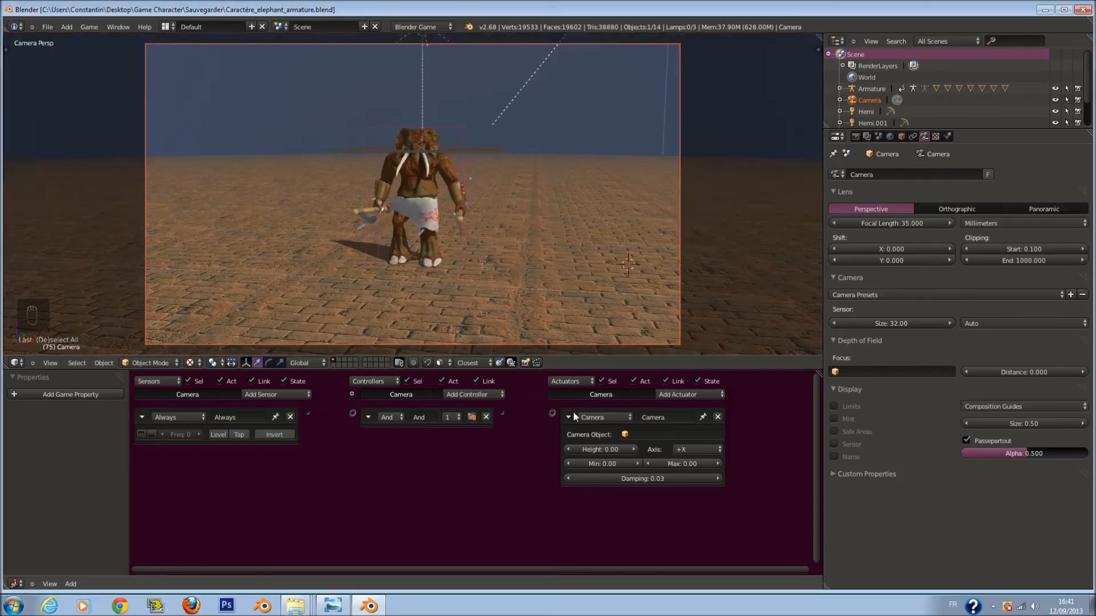
click(684, 435)
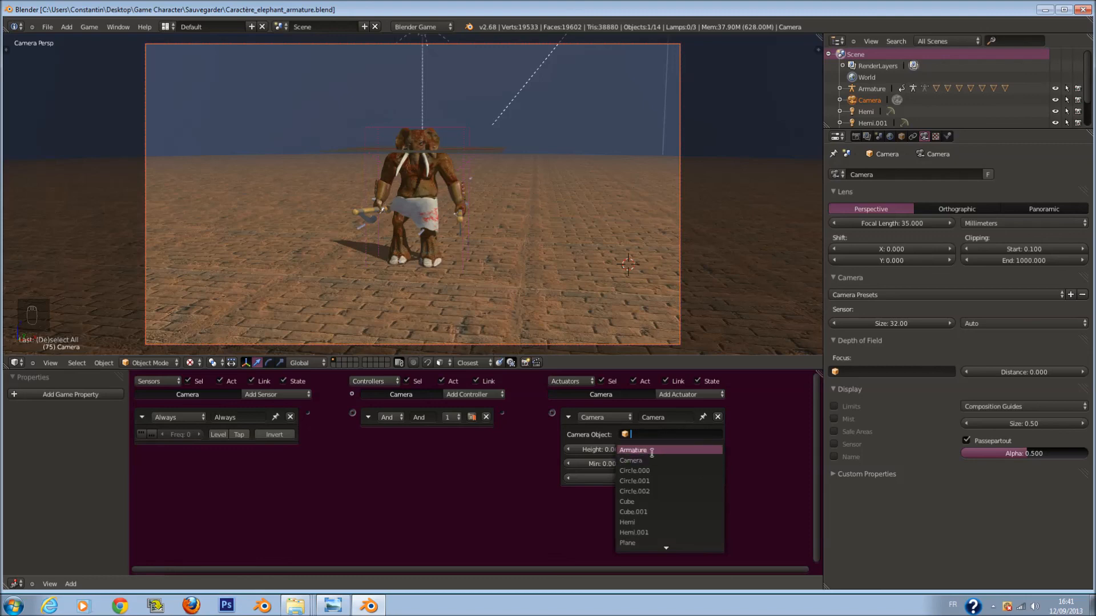
scroll(658, 544, down, 4)
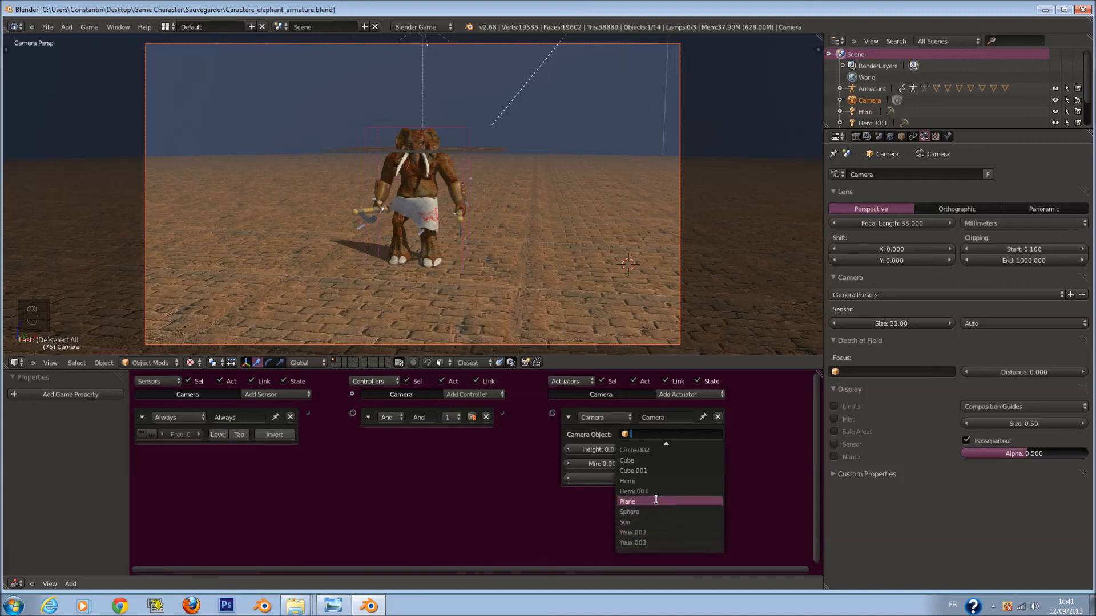
key(Escape)
right_click(437, 162)
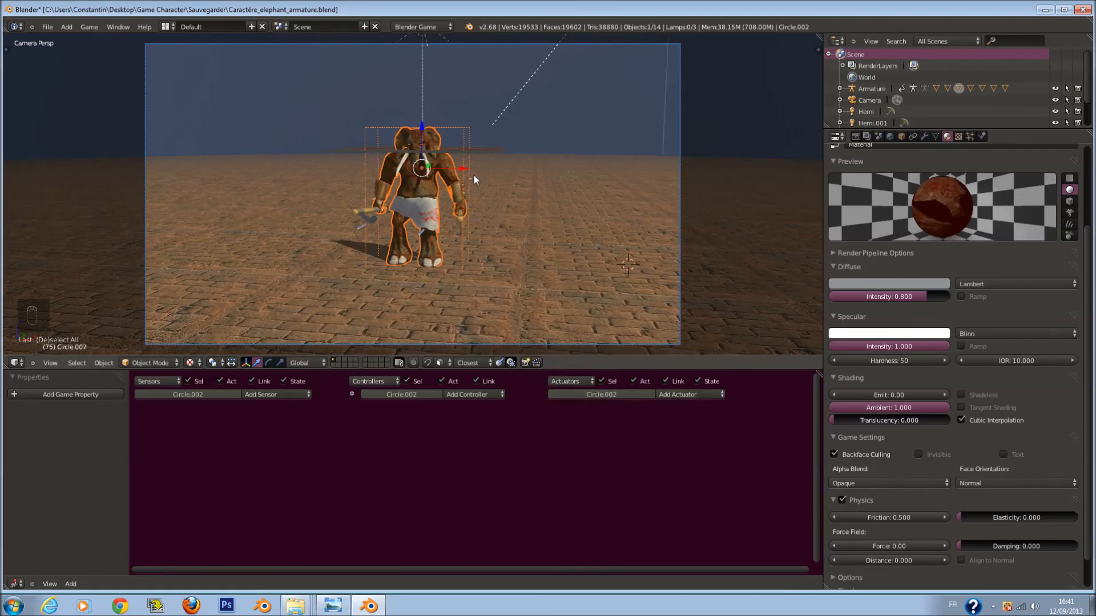
scroll(474, 182, up, 2)
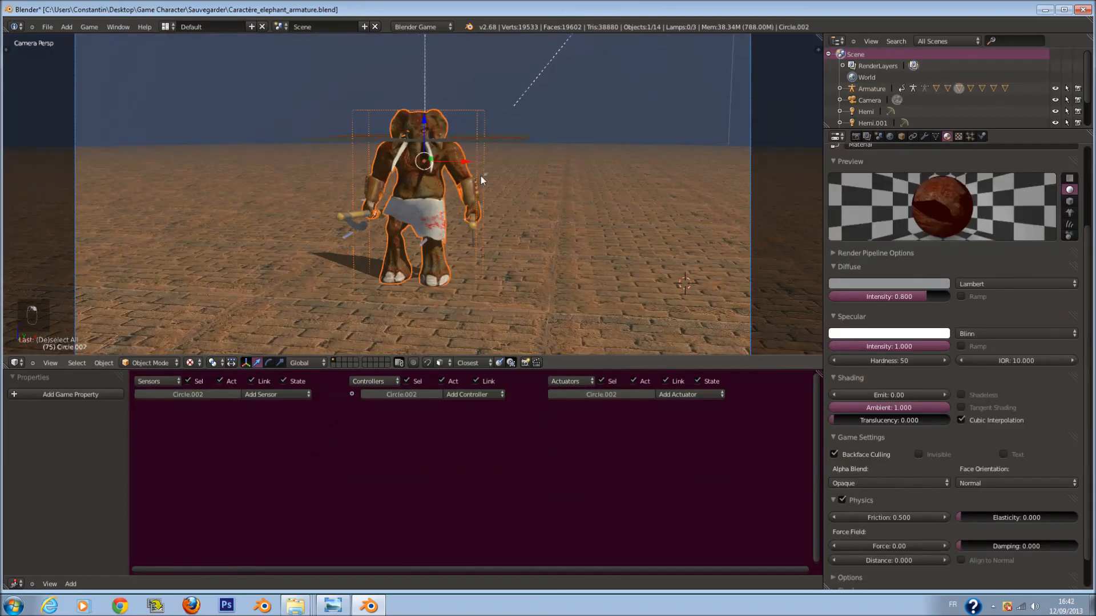
right_click(482, 176)
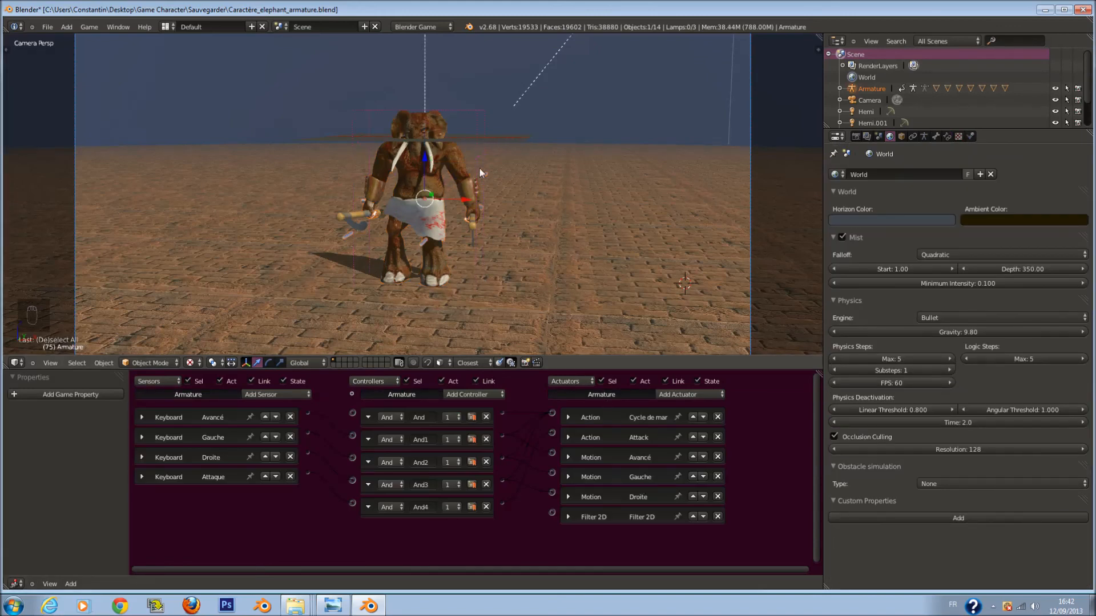
scroll(693, 225, down, 1)
right_click(682, 215)
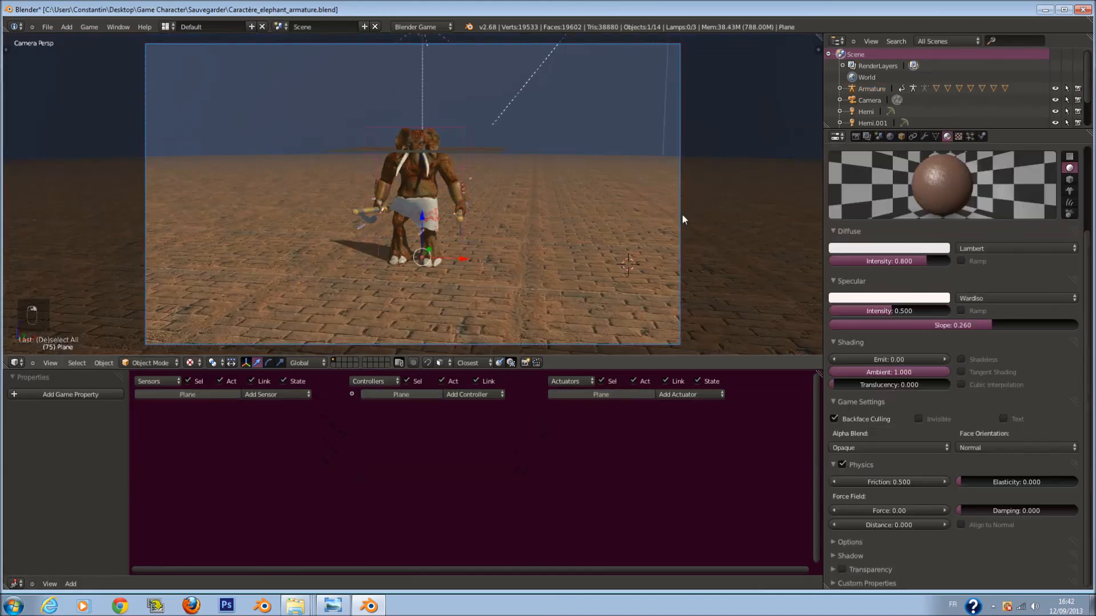
Set the camera's Camera actuator to follow Circle.002, save the file and test it briefly in the game.
right_click(680, 267)
click(666, 435)
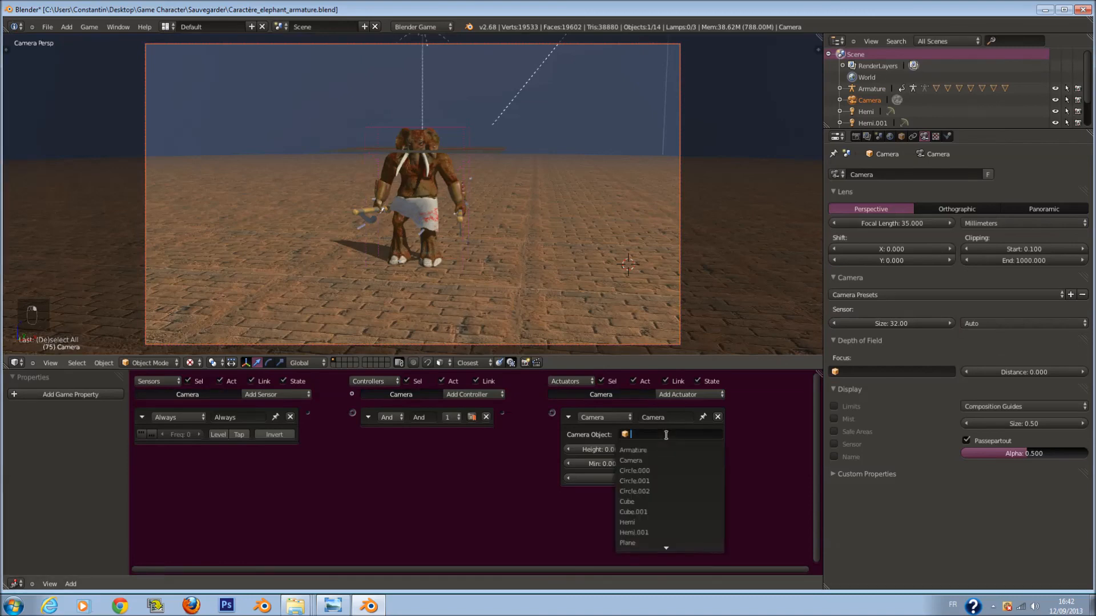
click(666, 491)
key(ctrl+s)
scroll(643, 283, down, 1)
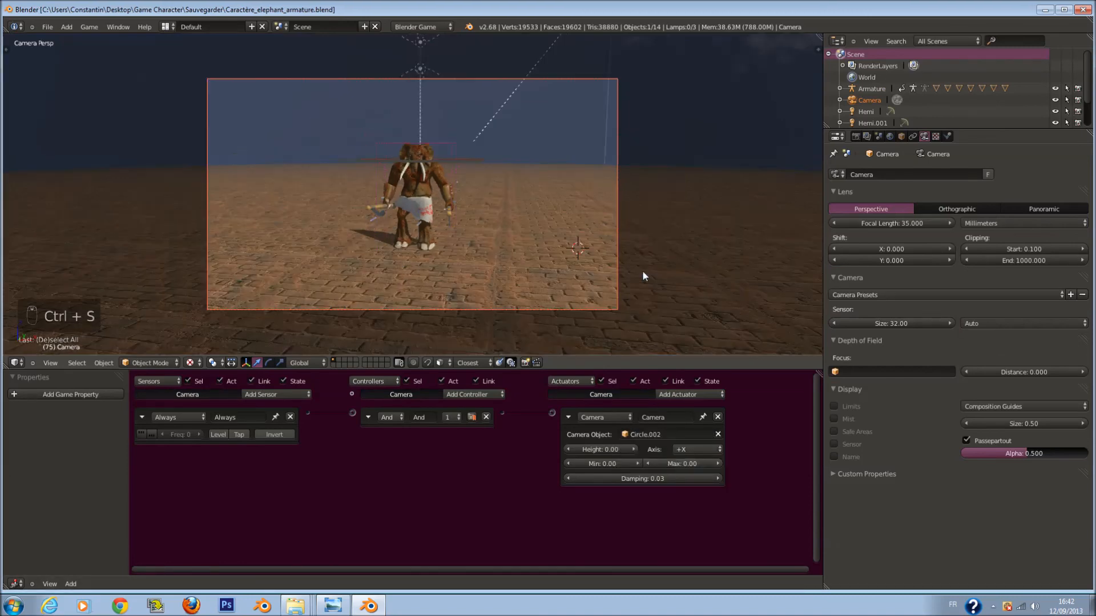
key(p)
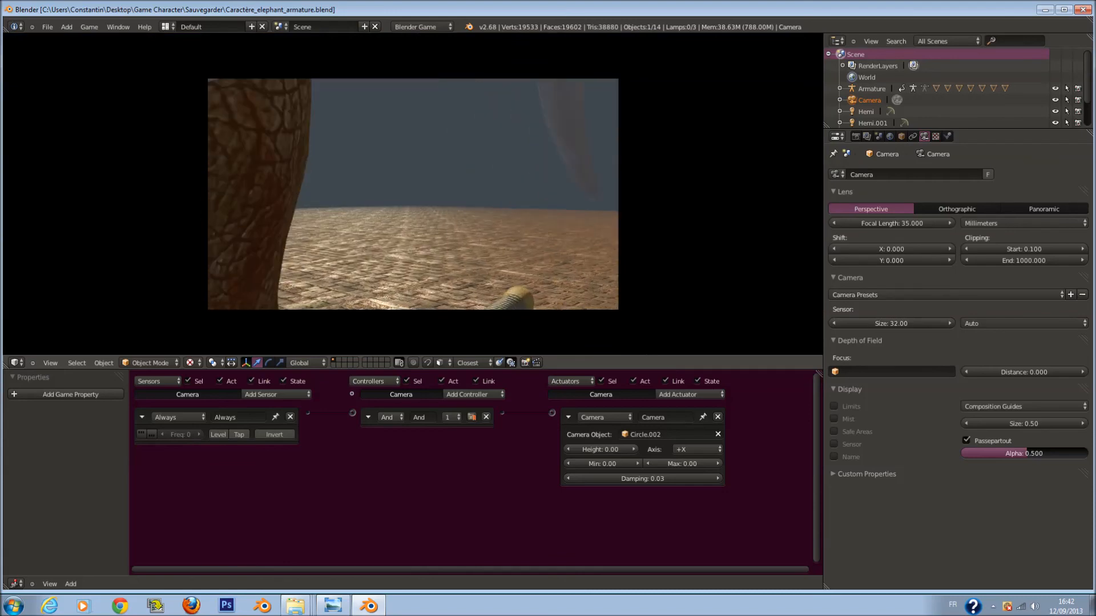
key(Escape)
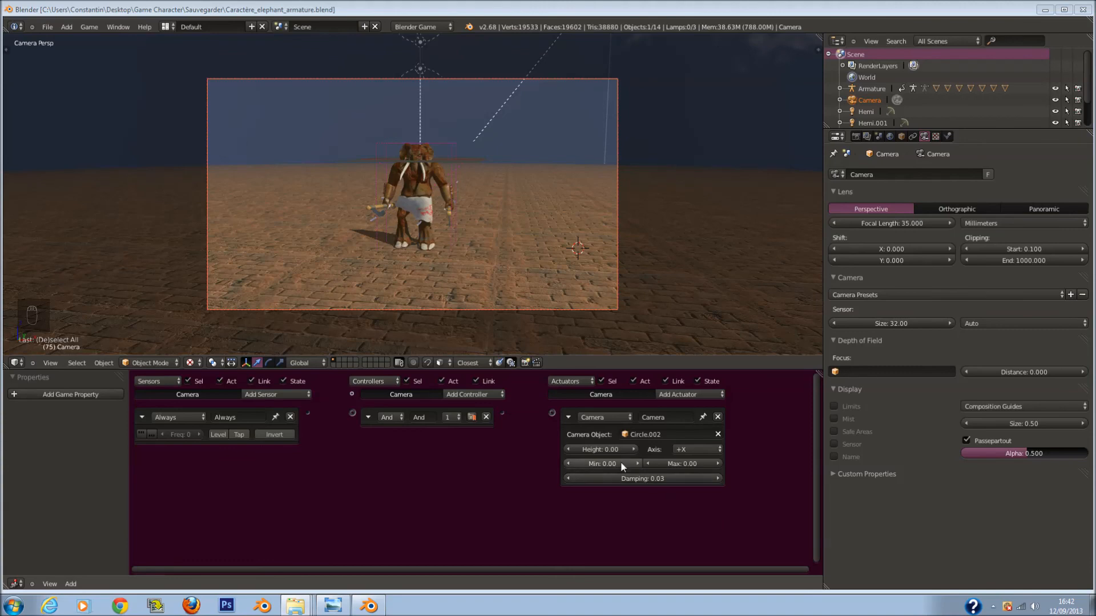
Set the Camera actuator's Max distance to 75 and its Min distance to 10.
click(680, 462)
text(&)
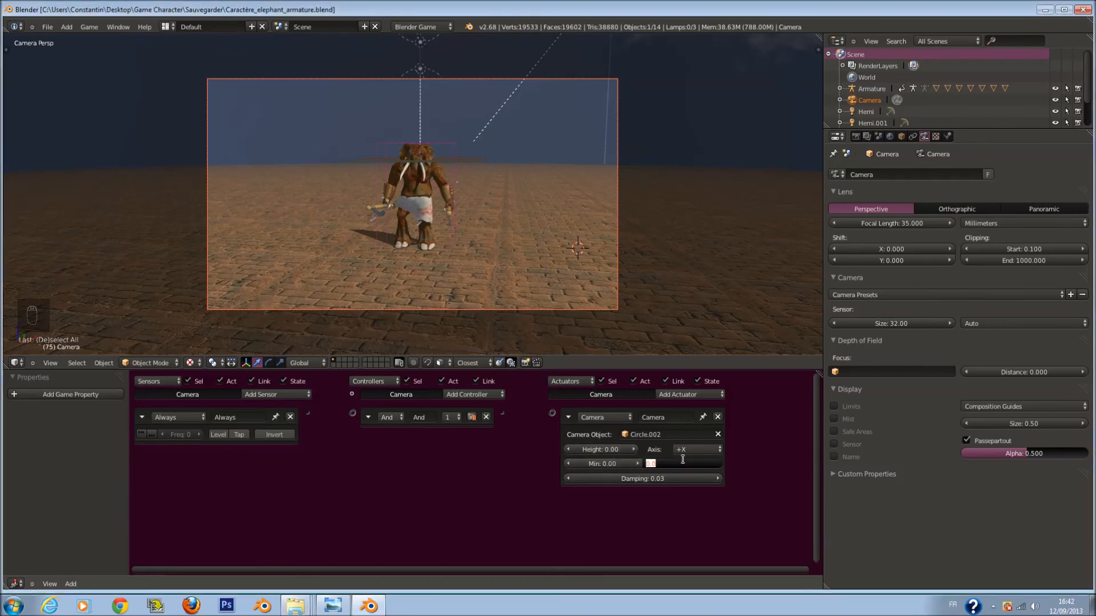
text(75)
key(Return)
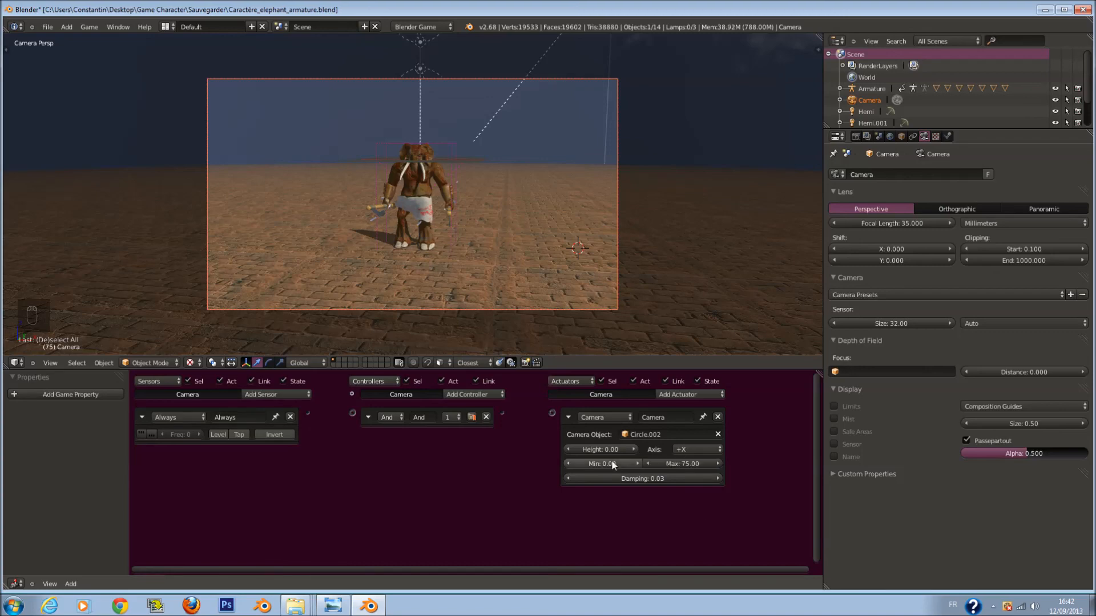
text(10)
key(Return)
Run the game and walk the elephant in different directions to check how the camera follows, then stop the game.
key(p)
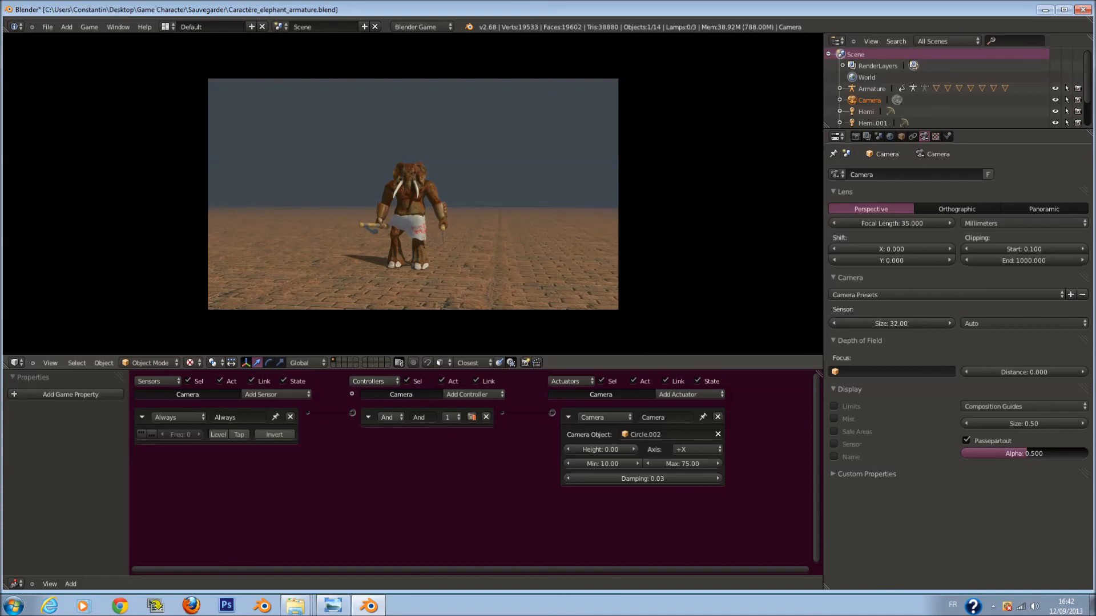
key(Up)
key(Left)
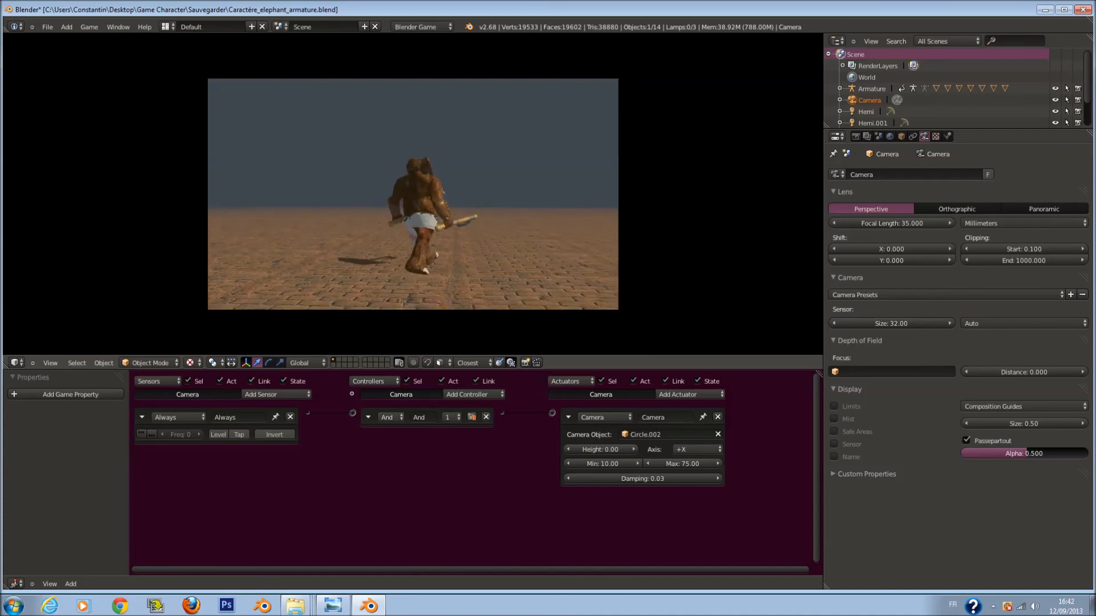
key(Left)
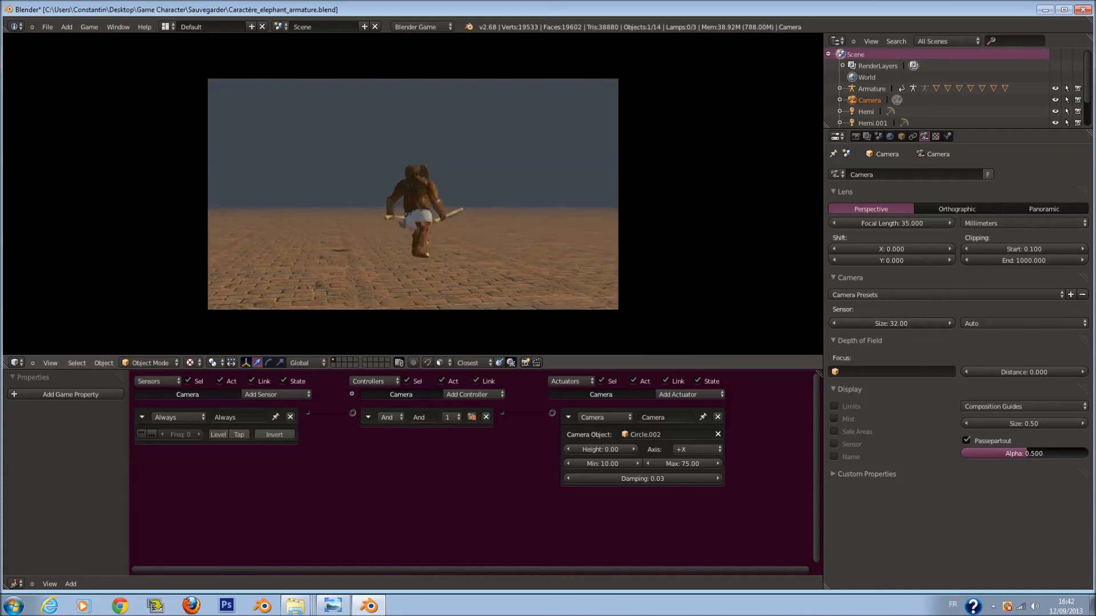
key(Right)
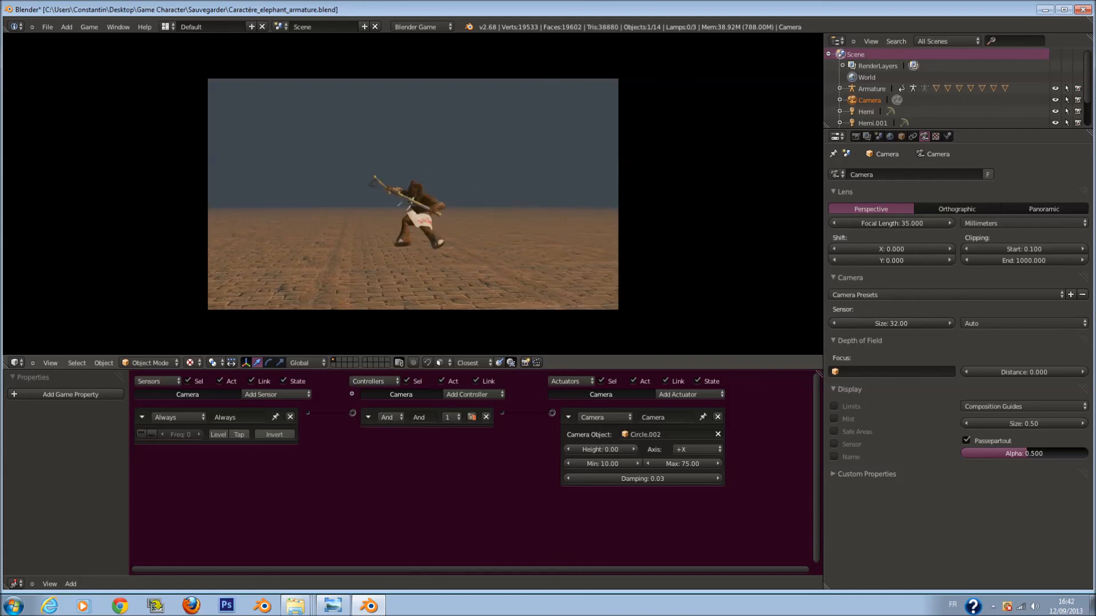
key(Left)
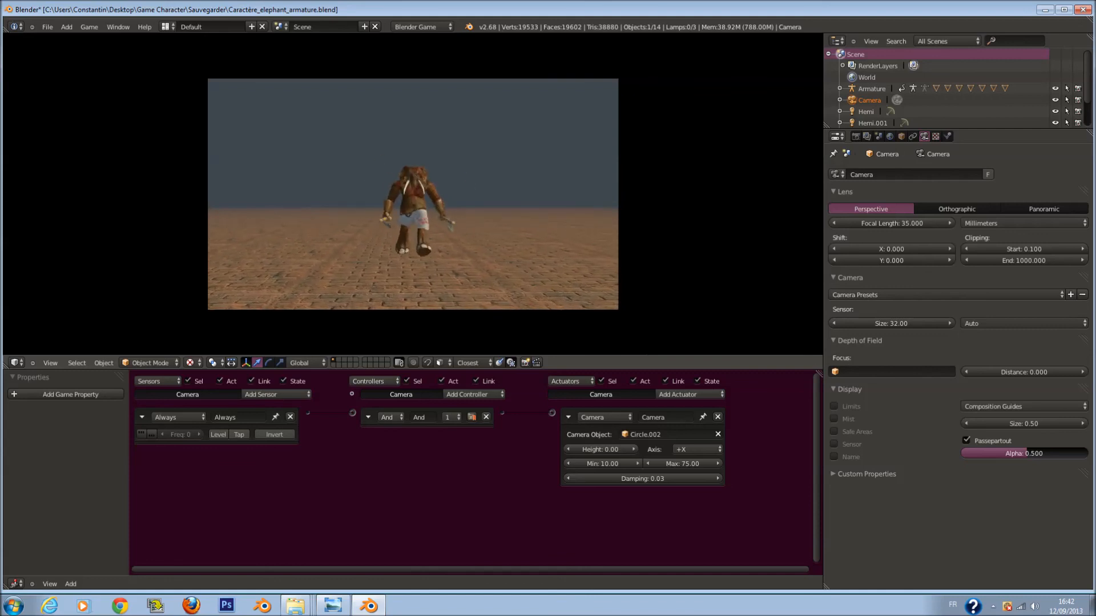
key(Left)
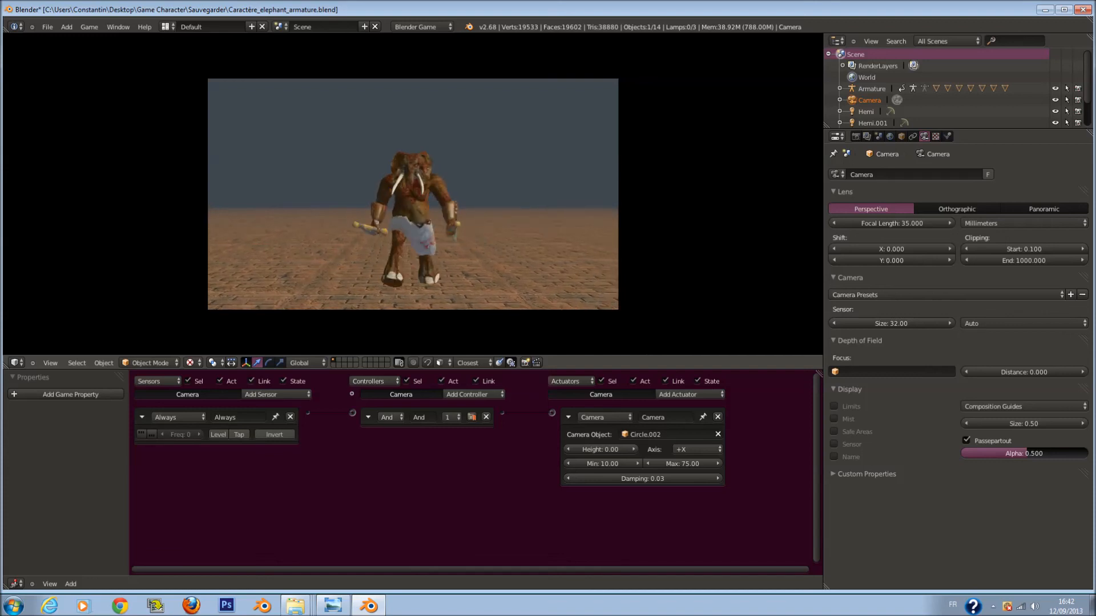
key(Left)
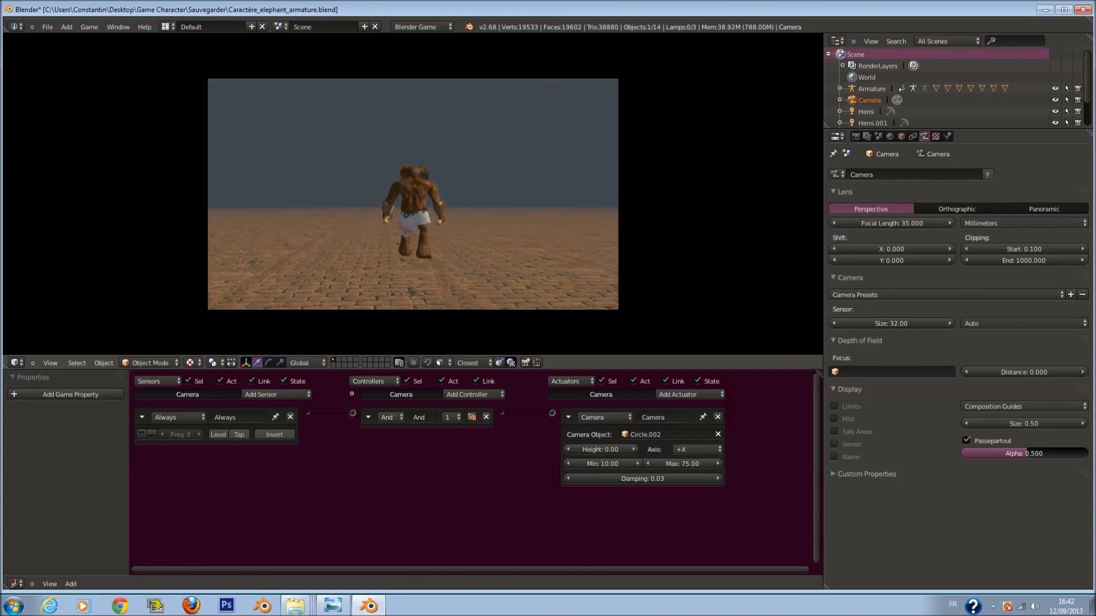
key(Escape)
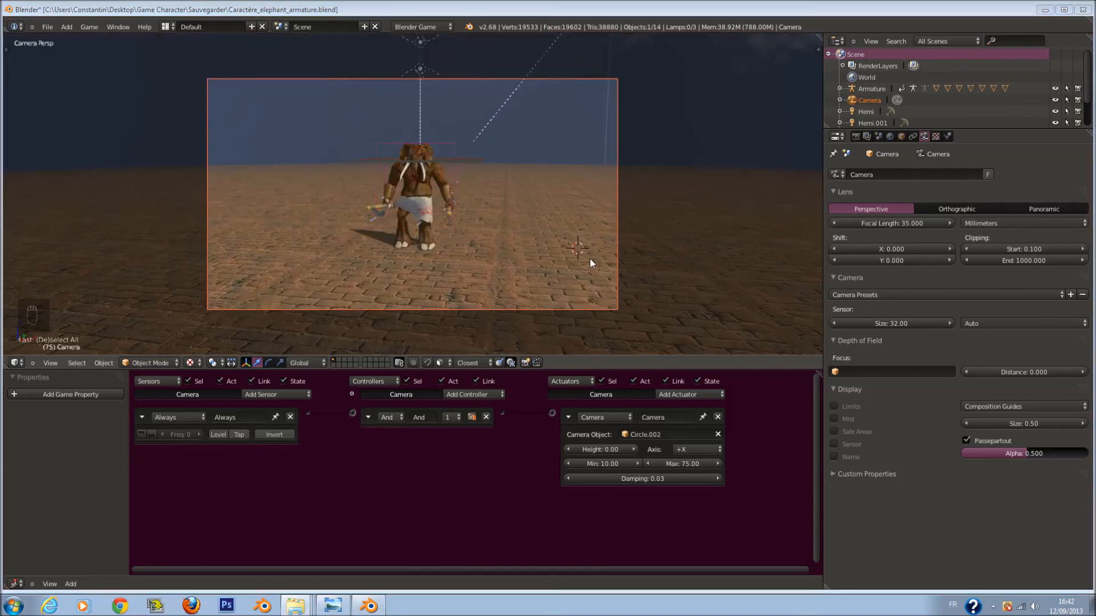
Set the Camera actuator's Max distance to 55 and save the file.
click(678, 464)
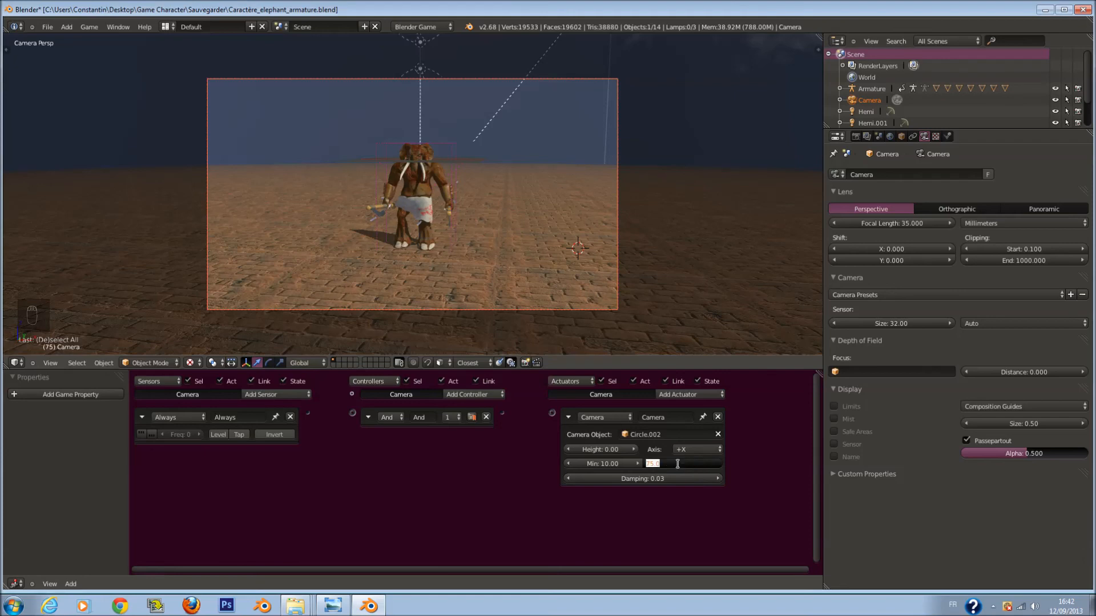
text(55)
key(ctrl+s)
click(622, 306)
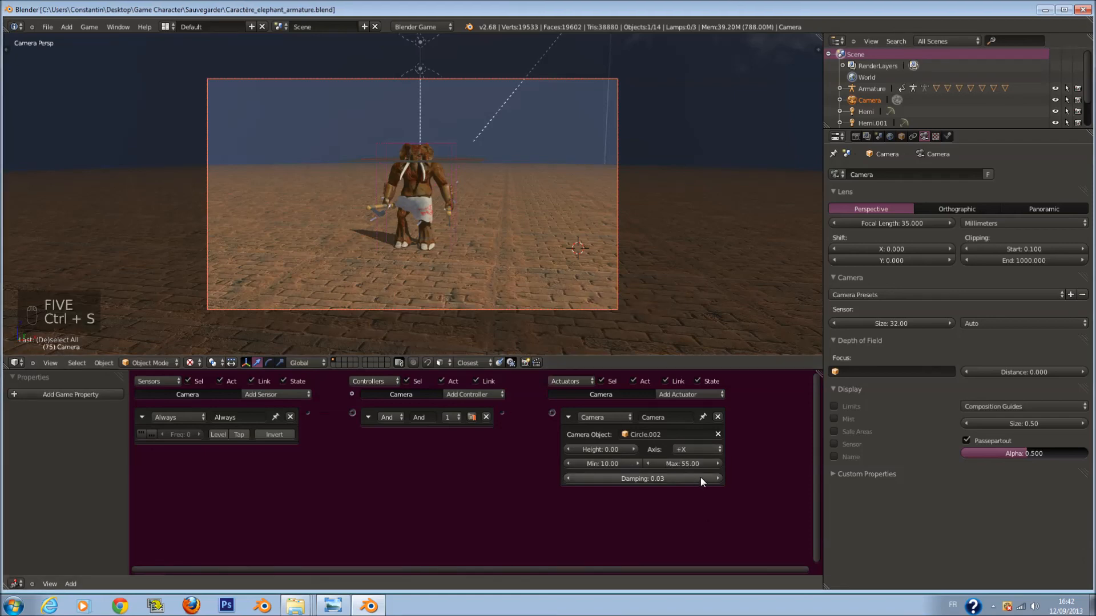
Test the shorter follow distance in the game by walking, turning and attacking with the elephant, then stop the game.
scroll(614, 289, up, 2)
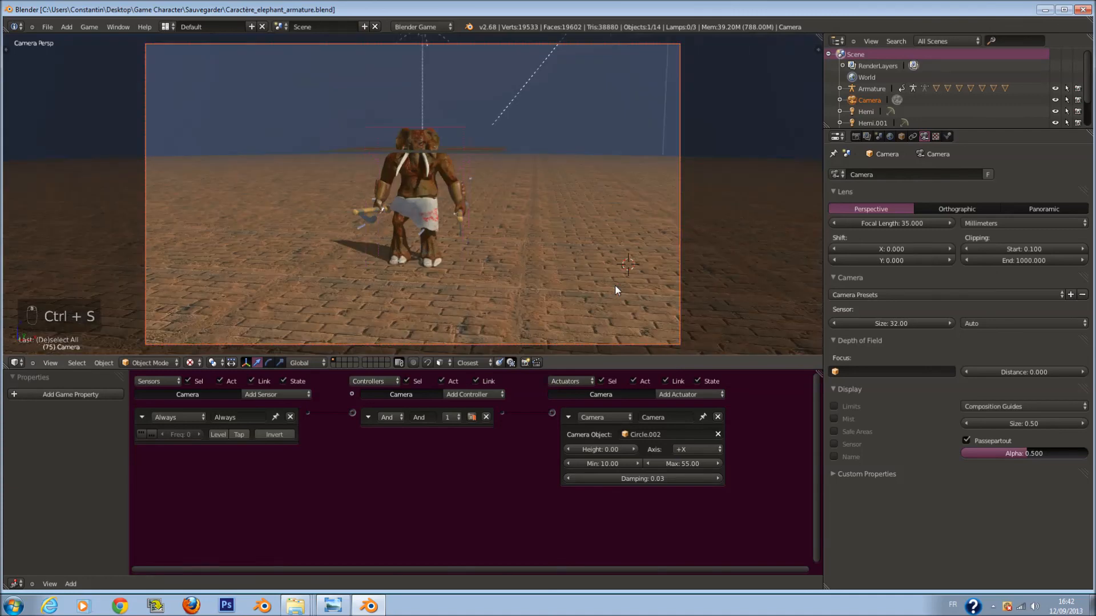
key(p)
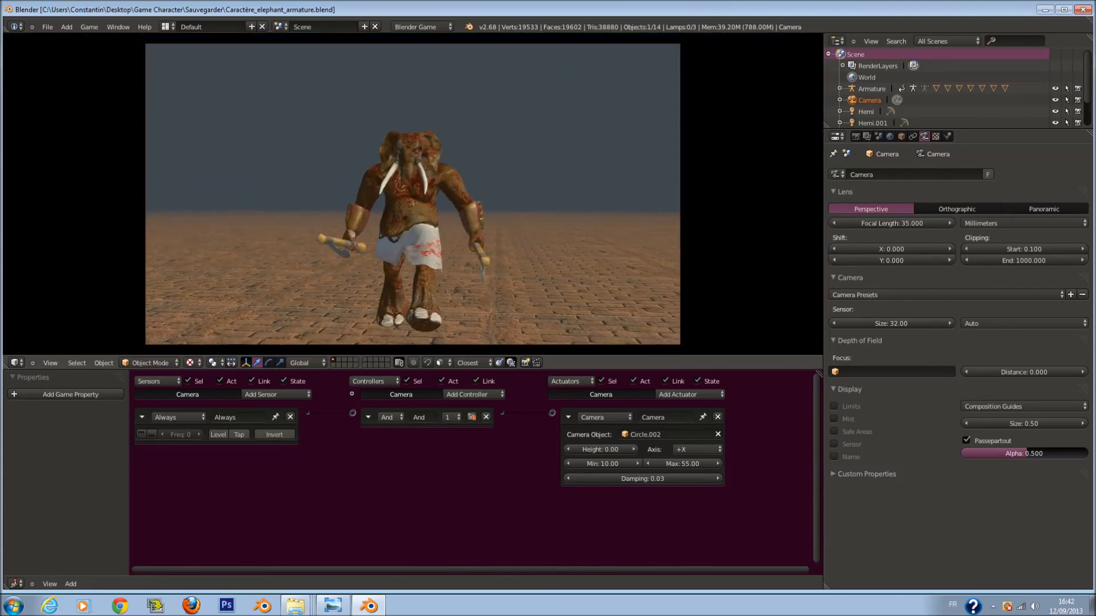
key(Left)
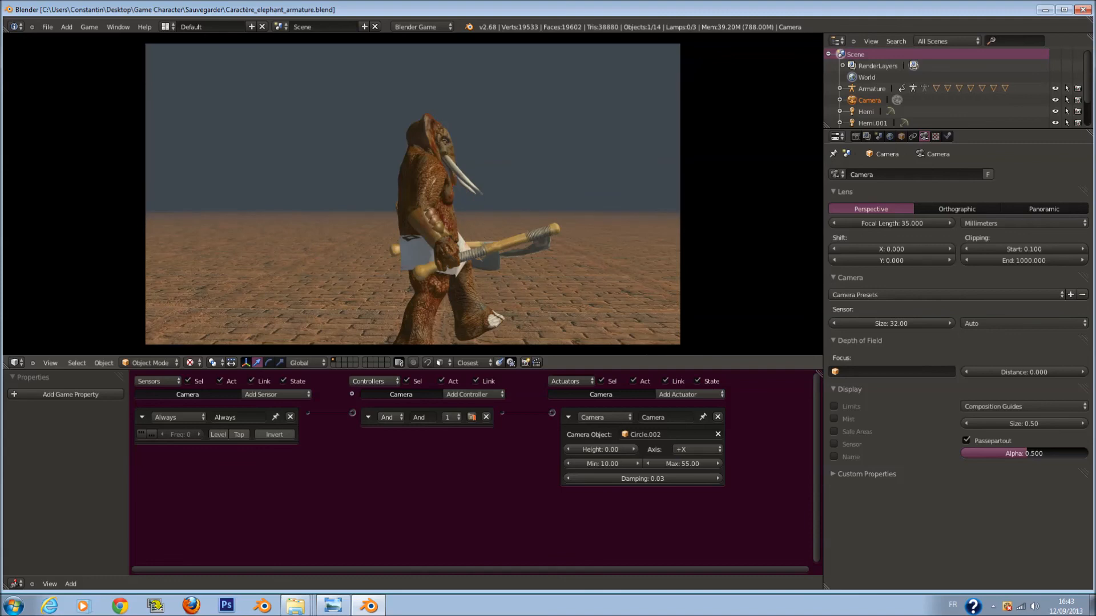
key(space)
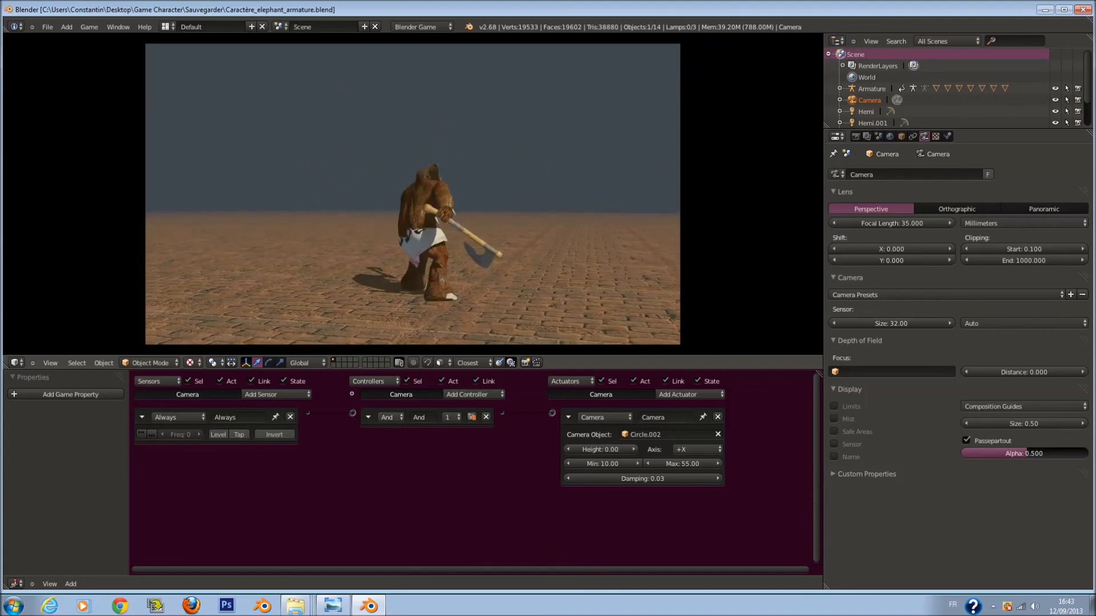
key(Up)
key(Right)
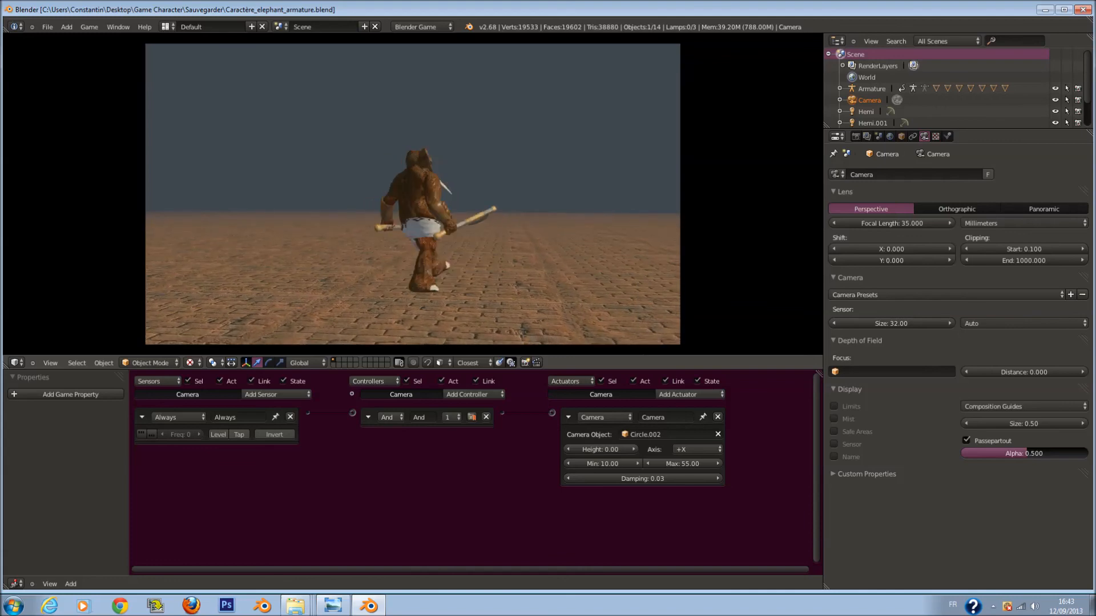
key(Left)
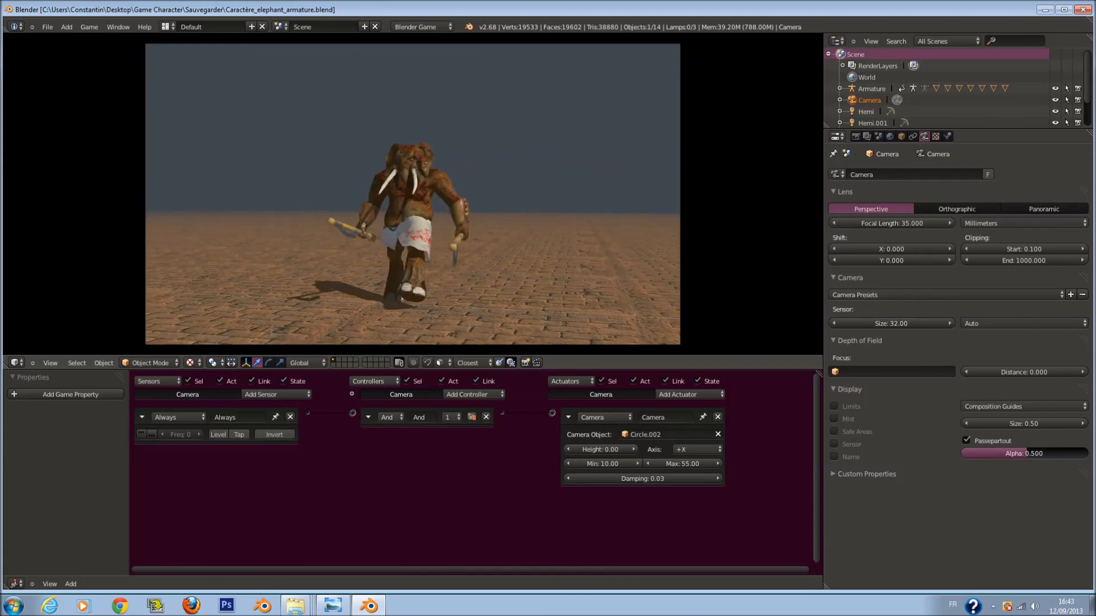
key(Up)
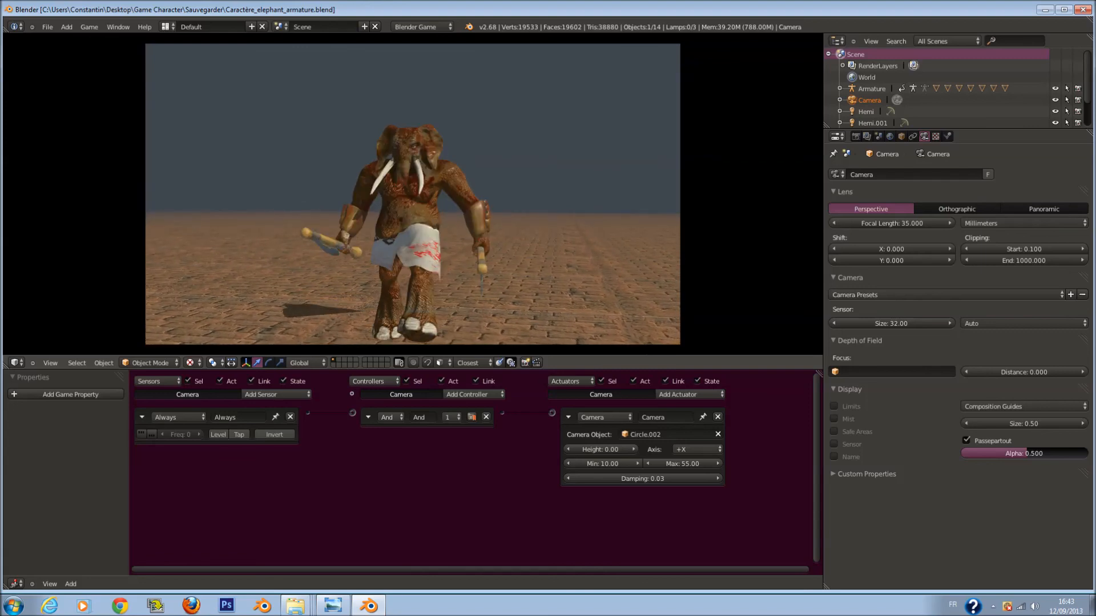
key(Escape)
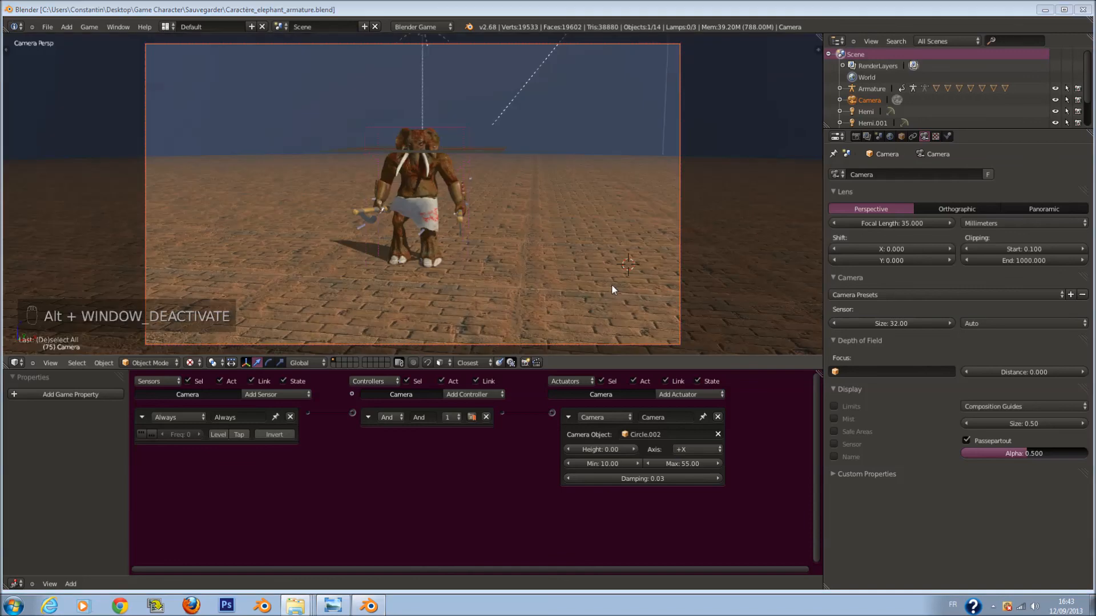
Look over the scene from outside the camera, deselect all objects, save the file and return to the camera view.
middle_drag(402, 232, 512, 264)
key(KP_0)
key(a)
key(a)
key(a)
key(a)
key(a)
key(a)
key(ctrl+s)
click(534, 266)
scroll(529, 258, down, 4)
key(a)
key(a)
key(a)
key(ctrl+s)
click(563, 276)
scroll(516, 249, down, 2)
middle_drag(516, 249, 624, 235)
key(ctrl+s)
click(623, 237)
key(KP_0)
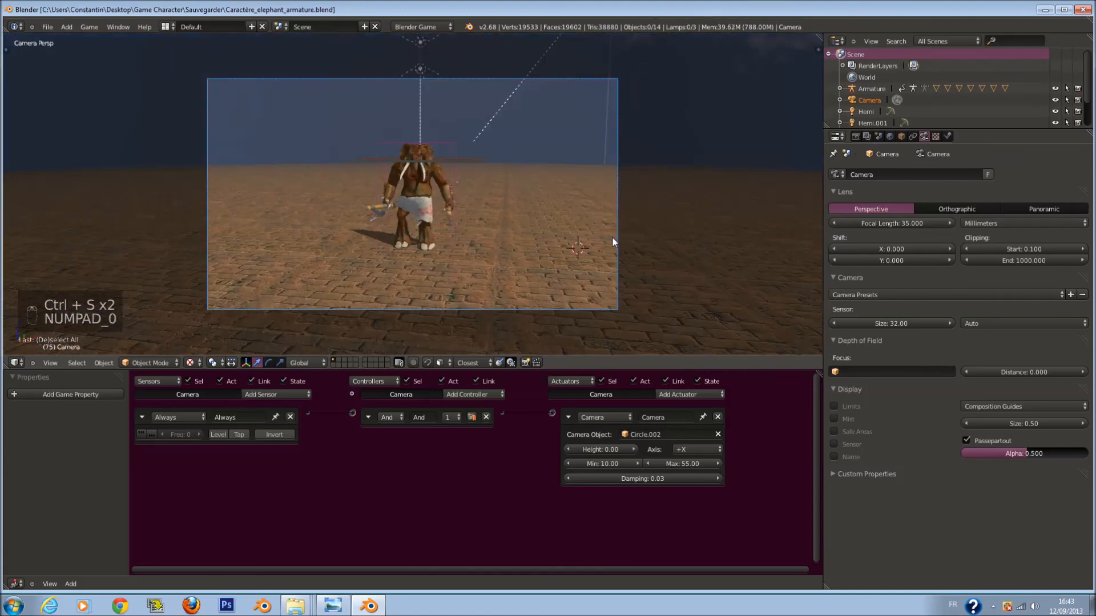
Toggle the selection of all objects until nothing is selected and save the file again.
key(a)
key(ctrl+s)
key(a)
key(a)
key(a)
key(ctrl+s)
click(646, 267)
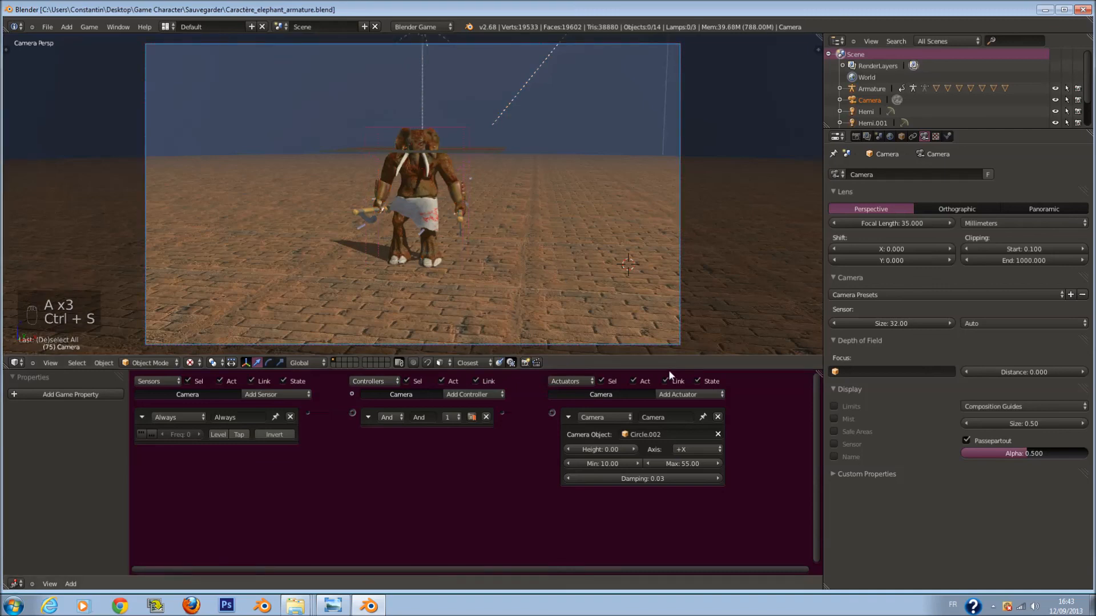
Enlarge the 3D view until it covers the Logic Editor, save the file and enlarge the camera frame in the view.
drag(669, 370, 669, 574)
key(ctrl+s)
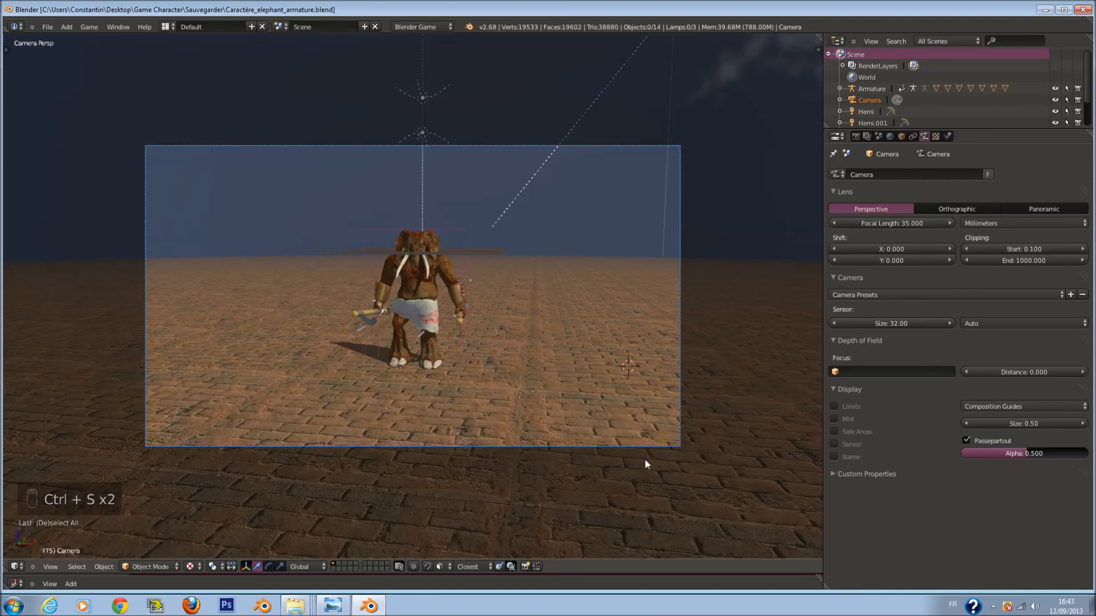
scroll(633, 462, up, 3)
scroll(628, 460, down, 2)
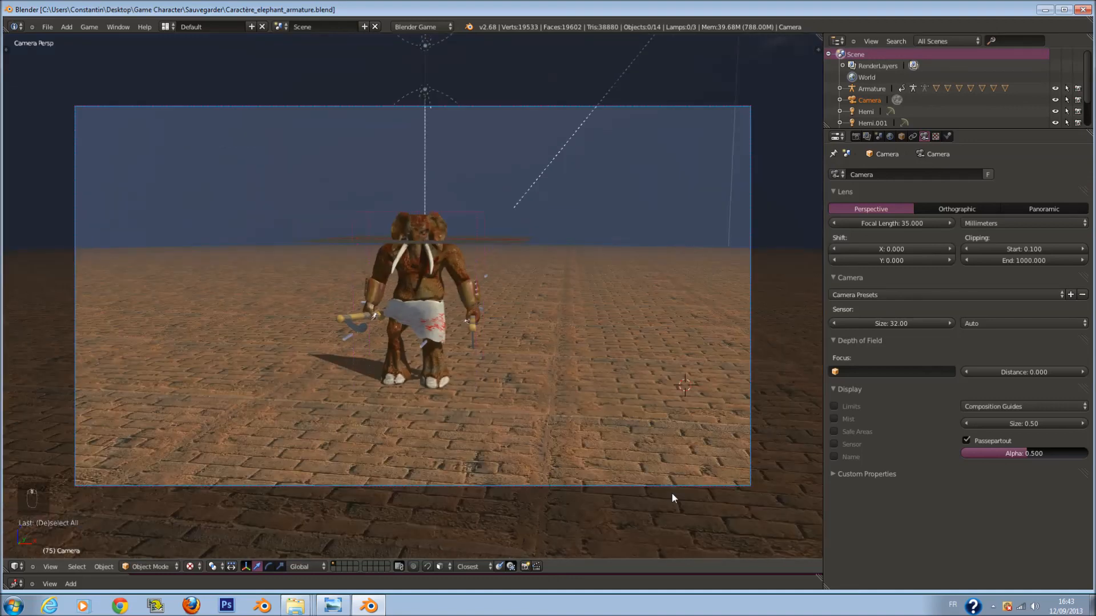